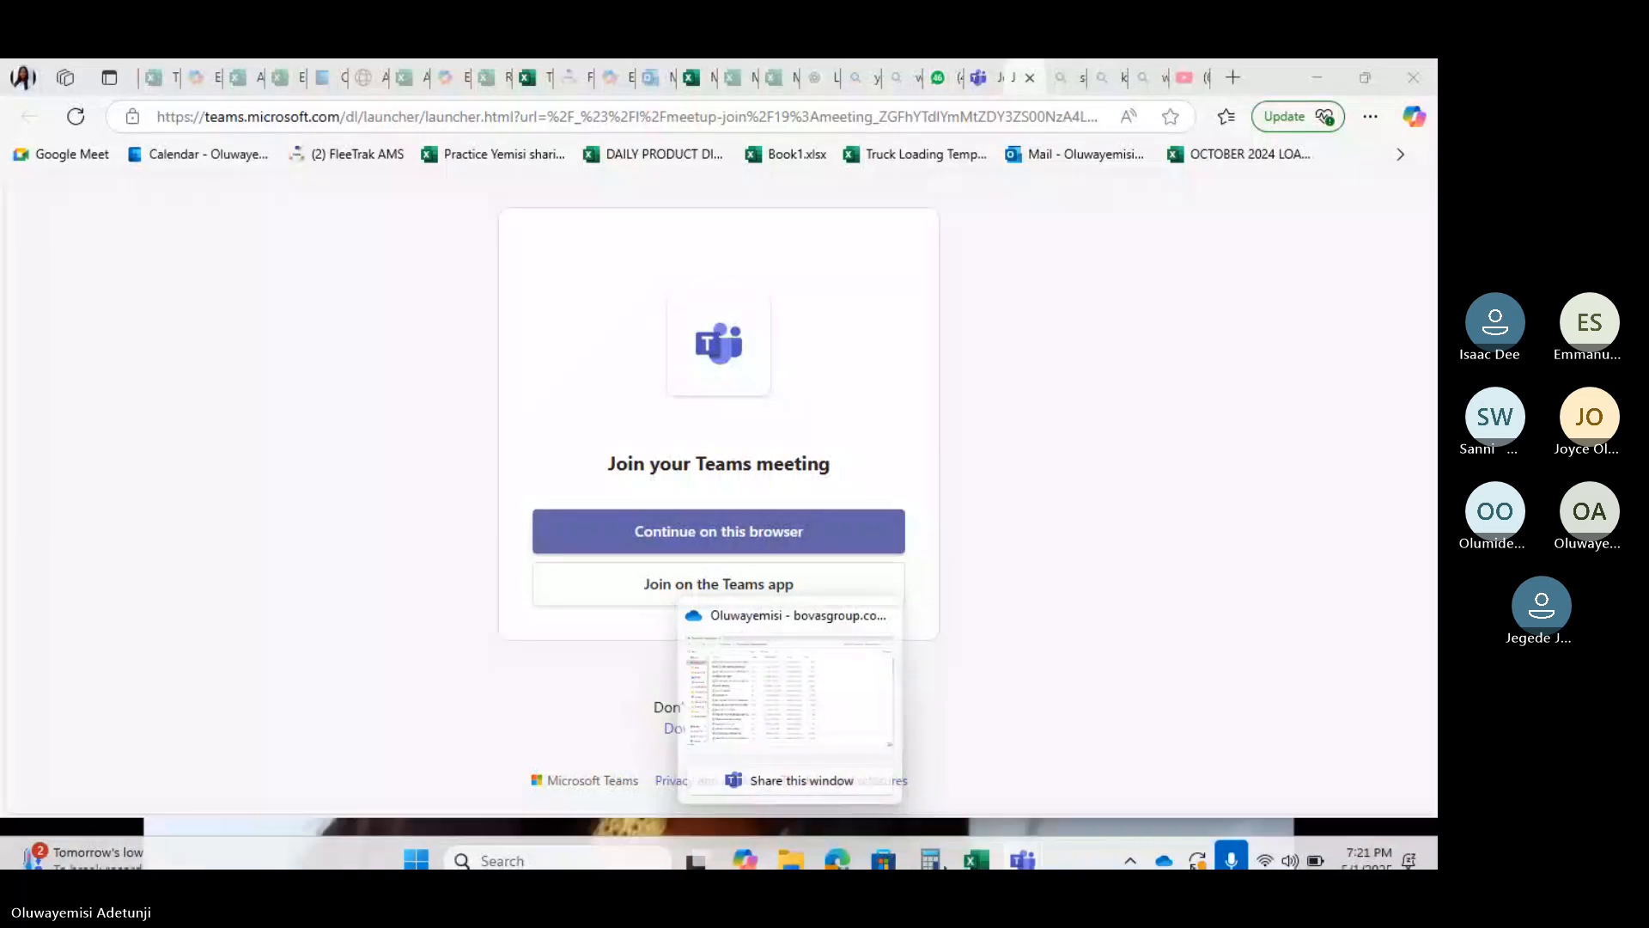
Show the taskbar previews of the open Excel windows, each with a Share this window button
{"action": "mouse_move", "coordinate": [977, 843]}
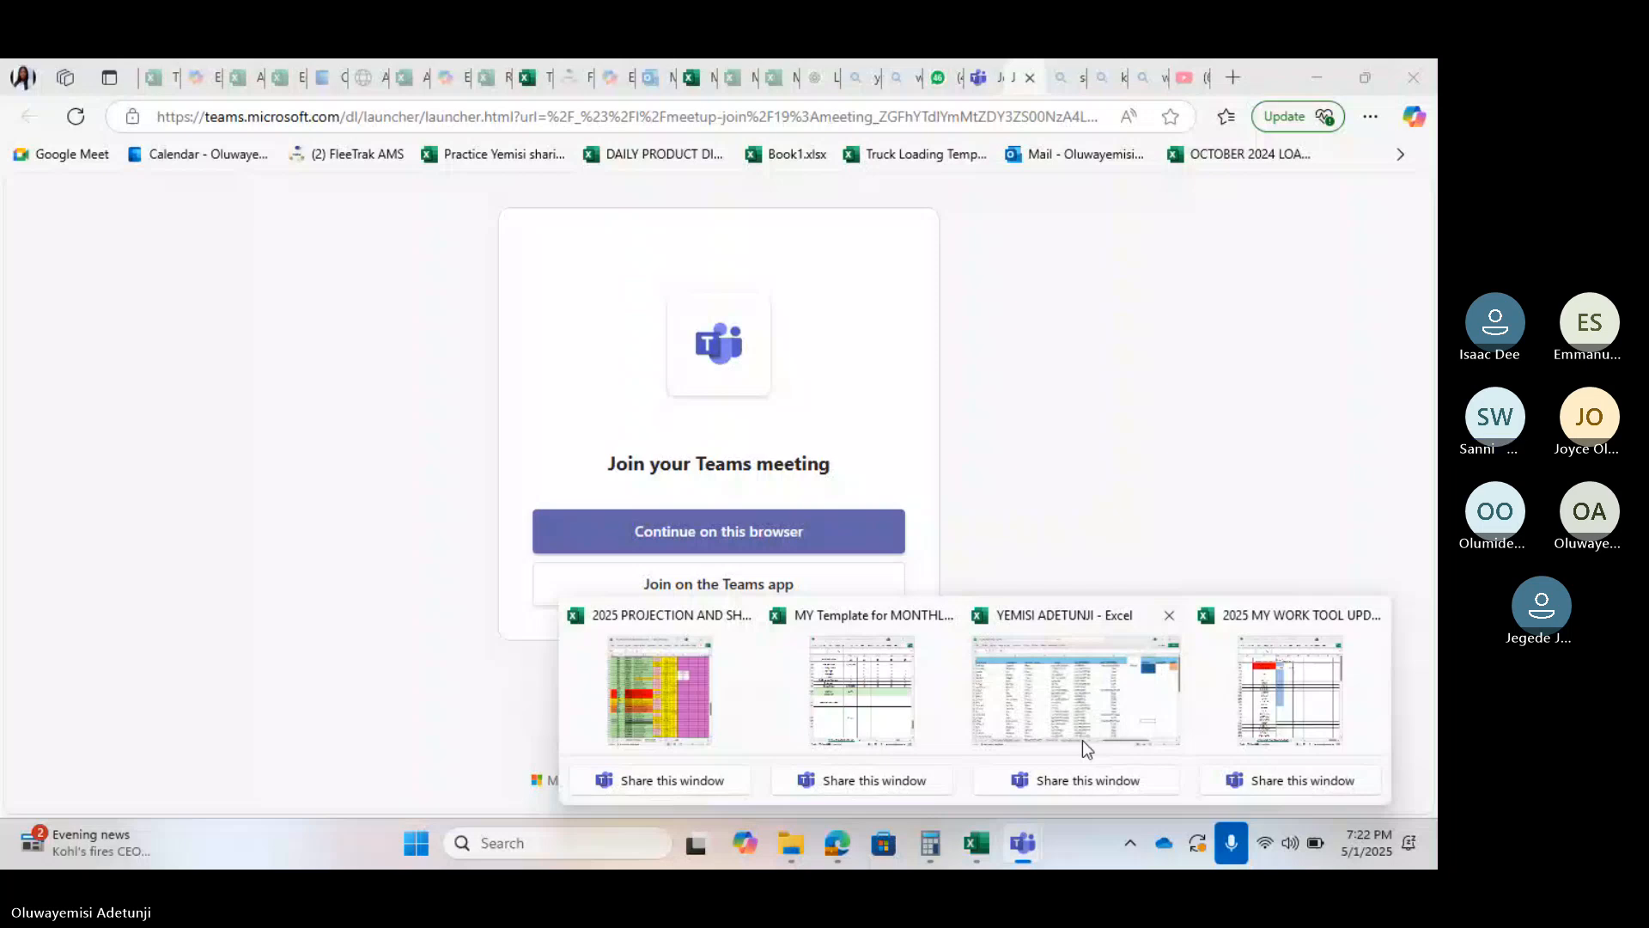
{"action": "mouse_move", "coordinate": [1082, 740]}
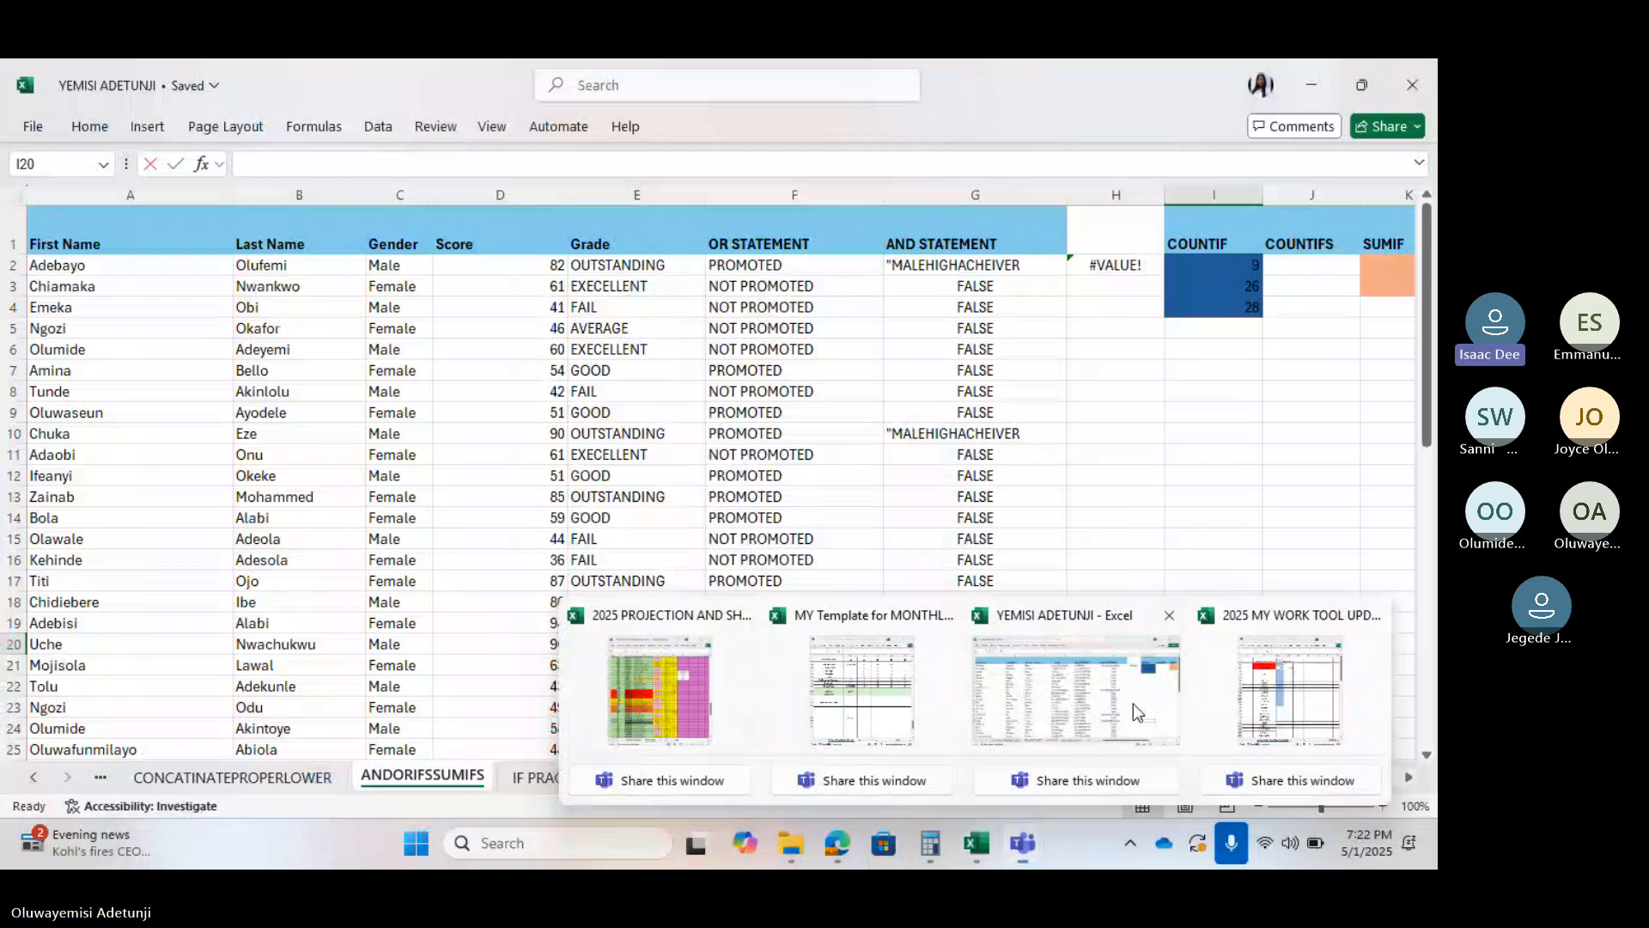
Switch to the lookup workbook and select the VLOOKUP salary formula in I2
{"action": "left_click", "coordinate": [1132, 703]}
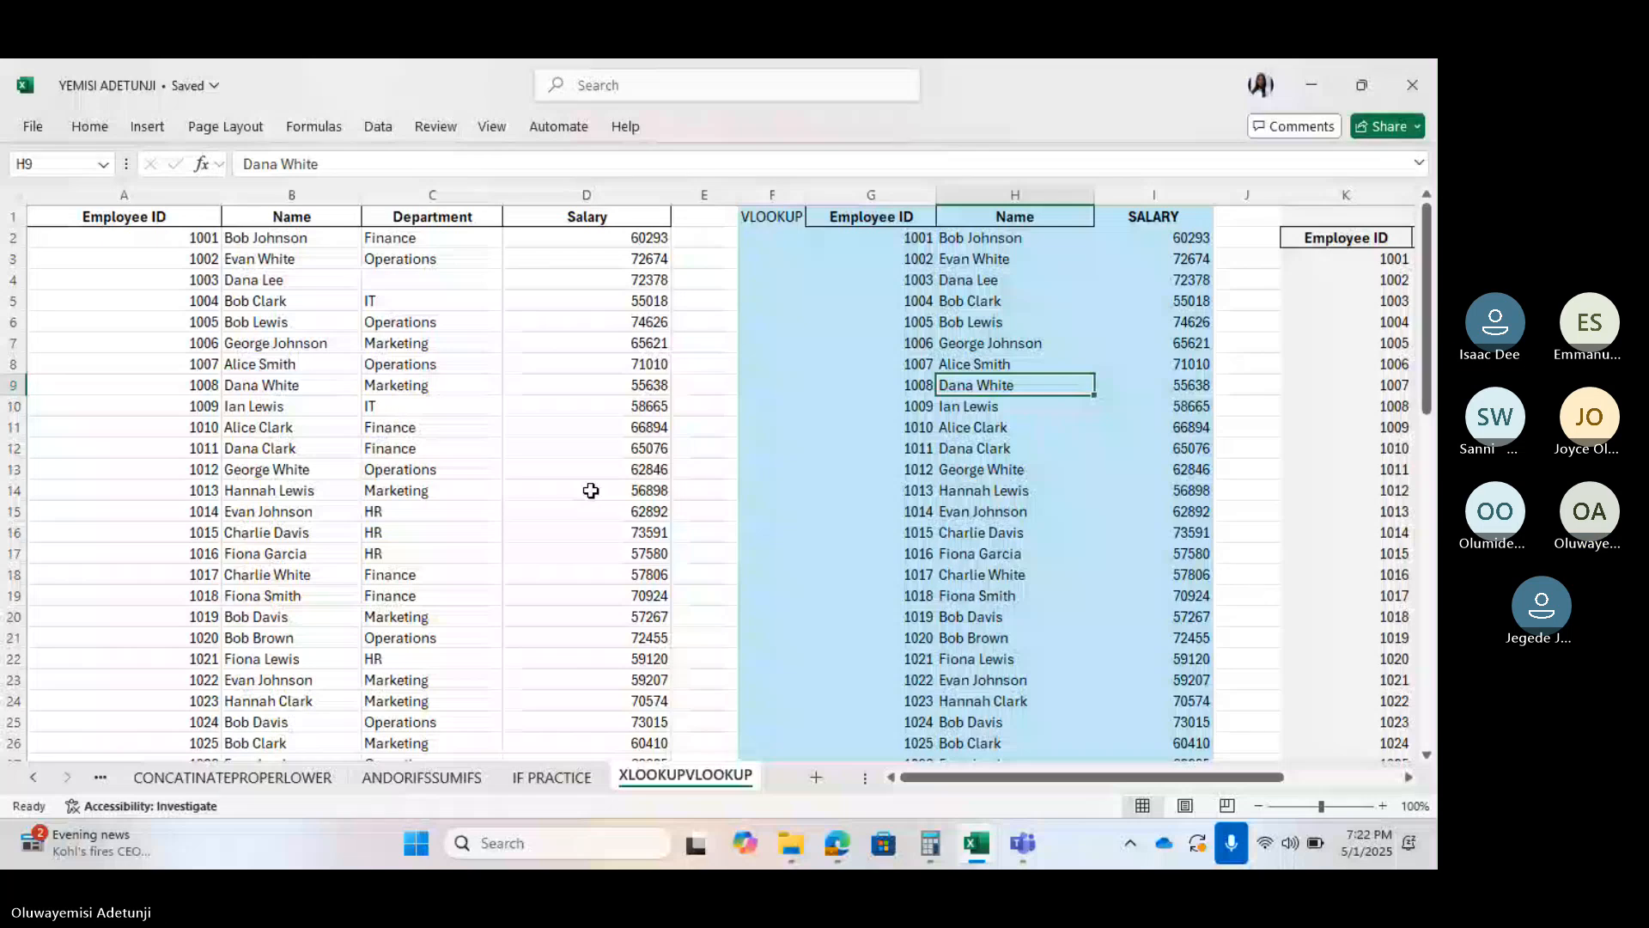
{"action": "scroll", "coordinate": [591, 491], "scroll_direction": "right", "scroll_amount": 2}
{"action": "left_click", "coordinate": [841, 239]}
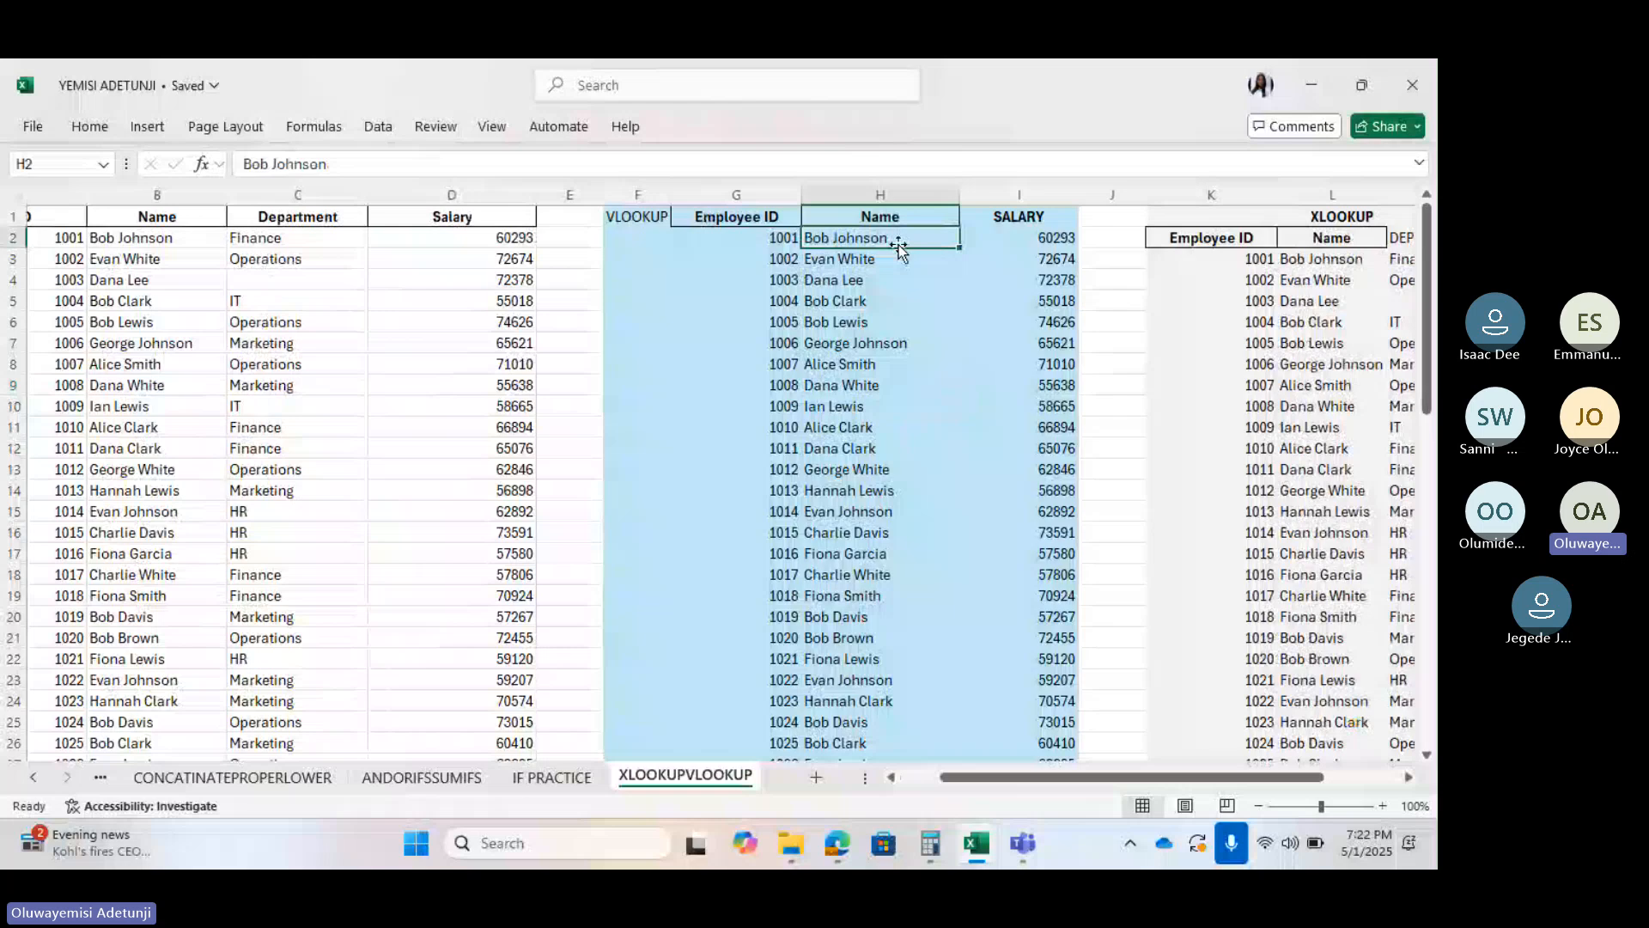
{"action": "key", "text": "Right"}
Scroll across the sheet to review the VLOOKUP and XLOOKUP tables
{"action": "scroll", "coordinate": [274, 352], "scroll_direction": "left", "scroll_amount": 2}
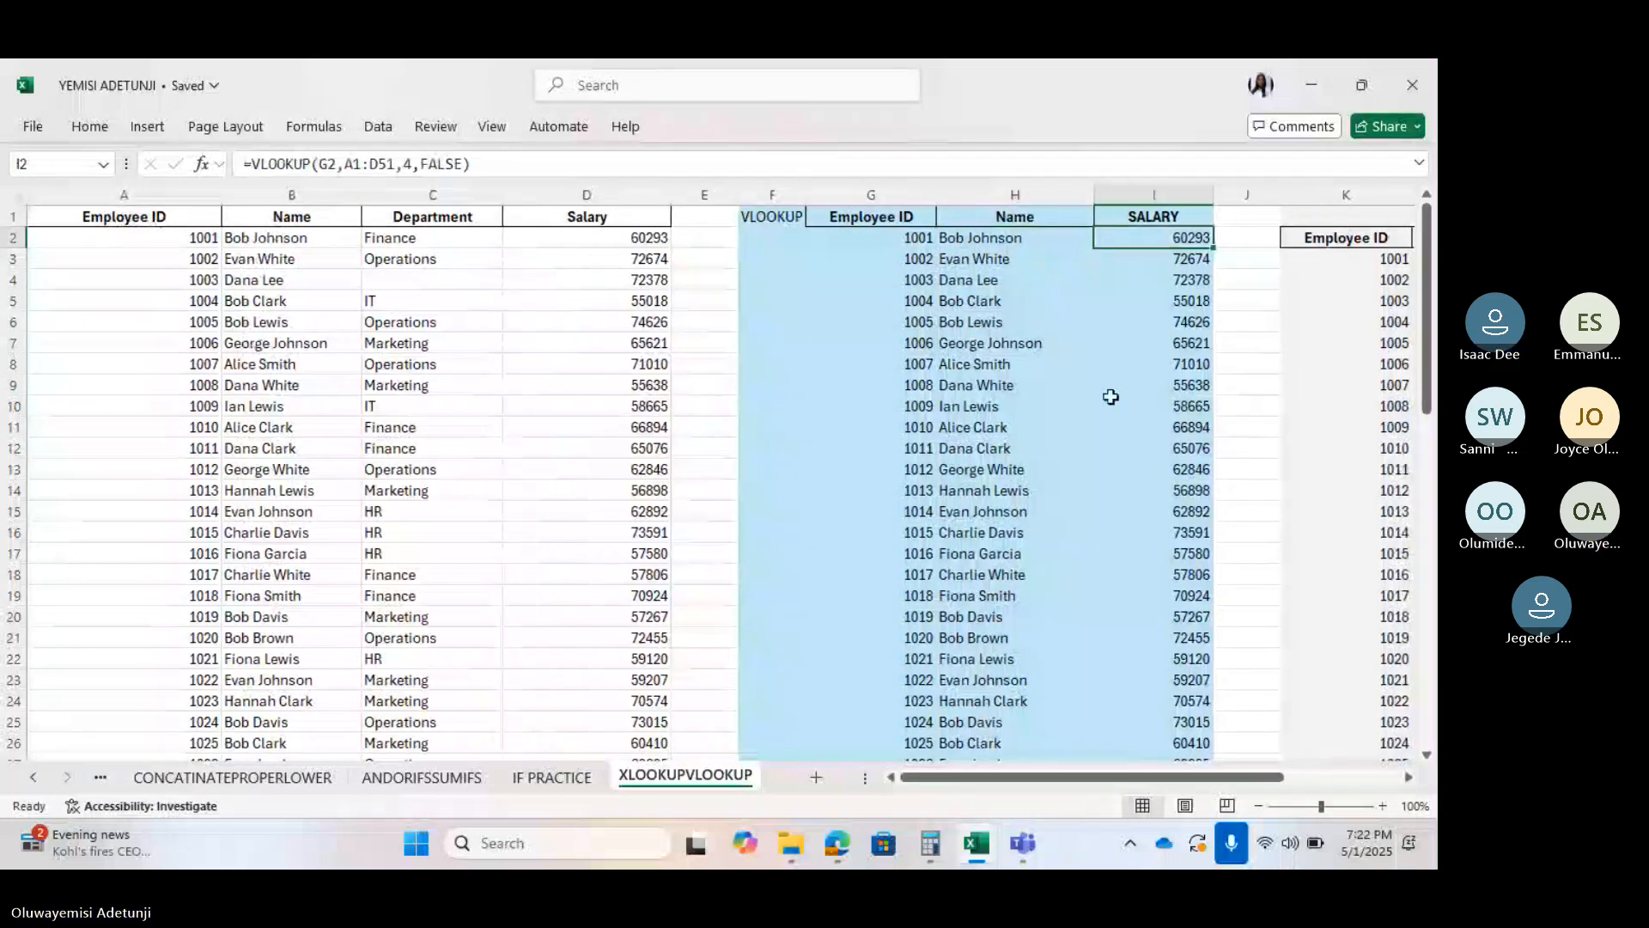
{"action": "scroll", "coordinate": [1102, 384], "scroll_direction": "right", "scroll_amount": 1}
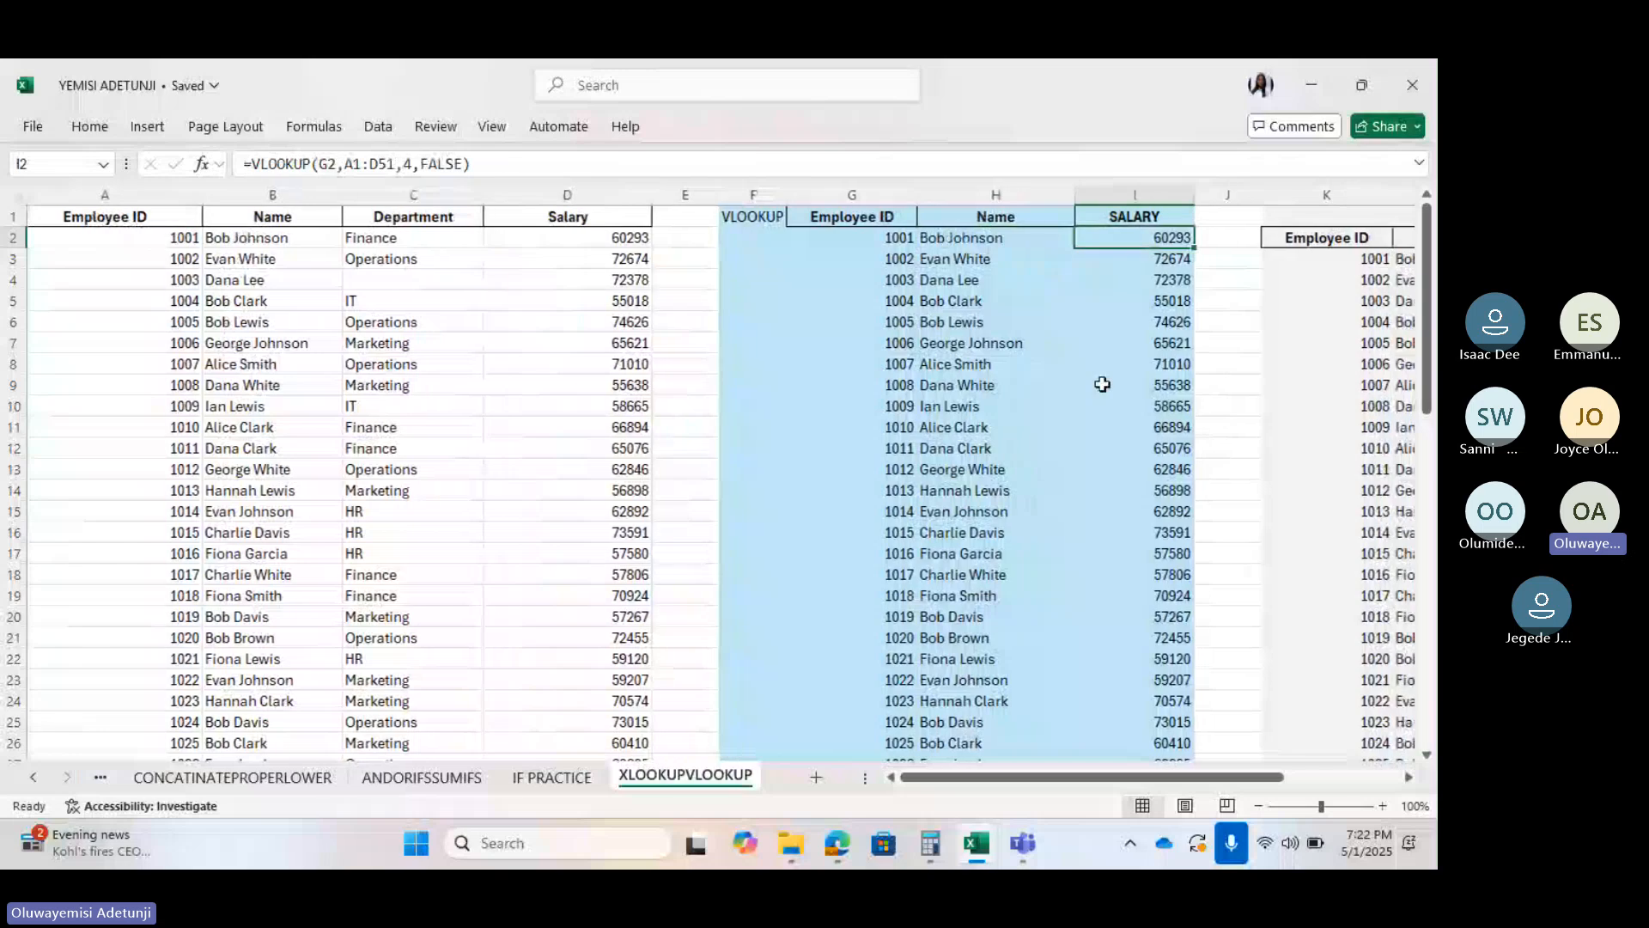
{"action": "scroll", "coordinate": [1103, 384], "scroll_direction": "right", "scroll_amount": 3}
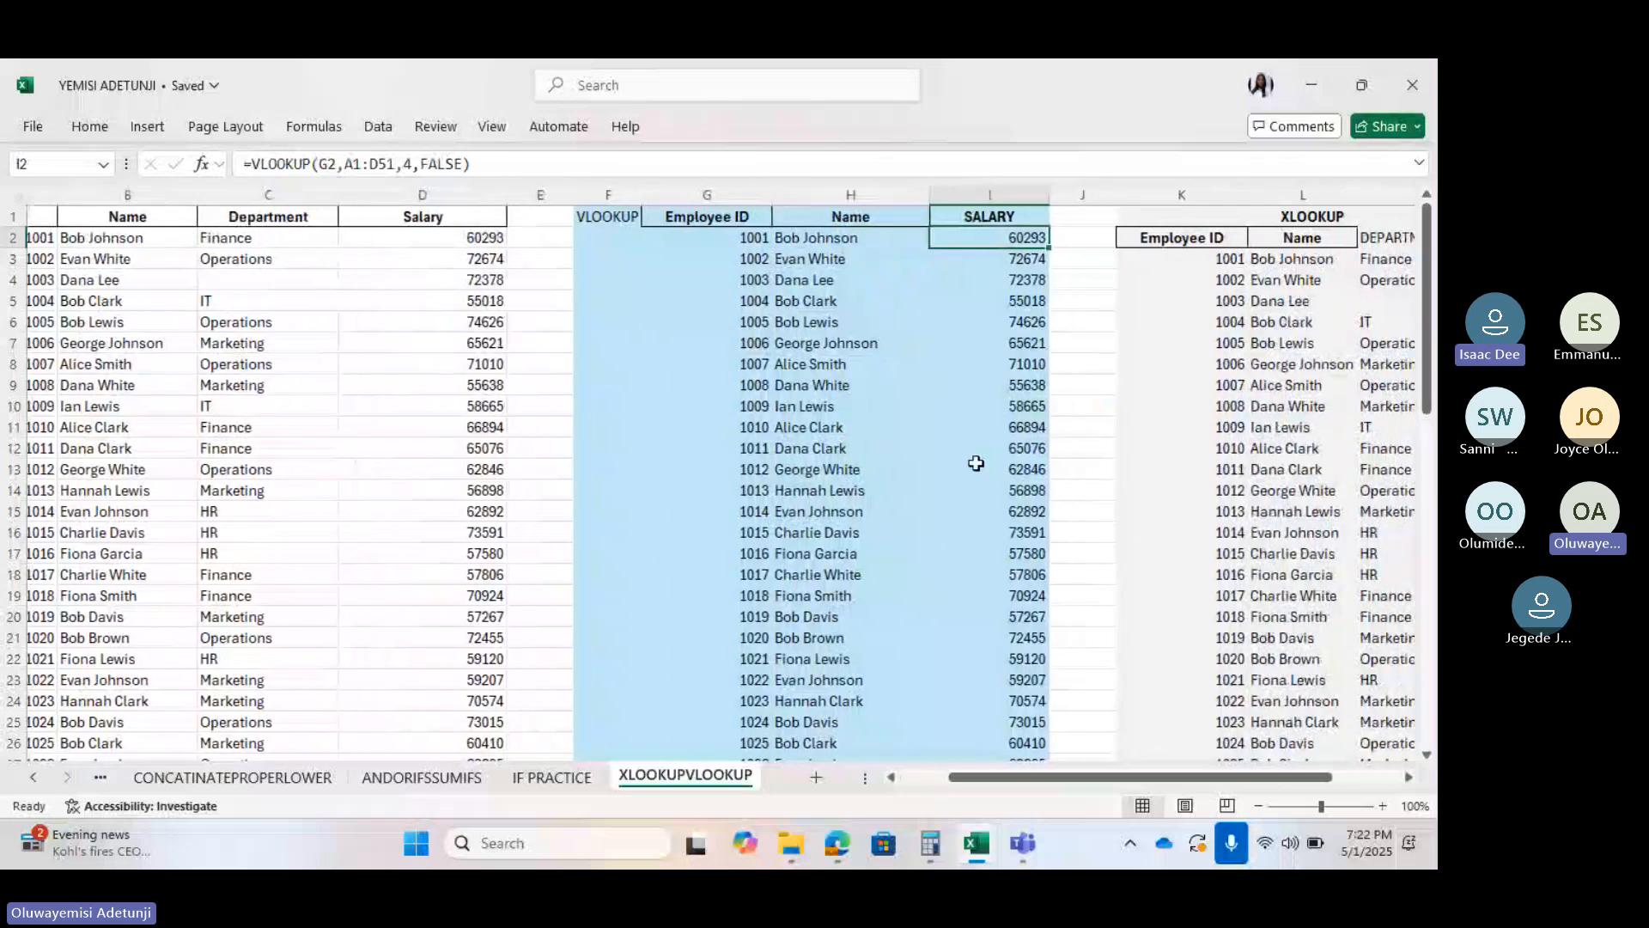
{"action": "scroll", "coordinate": [976, 463], "scroll_direction": "down", "scroll_amount": 12}
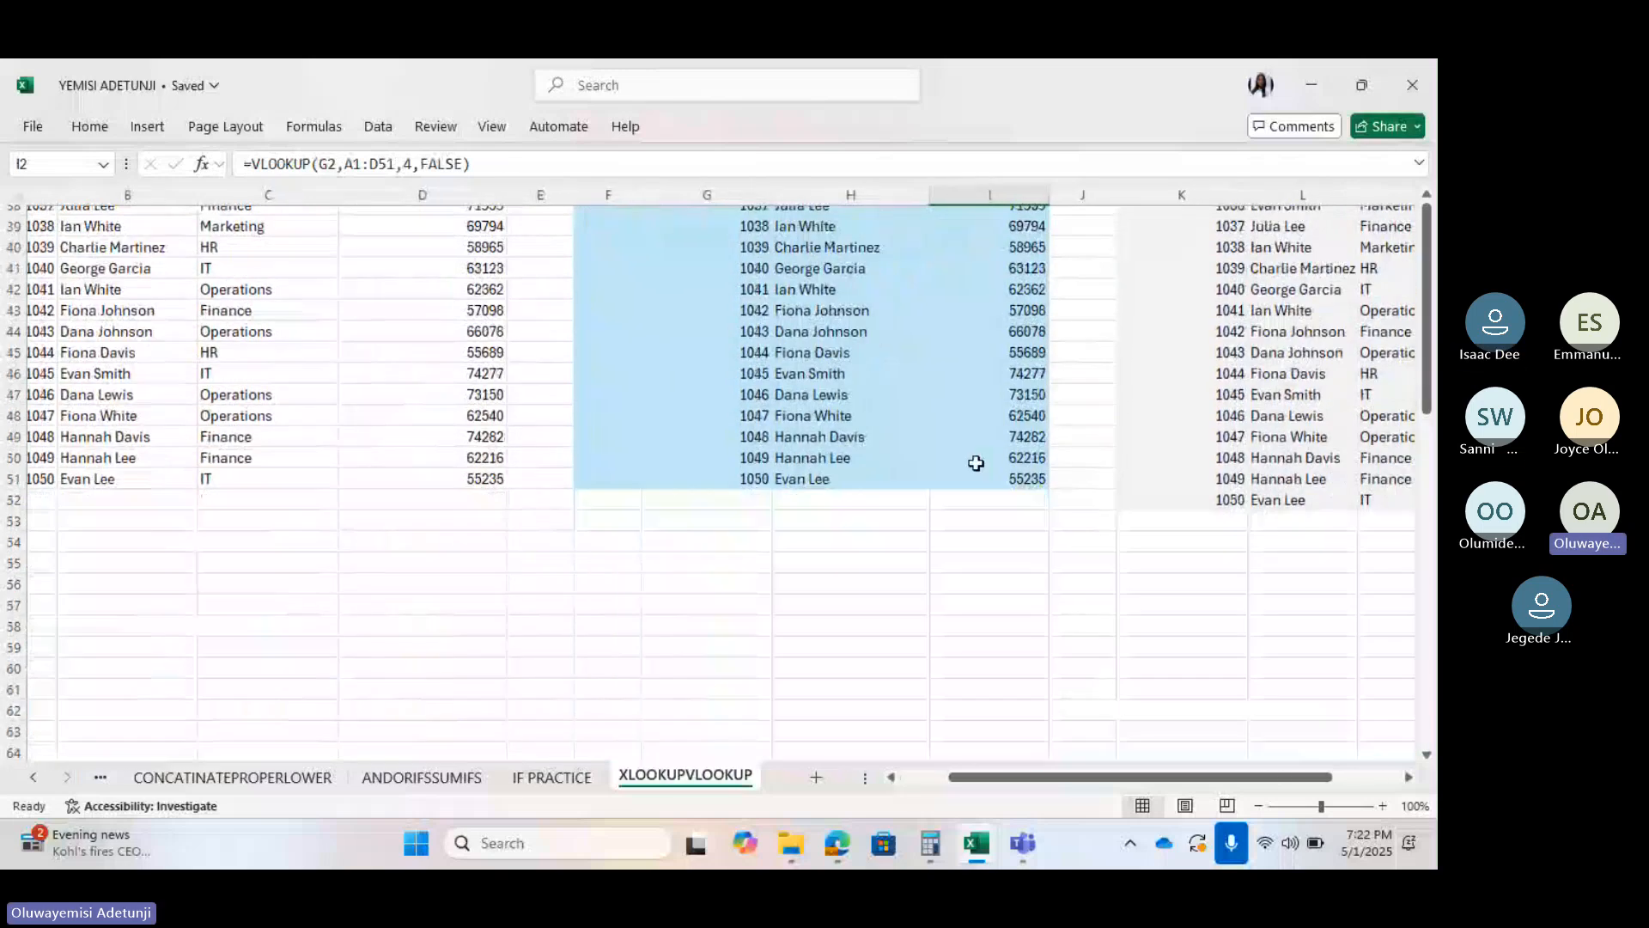
{"action": "scroll", "coordinate": [975, 463], "scroll_direction": "up", "scroll_amount": 5}
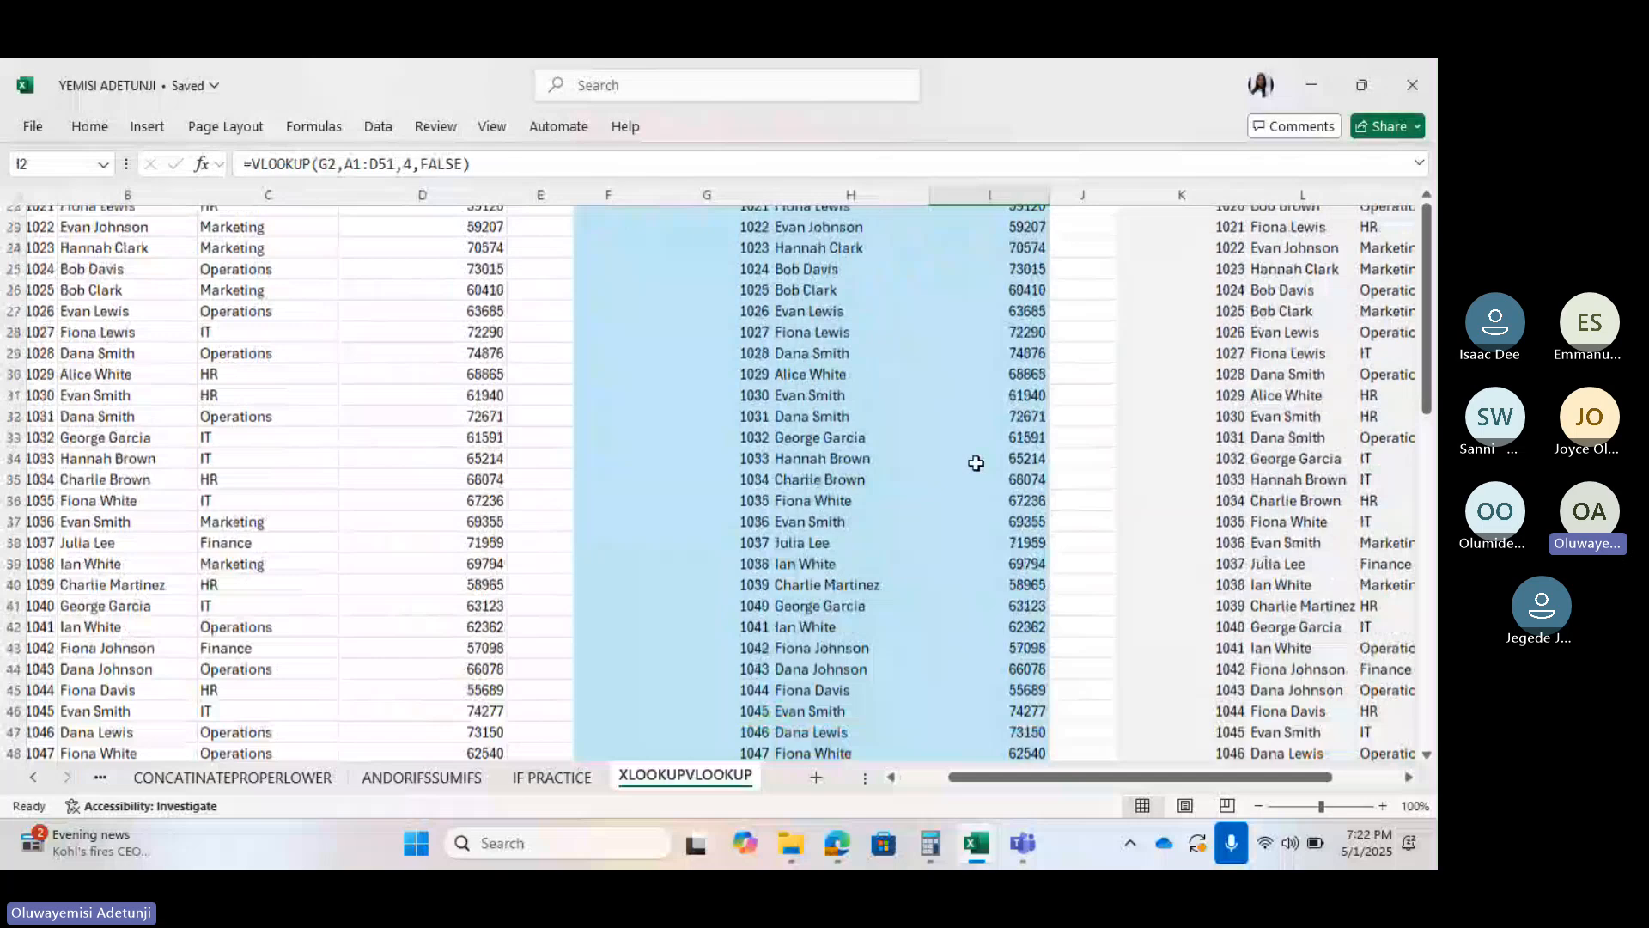
{"action": "scroll", "coordinate": [976, 463], "scroll_direction": "up", "scroll_amount": 4}
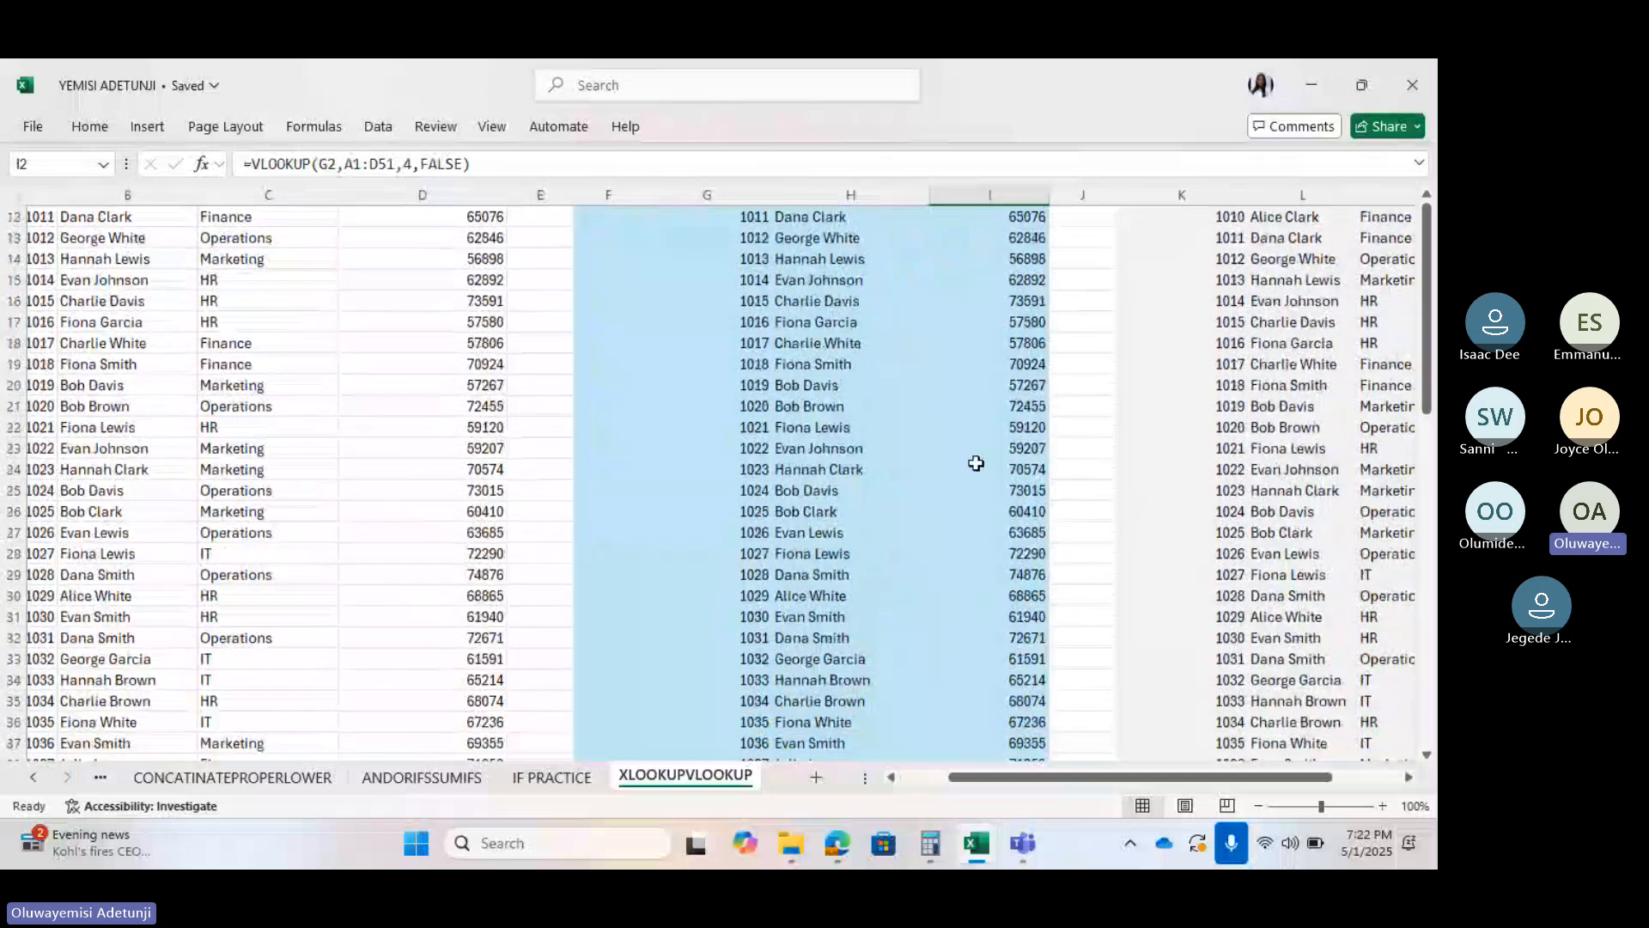
{"action": "scroll", "coordinate": [975, 463], "scroll_direction": "up", "scroll_amount": 4}
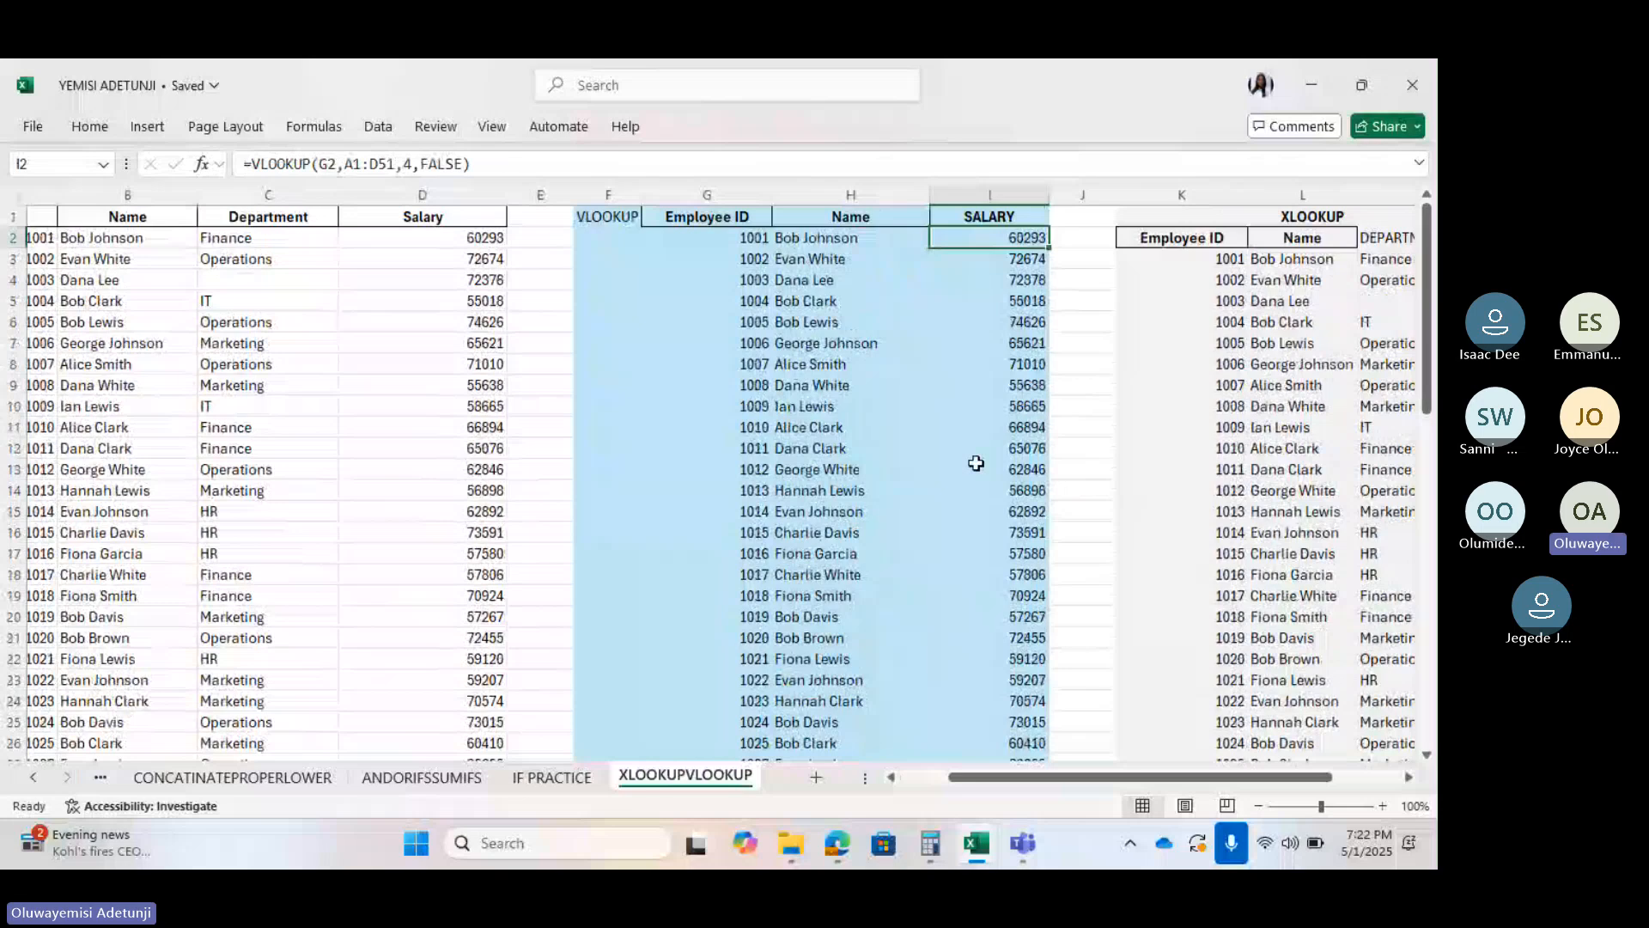
{"action": "scroll", "coordinate": [975, 464], "scroll_direction": "right", "scroll_amount": 5}
{"action": "left_click", "coordinate": [936, 259]}
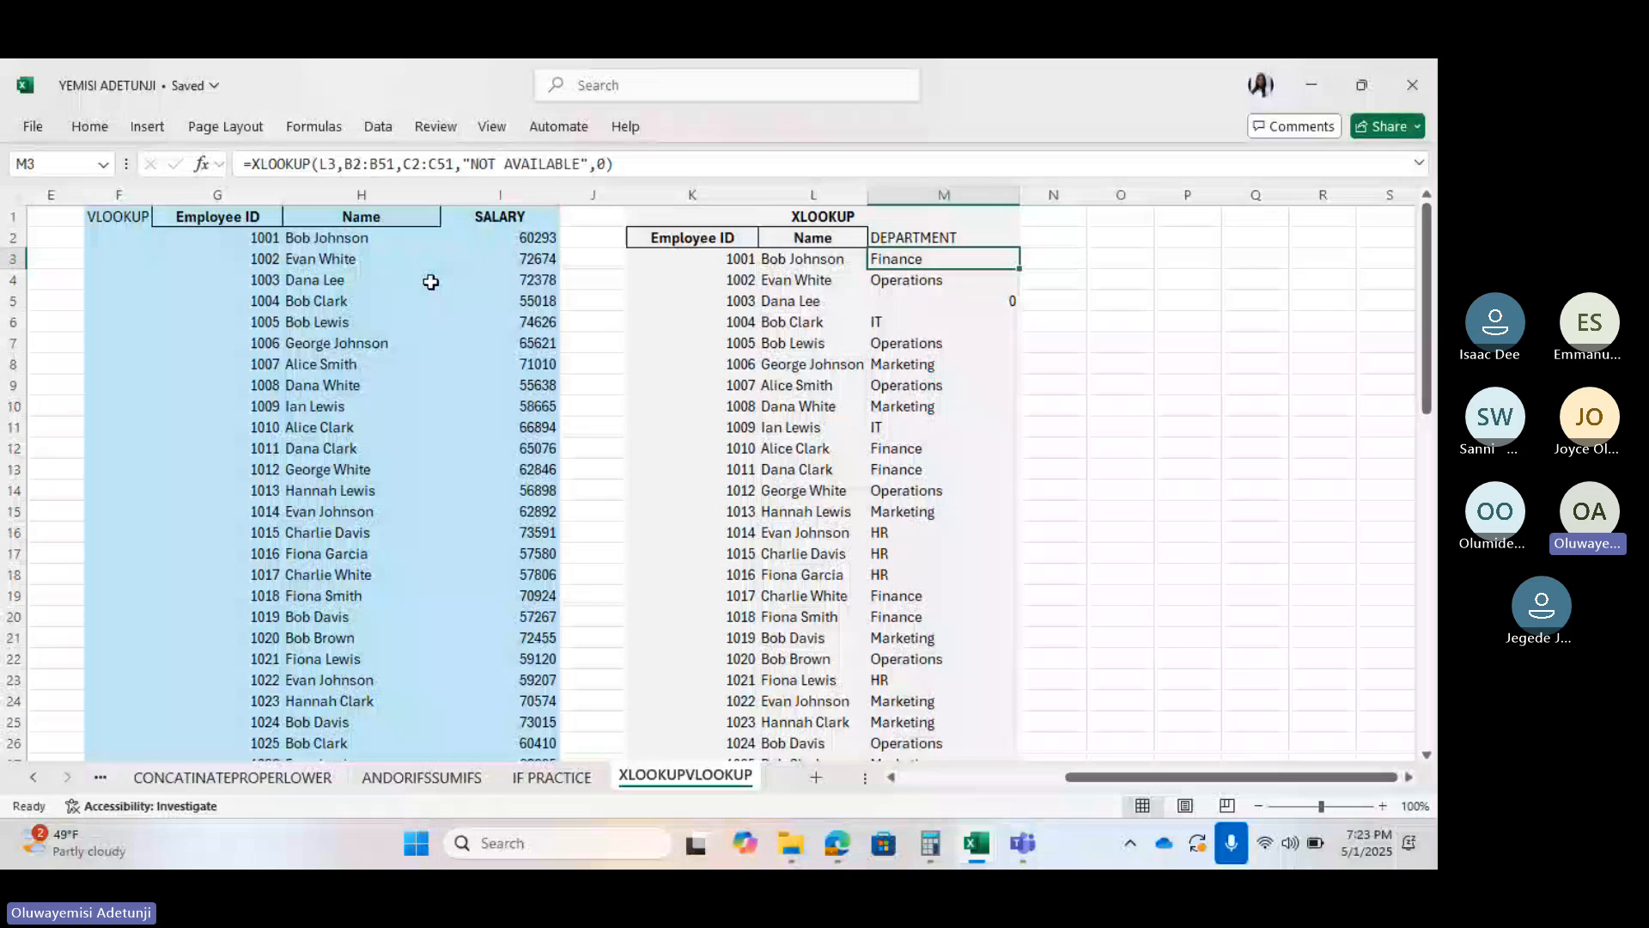
{"action": "scroll", "coordinate": [284, 239], "scroll_direction": "left", "scroll_amount": 3}
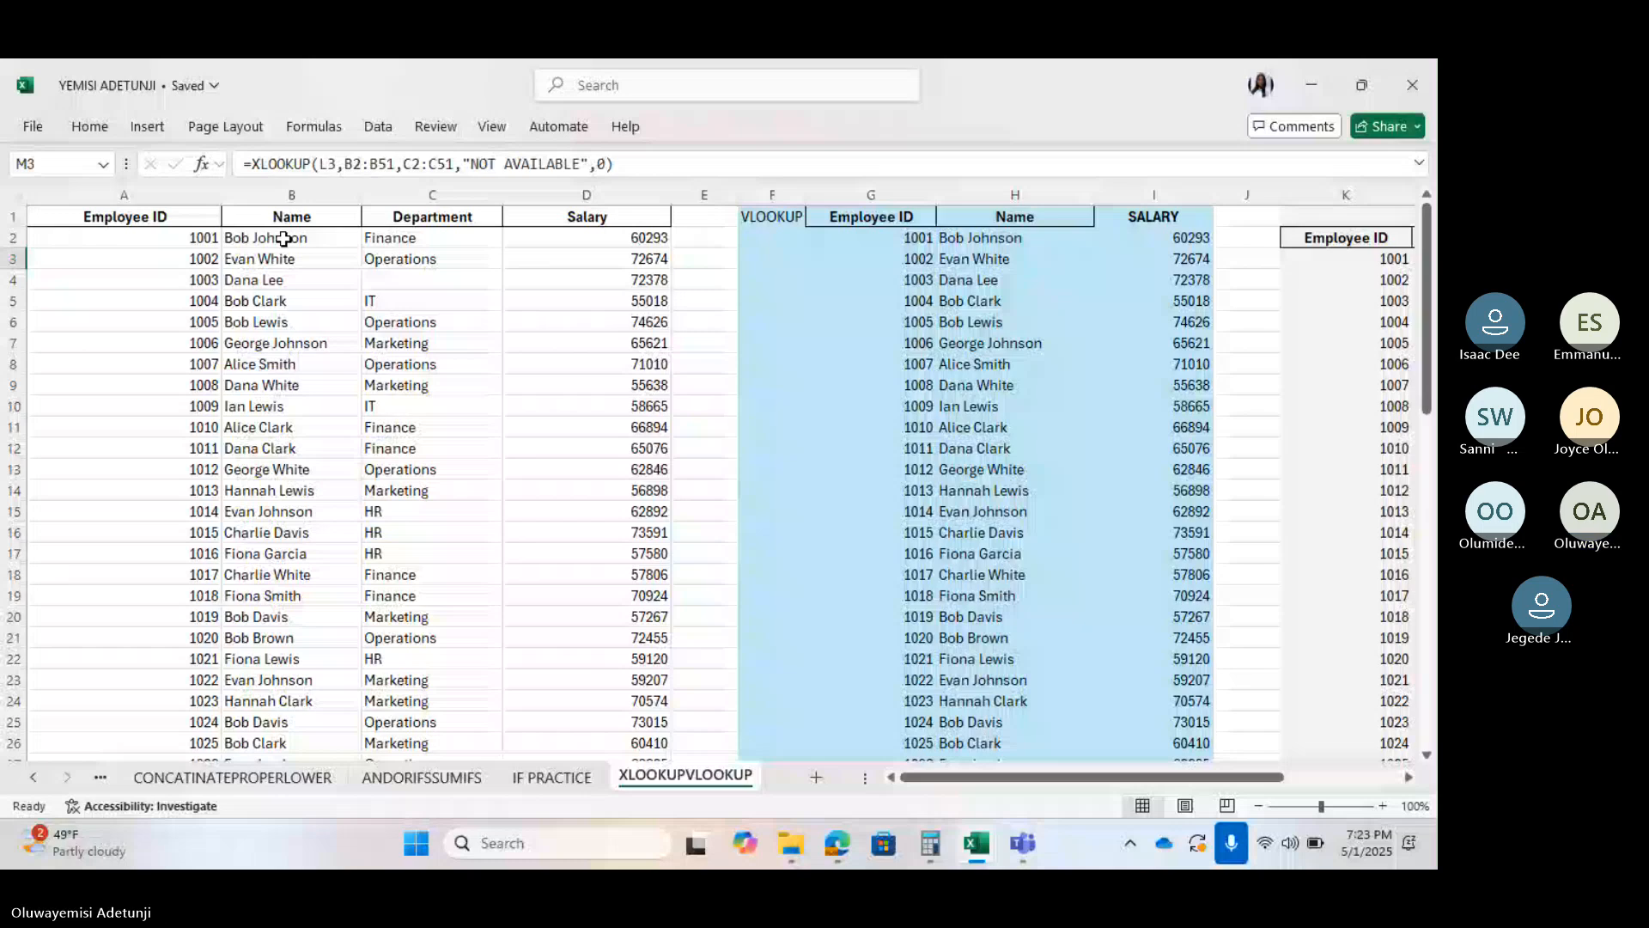
{"action": "scroll", "coordinate": [496, 177], "scroll_direction": "right", "scroll_amount": 3}
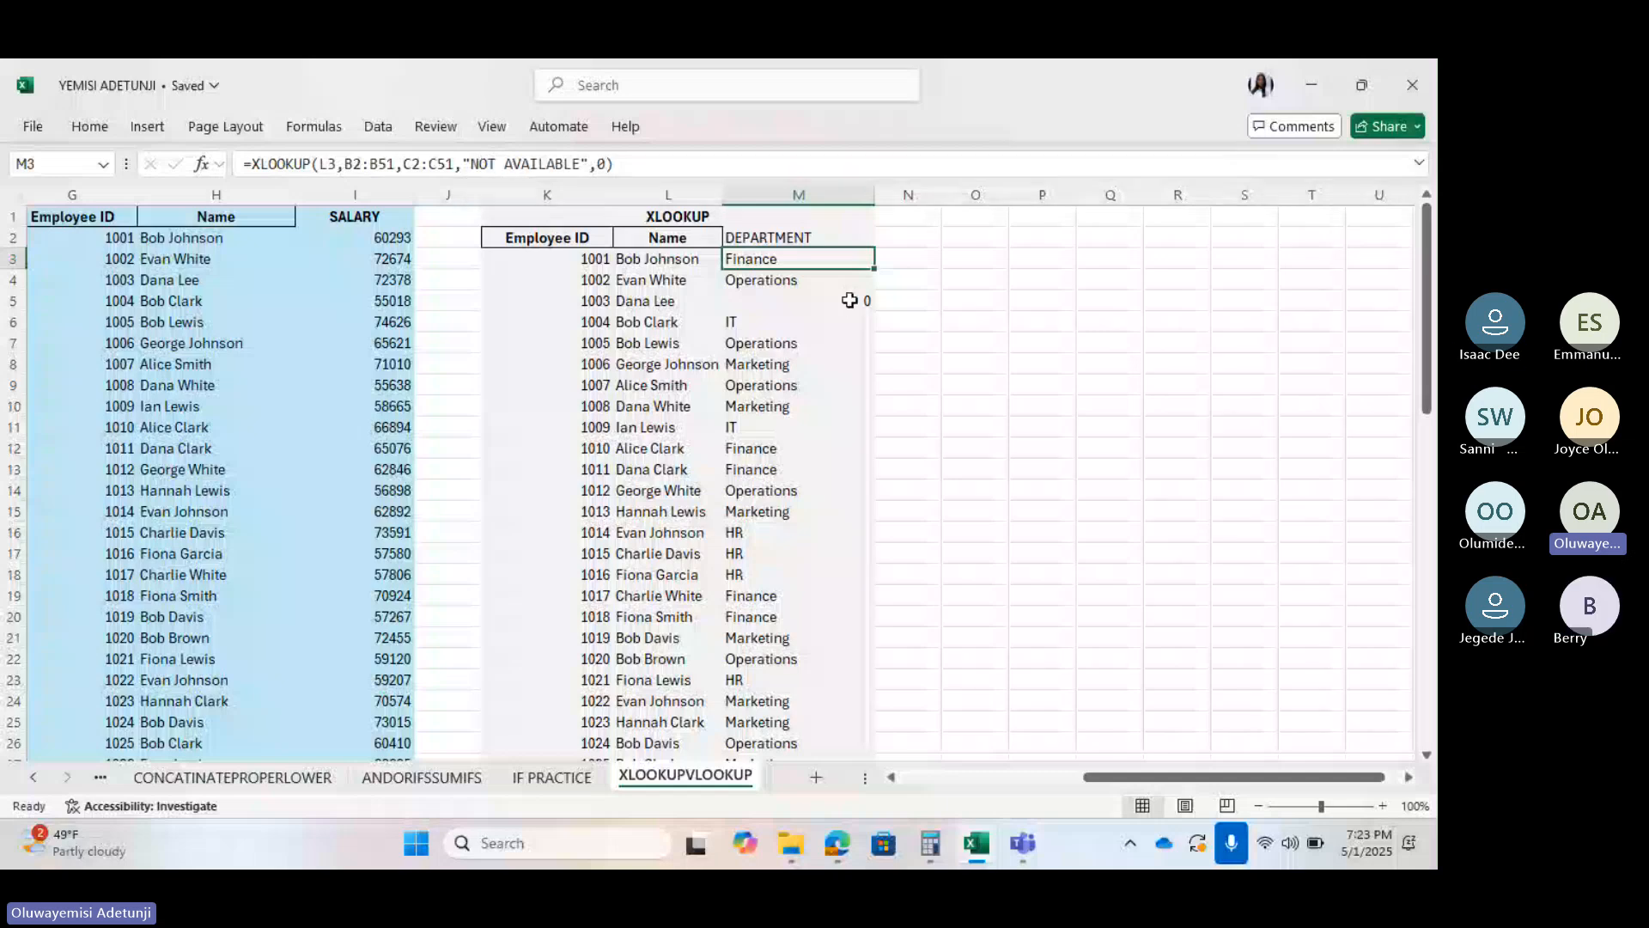
{"action": "scroll", "coordinate": [564, 366], "scroll_direction": "left", "scroll_amount": 2}
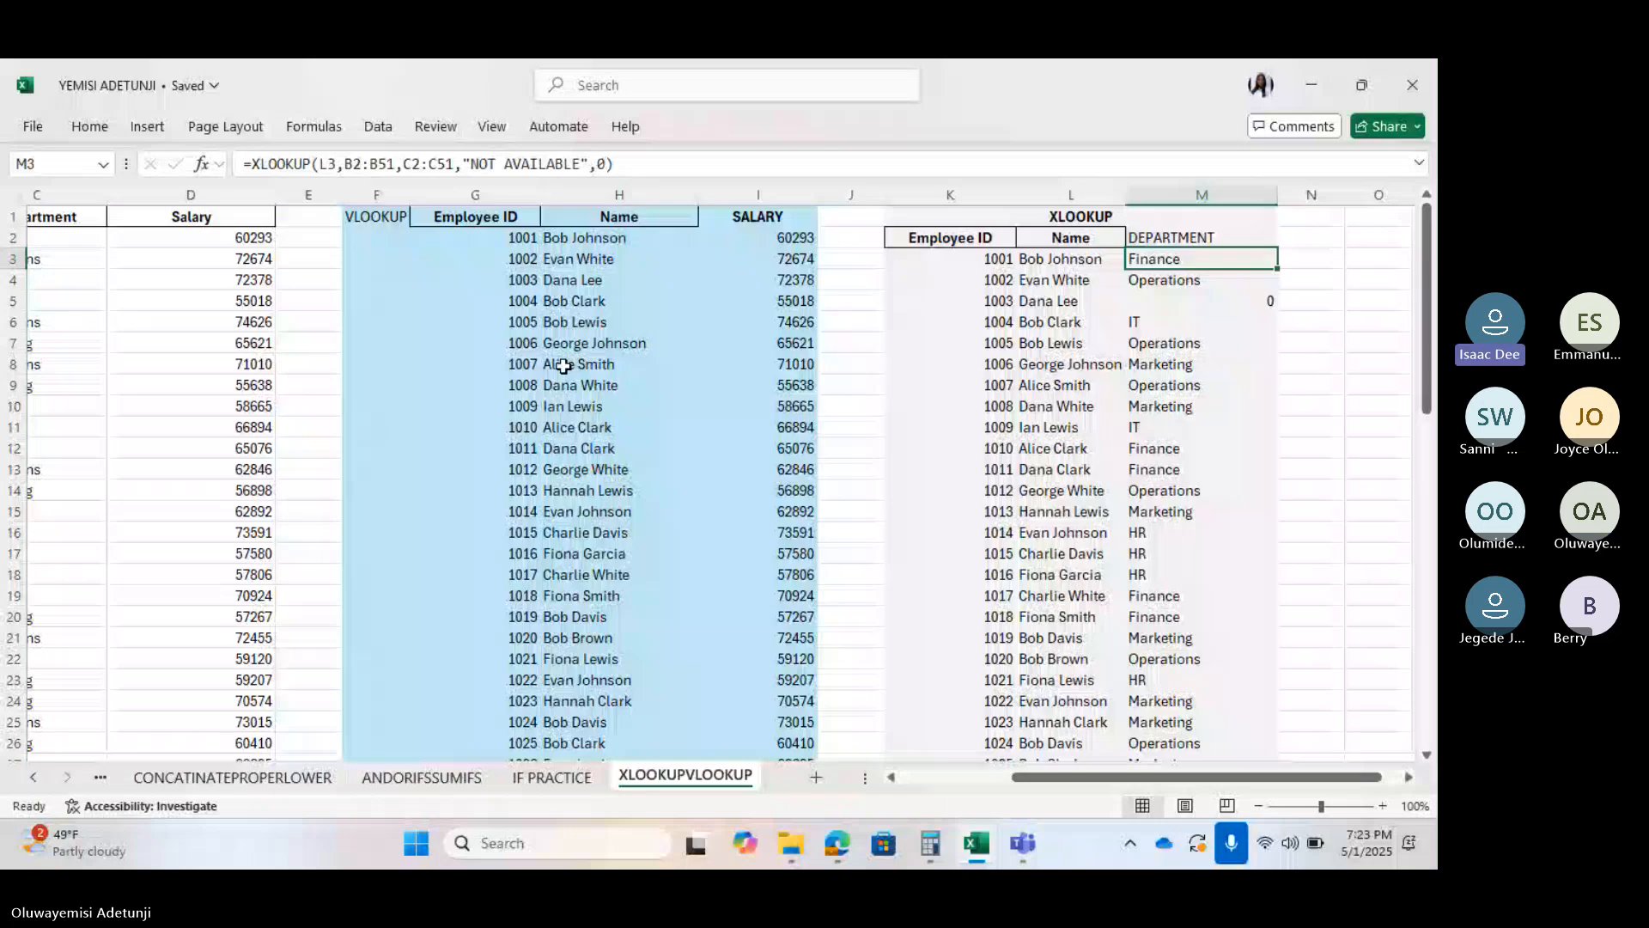
{"action": "scroll", "coordinate": [563, 366], "scroll_direction": "left", "scroll_amount": 1}
{"action": "left_click", "coordinate": [202, 277]}
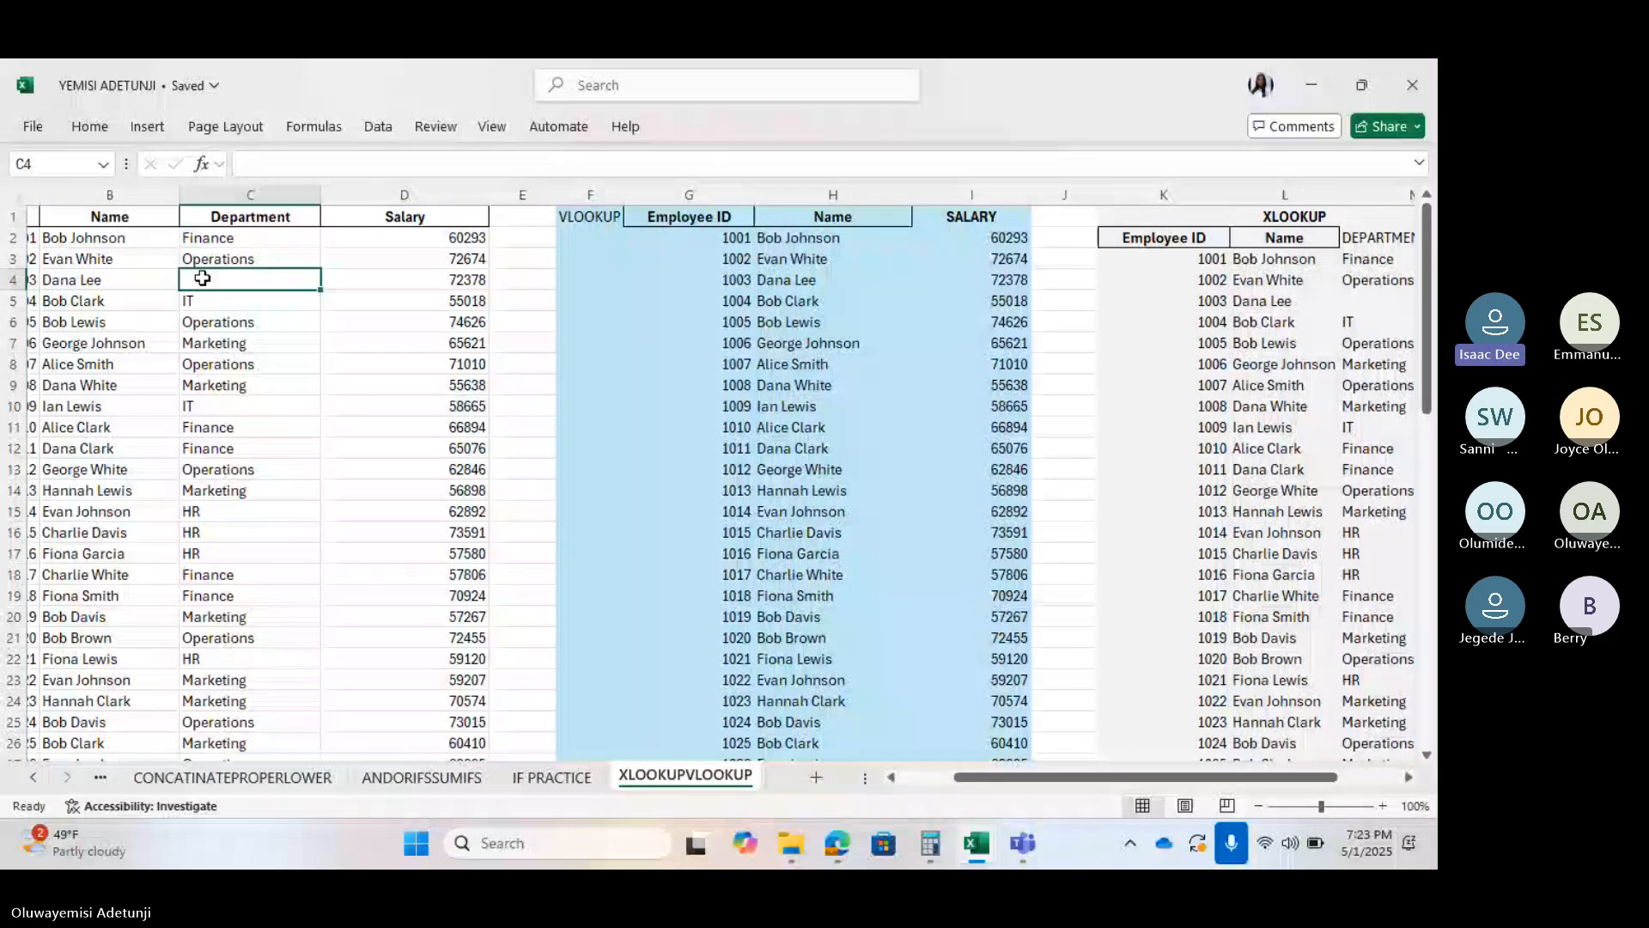
{"action": "scroll", "coordinate": [1114, 261], "scroll_direction": "right", "scroll_amount": 2}
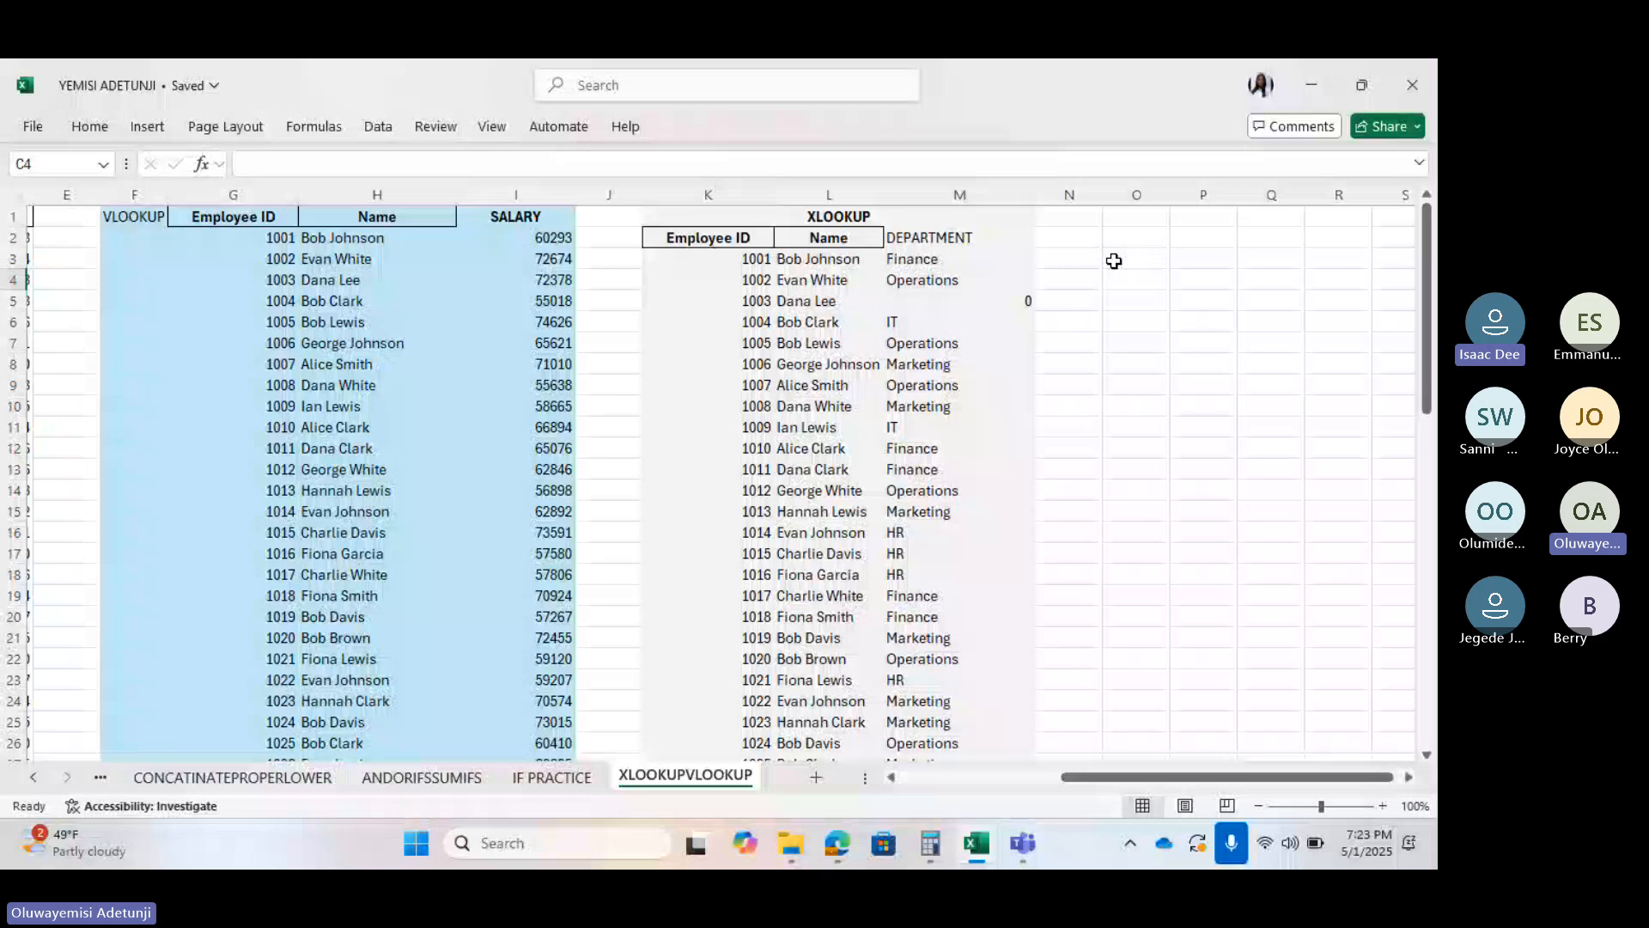
{"action": "left_click", "coordinate": [1006, 299]}
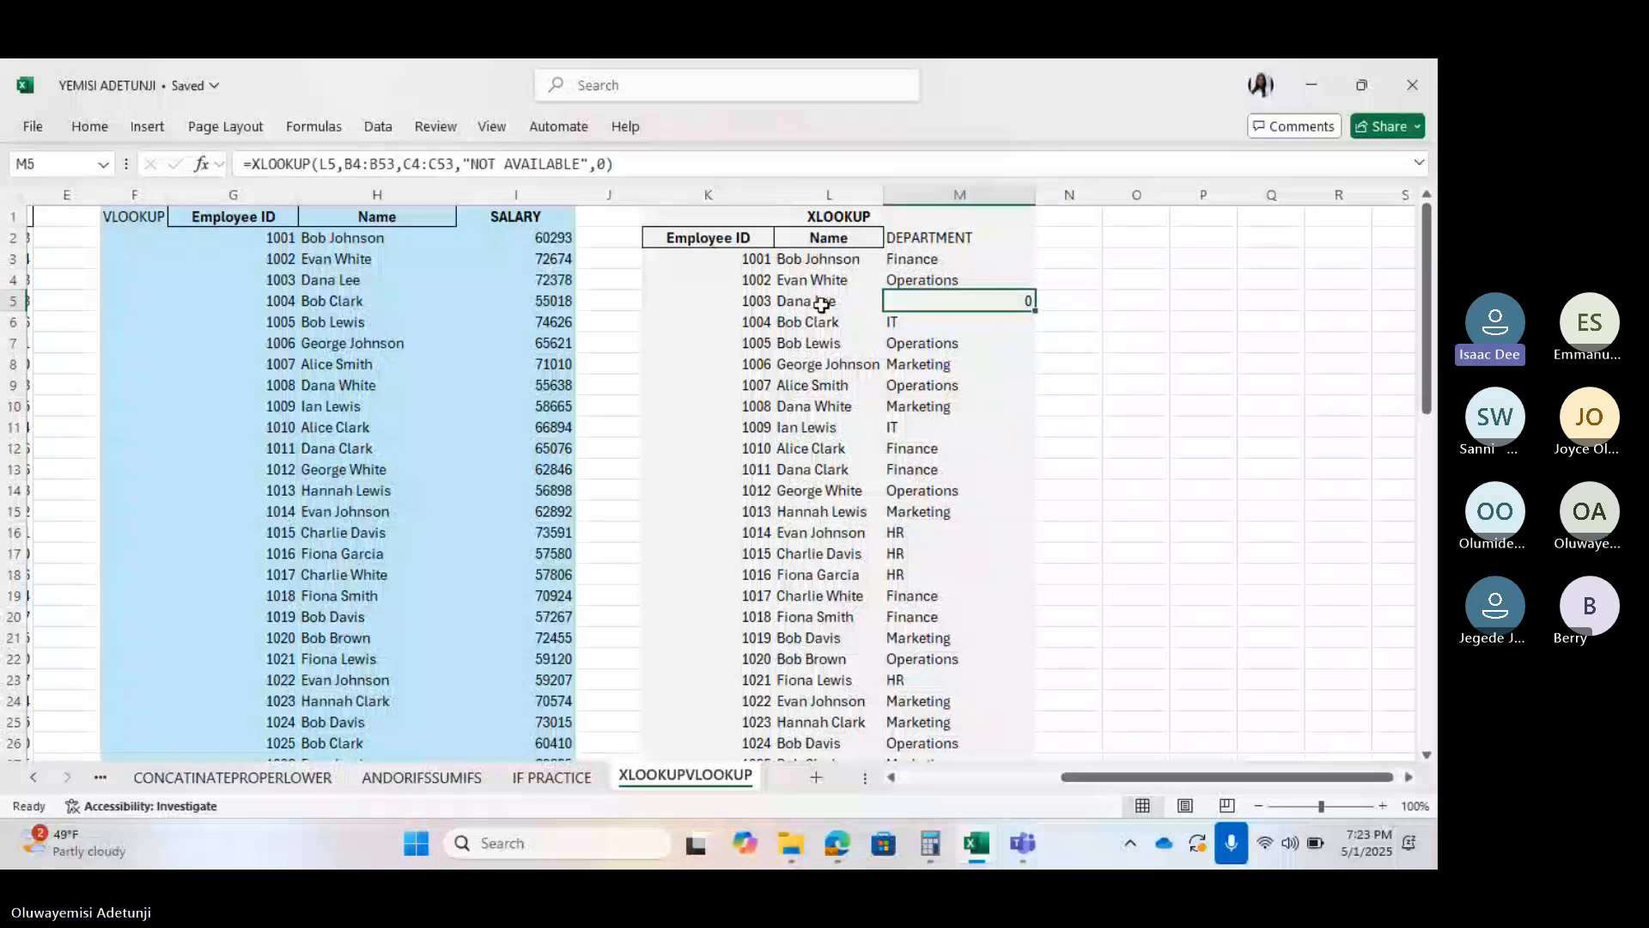
{"action": "scroll", "coordinate": [677, 346], "scroll_direction": "left", "scroll_amount": 3}
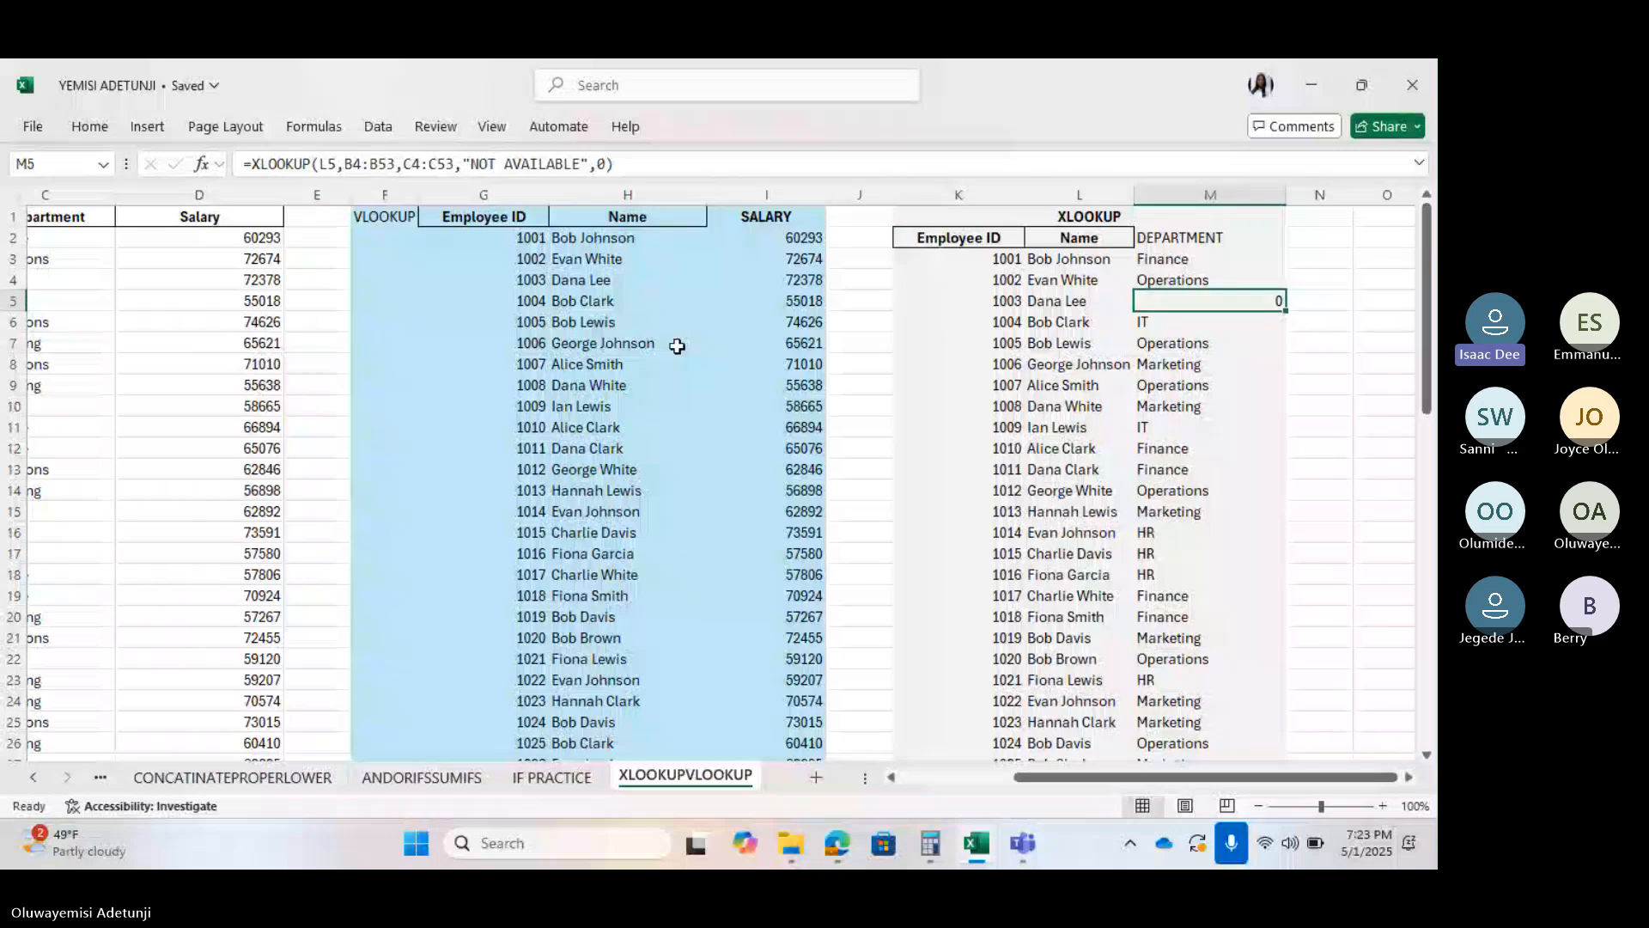
{"action": "scroll", "coordinate": [676, 346], "scroll_direction": "down", "scroll_amount": 10}
{"action": "scroll", "coordinate": [677, 346], "scroll_direction": "right", "scroll_amount": 4}
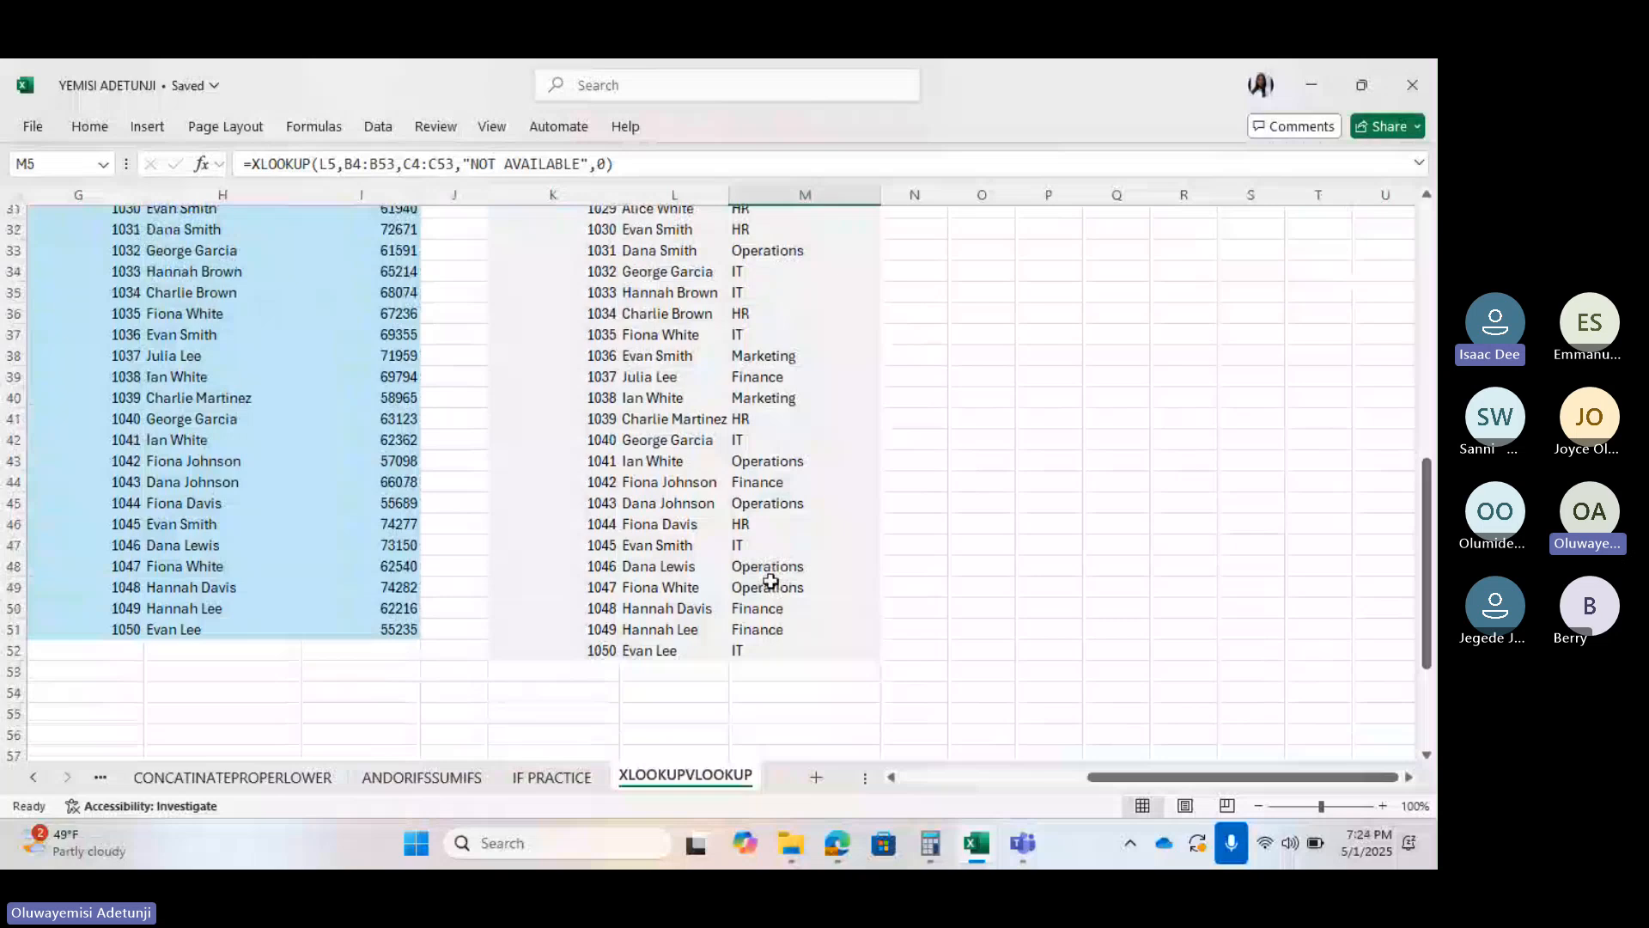
{"action": "scroll", "coordinate": [770, 581], "scroll_direction": "up", "scroll_amount": 9}
{"action": "scroll", "coordinate": [770, 581], "scroll_direction": "down", "scroll_amount": 4}
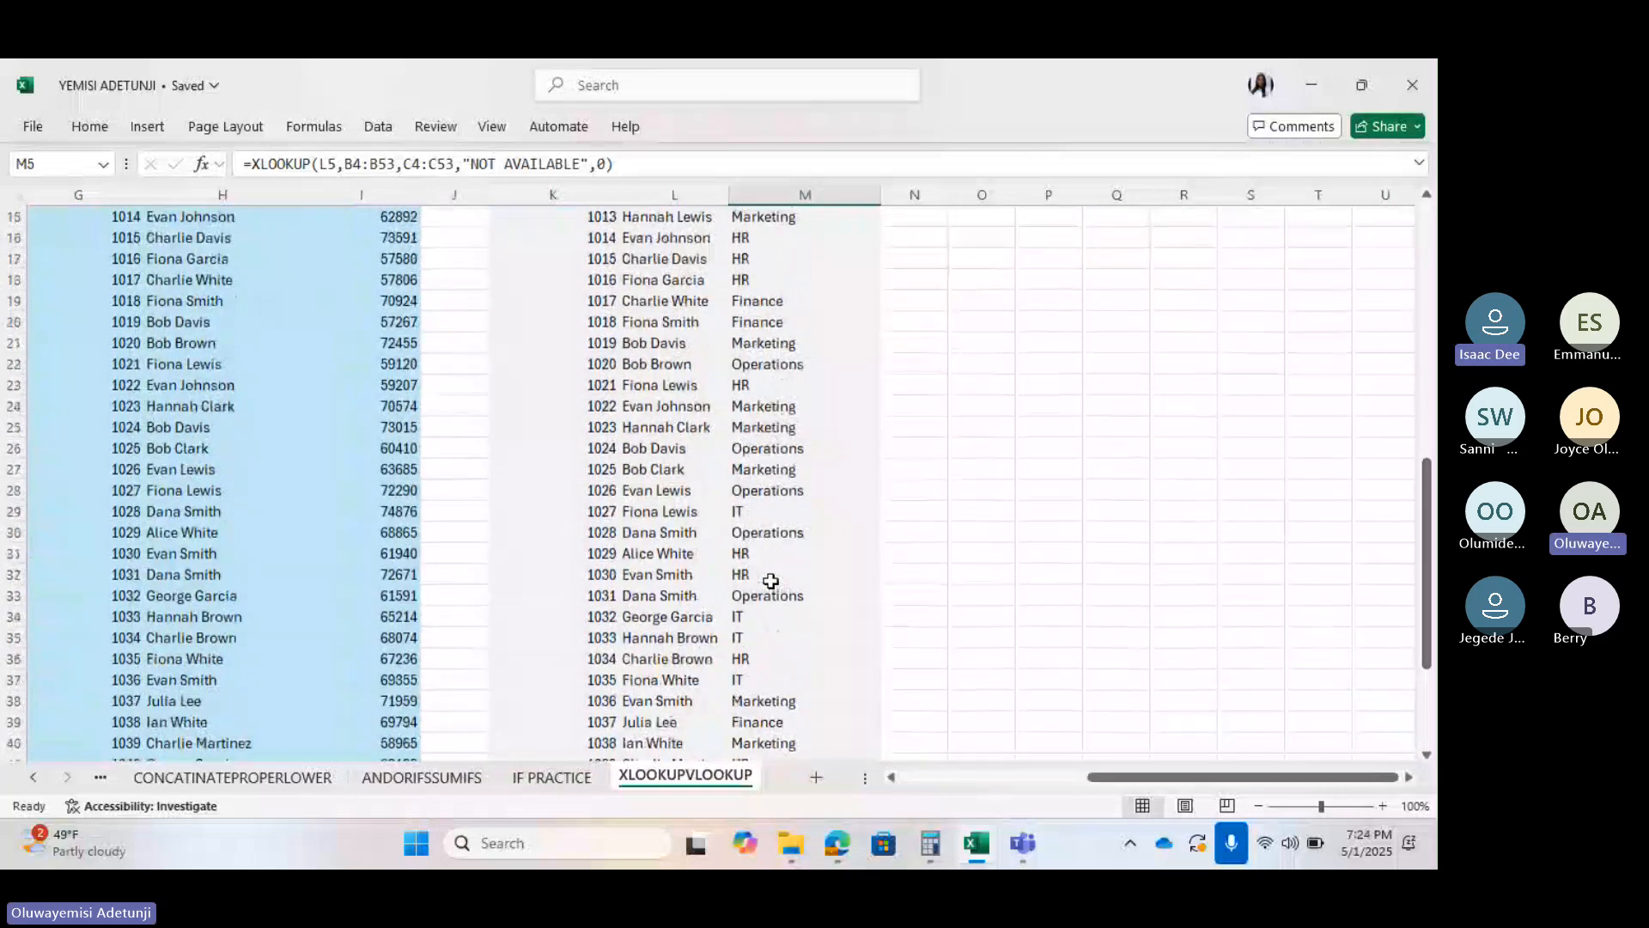
{"action": "scroll", "coordinate": [771, 582], "scroll_direction": "down", "scroll_amount": 2}
{"action": "scroll", "coordinate": [770, 582], "scroll_direction": "up", "scroll_amount": 7}
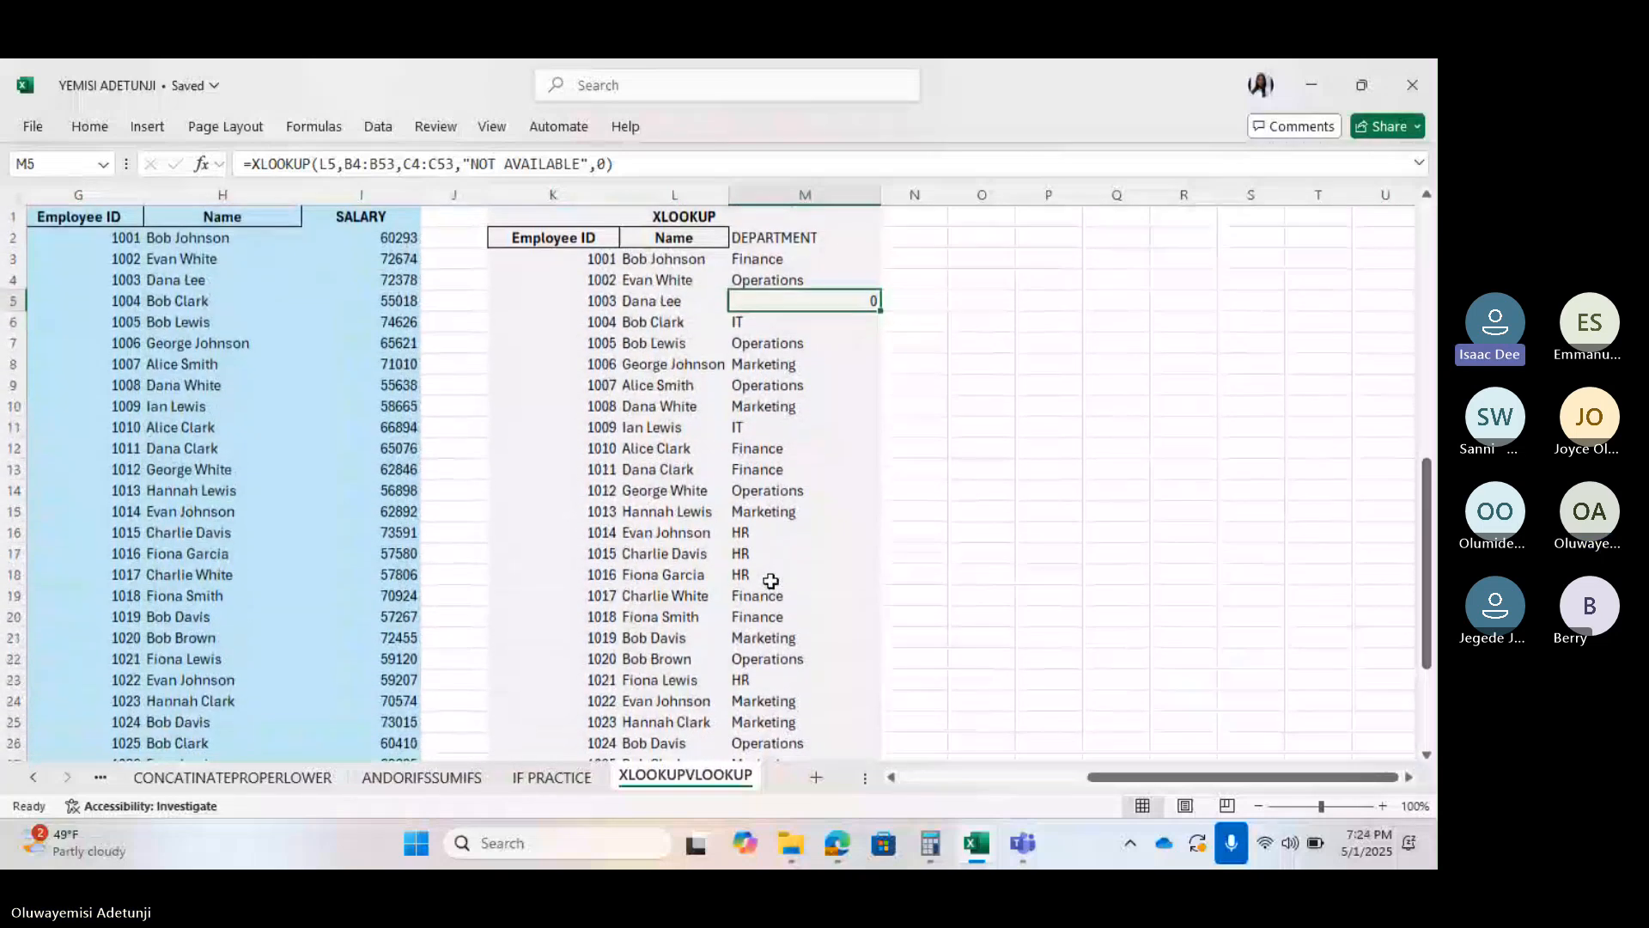
{"action": "left_click", "coordinate": [766, 281]}
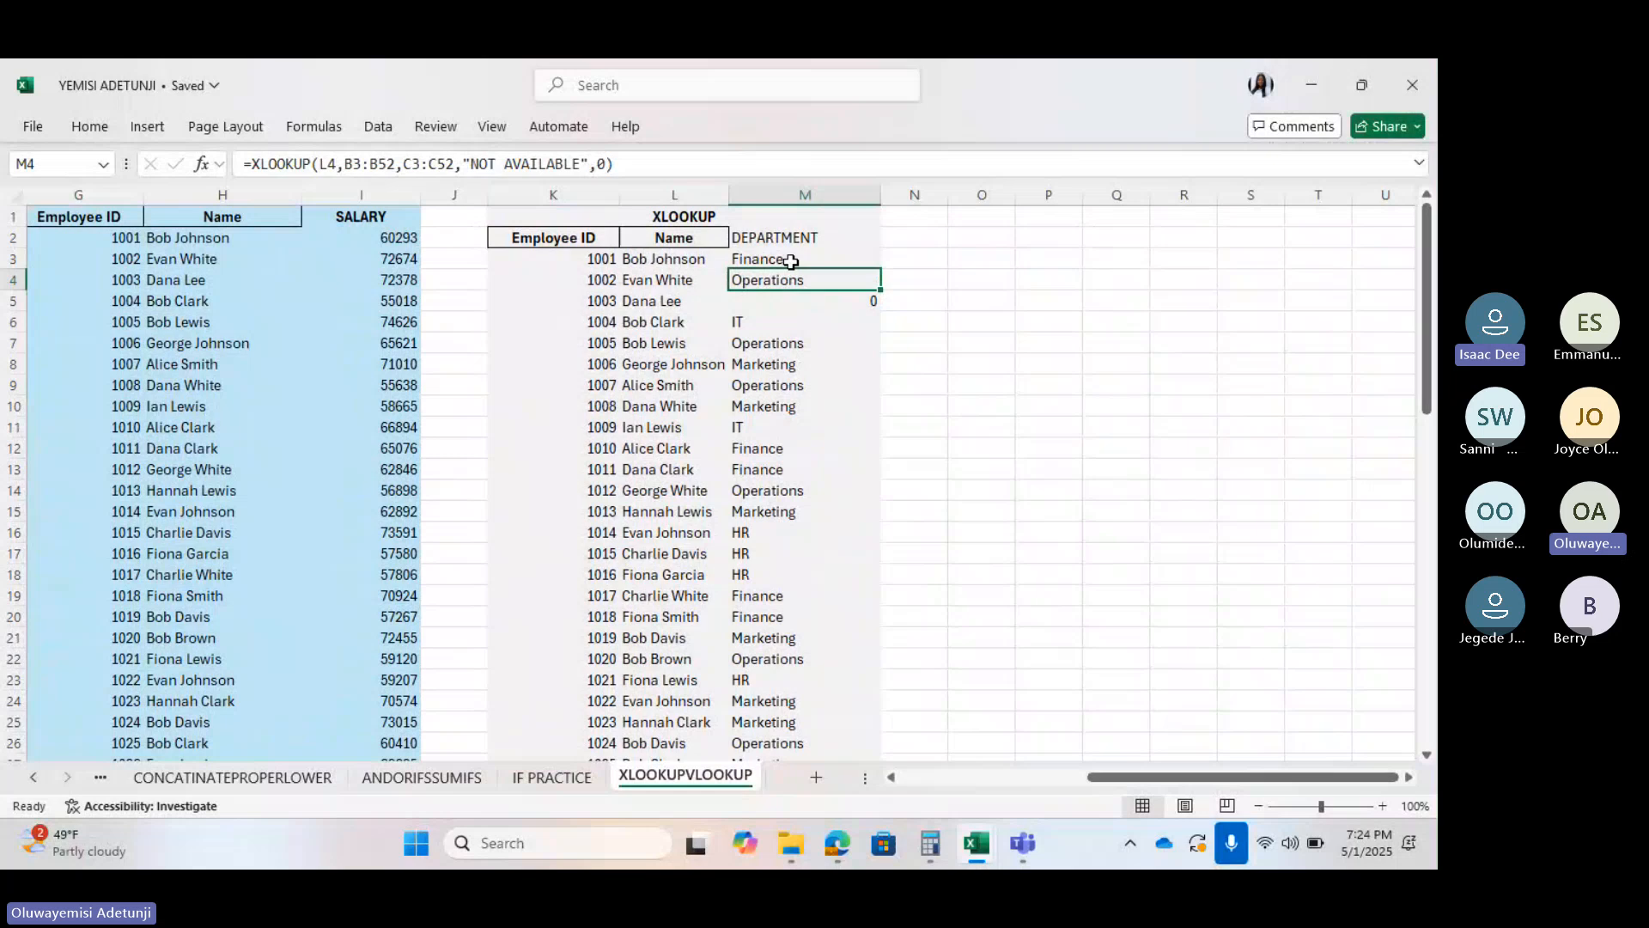
{"action": "scroll", "coordinate": [150, 498], "scroll_direction": "left", "scroll_amount": 5}
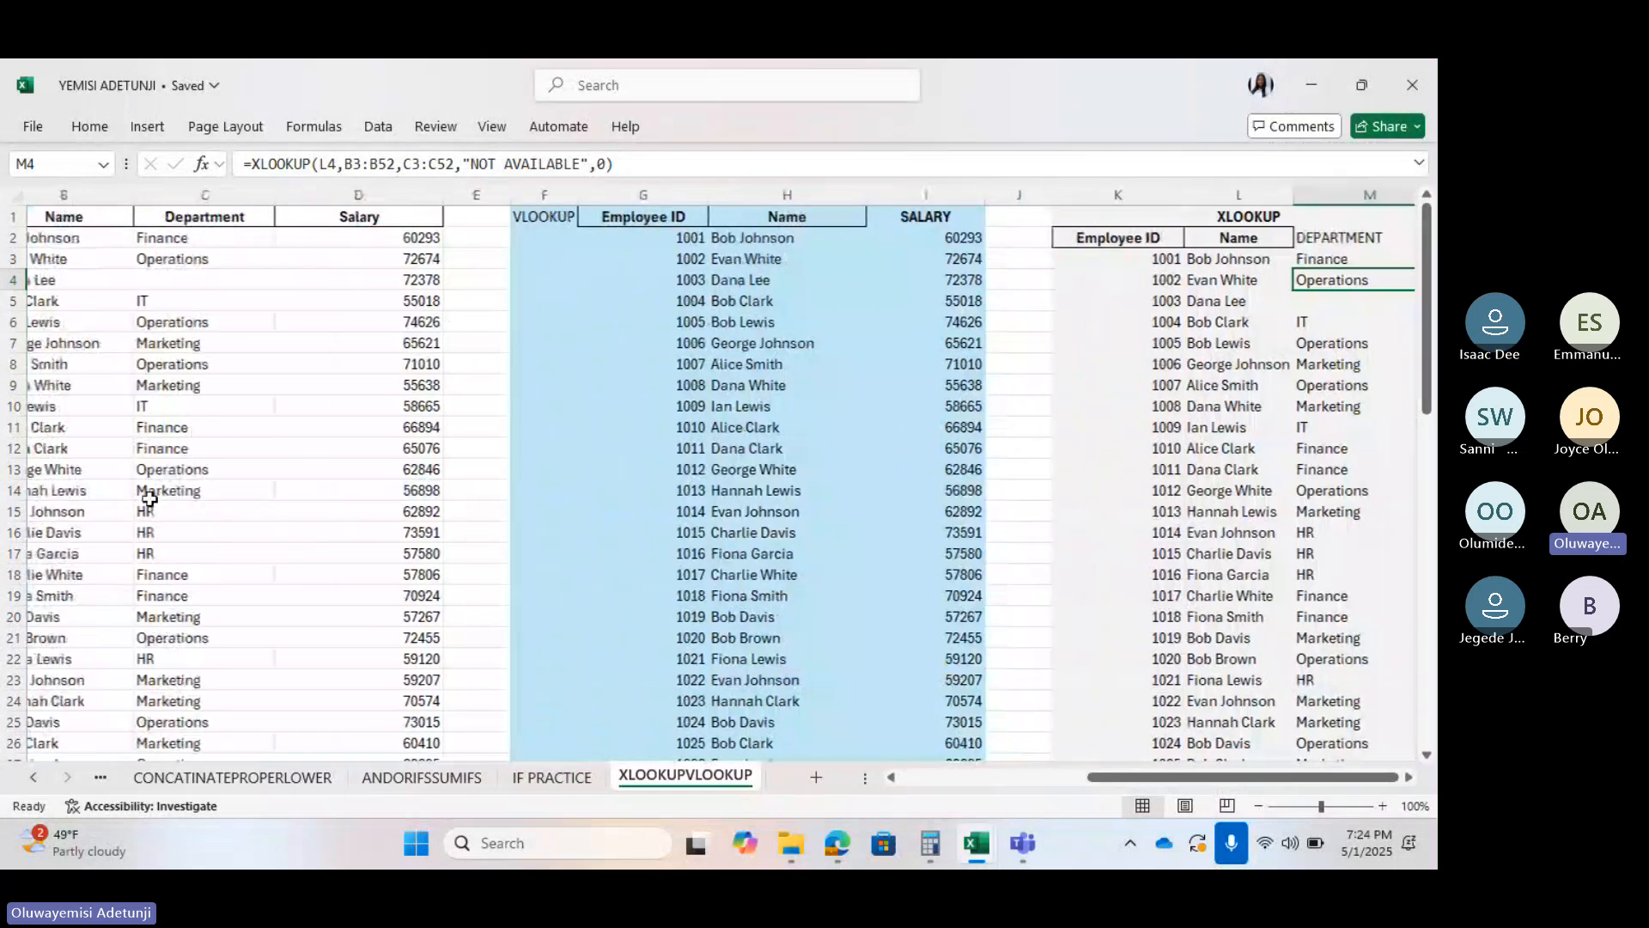
{"action": "scroll", "coordinate": [149, 498], "scroll_direction": "left", "scroll_amount": 2}
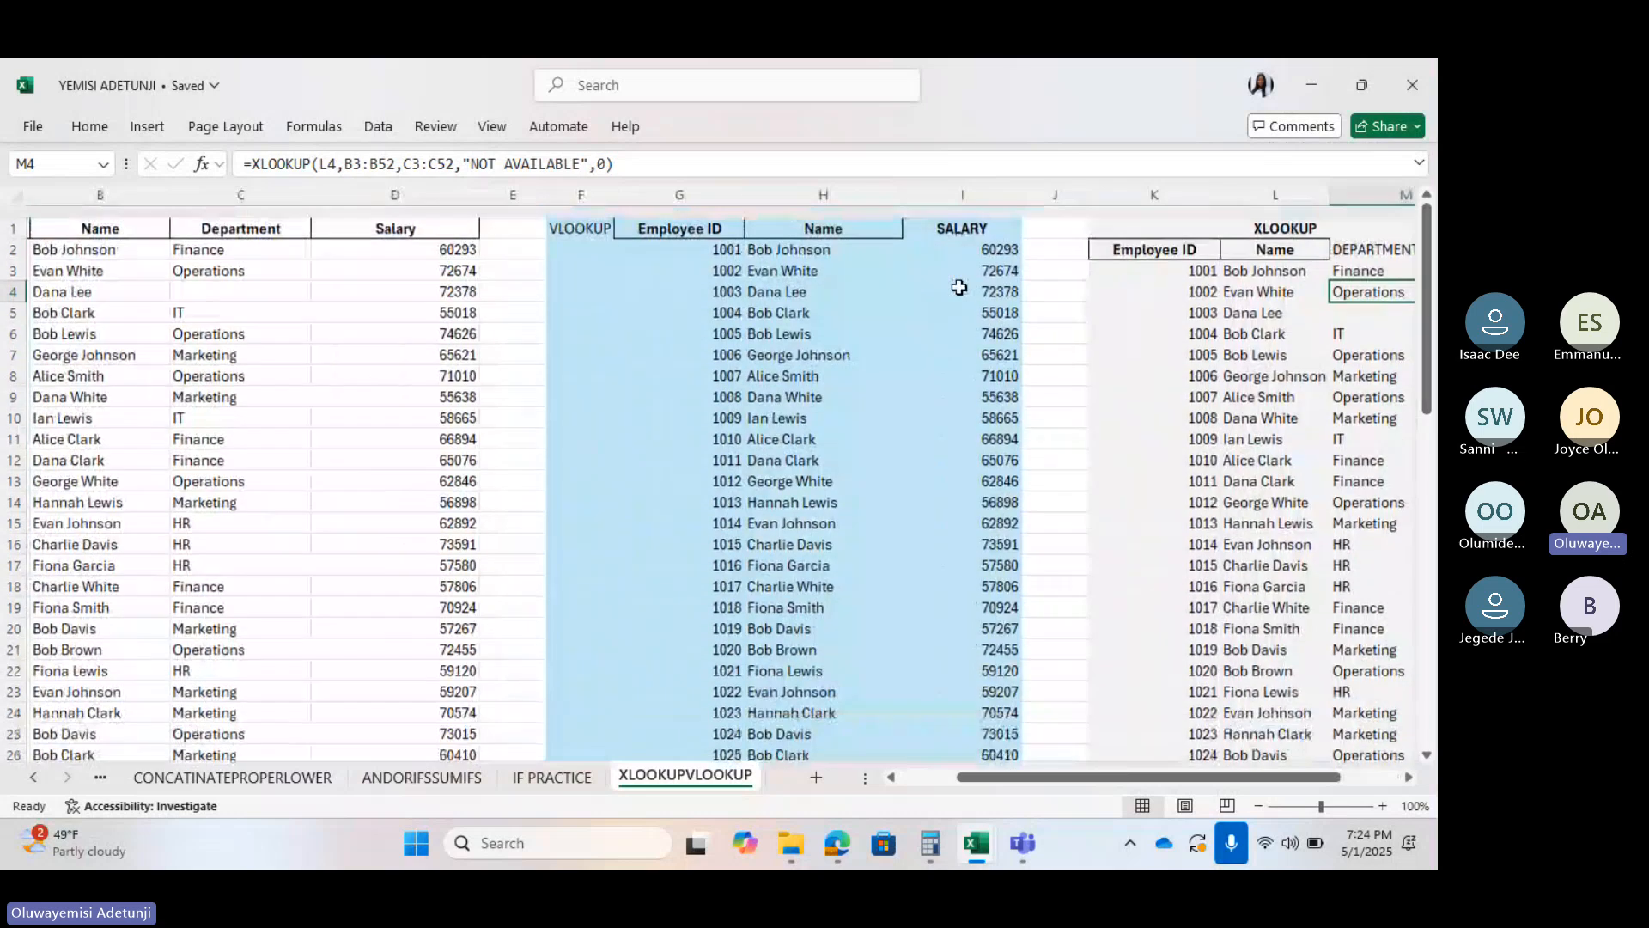
Inspect the VLOOKUP salary formulas in I2, I4 and I6
{"action": "left_click", "coordinate": [959, 245]}
{"action": "left_click", "coordinate": [966, 281]}
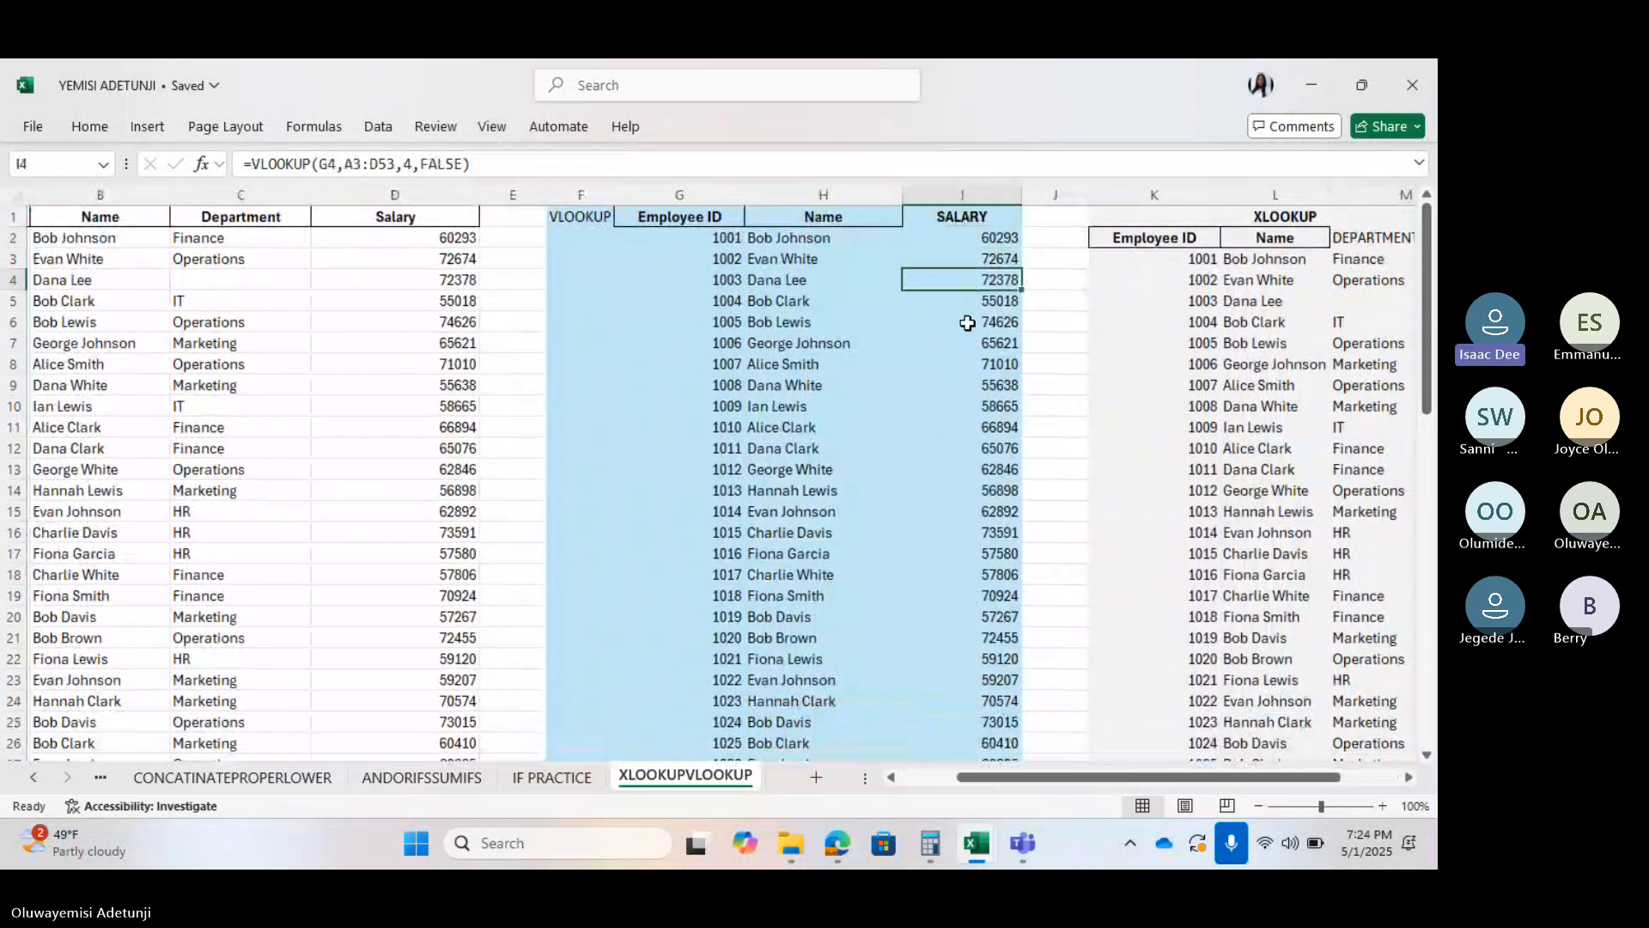
{"action": "left_click", "coordinate": [967, 323]}
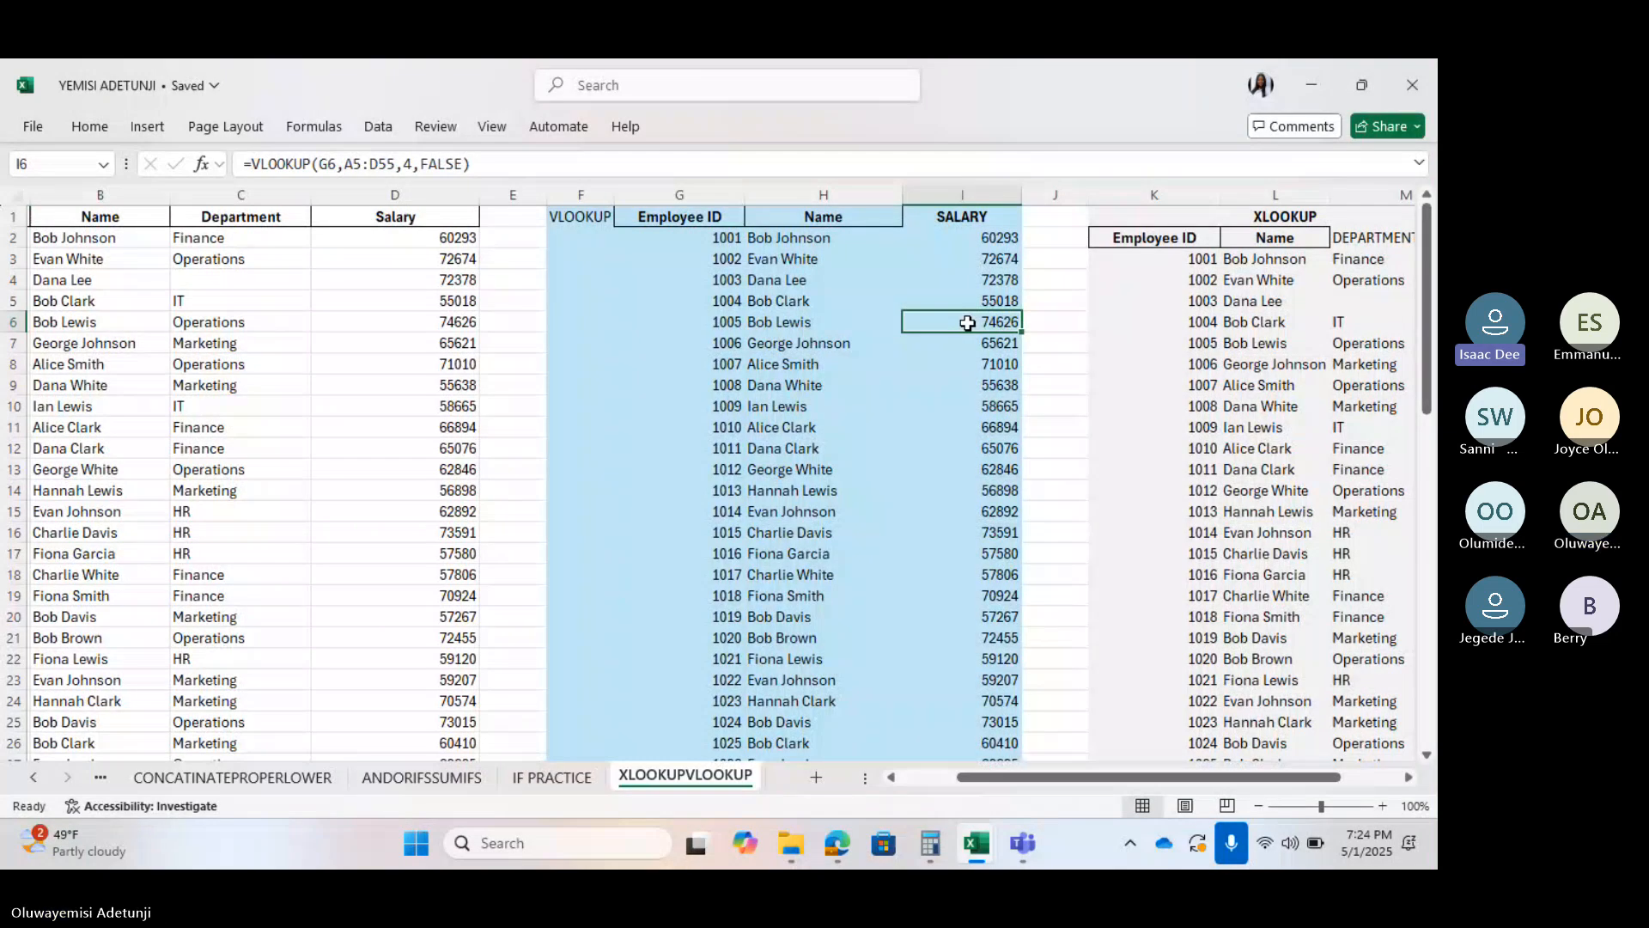
{"action": "scroll", "coordinate": [1031, 292], "scroll_direction": "right", "scroll_amount": 3}
Clear the XLOOKUP department results in M4:M51, keeping M3
{"action": "left_click", "coordinate": [1089, 258]}
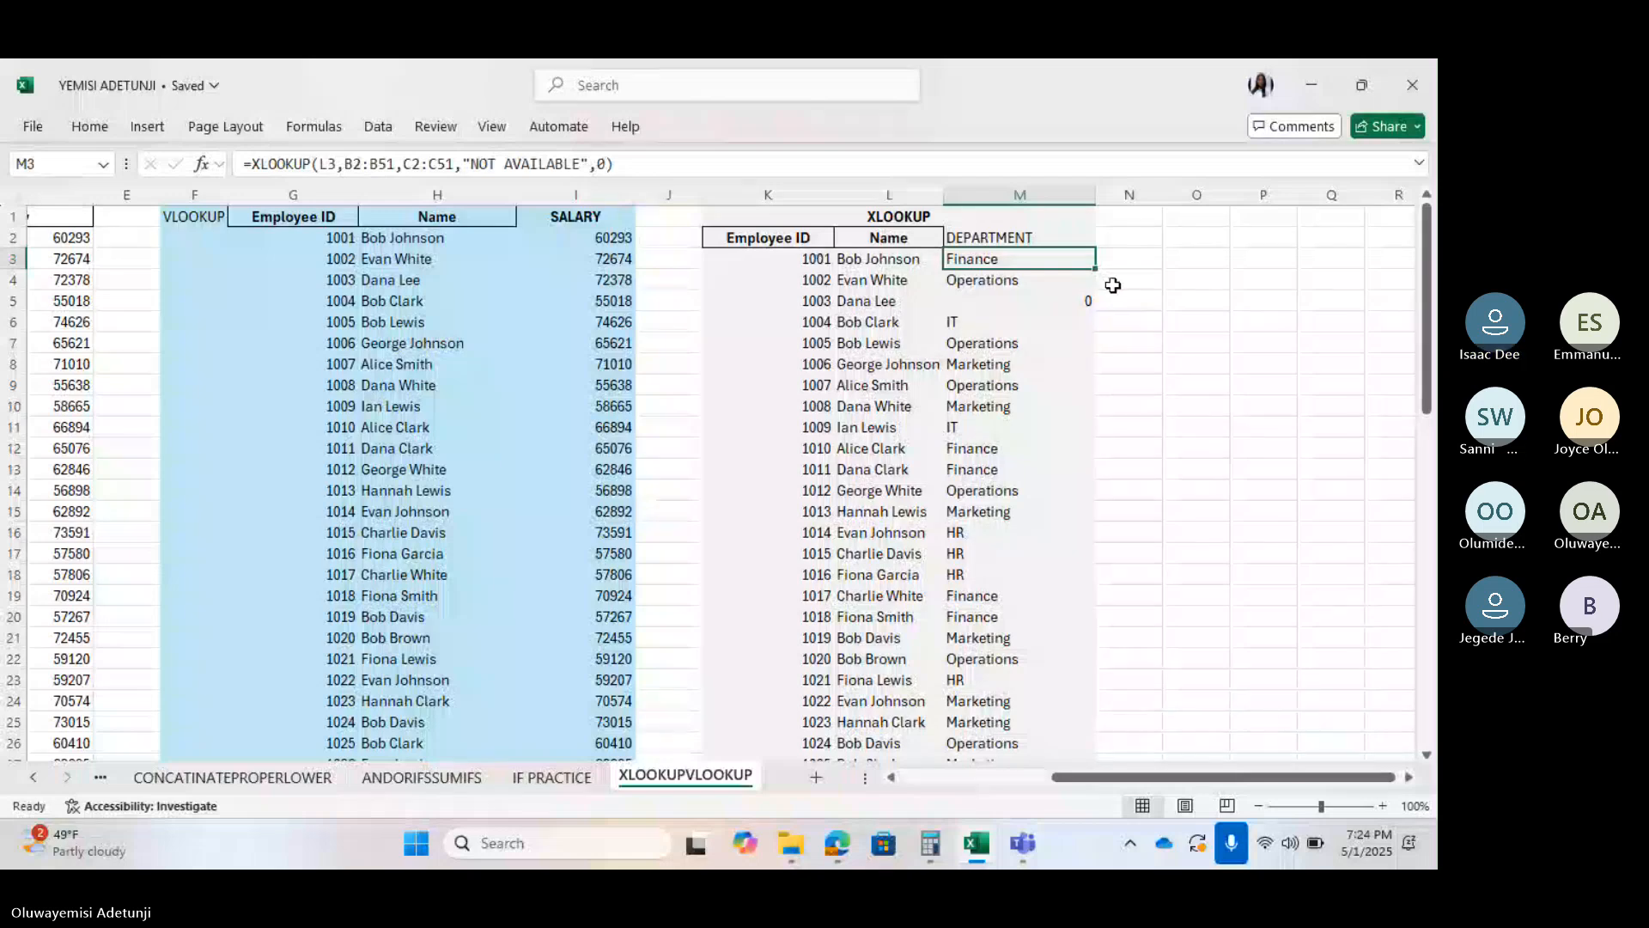
{"action": "left_click", "coordinate": [988, 277]}
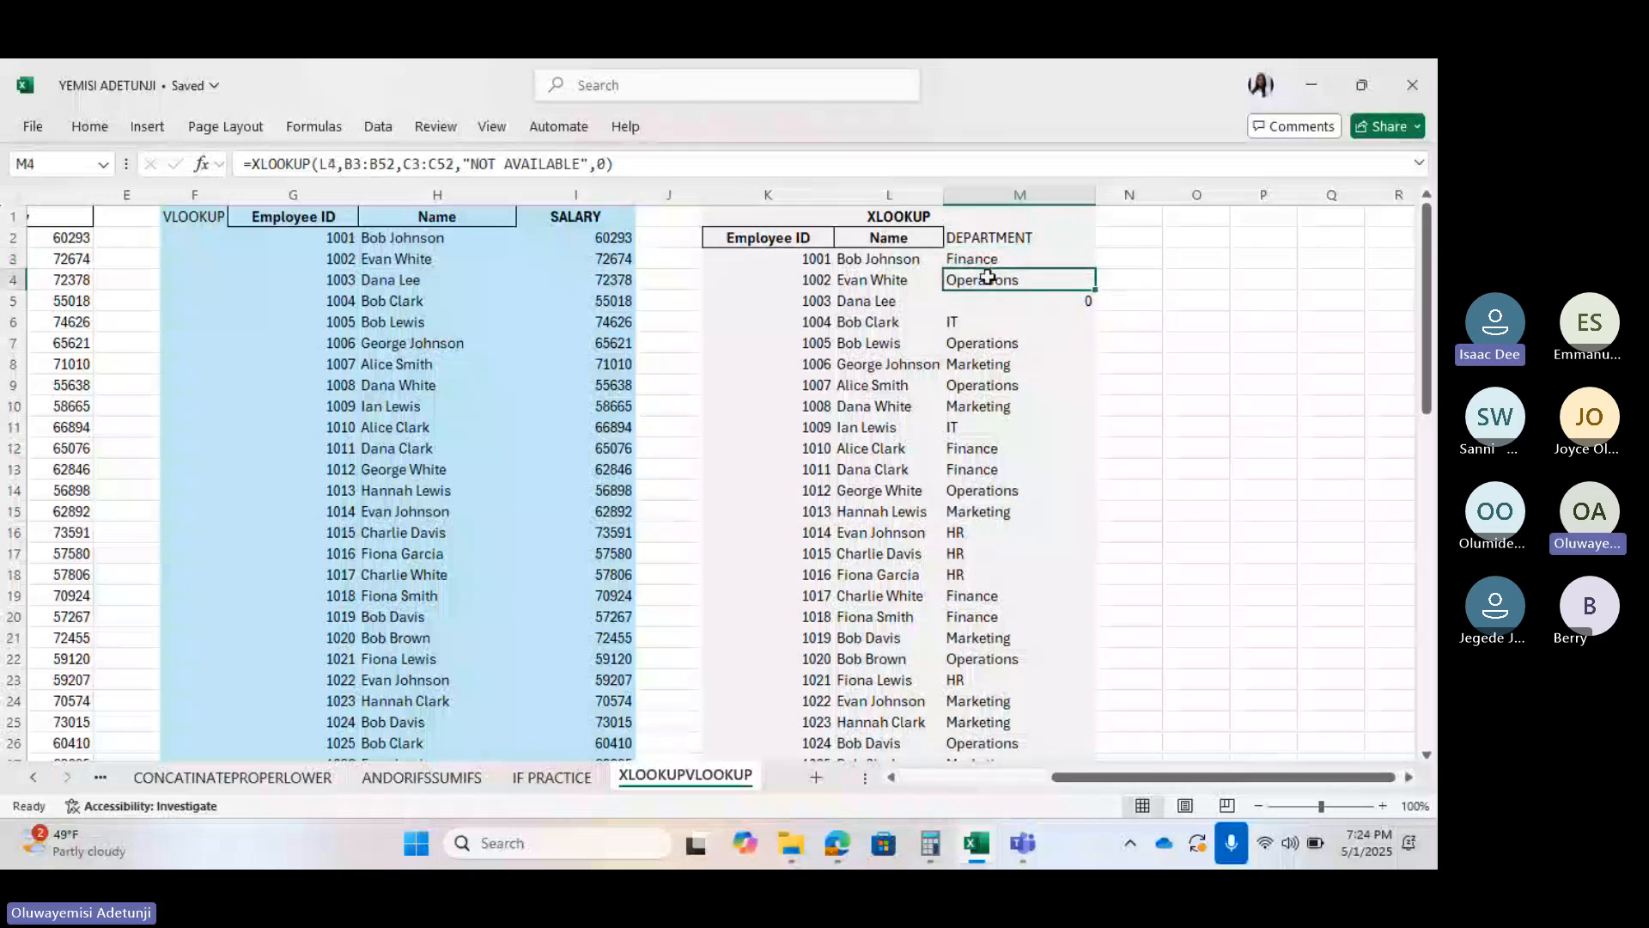
{"action": "key", "text": "ctrl+shift+Down"}
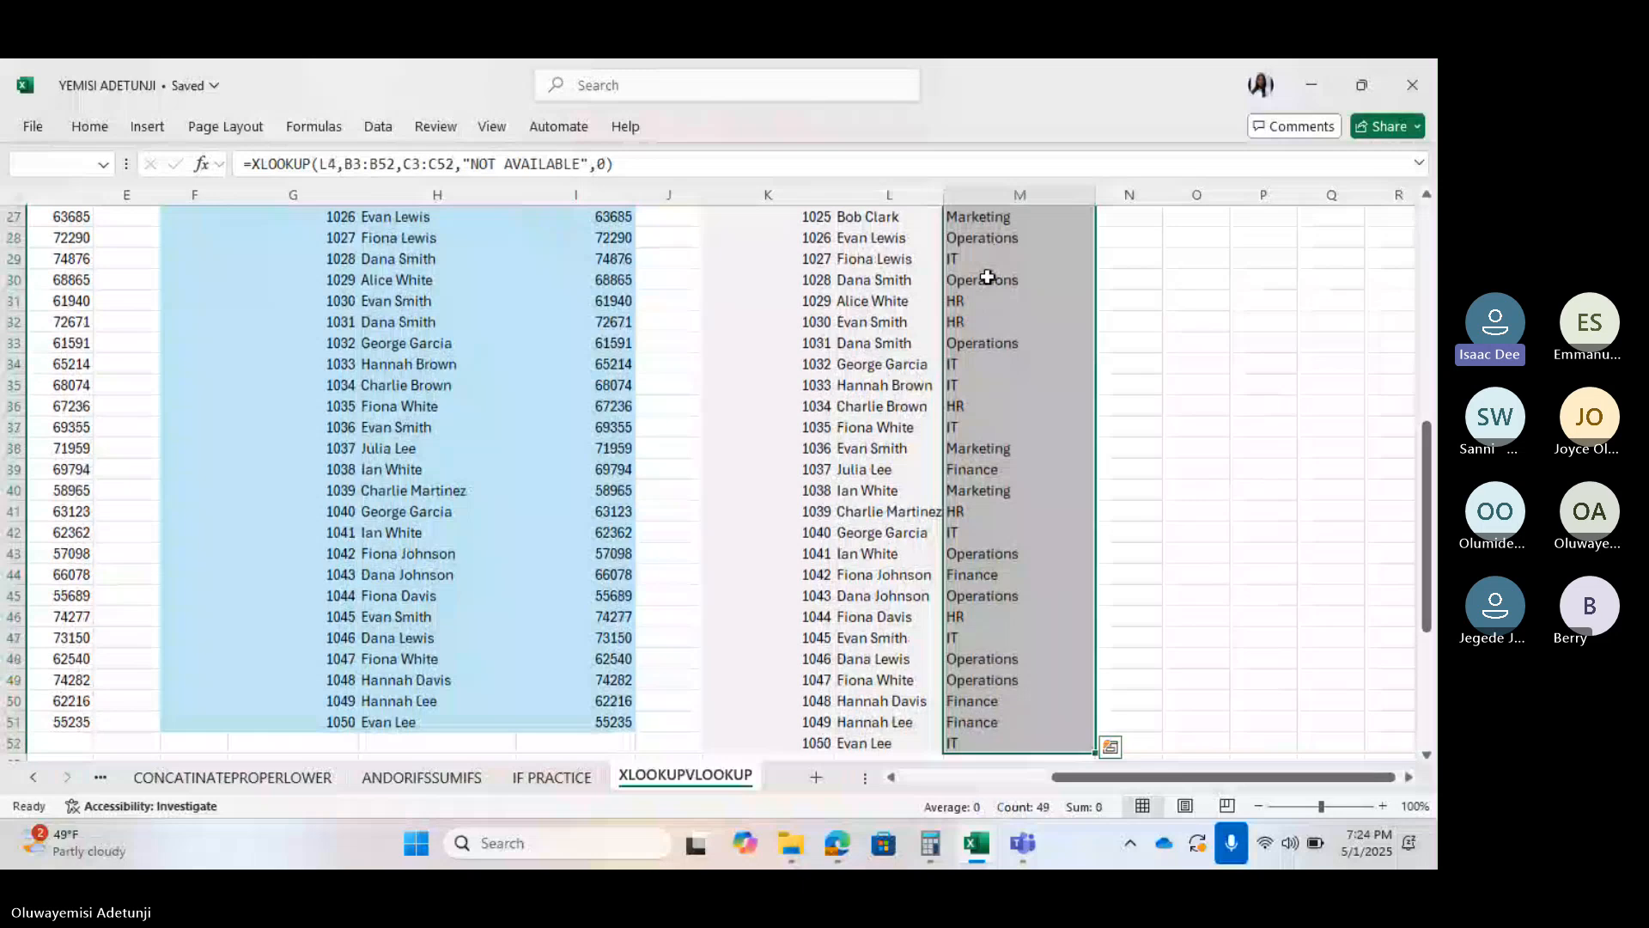
{"action": "key", "text": "Delete"}
Delete the Finance XLOOKUP formula from M3, then select an empty cell nearby
{"action": "left_click", "coordinate": [1008, 259]}
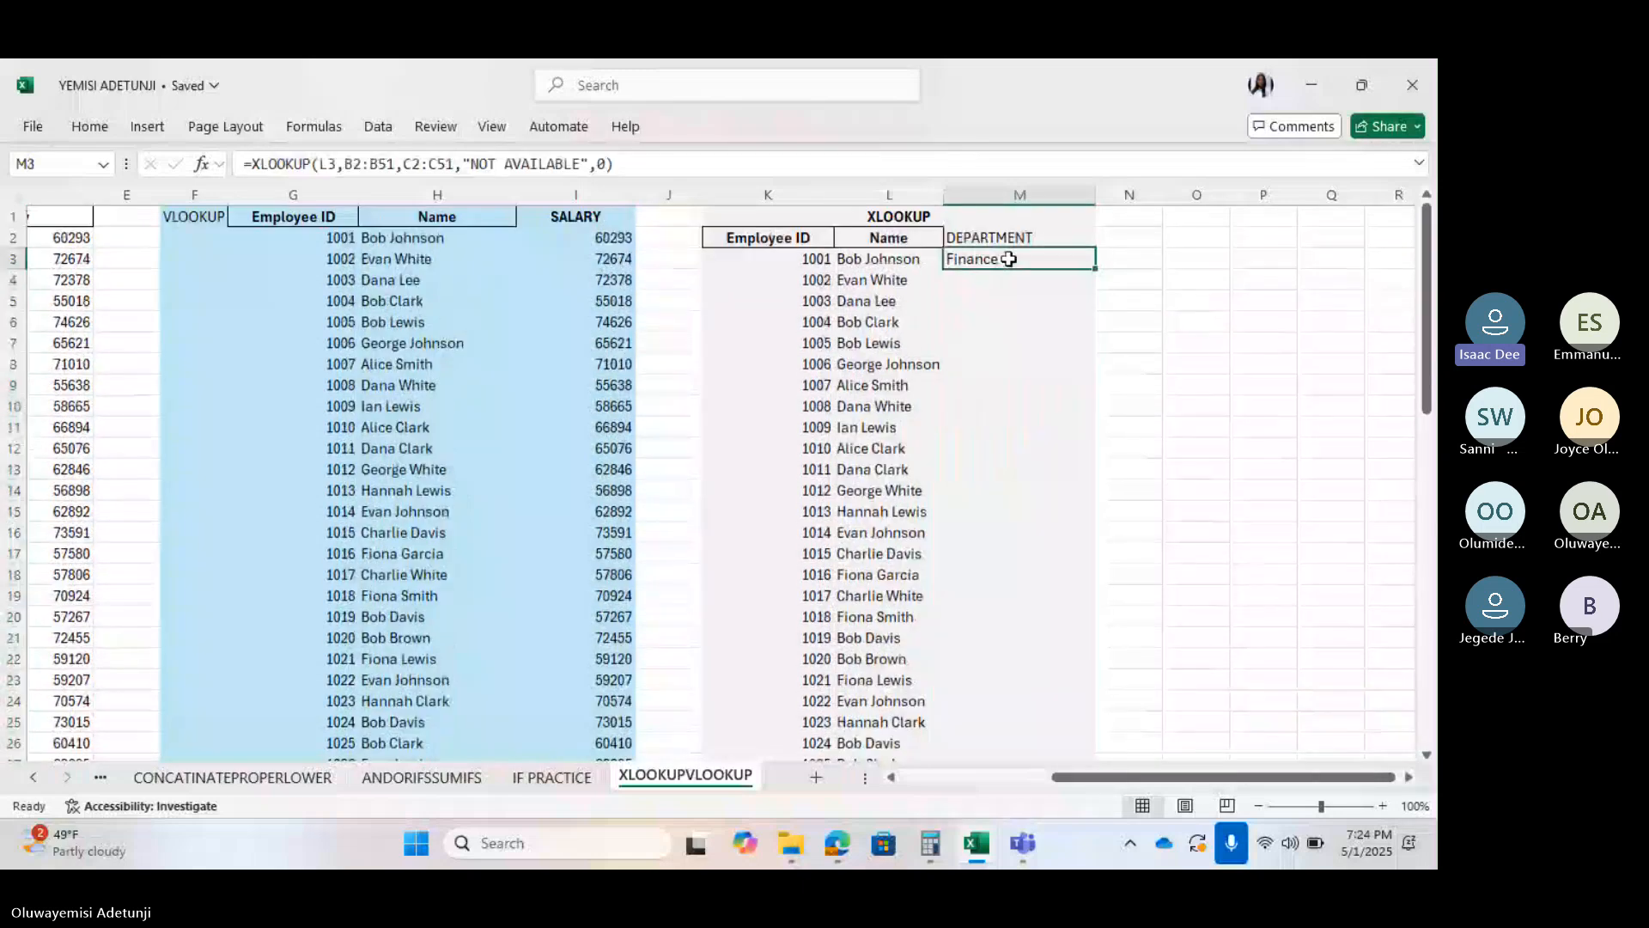
{"action": "key", "text": "Delete"}
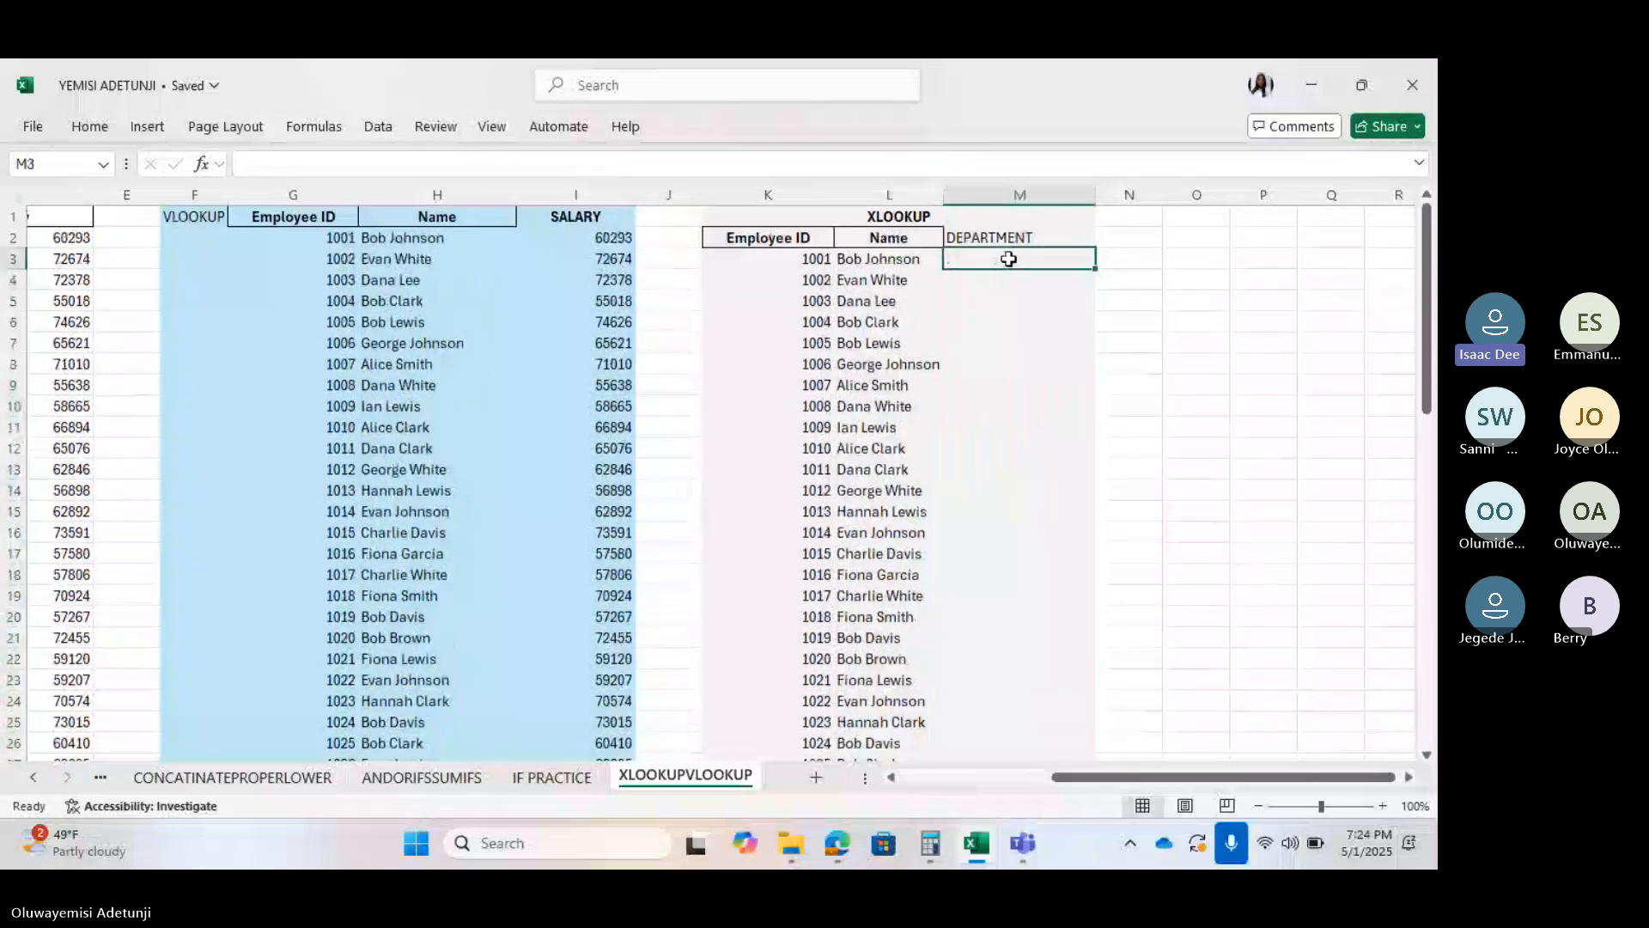
{"action": "left_click", "coordinate": [1120, 327]}
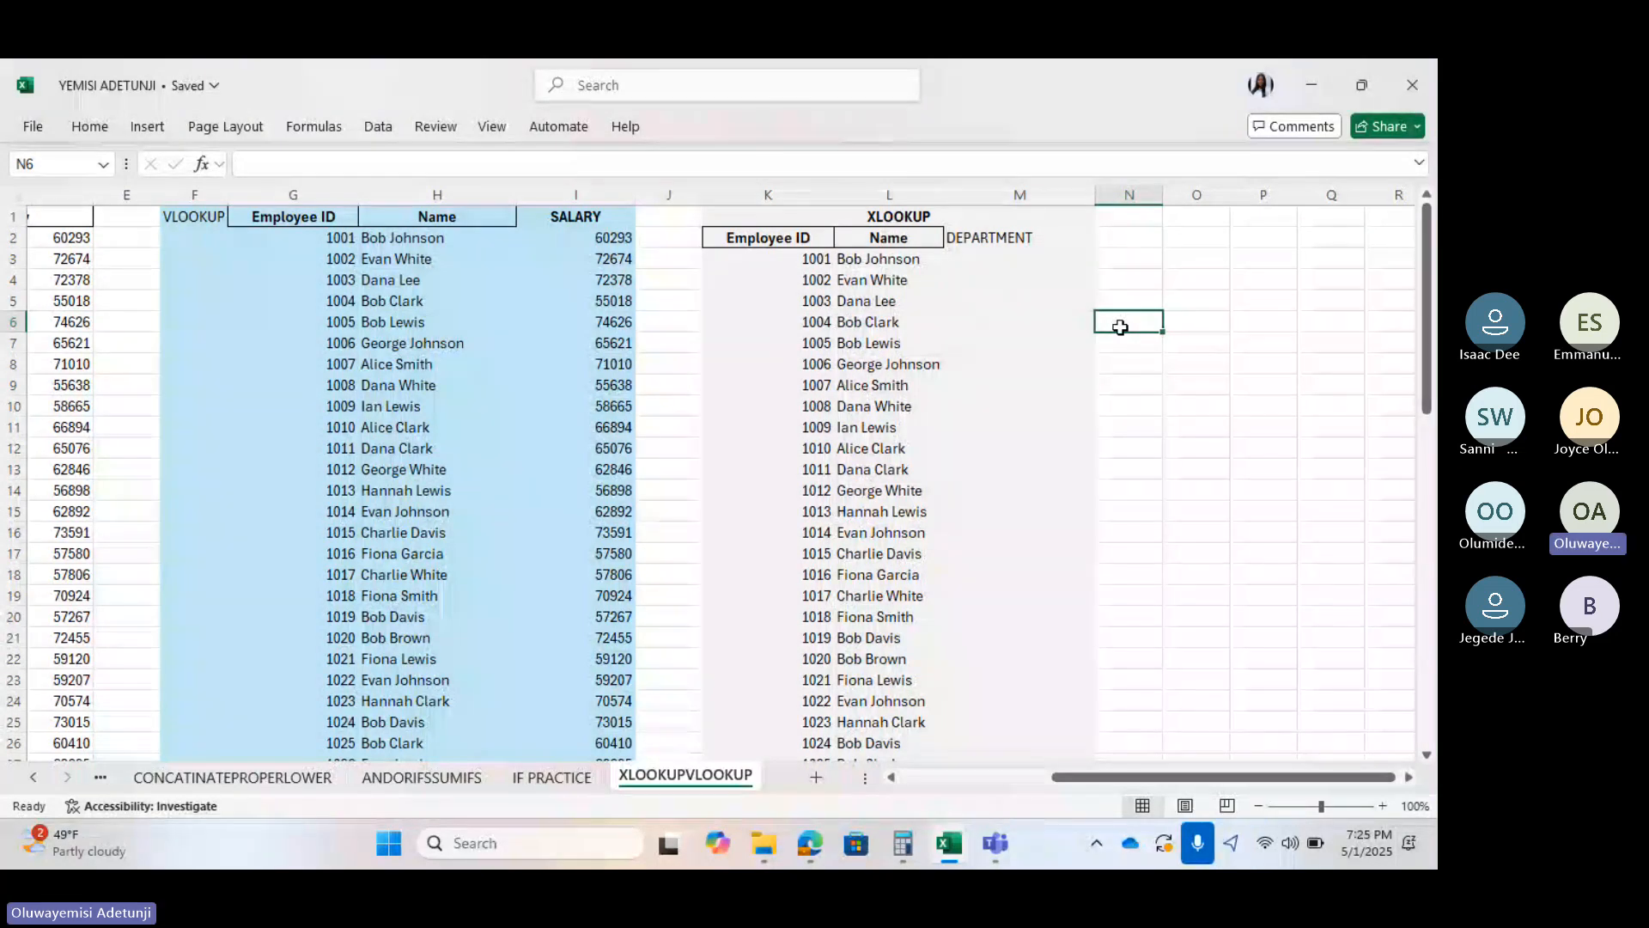
{"action": "left_click", "coordinate": [1030, 283]}
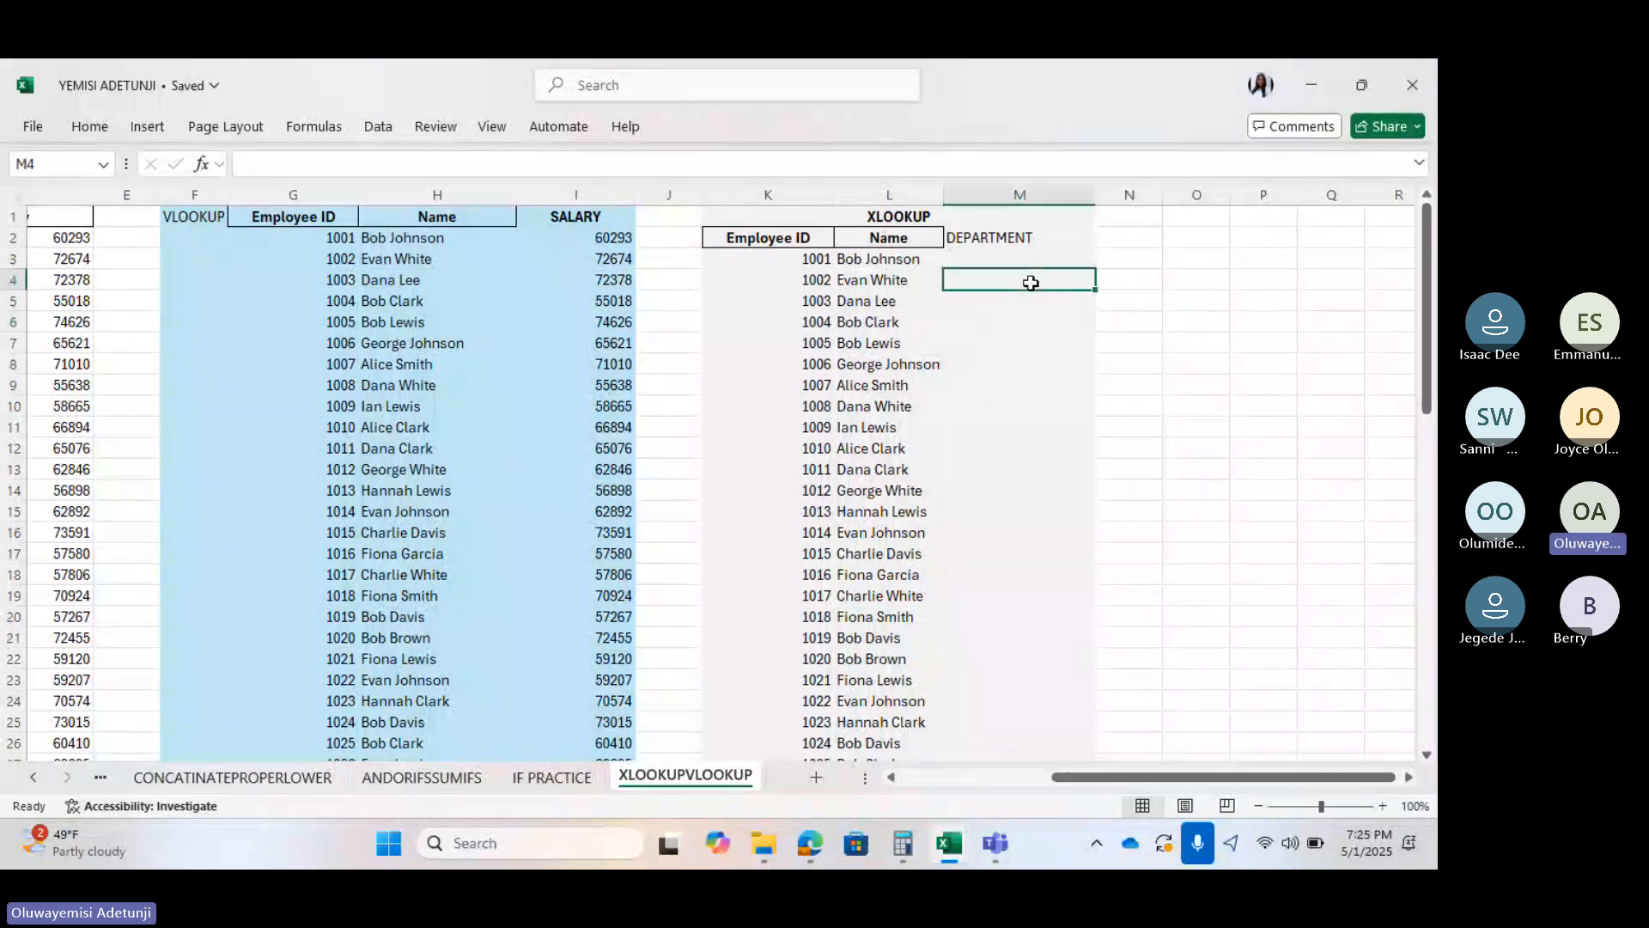
{"action": "left_click", "coordinate": [984, 254]}
{"action": "type", "text": "xl"}
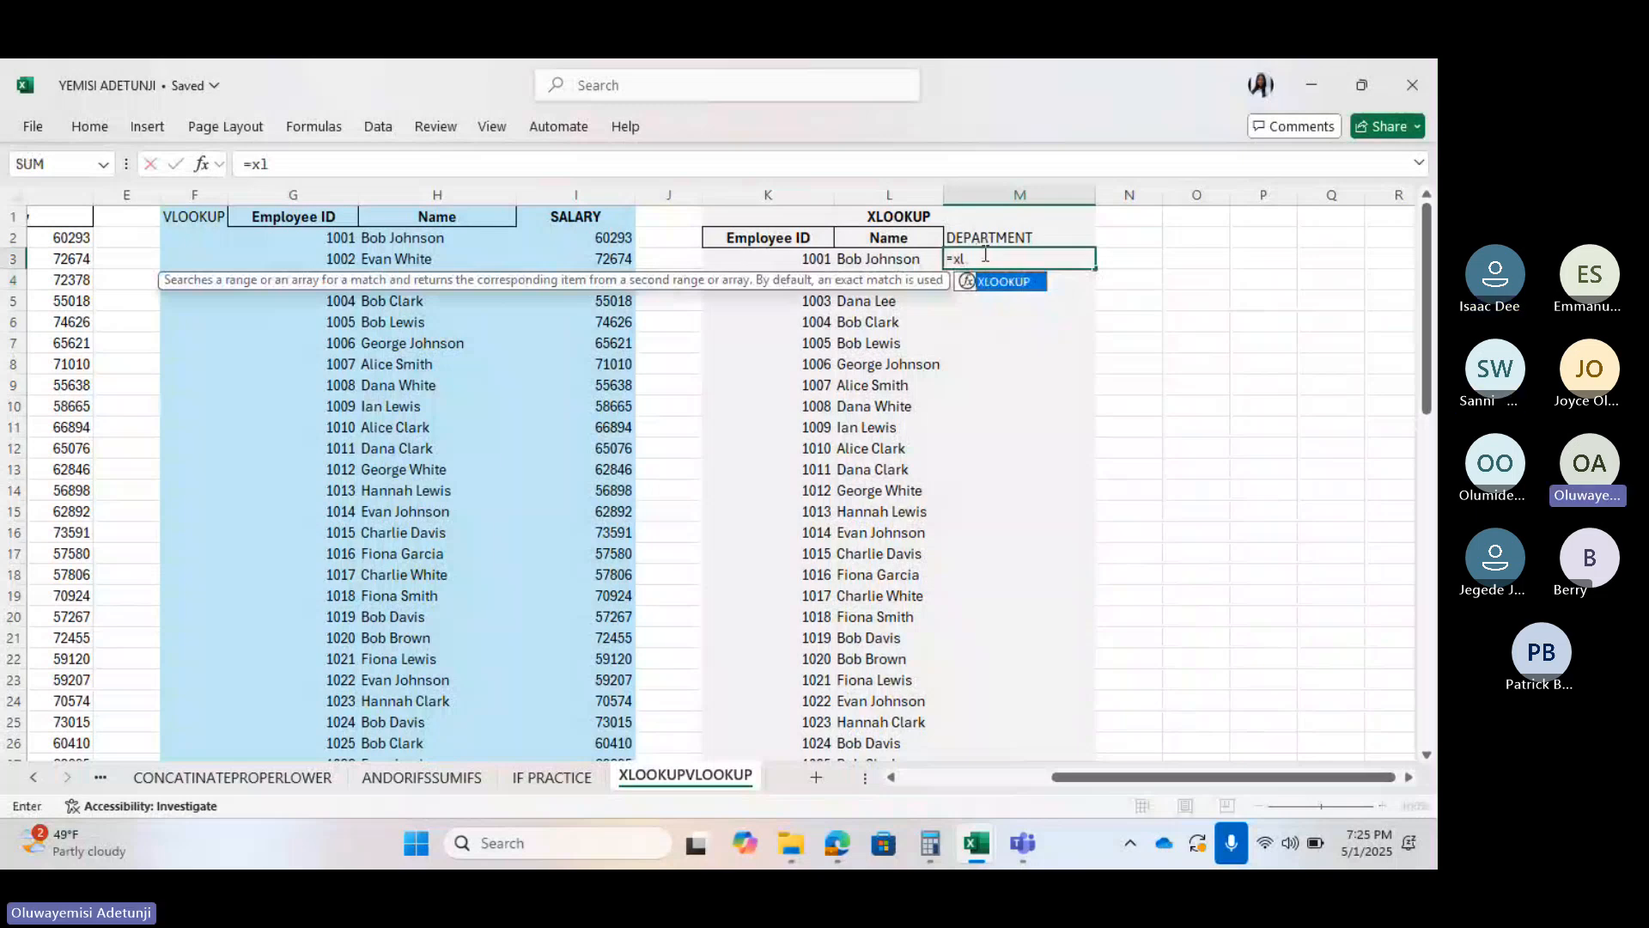
{"action": "double_click", "coordinate": [1003, 282]}
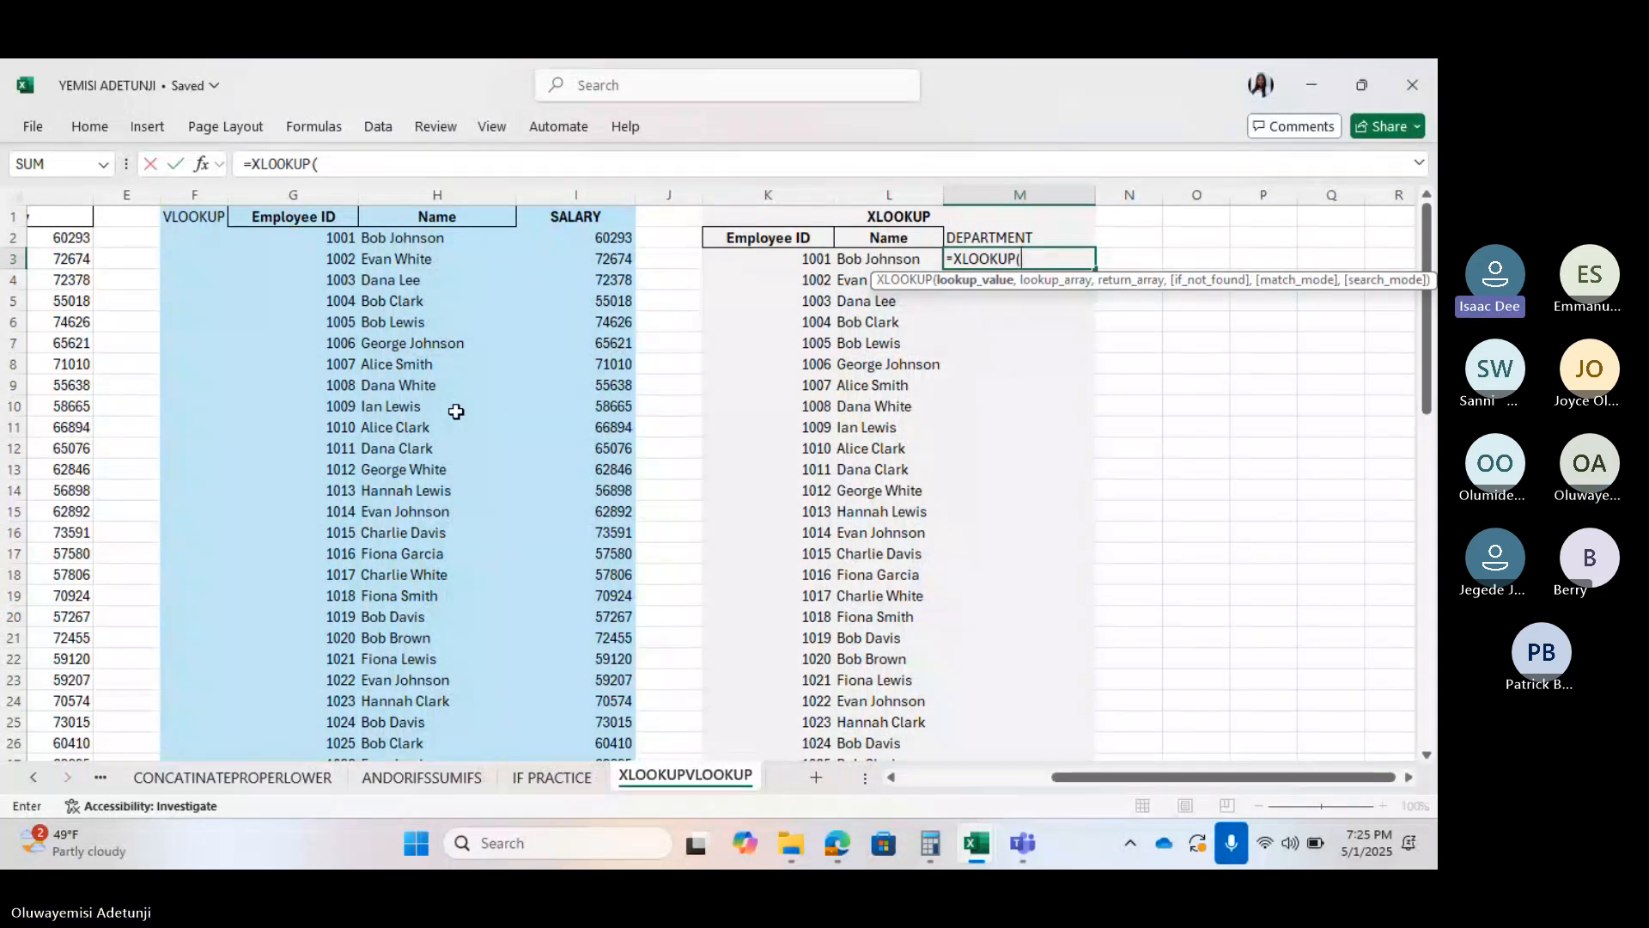
{"action": "scroll", "coordinate": [457, 412], "scroll_direction": "left", "scroll_amount": 3}
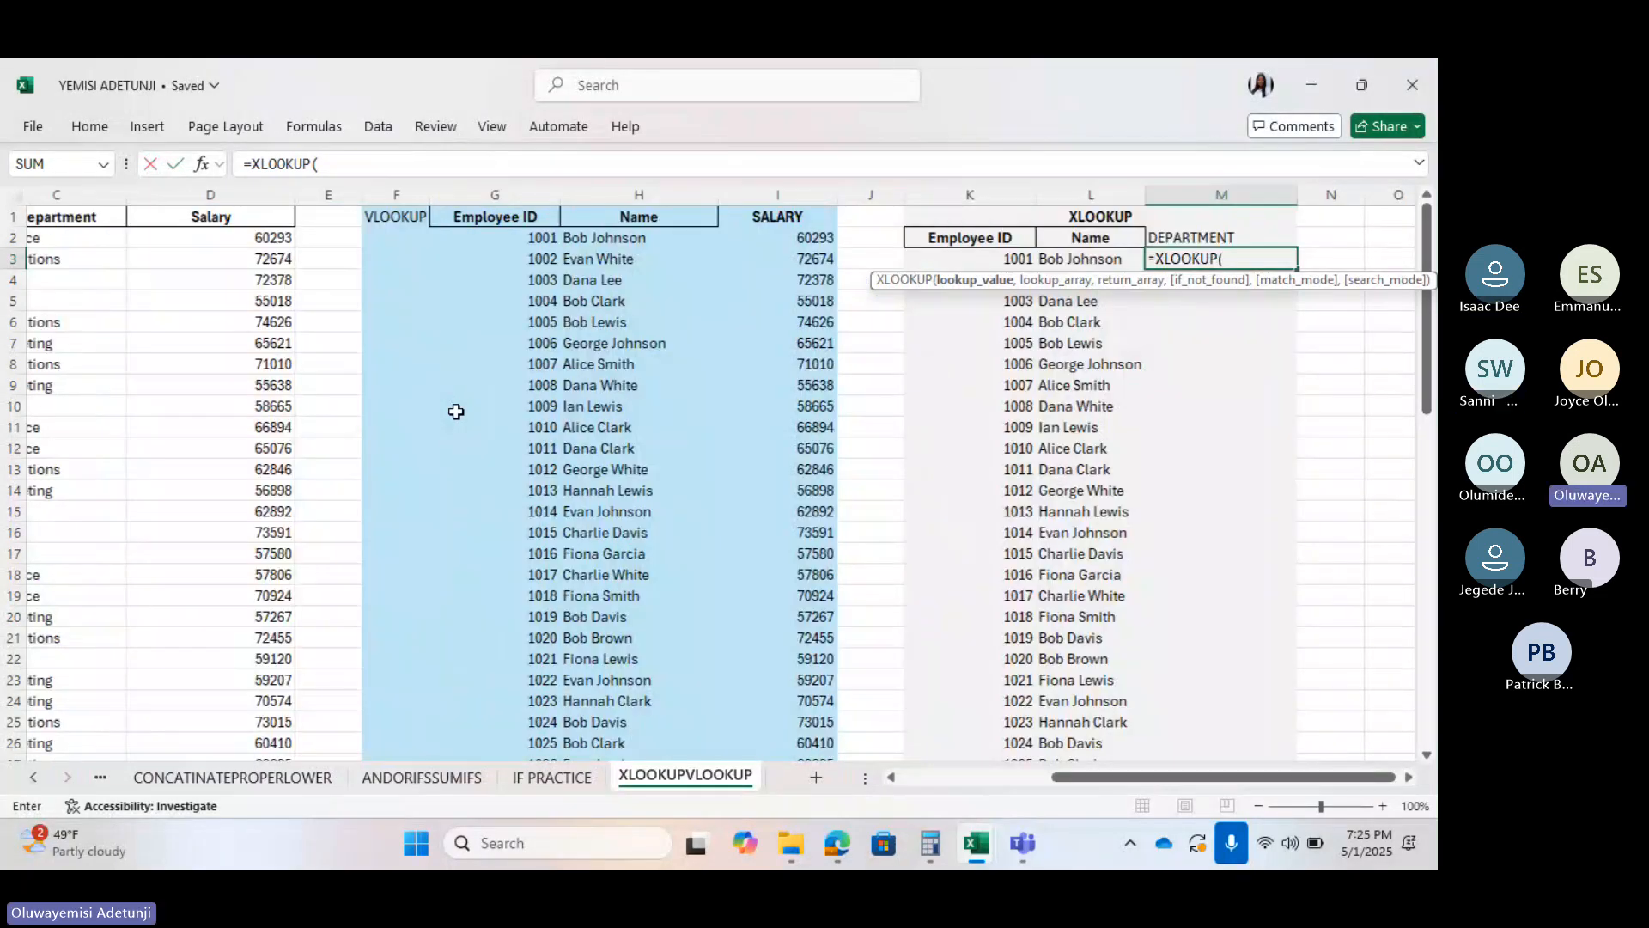
{"action": "scroll", "coordinate": [456, 411], "scroll_direction": "left", "scroll_amount": 3}
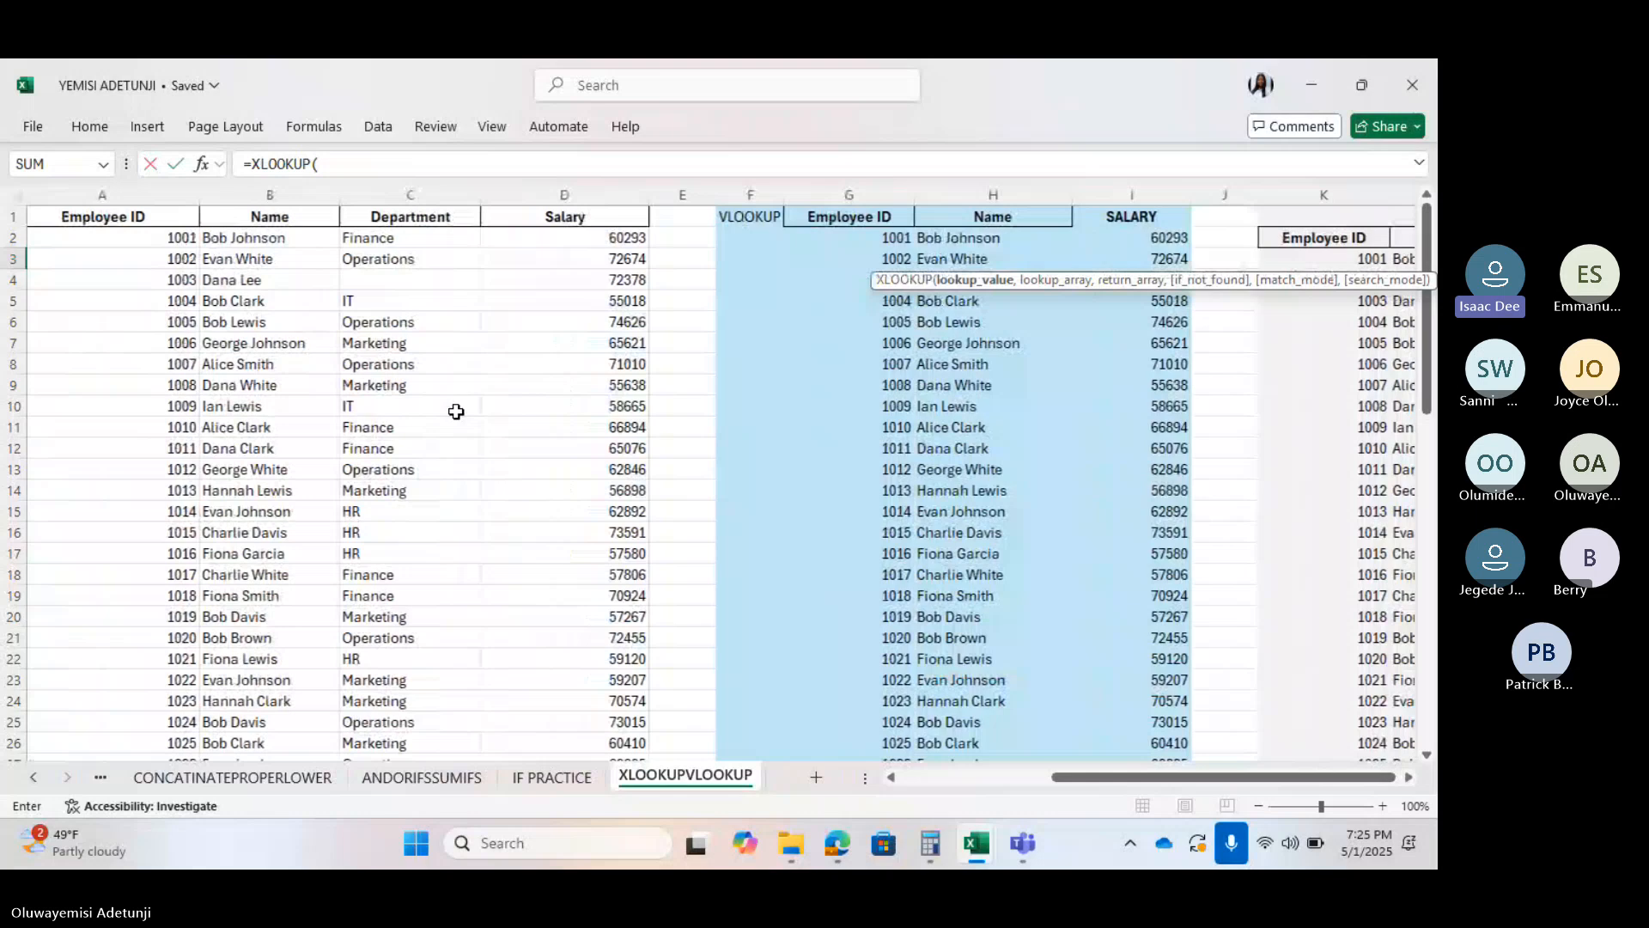
{"action": "scroll", "coordinate": [456, 411], "scroll_direction": "right", "scroll_amount": 3}
{"action": "scroll", "coordinate": [457, 411], "scroll_direction": "right", "scroll_amount": 3}
{"action": "left_click", "coordinate": [894, 258]}
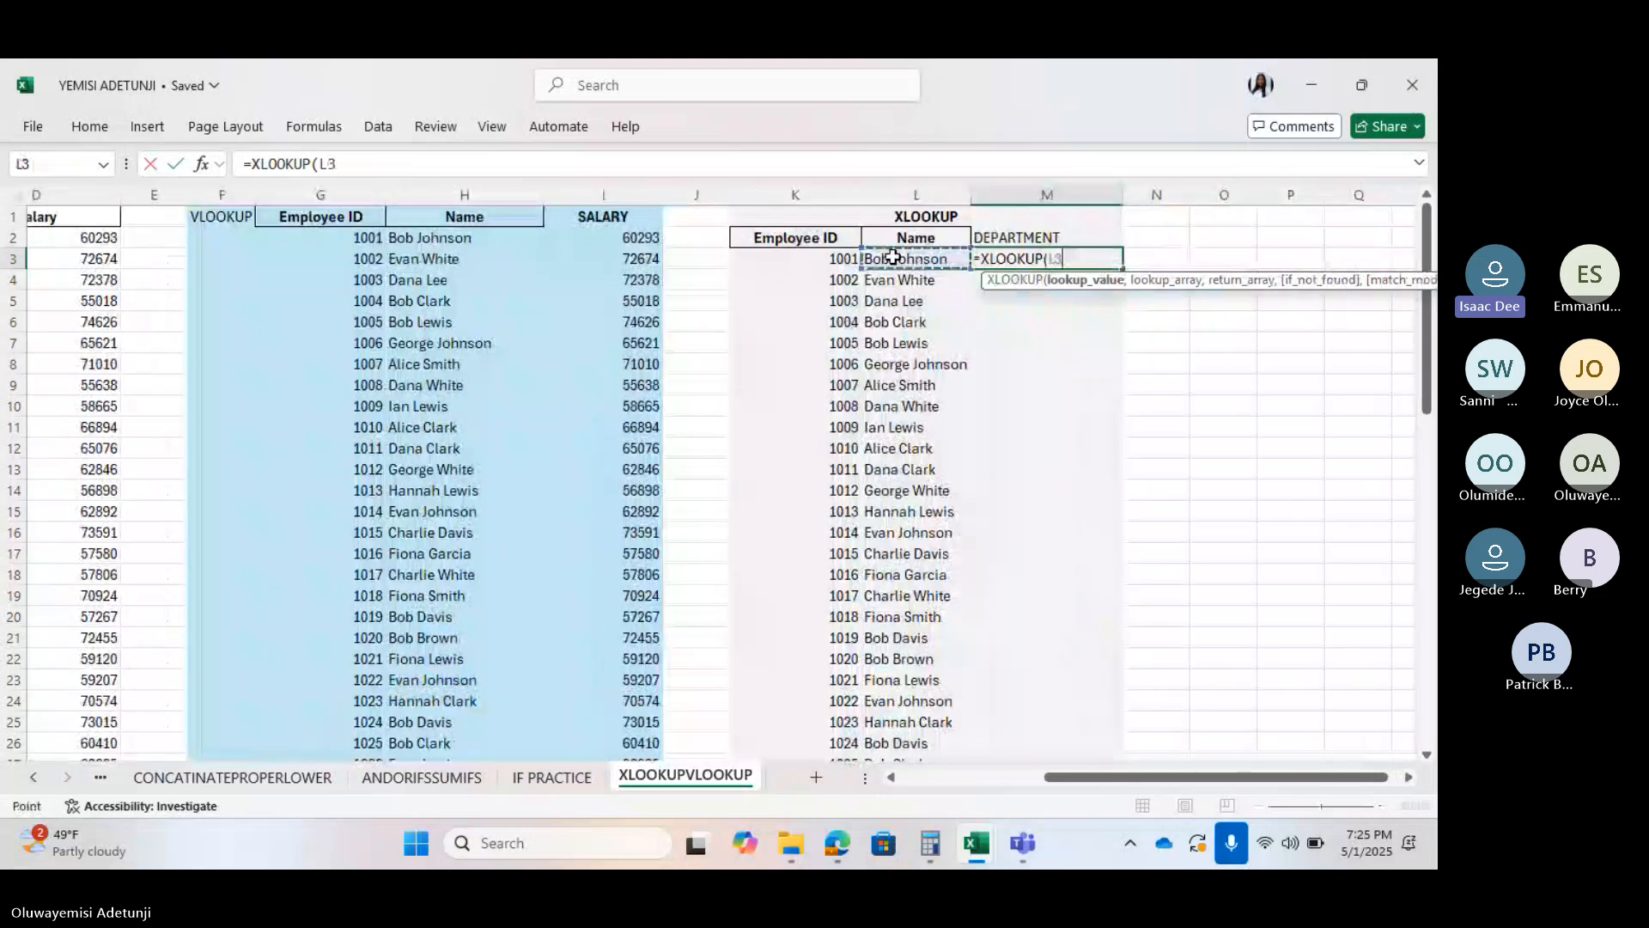
{"action": "type", "text": ","}
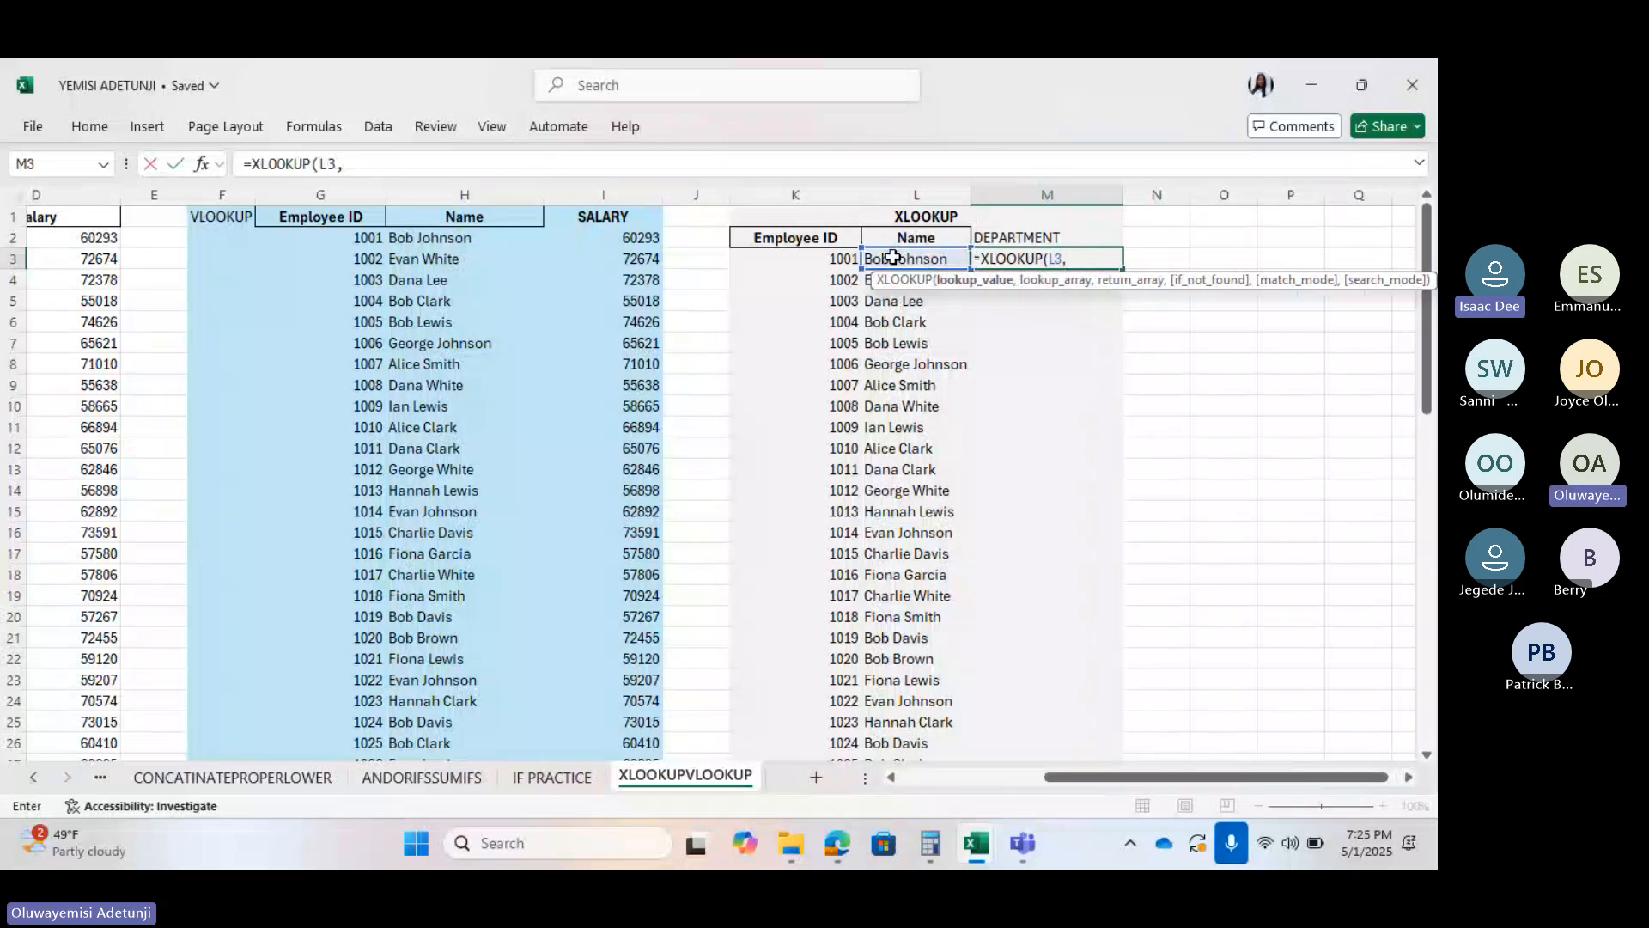
{"action": "key", "text": "BackSpace"}
{"action": "key", "text": "BackSpace"}
{"action": "key", "text": "BackSpace"}
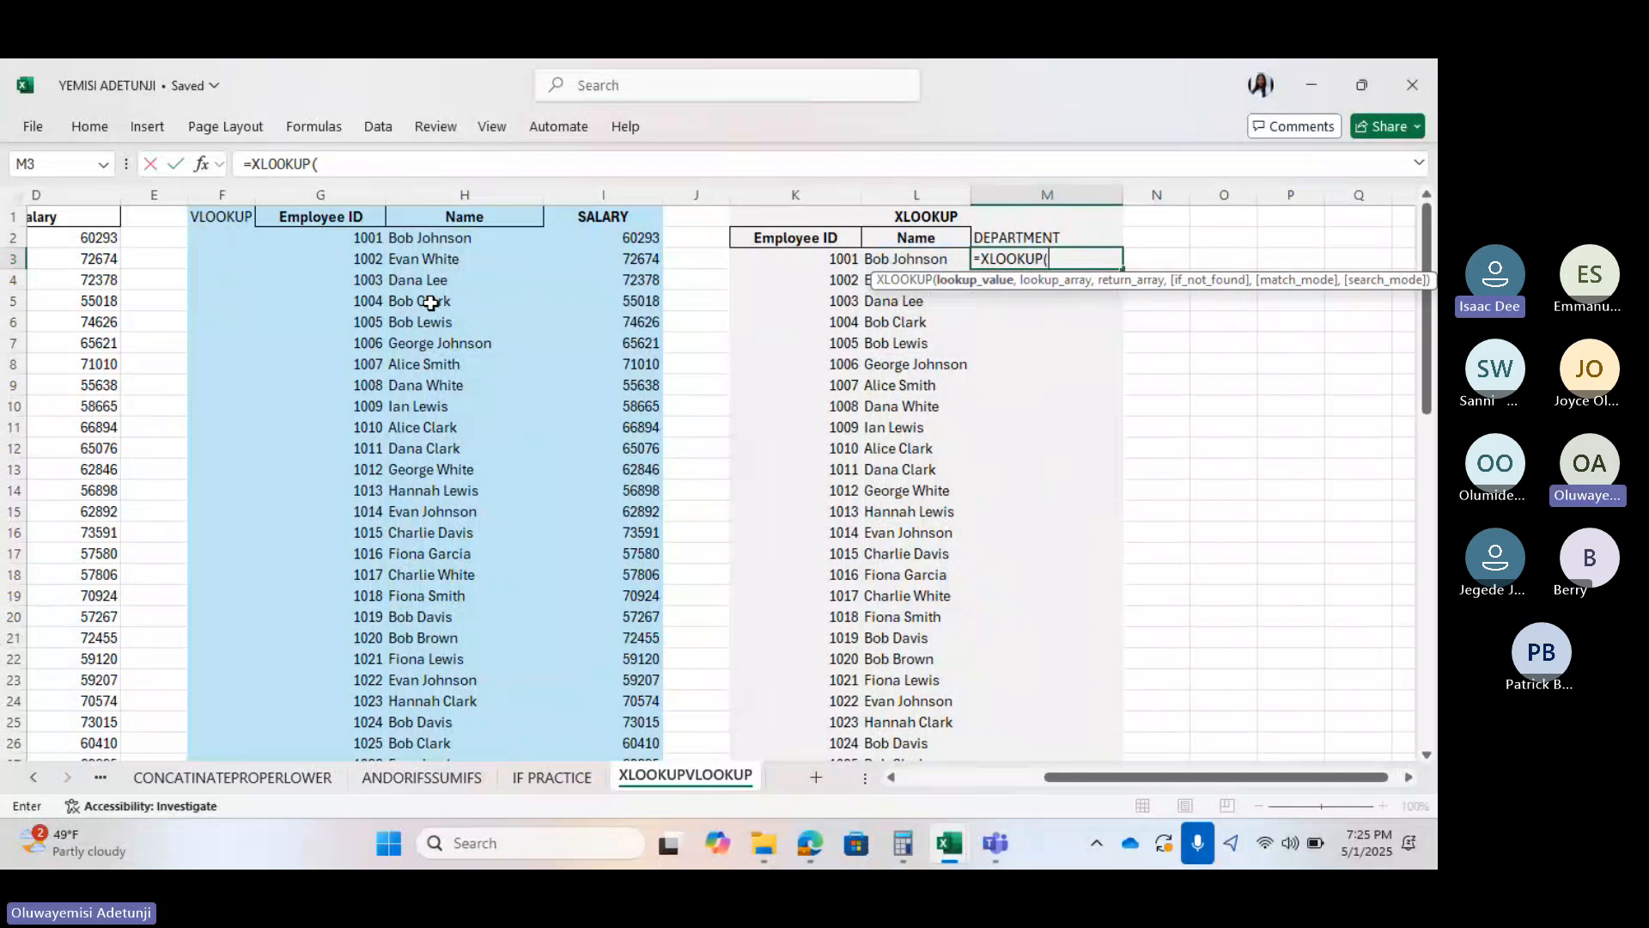
{"action": "scroll", "coordinate": [430, 302], "scroll_direction": "left", "scroll_amount": 3}
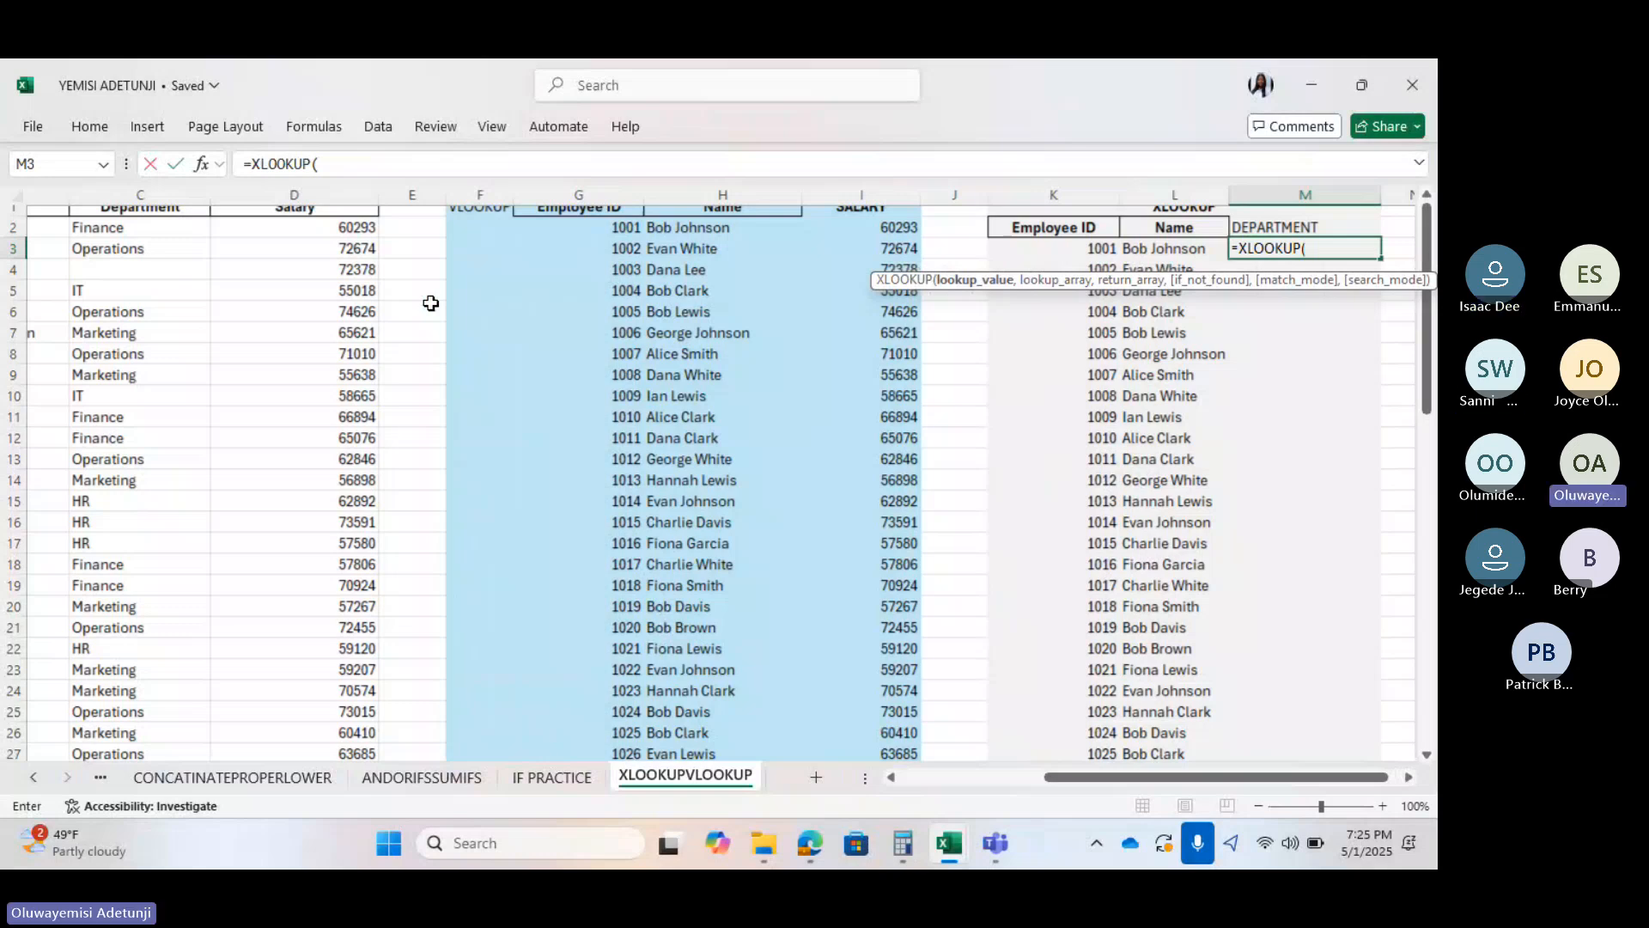
{"action": "key", "text": "Escape"}
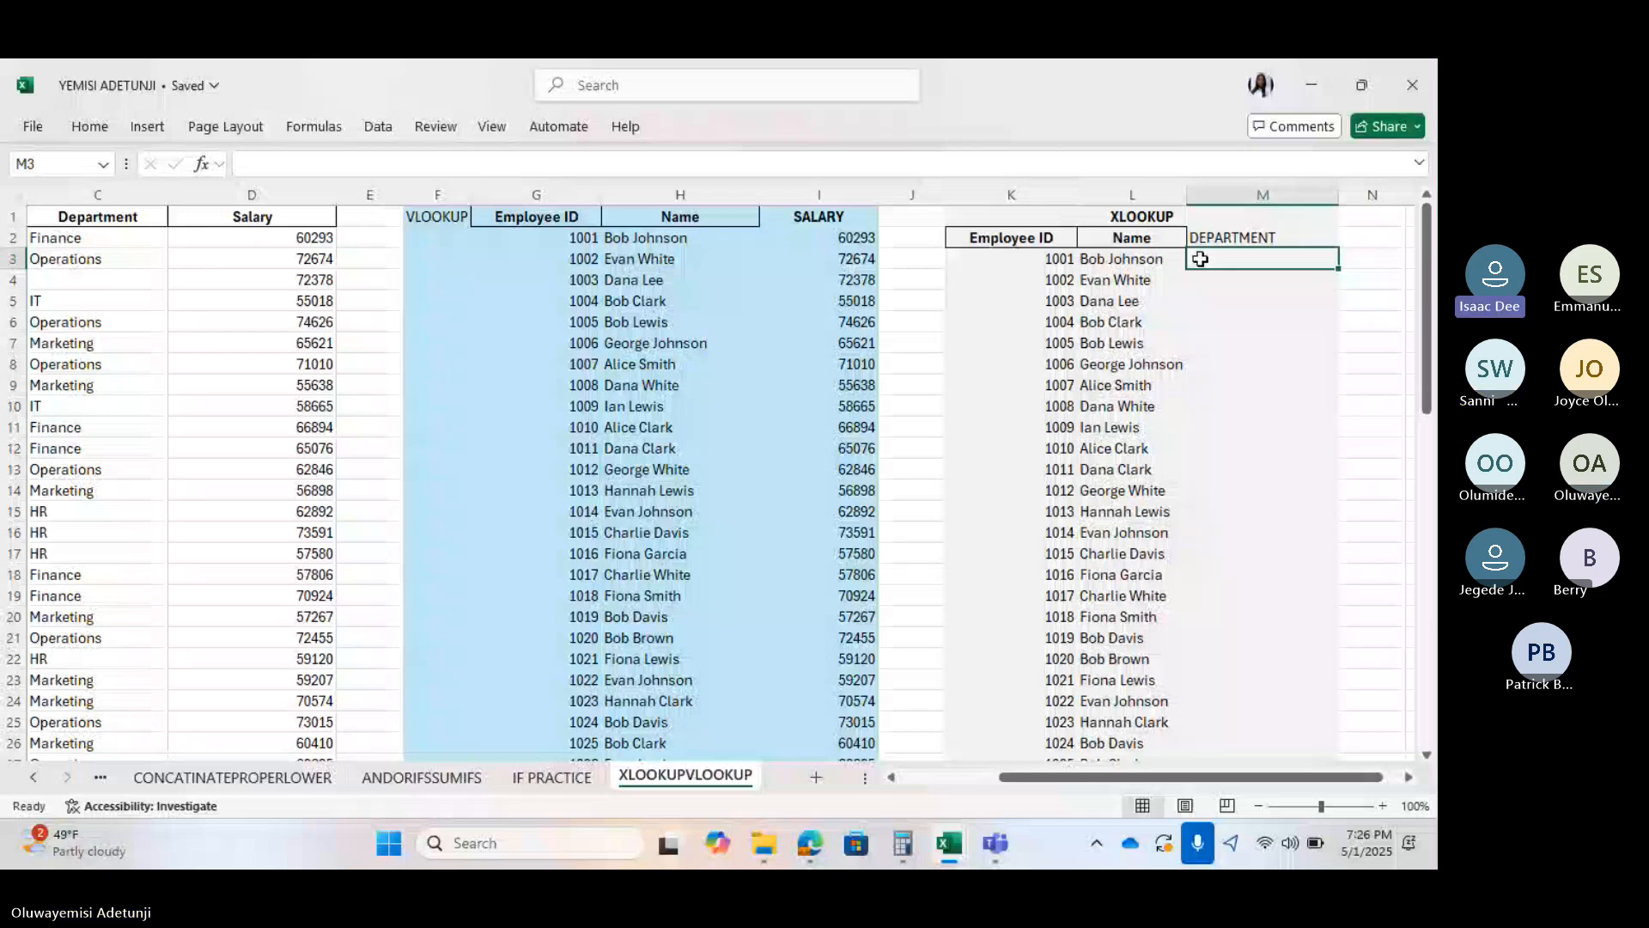
Begin an =XLOOKUP( formula in M3, then discard and restart the draft
{"action": "type", "text": "=XLOOKUP("}
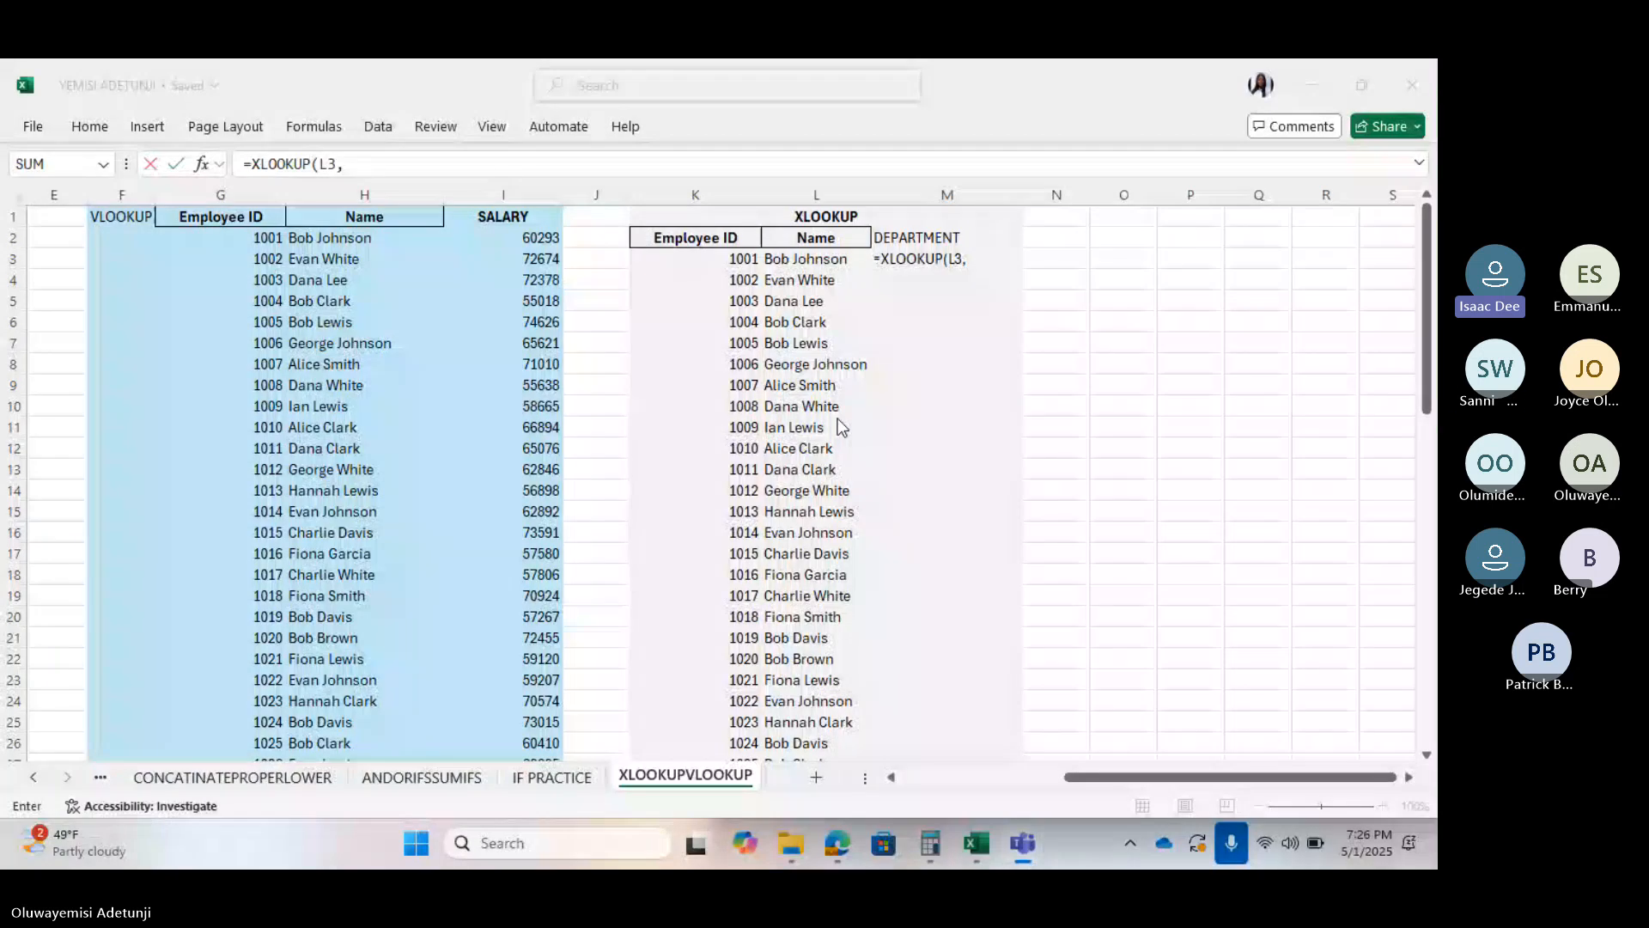
{"action": "left_click", "coordinate": [969, 258]}
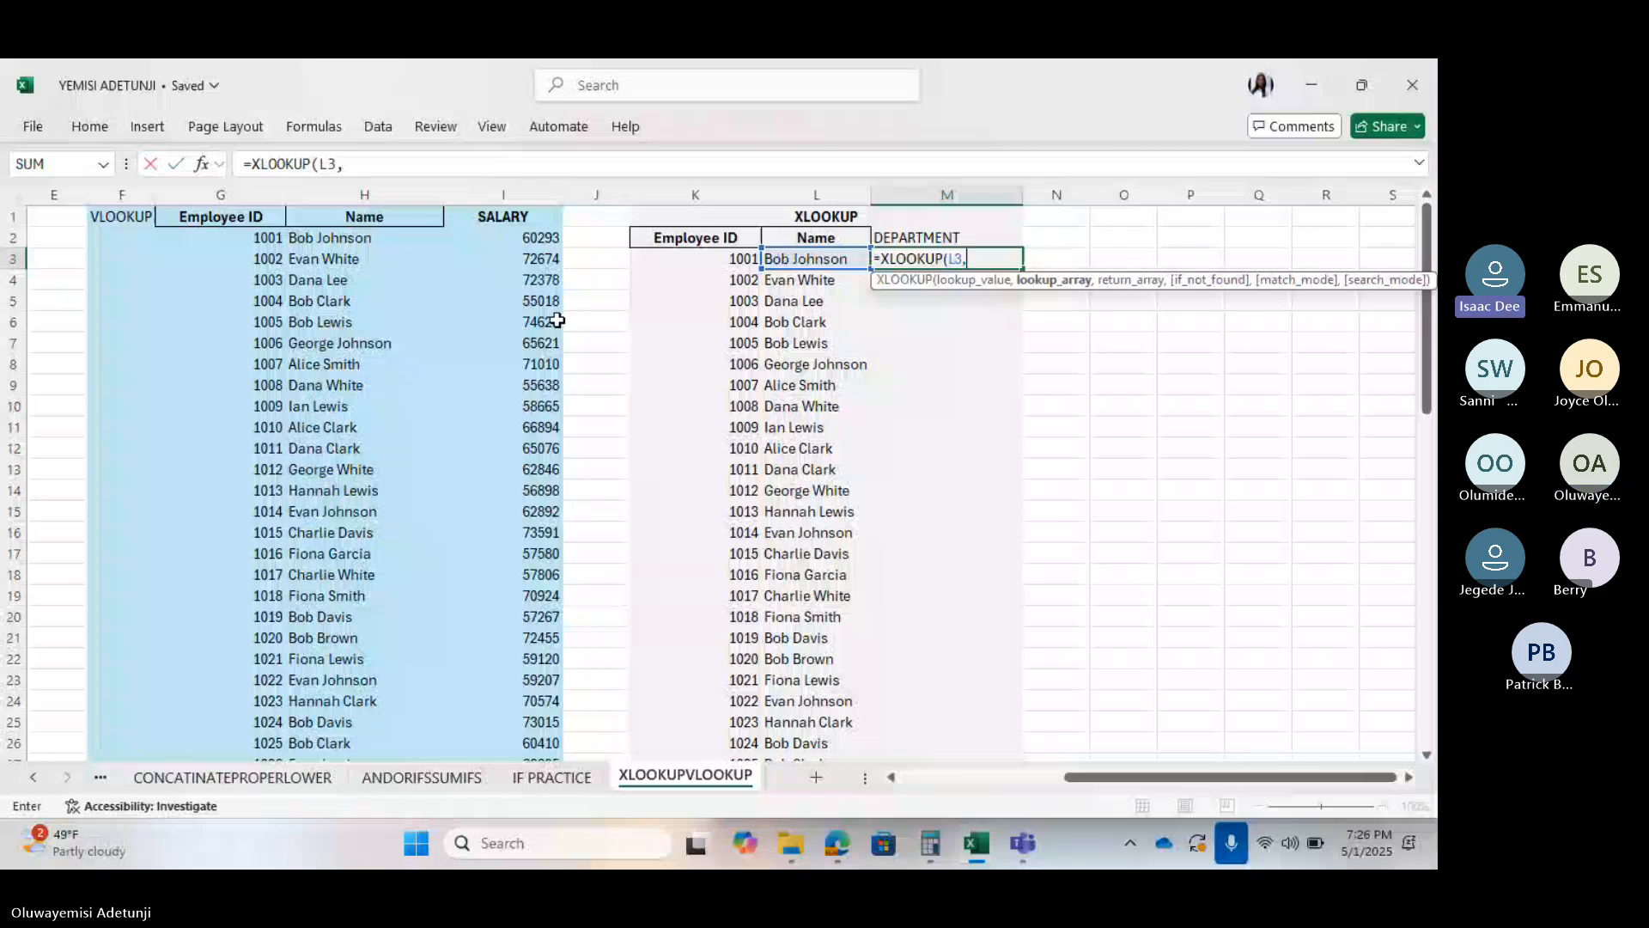
{"action": "scroll", "coordinate": [557, 320], "scroll_direction": "left", "scroll_amount": 2}
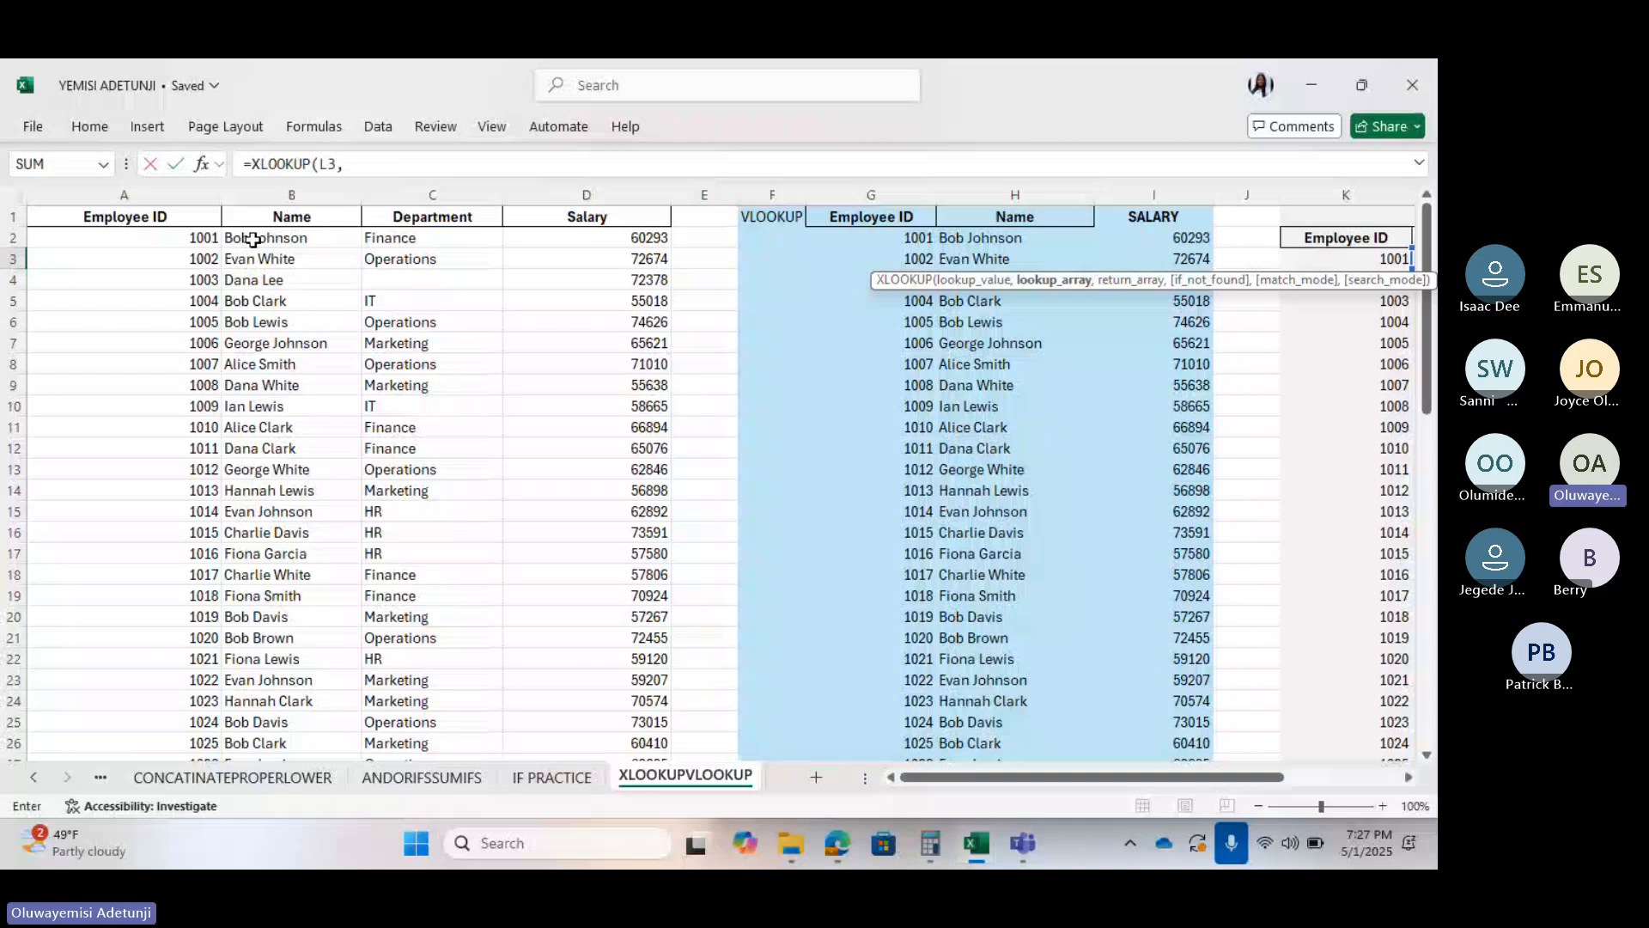
{"action": "key", "text": "ctrl+shift+Down"}
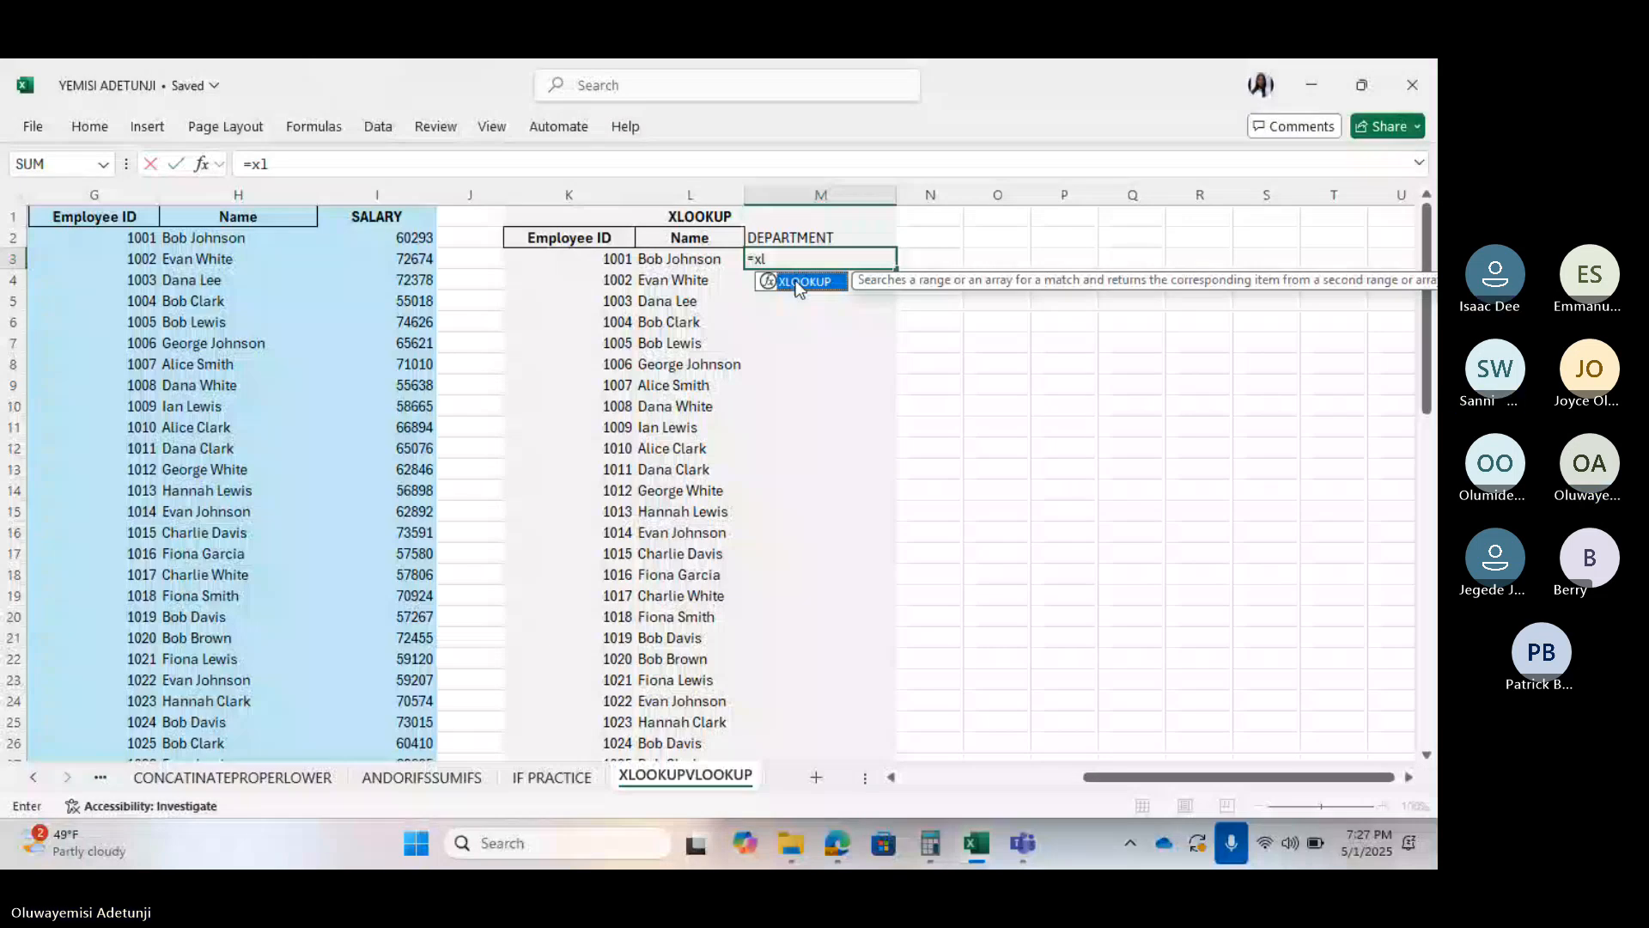
Enter L3 as the XLOOKUP lookup value and B2:B51 as the lookup range
{"action": "double_click", "coordinate": [798, 282]}
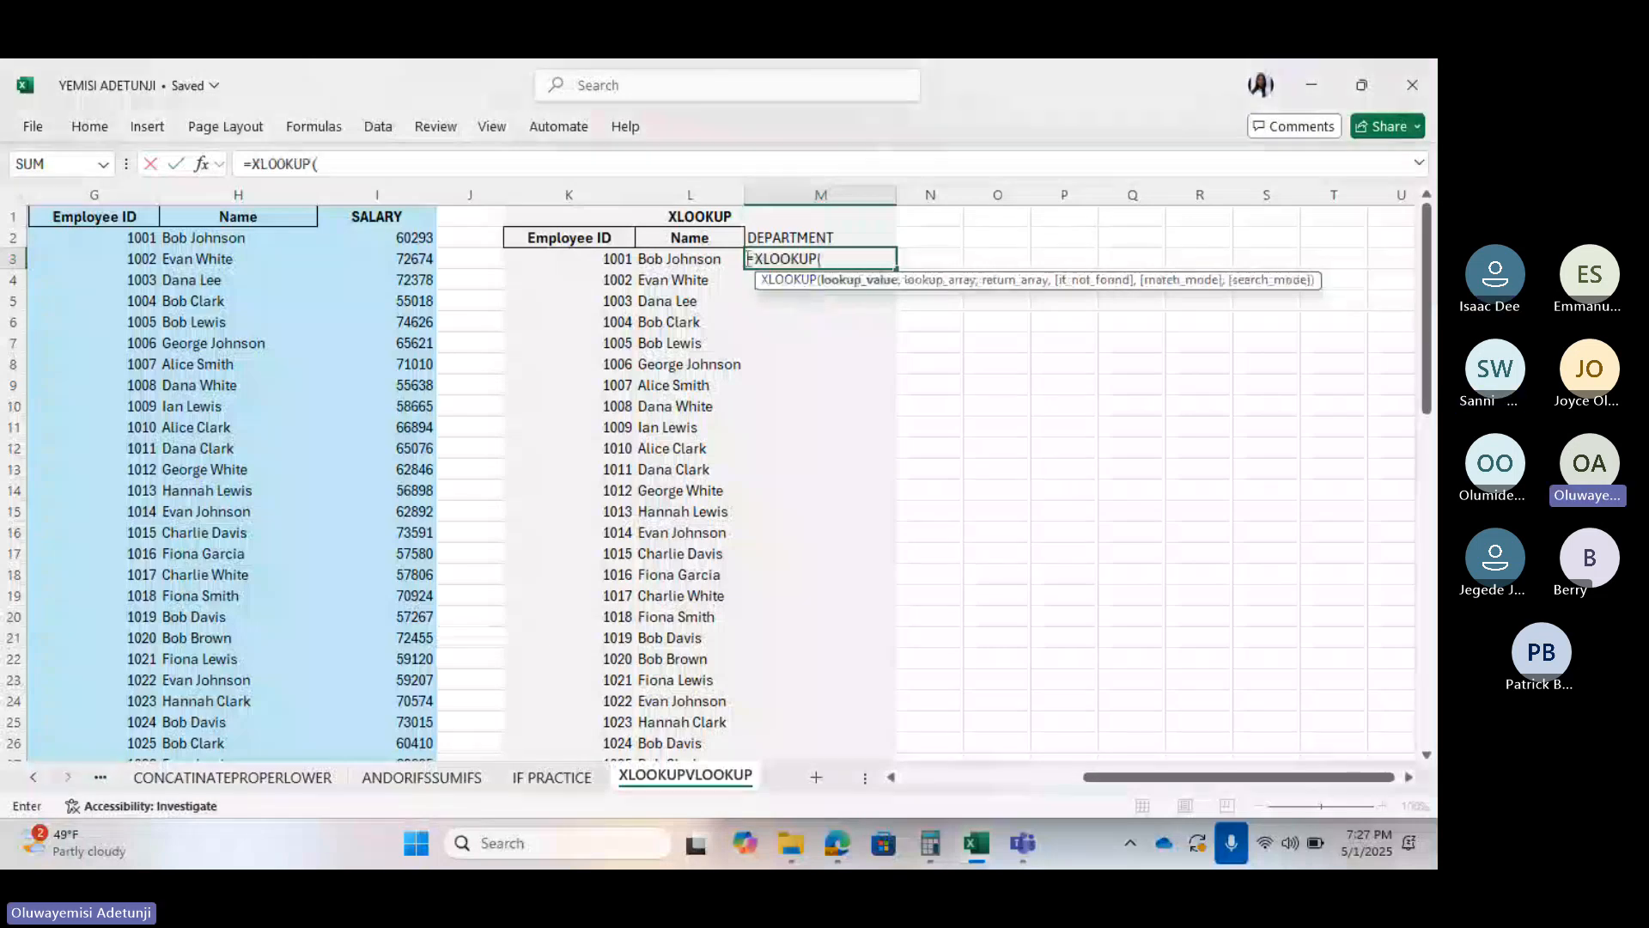
{"action": "left_click", "coordinate": [681, 258]}
{"action": "type", "text": ","}
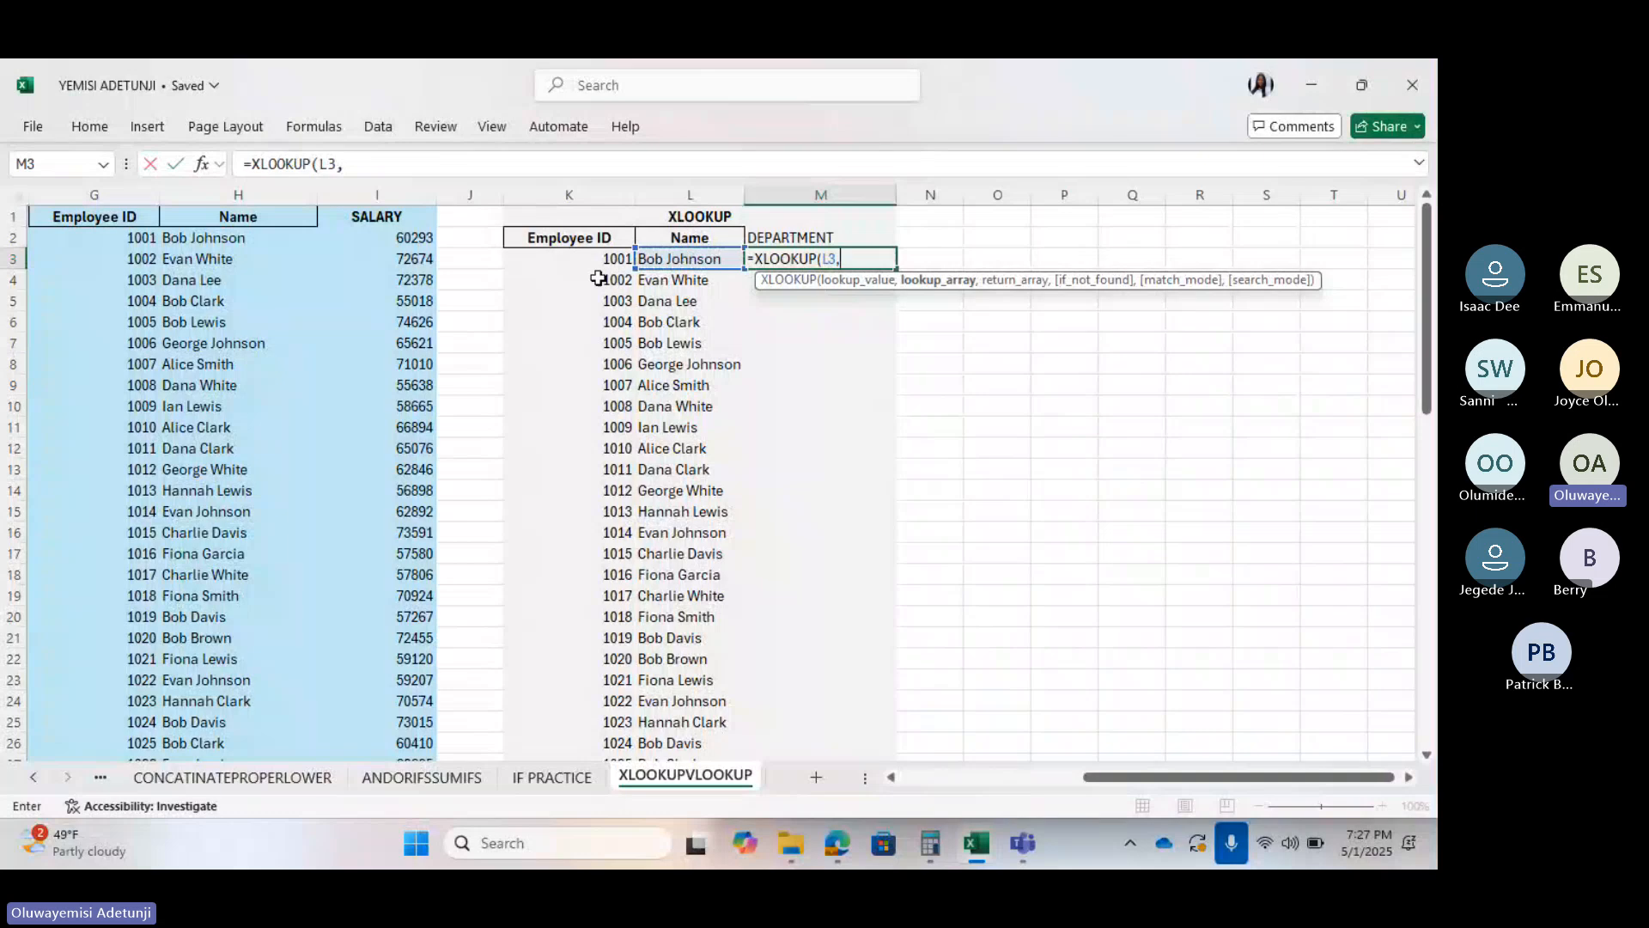
{"action": "scroll", "coordinate": [393, 356], "scroll_direction": "left", "scroll_amount": 6}
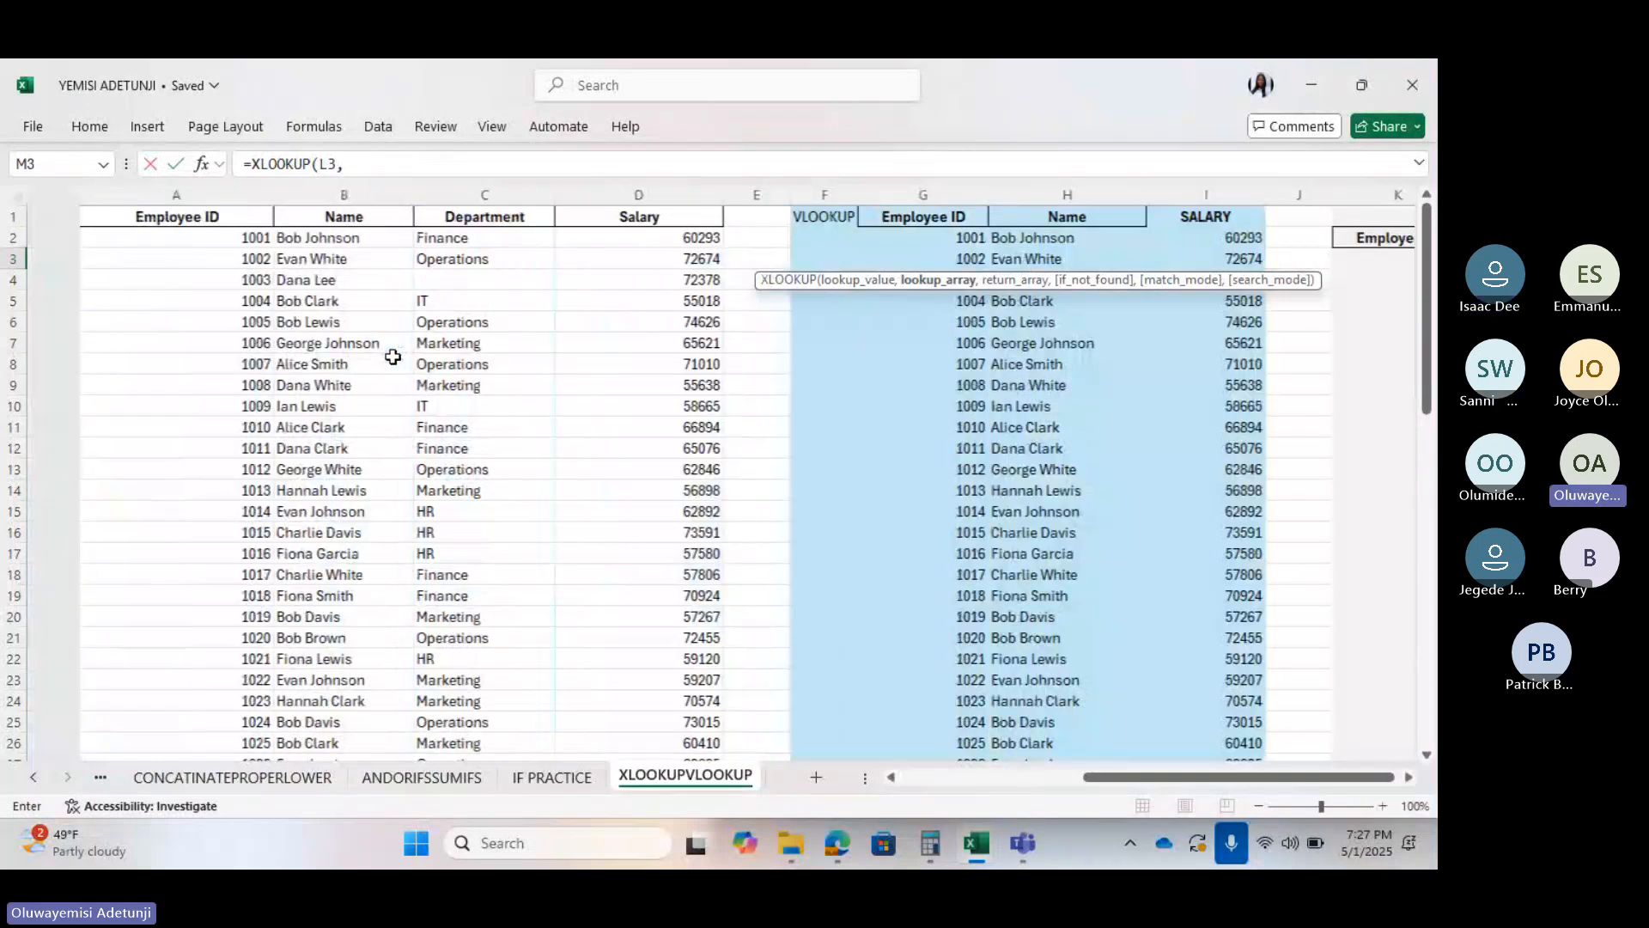
{"action": "scroll", "coordinate": [387, 357], "scroll_direction": "right", "scroll_amount": 1}
{"action": "left_click", "coordinate": [264, 237]}
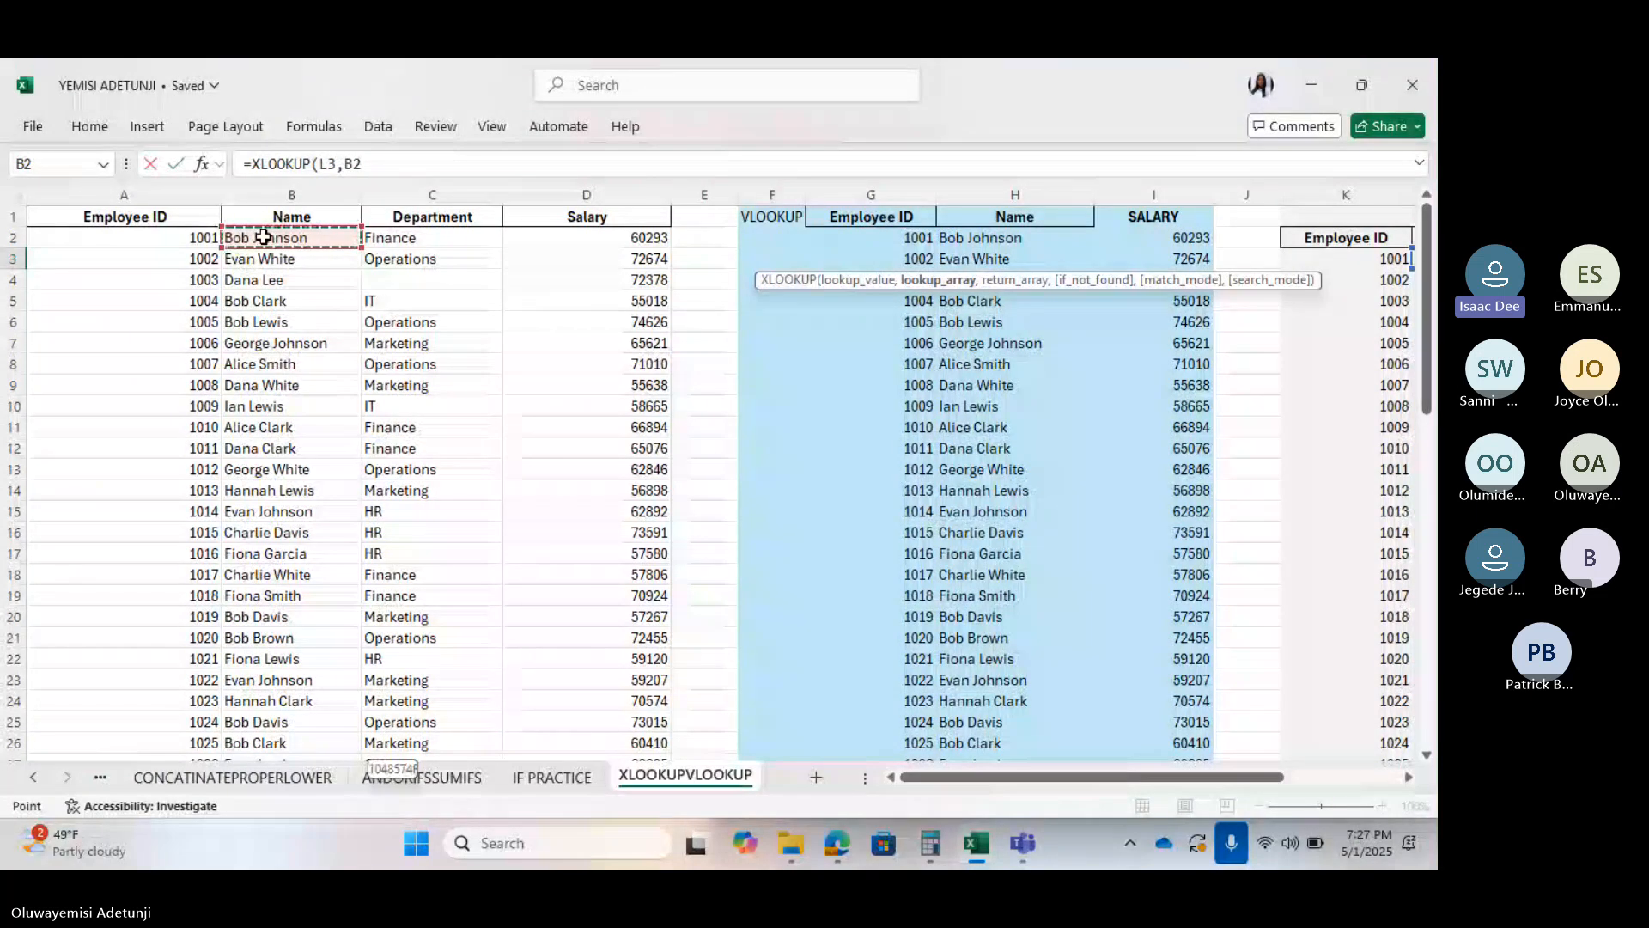
{"action": "key", "text": "ctrl+shift+Down"}
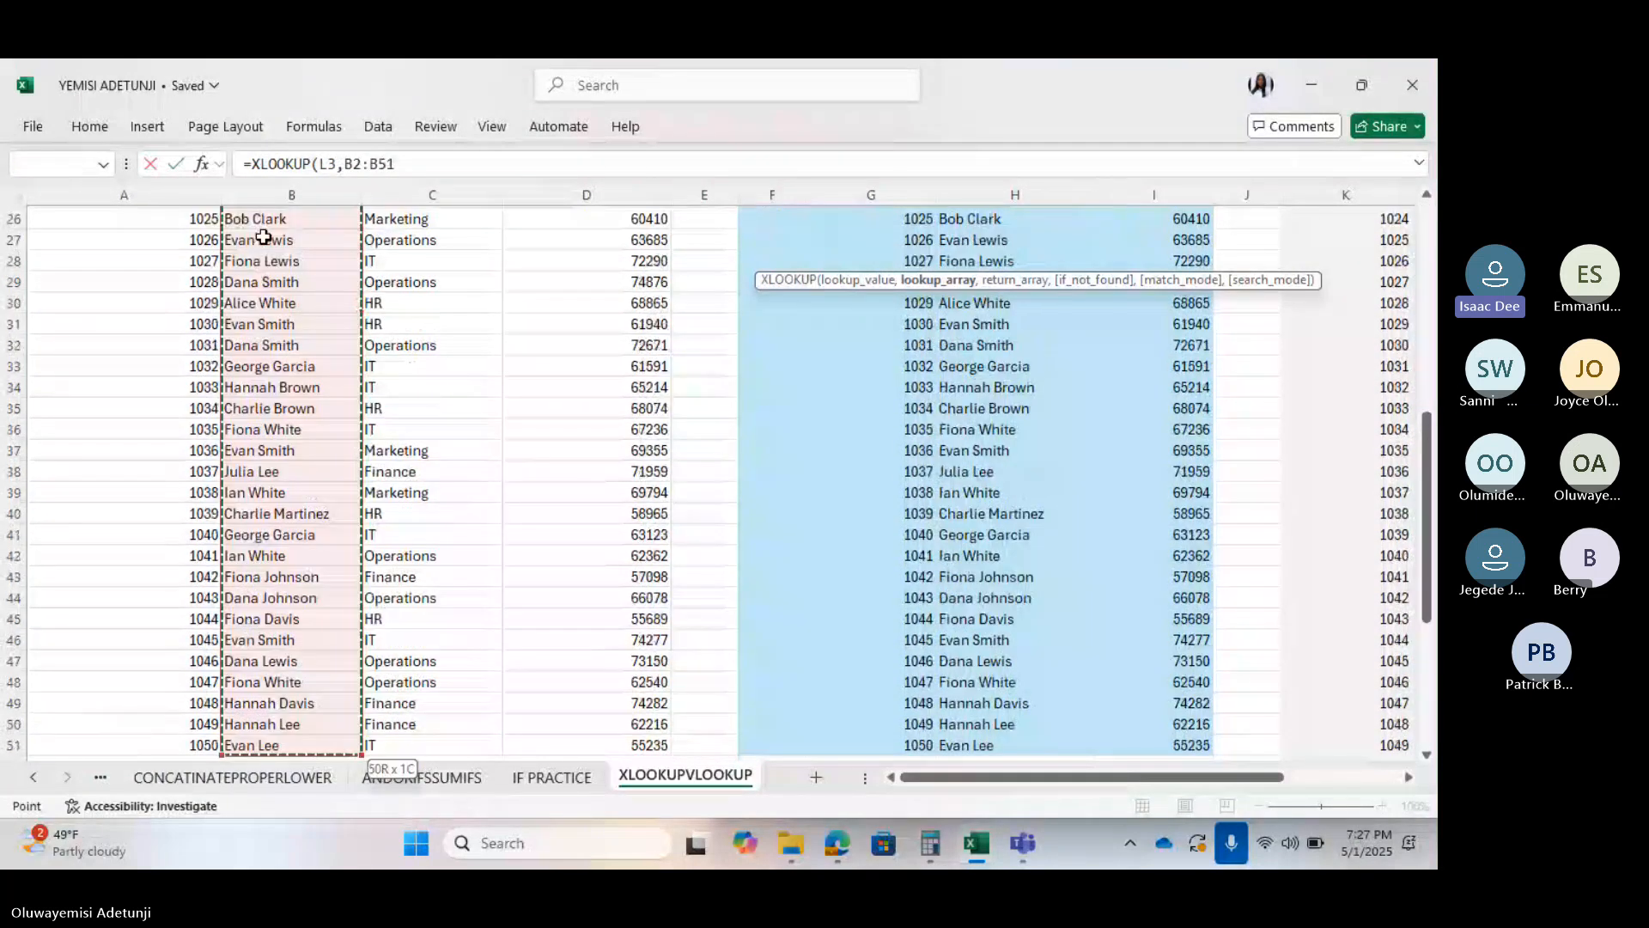
{"action": "scroll", "coordinate": [920, 386], "scroll_direction": "right", "scroll_amount": 4}
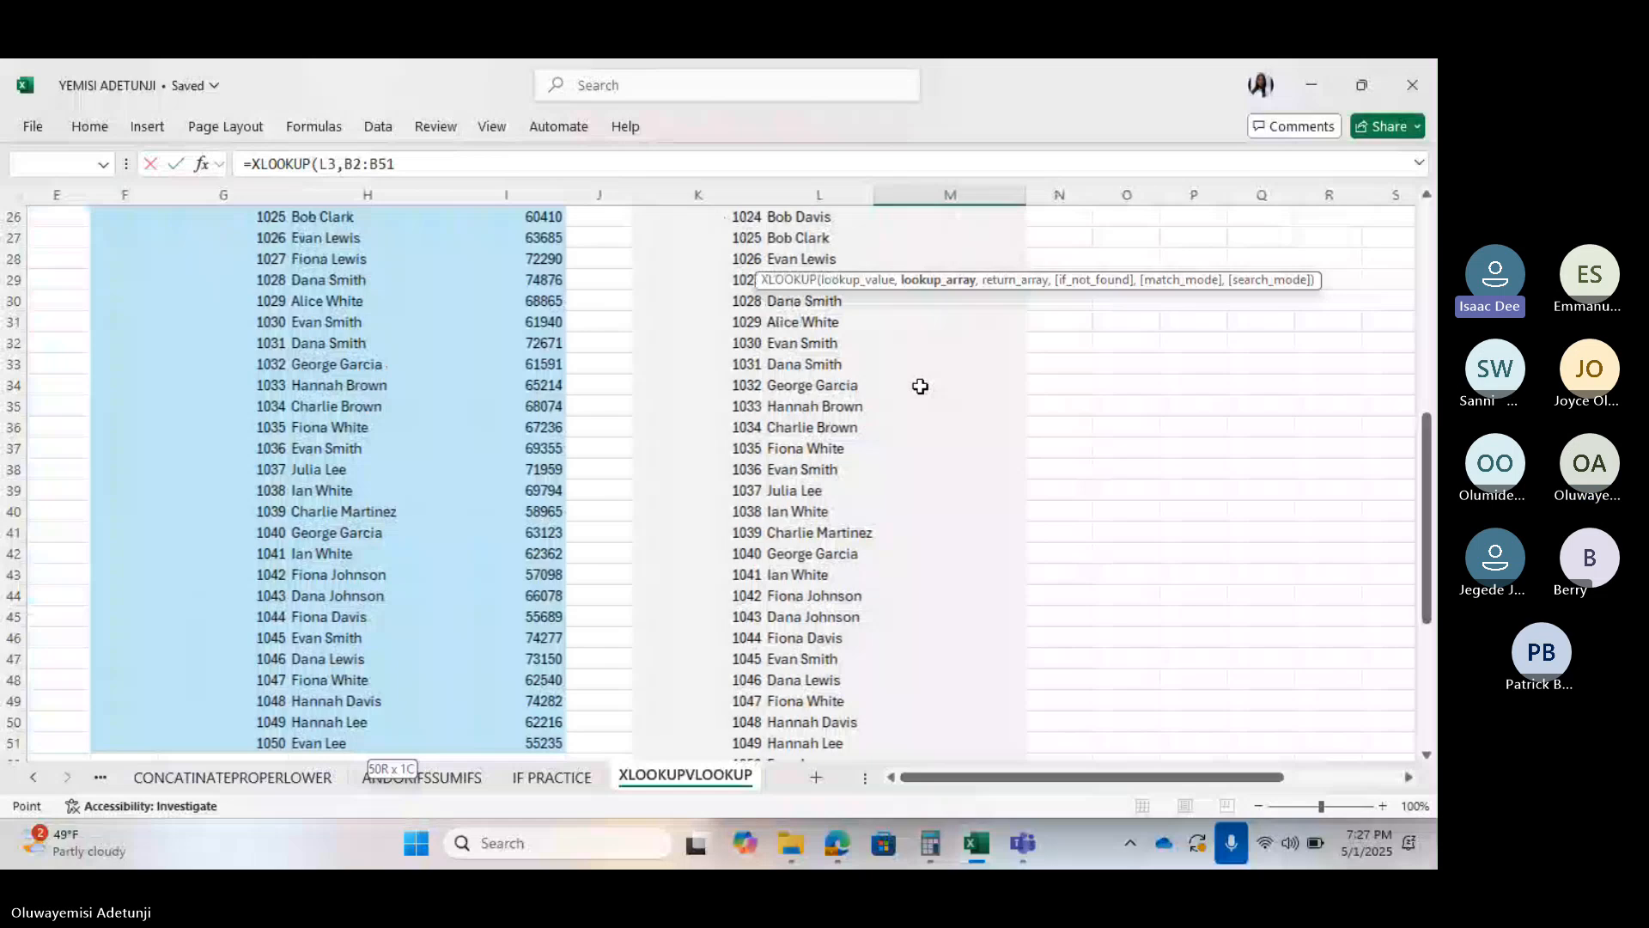
{"action": "scroll", "coordinate": [920, 387], "scroll_direction": "right", "scroll_amount": 4}
{"action": "scroll", "coordinate": [1084, 417], "scroll_direction": "up", "scroll_amount": 8}
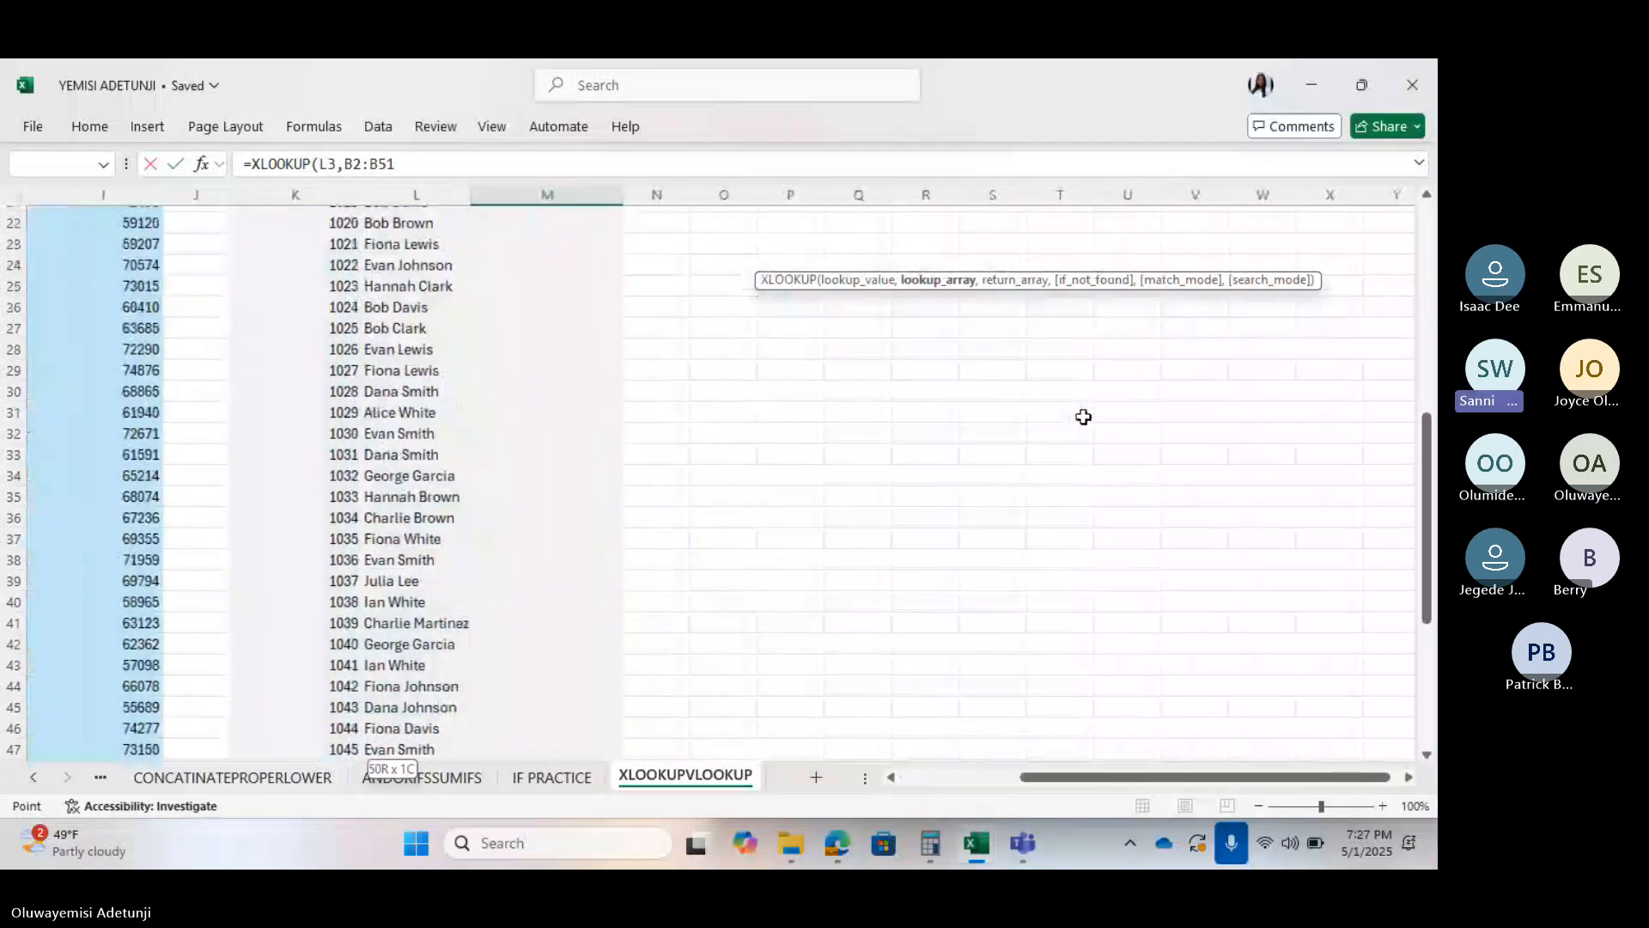
{"action": "type", "text": ","}
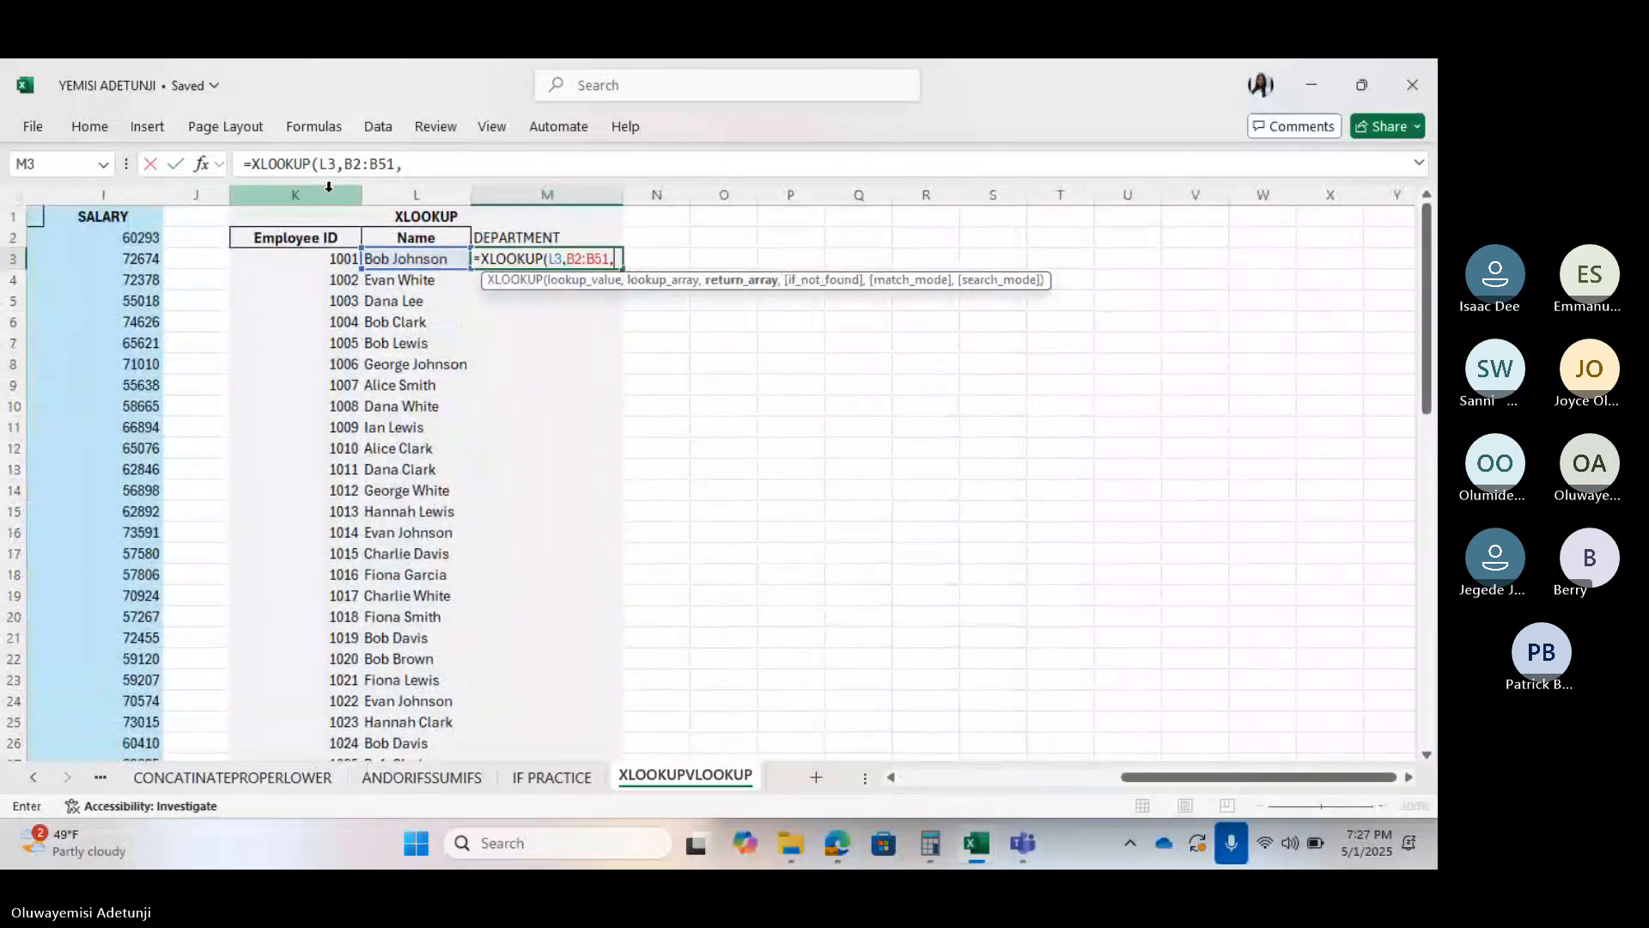
Lock the lookup range as $B$2:$B$51 in the formula bar
{"action": "left_click", "coordinate": [347, 163]}
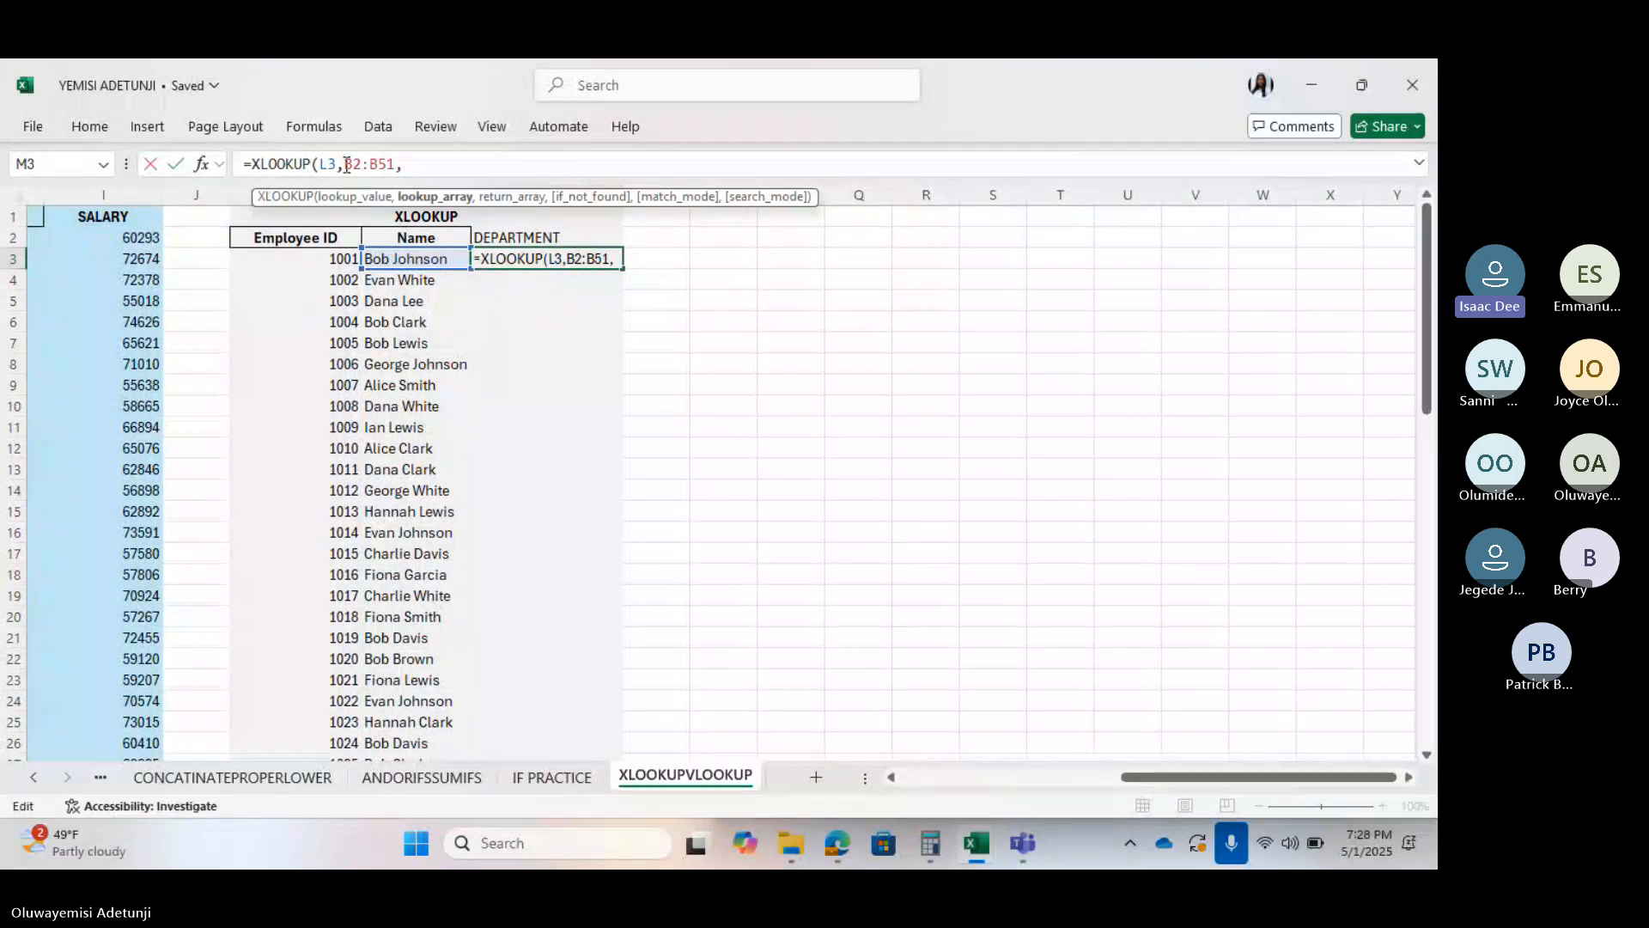
{"action": "type", "text": "$B$"}
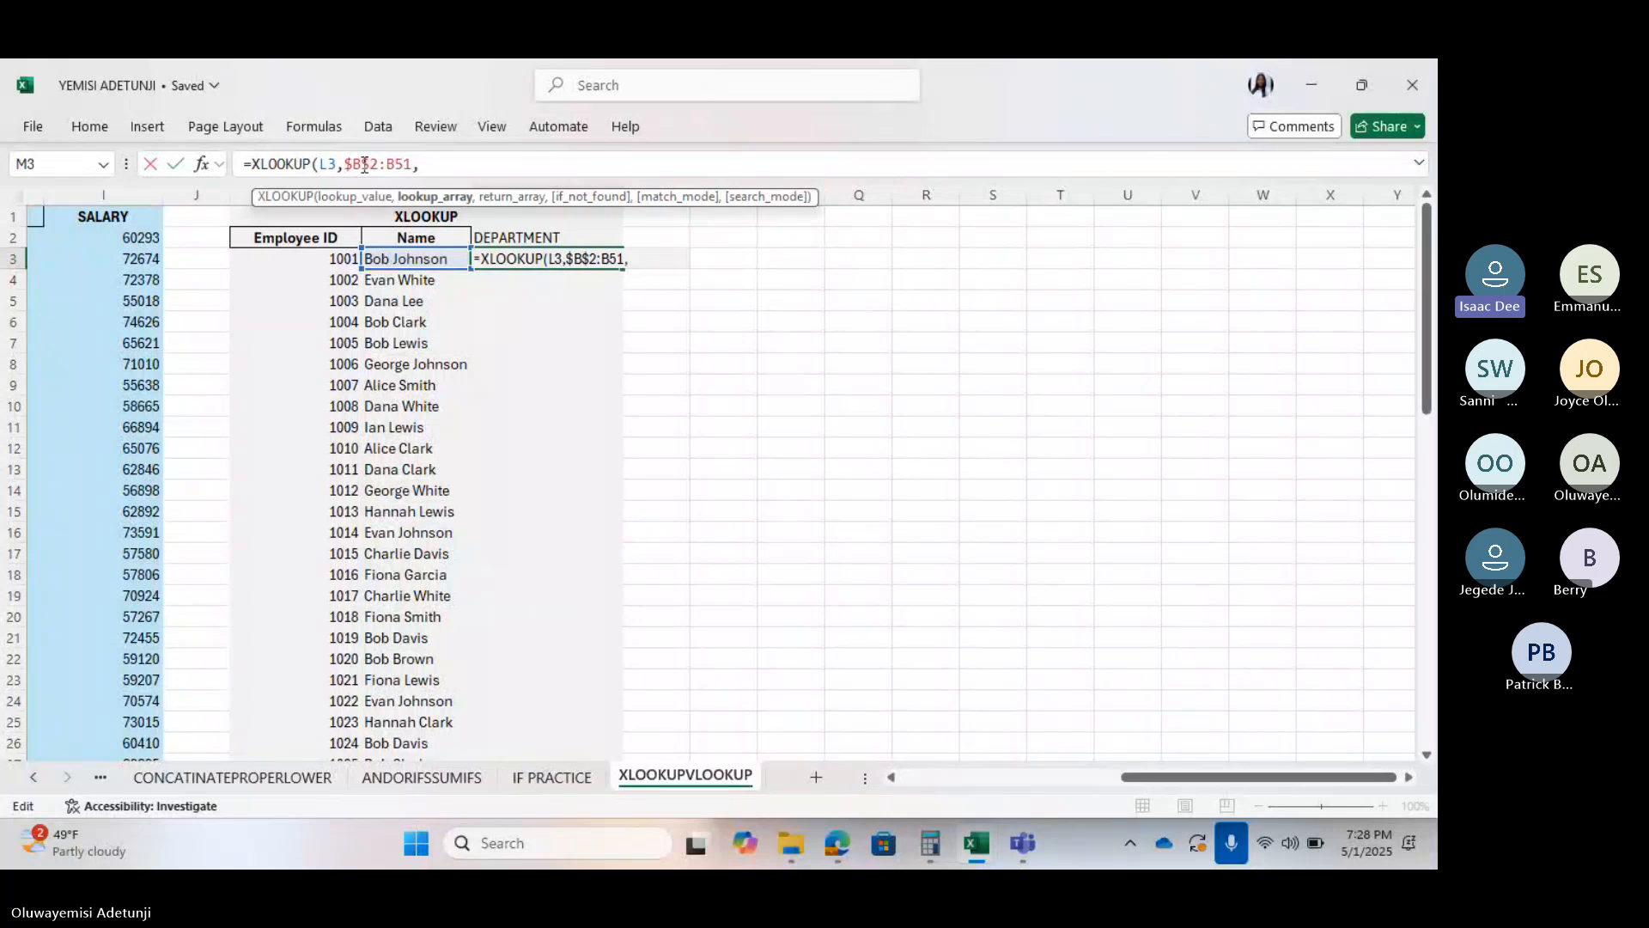
{"action": "left_click", "coordinate": [362, 165]}
{"action": "type", "text": "$"}
{"action": "left_click", "coordinate": [389, 165]}
{"action": "type", "text": "$"}
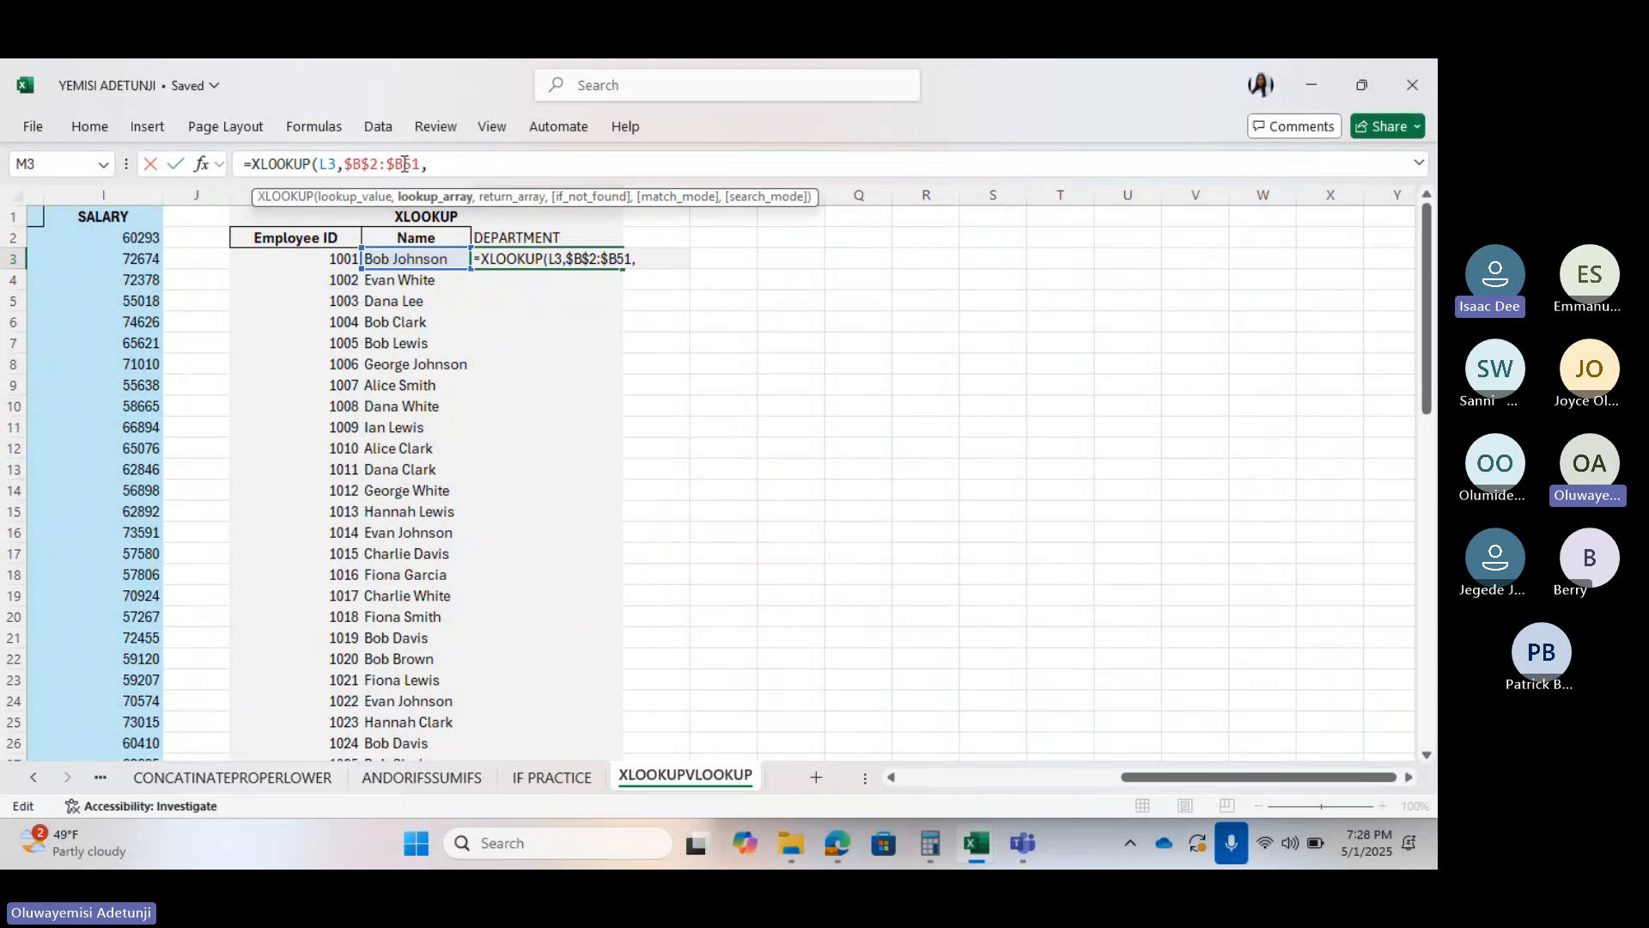
{"action": "left_click", "coordinate": [405, 165]}
{"action": "type", "text": "$"}
{"action": "left_click", "coordinate": [662, 260]}
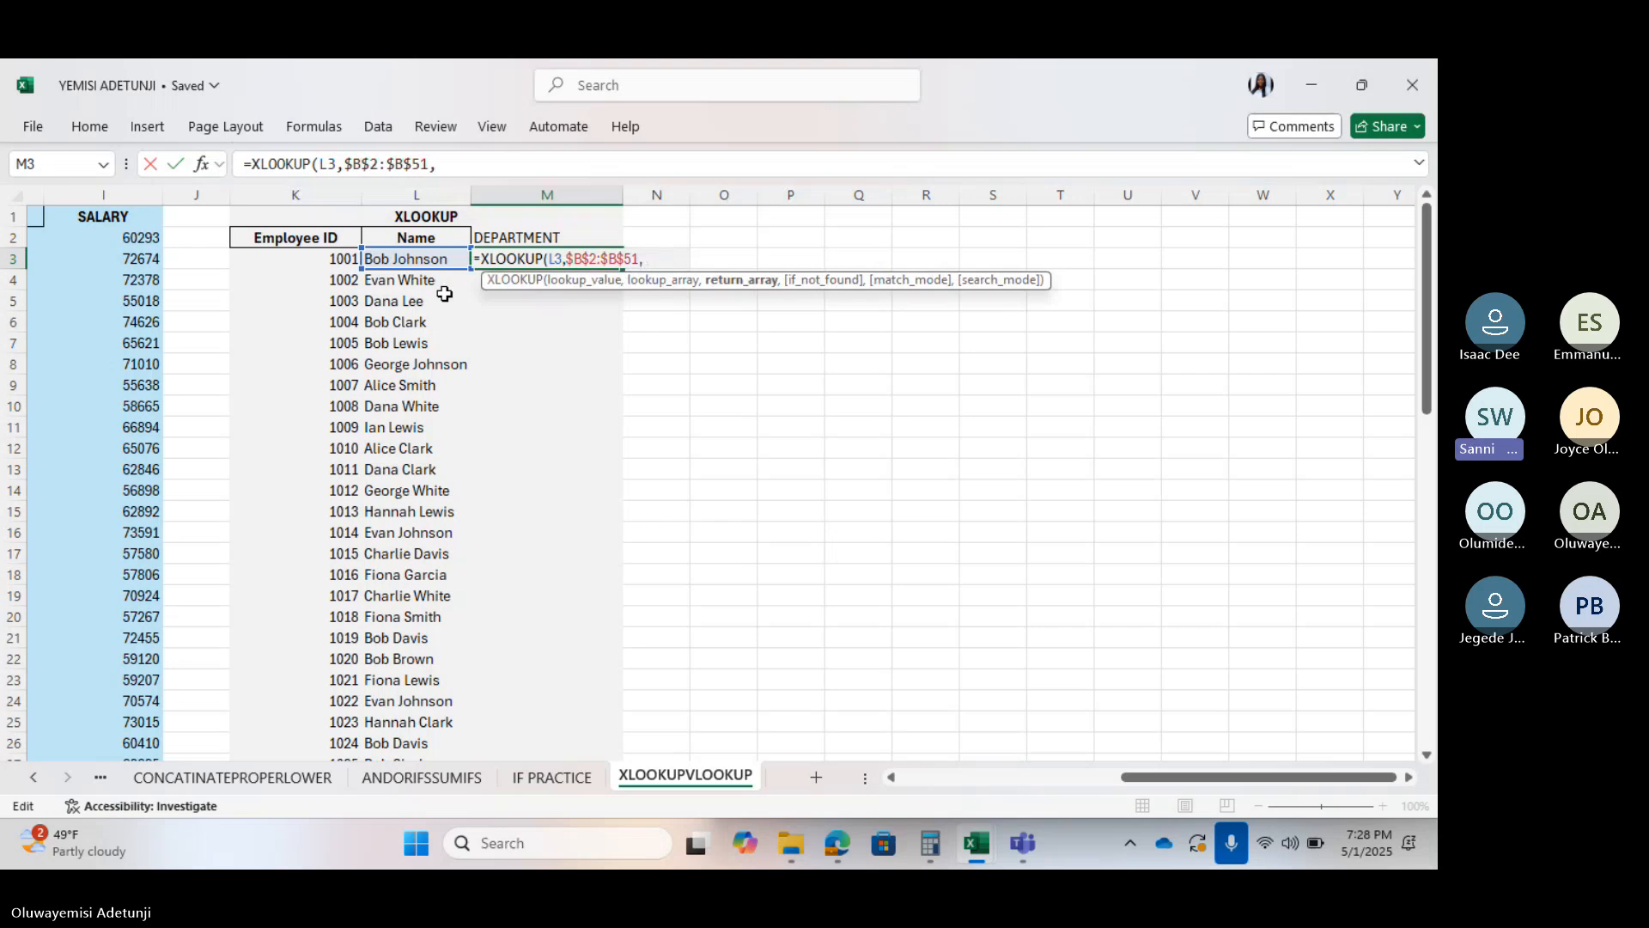
Add the Department column C2:C51 as the XLOOKUP return range
{"action": "scroll", "coordinate": [444, 294], "scroll_direction": "left", "scroll_amount": 3}
{"action": "scroll", "coordinate": [444, 294], "scroll_direction": "left", "scroll_amount": 2}
{"action": "left_click", "coordinate": [279, 237]}
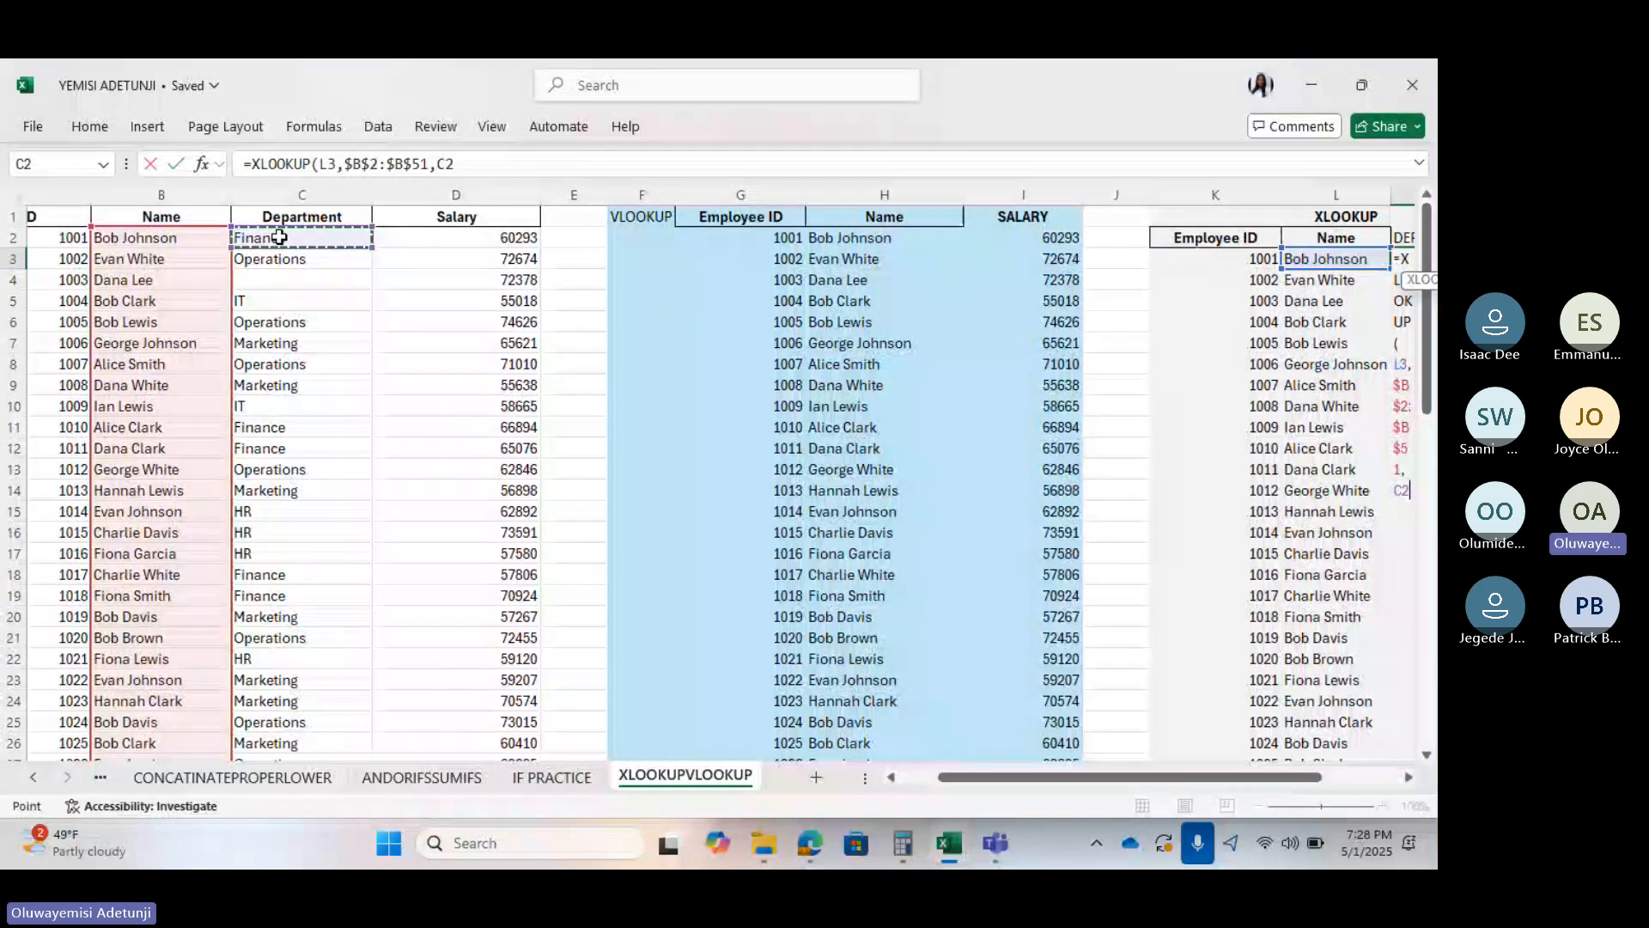
{"action": "key", "text": "shift+Down"}
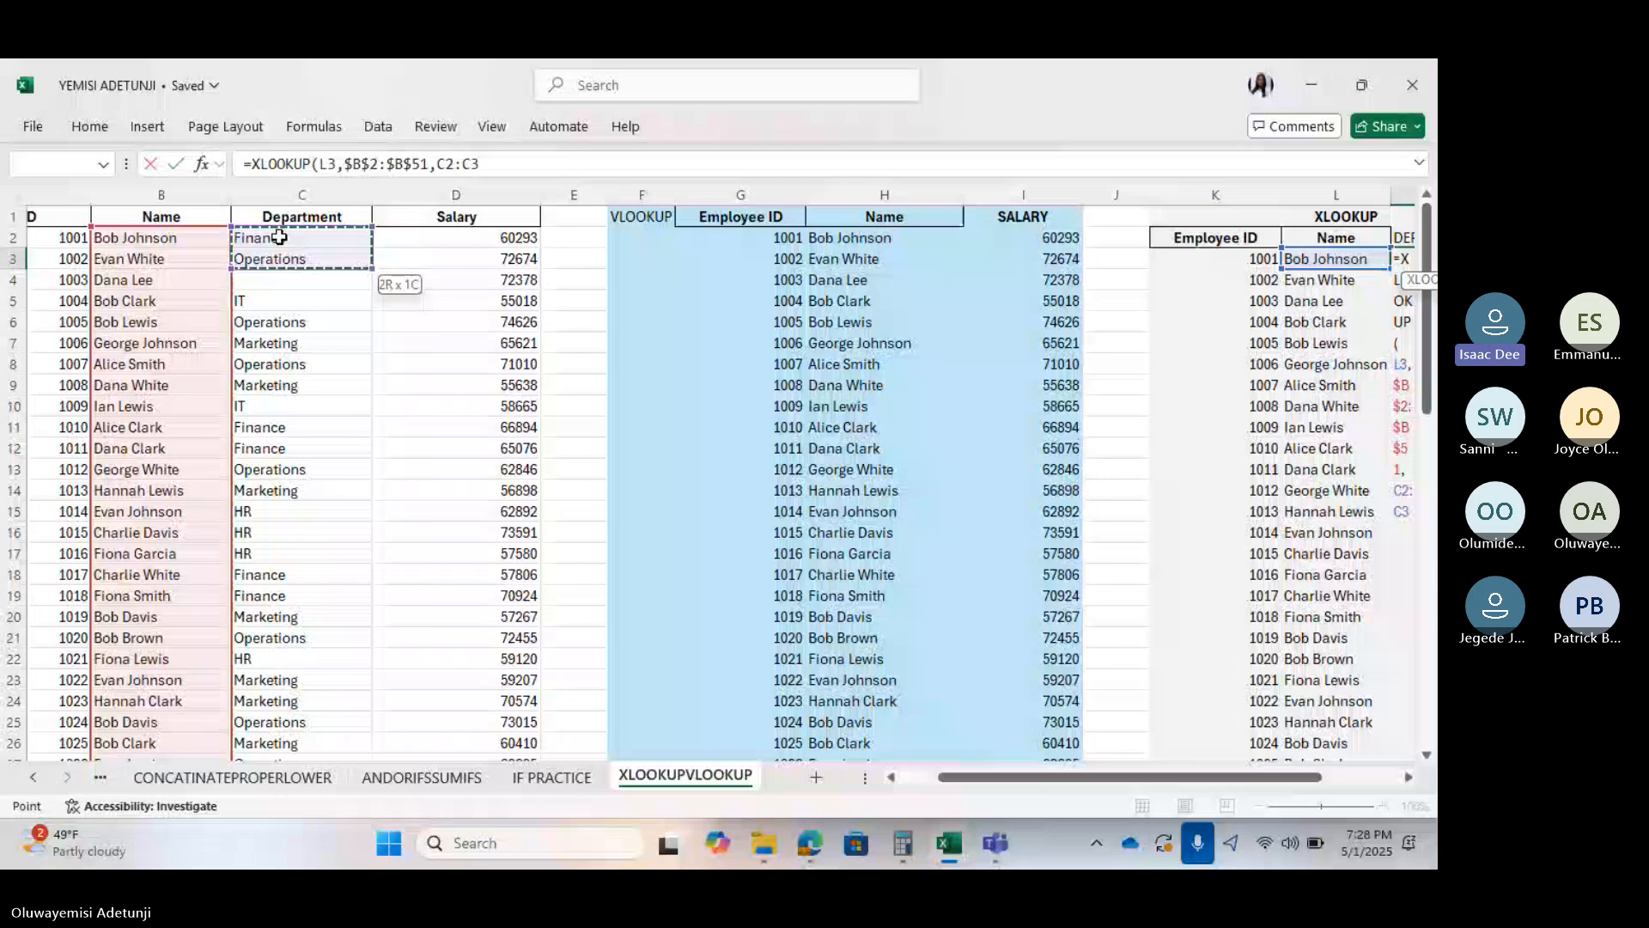
{"action": "key", "text": "ctrl+shift+Down"}
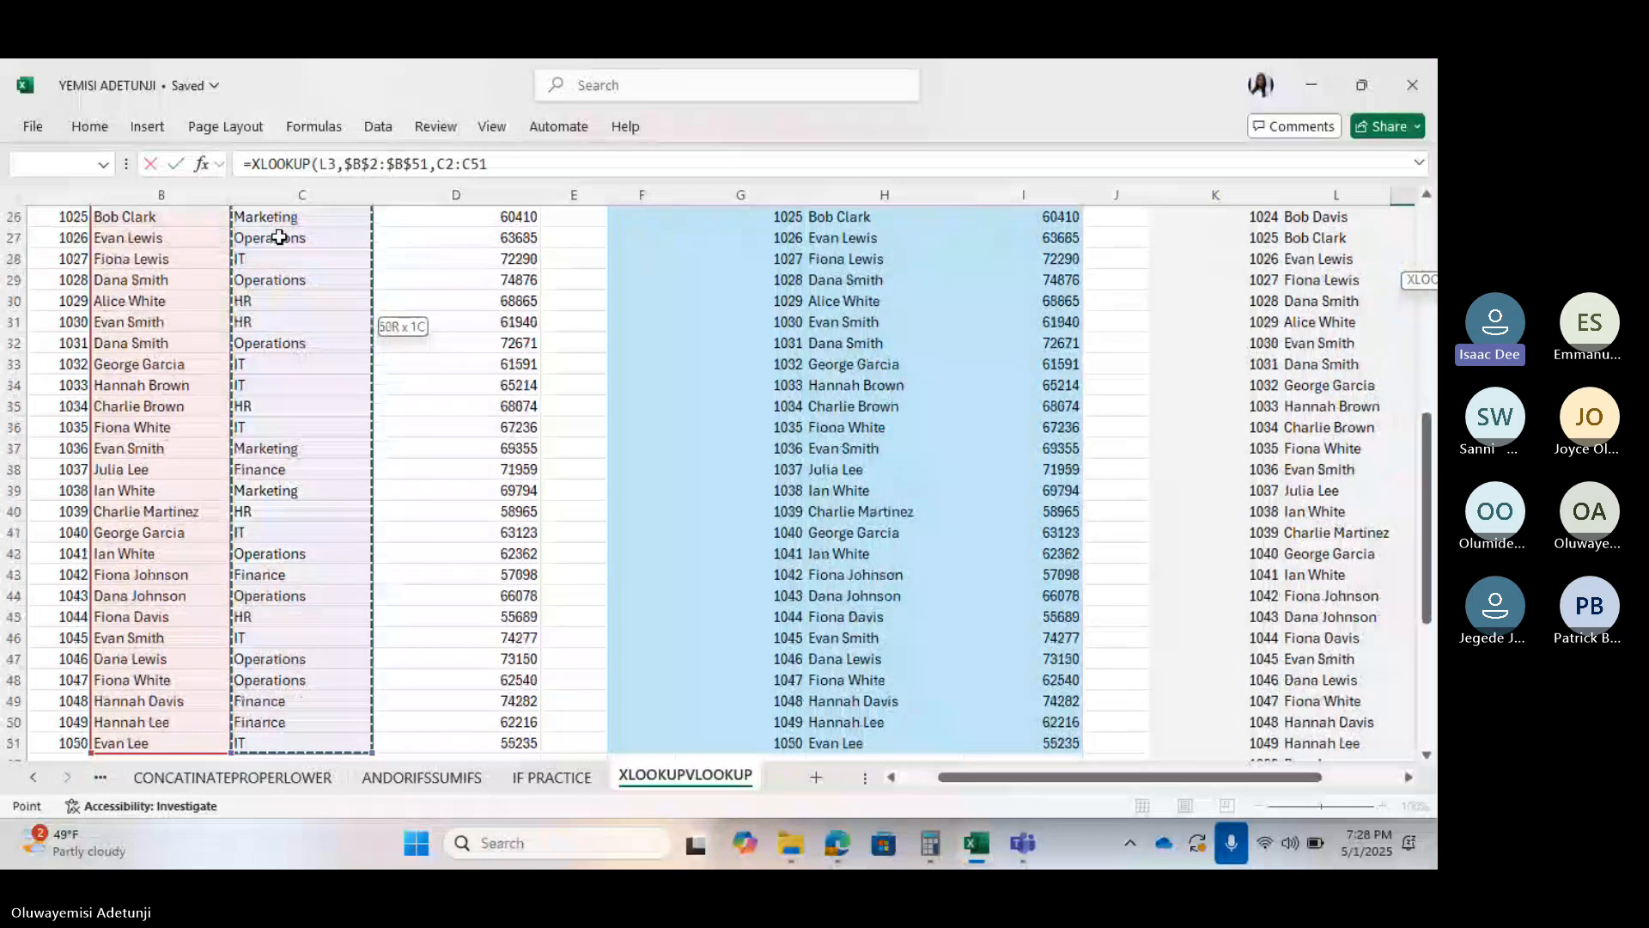
{"action": "scroll", "coordinate": [818, 403], "scroll_direction": "right", "scroll_amount": 5}
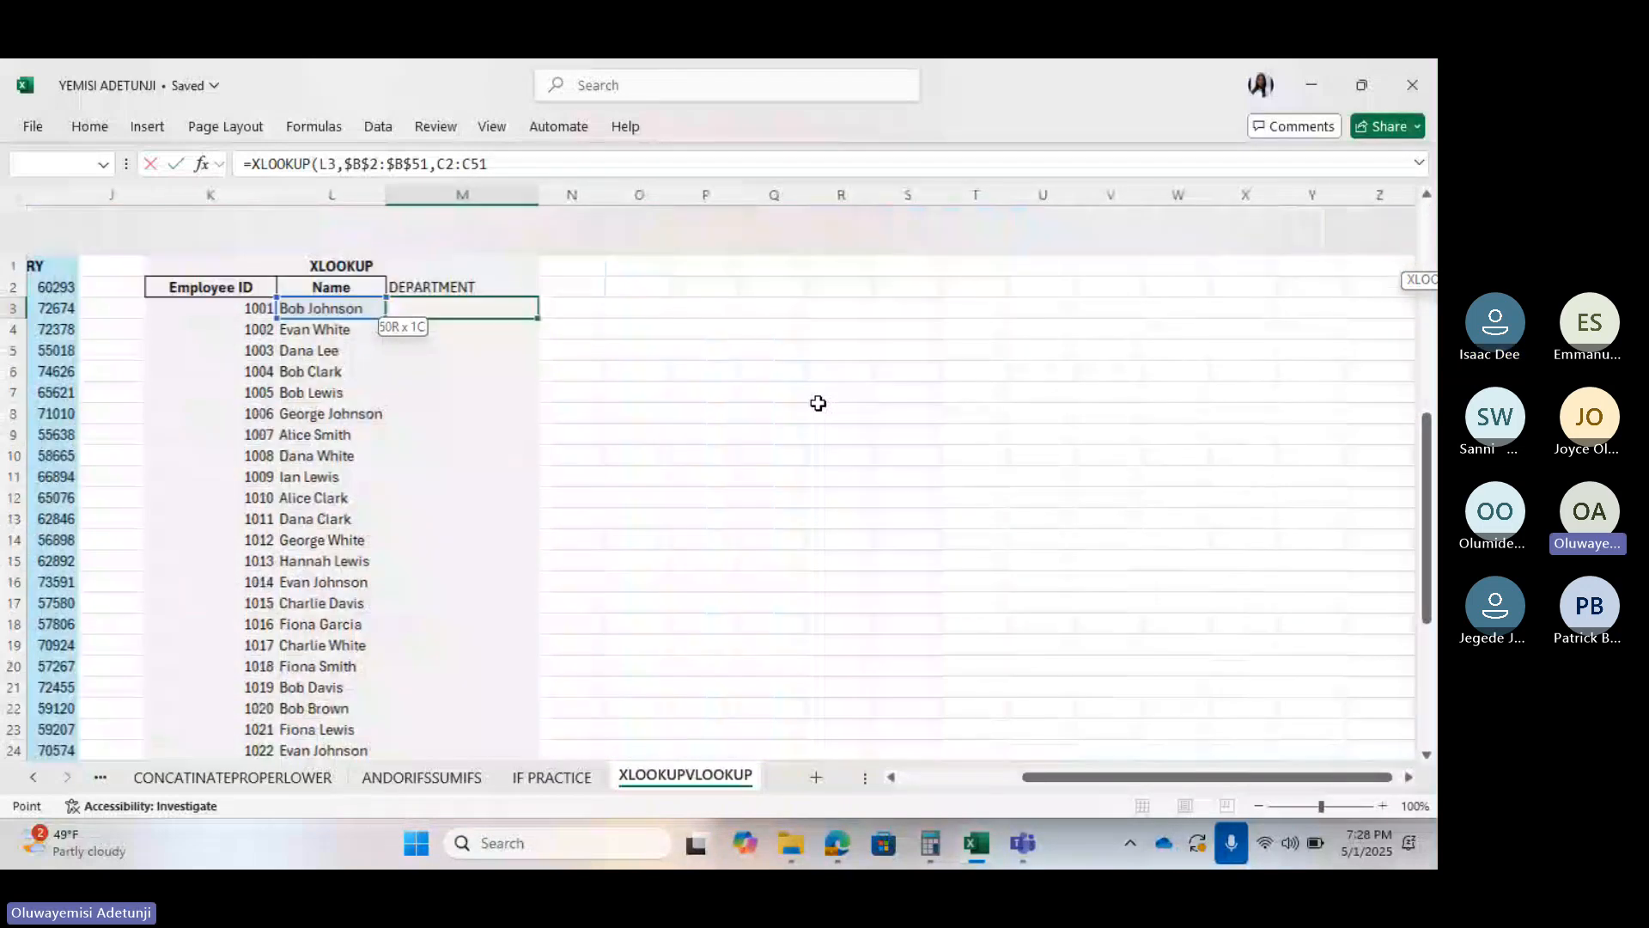
{"action": "type", "text": ","}
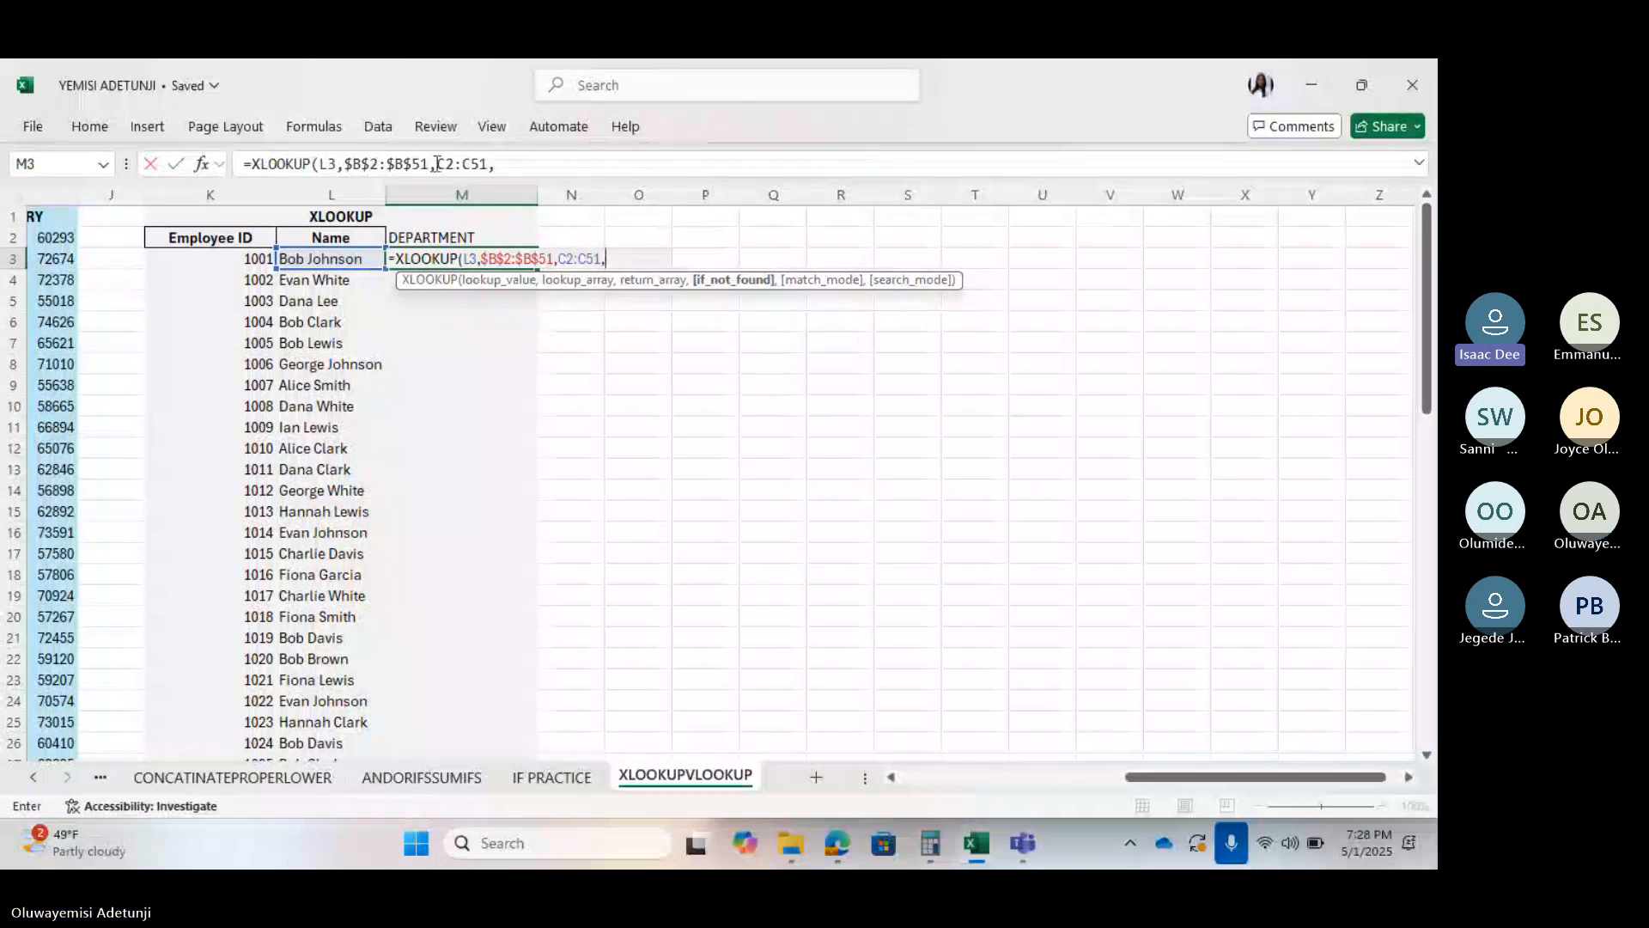
Make the return range absolute as $C$2:$C$51
{"action": "left_click", "coordinate": [447, 163]}
{"action": "key", "text": "F4"}
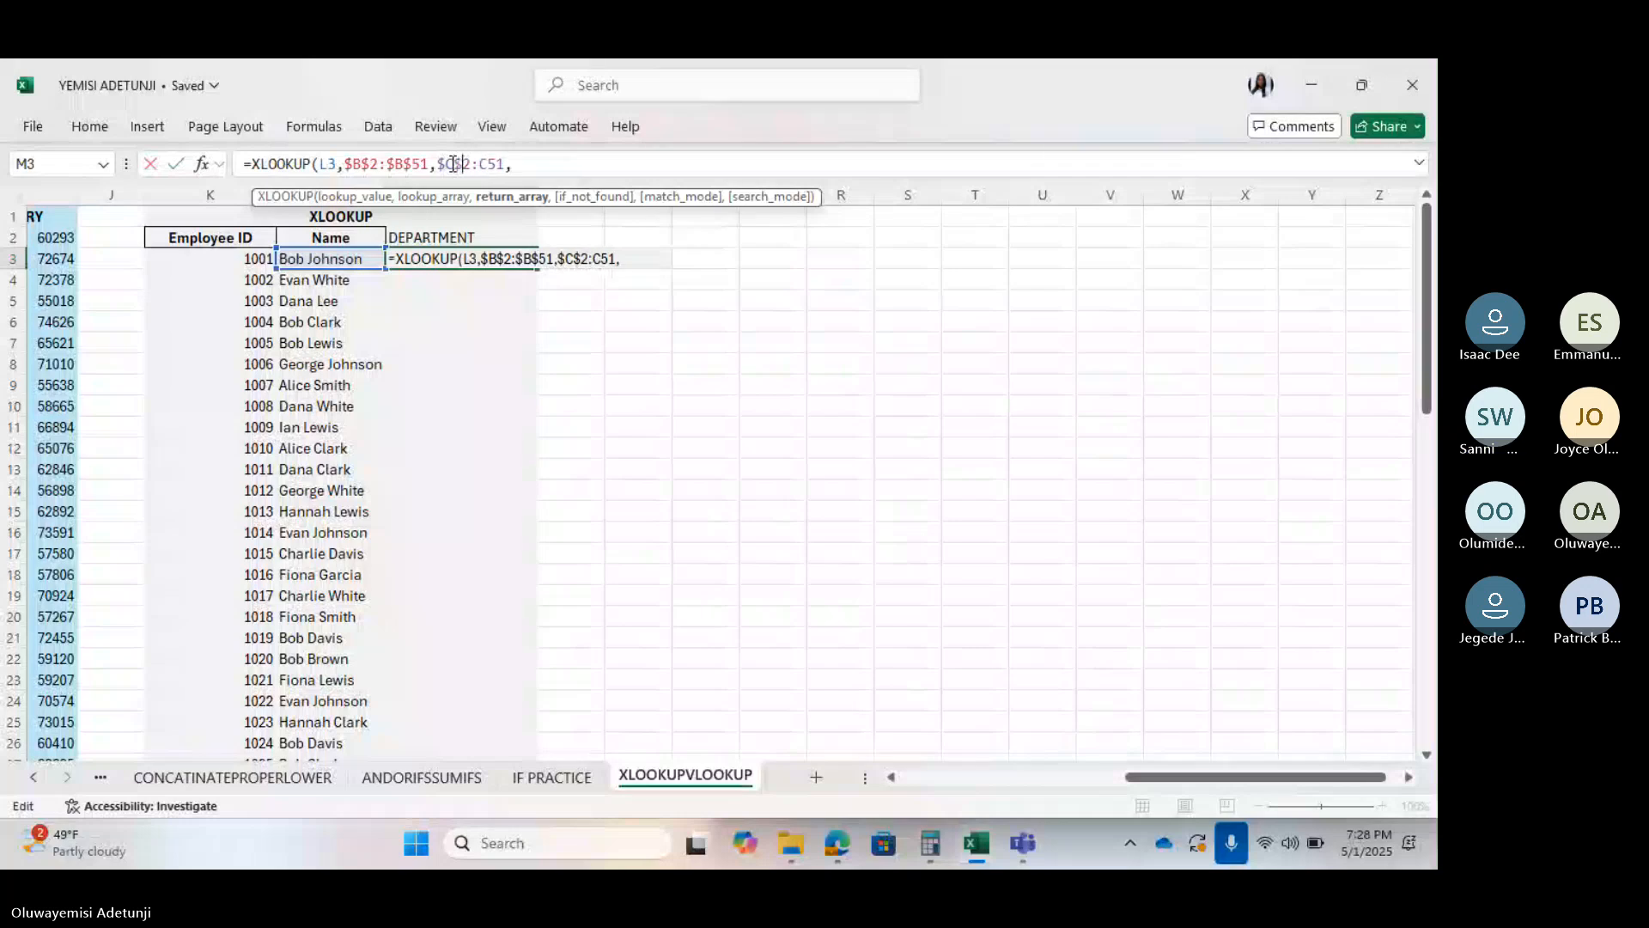
{"action": "left_click", "coordinate": [481, 163]}
{"action": "type", "text": "$"}
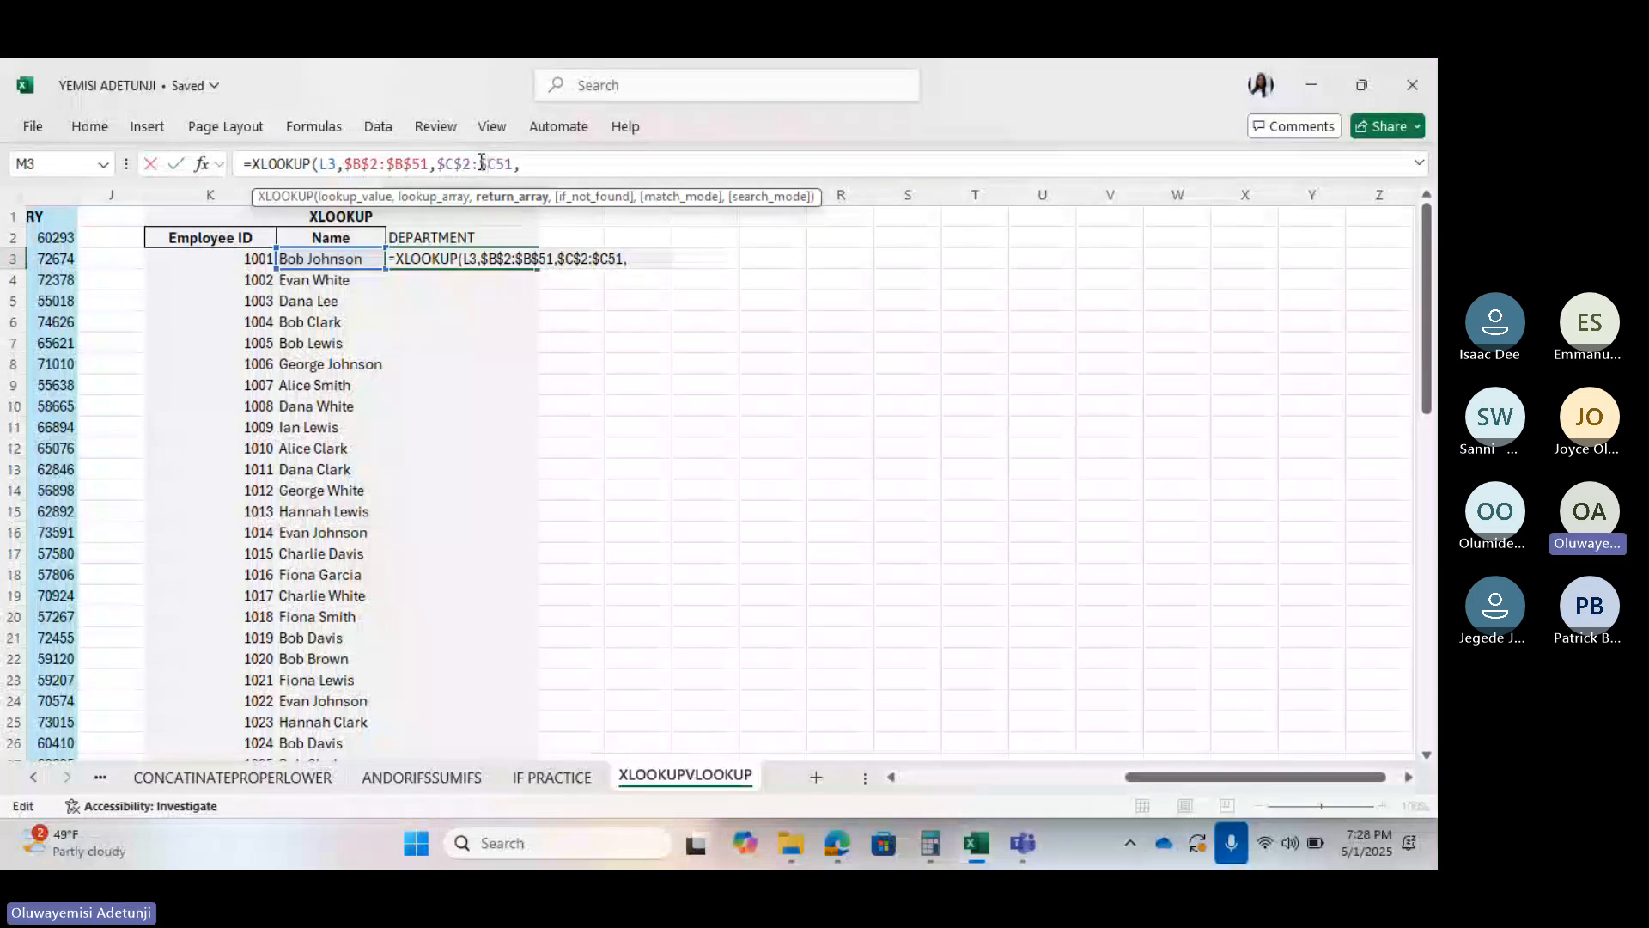
{"action": "left_click", "coordinate": [498, 165]}
{"action": "type", "text": "$"}
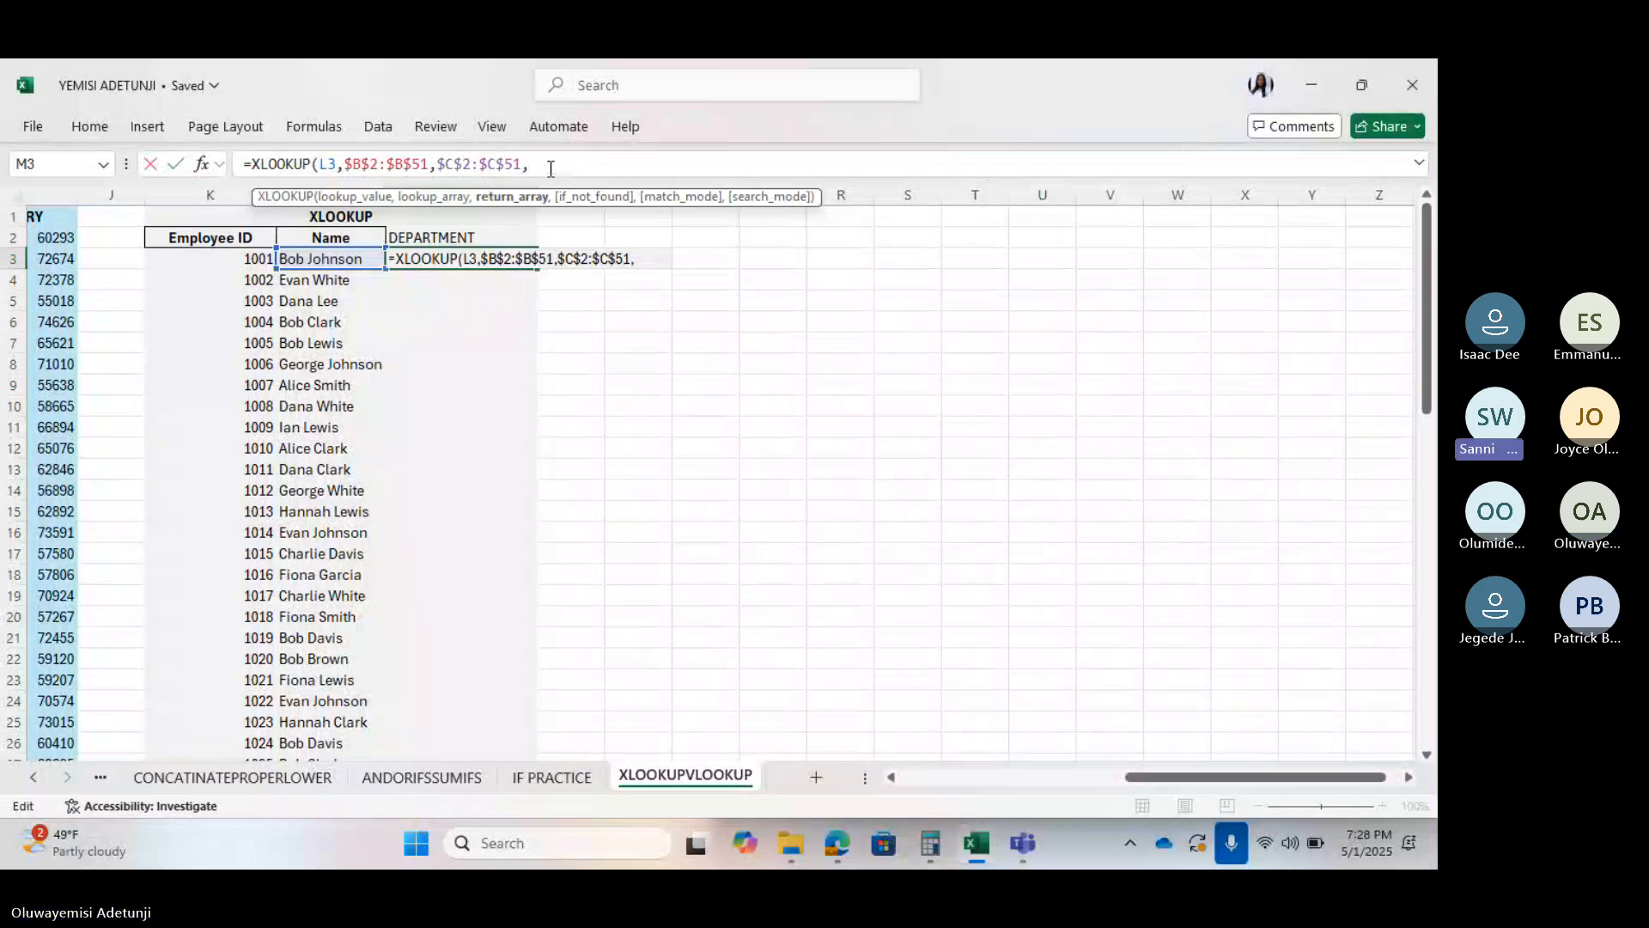
Finish the M3 formula with "NOT AVAILABLE" as fallback and exact match 0
{"action": "left_click", "coordinate": [547, 167]}
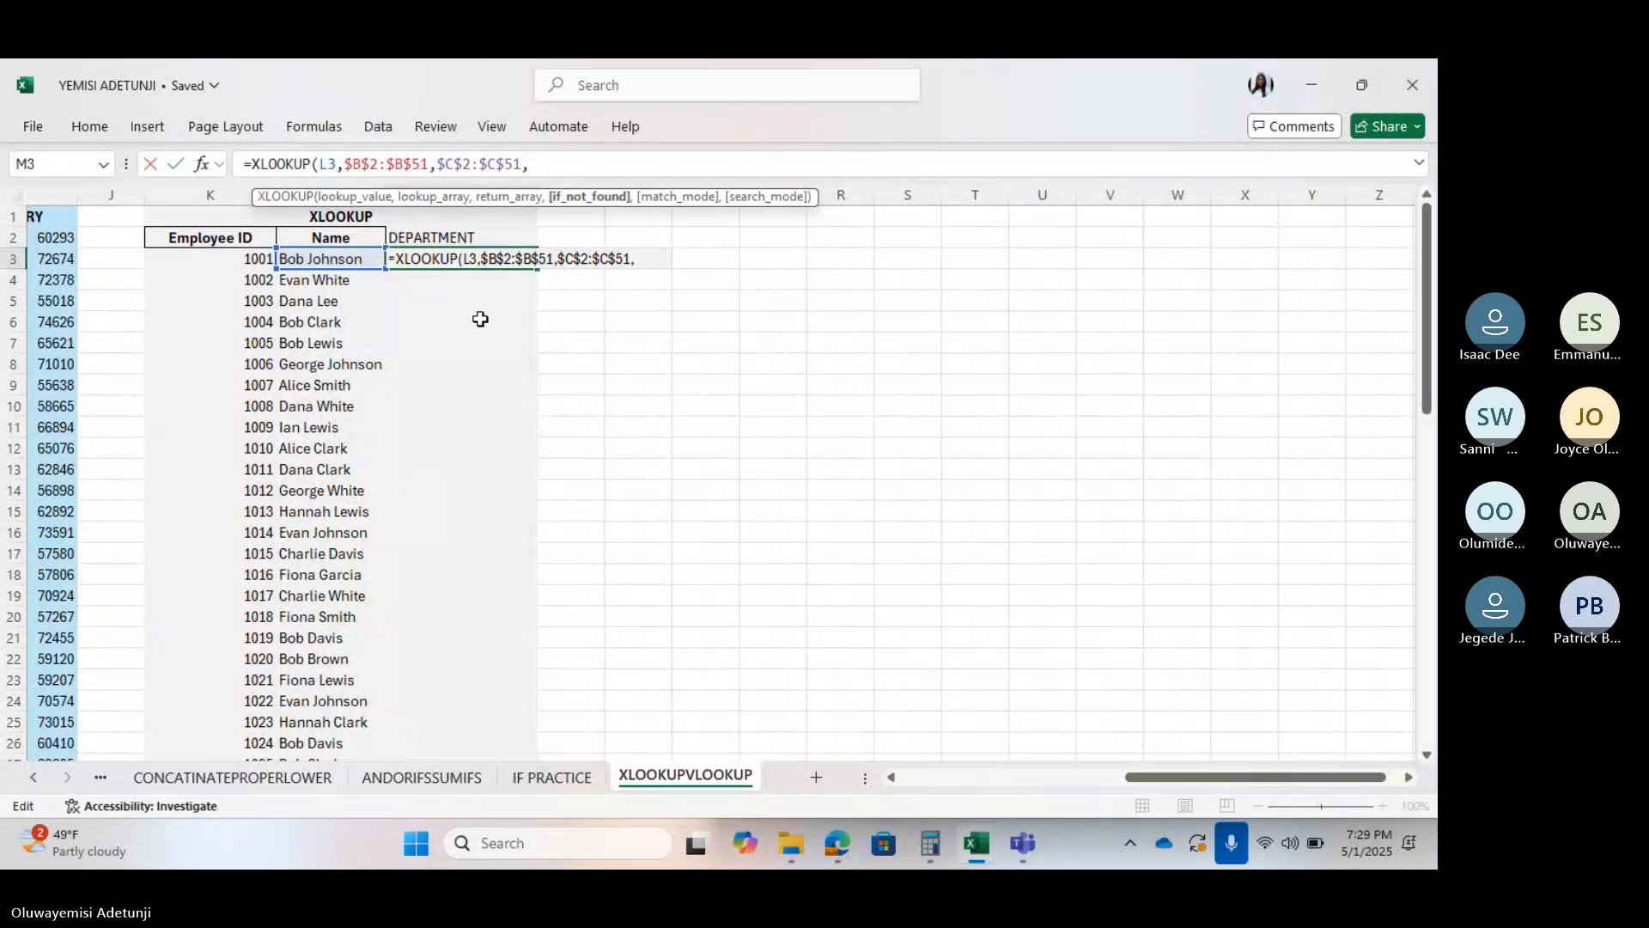
{"action": "type", "text": "\""}
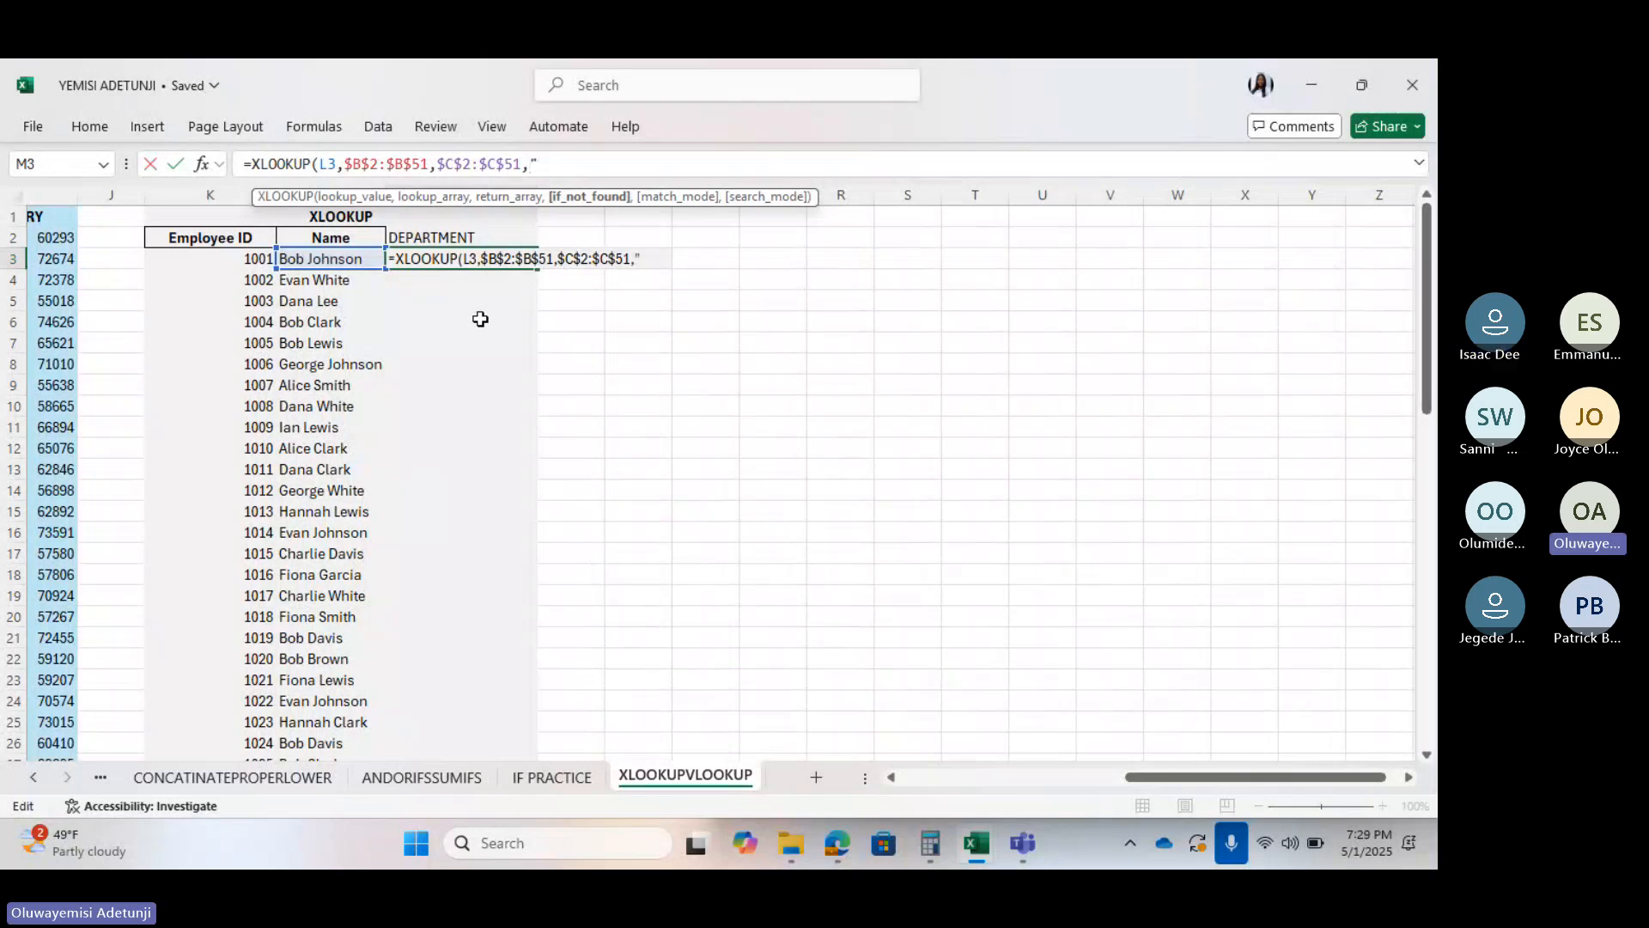
{"action": "type", "text": "NOT AVAILABLE"}
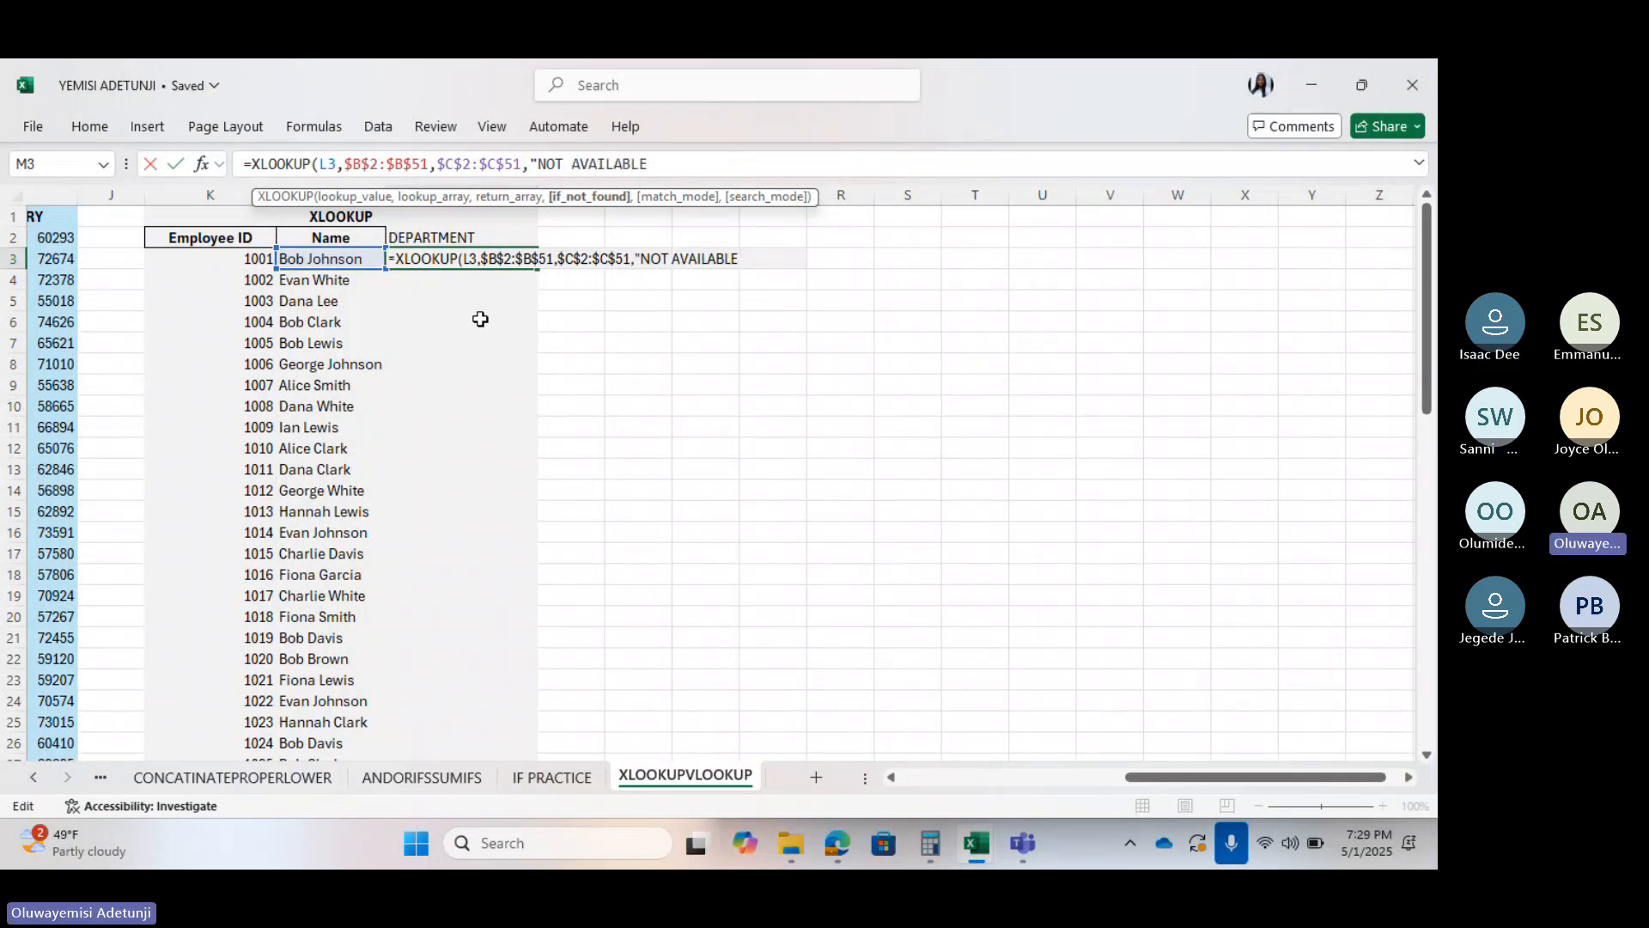
{"action": "type", "text": "\","}
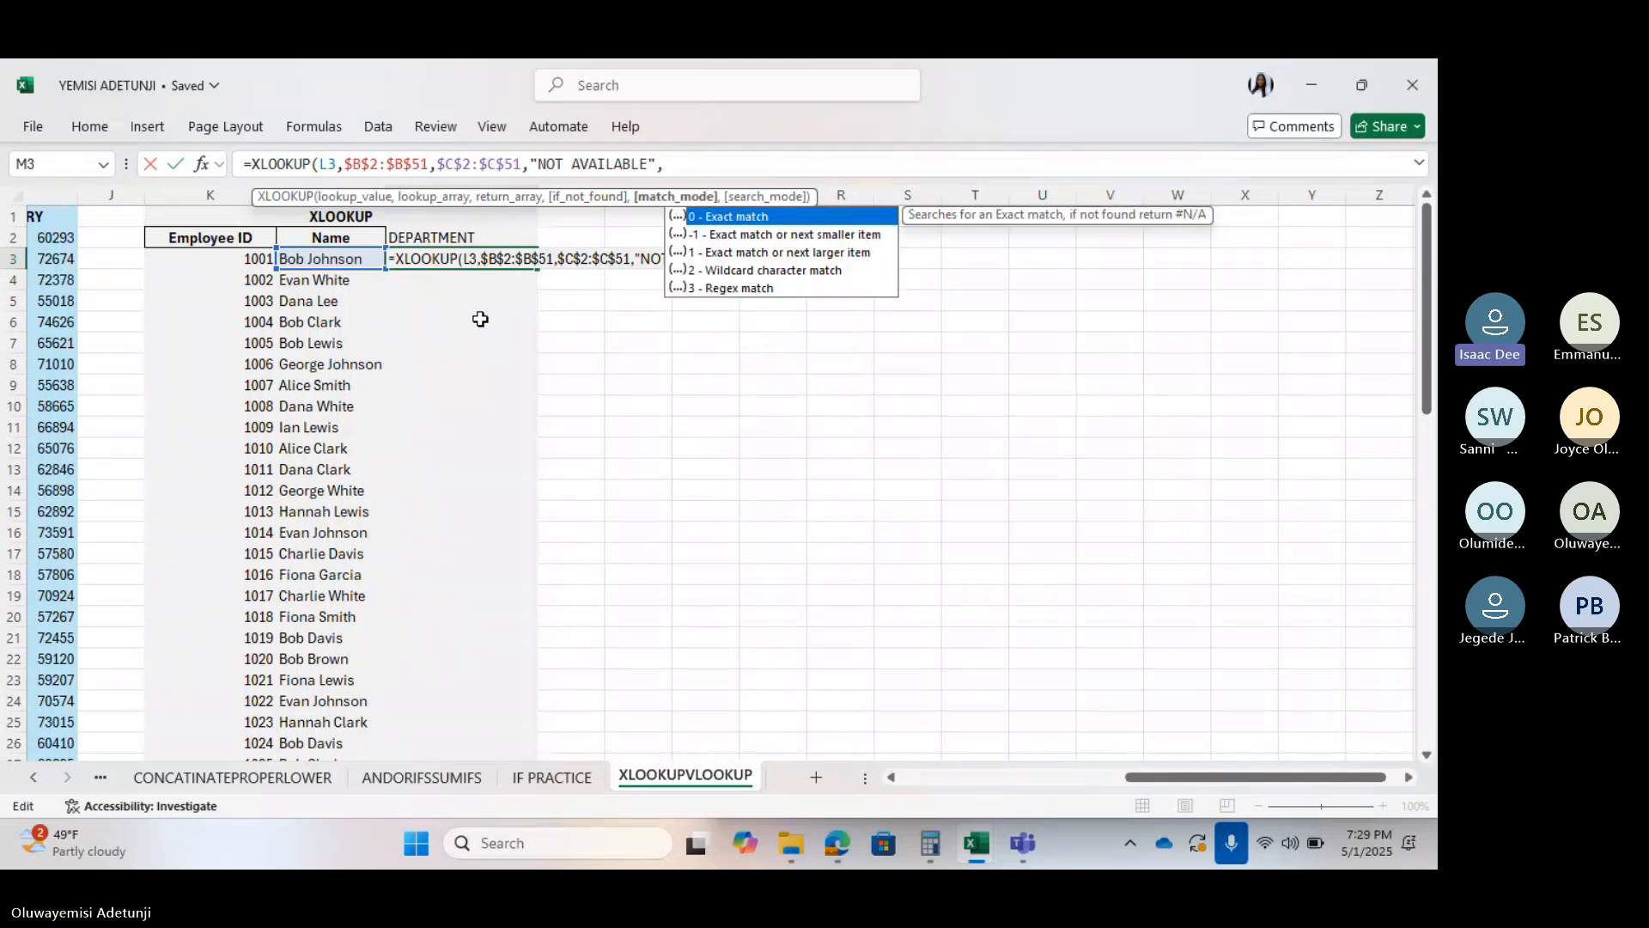
{"action": "type", "text": "0"}
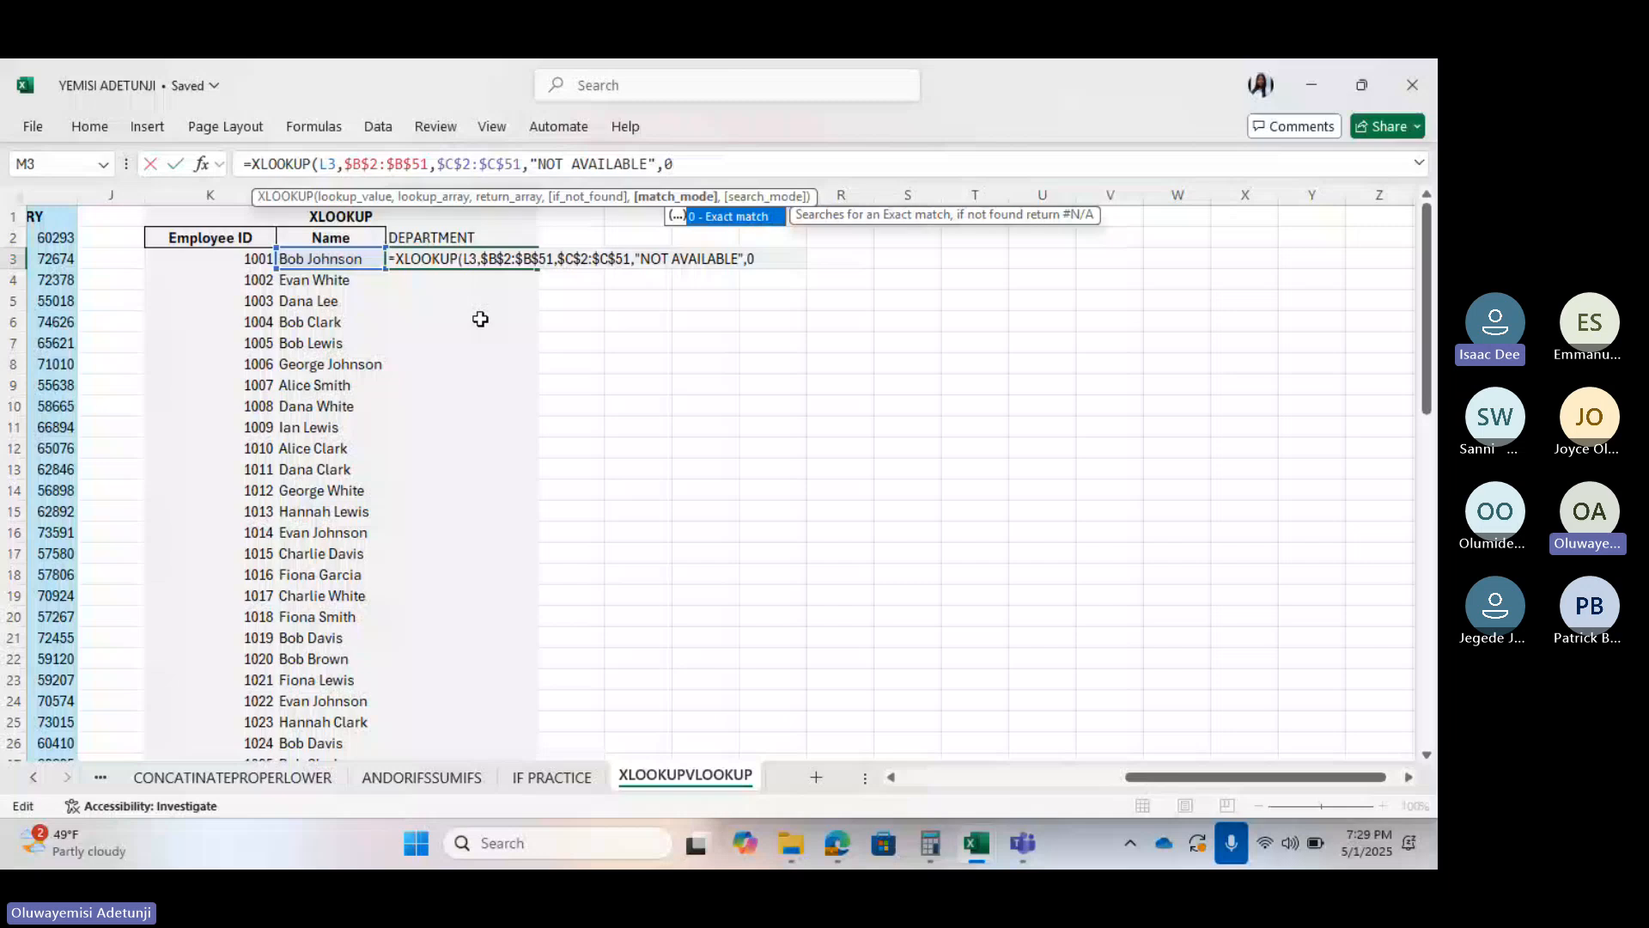
{"action": "key", "text": "Return"}
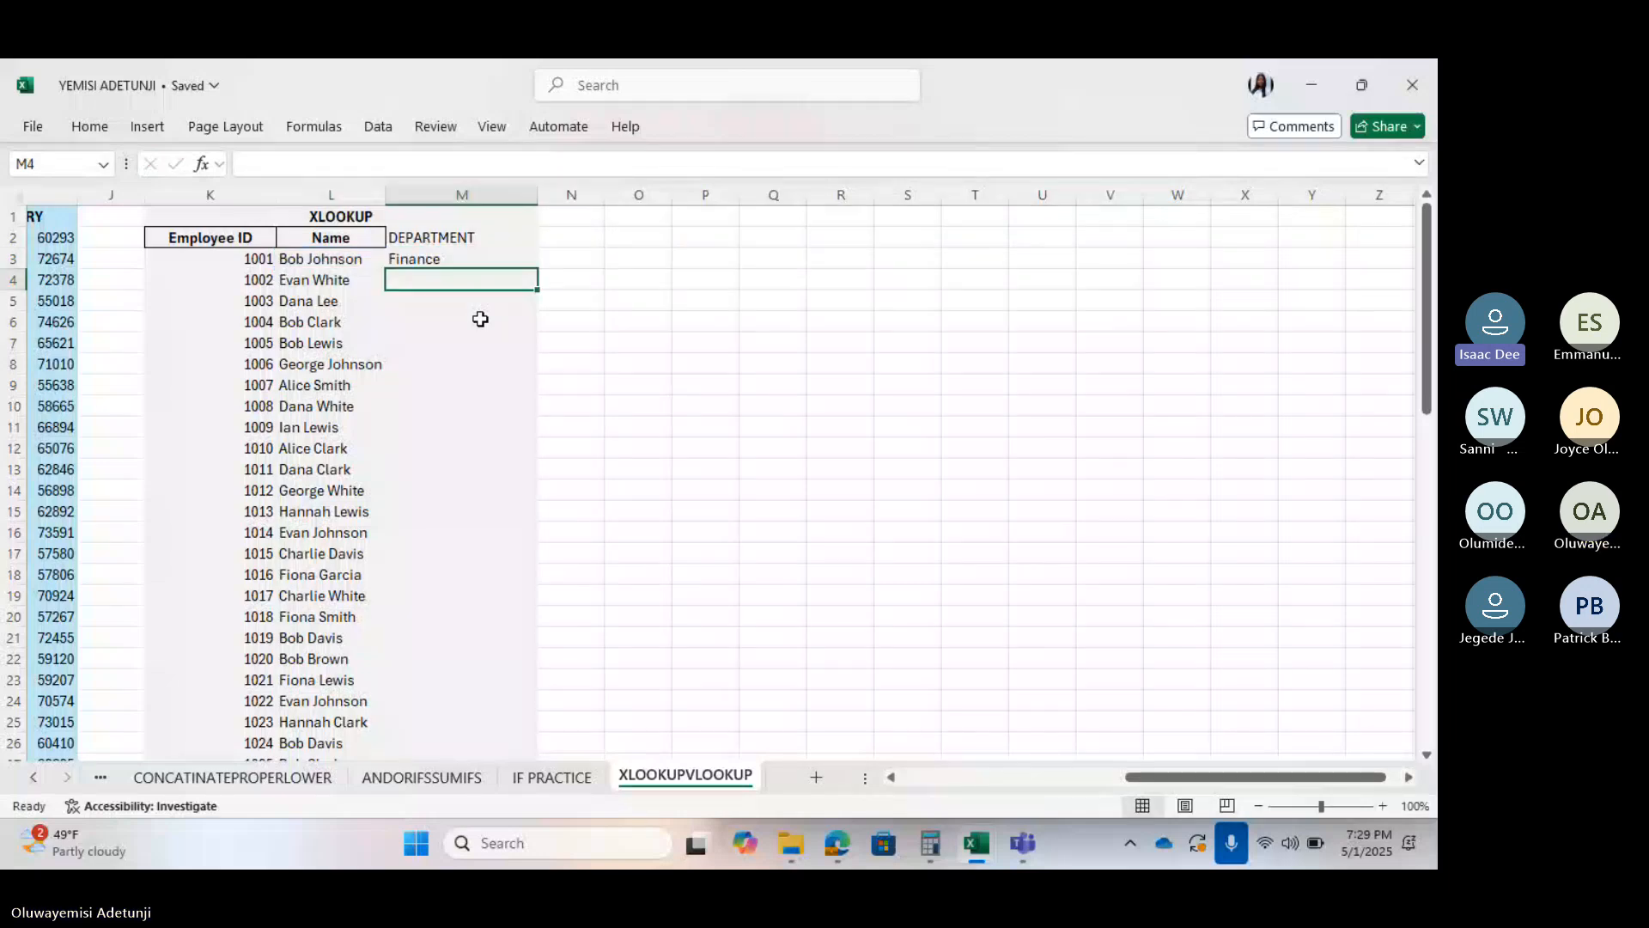
Fill the M3 XLOOKUP down all 50 DEPARTMENT rows and review the results
{"action": "left_click", "coordinate": [442, 259]}
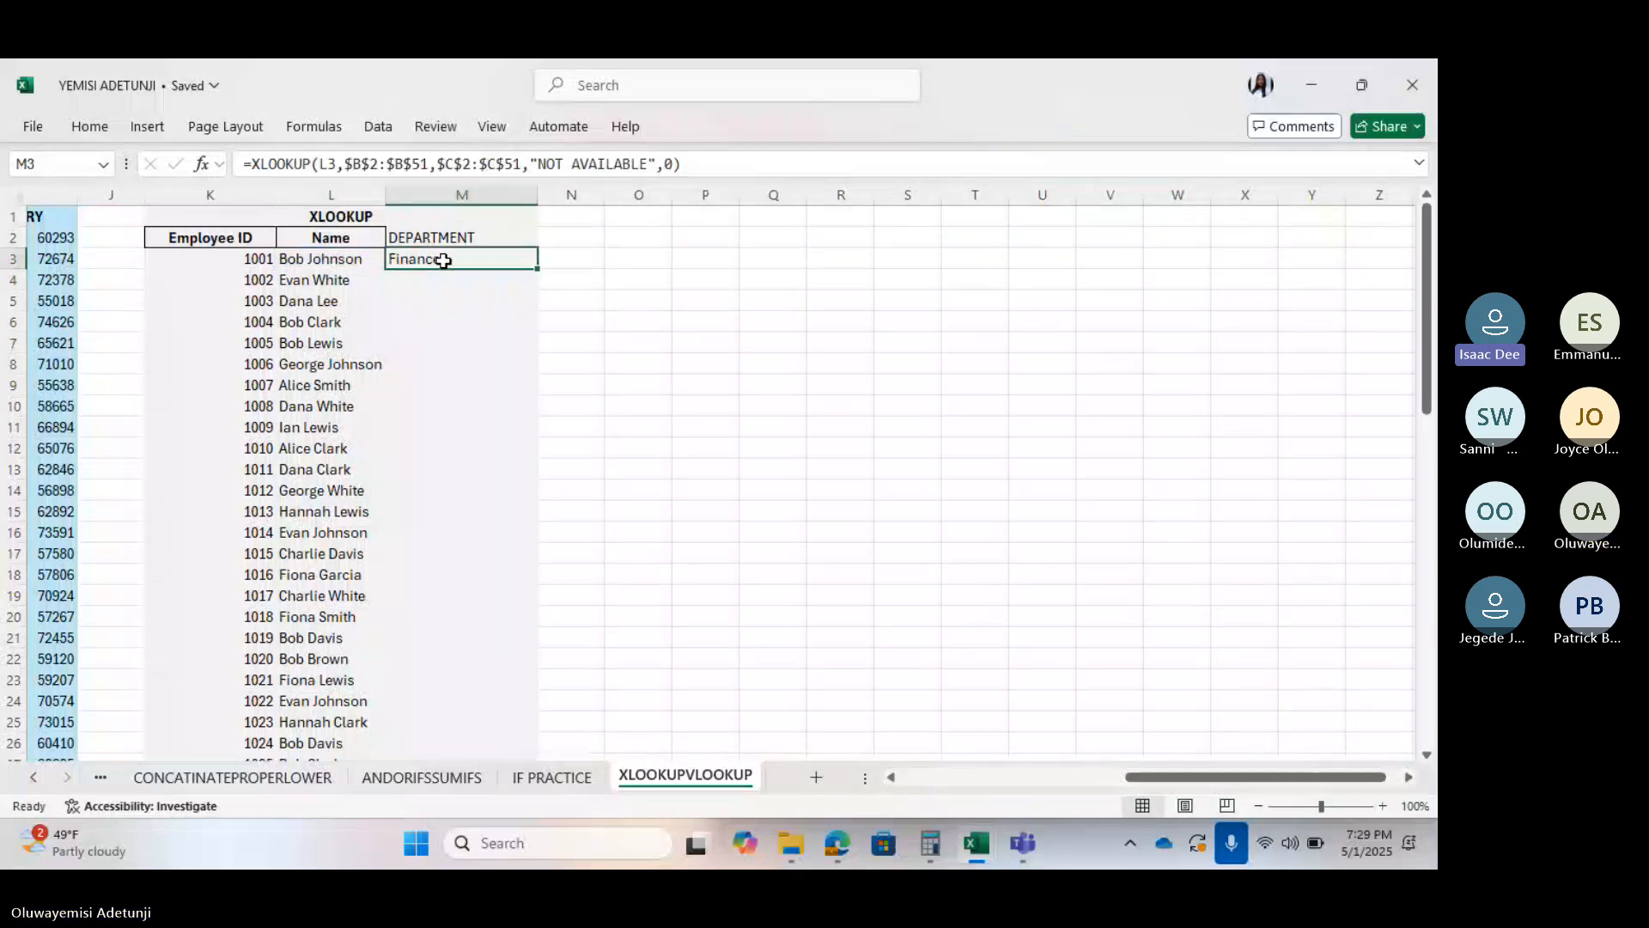
{"action": "double_click", "coordinate": [538, 271]}
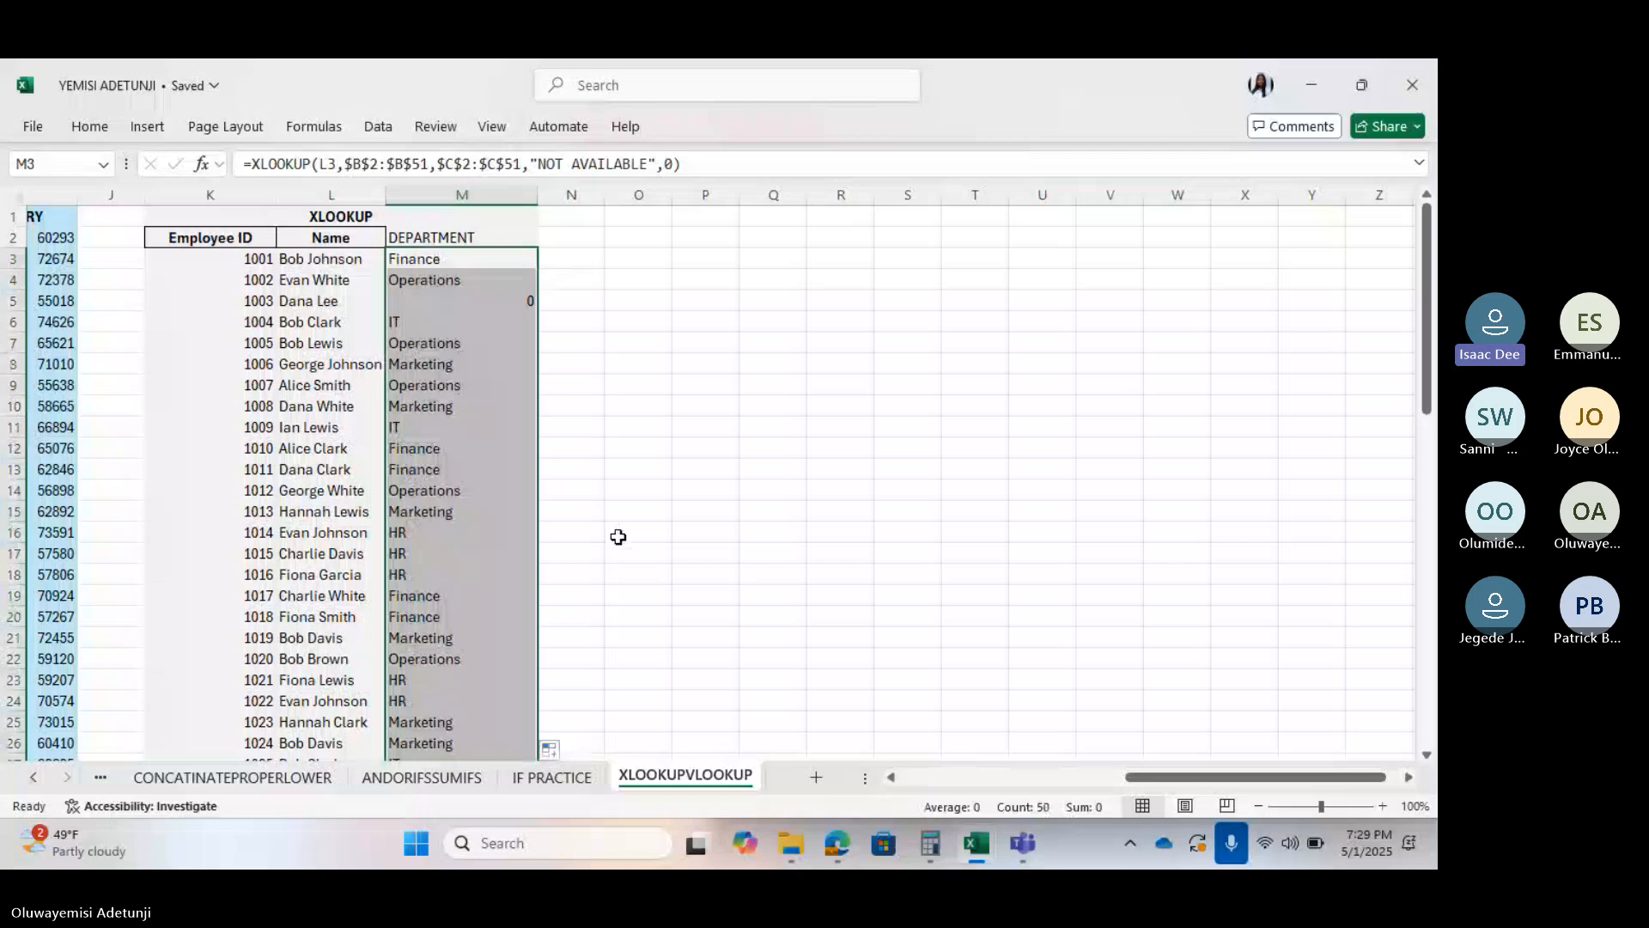
{"action": "scroll", "coordinate": [619, 537], "scroll_direction": "down", "scroll_amount": 8}
{"action": "scroll", "coordinate": [619, 537], "scroll_direction": "down", "scroll_amount": 5}
{"action": "scroll", "coordinate": [619, 537], "scroll_direction": "up", "scroll_amount": 10}
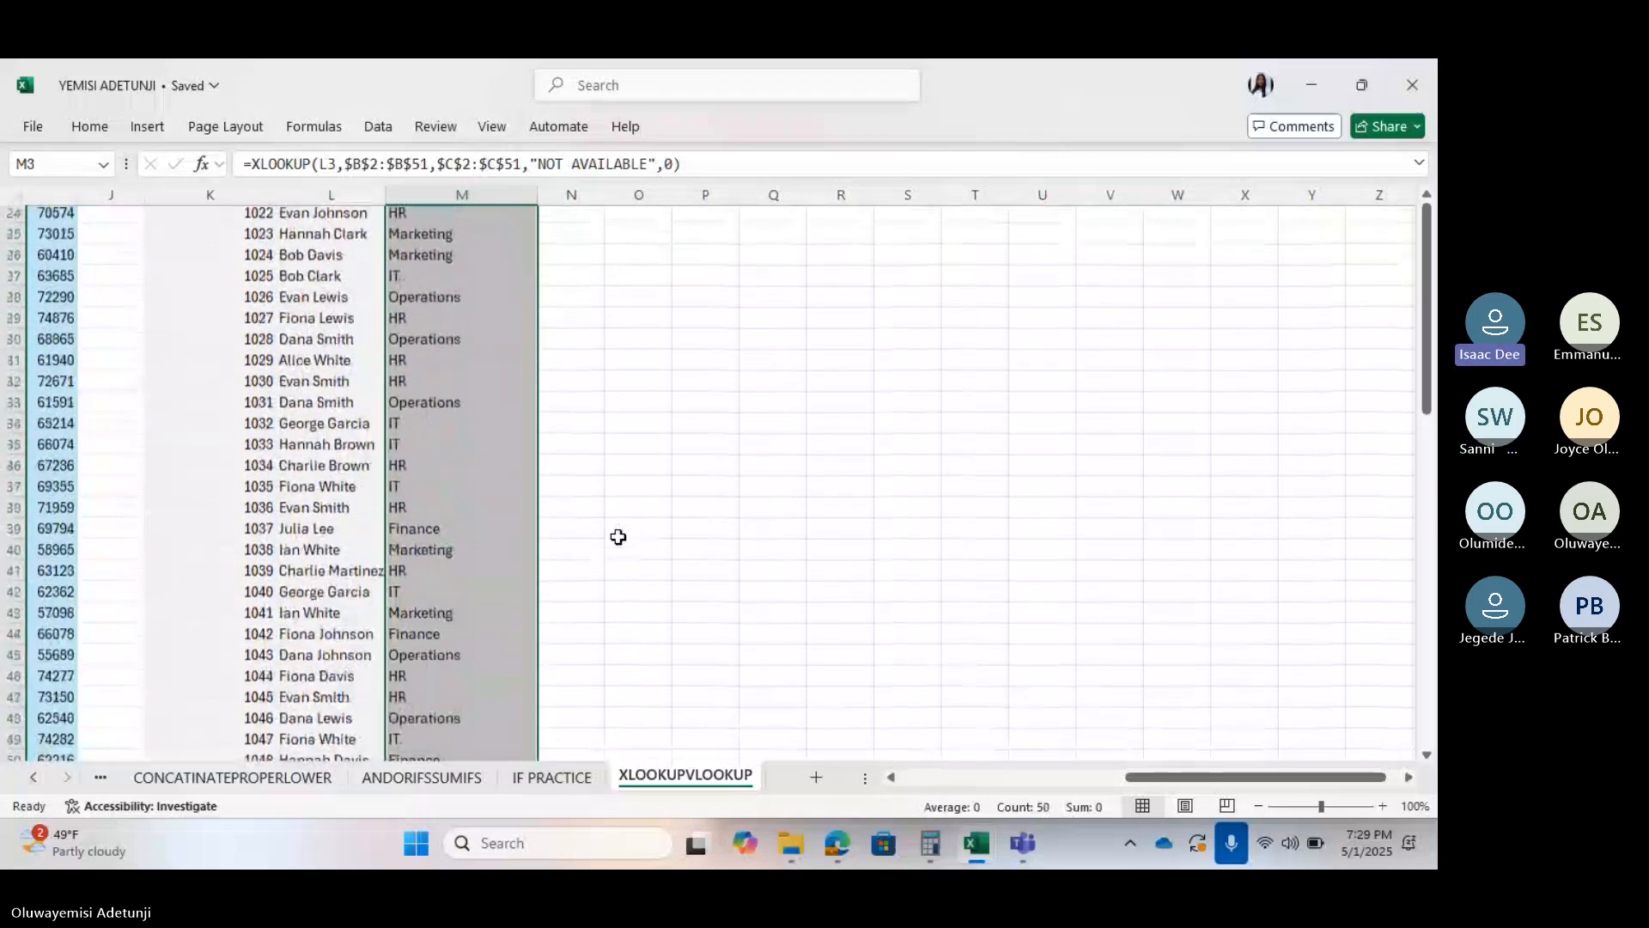
{"action": "scroll", "coordinate": [619, 537], "scroll_direction": "up", "scroll_amount": 3}
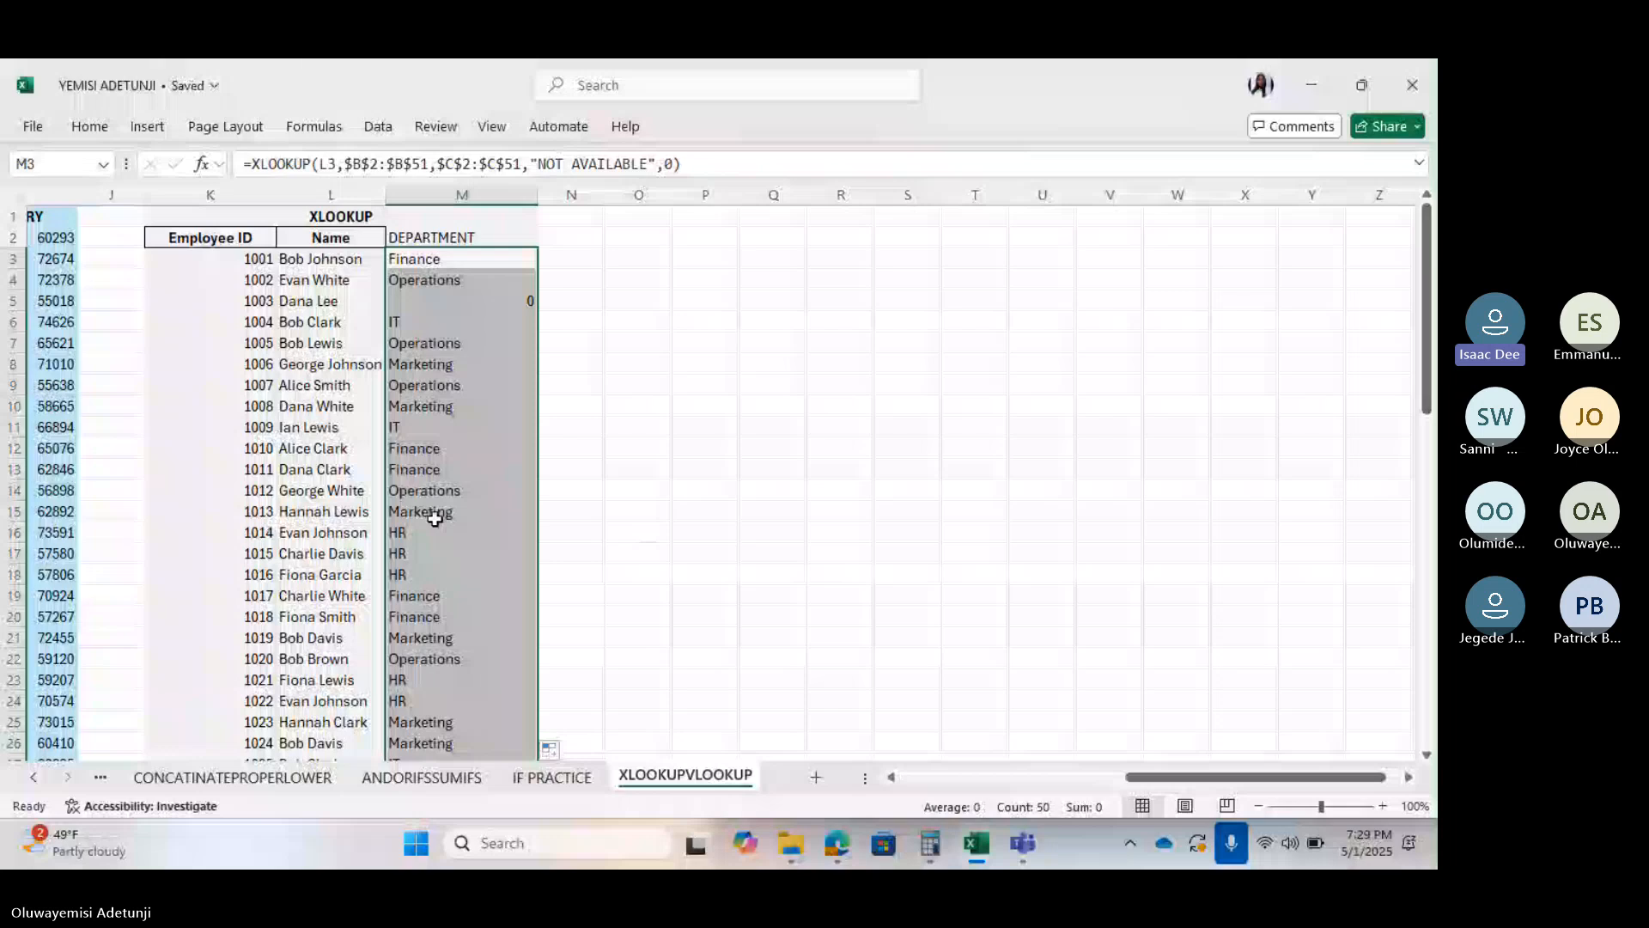
{"action": "scroll", "coordinate": [249, 520], "scroll_direction": "left", "scroll_amount": 6}
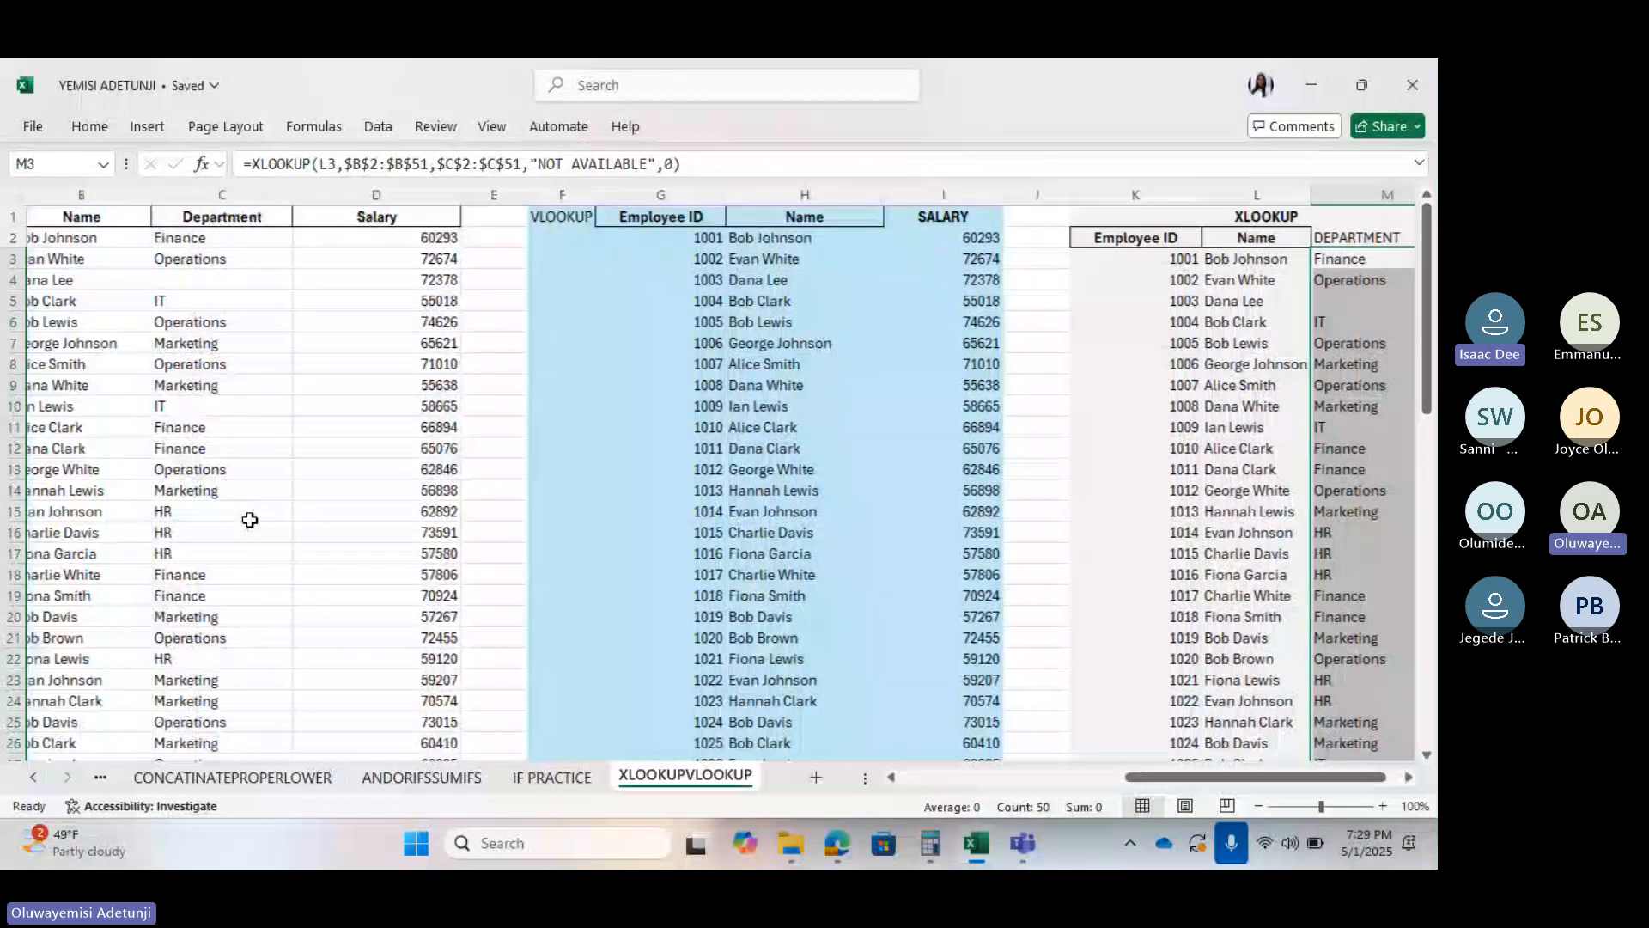
{"action": "scroll", "coordinate": [249, 519], "scroll_direction": "left", "scroll_amount": 2}
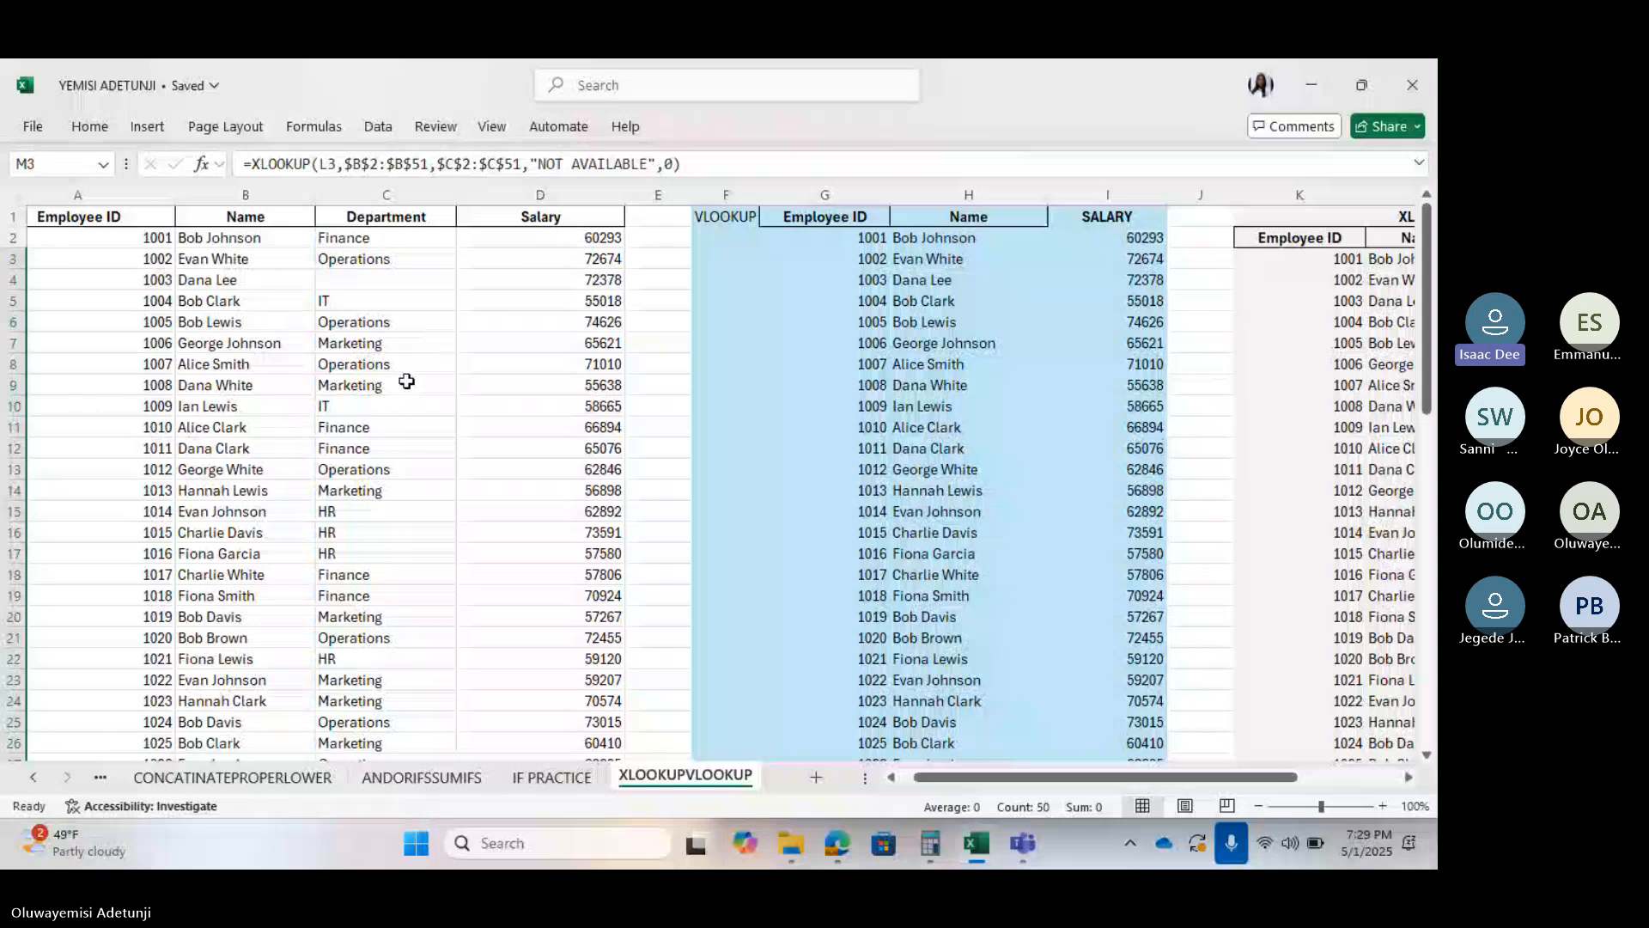
{"action": "scroll", "coordinate": [406, 382], "scroll_direction": "left", "scroll_amount": 1}
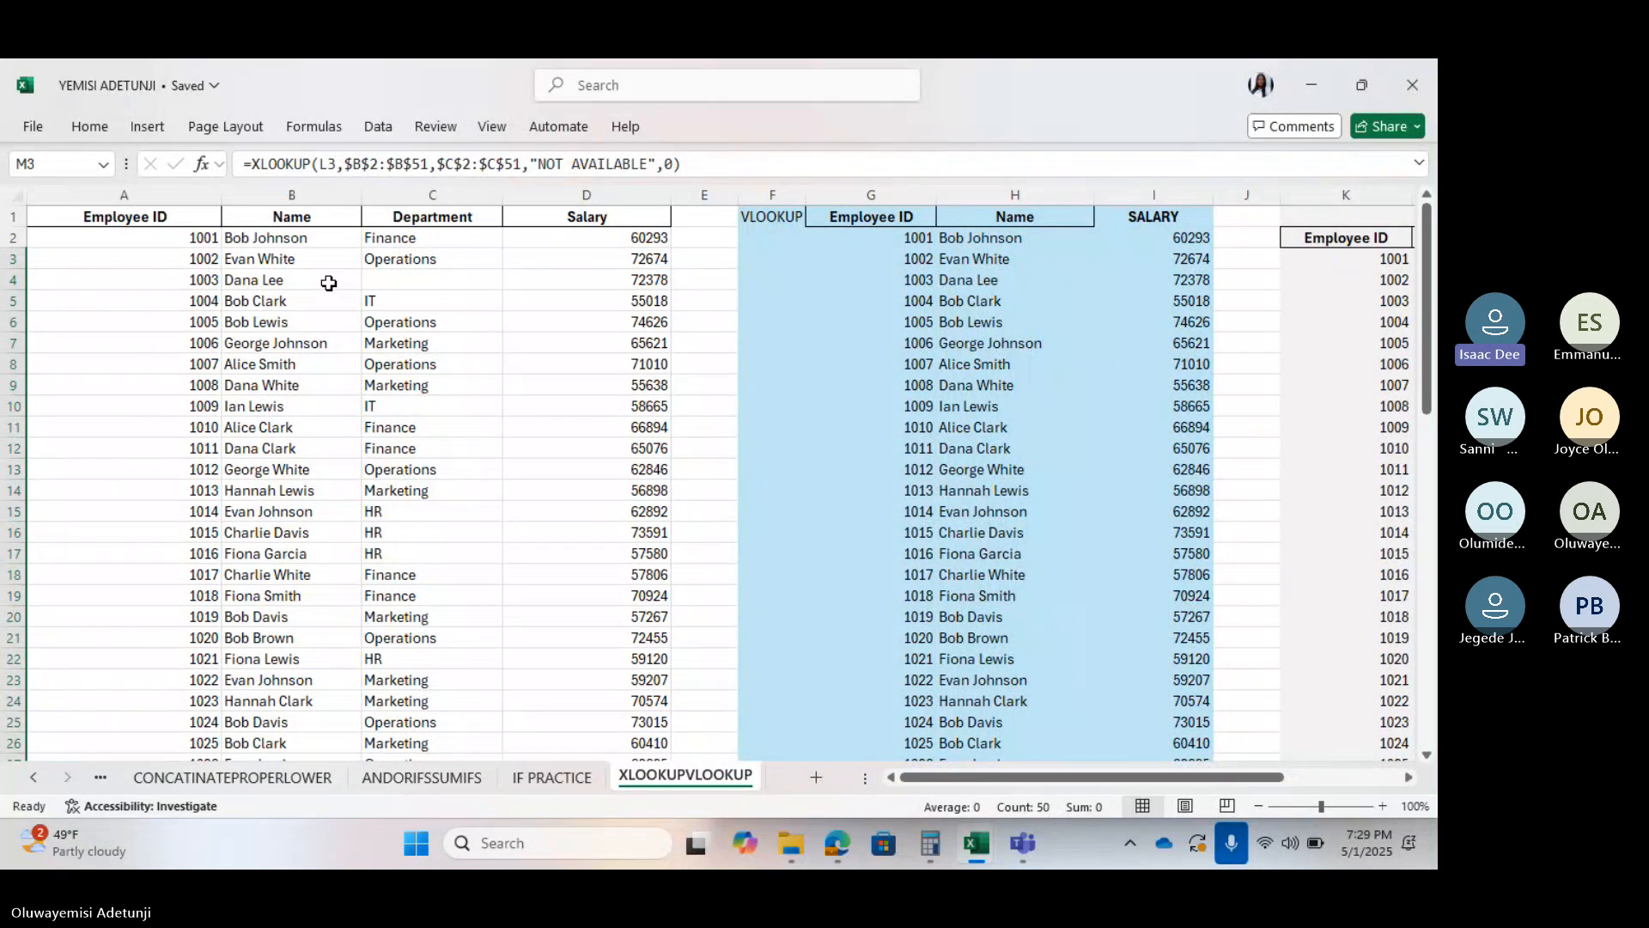
{"action": "scroll", "coordinate": [534, 439], "scroll_direction": "right", "scroll_amount": 2}
{"action": "scroll", "coordinate": [535, 439], "scroll_direction": "right", "scroll_amount": 5}
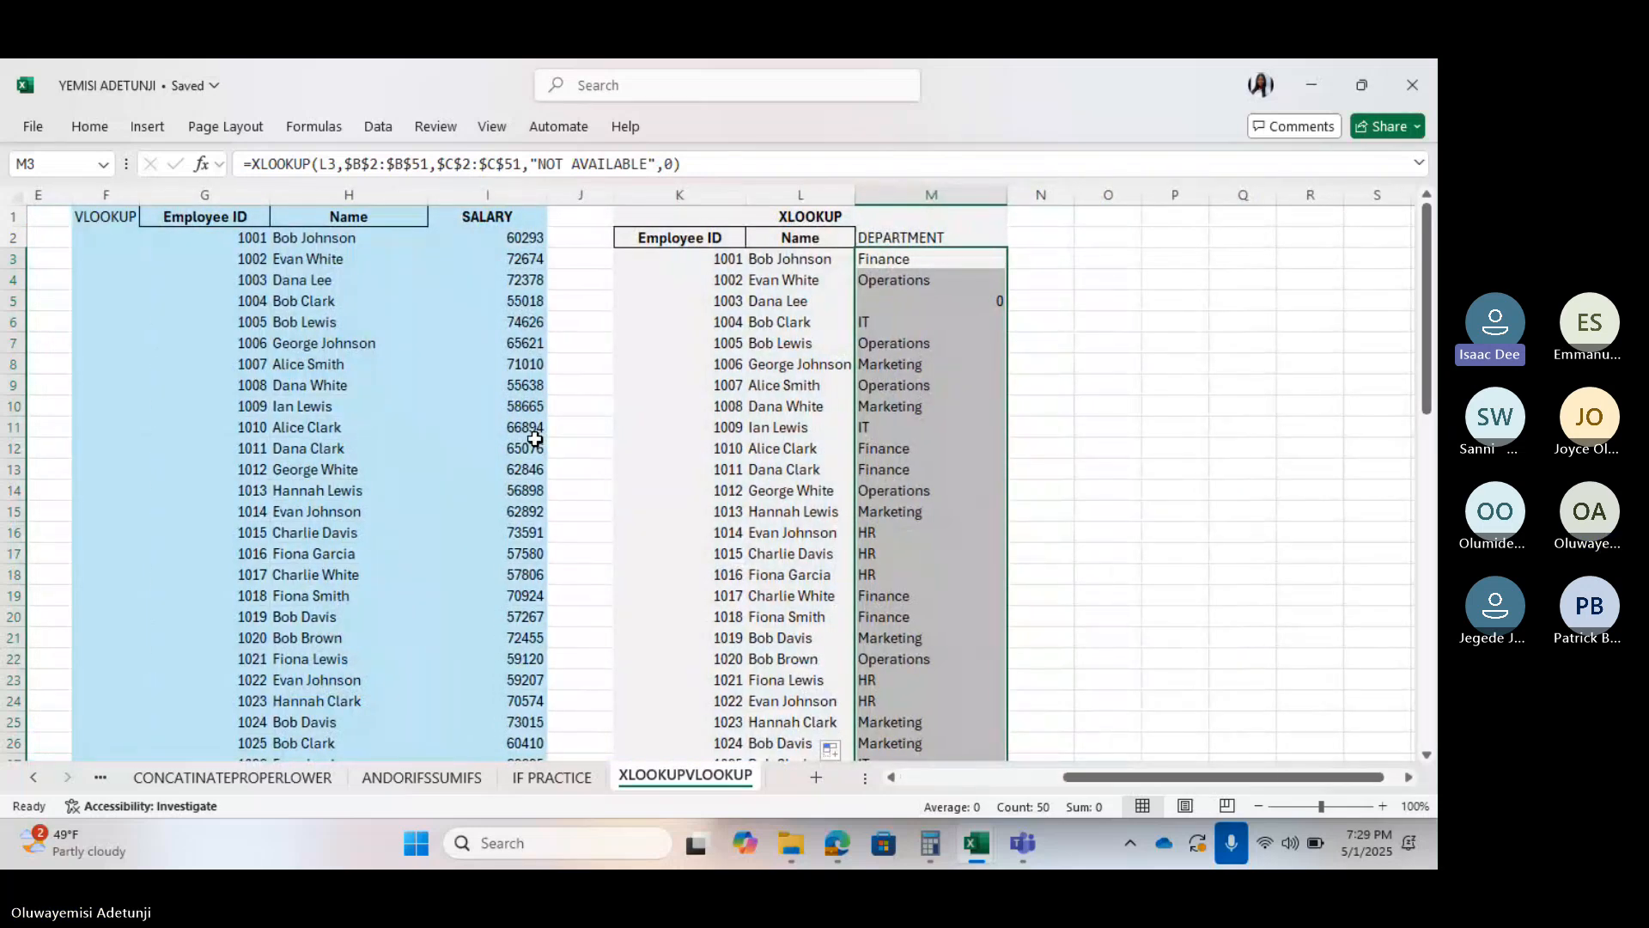
{"action": "scroll", "coordinate": [534, 439], "scroll_direction": "left", "scroll_amount": 2}
{"action": "scroll", "coordinate": [534, 439], "scroll_direction": "left", "scroll_amount": 1}
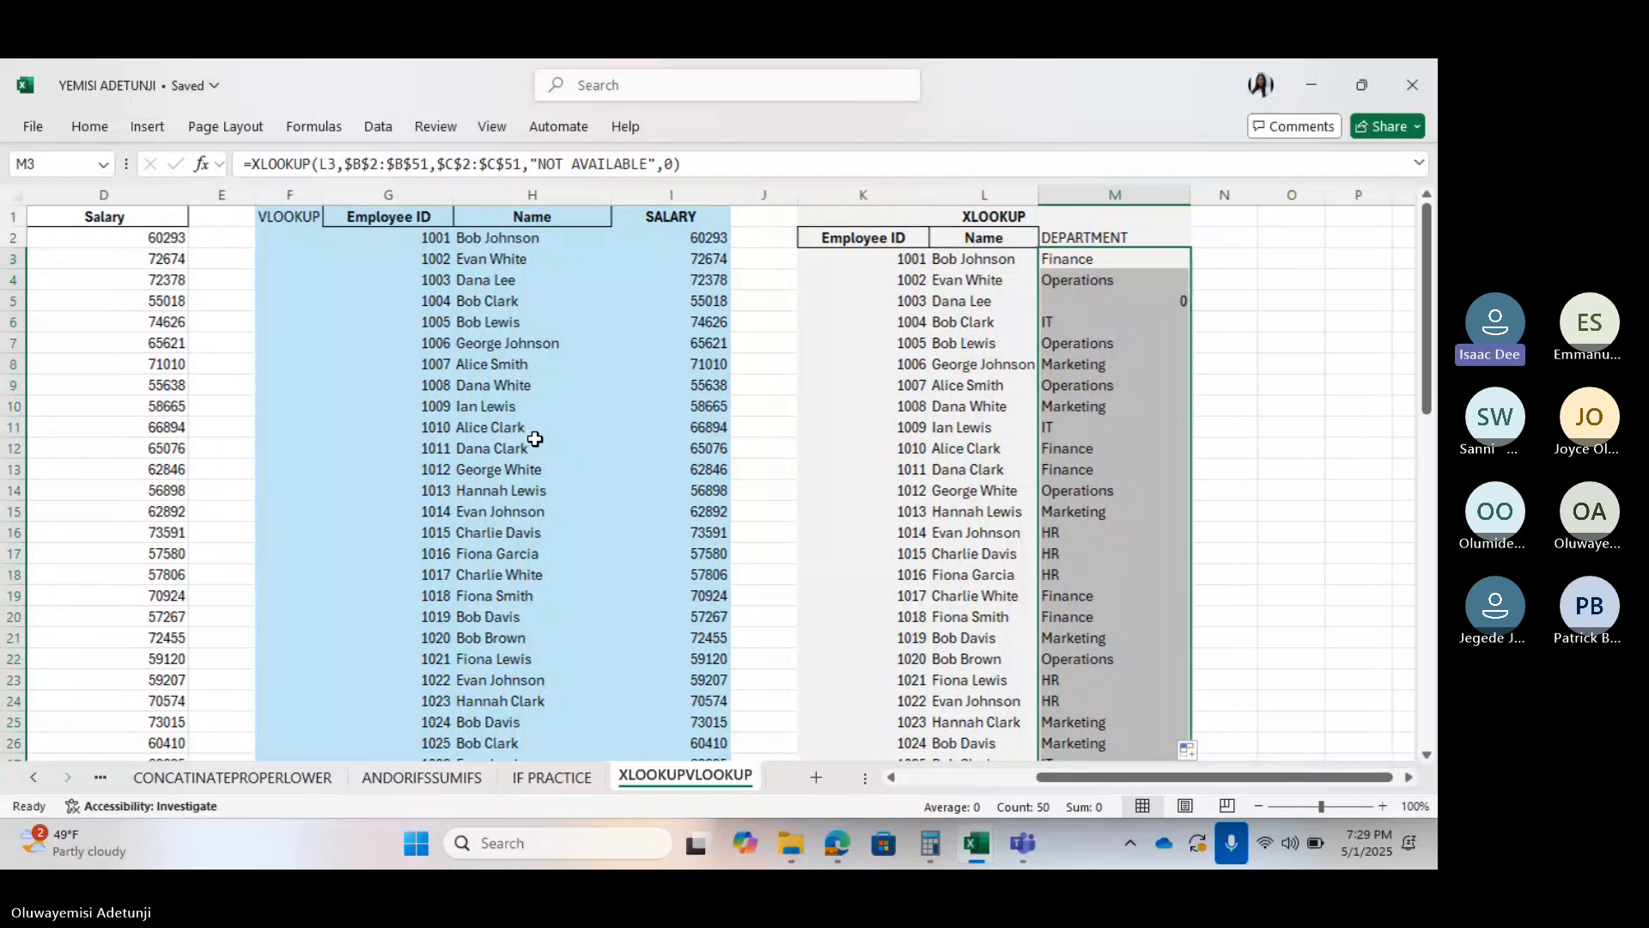
{"action": "scroll", "coordinate": [535, 439], "scroll_direction": "left", "scroll_amount": 3}
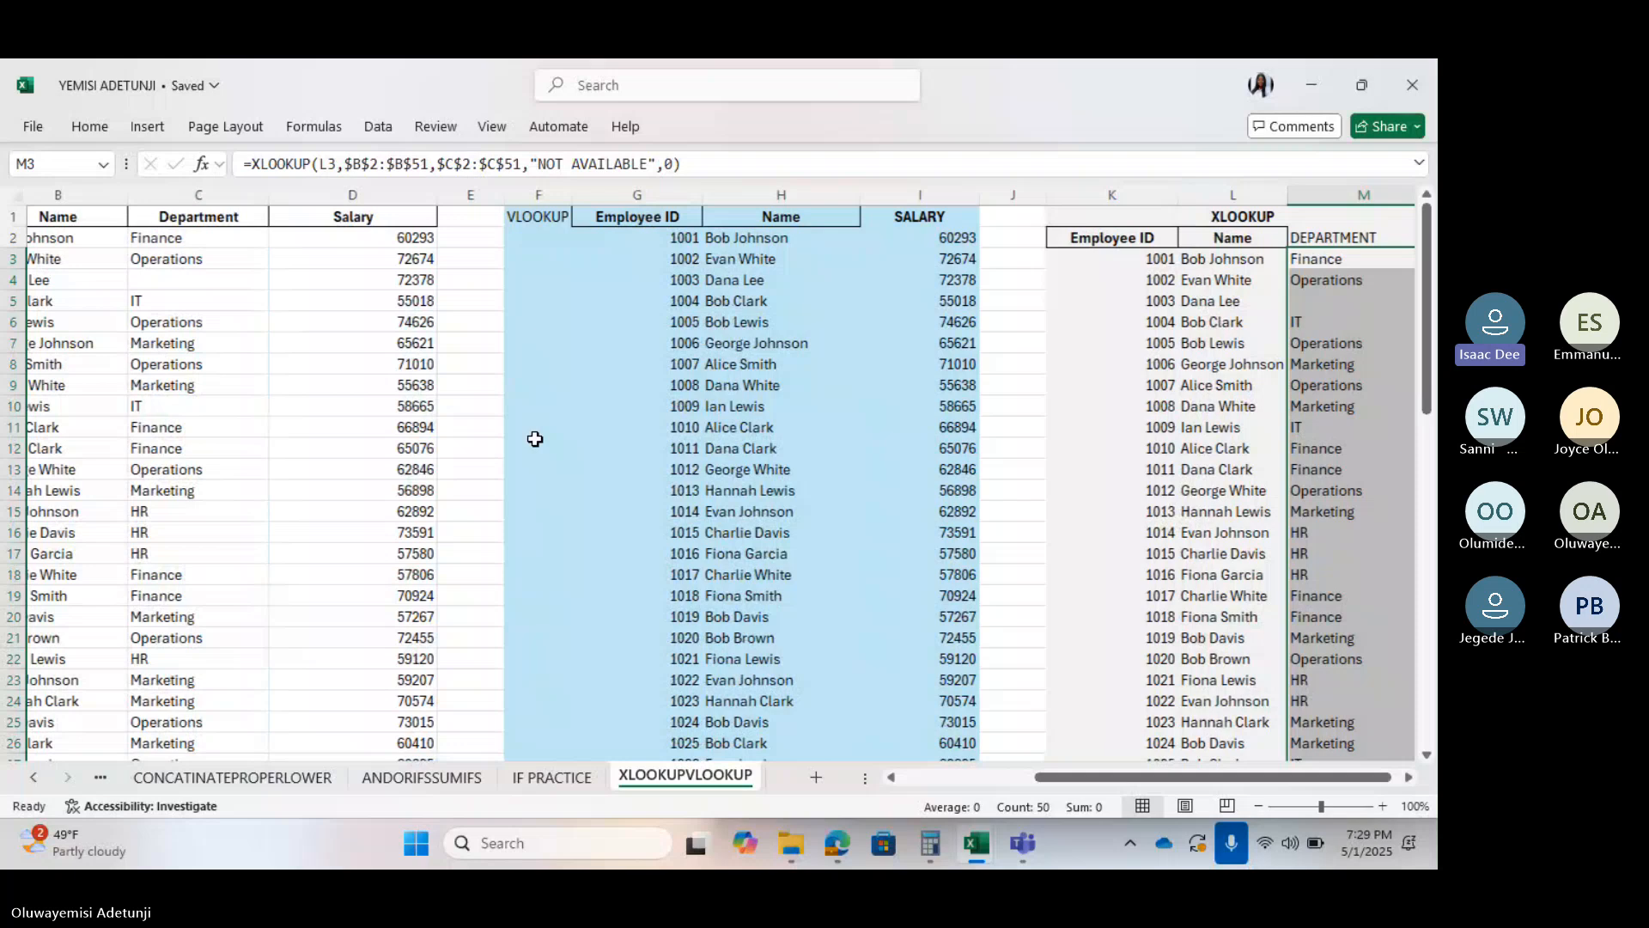
{"action": "scroll", "coordinate": [449, 338], "scroll_direction": "left", "scroll_amount": 3}
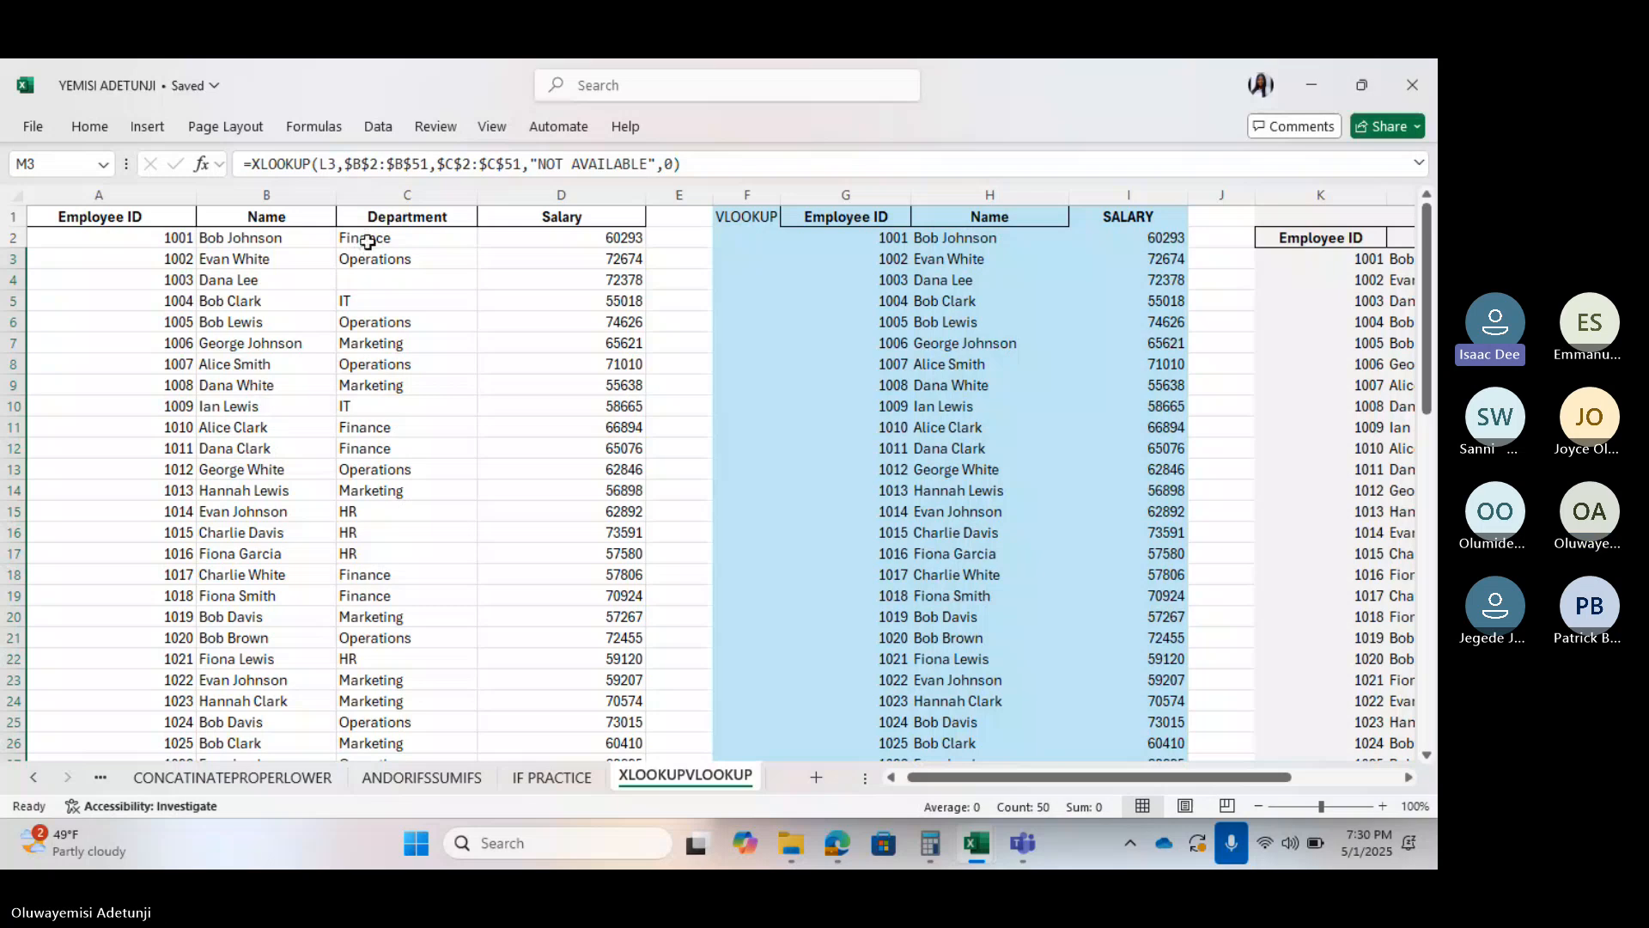
{"action": "left_click", "coordinate": [358, 195]}
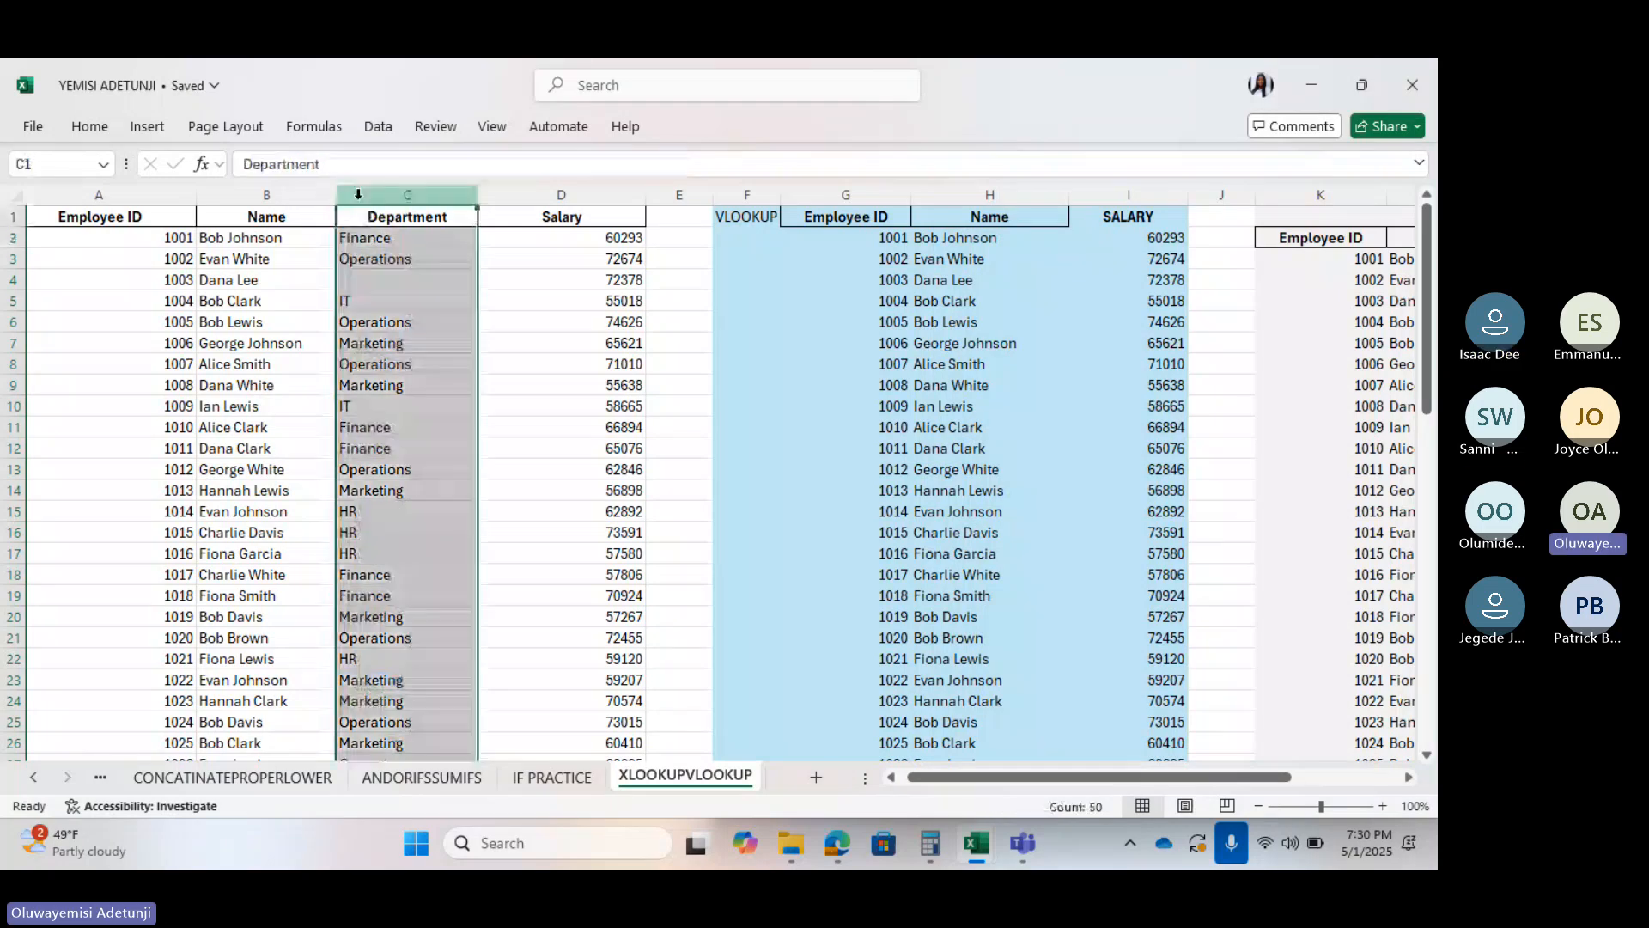
{"action": "left_click", "coordinate": [353, 280]}
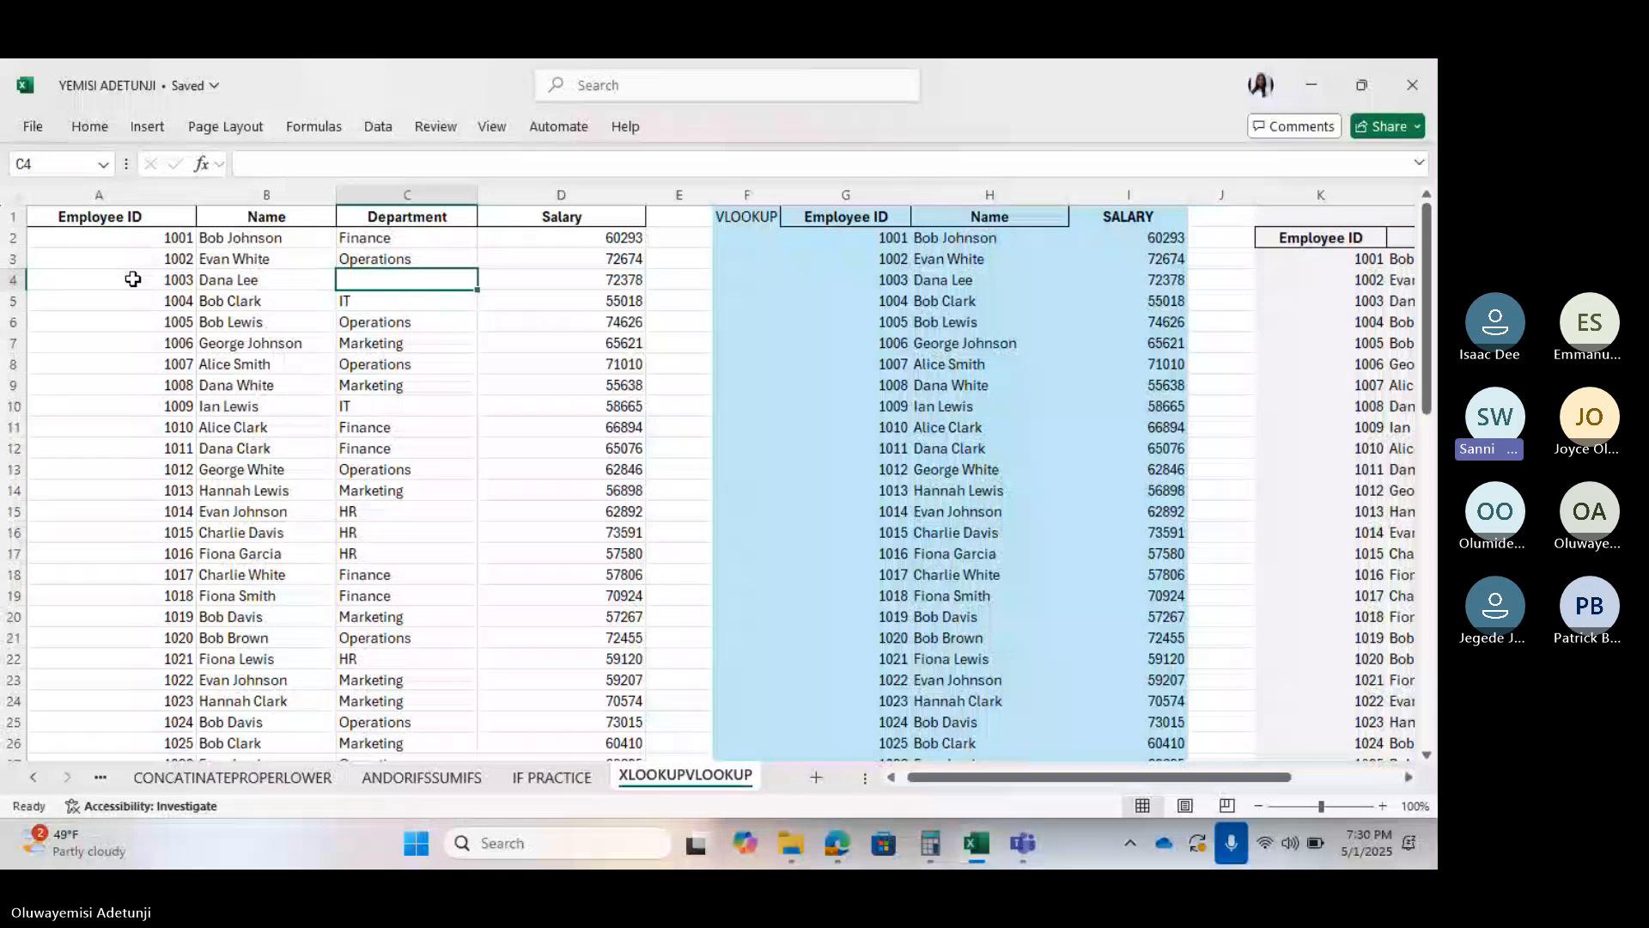
{"action": "double_click", "coordinate": [357, 277]}
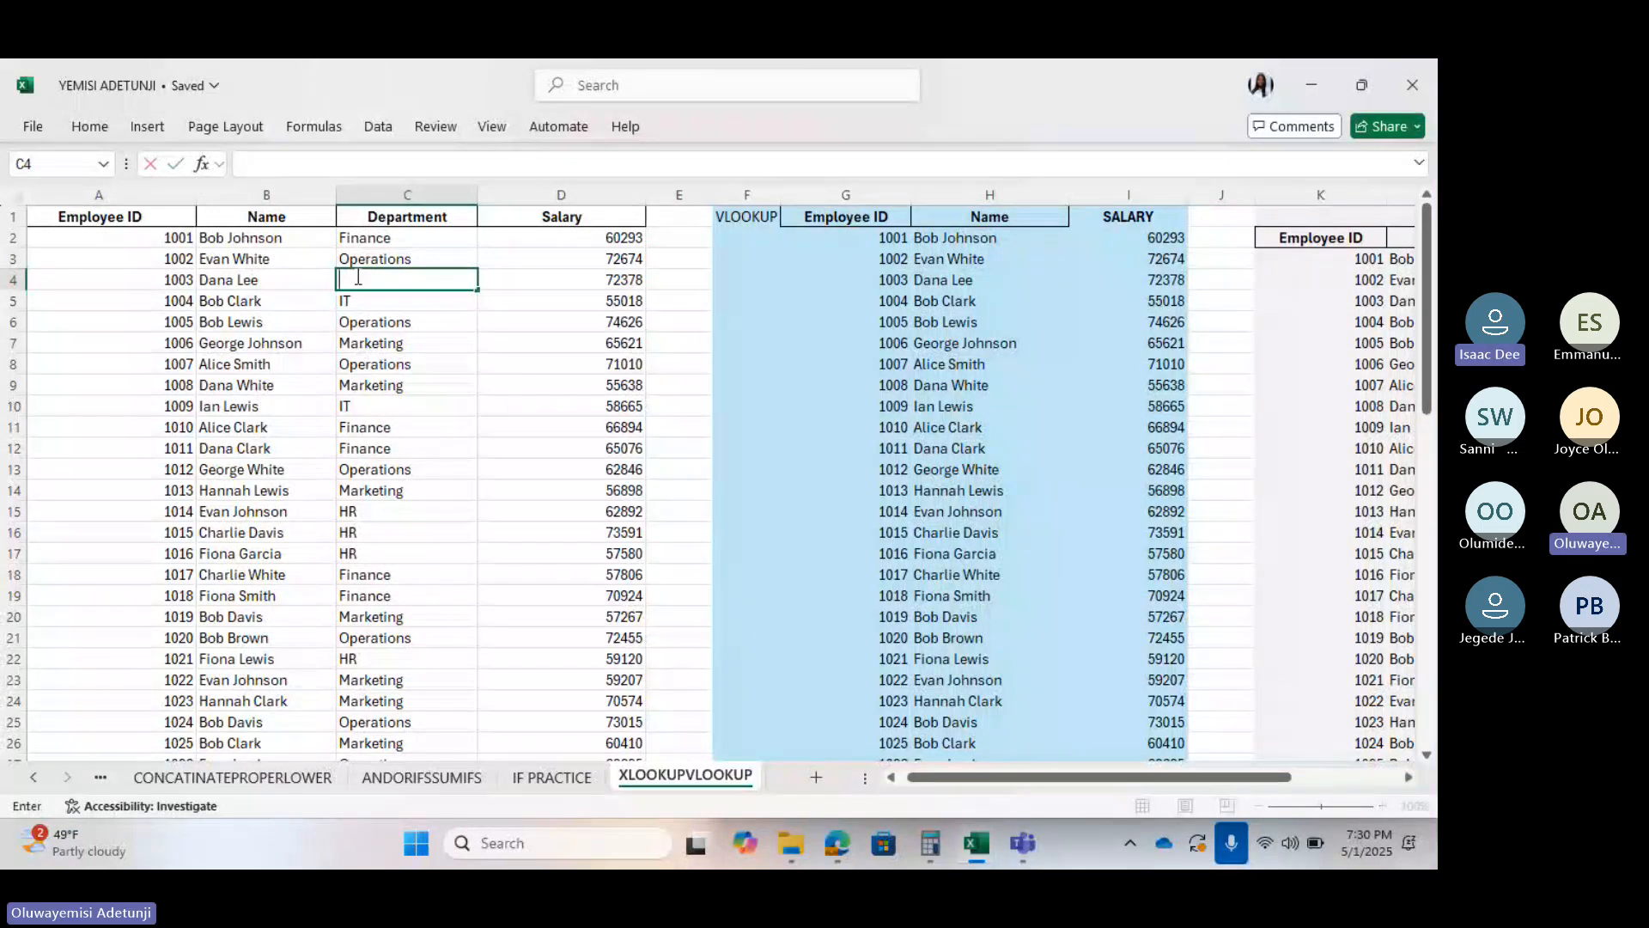
{"action": "left_click", "coordinate": [4, 279]}
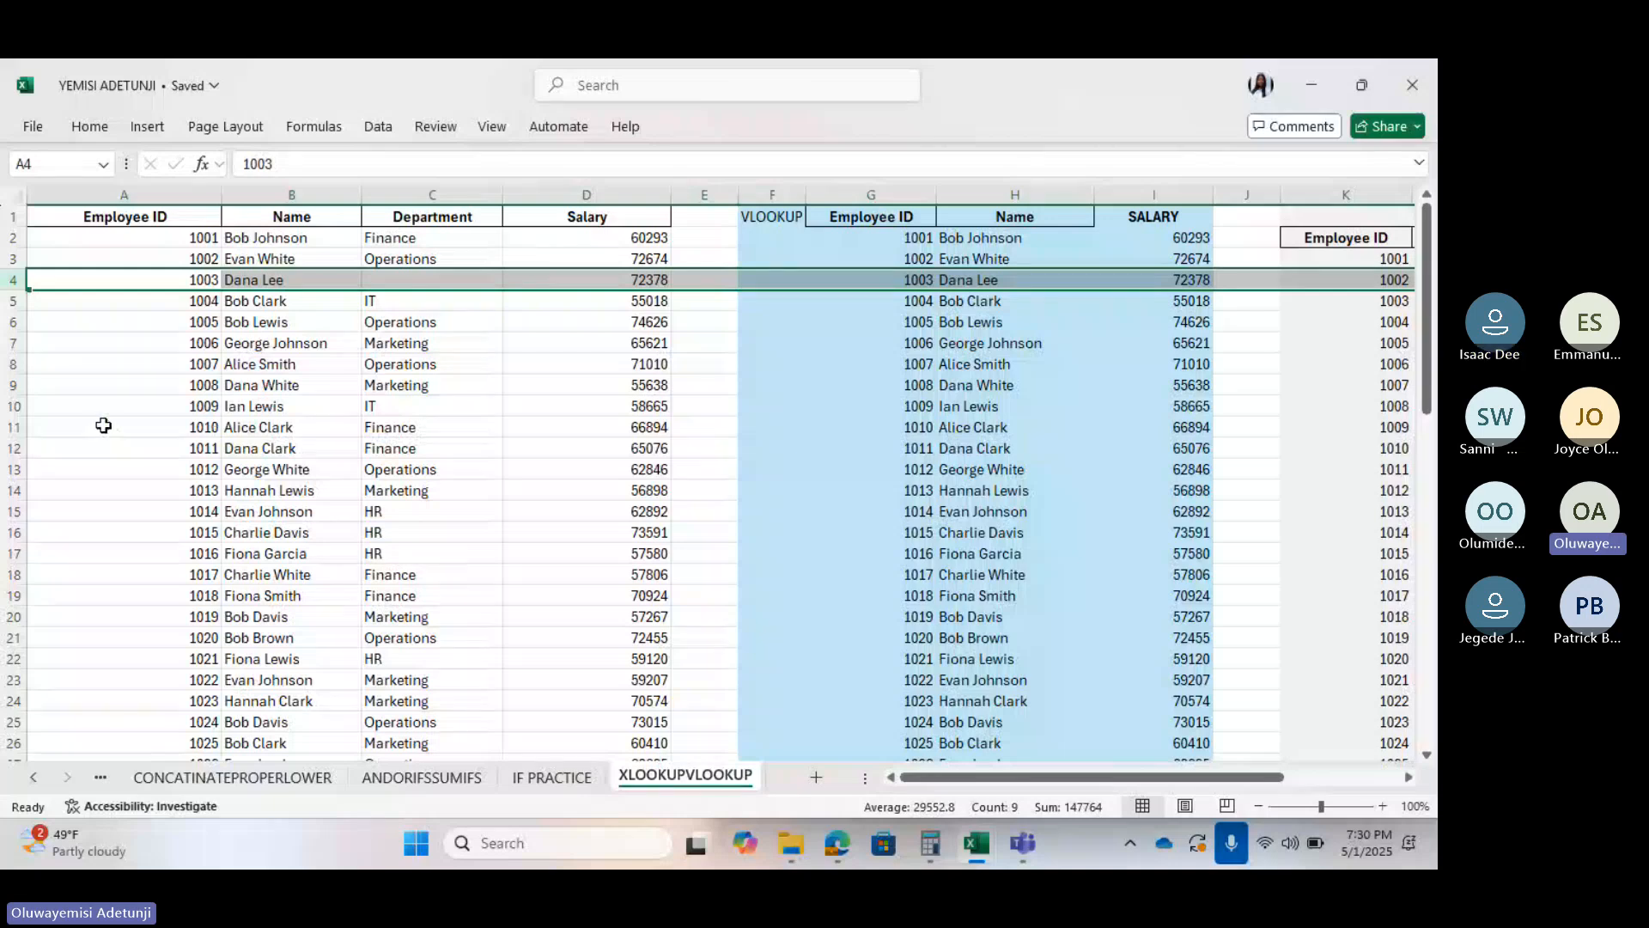
{"action": "left_click", "coordinate": [395, 279]}
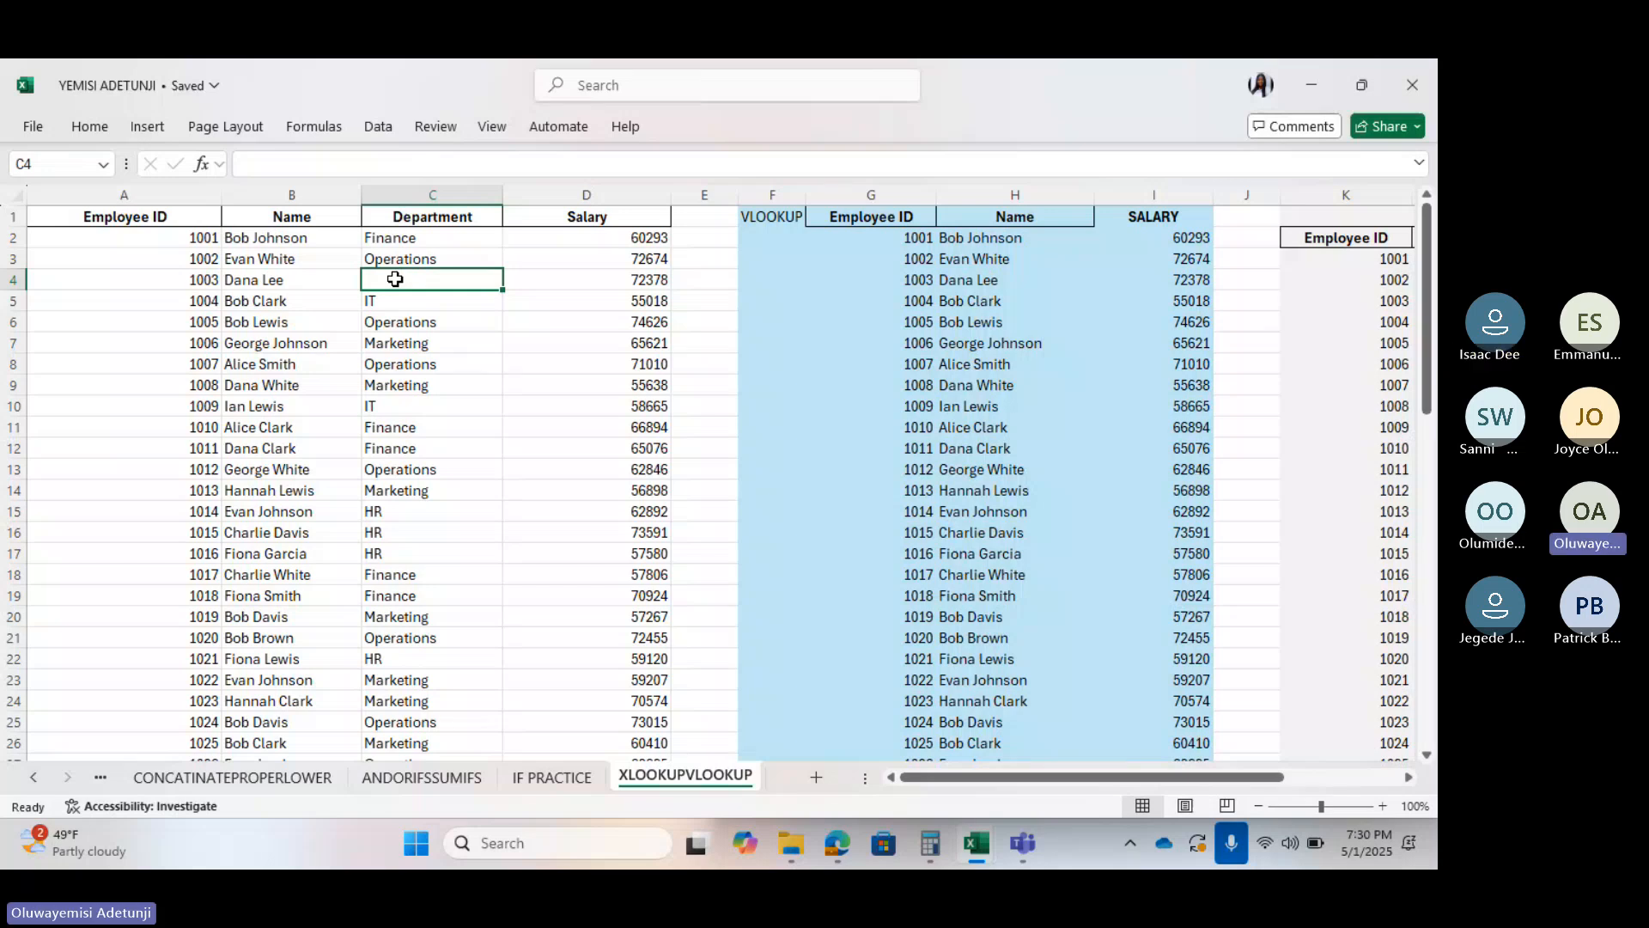
{"action": "double_click", "coordinate": [397, 280]}
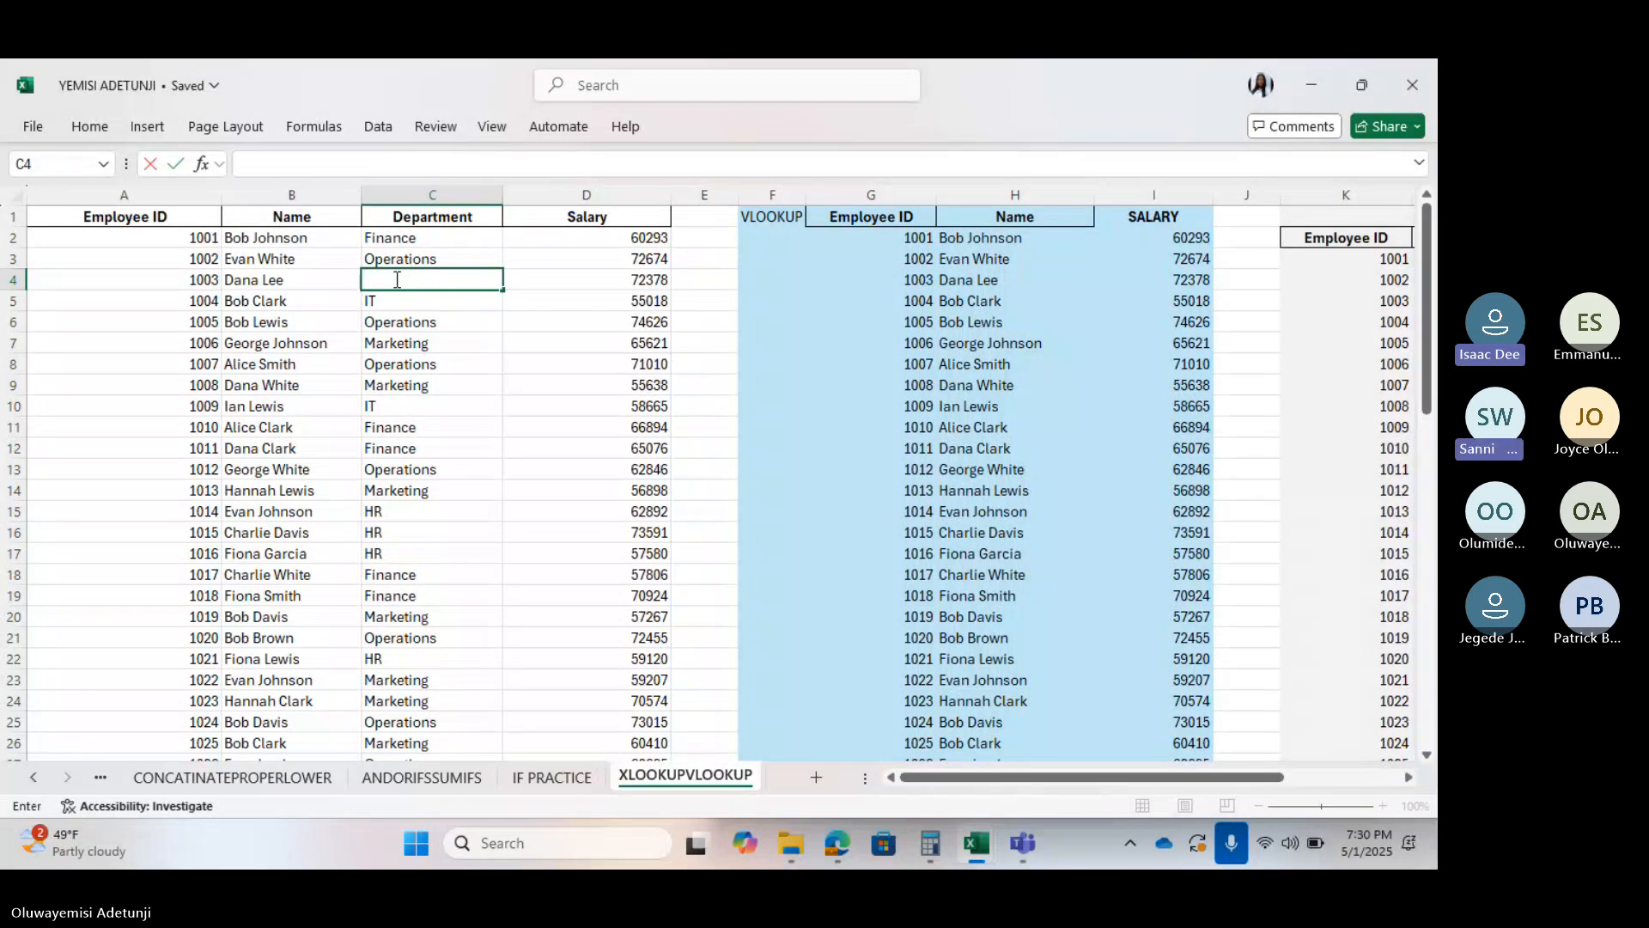
{"action": "left_click", "coordinate": [98, 365]}
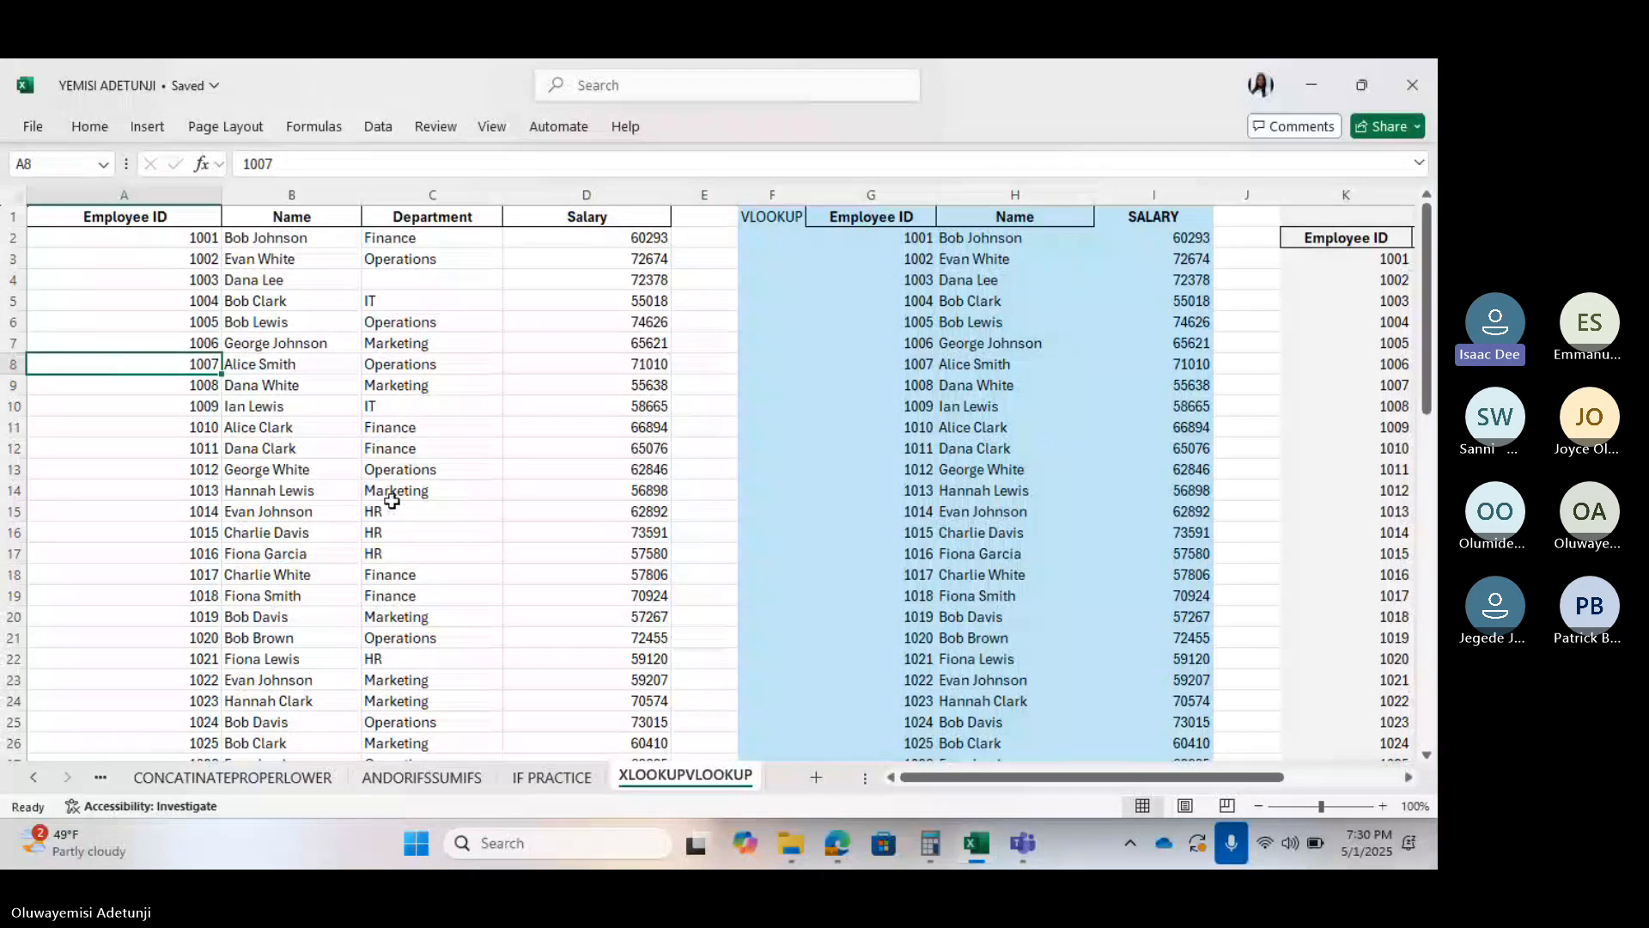
{"action": "scroll", "coordinate": [392, 500], "scroll_direction": "right", "scroll_amount": 2}
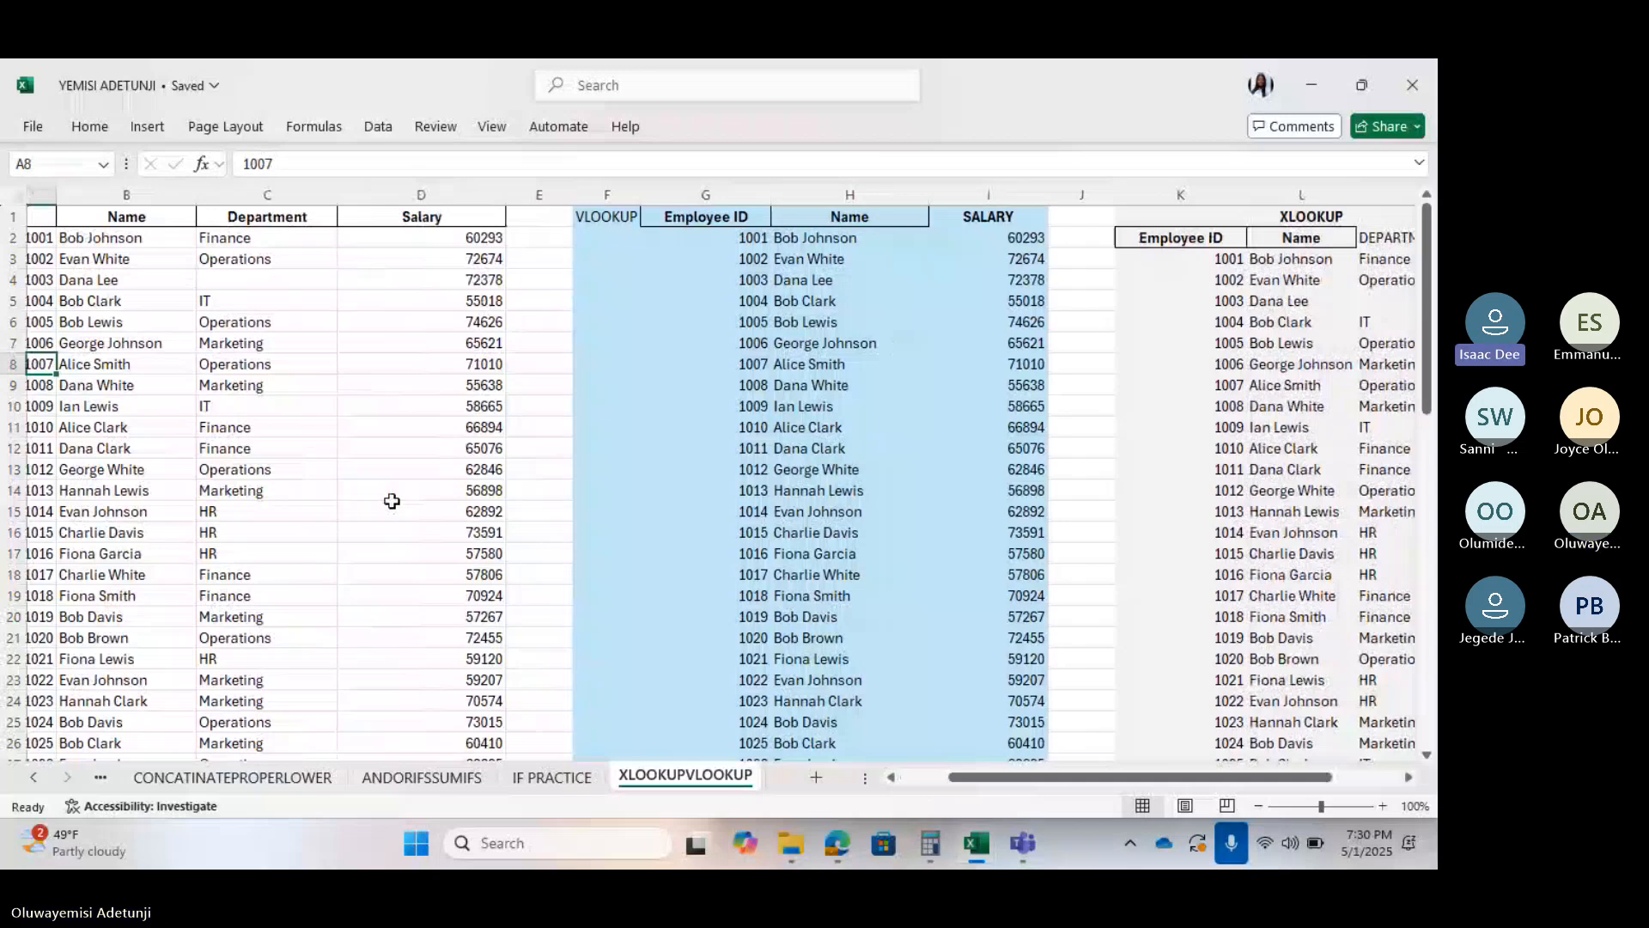
{"action": "scroll", "coordinate": [392, 500], "scroll_direction": "left", "scroll_amount": 2}
{"action": "double_click", "coordinate": [421, 282]}
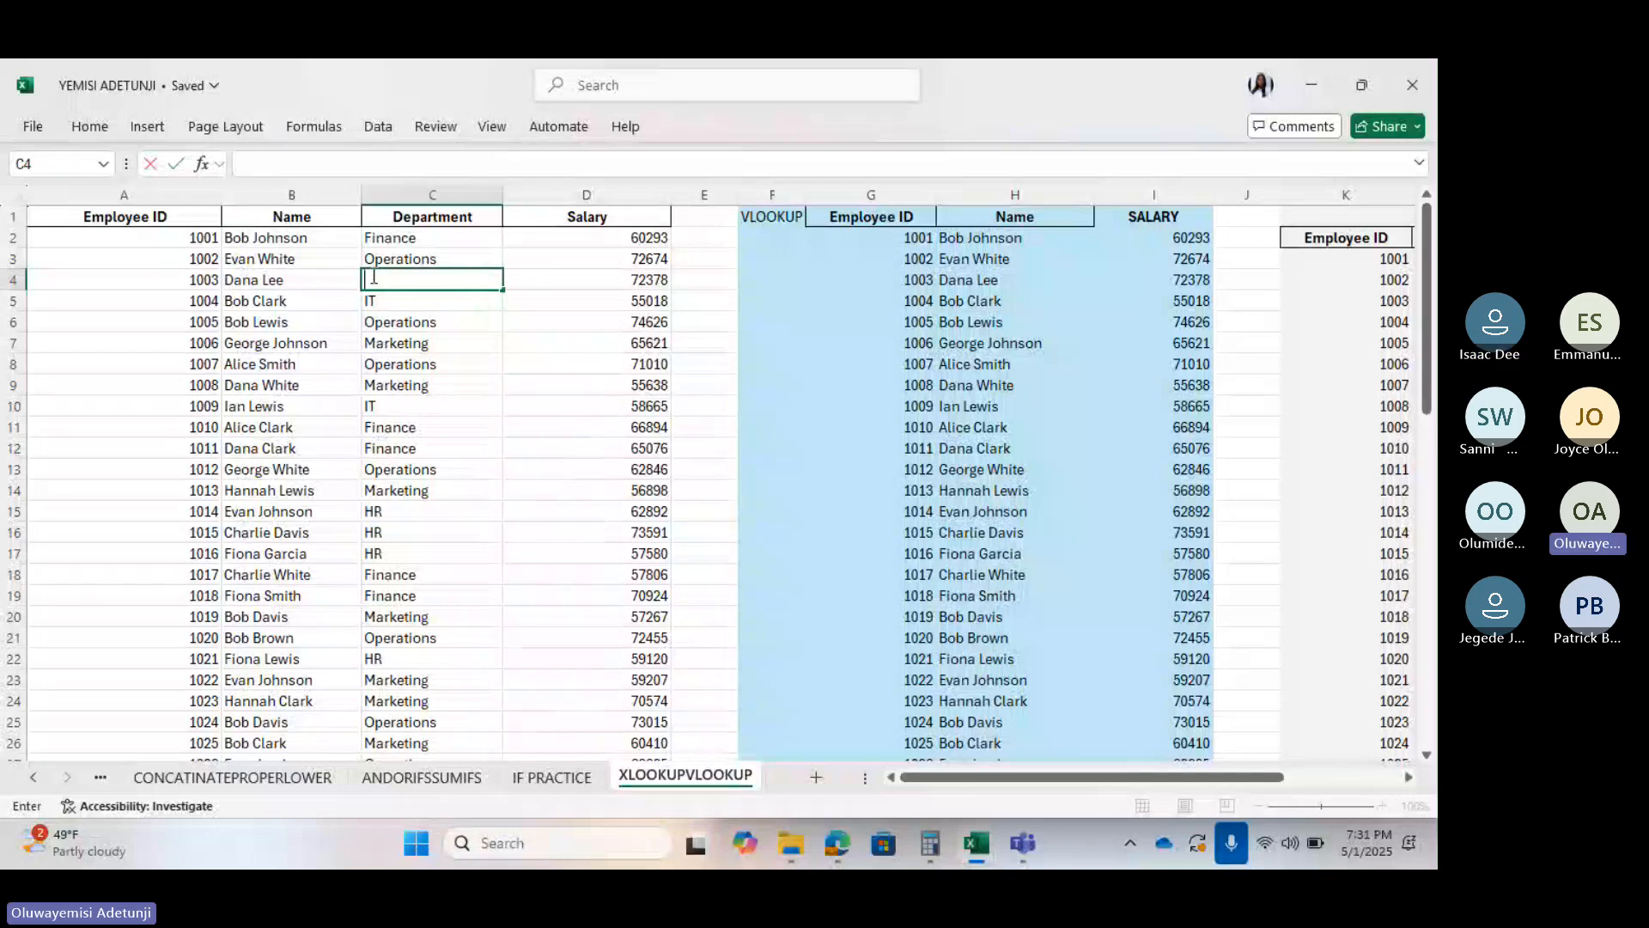
Enter HR as employee 1003's department in C4 and check the XLOOKUP column
{"action": "type", "text": "HR"}
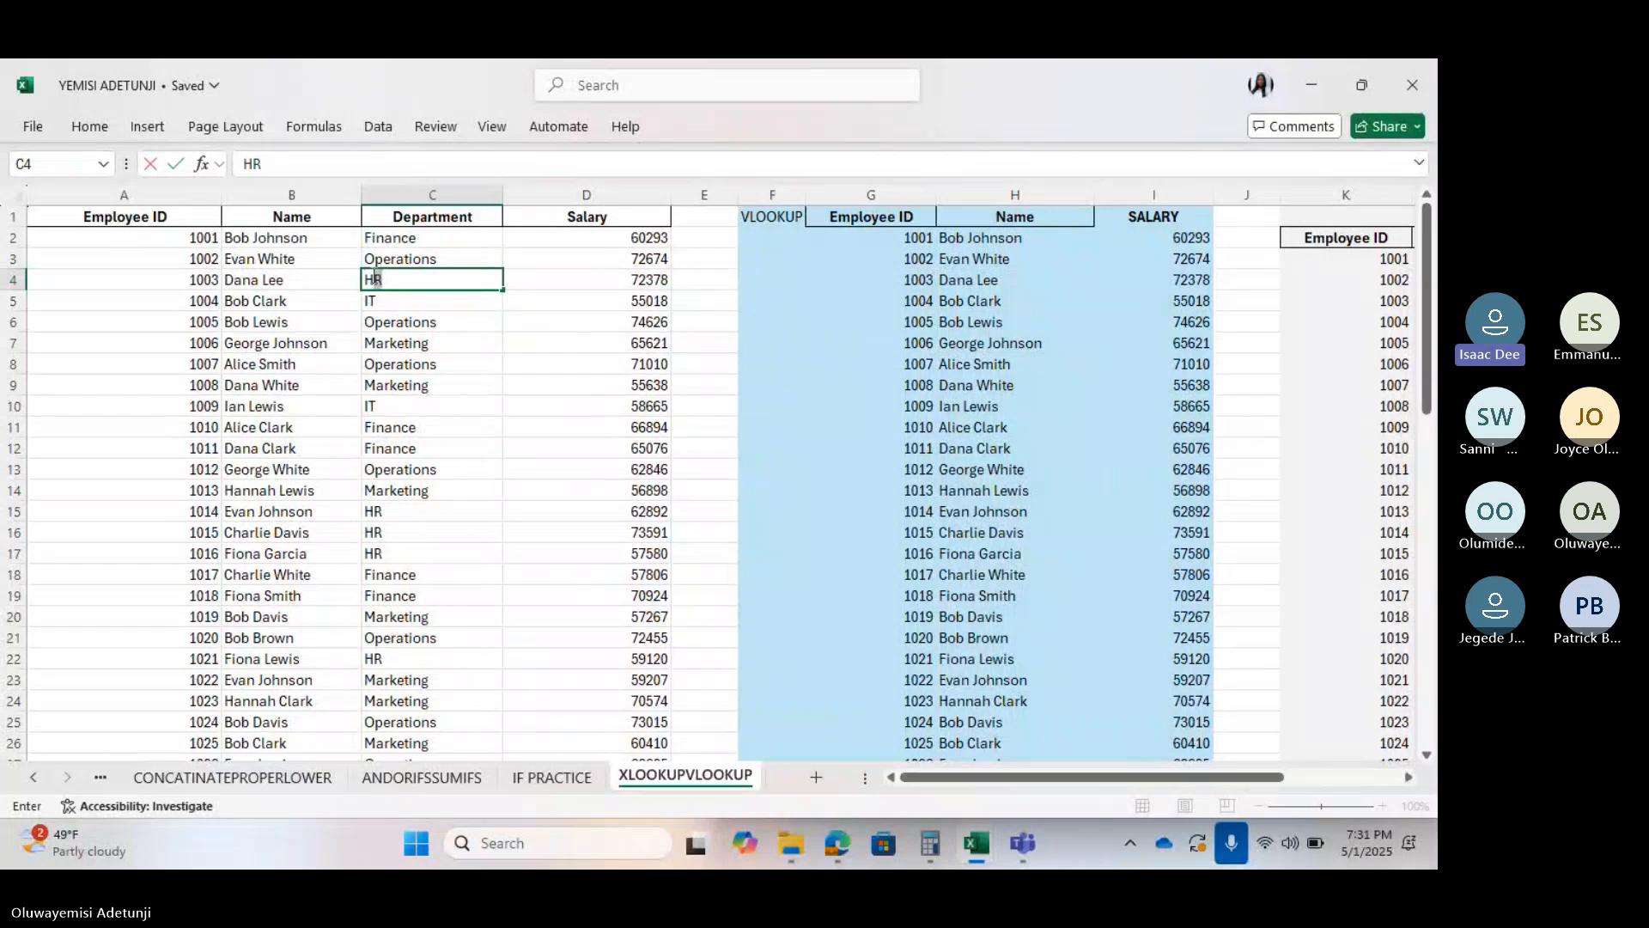
{"action": "left_click", "coordinate": [549, 308]}
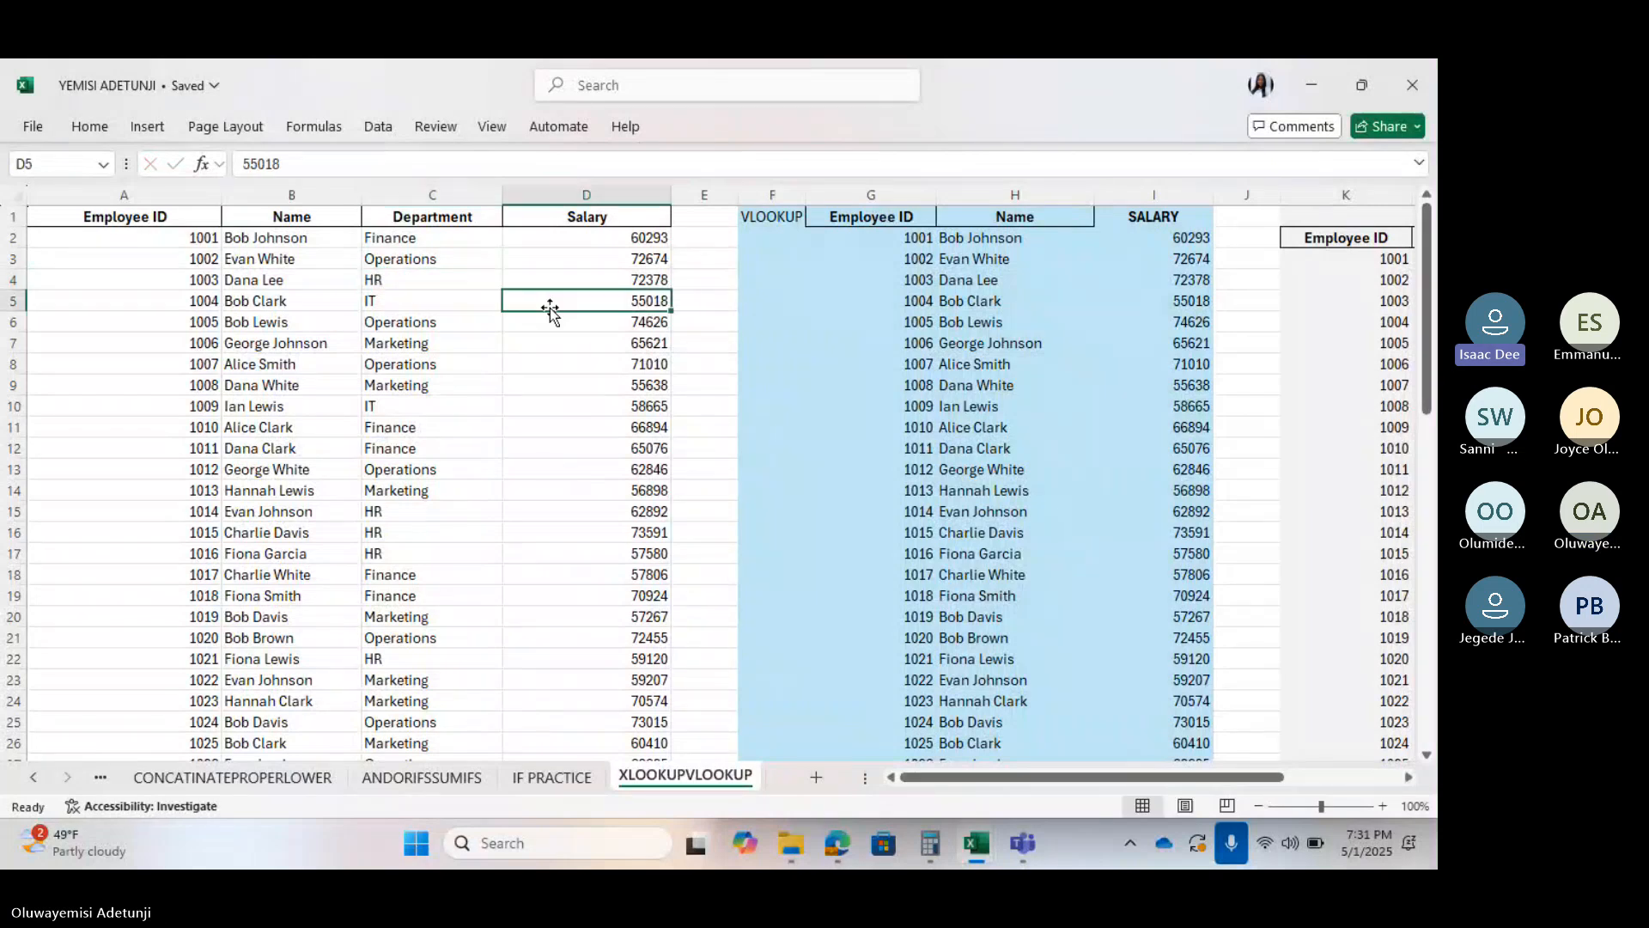
{"action": "scroll", "coordinate": [549, 307], "scroll_direction": "right", "scroll_amount": 3}
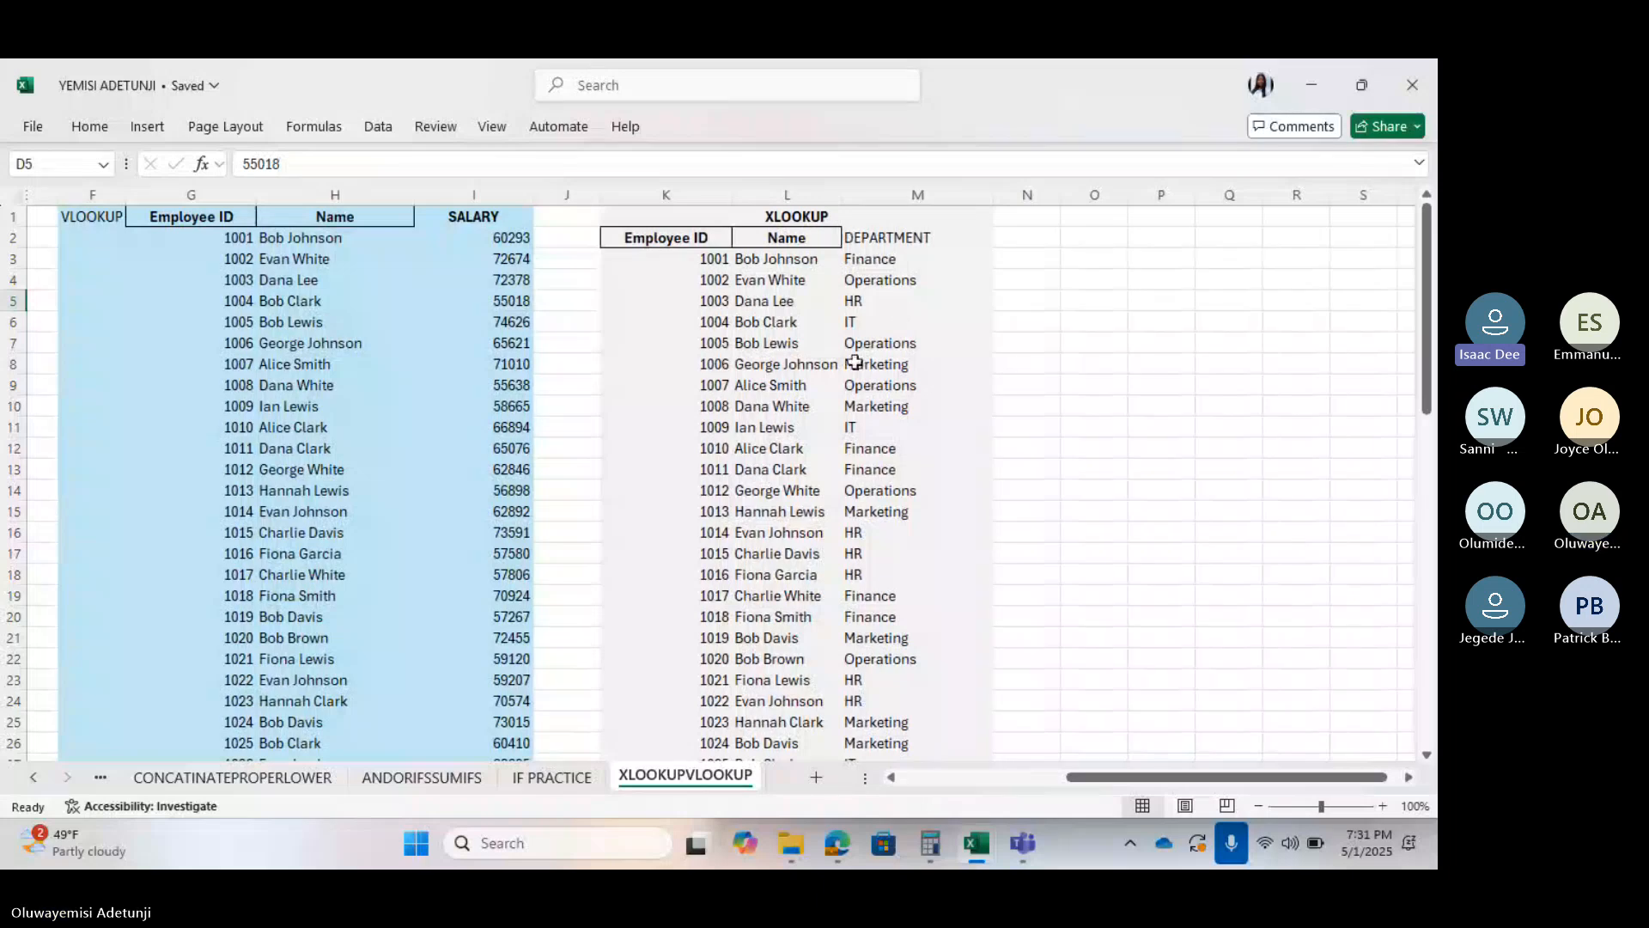
{"action": "scroll", "coordinate": [412, 464], "scroll_direction": "left", "scroll_amount": 3}
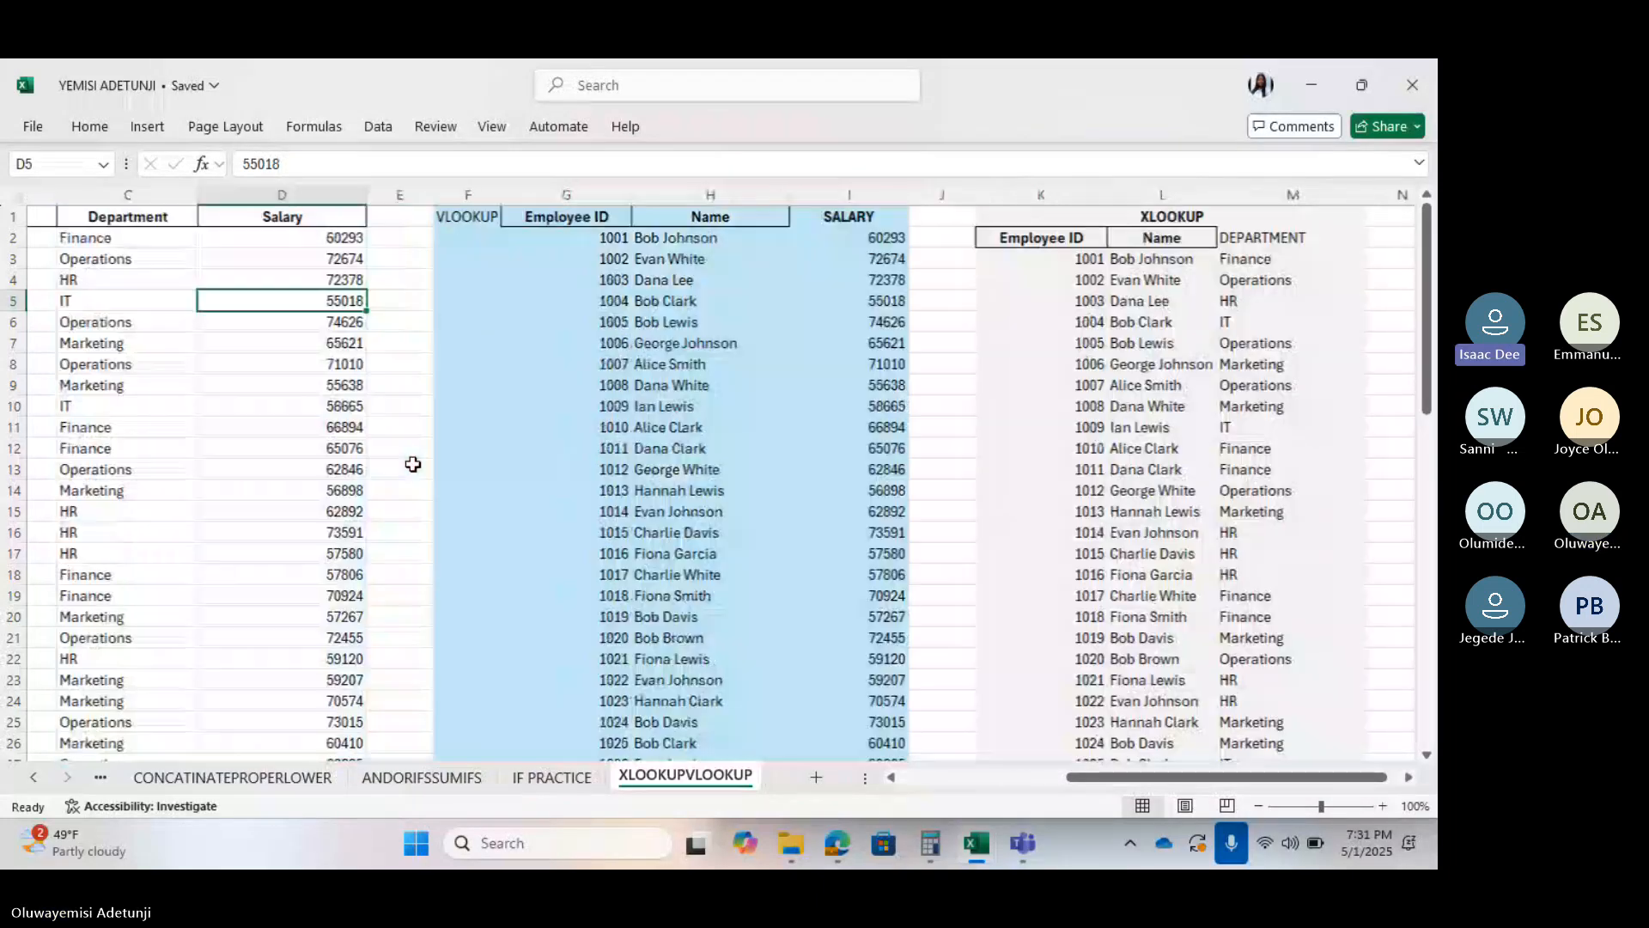
{"action": "scroll", "coordinate": [412, 464], "scroll_direction": "left", "scroll_amount": 3}
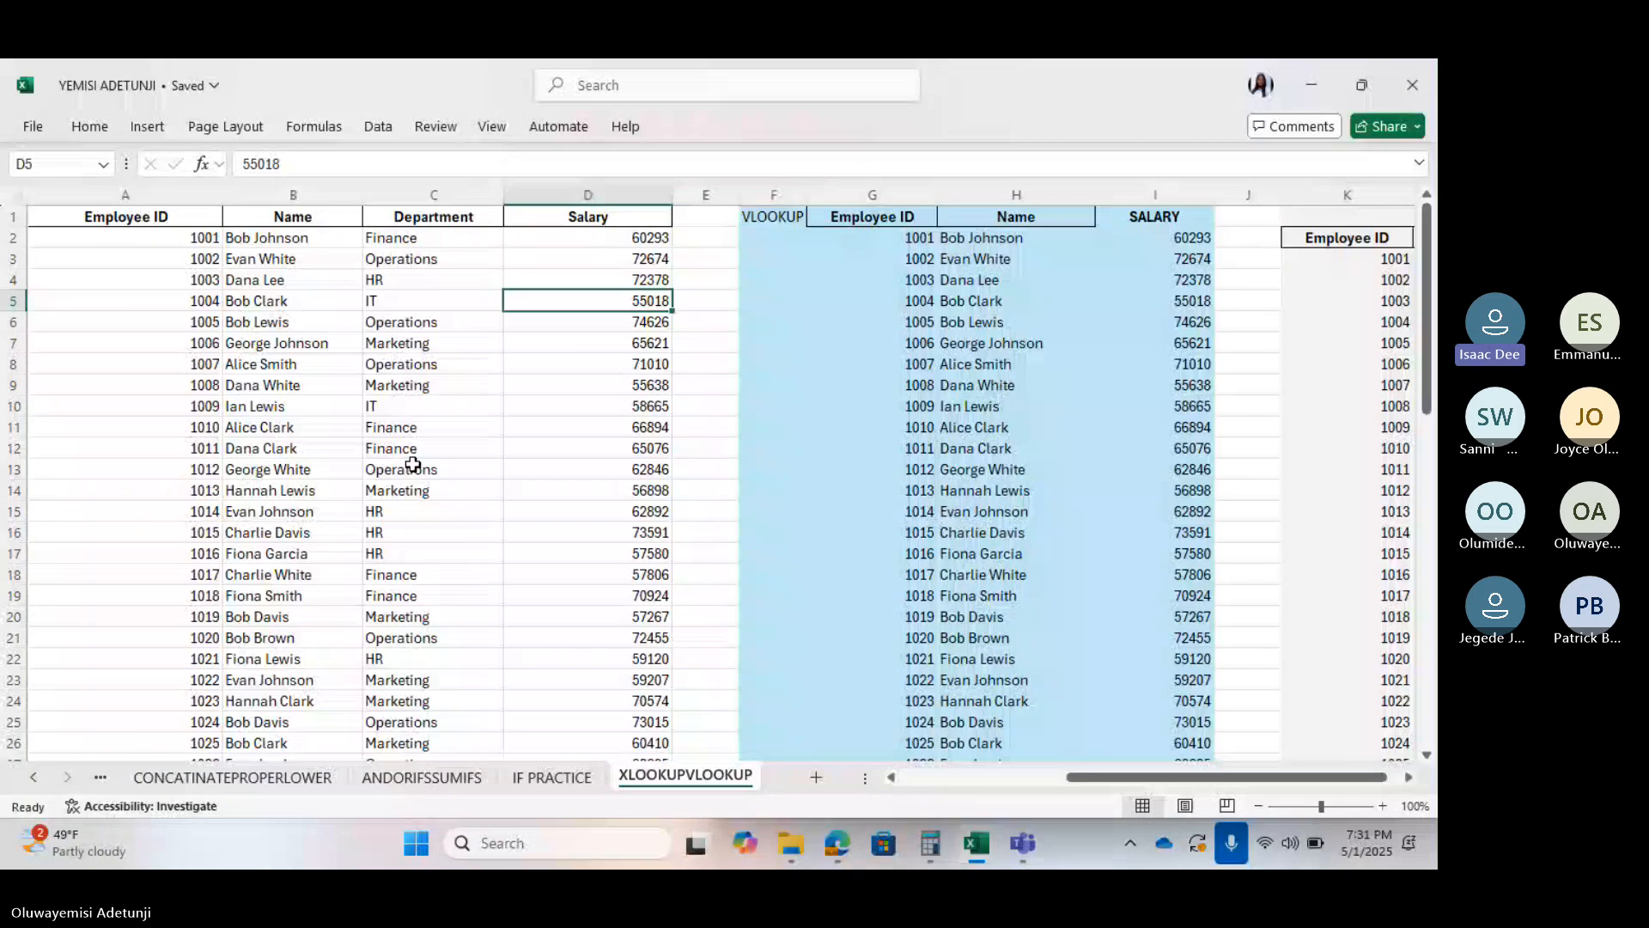
{"action": "left_click", "coordinate": [394, 275]}
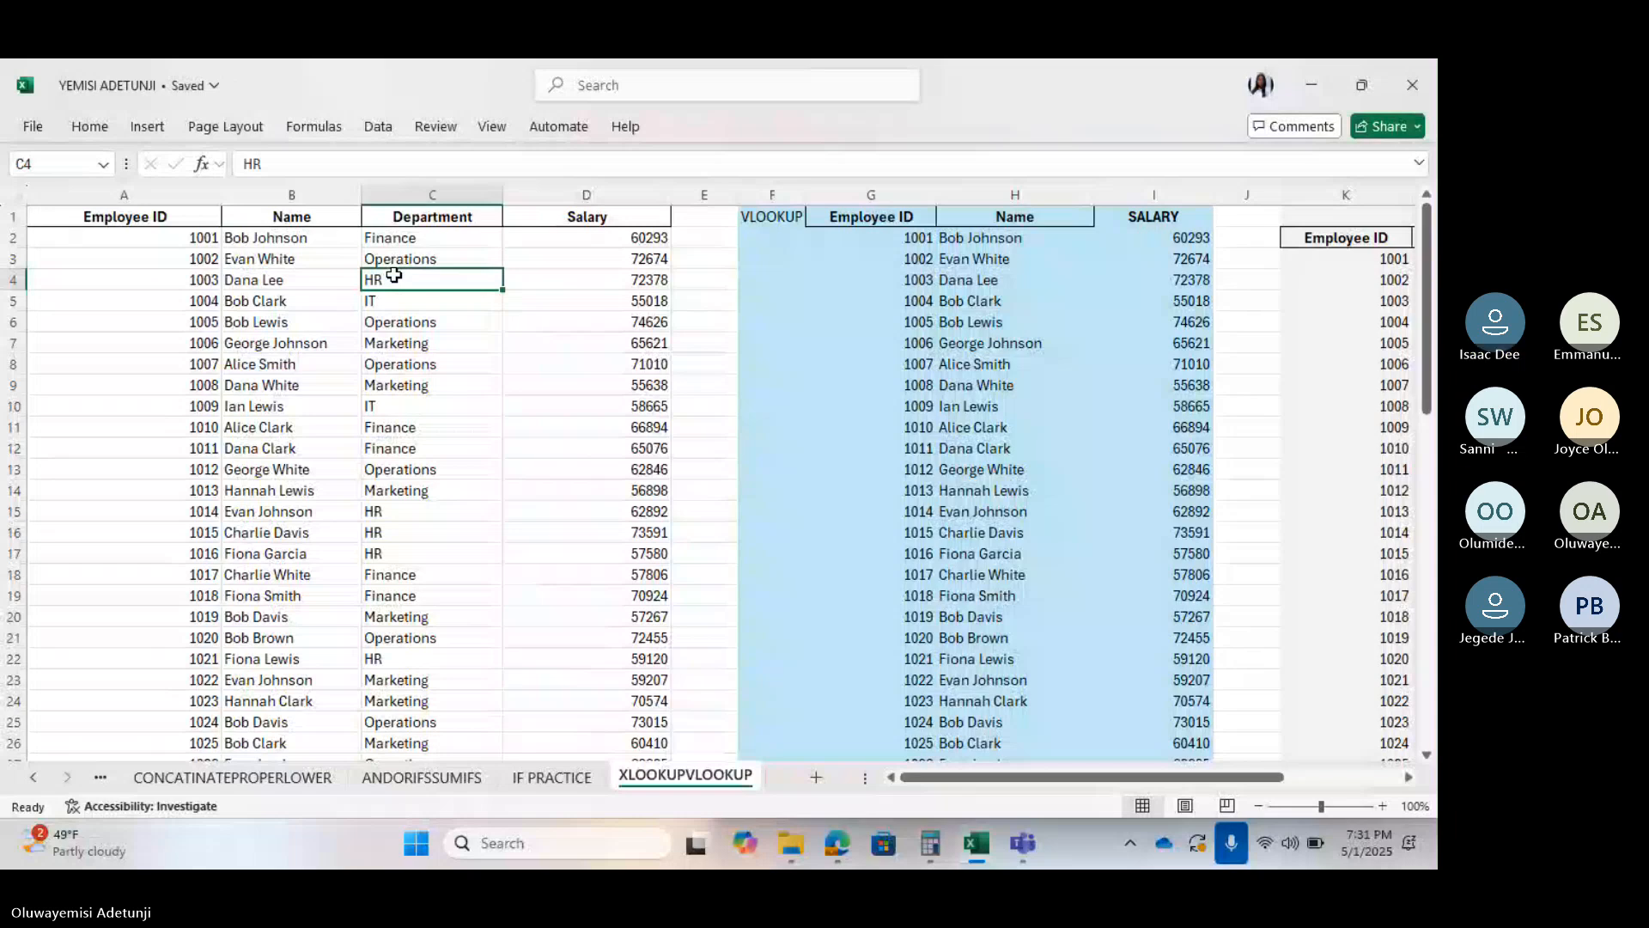
Delete HR from C4 and check that employee 1003's XLOOKUP department shows 0
{"action": "key", "text": "Delete"}
{"action": "left_click", "coordinate": [51, 420]}
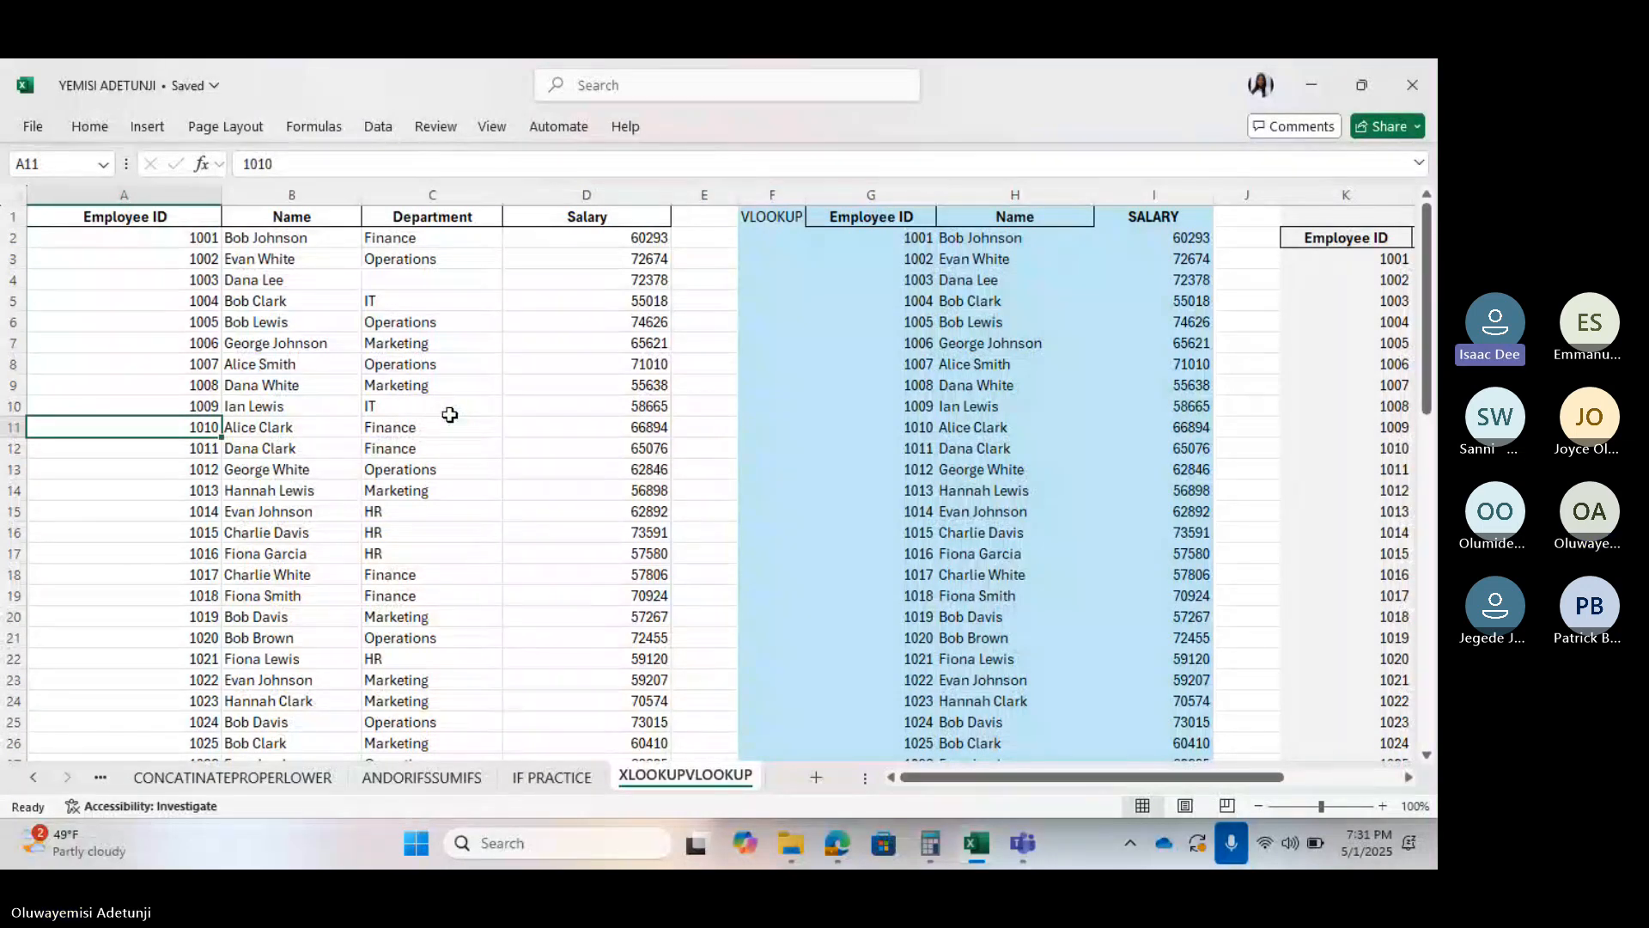
{"action": "scroll", "coordinate": [450, 415], "scroll_direction": "right", "scroll_amount": 4}
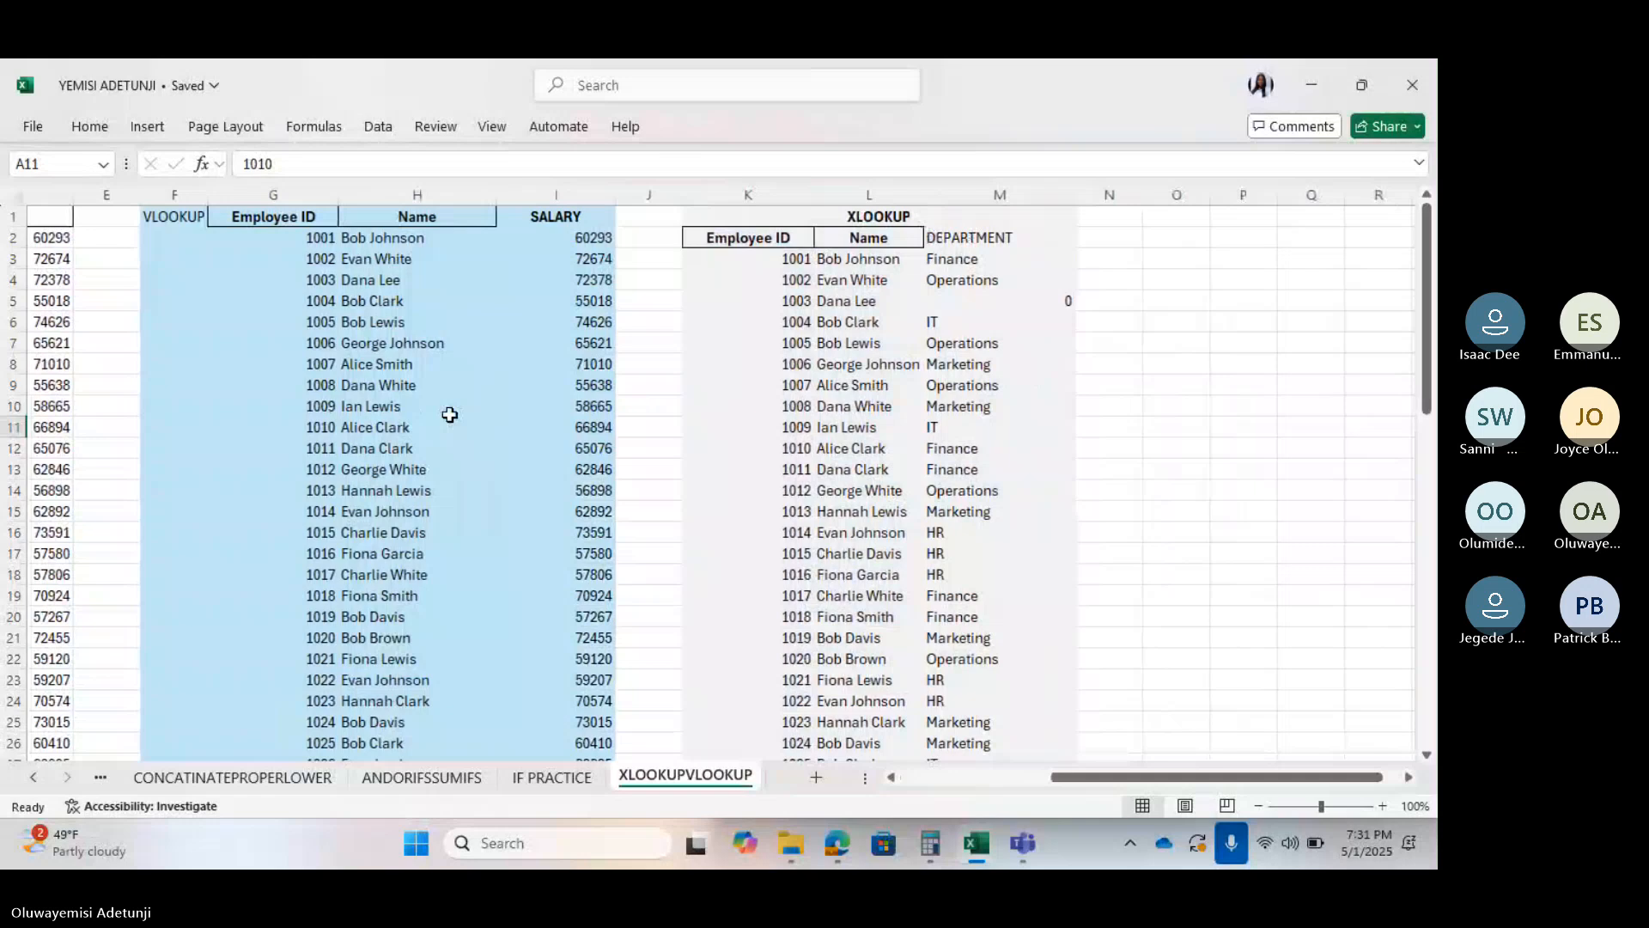
{"action": "scroll", "coordinate": [450, 415], "scroll_direction": "left", "scroll_amount": 4}
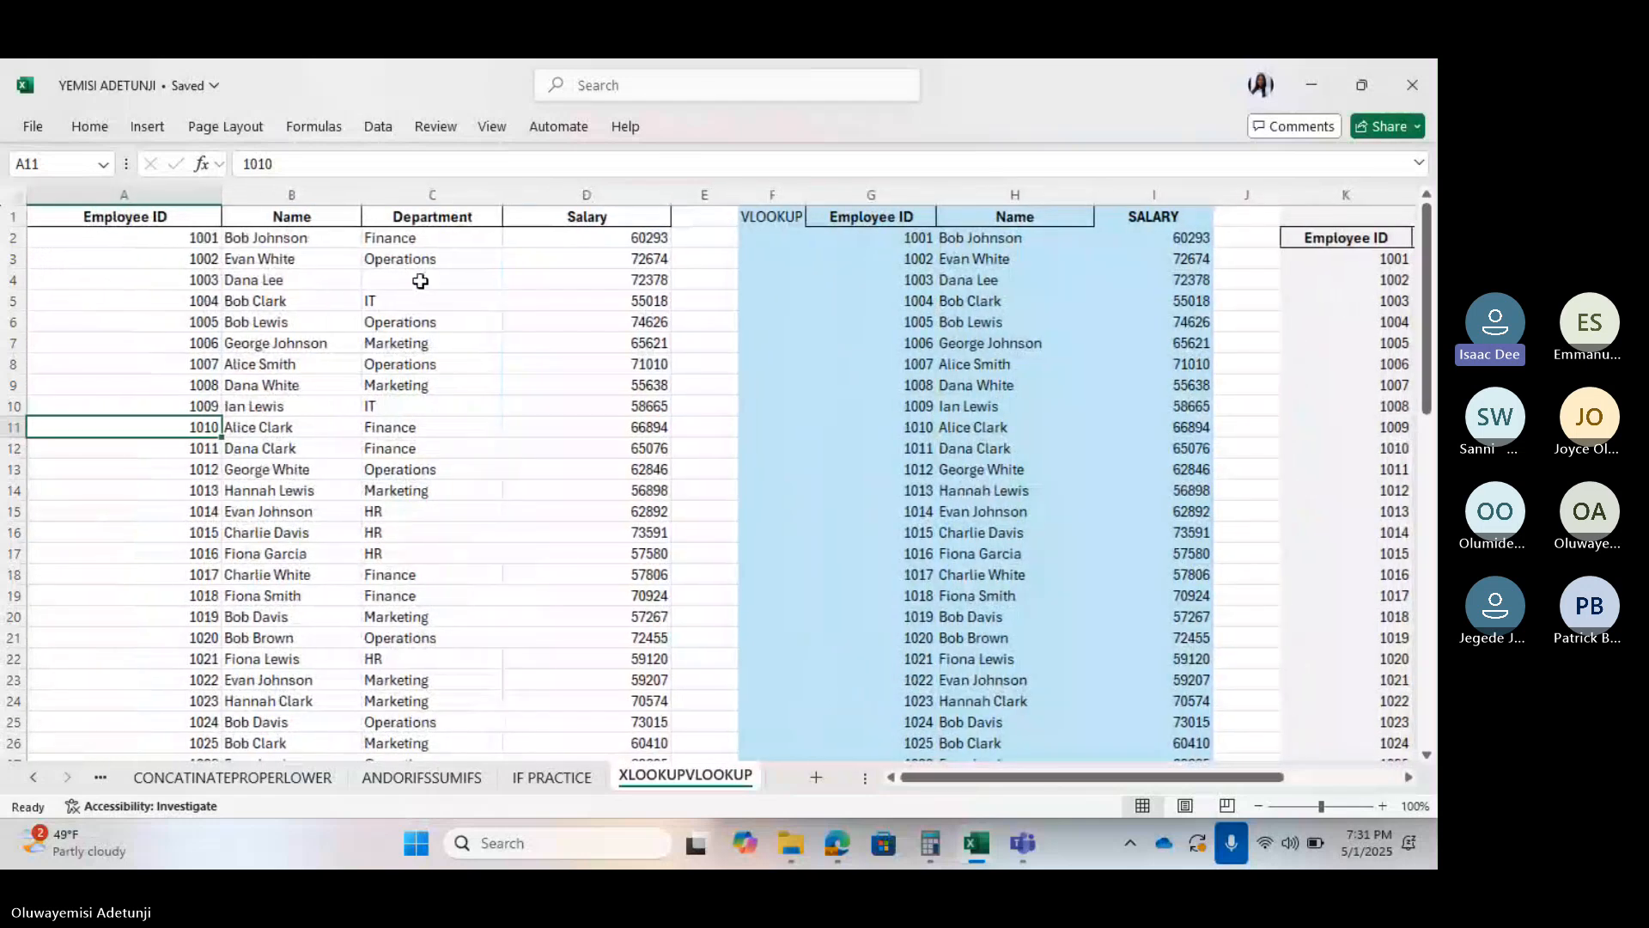
{"action": "scroll", "coordinate": [420, 281], "scroll_direction": "right", "scroll_amount": 1}
{"action": "scroll", "coordinate": [420, 281], "scroll_direction": "right", "scroll_amount": 5}
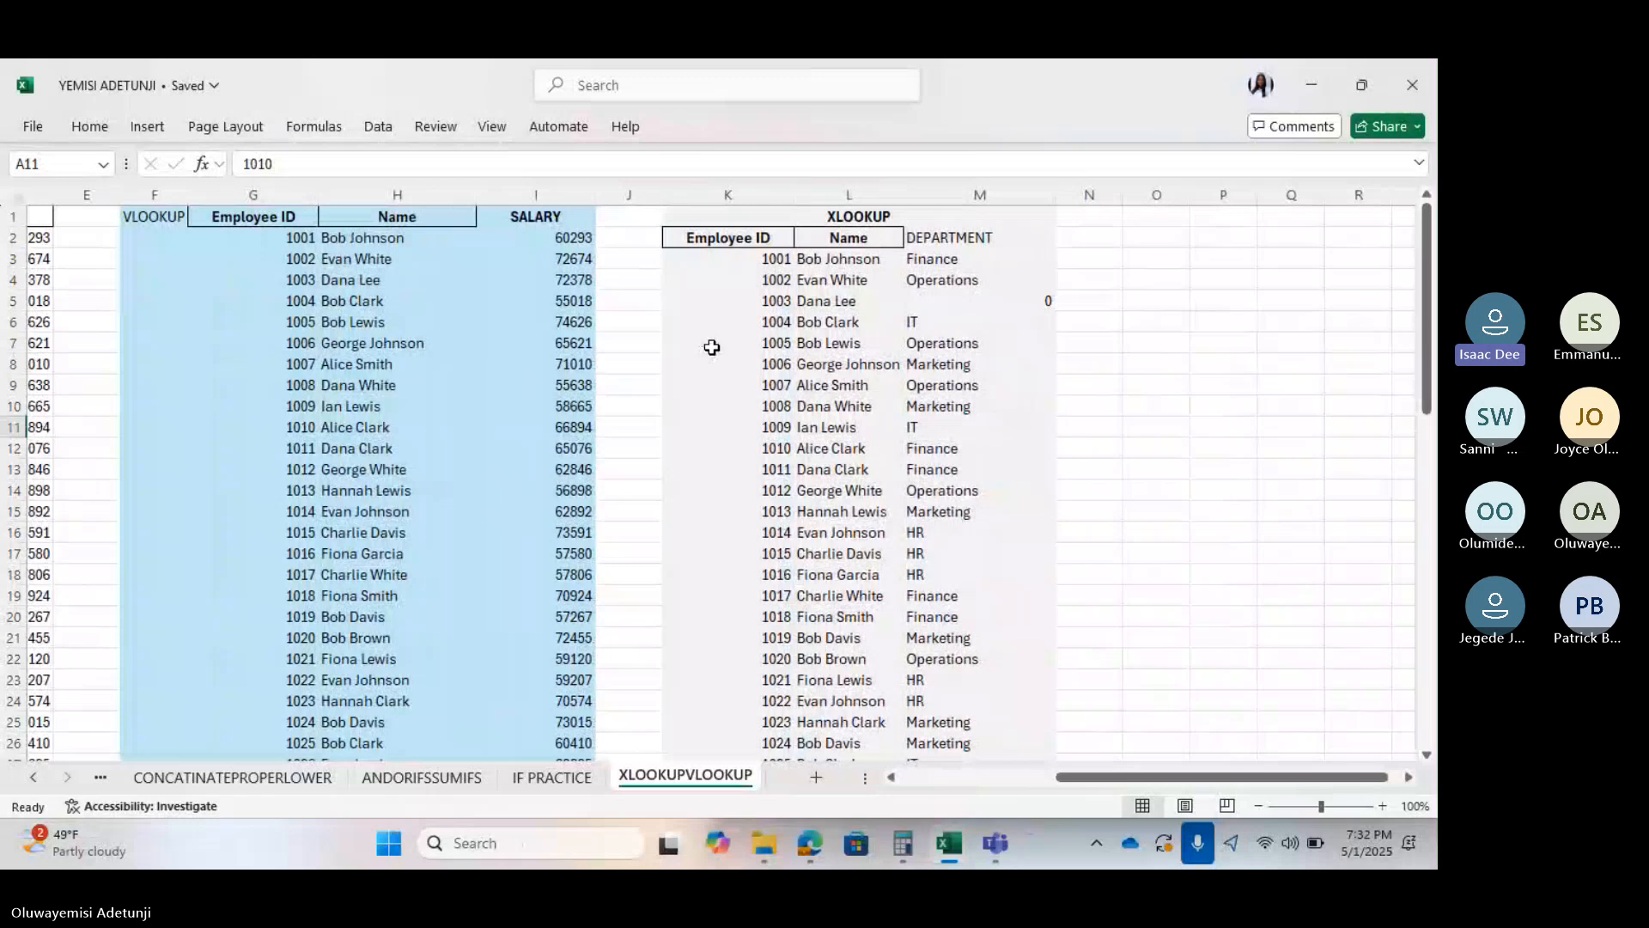
{"action": "scroll", "coordinate": [712, 347], "scroll_direction": "down", "scroll_amount": 9}
{"action": "scroll", "coordinate": [712, 347], "scroll_direction": "up", "scroll_amount": 9}
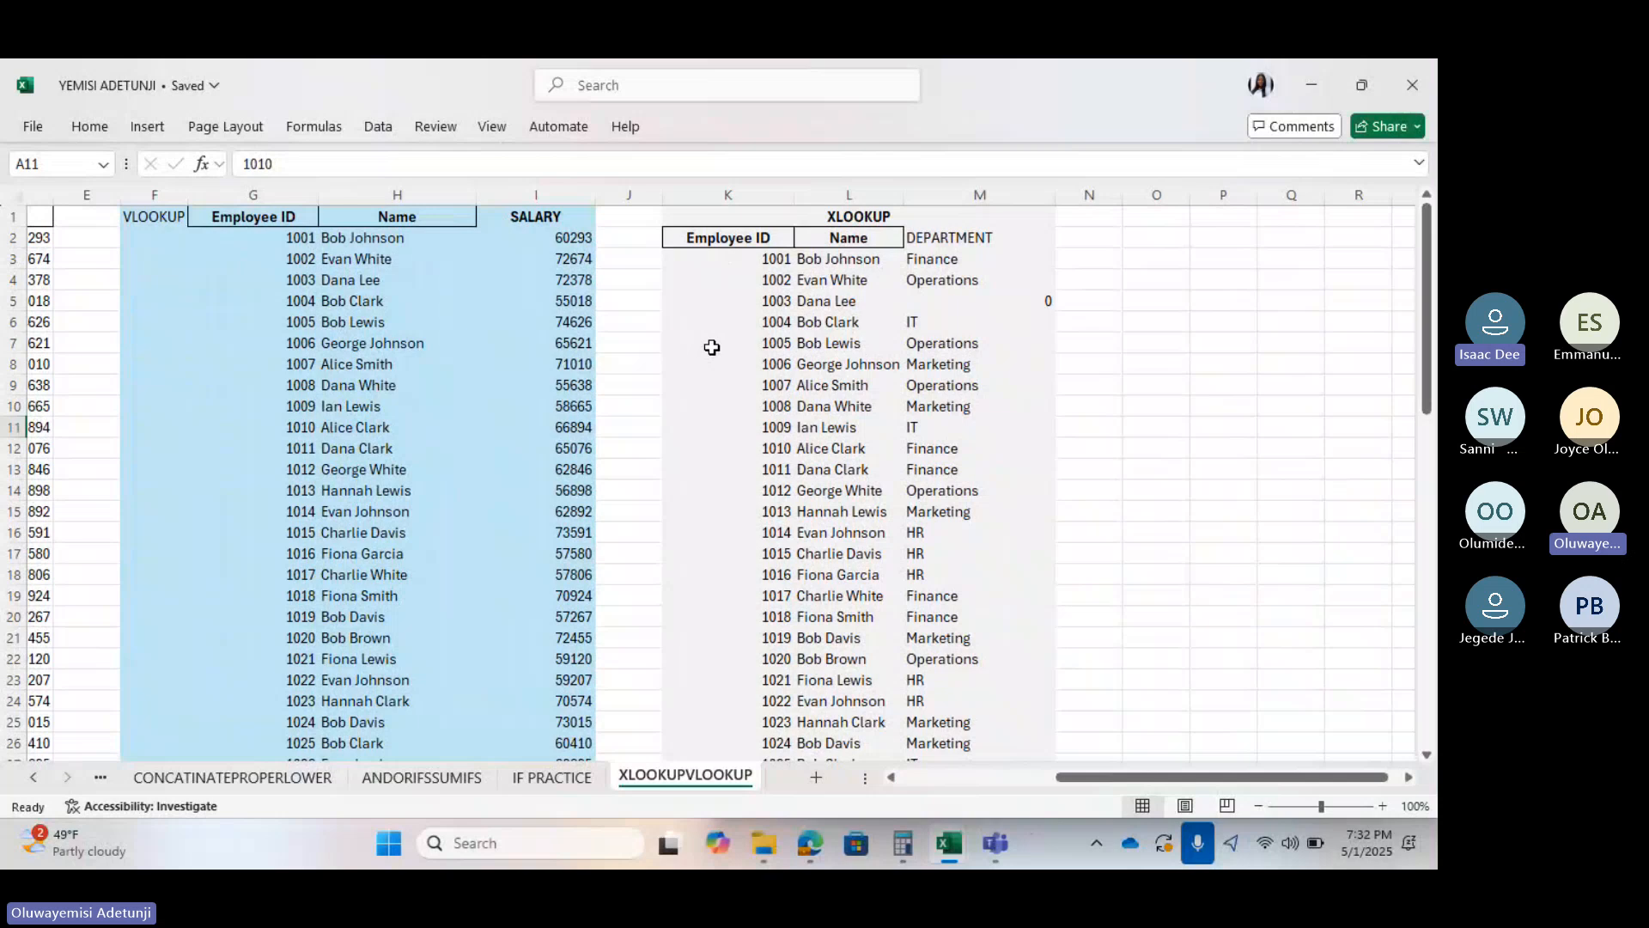
{"action": "scroll", "coordinate": [712, 348], "scroll_direction": "left", "scroll_amount": 3}
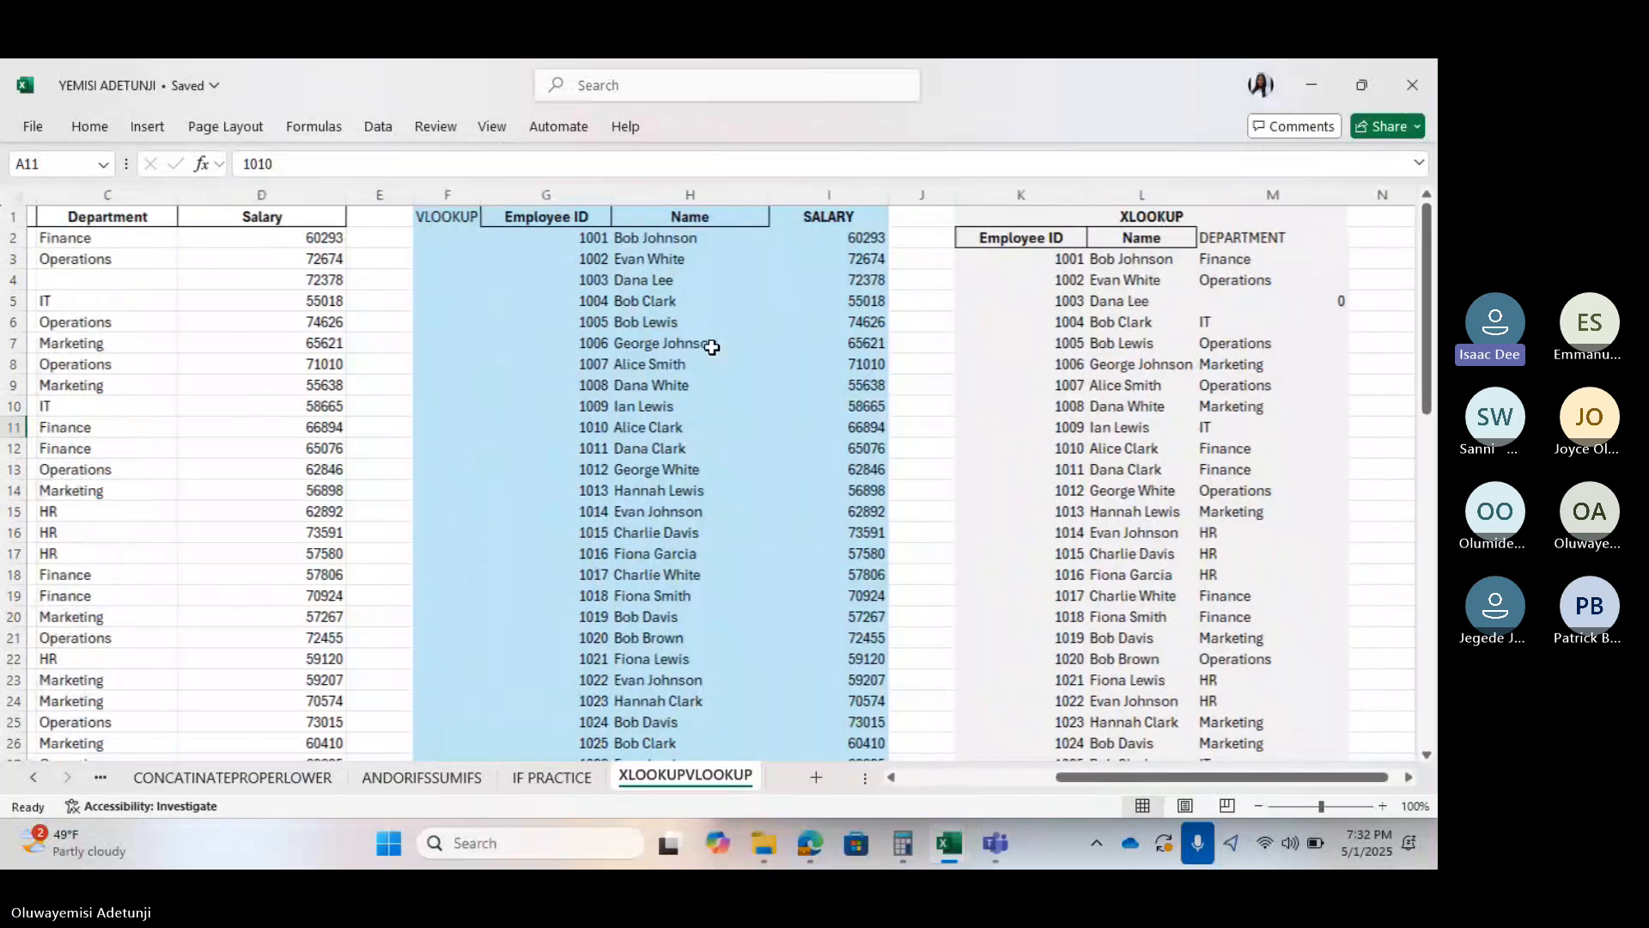
{"action": "scroll", "coordinate": [712, 347], "scroll_direction": "left", "scroll_amount": 5}
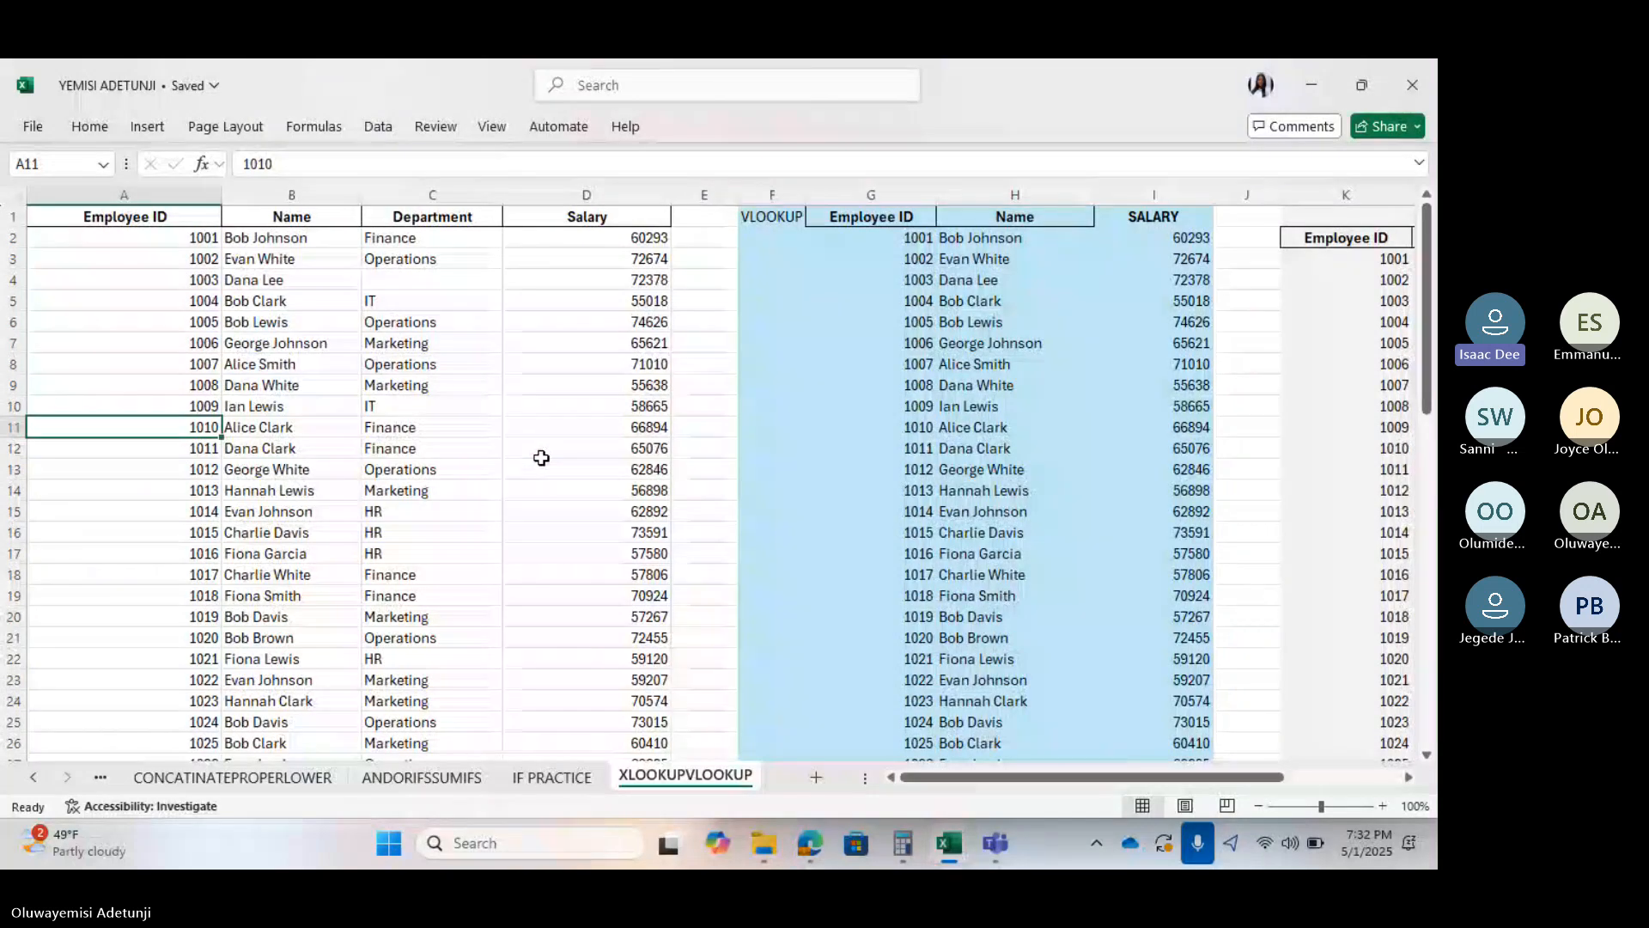
{"action": "scroll", "coordinate": [541, 457], "scroll_direction": "right", "scroll_amount": 3}
{"action": "scroll", "coordinate": [541, 458], "scroll_direction": "right", "scroll_amount": 2}
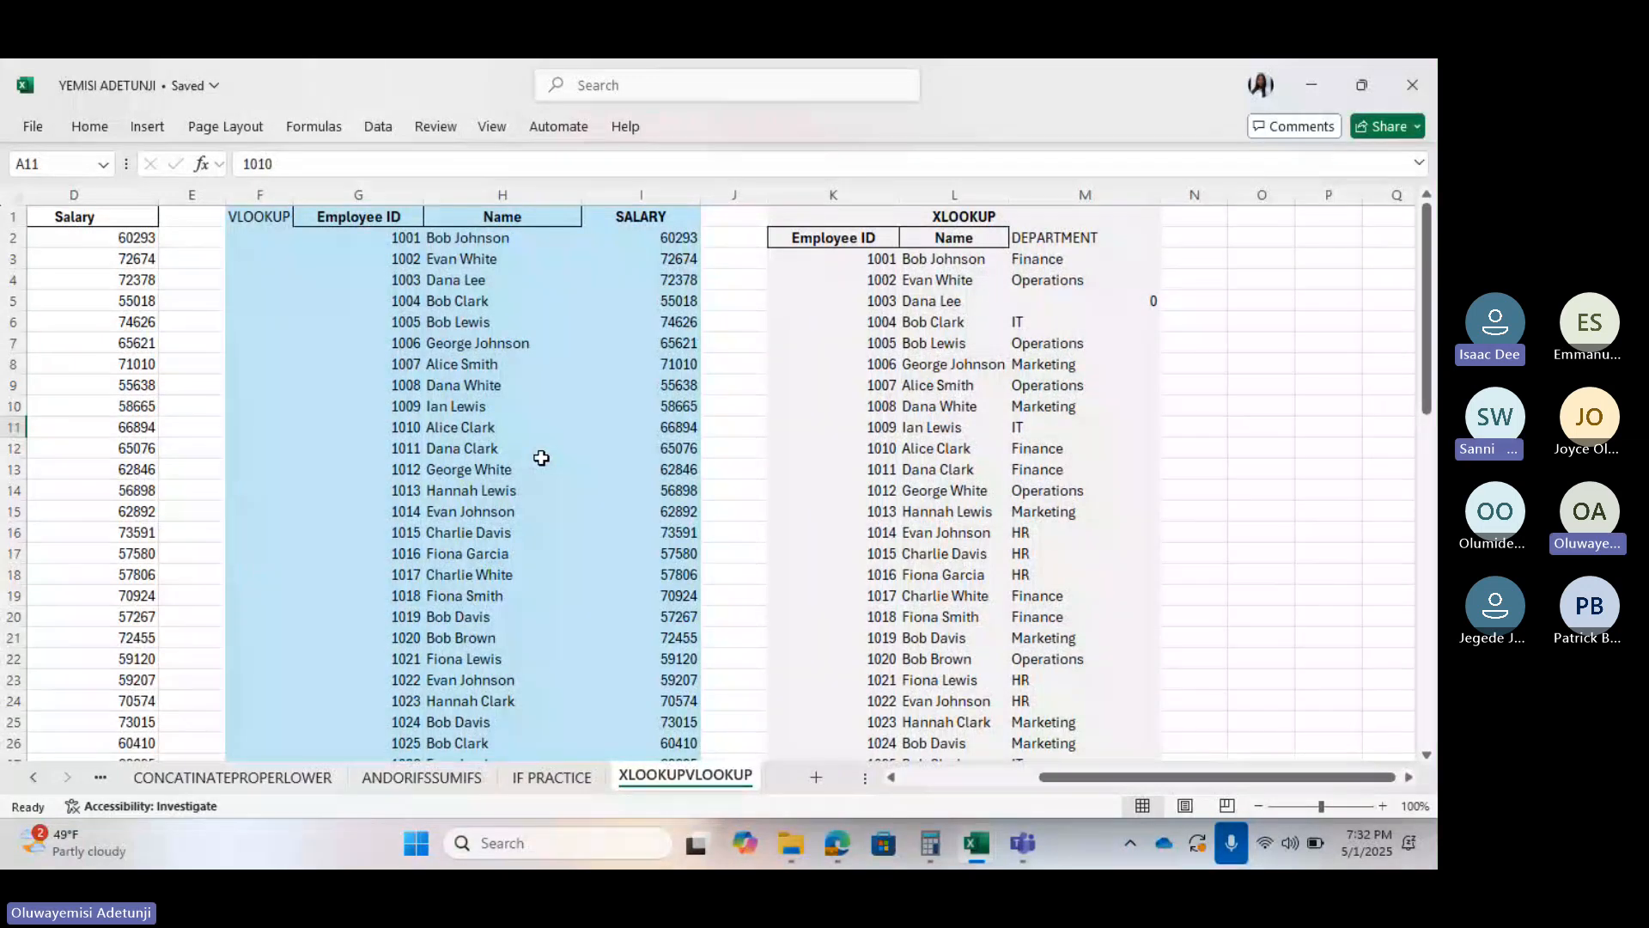
{"action": "scroll", "coordinate": [541, 458], "scroll_direction": "left", "scroll_amount": 5}
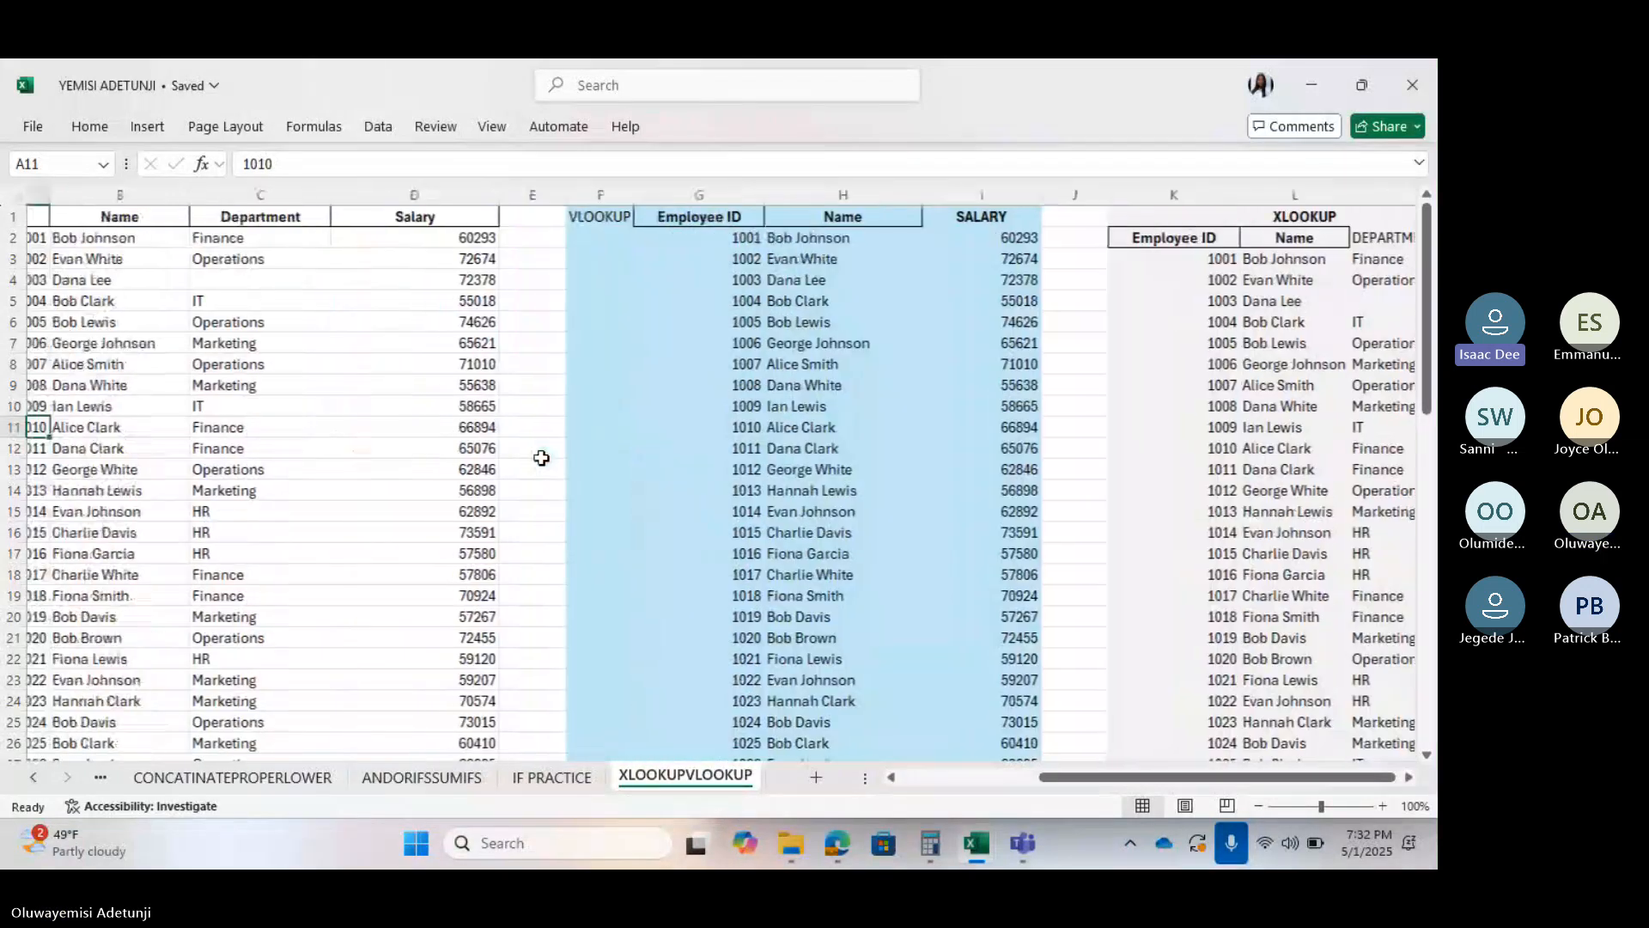
Reselect the empty C4 and recheck employee 1003's XLOOKUP result
{"action": "left_click", "coordinate": [434, 280]}
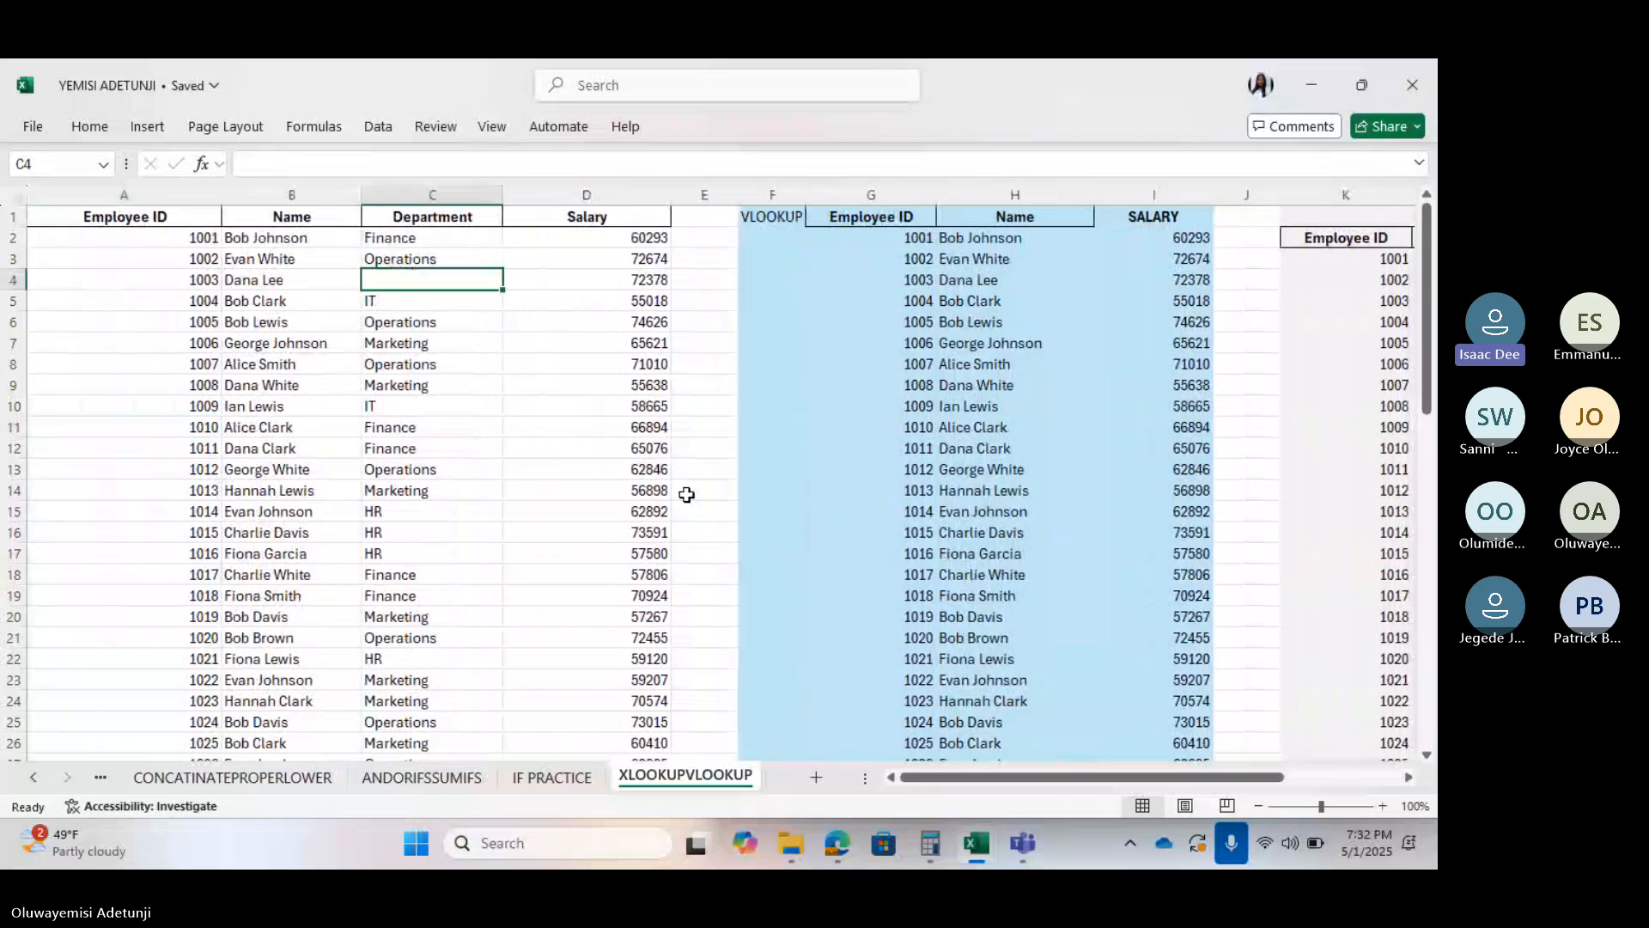
{"action": "scroll", "coordinate": [686, 495], "scroll_direction": "right", "scroll_amount": 3}
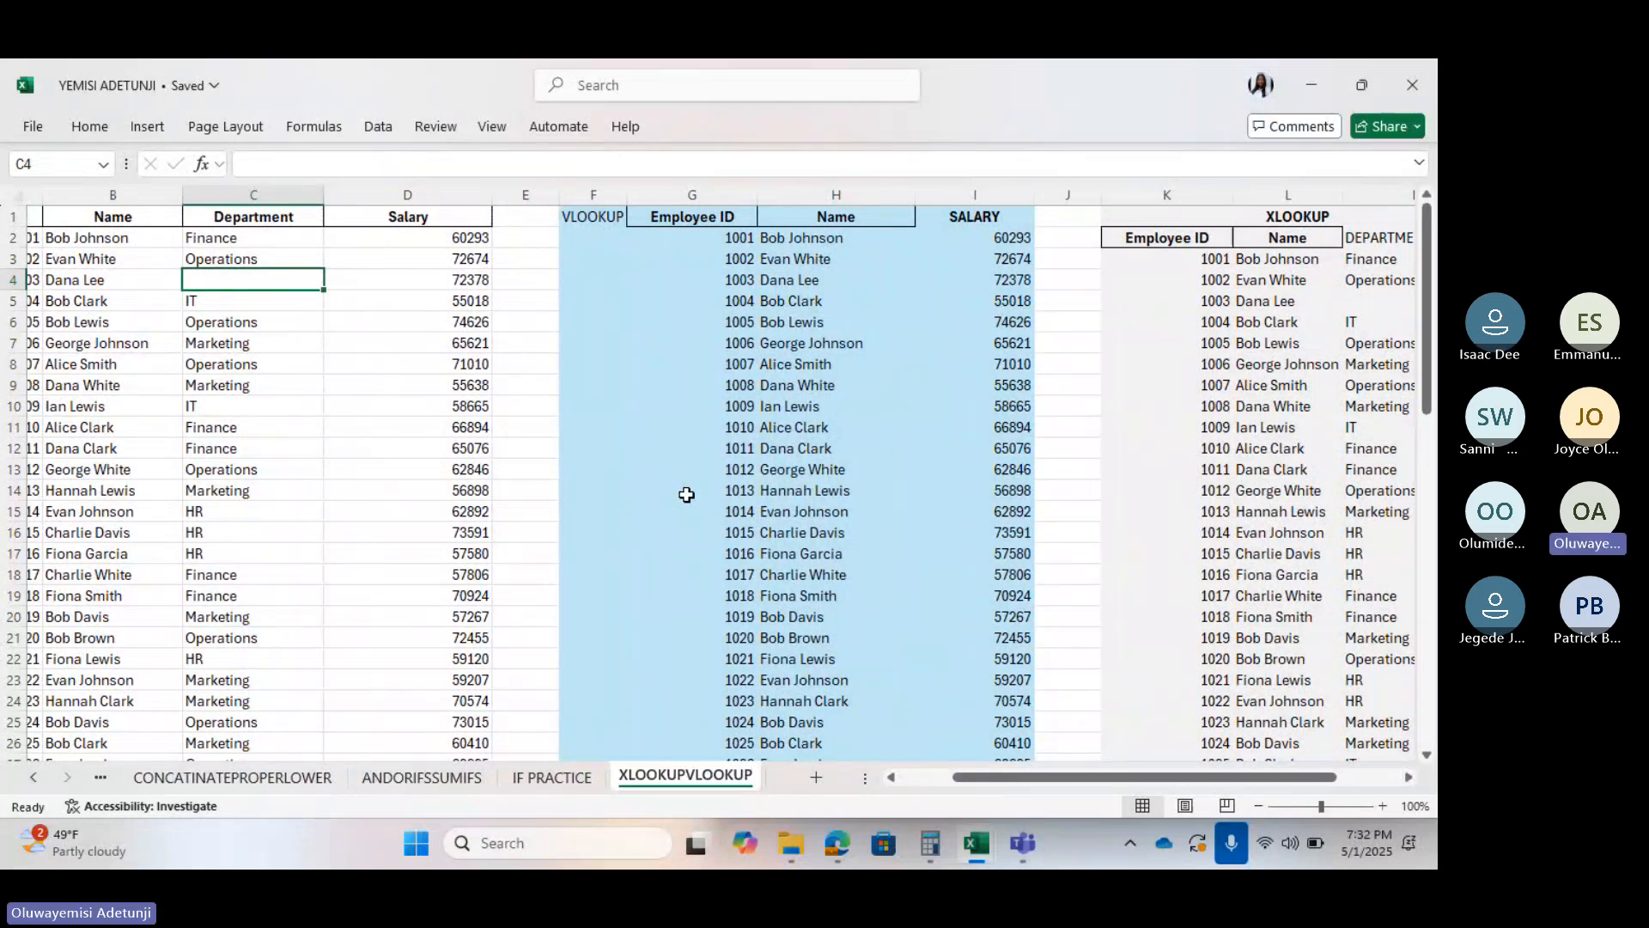
{"action": "scroll", "coordinate": [687, 495], "scroll_direction": "right", "scroll_amount": 6}
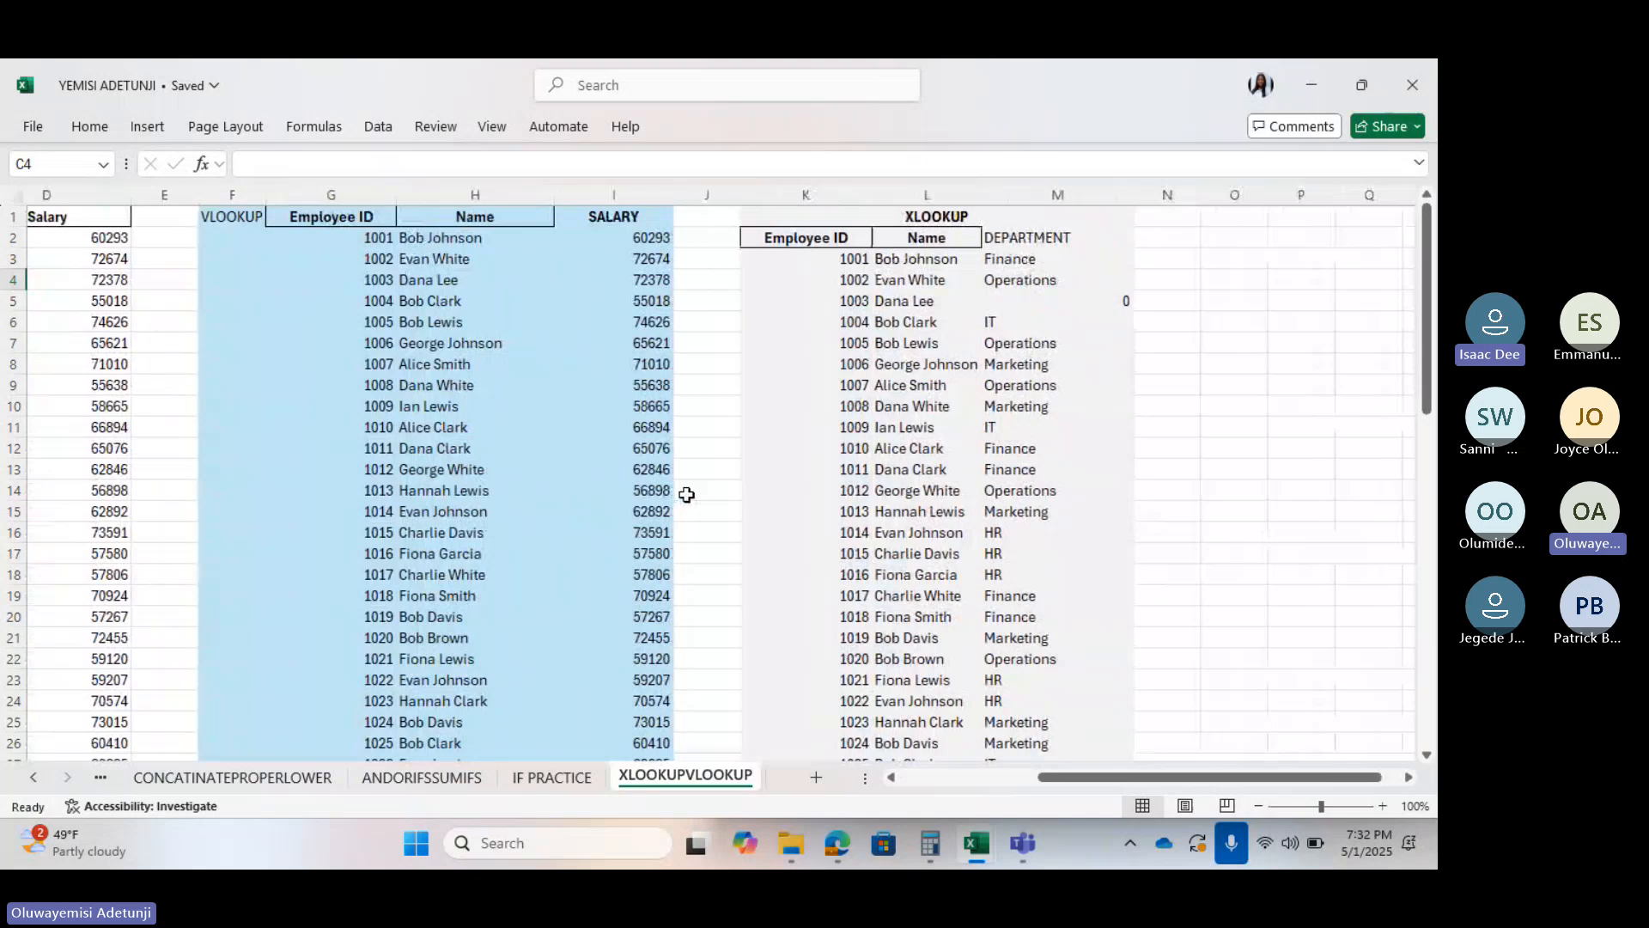
{"action": "scroll", "coordinate": [686, 495], "scroll_direction": "right", "scroll_amount": 6}
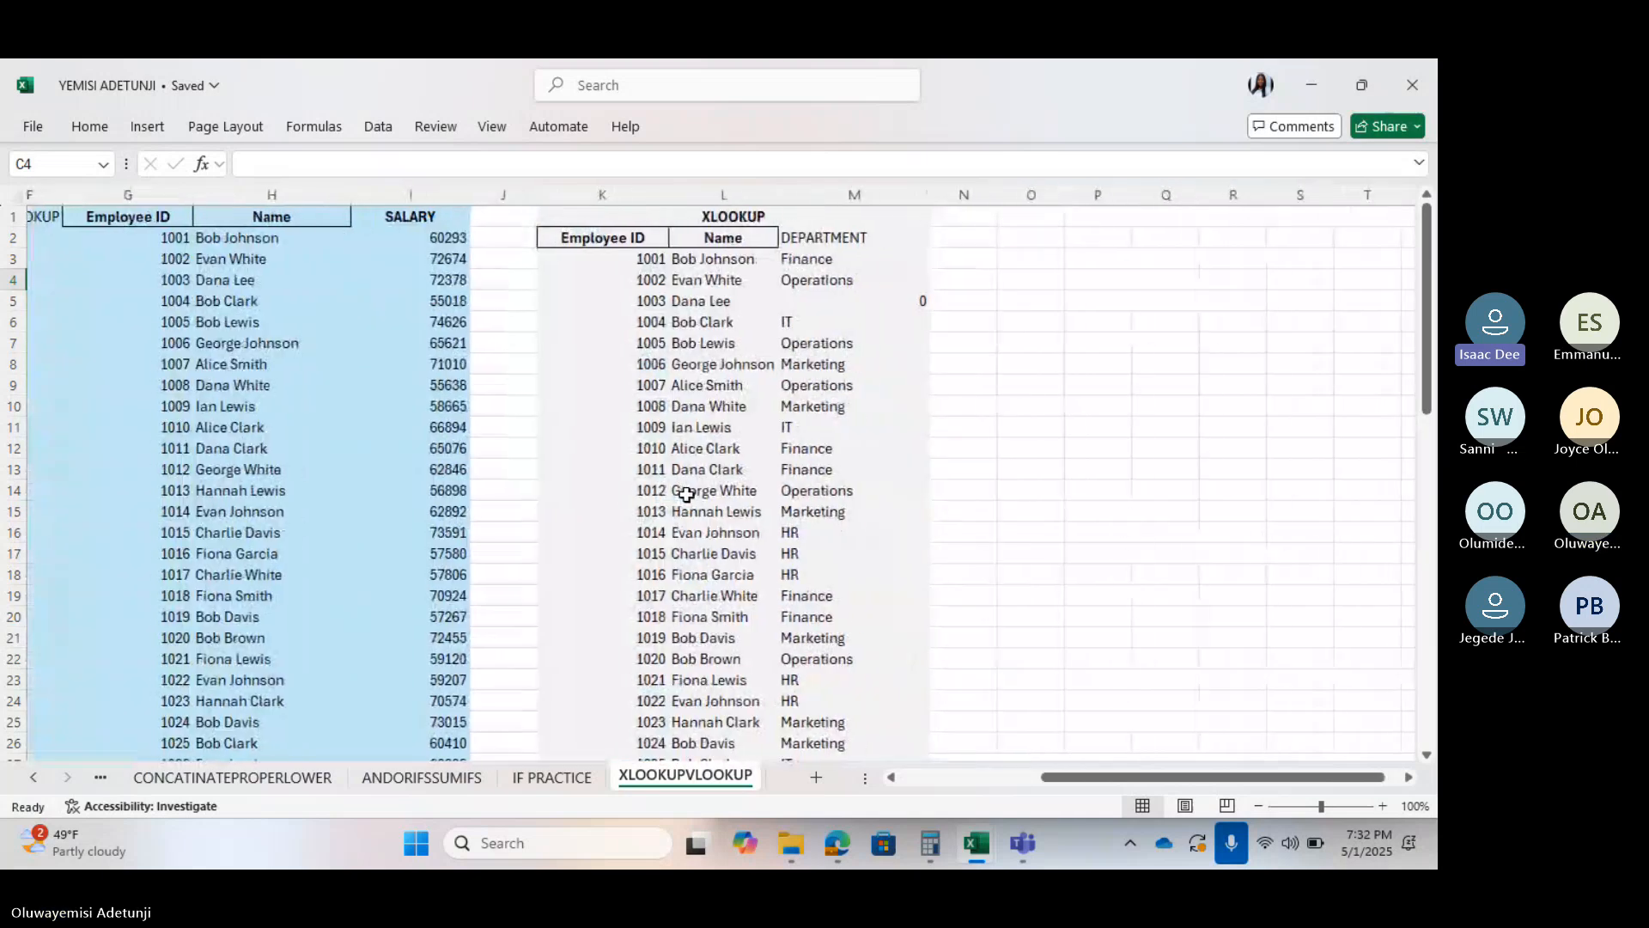
{"action": "left_click", "coordinate": [1070, 360]}
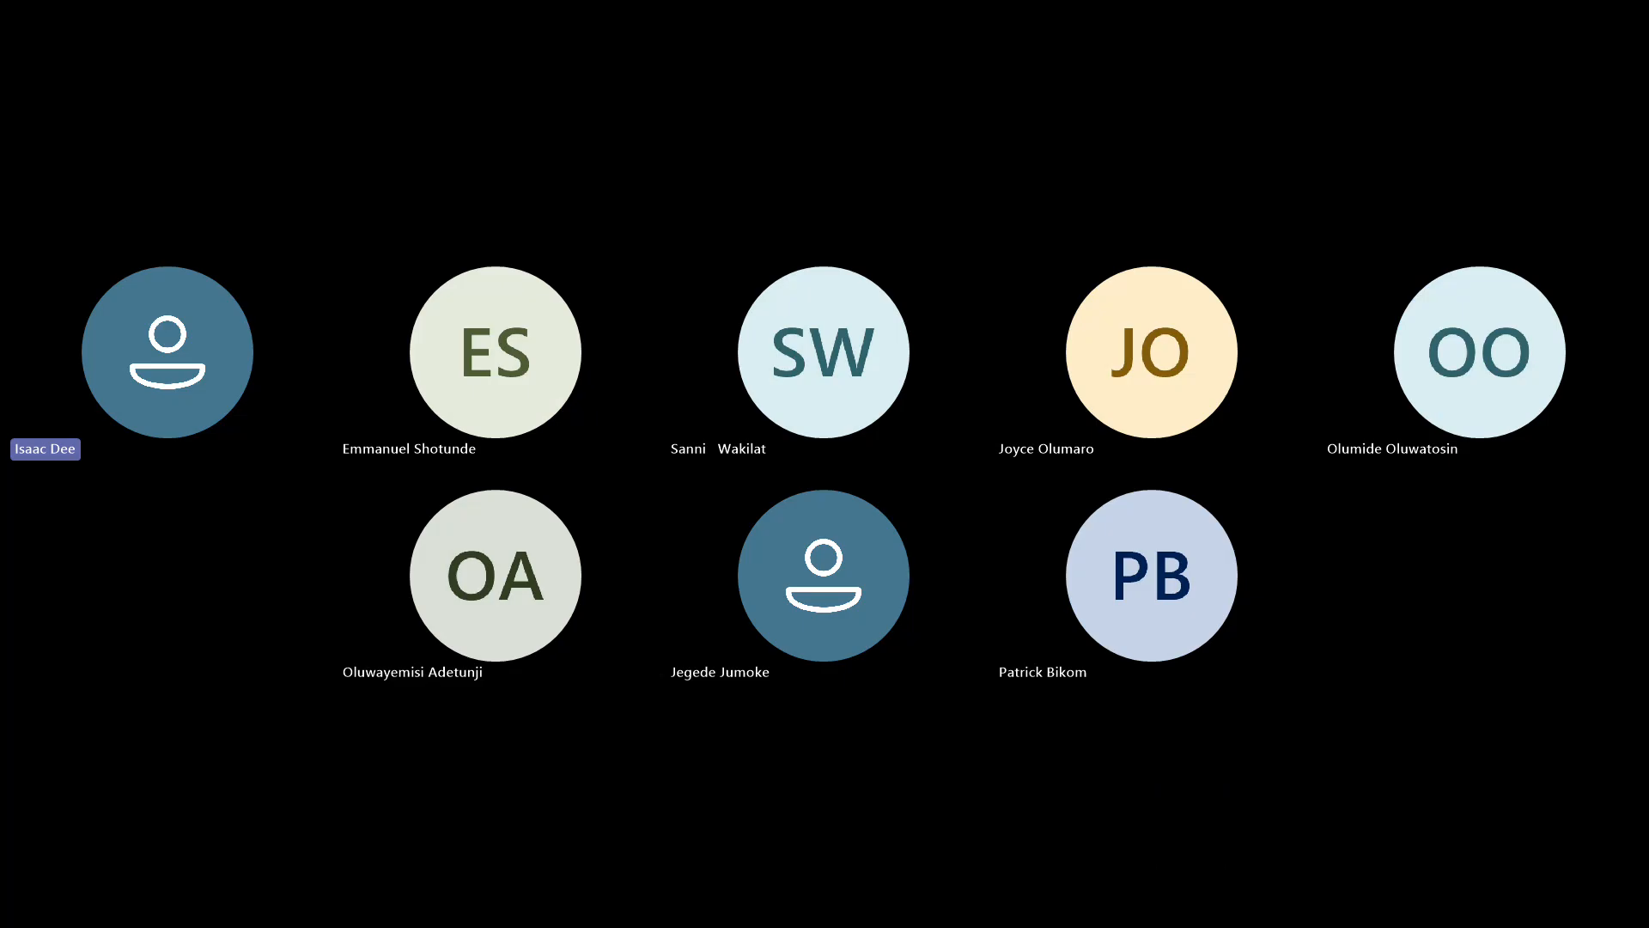
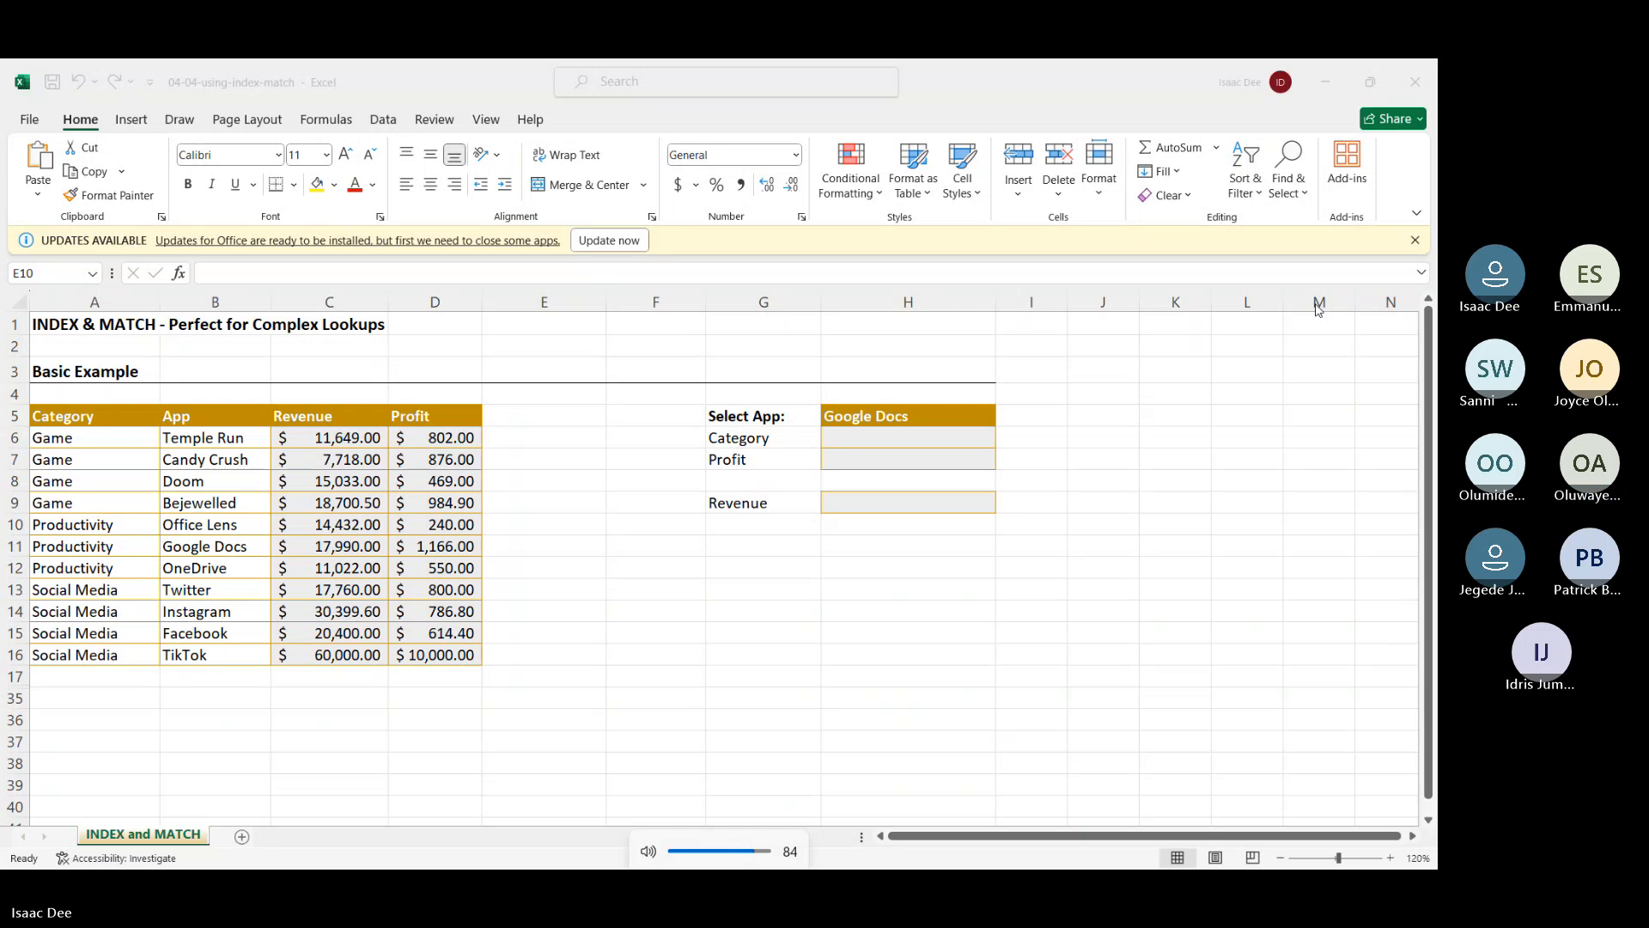
{"action": "key", "text": "XF86AudioRaiseVolume"}
{"action": "key", "text": "XF86AudioRaiseVolume"}
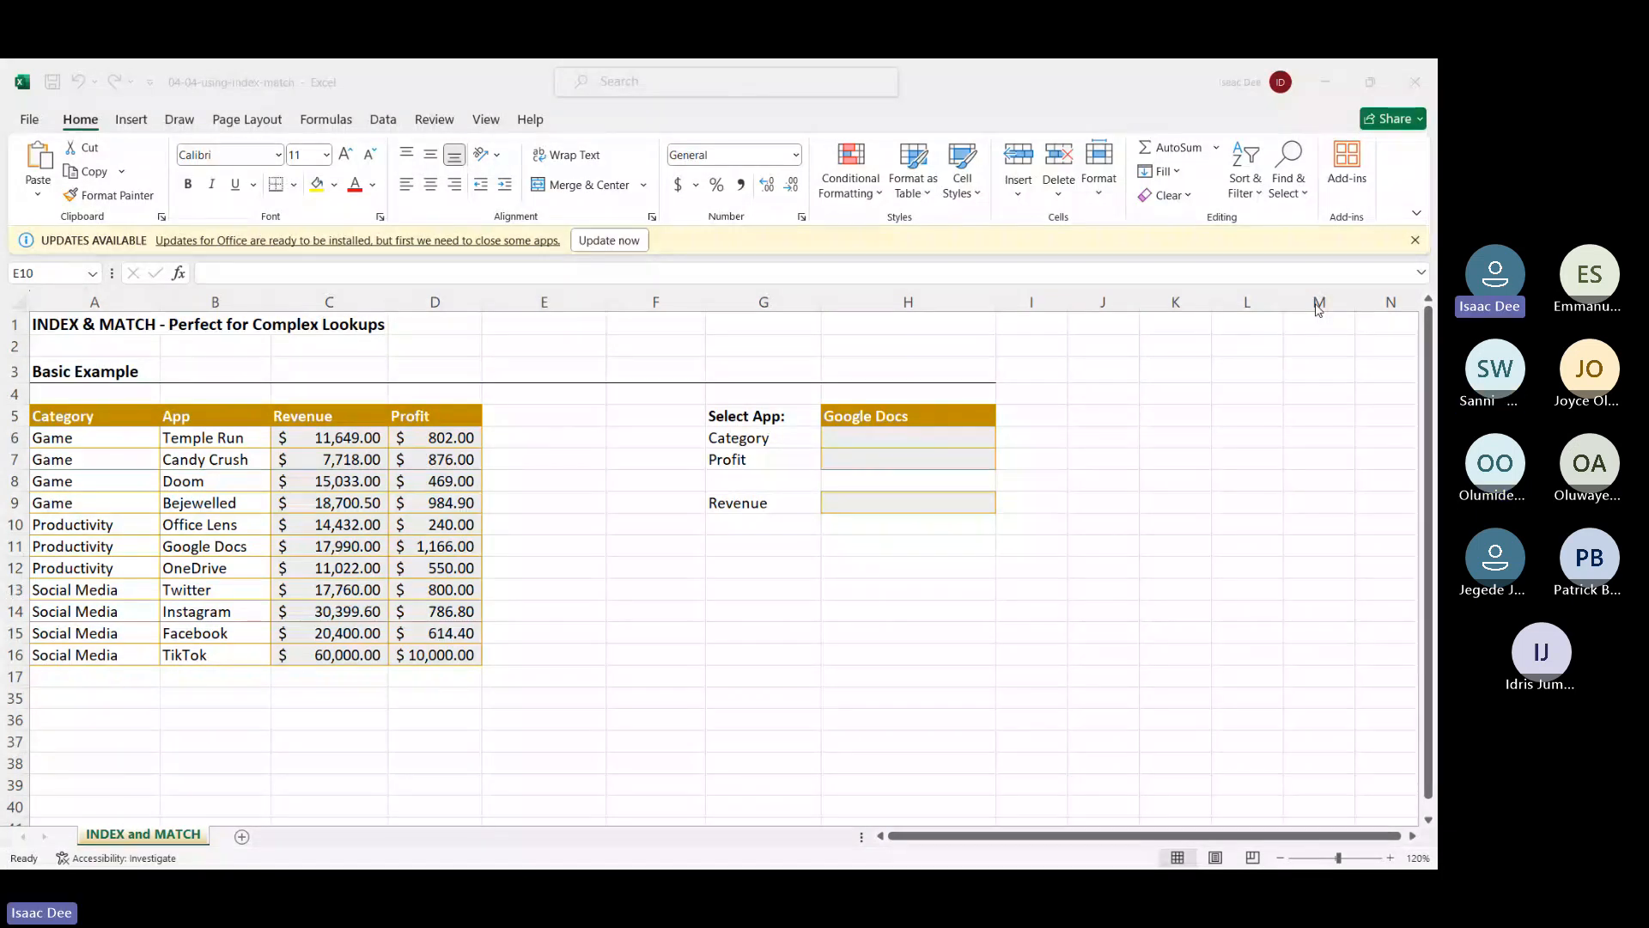
{"action": "left_click", "coordinate": [1244, 570]}
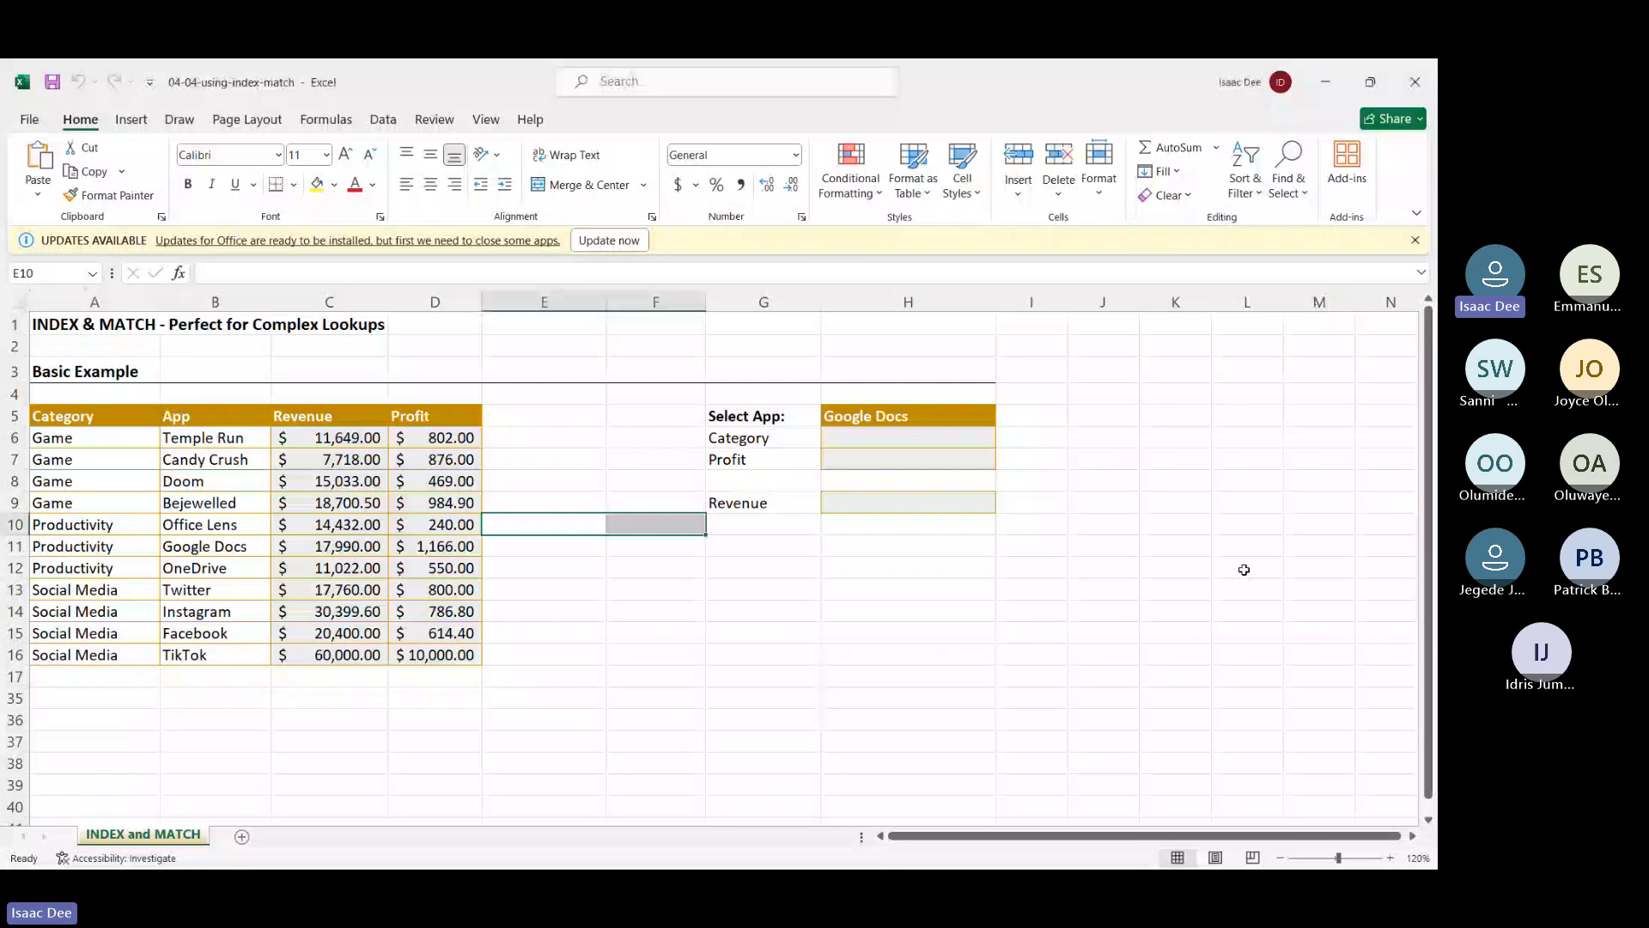
{"action": "left_click", "coordinate": [1119, 595]}
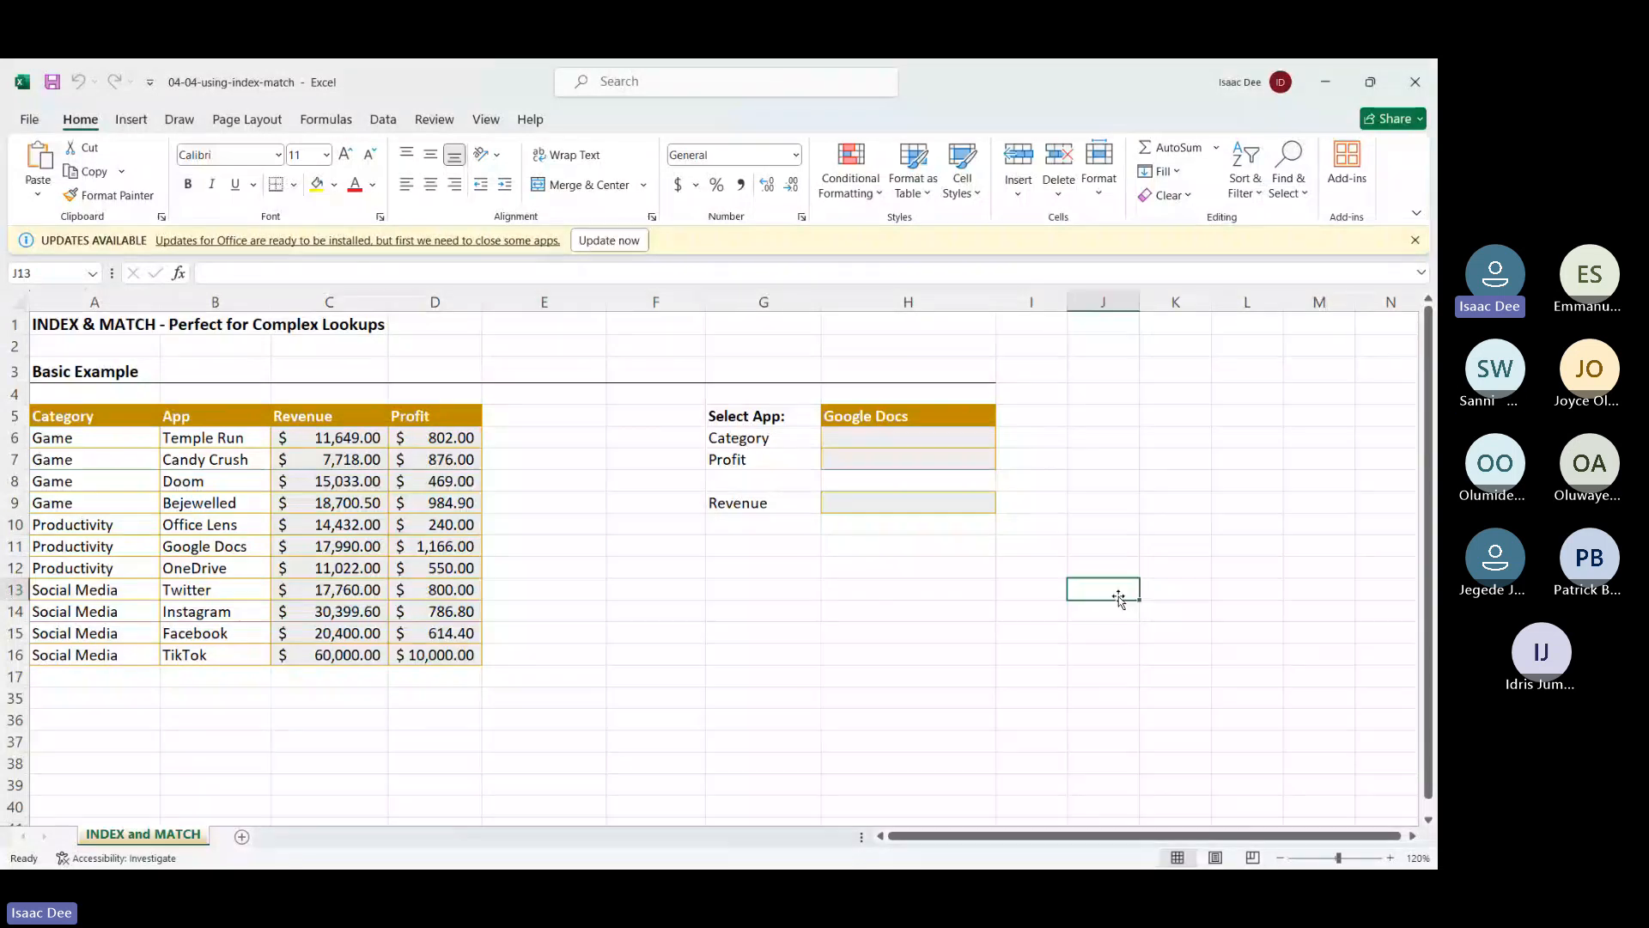
{"action": "type", "text": "vlook"}
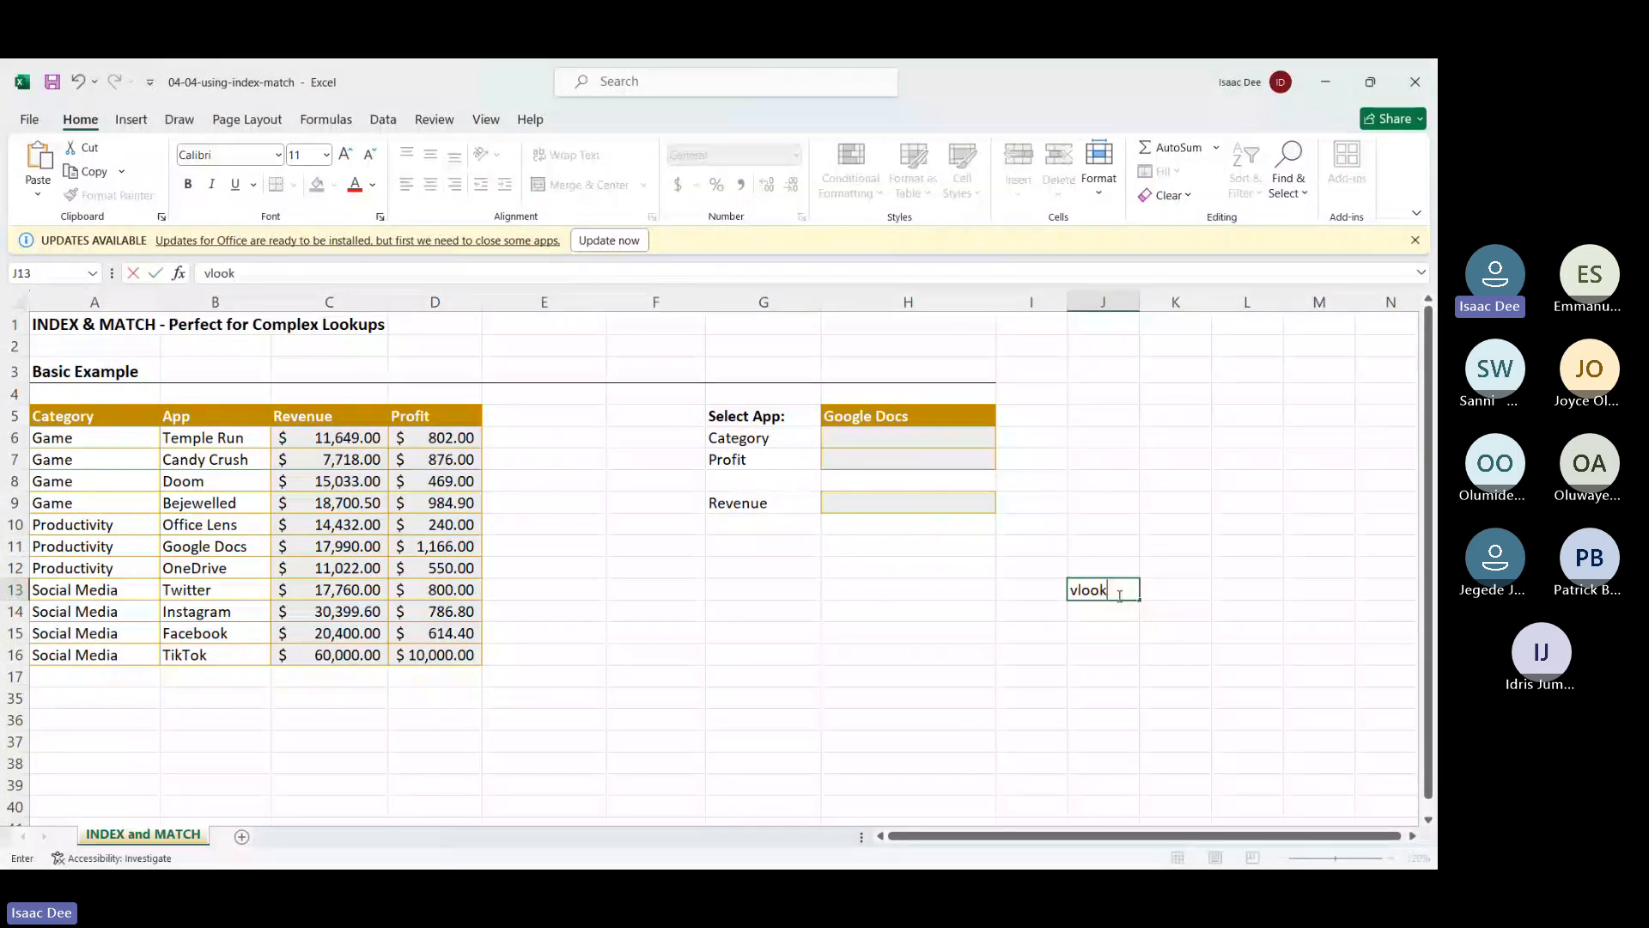
{"action": "type", "text": "up"}
{"action": "key", "text": "Return"}
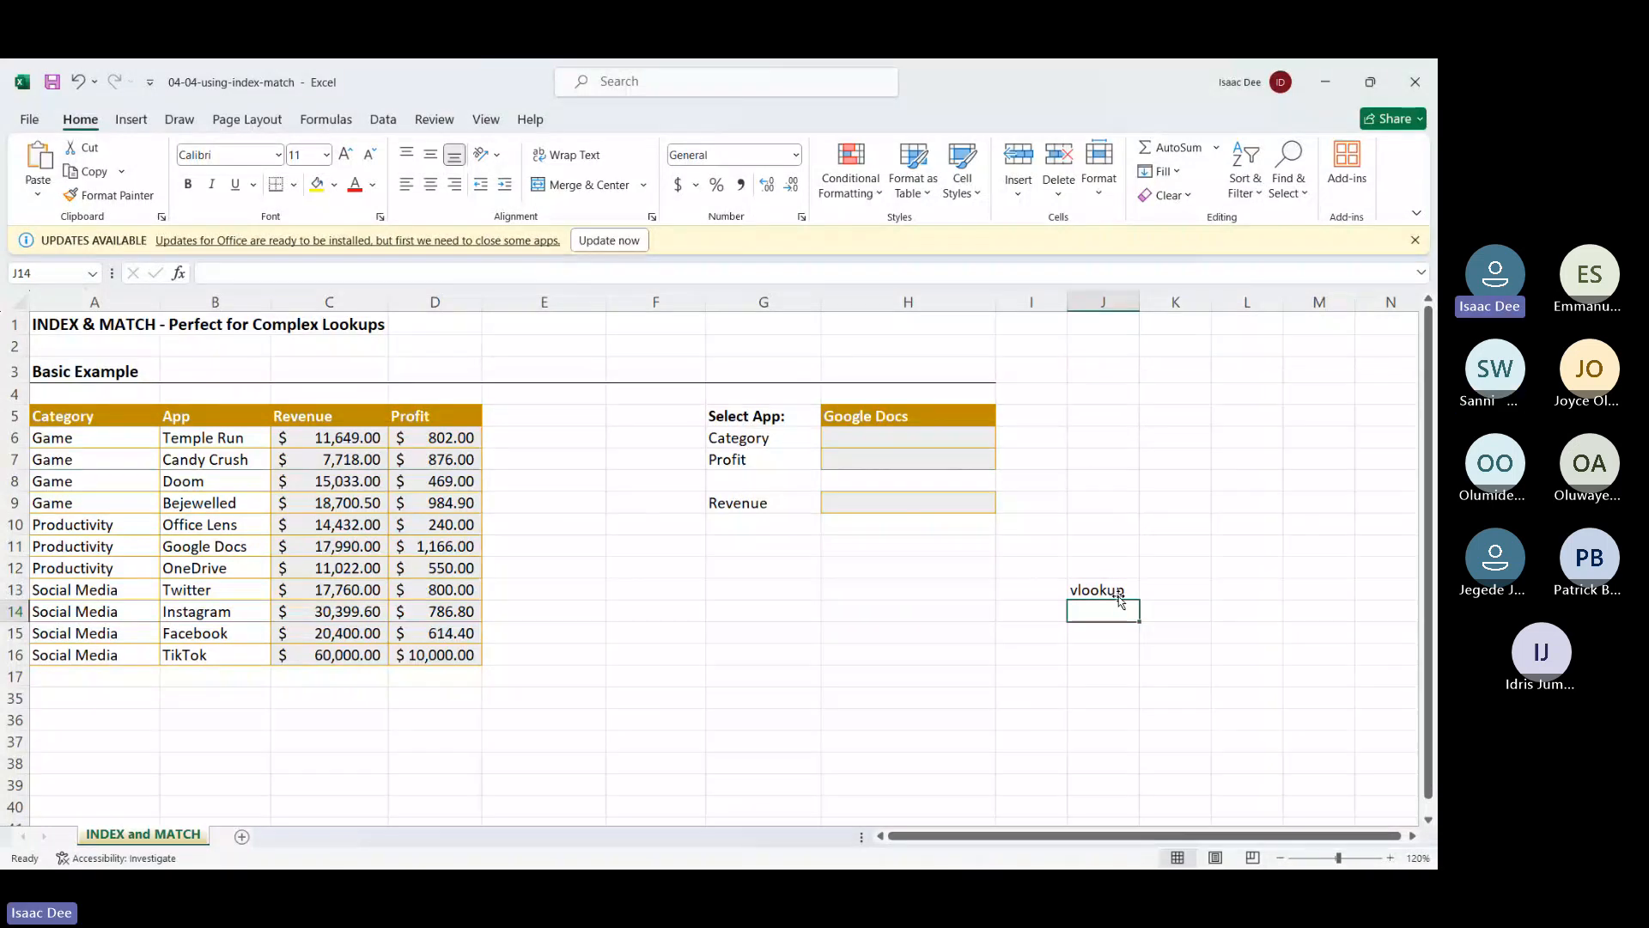
{"action": "left_click", "coordinate": [1119, 596]}
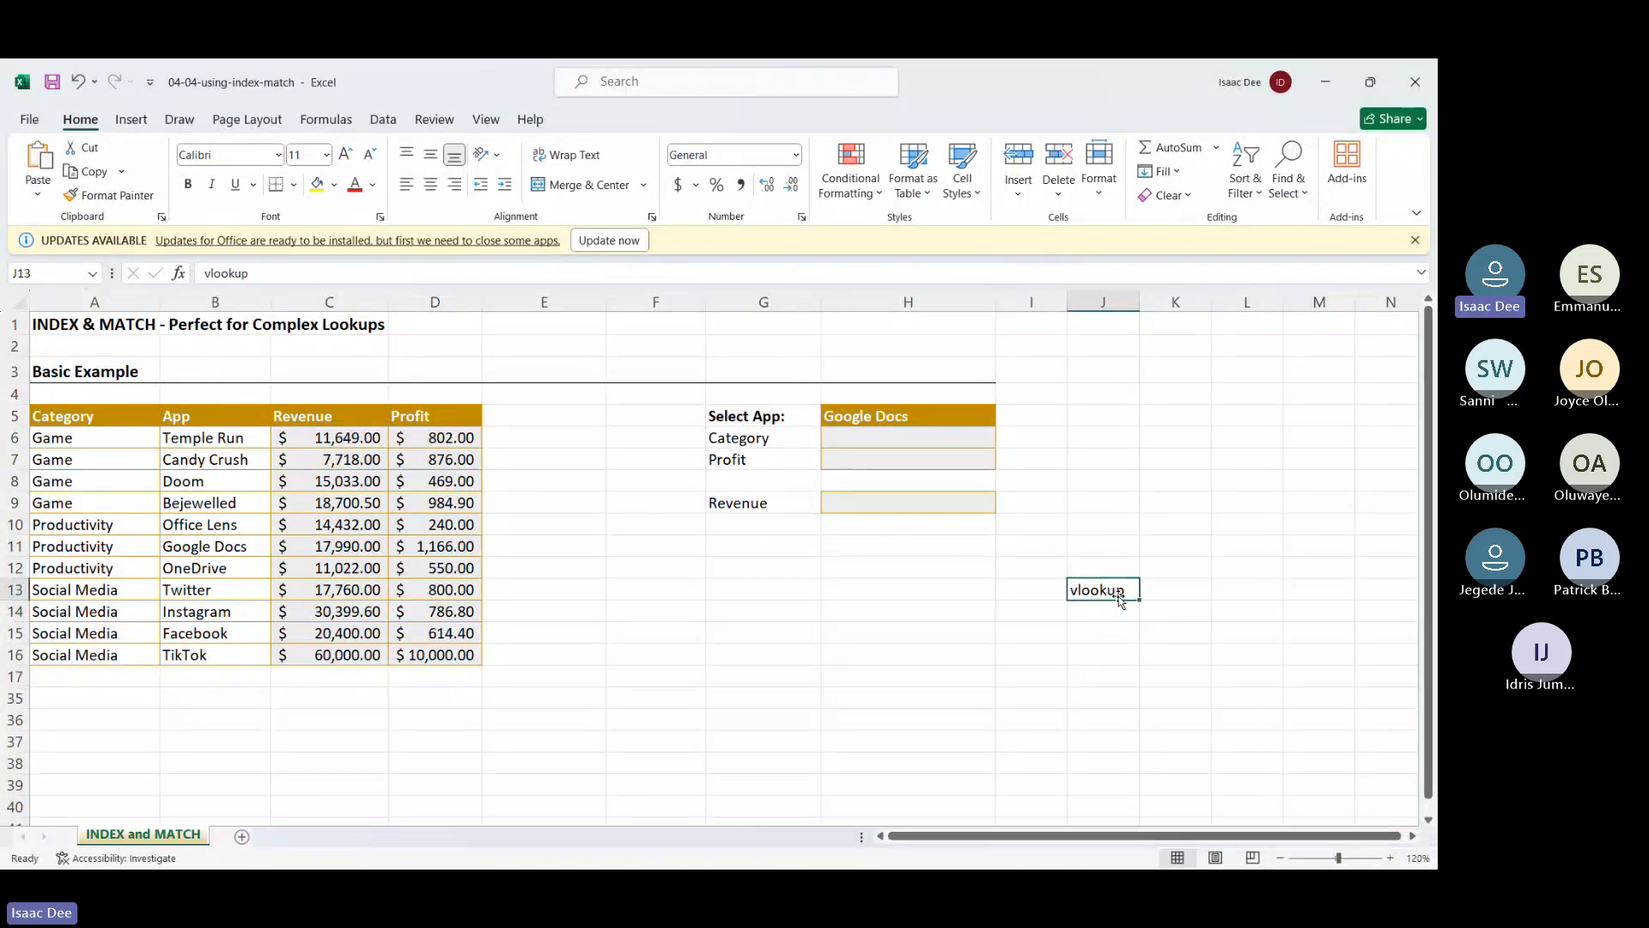
{"action": "key", "text": "Delete"}
{"action": "left_click", "coordinate": [883, 444]}
{"action": "type", "text": "=vlo"}
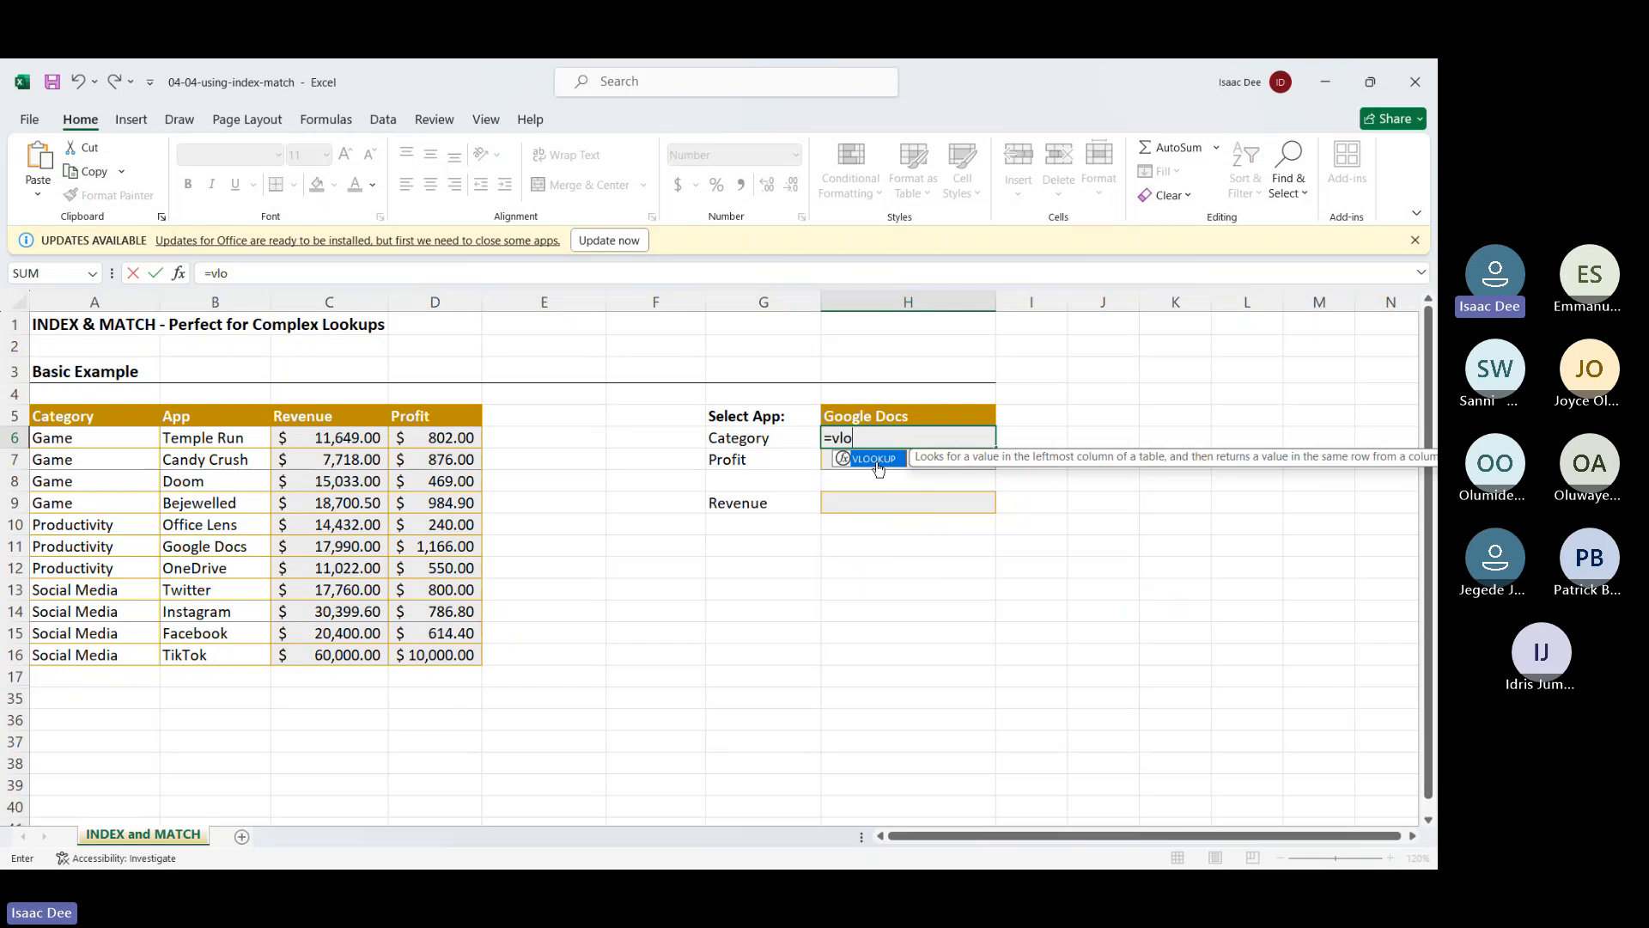
{"action": "key", "text": "Tab"}
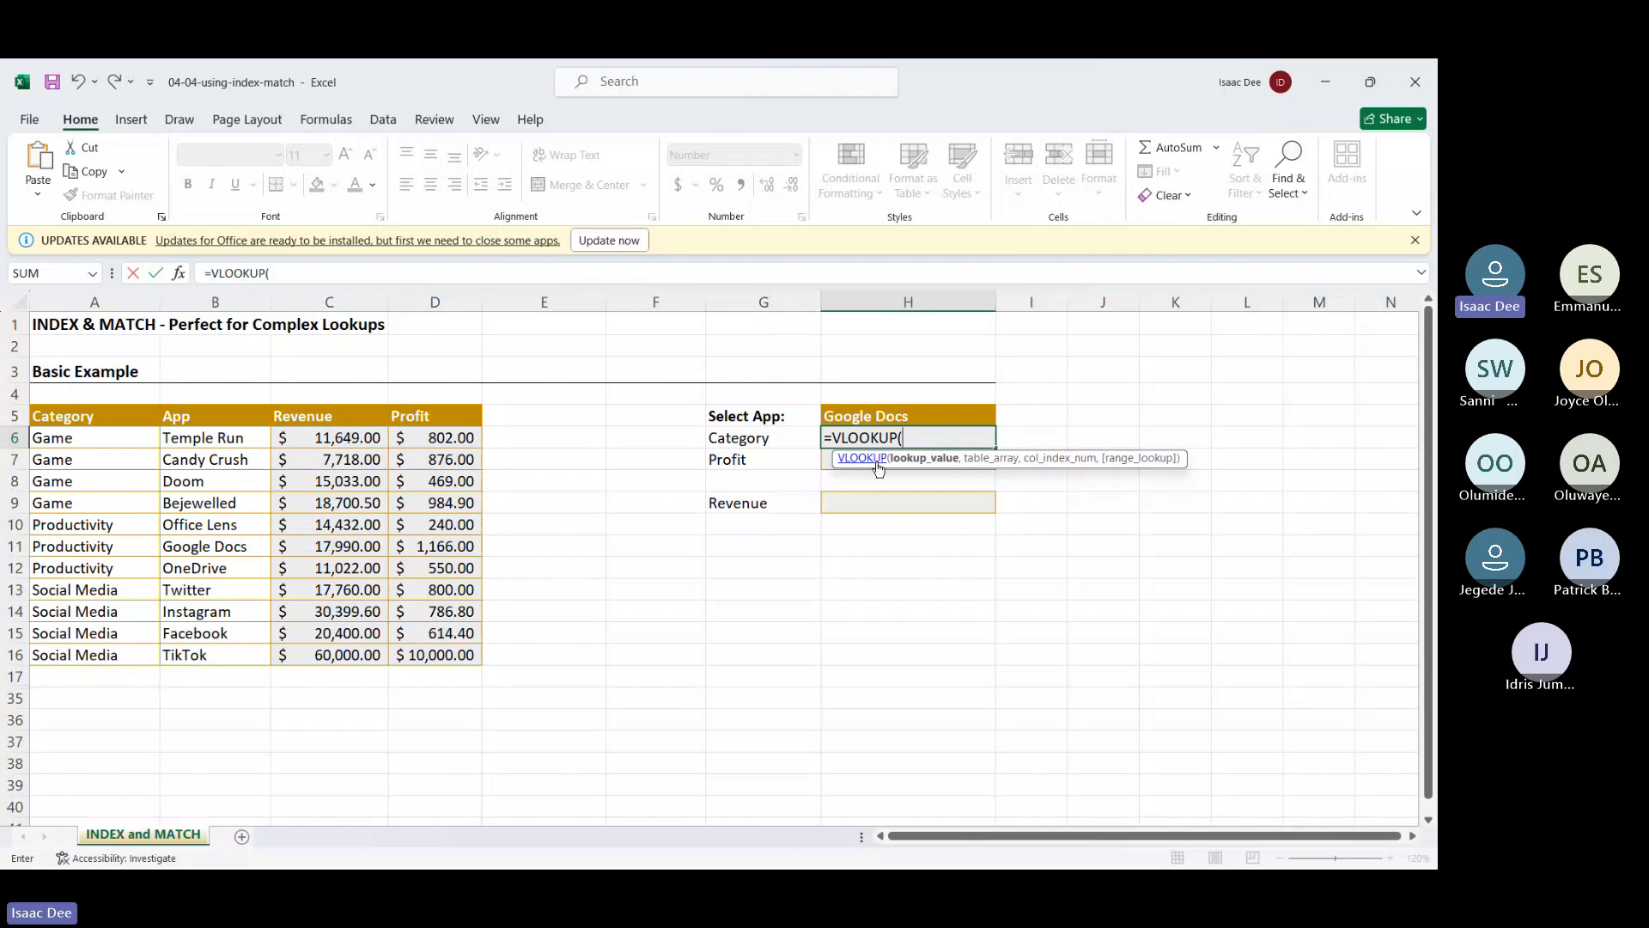
{"action": "key", "text": "BackSpace"}
{"action": "key", "text": "BackSpace"}
{"action": "key", "text": "BackSpace"}
{"action": "key", "text": "BackSpace"}
{"action": "key", "text": "BackSpace"}
{"action": "key", "text": "BackSpace"}
{"action": "key", "text": "BackSpace"}
{"action": "key", "text": "BackSpace"}
{"action": "key", "text": "BackSpace"}
{"action": "key", "text": "Return"}
{"action": "left_click", "coordinate": [895, 577]}
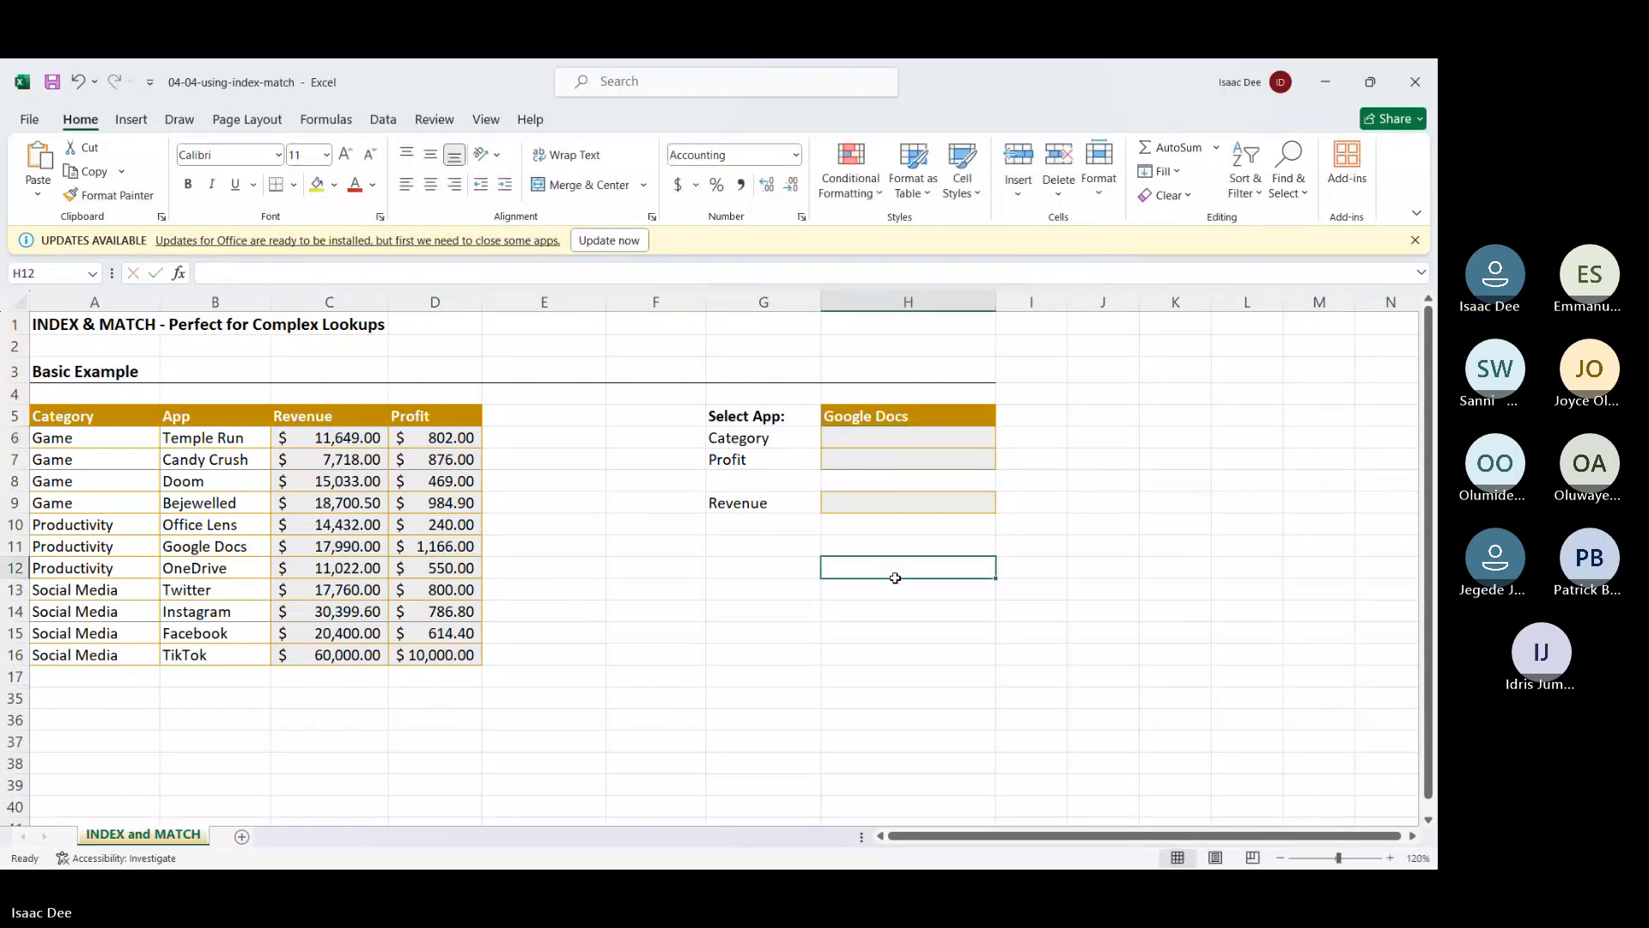
Enter =VLOOKUP(H5,A5:D16,1,FALSE) in H6 for the chosen app, which returns #N/A
{"action": "type", "text": "="}
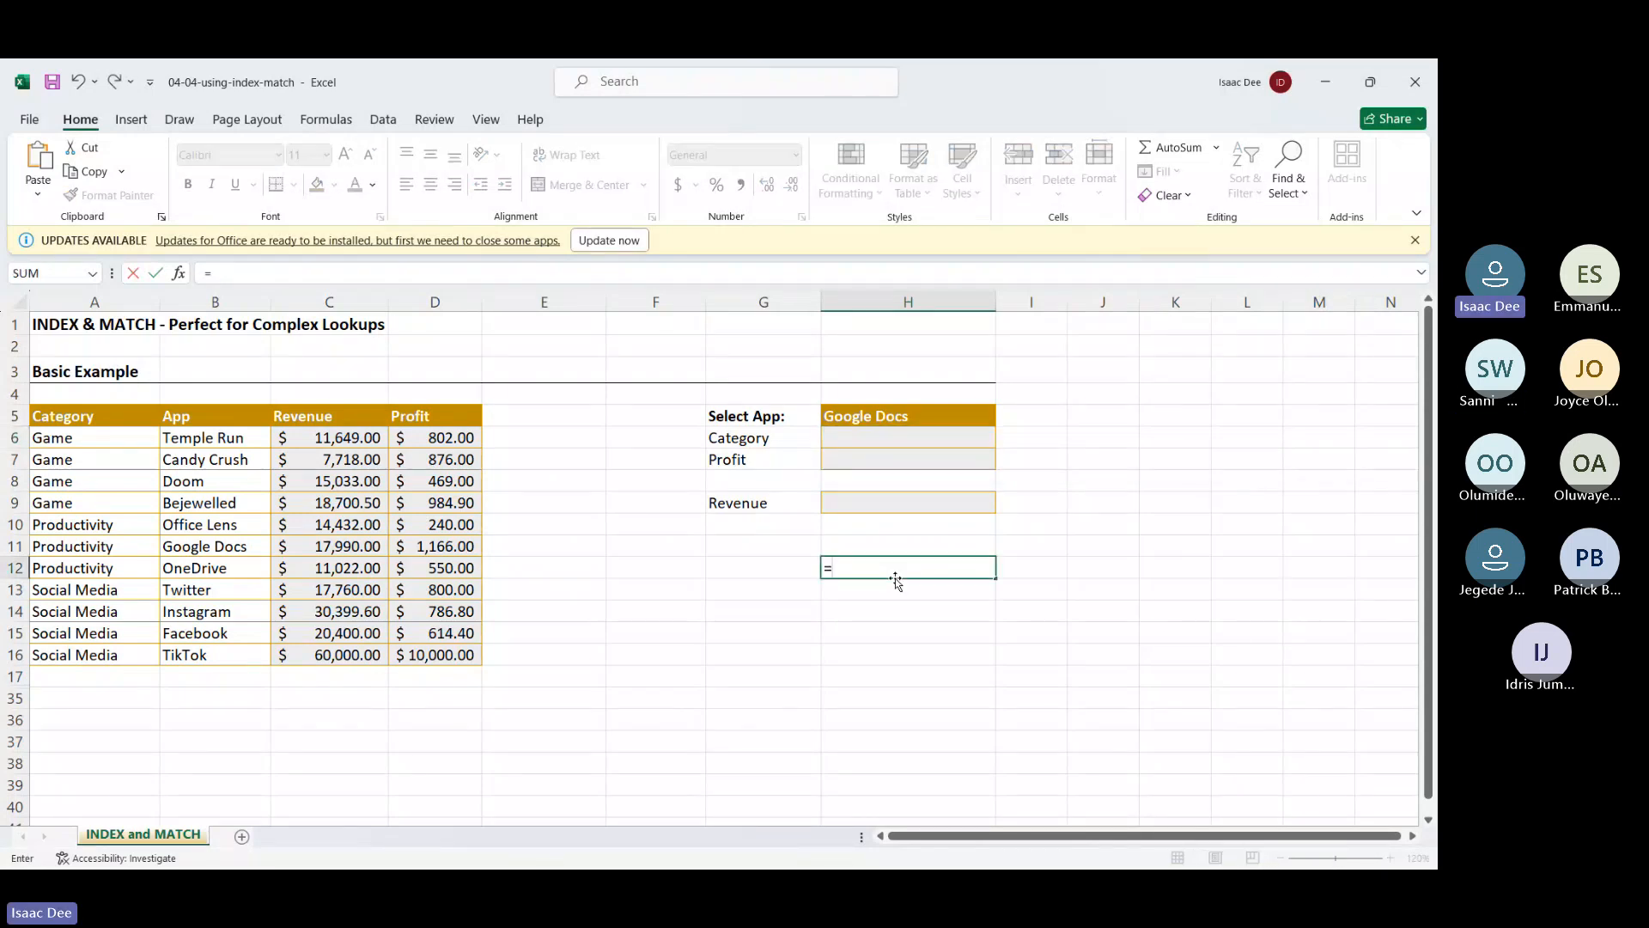
{"action": "key", "text": "BackSpace"}
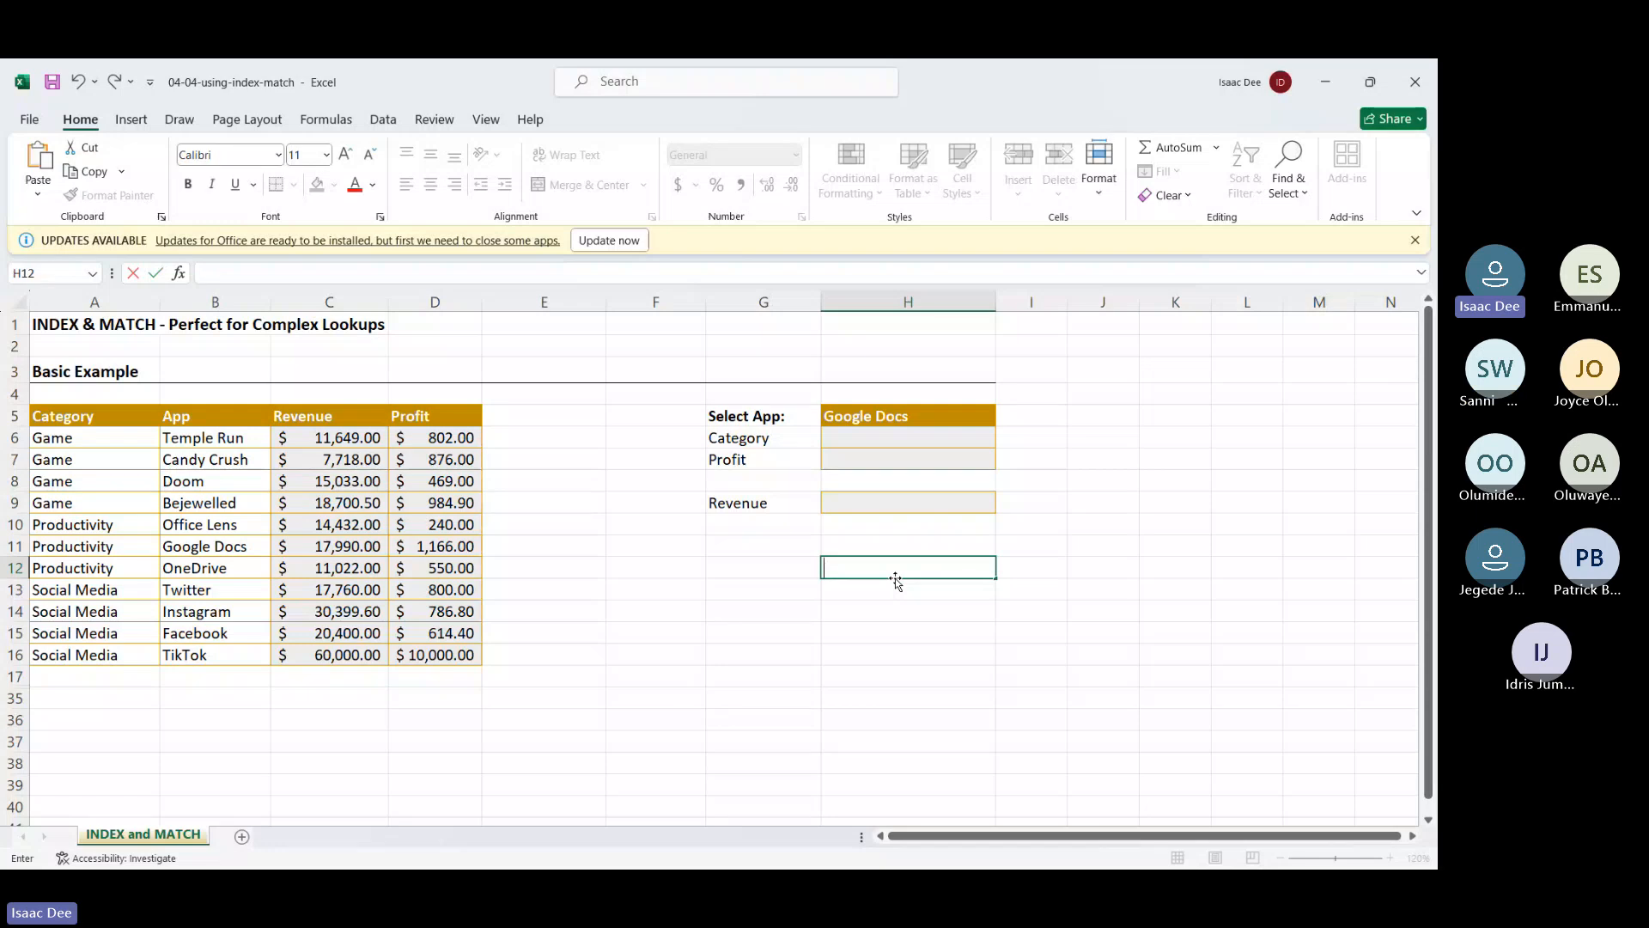
{"action": "left_click", "coordinate": [895, 676]}
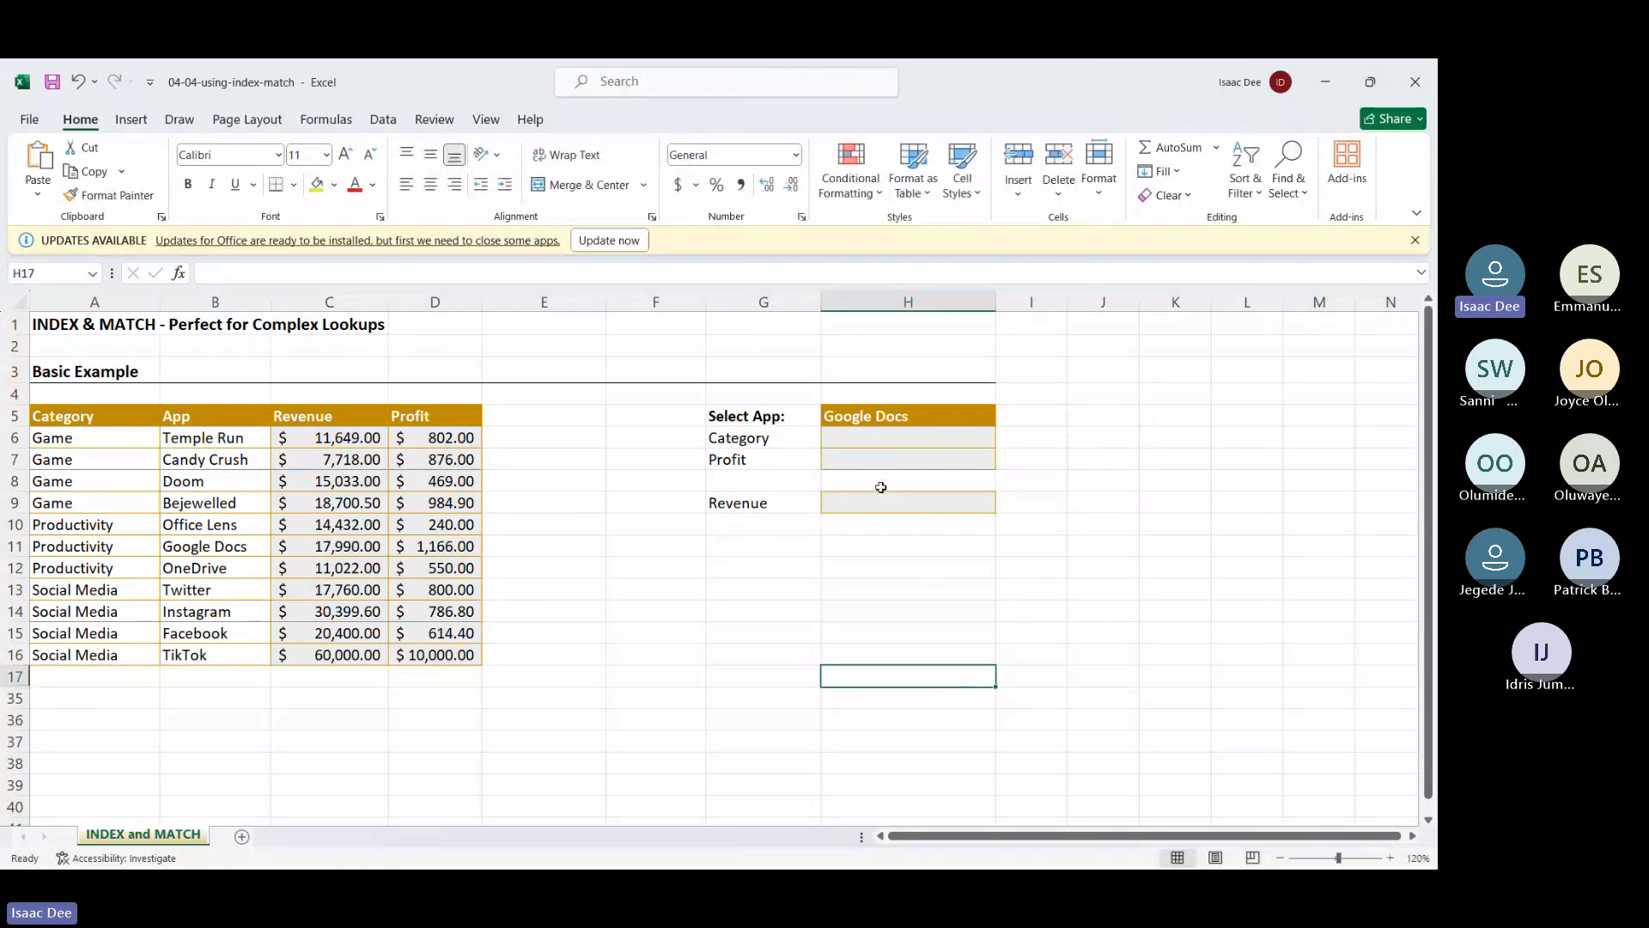
{"action": "left_click", "coordinate": [895, 437]}
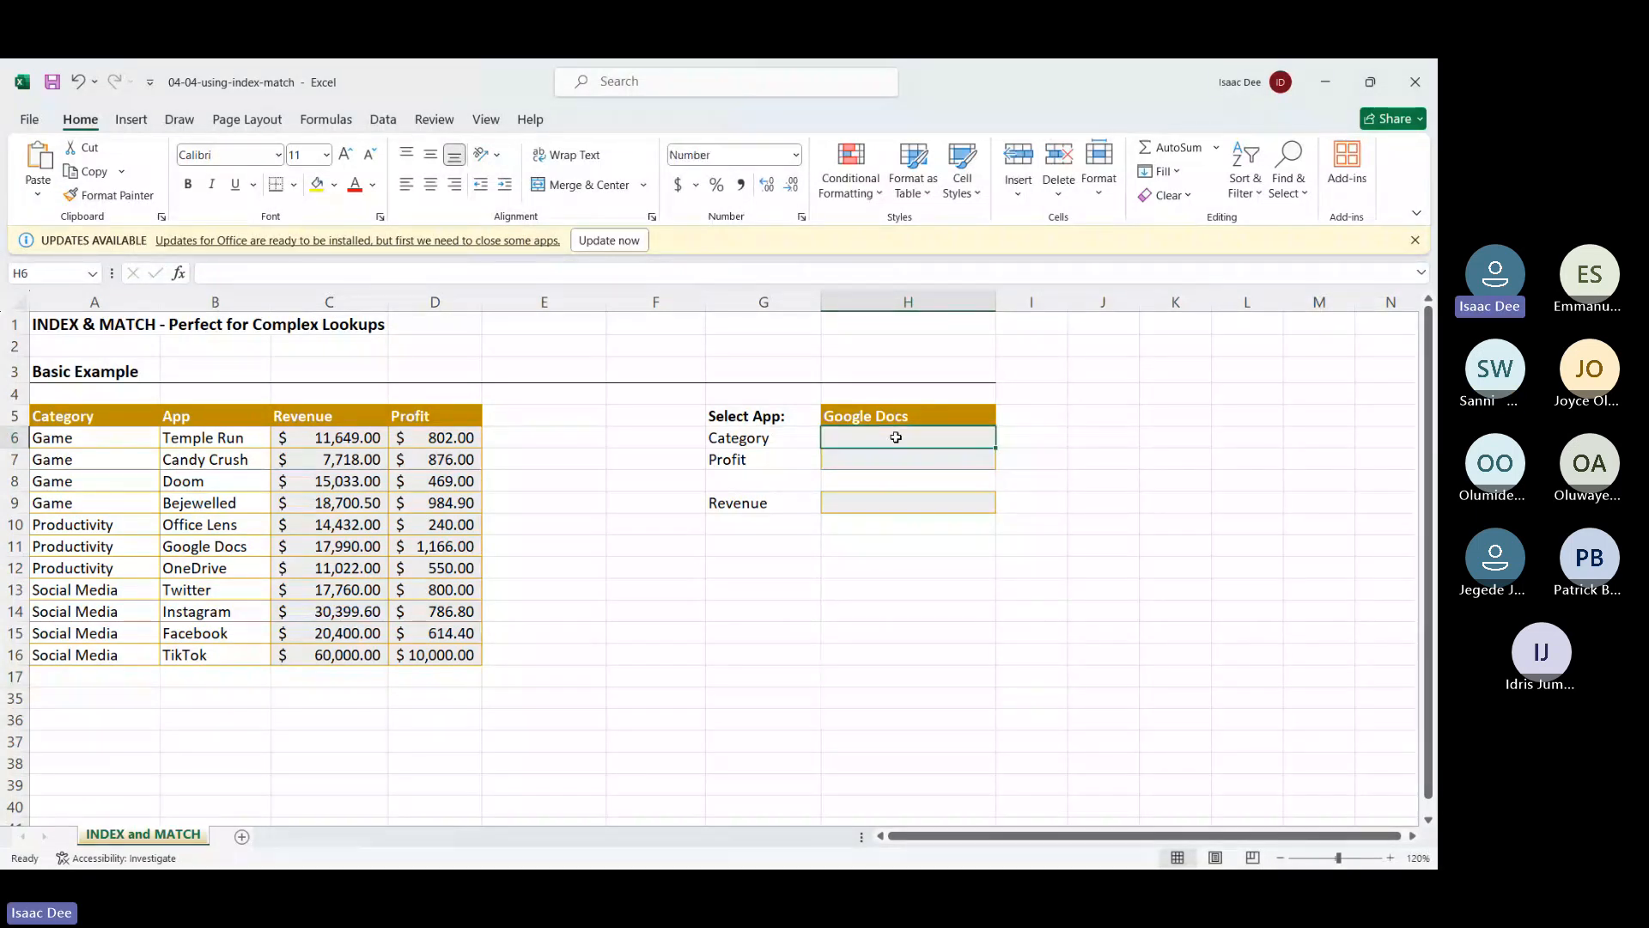
{"action": "type", "text": "=vl"}
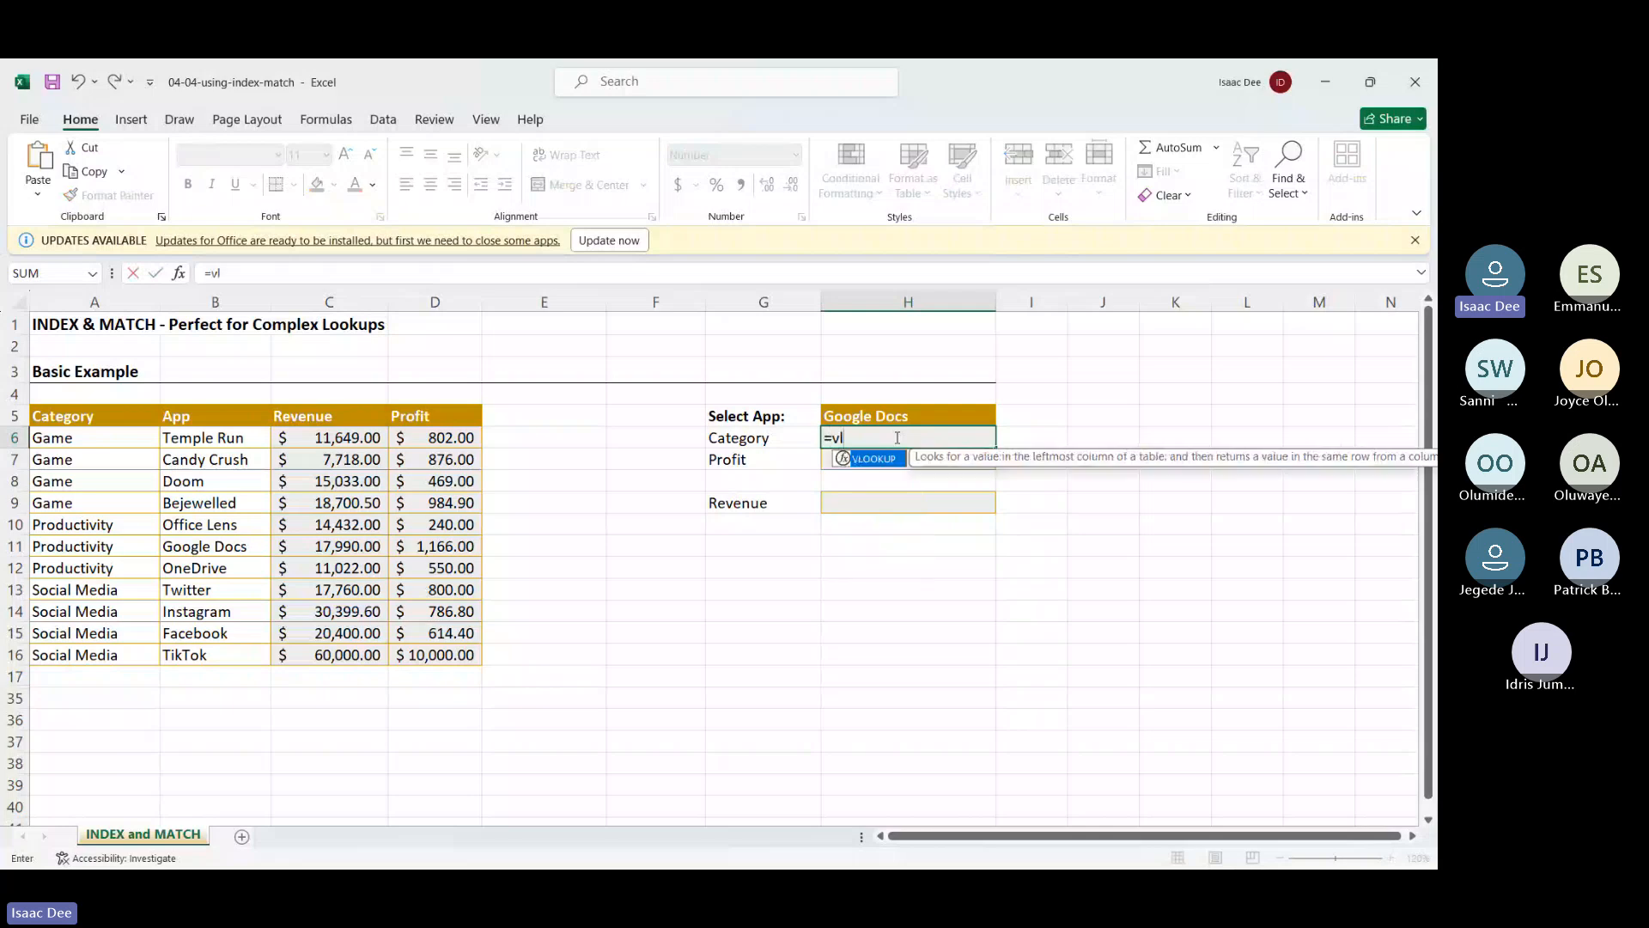
{"action": "double_click", "coordinate": [870, 460]}
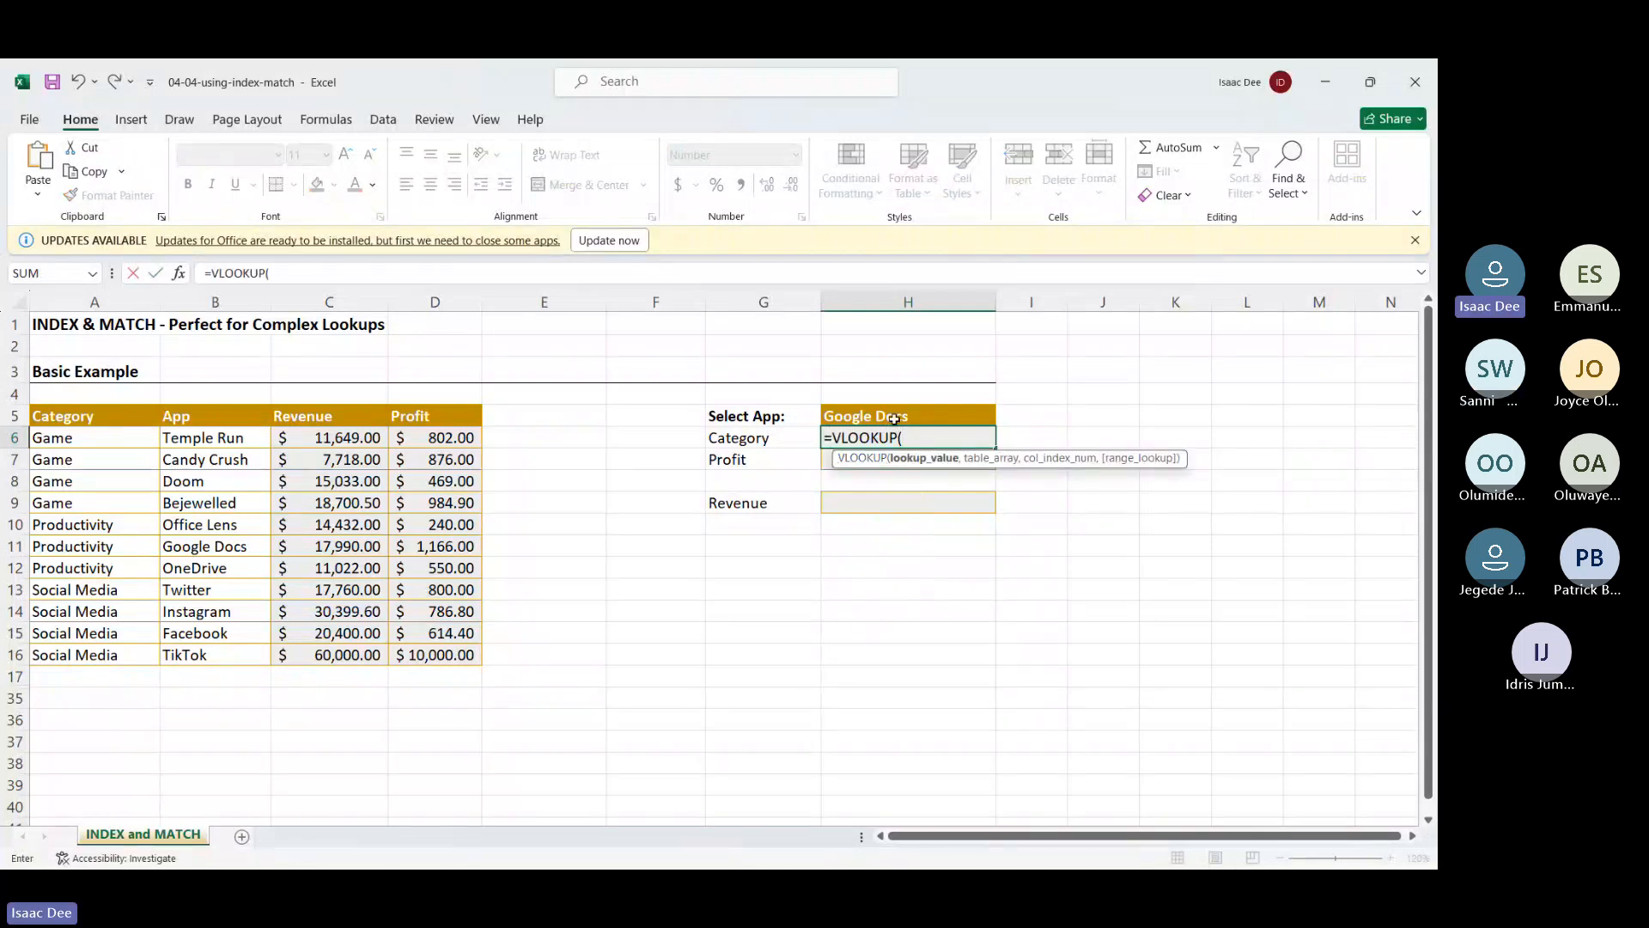
{"action": "left_click", "coordinate": [894, 419]}
{"action": "type", "text": ","}
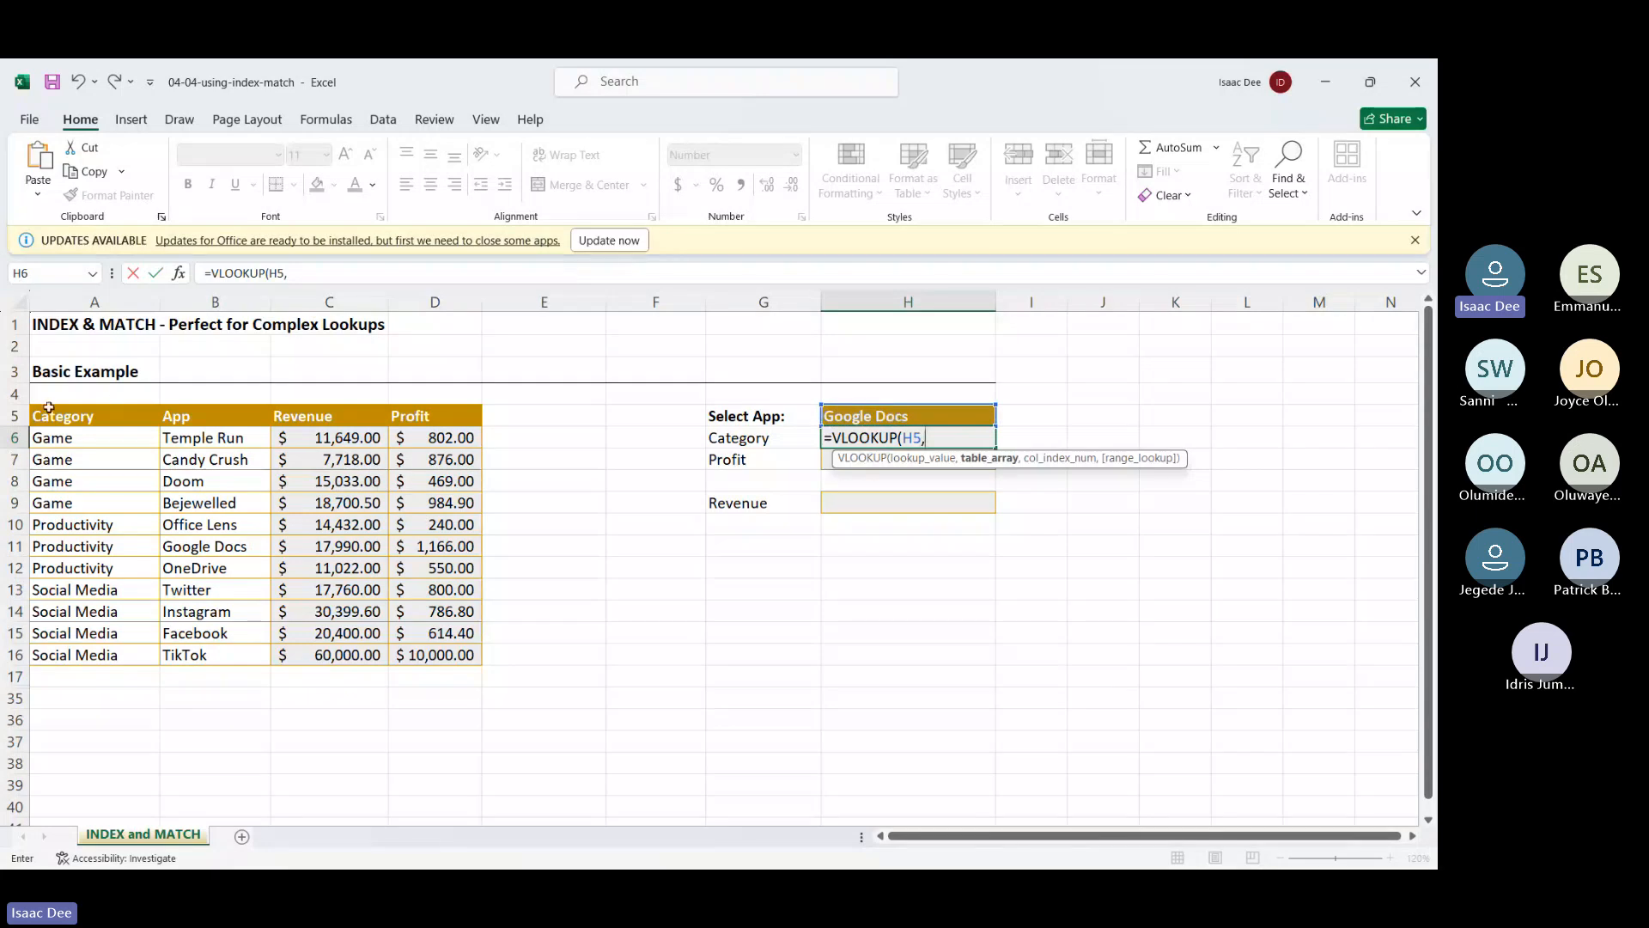
{"action": "left_click_drag", "start_coordinate": [55, 422], "coordinate": [449, 661]}
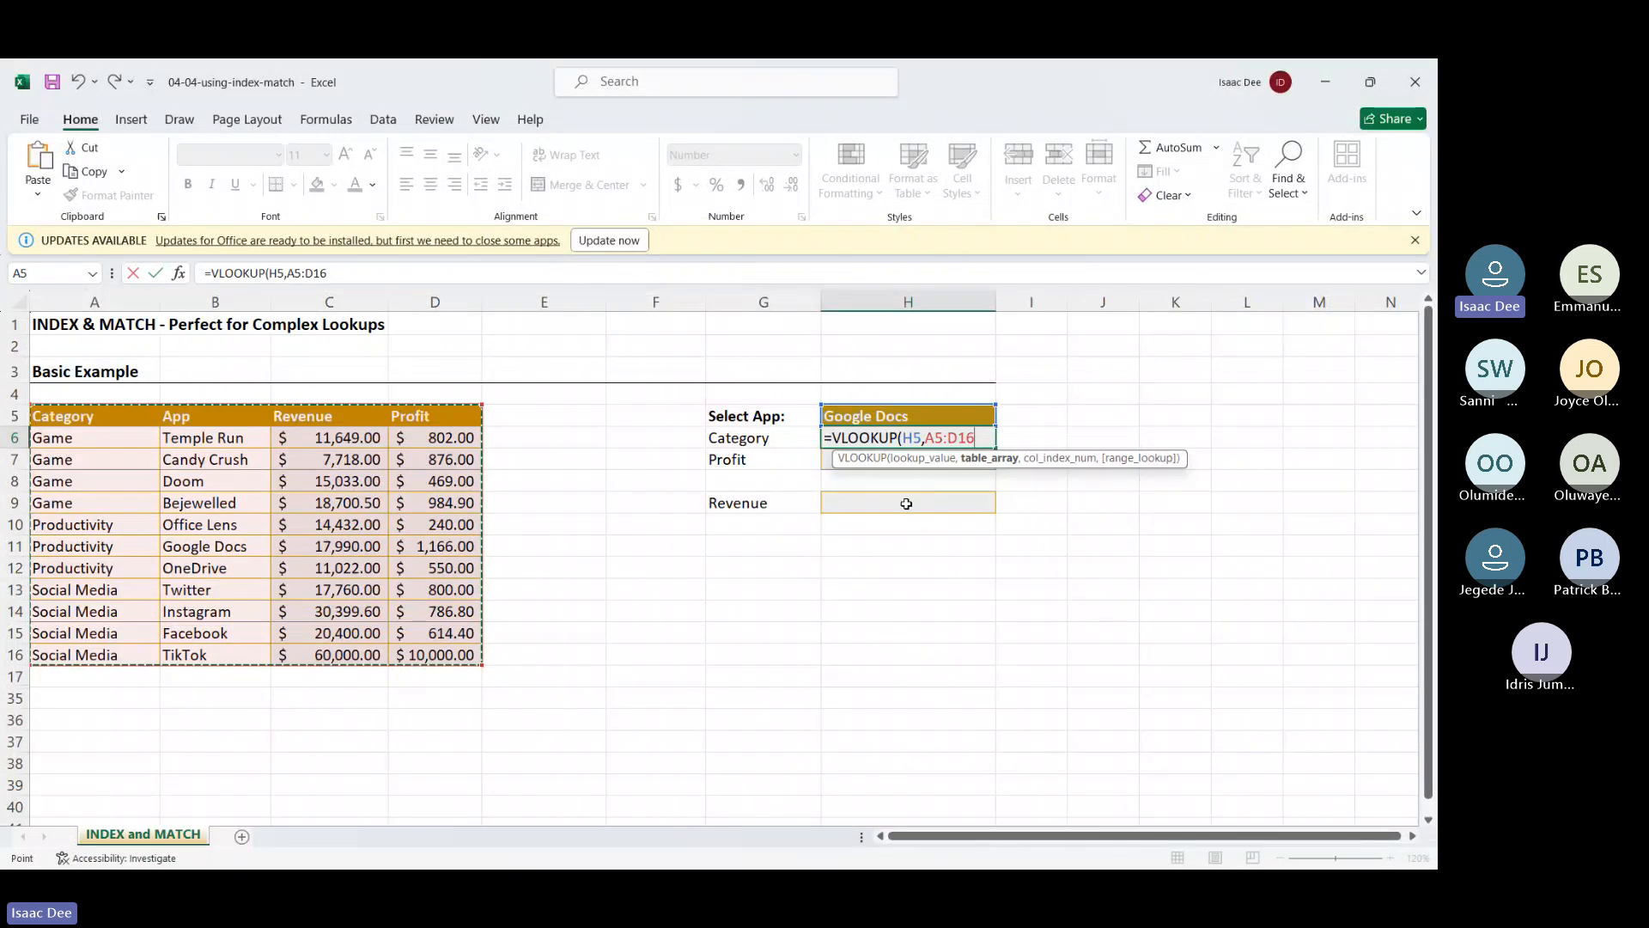
{"action": "type", "text": ","}
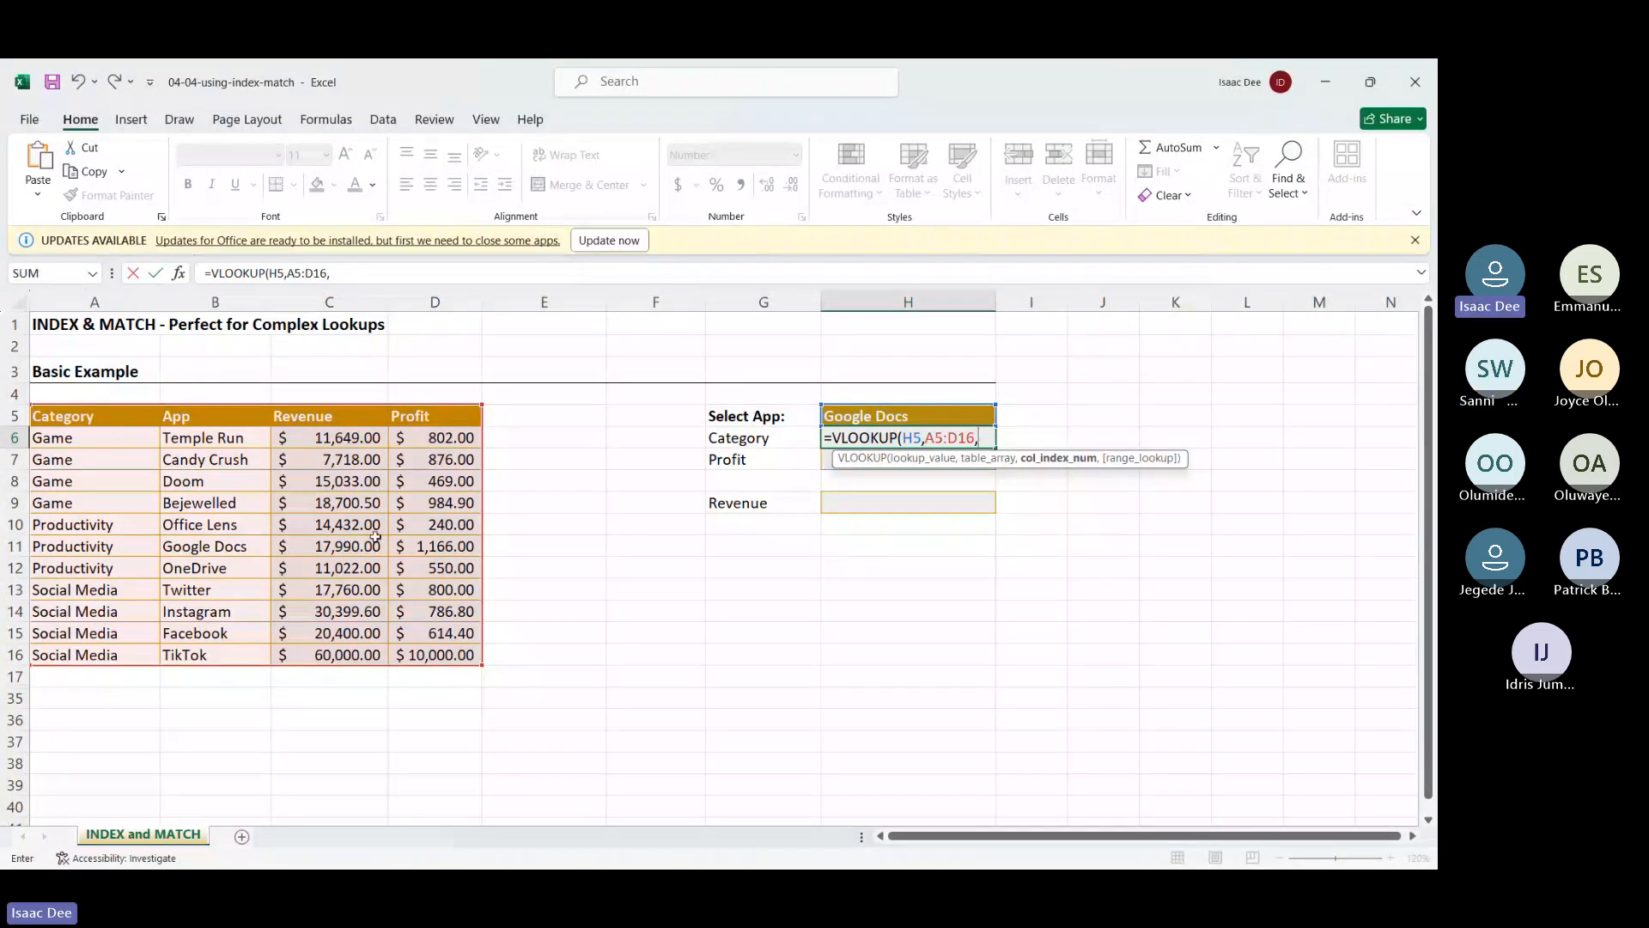
{"action": "type", "text": "1,"}
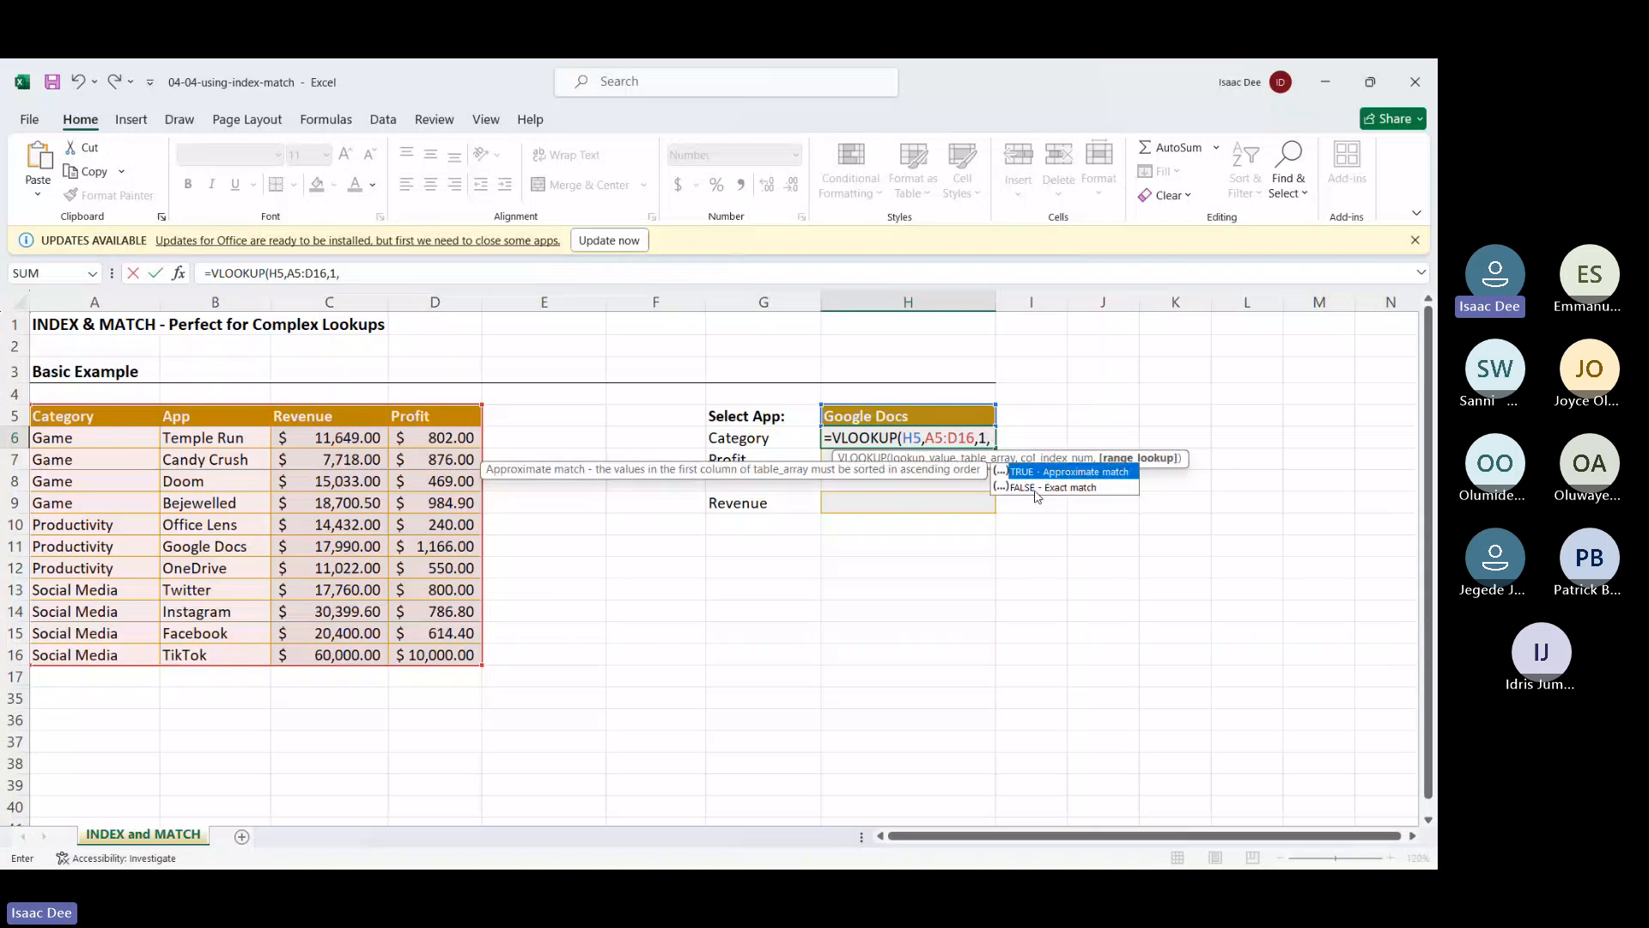
{"action": "double_click", "coordinate": [1036, 488]}
{"action": "key", "text": "Return"}
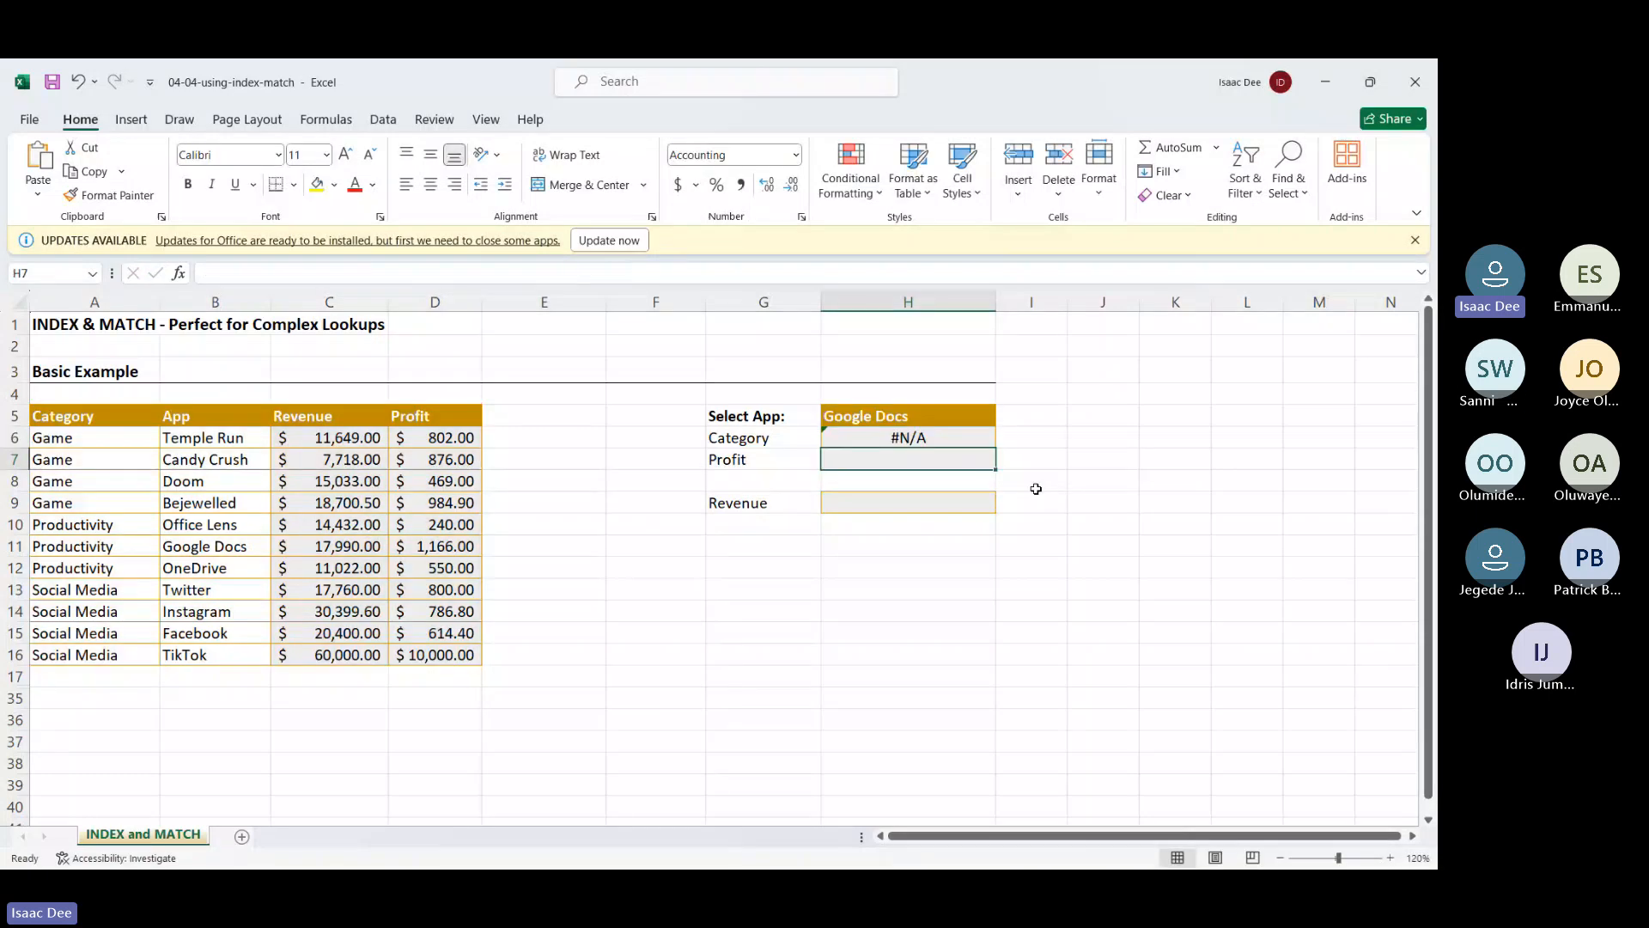
Check the #N/A formula against column A5:A16, then delete the VLOOKUP from H6
{"action": "left_click", "coordinate": [867, 437]}
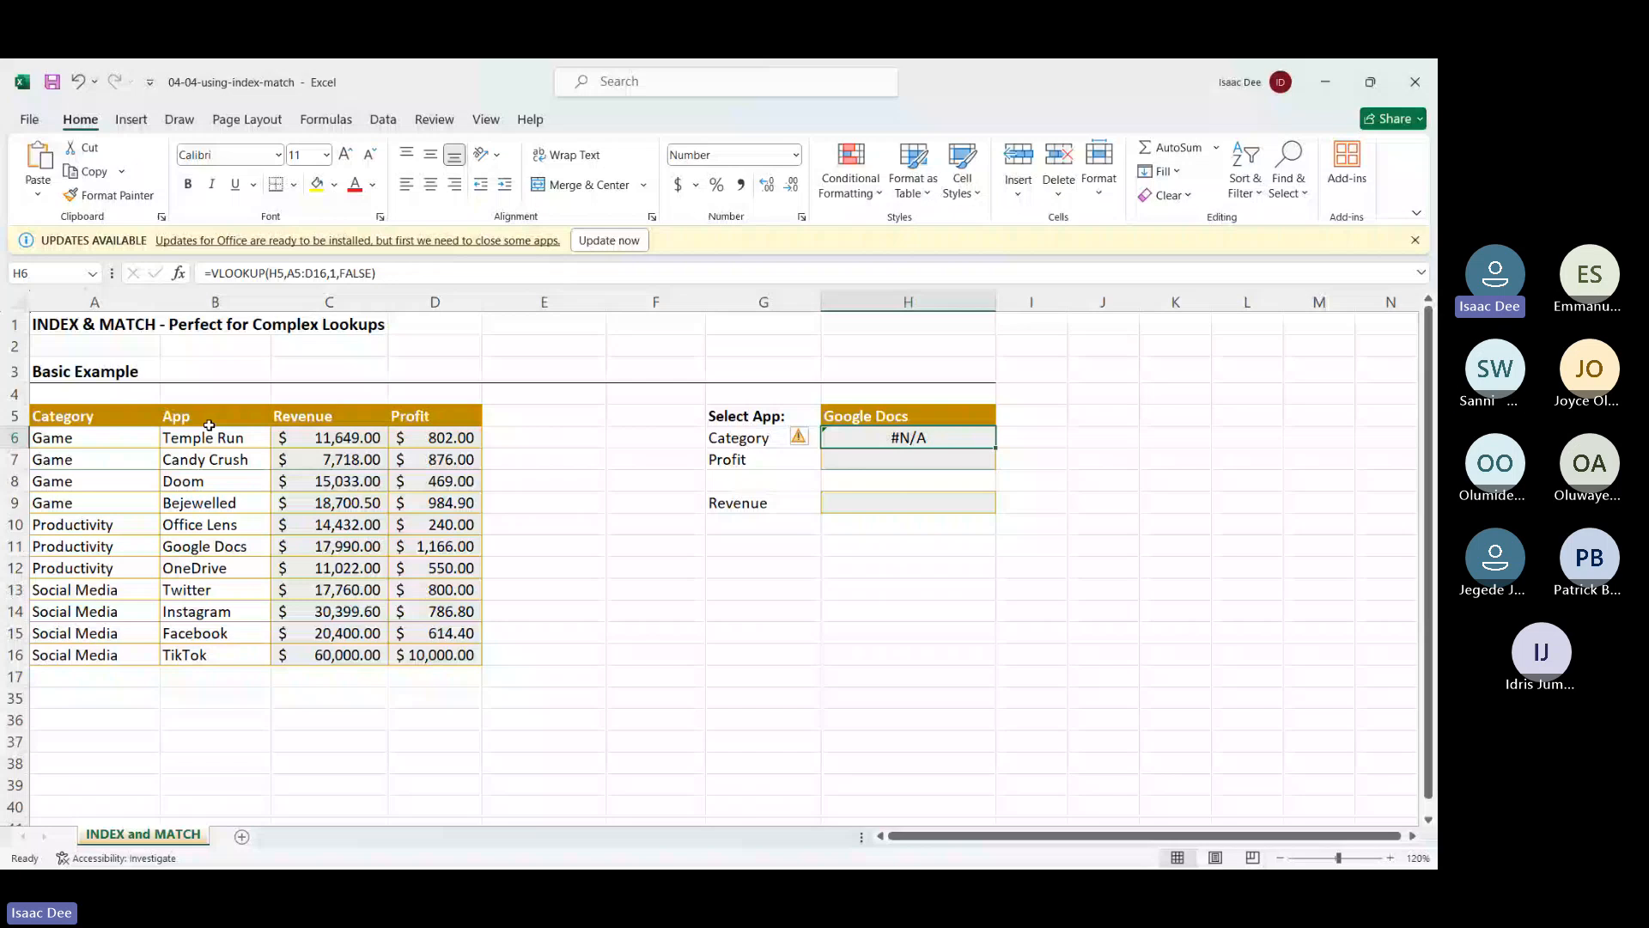
{"action": "left_click_drag", "start_coordinate": [95, 415], "coordinate": [94, 654]}
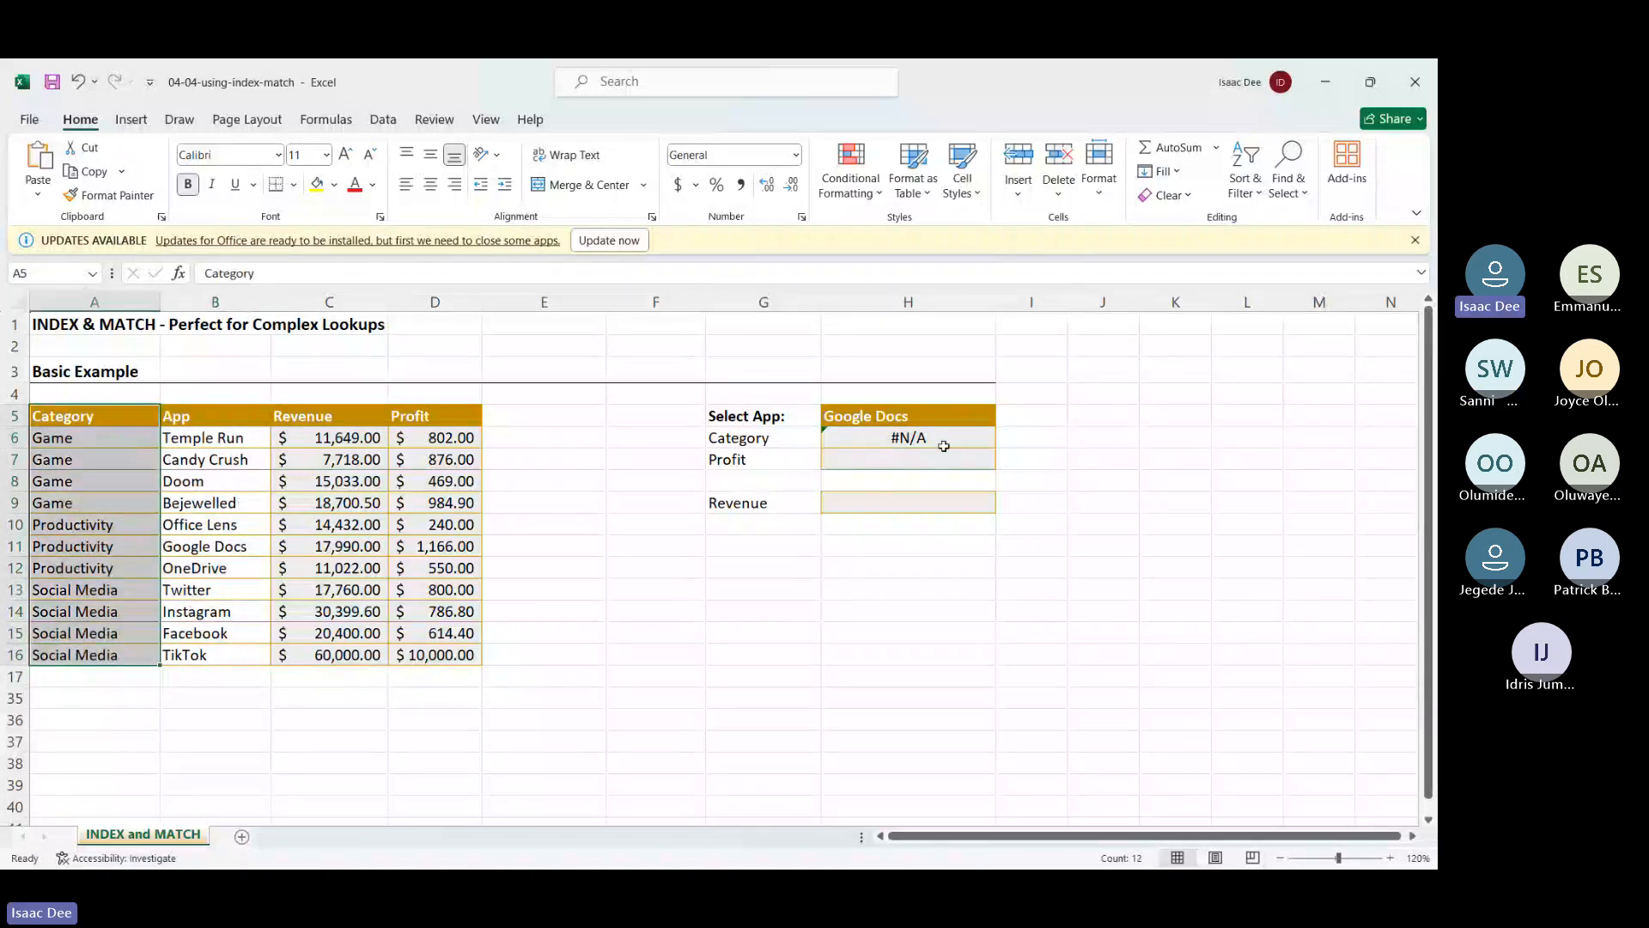
{"action": "mouse_move", "coordinate": [944, 444]}
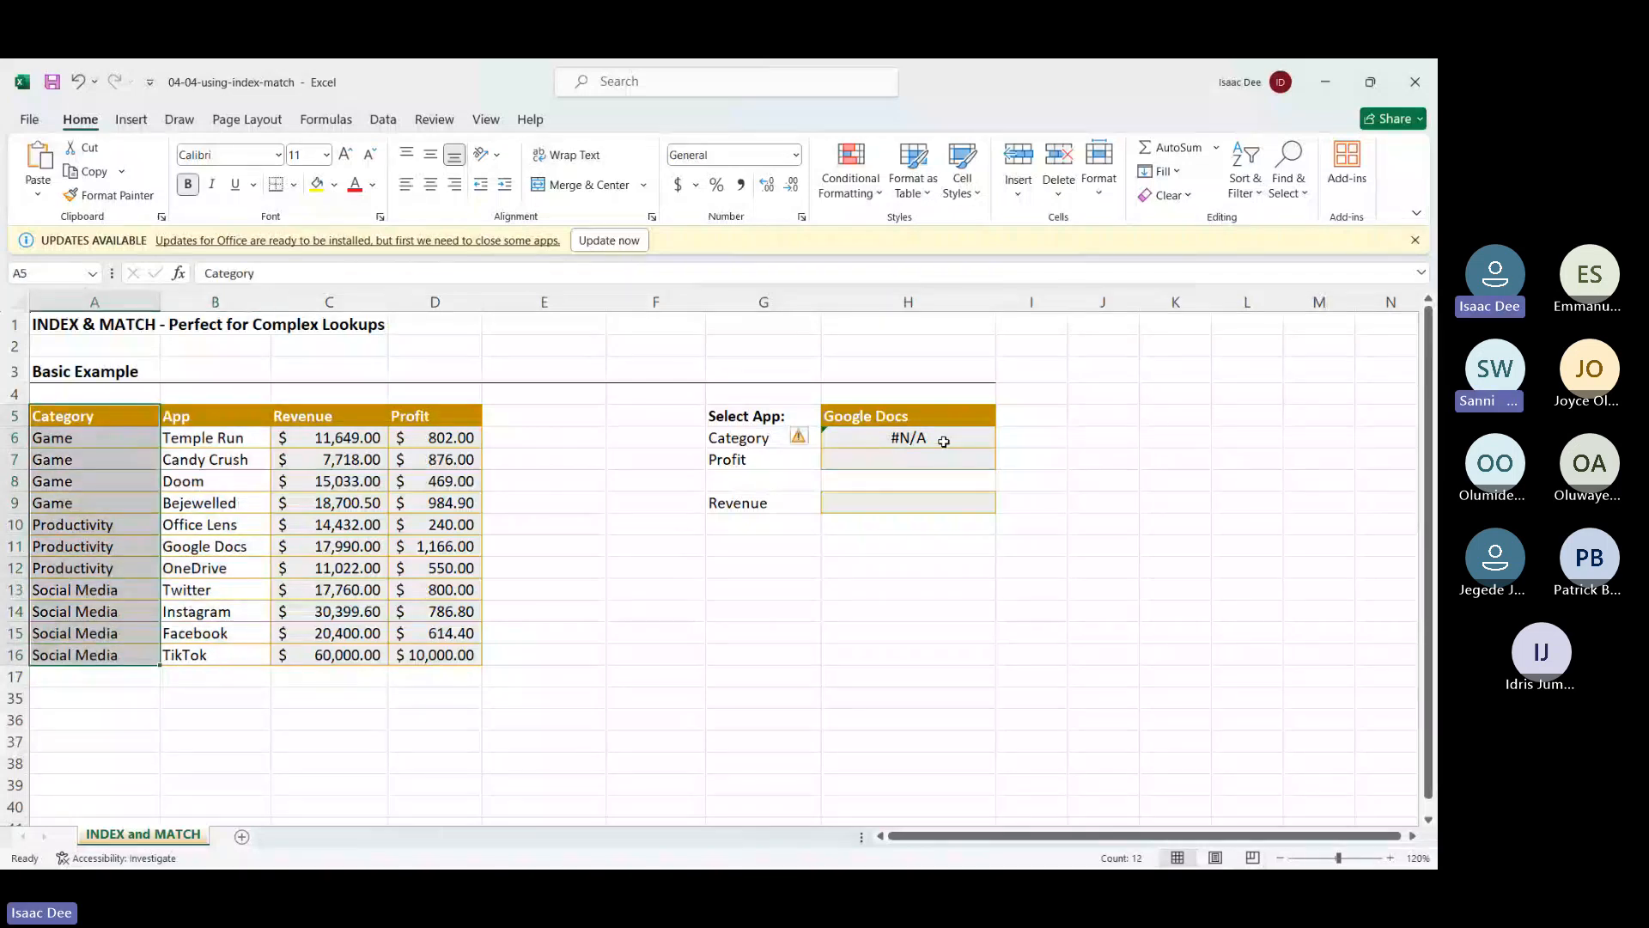
{"action": "left_click", "coordinate": [944, 441]}
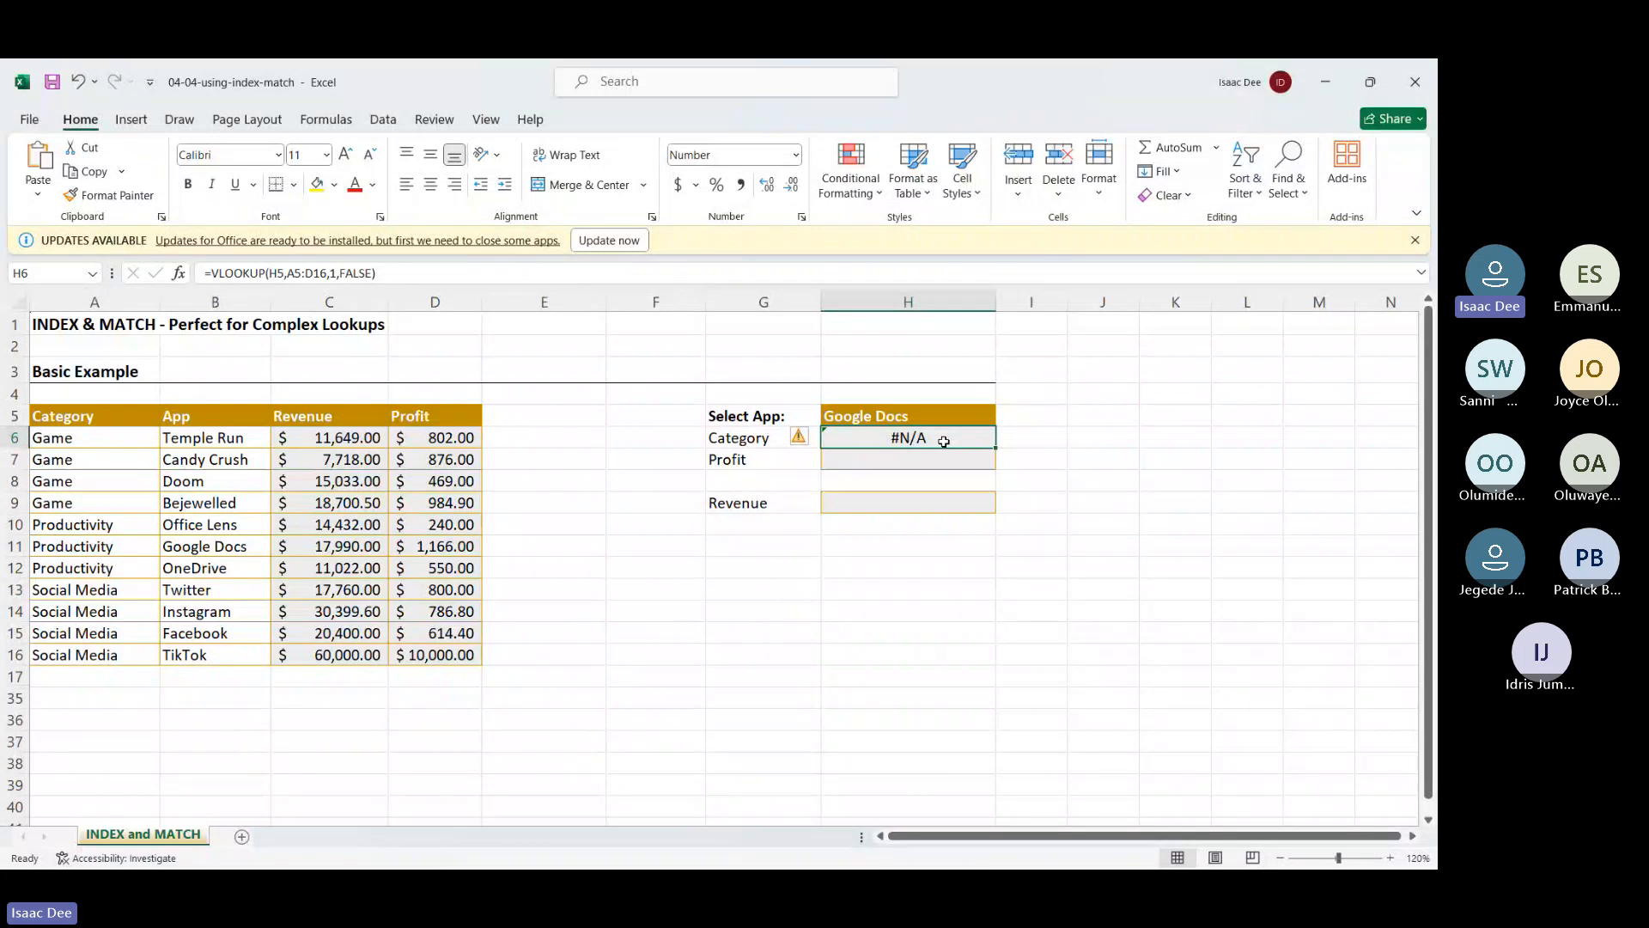
{"action": "key", "text": "Delete"}
{"action": "key", "text": "Return"}
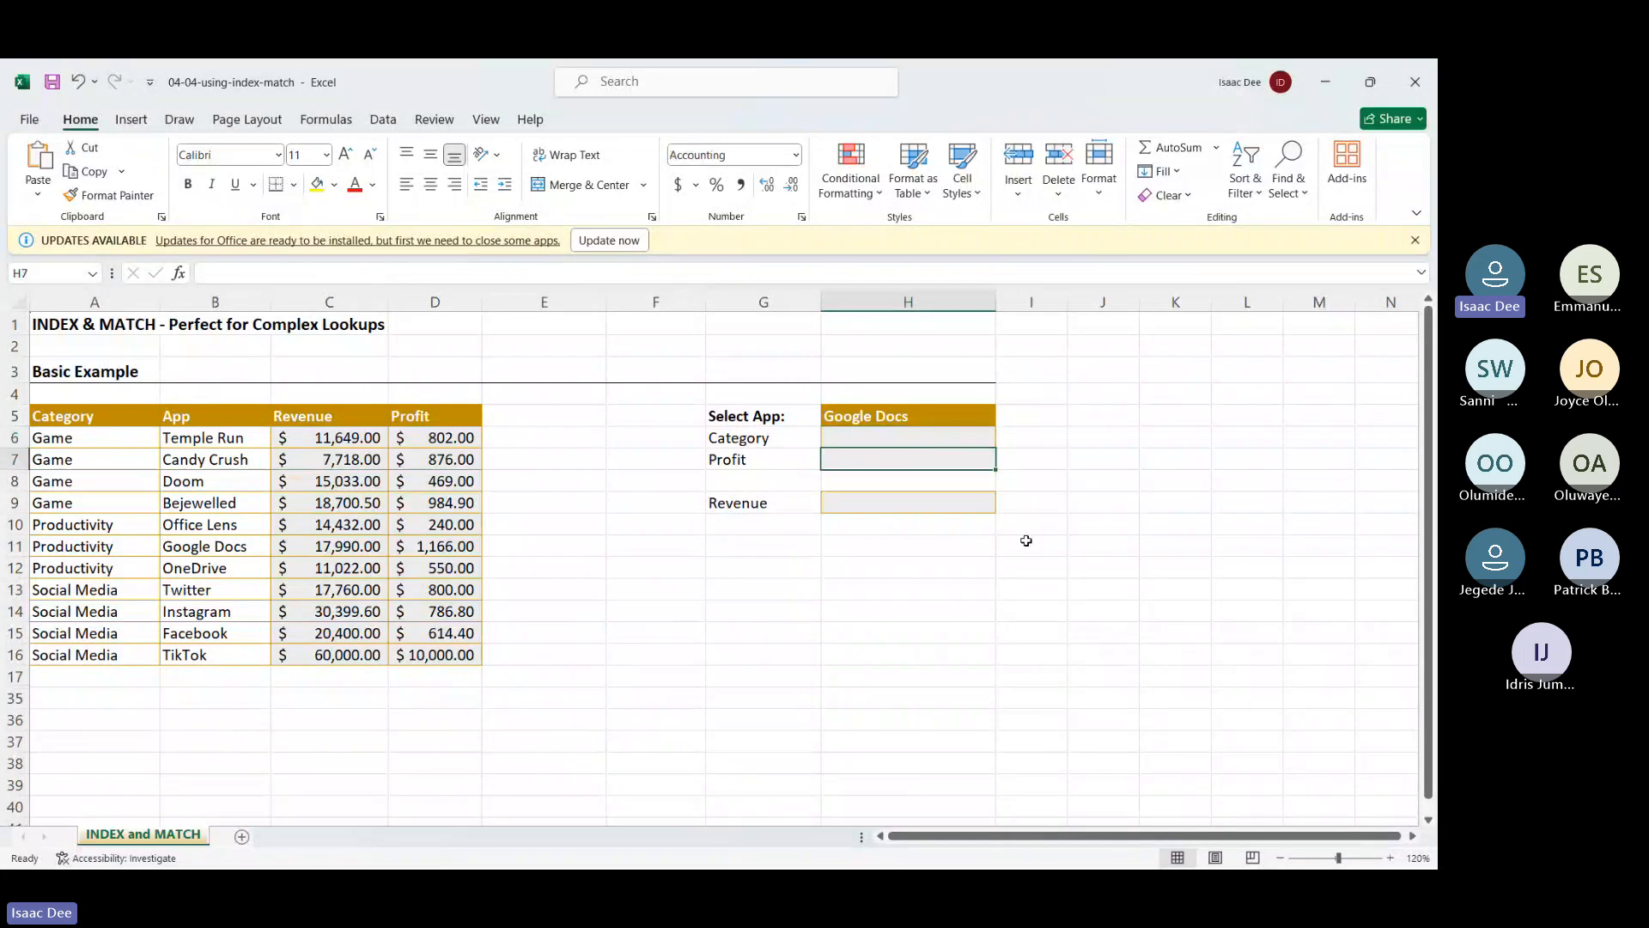
Enter =INDEX(A5:D16,5,2) in J11, returning Bejewelled
{"action": "left_click", "coordinate": [1089, 547]}
{"action": "type", "text": "=inde"}
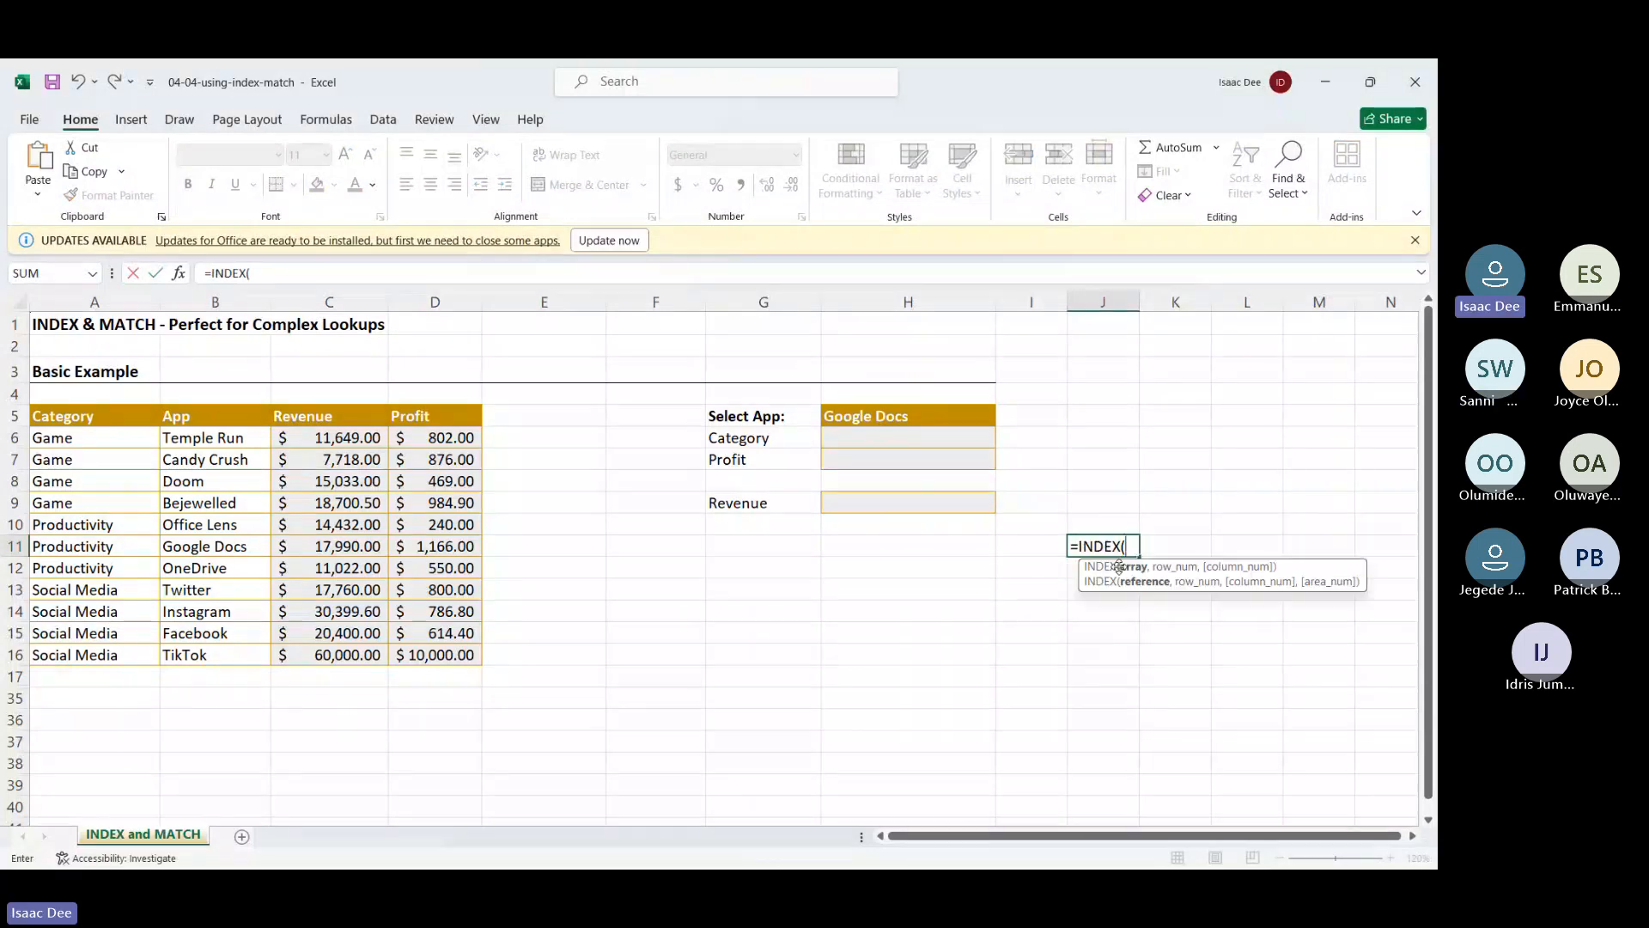
{"action": "double_click", "coordinate": [1116, 567]}
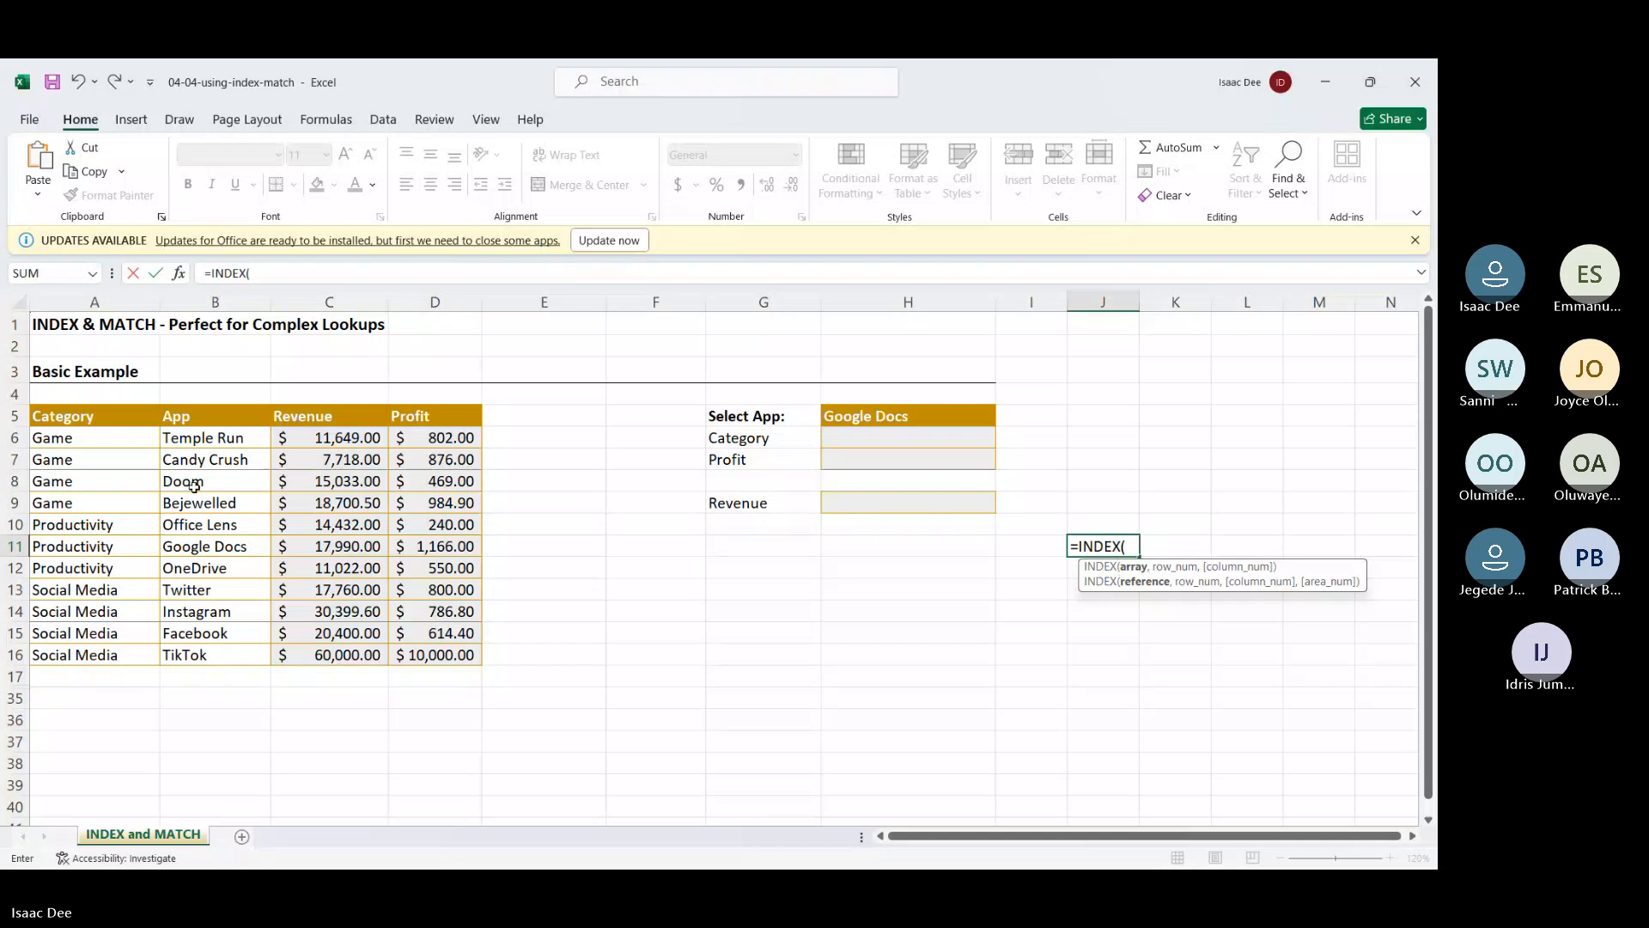
{"action": "left_click_drag", "start_coordinate": [52, 418], "coordinate": [378, 590]}
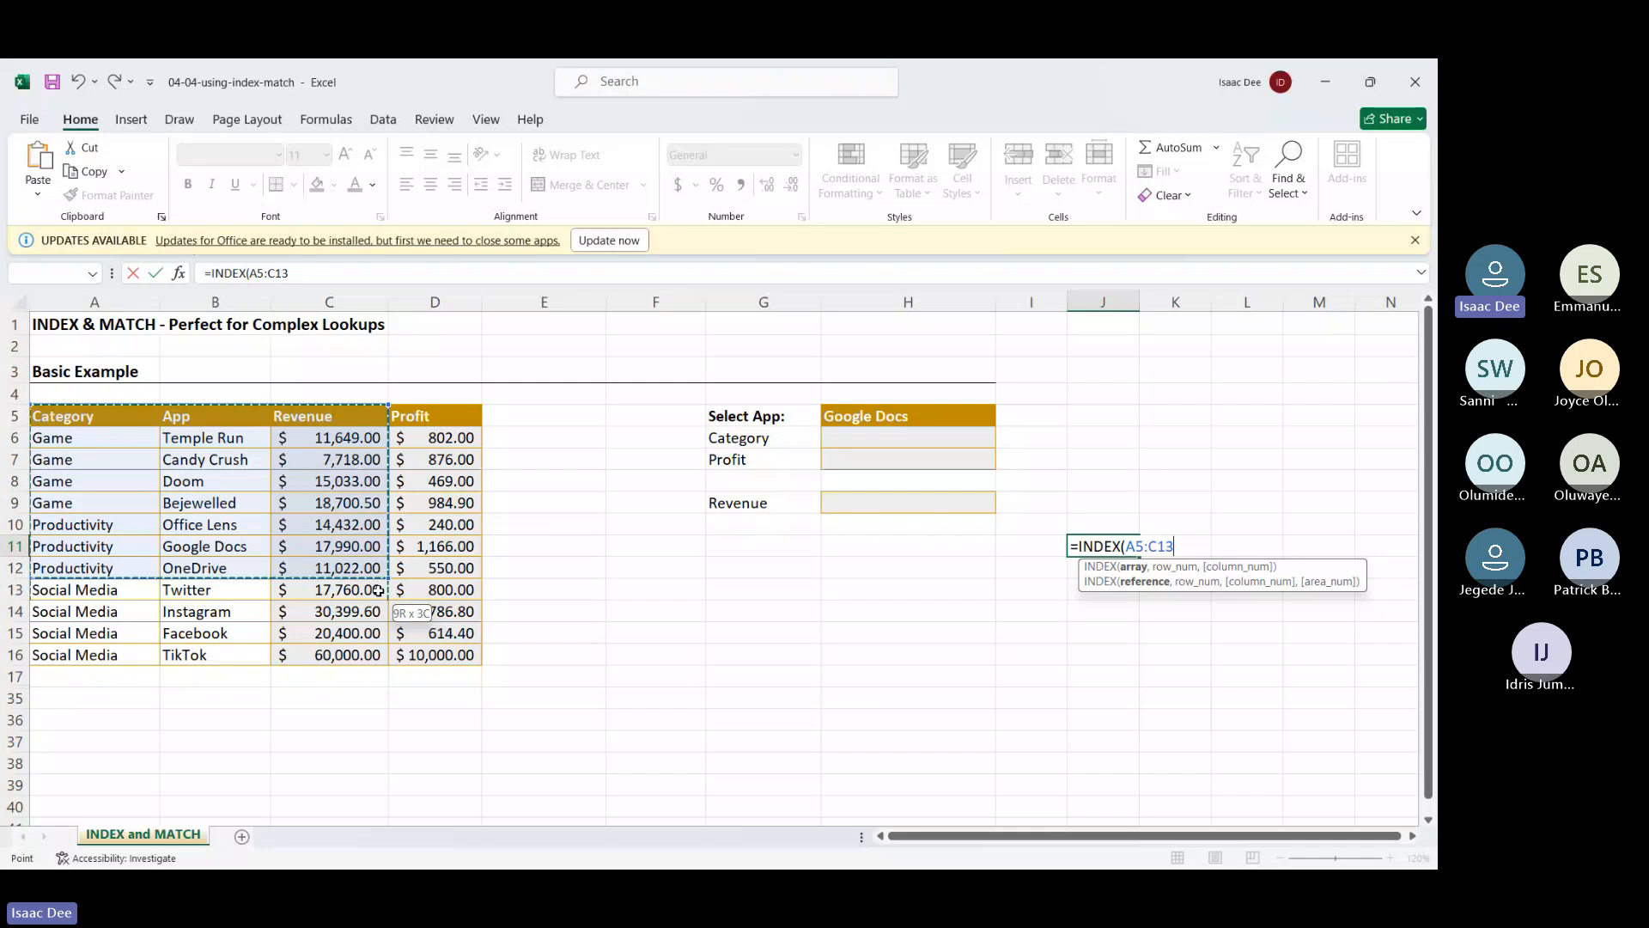
{"action": "left_click_drag", "start_coordinate": [378, 590], "coordinate": [438, 655]}
{"action": "type", "text": ",5,"}
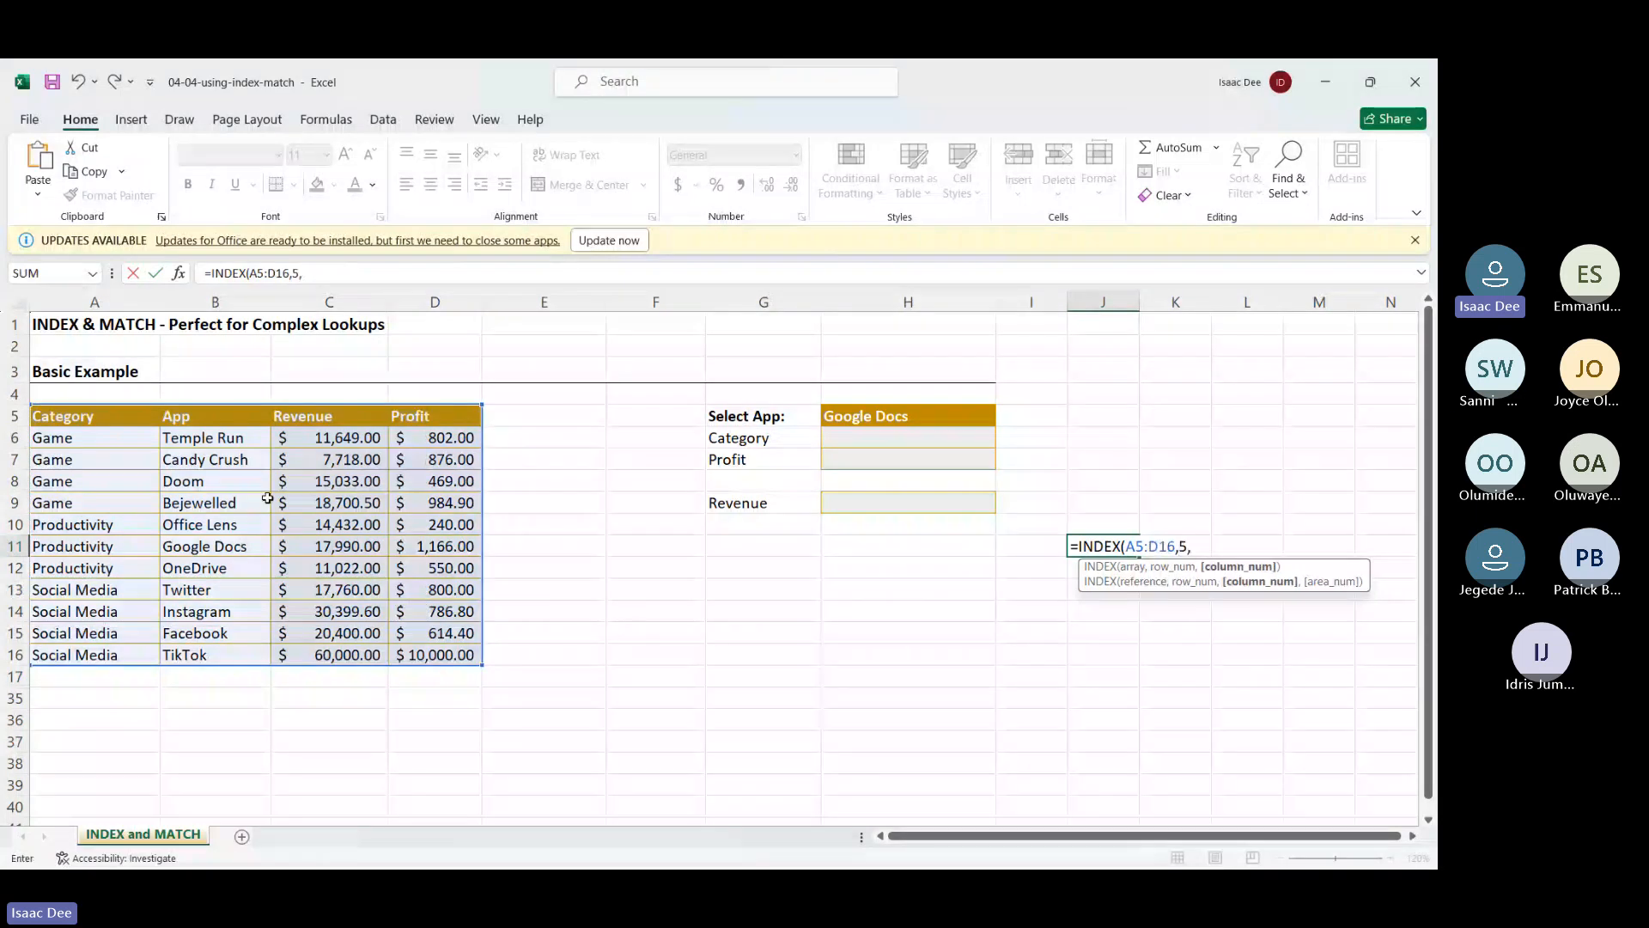
{"action": "type", "text": "2"}
{"action": "key", "text": "Return"}
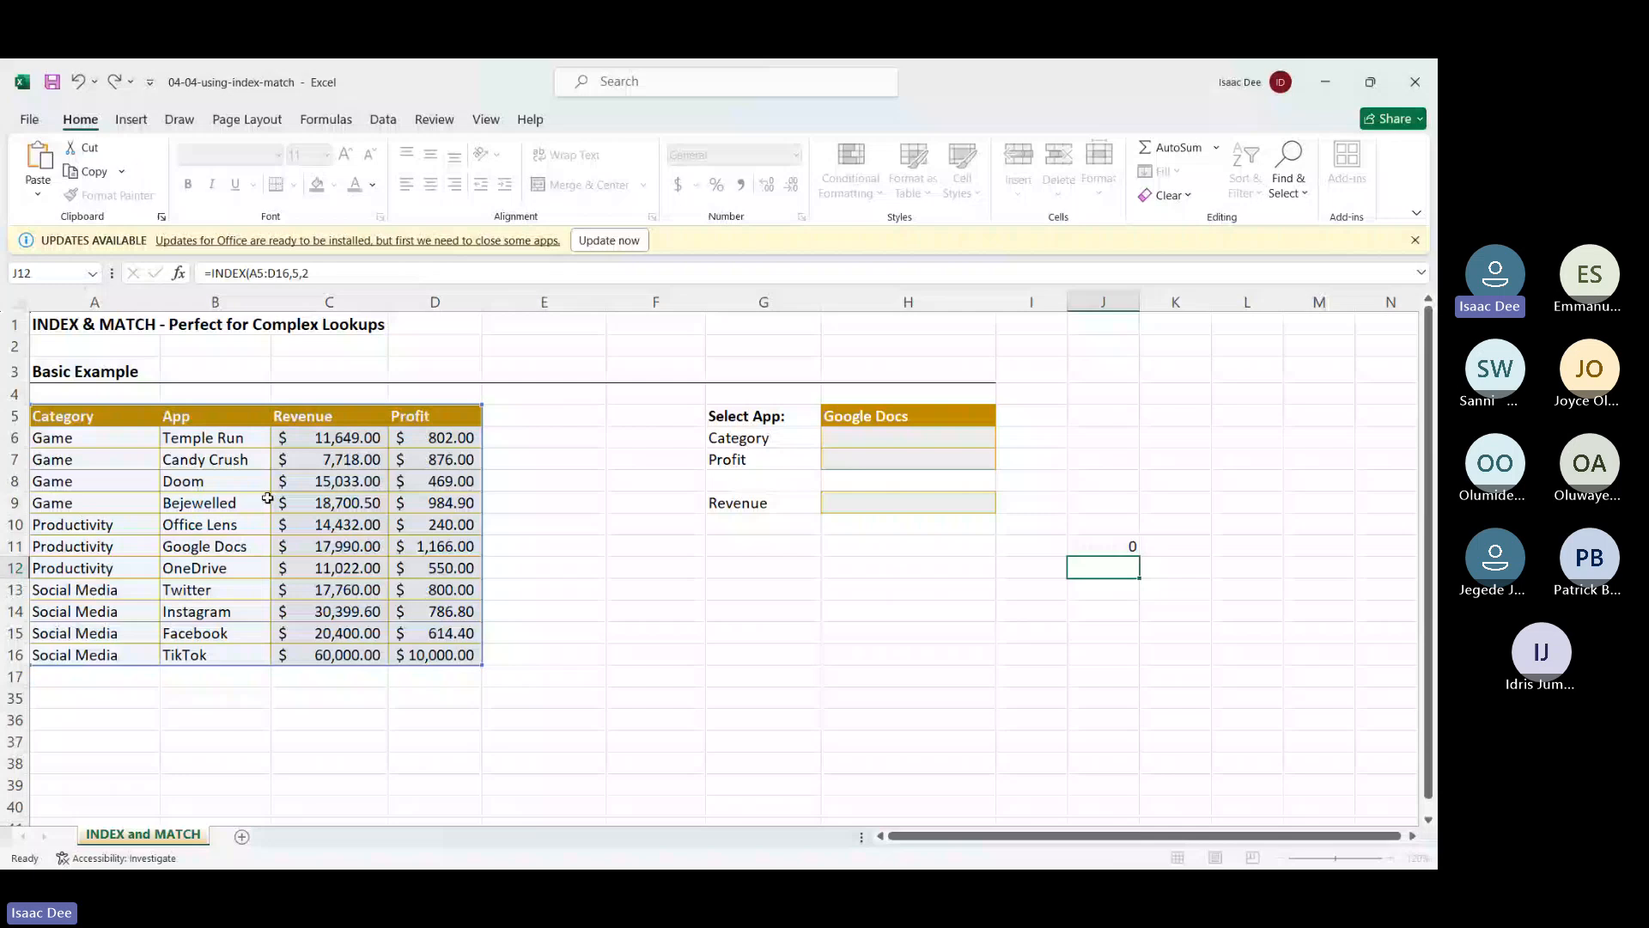
Widen column J so Bejewelled fits
{"action": "left_click_drag", "start_coordinate": [1141, 298], "coordinate": [1150, 298]}
{"action": "left_click", "coordinate": [1089, 547]}
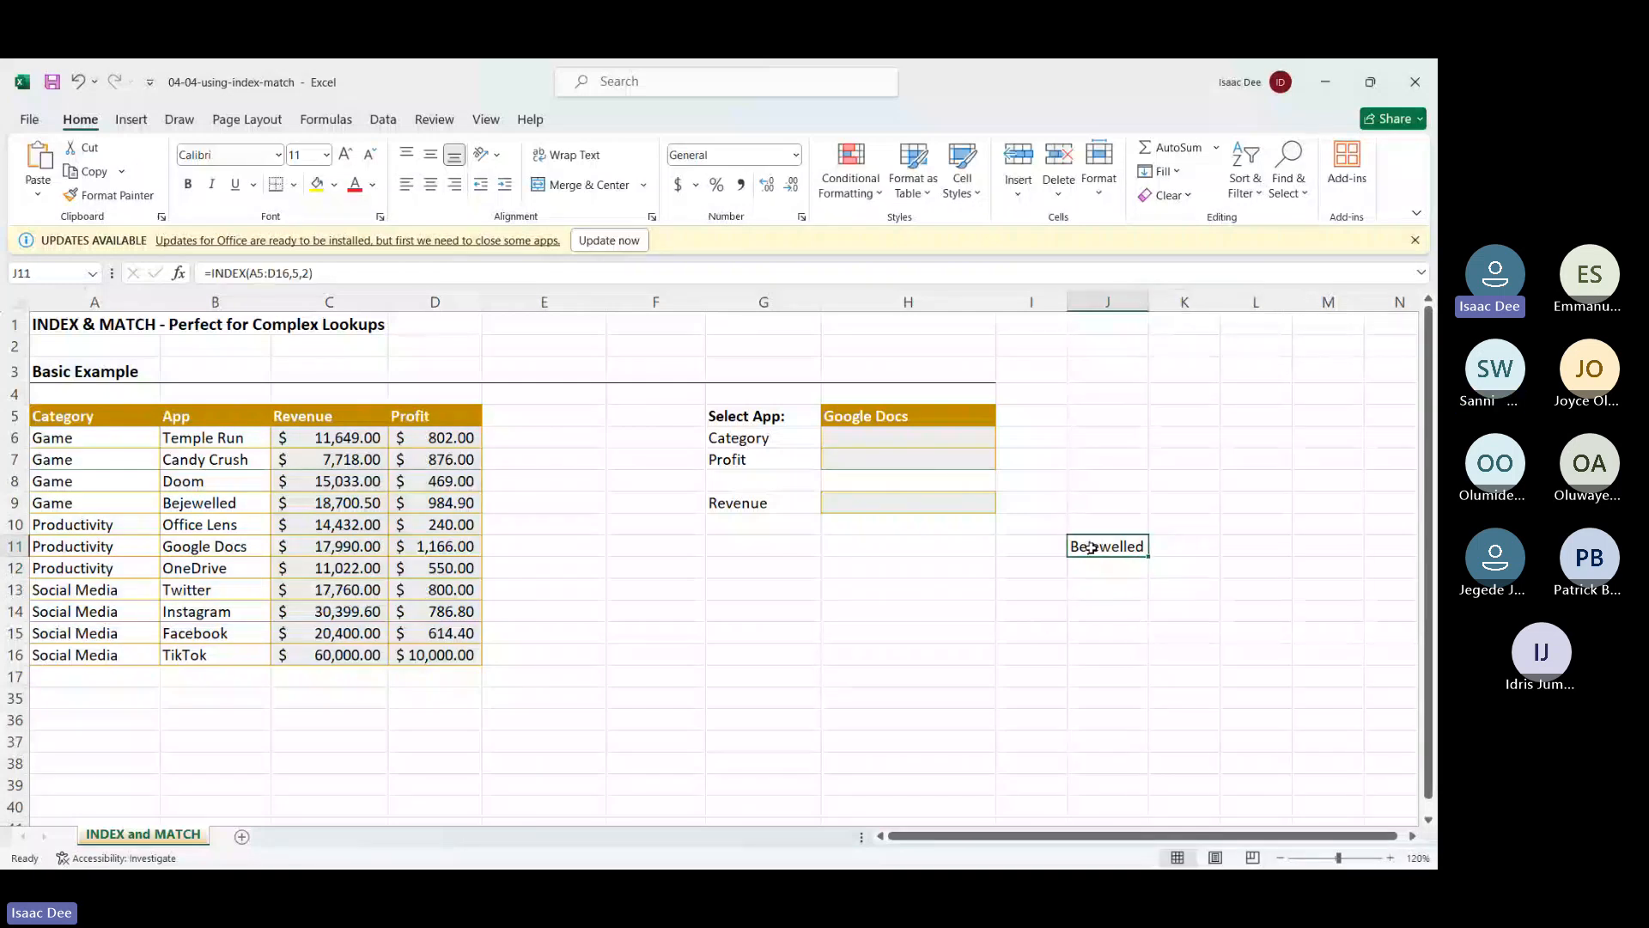
{"action": "left_click", "coordinate": [980, 655]}
Enter =MATCH(J11,B5:B16,0) in I16, which returns position 5 for Bejewelled
{"action": "left_click", "coordinate": [1055, 655]}
{"action": "type", "text": "=matc"}
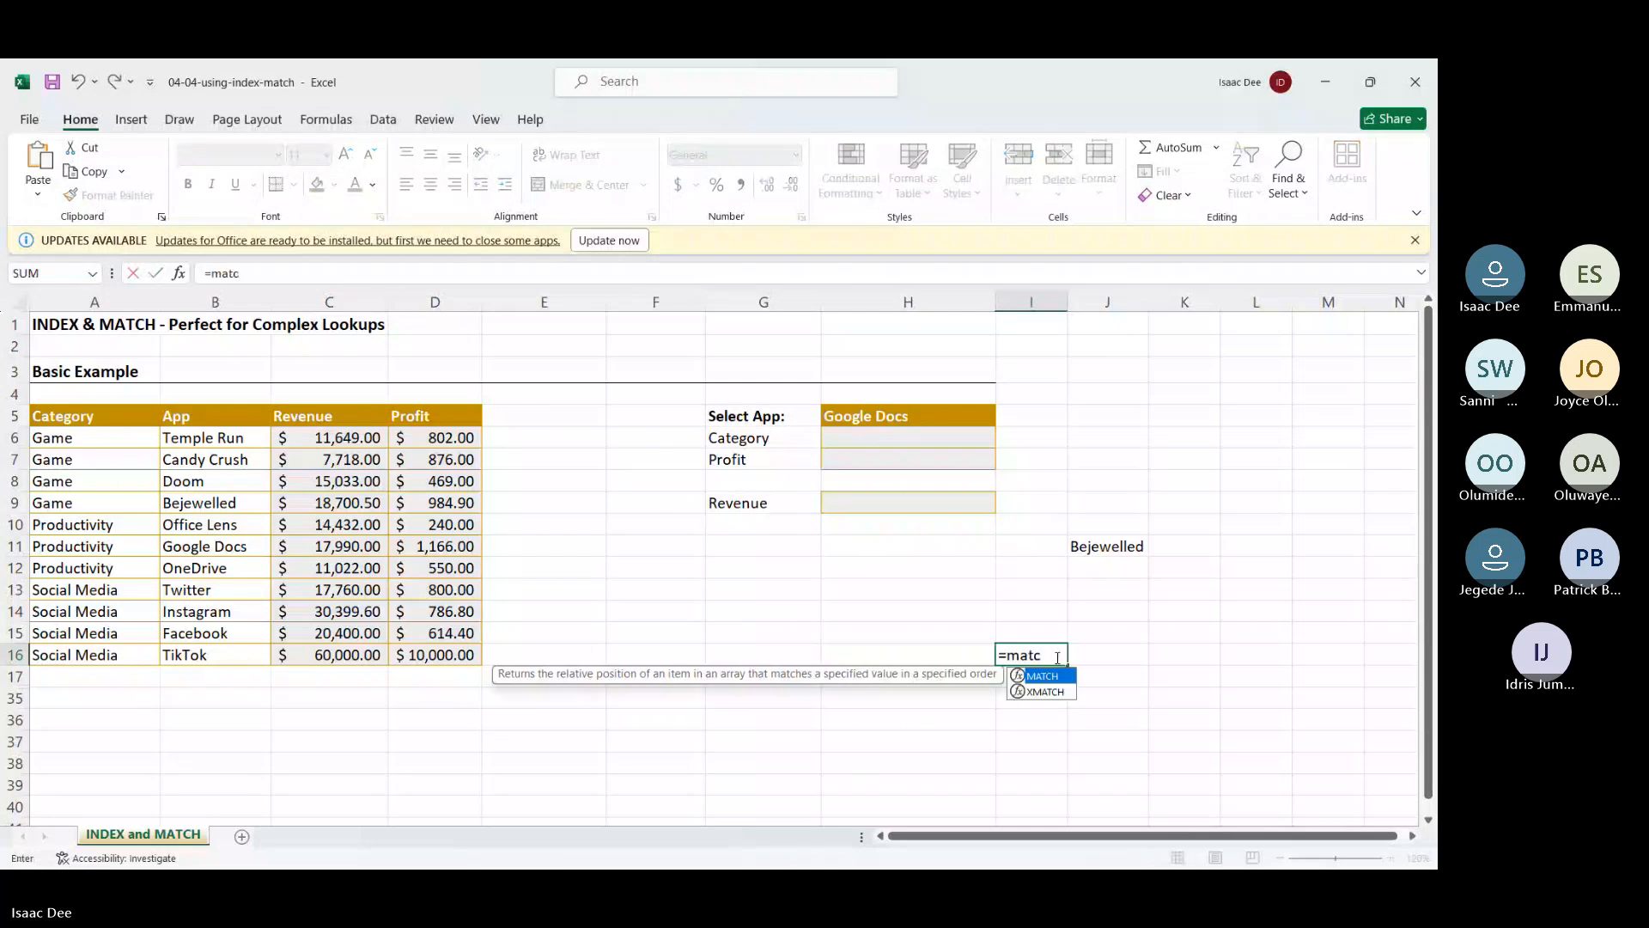
{"action": "double_click", "coordinate": [1050, 677]}
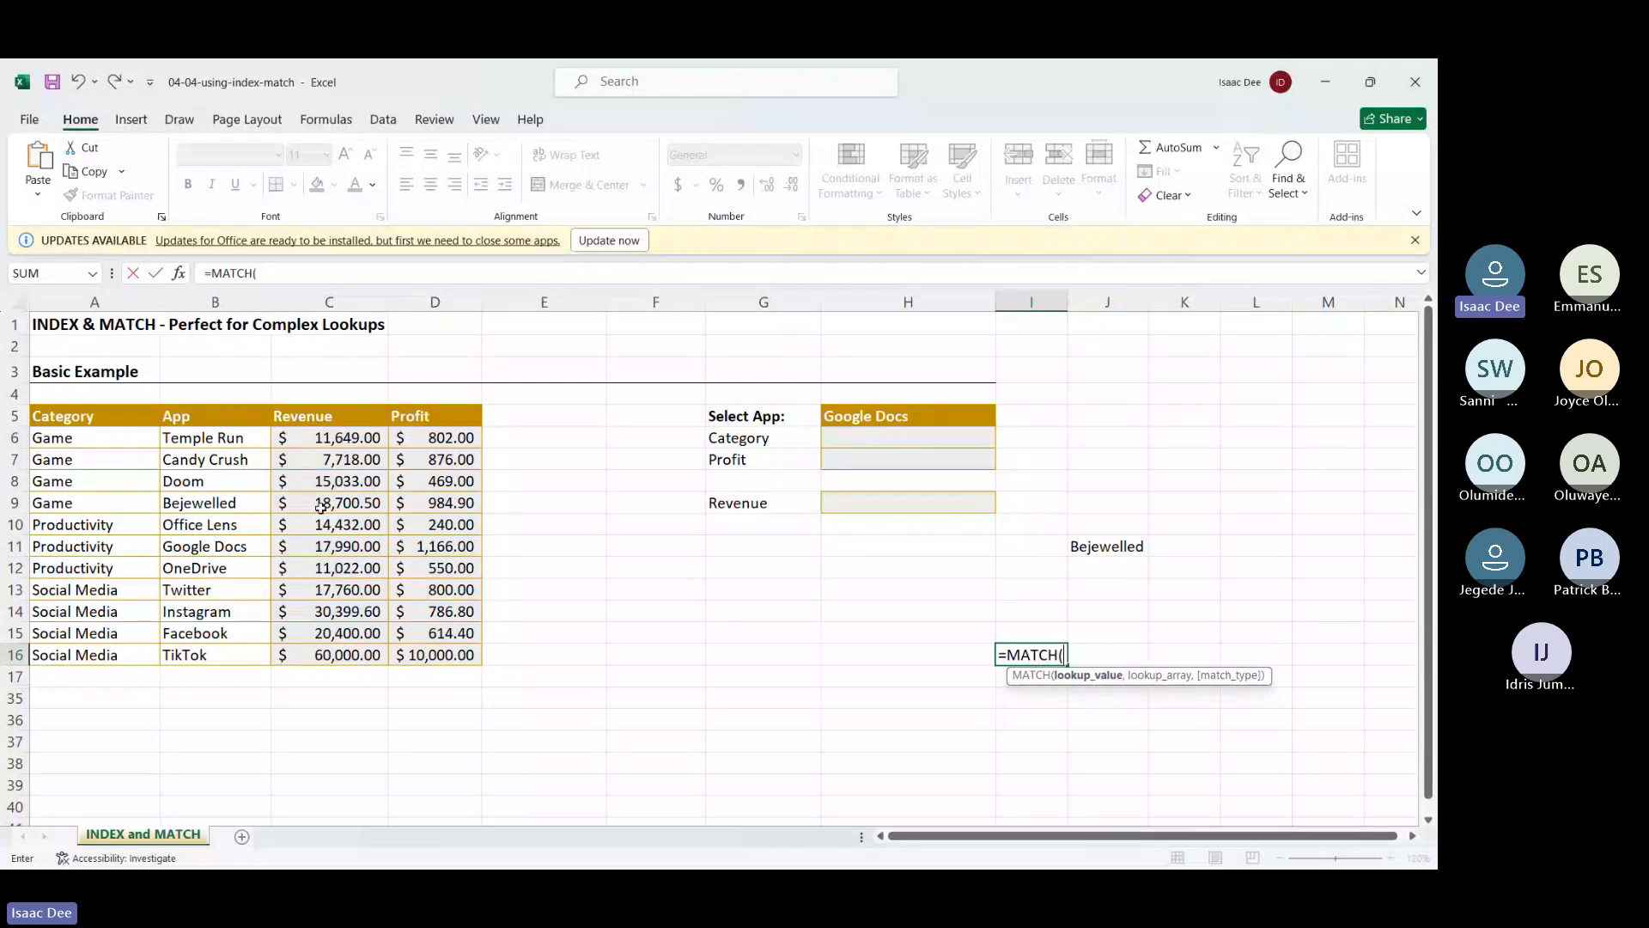
{"action": "left_click", "coordinate": [1115, 548]}
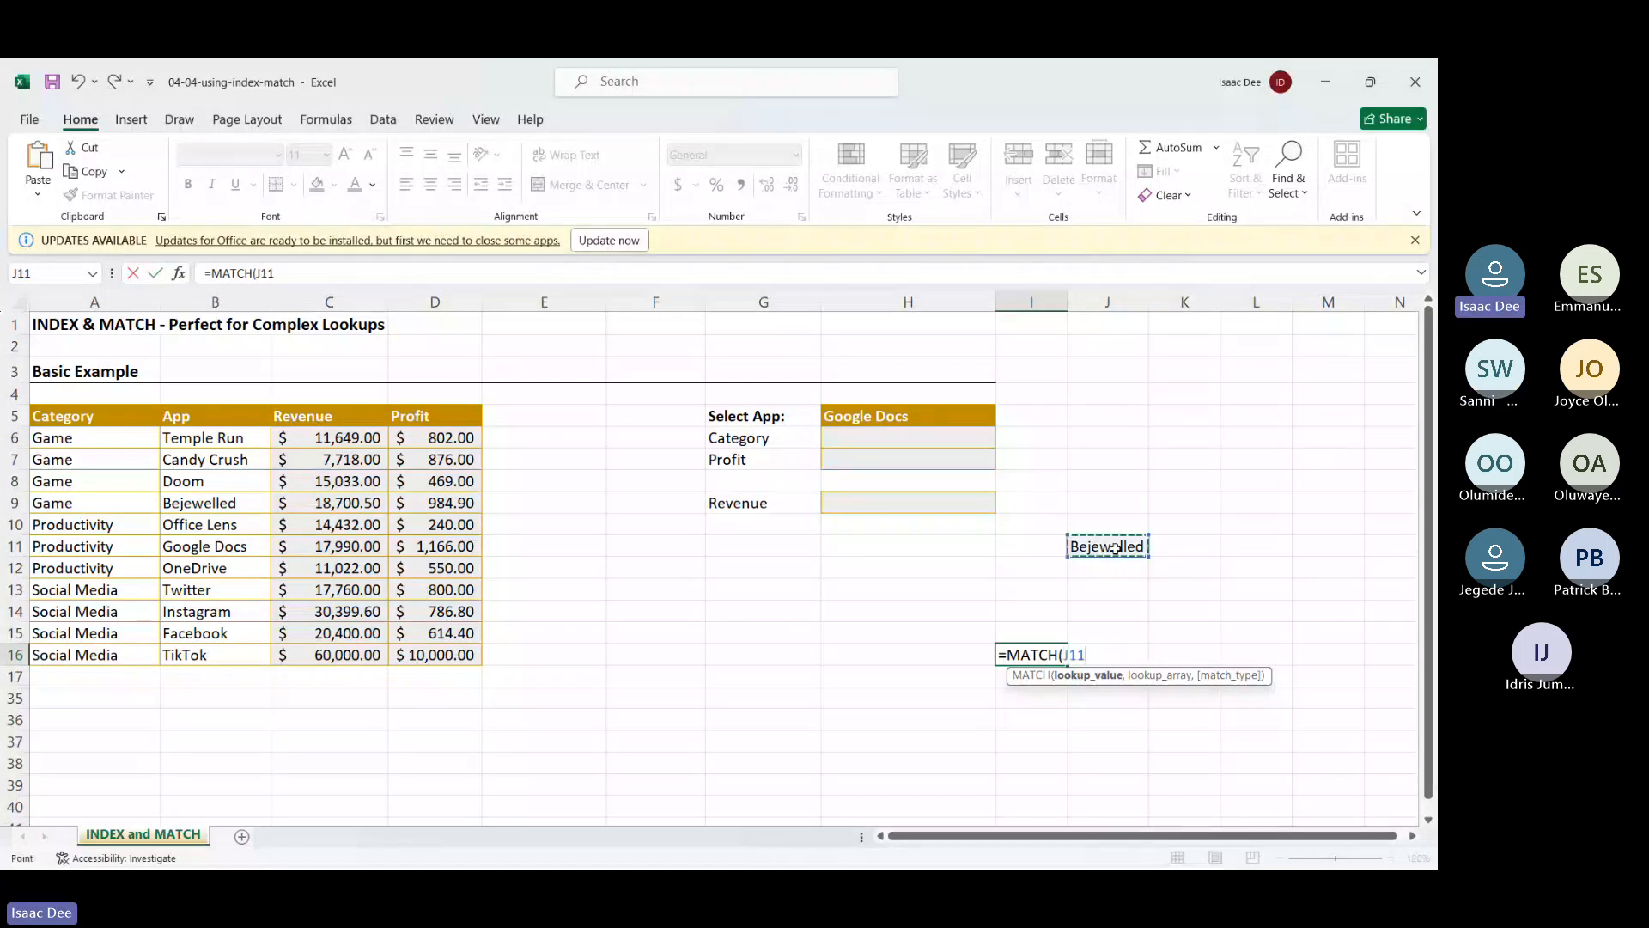
{"action": "type", "text": ","}
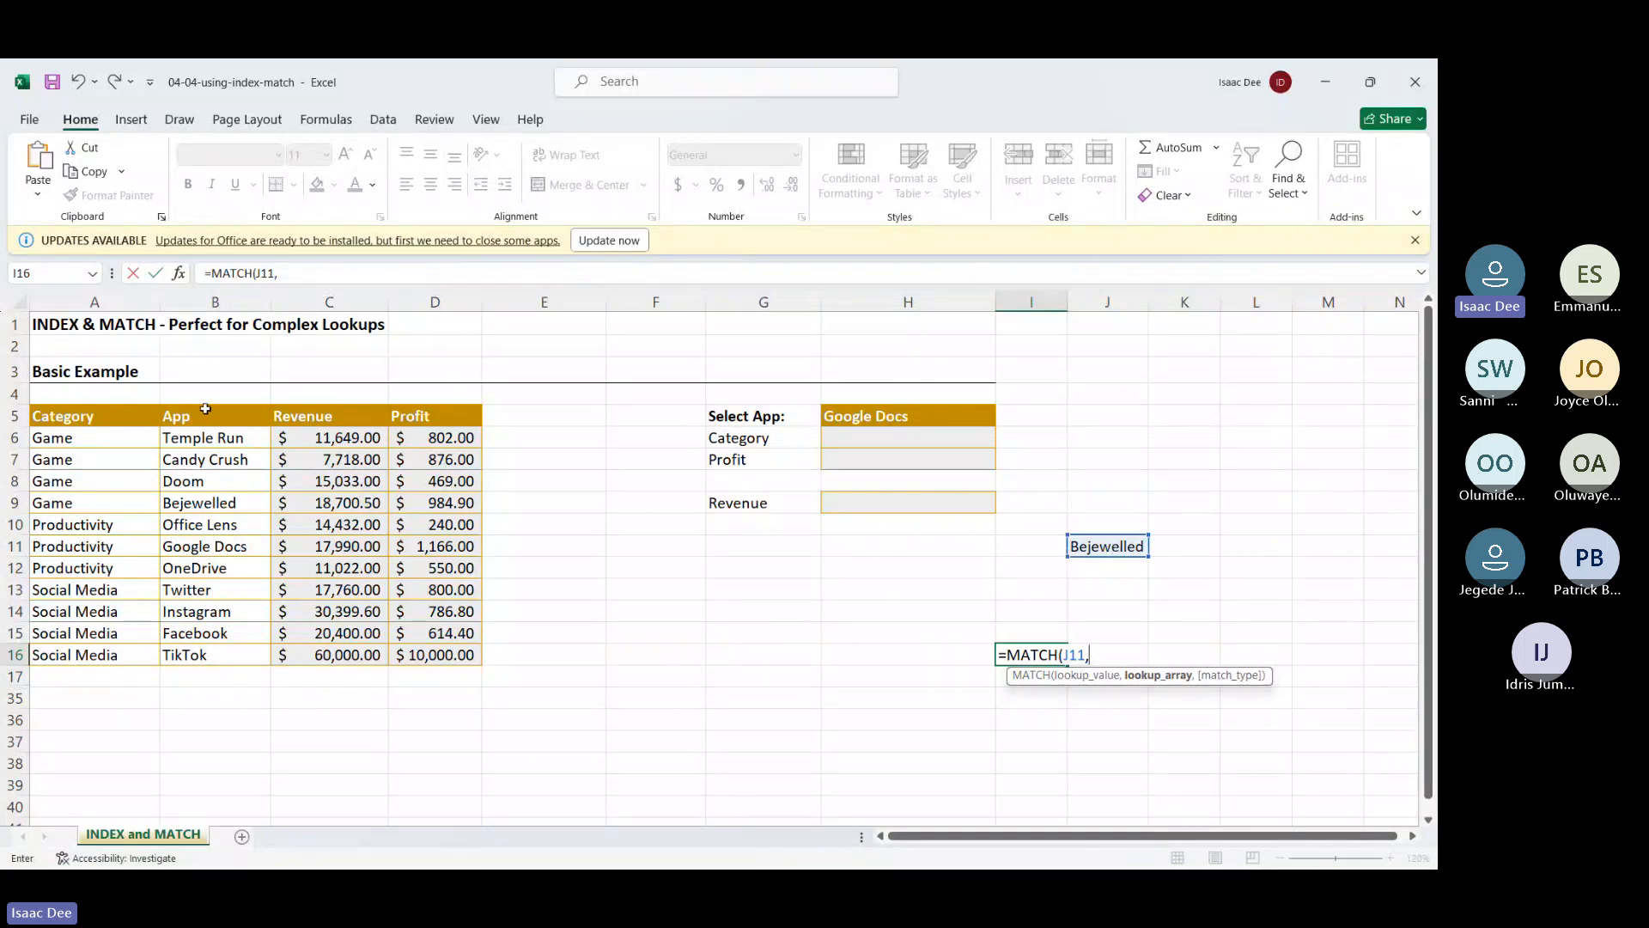
{"action": "left_click_drag", "start_coordinate": [205, 413], "coordinate": [190, 654]}
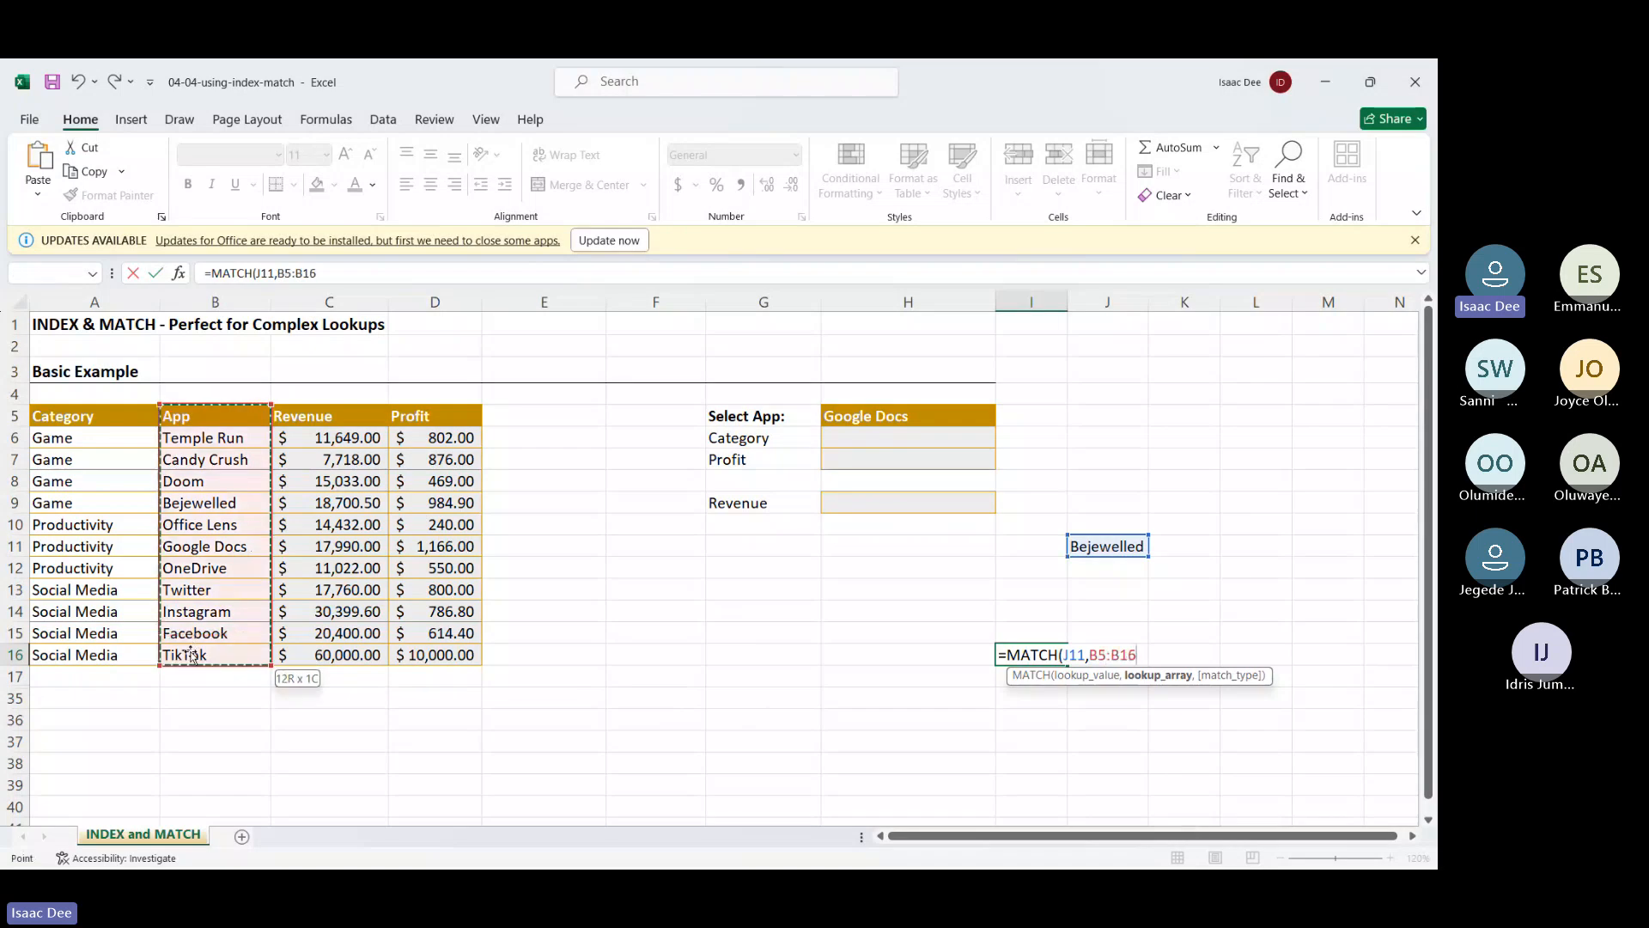
{"action": "type", "text": ","}
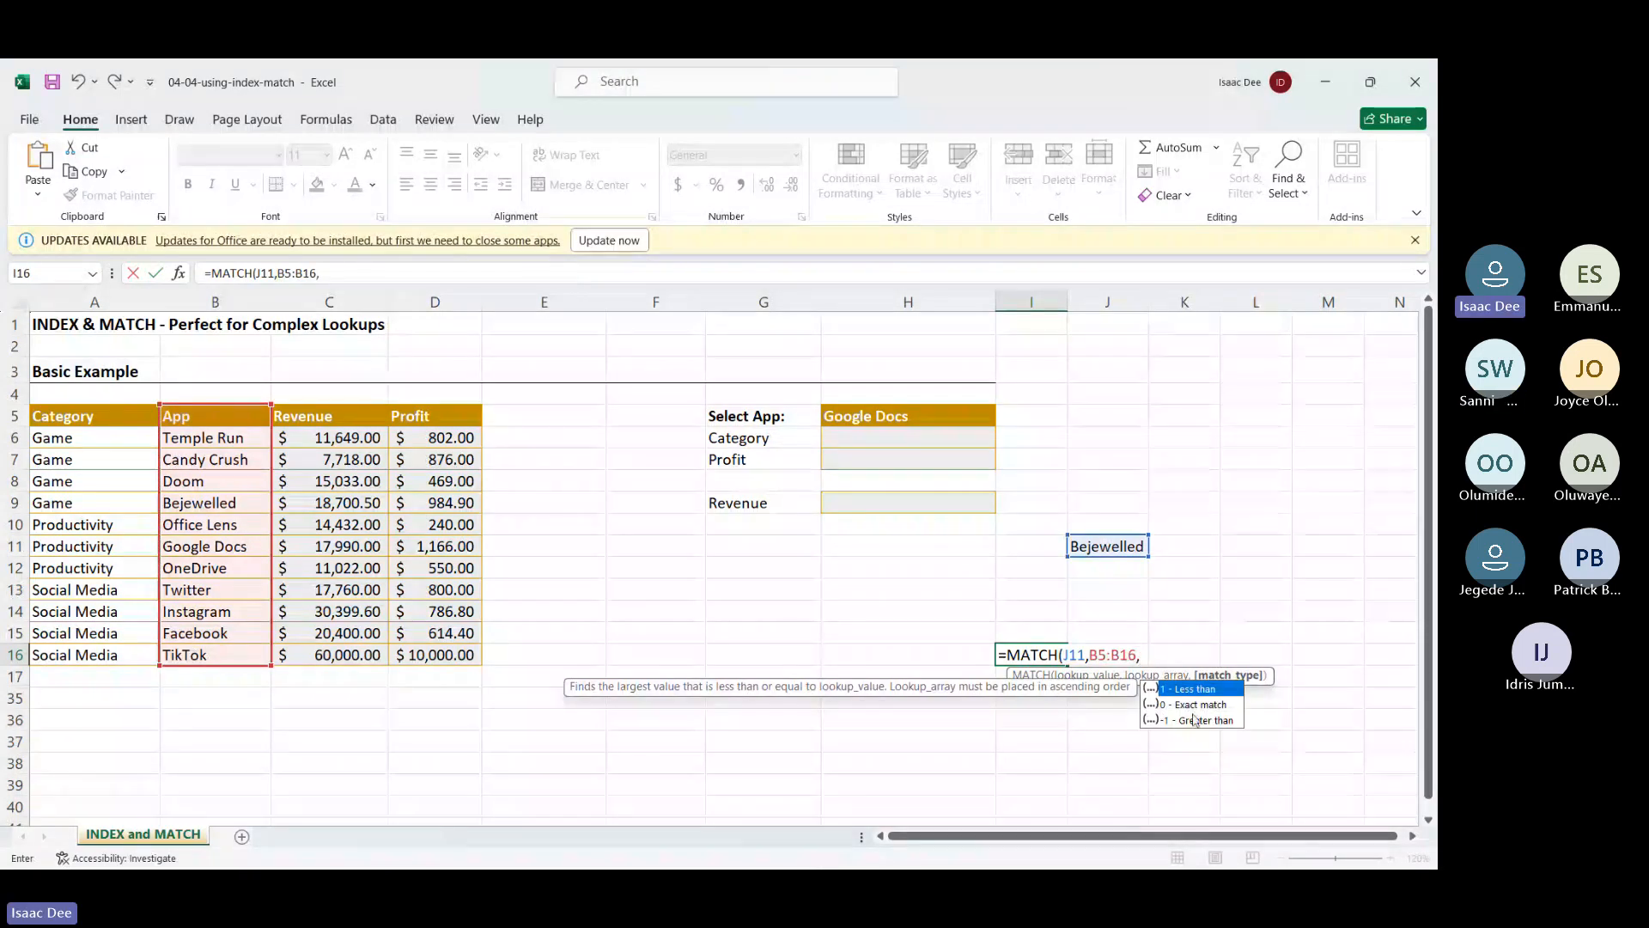
{"action": "left_click", "coordinate": [1201, 702]}
{"action": "double_click", "coordinate": [1202, 700]}
{"action": "left_click", "coordinate": [1202, 700]}
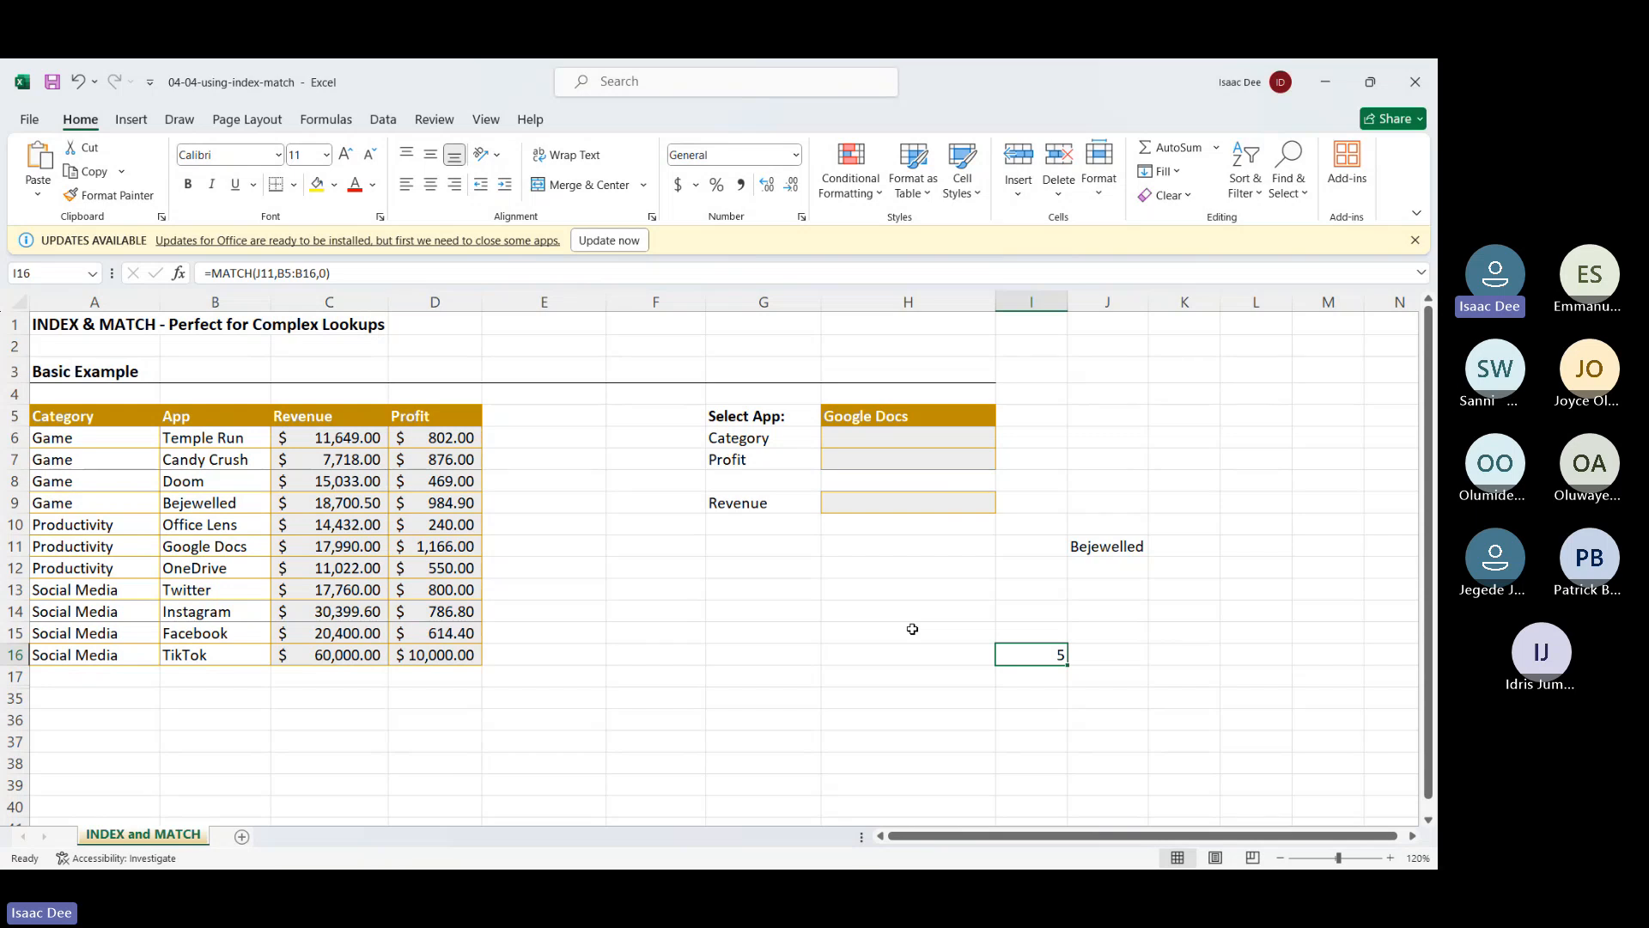
Delete the scratch formulas in I16 and J11
{"action": "key", "text": "Delete"}
{"action": "left_click", "coordinate": [1115, 550]}
{"action": "key", "text": "Delete"}
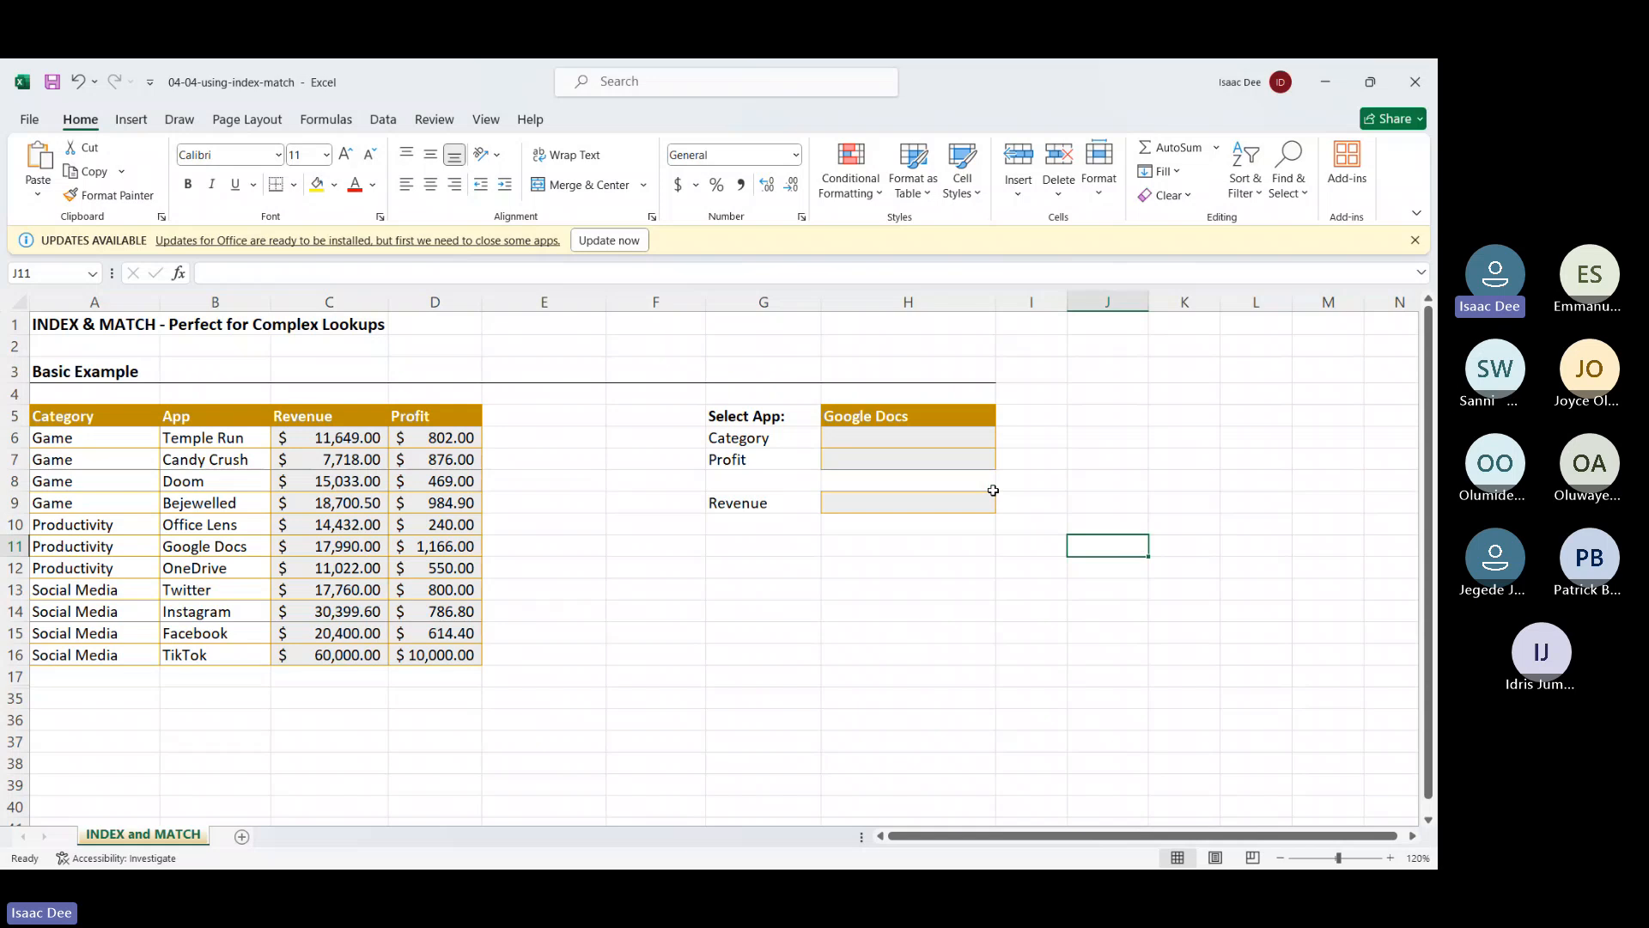
Start an INDEX formula in H6 with A5:D16 as its array
{"action": "left_click", "coordinate": [866, 437]}
{"action": "type", "text": "="}
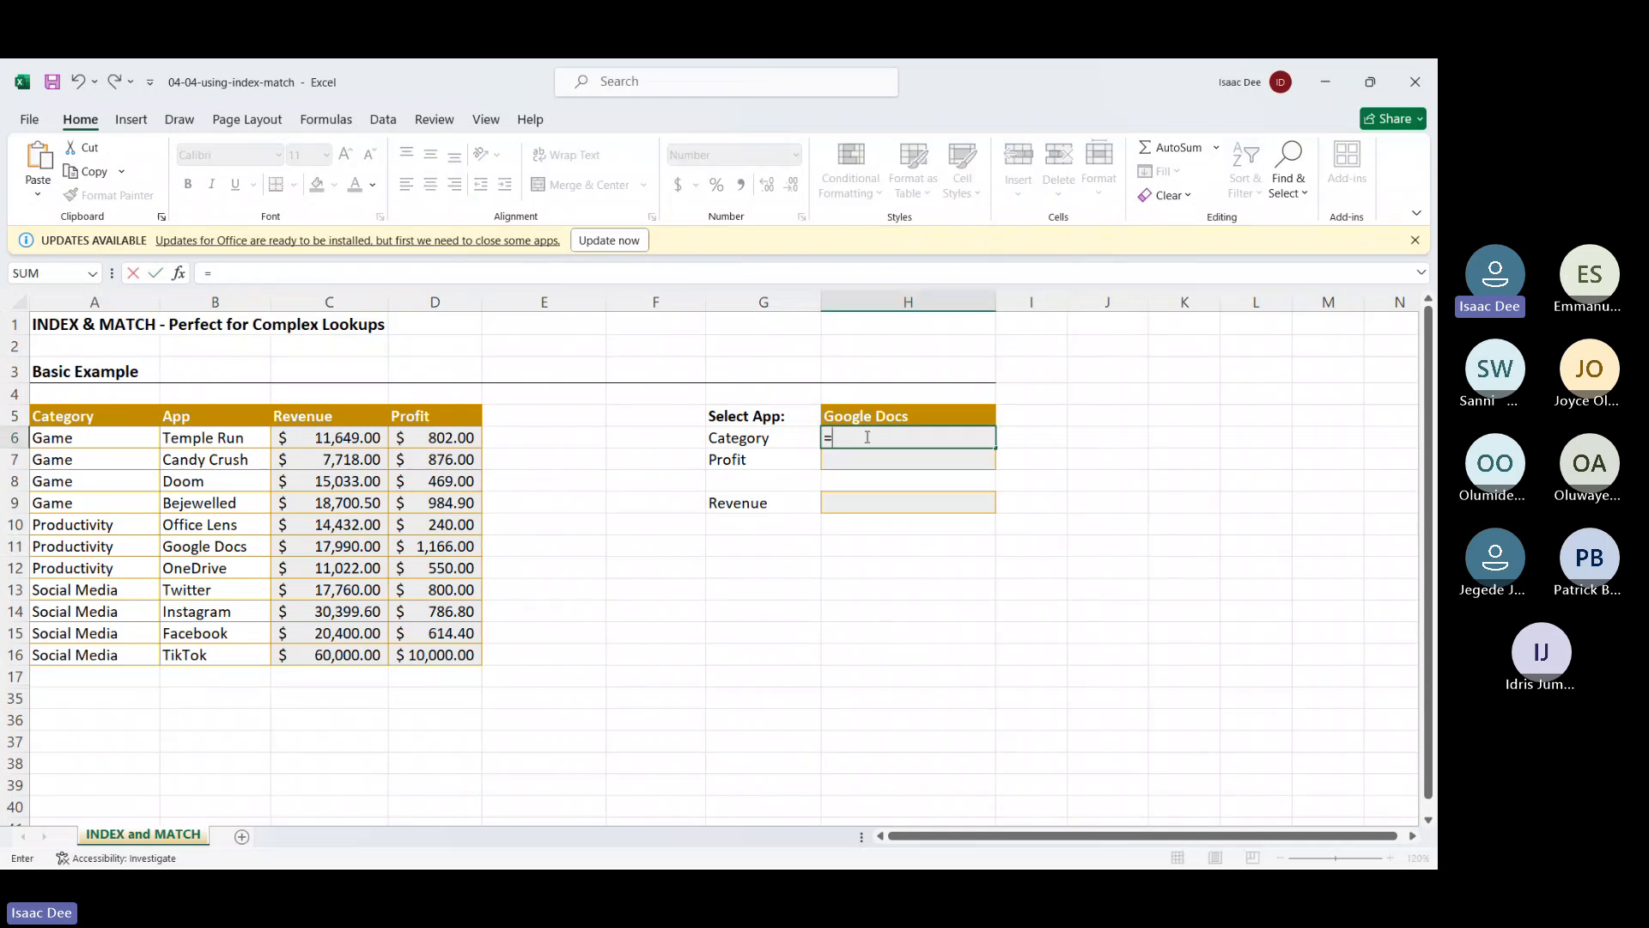
{"action": "type", "text": "inde"}
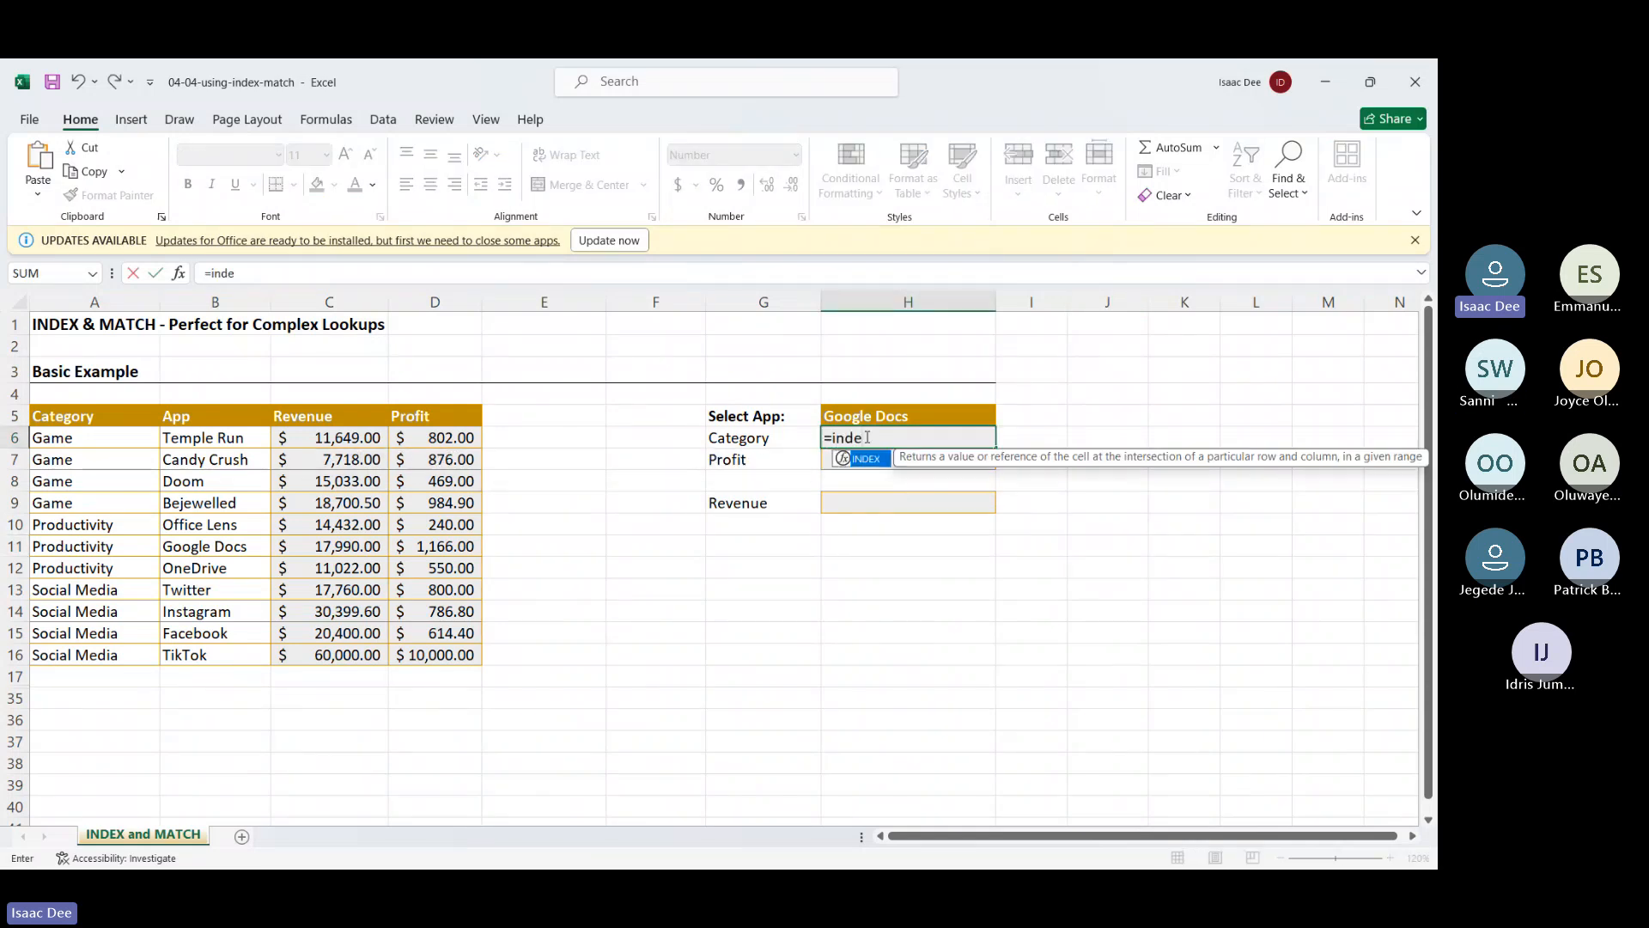
{"action": "key", "text": "Tab"}
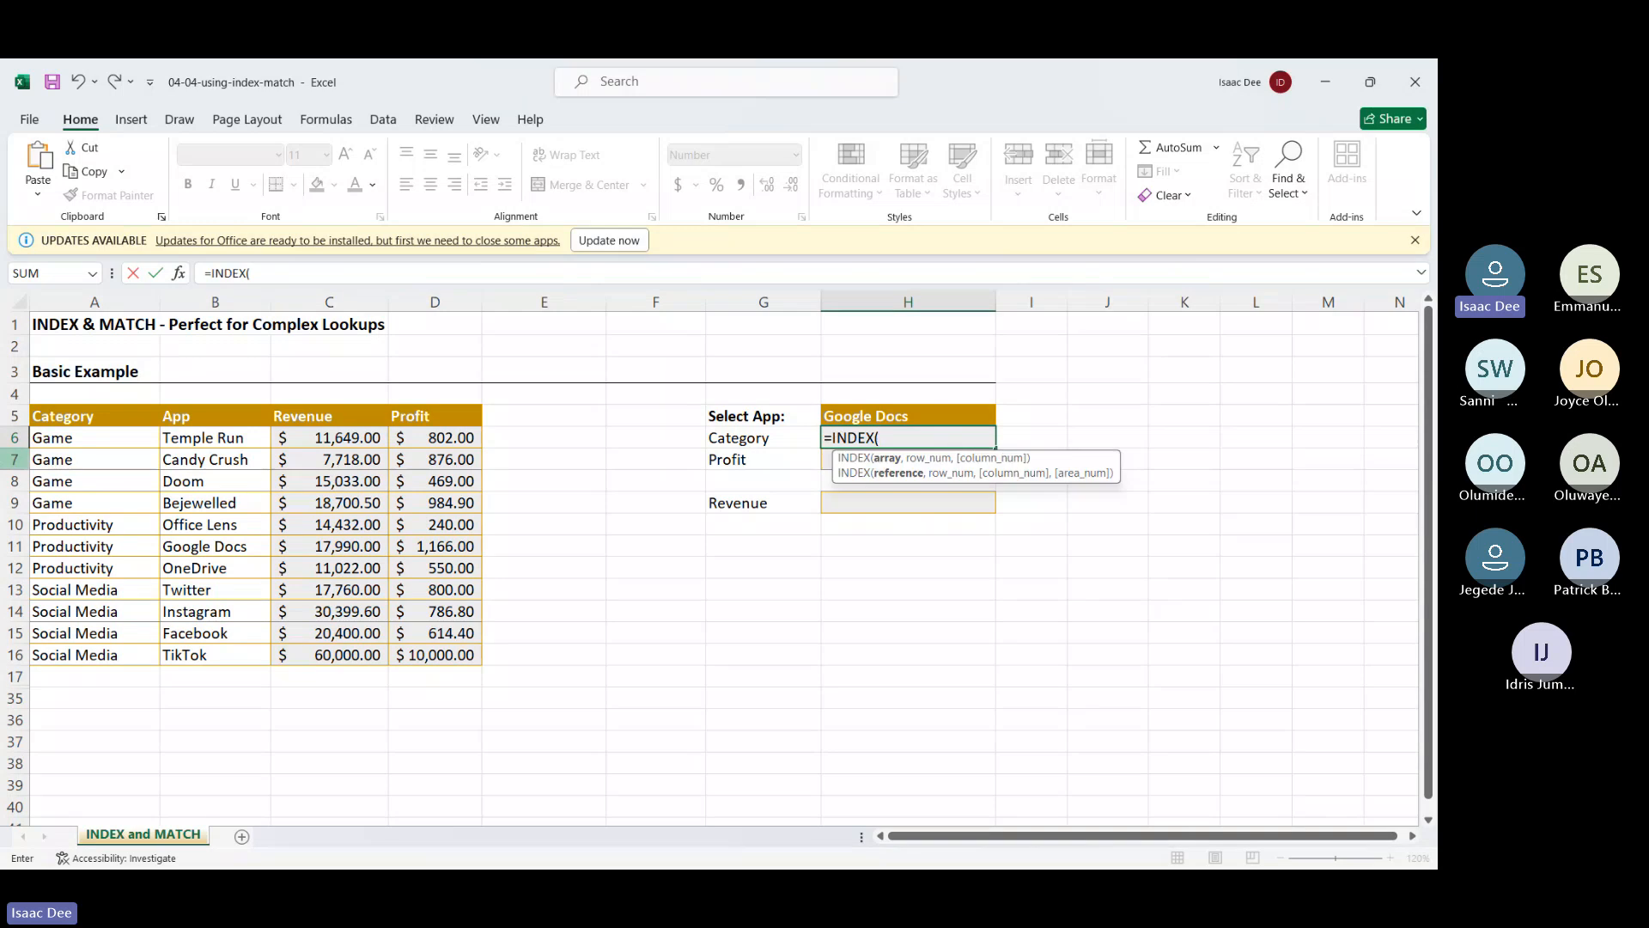
{"action": "left_click_drag", "start_coordinate": [35, 427], "coordinate": [446, 682]}
{"action": "type", "text": ","}
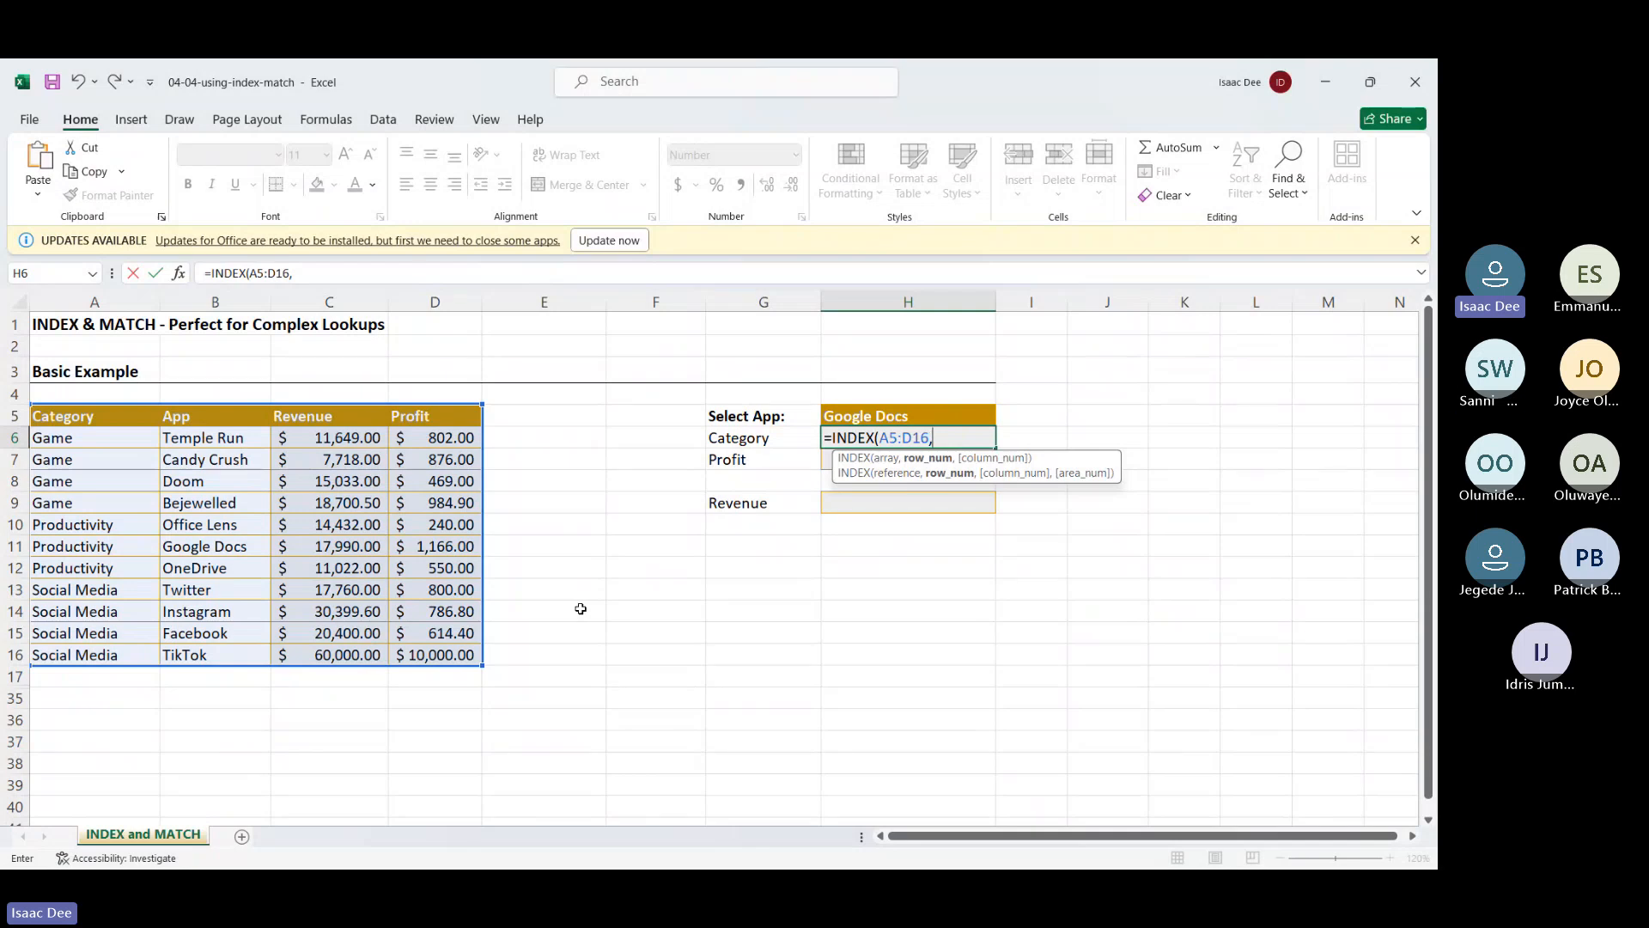
Nest MATCH(H5,B5:B16,0) as the INDEX row argument
{"action": "type", "text": "ma"}
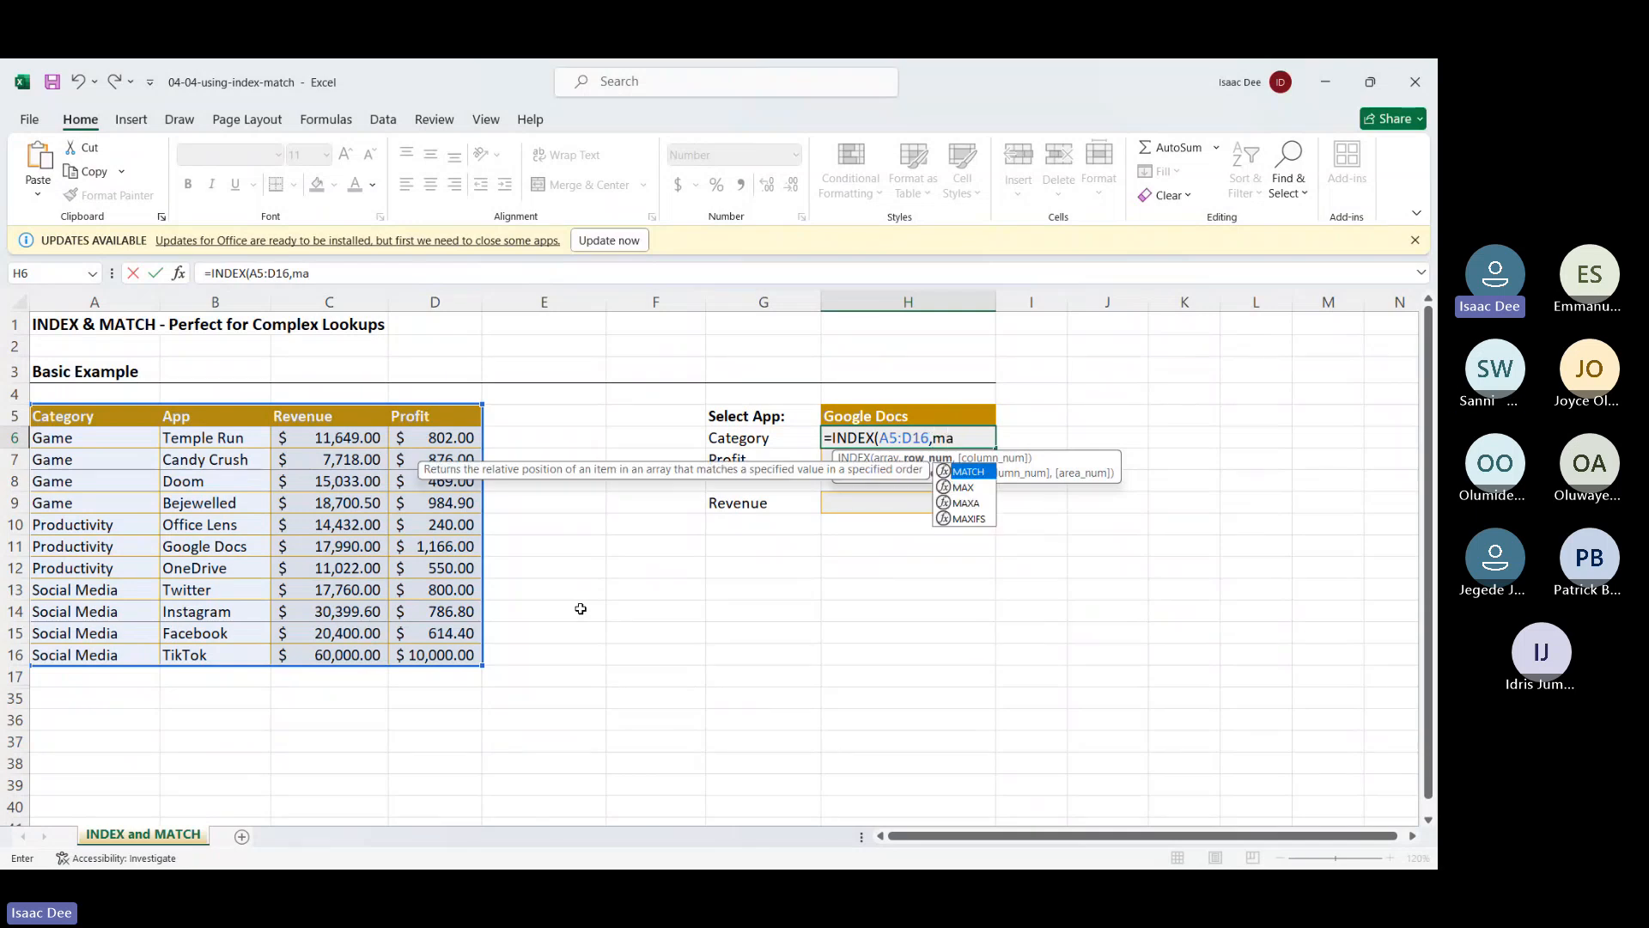
{"action": "double_click", "coordinate": [977, 477]}
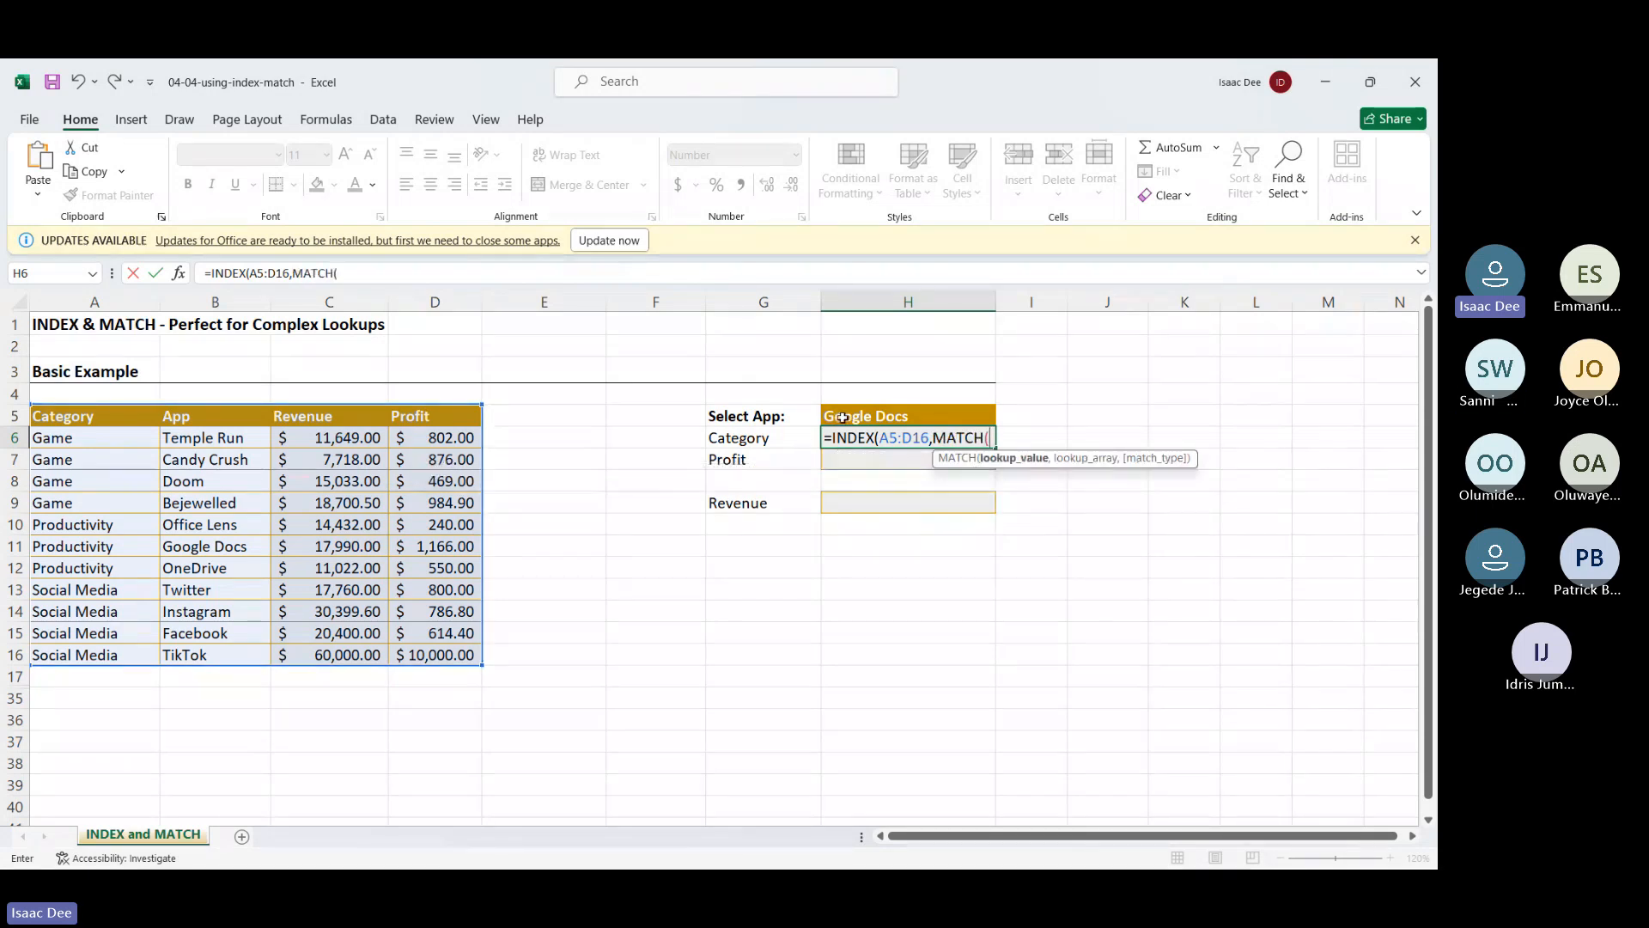
{"action": "left_click", "coordinate": [843, 418]}
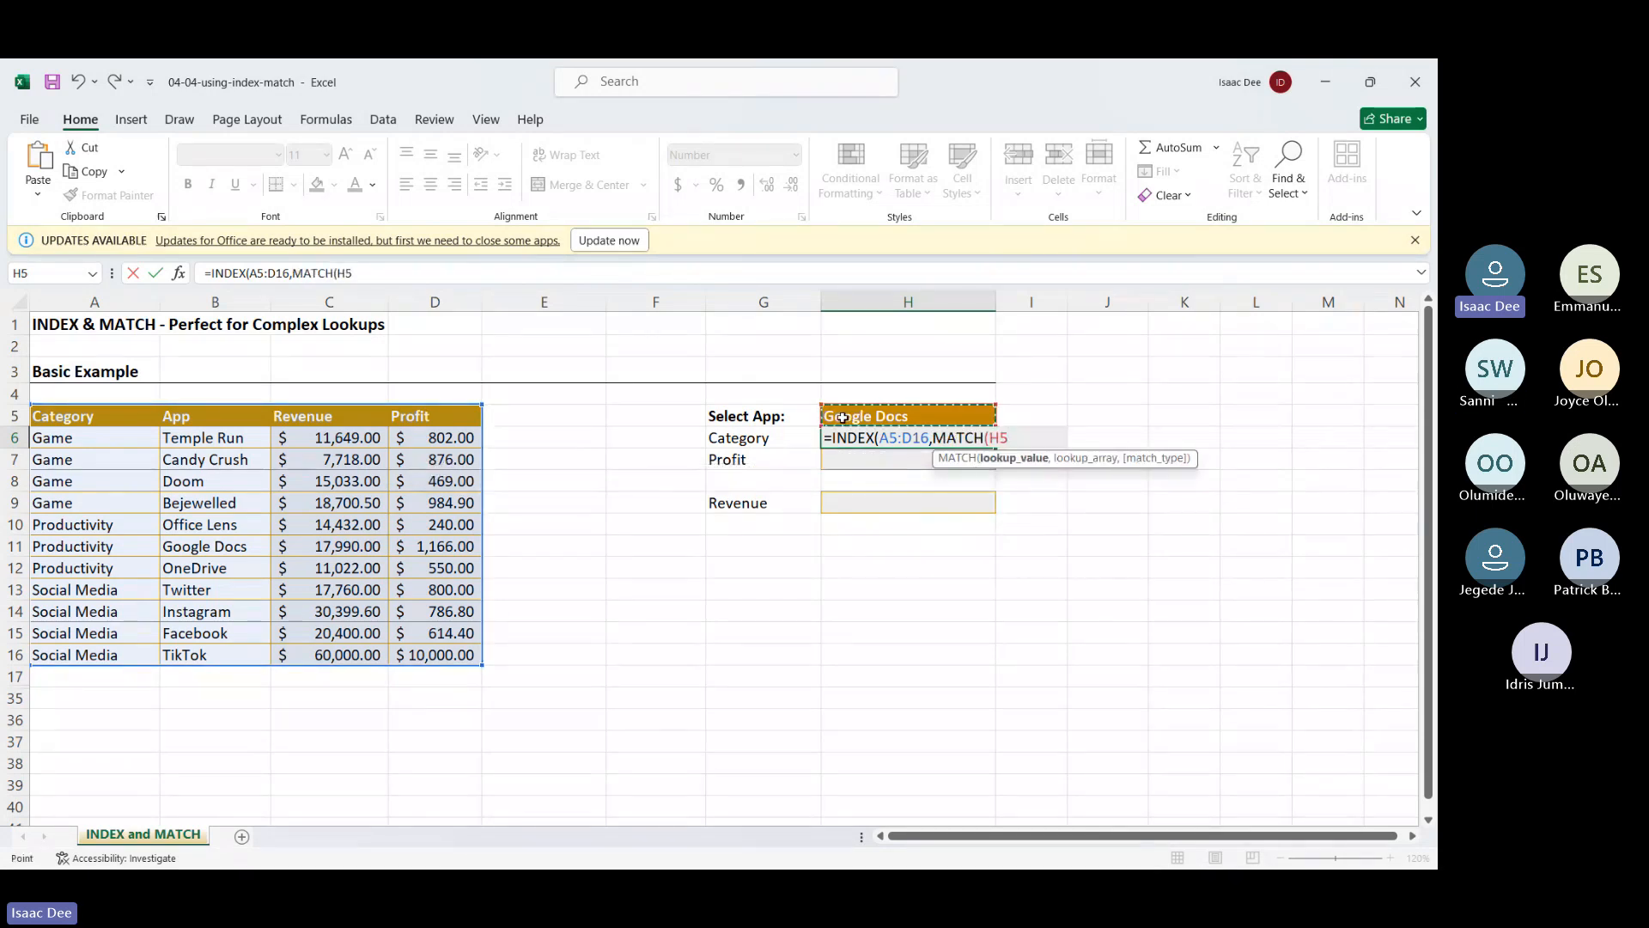
{"action": "type", "text": ","}
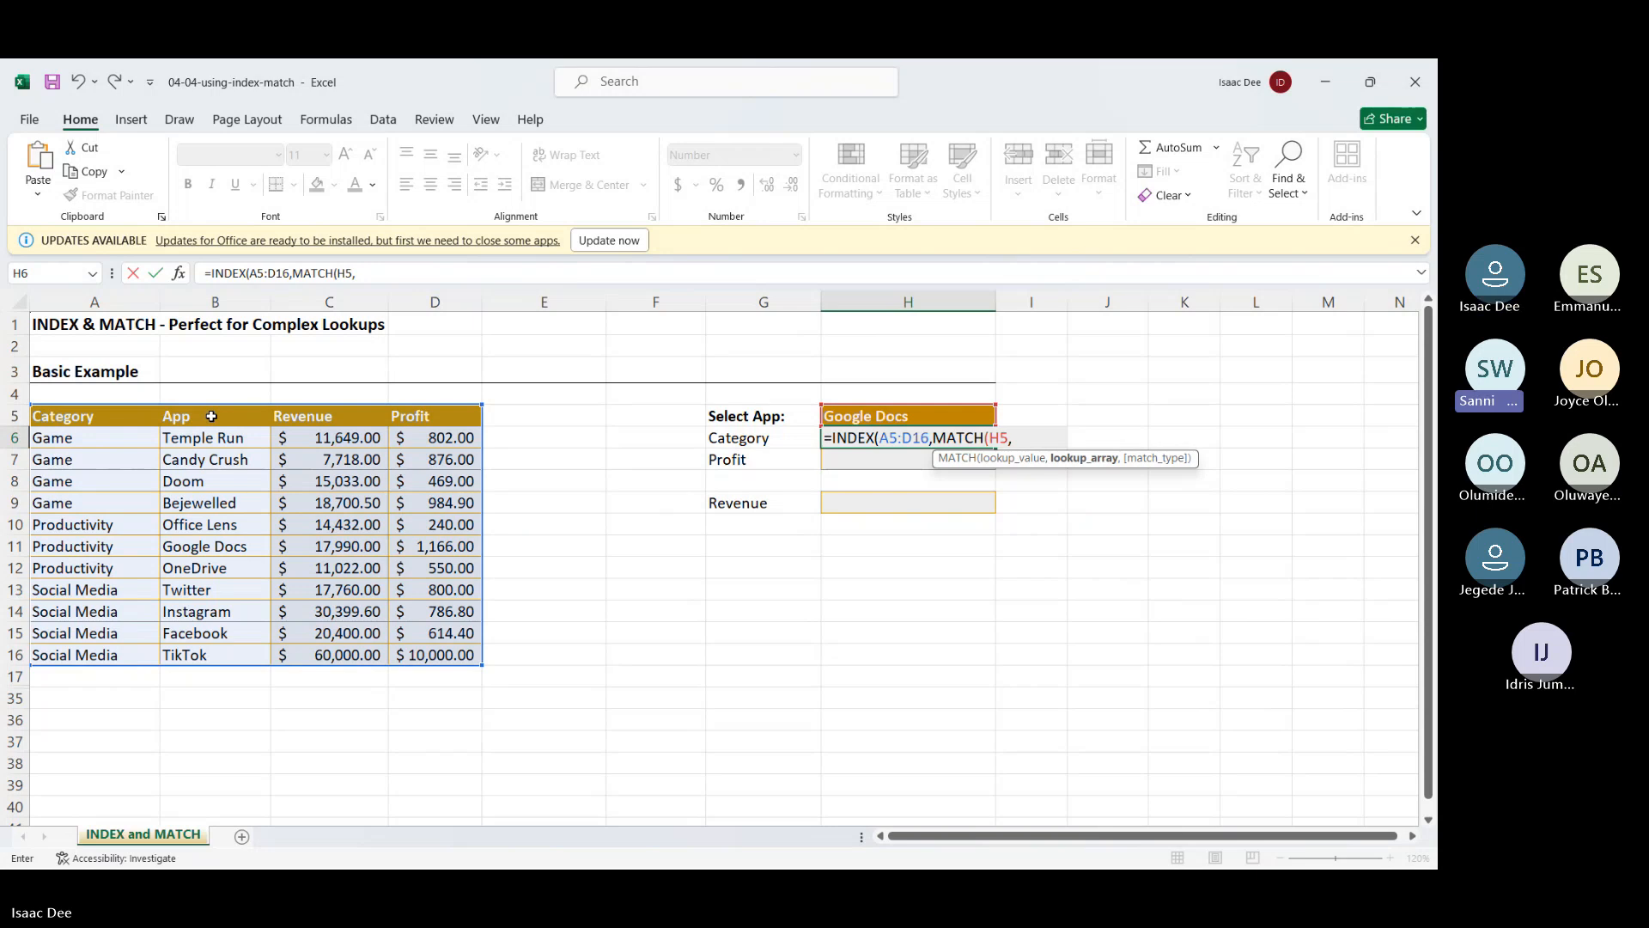
{"action": "left_click_drag", "start_coordinate": [211, 414], "coordinate": [212, 643]}
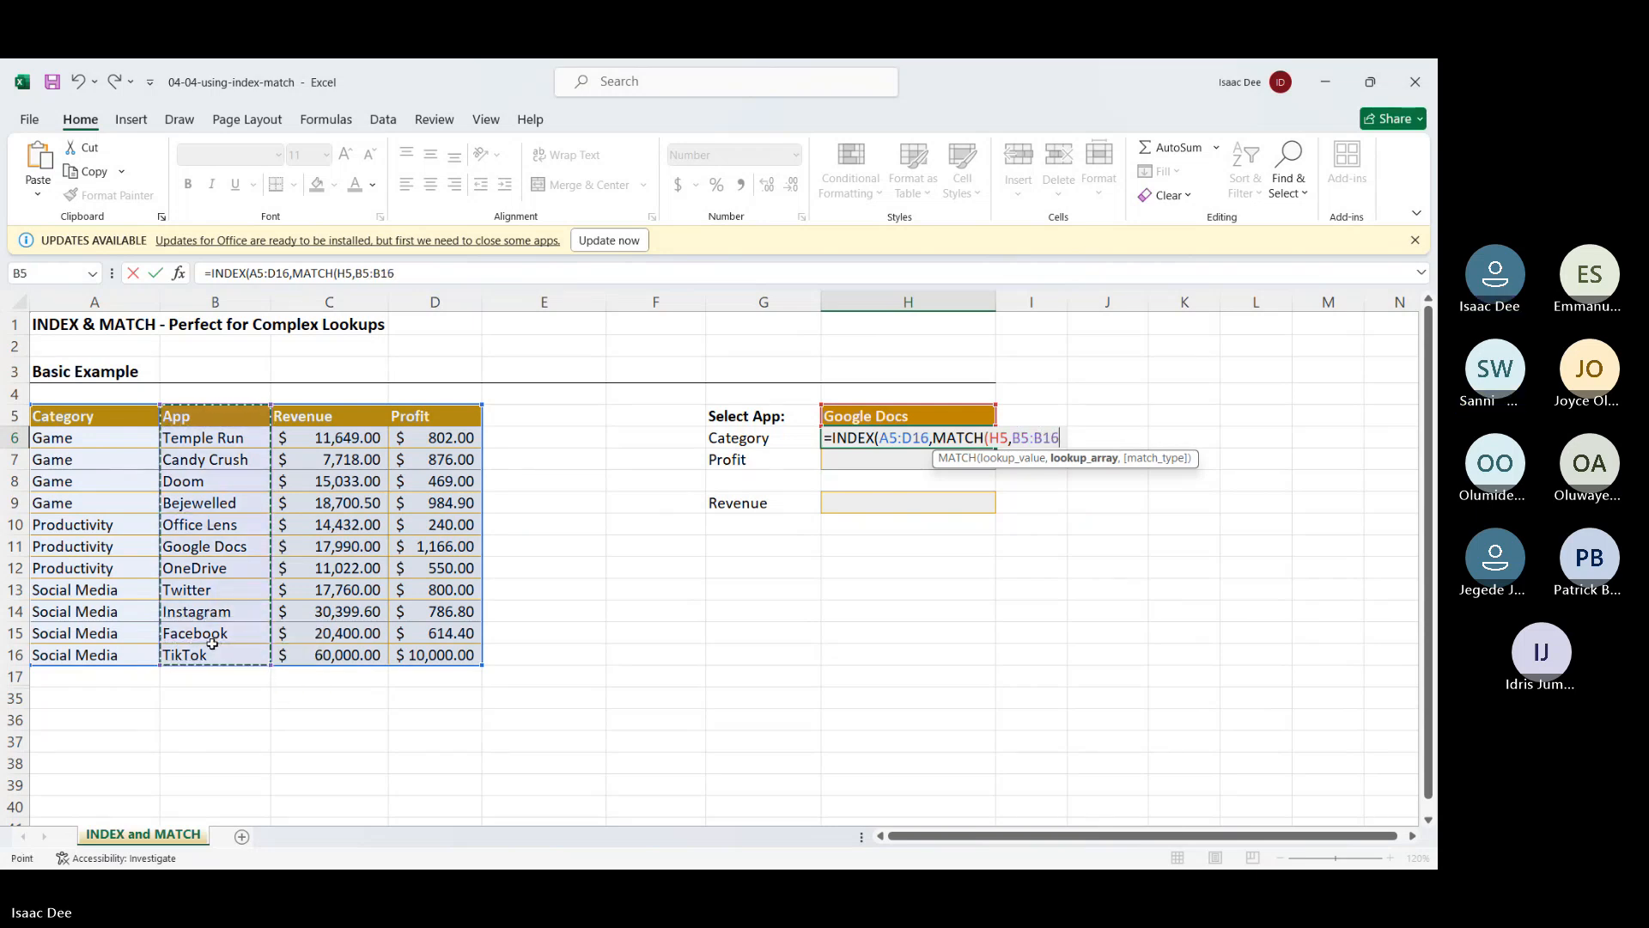
{"action": "type", "text": ","}
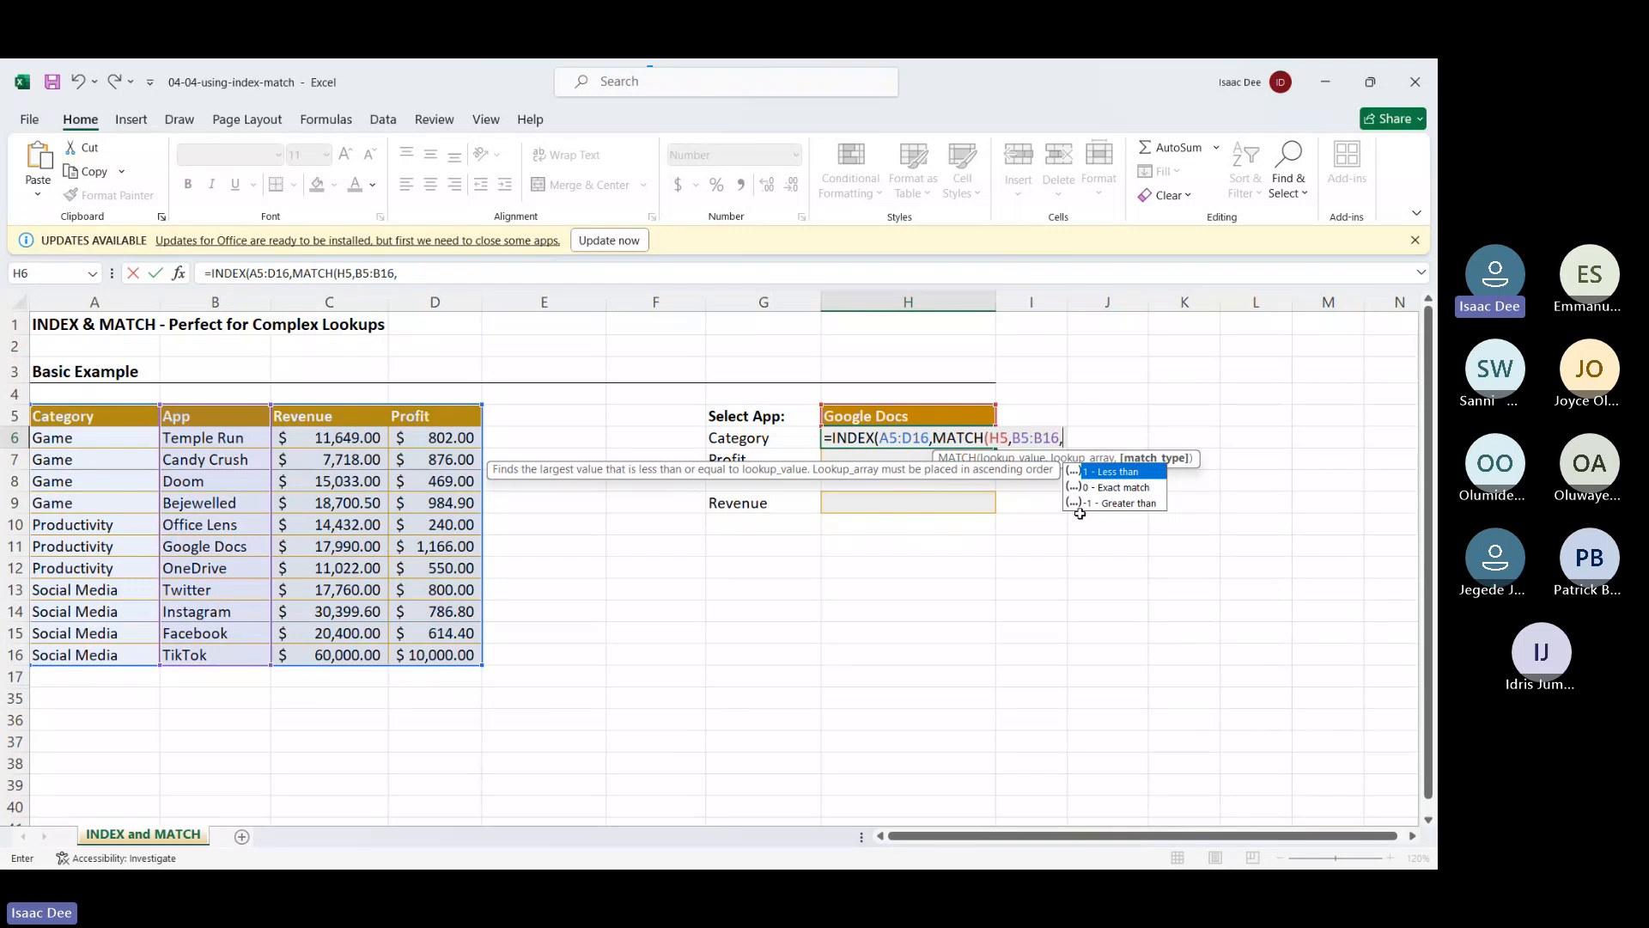
{"action": "double_click", "coordinate": [1114, 487]}
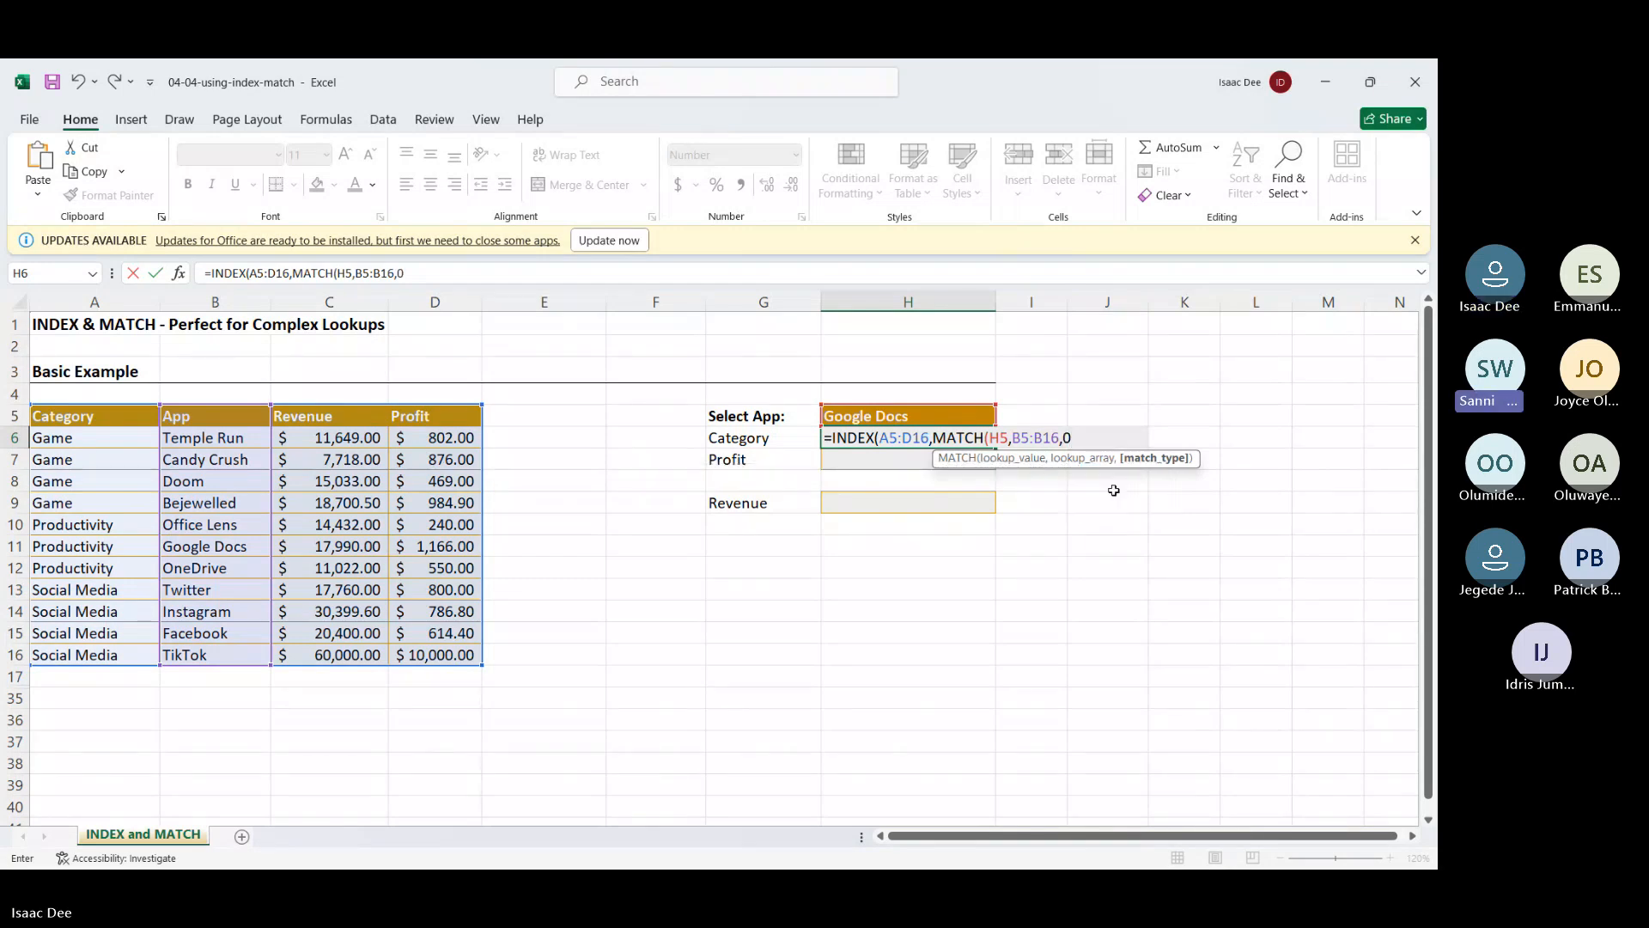
{"action": "type", "text": ")"}
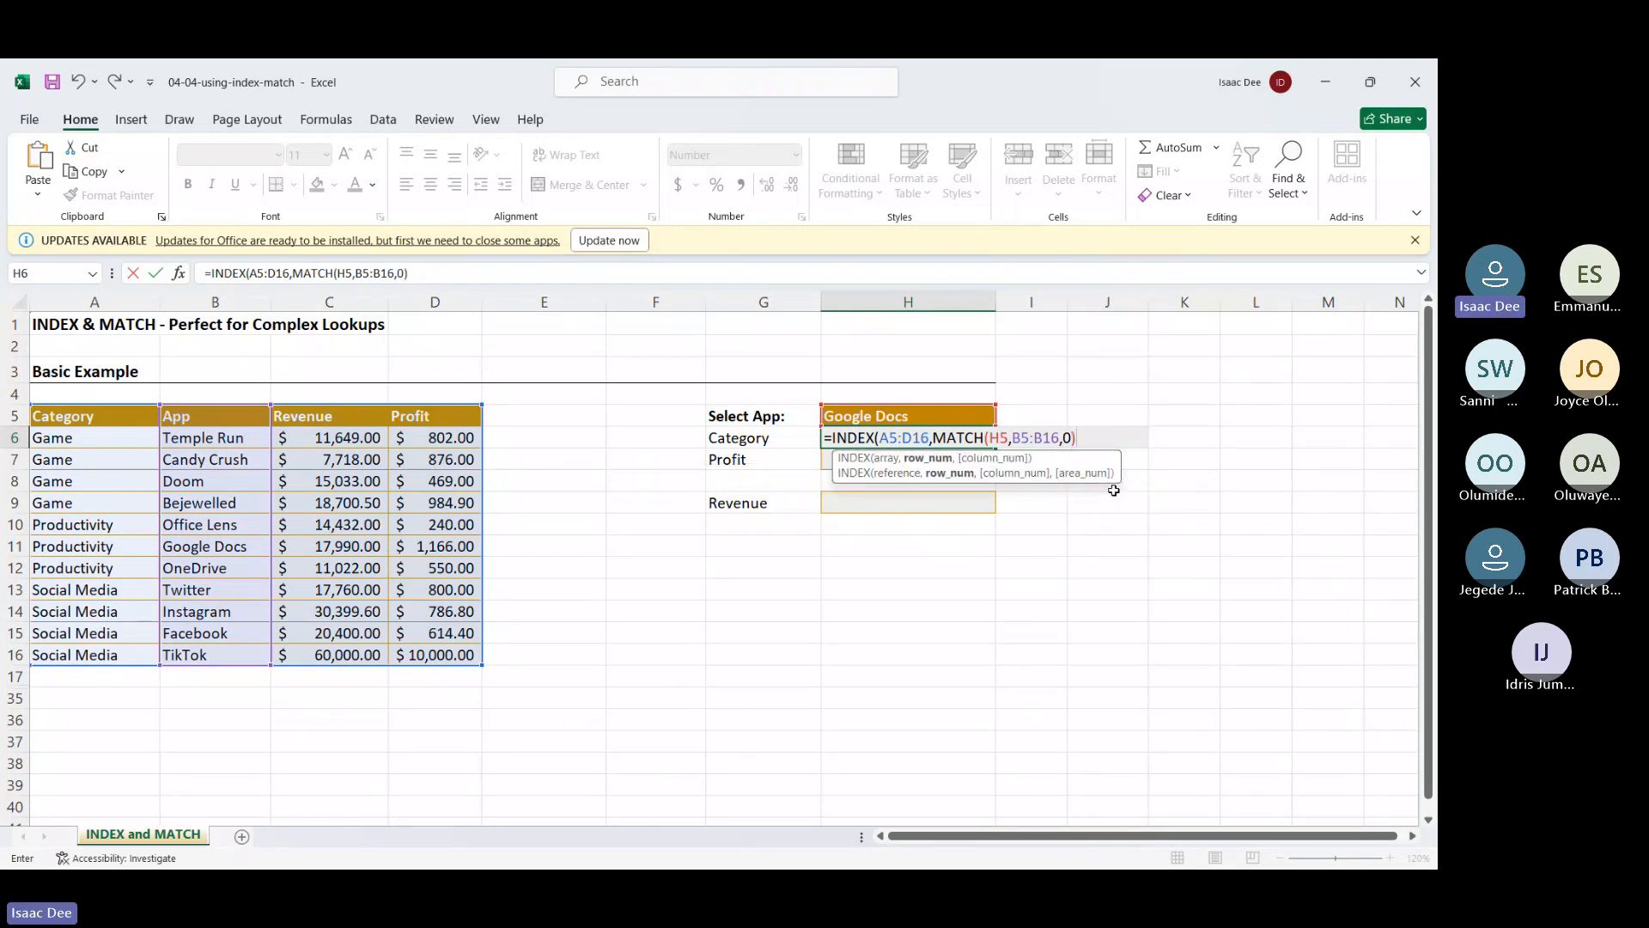
{"action": "type", "text": ","}
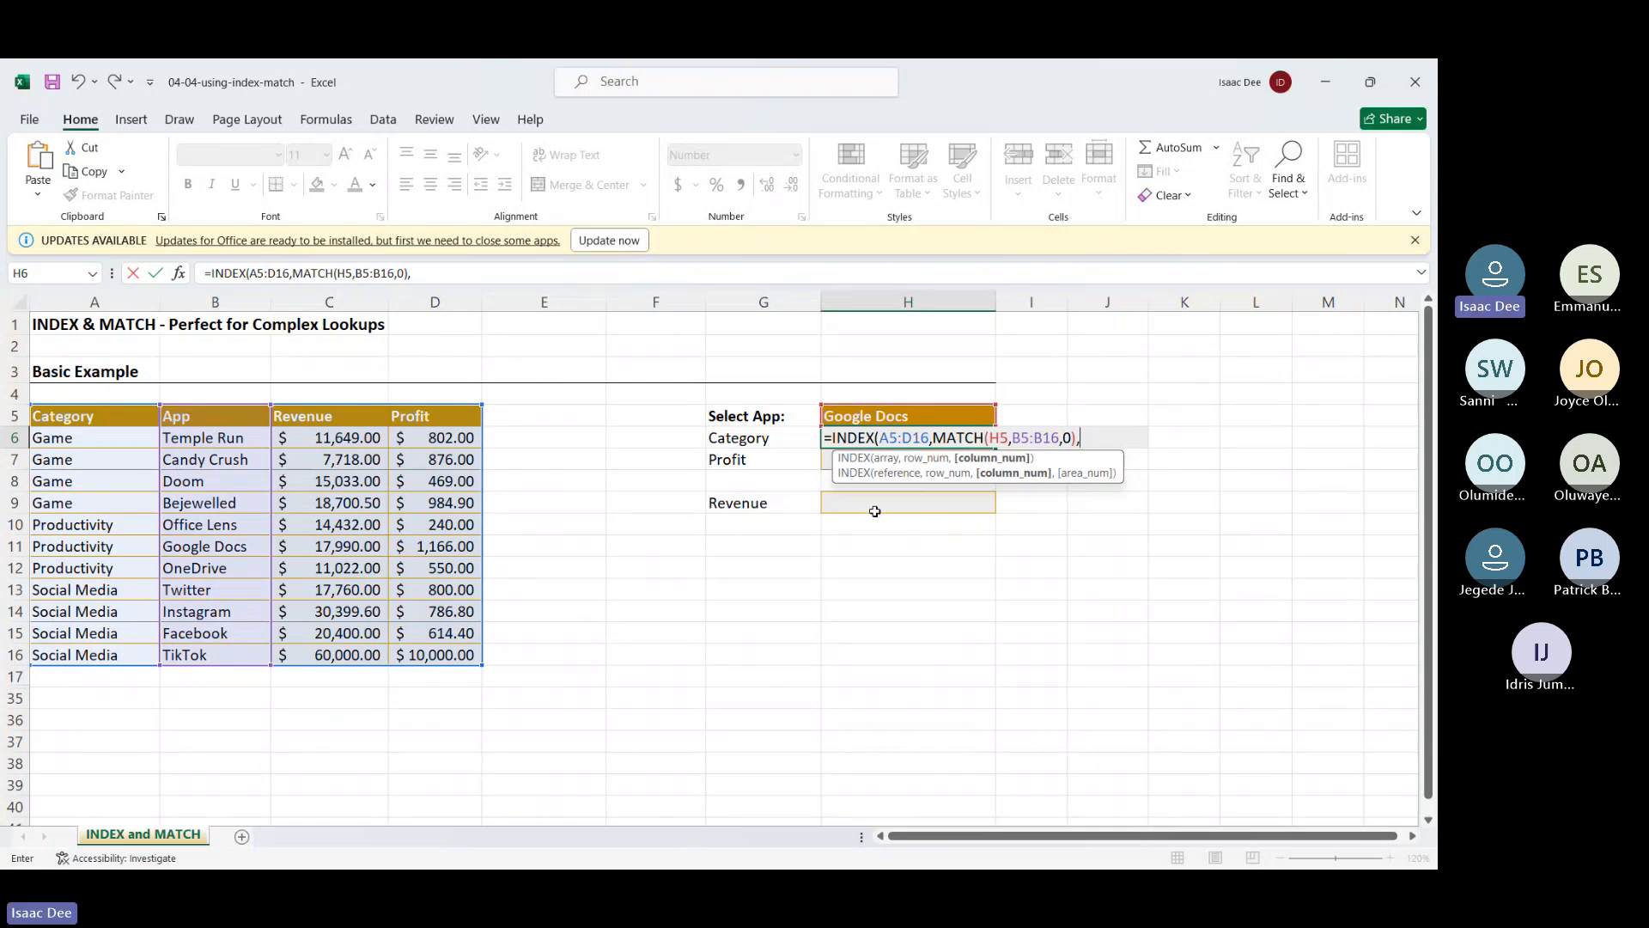
{"action": "type", "text": "m"}
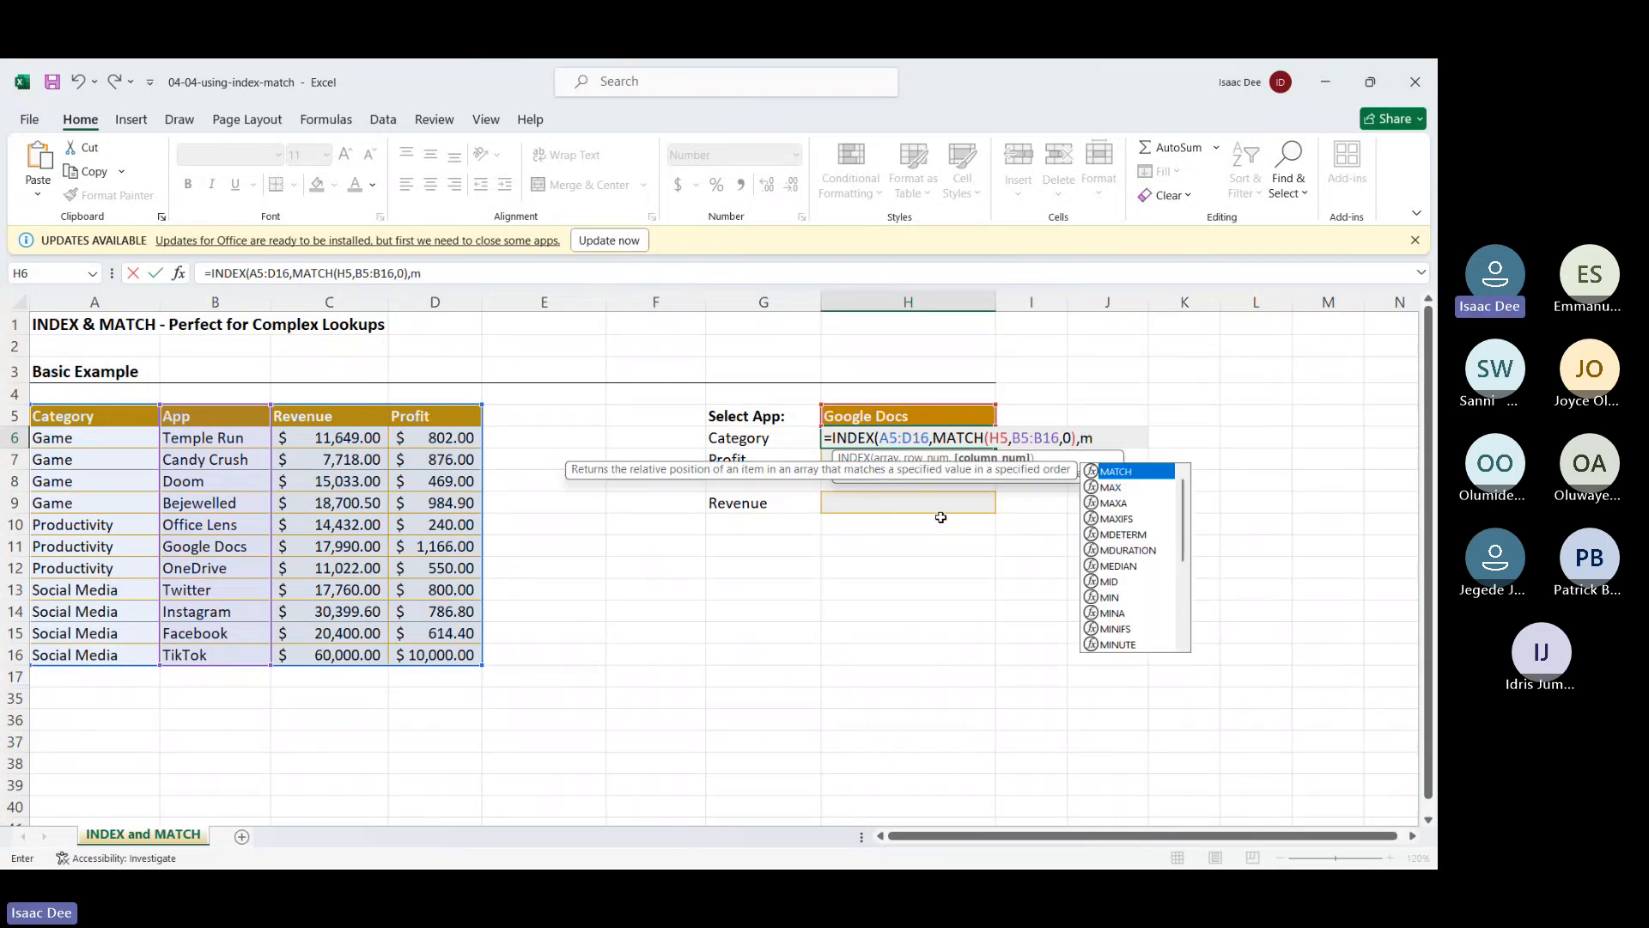
Add MATCH(G6,A5:D5,0) as the column argument of H6's INDEX formula and submit it
{"action": "double_click", "coordinate": [1133, 472]}
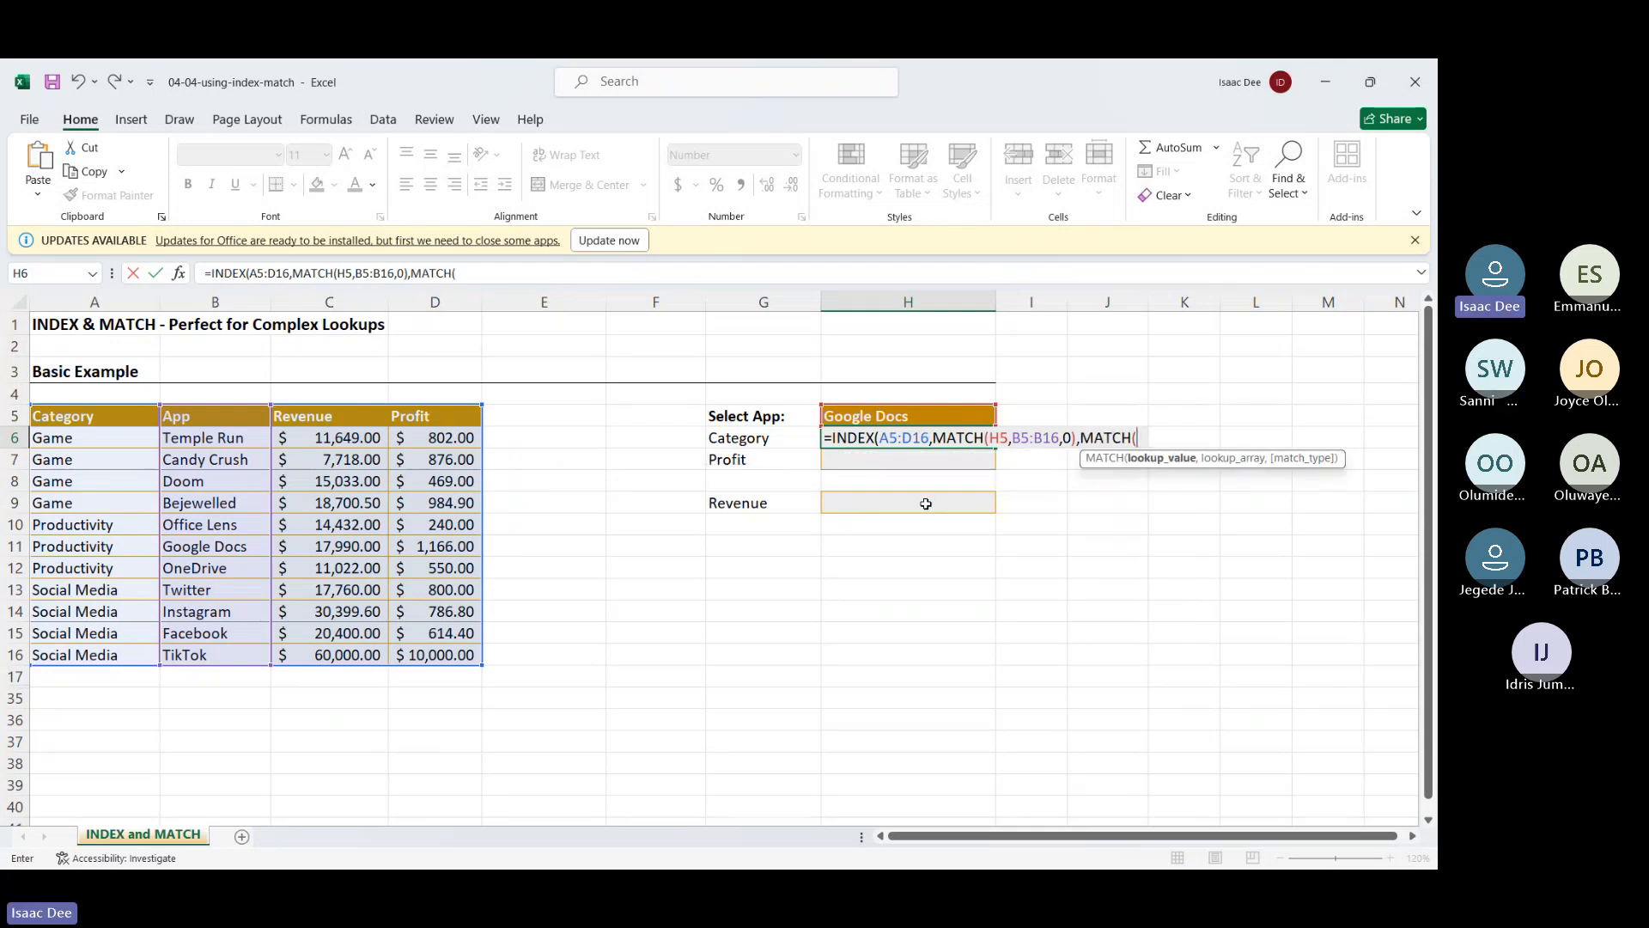
{"action": "left_click", "coordinate": [746, 440]}
{"action": "type", "text": ","}
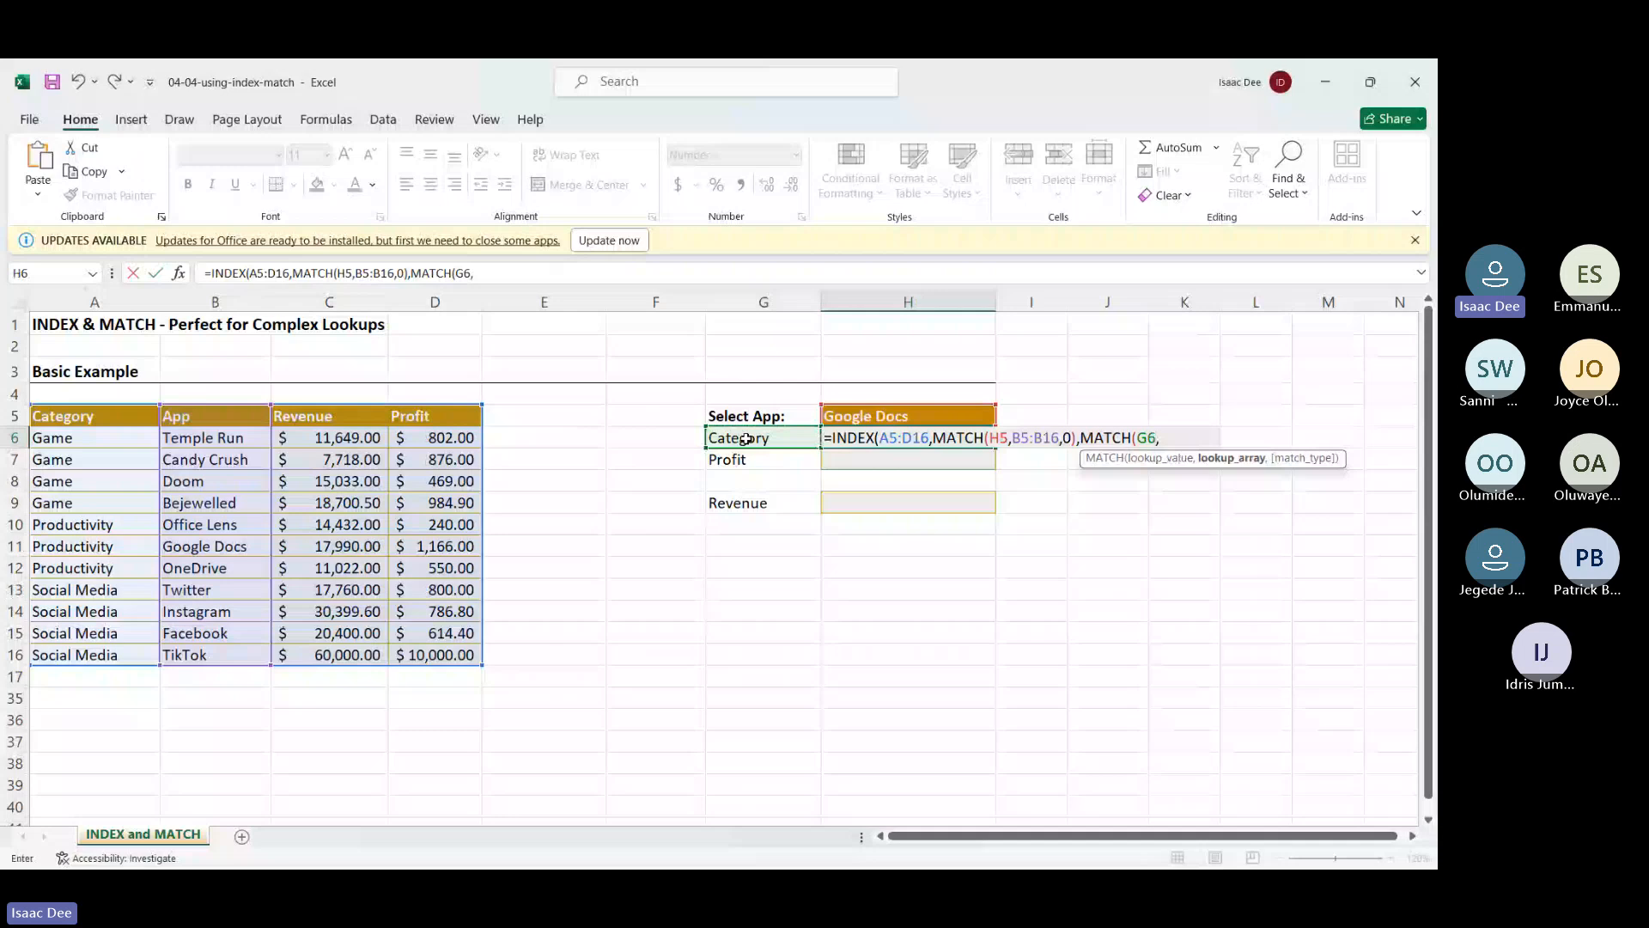
{"action": "left_click_drag", "start_coordinate": [52, 416], "coordinate": [423, 417]}
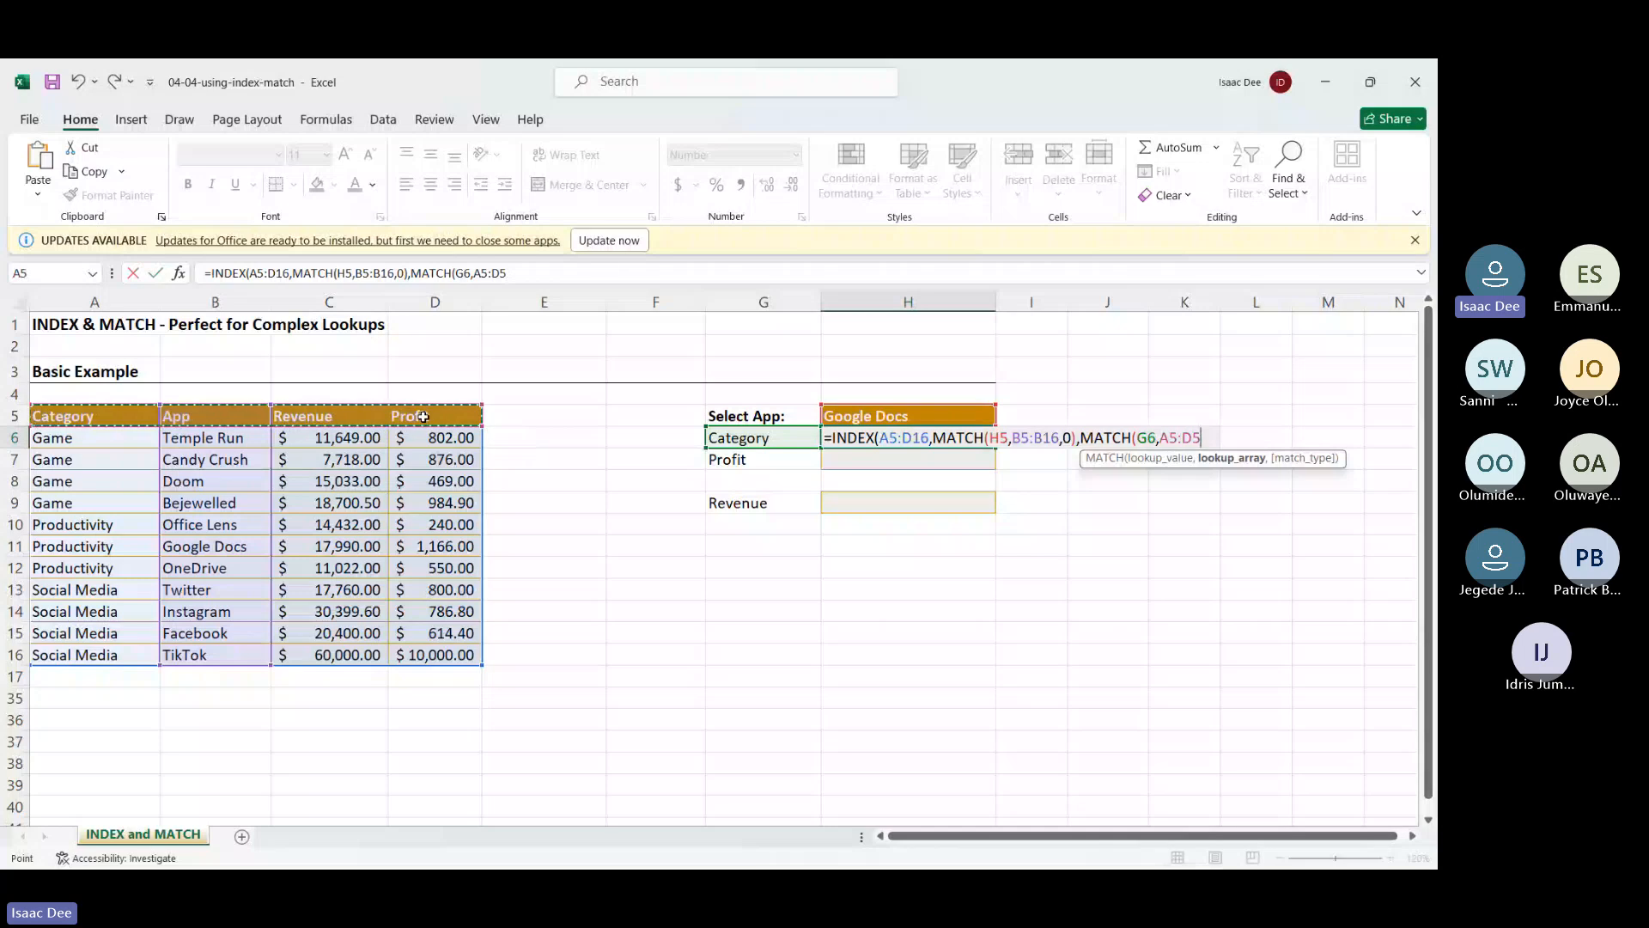
{"action": "type", "text": ","}
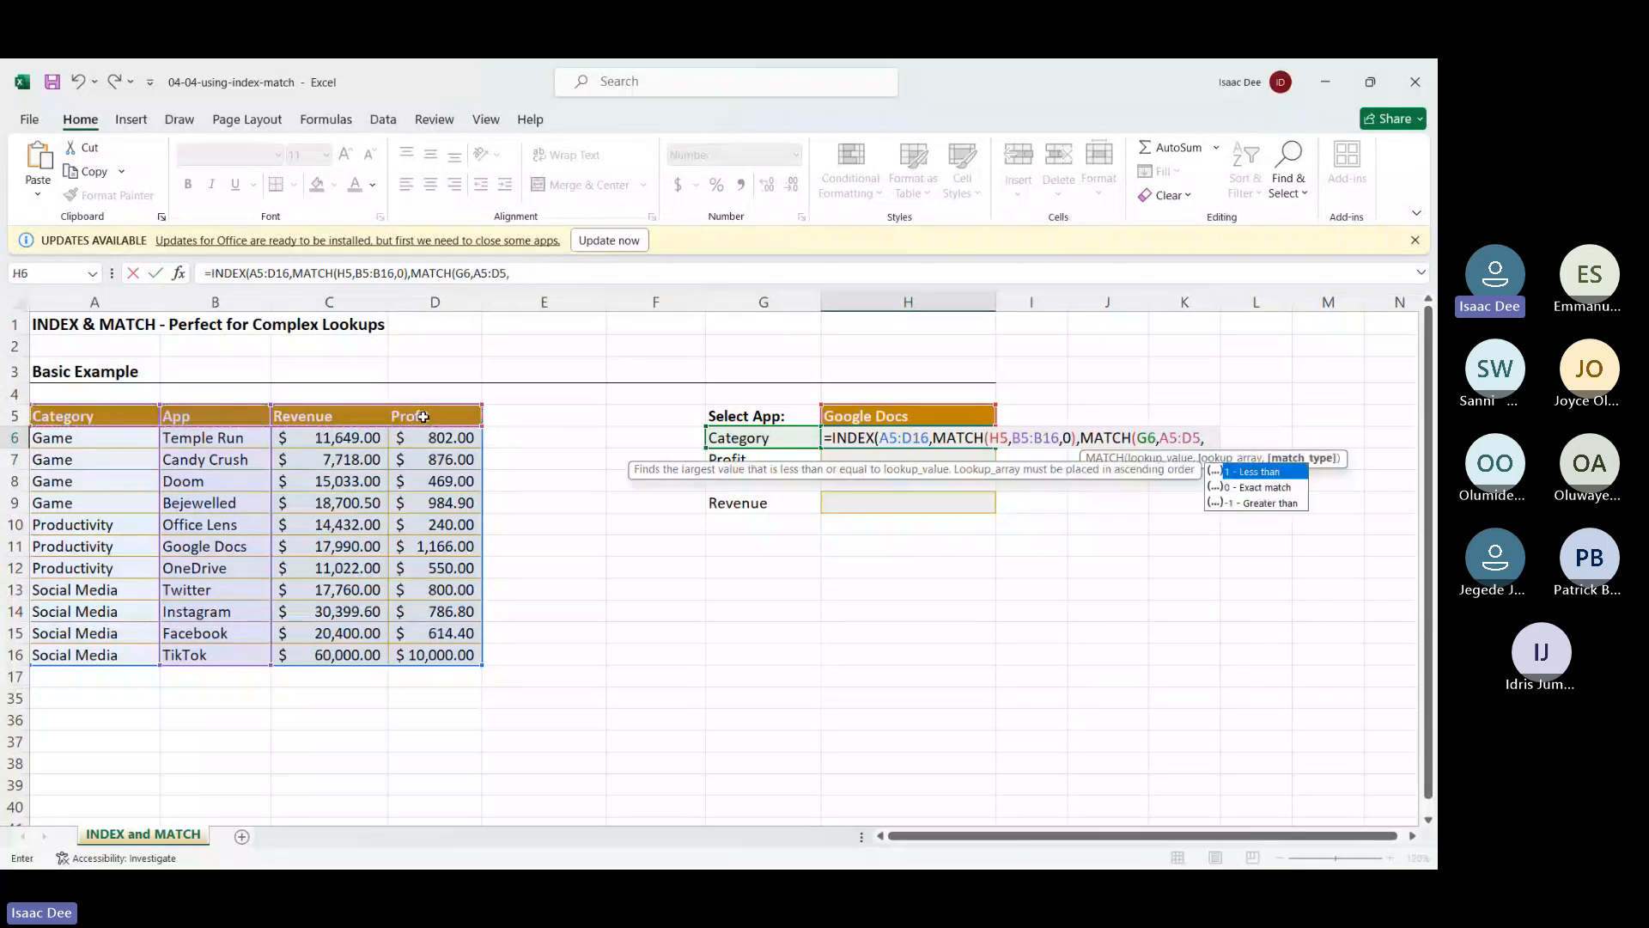
{"action": "double_click", "coordinate": [1286, 488]}
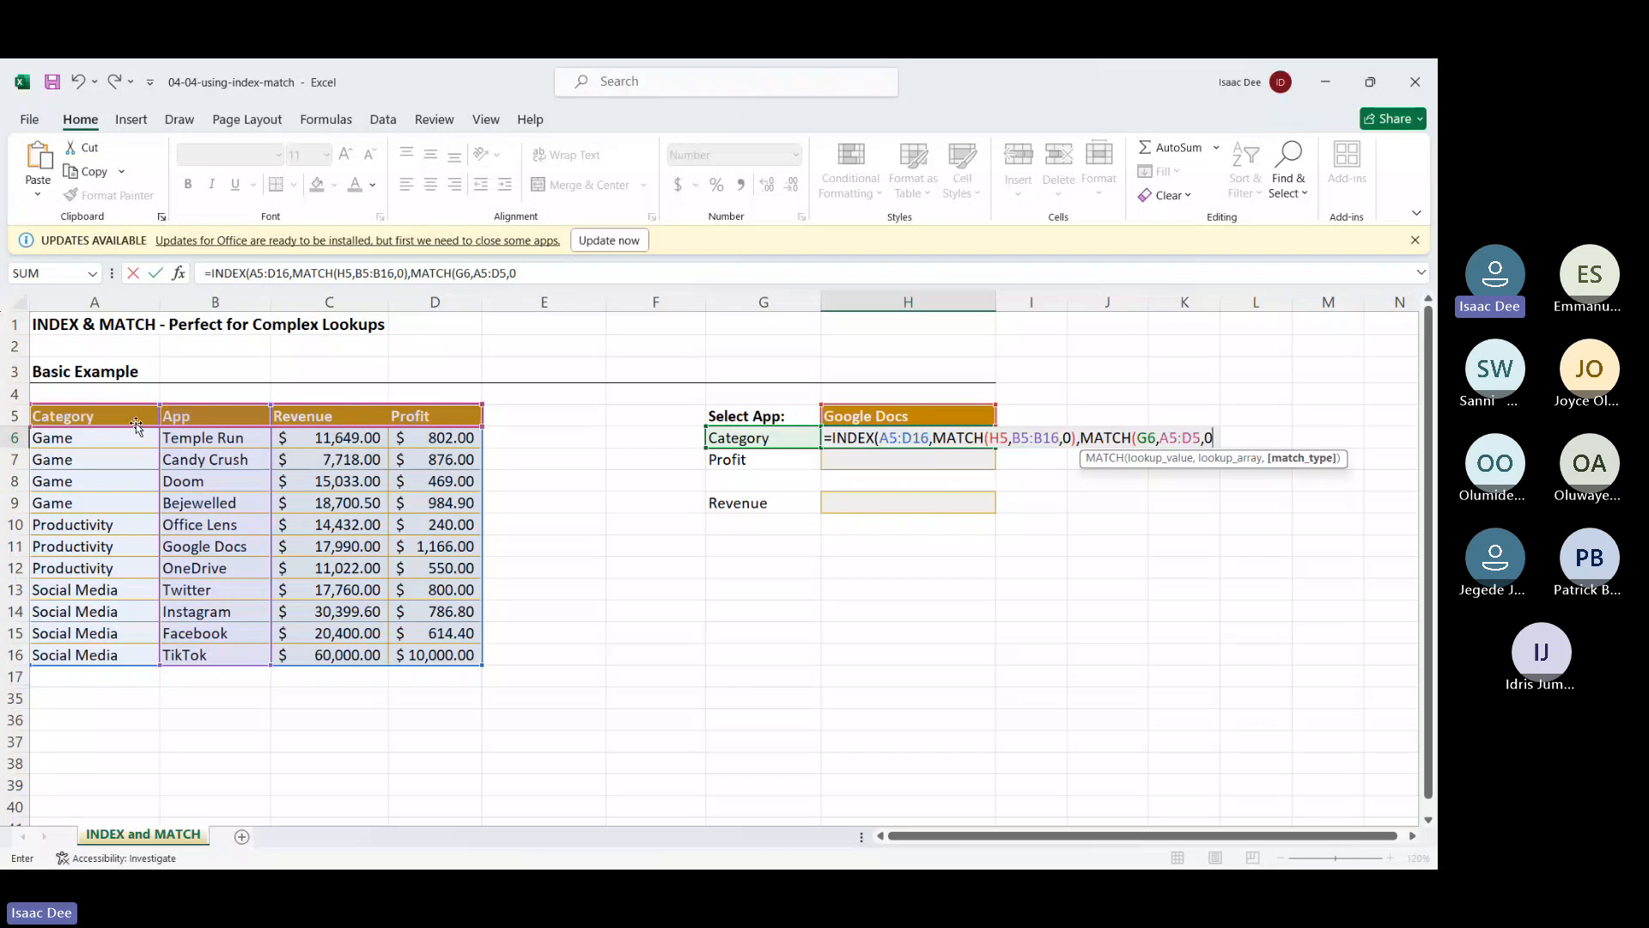
{"action": "left_click", "coordinate": [1150, 439]}
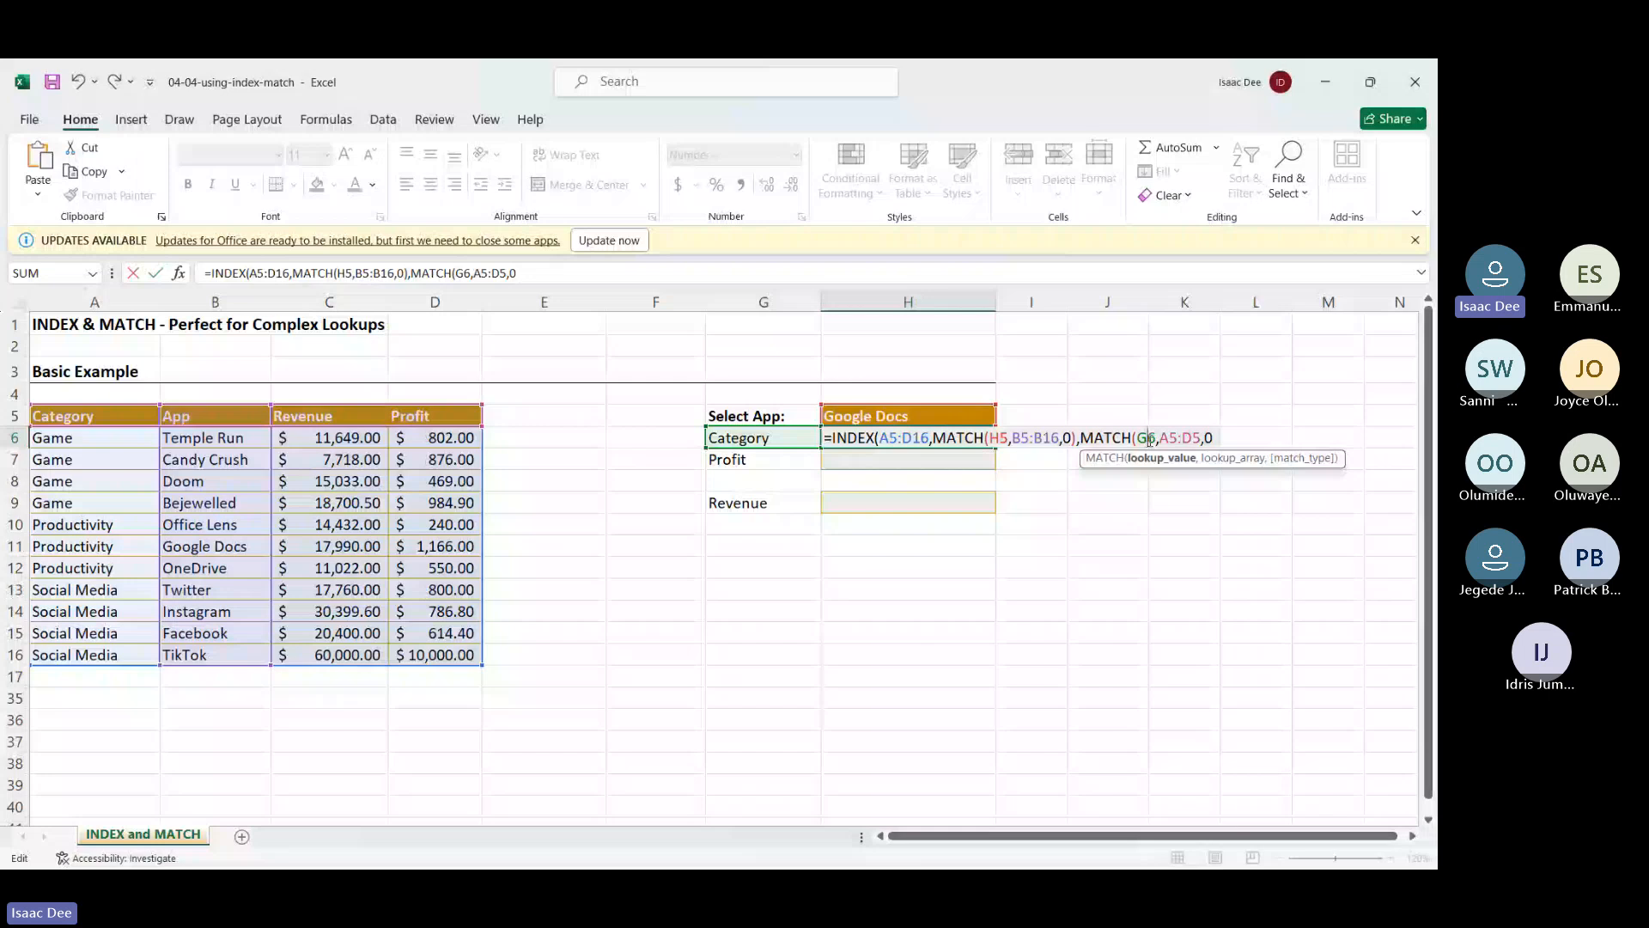
{"action": "left_click", "coordinate": [101, 568]}
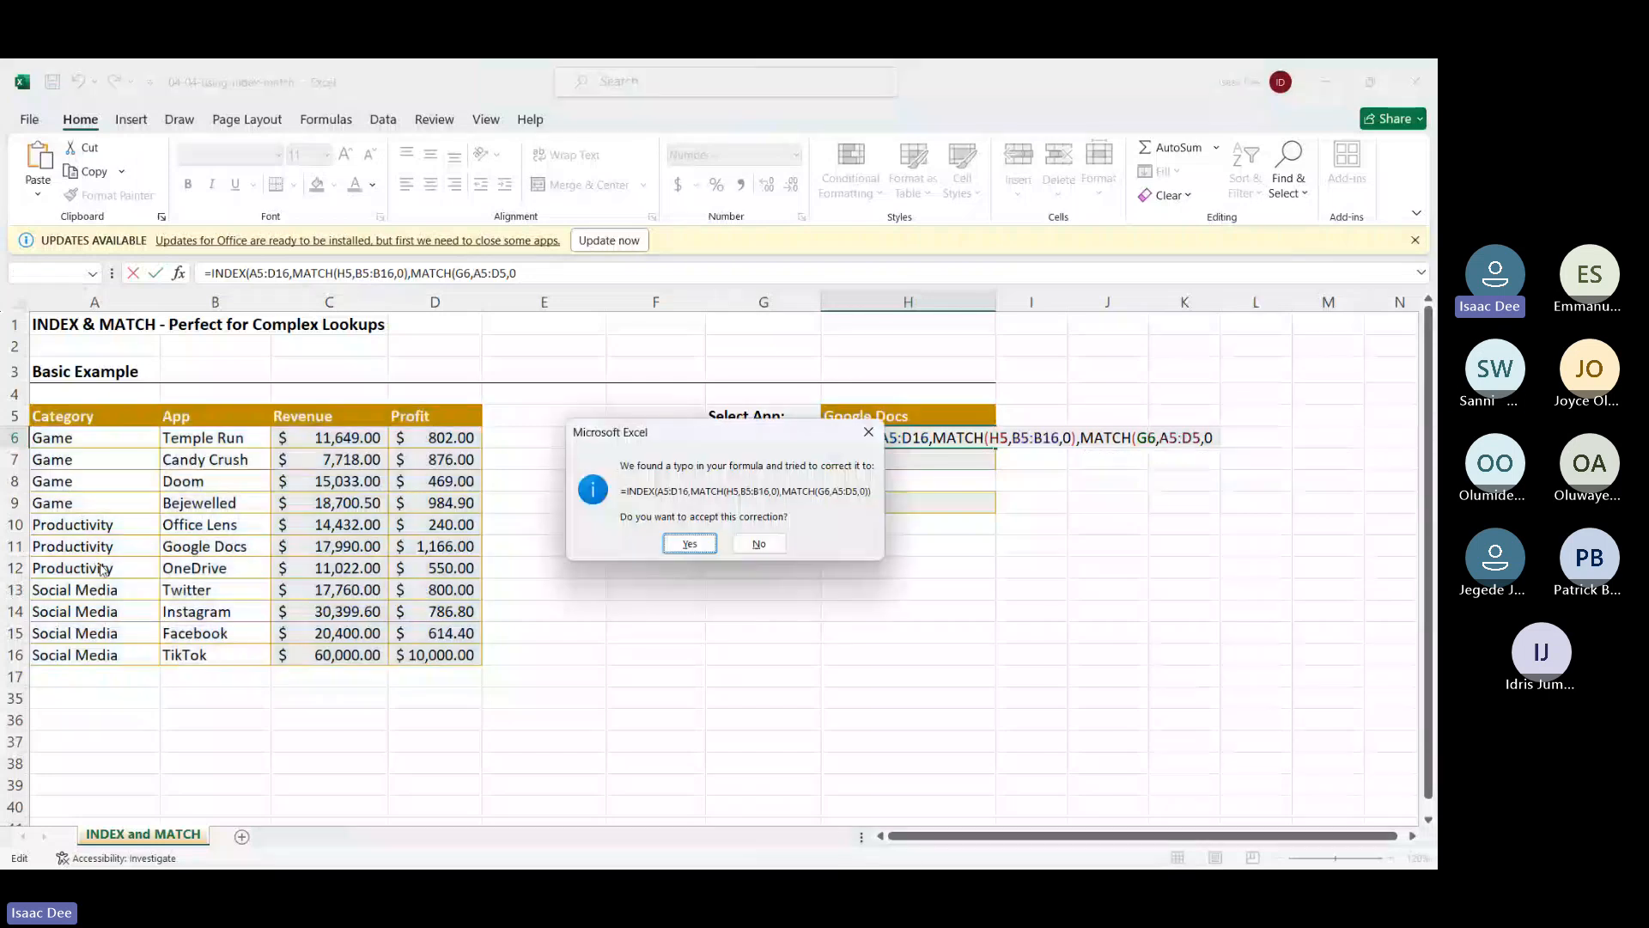
Accept the corrected =INDEX(A5:D16,MATCH(H5,B5:B16,0),MATCH(G6,A5:D5,0)) and reopen H6 to review it
{"action": "key", "text": "Return"}
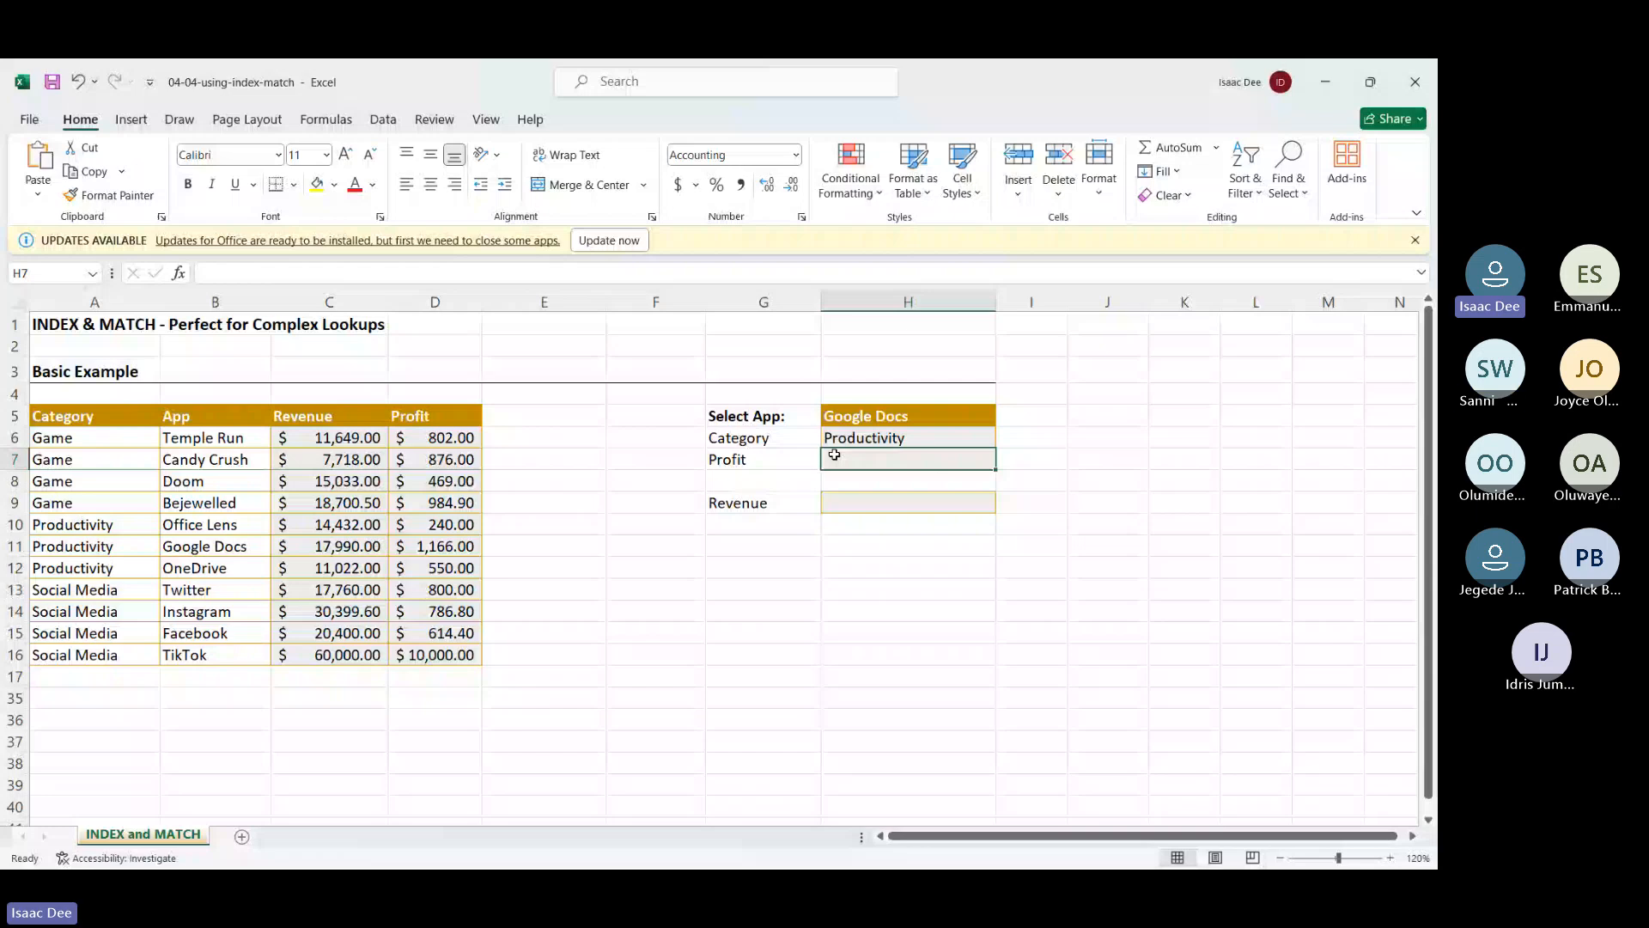
{"action": "double_click", "coordinate": [898, 440]}
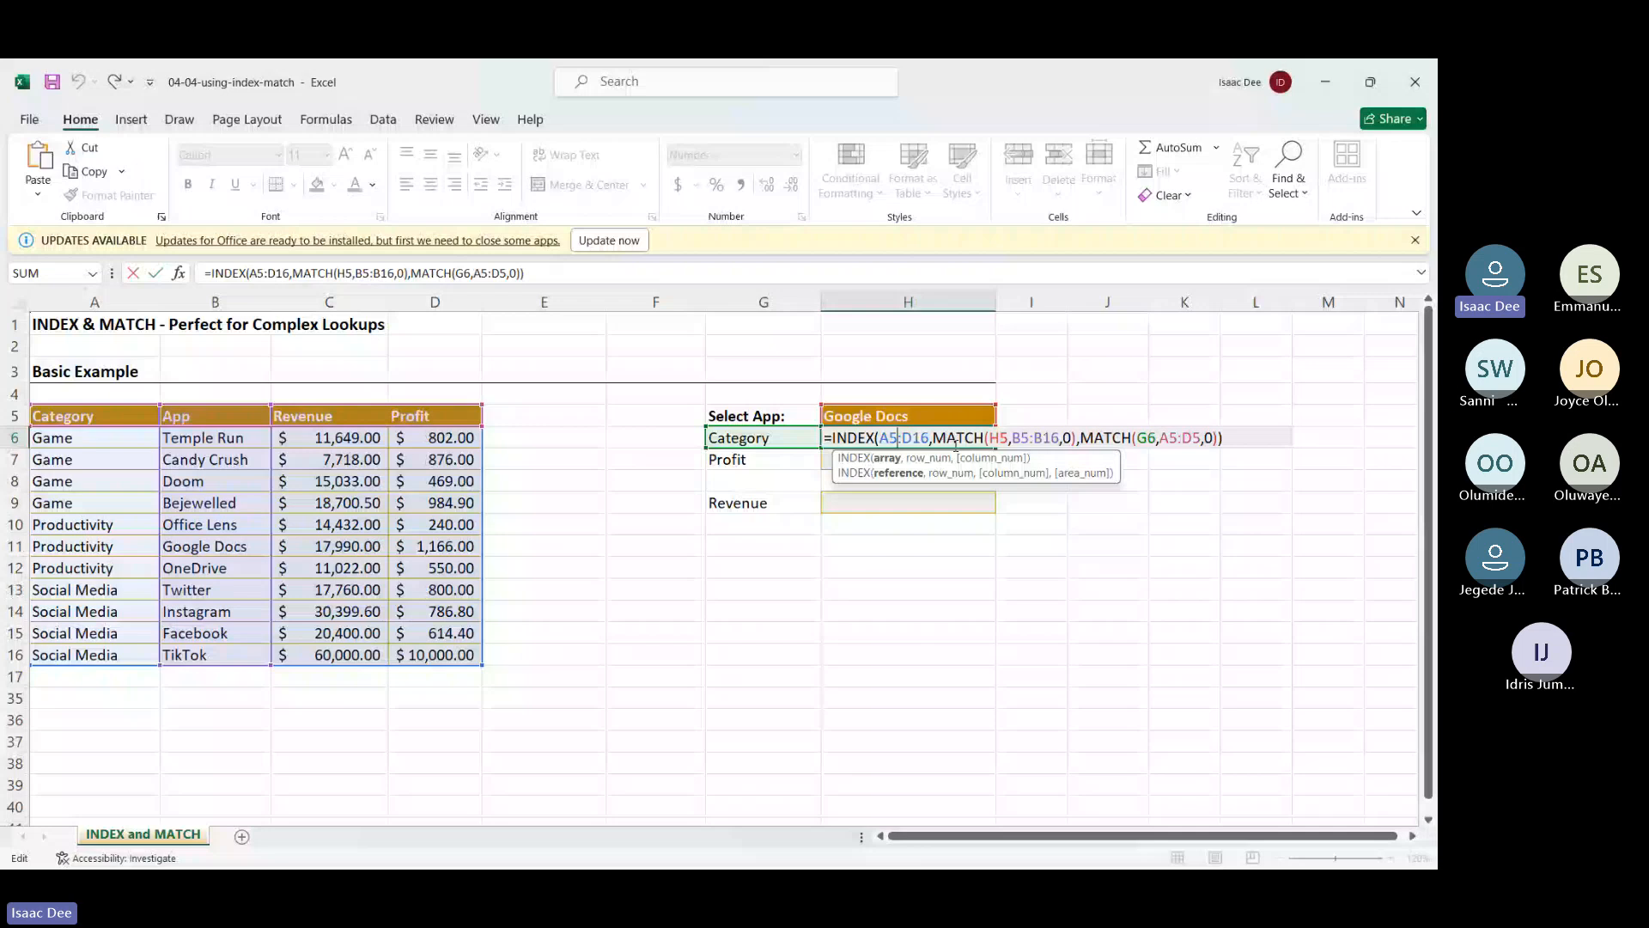
Review the row and column MATCH parts of H6's formula and commit it, showing Productivity
{"action": "left_click", "coordinate": [964, 439]}
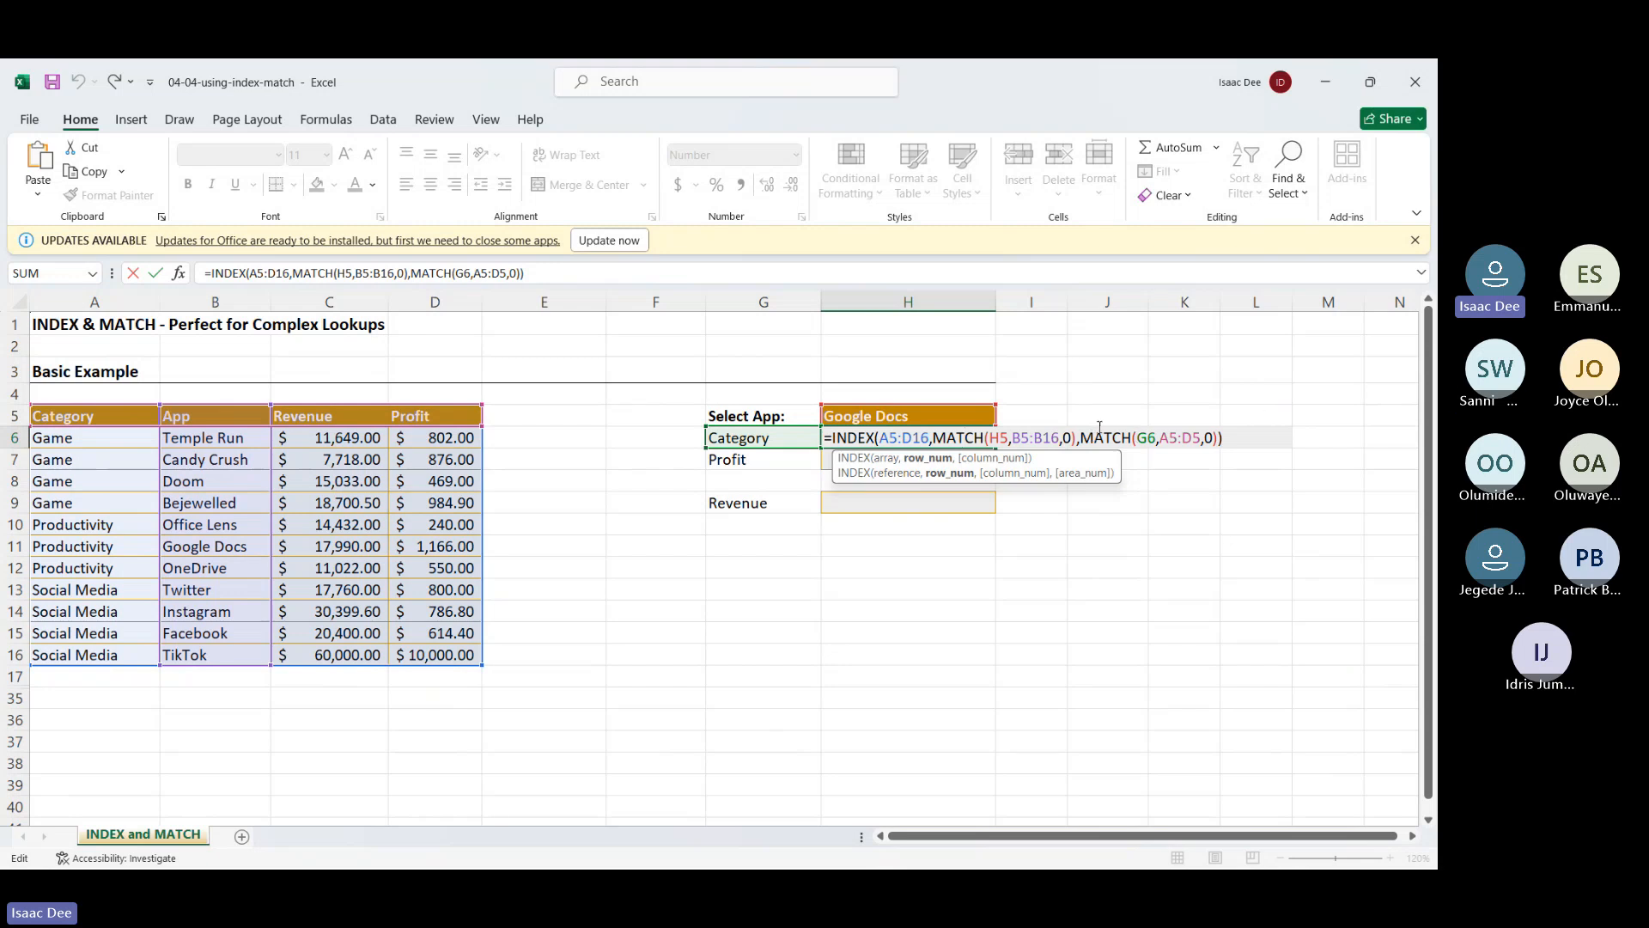
{"action": "left_click", "coordinate": [1099, 436]}
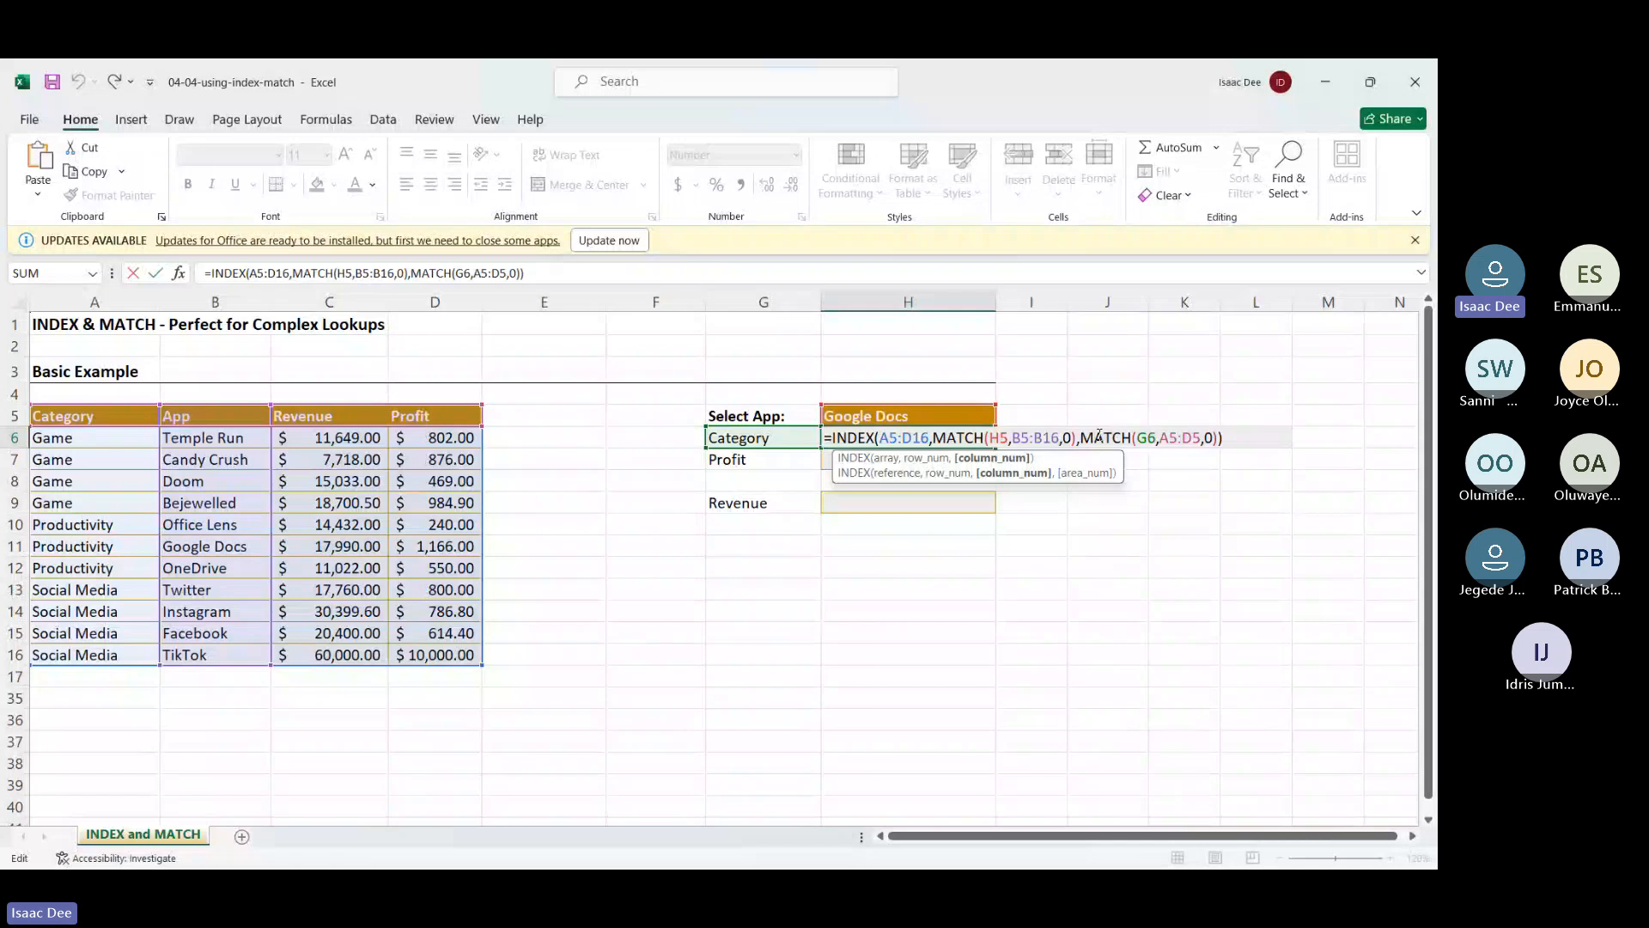
{"action": "left_click", "coordinate": [1149, 437]}
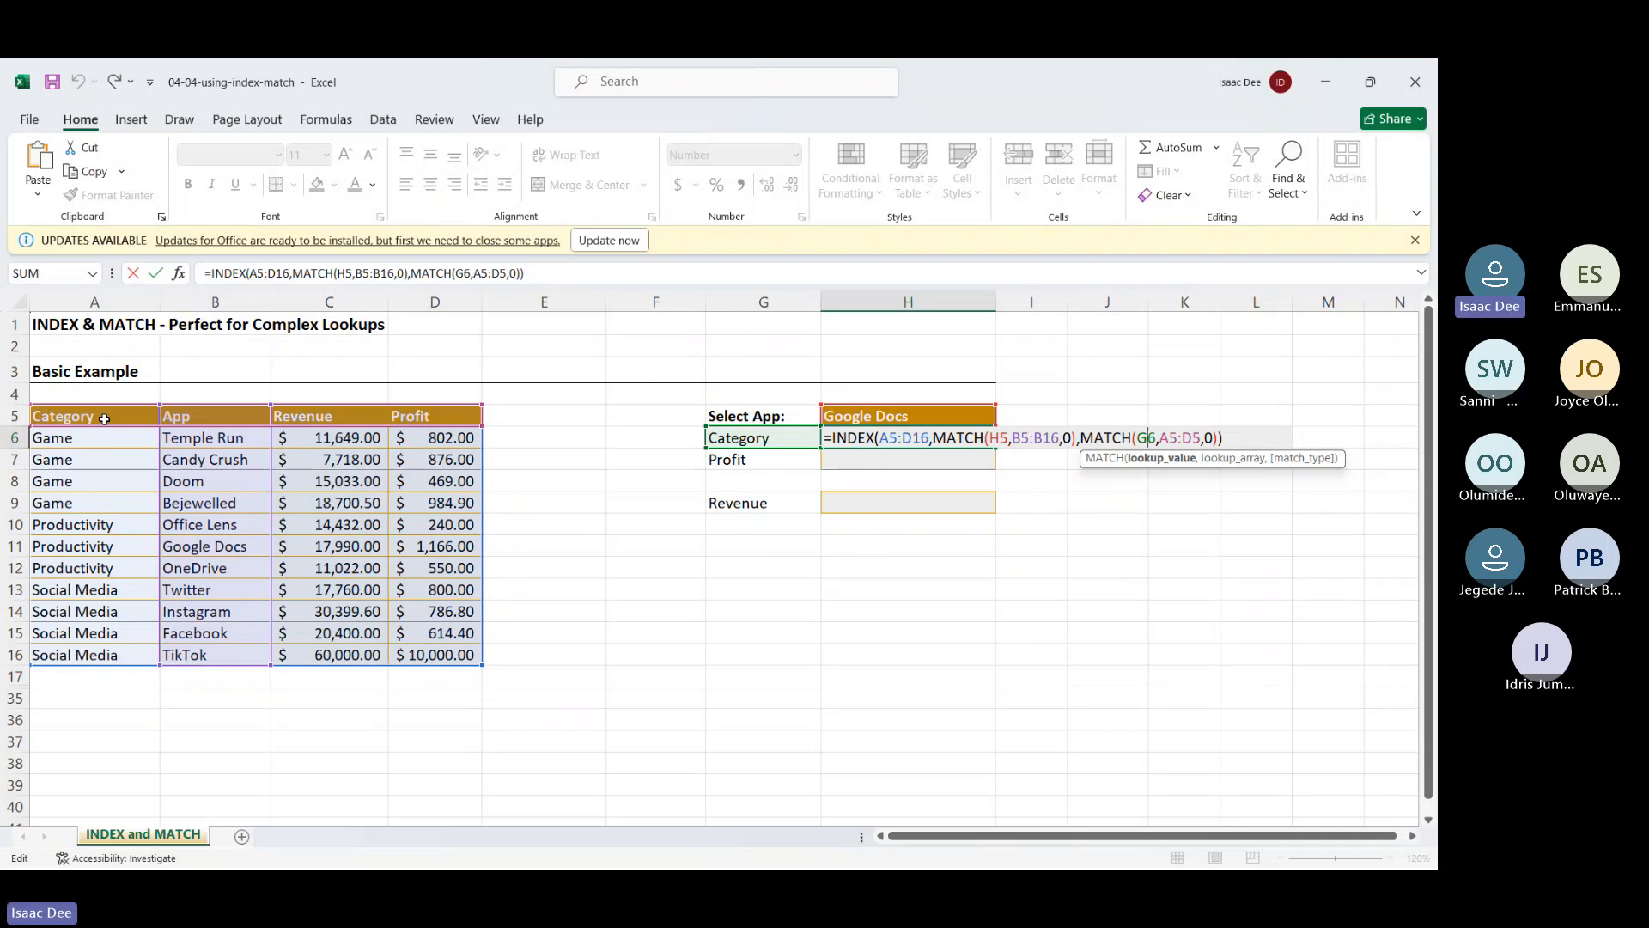
{"action": "key", "text": "Return"}
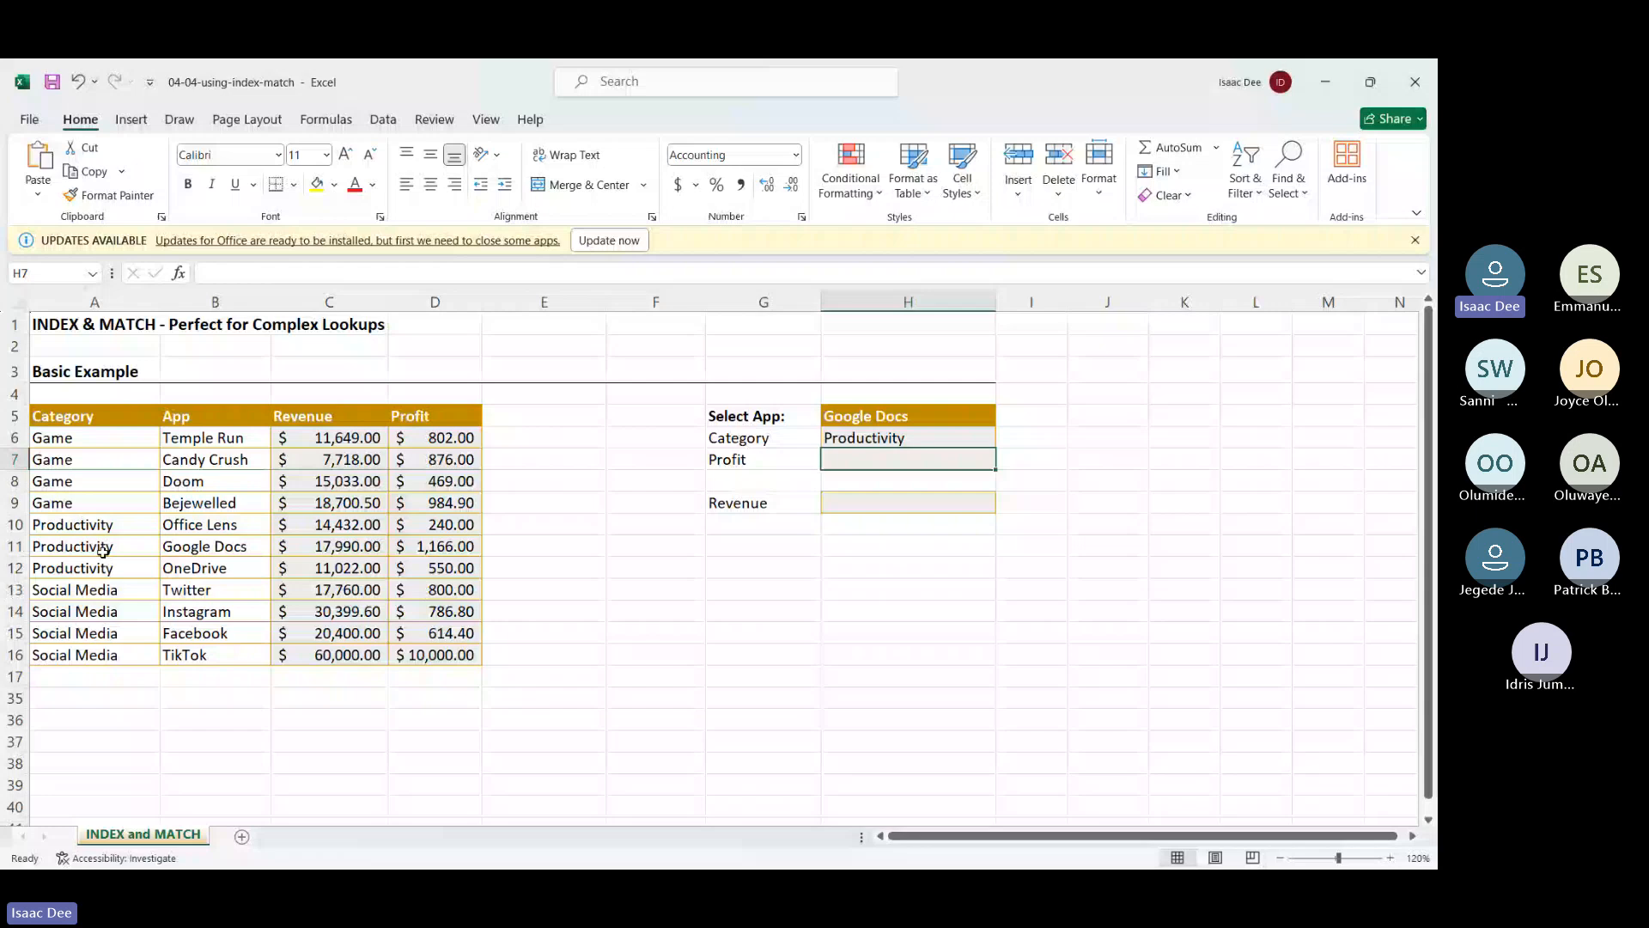
Switch to the Teams meeting, look at the meeting chat, and close it
{"action": "key", "text": "alt+Tab"}
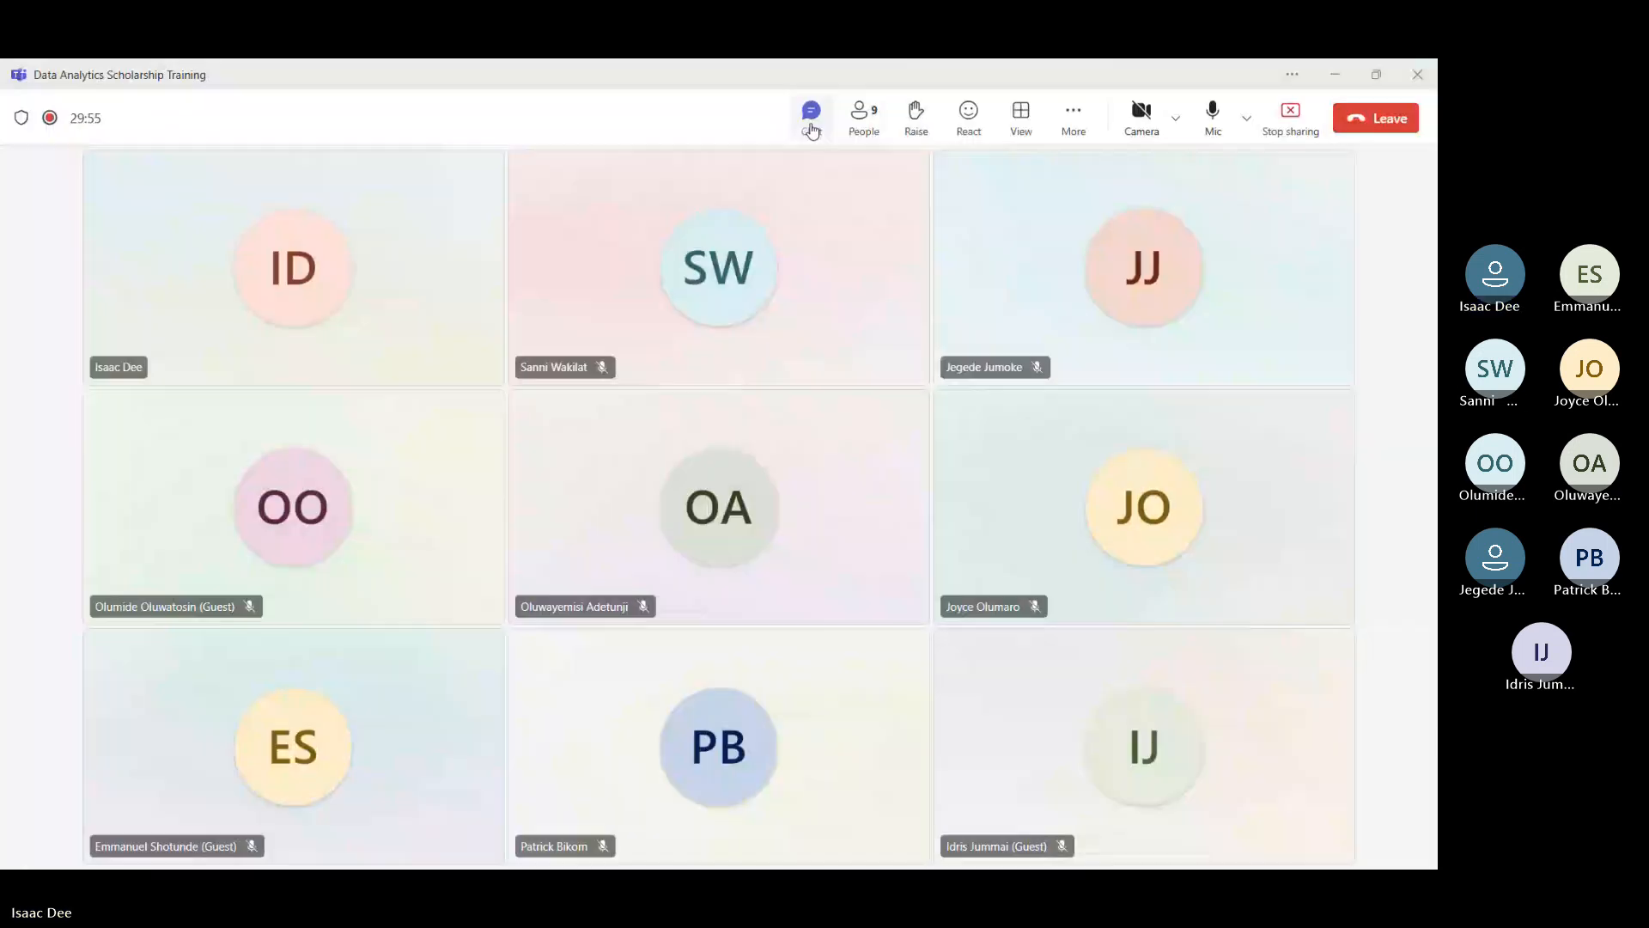
{"action": "left_click", "coordinate": [811, 129]}
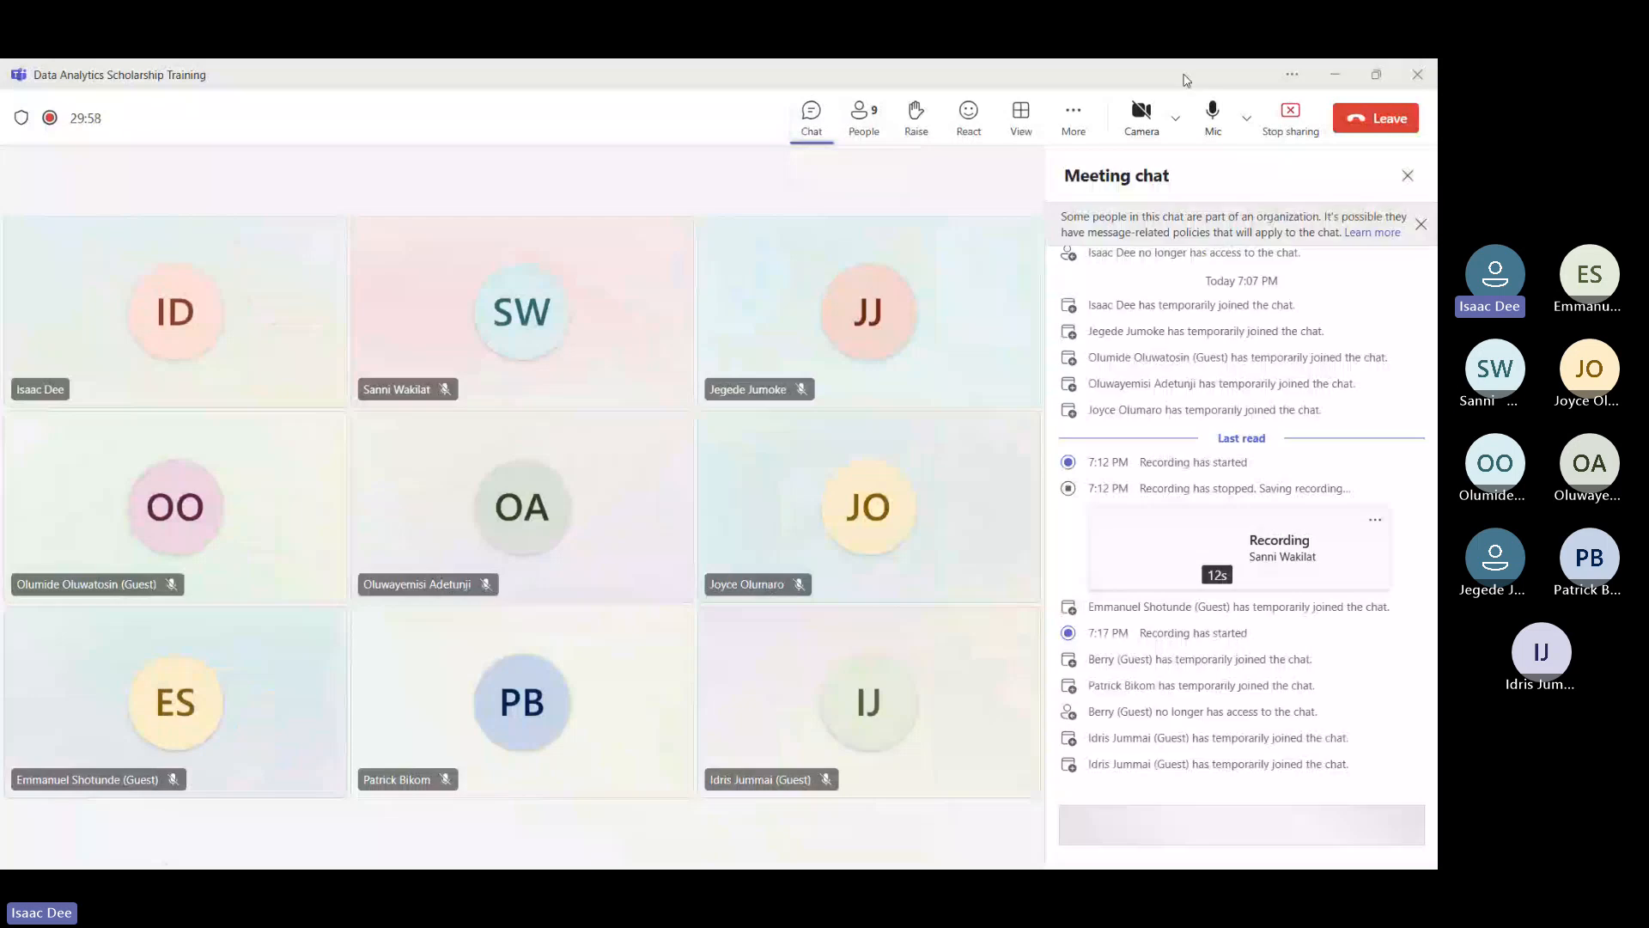
{"action": "left_click", "coordinate": [1290, 119]}
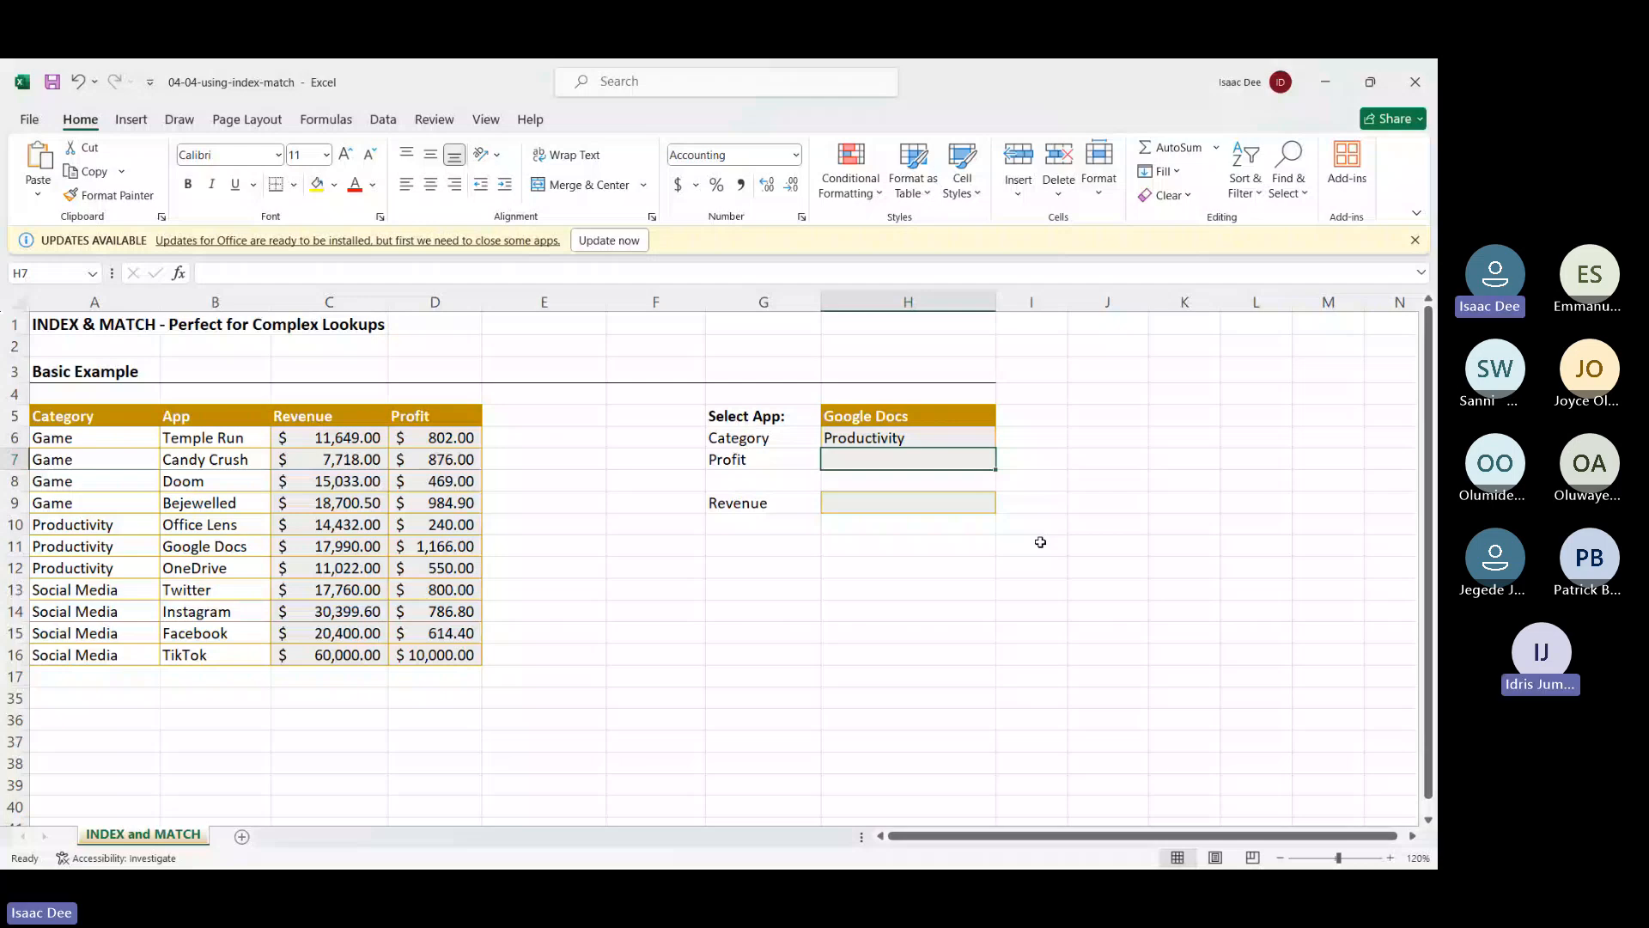
{"action": "key", "text": "alt+Tab"}
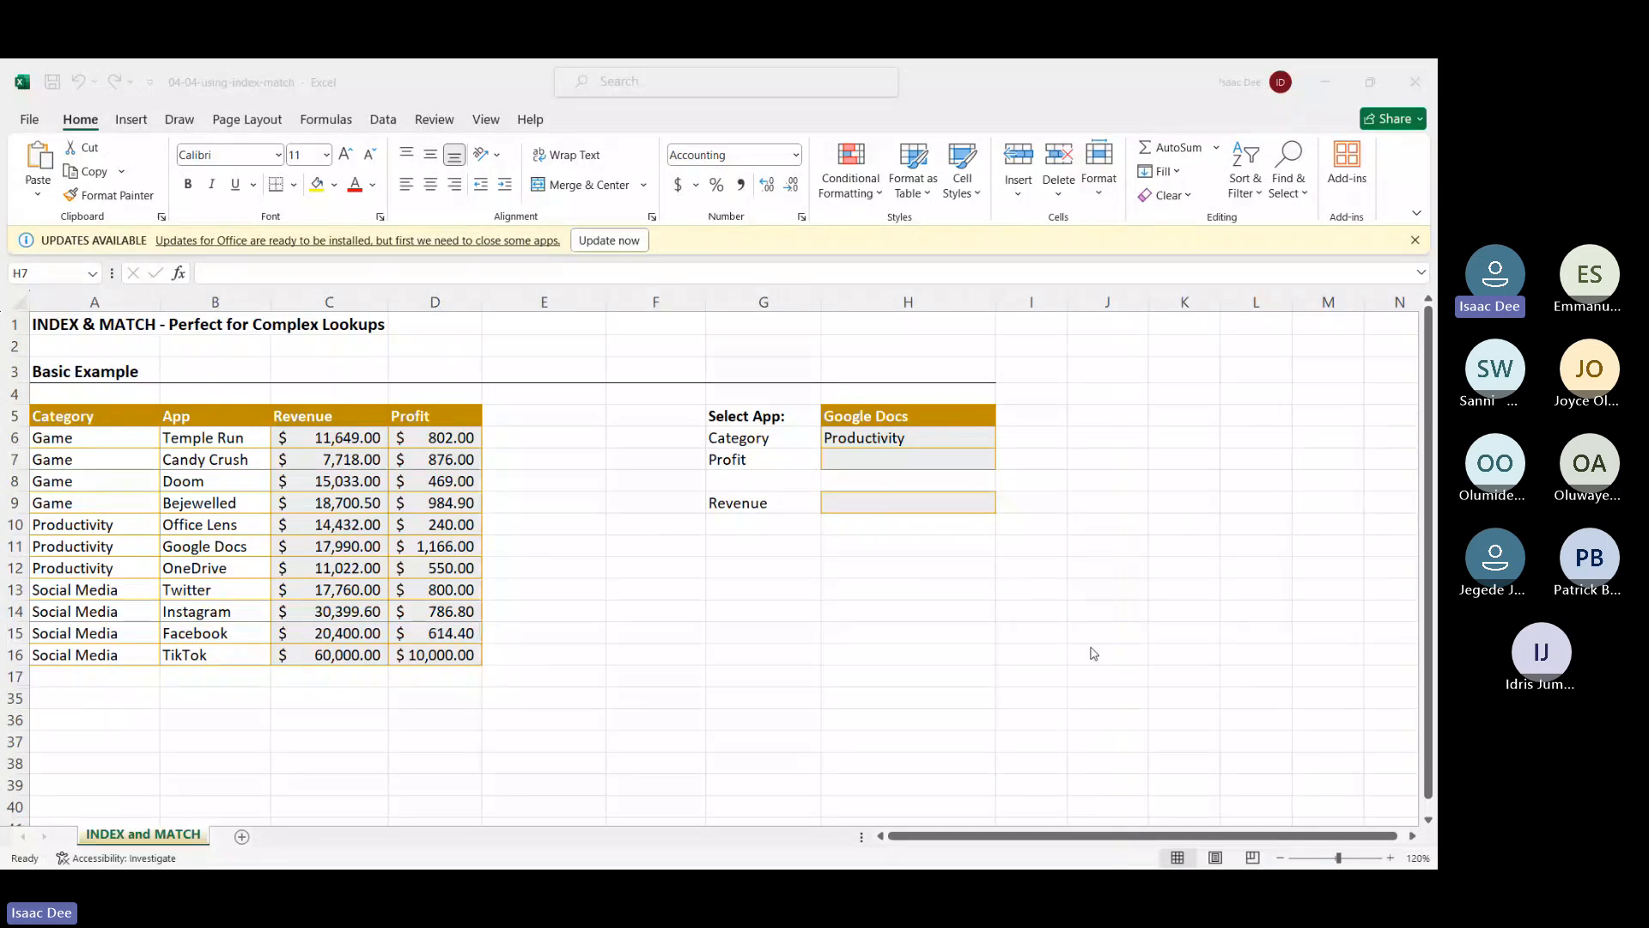
{"action": "left_click", "coordinate": [968, 635]}
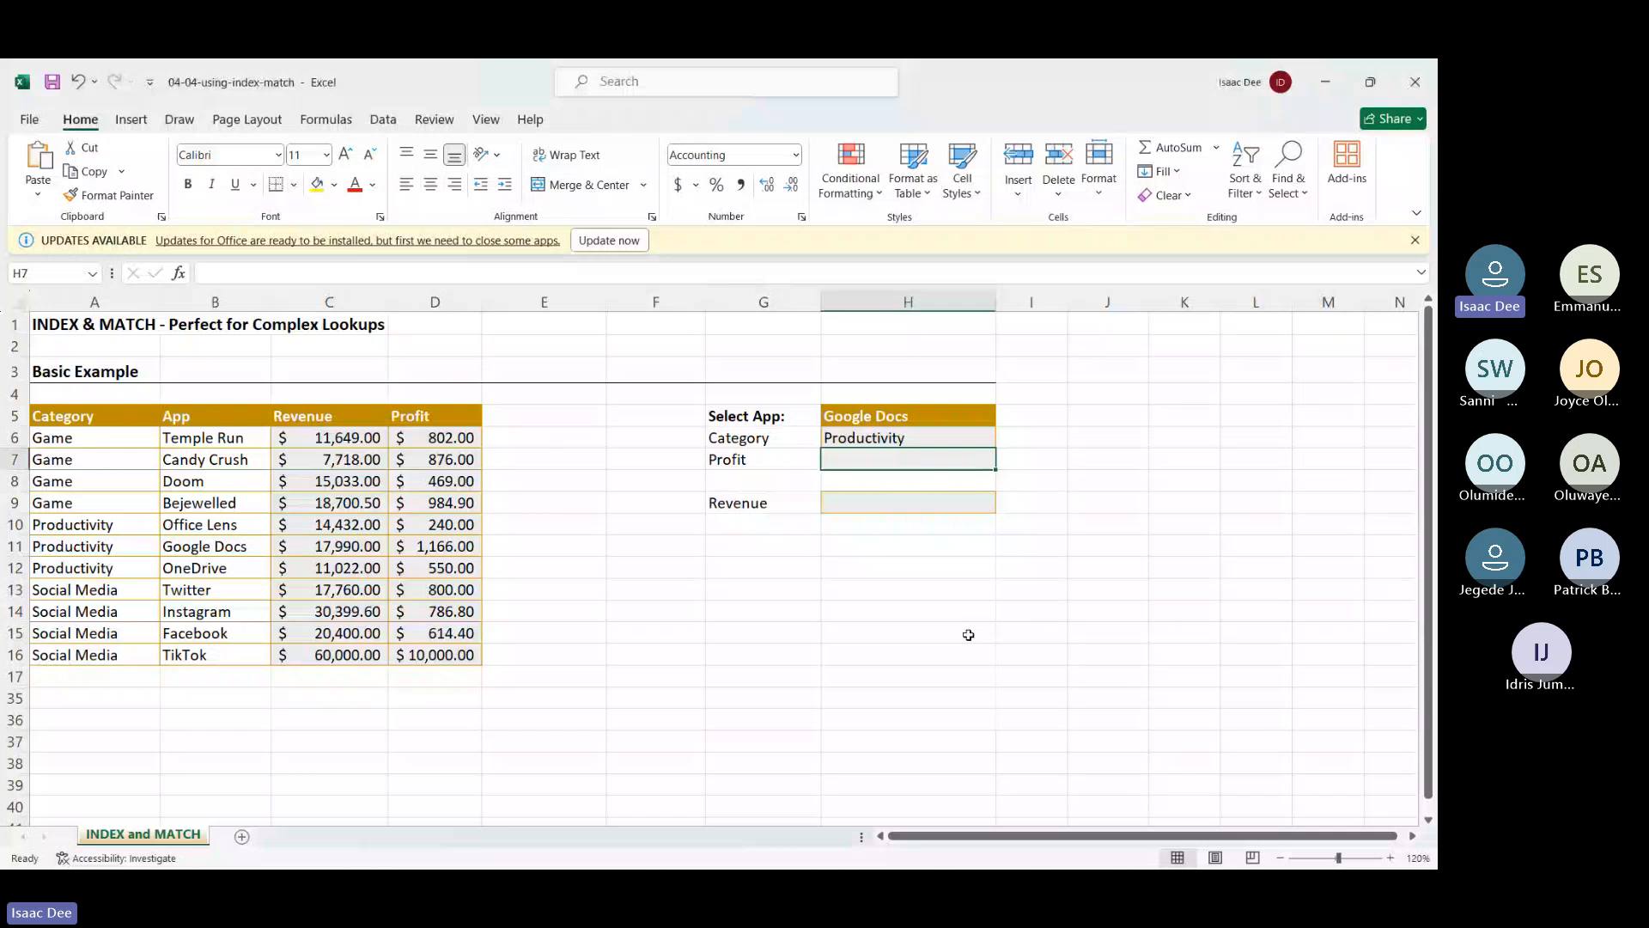
Enter =INDEX(A5:D16,2,2) in H15
{"action": "left_click", "coordinate": [969, 635]}
{"action": "type", "text": "=inde"}
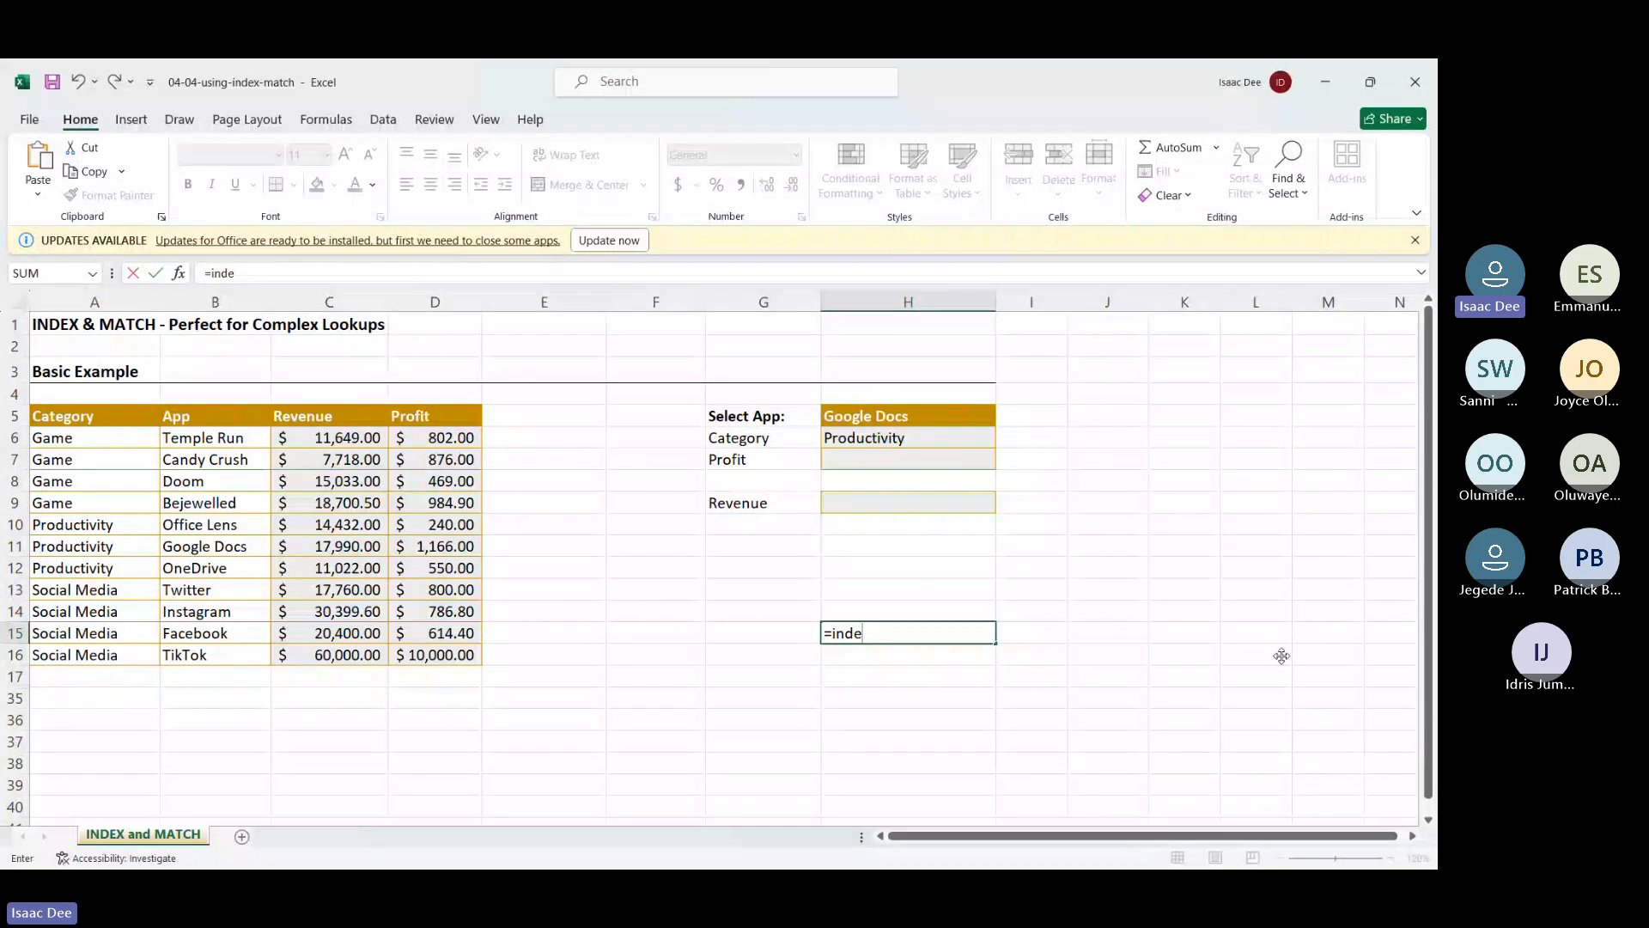
{"action": "key", "text": "Tab"}
{"action": "left_click_drag", "start_coordinate": [51, 416], "coordinate": [476, 663]}
{"action": "type", "text": ","}
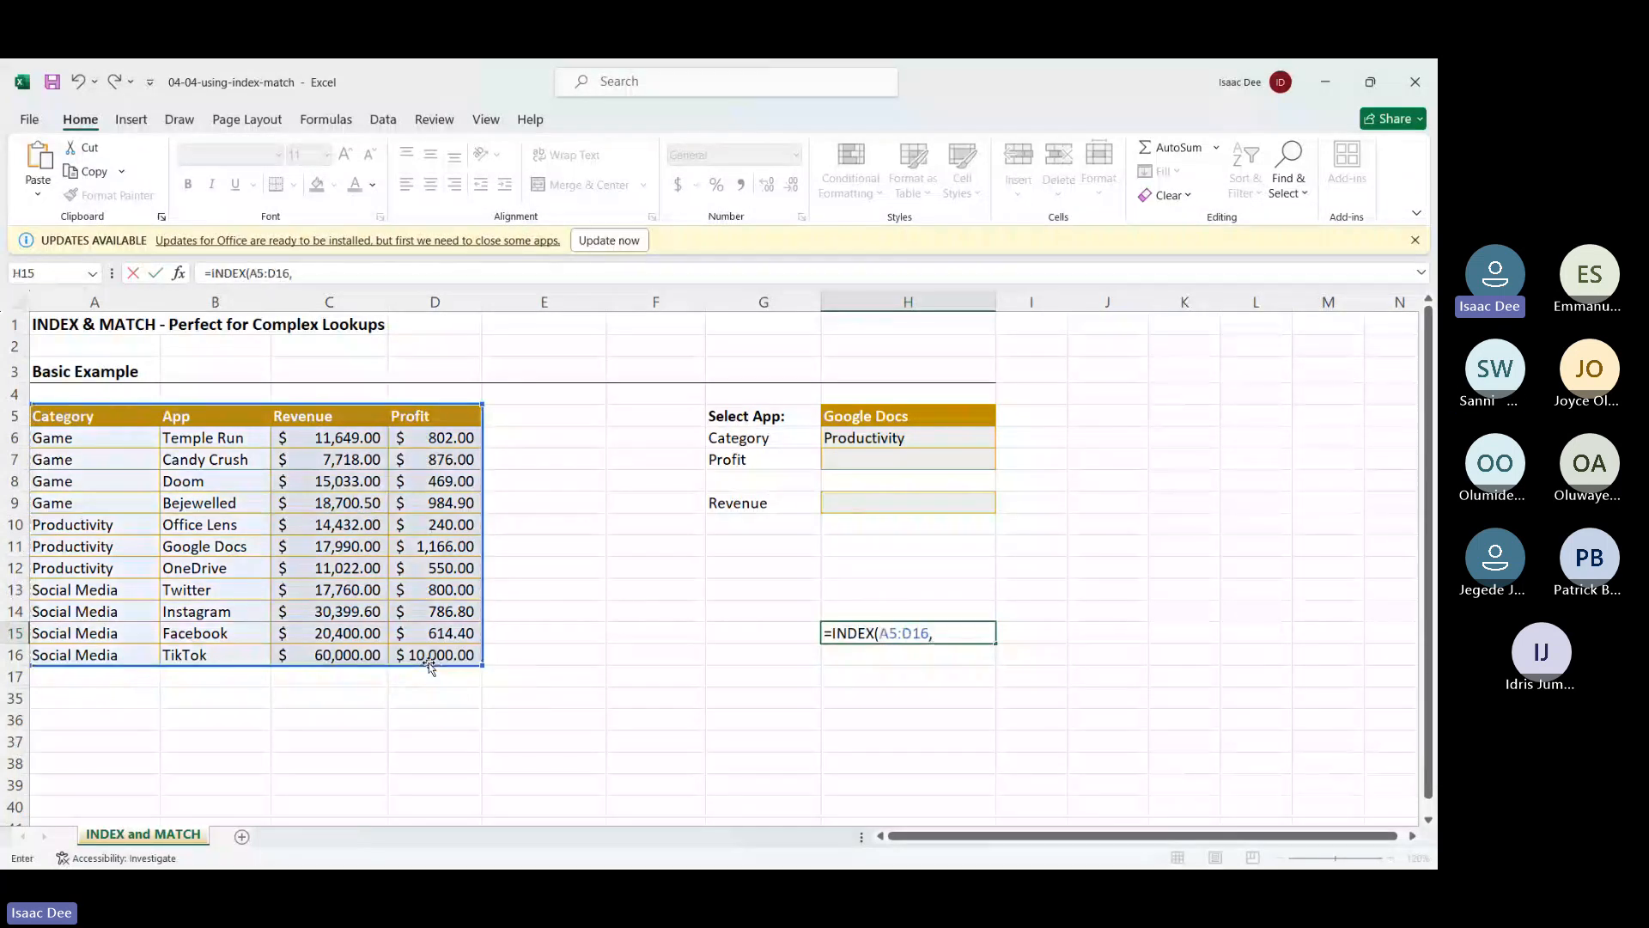
{"action": "type", "text": "2,"}
{"action": "type", "text": "2,"}
{"action": "type", "text": ")"}
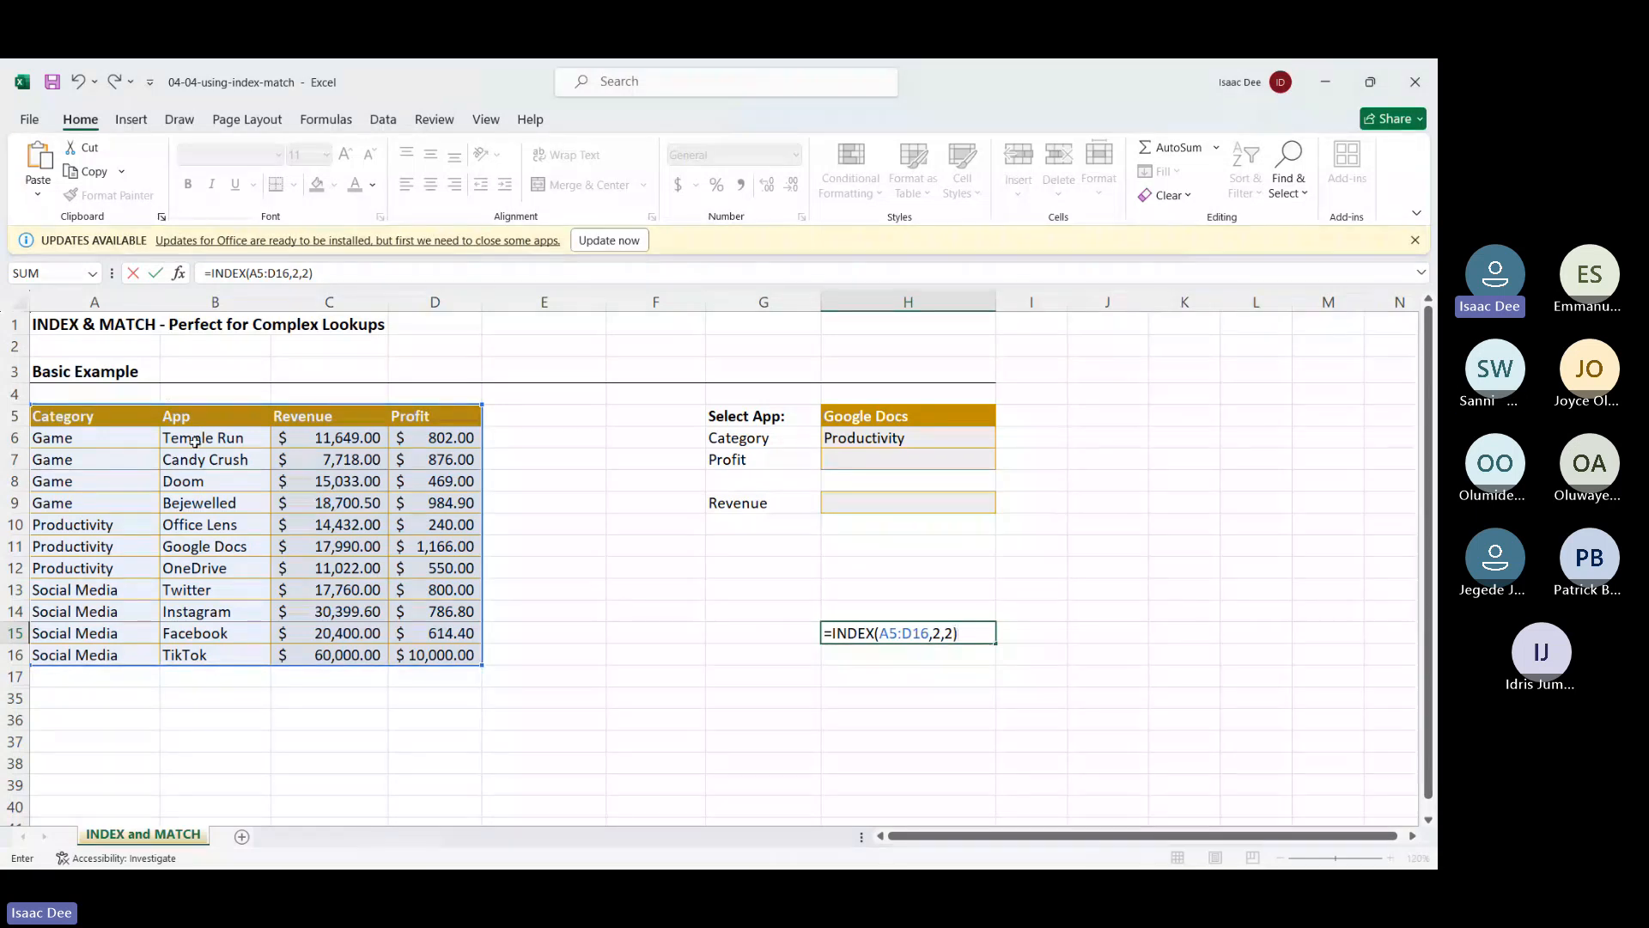
{"action": "key", "text": "Return"}
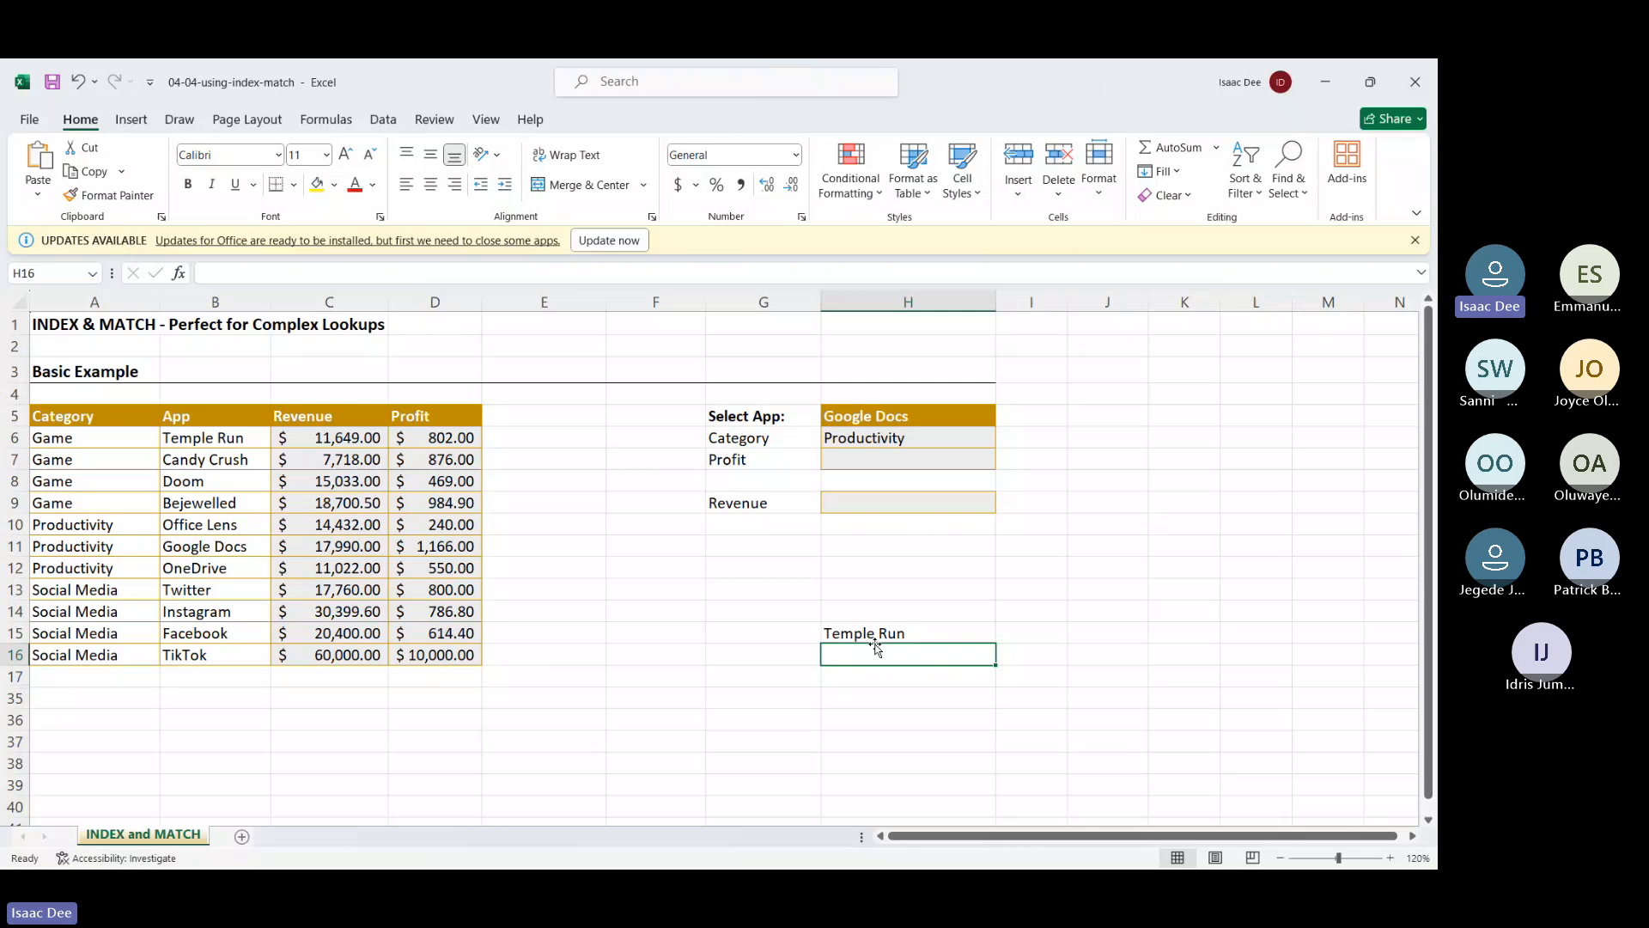
Change the INDEX range in H15 to the data rows A6:D16
{"action": "left_click", "coordinate": [878, 633]}
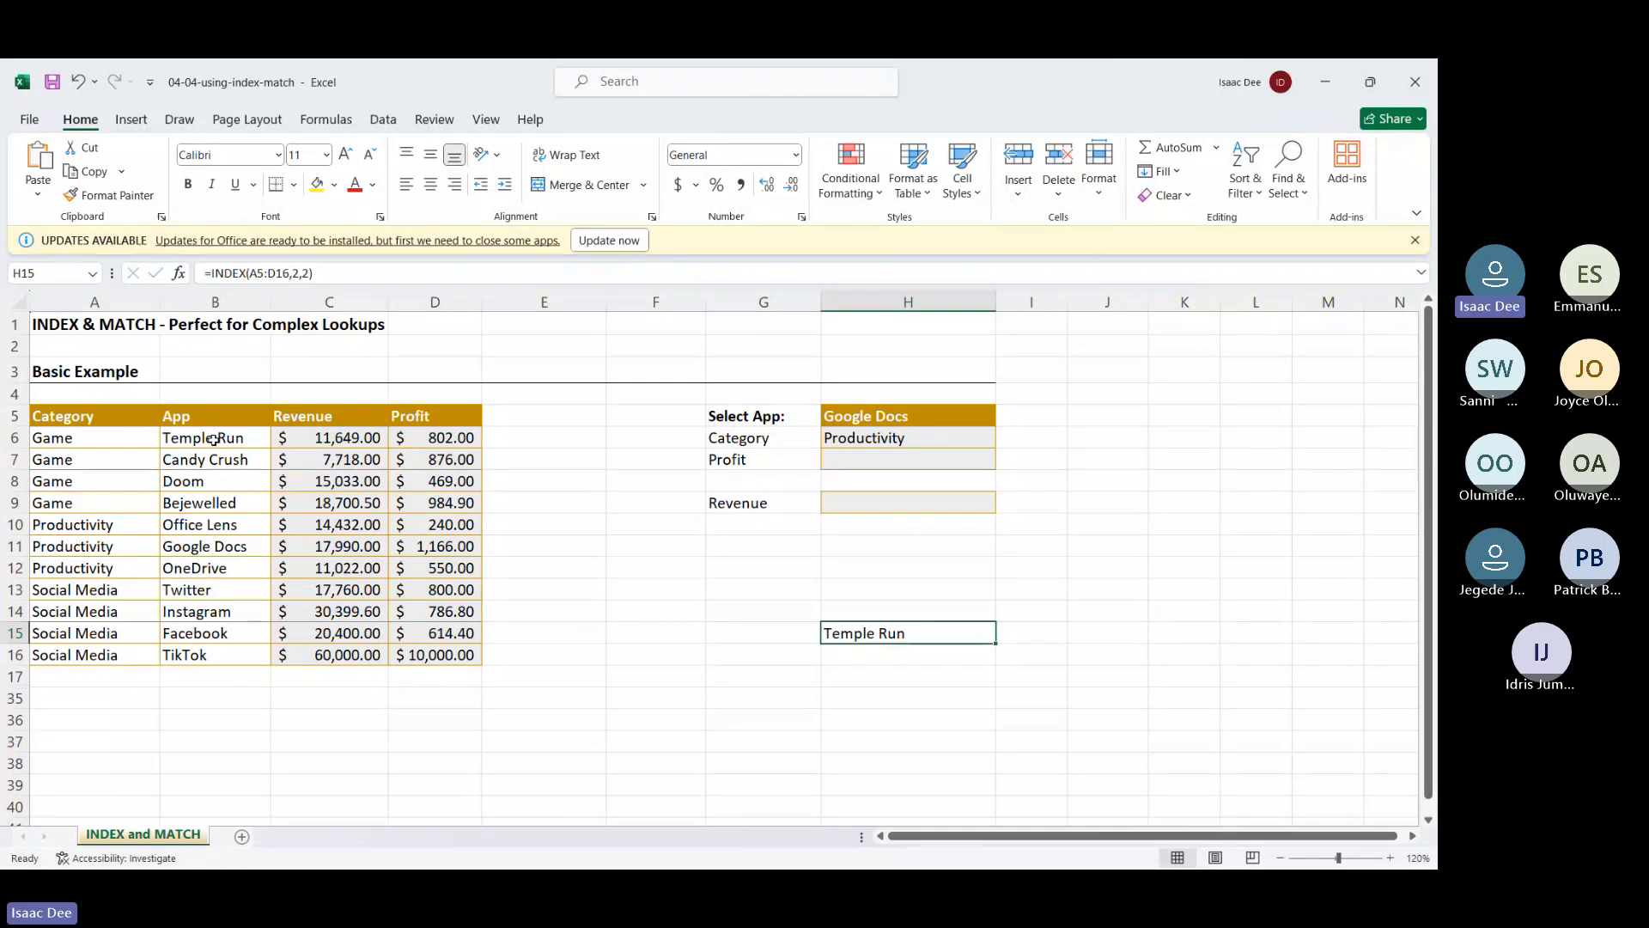
{"action": "double_click", "coordinate": [888, 633]}
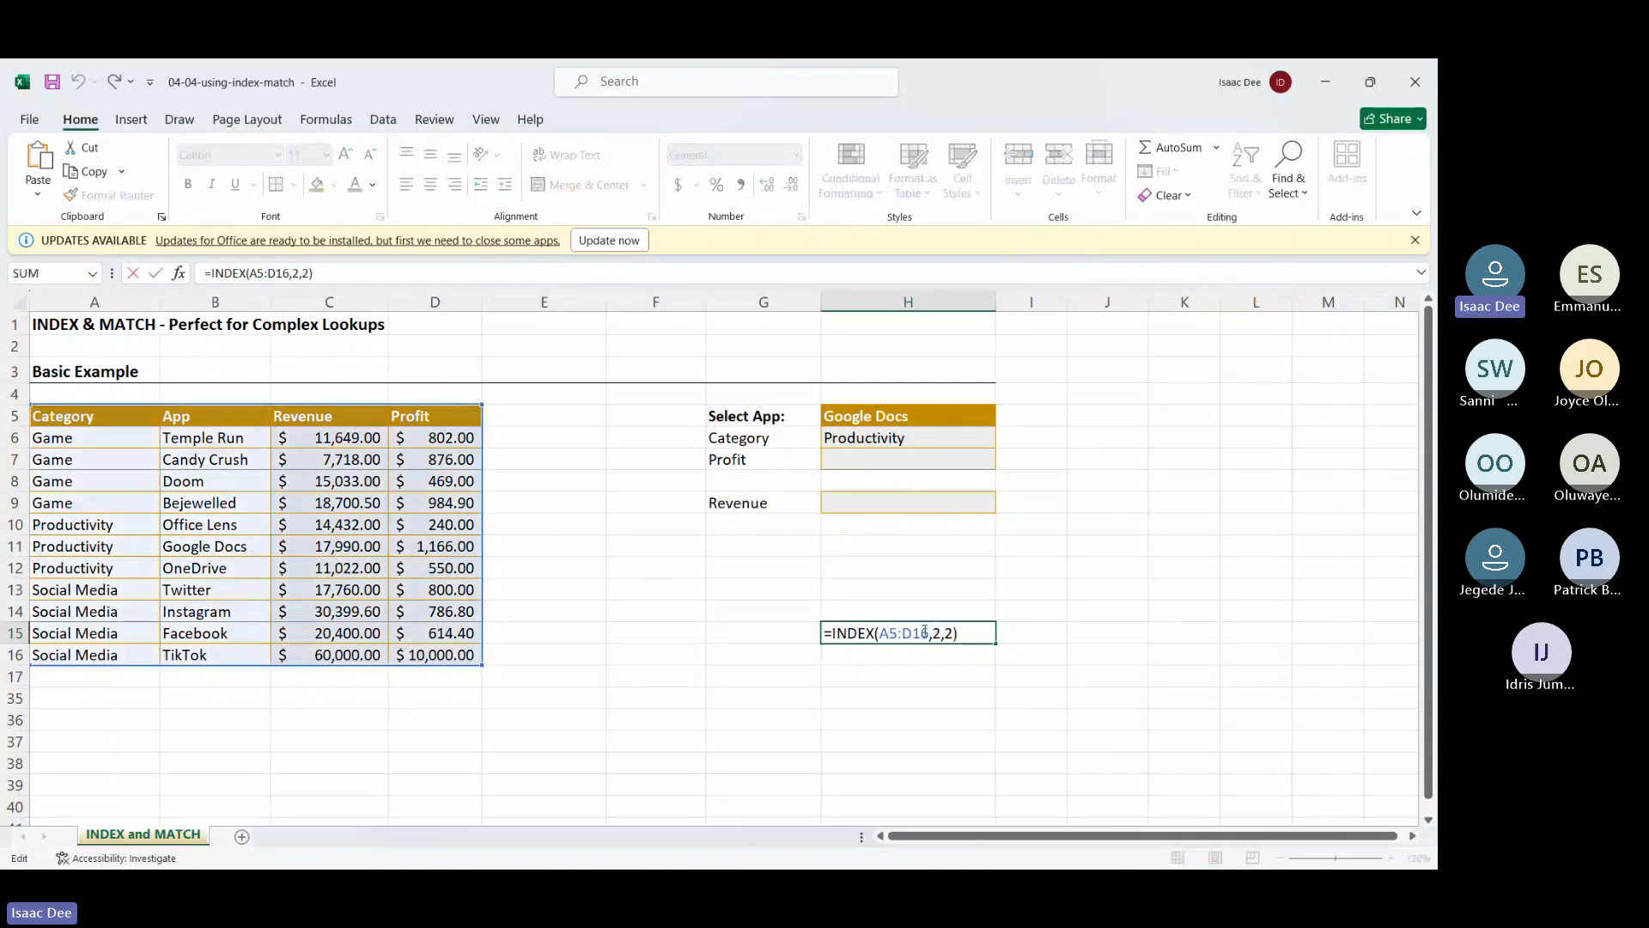
{"action": "left_click_drag", "start_coordinate": [921, 633], "coordinate": [879, 638]}
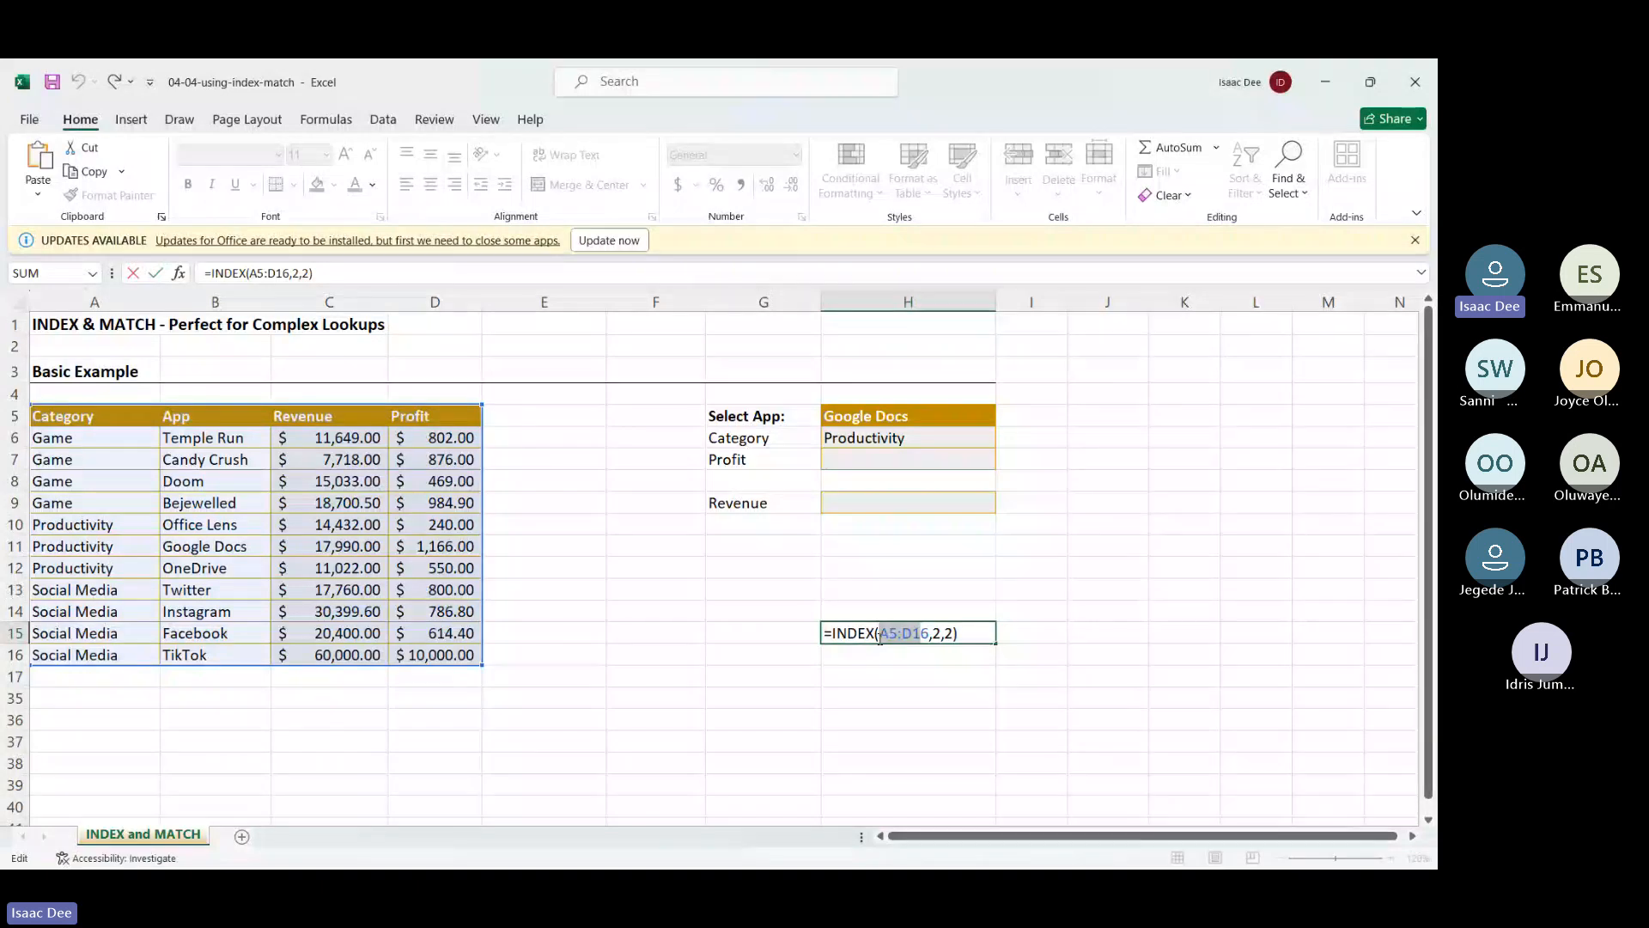
{"action": "type", "text": "6"}
{"action": "key", "text": "BackSpace"}
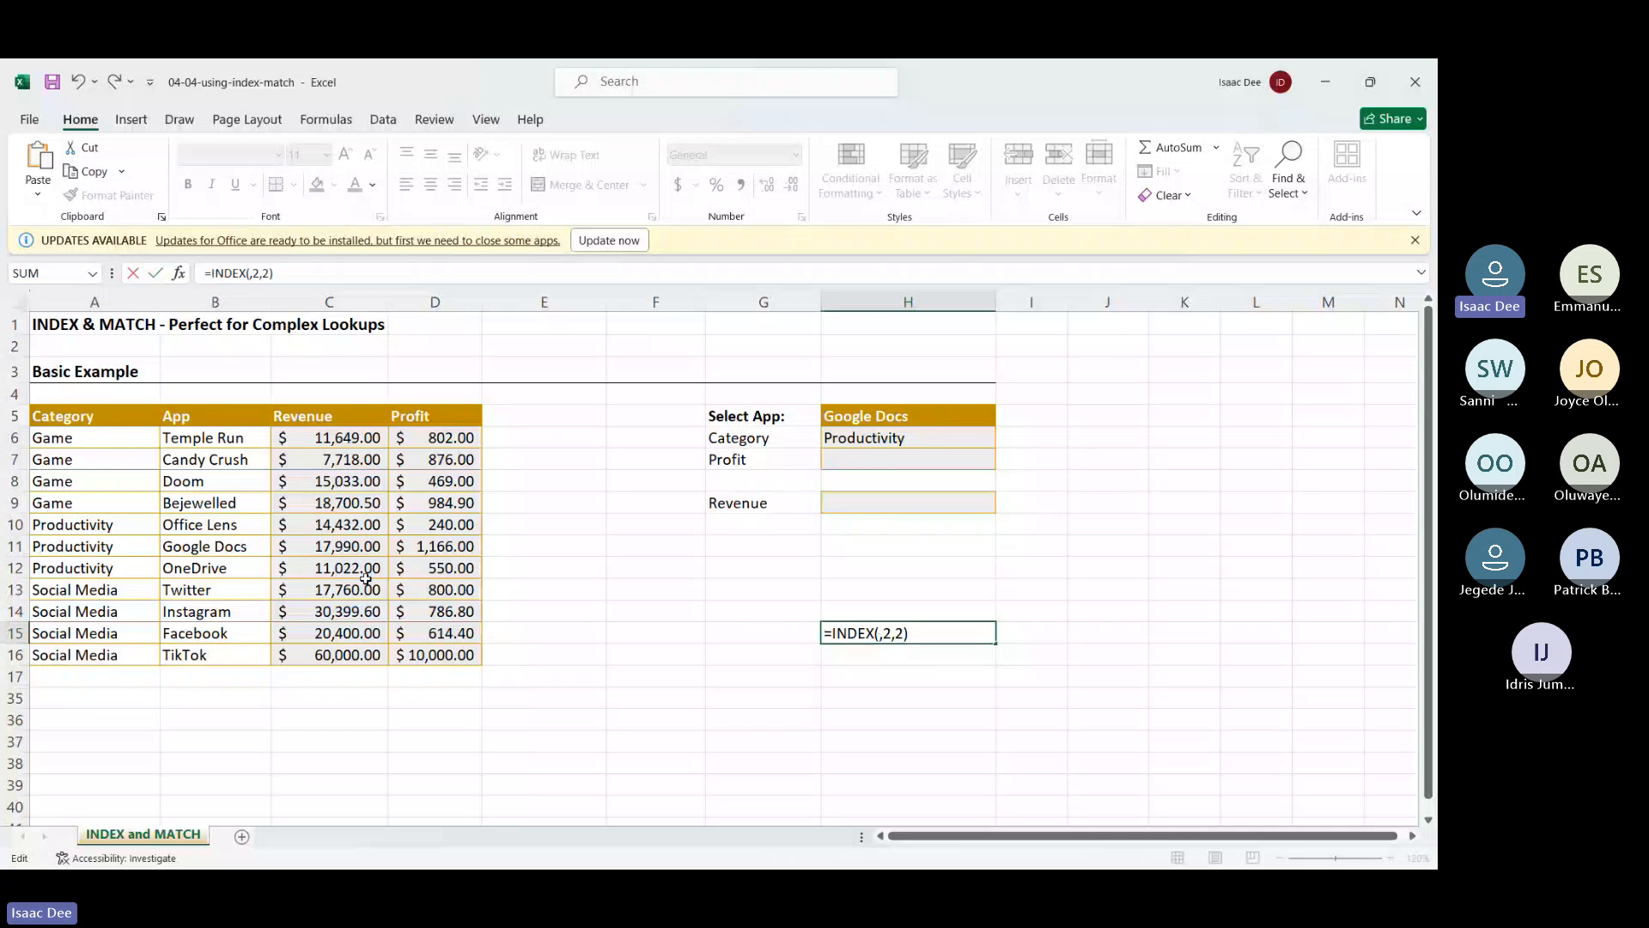
{"action": "mouse_move", "coordinate": [51, 438]}
{"action": "left_mouse_down"}
{"action": "mouse_move", "coordinate": [312, 503]}
{"action": "mouse_move", "coordinate": [444, 656]}
{"action": "left_mouse_up"}
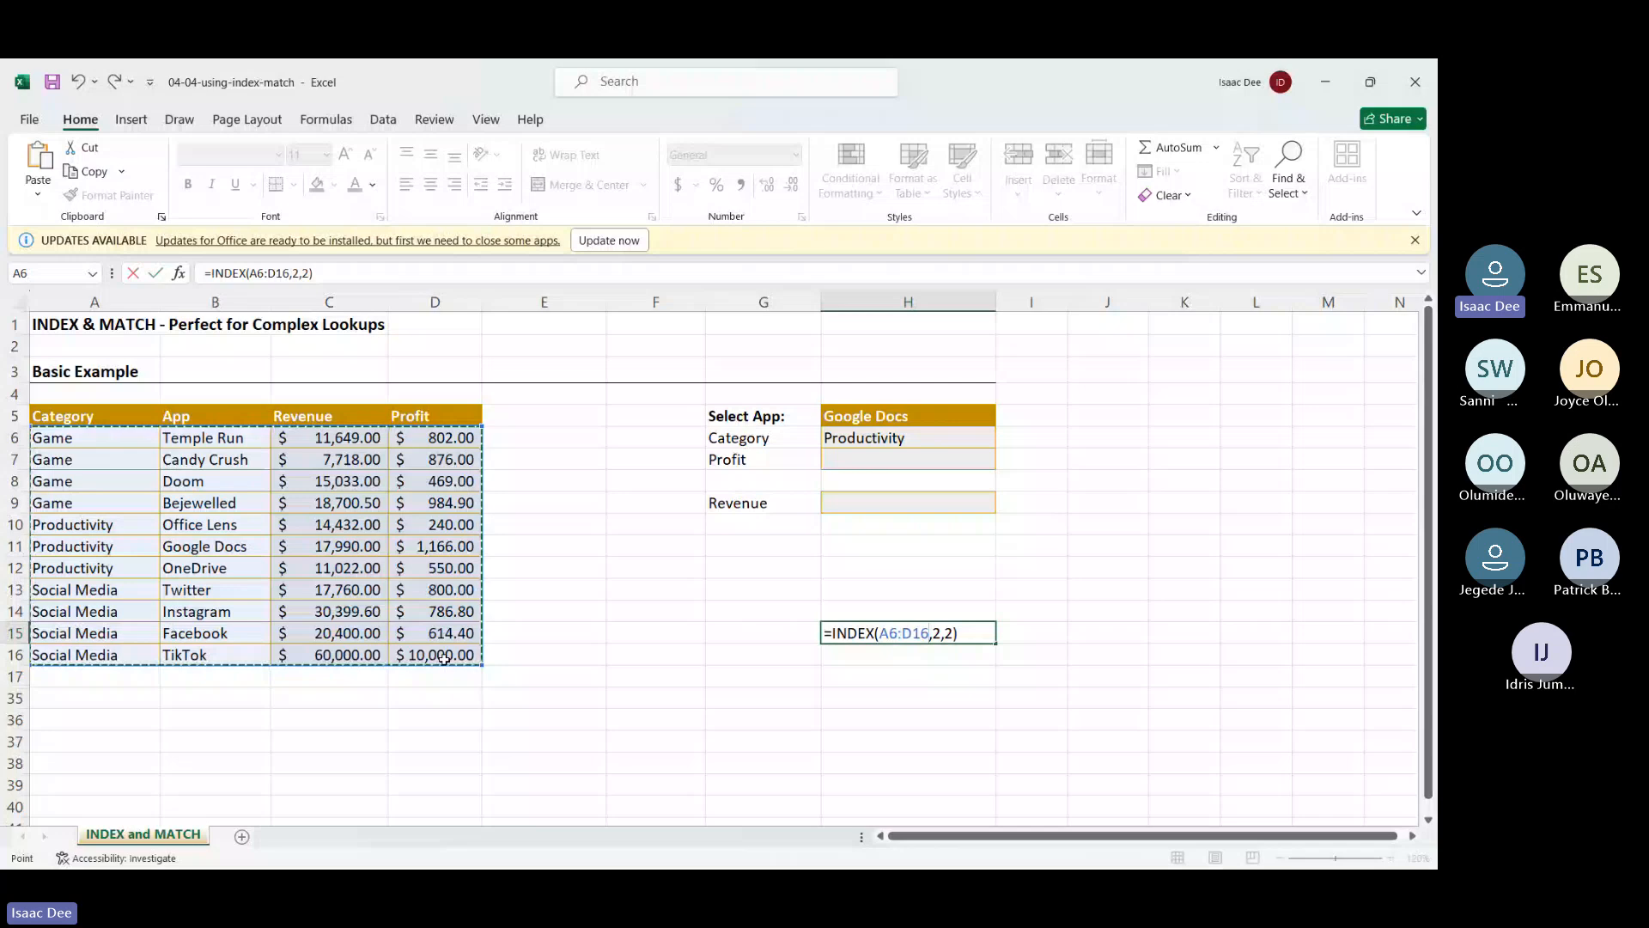
{"action": "key", "text": "Return"}
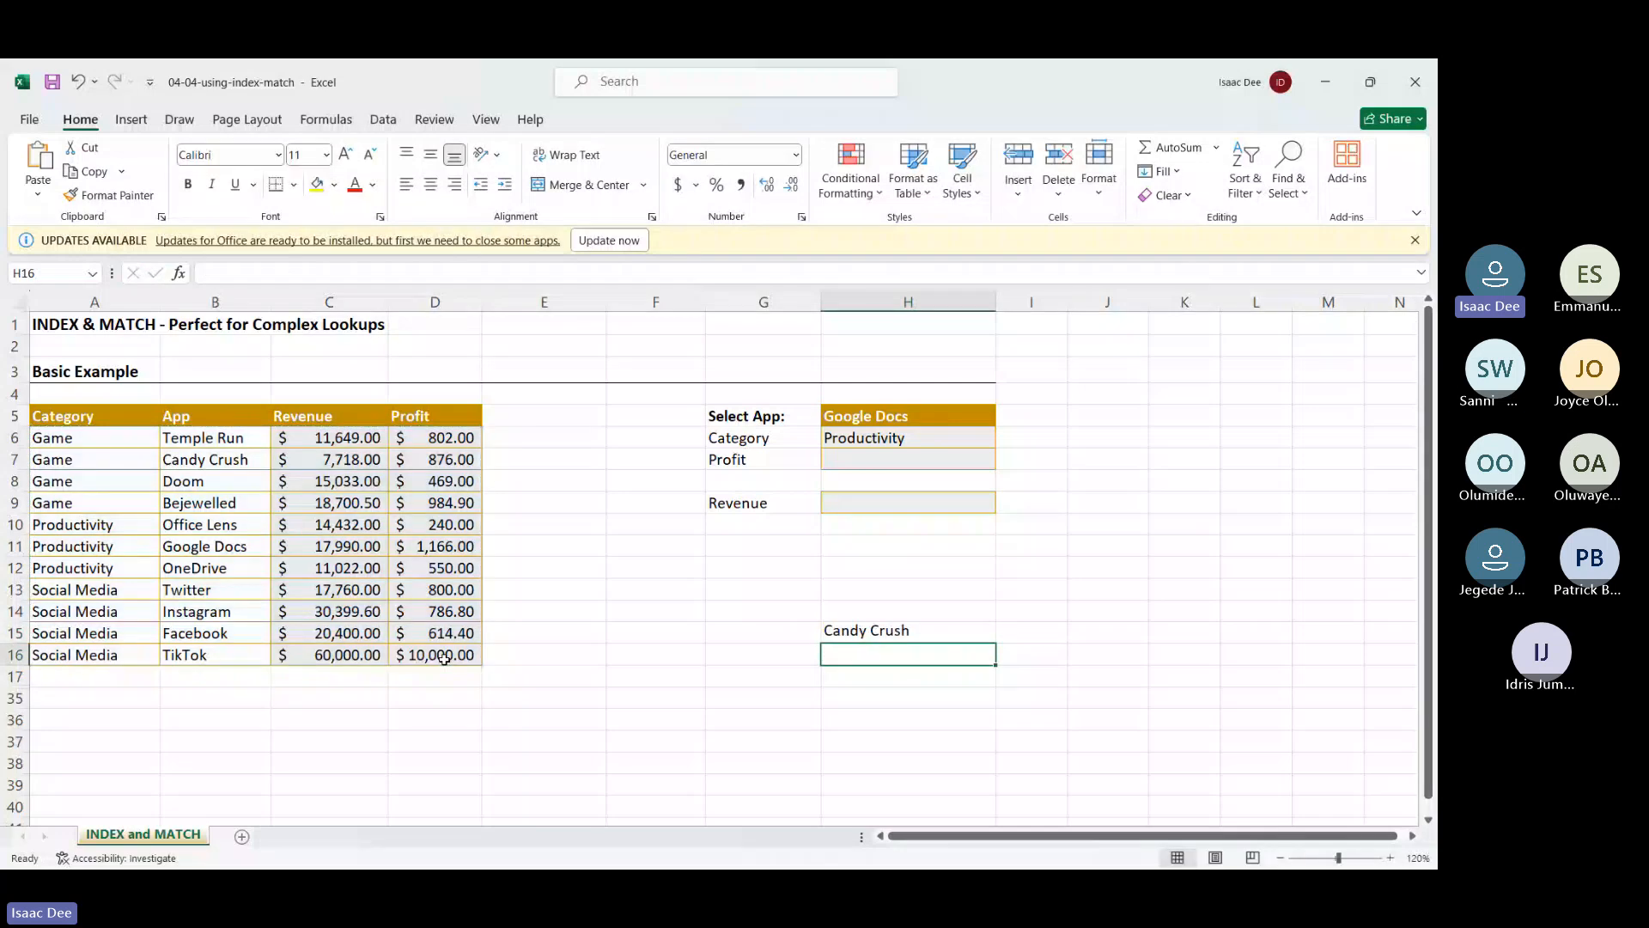
Change H15's row argument to 4 so it returns Bejewelled
{"action": "double_click", "coordinate": [925, 636]}
{"action": "left_click", "coordinate": [940, 631]}
{"action": "key", "text": "BackSpace"}
{"action": "type", "text": "4"}
{"action": "key", "text": "Return"}
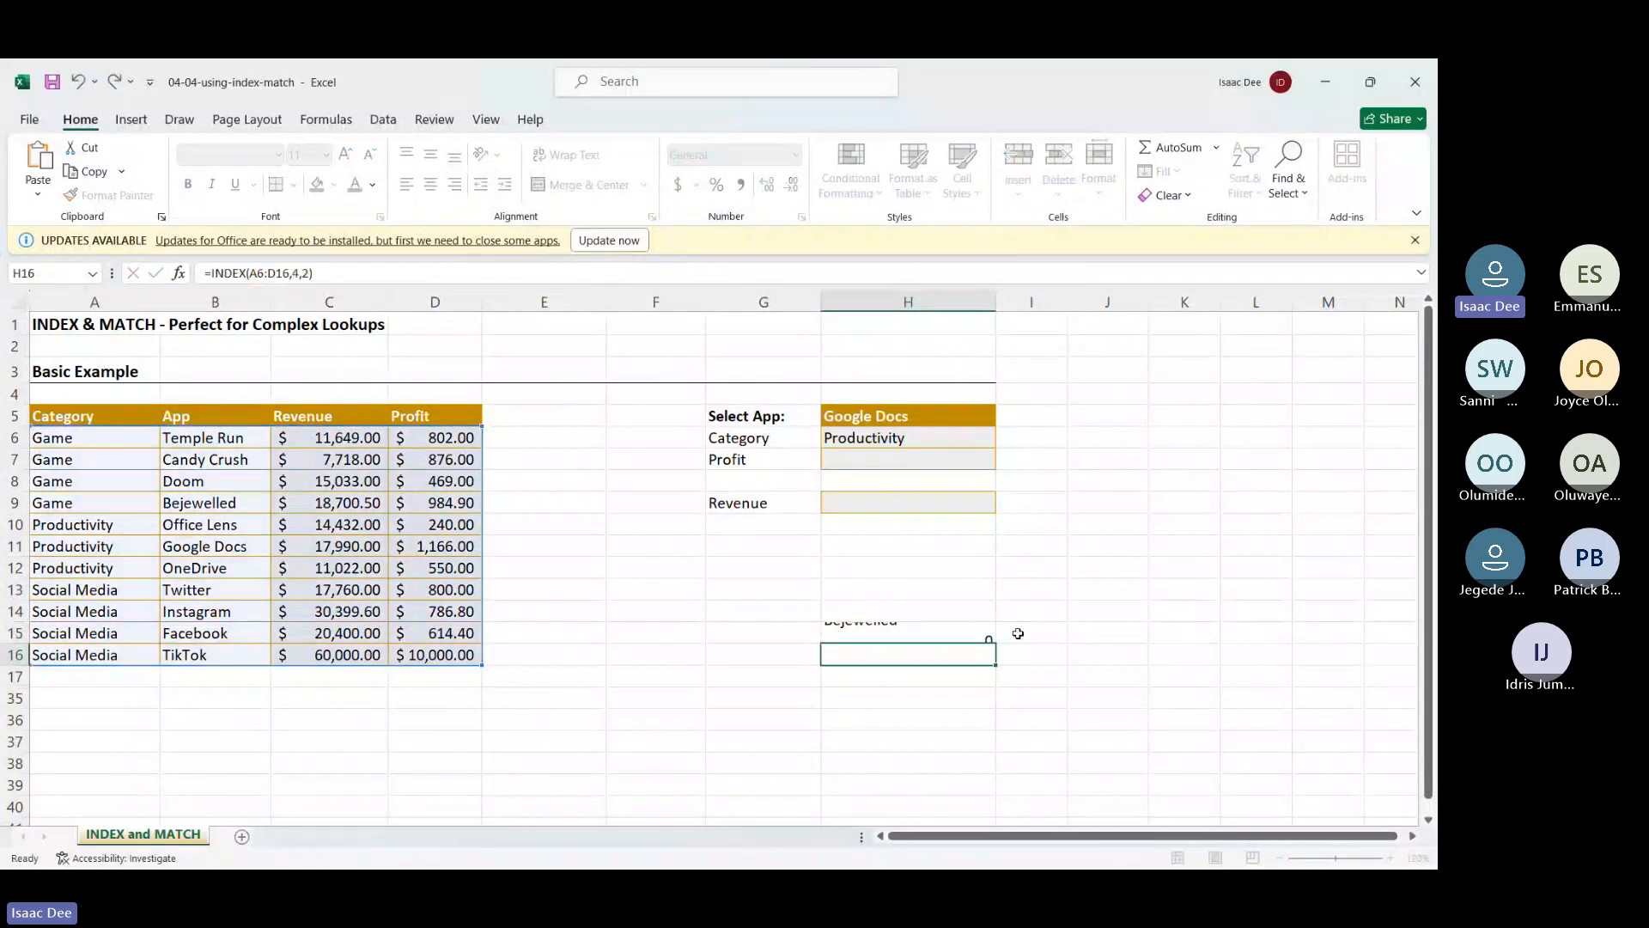
{"action": "left_click", "coordinate": [876, 634]}
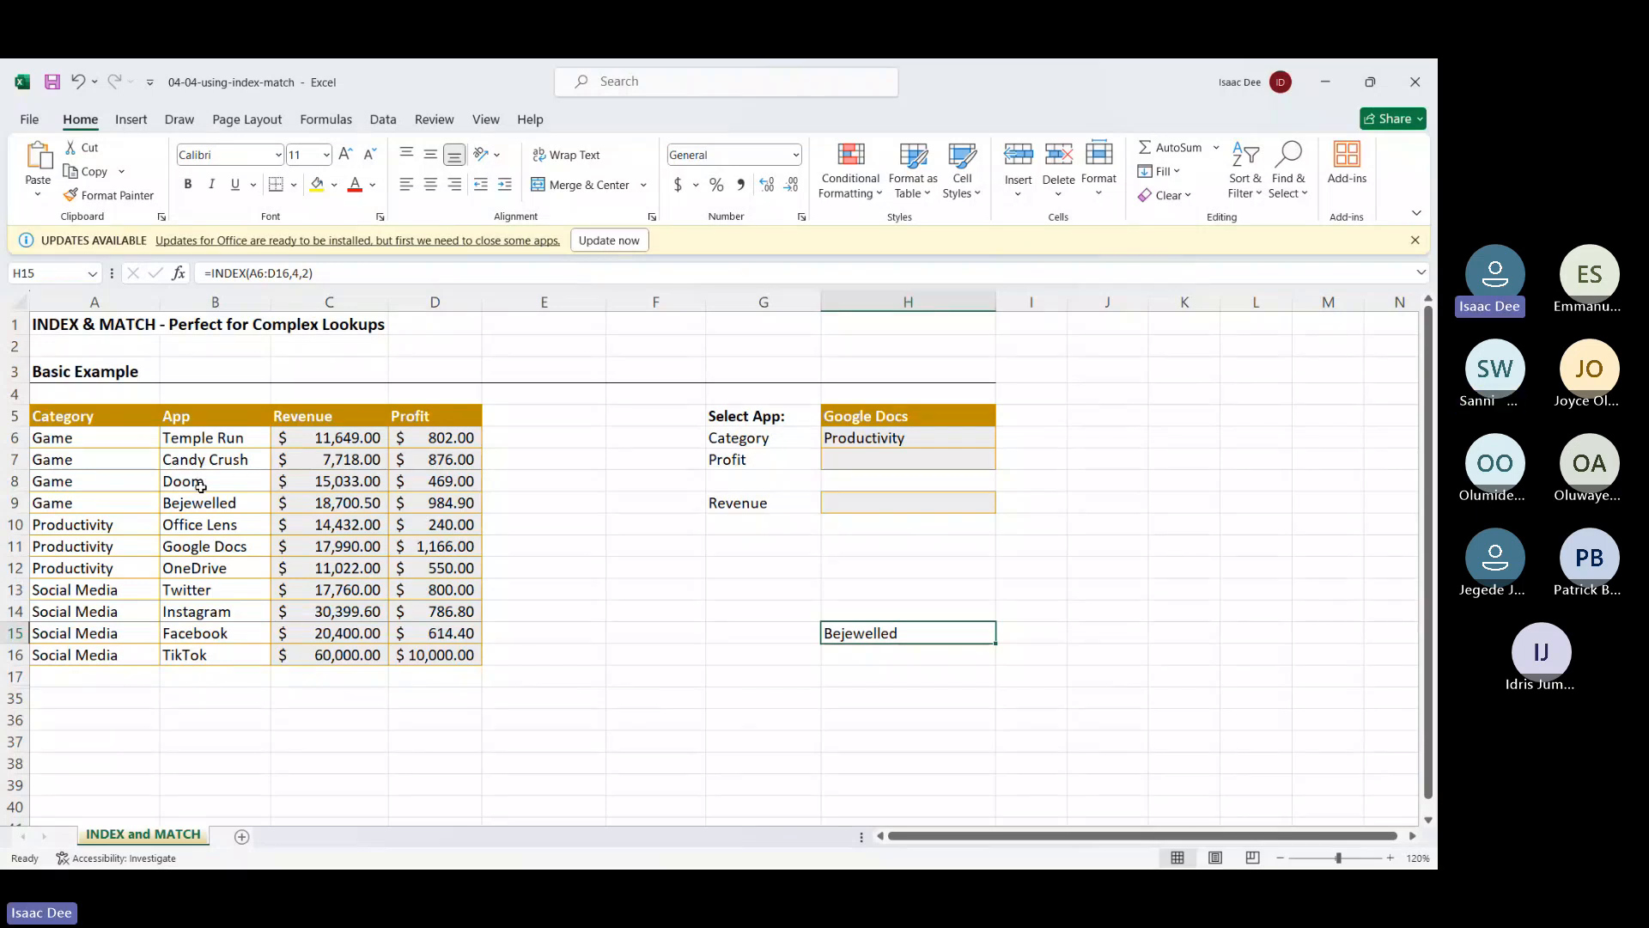
{"action": "left_click", "coordinate": [876, 715]}
Enter =MATCH(H6,A6:A16,0) in H36, which returns 5
{"action": "type", "text": "=match"}
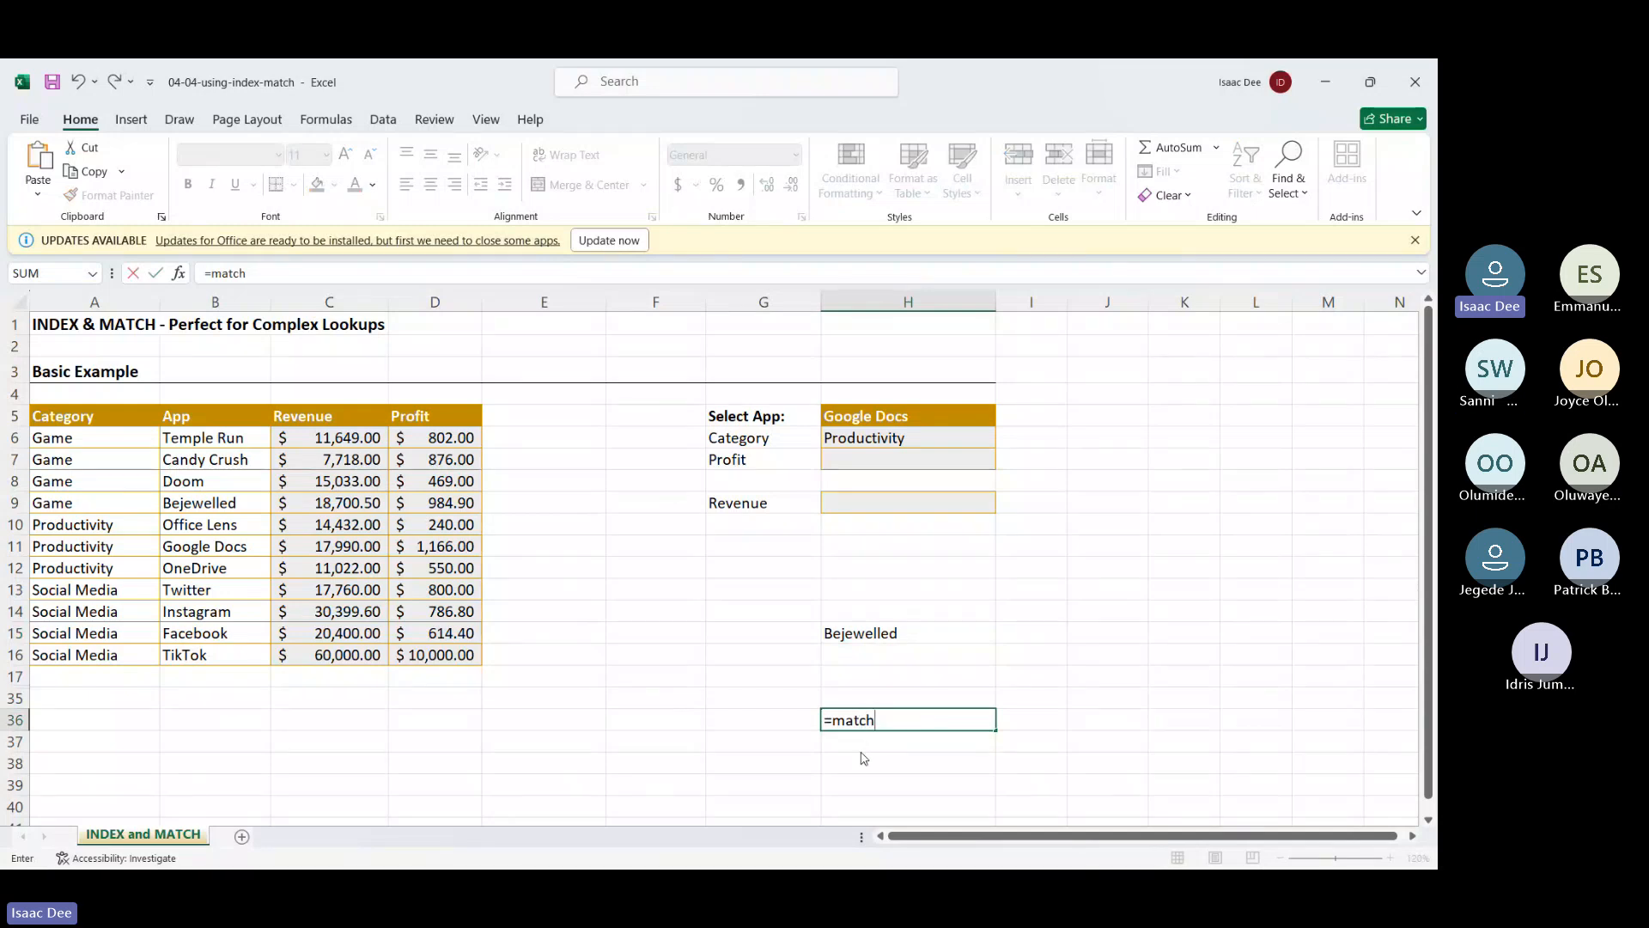
{"action": "key", "text": "Tab"}
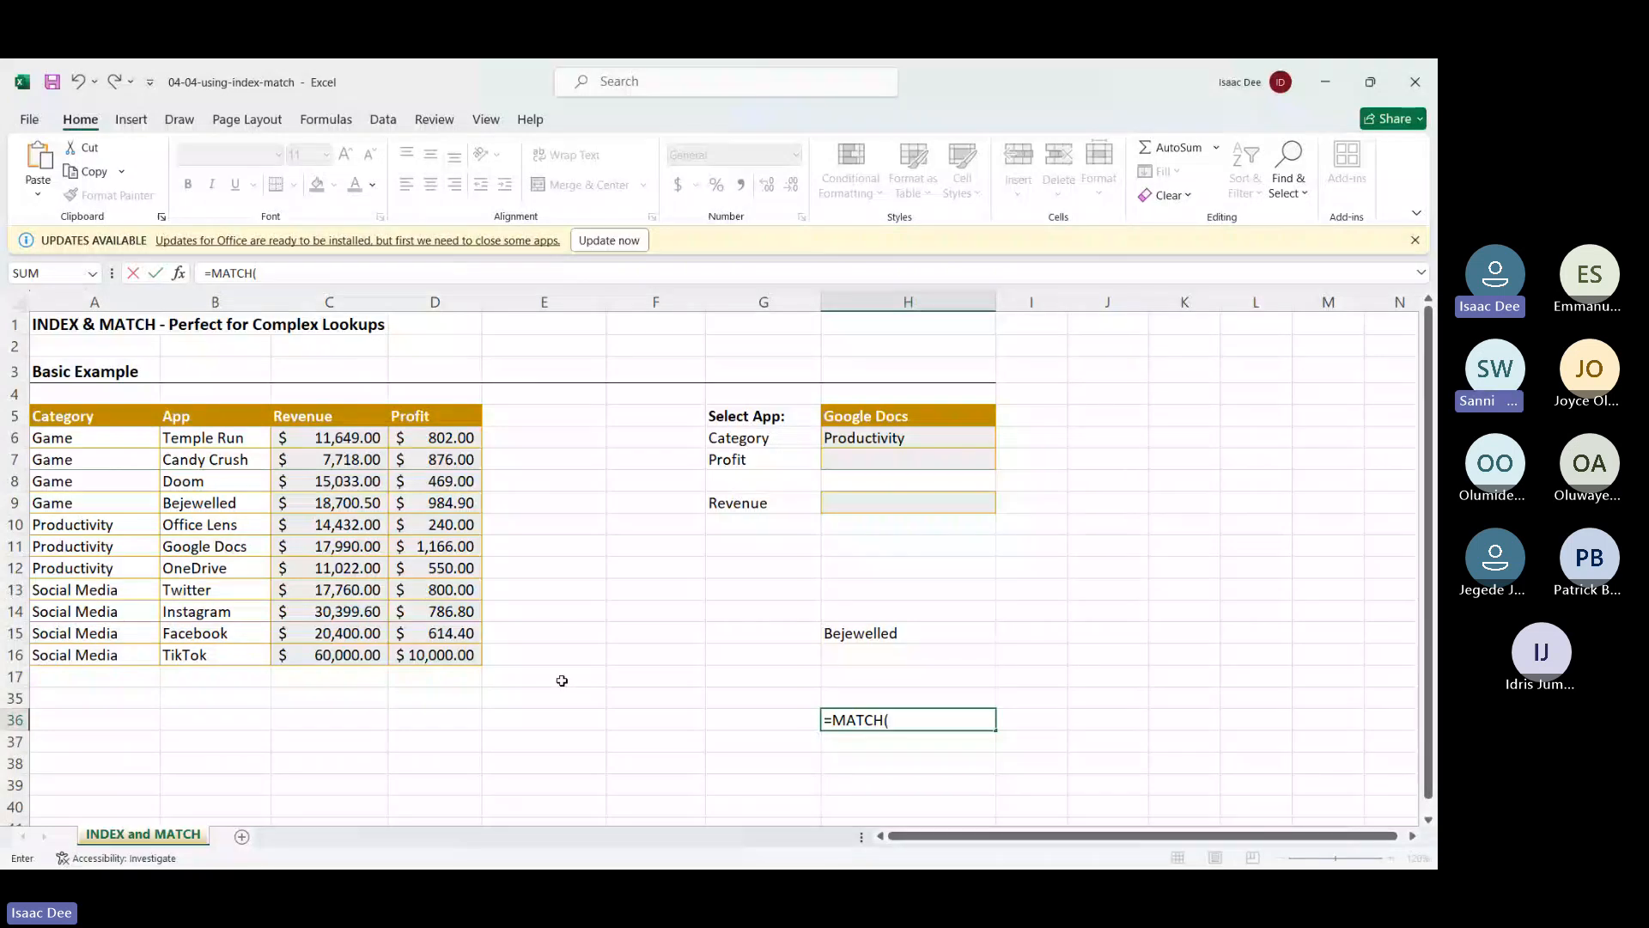
{"action": "left_click", "coordinate": [900, 440]}
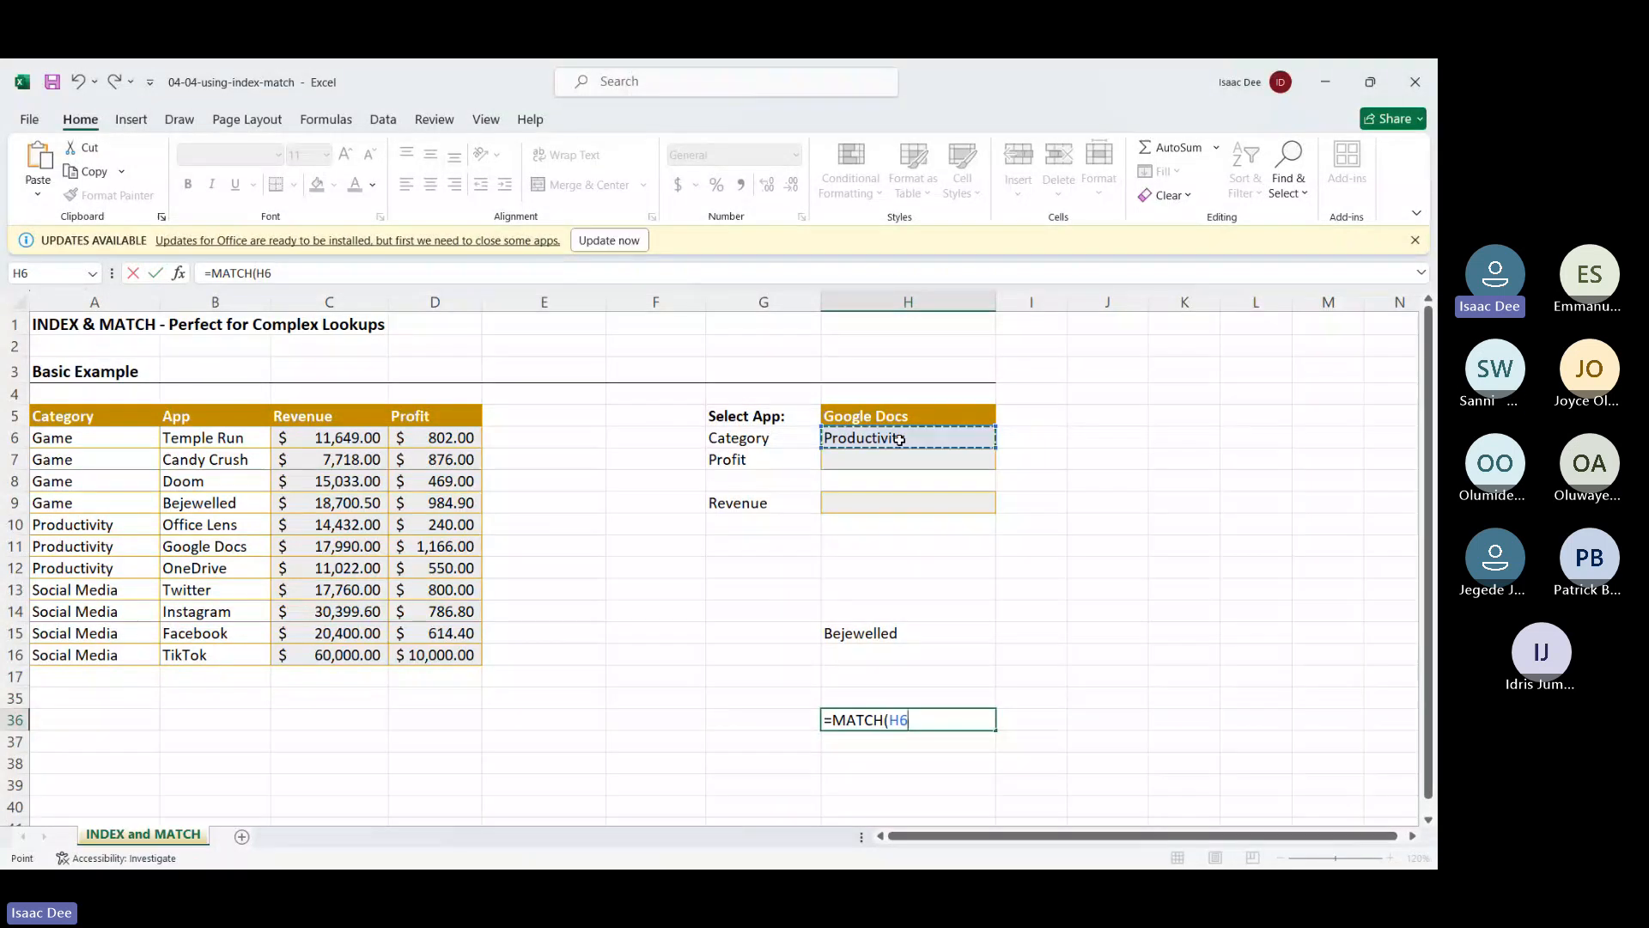
{"action": "type", "text": ","}
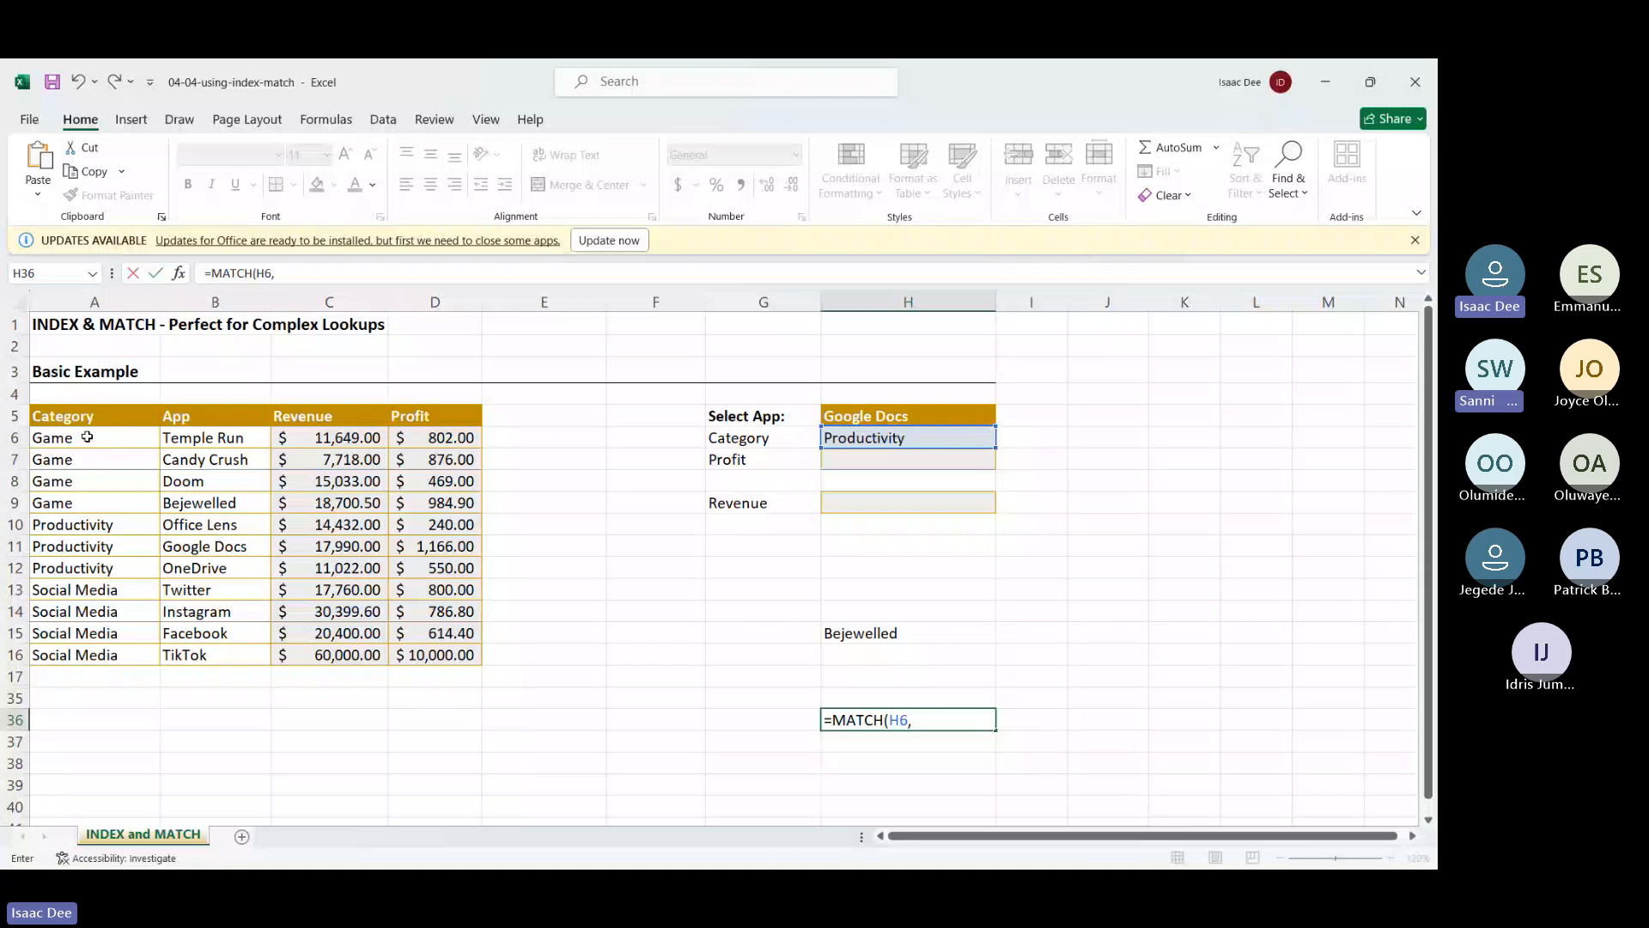
{"action": "left_click_drag", "start_coordinate": [88, 438], "coordinate": [100, 666]}
{"action": "type", "text": ","}
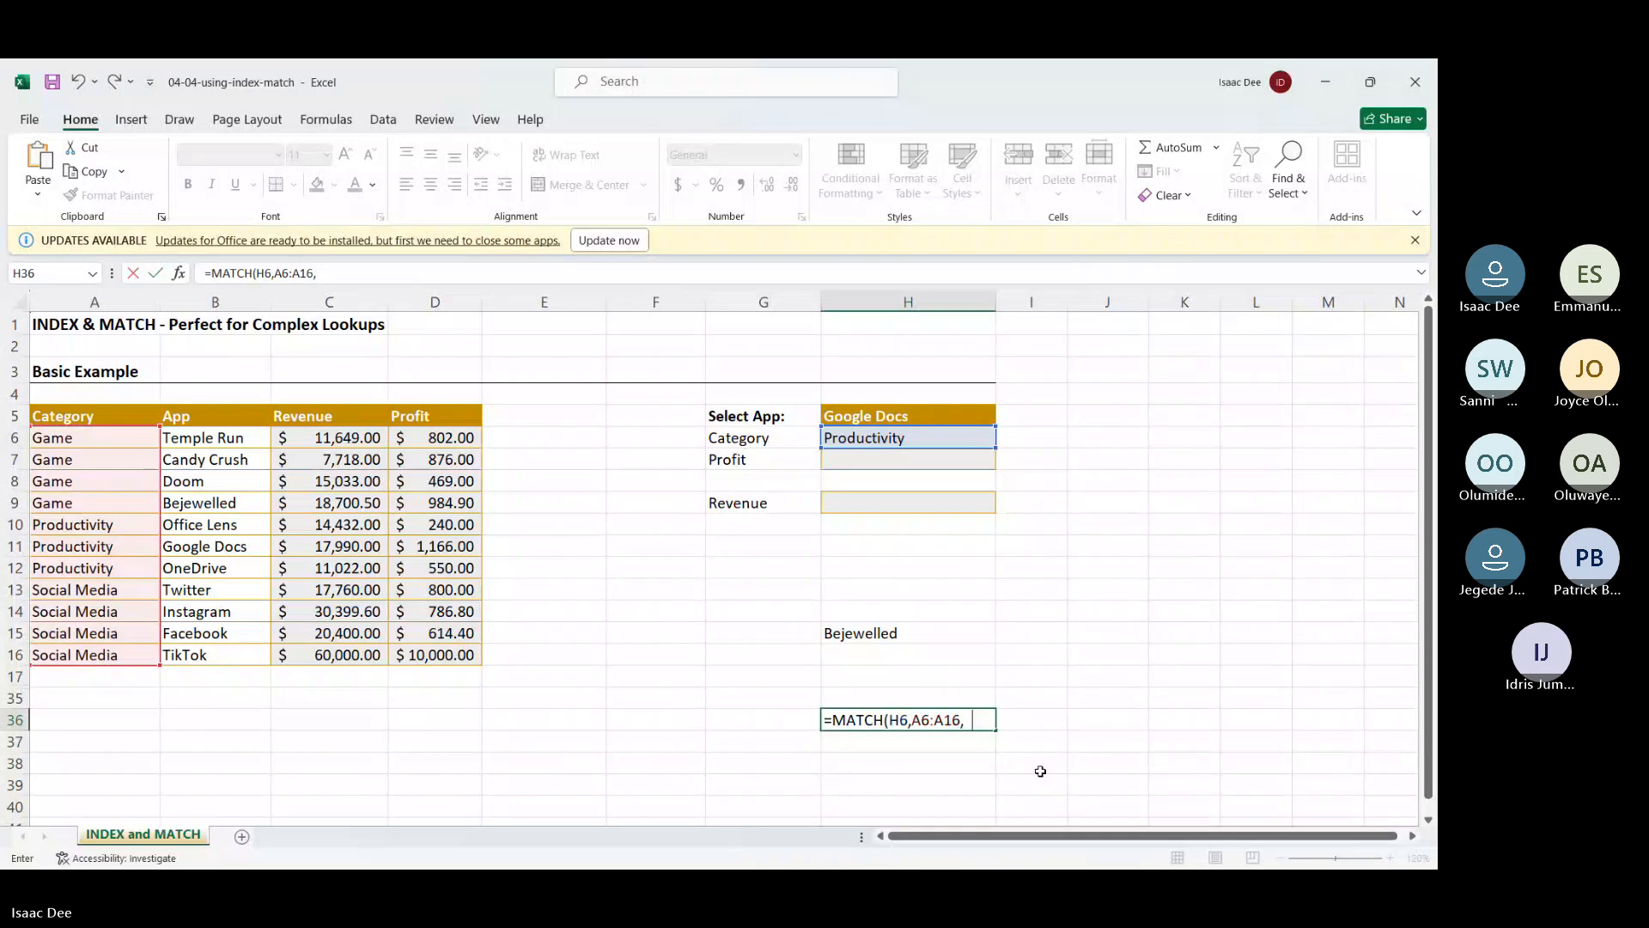
{"action": "type", "text": "0"}
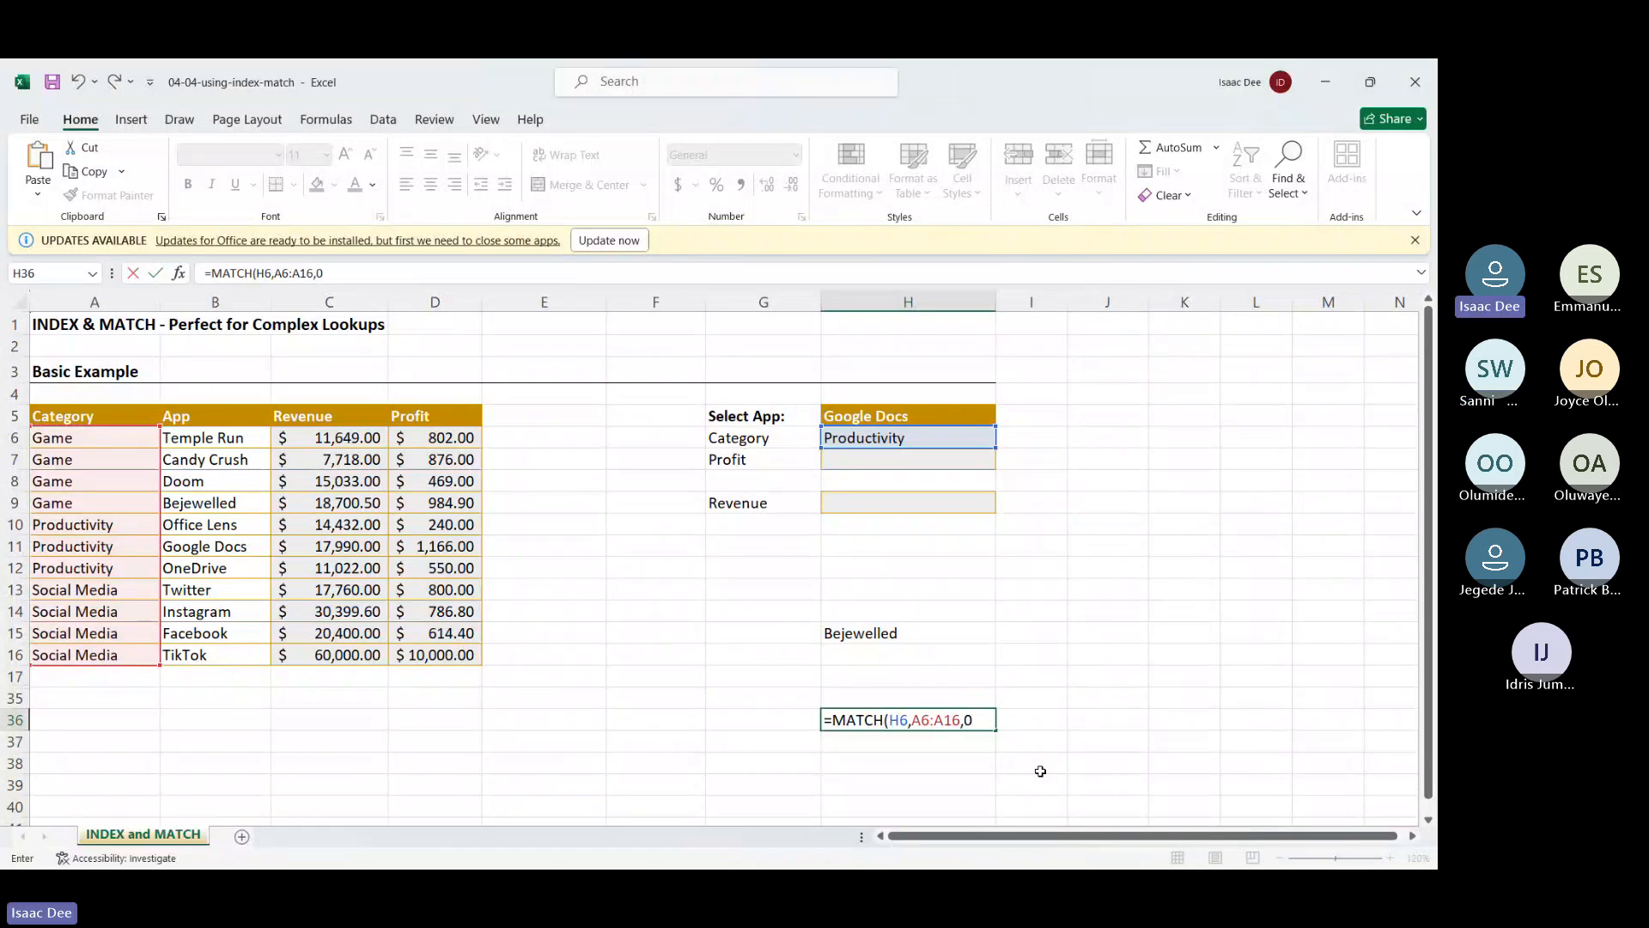
{"action": "key", "text": "Return"}
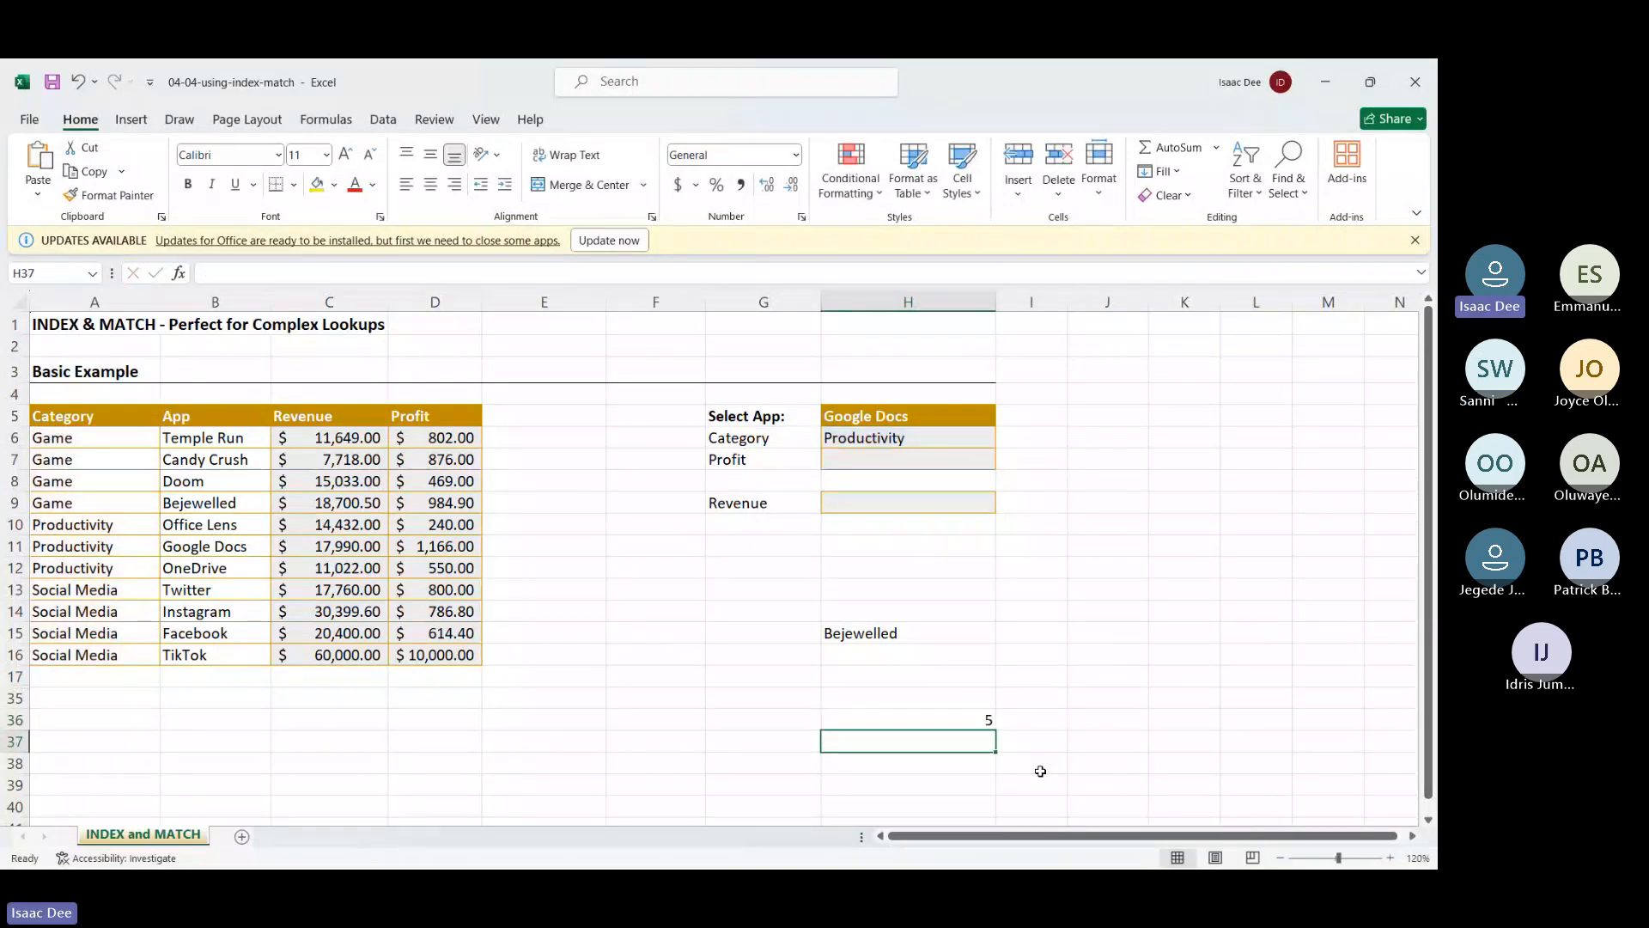
Delete the contents of practice cells H36 and H15 and the Category formula in H6
{"action": "left_click", "coordinate": [933, 721]}
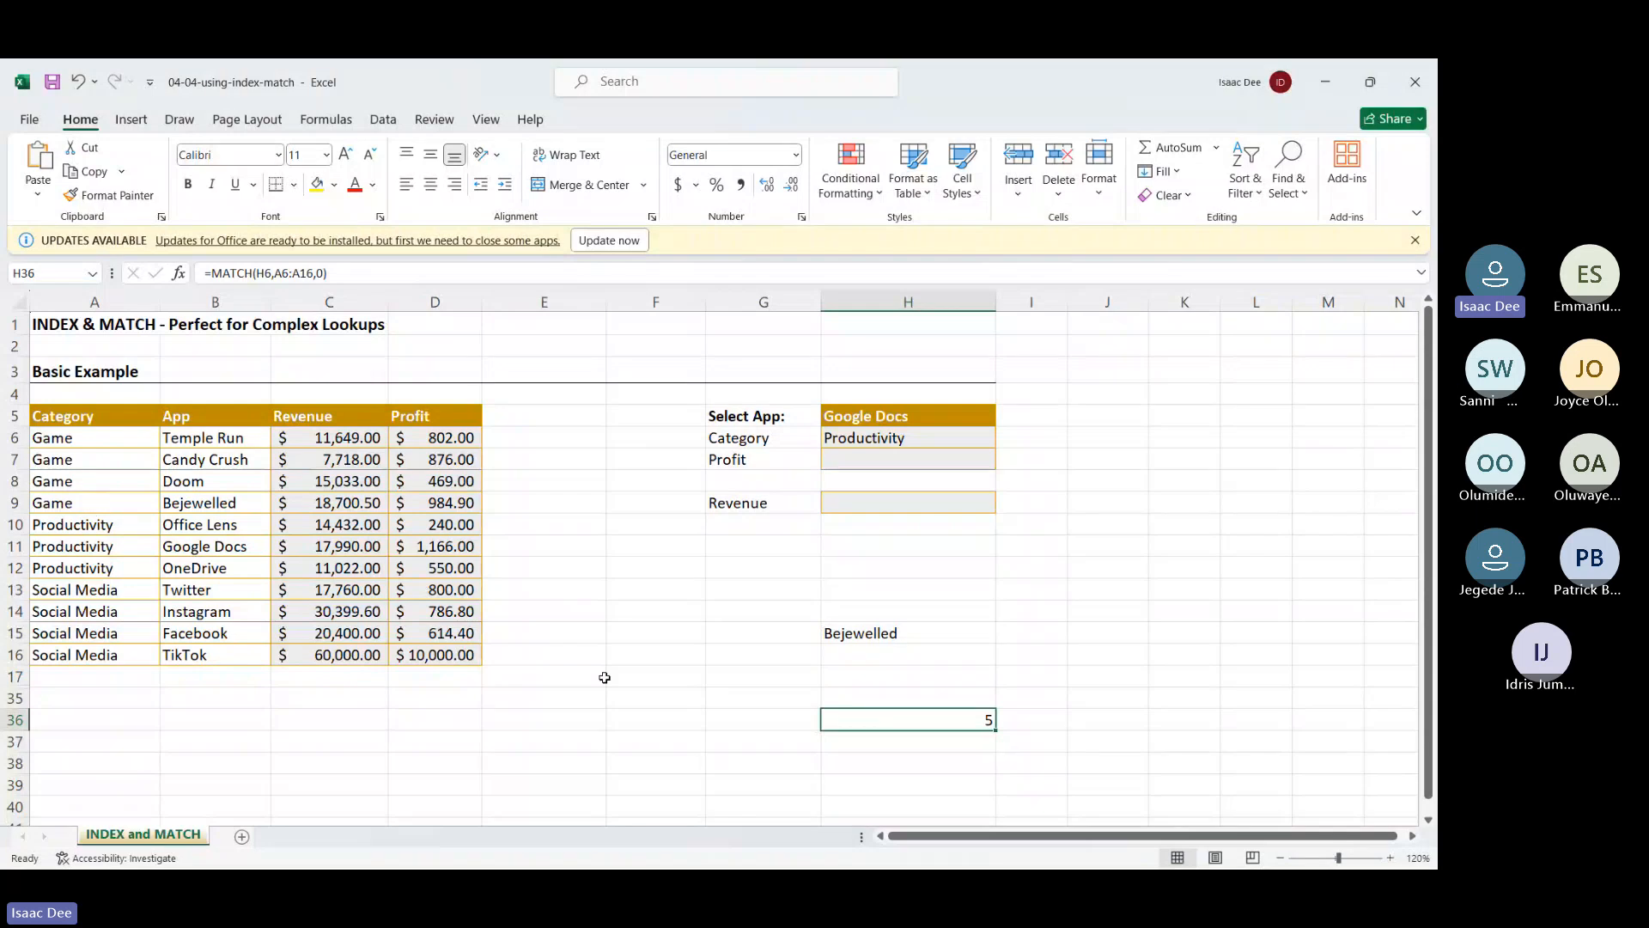
{"action": "key", "text": "Delete"}
{"action": "left_click", "coordinate": [874, 634]}
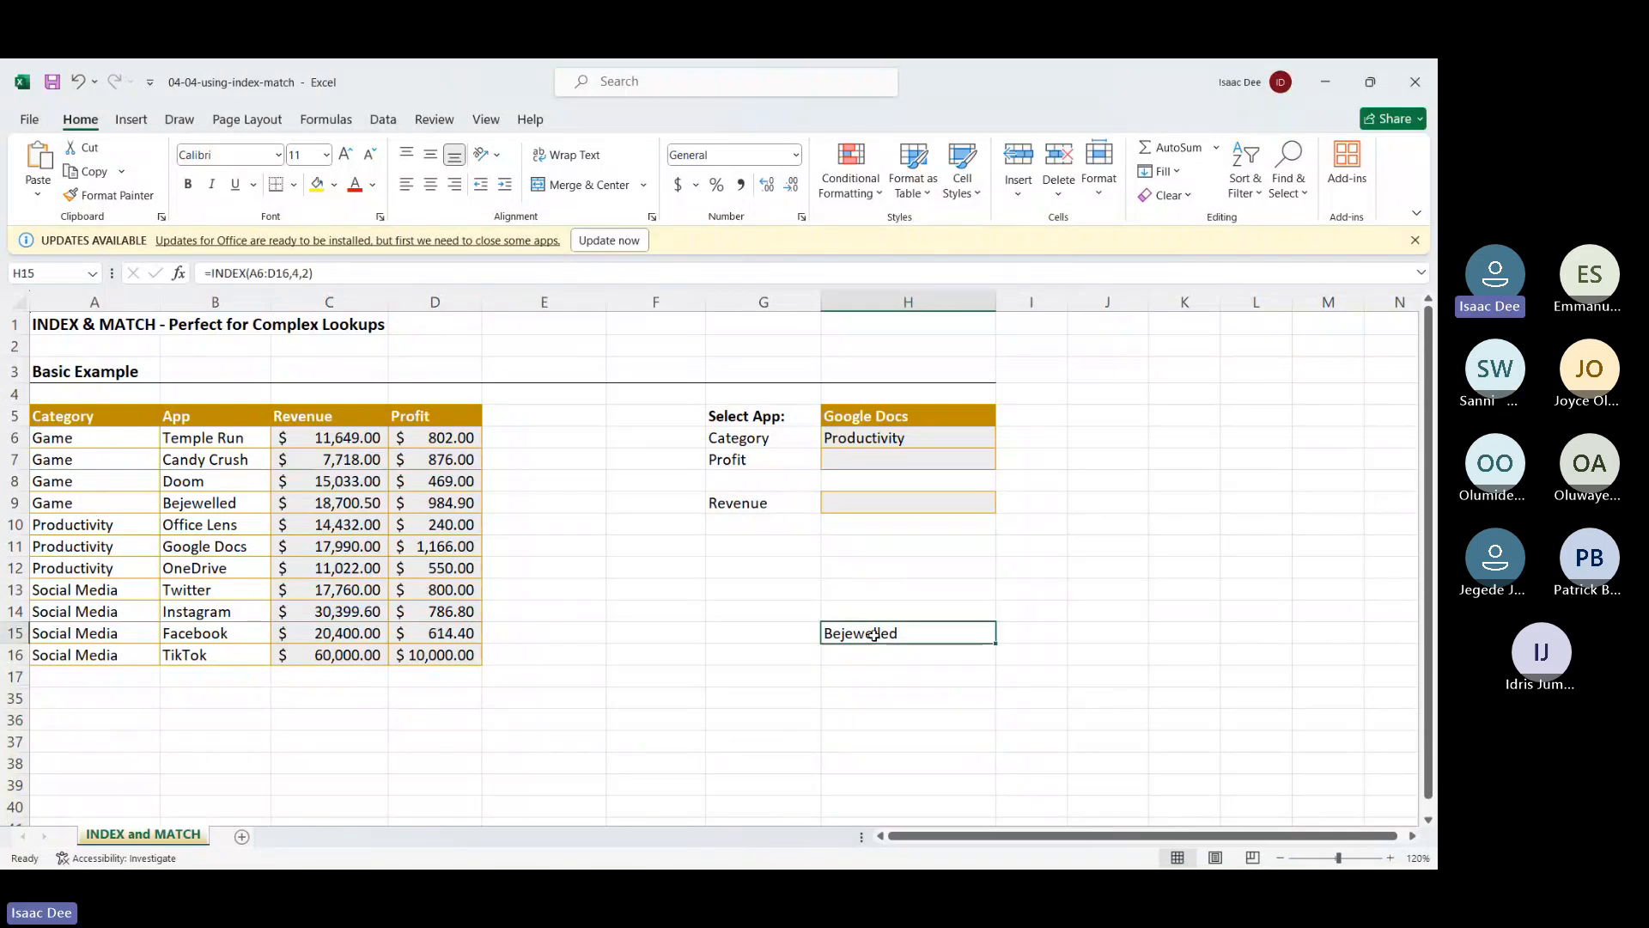
{"action": "key", "text": "Delete"}
{"action": "left_click", "coordinate": [848, 437]}
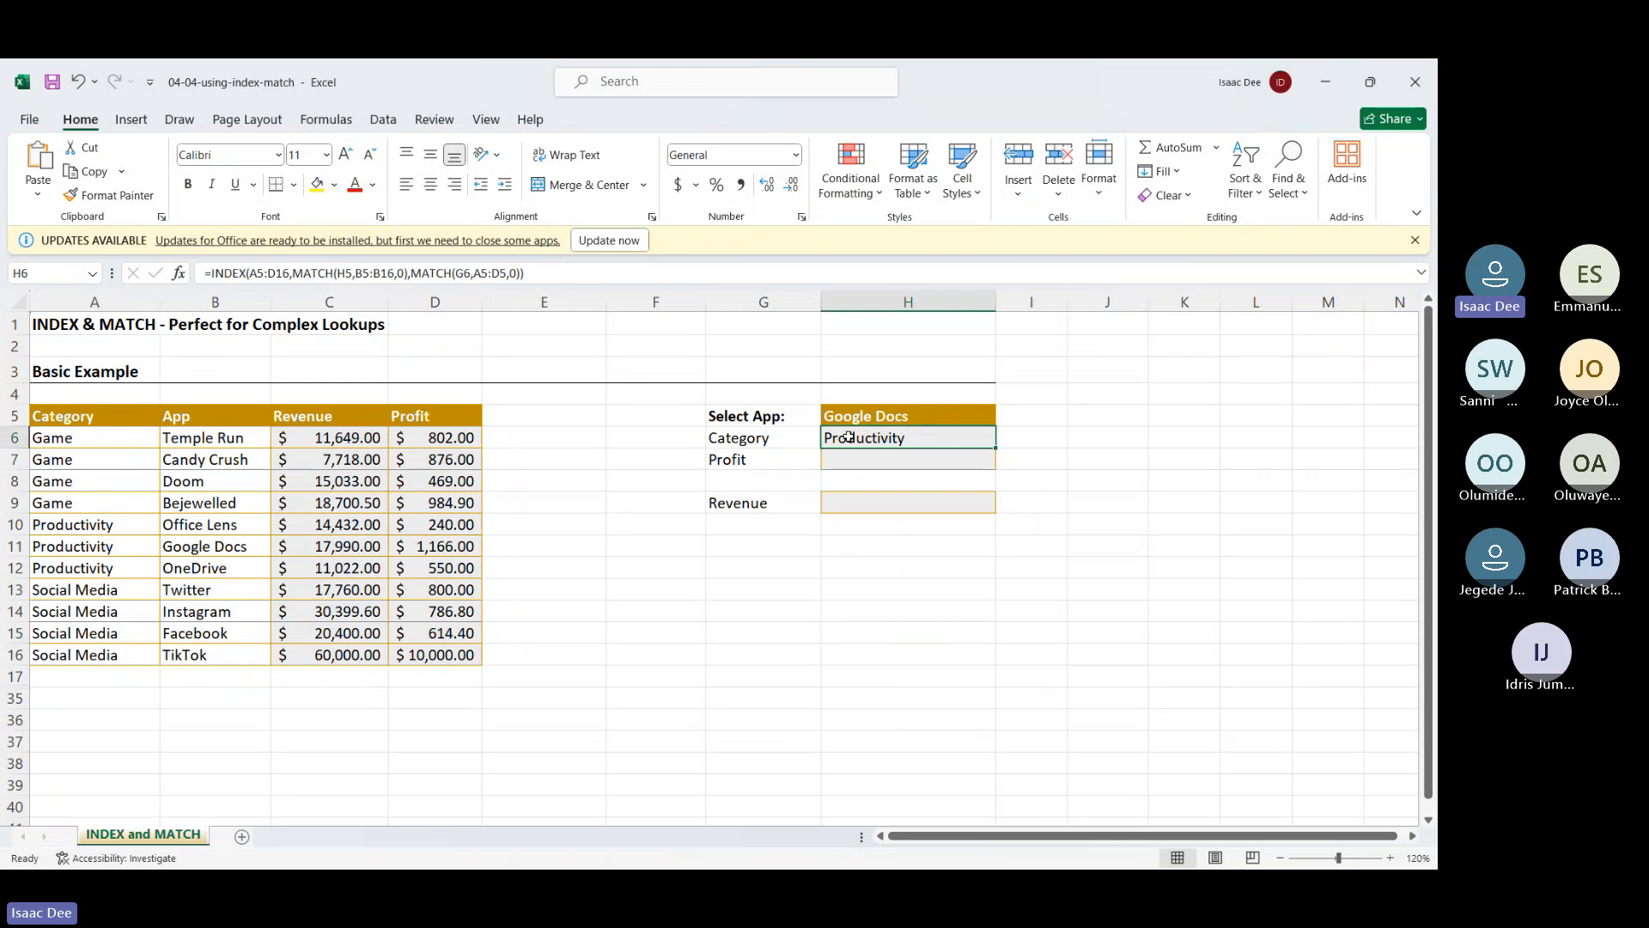
{"action": "key", "text": "Delete"}
Start an INDEX formula in H6 over the table A5:D16, locked as $A$5:$D$16
{"action": "type", "text": "="}
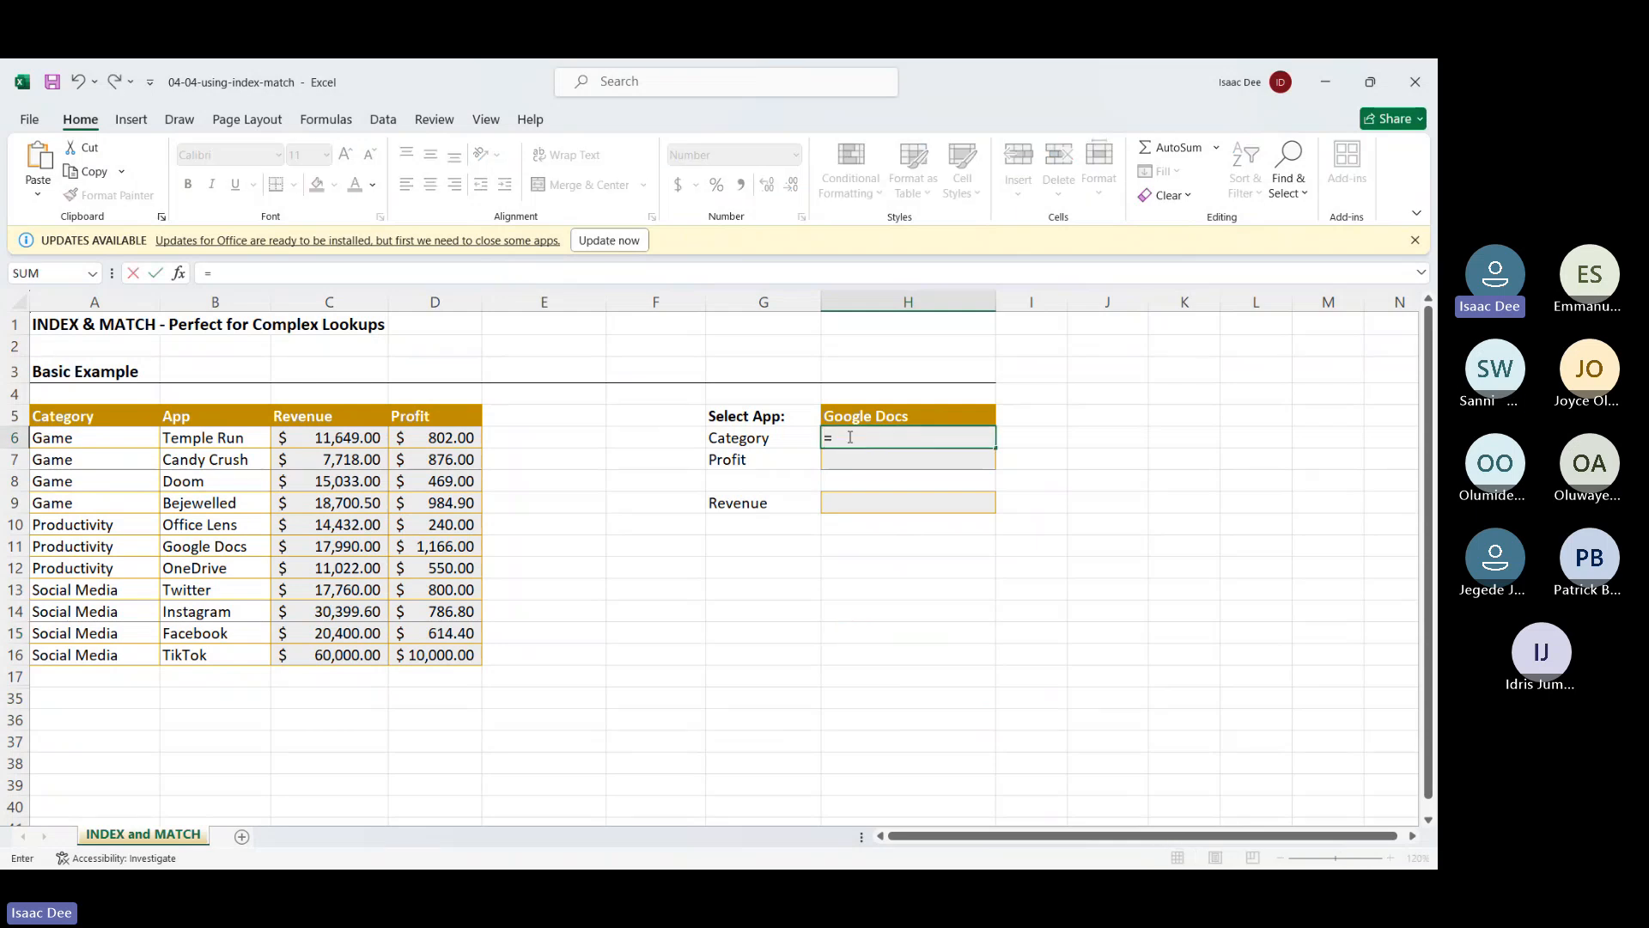
{"action": "type", "text": "in"}
{"action": "key", "text": "Tab"}
{"action": "left_click_drag", "start_coordinate": [62, 415], "coordinate": [432, 656]}
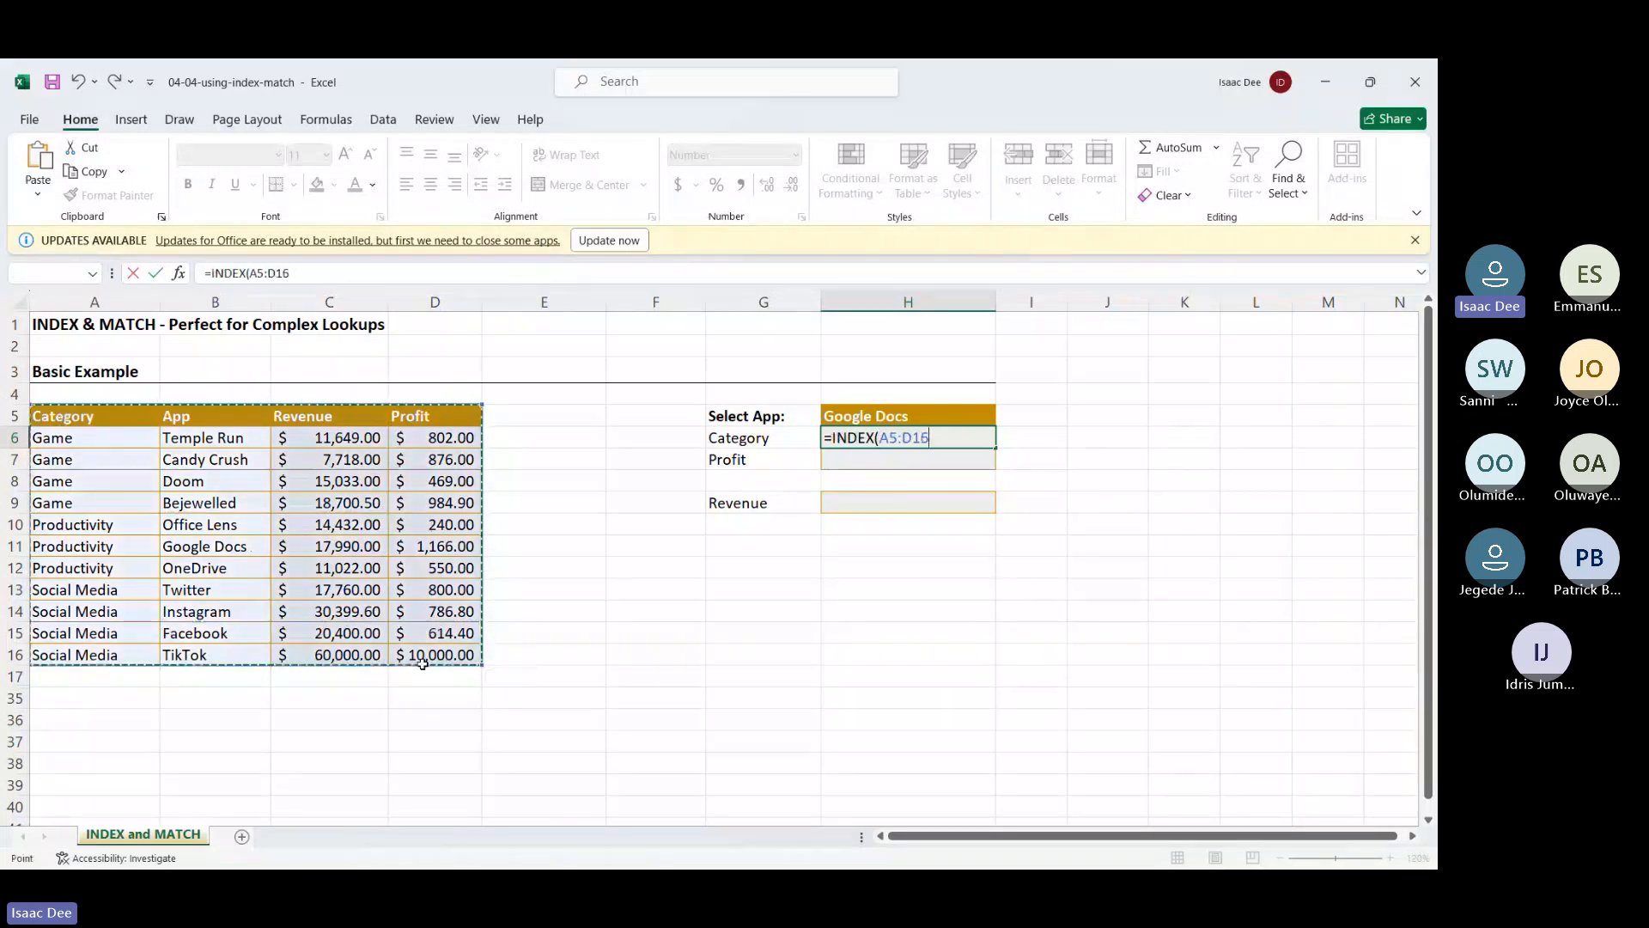
{"action": "left_click_drag", "start_coordinate": [934, 435], "coordinate": [880, 438]}
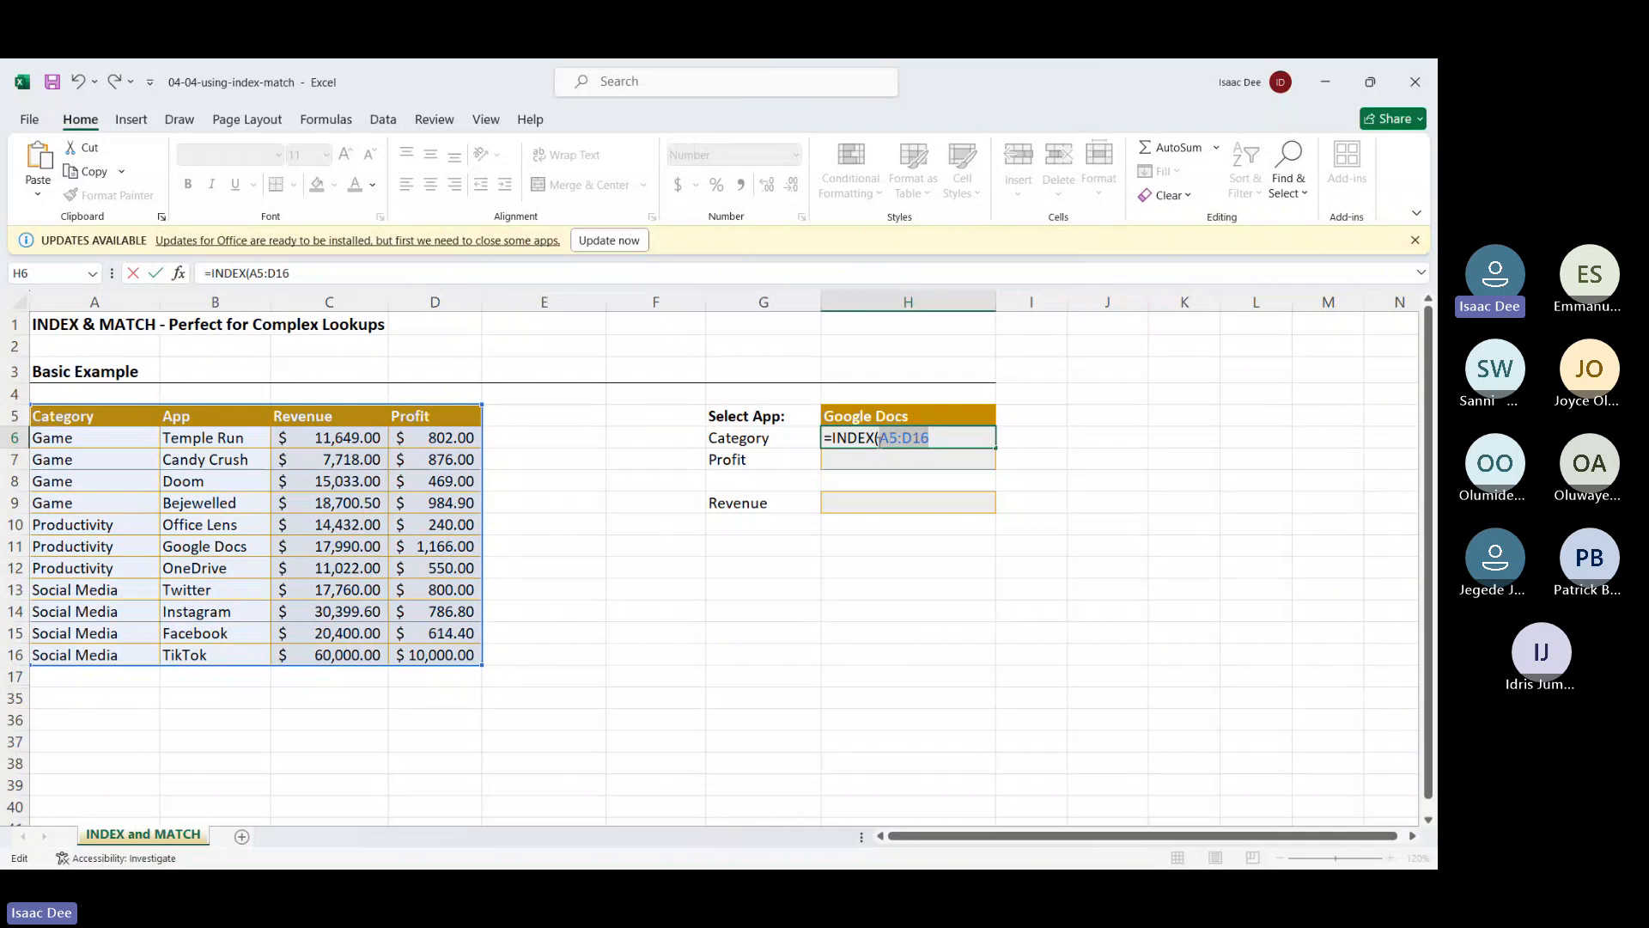
{"action": "key", "text": "F4"}
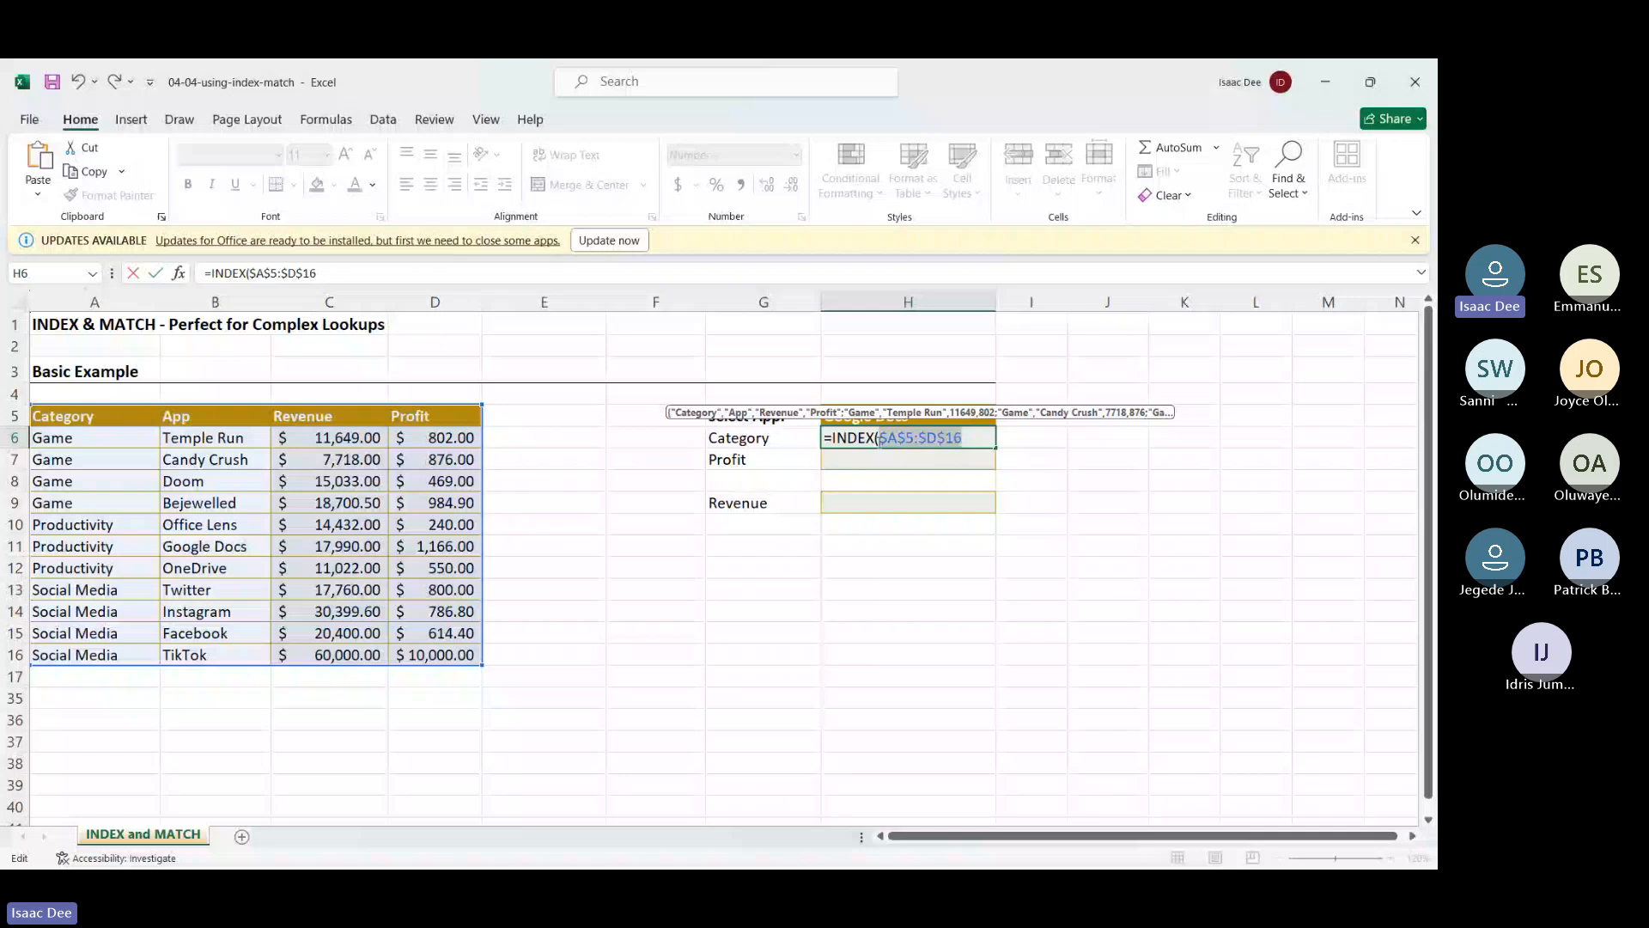
Add a MATCH argument that uses the app in H5 as its lookup value
{"action": "type", "text": ","}
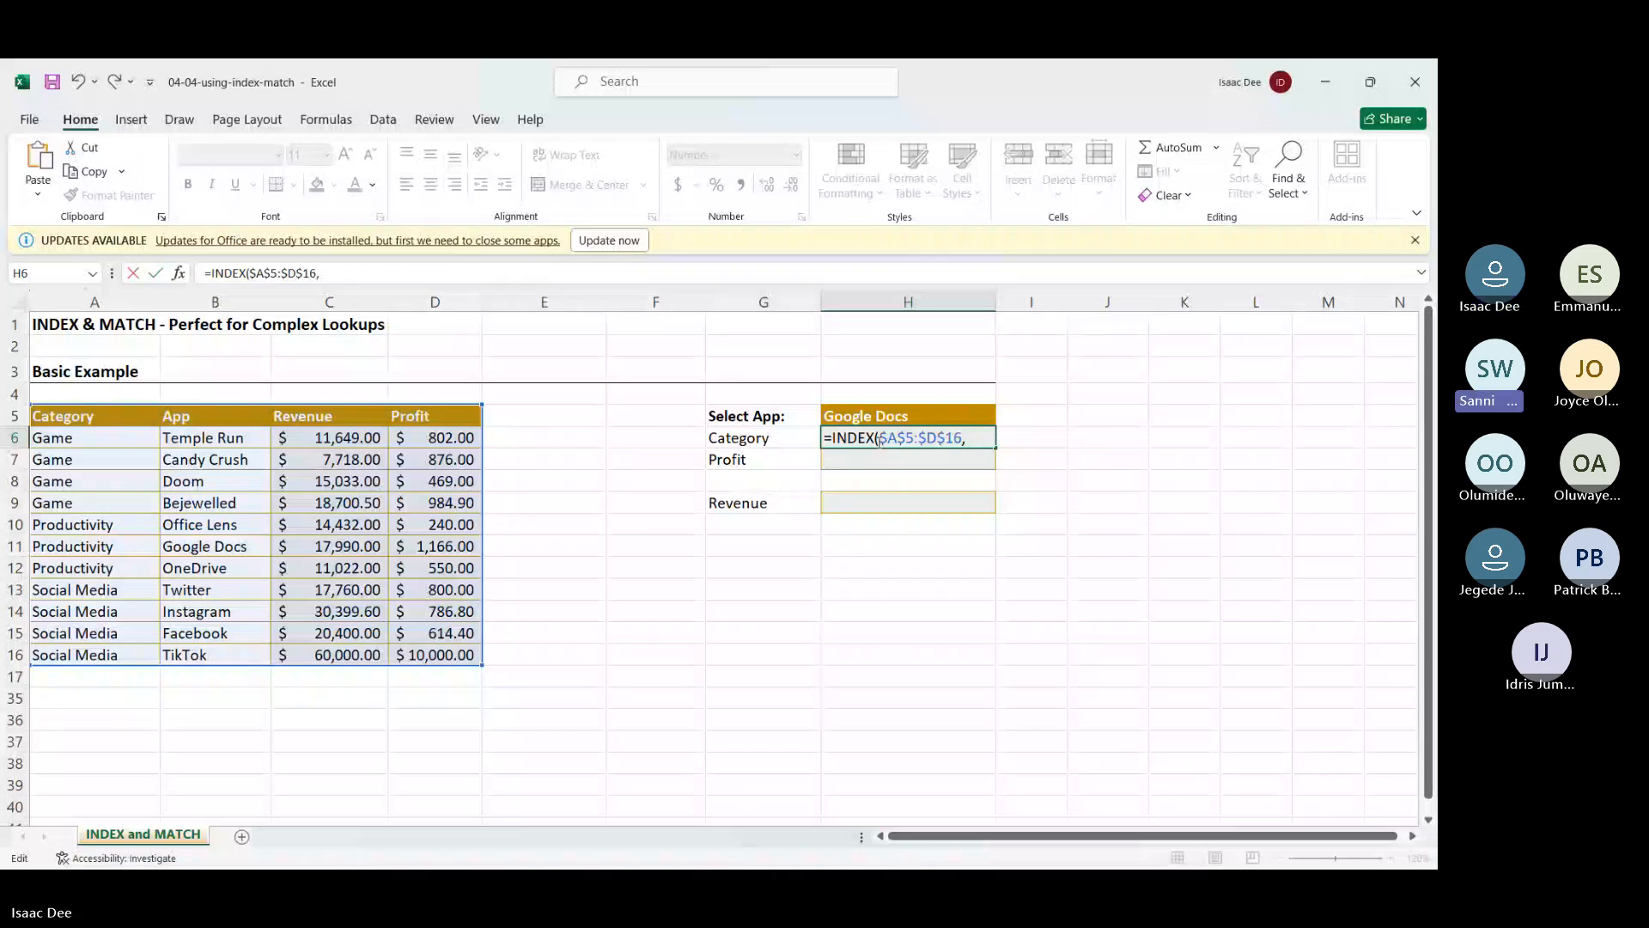
{"action": "type", "text": "MATCH("}
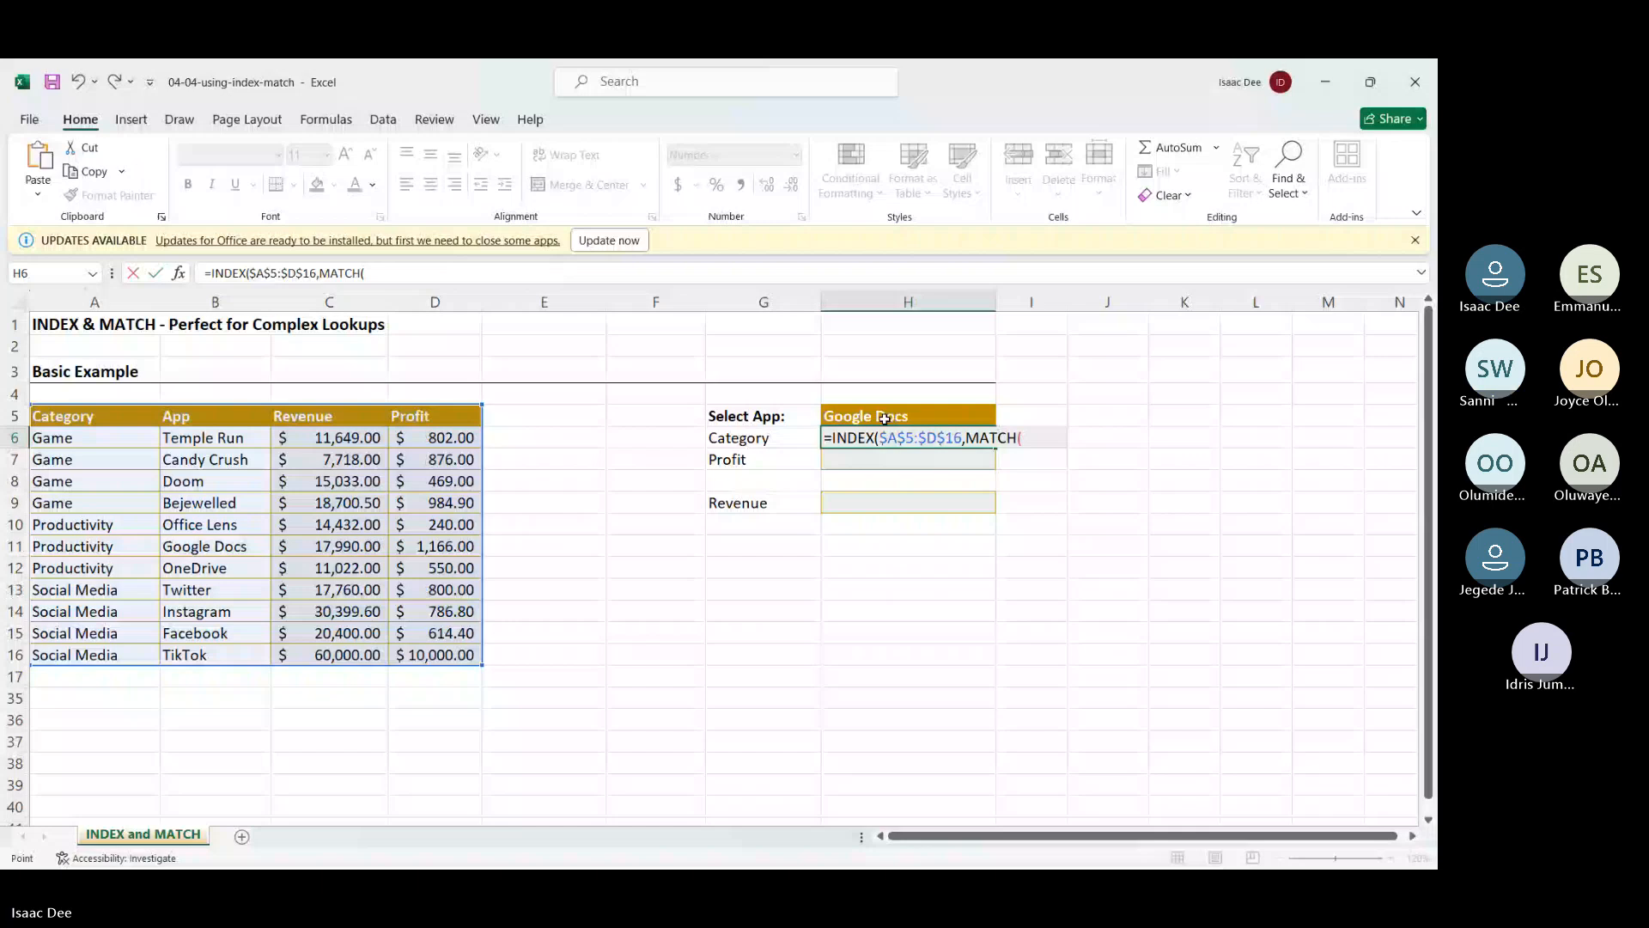
{"action": "left_click", "coordinate": [885, 418]}
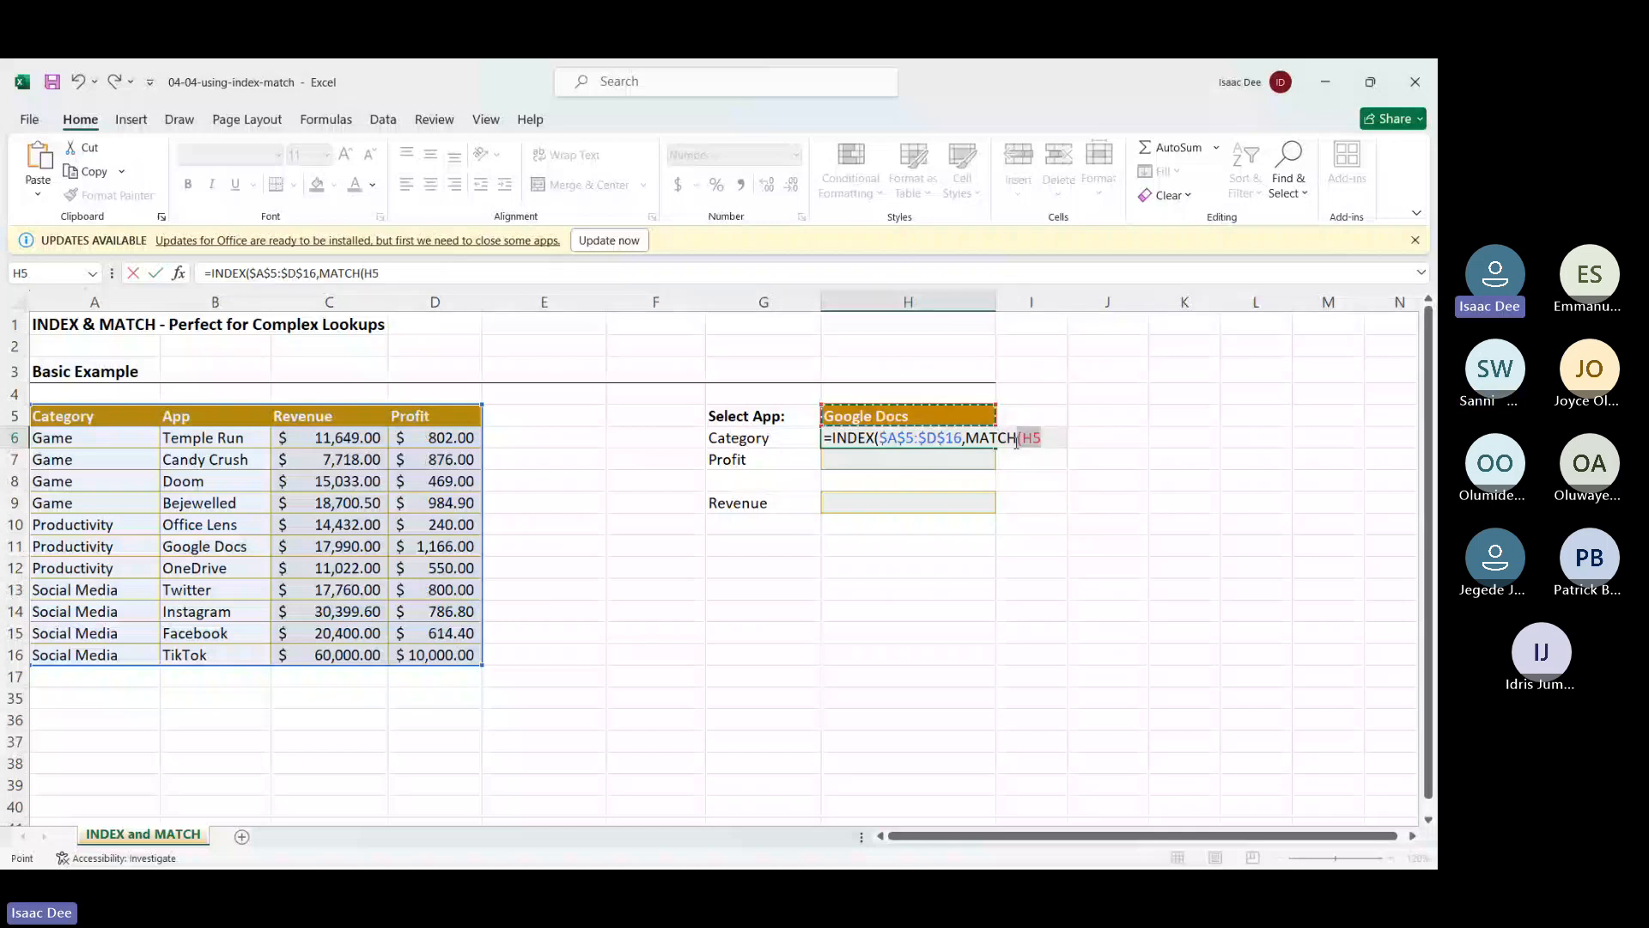
{"action": "key", "text": "F5"}
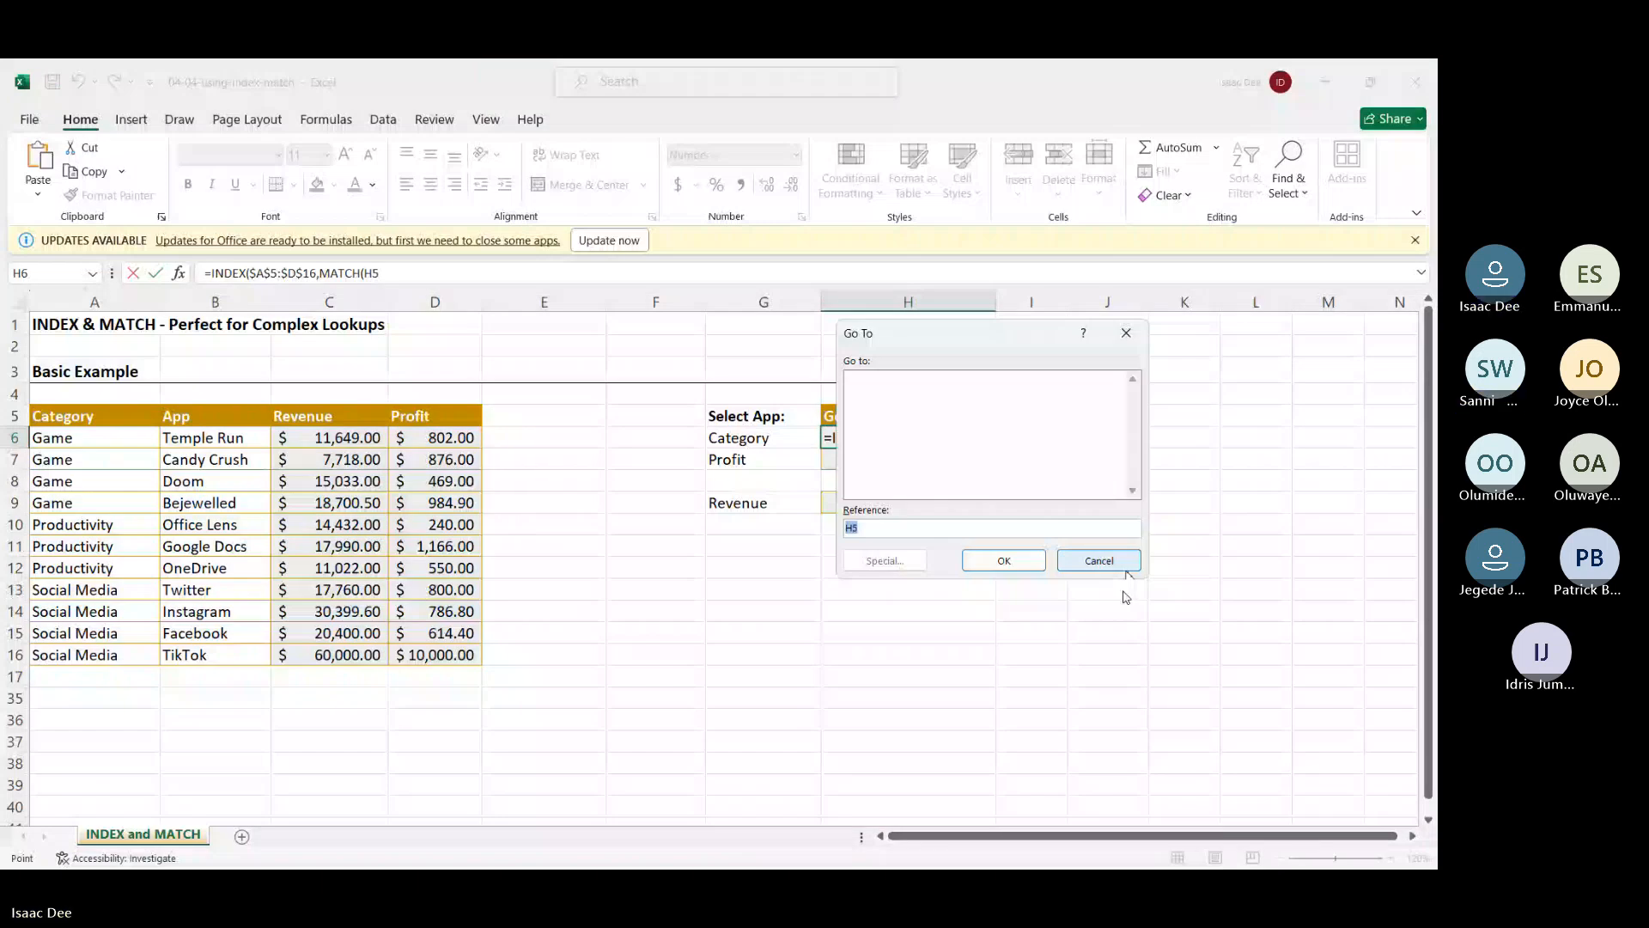
Dismiss the Go To dialog and lock the lookup value as $H$5
{"action": "left_click", "coordinate": [1125, 567]}
{"action": "key", "text": "F4"}
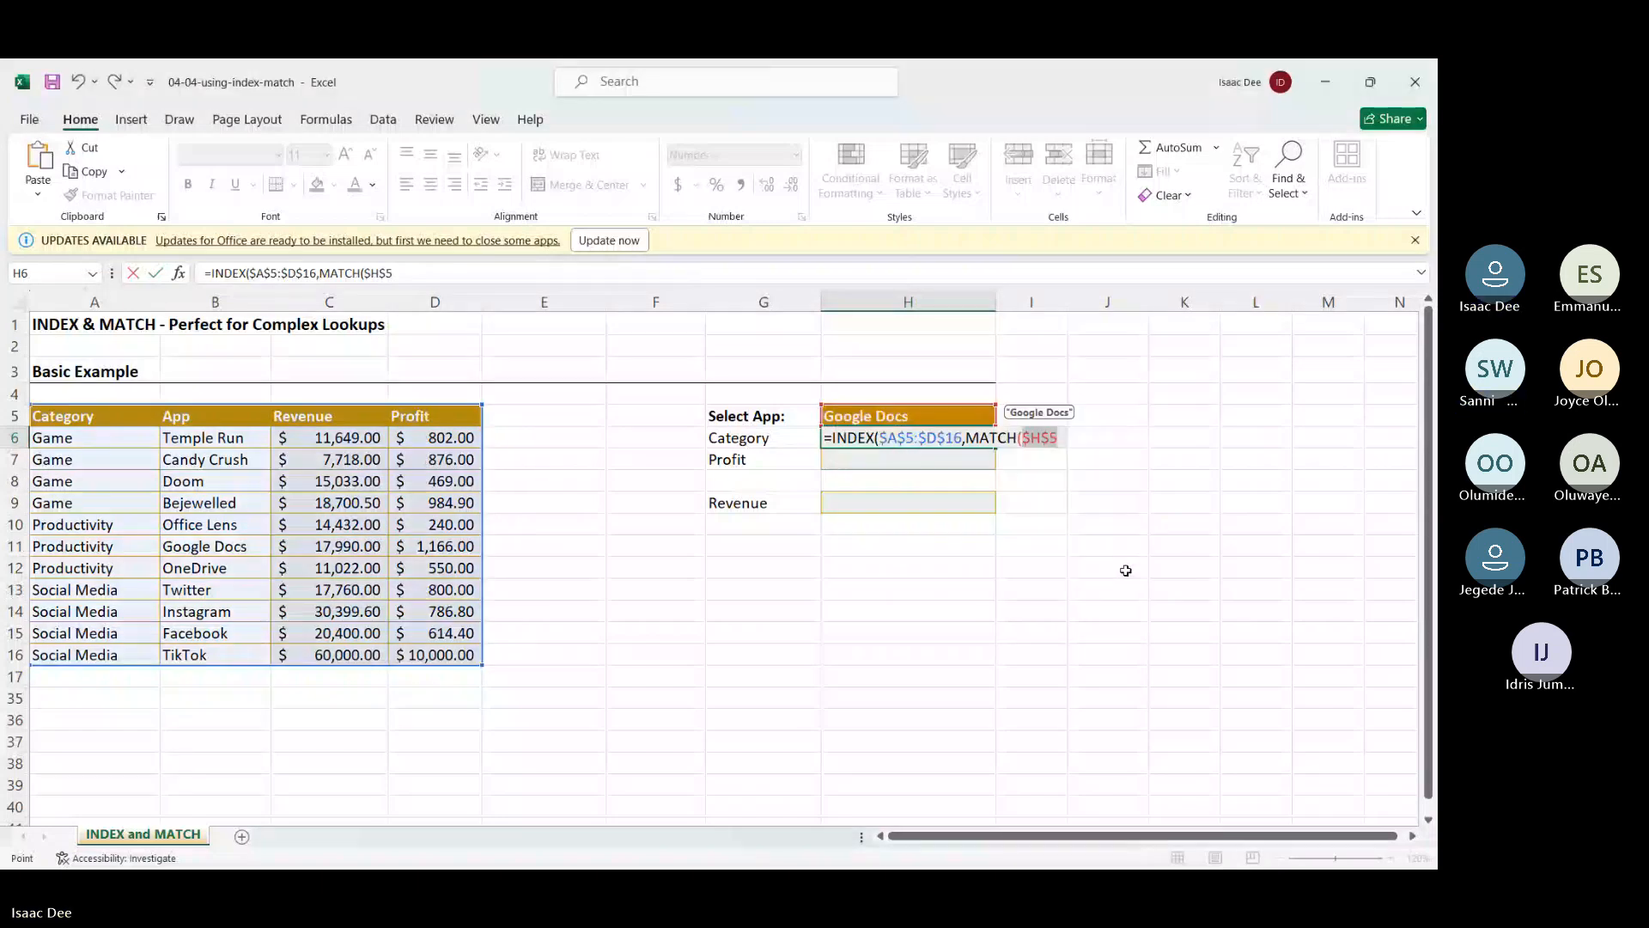
{"action": "key", "text": "F4"}
{"action": "key", "text": "F4"}
{"action": "key", "text": "F4"}
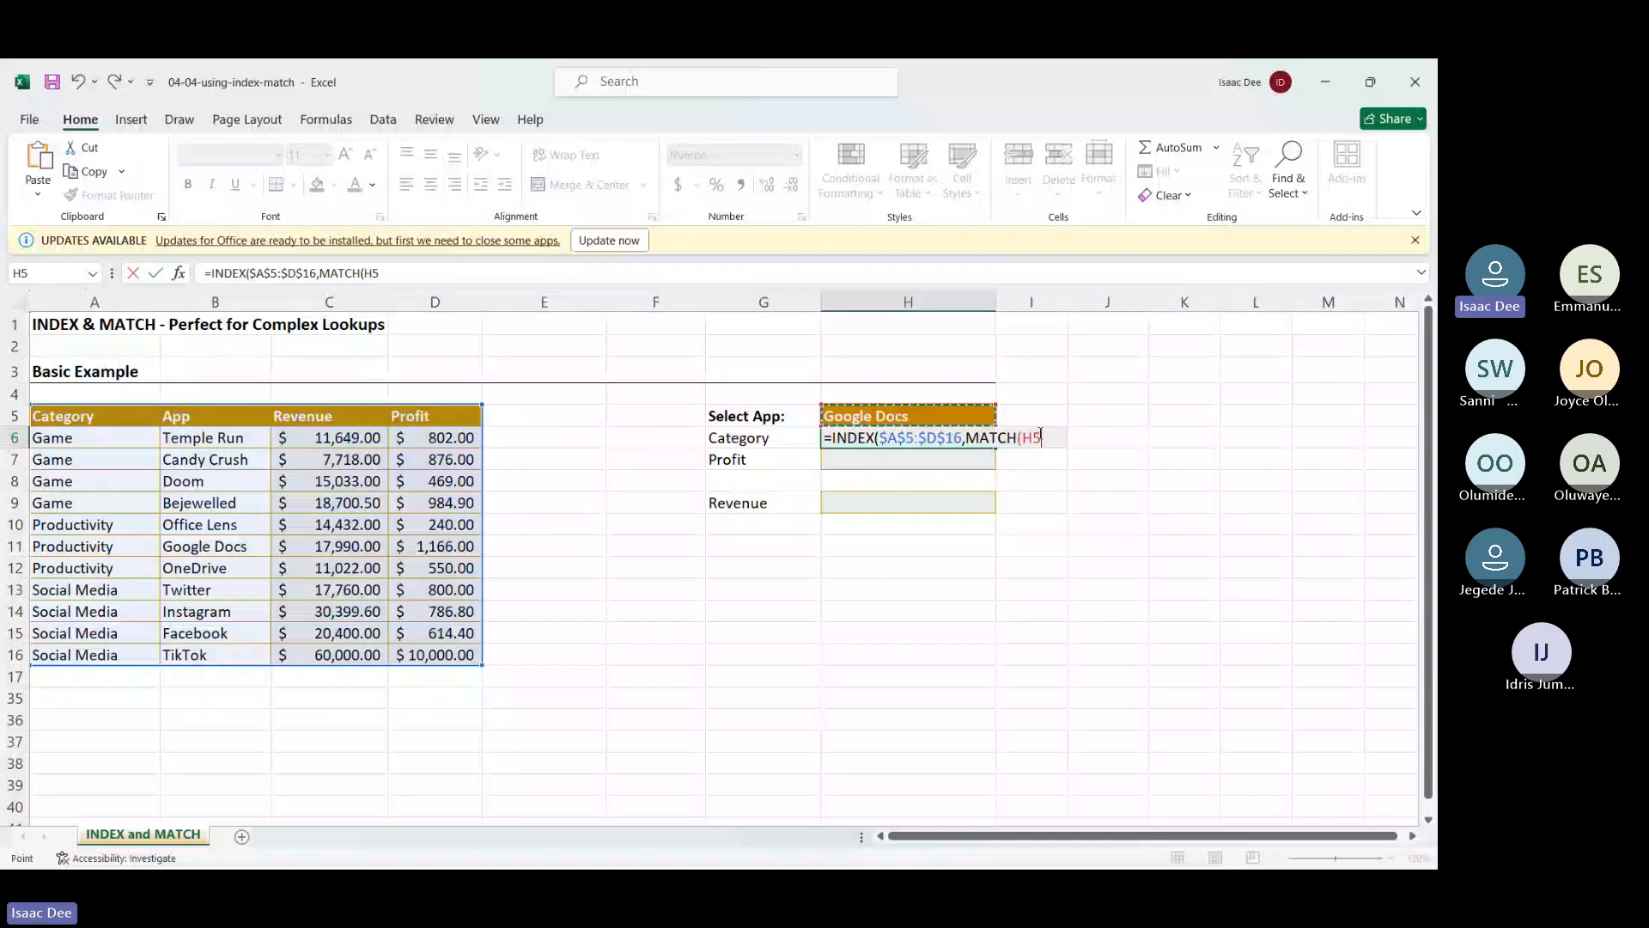
{"action": "key", "text": "F4"}
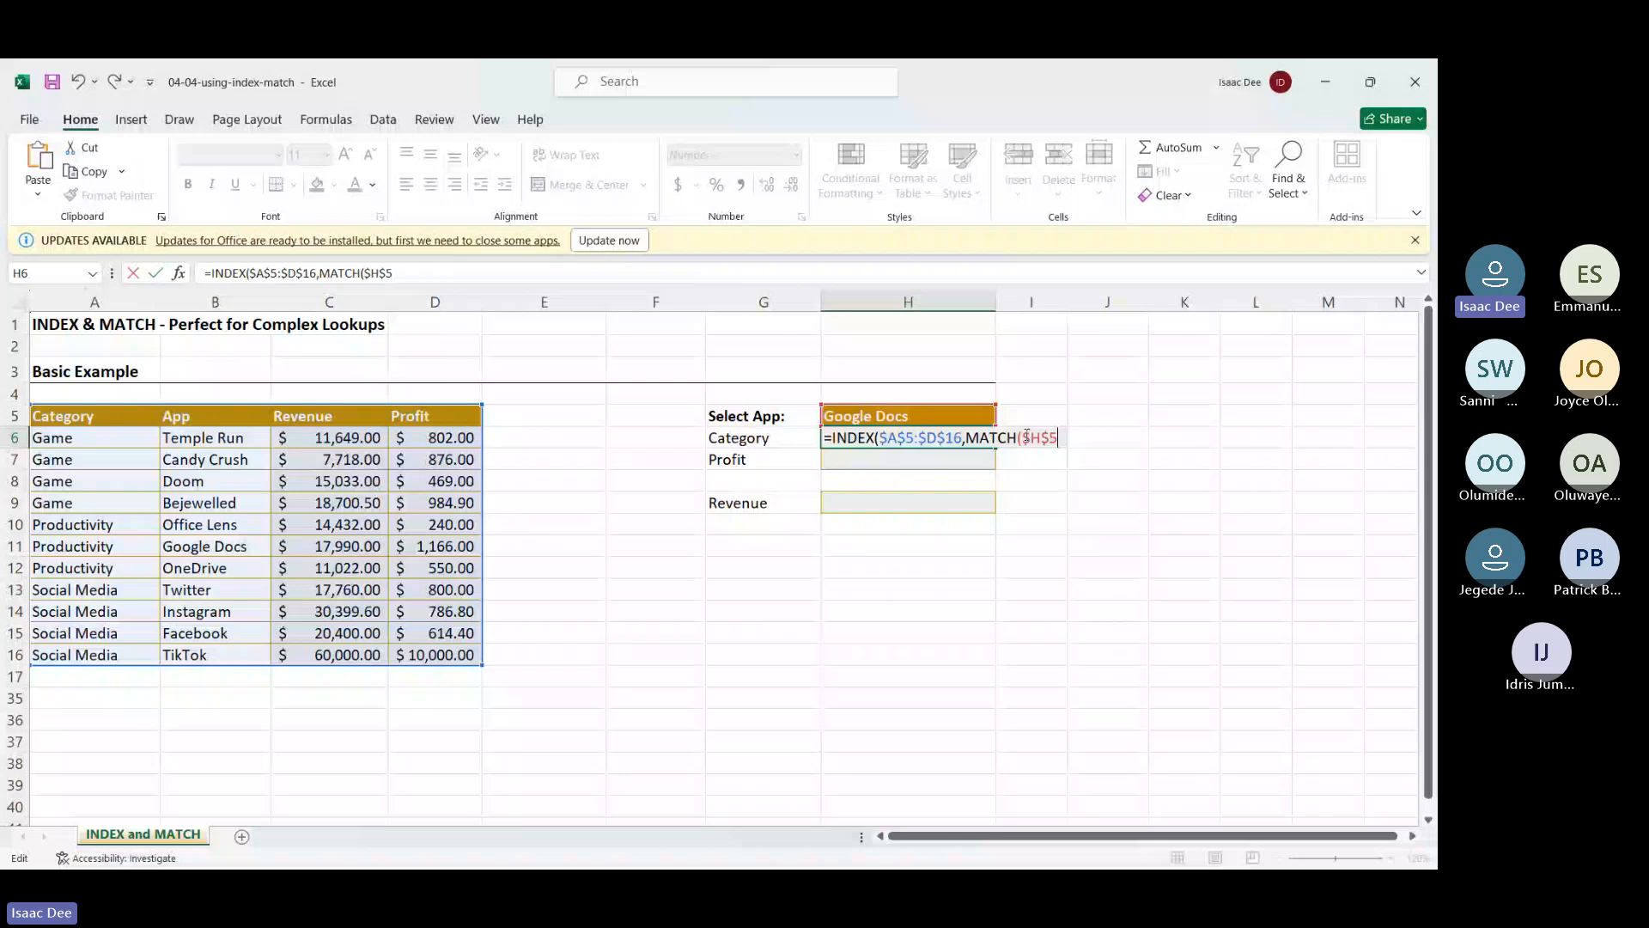
Complete the MATCH with range $B$5:$B$16 and match type 0, and enter it in H6
{"action": "type", "text": ","}
{"action": "left_click_drag", "start_coordinate": [214, 416], "coordinate": [202, 655]}
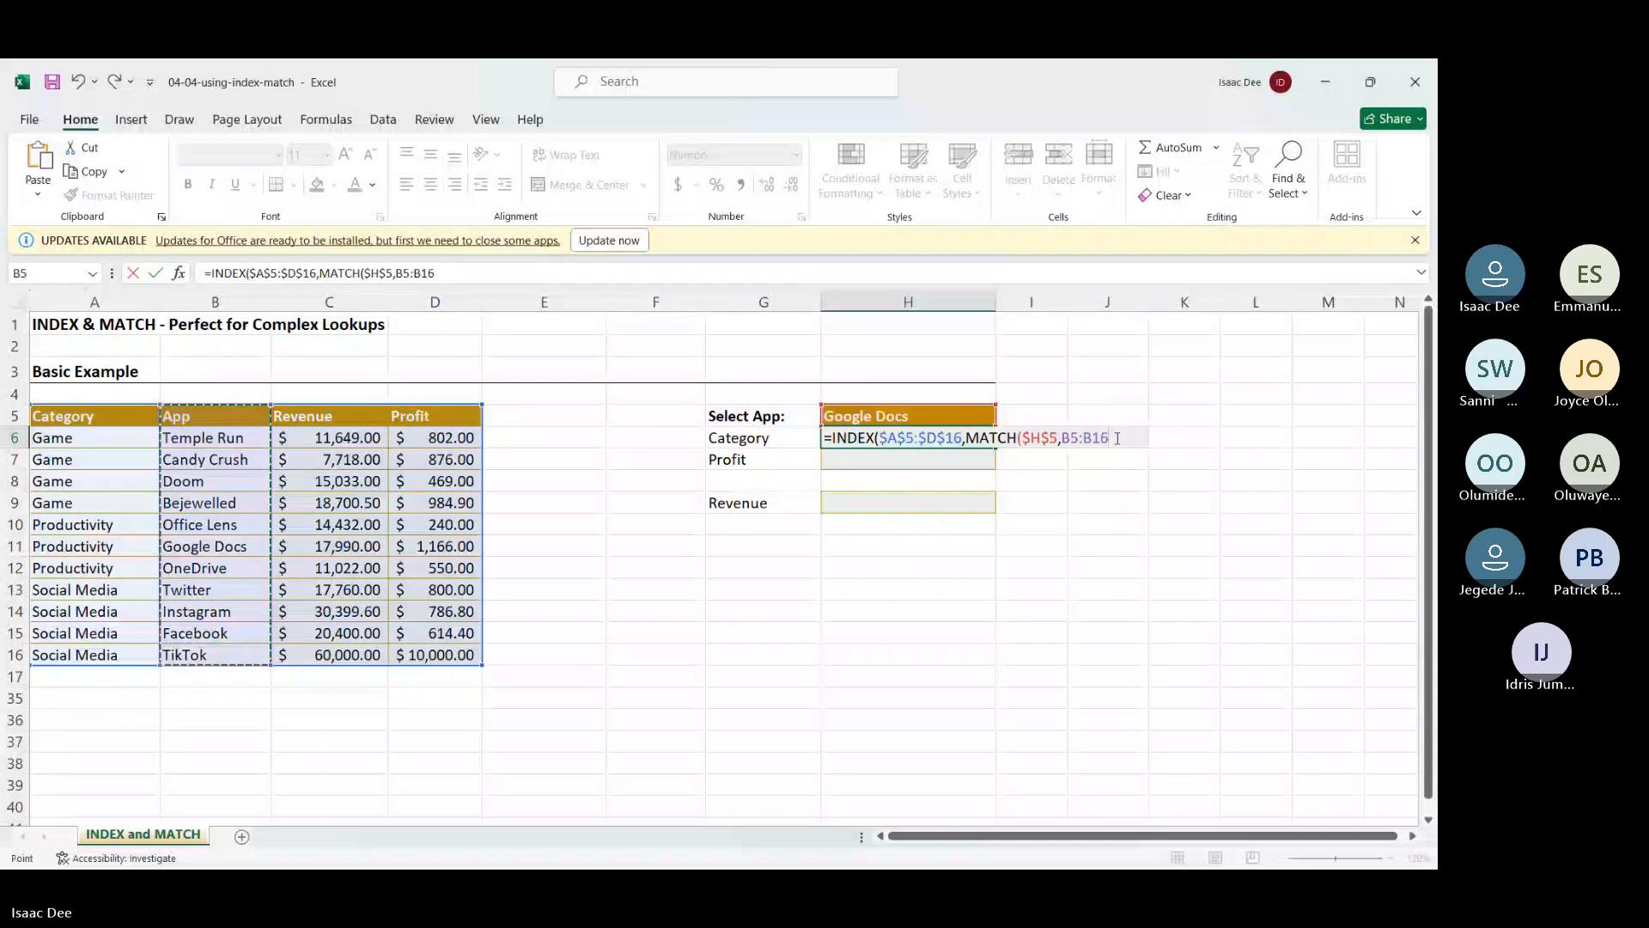
{"action": "left_click", "coordinate": [1063, 444]}
{"action": "key", "text": "F4"}
{"action": "key", "text": "Right"}
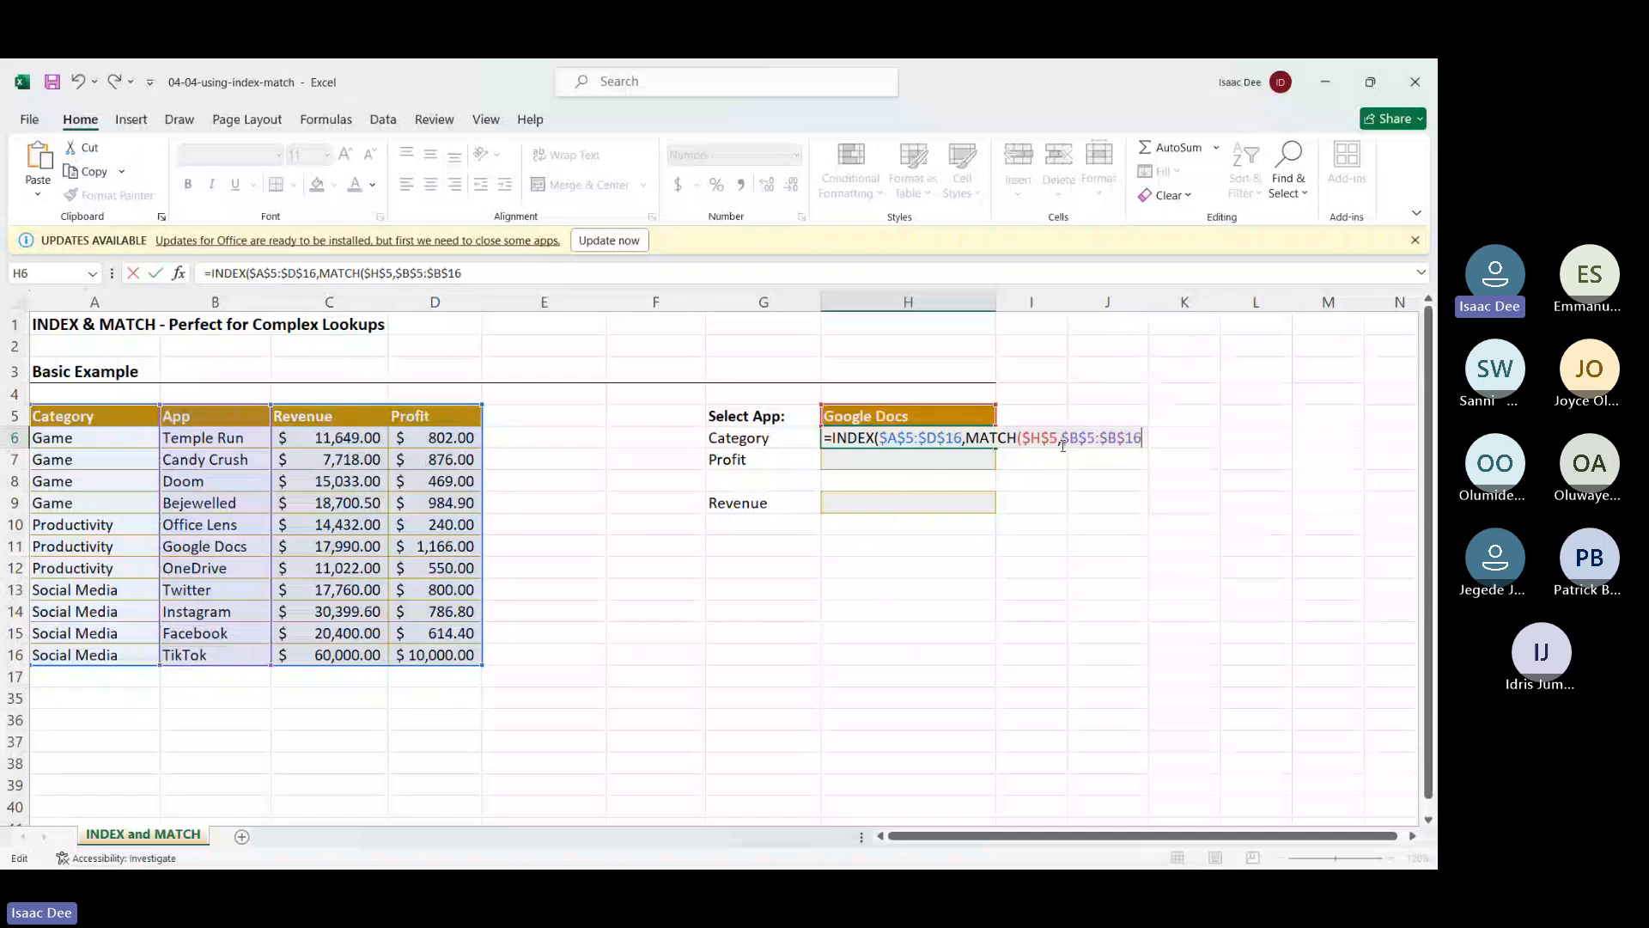
{"action": "type", "text": ","}
{"action": "type", "text": ")"}
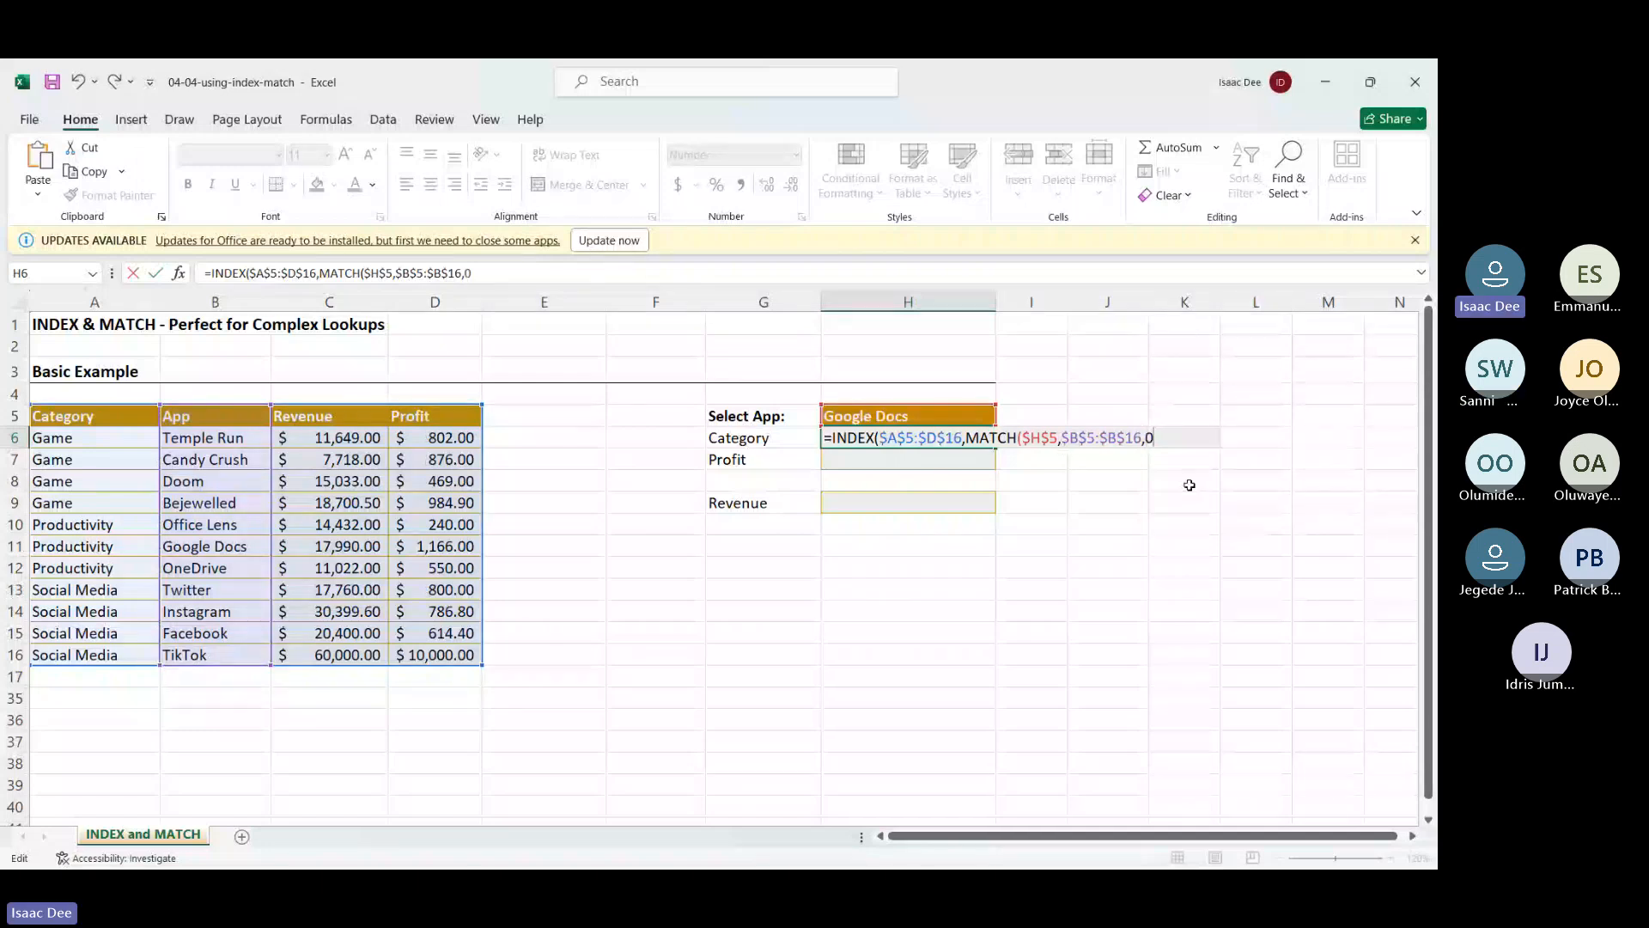
{"action": "type", "text": ","}
{"action": "key", "text": "Return"}
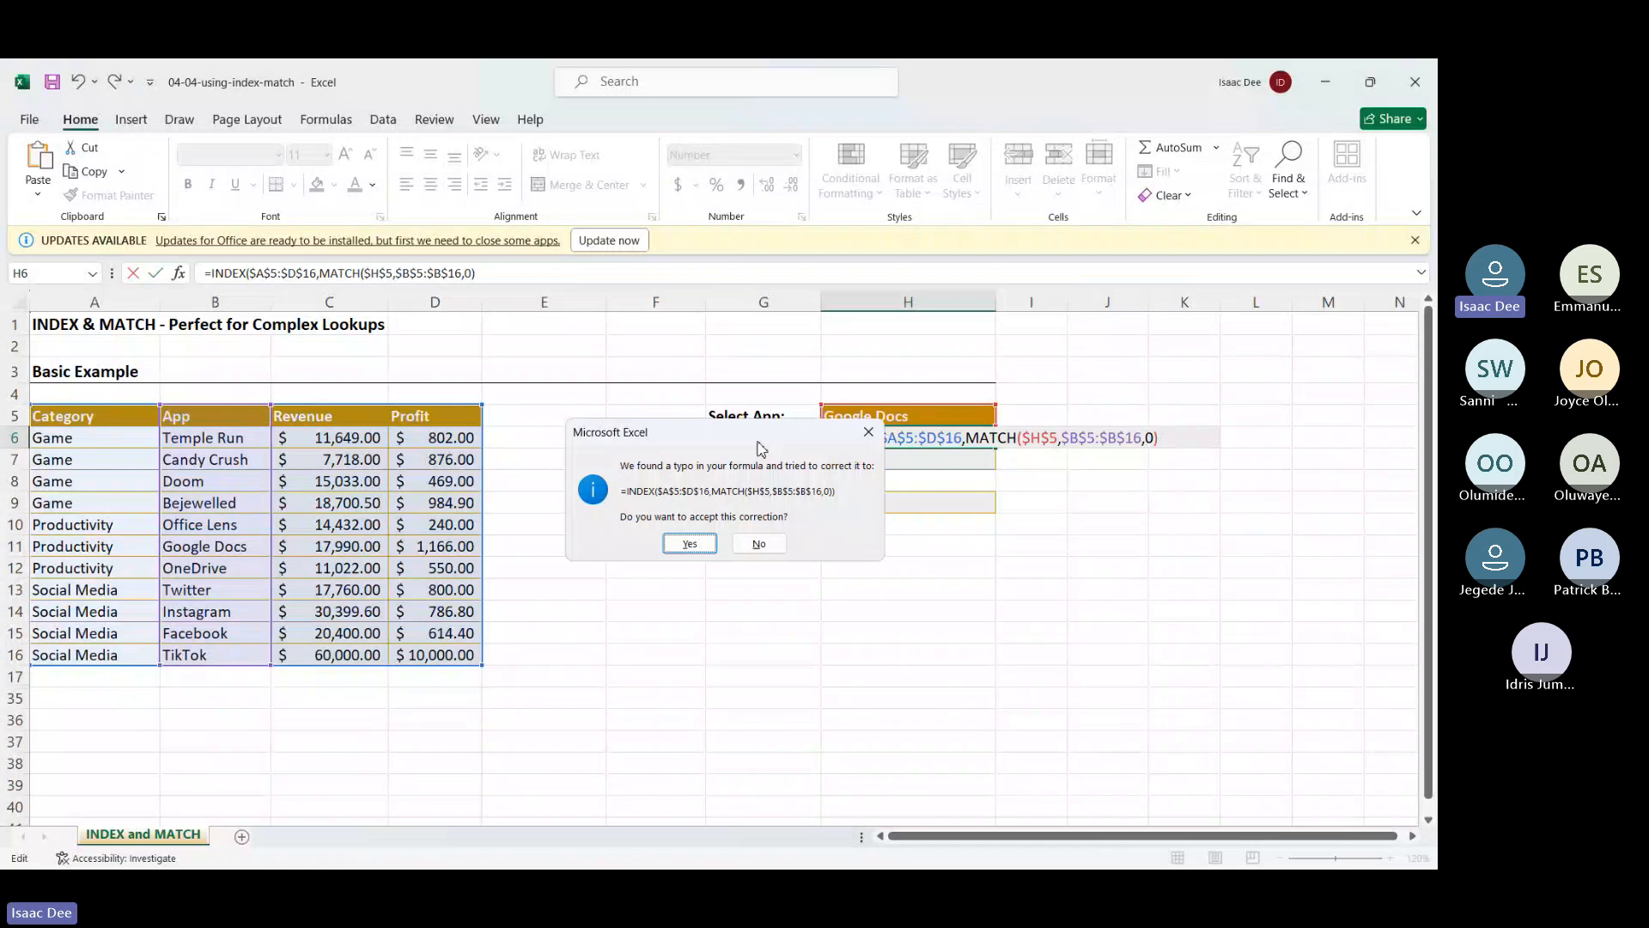
{"action": "key", "text": "Escape"}
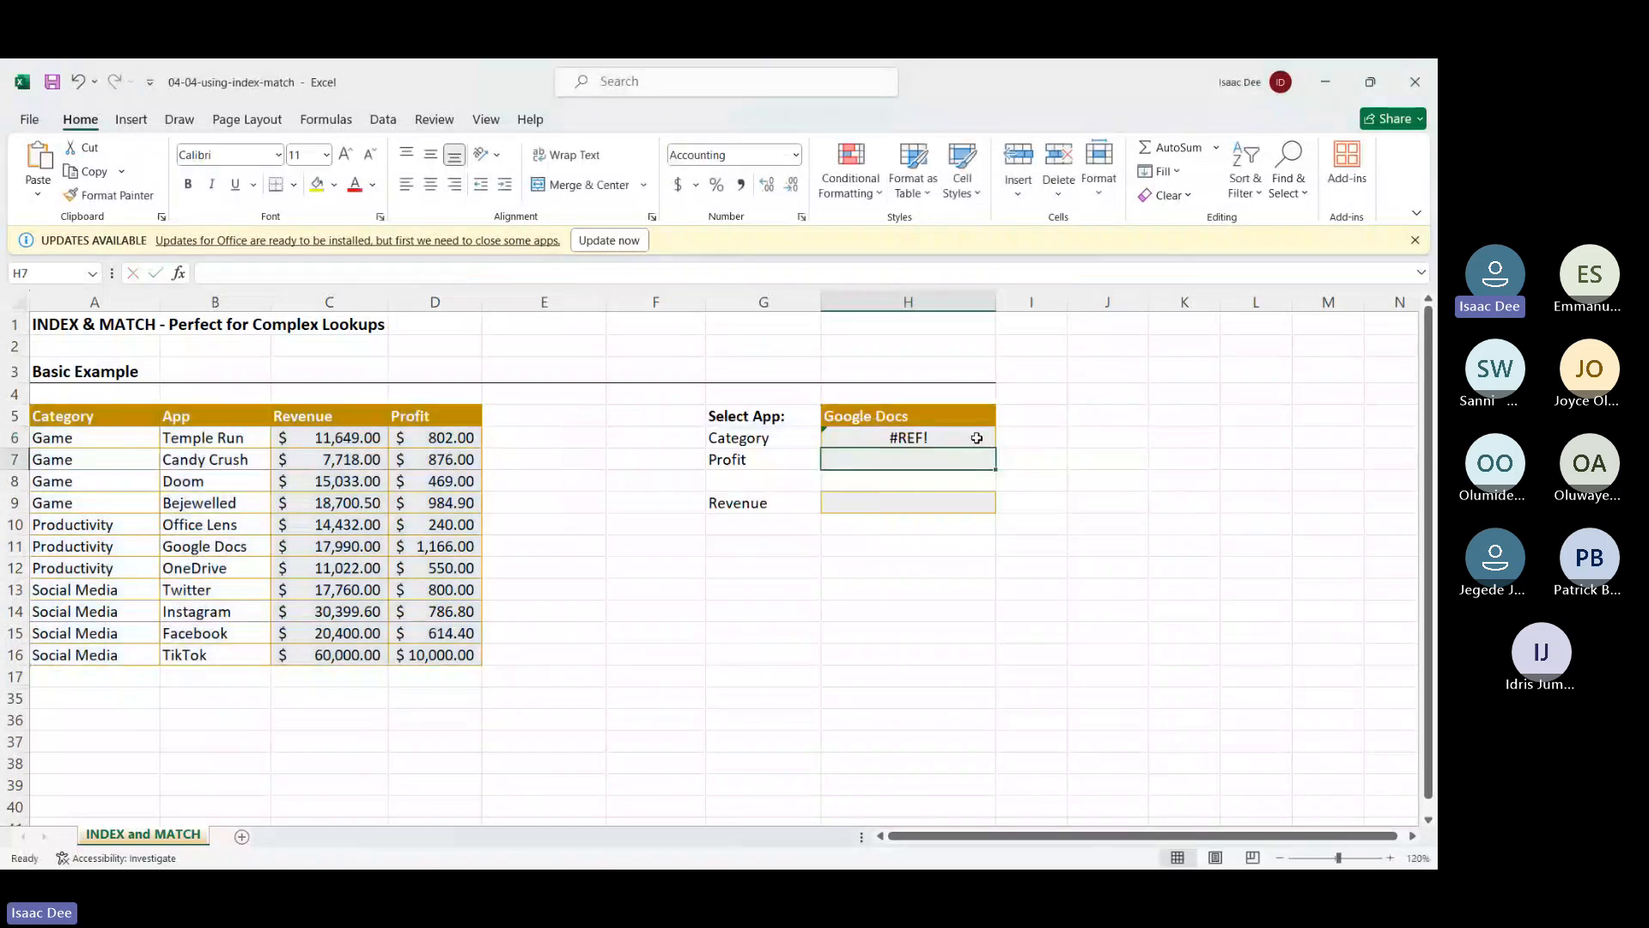
{"action": "left_click", "coordinate": [976, 439]}
In H6, add a second MATCH for INDEX's column that looks up G6
{"action": "double_click", "coordinate": [977, 438]}
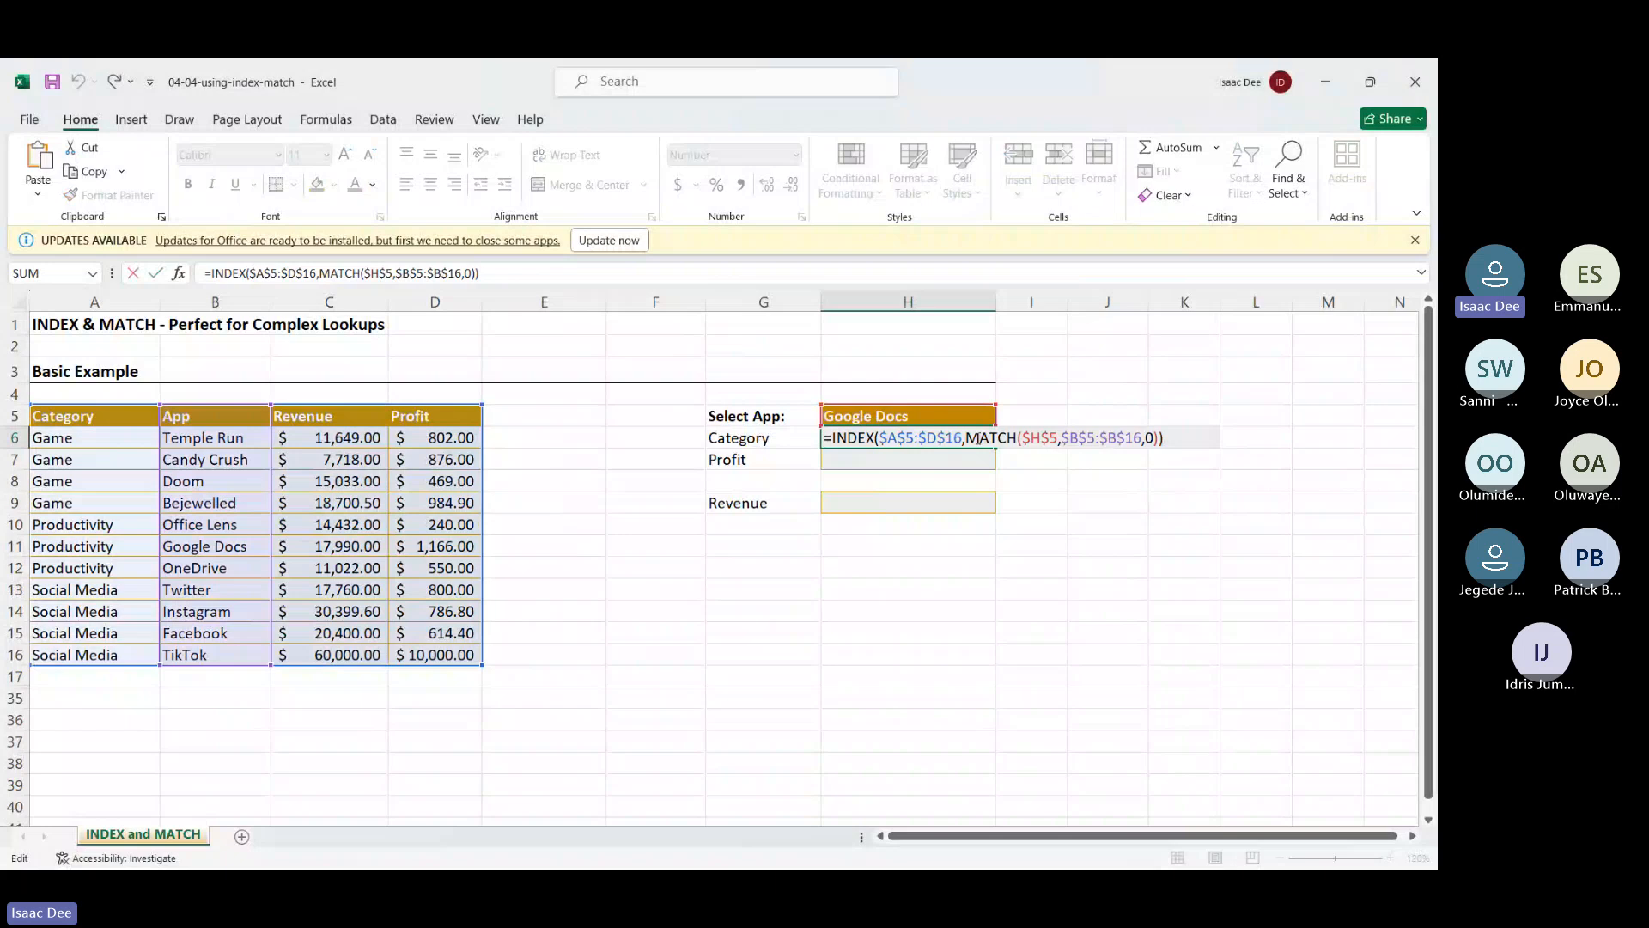
{"action": "left_click", "coordinate": [1161, 438]}
{"action": "type", "text": ","}
{"action": "type", "text": "MATCH("}
{"action": "left_click", "coordinate": [790, 439]}
{"action": "type", "text": ",MATCH(G6,"}
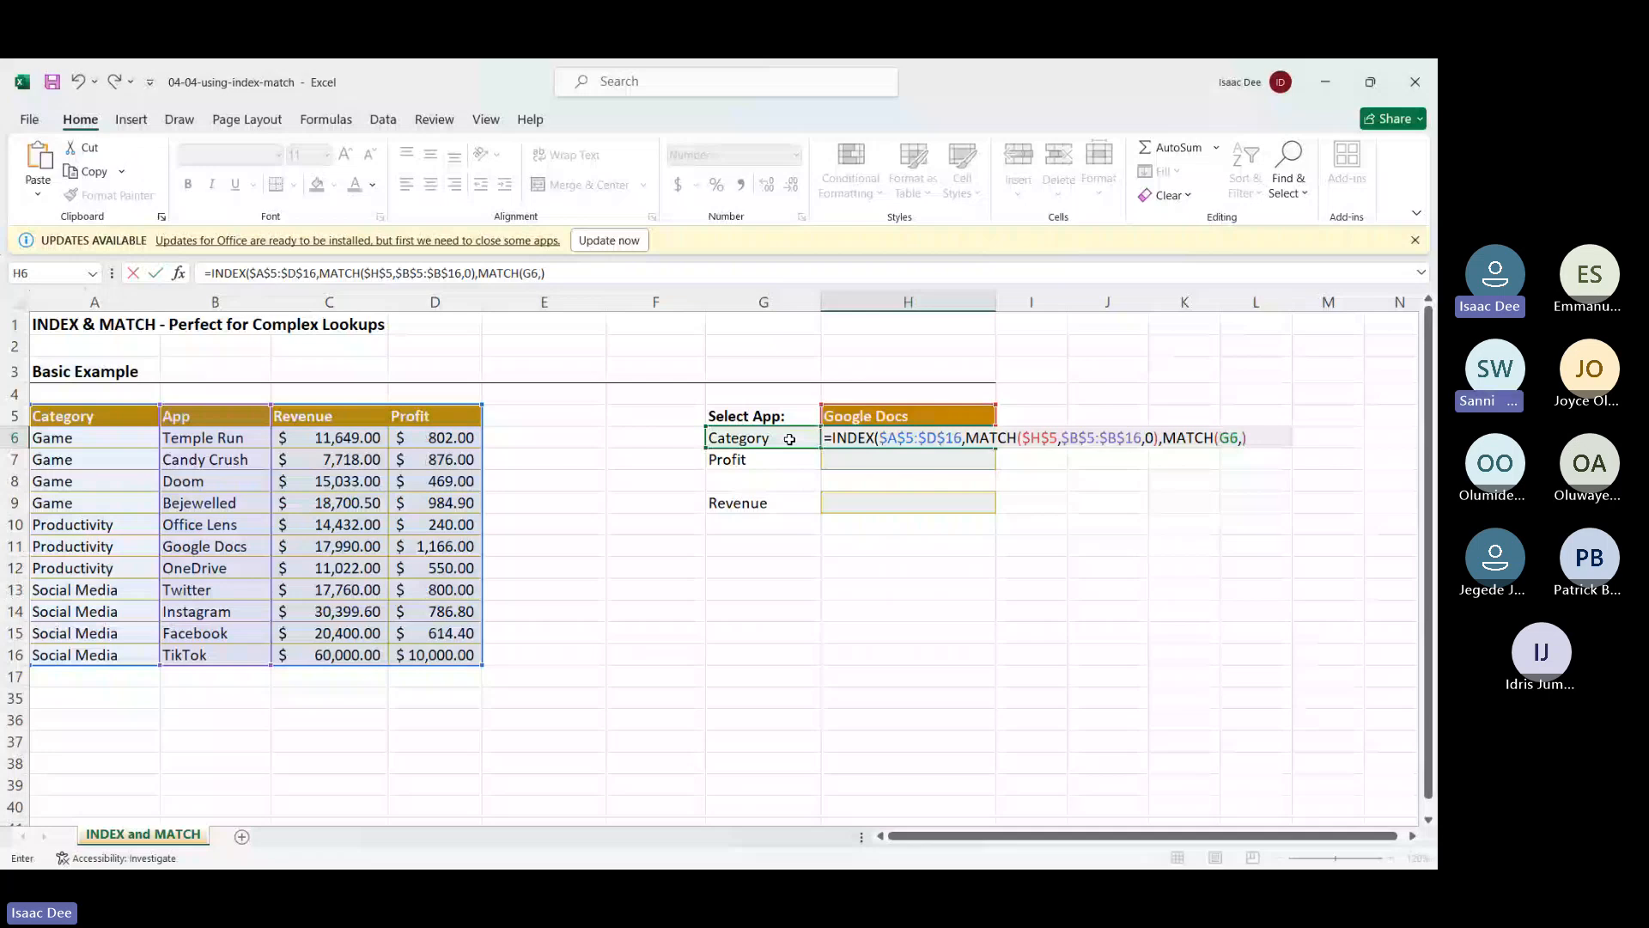
Set that MATCH's range to the header row $A$5:$D$5 and commit the formula
{"action": "left_click_drag", "start_coordinate": [86, 416], "coordinate": [518, 417]}
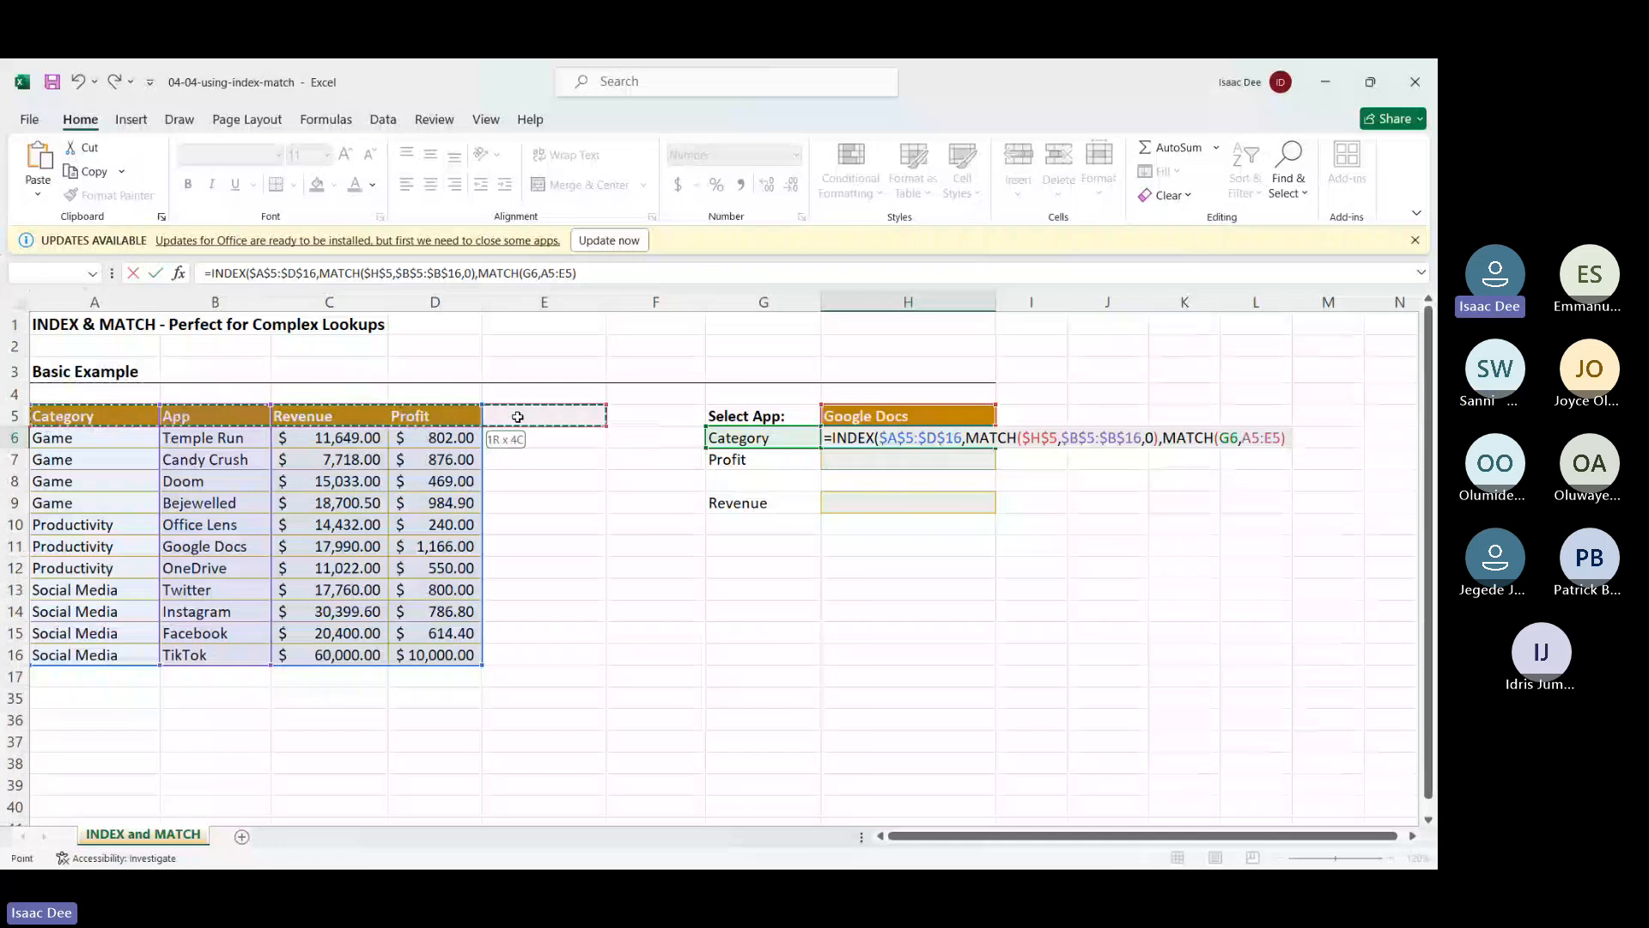
{"action": "left_click_drag", "start_coordinate": [518, 417], "coordinate": [461, 416]}
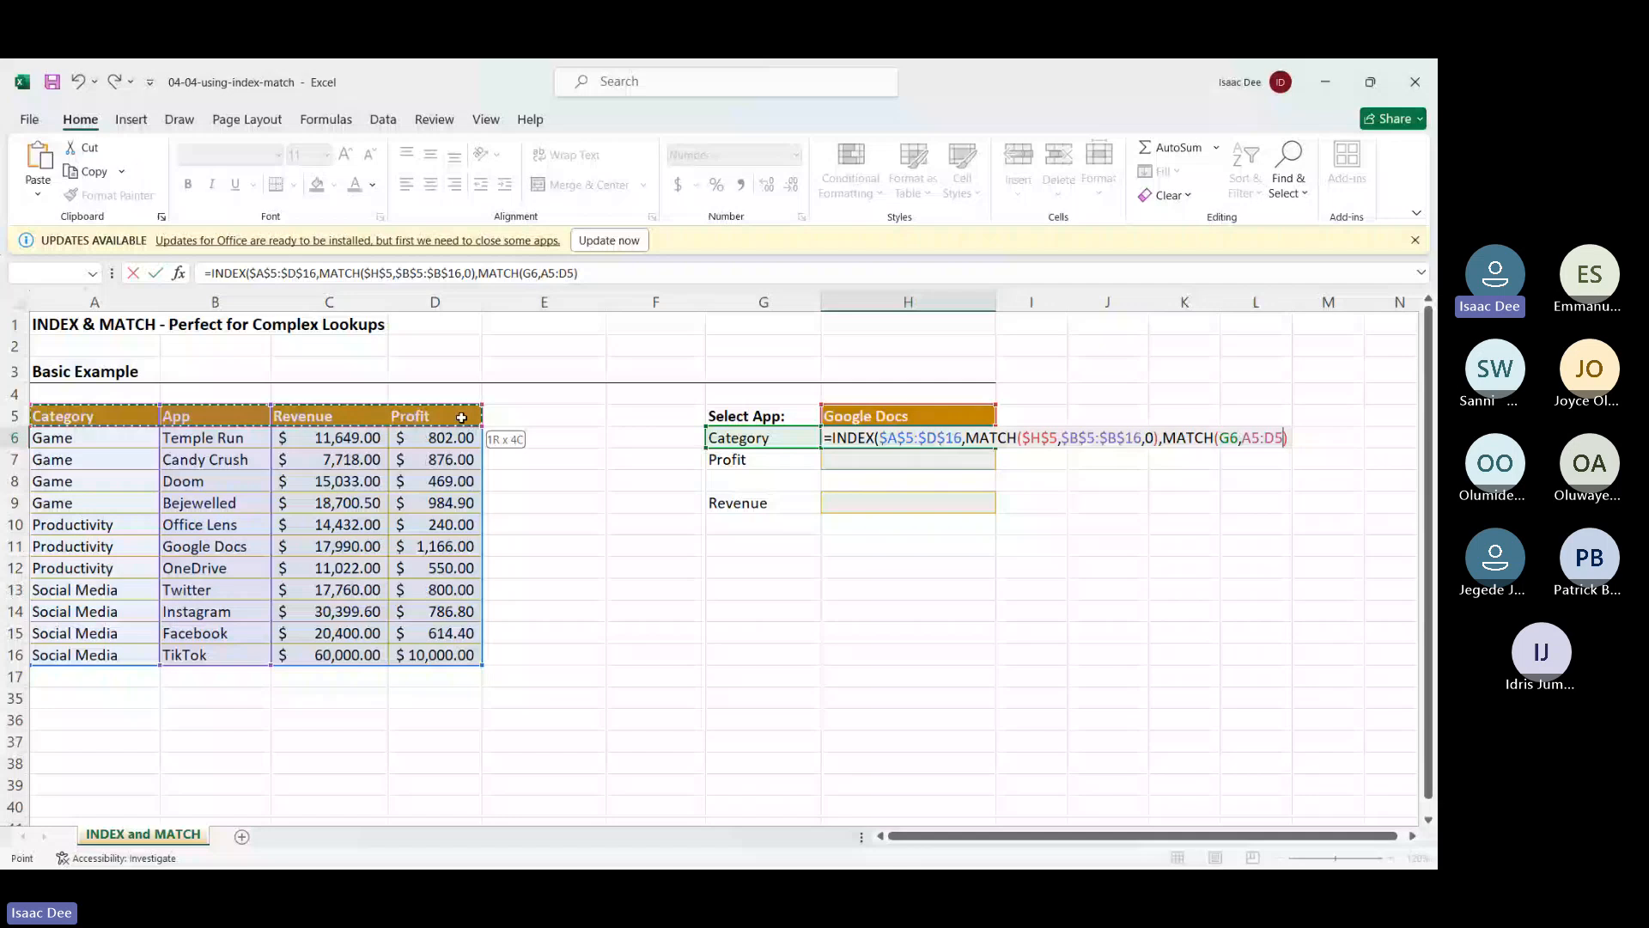
{"action": "double_click", "coordinate": [1247, 440]}
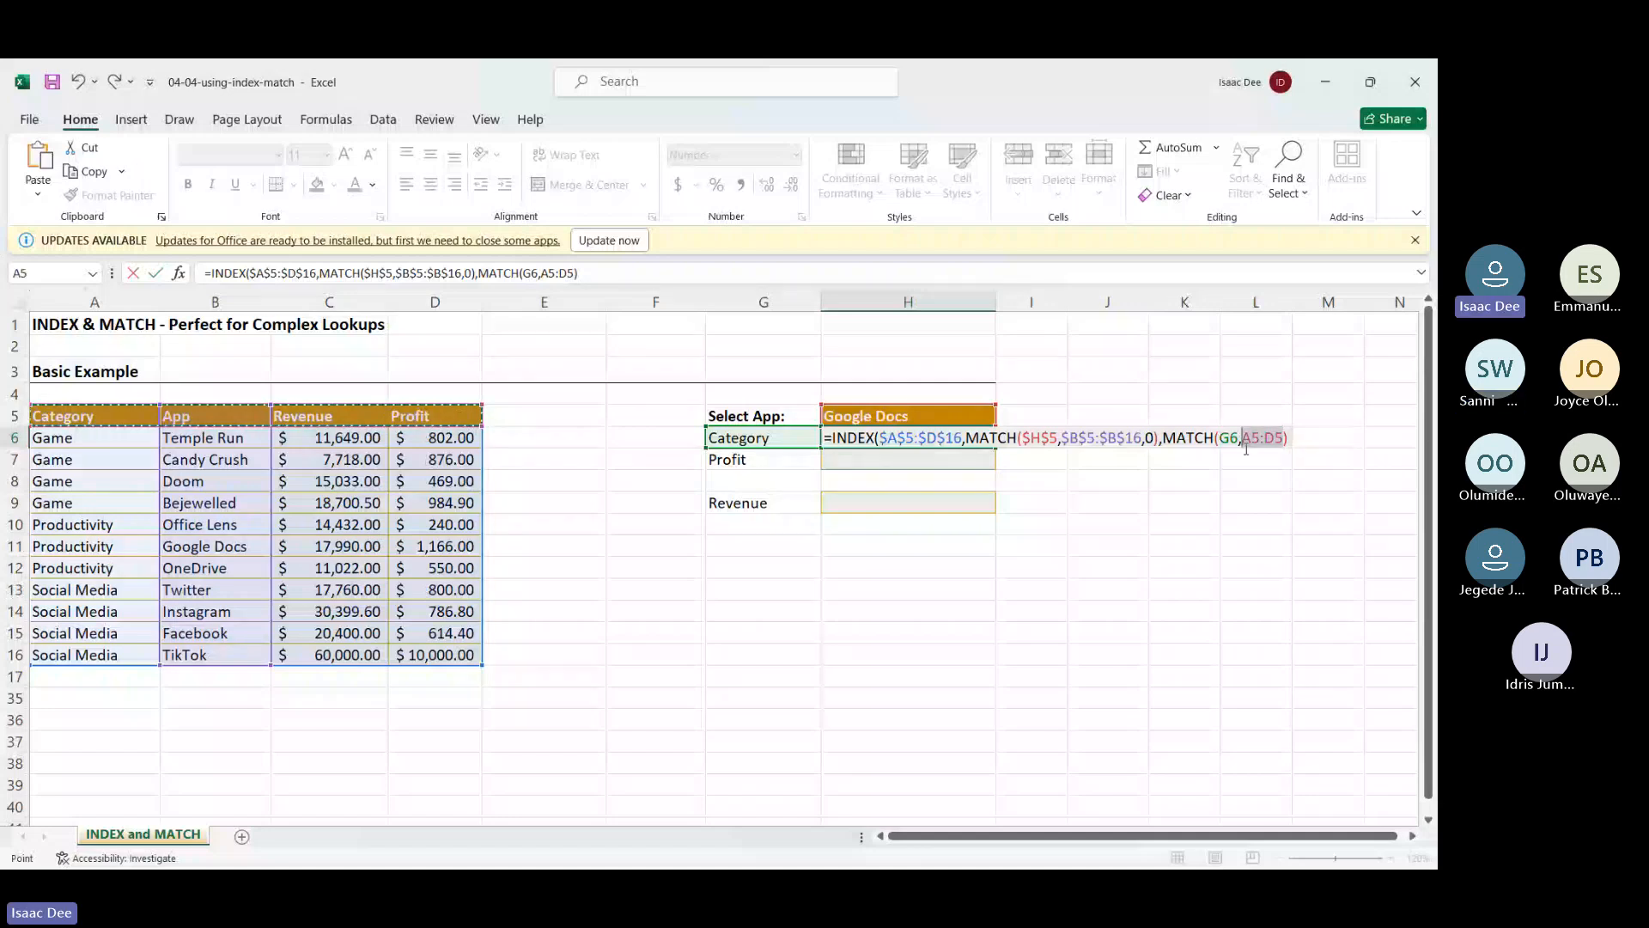
{"action": "key", "text": "F4"}
{"action": "type", "text": ","}
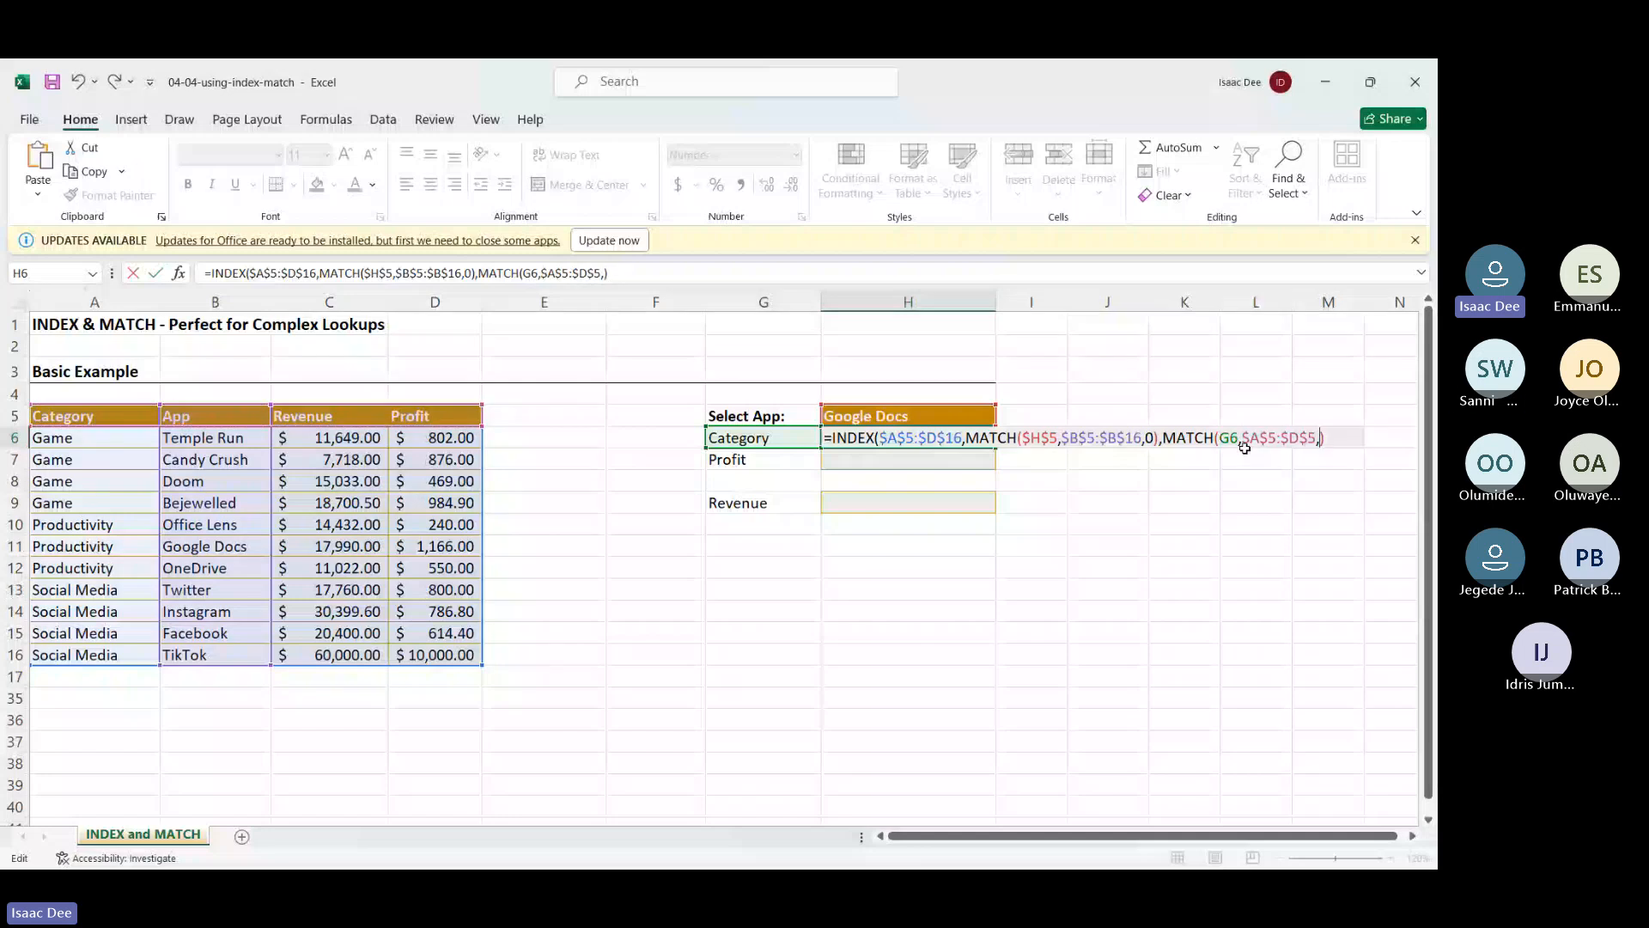
{"action": "key", "text": "Return"}
{"action": "left_click", "coordinate": [906, 437]}
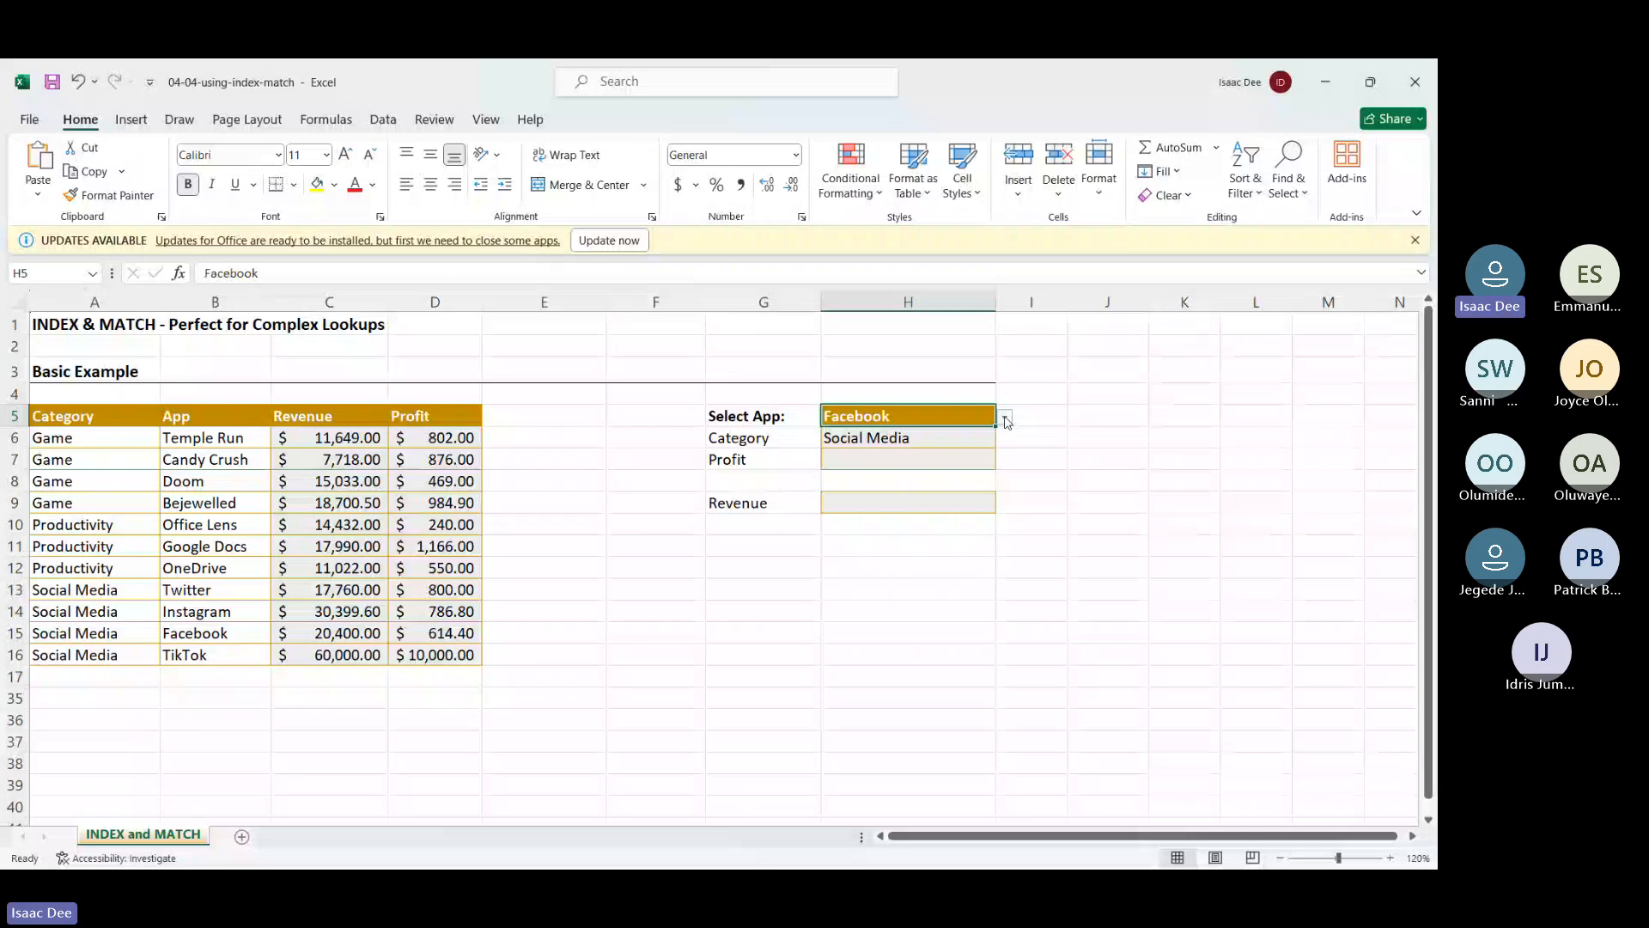
Pick Candy Crush as the app in H5 so H6 returns Game
{"action": "left_click", "coordinate": [898, 446]}
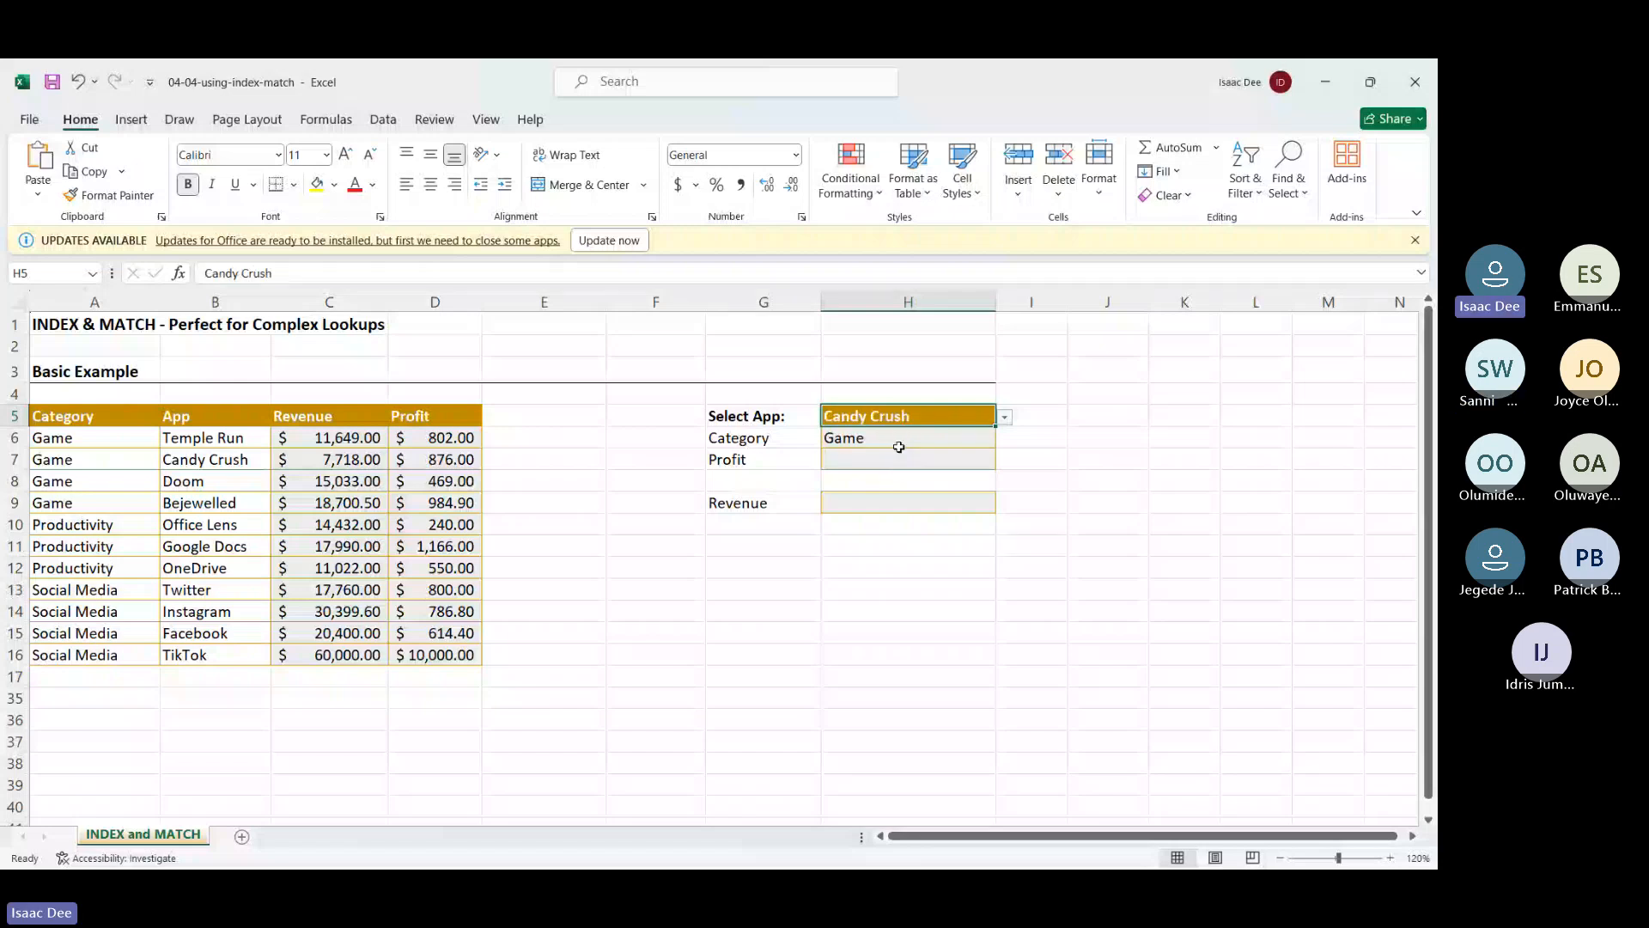
{"action": "left_click", "coordinate": [899, 447]}
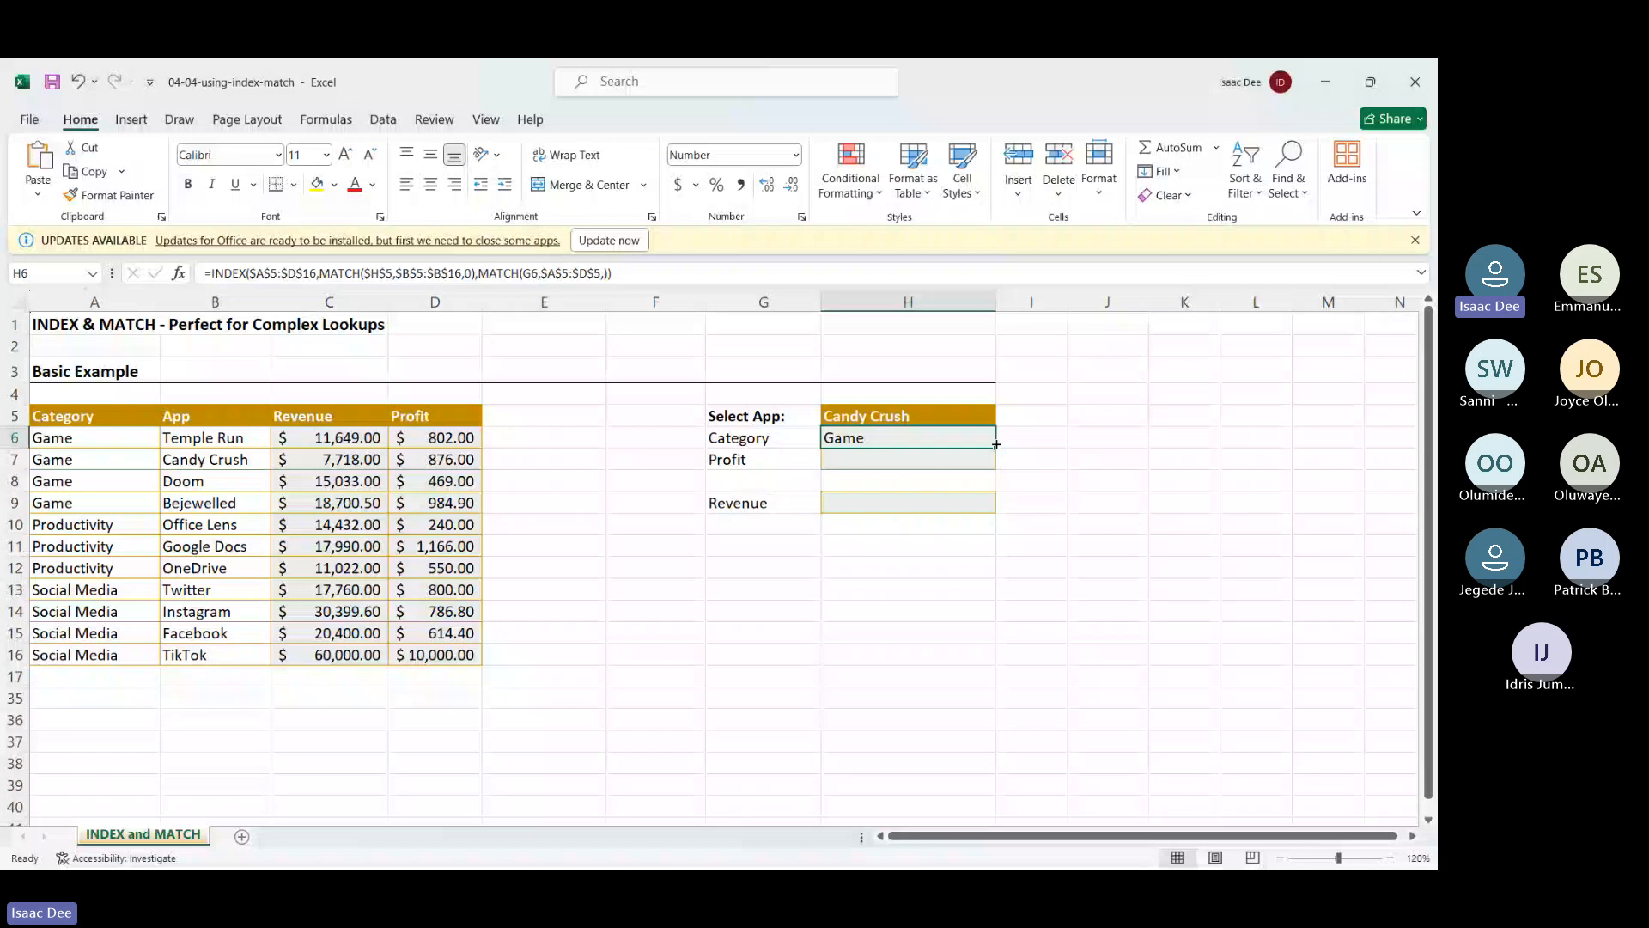
Fill H6's lookup formula down to H9 and compare Profit 876 with D7
{"action": "left_click_drag", "start_coordinate": [996, 443], "coordinate": [998, 509]}
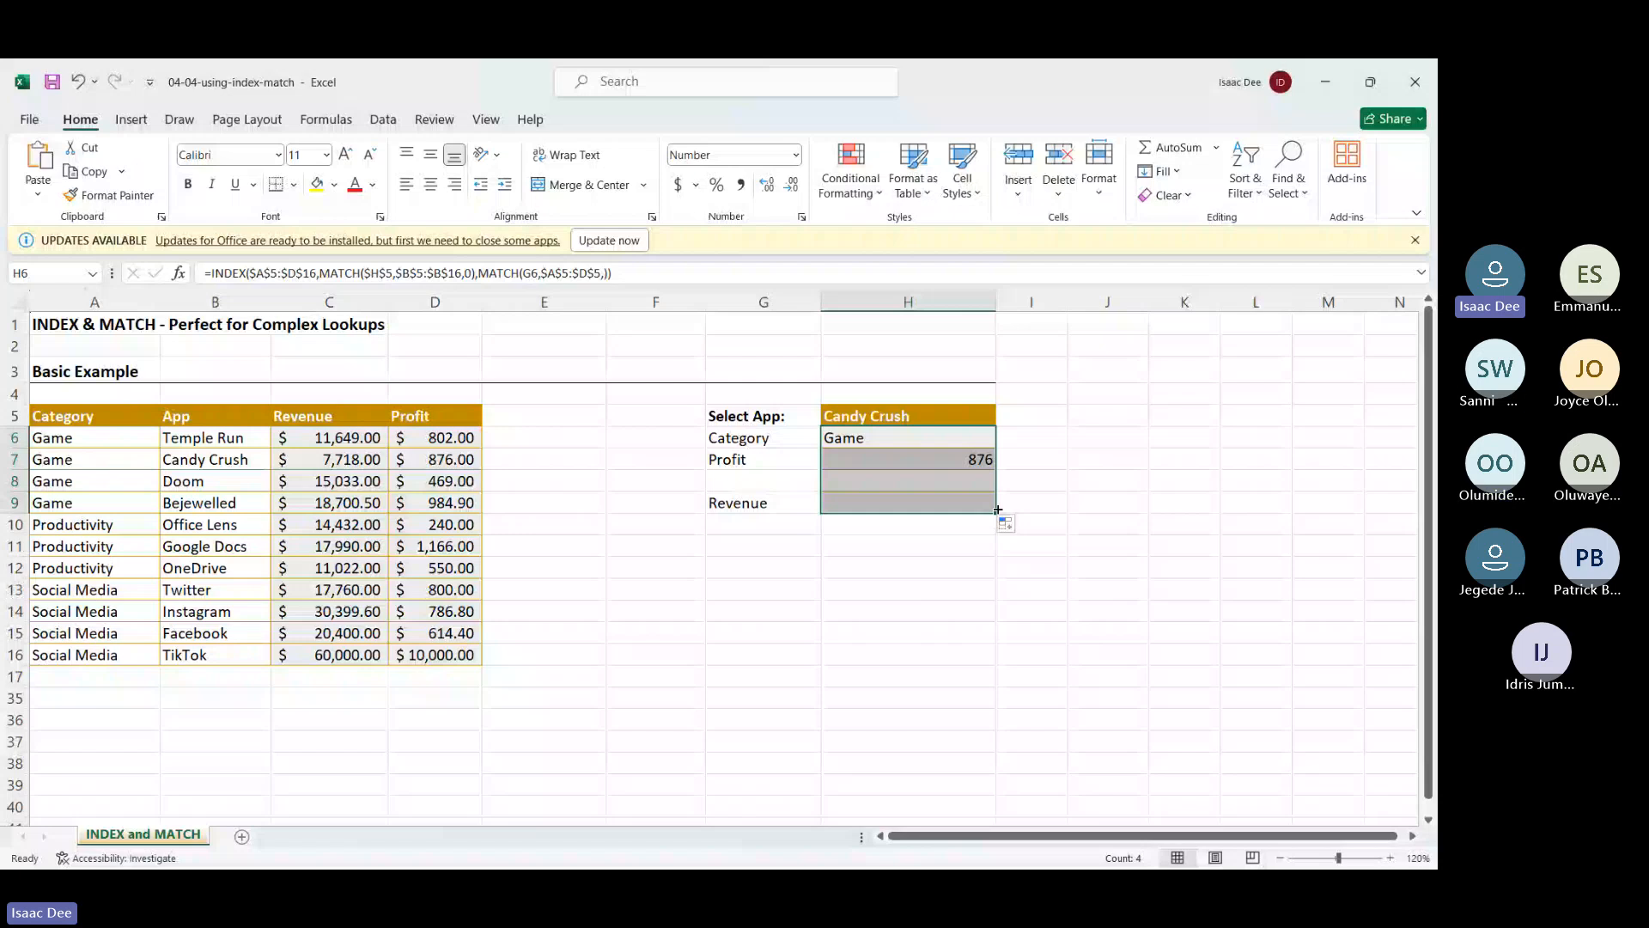
{"action": "left_click", "coordinate": [434, 459]}
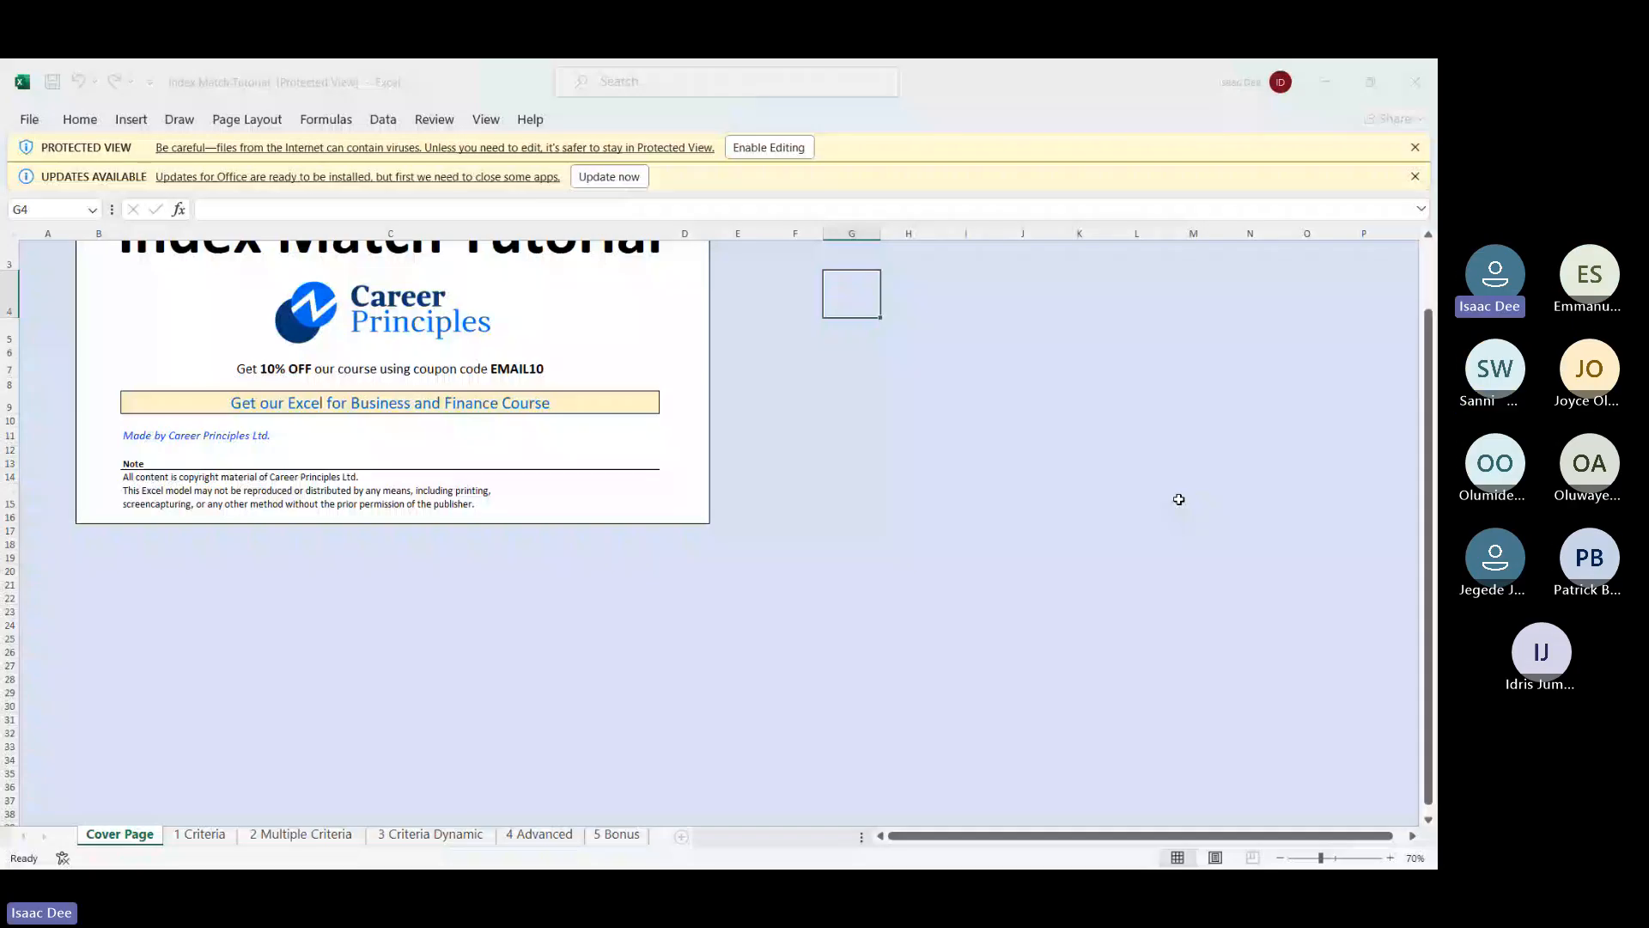
Switch to the 1 Criteria sheet and scroll through its countries and sales table
{"action": "left_click", "coordinate": [206, 835]}
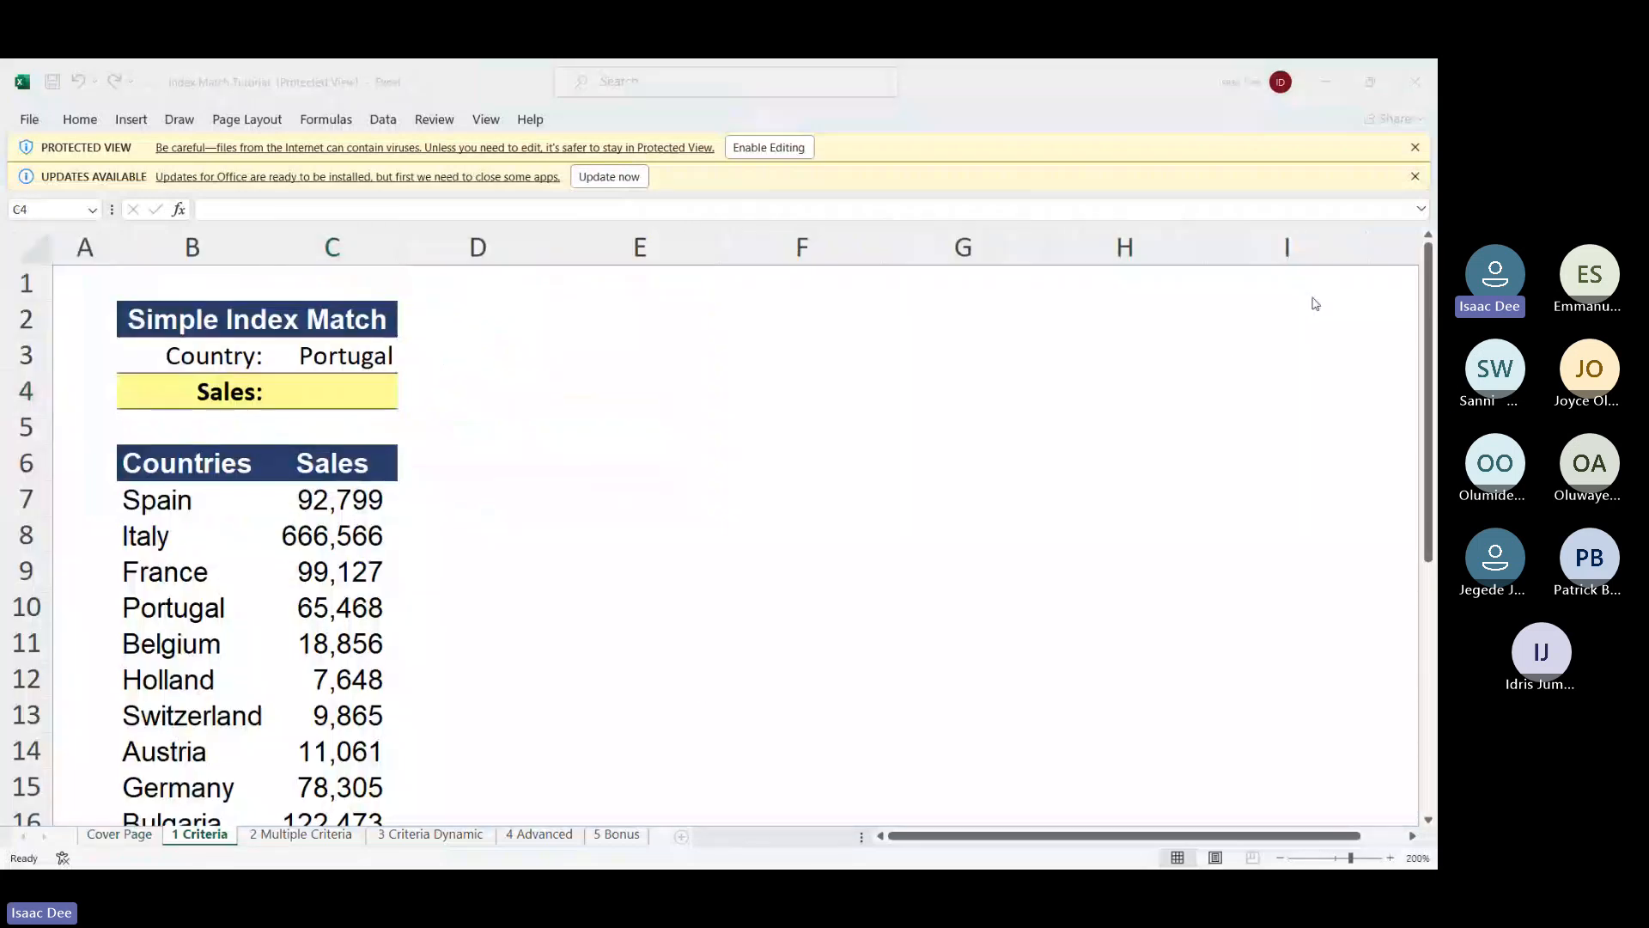
{"action": "scroll", "coordinate": [928, 491], "scroll_direction": "down", "scroll_amount": 3}
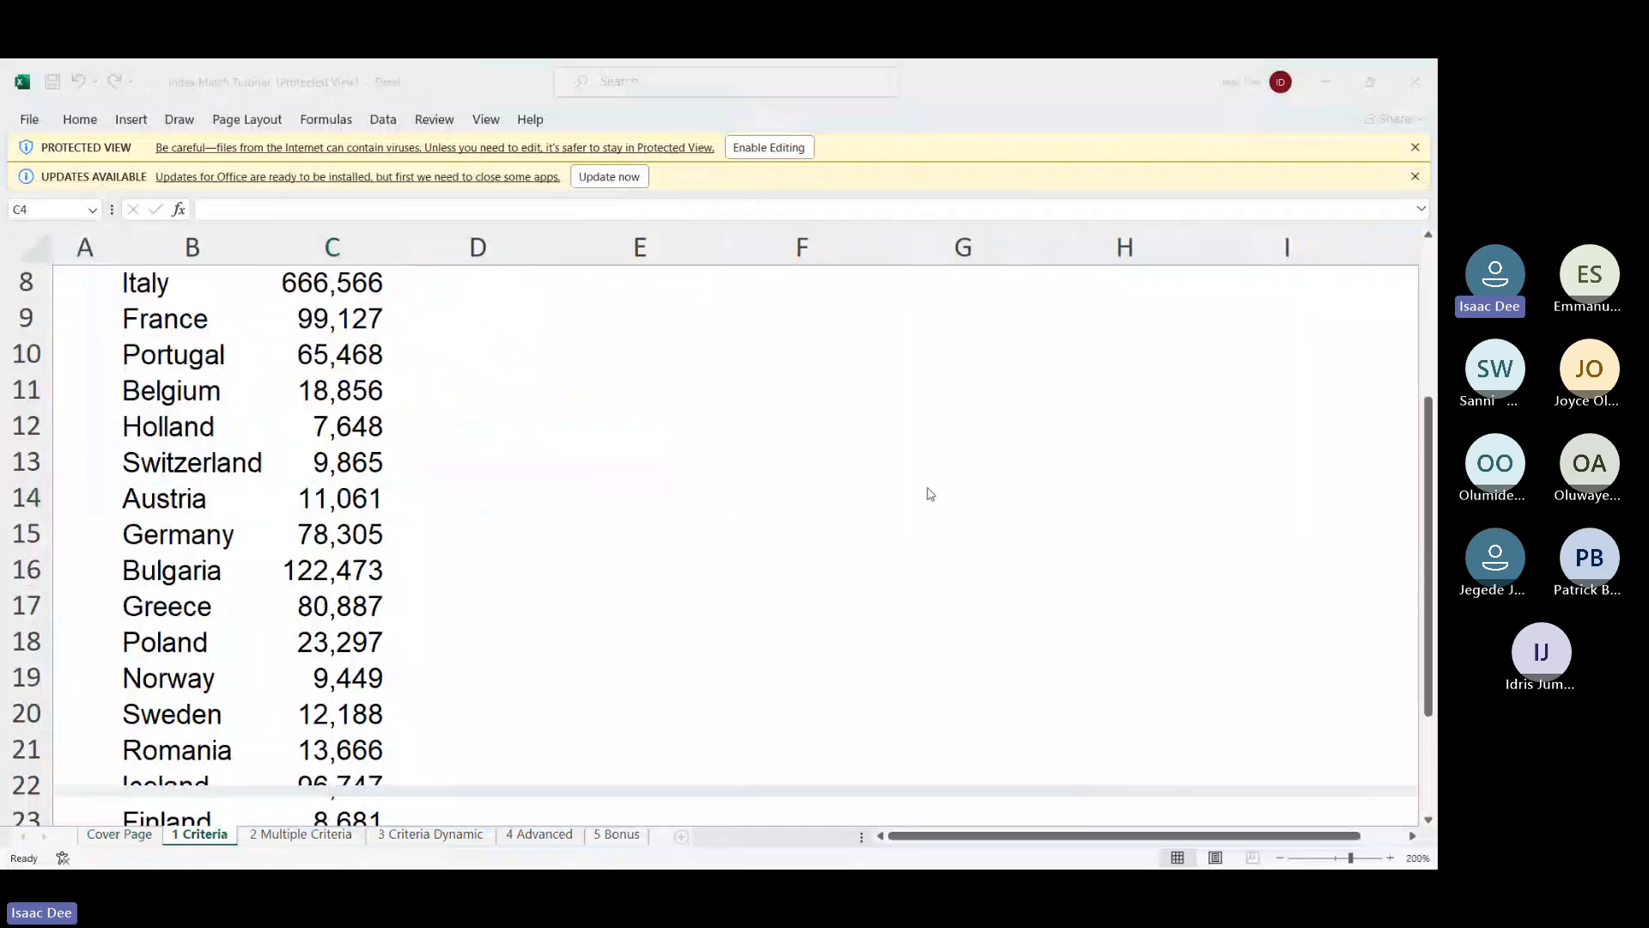
{"action": "scroll", "coordinate": [929, 494], "scroll_direction": "up", "scroll_amount": 1}
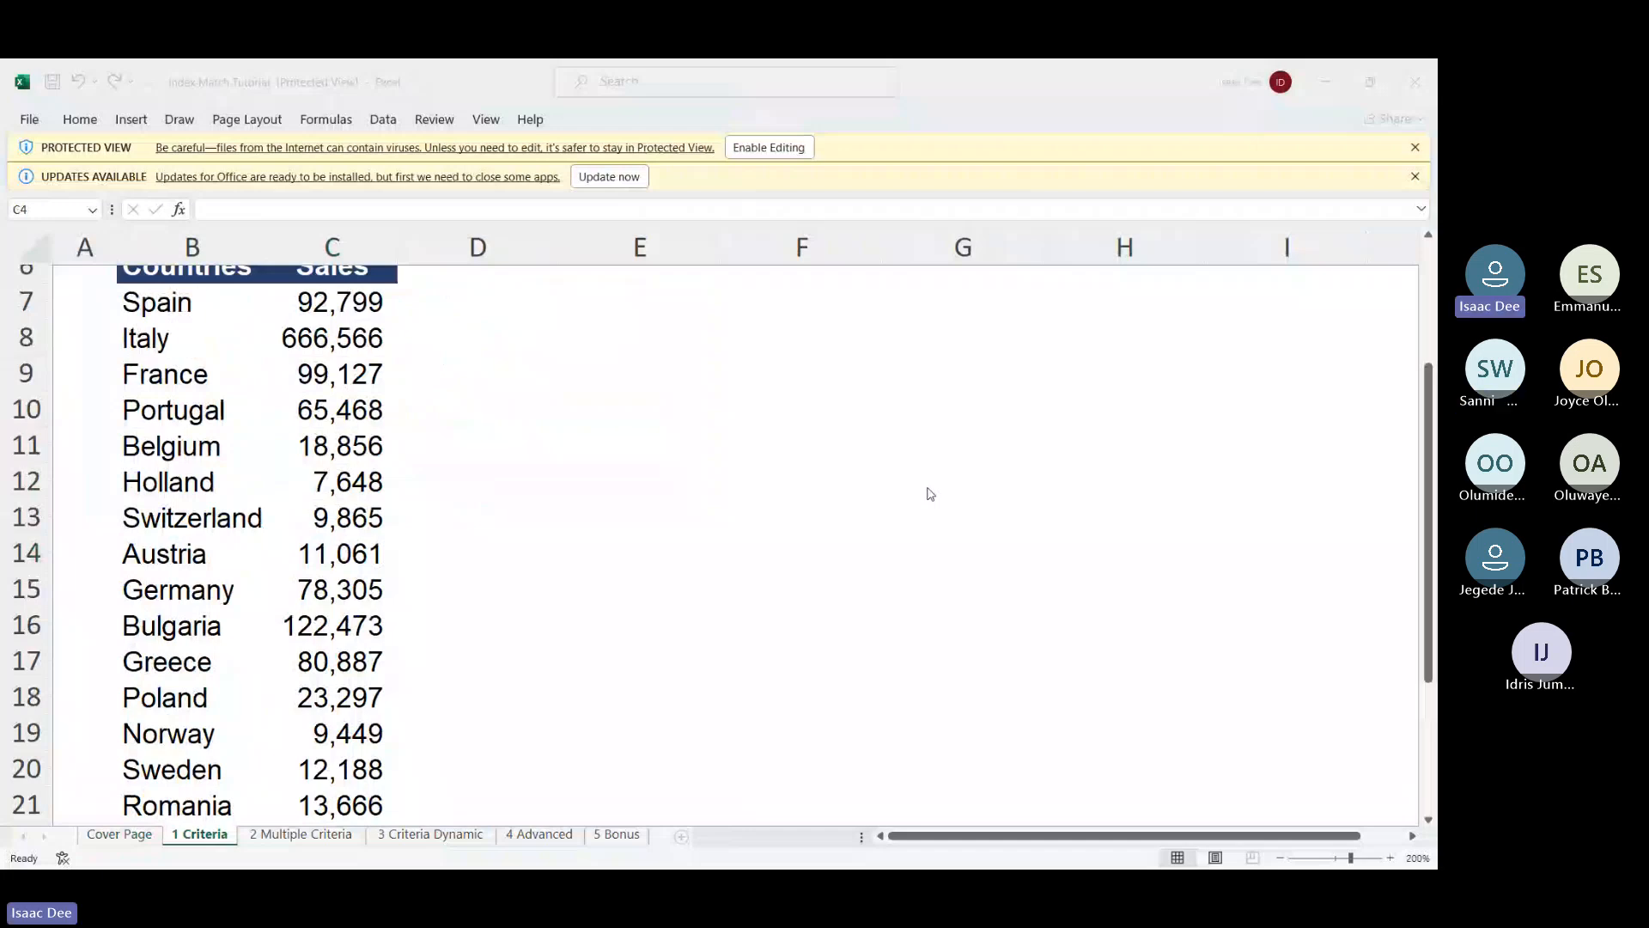
{"action": "scroll", "coordinate": [930, 494], "scroll_direction": "down", "scroll_amount": 6, "text": "ctrl"}
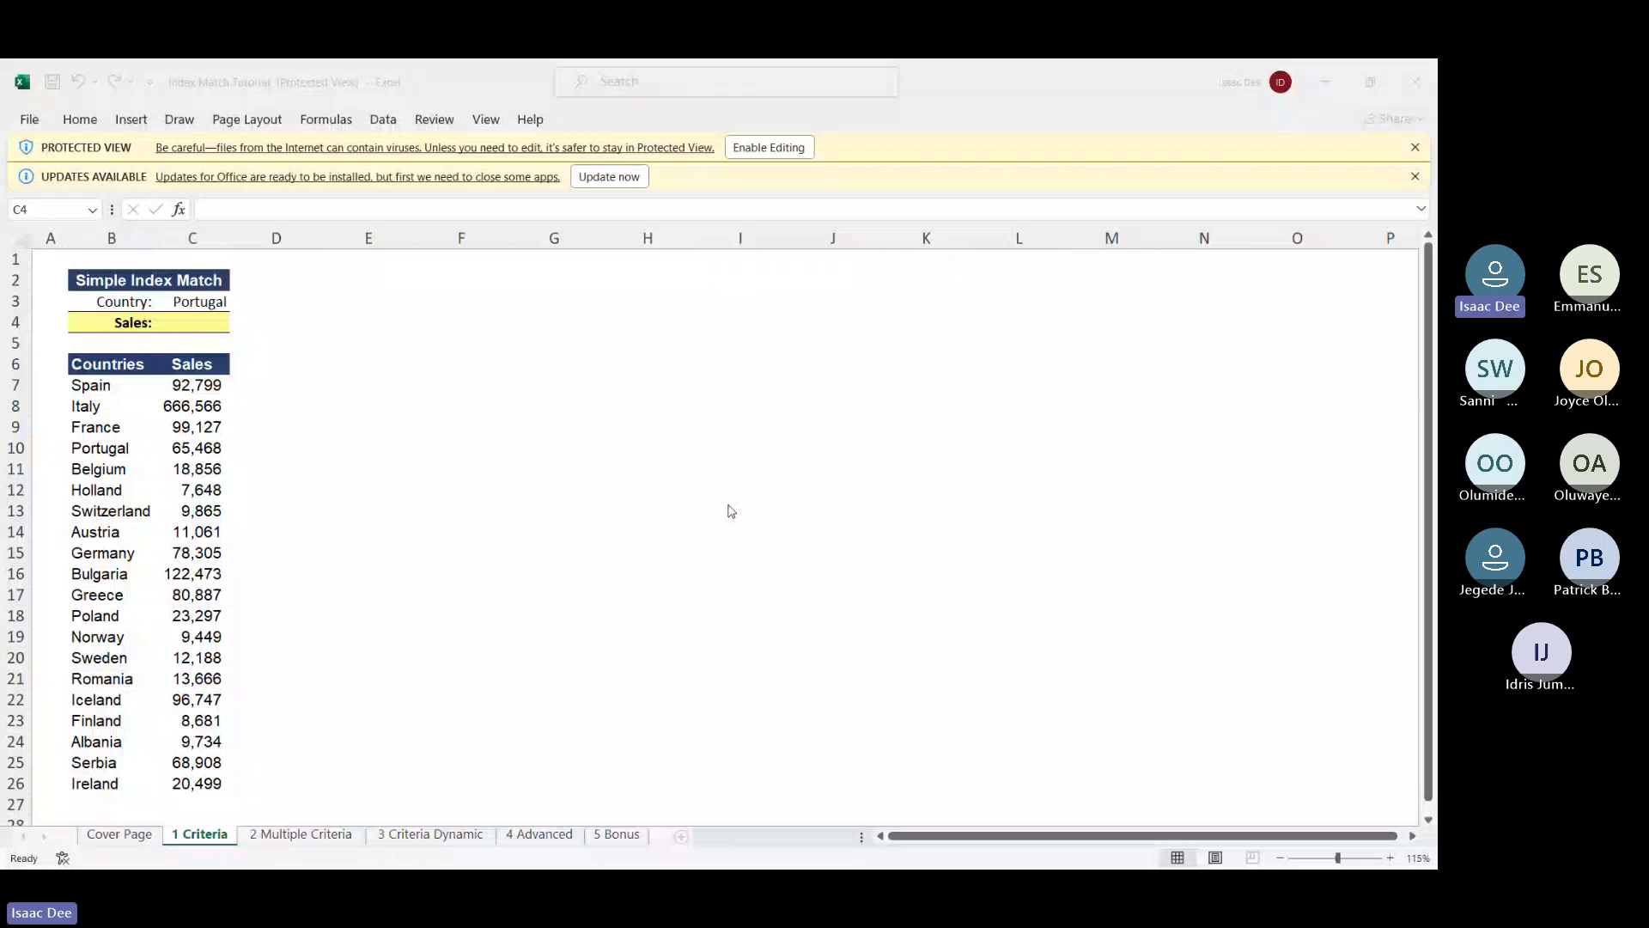
{"action": "left_click", "coordinate": [189, 322]}
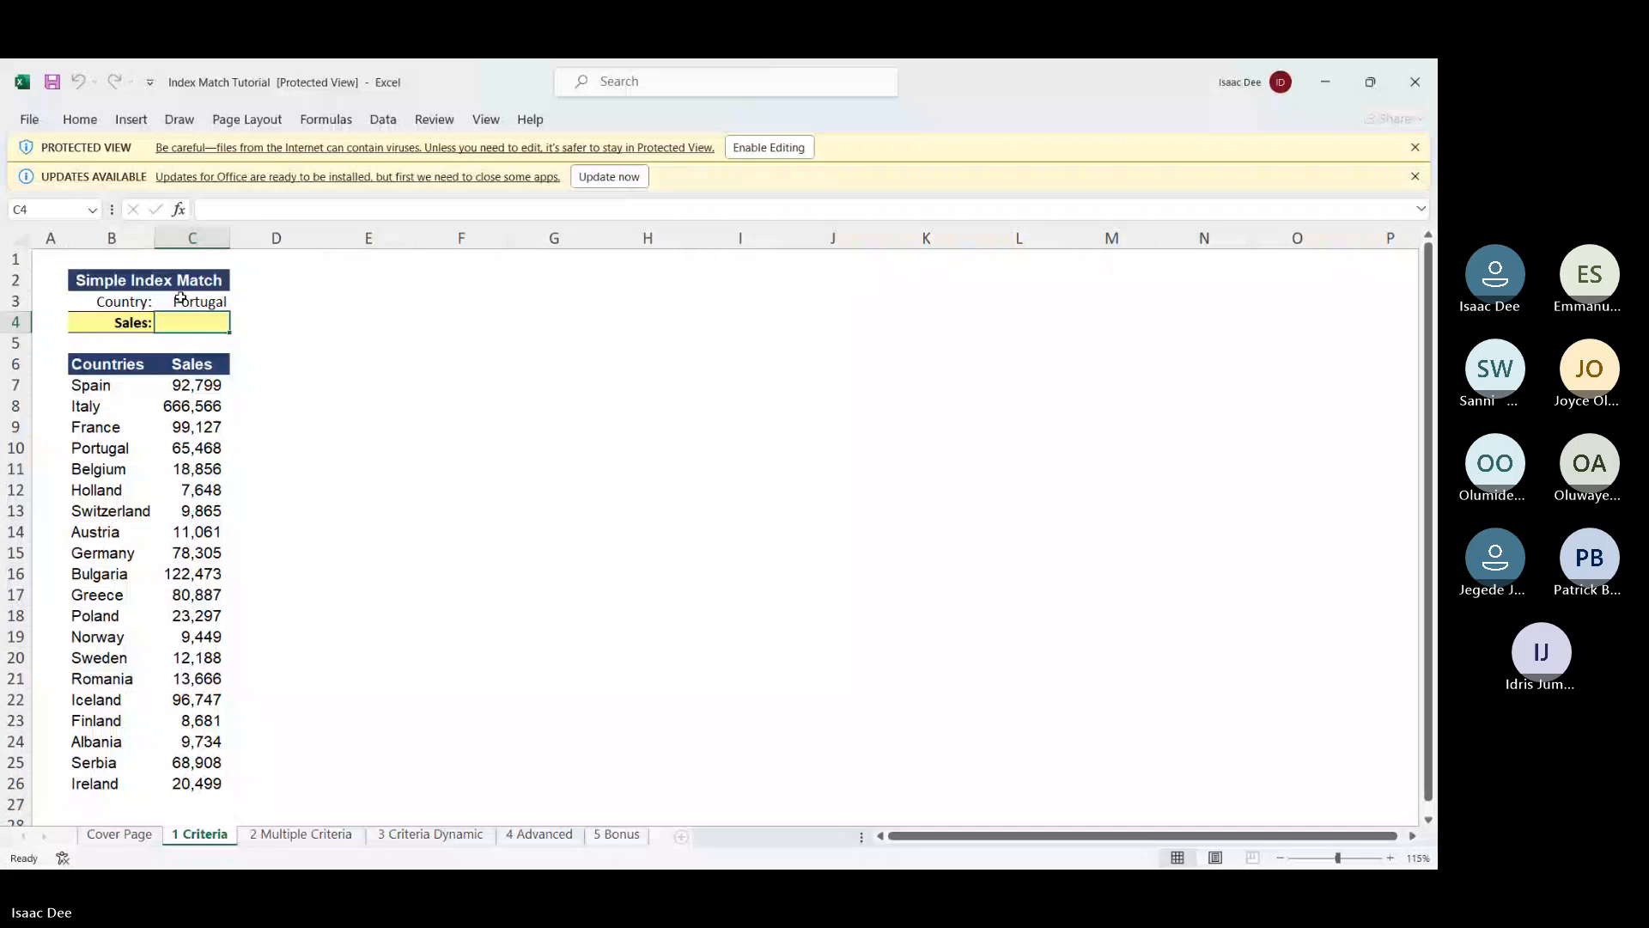
Enable editing and start =INDEX(B6:C26, in C4 over the countries table
{"action": "left_click", "coordinate": [760, 148]}
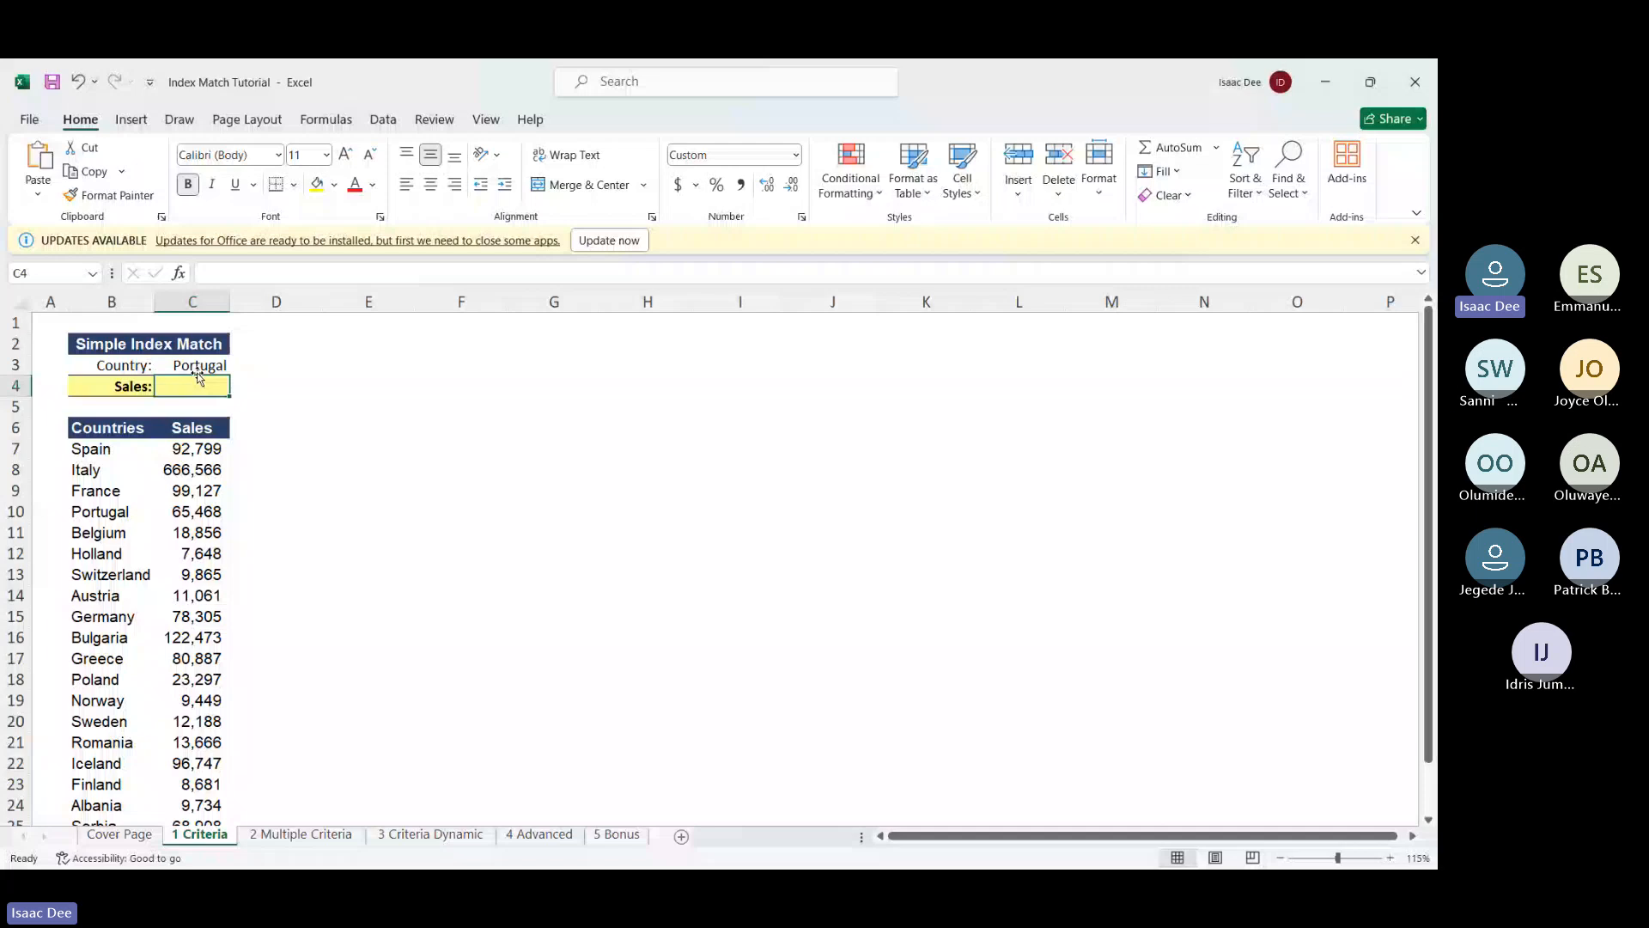
{"action": "type", "text": "=in"}
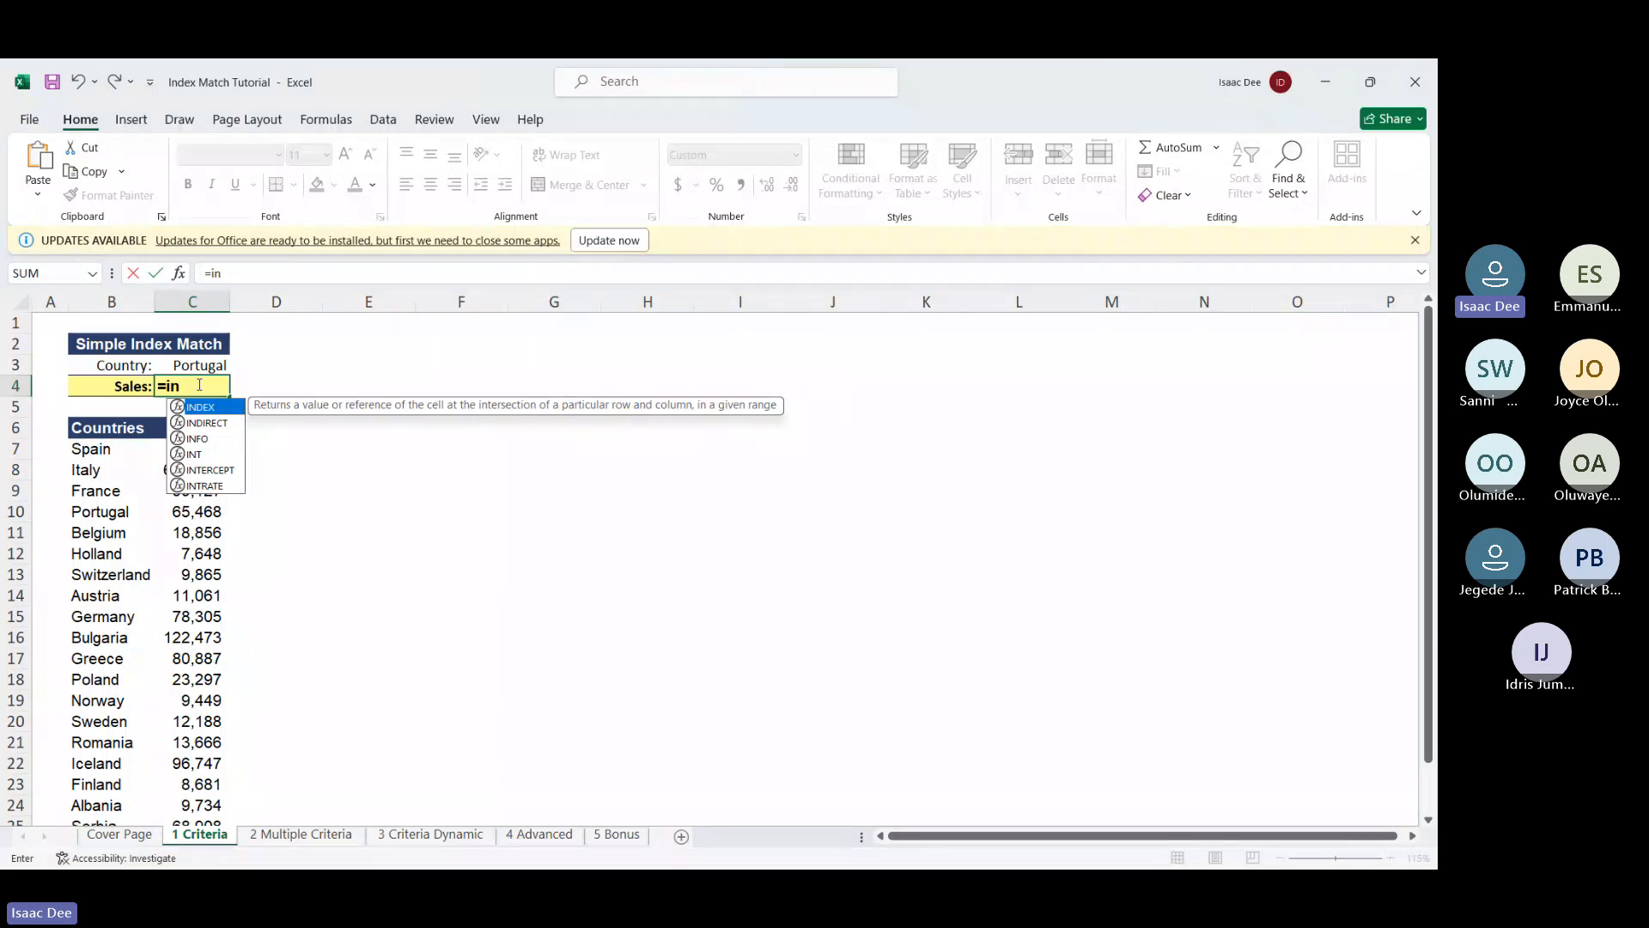
{"action": "type", "text": "dex"}
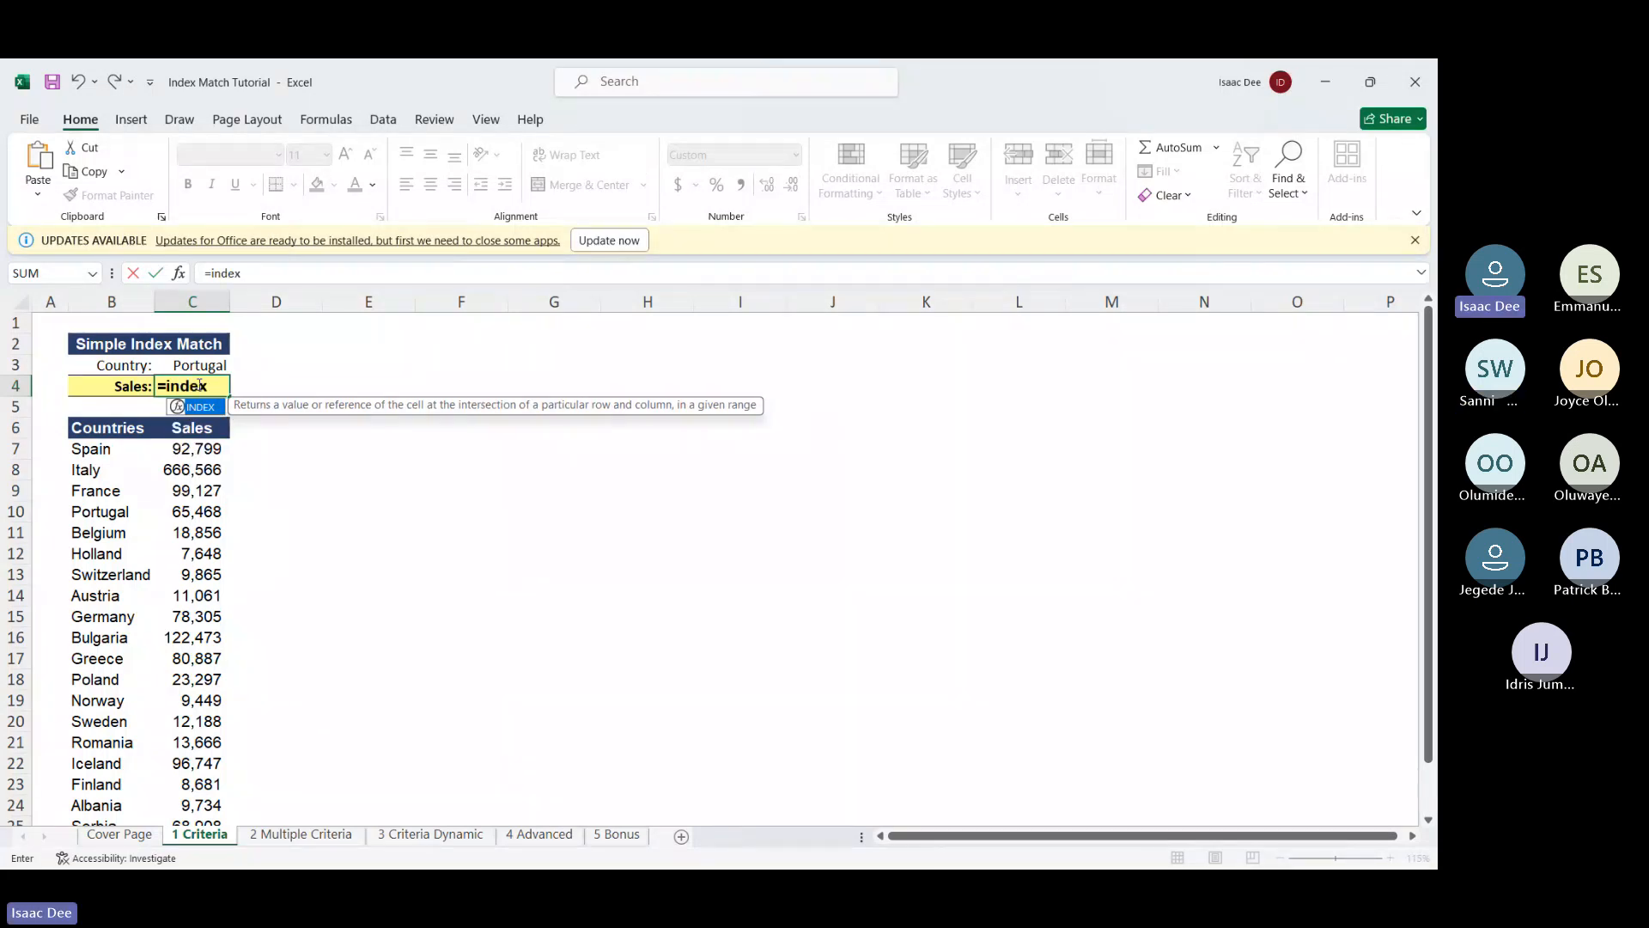
{"action": "type", "text": "("}
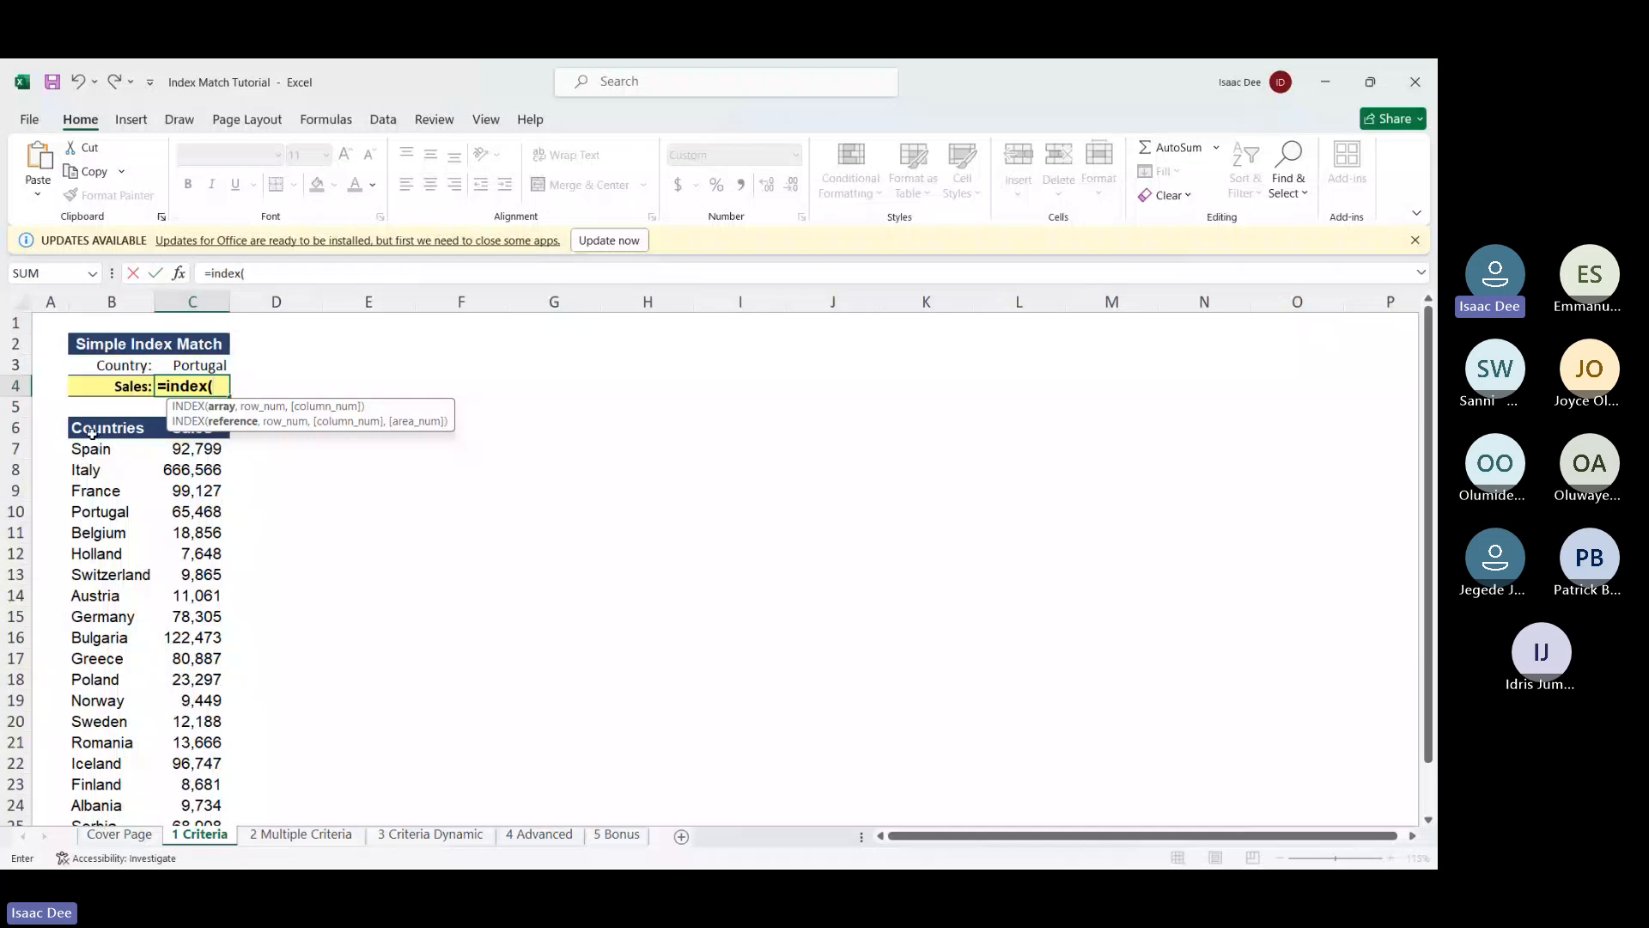
{"action": "left_click_drag", "start_coordinate": [93, 428], "coordinate": [211, 700]}
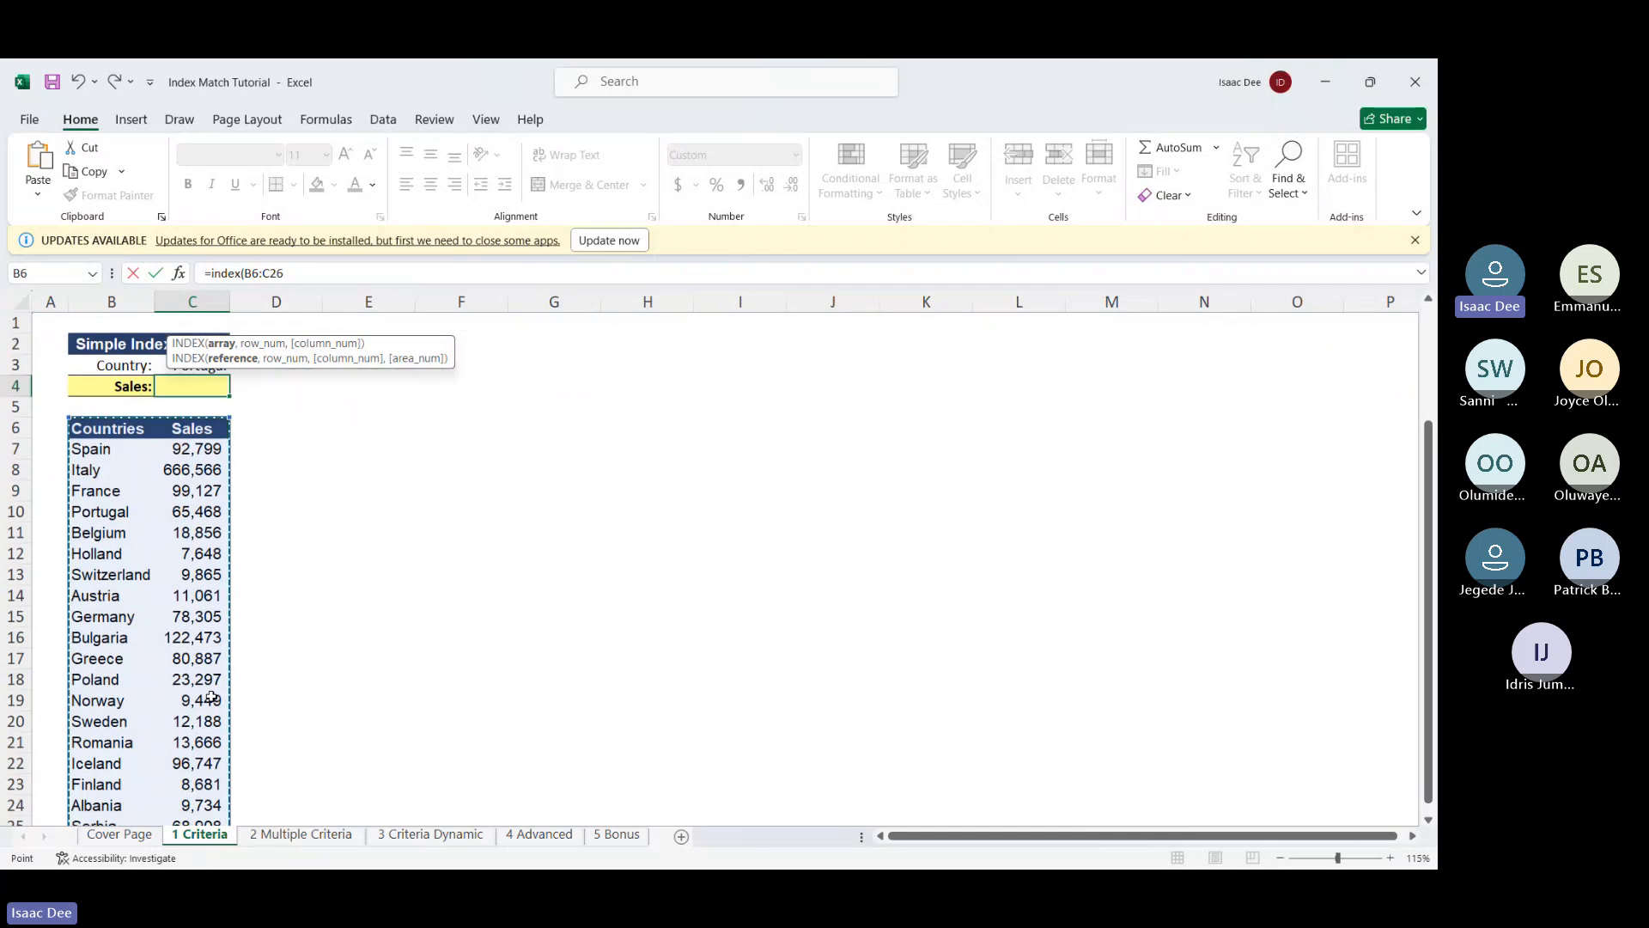
{"action": "type", "text": ","}
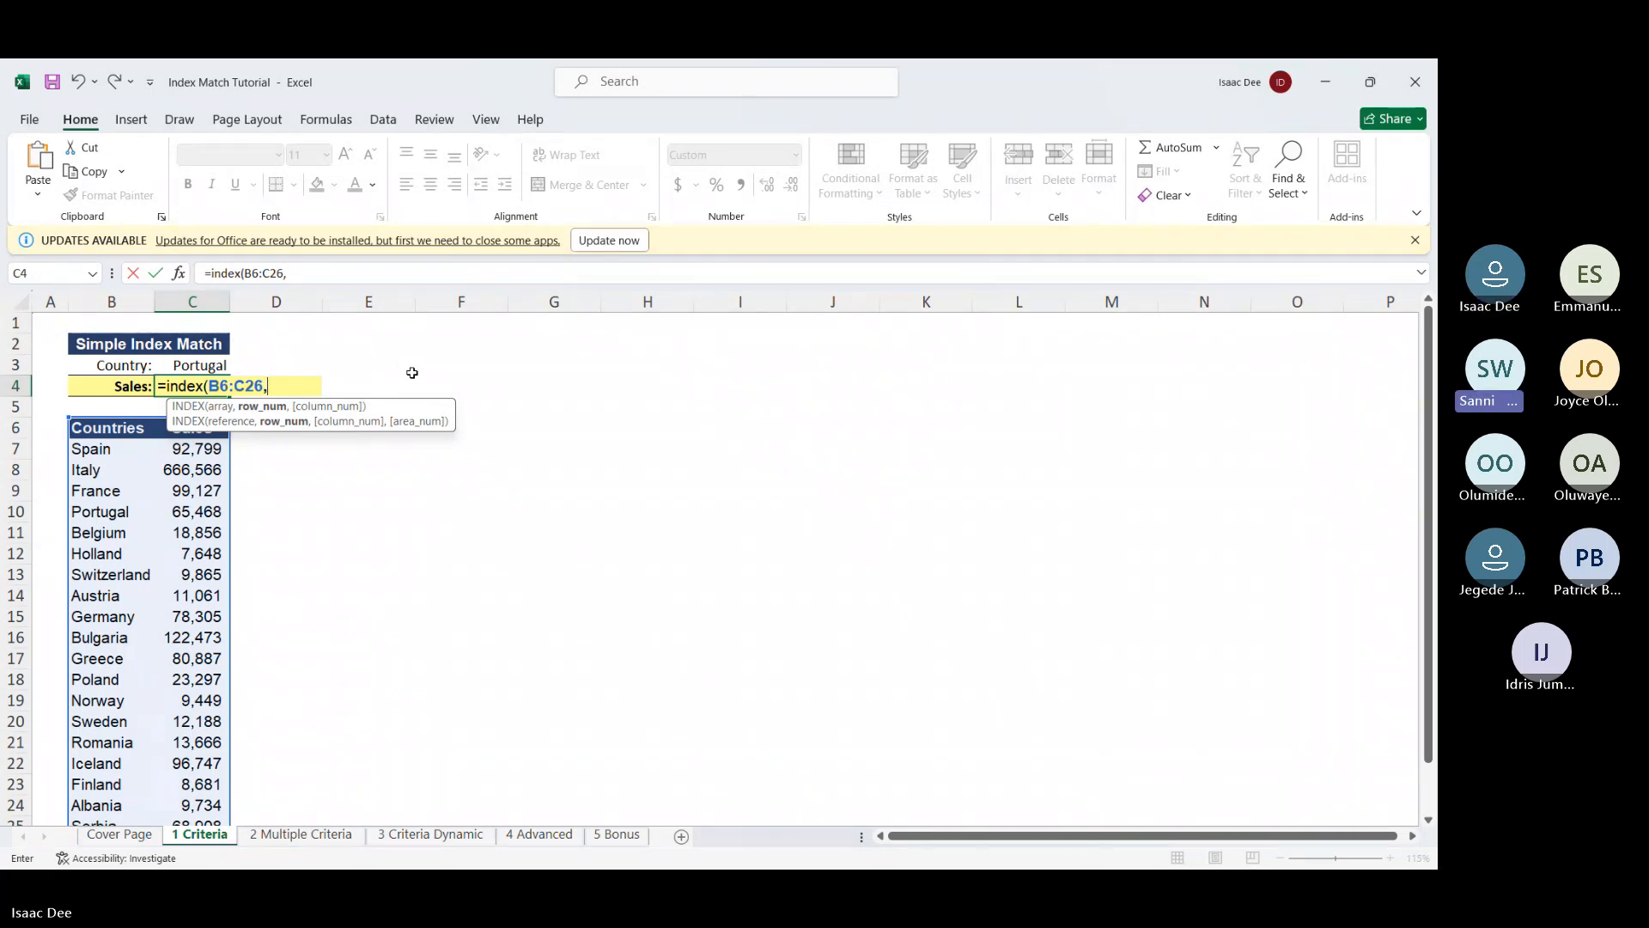
Add MATCH(C3,B6:B26,0) as the row argument, exact-matching the country
{"action": "type", "text": "ma"}
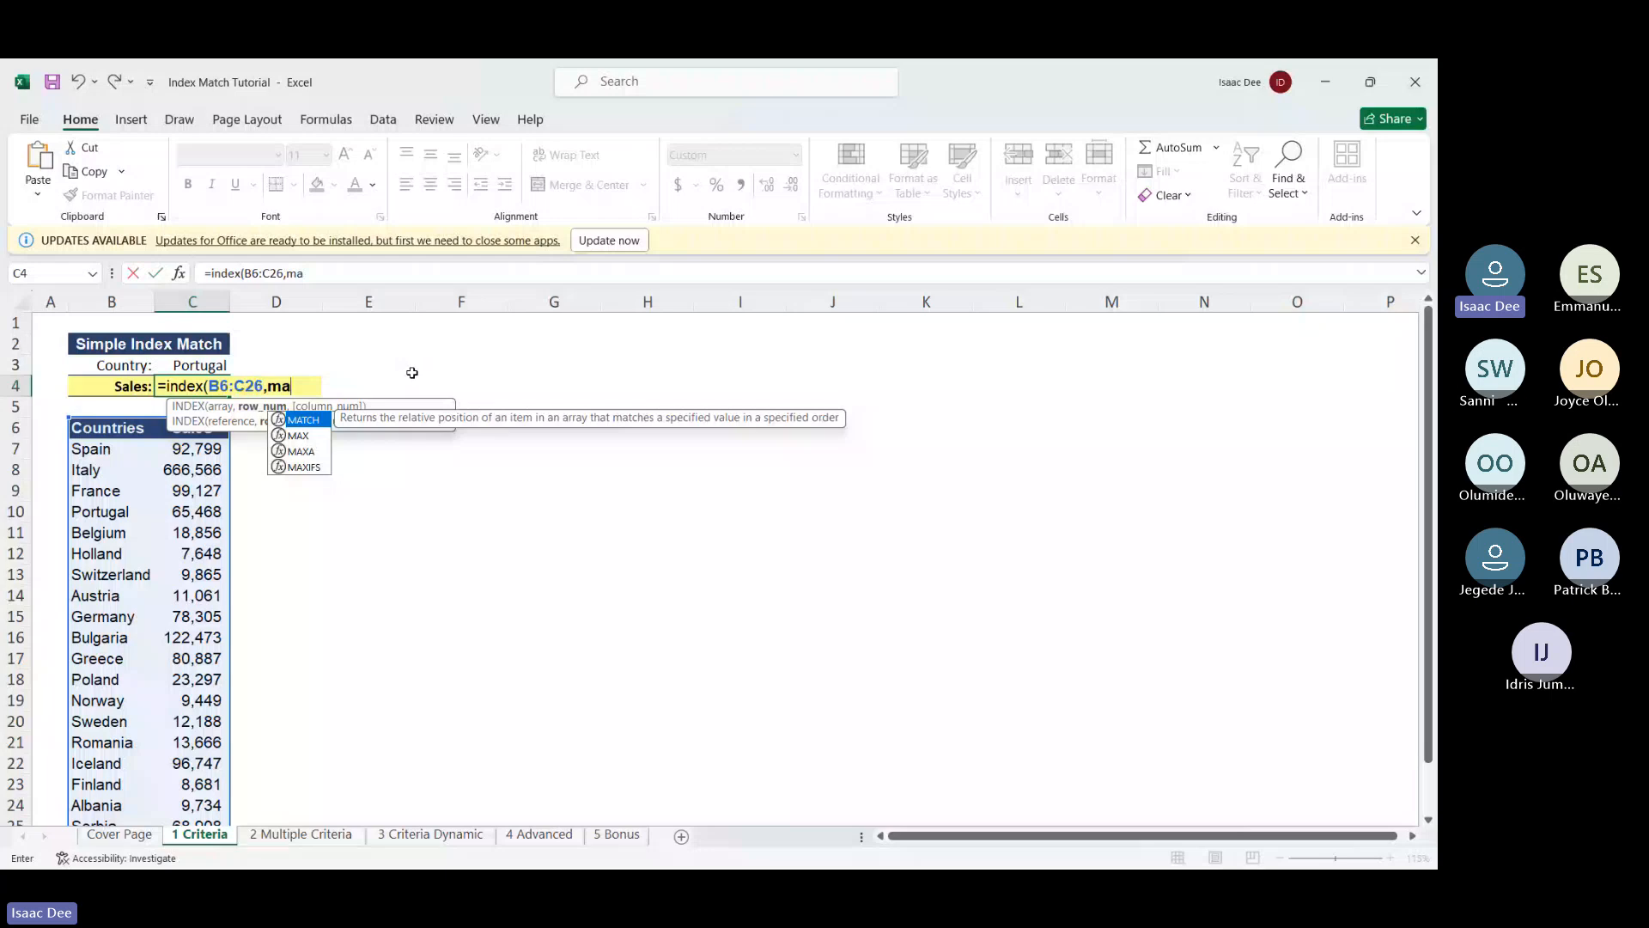
{"action": "double_click", "coordinate": [301, 420]}
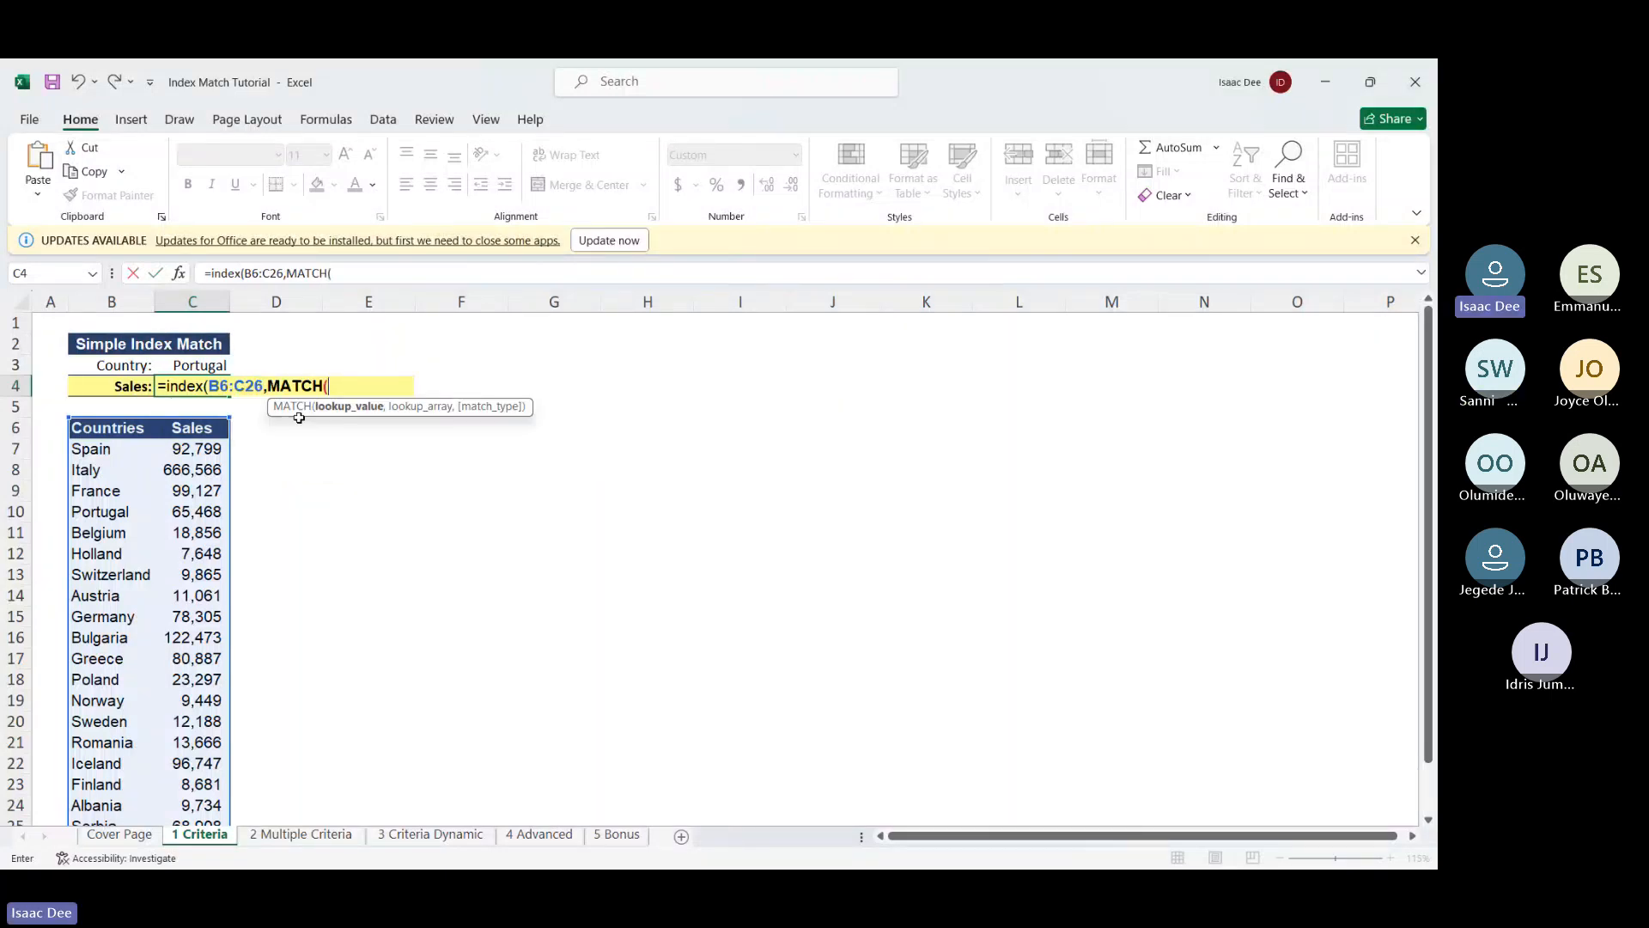
{"action": "left_click", "coordinate": [198, 364]}
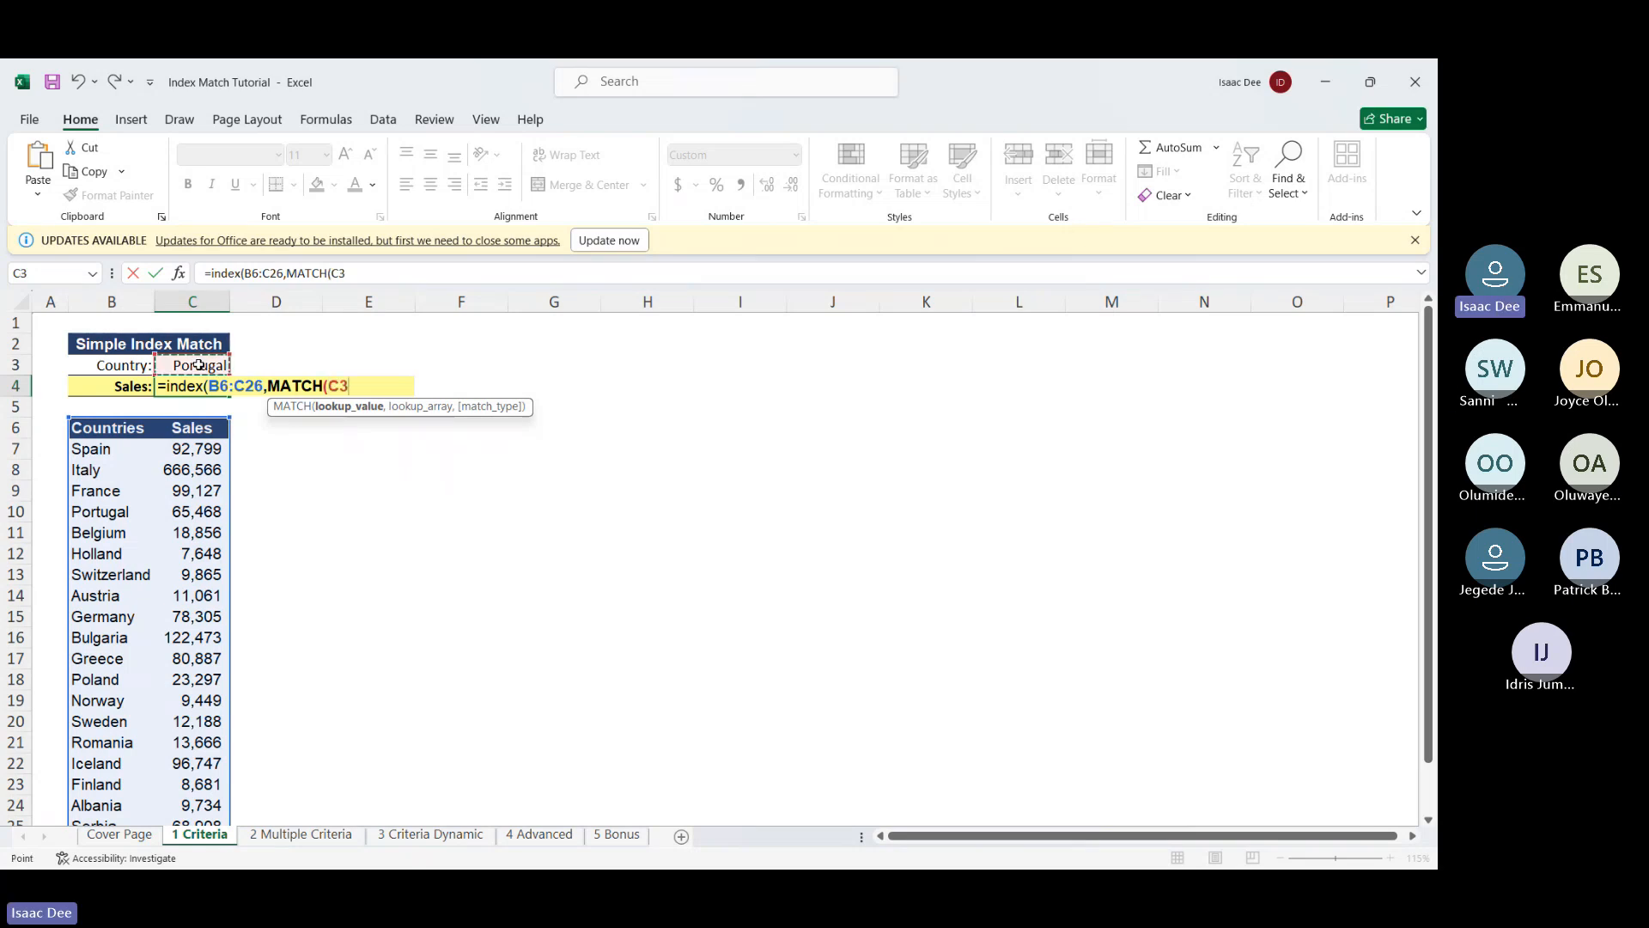
{"action": "type", "text": ","}
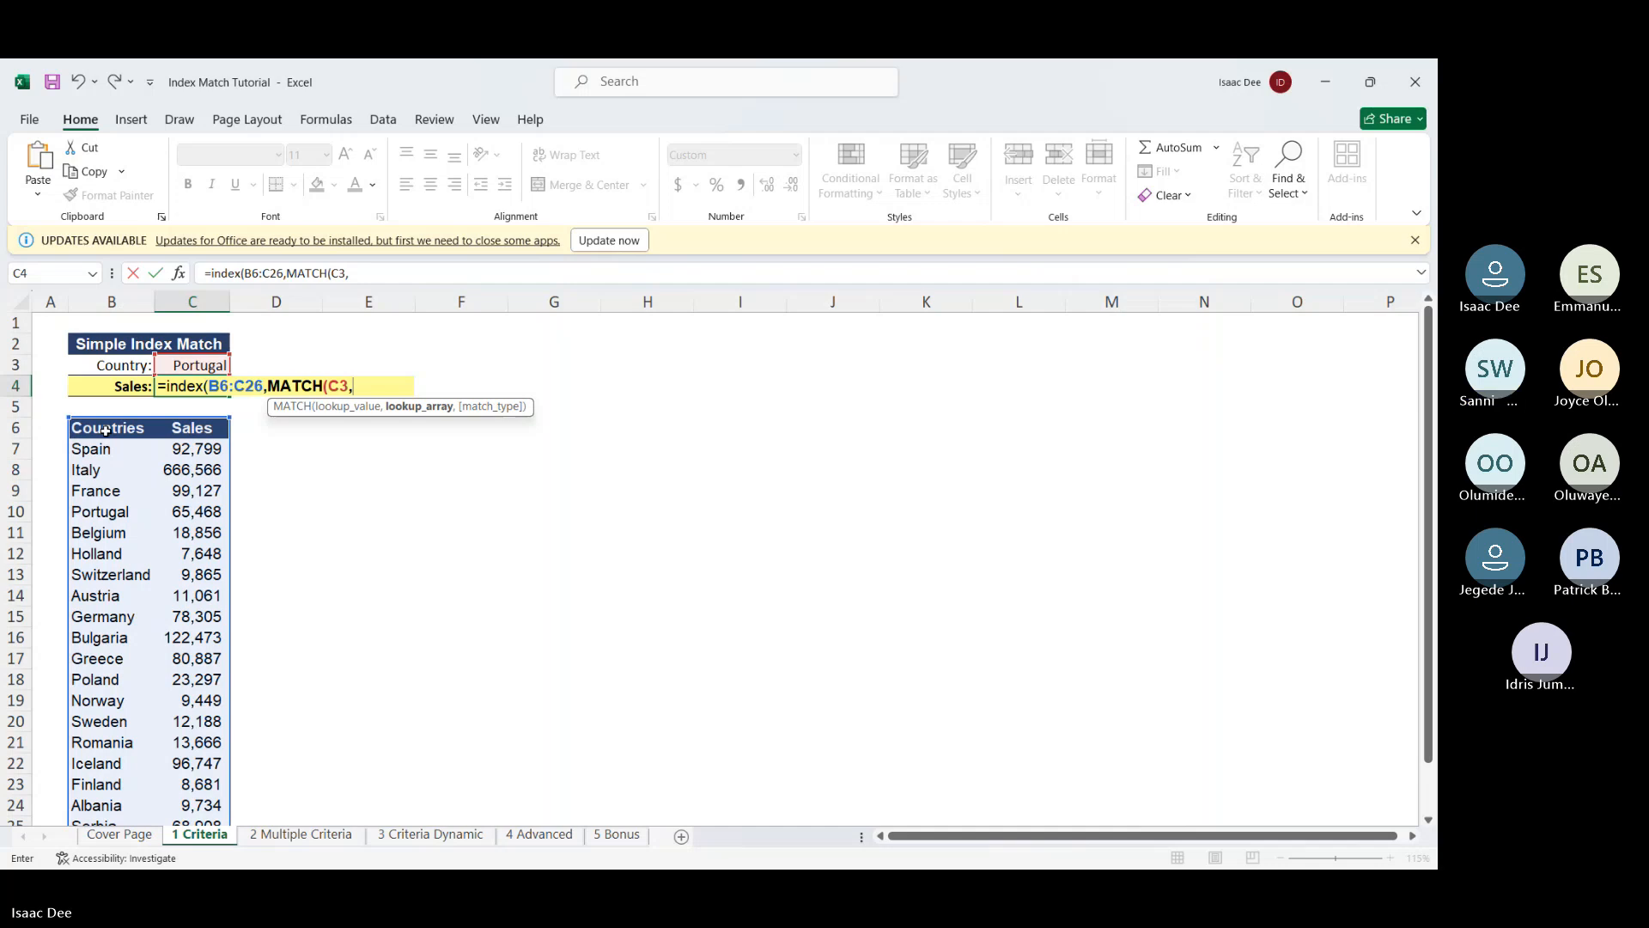
{"action": "left_click_drag", "start_coordinate": [105, 431], "coordinate": [120, 787]}
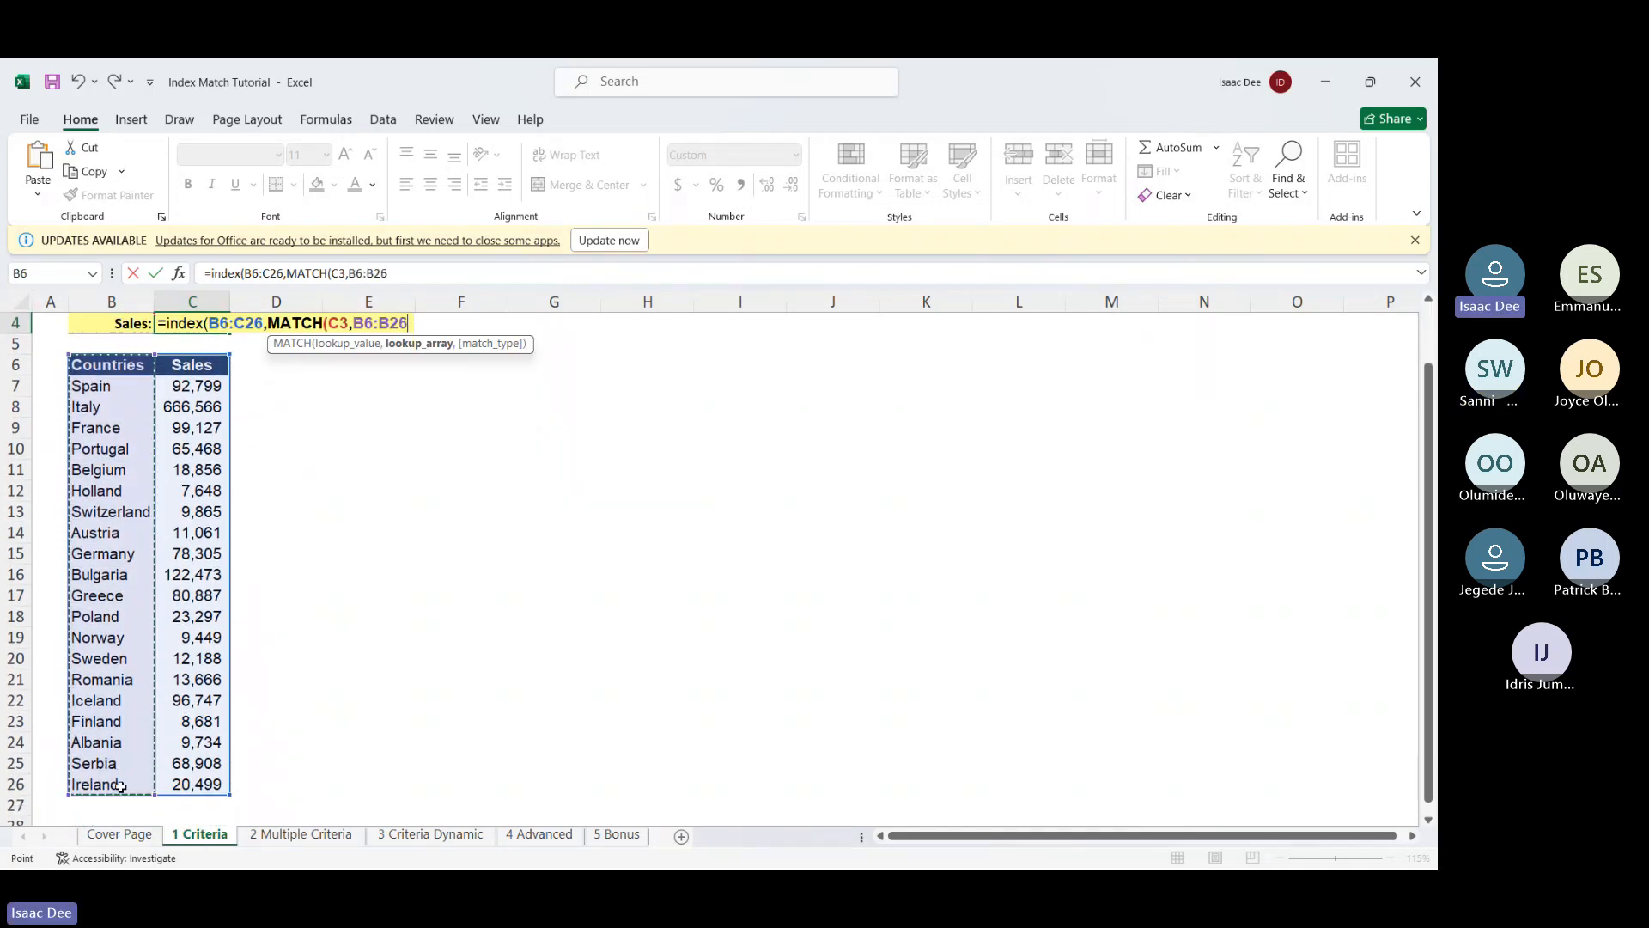
{"action": "type", "text": ","}
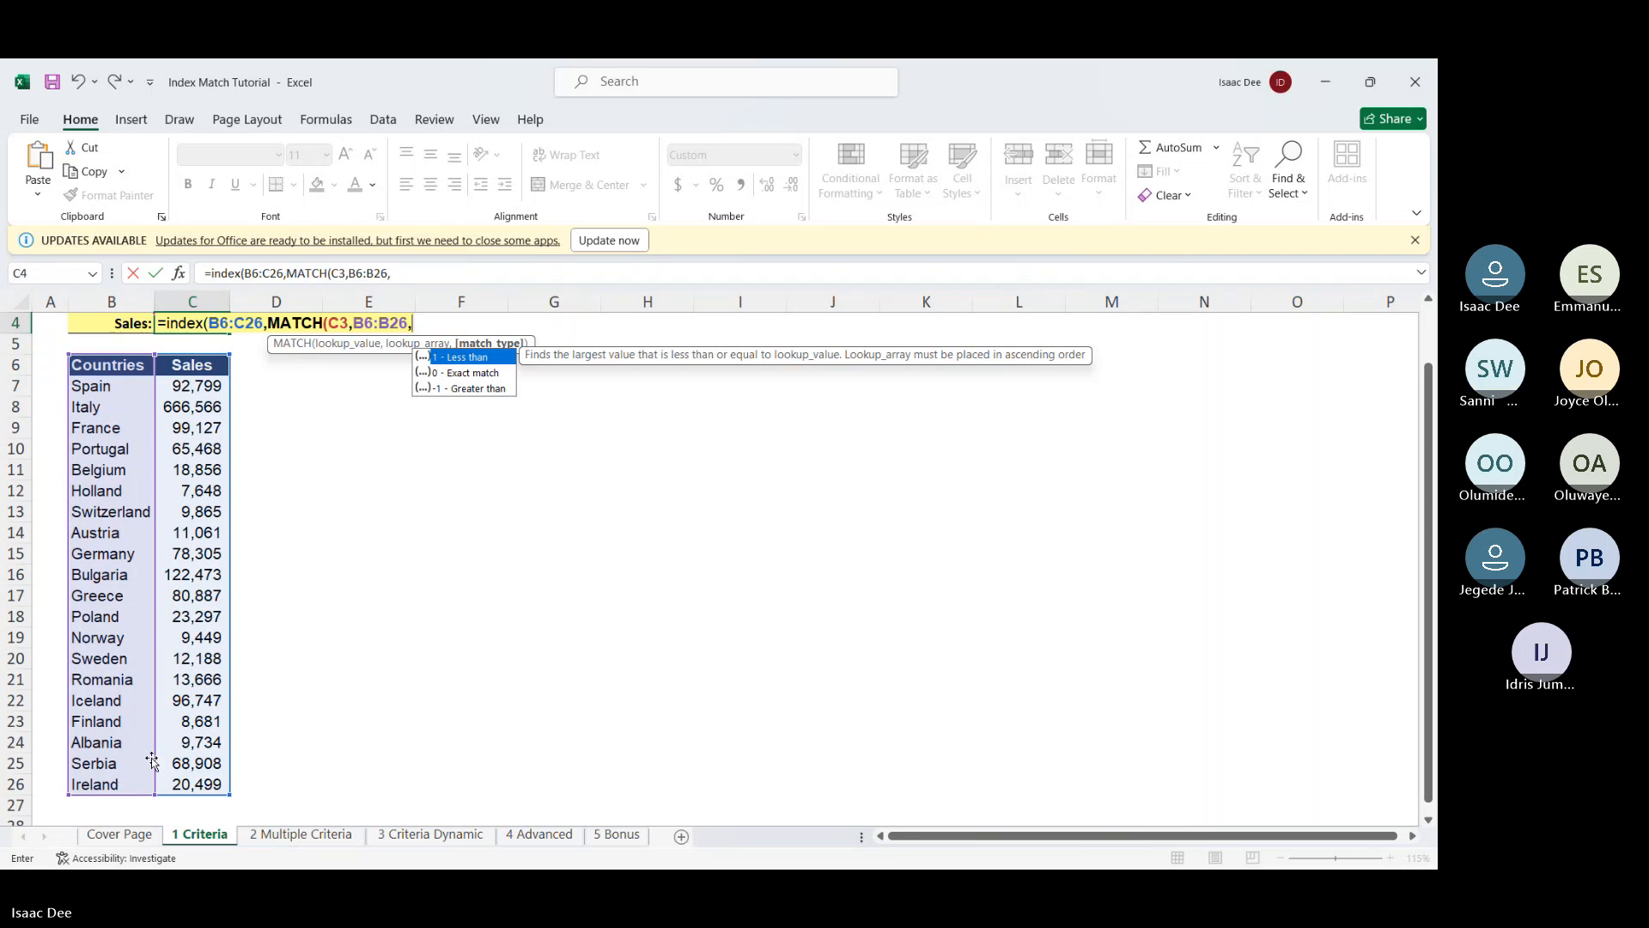
{"action": "double_click", "coordinate": [493, 373]}
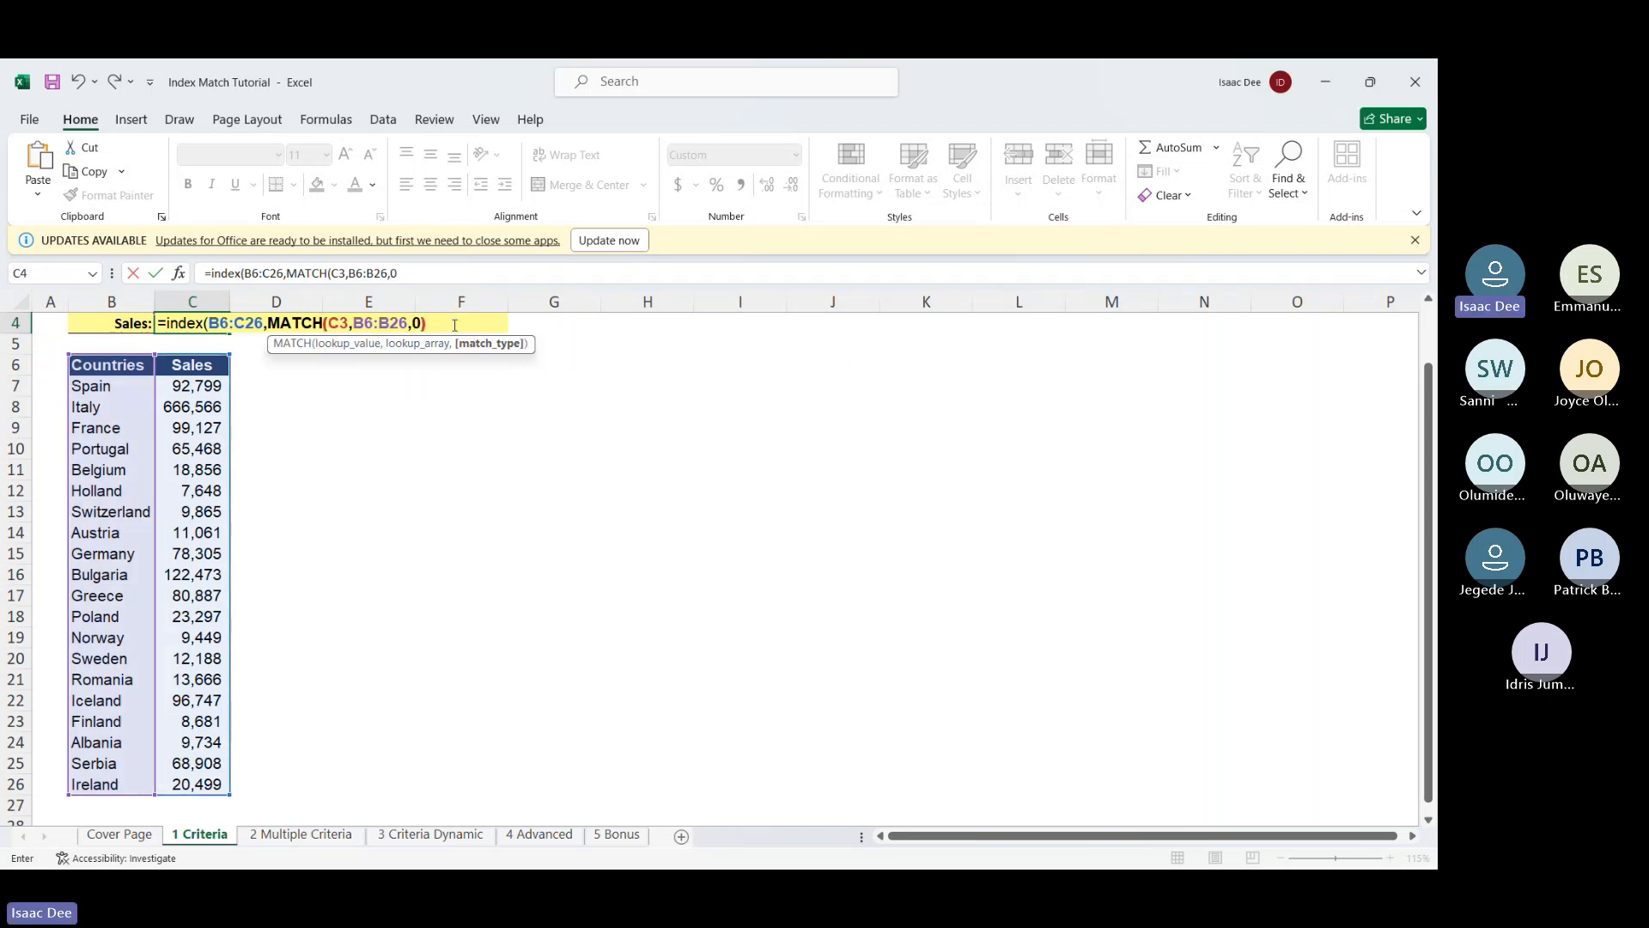
{"action": "type", "text": "),"}
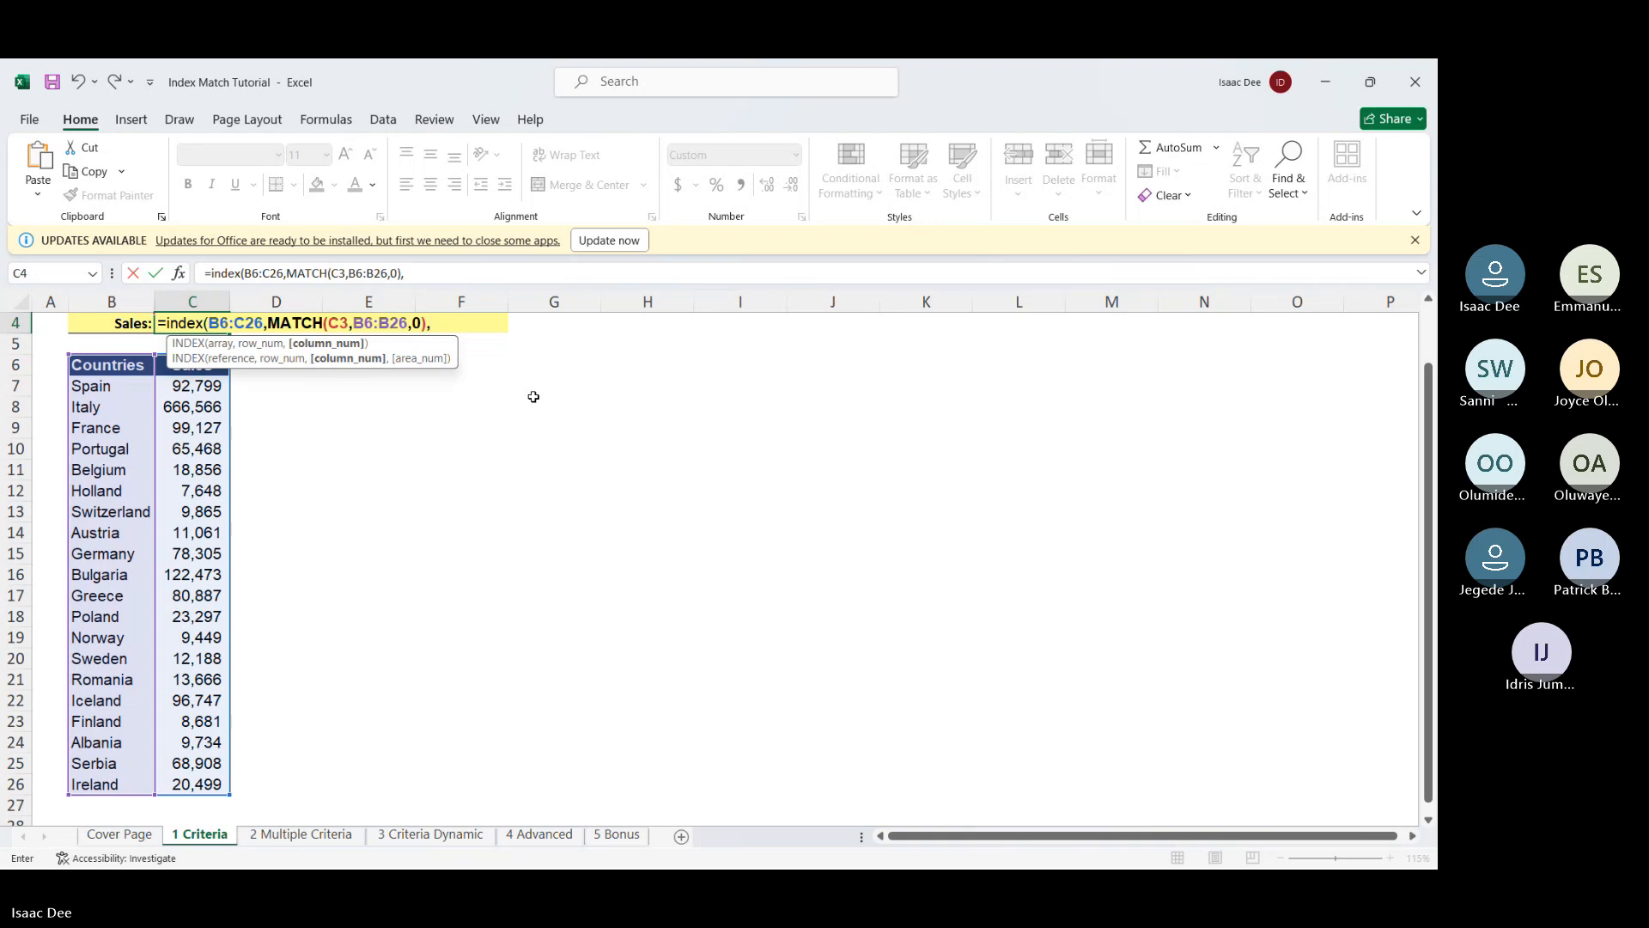
Add MATCH(B4,B6:C6,0) as the column argument and enter C4's formula
{"action": "scroll", "coordinate": [533, 396], "scroll_direction": "up", "scroll_amount": 1}
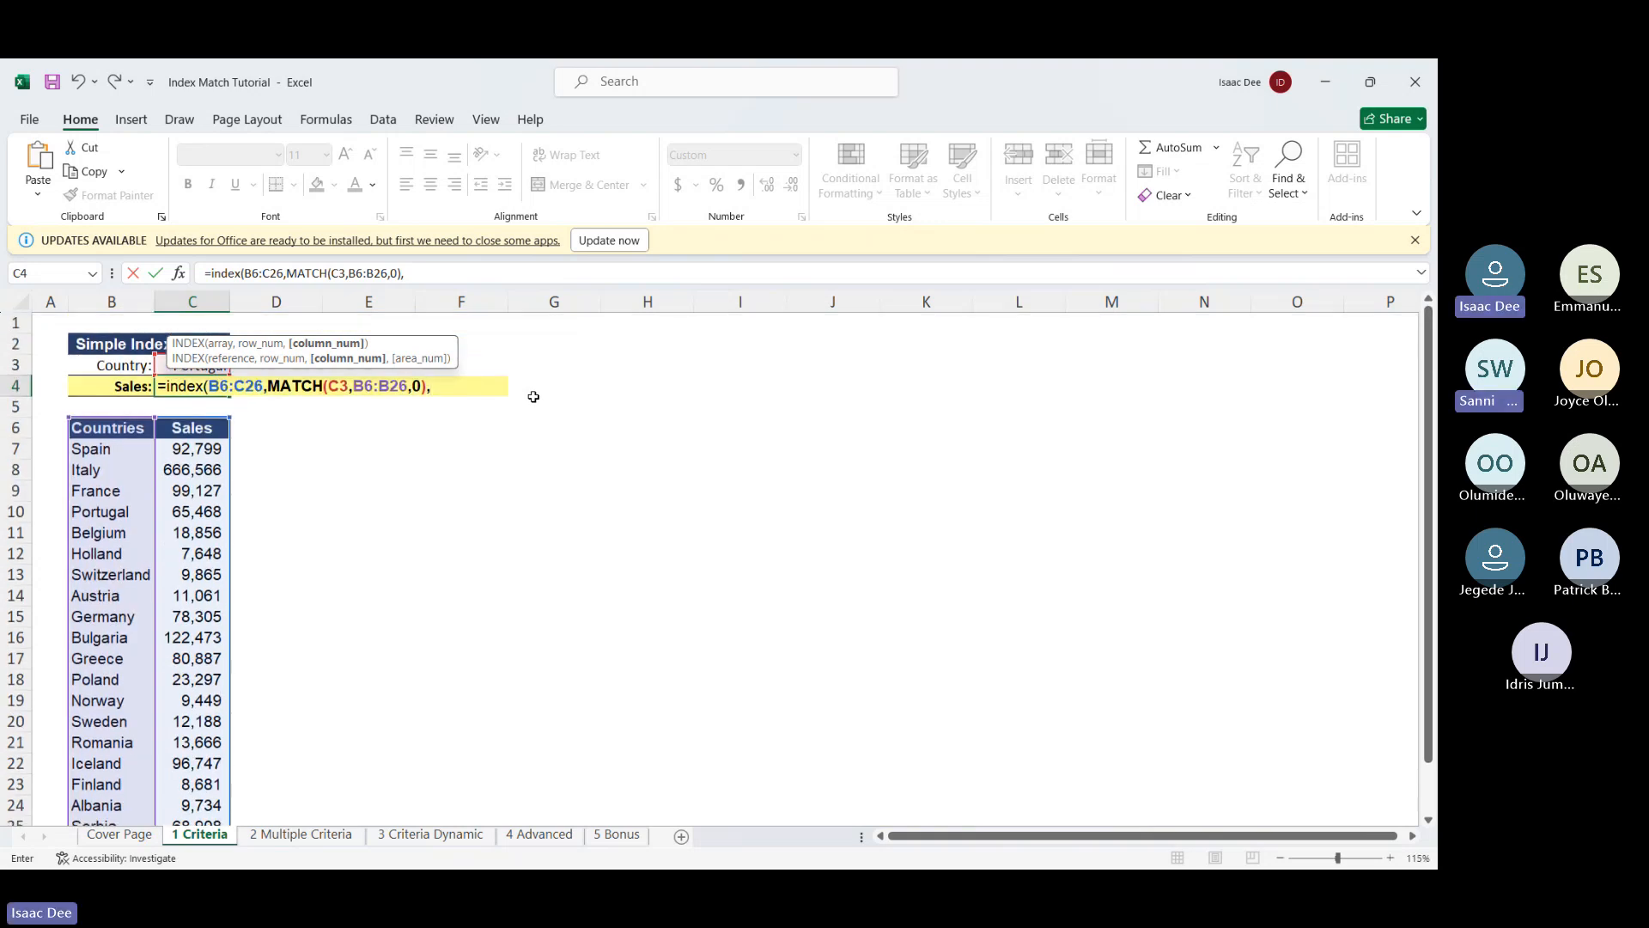
{"action": "type", "text": "mat"}
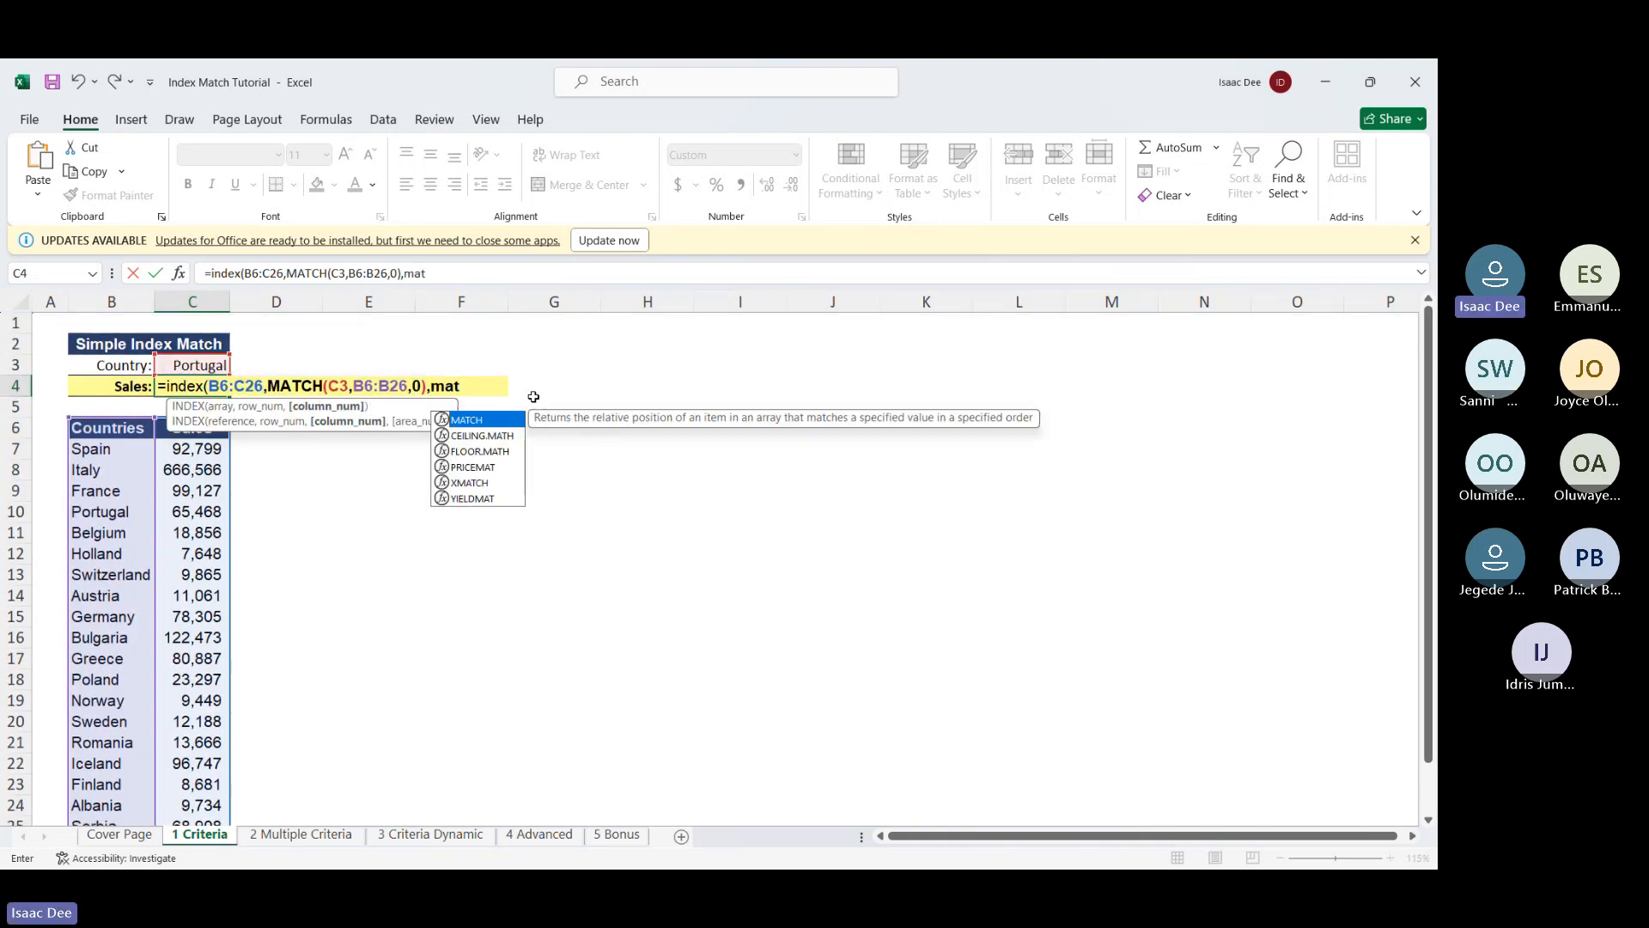
{"action": "double_click", "coordinate": [494, 420]}
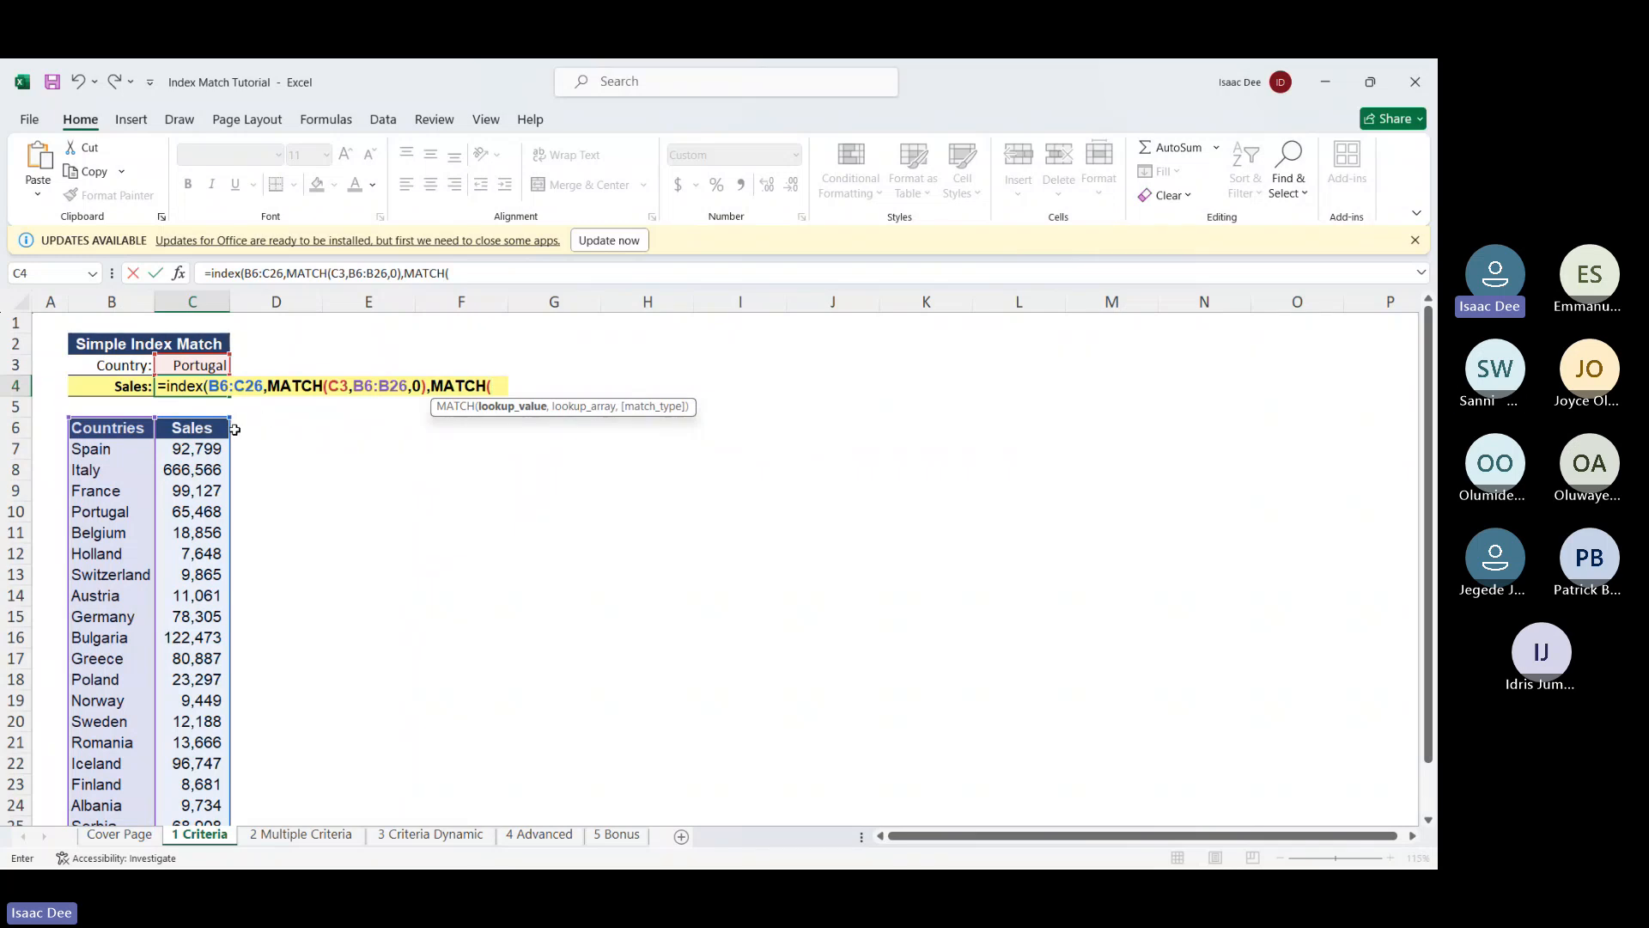
{"action": "left_click", "coordinate": [105, 389]}
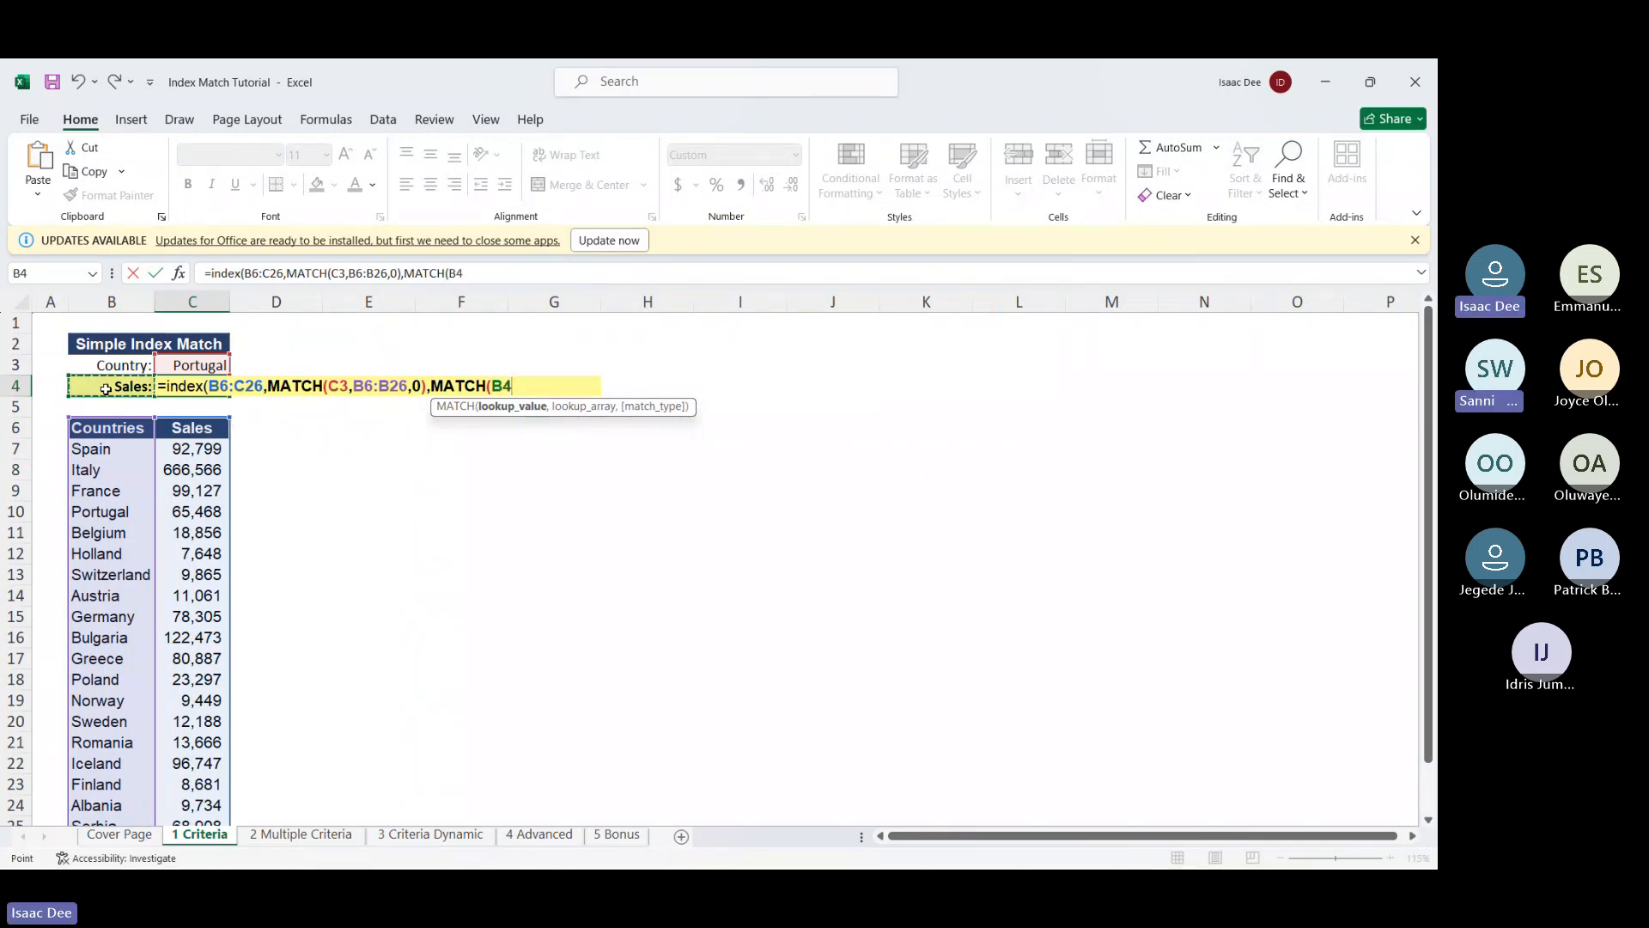
{"action": "type", "text": ","}
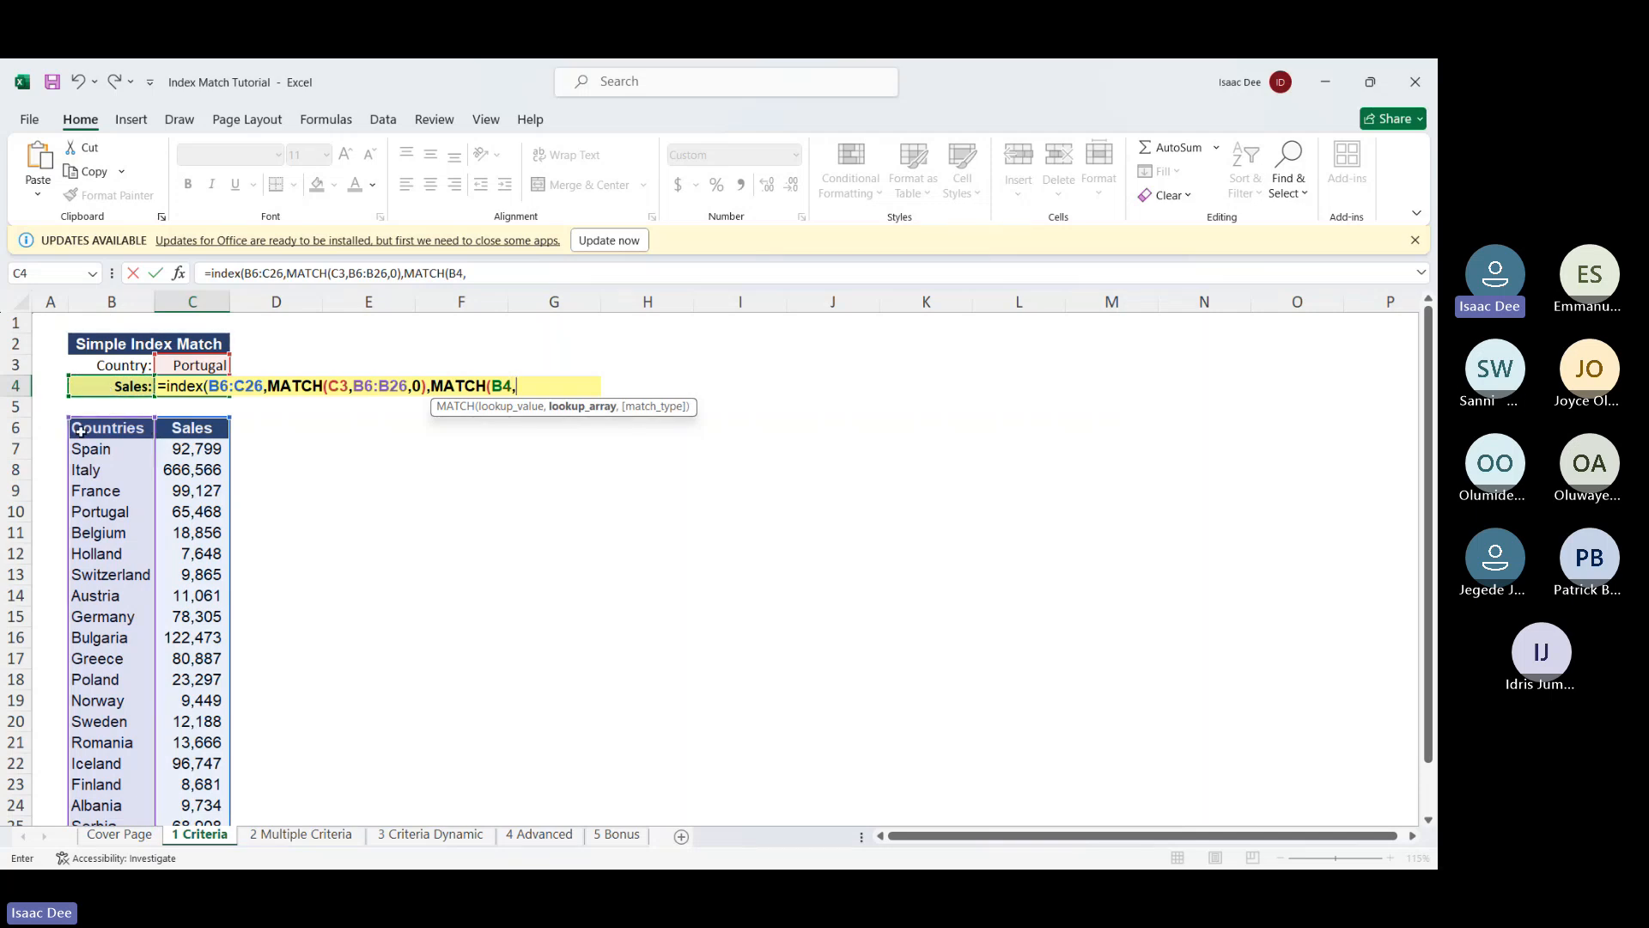
{"action": "left_click_drag", "start_coordinate": [80, 431], "coordinate": [176, 432]}
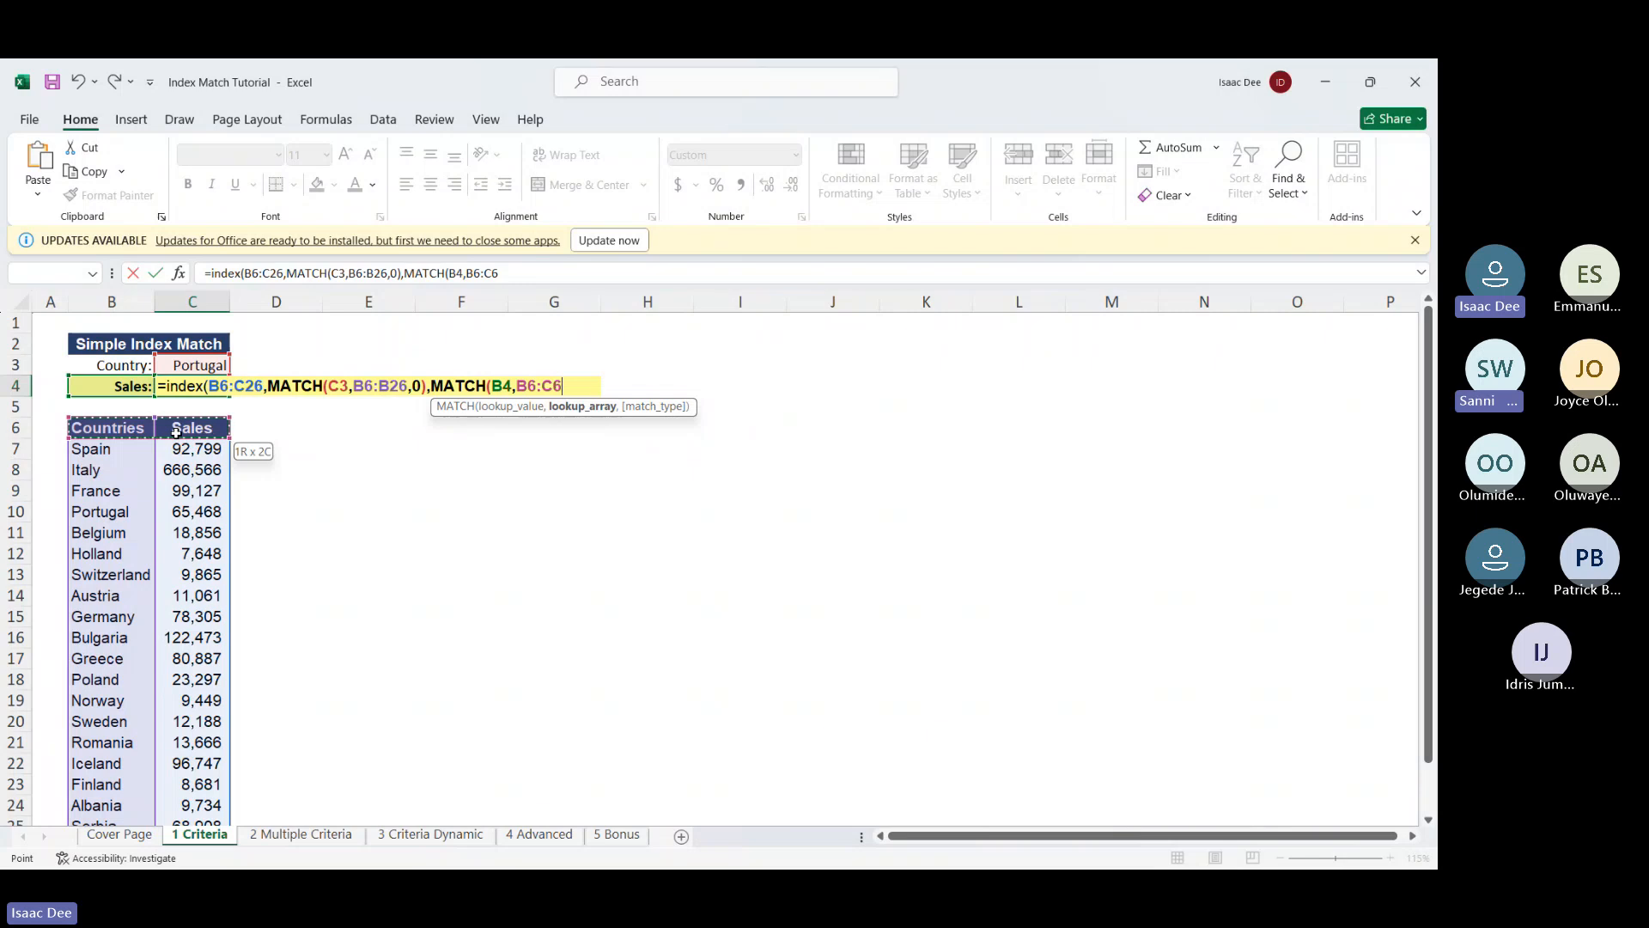
{"action": "type", "text": ","}
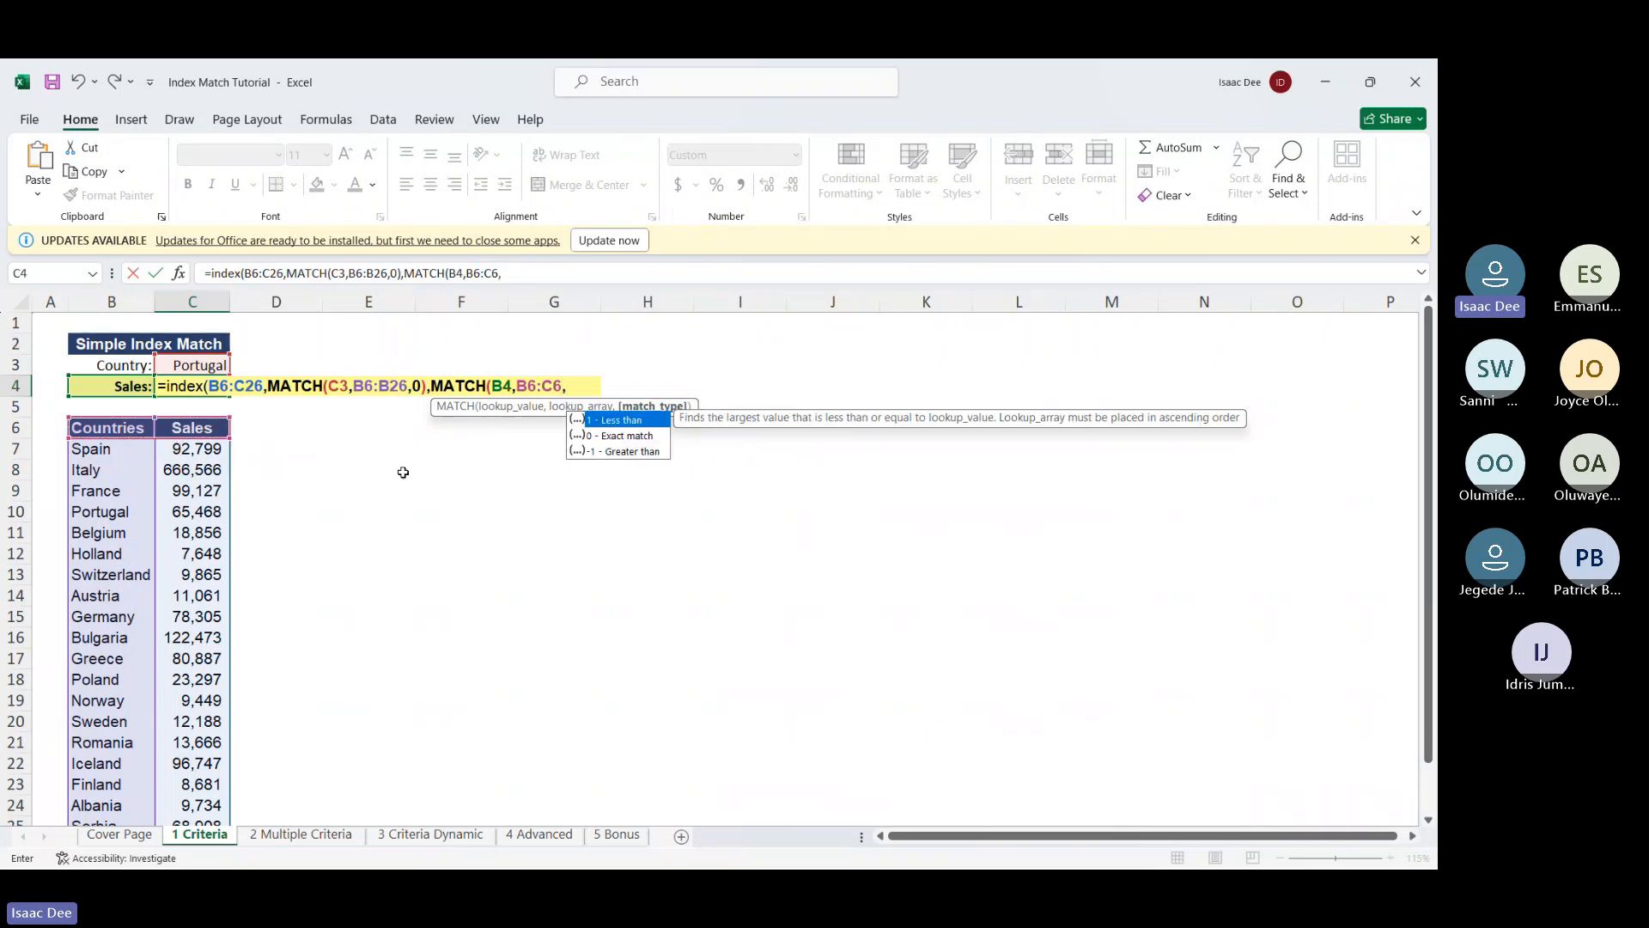
{"action": "double_click", "coordinate": [608, 435]}
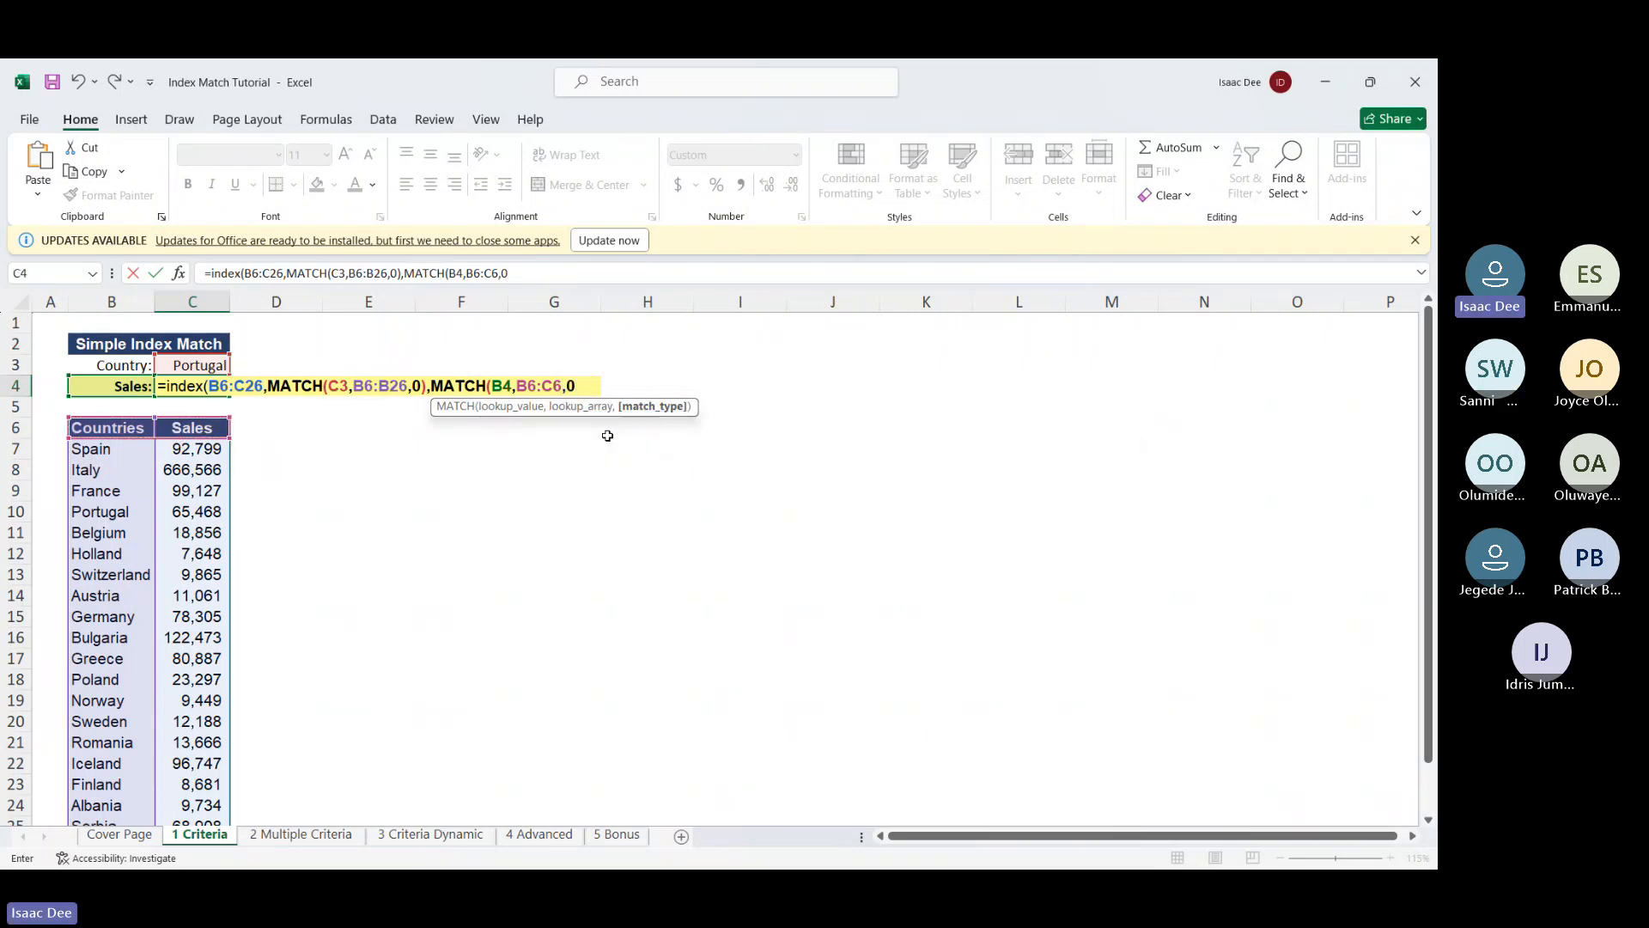
{"action": "key", "text": "Return"}
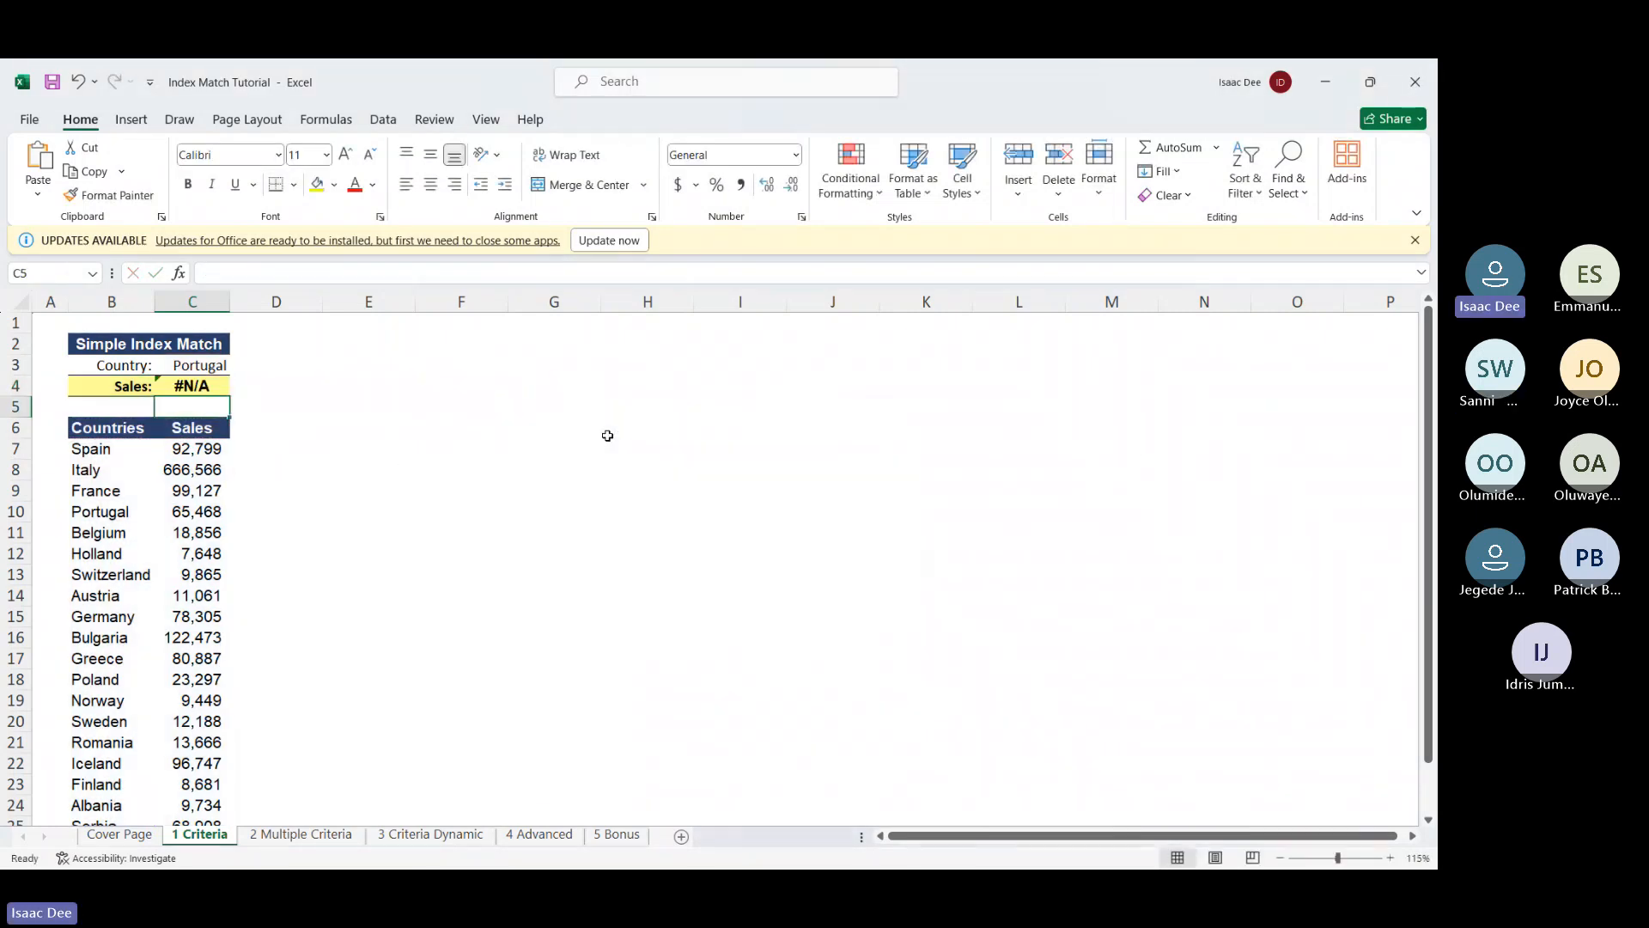
Change B4's label from 'Sales:' to 'Sales' so C4 returns 65,468
{"action": "left_click", "coordinate": [120, 389]}
{"action": "double_click", "coordinate": [119, 388]}
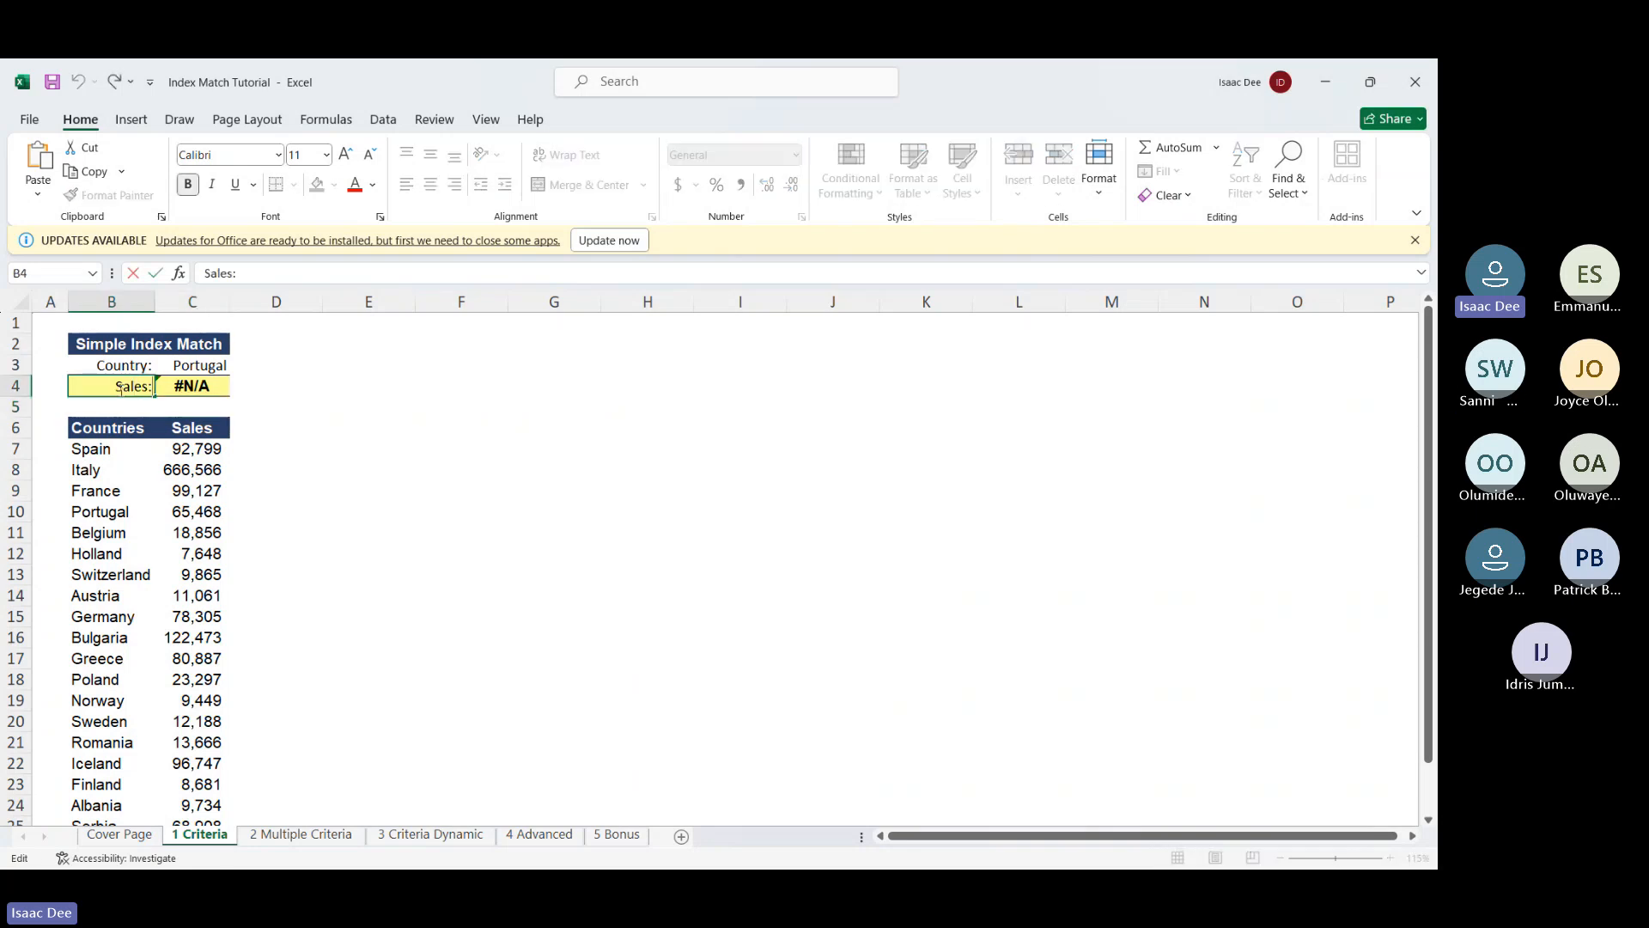
{"action": "key", "text": "BackSpace"}
{"action": "key", "text": "Return"}
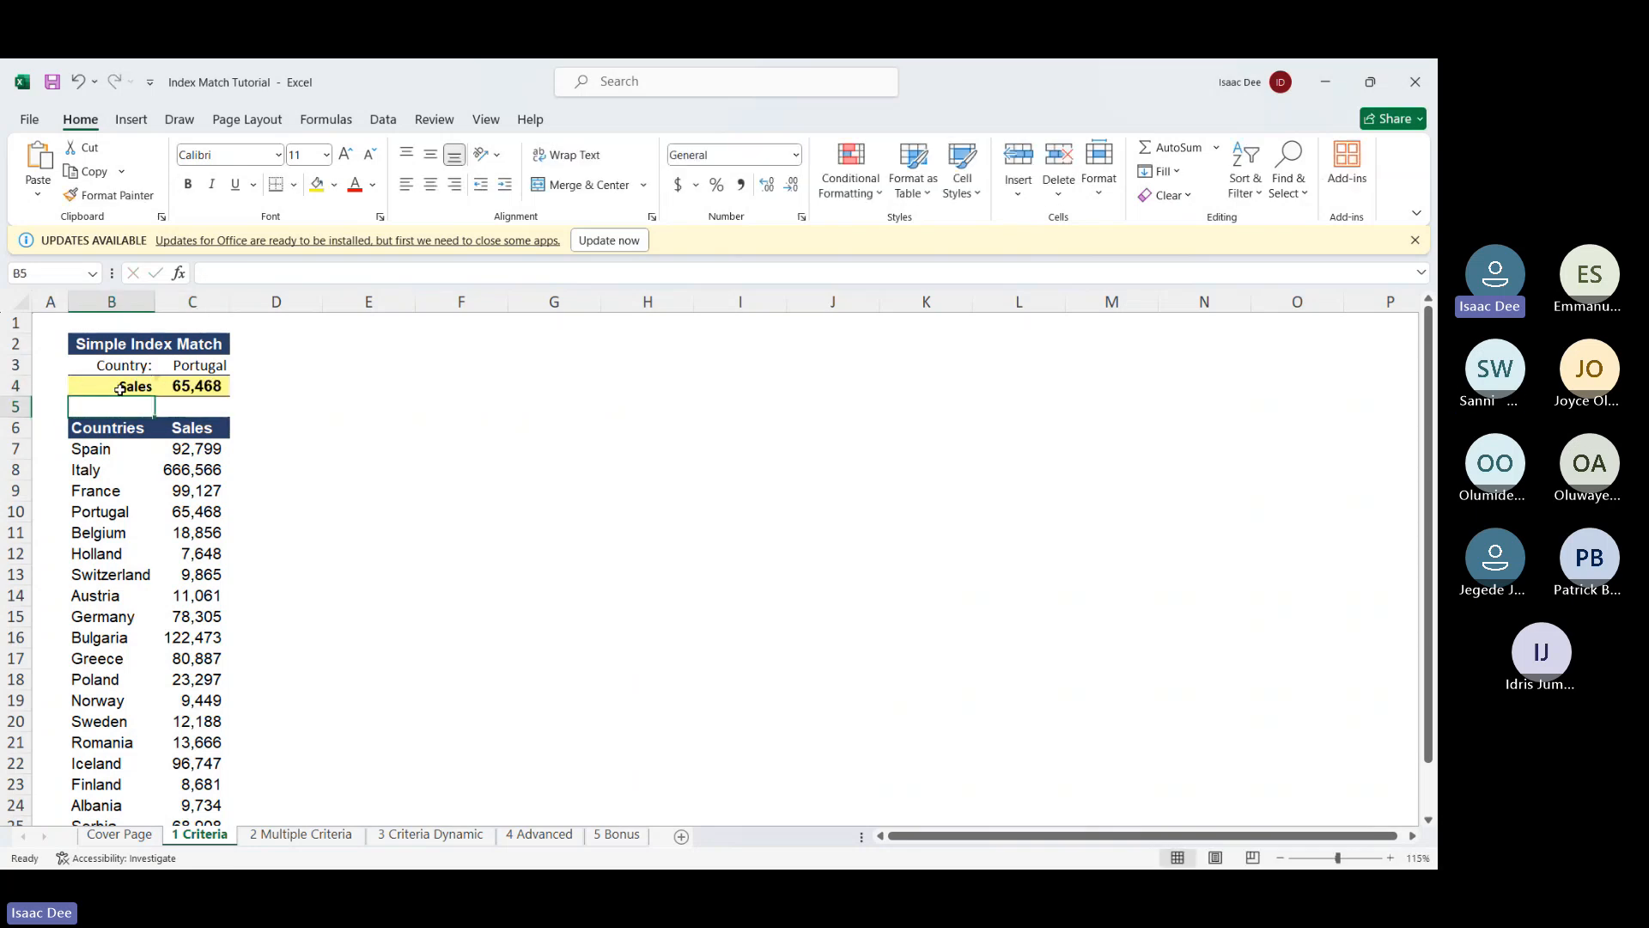
Inspect C4's formula in the formula bar without changes, then move to cell E4
{"action": "left_click", "coordinate": [204, 387]}
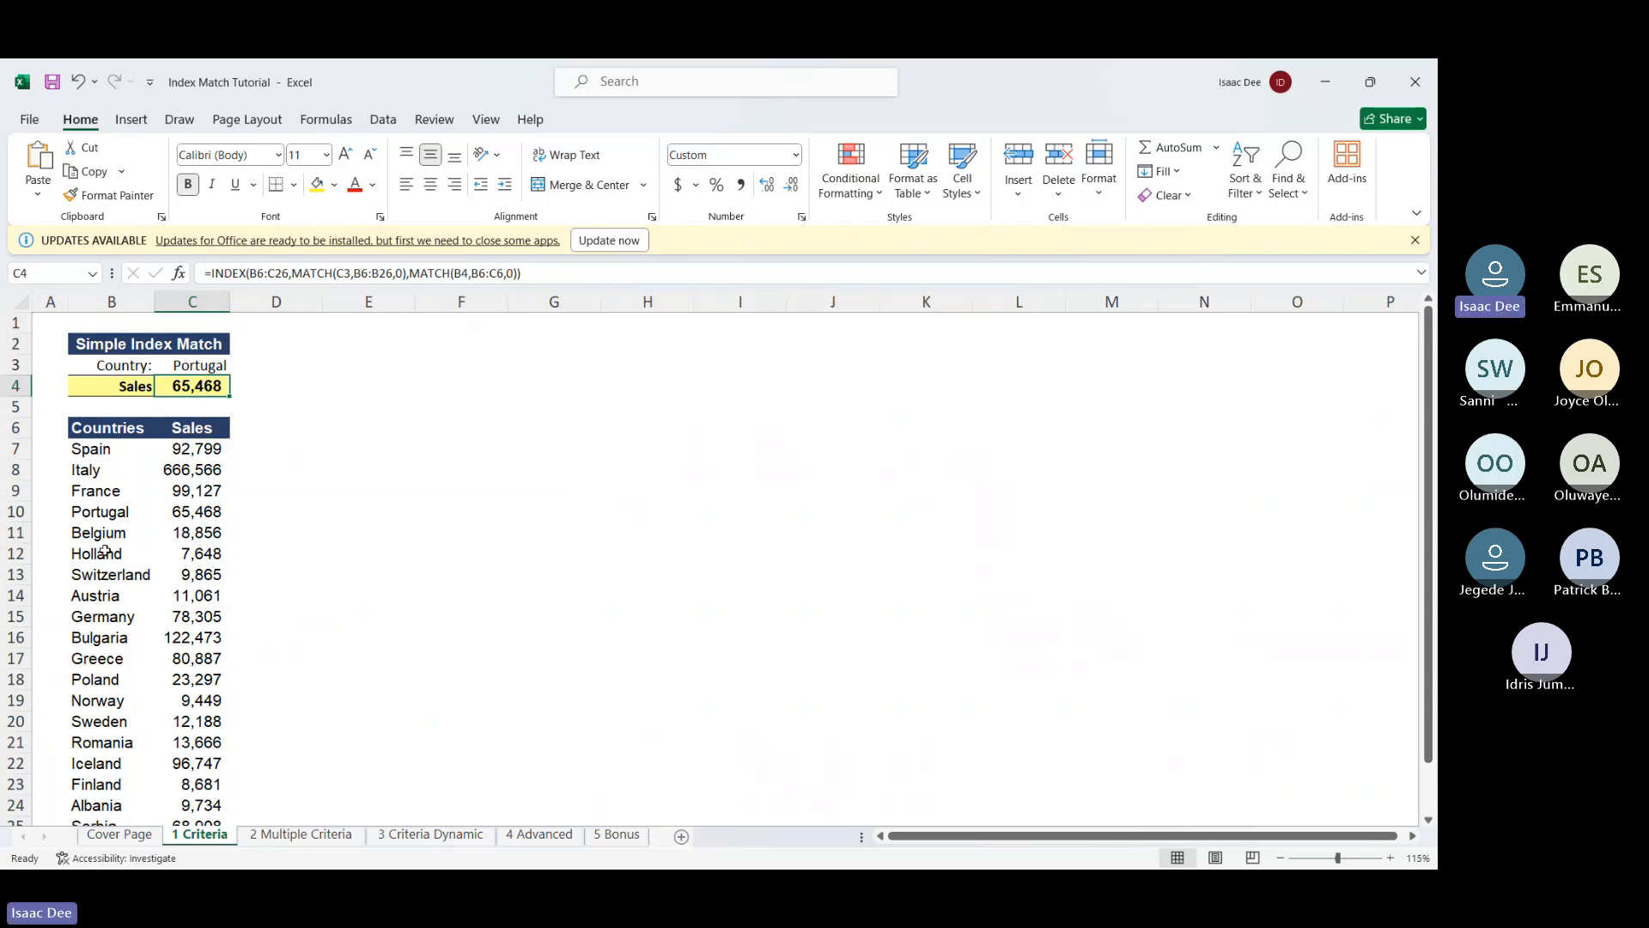
{"action": "left_click", "coordinate": [347, 273]}
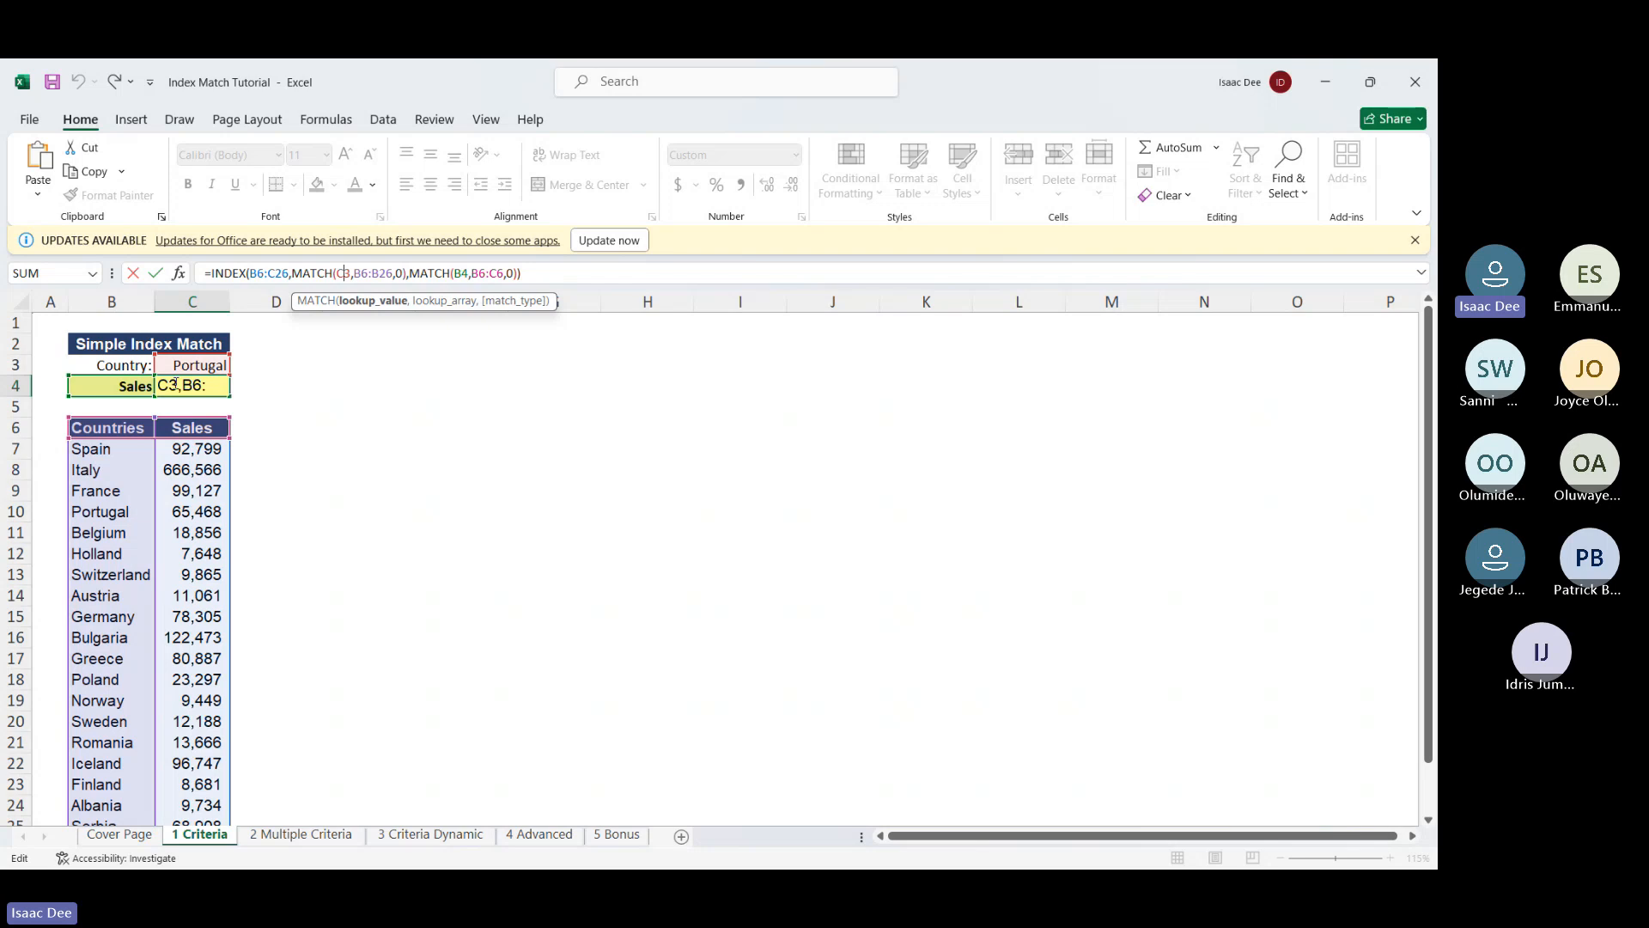
{"action": "key", "text": "Return"}
{"action": "left_click", "coordinate": [304, 388]}
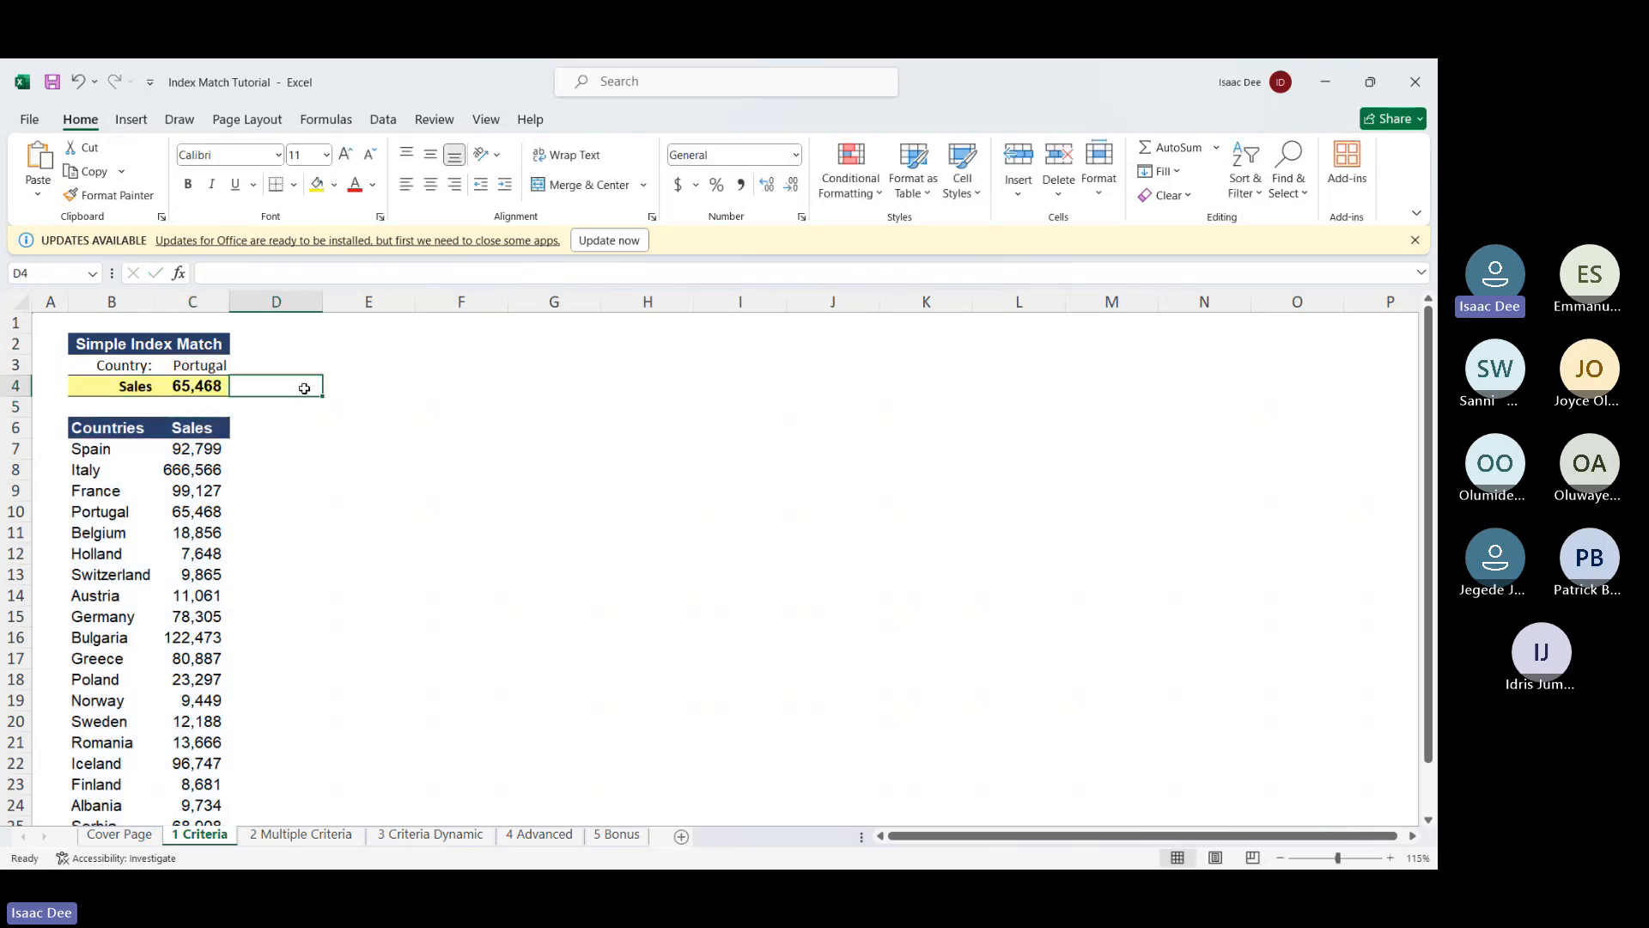
{"action": "key", "text": "Right"}
Enter a trial INDEX/MATCH formula in E4 matching C3 exactly against C6:C26
{"action": "type", "text": "="}
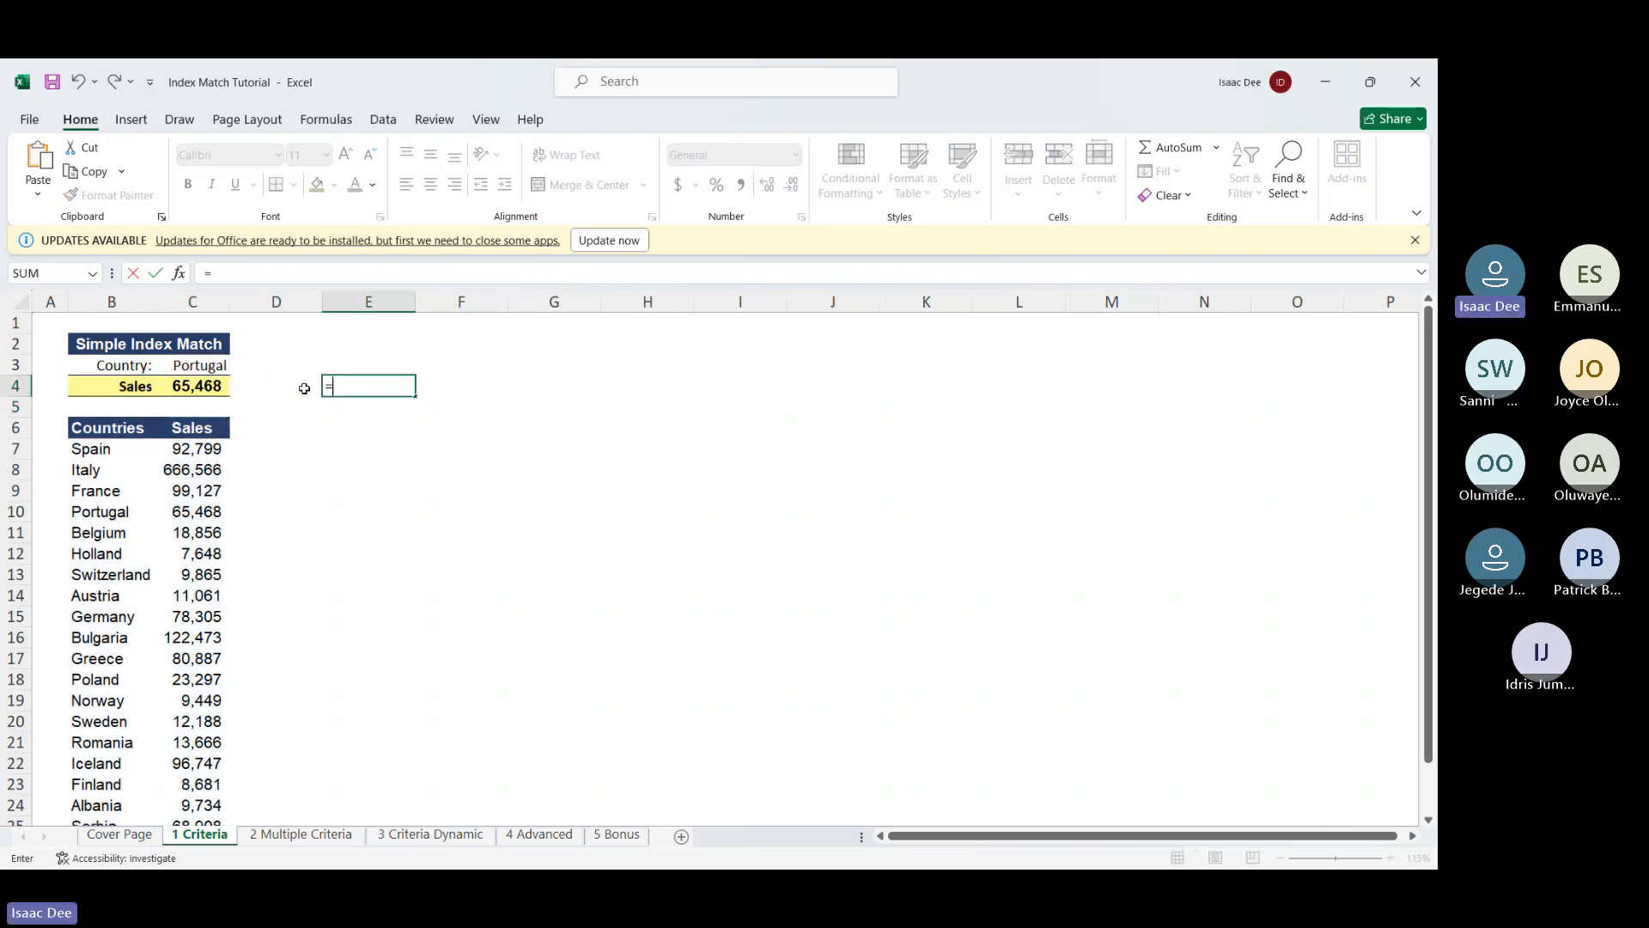
{"action": "type", "text": "ind"}
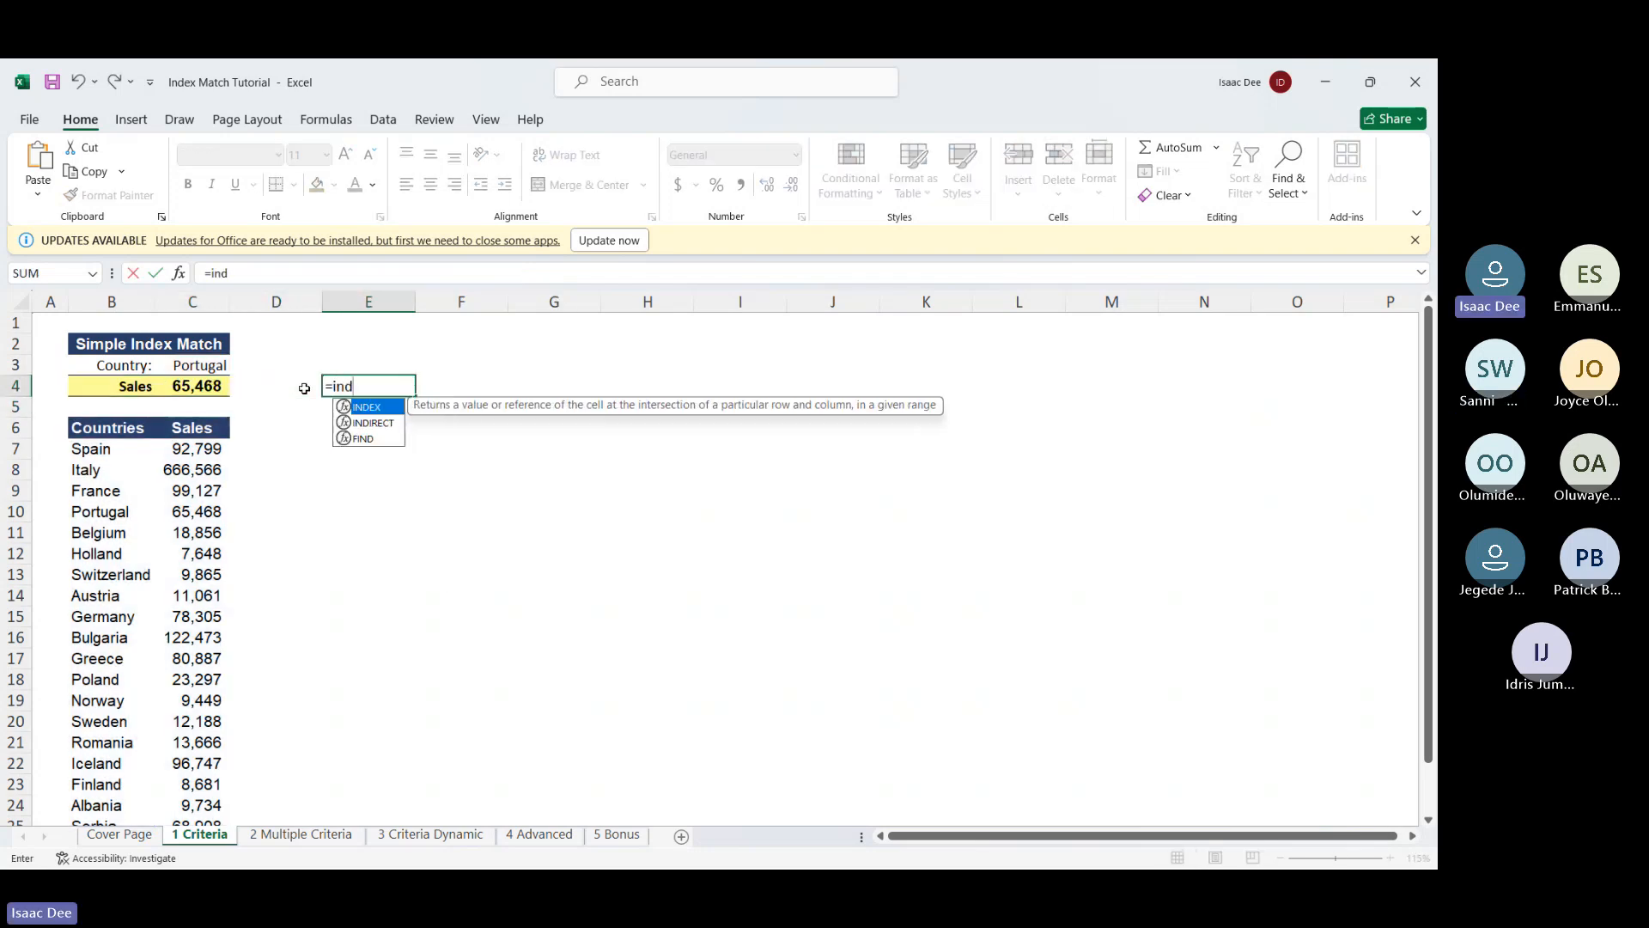
{"action": "double_click", "coordinate": [368, 407]}
{"action": "left_click_drag", "start_coordinate": [99, 432], "coordinate": [201, 779]}
{"action": "scroll", "coordinate": [296, 571], "scroll_direction": "up", "scroll_amount": 1}
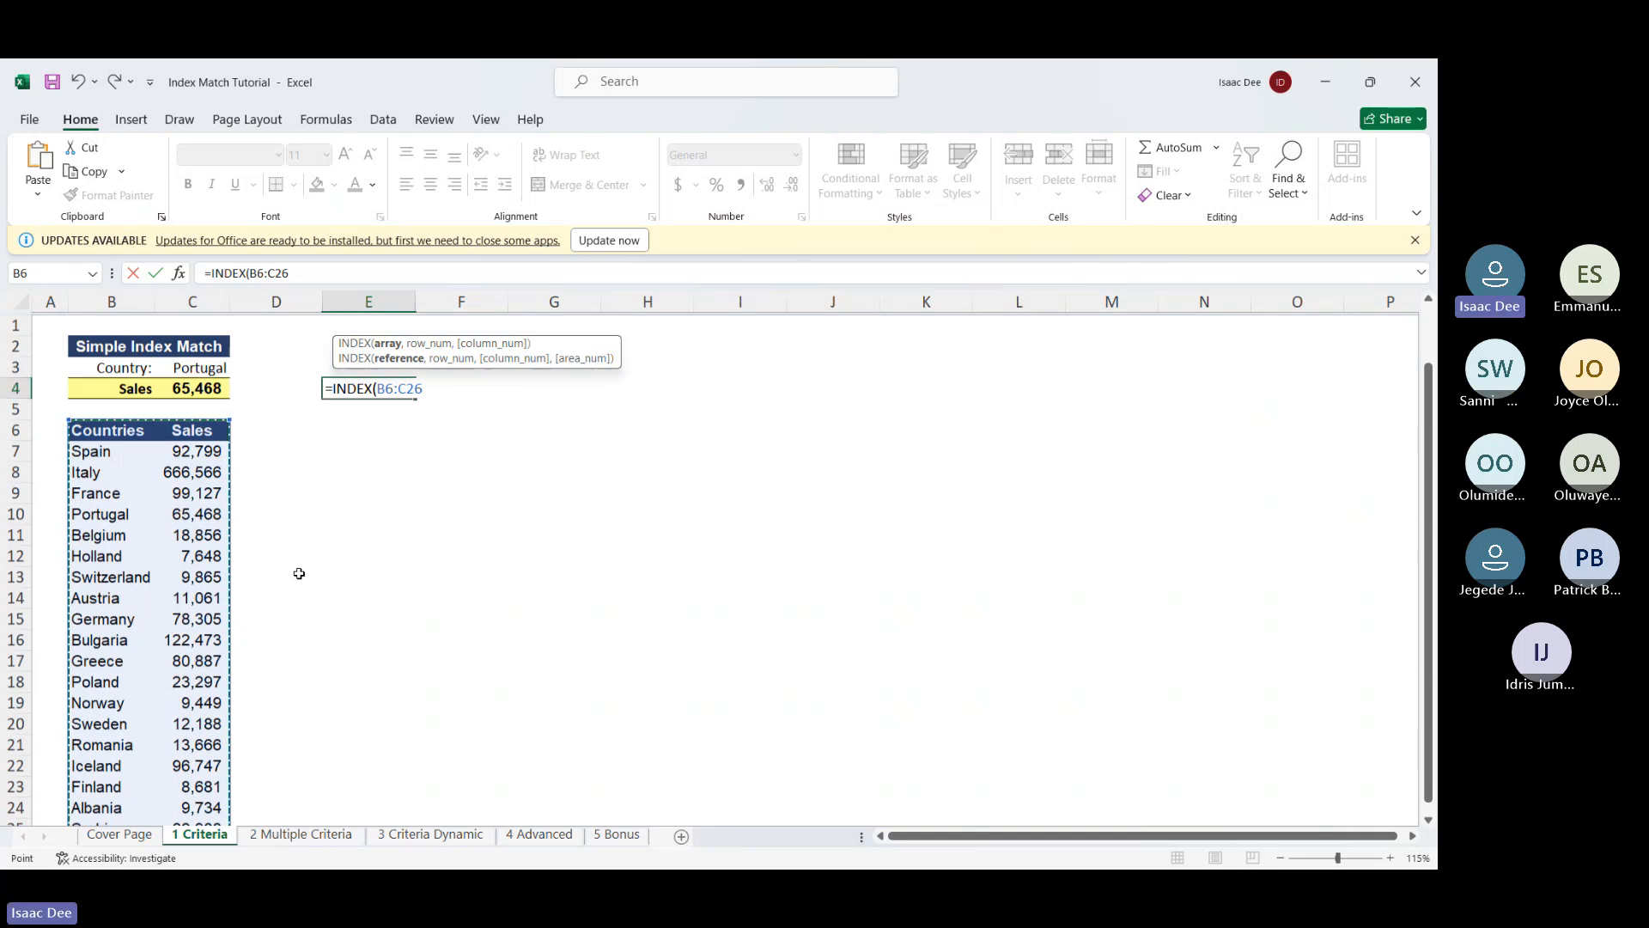
{"action": "type", "text": ","}
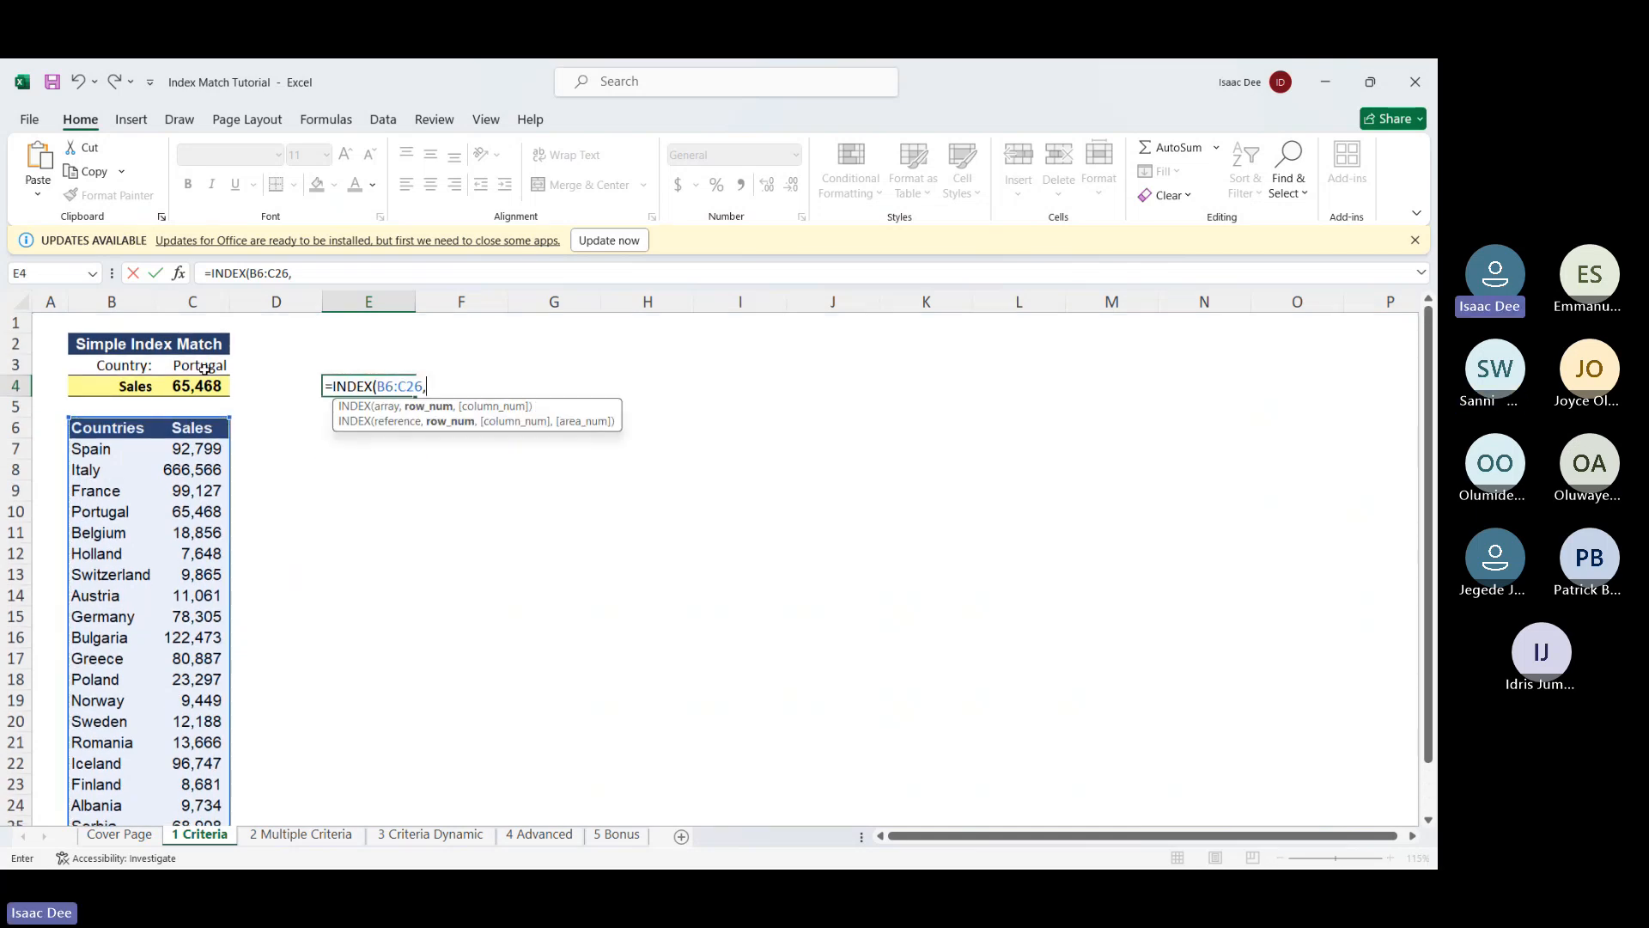
{"action": "type", "text": "ma"}
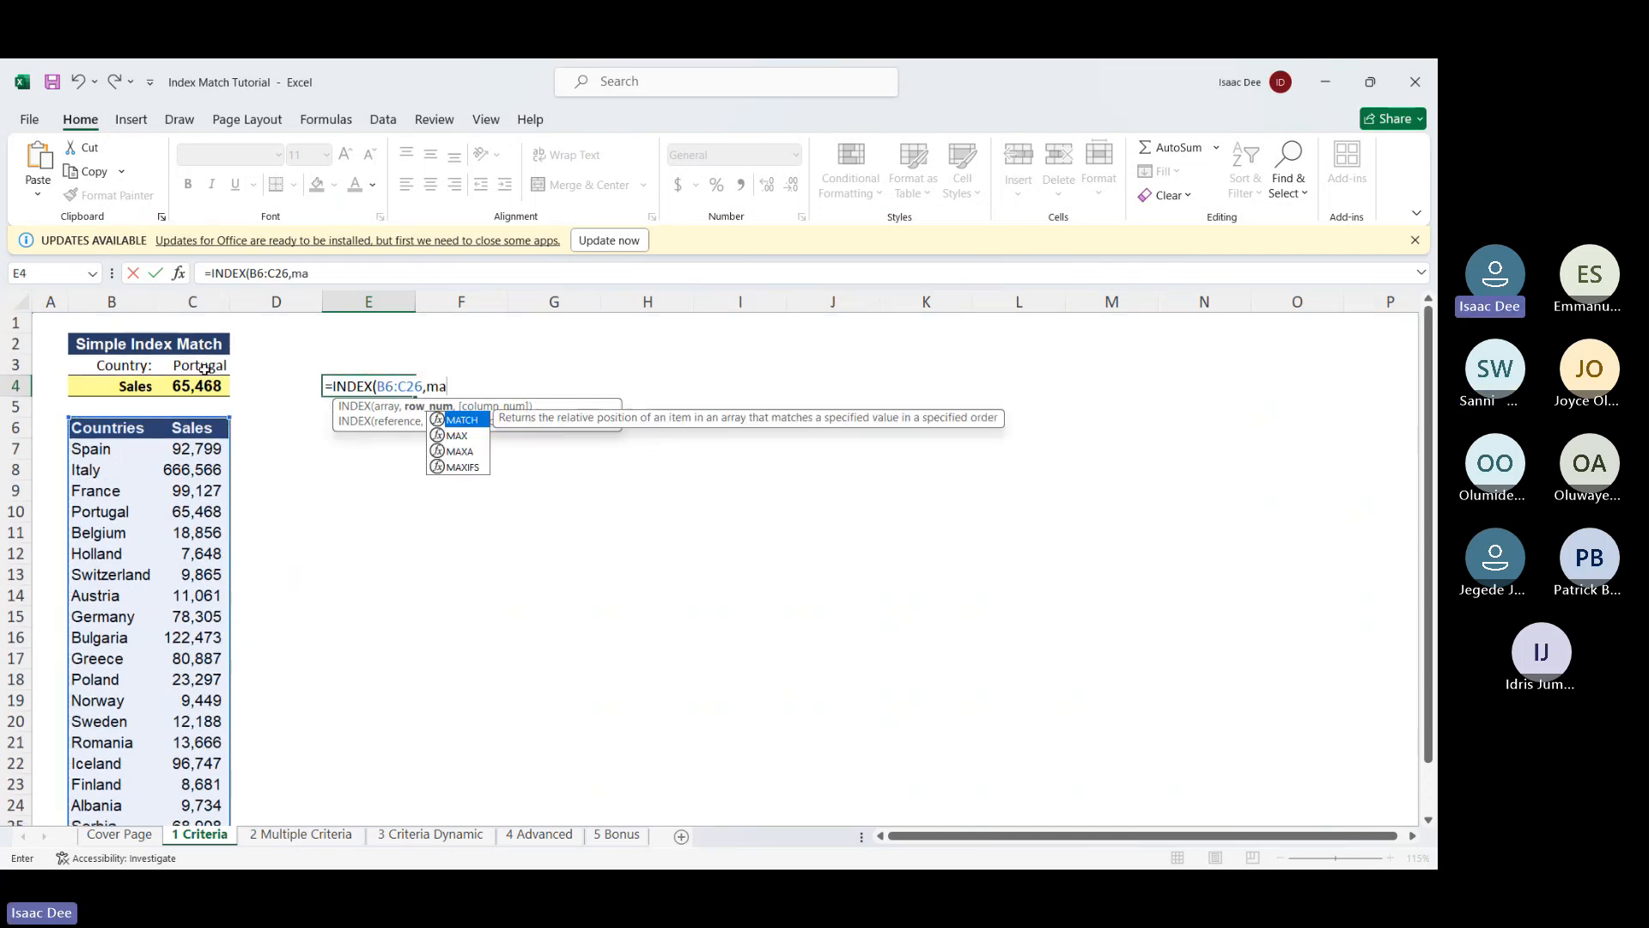
{"action": "double_click", "coordinate": [453, 421]}
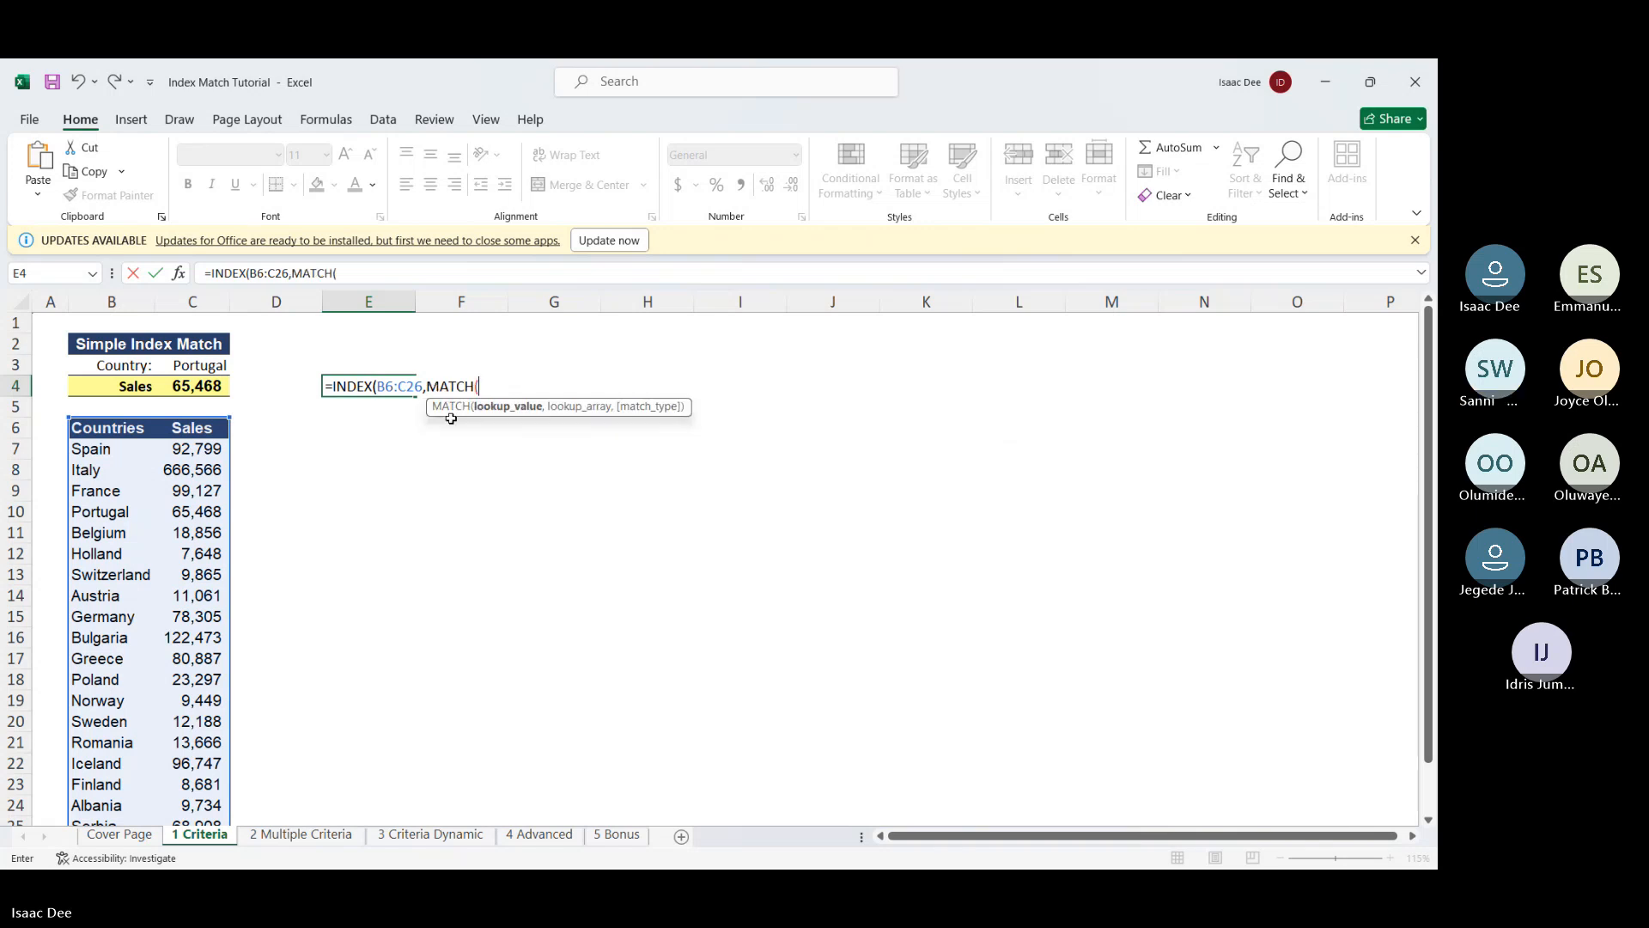
{"action": "left_click", "coordinate": [194, 367]}
{"action": "type", "text": ","}
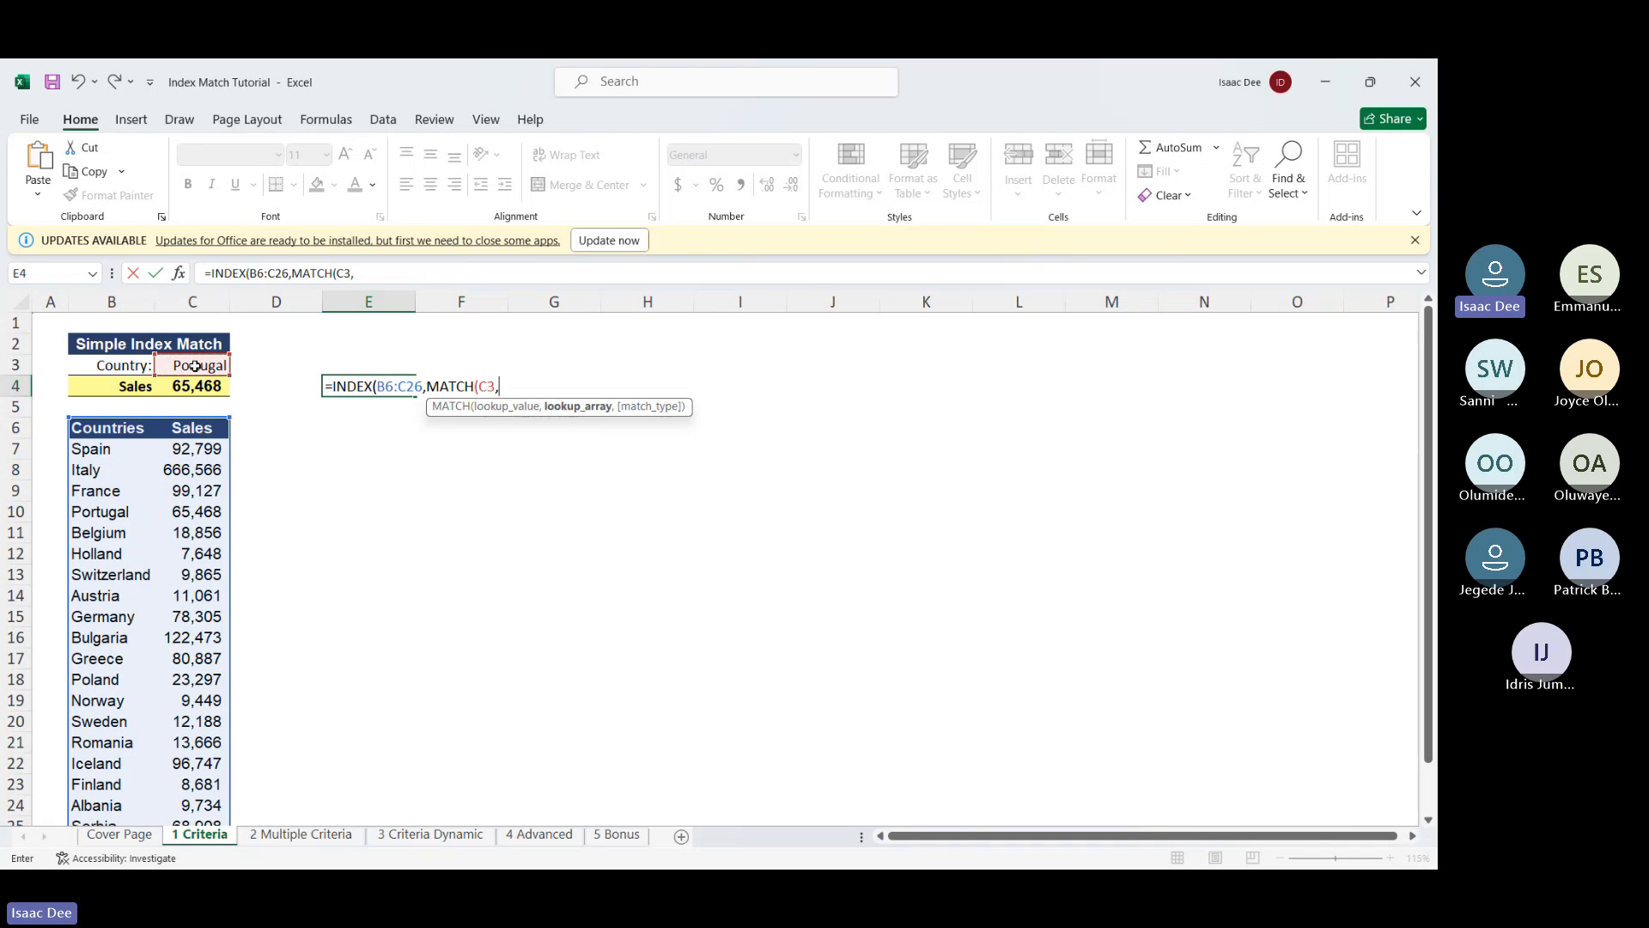
{"action": "left_click", "coordinate": [192, 437]}
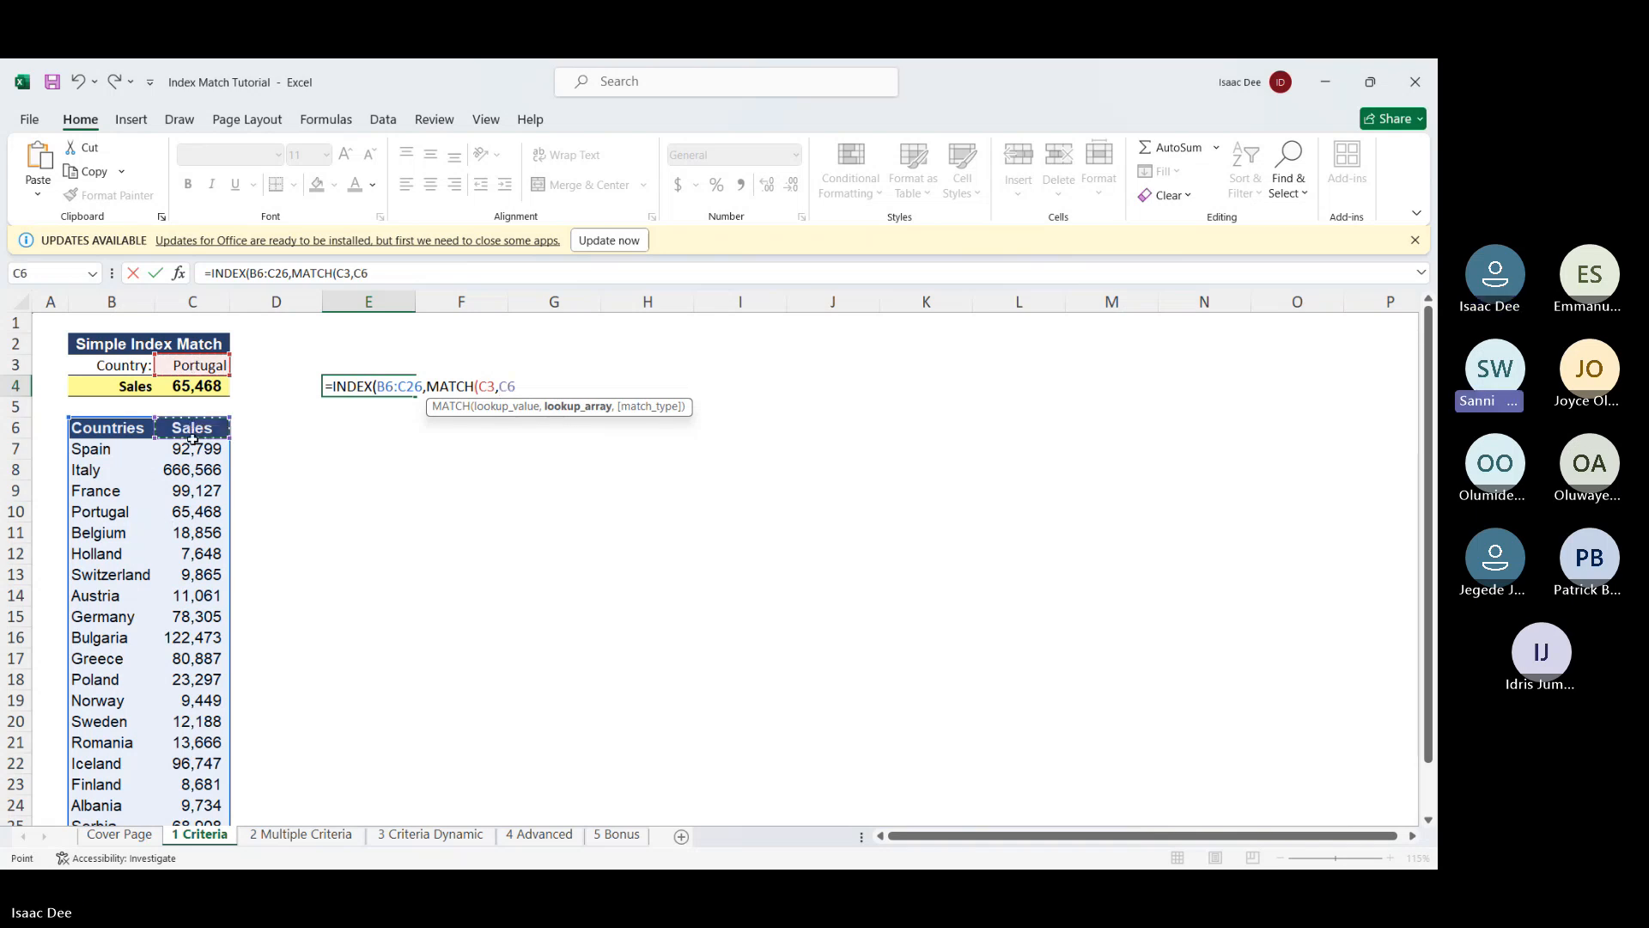
{"action": "key", "text": "ctrl+shift+Down"}
{"action": "type", "text": ","}
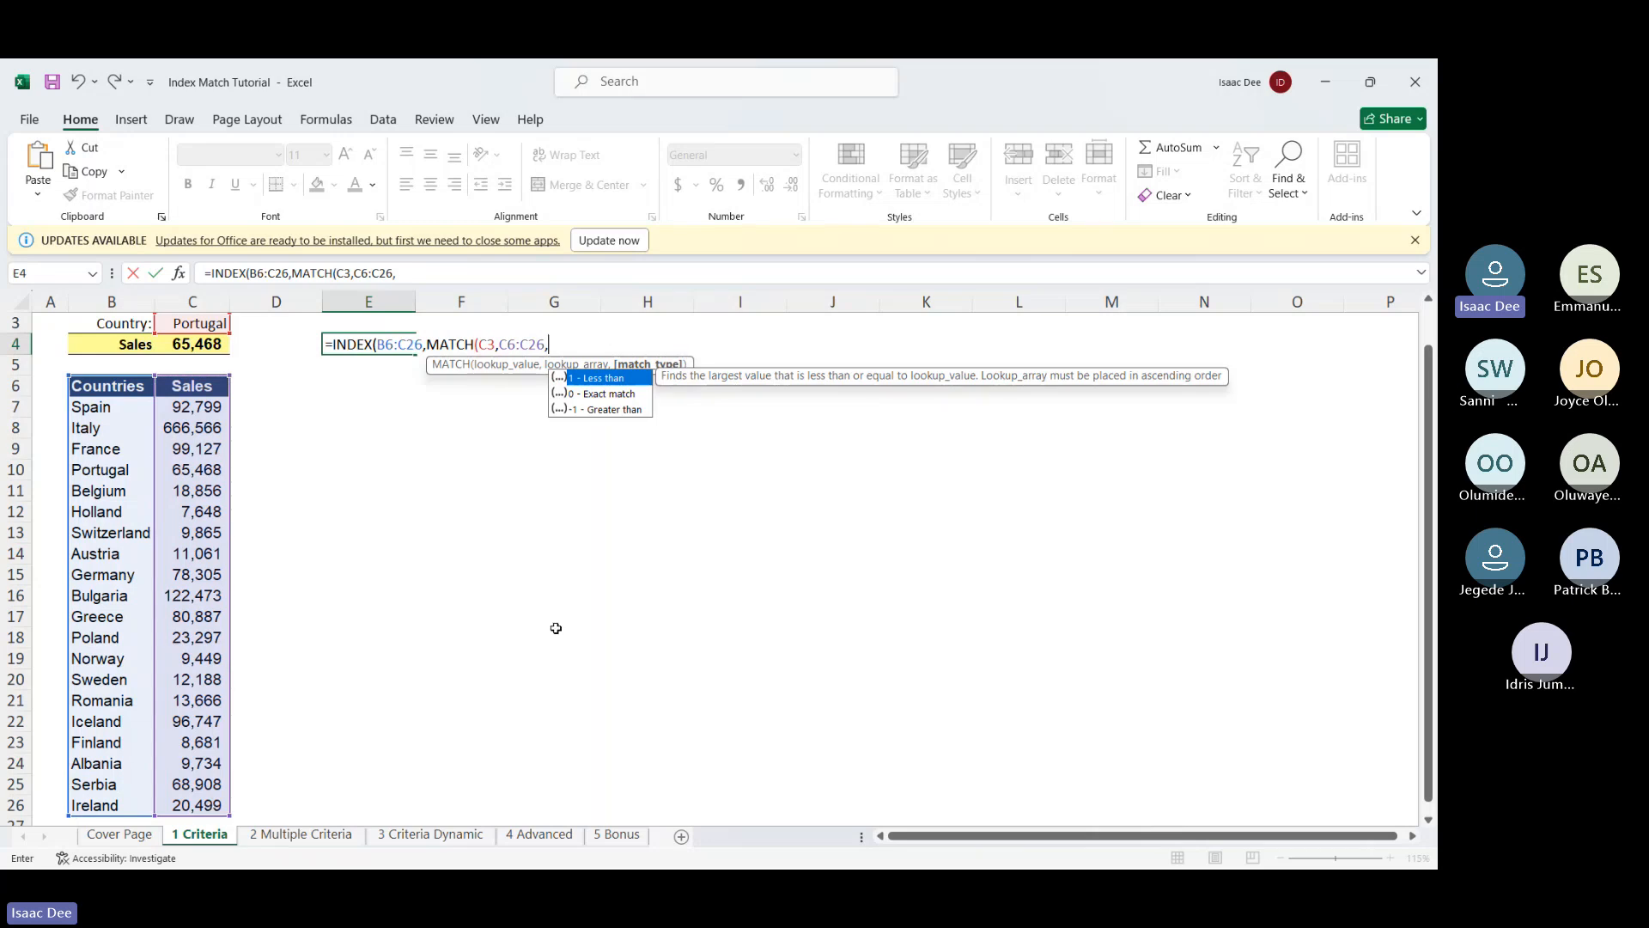
{"action": "double_click", "coordinate": [635, 395]}
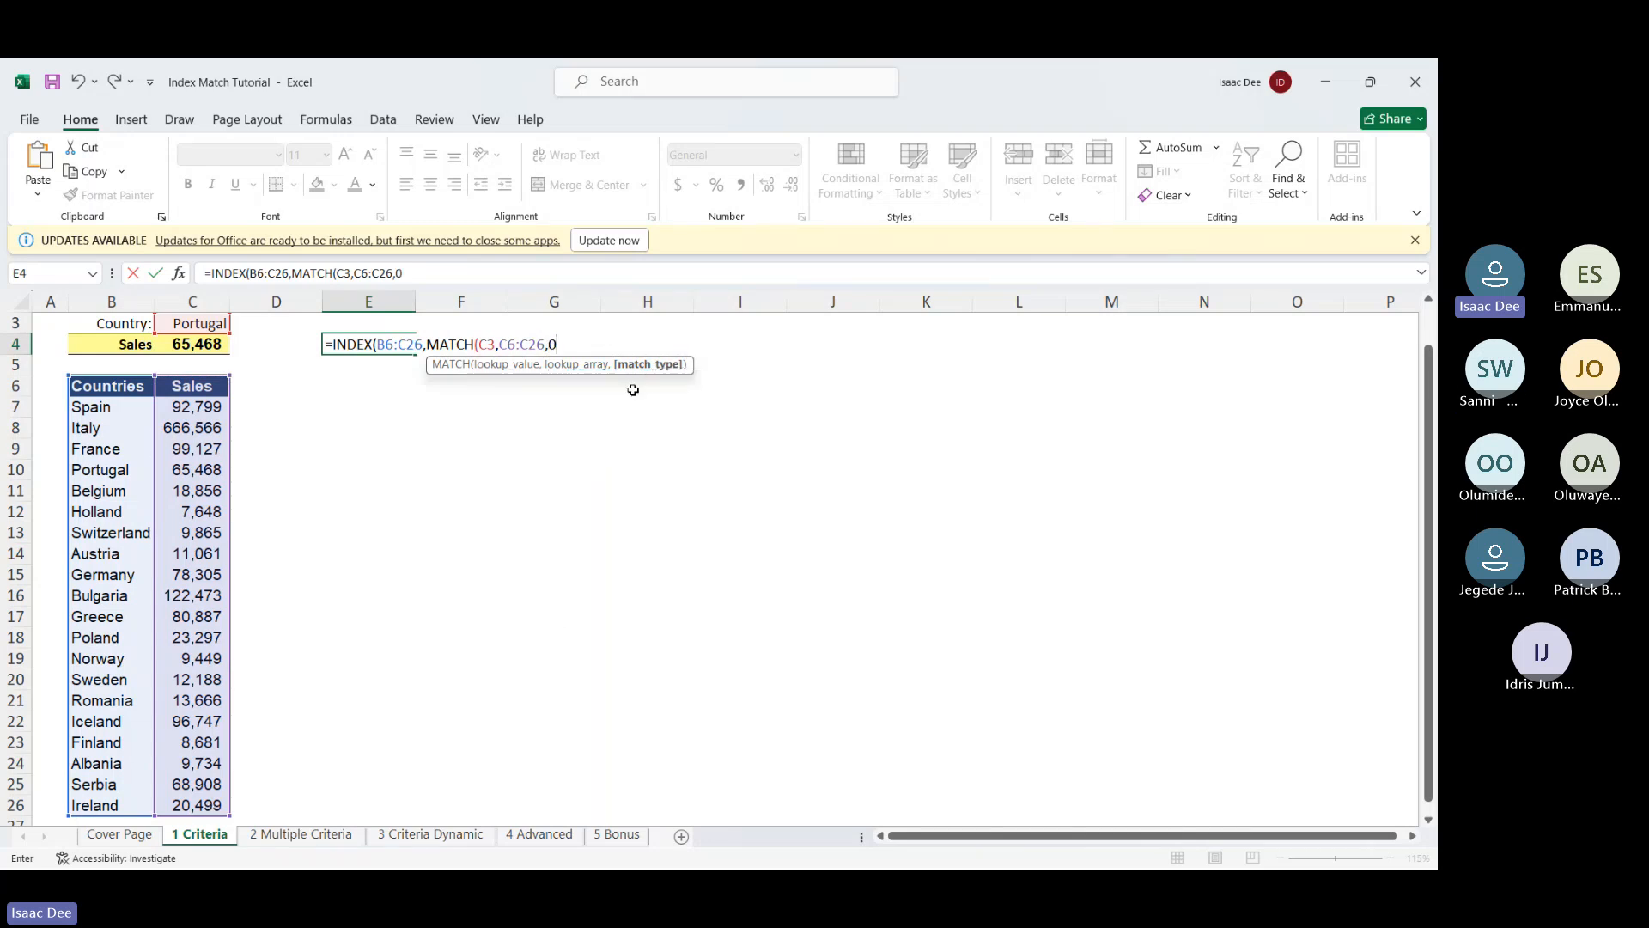
{"action": "key", "text": "Return"}
{"action": "key", "text": "Return"}
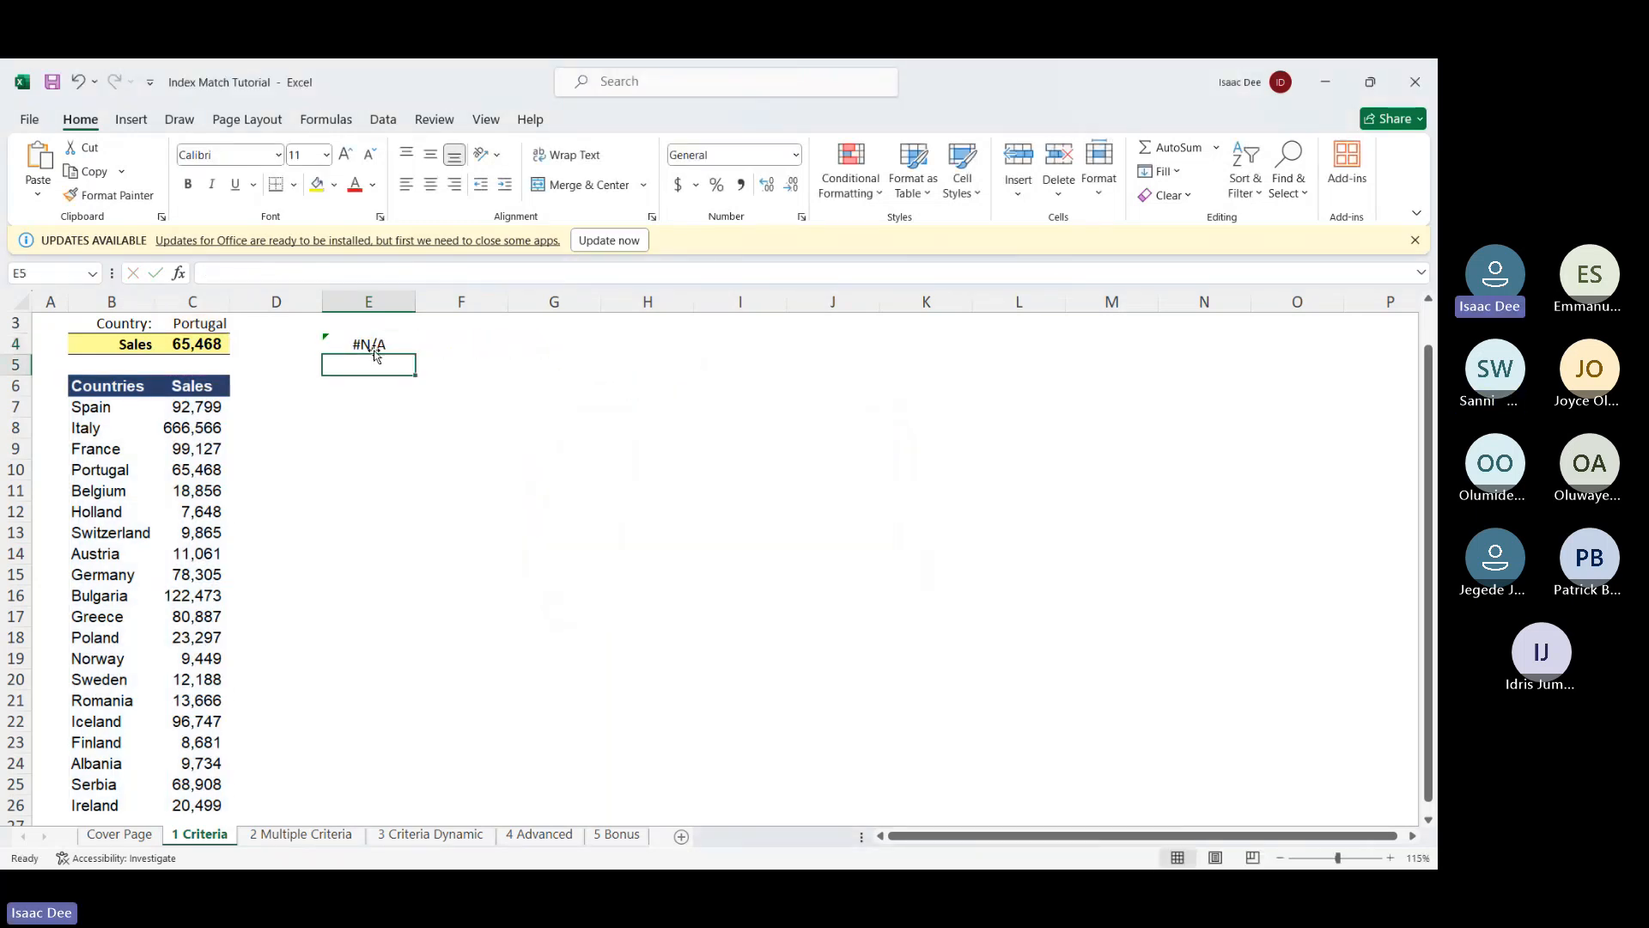
Change E4's MATCH lookup range from C6:C26 to B6:B26 after the #N/A
{"action": "left_click", "coordinate": [383, 344]}
{"action": "double_click", "coordinate": [383, 343]}
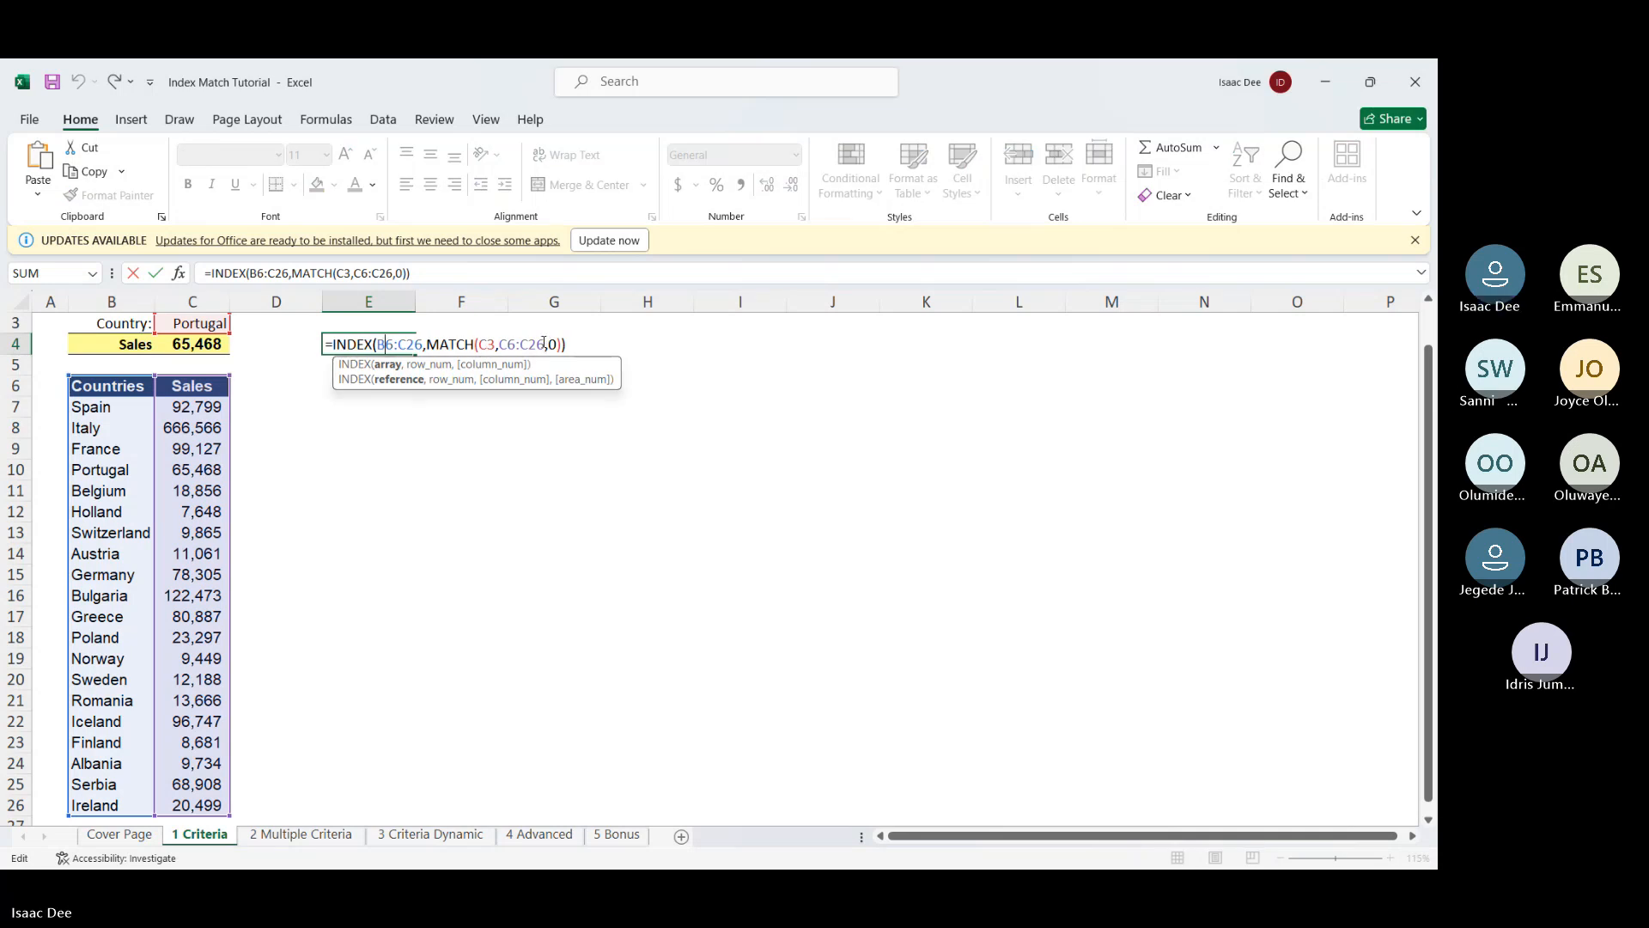
{"action": "left_click_drag", "start_coordinate": [544, 343], "coordinate": [502, 354]}
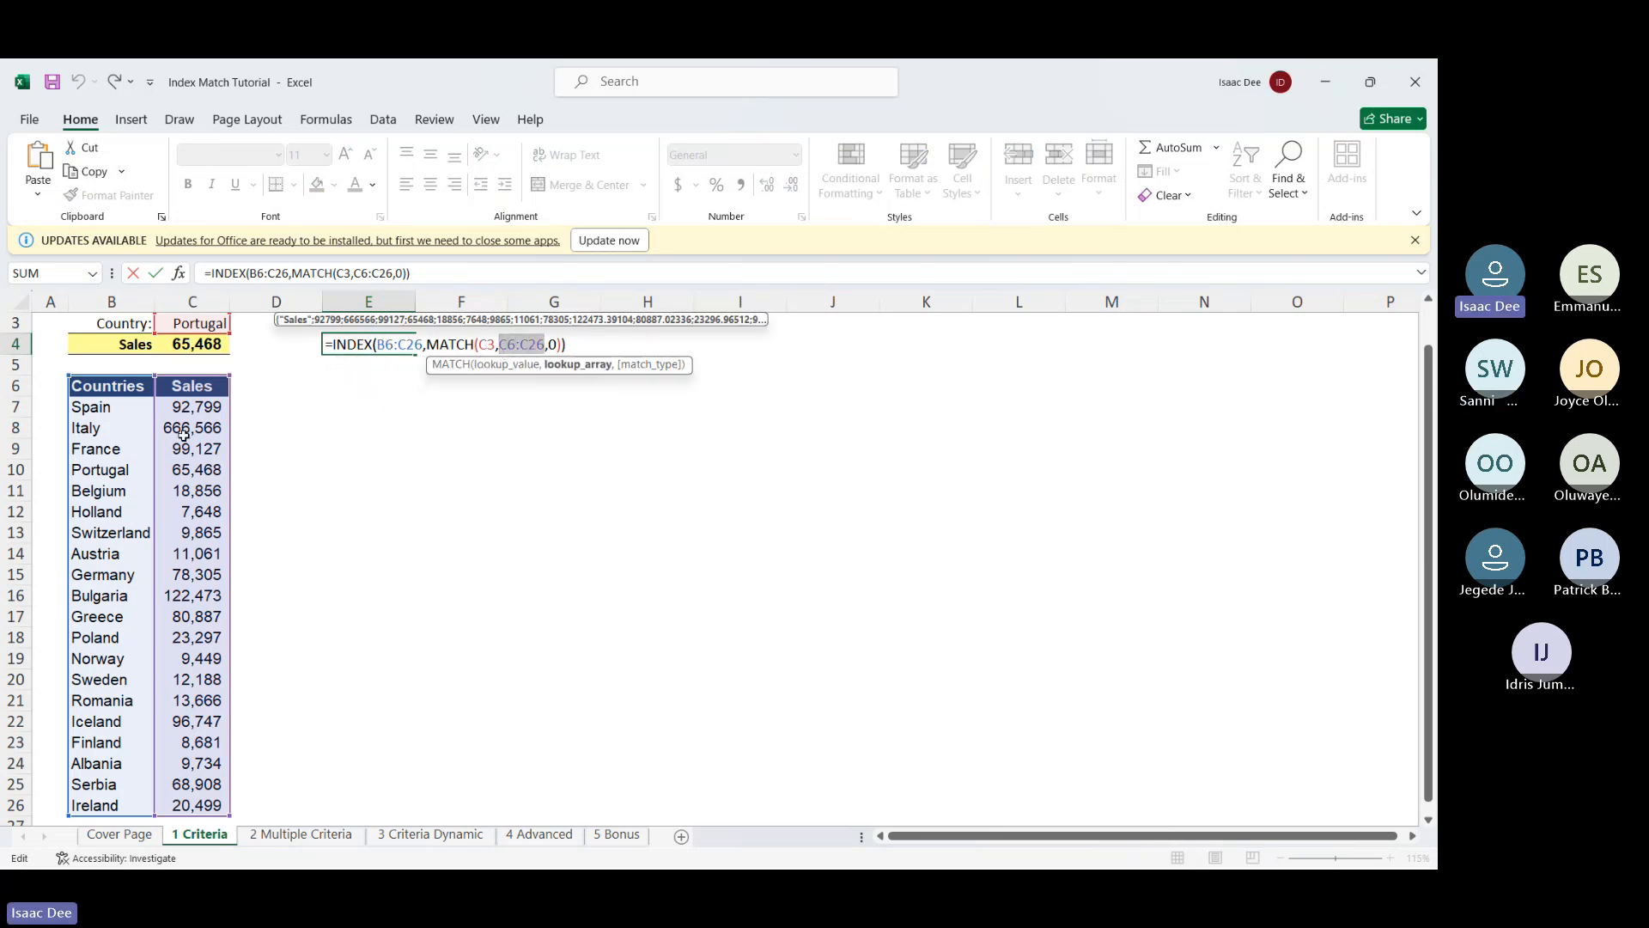
{"action": "left_click", "coordinate": [126, 384]}
{"action": "left_click_drag", "start_coordinate": [125, 384], "coordinate": [138, 751]}
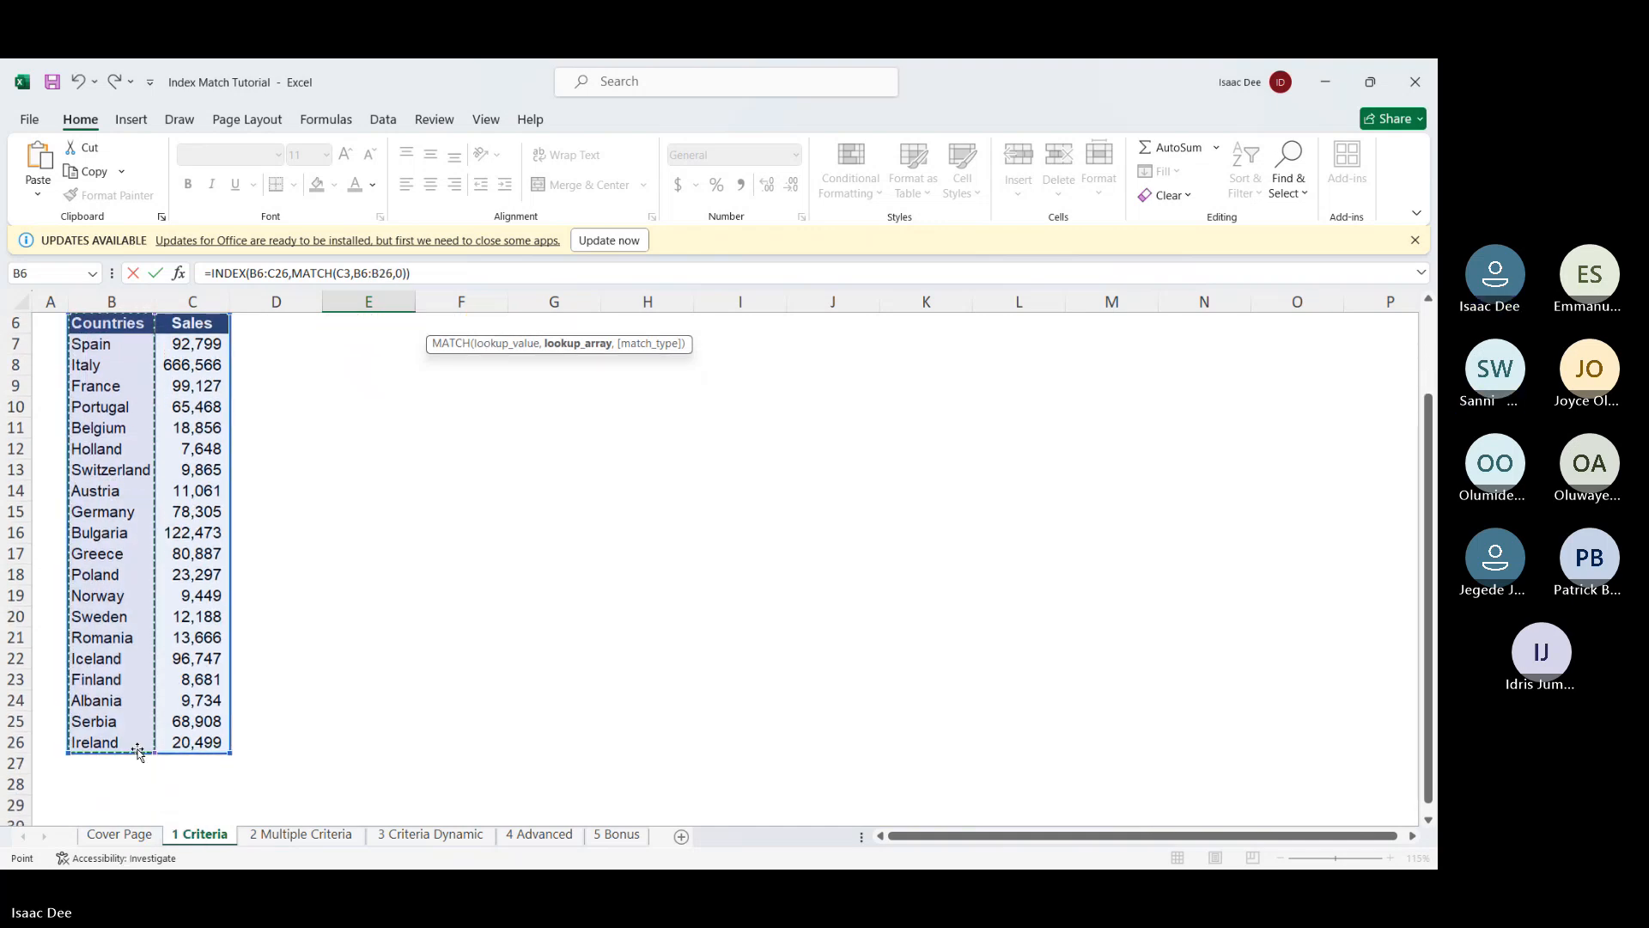
{"action": "key", "text": "Return"}
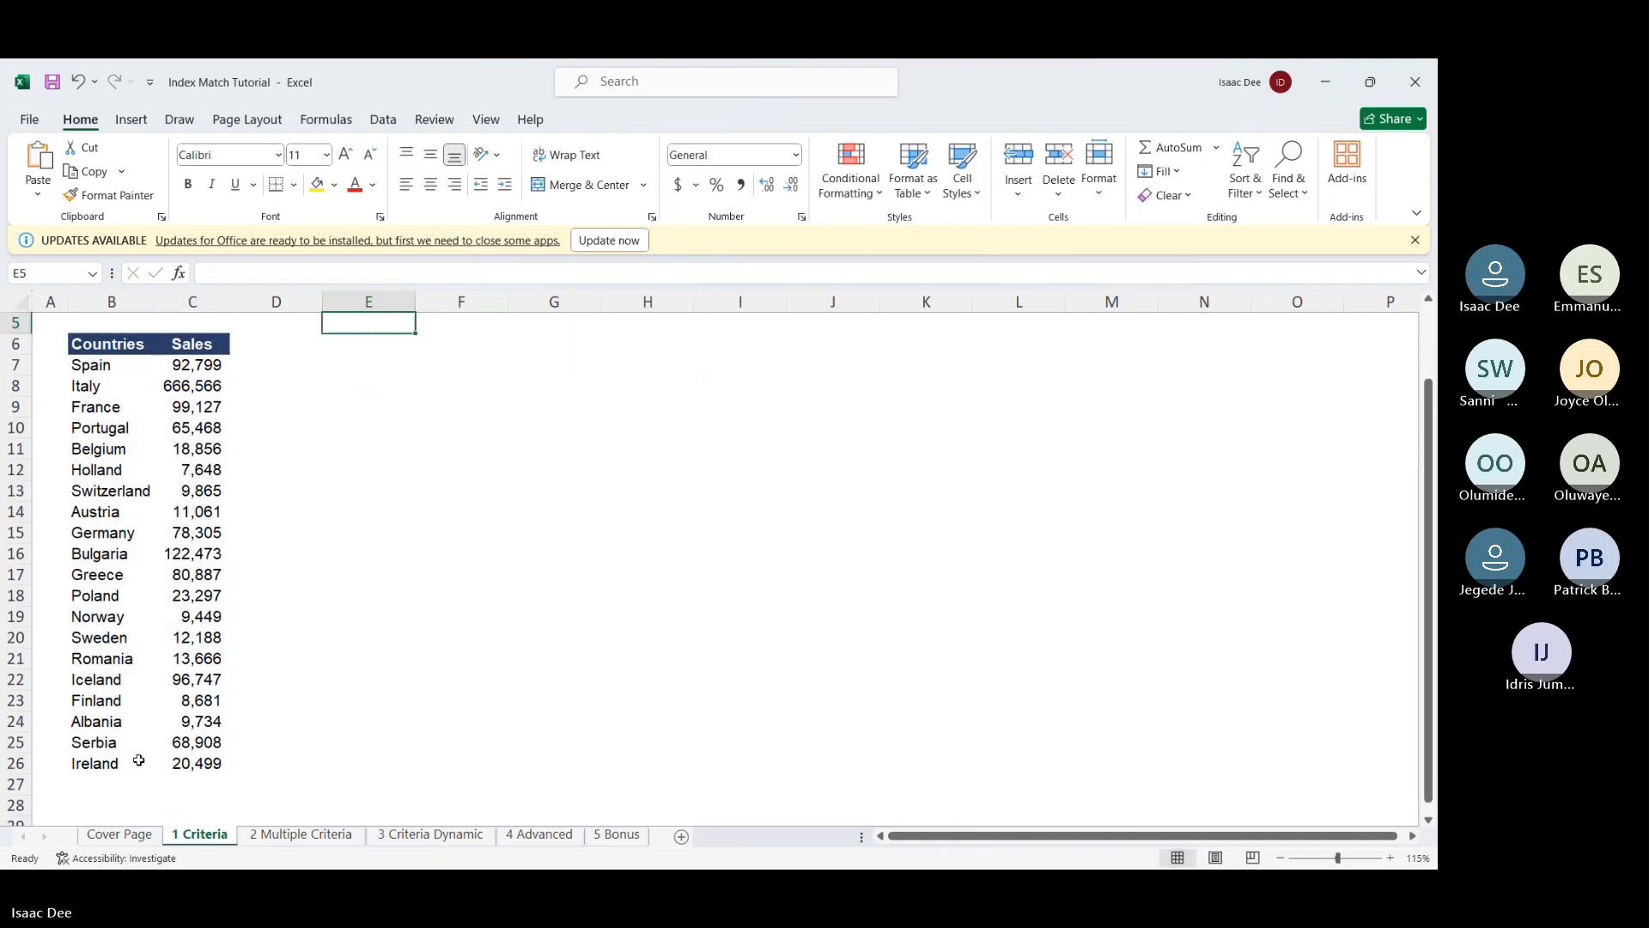
Delete the whole trial formula so E4 is left empty
{"action": "double_click", "coordinate": [387, 384]}
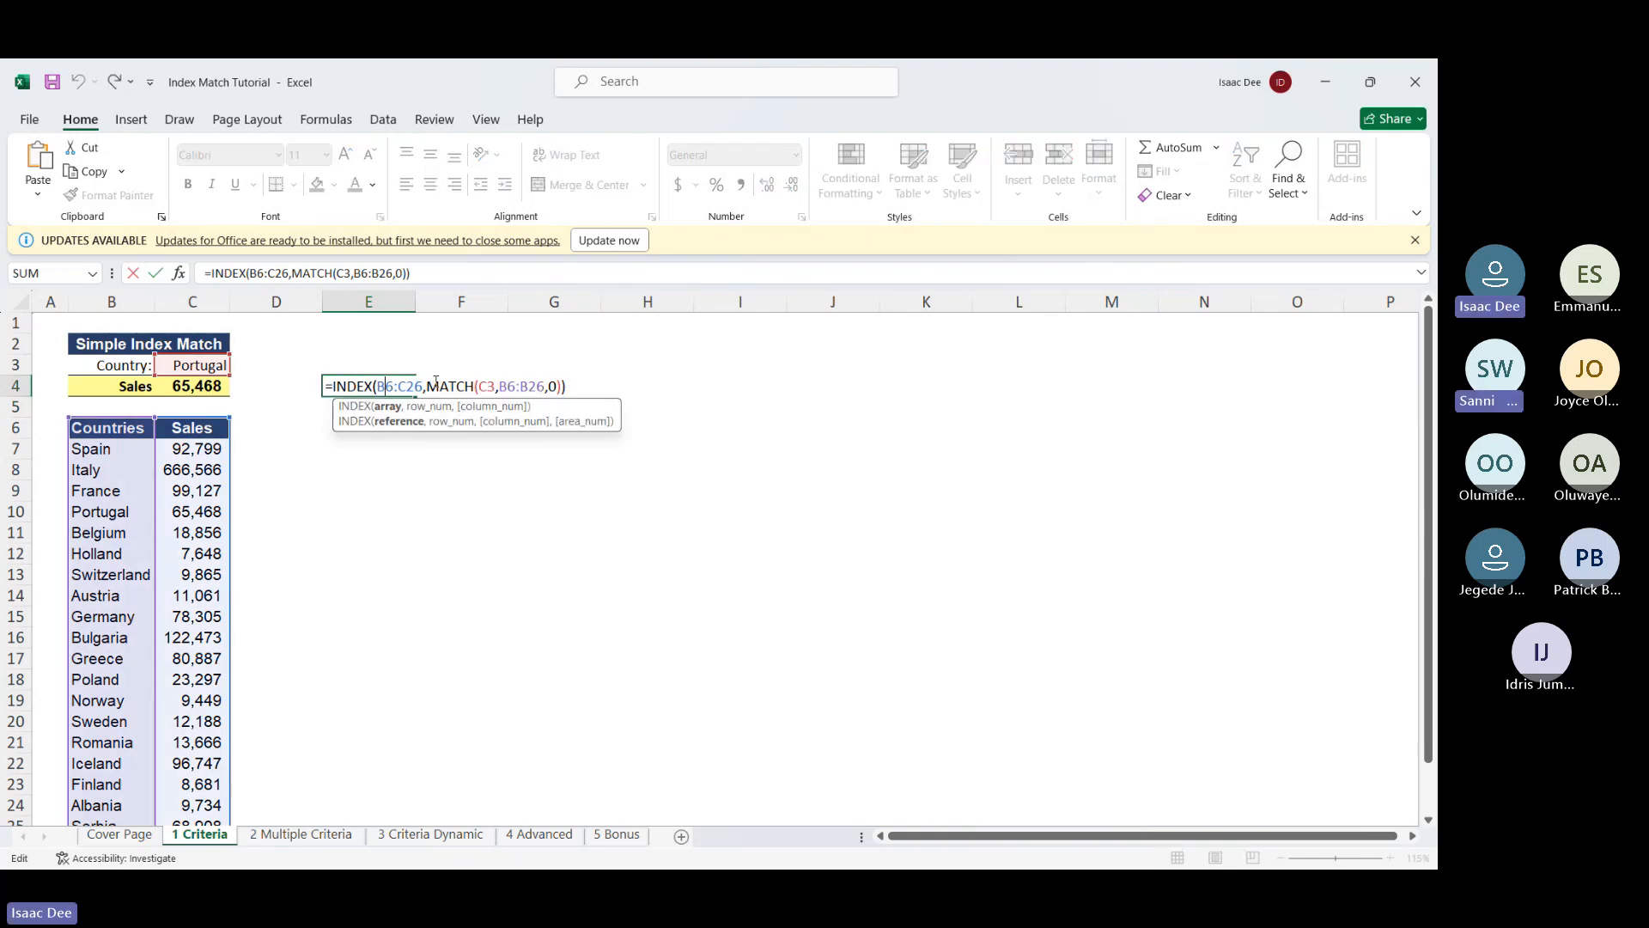
{"action": "key", "text": "ctrl+a"}
{"action": "key", "text": "BackSpace"}
{"action": "key", "text": "Return"}
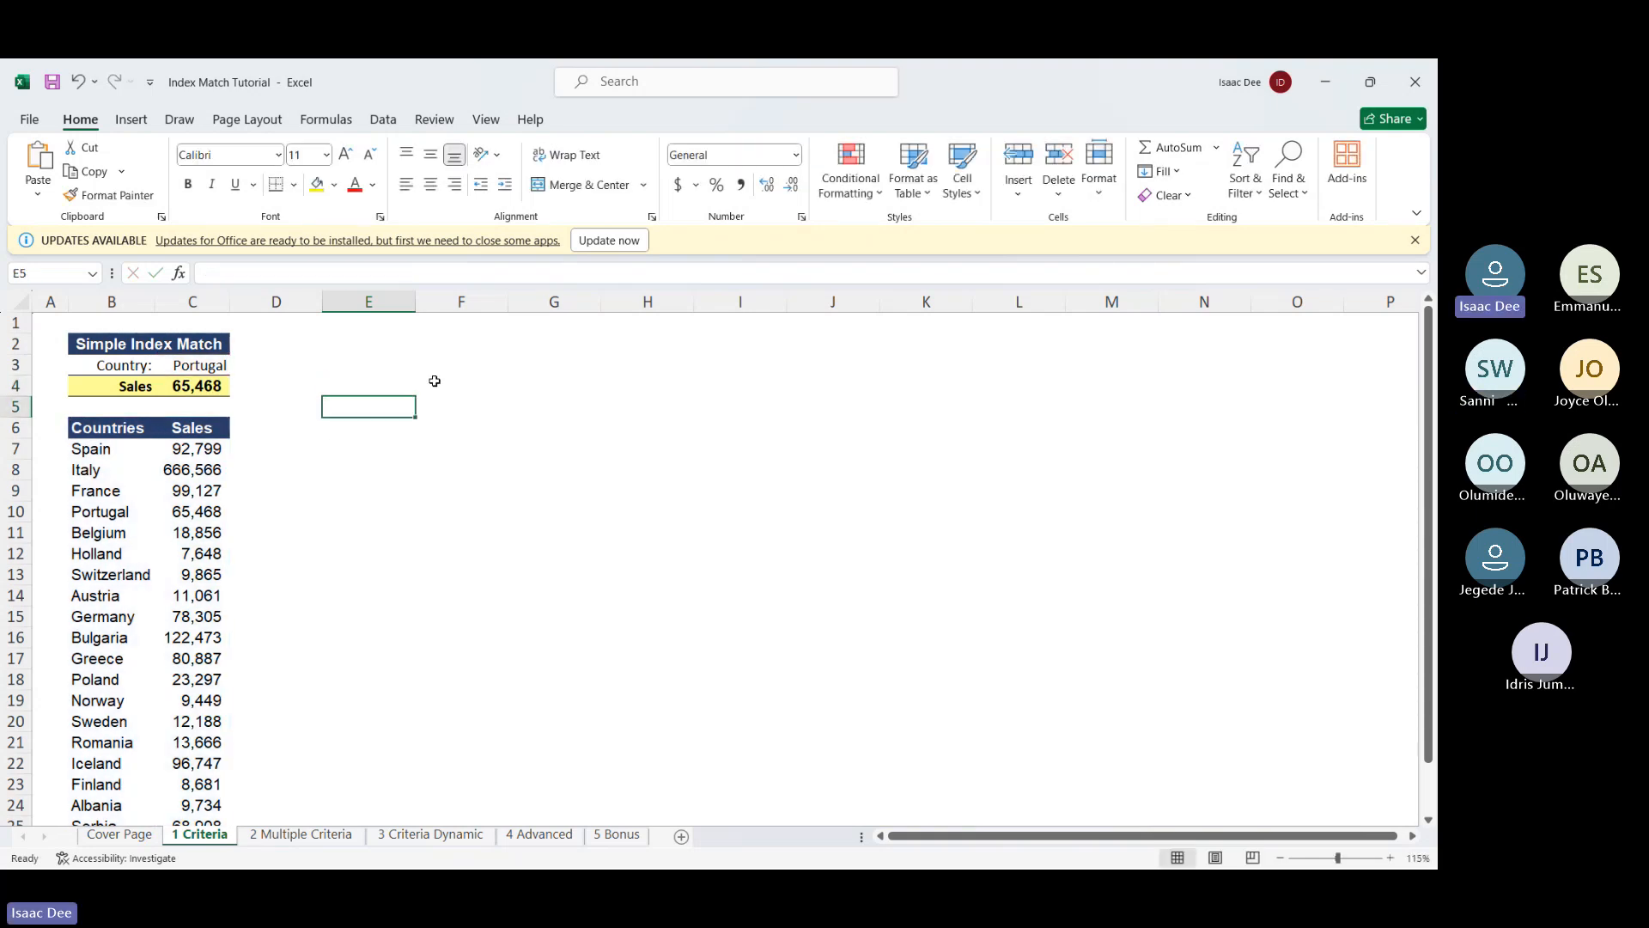
Select C4 to view its finished formula and close the Office updates notice
{"action": "left_click", "coordinate": [182, 387]}
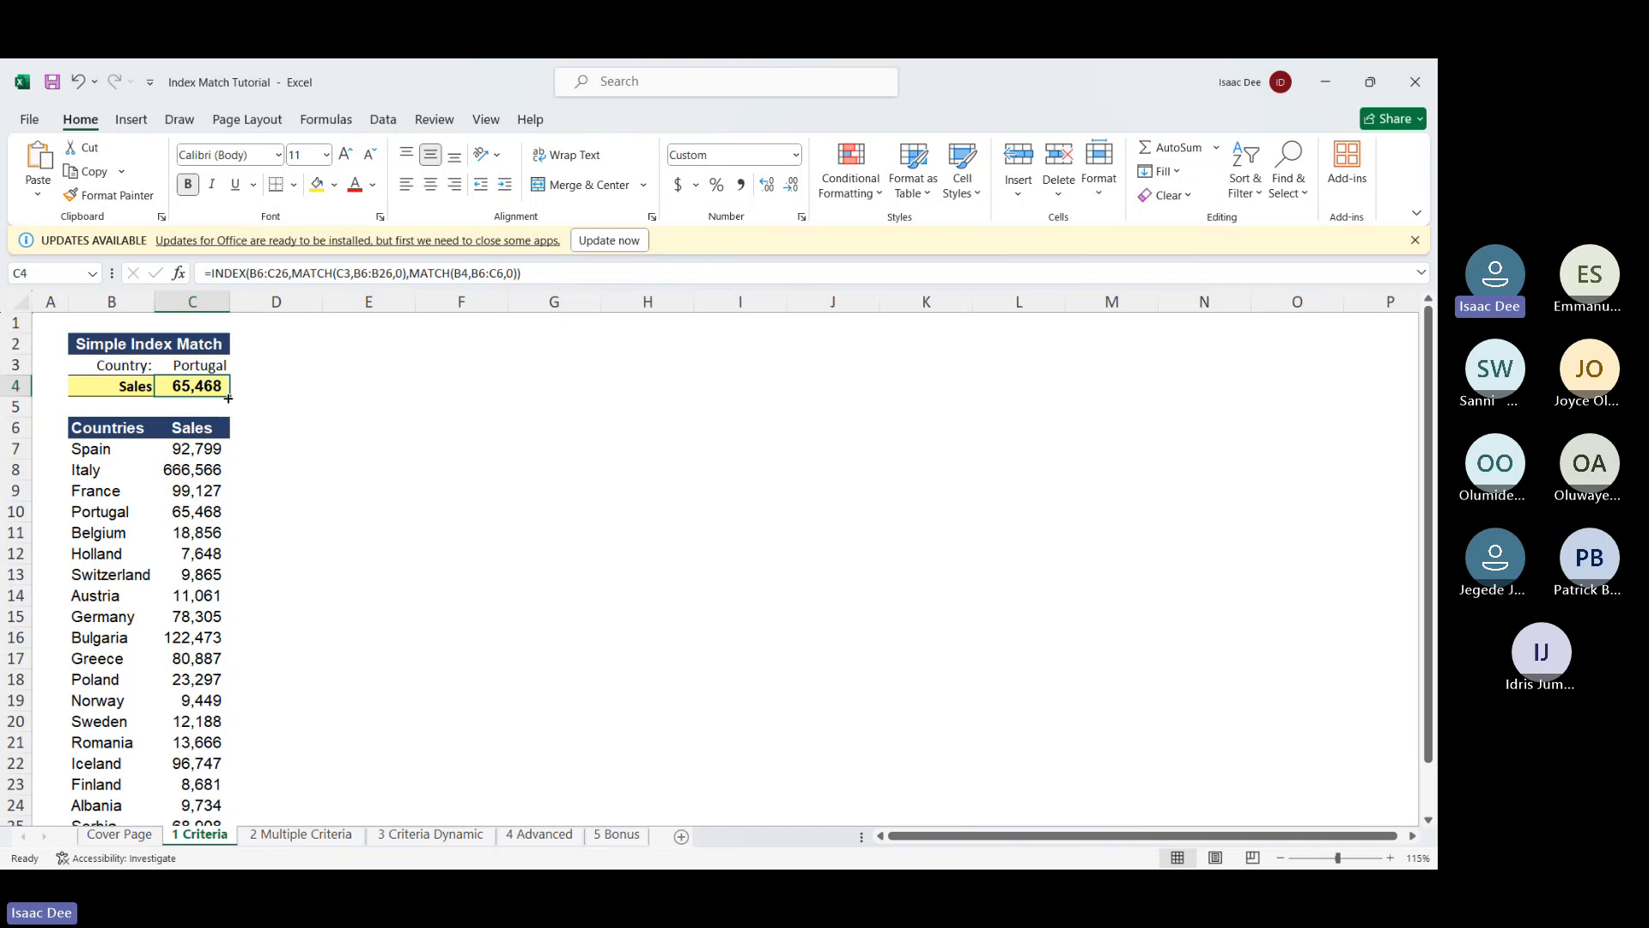
{"action": "left_click", "coordinate": [1416, 240]}
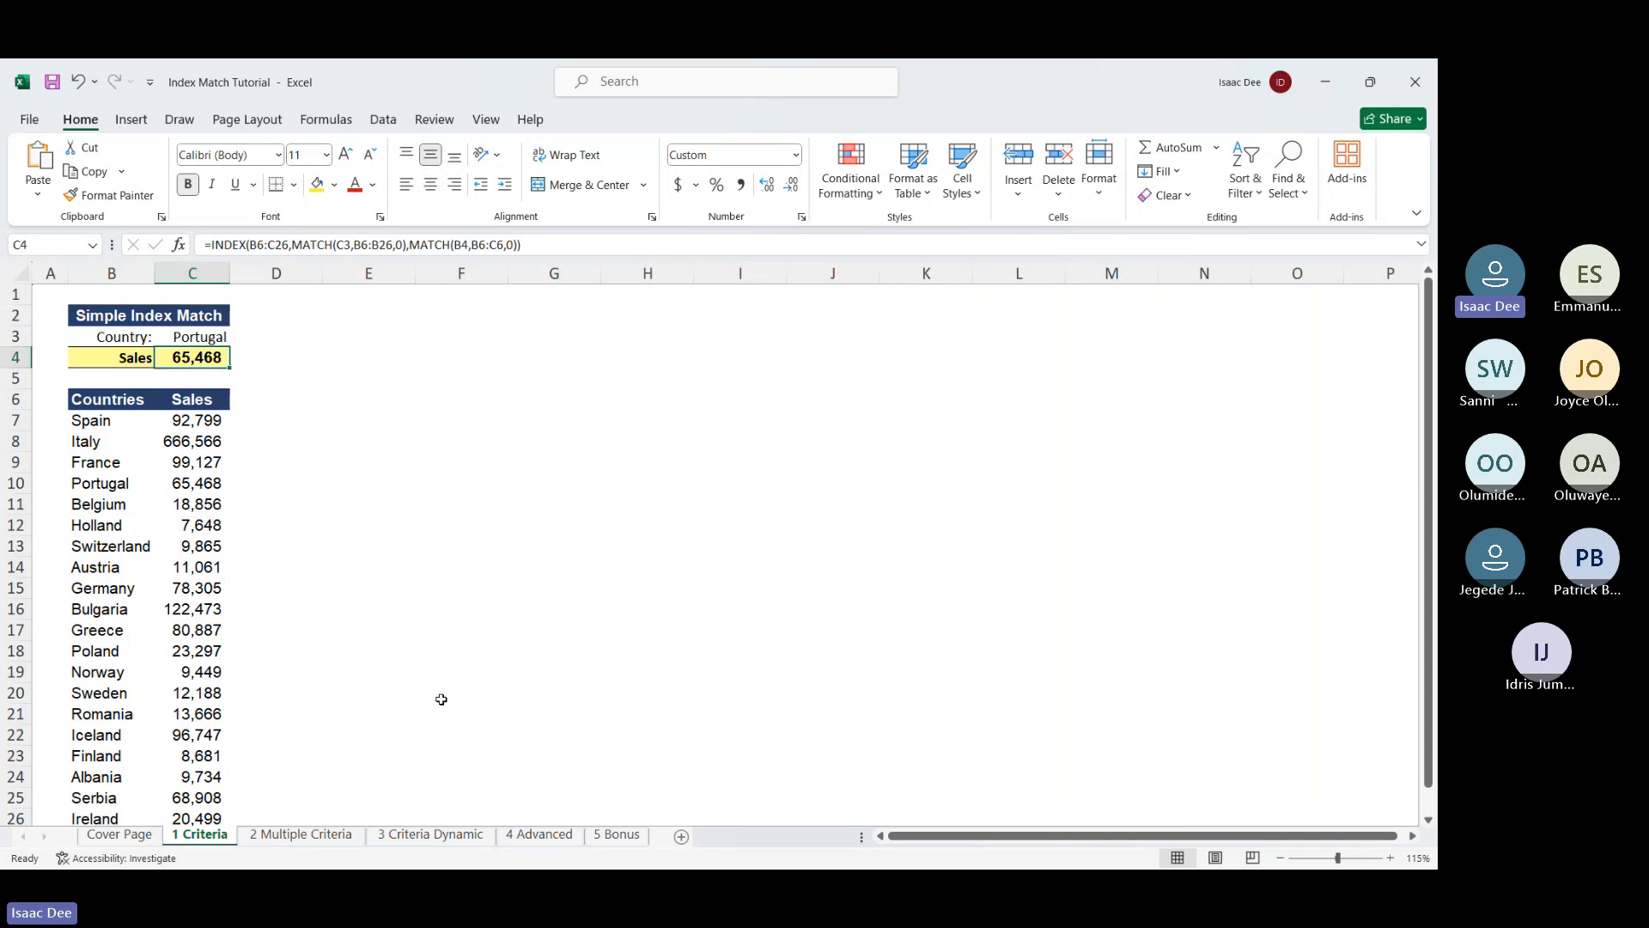
Go to the 2 Multiple Criteria sheet, review Portugal in C3 and January in C4, and select C5
{"action": "left_click", "coordinate": [320, 836]}
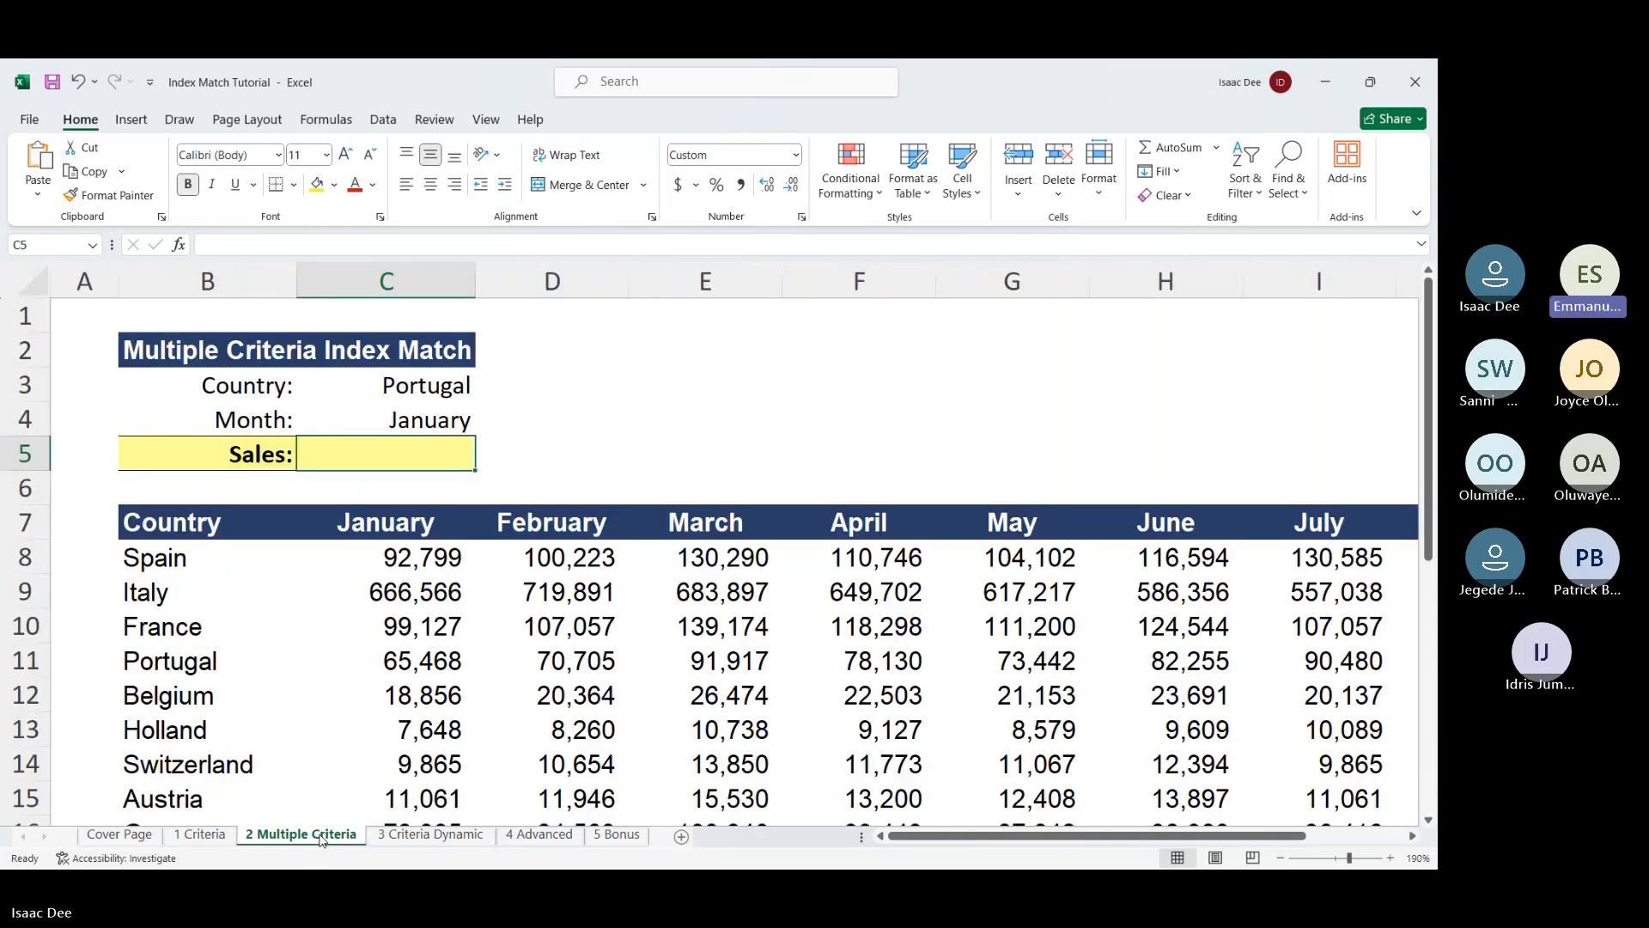
{"action": "scroll", "coordinate": [666, 485], "scroll_direction": "down", "scroll_amount": 5}
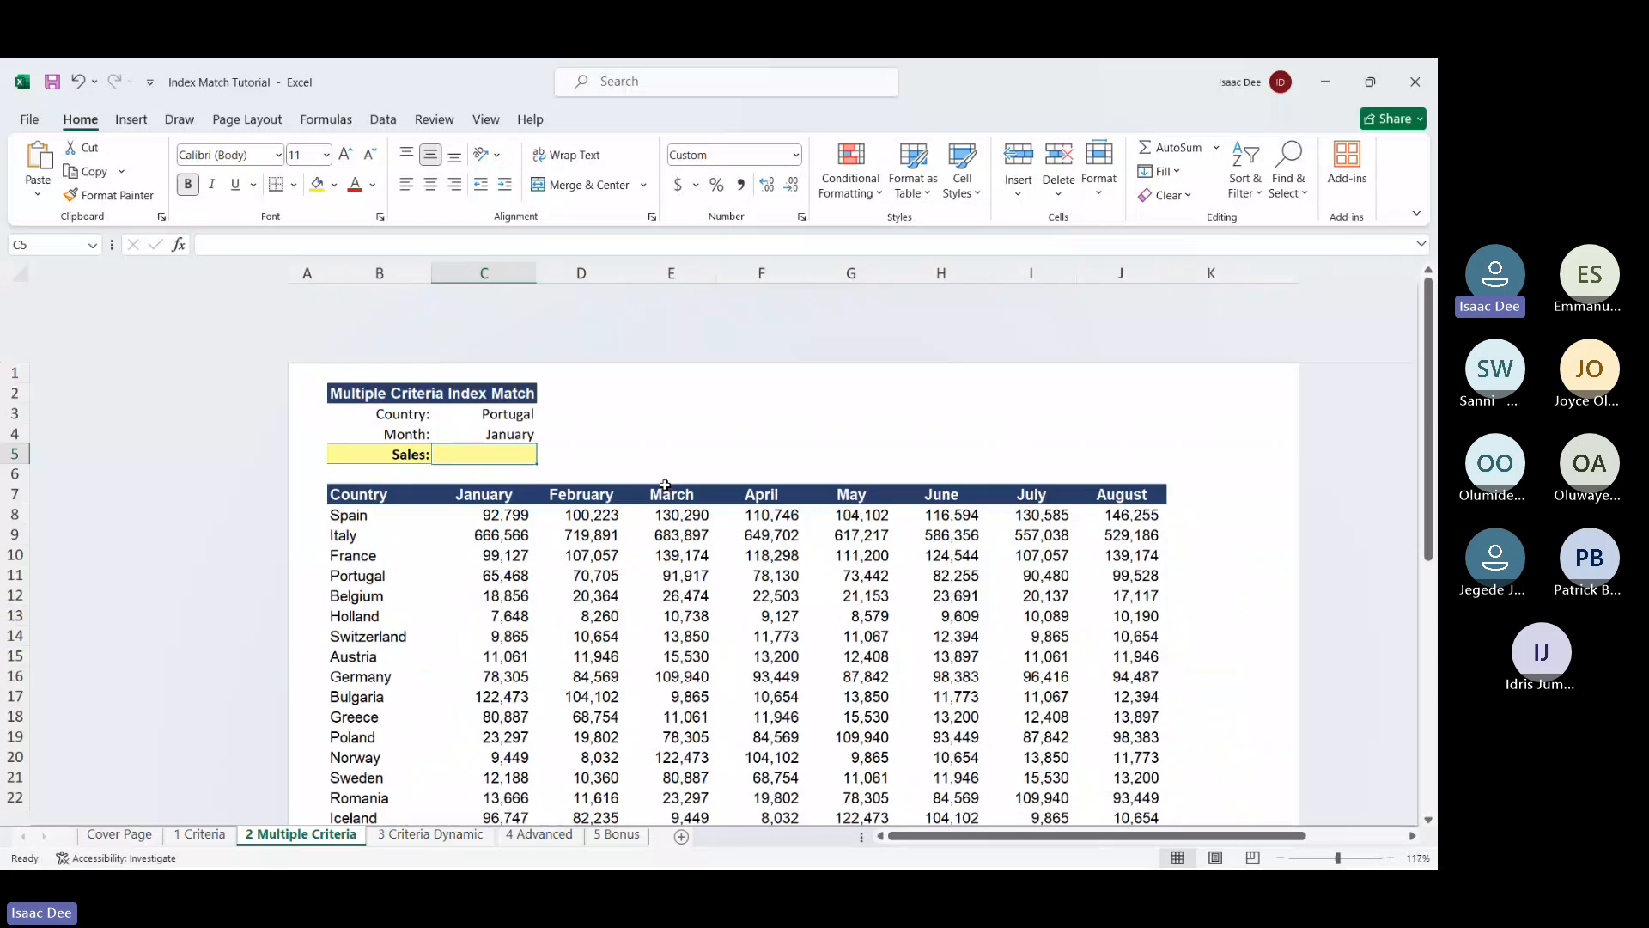
{"action": "left_click", "coordinate": [661, 484]}
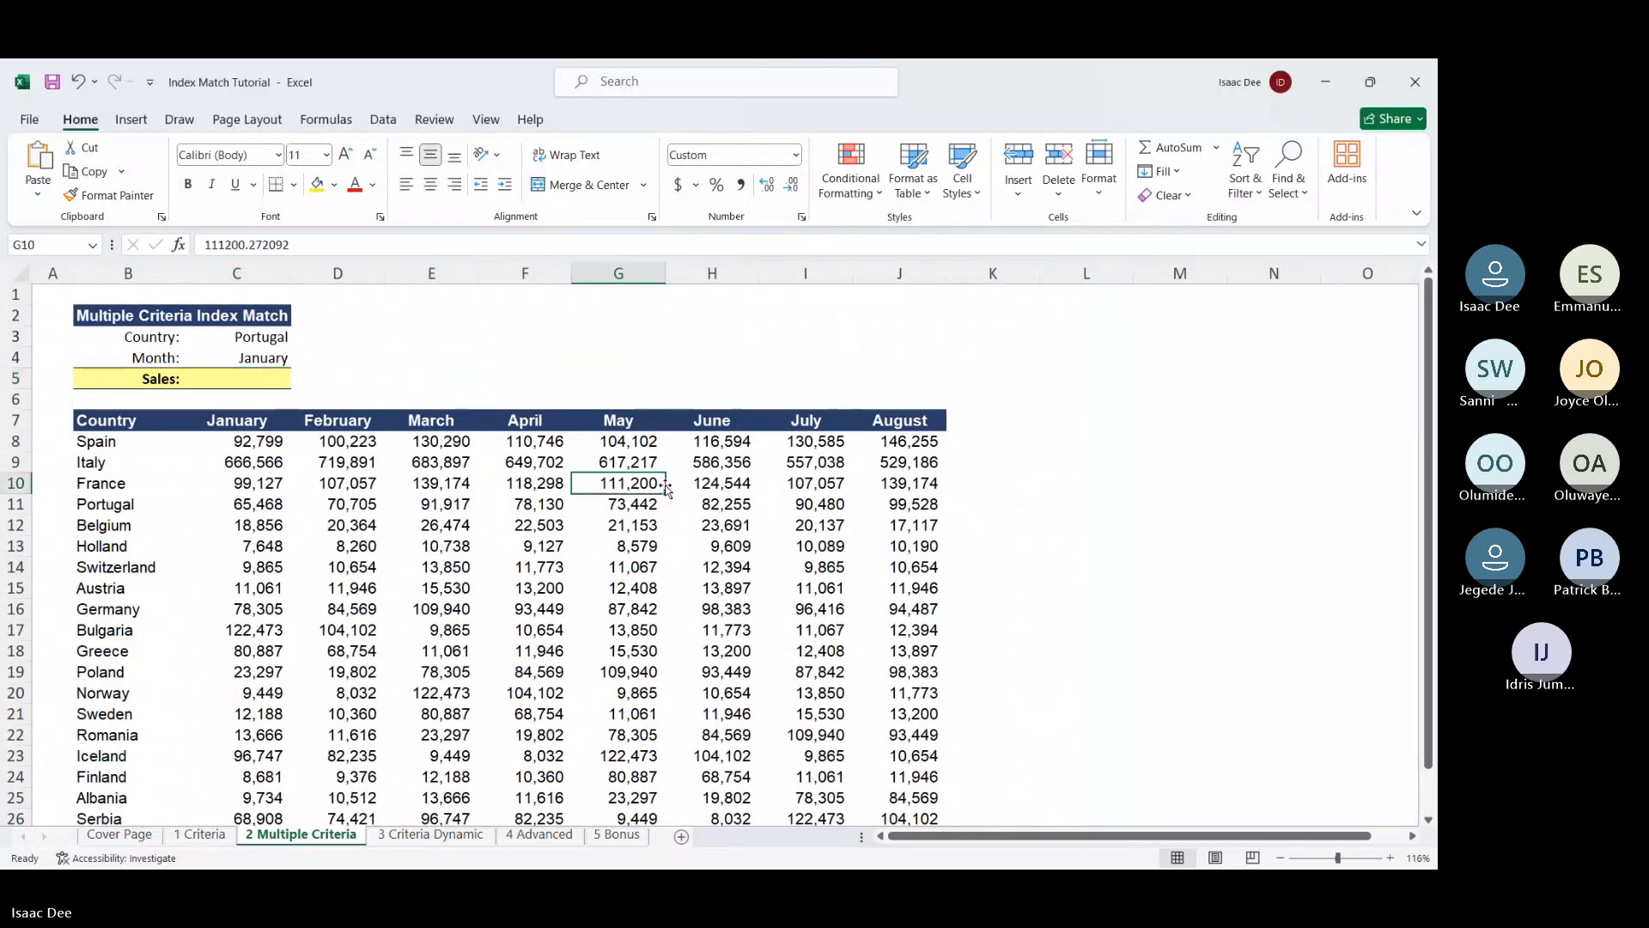
{"action": "left_click", "coordinate": [262, 333]}
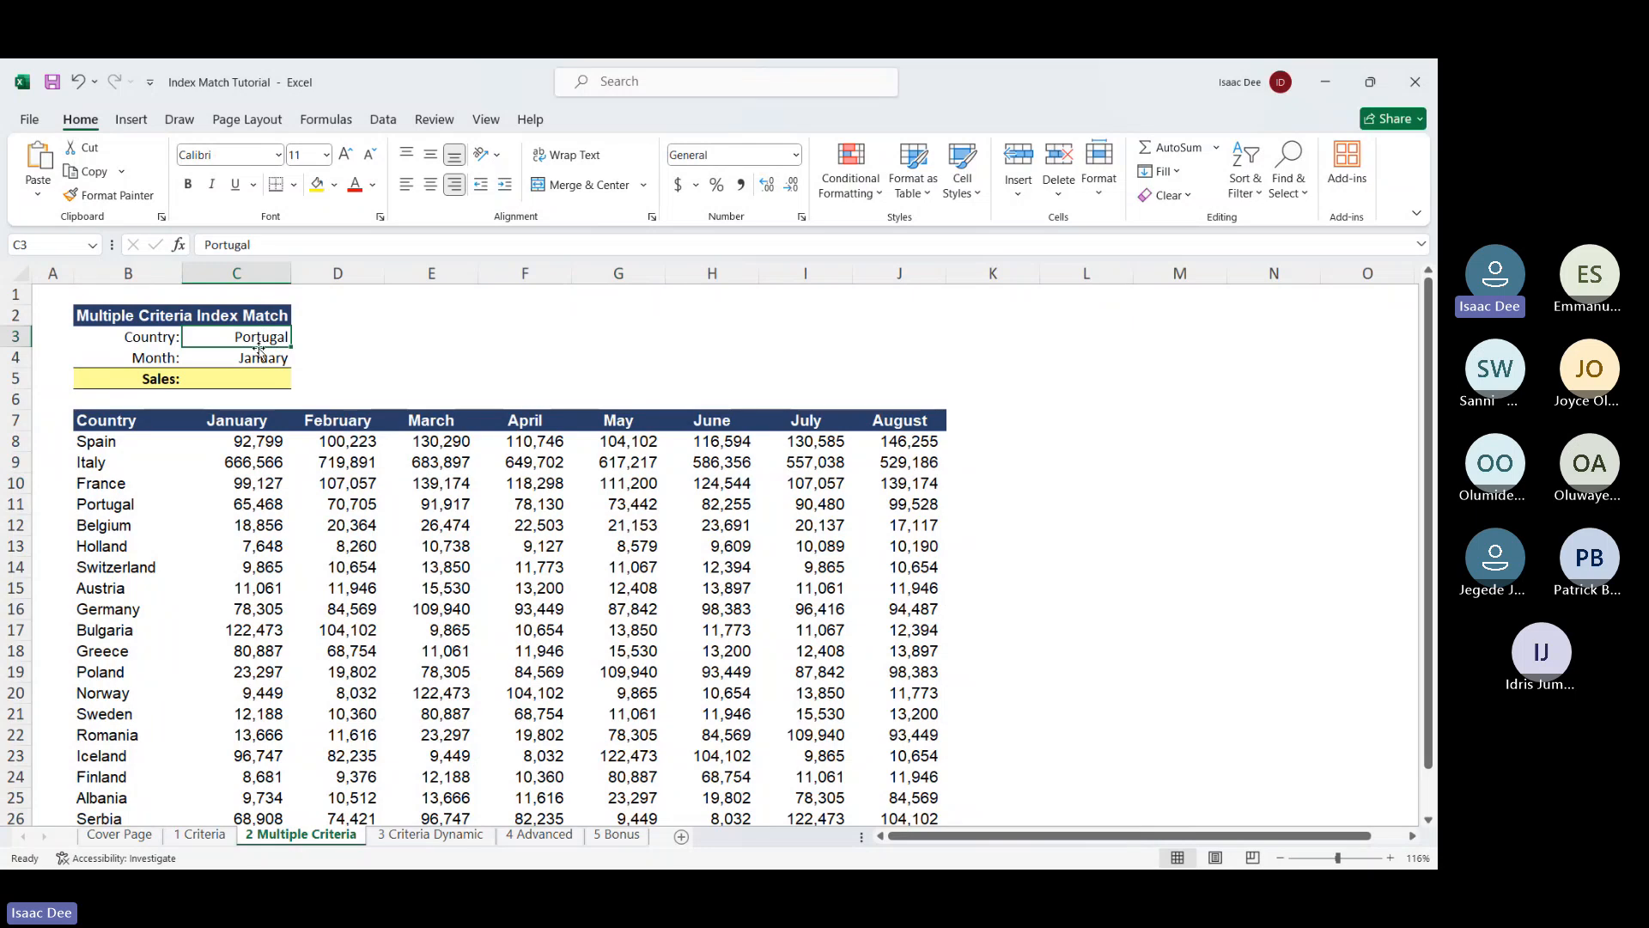
{"action": "left_click", "coordinate": [259, 354]}
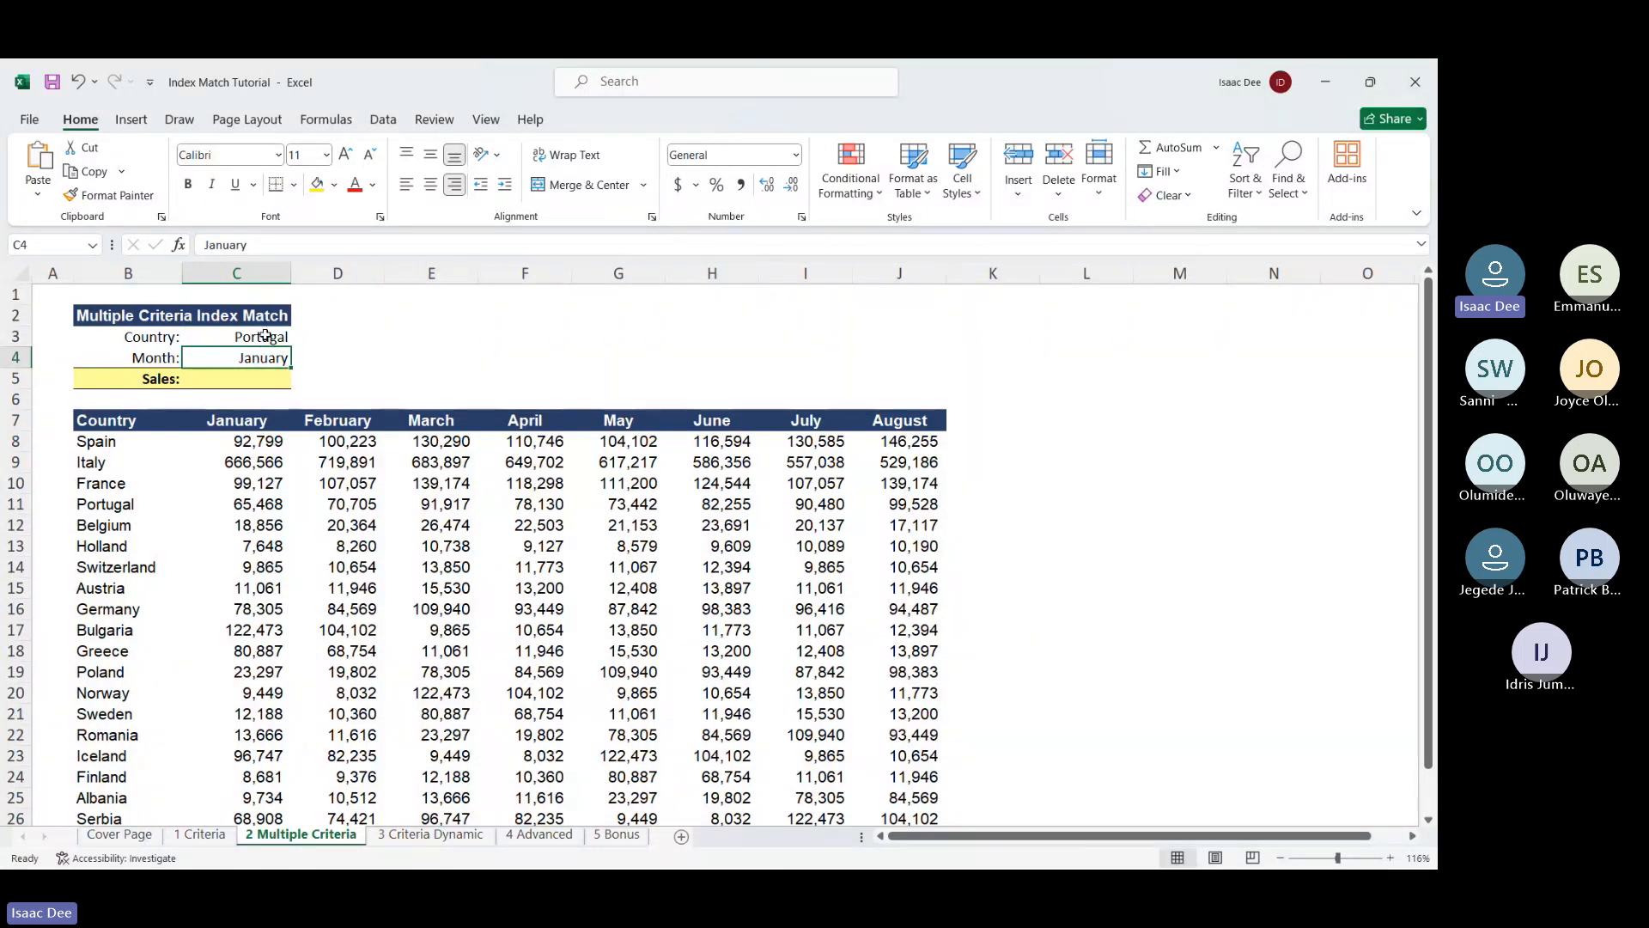
{"action": "left_click", "coordinate": [265, 335]}
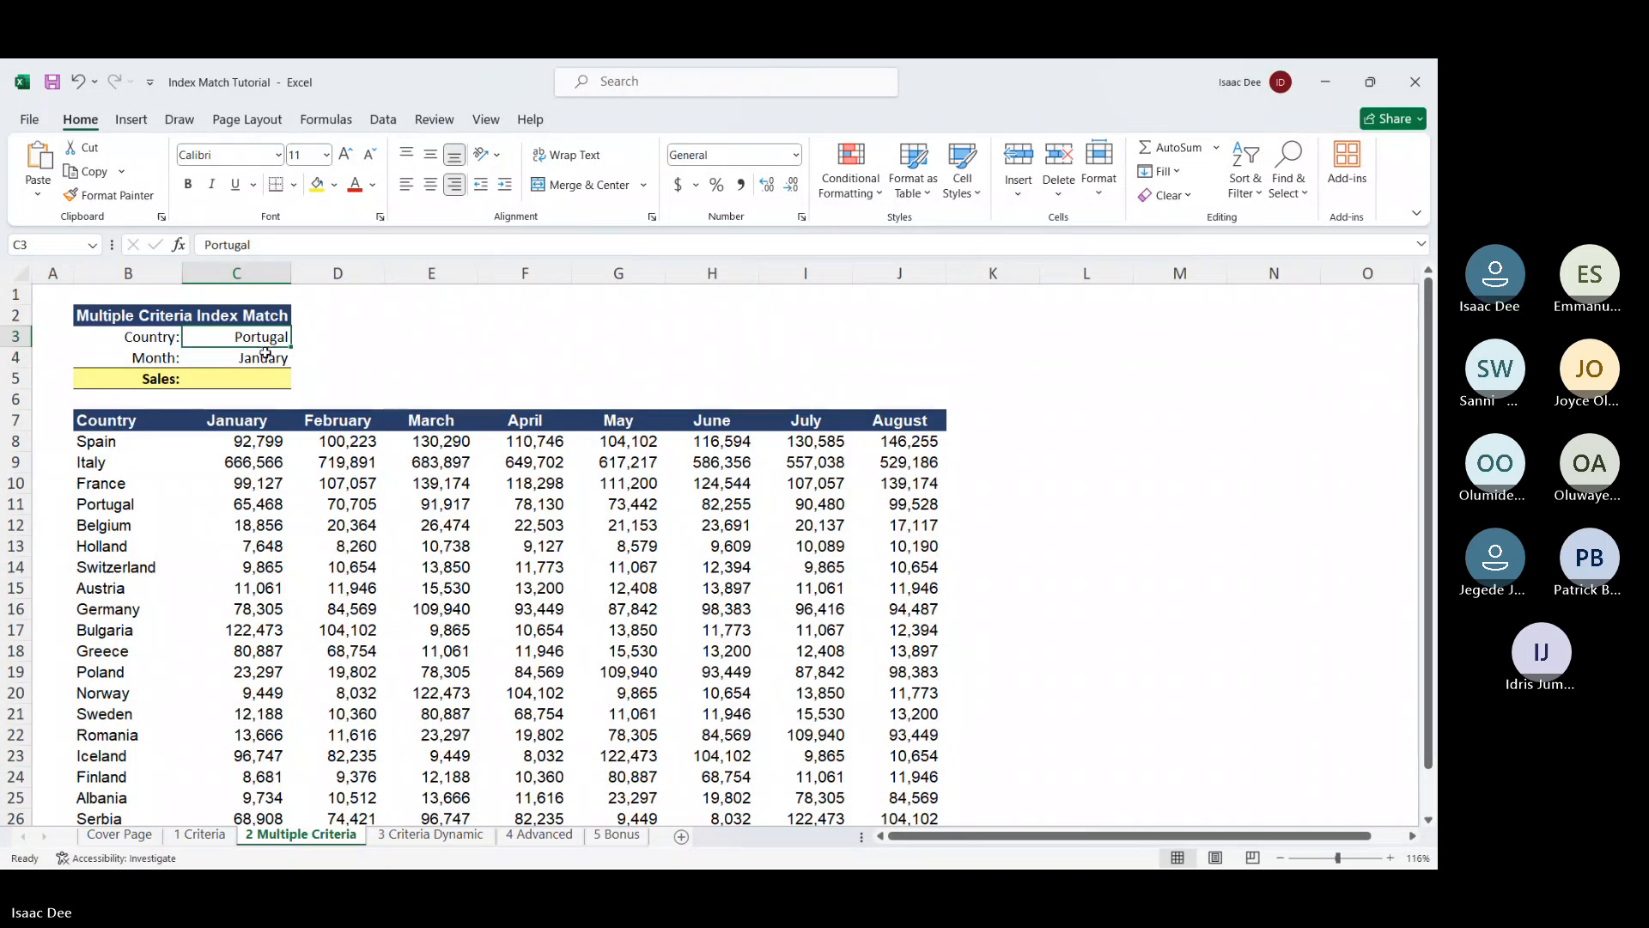
{"action": "left_click", "coordinate": [255, 379]}
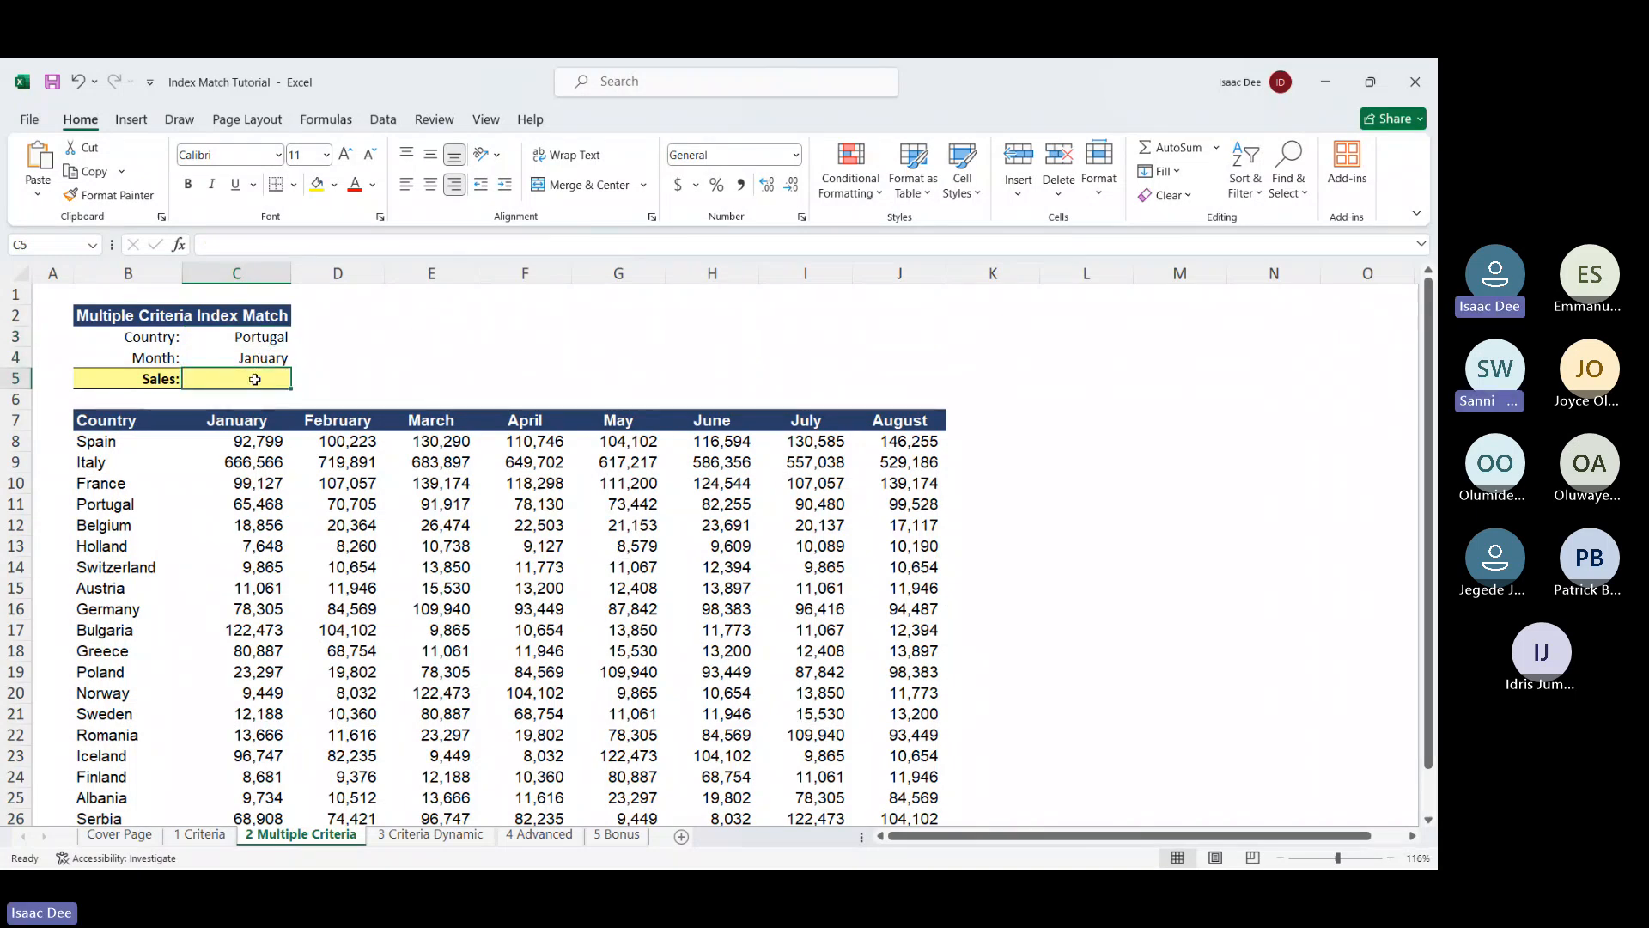
Start C5's formula as INDEX over the table range B7:J27
{"action": "type", "text": "=inde"}
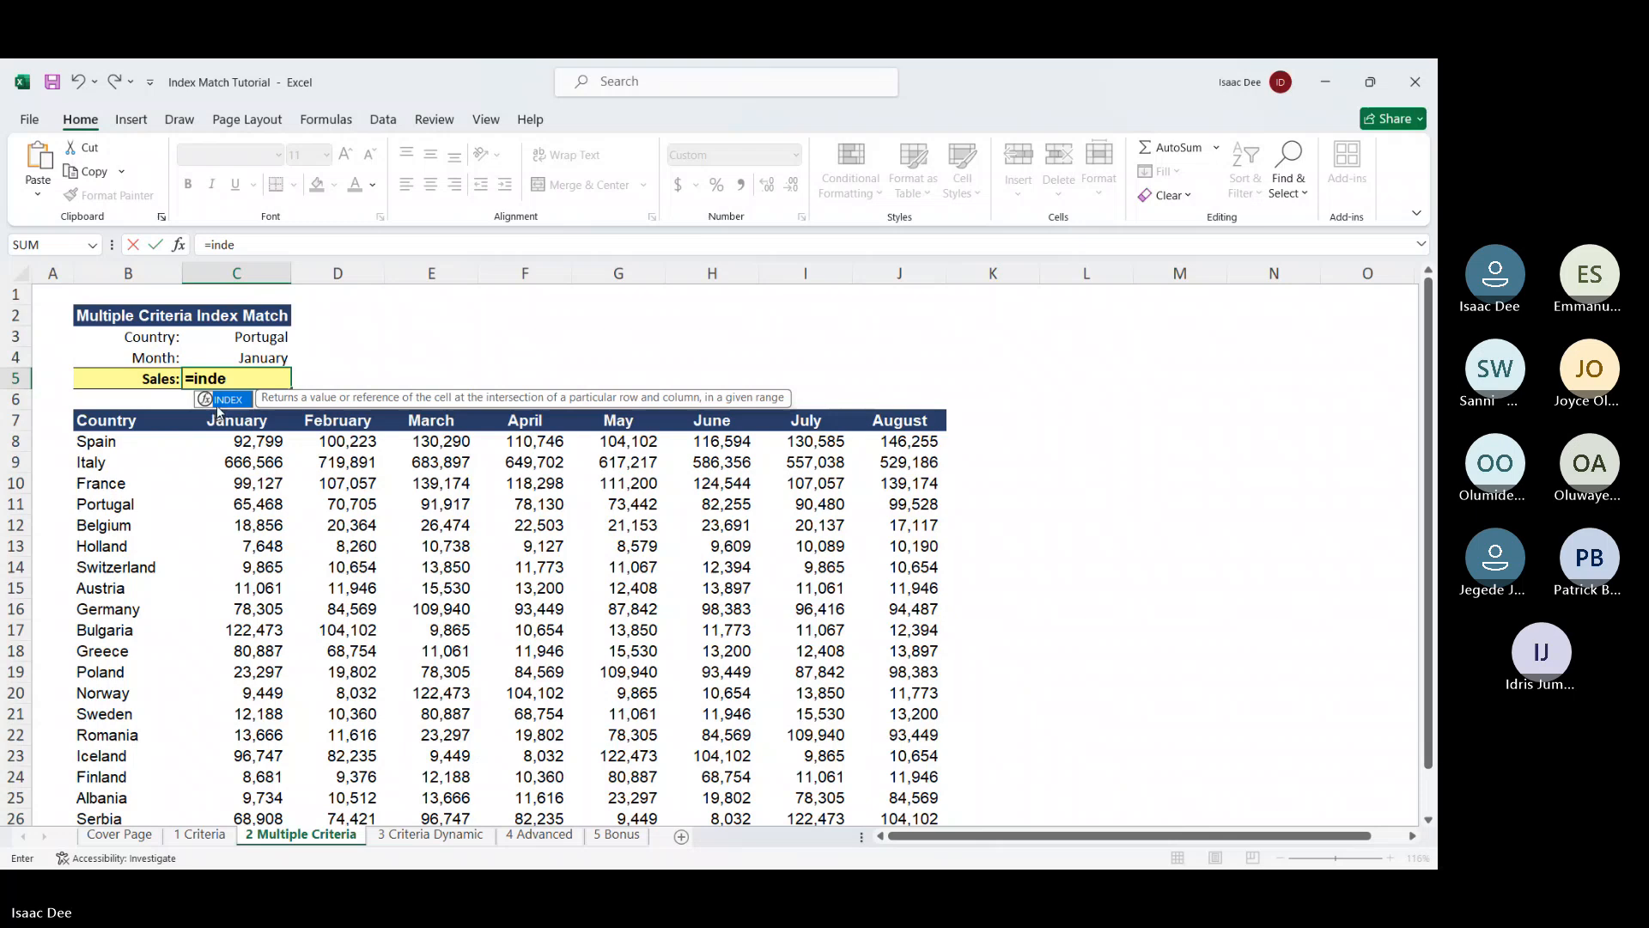
{"action": "double_click", "coordinate": [220, 413]}
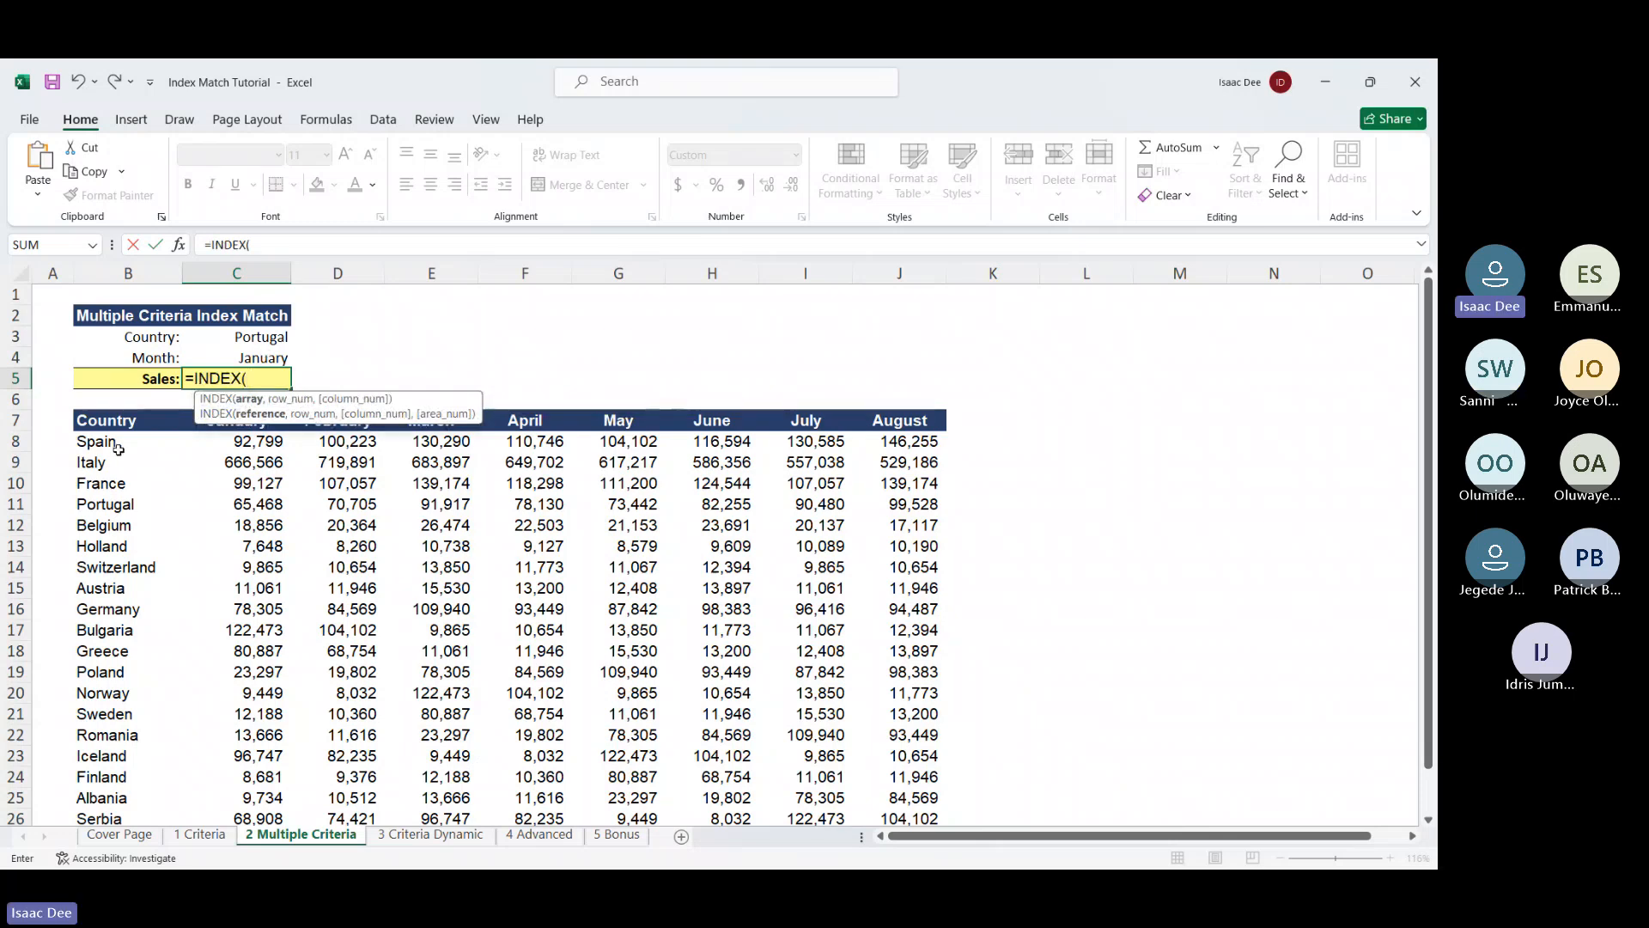
{"action": "left_click", "coordinate": [117, 420]}
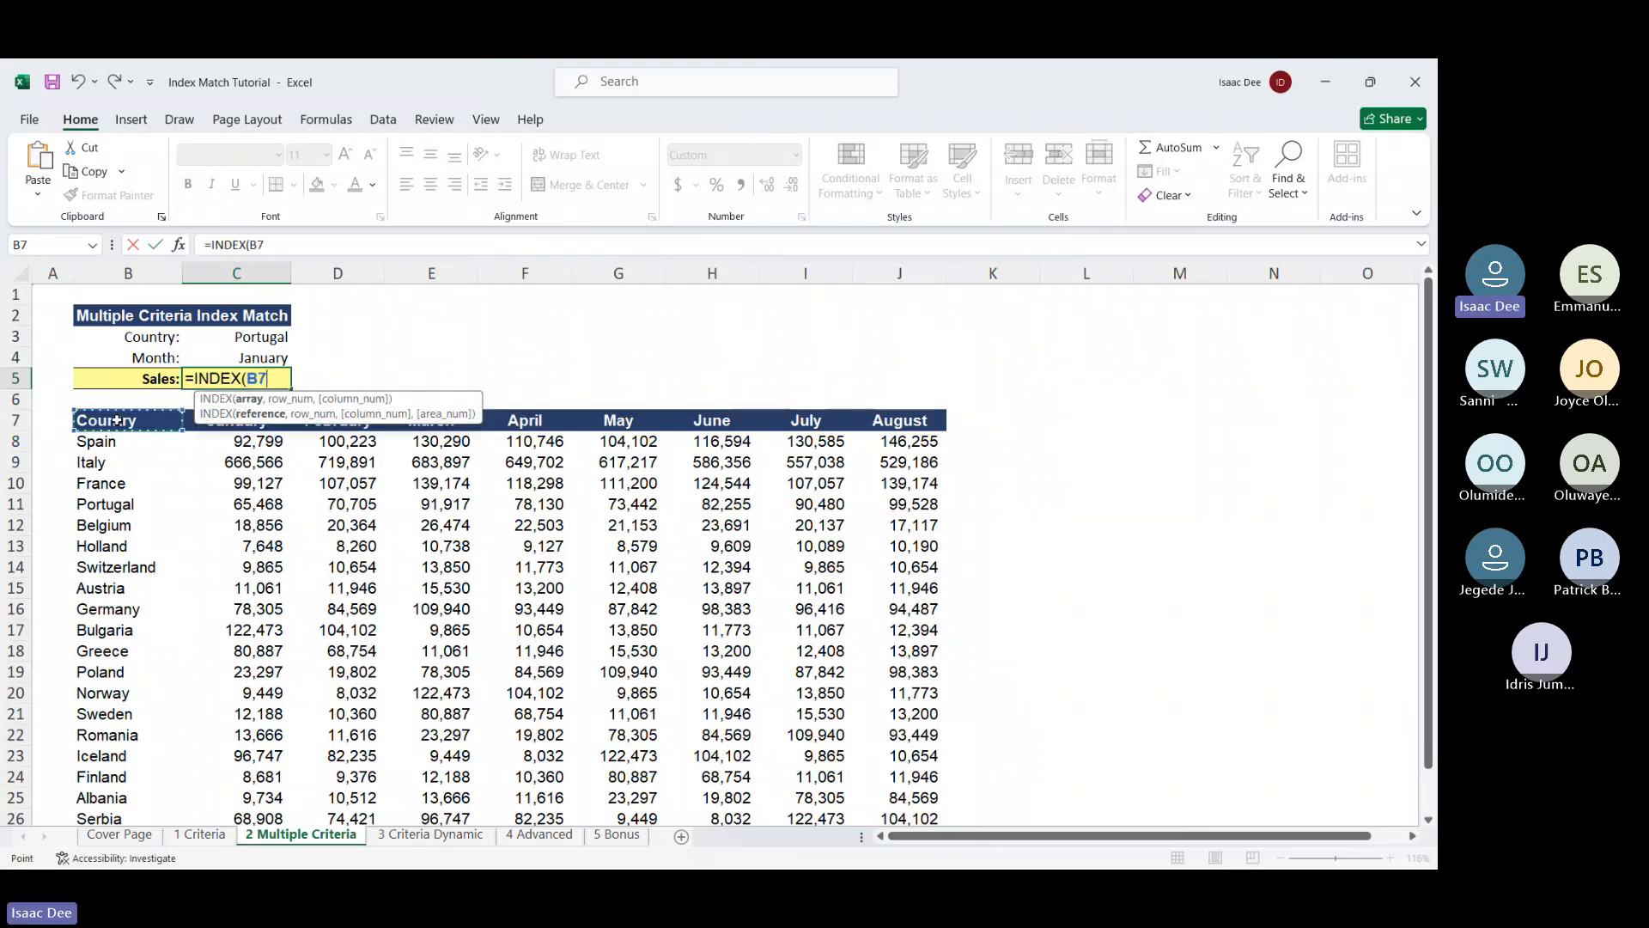
{"action": "key", "text": "ctrl+shift+Right"}
{"action": "key", "text": "ctrl+shift+Down"}
{"action": "scroll", "coordinate": [141, 498], "scroll_direction": "up", "scroll_amount": 1}
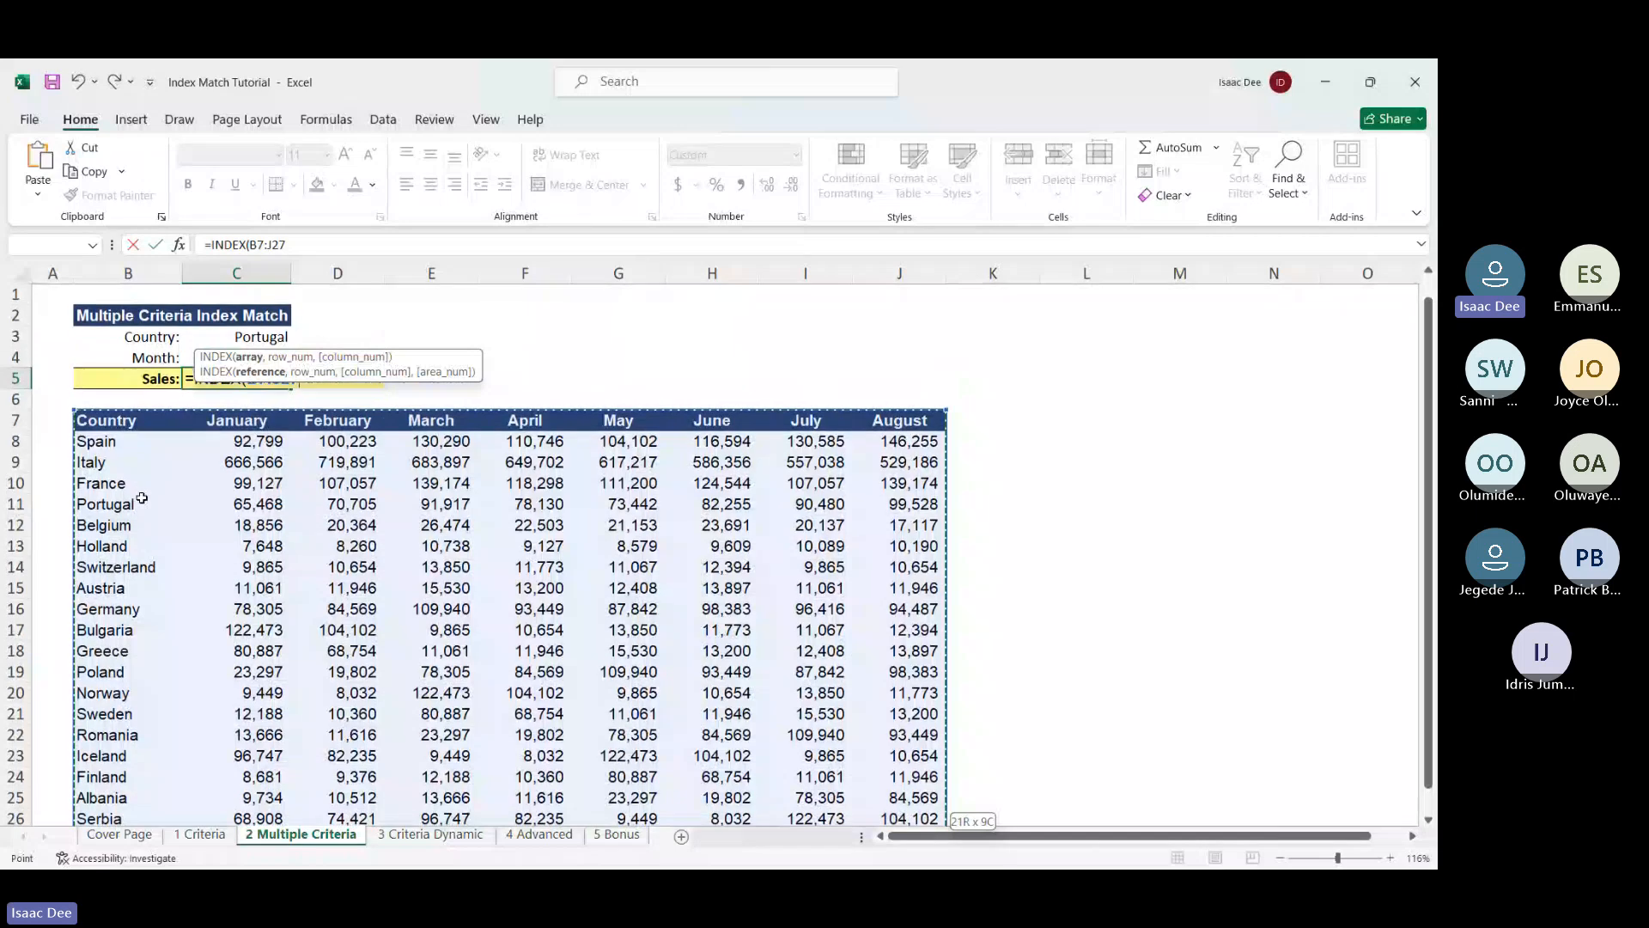
Add the row lookup MATCH(C3,B7:B27,0) as INDEX's row argument
{"action": "type", "text": ","}
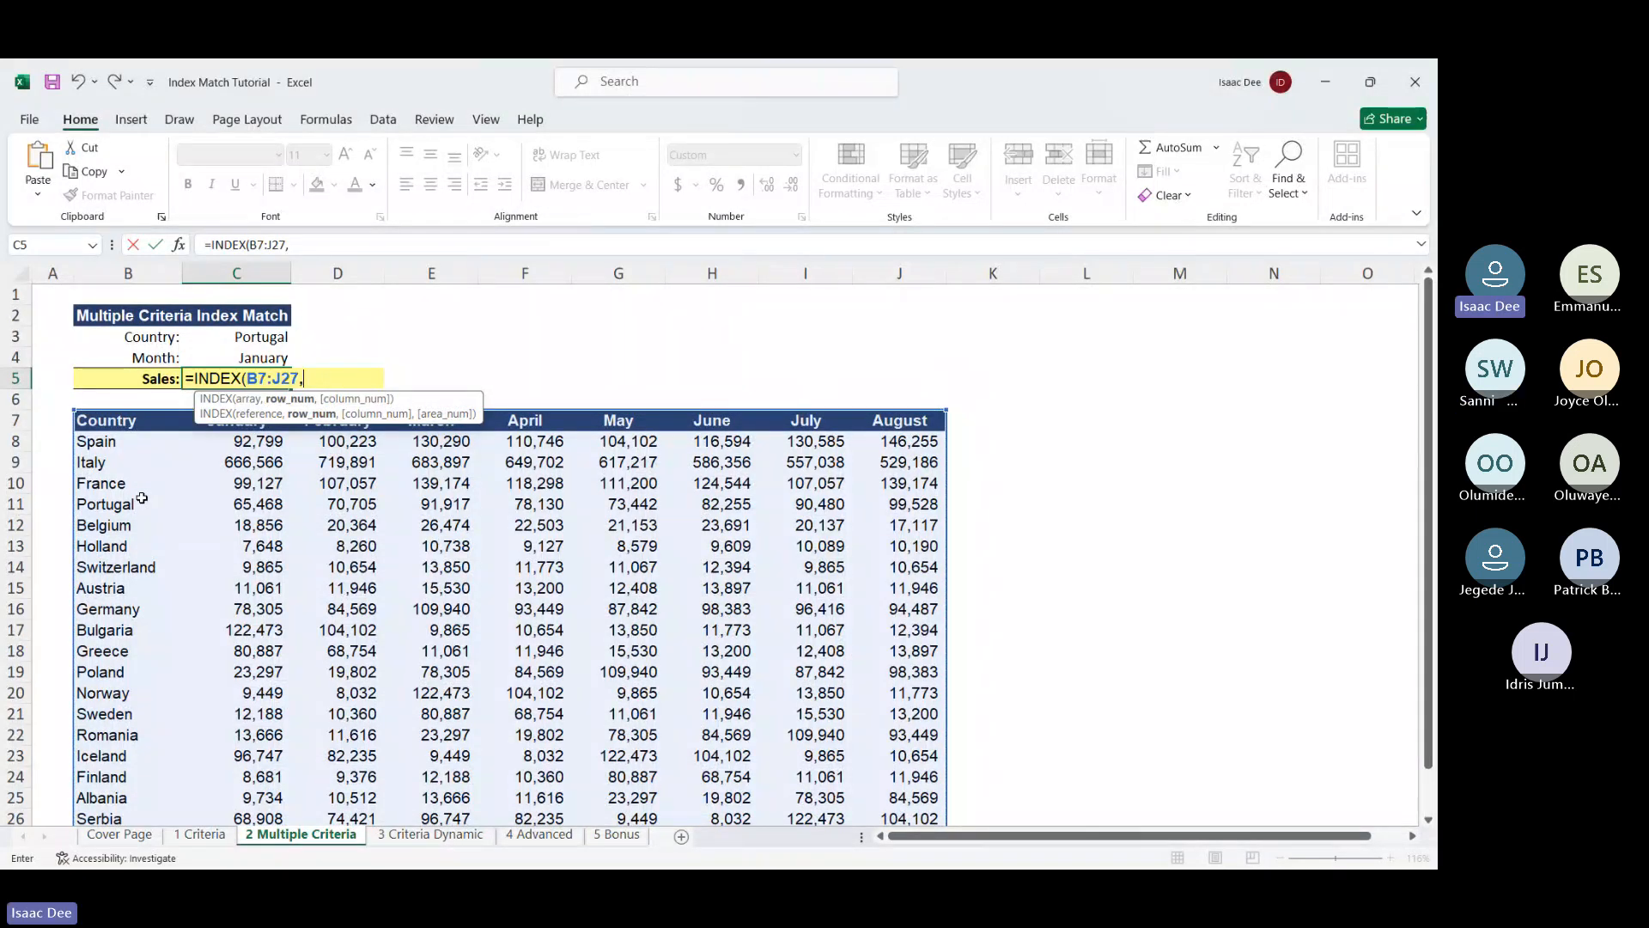
{"action": "type", "text": "ma"}
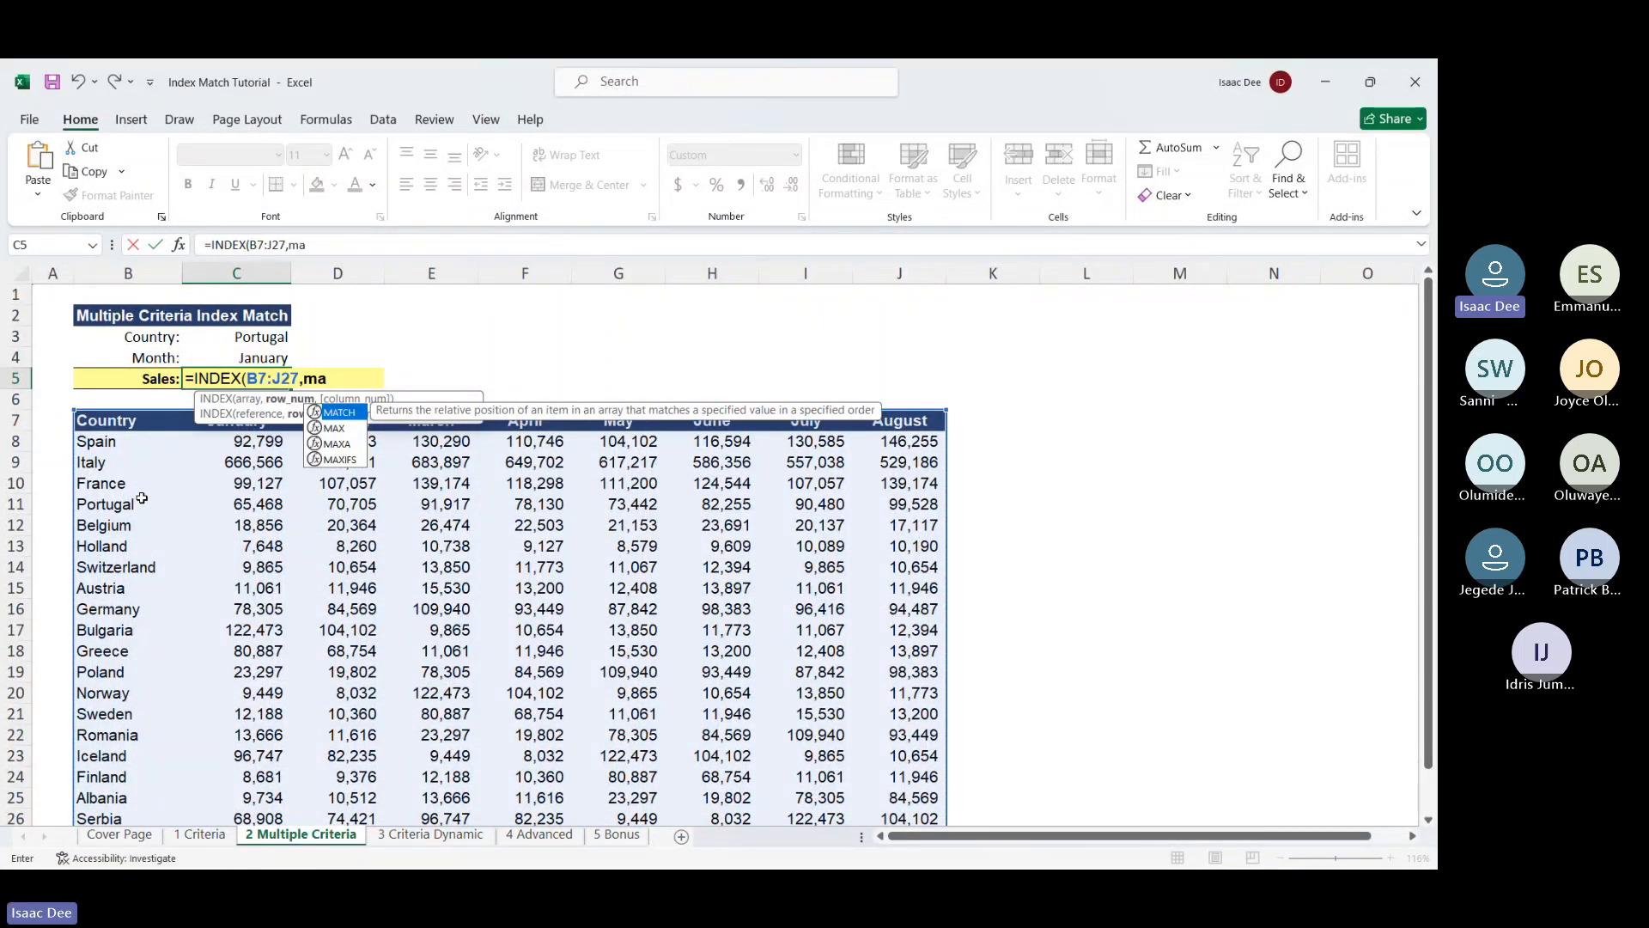
{"action": "type", "text": "t"}
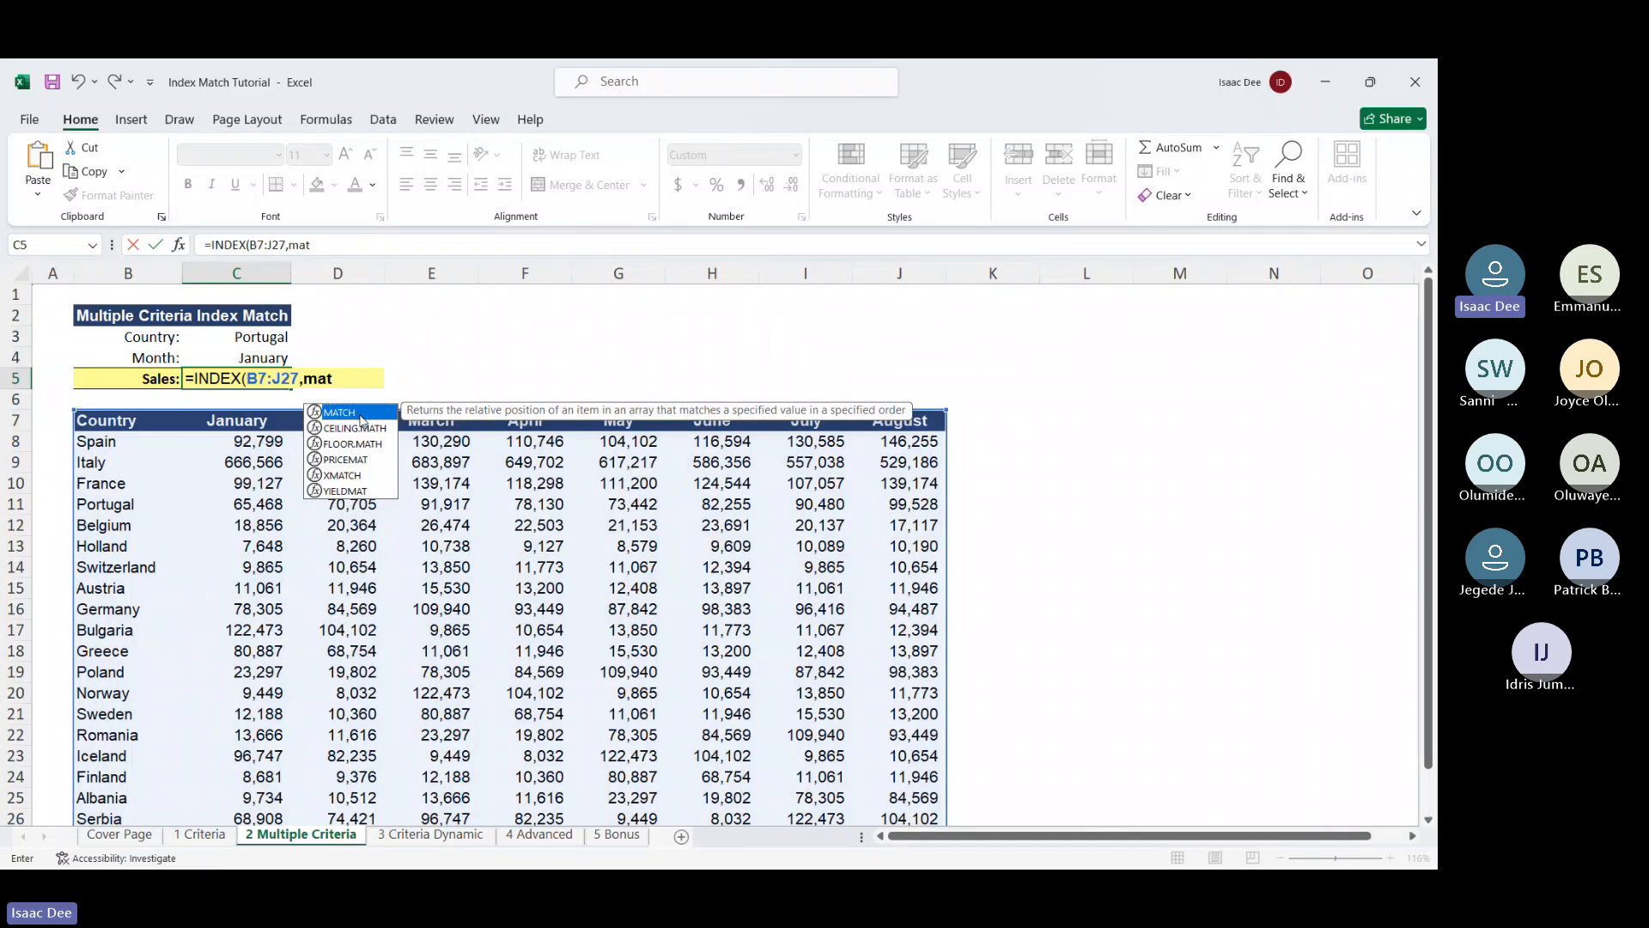
{"action": "key", "text": "Tab"}
{"action": "left_click", "coordinate": [250, 336]}
{"action": "type", "text": ","}
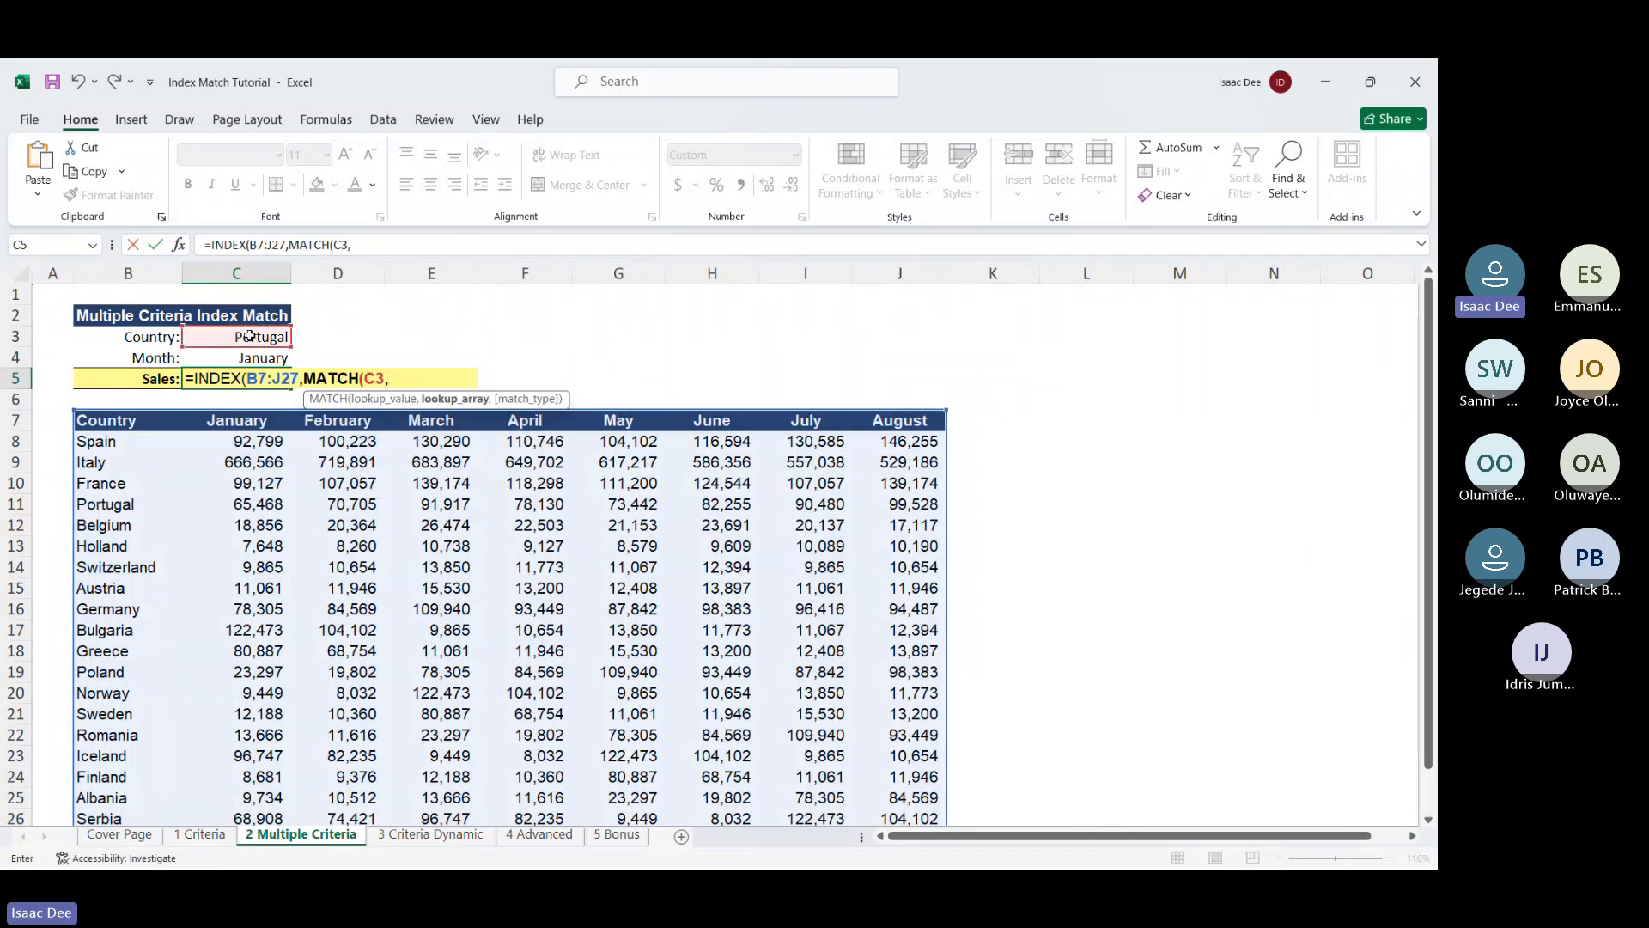
{"action": "left_click", "coordinate": [134, 419]}
{"action": "key", "text": "ctrl+shift+Down"}
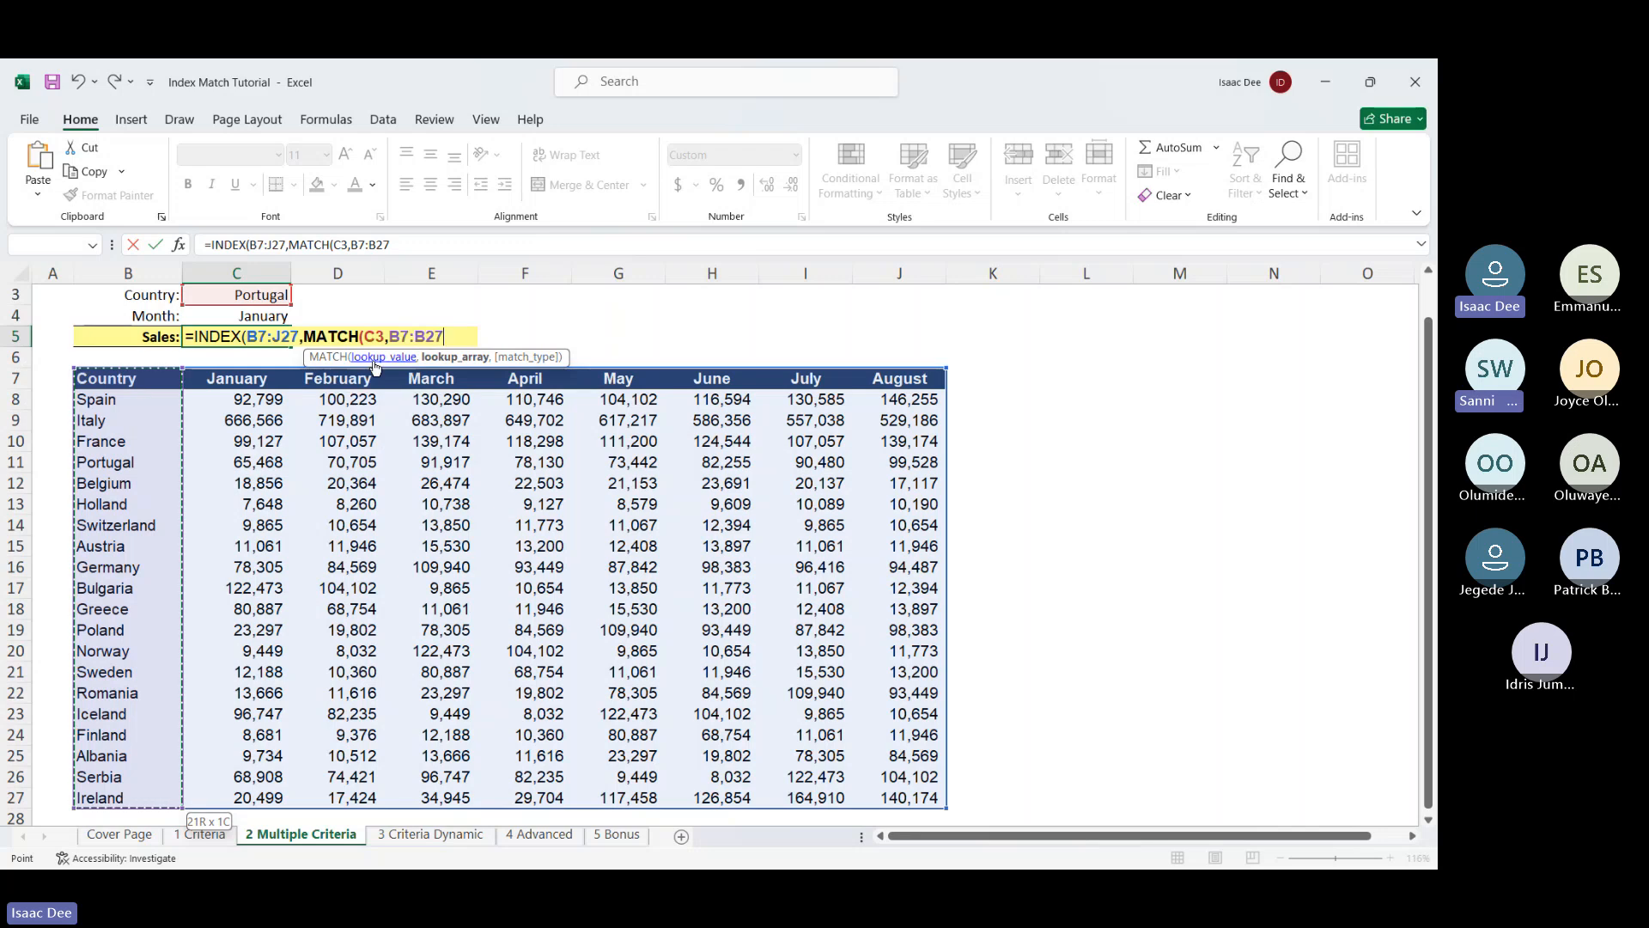
{"action": "type", "text": ","}
{"action": "key", "text": "Down"}
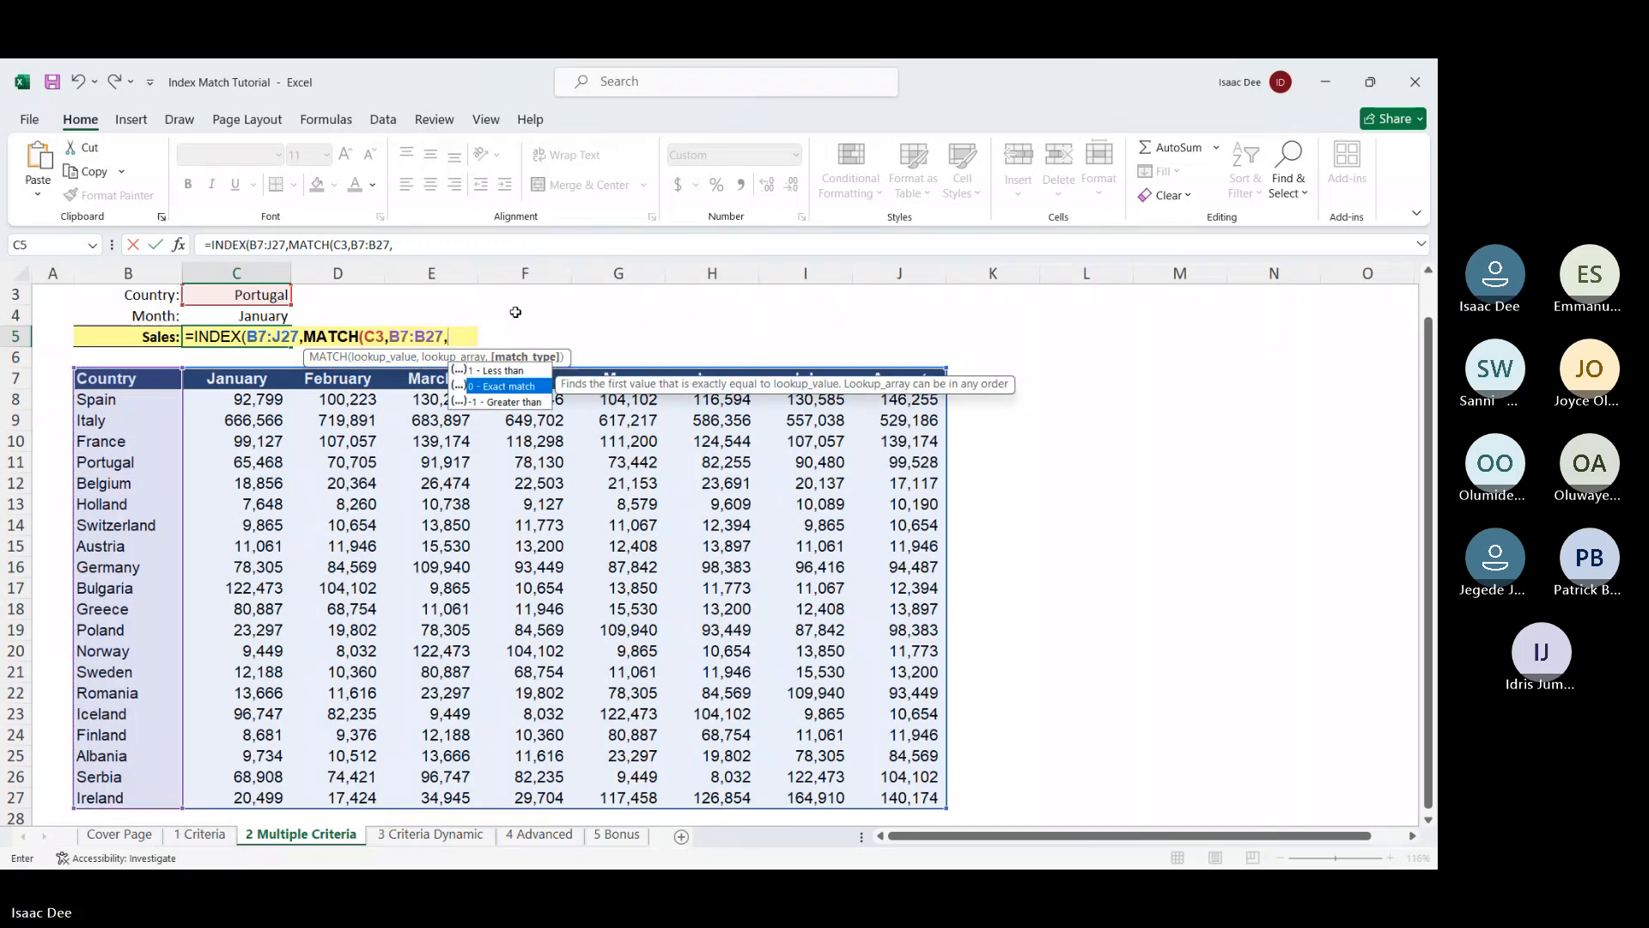
{"action": "key", "text": "Tab"}
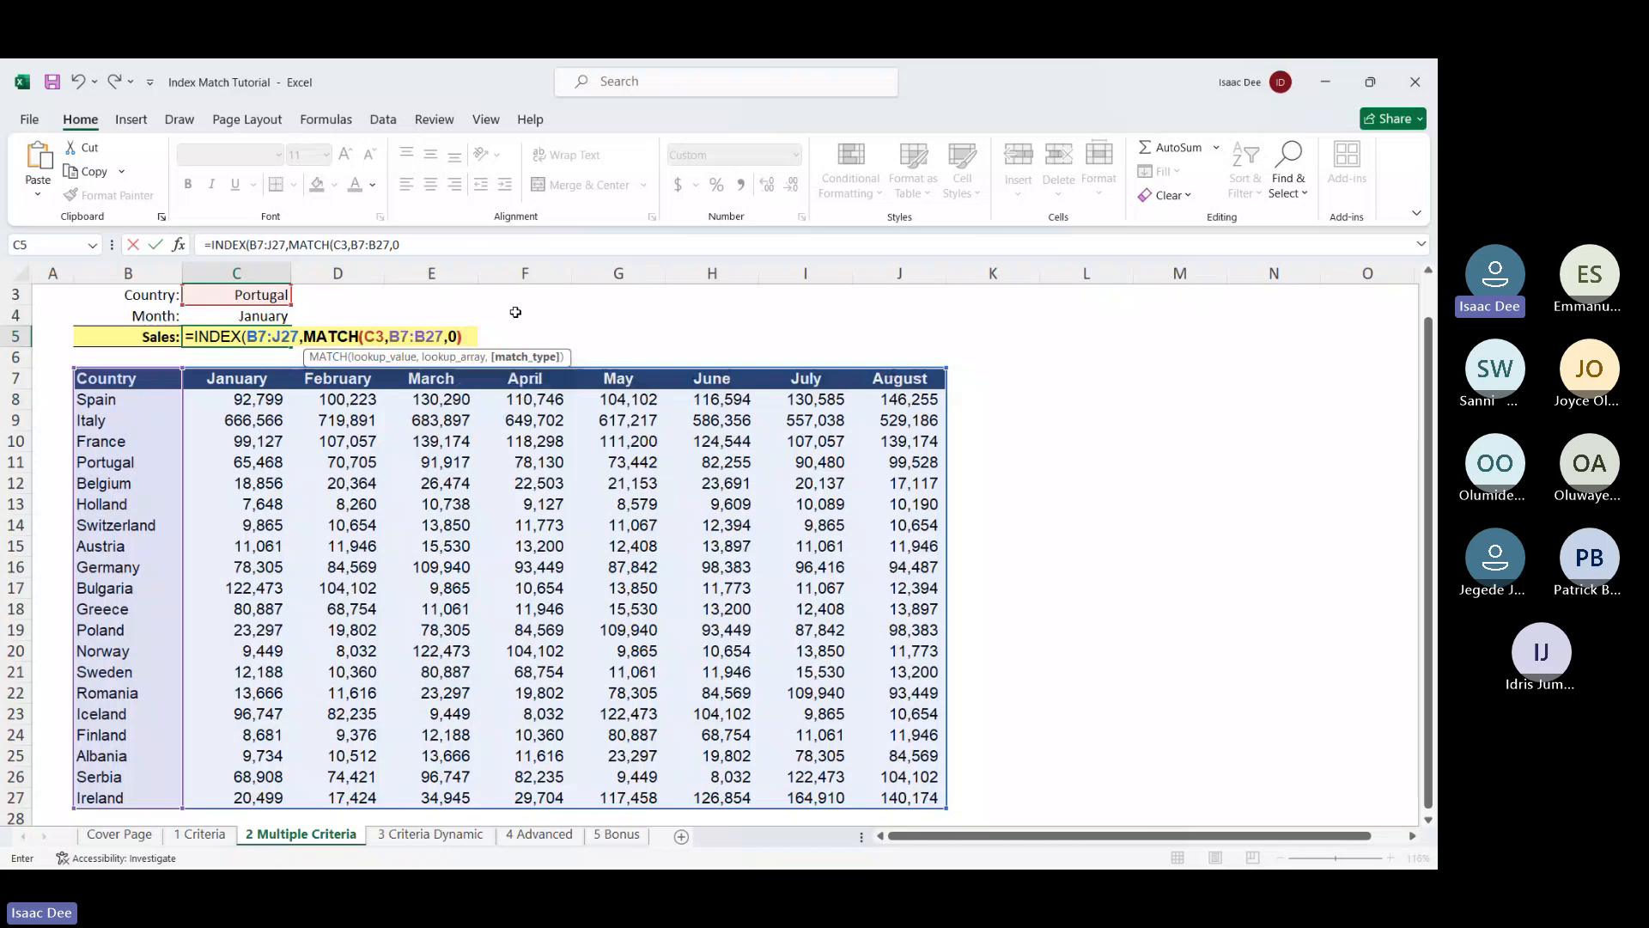
{"action": "type", "text": "),"}
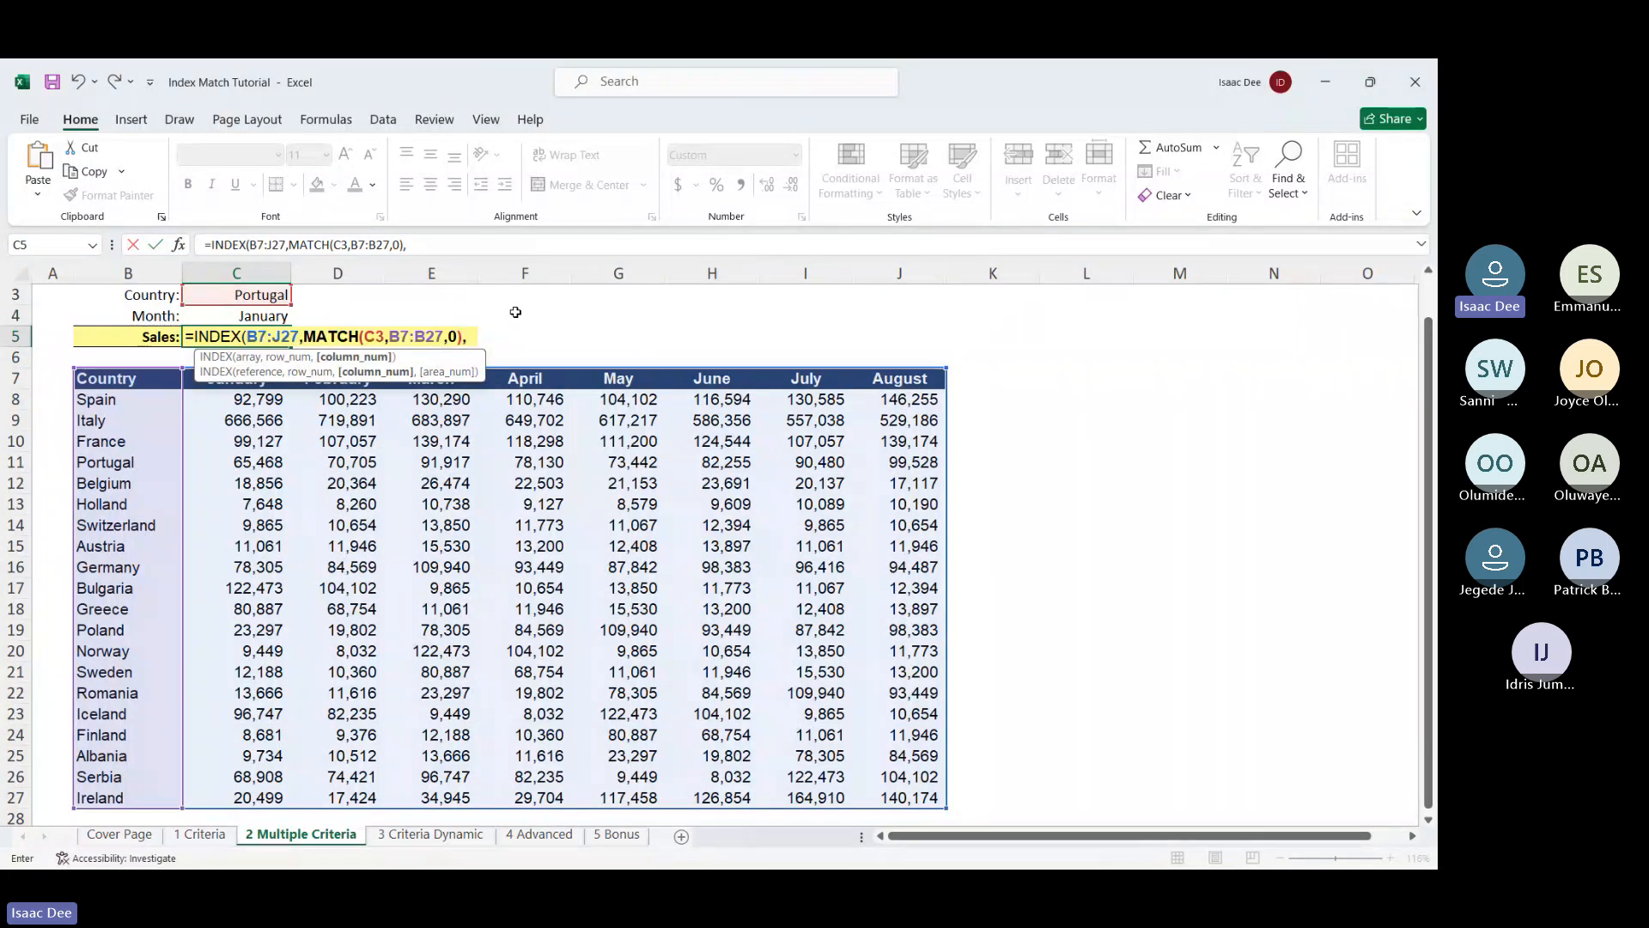
{"action": "type", "text": "mat"}
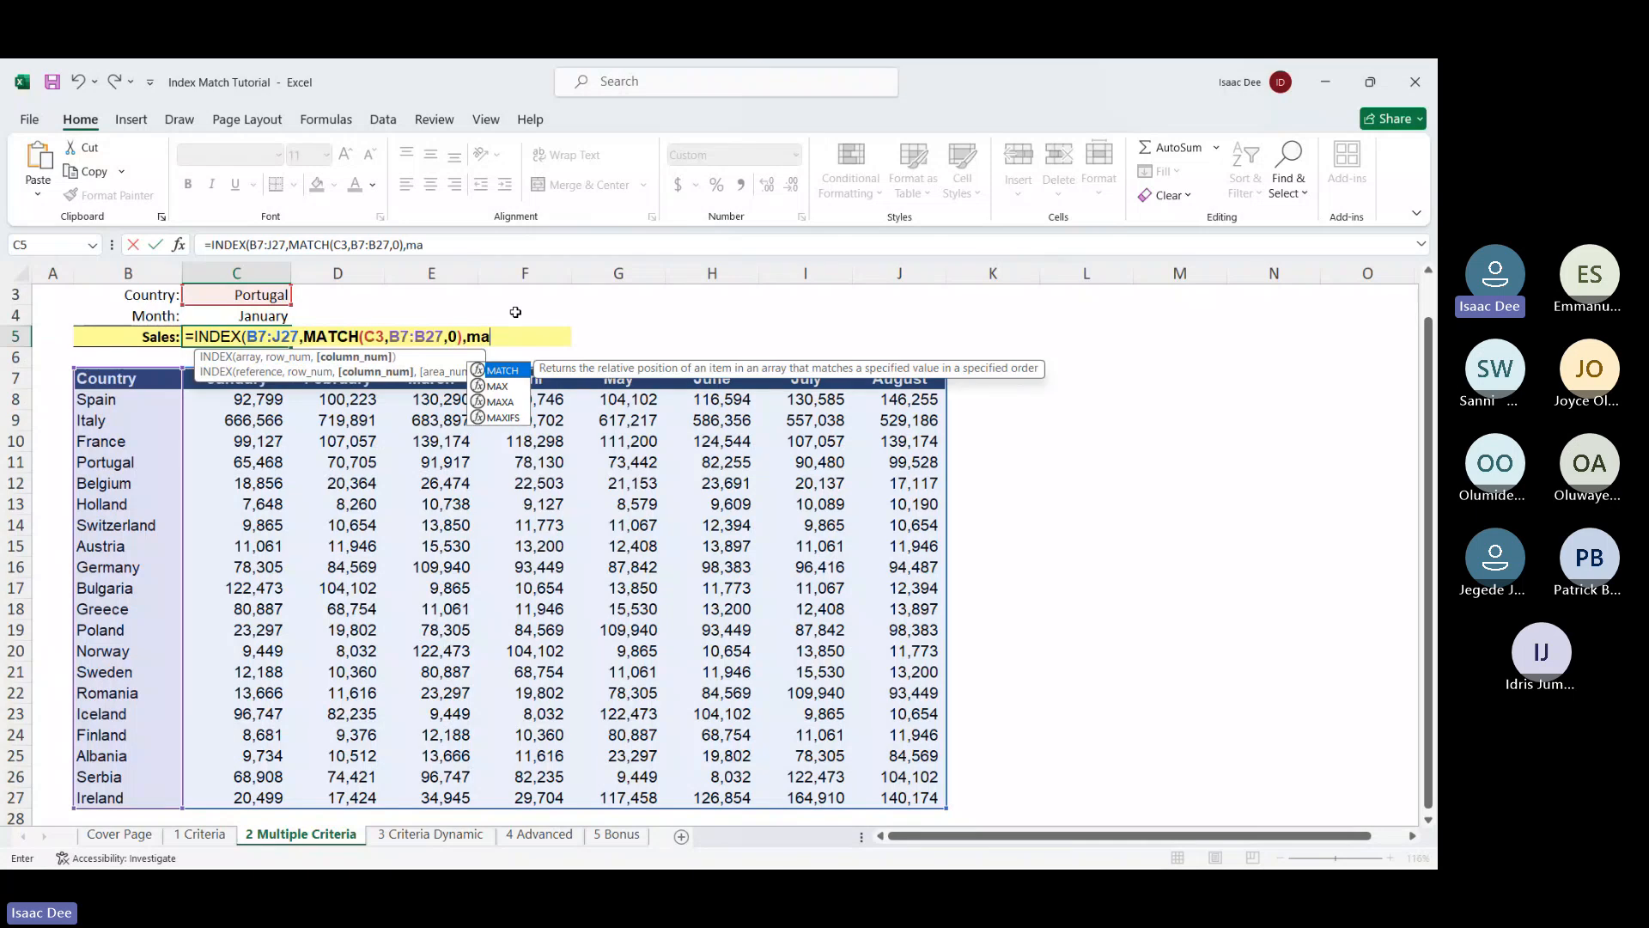
Finish C5 with MATCH(C4,B7:J7,0) for the month and accept Excel's correction, returning 65,468
{"action": "double_click", "coordinate": [533, 373]}
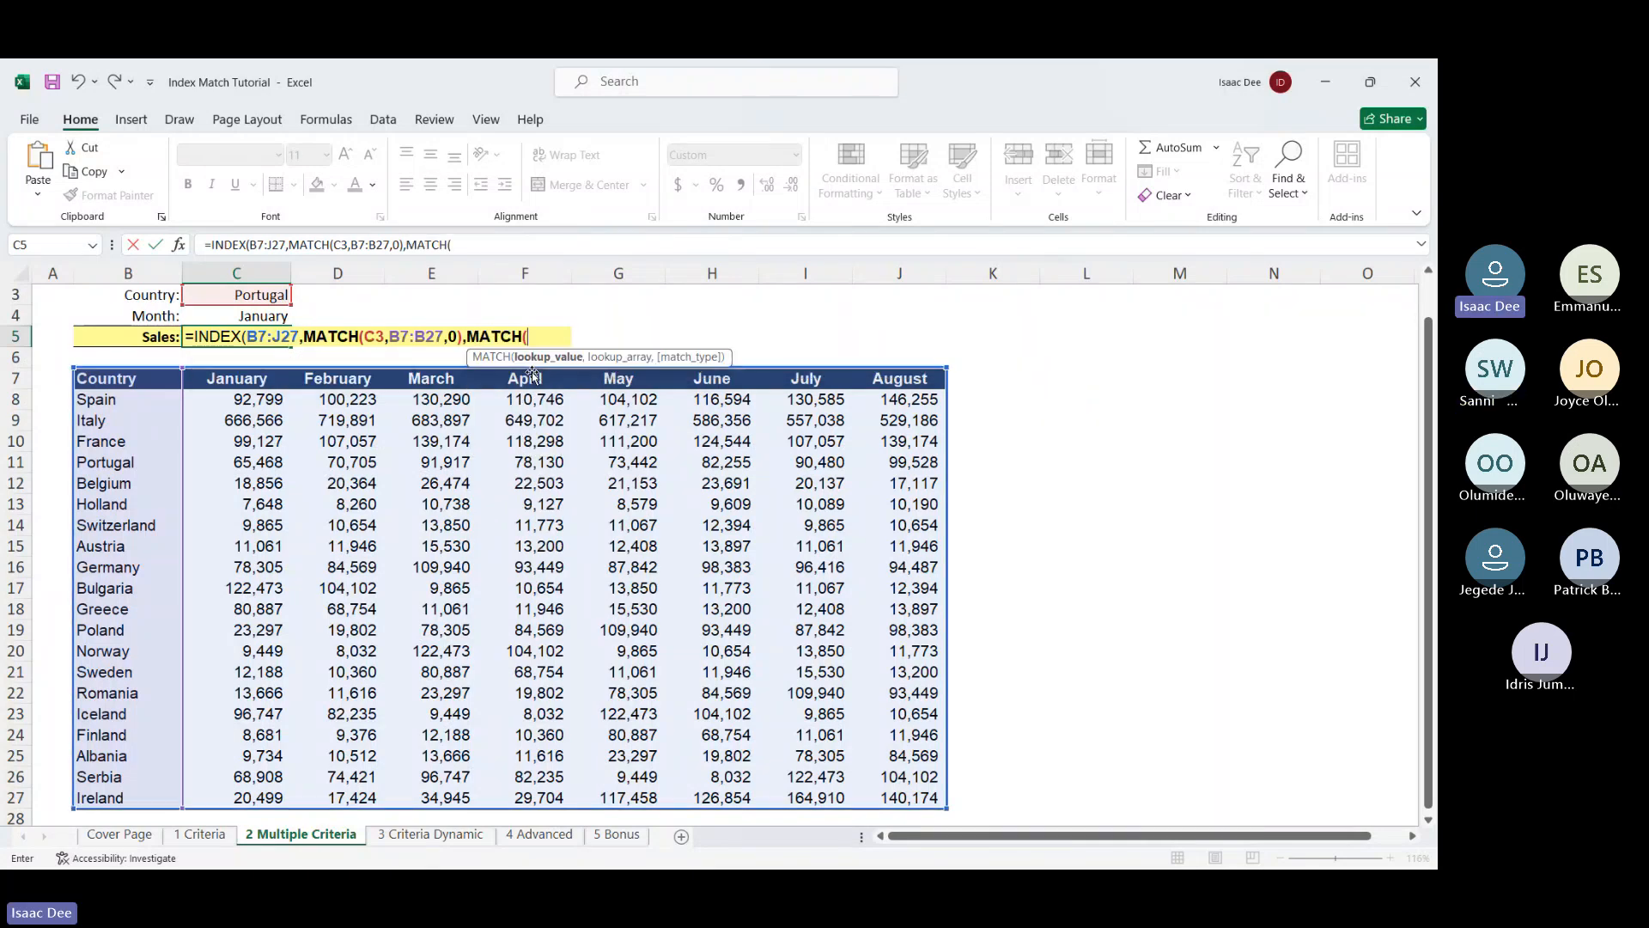
{"action": "left_click", "coordinate": [269, 318]}
{"action": "type", "text": ","}
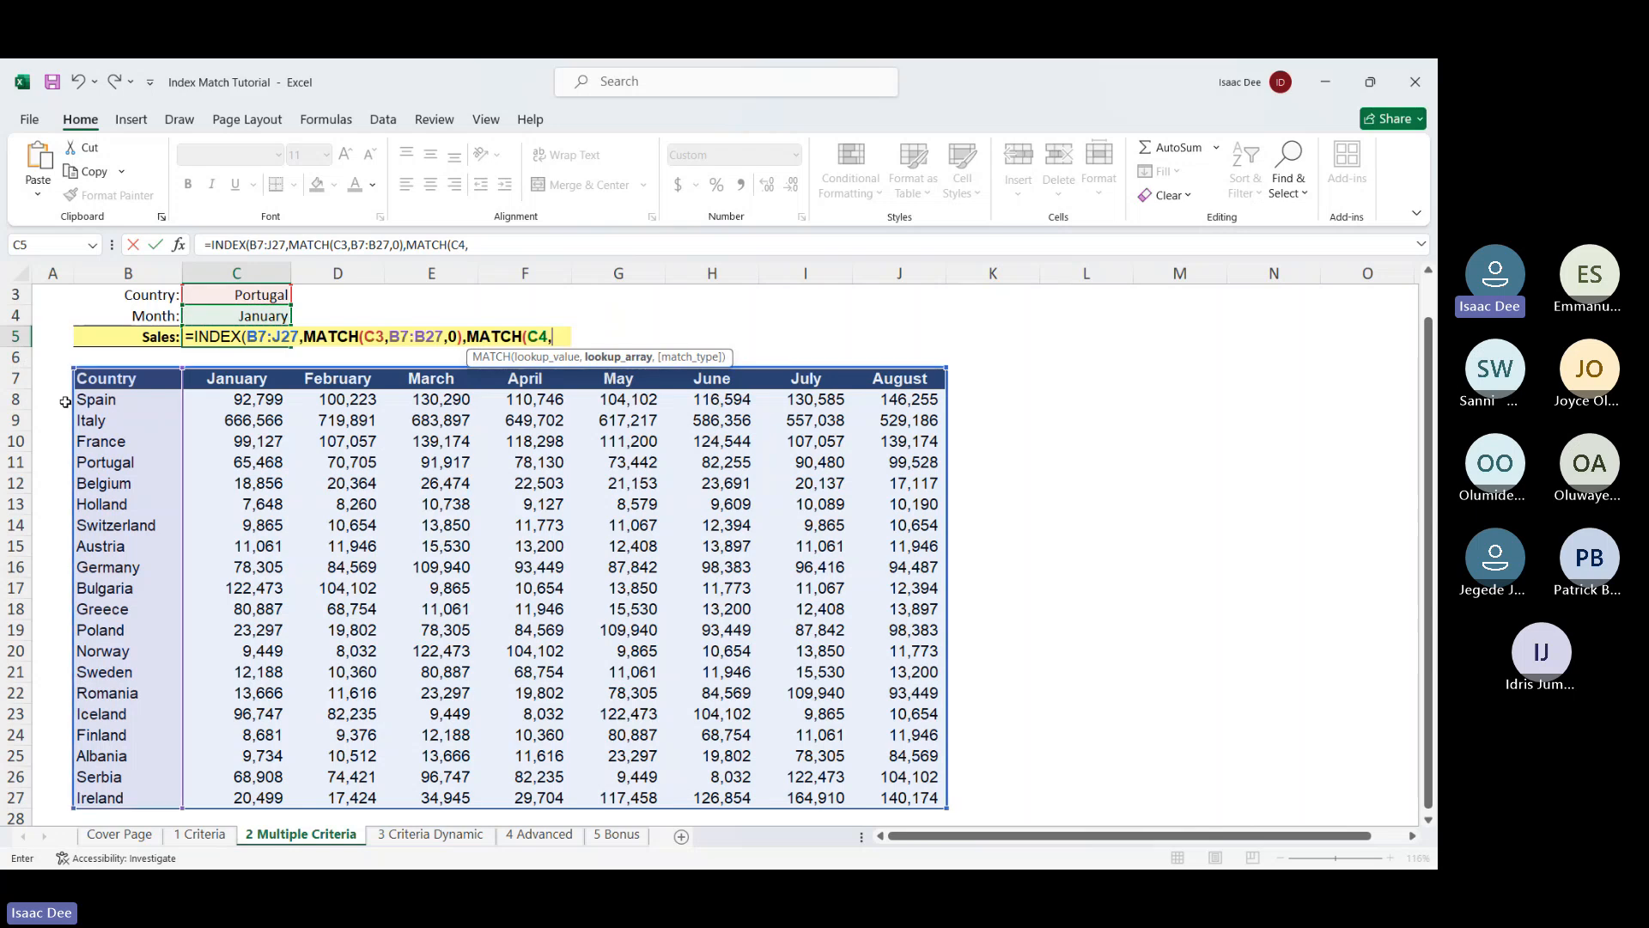
{"action": "left_click_drag", "start_coordinate": [90, 383], "coordinate": [896, 380]}
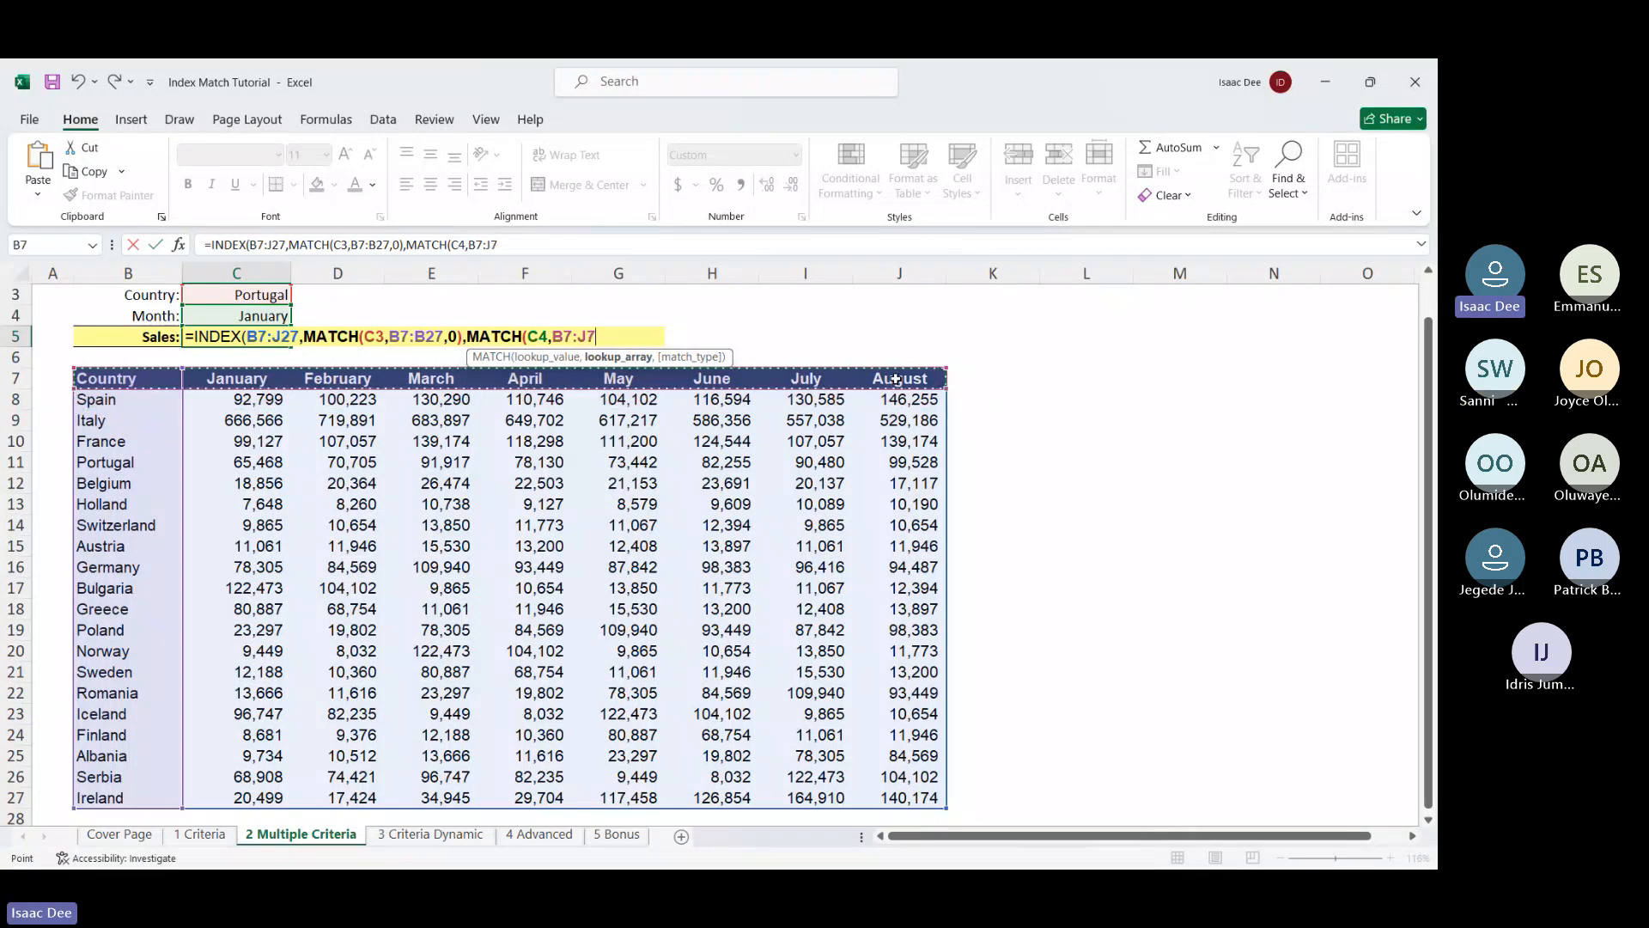
{"action": "type", "text": ",0"}
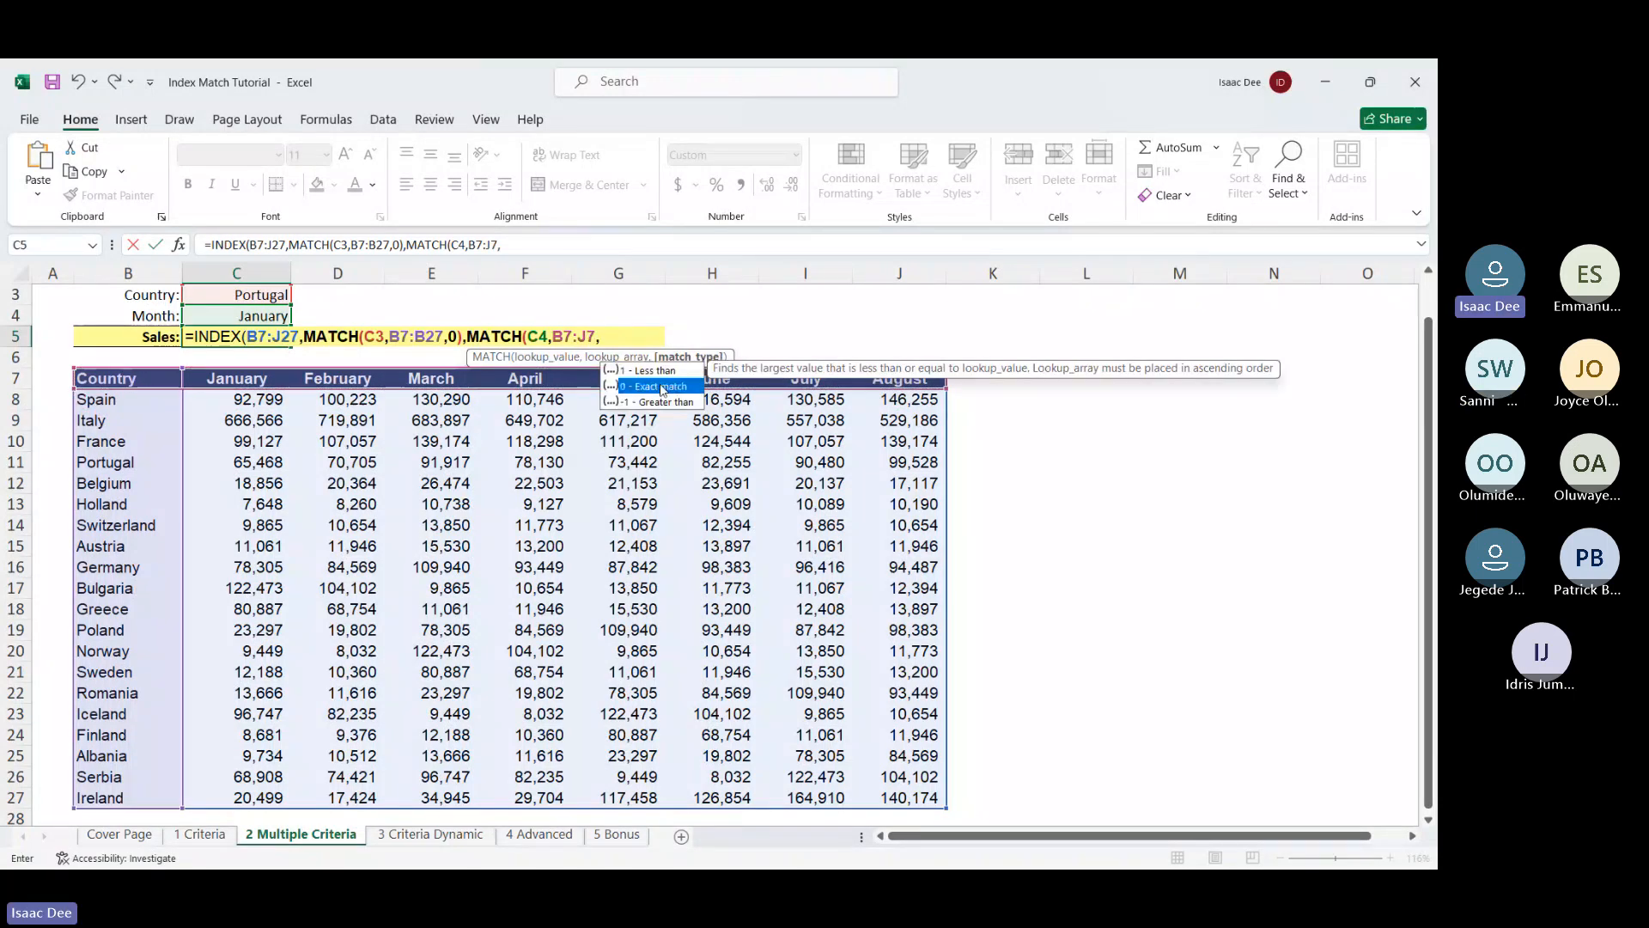
{"action": "key", "text": "Return"}
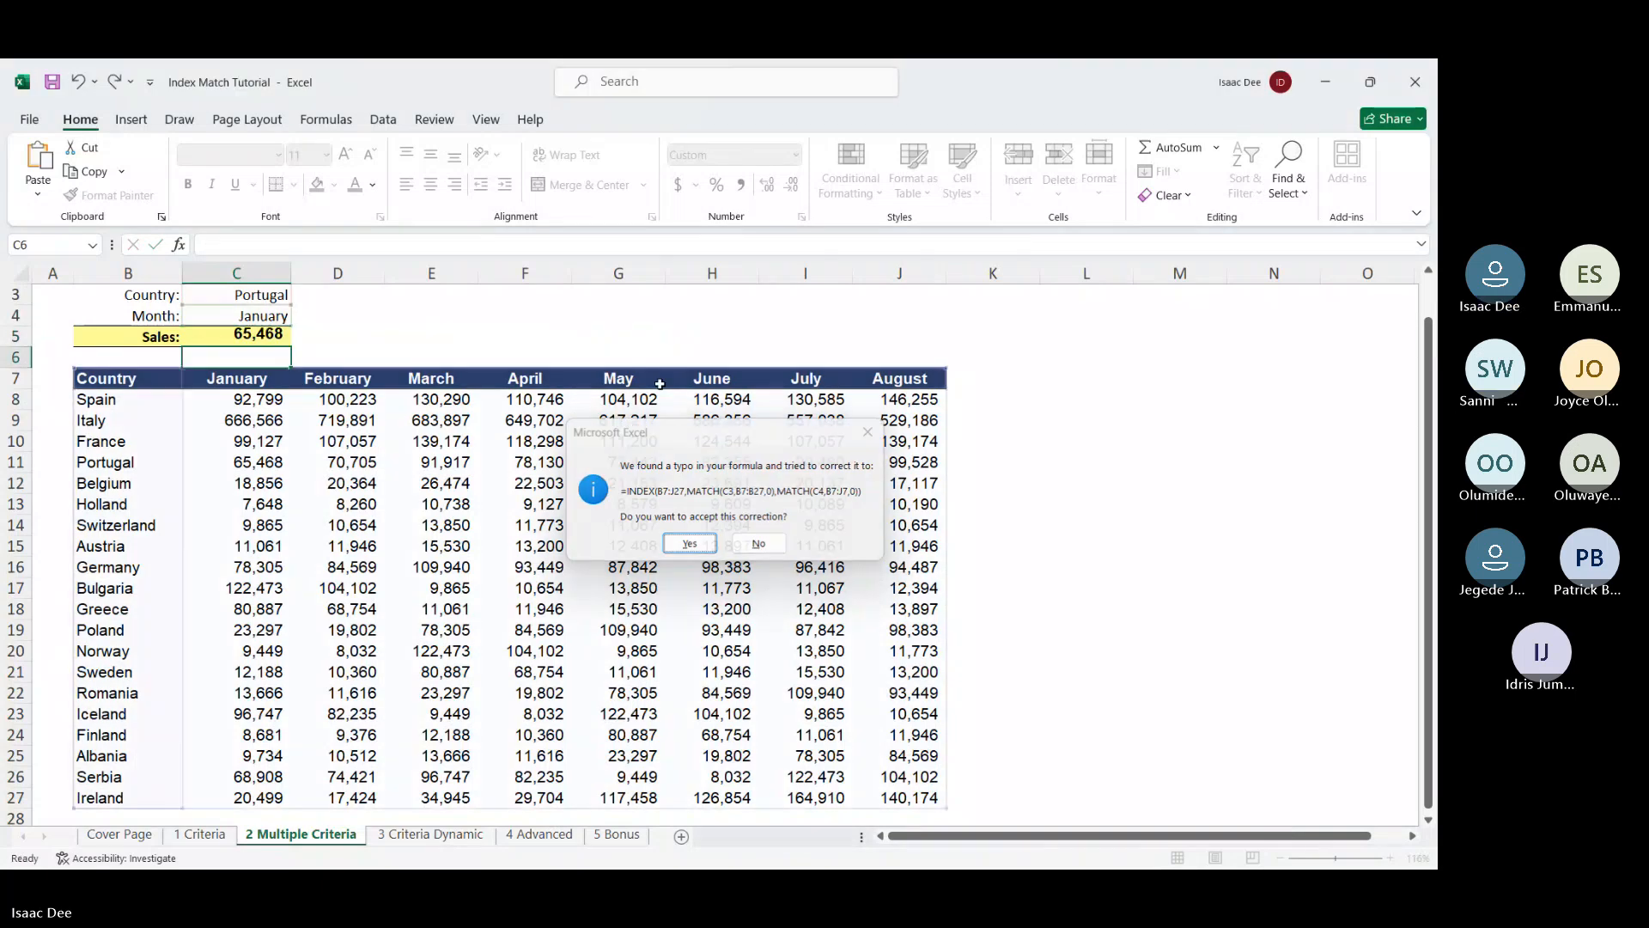
{"action": "key", "text": "Return"}
{"action": "left_click", "coordinate": [261, 335]}
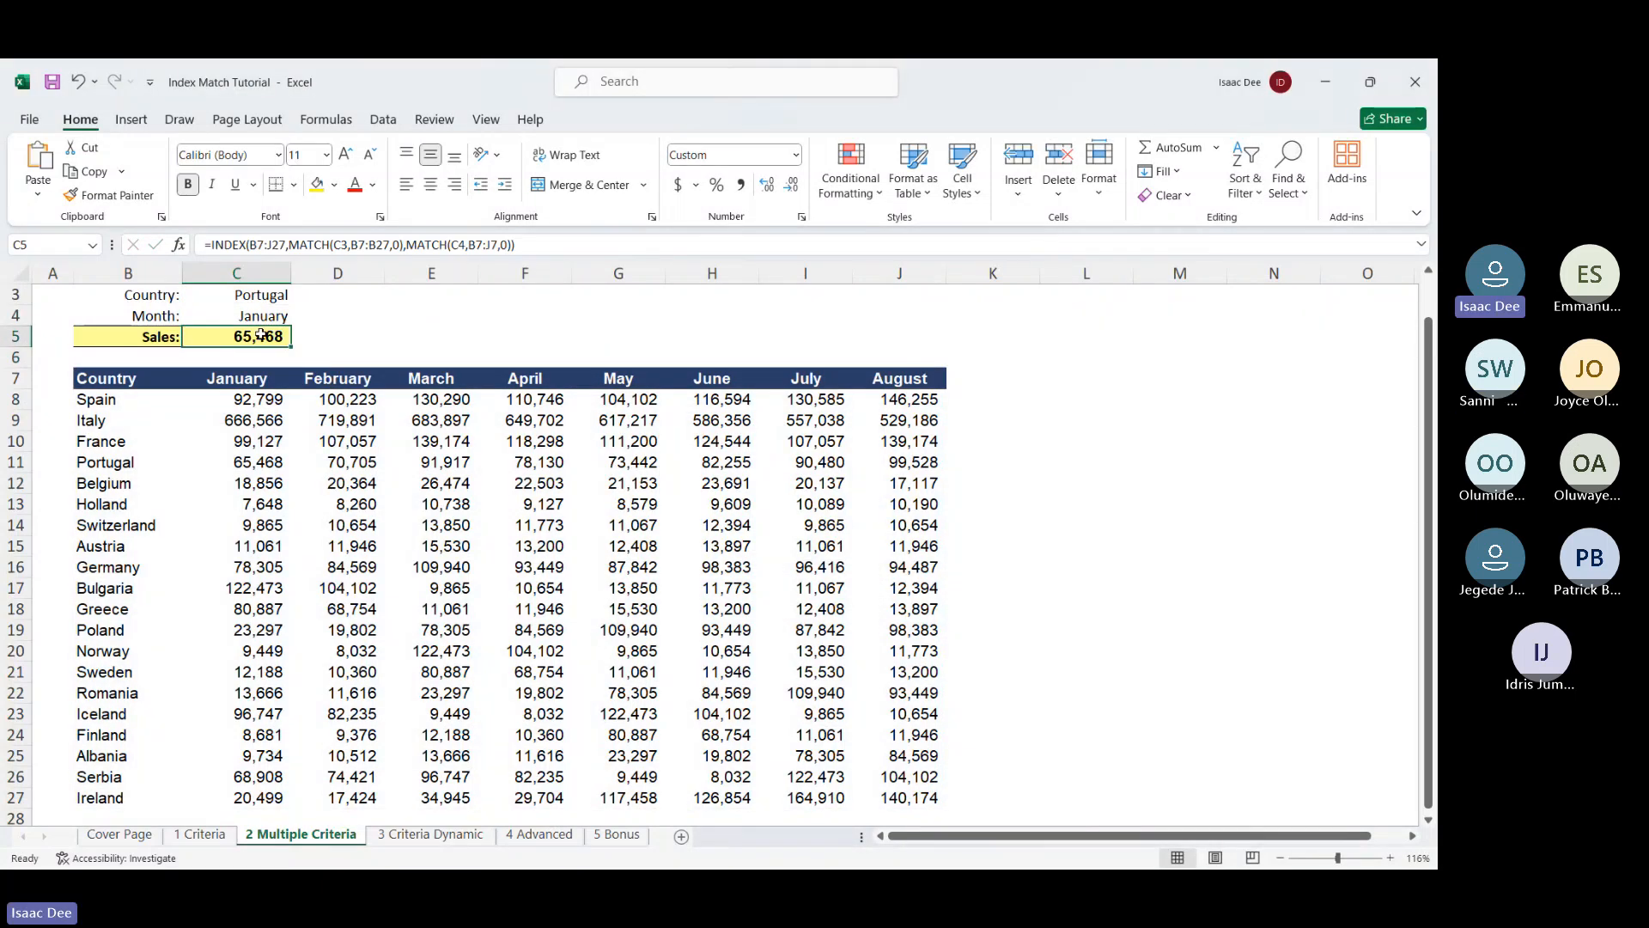
Confirm C11 shows Portugal's January 65468, then reopen C5's formula with F2
{"action": "left_click", "coordinate": [249, 462]}
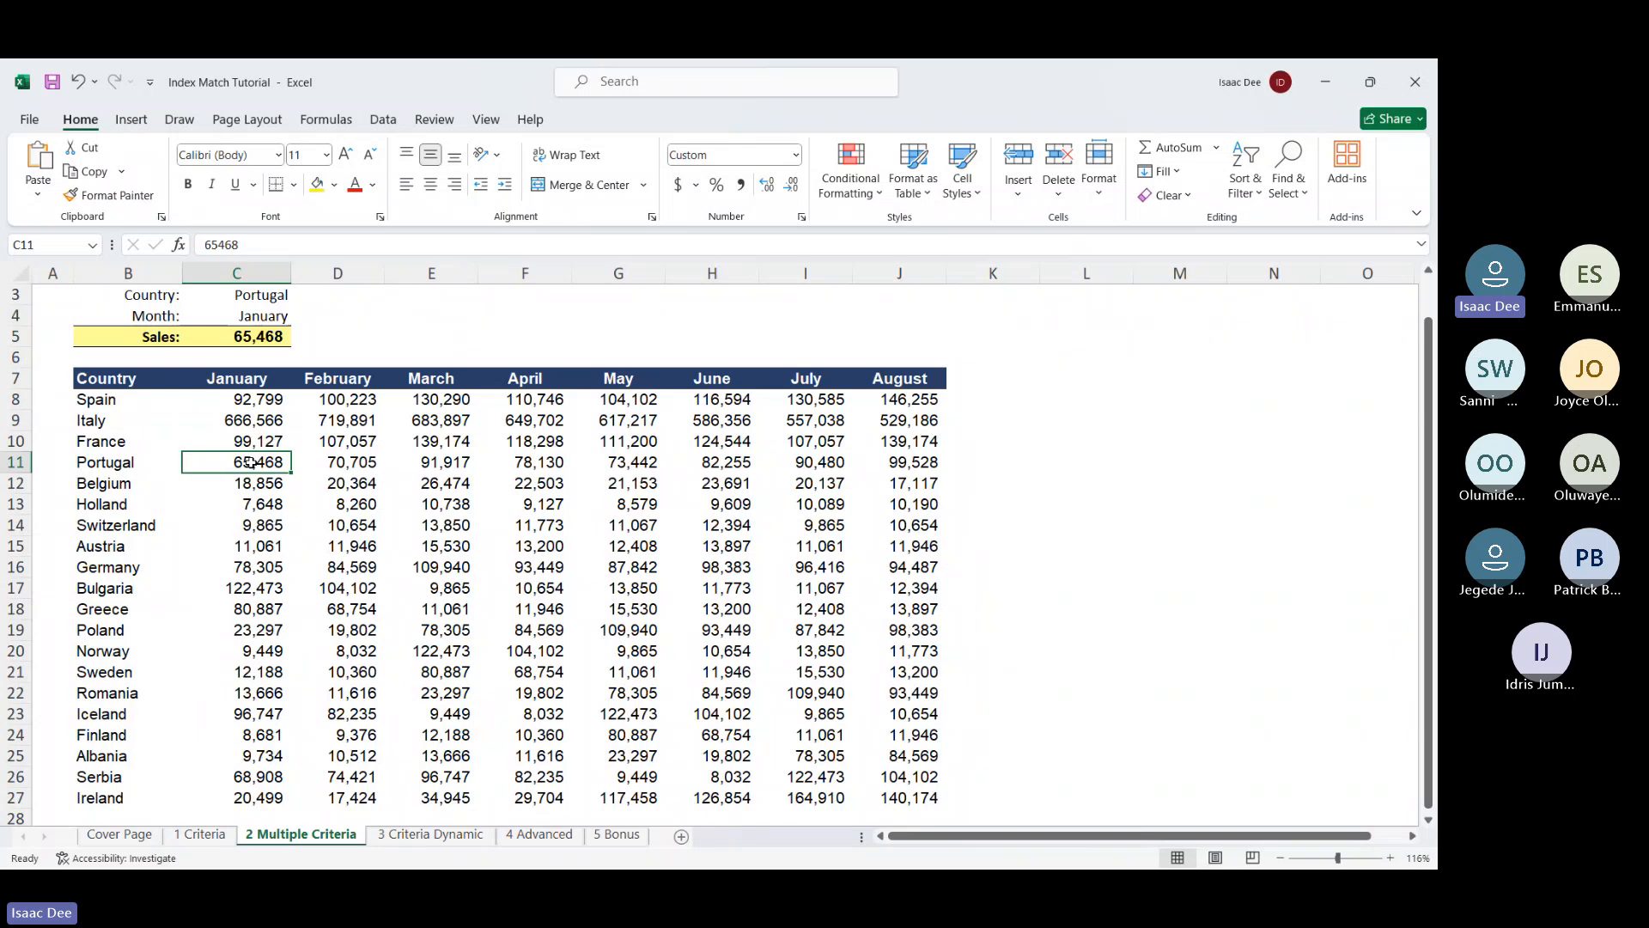
{"action": "scroll", "coordinate": [249, 462], "scroll_direction": "up", "scroll_amount": 1}
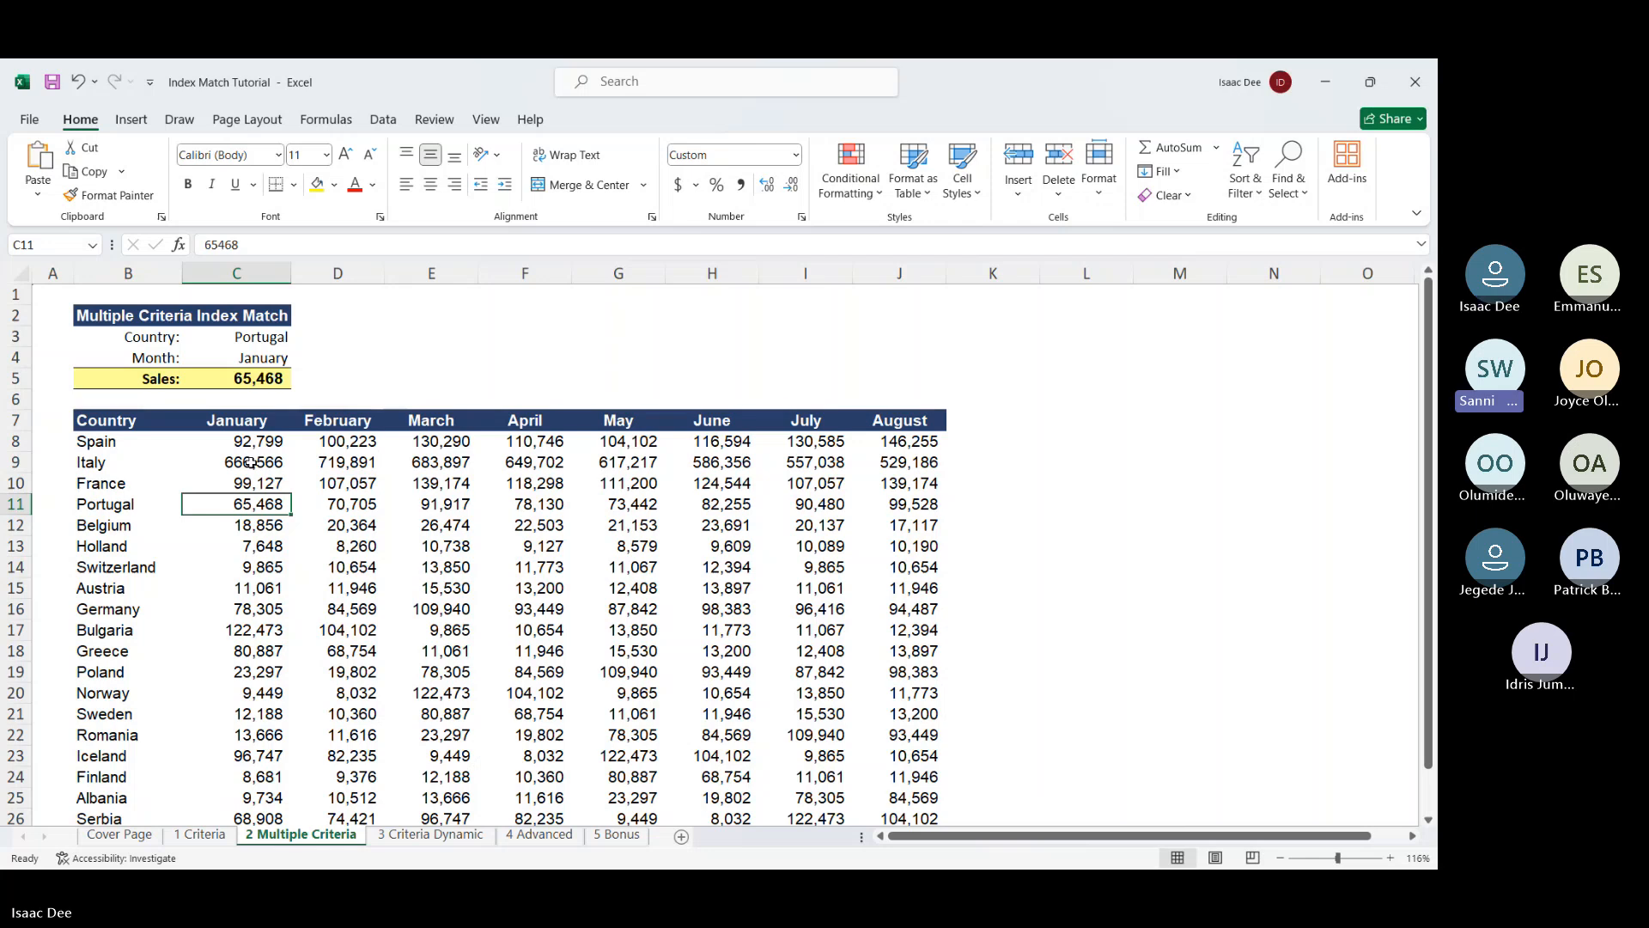
{"action": "key", "text": "Up"}
{"action": "key", "text": "Up"}
{"action": "key", "text": "Up"}
{"action": "key", "text": "Up"}
{"action": "key", "text": "Up"}
{"action": "key", "text": "Up"}
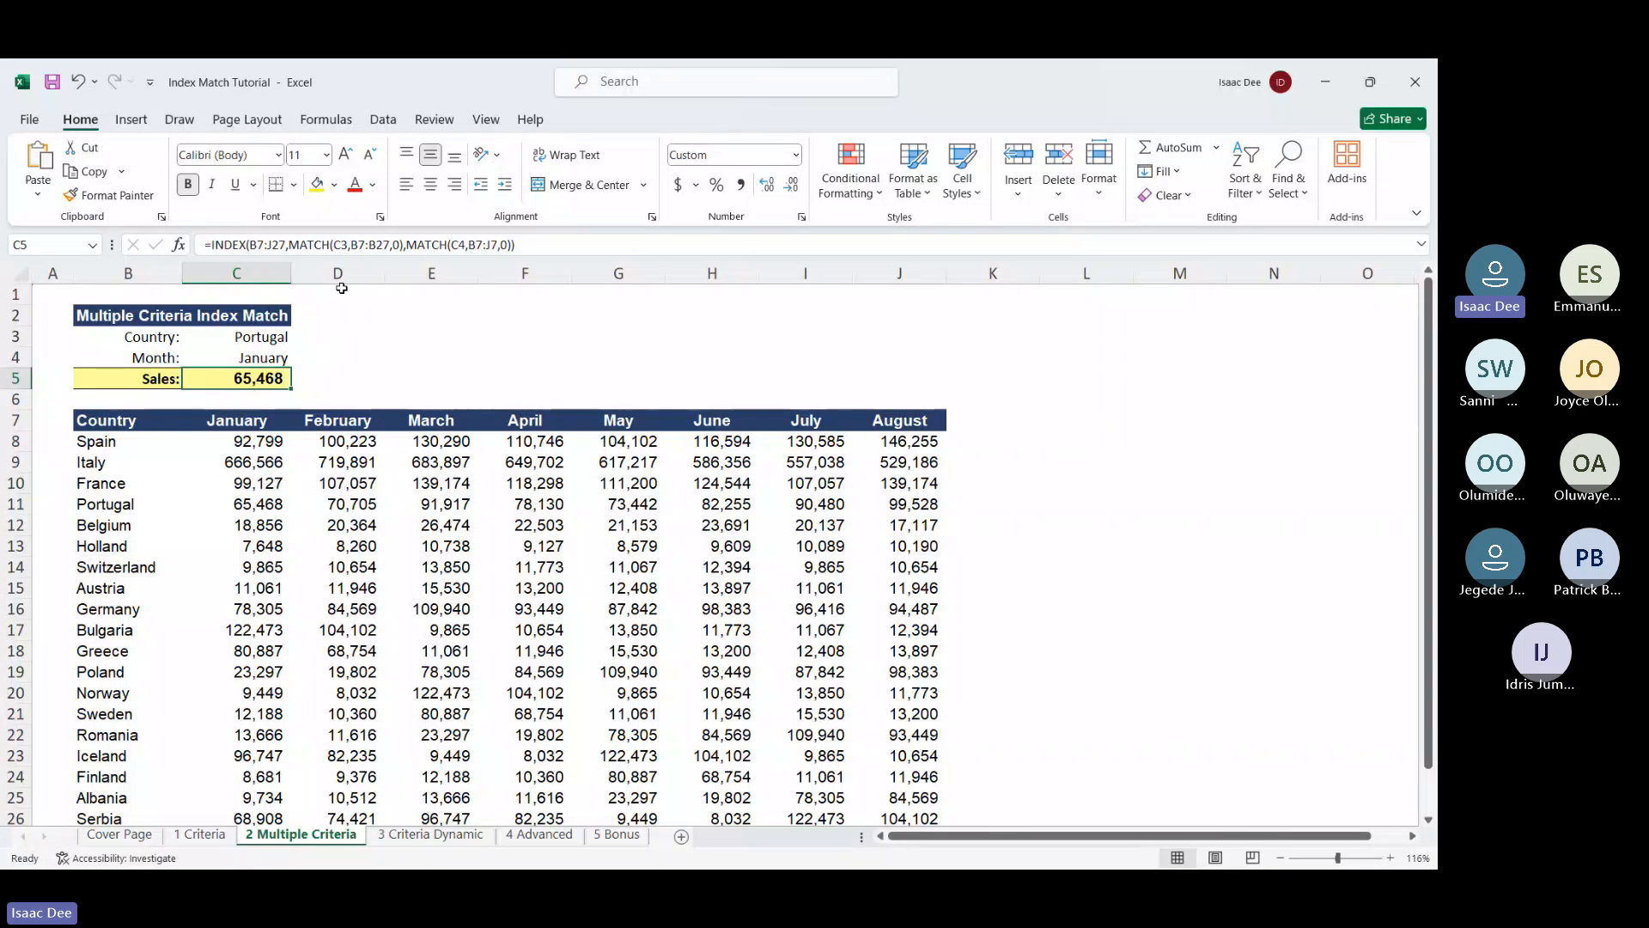
{"action": "key", "text": "F2"}
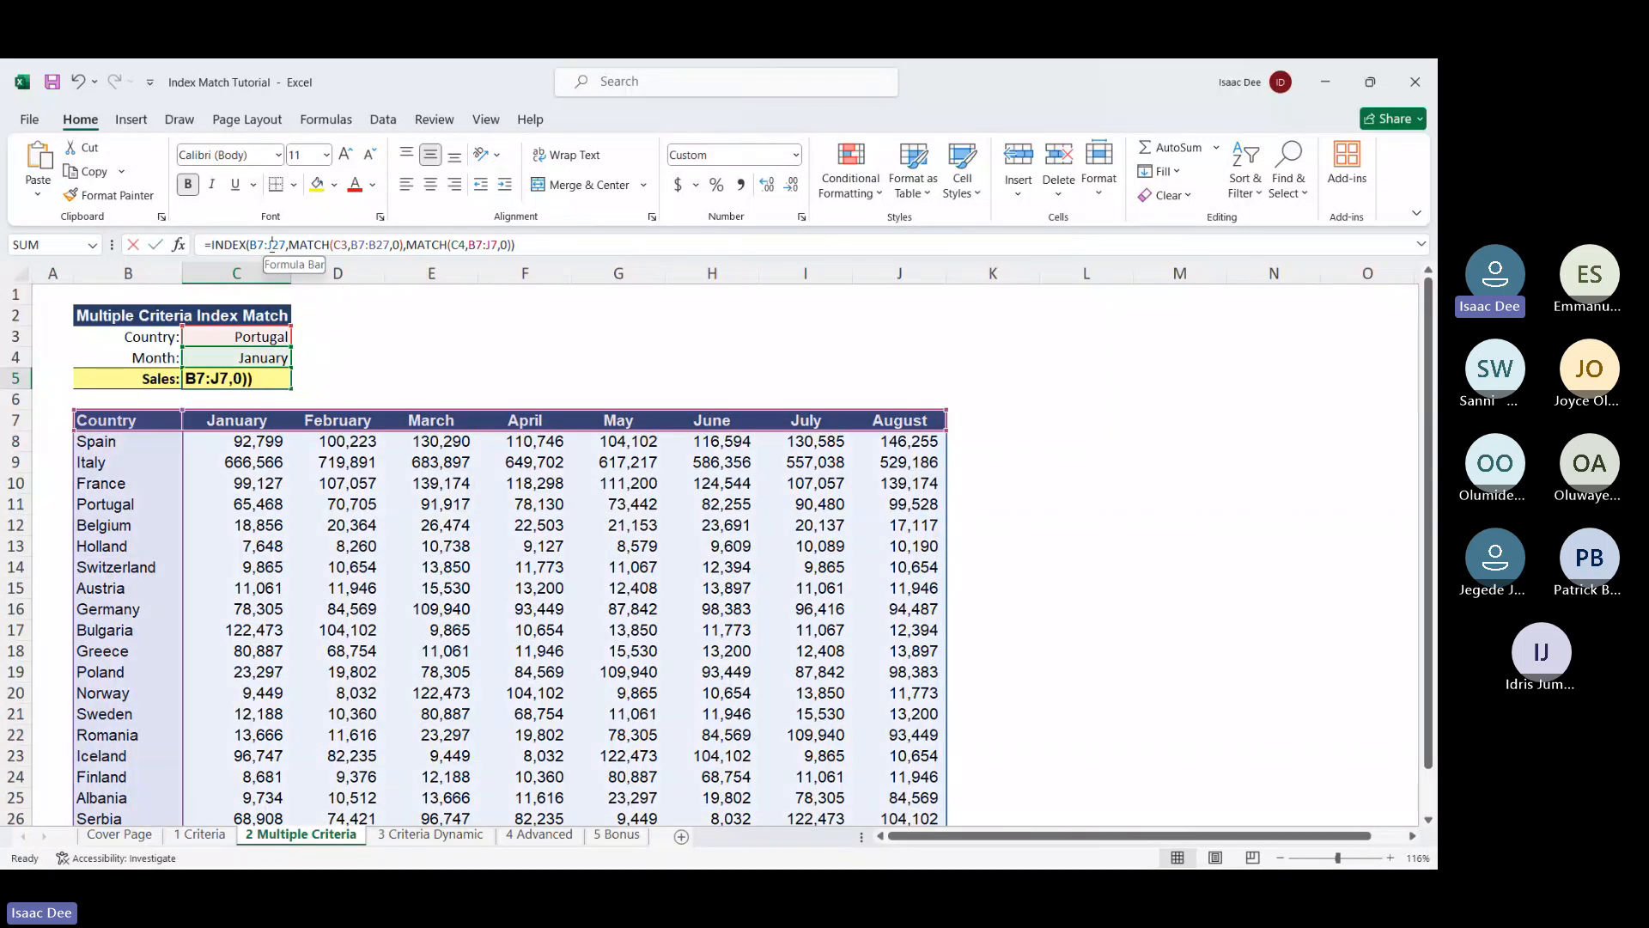
{"action": "left_click", "coordinate": [271, 245]}
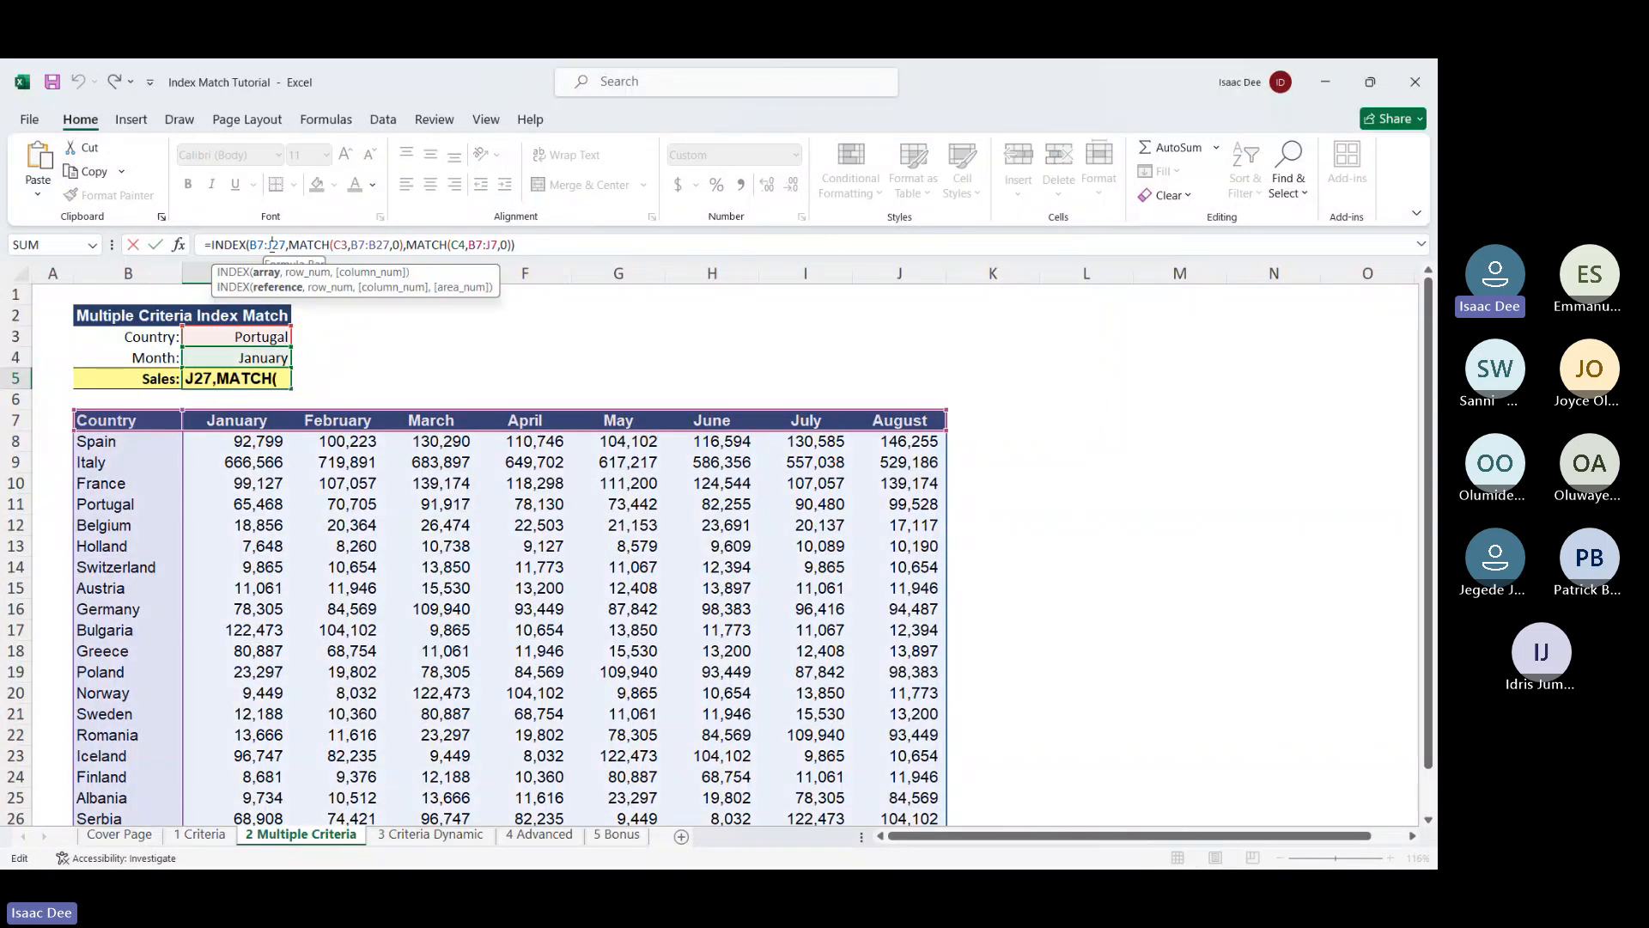
{"action": "left_click", "coordinate": [327, 245]}
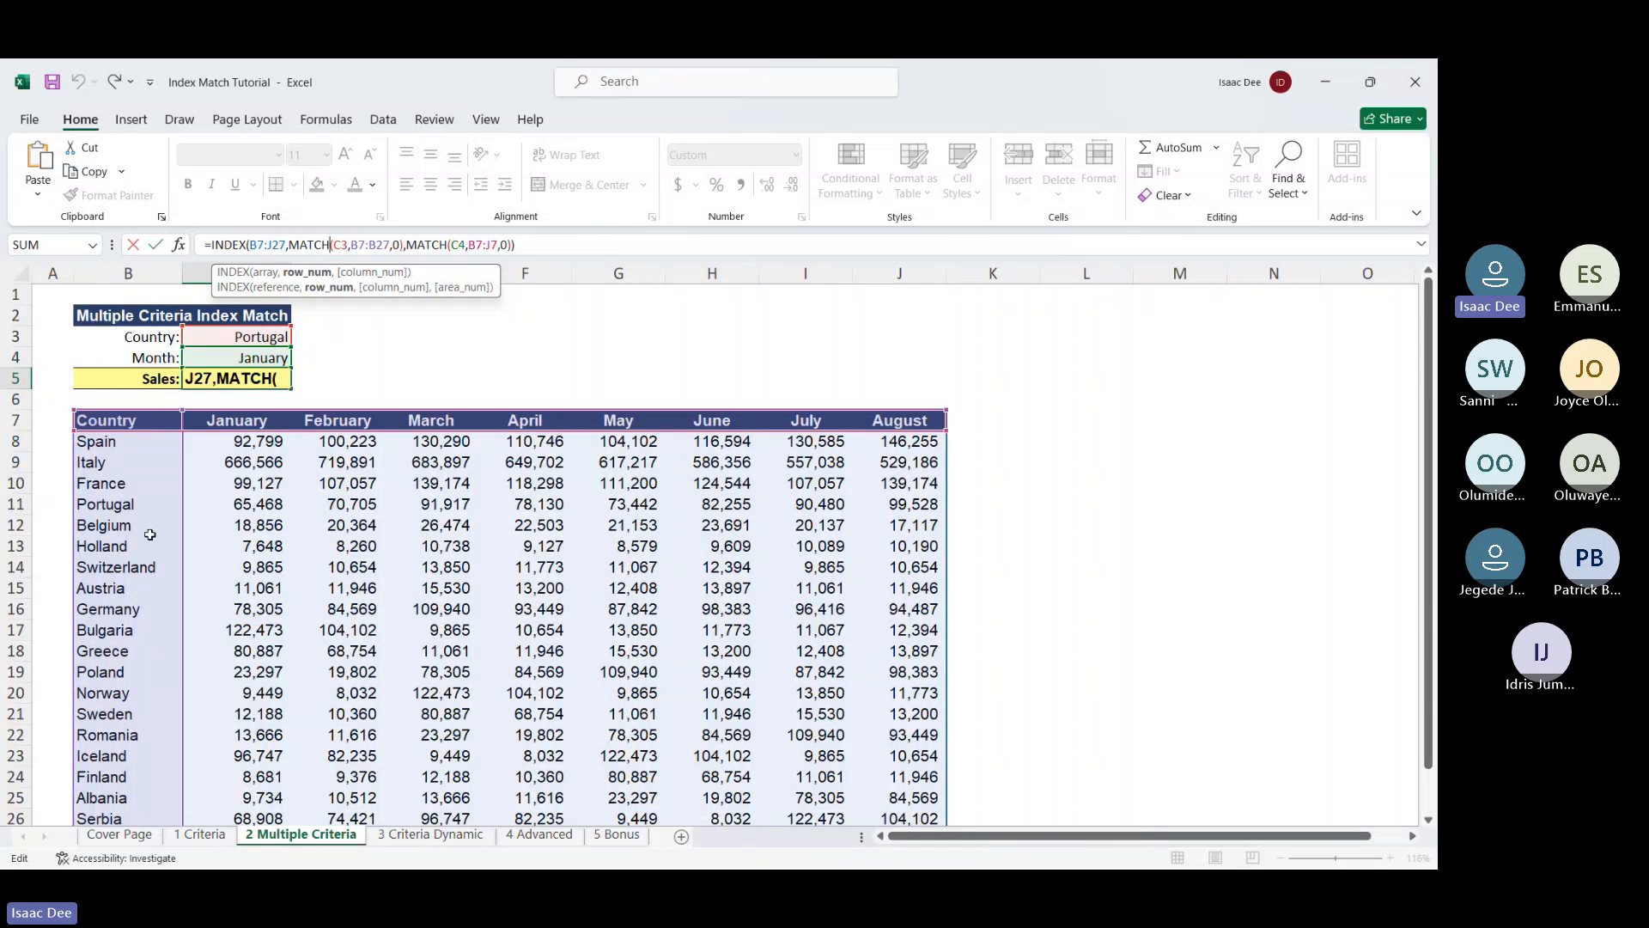
{"action": "left_click", "coordinate": [434, 244]}
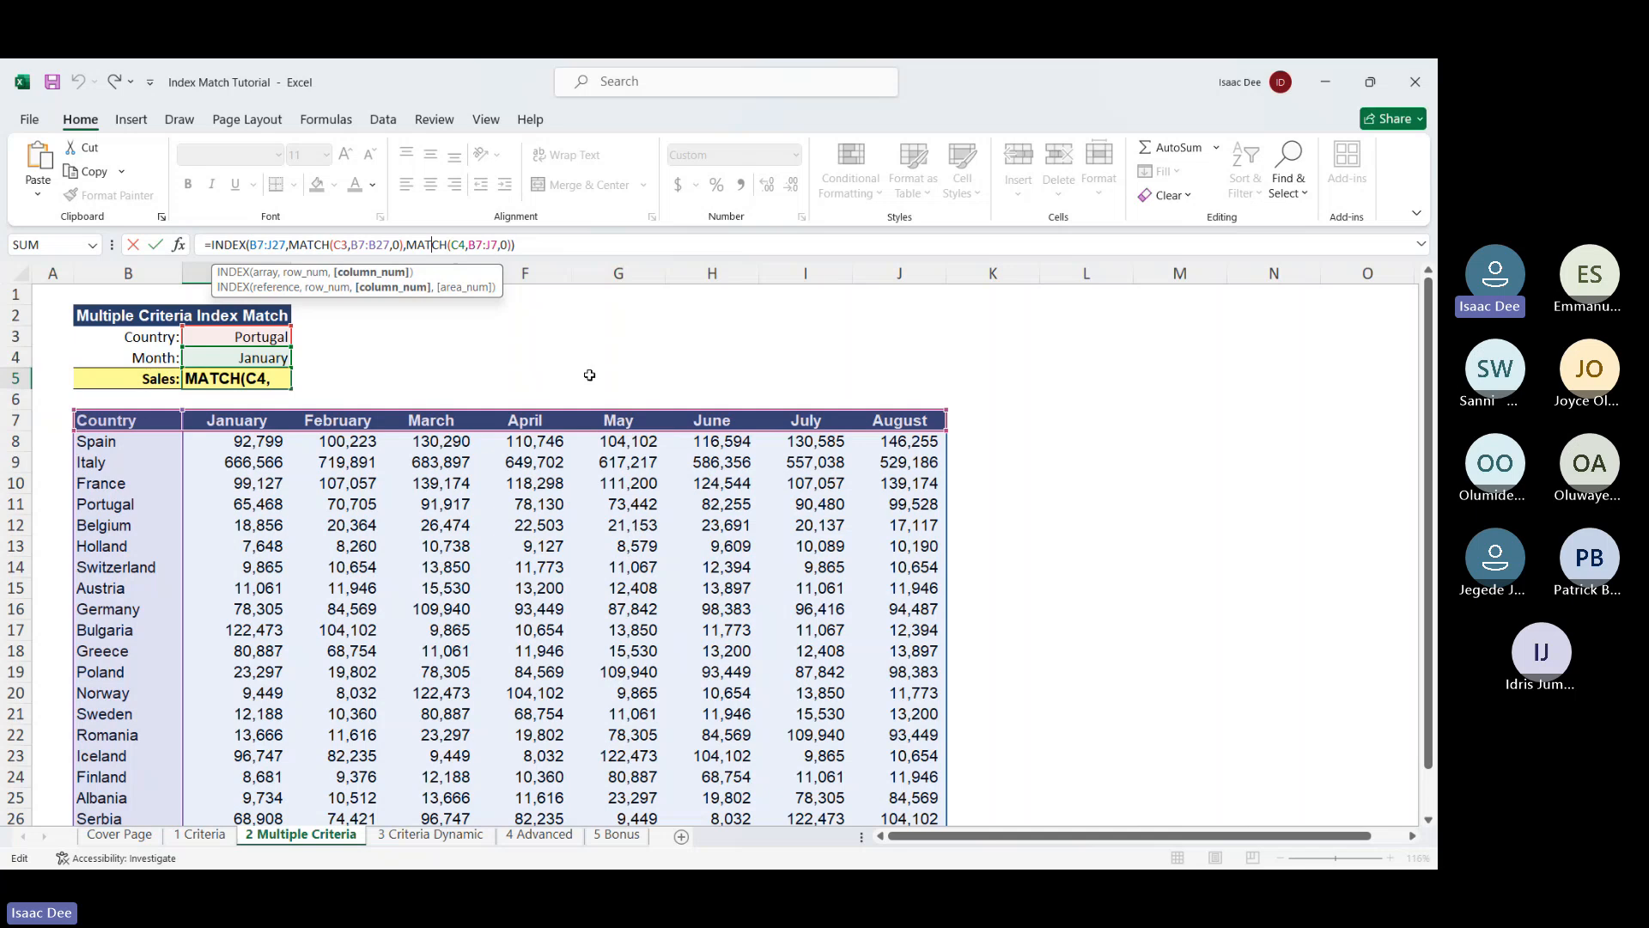
{"action": "key", "text": "Return"}
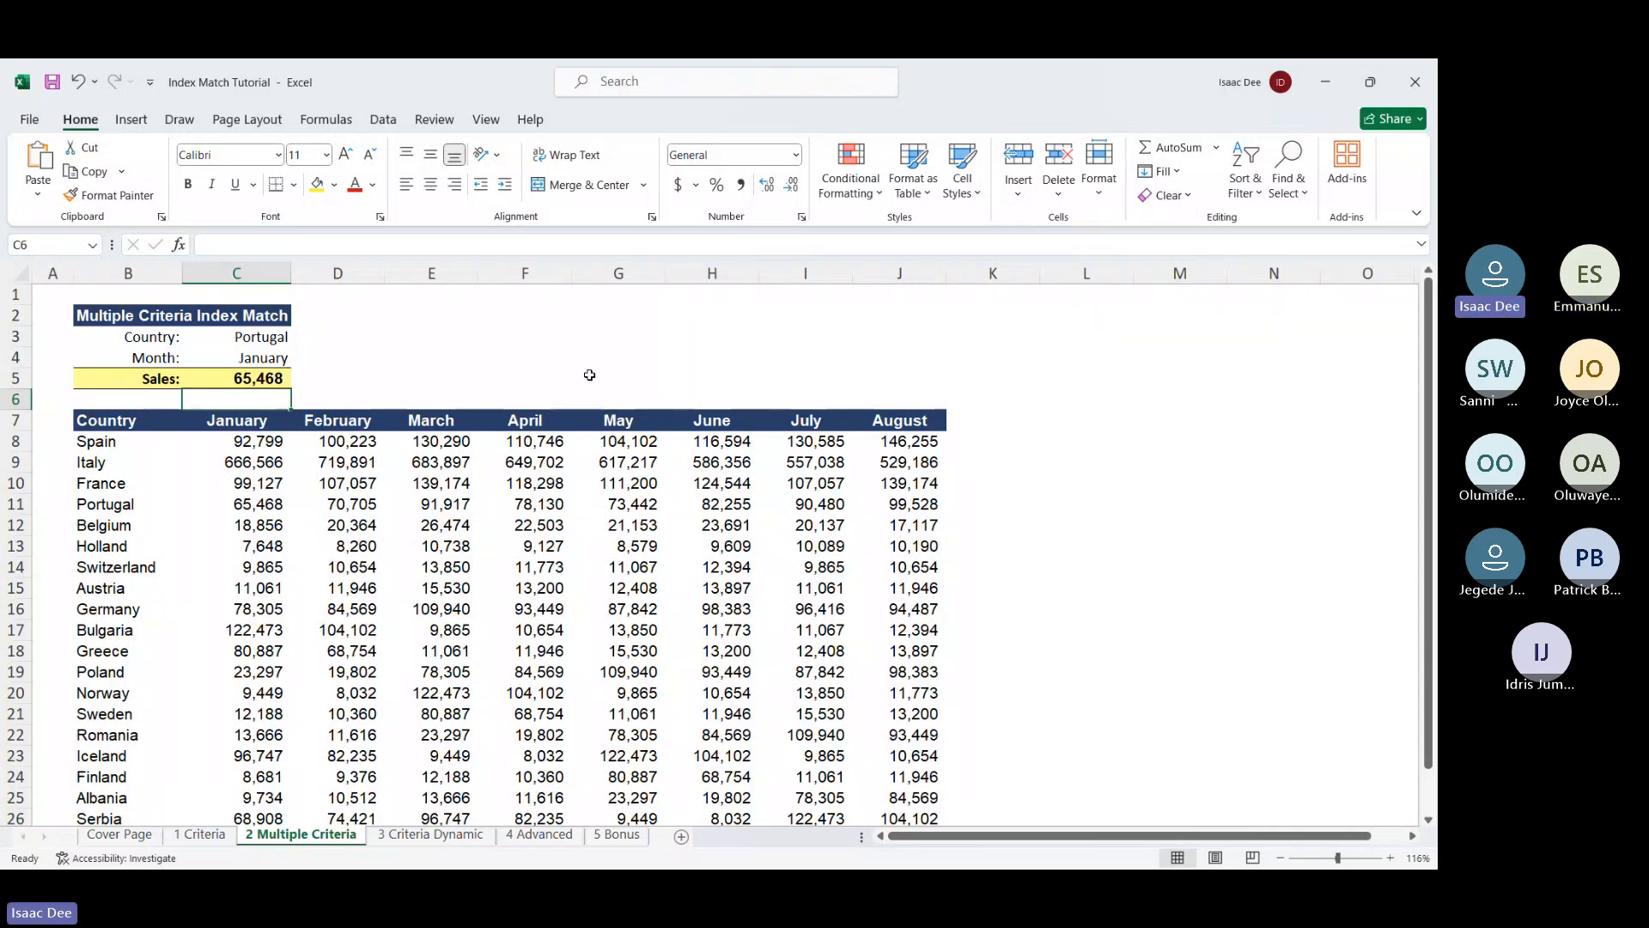
Reselect C5, then switch from Excel to WhatsApp via the taskbar
{"action": "left_click", "coordinate": [262, 378]}
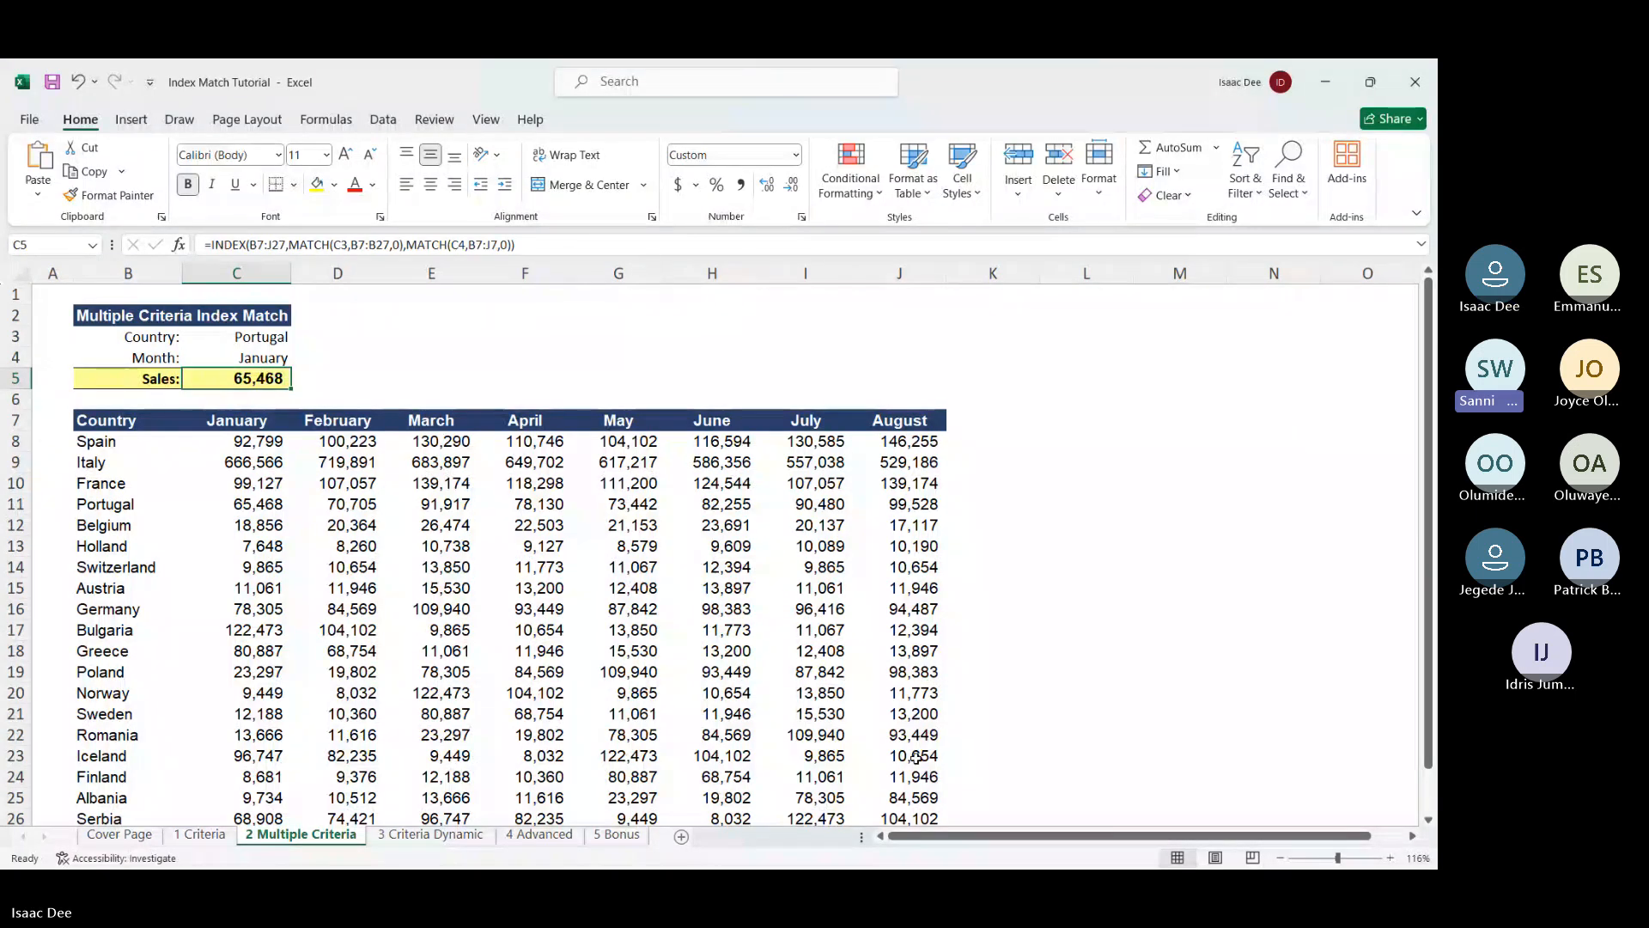
{"action": "key", "text": "super"}
{"action": "left_click", "coordinate": [930, 845]}
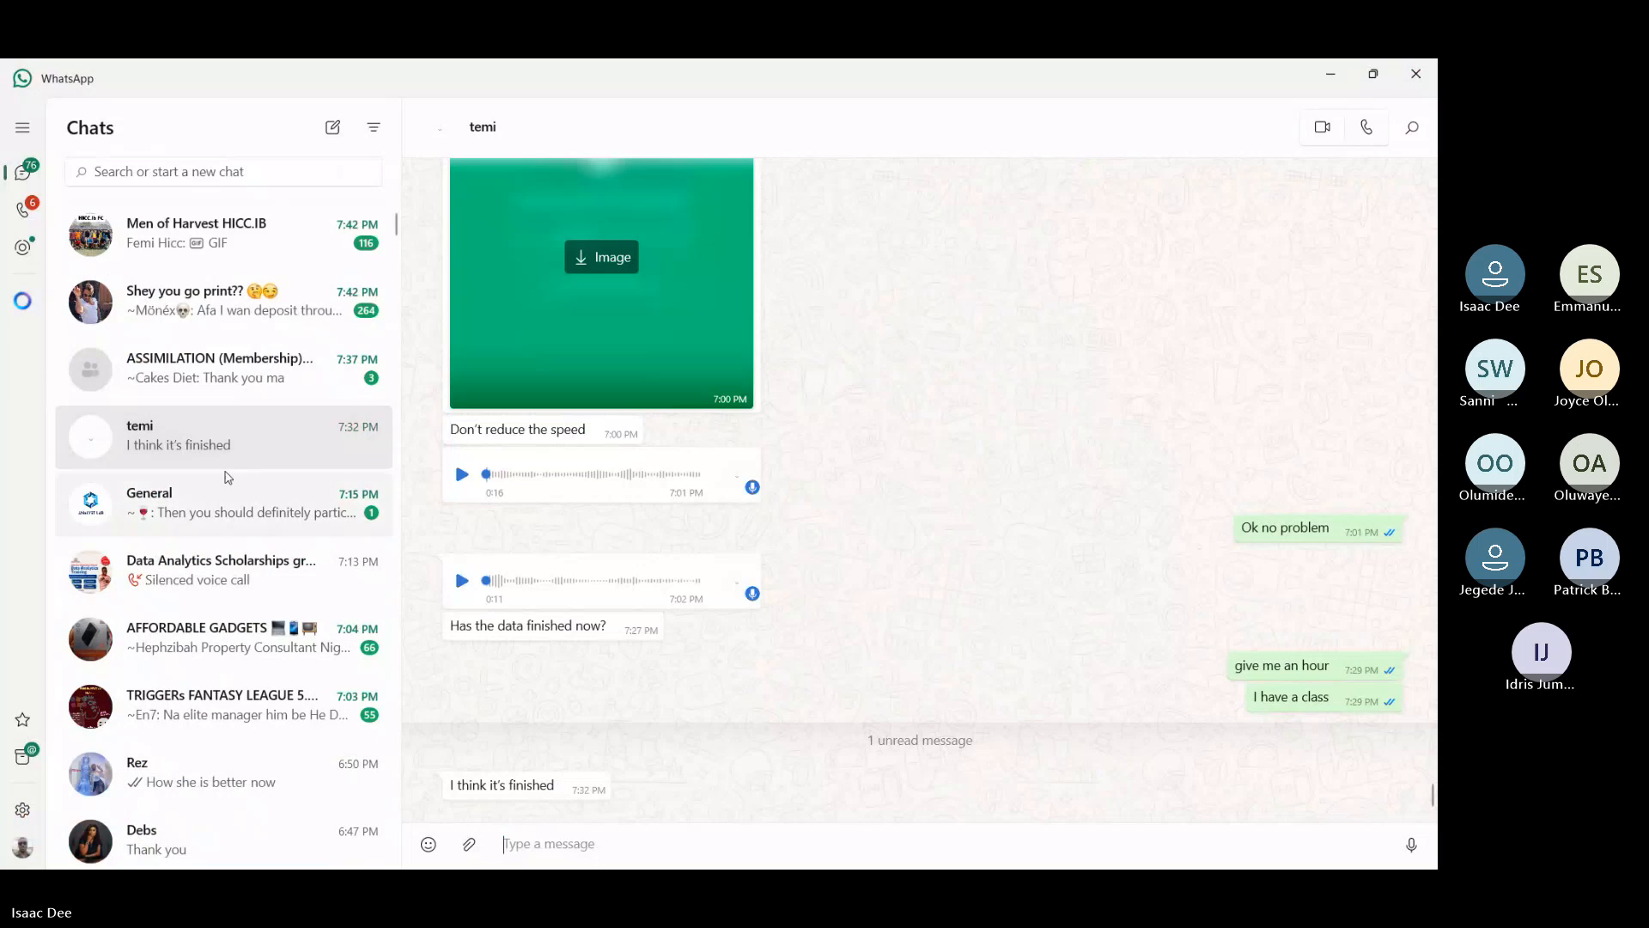
Attach Index Match Tutorial from Downloads in the Data Analytics Scholarships chat, send it, and minimise WhatsApp
{"action": "left_click", "coordinate": [255, 583]}
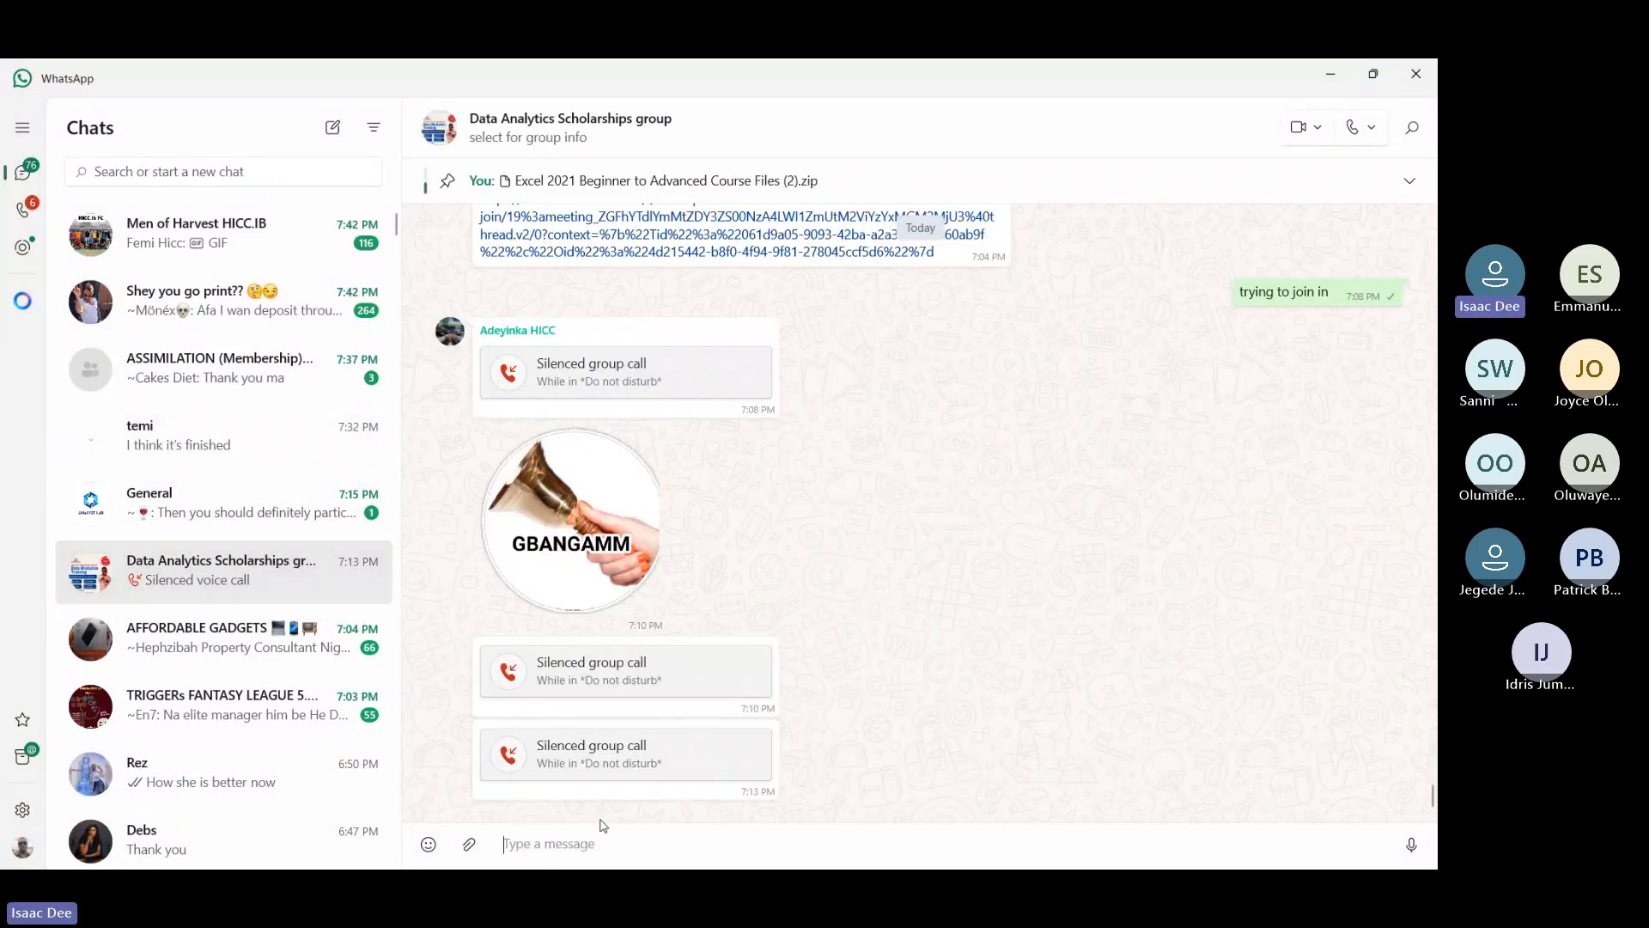
{"action": "left_click", "coordinate": [472, 848]}
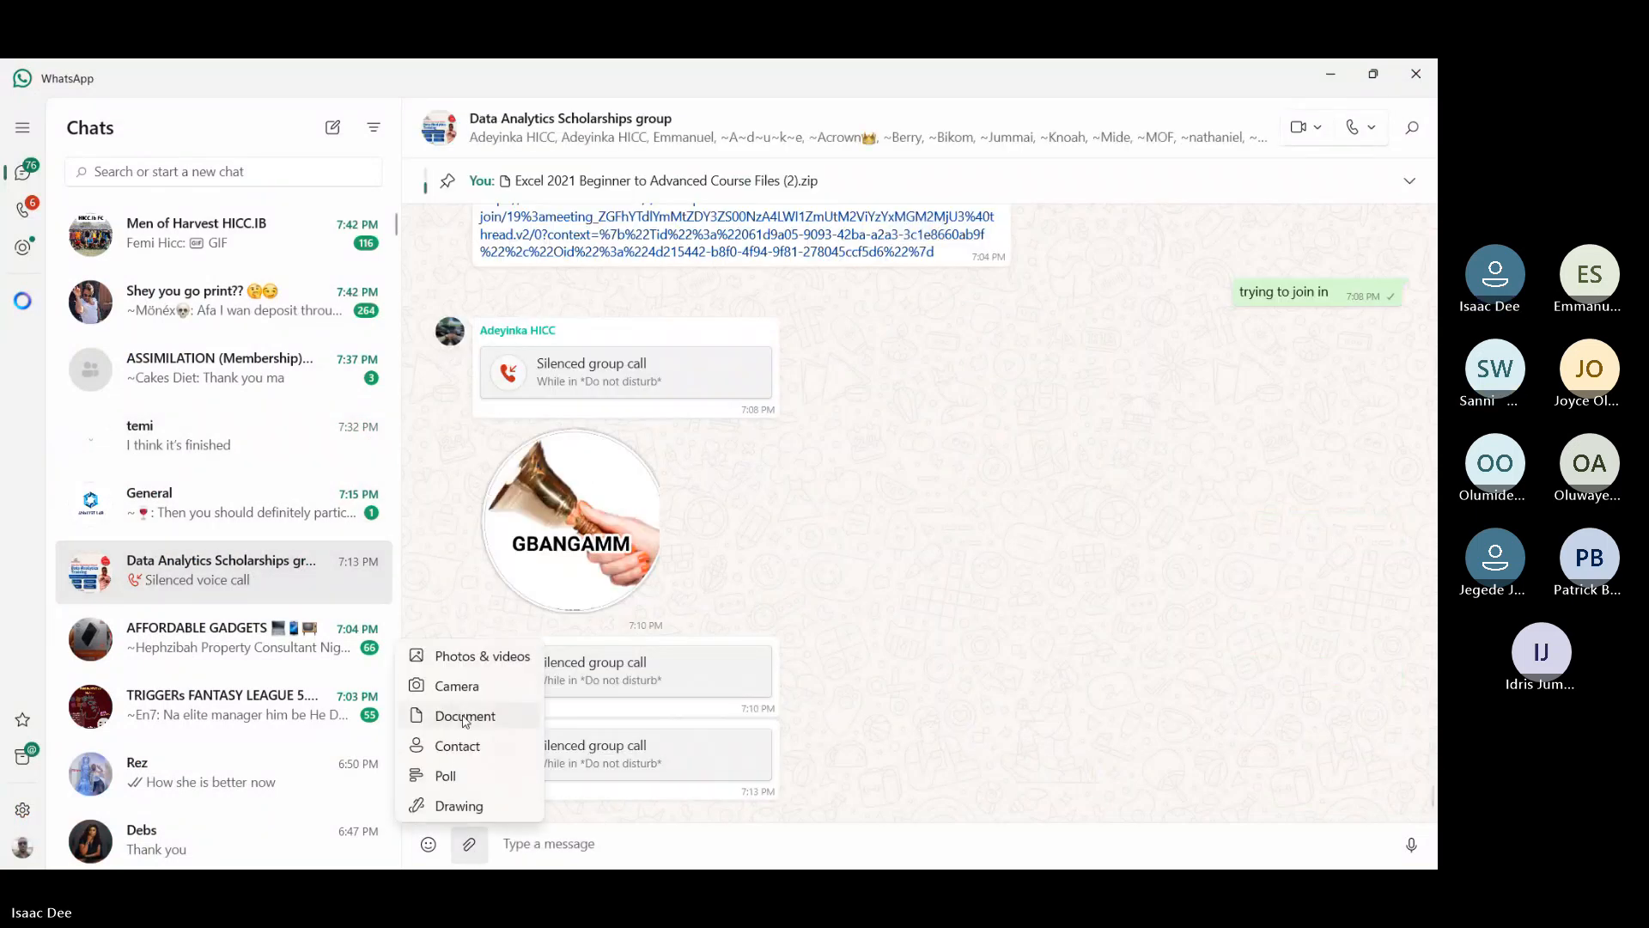
{"action": "left_click", "coordinate": [463, 718]}
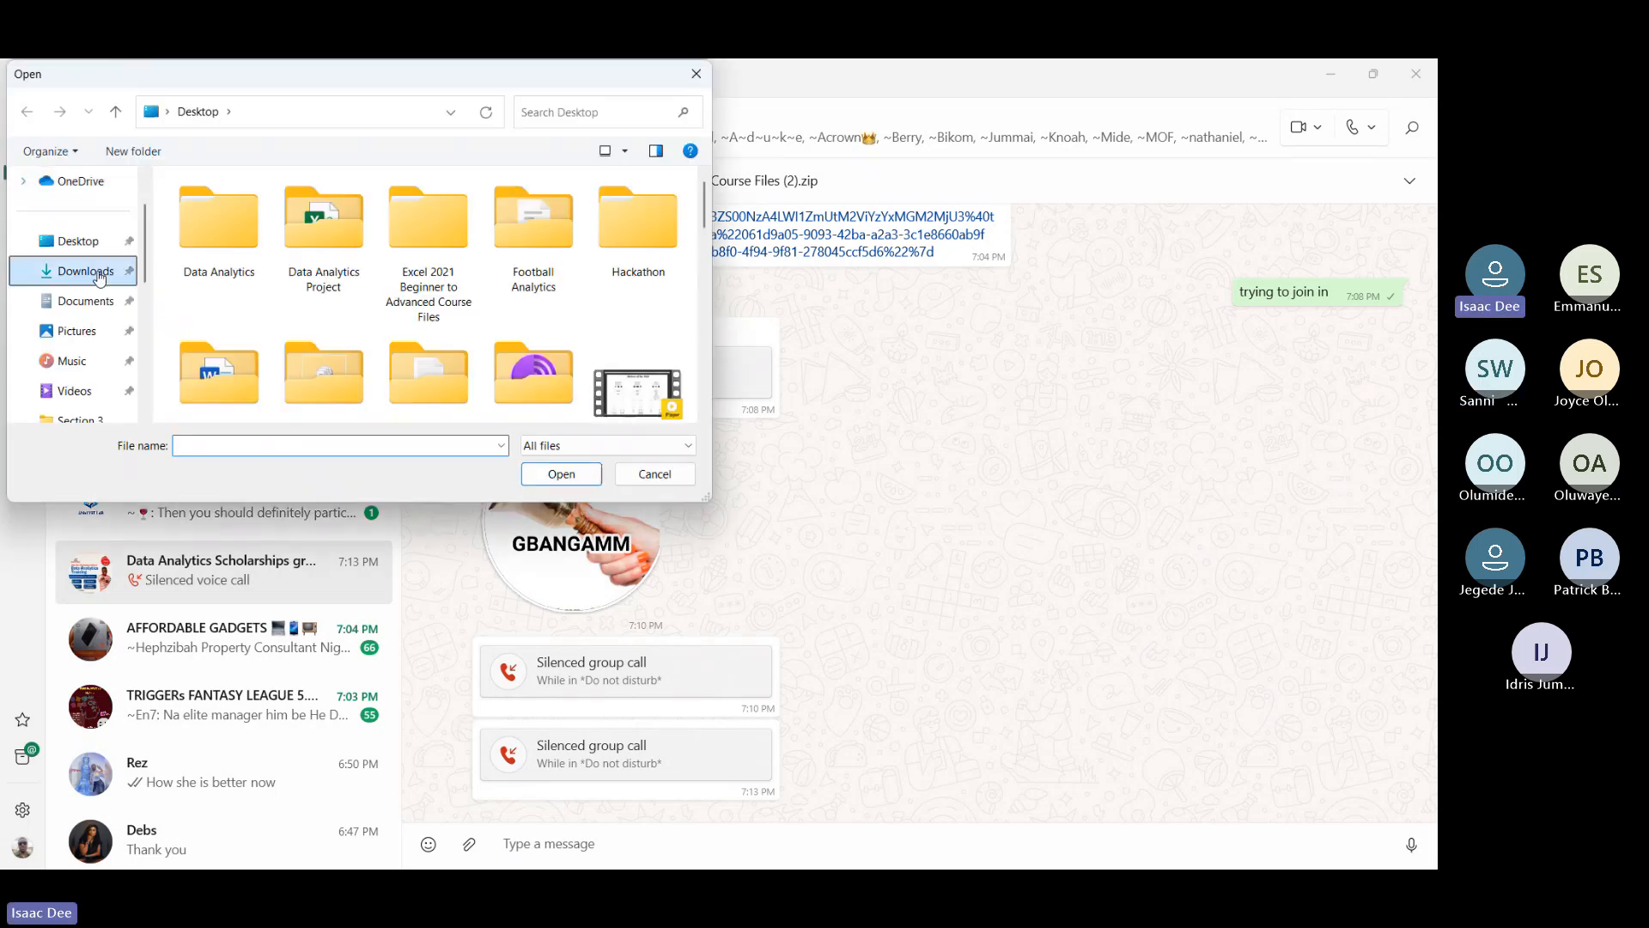
{"action": "left_click", "coordinate": [86, 271]}
{"action": "double_click", "coordinate": [275, 215]}
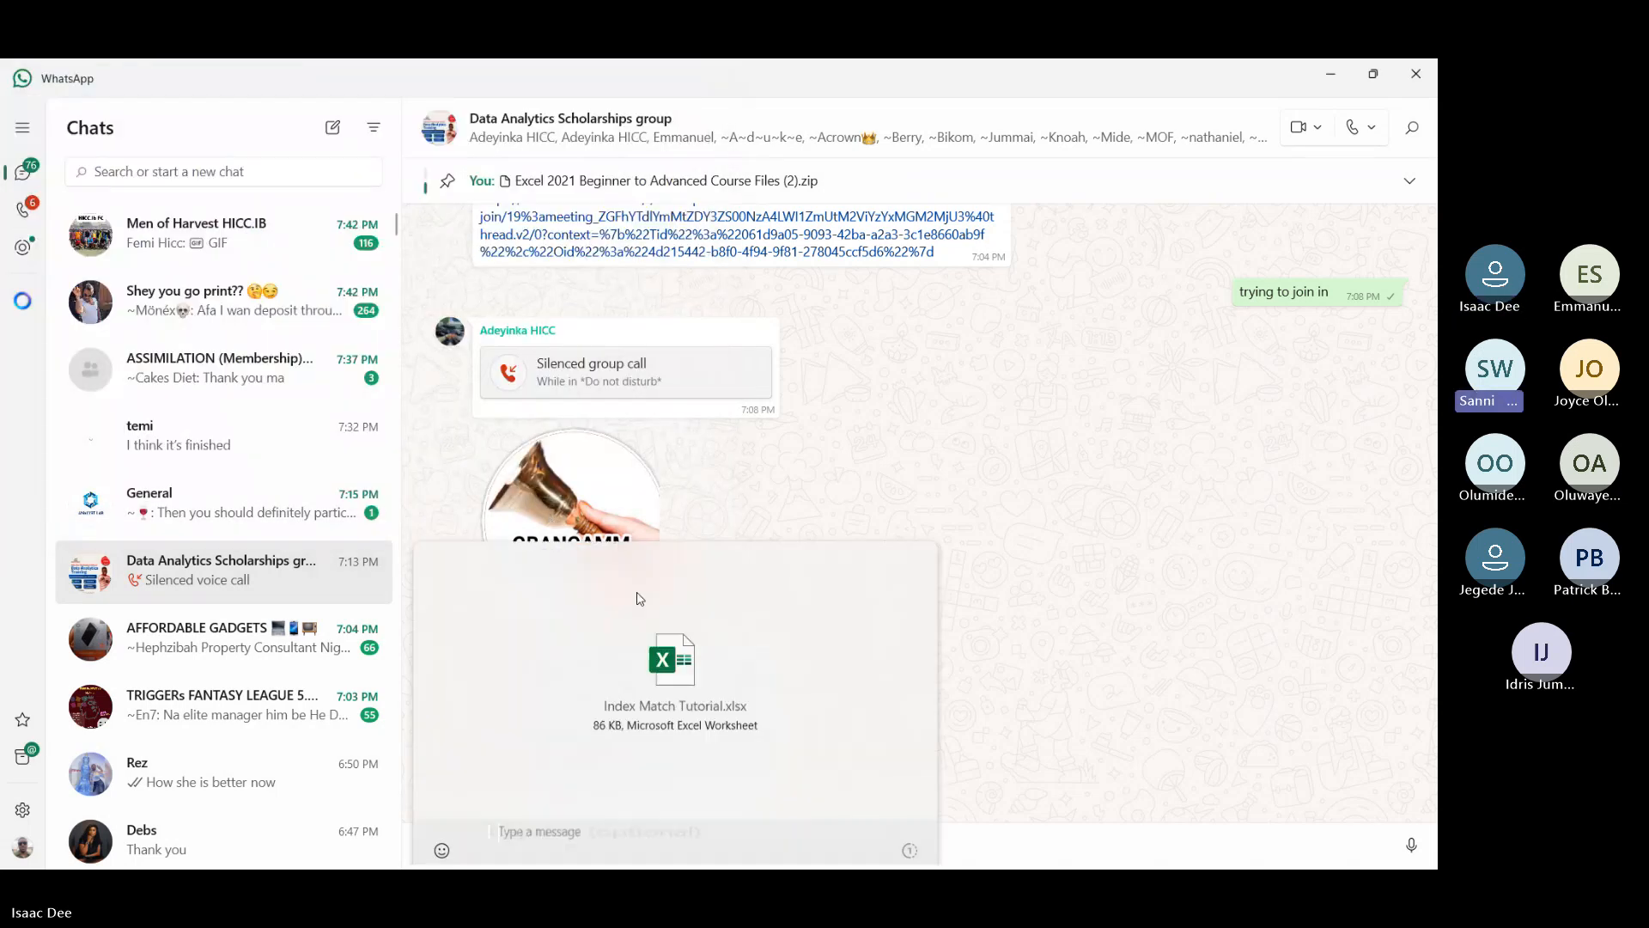
{"action": "left_click", "coordinate": [909, 835]}
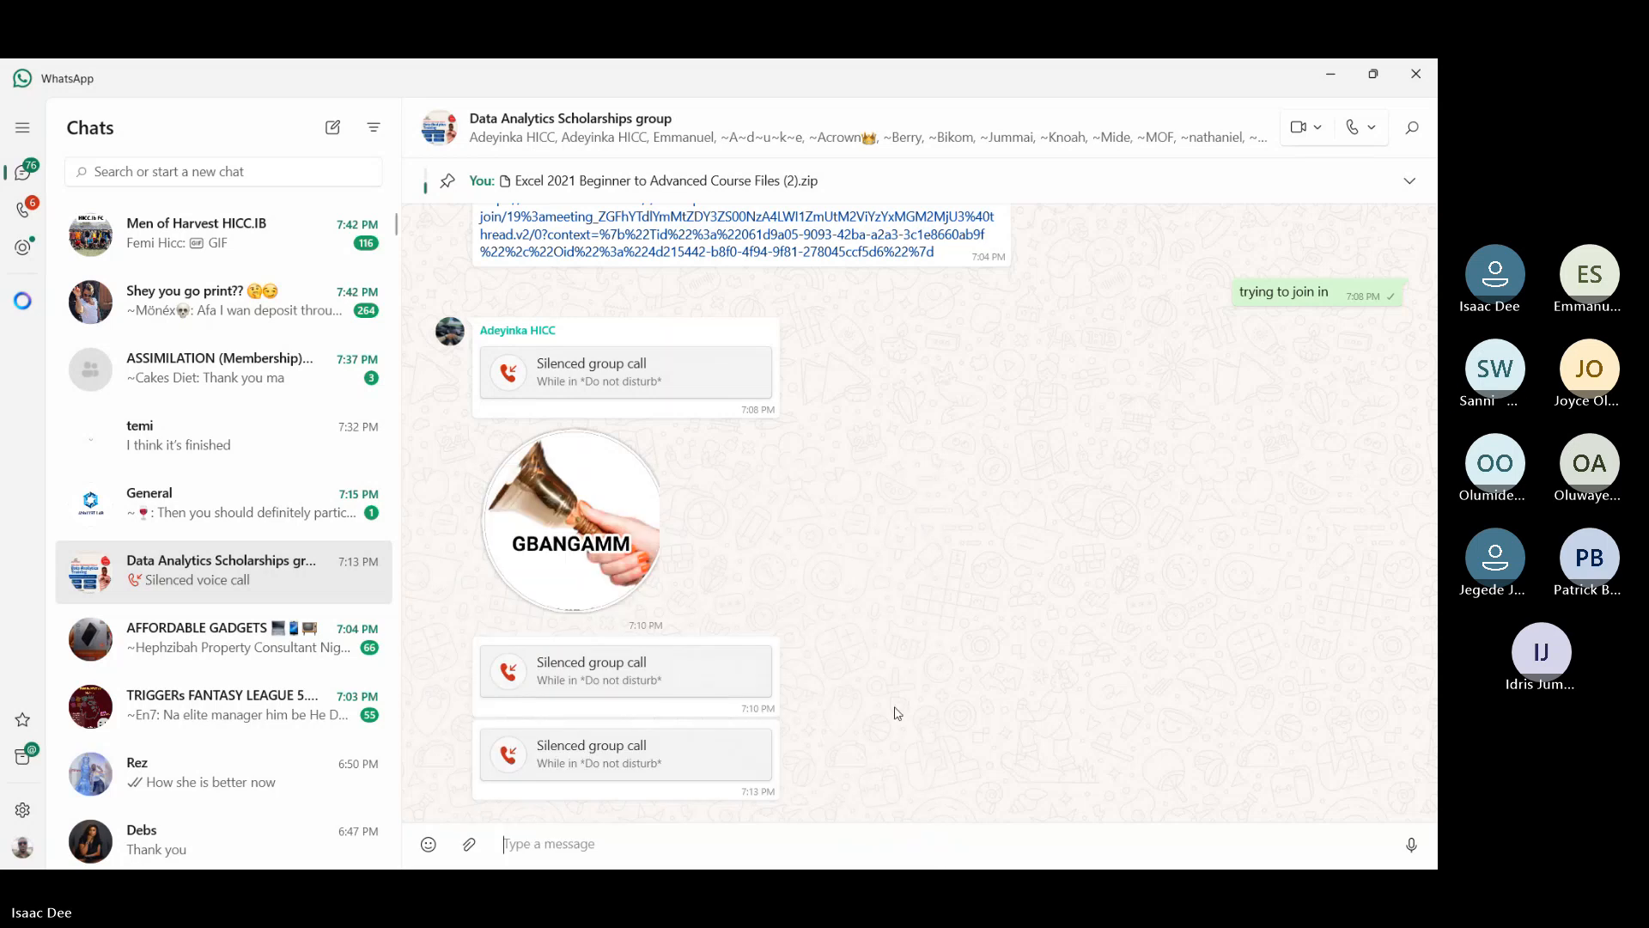
{"action": "left_click", "coordinate": [1330, 75]}
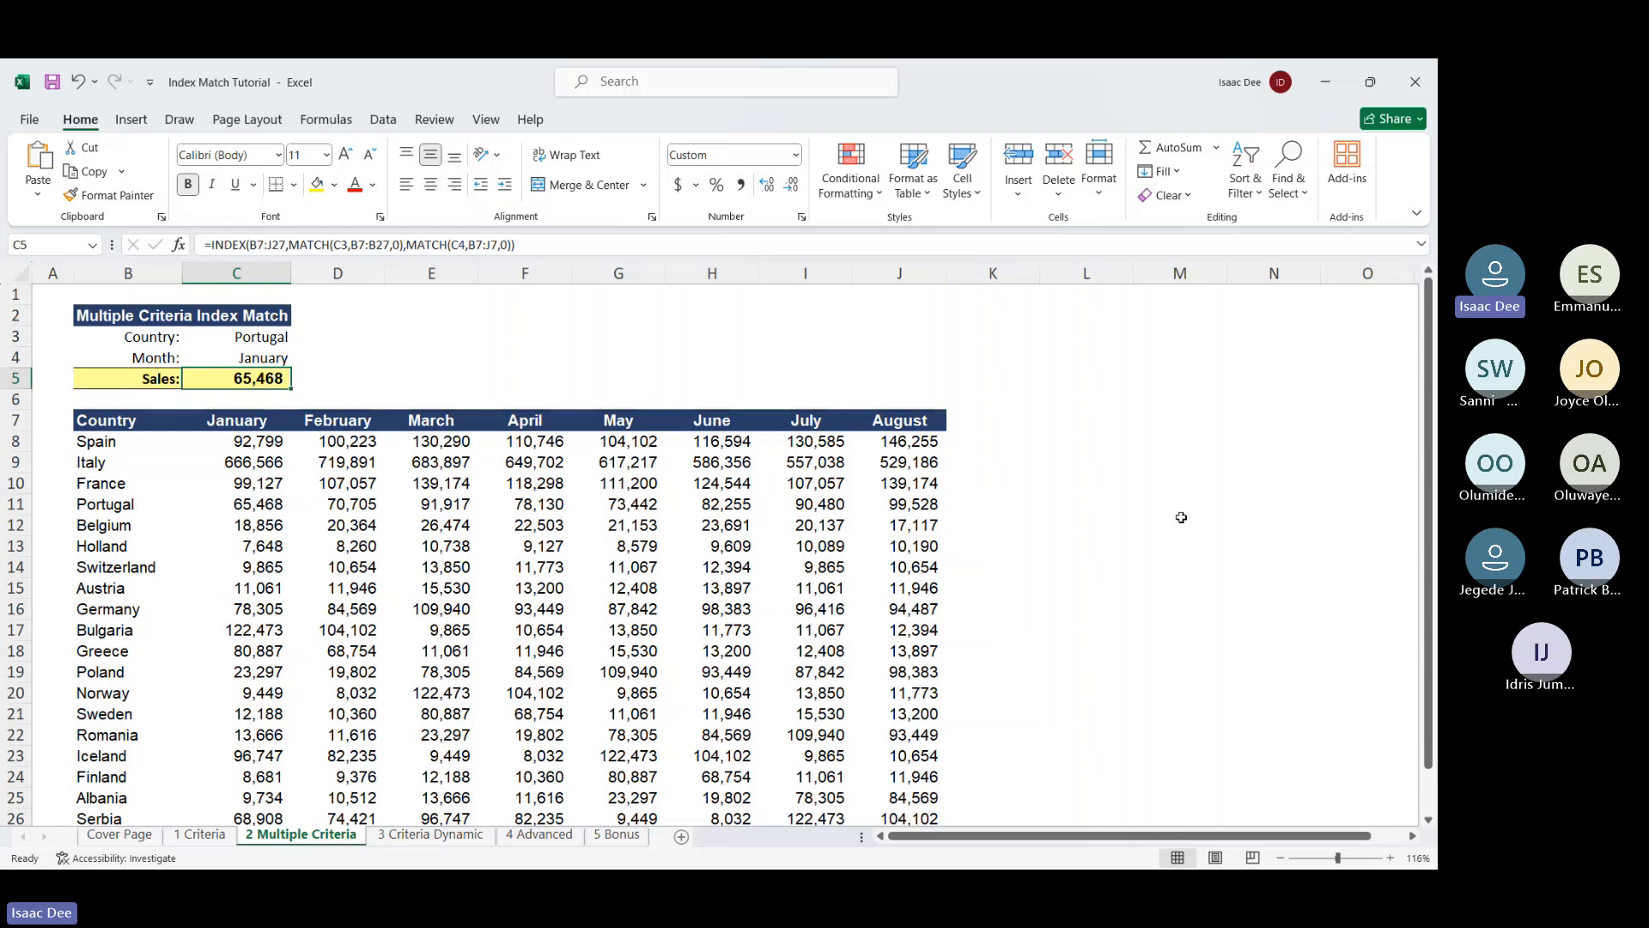
Open and close the Start menu, then stop sharing the Excel screen in the meeting
{"action": "key", "text": "super"}
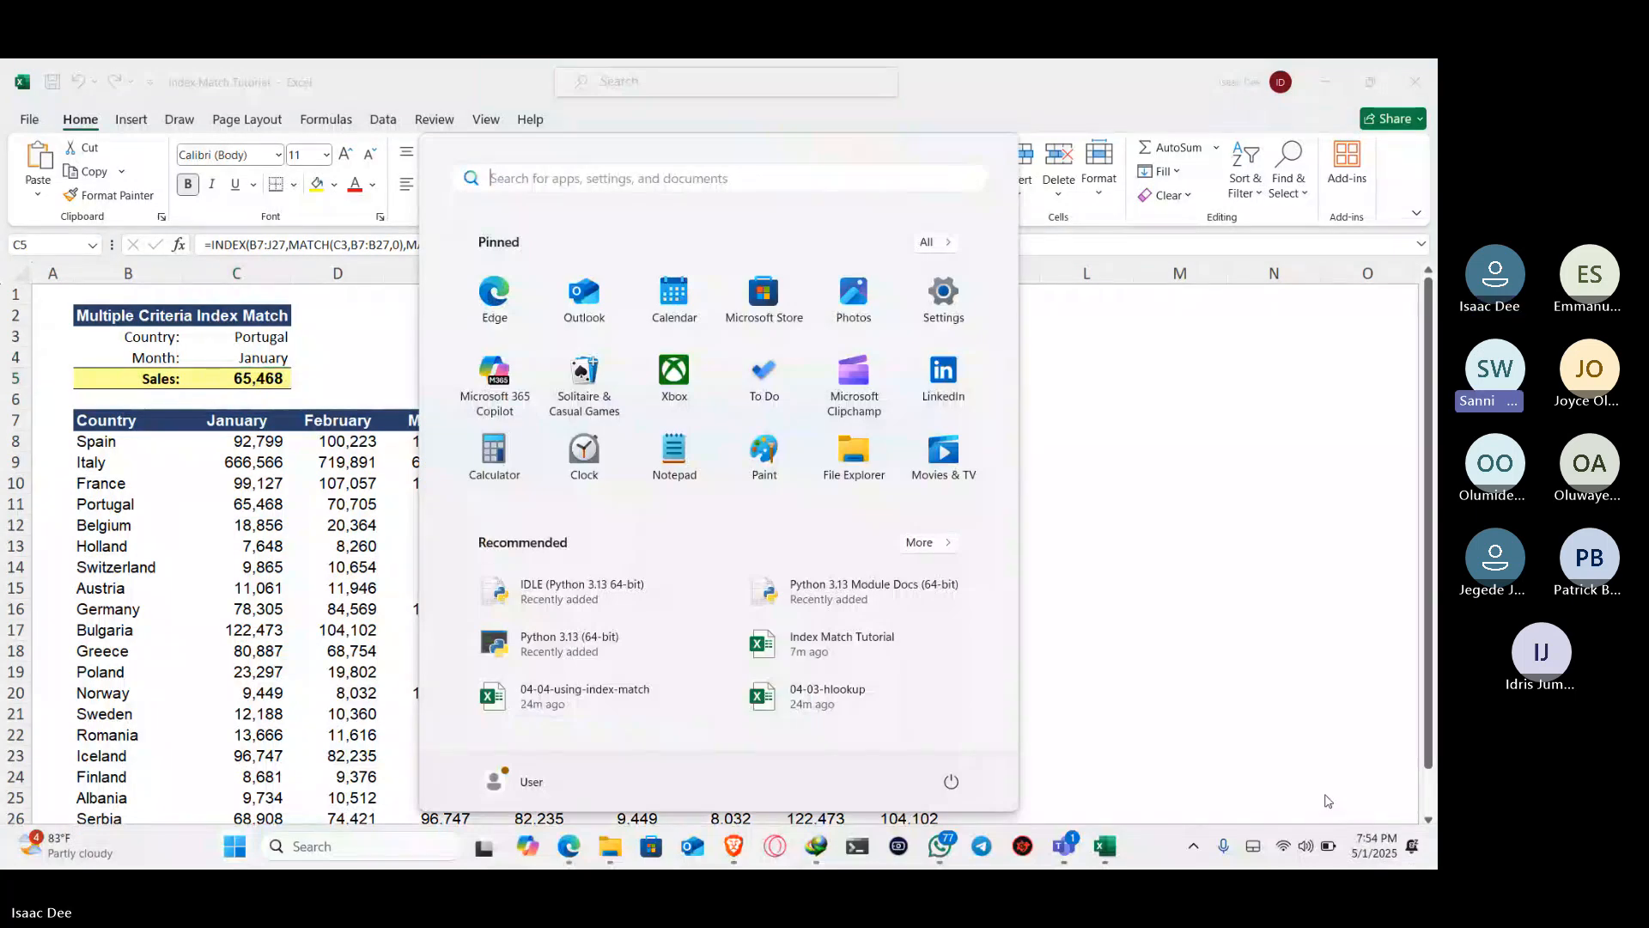
{"action": "key", "text": "super"}
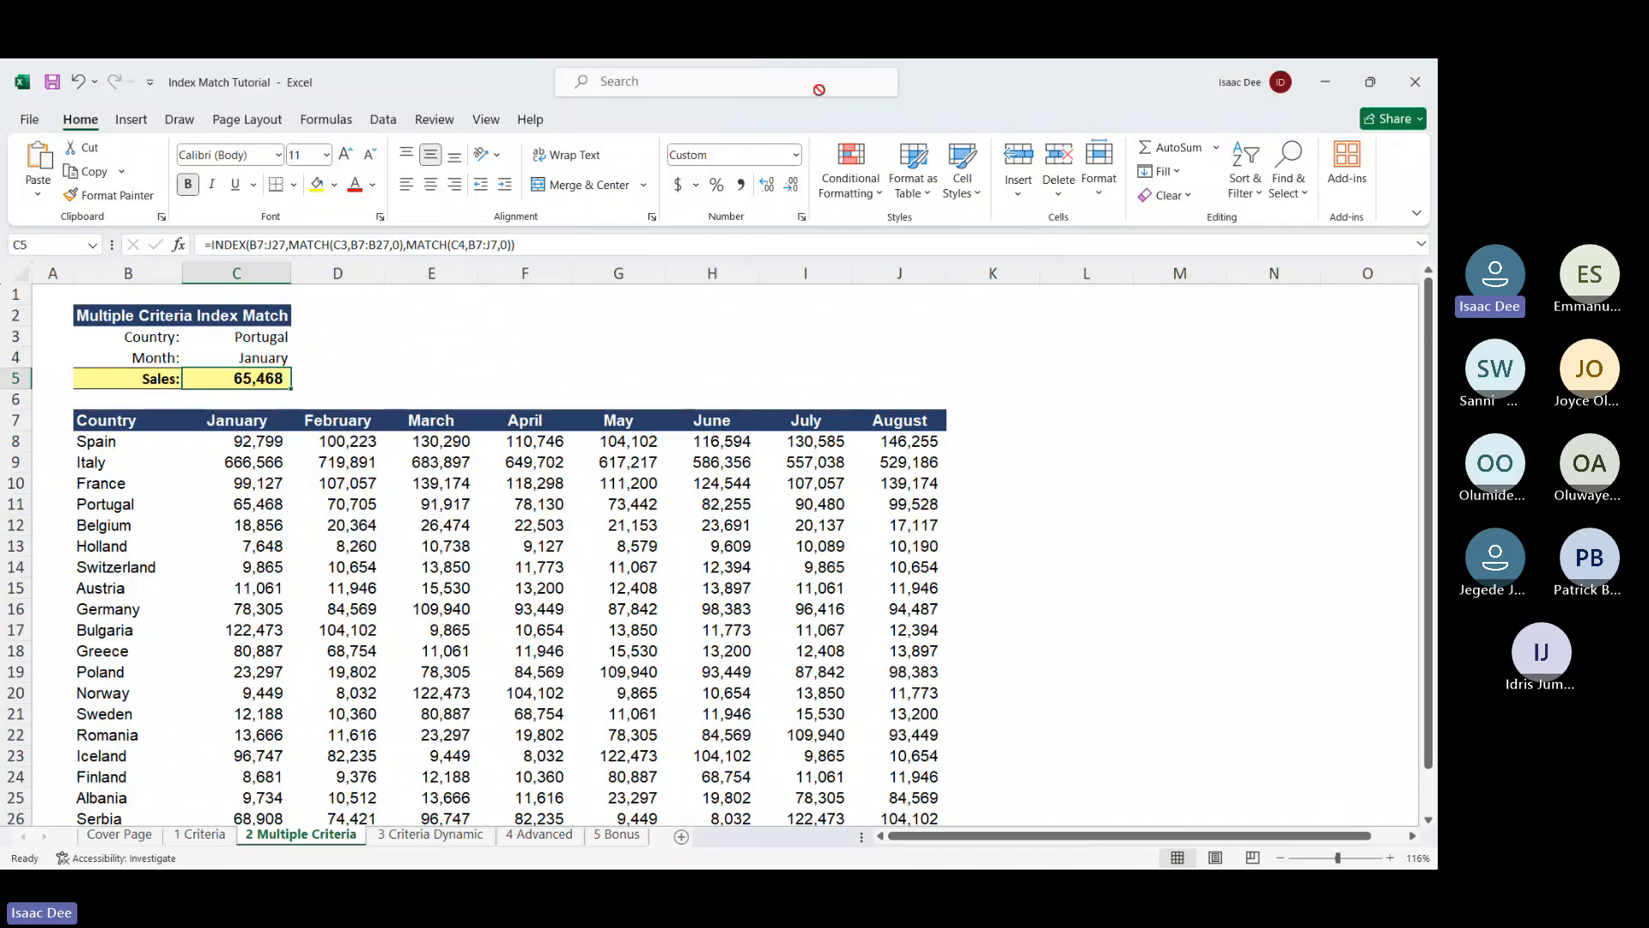
{"action": "left_click", "coordinate": [987, 91]}
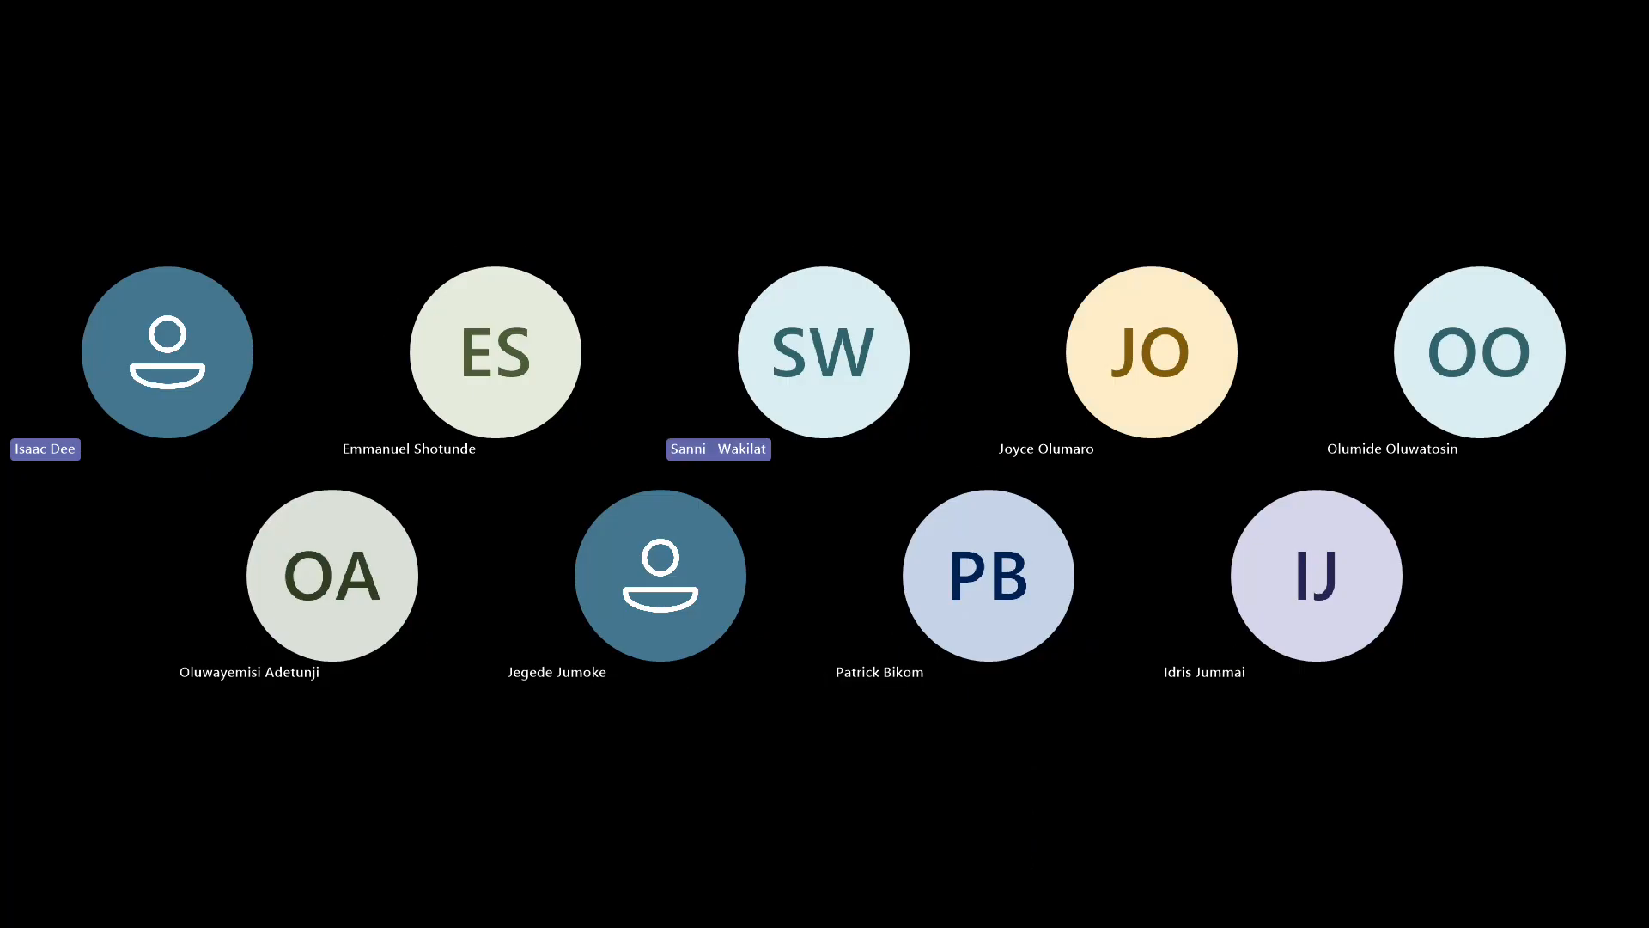
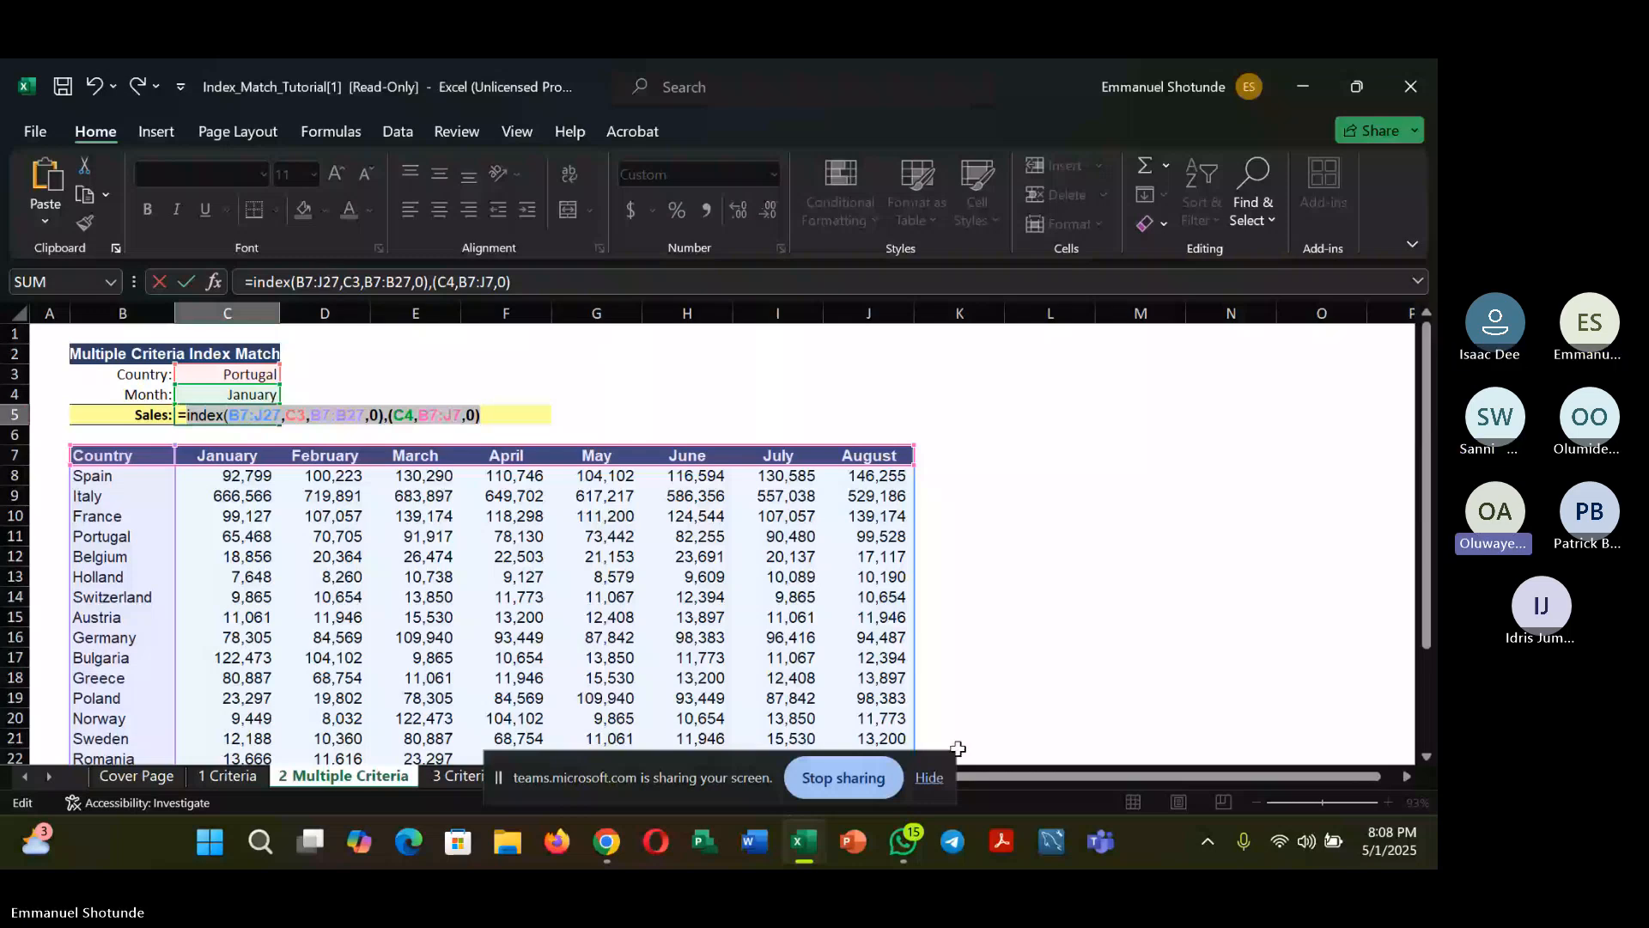
Dismiss the screen-sharing notice, then insert MATCH before the C3 country and C4 month arguments in C5's formula
{"action": "mouse_move", "coordinate": [601, 851]}
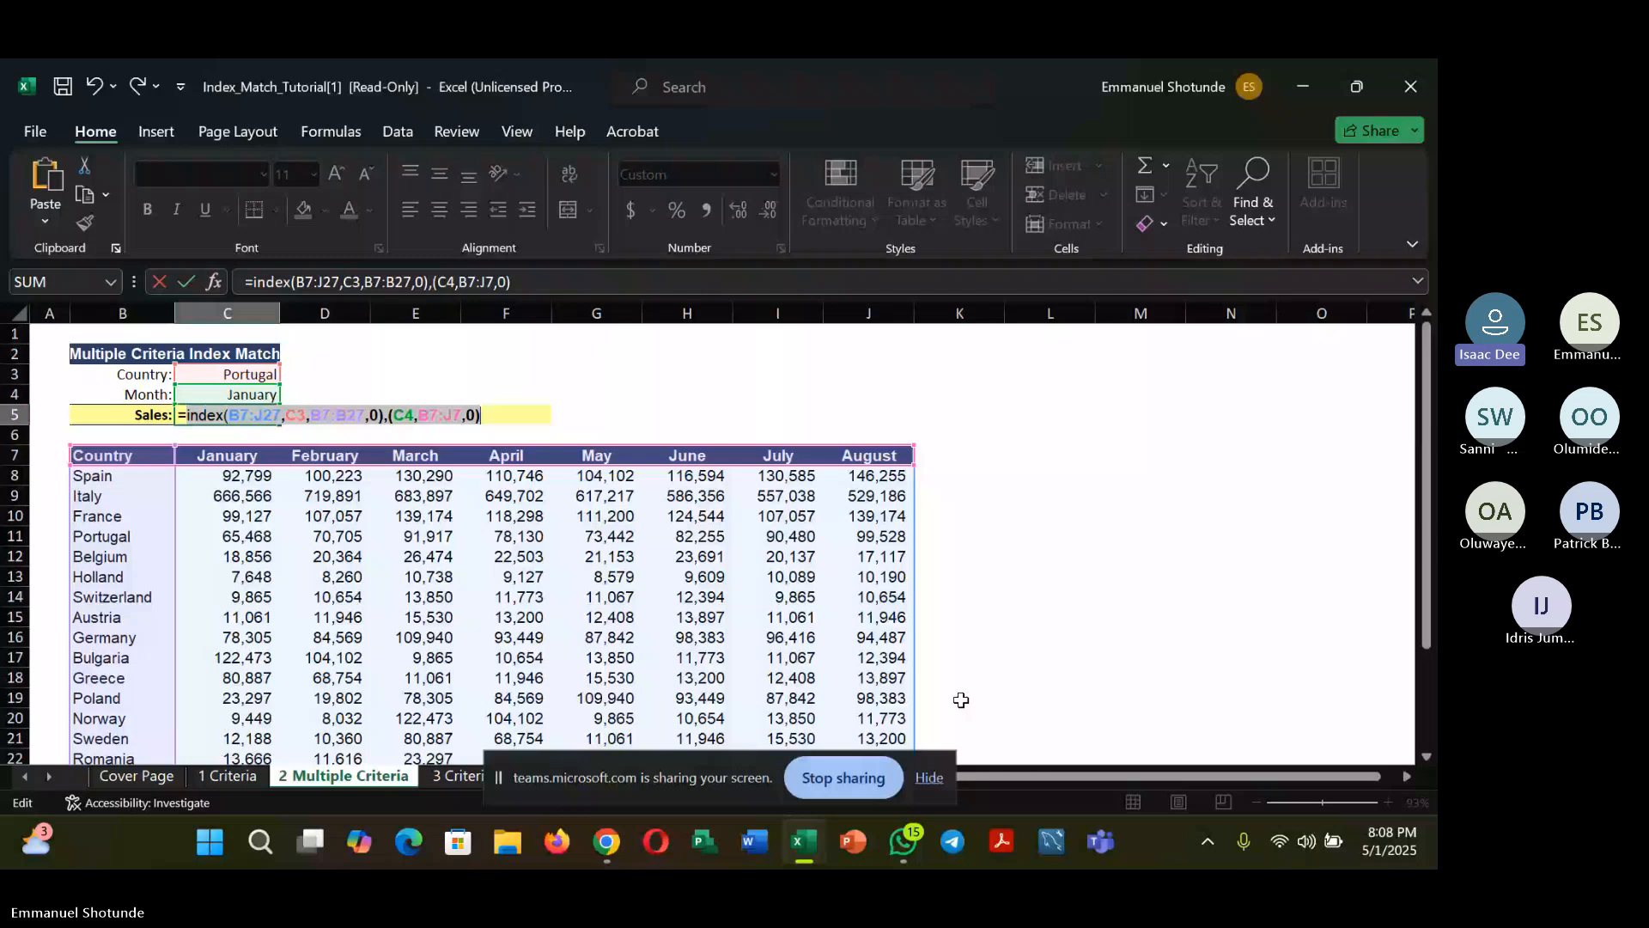
{"action": "left_click", "coordinate": [870, 778]}
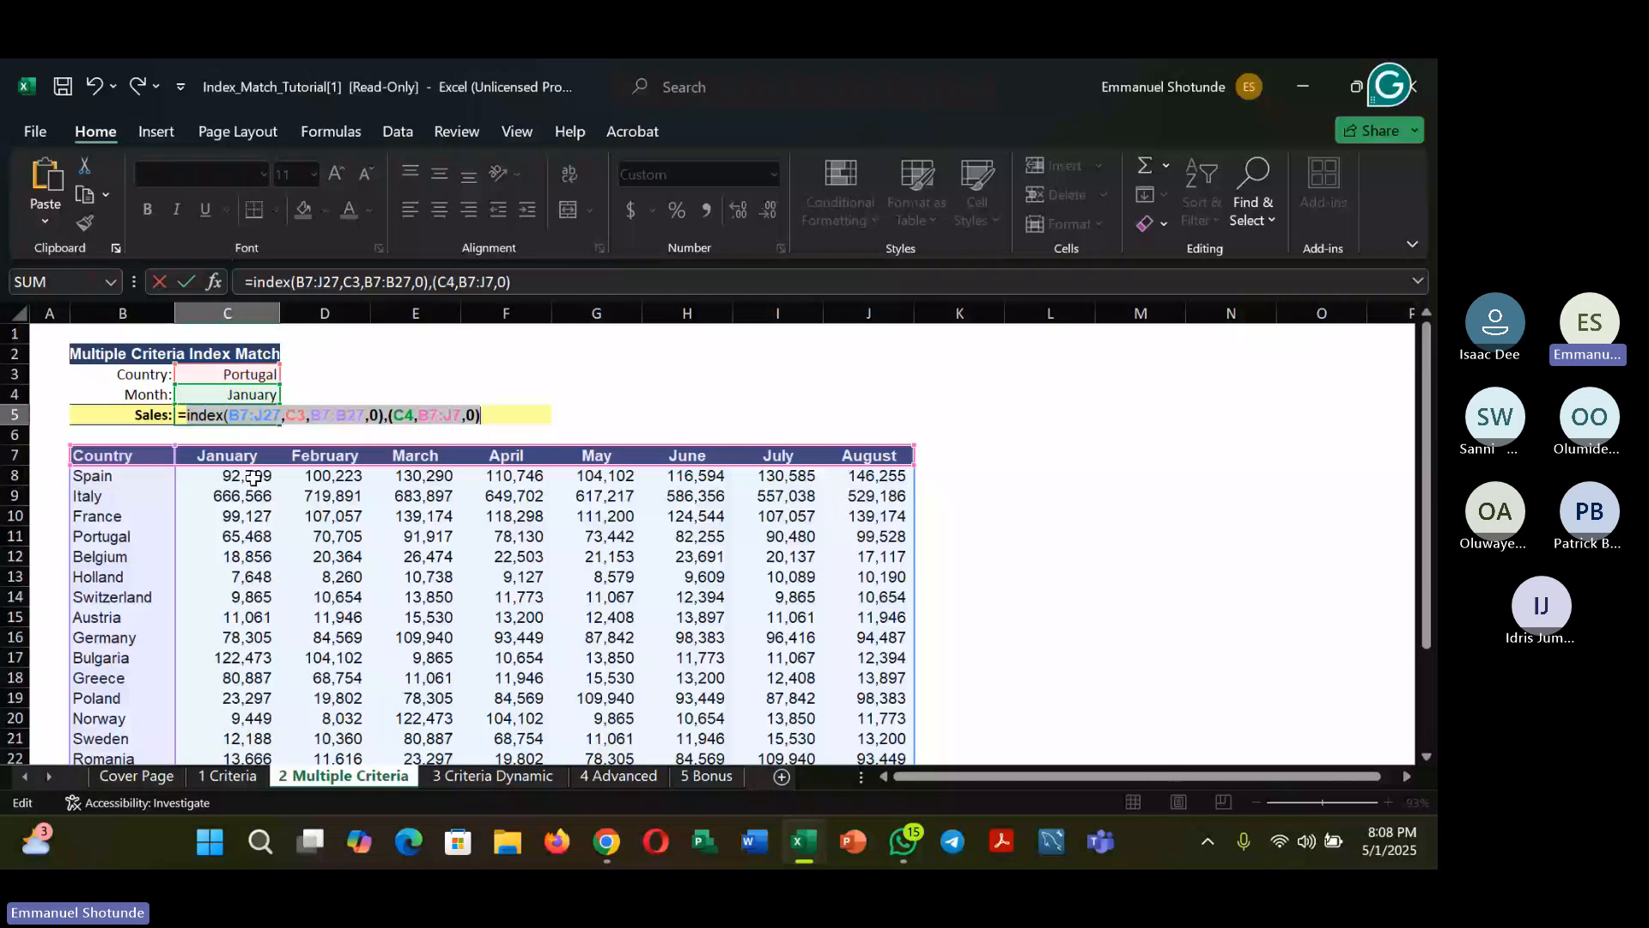
{"action": "left_click", "coordinate": [196, 417]}
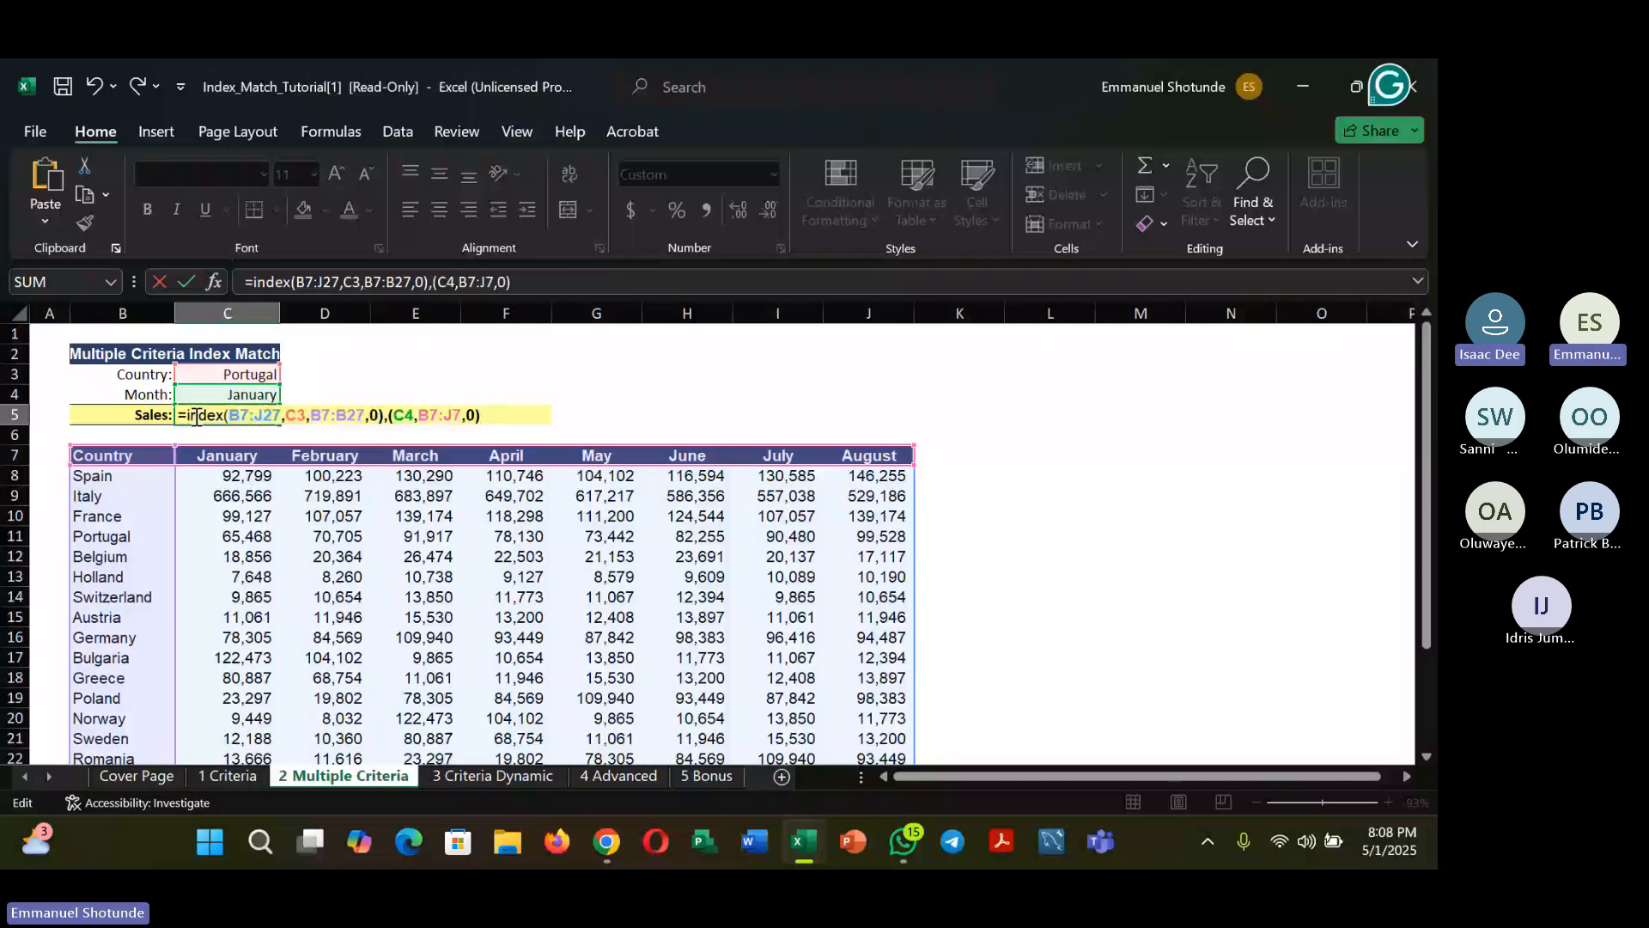
{"action": "key", "text": "Left"}
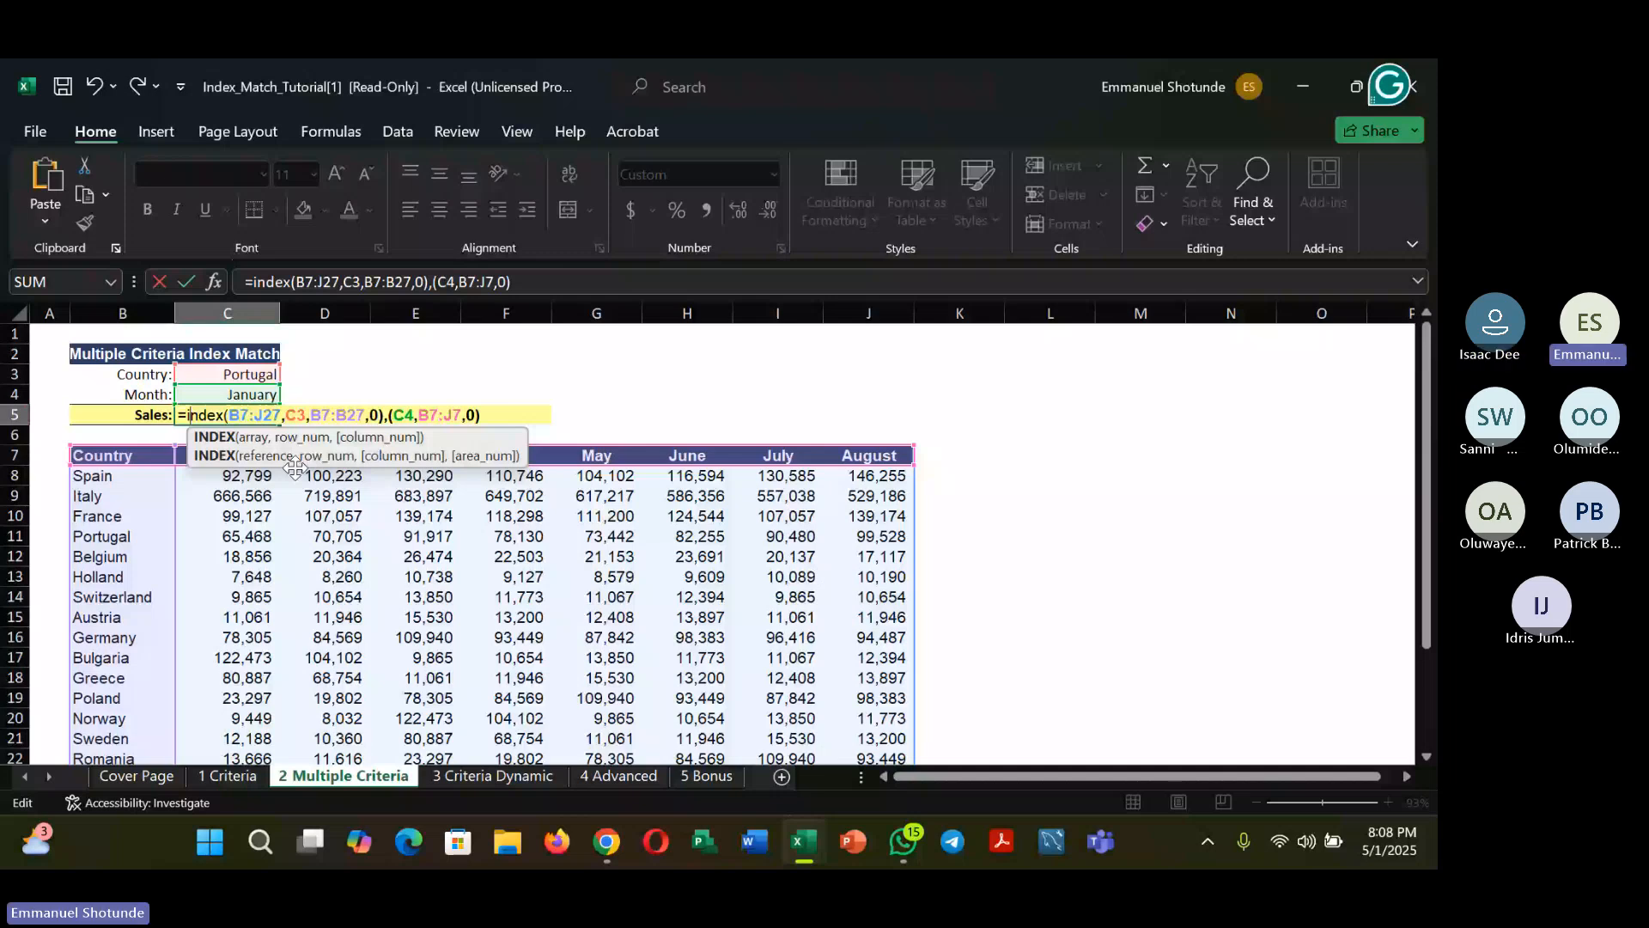
{"action": "left_click_drag", "start_coordinate": [179, 415], "coordinate": [290, 415]}
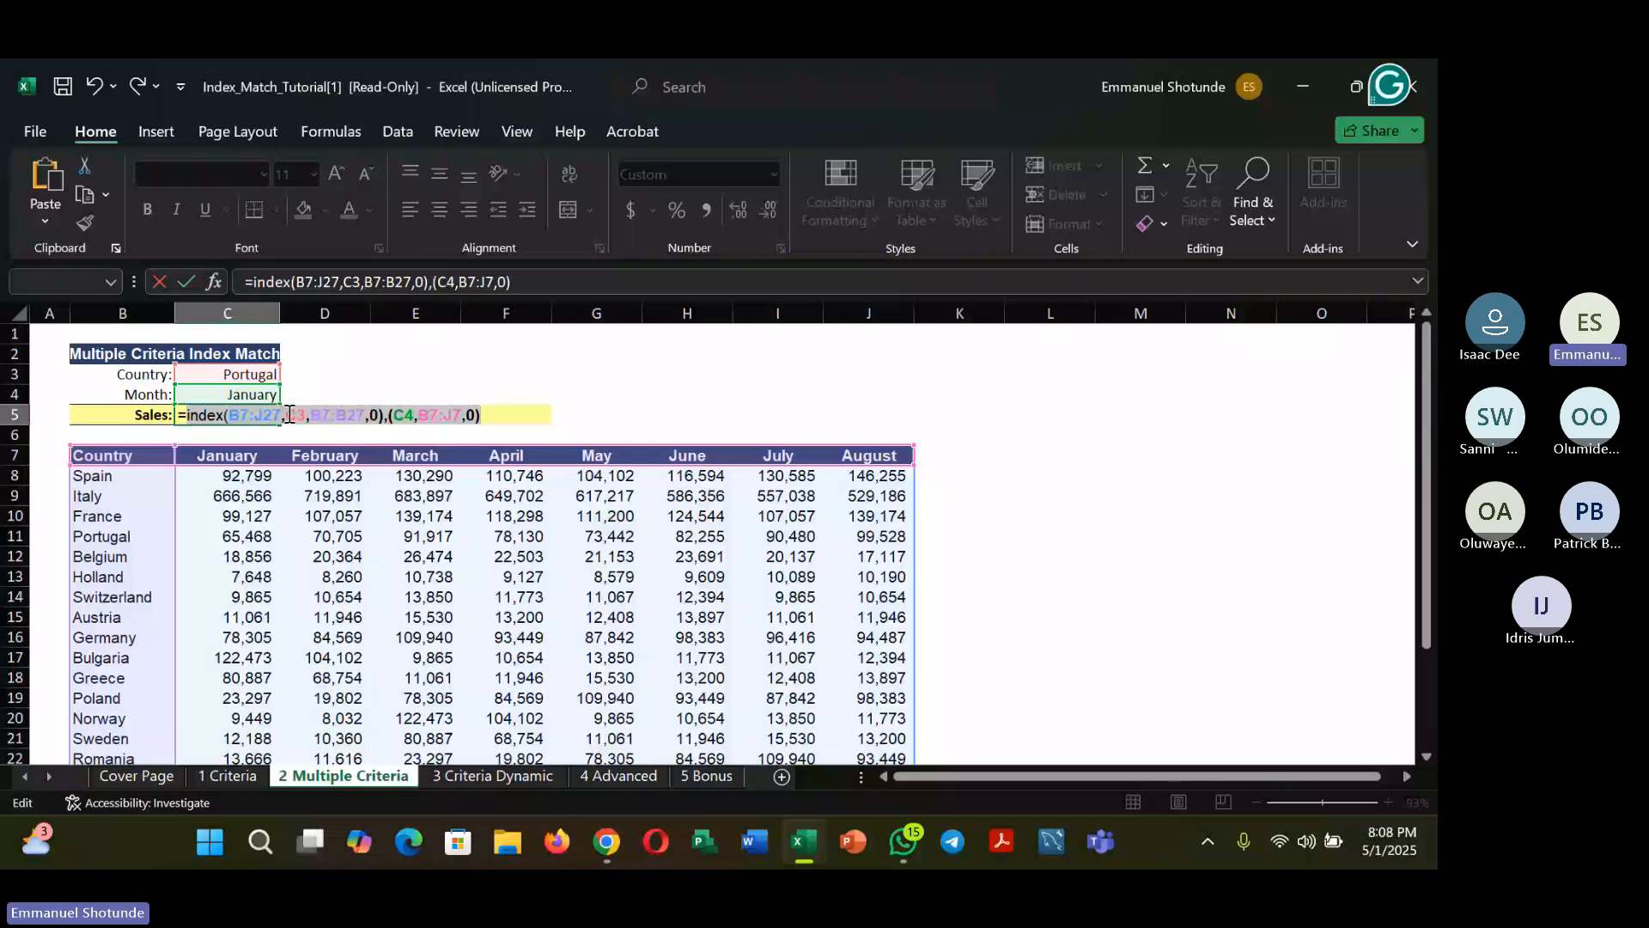
{"action": "left_click", "coordinate": [290, 415]}
{"action": "type", "text": "M"}
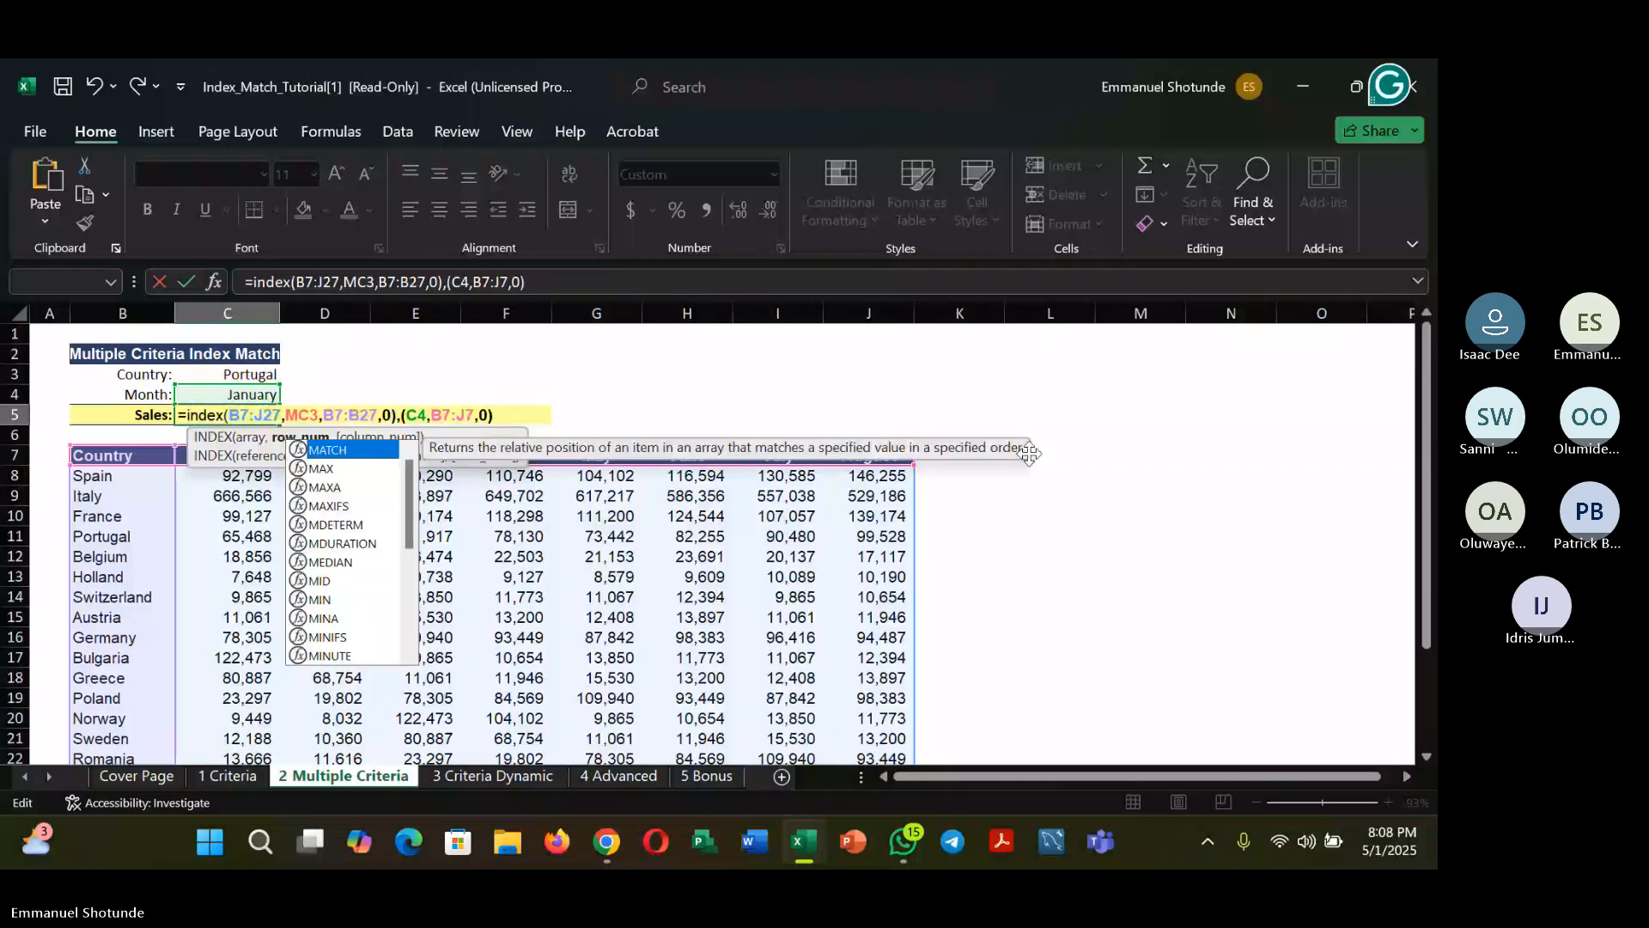
{"action": "type", "text": "a"}
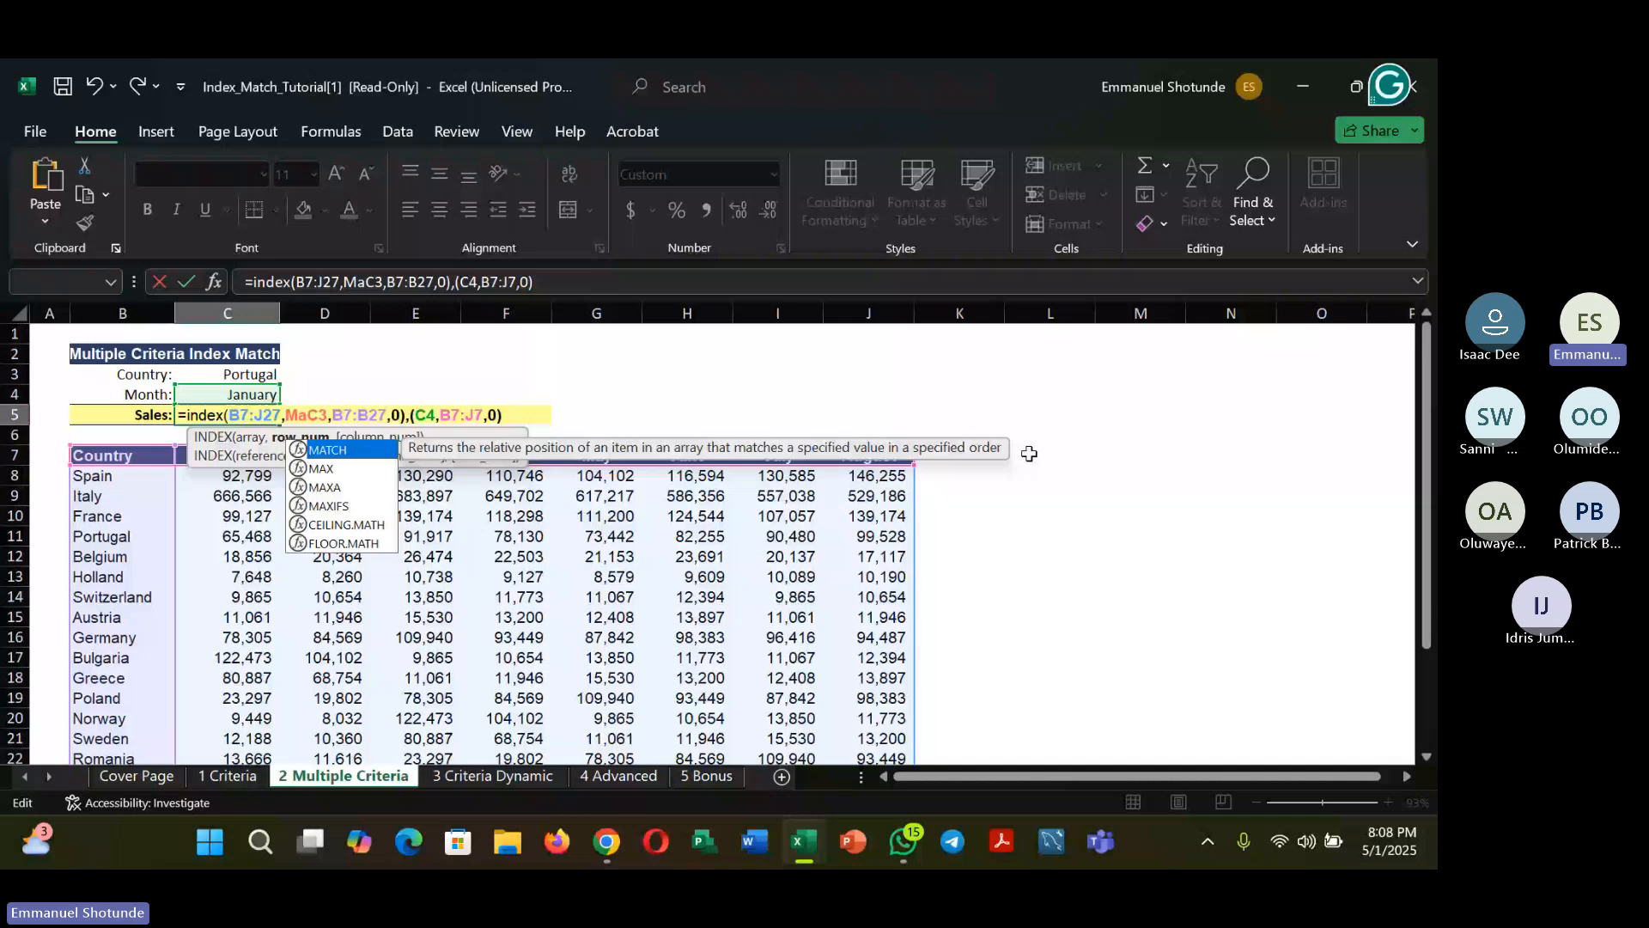
{"action": "type", "text": "th"}
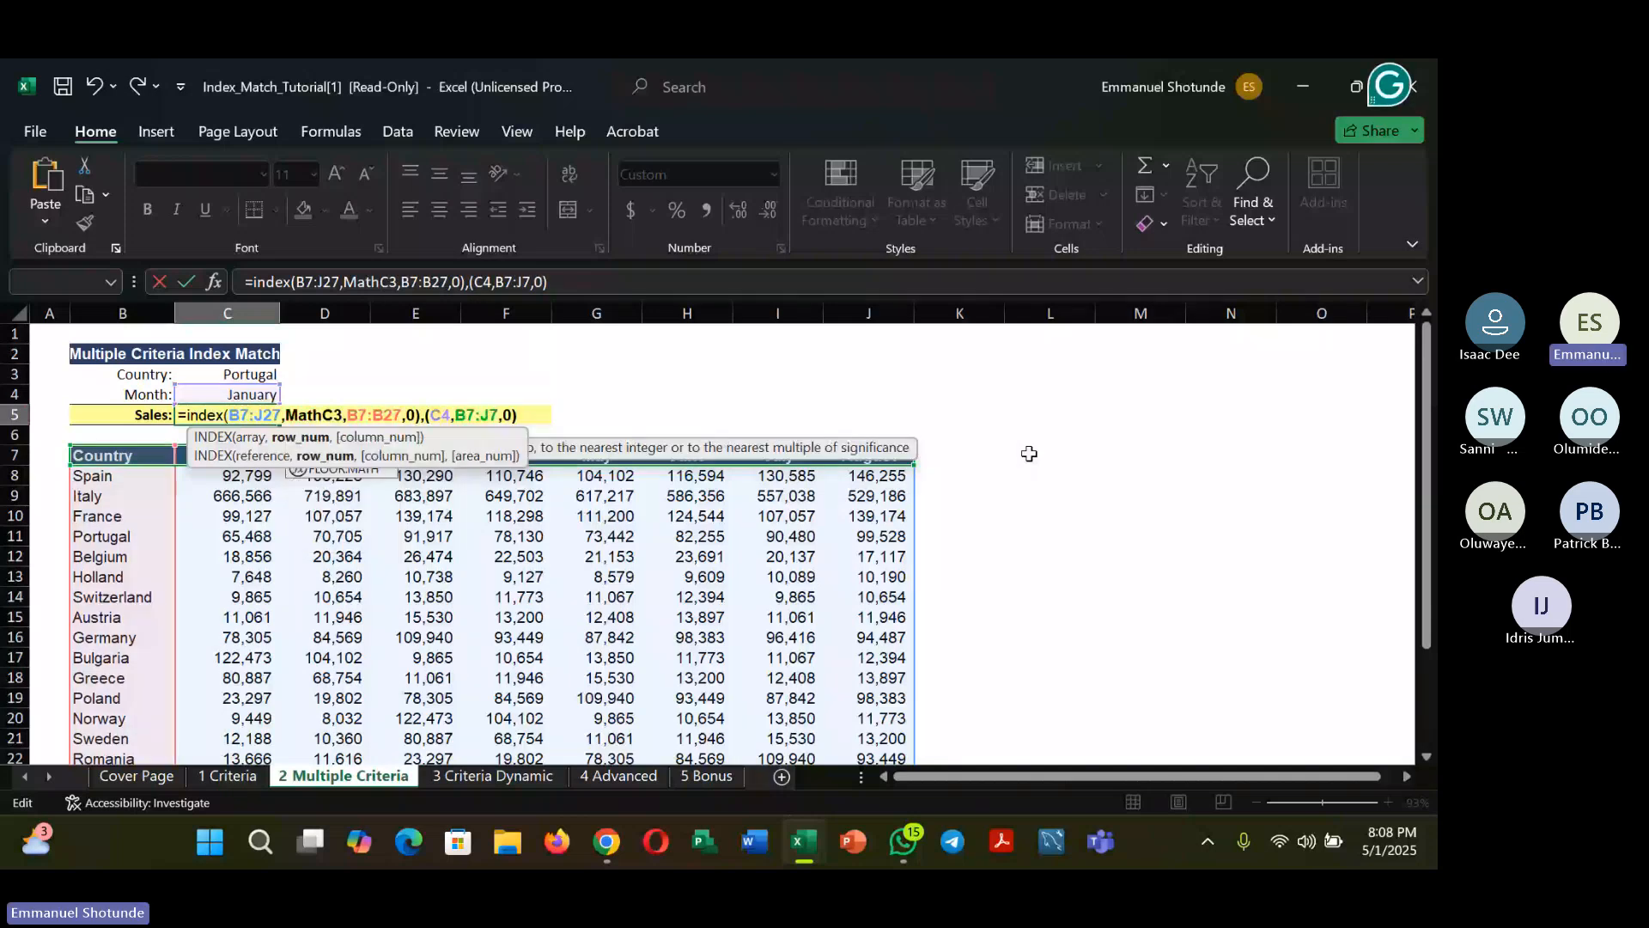
{"action": "key", "text": "BackSpace"}
{"action": "type", "text": "ch("}
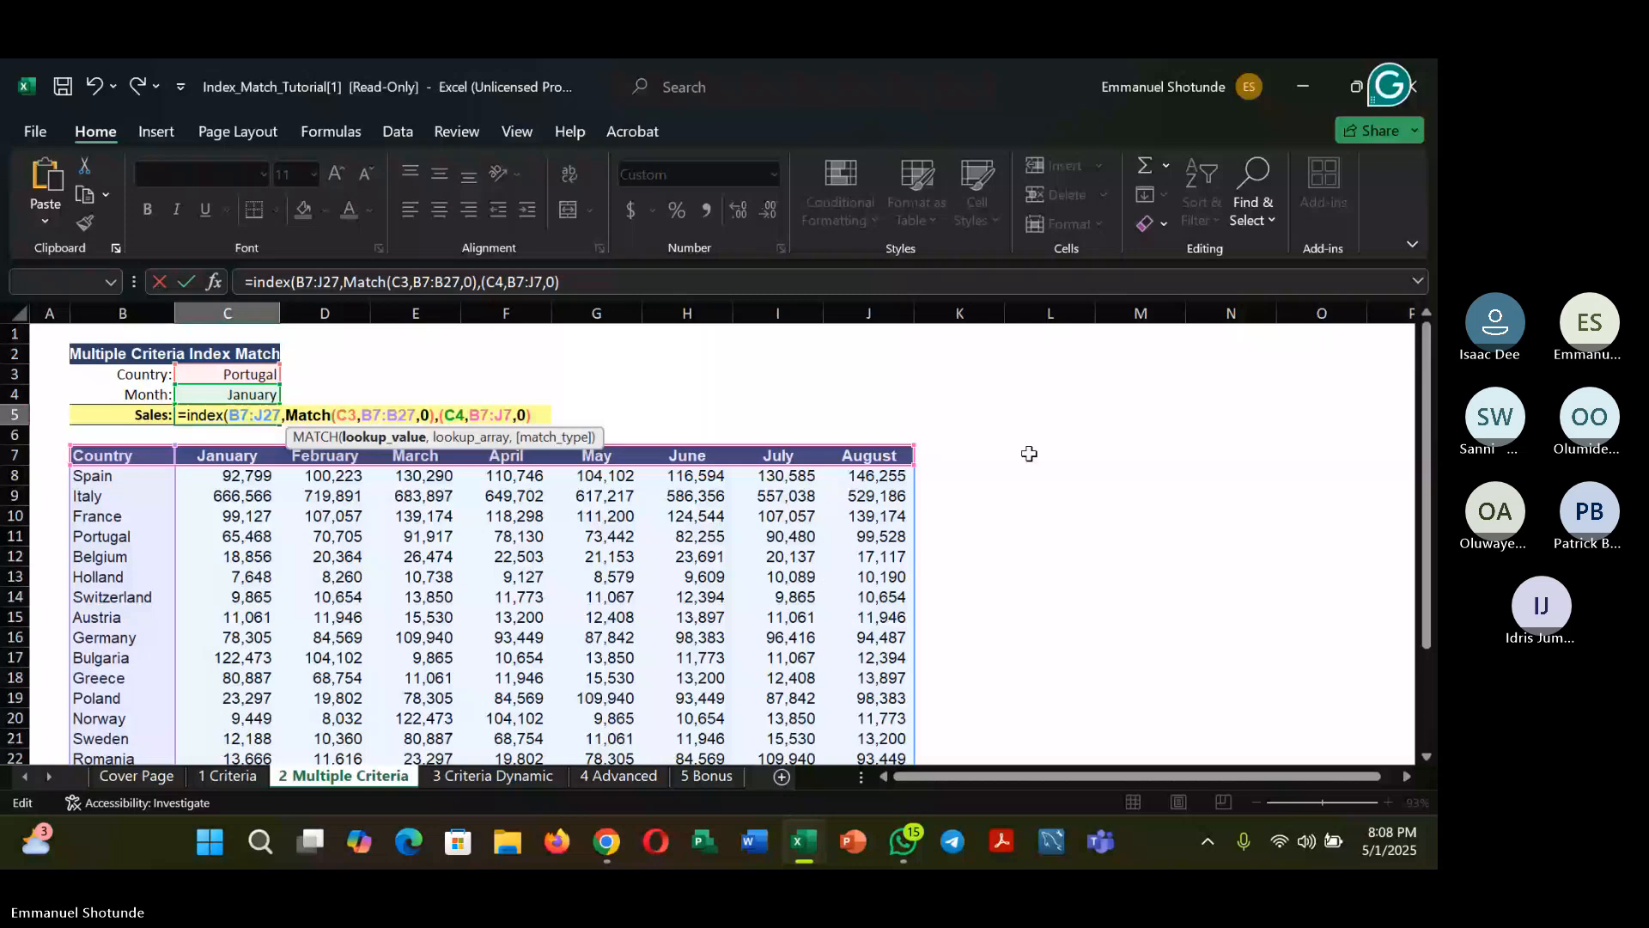
{"action": "left_click", "coordinate": [440, 416]}
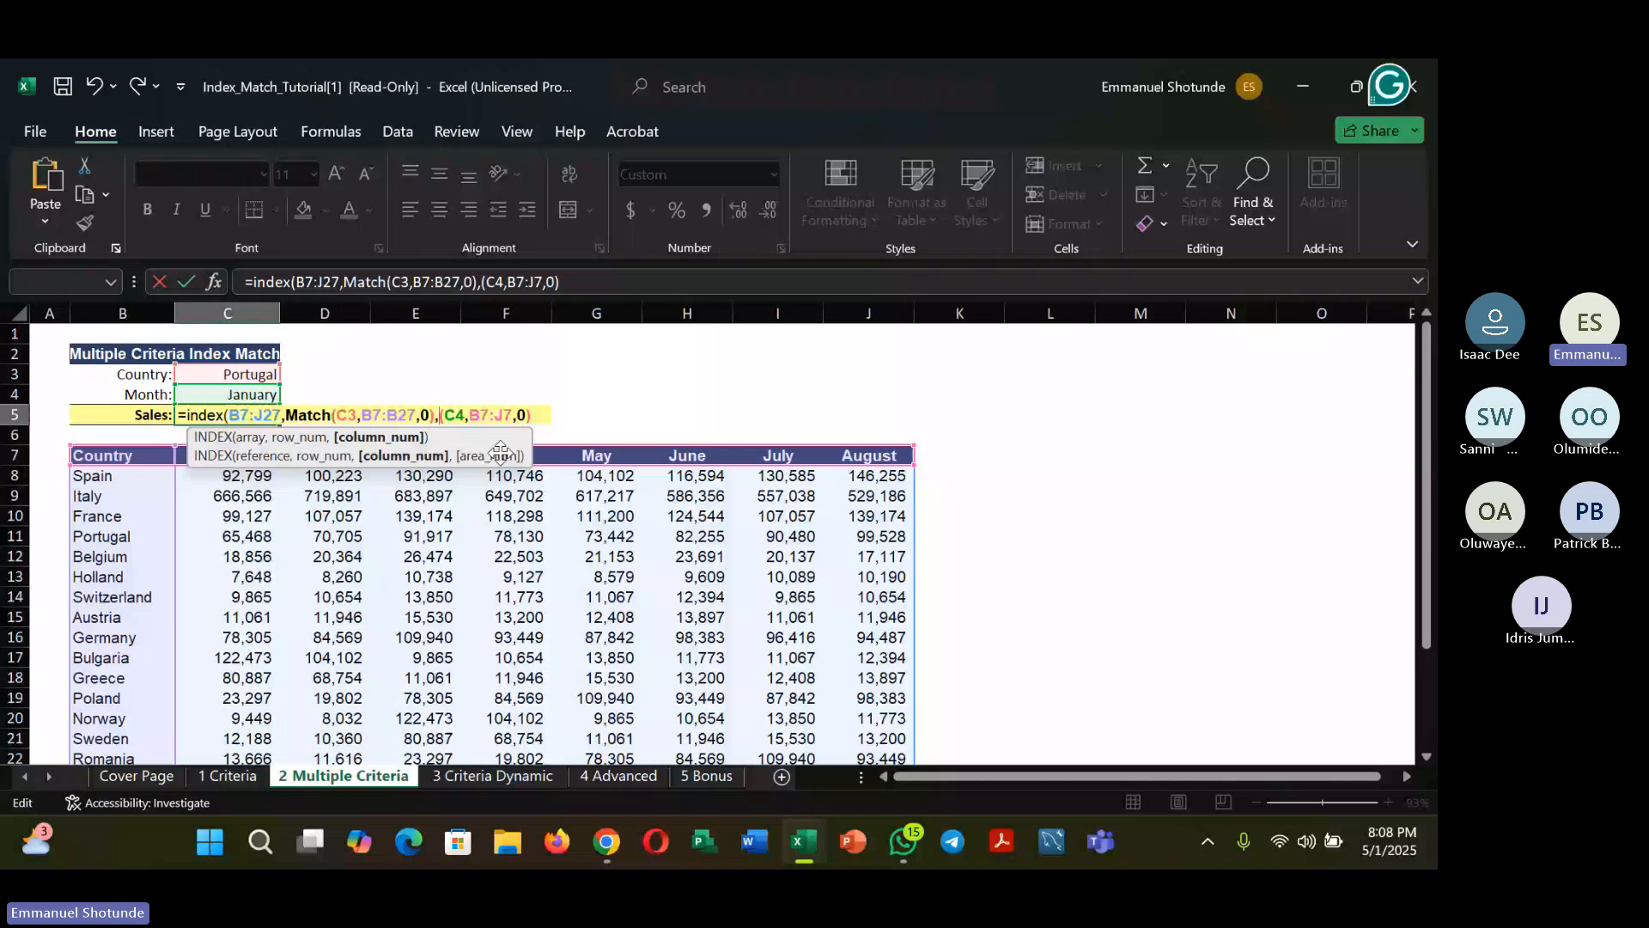
{"action": "type", "text": "Match"}
{"action": "key", "text": "Return"}
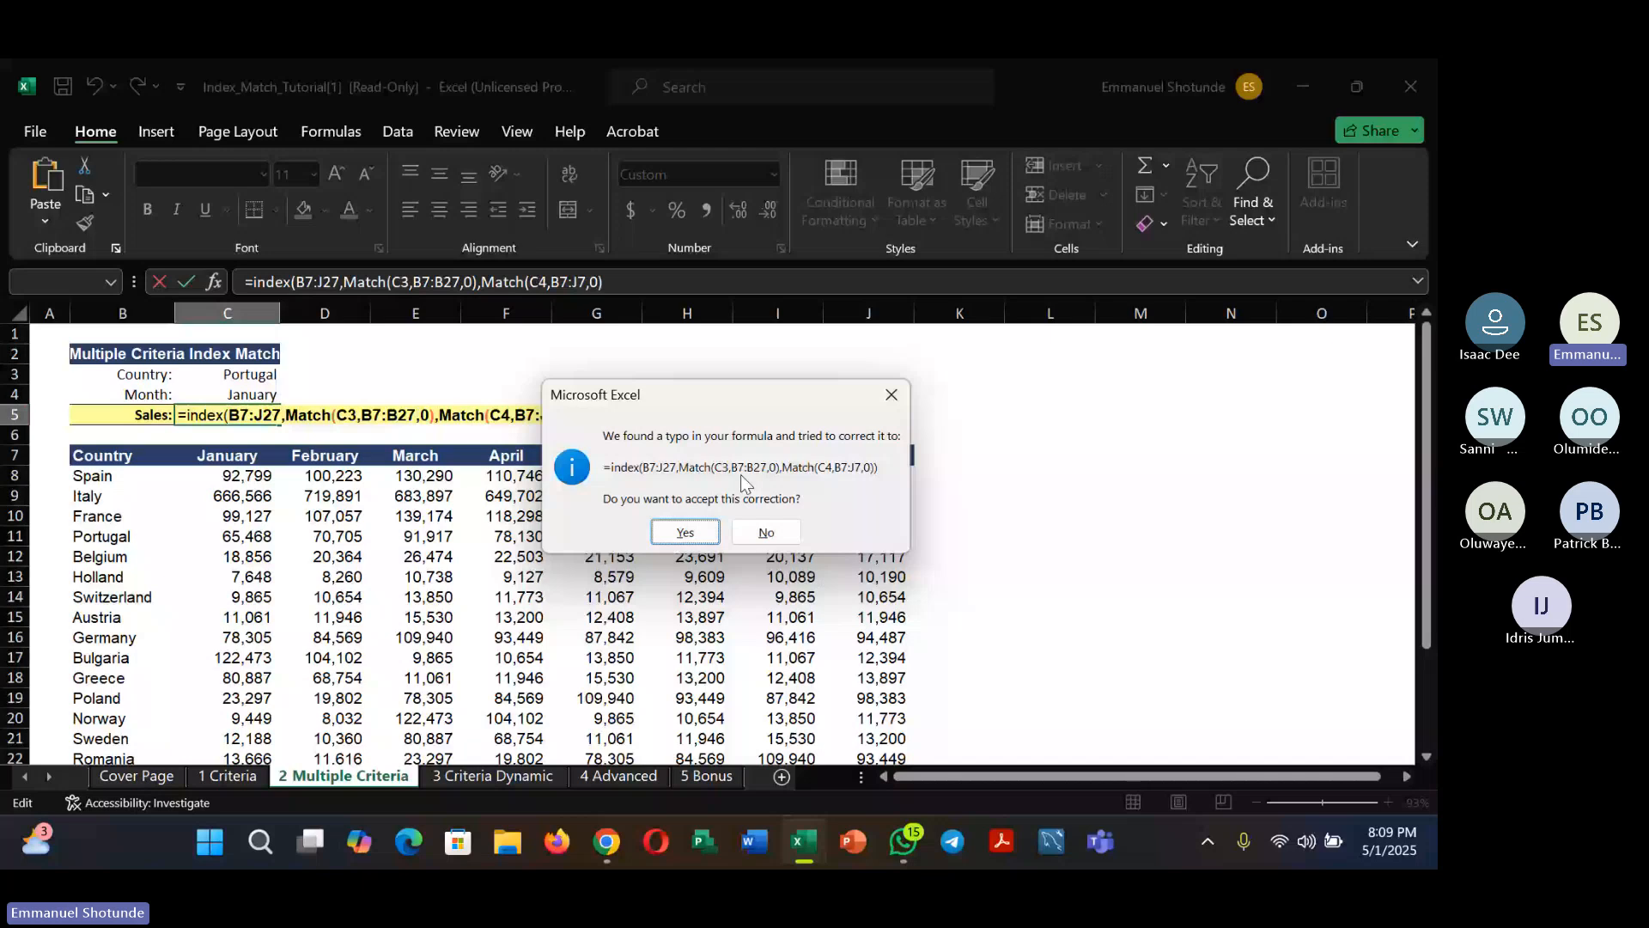
Decline the typo correction and add the missing closing parenthesis so C5 returns 65,468
{"action": "left_click", "coordinate": [744, 526]}
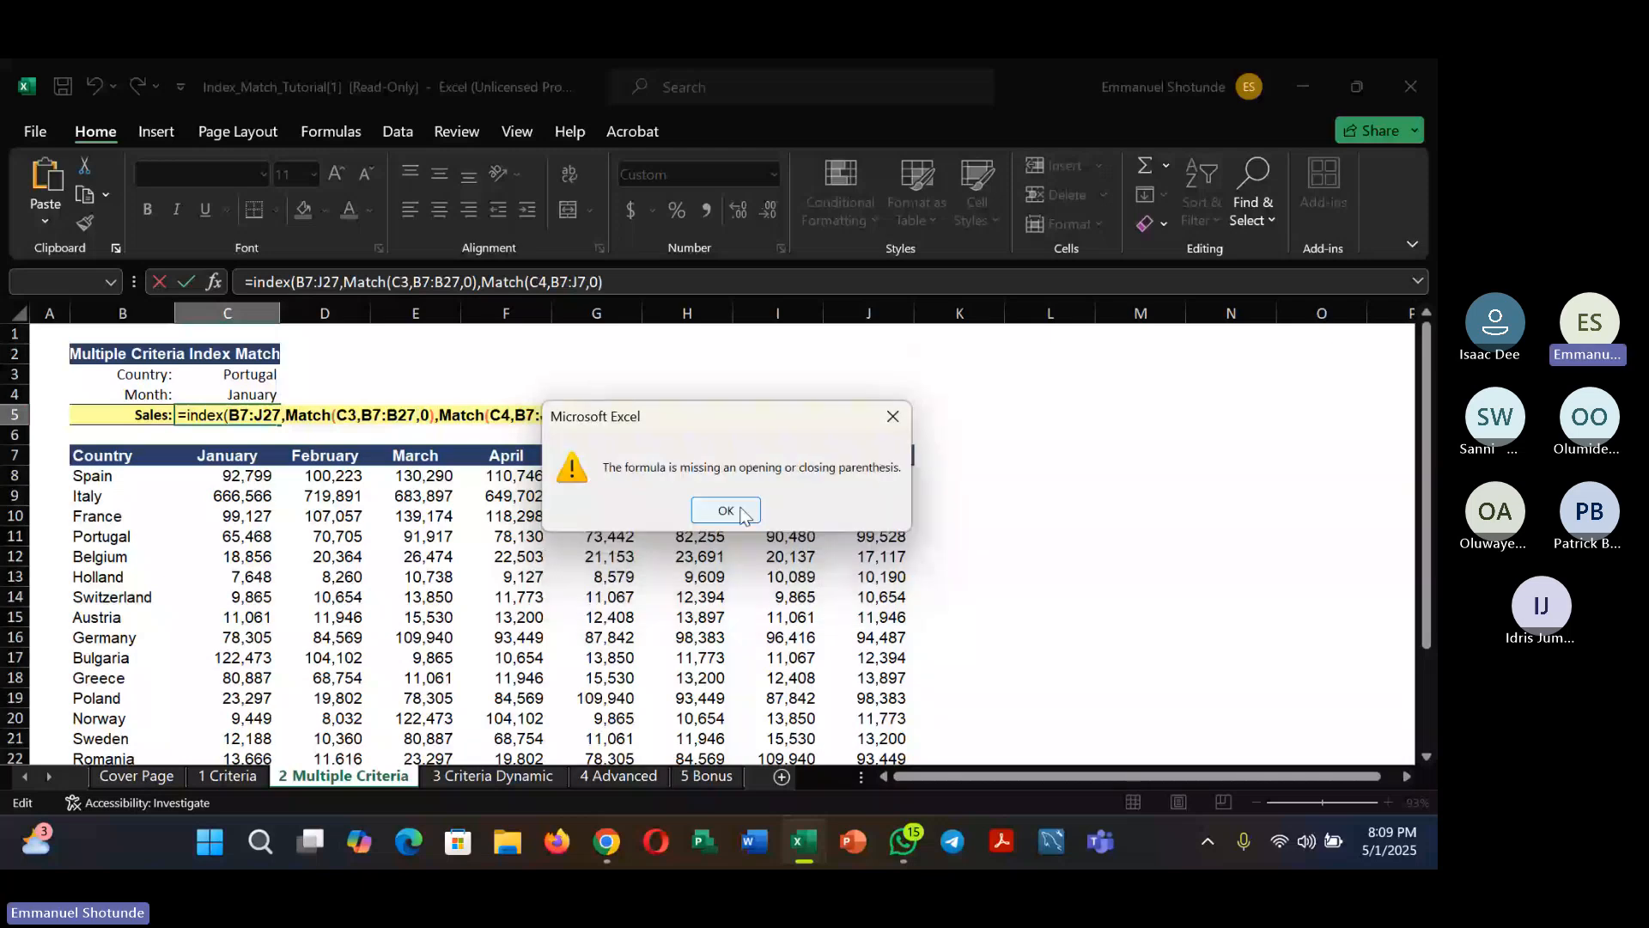
{"action": "left_click", "coordinate": [744, 514]}
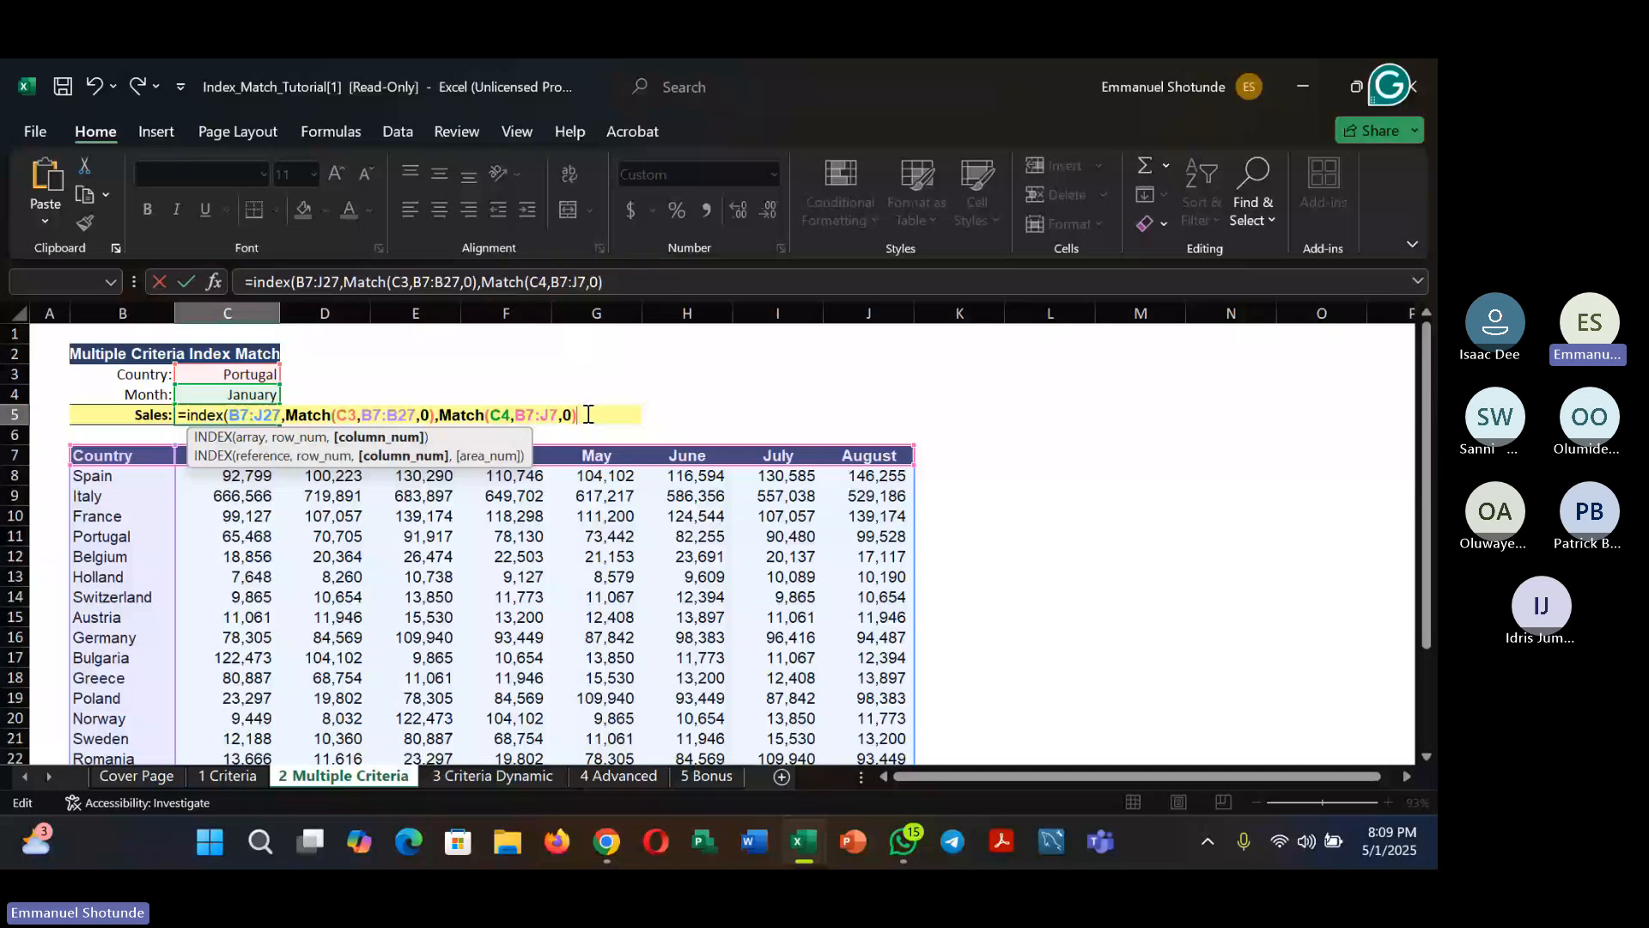
{"action": "type", "text": ")"}
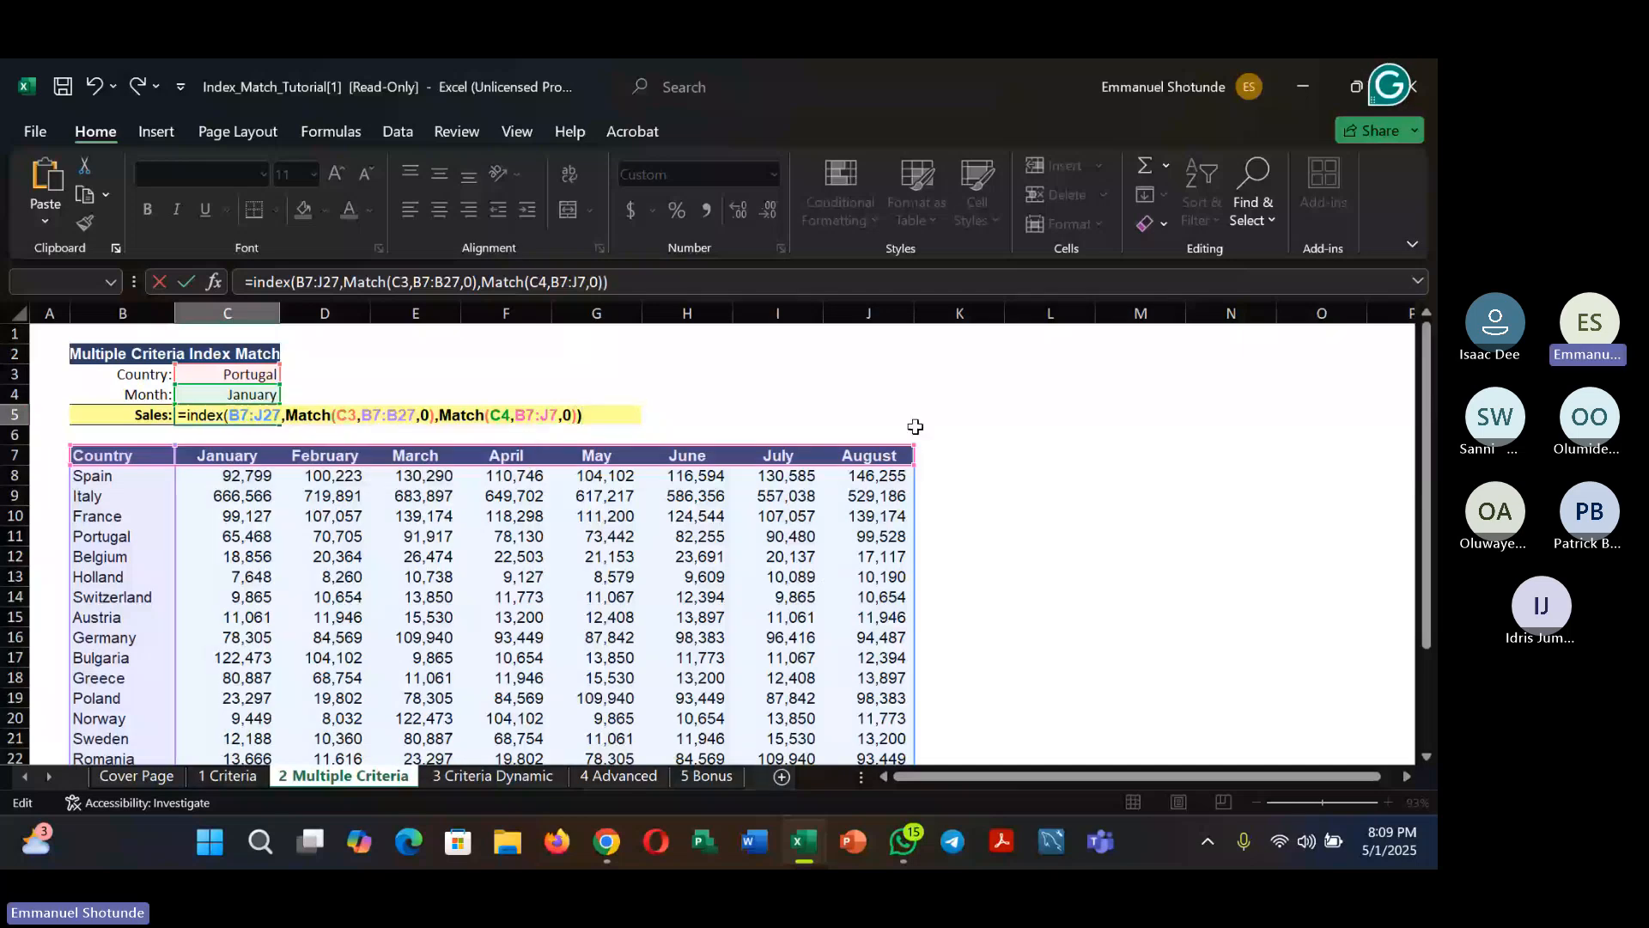
{"action": "key", "text": "Return"}
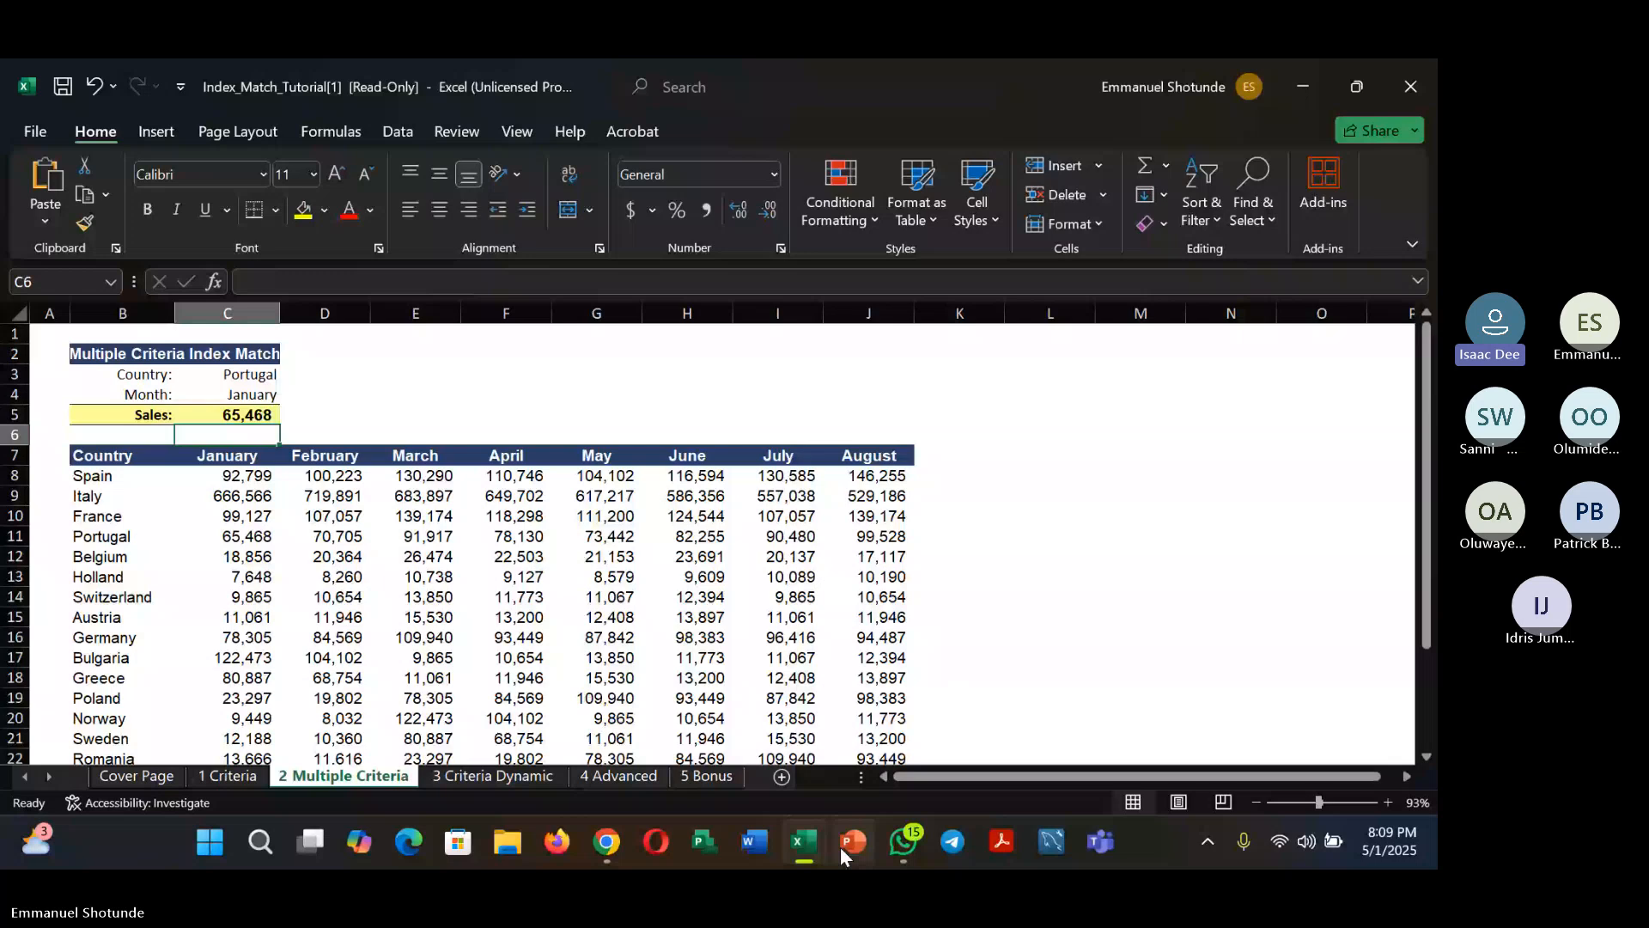
{"action": "left_click", "coordinate": [806, 843]}
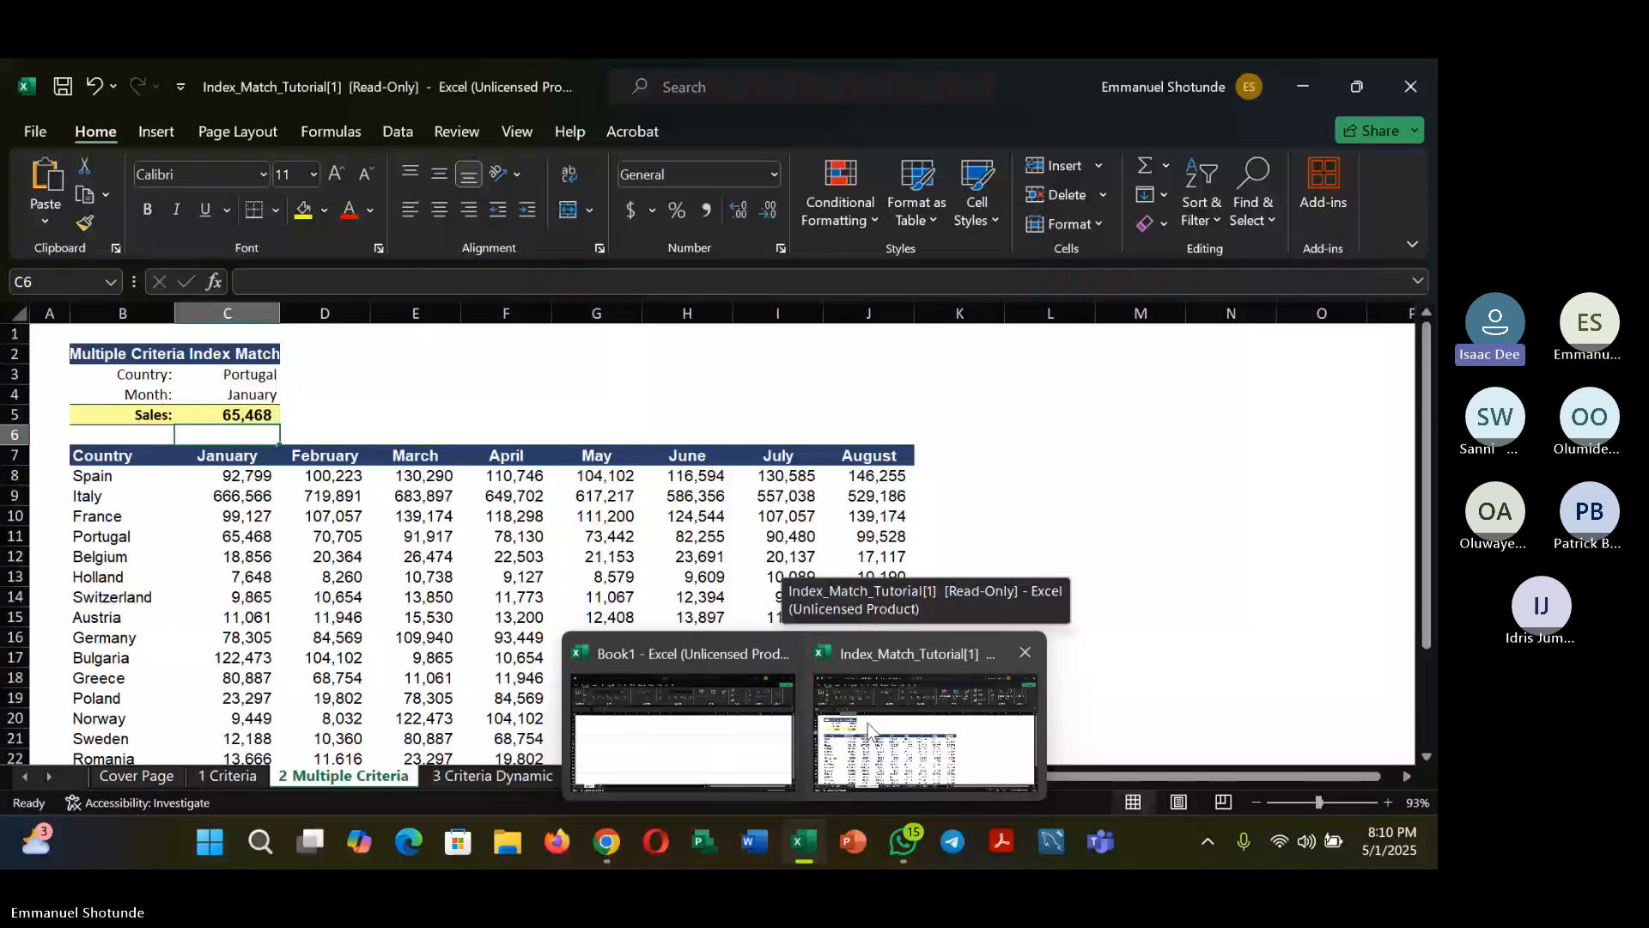
Return to the tutorial workbook, then bring the Teams meeting window with the shared workbook to the front
{"action": "left_click", "coordinate": [868, 723]}
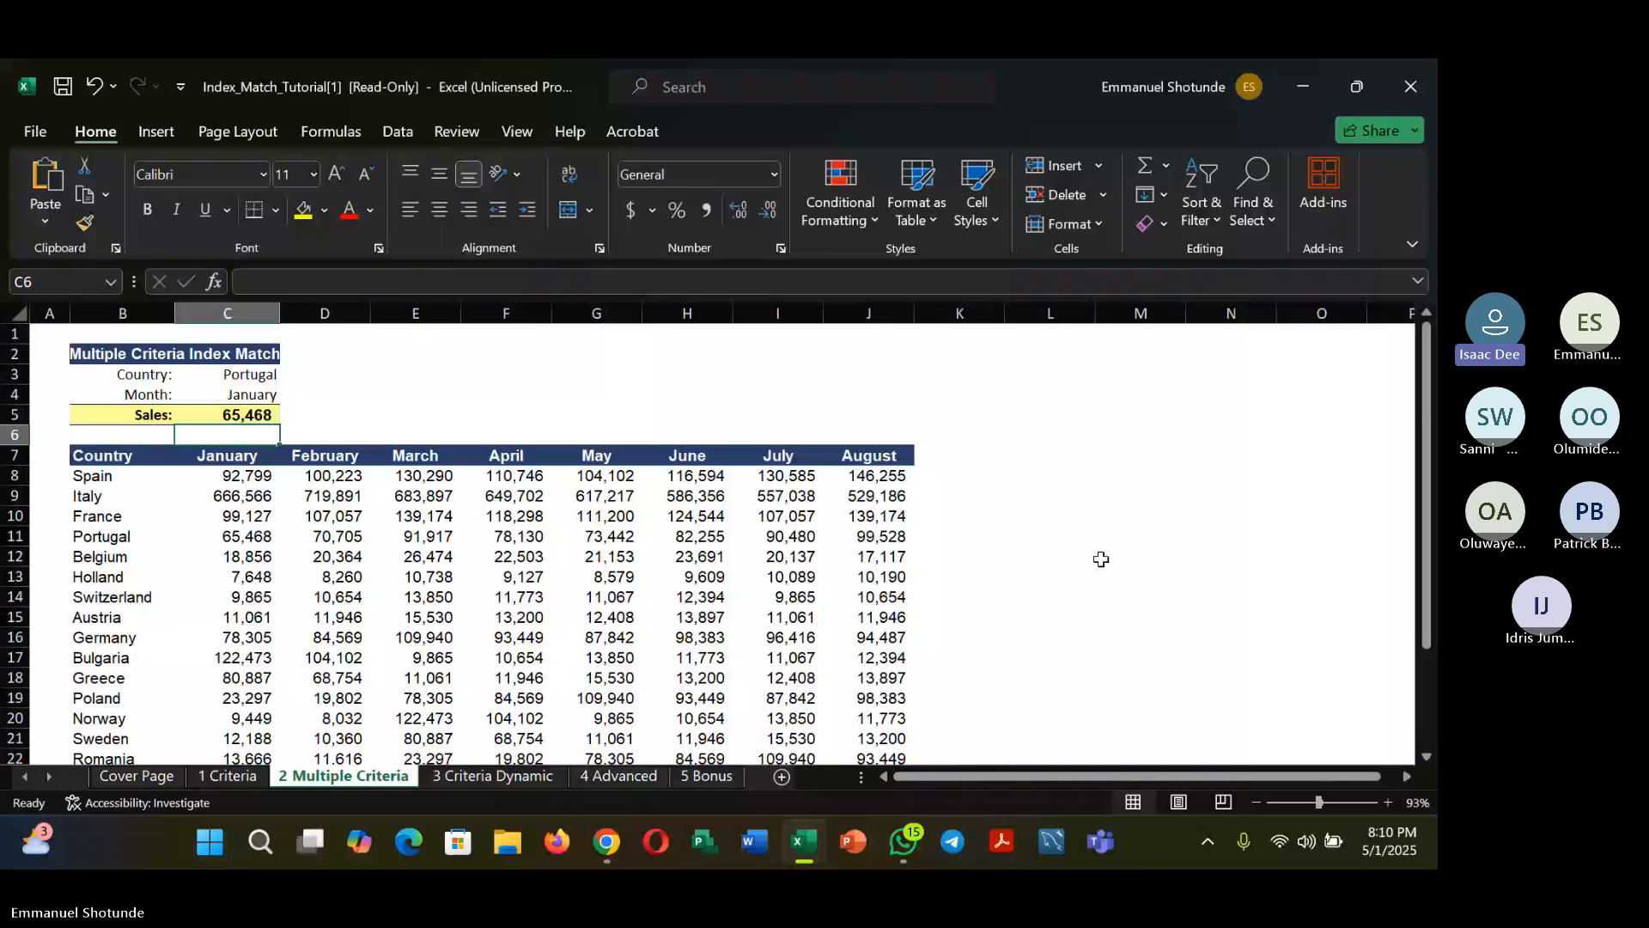
{"action": "left_click", "coordinate": [606, 842]}
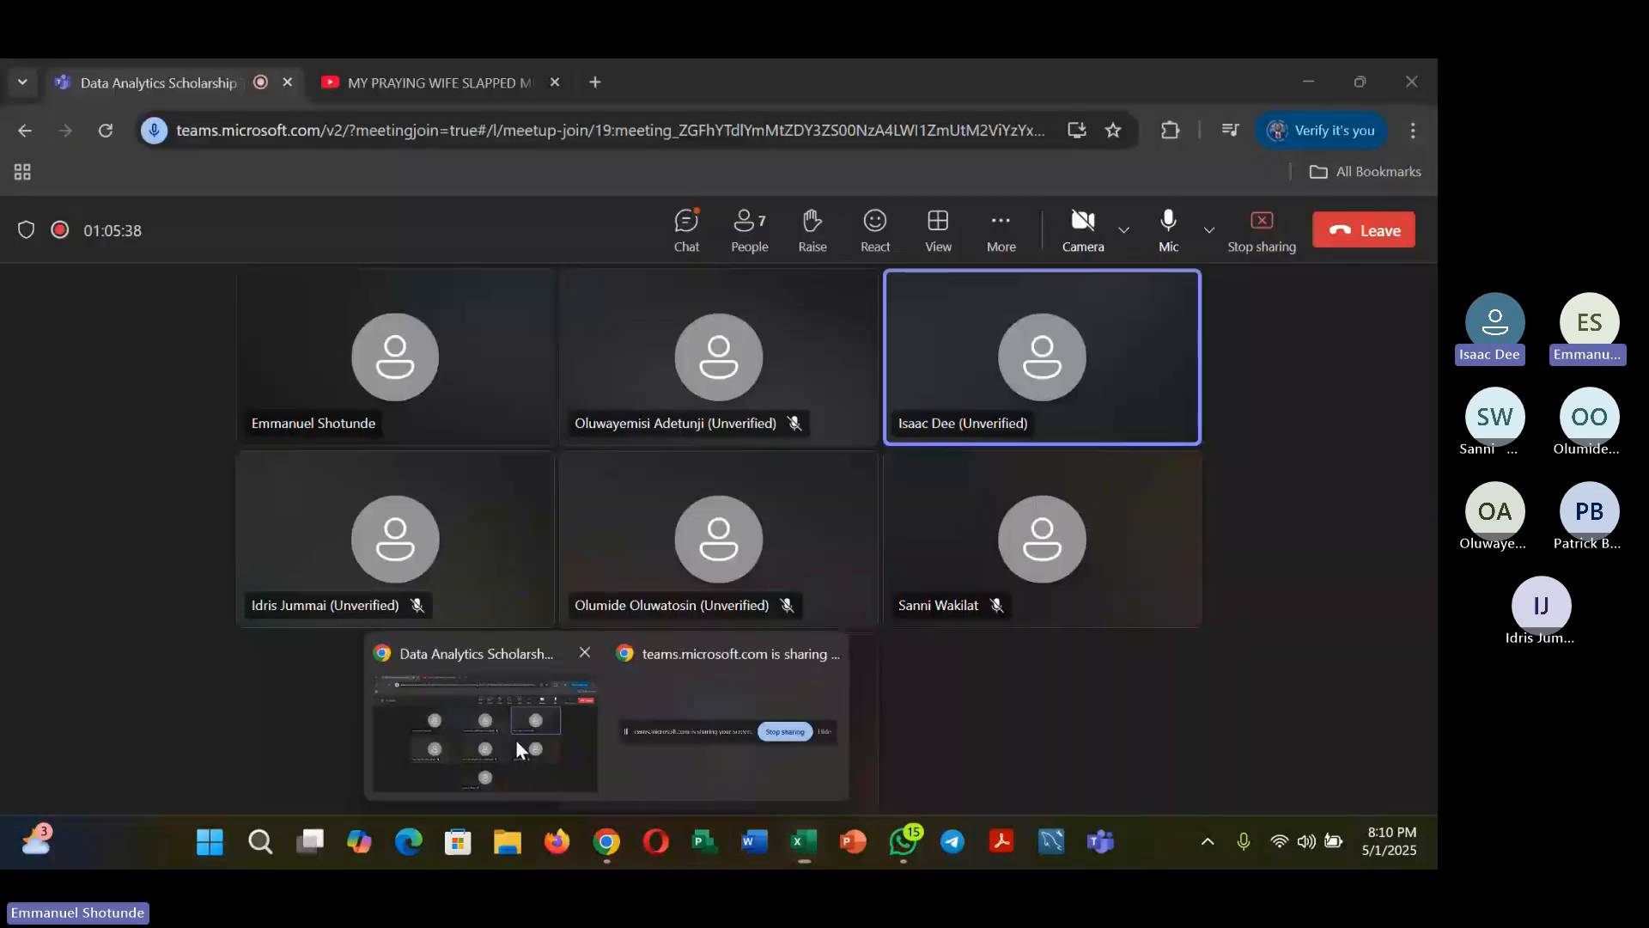
{"action": "left_click", "coordinate": [515, 739]}
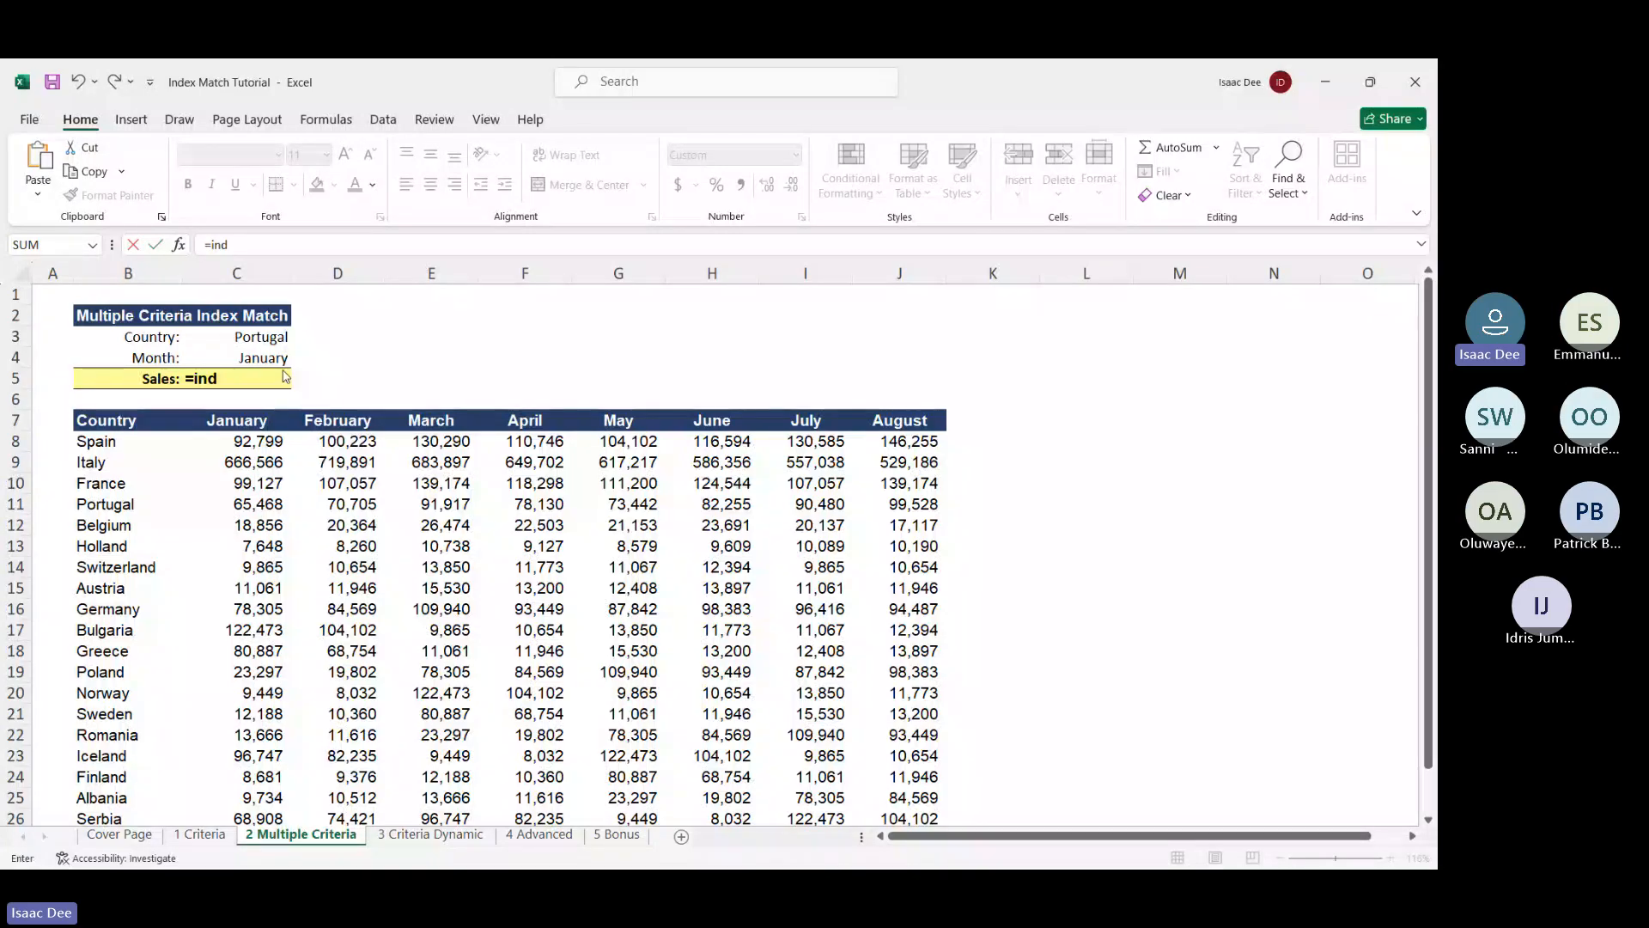
Start C5 as =INDEX with the sales table B7:J27 as its array
{"action": "key", "text": "BackSpace"}
{"action": "key", "text": "BackSpace"}
{"action": "key", "text": "BackSpace"}
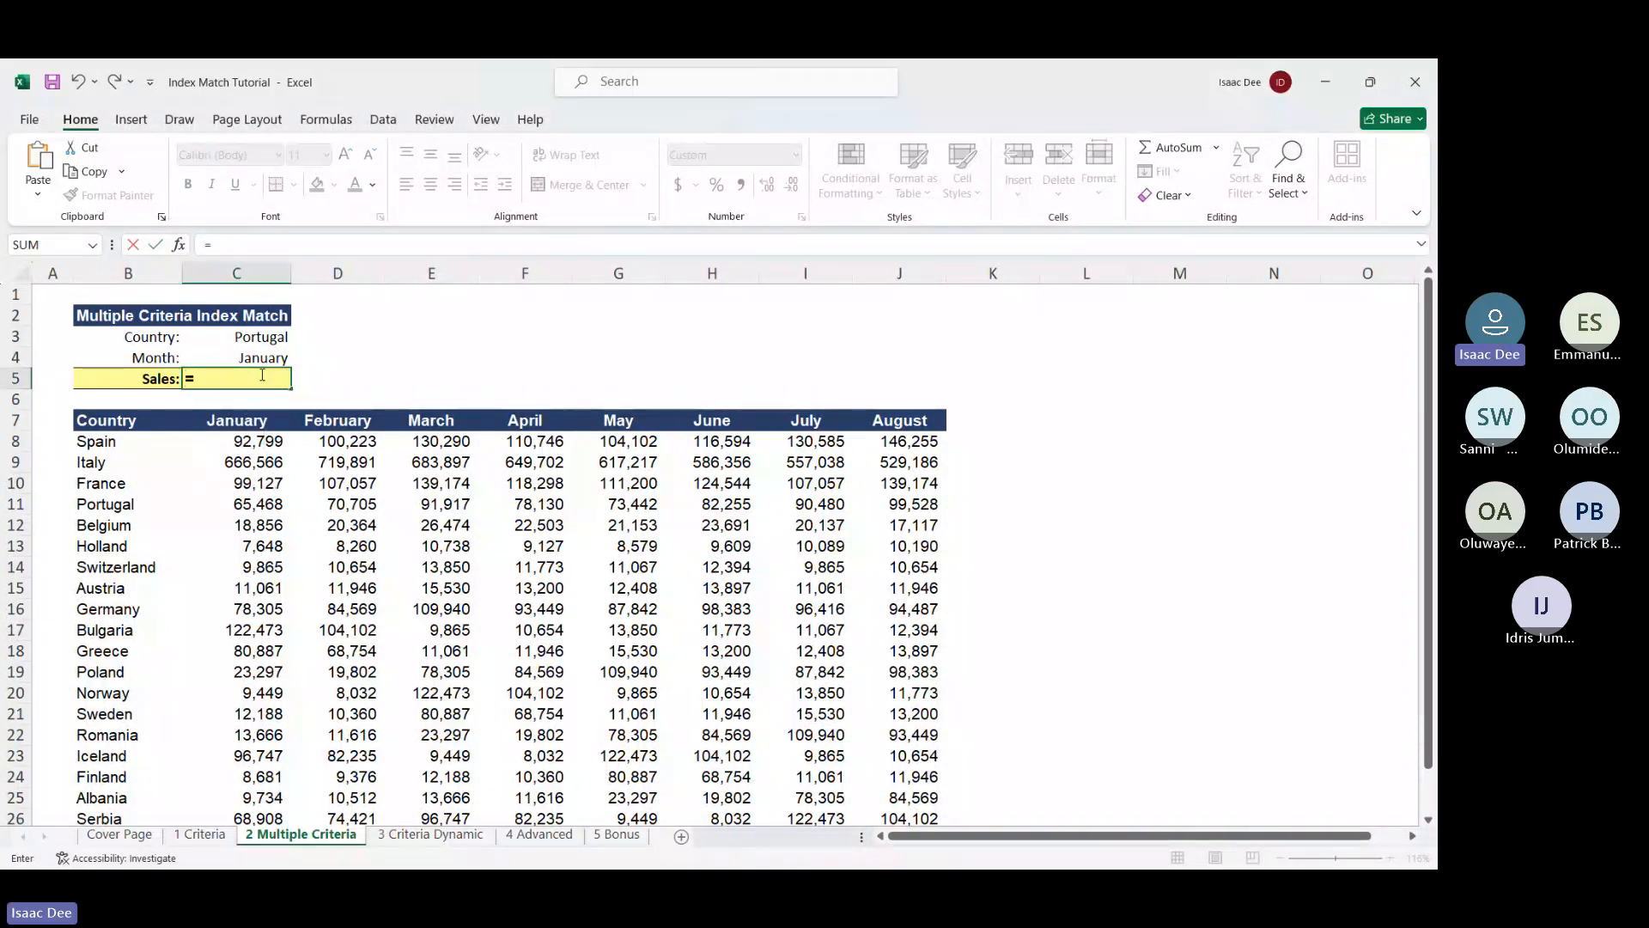
{"action": "type", "text": "ind"}
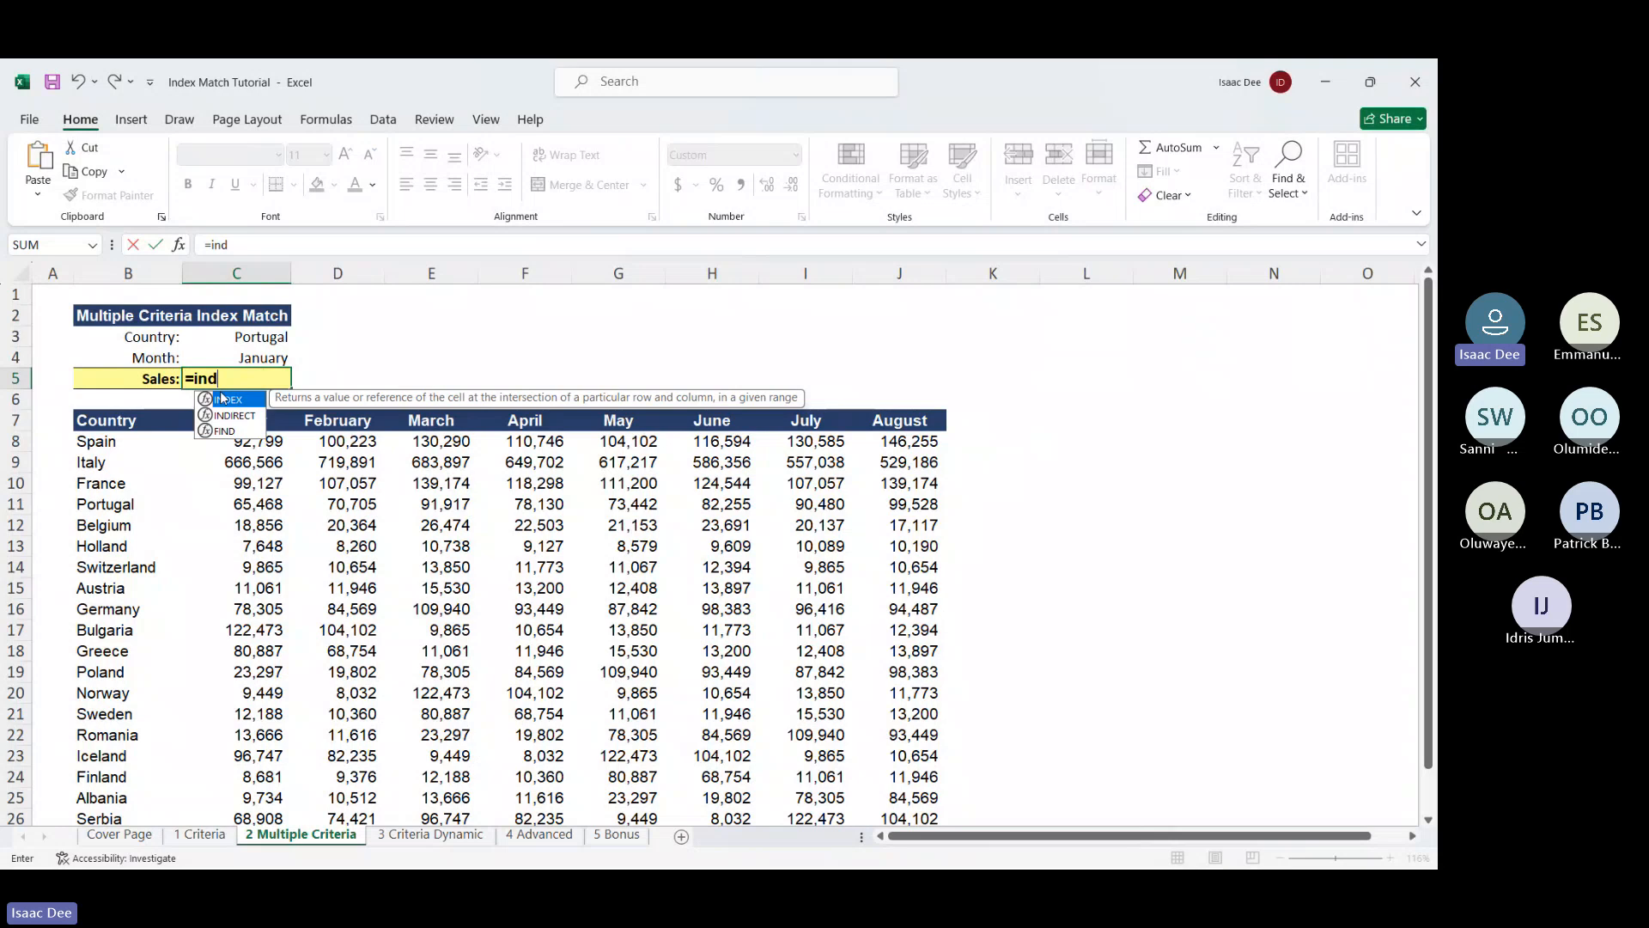
{"action": "double_click", "coordinate": [221, 398]}
{"action": "left_click", "coordinate": [103, 422]}
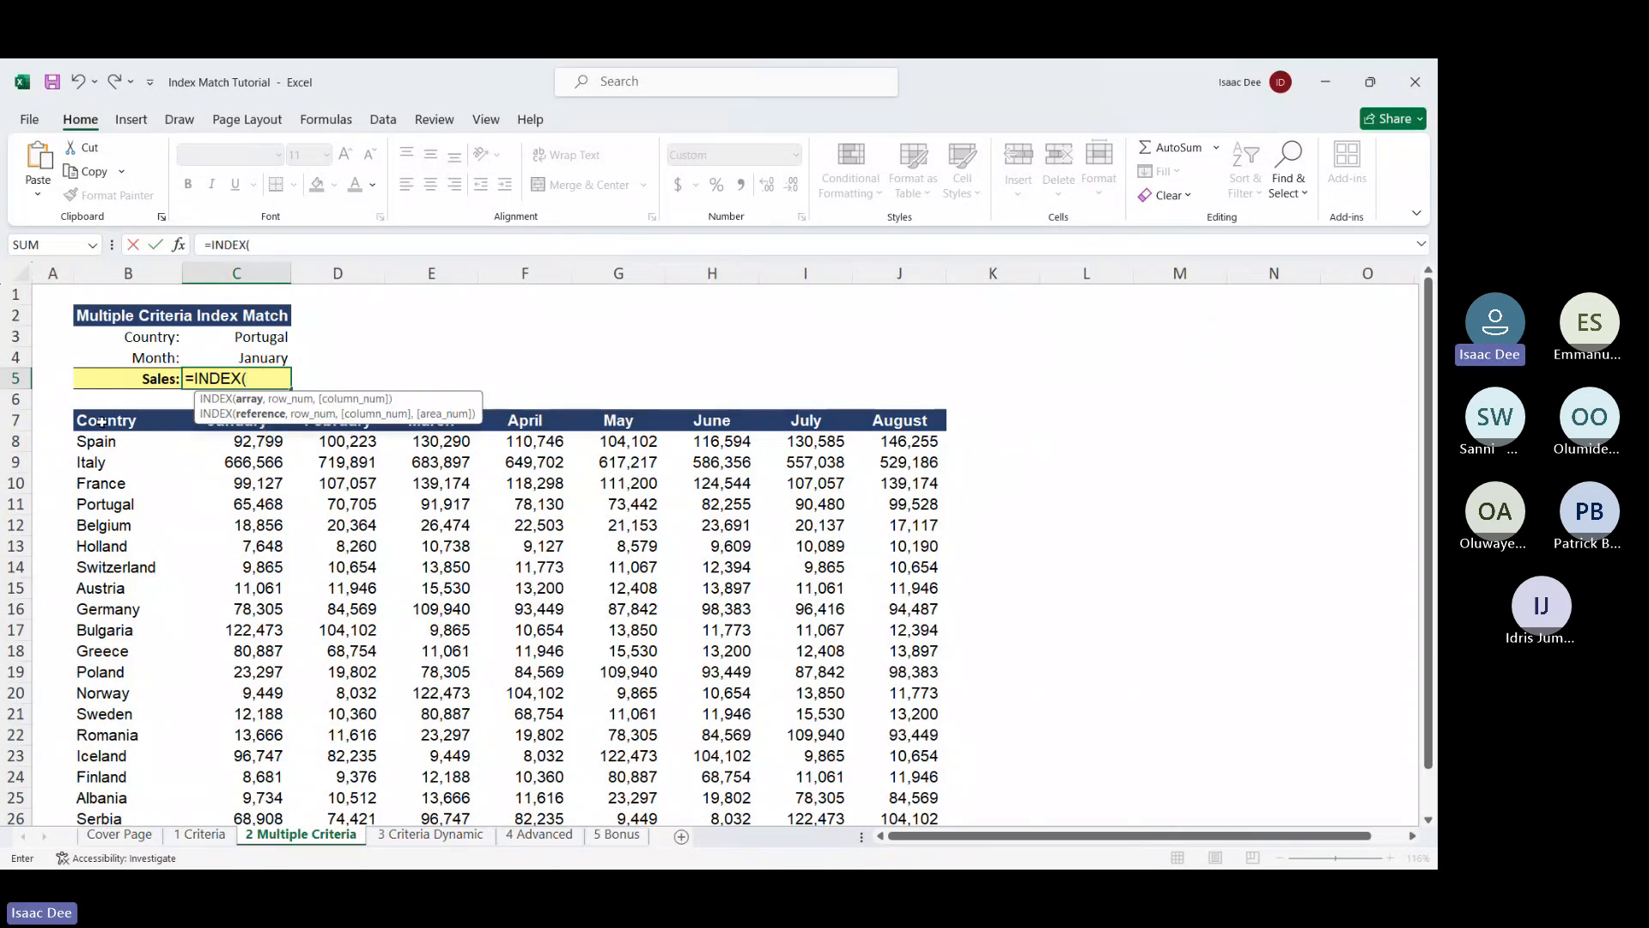
{"action": "key", "text": "ctrl+shift+Right"}
{"action": "key", "text": "ctrl+shift+Down"}
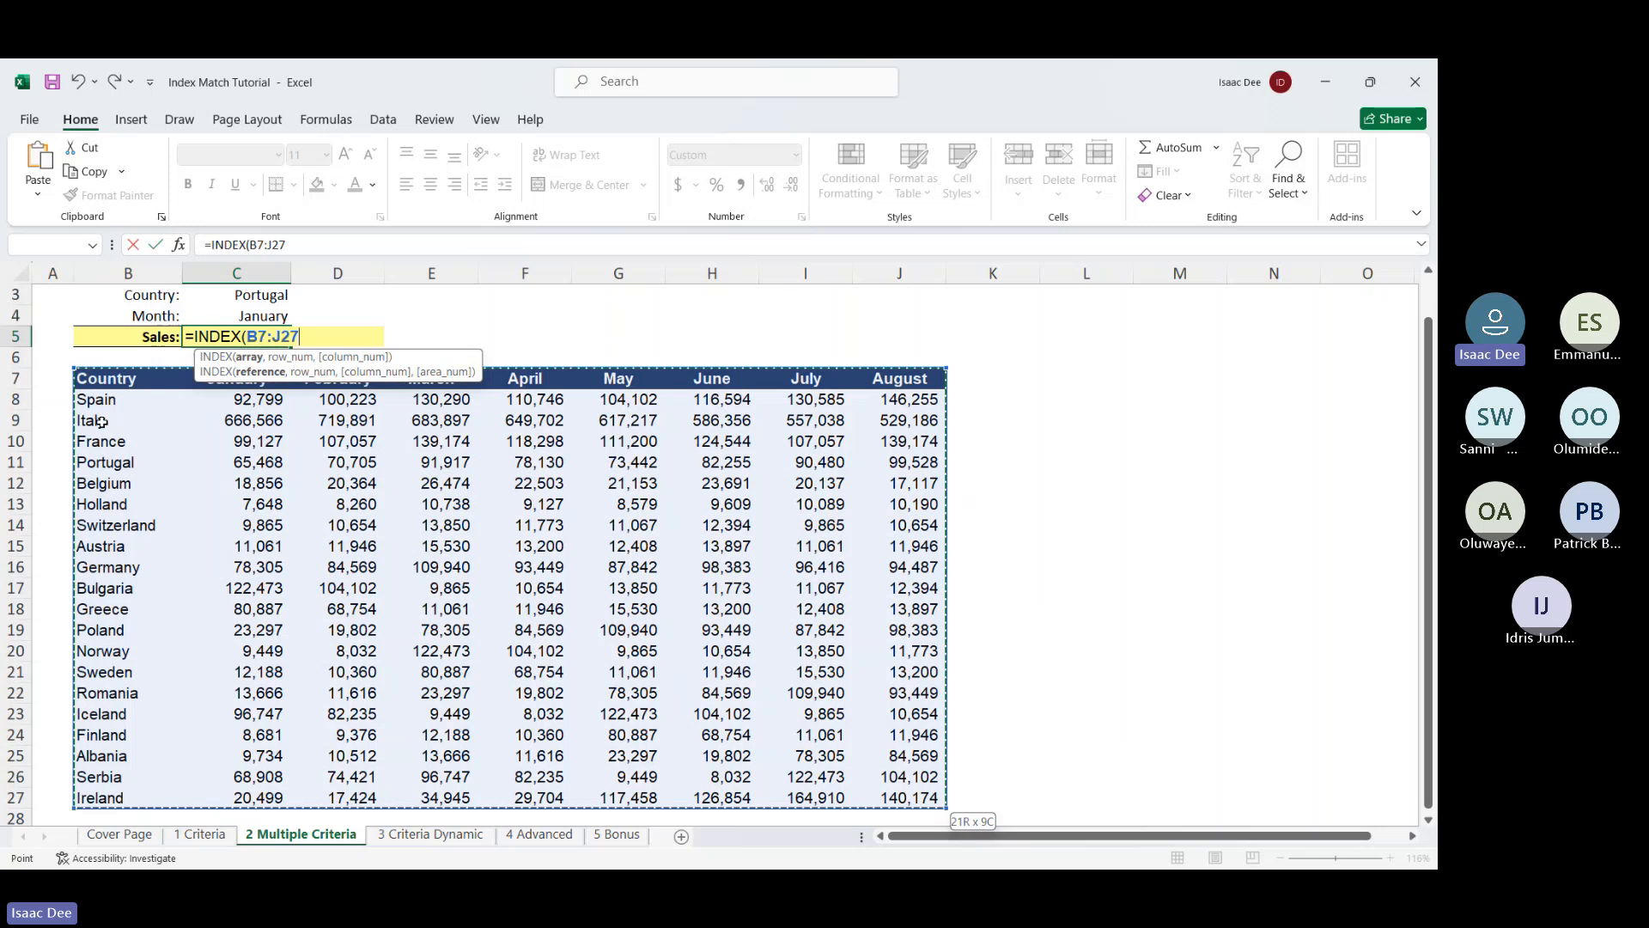
{"action": "type", "text": ","}
{"action": "scroll", "coordinate": [102, 422], "scroll_direction": "up", "scroll_amount": 1}
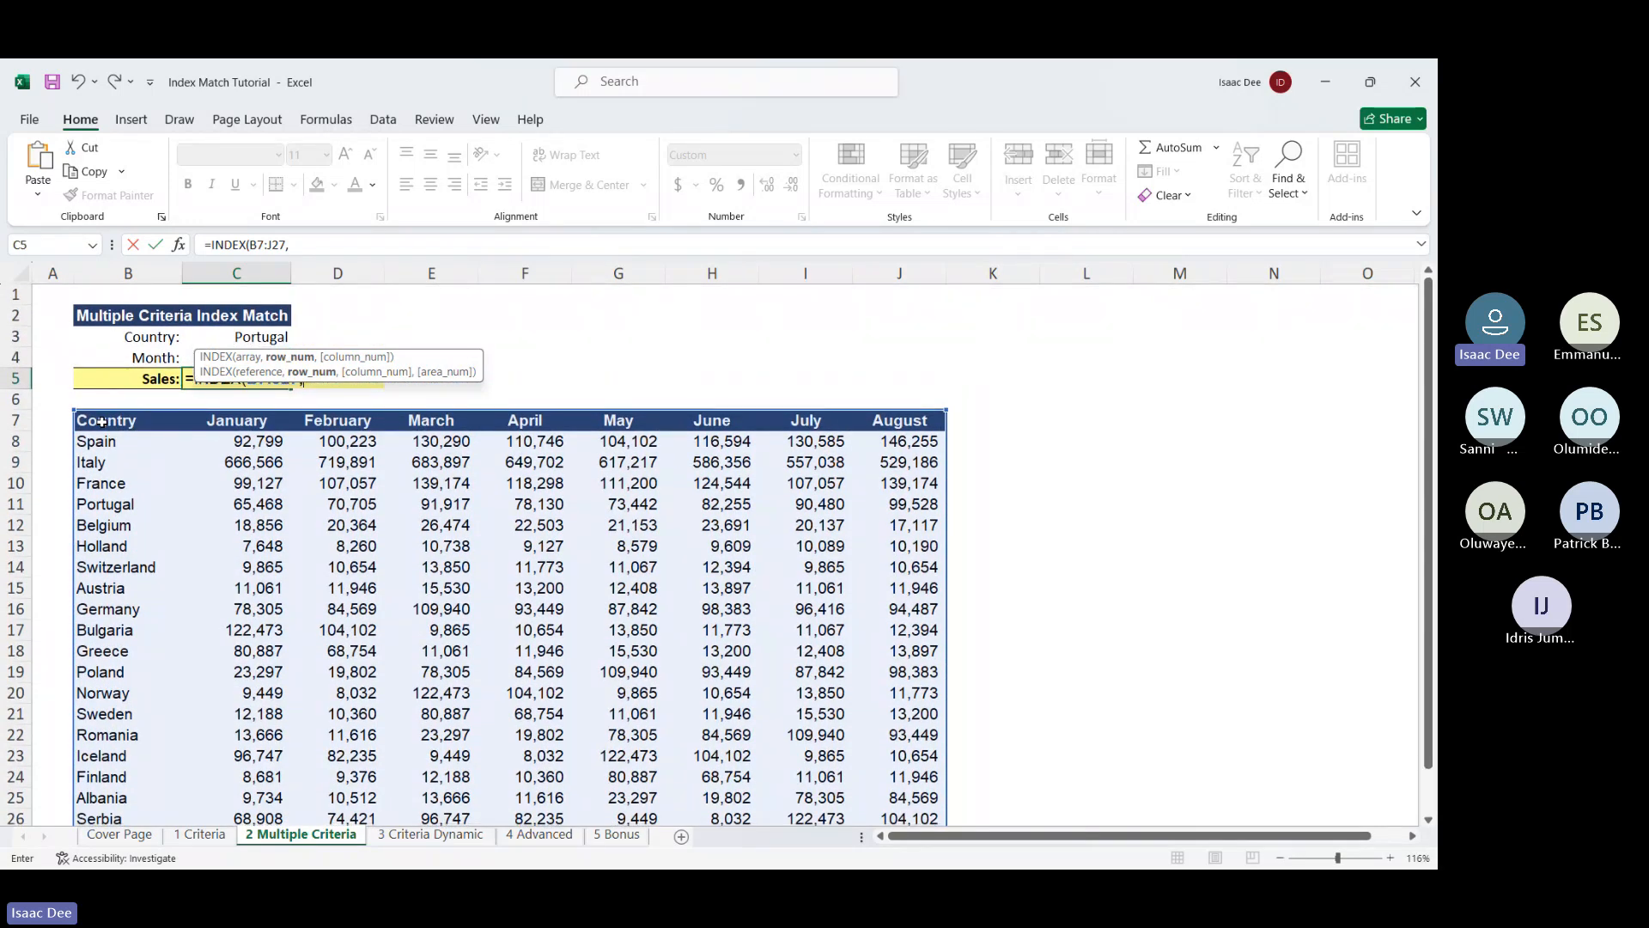
Add MATCH(C3,B7:B27,0) as the exact-match country row position
{"action": "type", "text": "ma"}
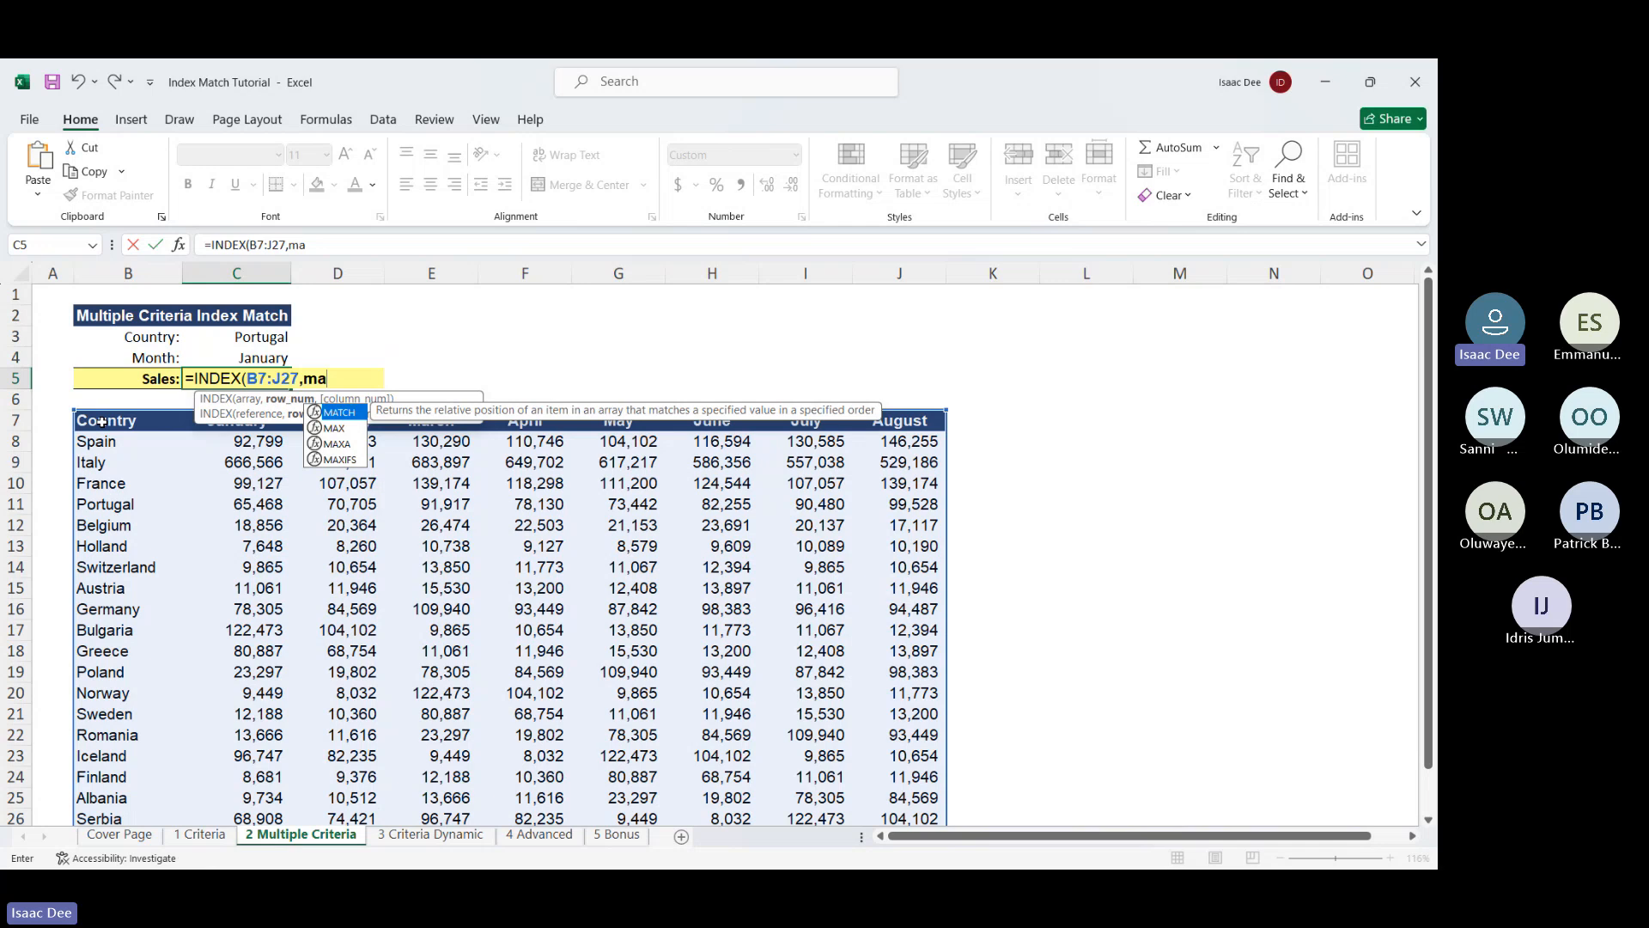
{"action": "double_click", "coordinate": [352, 412]}
{"action": "left_click", "coordinate": [244, 337]}
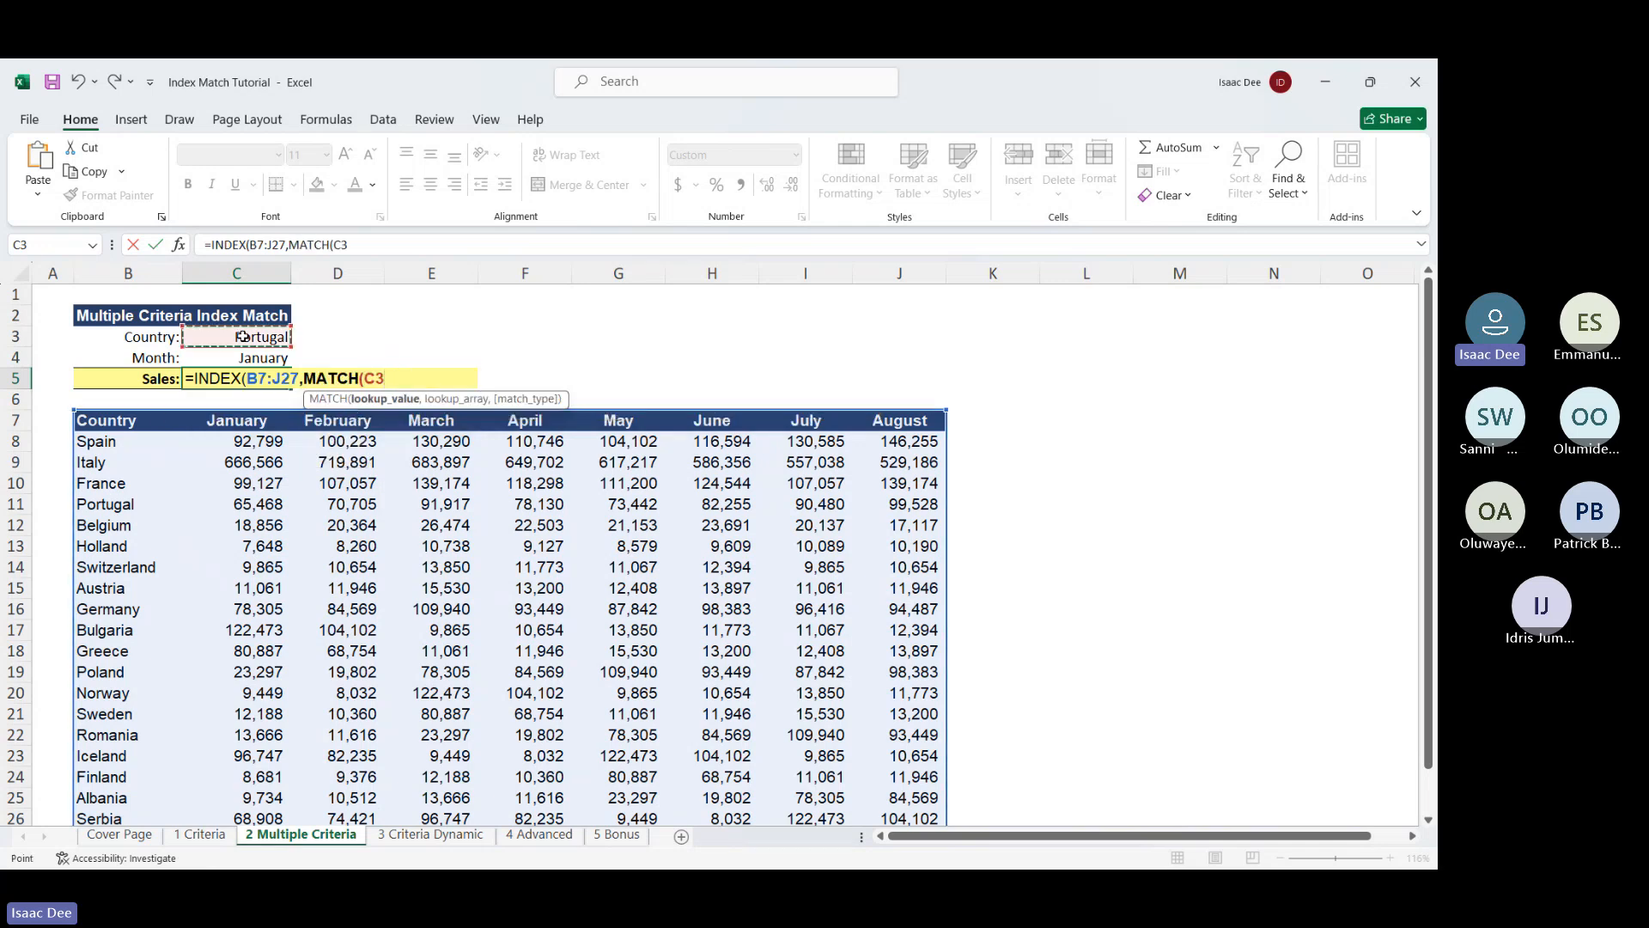
{"action": "type", "text": ","}
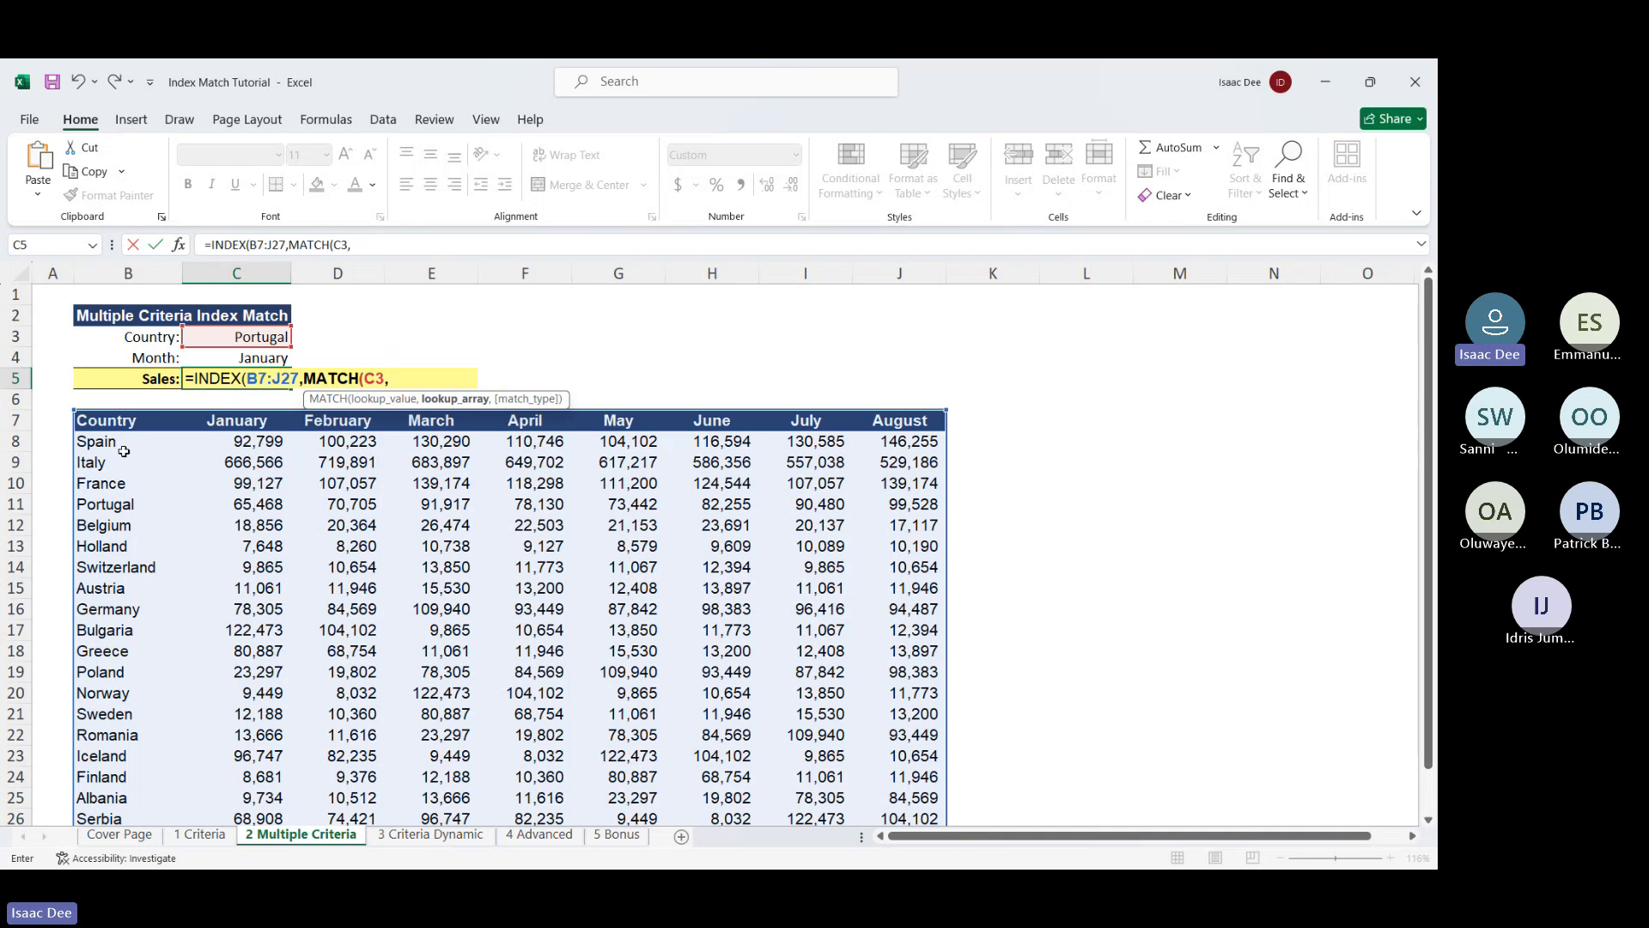
{"action": "left_click_drag", "start_coordinate": [103, 421], "coordinate": [77, 709]}
{"action": "left_click_drag", "start_coordinate": [86, 804], "coordinate": [118, 773]}
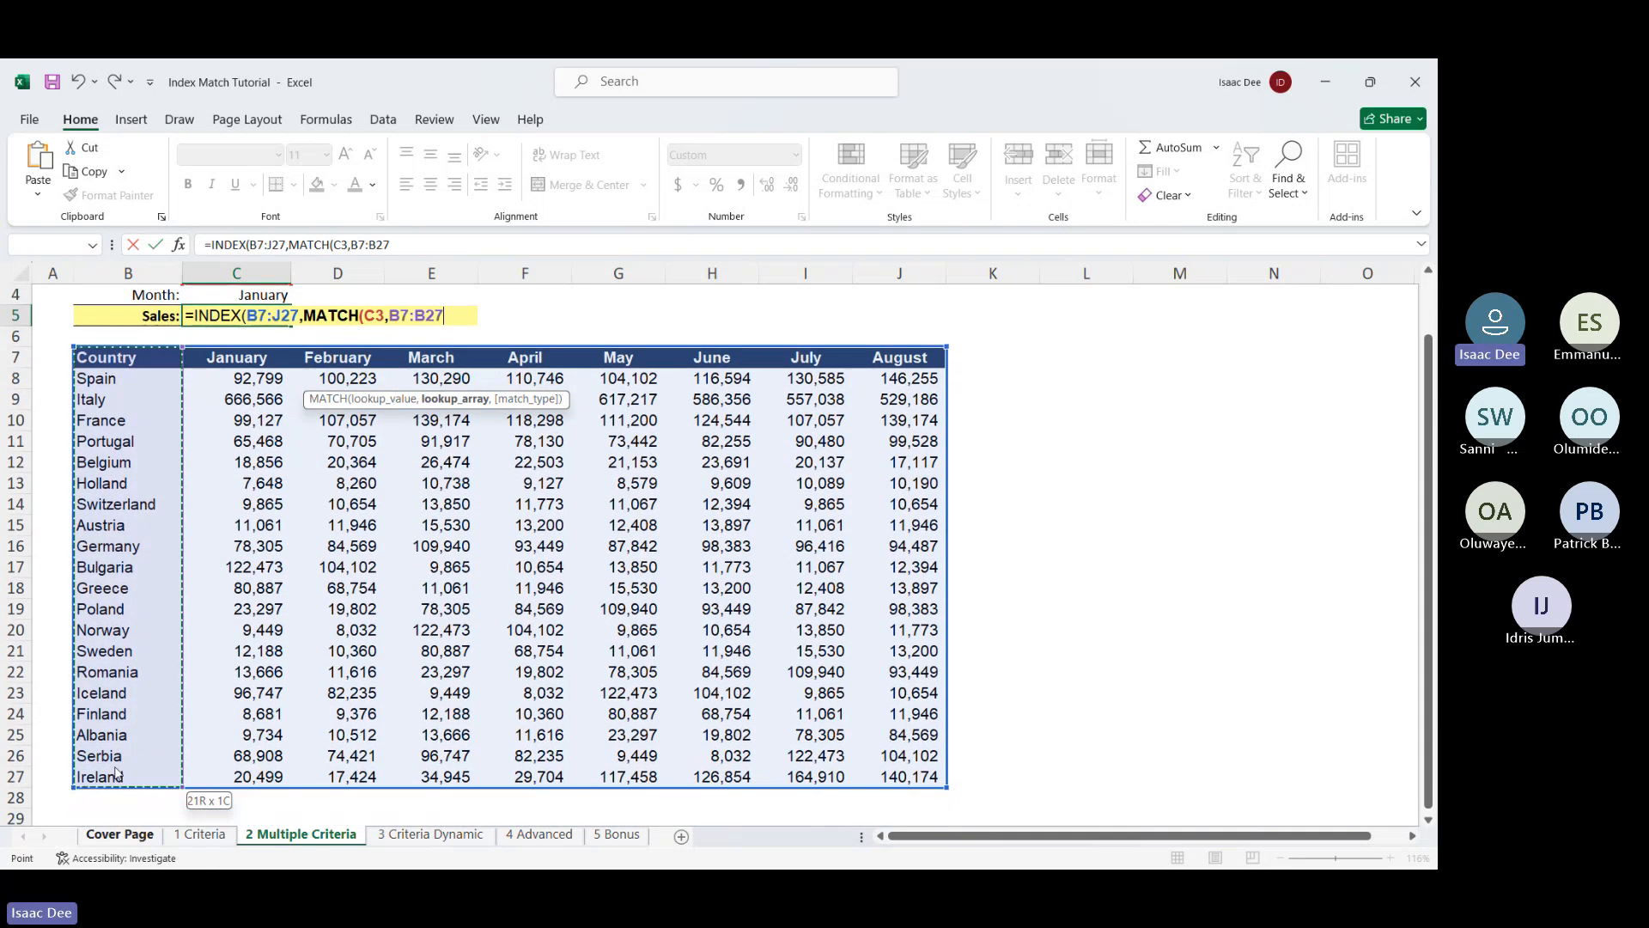
{"action": "type", "text": ","}
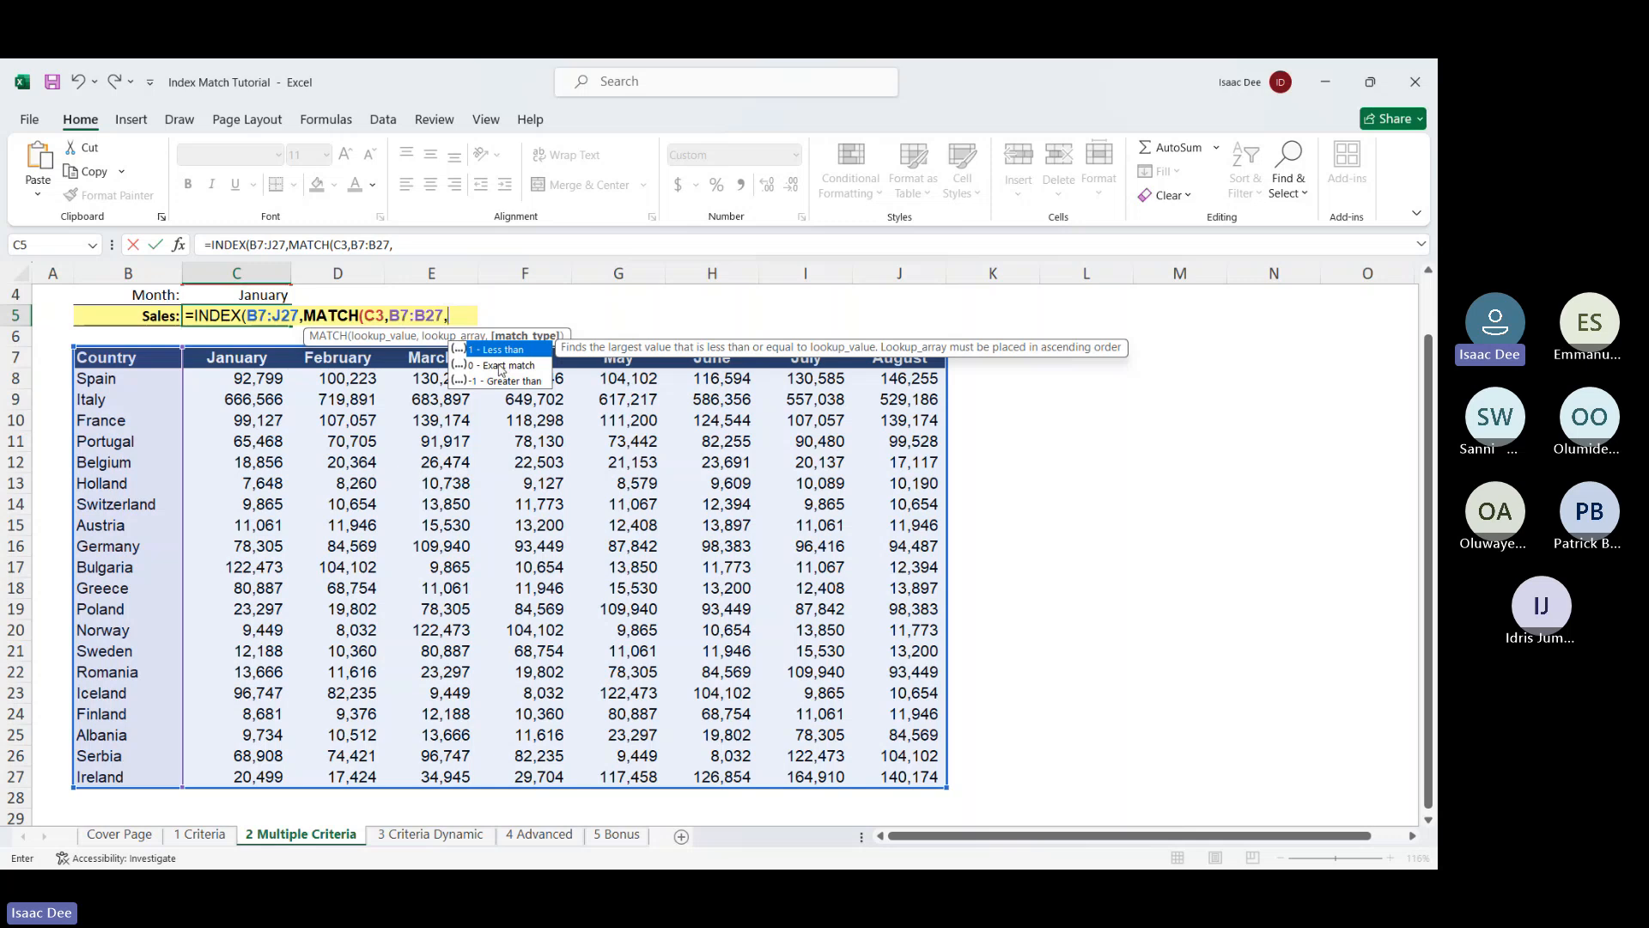
{"action": "double_click", "coordinate": [502, 367]}
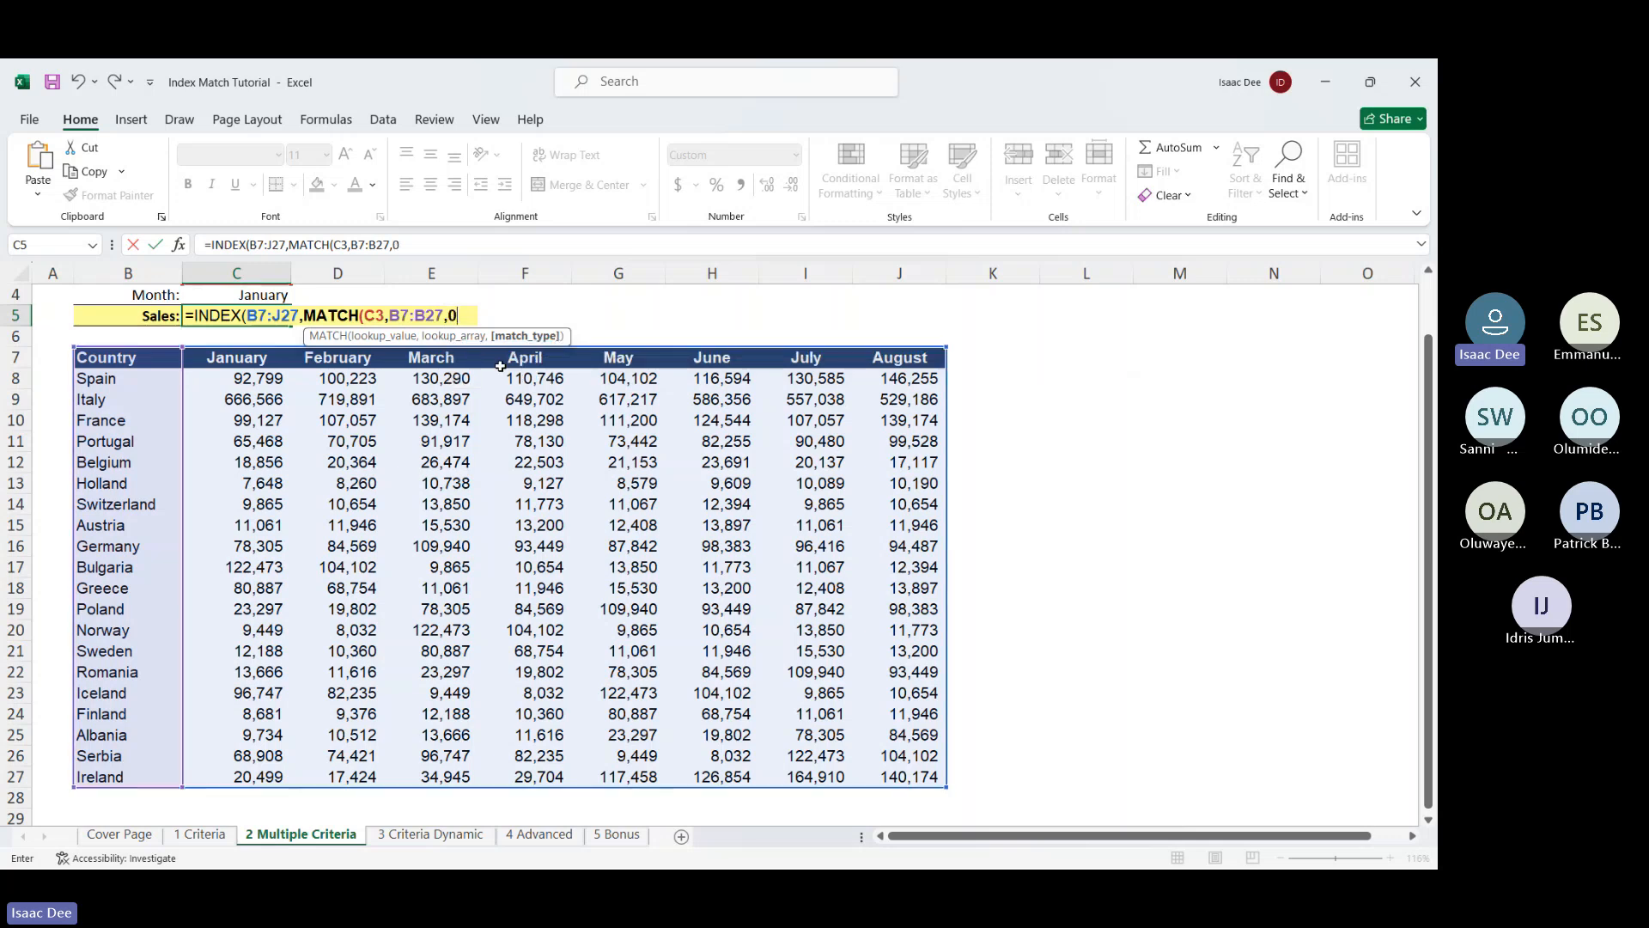
Add MATCH(C4,B7:J7,0) for the month column and commit the formula, returning 65,468
{"action": "type", "text": "),"}
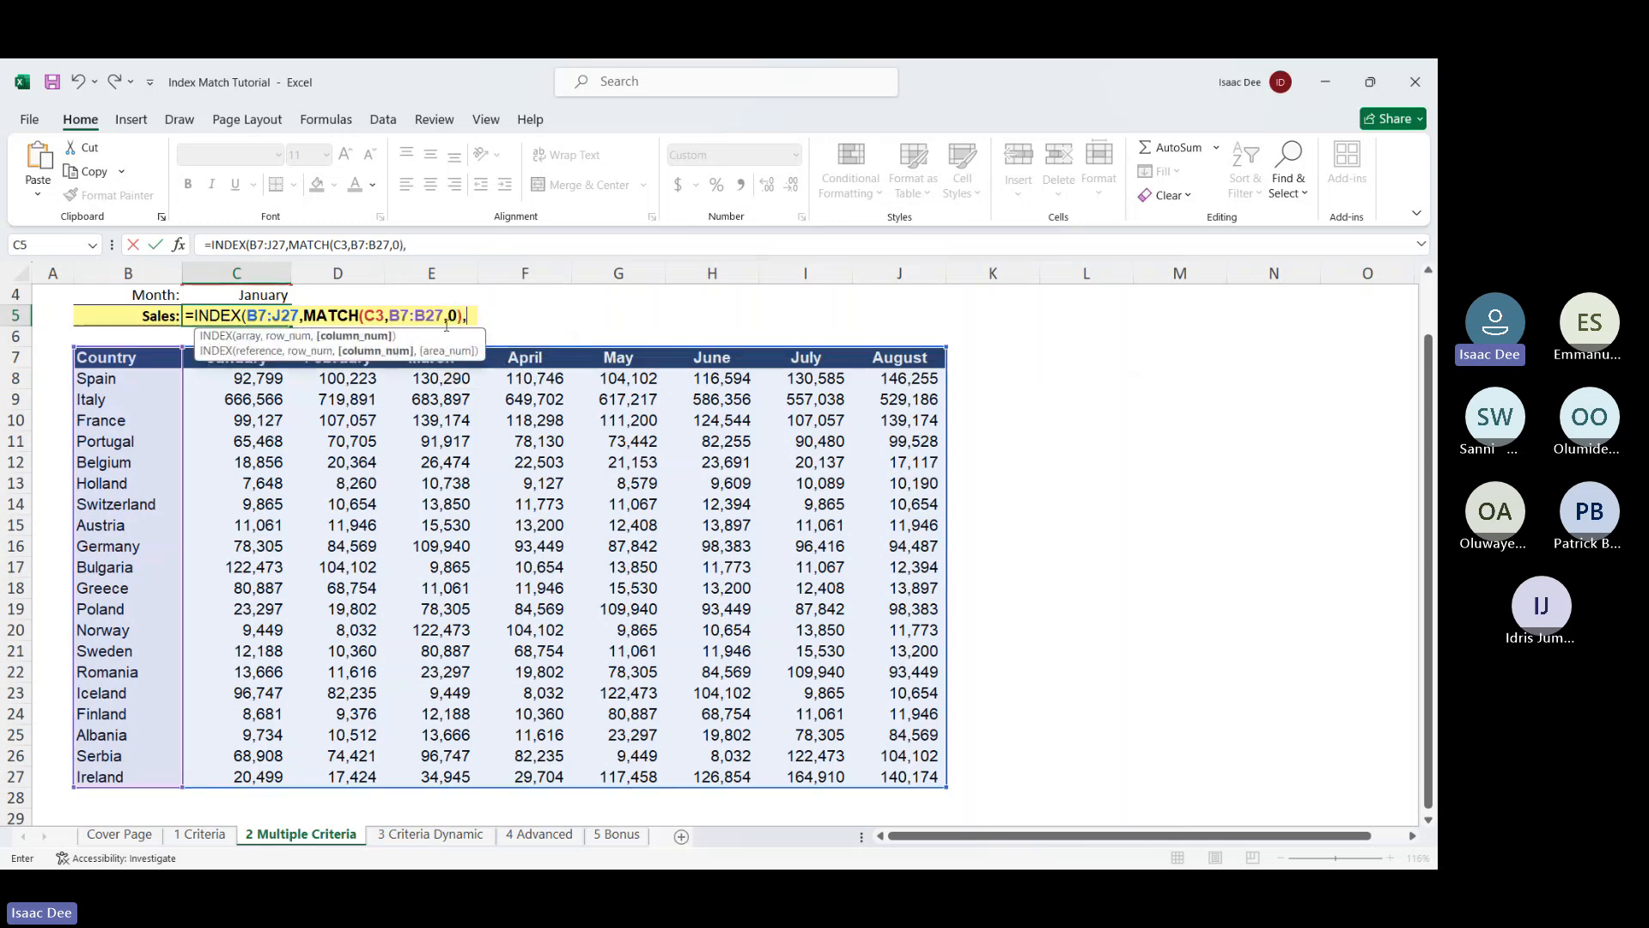
{"action": "type", "text": "mat"}
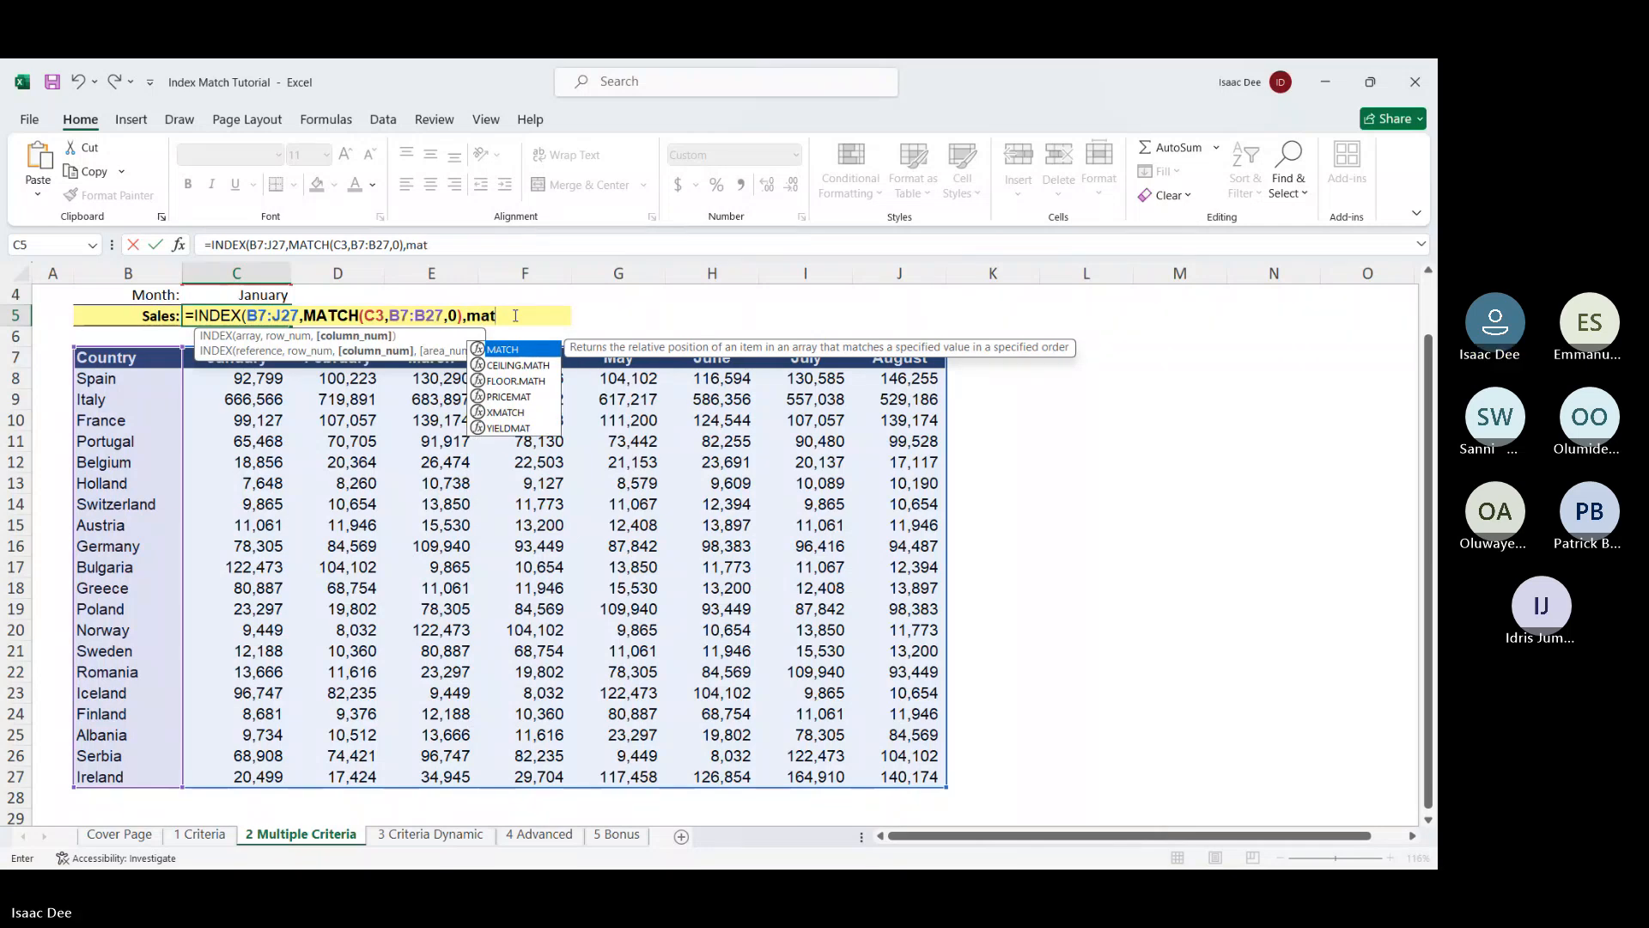
{"action": "key", "text": "Tab"}
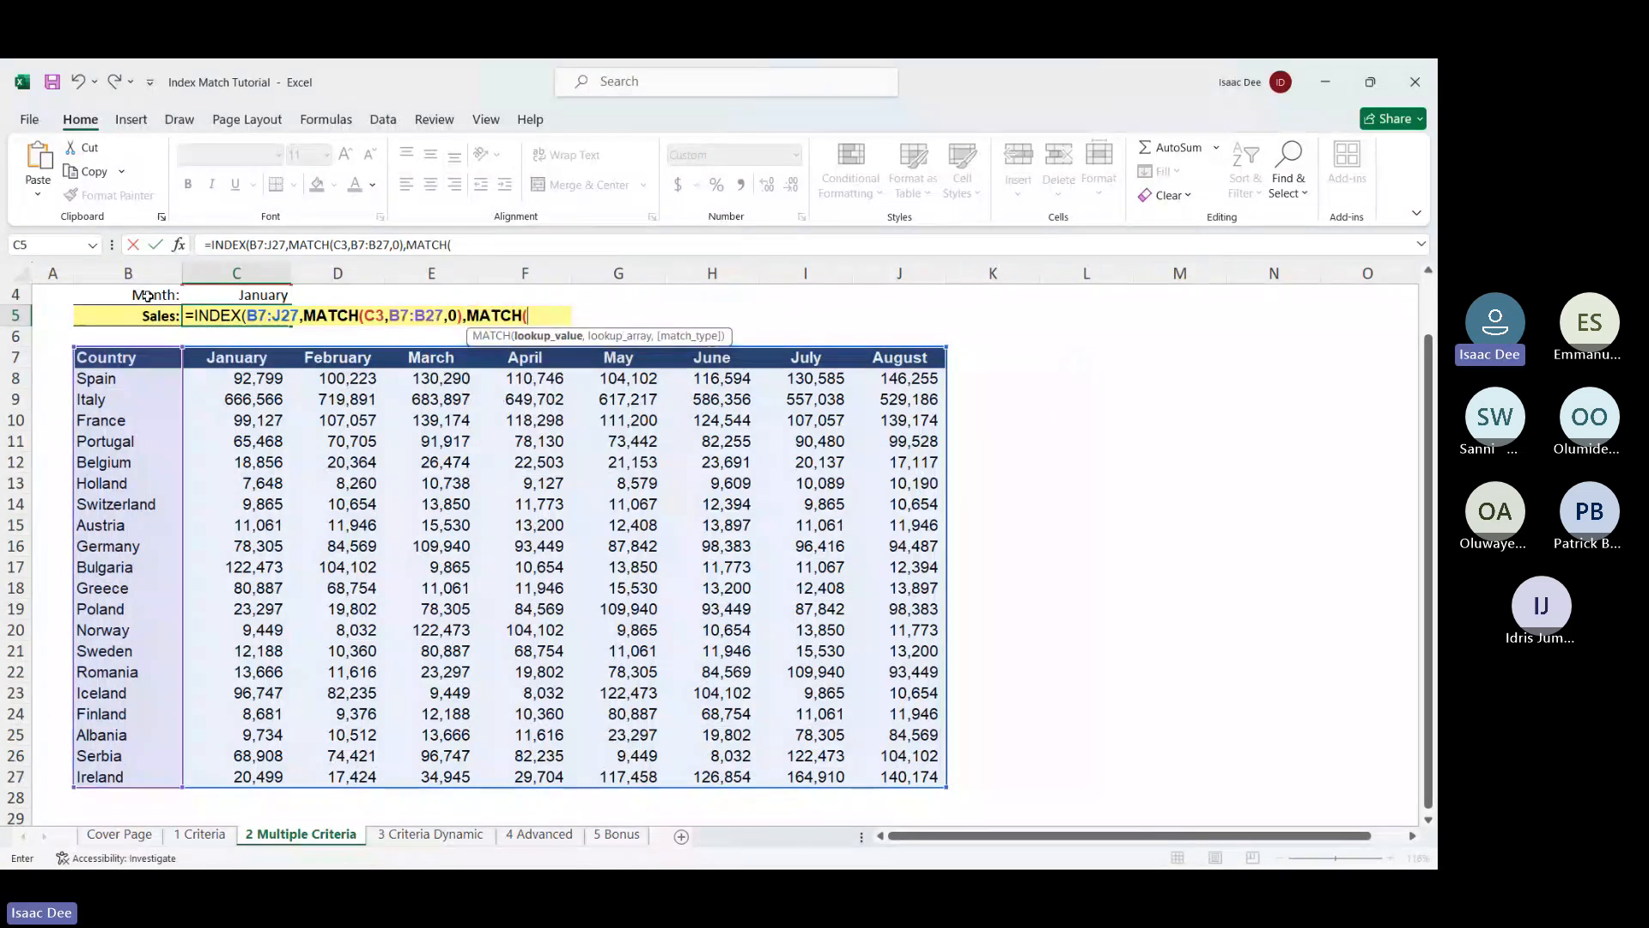
{"action": "left_click", "coordinate": [239, 292]}
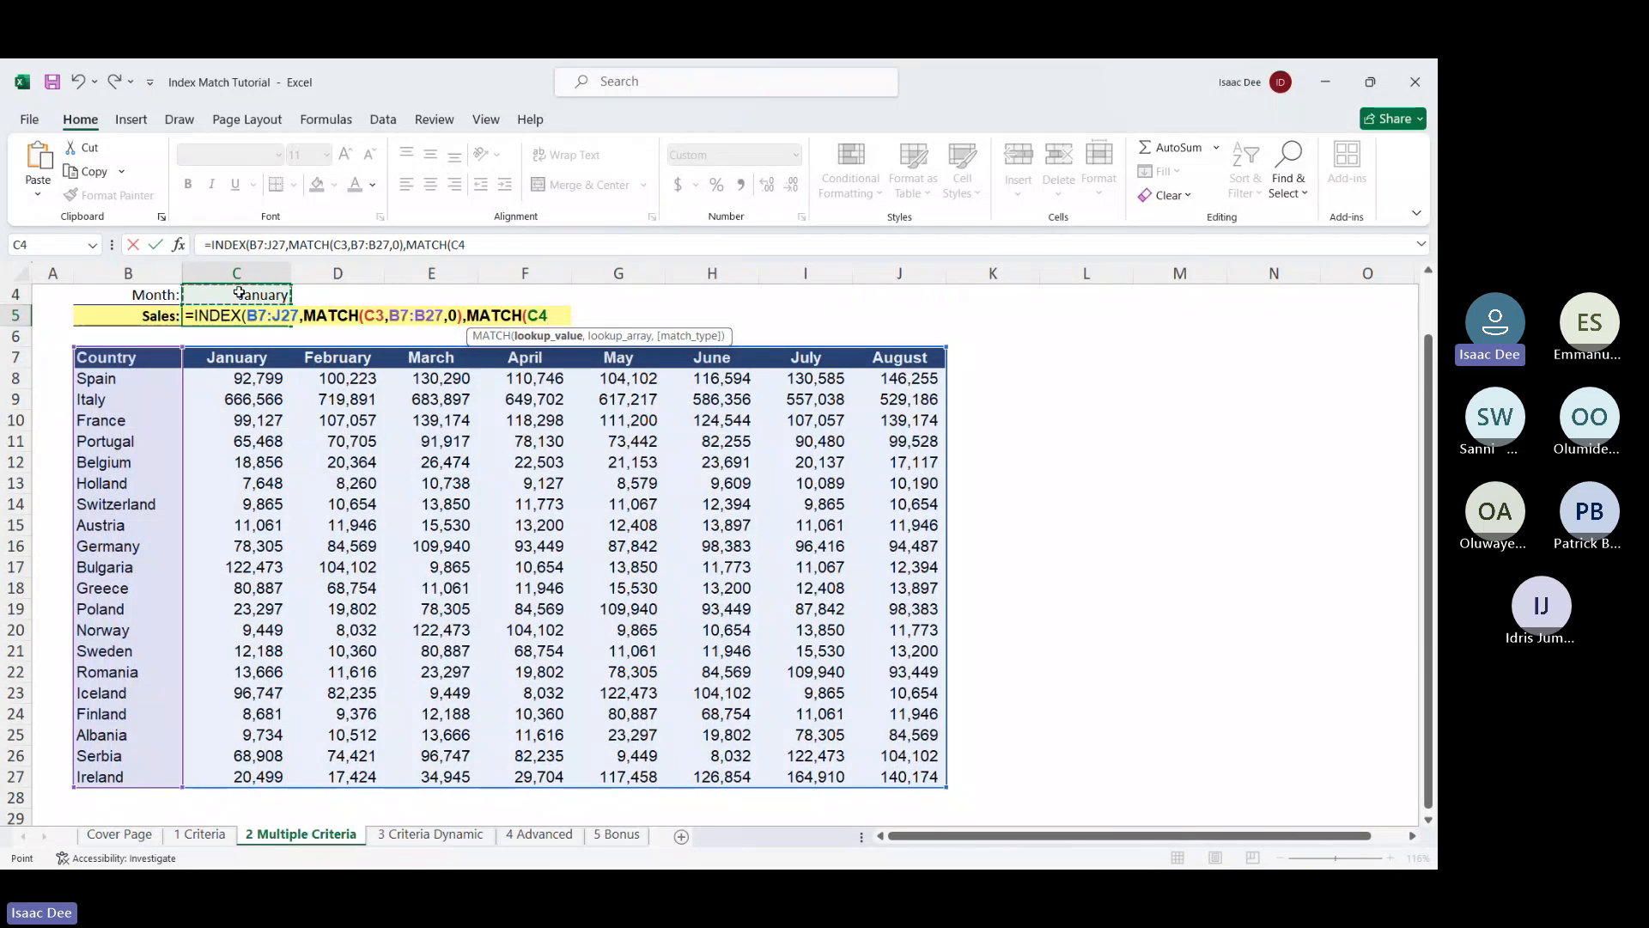
{"action": "type", "text": ","}
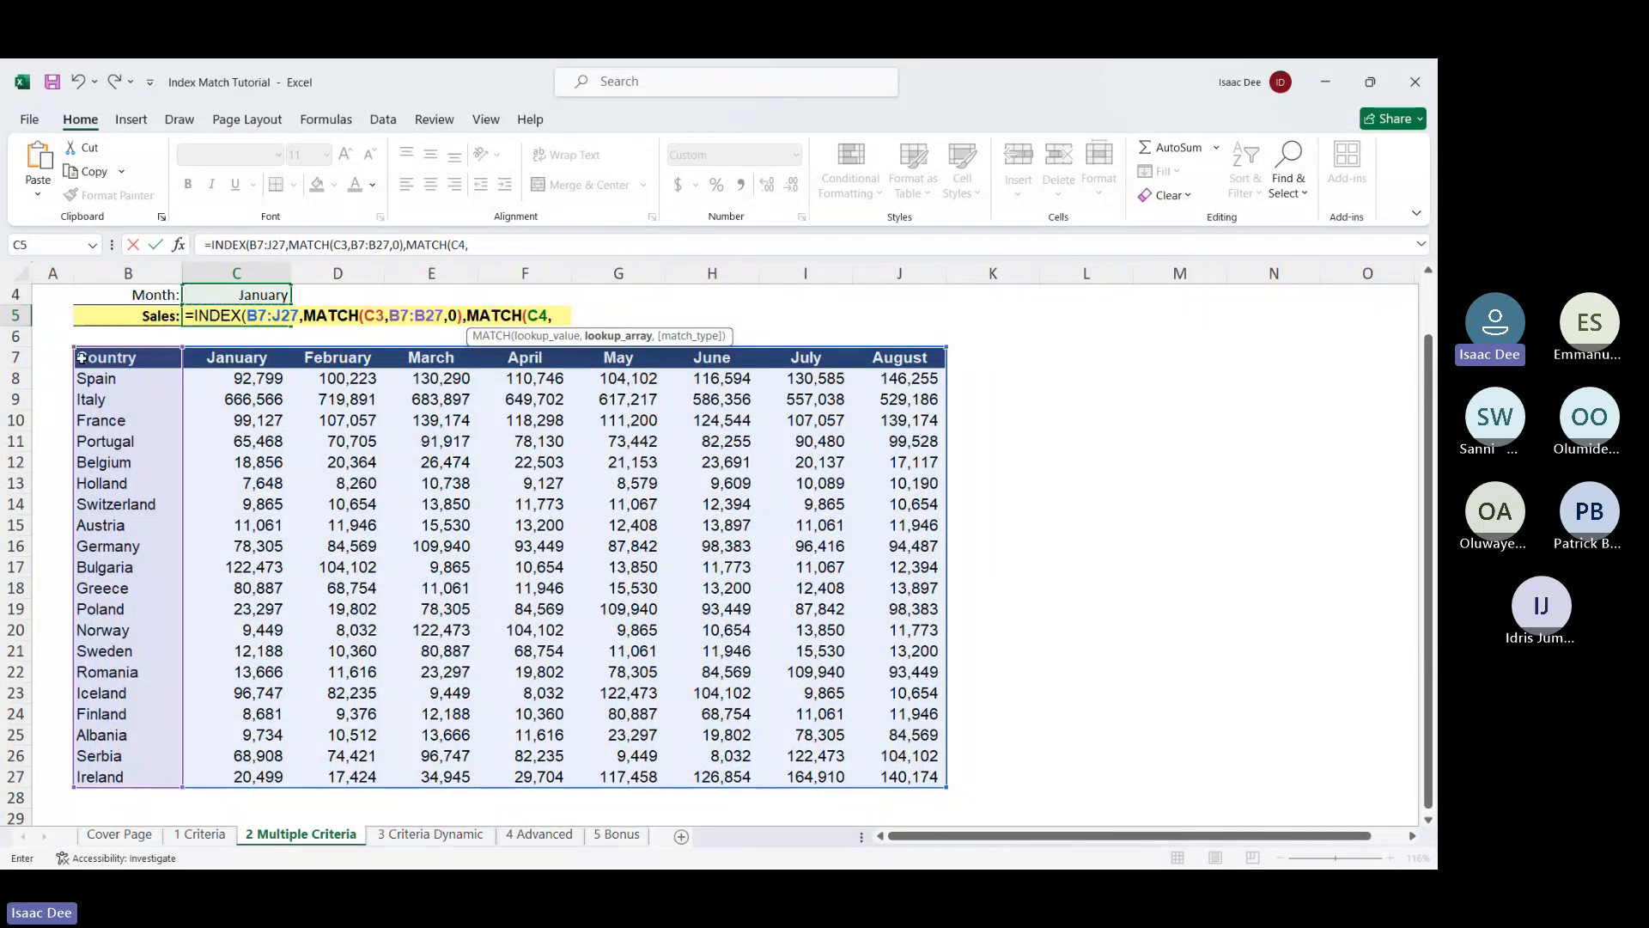
{"action": "left_click_drag", "start_coordinate": [82, 357], "coordinate": [927, 367]}
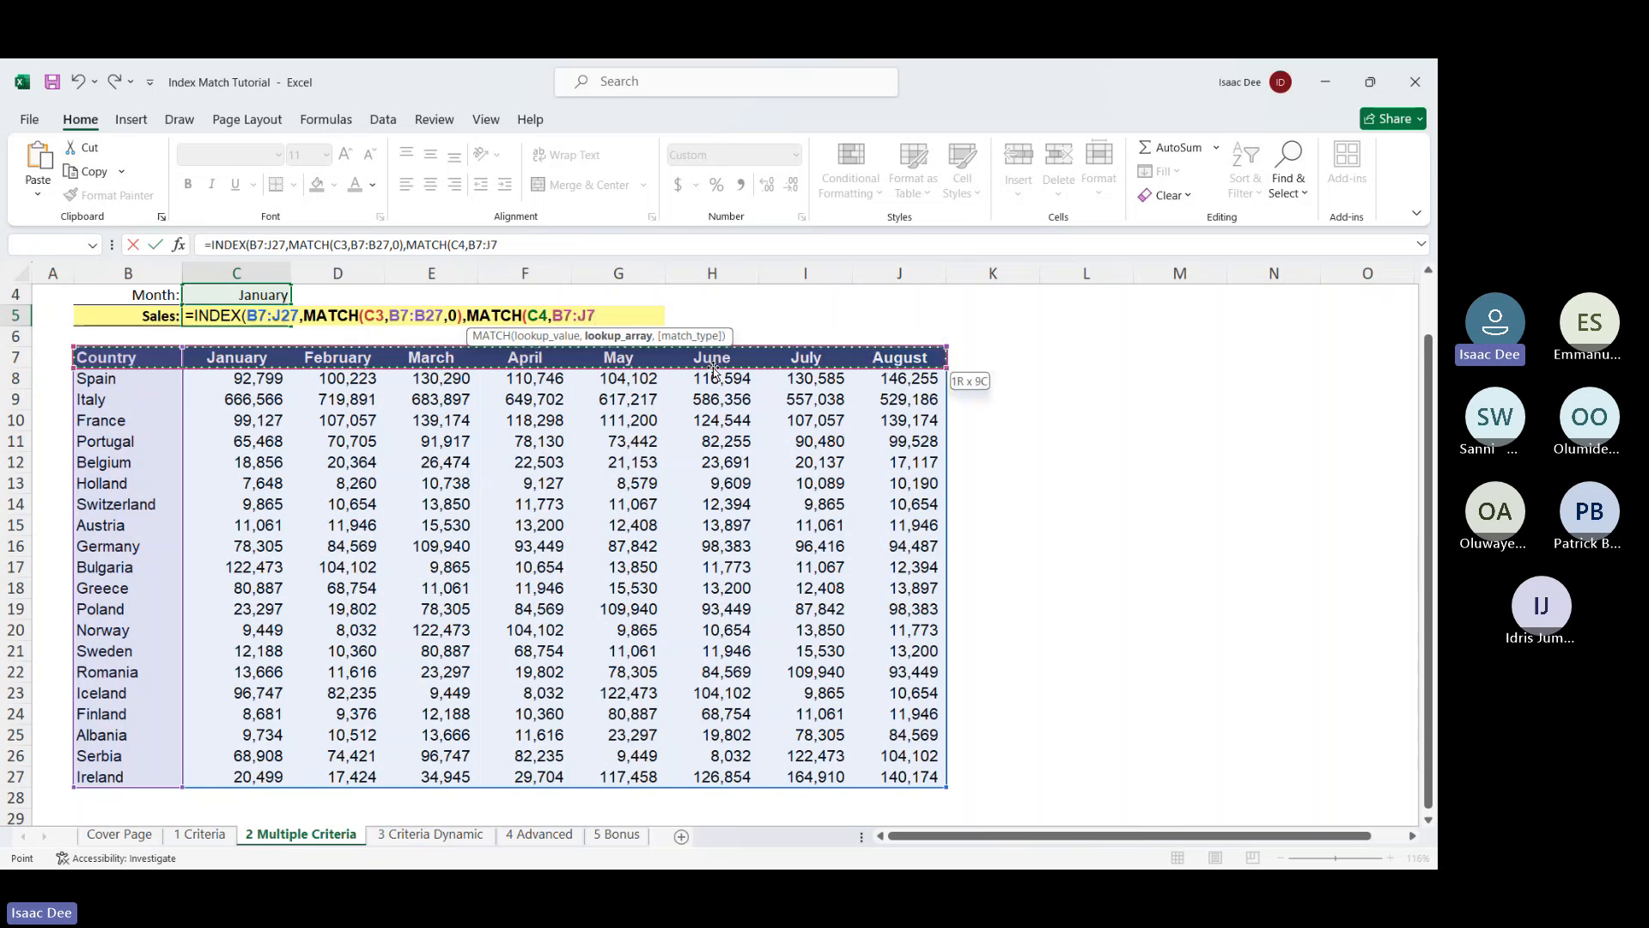
{"action": "type", "text": ","}
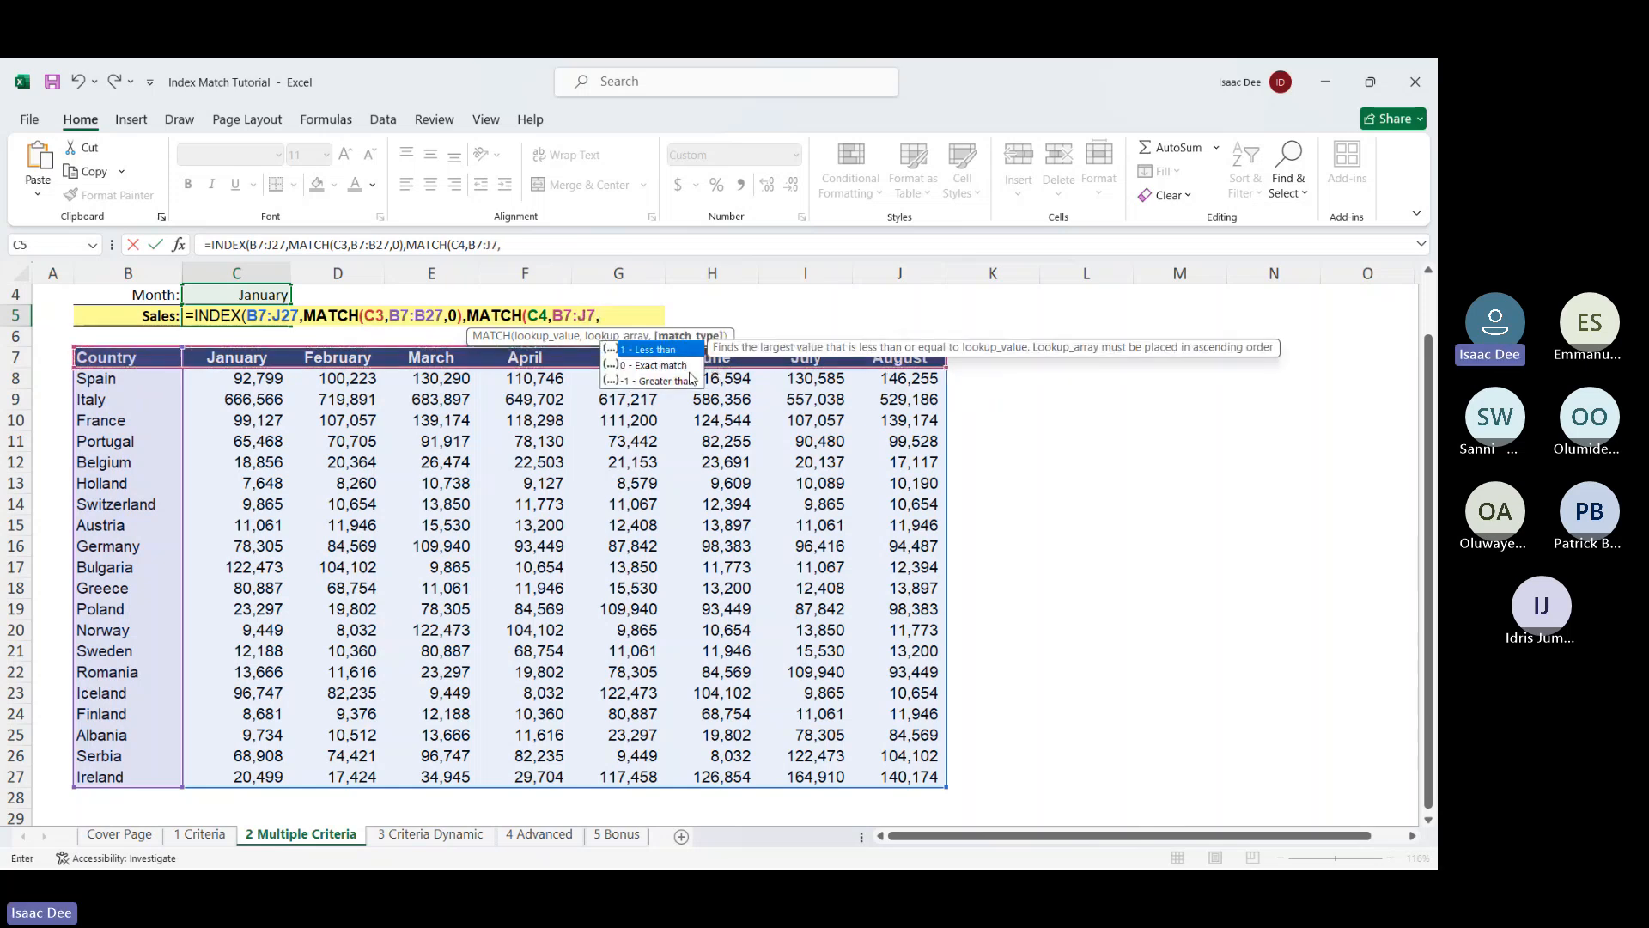
{"action": "double_click", "coordinate": [683, 365]}
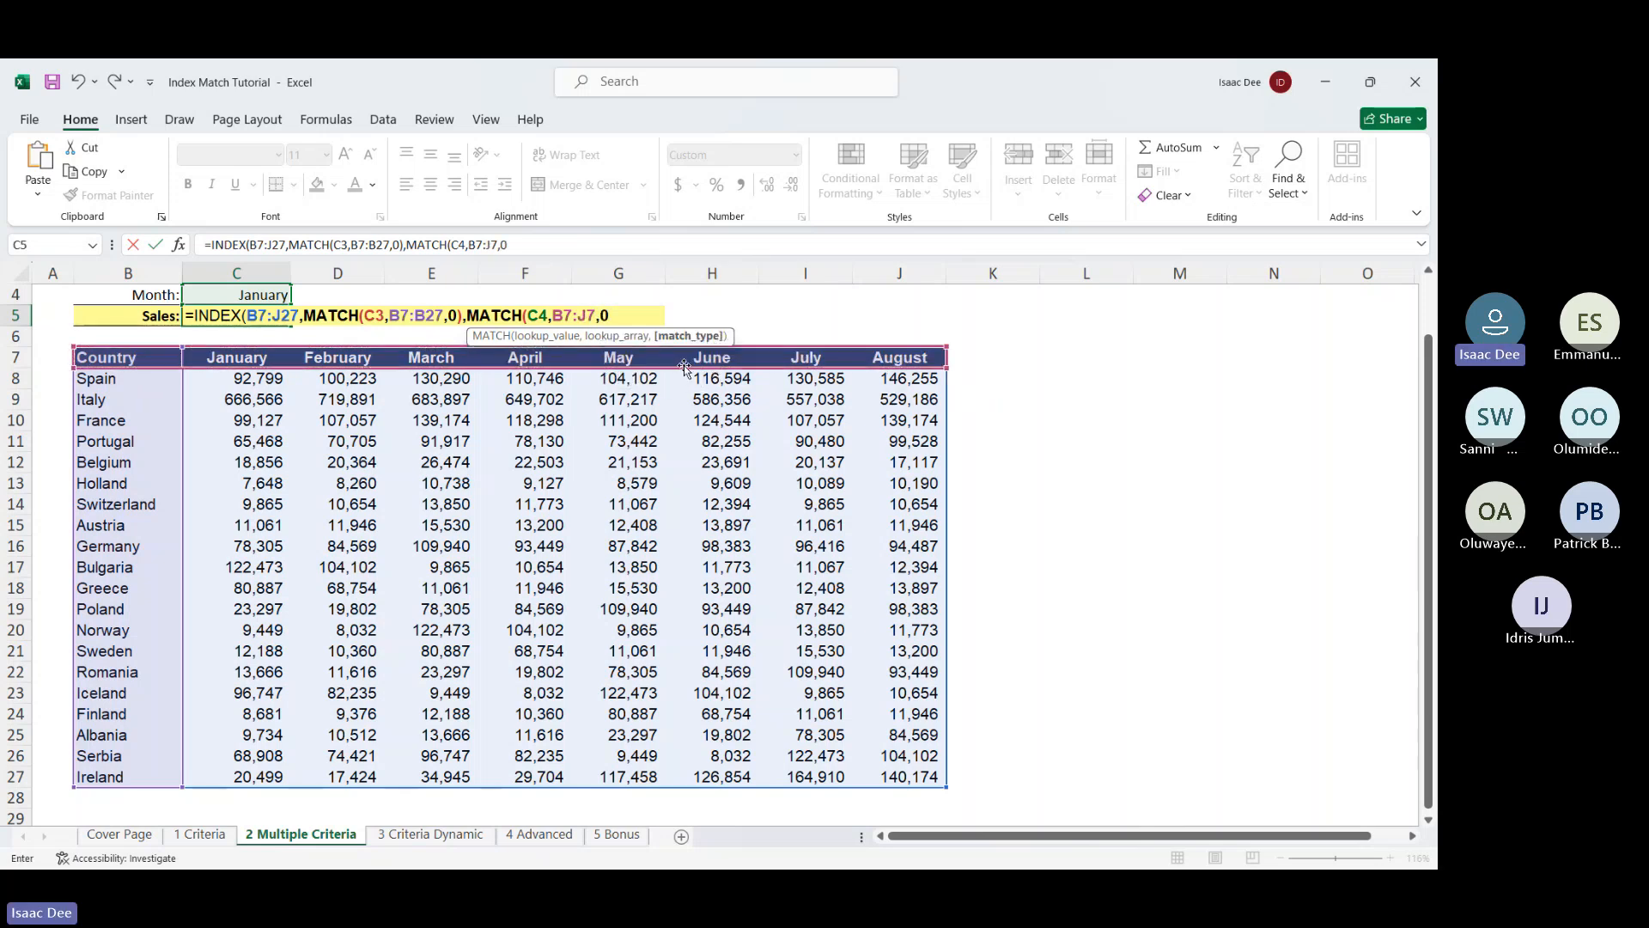
{"action": "key", "text": "Return"}
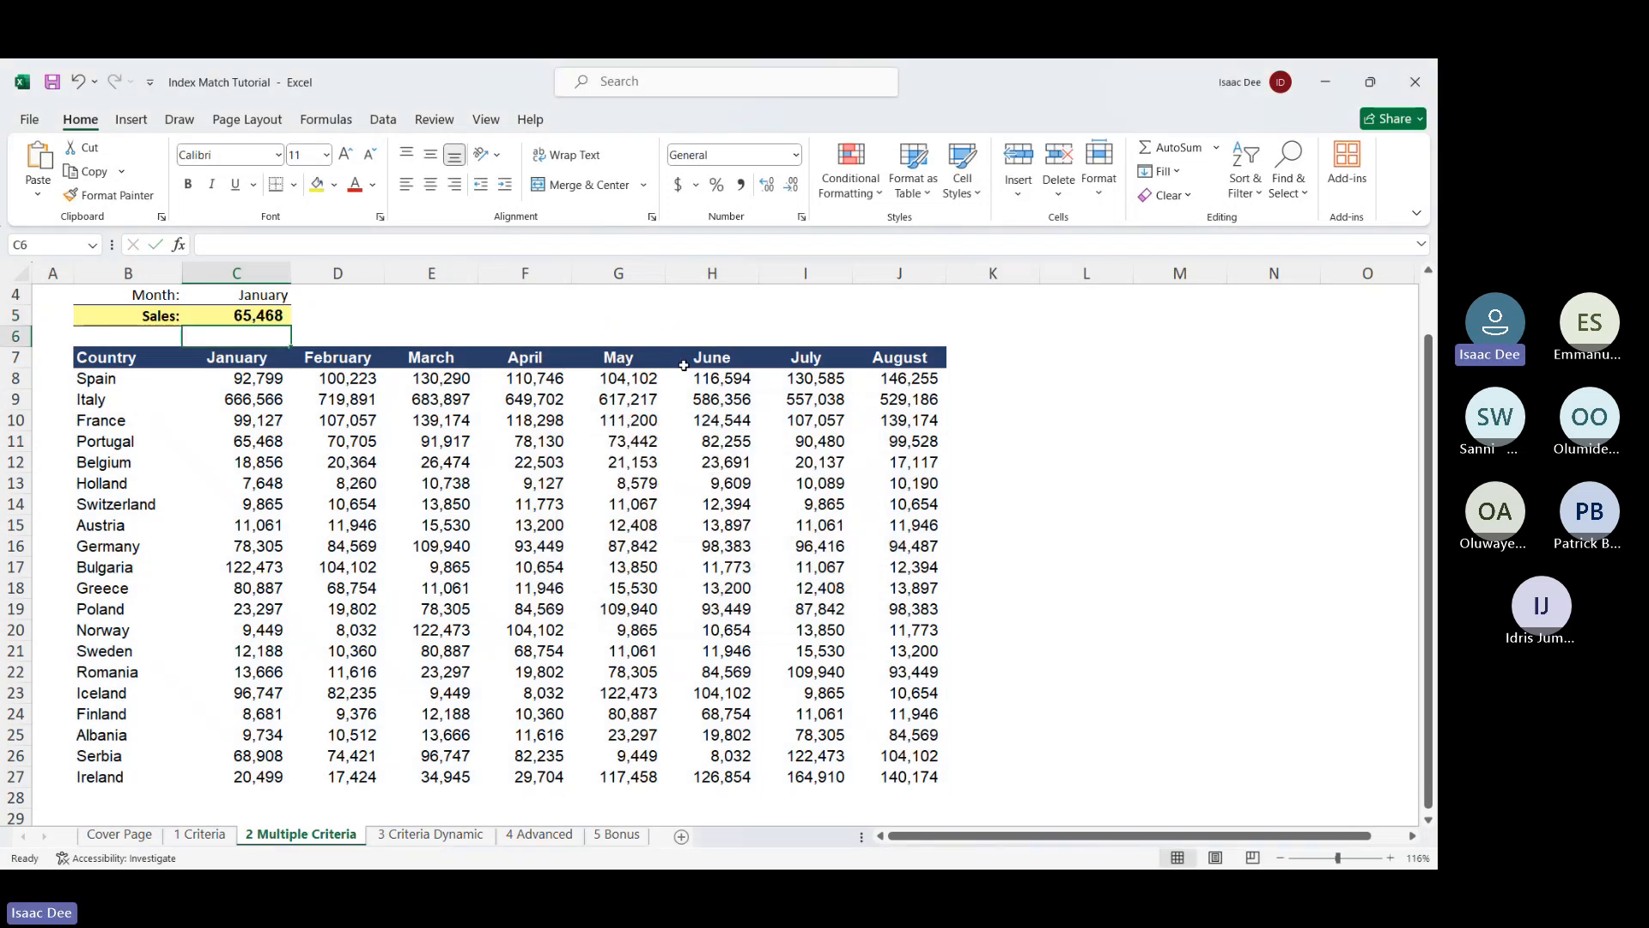
Minimise both Excel workbooks and open 04-01-vlookup-exact-match from the Section 4 folder
{"action": "left_click", "coordinate": [1312, 93]}
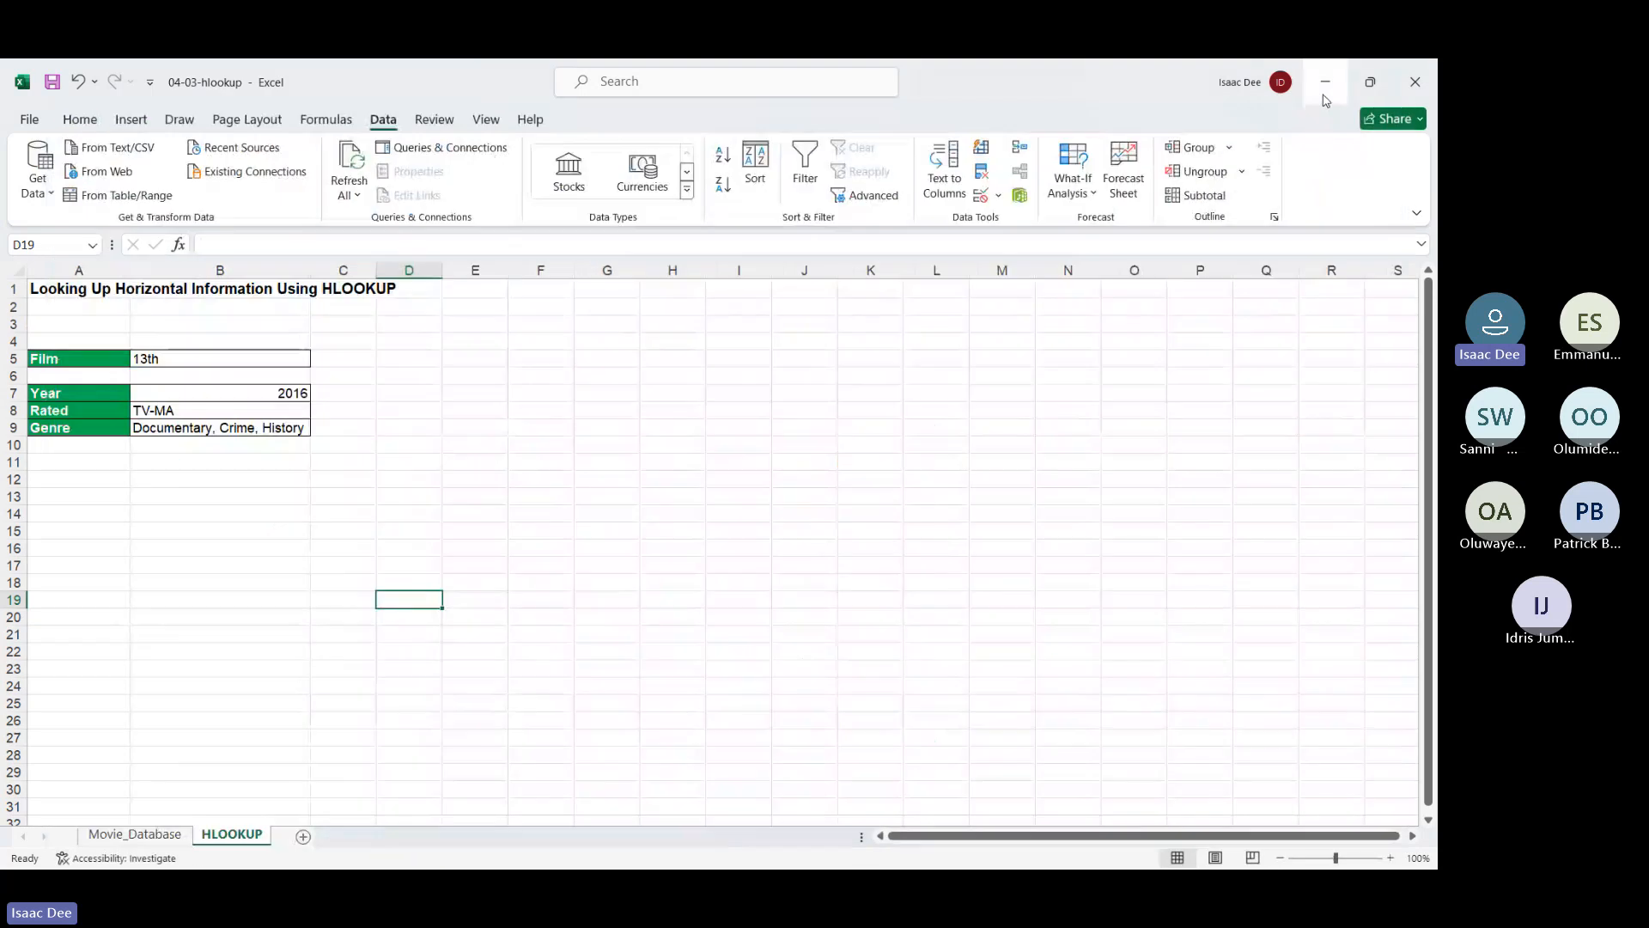
{"action": "left_click", "coordinate": [1324, 93]}
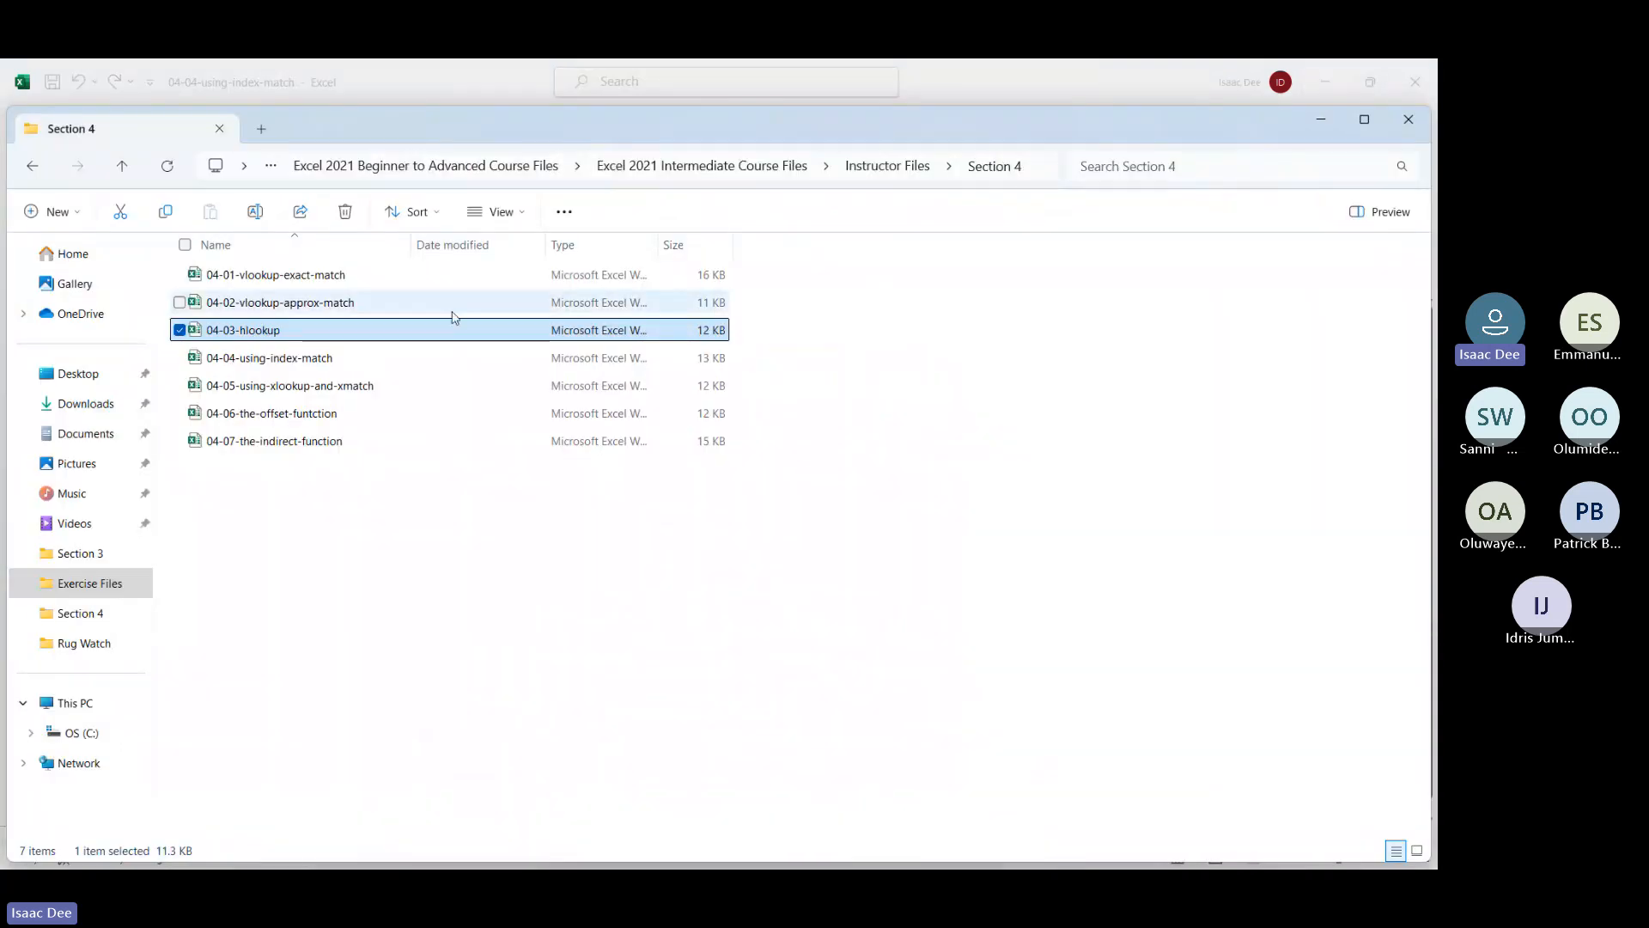
{"action": "left_click", "coordinate": [479, 283]}
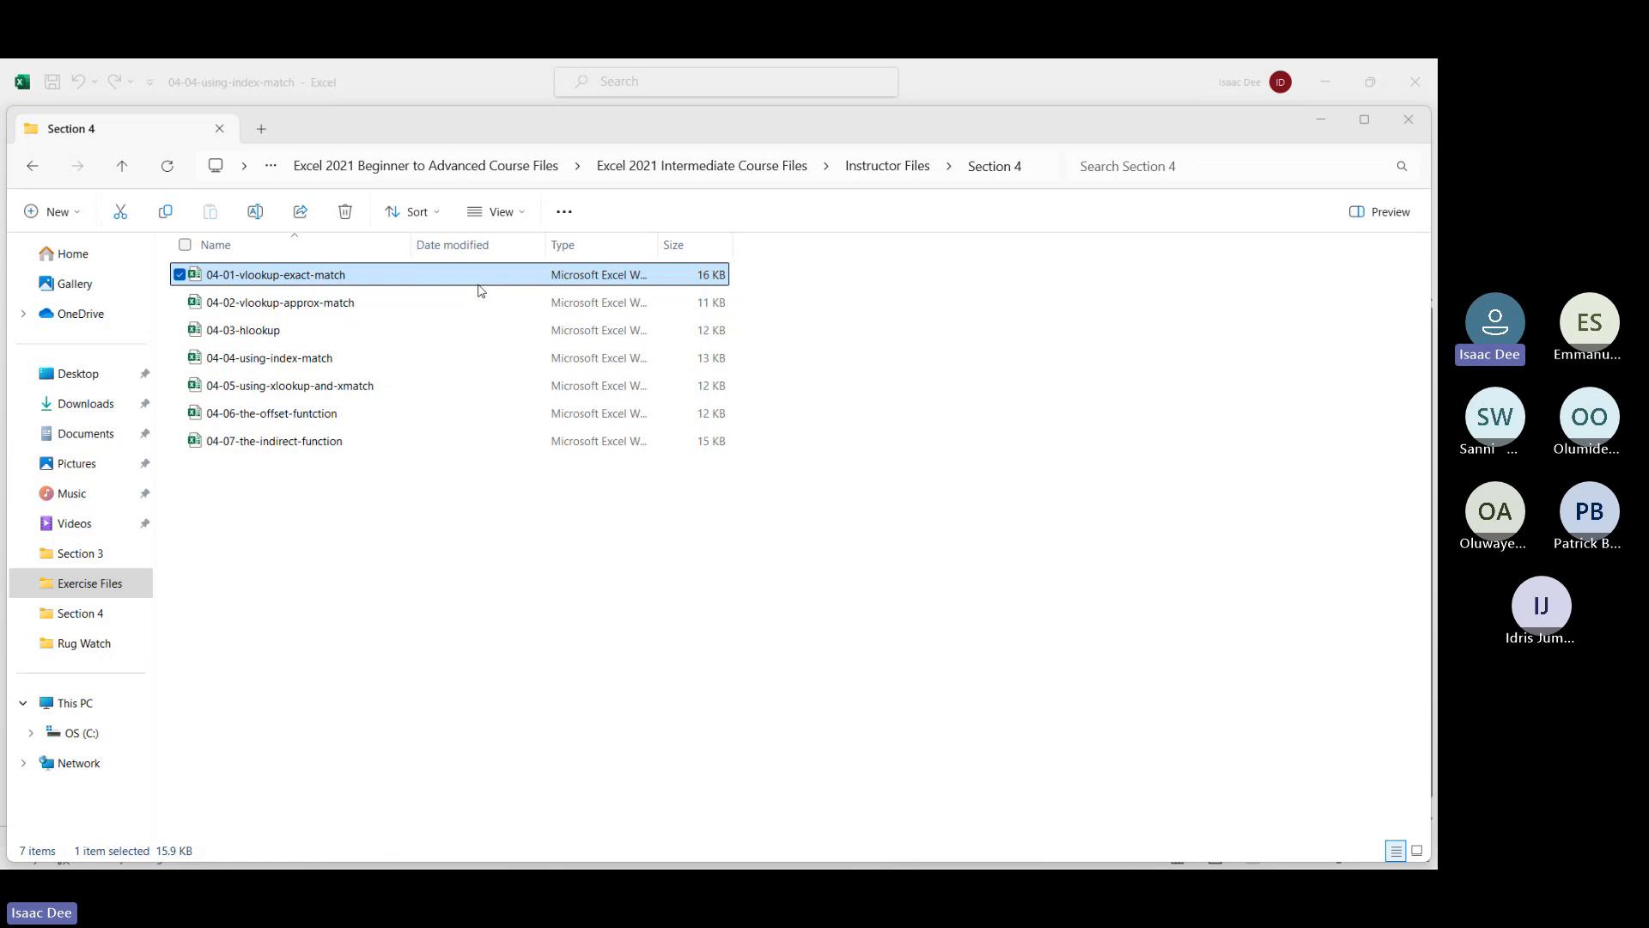
{"action": "double_click", "coordinate": [502, 268]}
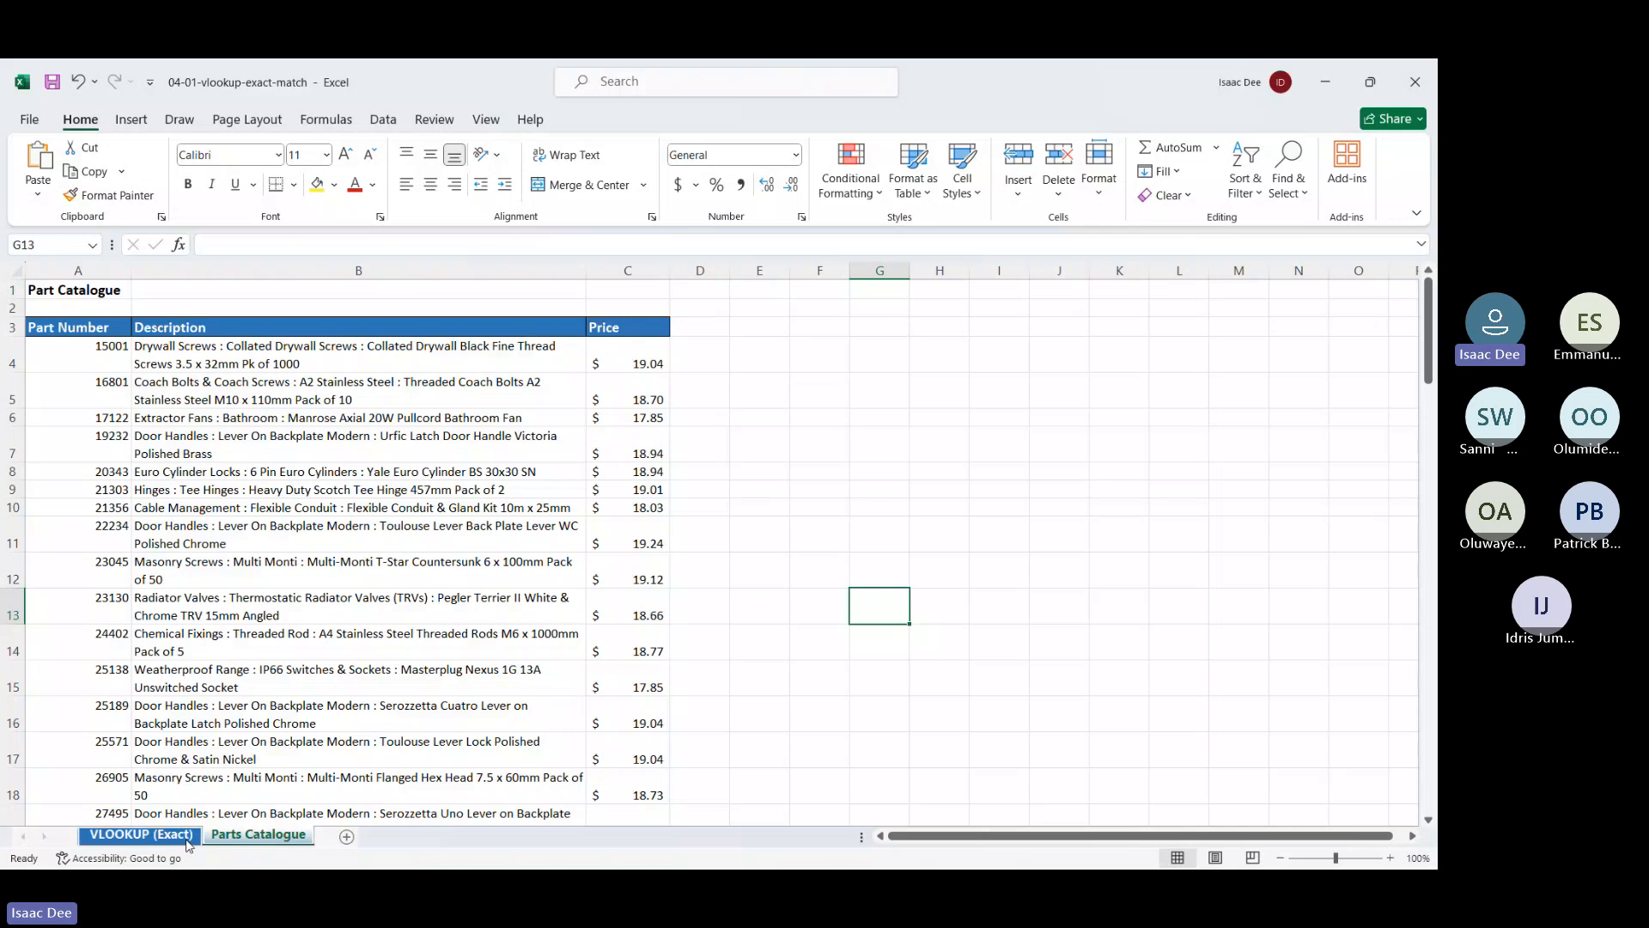
On the VLOOKUP (Exact) sheet, start =VLOOKUP(A5, in cell B5
{"action": "left_click", "coordinate": [185, 838]}
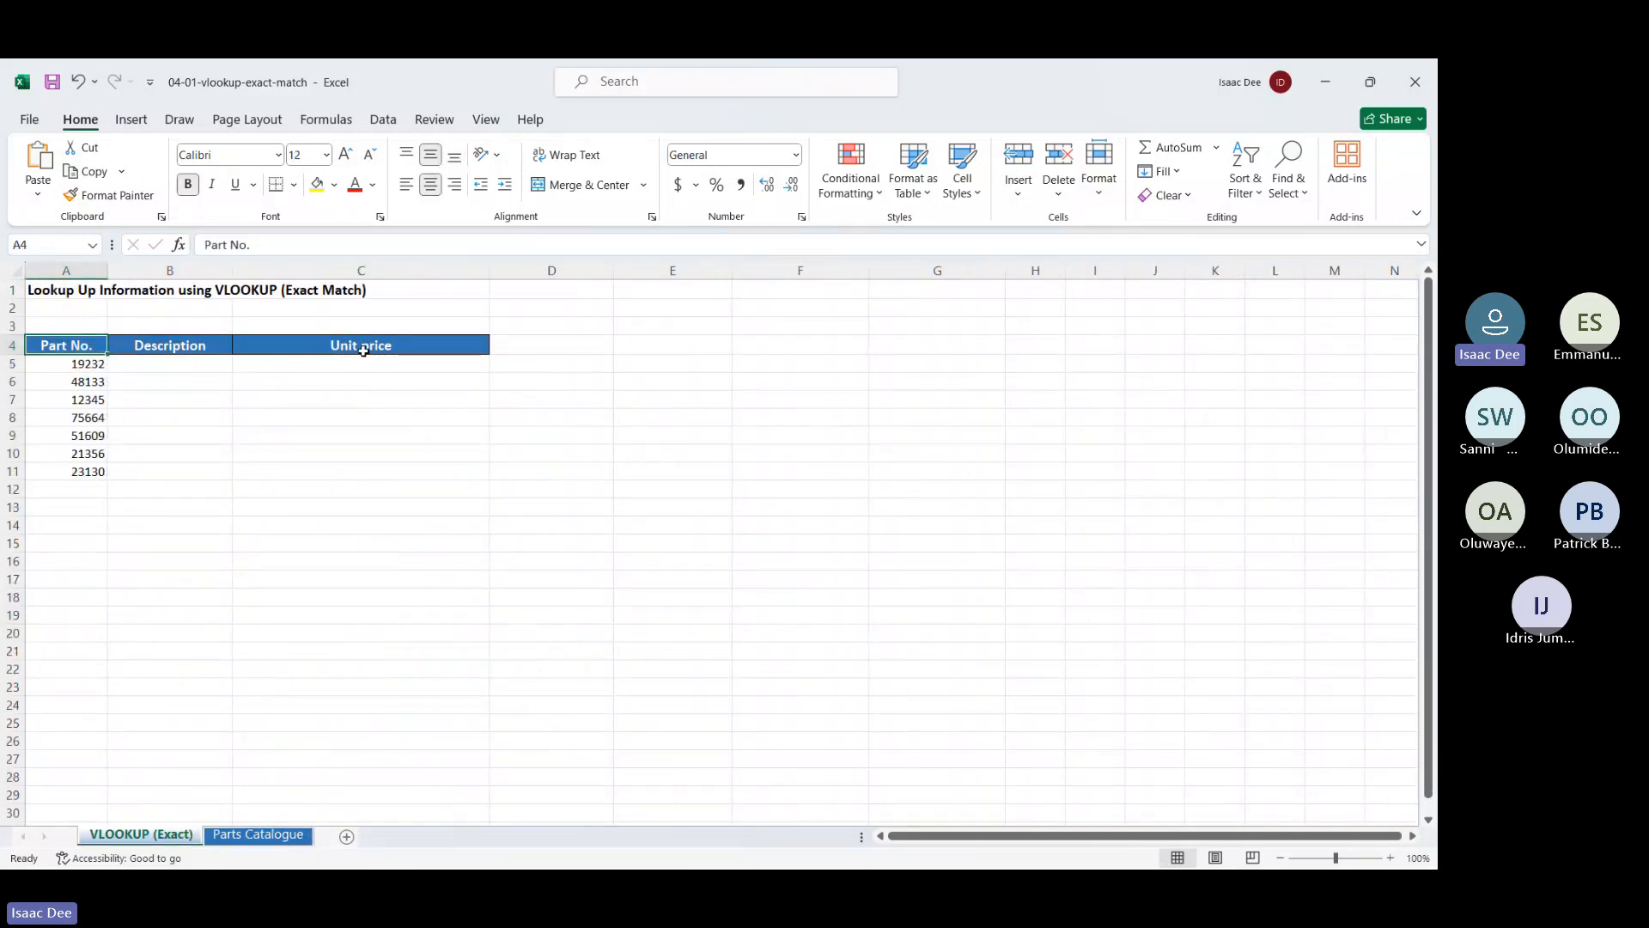
{"action": "left_click", "coordinate": [157, 362]}
{"action": "type", "text": "=vl"}
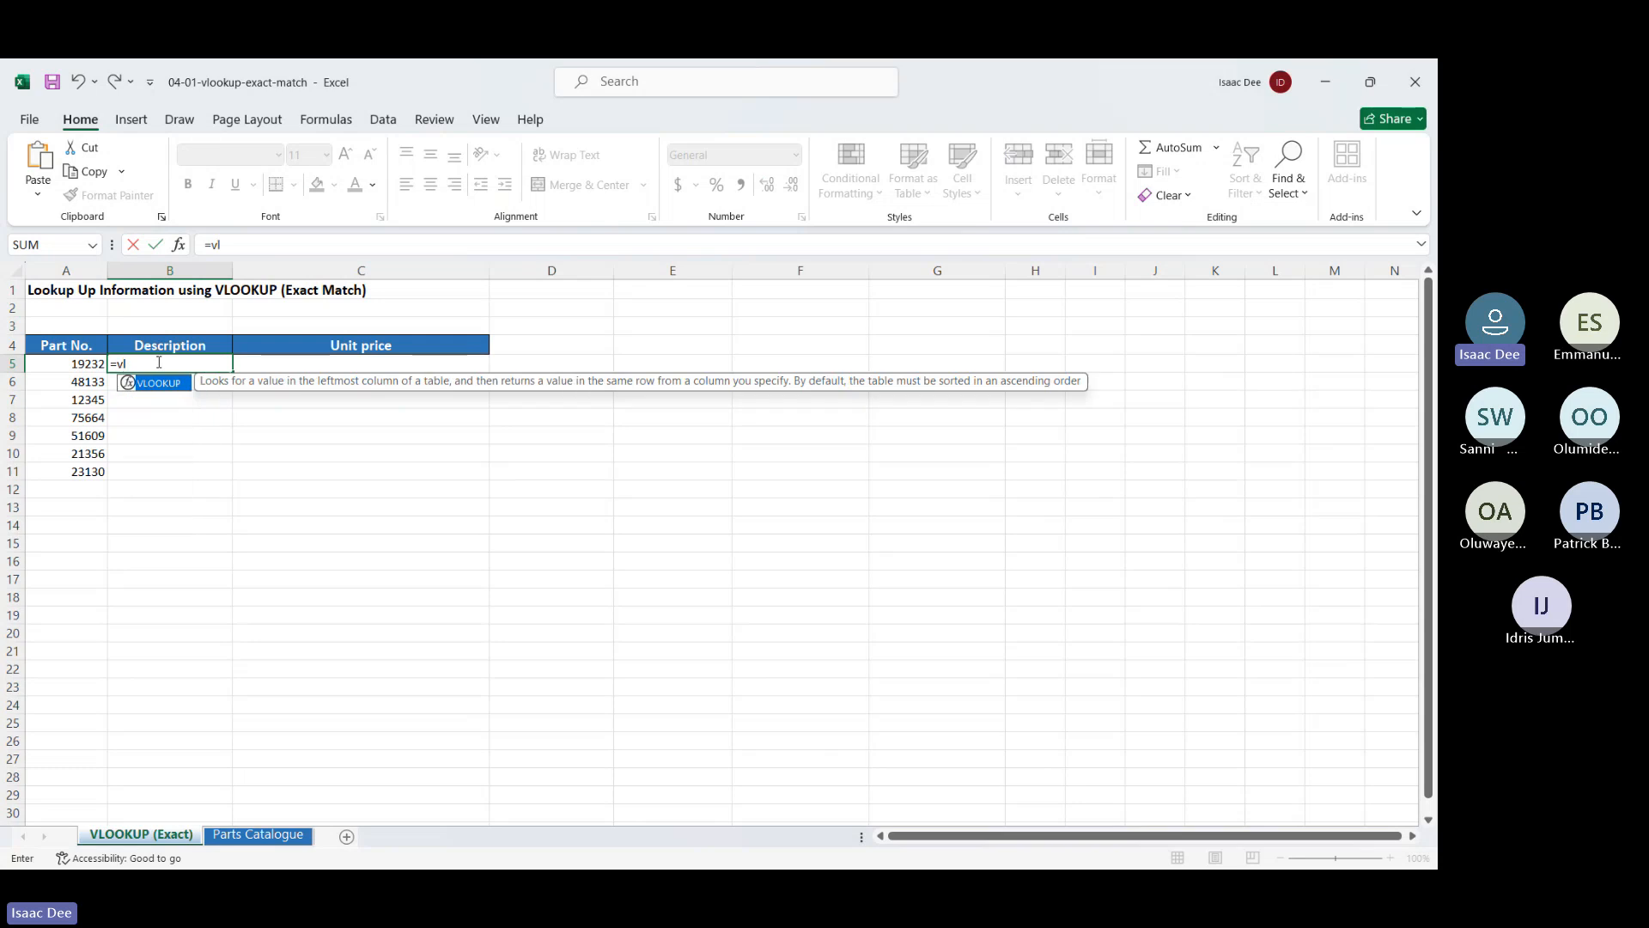
{"action": "double_click", "coordinate": [141, 385]}
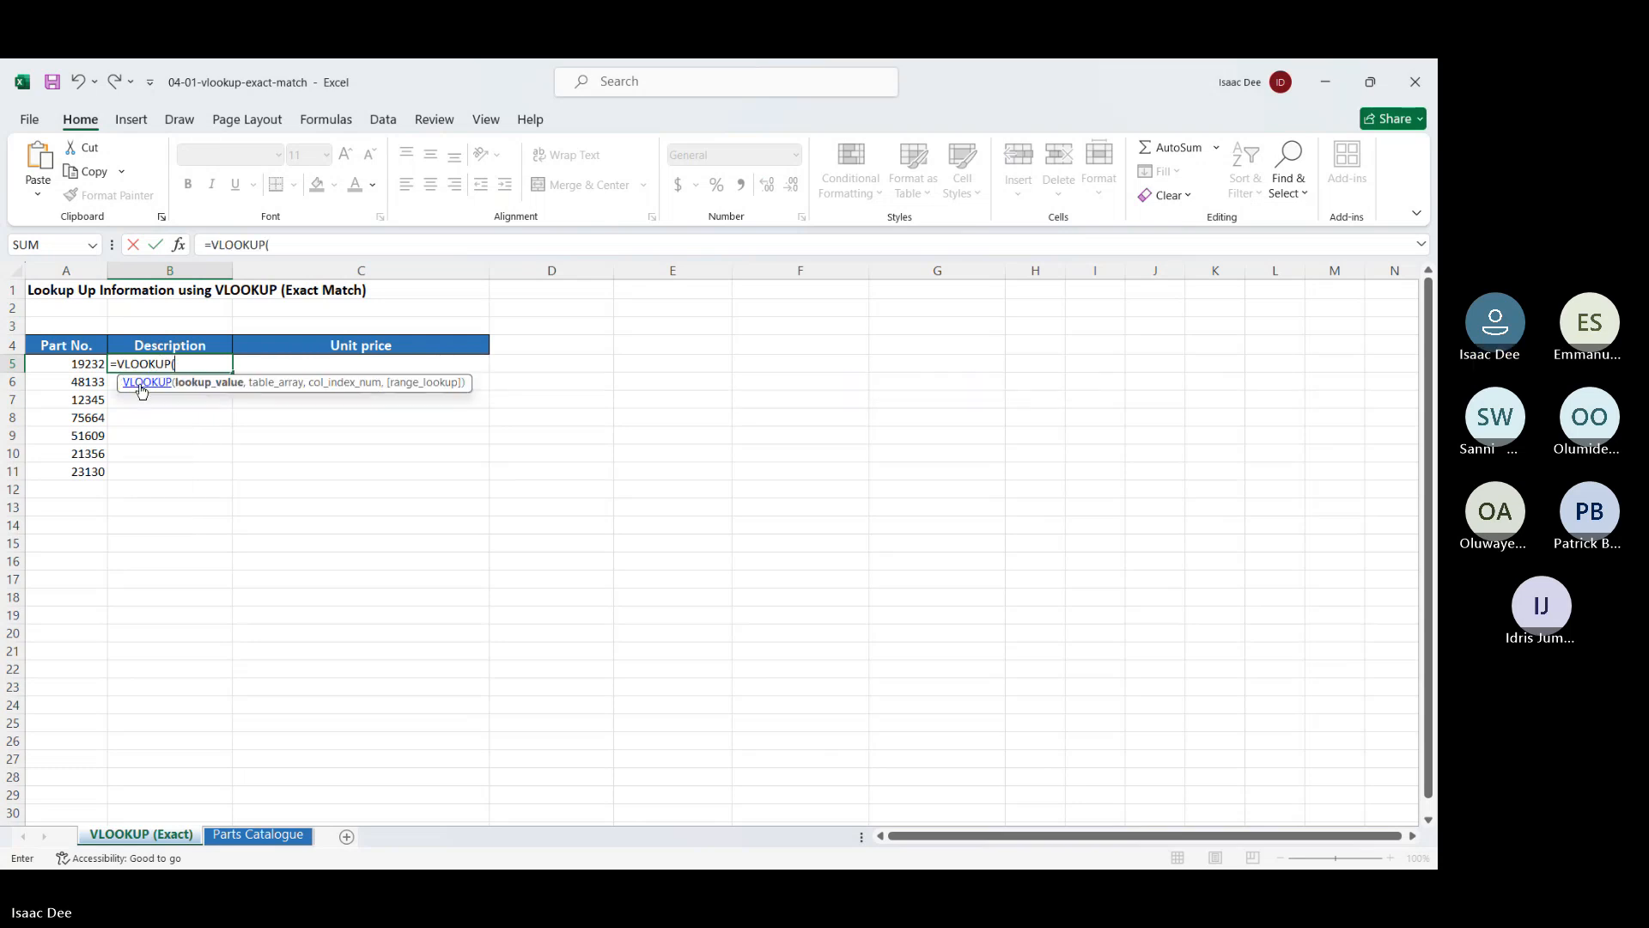
{"action": "left_click", "coordinate": [90, 363]}
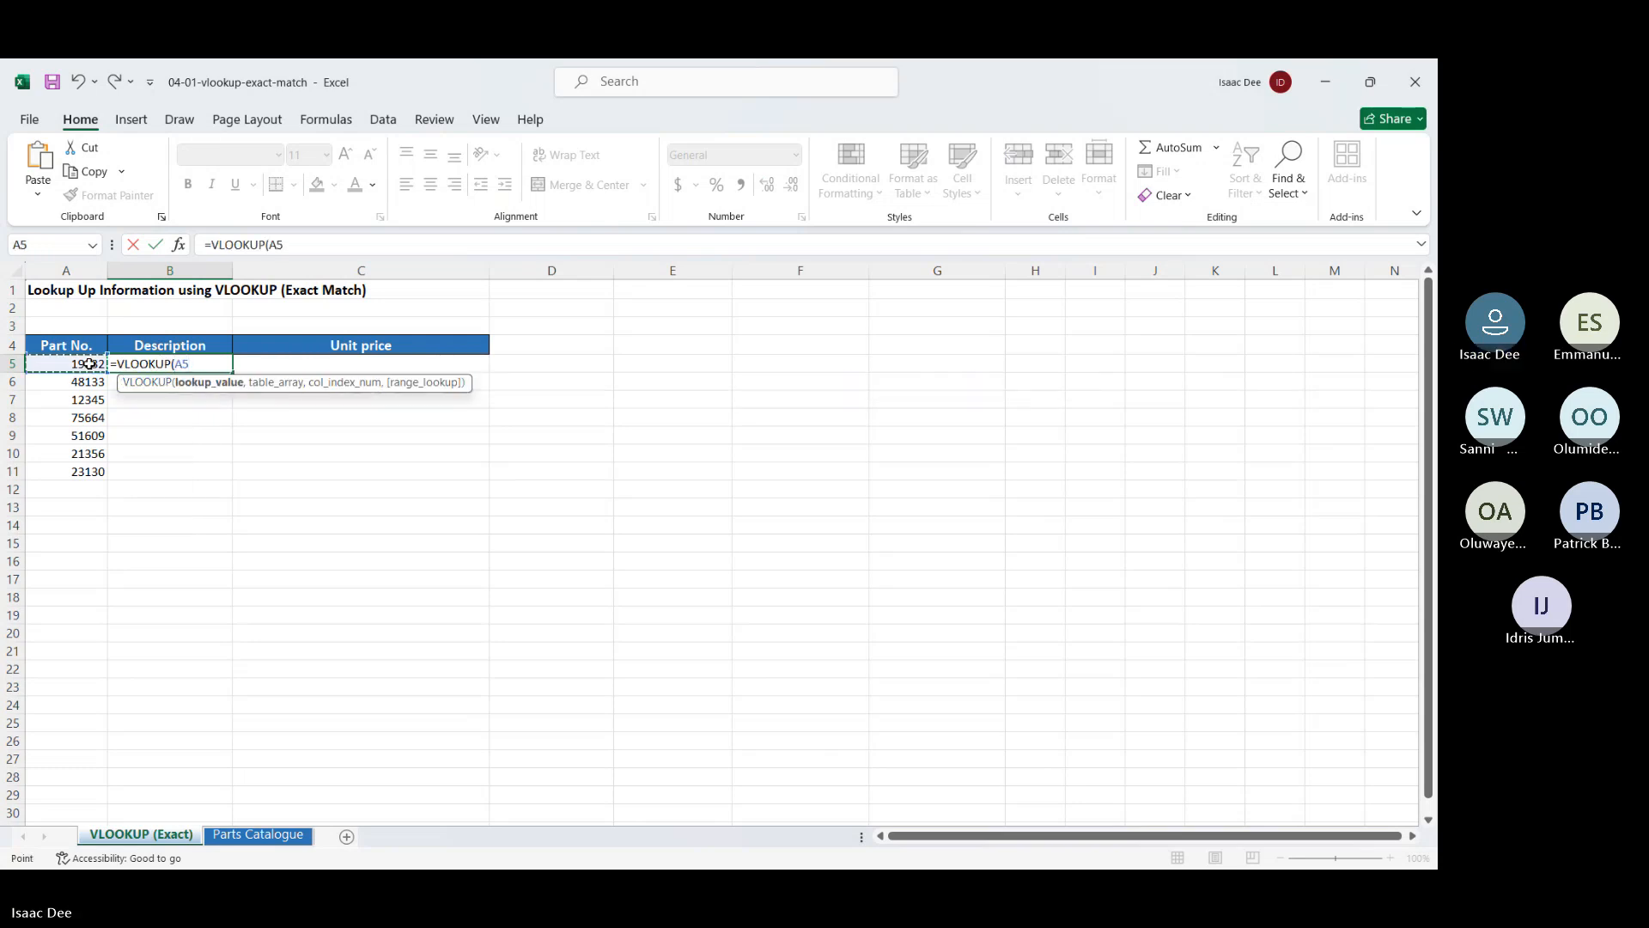
{"action": "type", "text": ","}
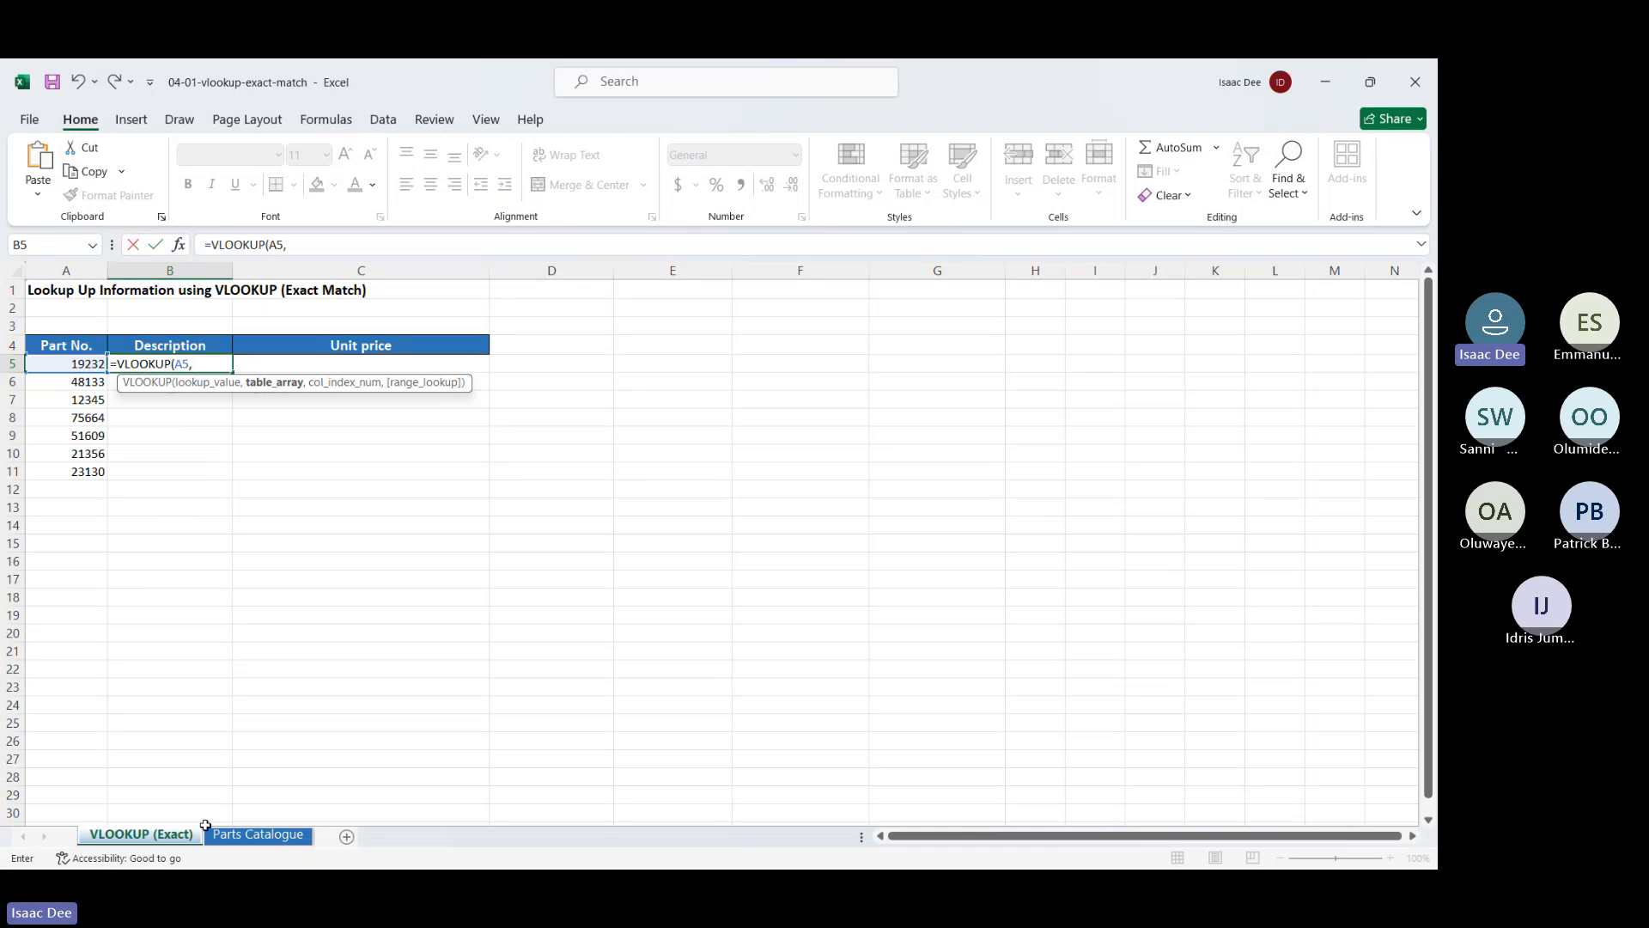
Add the Parts Catalogue range A3:C87 as an absolute $A$3:$C$87 table argument
{"action": "left_click", "coordinate": [243, 837]}
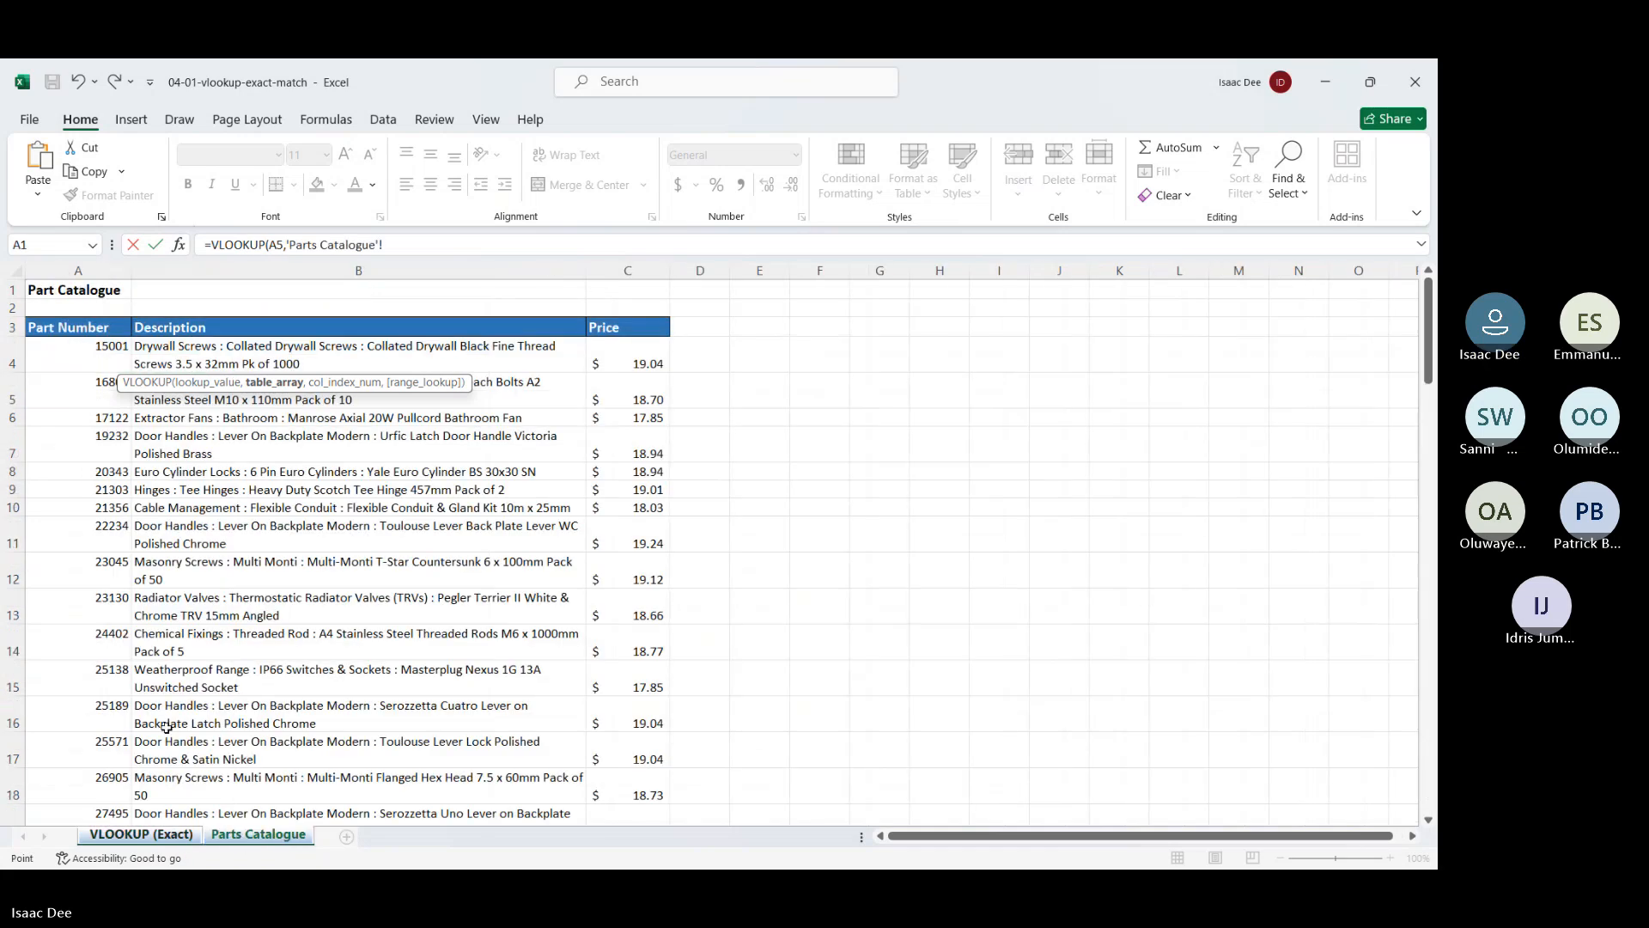
{"action": "left_click", "coordinate": [107, 323]}
{"action": "key", "text": "ctrl+shift+Down"}
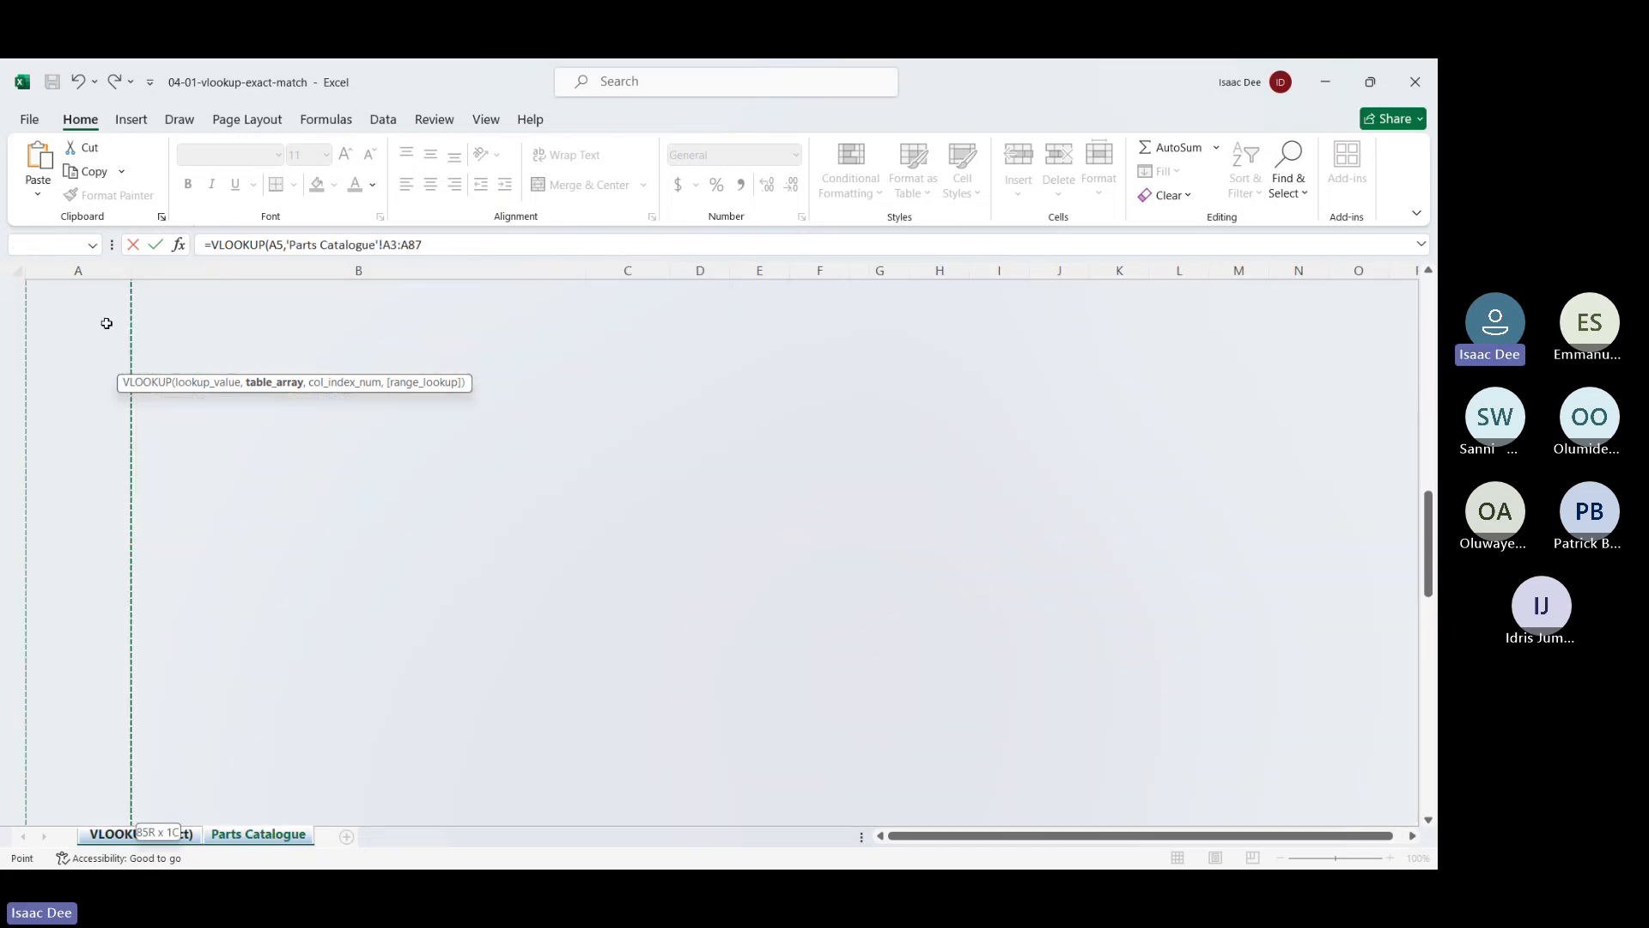
{"action": "key", "text": "ctrl+shift+Right"}
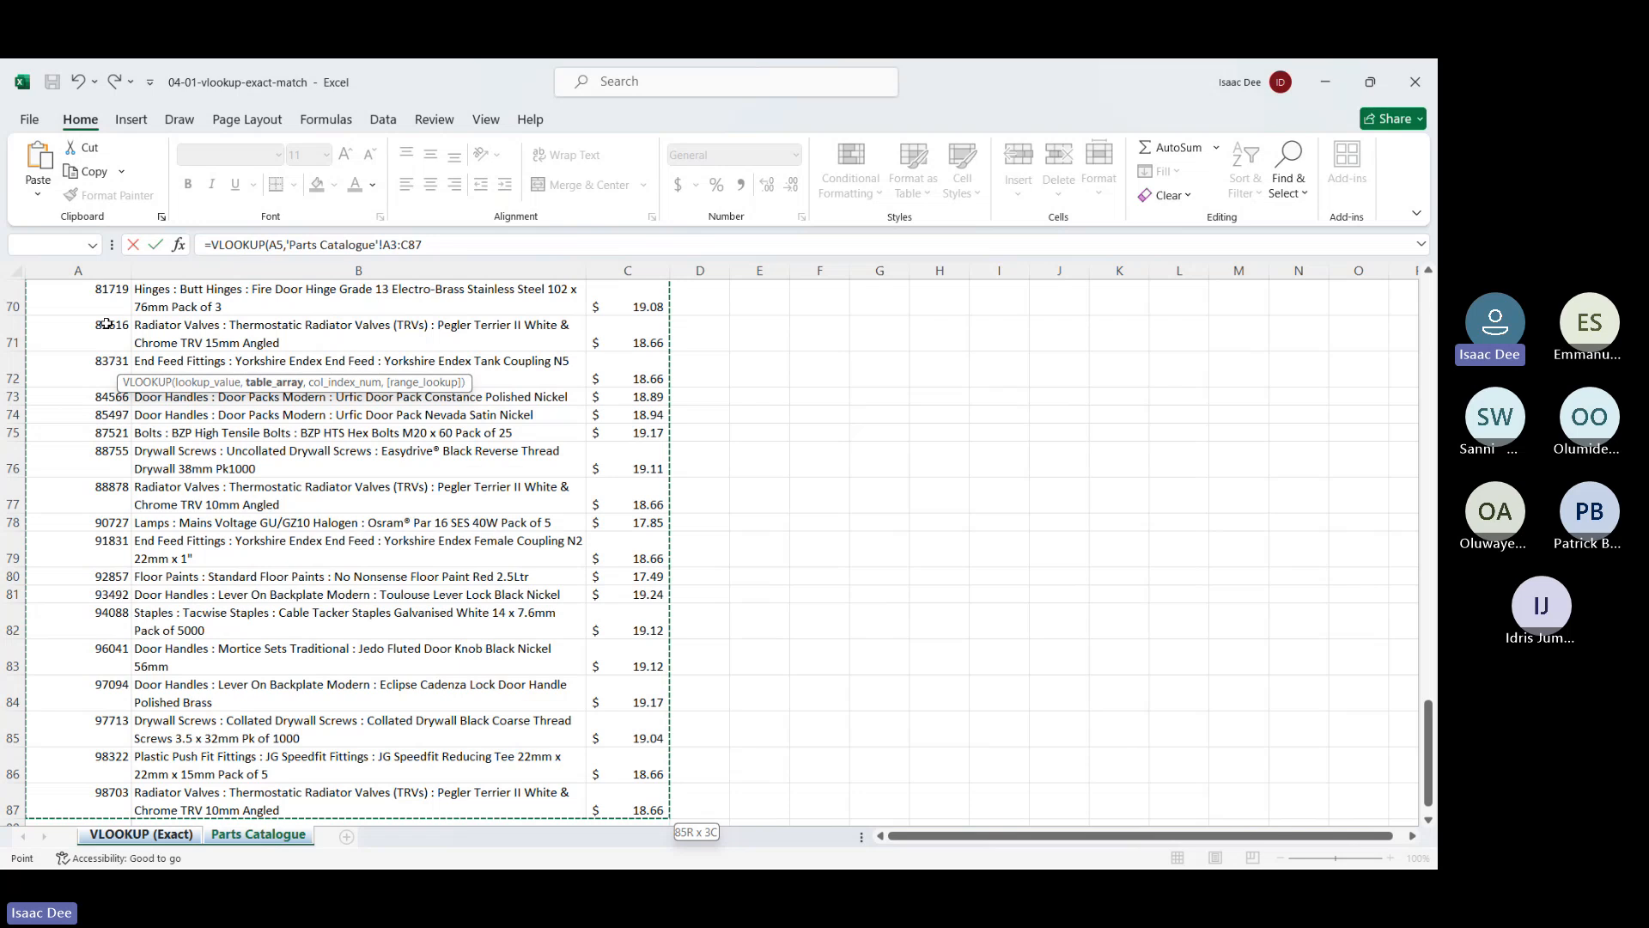
{"action": "left_click_drag", "start_coordinate": [422, 245], "coordinate": [384, 255]}
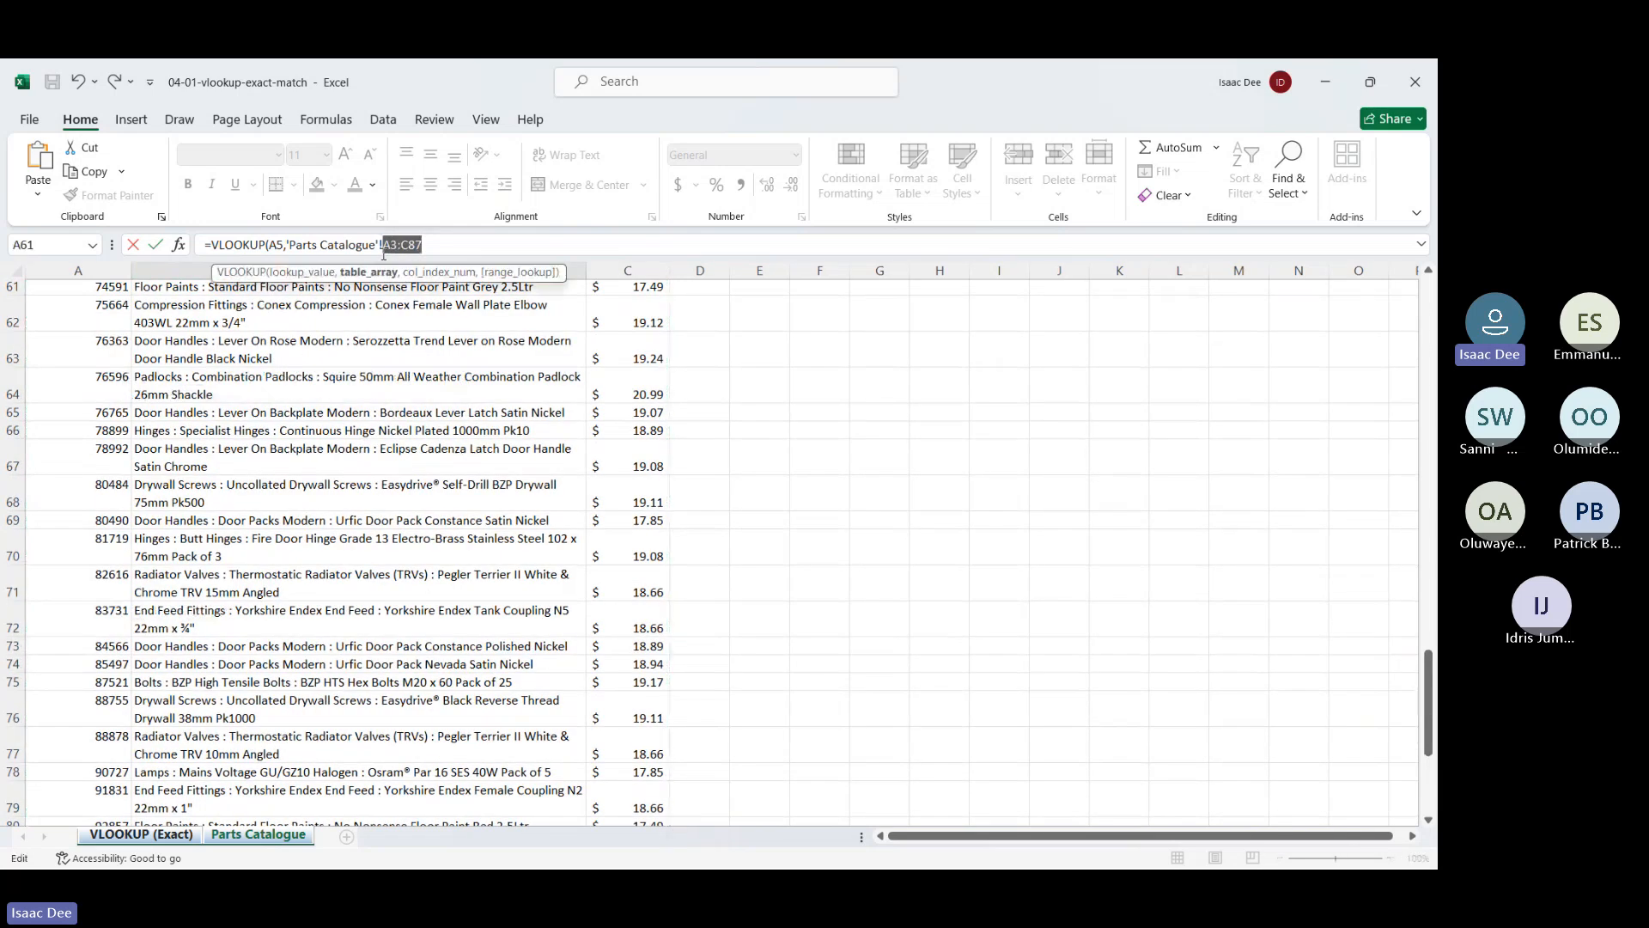
{"action": "key", "text": "F4"}
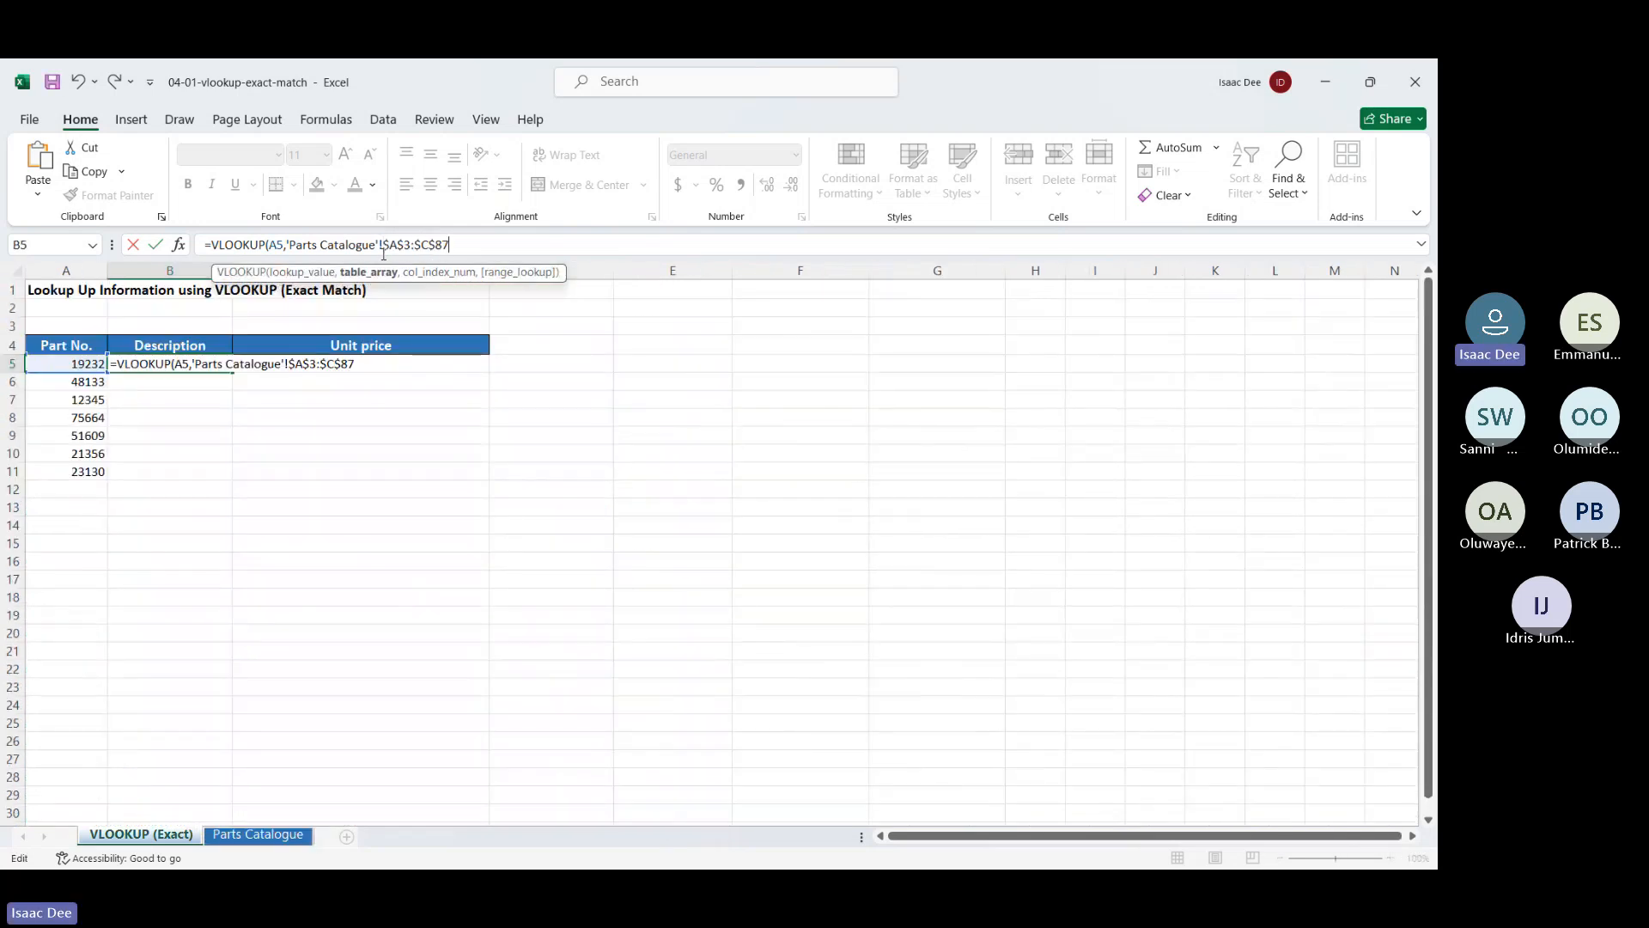
{"action": "type", "text": ","}
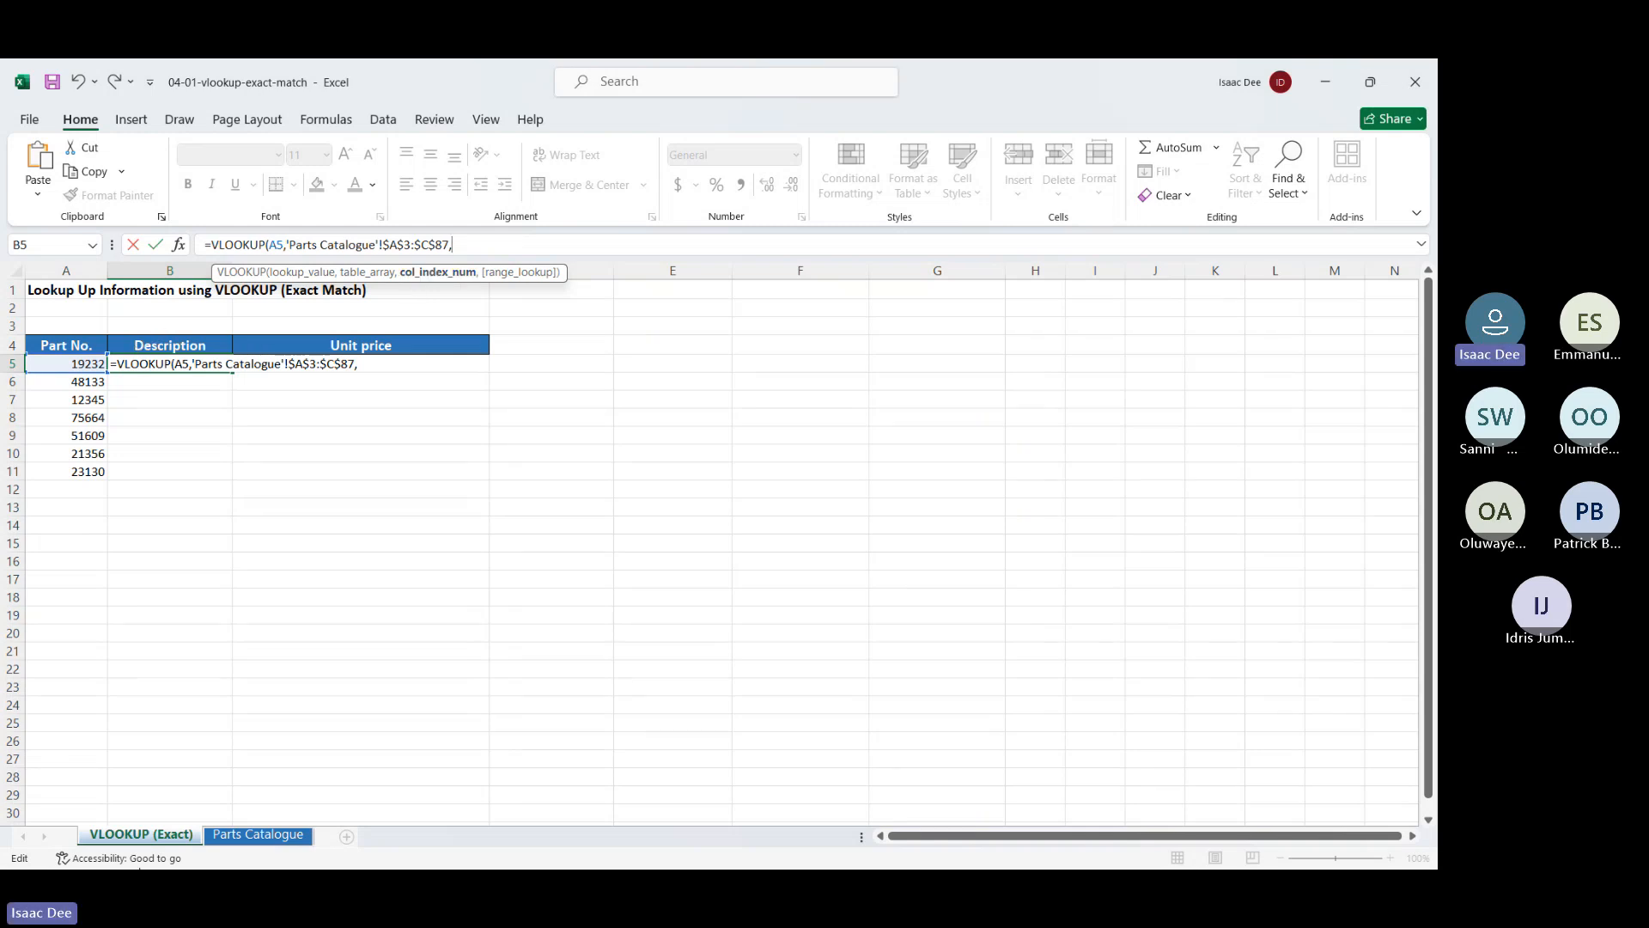
Remove the stray sheet reference and characters after the table range in B5's formula
{"action": "left_click", "coordinate": [223, 840]}
{"action": "scroll", "coordinate": [207, 381], "scroll_direction": "up", "scroll_amount": 15}
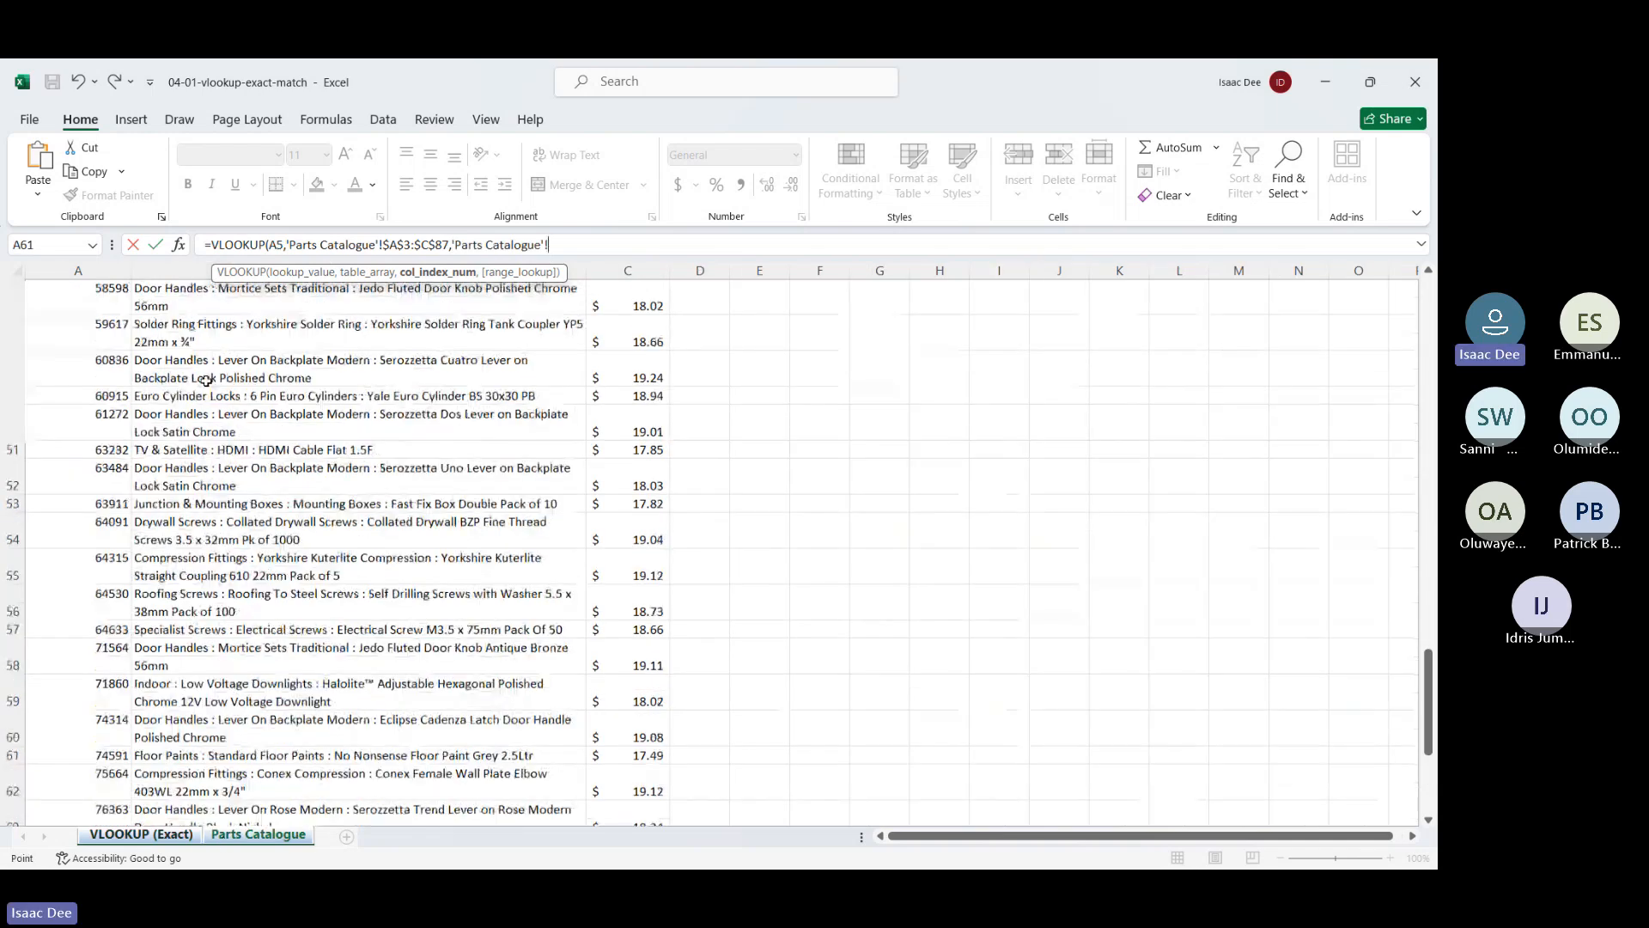
{"action": "scroll", "coordinate": [206, 380], "scroll_direction": "up", "scroll_amount": 4}
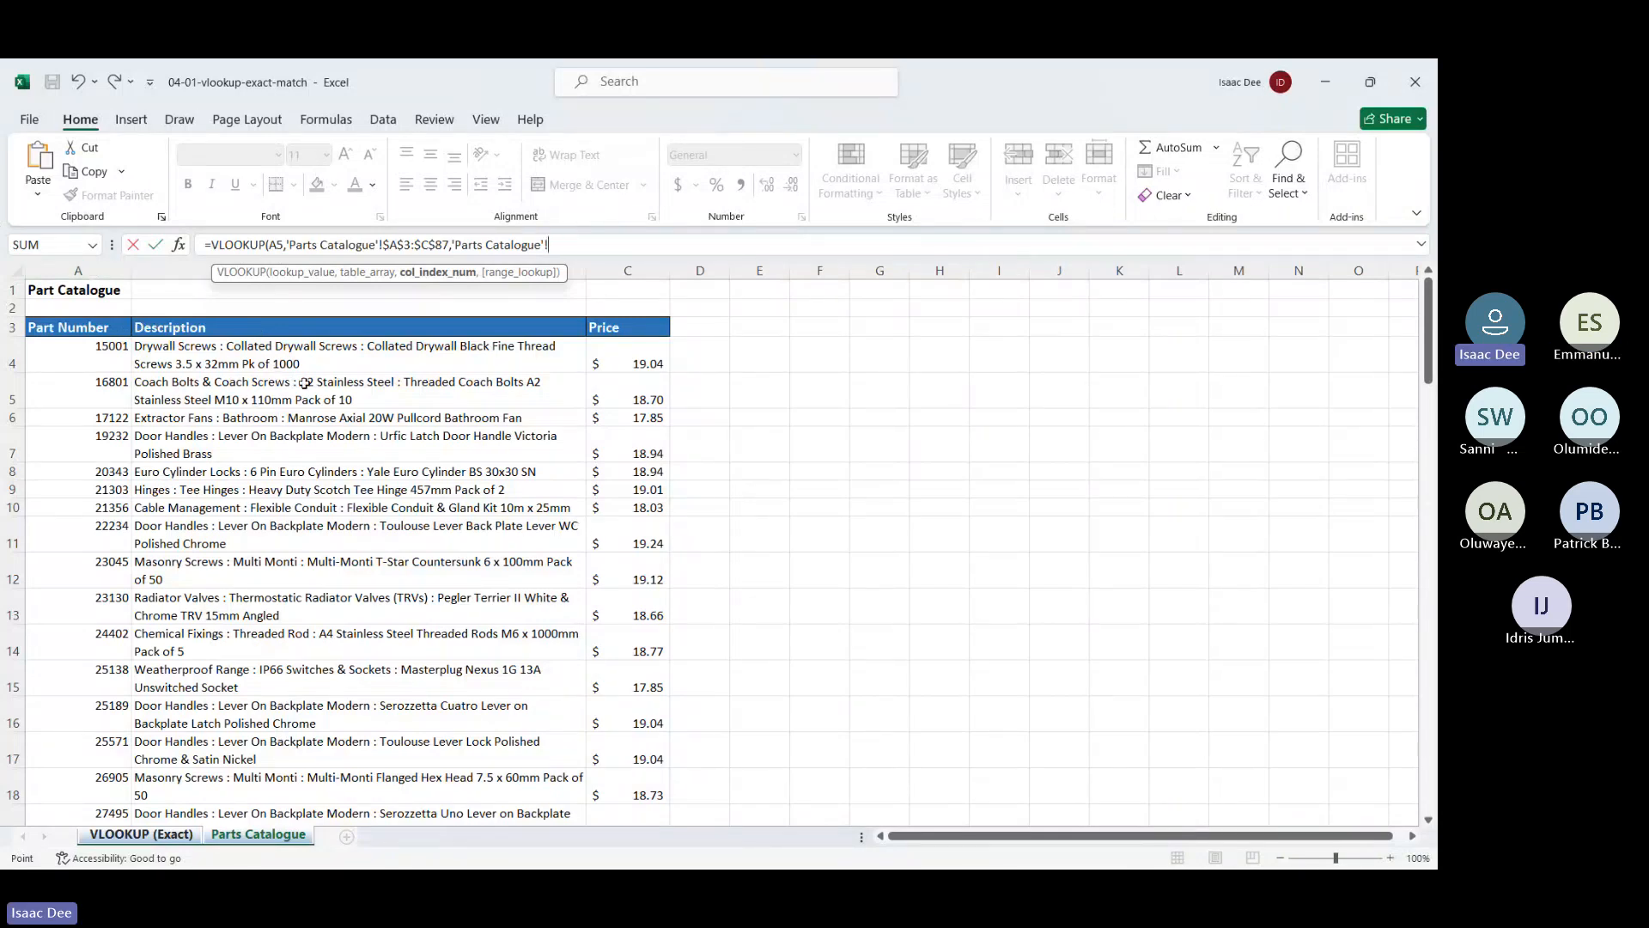
{"action": "key", "text": "BackSpace"}
{"action": "key", "text": "BackSpace"}
{"action": "key", "text": "BackSpace"}
{"action": "key", "text": "BackSpace"}
{"action": "key", "text": "BackSpace"}
{"action": "key", "text": "BackSpace"}
{"action": "key", "text": "BackSpace"}
{"action": "key", "text": "BackSpace"}
{"action": "key", "text": "BackSpace"}
{"action": "key", "text": "BackSpace"}
{"action": "key", "text": "BackSpace"}
{"action": "key", "text": "BackSpace"}
{"action": "key", "text": "BackSpace"}
{"action": "key", "text": "BackSpace"}
{"action": "key", "text": "BackSpace"}
{"action": "key", "text": "BackSpace"}
{"action": "key", "text": "BackSpace"}
{"action": "left_click", "coordinate": [173, 839]}
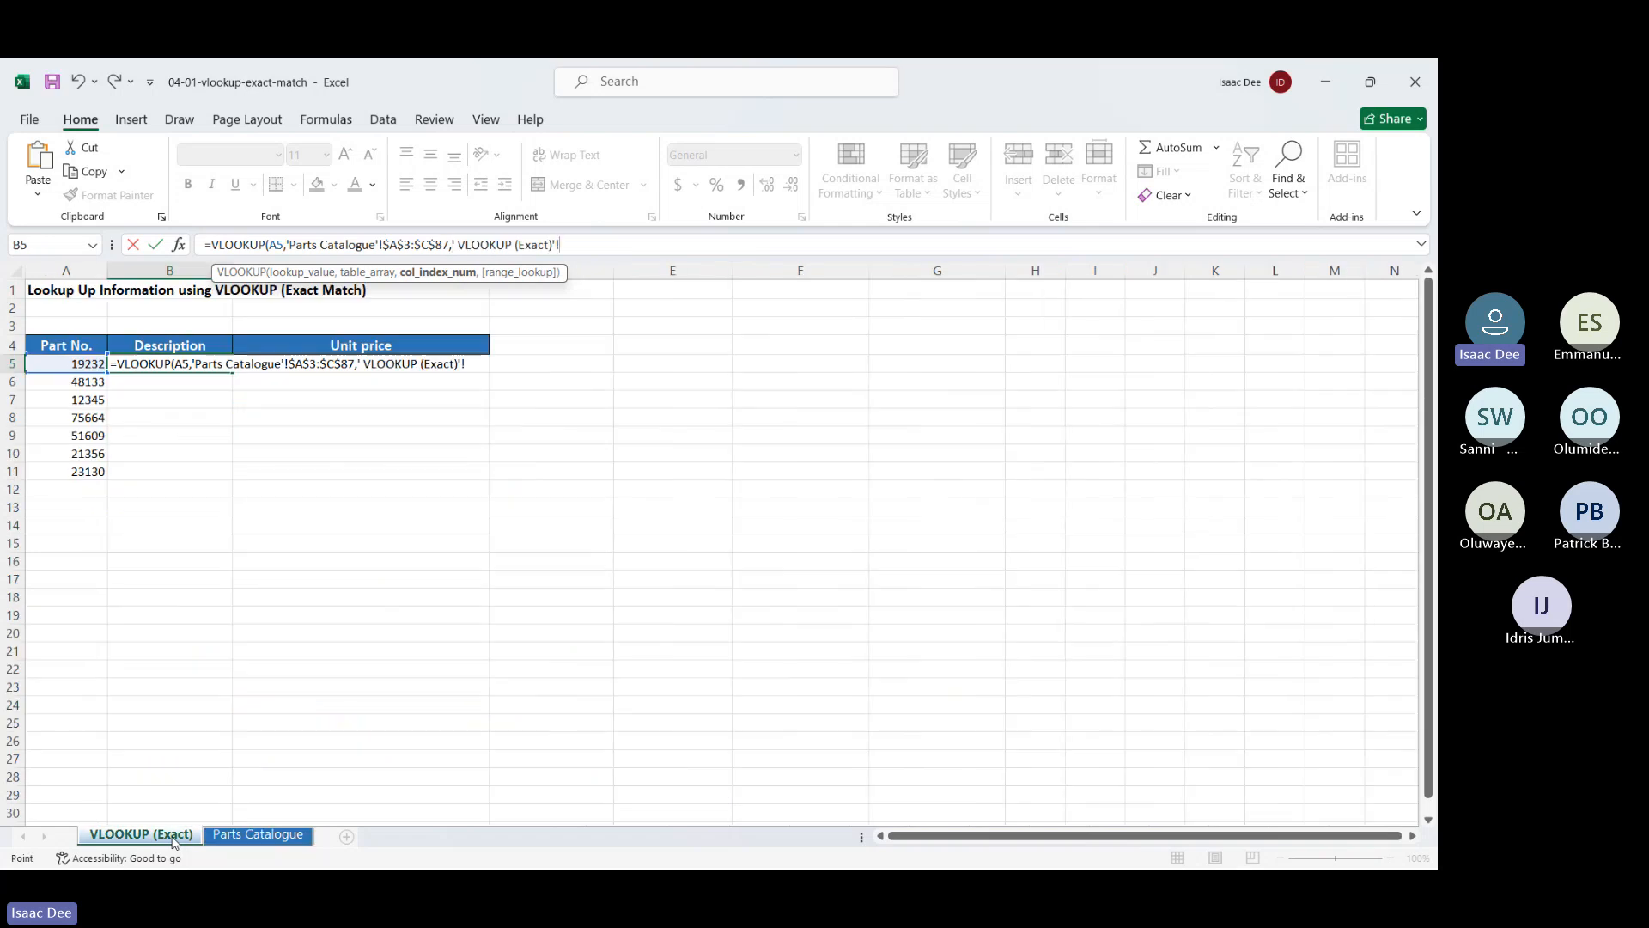
{"action": "key", "text": "BackSpace"}
{"action": "key", "text": "BackSpace"}
{"action": "key", "text": "BackSpace"}
{"action": "key", "text": "BackSpace"}
{"action": "key", "text": "BackSpace"}
{"action": "key", "text": "BackSpace"}
{"action": "key", "text": "BackSpace"}
{"action": "key", "text": "BackSpace"}
{"action": "key", "text": "BackSpace"}
{"action": "key", "text": "BackSpace"}
{"action": "key", "text": "BackSpace"}
{"action": "key", "text": "BackSpace"}
{"action": "key", "text": "BackSpace"}
{"action": "key", "text": "BackSpace"}
{"action": "key", "text": "BackSpace"}
{"action": "key", "text": "BackSpace"}
{"action": "key", "text": "BackSpace"}
{"action": "key", "text": "BackSpace"}
{"action": "key", "text": "BackSpace"}
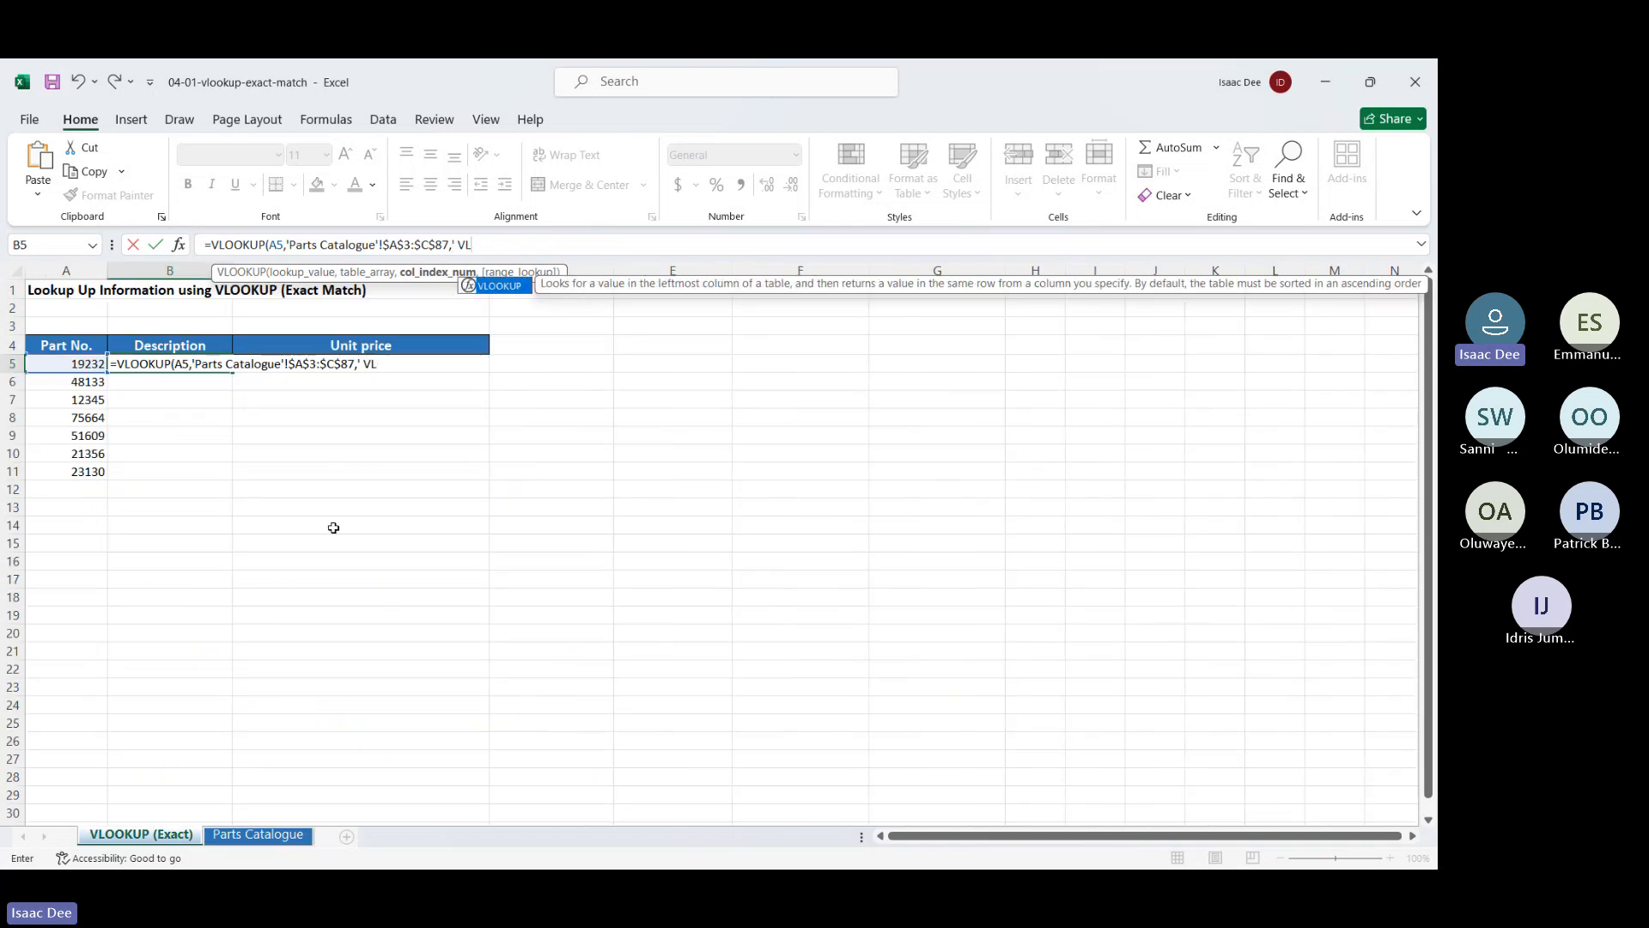
{"action": "type", "text": "ma"}
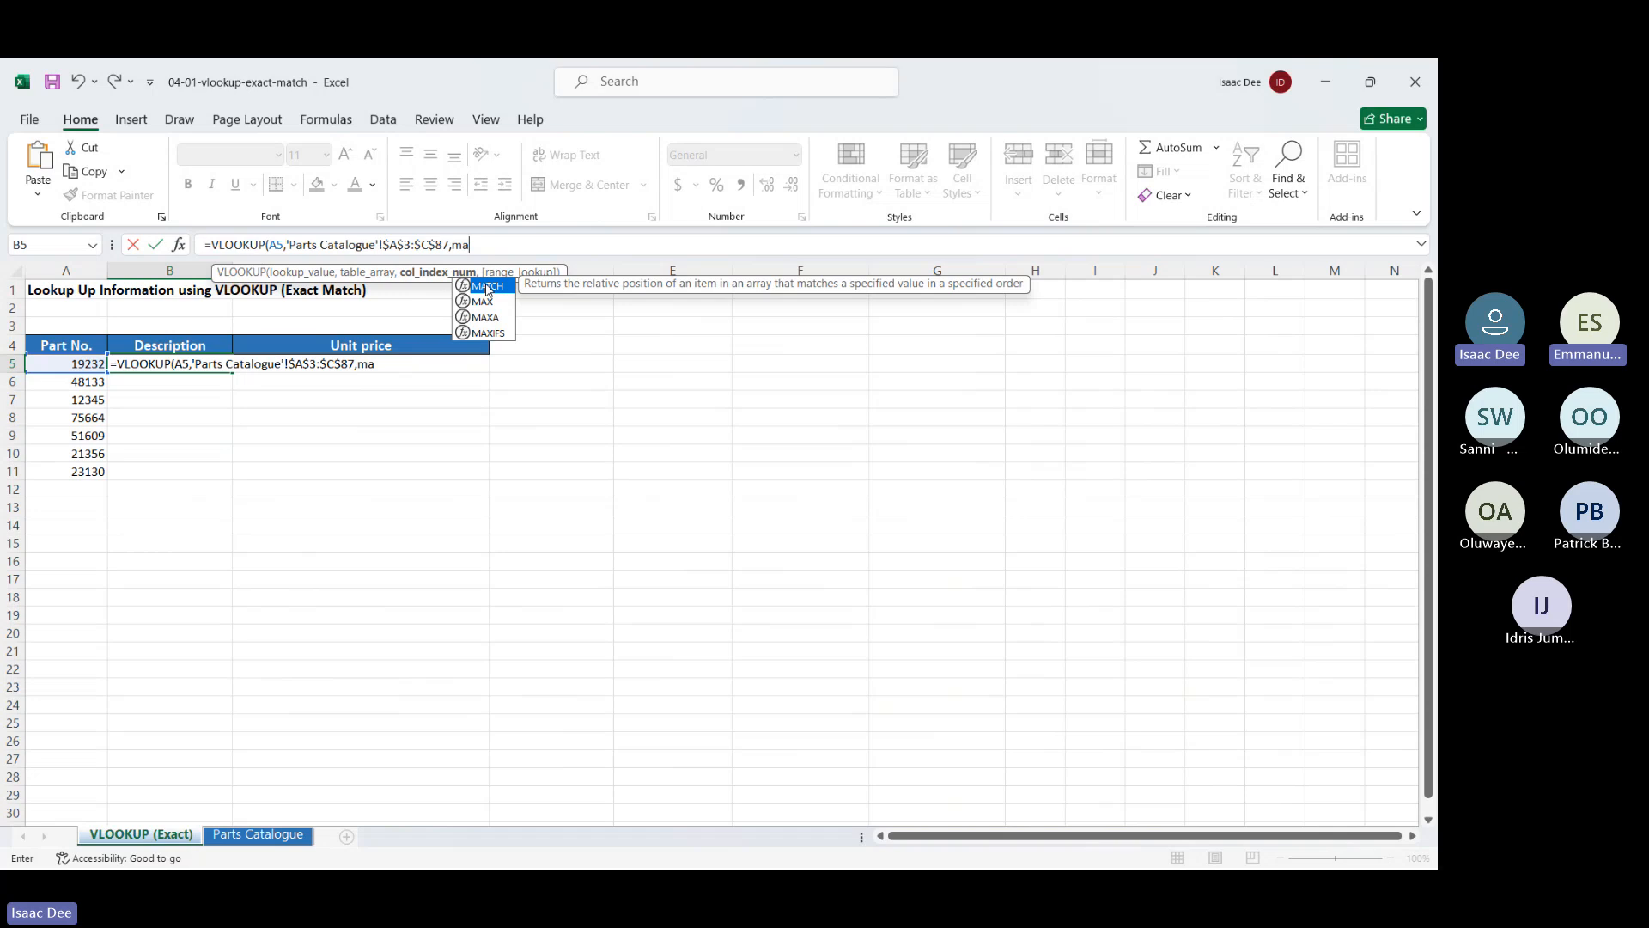
{"action": "key", "text": "BackSpace"}
{"action": "key", "text": "BackSpace"}
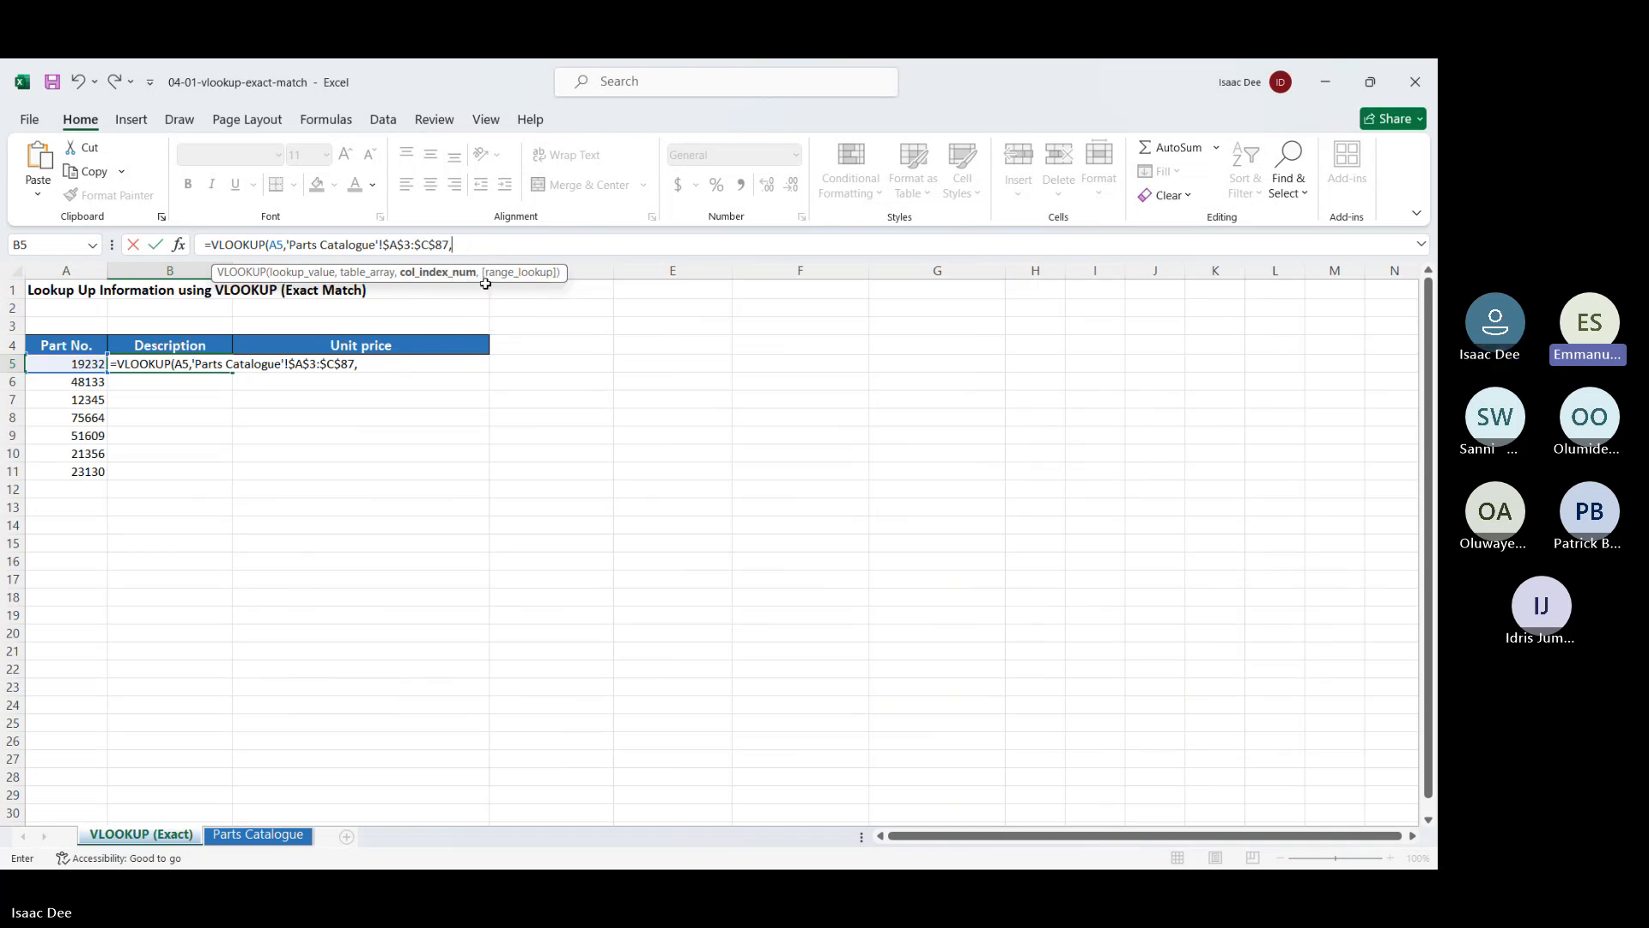
Finish B5's VLOOKUP with column index 2 and FALSE for an exact match
{"action": "type", "text": "2,"}
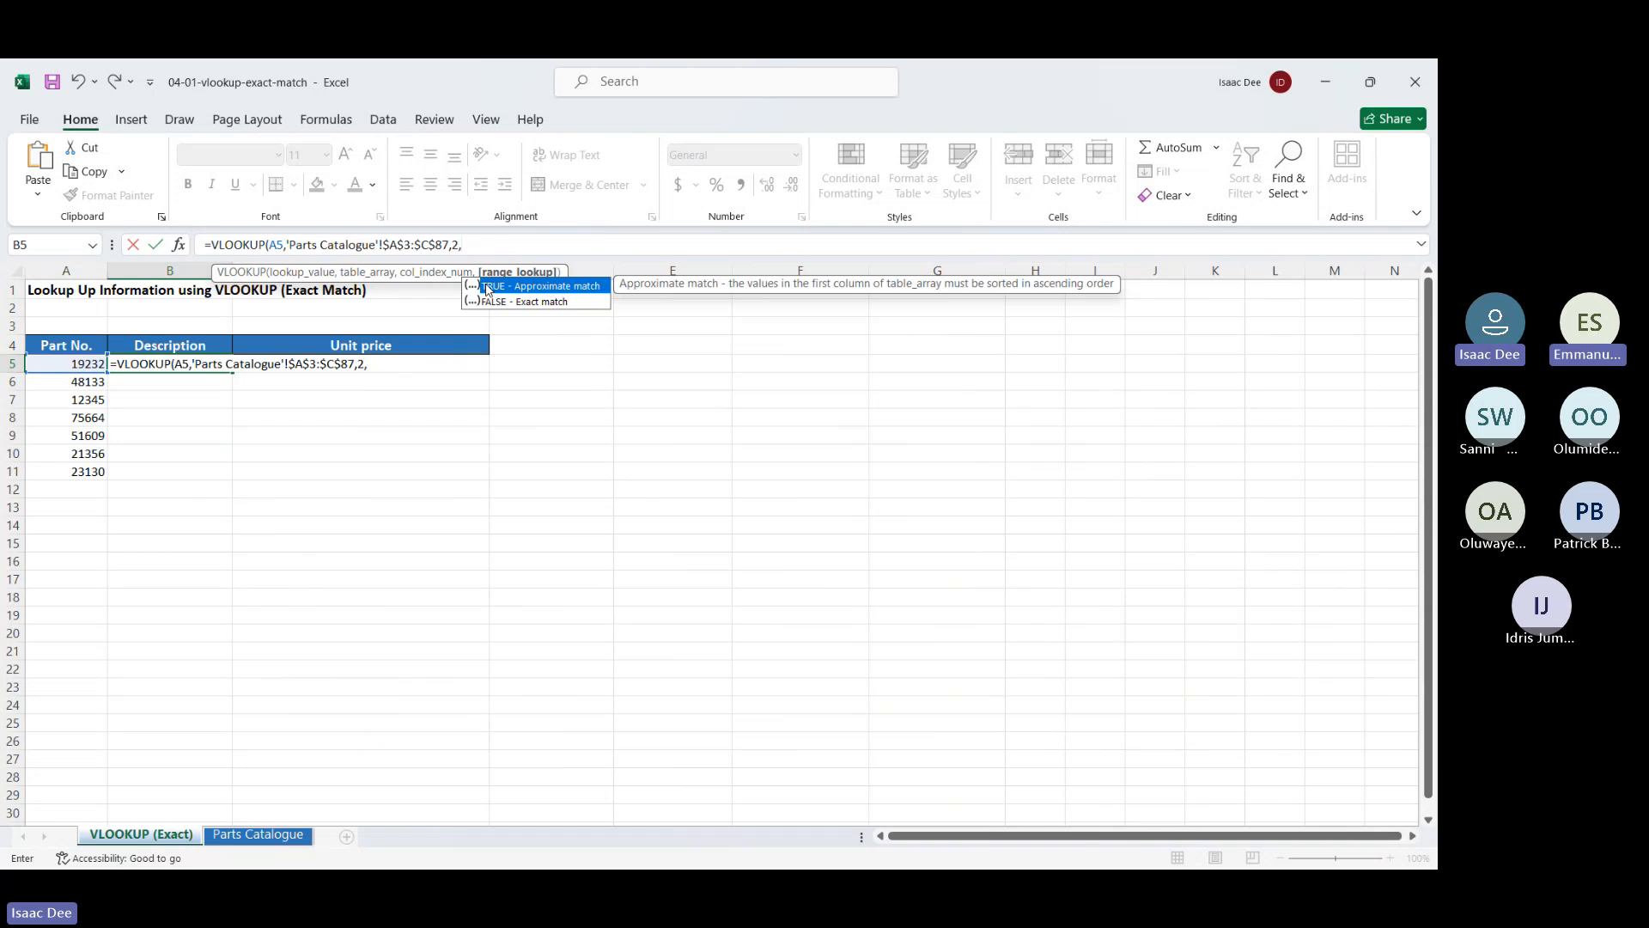
{"action": "key", "text": "Down"}
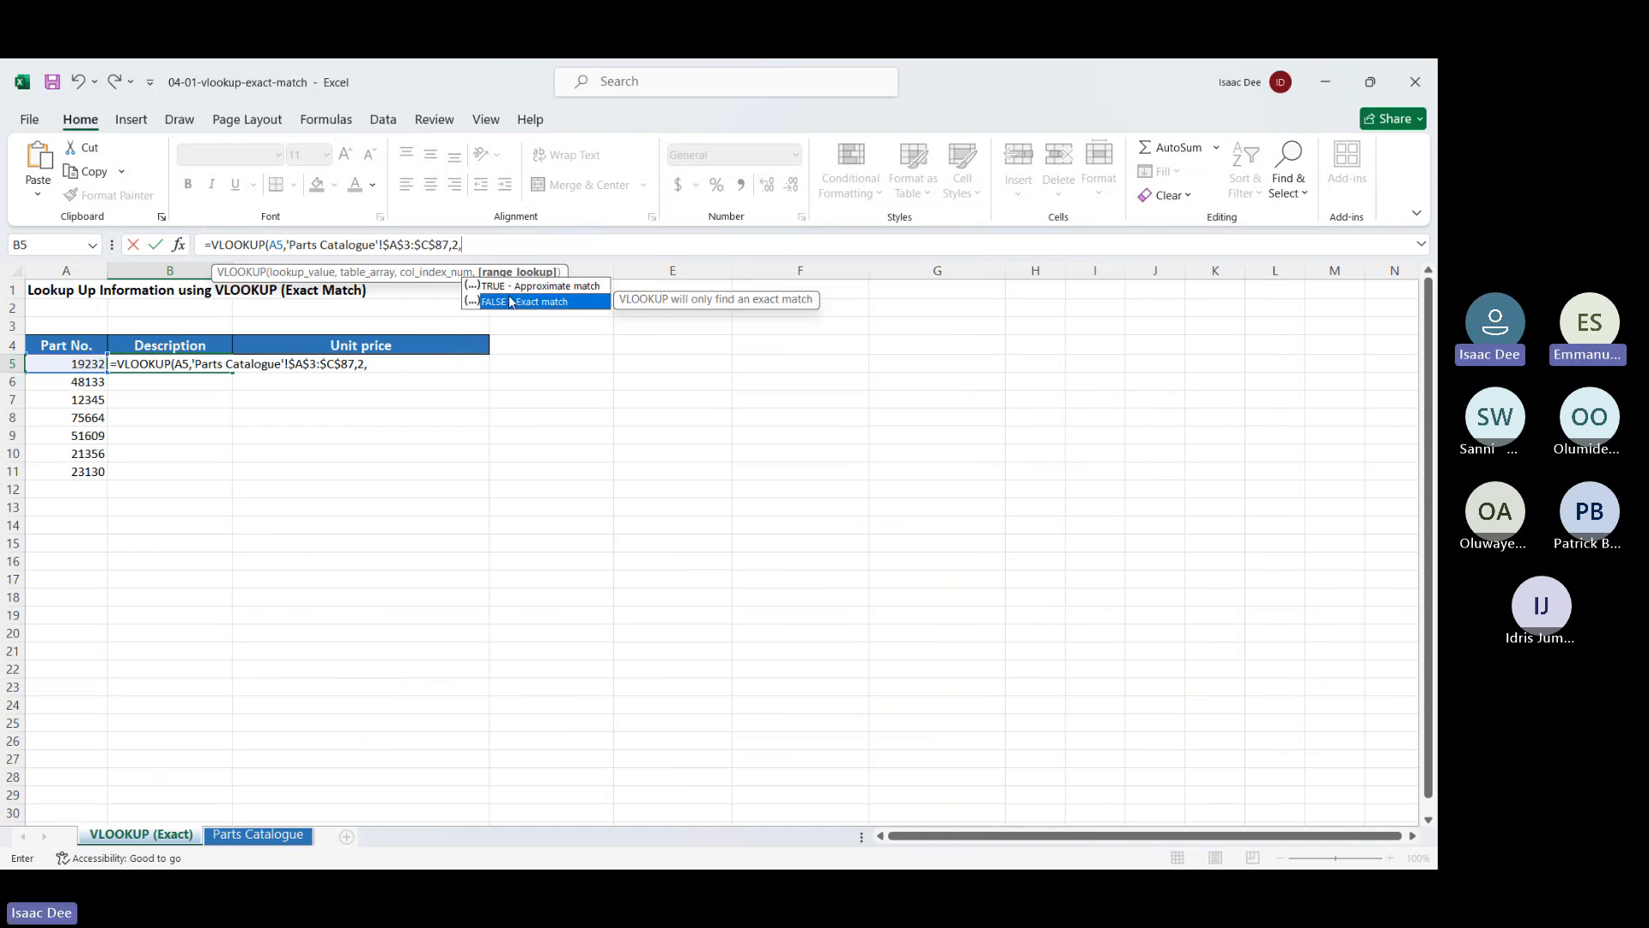
{"action": "double_click", "coordinate": [509, 295]}
{"action": "key", "text": "Return"}
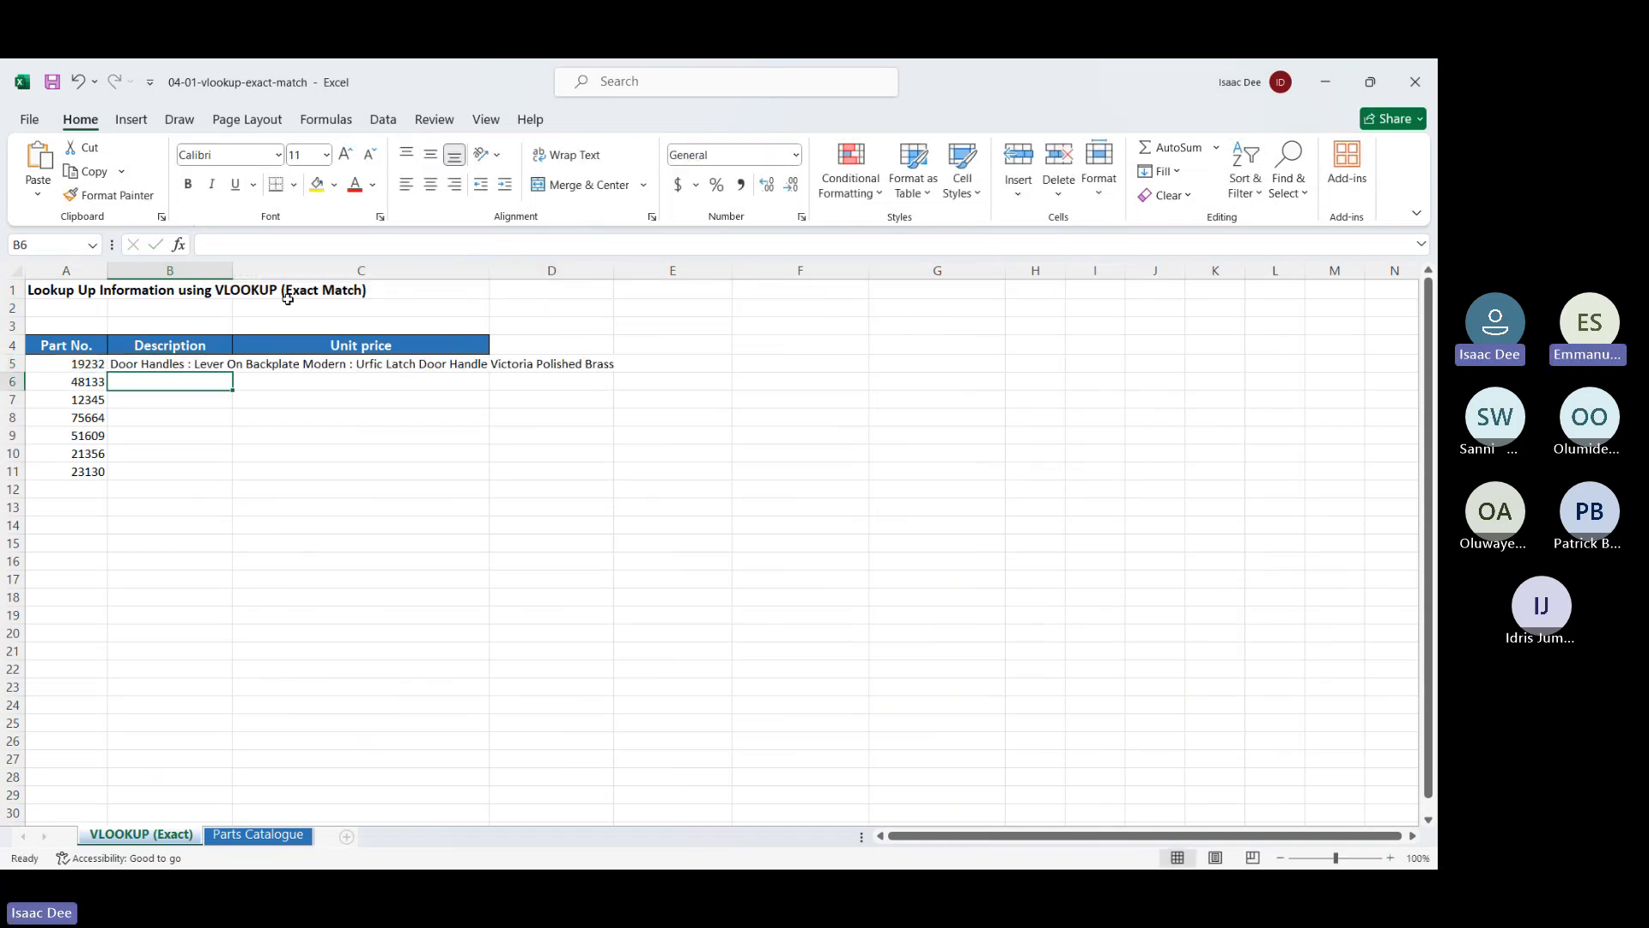
Auto-fit column B to the door handle description and review B5's formula
{"action": "left_click_drag", "start_coordinate": [230, 265], "coordinate": [231, 265]}
{"action": "double_click", "coordinate": [230, 265]}
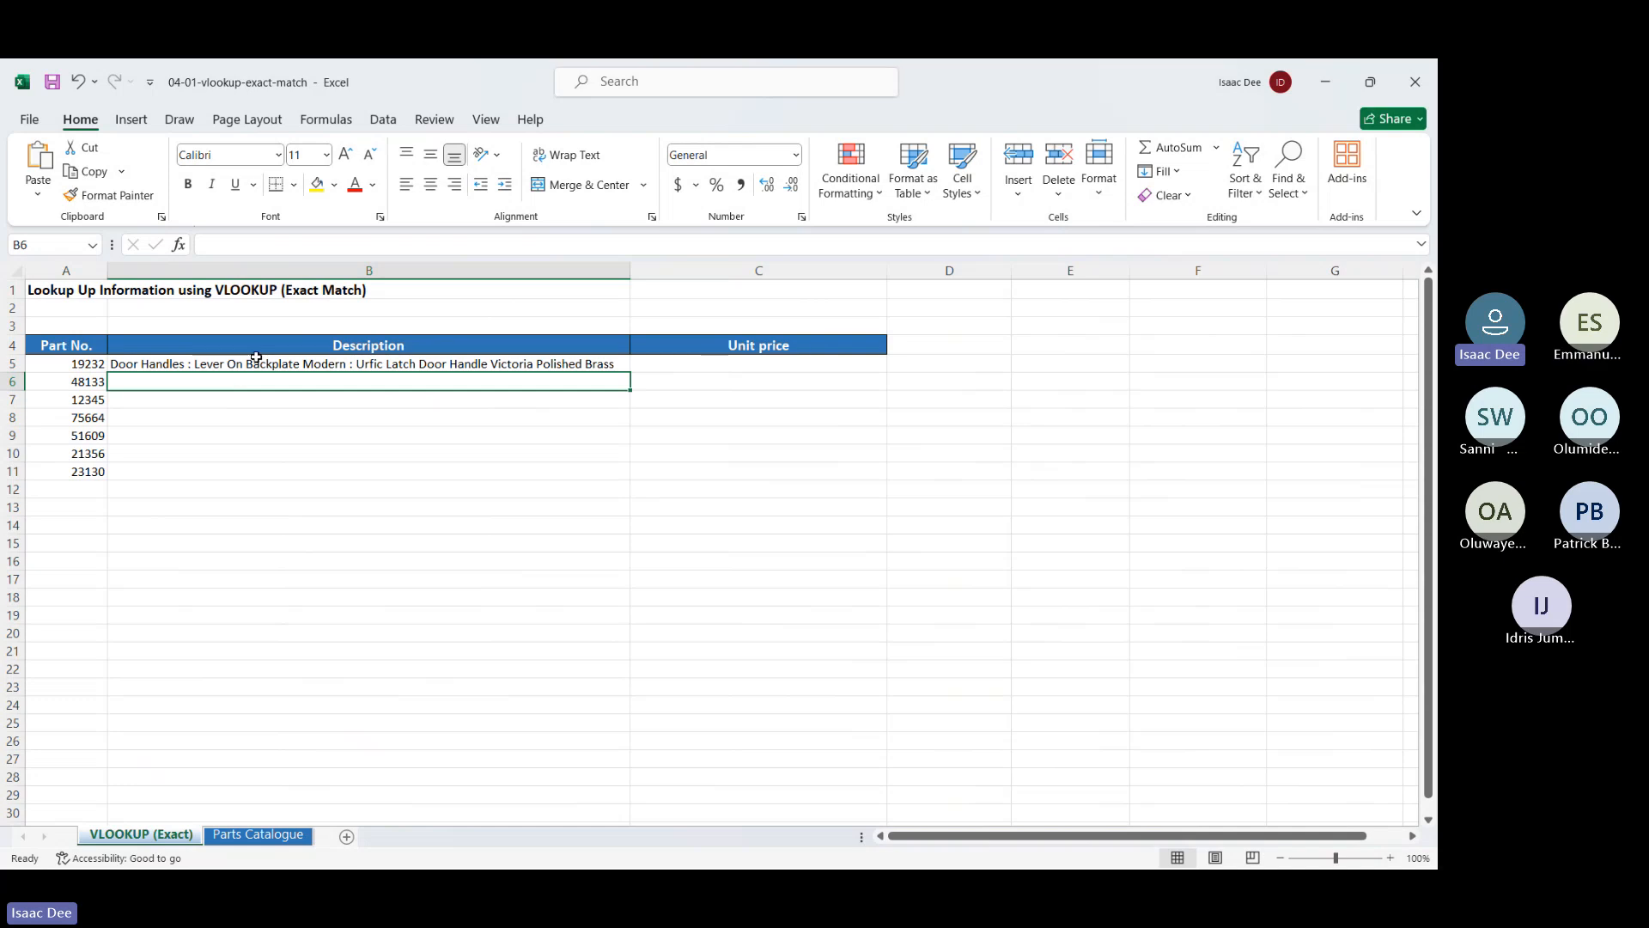
{"action": "left_click", "coordinate": [257, 362]}
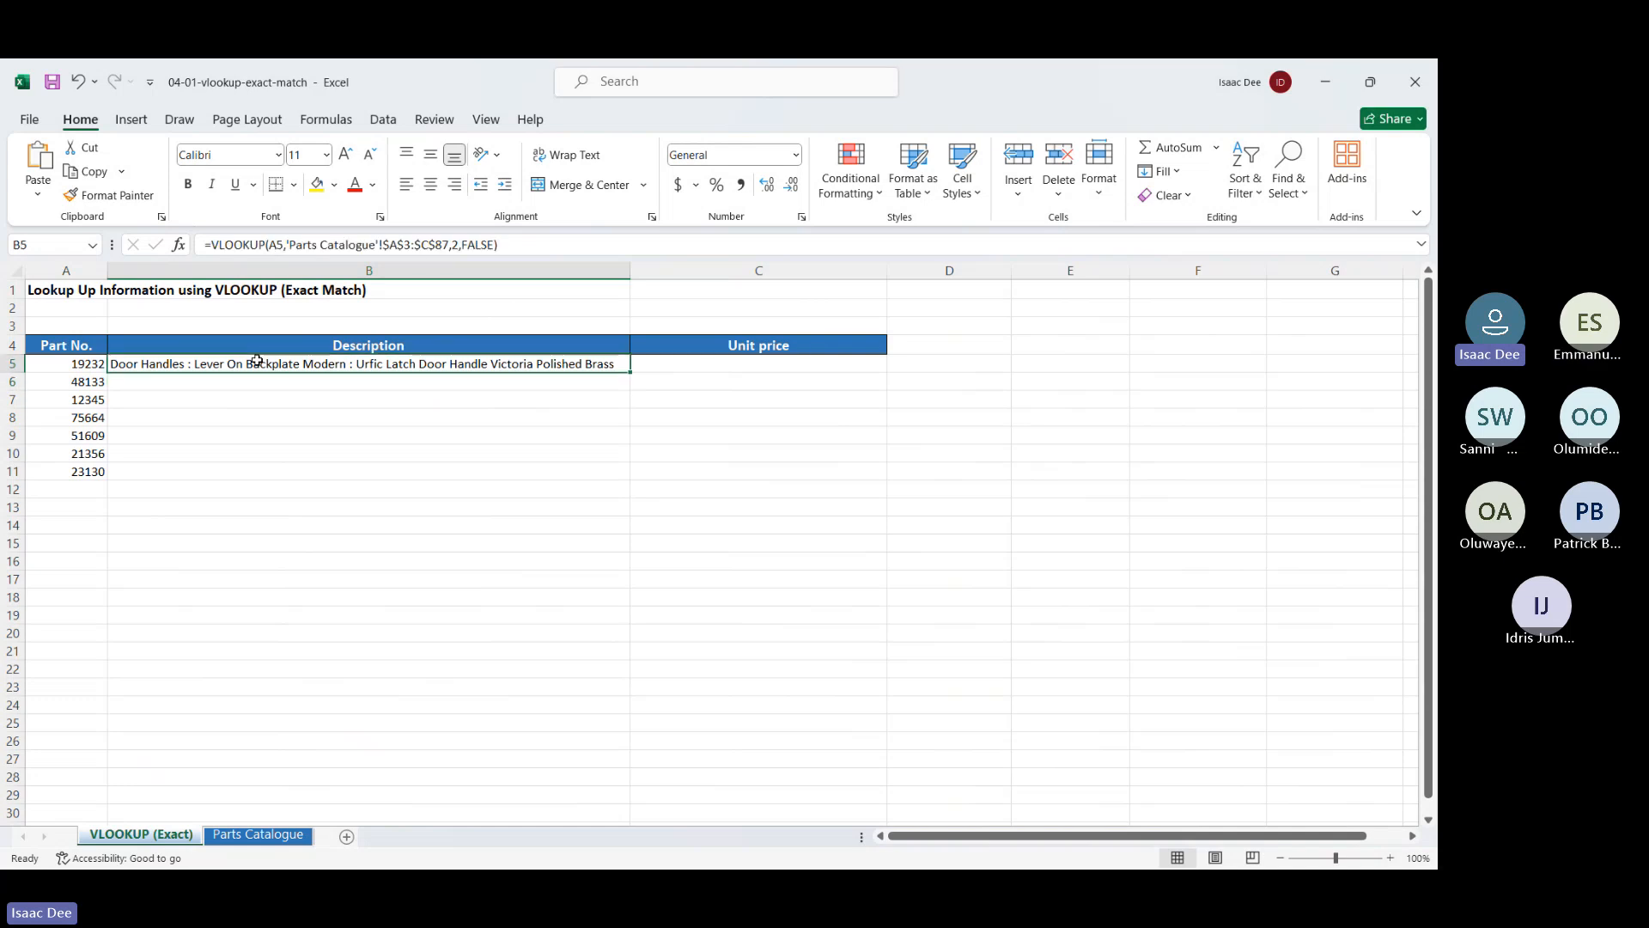
{"action": "left_click", "coordinate": [537, 245]}
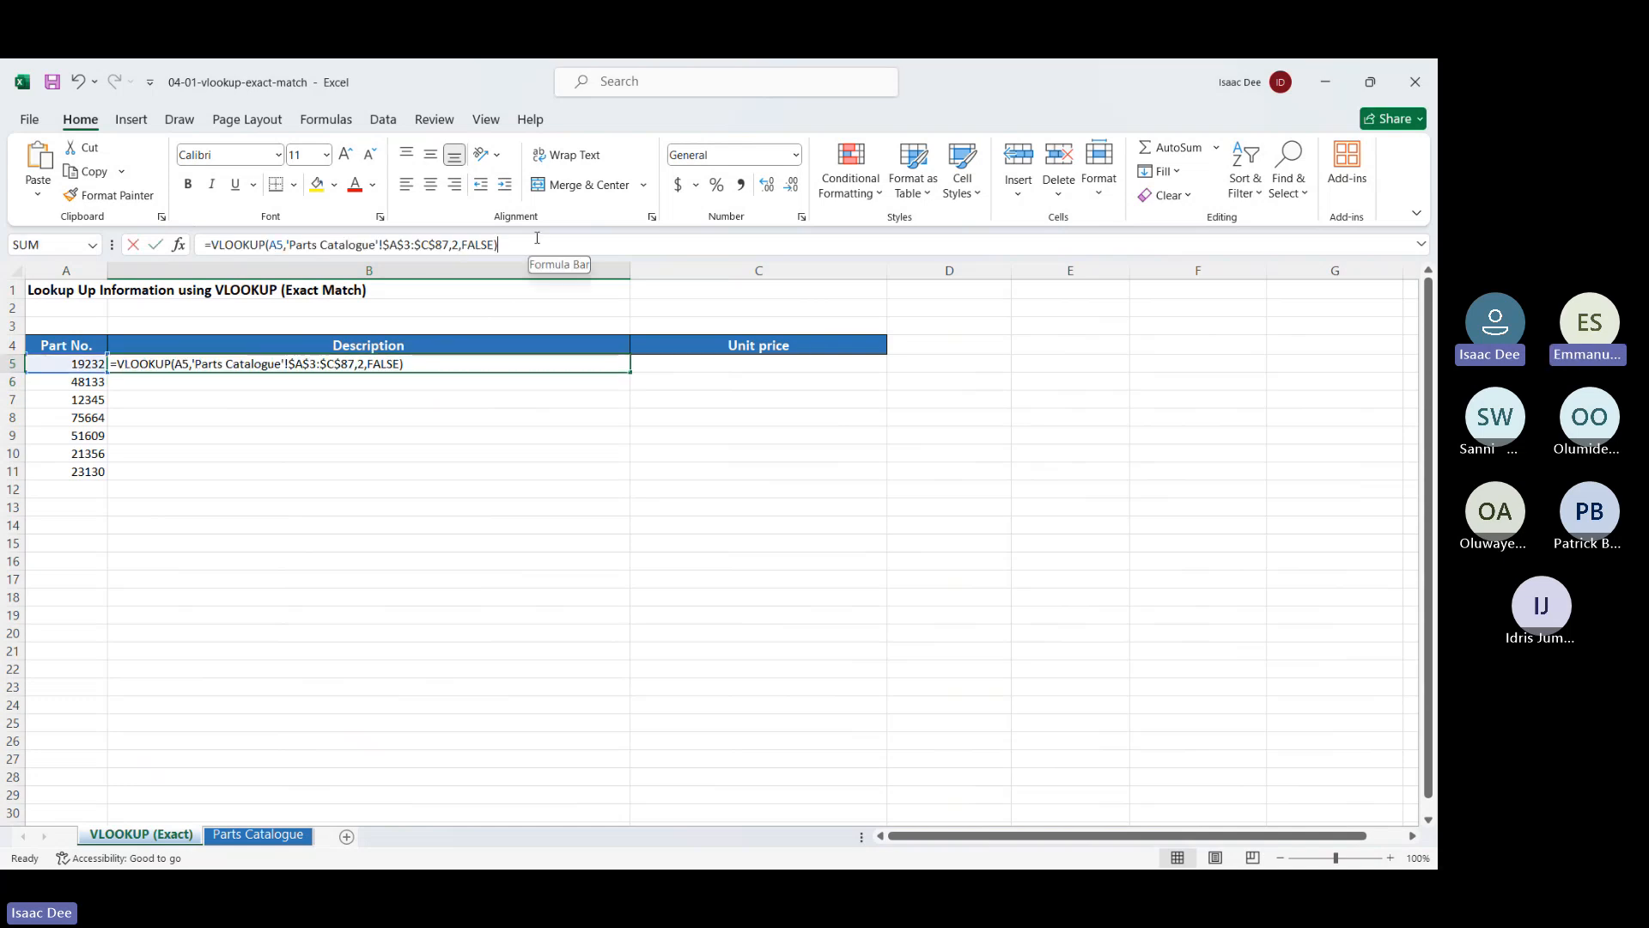
{"action": "left_click", "coordinate": [515, 360]}
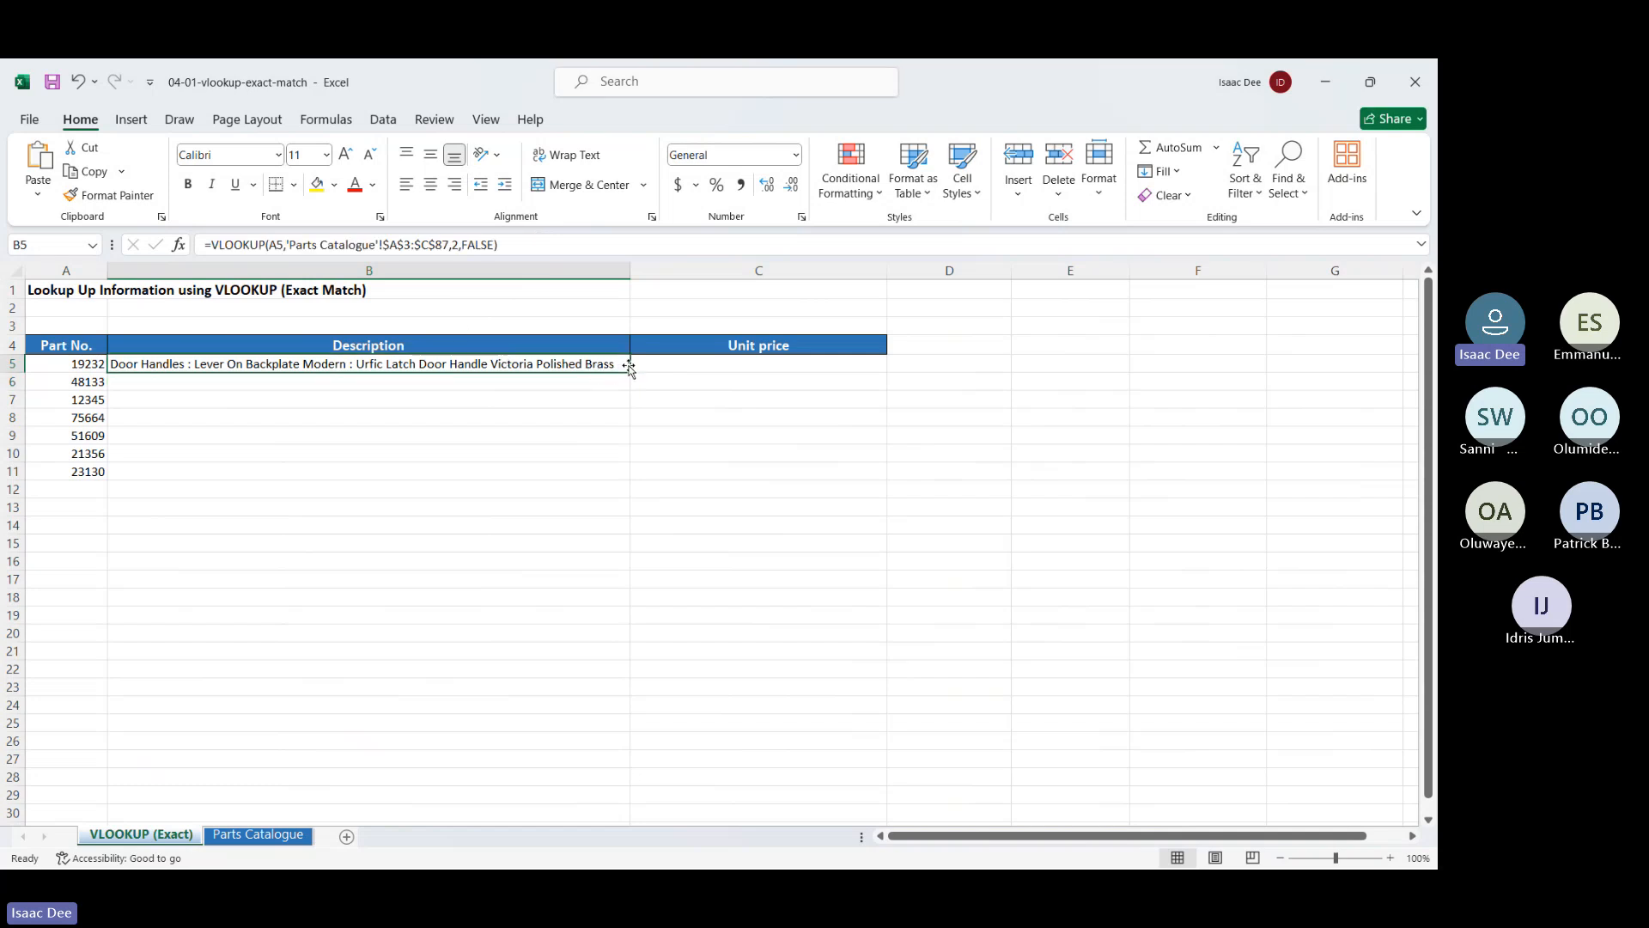
Fill B5's formula right into C5 and inspect the resulting #N/A VLOOKUP
{"action": "left_click_drag", "start_coordinate": [631, 372], "coordinate": [796, 366]}
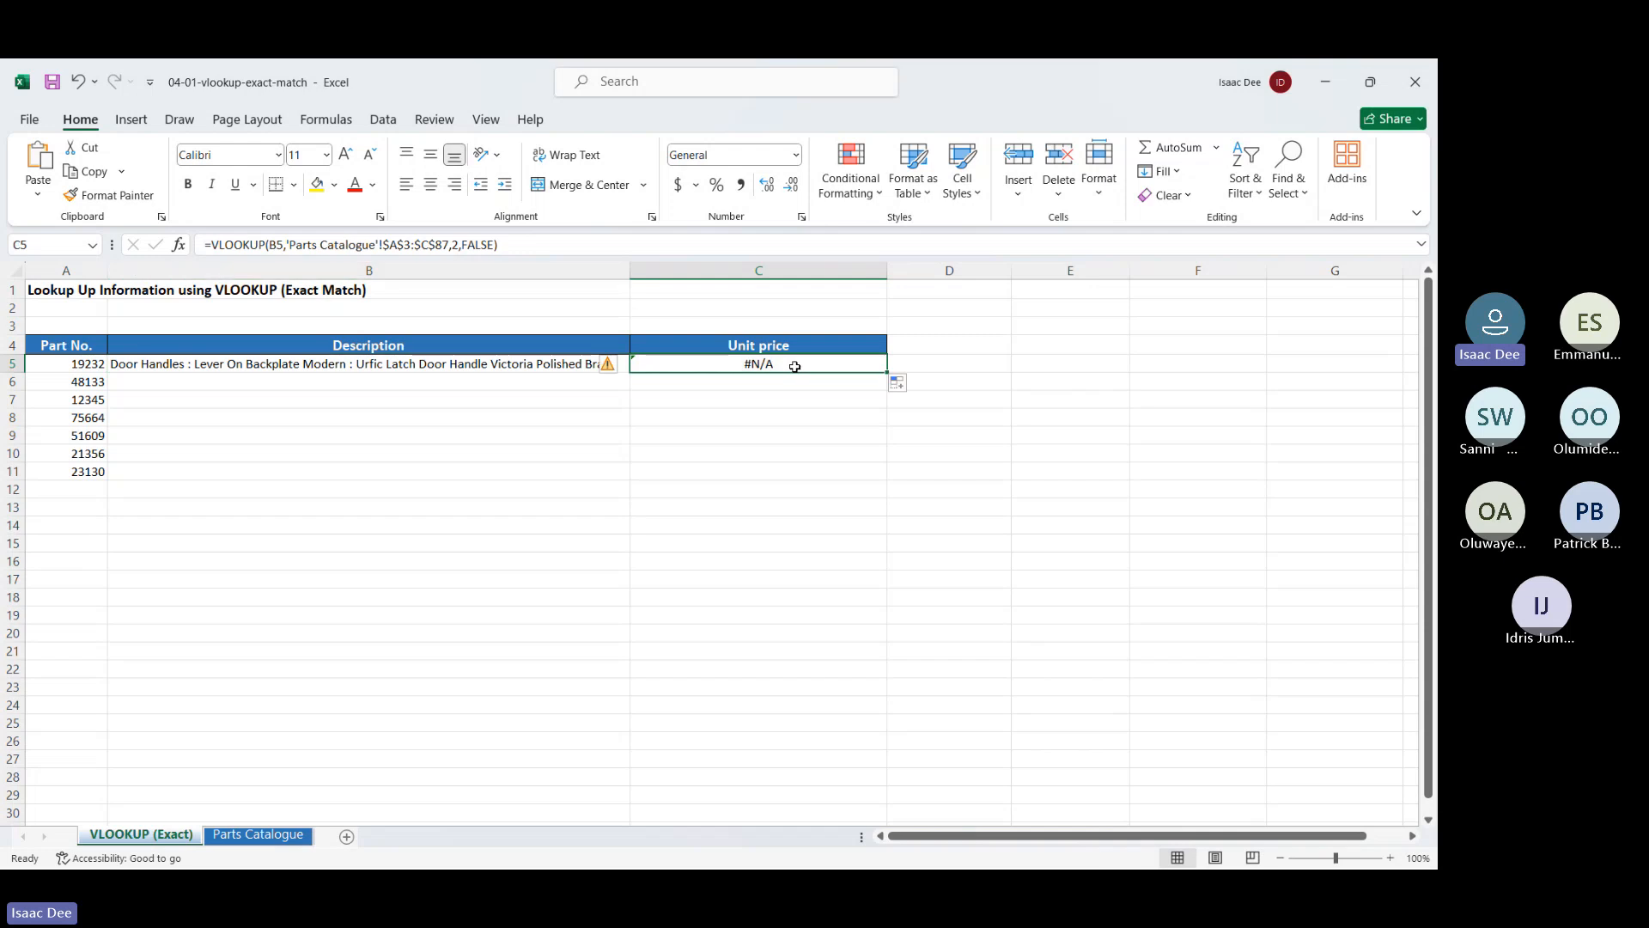
{"action": "double_click", "coordinate": [796, 366]}
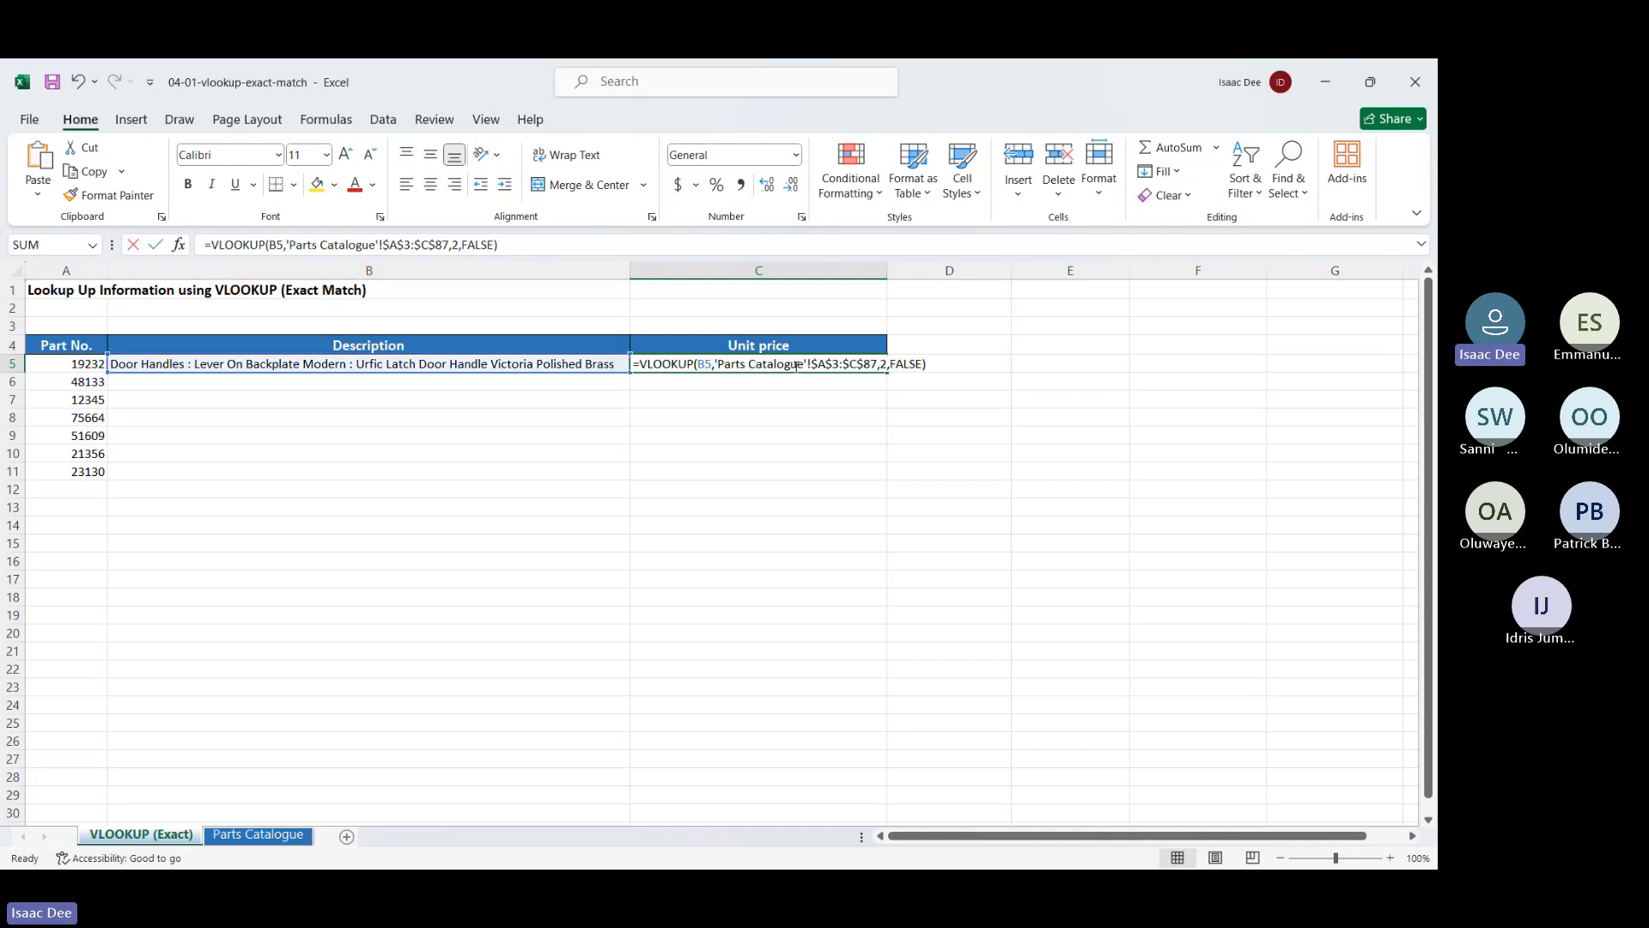
{"action": "left_click", "coordinate": [889, 365]}
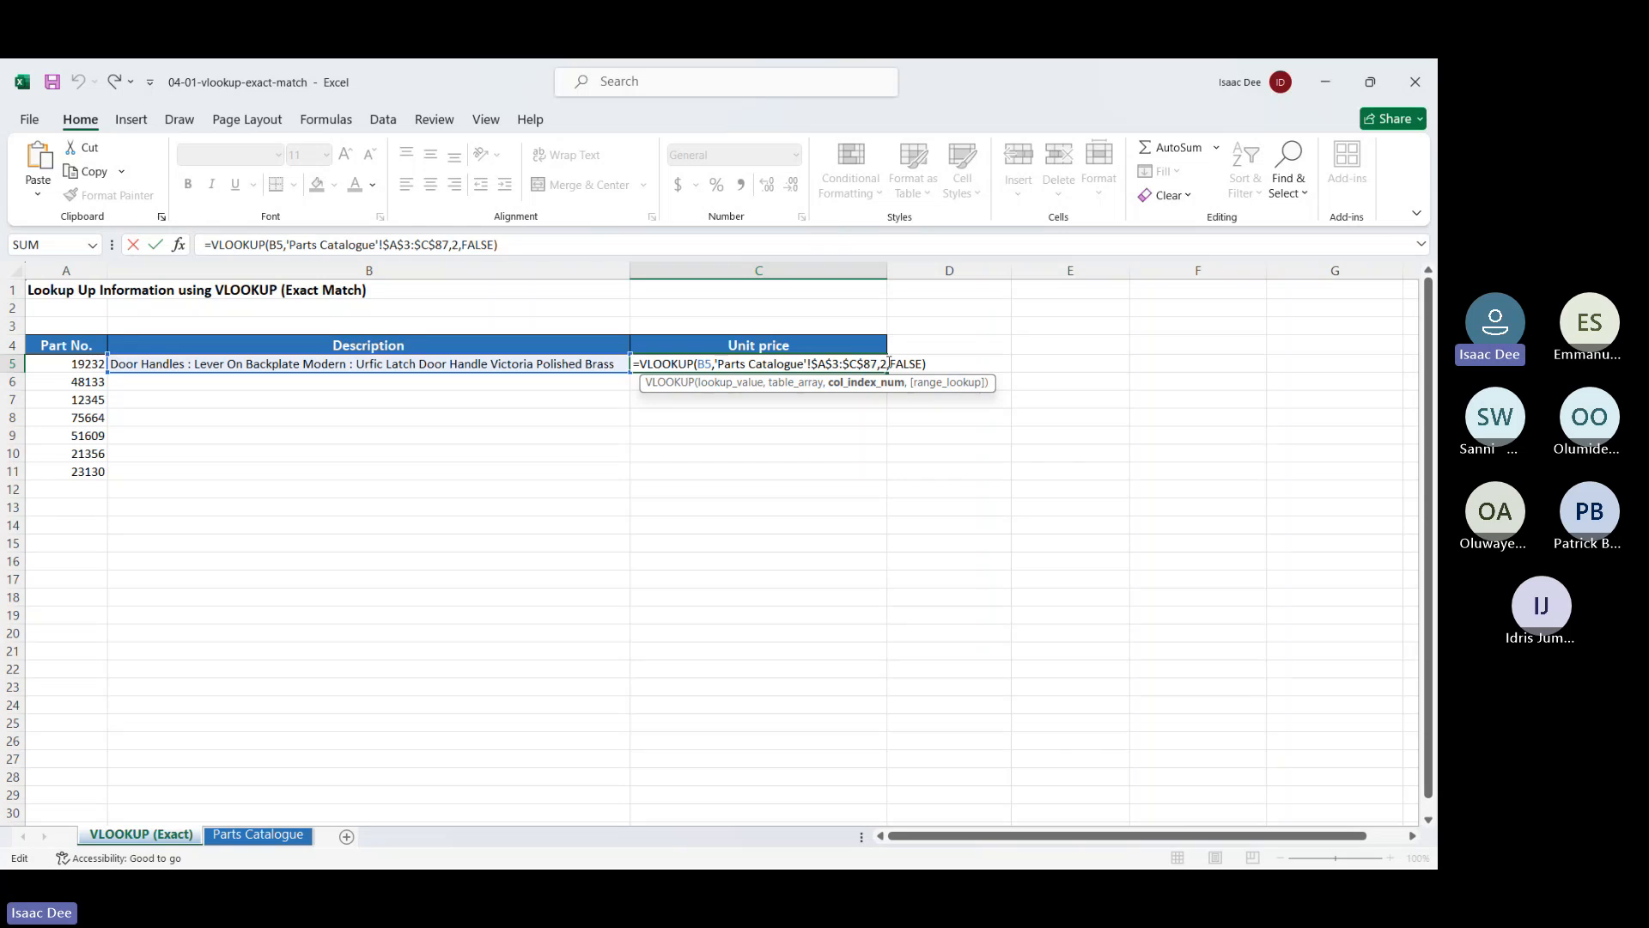
{"action": "key", "text": "ctrl+Return"}
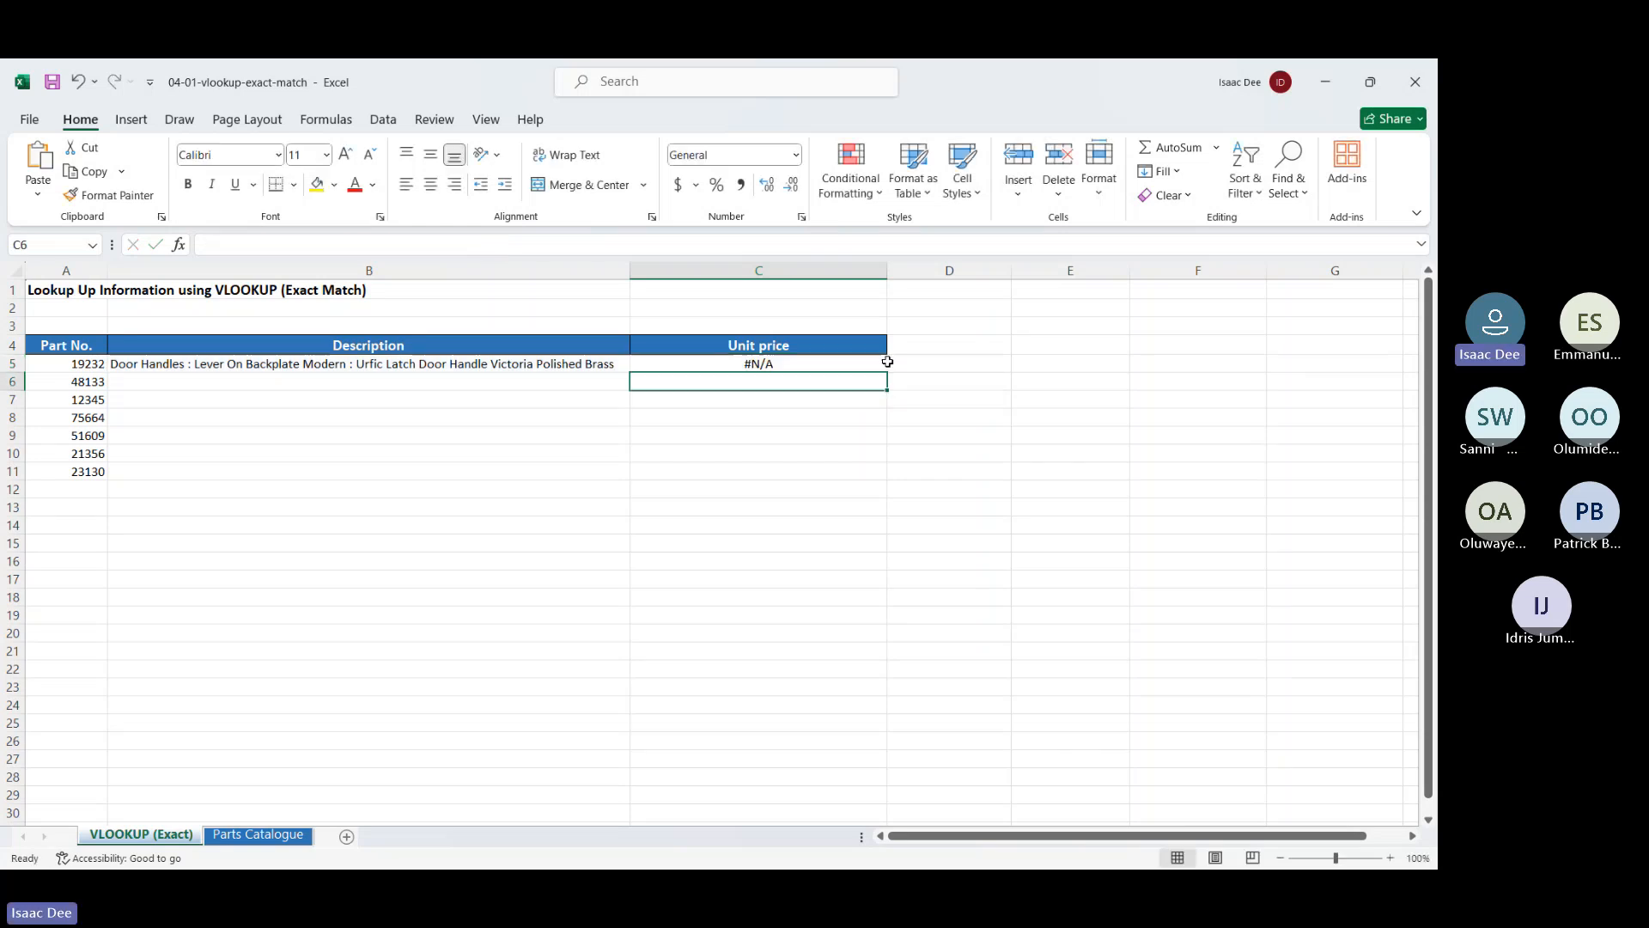
Clear C5 and make B5's lookup value column-absolute as $A5
{"action": "key", "text": "Delete"}
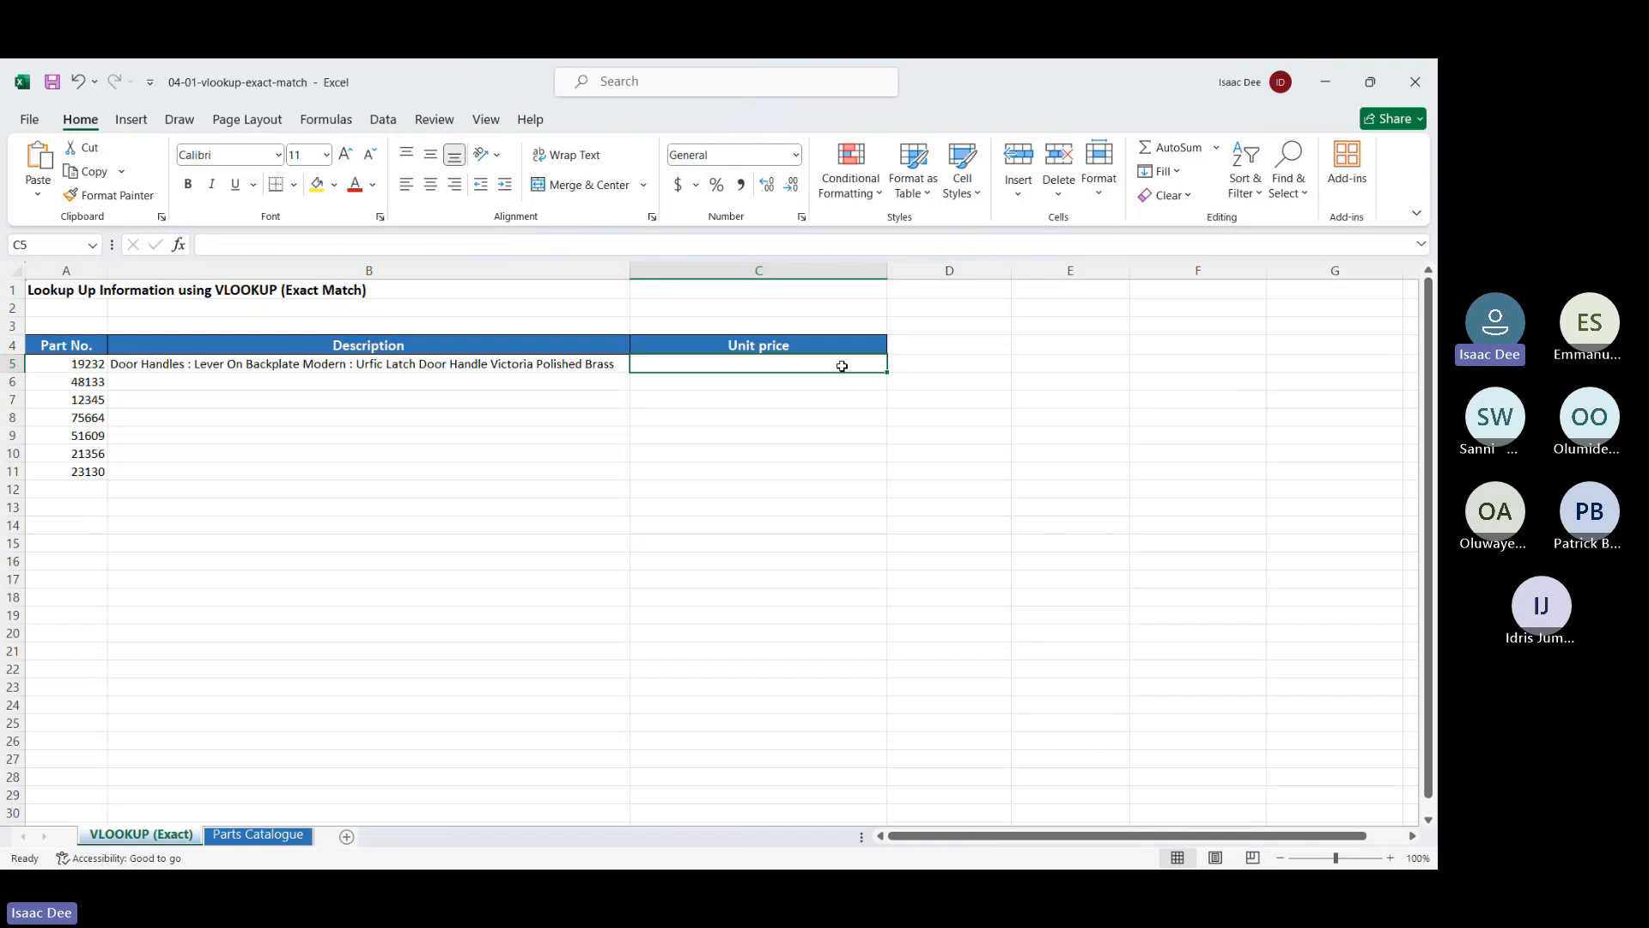
{"action": "left_click", "coordinate": [471, 366]}
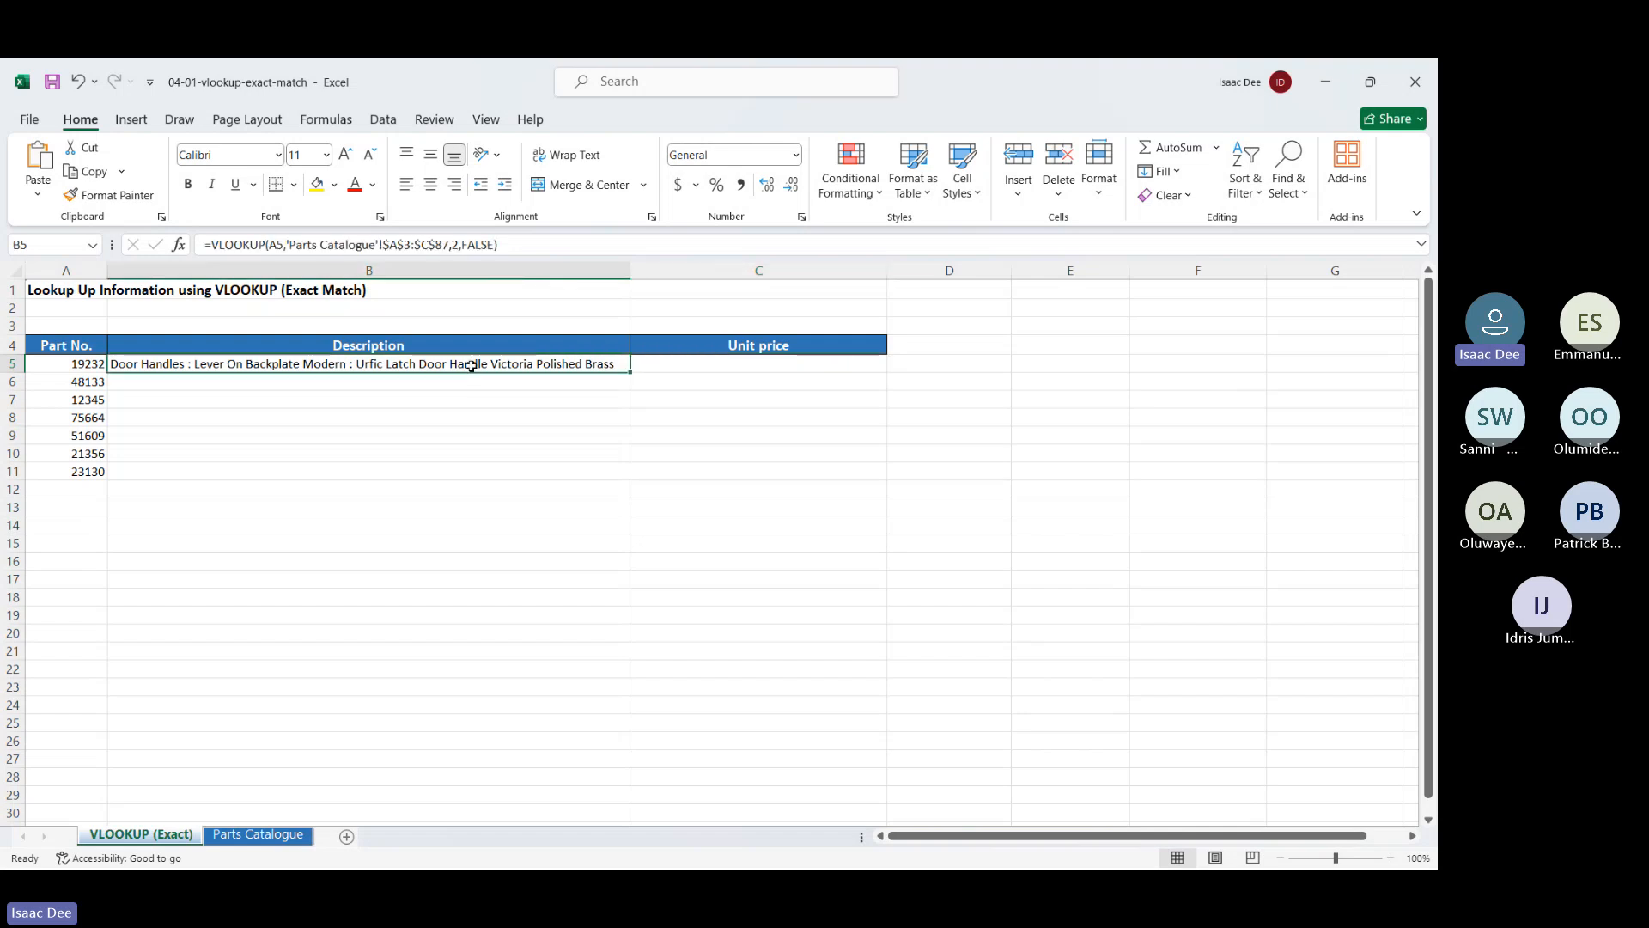
{"action": "double_click", "coordinate": [472, 366]}
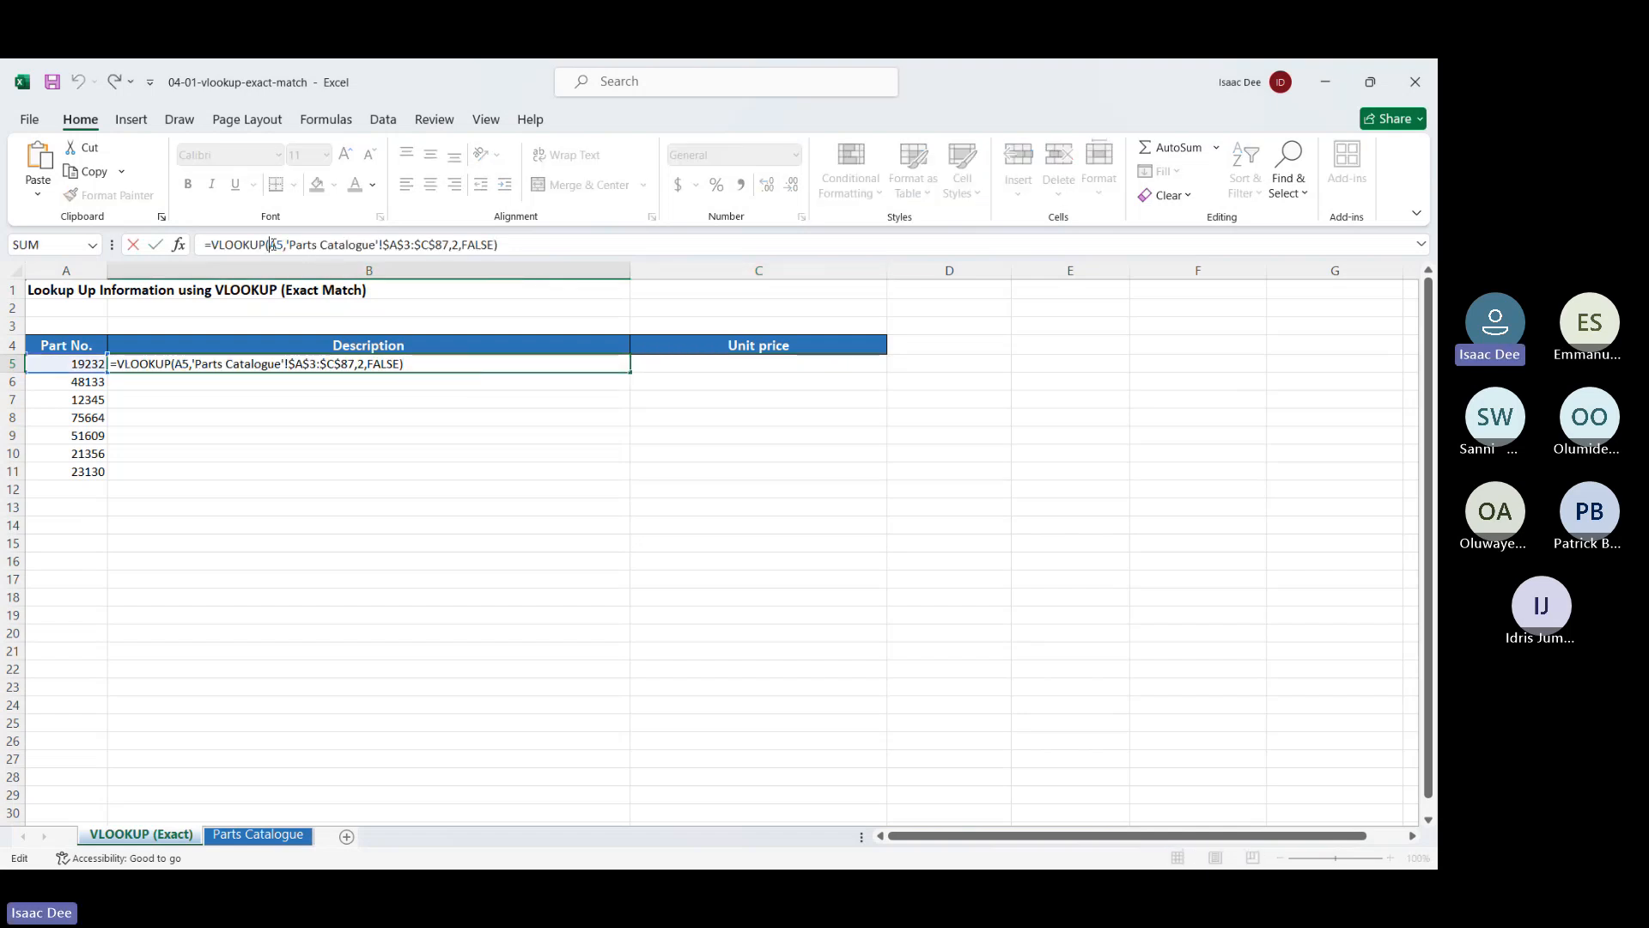
{"action": "left_click", "coordinate": [272, 244]}
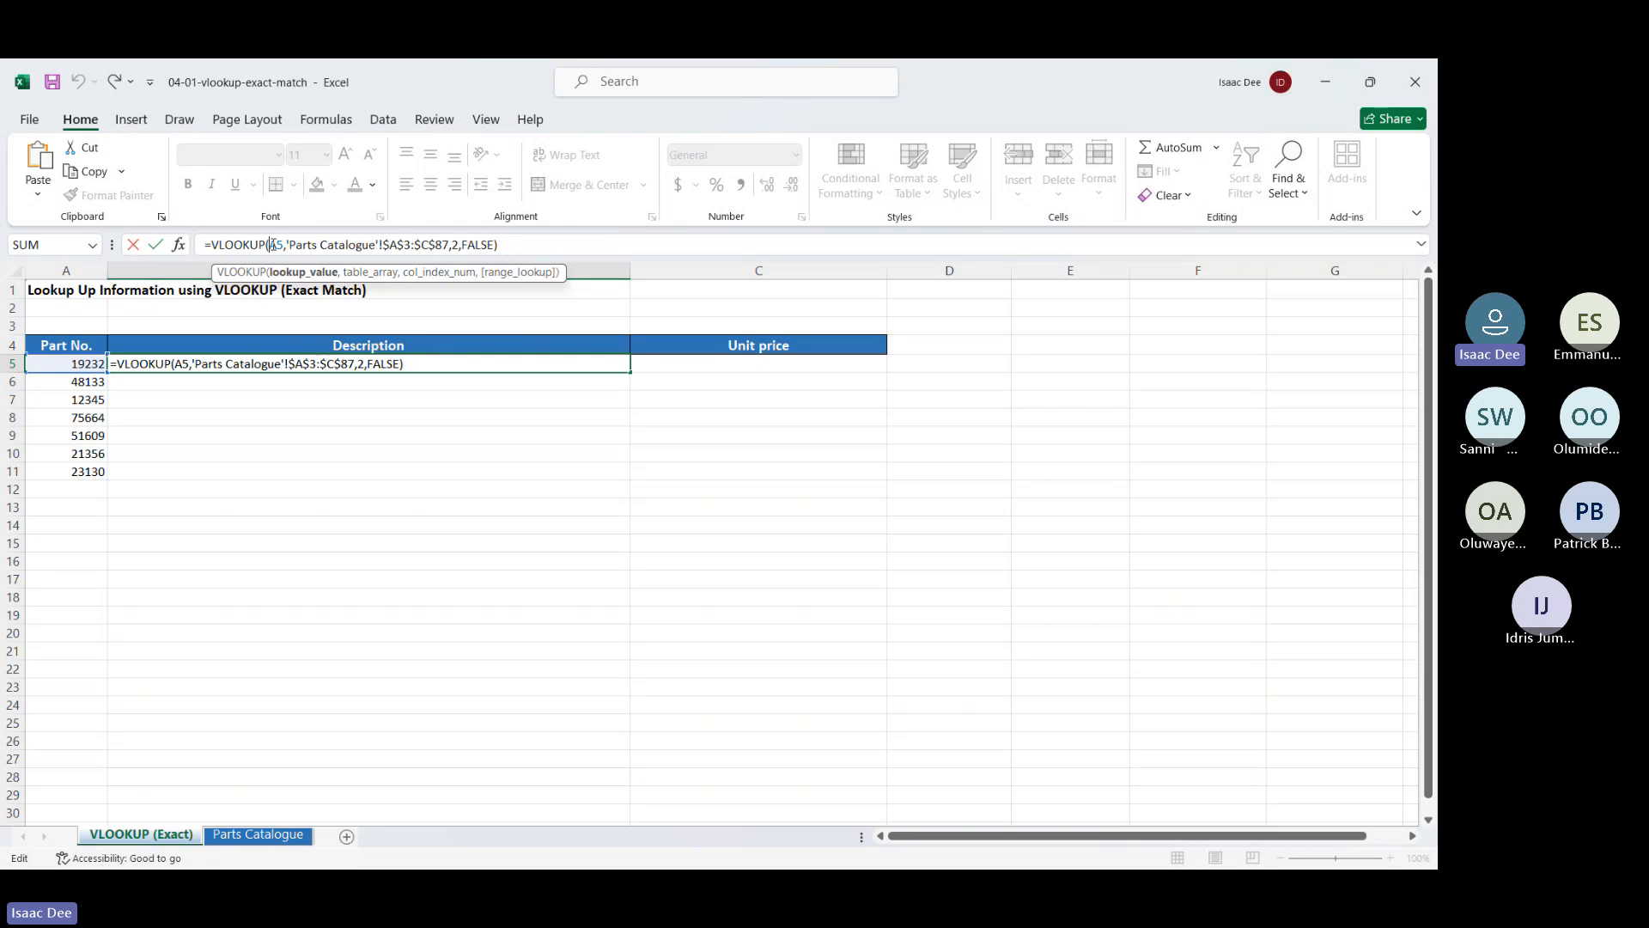
{"action": "type", "text": "$"}
{"action": "key", "text": "Return"}
Fill B5's VLOOKUP down to B11, then B5:B11 across into column C
{"action": "left_click", "coordinate": [322, 362]}
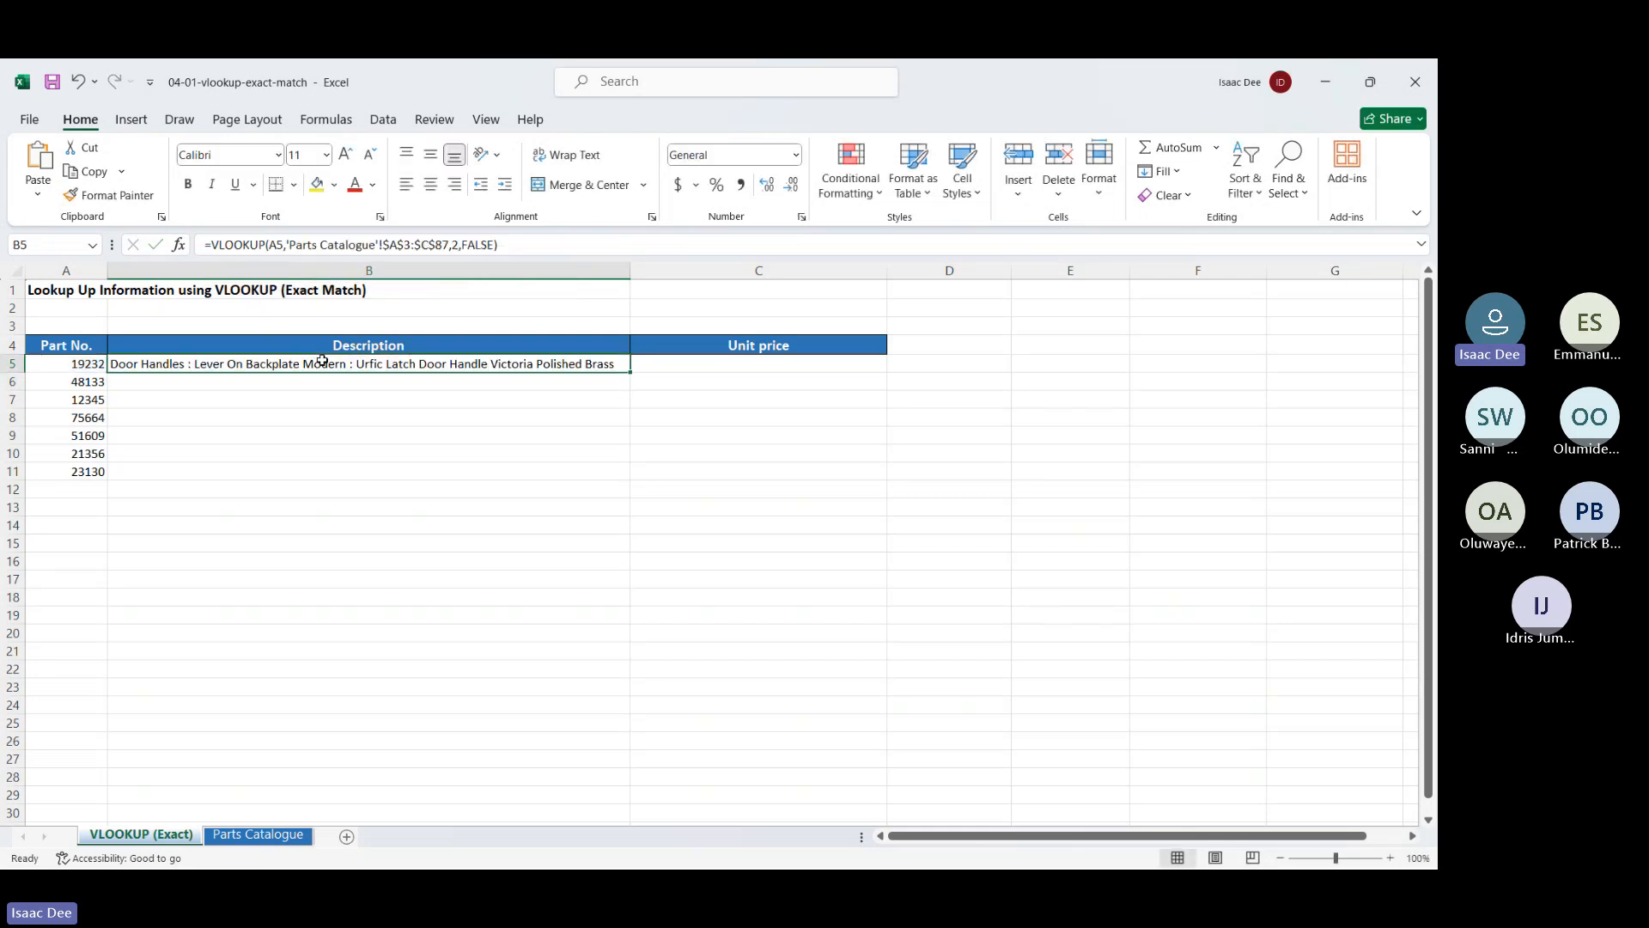
{"action": "left_click_drag", "start_coordinate": [630, 373], "coordinate": [631, 474]}
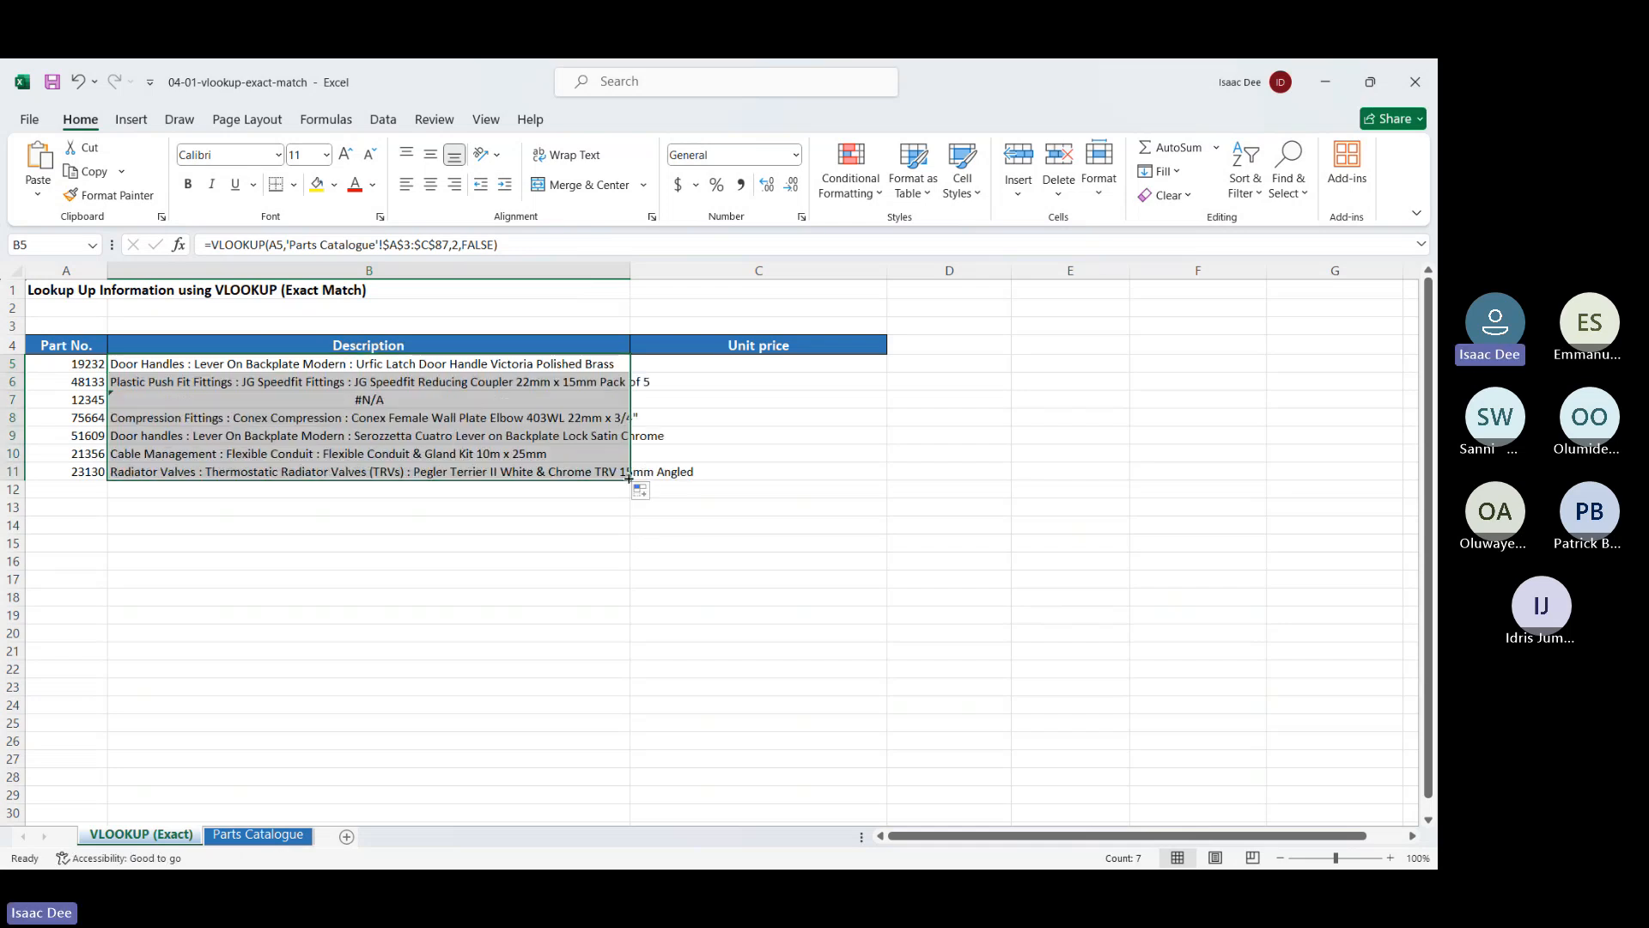
{"action": "left_click_drag", "start_coordinate": [630, 477], "coordinate": [802, 480]}
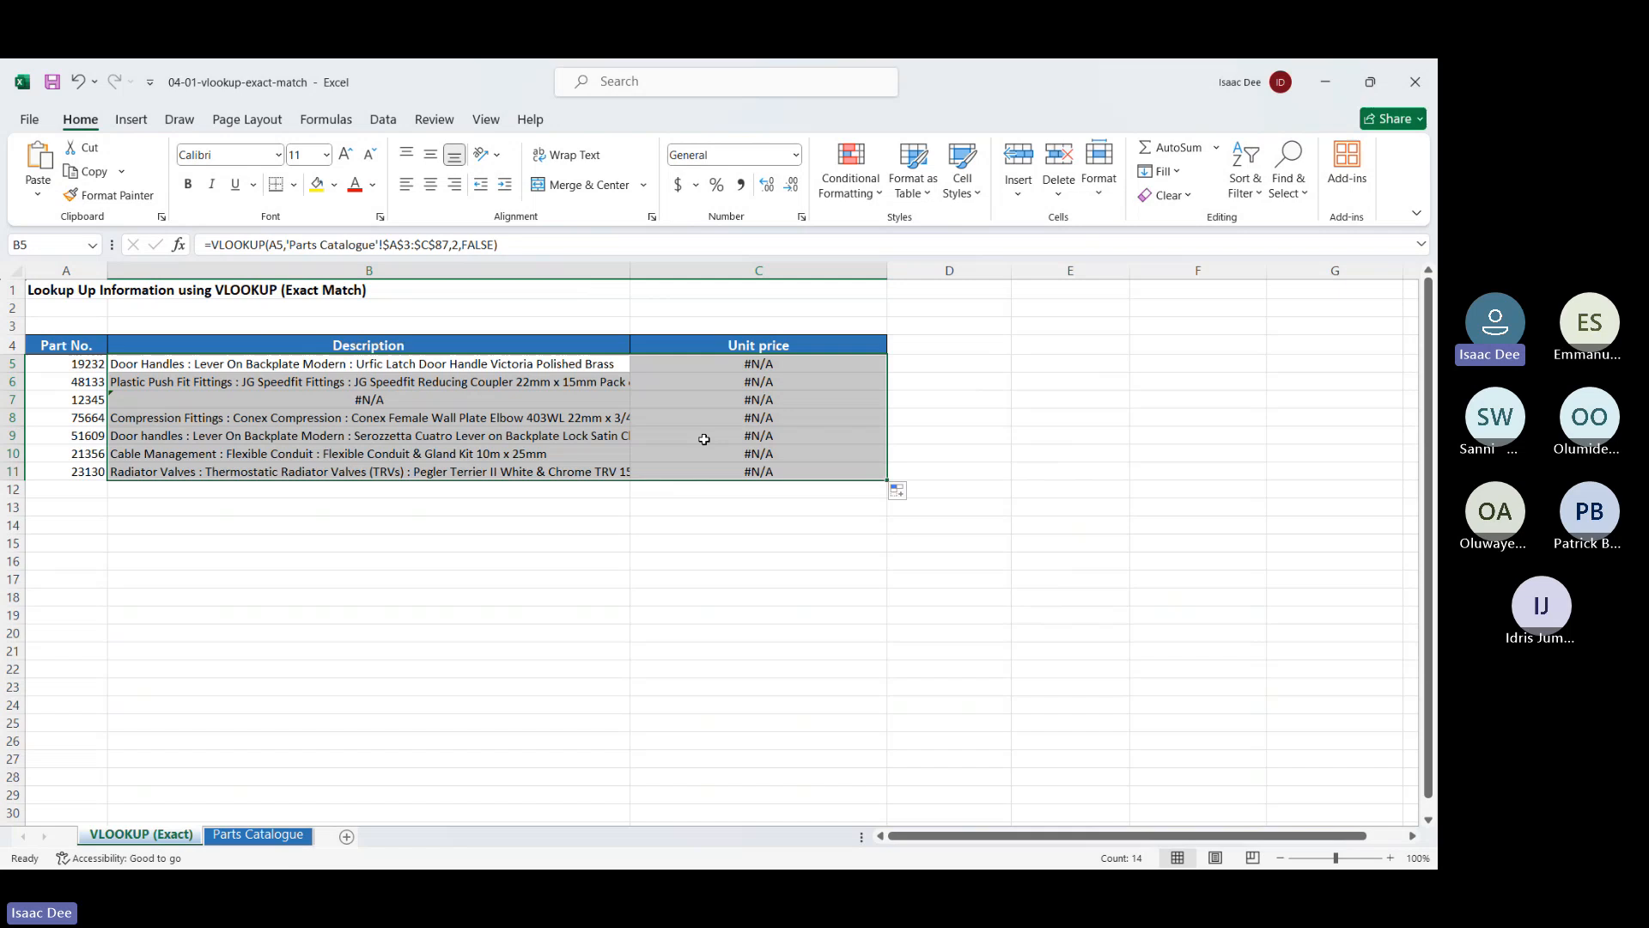
{"action": "left_click", "coordinate": [658, 384]}
Check C5's #N/A result, then re-add the $ so B5 looks up $A5
{"action": "left_click", "coordinate": [665, 367]}
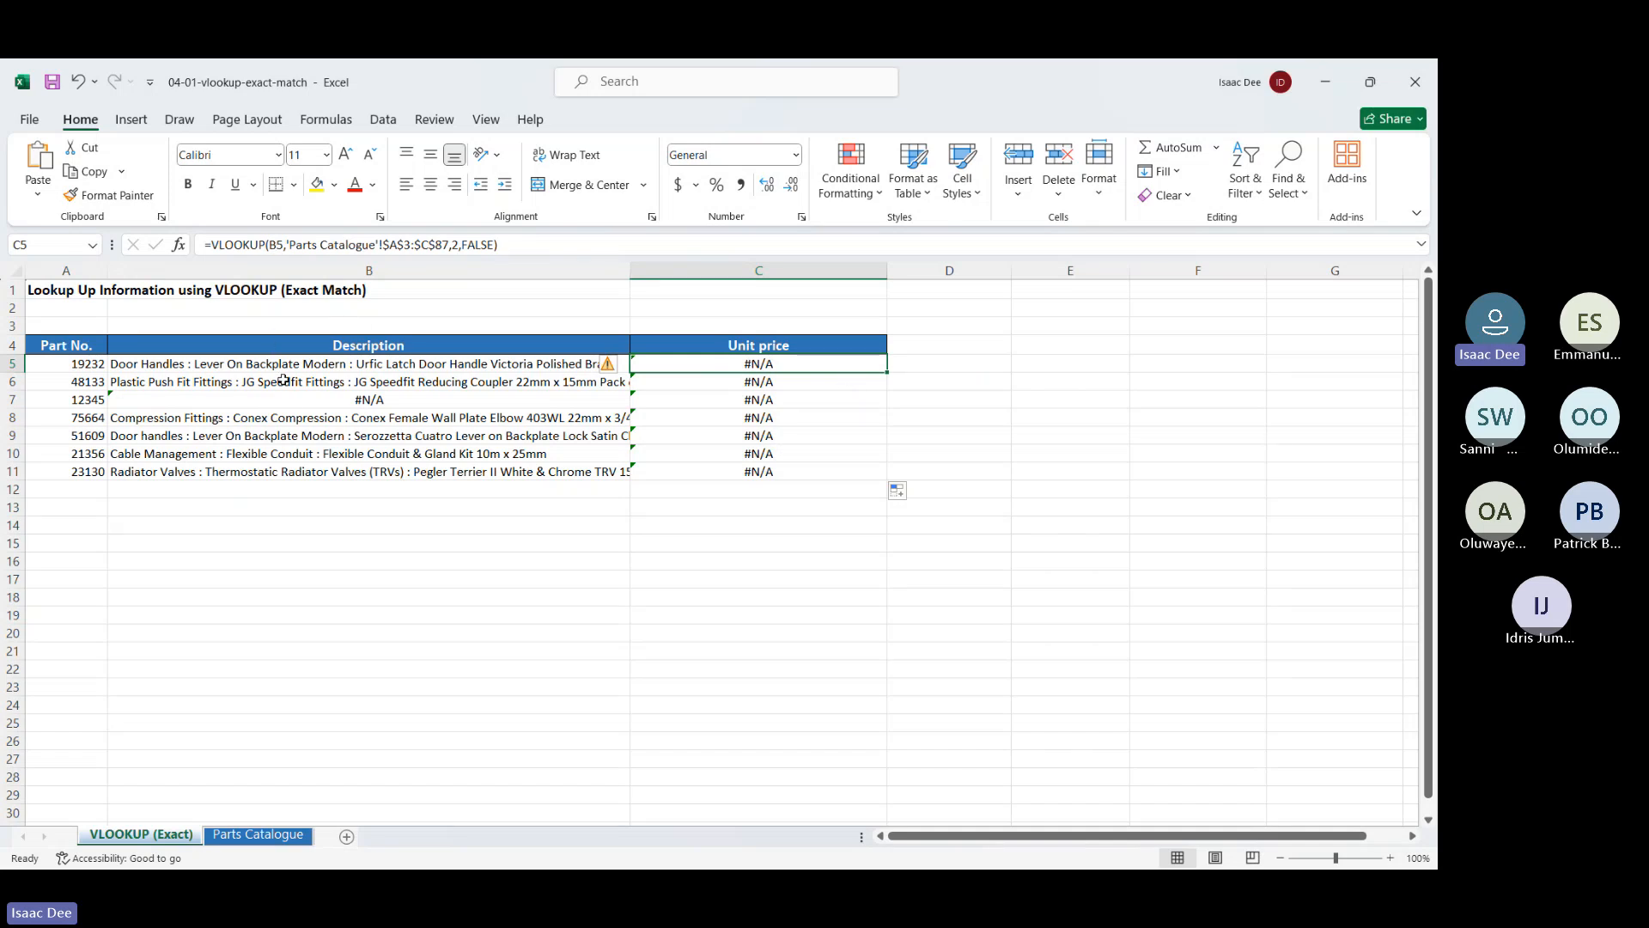
{"action": "left_click", "coordinate": [262, 363]}
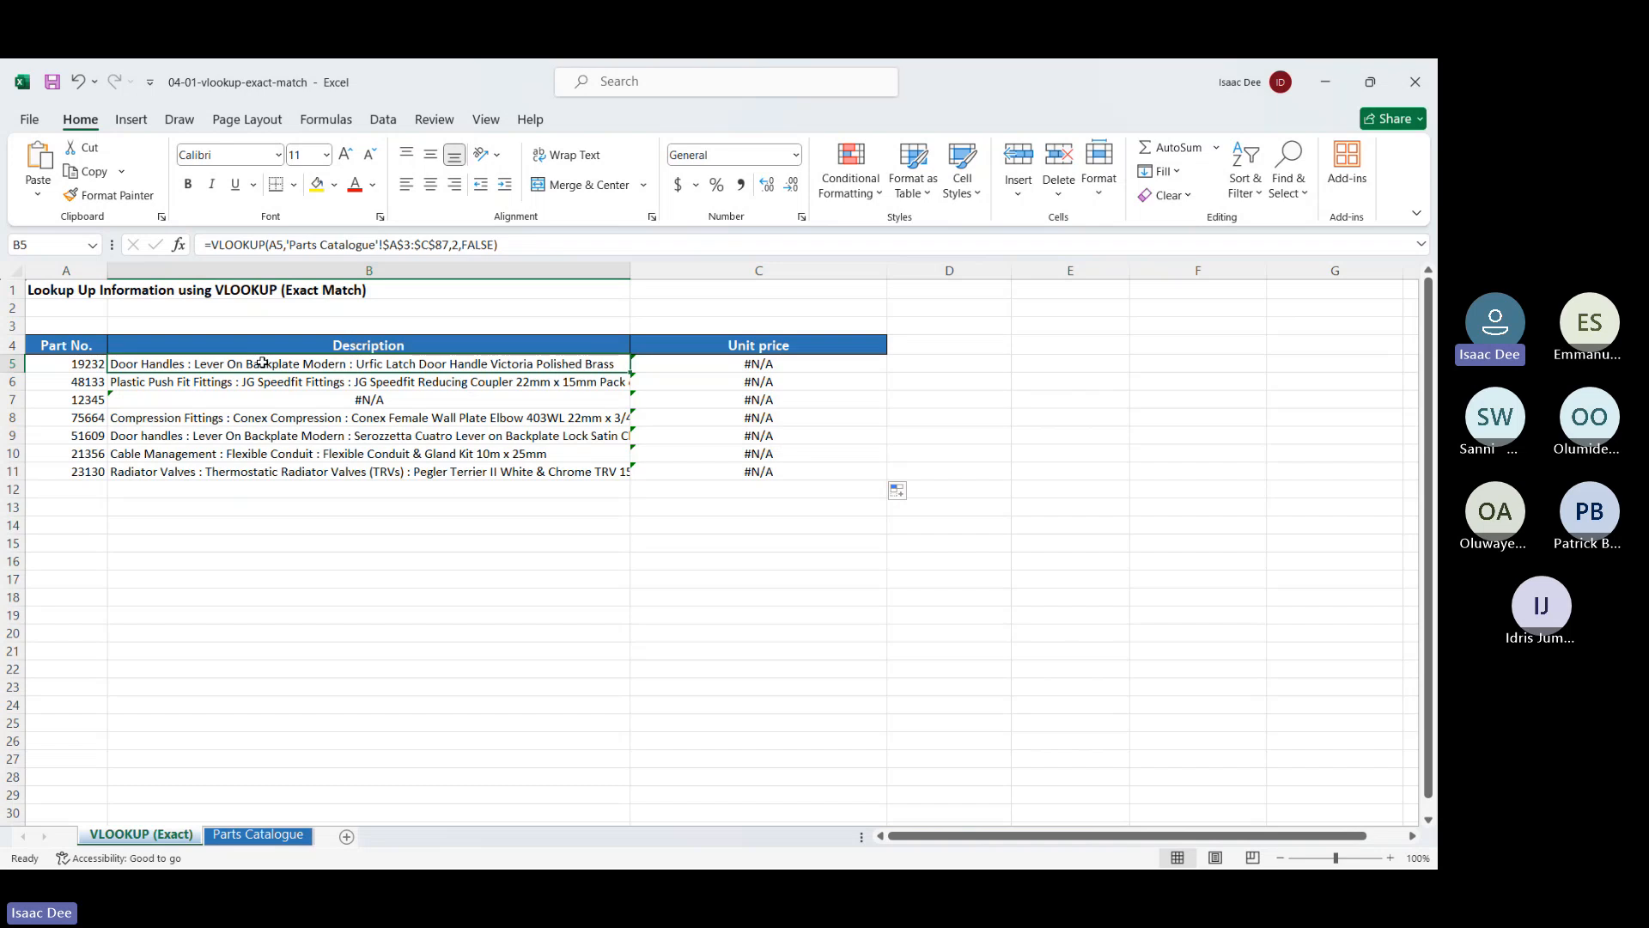
{"action": "double_click", "coordinate": [262, 363]}
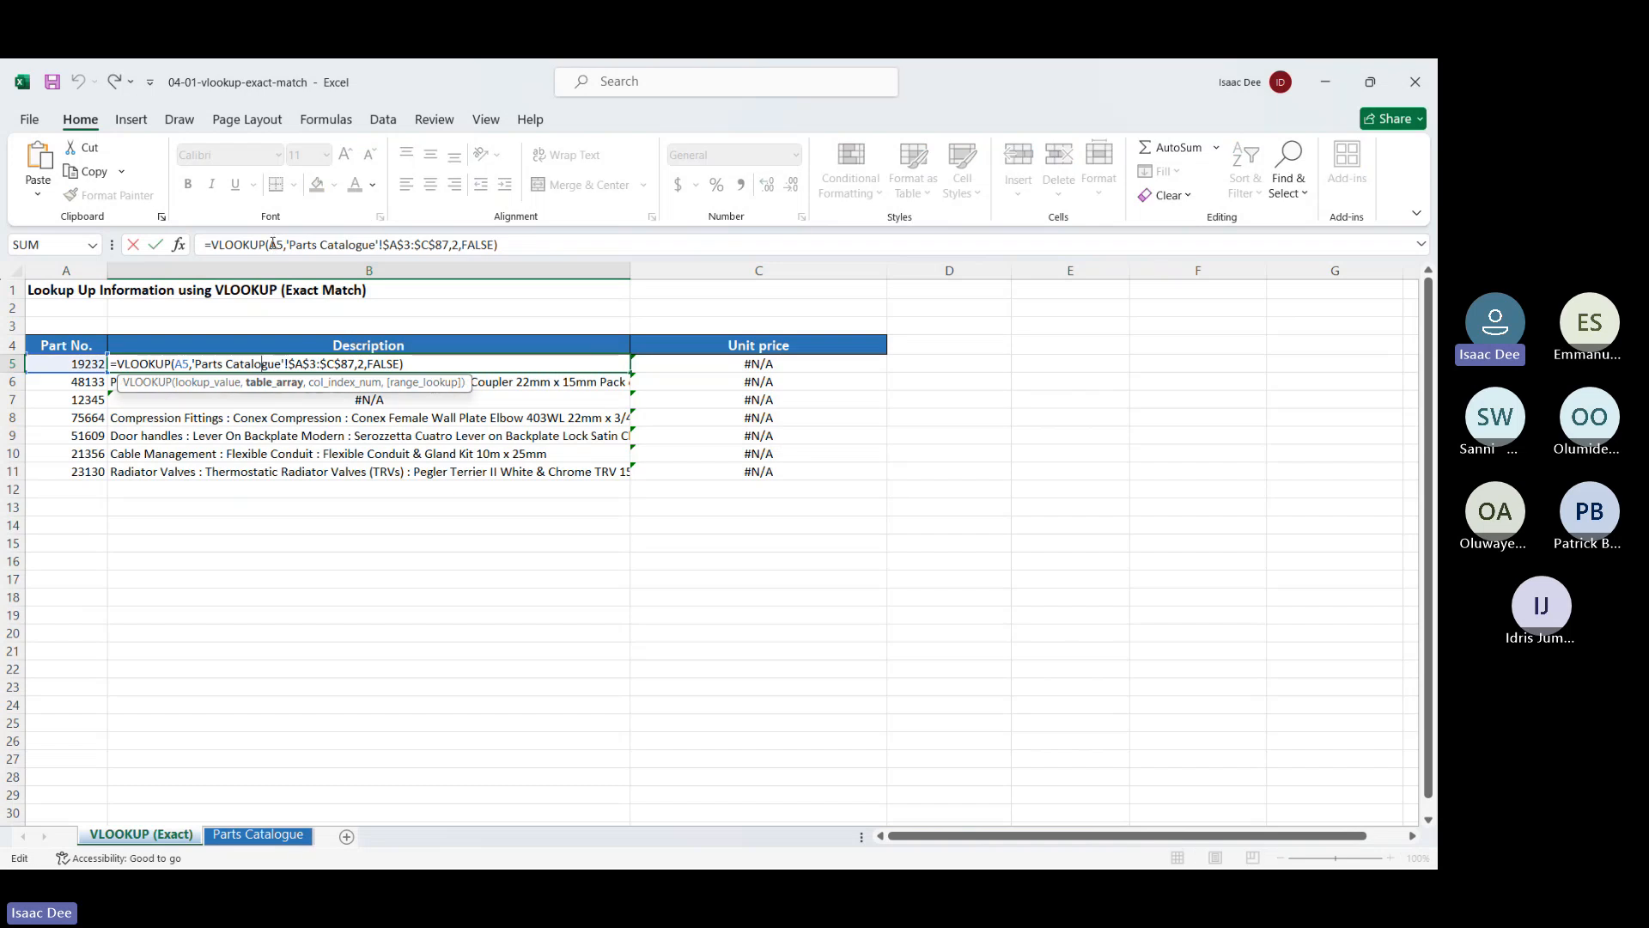
{"action": "left_click", "coordinate": [271, 245]}
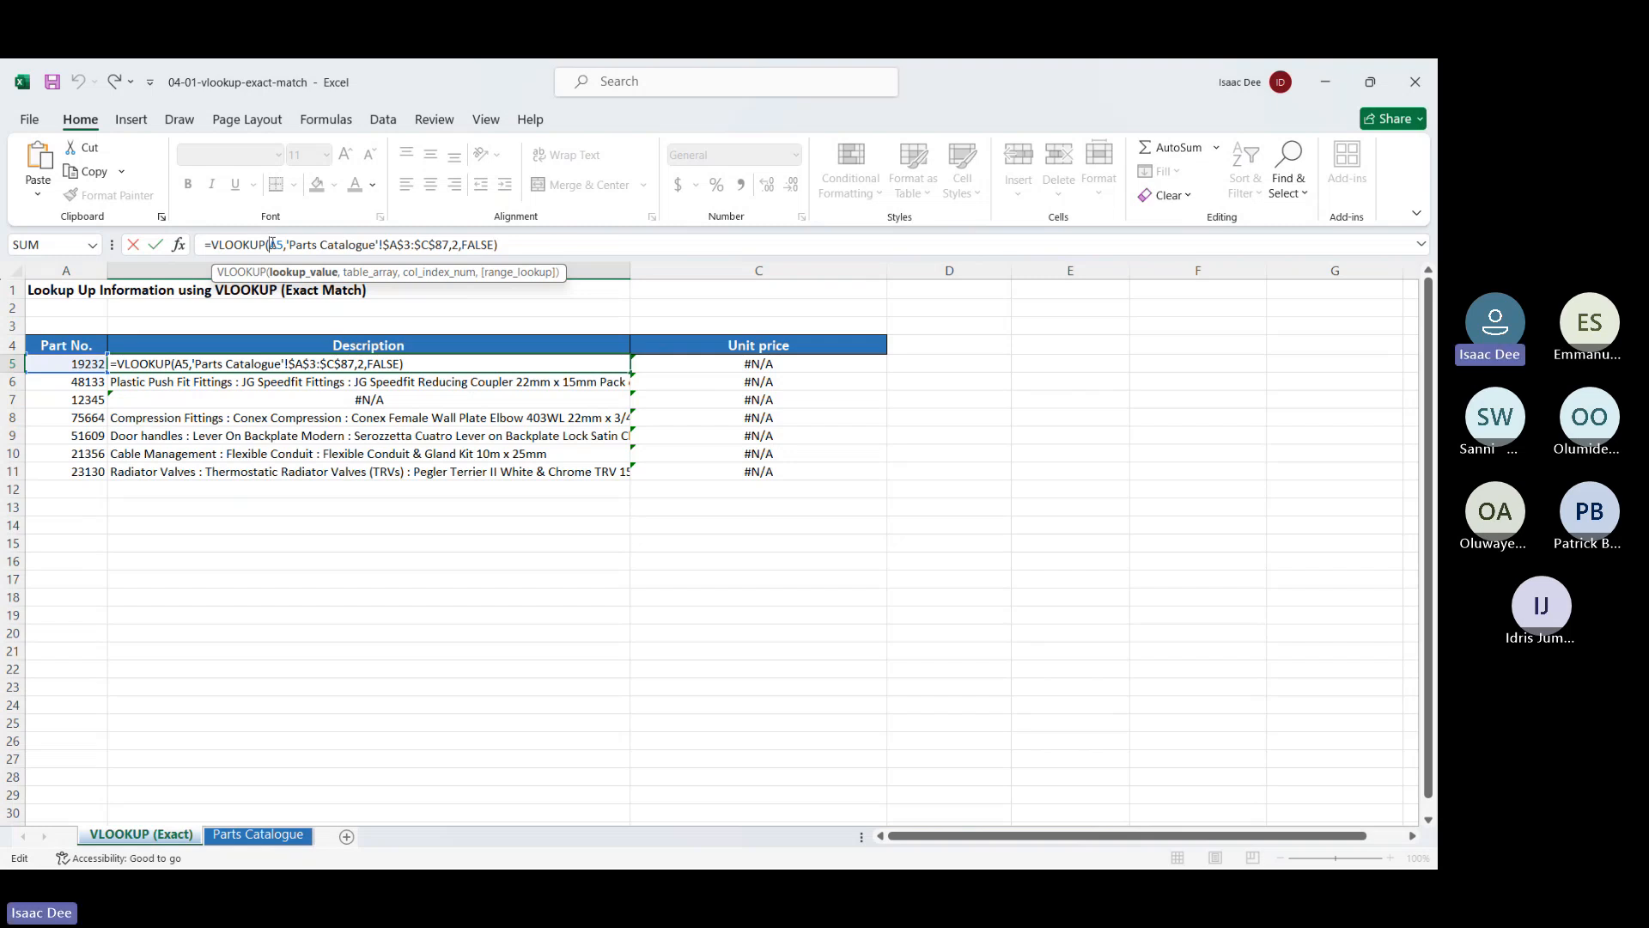
{"action": "type", "text": "$"}
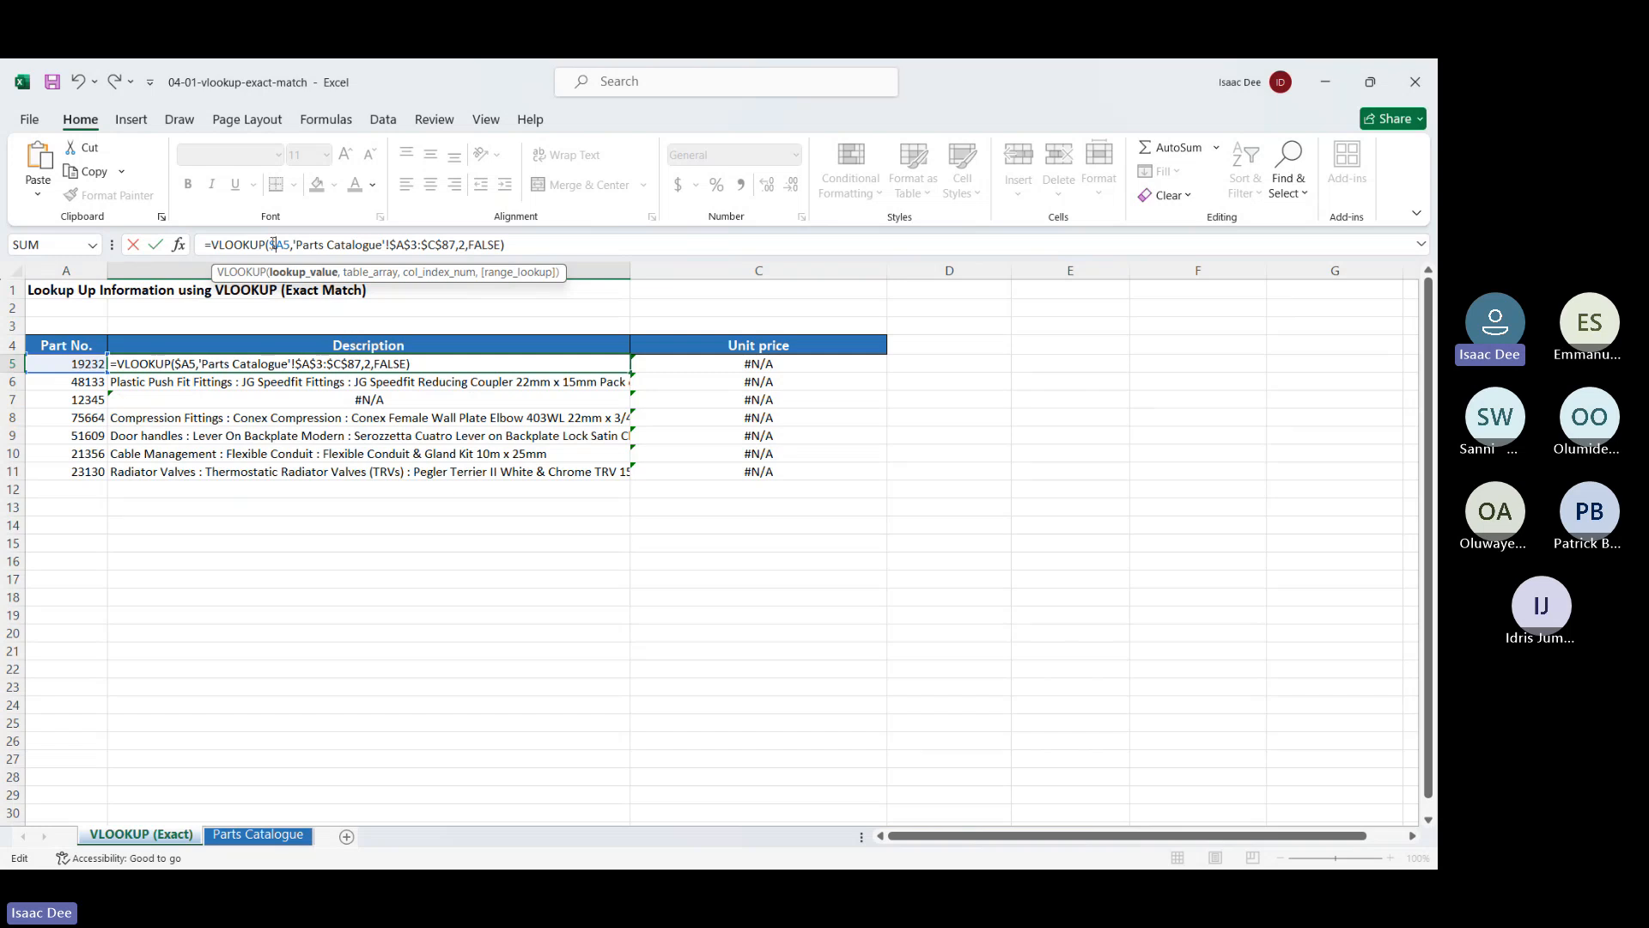
{"action": "key", "text": "Return"}
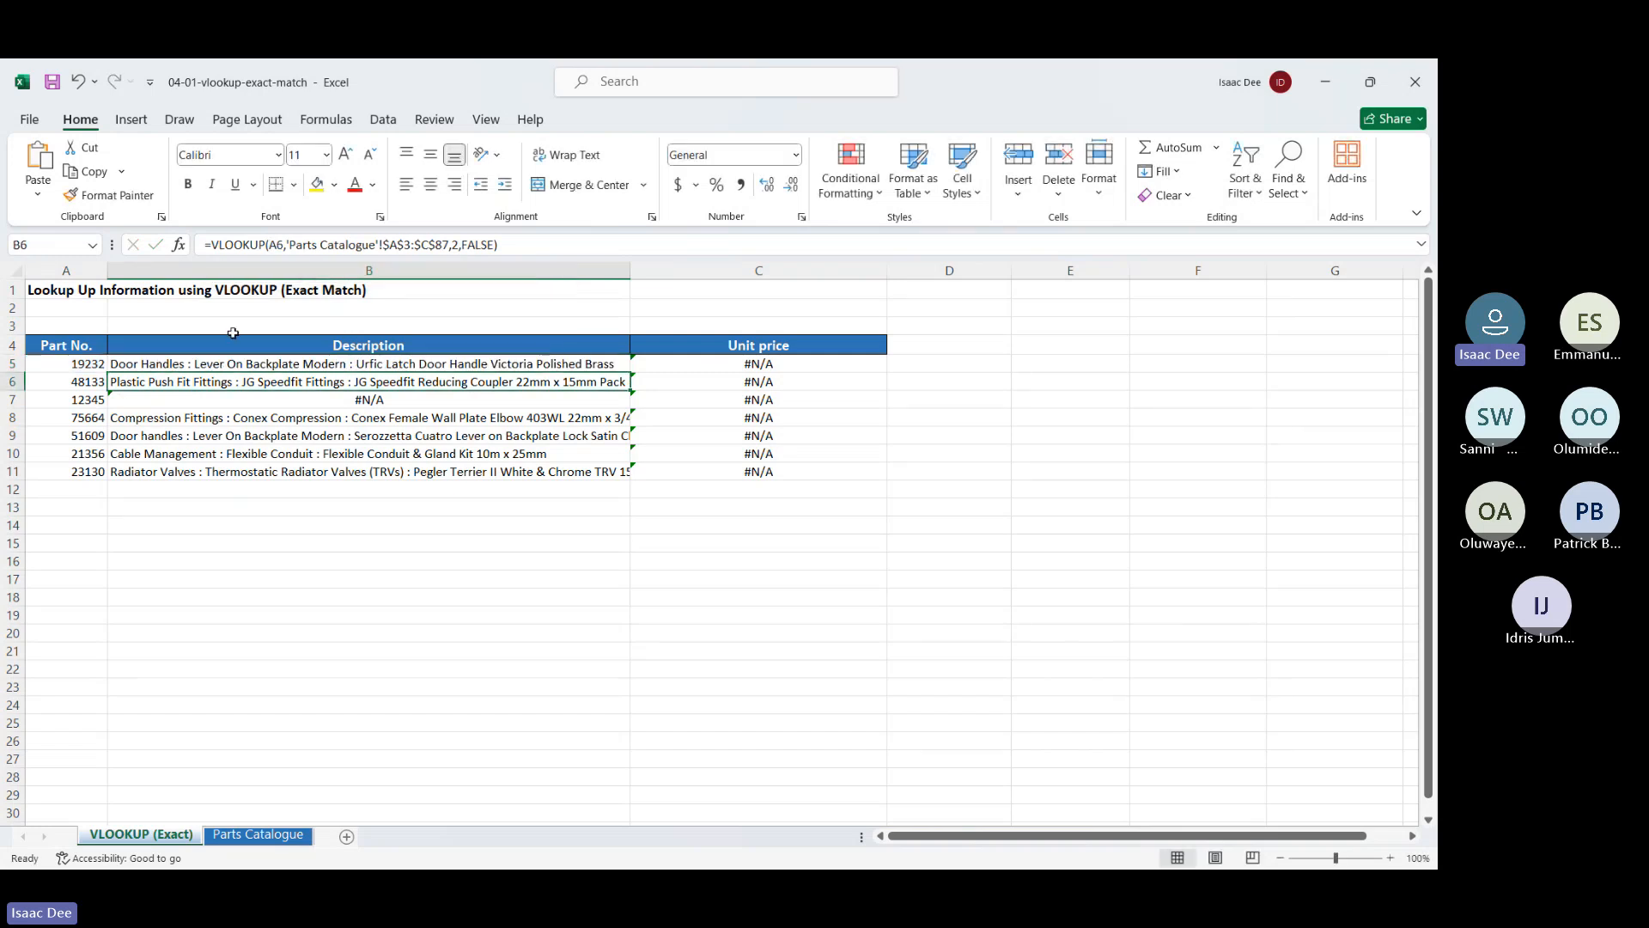
Copy B5's $A5 VLOOKUP down to B11 and check each description, including #N/A for 12345
{"action": "left_click", "coordinate": [258, 365]}
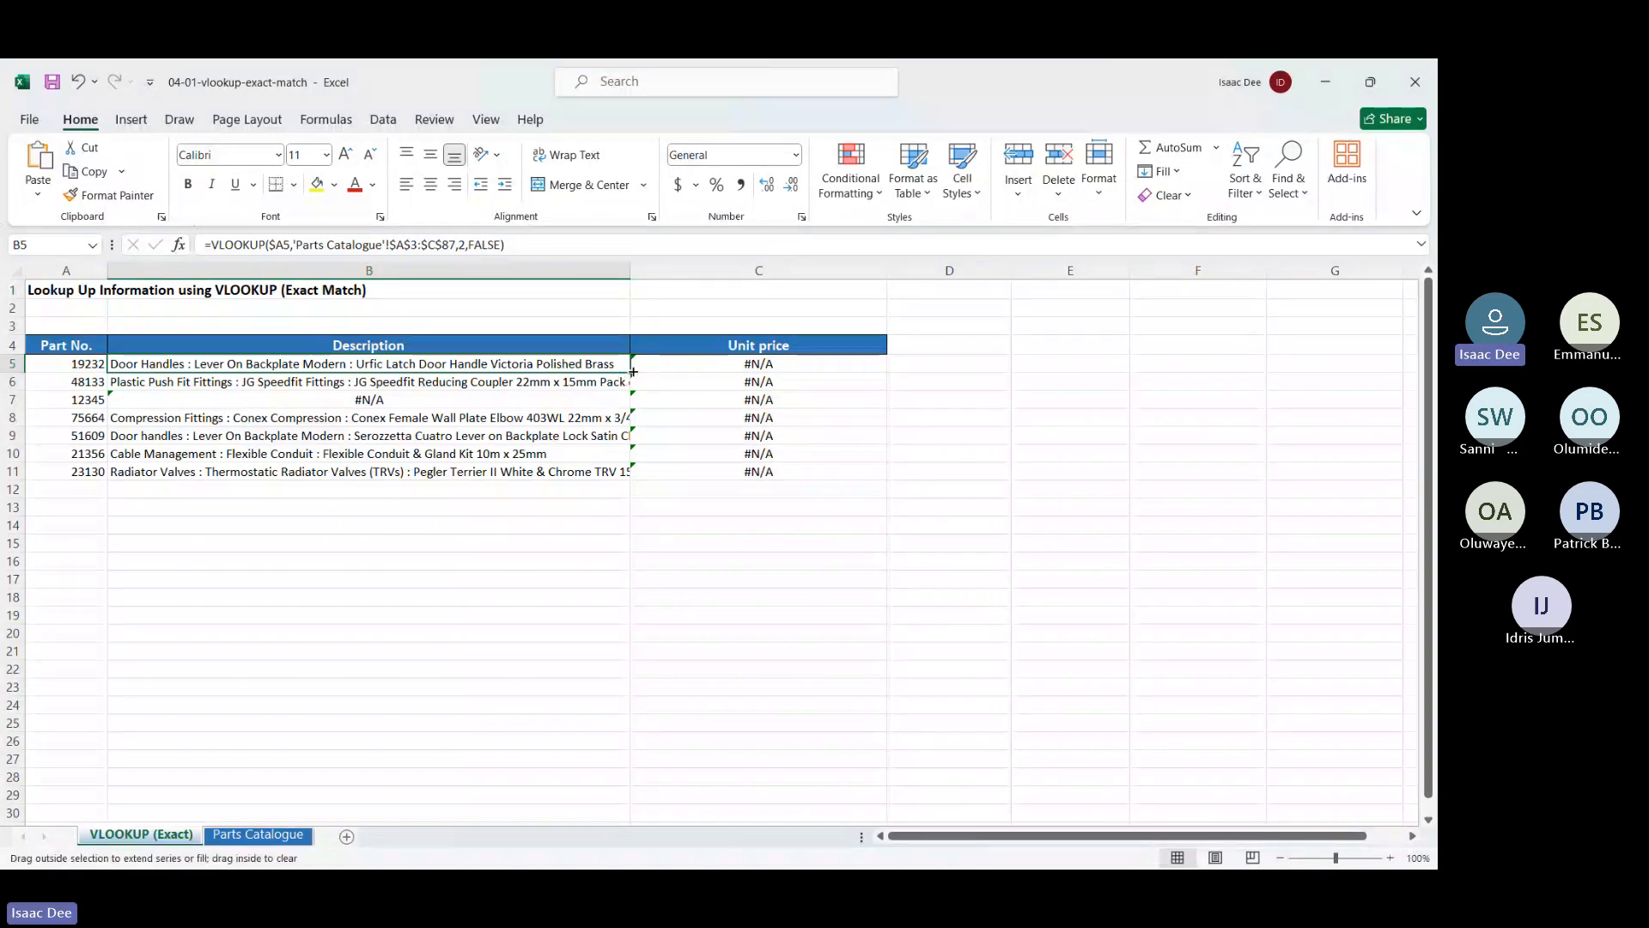
{"action": "left_click_drag", "start_coordinate": [633, 371], "coordinate": [633, 478]}
{"action": "left_click", "coordinate": [330, 420]}
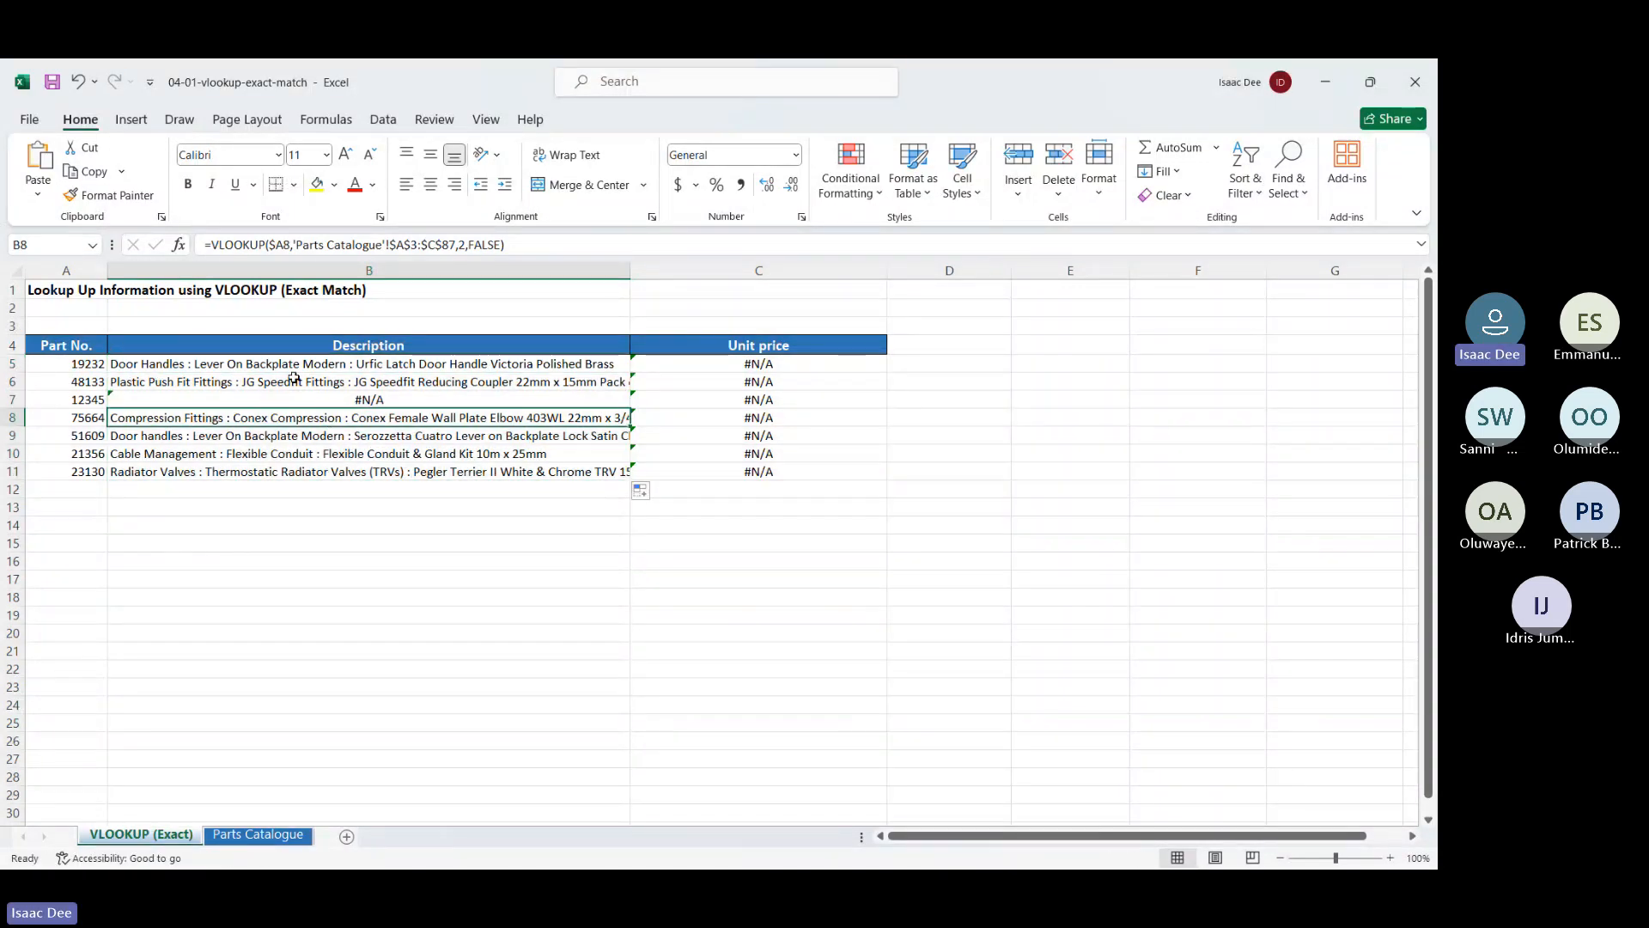
{"action": "double_click", "coordinate": [292, 382]}
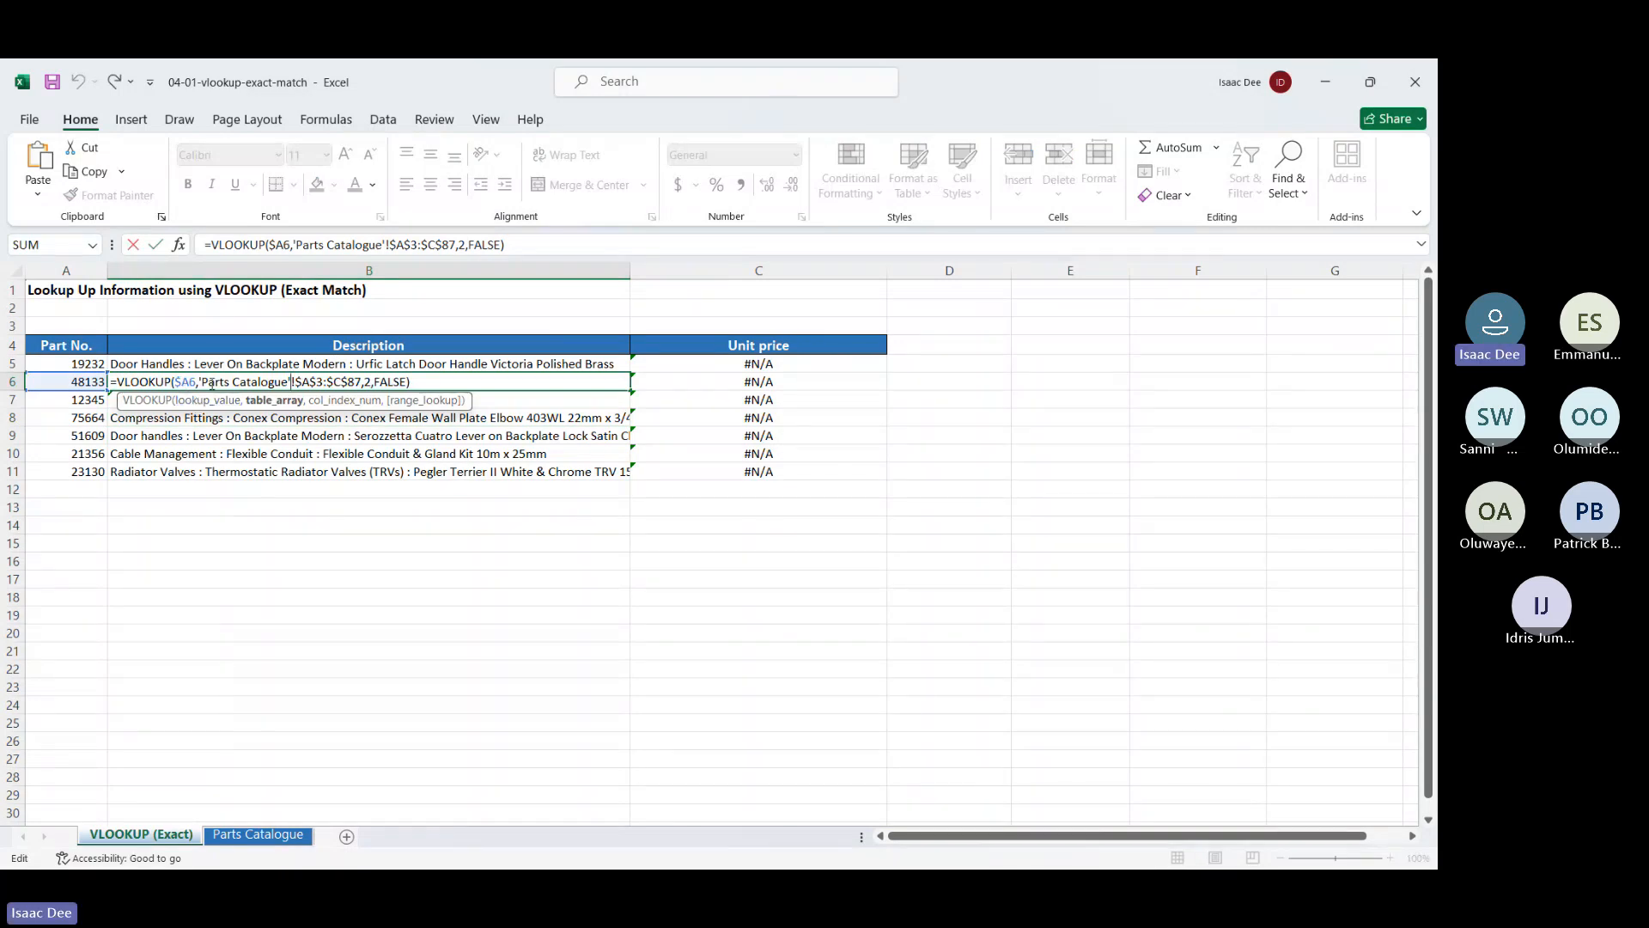
{"action": "key", "text": "Return"}
{"action": "key", "text": "Down"}
{"action": "key", "text": "Up"}
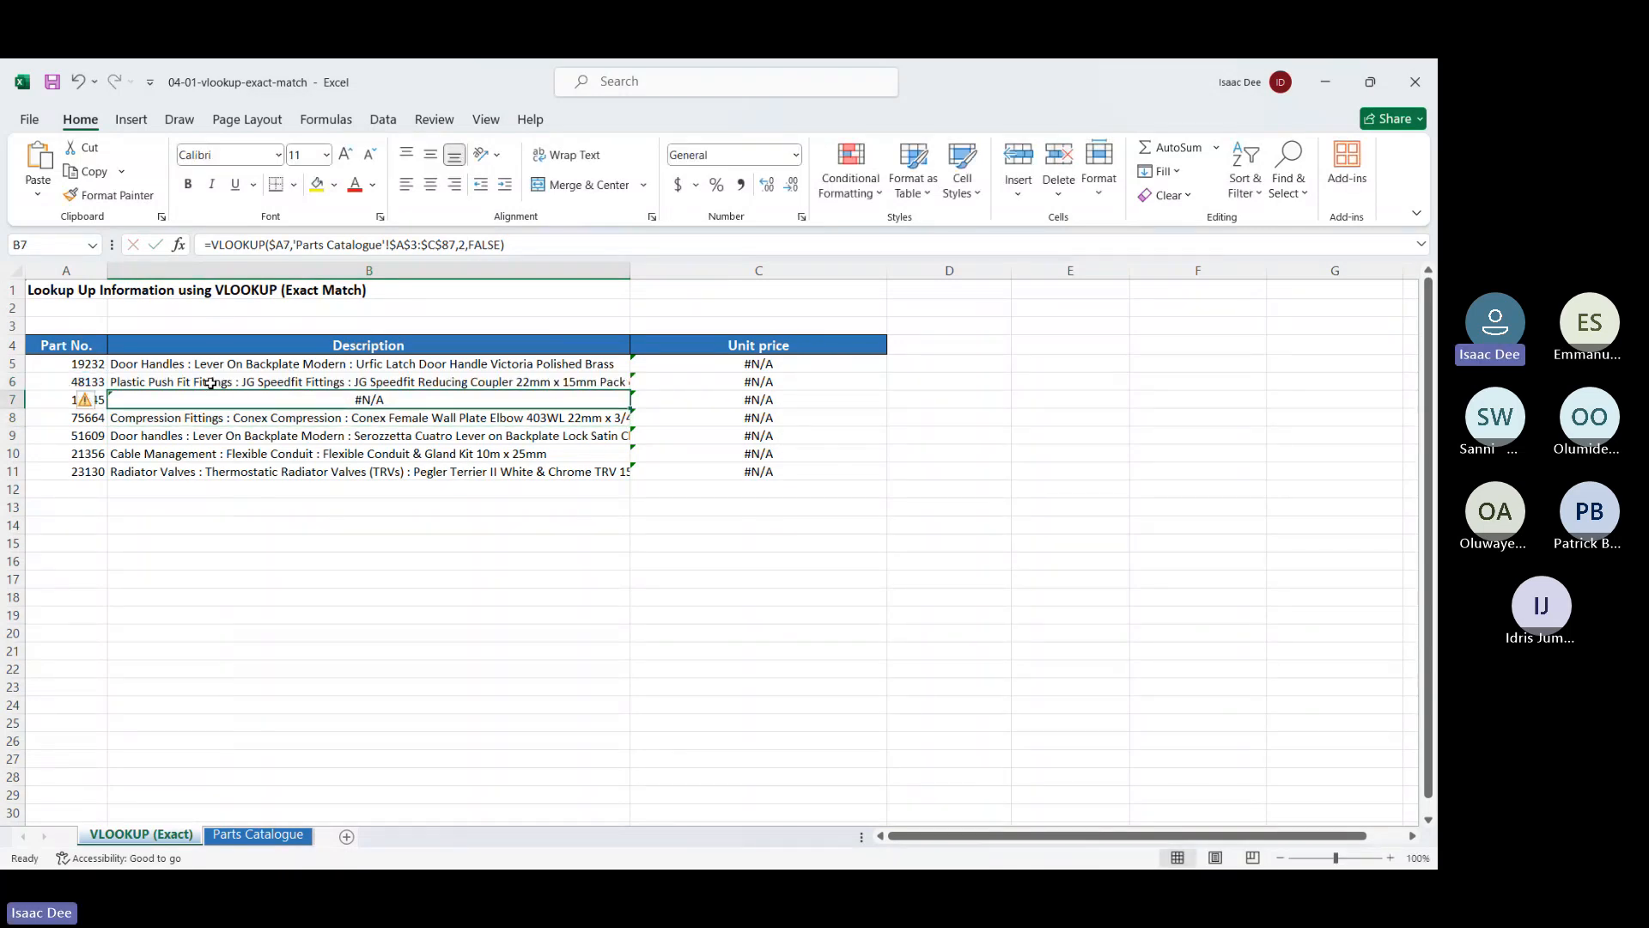
{"action": "key", "text": "Down"}
{"action": "key", "text": "Down"}
{"action": "key", "text": "Down"}
{"action": "key", "text": "Down"}
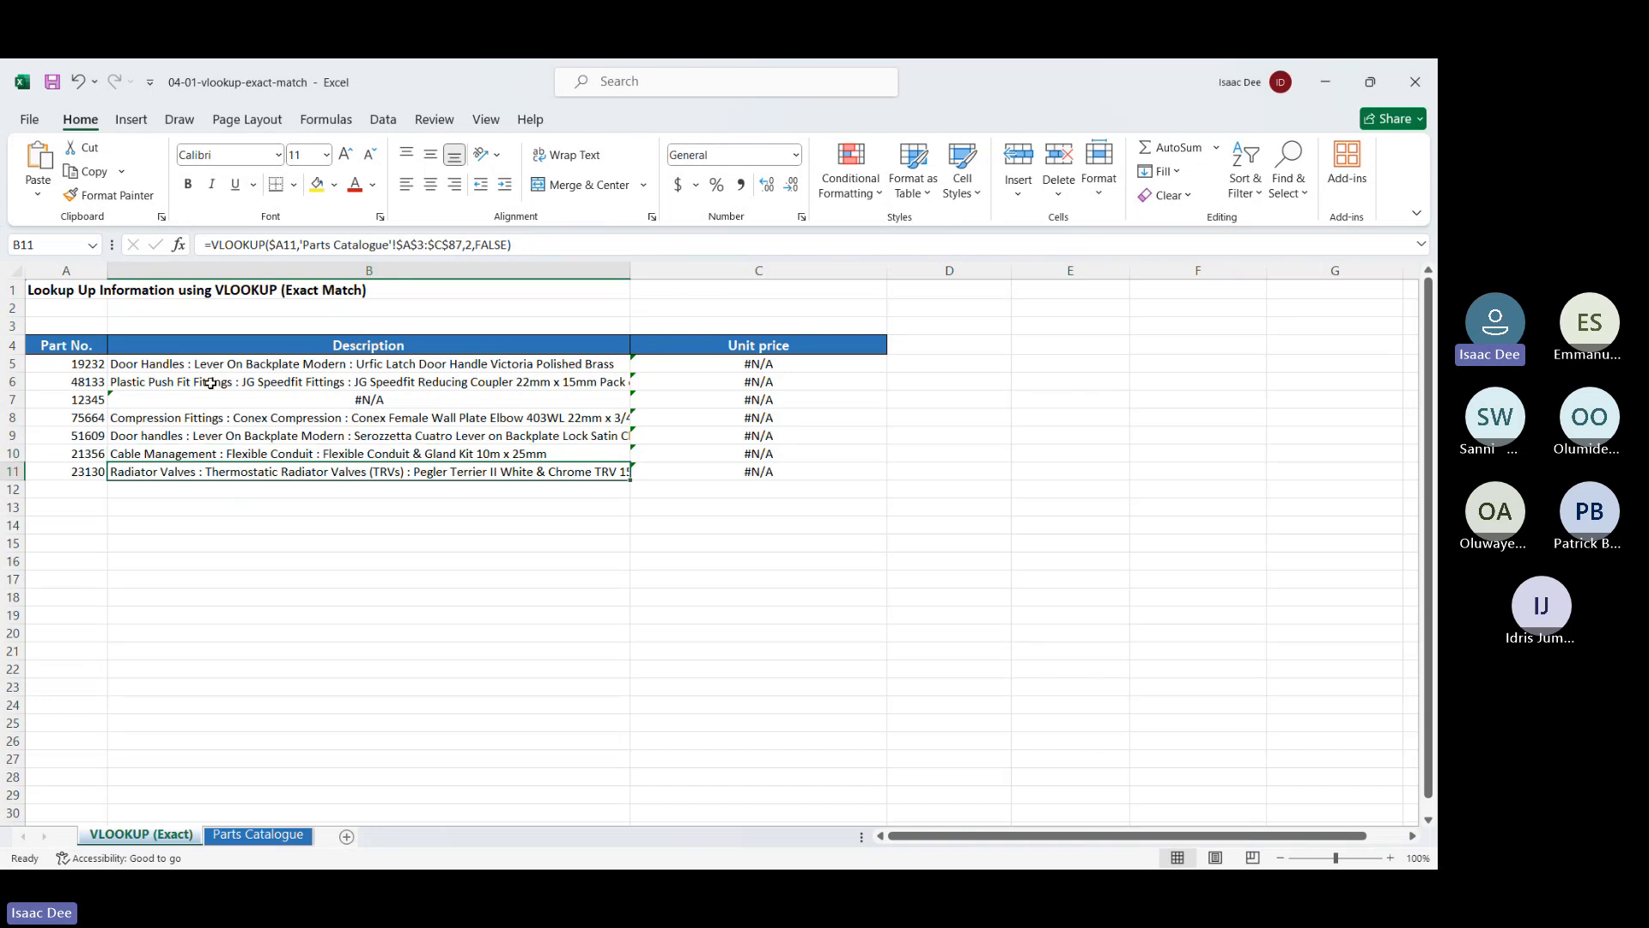
{"action": "key", "text": "Up"}
{"action": "key", "text": "Up"}
{"action": "key", "text": "Up"}
{"action": "key", "text": "Up"}
{"action": "key", "text": "Up"}
{"action": "key", "text": "Up"}
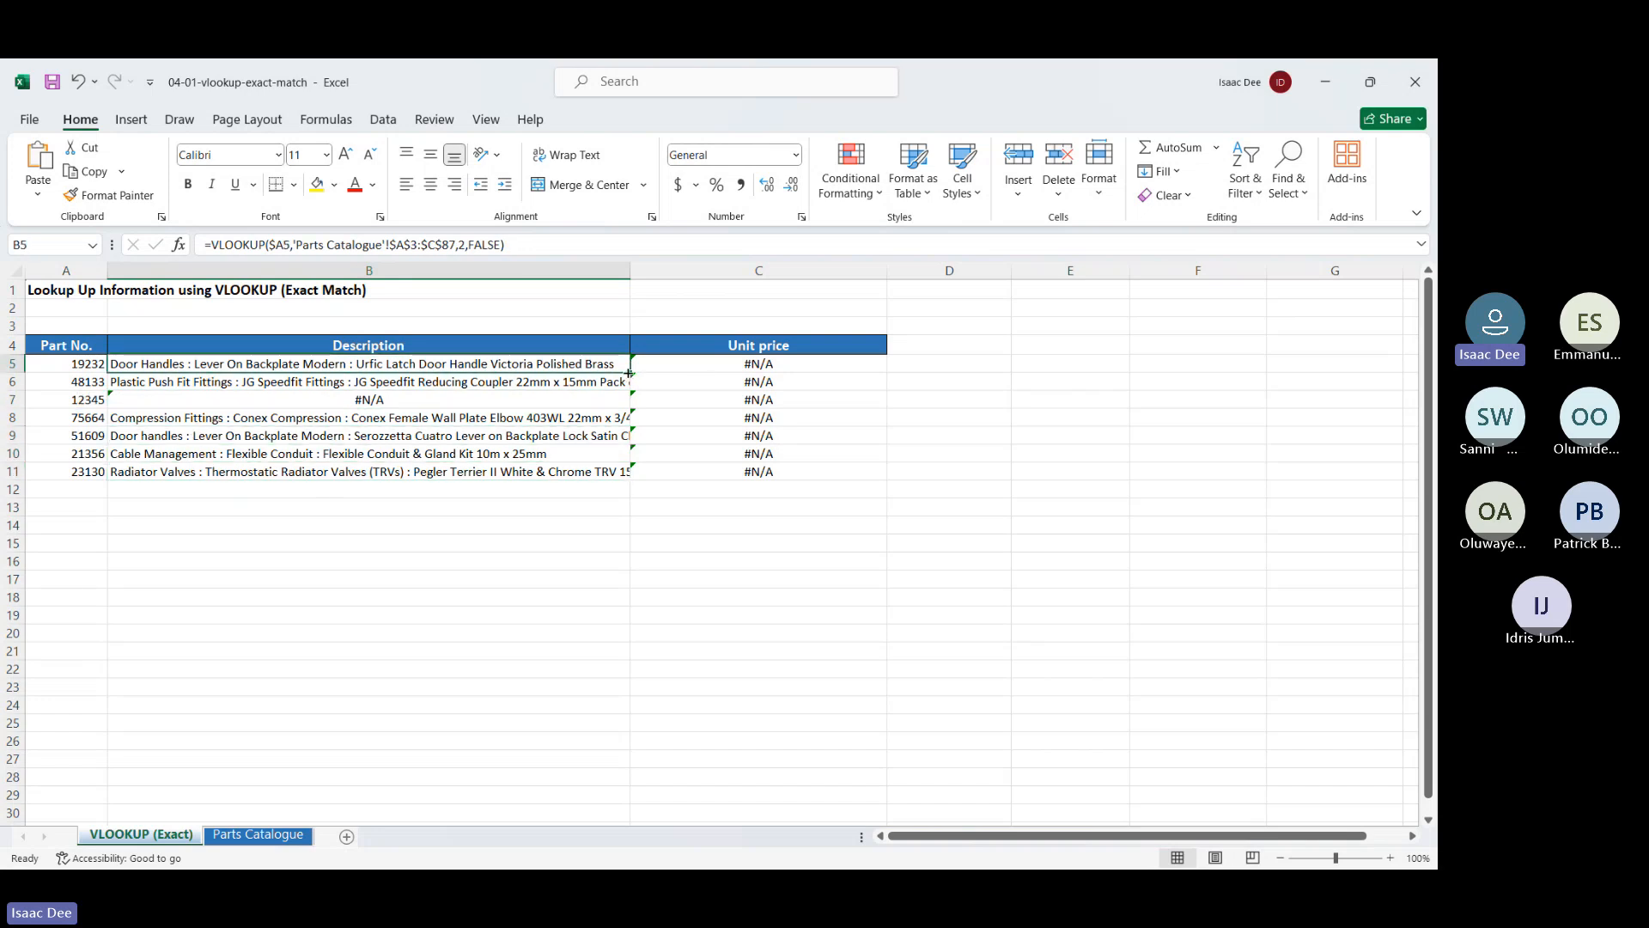
Copy B5's lookup formula into C5, autofit column C, and fill C5 down to row 11
{"action": "left_click_drag", "start_coordinate": [629, 372], "coordinate": [802, 378]}
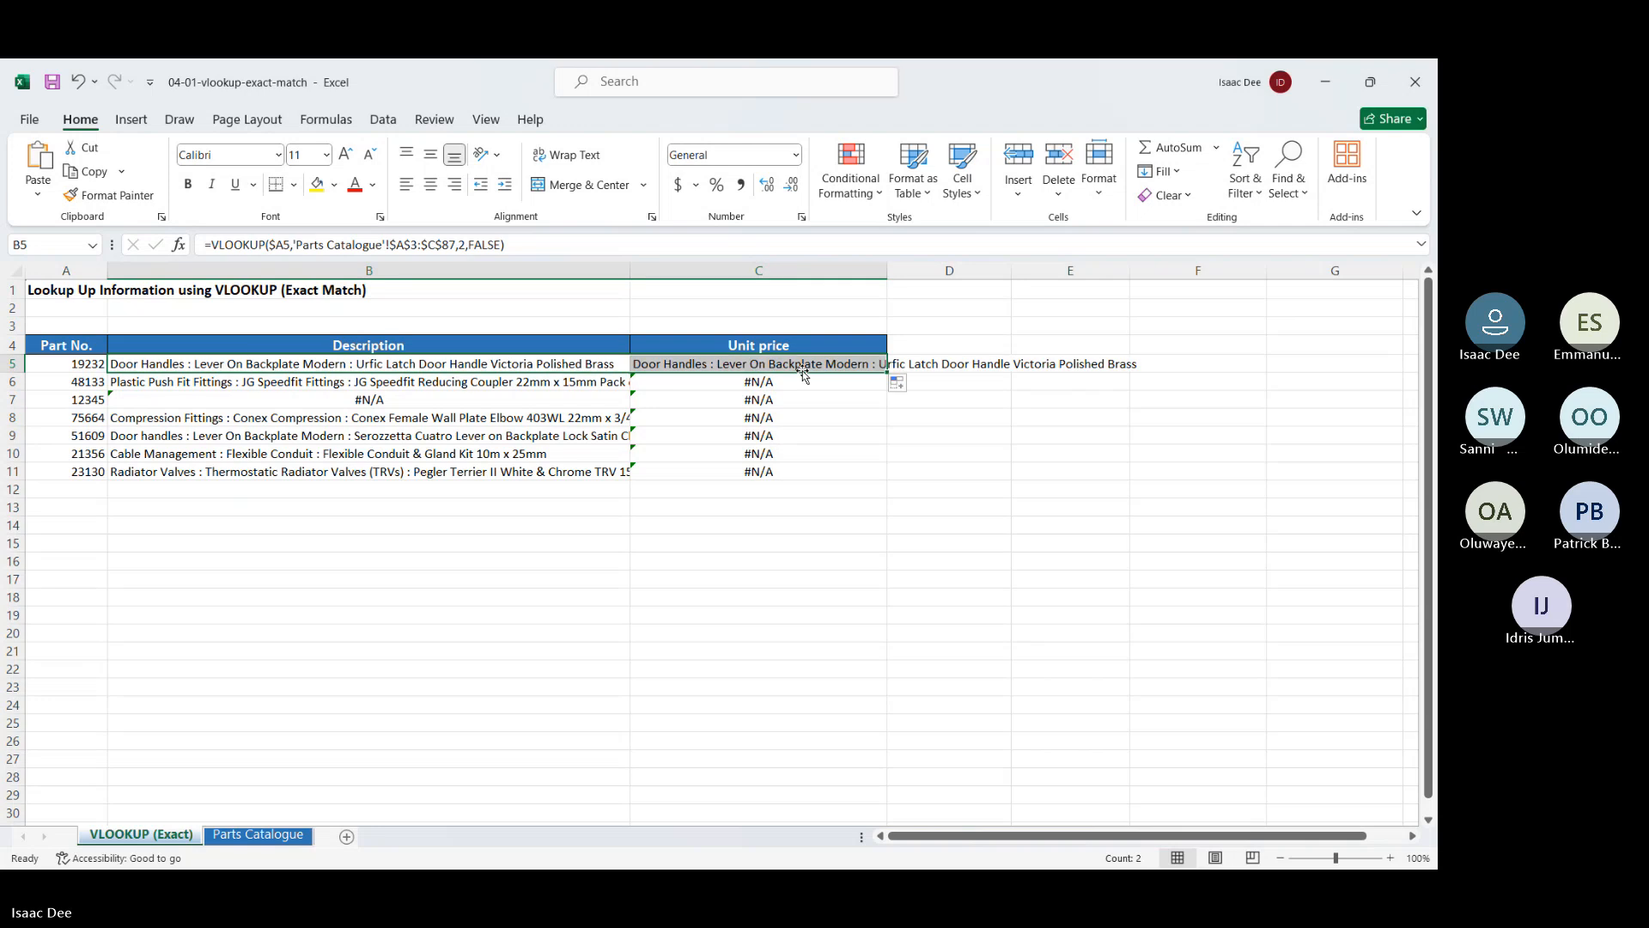
{"action": "double_click", "coordinate": [887, 270]}
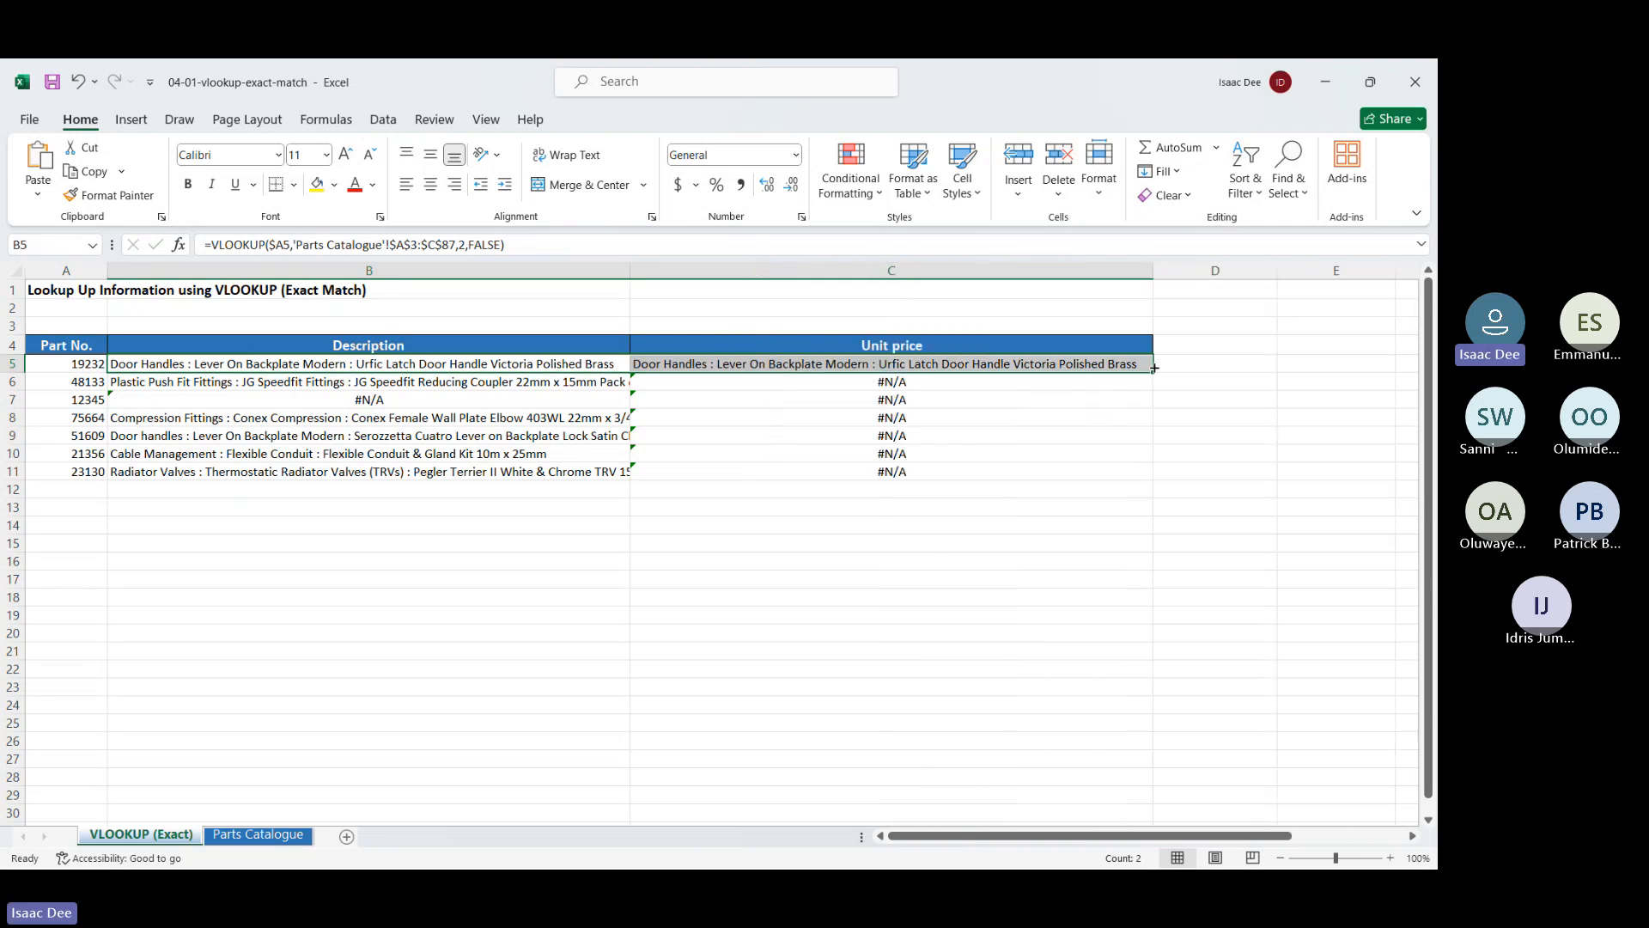
{"action": "left_click_drag", "start_coordinate": [1155, 371], "coordinate": [1164, 483]}
{"action": "left_click", "coordinate": [918, 362]}
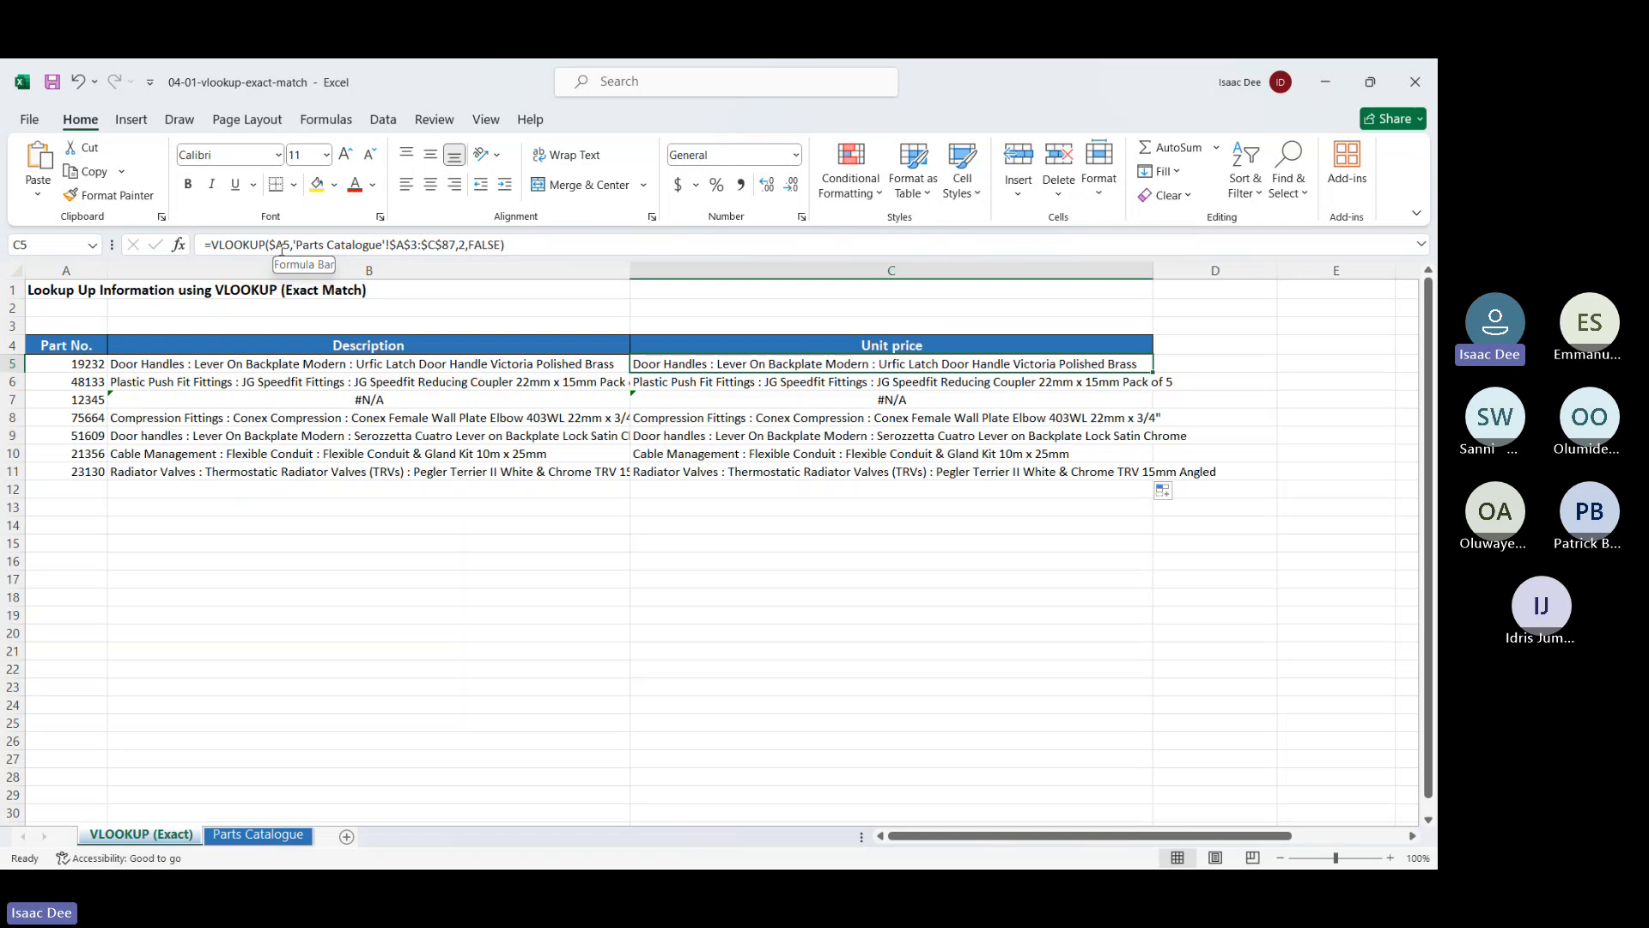
Fill both row-5 lookup formulas B5:C5 down to row 11, then select C5:C11
{"action": "left_click", "coordinate": [226, 368]}
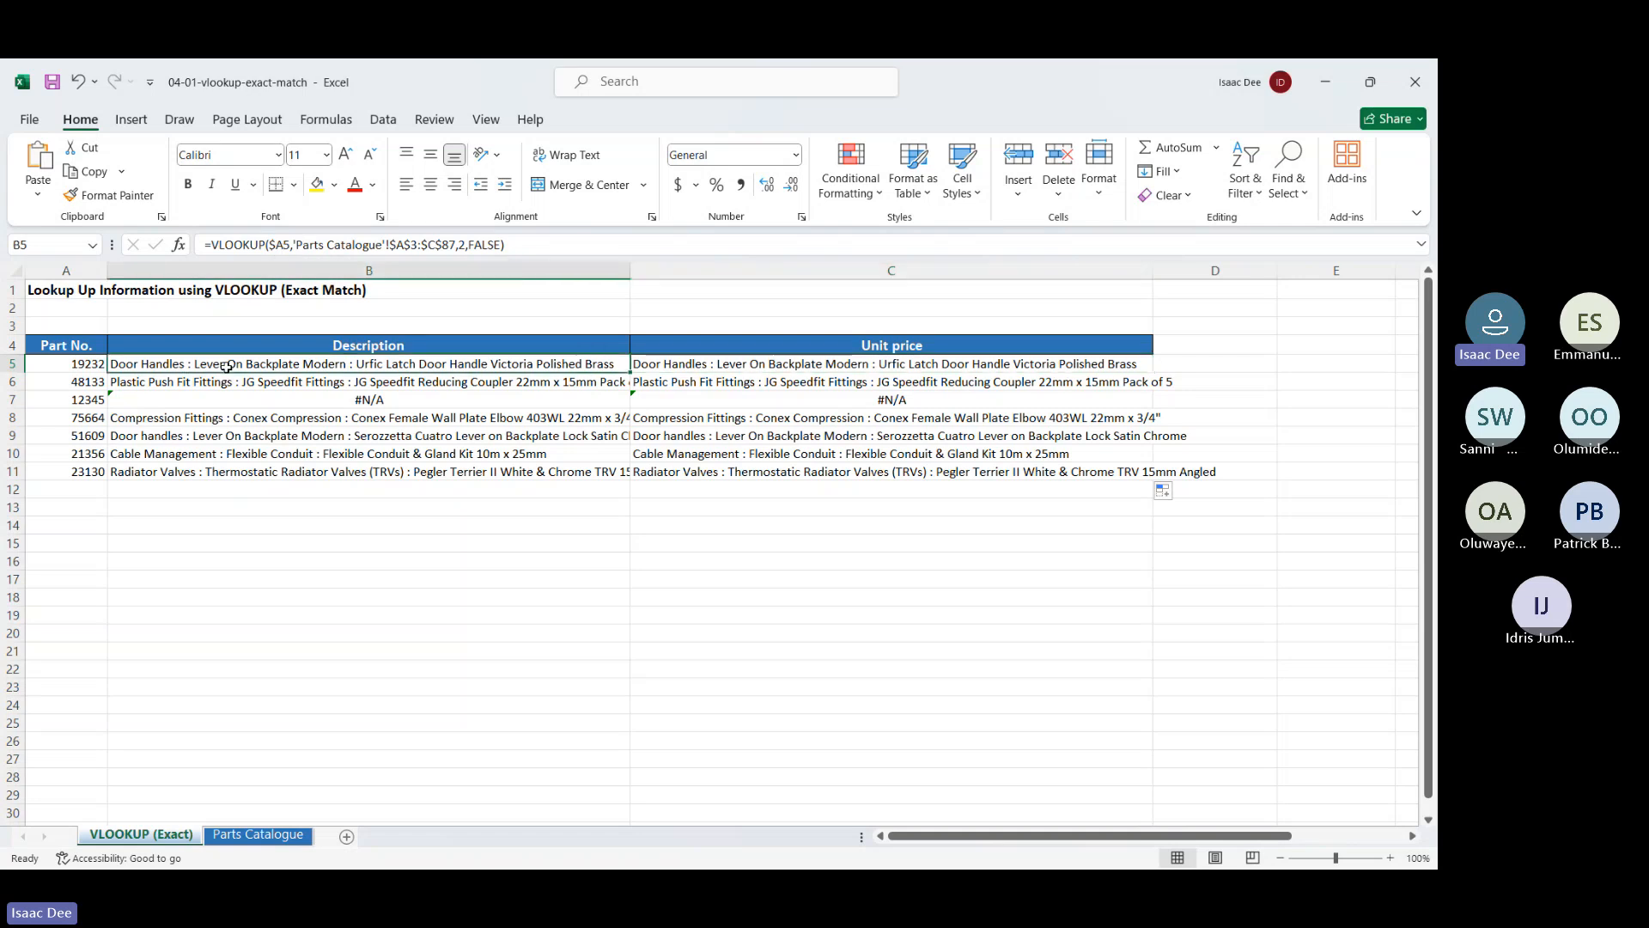
{"action": "left_click_drag", "start_coordinate": [630, 371], "coordinate": [894, 372]}
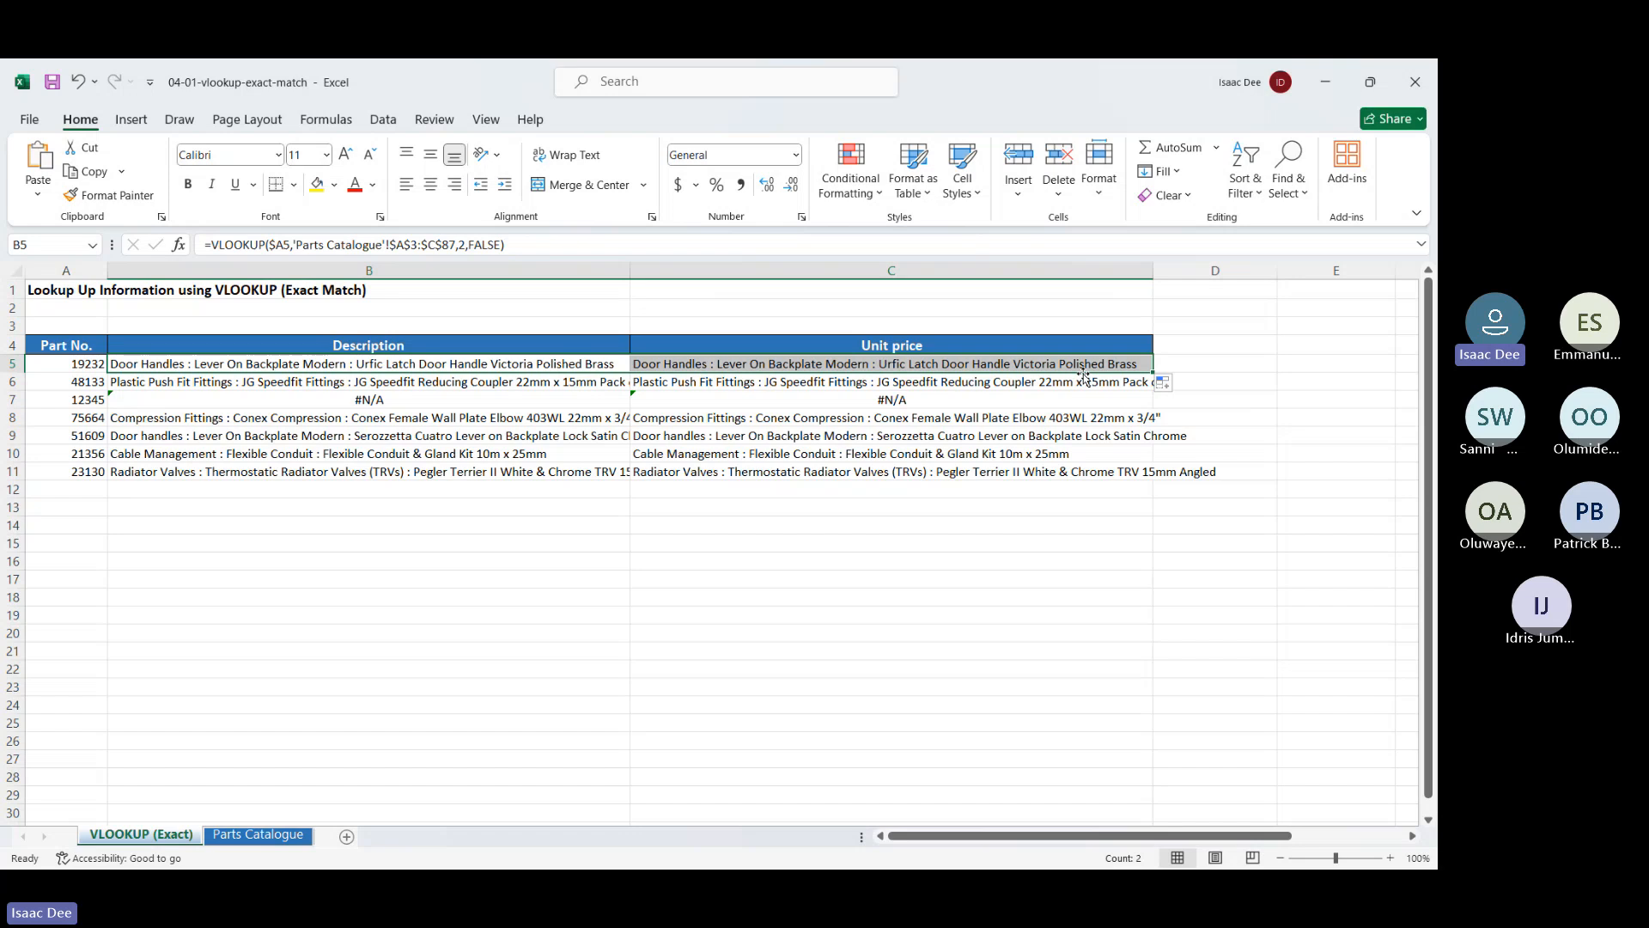
{"action": "left_click_drag", "start_coordinate": [1153, 373], "coordinate": [1139, 485]}
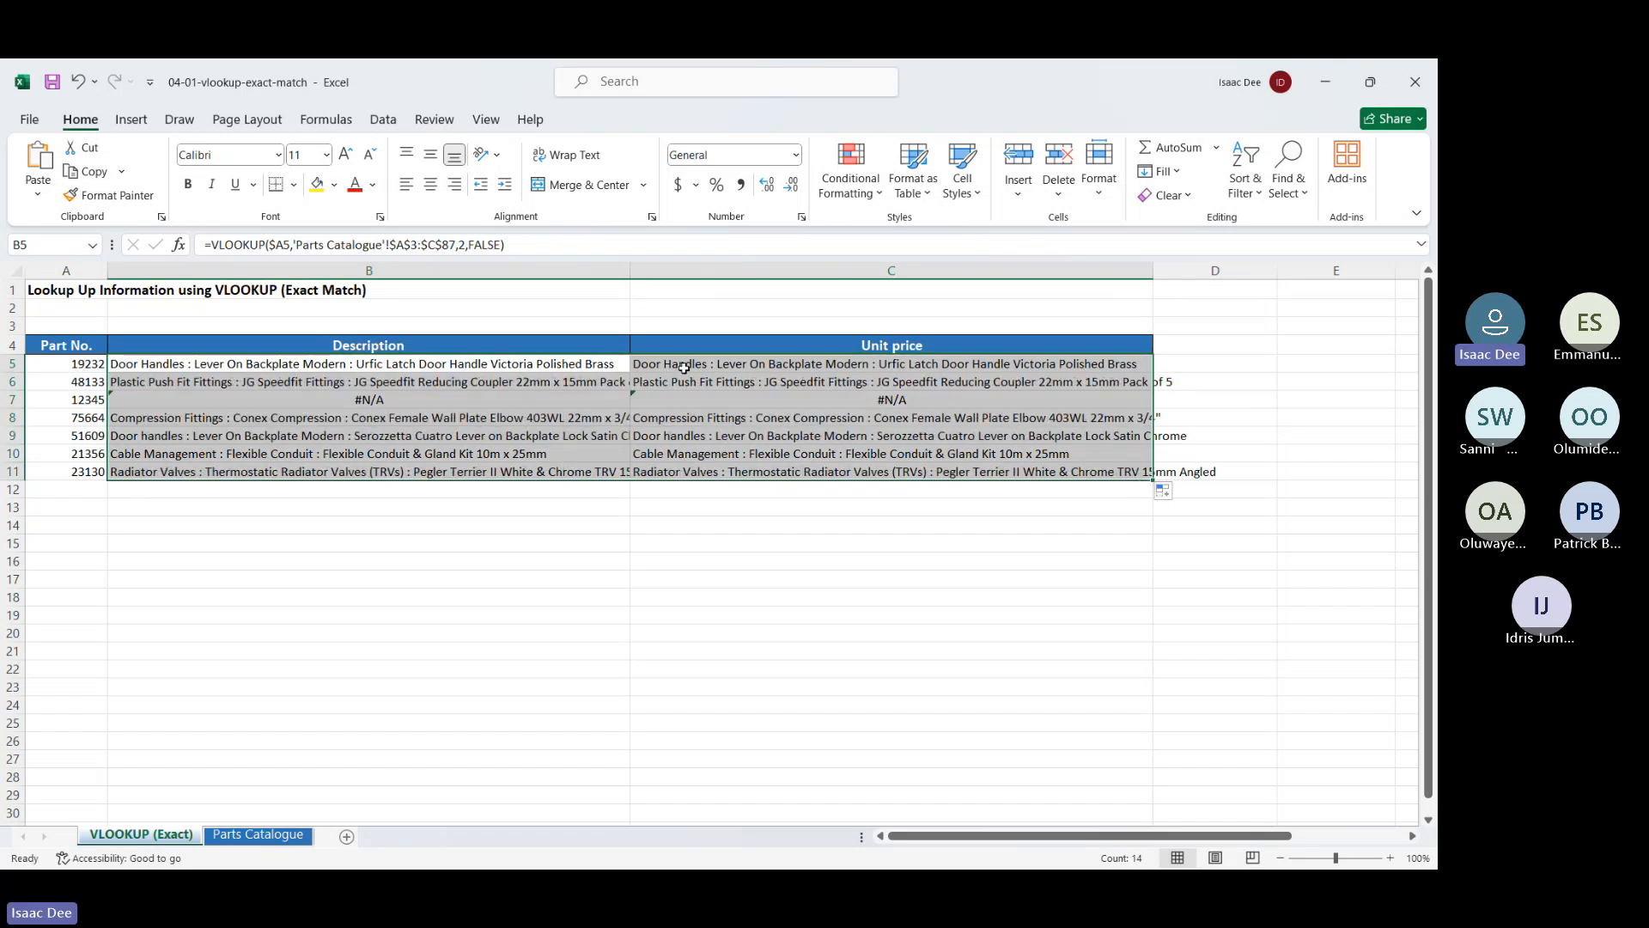
{"action": "left_click_drag", "start_coordinate": [691, 362], "coordinate": [701, 470]}
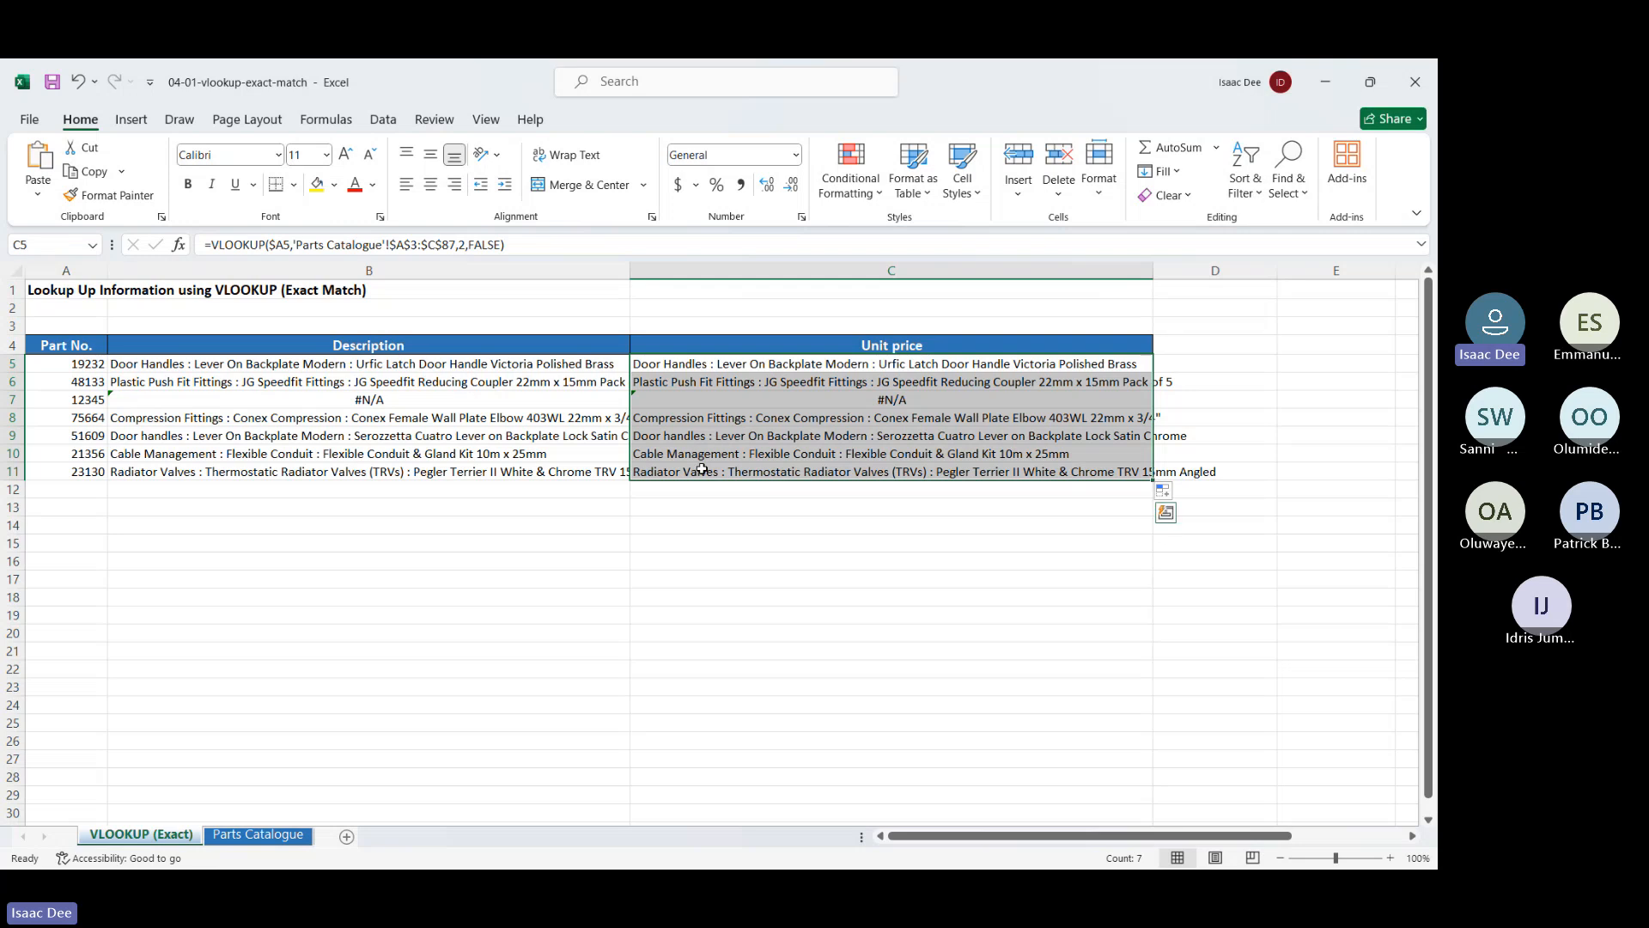
Clear the Unit price results C5:C11 and the Description results B5:B11
{"action": "key", "text": "Delete"}
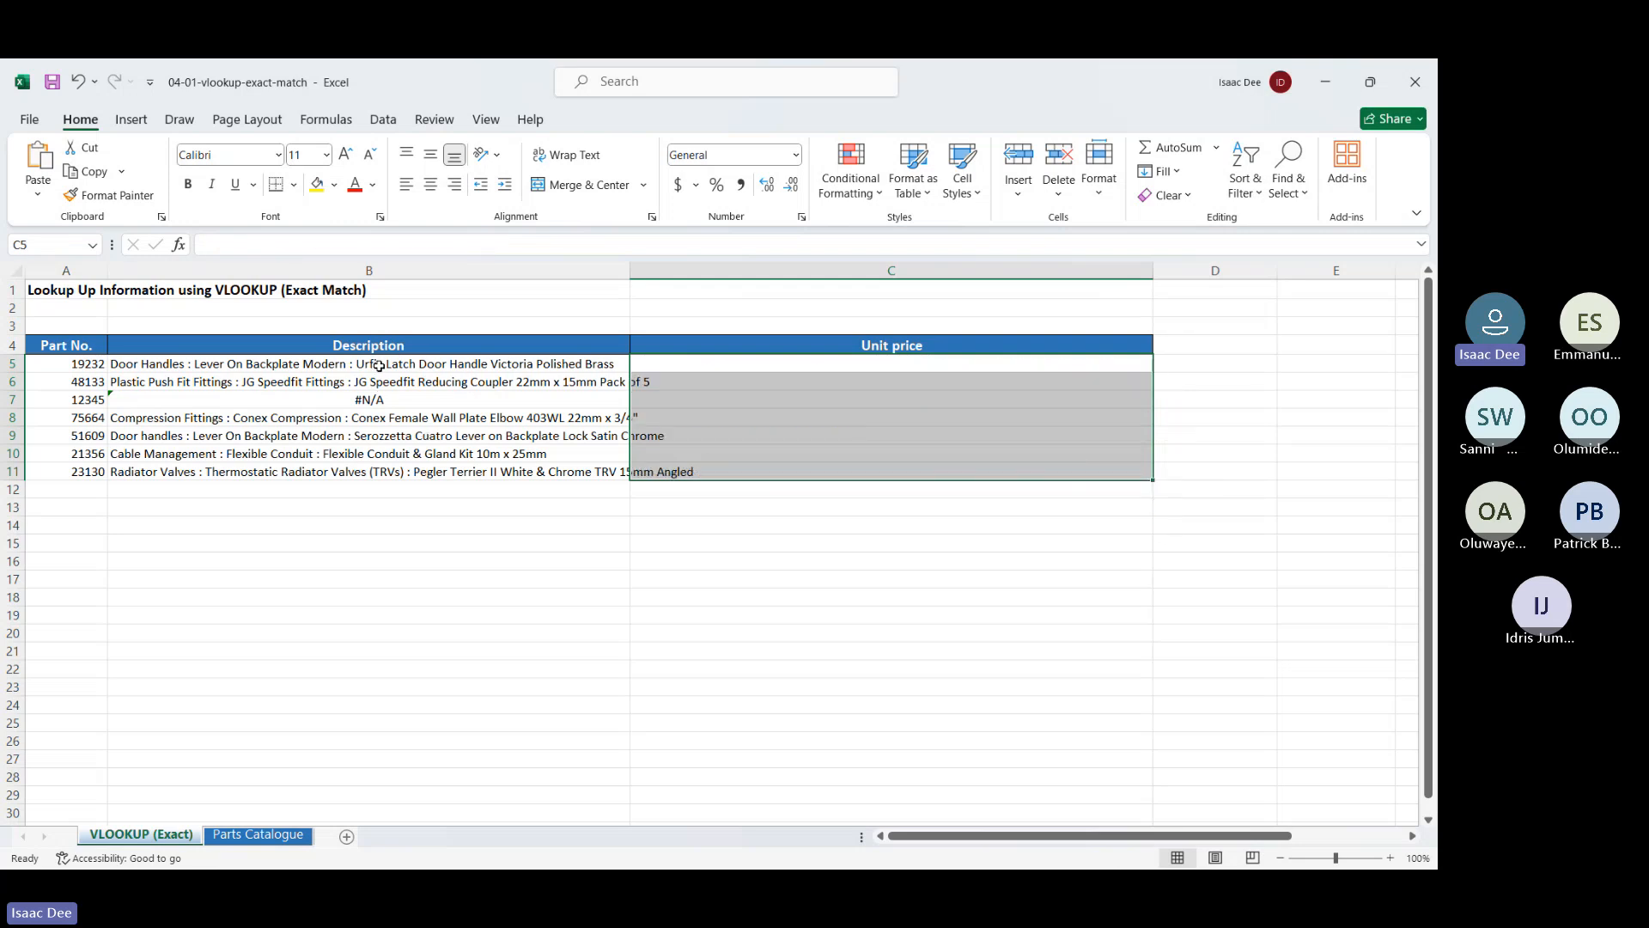
{"action": "left_click_drag", "start_coordinate": [376, 364], "coordinate": [401, 475]}
{"action": "key", "text": "Delete"}
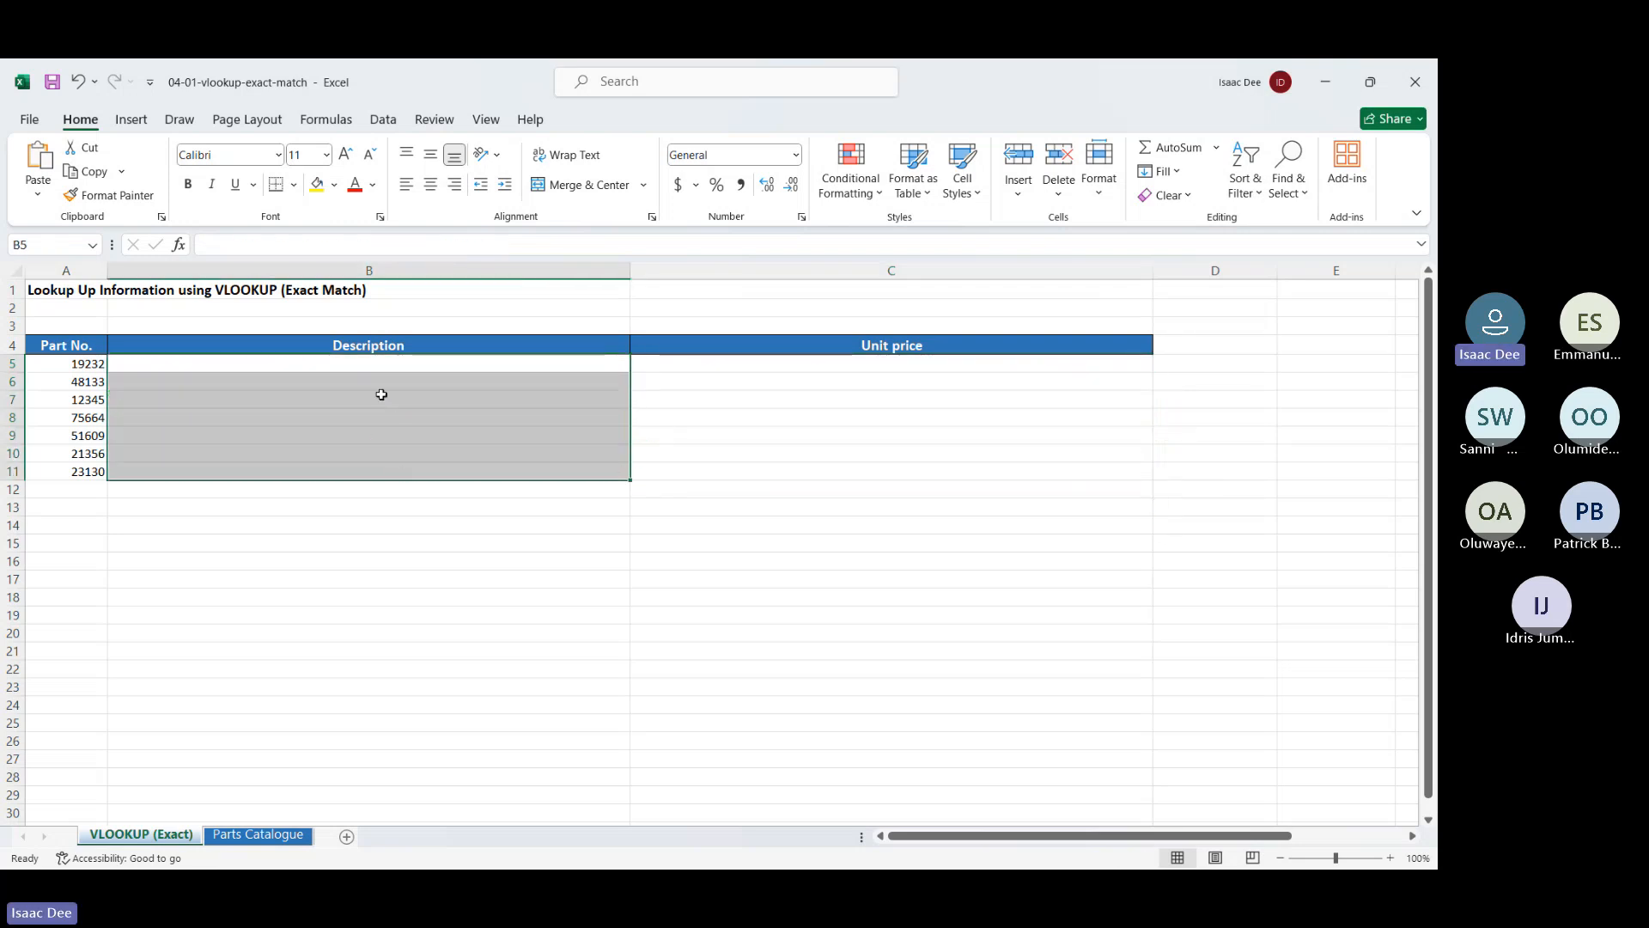
Start B5's formula as =VLOOKUP($A5,'Parts Catalogue'!$A$3:$C$87 with an absolute table range
{"action": "left_click", "coordinate": [398, 364]}
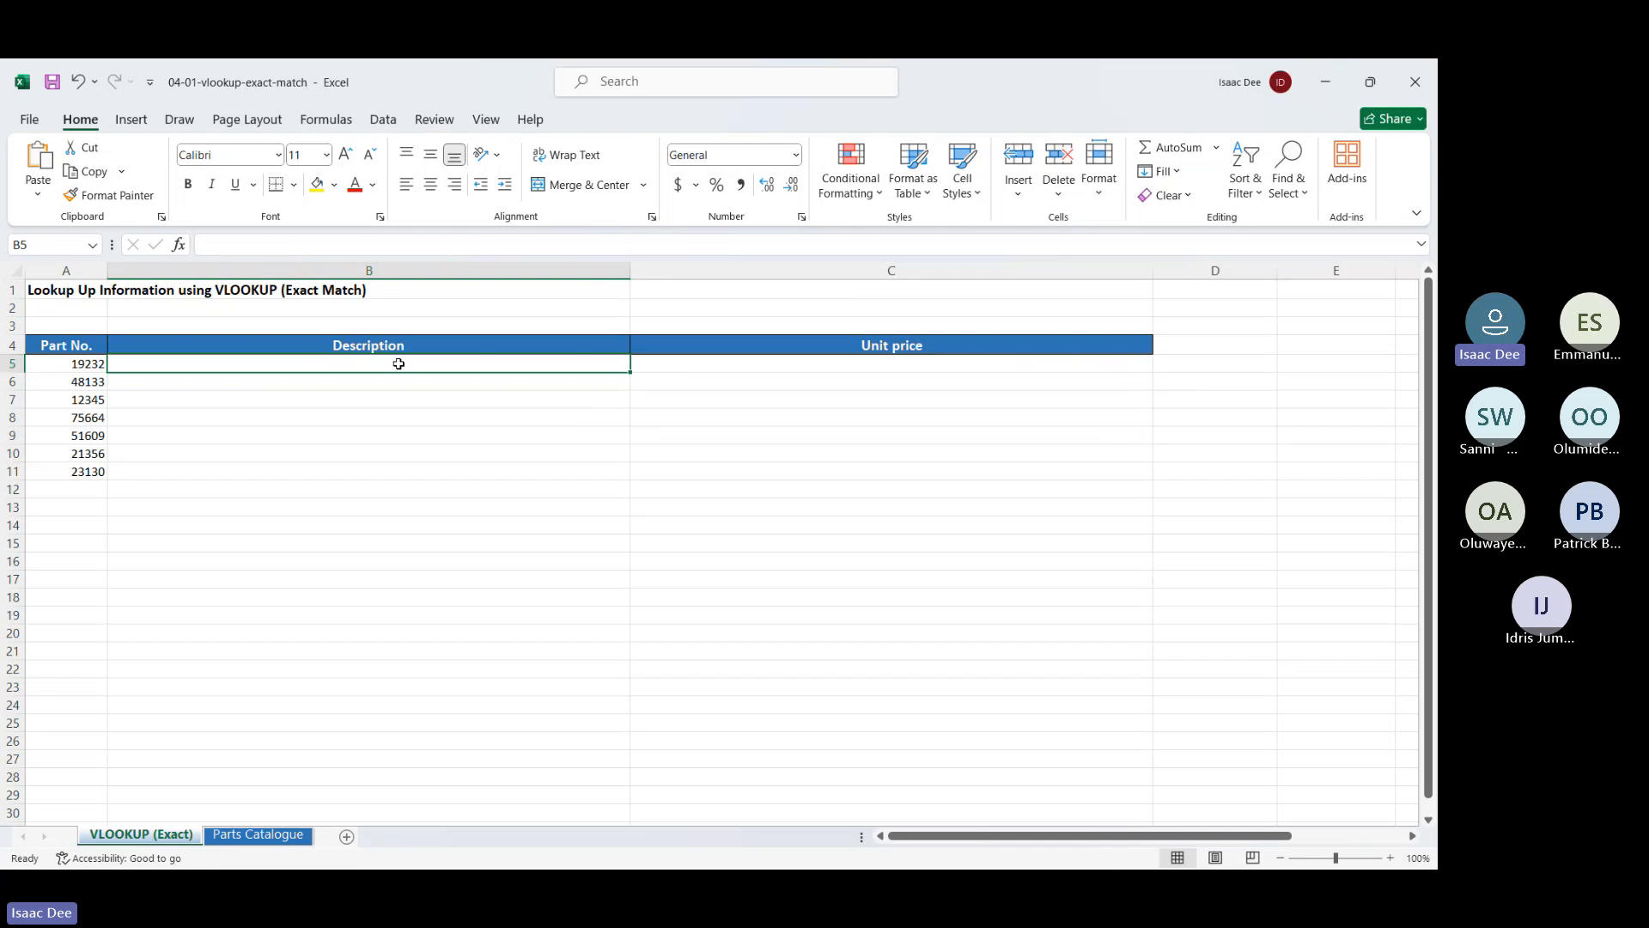
{"action": "type", "text": "=vl"}
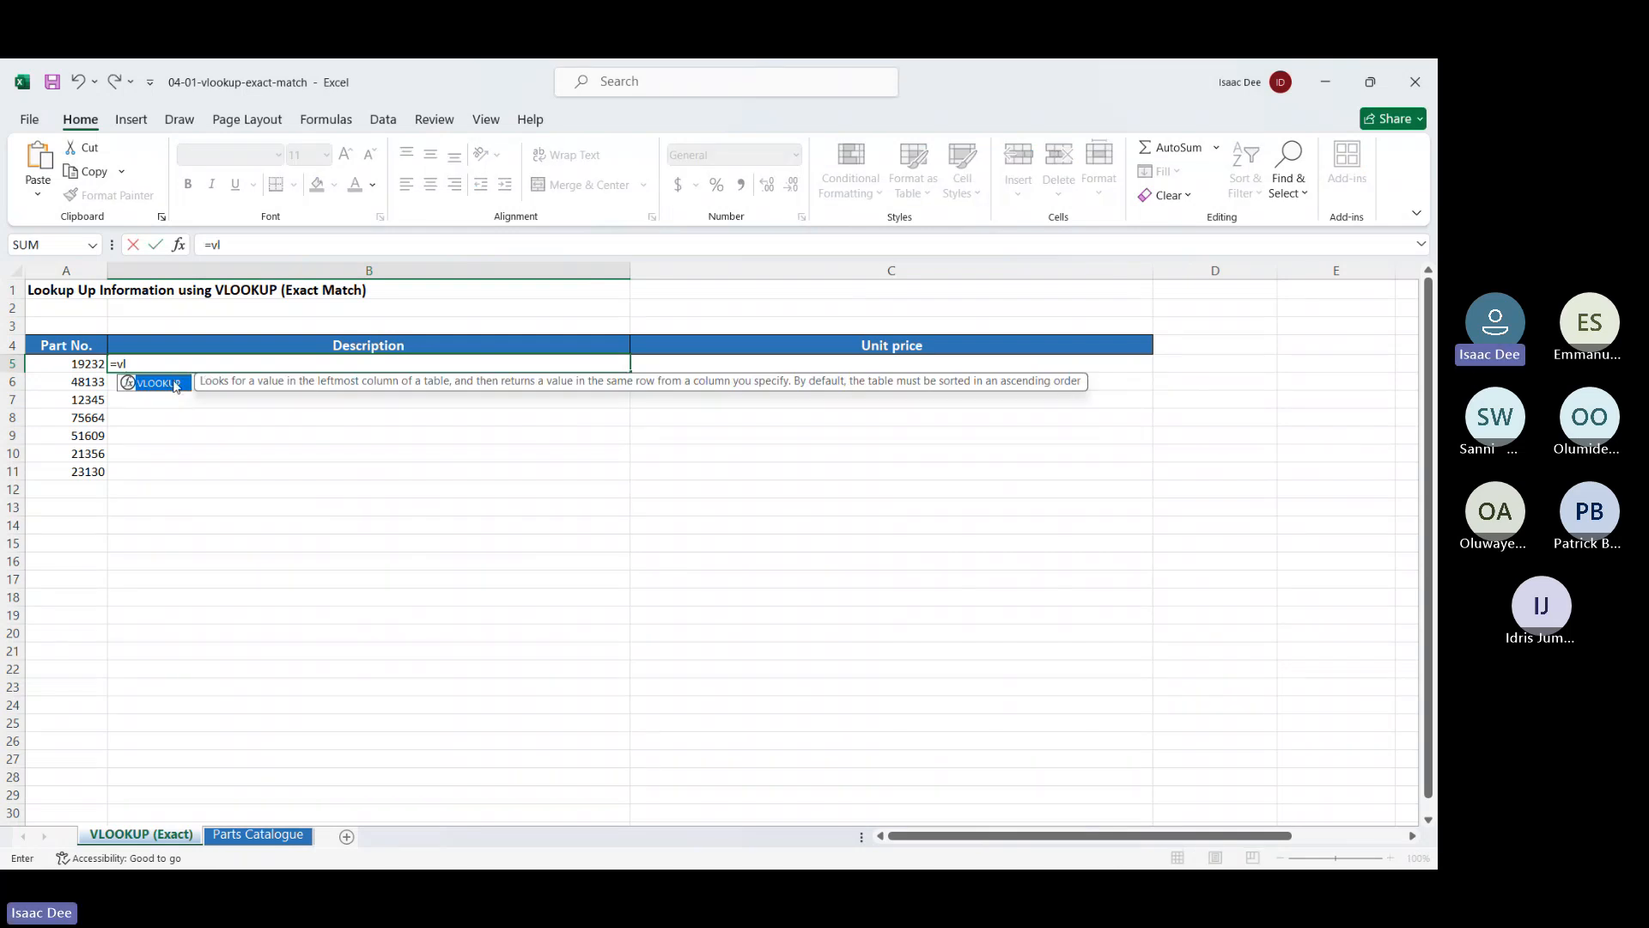
{"action": "key", "text": "Tab"}
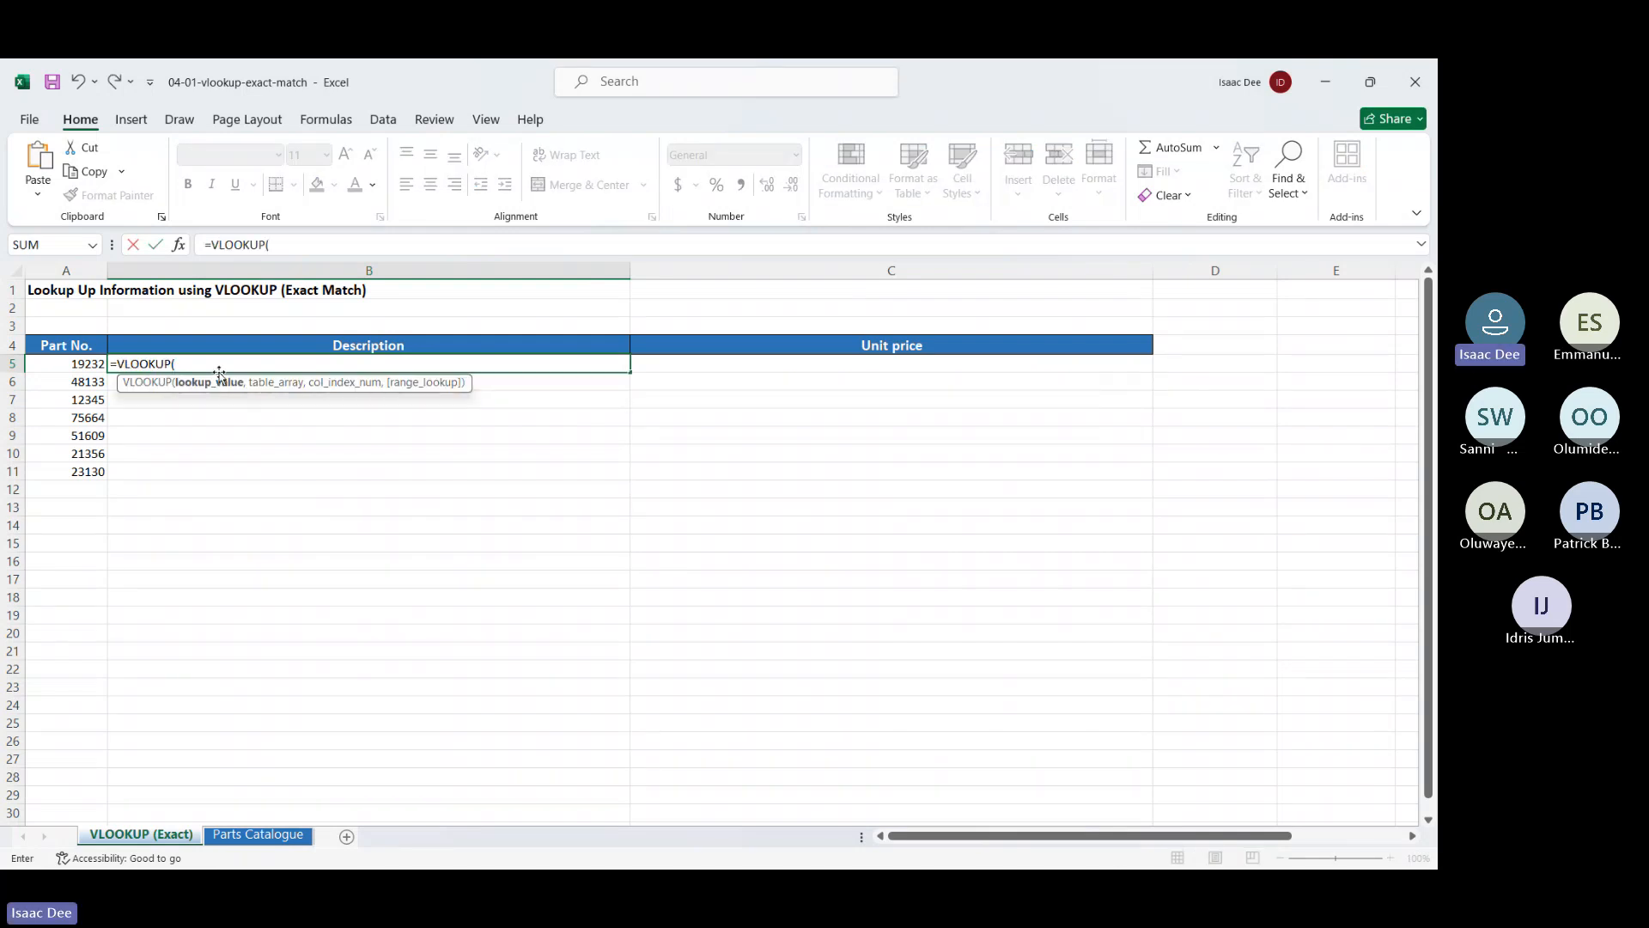
{"action": "type", "text": "$A5,"}
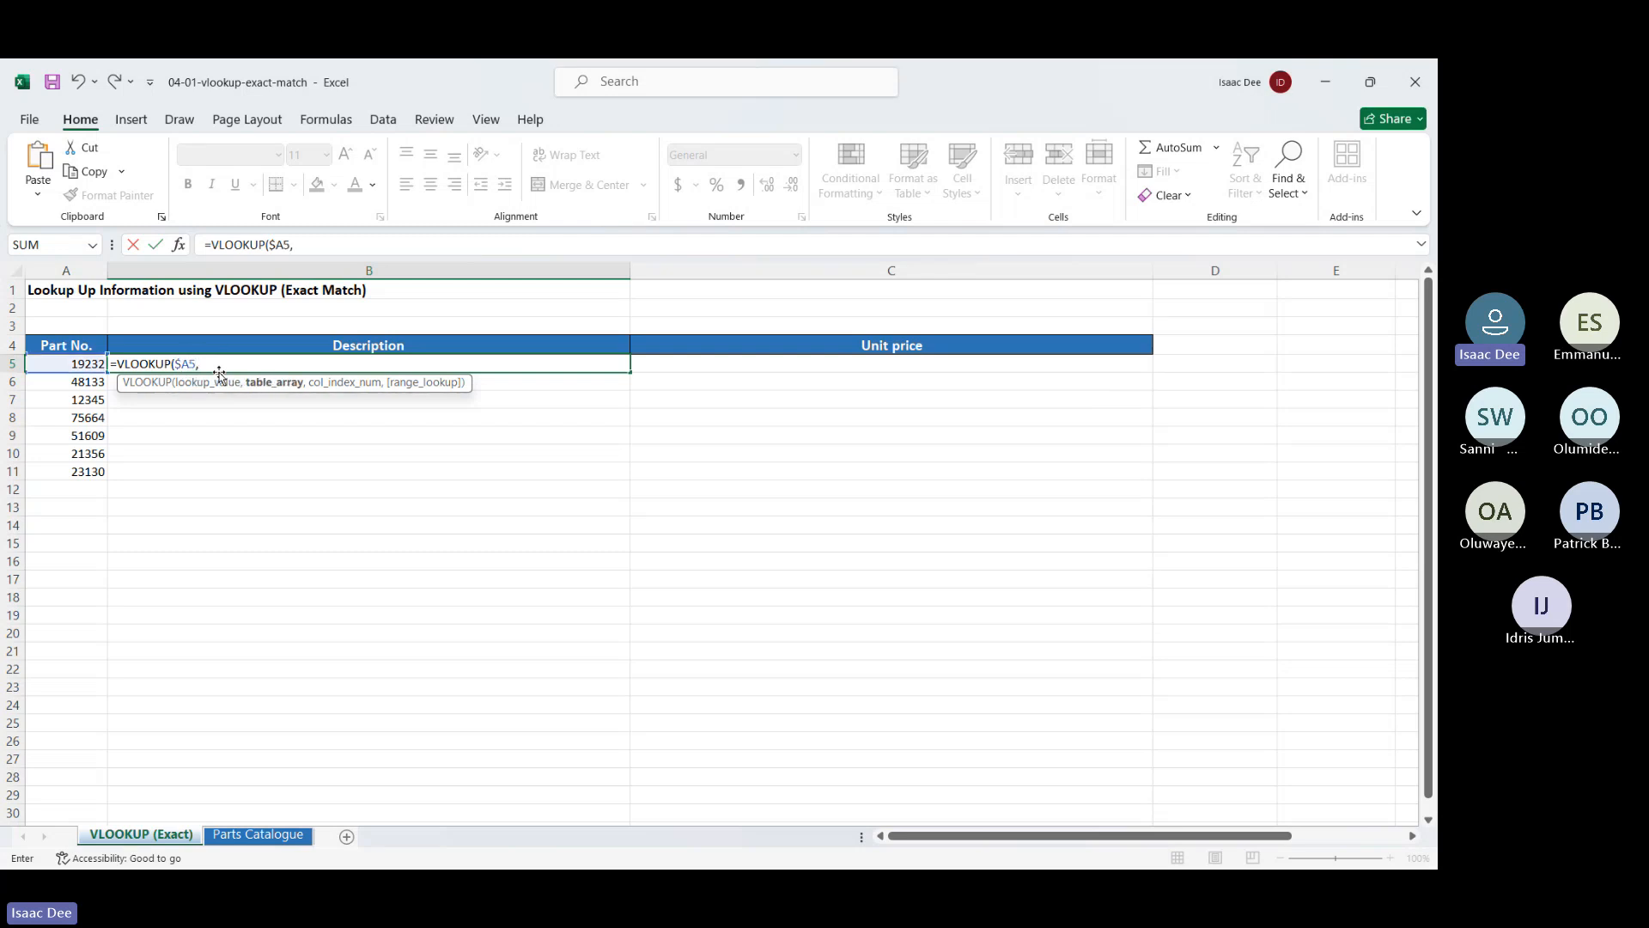
{"action": "left_click", "coordinate": [223, 835]}
{"action": "left_click_drag", "start_coordinate": [39, 327], "coordinate": [640, 783]}
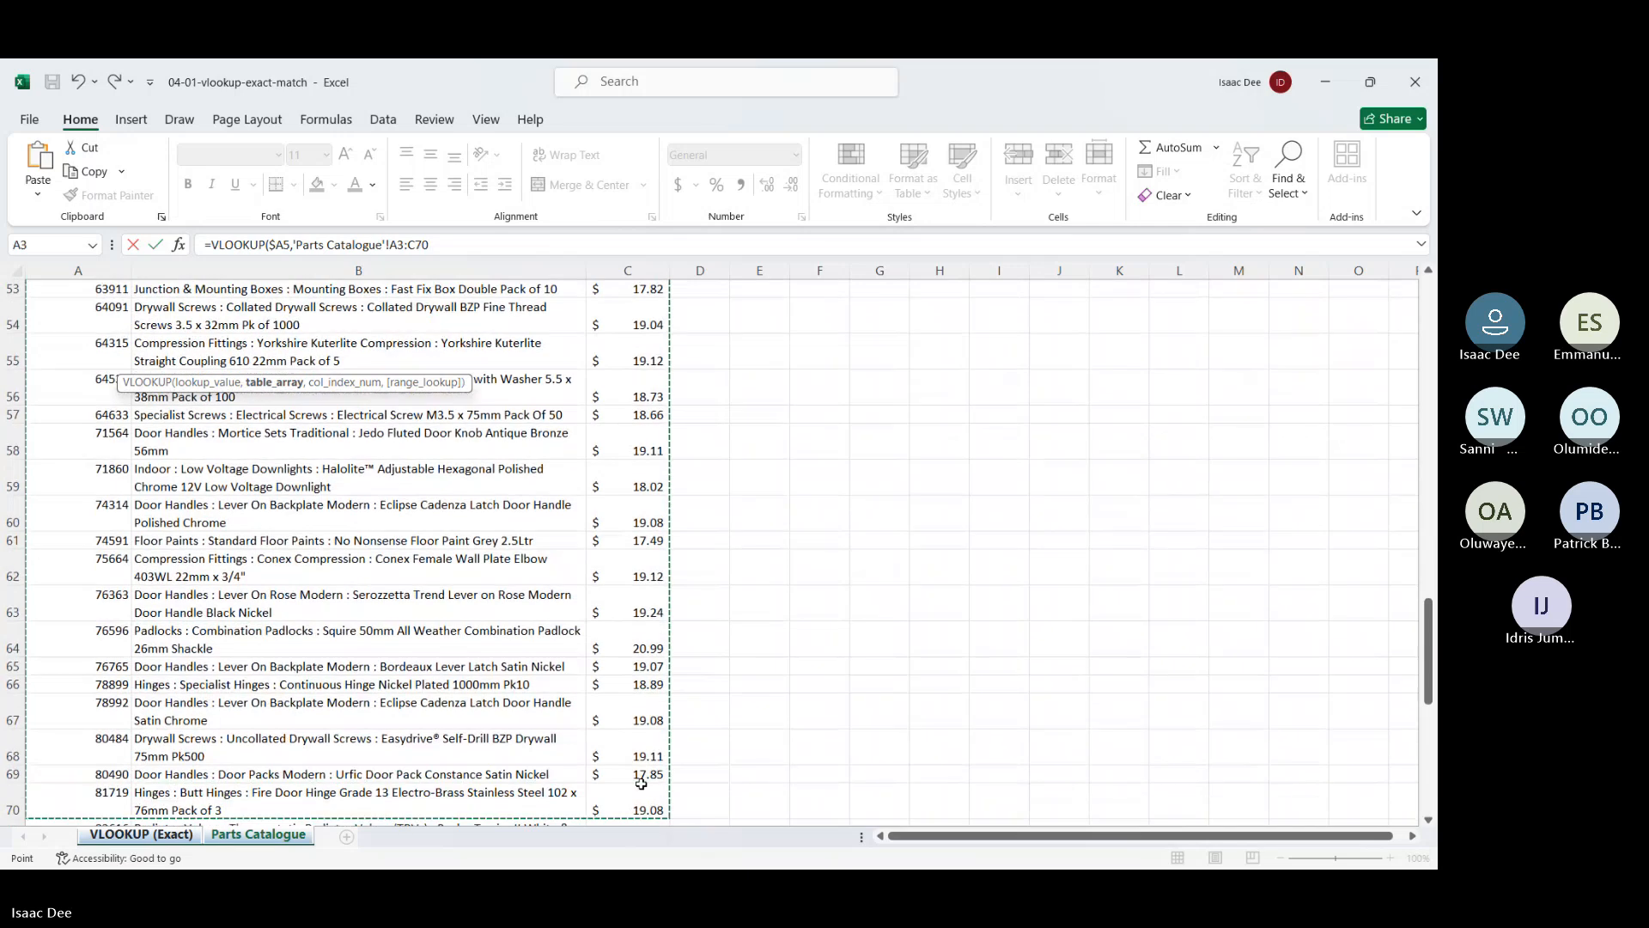
{"action": "key", "text": "ctrl+shift+Down"}
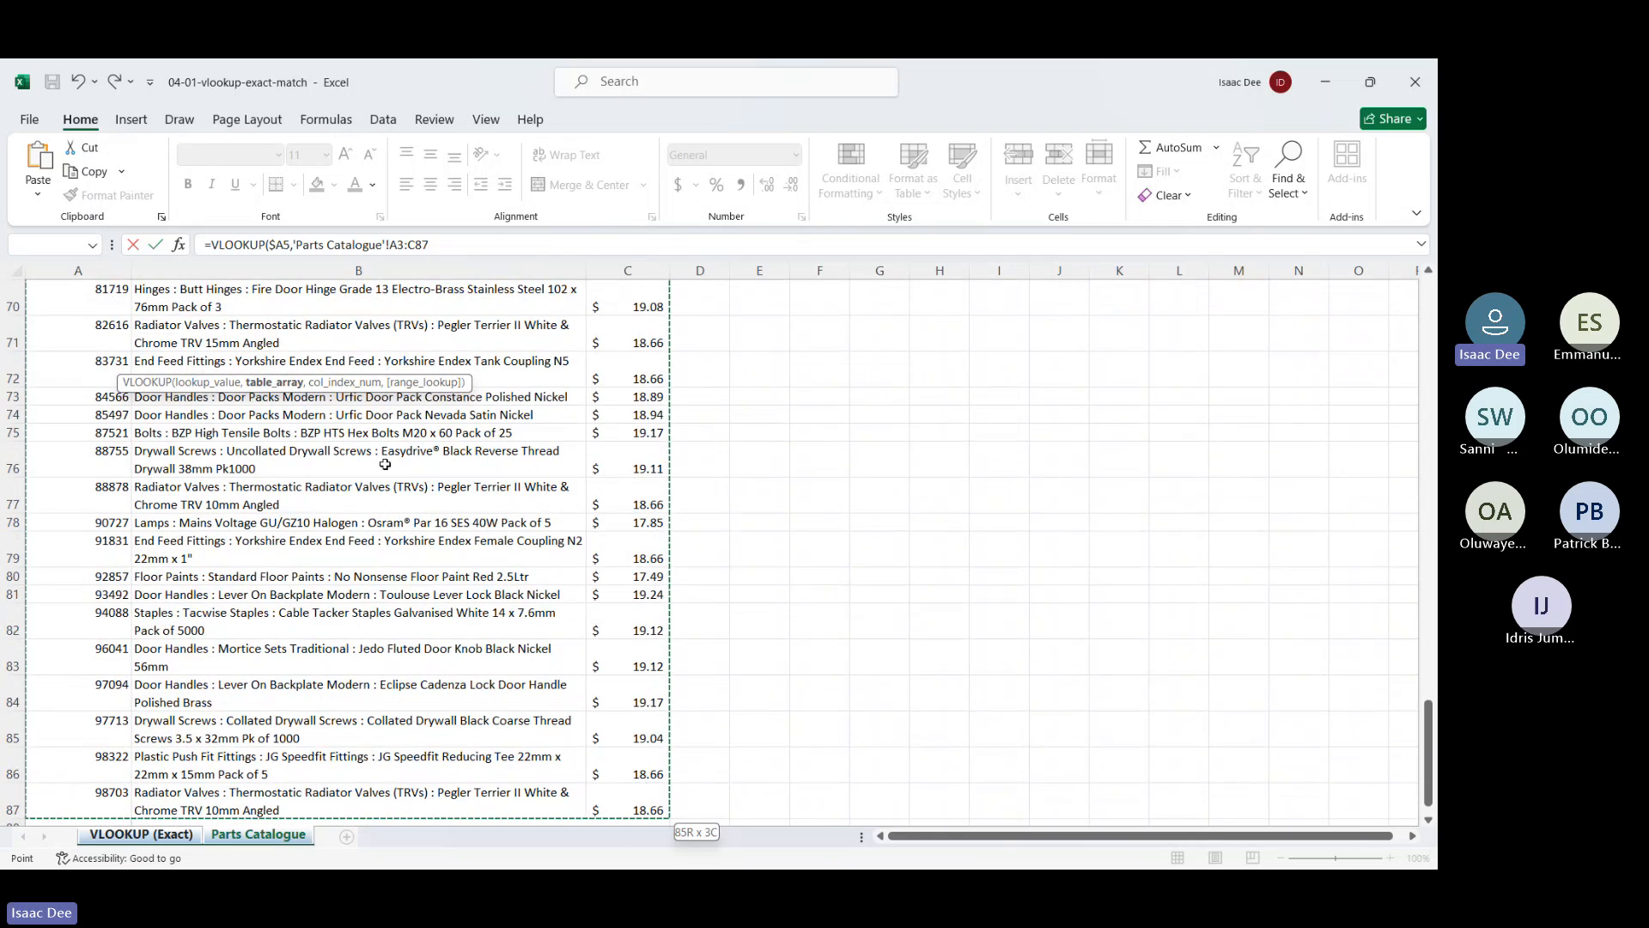
{"action": "left_click_drag", "start_coordinate": [430, 245], "coordinate": [391, 246]}
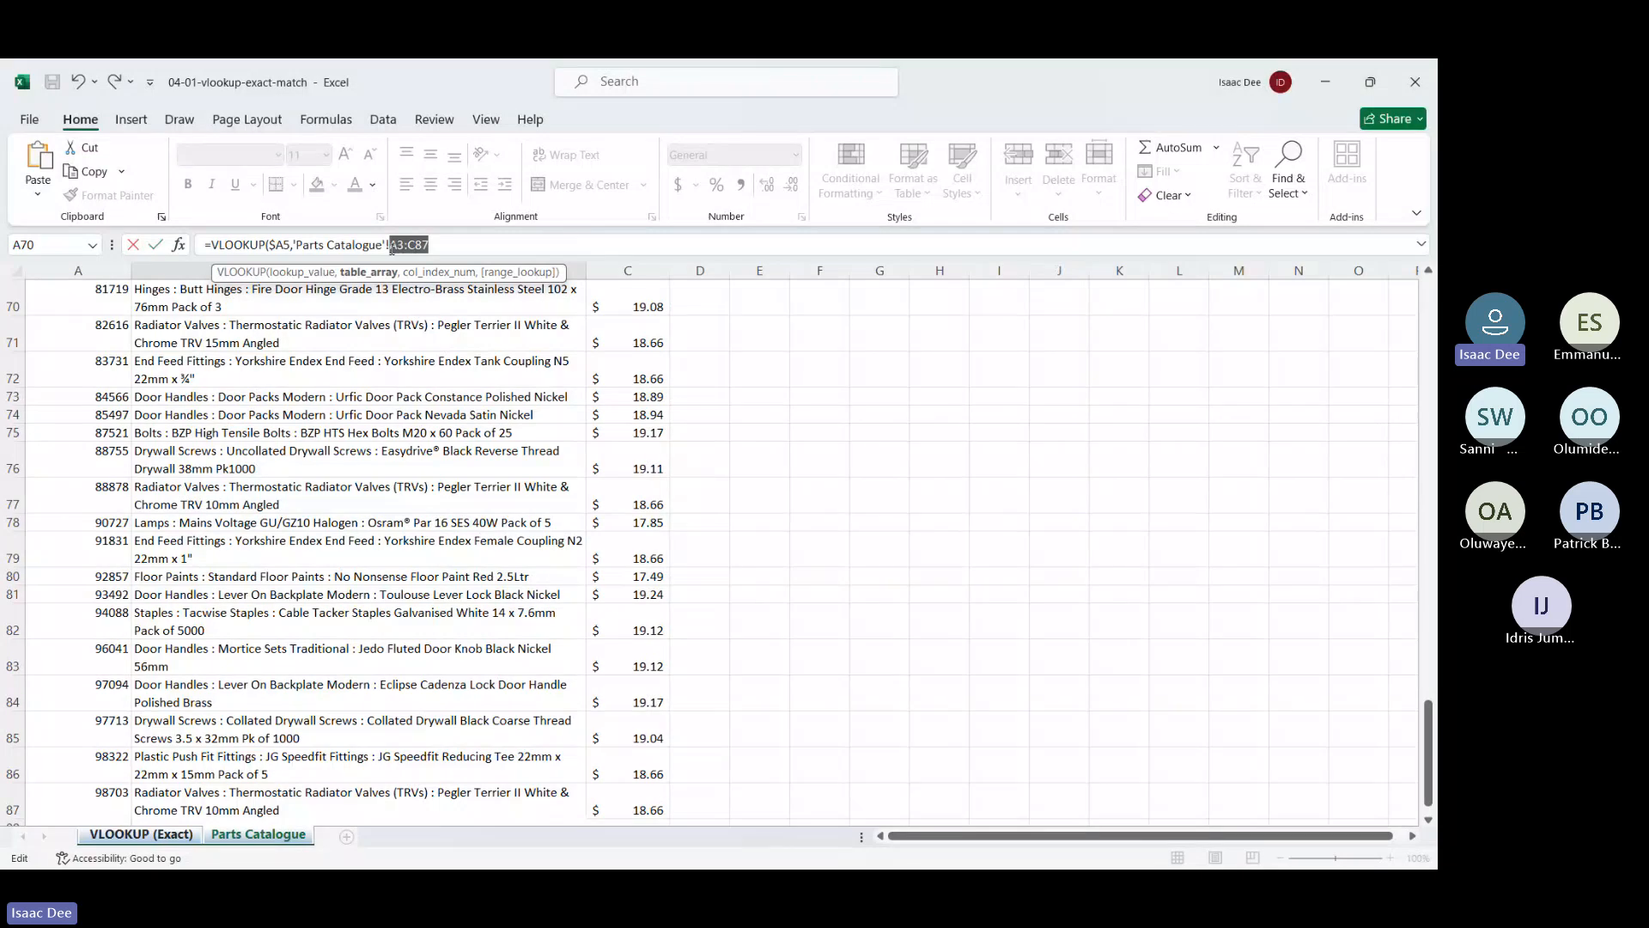
{"action": "key", "text": "F4"}
Nest MATCH in B5's formula, using the row-locked Description header B$4 as its lookup value
{"action": "key", "text": "Right"}
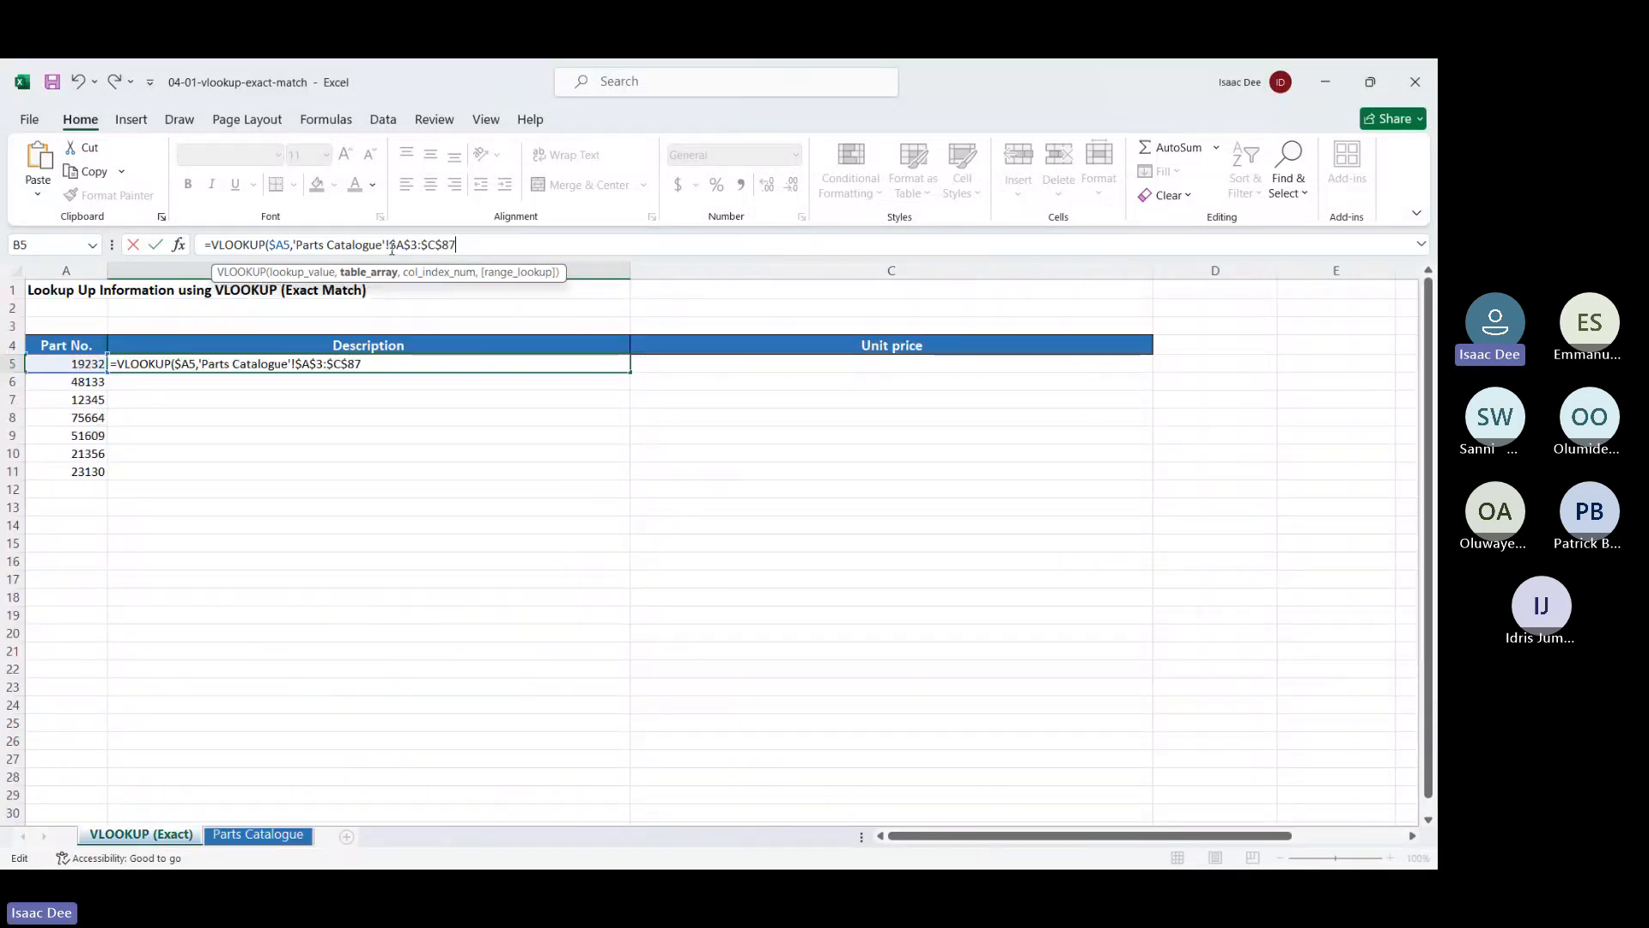
{"action": "type", "text": ",match"}
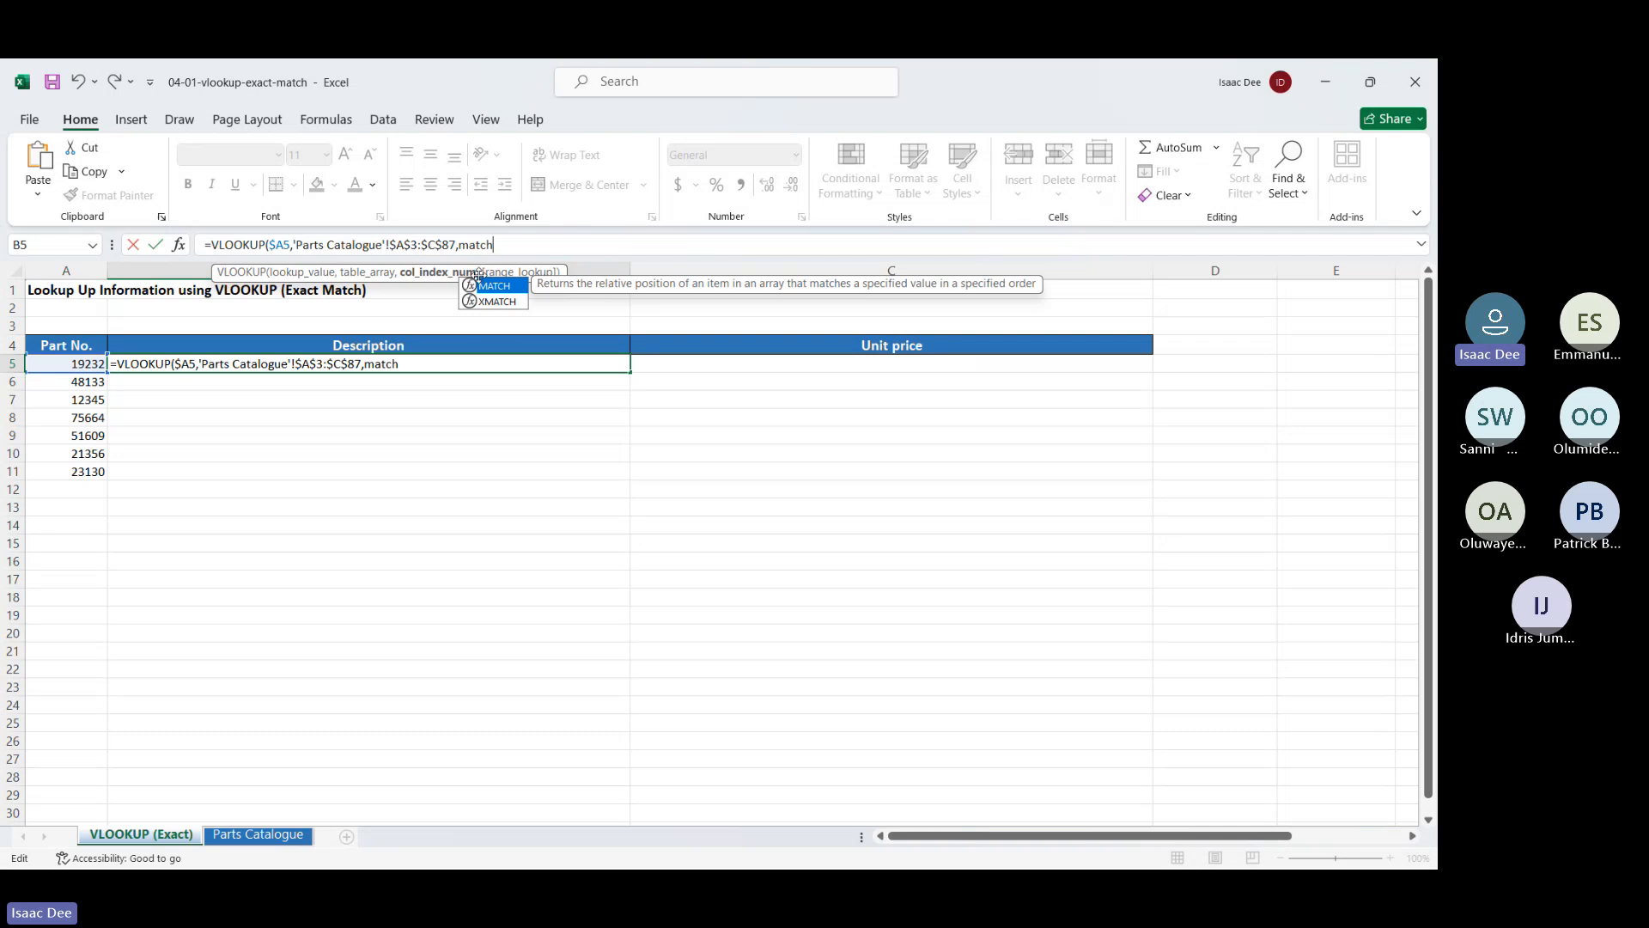
{"action": "double_click", "coordinate": [491, 289]}
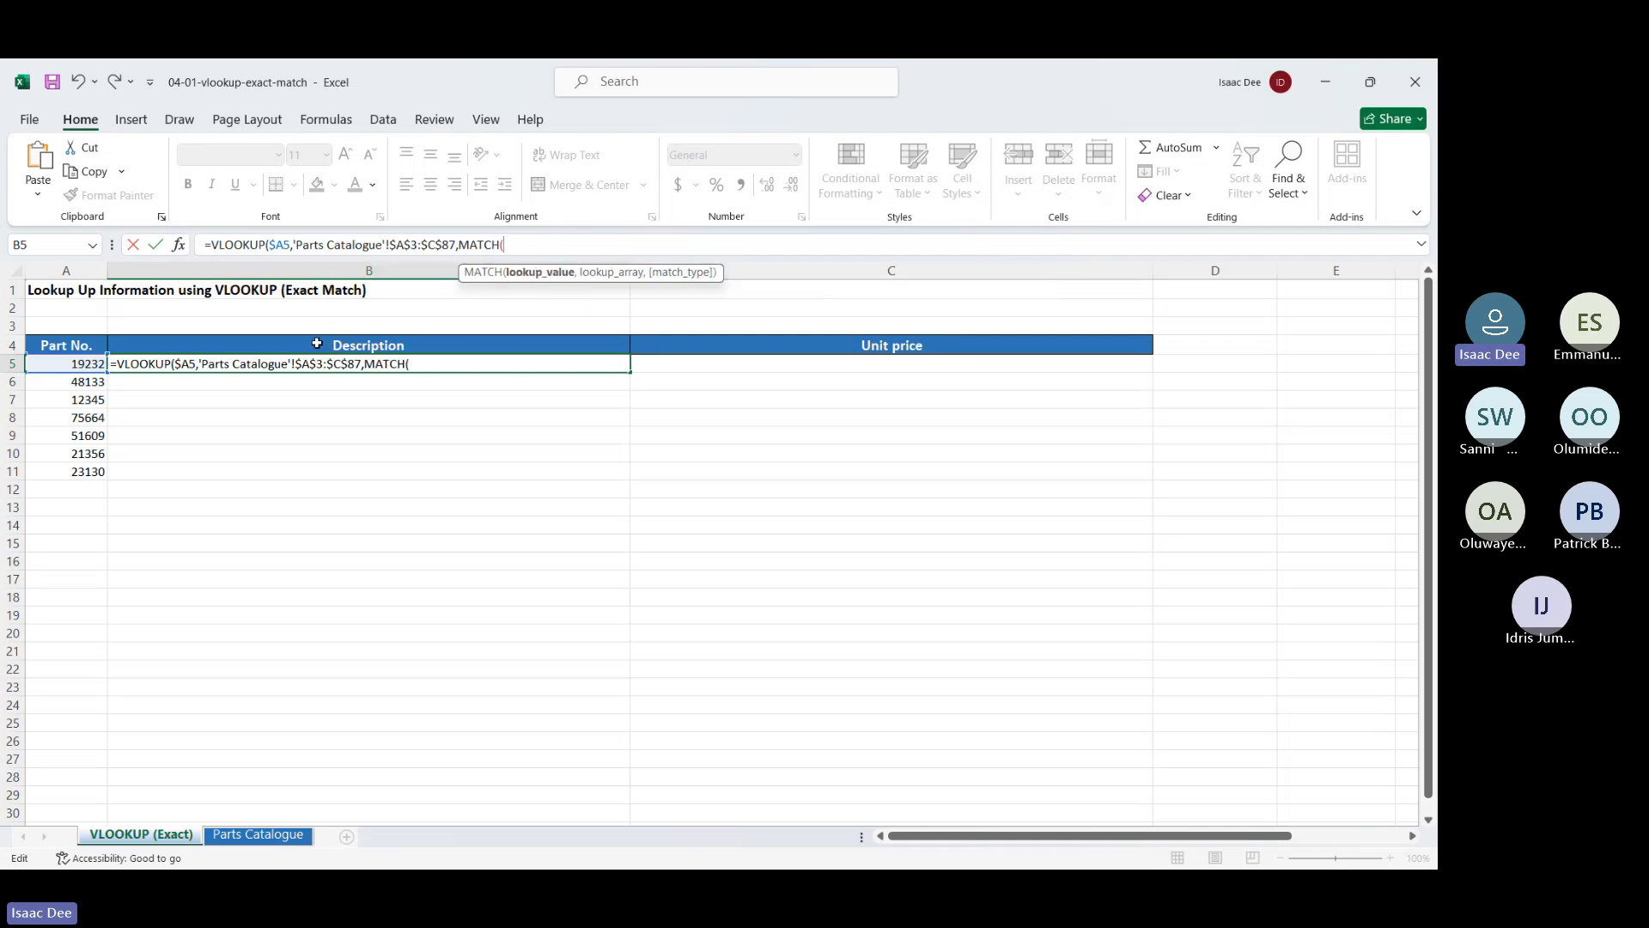
{"action": "left_click", "coordinate": [288, 344]}
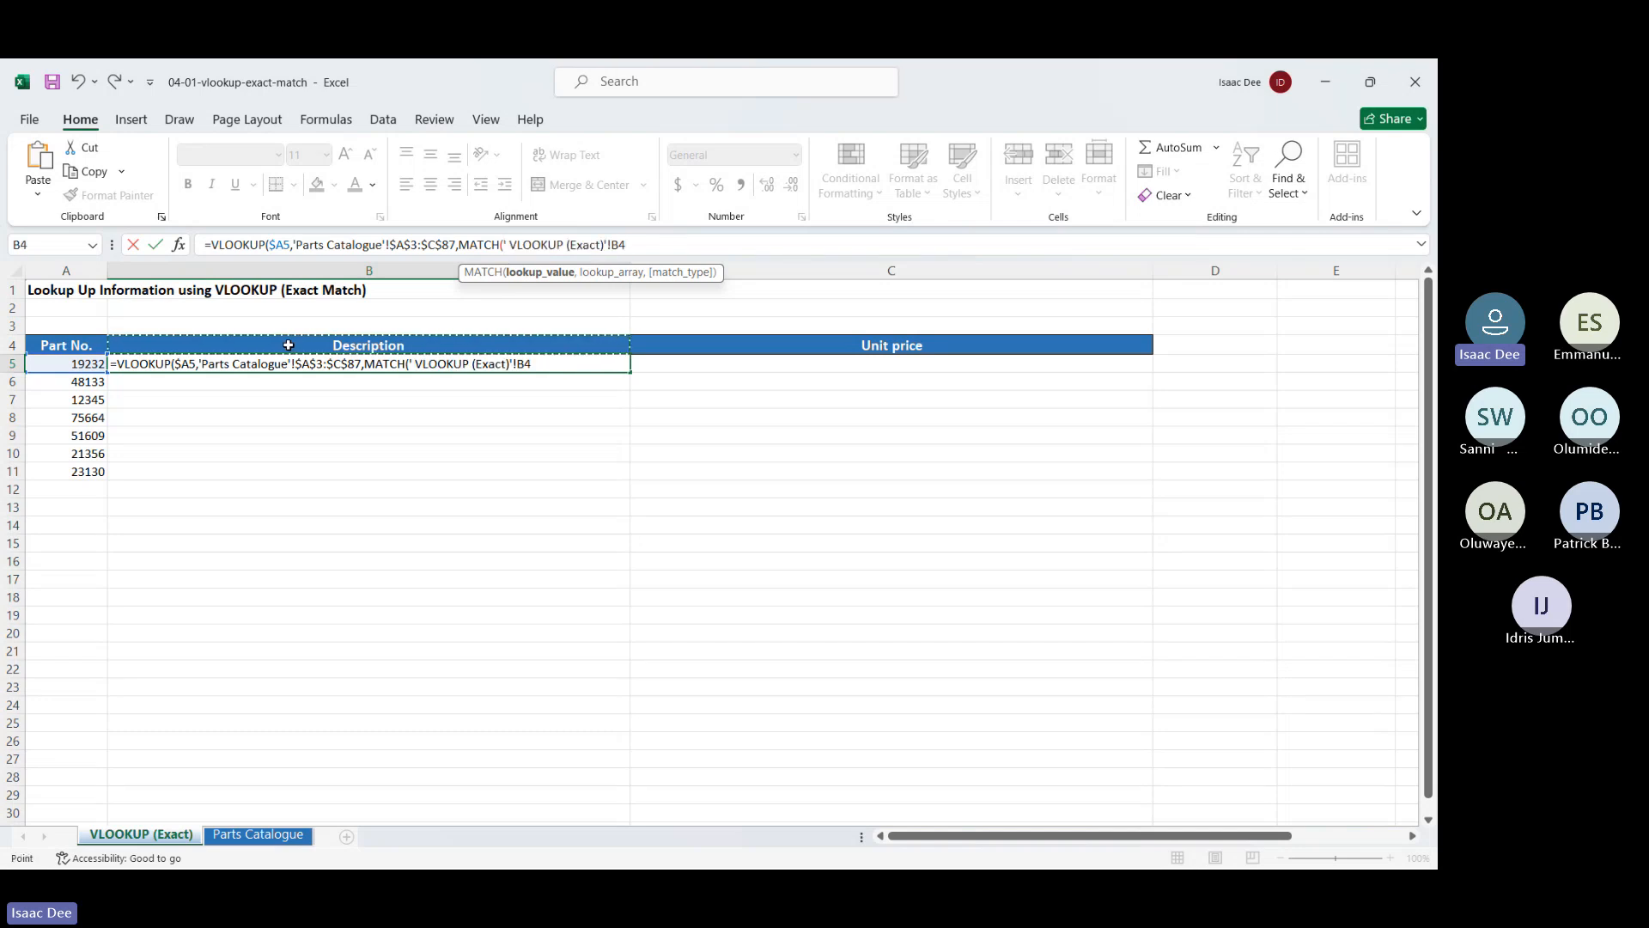
{"action": "left_click", "coordinate": [613, 244]}
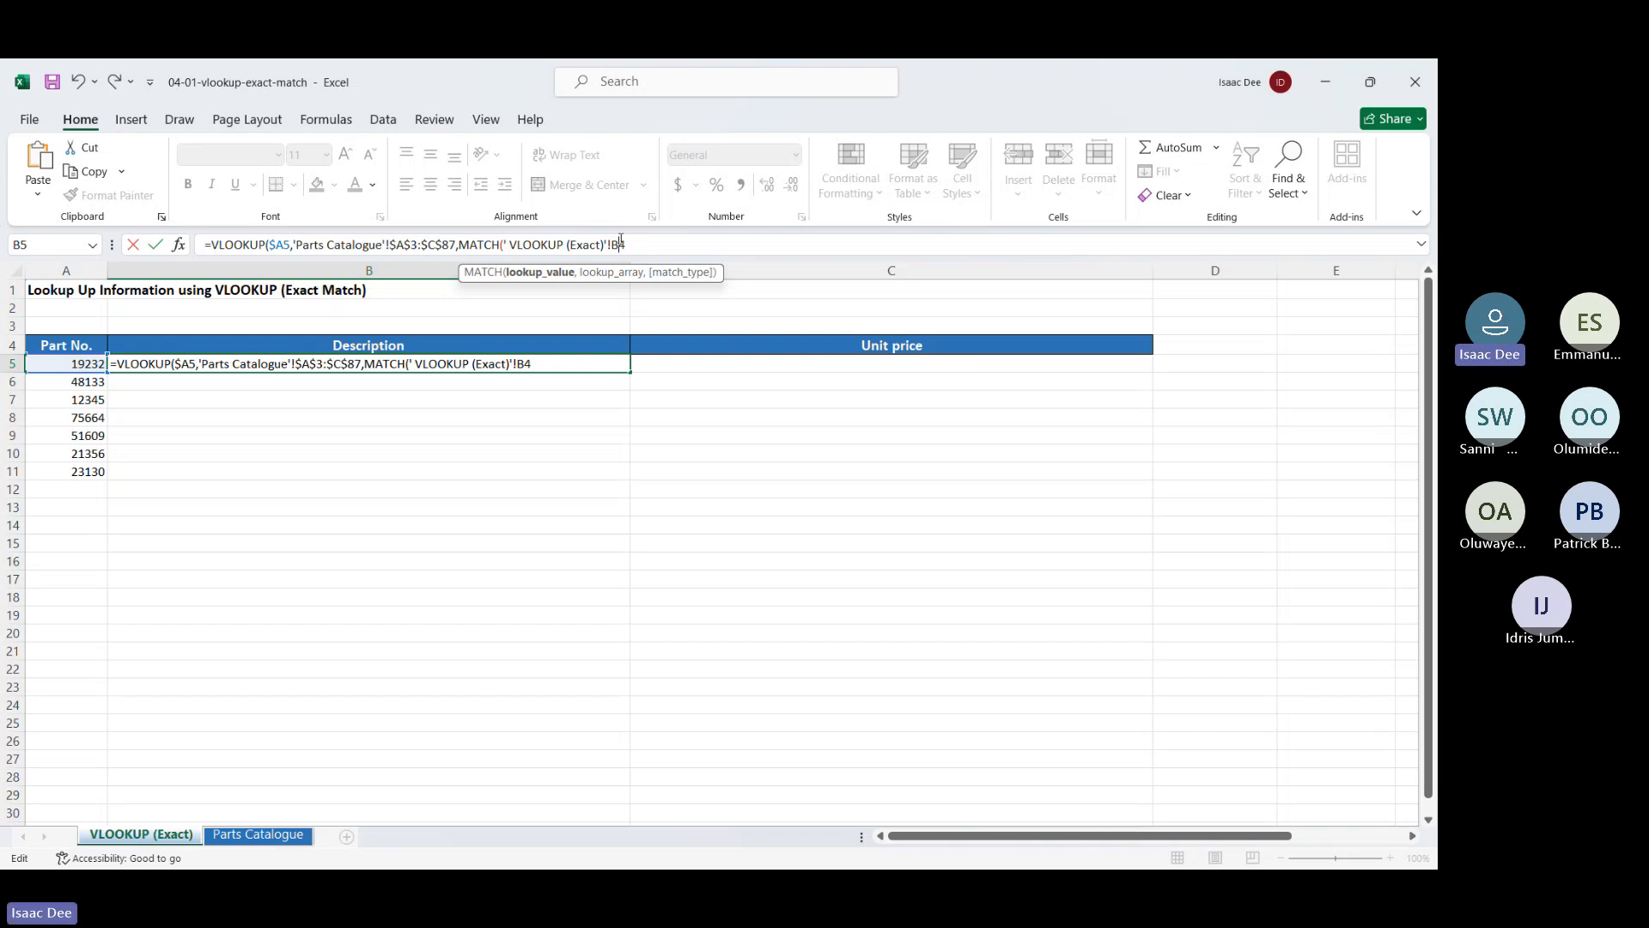
{"action": "type", "text": "$"}
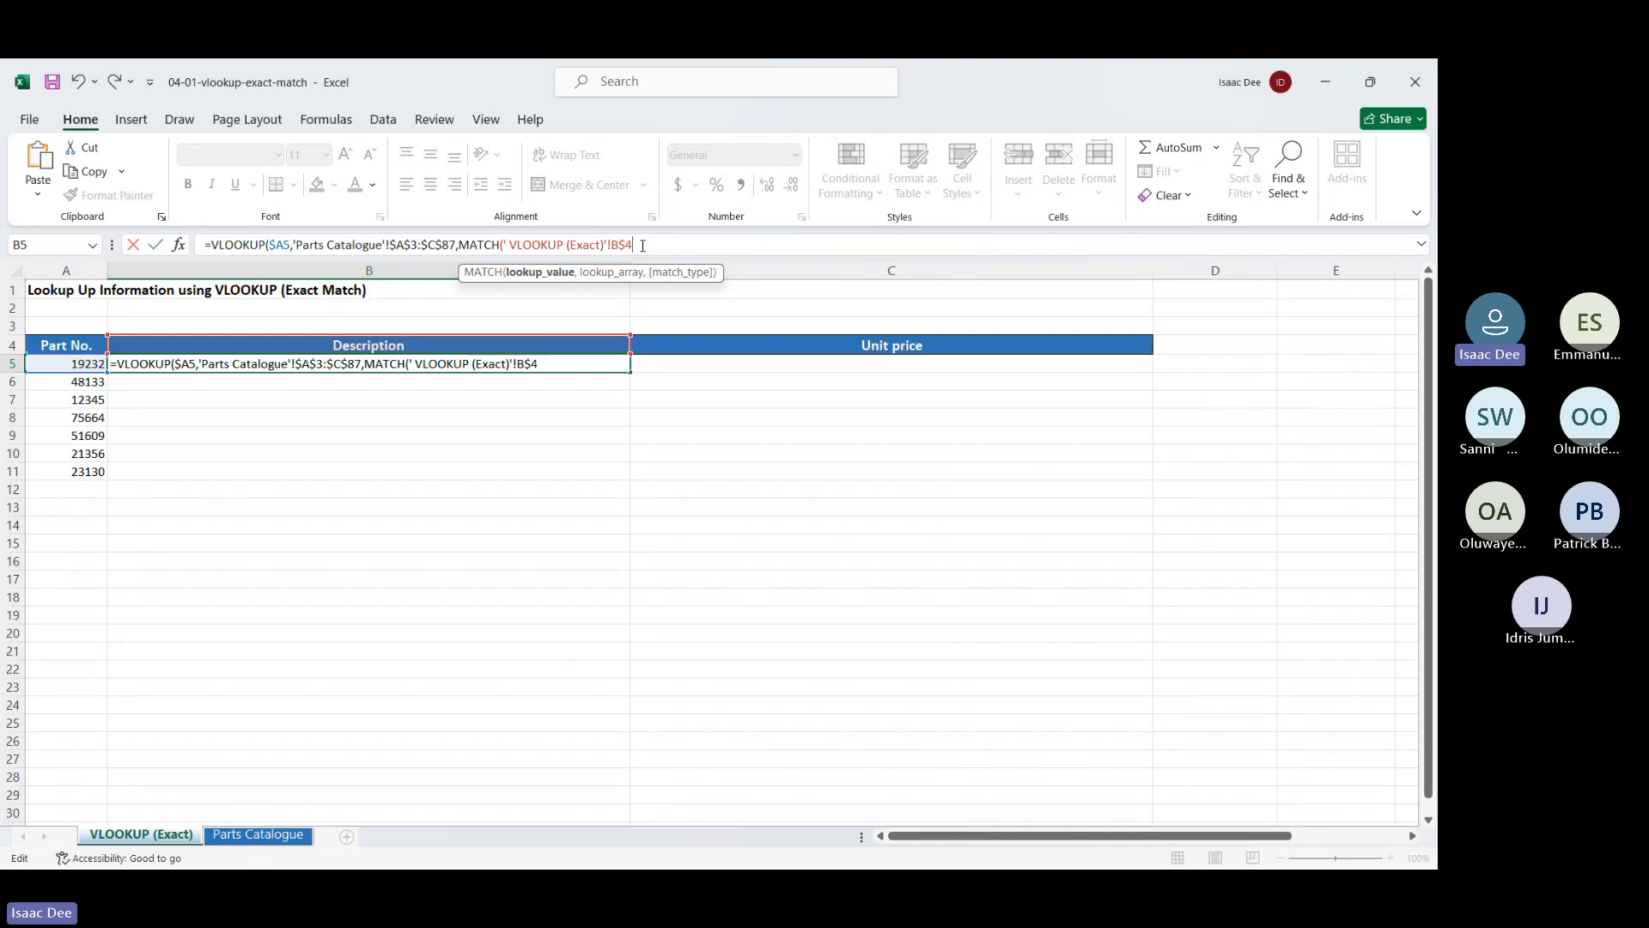
{"action": "type", "text": ","}
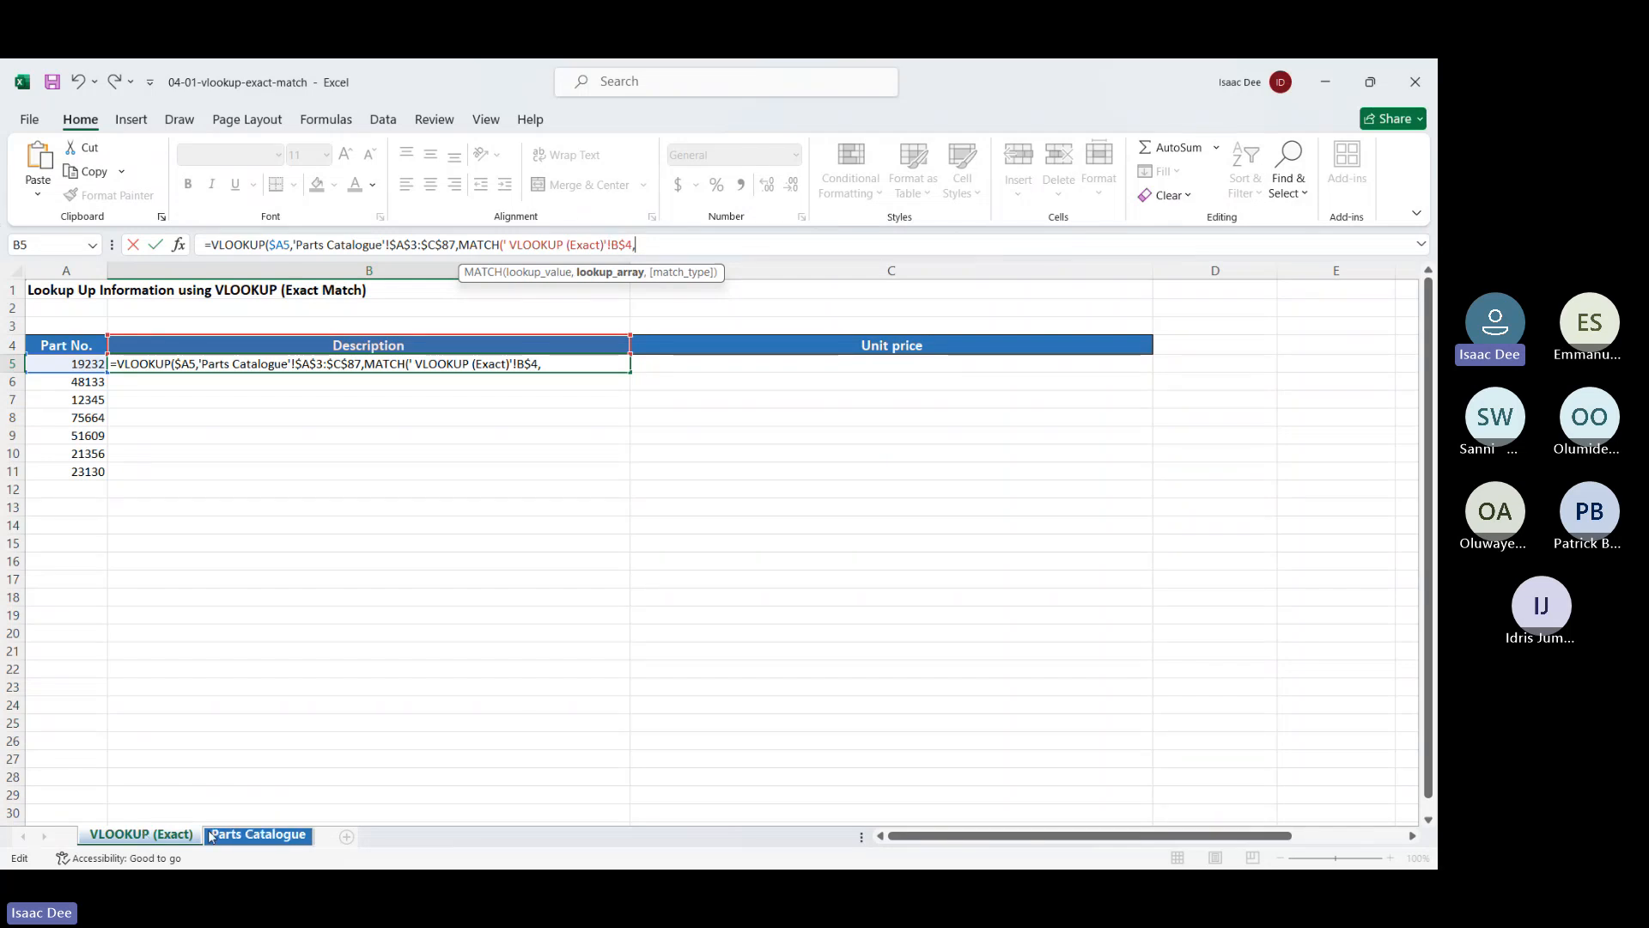
Give MATCH the absolute catalogue header range $A$3:$C$3 and 0 - Exact match
{"action": "left_click", "coordinate": [254, 836]}
{"action": "scroll", "coordinate": [209, 298], "scroll_direction": "up", "scroll_amount": 10}
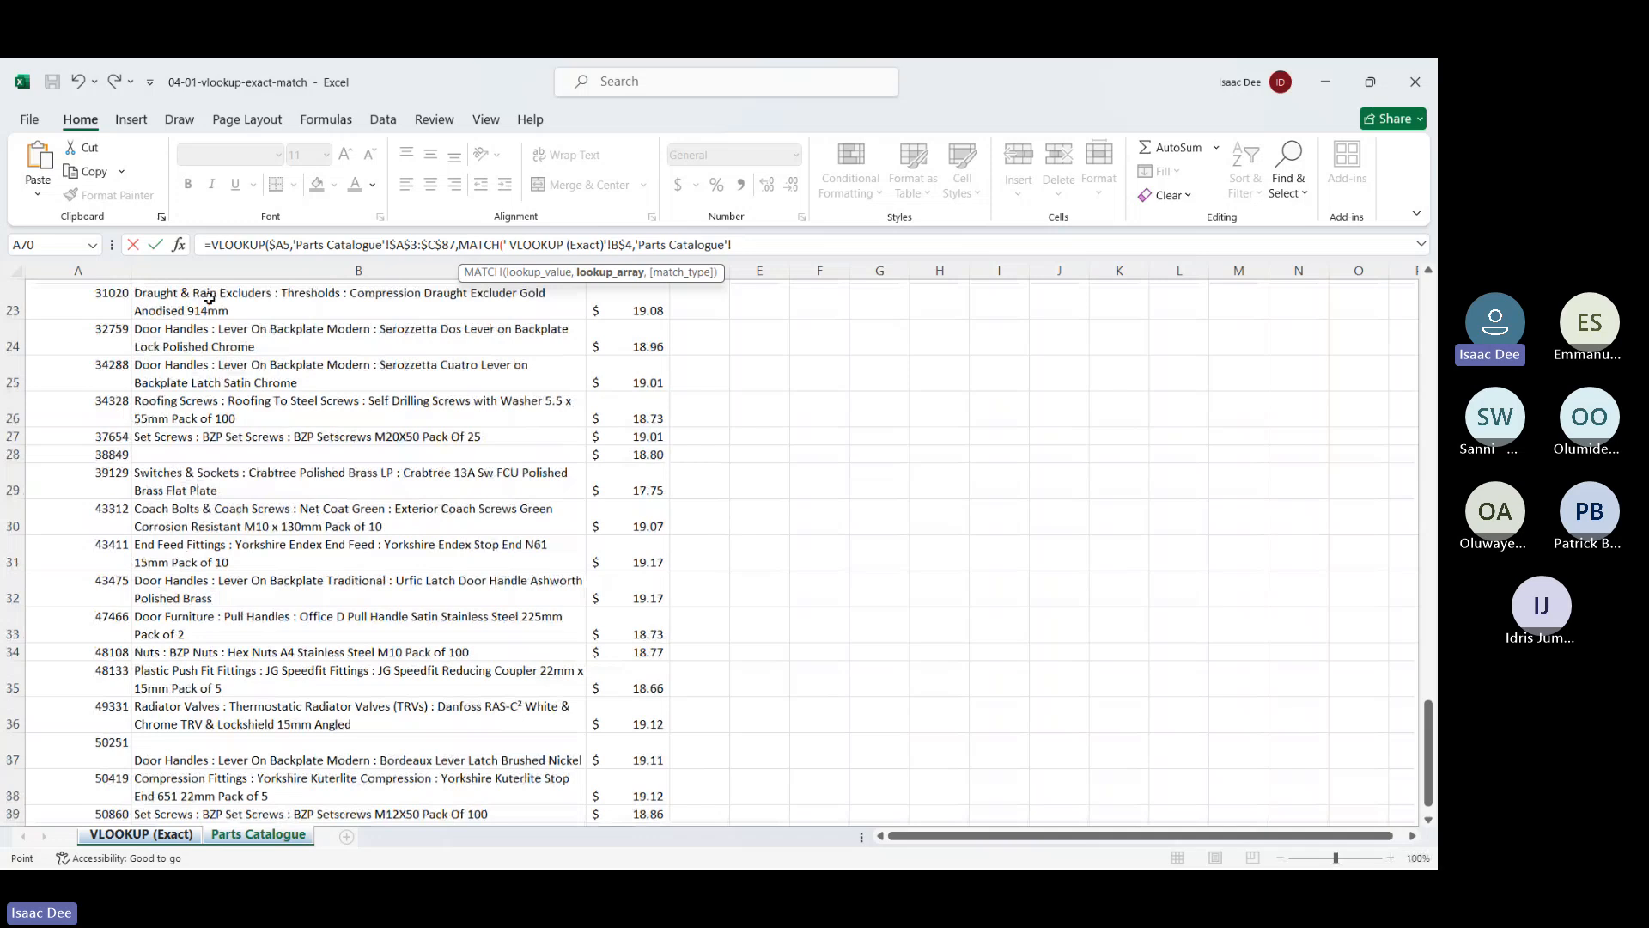
{"action": "scroll", "coordinate": [208, 298], "scroll_direction": "up", "scroll_amount": 8}
{"action": "left_click_drag", "start_coordinate": [52, 327], "coordinate": [630, 325]}
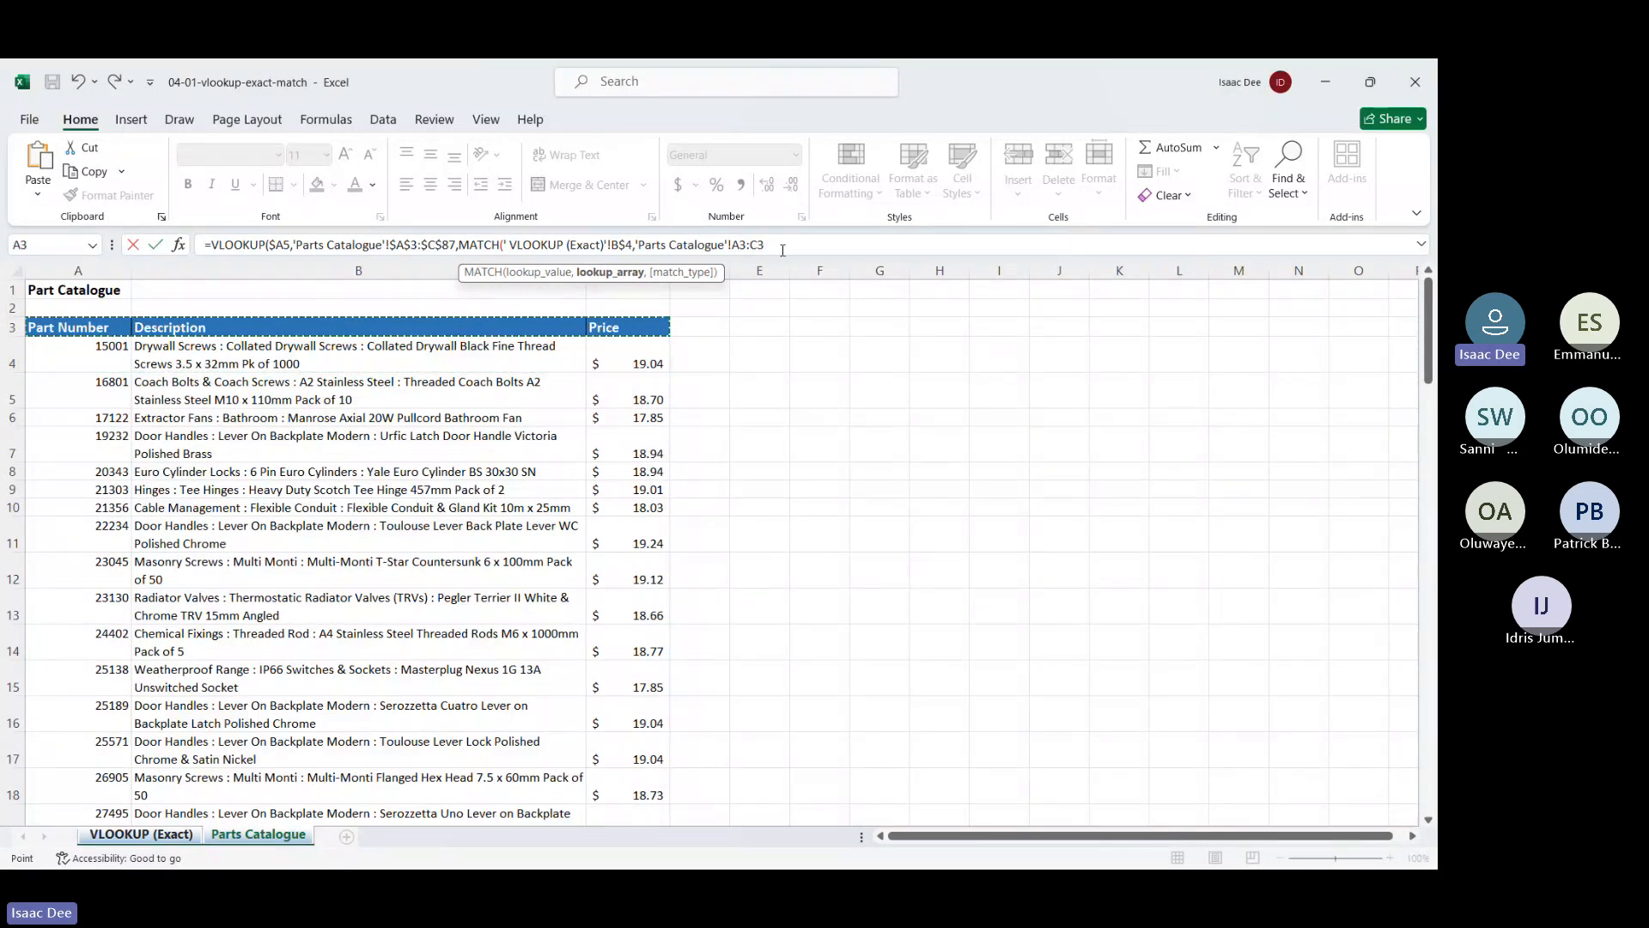
{"action": "left_click_drag", "start_coordinate": [782, 247], "coordinate": [731, 246]}
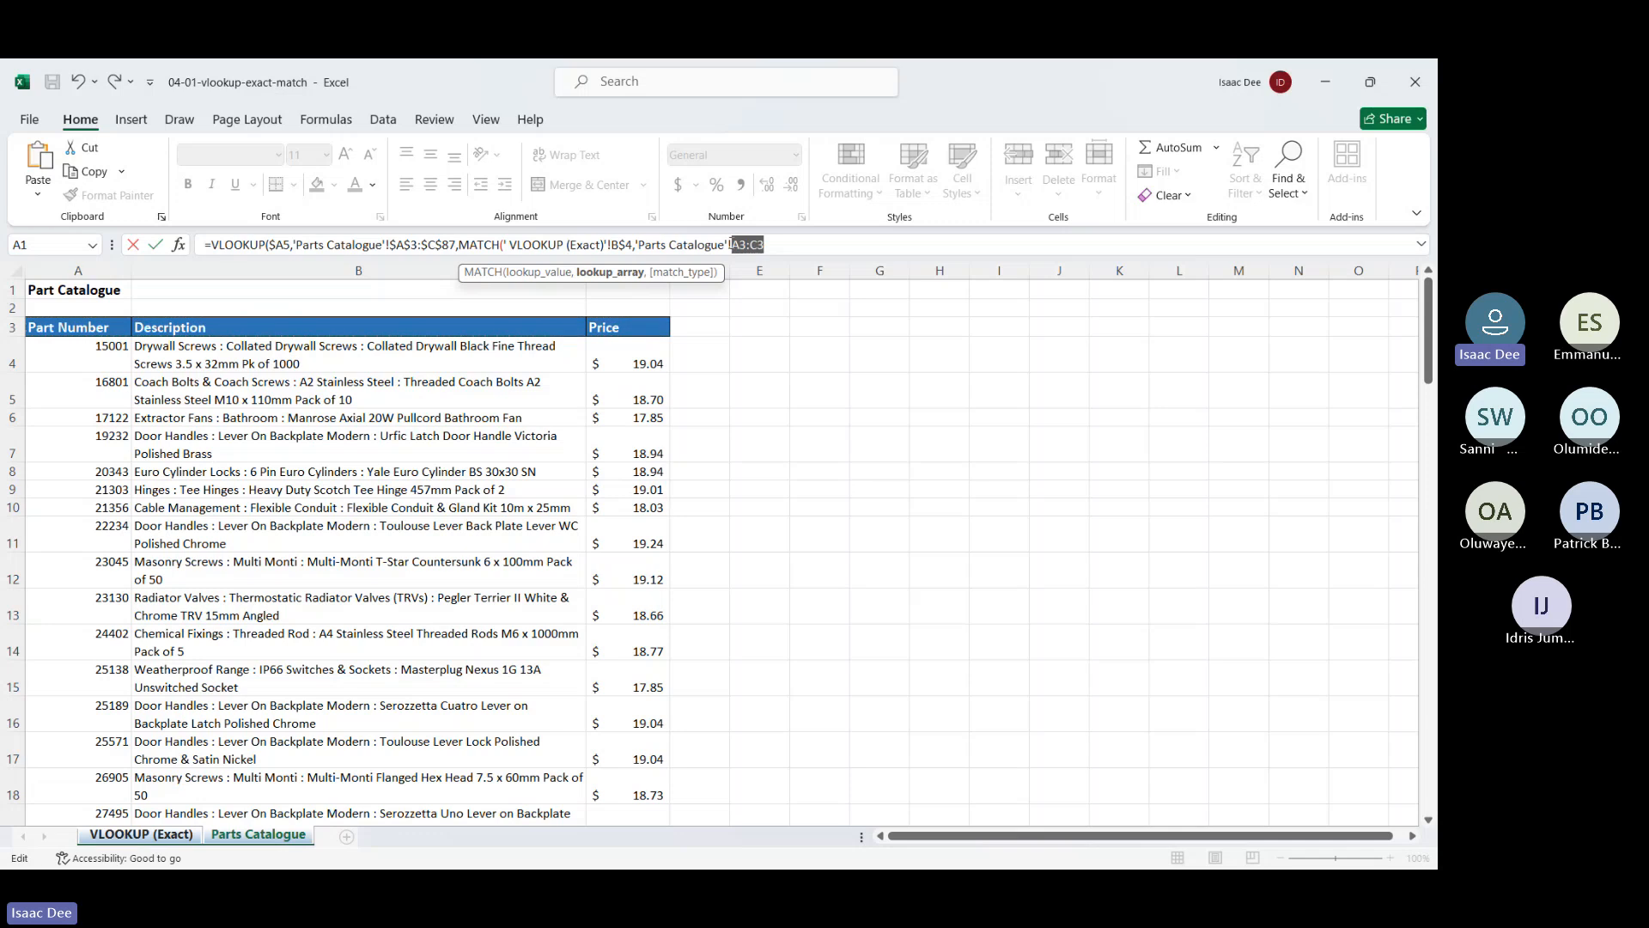
{"action": "key", "text": "F4"}
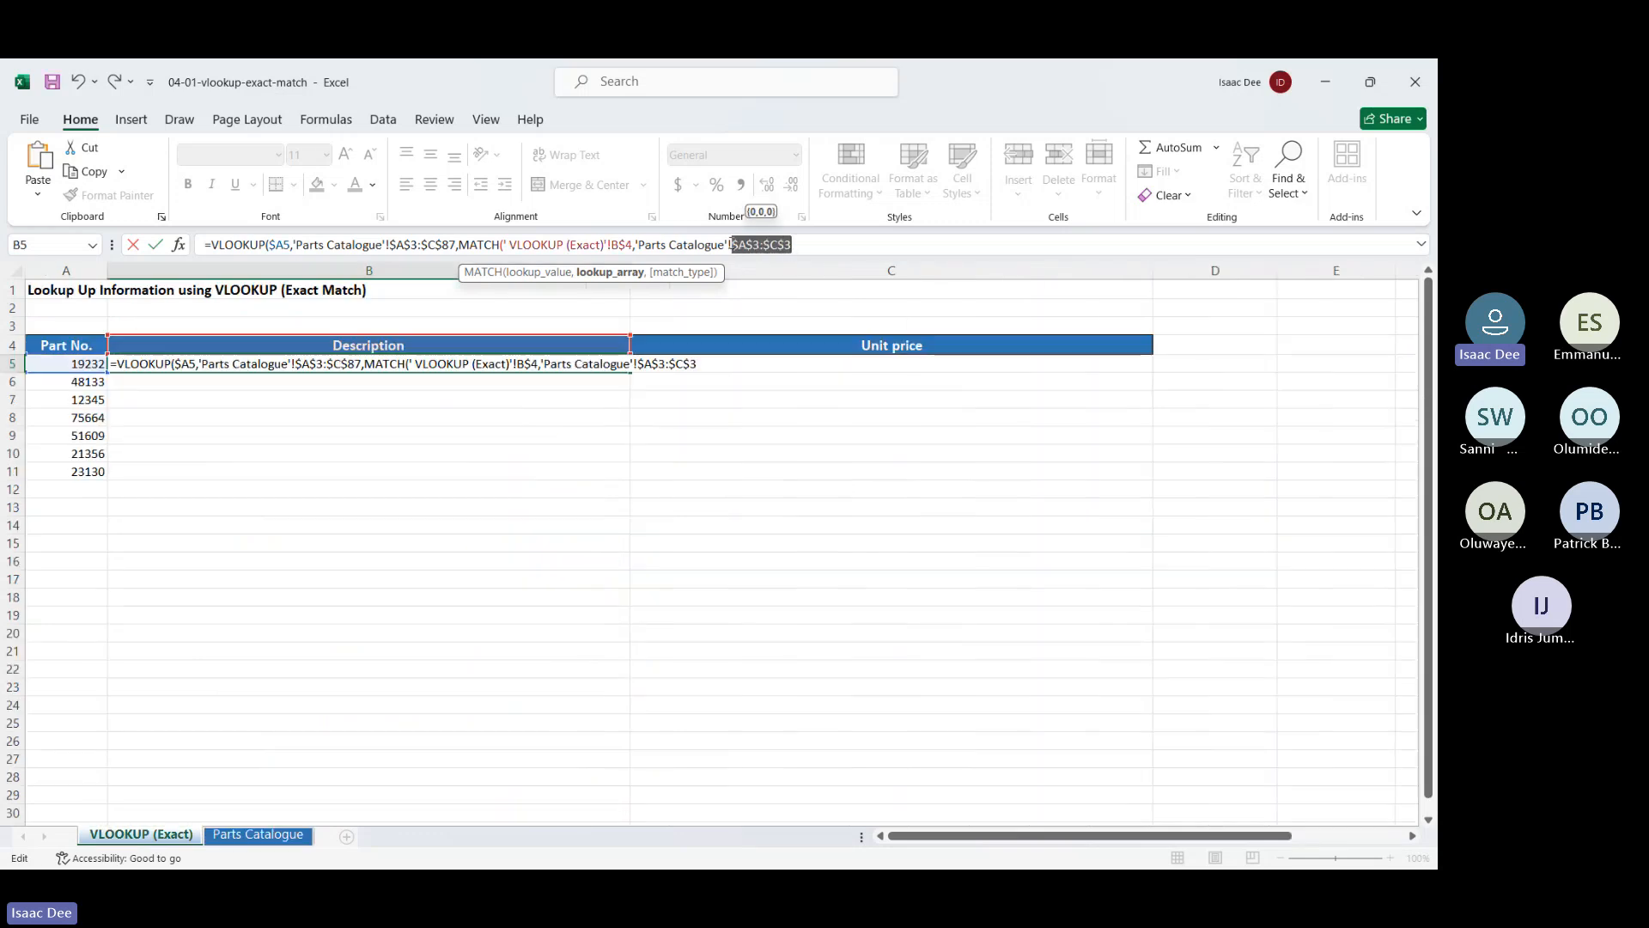
{"action": "type", "text": ","}
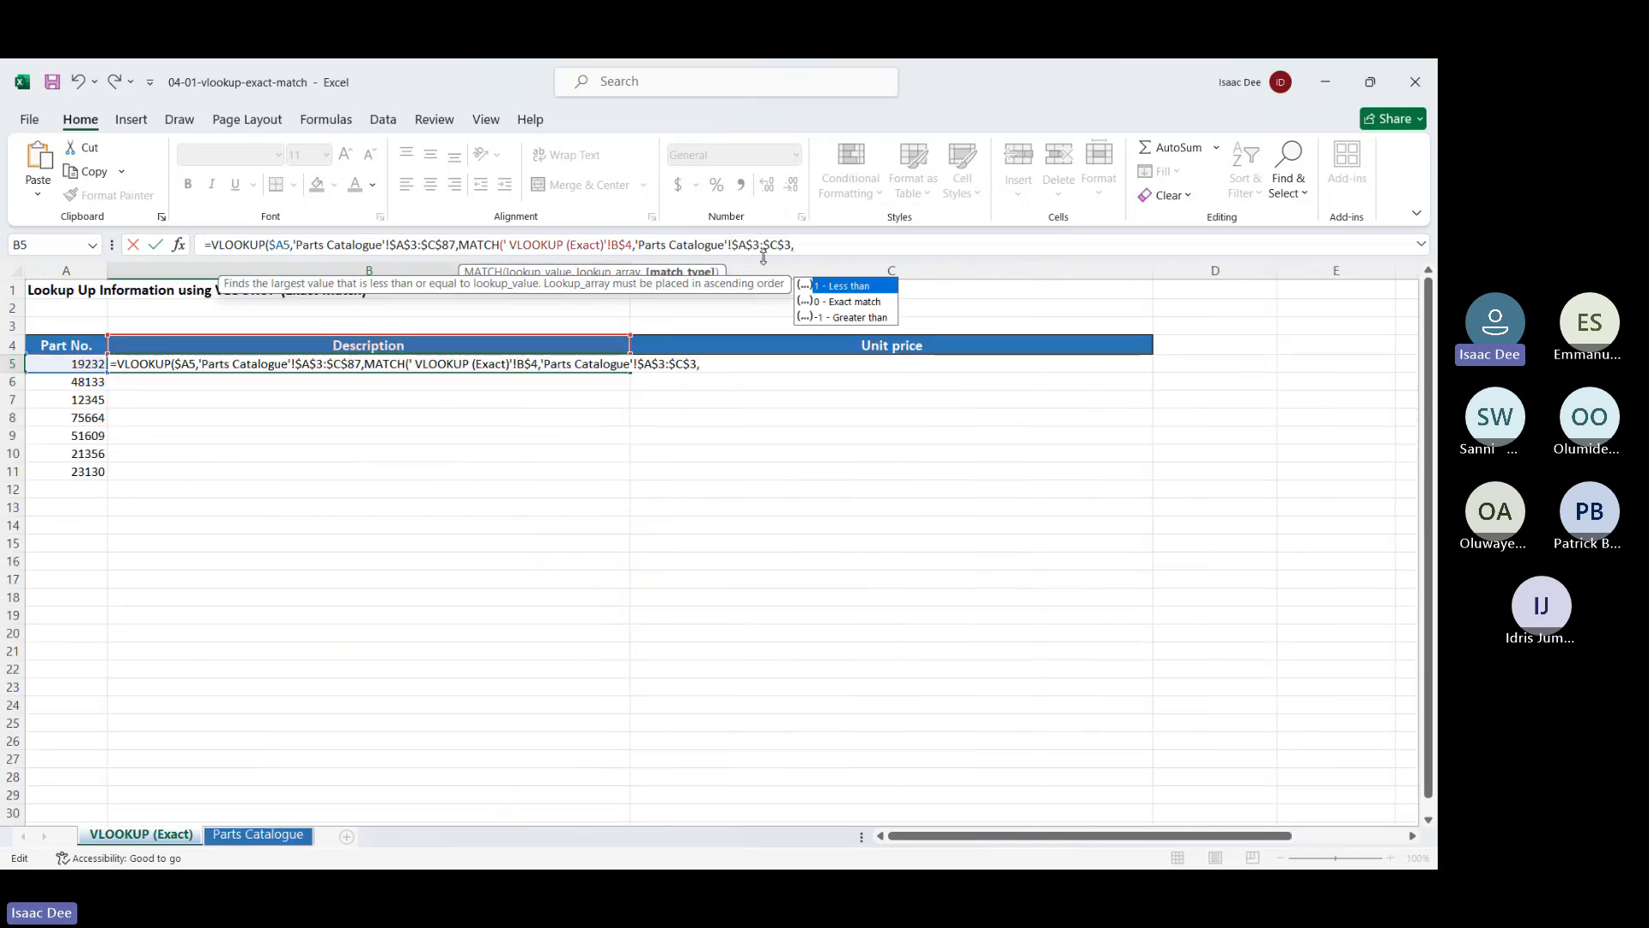
{"action": "double_click", "coordinate": [860, 300]}
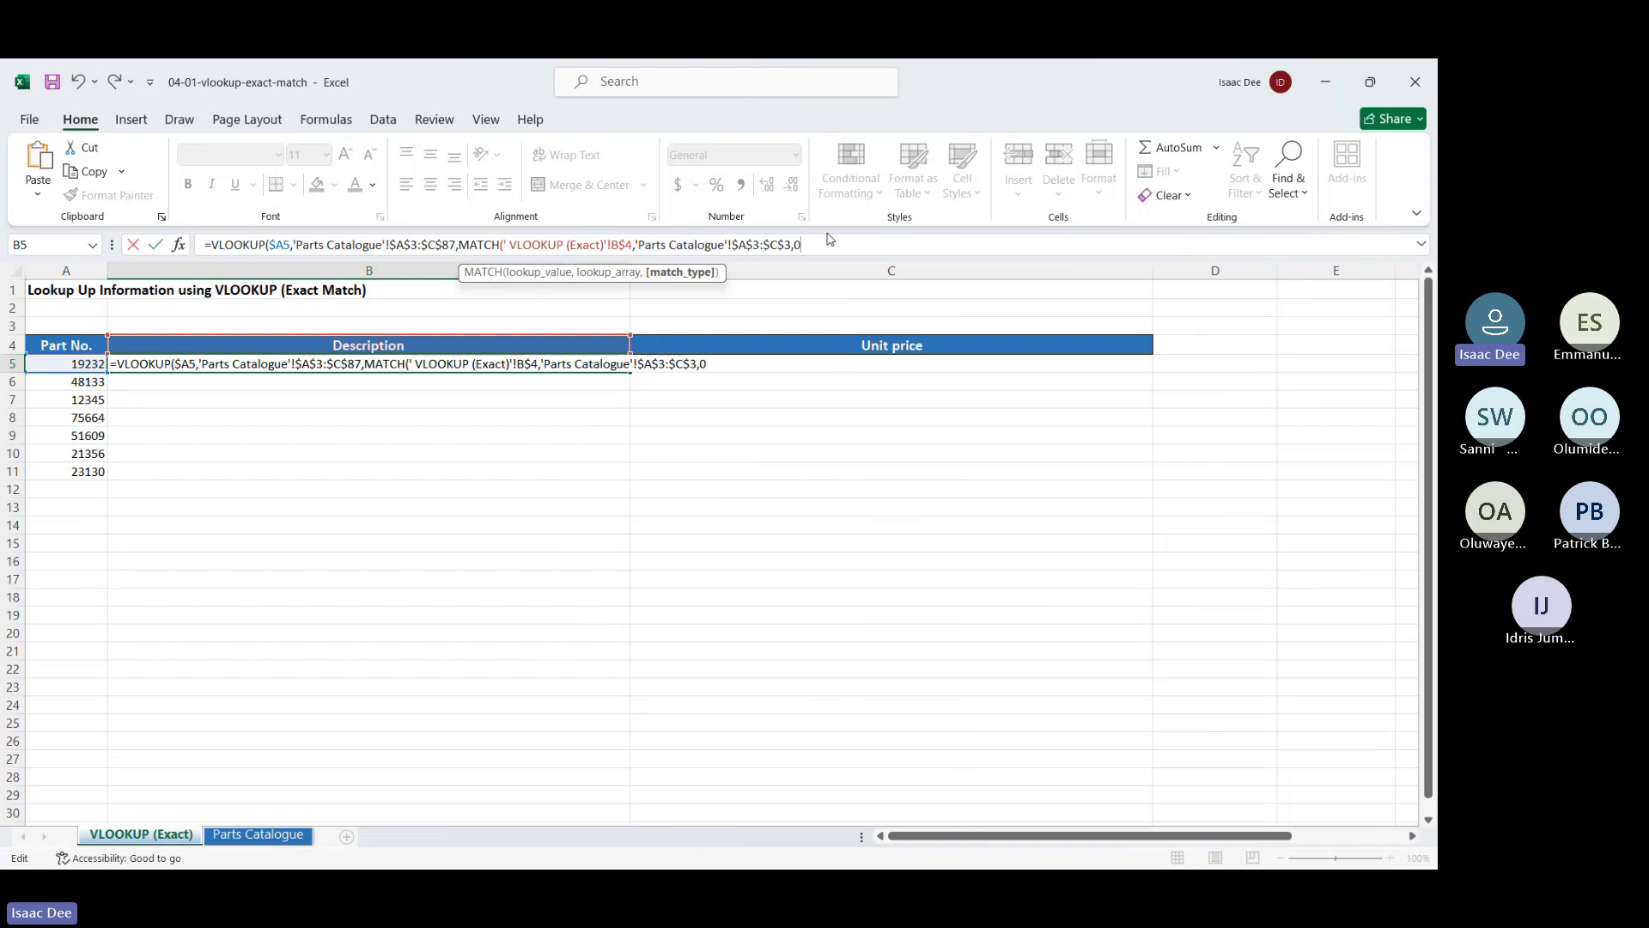
Close MATCH, set VLOOKUP to FALSE, and enter the formula to show Door Handles
{"action": "type", "text": ")"}
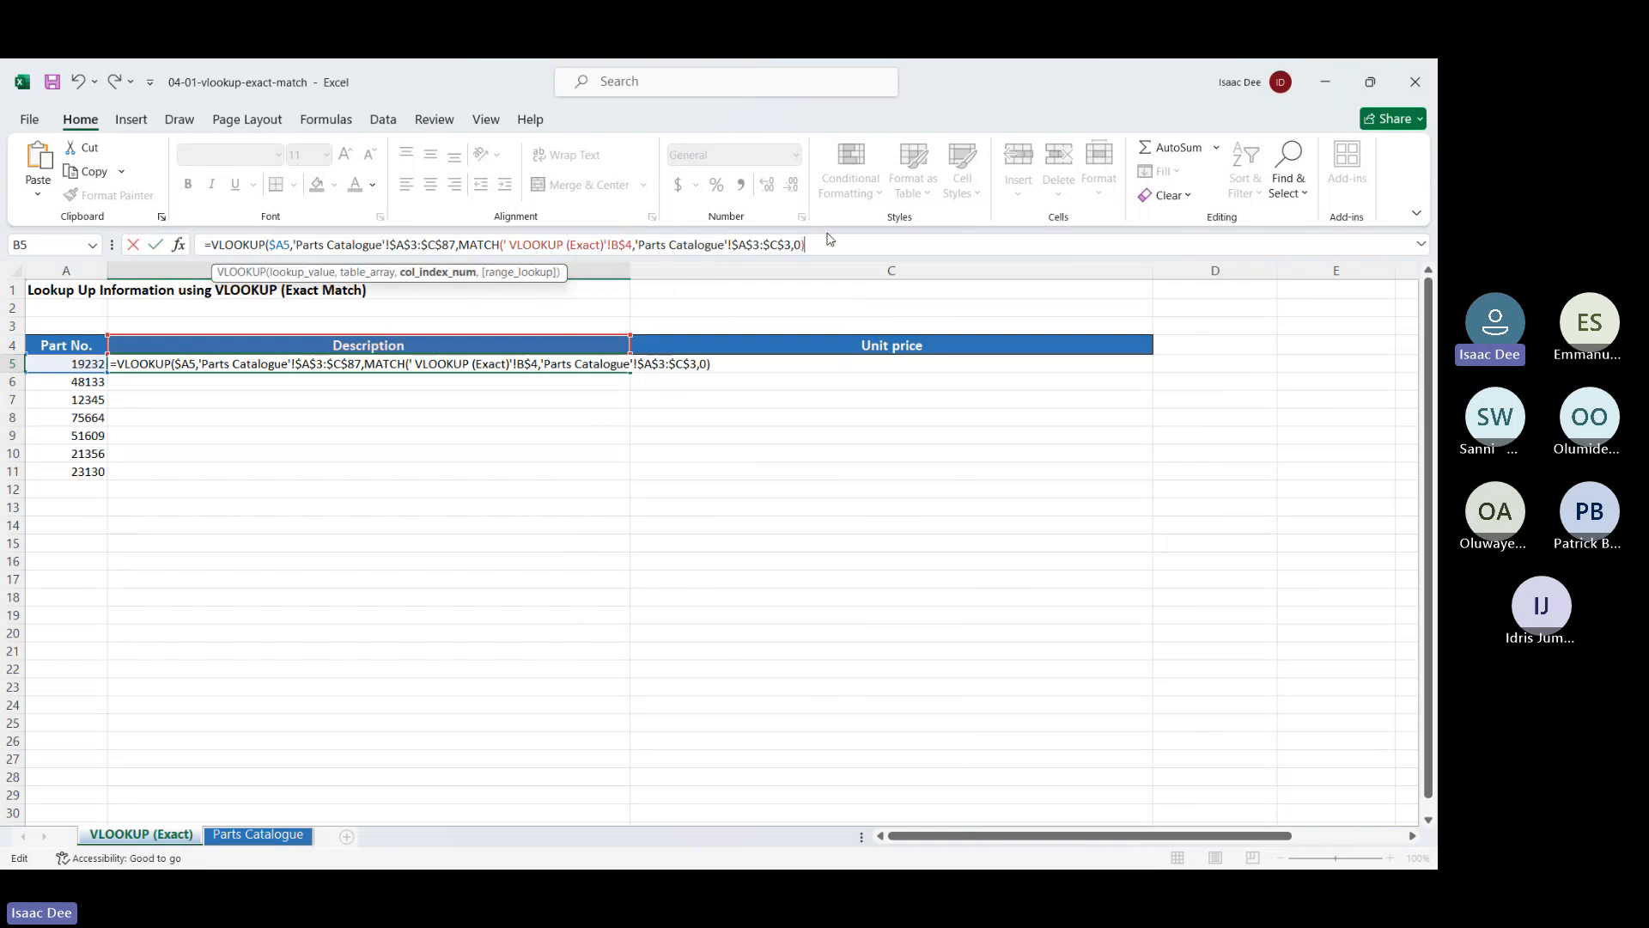
{"action": "type", "text": ","}
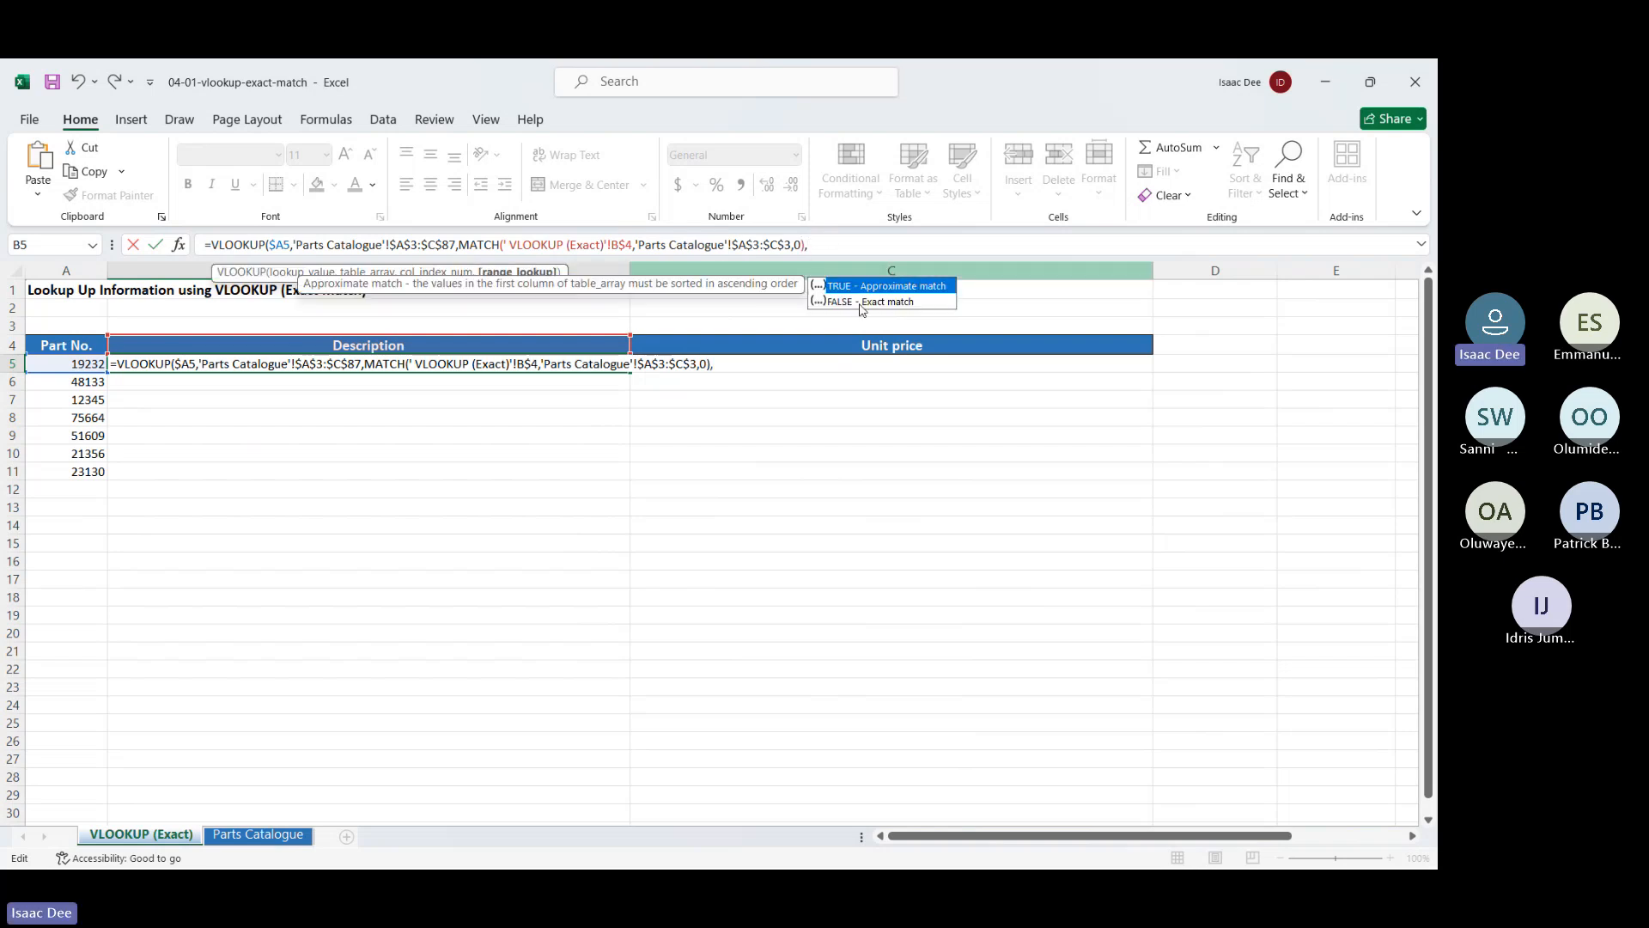
{"action": "double_click", "coordinate": [862, 302]}
{"action": "type", "text": ")"}
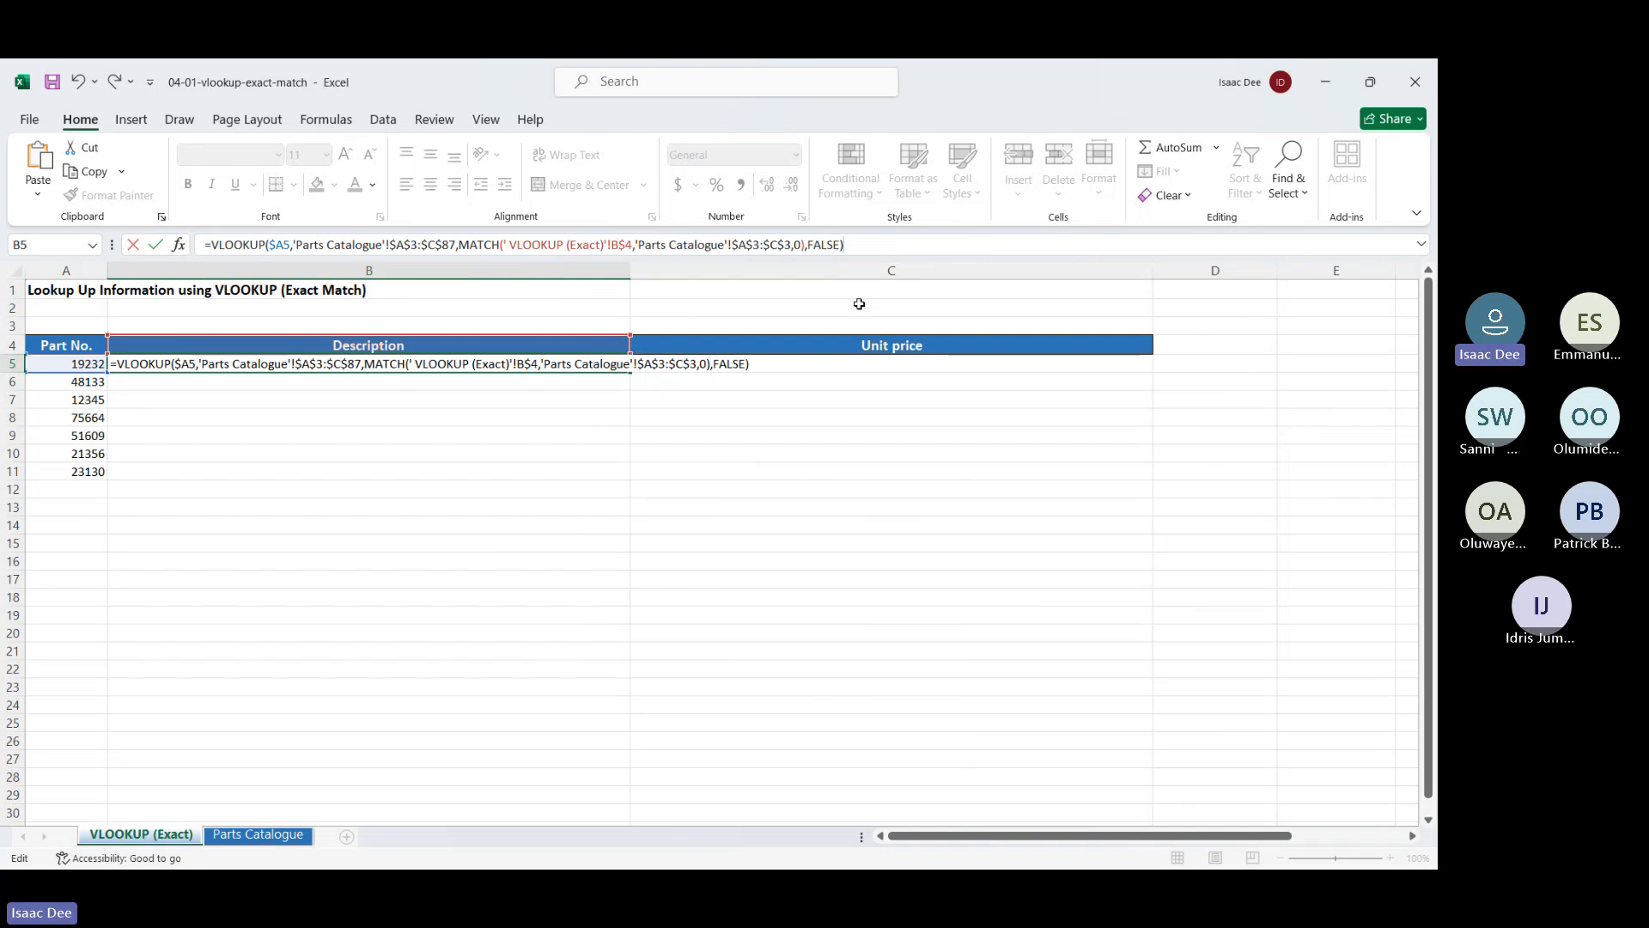
{"action": "key", "text": "Return"}
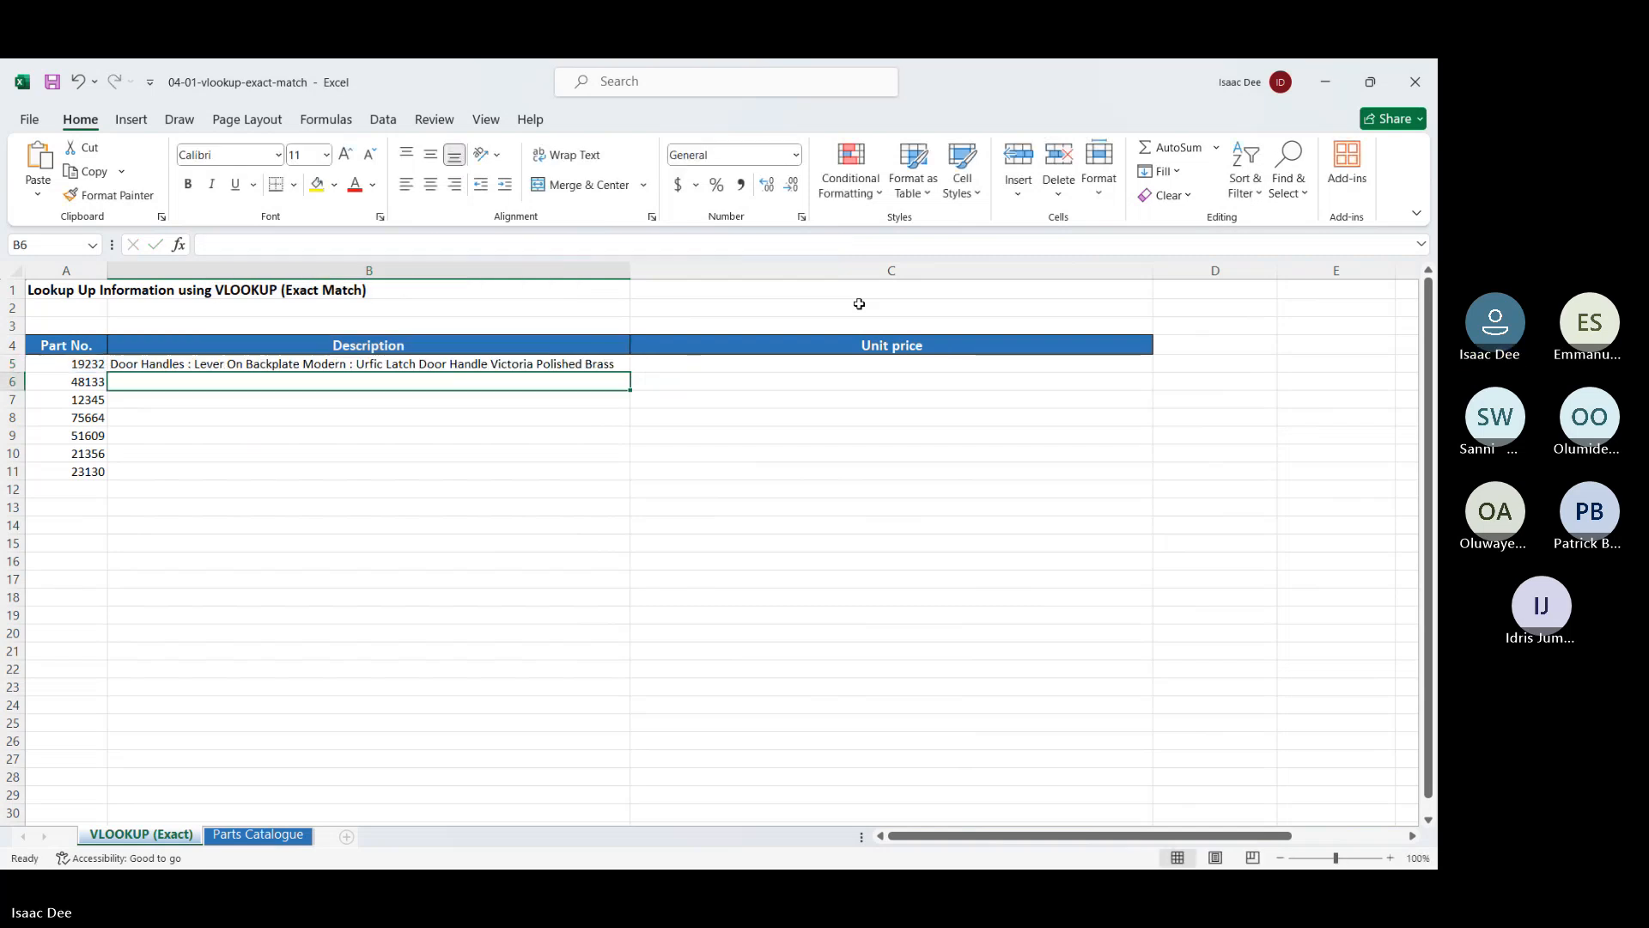
Fill B5's description formula down to B11 and autofit column B
{"action": "left_click", "coordinate": [492, 366]}
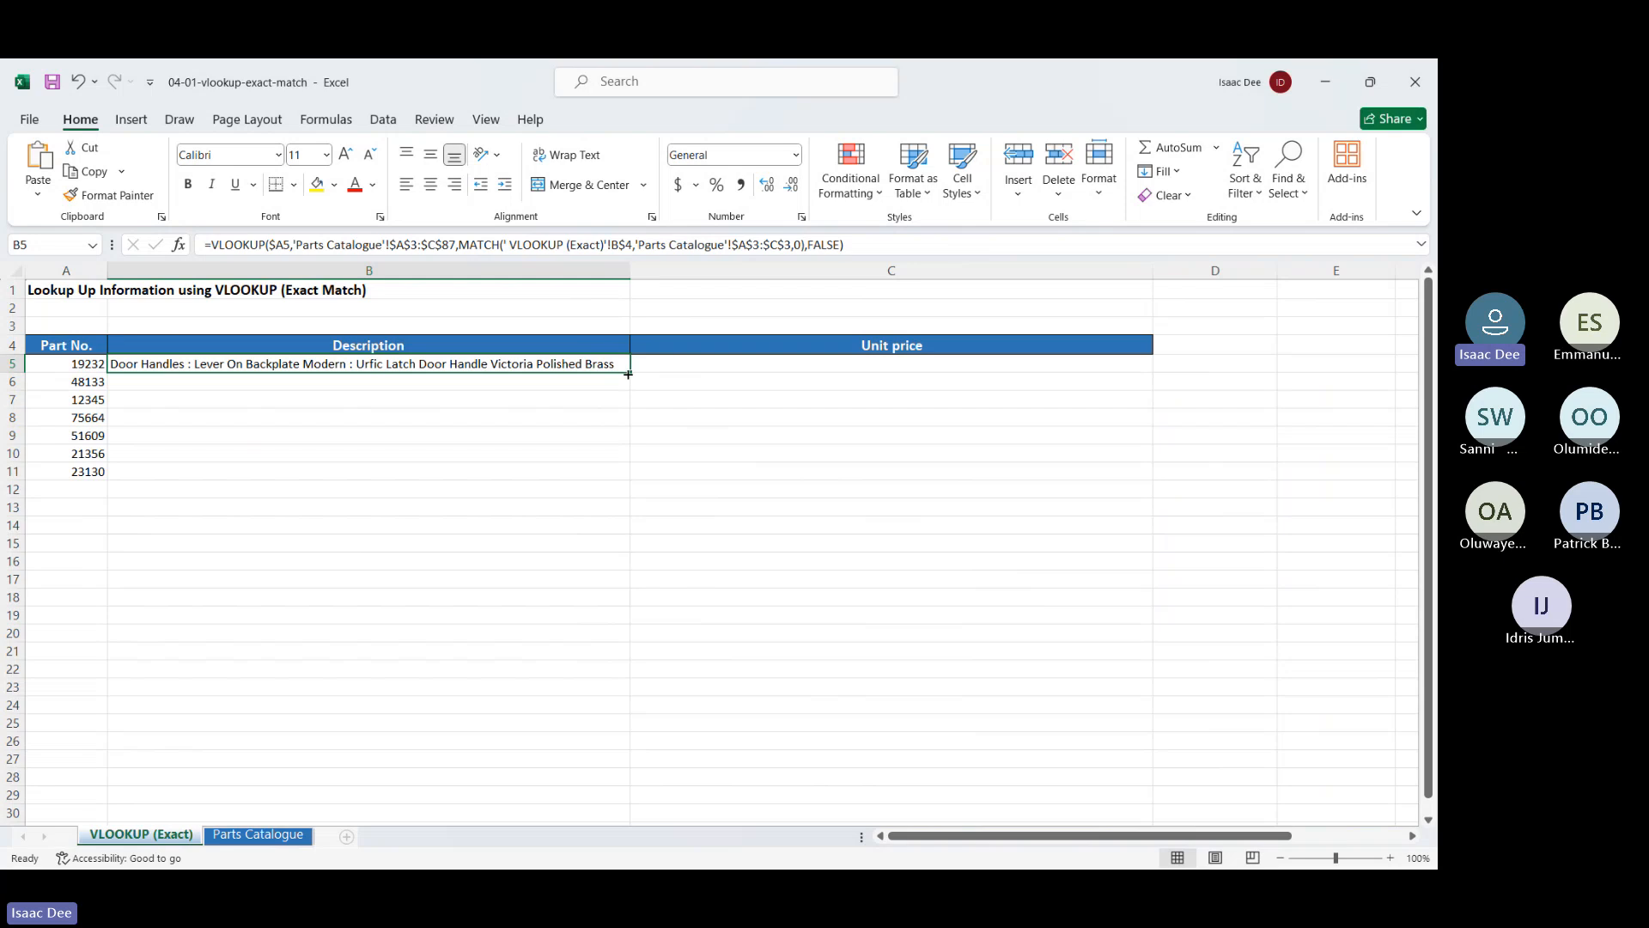
{"action": "left_click_drag", "start_coordinate": [628, 374], "coordinate": [620, 477]}
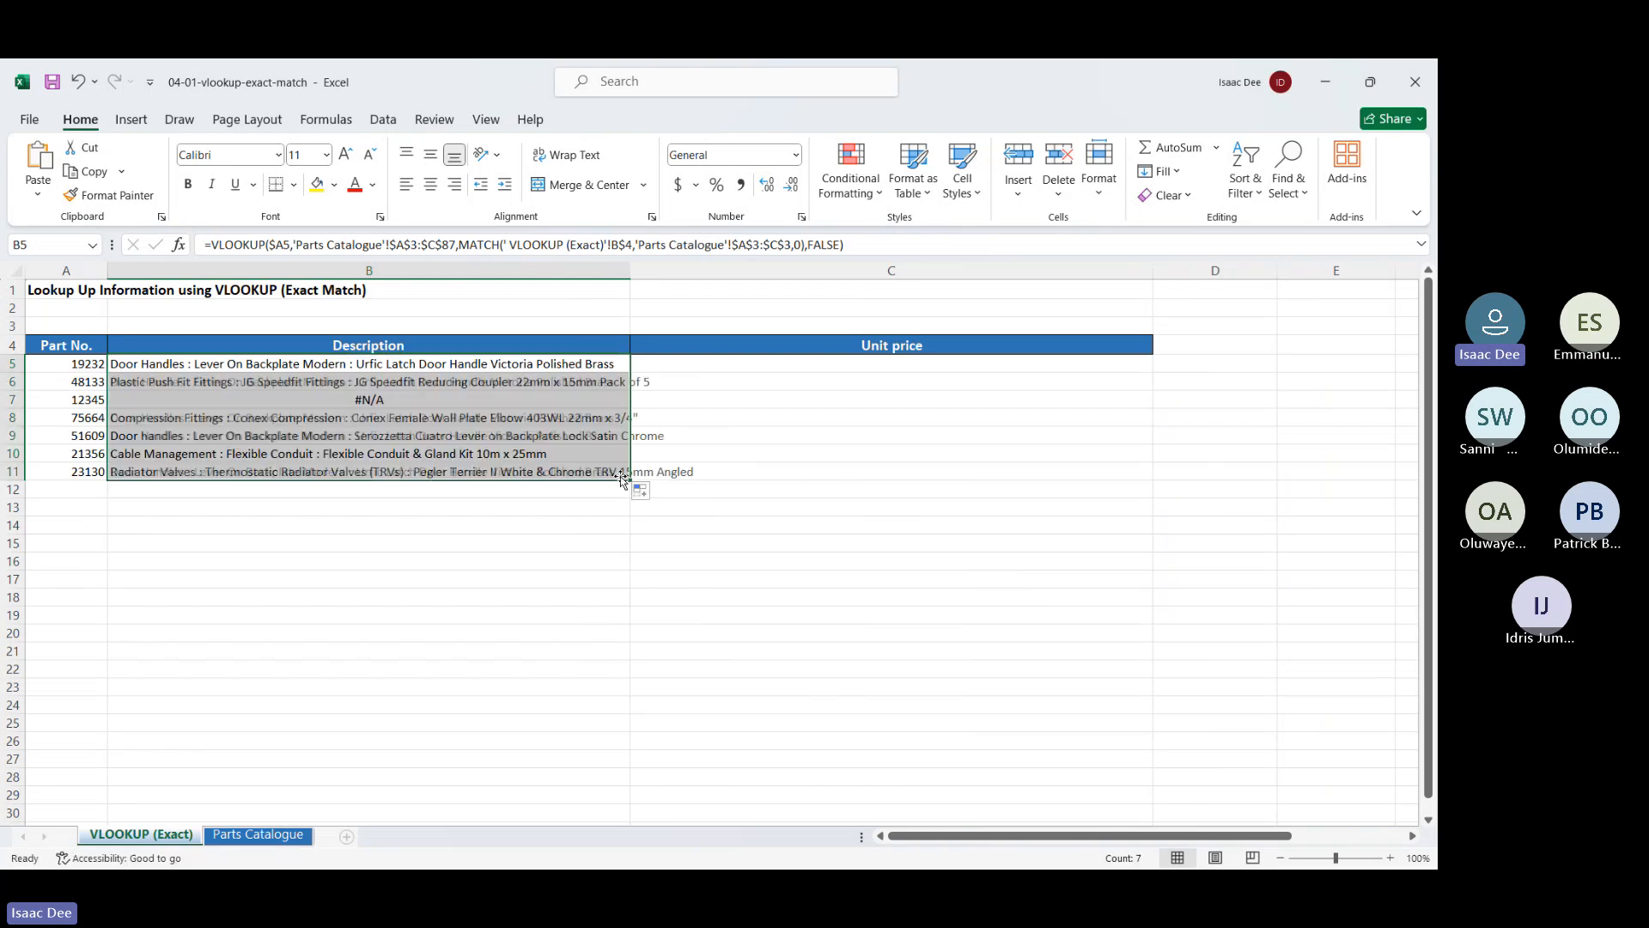
{"action": "double_click", "coordinate": [633, 269]}
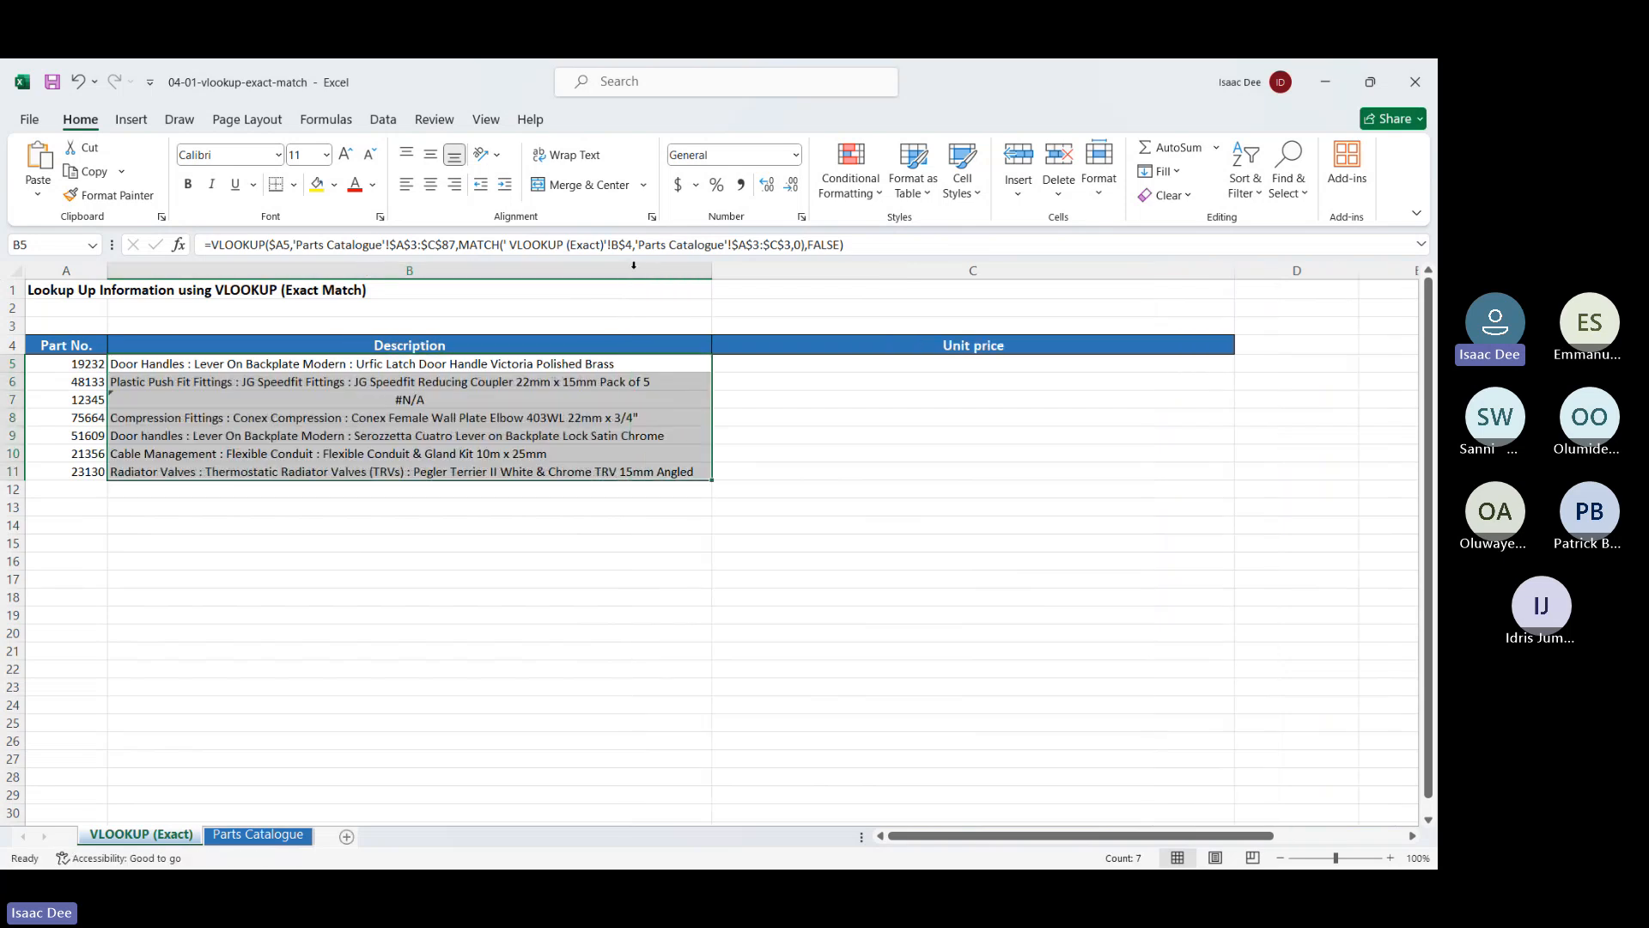
Copy the formulas across into Unit price C5:C11, which return #N/A, and select C5
{"action": "left_click_drag", "start_coordinate": [712, 480], "coordinate": [876, 496]}
{"action": "scroll", "coordinate": [1026, 500], "scroll_direction": "right", "scroll_amount": 3}
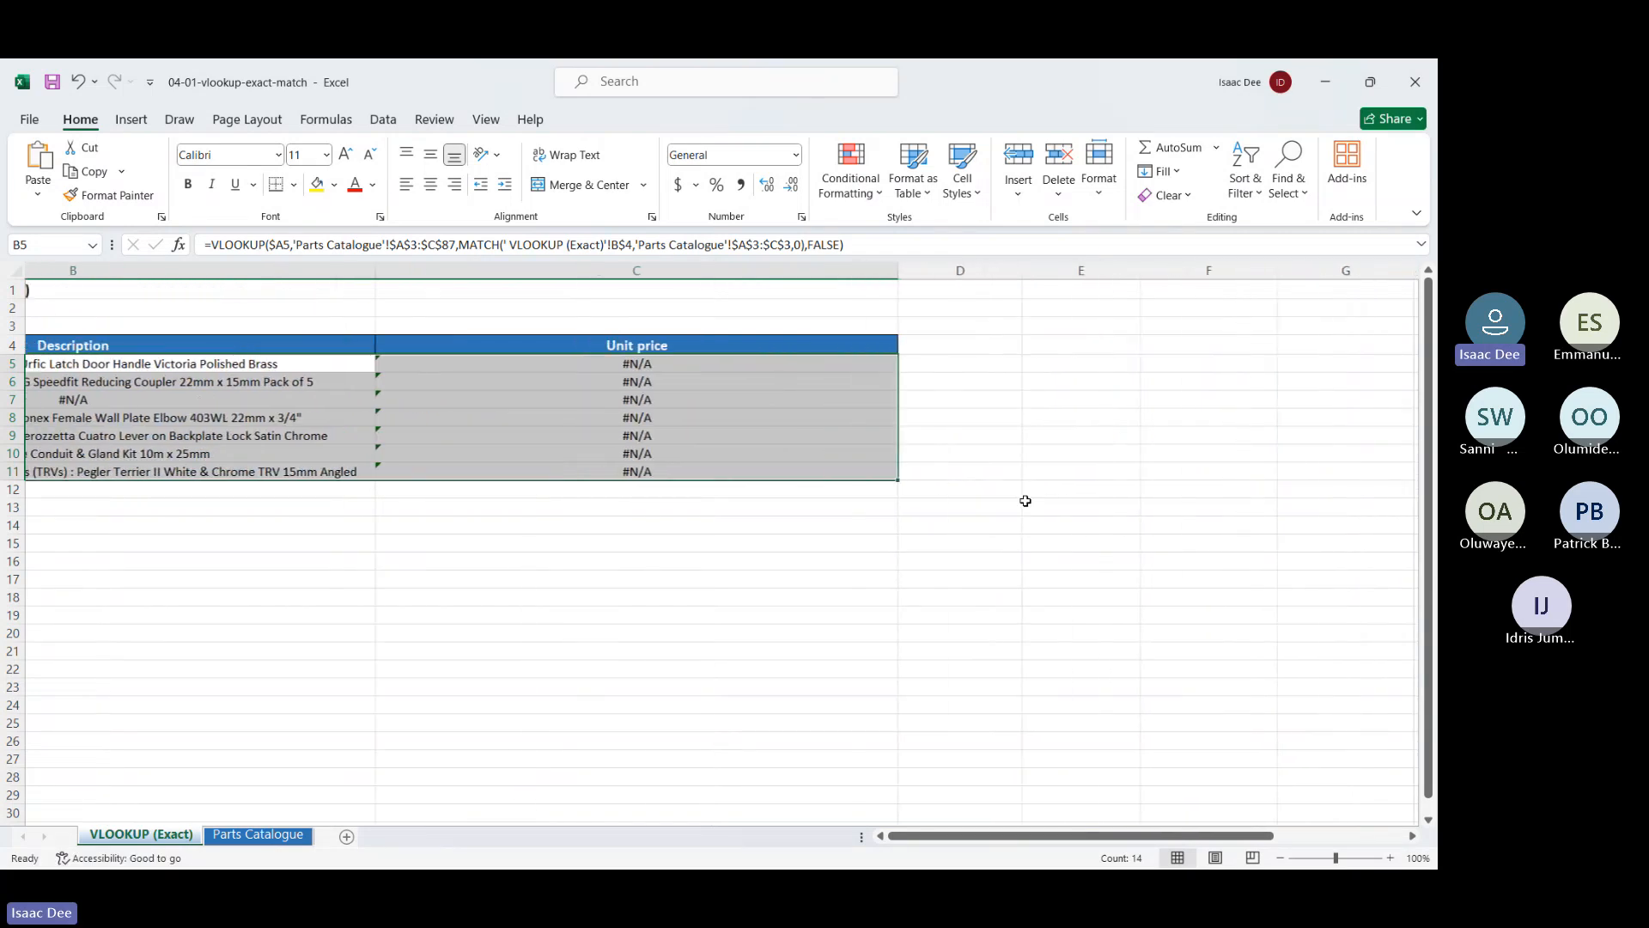
{"action": "scroll", "coordinate": [859, 429], "scroll_direction": "left", "scroll_amount": 1}
{"action": "left_click", "coordinate": [737, 365]}
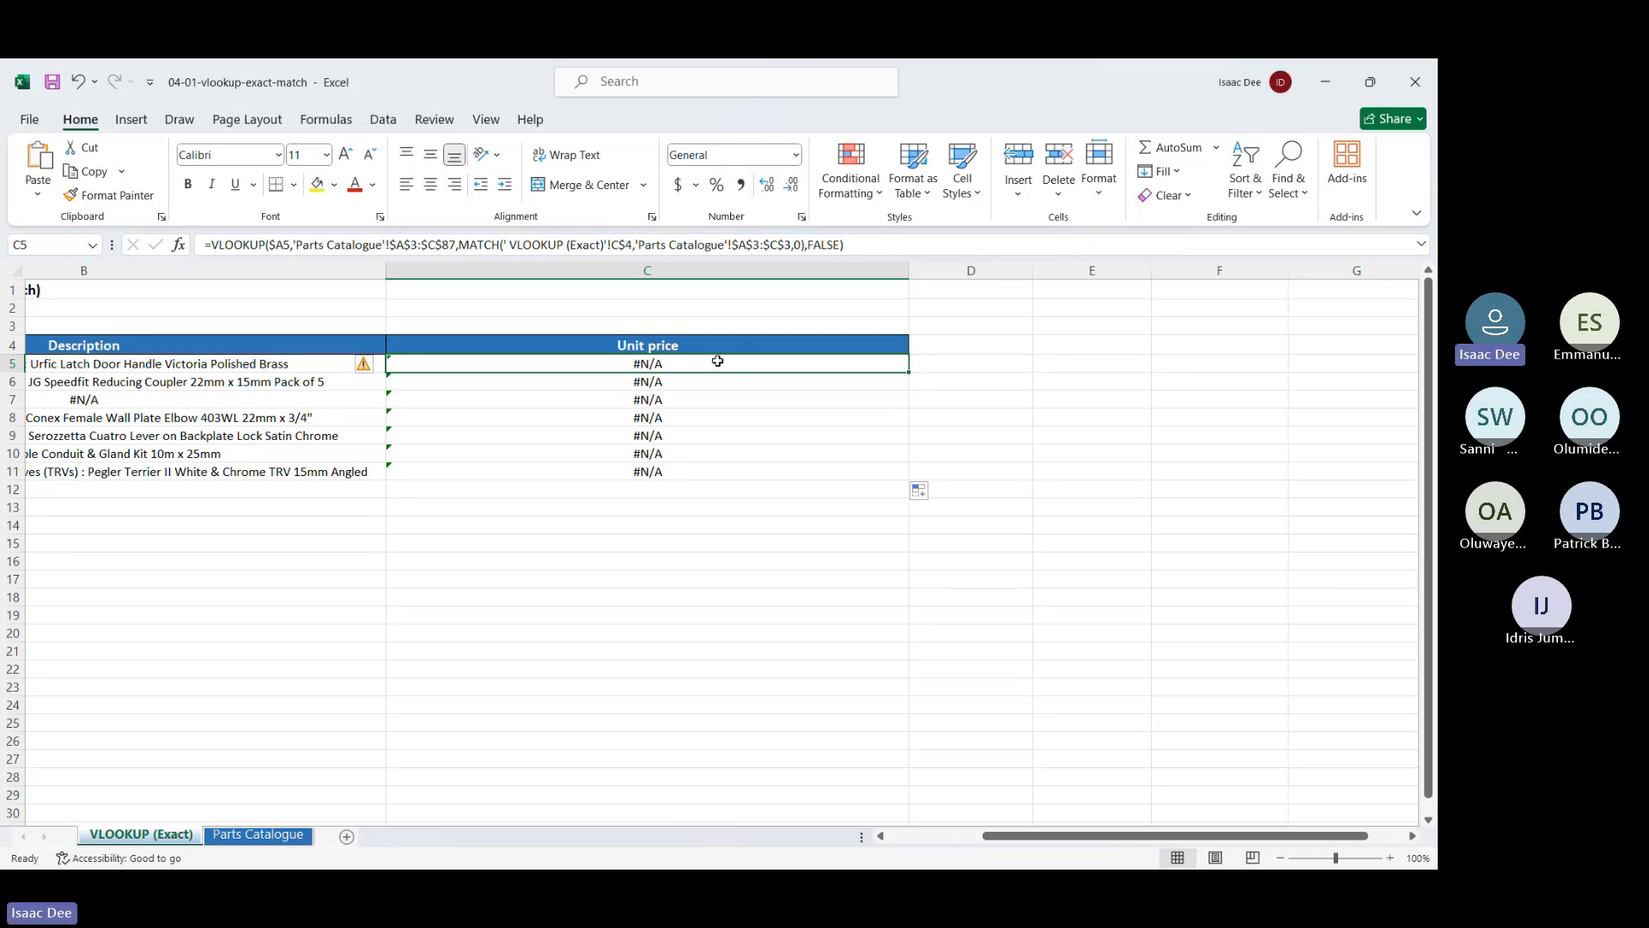
Inspect C5's table range, C$4 lookup value and MATCH range, leaving the formula unchanged
{"action": "double_click", "coordinate": [717, 363]}
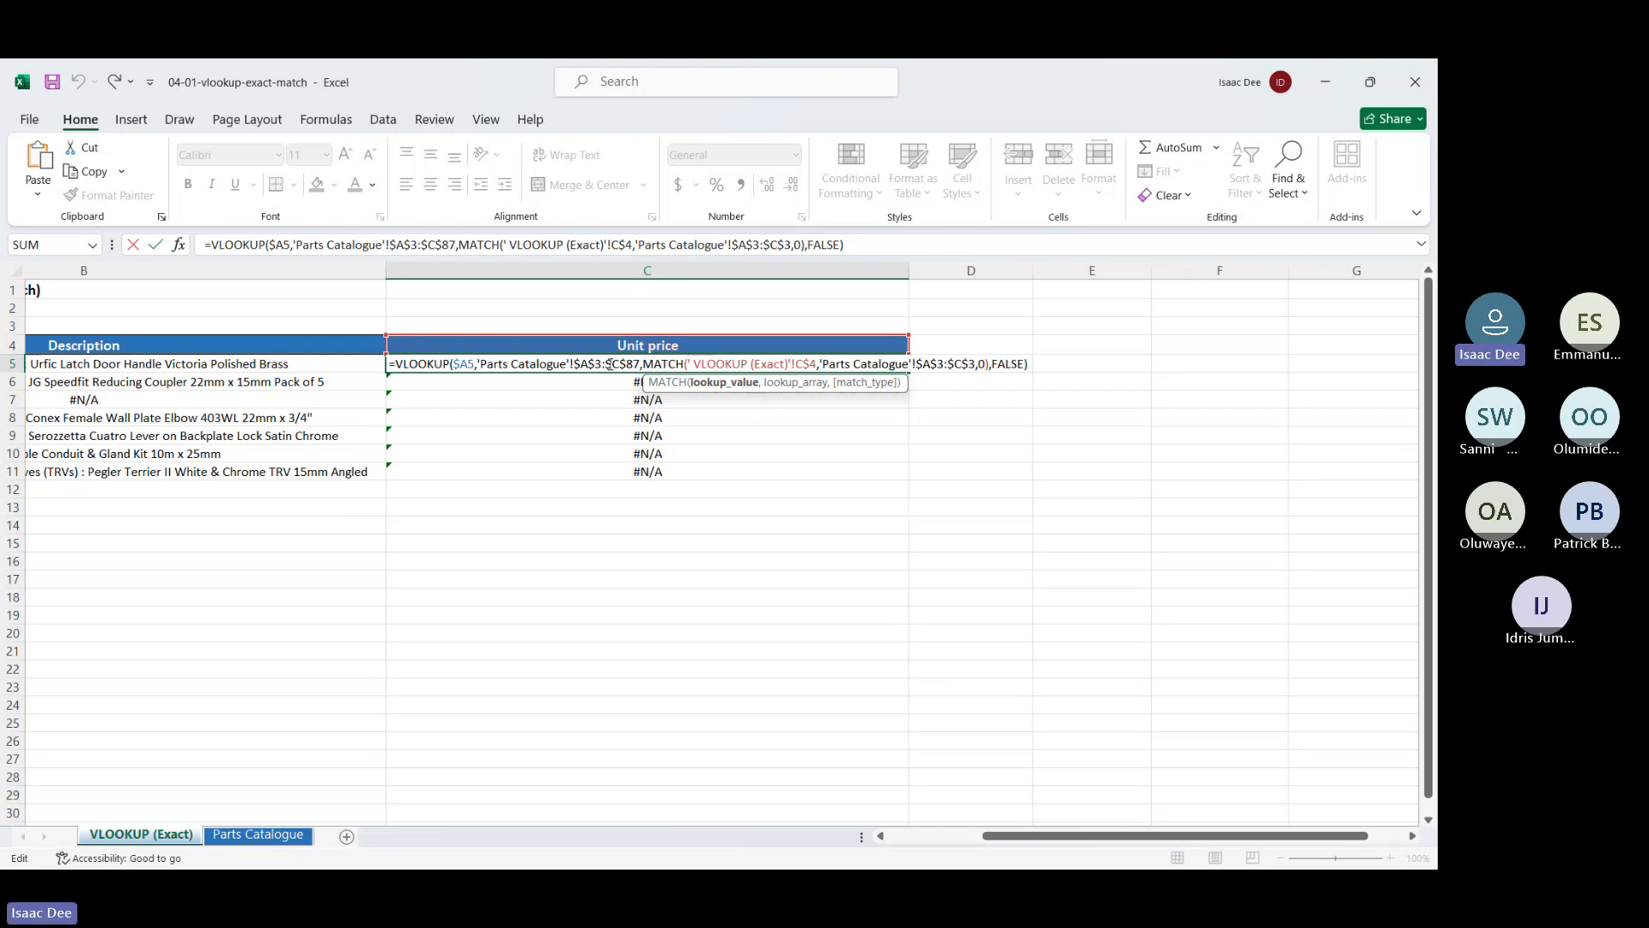
{"action": "left_click", "coordinate": [609, 364]}
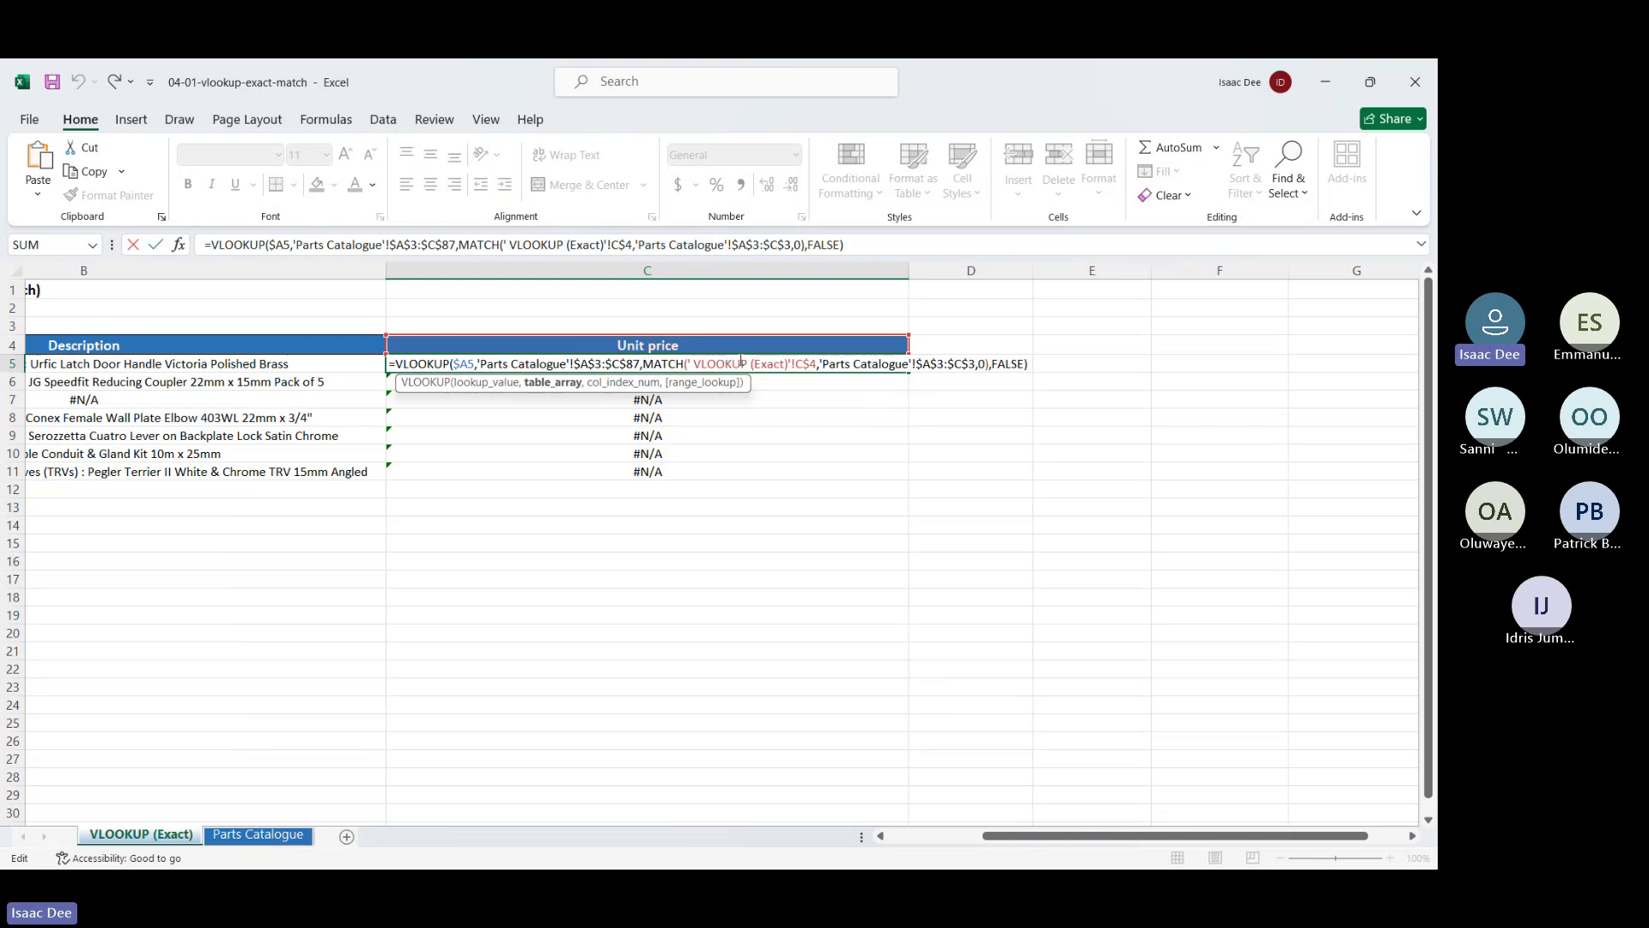
{"action": "left_click", "coordinate": [796, 364]}
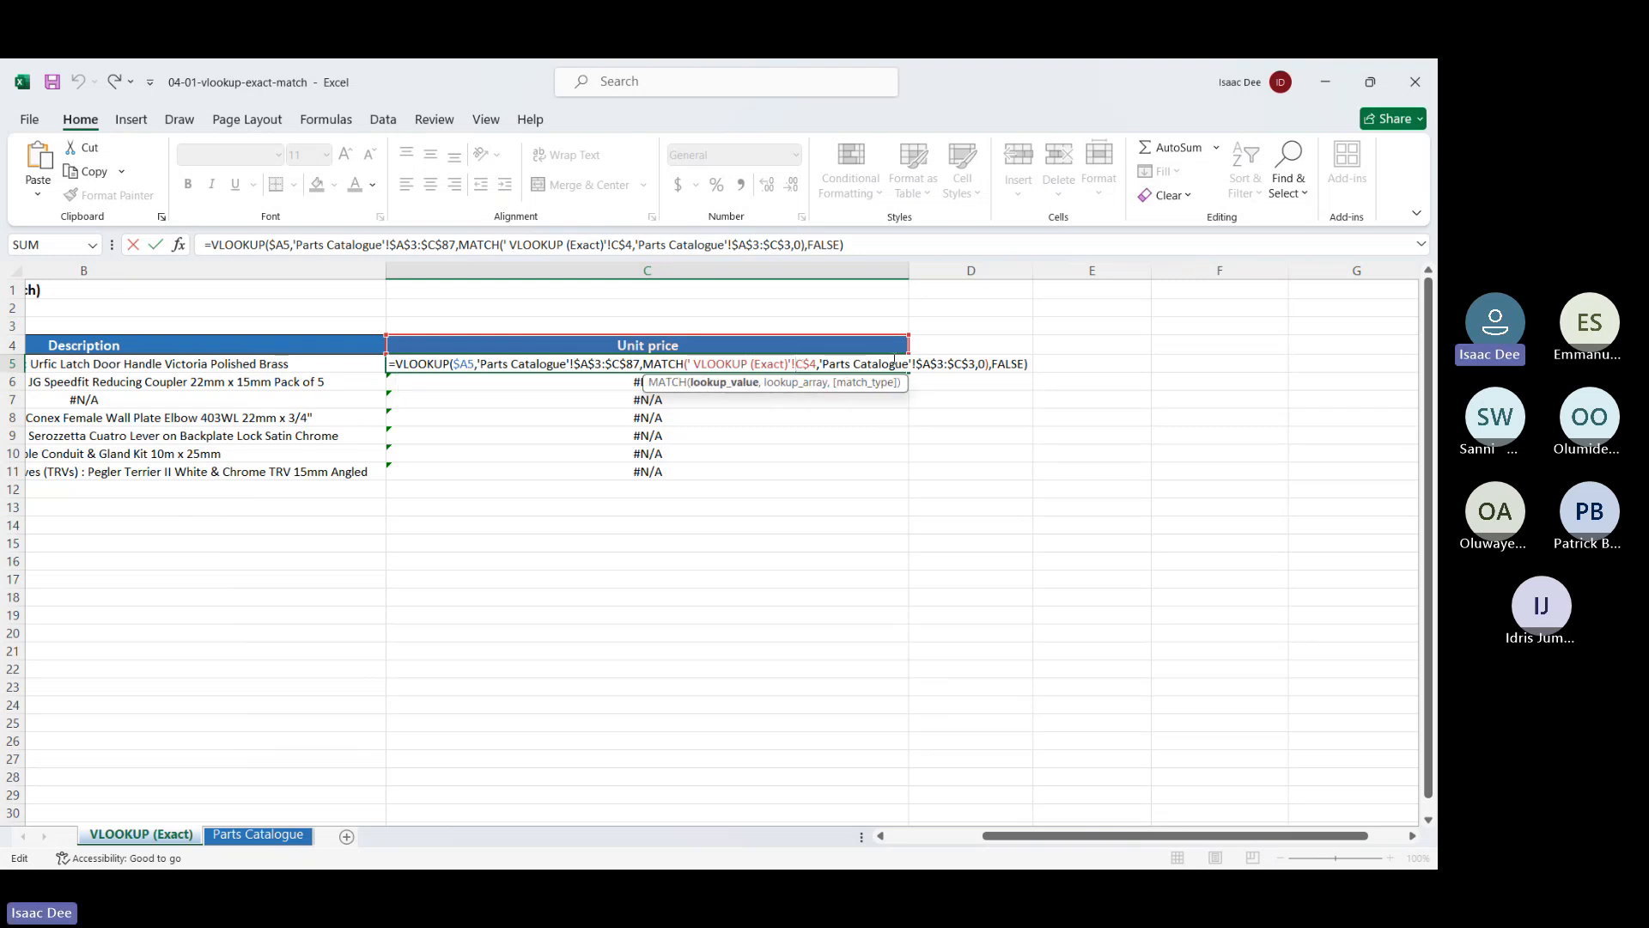
{"action": "left_click", "coordinate": [926, 359]}
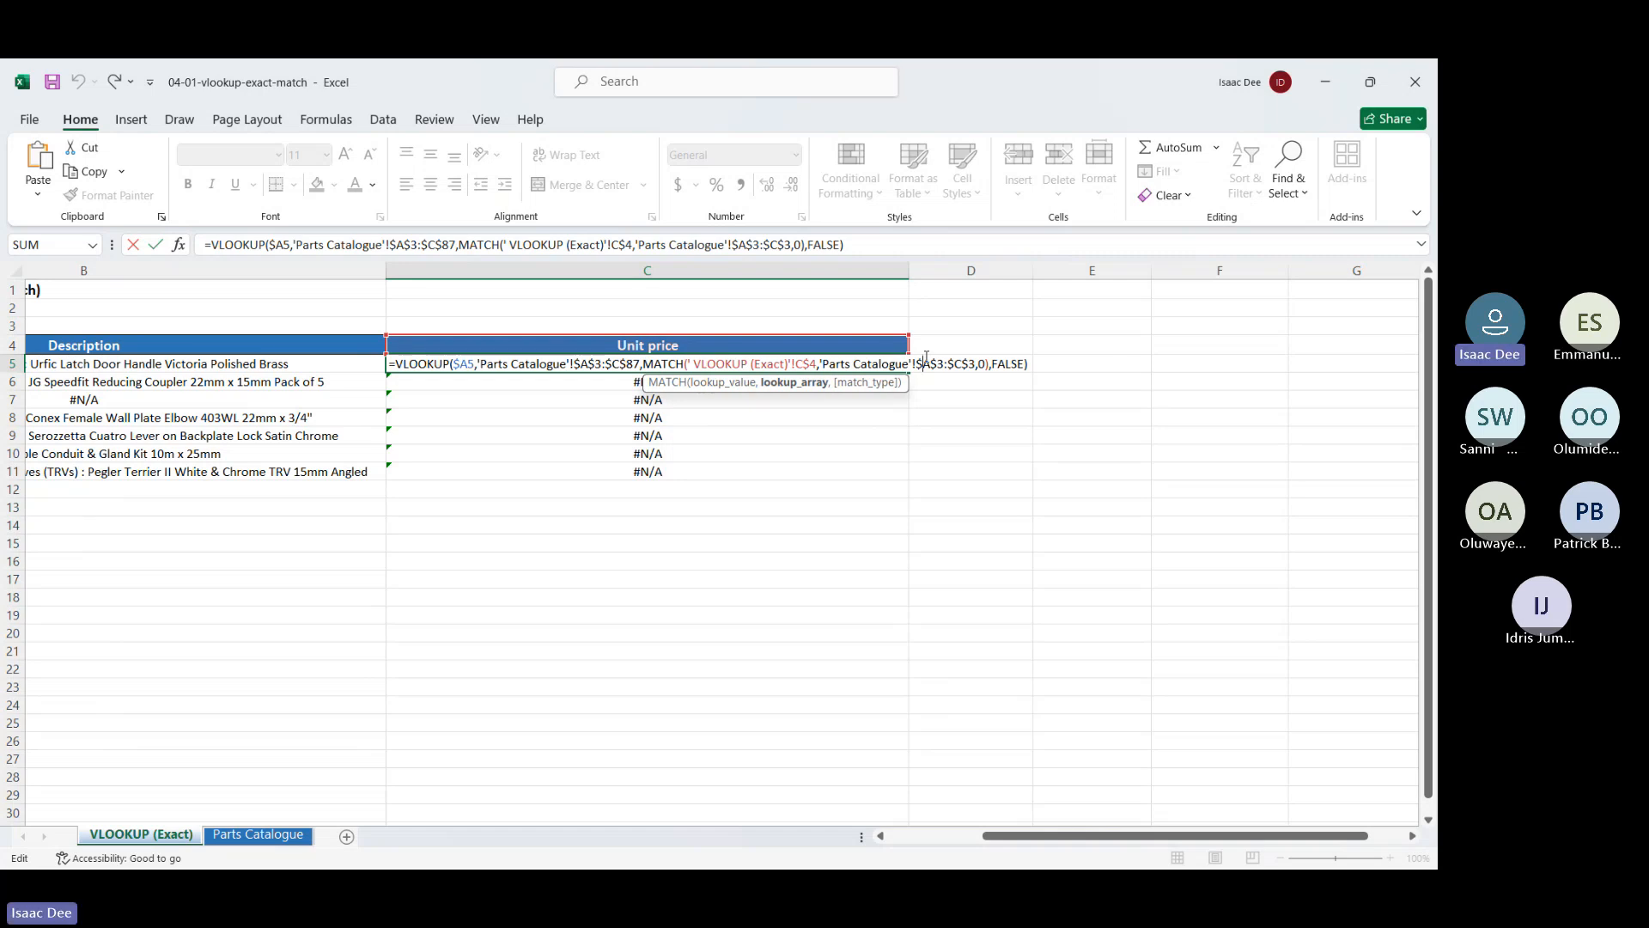
{"action": "key", "text": "Return"}
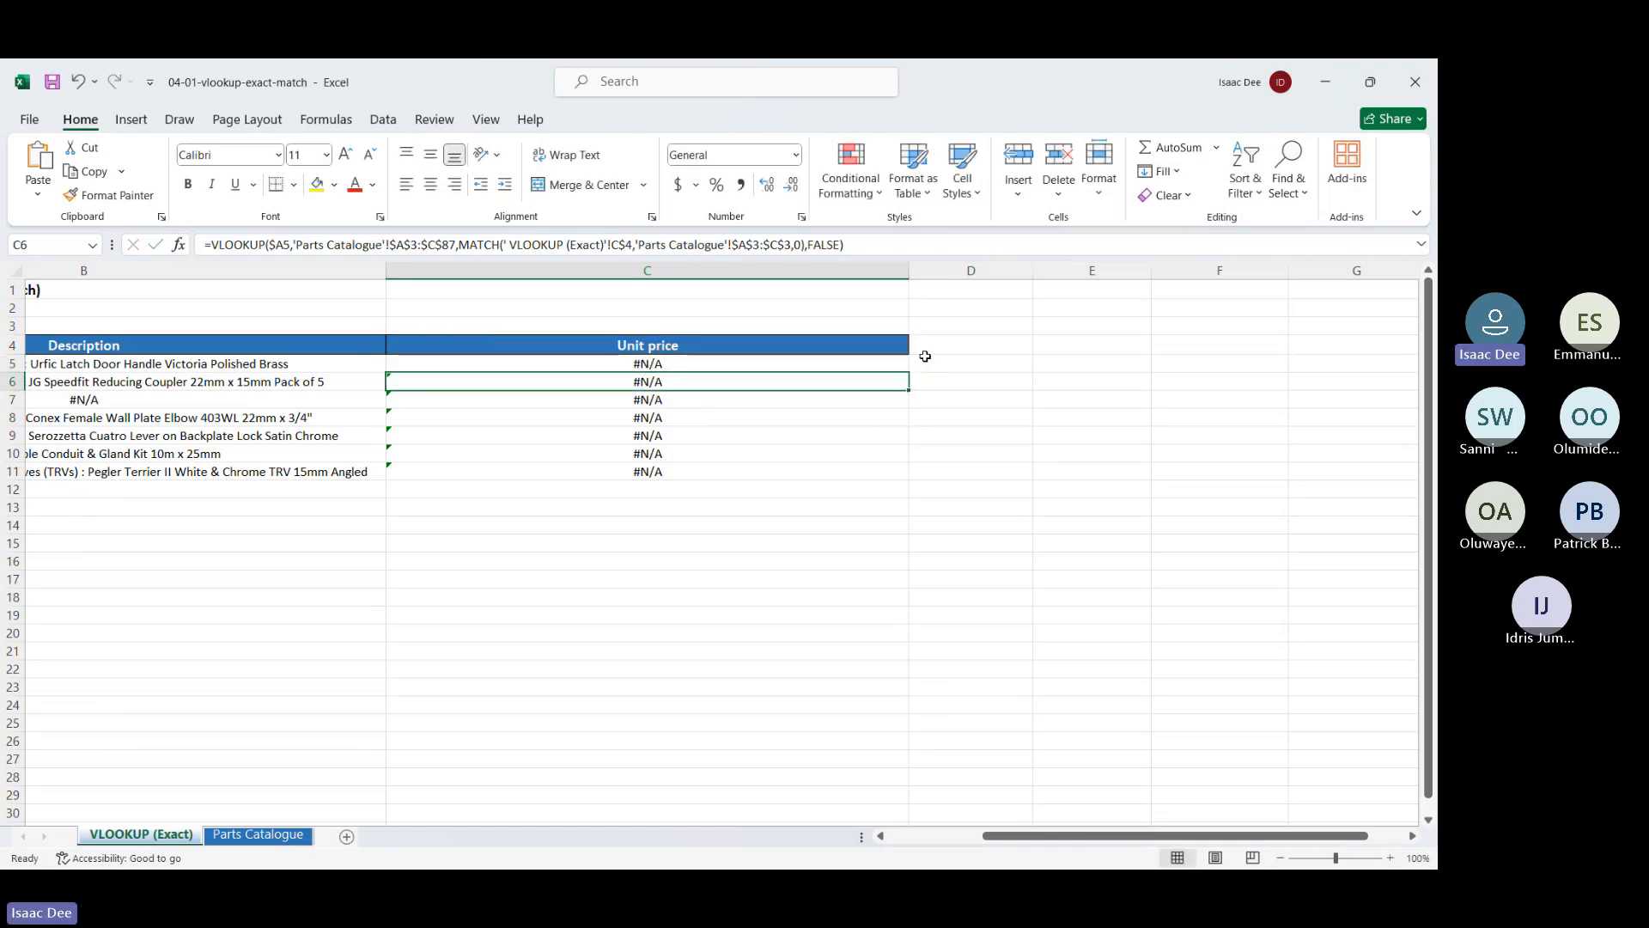
Clear the #N/A values from C5:C11 and begin a fresh =VLOOKUP( formula in C5
{"action": "scroll", "coordinate": [715, 372], "scroll_direction": "left", "scroll_amount": 3}
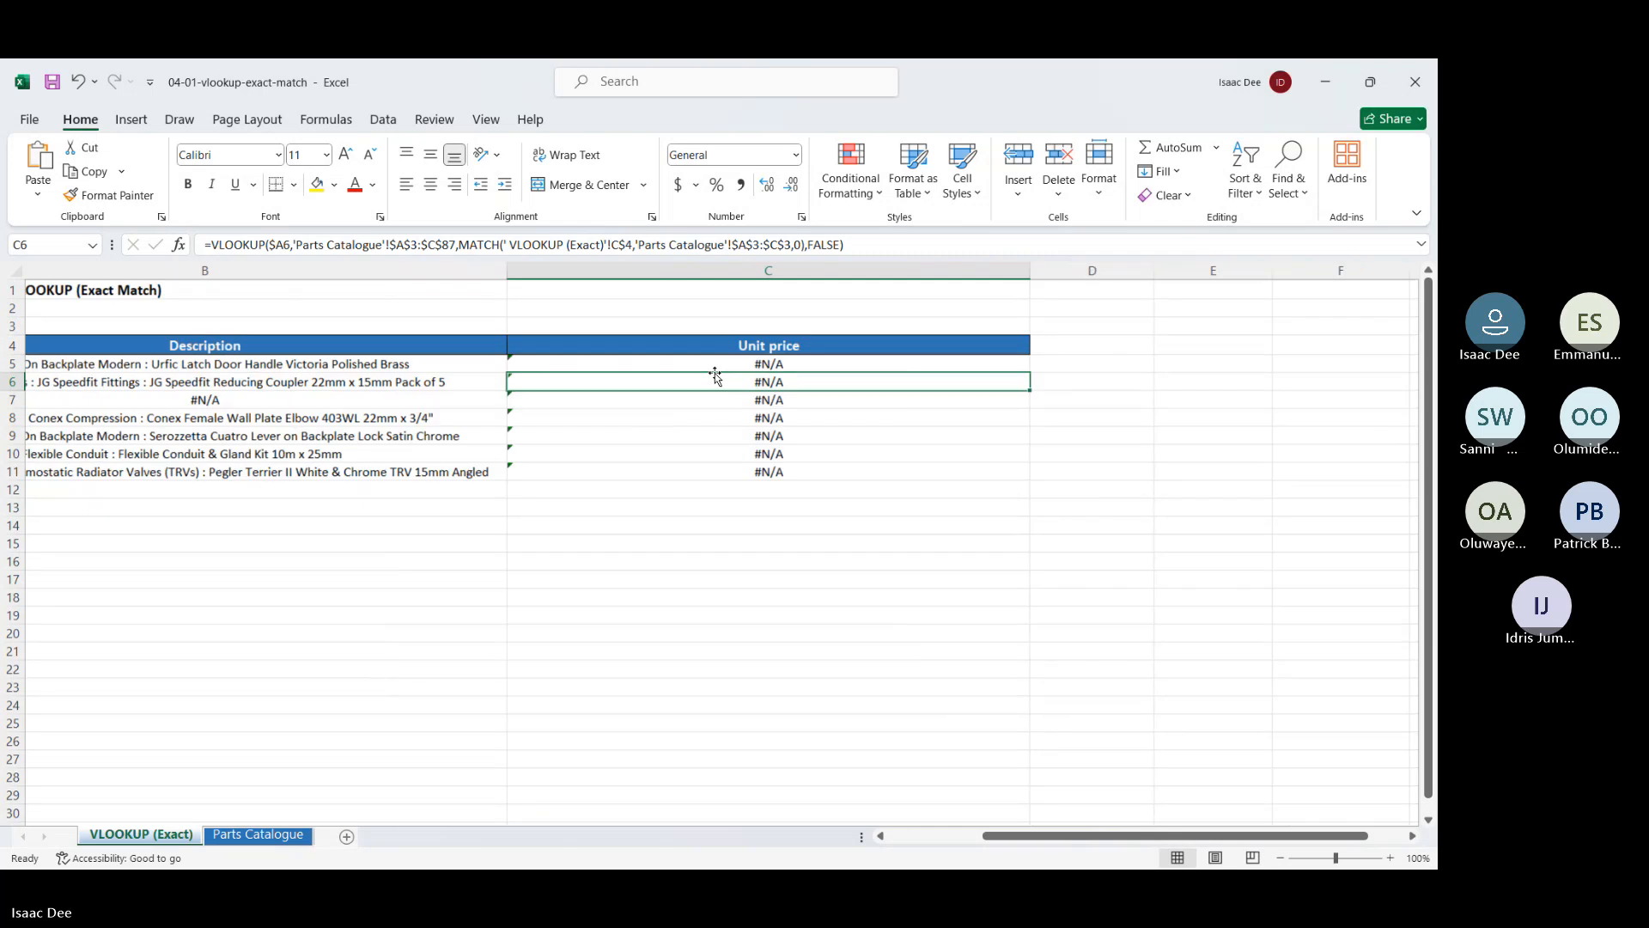
{"action": "scroll", "coordinate": [742, 364], "scroll_direction": "left", "scroll_amount": 3}
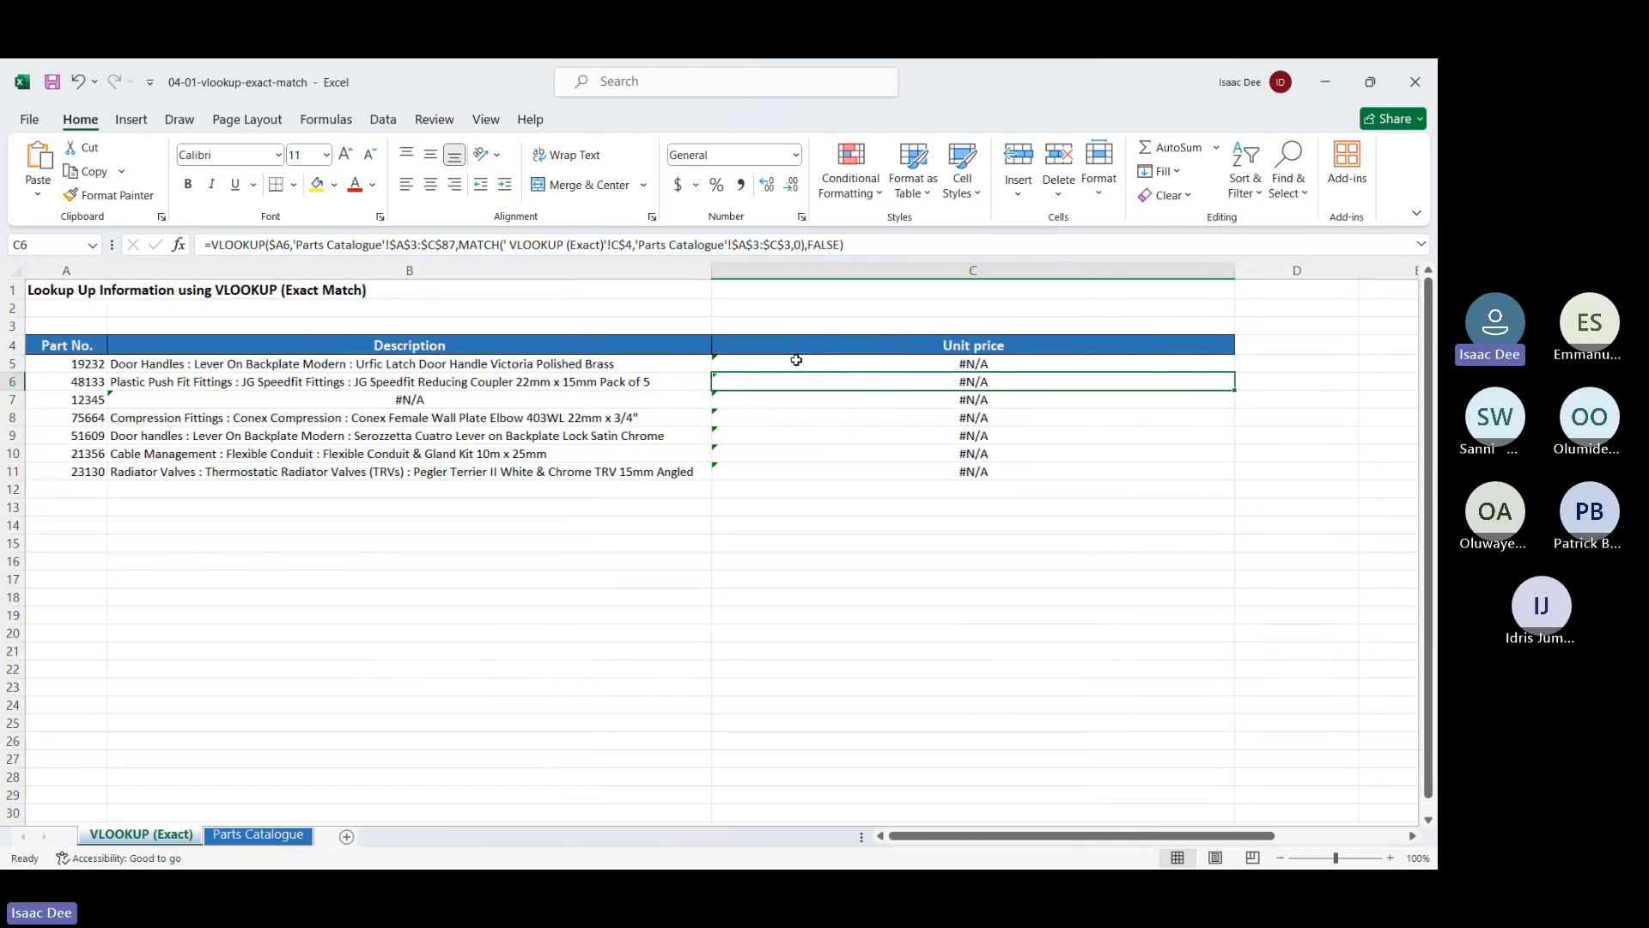
{"action": "left_click", "coordinate": [797, 360]}
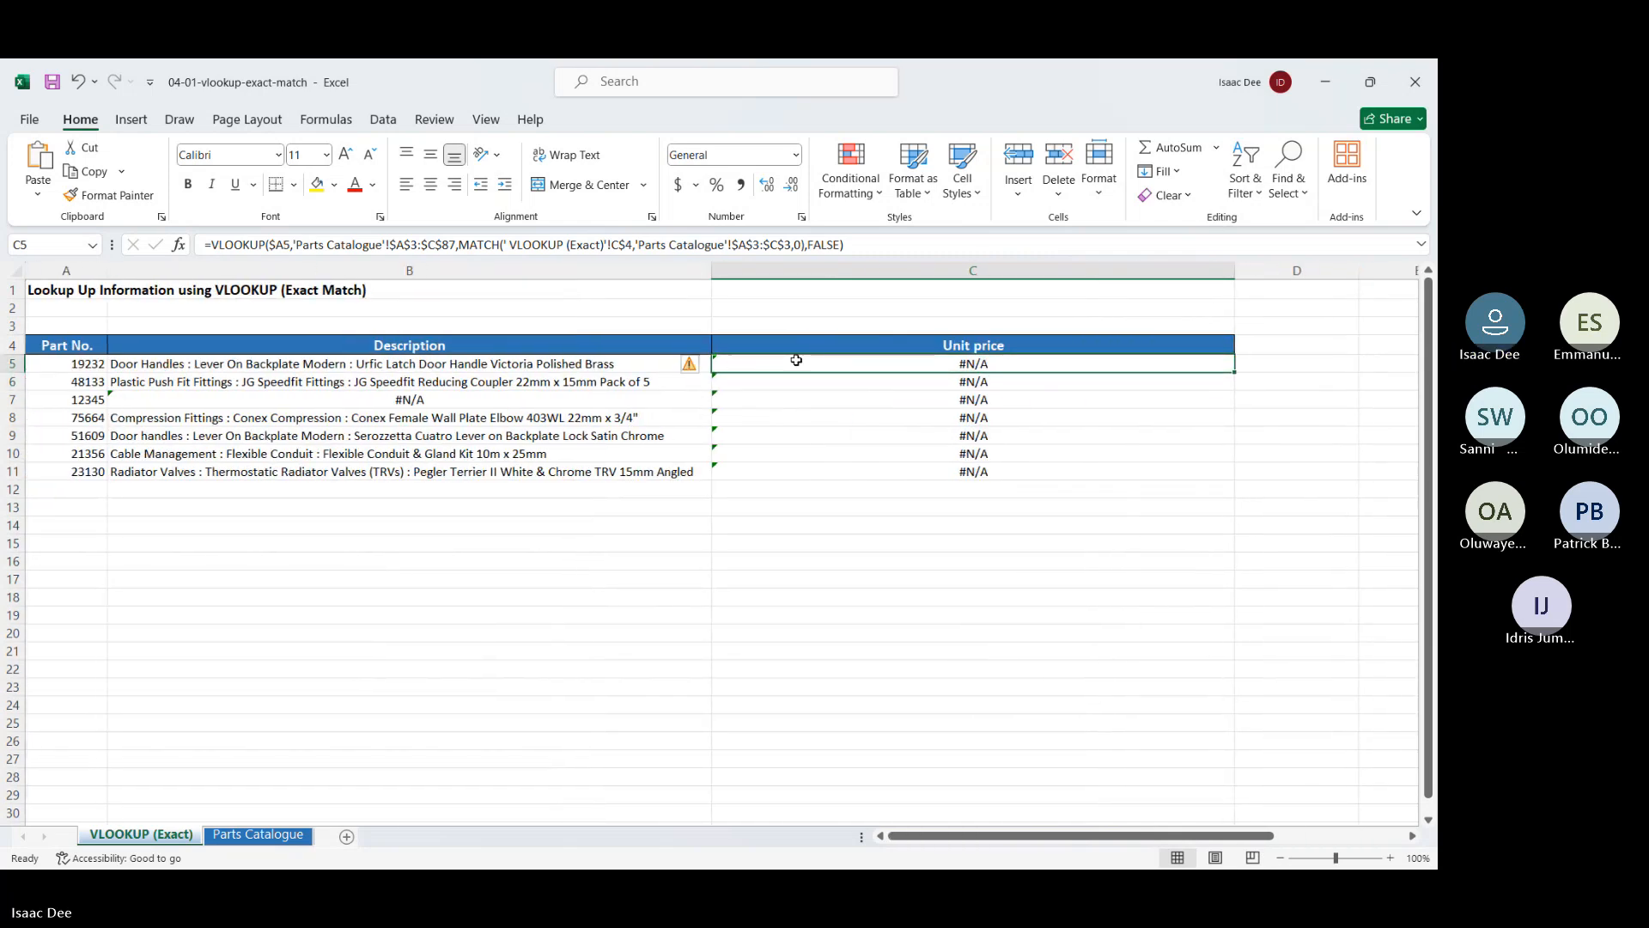
{"action": "key", "text": "Delete"}
{"action": "left_click_drag", "start_coordinate": [796, 360], "coordinate": [807, 471]}
{"action": "key", "text": "Delete"}
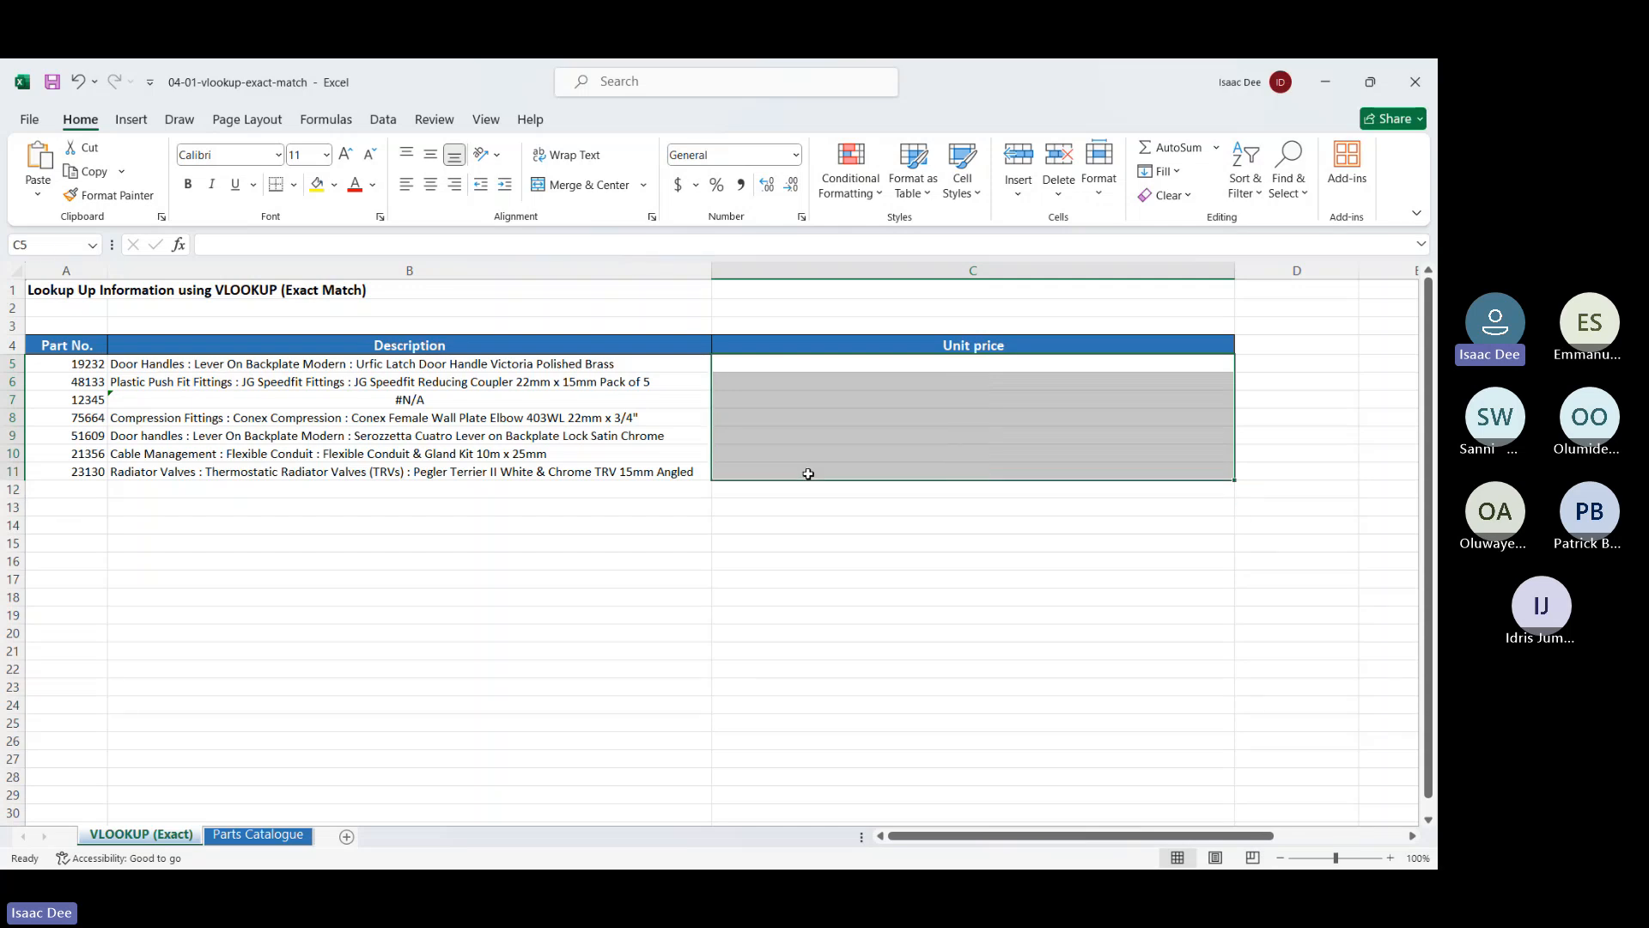
{"action": "left_click", "coordinate": [799, 364]}
{"action": "type", "text": "=vl"}
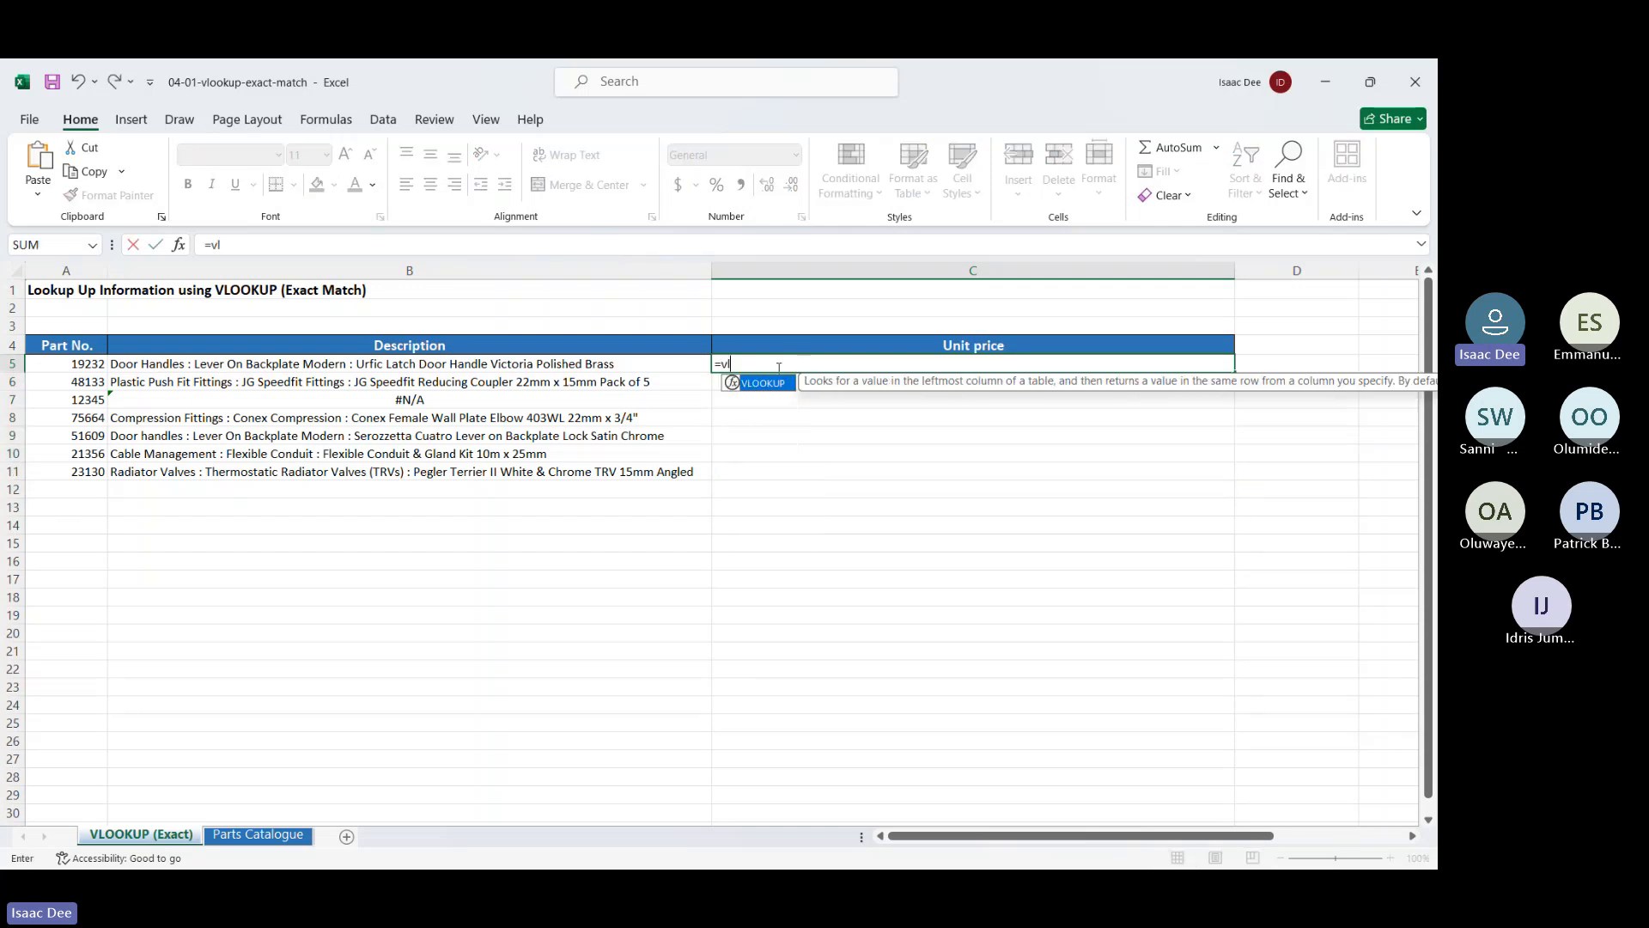
{"action": "double_click", "coordinate": [767, 383]}
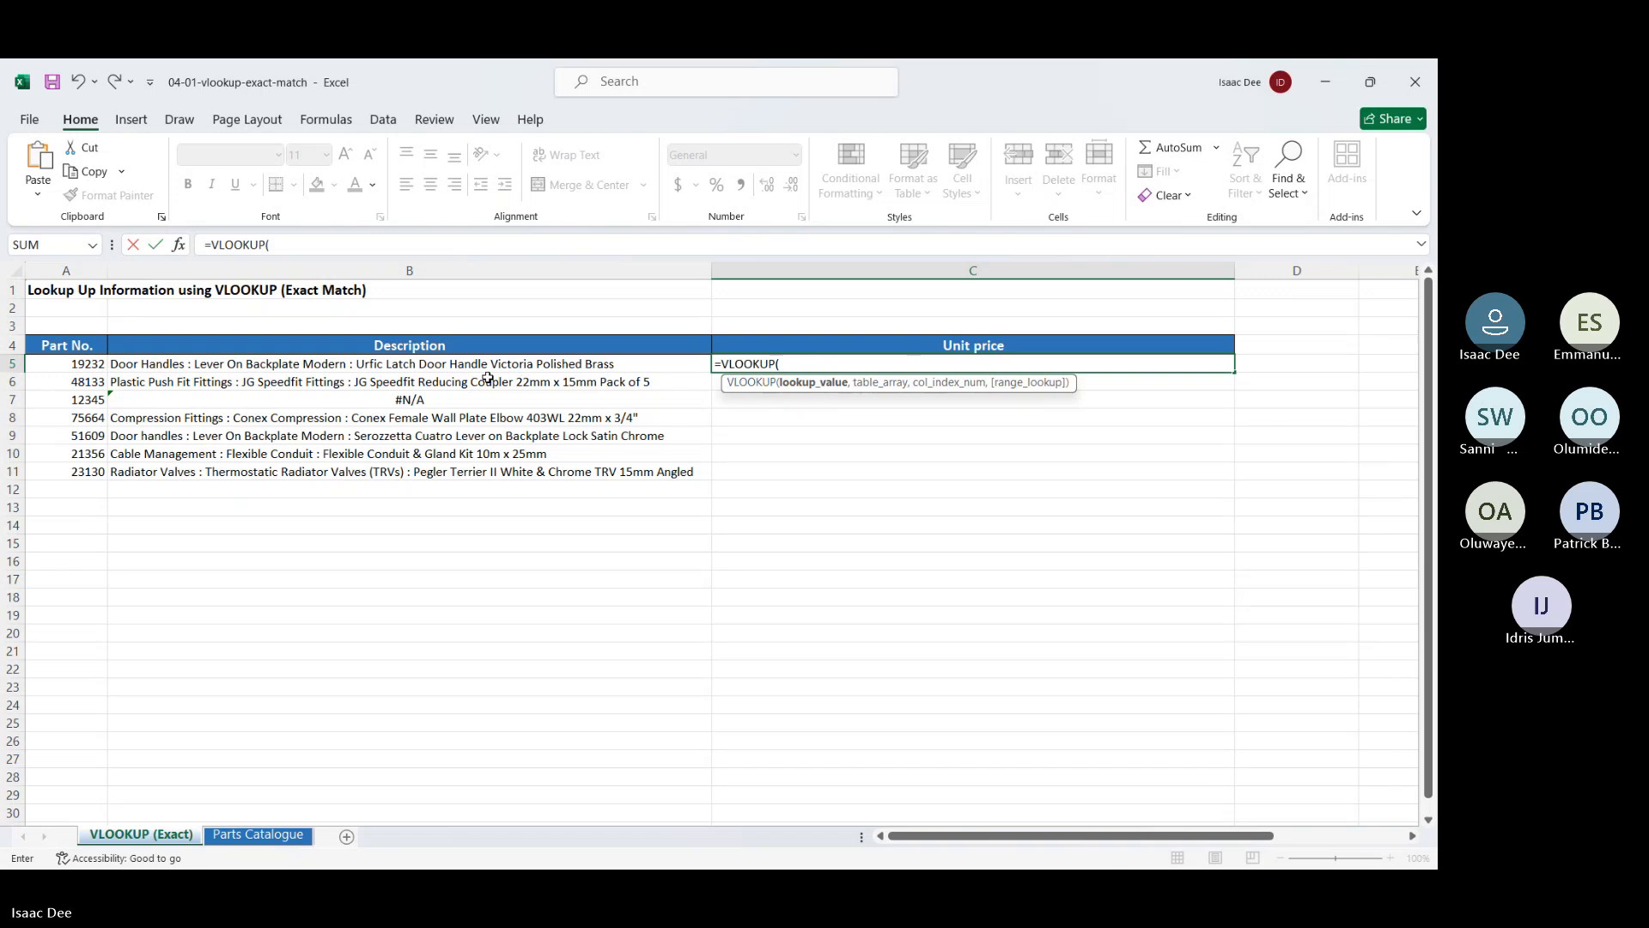
Add A5 and 'Parts Catalogue'!A3:C87 as VLOOKUP arguments, removing the stray sheet text
{"action": "left_click", "coordinate": [79, 366]}
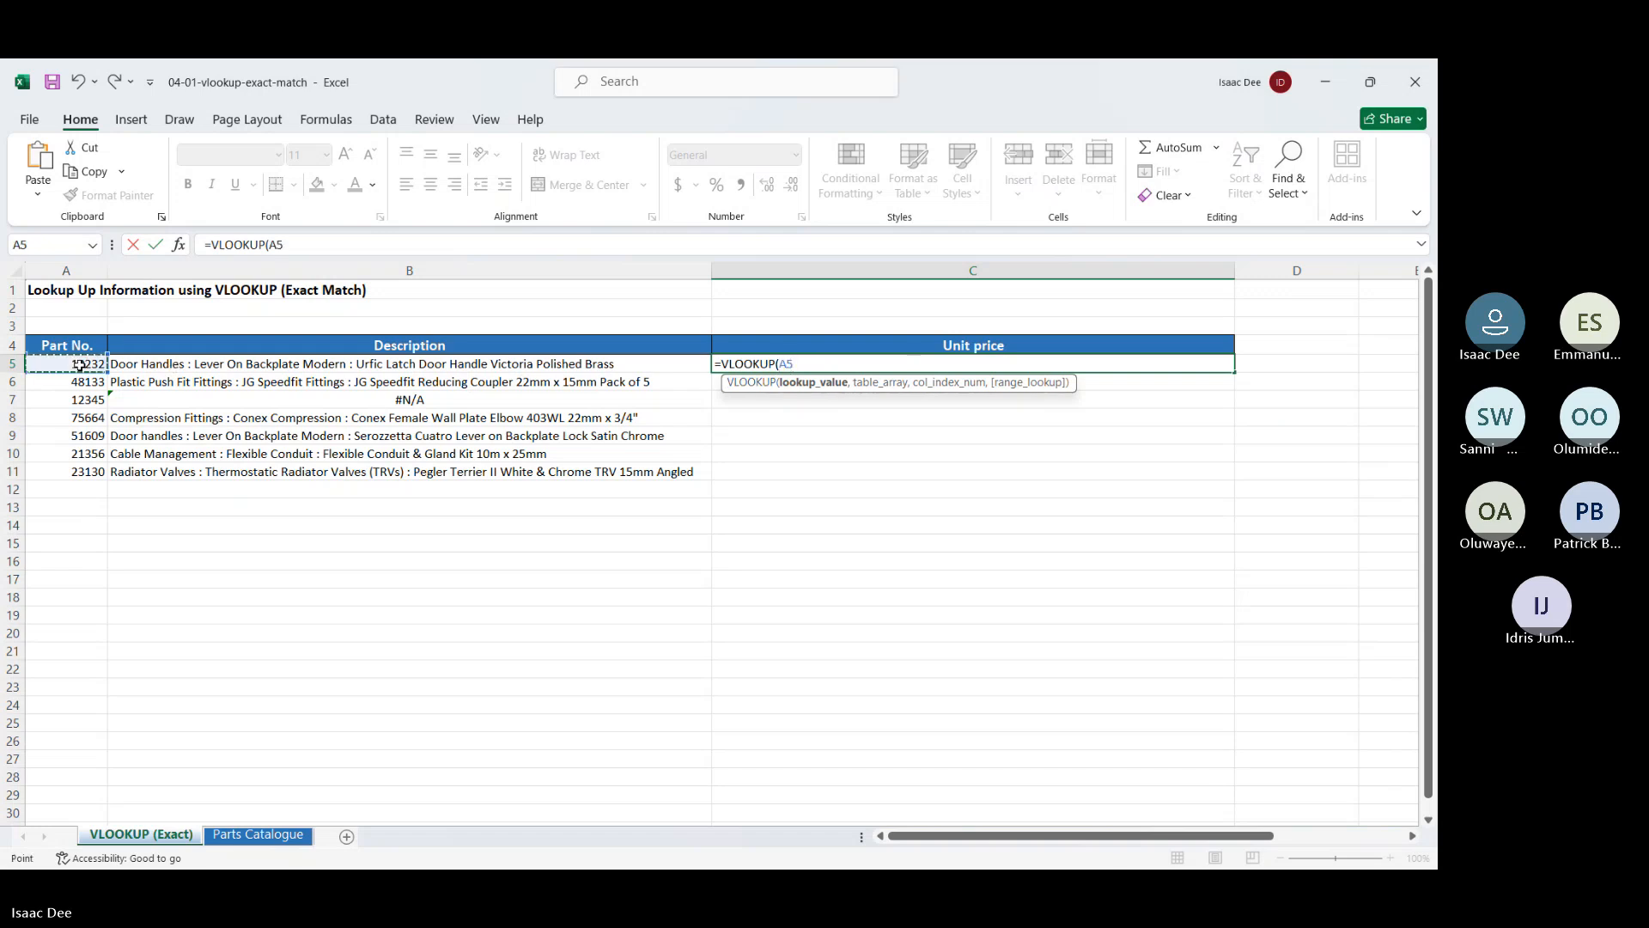
{"action": "type", "text": ","}
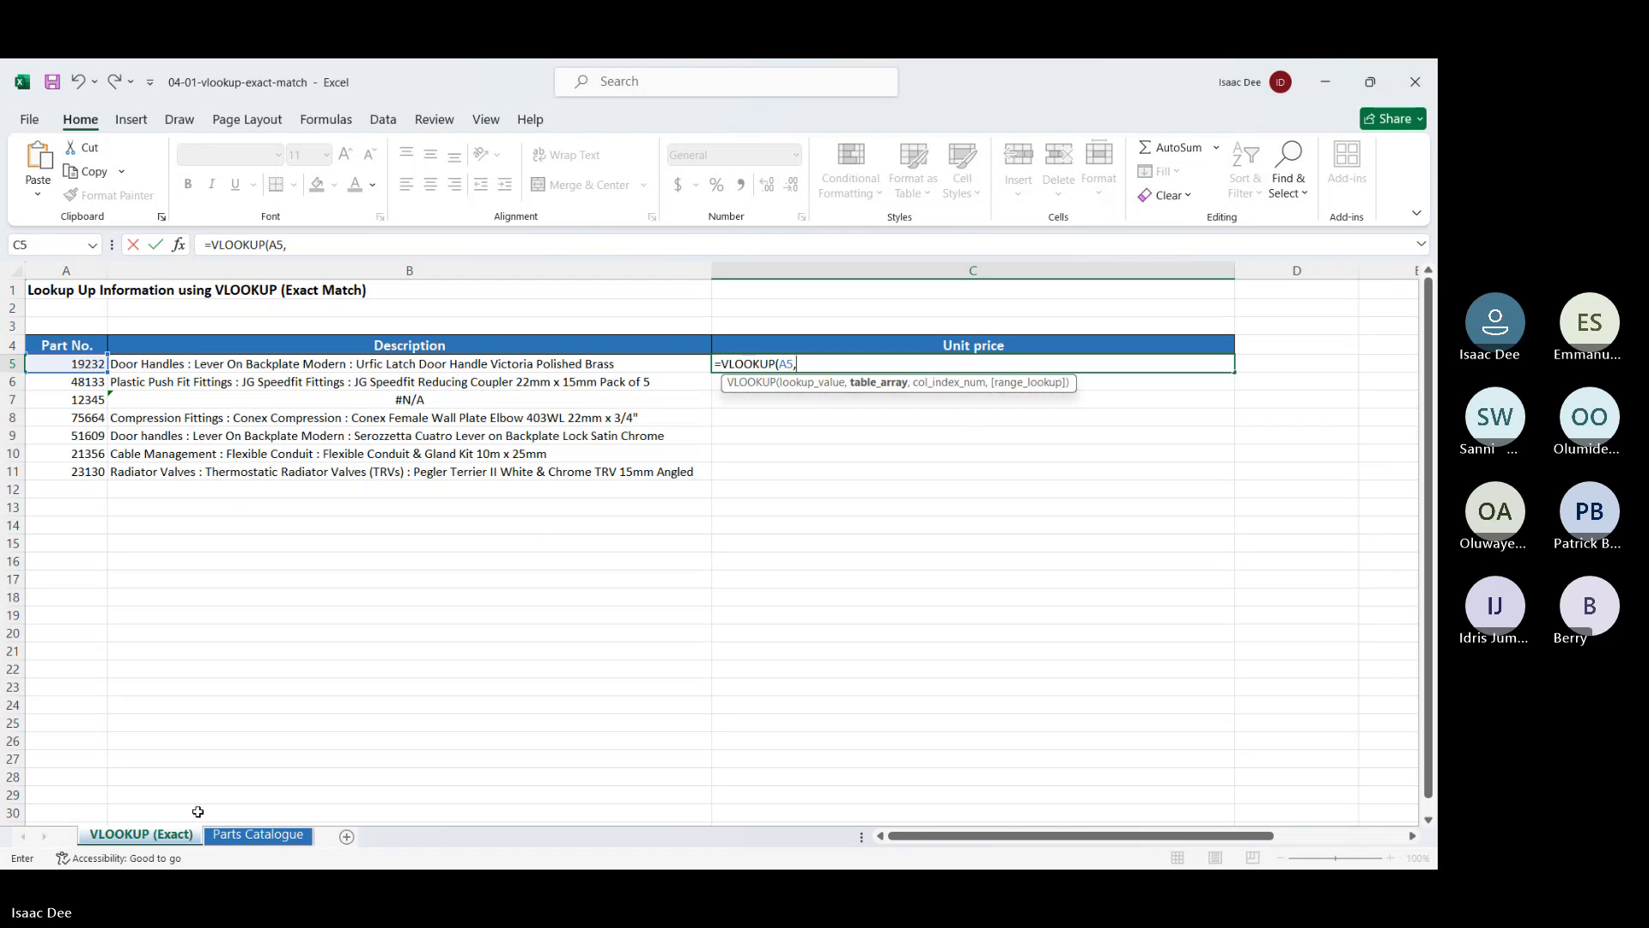
{"action": "left_click", "coordinate": [247, 835]}
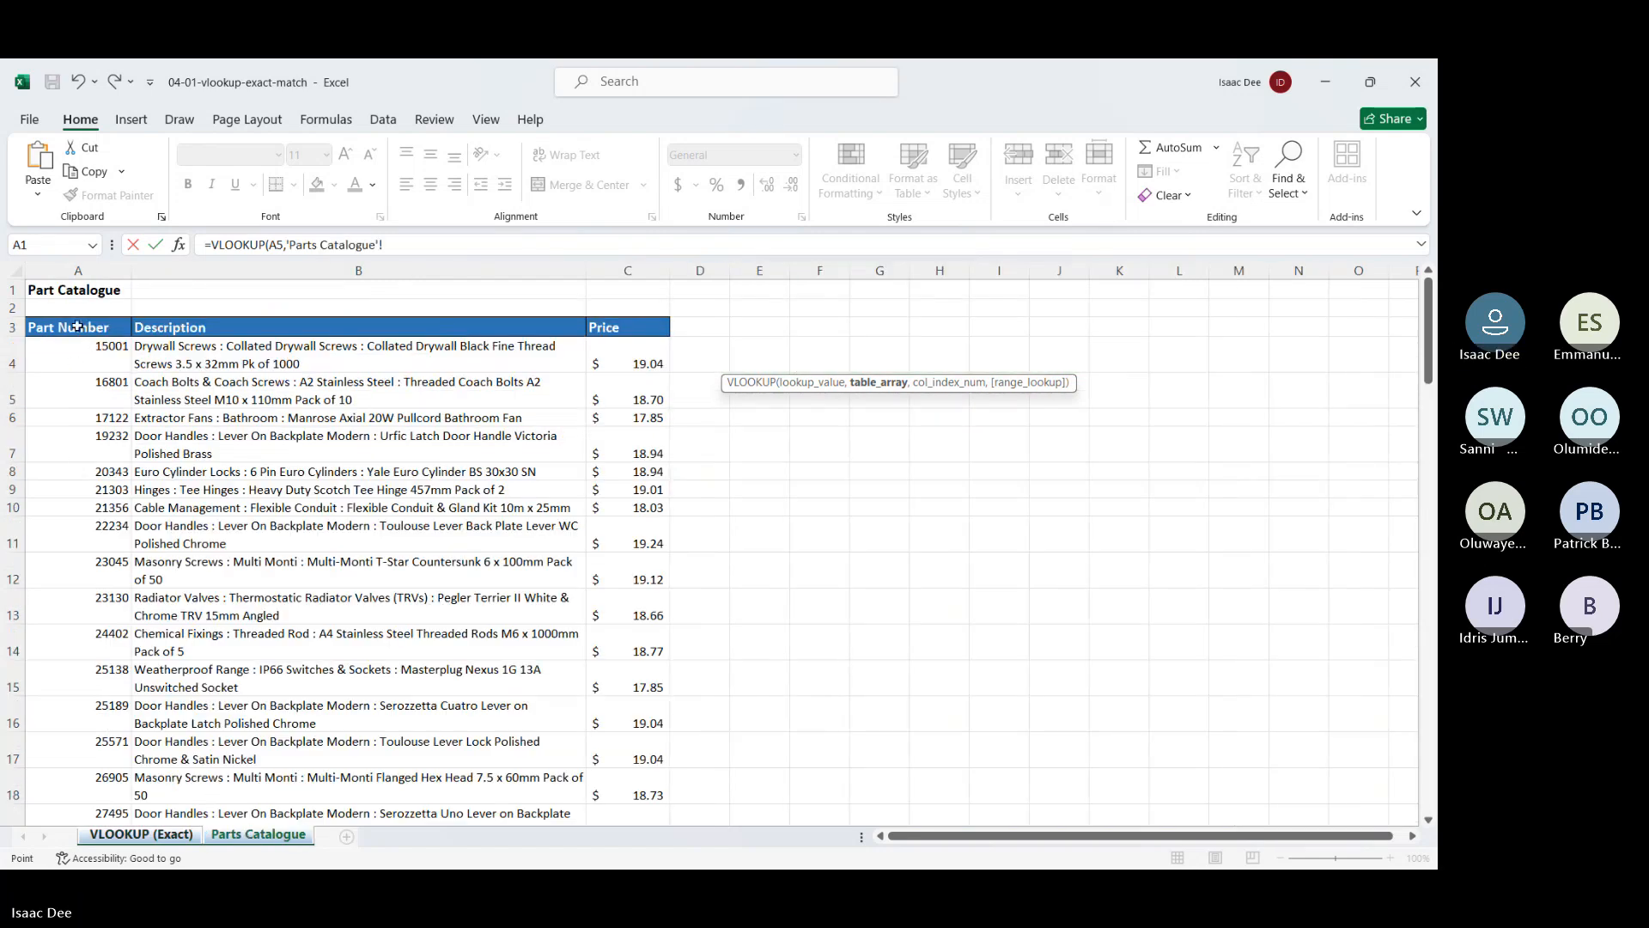
{"action": "left_click_drag", "start_coordinate": [75, 328], "coordinate": [636, 764]}
{"action": "key", "text": "ctrl+shift+Down"}
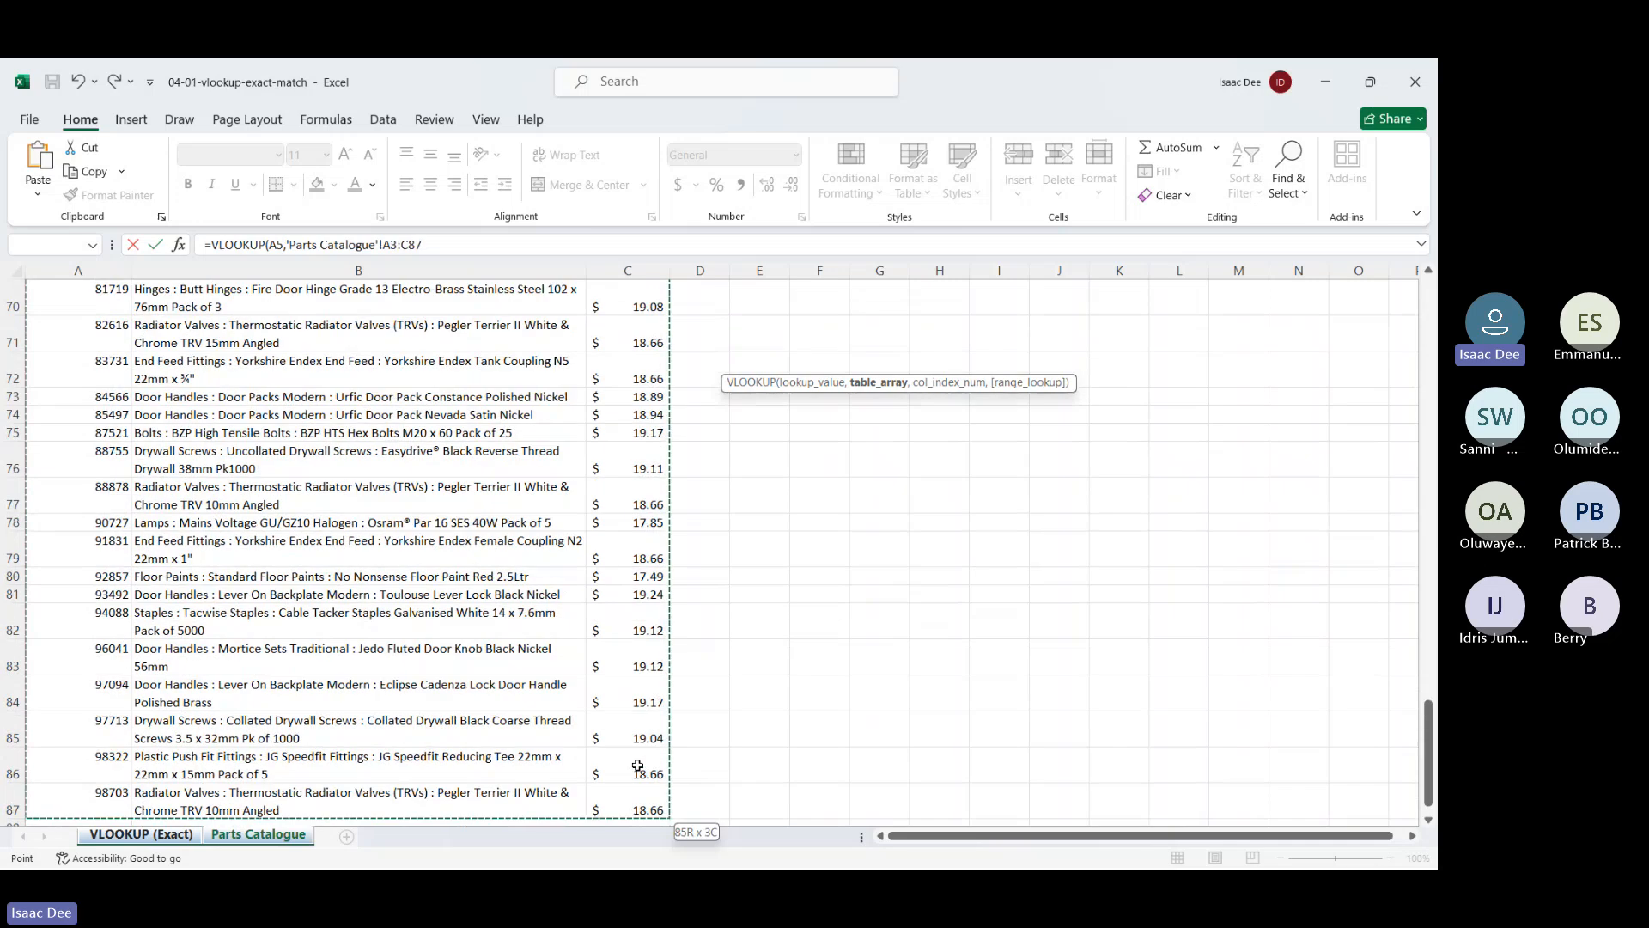
{"action": "type", "text": ","}
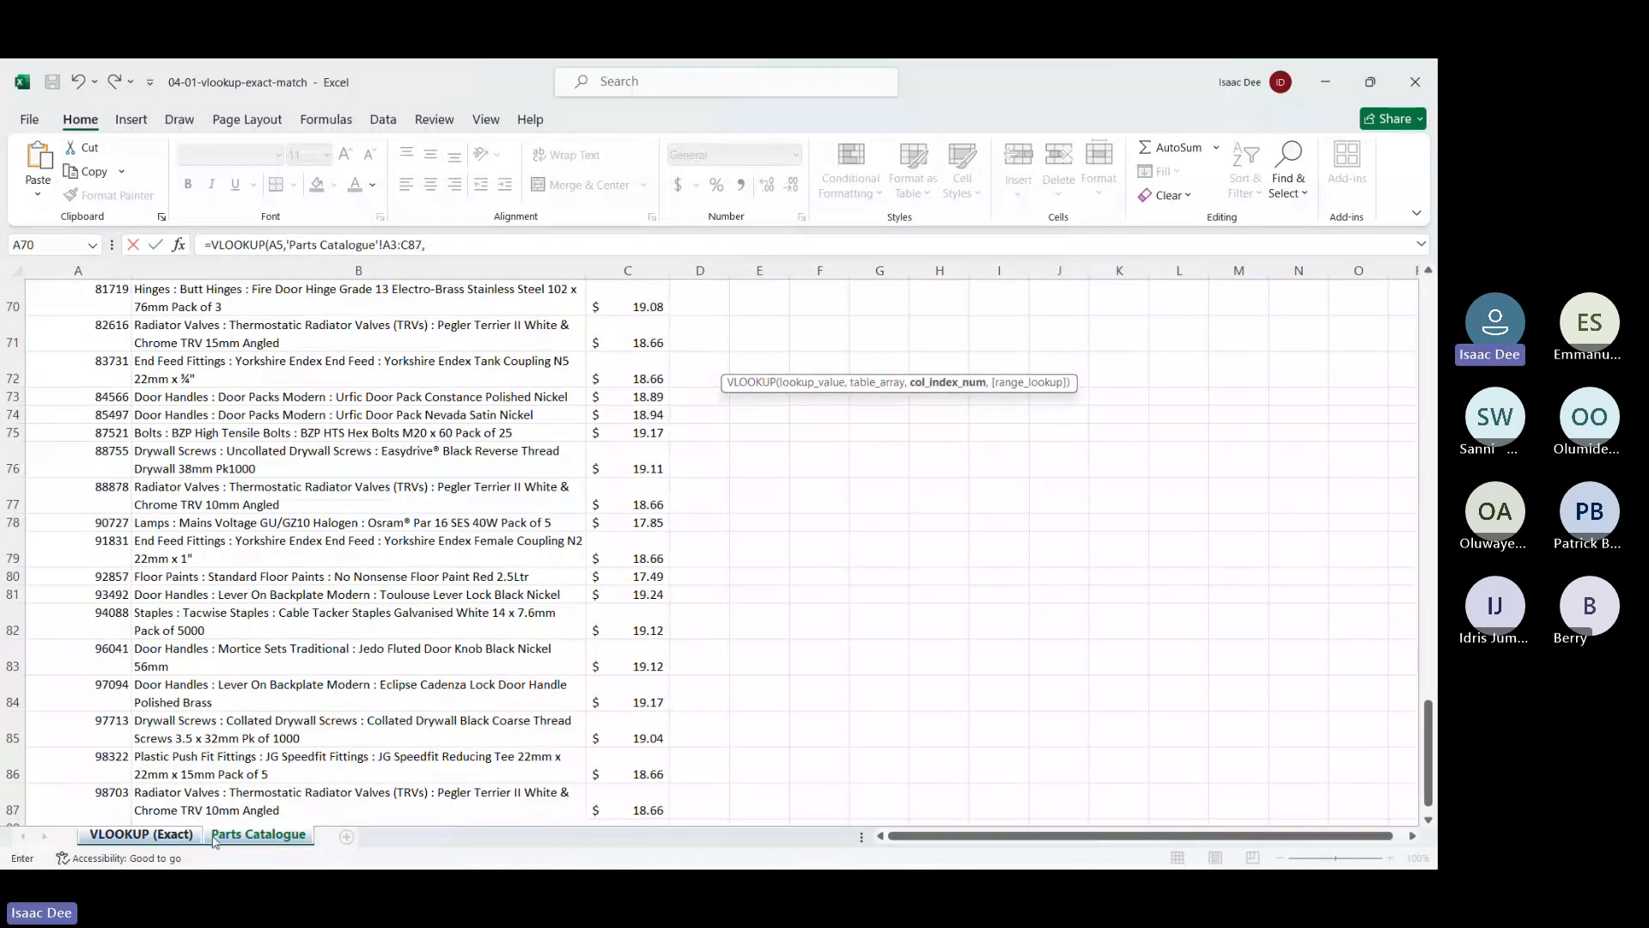
{"action": "left_click", "coordinate": [161, 839]}
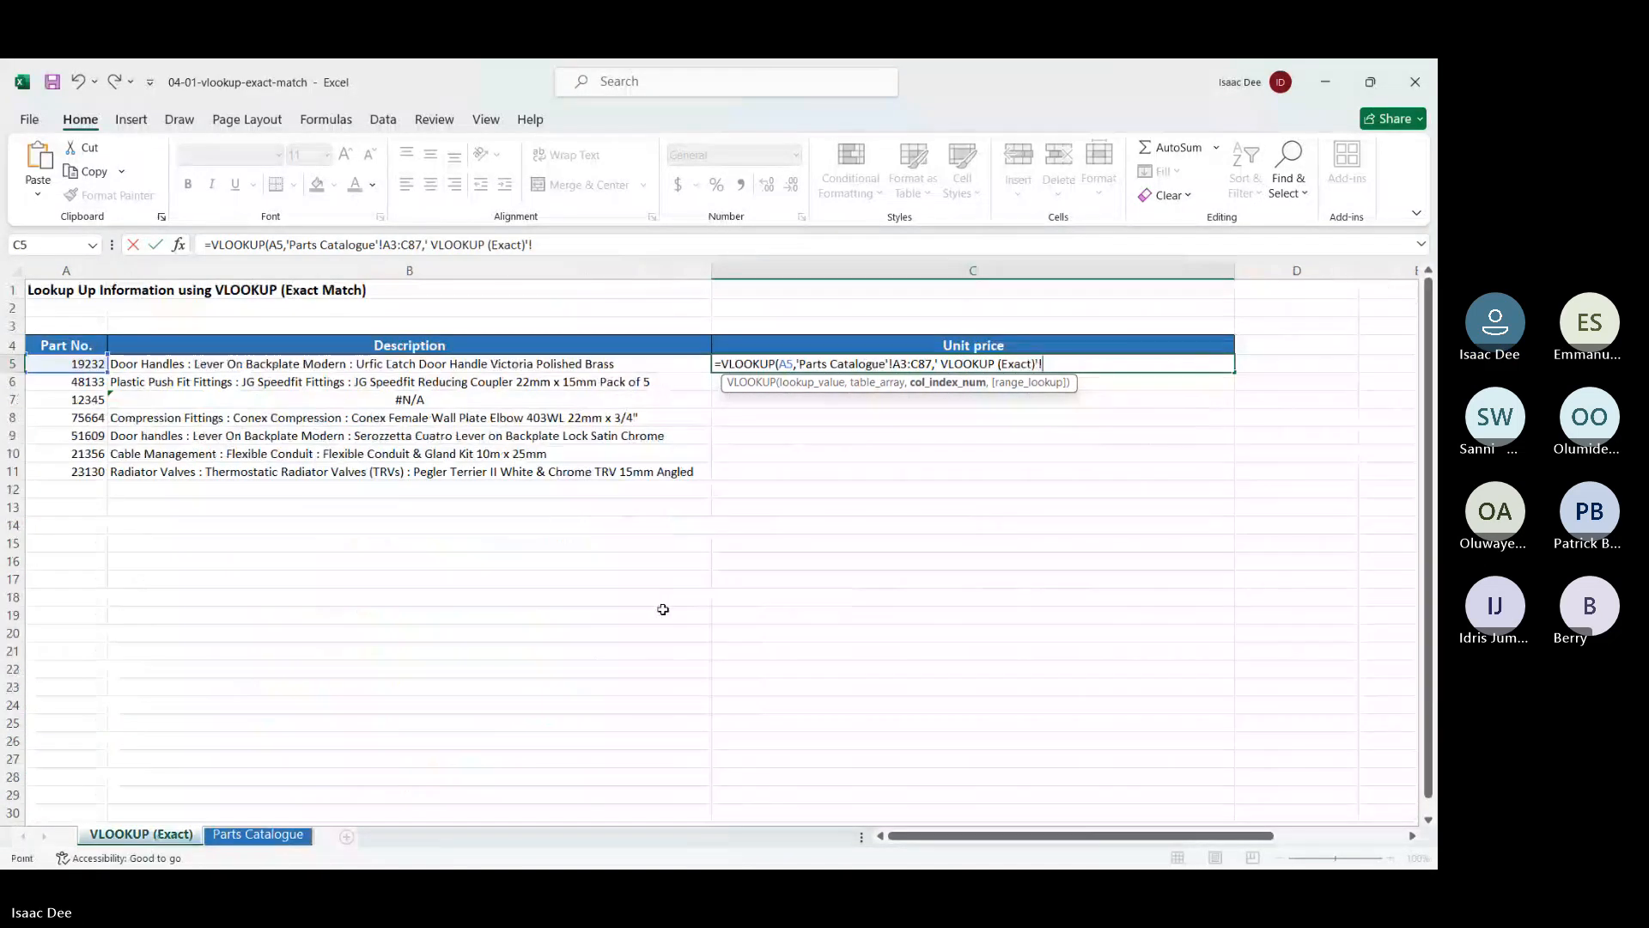
{"action": "key", "text": "BackSpace"}
{"action": "key", "text": "BackSpace"}
{"action": "key", "text": "BackSpace"}
{"action": "key", "text": "BackSpace"}
{"action": "key", "text": "BackSpace"}
{"action": "key", "text": "BackSpace"}
{"action": "key", "text": "BackSpace"}
{"action": "key", "text": "BackSpace"}
{"action": "key", "text": "BackSpace"}
{"action": "key", "text": "BackSpace"}
{"action": "key", "text": "BackSpace"}
{"action": "key", "text": "BackSpace"}
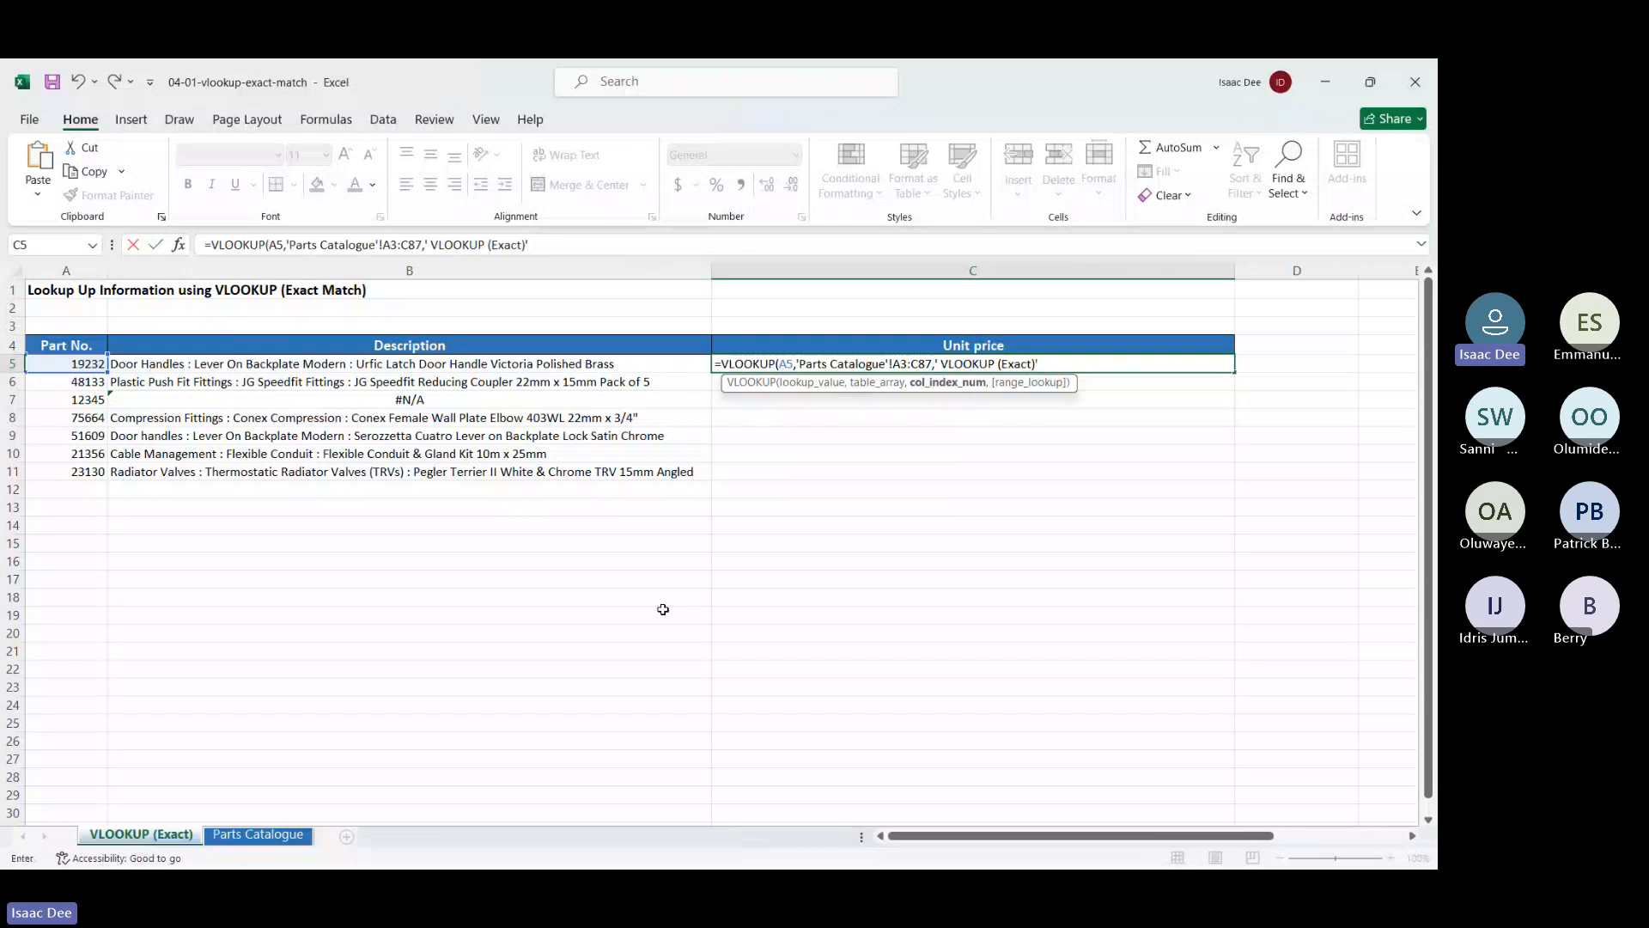
{"action": "key", "text": "BackSpace"}
{"action": "key", "text": "BackSpace"}
{"action": "key", "text": "BackSpace"}
{"action": "key", "text": "BackSpace"}
{"action": "key", "text": "BackSpace"}
{"action": "key", "text": "BackSpace"}
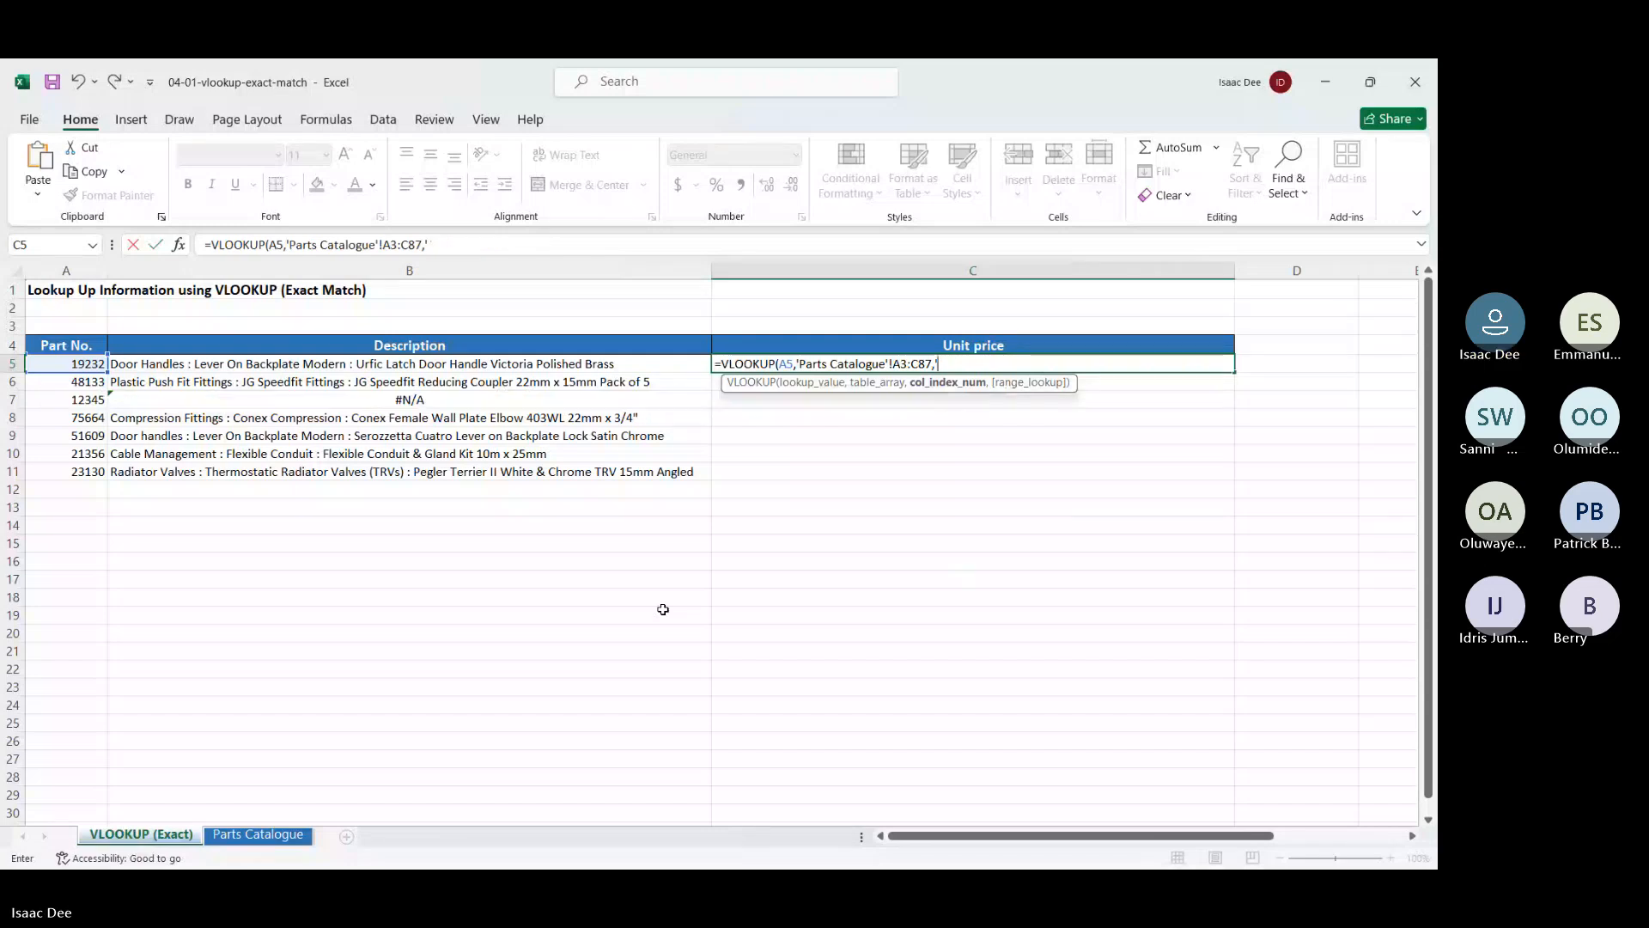
Nest MATCH of header C4 against 'Parts Catalogue'!A3:C3 with 0 - Exact match
{"action": "type", "text": "ma"}
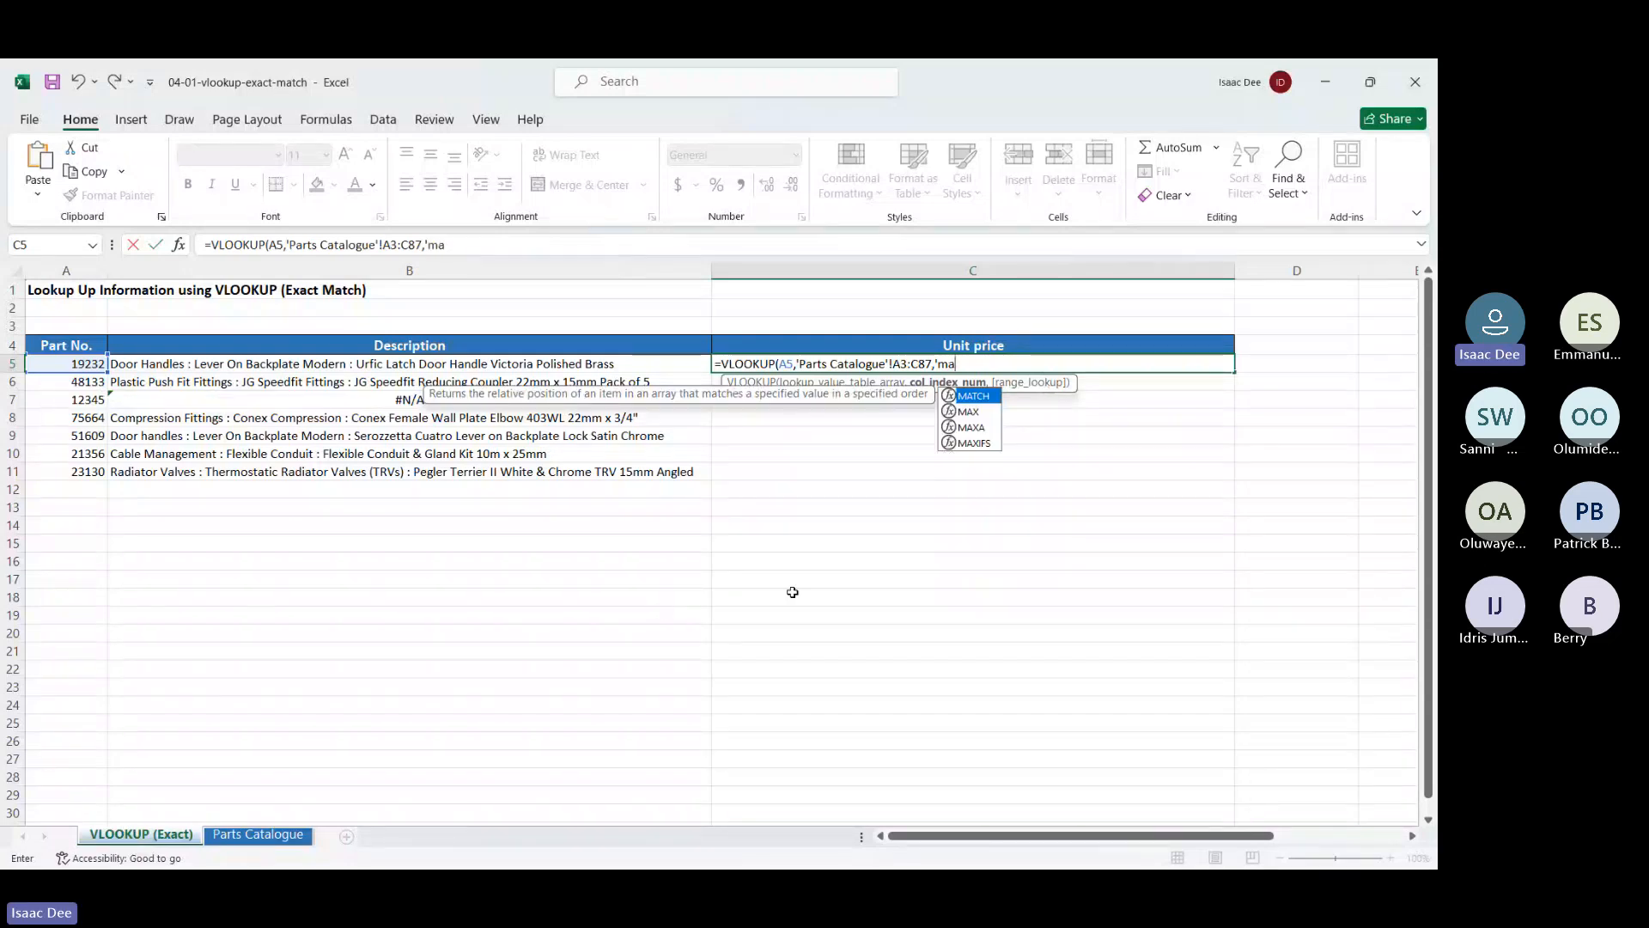
{"action": "double_click", "coordinate": [973, 395]}
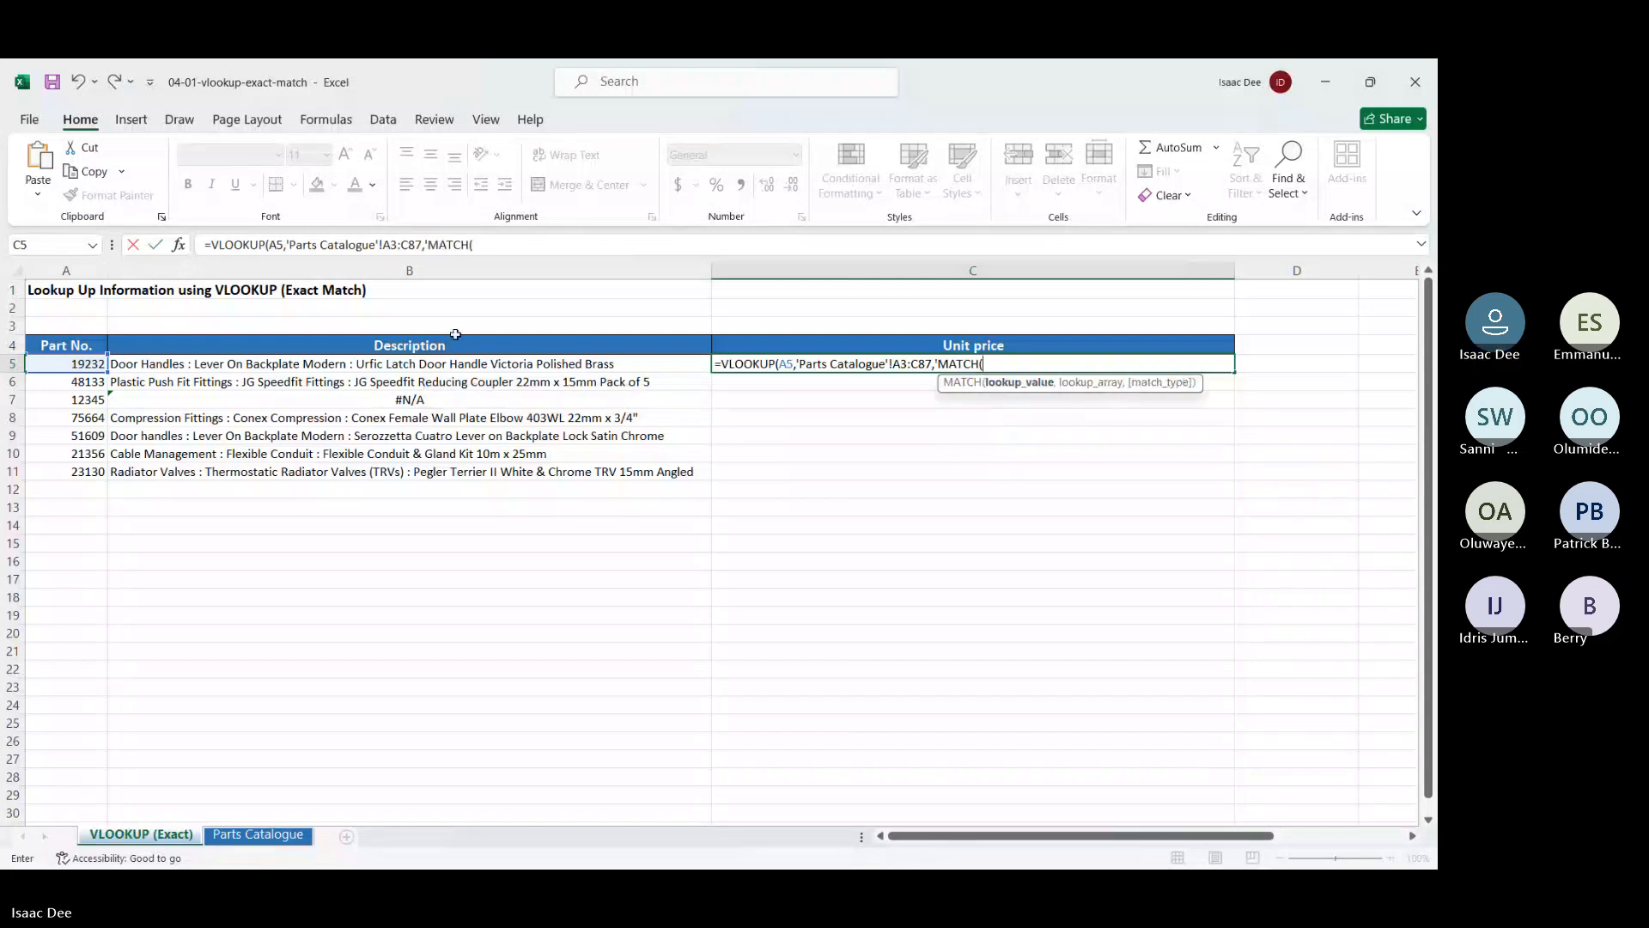
{"action": "left_click", "coordinate": [797, 344]}
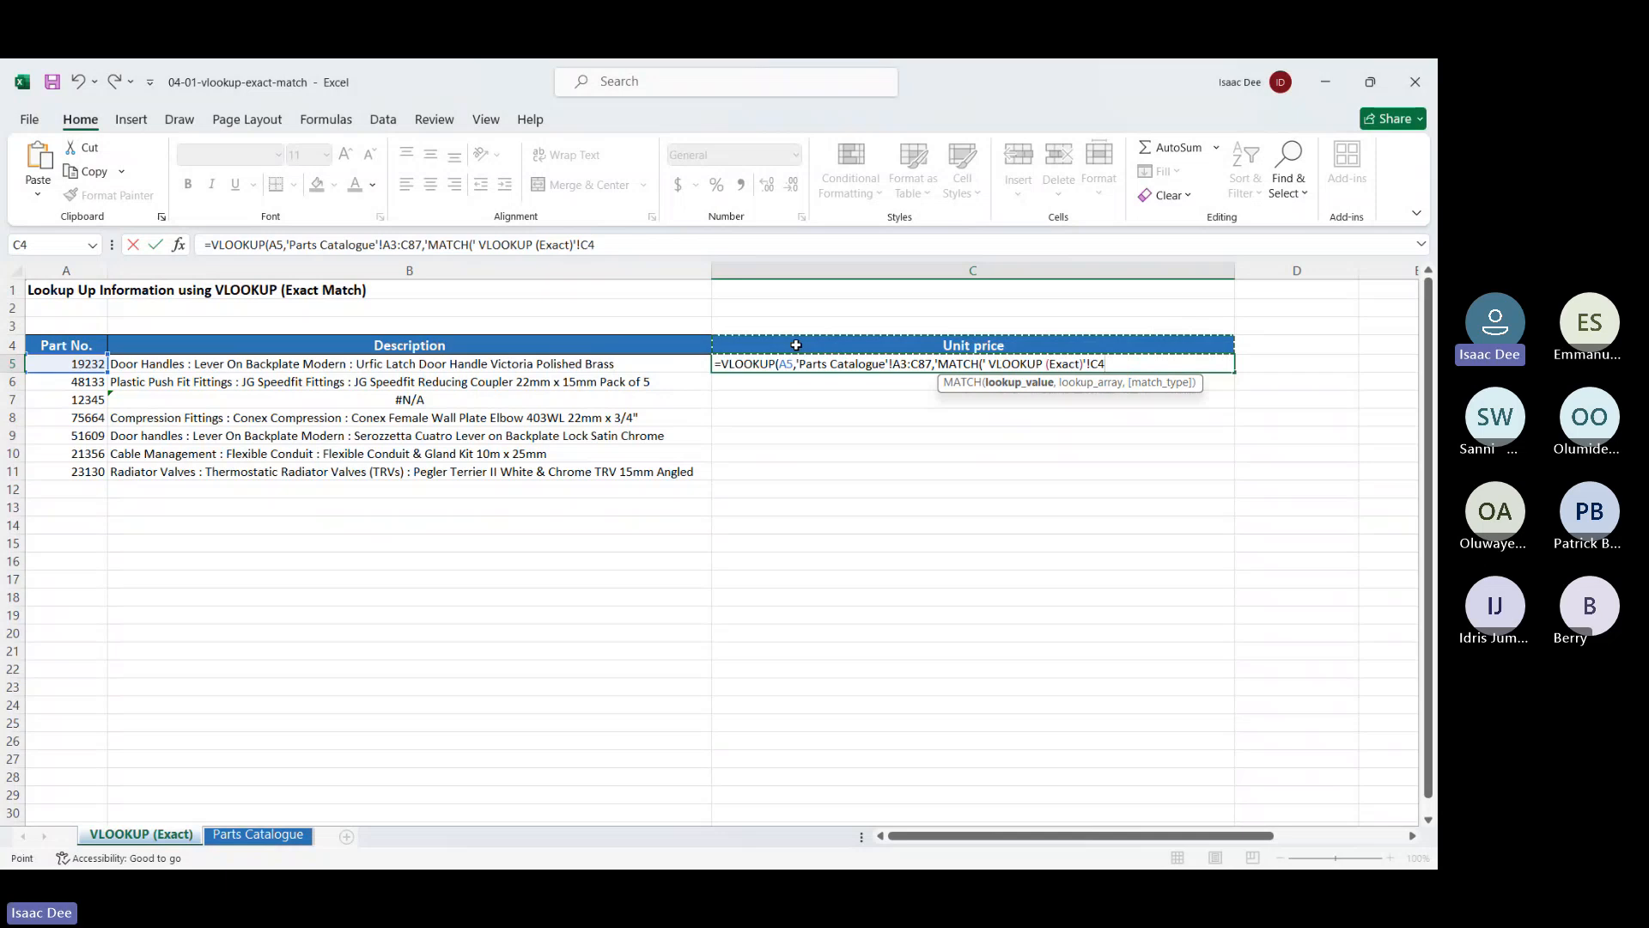
{"action": "type", "text": ","}
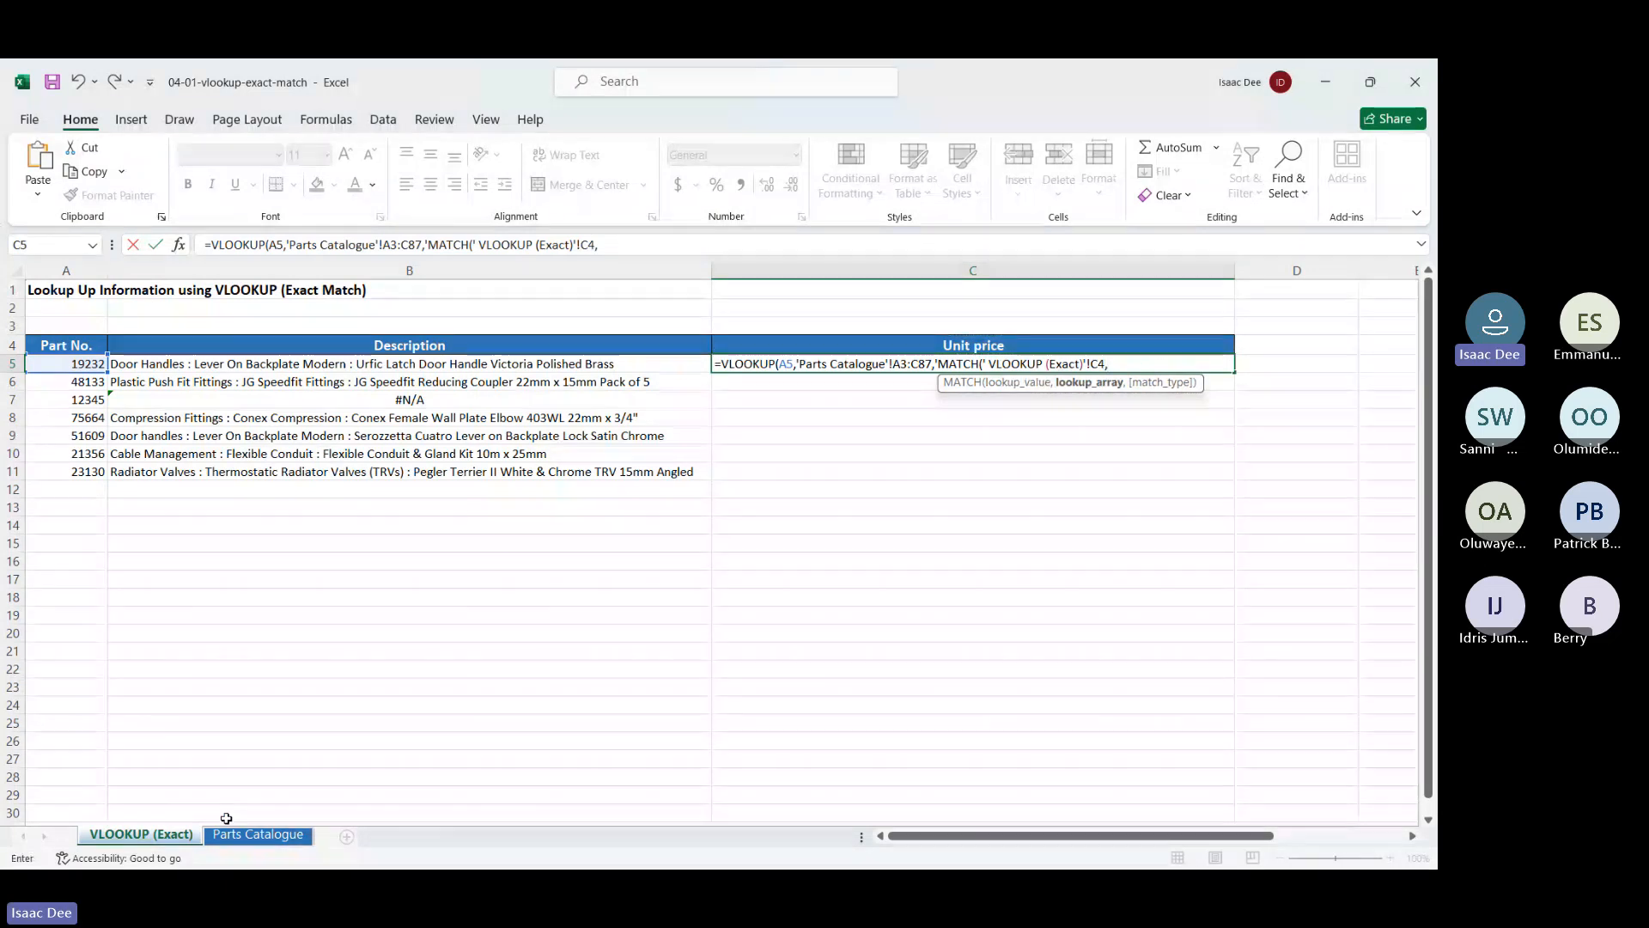
{"action": "left_click", "coordinate": [261, 841]}
{"action": "left_click", "coordinate": [133, 301]}
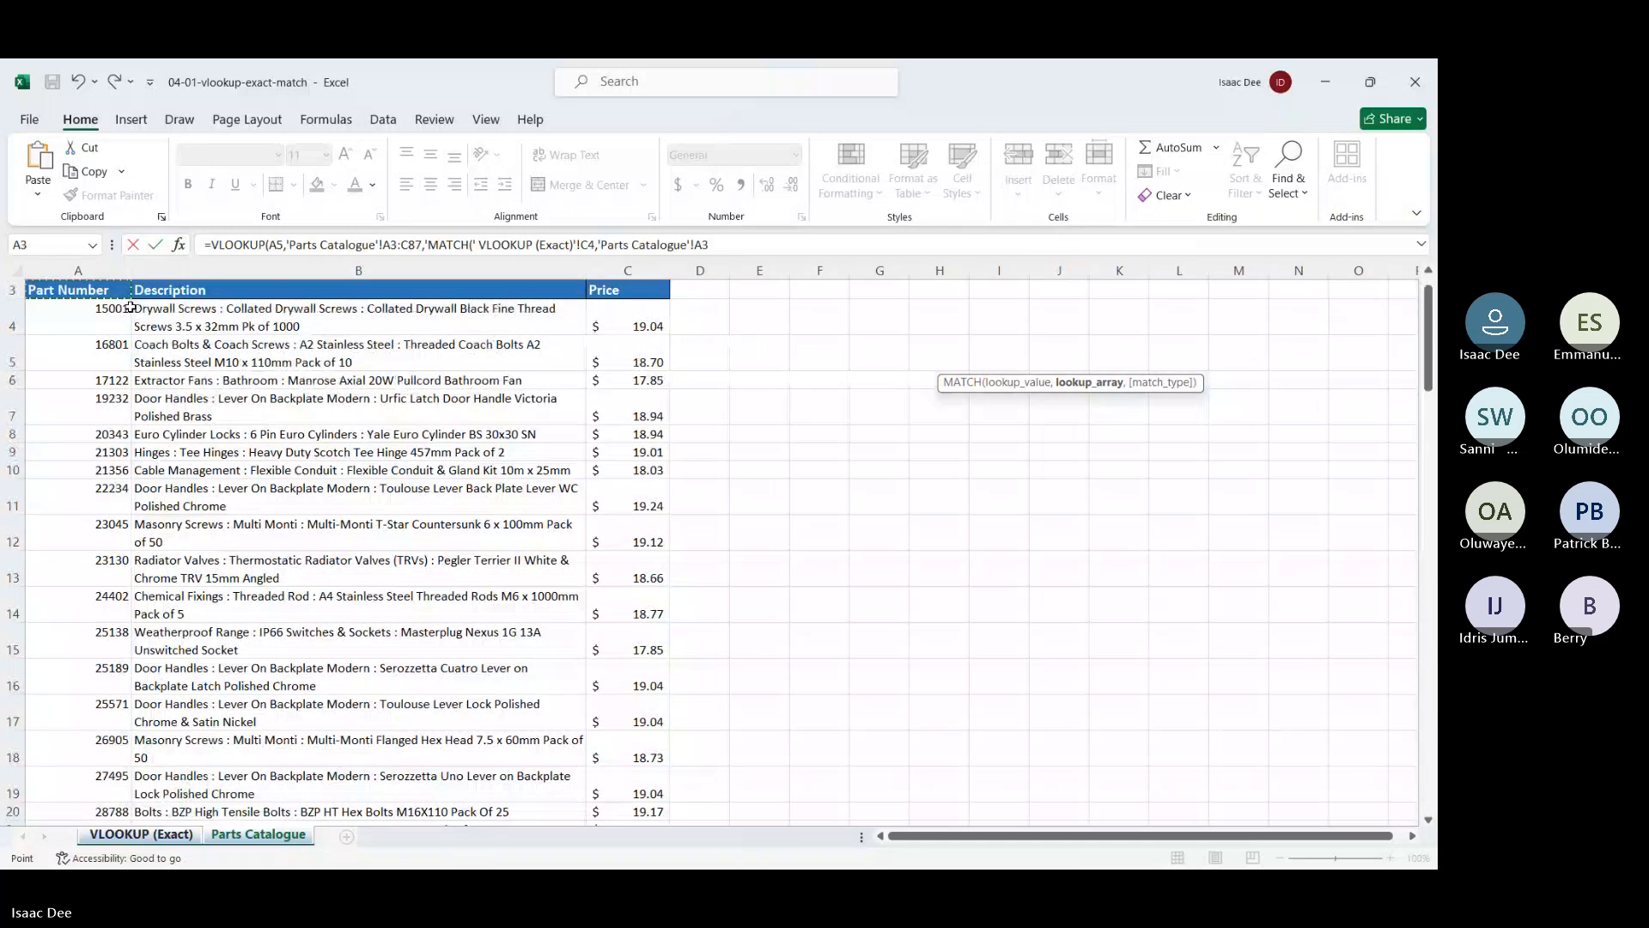
{"action": "left_click_drag", "start_coordinate": [130, 306], "coordinate": [654, 326]}
{"action": "type", "text": ","}
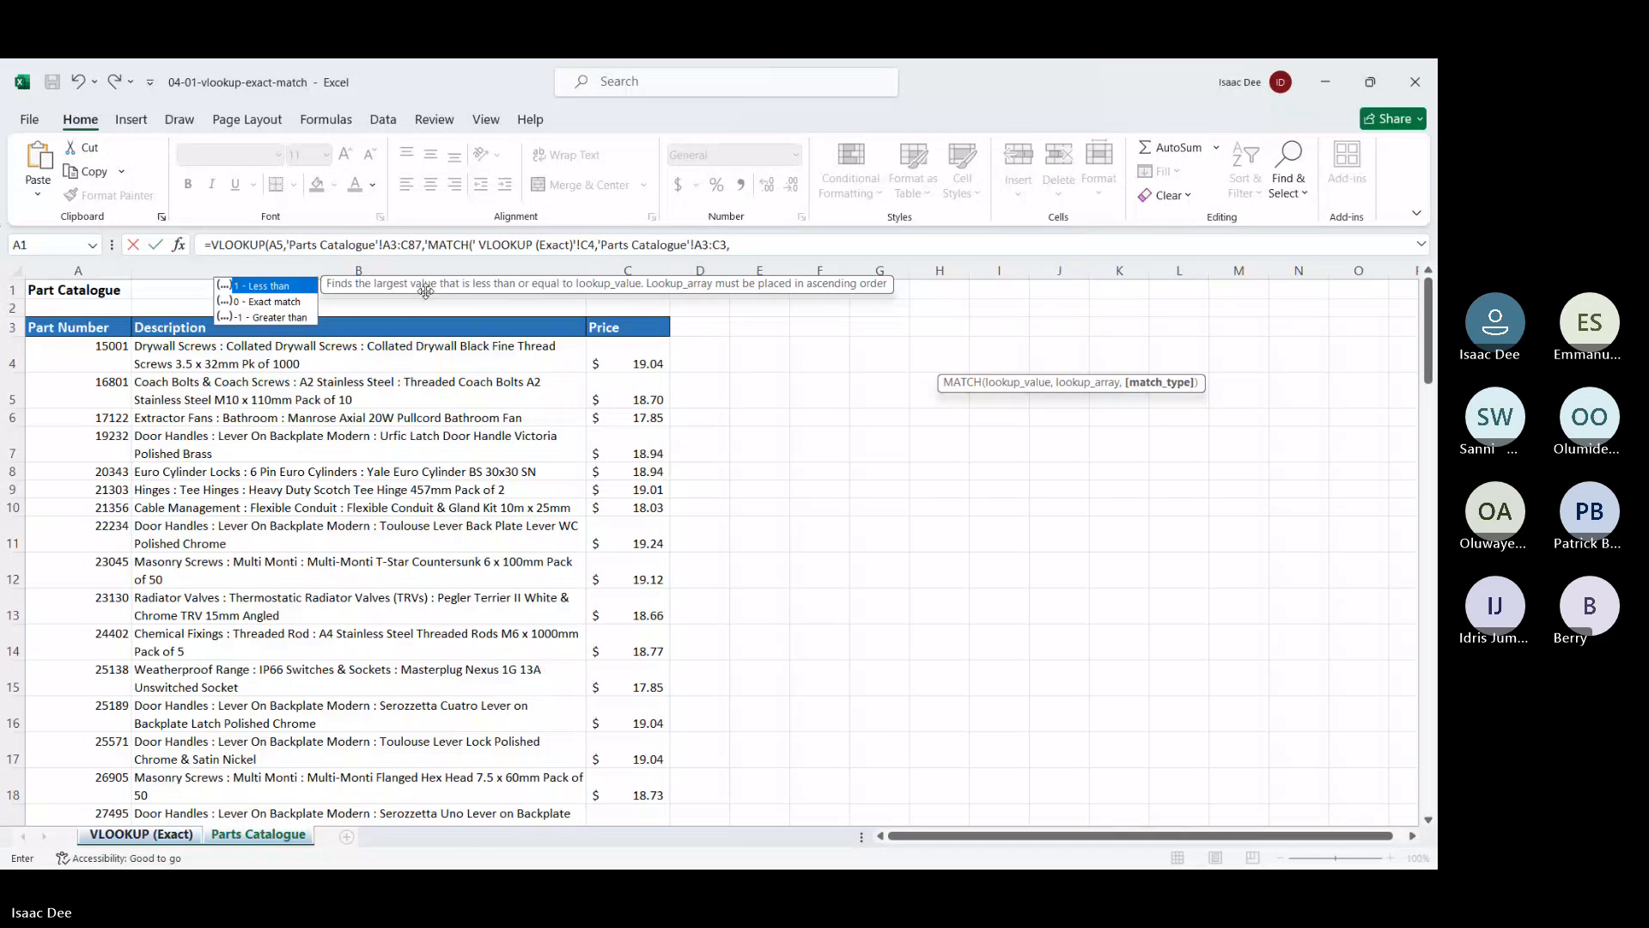
{"action": "double_click", "coordinate": [272, 303]}
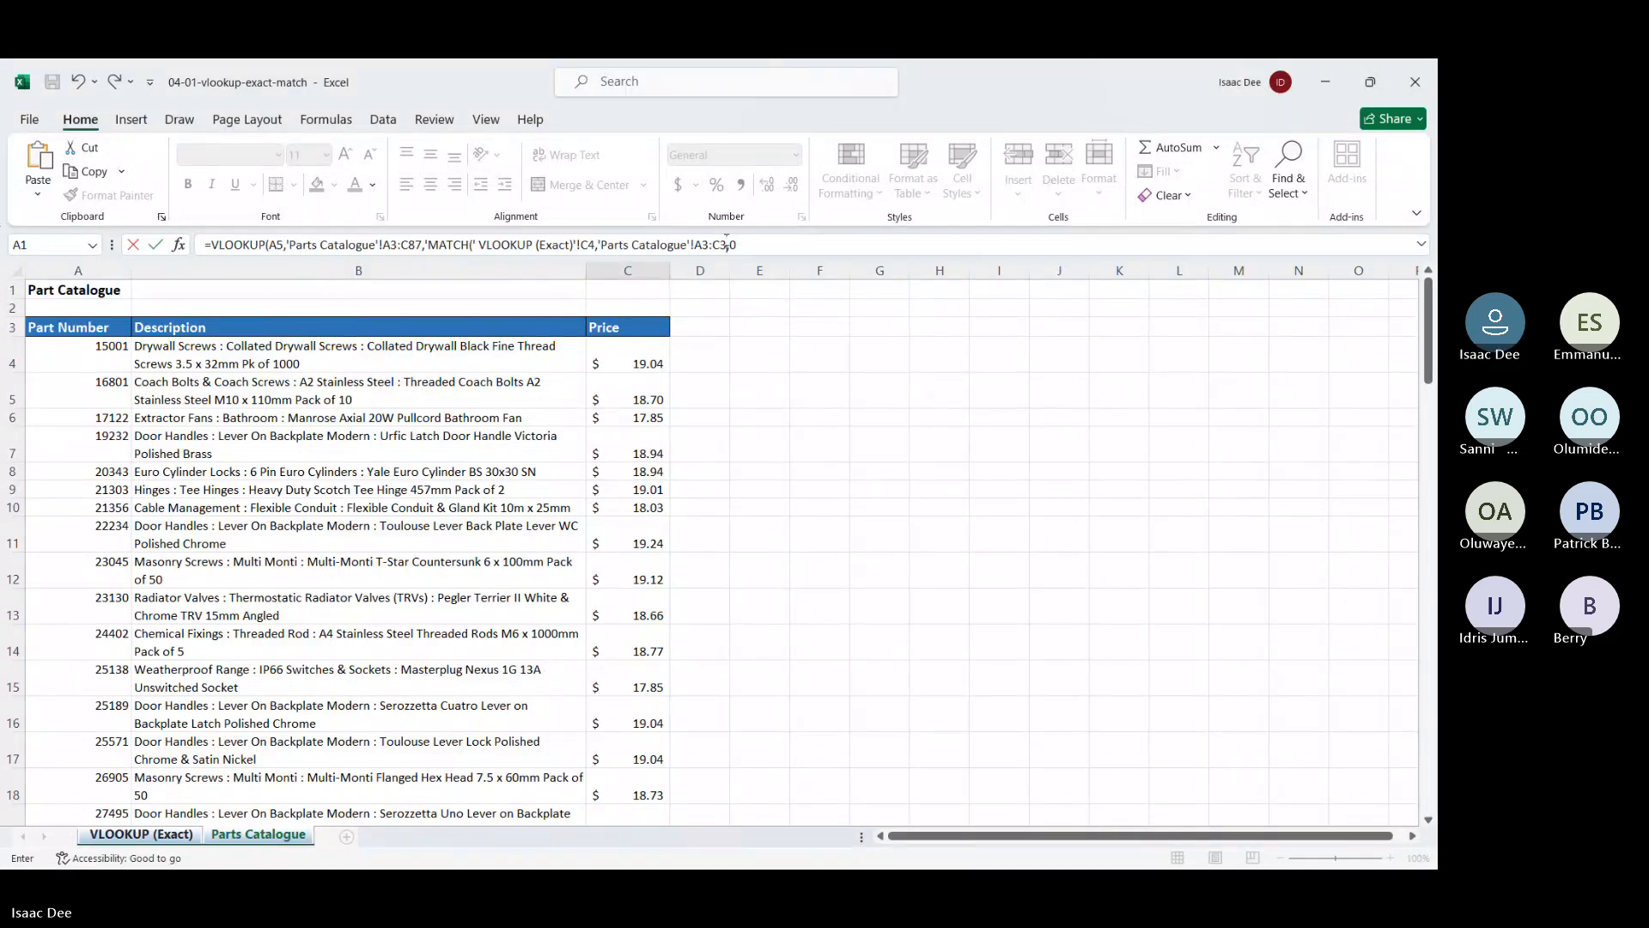
{"action": "left_click_drag", "start_coordinate": [728, 245], "coordinate": [694, 244]}
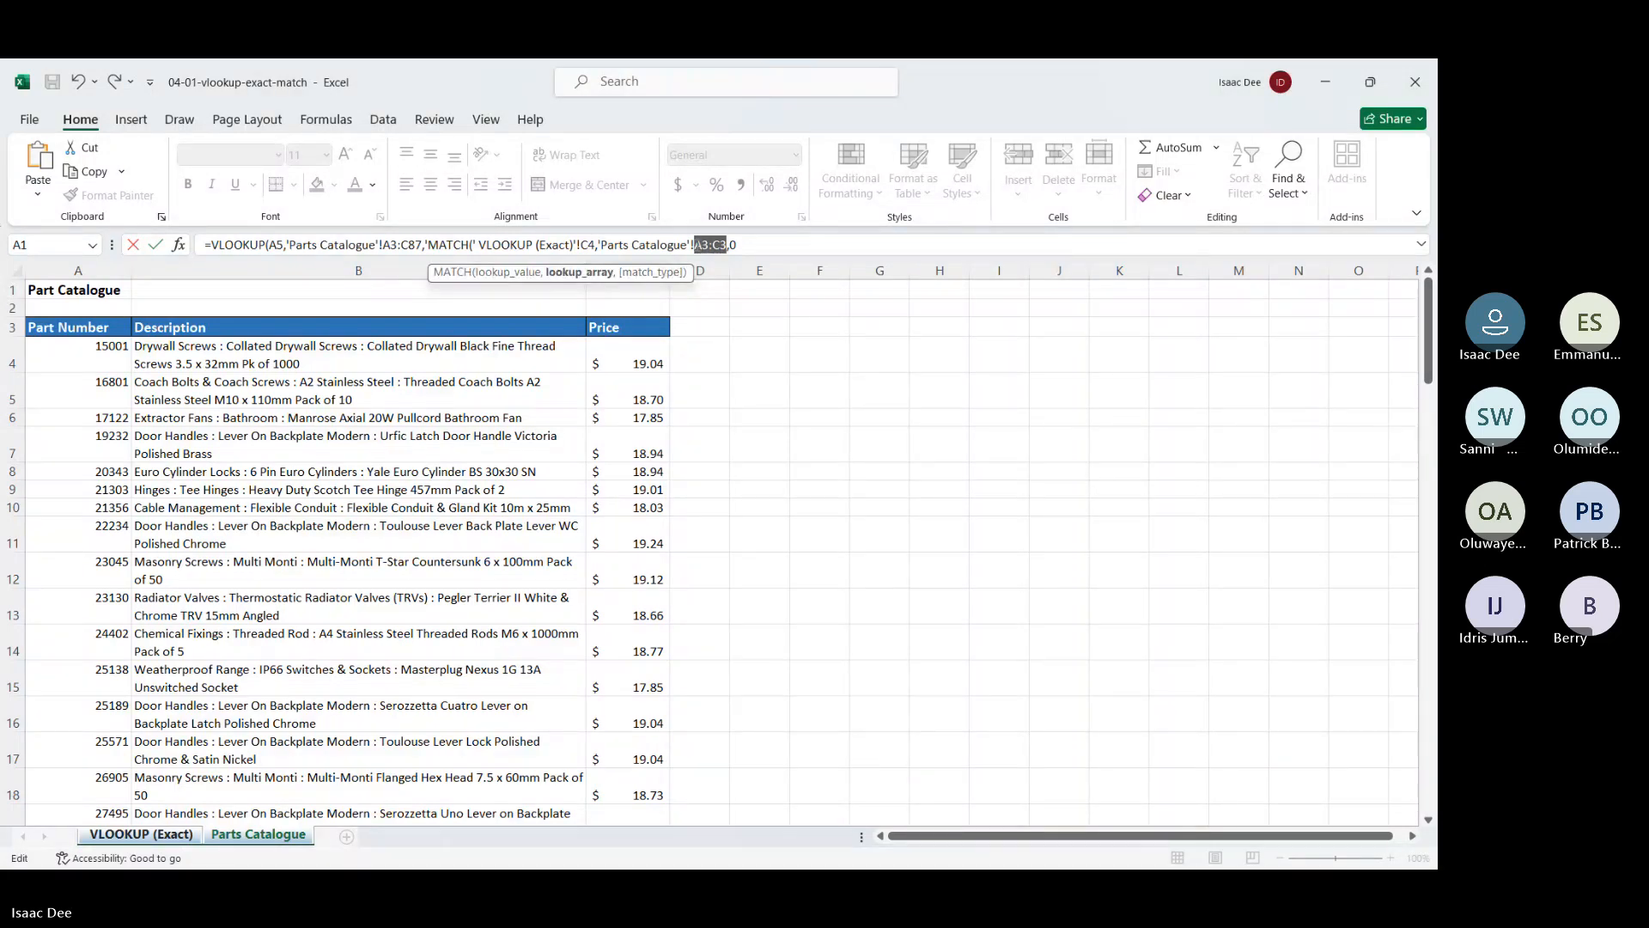
Make the MATCH references $A$3:$C$3 and $C$4 absolute and close the formula with FALSE
{"action": "key", "text": "F4"}
{"action": "left_click", "coordinate": [591, 245]}
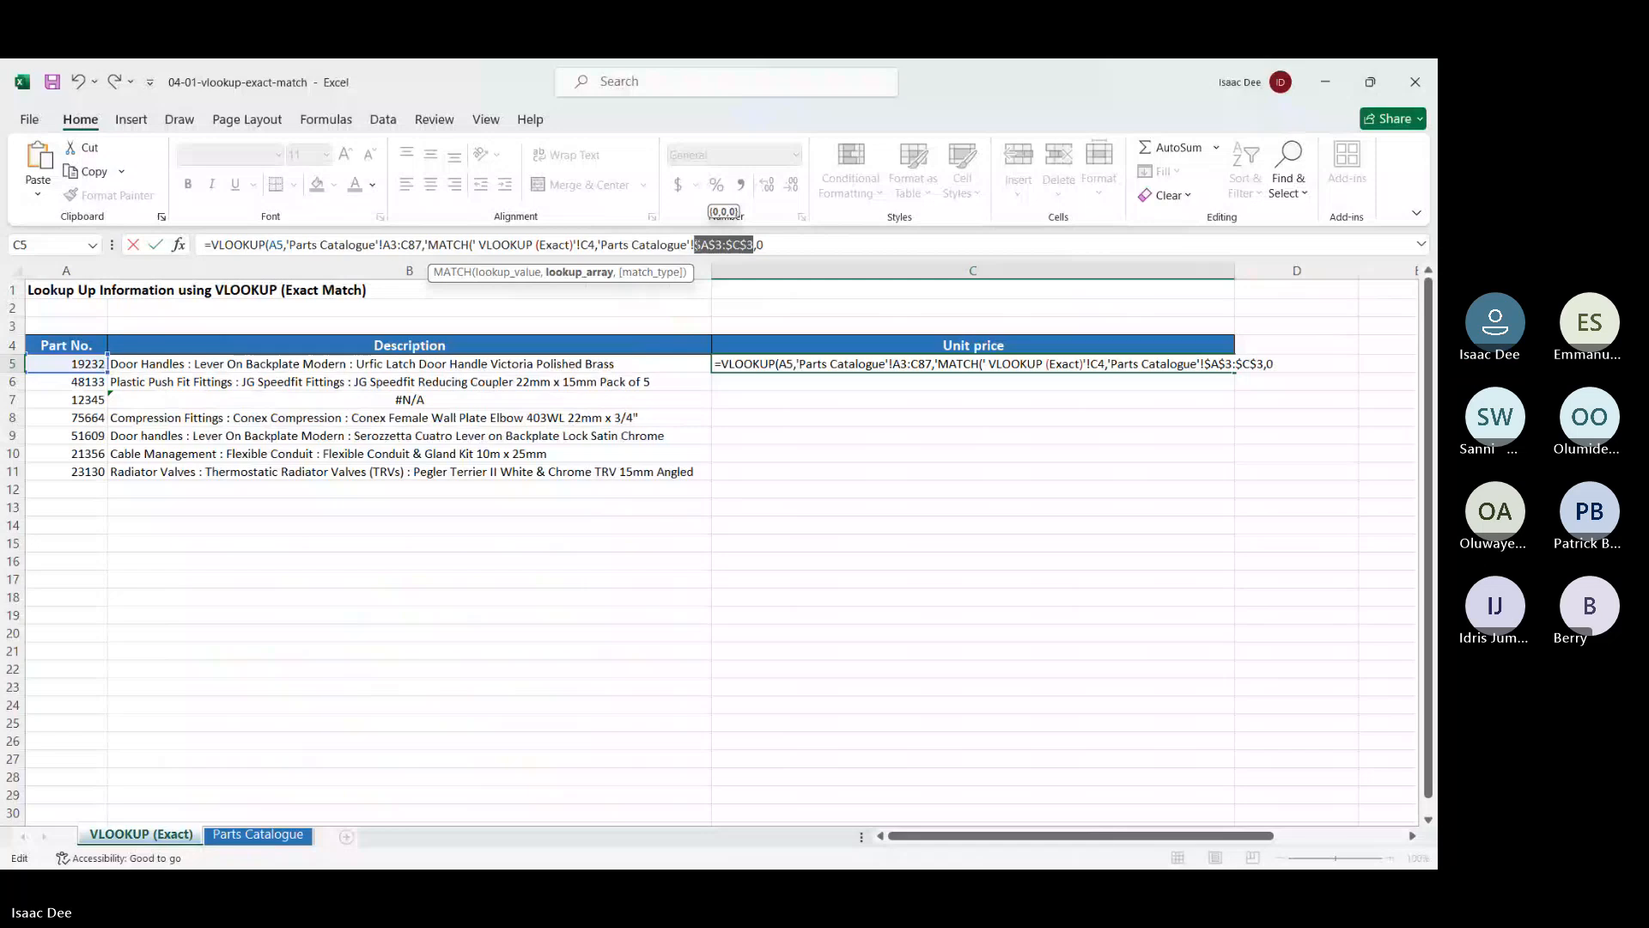
{"action": "double_click", "coordinate": [590, 245]}
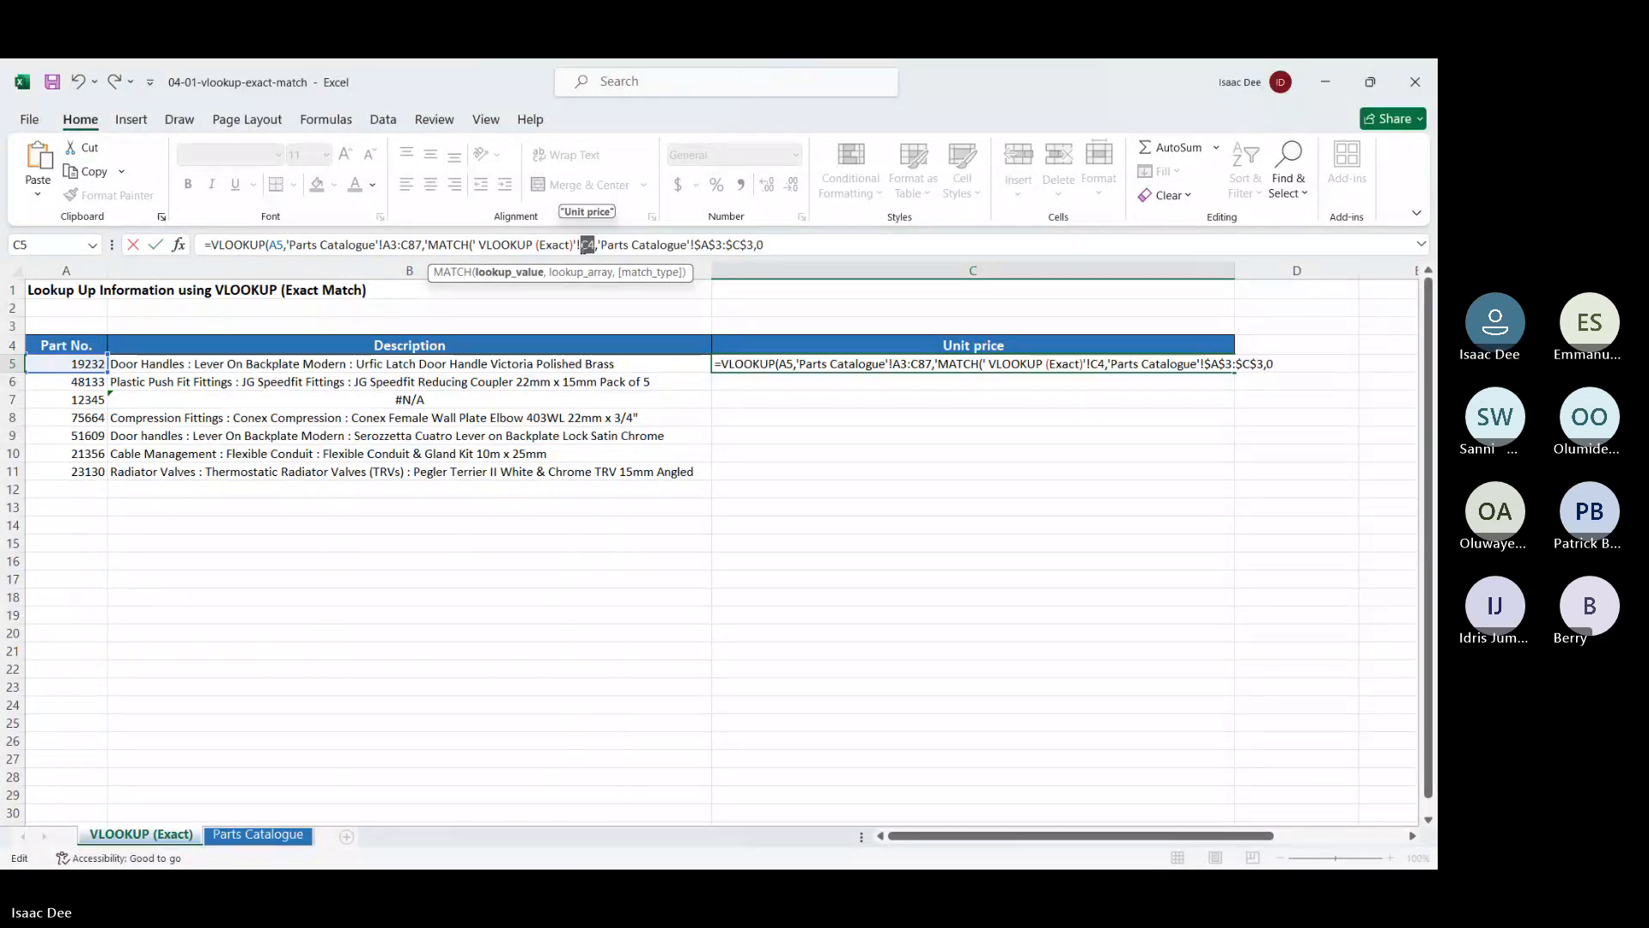
{"action": "key", "text": "F4"}
{"action": "left_click", "coordinate": [785, 246]}
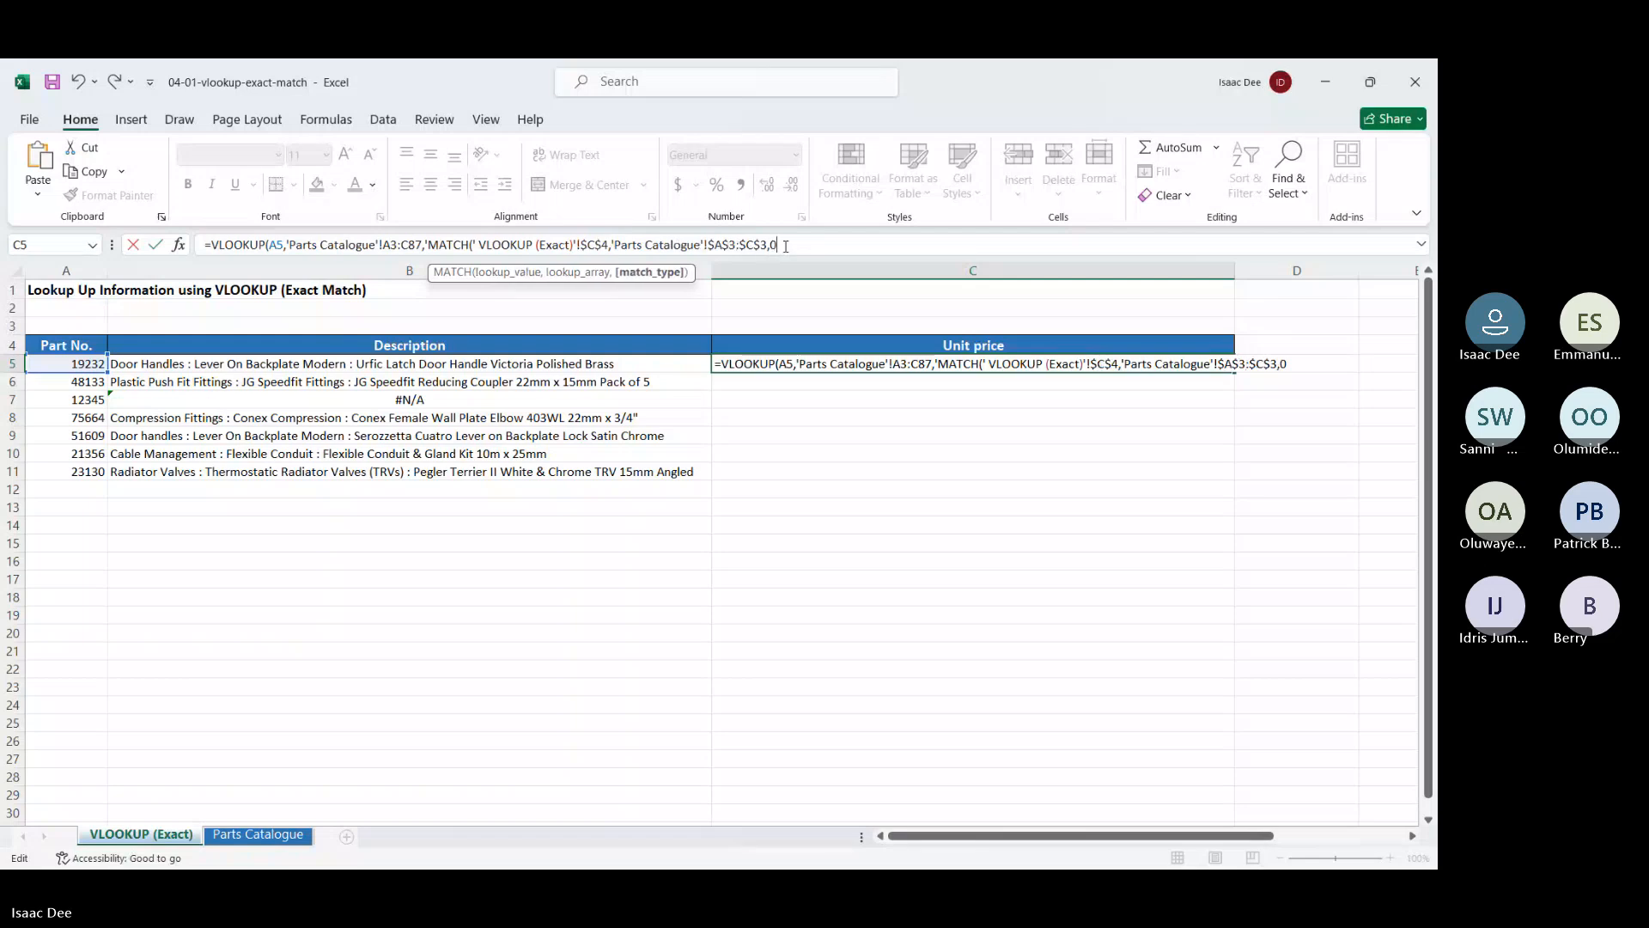
{"action": "type", "text": ")"}
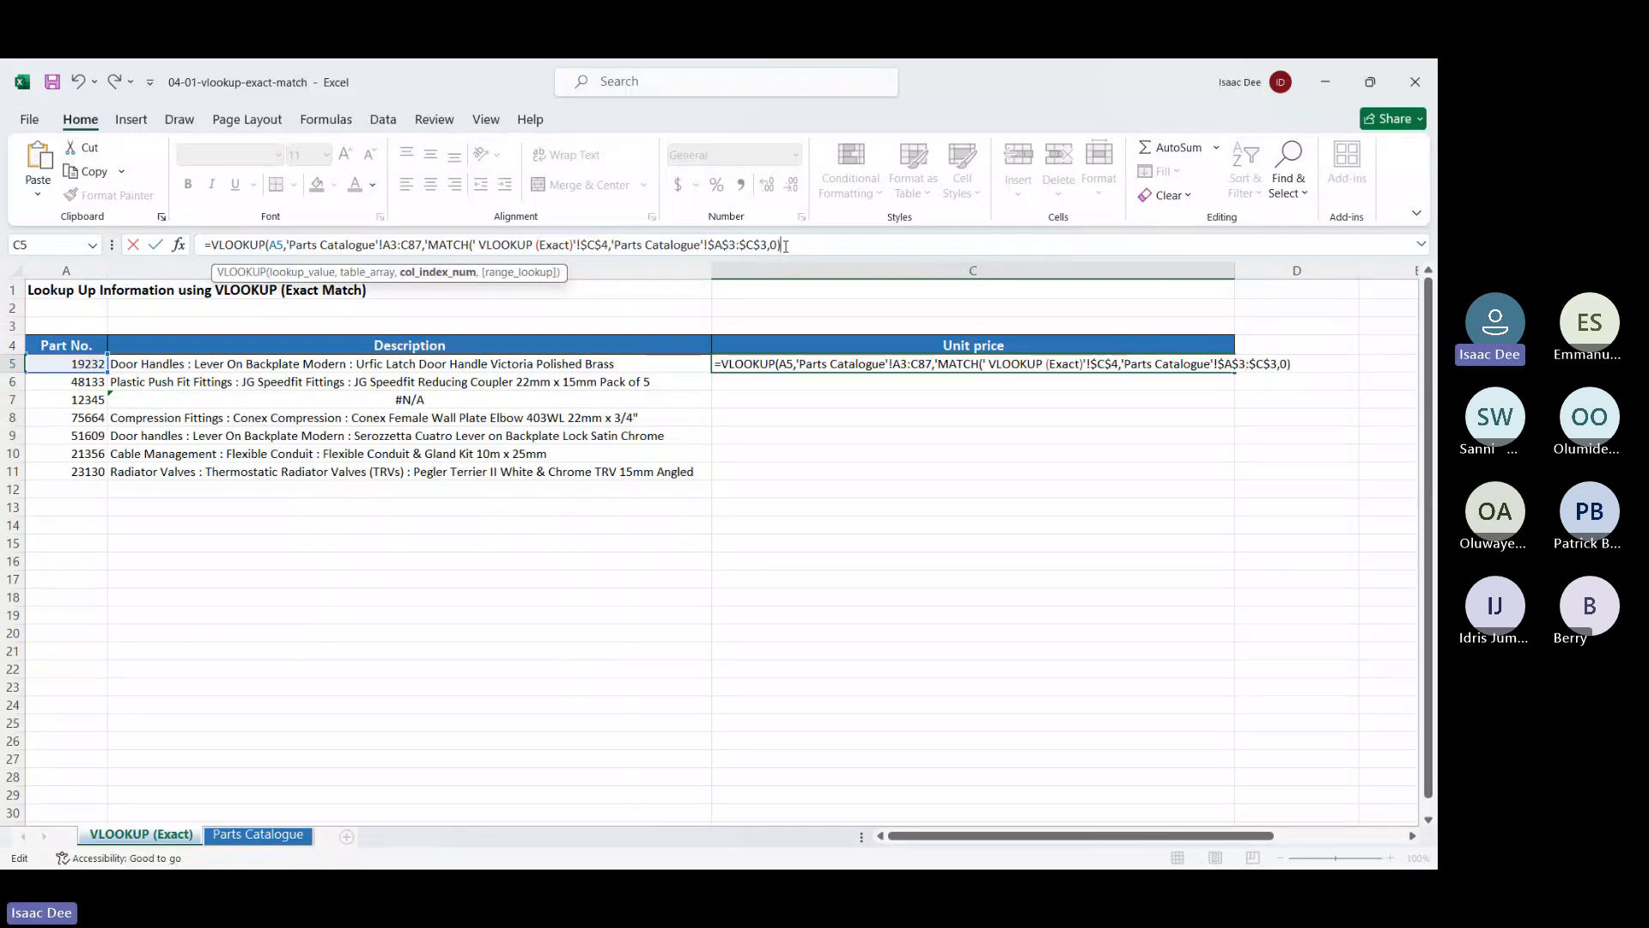
{"action": "type", "text": ","}
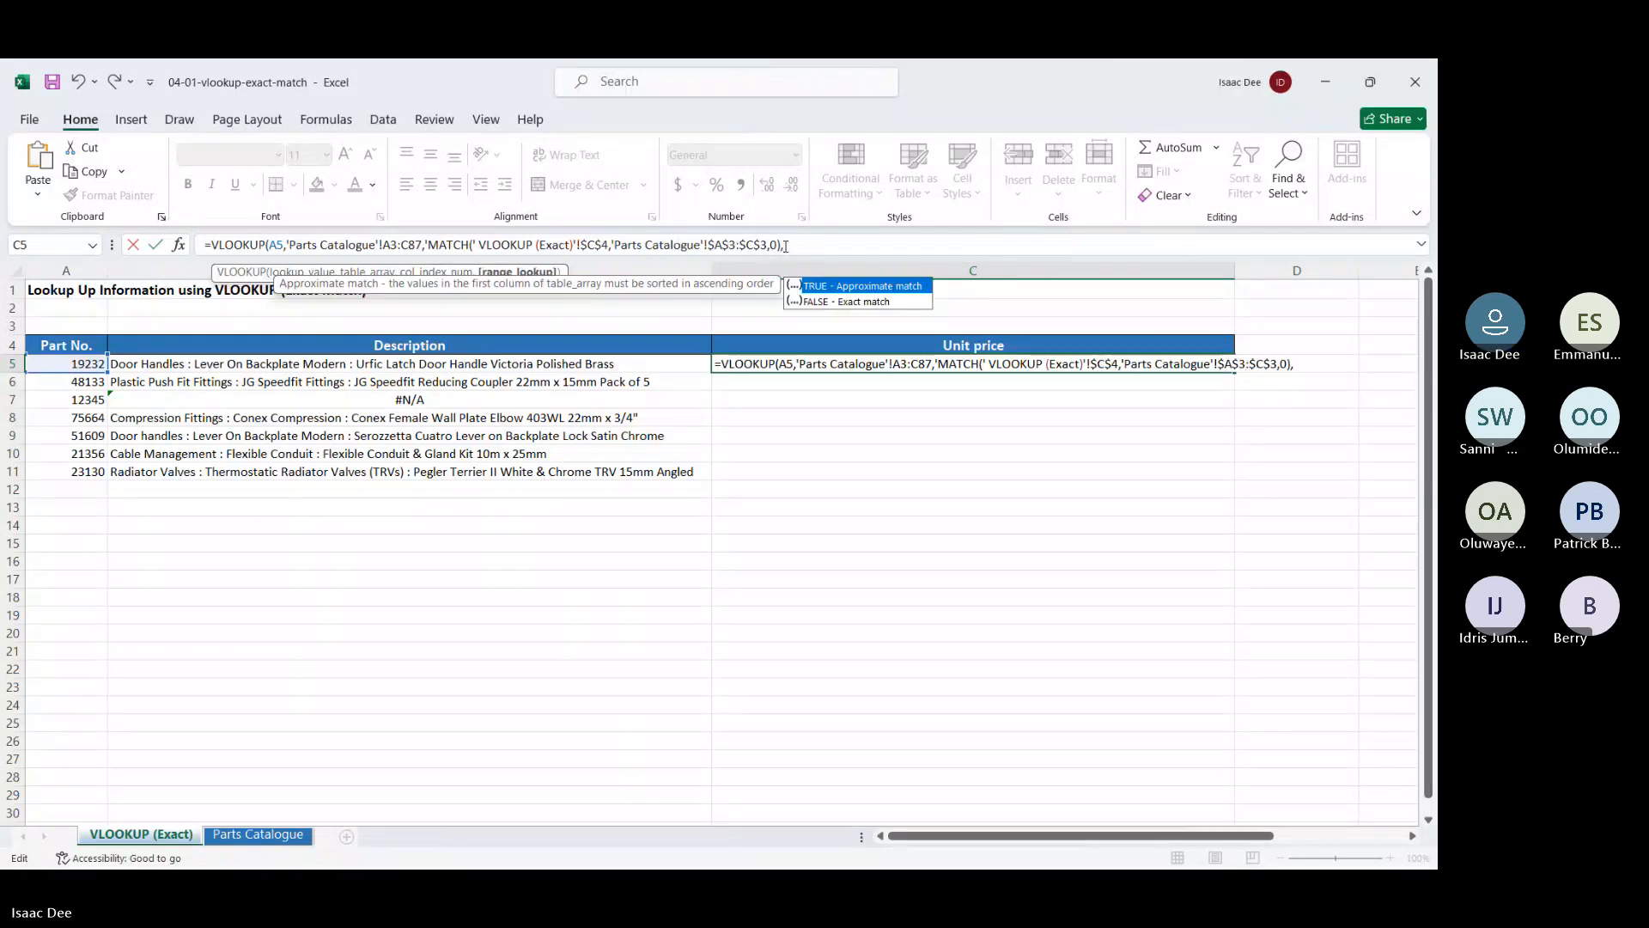
{"action": "double_click", "coordinate": [833, 300]}
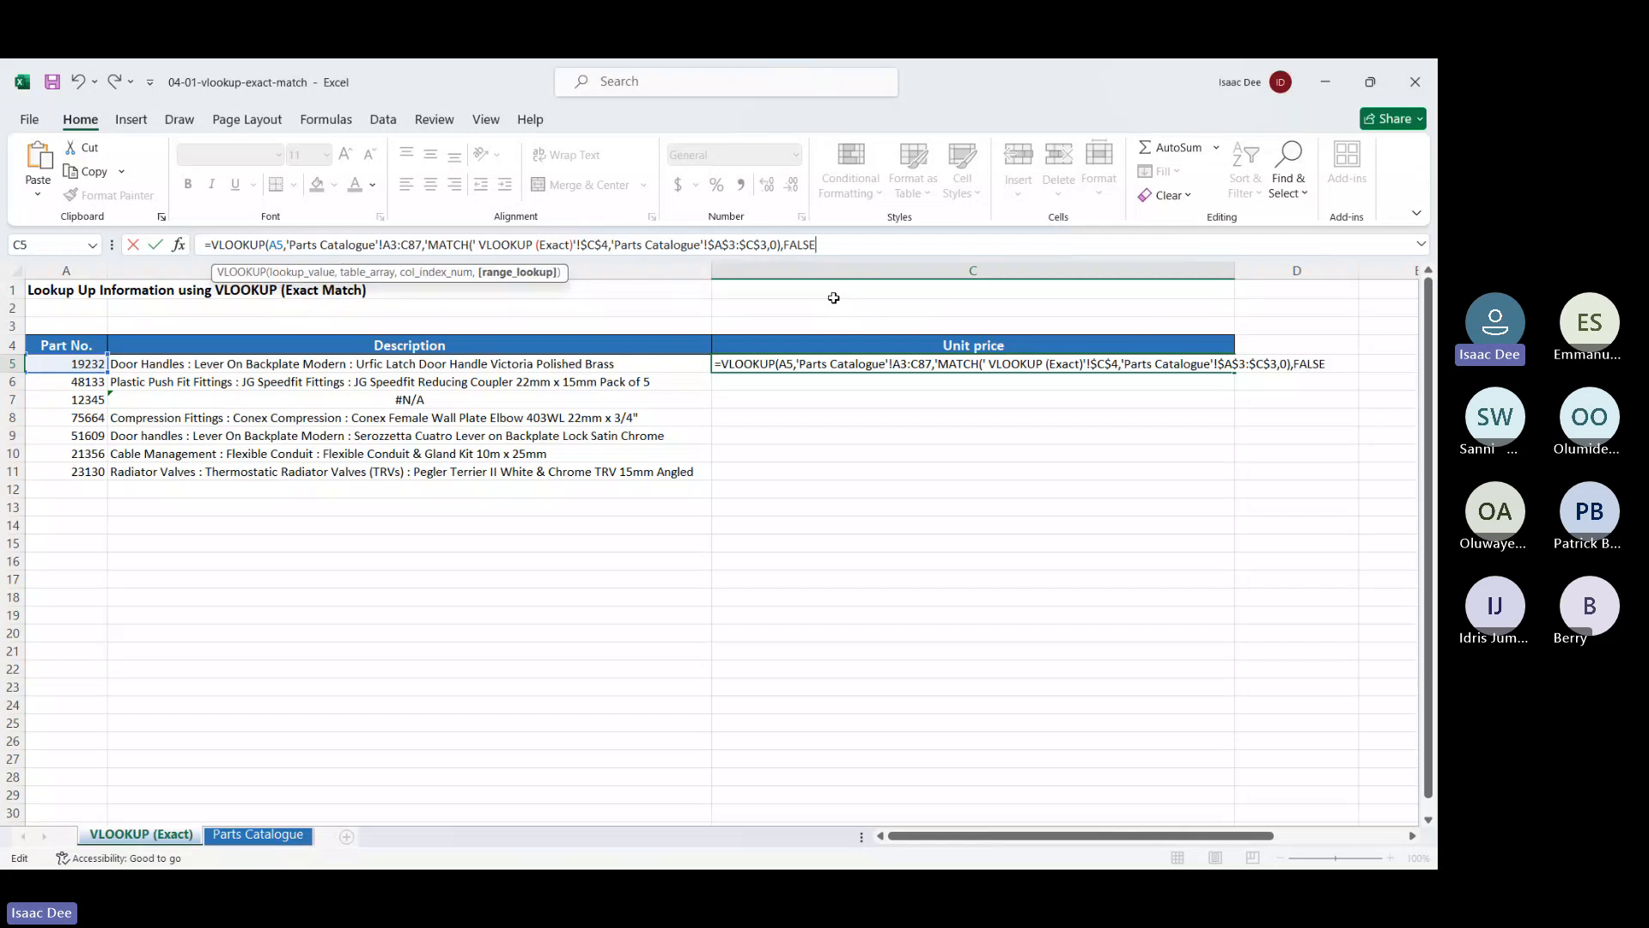
{"action": "key", "text": "Return"}
{"action": "key", "text": "Return"}
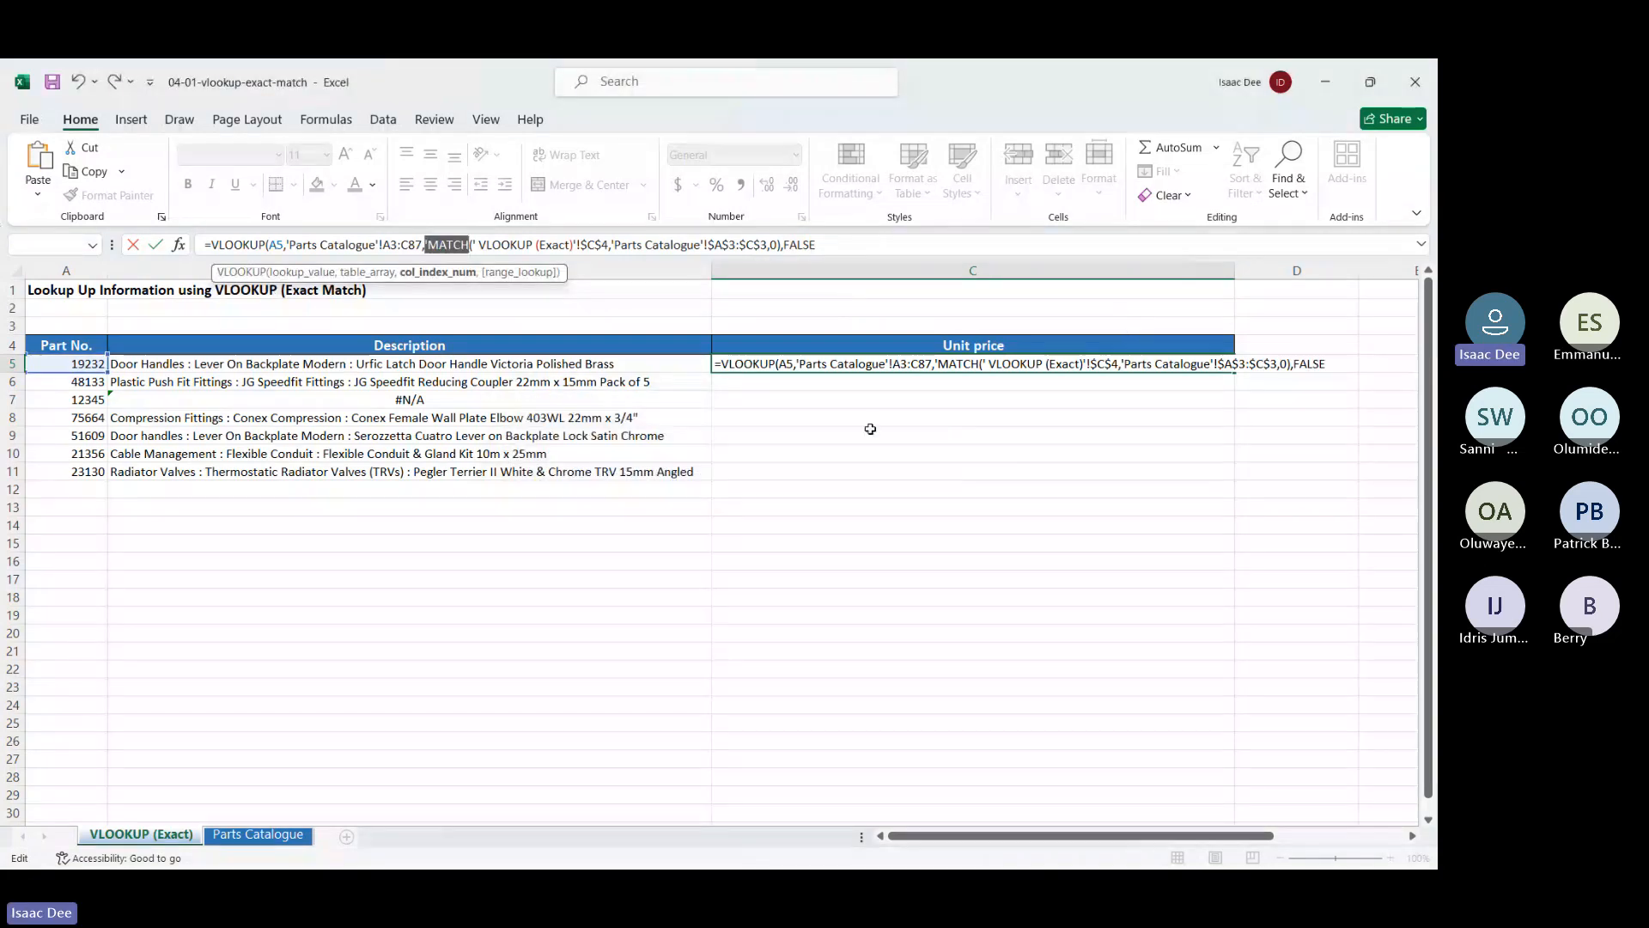
Delete the stray apostrophe before MATCH and accept Excel's formula correction
{"action": "left_click", "coordinate": [431, 244]}
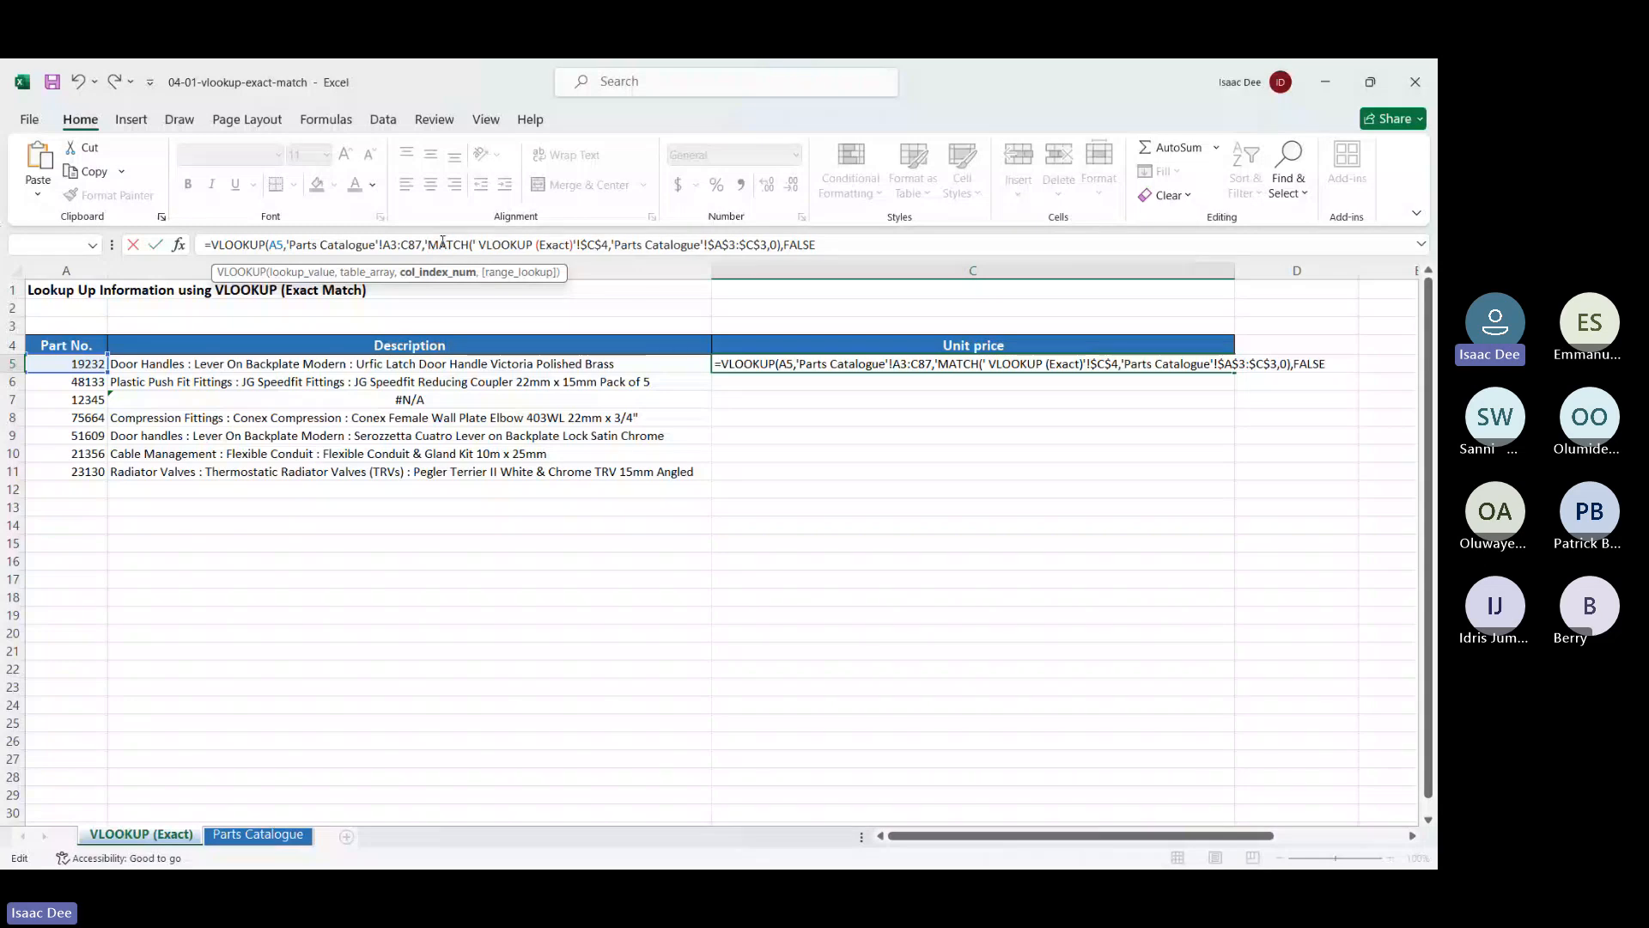
{"action": "key", "text": "BackSpace"}
{"action": "key", "text": "Return"}
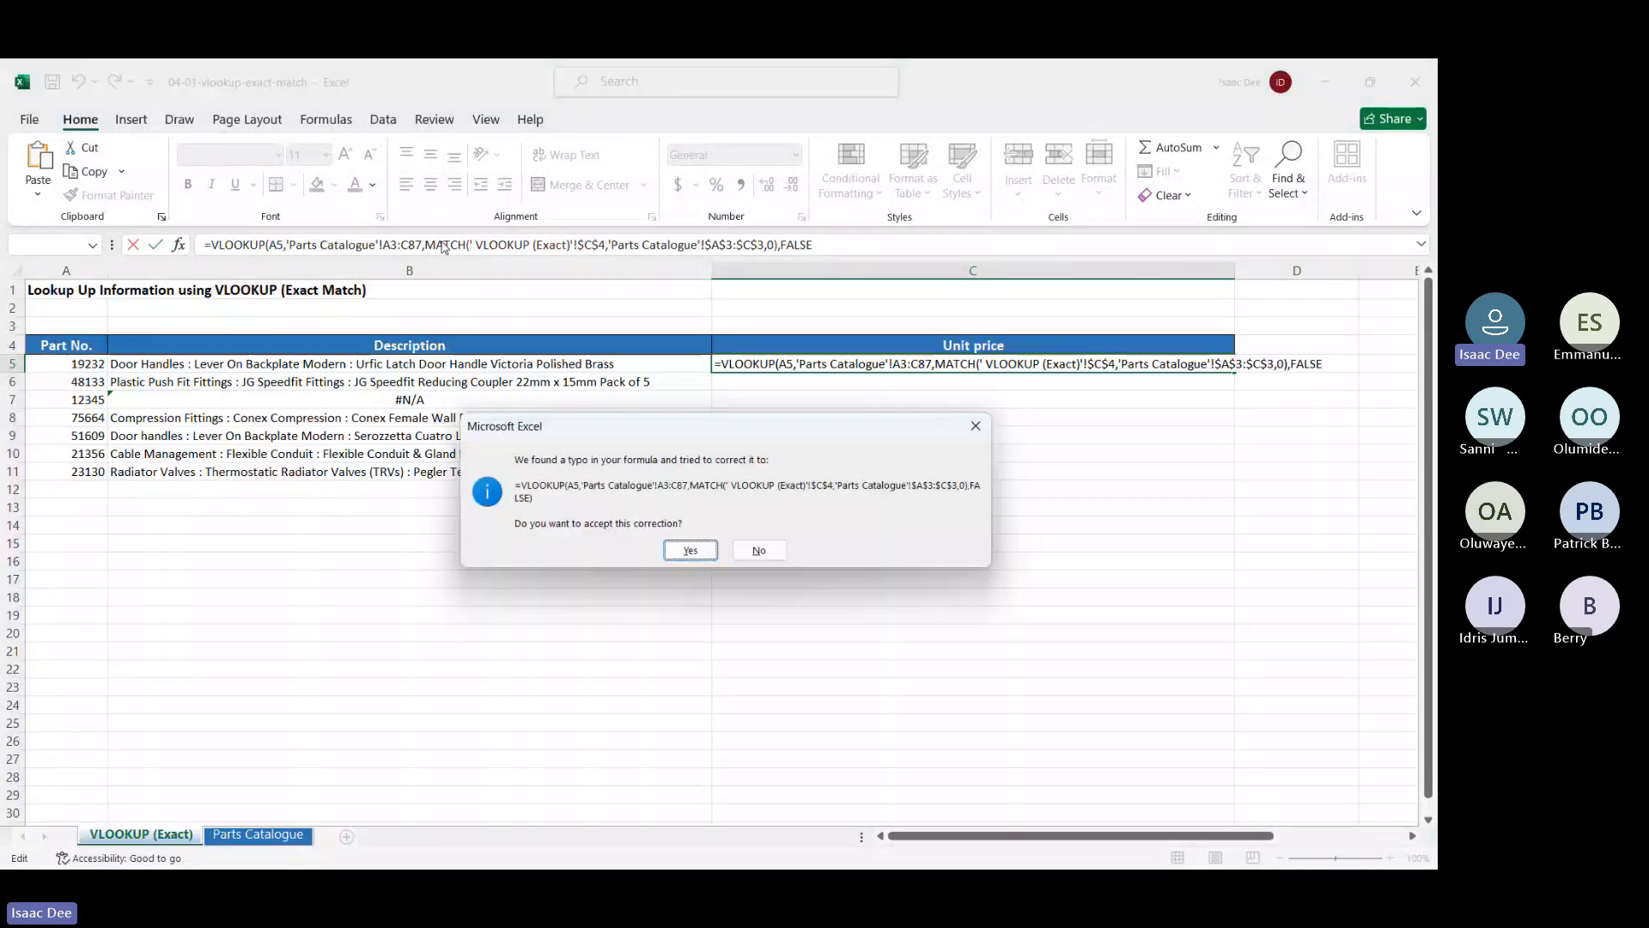
{"action": "key", "text": "Return"}
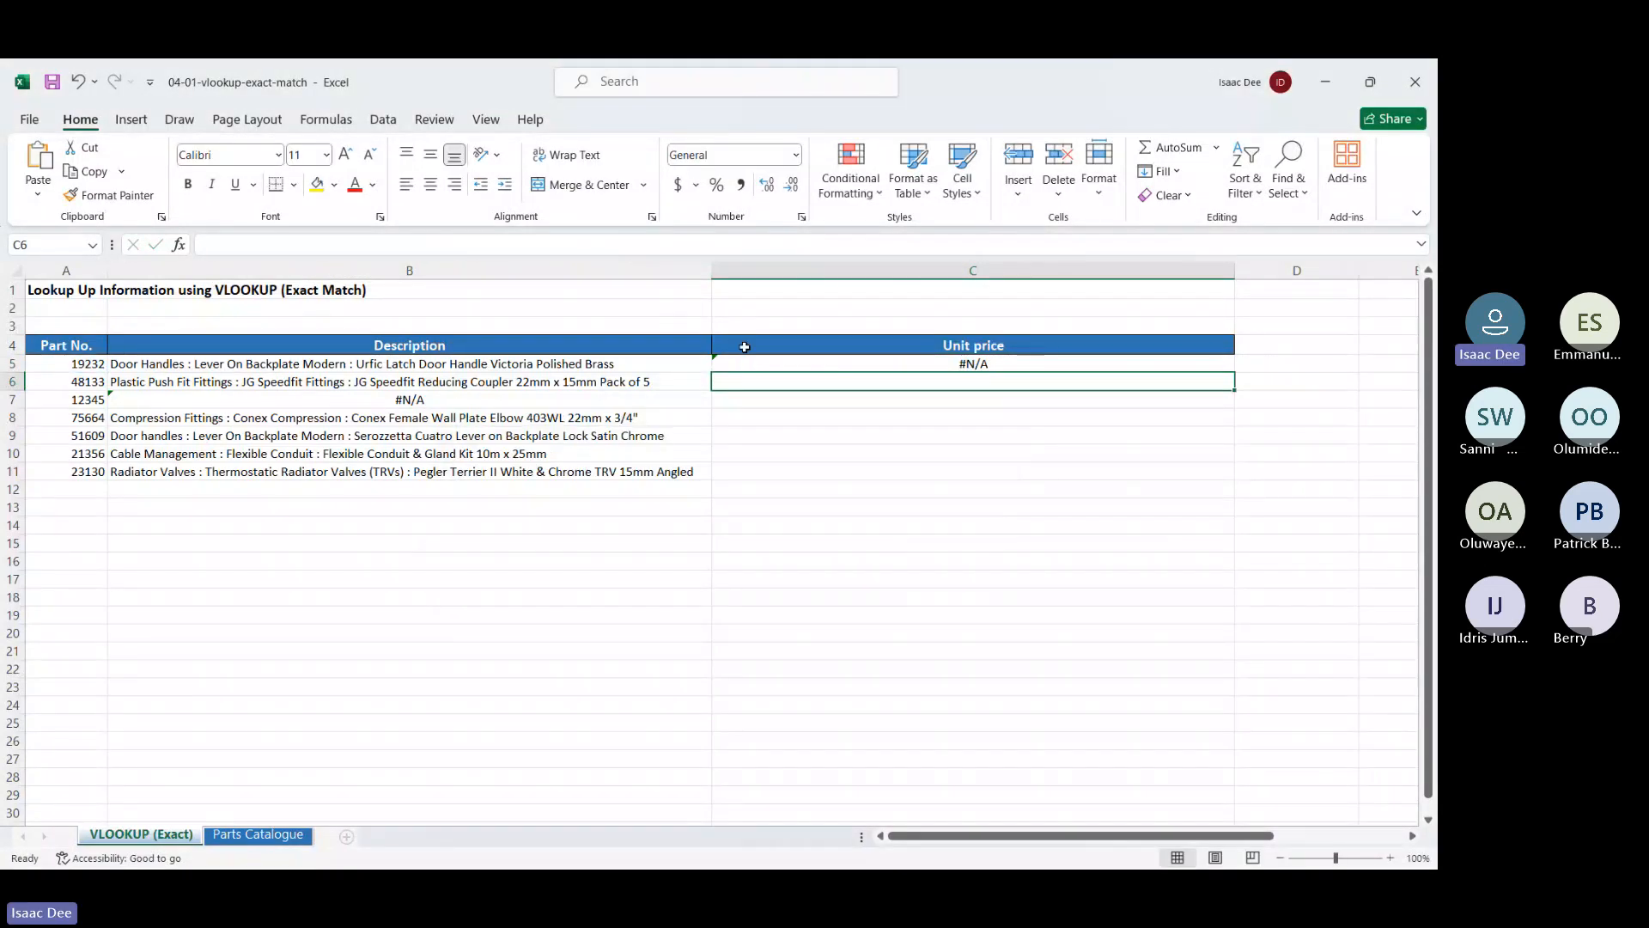
Compare C5's formula with the data on the Parts Catalogue sheet
{"action": "left_click", "coordinate": [784, 361]}
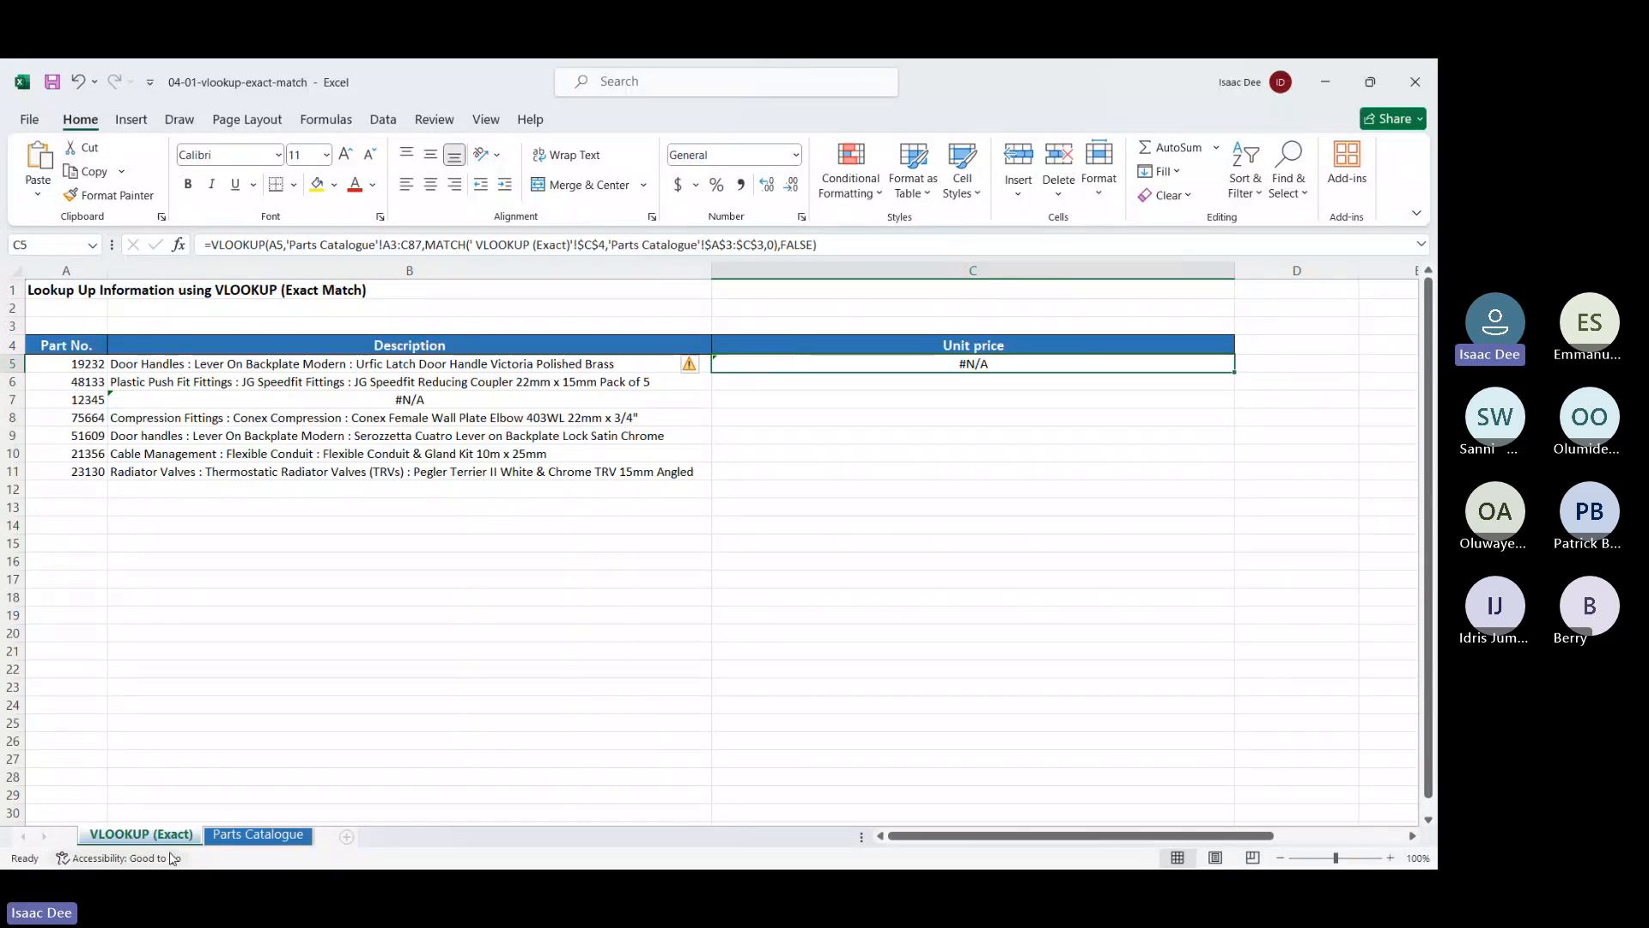
{"action": "left_click", "coordinate": [215, 836]}
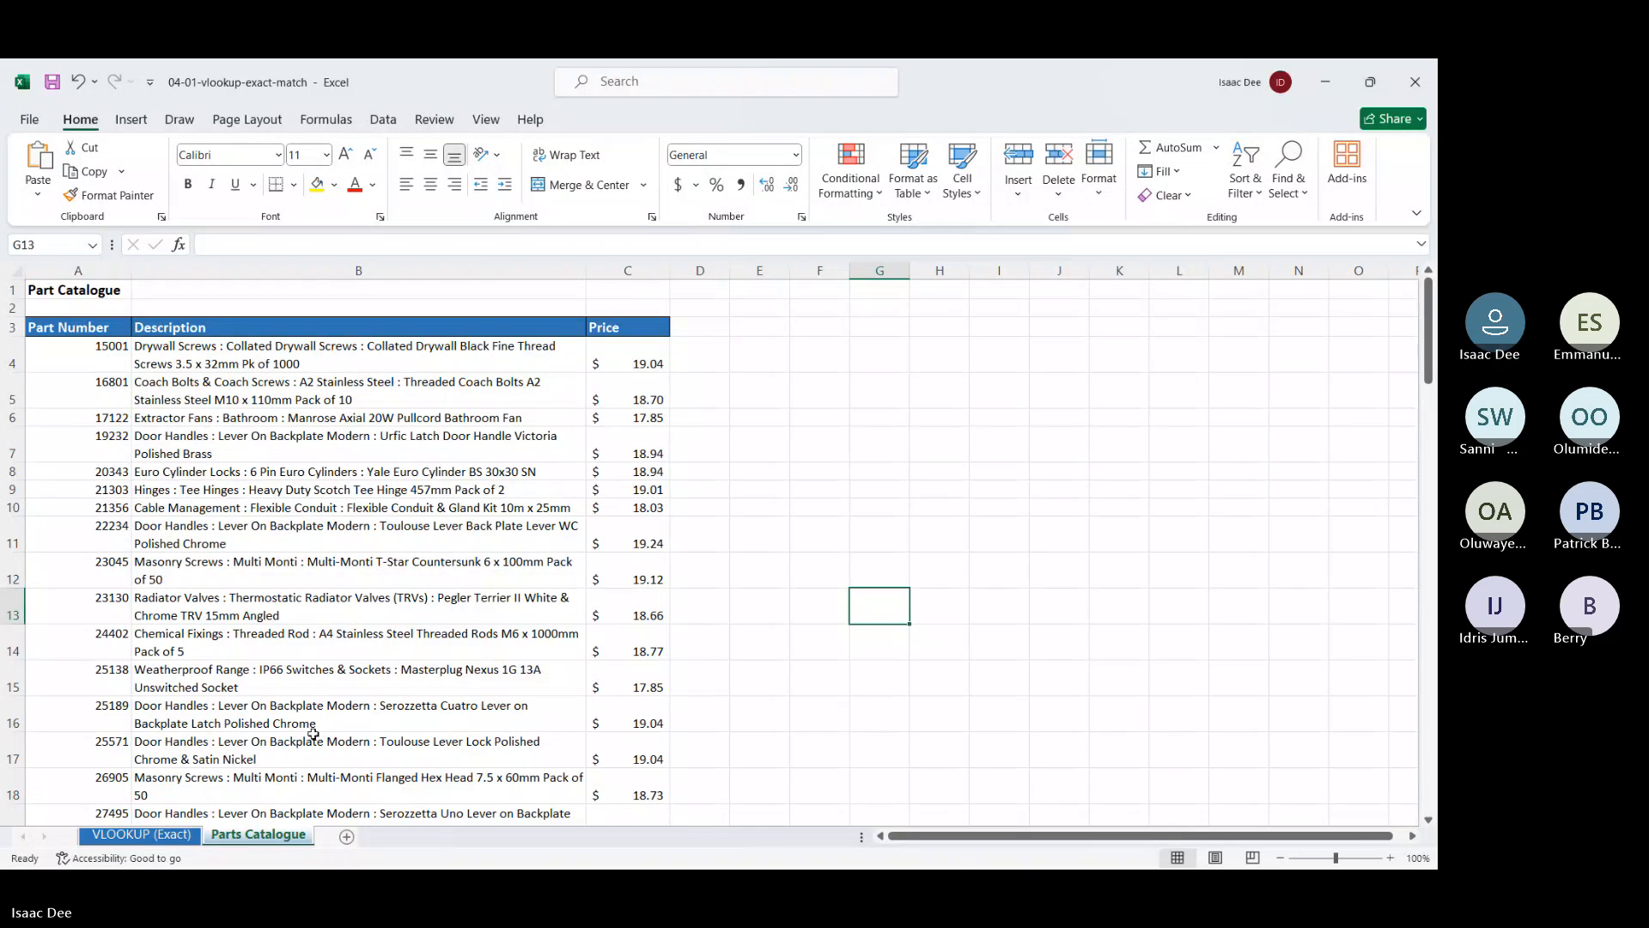
{"action": "scroll", "coordinate": [313, 734], "scroll_direction": "down", "scroll_amount": 3}
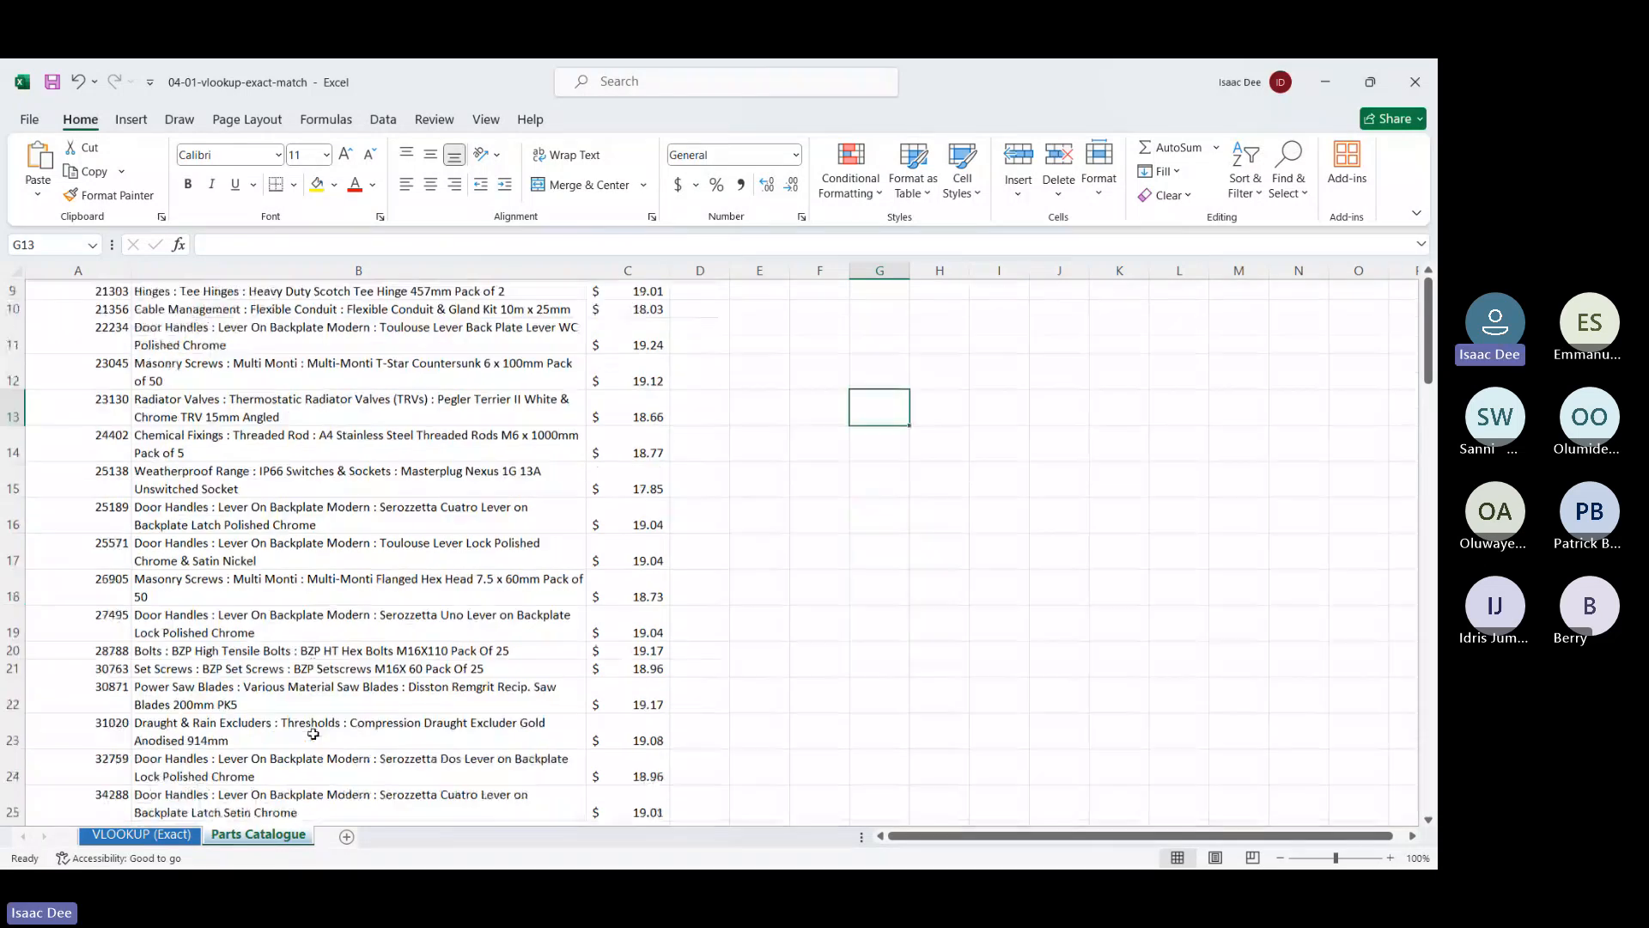
{"action": "scroll", "coordinate": [313, 734], "scroll_direction": "down", "scroll_amount": 6}
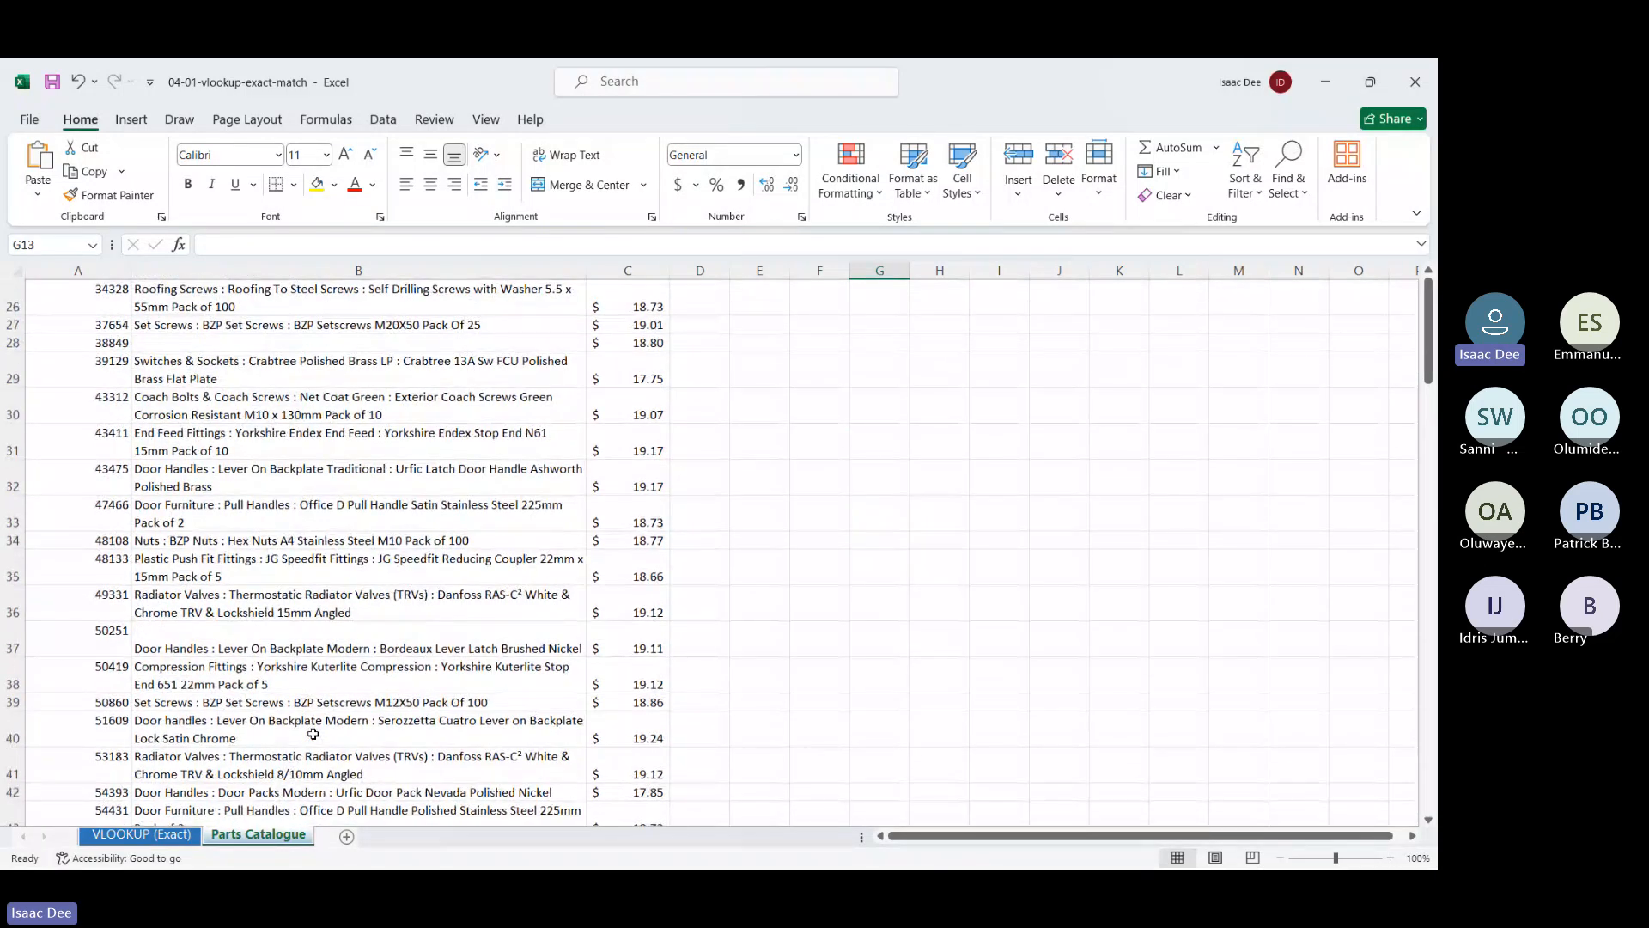
{"action": "scroll", "coordinate": [314, 734], "scroll_direction": "up", "scroll_amount": 9}
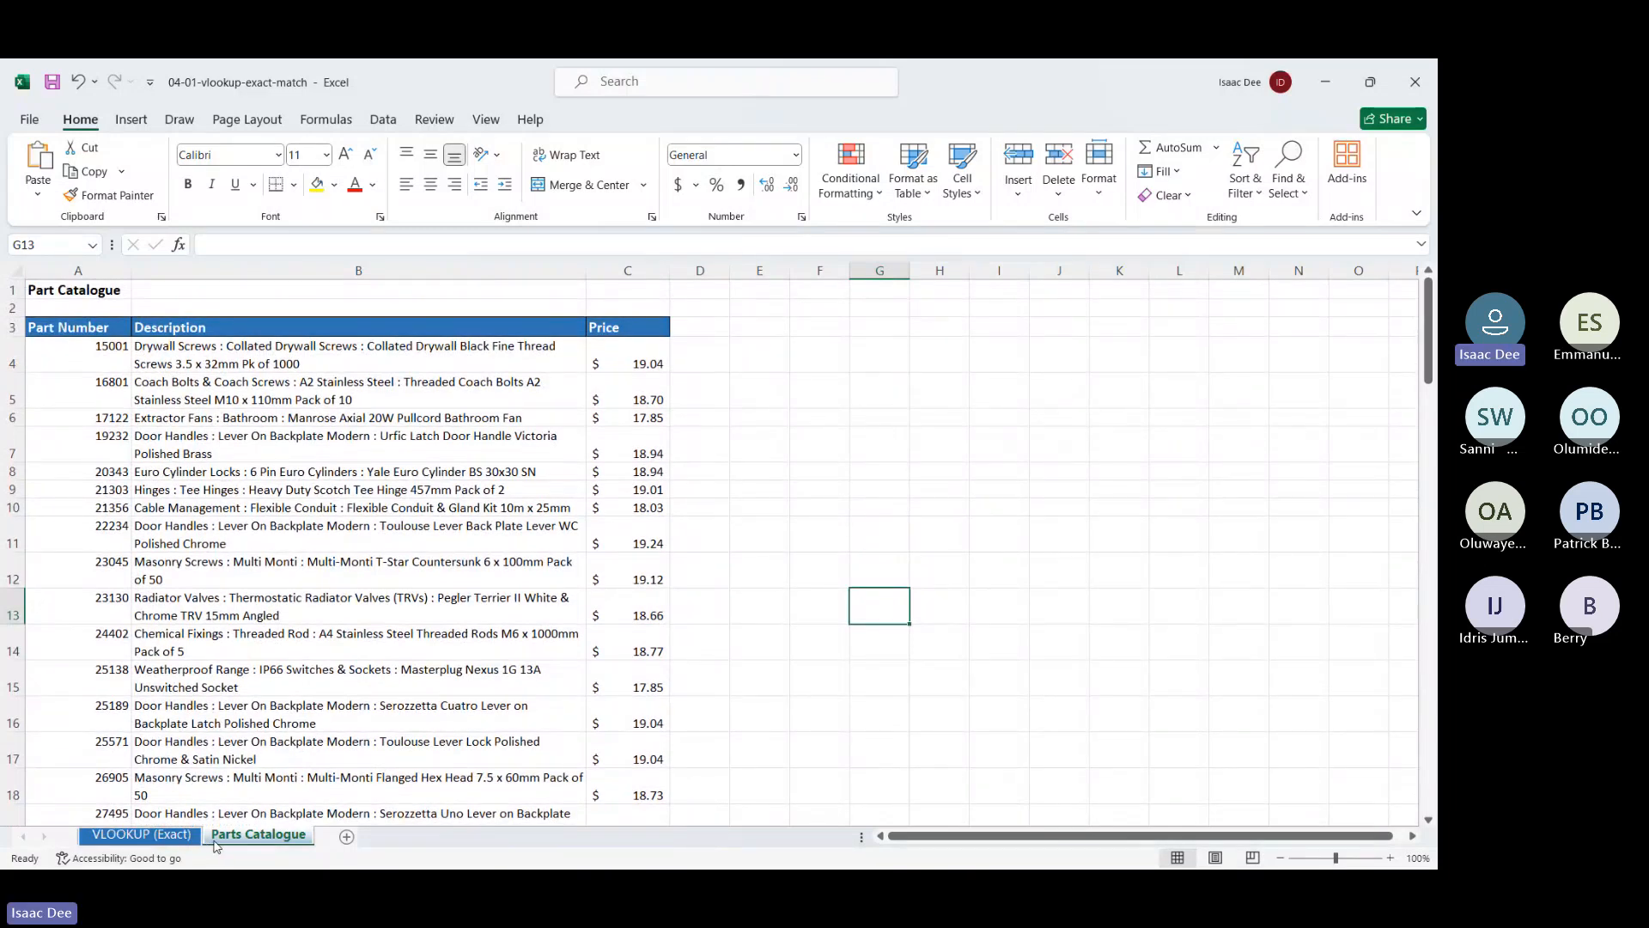
{"action": "left_click", "coordinate": [142, 834]}
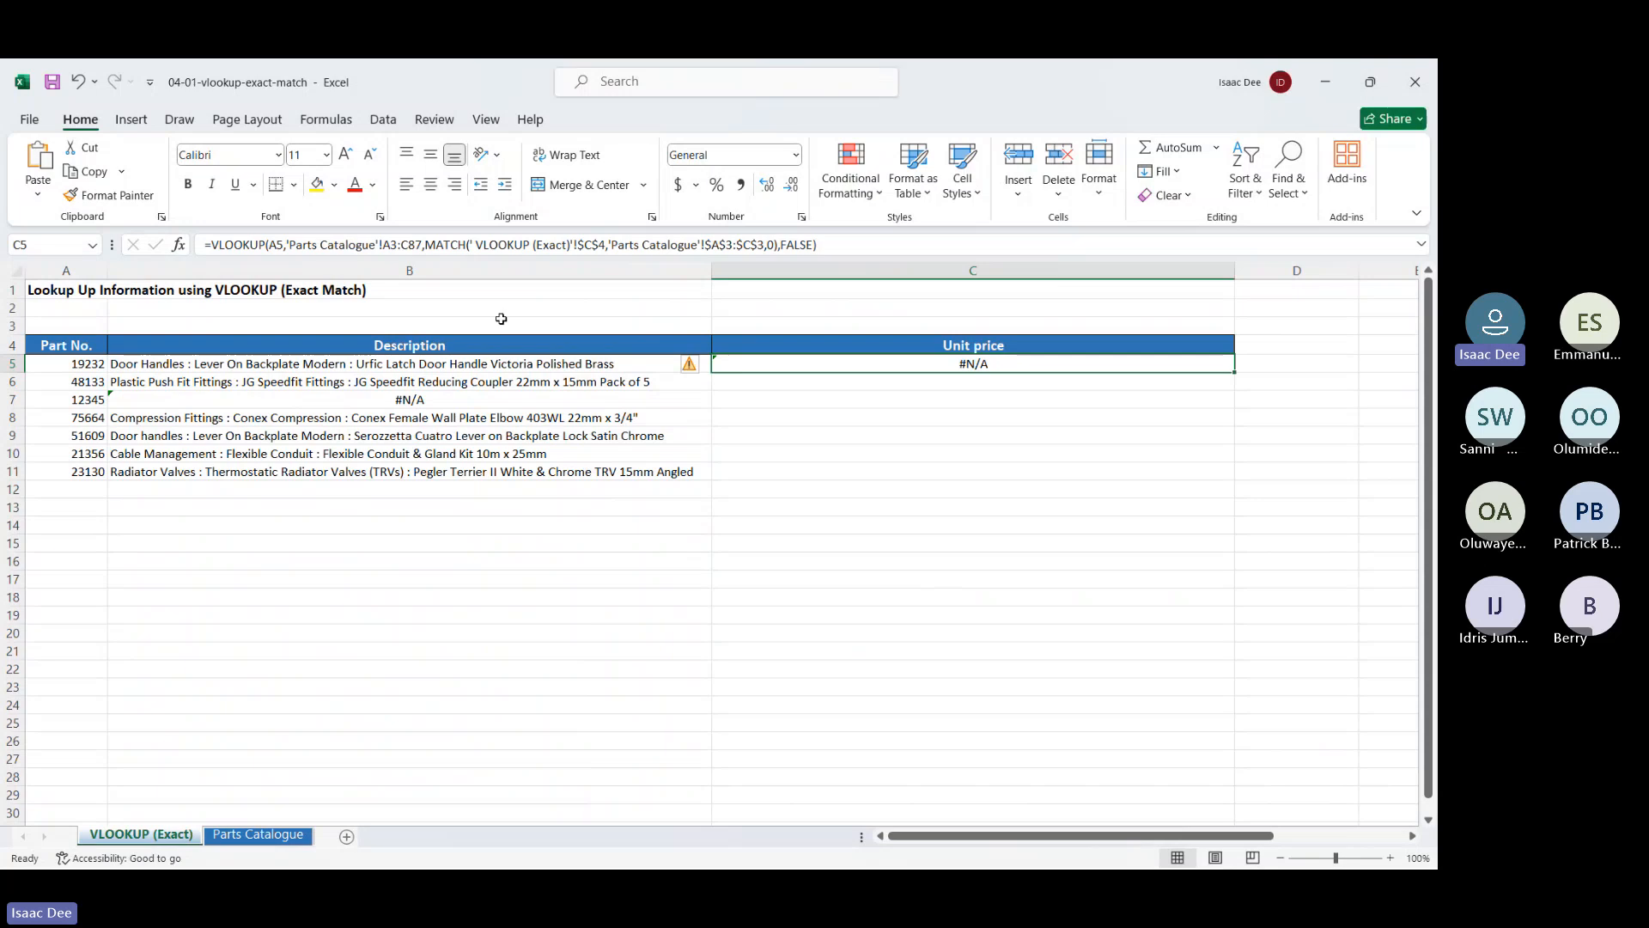
Review C5's table range and MATCH arguments, then re-enter the formula unchanged
{"action": "left_click", "coordinate": [298, 244]}
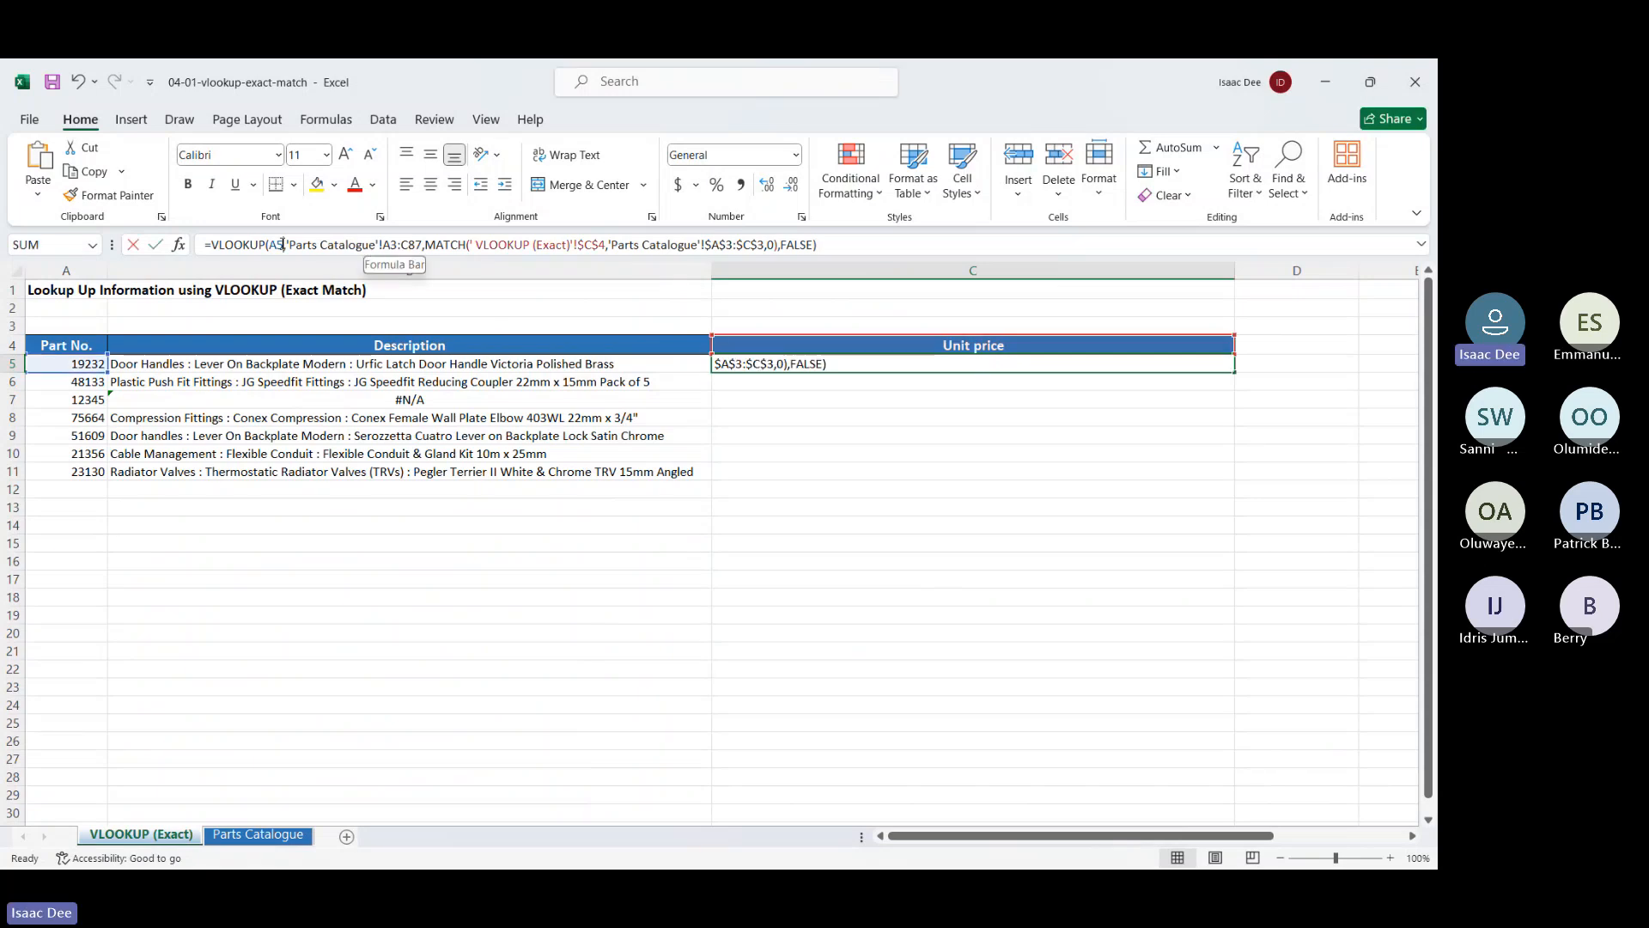
{"action": "left_click", "coordinate": [399, 244]}
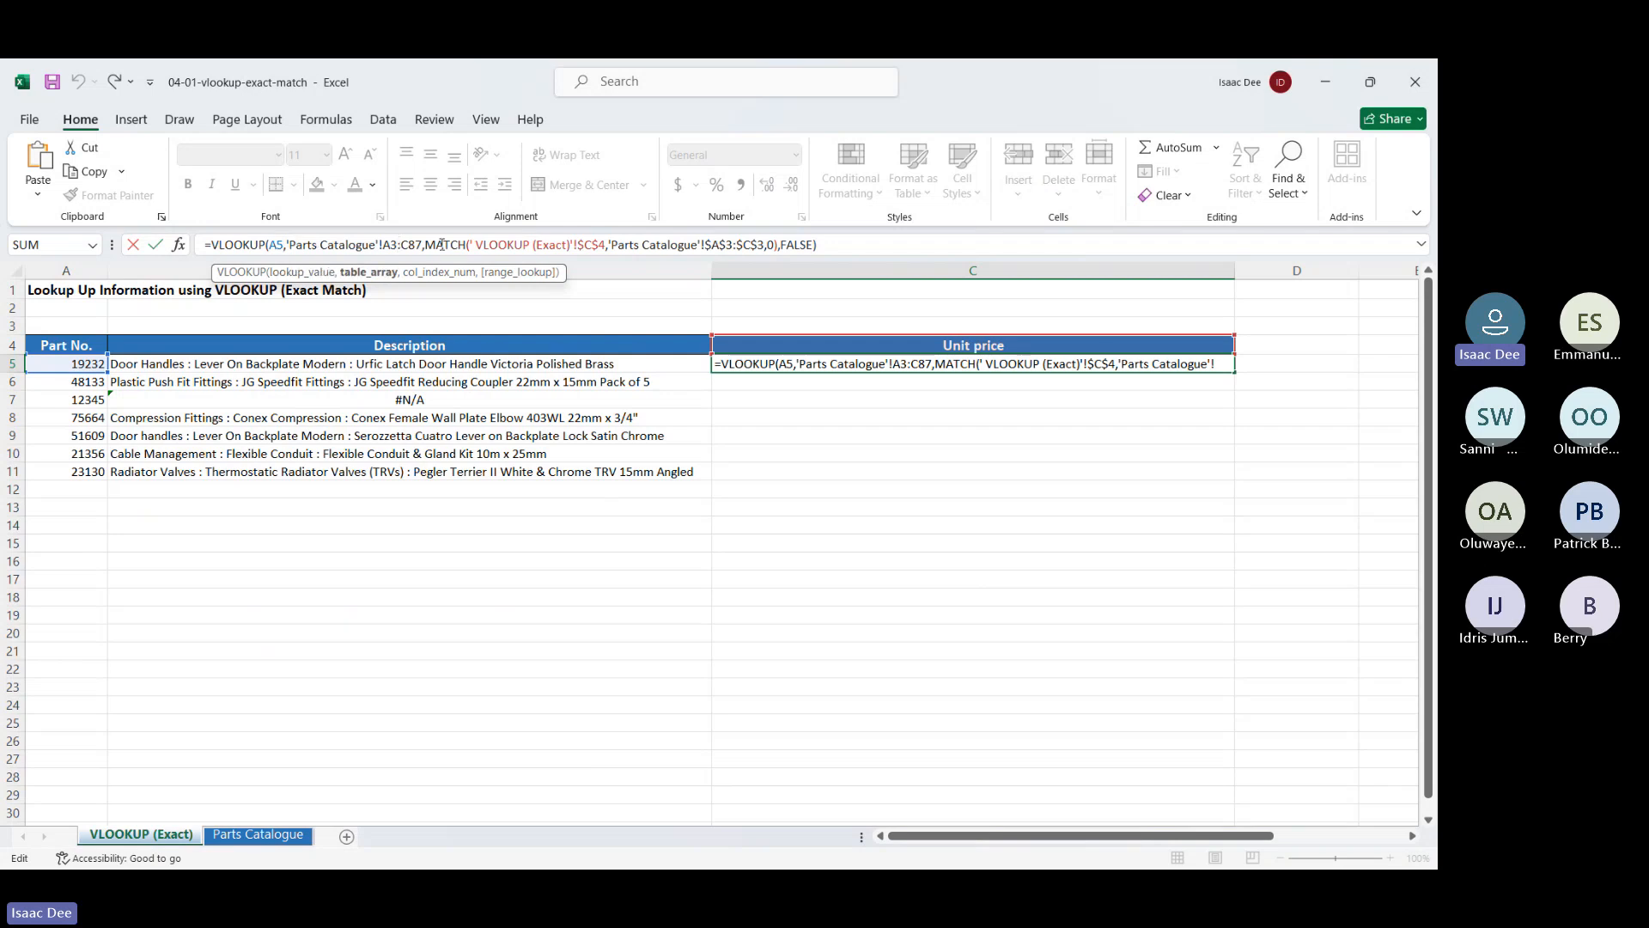
{"action": "left_click", "coordinate": [484, 244]}
{"action": "left_click", "coordinate": [441, 245]}
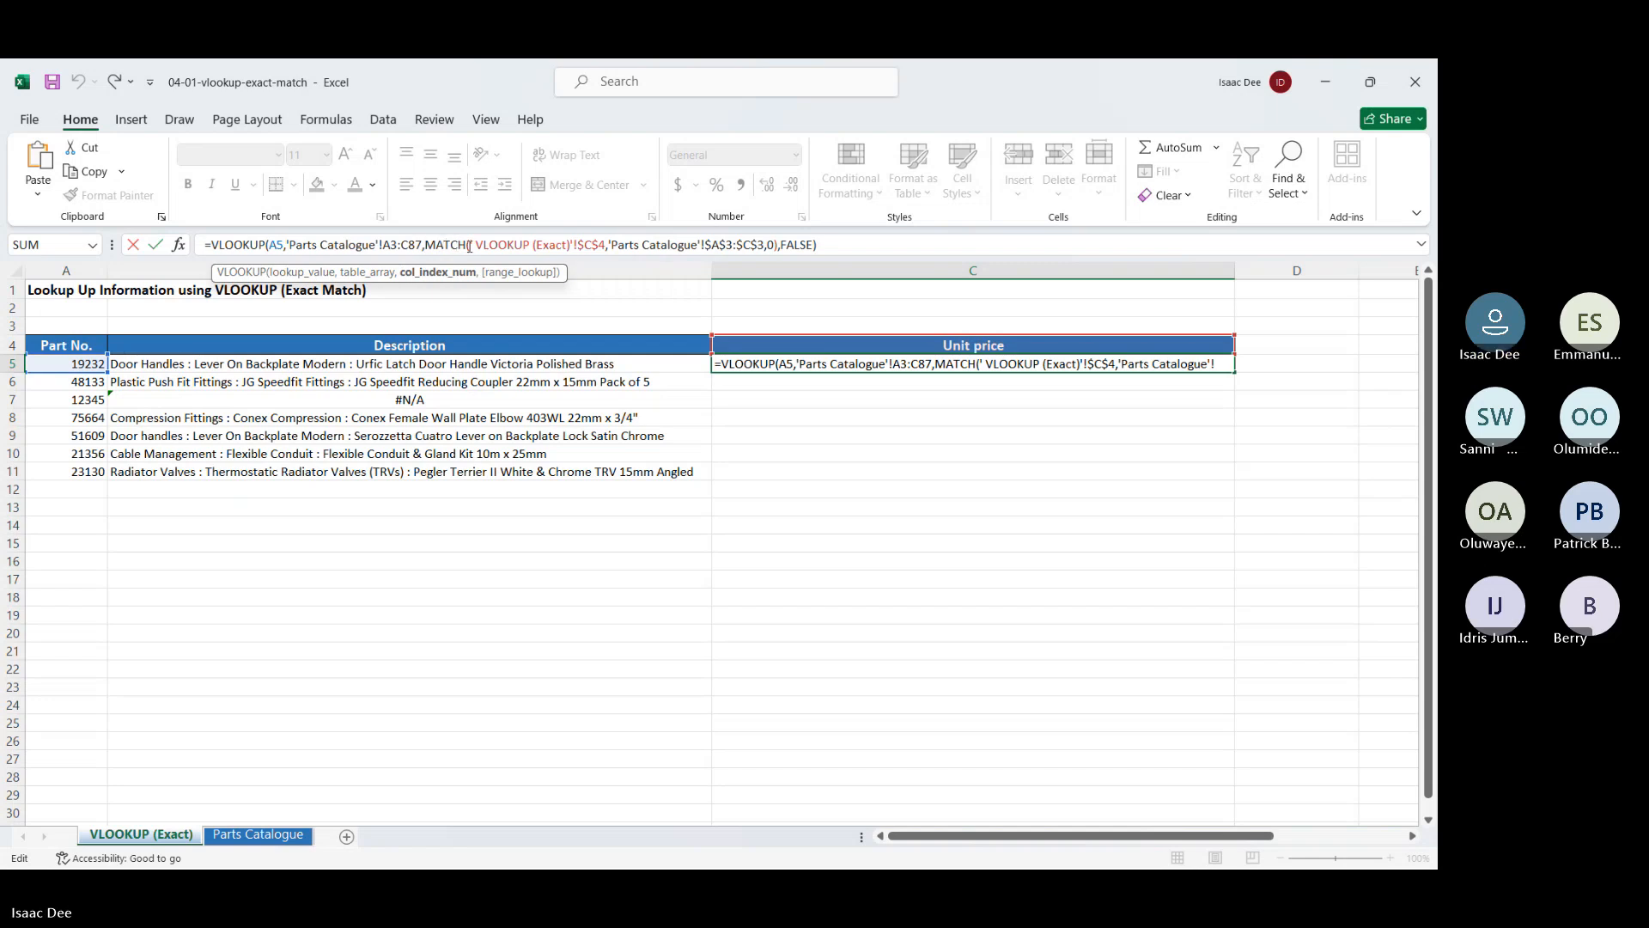
{"action": "left_click", "coordinate": [487, 244]}
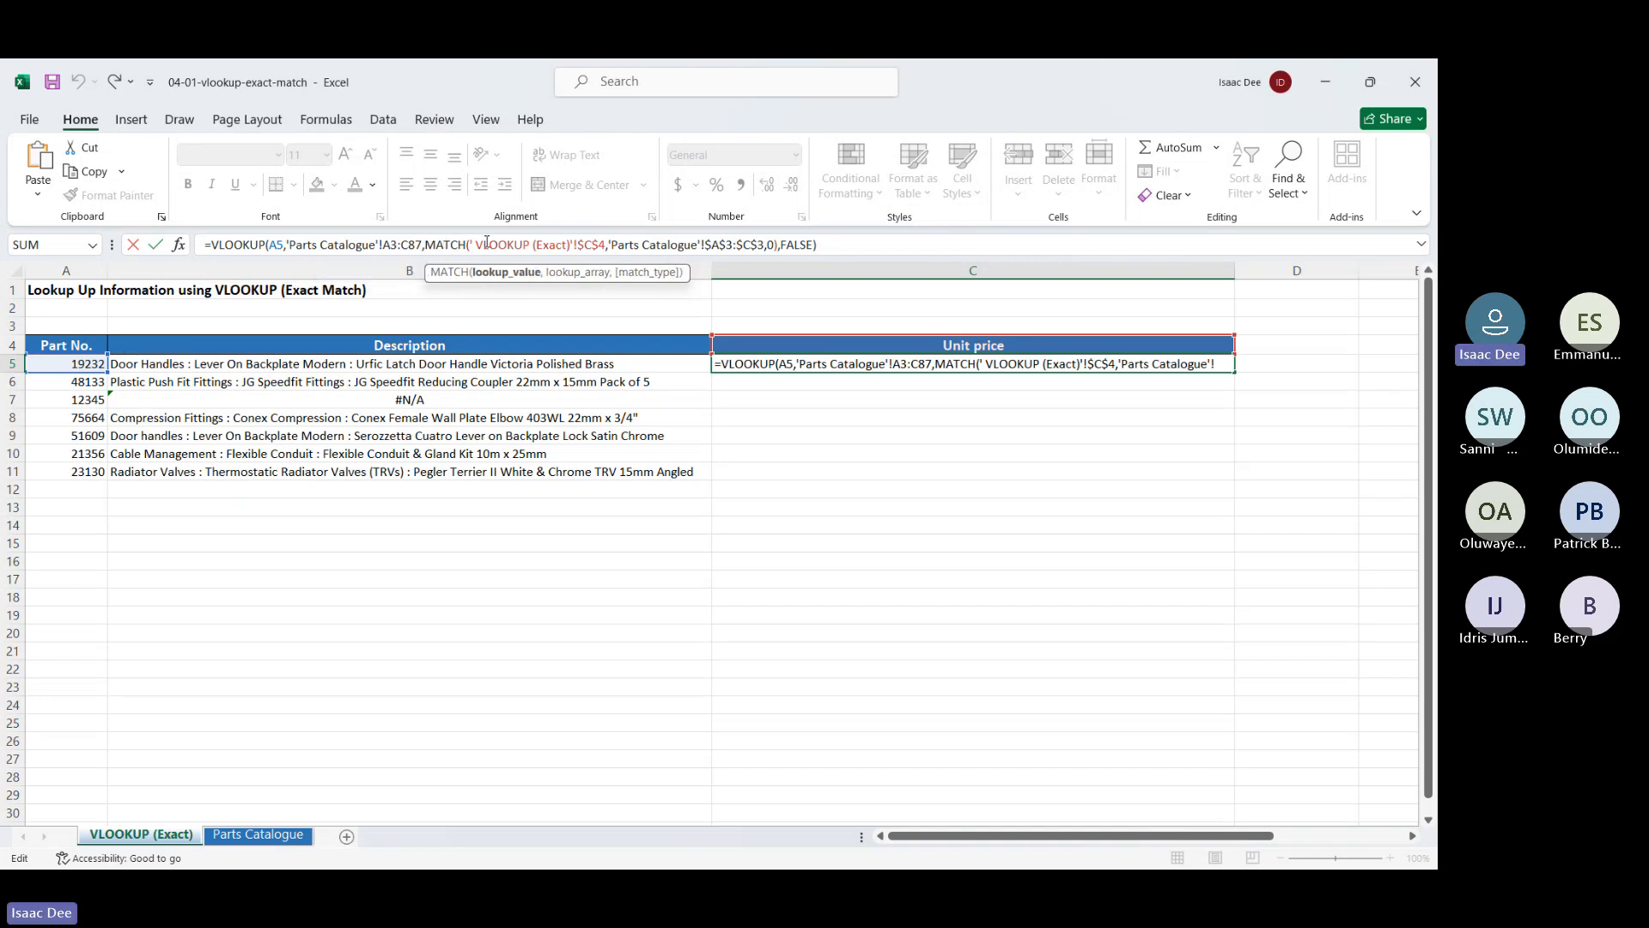
{"action": "left_click", "coordinate": [579, 244]}
{"action": "key", "text": "Return"}
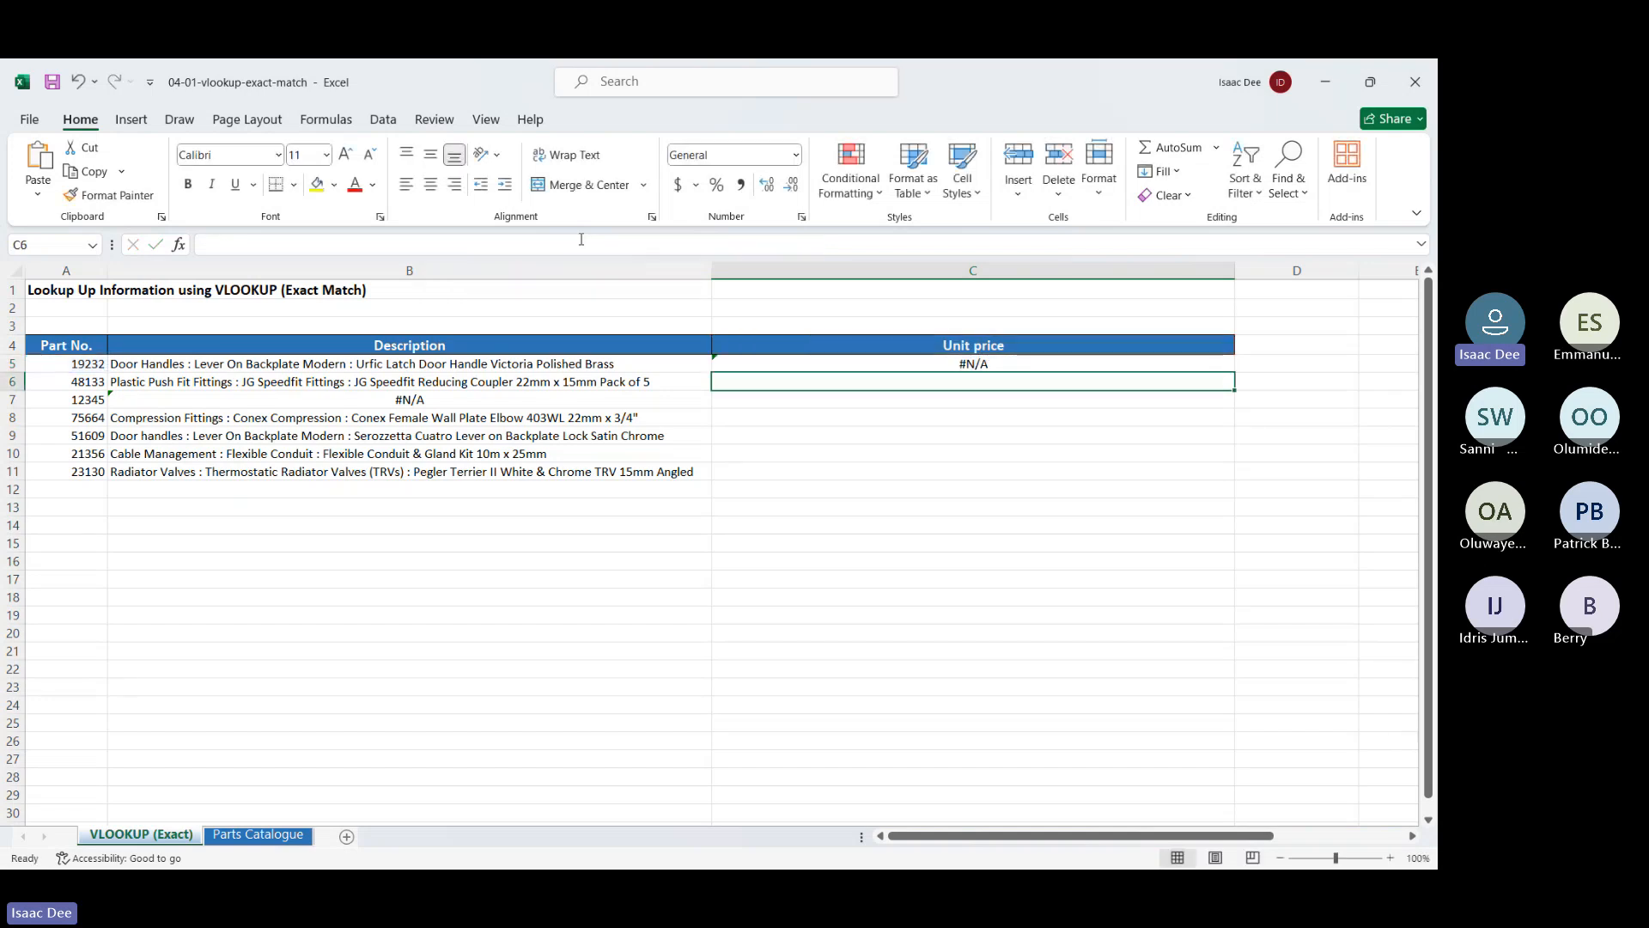
Clear C5's lookup formula, then undo to restore it
{"action": "left_click", "coordinate": [229, 839]}
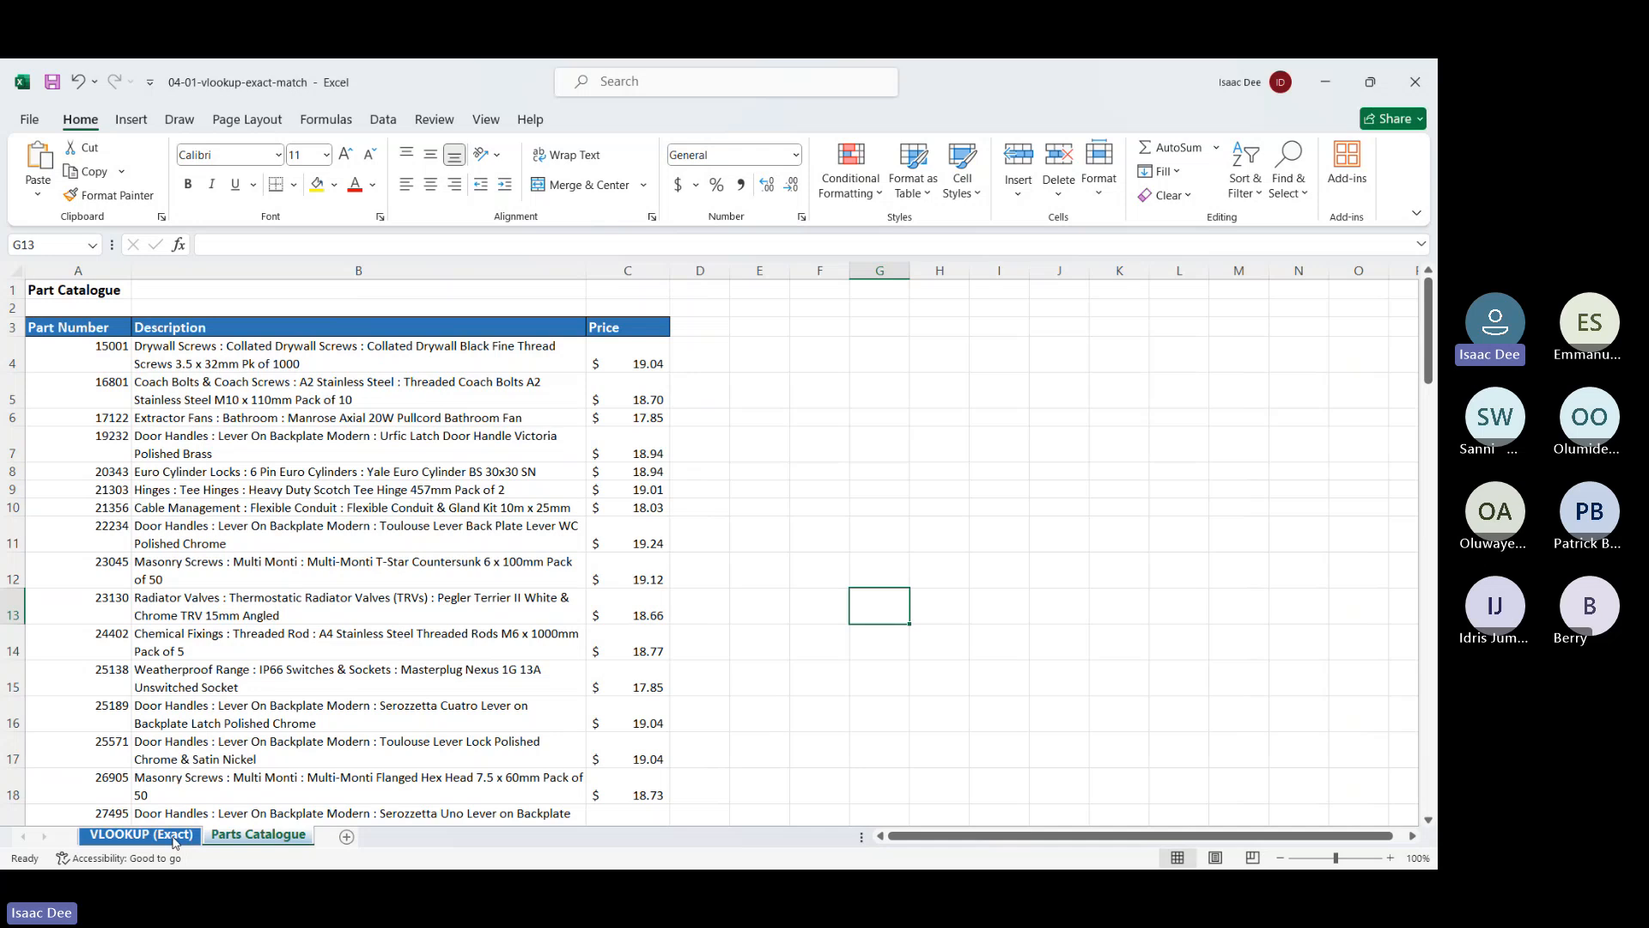
{"action": "left_click", "coordinate": [142, 835]}
{"action": "key", "text": "Up"}
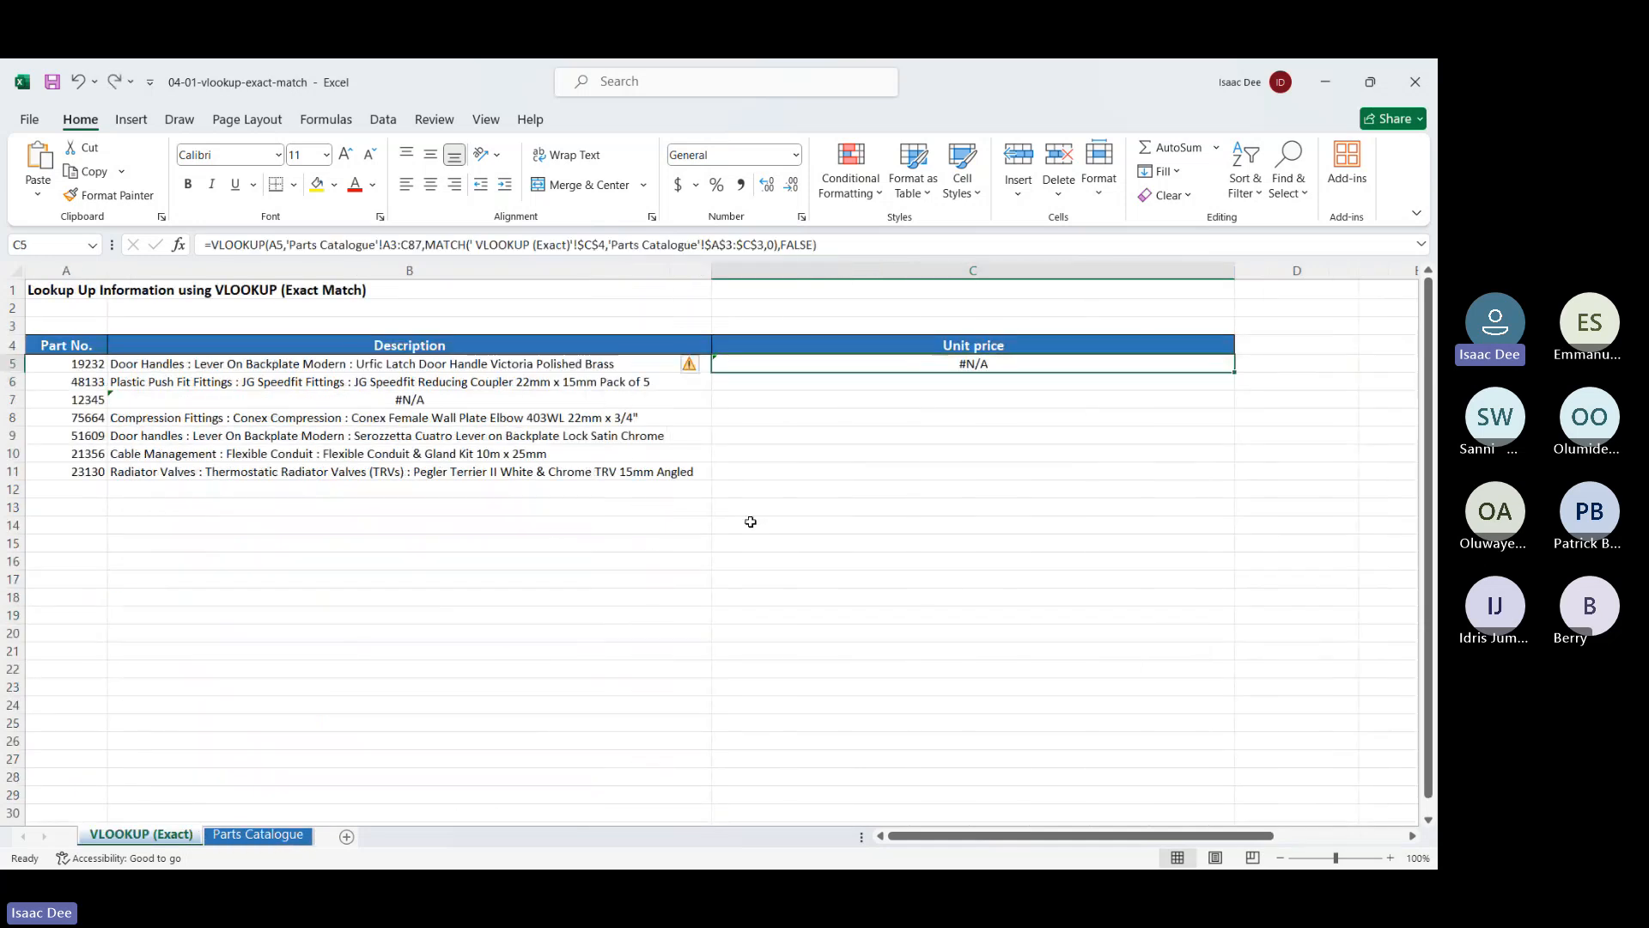
{"action": "key", "text": "Delete"}
{"action": "key", "text": "ctrl+z"}
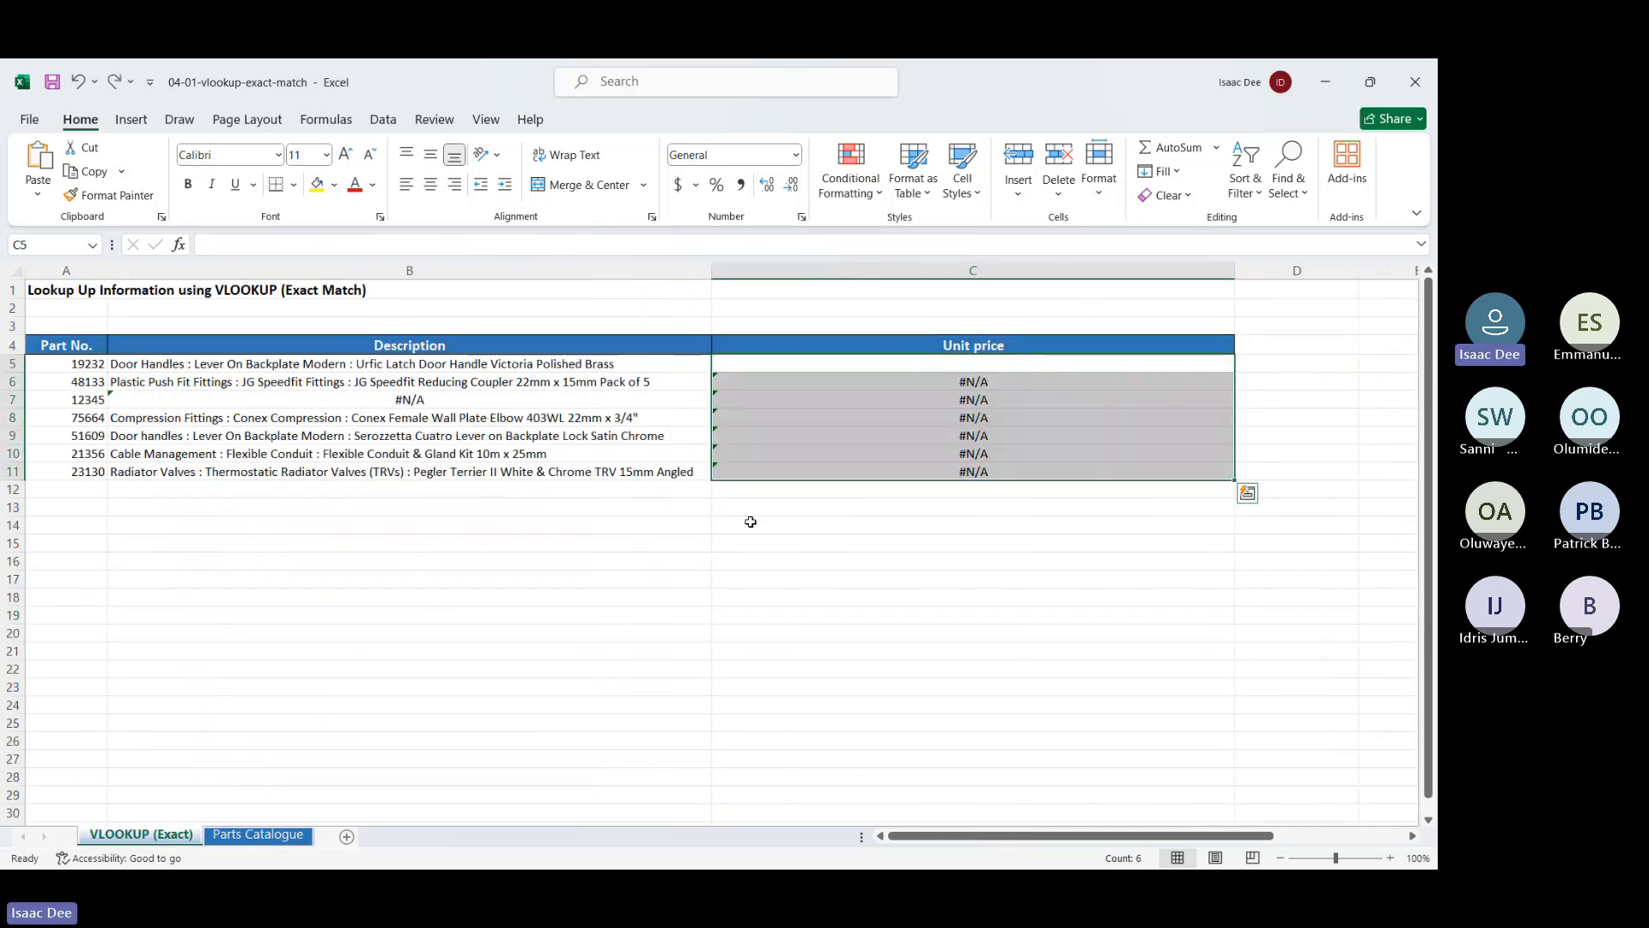
{"action": "left_click", "coordinate": [861, 366]}
Fill B5:B11's mixed-reference lookup formula right into C5:C11, all showing #N/A
{"action": "left_click", "coordinate": [621, 363]}
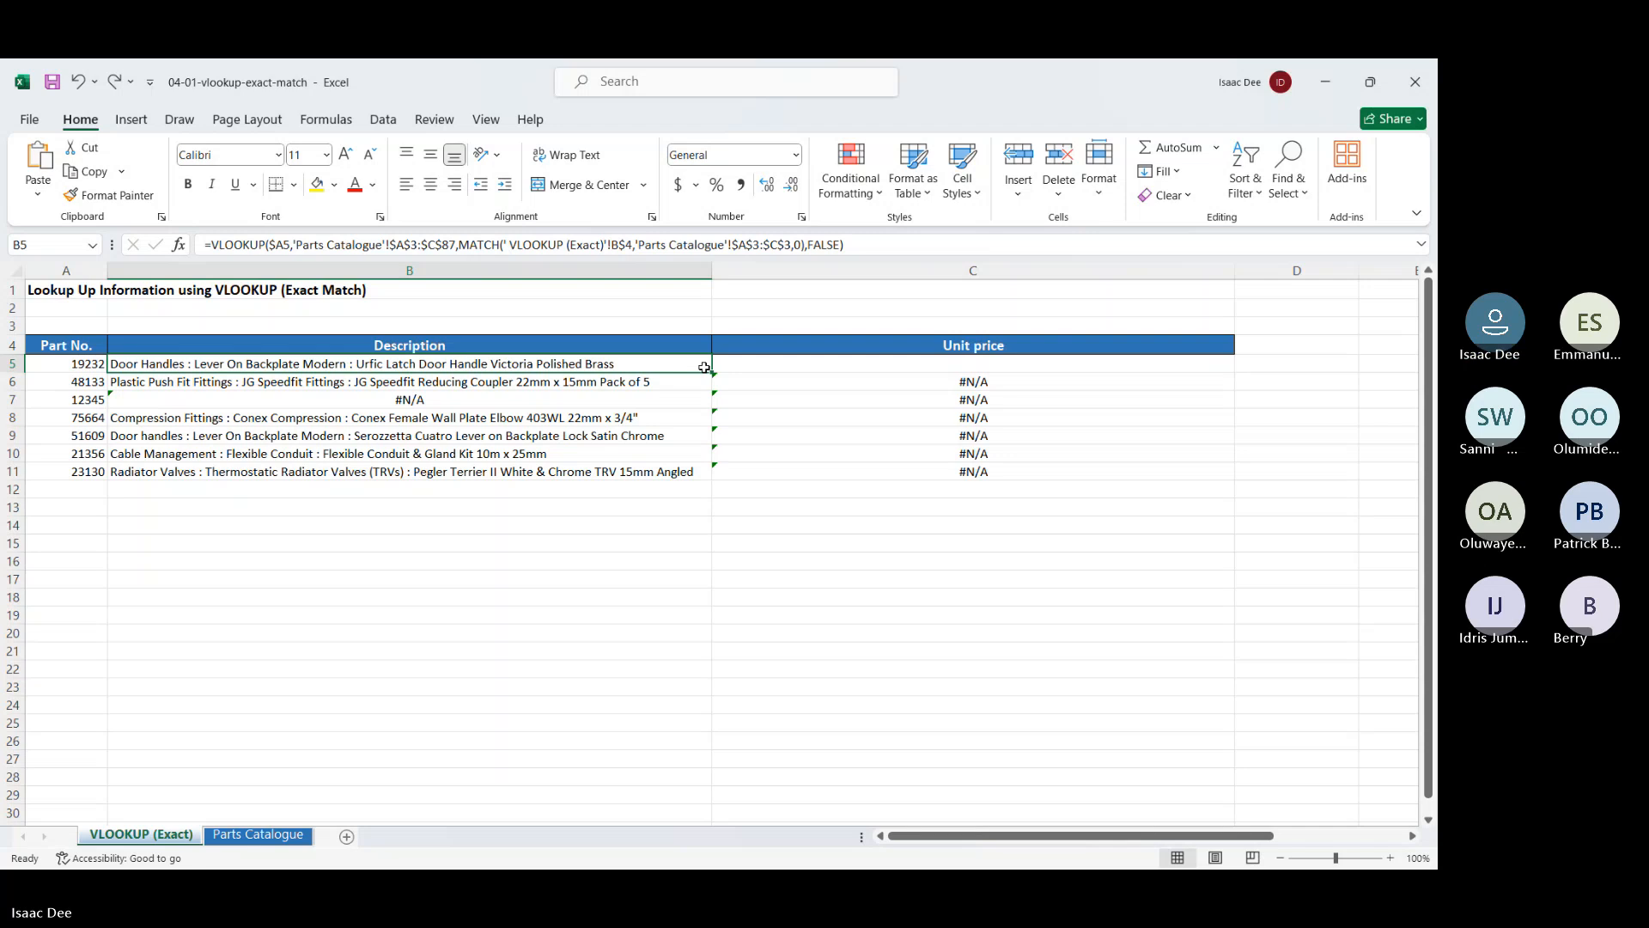
{"action": "left_click_drag", "start_coordinate": [704, 368], "coordinate": [1040, 479]}
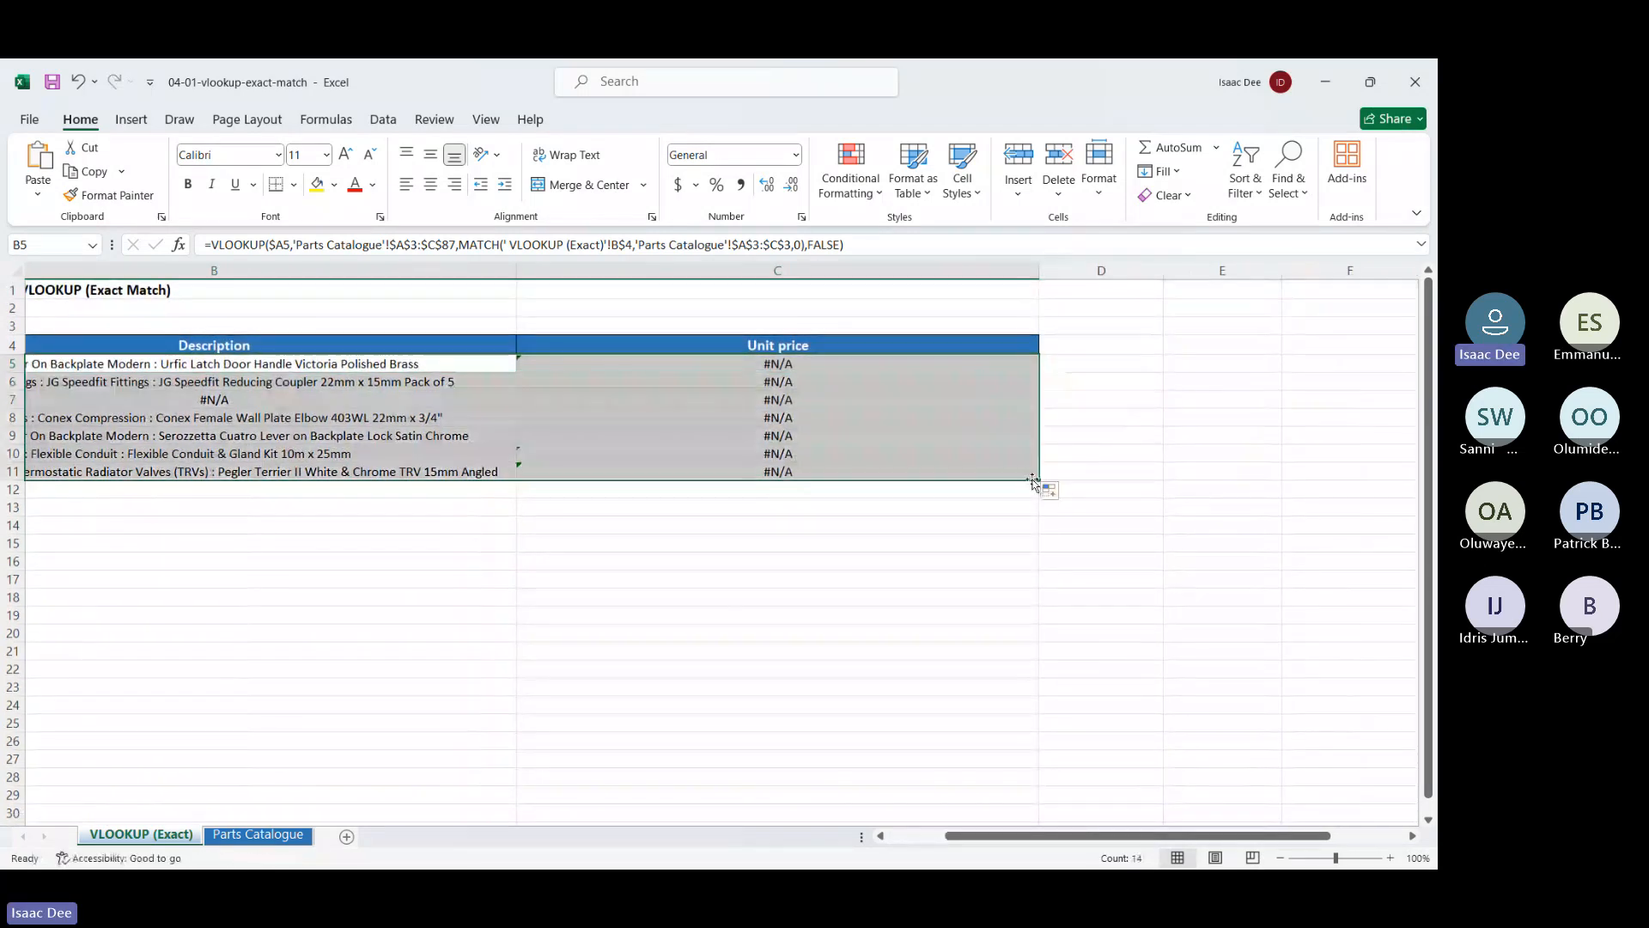
{"action": "left_click", "coordinate": [888, 539]}
{"action": "left_click", "coordinate": [780, 345]}
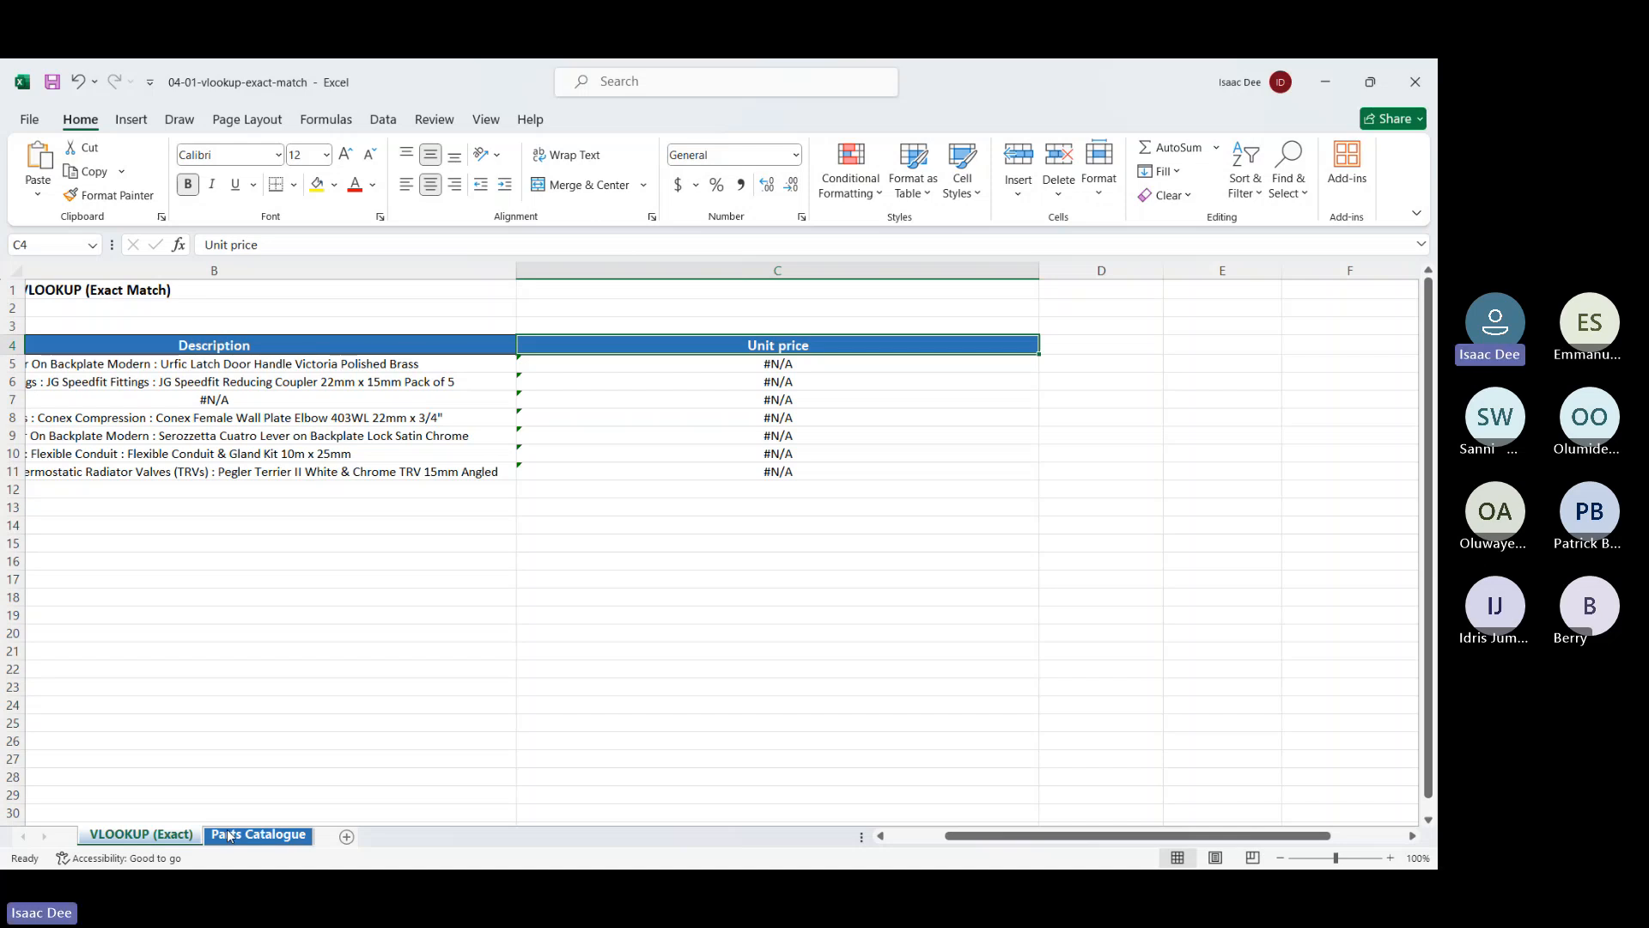
Rename header C4 on the VLOOKUP (Exact) sheet to 'Price' so the lookups return prices like 18.942
{"action": "left_click", "coordinate": [230, 835]}
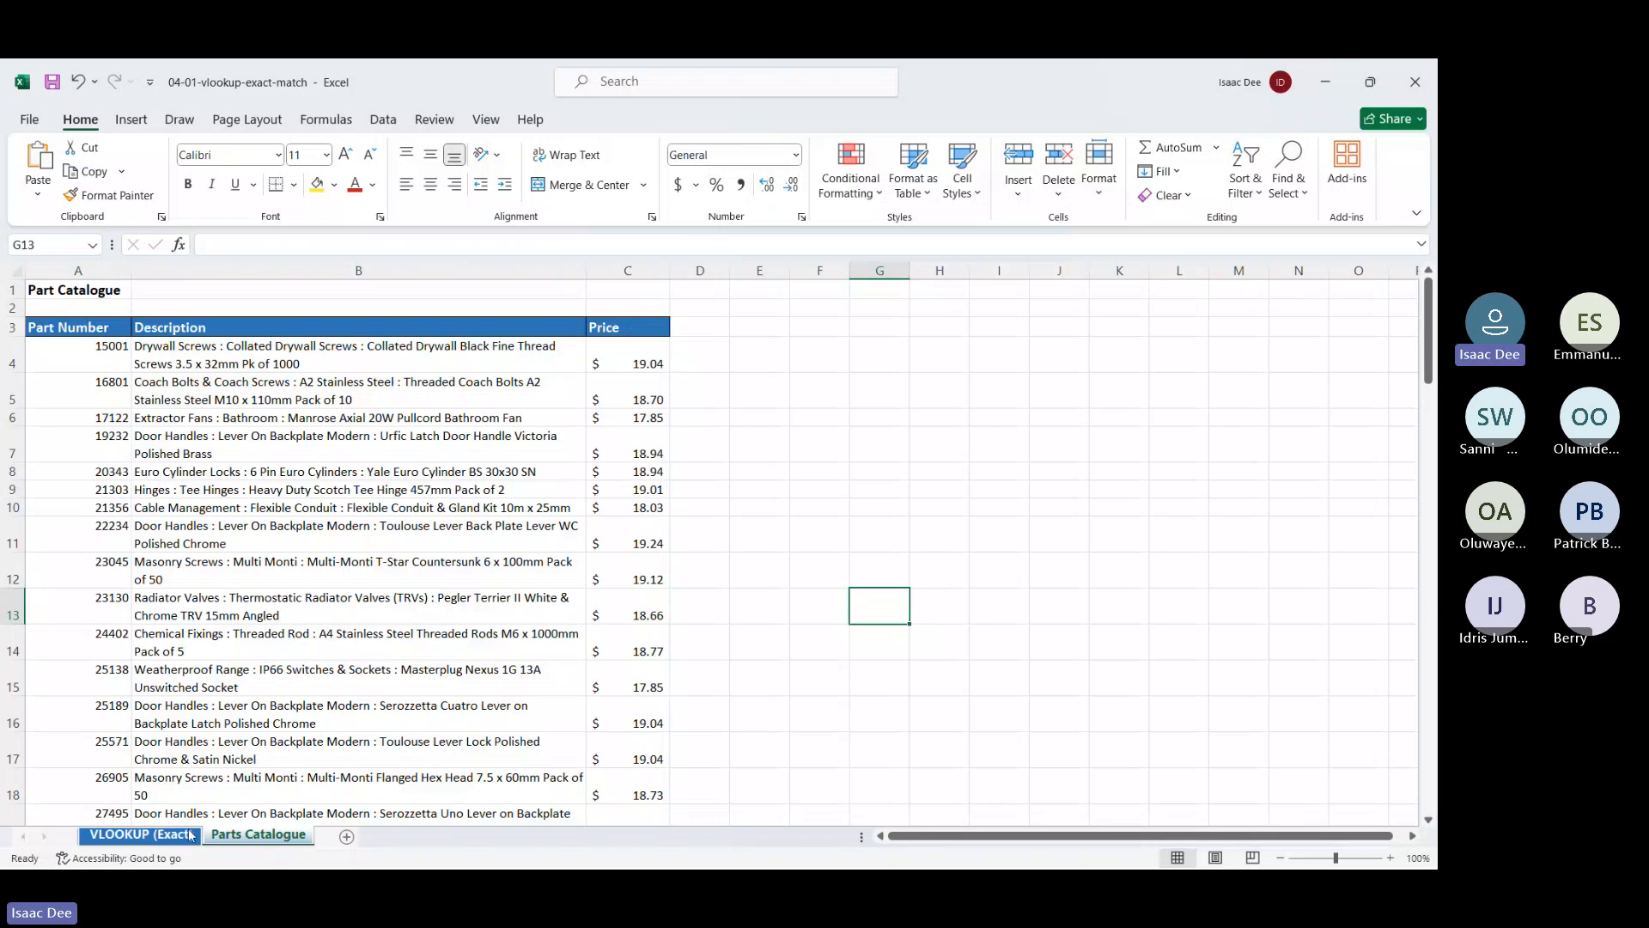
{"action": "key", "text": "ctrl+Page_Up"}
{"action": "type", "text": "P"}
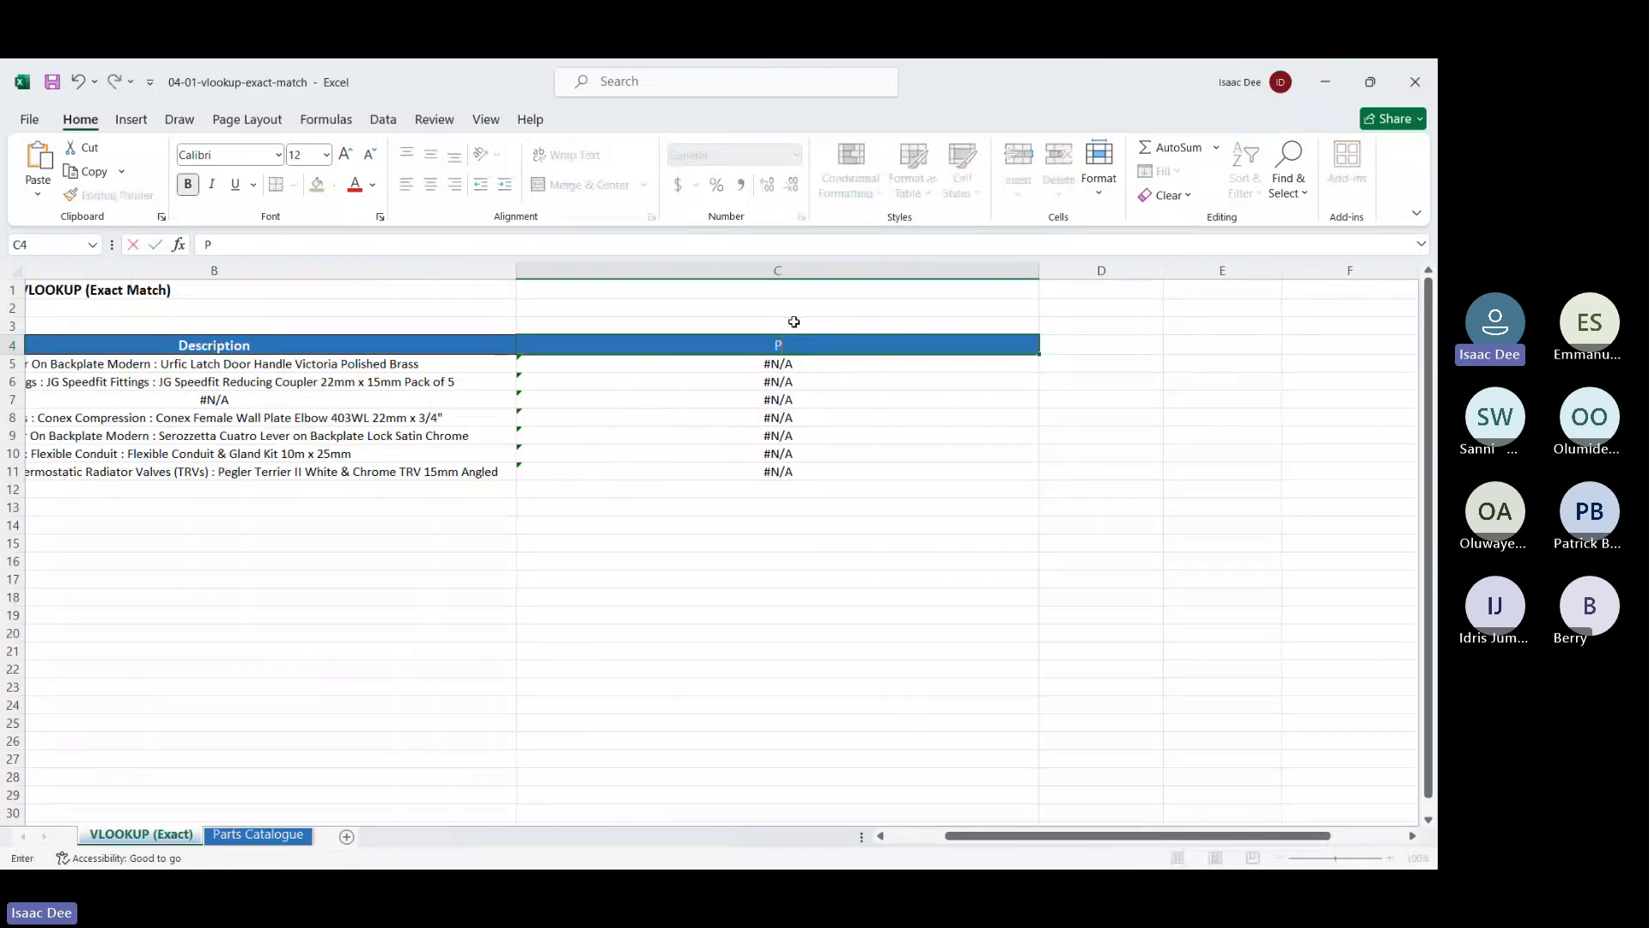
{"action": "type", "text": "rice"}
{"action": "key", "text": "Return"}
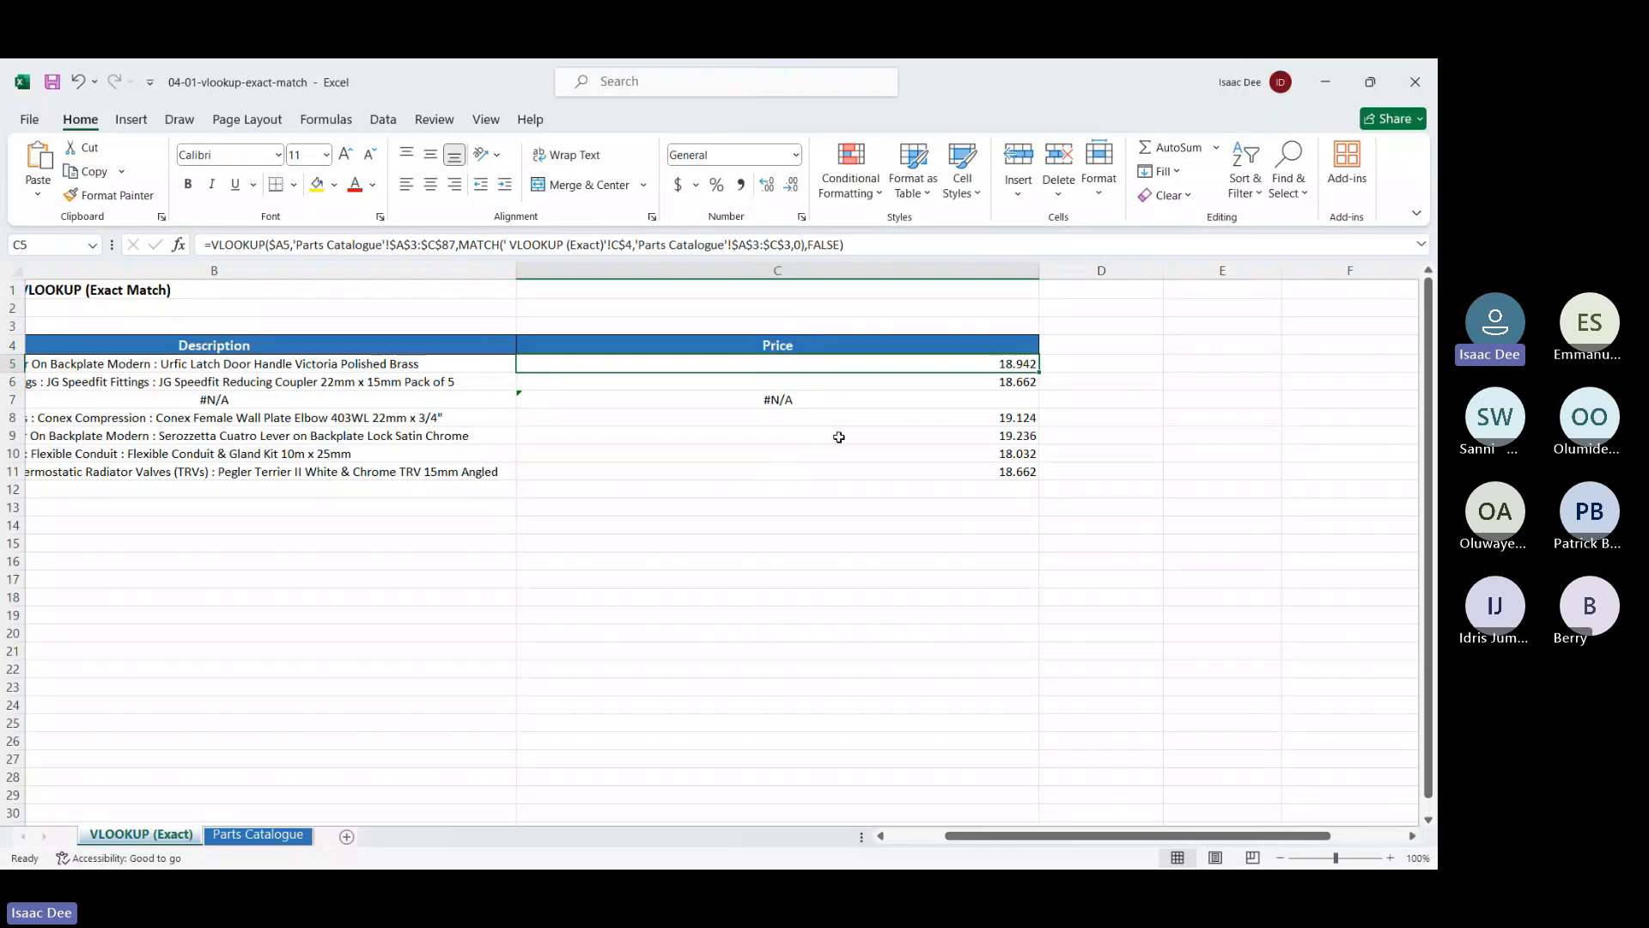
{"action": "left_click", "coordinate": [843, 503]}
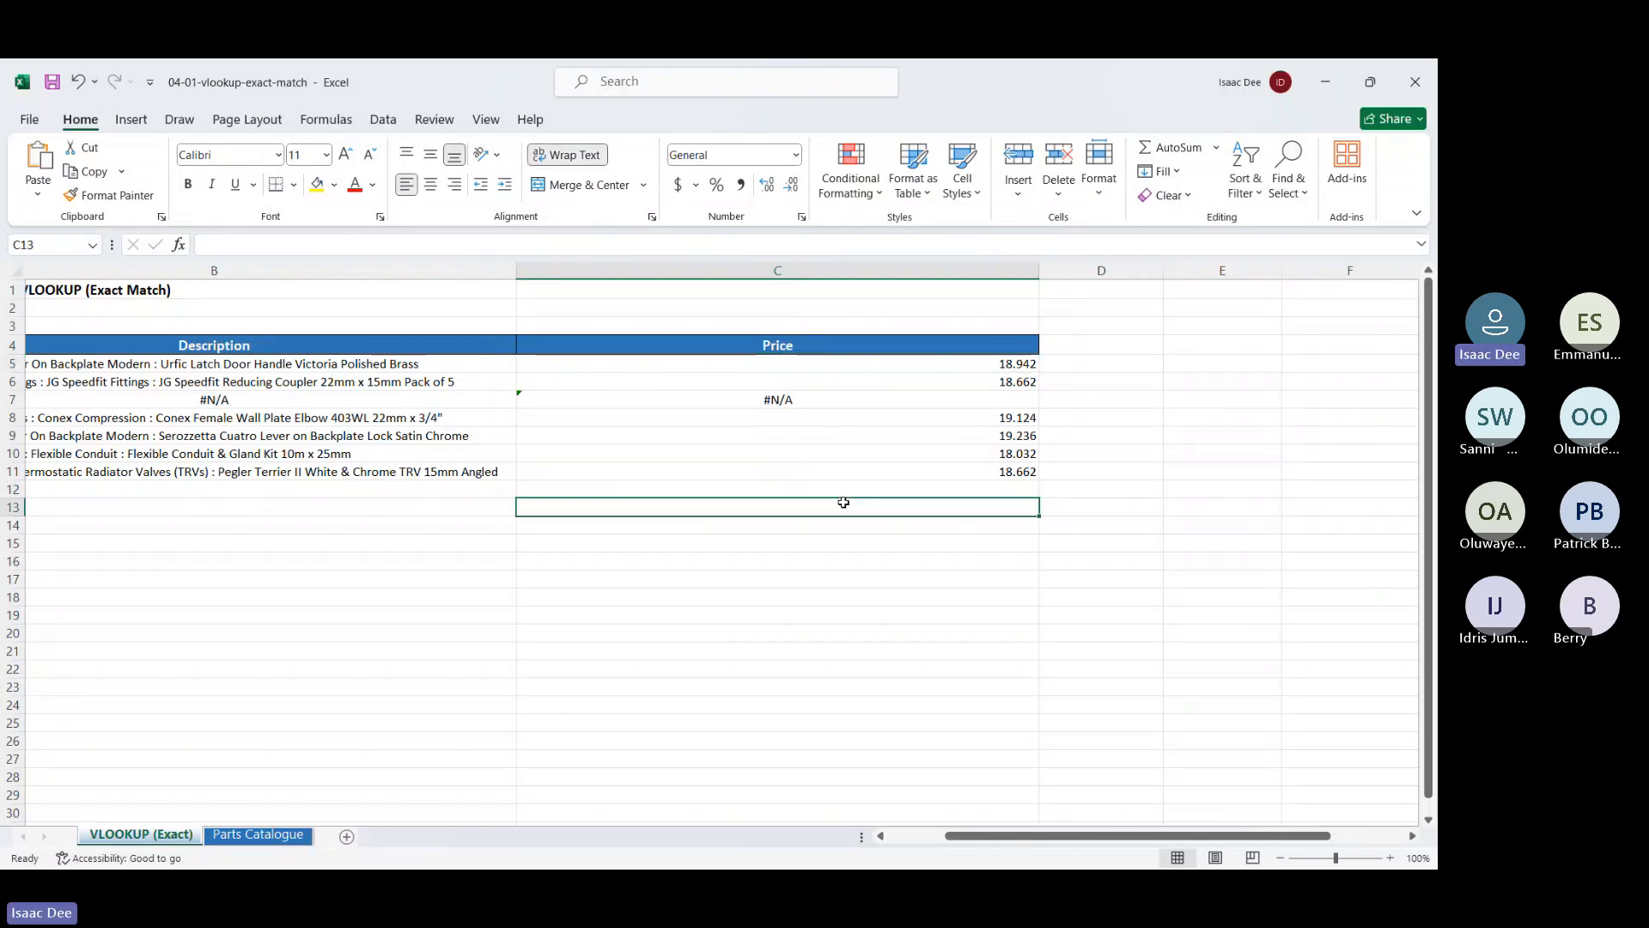
{"action": "left_click", "coordinate": [505, 368]}
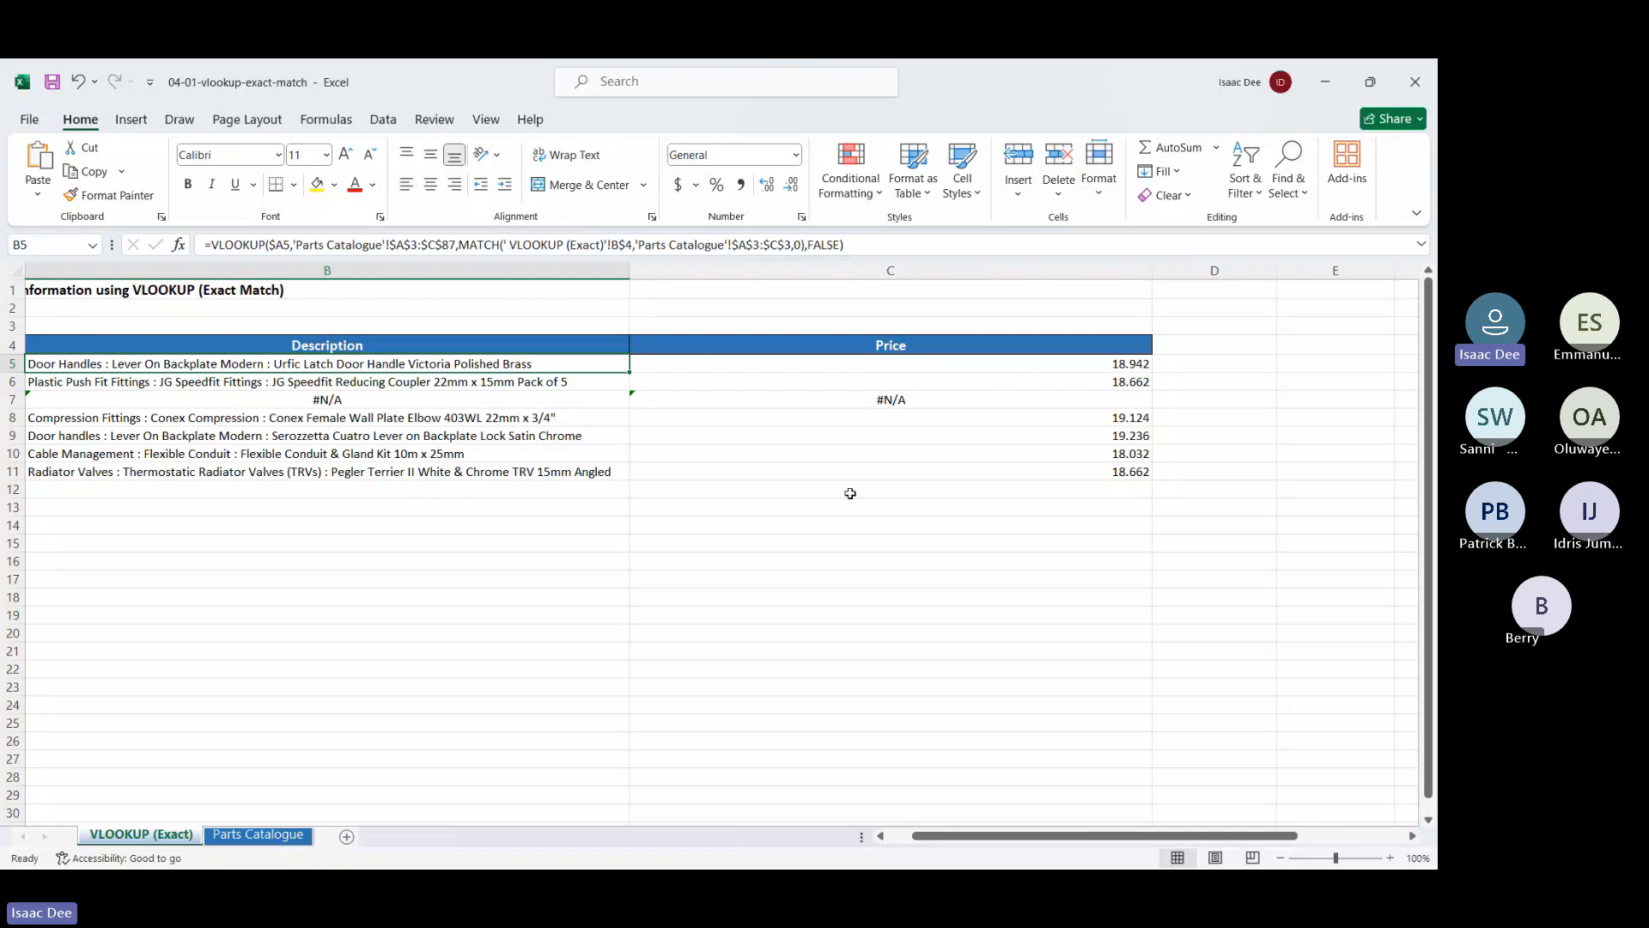
{"action": "scroll", "coordinate": [850, 493], "scroll_direction": "left", "scroll_amount": 2}
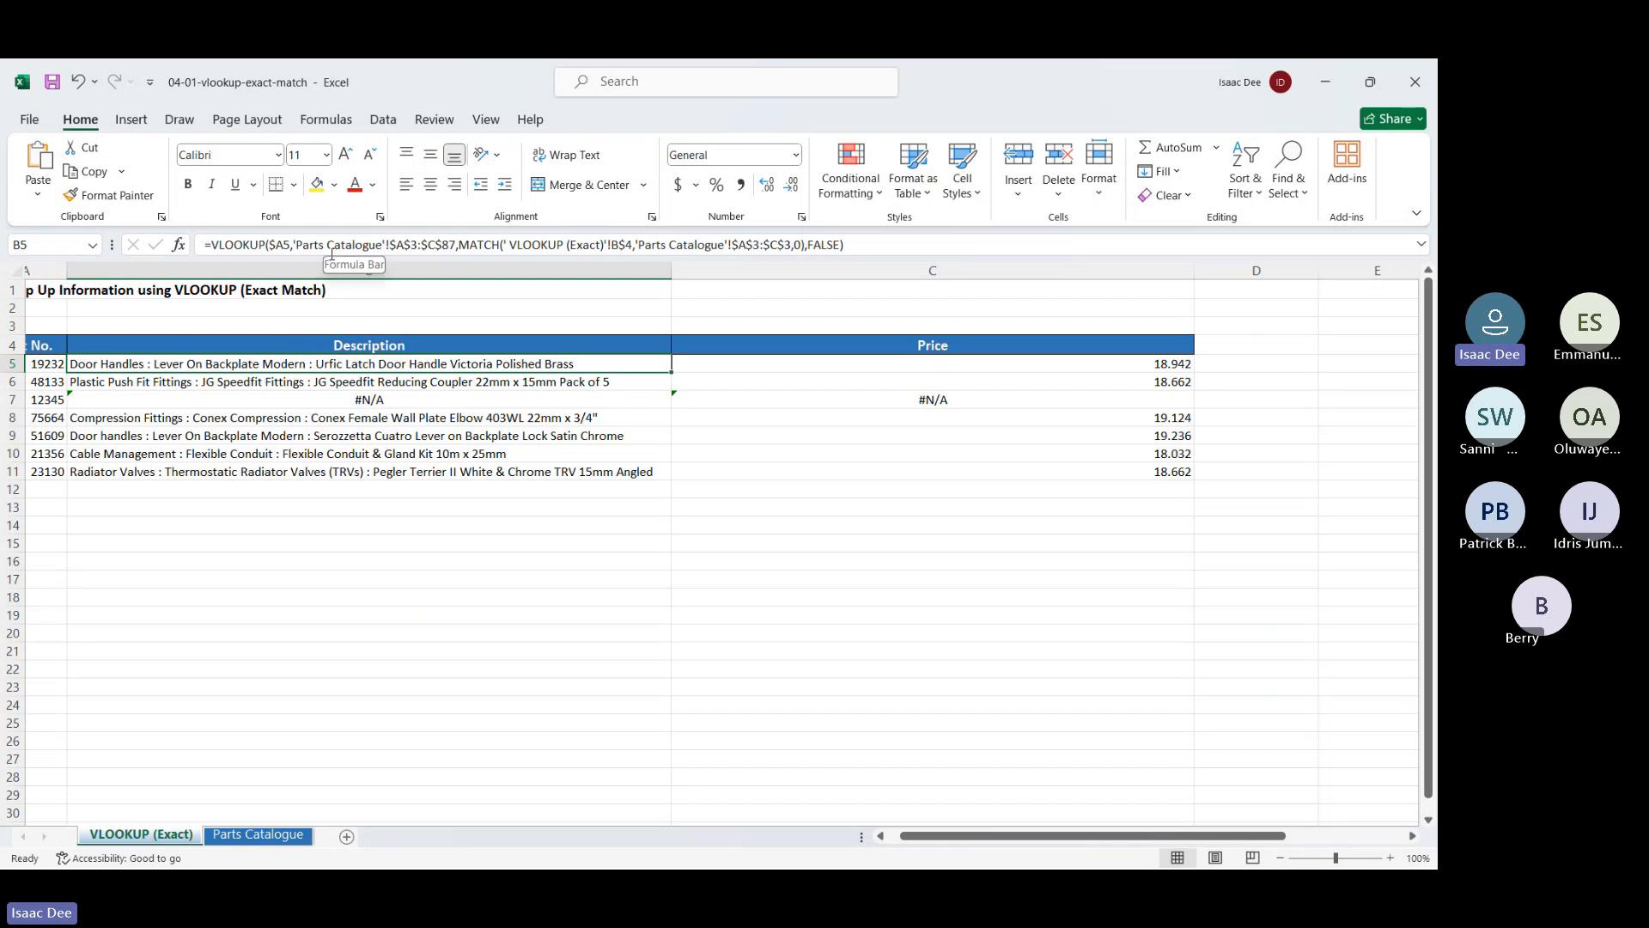
{"action": "left_click", "coordinate": [278, 244]}
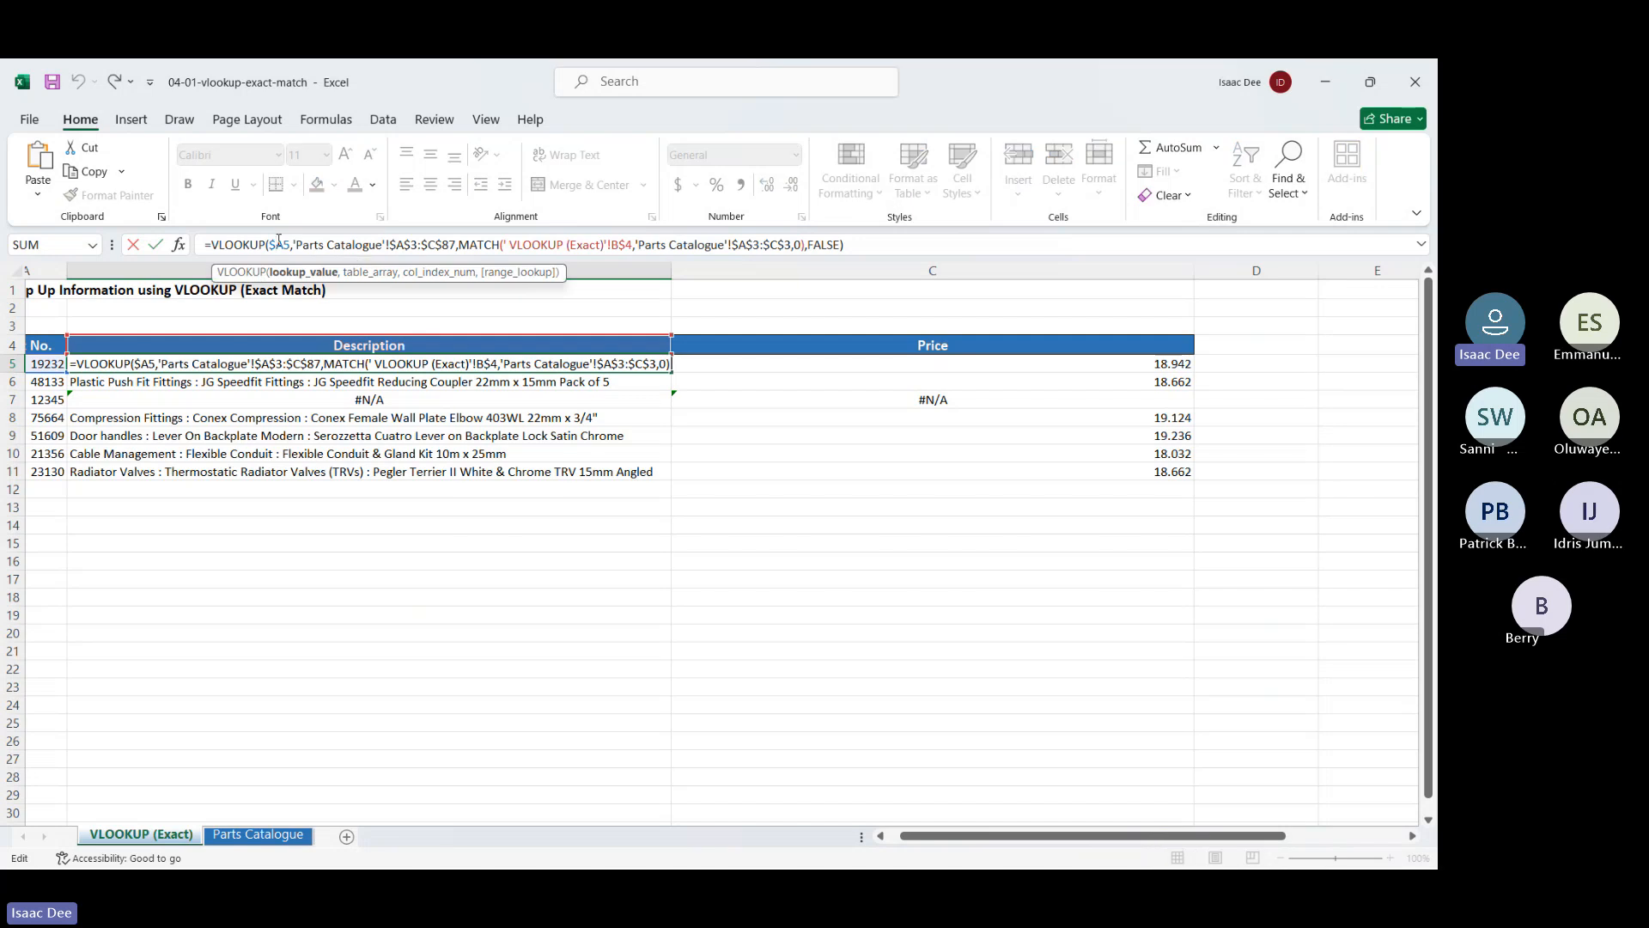
{"action": "left_click", "coordinate": [629, 245]}
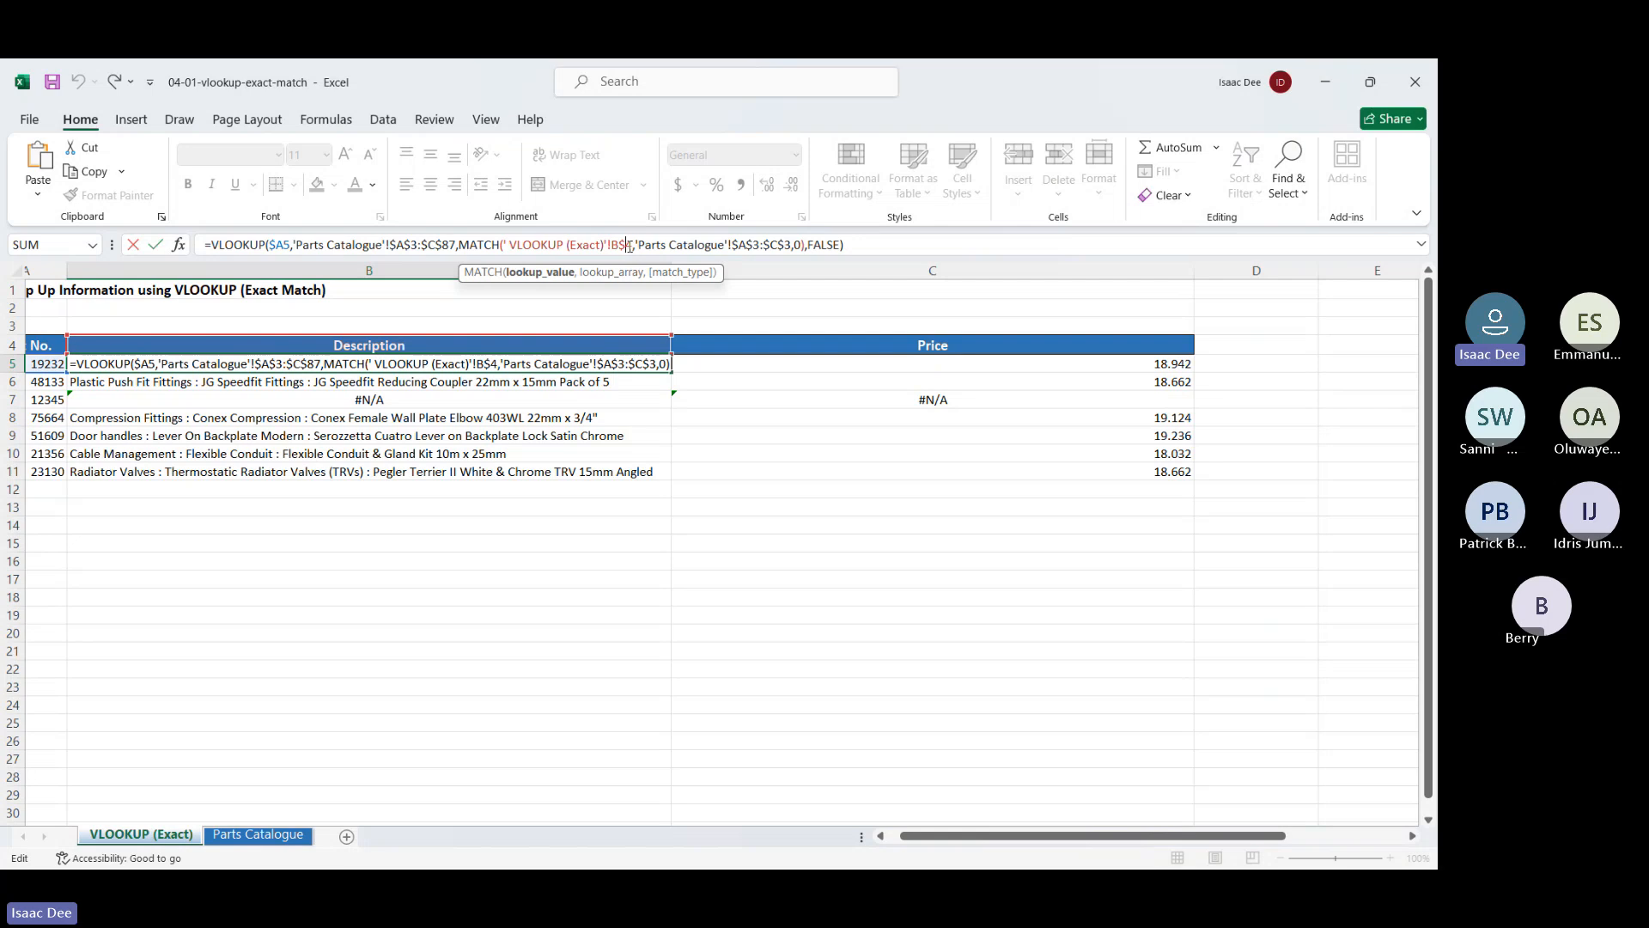
{"action": "left_click", "coordinate": [283, 246]}
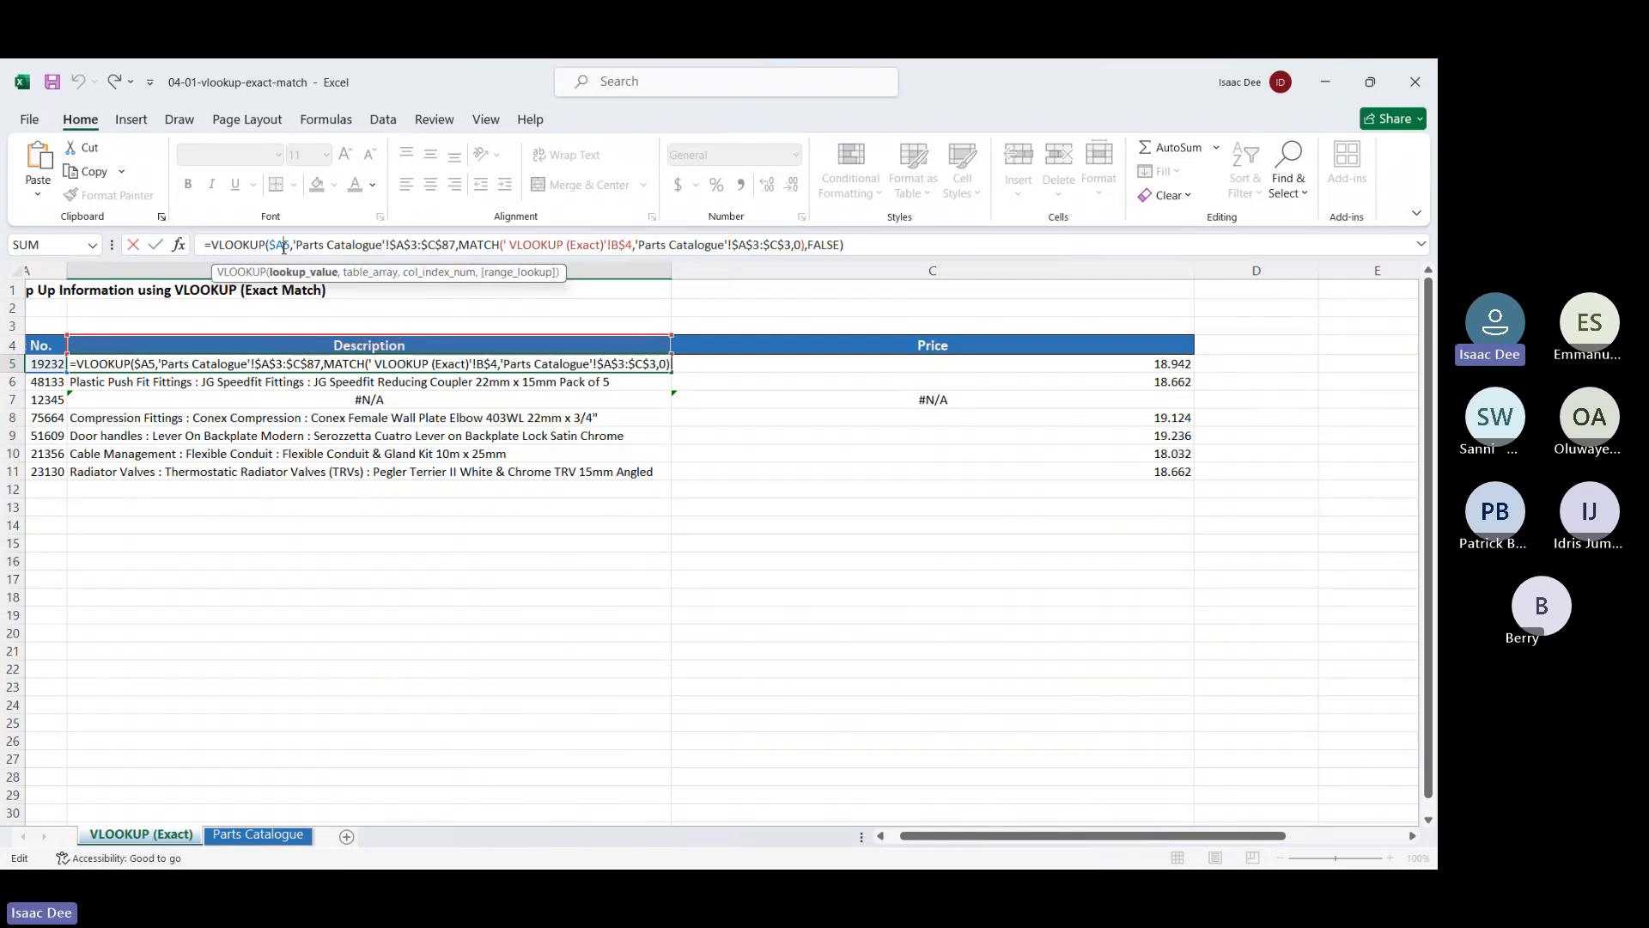
{"action": "left_click", "coordinate": [316, 667]}
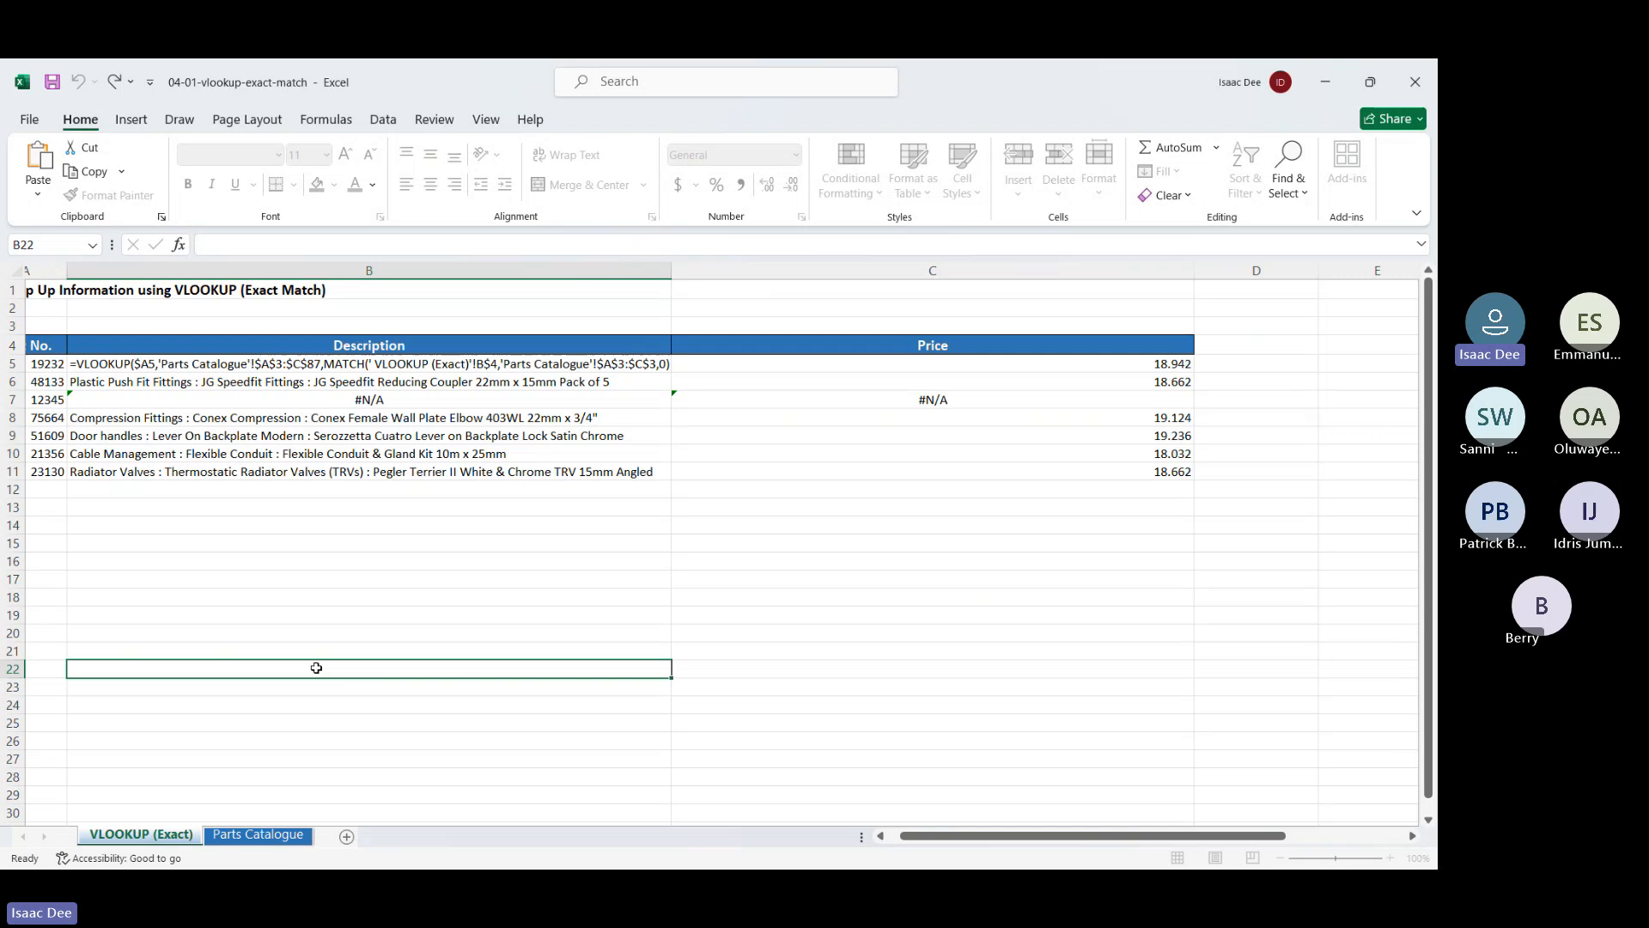
Enter a reference to A5 in scratch cell B21, editing =$A5 into the relative =A5
{"action": "left_click", "coordinate": [367, 649]}
{"action": "type", "text": "="}
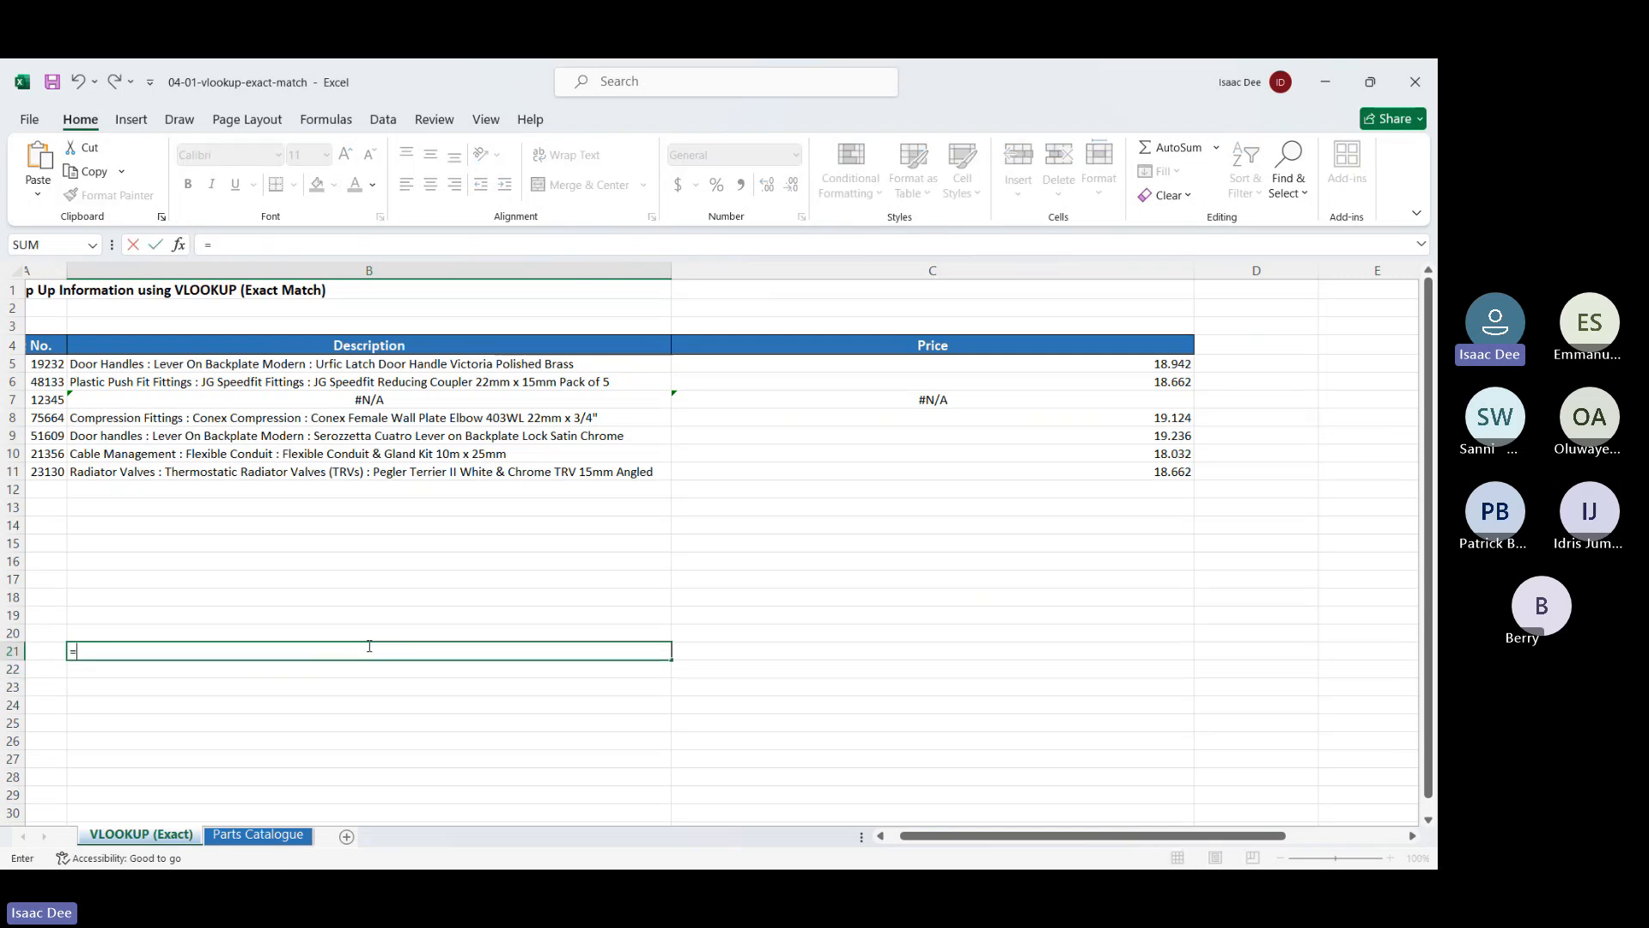
{"action": "type", "text": "$A5"}
{"action": "key", "text": "Return"}
{"action": "left_click", "coordinate": [351, 656]}
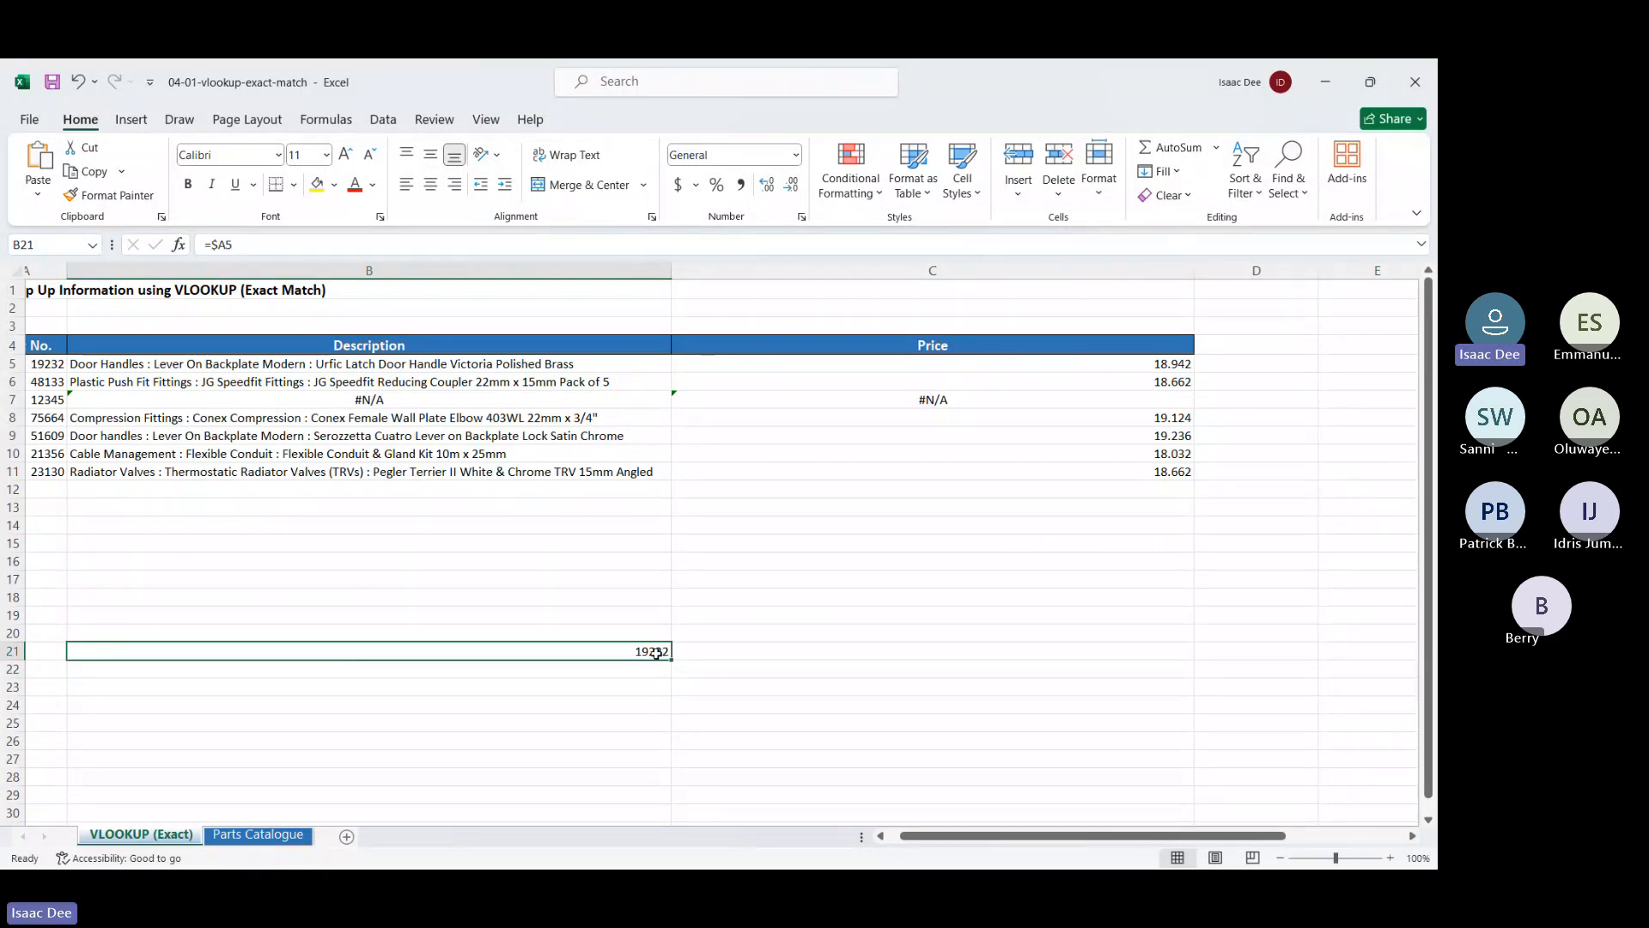
{"action": "left_click", "coordinate": [219, 244]}
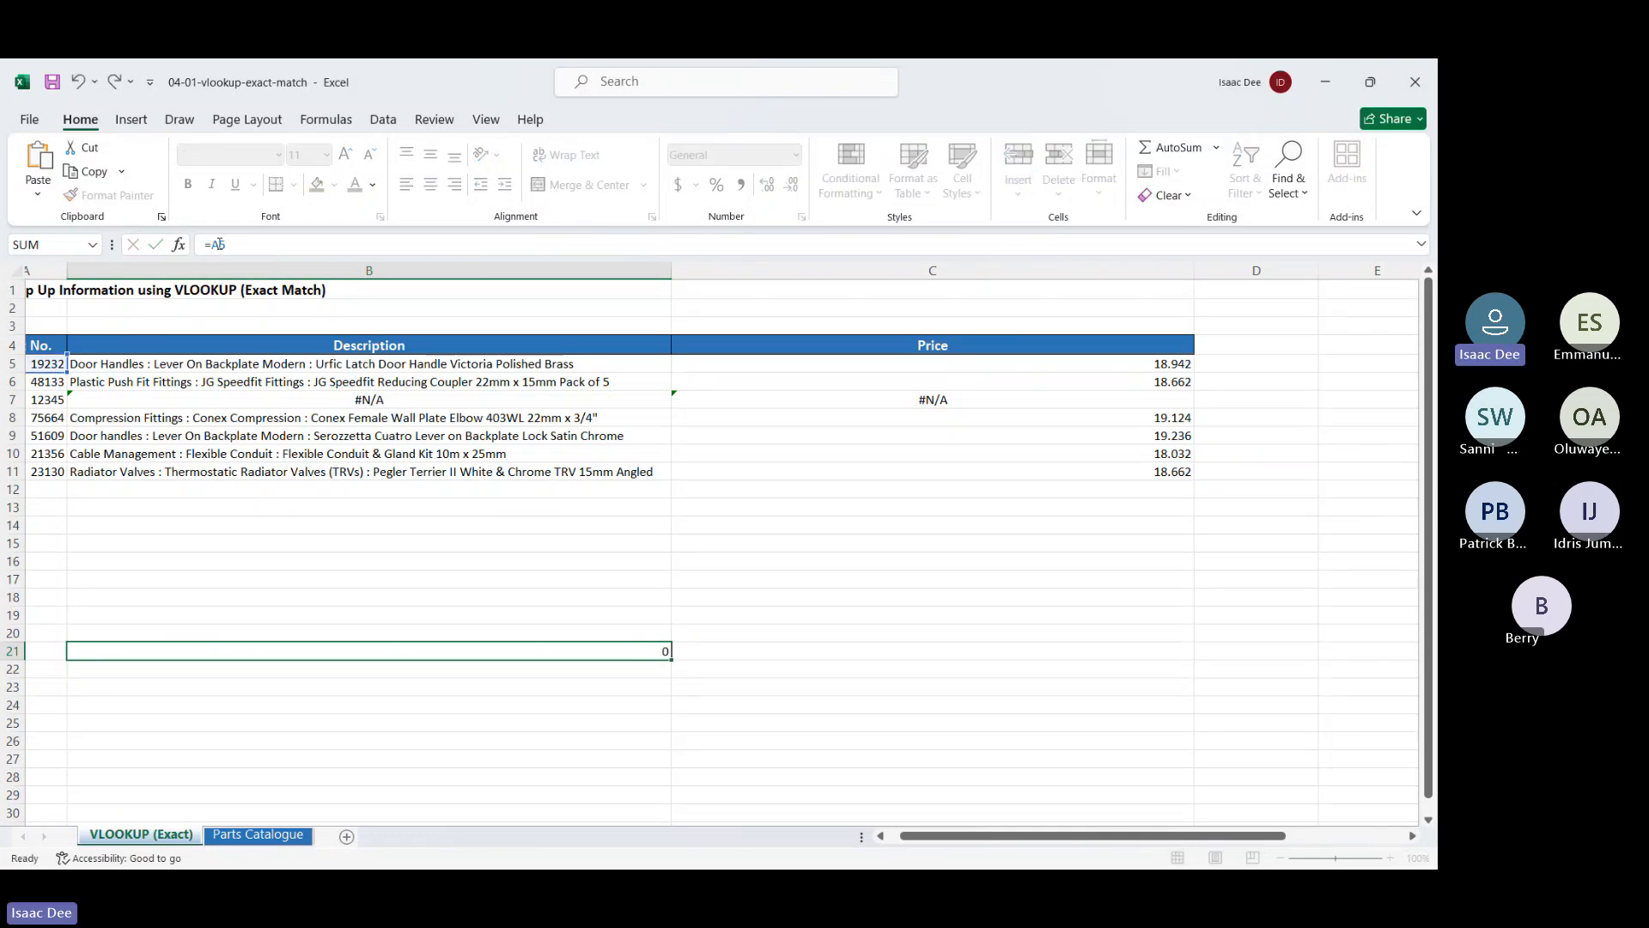
{"action": "key", "text": "Return"}
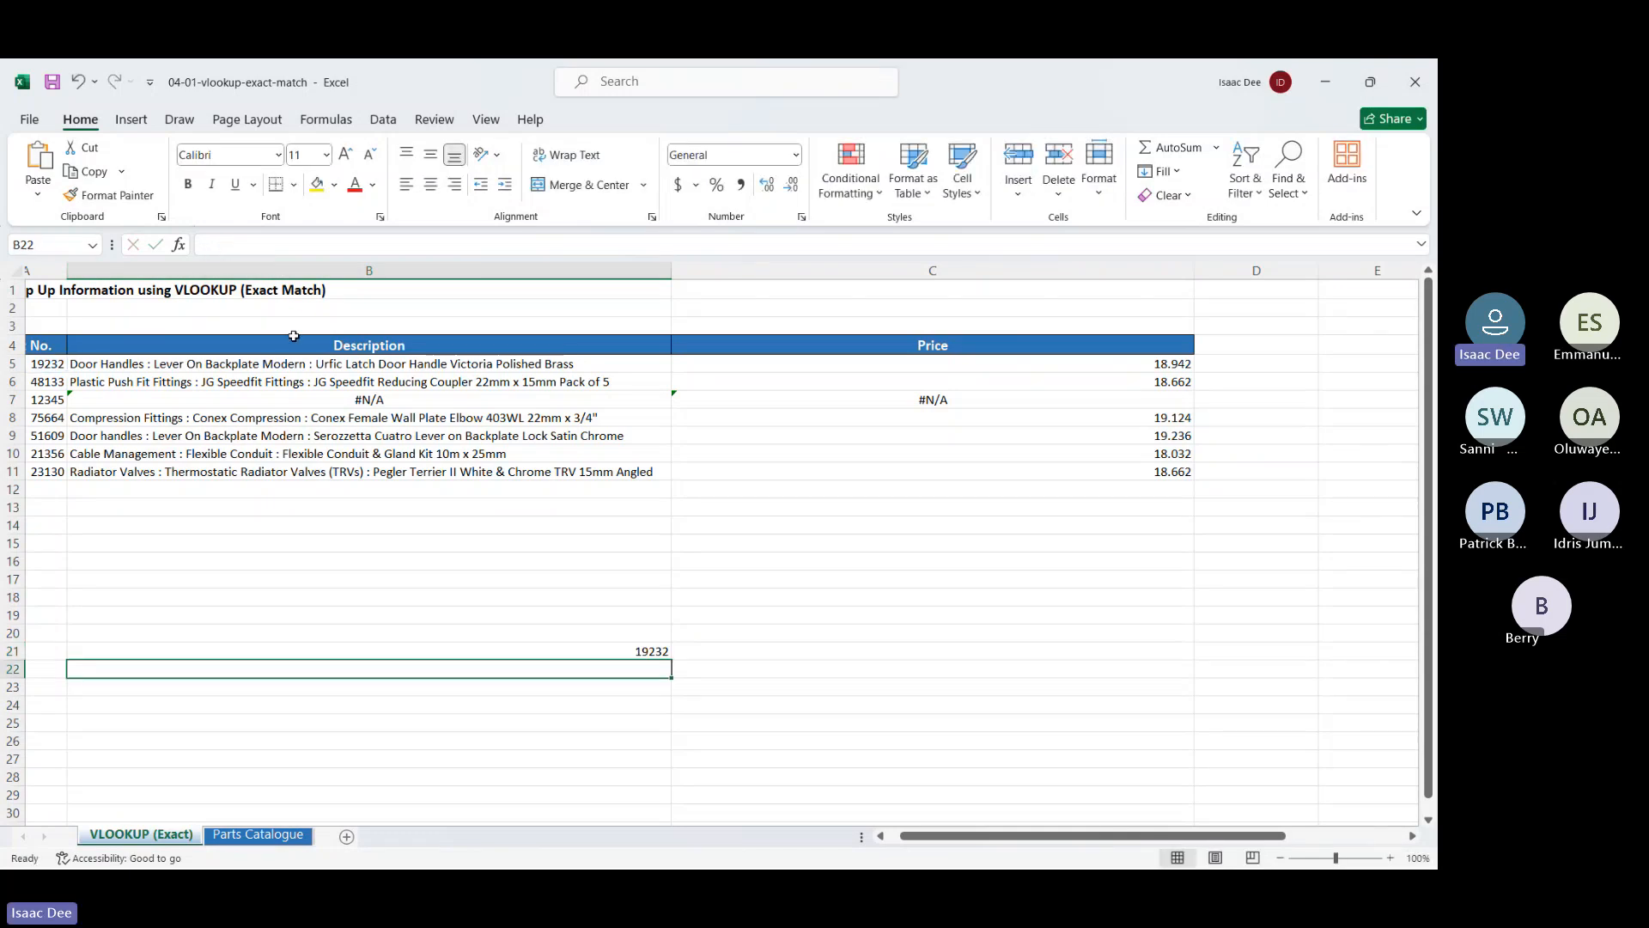
{"action": "left_click", "coordinate": [520, 652]}
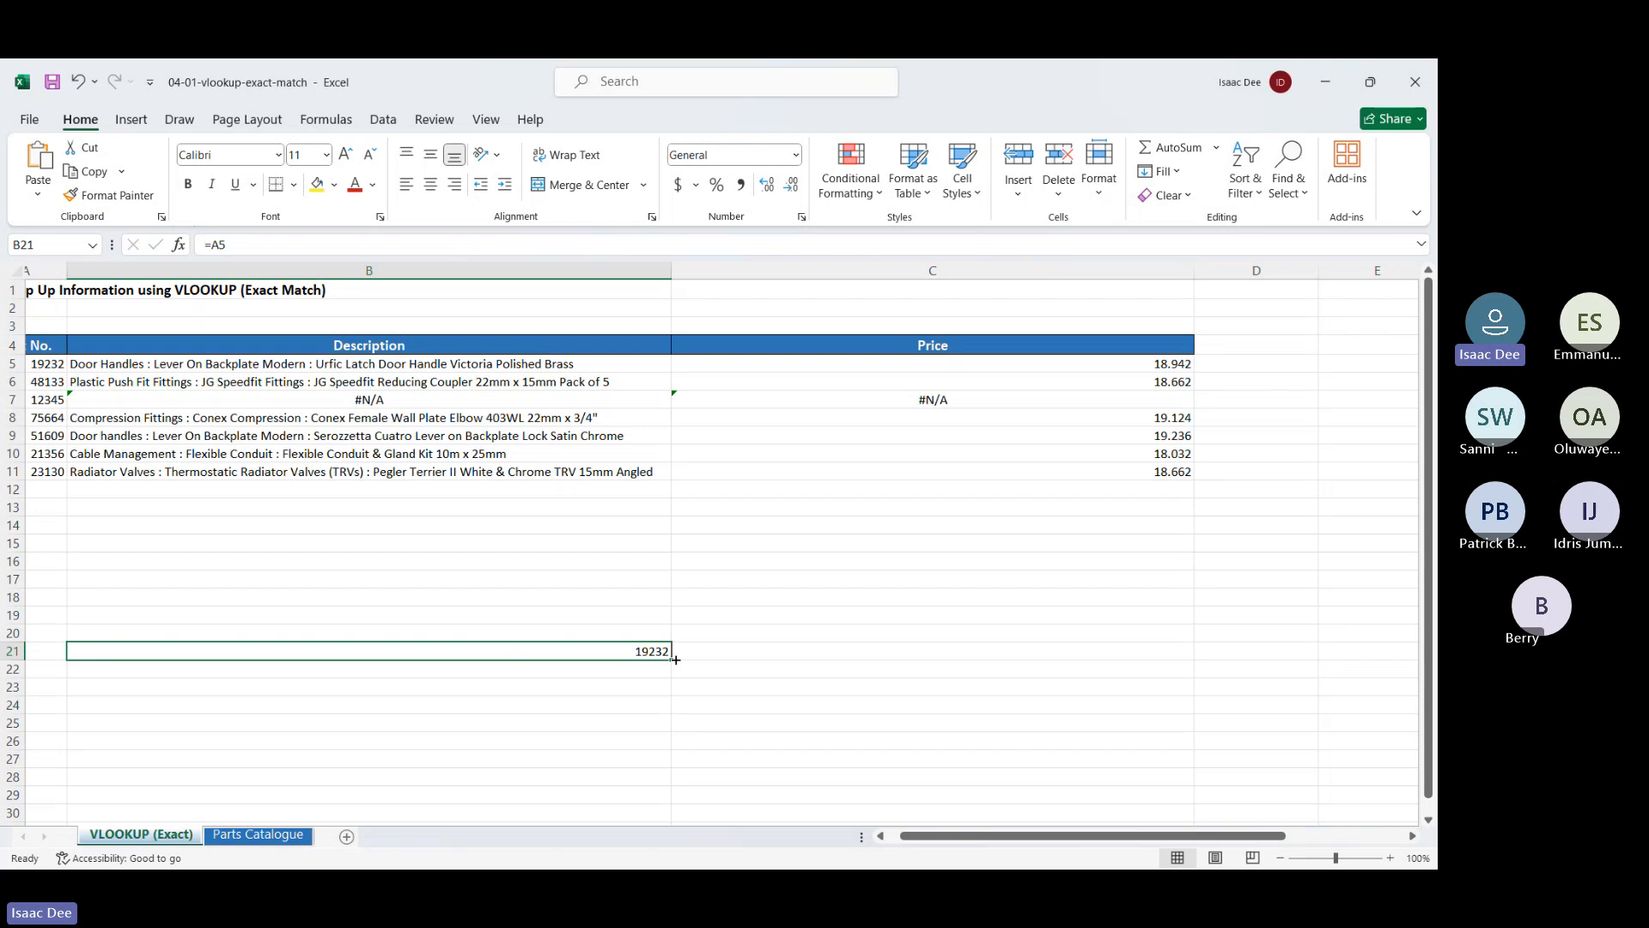
Fill B21's =A5 down to row 27 and right into column C, comparing B21 and C21 formulas
{"action": "left_click_drag", "start_coordinate": [669, 661], "coordinate": [1018, 781]}
{"action": "left_click_drag", "start_coordinate": [1119, 775], "coordinate": [1165, 775]}
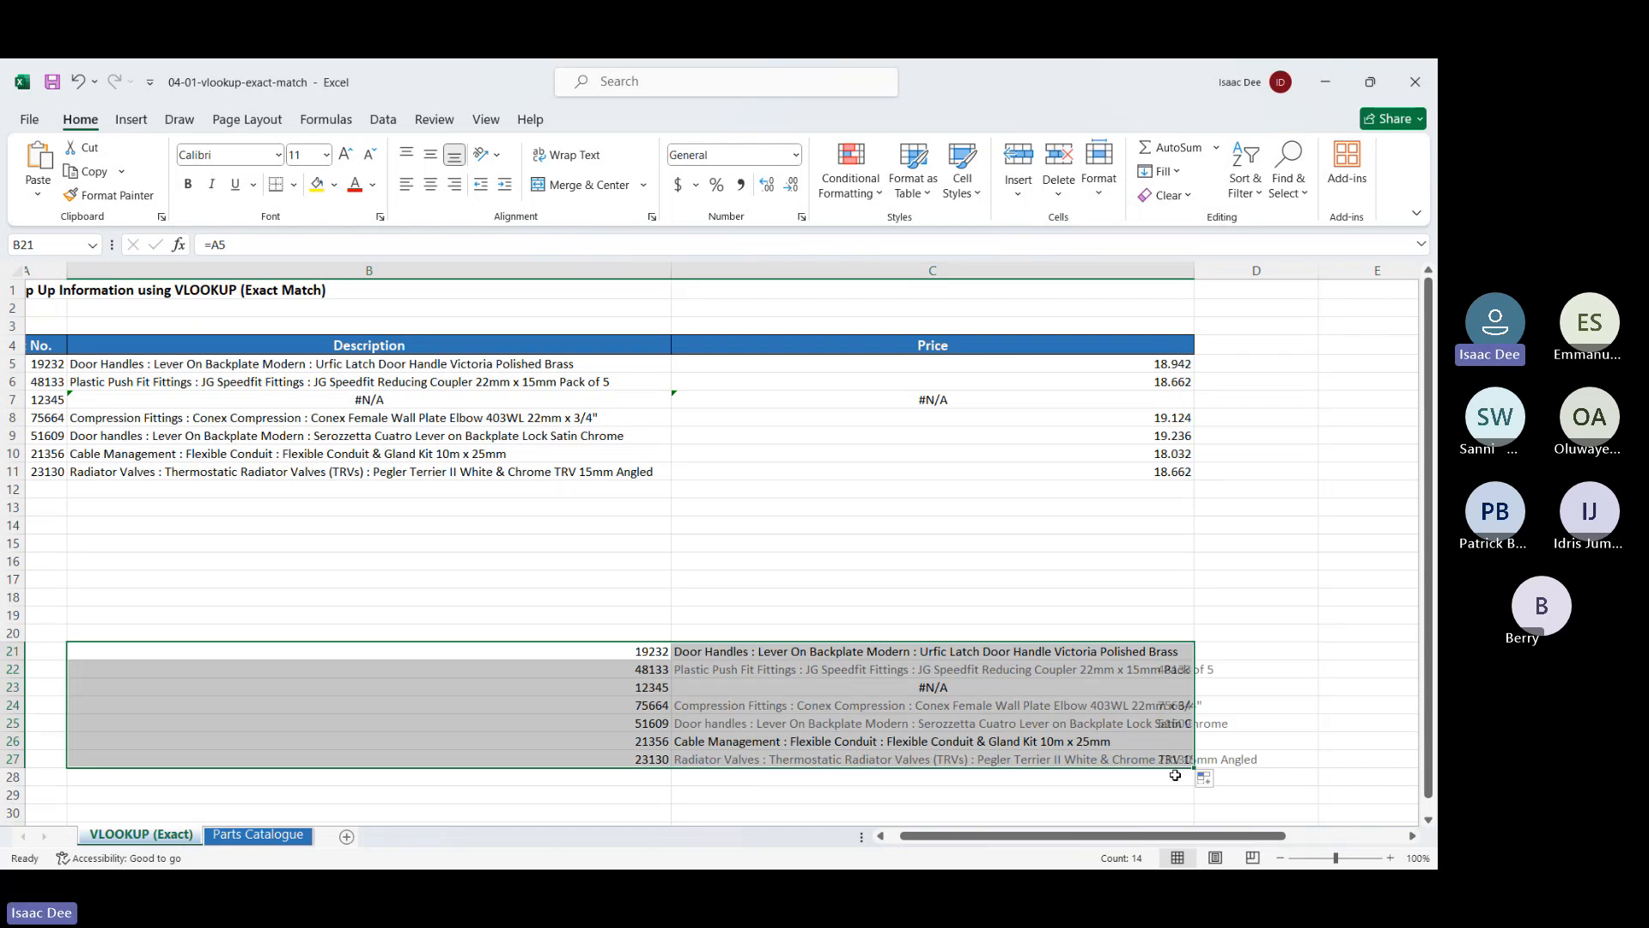
{"action": "left_click", "coordinate": [616, 654]}
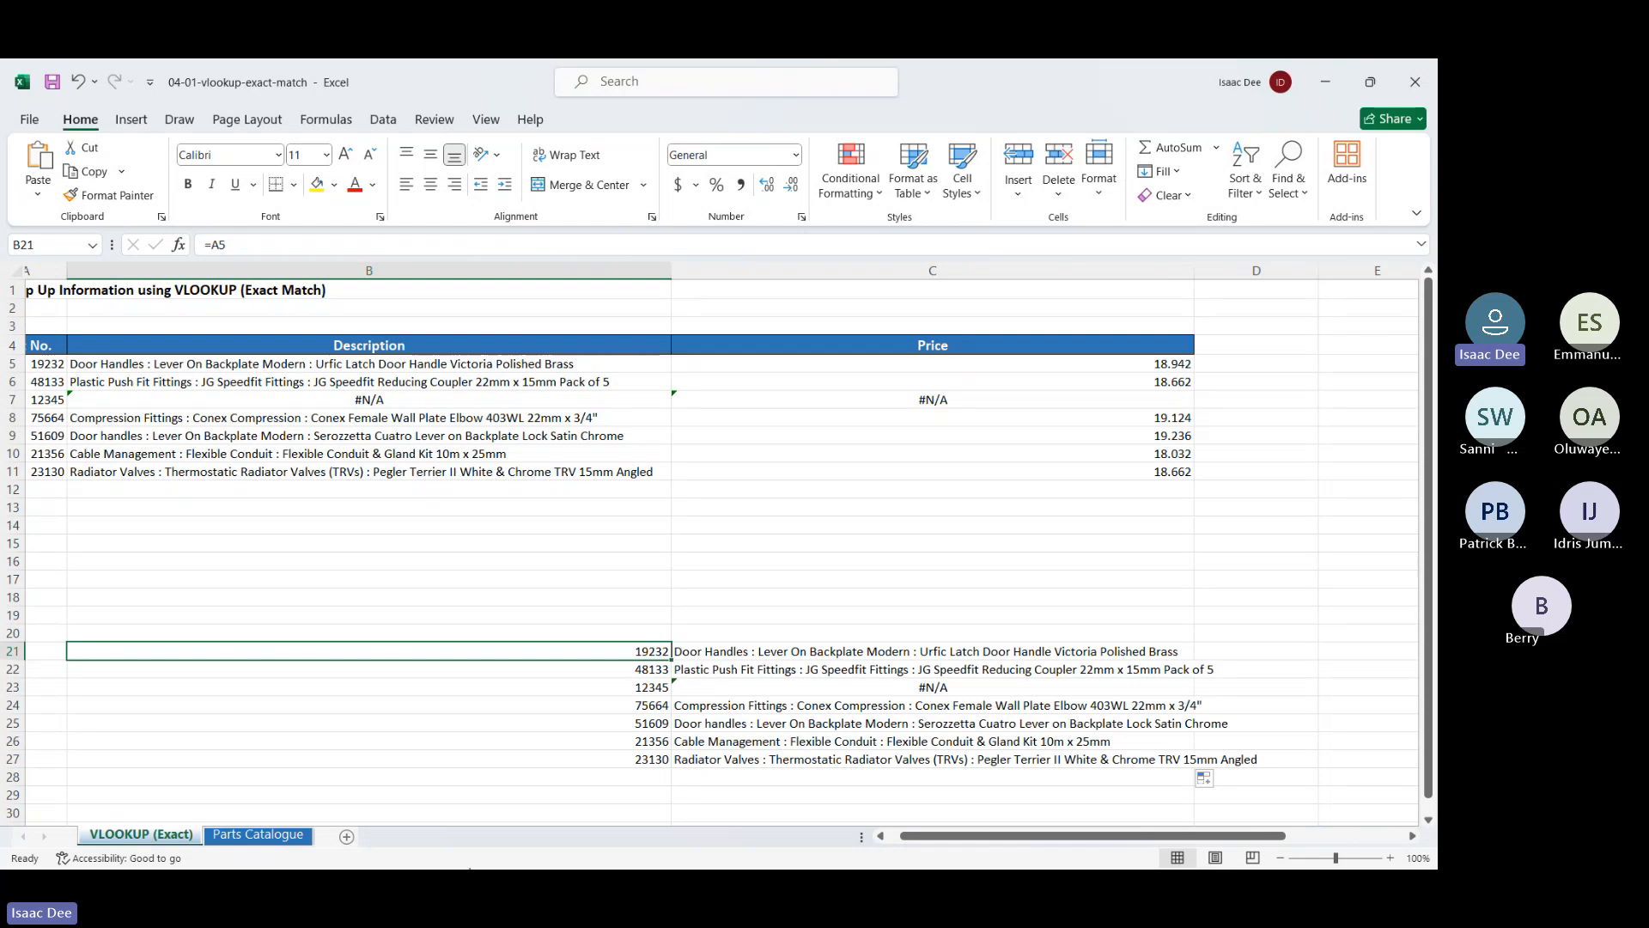
{"action": "left_click_drag", "start_coordinate": [671, 660], "coordinate": [962, 762]}
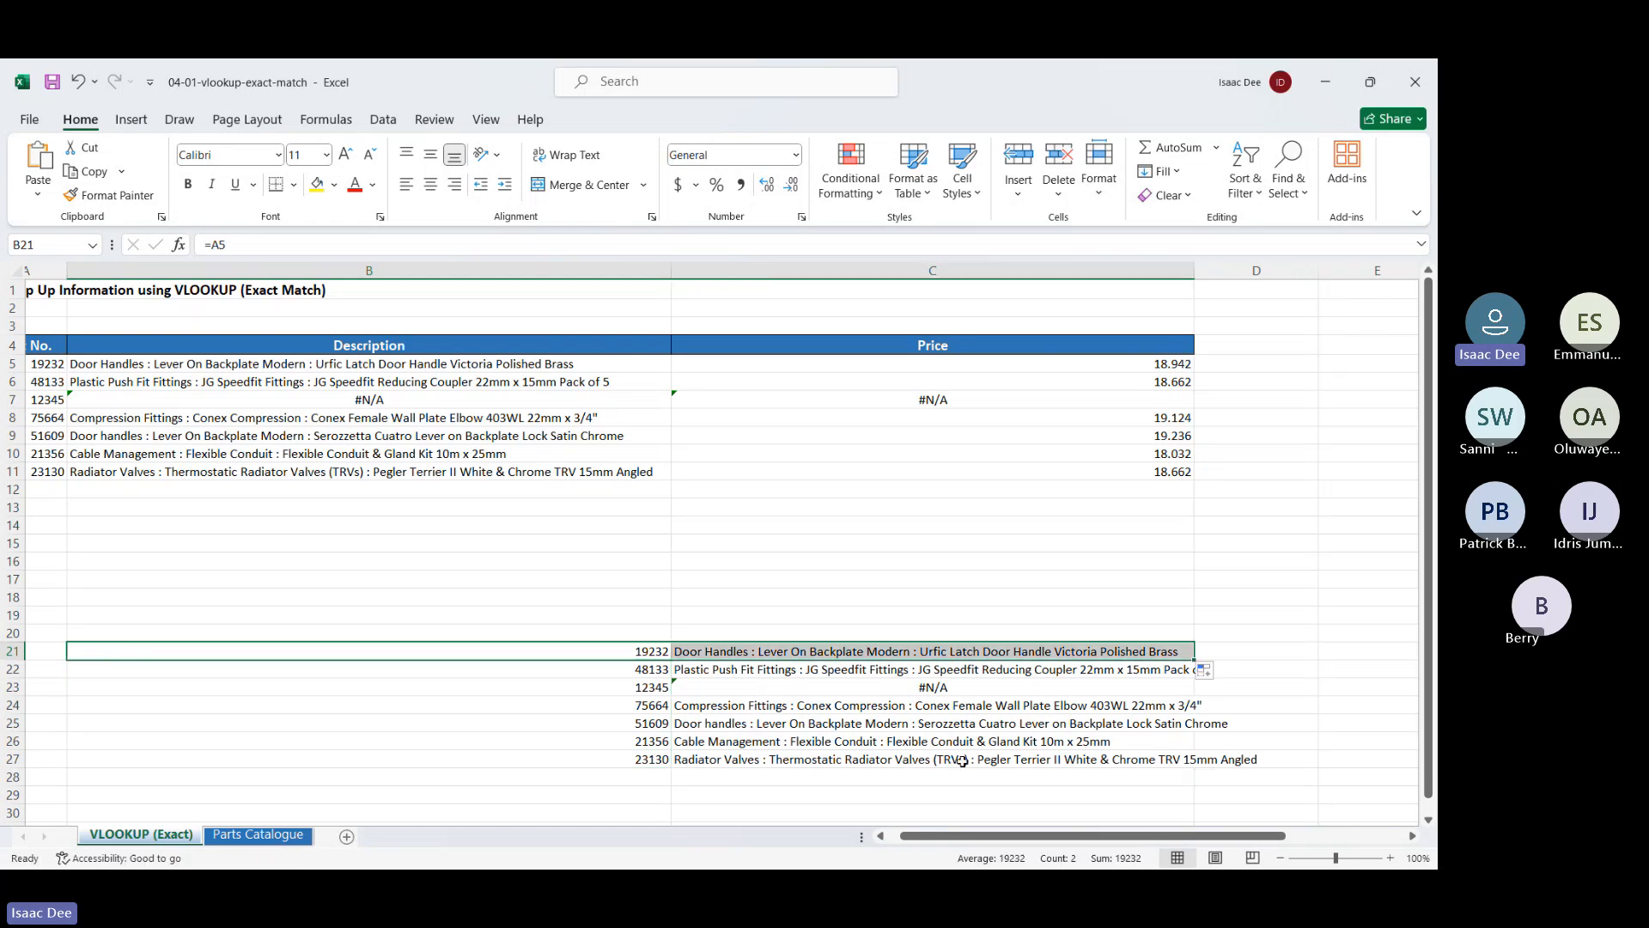
{"action": "left_click", "coordinate": [814, 650]}
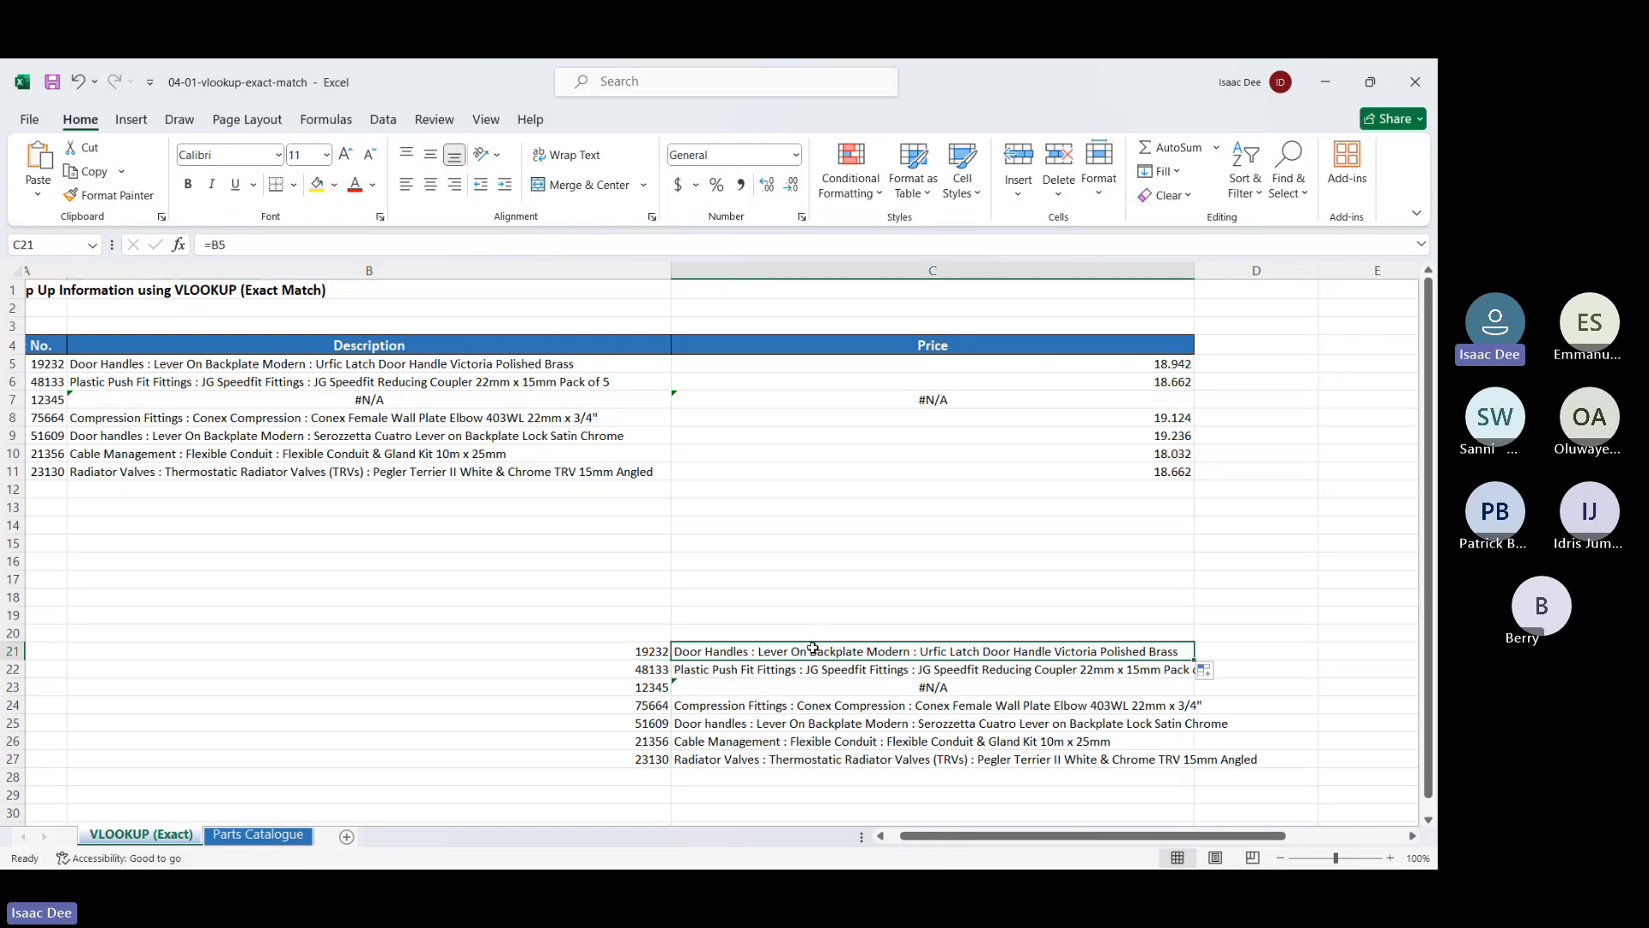
{"action": "left_click", "coordinate": [646, 654]}
{"action": "left_click", "coordinate": [729, 658]}
Enter the column-absolute reference =$A5 in cell B33
{"action": "scroll", "coordinate": [581, 712], "scroll_direction": "down", "scroll_amount": 3}
{"action": "left_click", "coordinate": [581, 712]}
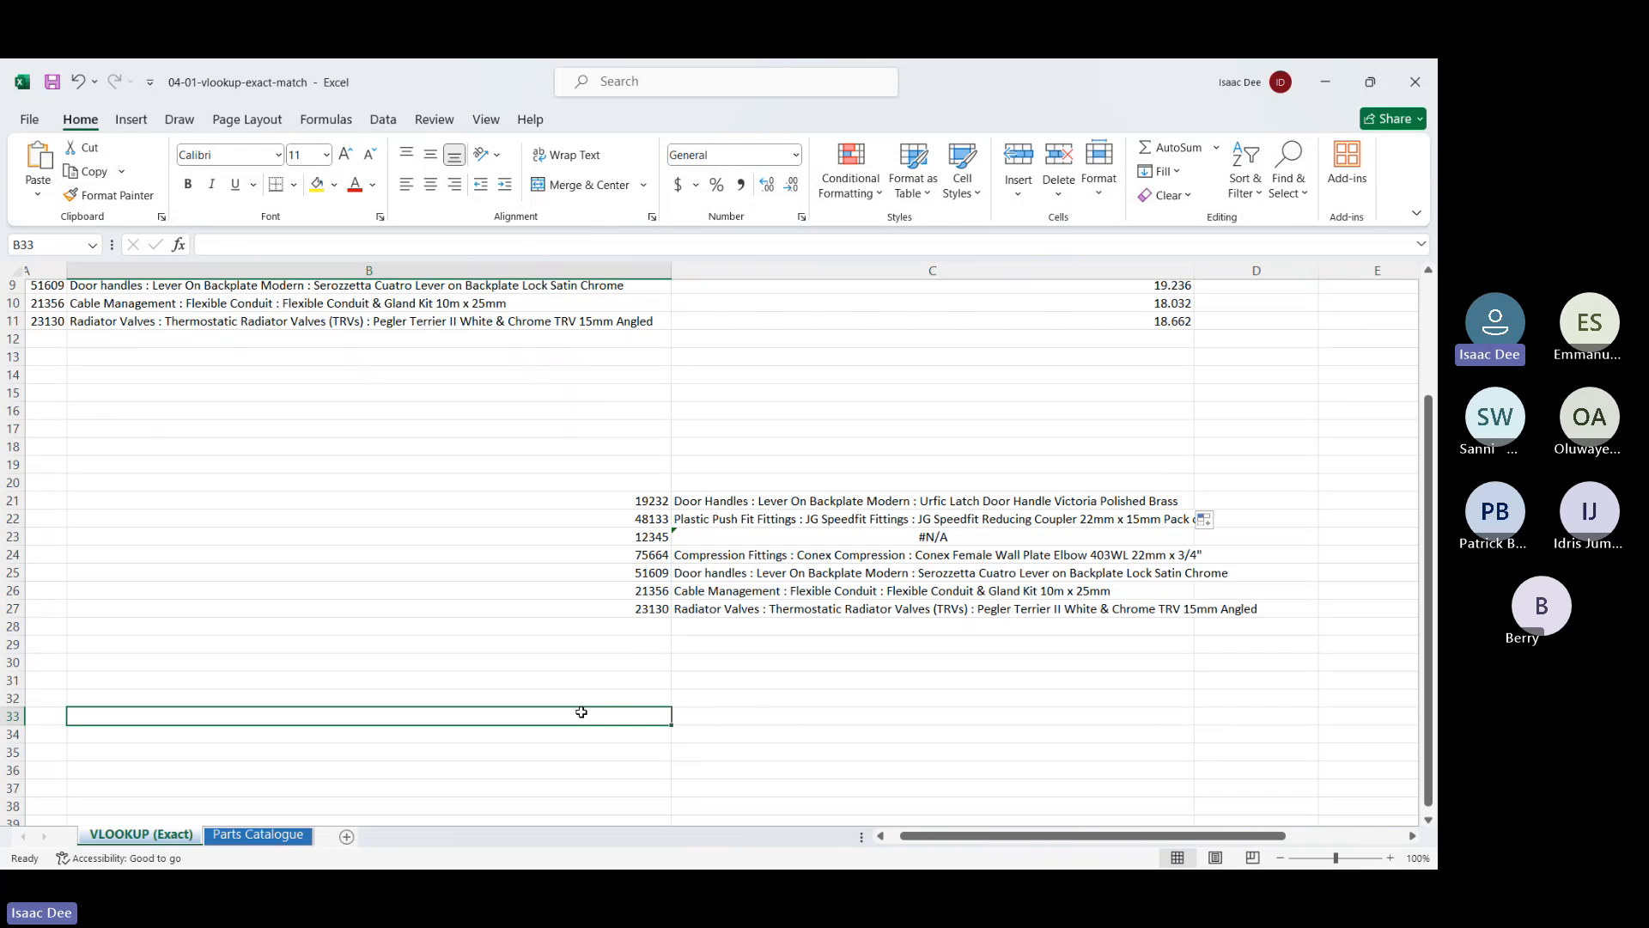
{"action": "type", "text": "=$"}
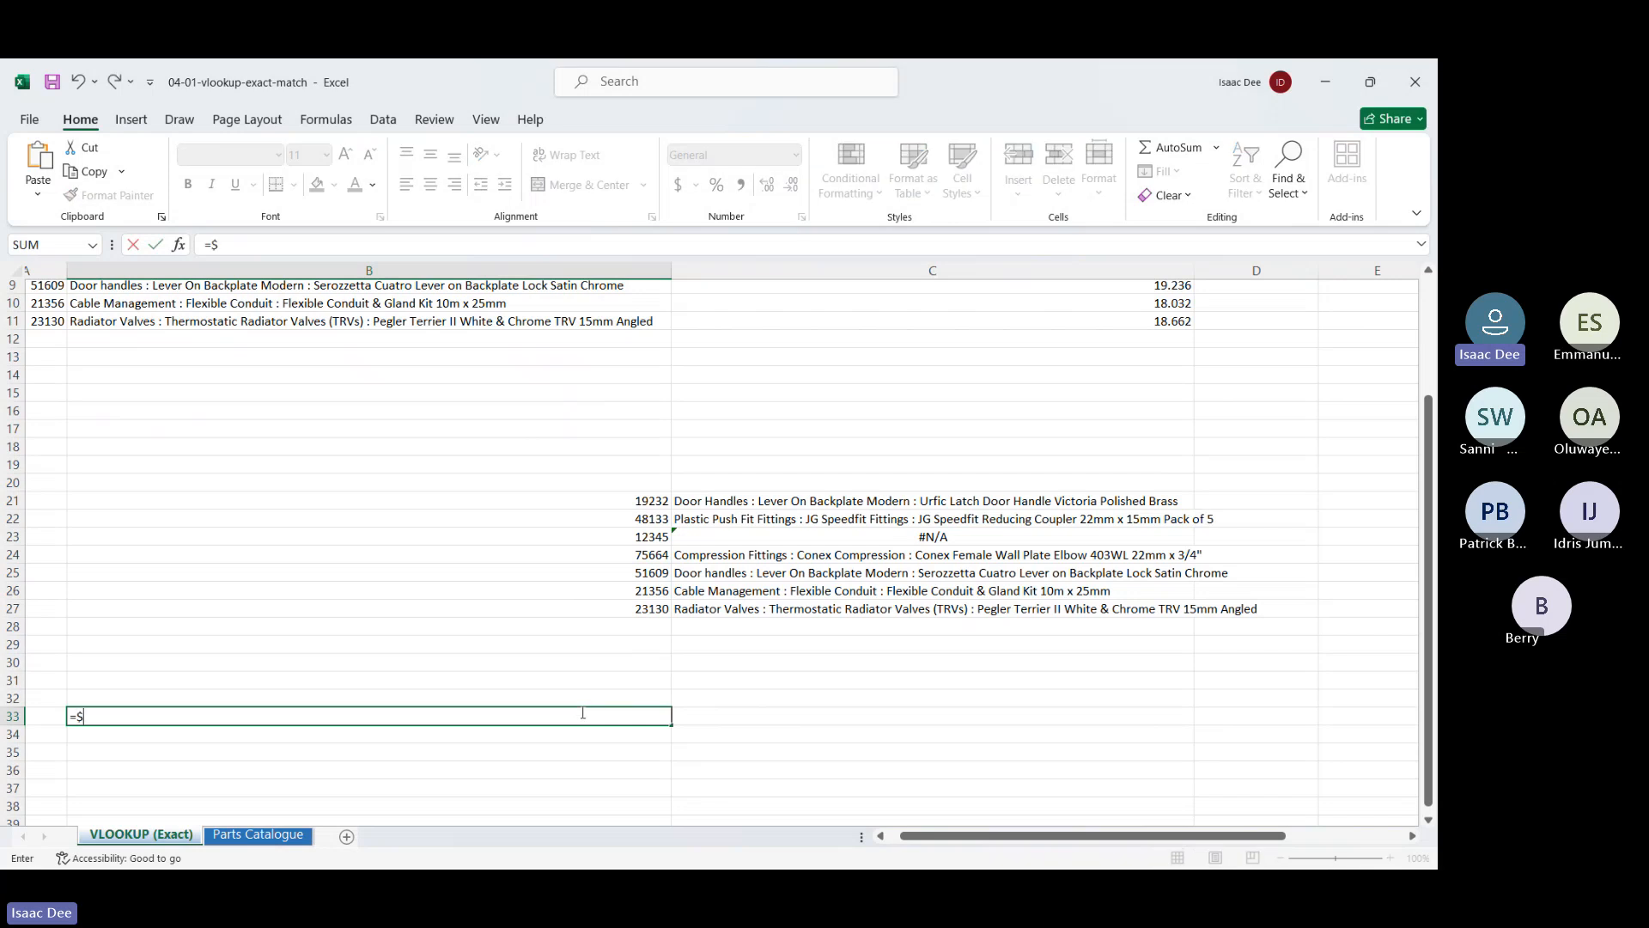
{"action": "type", "text": "A5"}
{"action": "key", "text": "Return"}
{"action": "left_click", "coordinate": [603, 713]}
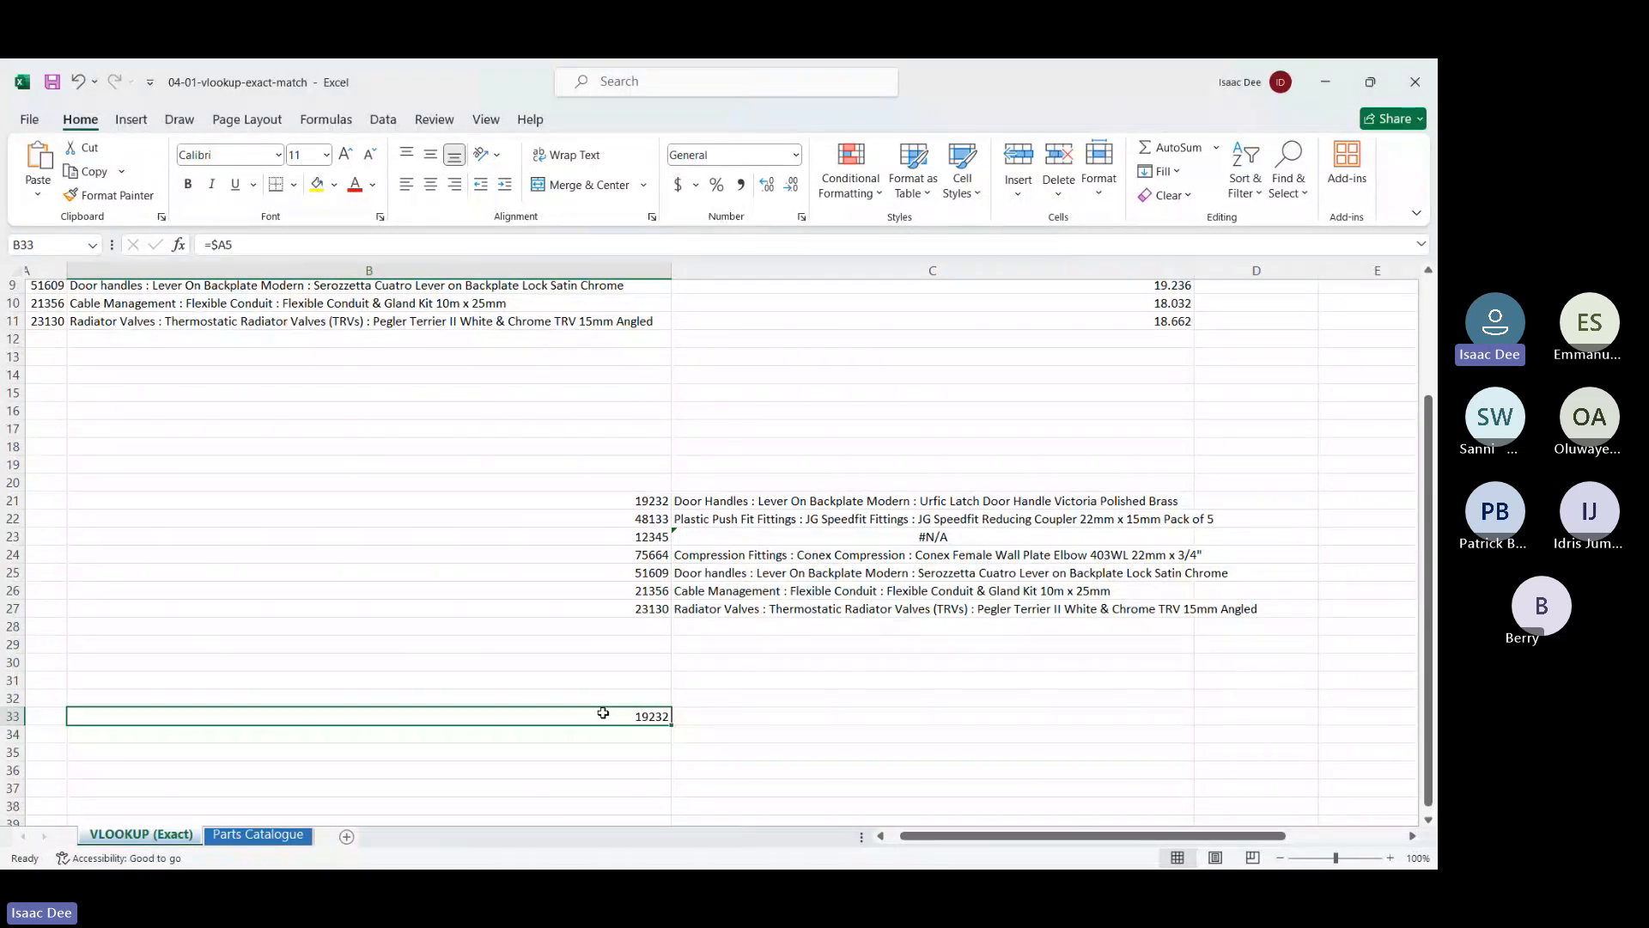
Copy the =$A5 formula through B33:C41 and scroll back to the top of the sheet
{"action": "scroll", "coordinate": [711, 728], "scroll_direction": "down", "scroll_amount": 2}
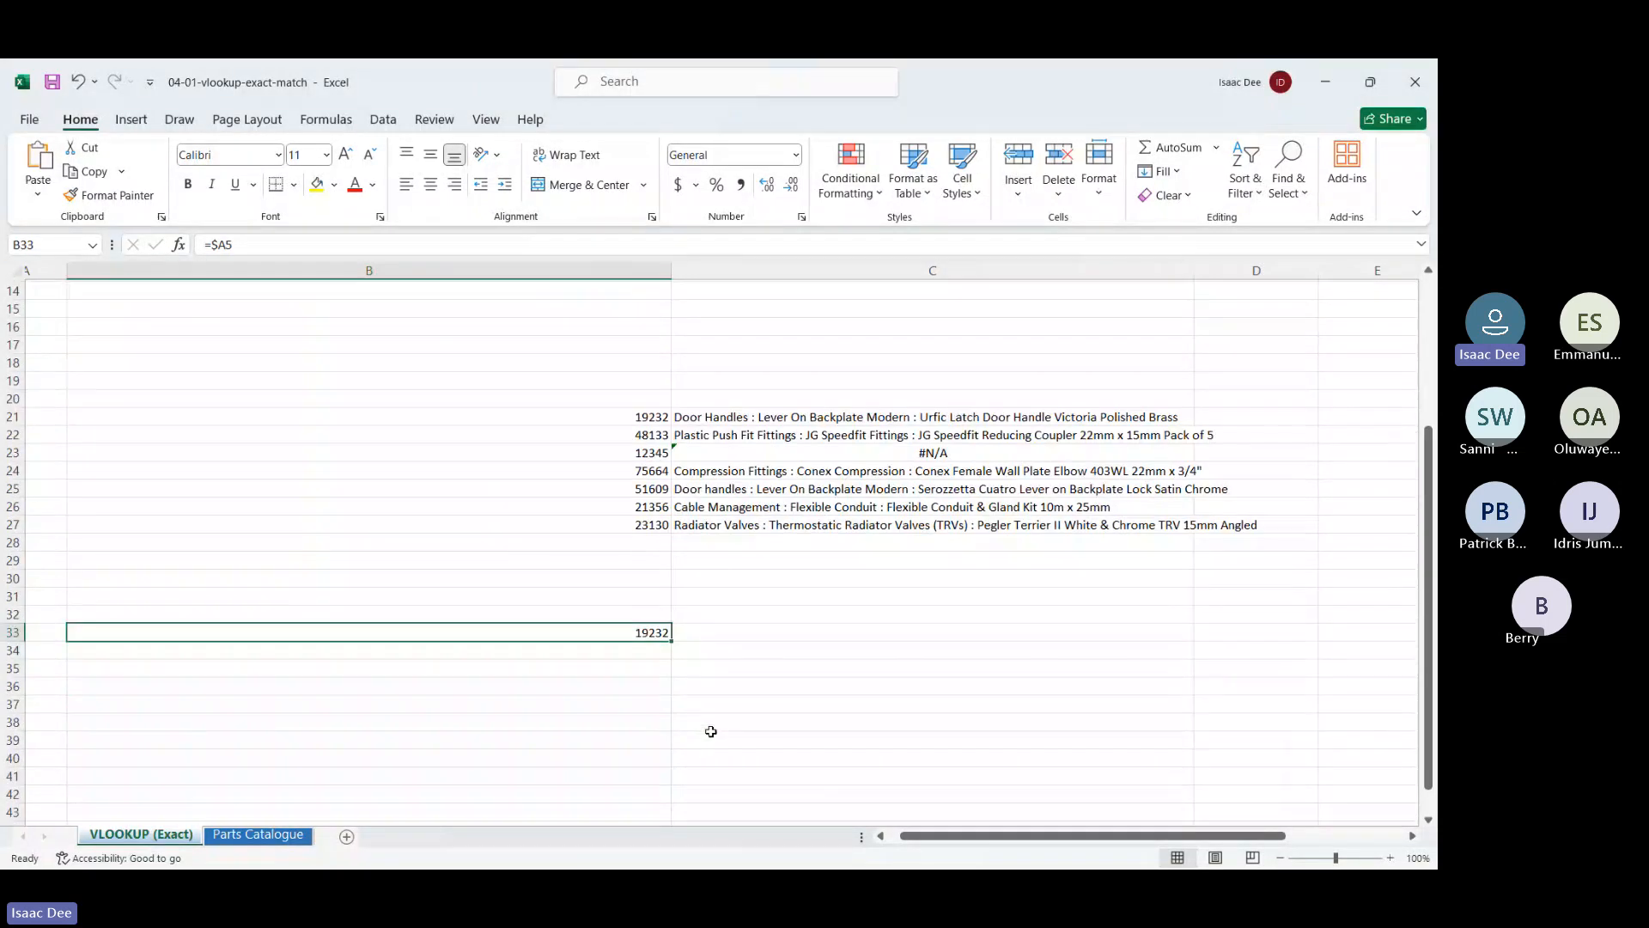
{"action": "left_click_drag", "start_coordinate": [672, 638], "coordinate": [1045, 723]}
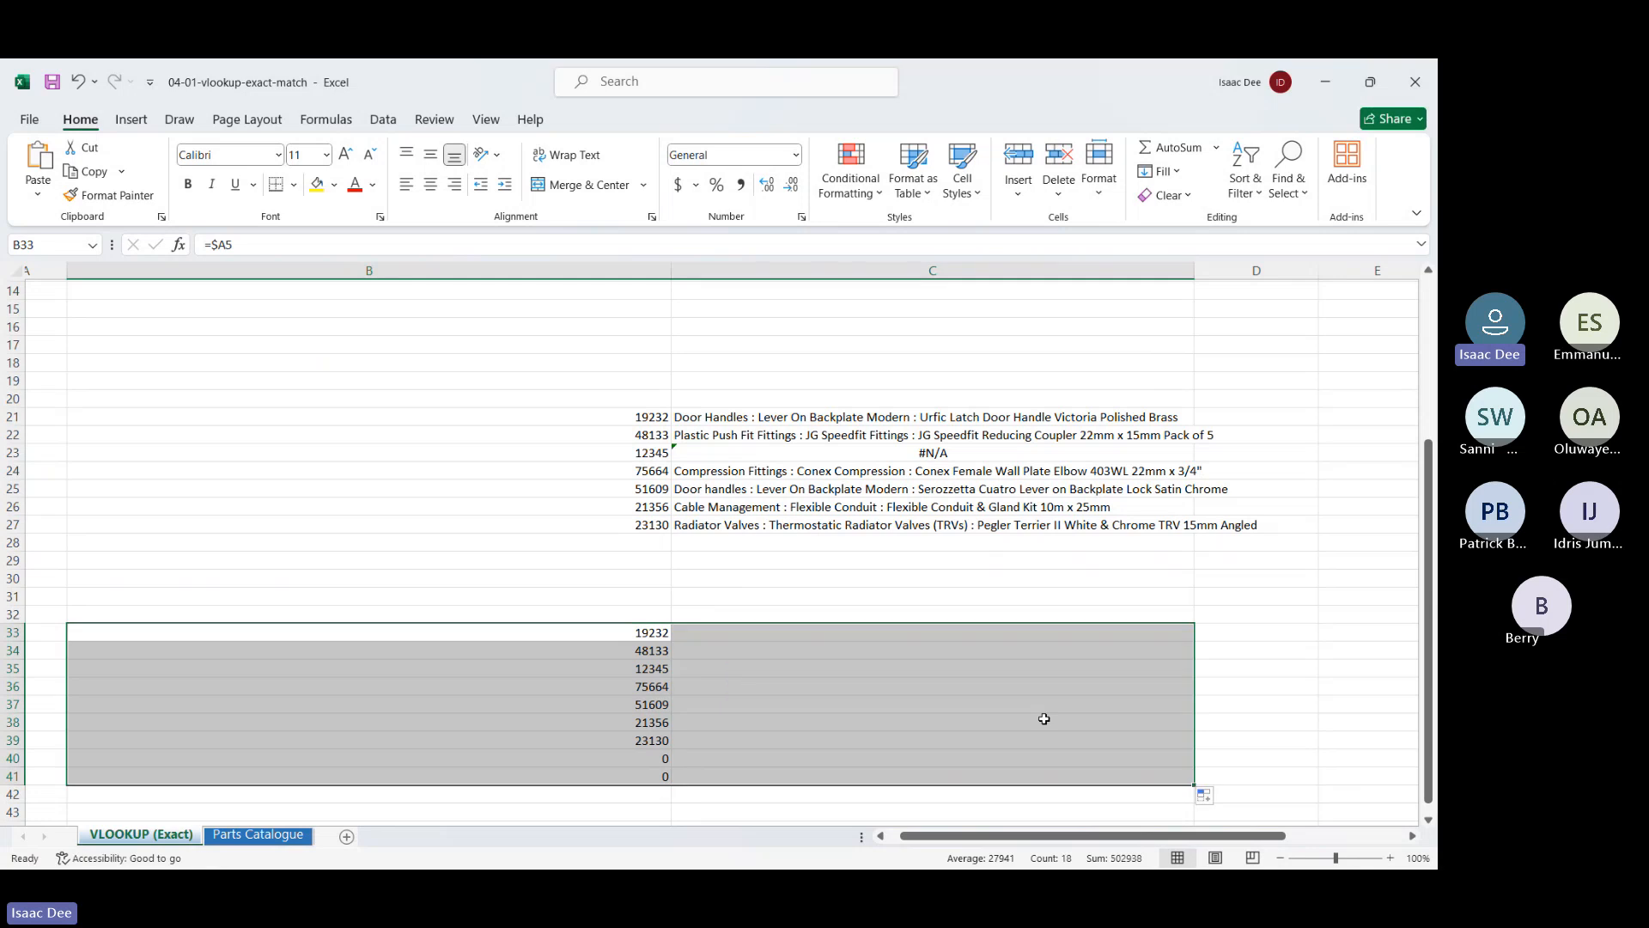
{"action": "scroll", "coordinate": [773, 704], "scroll_direction": "right", "scroll_amount": 1}
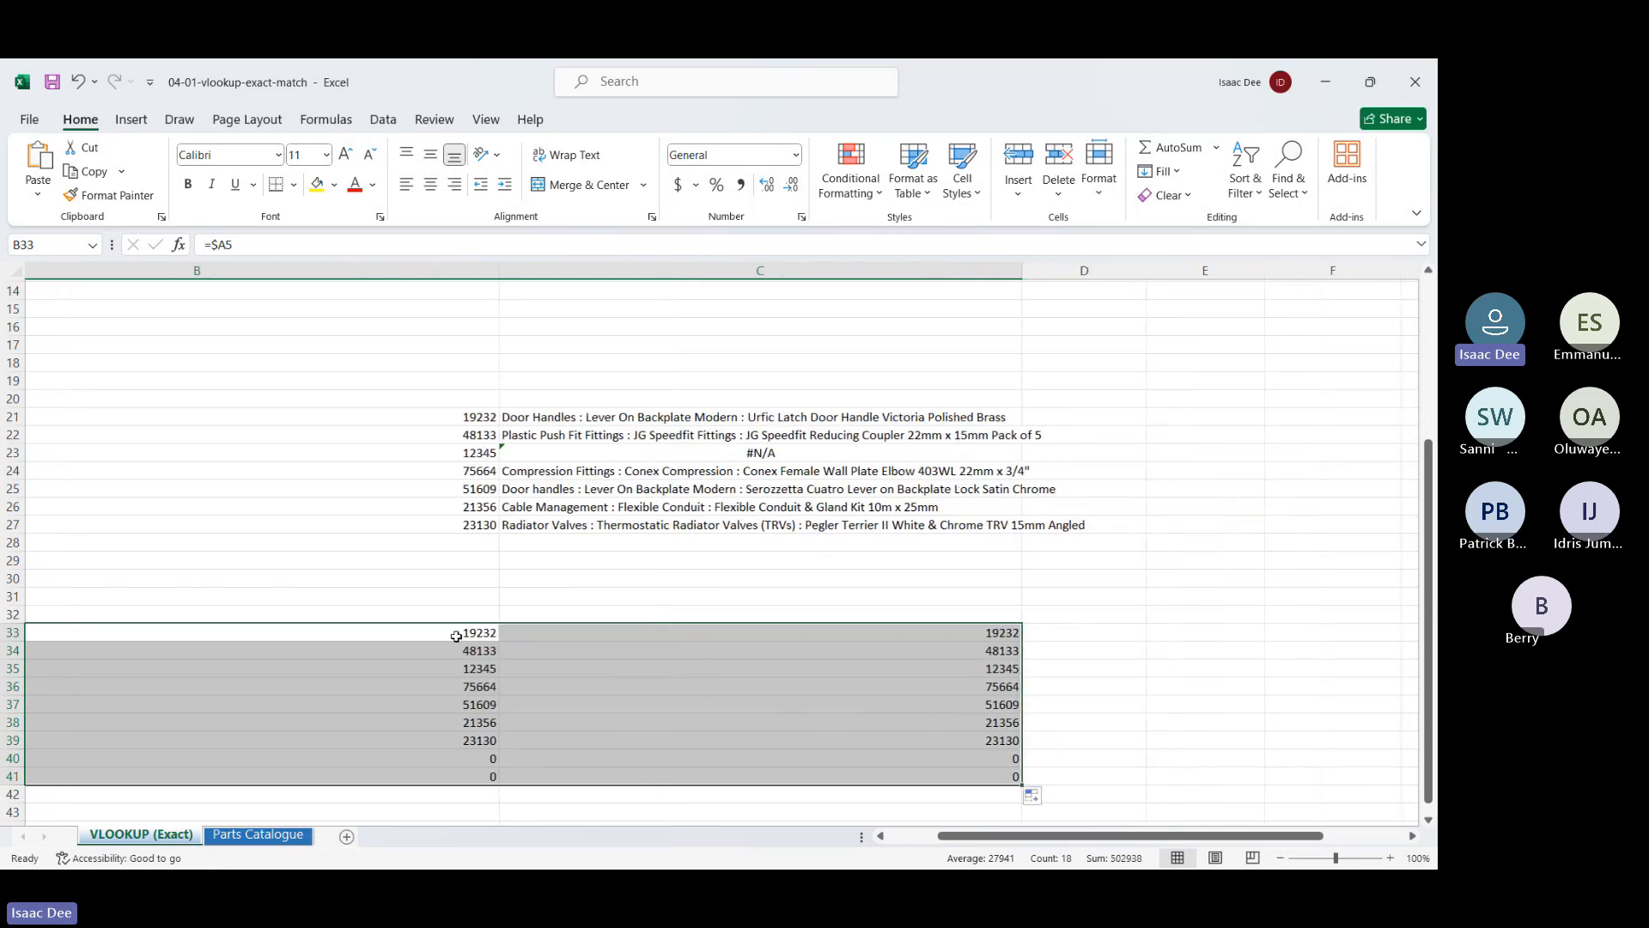
{"action": "left_click", "coordinate": [456, 635]}
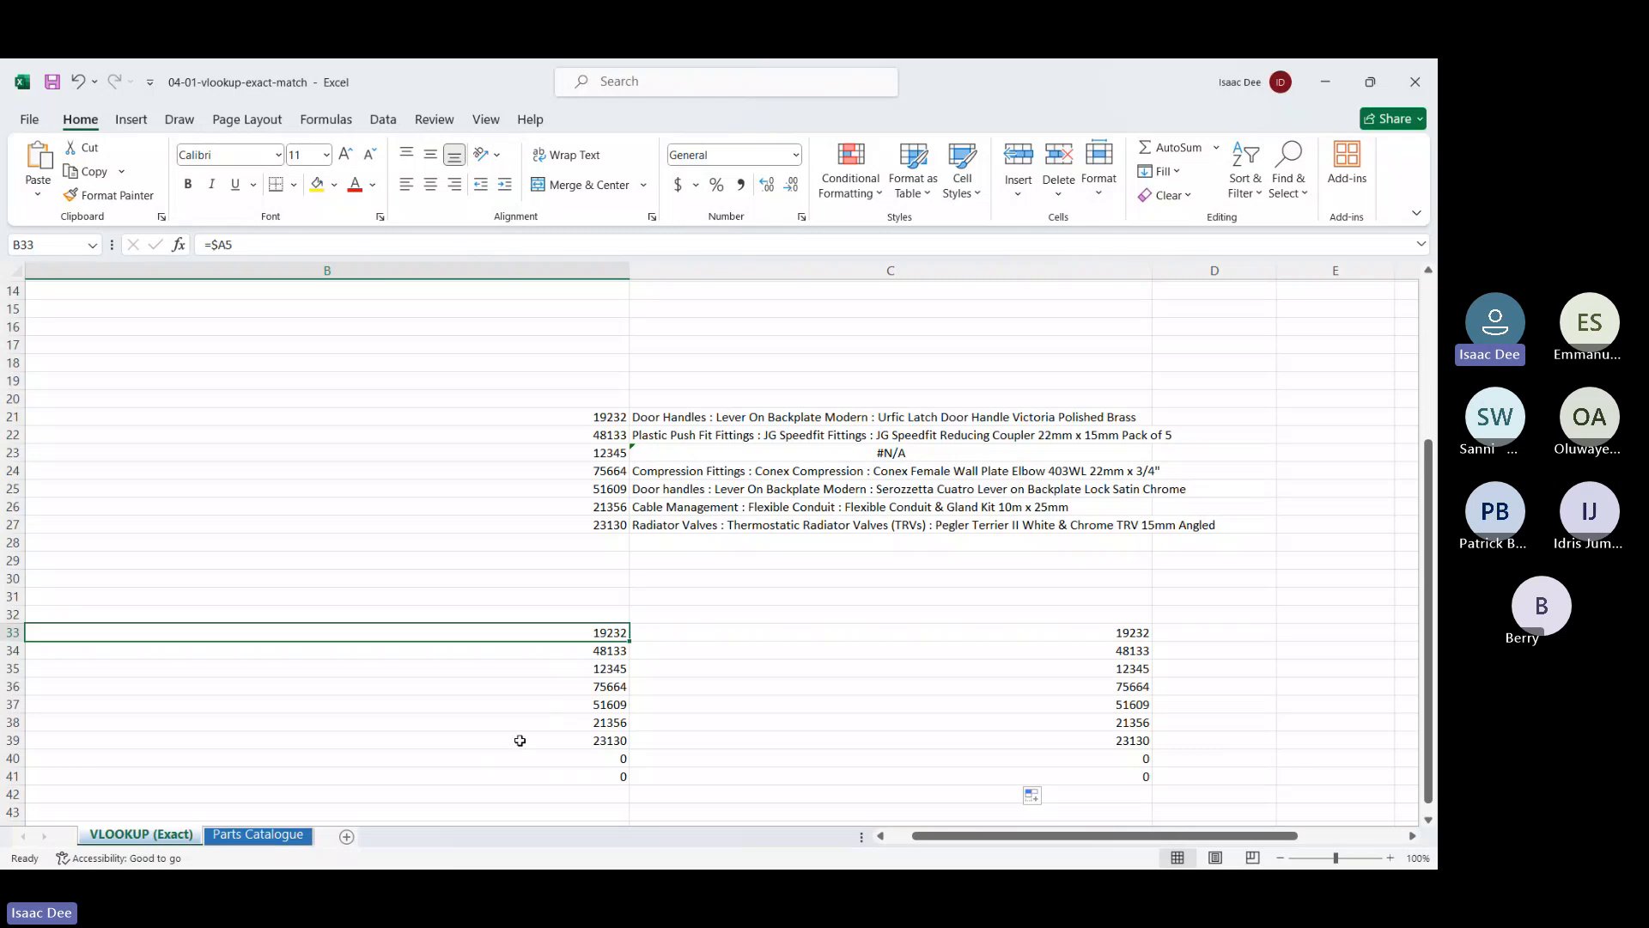
{"action": "scroll", "coordinate": [821, 757], "scroll_direction": "right", "scroll_amount": 5}
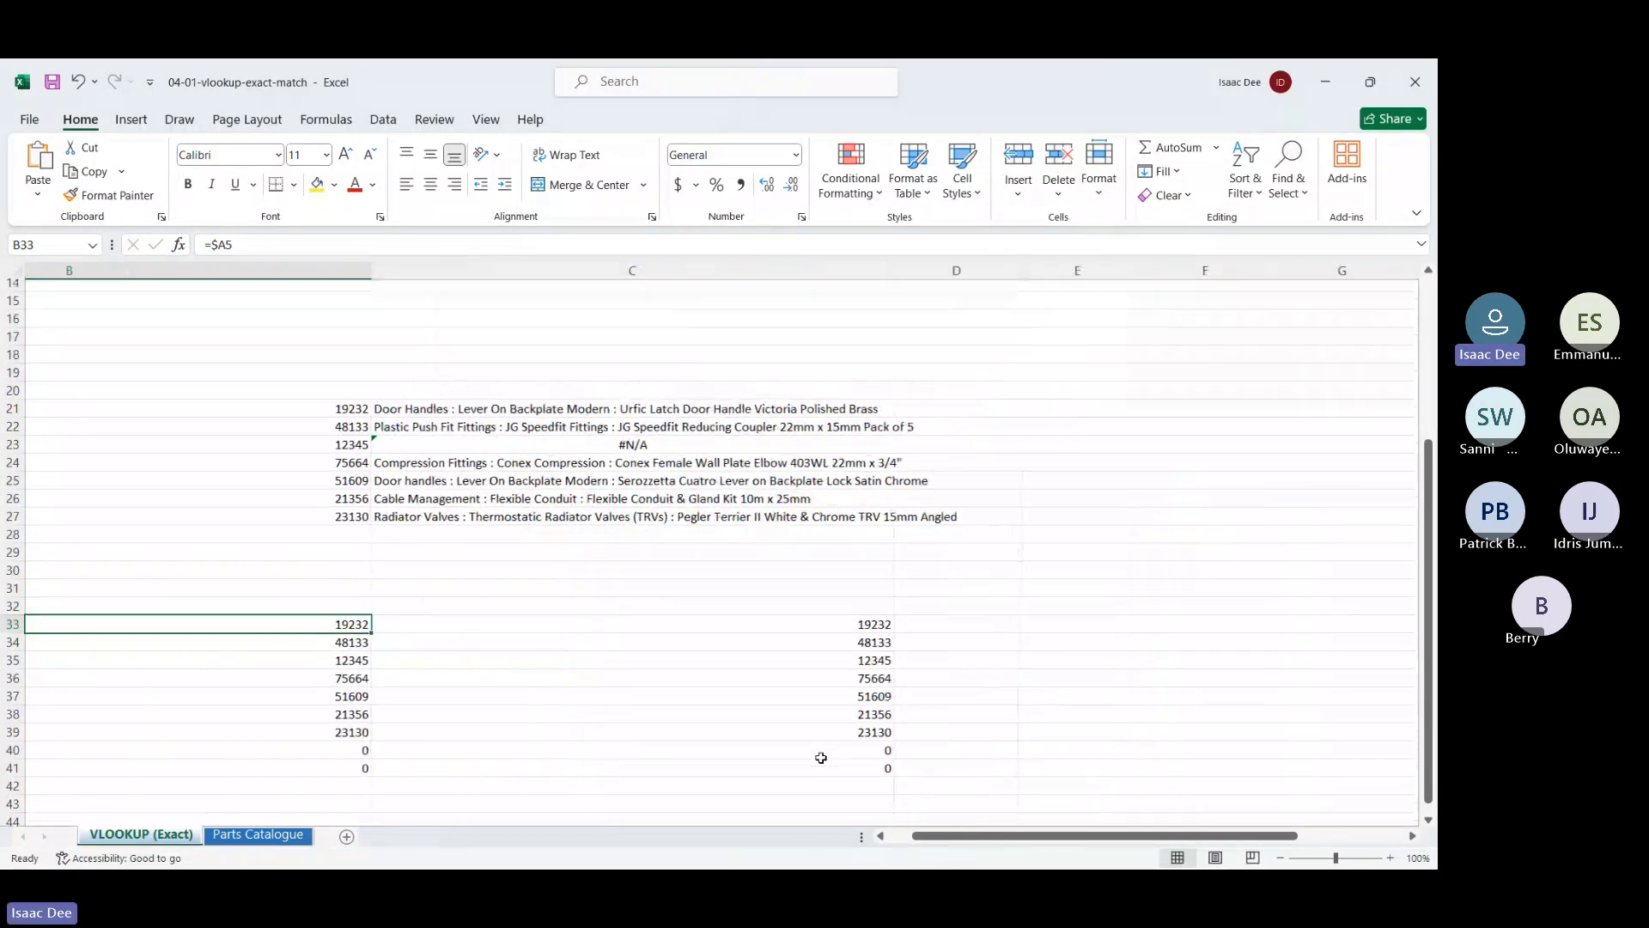
{"action": "scroll", "coordinate": [912, 666], "scroll_direction": "up", "scroll_amount": 2}
{"action": "scroll", "coordinate": [912, 665], "scroll_direction": "up", "scroll_amount": 2}
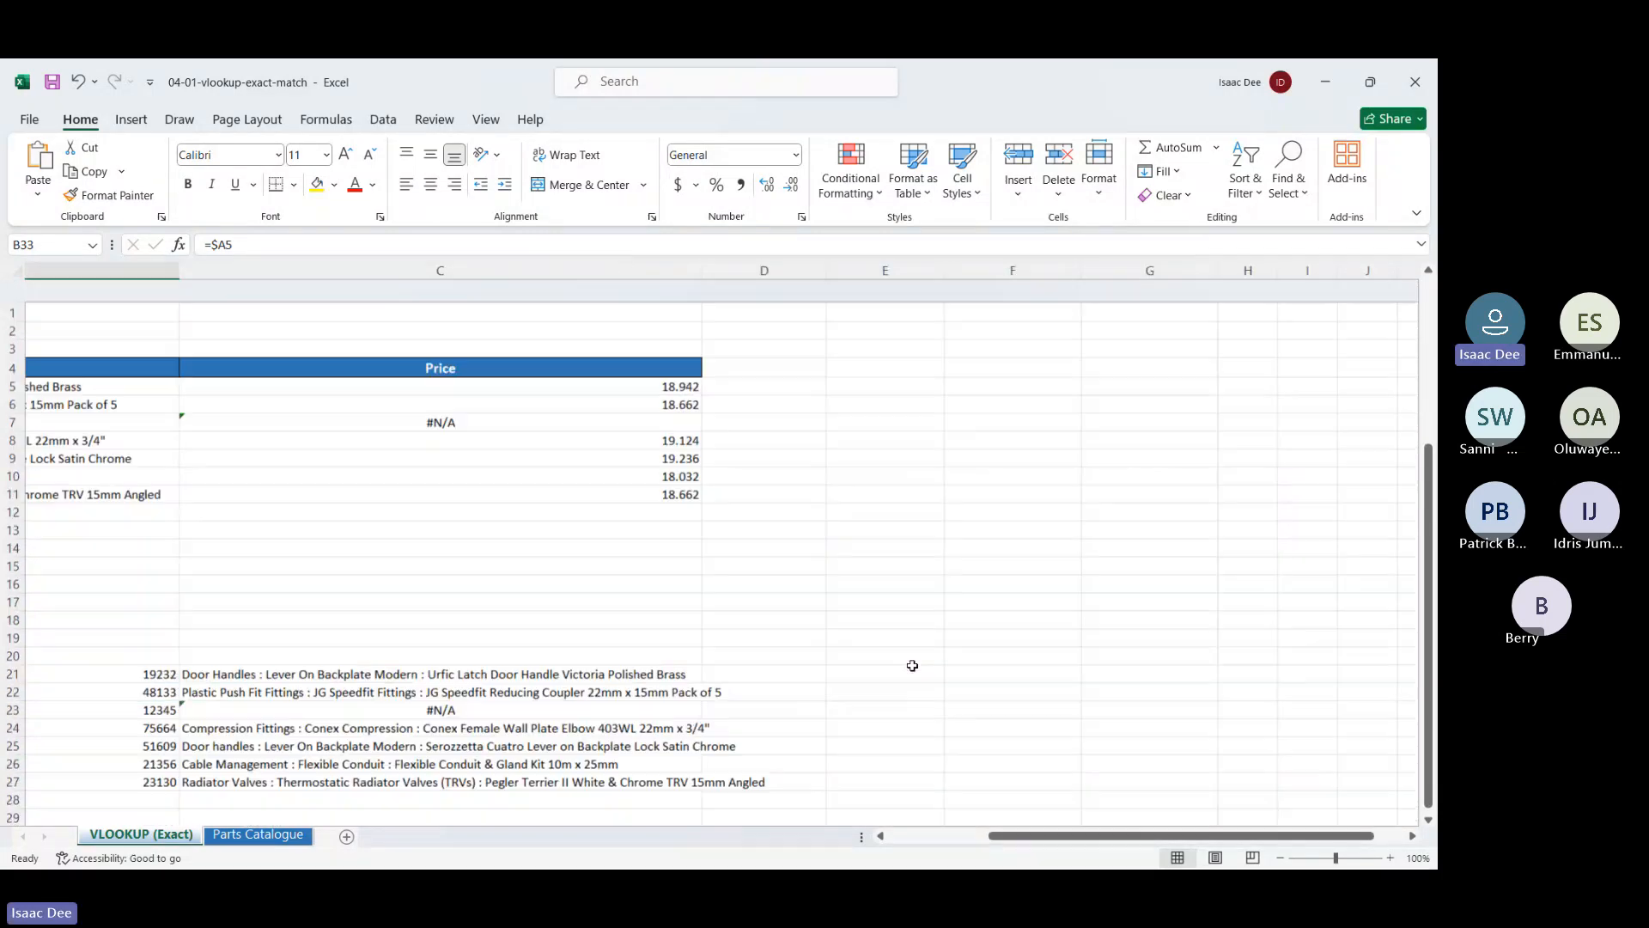
Enter the row-absolute formula =A$5 in cell E4, declining to replace existing data
{"action": "left_click", "coordinate": [929, 346]}
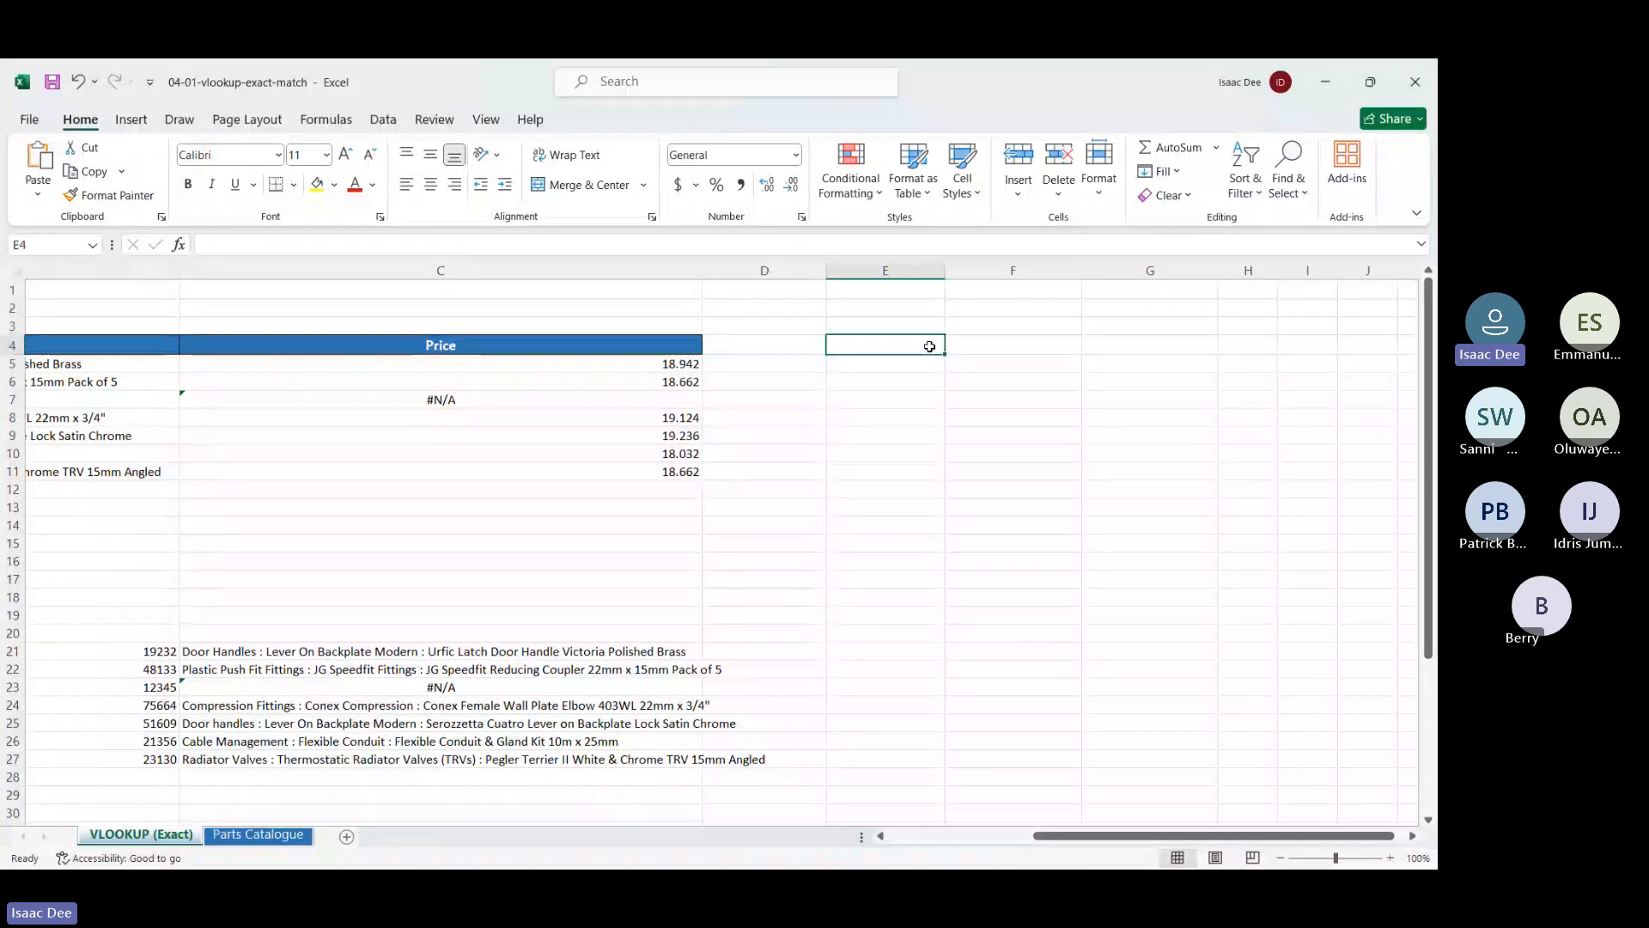
{"action": "type", "text": "="}
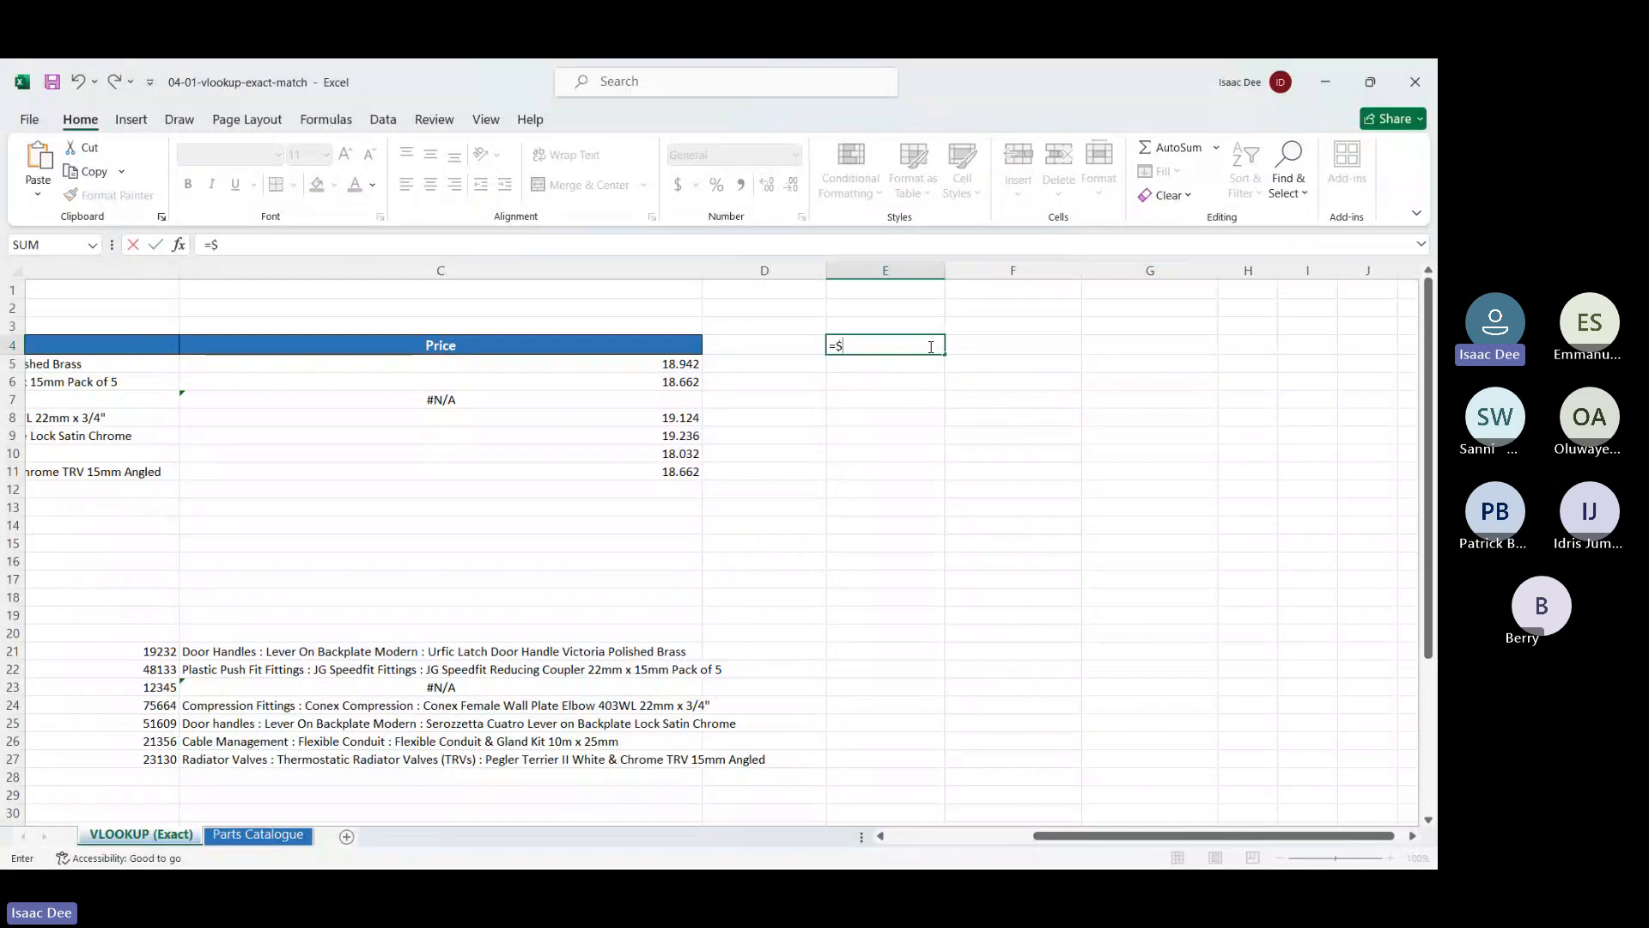
{"action": "type", "text": "$"}
{"action": "key", "text": "BackSpace"}
{"action": "type", "text": "a"}
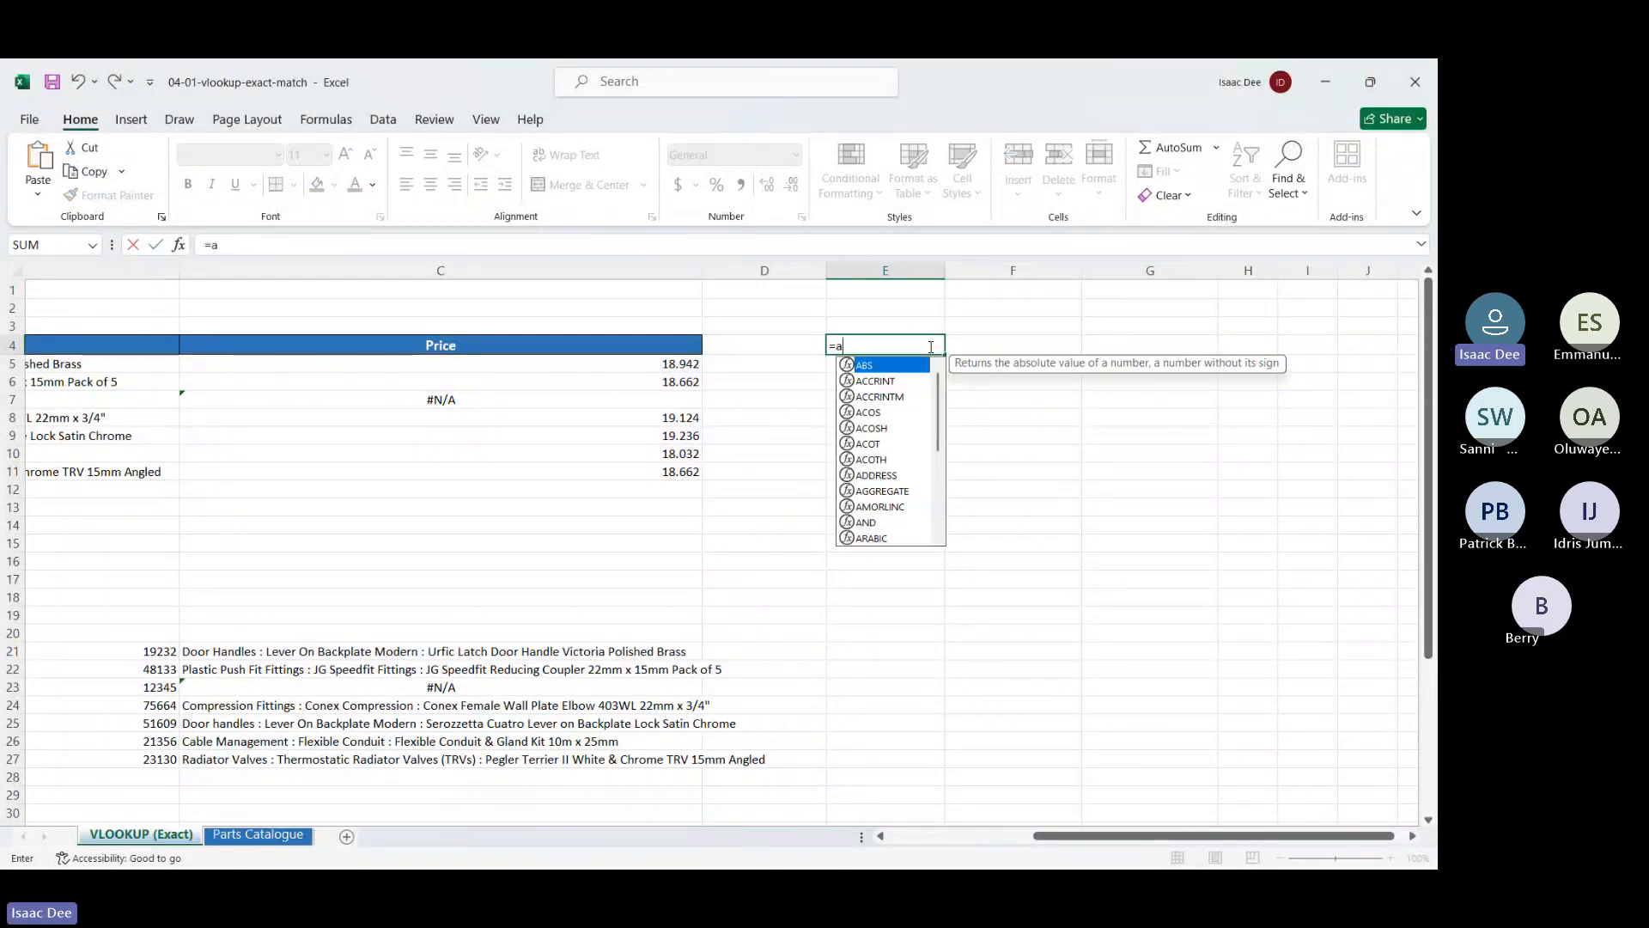
{"action": "type", "text": "$5"}
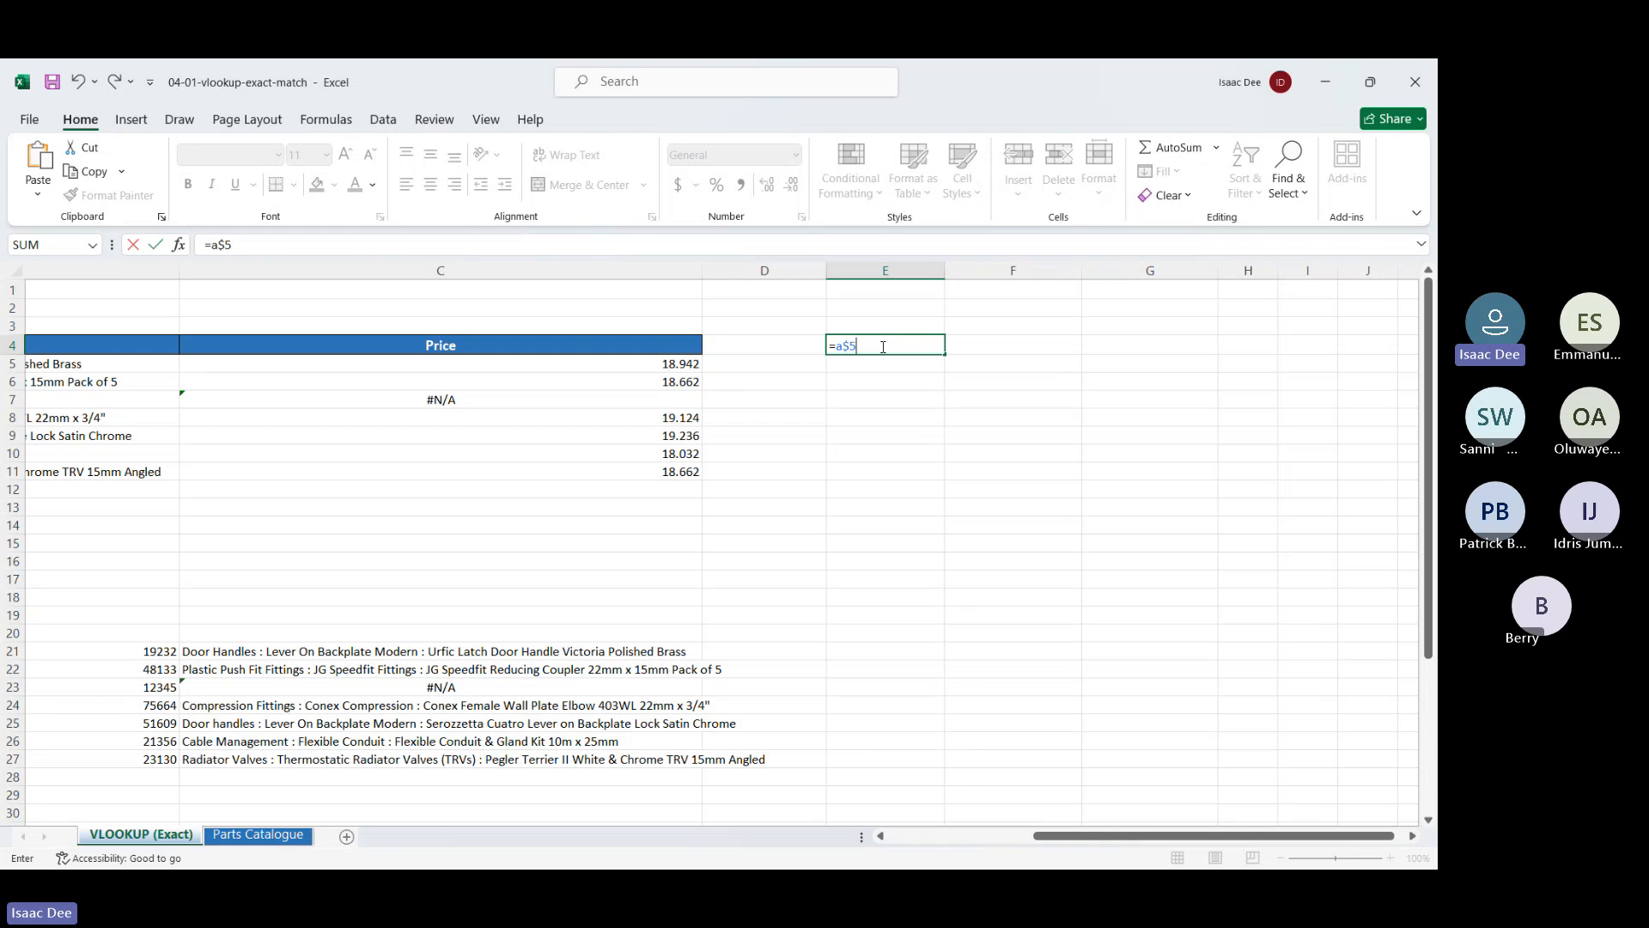
{"action": "key", "text": "Return"}
{"action": "left_click_drag", "start_coordinate": [910, 338], "coordinate": [916, 354]}
{"action": "left_click", "coordinate": [758, 523]}
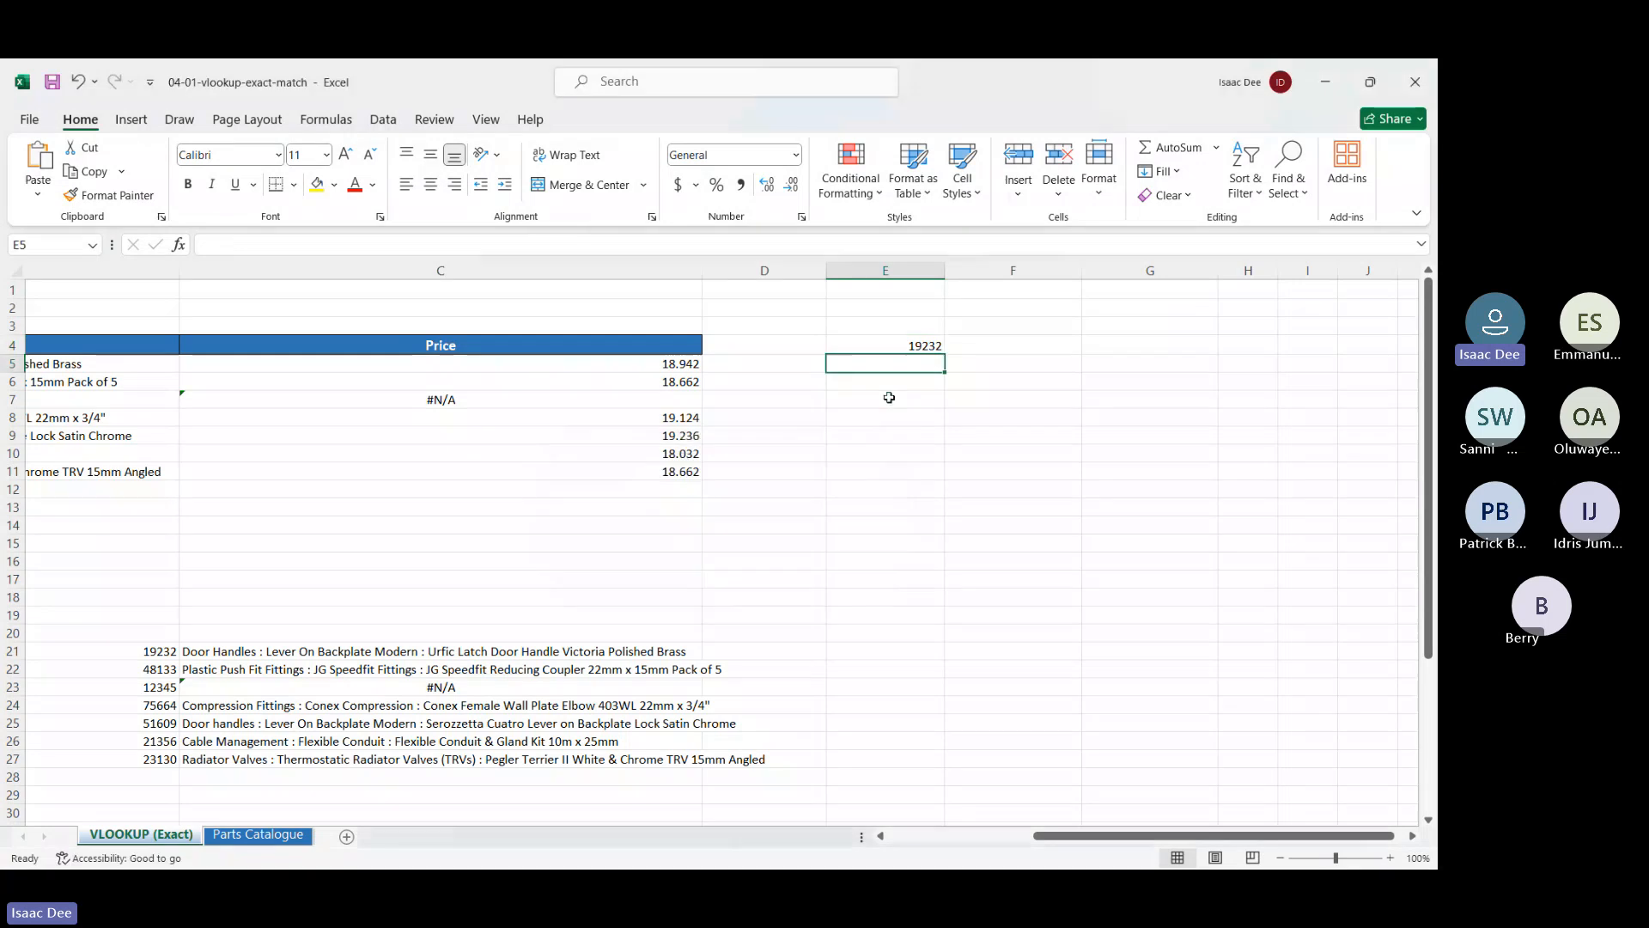
Copy E4's =A$5 formula right into F4:H4 and compare the copied formulas
{"action": "left_click", "coordinate": [913, 343]}
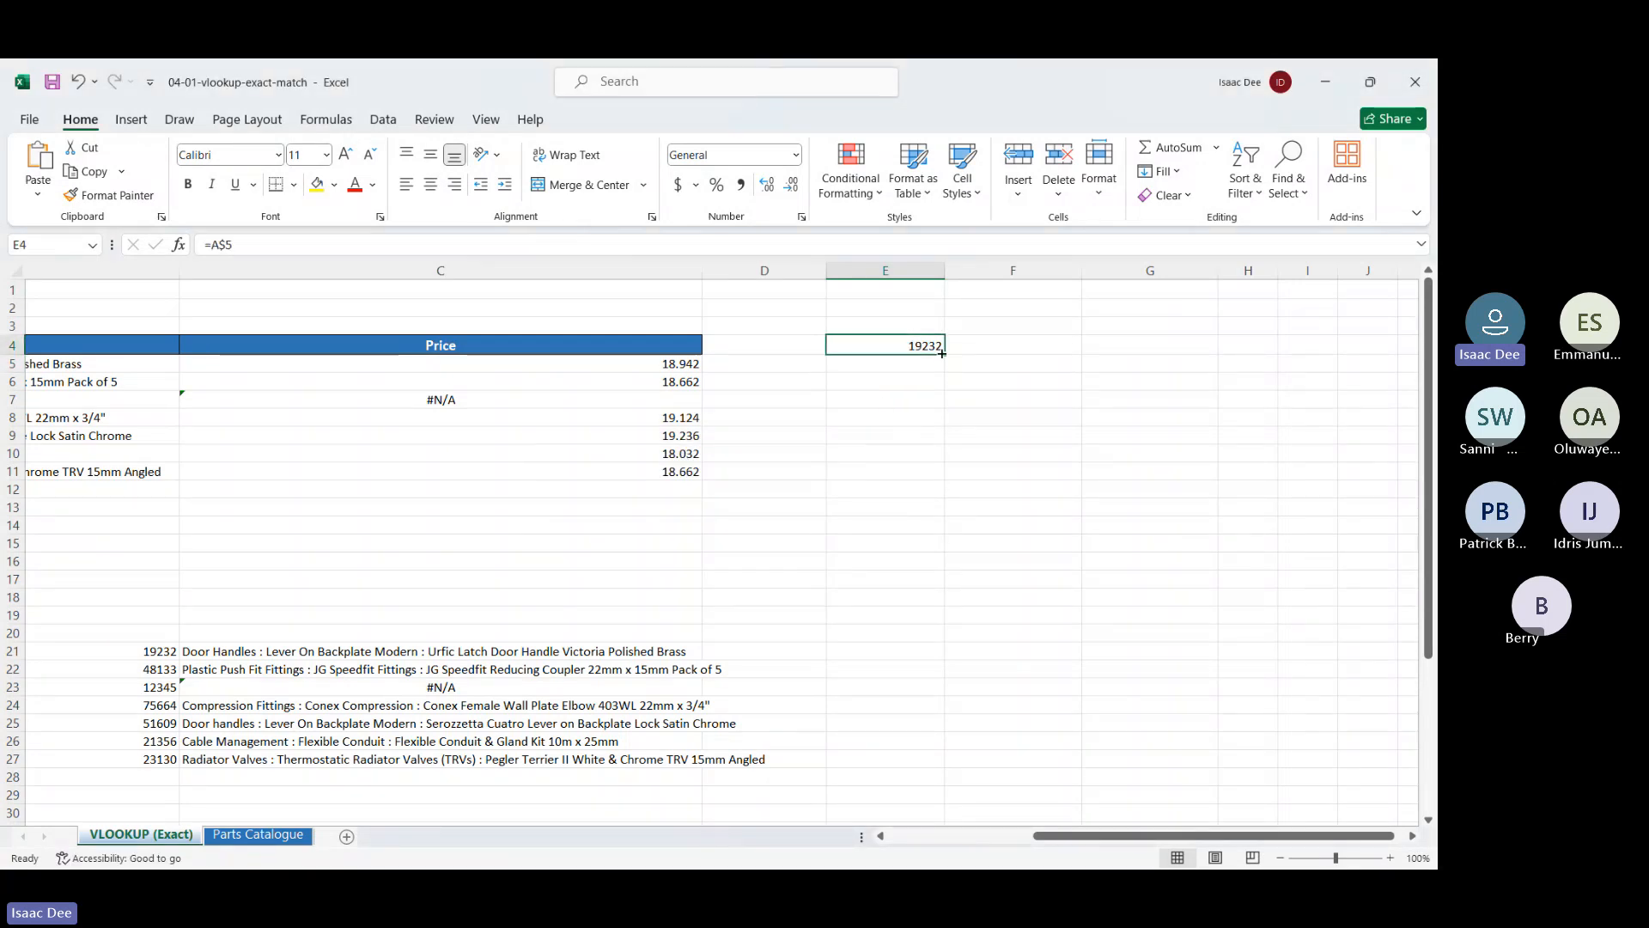
{"action": "left_click_drag", "start_coordinate": [942, 353], "coordinate": [1165, 345]}
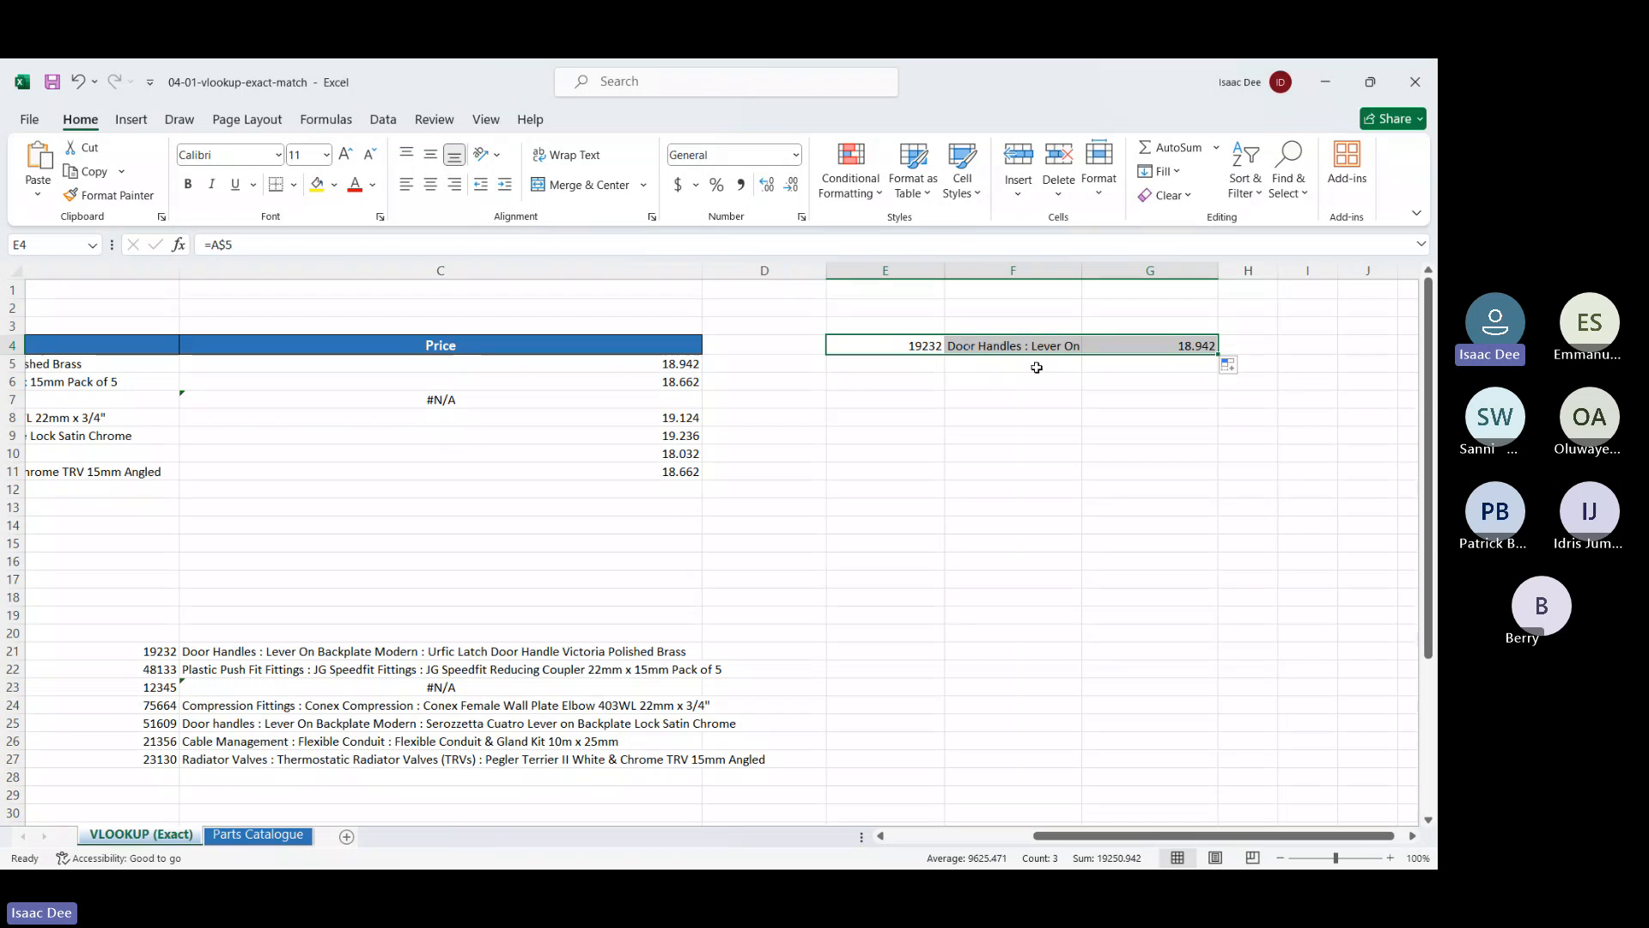
{"action": "scroll", "coordinate": [1039, 369], "scroll_direction": "right", "scroll_amount": 5}
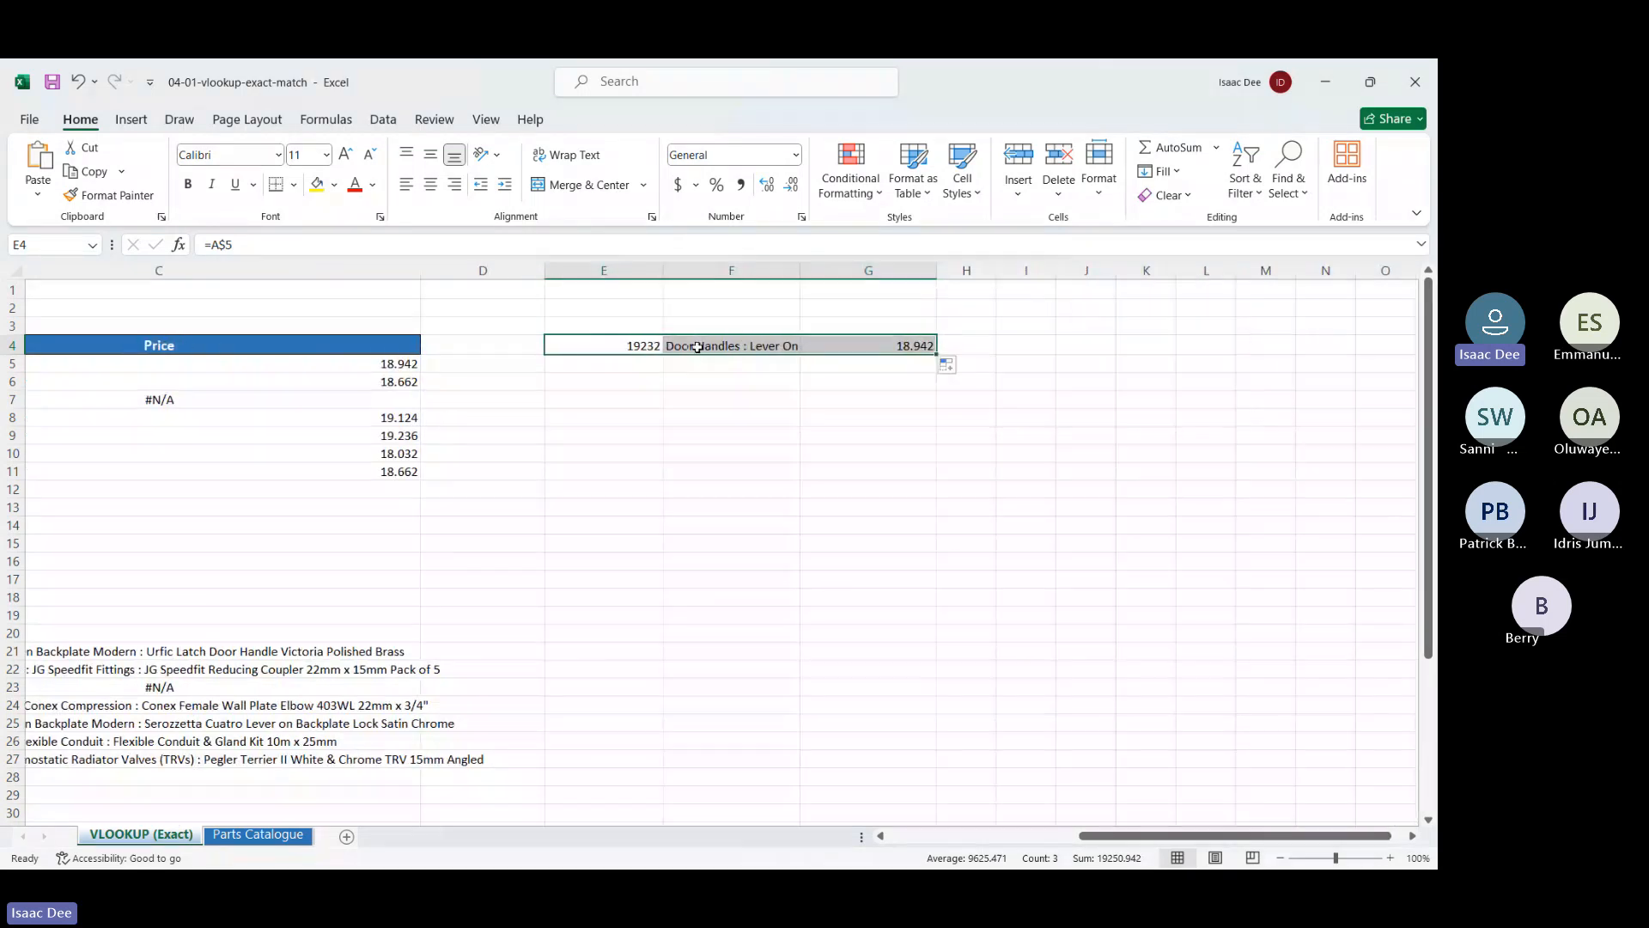
{"action": "left_click", "coordinate": [697, 346]}
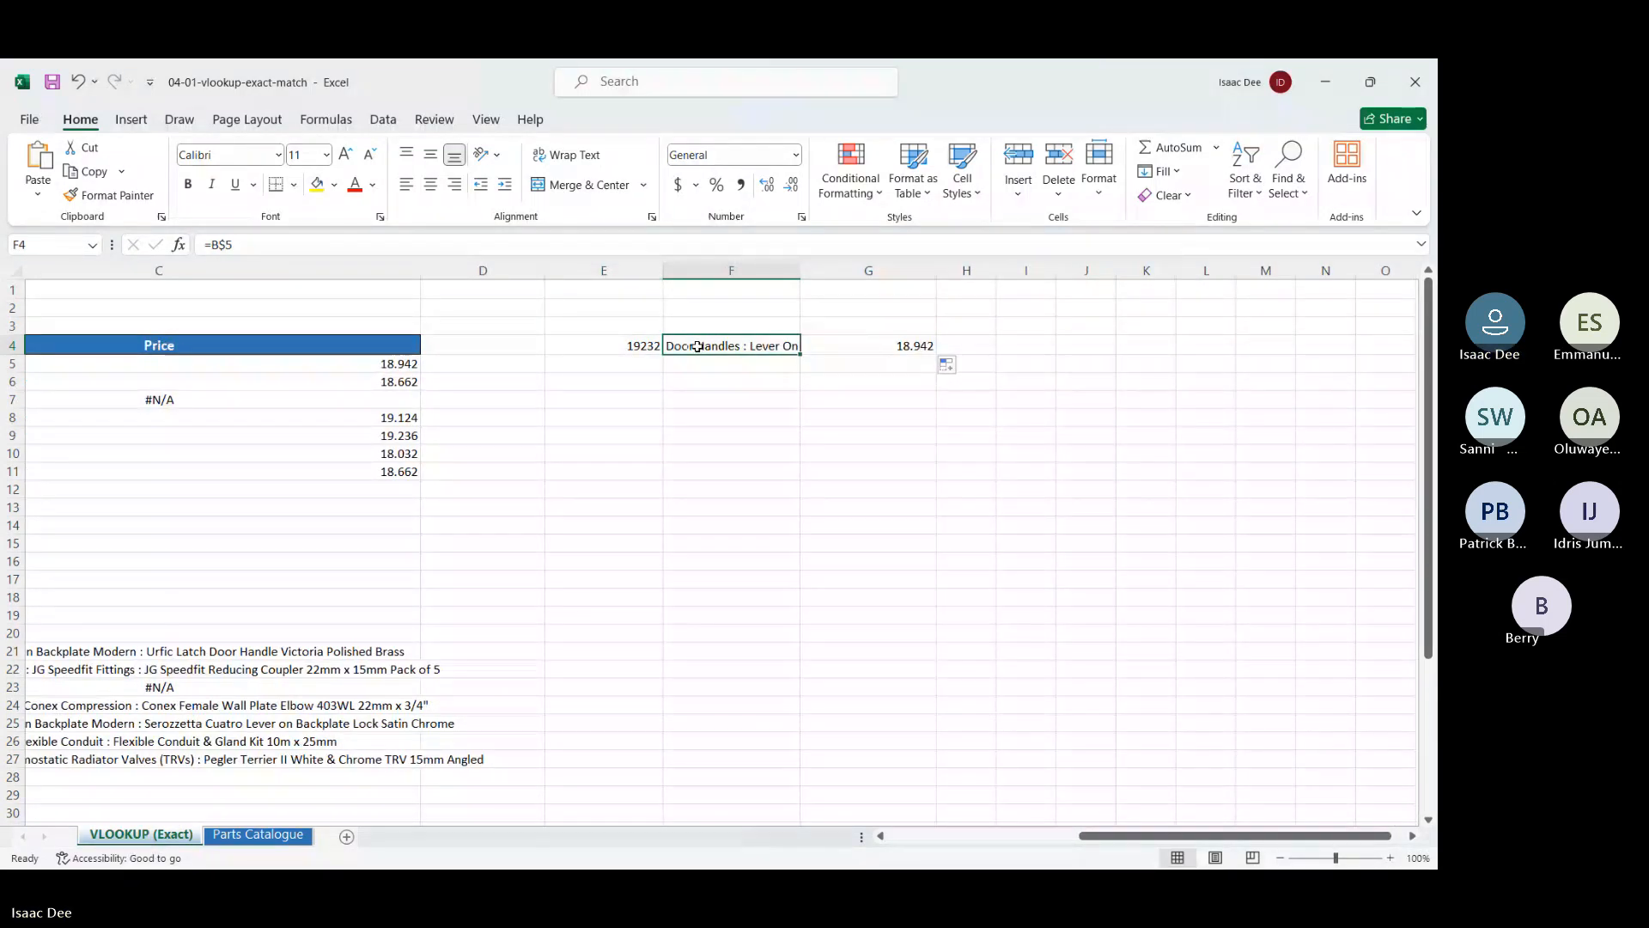
{"action": "left_click", "coordinate": [609, 341]}
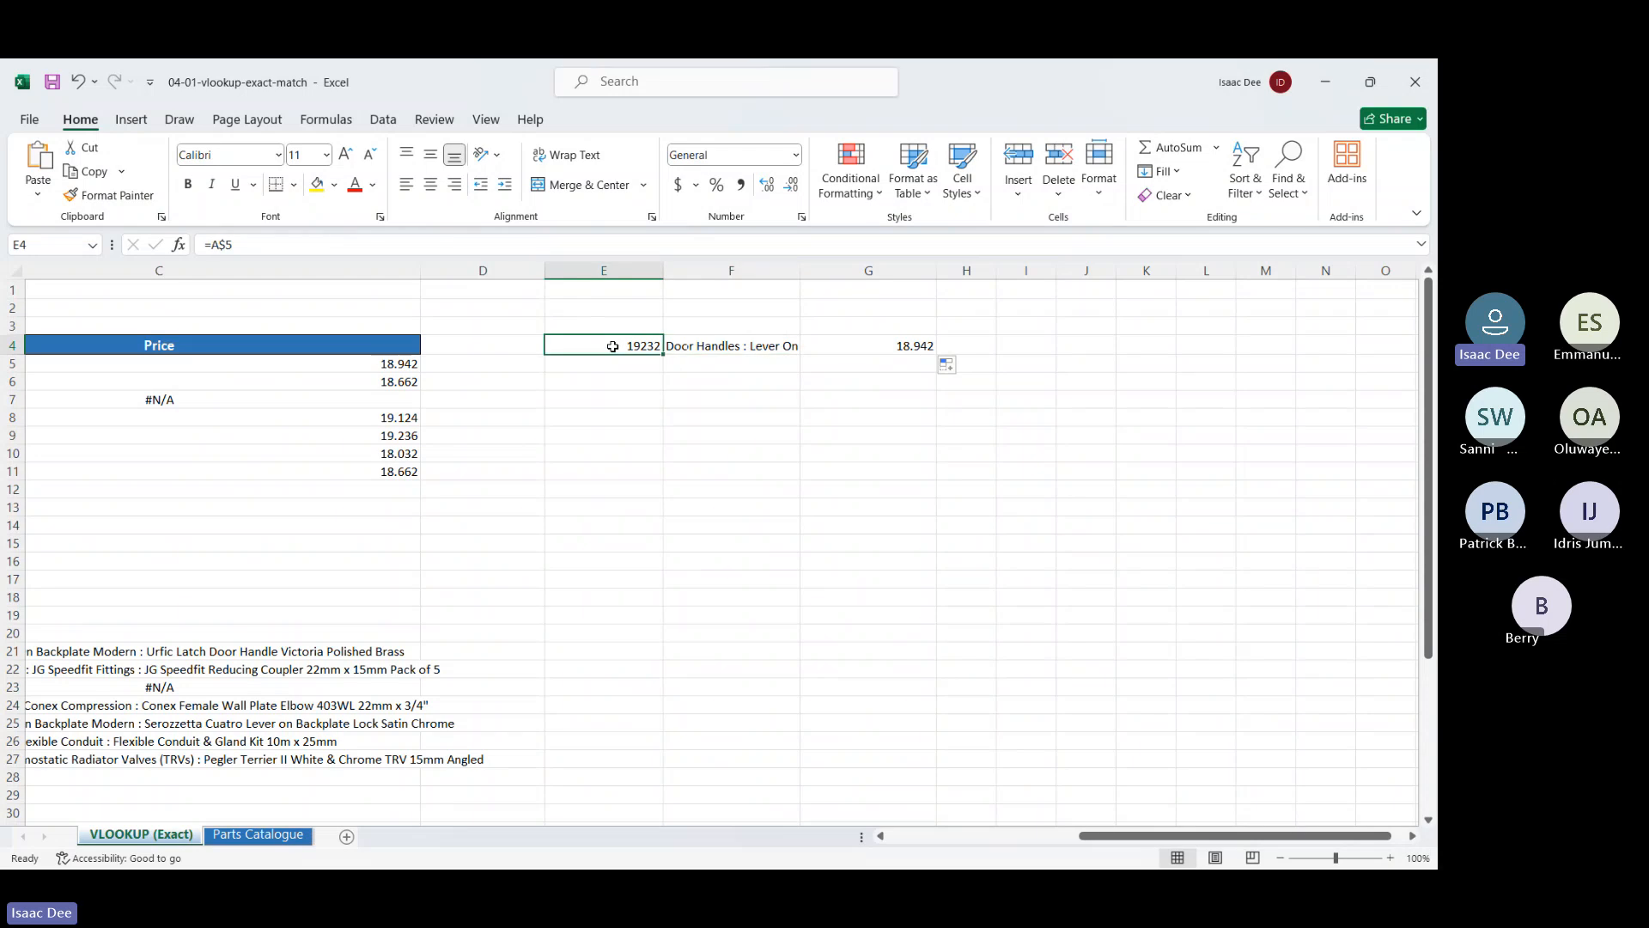
{"action": "left_click", "coordinate": [725, 348]}
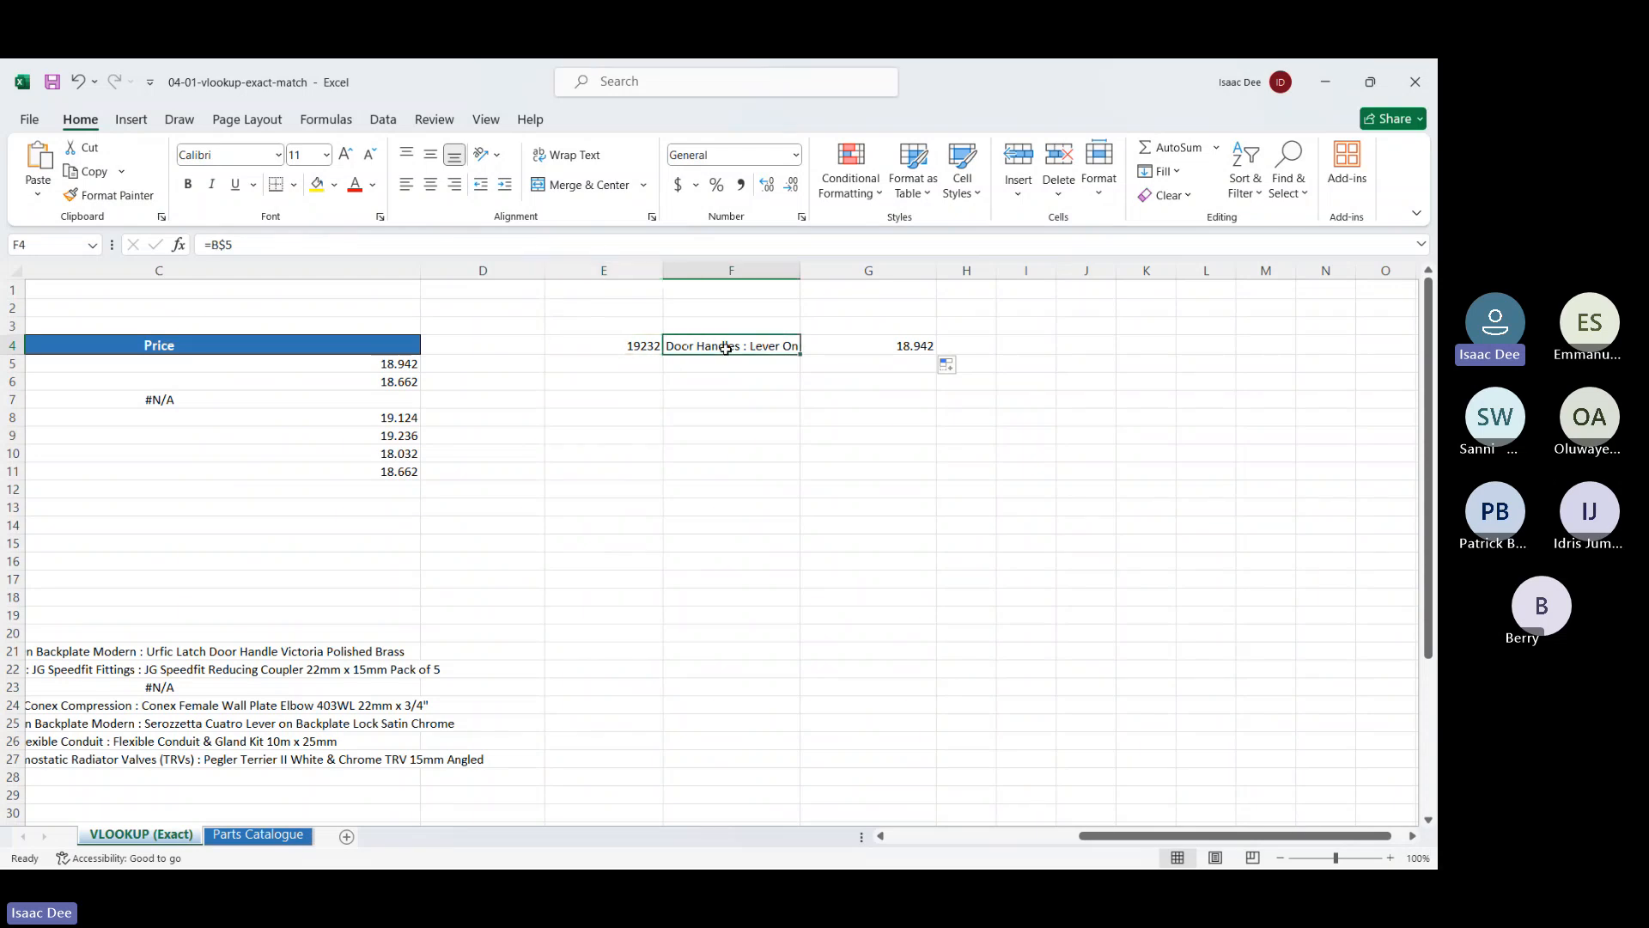
{"action": "left_click", "coordinate": [830, 342]}
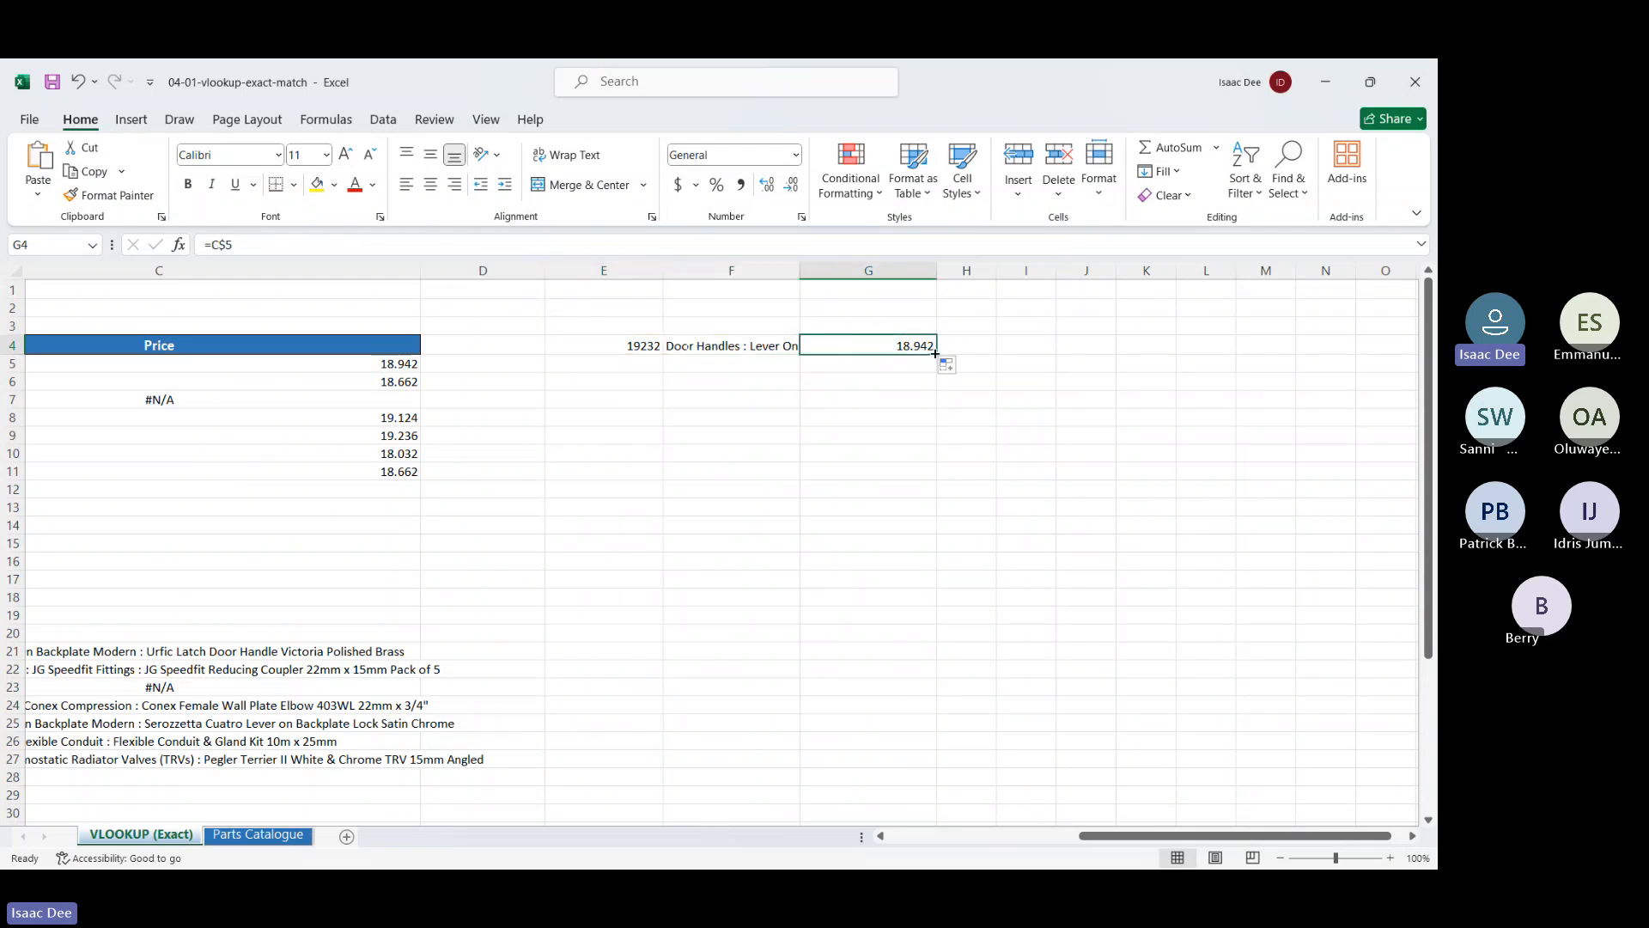
{"action": "left_click_drag", "start_coordinate": [935, 353], "coordinate": [996, 529]}
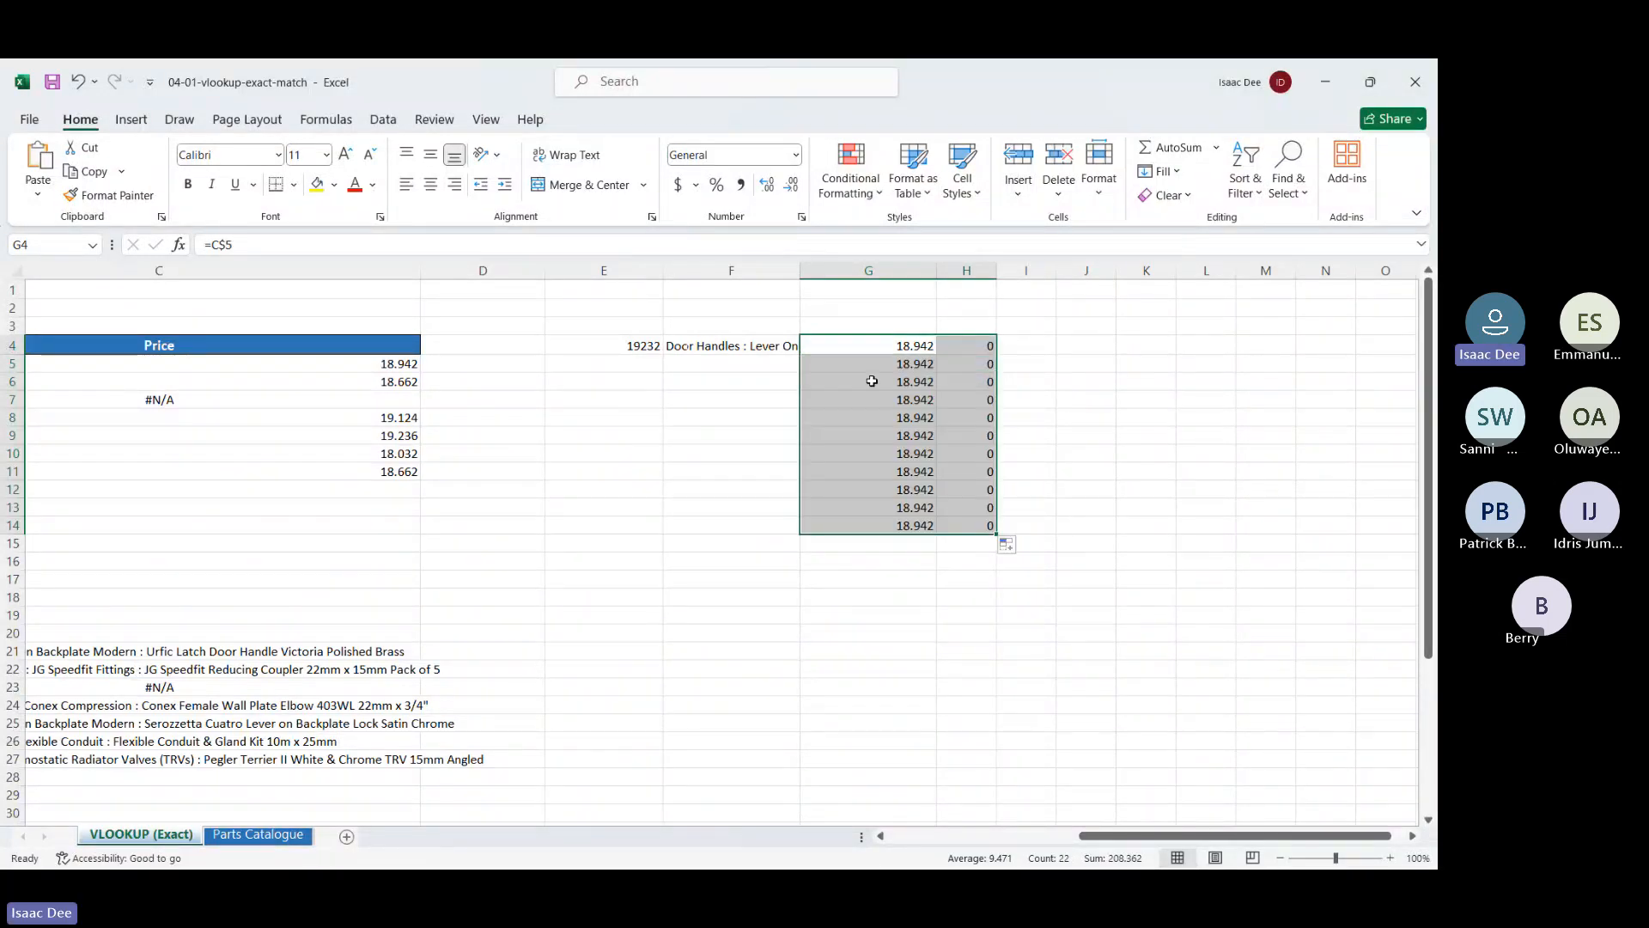
{"action": "left_click", "coordinate": [877, 368]}
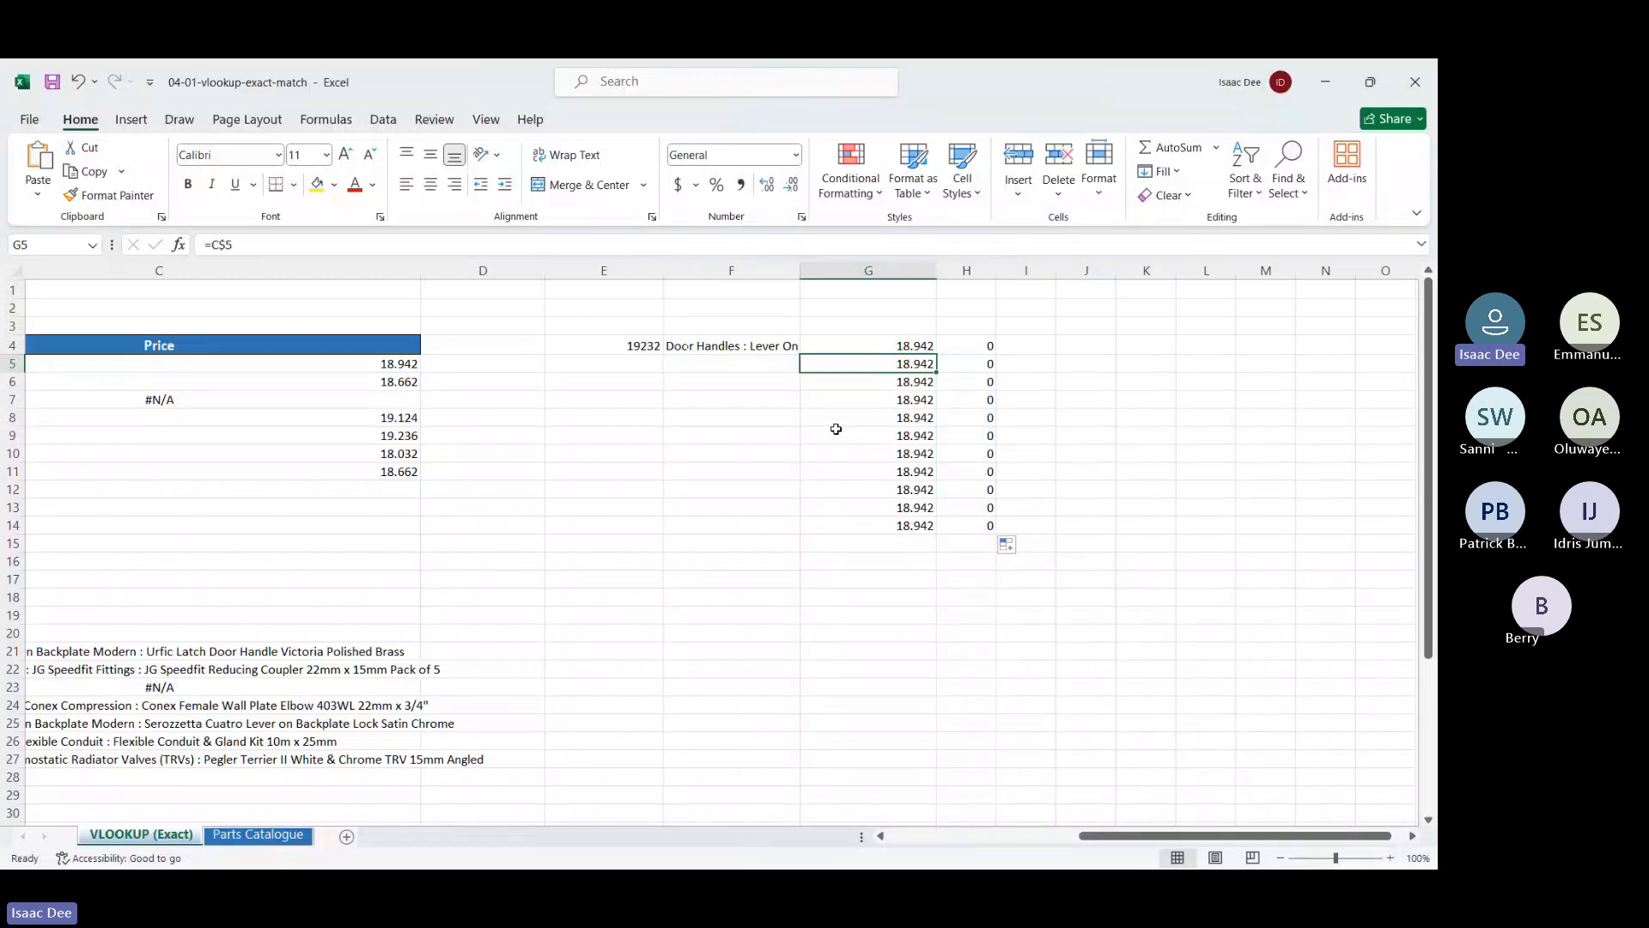
Fill =A$5 across E4:J4 and down to row 20, checking formulas in H15 and G13
{"action": "left_click", "coordinate": [657, 349]}
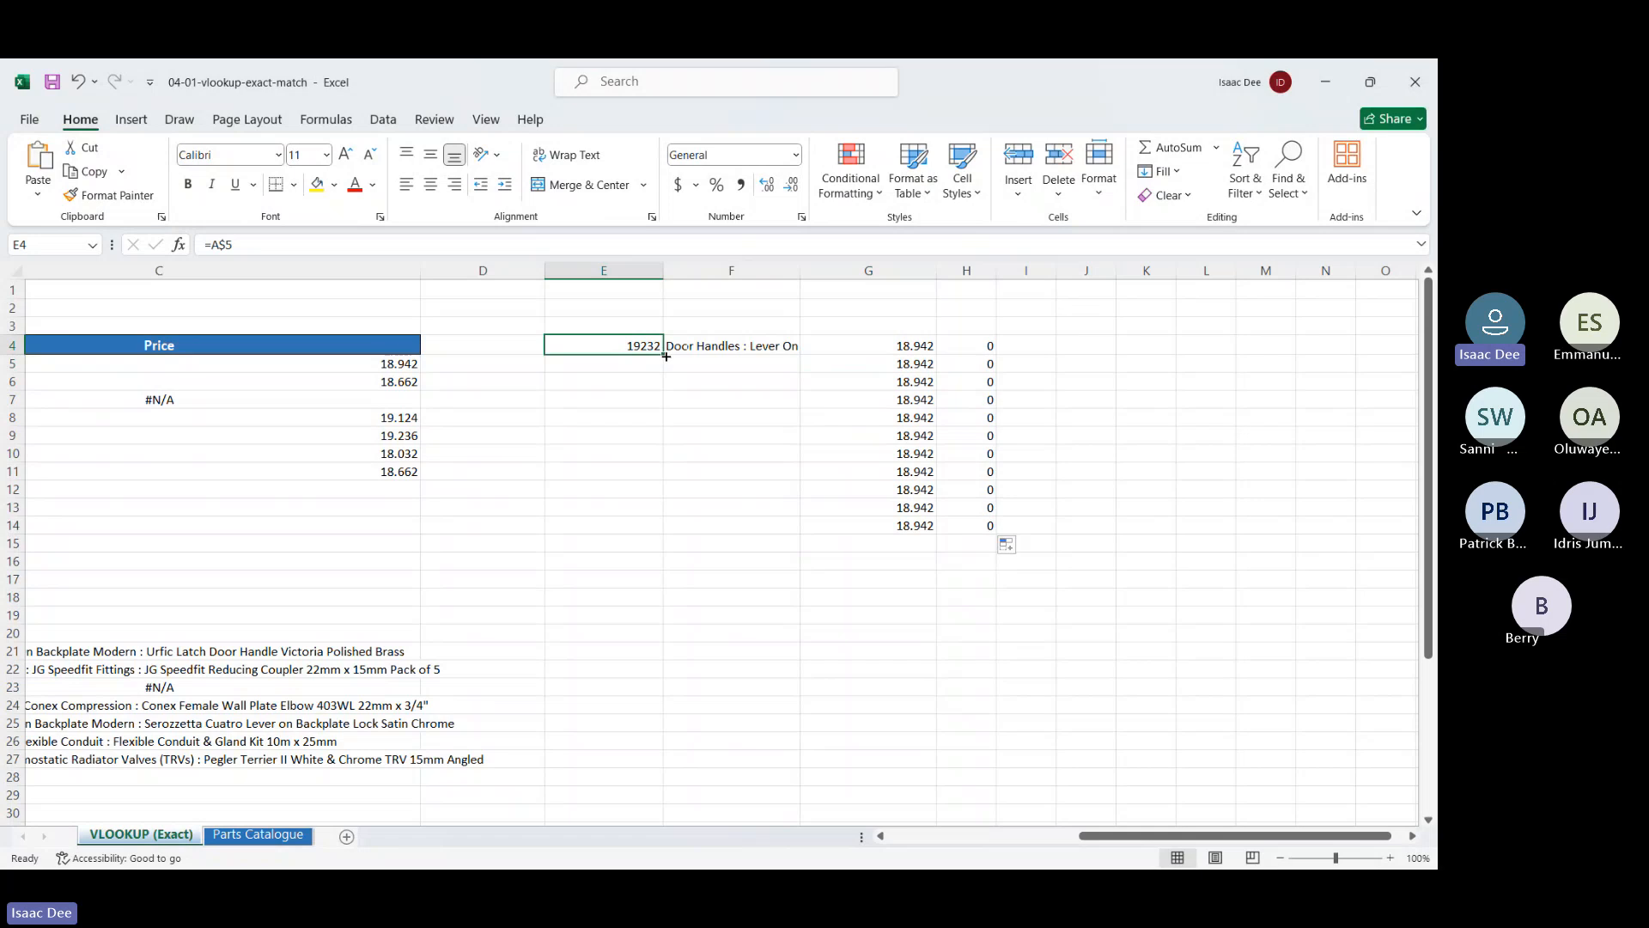
{"action": "left_click_drag", "start_coordinate": [666, 356], "coordinate": [1101, 372]}
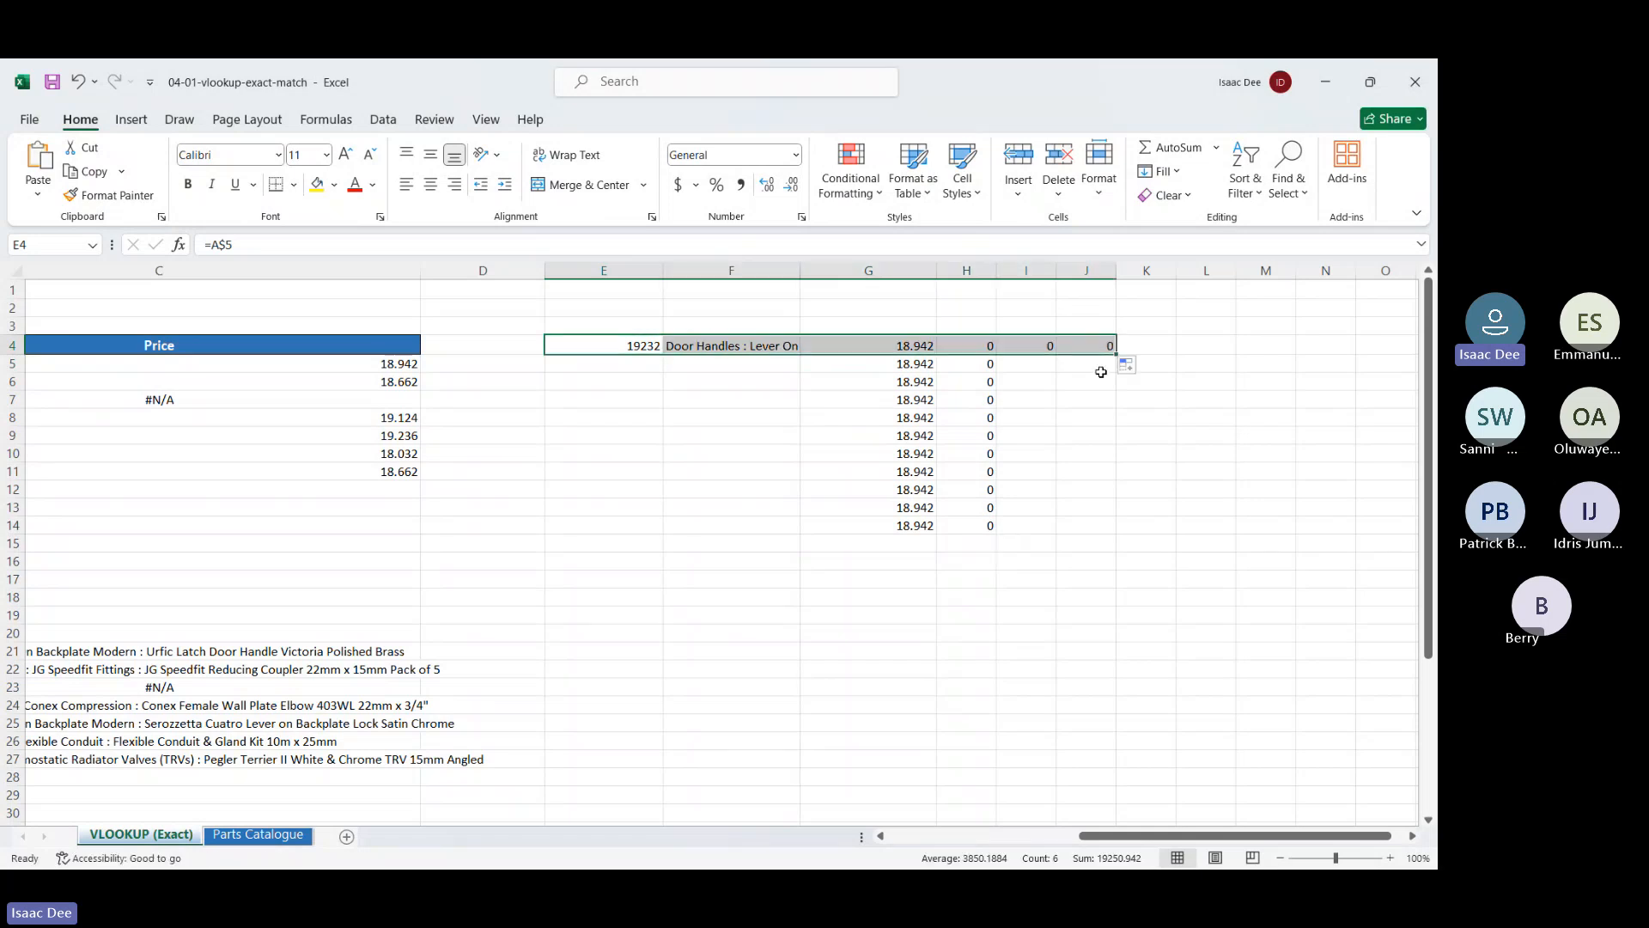
{"action": "left_click_drag", "start_coordinate": [1115, 353], "coordinate": [1109, 640]}
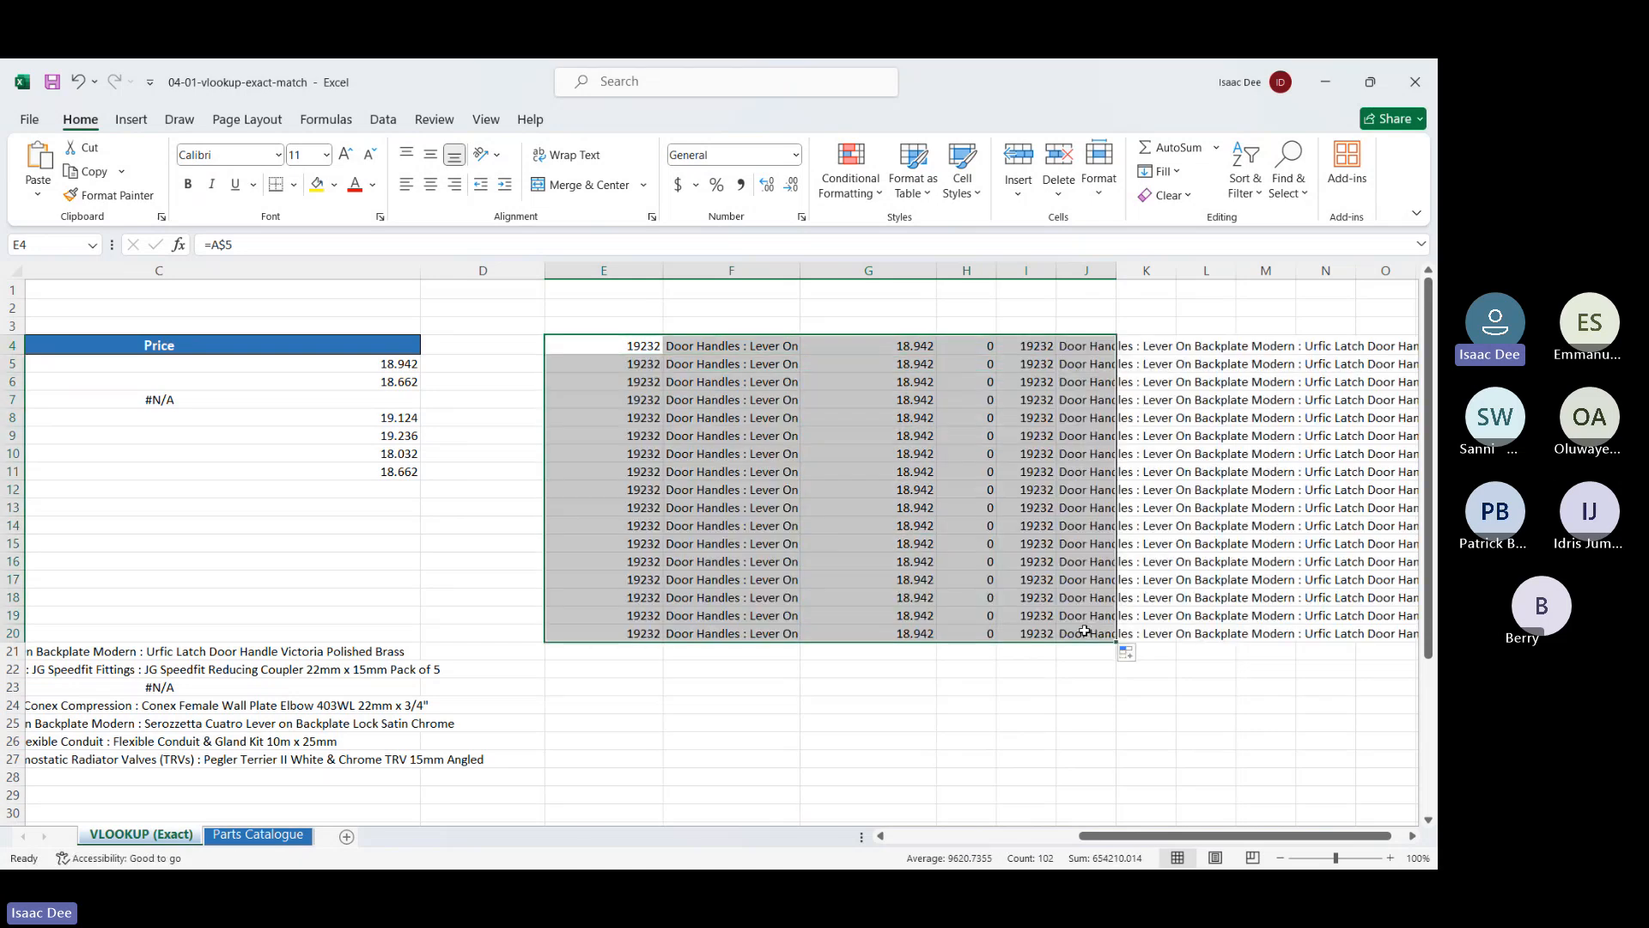
{"action": "left_click", "coordinate": [979, 543]}
{"action": "left_click", "coordinate": [916, 511]}
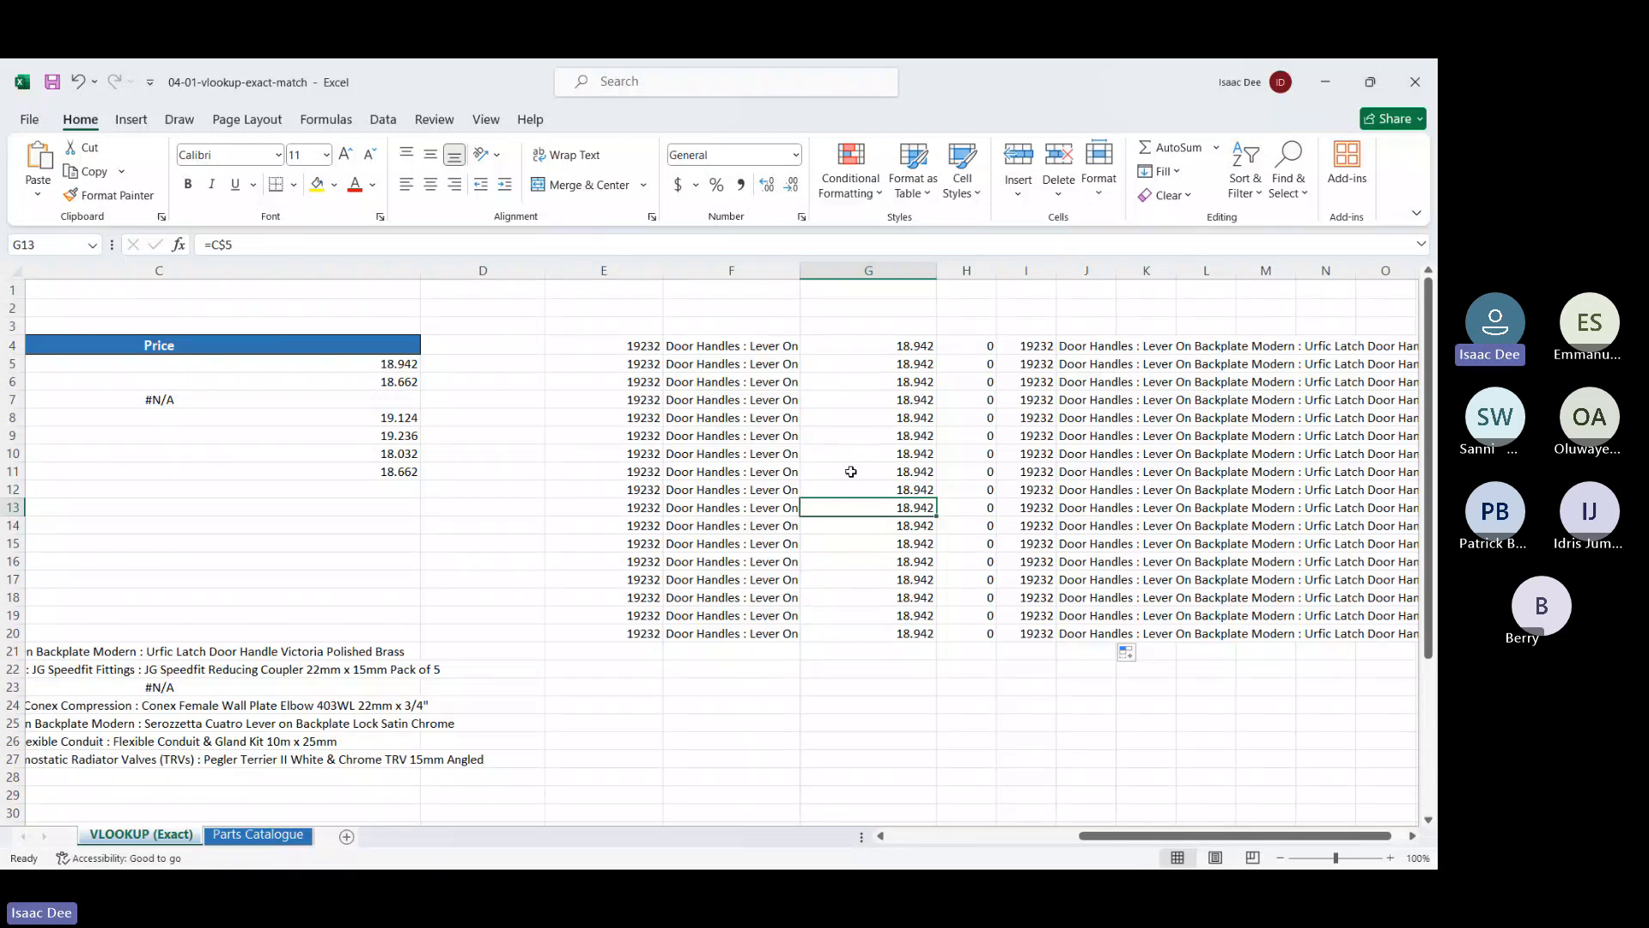
Close 04-01-vlookup-exact-match without saving, minimize 04-03-hlookup, and bring up Index Match Tutorial
{"action": "left_click", "coordinate": [1416, 75]}
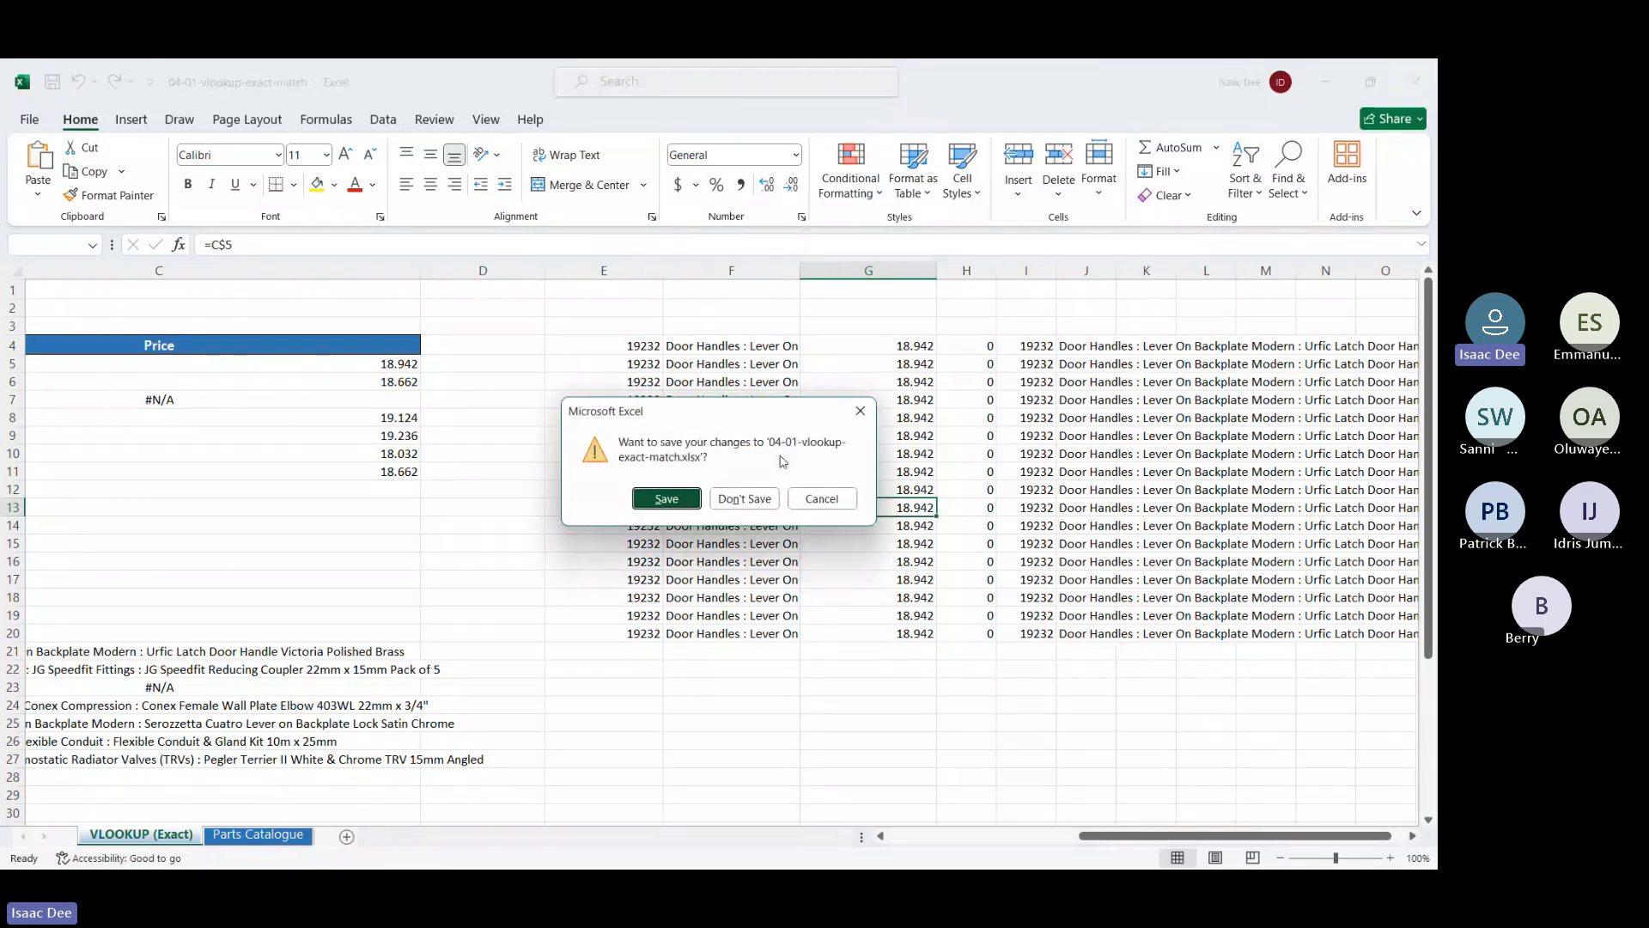
{"action": "left_click", "coordinate": [744, 498]}
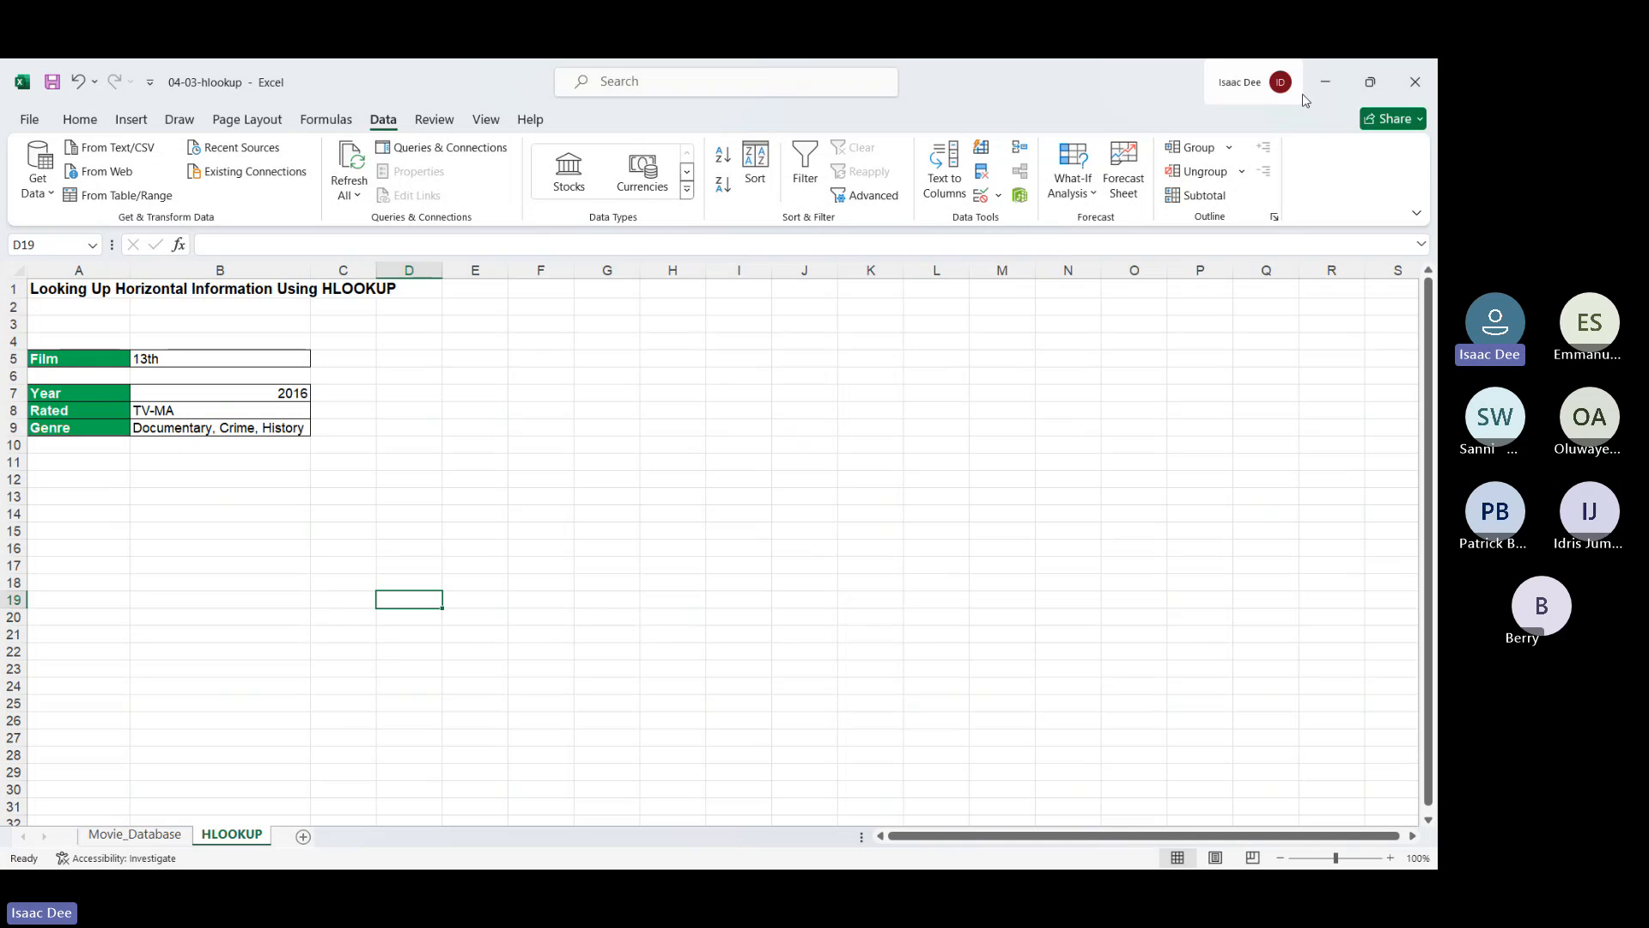
{"action": "left_click", "coordinate": [1325, 83]}
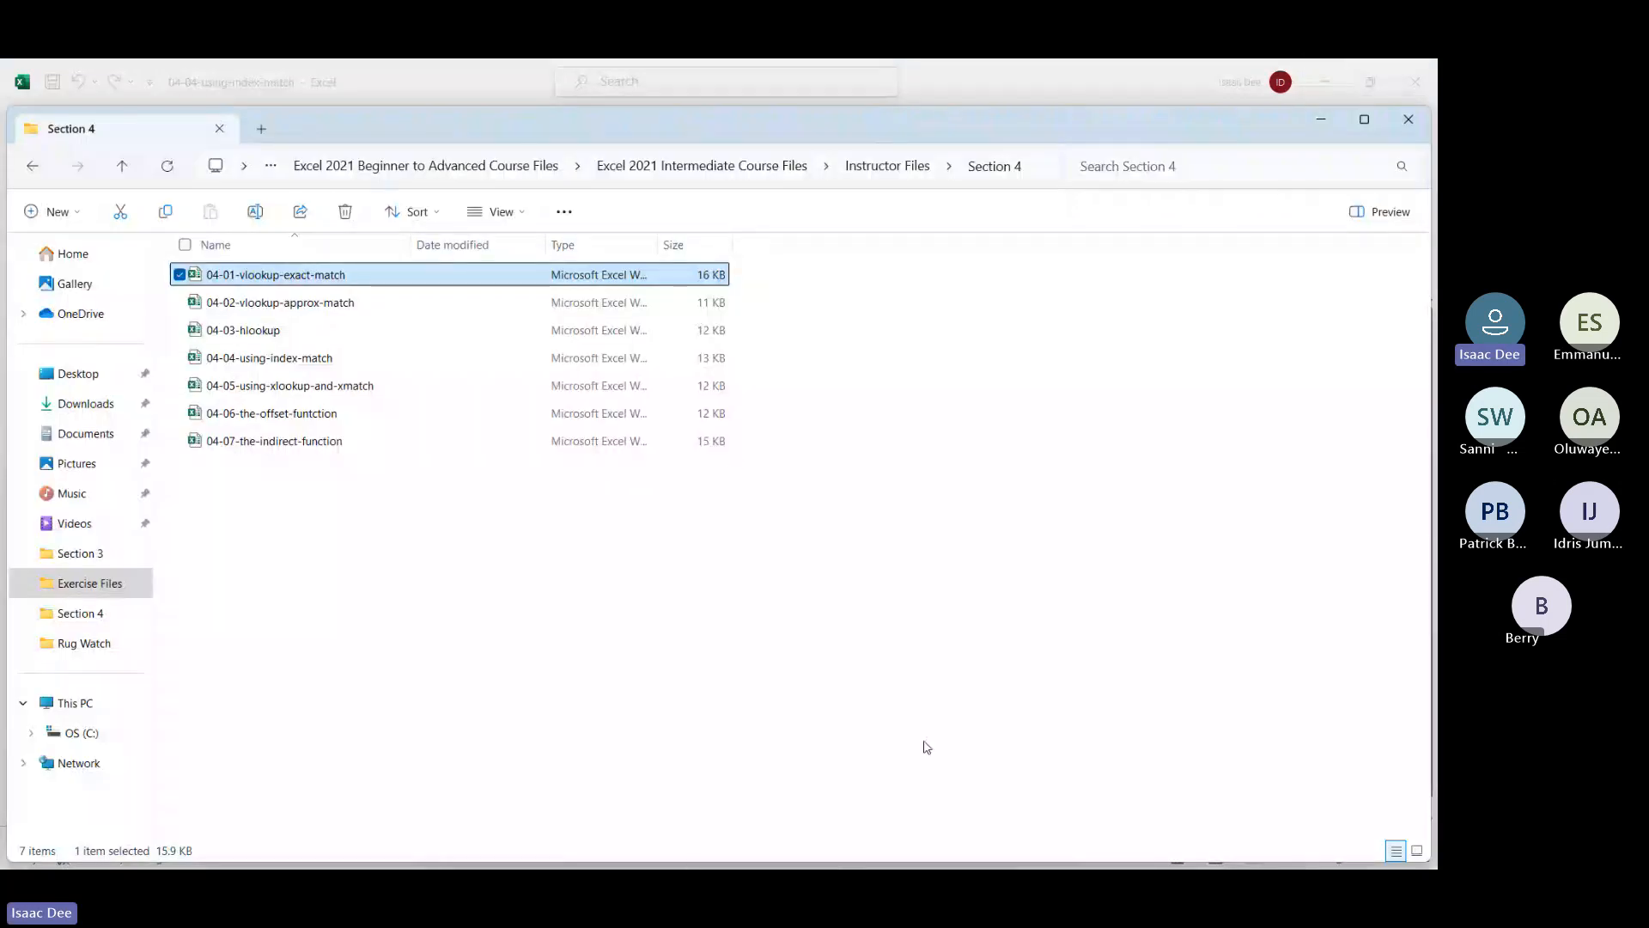
{"action": "key", "text": "super"}
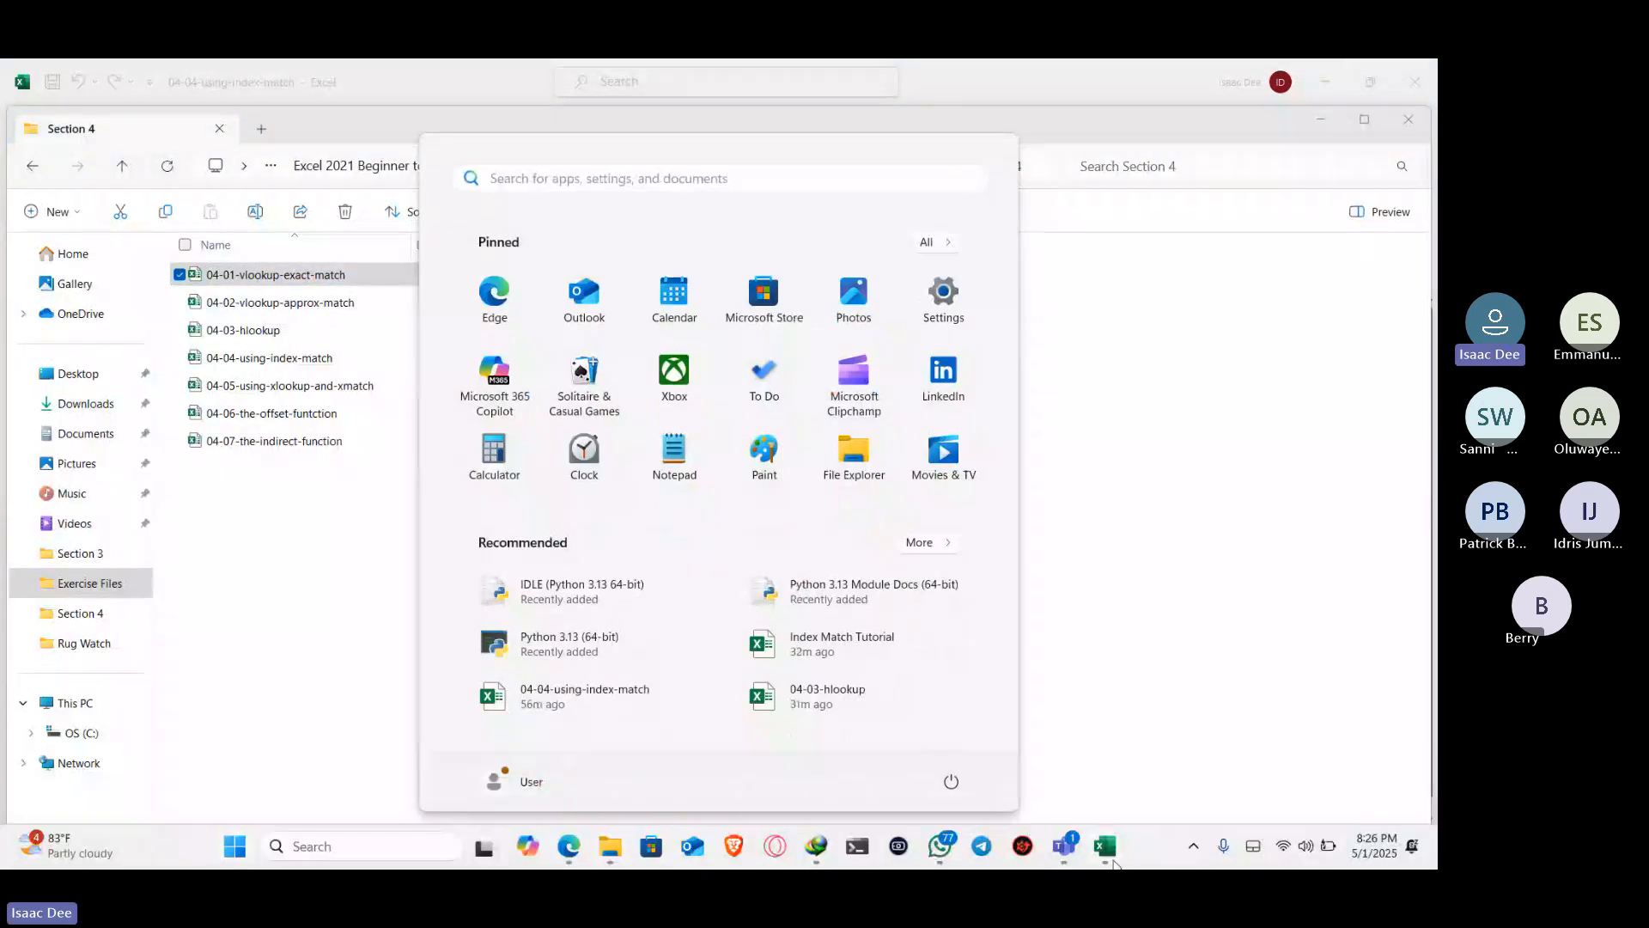
{"action": "mouse_move", "coordinate": [1098, 828]}
{"action": "left_click", "coordinate": [928, 764]}
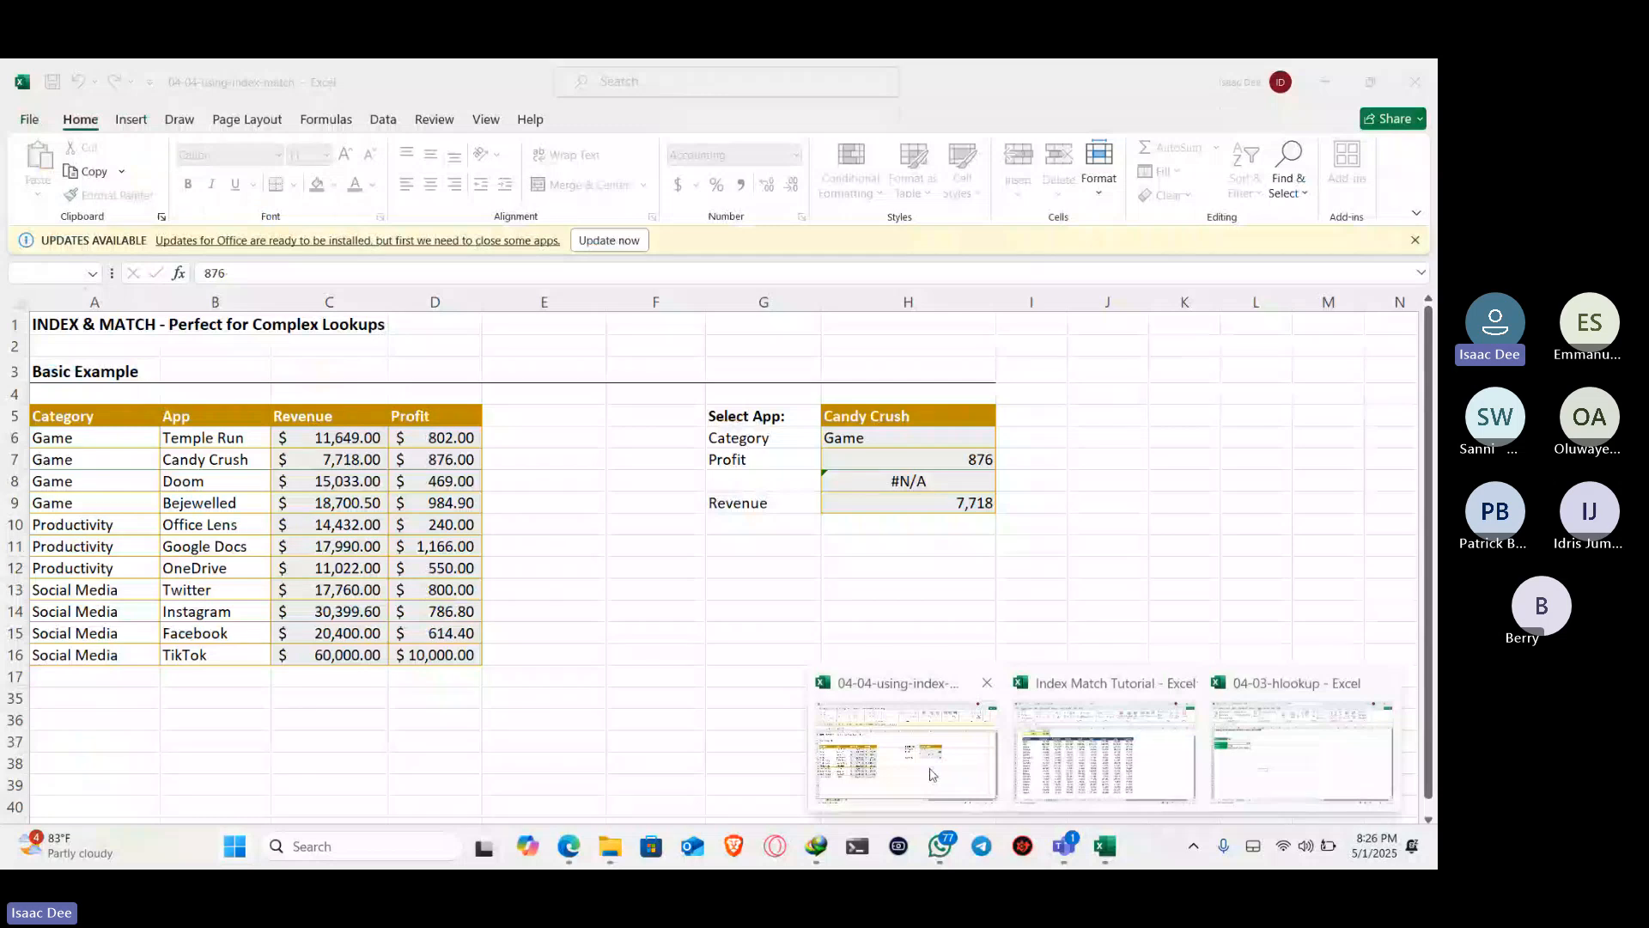
{"action": "left_click", "coordinate": [1040, 756]}
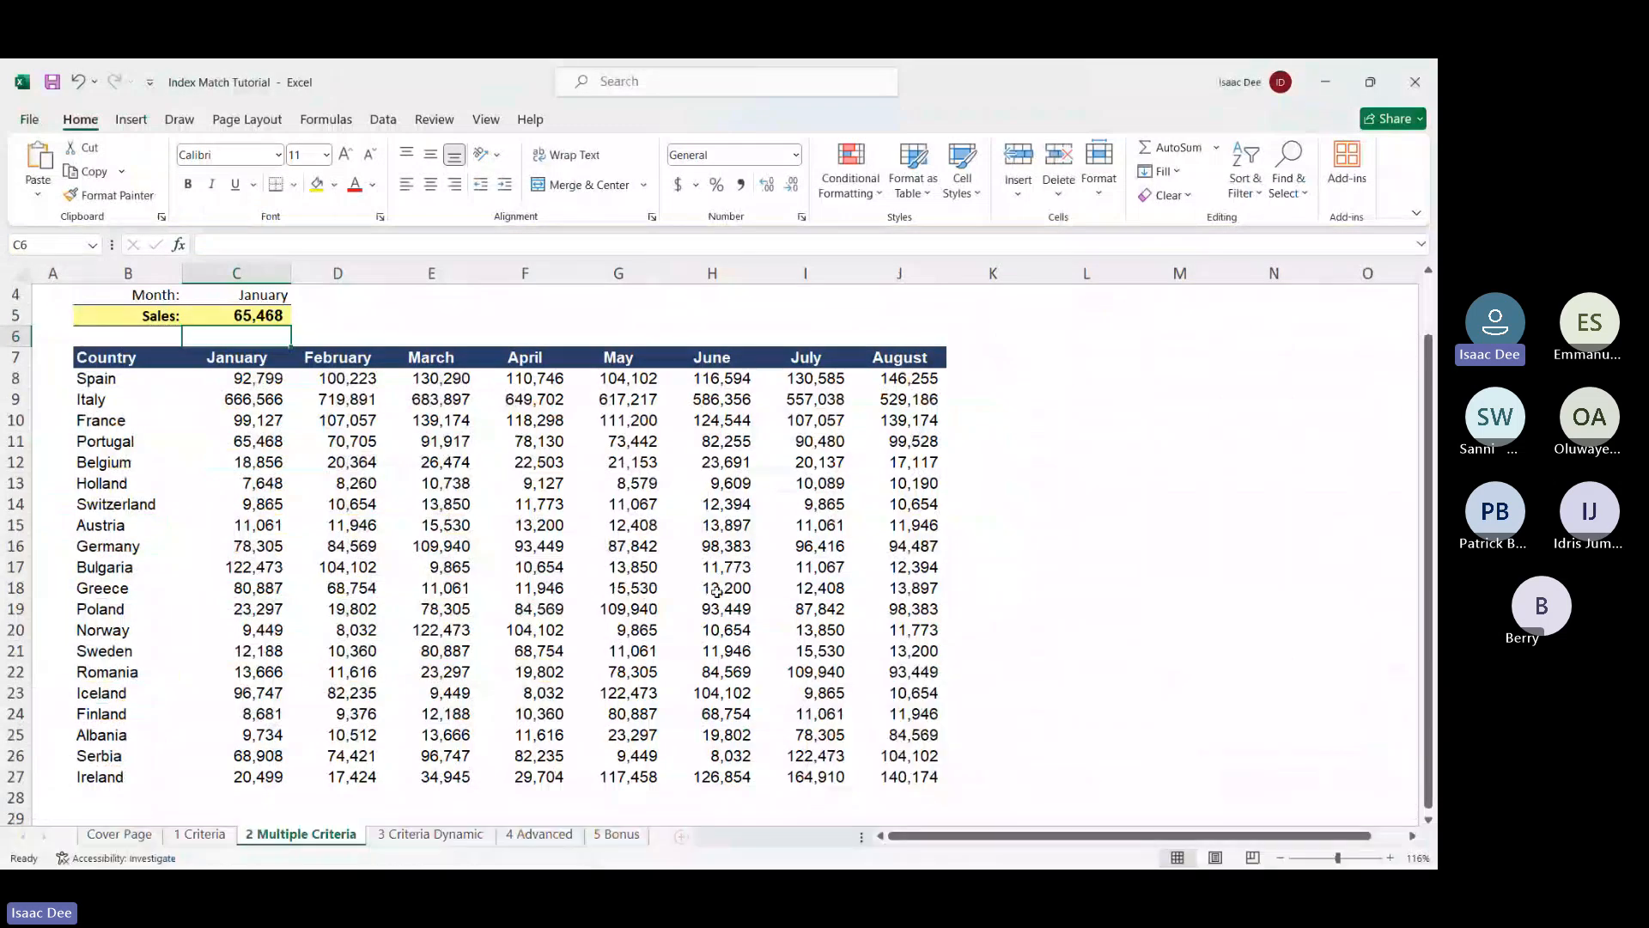
Open the 3 Criteria Dynamic sheet and review the 2020 and 2022 headings beside Revenue cell C4
{"action": "left_click", "coordinate": [399, 838]}
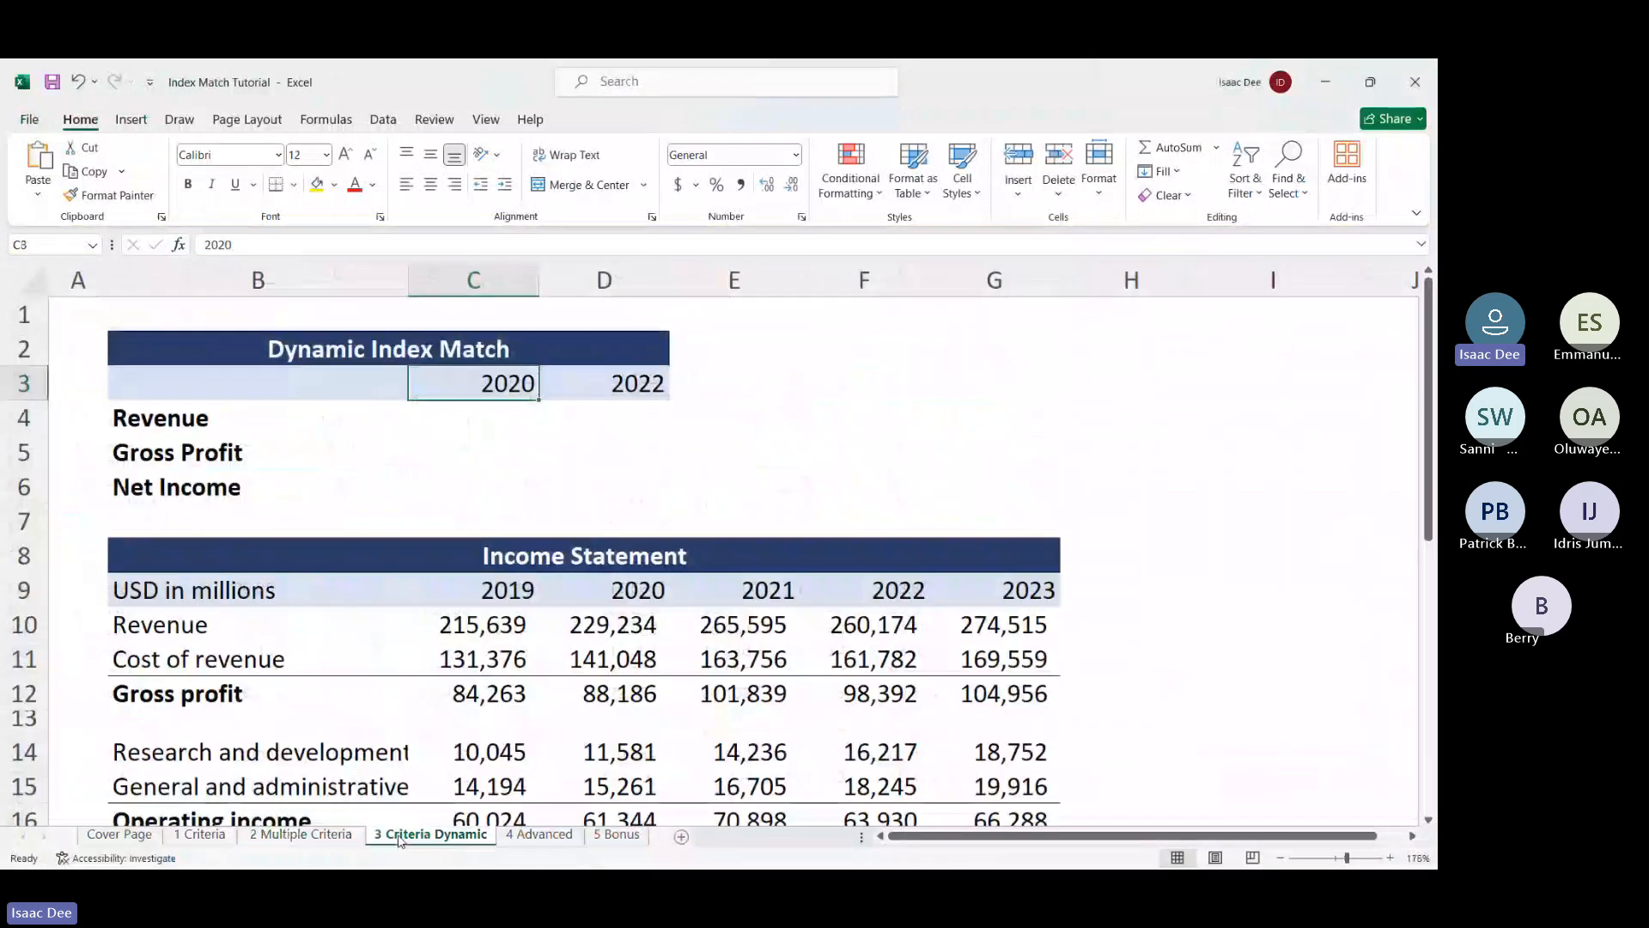
{"action": "left_click", "coordinate": [436, 424]}
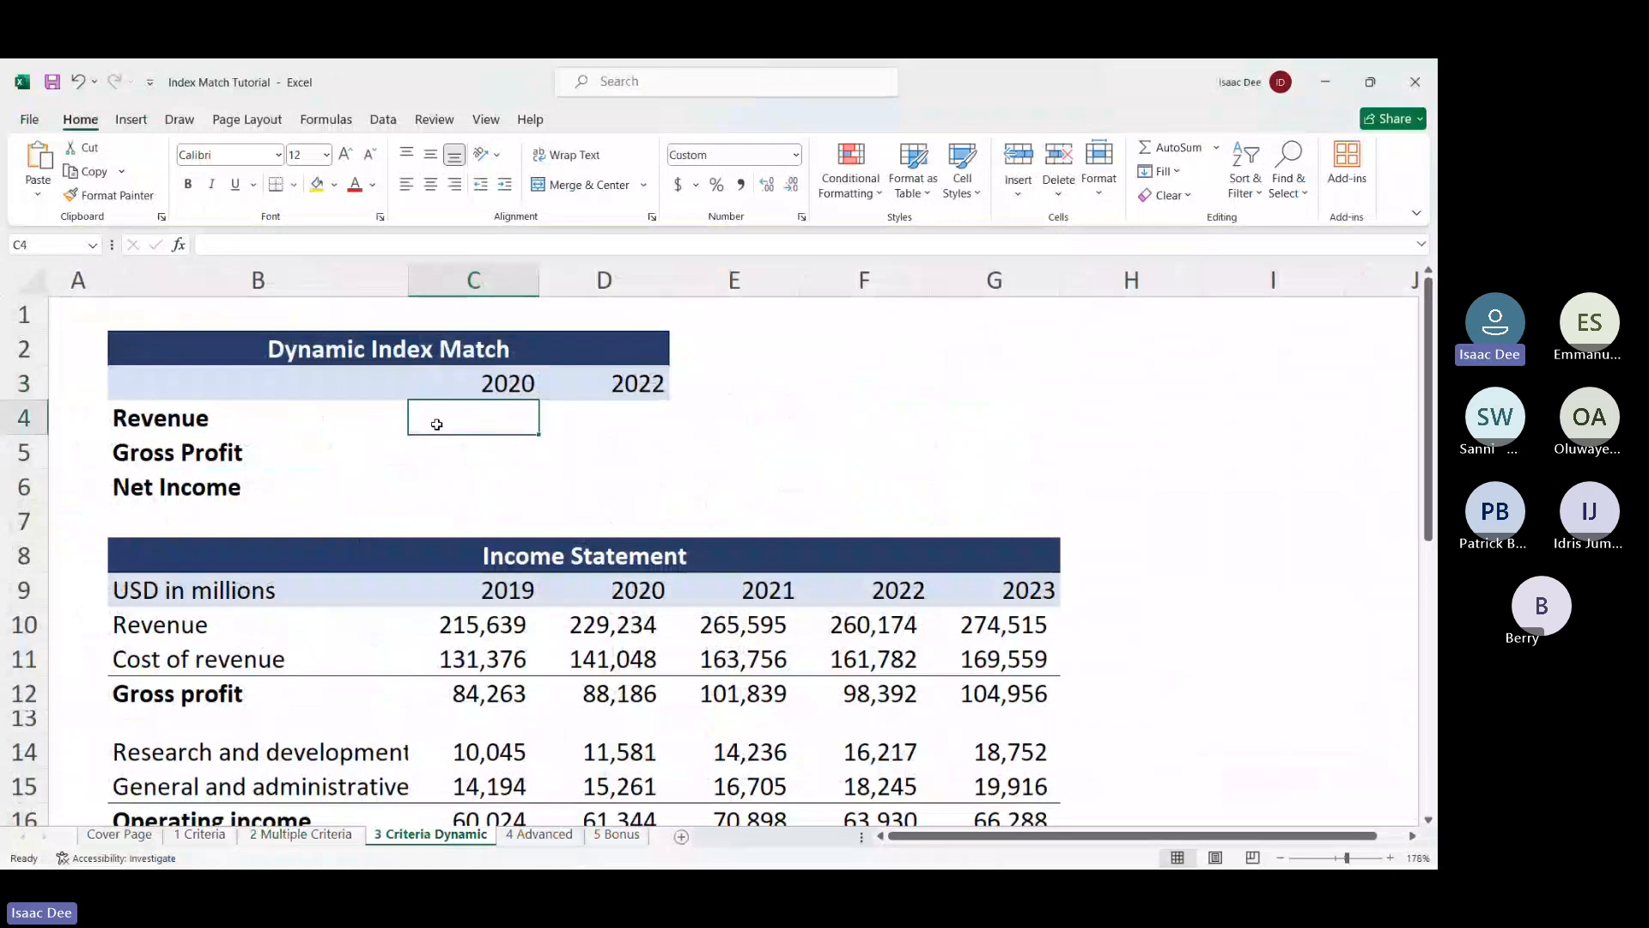
{"action": "scroll", "coordinate": [437, 425], "scroll_direction": "down", "scroll_amount": 2}
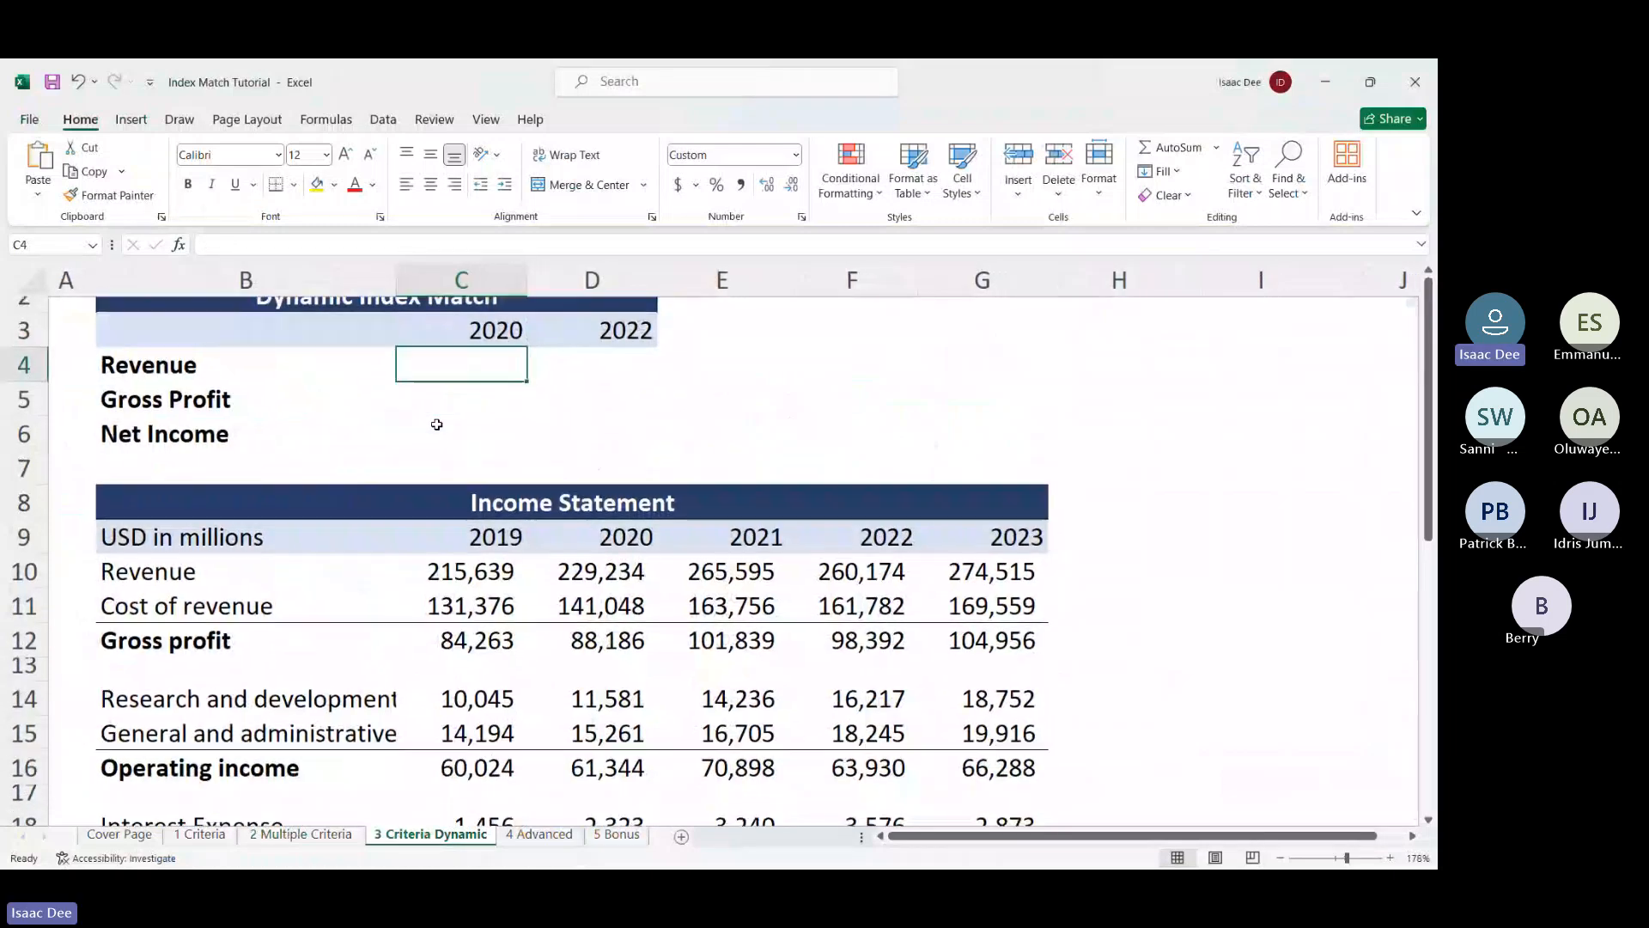
{"action": "scroll", "coordinate": [437, 424], "scroll_direction": "up", "scroll_amount": 1}
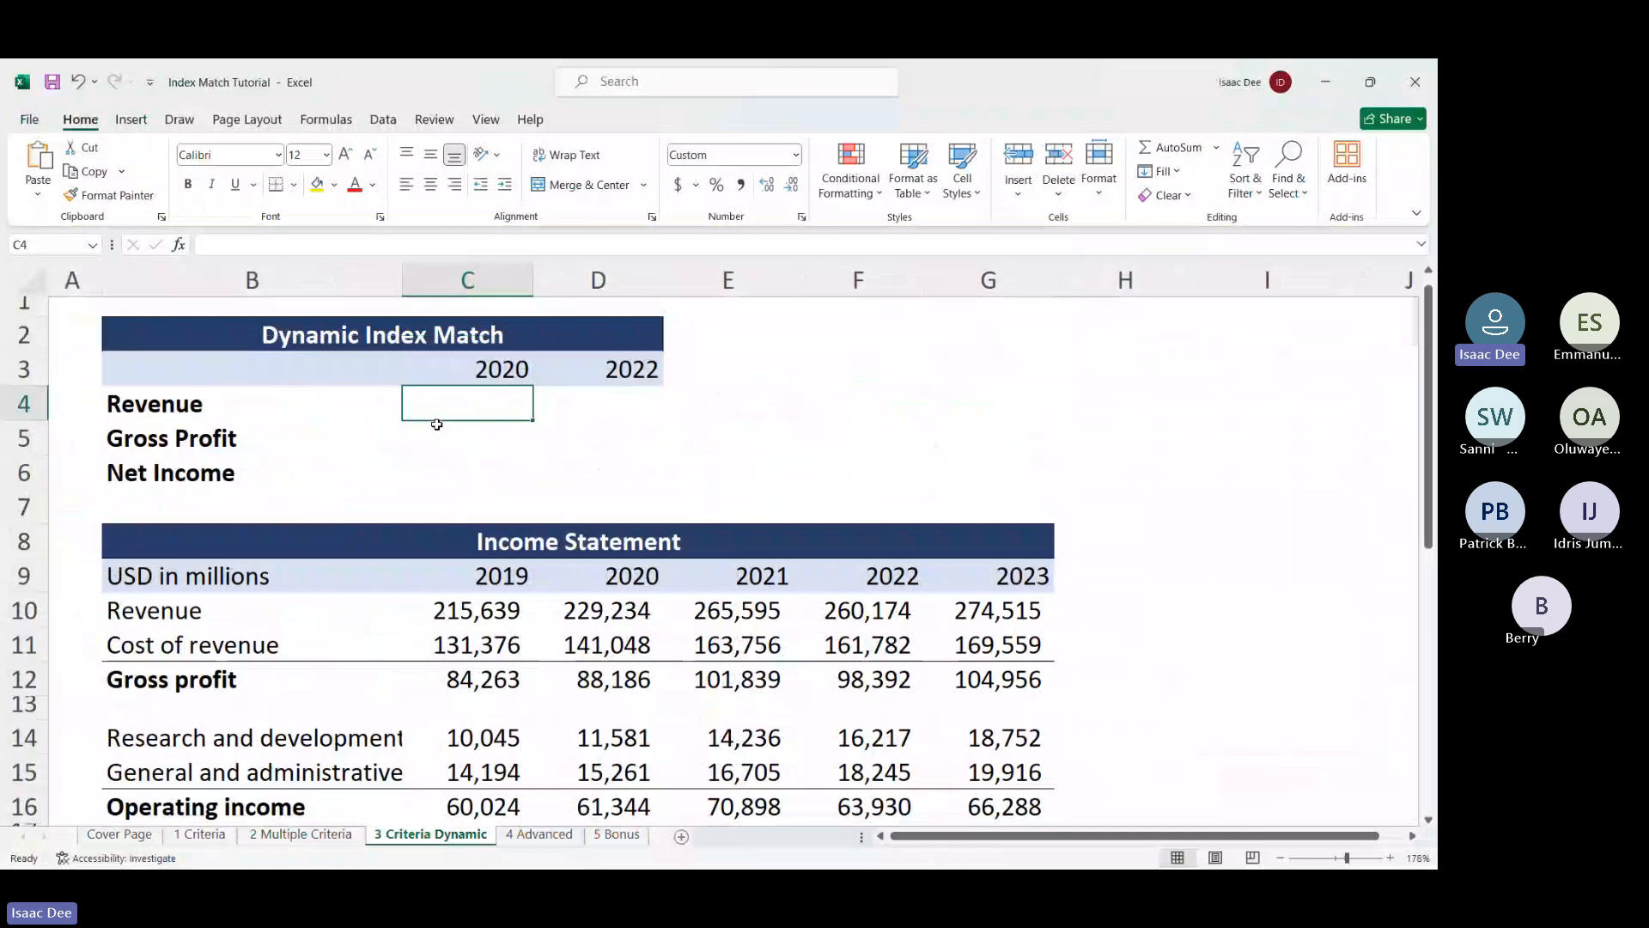
{"action": "left_click", "coordinate": [481, 374]}
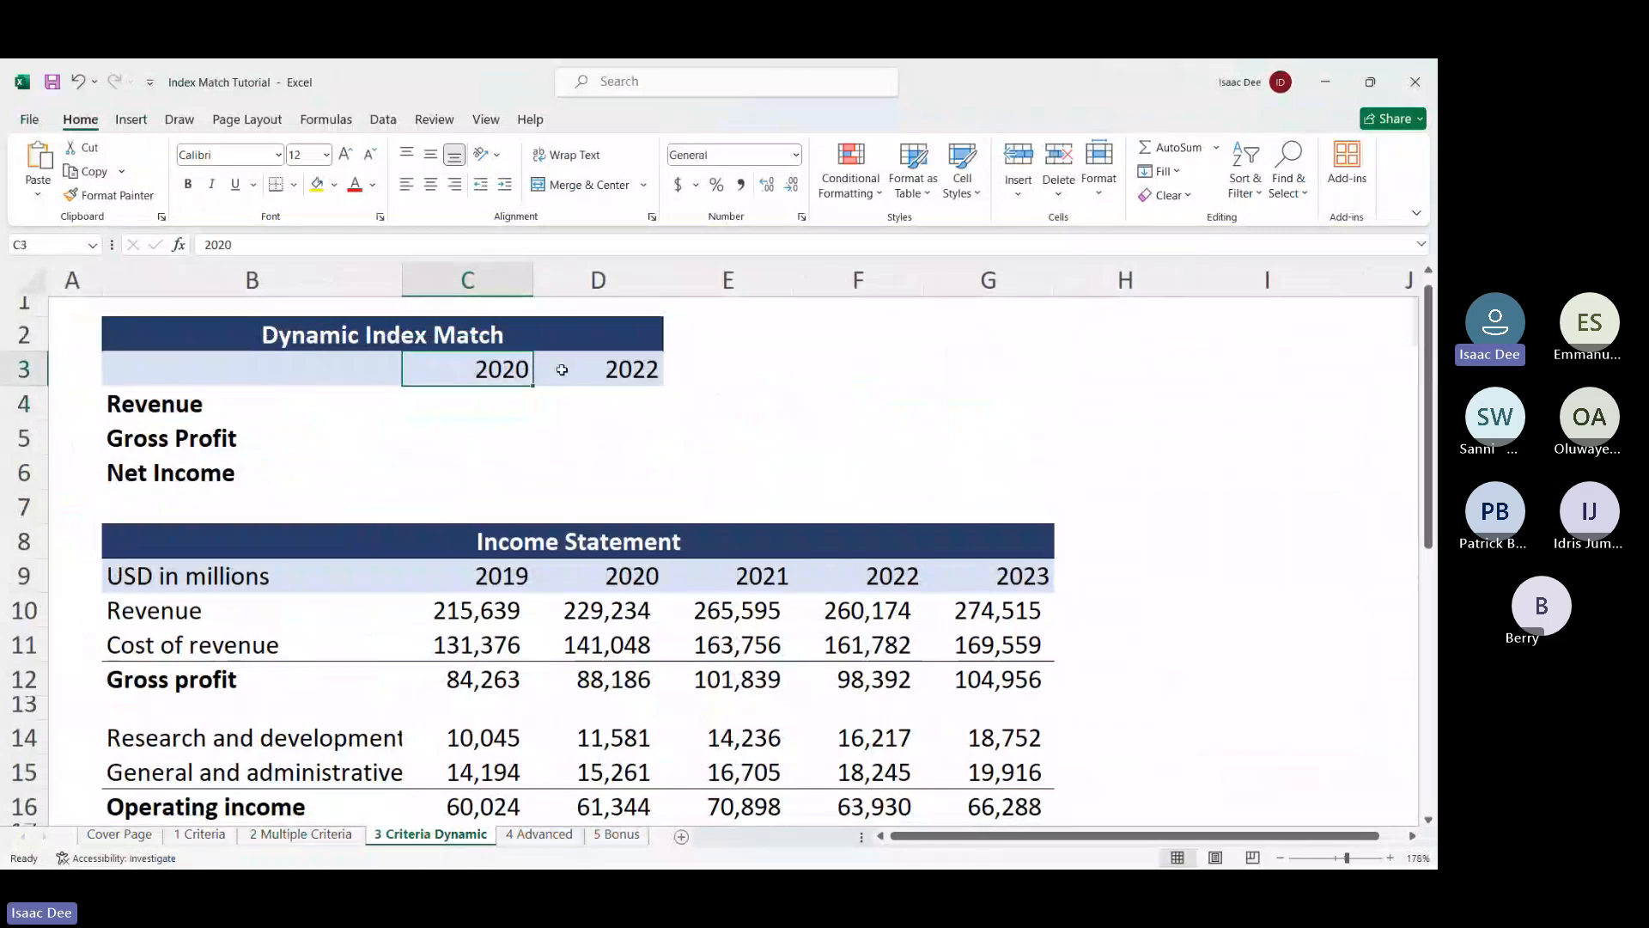
{"action": "left_click", "coordinate": [598, 381]}
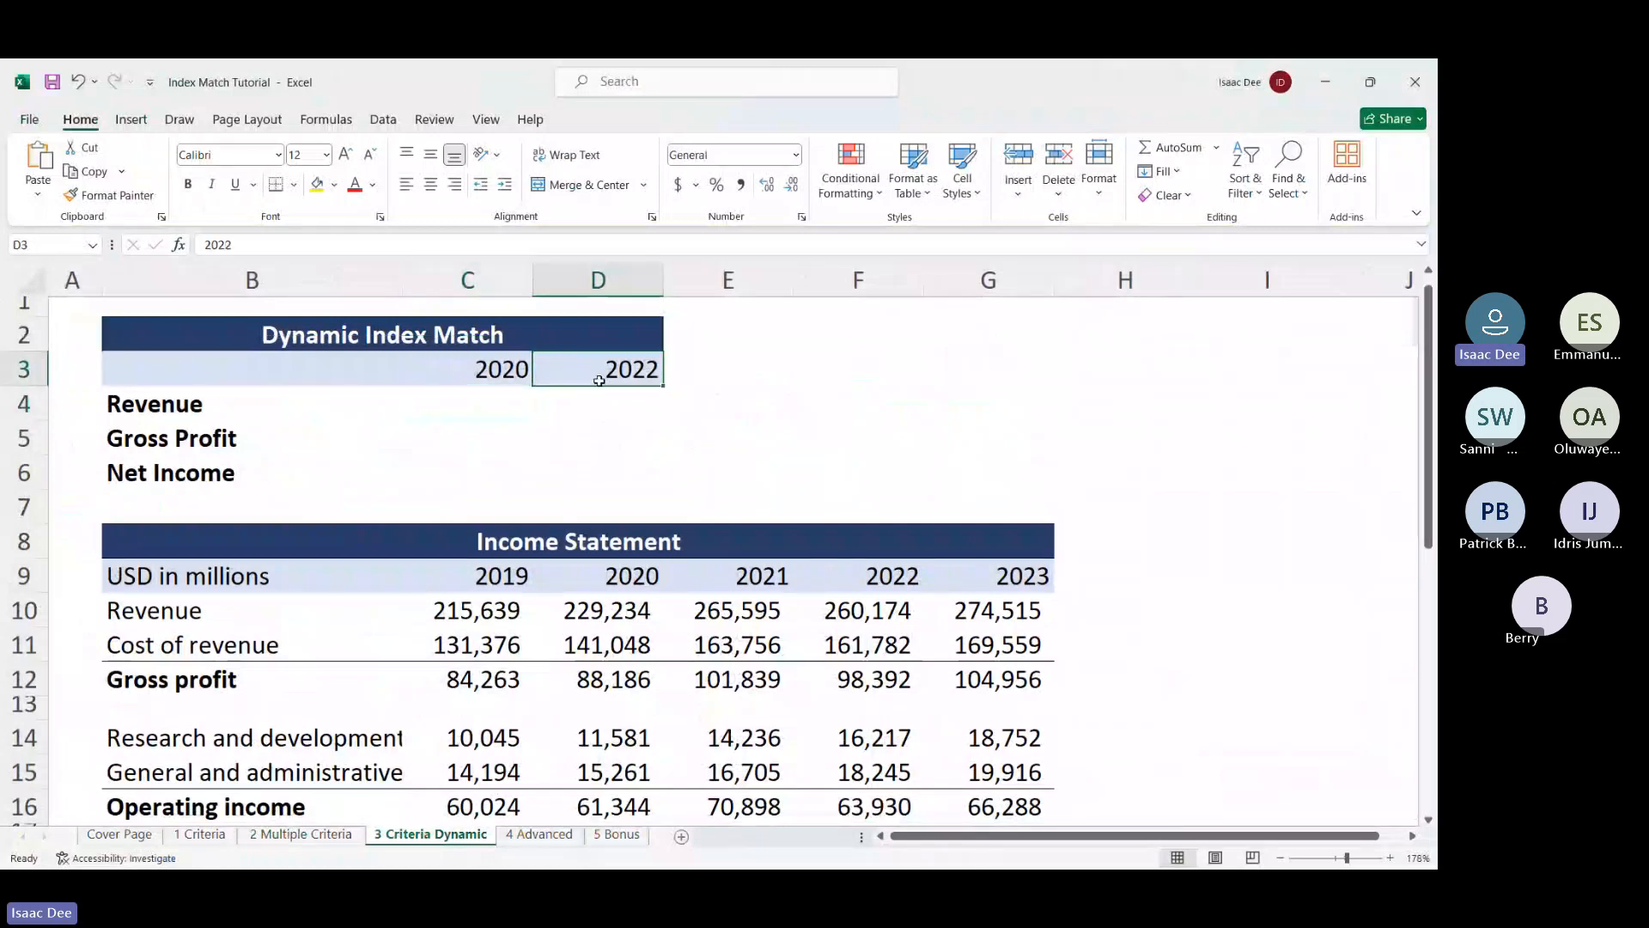
{"action": "left_click", "coordinate": [462, 412]}
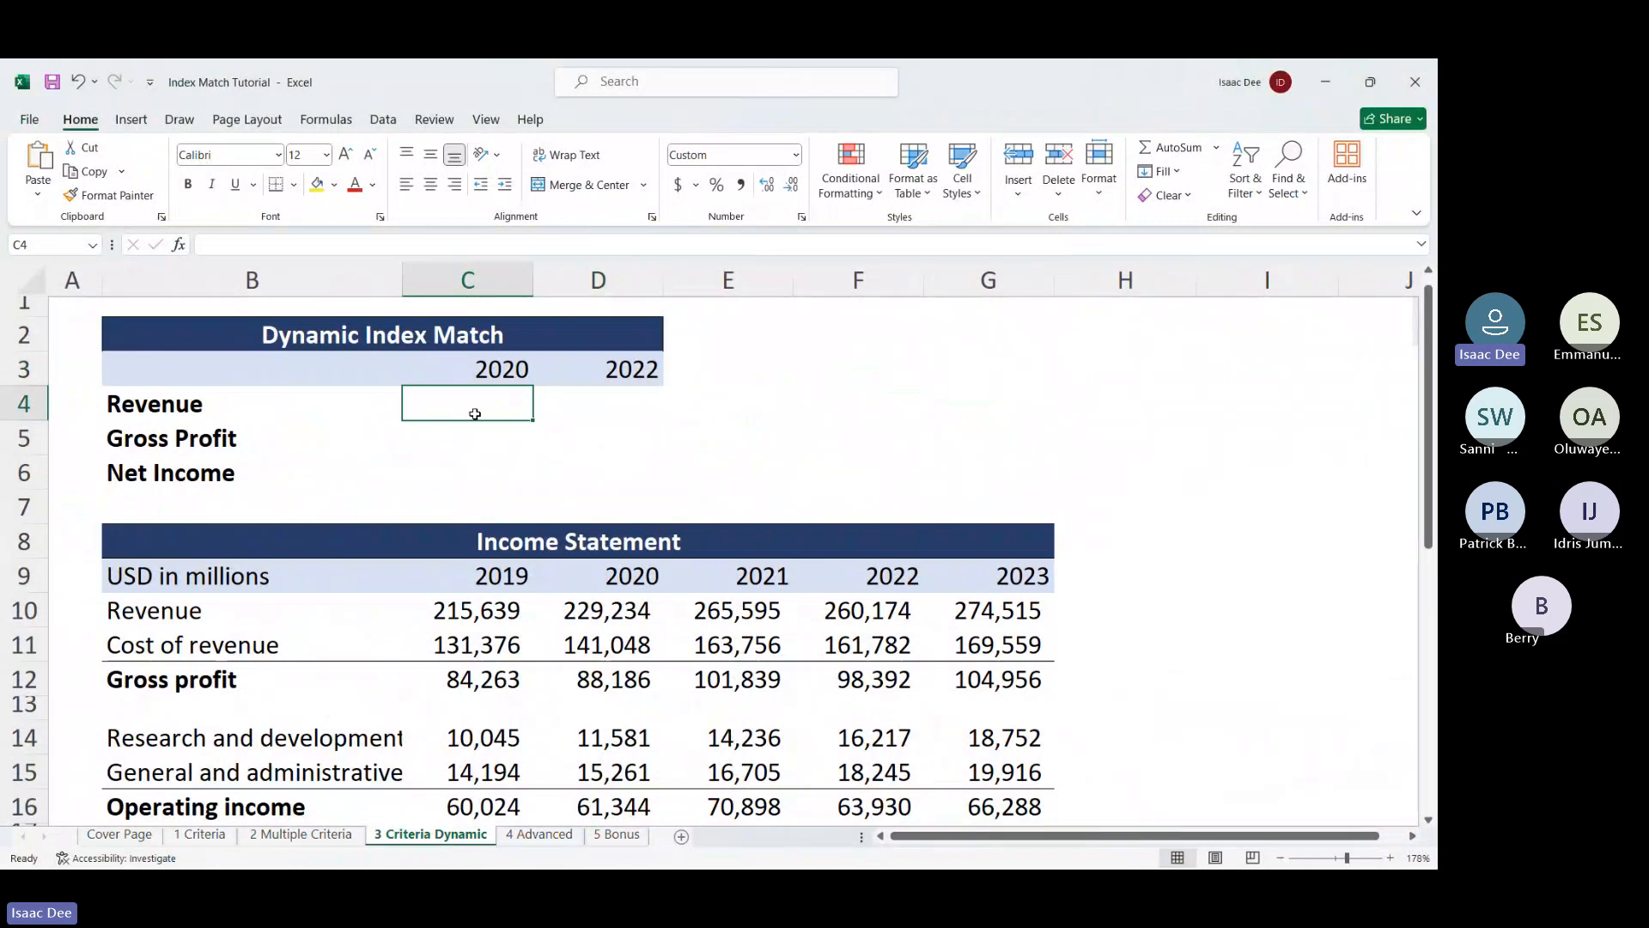
Start =INDEX( in C4 and select the income statement range B9:G23 as its array
{"action": "type", "text": "=ind"}
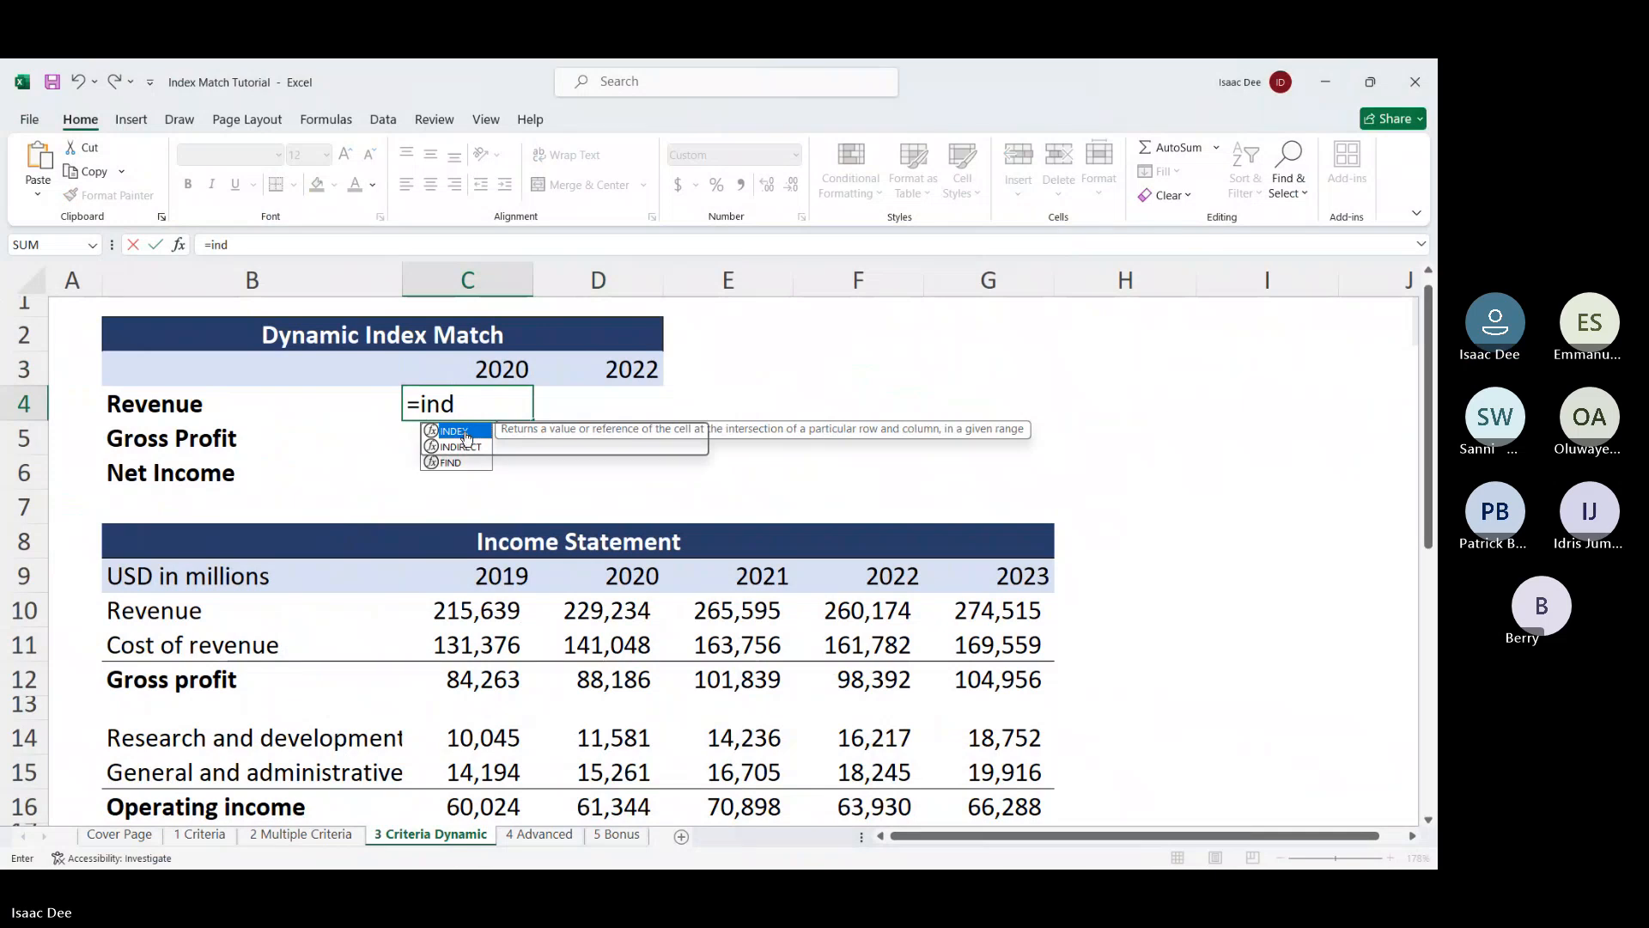
{"action": "double_click", "coordinate": [459, 432]}
{"action": "left_click", "coordinate": [218, 586]}
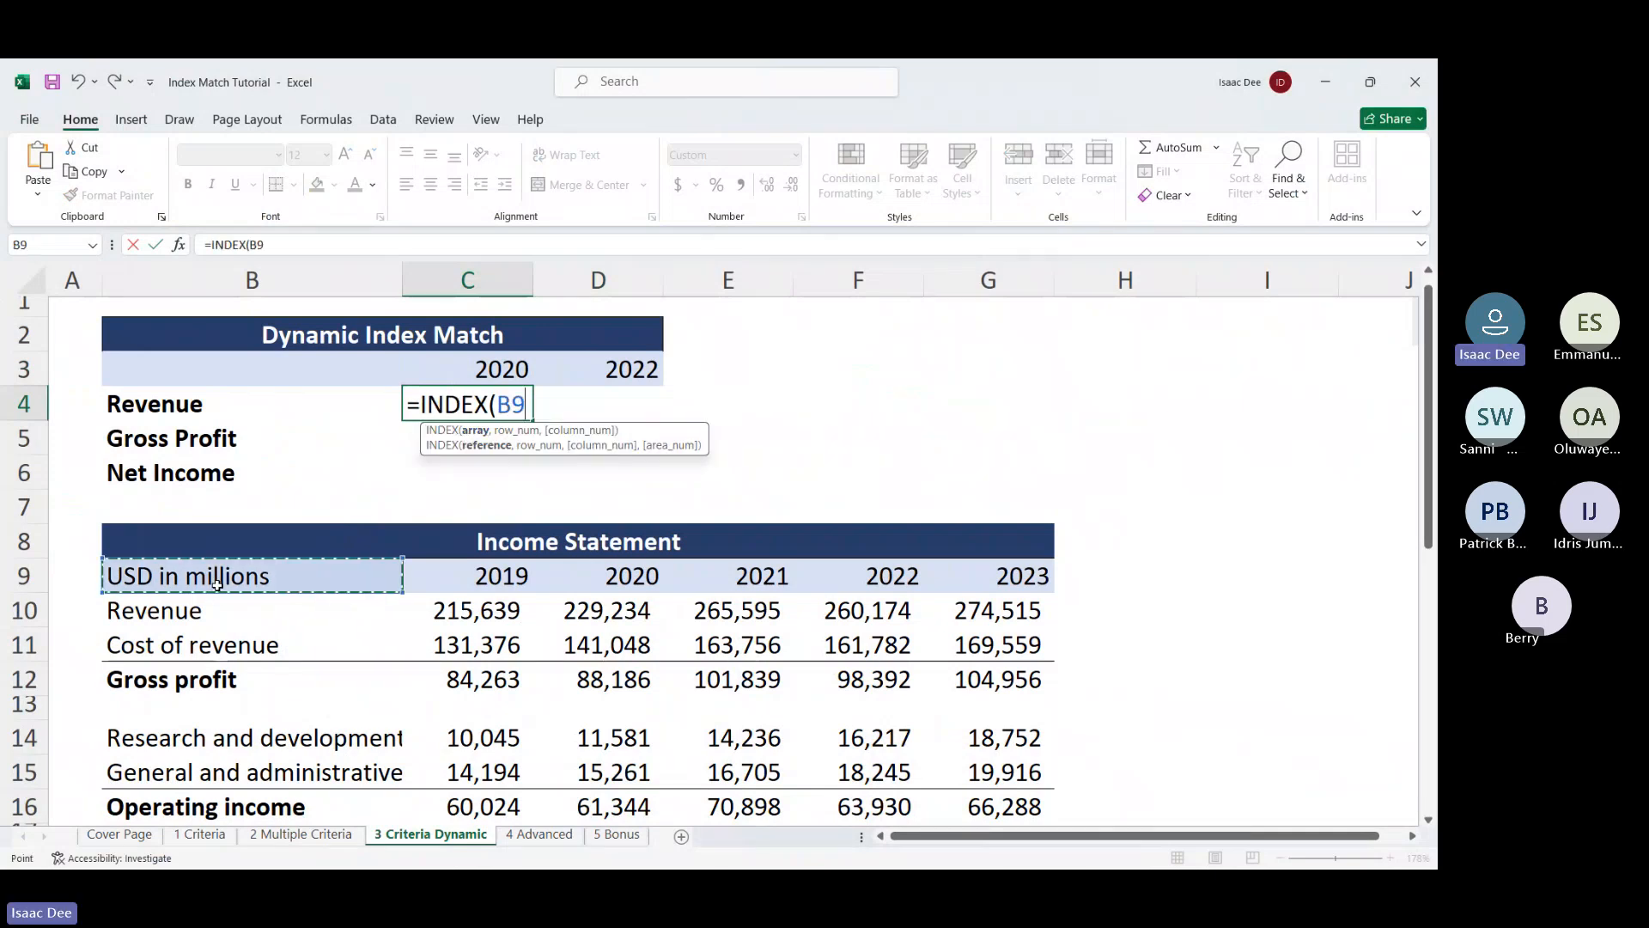
{"action": "key", "text": "shift+Down"}
{"action": "key", "text": "shift+Down"}
{"action": "key", "text": "shift+Down"}
{"action": "key", "text": "shift+Down"}
{"action": "key", "text": "shift+Down"}
{"action": "key", "text": "shift+Down"}
{"action": "key", "text": "shift+Down"}
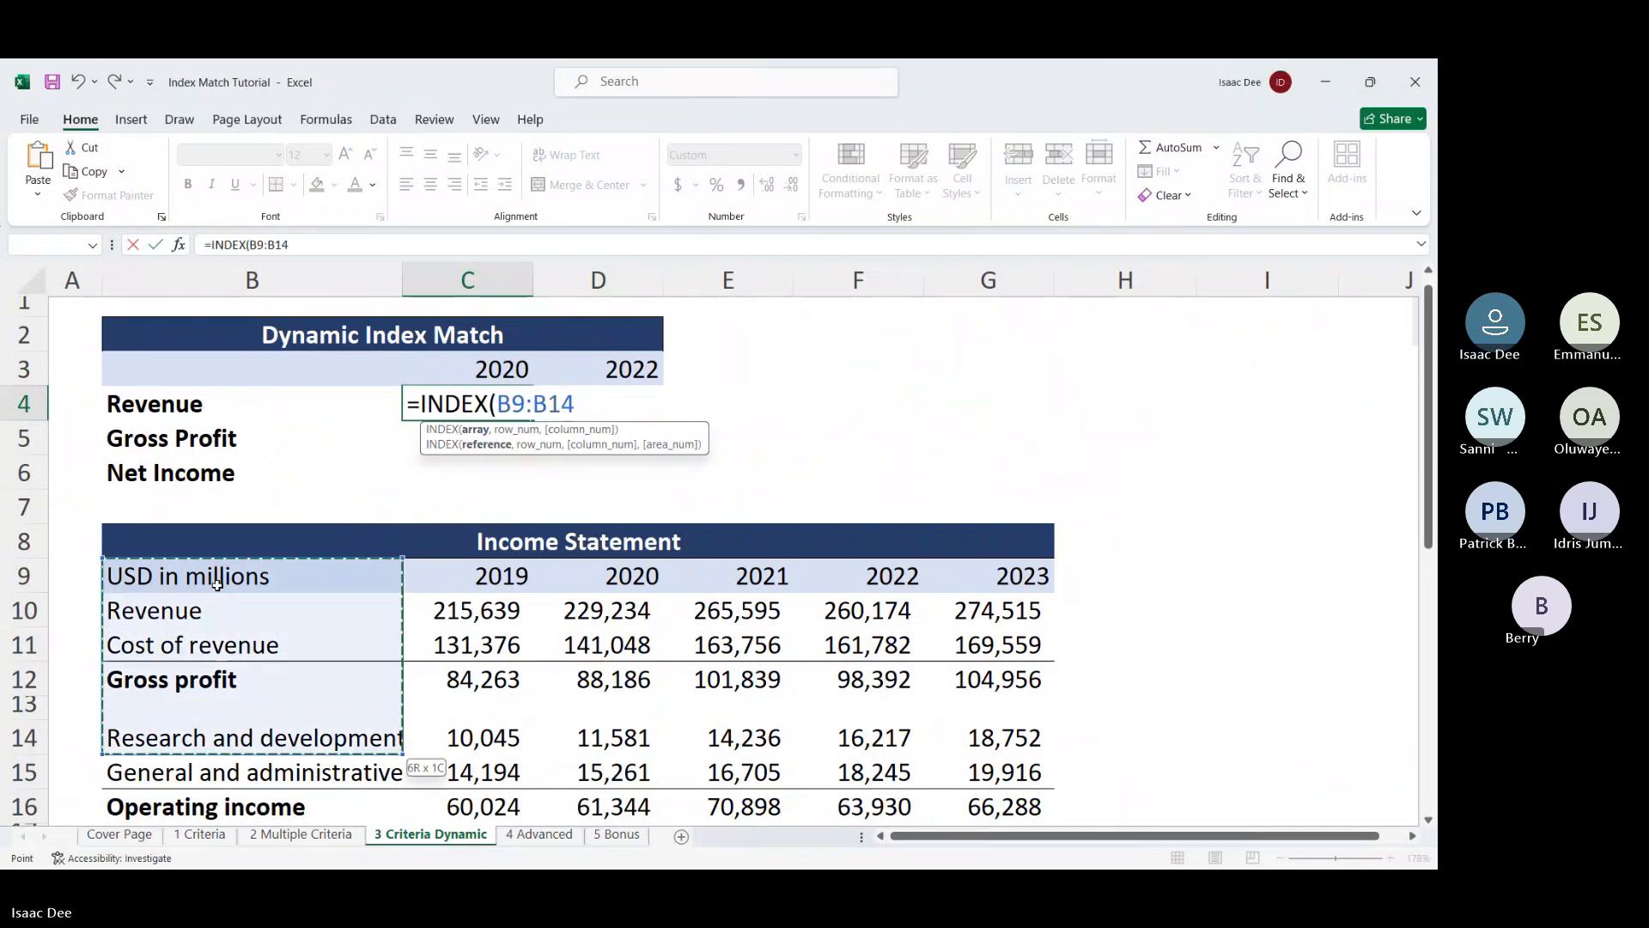
{"action": "key", "text": "shift+Down"}
{"action": "key", "text": "shift+Down"}
{"action": "key", "text": "shift+Down"}
{"action": "key", "text": "shift+Down"}
{"action": "key", "text": "shift+Down"}
{"action": "key", "text": "shift+Down"}
{"action": "key", "text": "ctrl+shift+Down"}
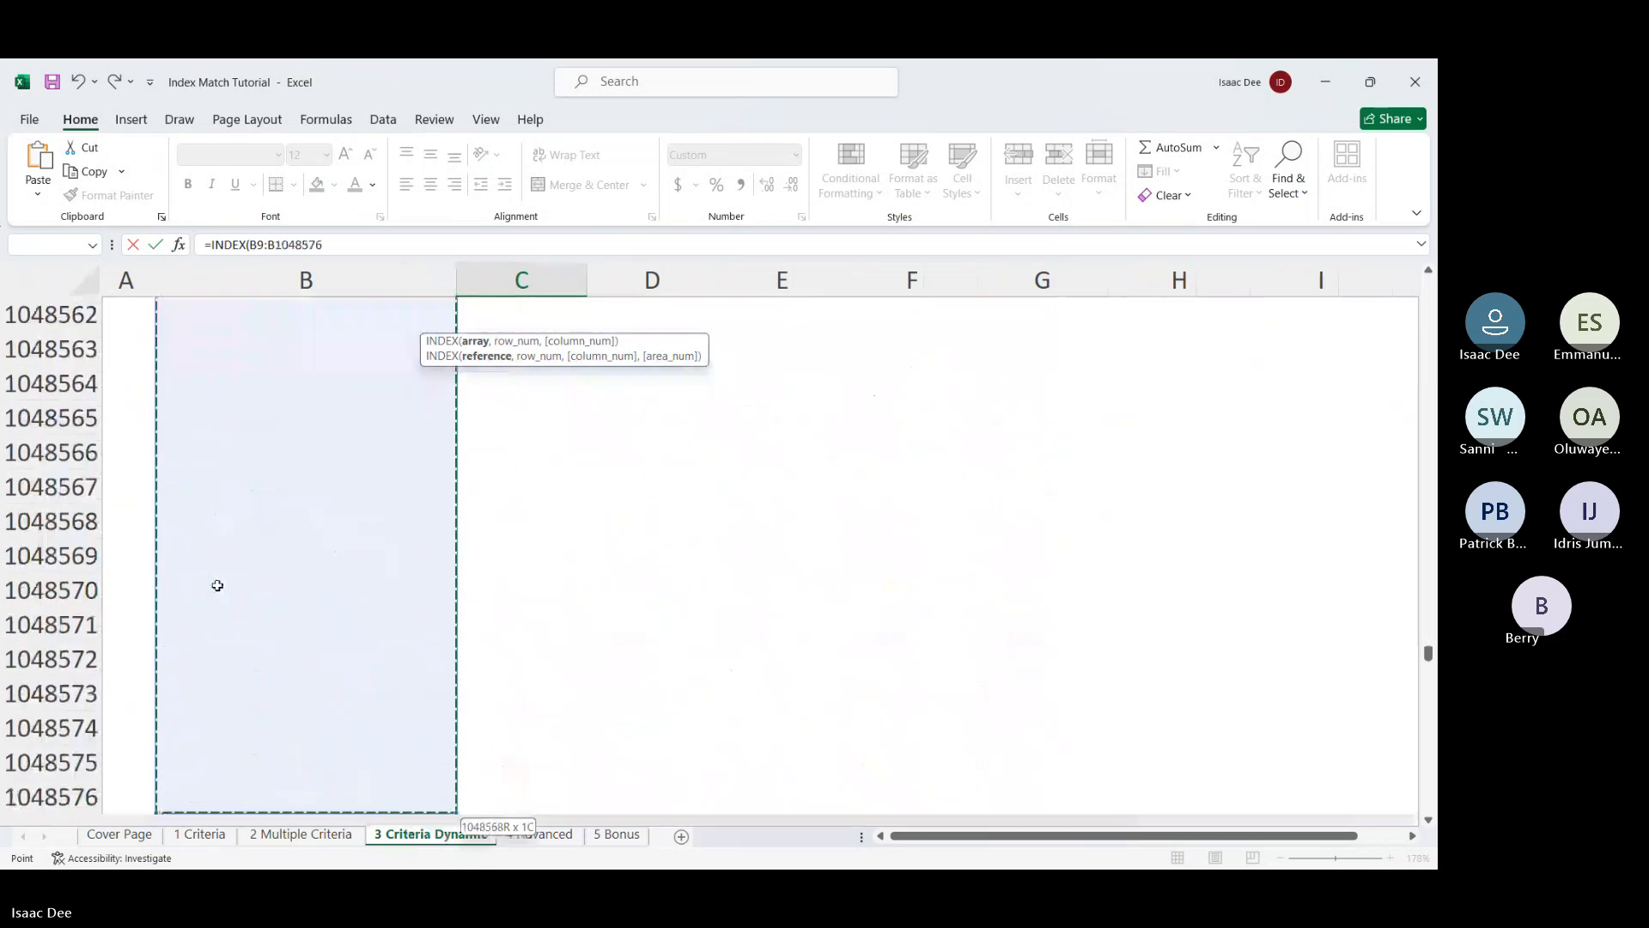
{"action": "key", "text": "ctrl+shift+Up"}
{"action": "key", "text": "ctrl+shift+Right"}
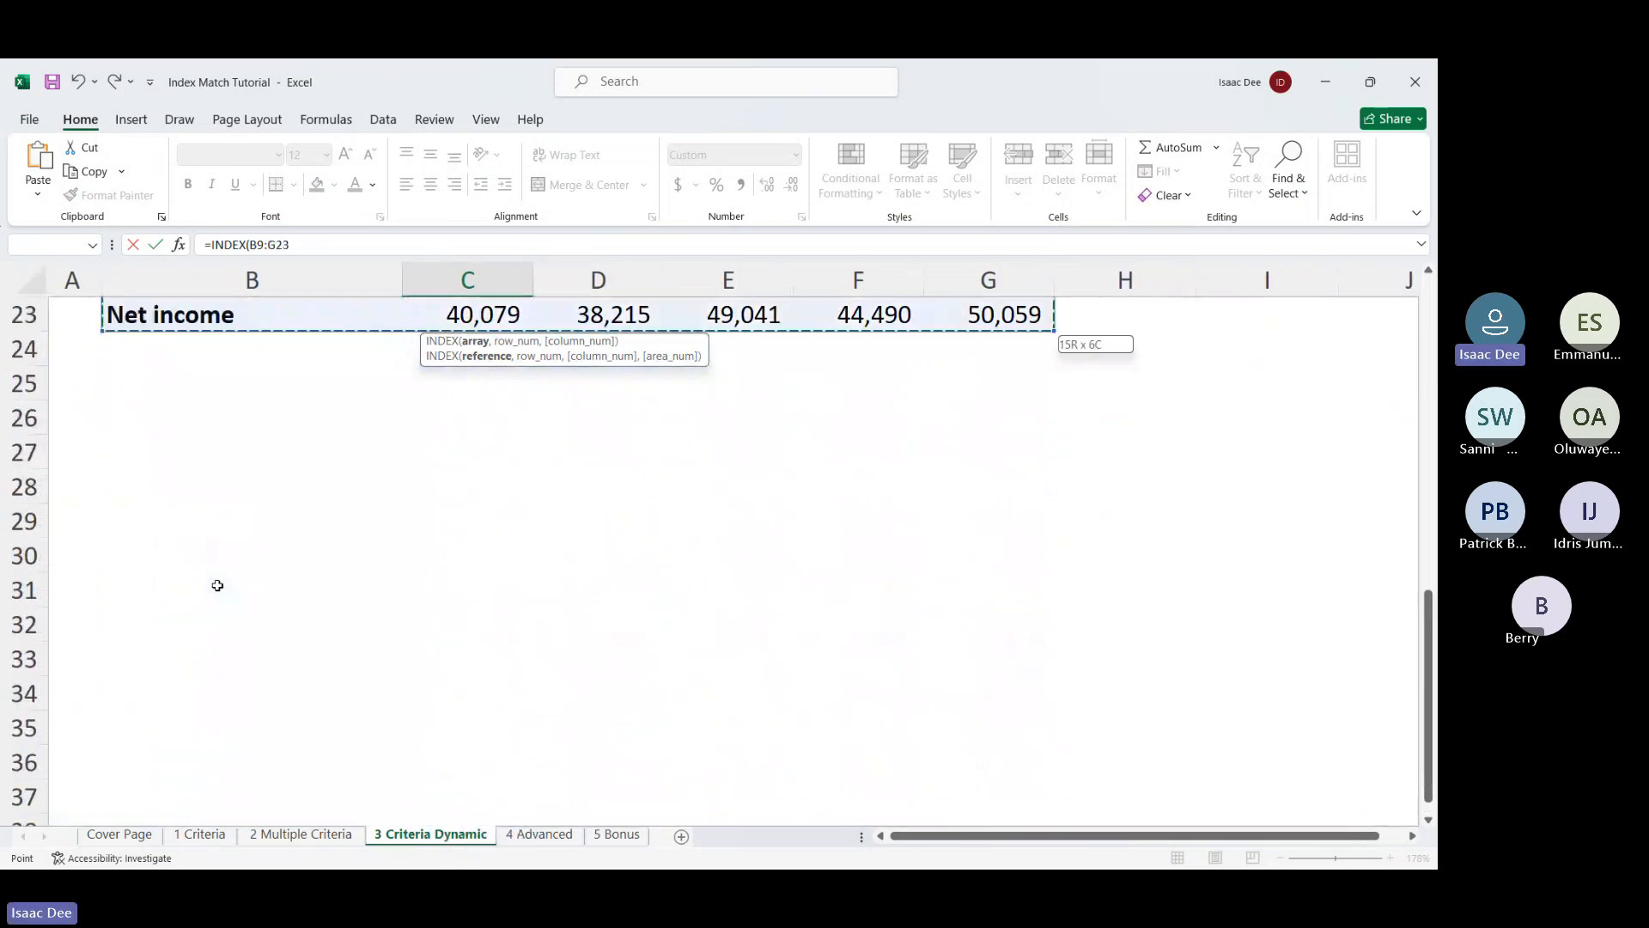
{"action": "scroll", "coordinate": [217, 585], "scroll_direction": "up", "scroll_amount": 7}
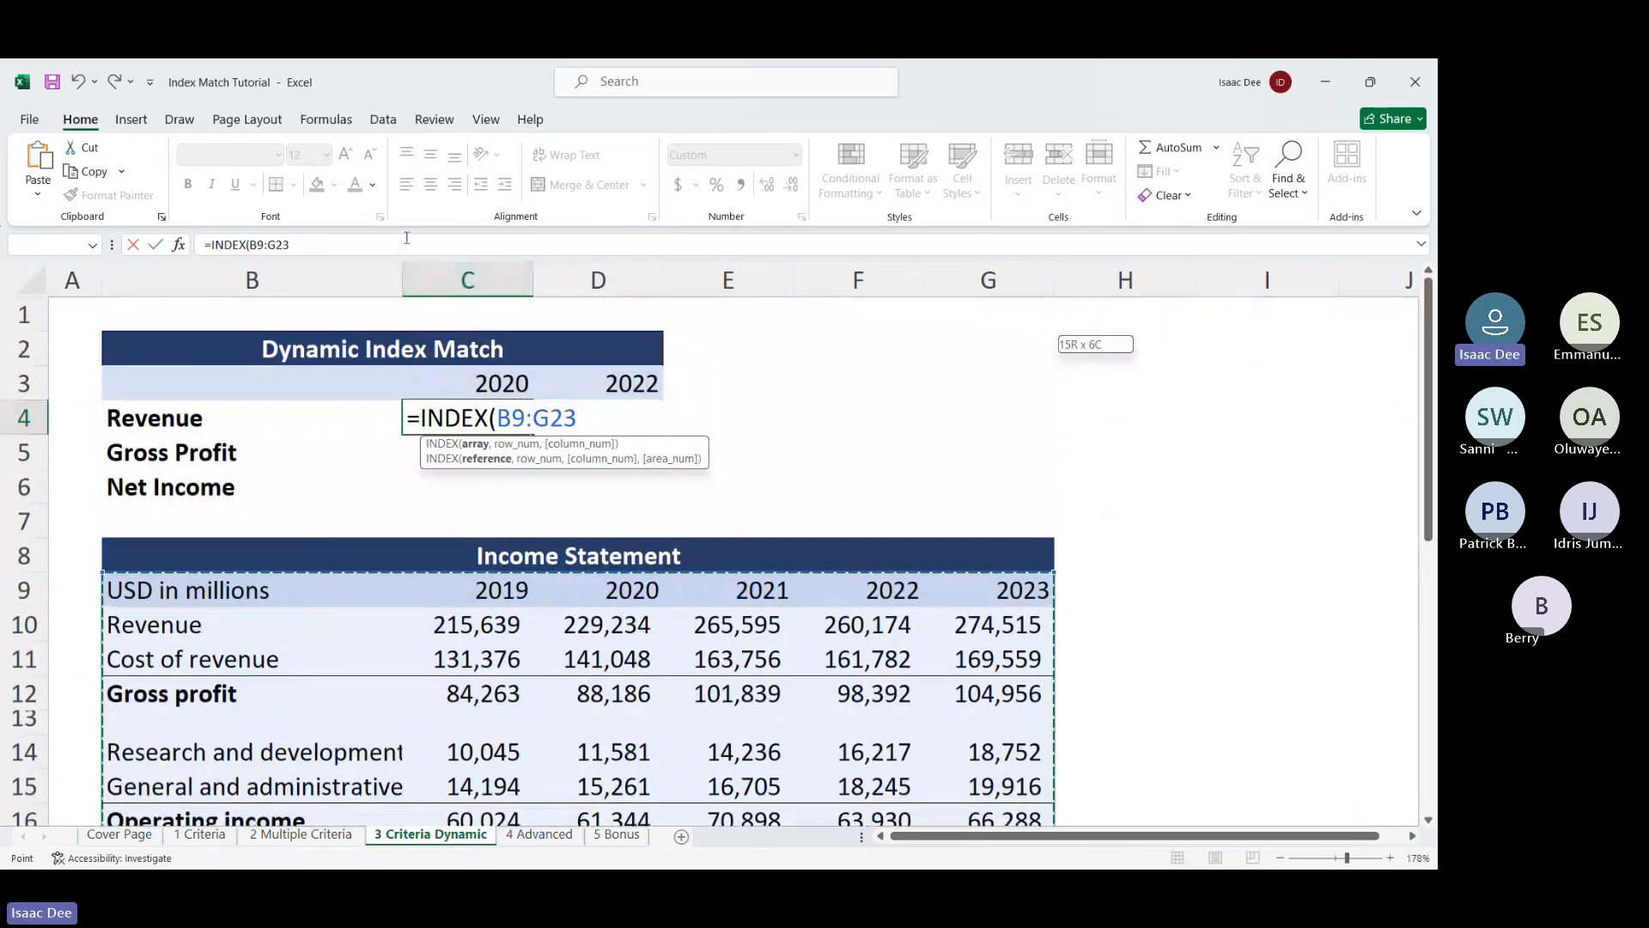
{"action": "left_click_drag", "start_coordinate": [290, 245], "coordinate": [250, 245]}
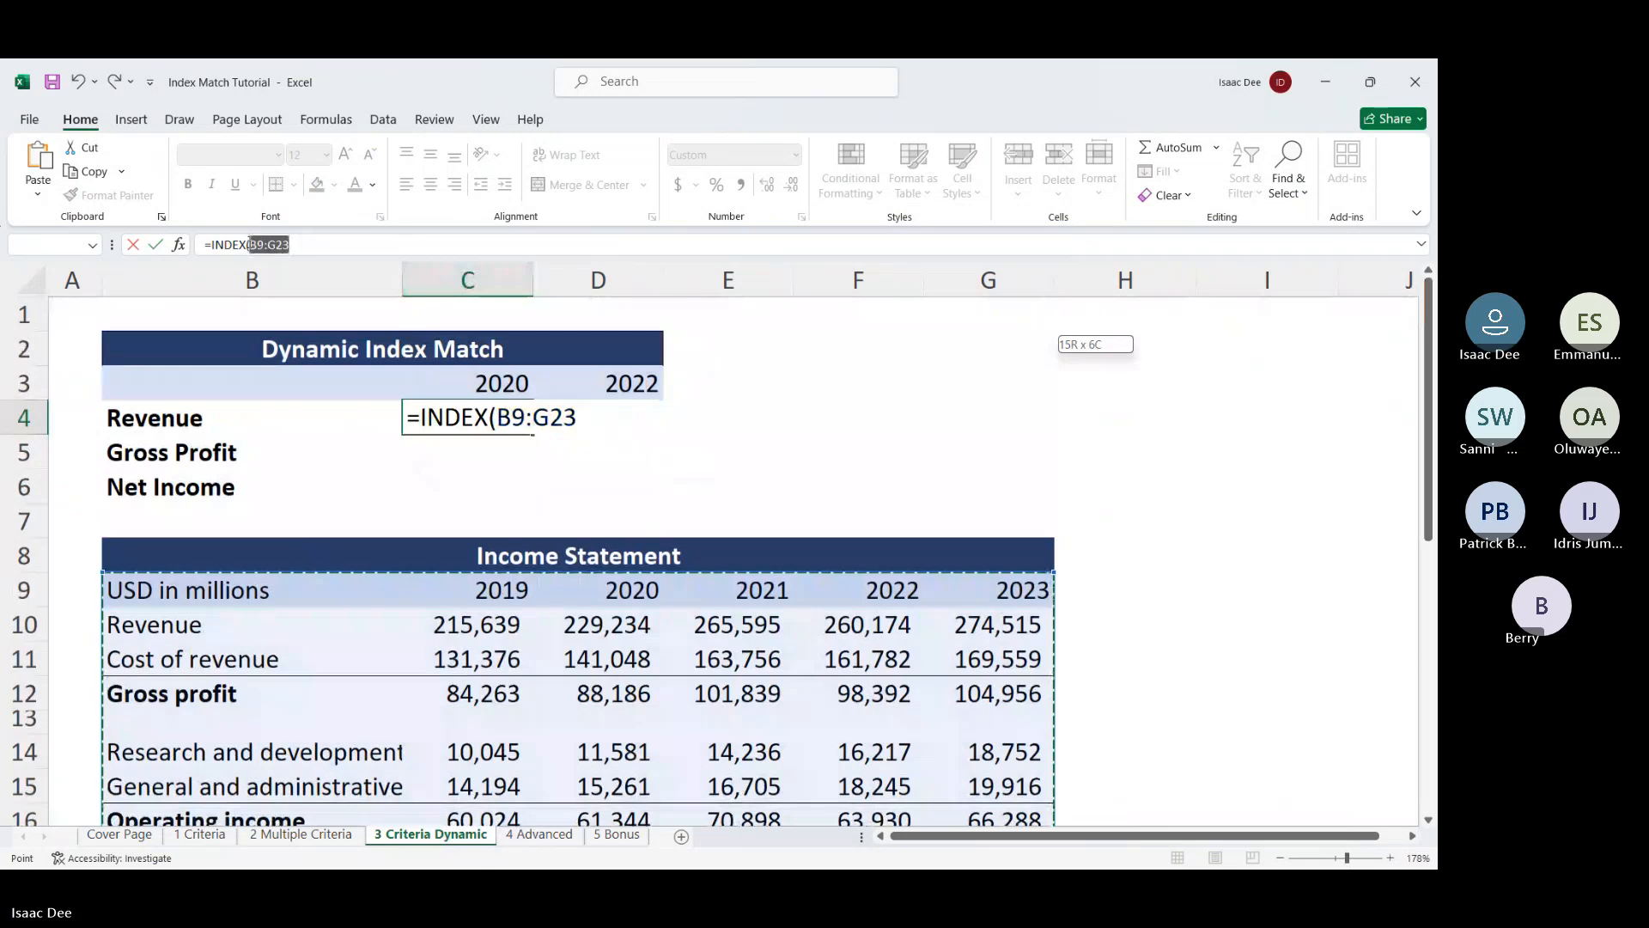
Lock the array as $B$9:$G$23 and add a comma, briefly inserting then removing MATCH
{"action": "key", "text": "F4"}
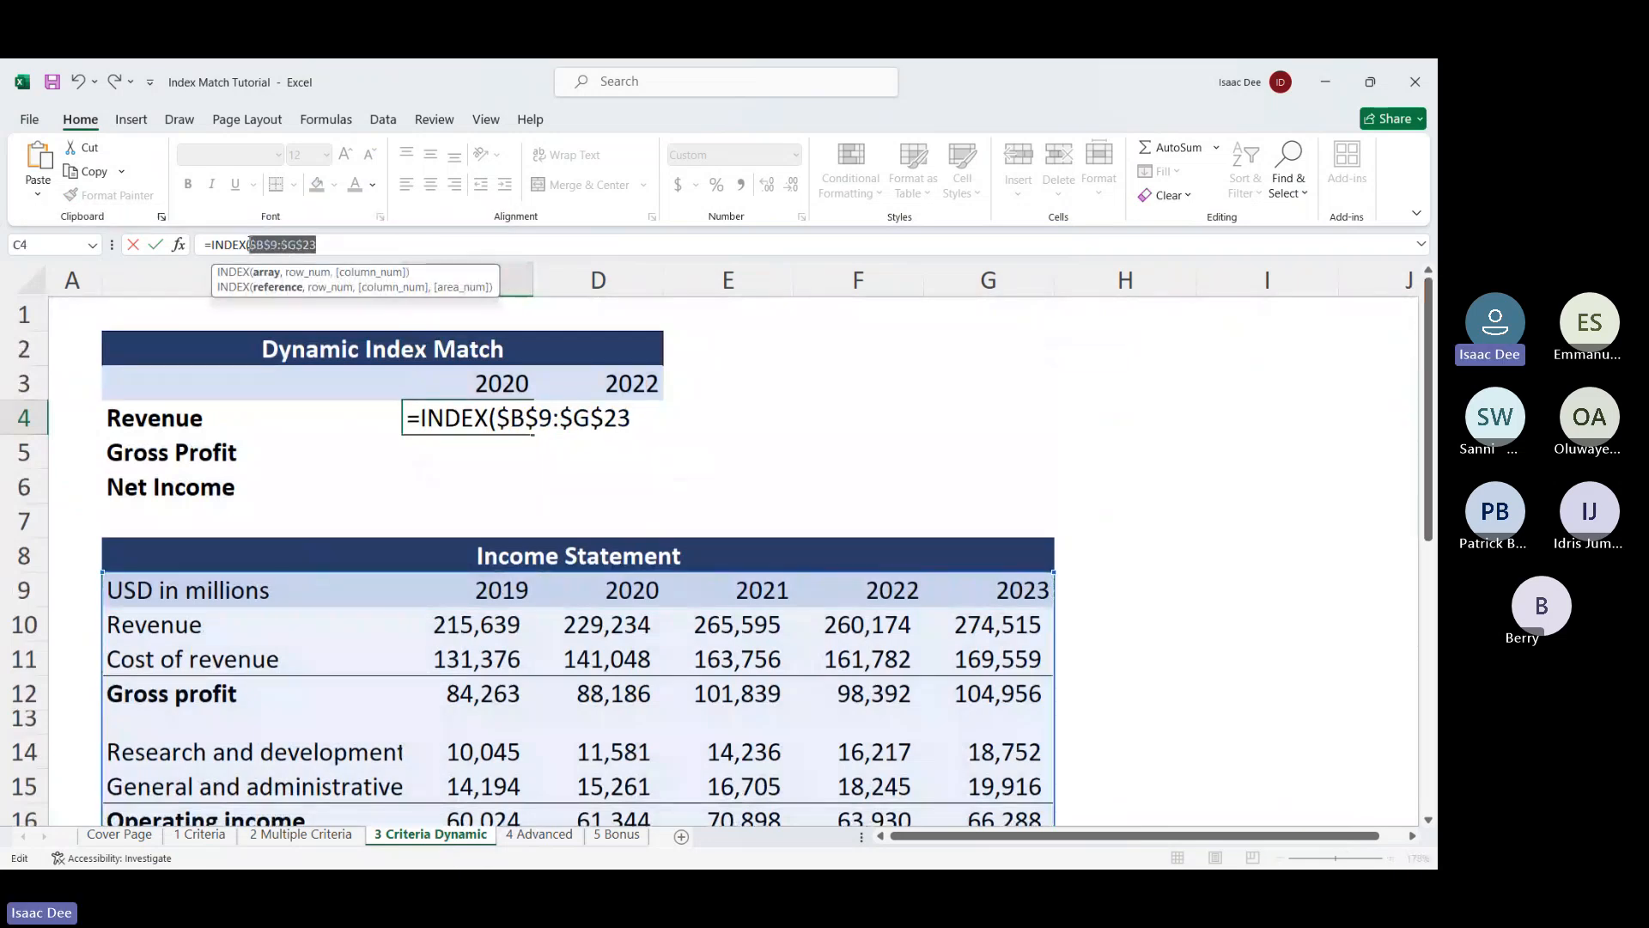
{"action": "left_click", "coordinate": [250, 245]}
{"action": "type", "text": ",ma"}
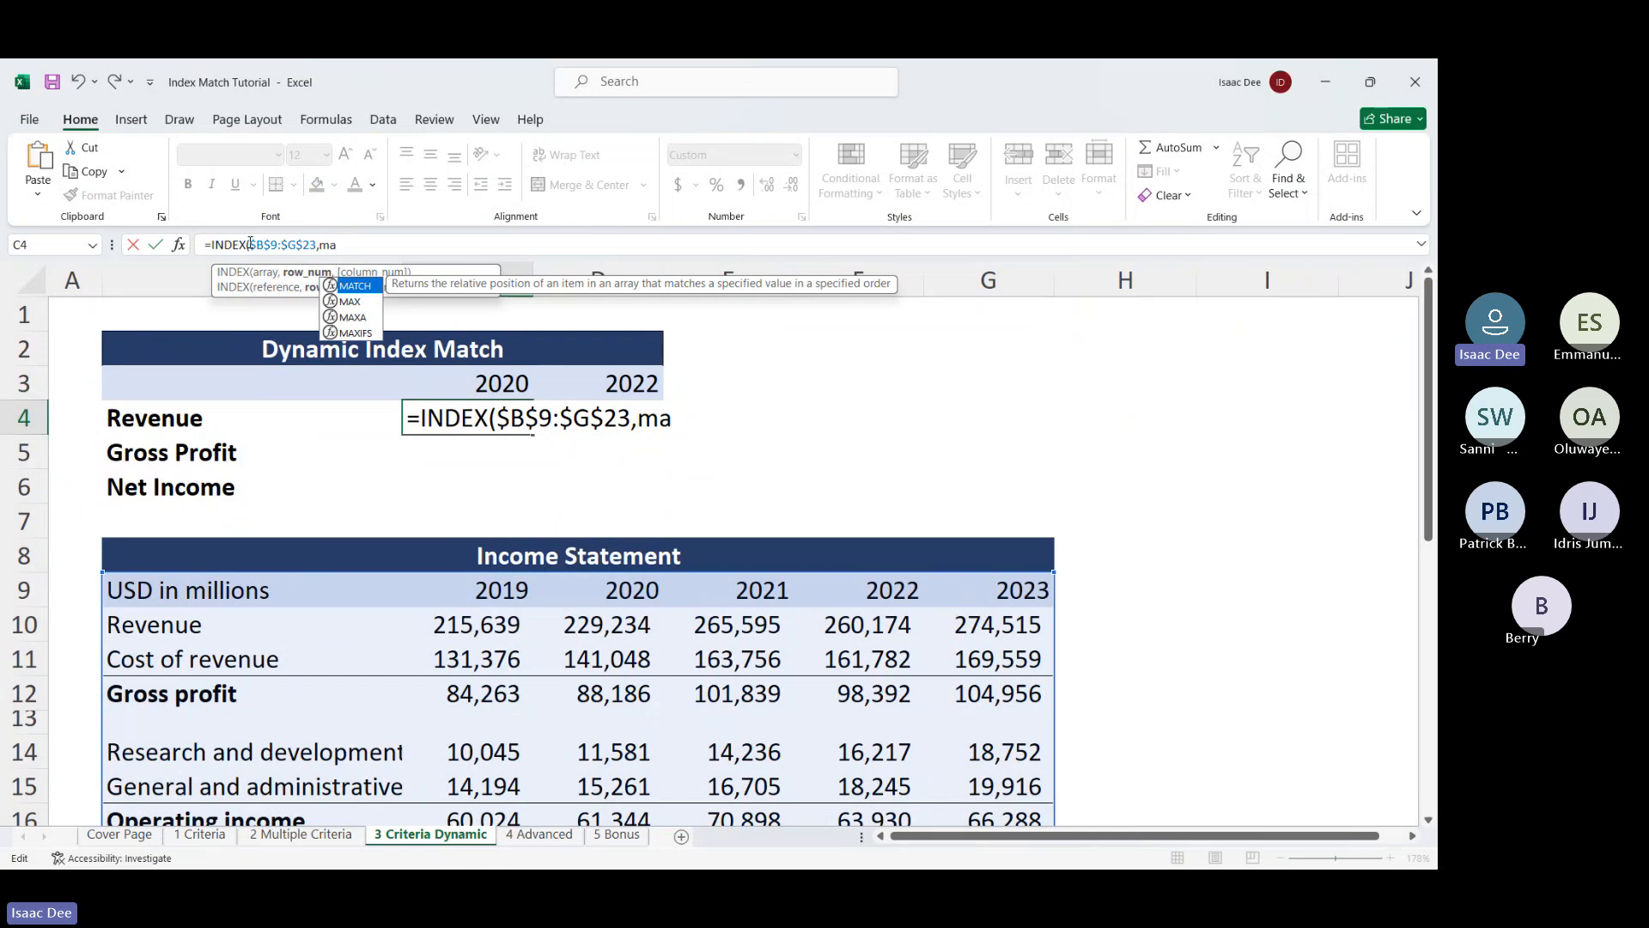
{"action": "double_click", "coordinate": [356, 292]}
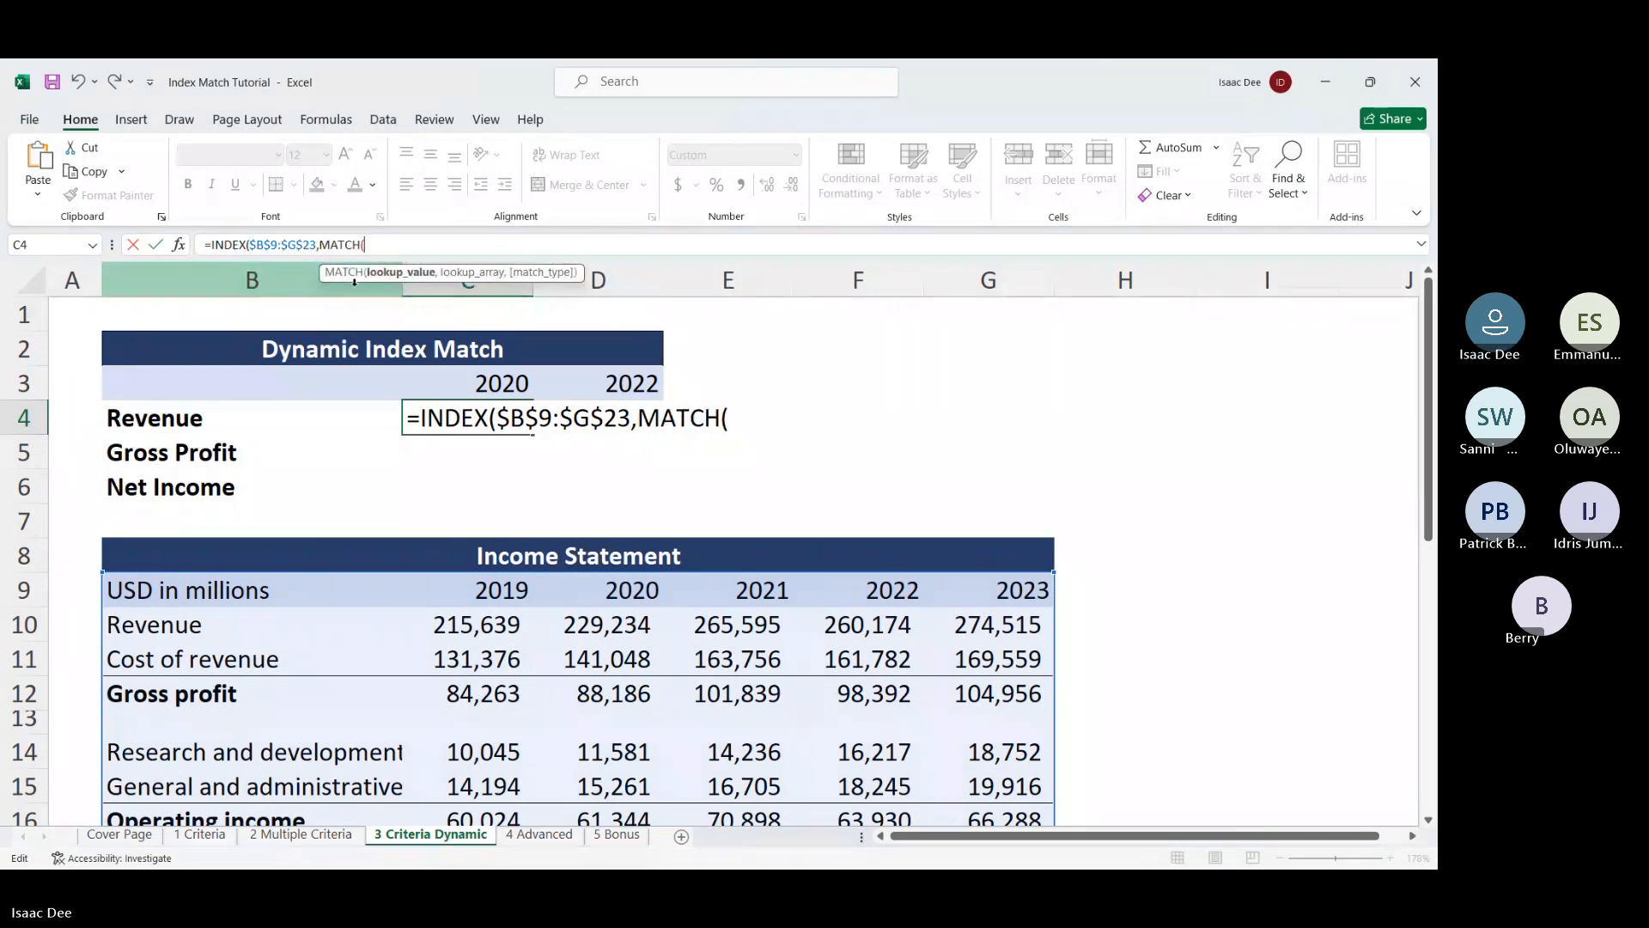
{"action": "key", "text": "BackSpace"}
{"action": "key", "text": "BackSpace"}
{"action": "key", "text": "BackSpace"}
{"action": "key", "text": "BackSpace"}
{"action": "key", "text": "BackSpace"}
{"action": "key", "text": "BackSpace"}
{"action": "key", "text": "BackSpace"}
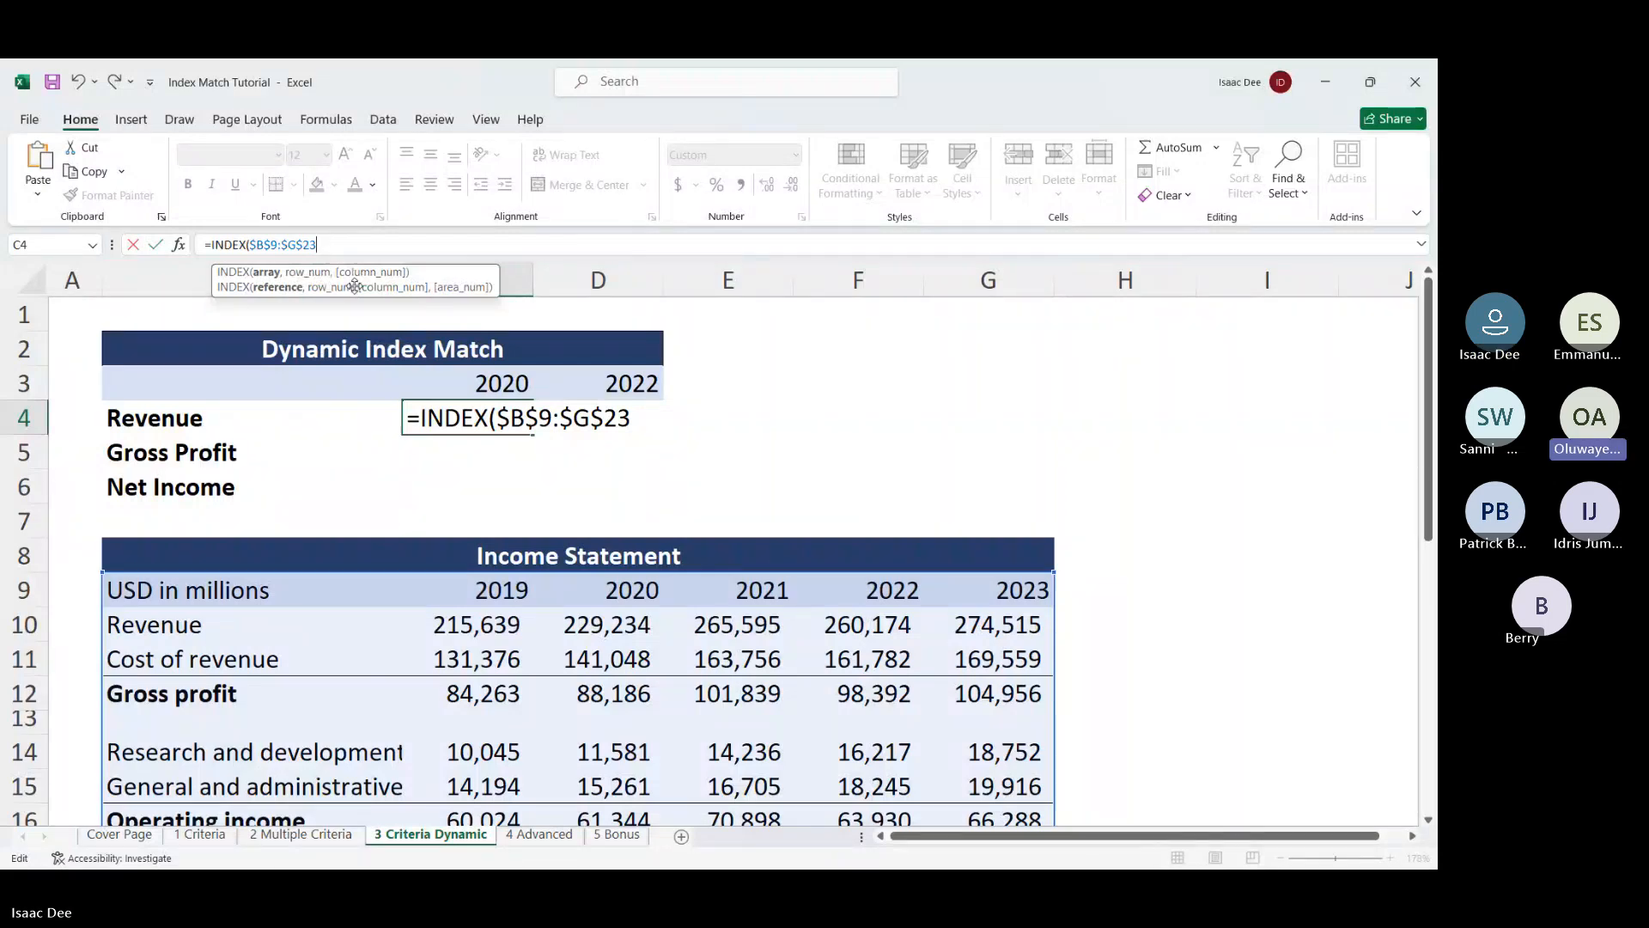
{"action": "type", "text": ","}
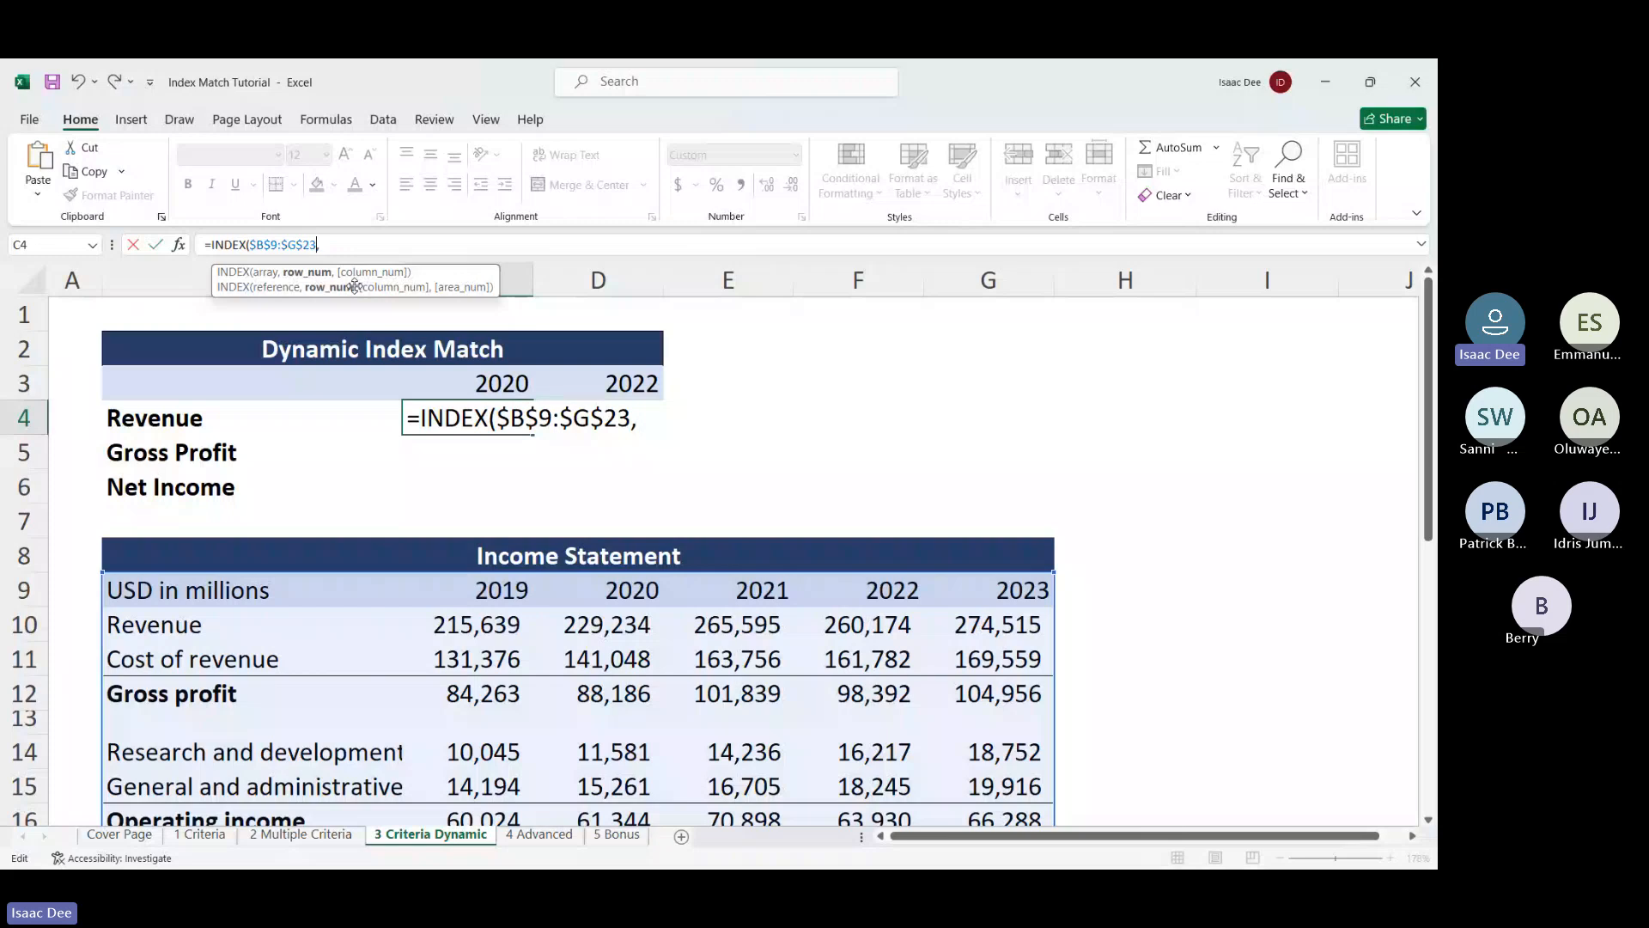
Cycle the range through F4's row-locked, column-locked and relative forms, then re-add the comma
{"action": "key", "text": "BackSpace"}
{"action": "key", "text": "shift+Left"}
{"action": "key", "text": "shift+Left"}
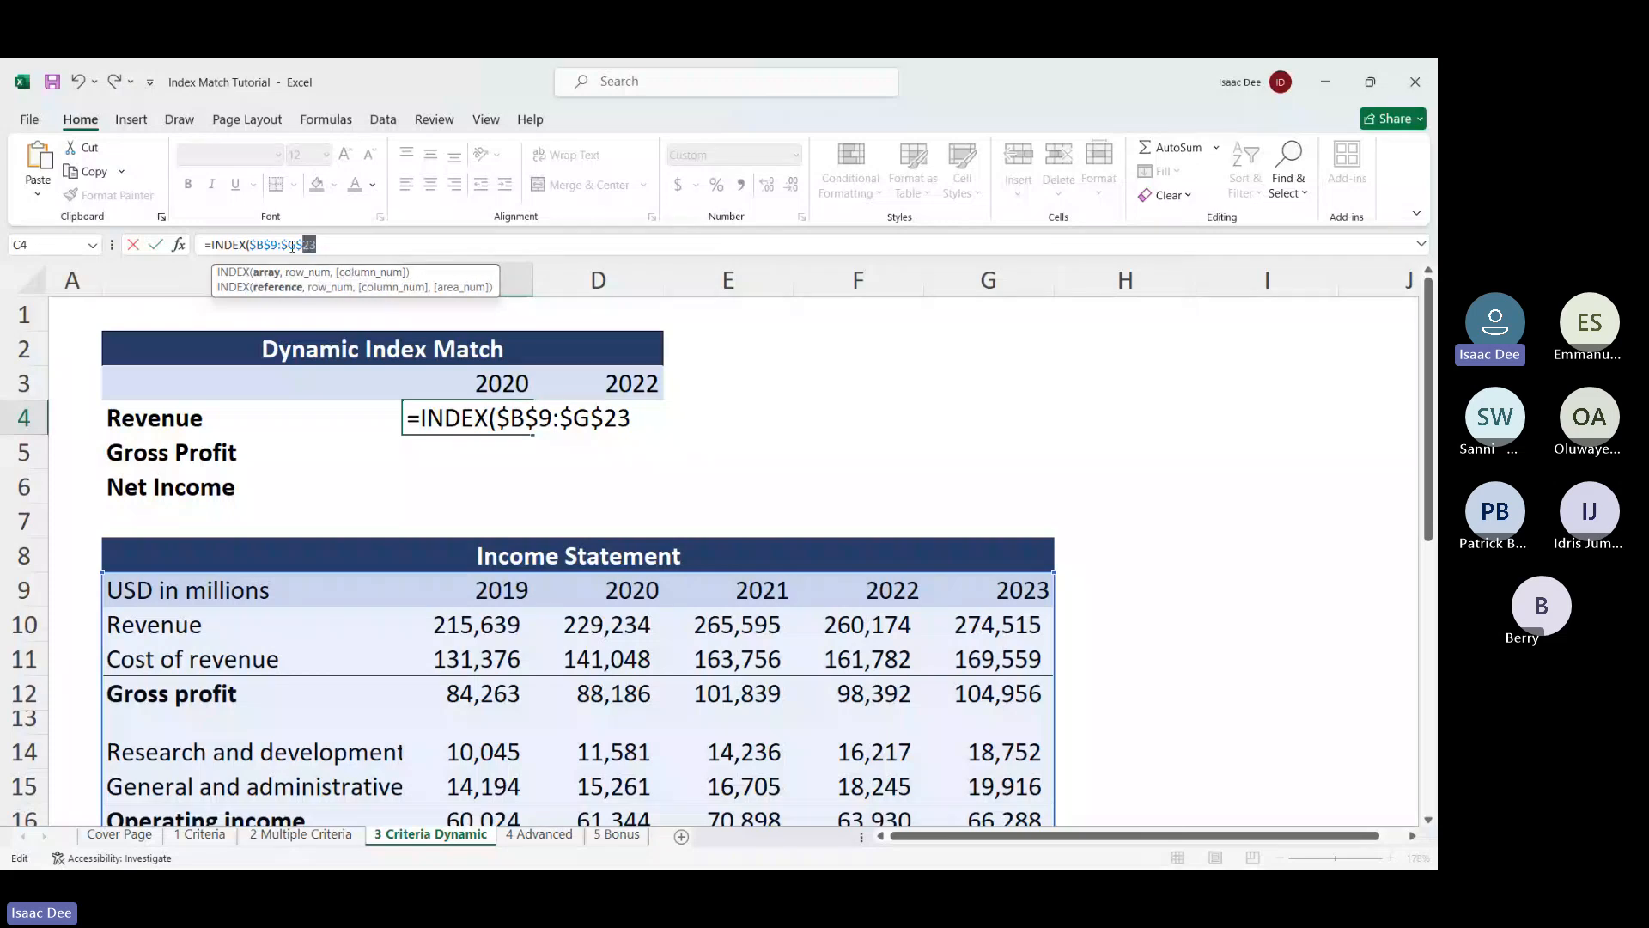
{"action": "left_click", "coordinate": [251, 248], "text": "shift"}
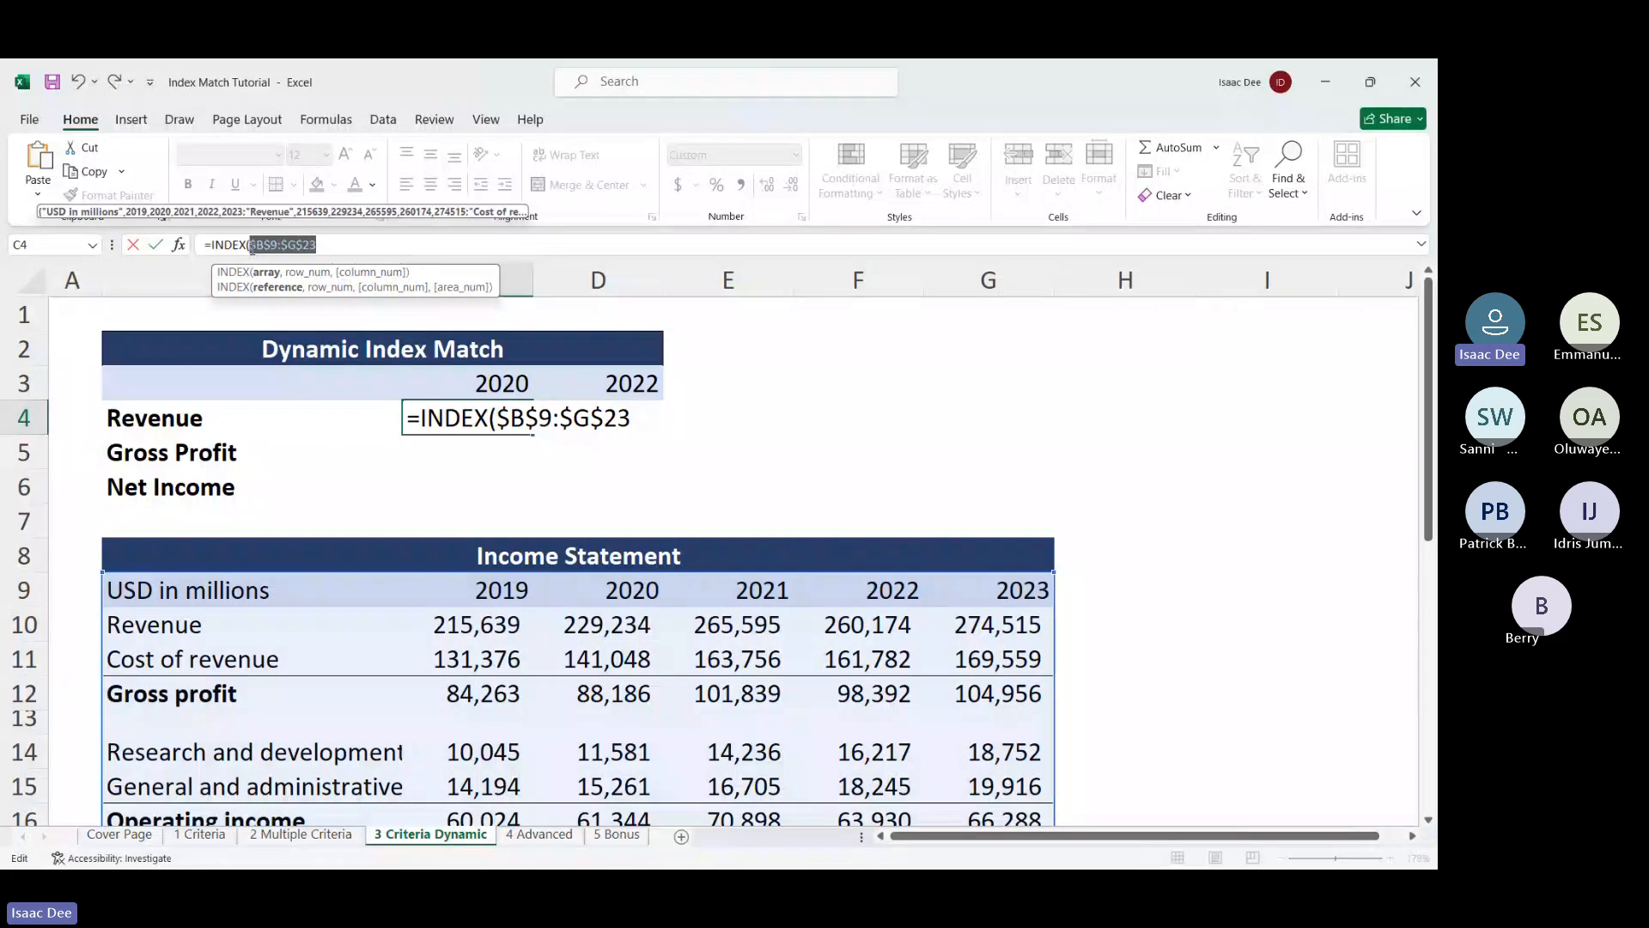
{"action": "key", "text": "F4"}
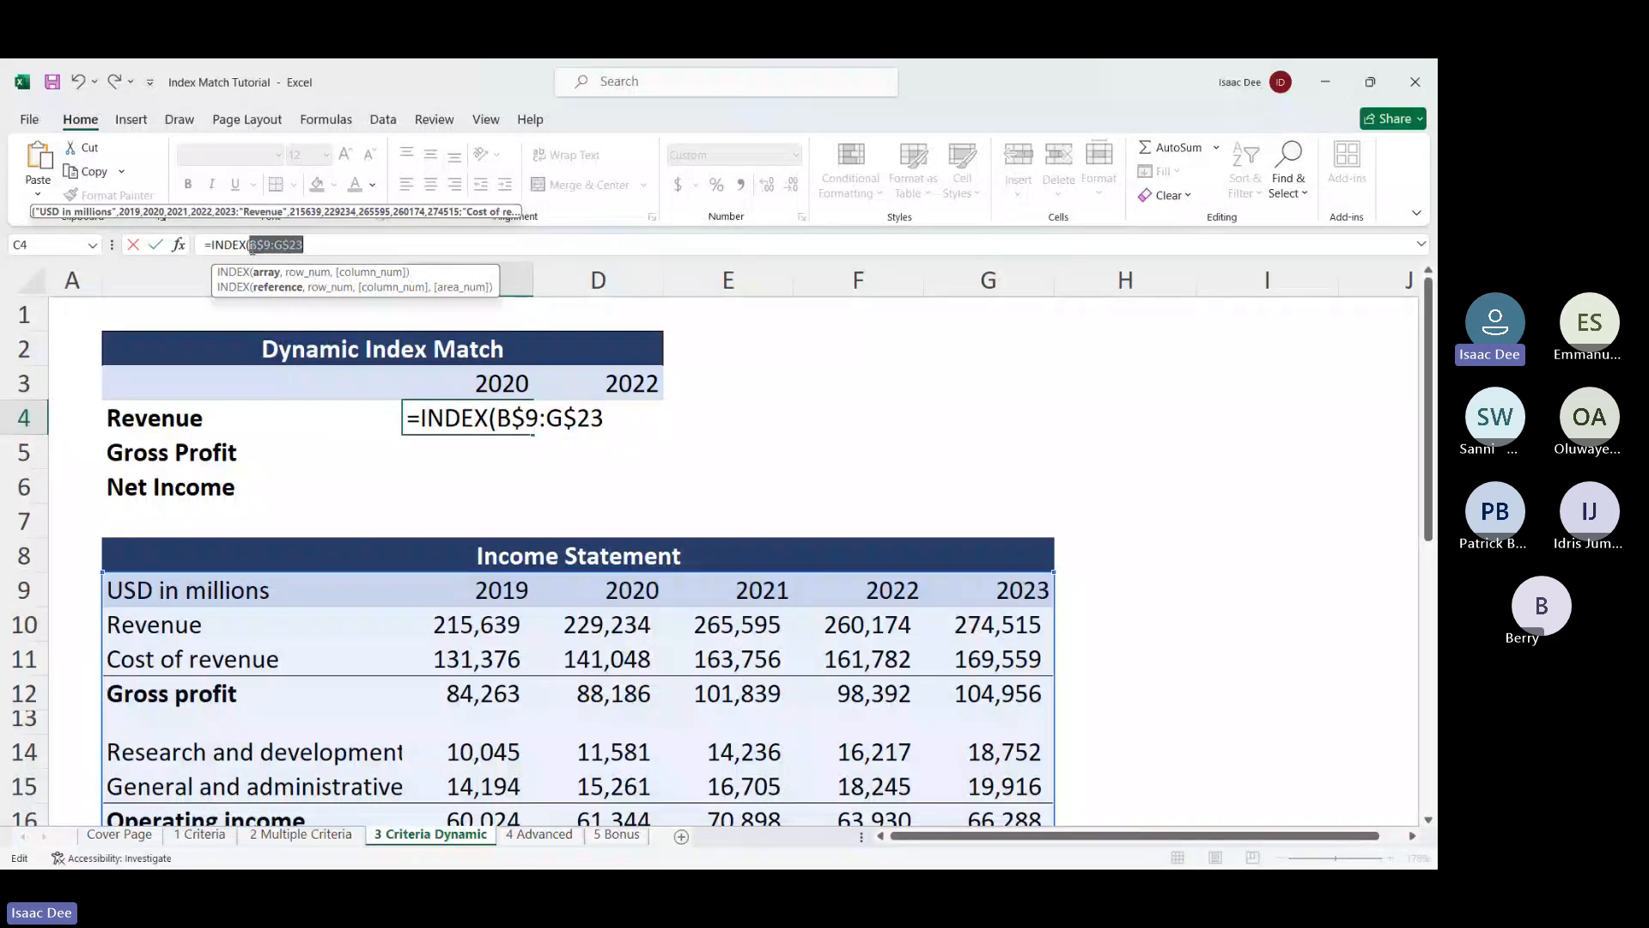
{"action": "key", "text": "F4"}
{"action": "key", "text": "F4"}
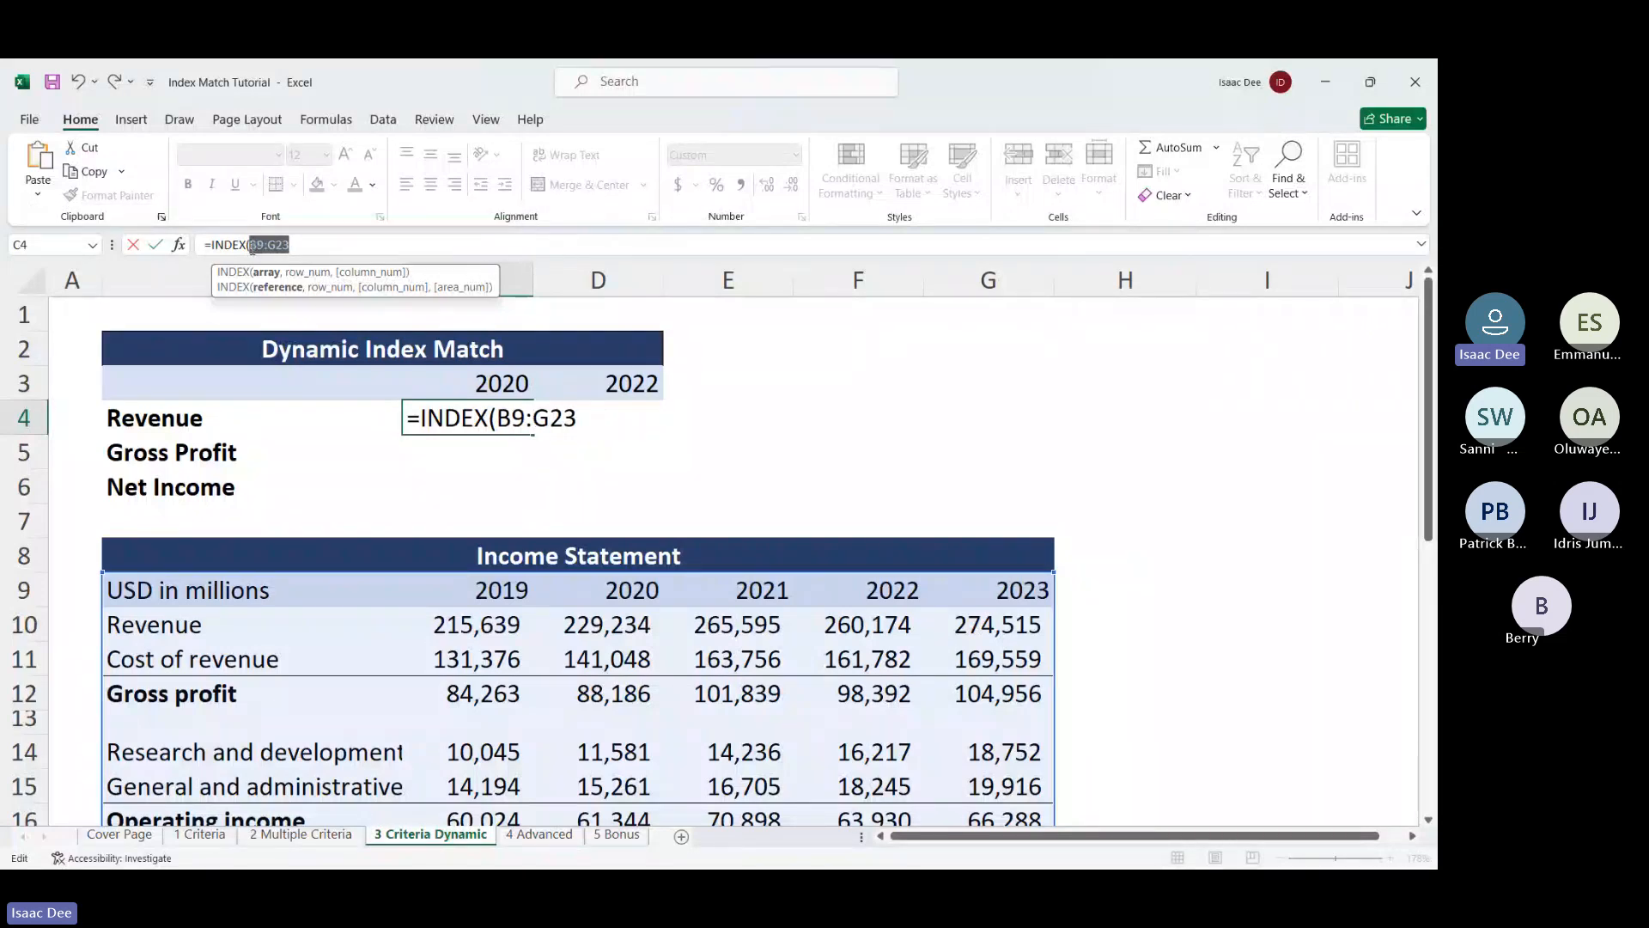
{"action": "key", "text": "F4"}
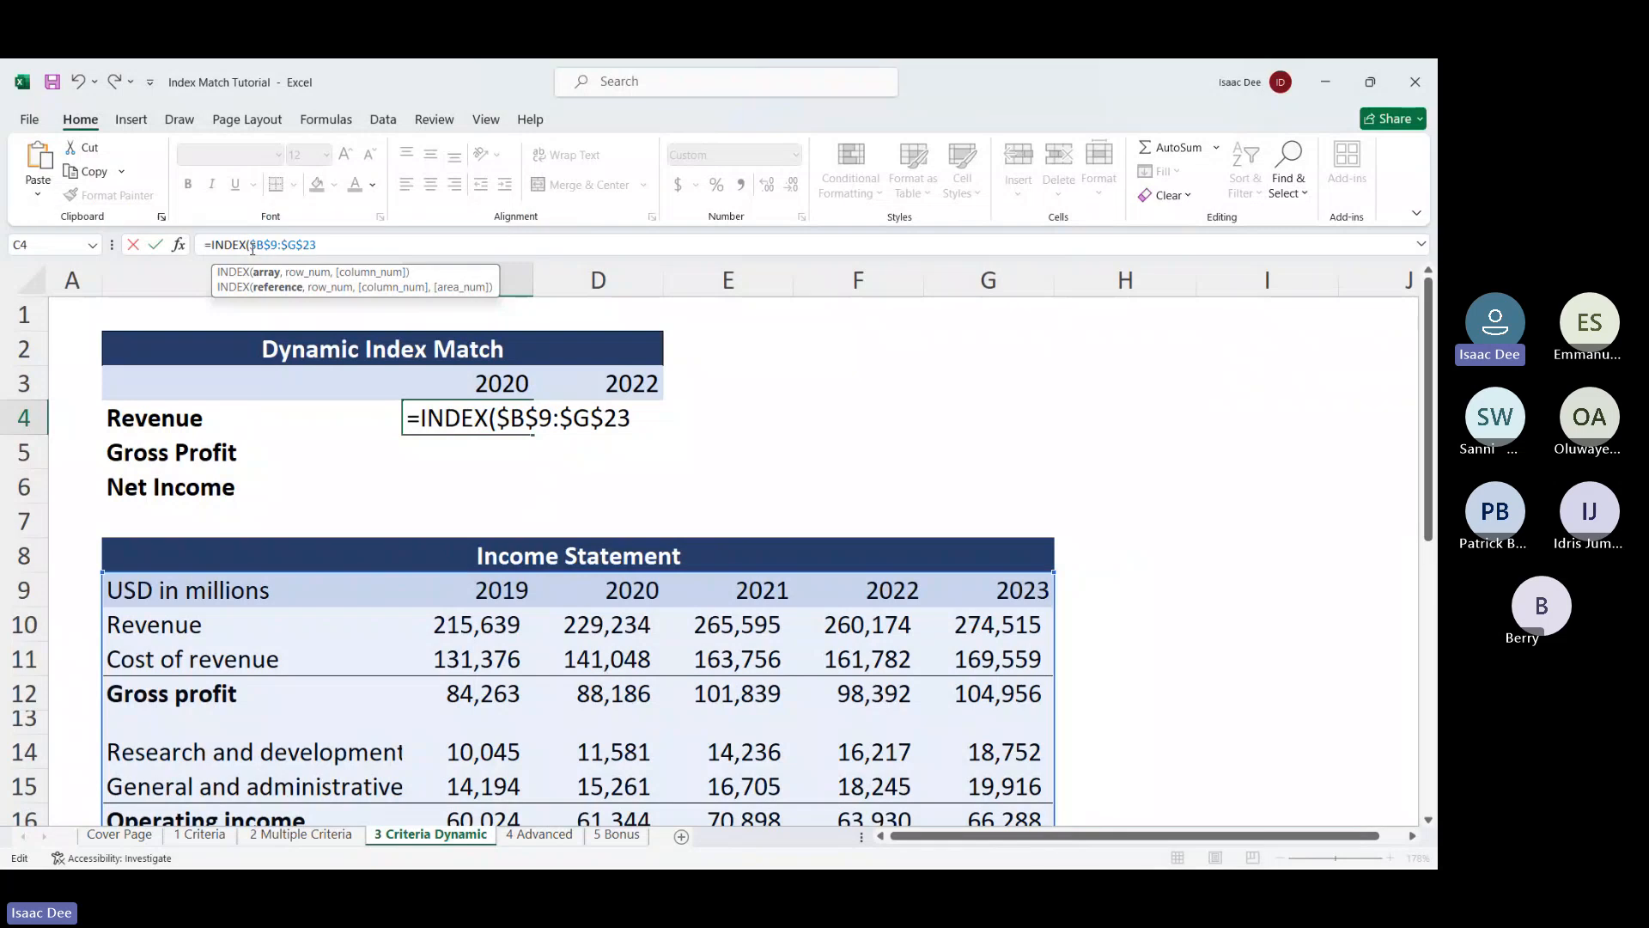
{"action": "type", "text": ","}
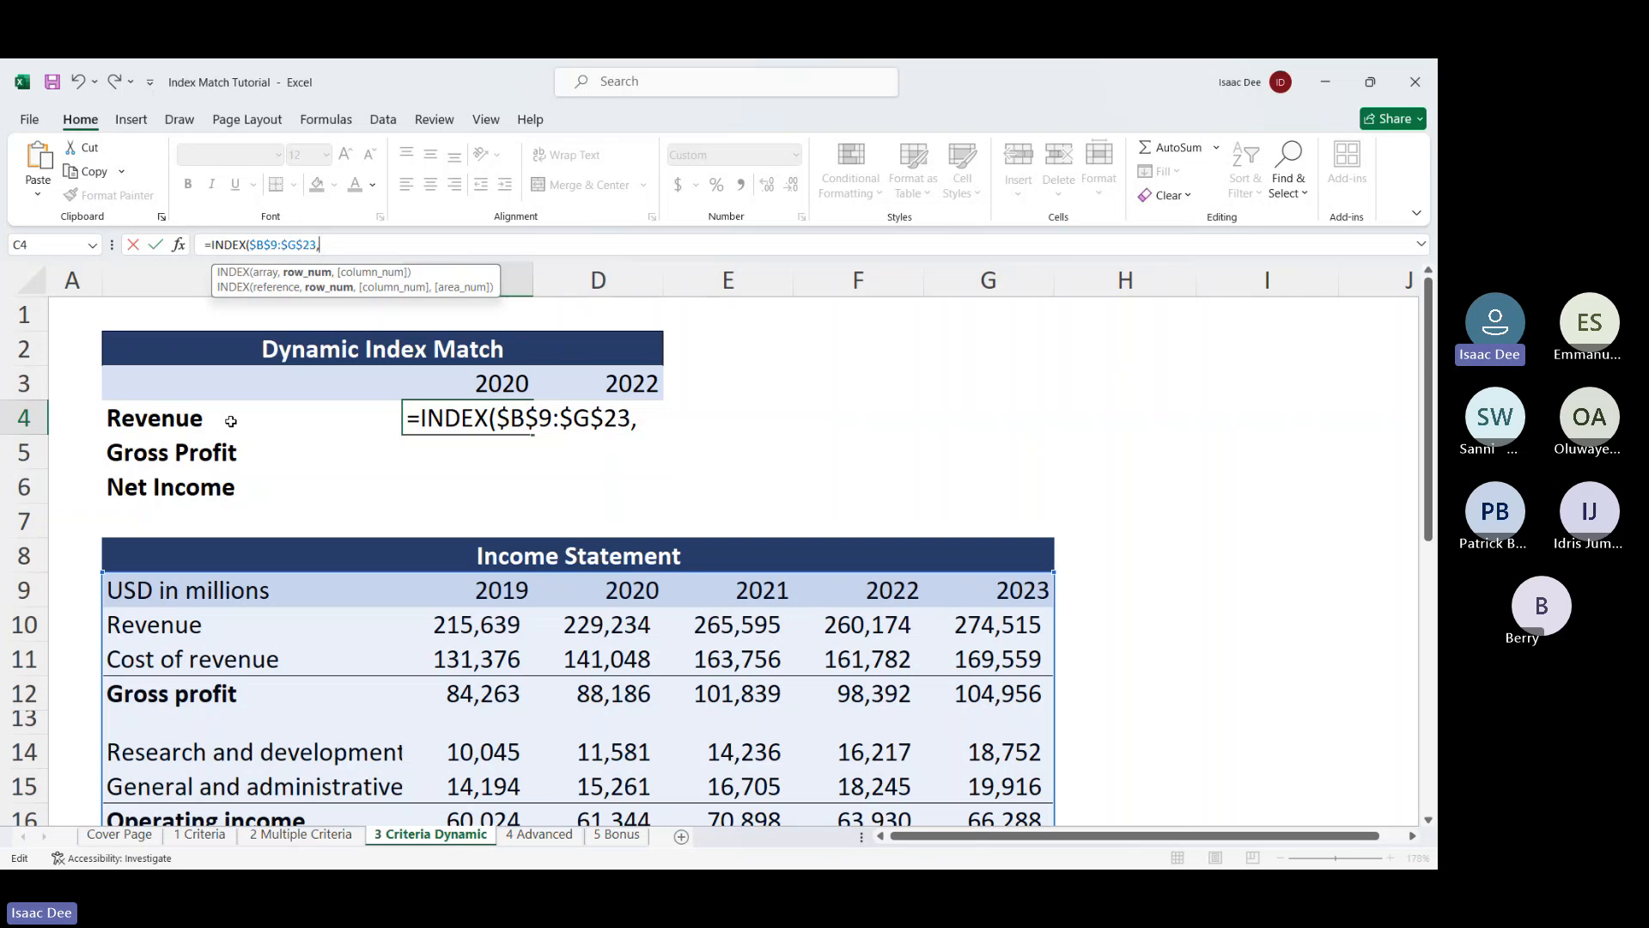
Insert MATCH with the Revenue label $B4 as lookup value, fixing a stray D4 reference
{"action": "type", "text": "mat"}
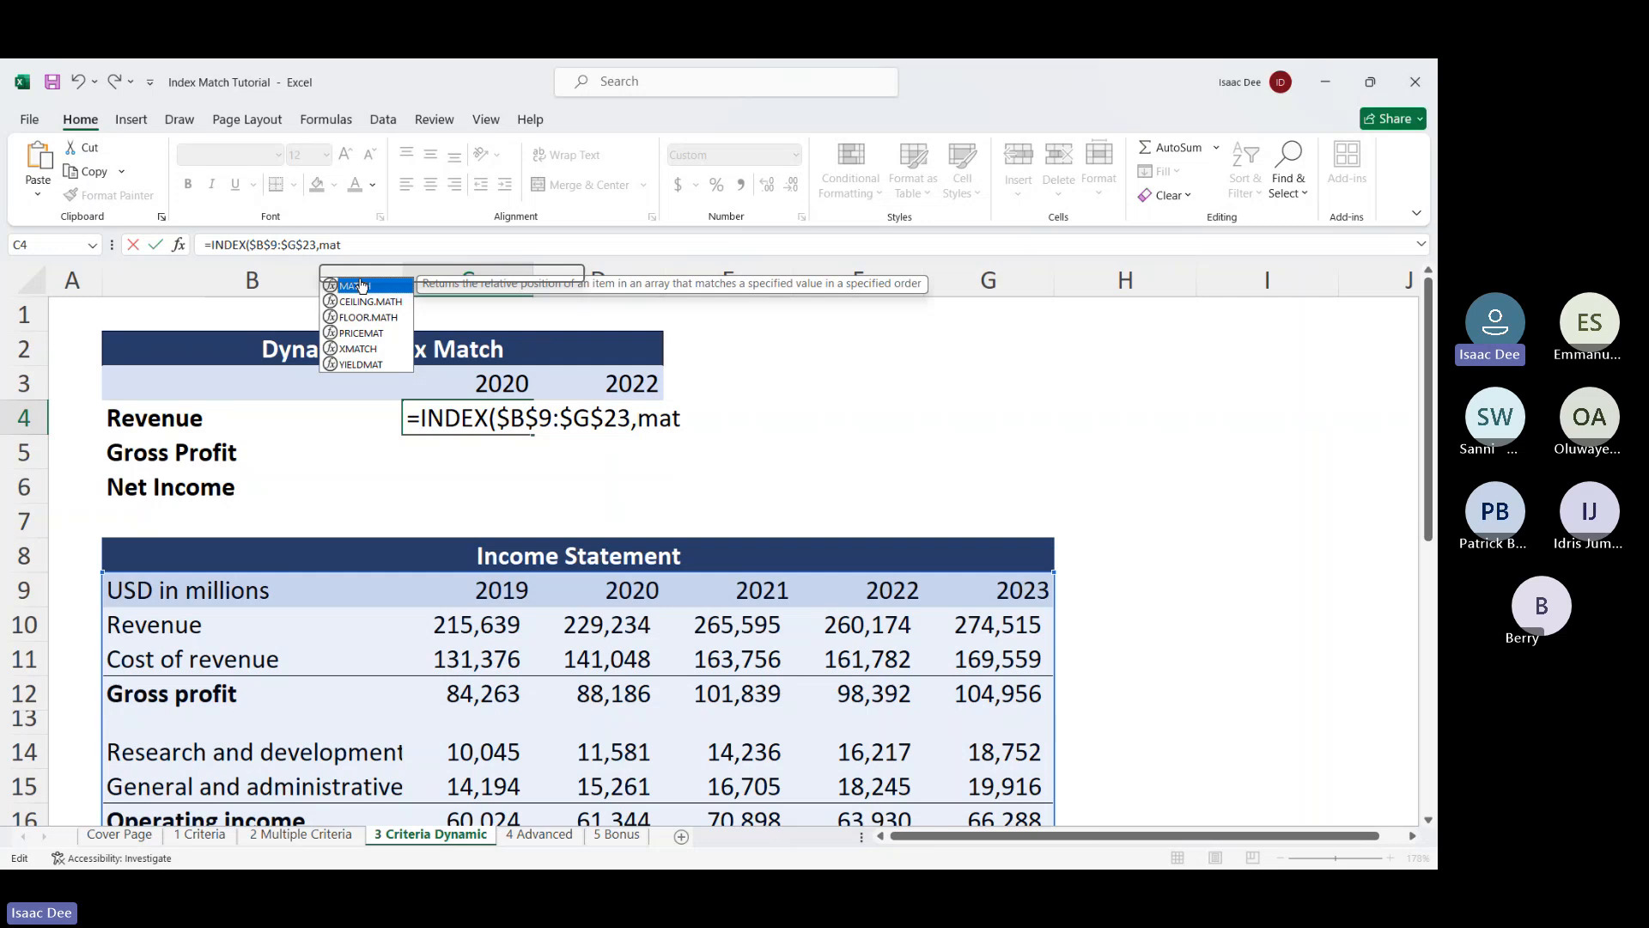
{"action": "double_click", "coordinate": [361, 285]}
{"action": "left_click", "coordinate": [173, 421]}
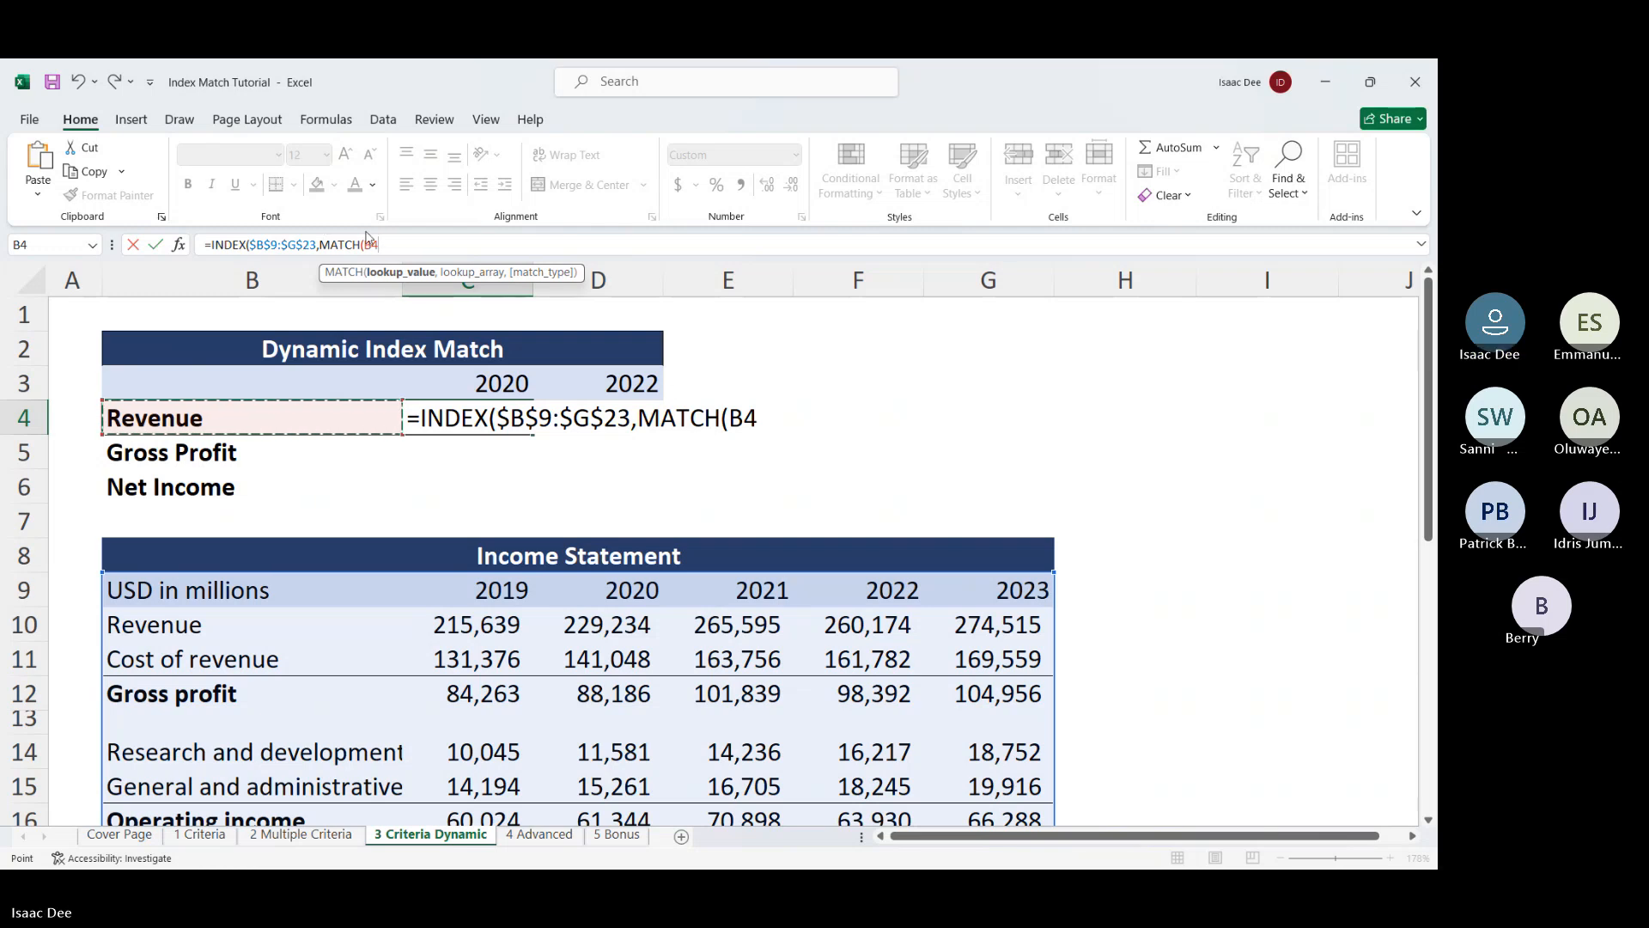
{"action": "left_click", "coordinate": [364, 246]}
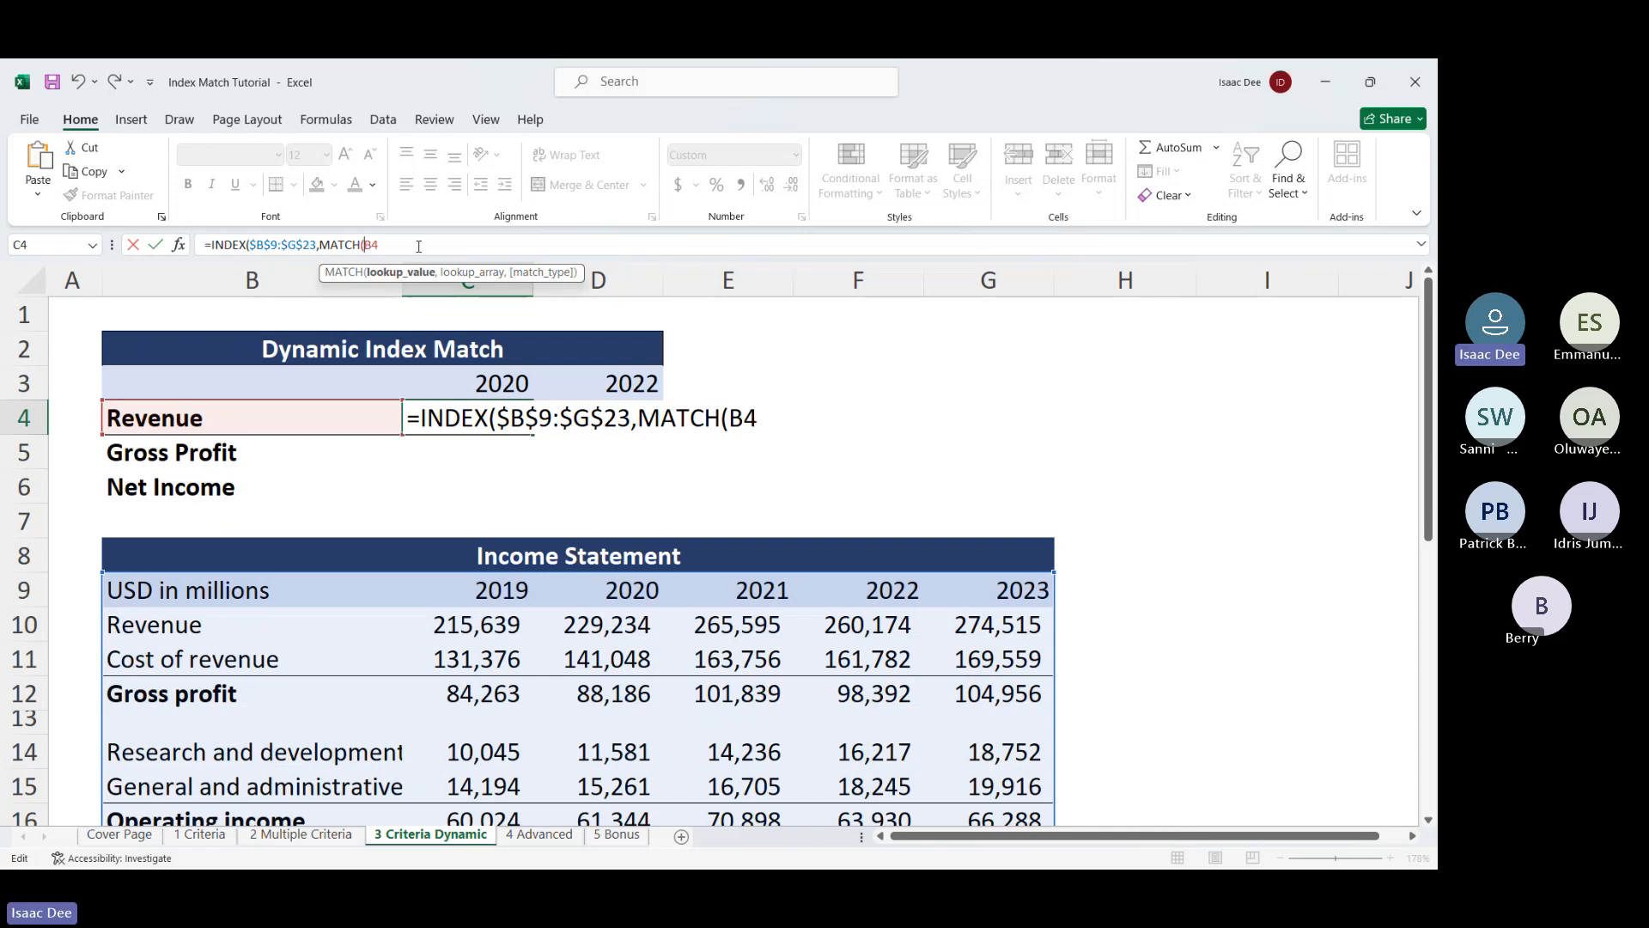
{"action": "key", "text": "F2"}
{"action": "key", "text": "Right"}
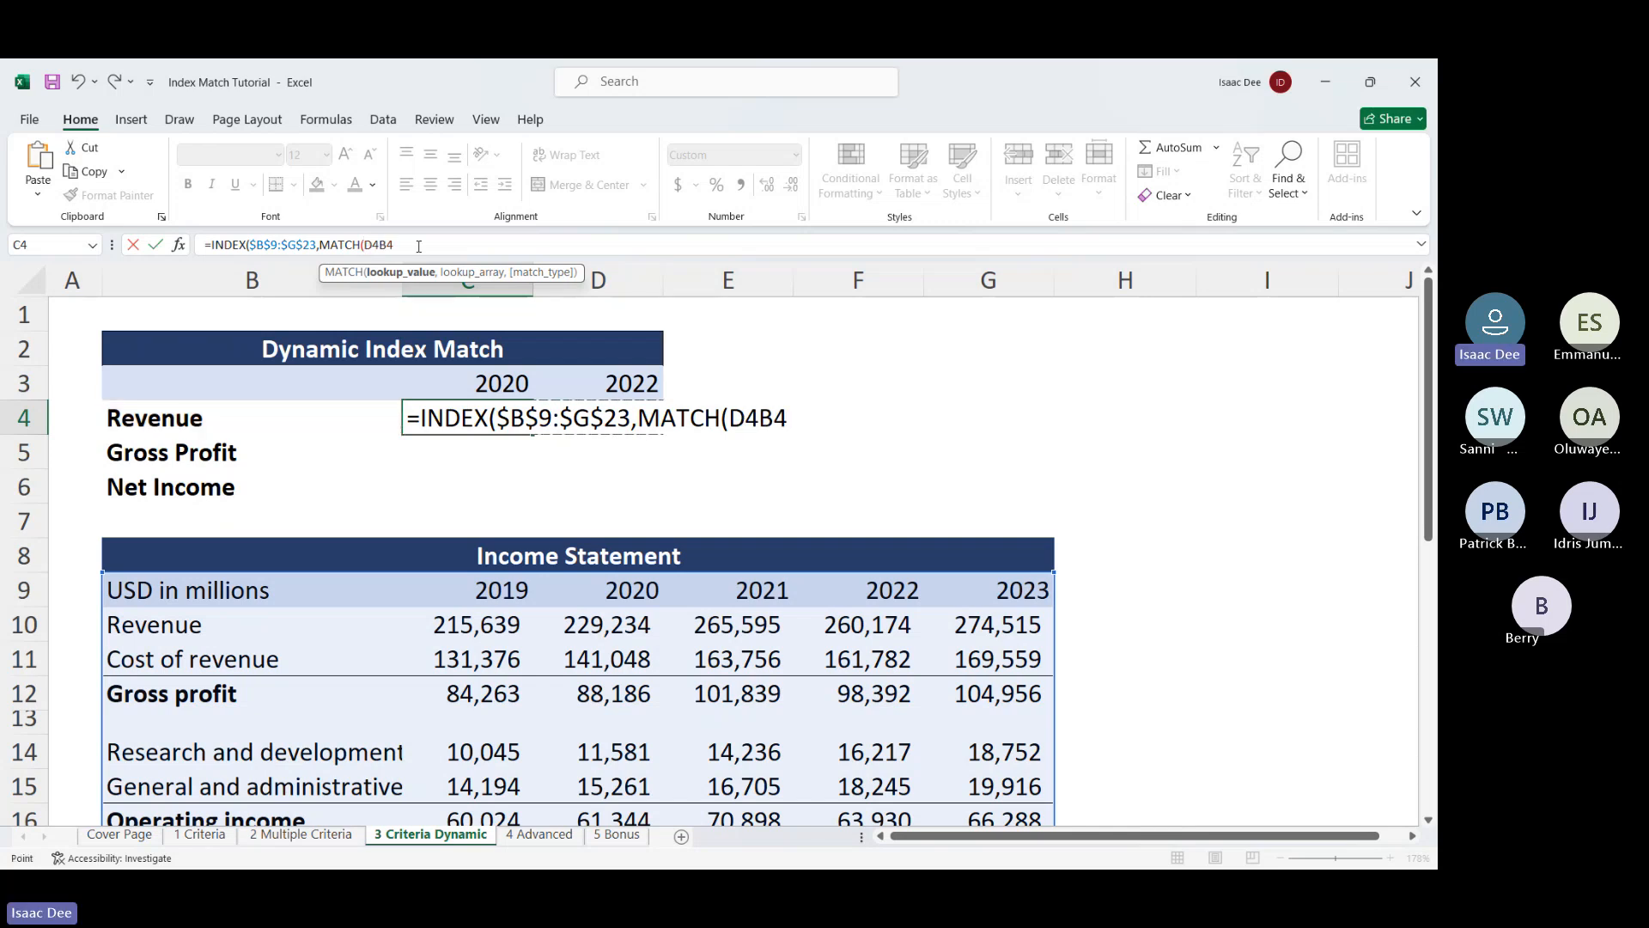
{"action": "key", "text": "BackSpace"}
{"action": "key", "text": "BackSpace"}
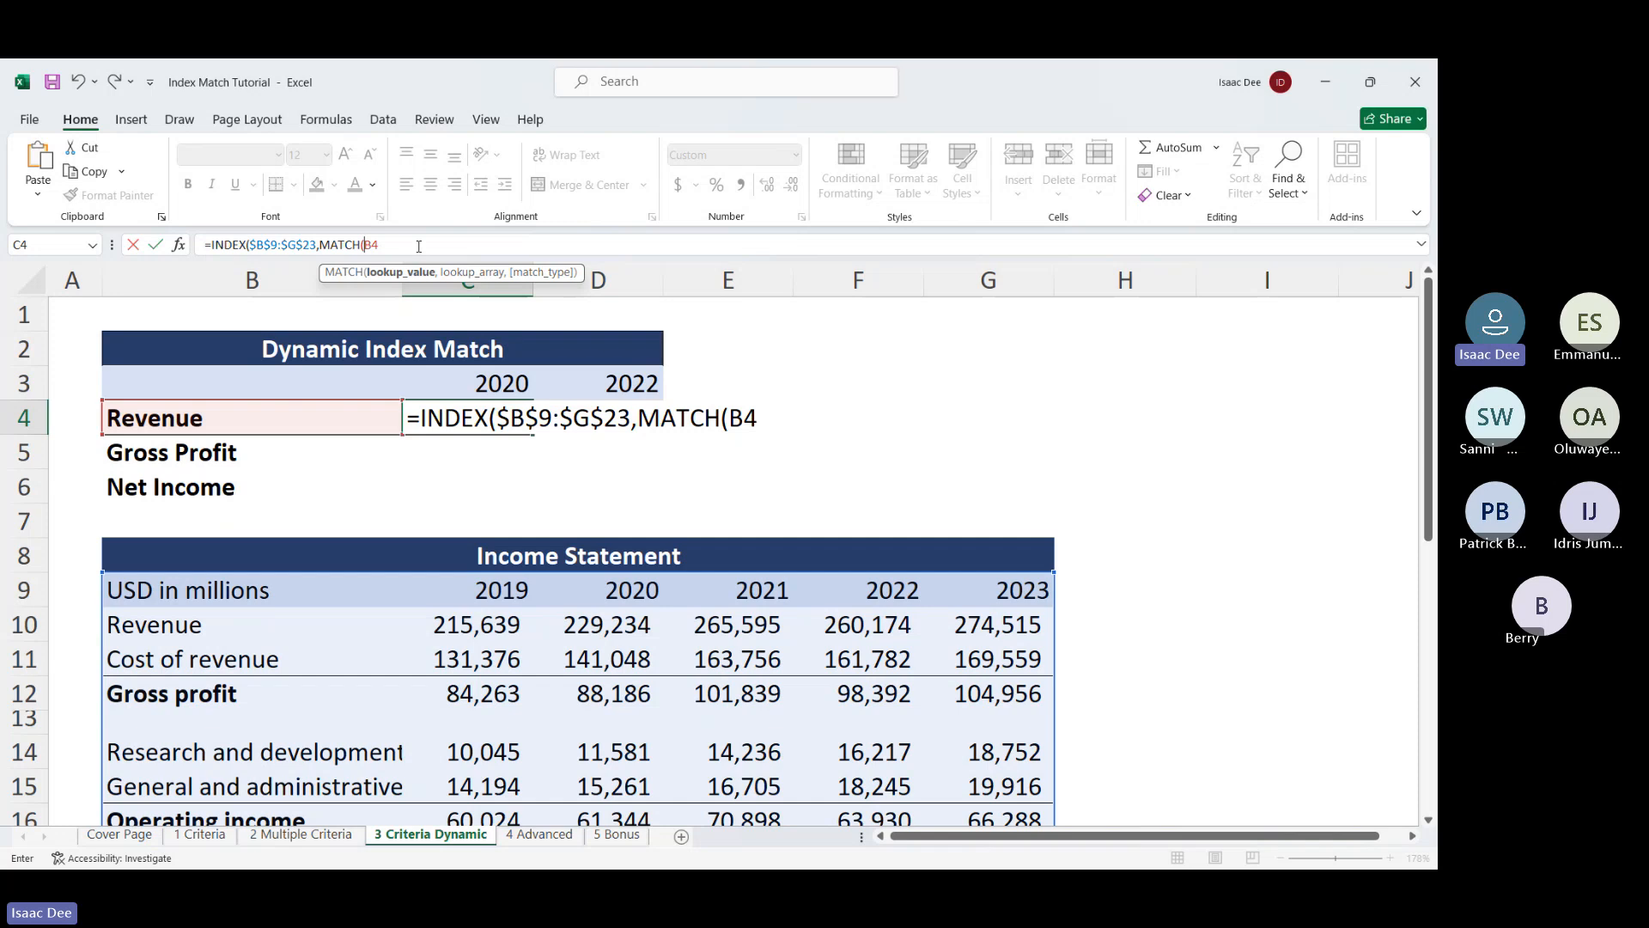
{"action": "type", "text": "$"}
{"action": "key", "text": "Return"}
{"action": "key", "text": "Return"}
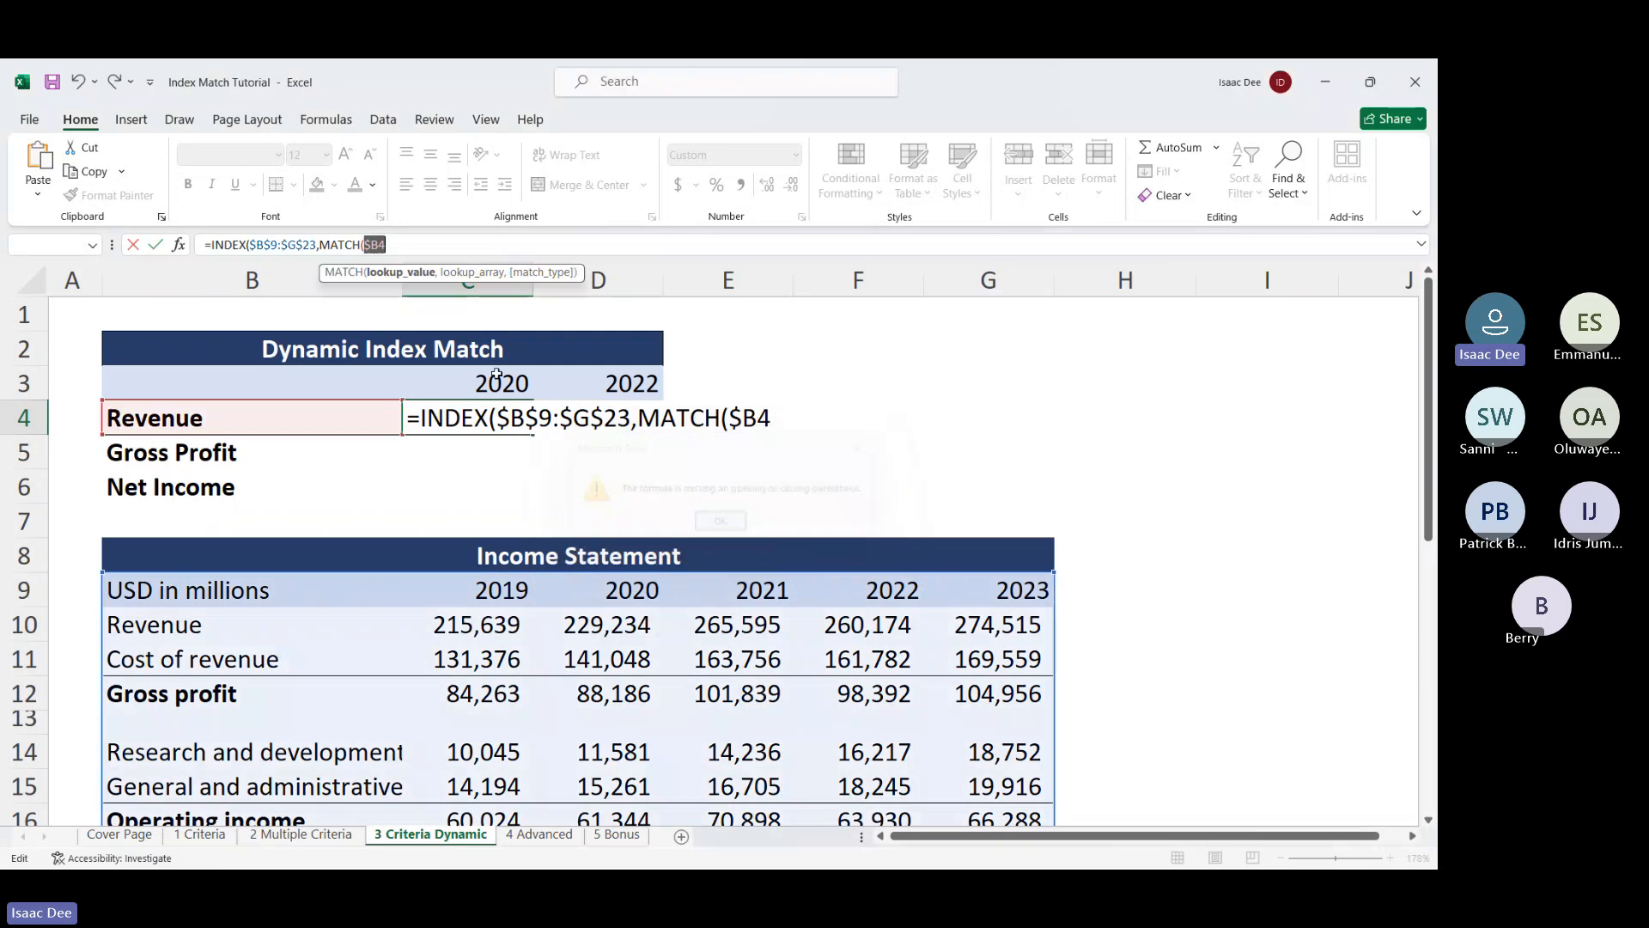
{"action": "left_click", "coordinate": [435, 238]}
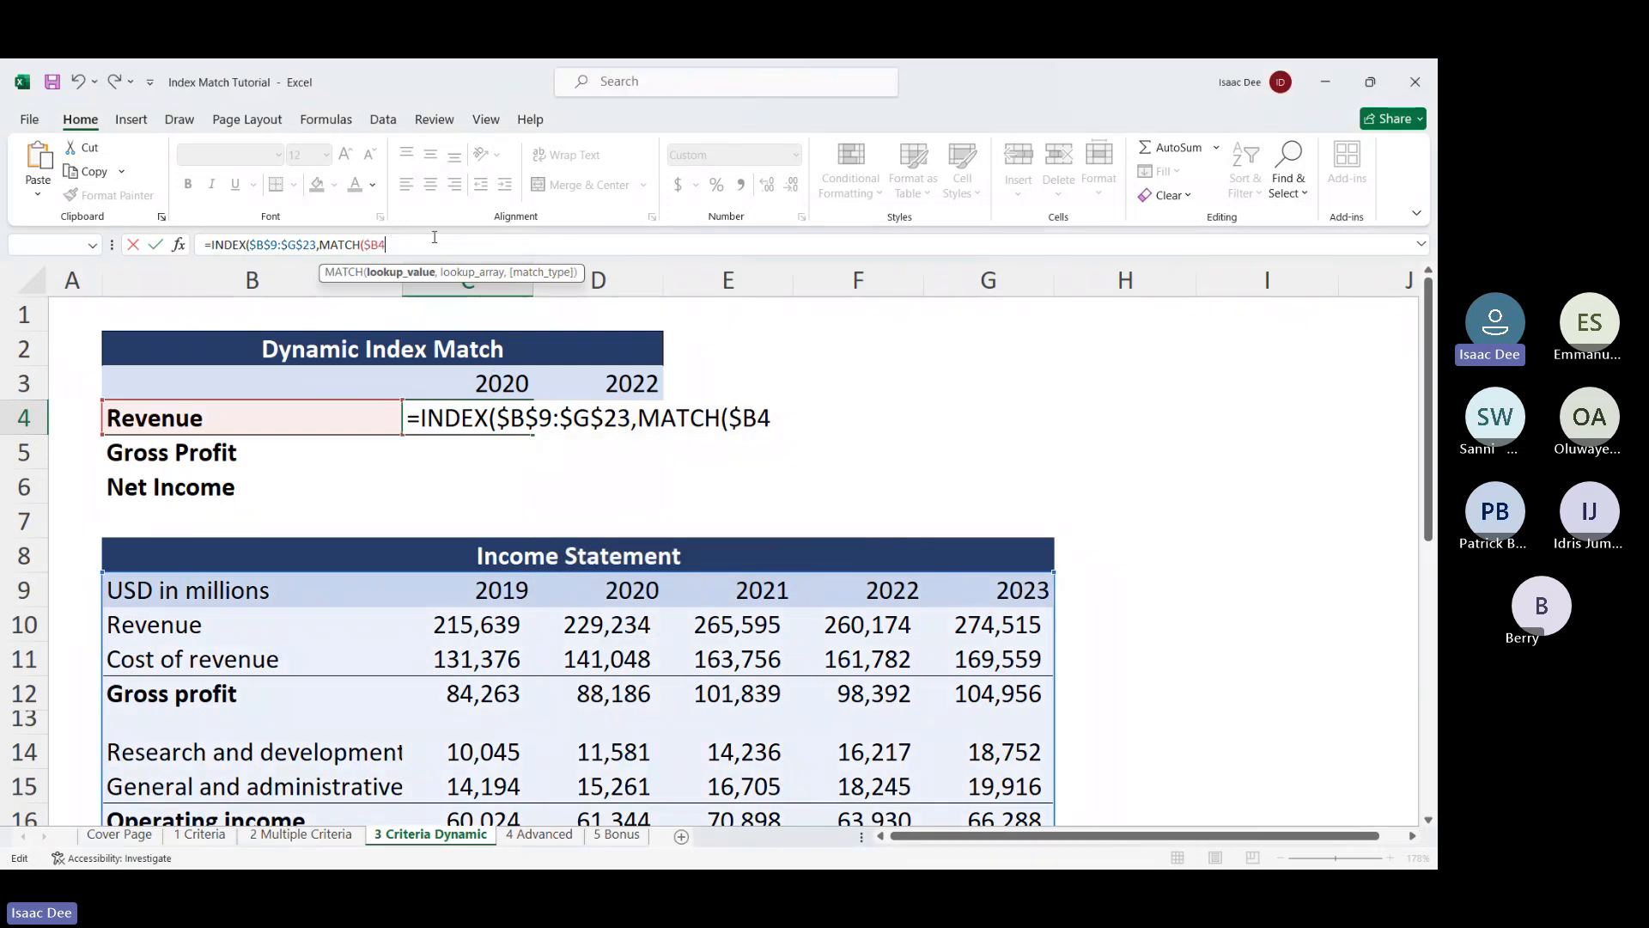
{"action": "type", "text": ","}
Add the absolute lookup range $B$9:$B$23 and 0 for exact match, closing the MATCH
{"action": "left_click_drag", "start_coordinate": [230, 584], "coordinate": [231, 821]}
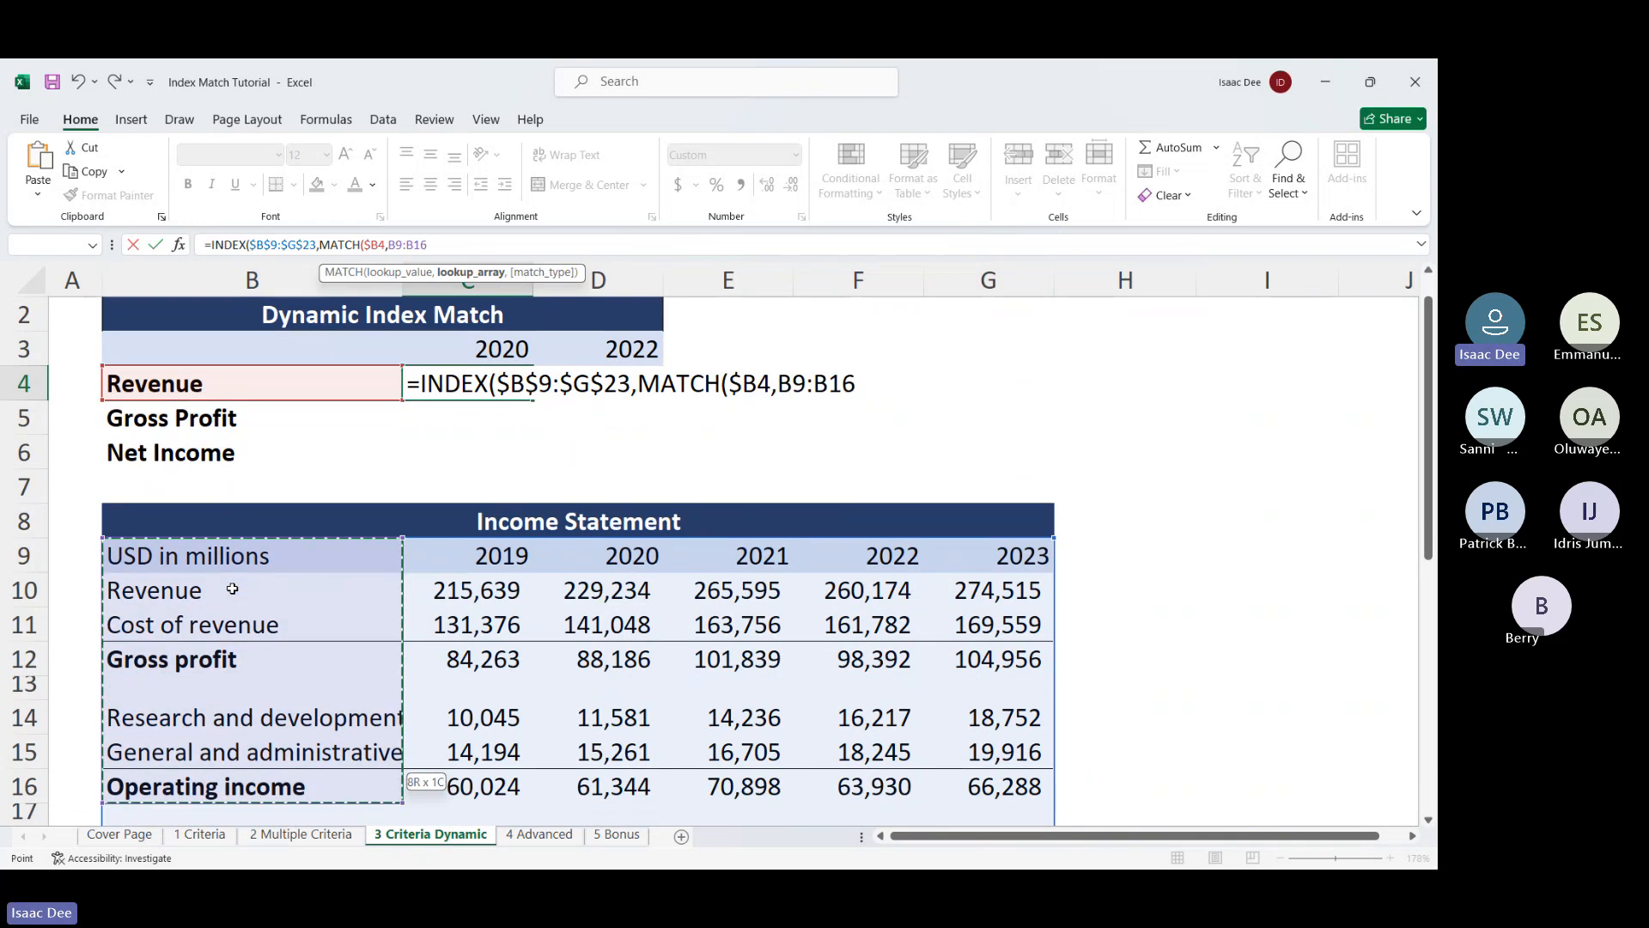
{"action": "key", "text": "shift+Down"}
{"action": "key", "text": "shift+Down"}
{"action": "key", "text": "shift+Down"}
{"action": "key", "text": "shift+Down"}
{"action": "key", "text": "shift+Down"}
{"action": "key", "text": "shift+Down"}
{"action": "key", "text": "shift+Down"}
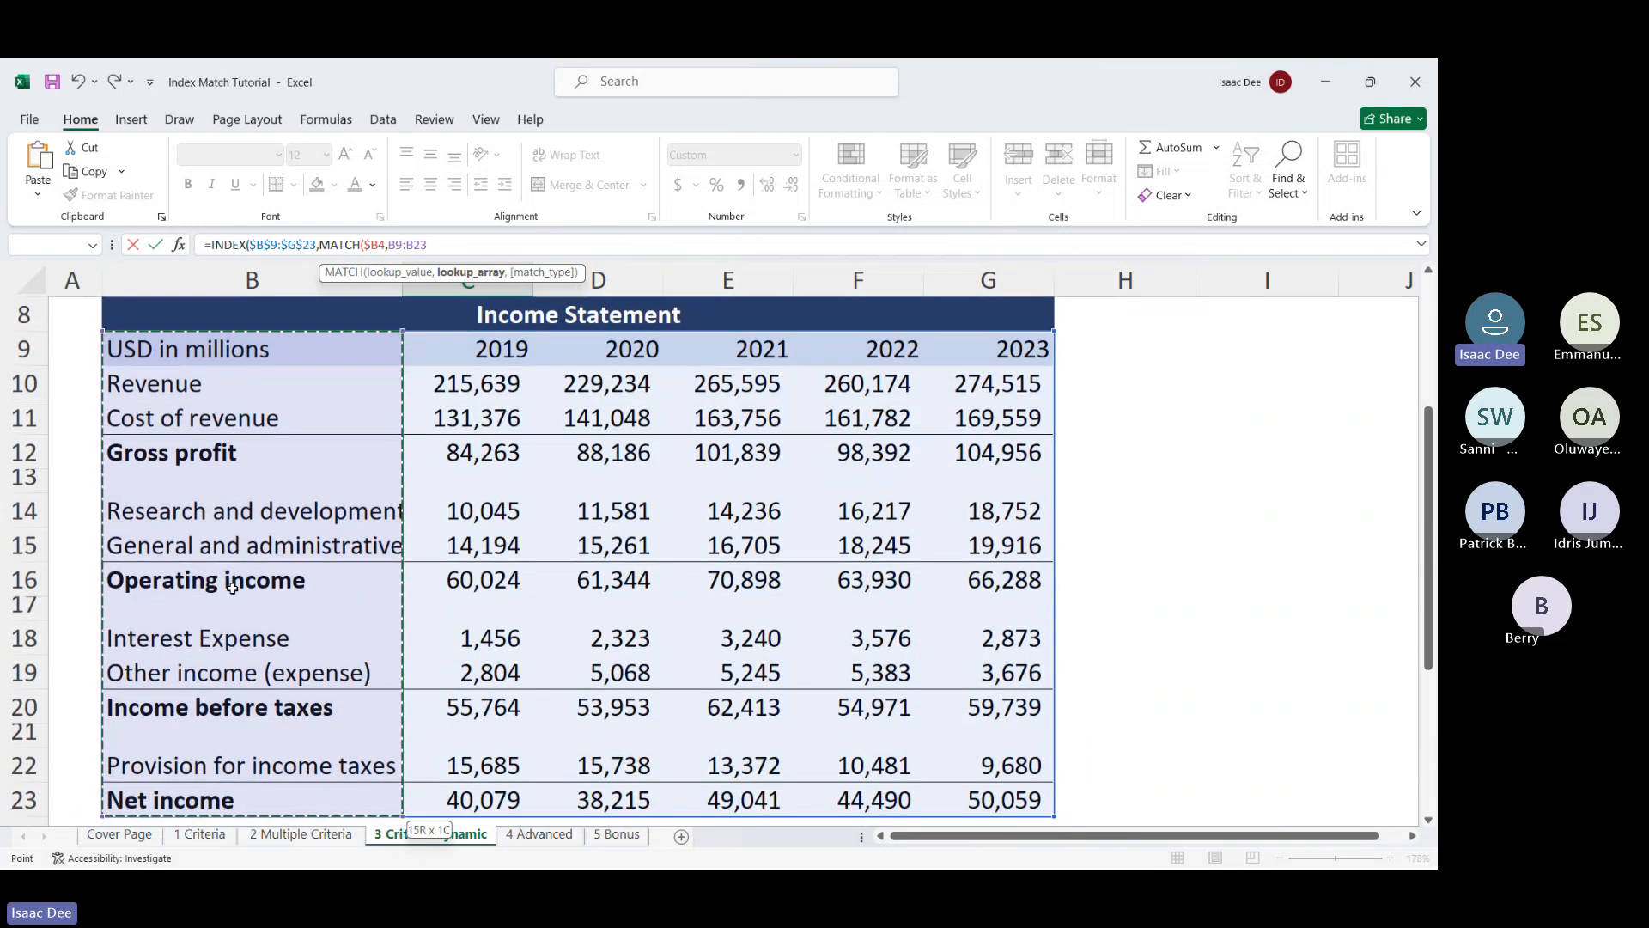
{"action": "scroll", "coordinate": [229, 585], "scroll_direction": "down", "scroll_amount": 5}
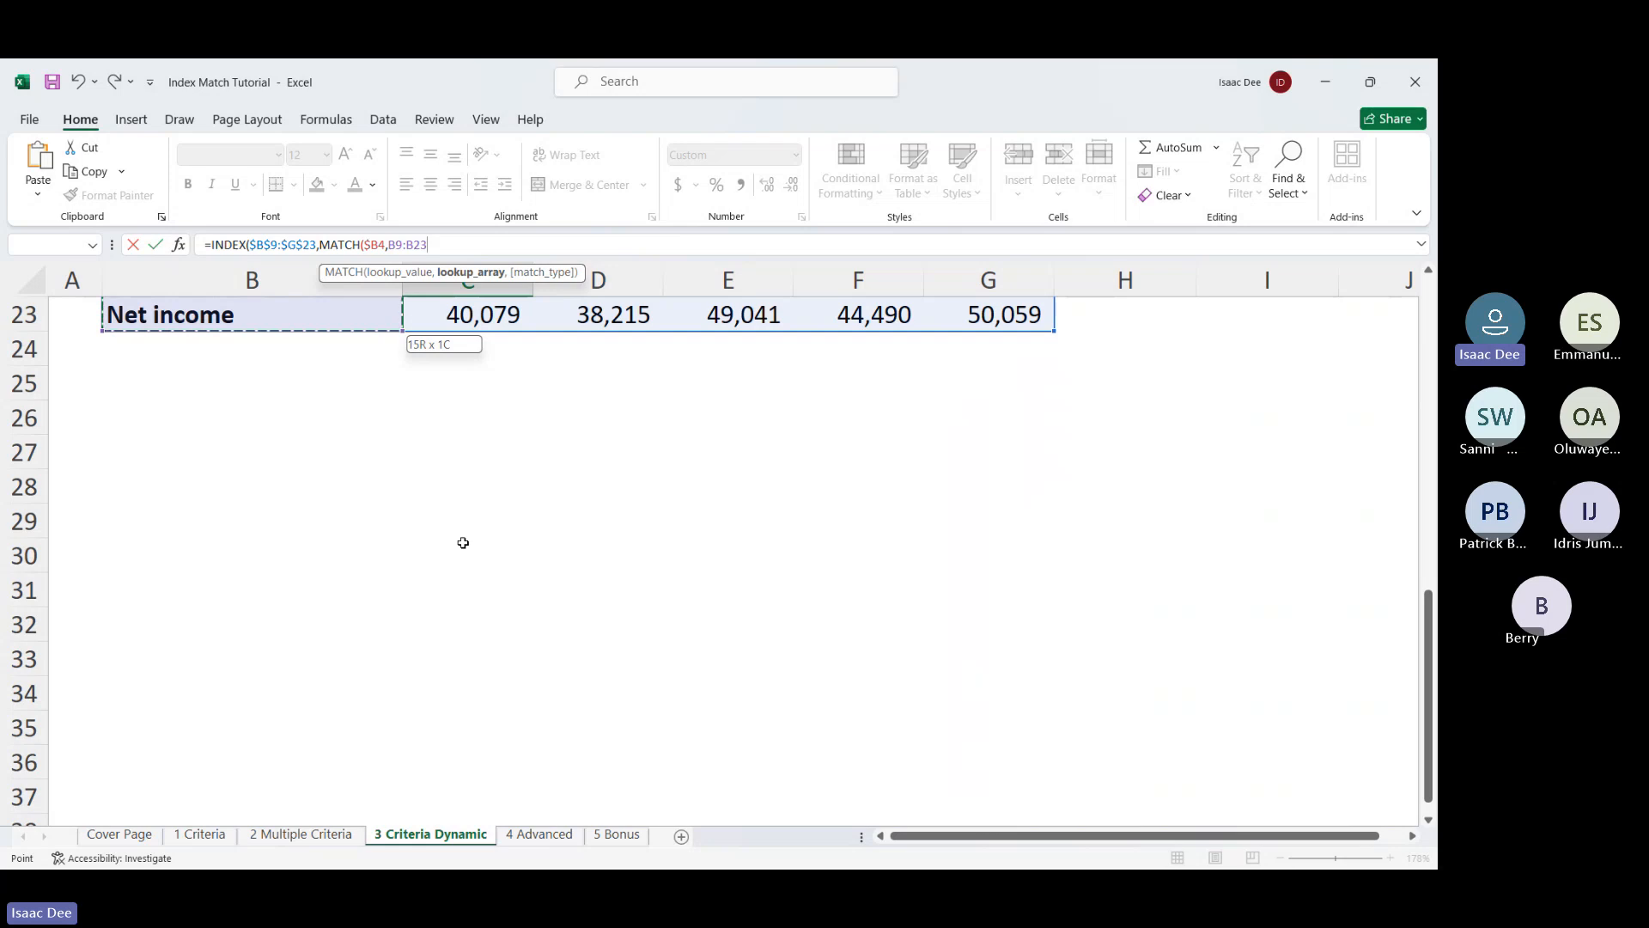
{"action": "scroll", "coordinate": [463, 542], "scroll_direction": "up", "scroll_amount": 3}
{"action": "scroll", "coordinate": [463, 542], "scroll_direction": "up", "scroll_amount": 5}
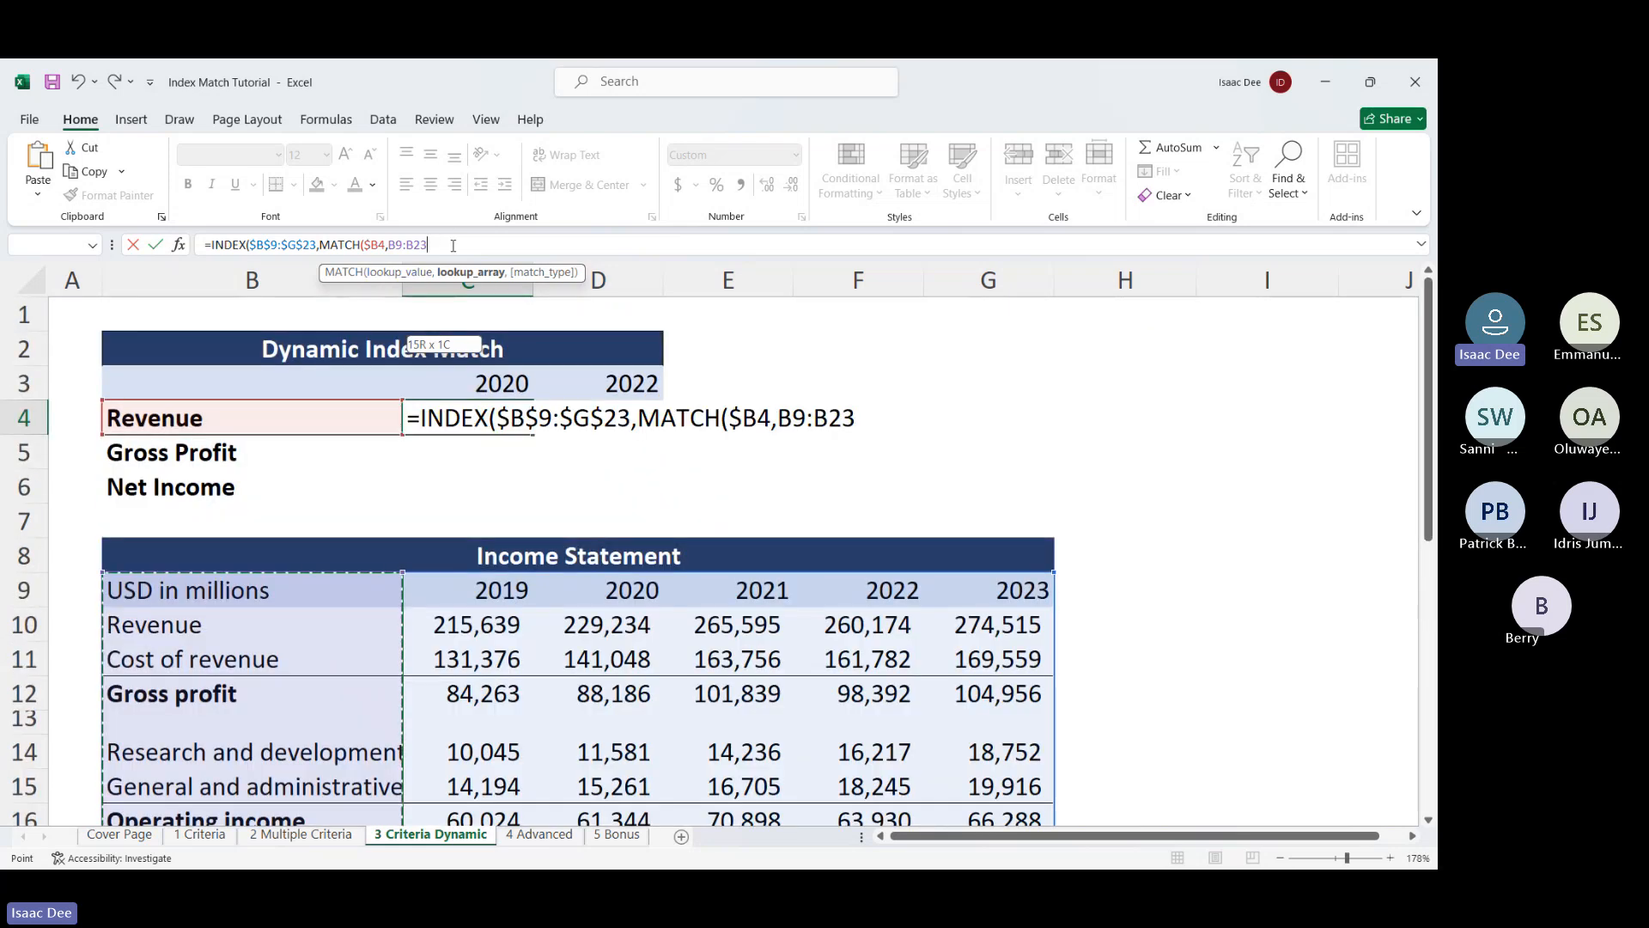
{"action": "left_click_drag", "start_coordinate": [428, 245], "coordinate": [387, 245]}
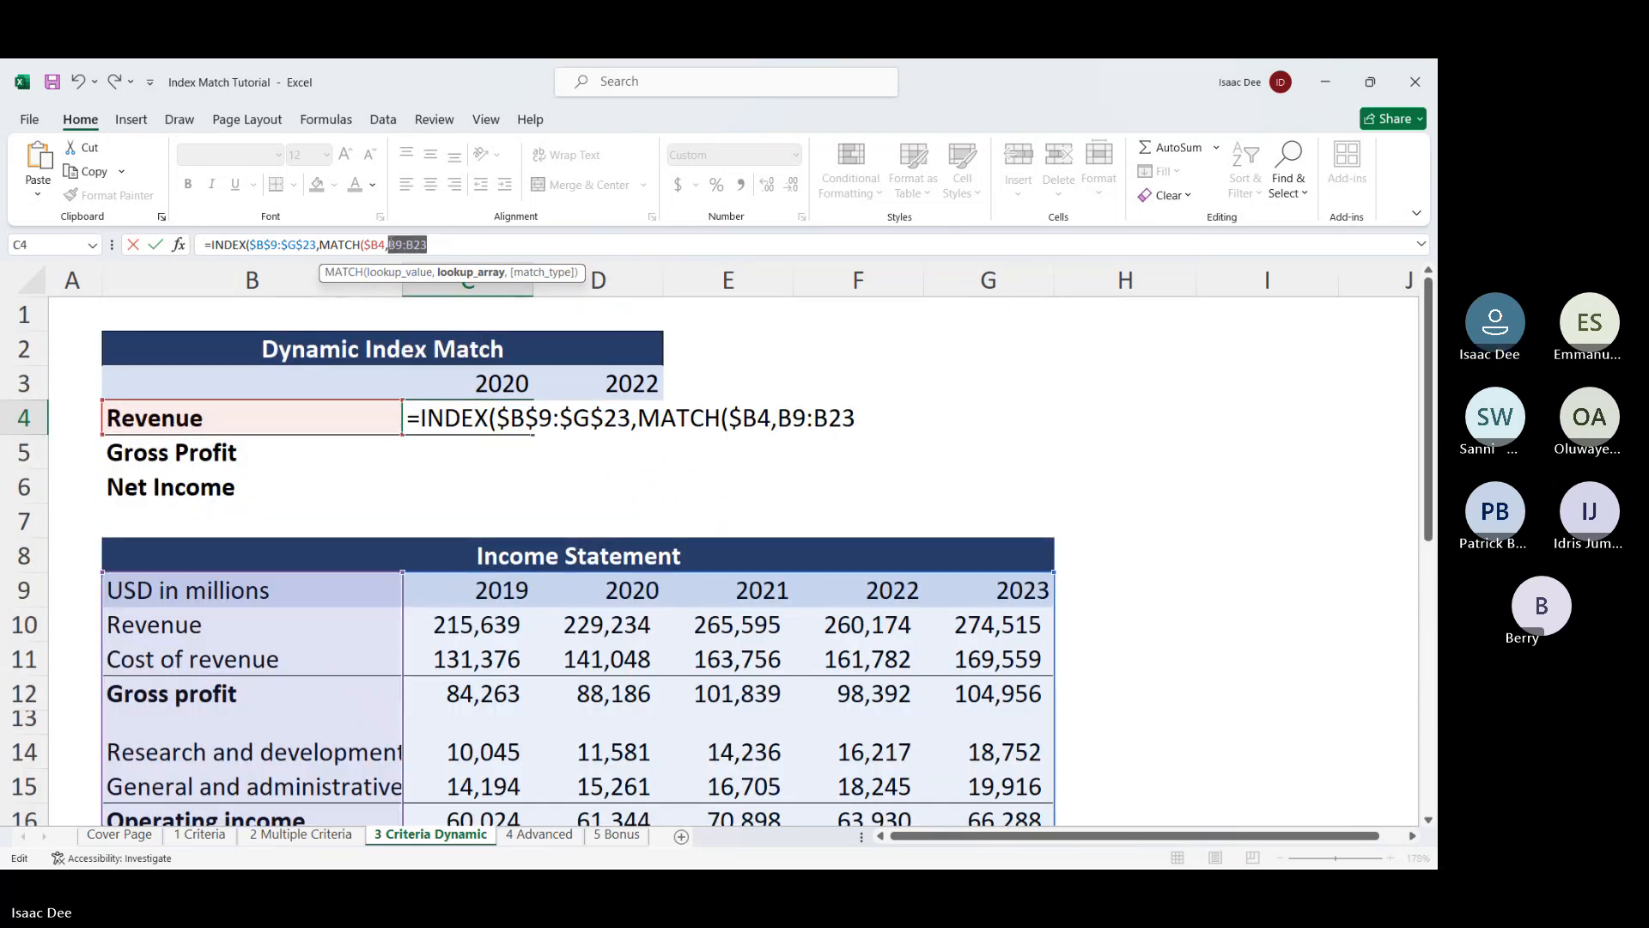
{"action": "key", "text": "F4"}
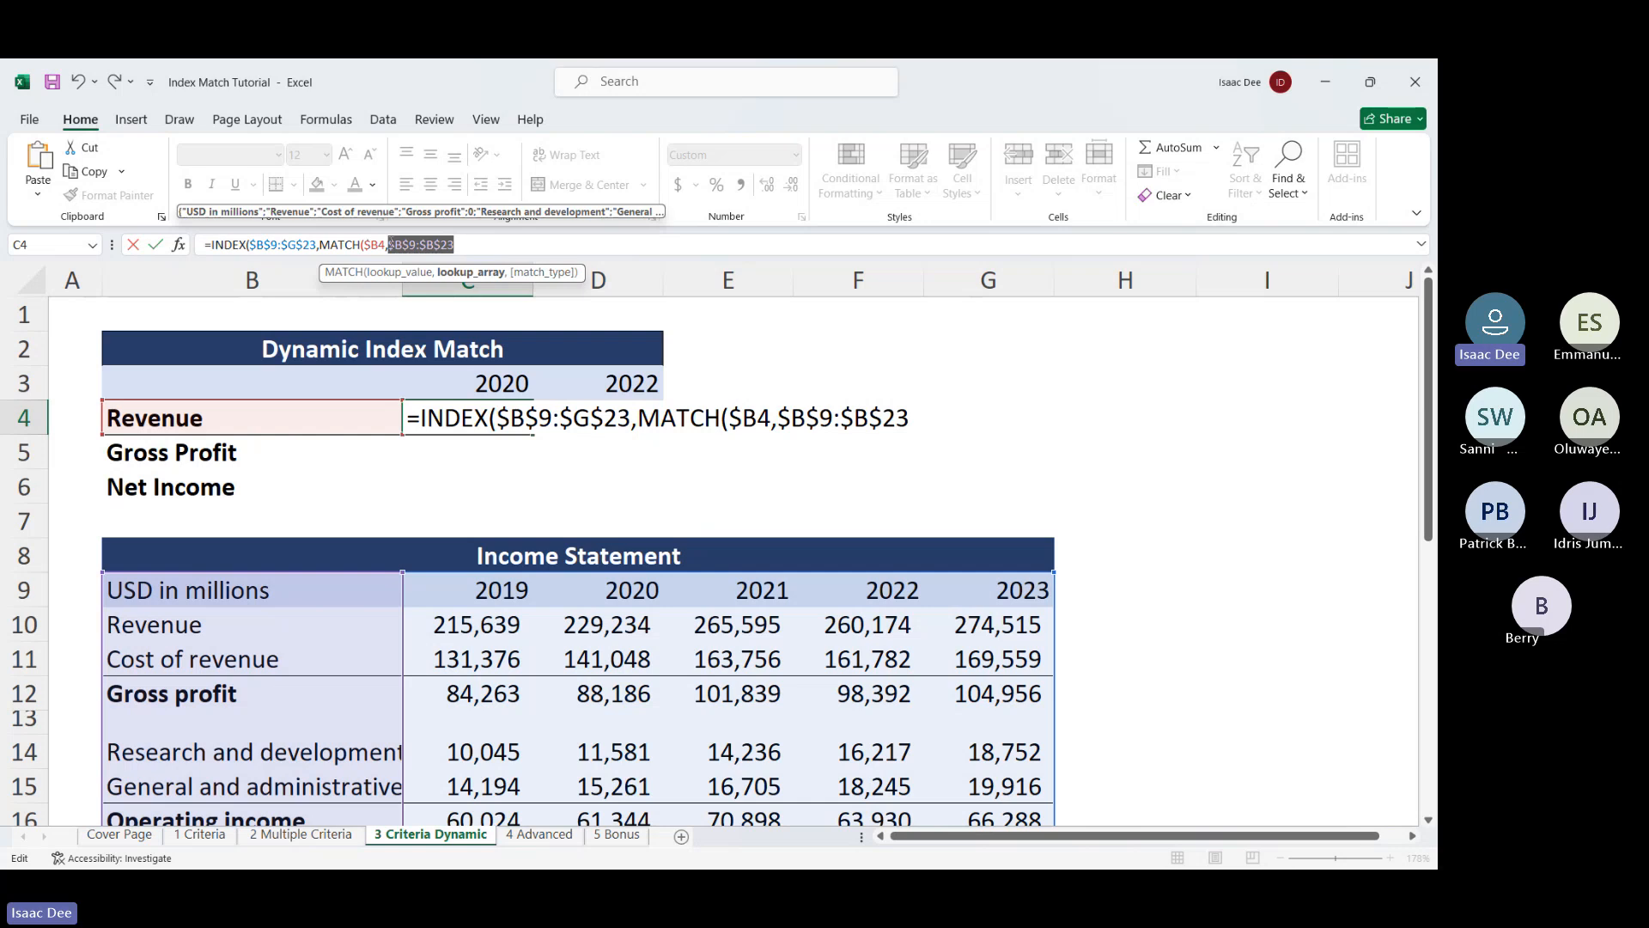
{"action": "key", "text": "Right"}
{"action": "type", "text": ","}
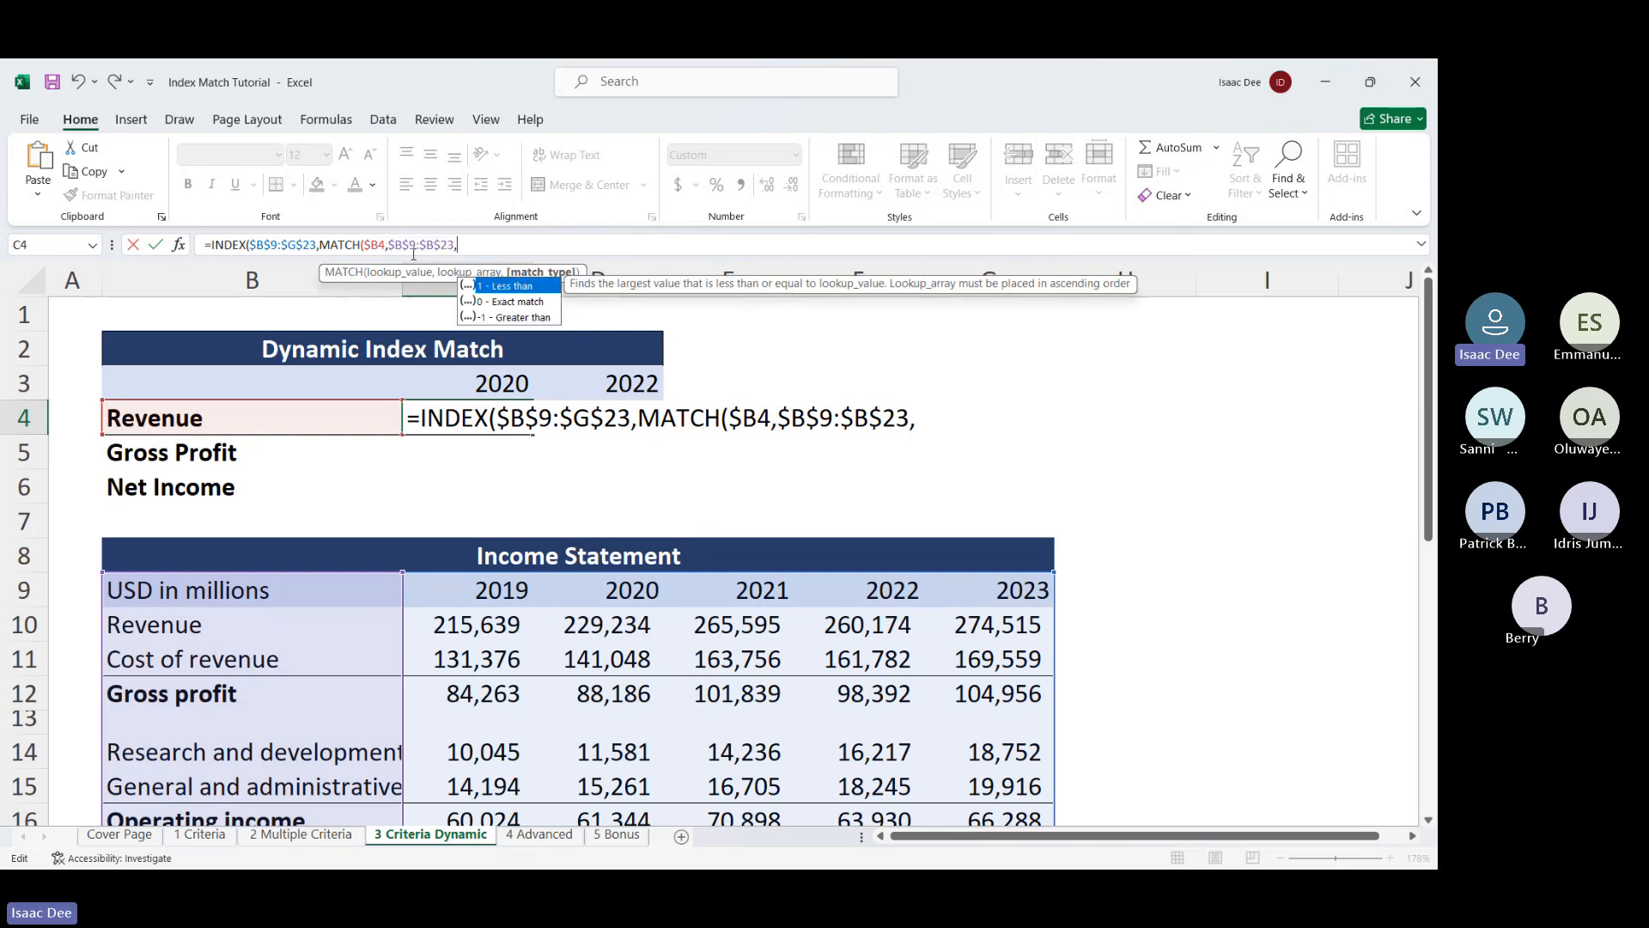
{"action": "double_click", "coordinate": [521, 302]}
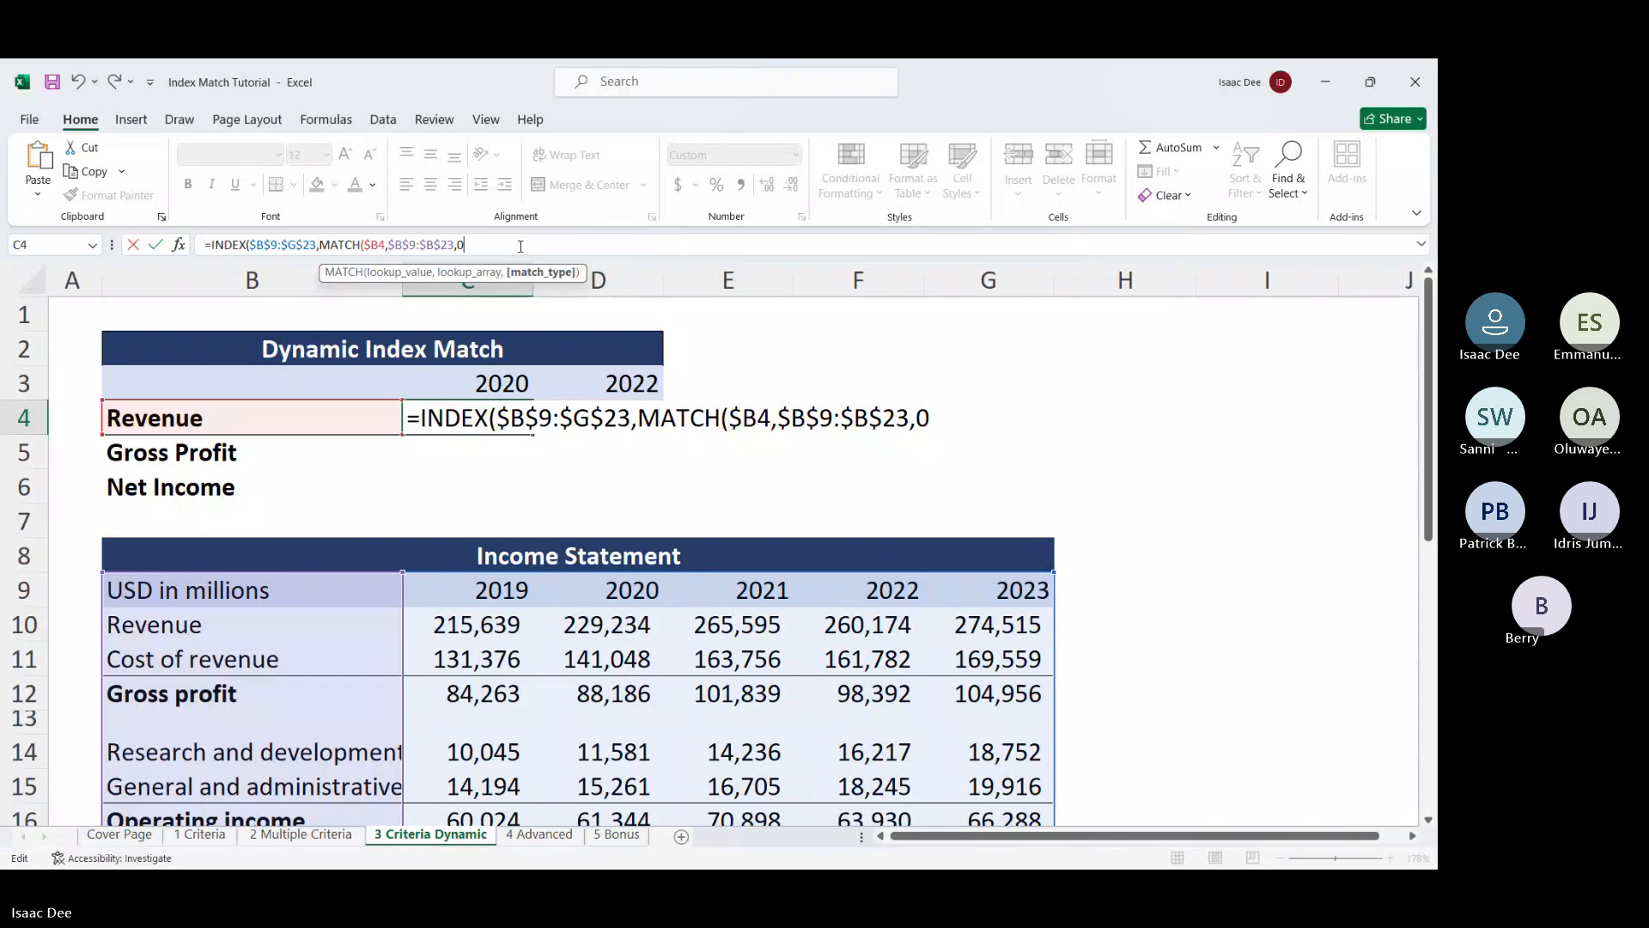
{"action": "type", "text": ")"}
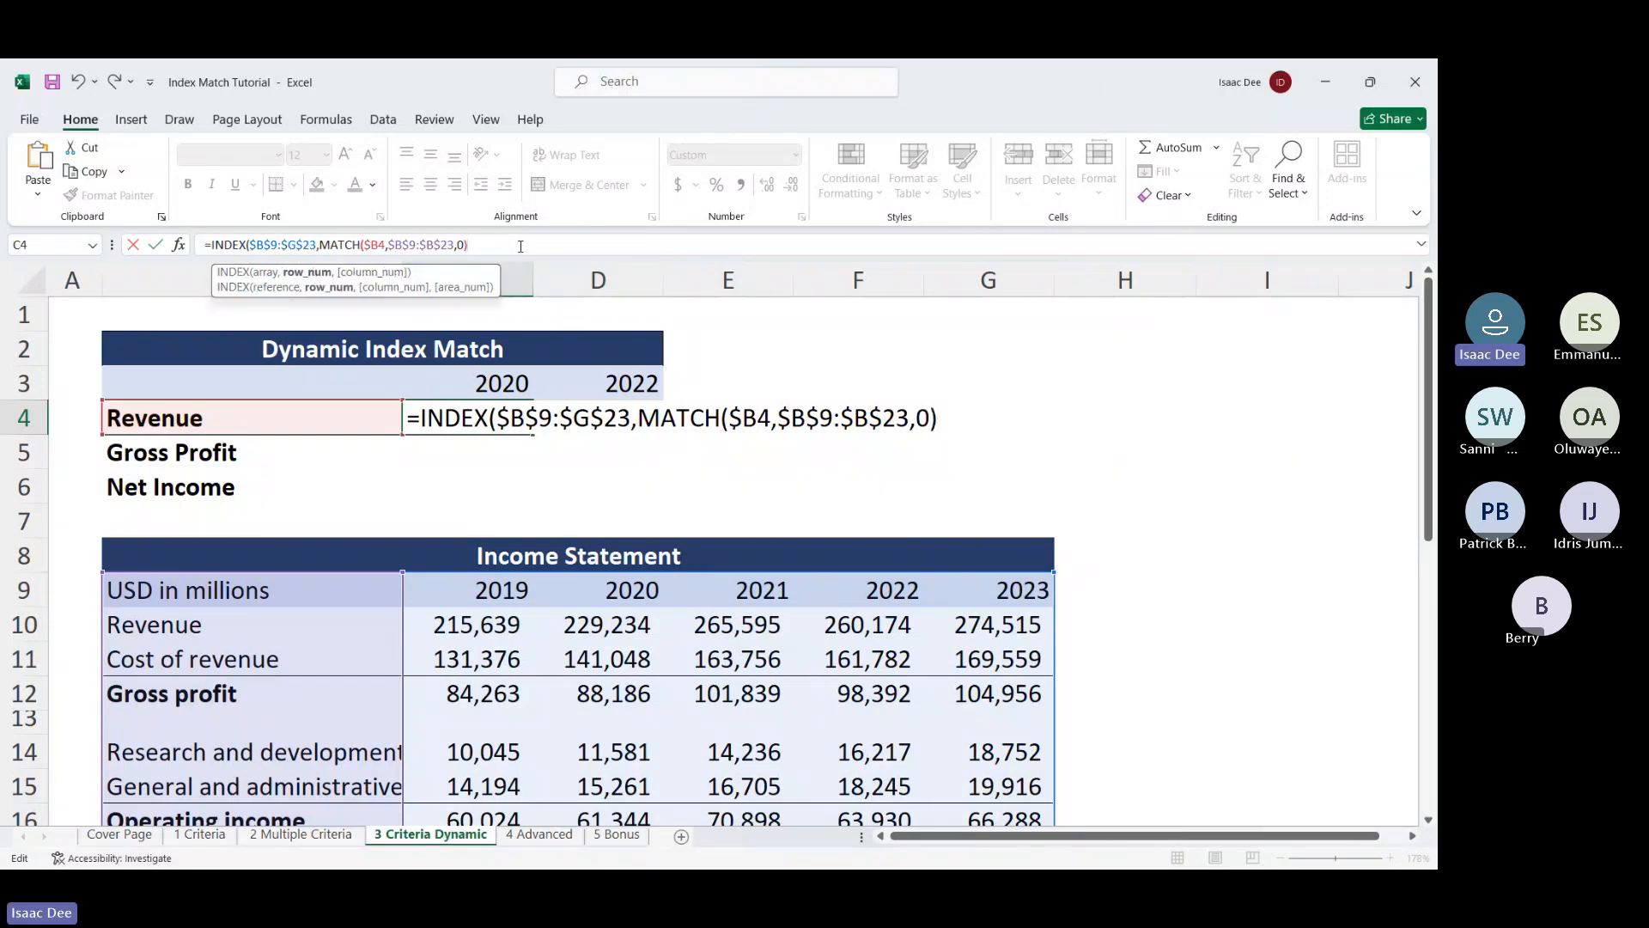
{"action": "type", "text": ","}
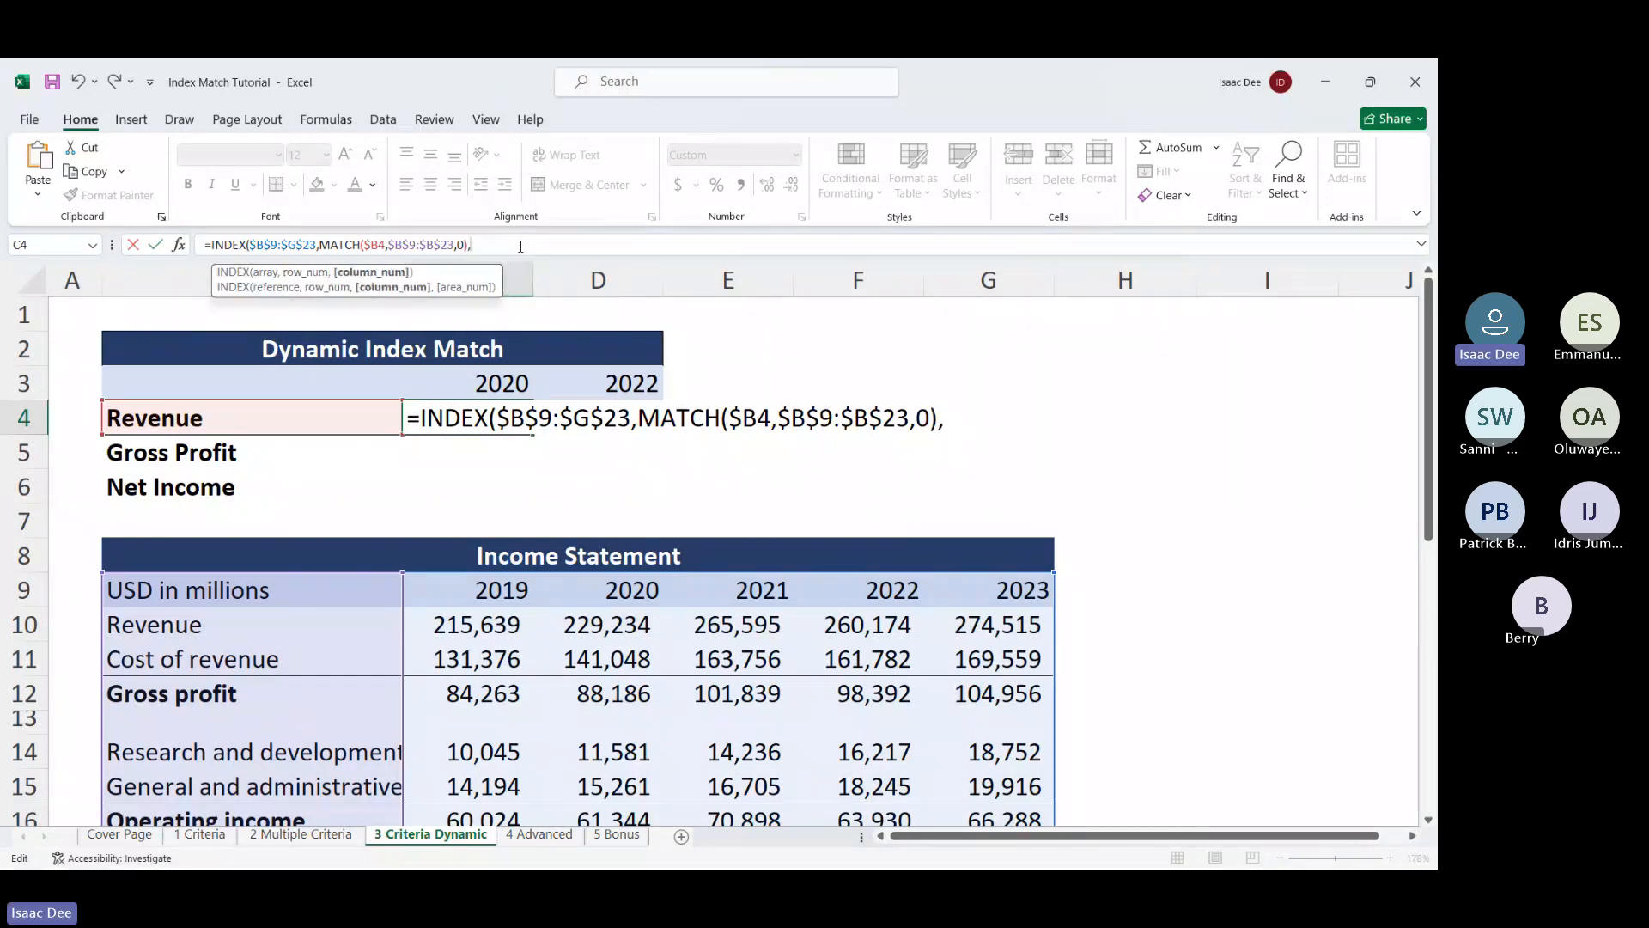
{"action": "type", "text": "ma"}
Add MATCH(C$3,$B$9:$G$9,0) as the column argument and confirm, so C4 returns 229,234
{"action": "double_click", "coordinate": [494, 284]}
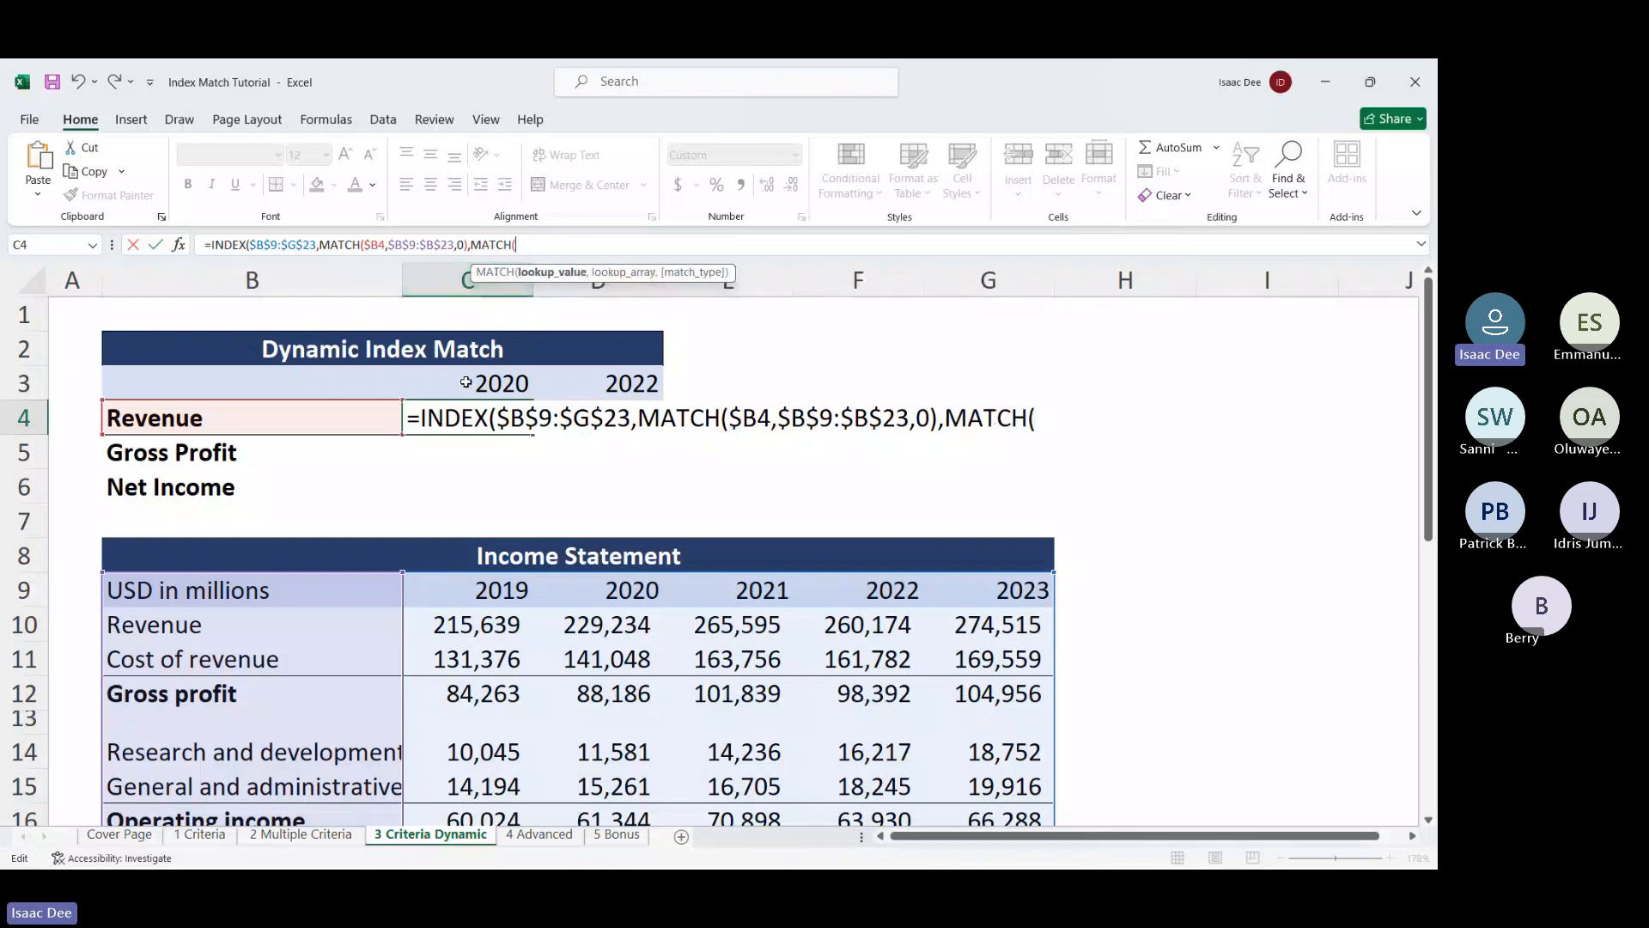
{"action": "left_click", "coordinate": [466, 382]}
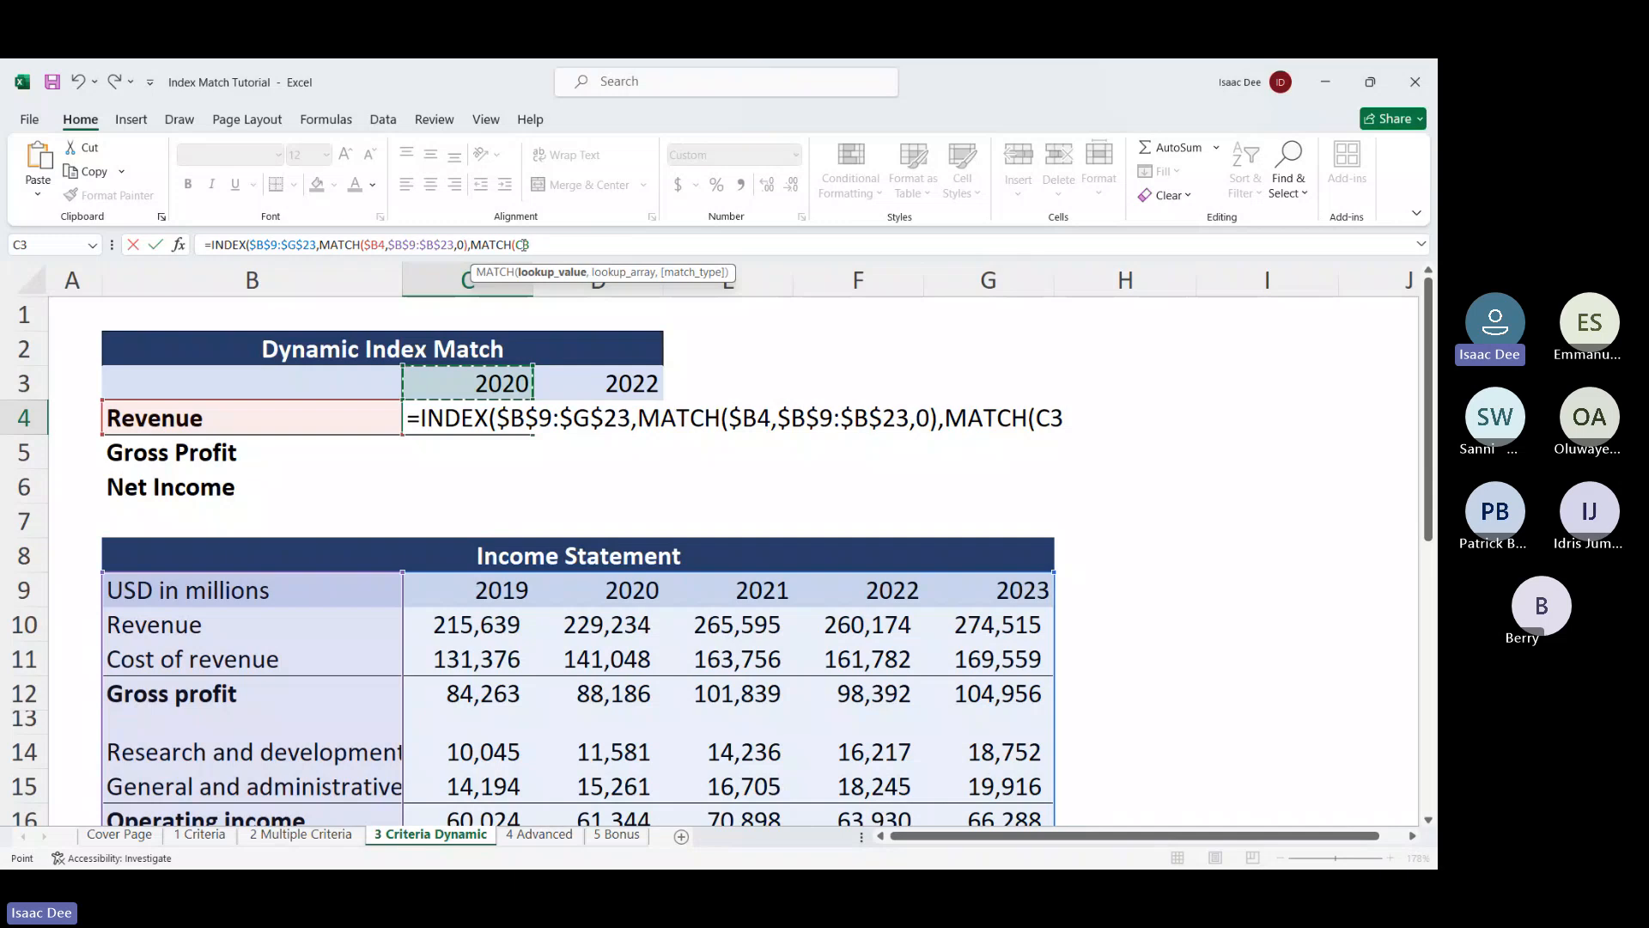
{"action": "left_click", "coordinate": [523, 244]}
{"action": "type", "text": "$3"}
{"action": "type", "text": ","}
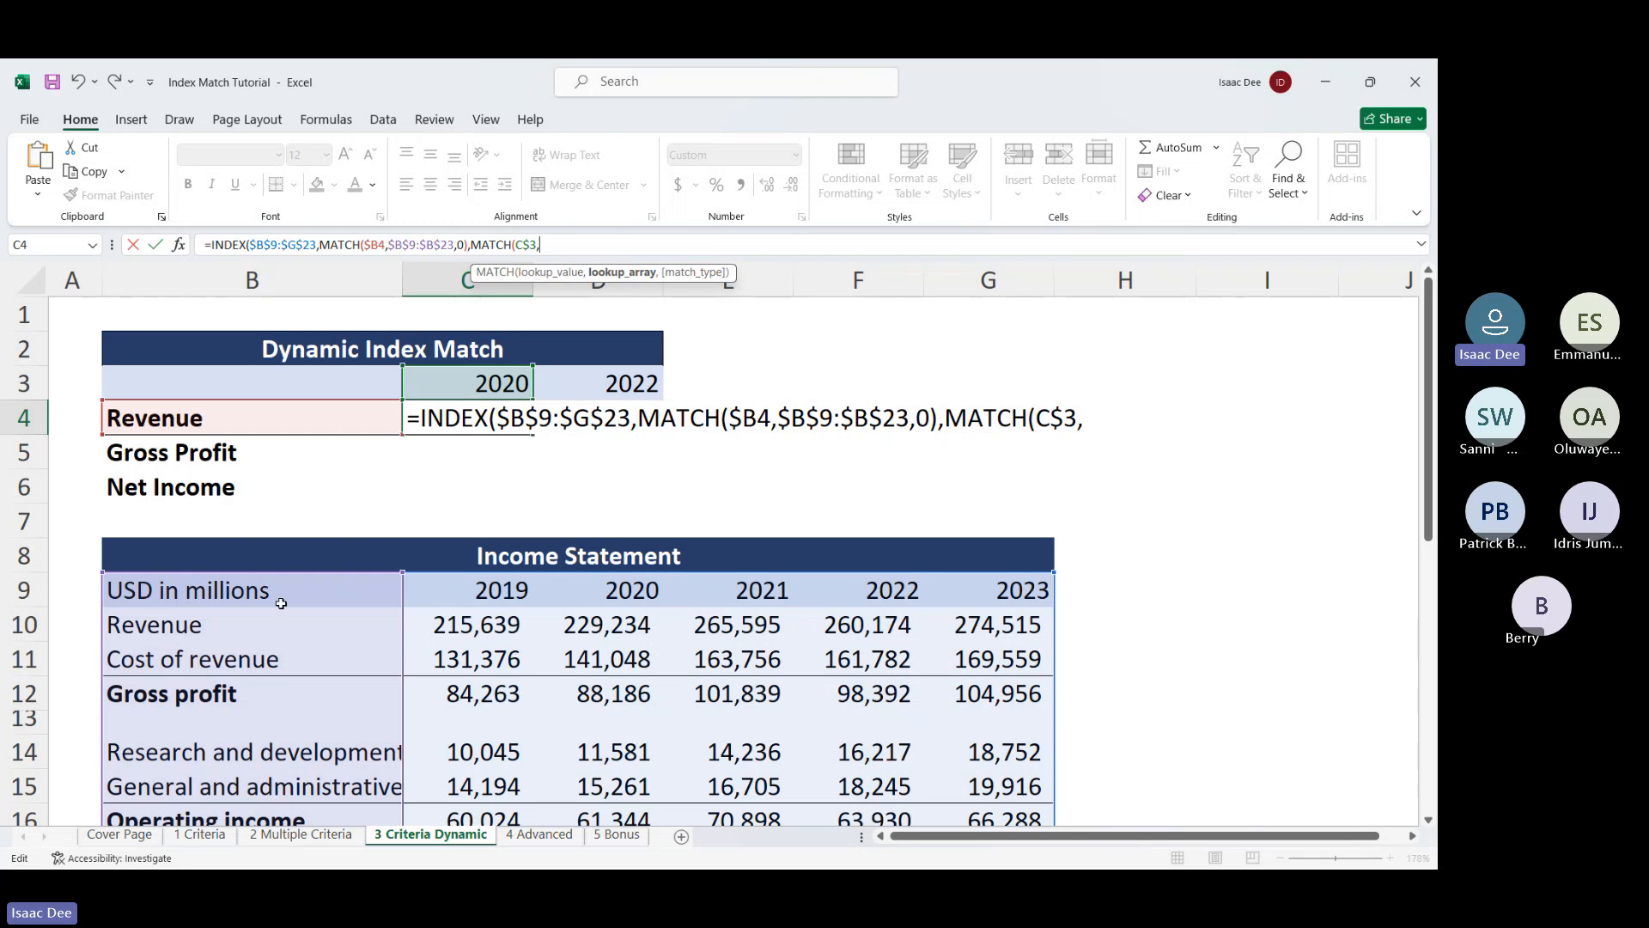
{"action": "left_click_drag", "start_coordinate": [249, 599], "coordinate": [1011, 590]}
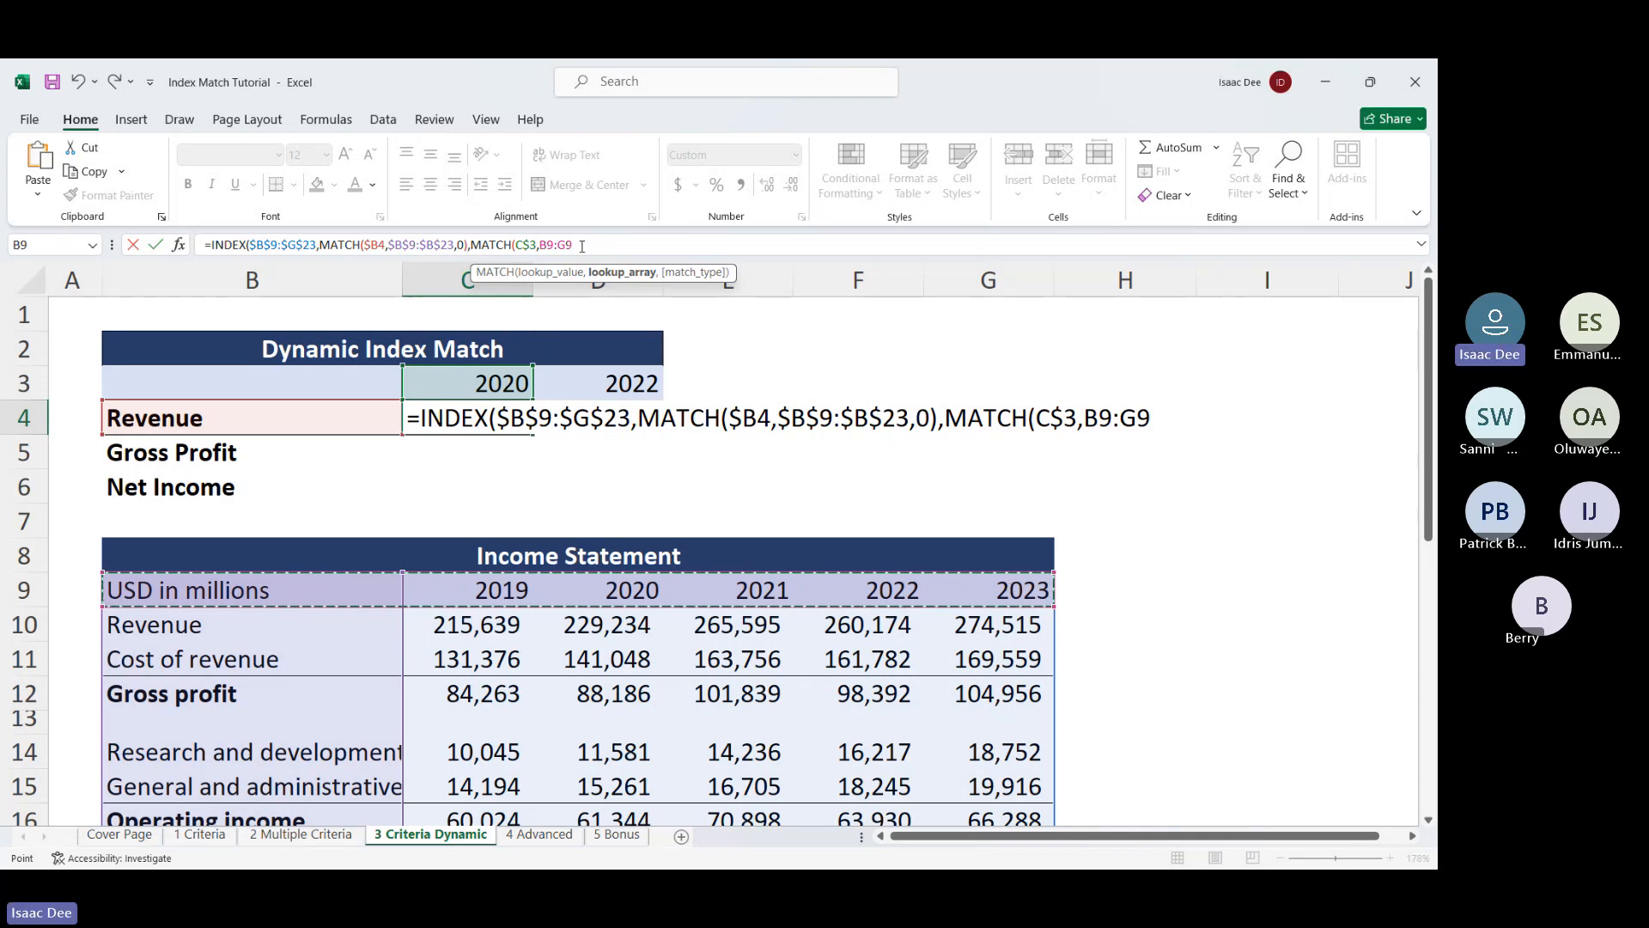
{"action": "left_click_drag", "start_coordinate": [582, 245], "coordinate": [541, 244]}
{"action": "key", "text": "F4"}
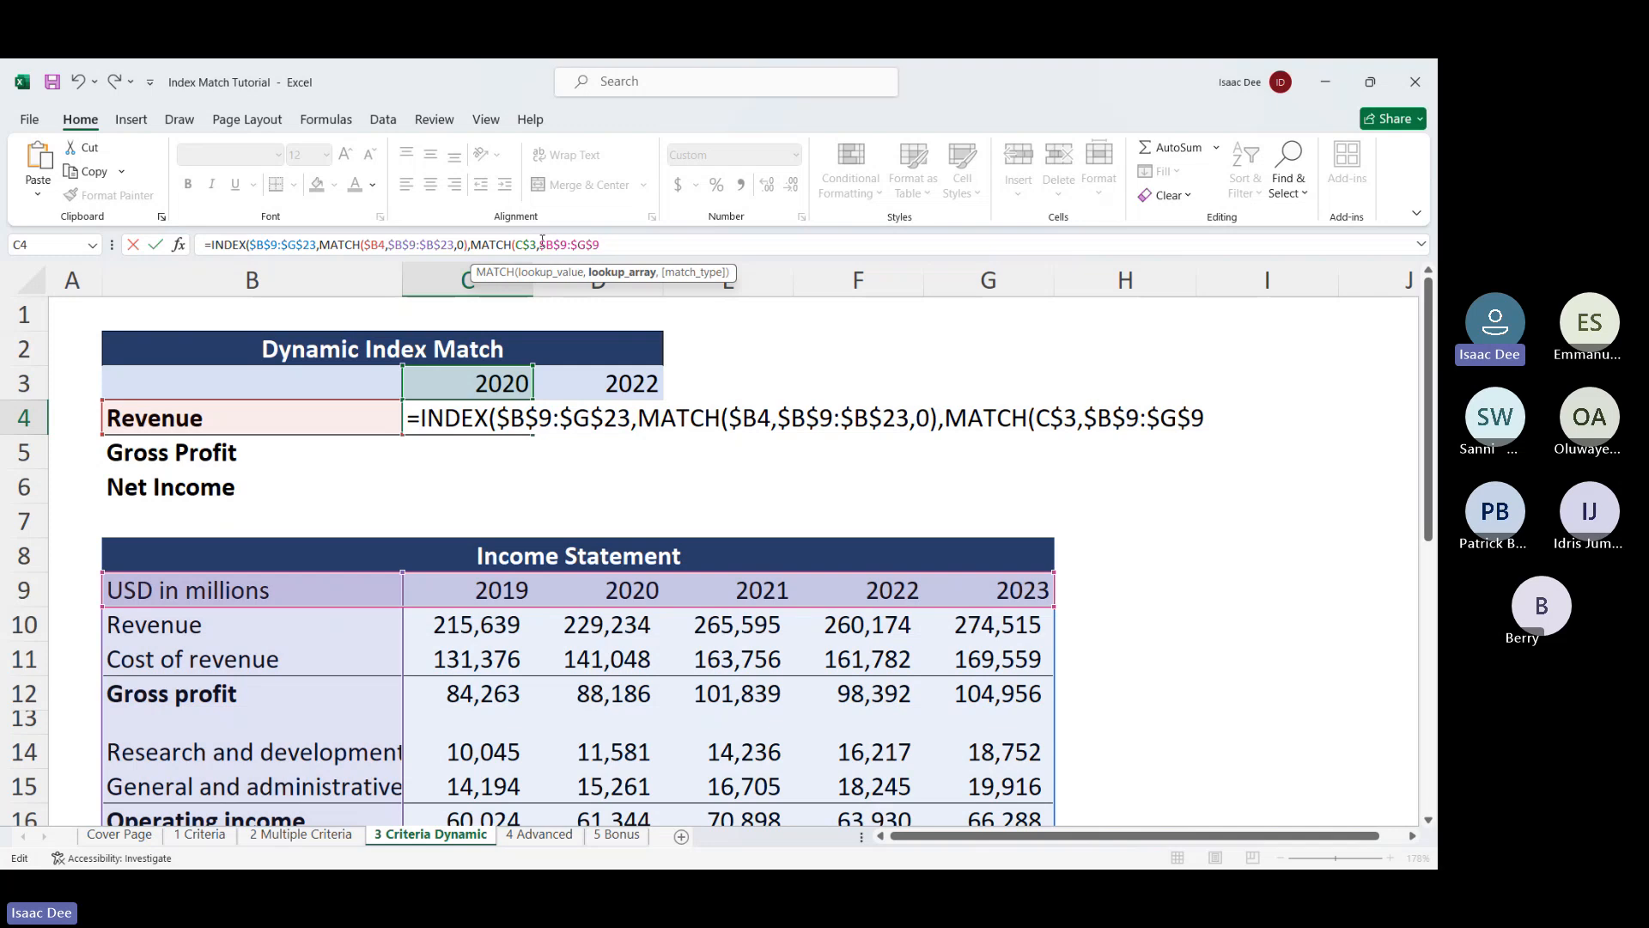
{"action": "type", "text": ","}
{"action": "double_click", "coordinate": [639, 300]}
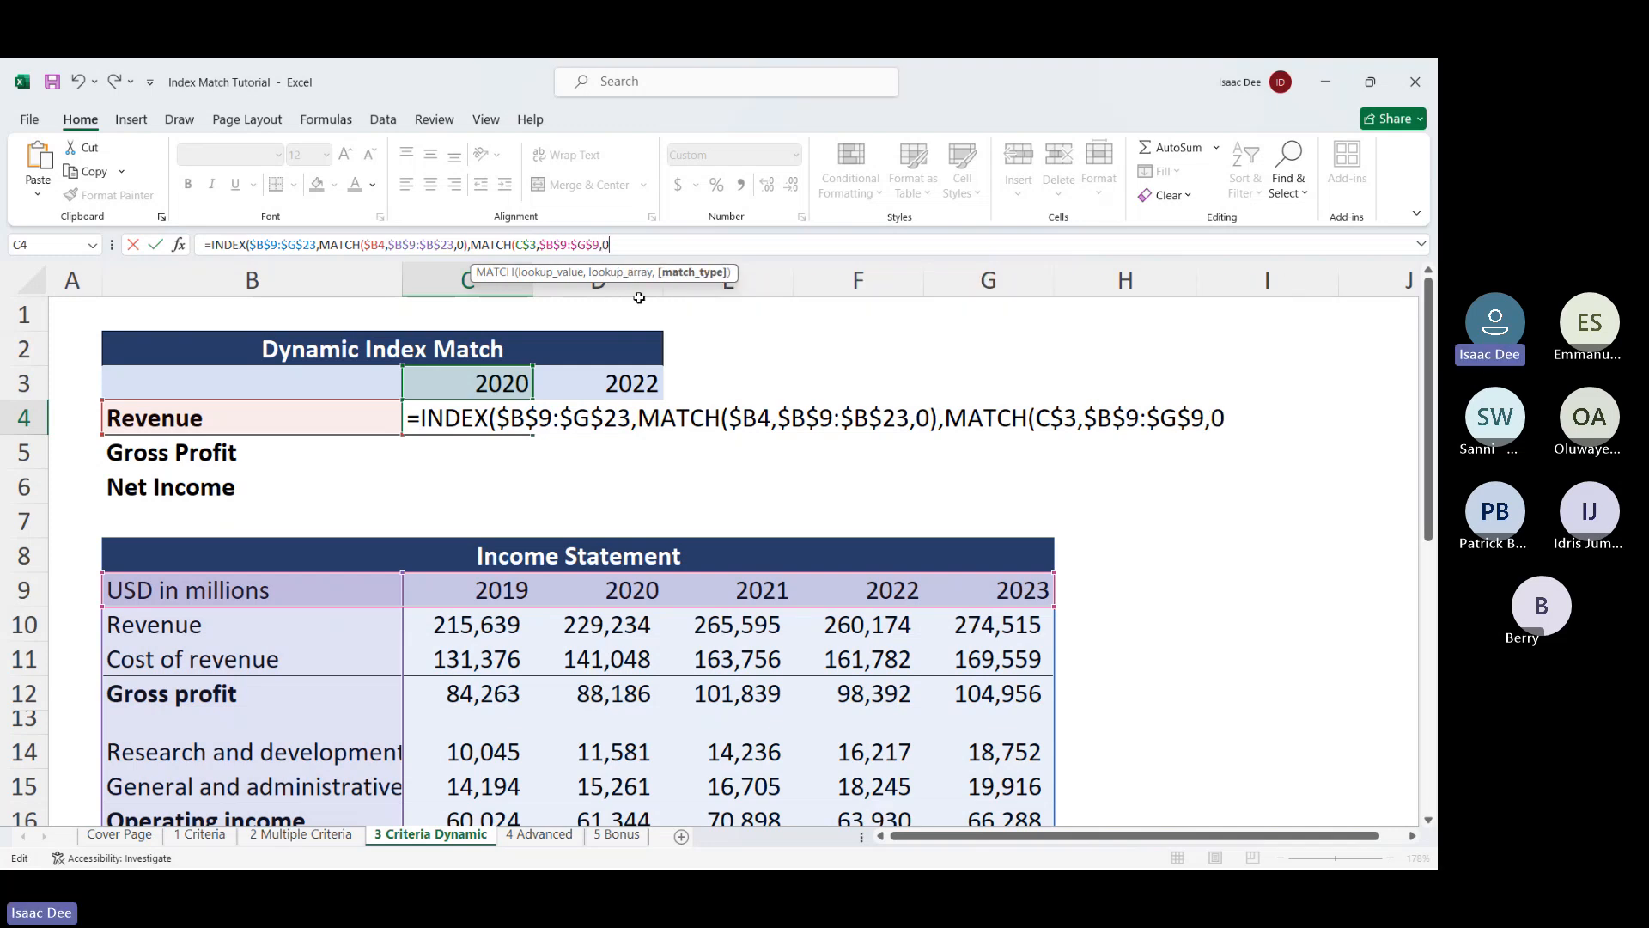
{"action": "key", "text": "Return"}
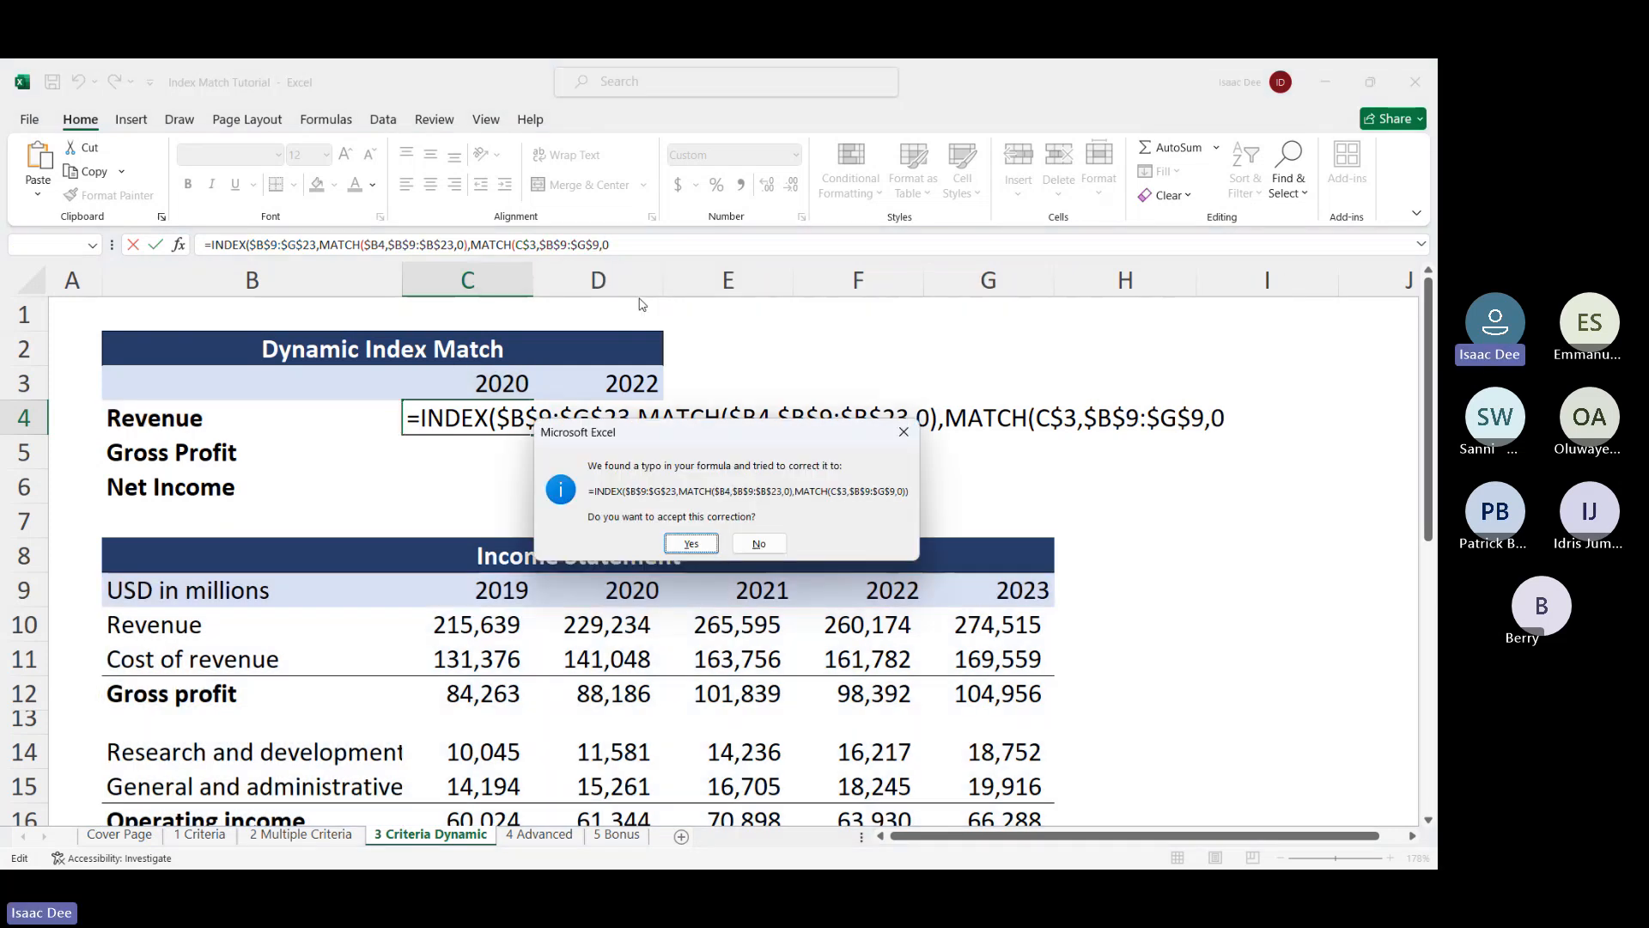
{"action": "key", "text": "Return"}
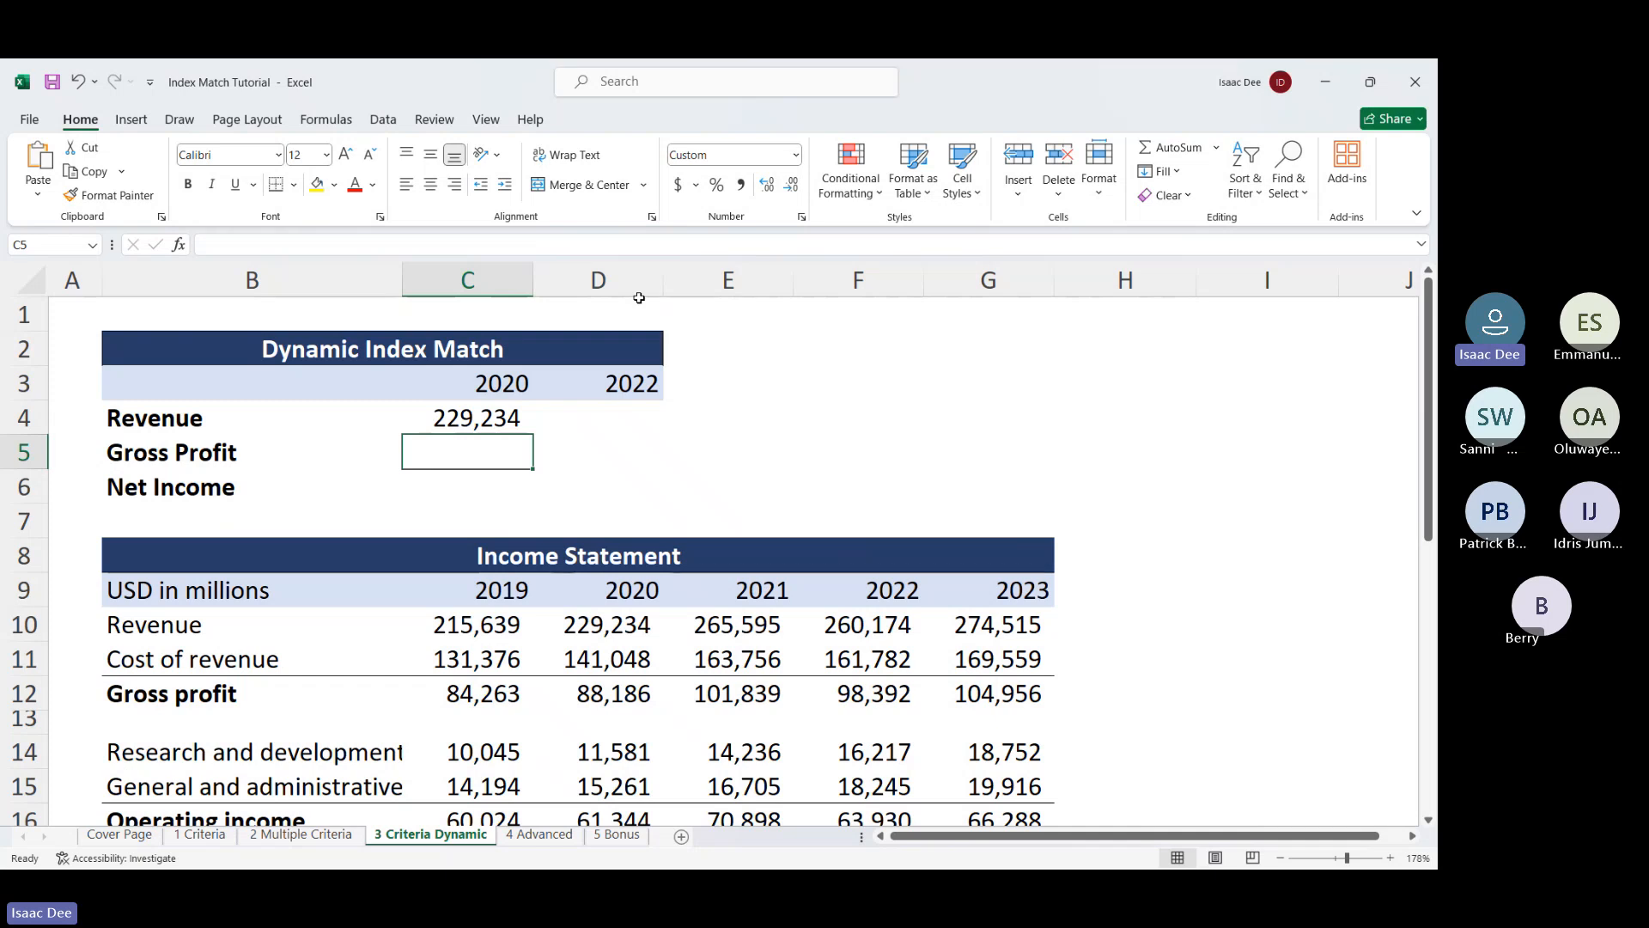
Fill C4's INDEX/MATCH formula over C4:D6 to get Gross Profit, Net Income and the 2022 values
{"action": "scroll", "coordinate": [707, 459], "scroll_direction": "down", "scroll_amount": 2}
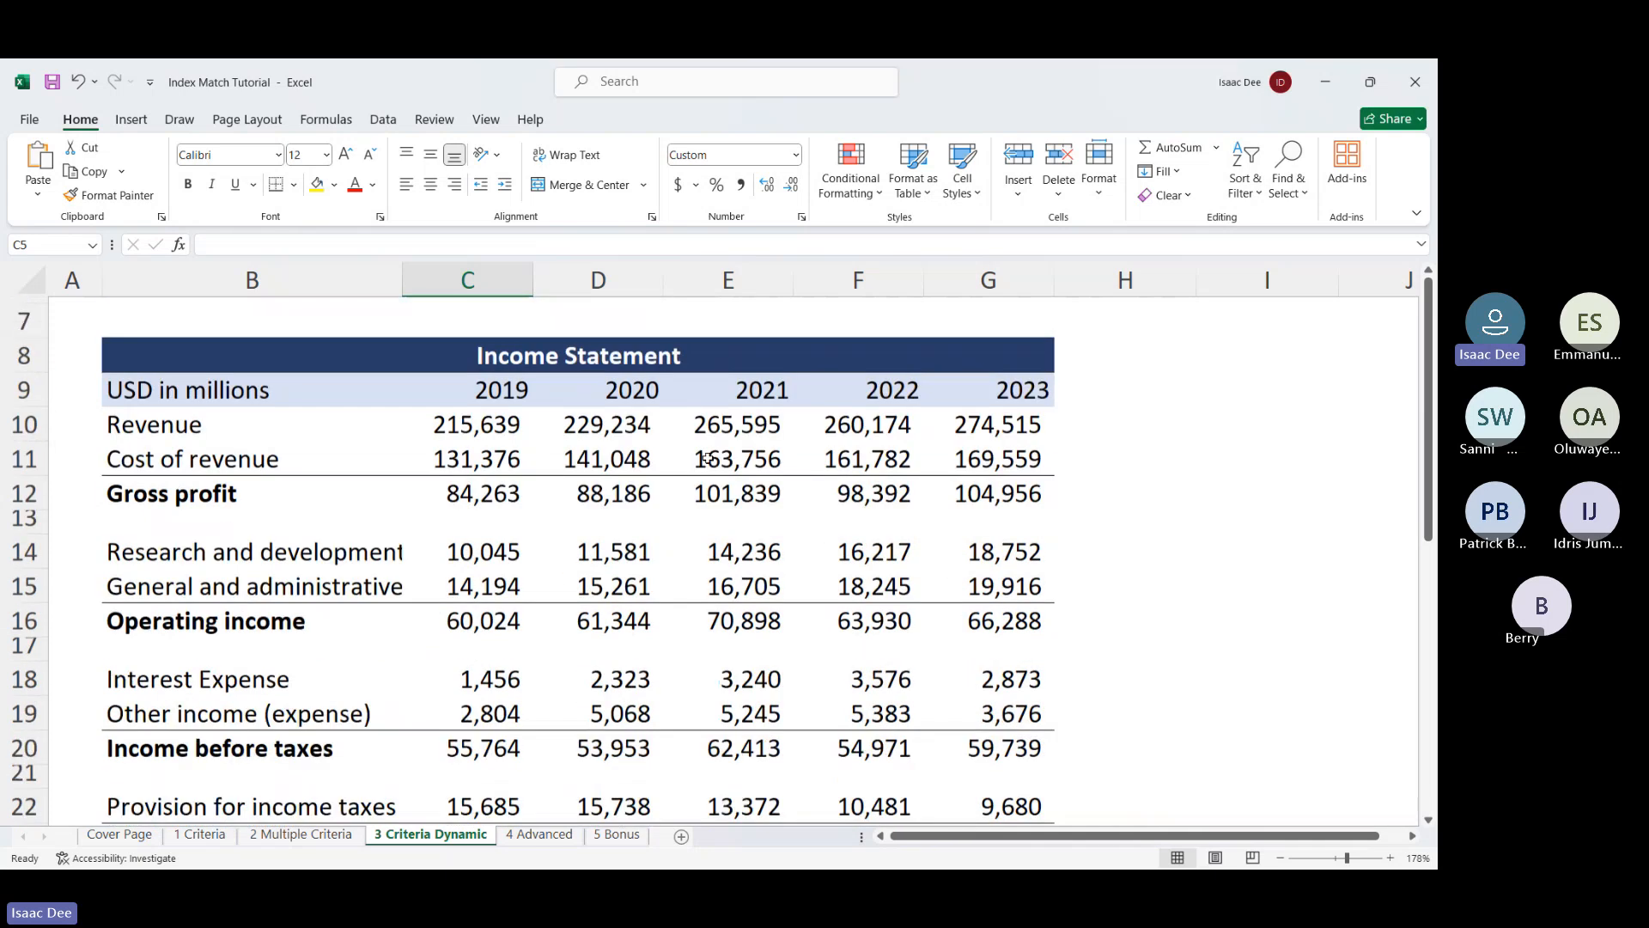
{"action": "scroll", "coordinate": [604, 472], "scroll_direction": "up", "scroll_amount": 1}
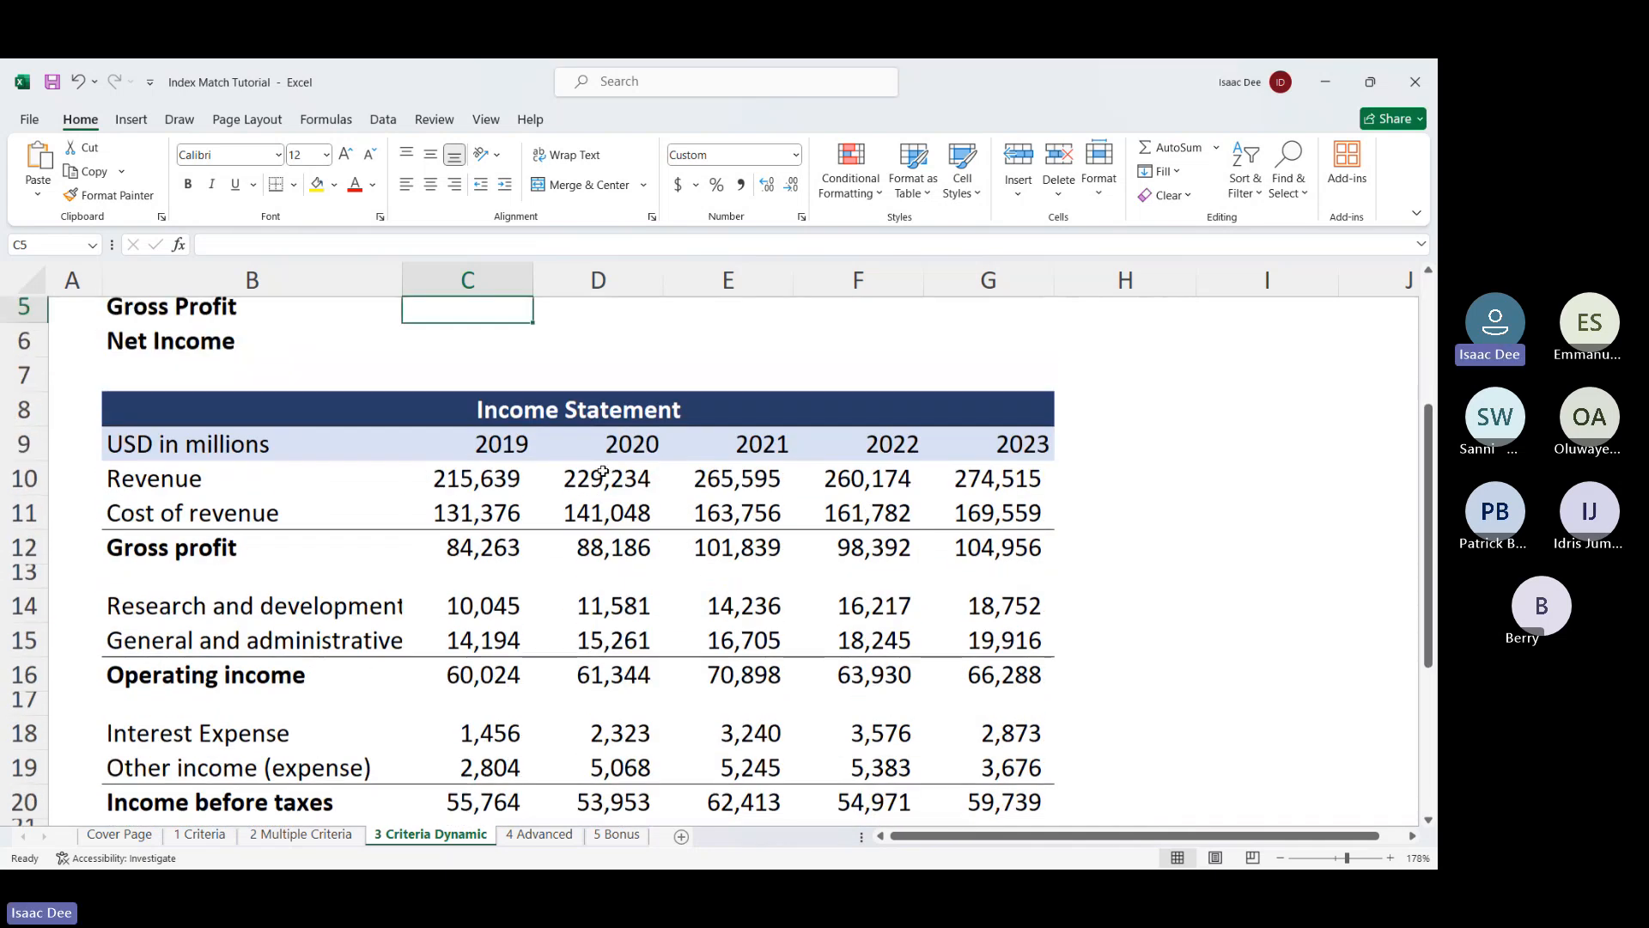
{"action": "scroll", "coordinate": [604, 472], "scroll_direction": "up", "scroll_amount": 1}
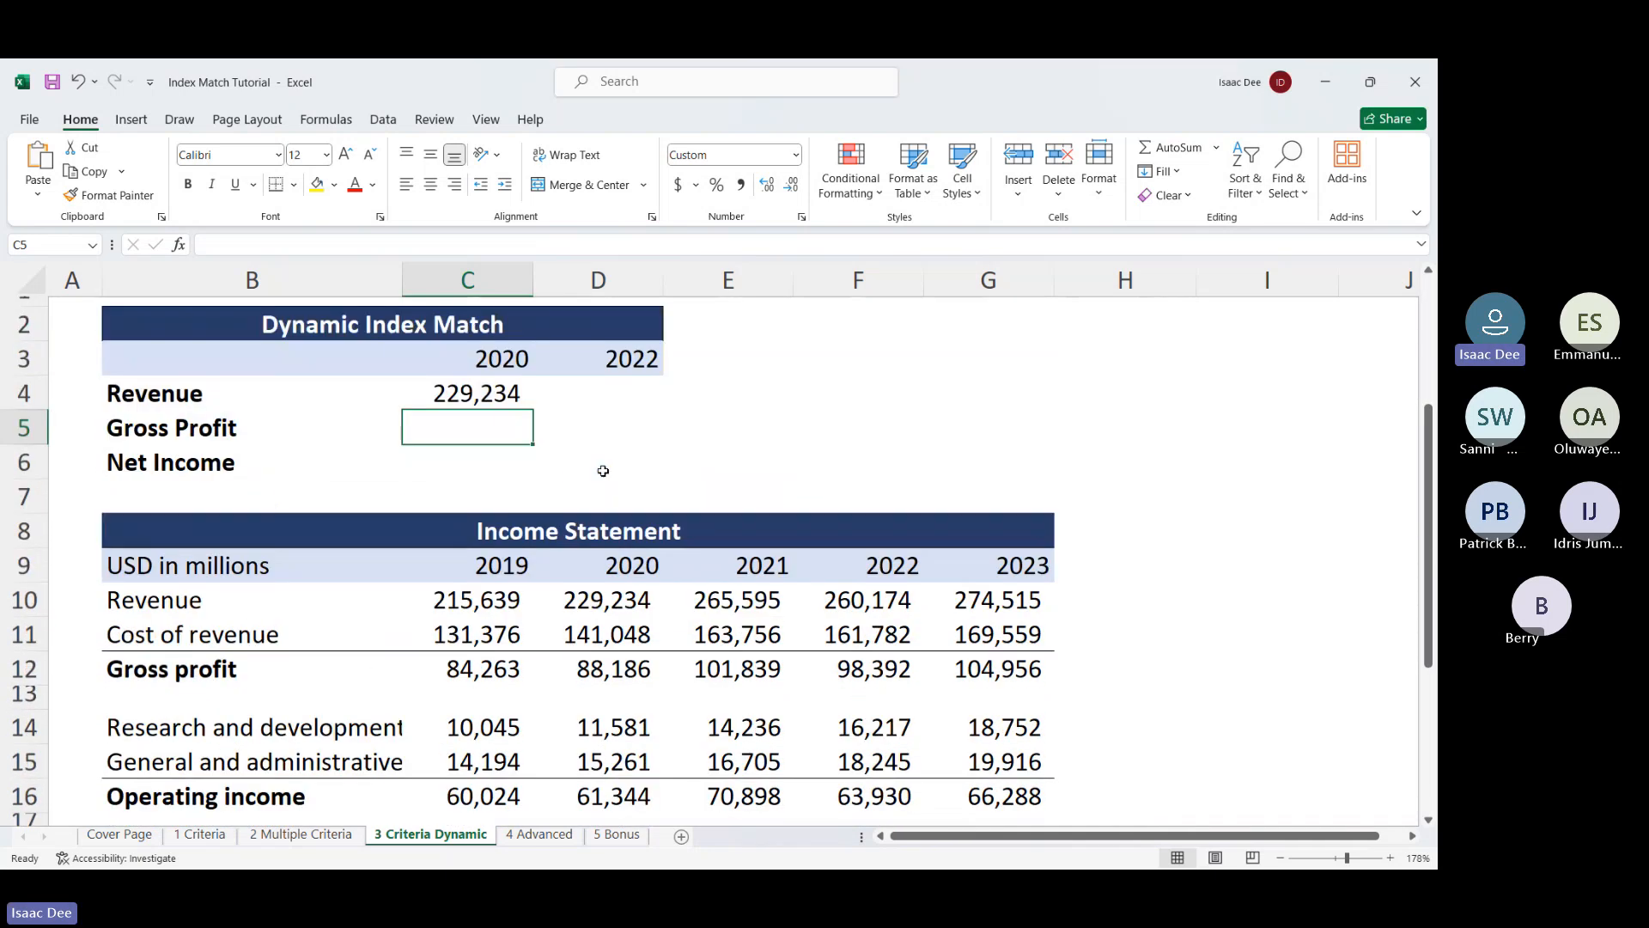
{"action": "left_click", "coordinate": [492, 397]}
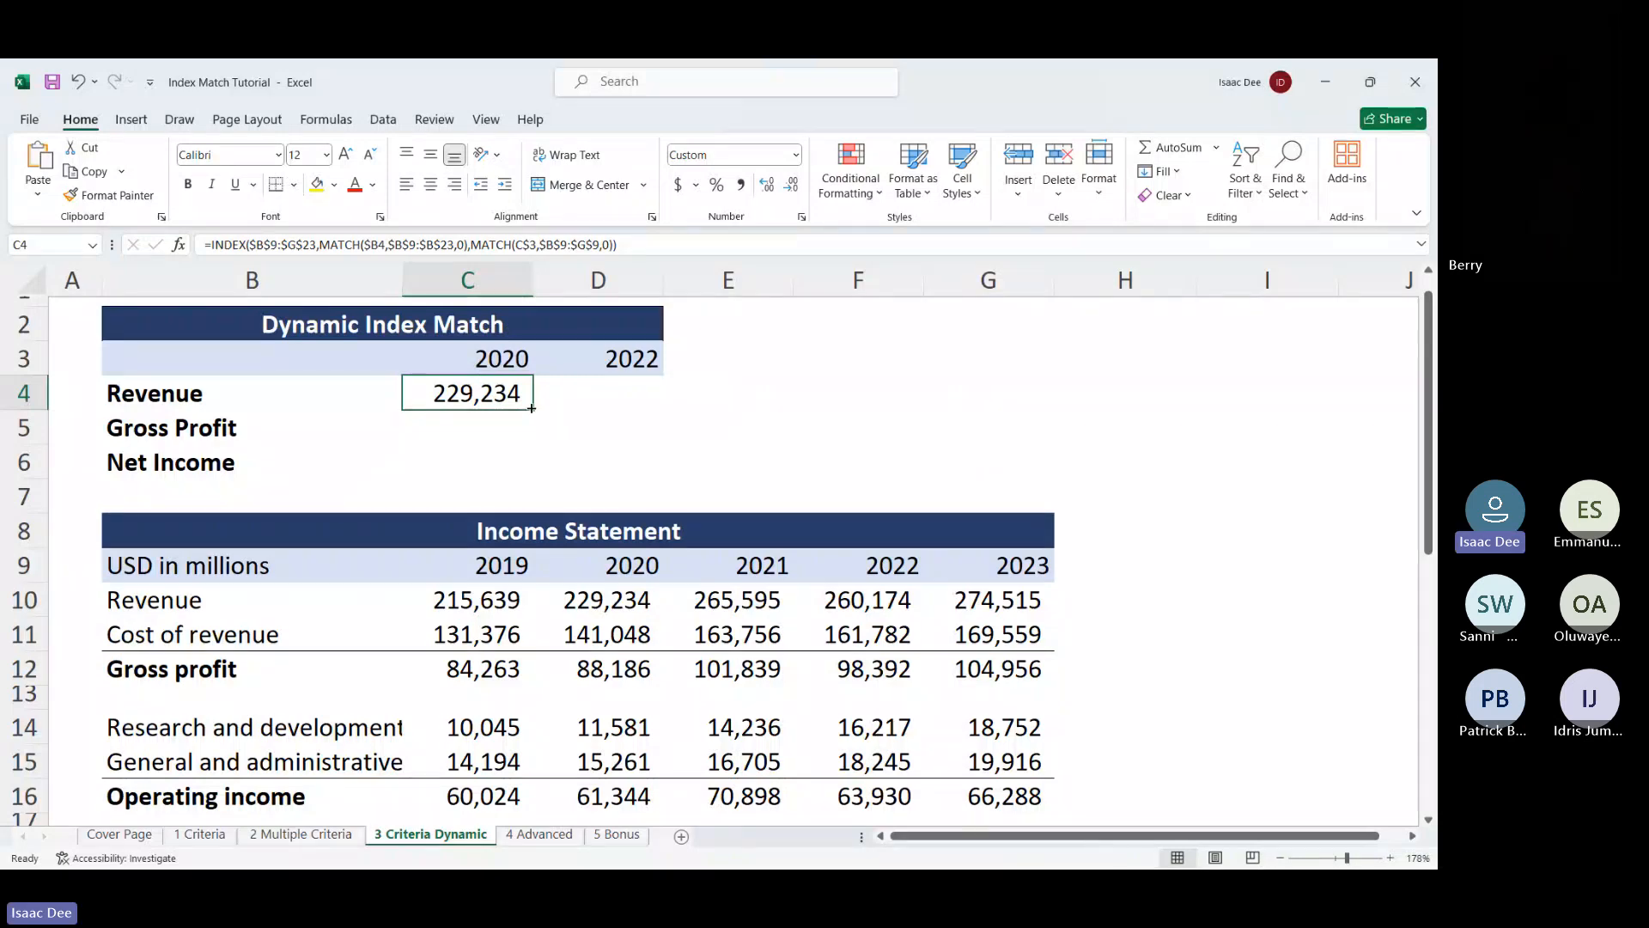
{"action": "left_click_drag", "start_coordinate": [532, 408], "coordinate": [651, 483]}
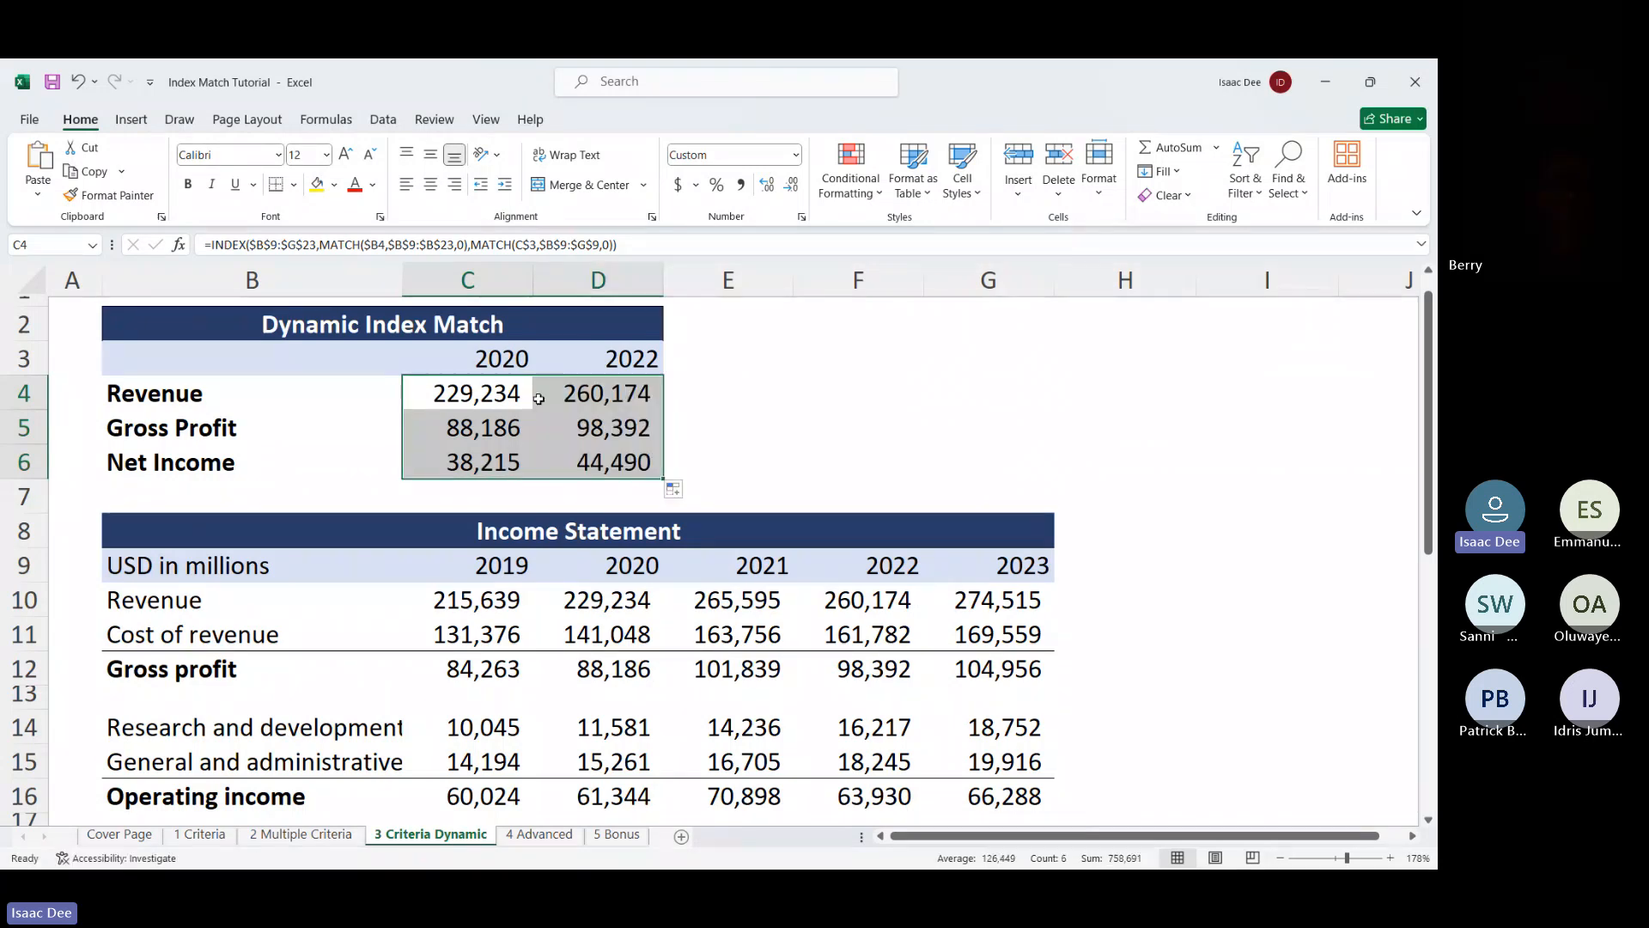
{"action": "left_click", "coordinate": [512, 410]}
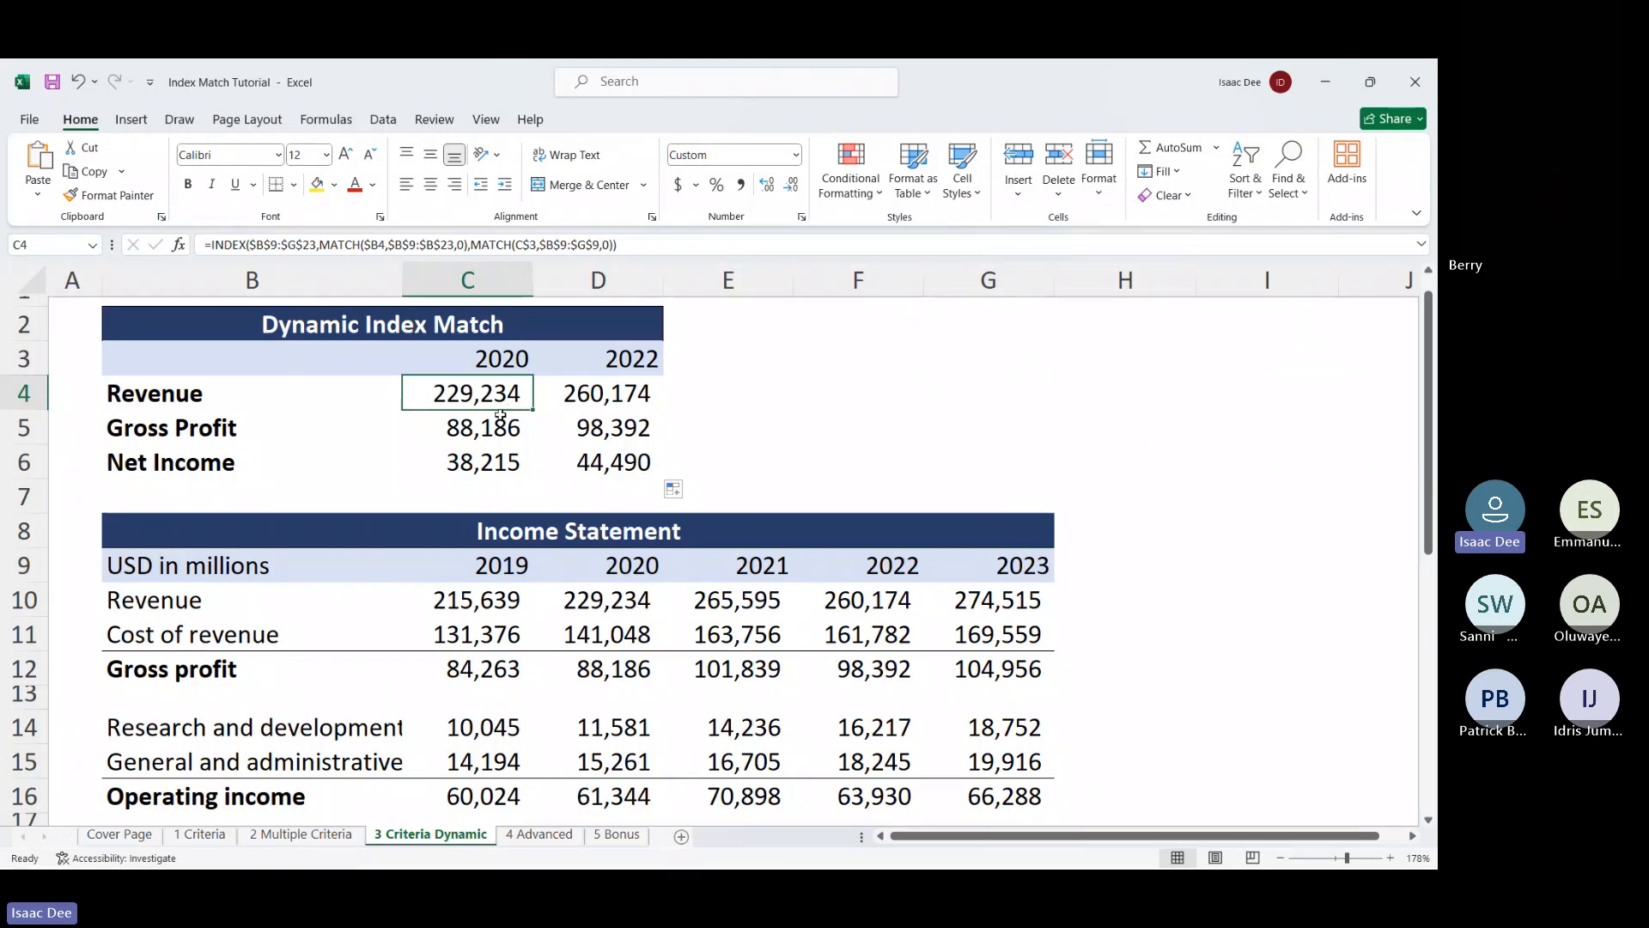
{"action": "left_click", "coordinate": [503, 424]}
{"action": "scroll", "coordinate": [501, 425], "scroll_direction": "down", "scroll_amount": 1}
{"action": "scroll", "coordinate": [502, 425], "scroll_direction": "up", "scroll_amount": 1}
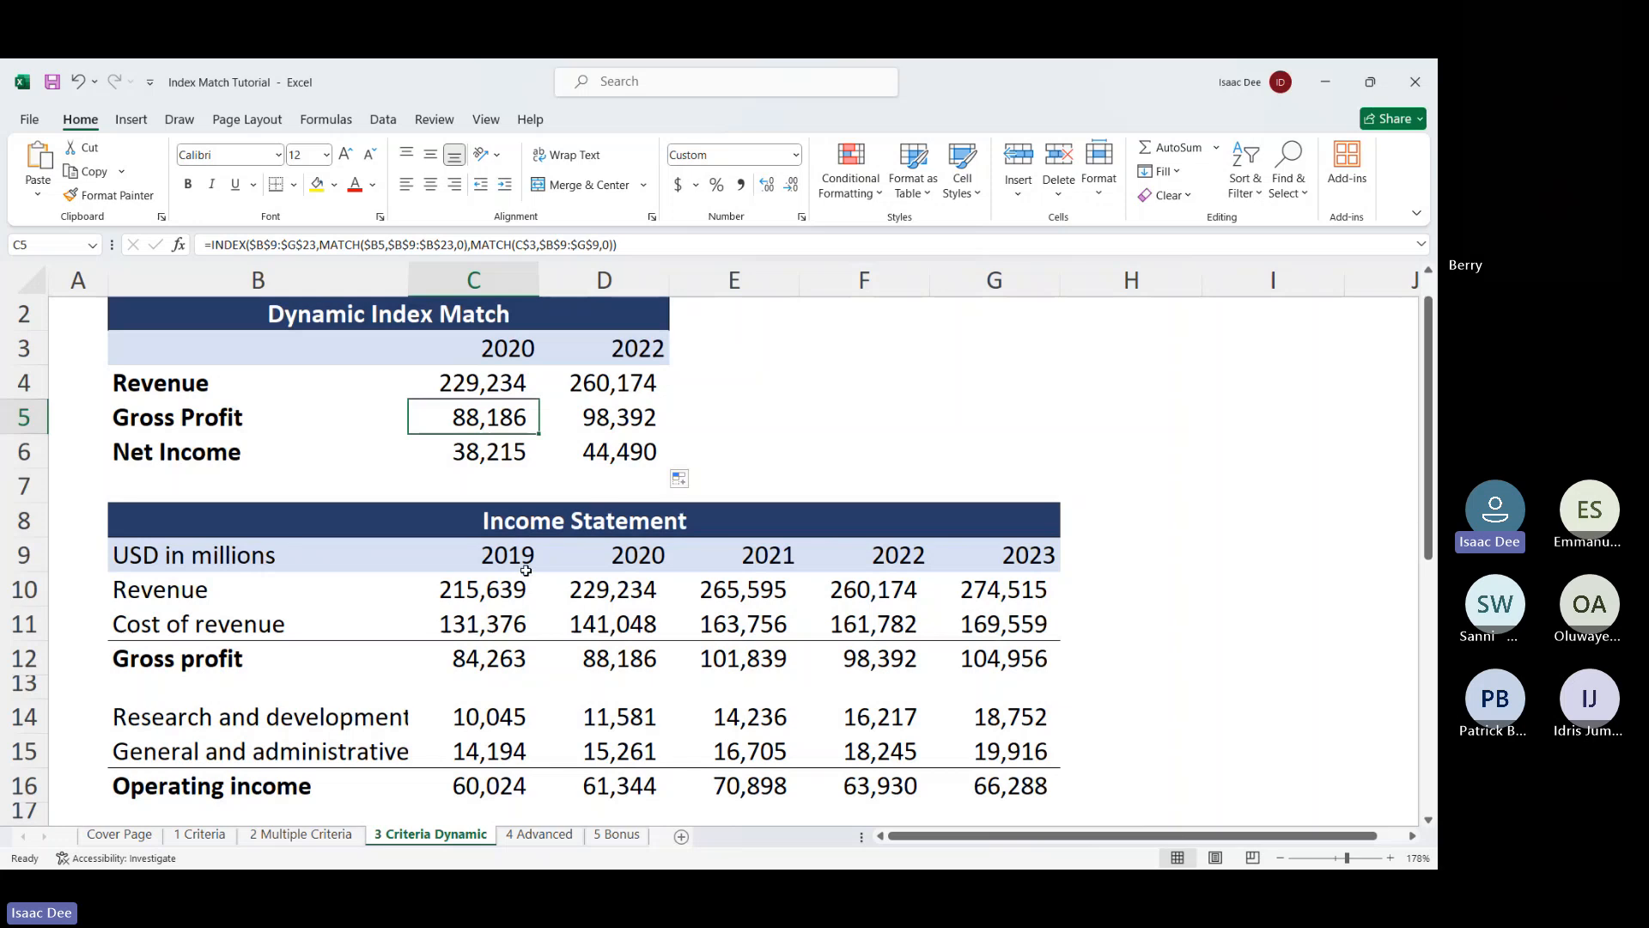
{"action": "scroll", "coordinate": [552, 681], "scroll_direction": "down", "scroll_amount": 2}
{"action": "scroll", "coordinate": [552, 681], "scroll_direction": "up", "scroll_amount": 2}
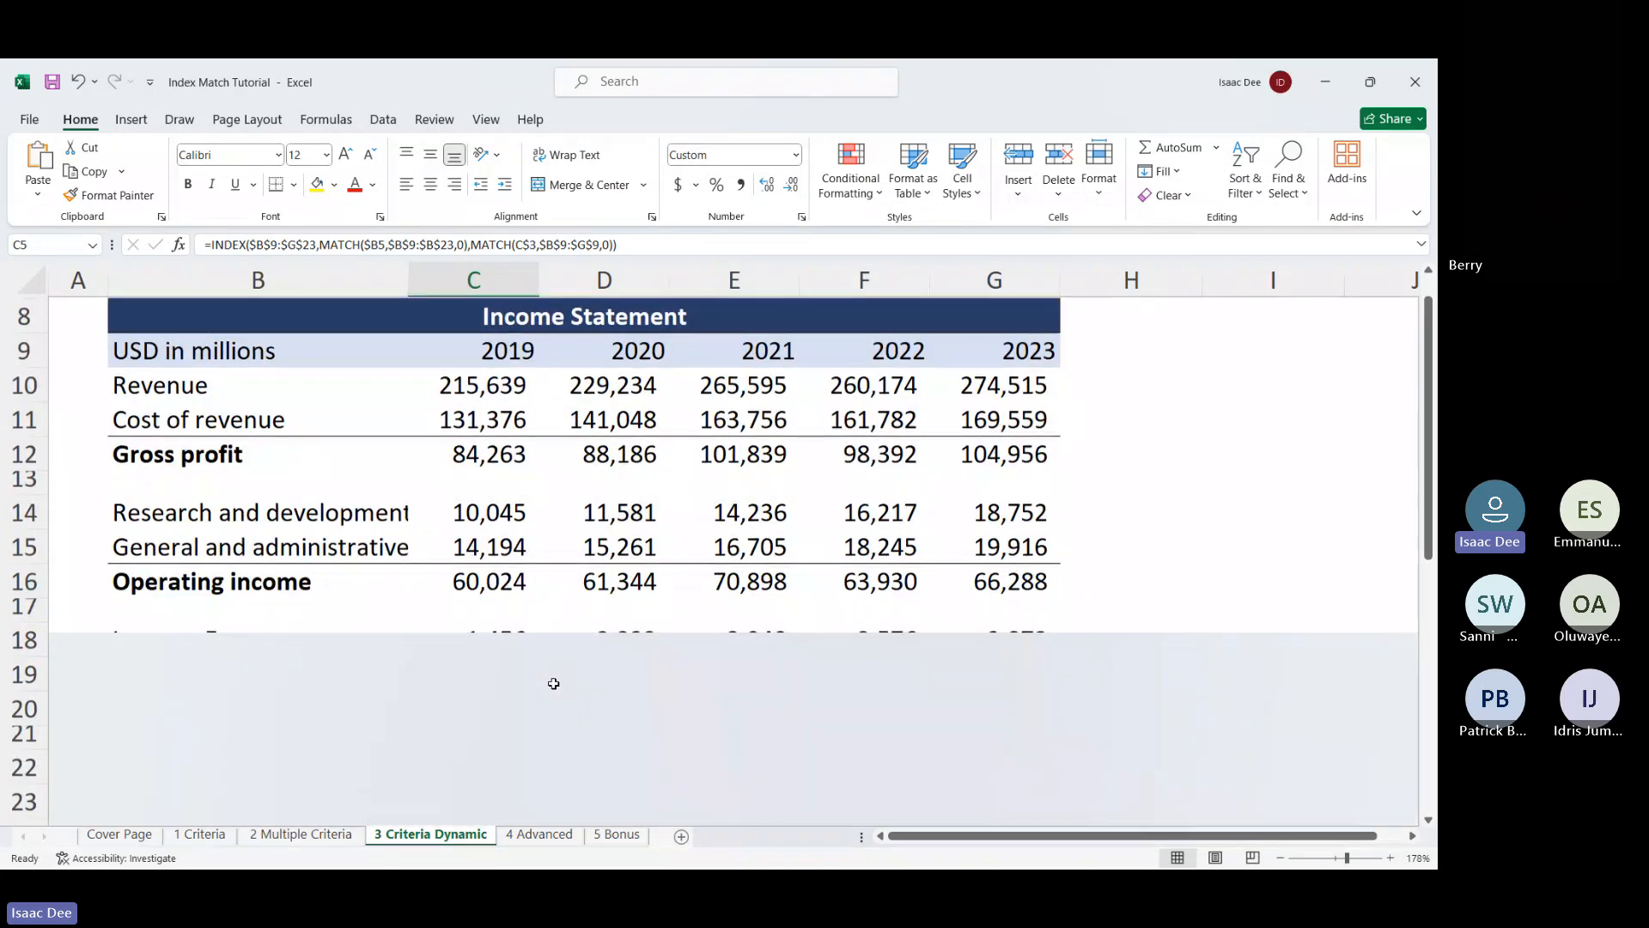
{"action": "scroll", "coordinate": [553, 683], "scroll_direction": "down", "scroll_amount": 6}
{"action": "scroll", "coordinate": [553, 681], "scroll_direction": "up", "scroll_amount": 4}
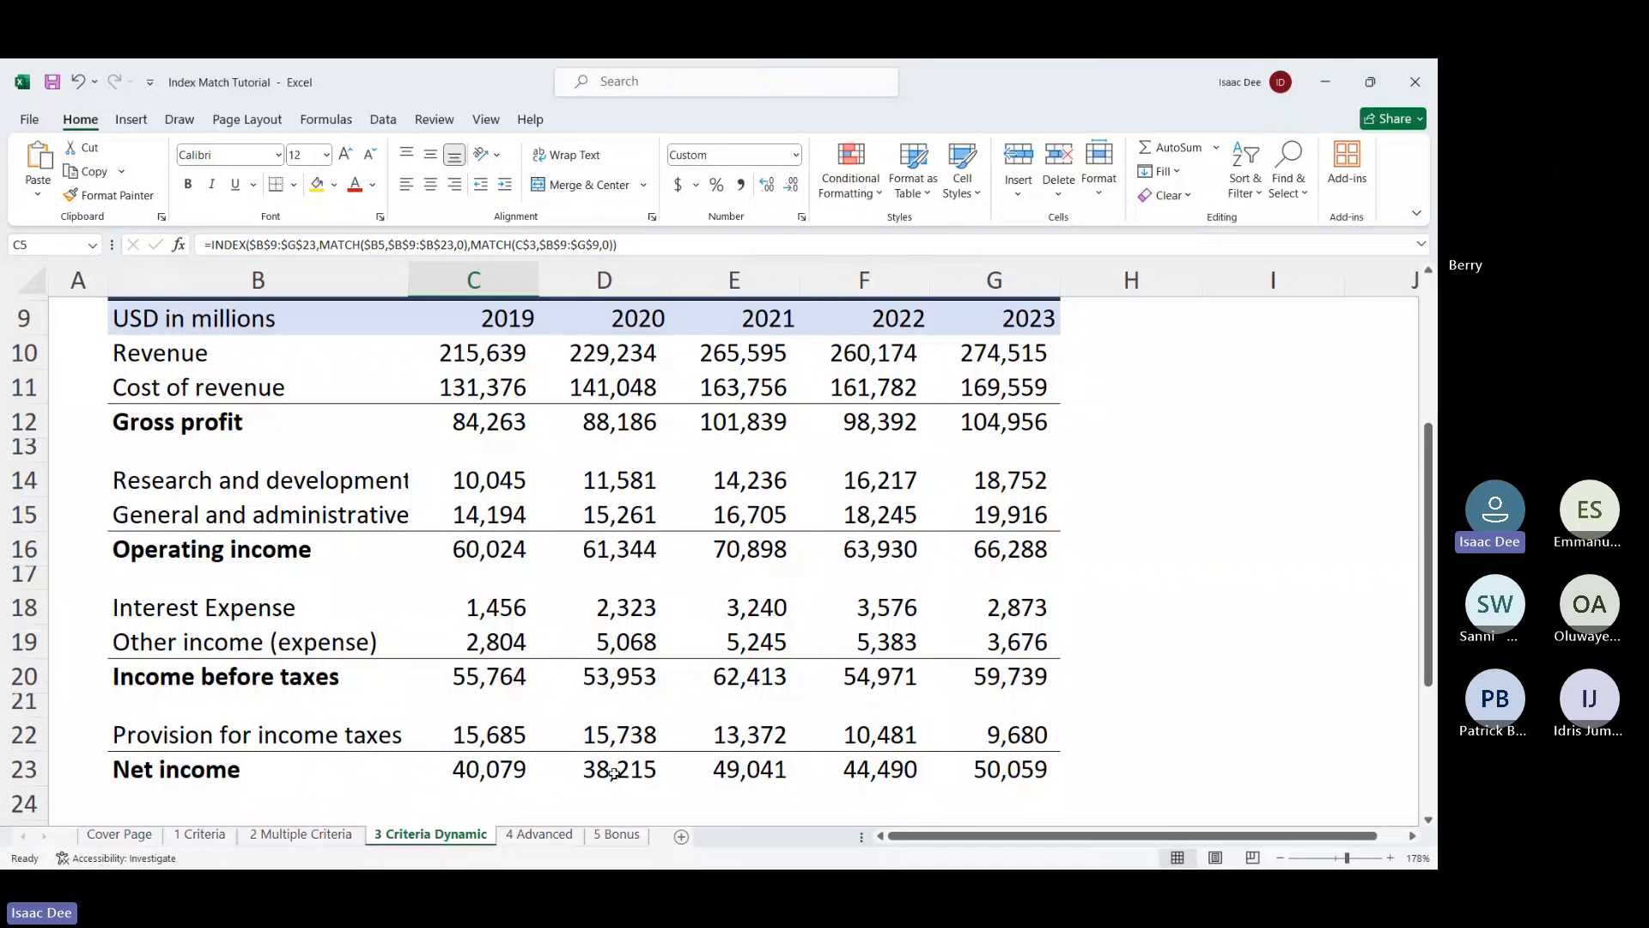
{"action": "scroll", "coordinate": [605, 618], "scroll_direction": "up", "scroll_amount": 3}
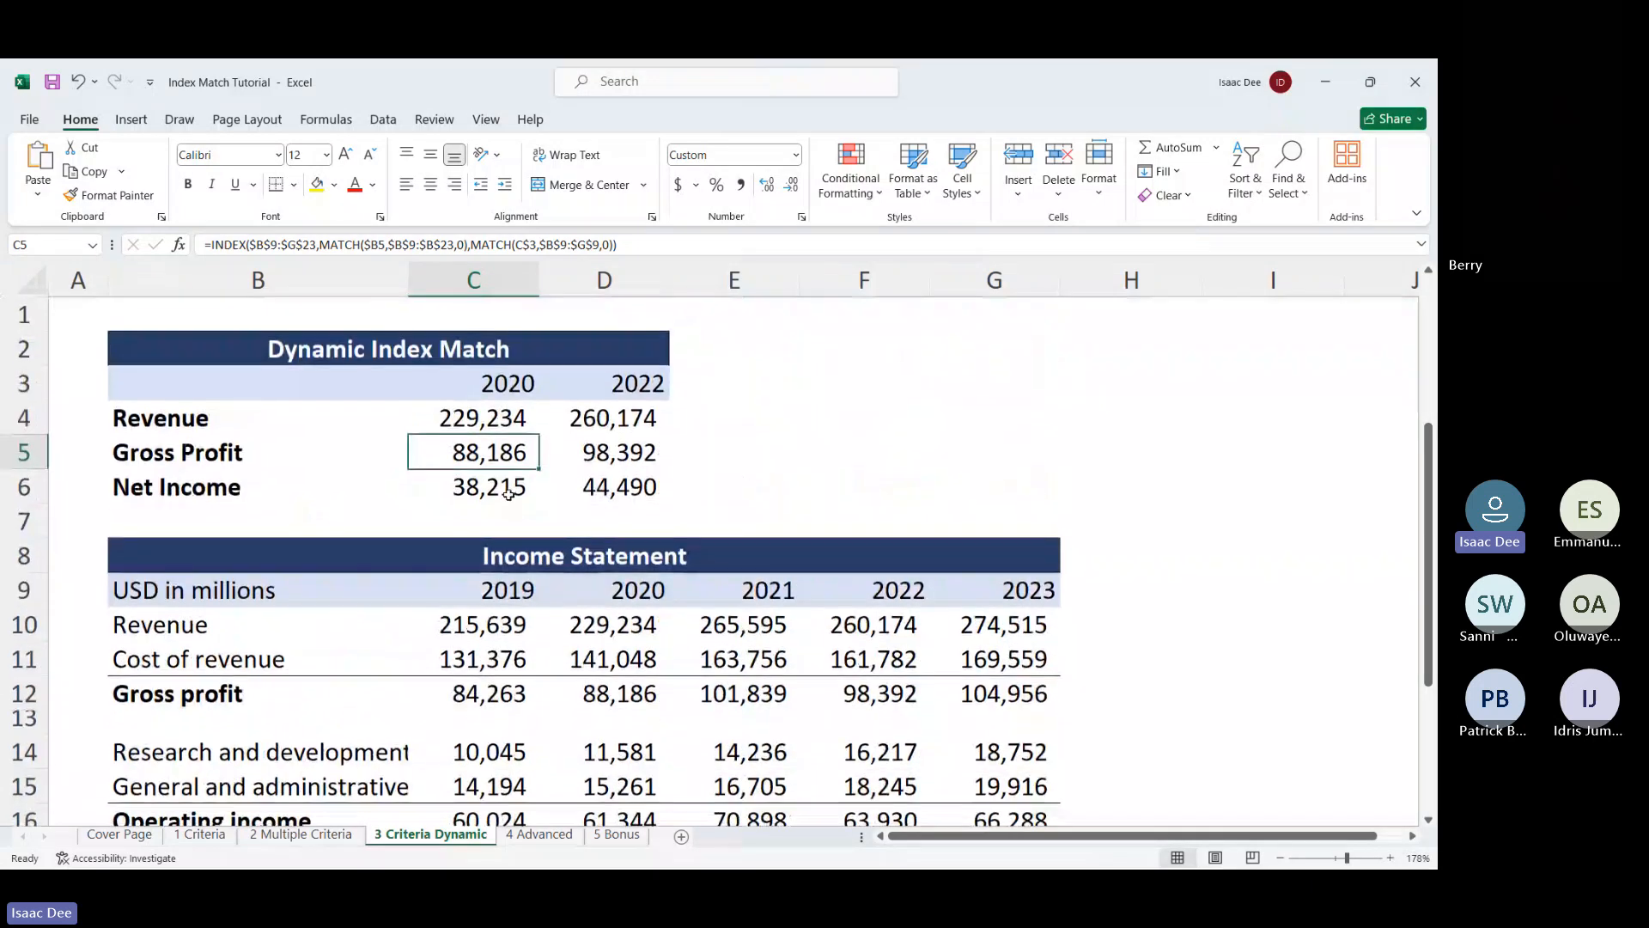
{"action": "left_click", "coordinate": [509, 492]}
{"action": "left_click", "coordinate": [584, 419]}
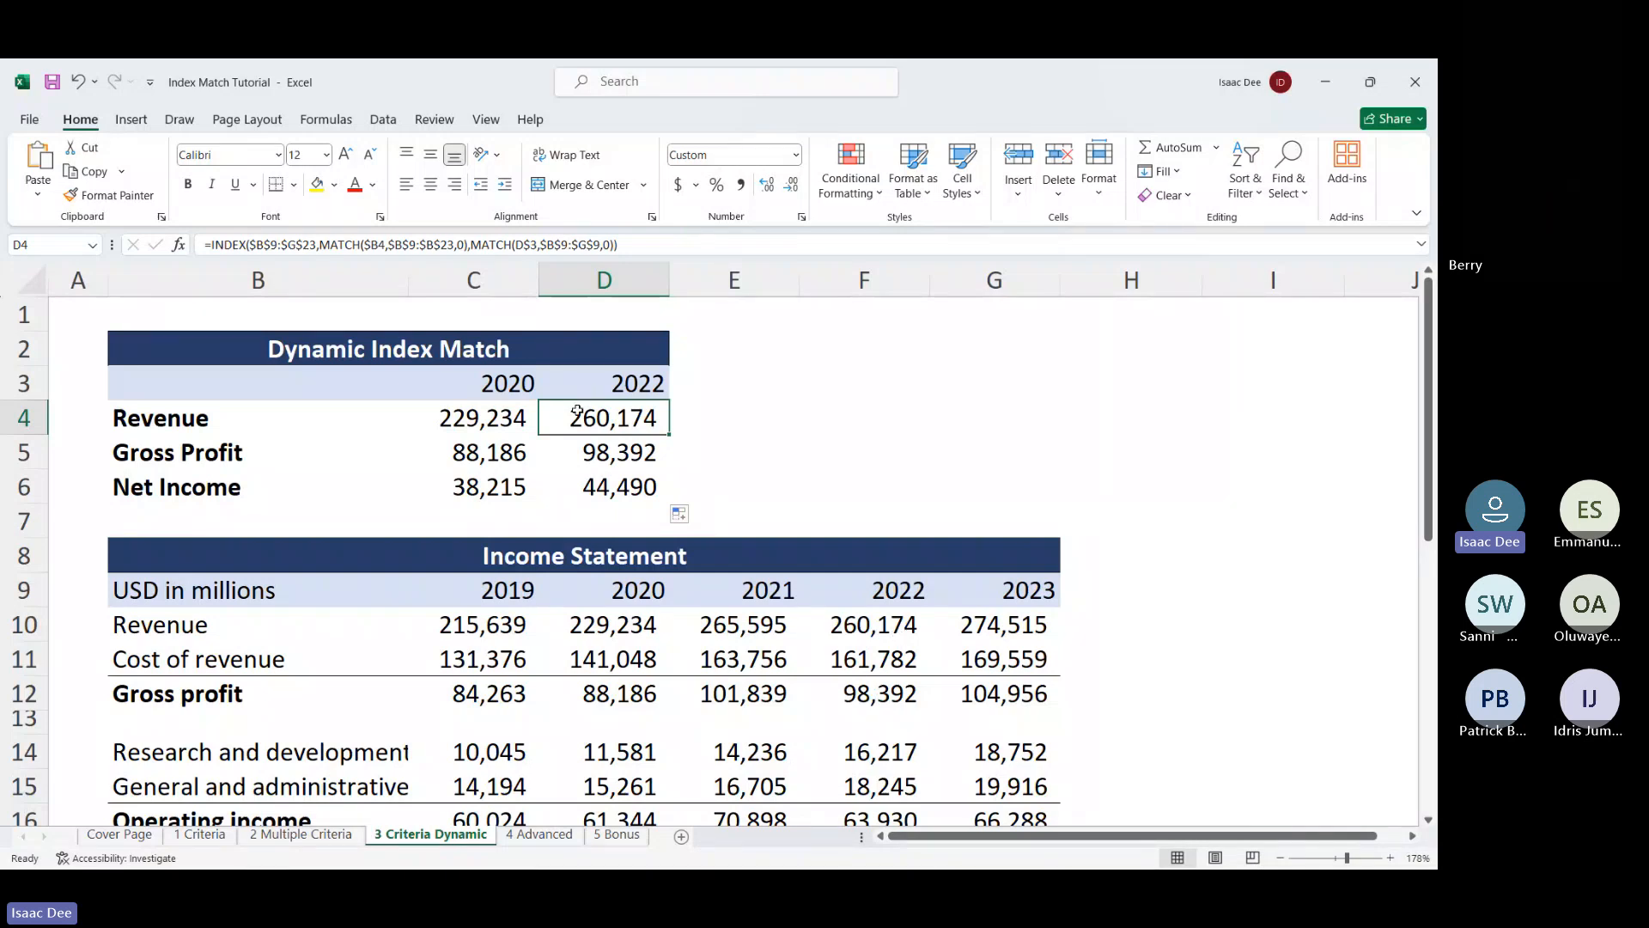
{"action": "left_click", "coordinate": [520, 418]}
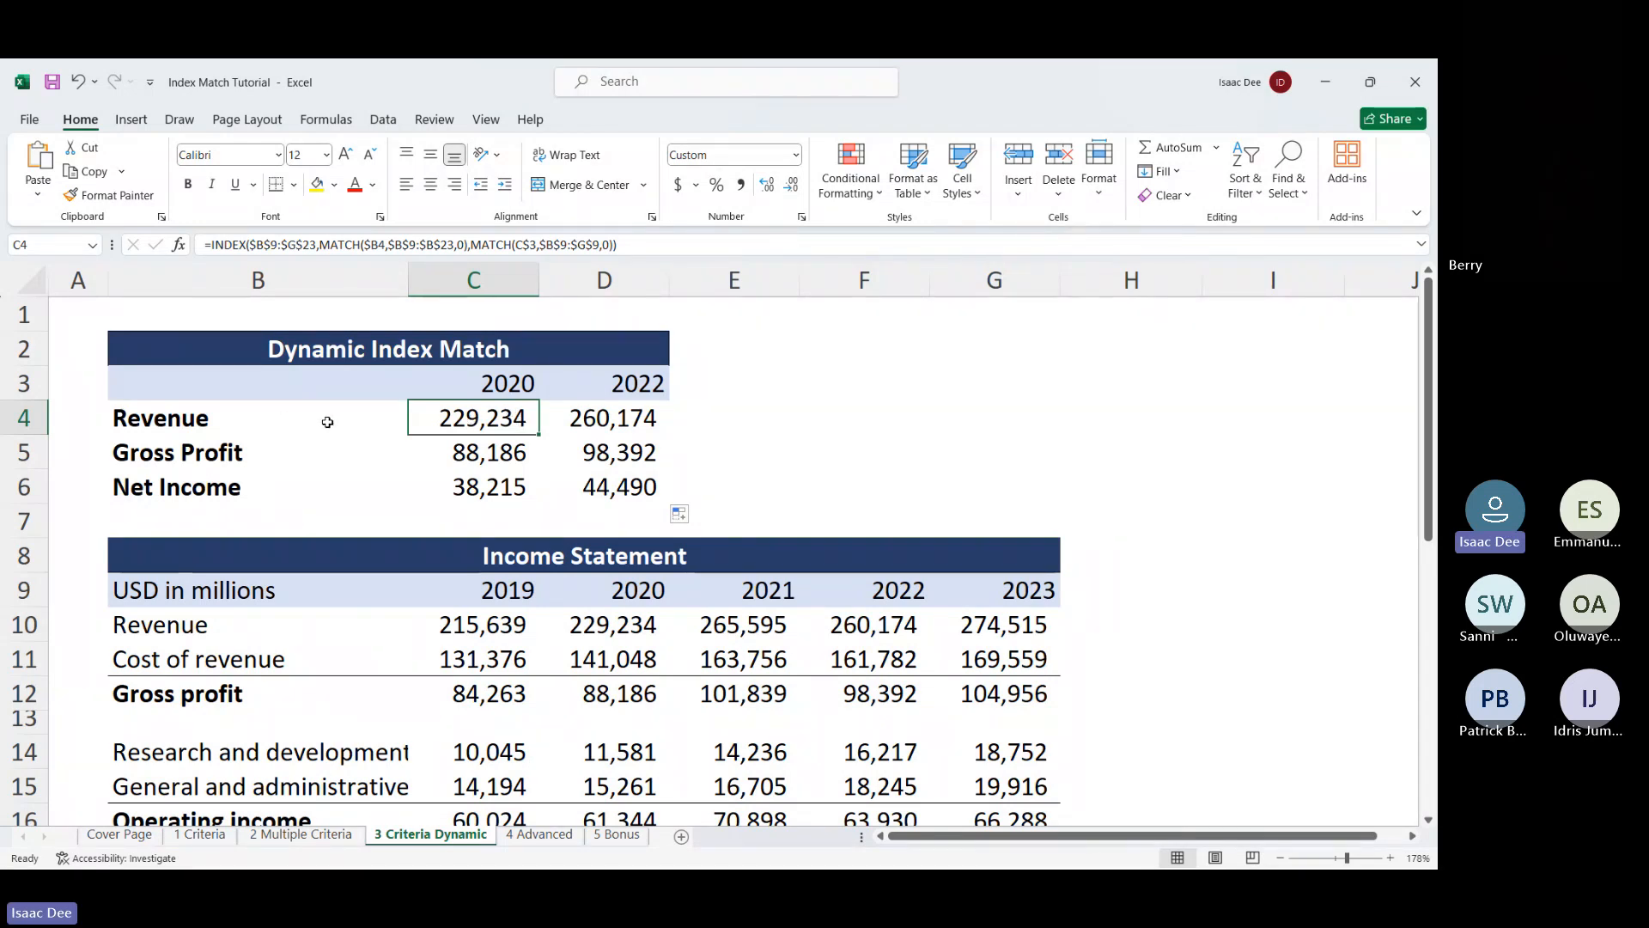
{"action": "left_click_drag", "start_coordinate": [539, 438], "coordinate": [538, 491]}
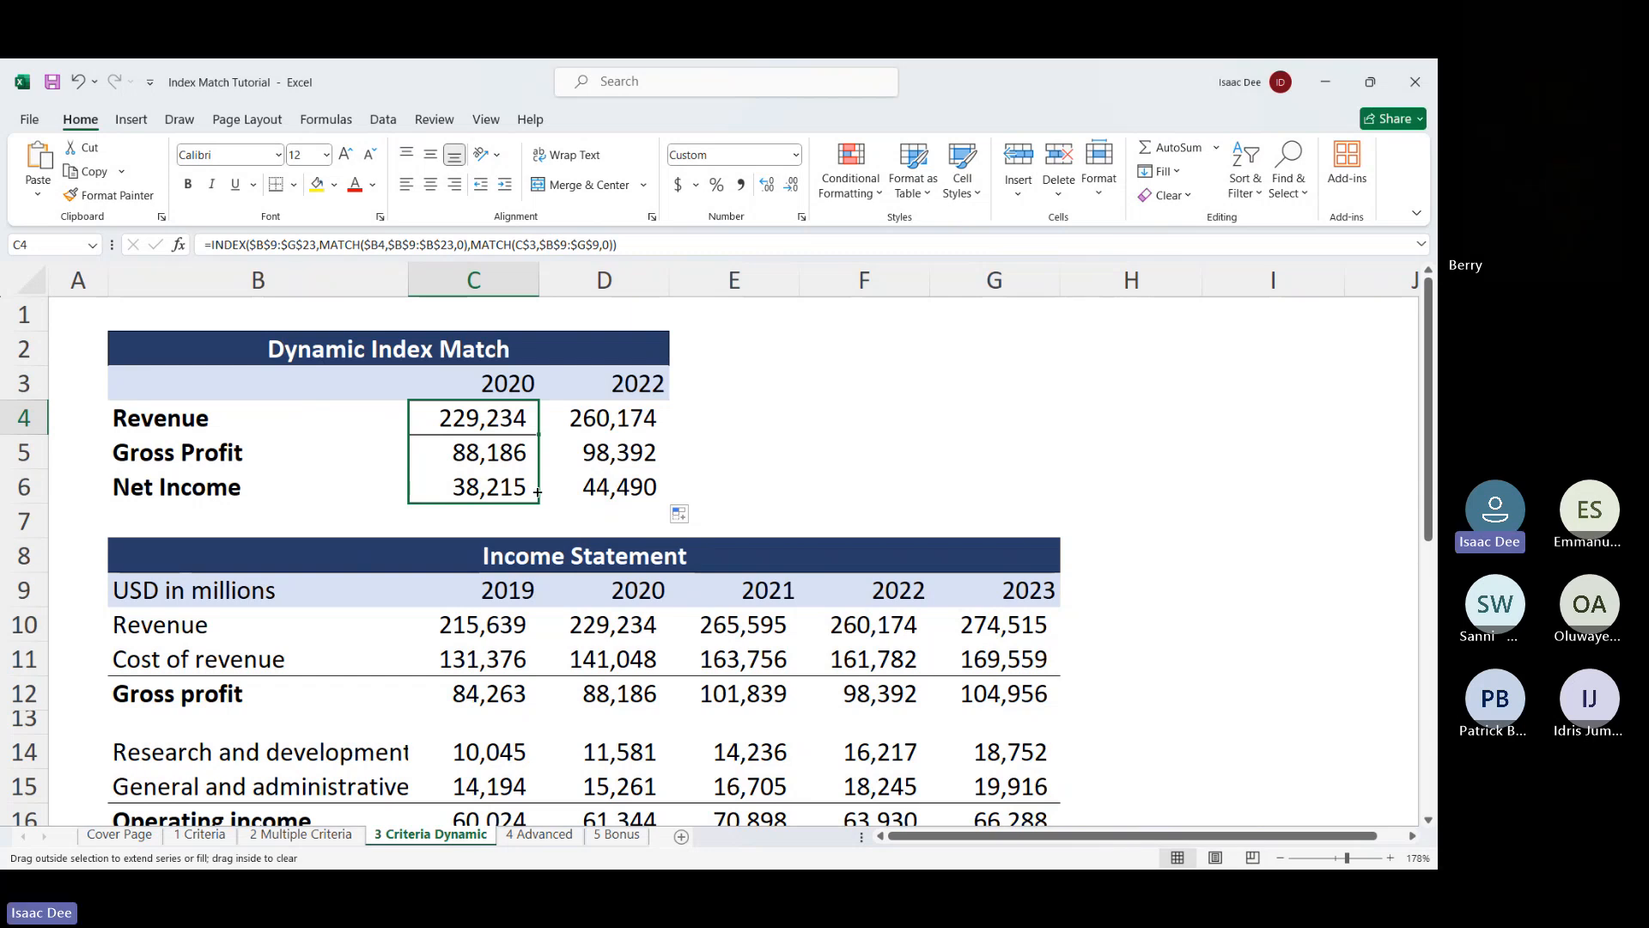
{"action": "left_click_drag", "start_coordinate": [537, 492], "coordinate": [538, 491]}
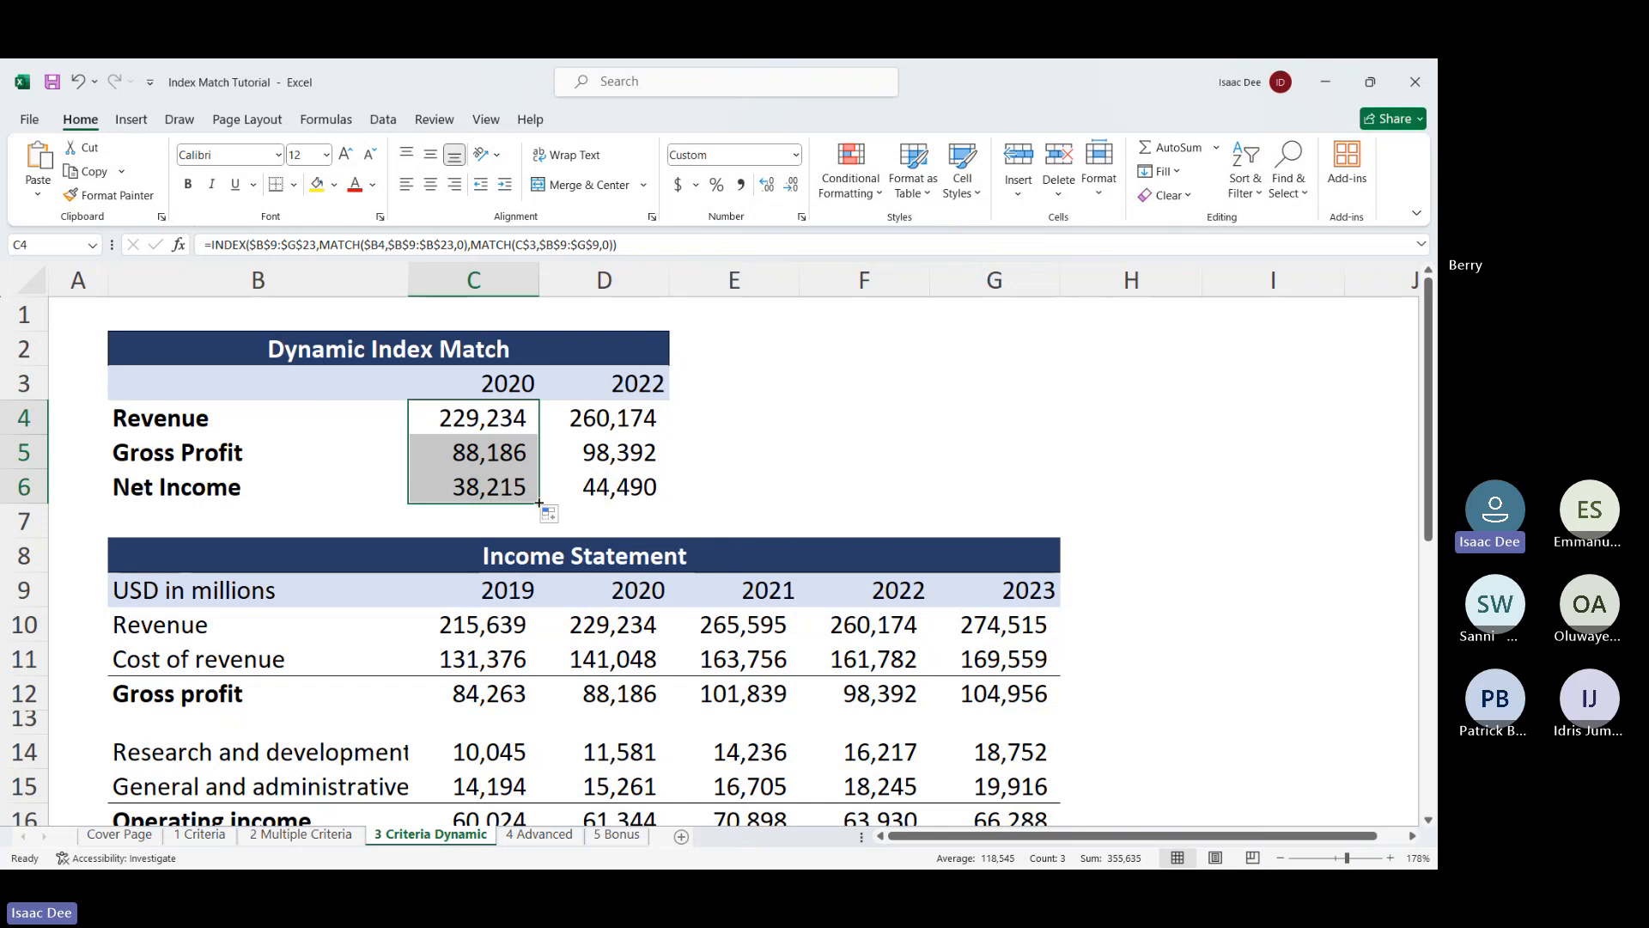
{"action": "left_click_drag", "start_coordinate": [540, 502], "coordinate": [670, 504]}
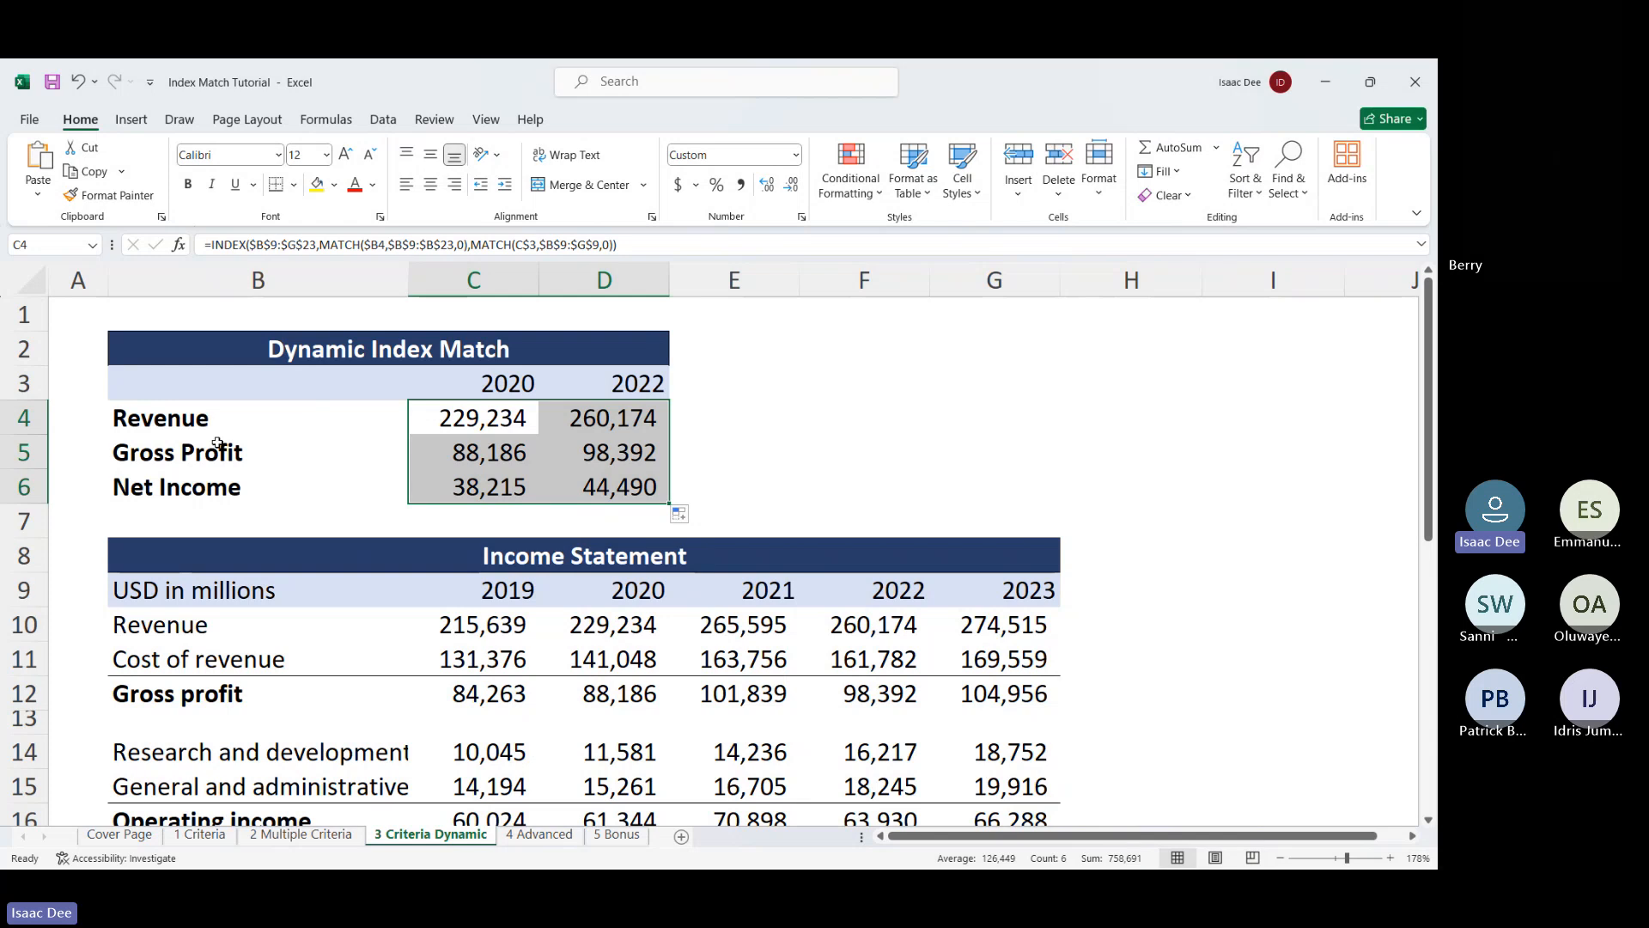
{"action": "left_click", "coordinate": [597, 424]}
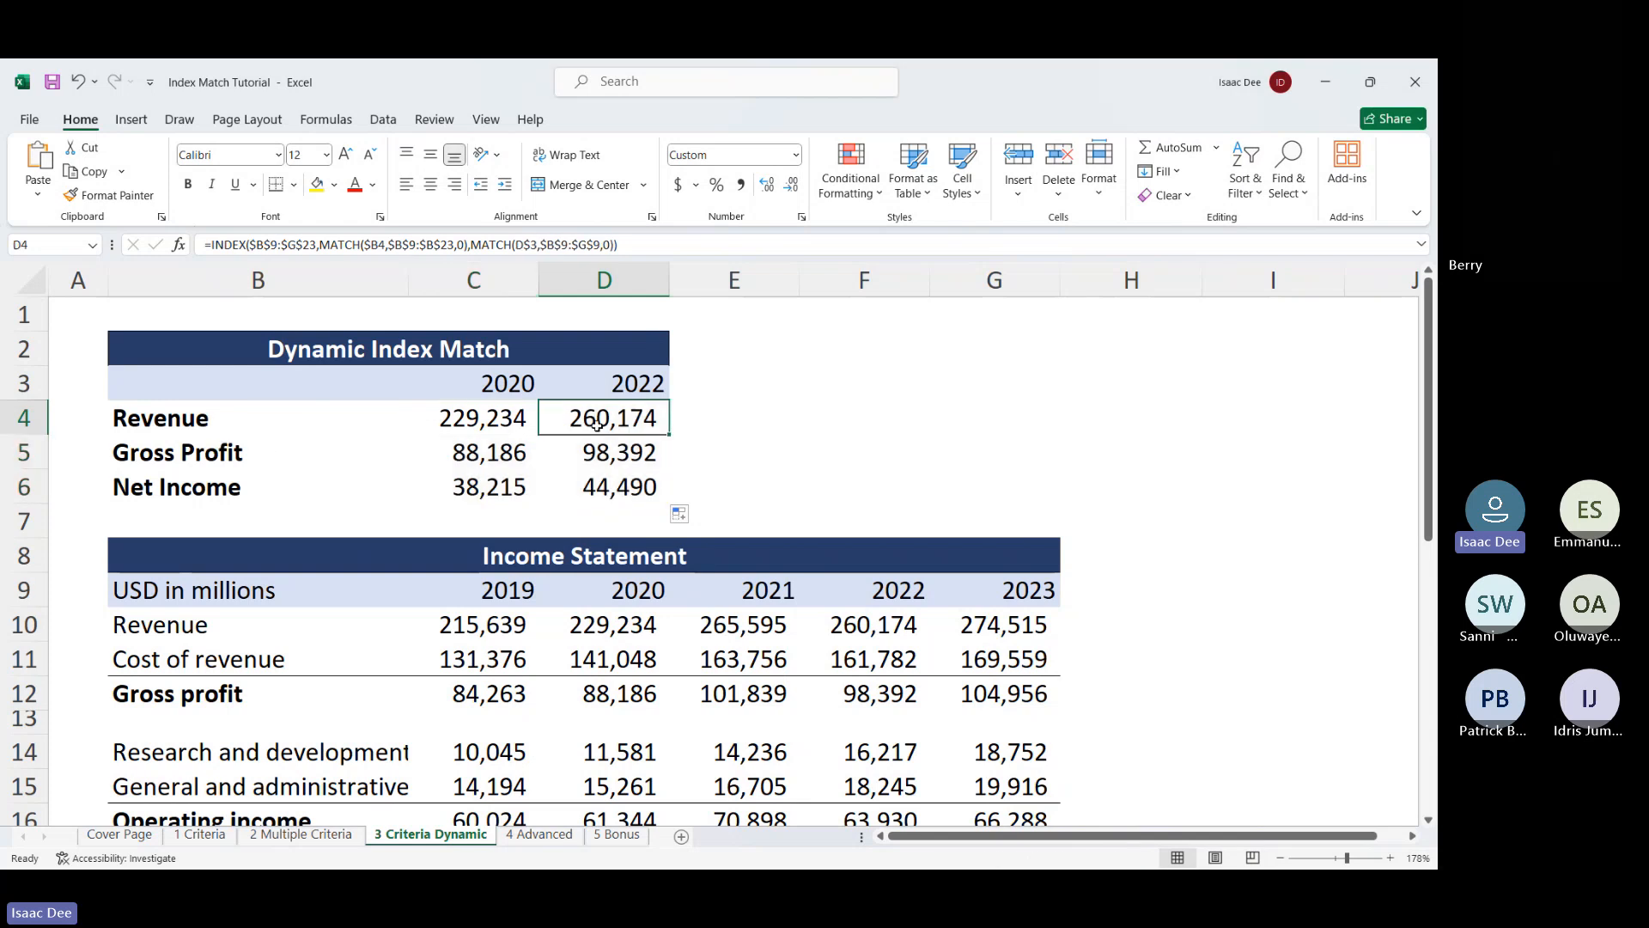
{"action": "left_click_drag", "start_coordinate": [669, 435], "coordinate": [669, 502]}
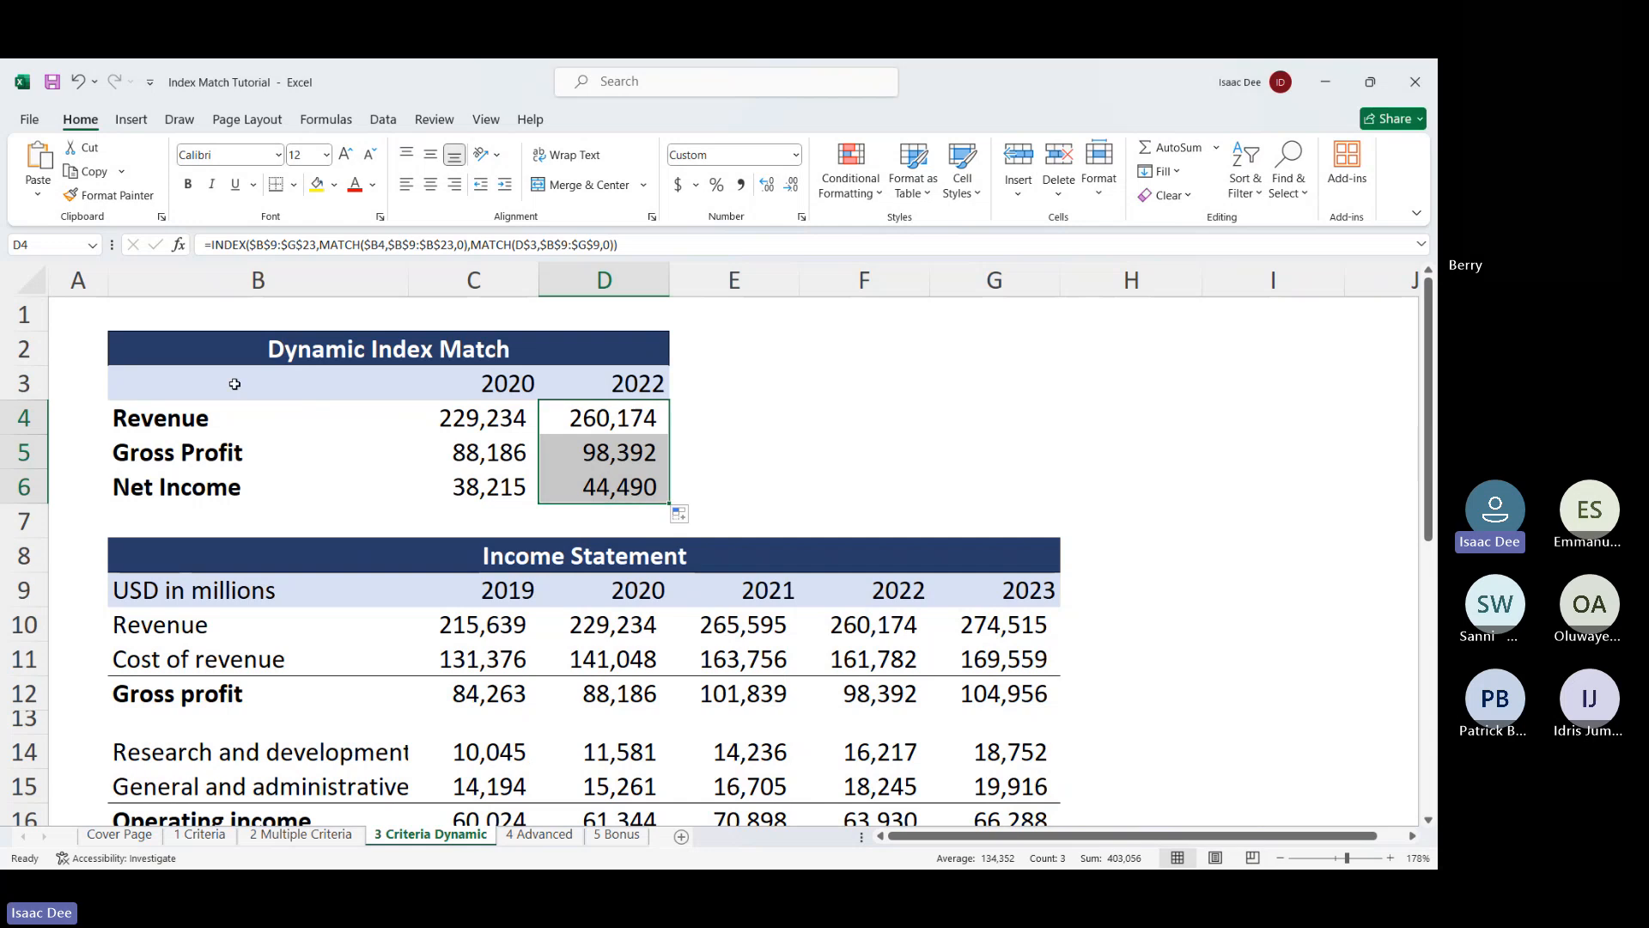
Step through the row labels, year headers and 2020/2022 Revenue, Gross Profit and Net Income results
{"action": "left_click", "coordinate": [218, 417]}
{"action": "key", "text": "Down"}
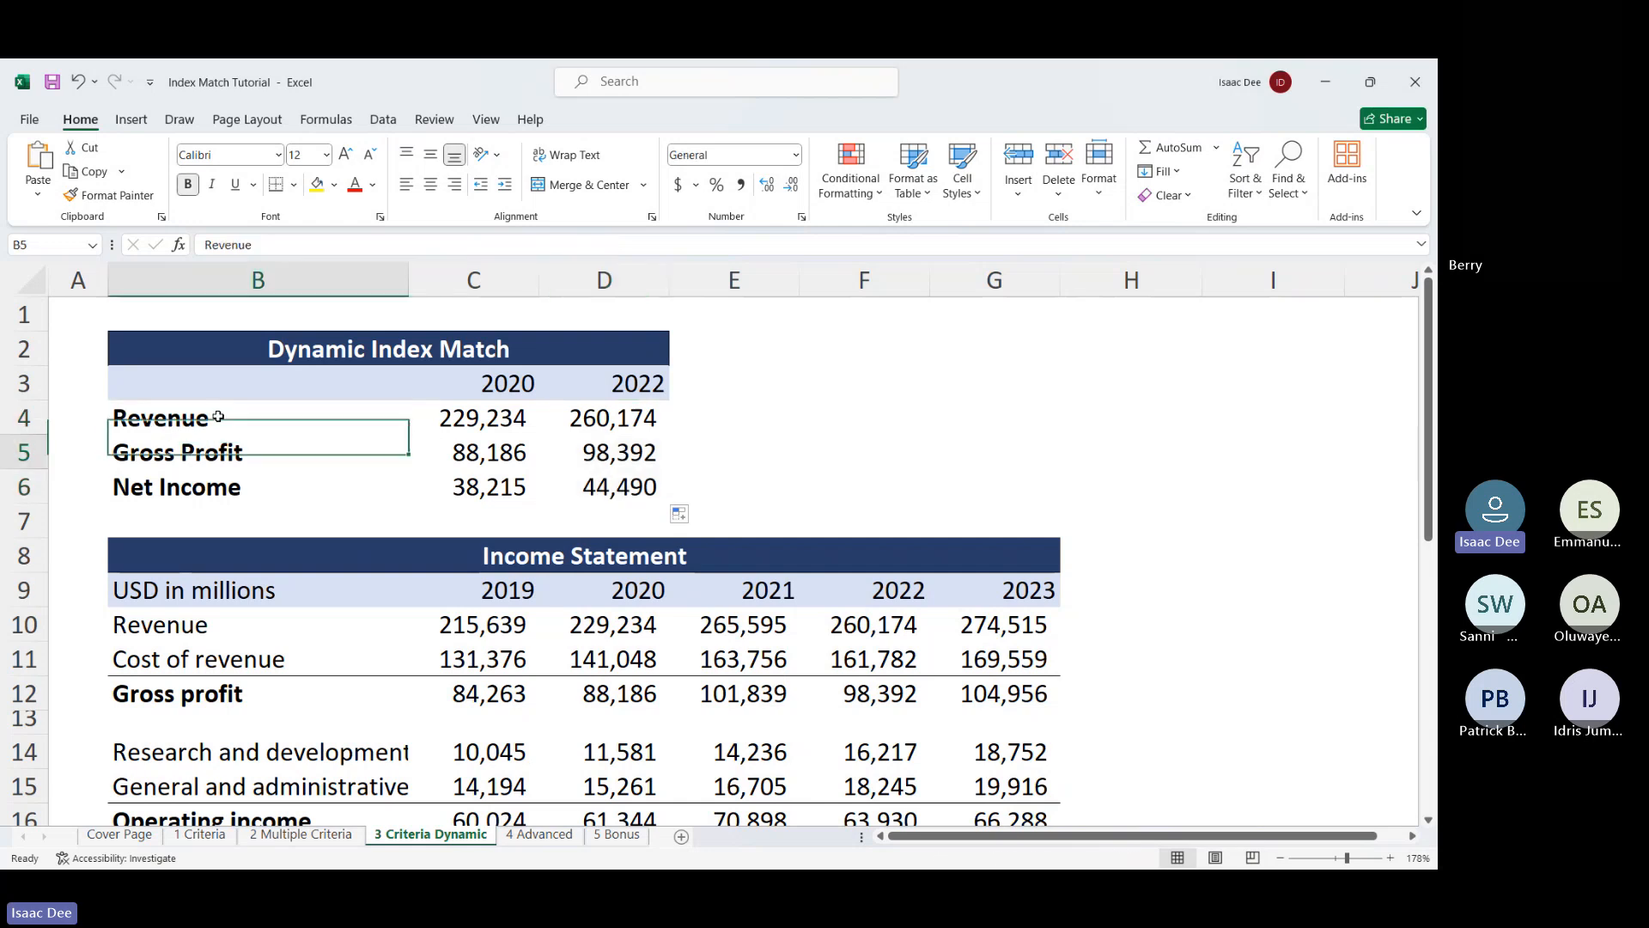
{"action": "key", "text": "Down"}
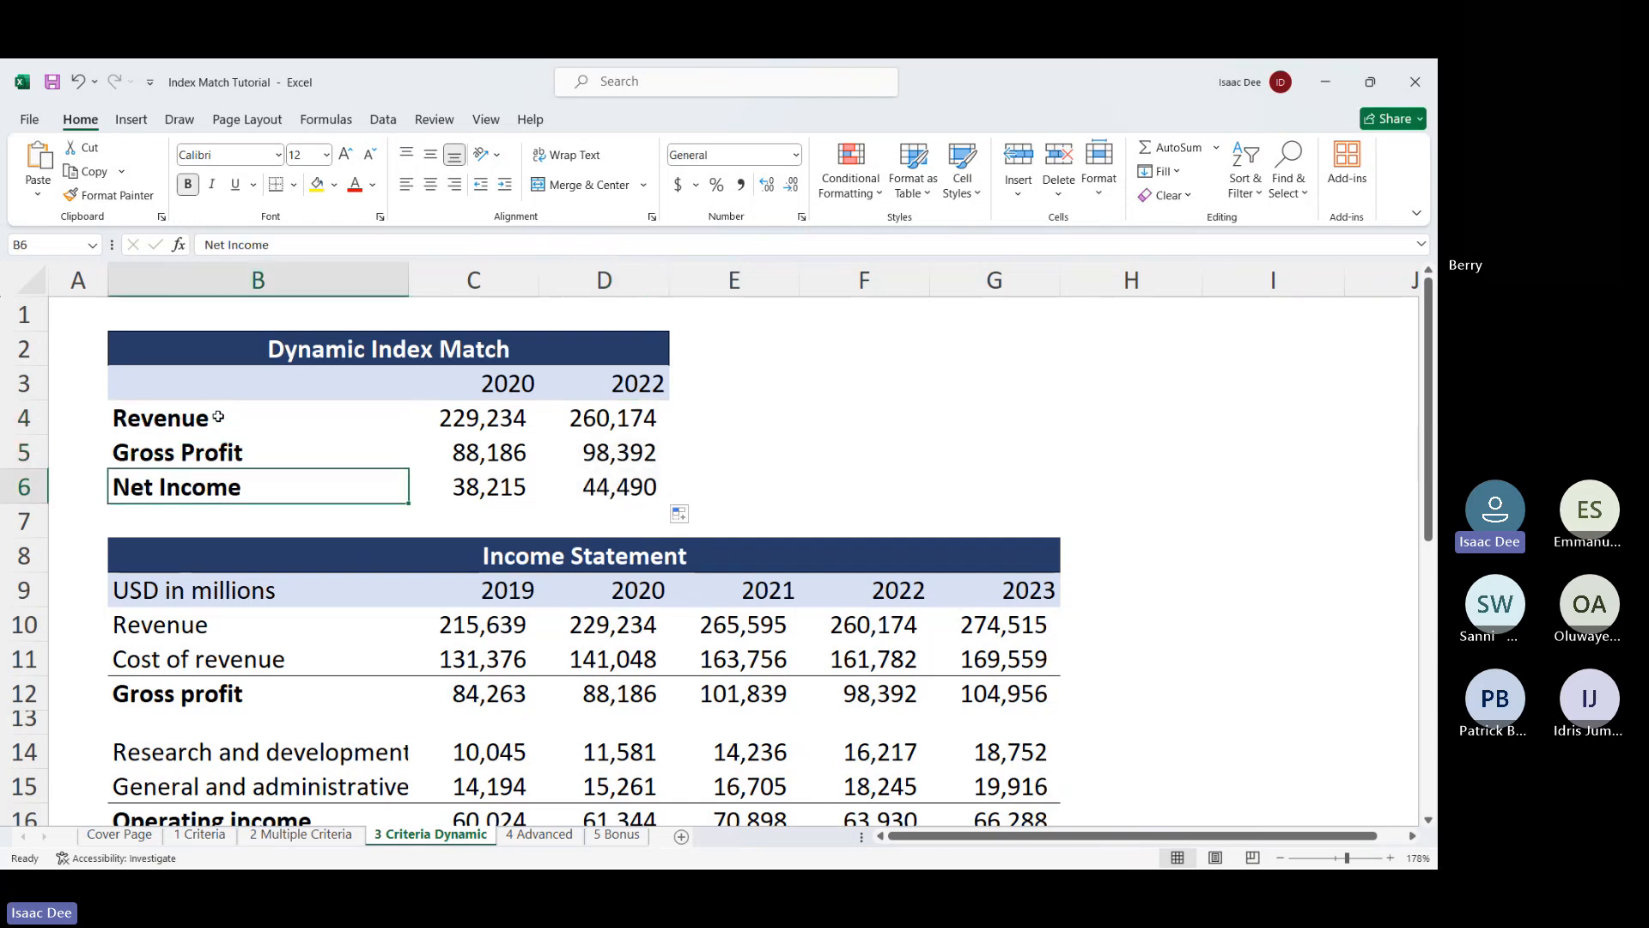
{"action": "key", "text": "Up"}
{"action": "key", "text": "Up"}
{"action": "key", "text": "Up"}
{"action": "key", "text": "Right"}
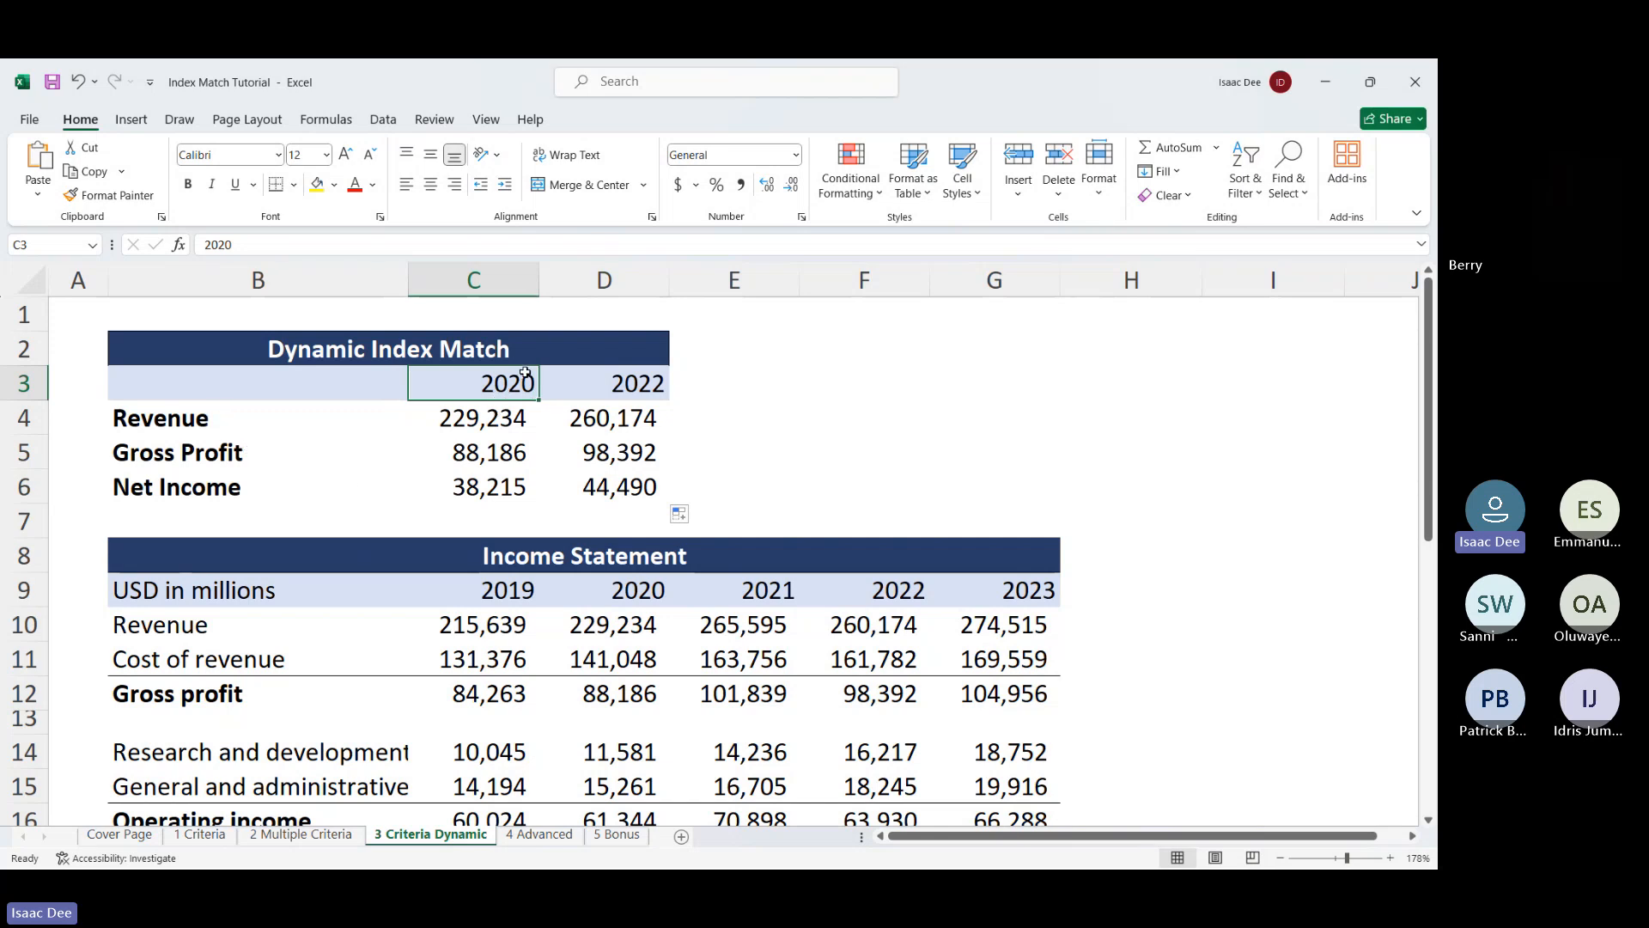
{"action": "key", "text": "Right"}
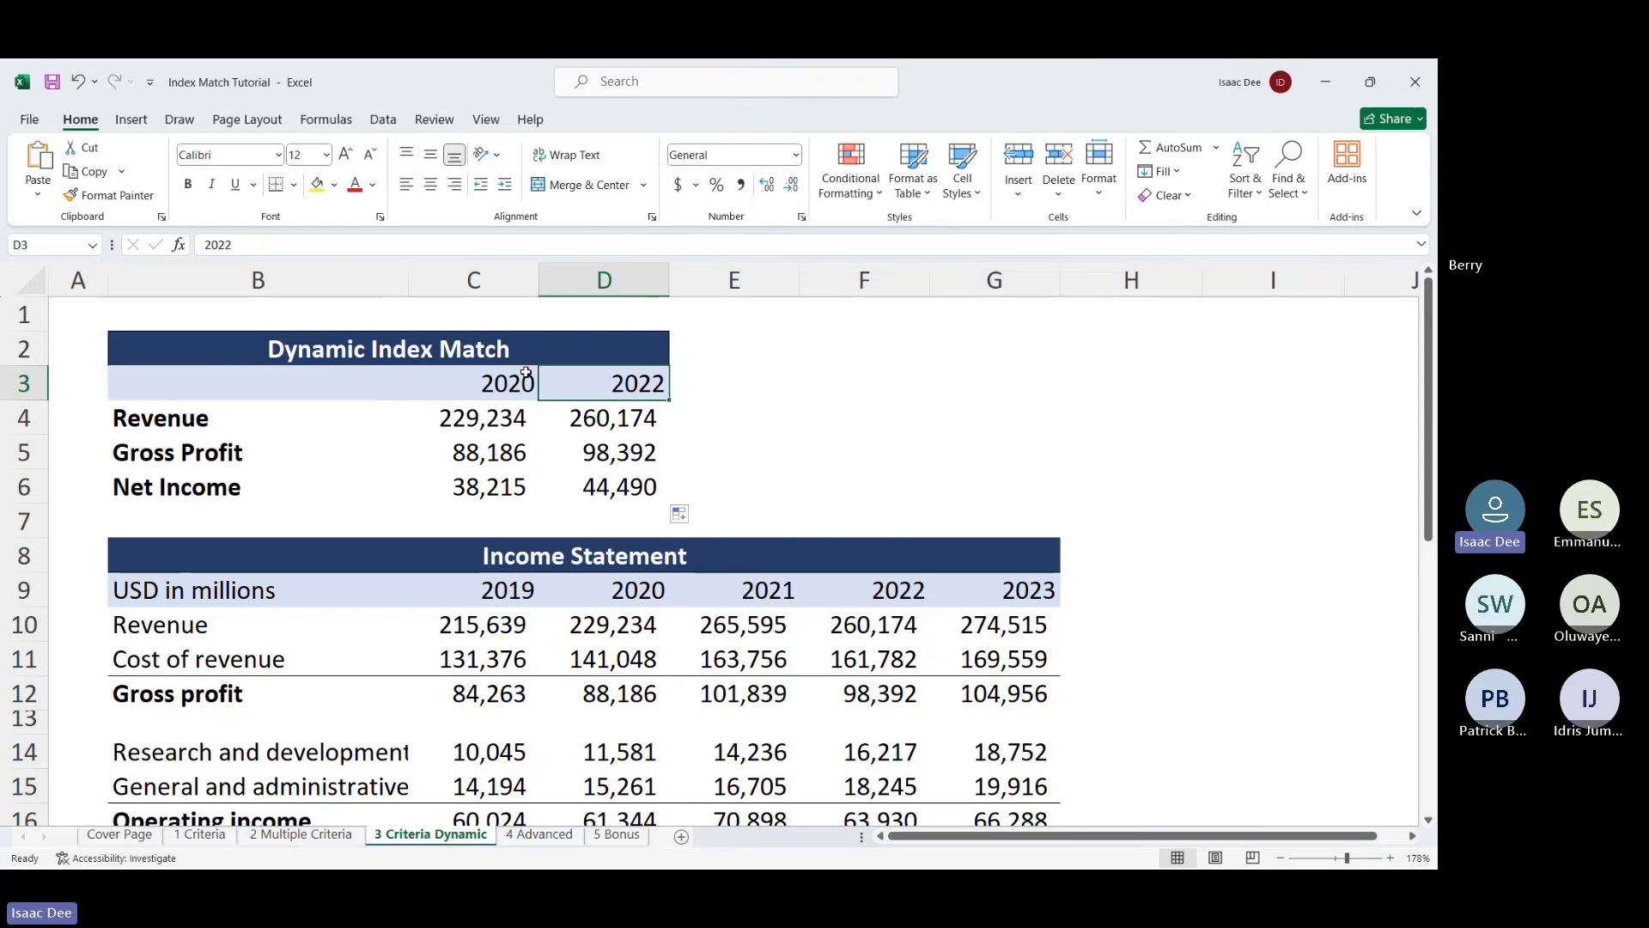
{"action": "left_click", "coordinate": [526, 373]}
{"action": "key", "text": "Right"}
{"action": "key", "text": "Left"}
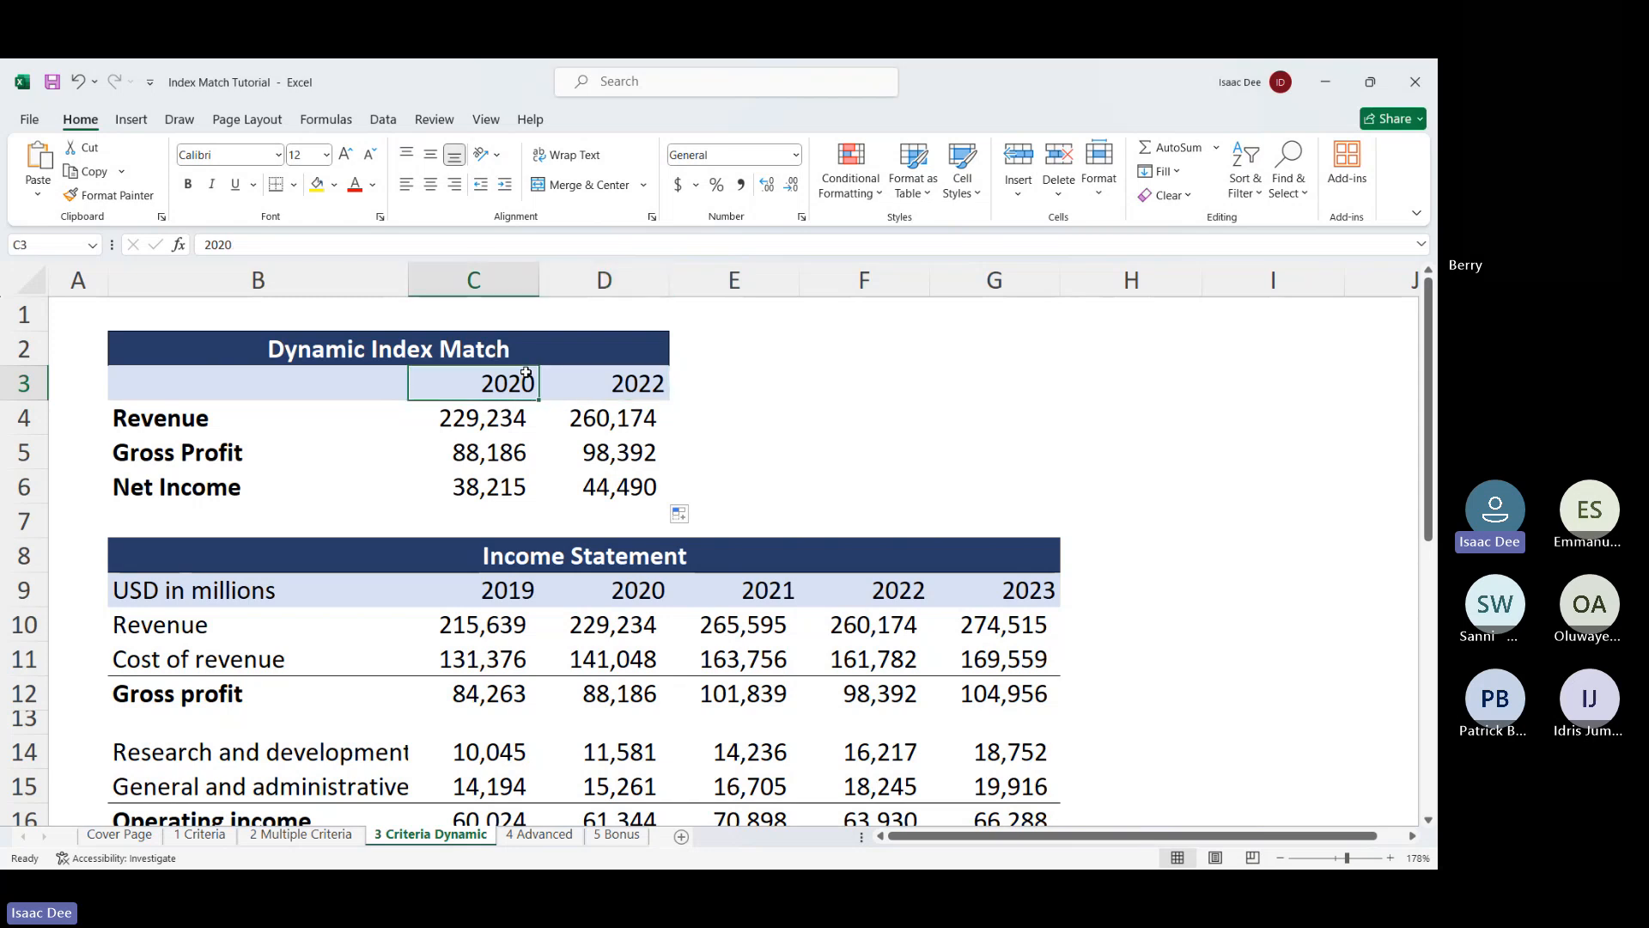
{"action": "key", "text": "Right"}
{"action": "key", "text": "Left"}
{"action": "key", "text": "Down"}
{"action": "key", "text": "Down"}
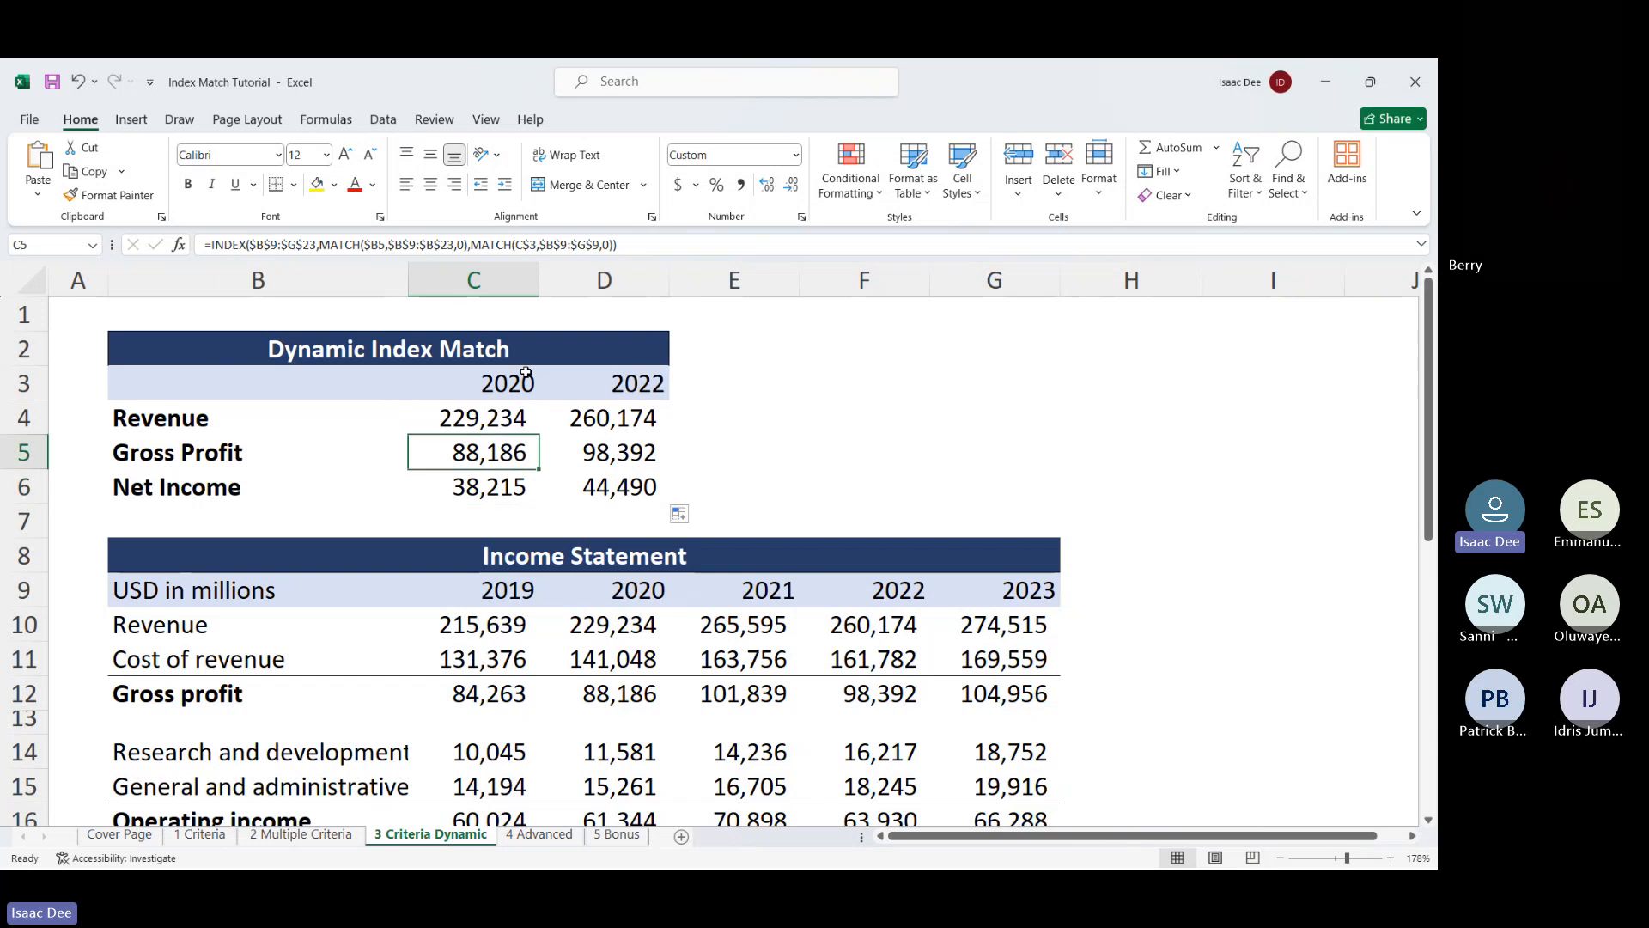
{"action": "key", "text": "Up"}
{"action": "key", "text": "Down"}
{"action": "key", "text": "Up"}
{"action": "key", "text": "Up"}
{"action": "key", "text": "Down"}
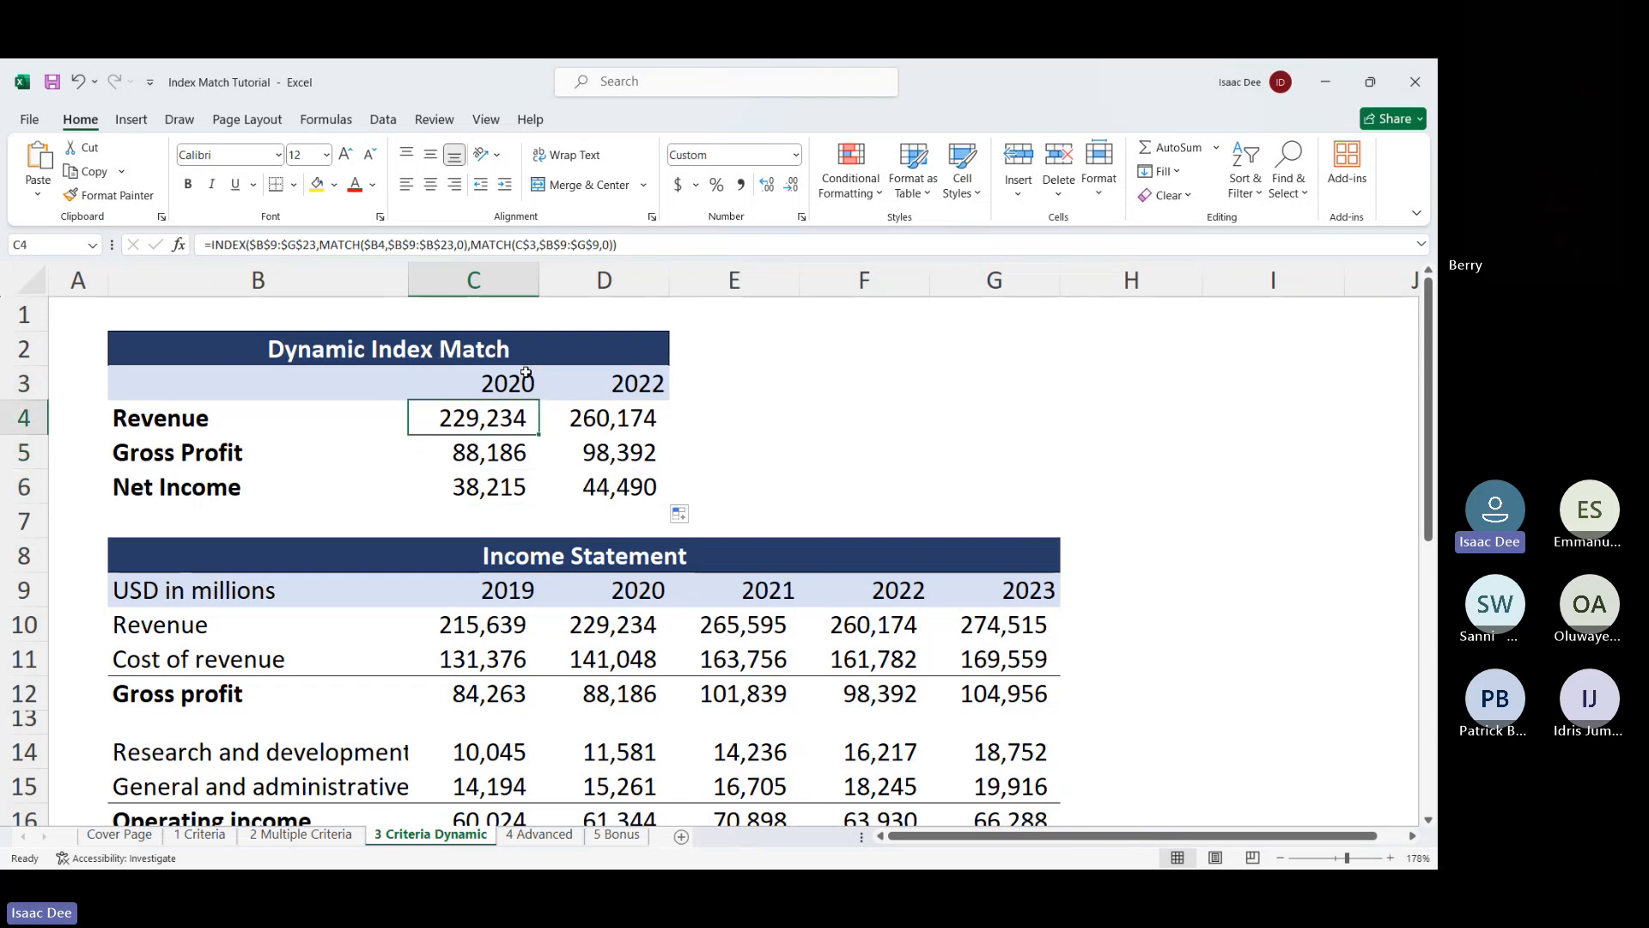
{"action": "key", "text": "Down"}
{"action": "key", "text": "Down"}
{"action": "key", "text": "Up"}
{"action": "key", "text": "Up"}
{"action": "key", "text": "Right"}
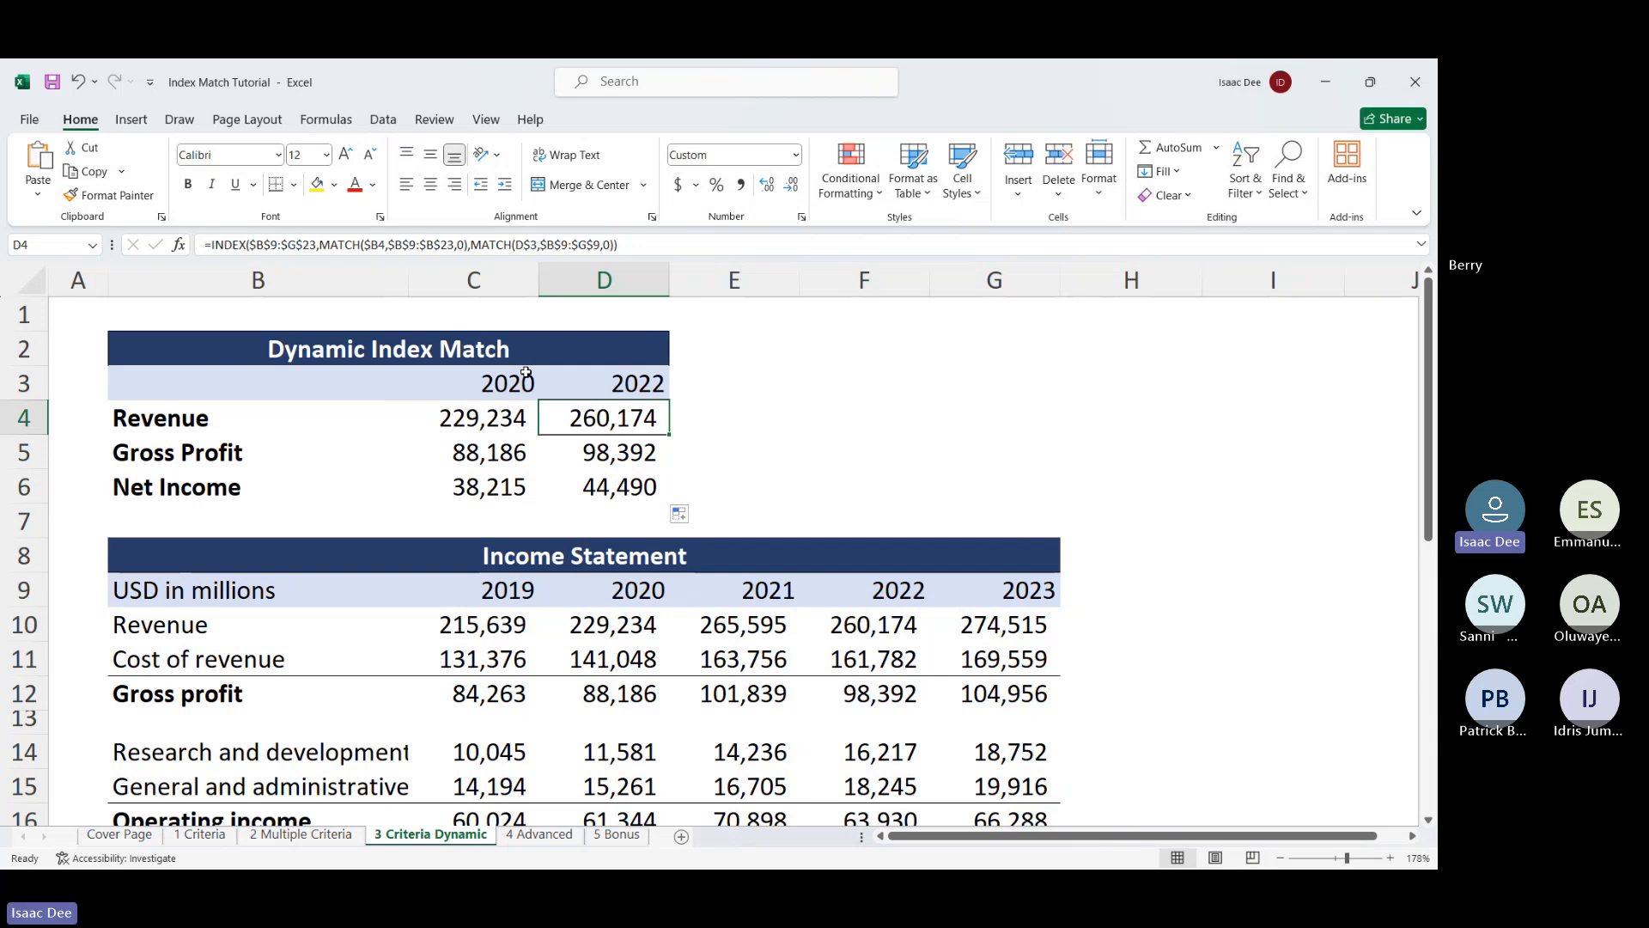
{"action": "key", "text": "Left"}
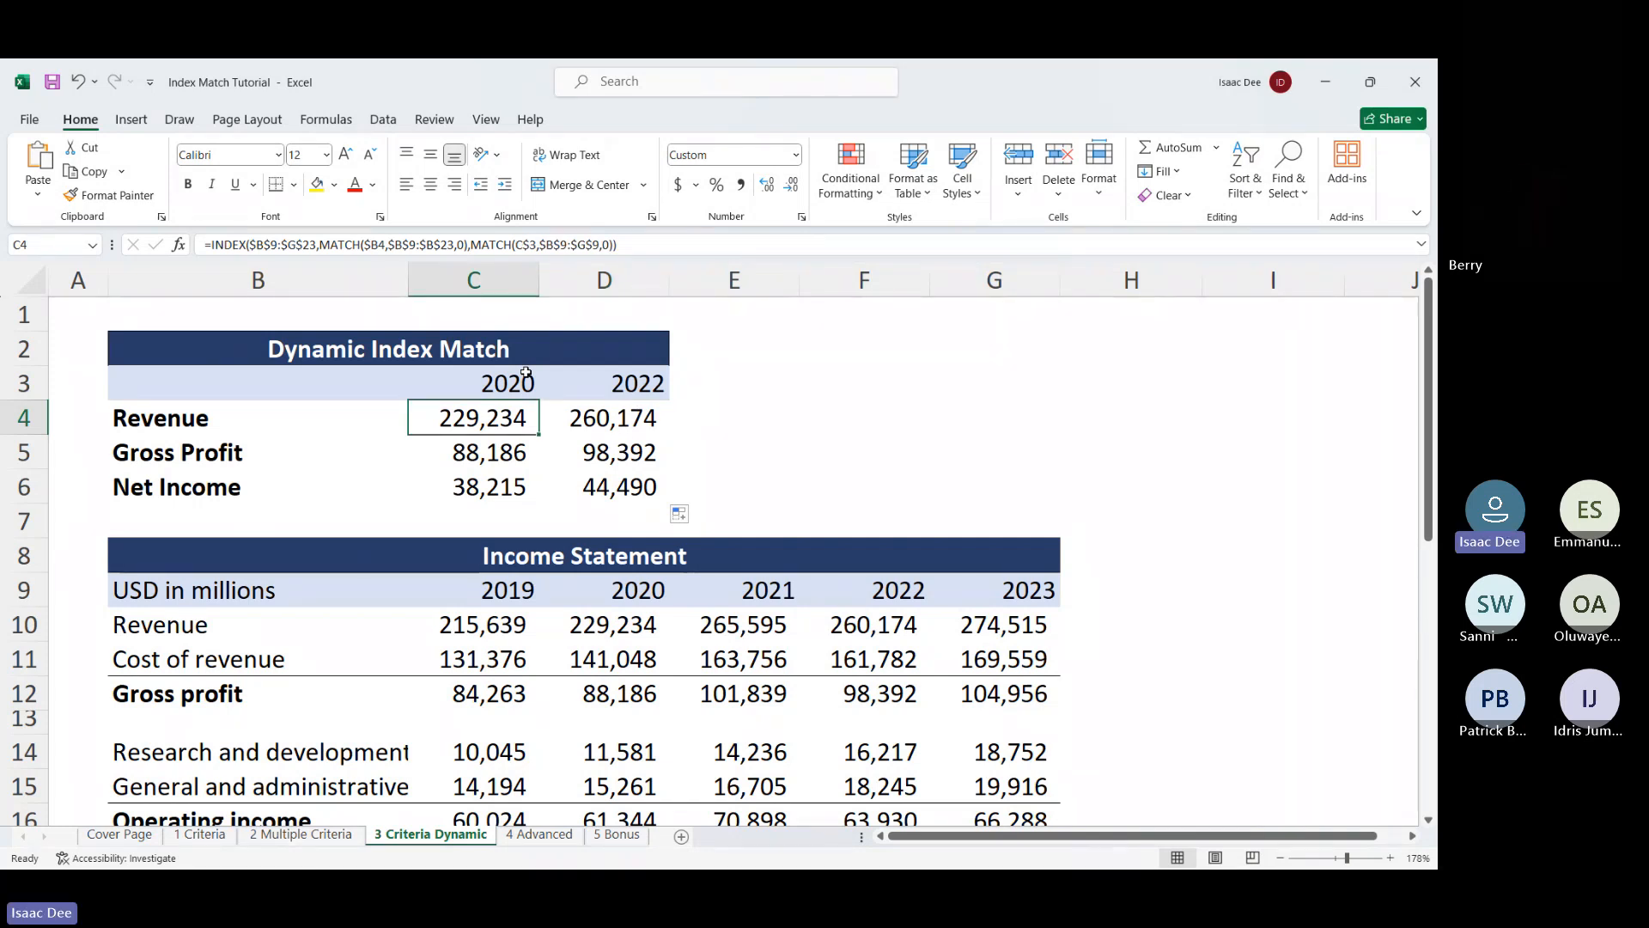
Select empty cells beside the table, then move to the 4 Advanced sheet
{"action": "left_click", "coordinate": [798, 183]}
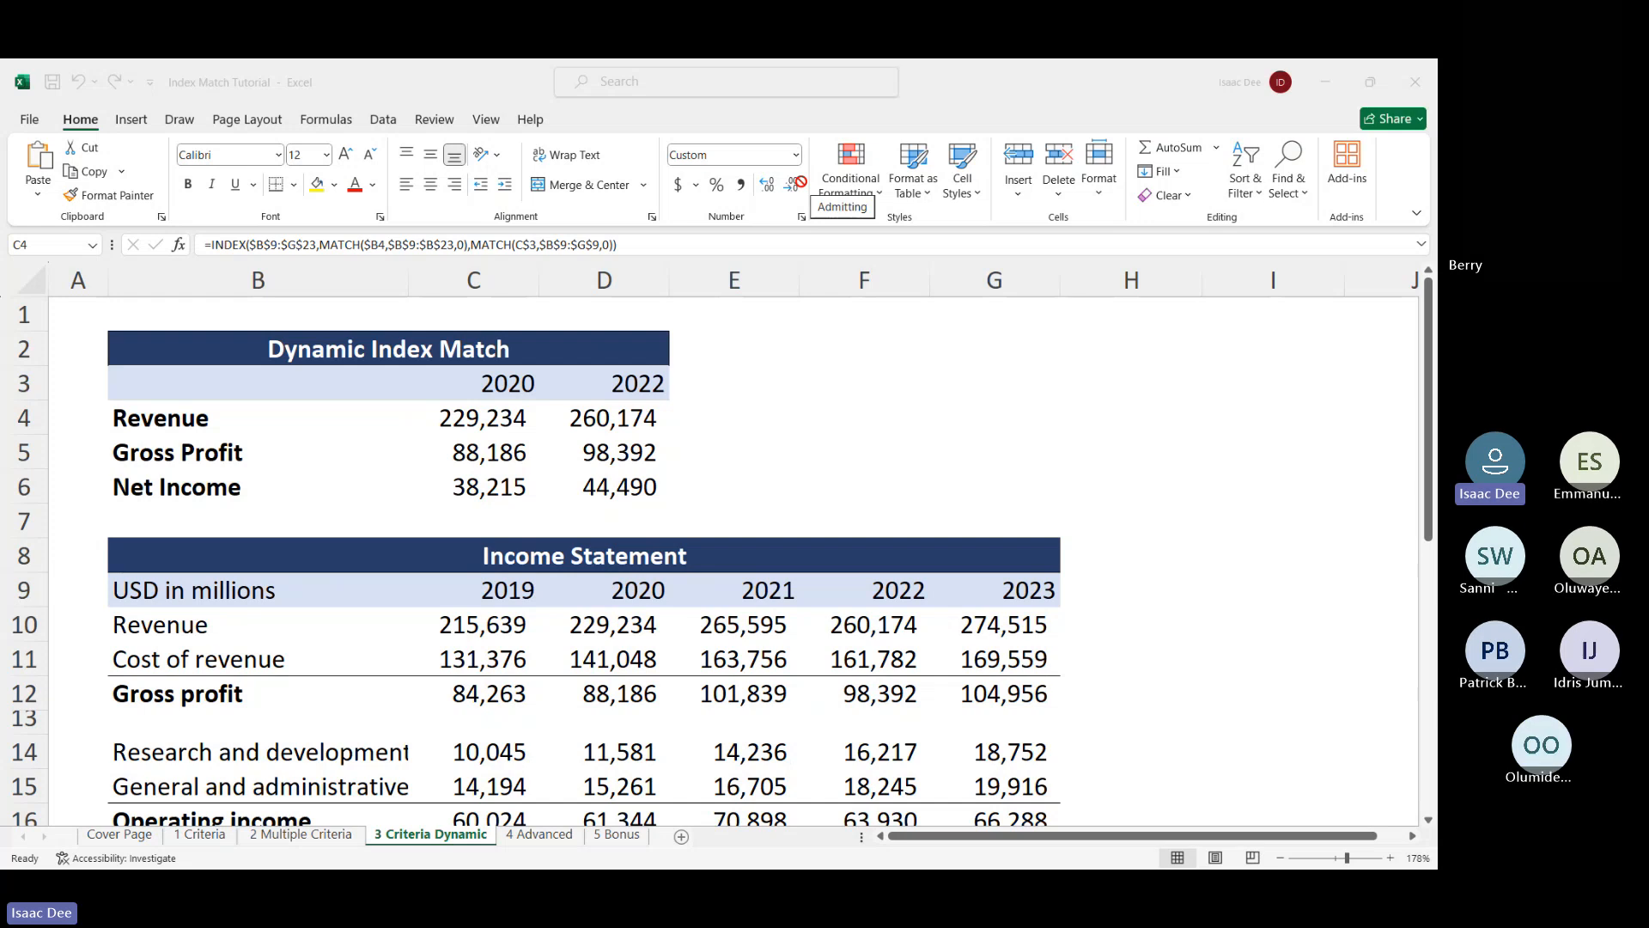
{"action": "left_click", "coordinate": [803, 188]}
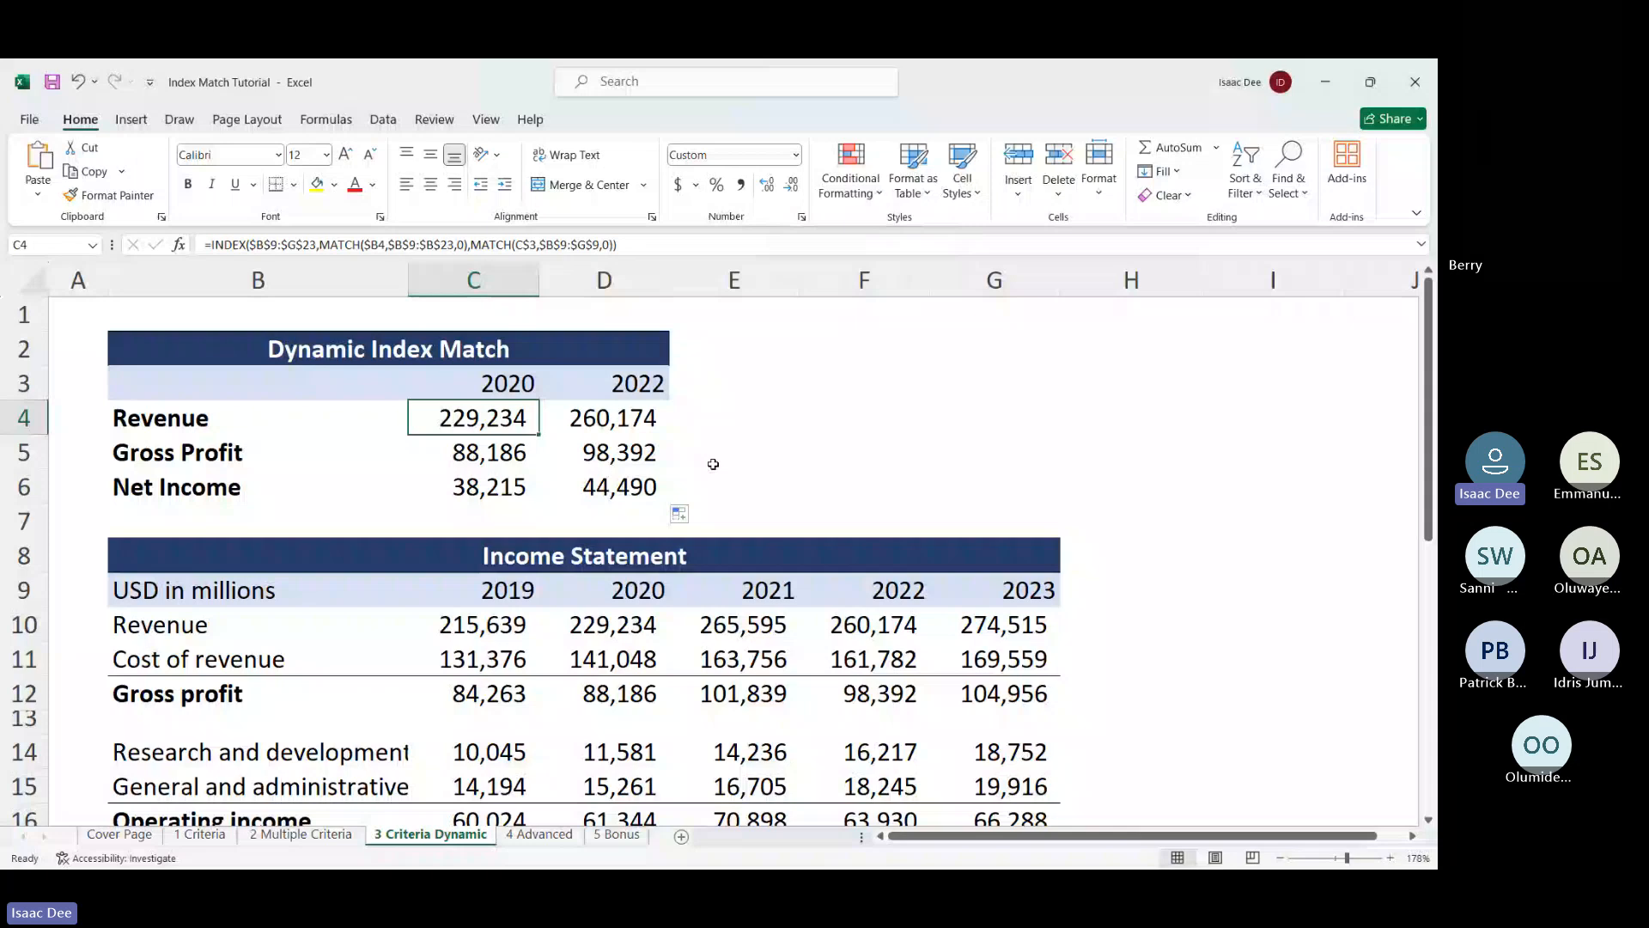
{"action": "left_click", "coordinate": [717, 491]}
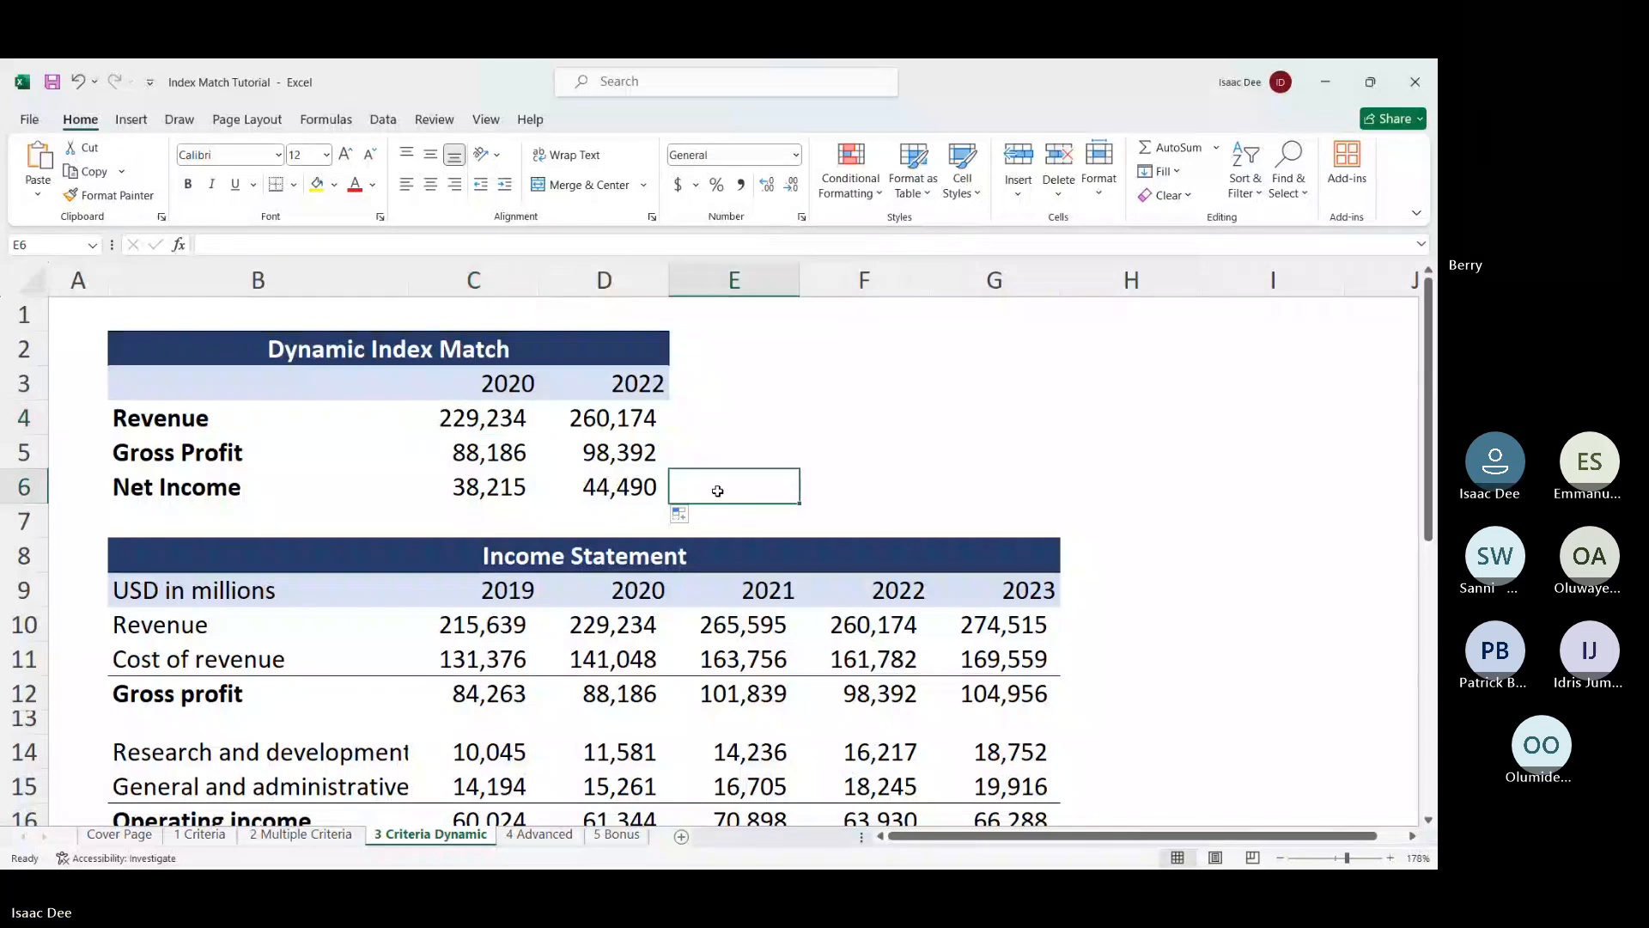
{"action": "left_click", "coordinate": [865, 473]}
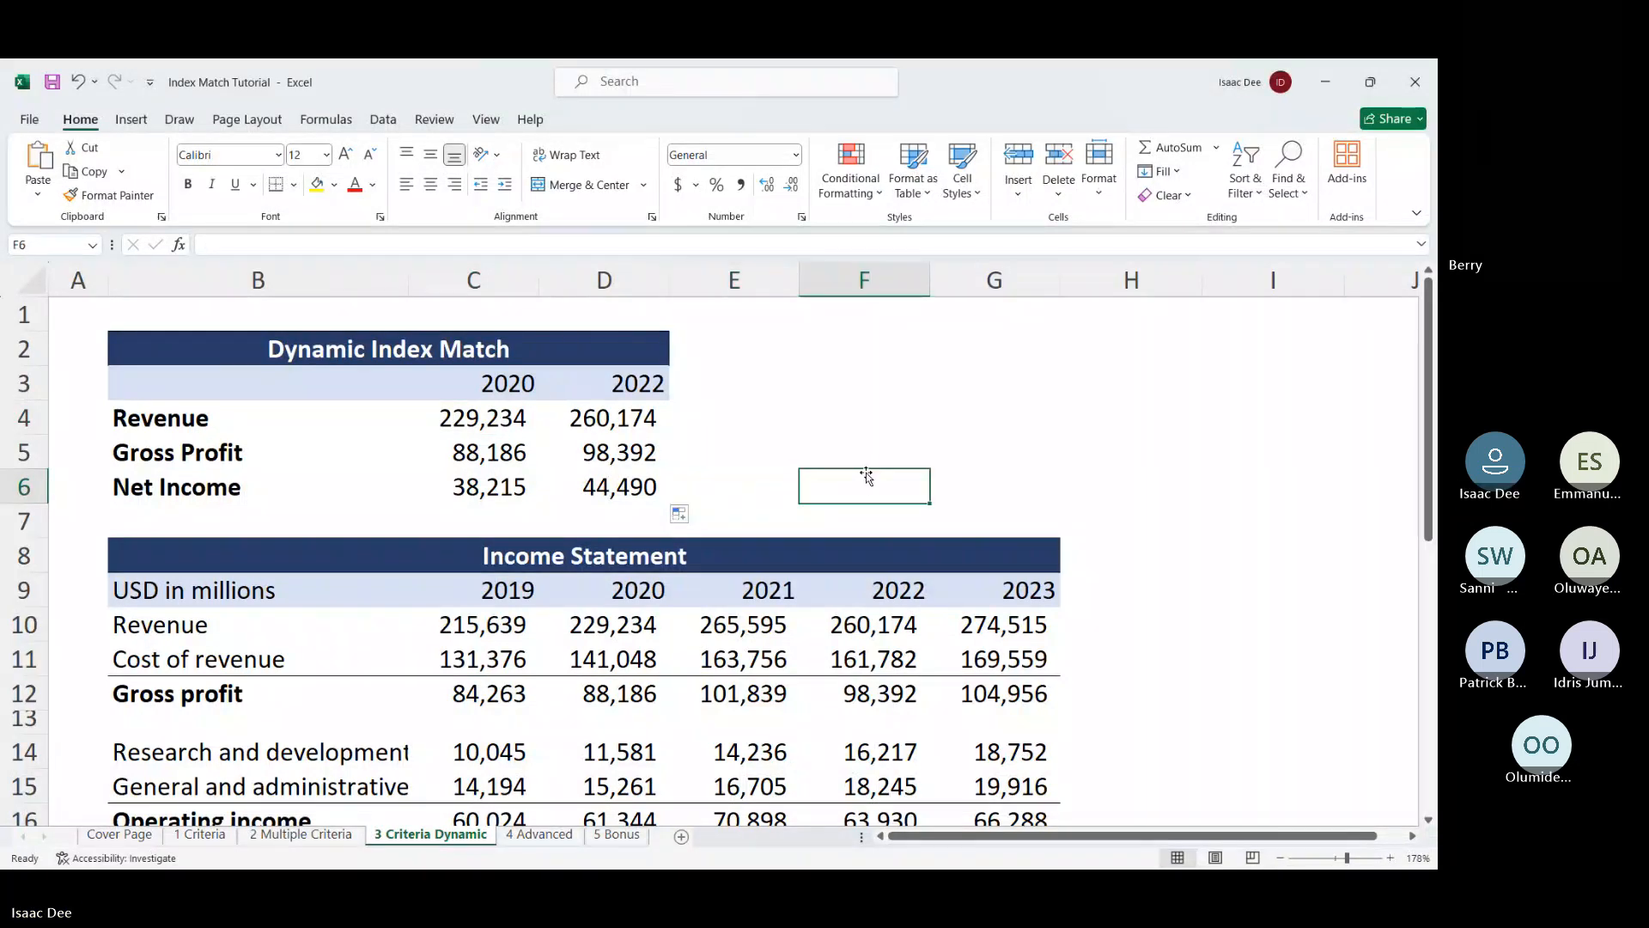
{"action": "left_click", "coordinate": [533, 837]}
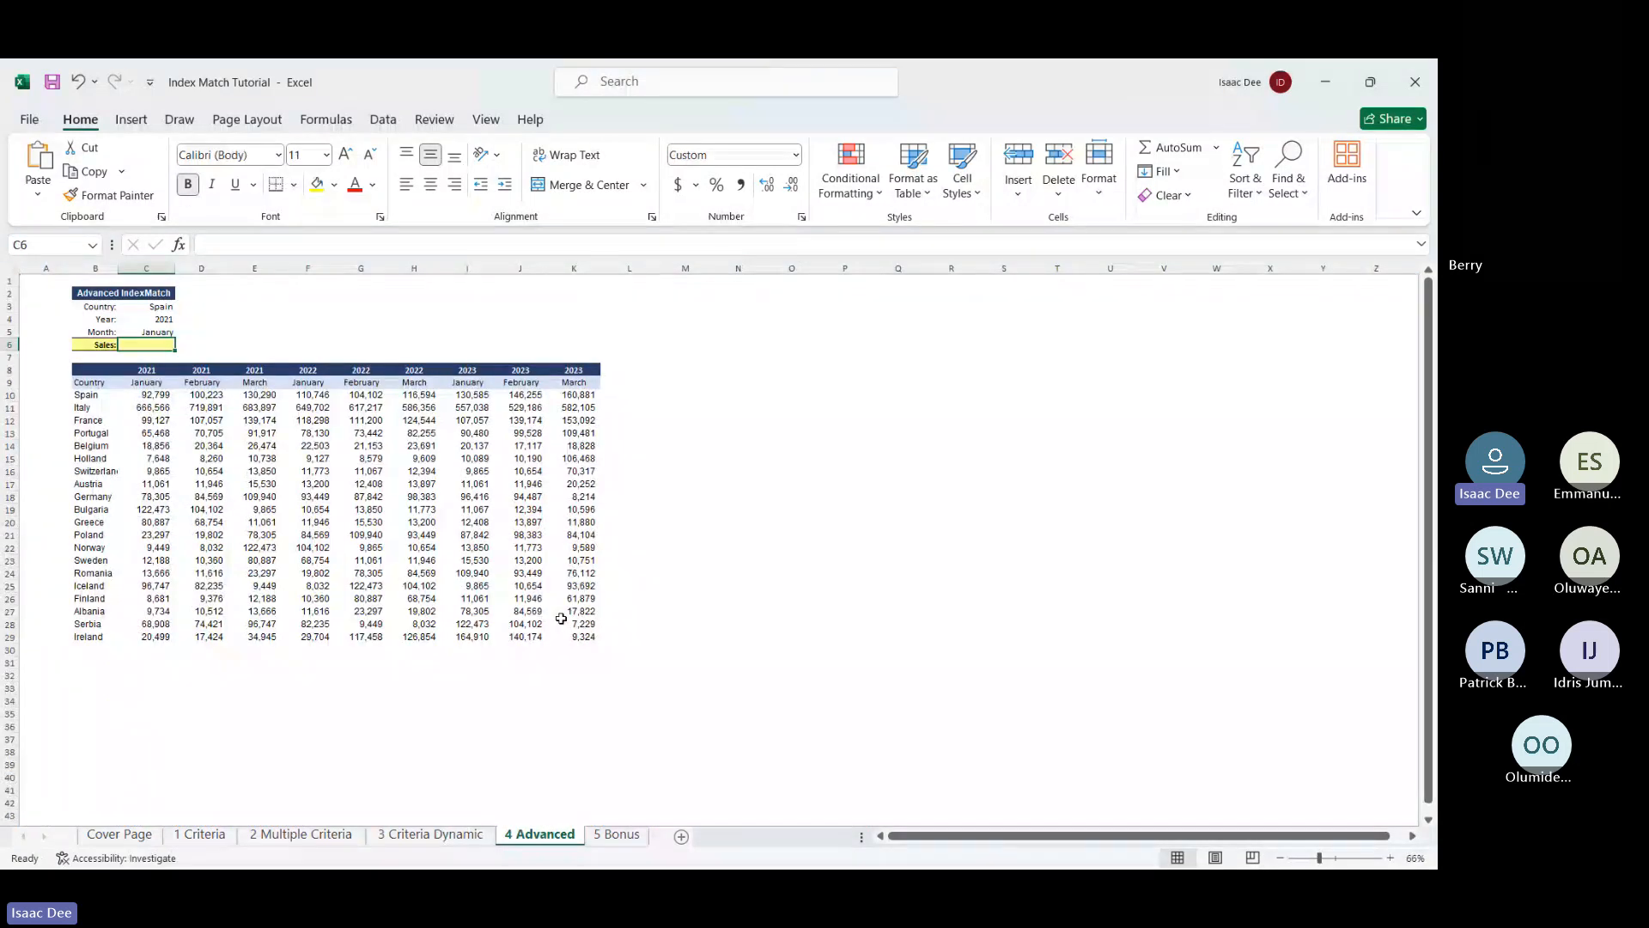
Start =INDEX( in Sales cell C6 with the absolute table range $B$8:$K$29
{"action": "scroll", "coordinate": [550, 647], "scroll_direction": "up", "scroll_amount": 4, "text": "ctrl"}
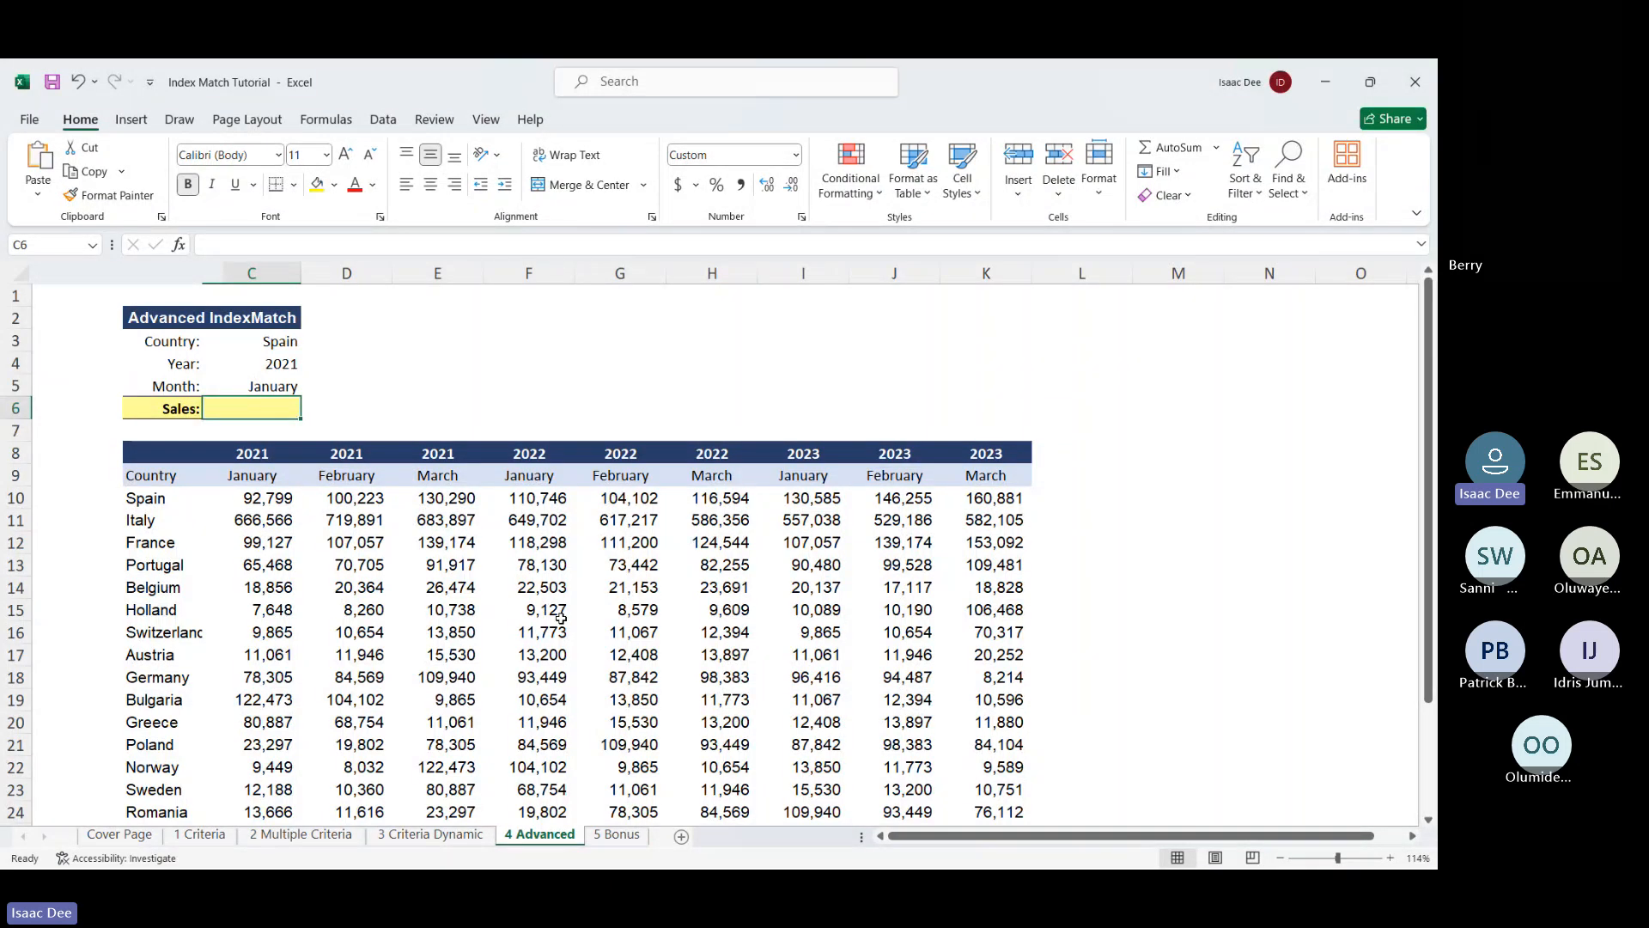
{"action": "type", "text": "=in"}
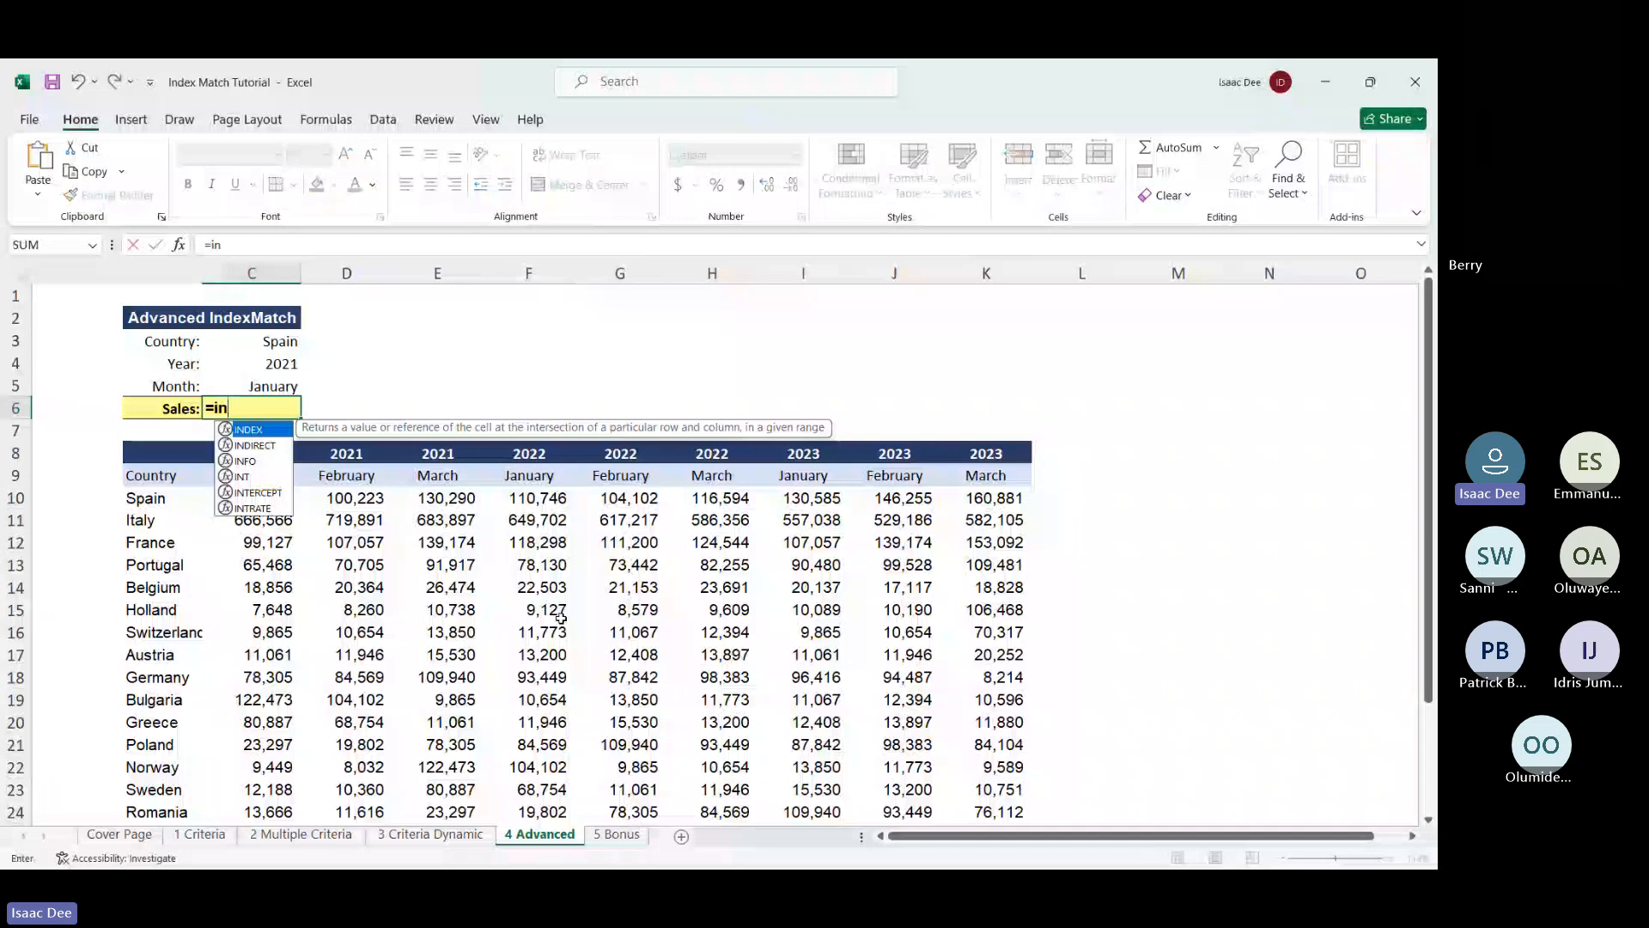
{"action": "type", "text": "d"}
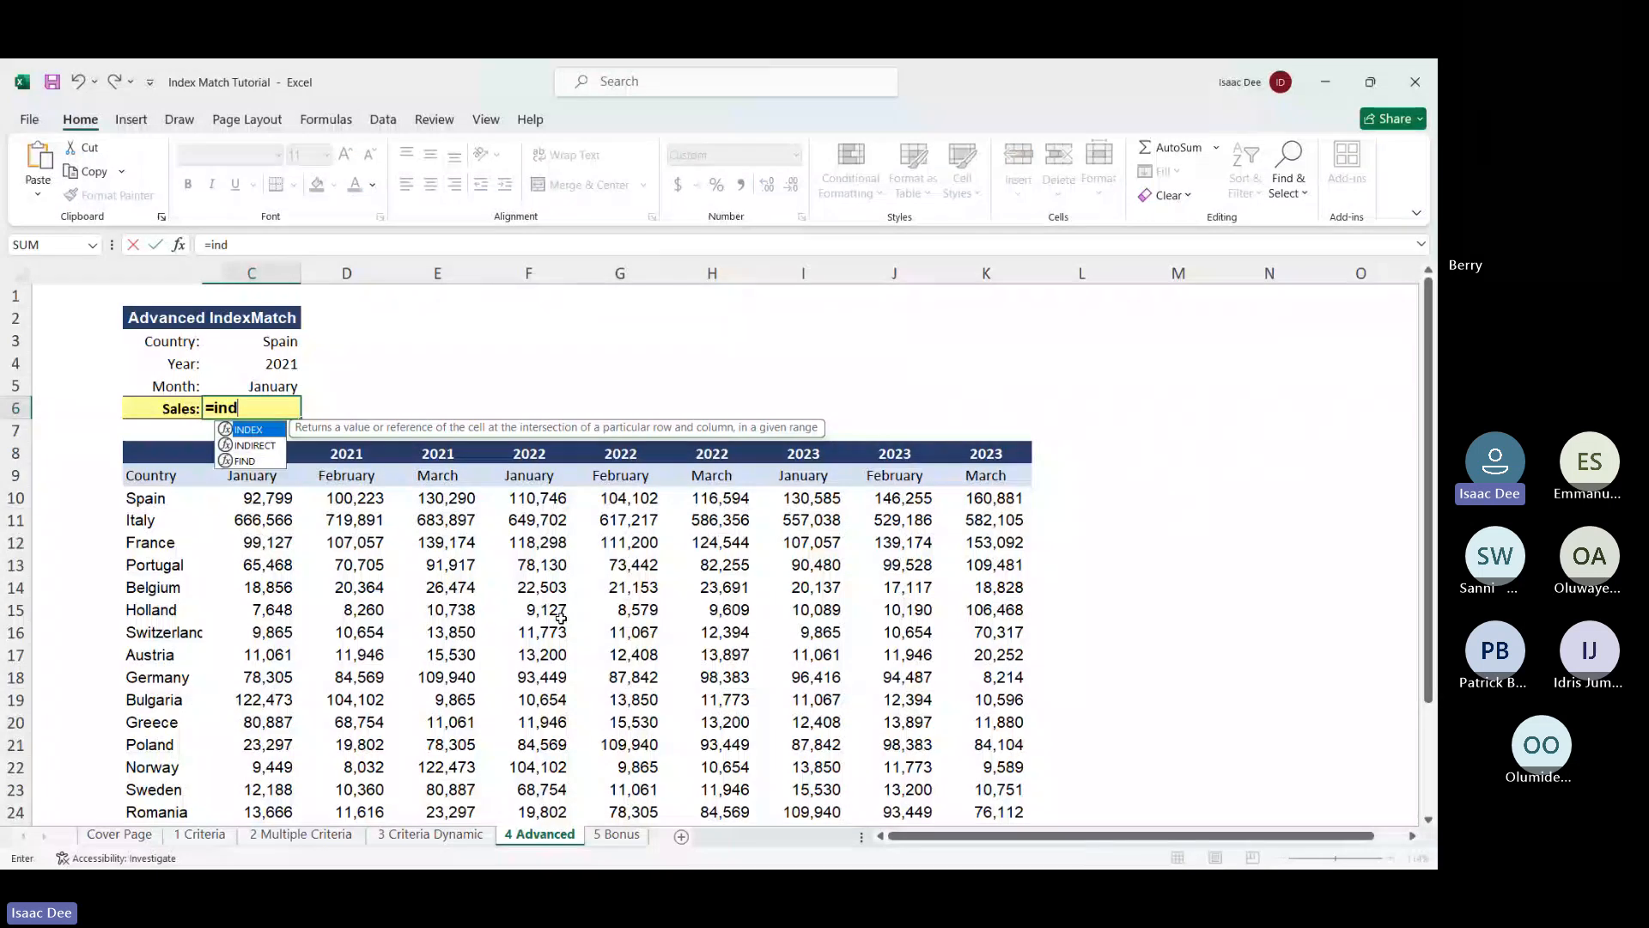
{"action": "double_click", "coordinate": [265, 432]}
{"action": "left_click", "coordinate": [162, 453]}
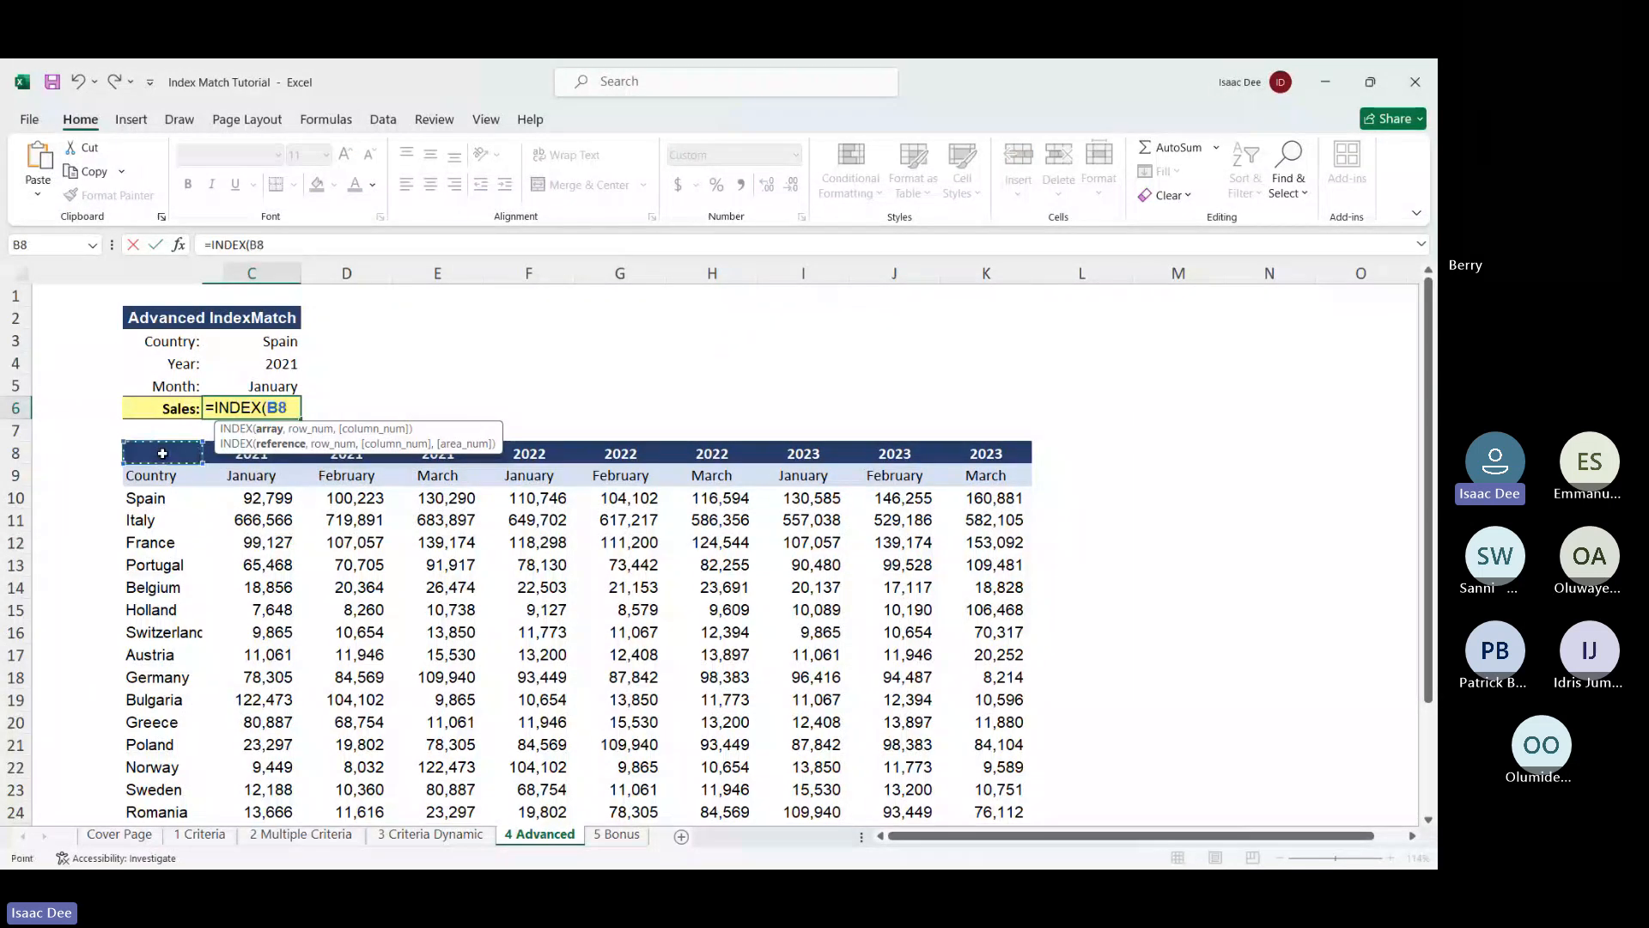
{"action": "key", "text": "ctrl+shift+Down"}
{"action": "key", "text": "ctrl+shift+Right"}
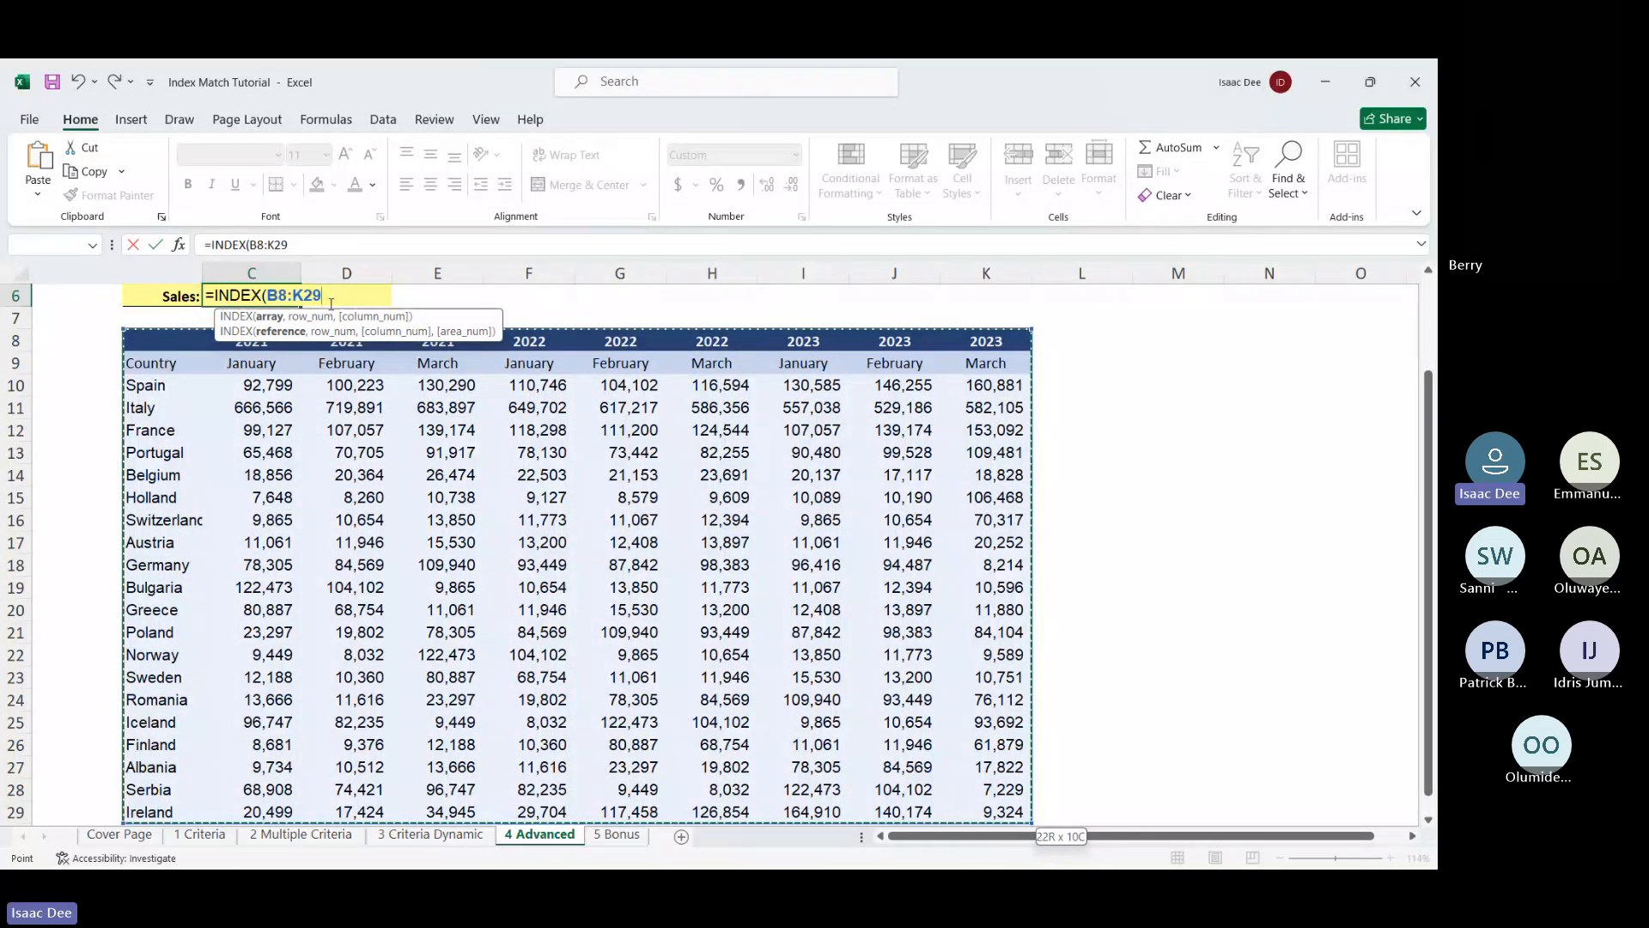
{"action": "left_click_drag", "start_coordinate": [323, 301], "coordinate": [273, 307]}
{"action": "key", "text": "F4"}
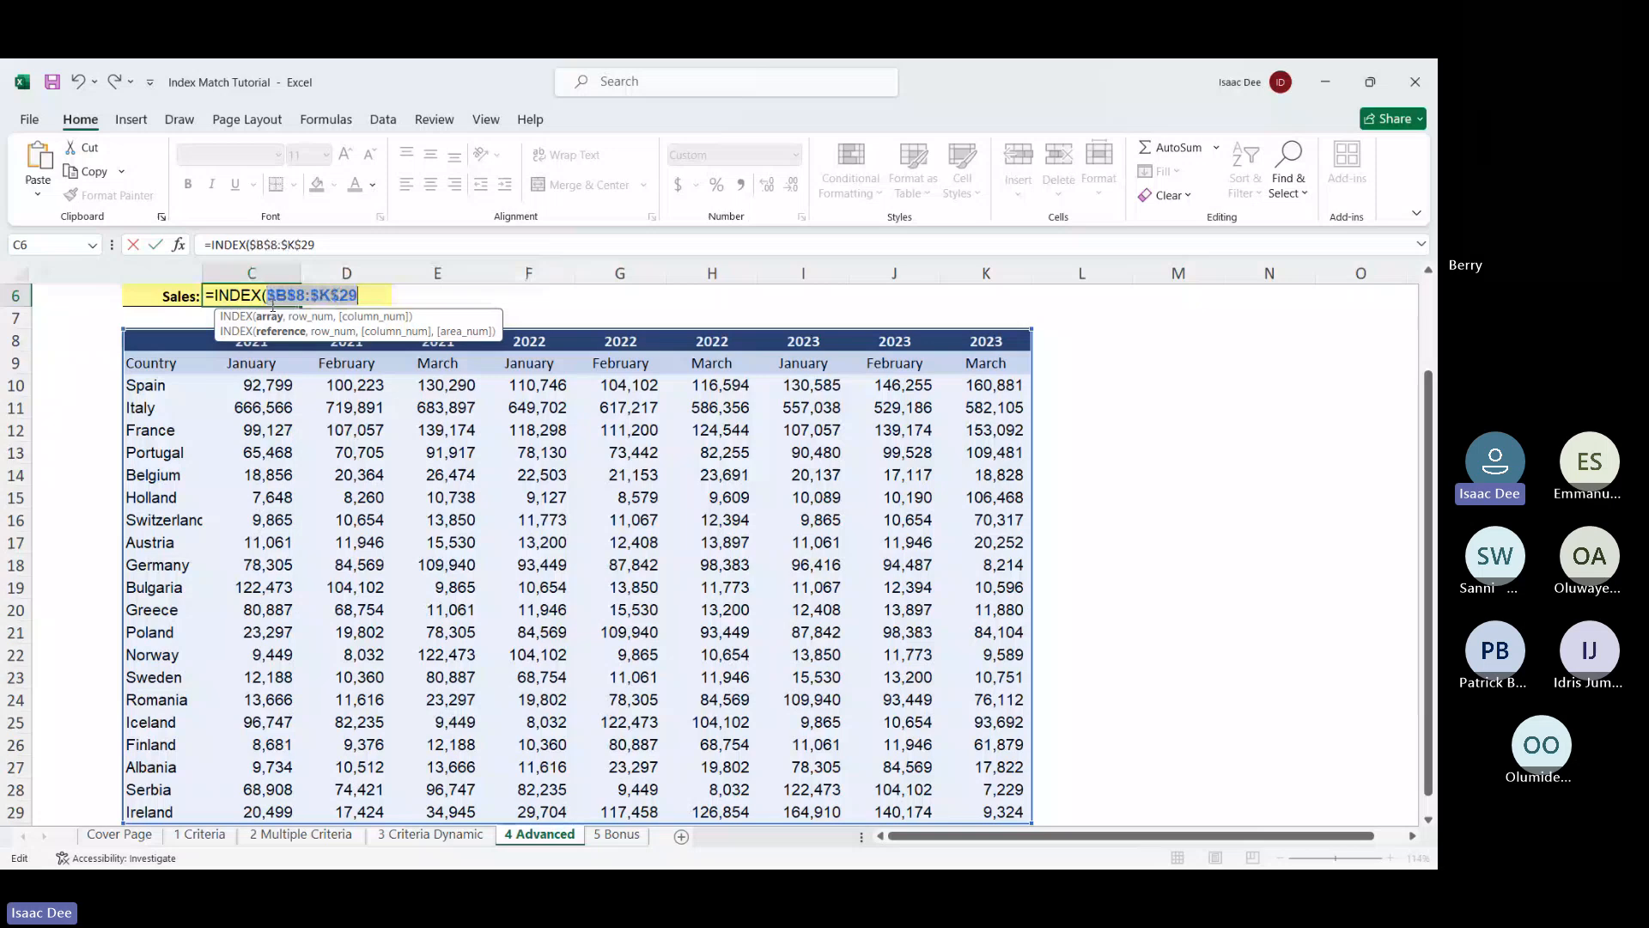
{"action": "type", "text": "."}
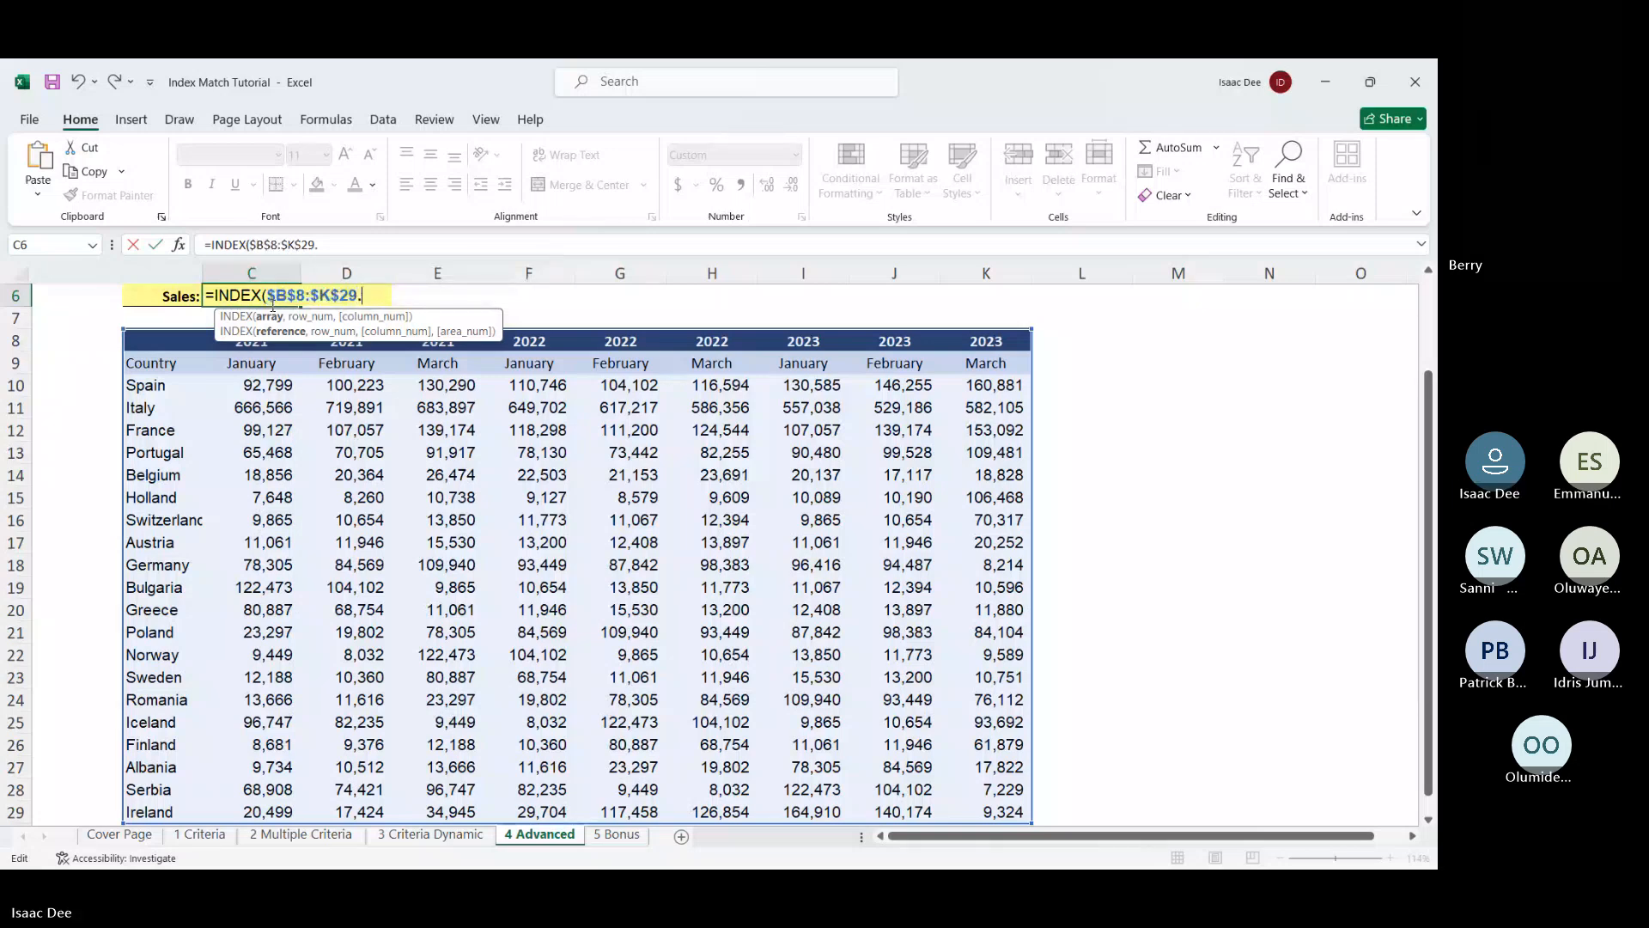
{"action": "scroll", "coordinate": [404, 404], "scroll_direction": "up", "scroll_amount": 2}
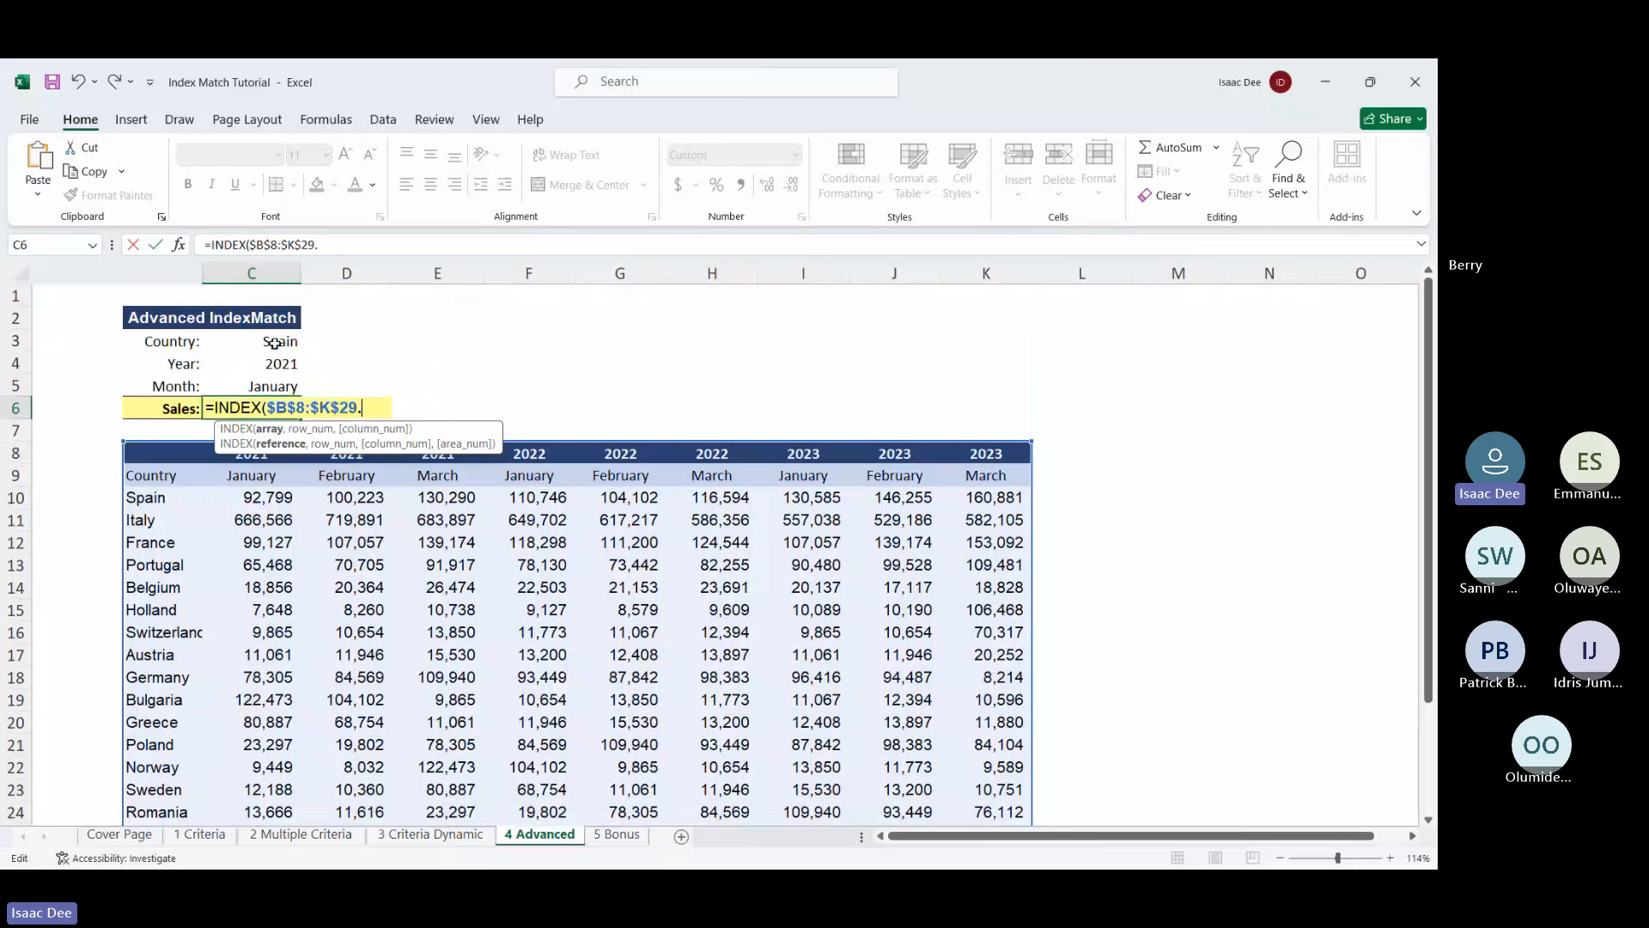
{"action": "left_click", "coordinate": [275, 342]}
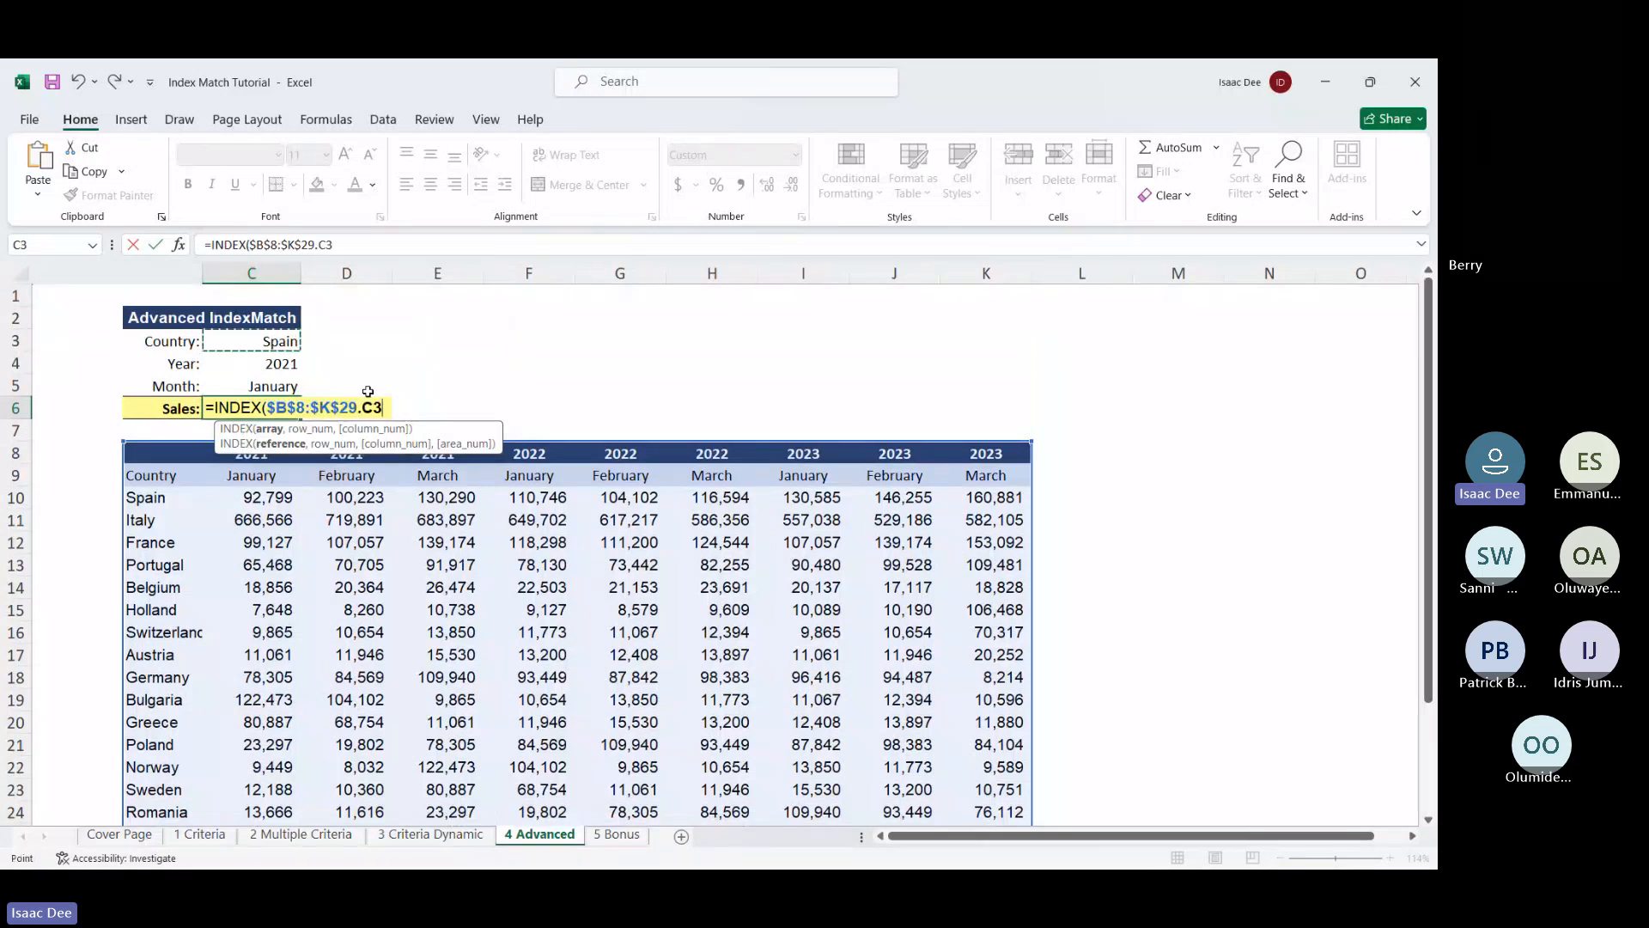
{"action": "key", "text": "BackSpace"}
{"action": "key", "text": "BackSpace"}
Add MATCH($C$3,$B$8:$B$29,0) as the row argument, matching the country exactly
{"action": "type", "text": "match"}
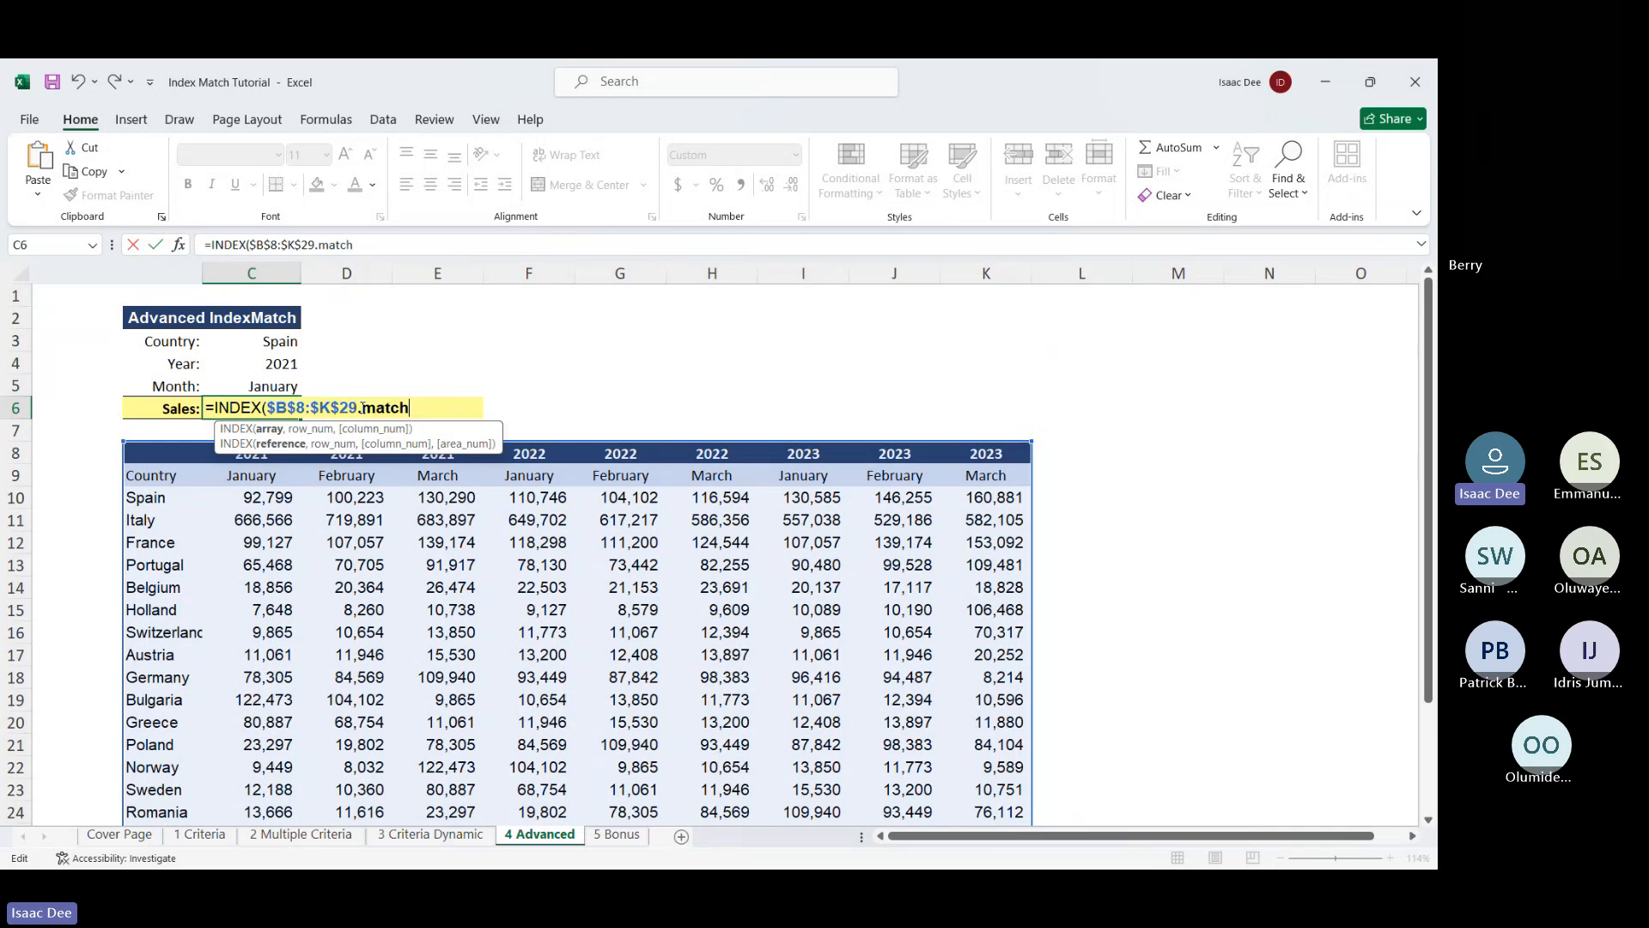
{"action": "key", "text": "BackSpace"}
{"action": "key", "text": "BackSpace"}
{"action": "key", "text": "BackSpace"}
{"action": "key", "text": "BackSpace"}
{"action": "key", "text": "BackSpace"}
{"action": "type", "text": ",ma"}
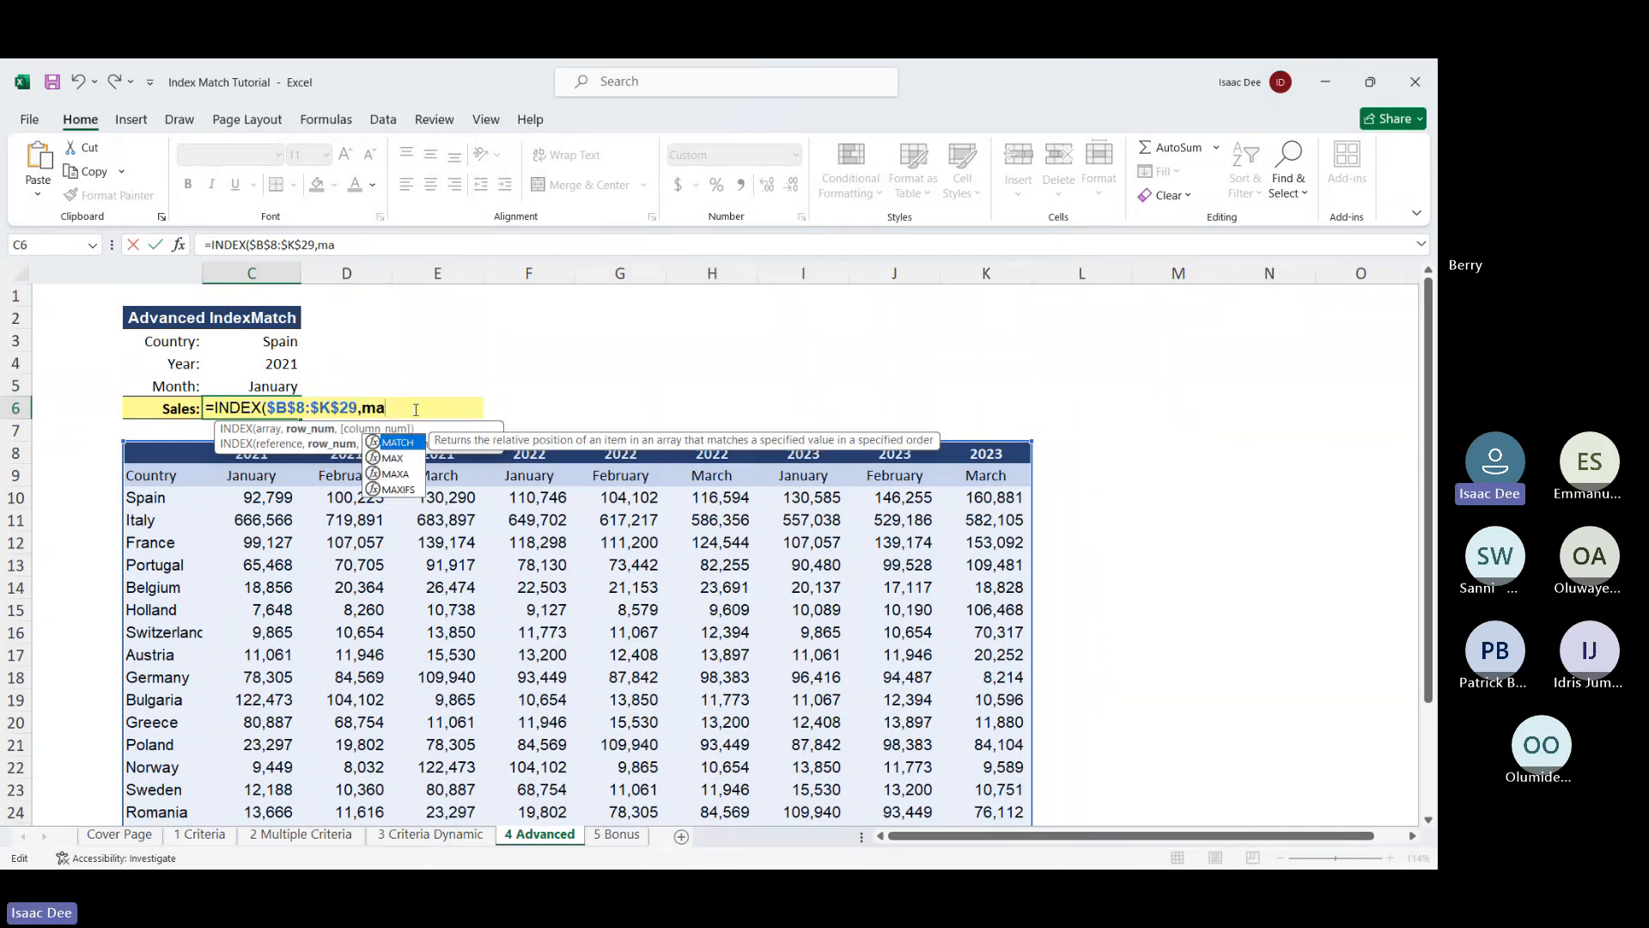
{"action": "double_click", "coordinate": [398, 443]}
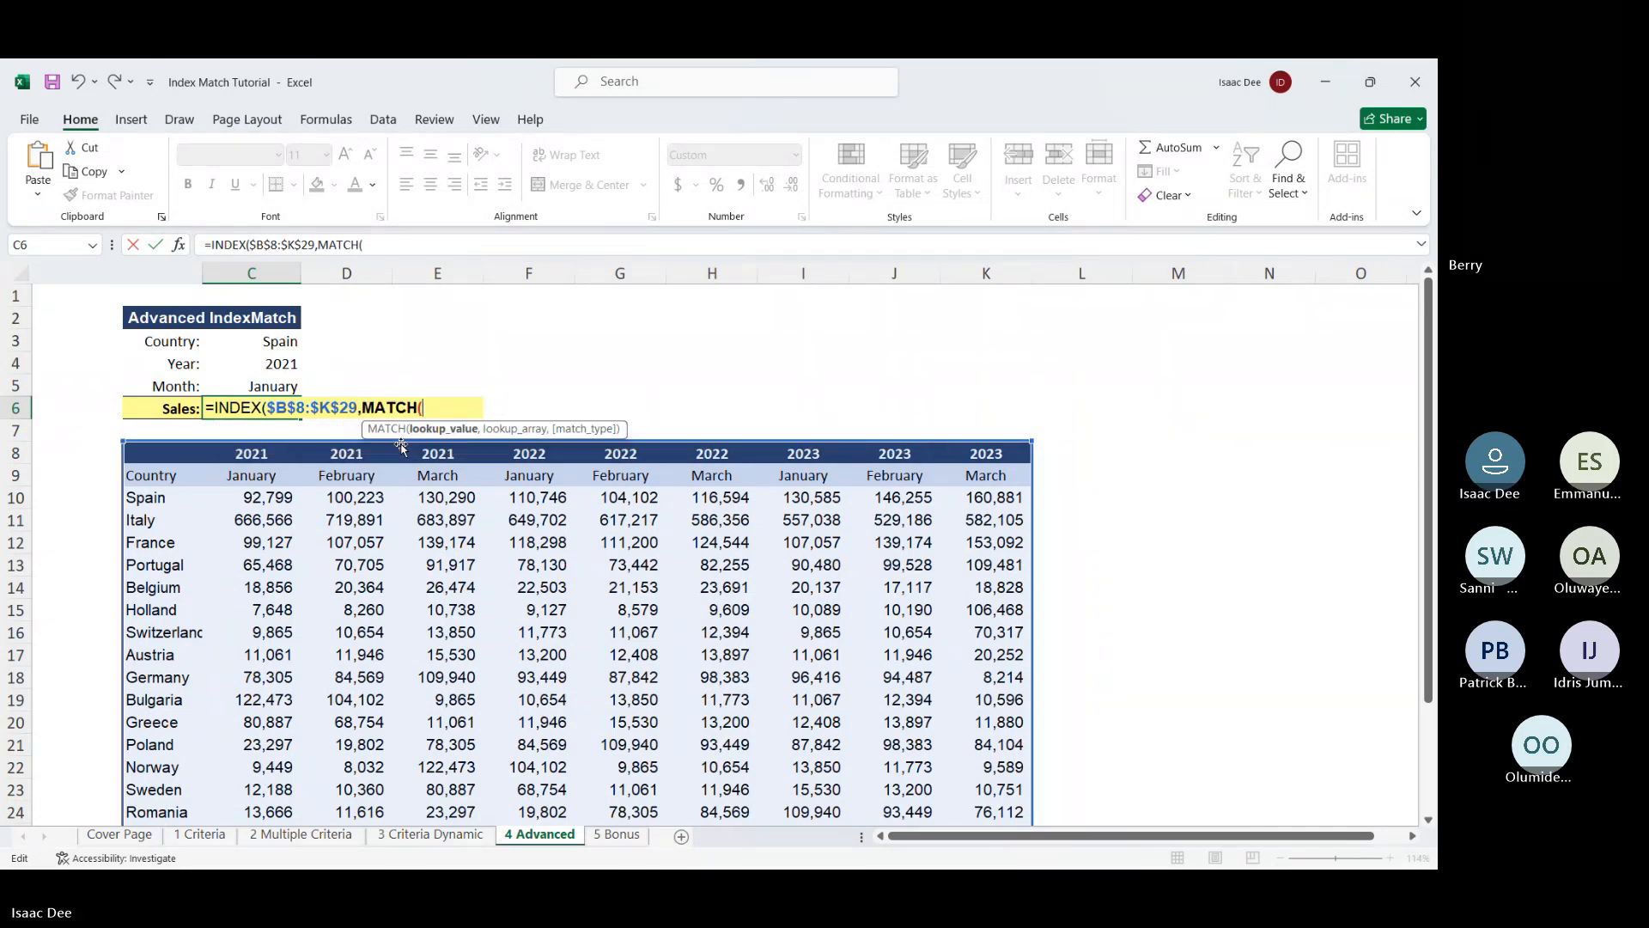
{"action": "left_click", "coordinate": [271, 343]}
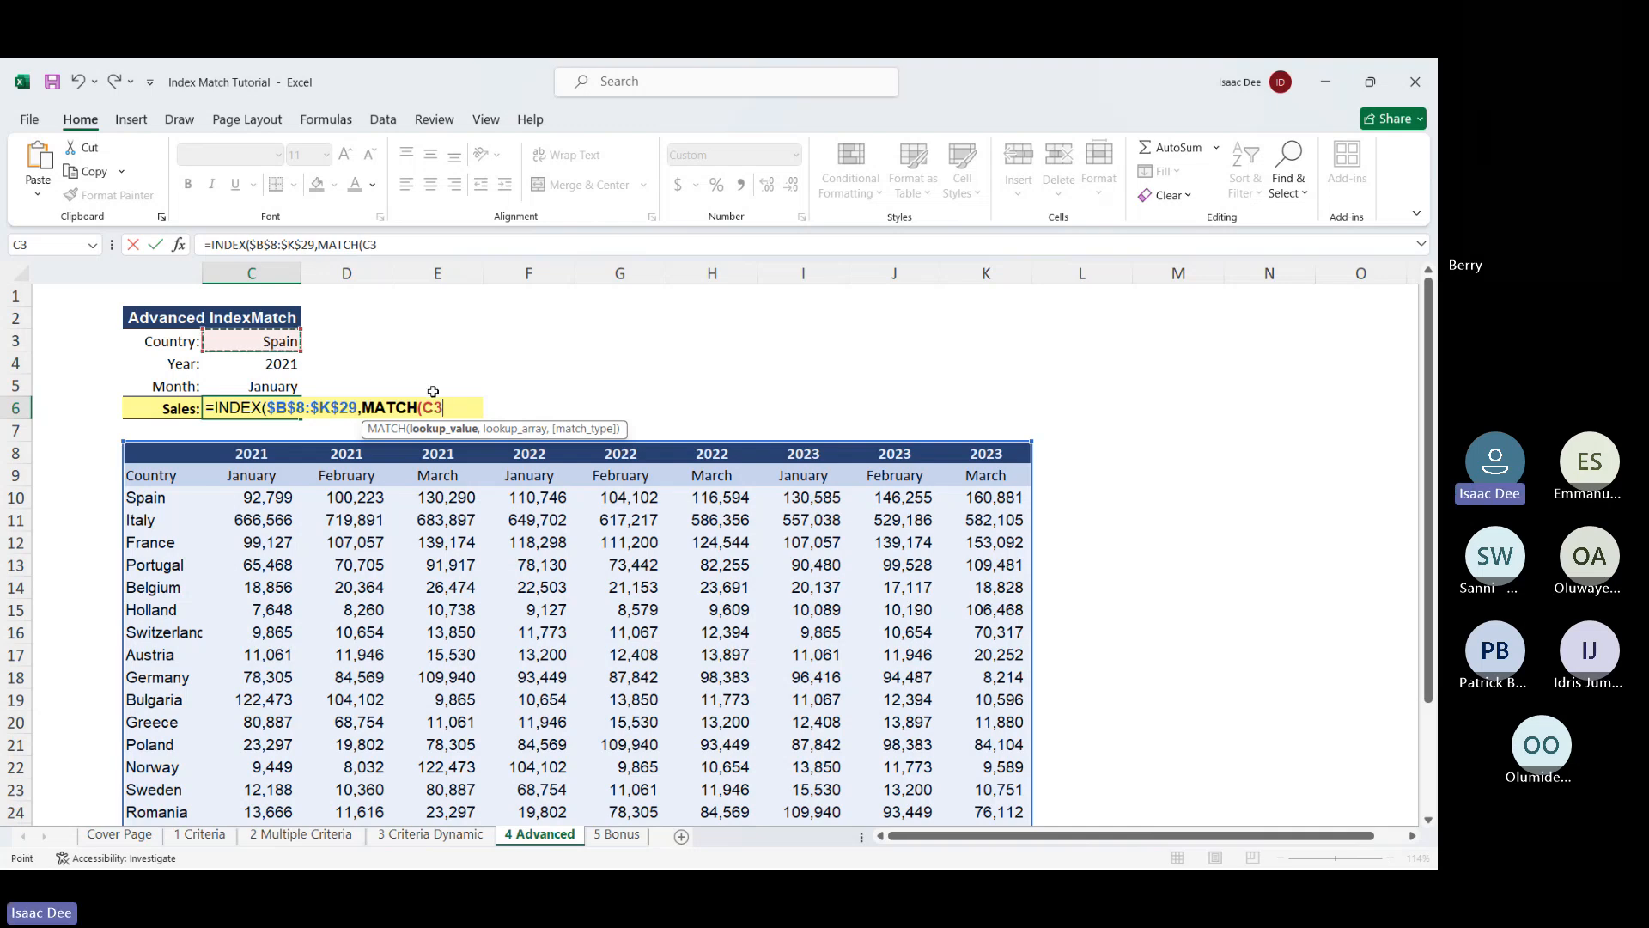
{"action": "key", "text": "F4"}
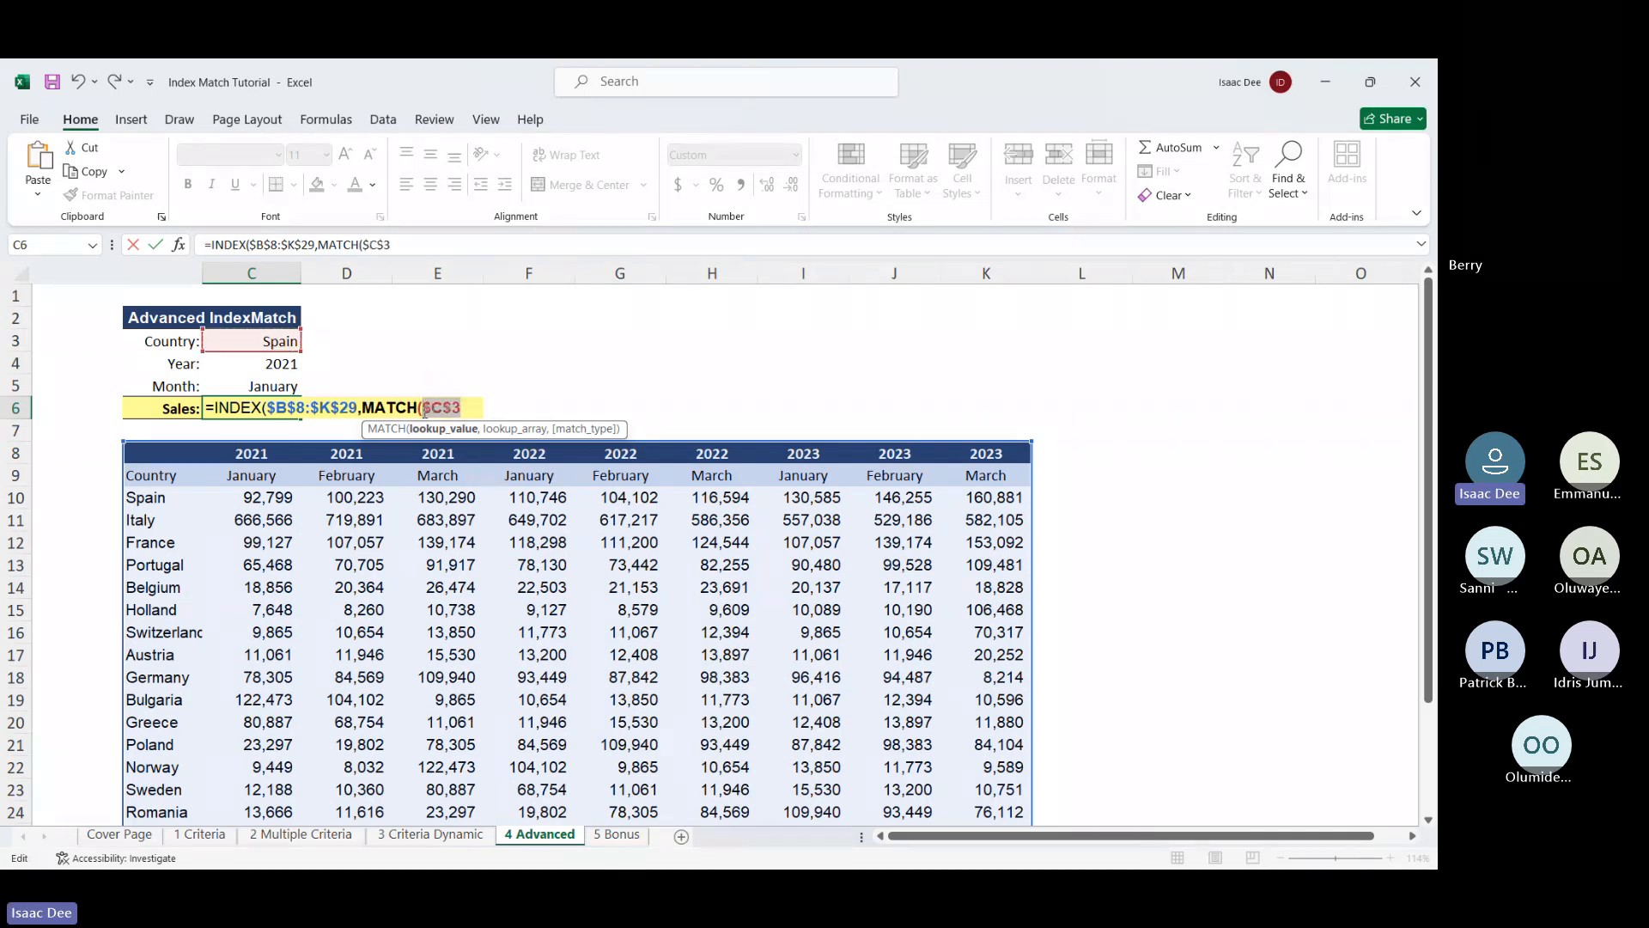
{"action": "type", "text": ","}
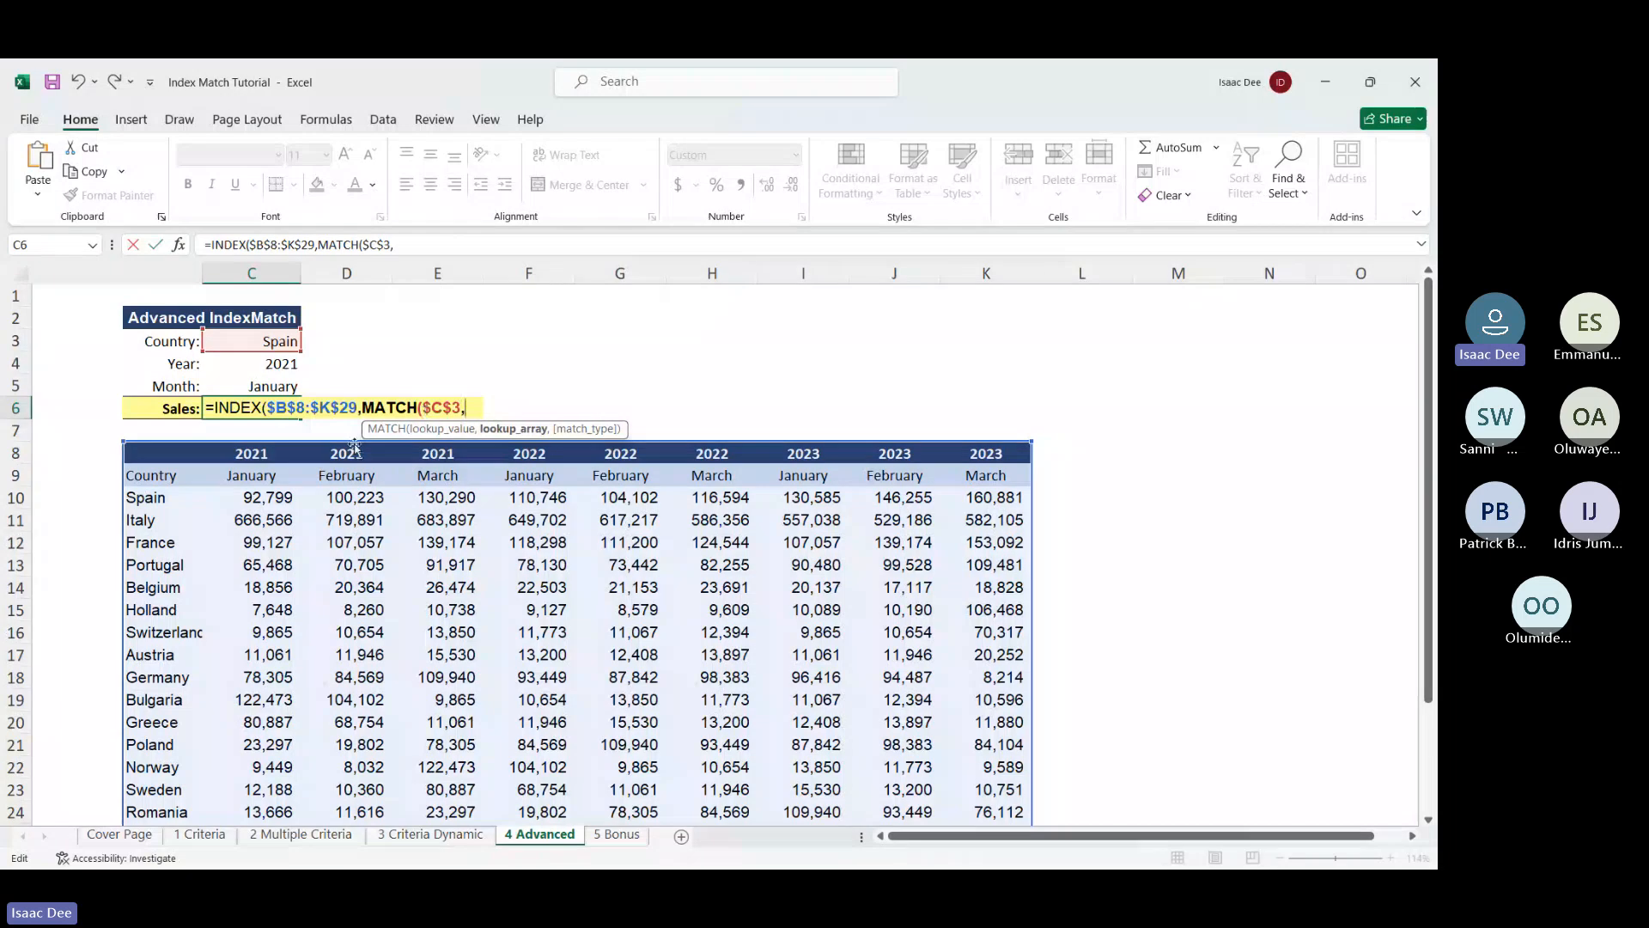
{"action": "left_click", "coordinate": [153, 458]}
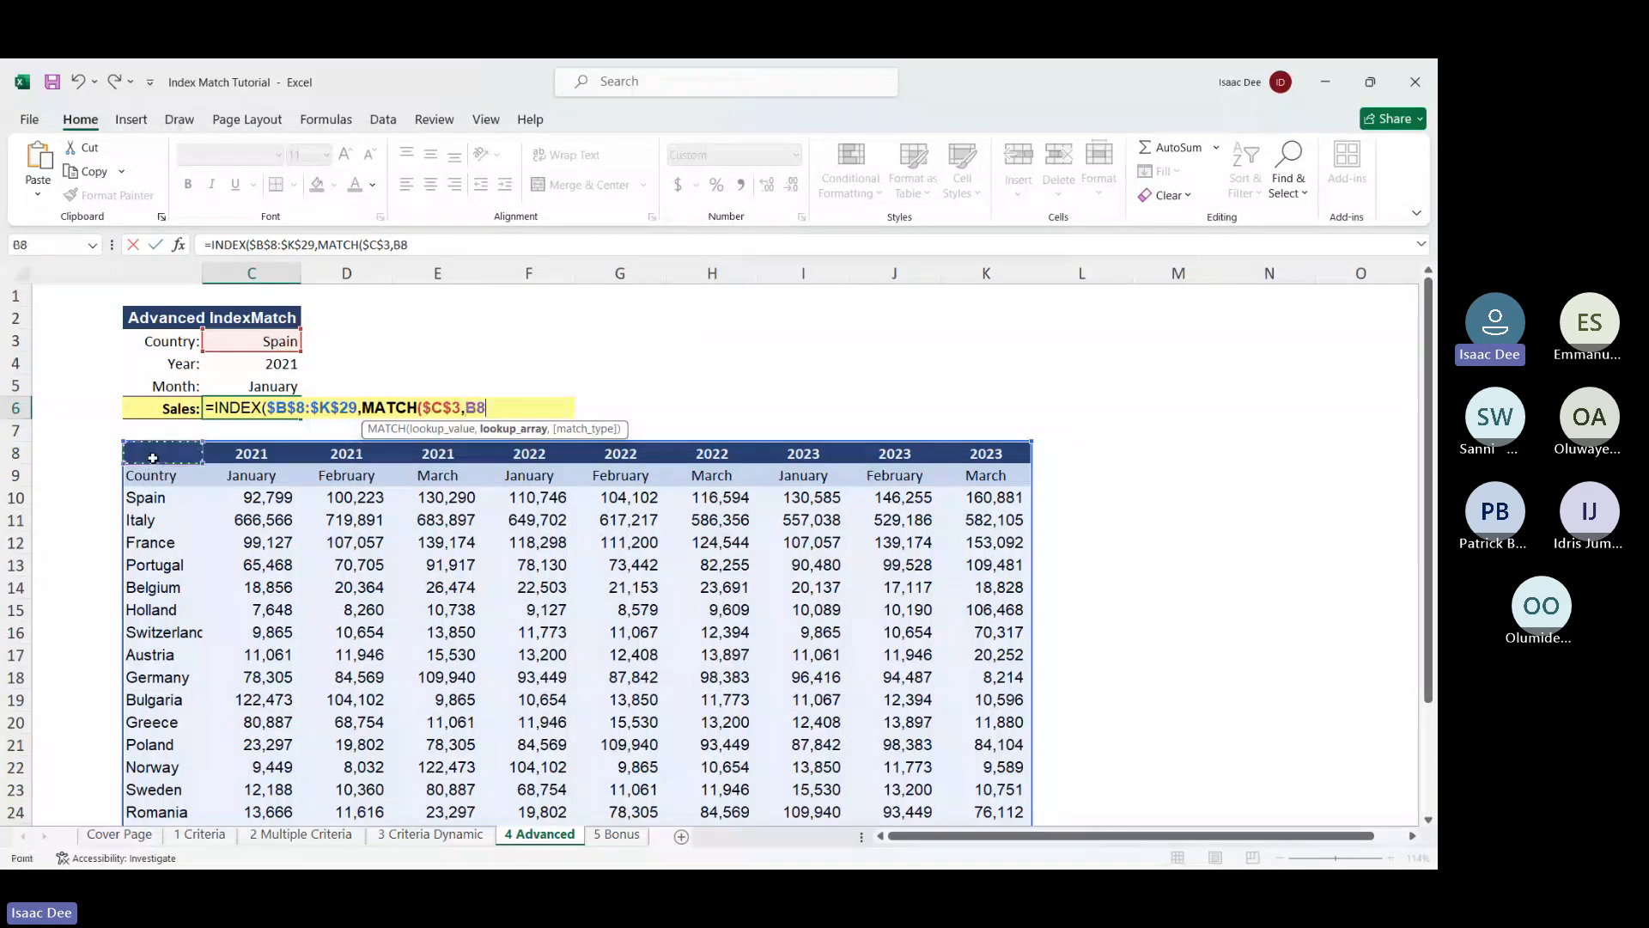
{"action": "key", "text": "ctrl+shift+Down"}
{"action": "key", "text": "ctrl+shift+Down"}
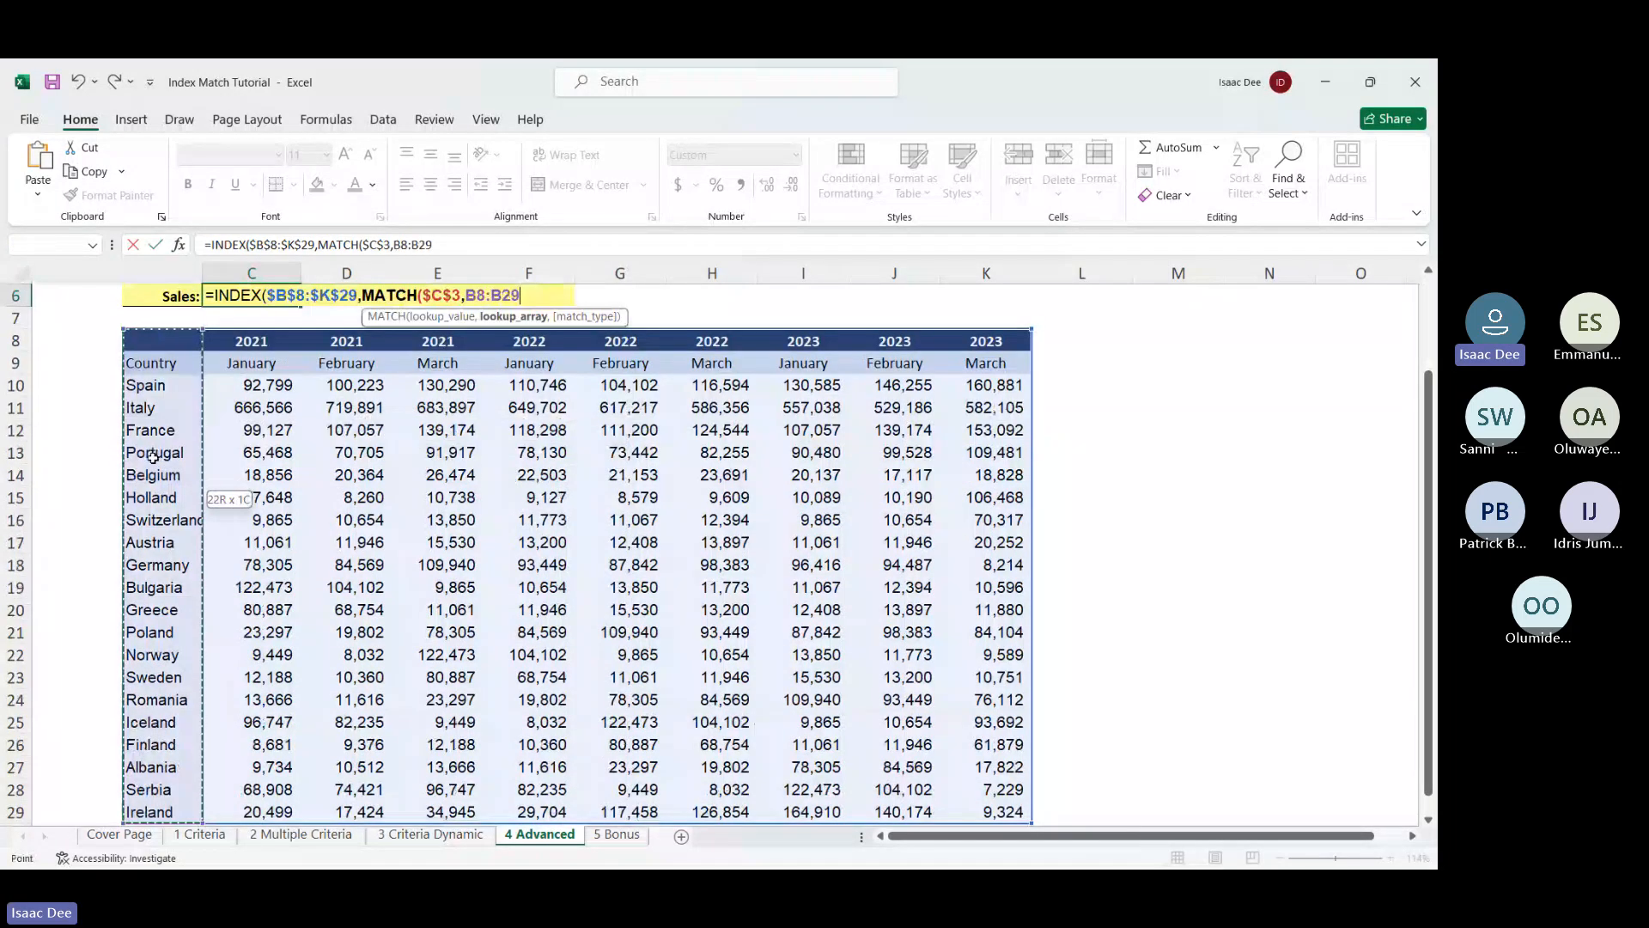
{"action": "scroll", "coordinate": [384, 435], "scroll_direction": "up", "scroll_amount": 2}
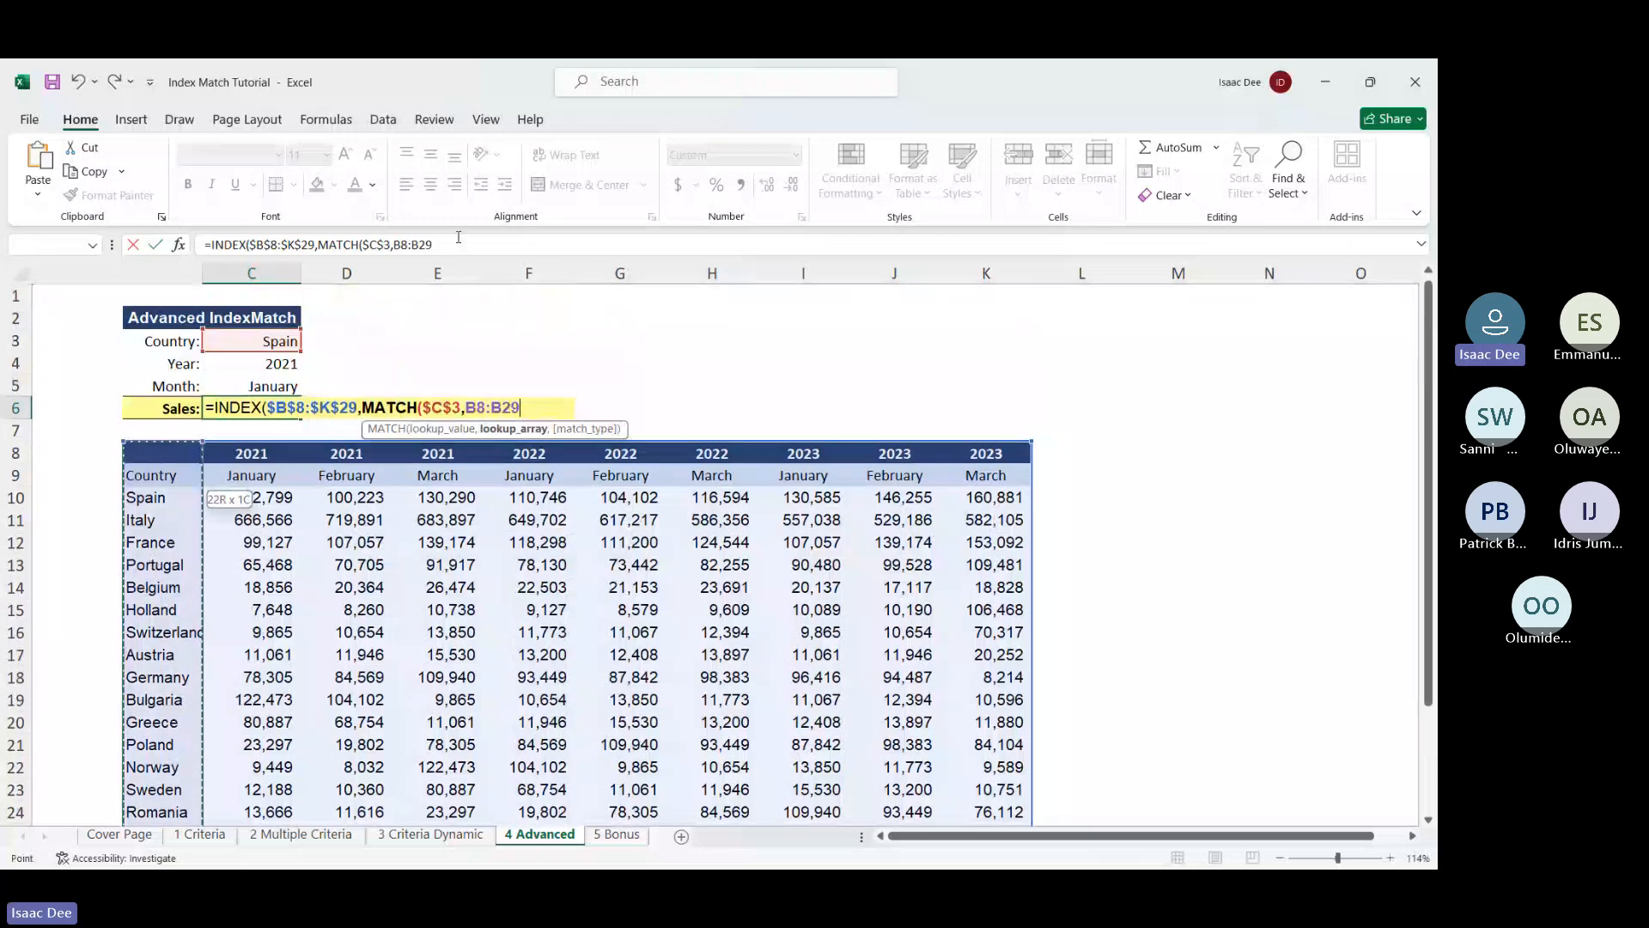
{"action": "left_click_drag", "start_coordinate": [458, 245], "coordinate": [393, 245]}
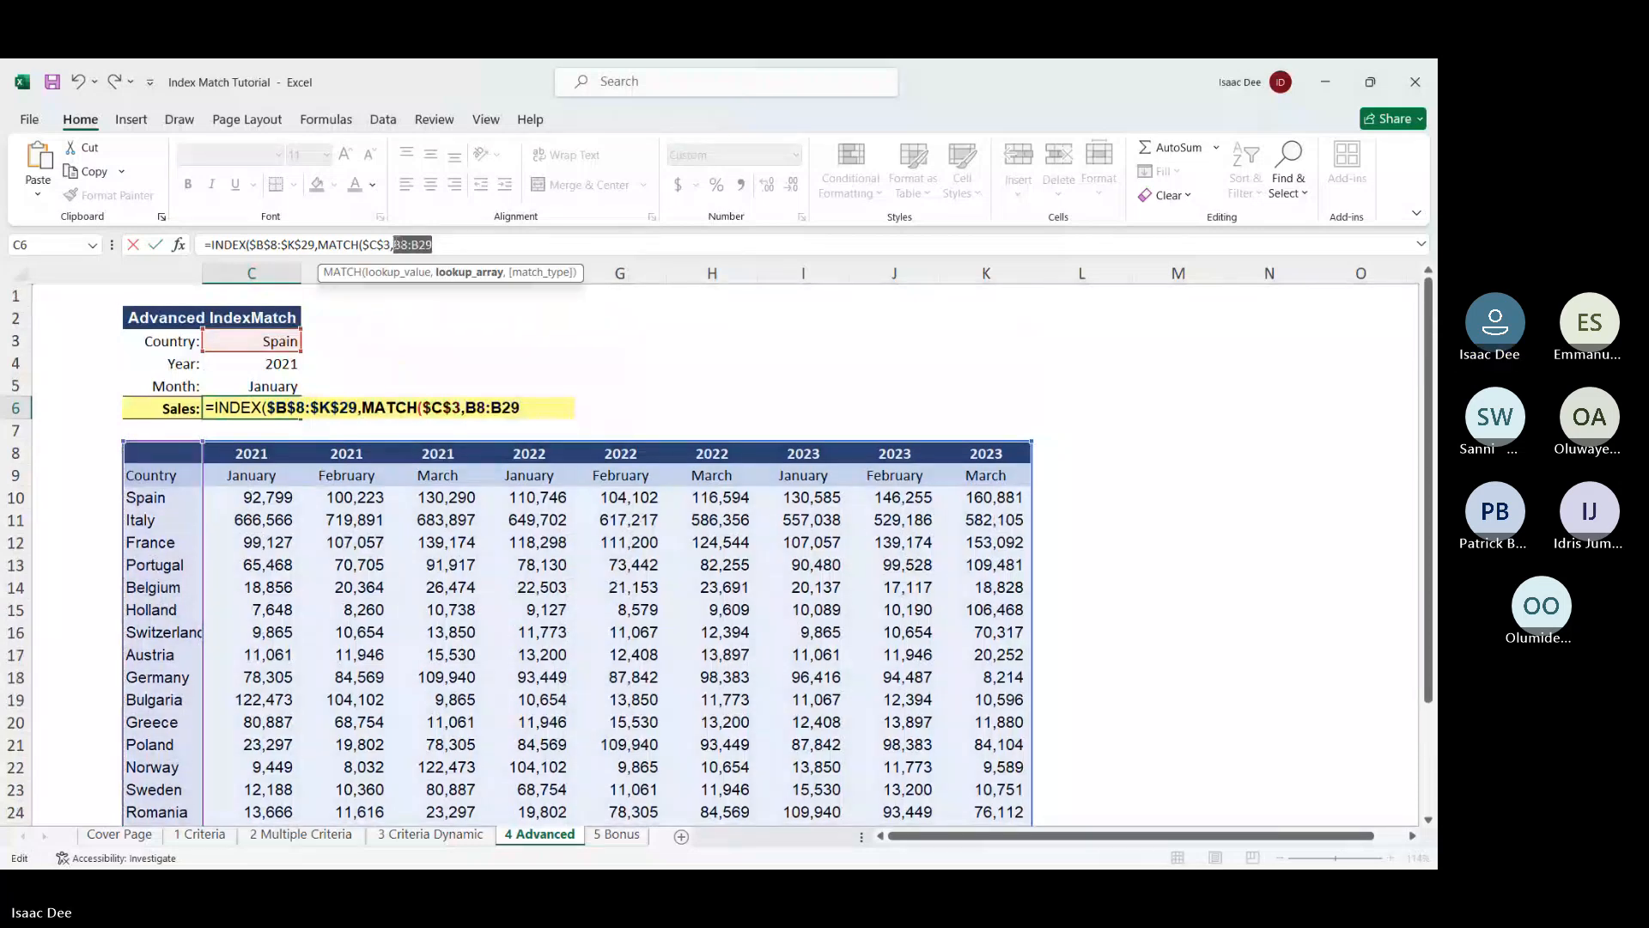
{"action": "key", "text": "F4"}
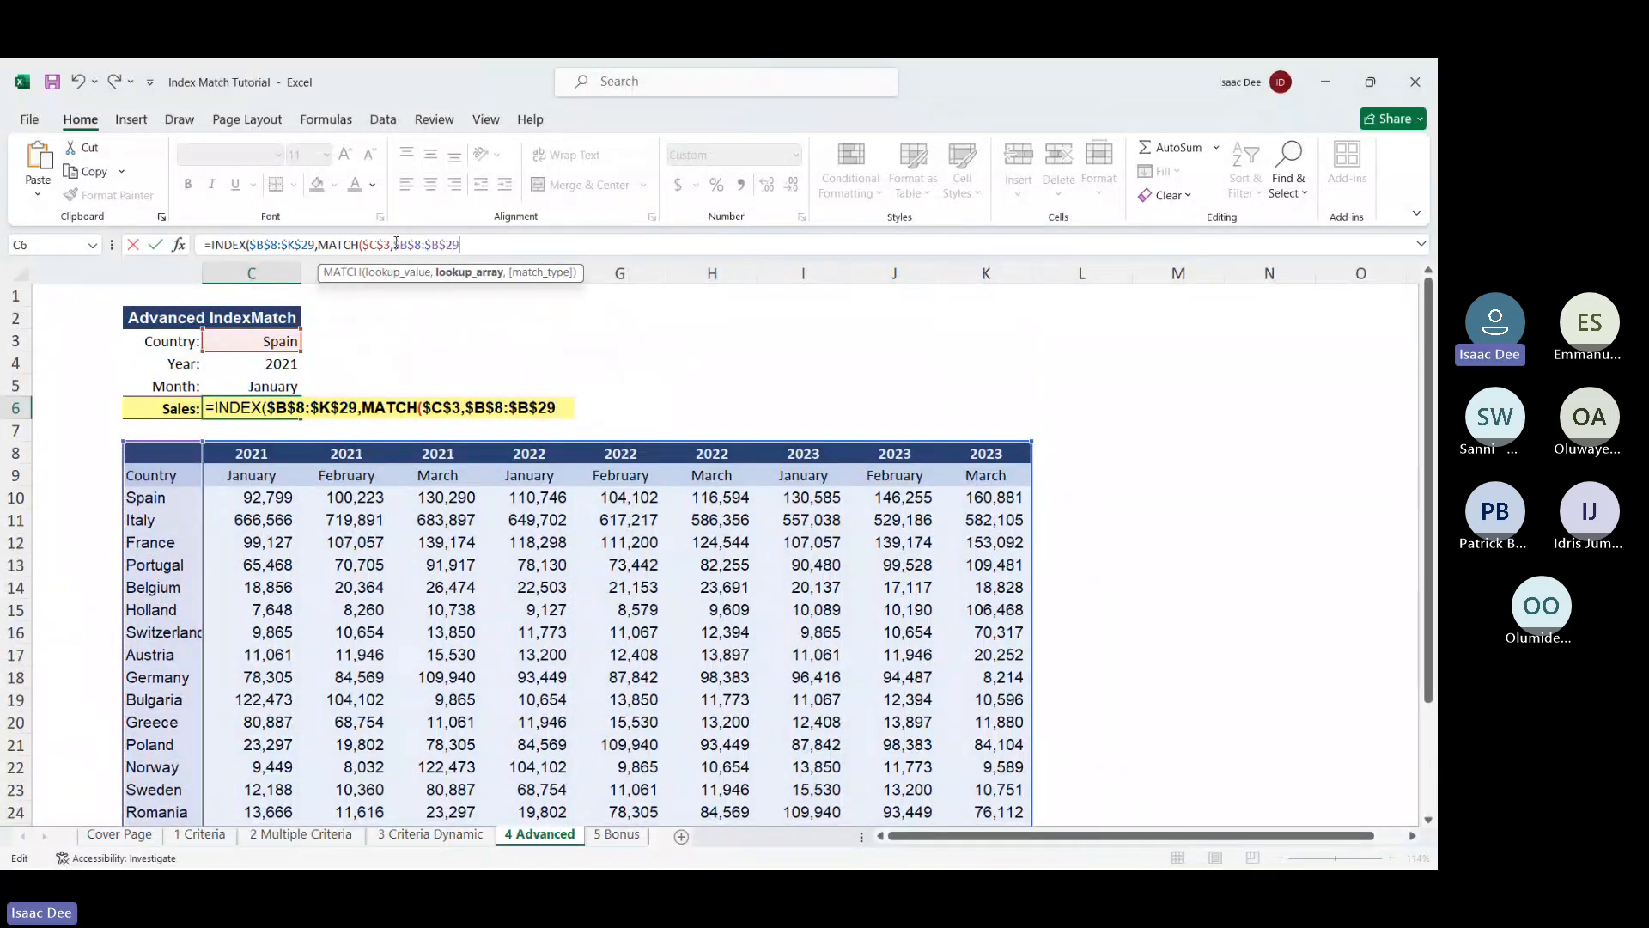
{"action": "type", "text": ","}
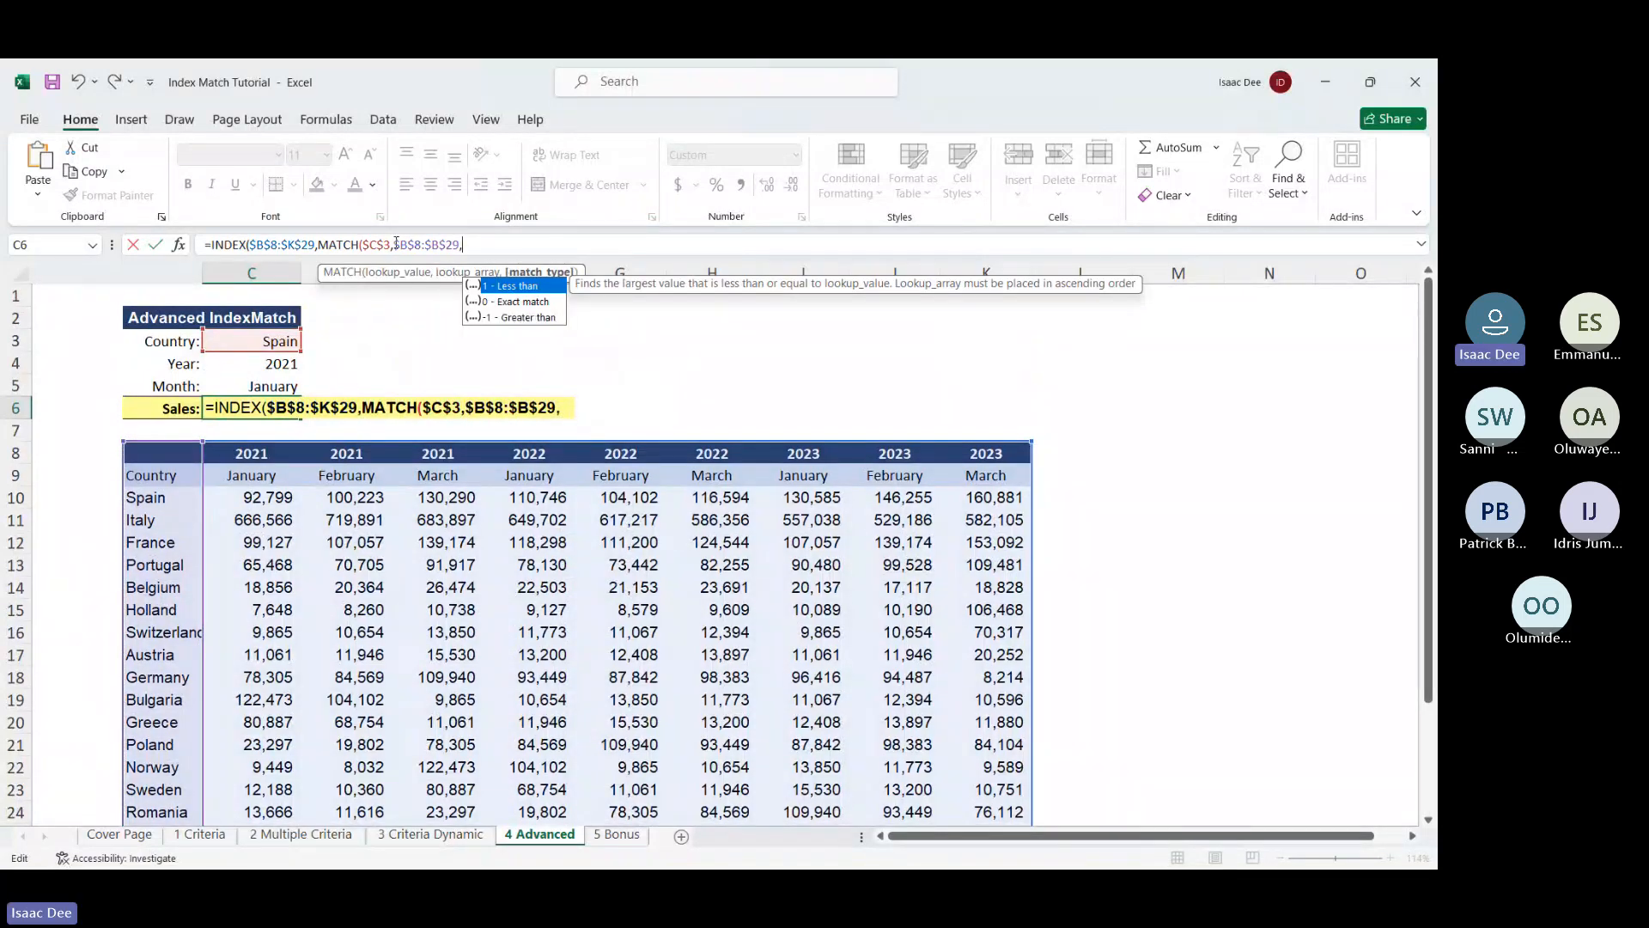
{"action": "double_click", "coordinate": [518, 302]}
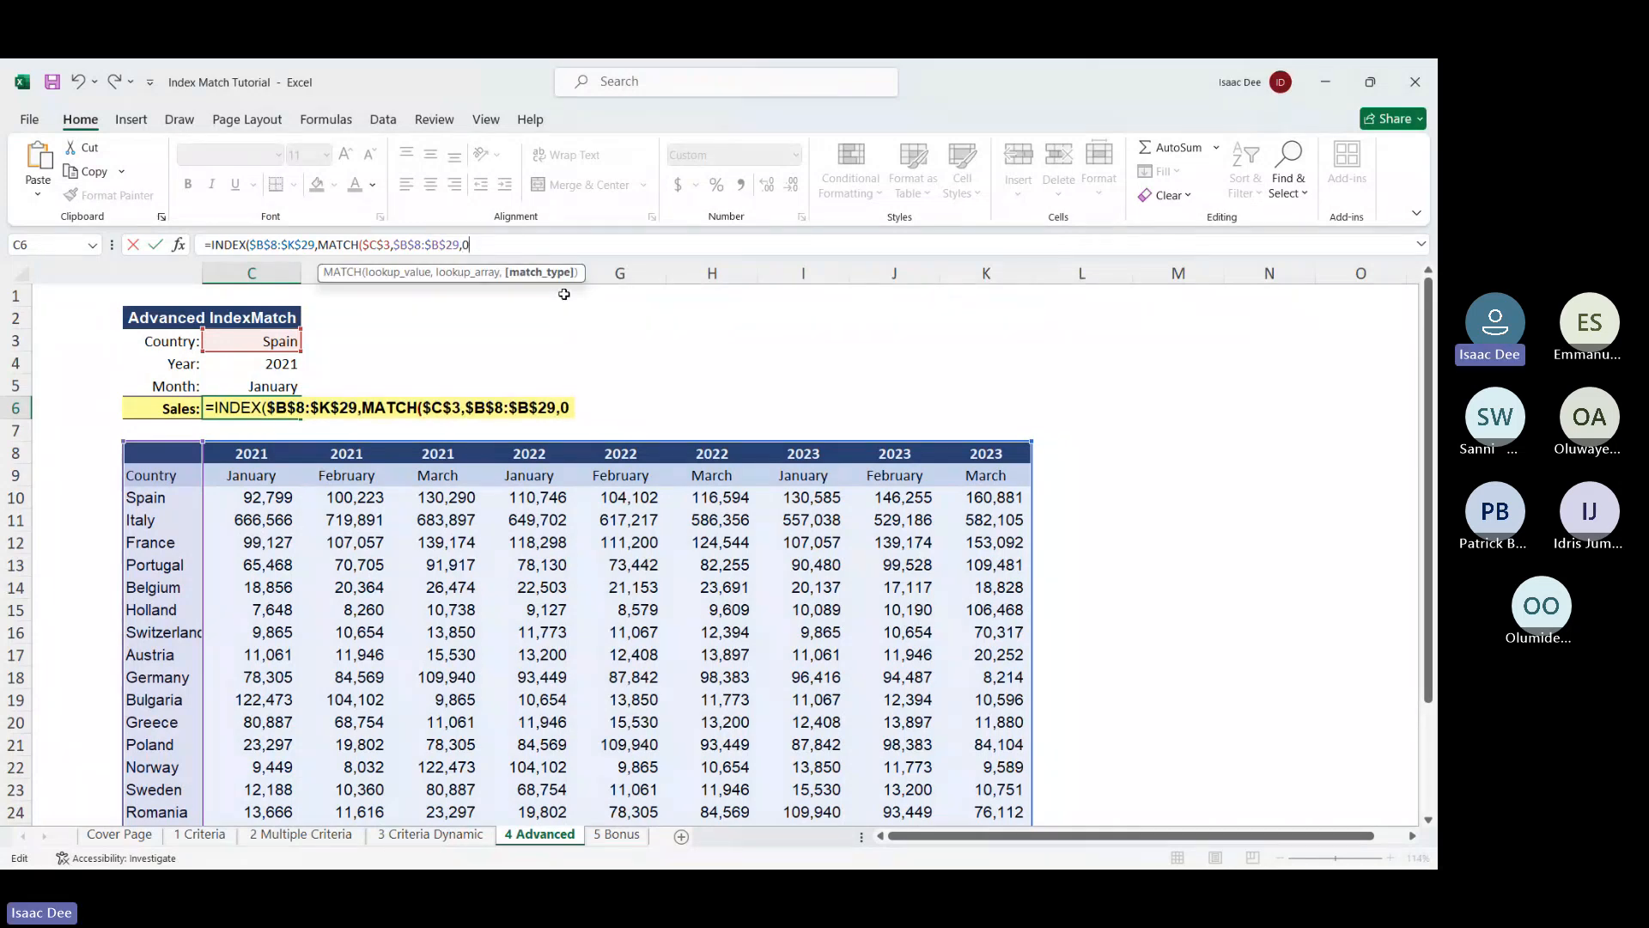
{"action": "type", "text": ")"}
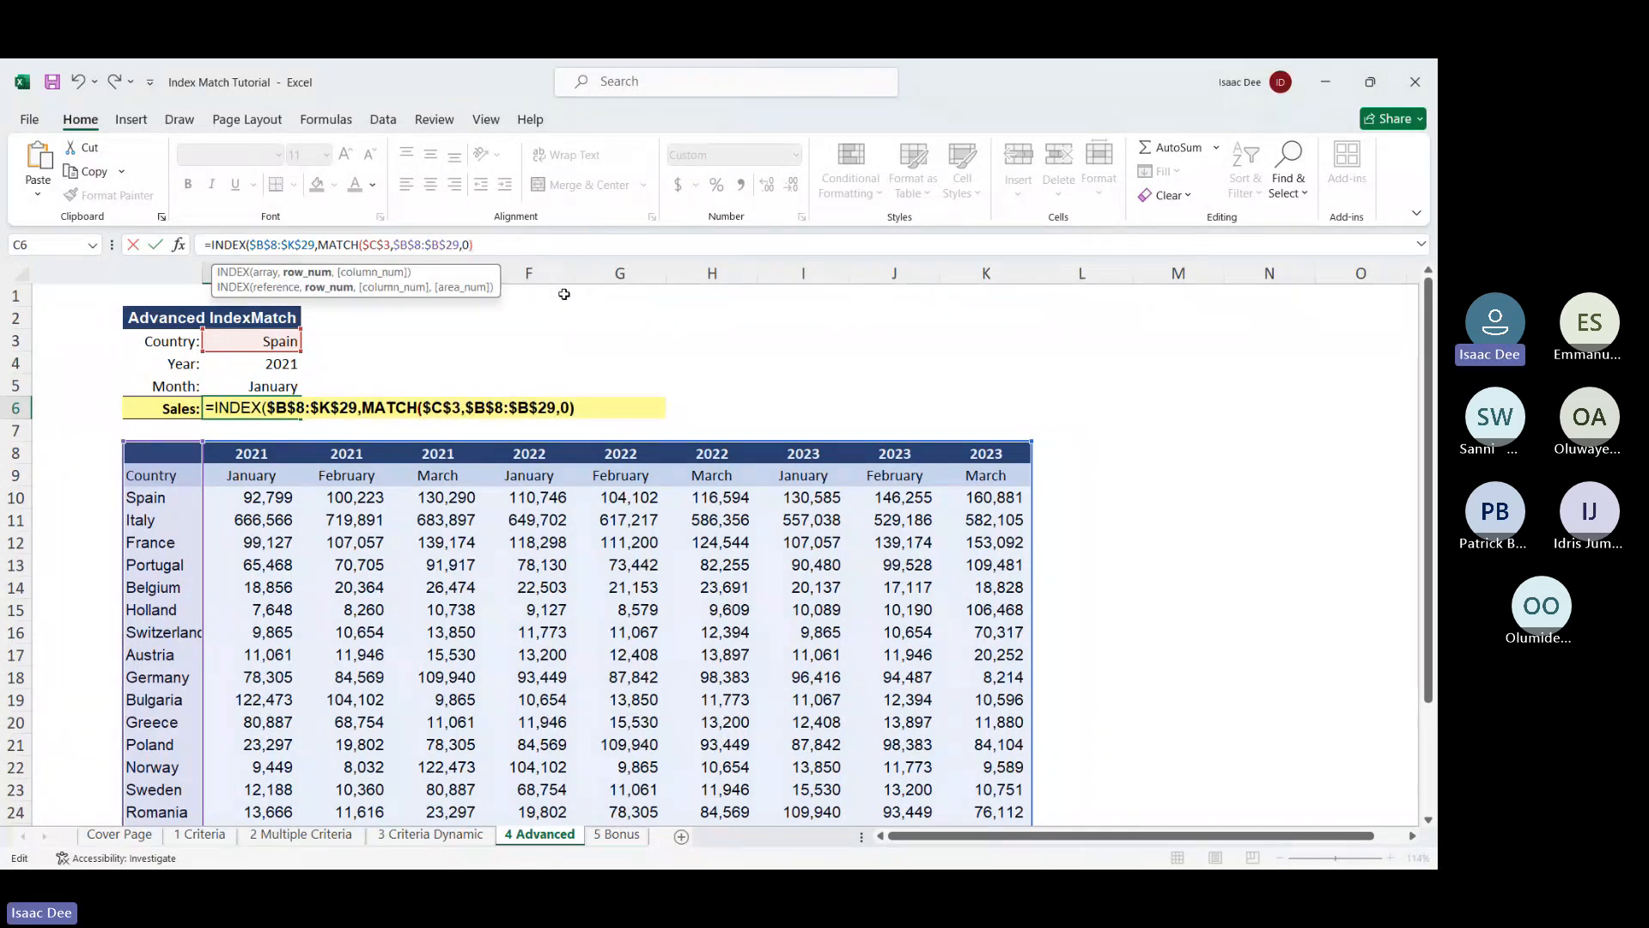
{"action": "type", "text": ","}
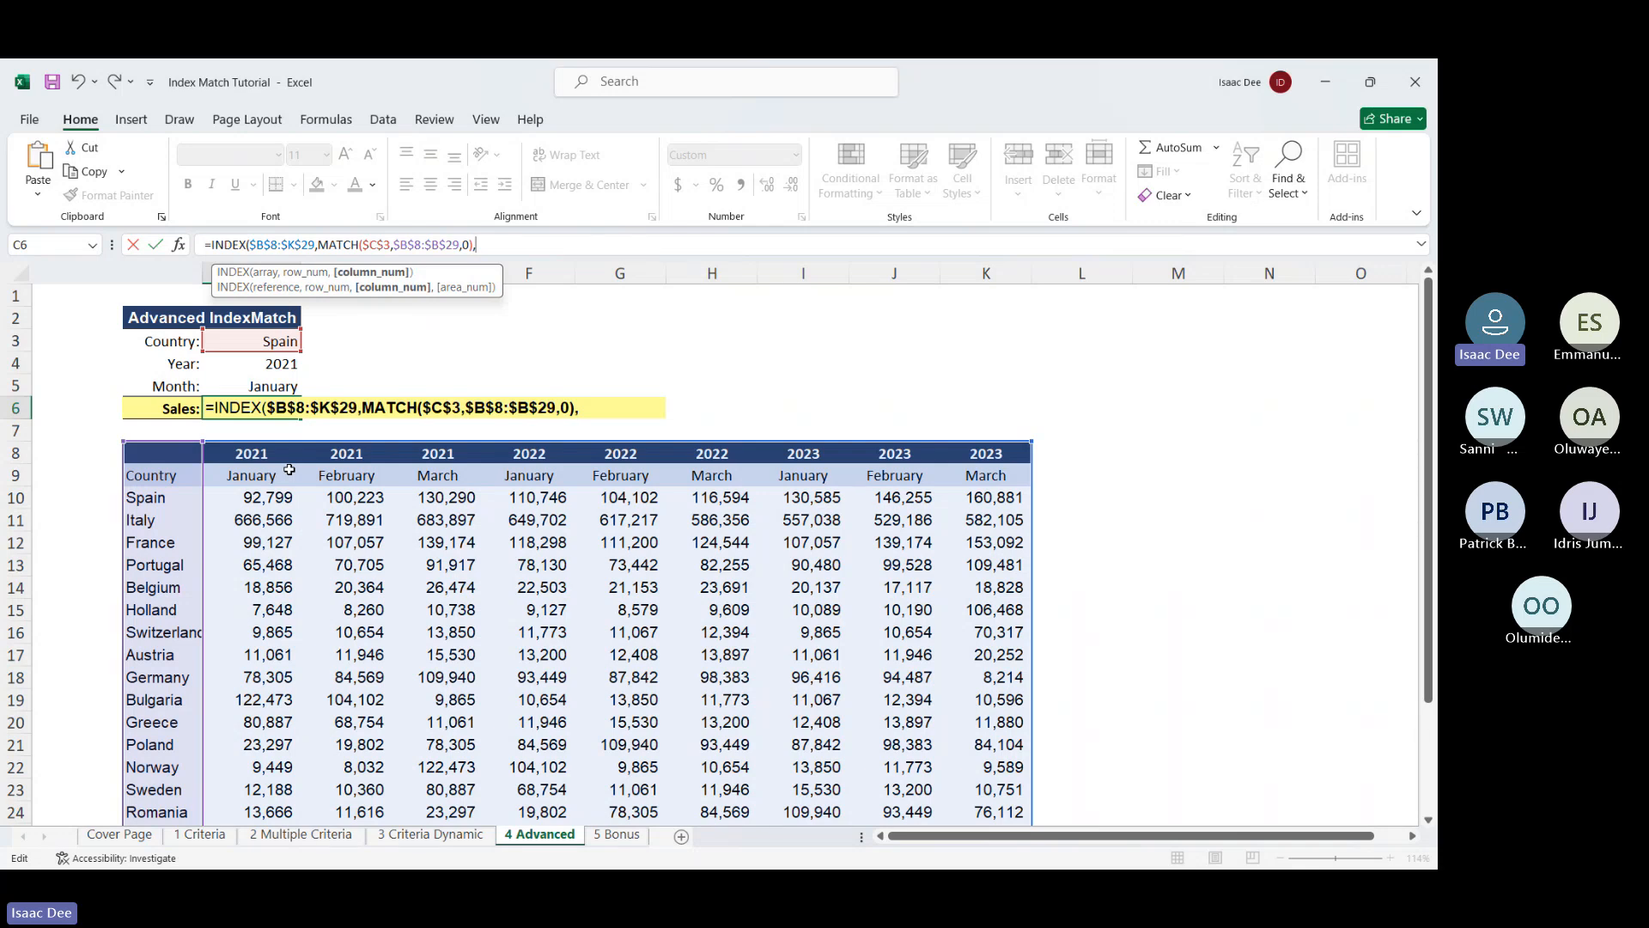
Start a second MATCH in C6 with C4&C5 as the combined year-month lookup value
{"action": "type", "text": "ma"}
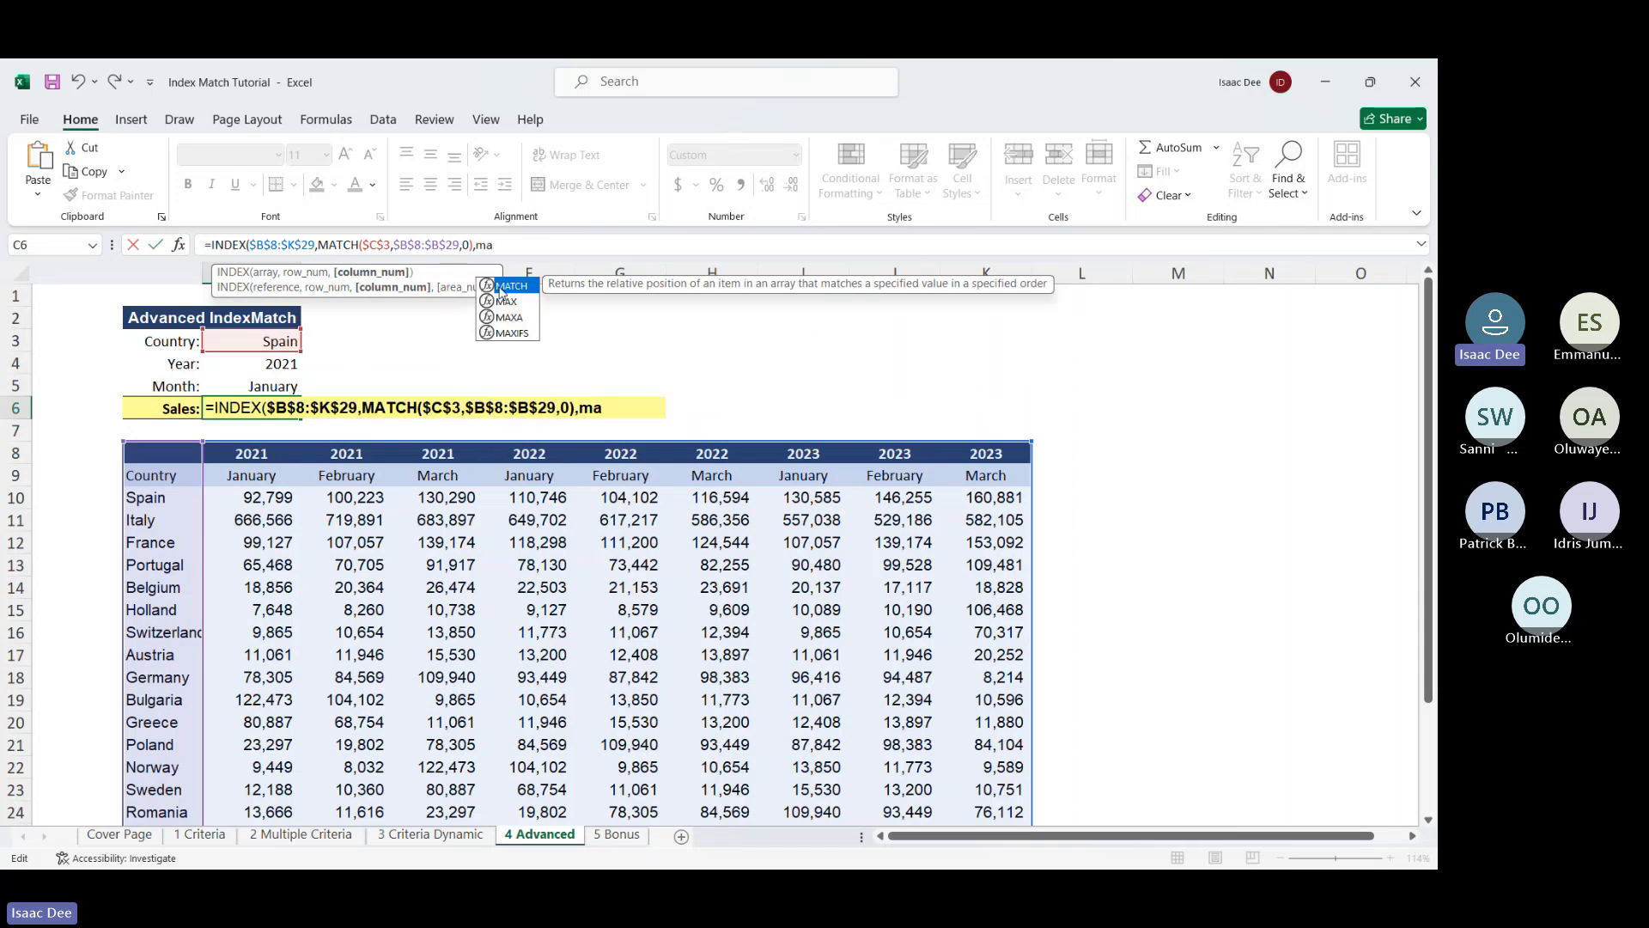
{"action": "double_click", "coordinate": [499, 287]}
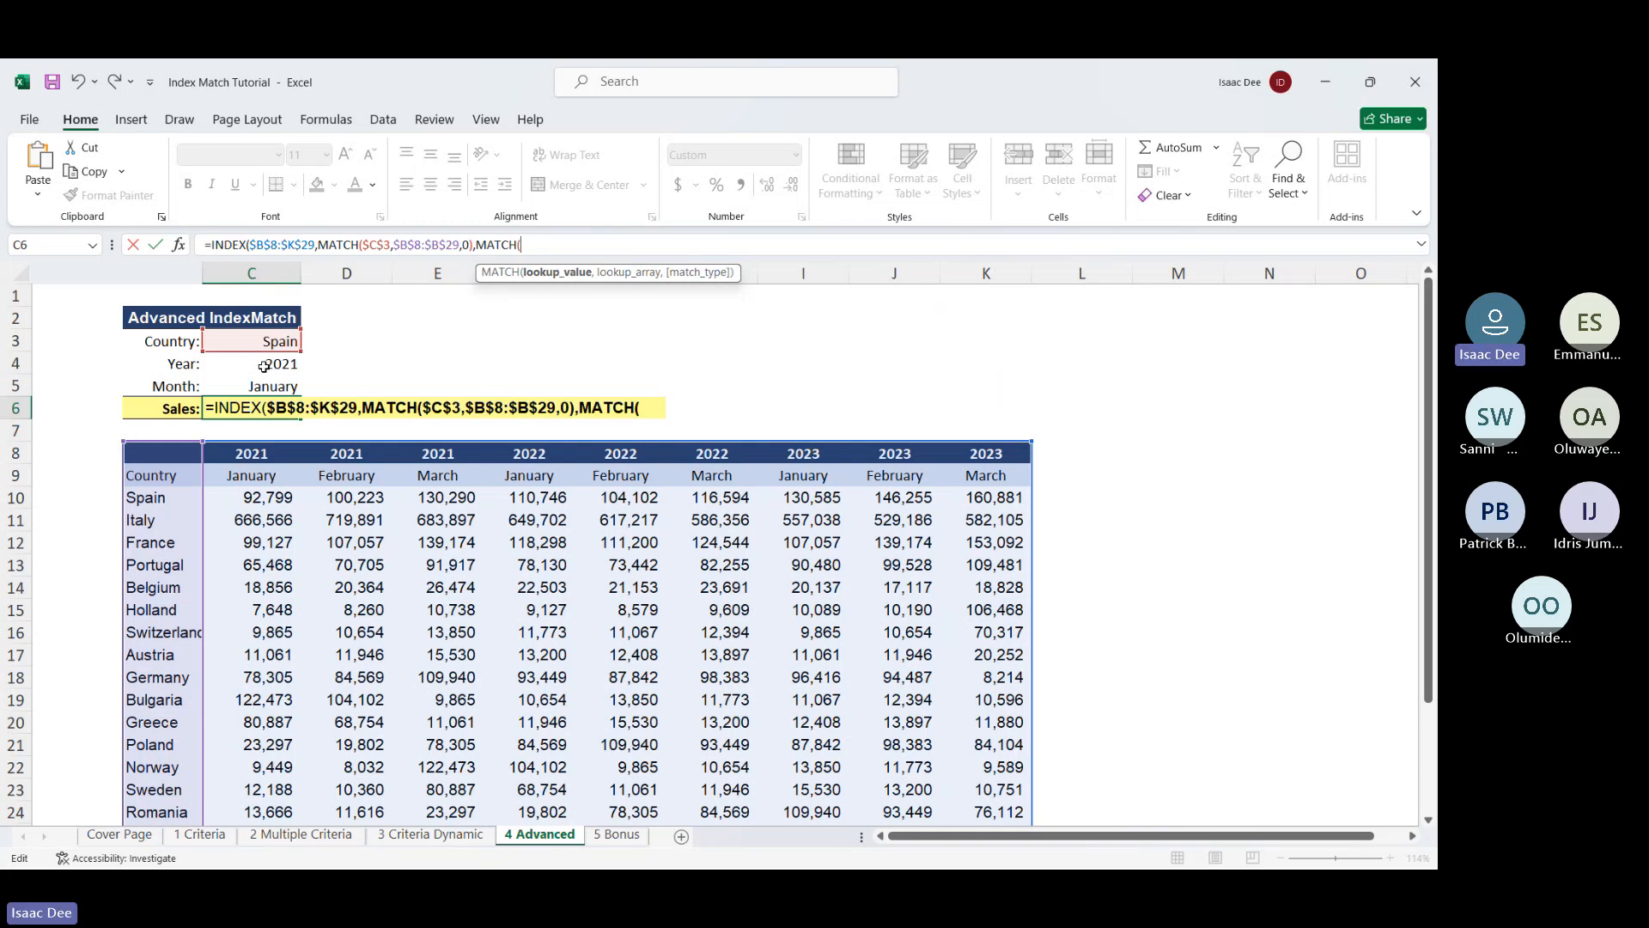
{"action": "left_click", "coordinate": [264, 366]}
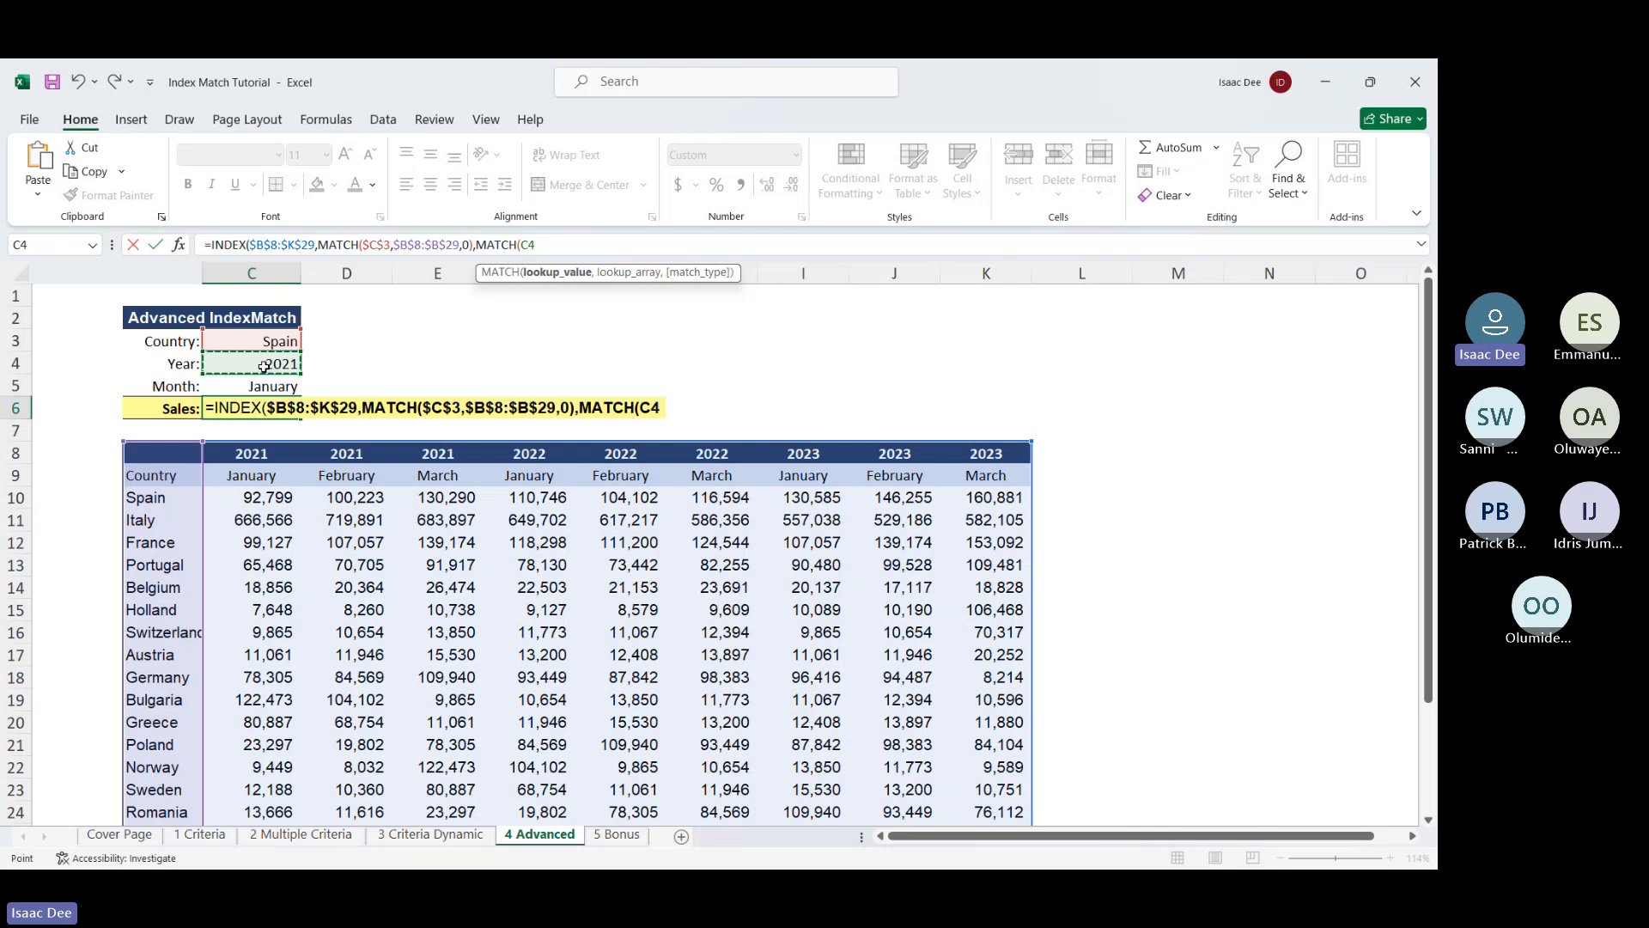
{"action": "type", "text": "&"}
{"action": "left_click", "coordinate": [256, 387]}
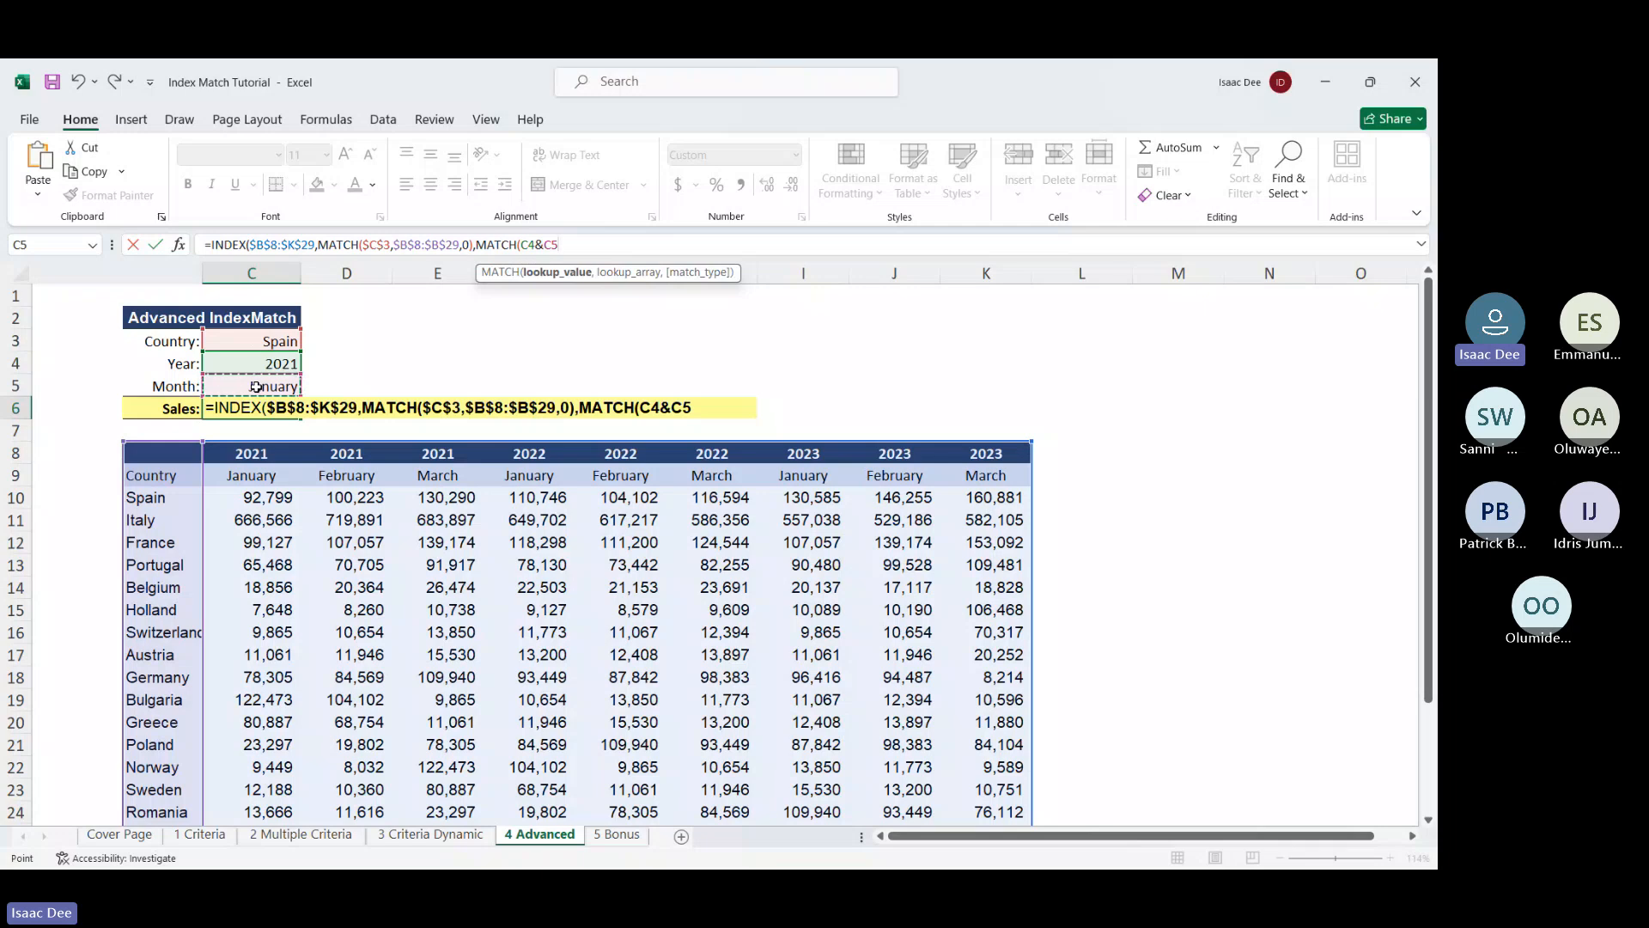
{"action": "type", "text": ","}
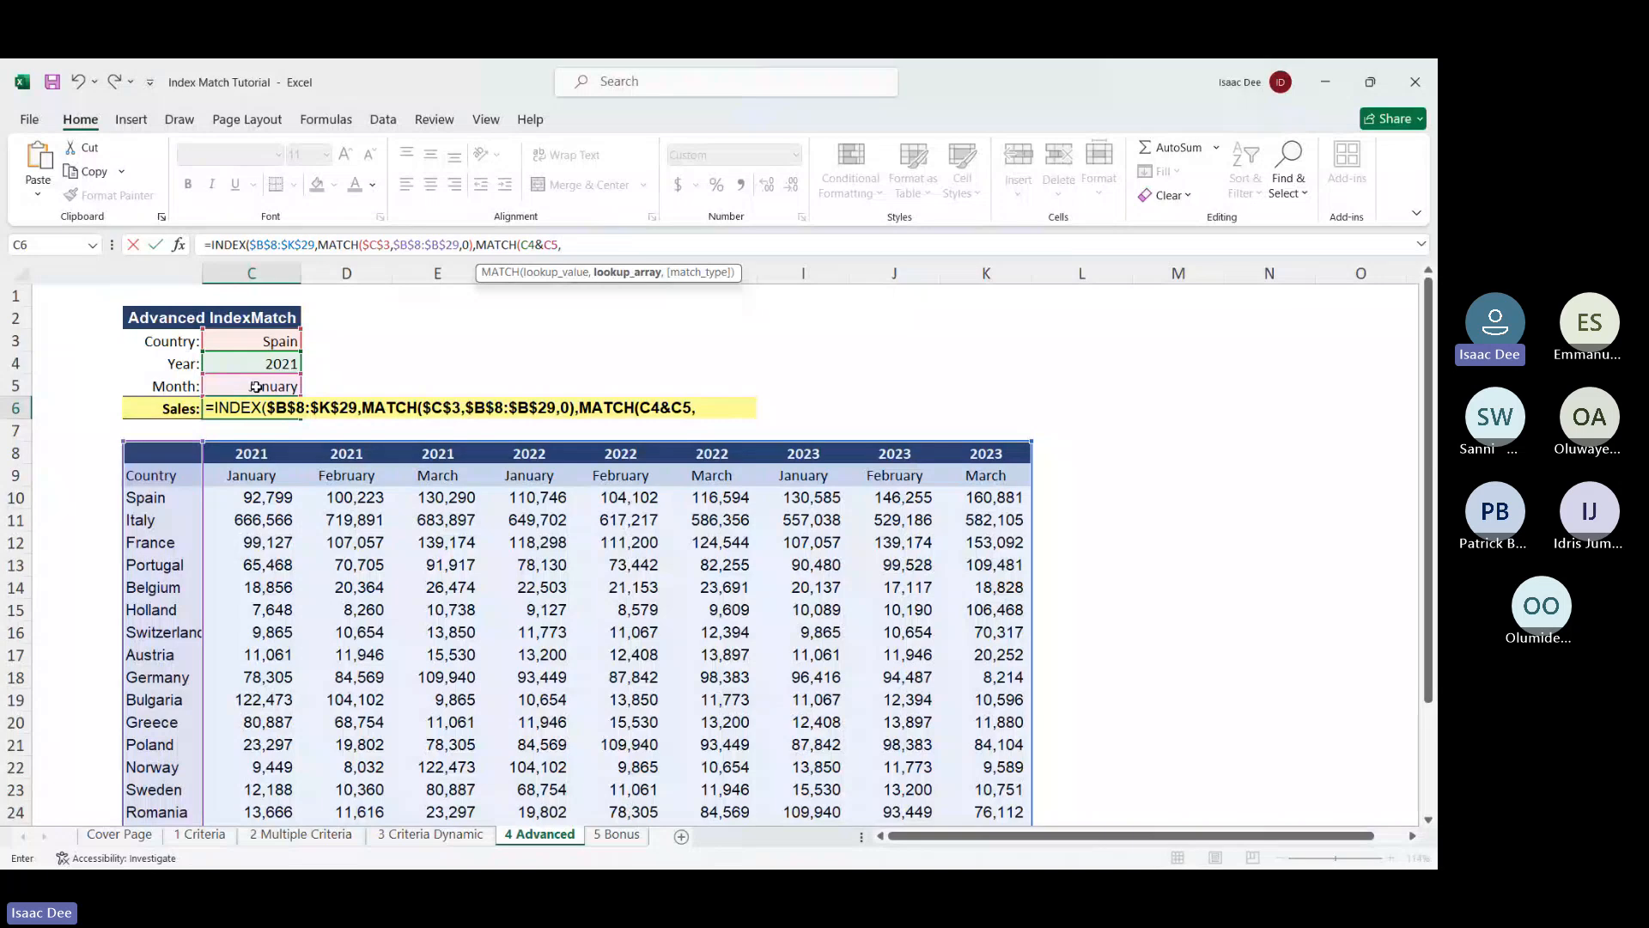
Add the absolute header arrays $B$8:$K$8&$B$9:$K$9 as MATCH's lookup array
{"action": "left_click", "coordinate": [150, 453]}
{"action": "key", "text": "ctrl+shift+Right"}
{"action": "key", "text": "ctrl+shift+Right"}
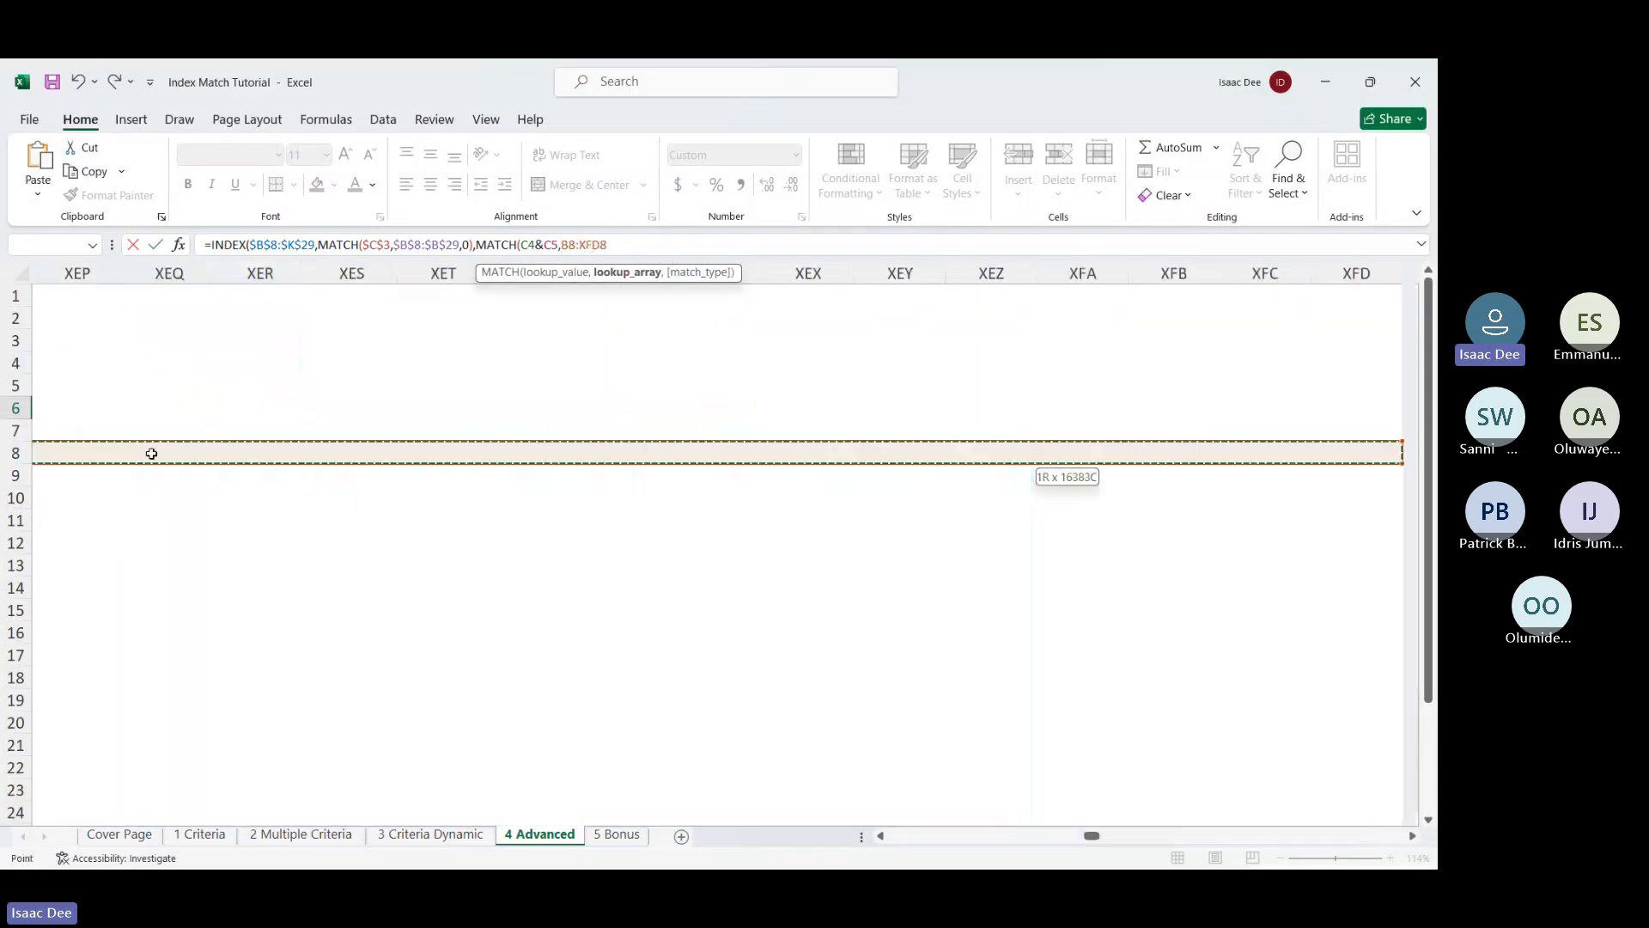
{"action": "key", "text": "ctrl+shift+Left"}
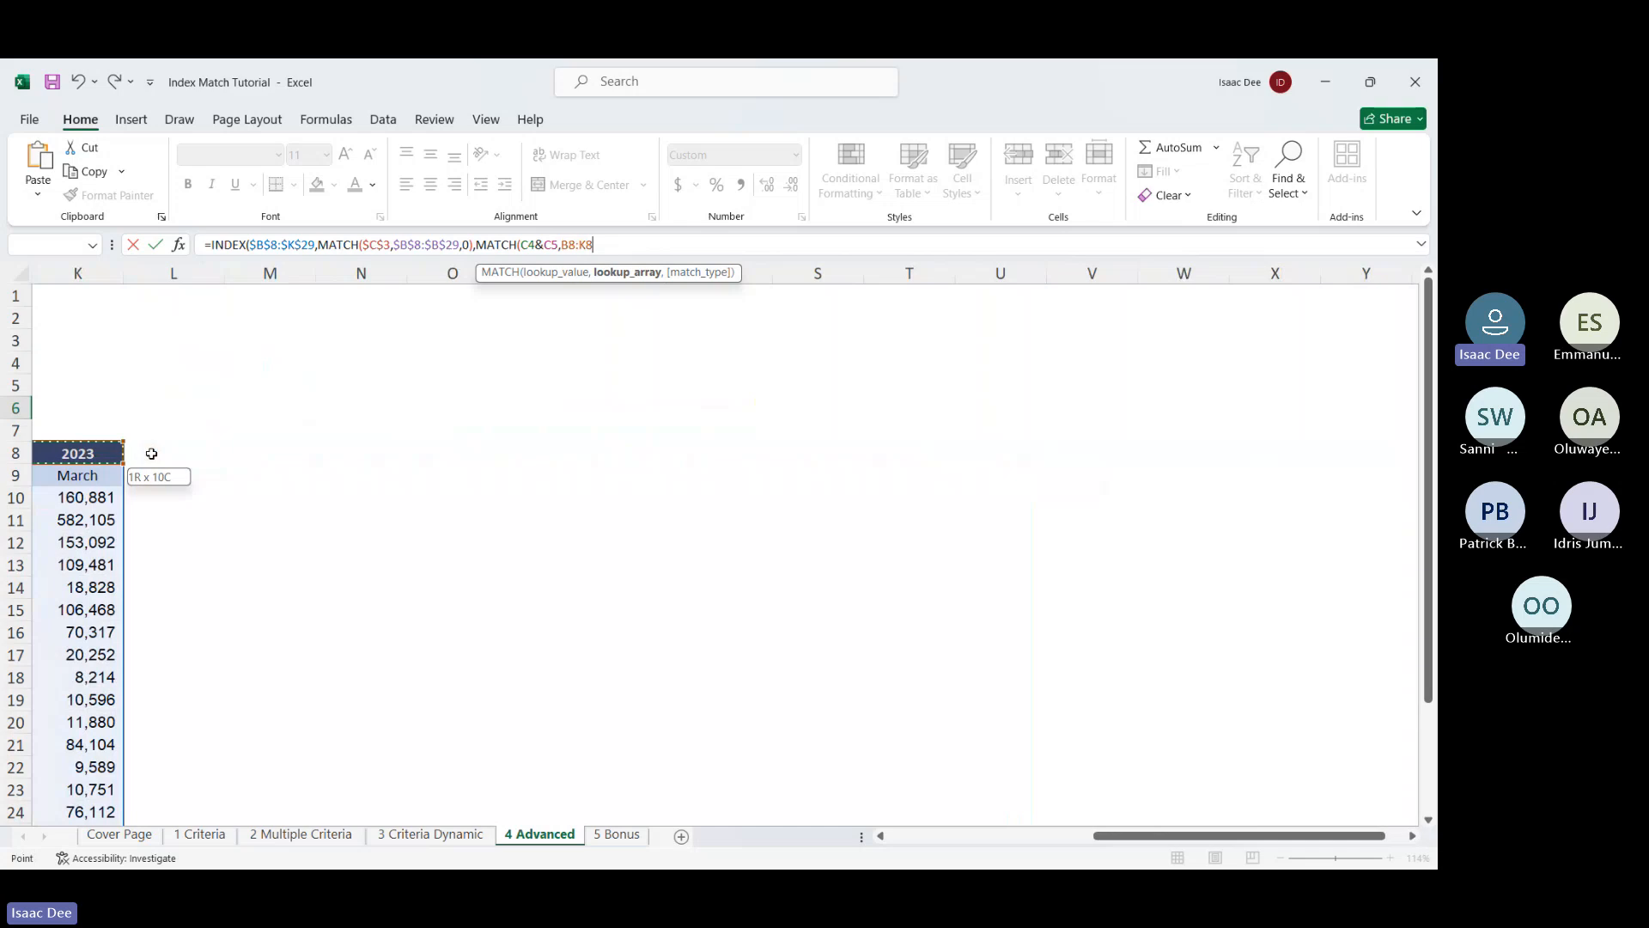
{"action": "key", "text": "ctrl+BackSpace"}
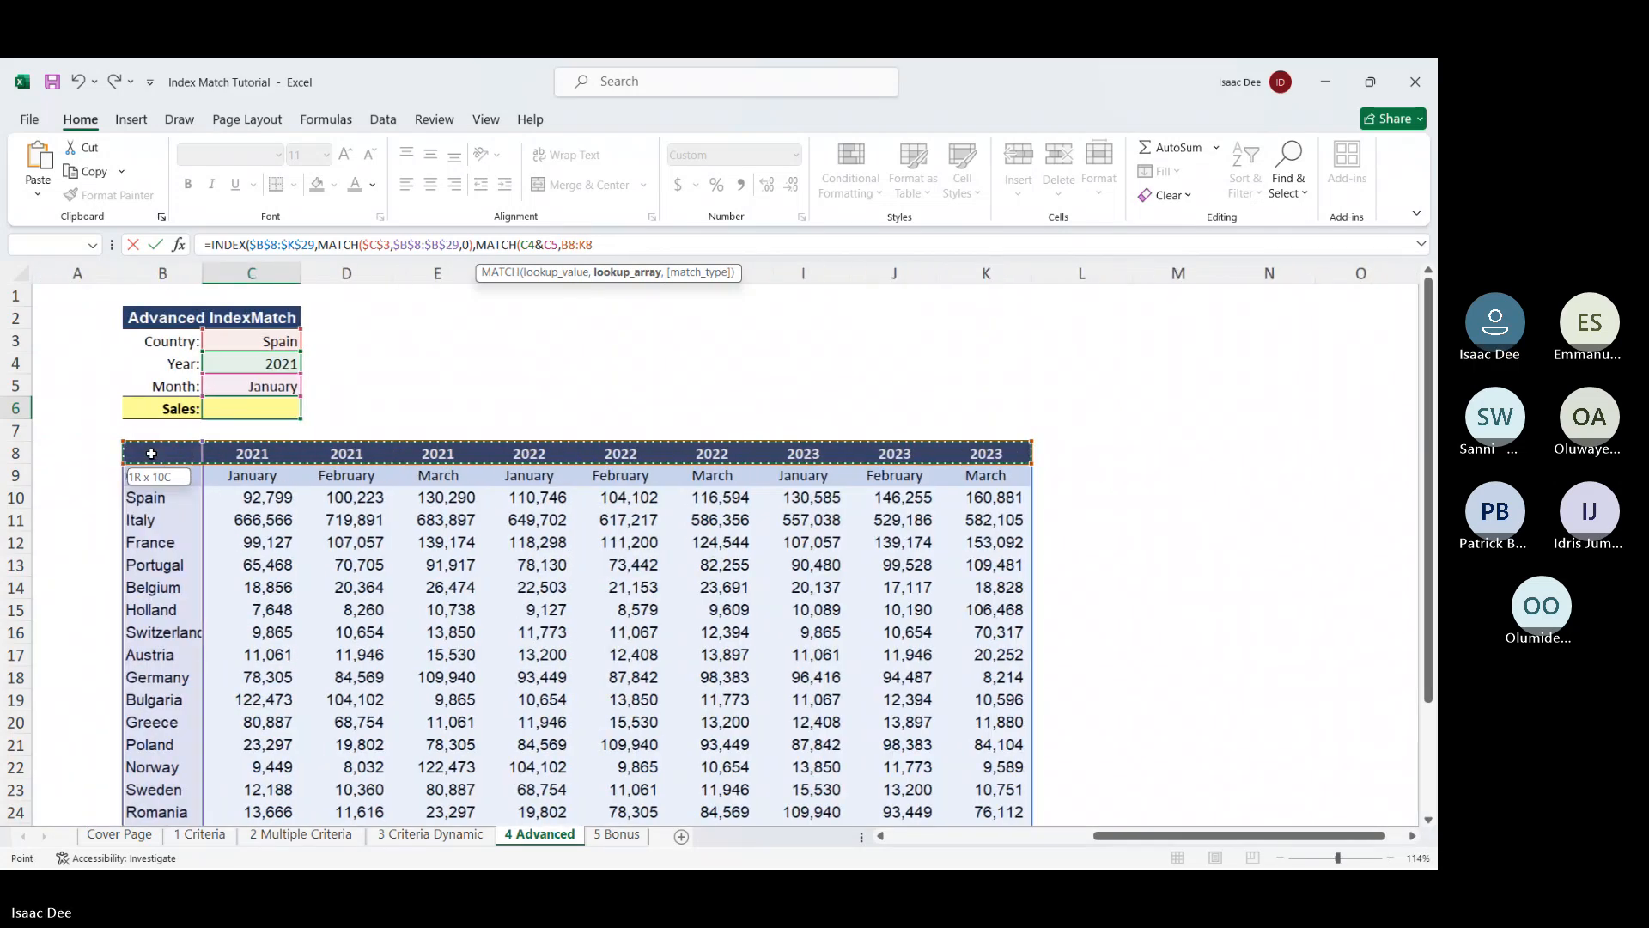
{"action": "left_click_drag", "start_coordinate": [612, 245], "coordinate": [564, 246]}
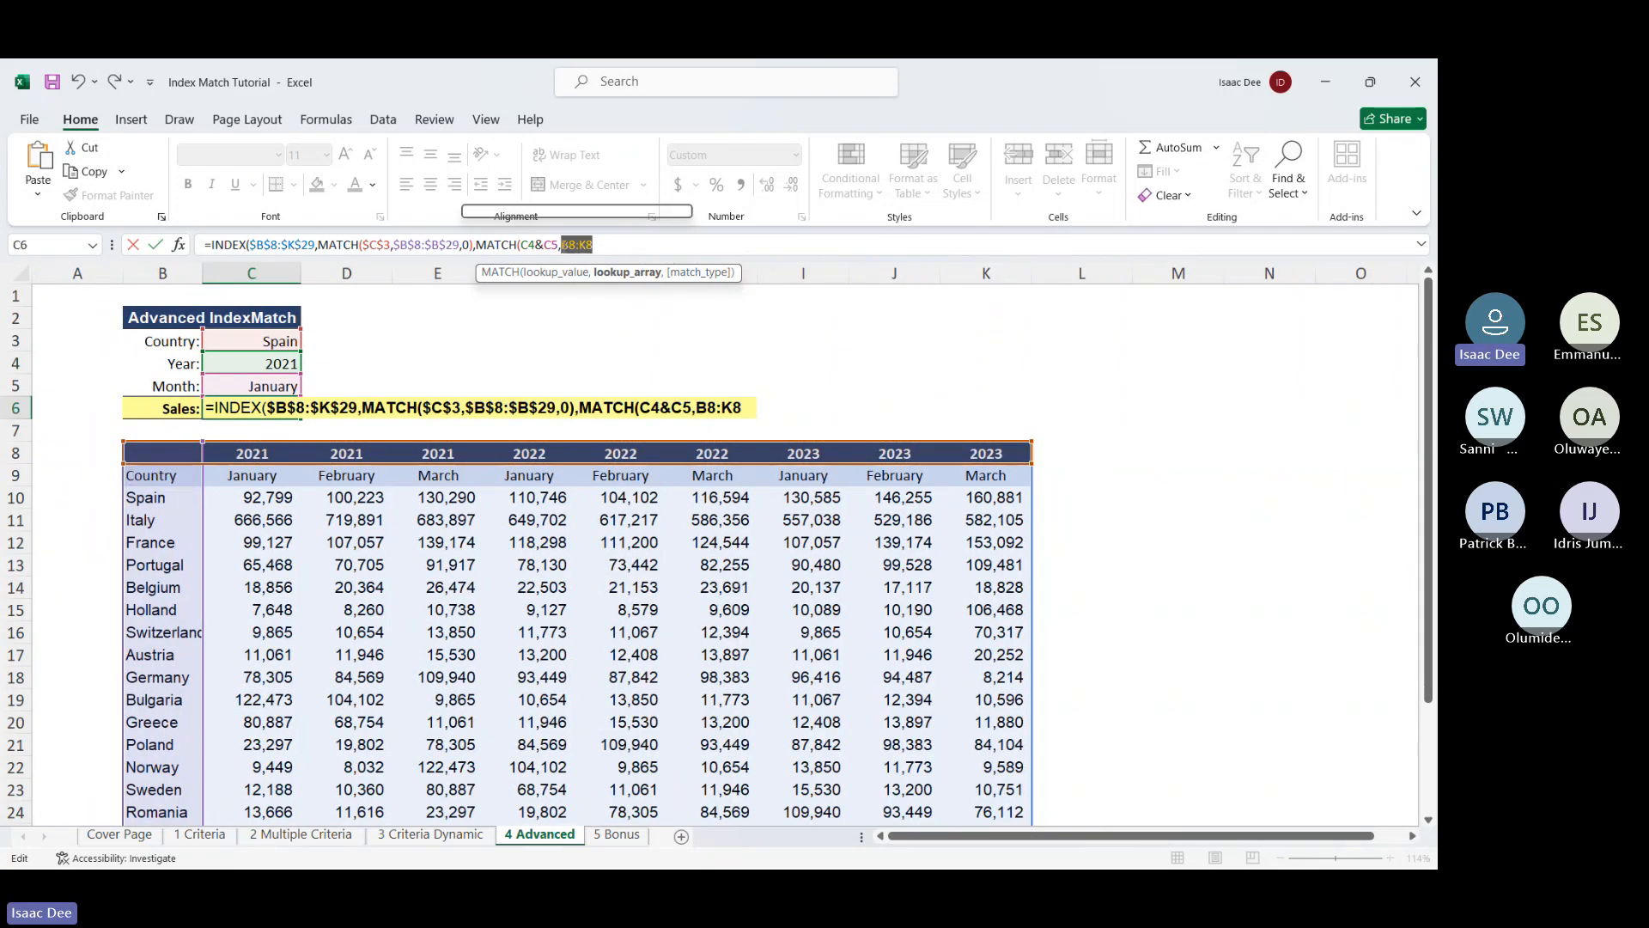
{"action": "key", "text": "F4"}
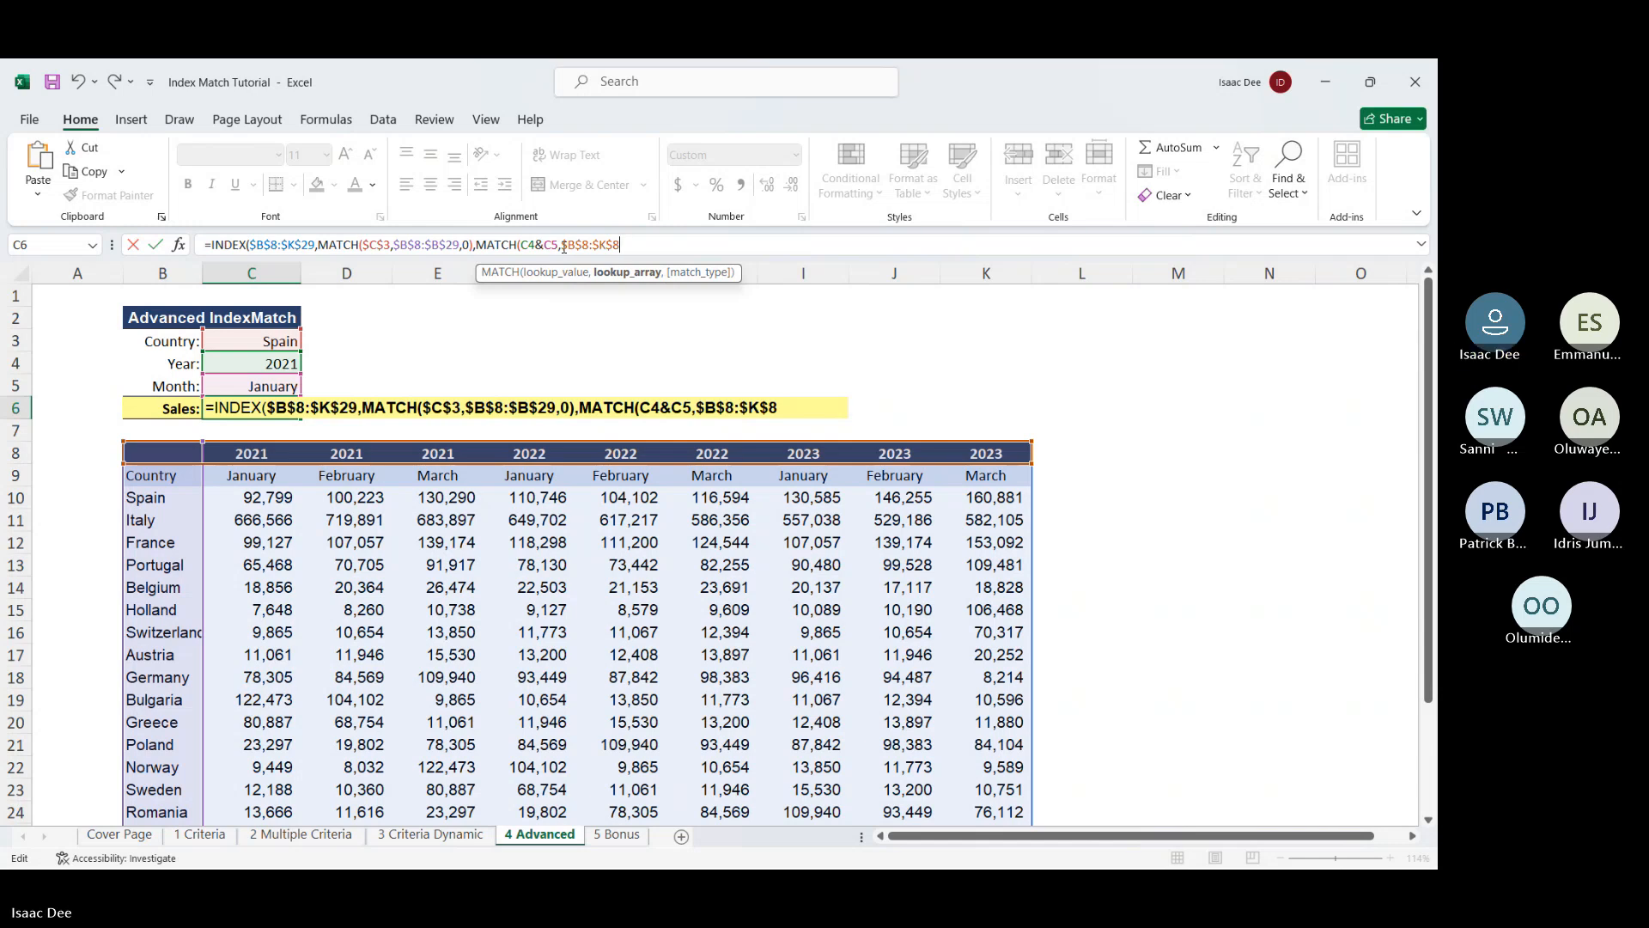
{"action": "type", "text": "&"}
{"action": "left_click", "coordinate": [165, 475]}
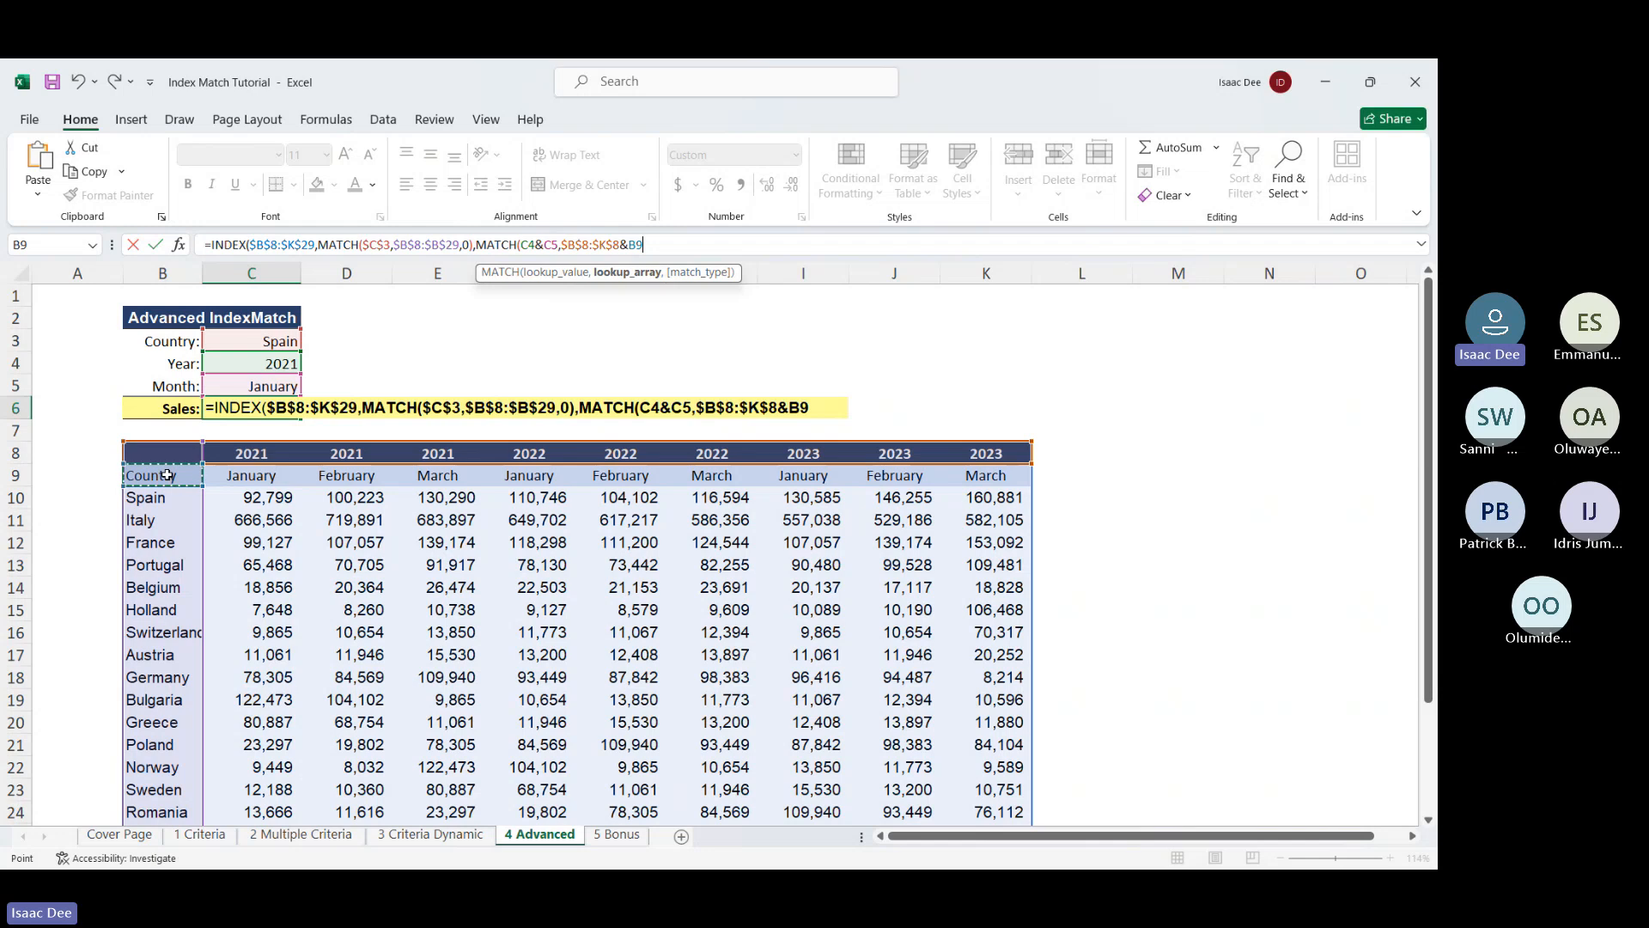
{"action": "key", "text": "ctrl+shift+Right"}
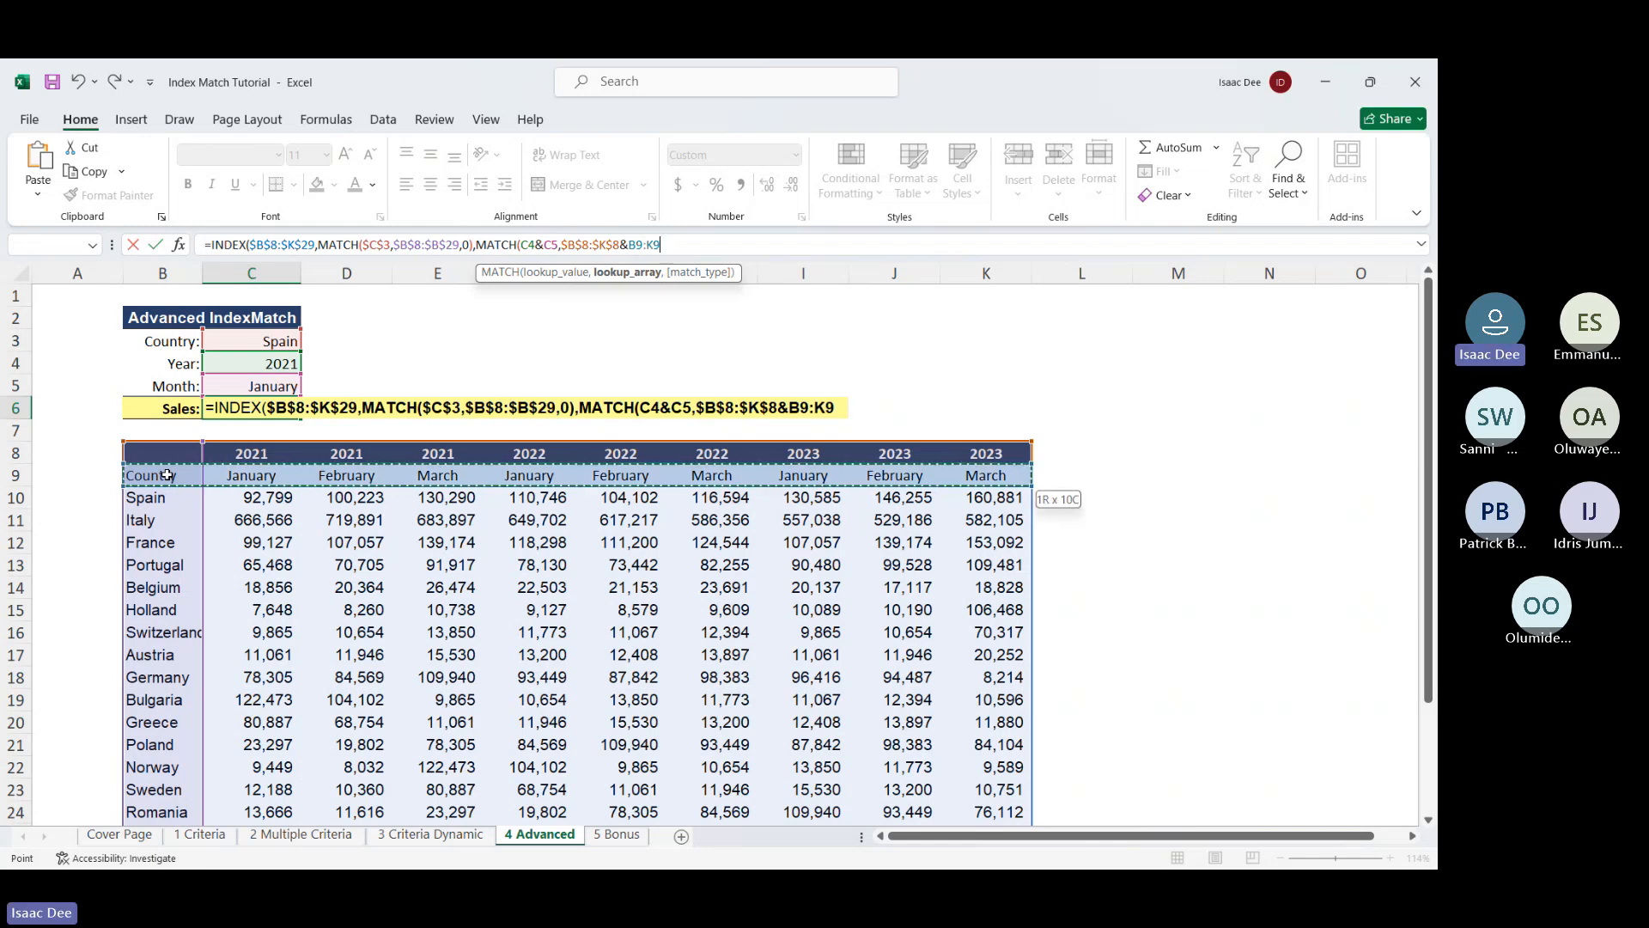
{"action": "left_click_drag", "start_coordinate": [671, 244], "coordinate": [629, 245]}
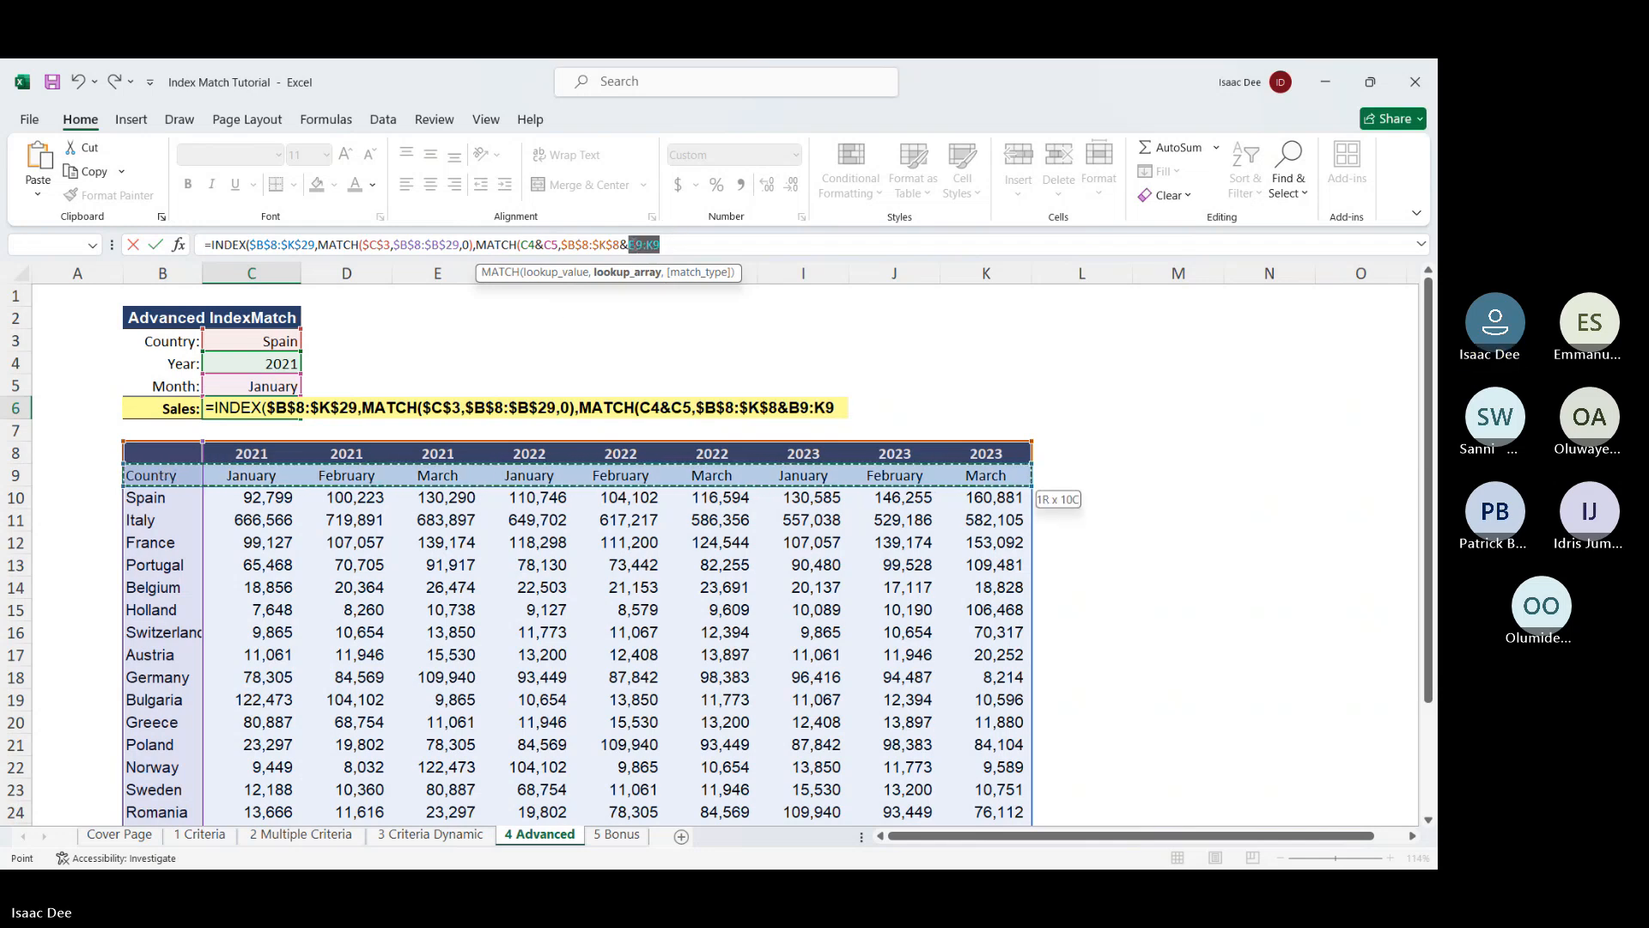
{"action": "key", "text": "F4"}
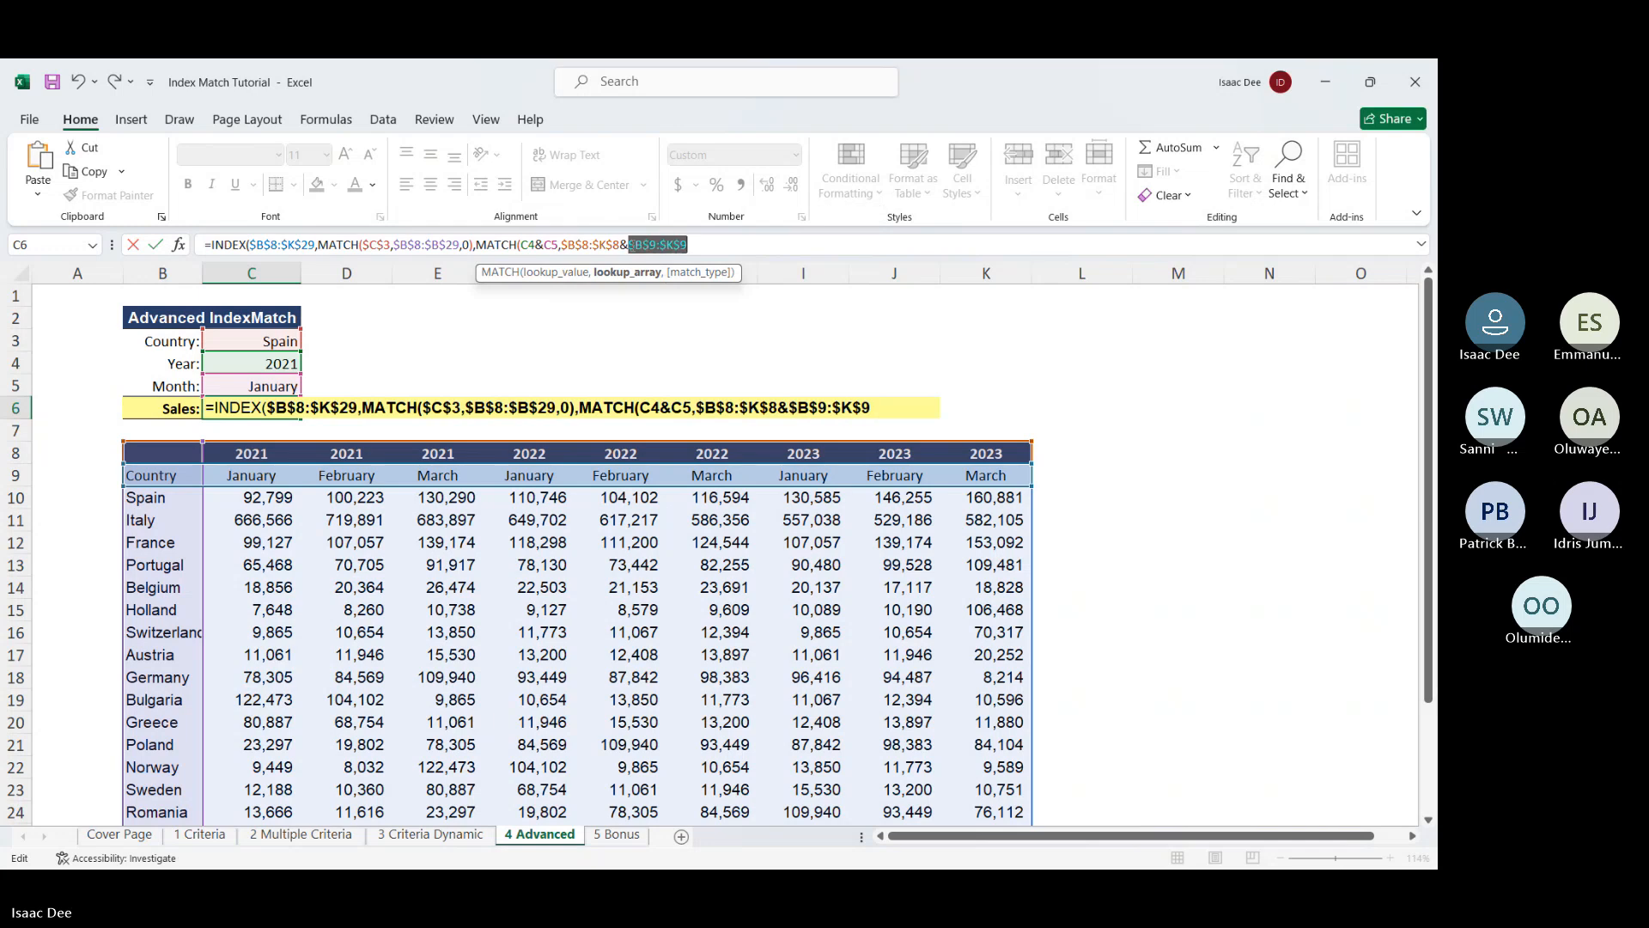
Finish with exact match 0, commit and accept Excel's correction, giving 92,799
{"action": "key", "text": "Right"}
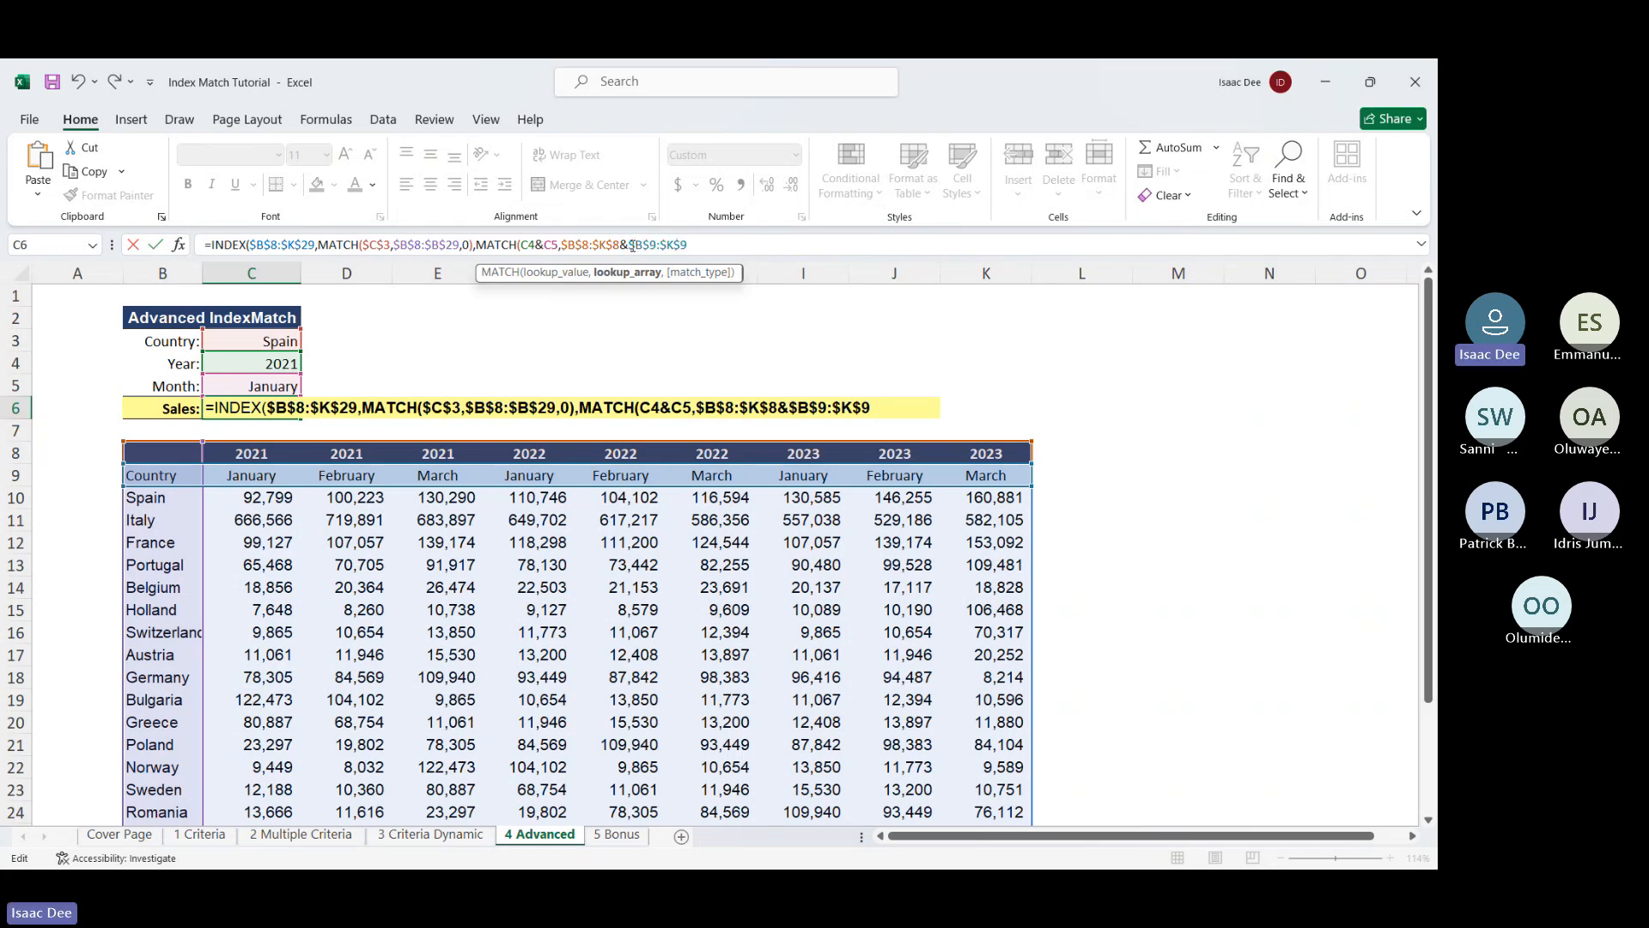
{"action": "type", "text": ","}
{"action": "left_click", "coordinate": [761, 302]}
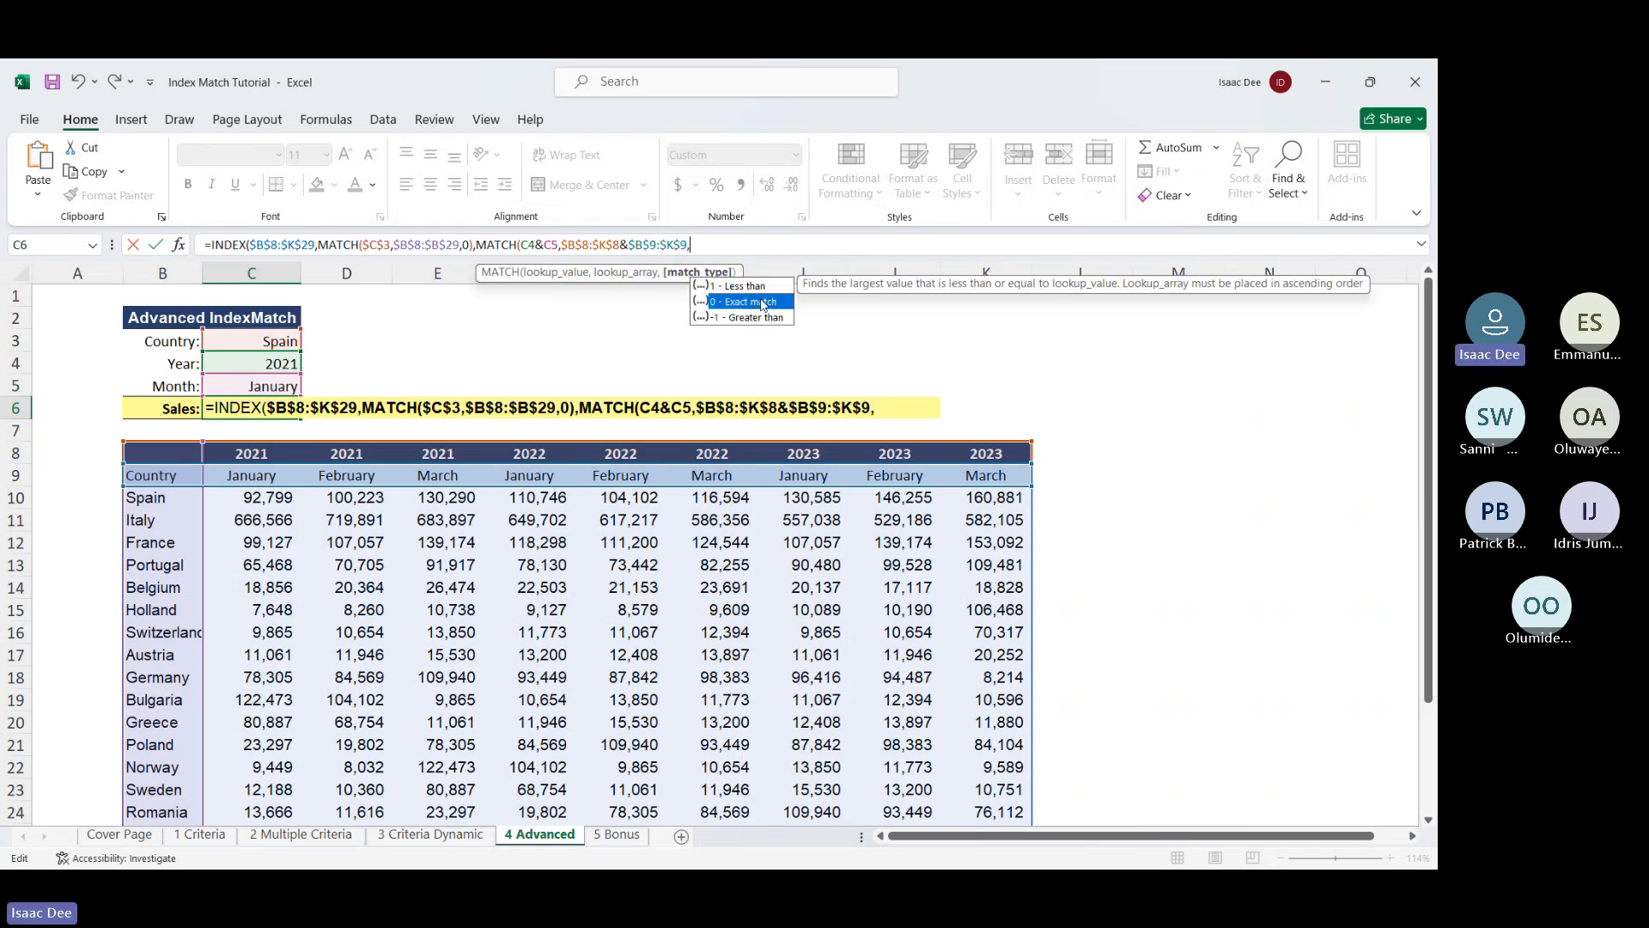
{"action": "double_click", "coordinate": [761, 301]}
{"action": "key", "text": "Return"}
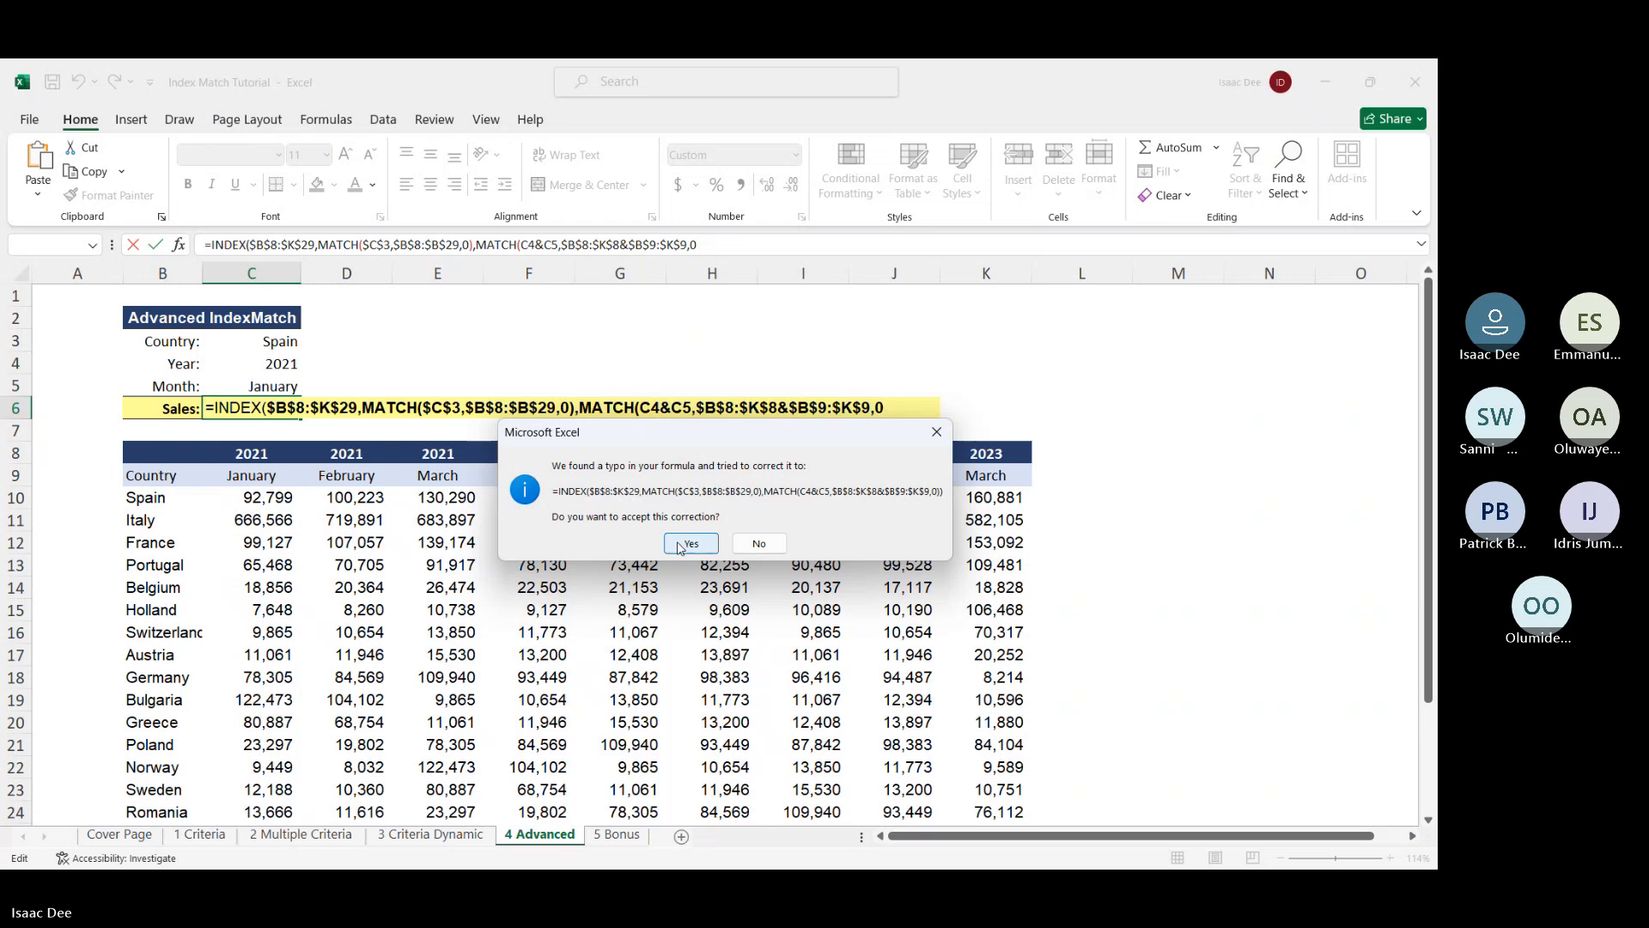
{"action": "left_click", "coordinate": [680, 546]}
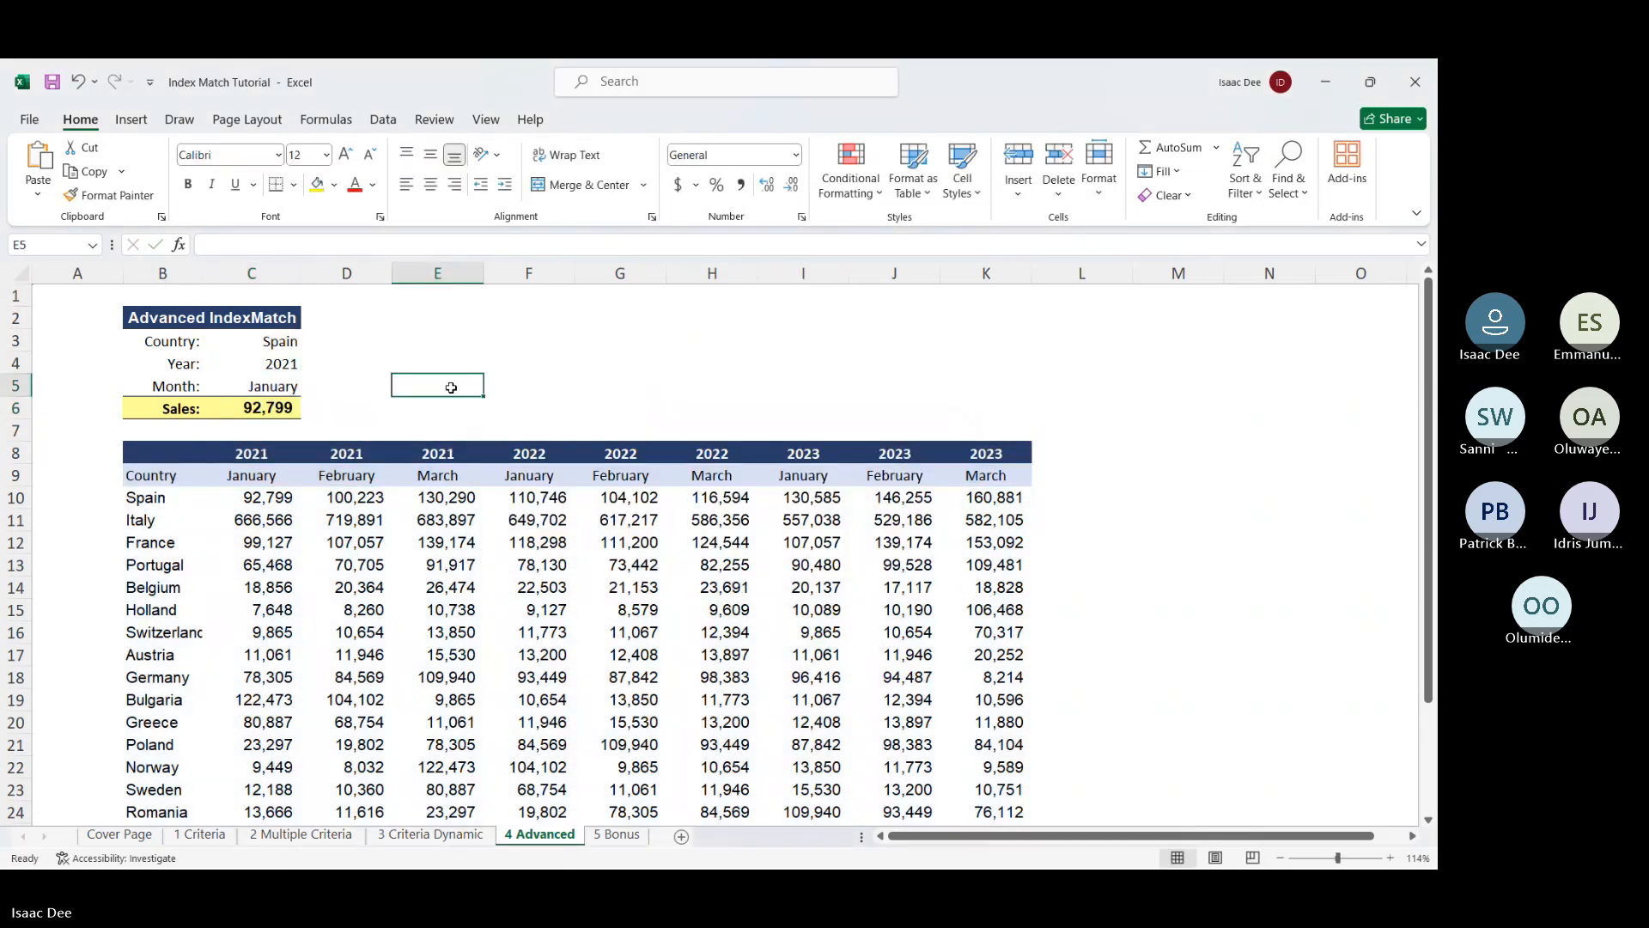
Change the Year in C4 to 2023 and compare C6's 130,585 with I10's figure
{"action": "left_click", "coordinate": [253, 407]}
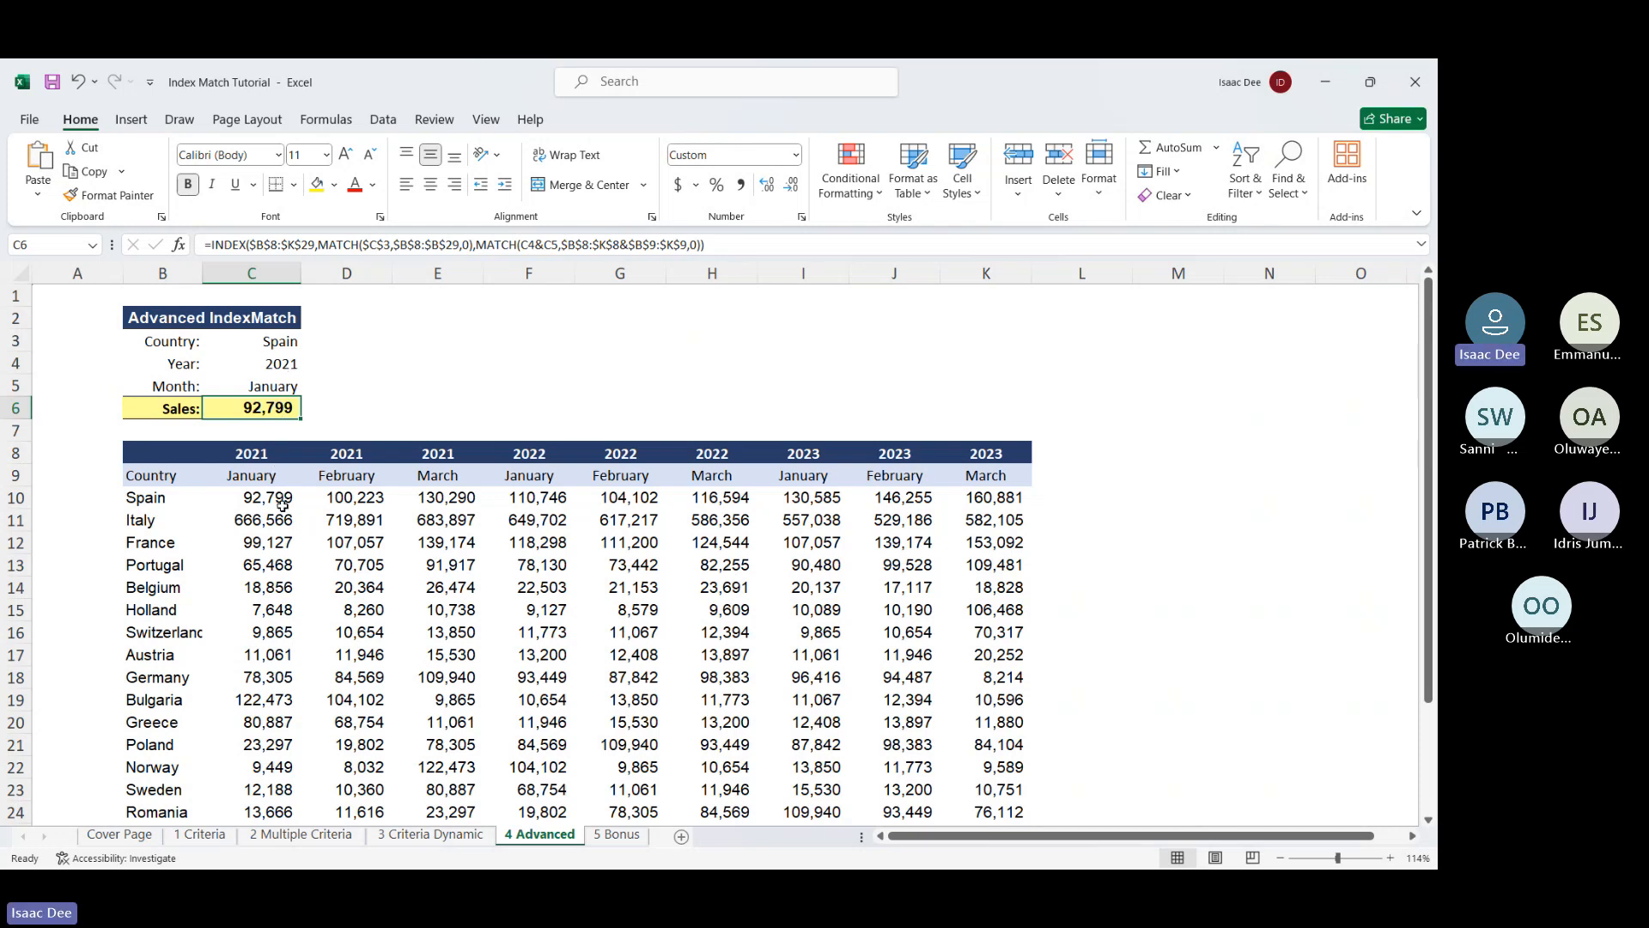
{"action": "left_click", "coordinate": [273, 365]}
{"action": "type", "text": "2023"}
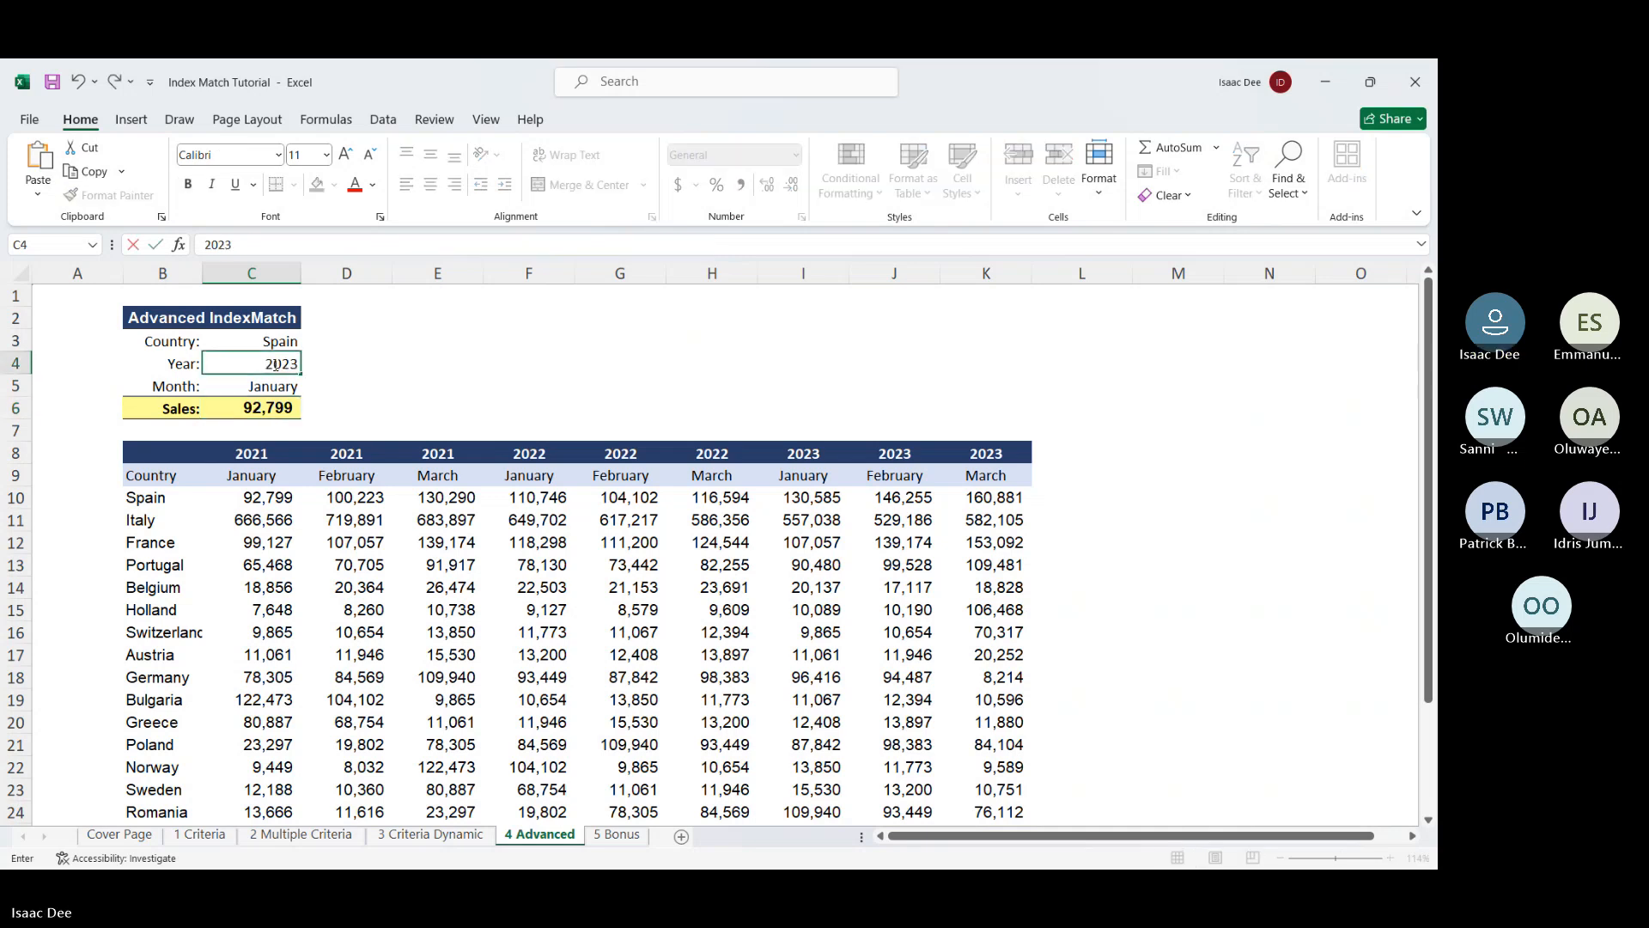
{"action": "key", "text": "Return"}
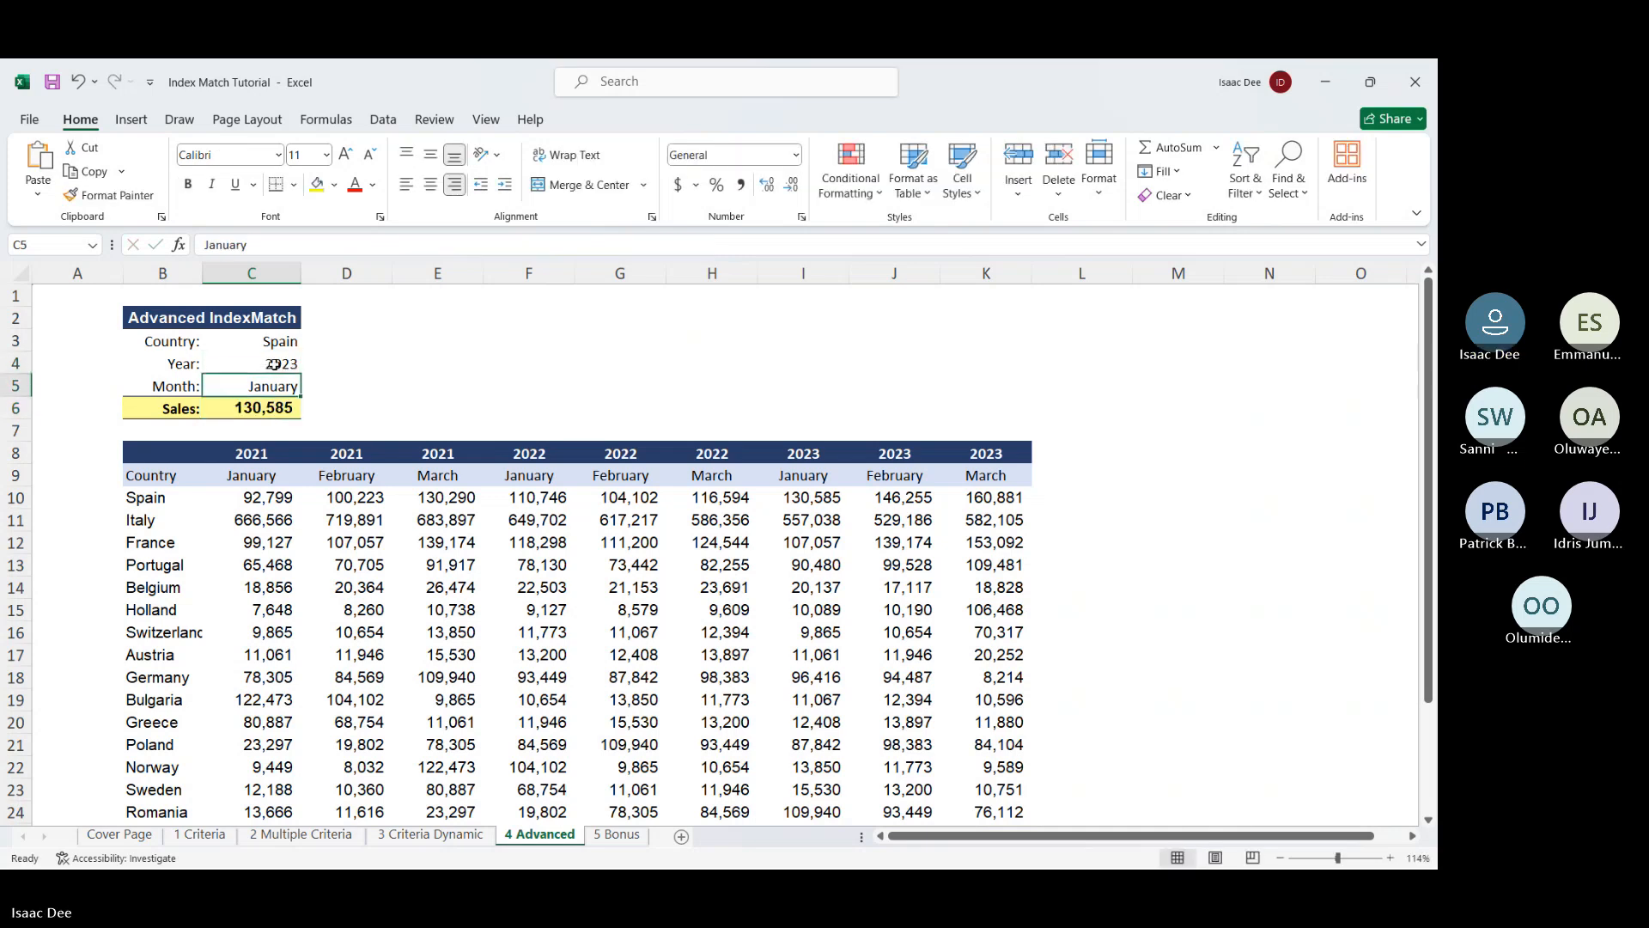
{"action": "left_click", "coordinate": [288, 410]}
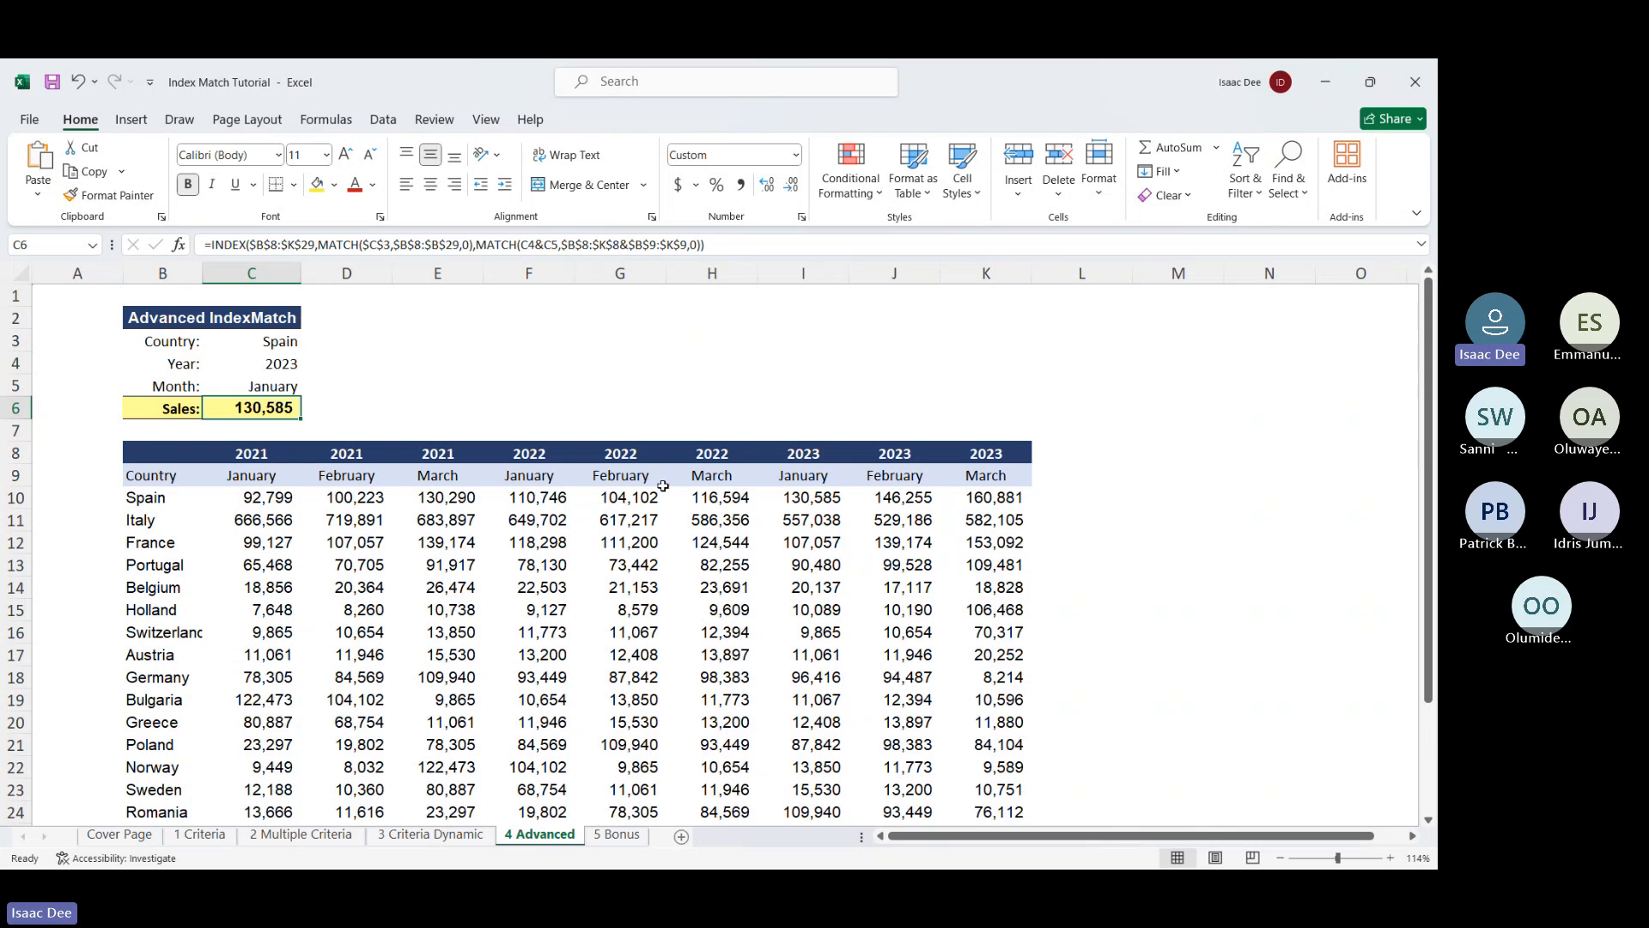
{"action": "left_click", "coordinate": [797, 503]}
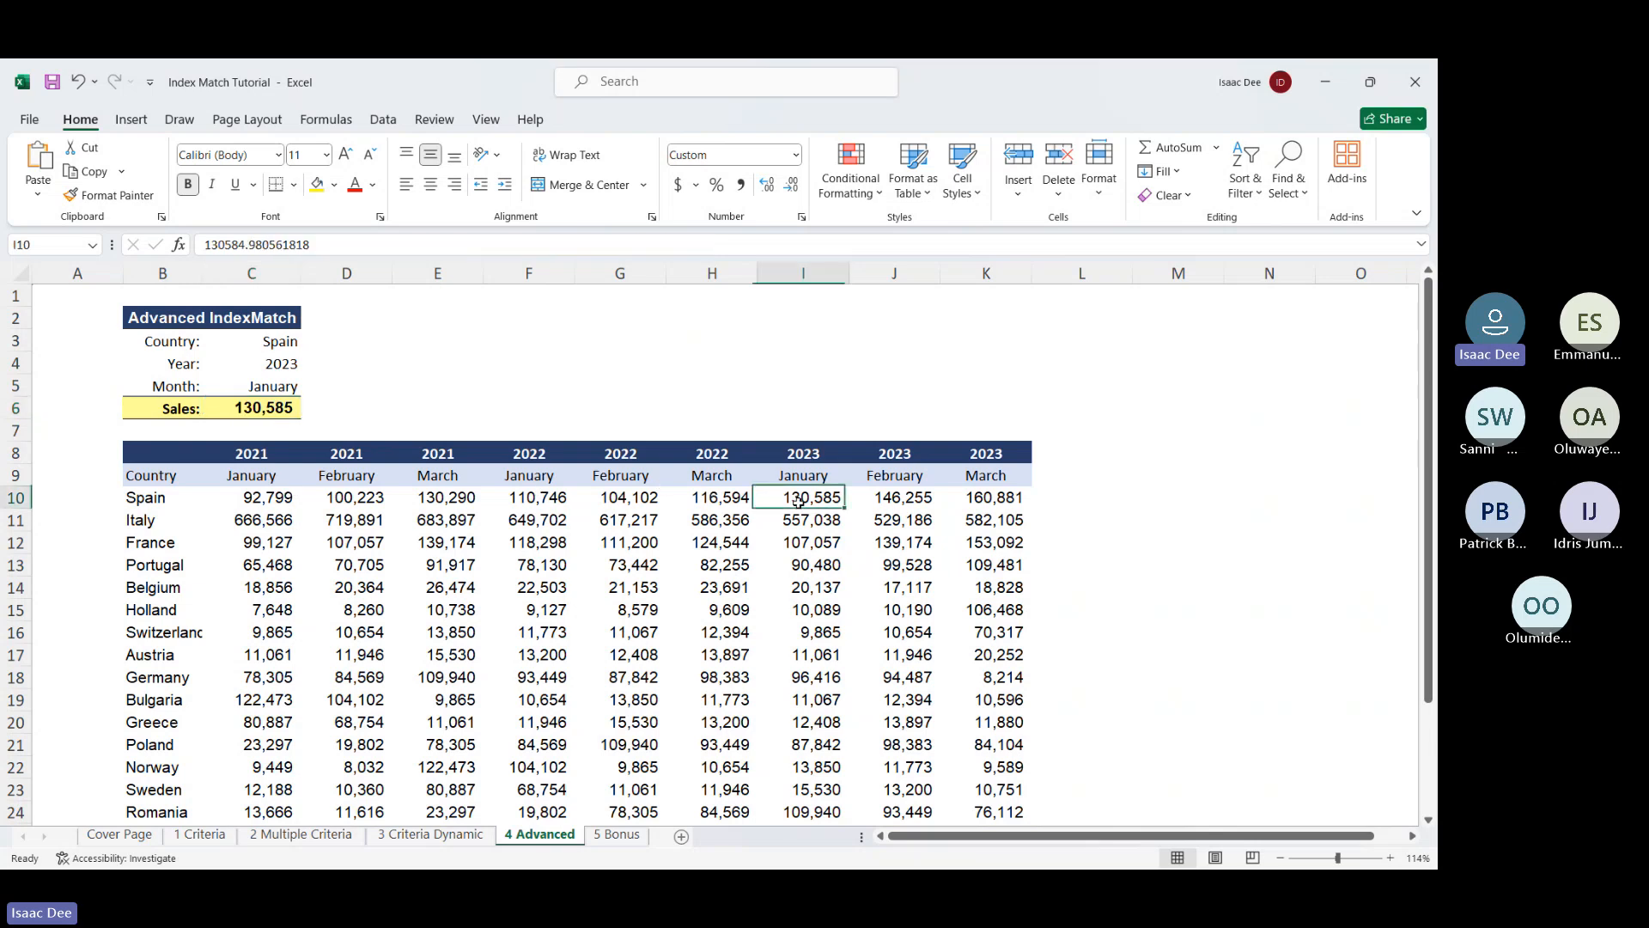
{"action": "left_click", "coordinate": [247, 410]}
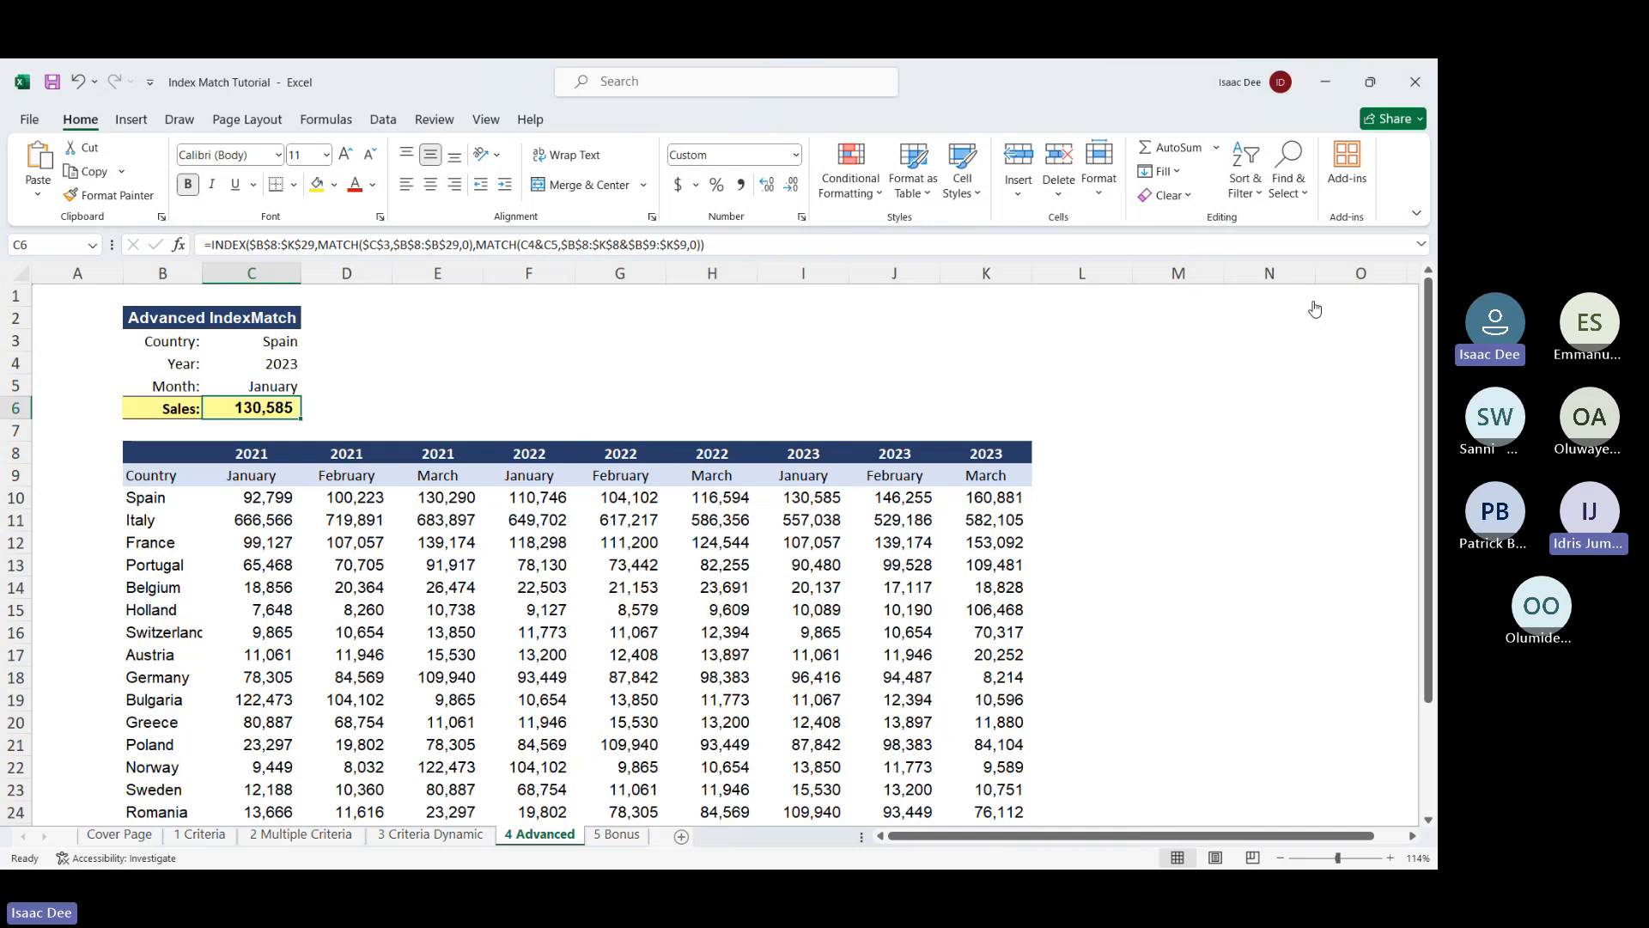
Look at the 5 Bonus sheet, then return to the 4 Advanced sheet
{"action": "left_click", "coordinate": [619, 842]}
{"action": "left_click", "coordinate": [618, 835]}
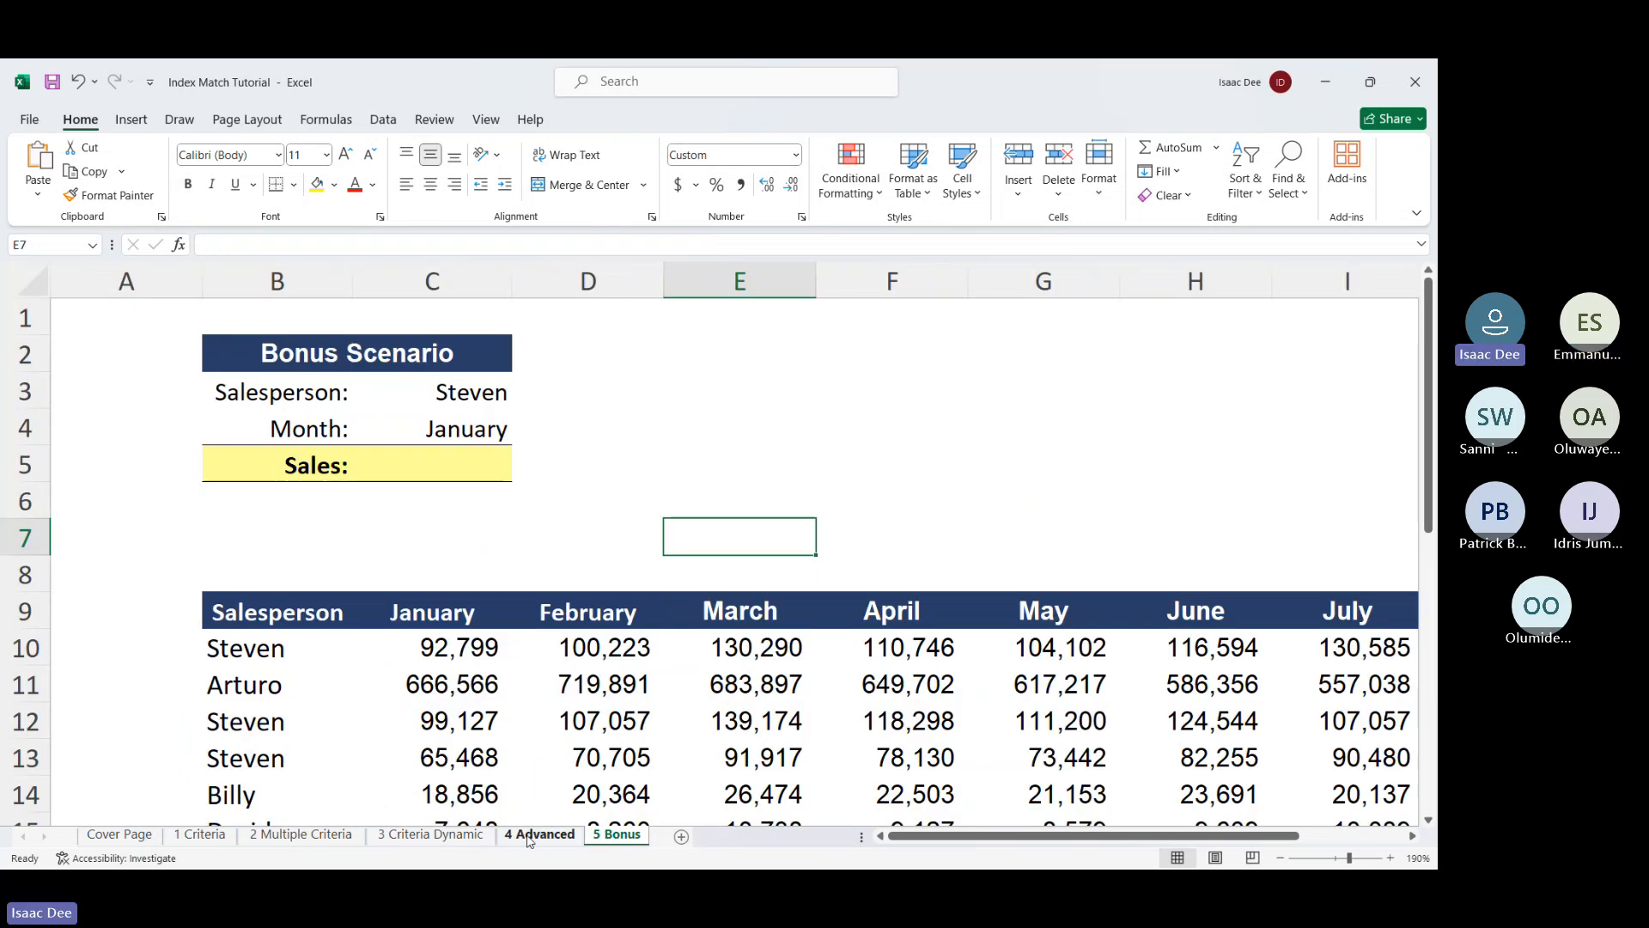
{"action": "left_click", "coordinate": [530, 838]}
{"action": "scroll", "coordinate": [547, 617], "scroll_direction": "up", "scroll_amount": 3}
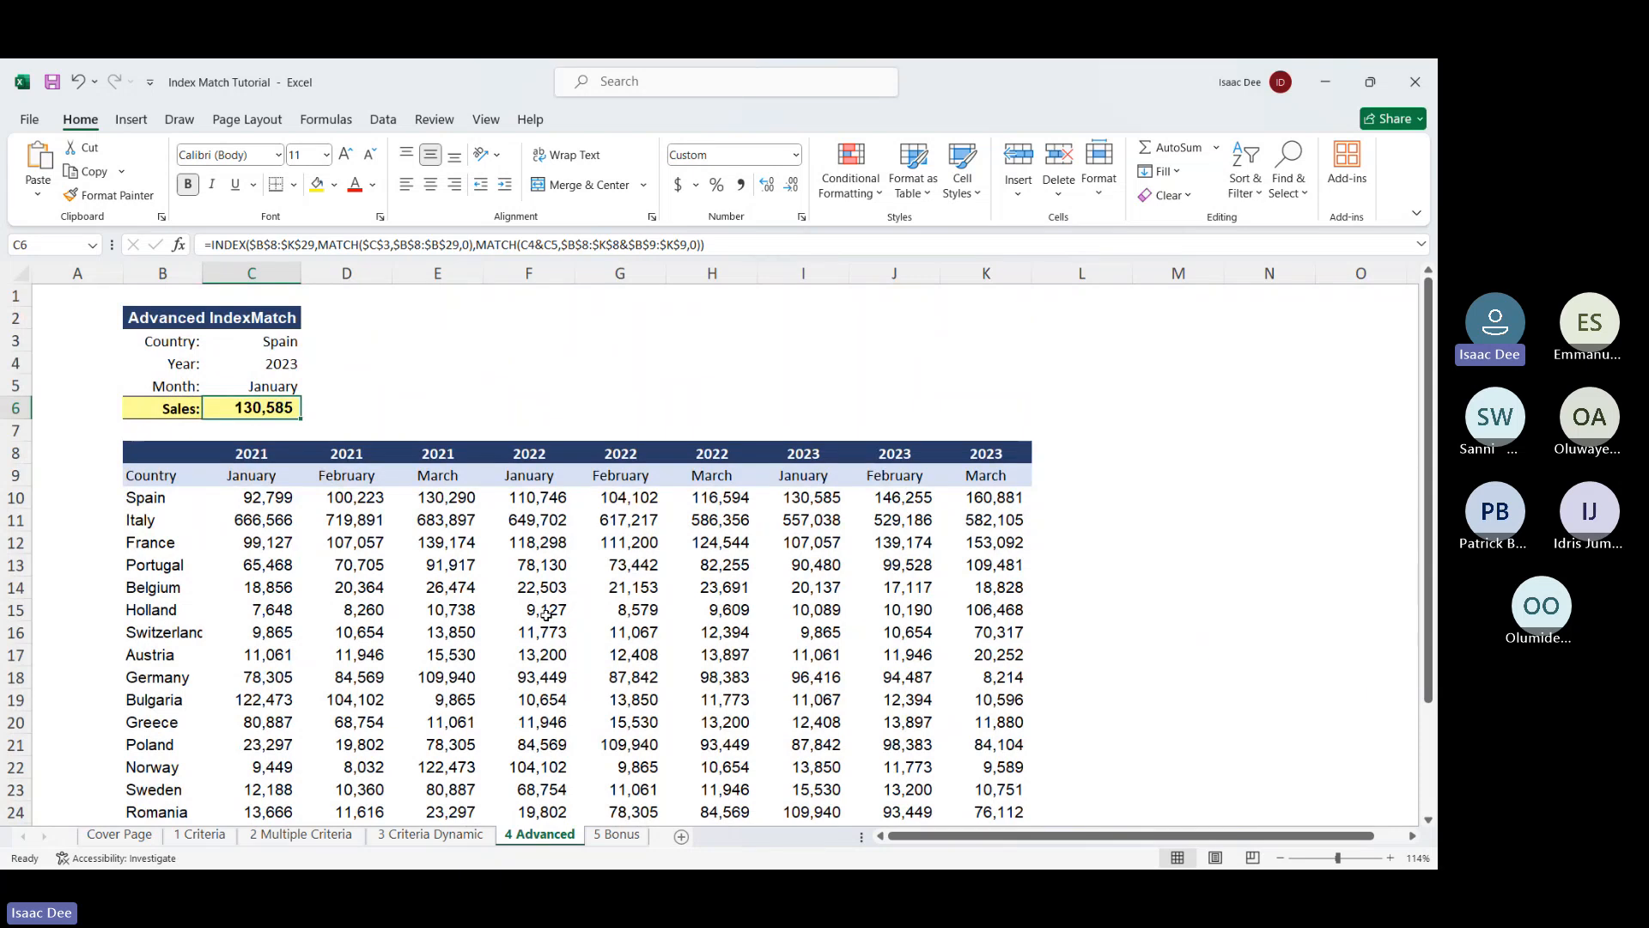
{"action": "key", "text": "Right"}
{"action": "key", "text": "Right"}
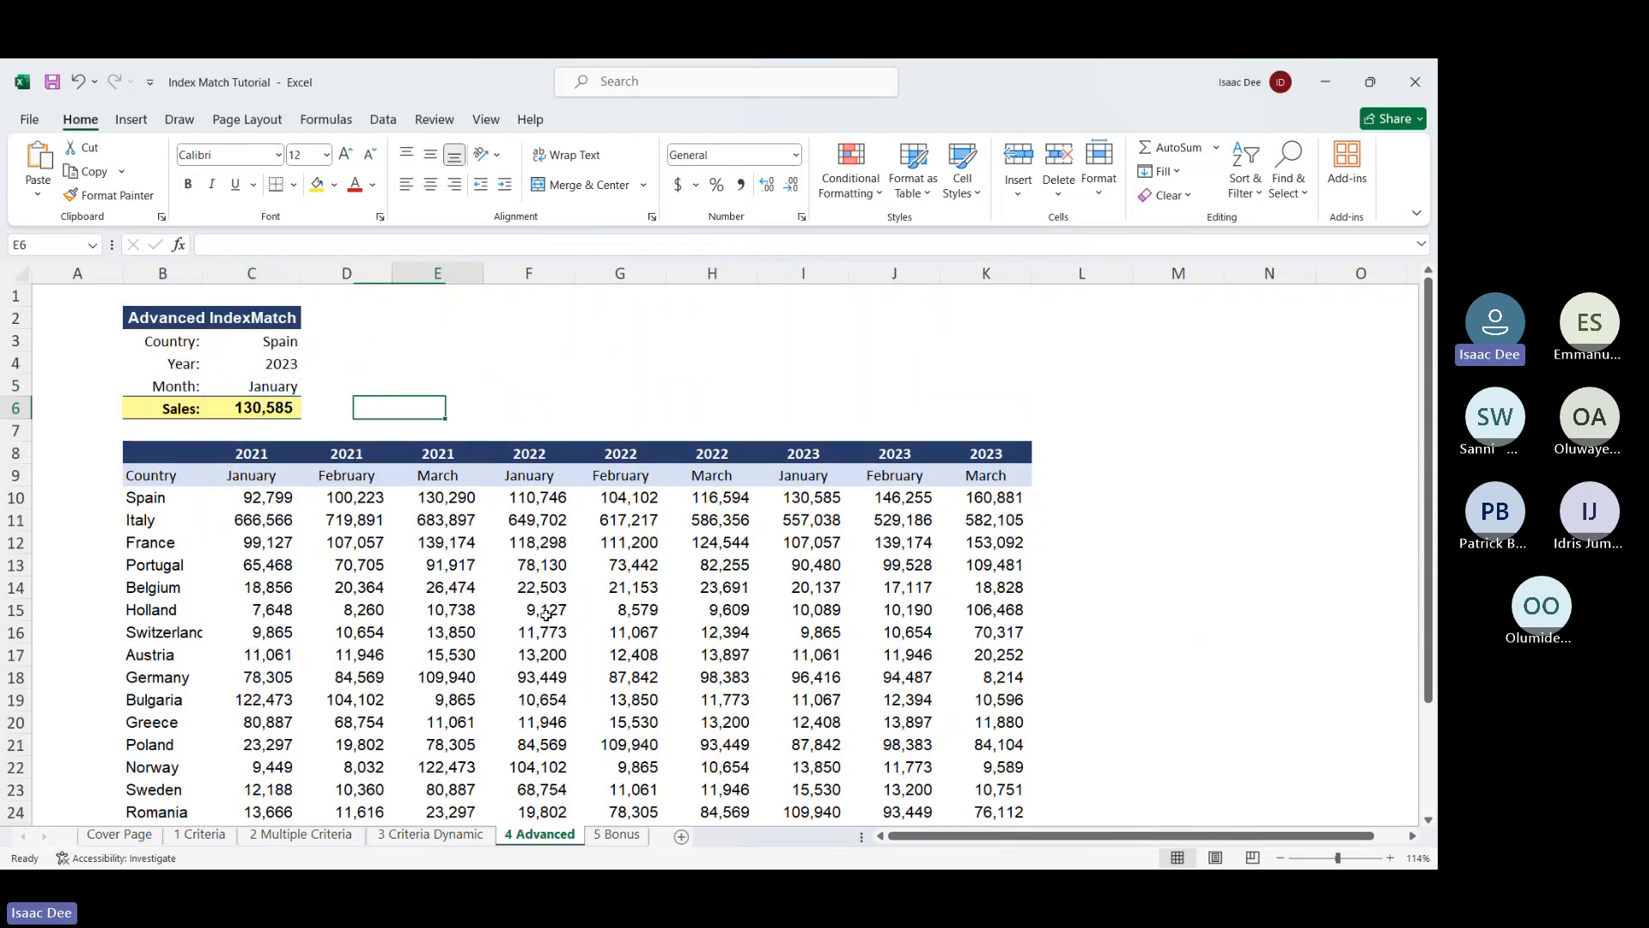
{"action": "type", "text": "=xma"}
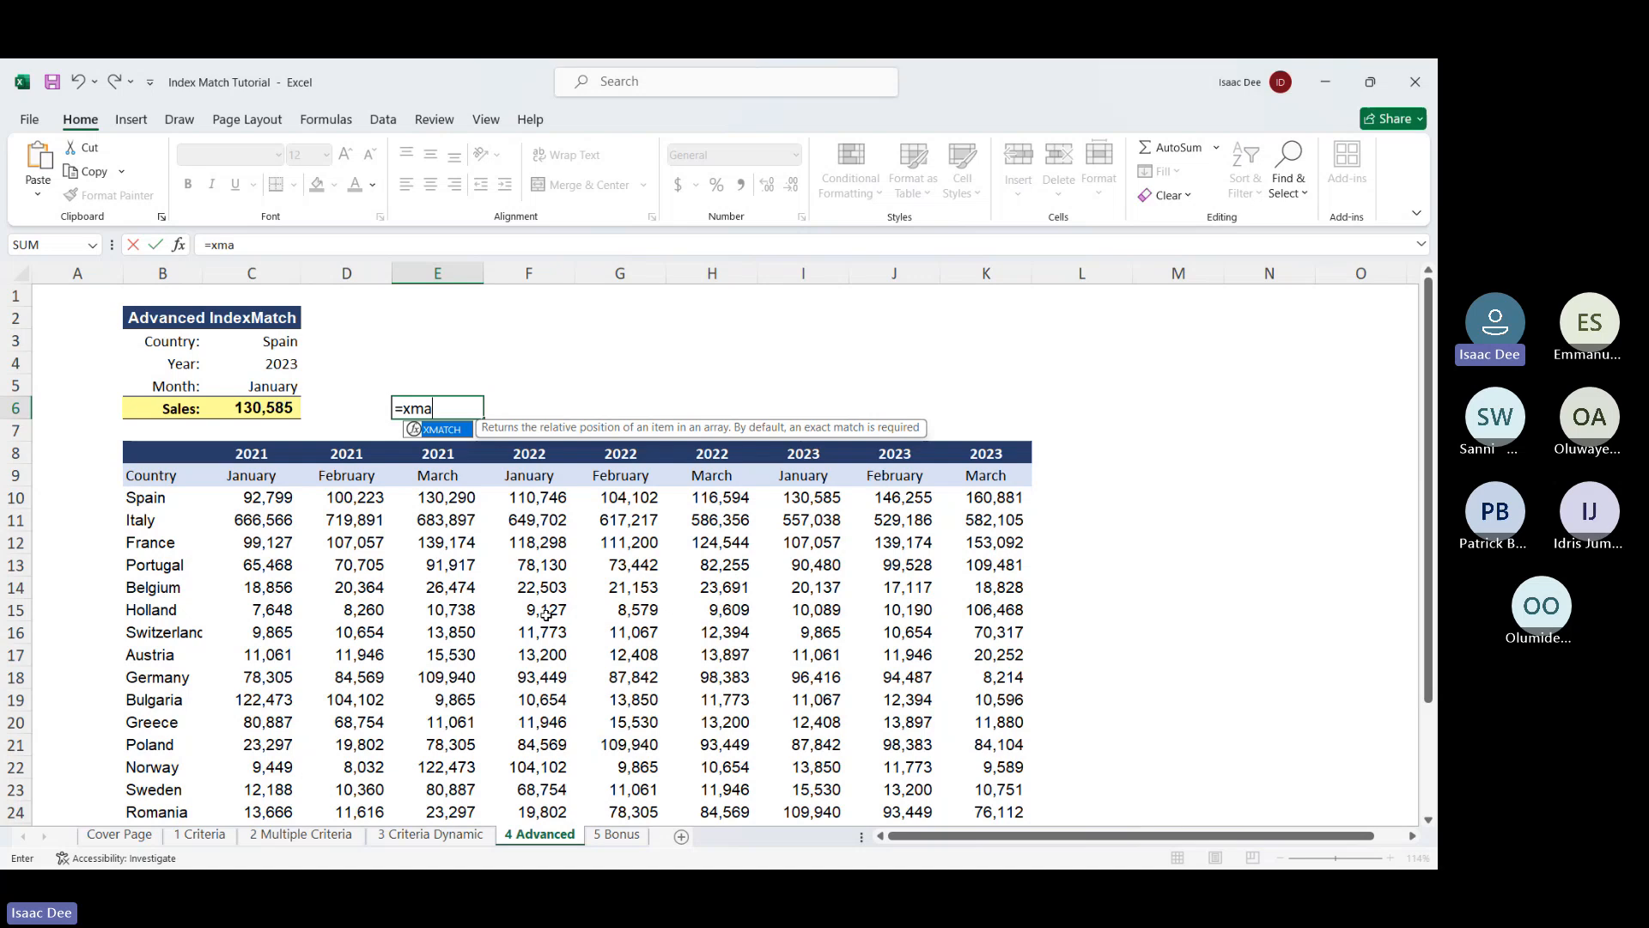
{"action": "double_click", "coordinate": [440, 430]}
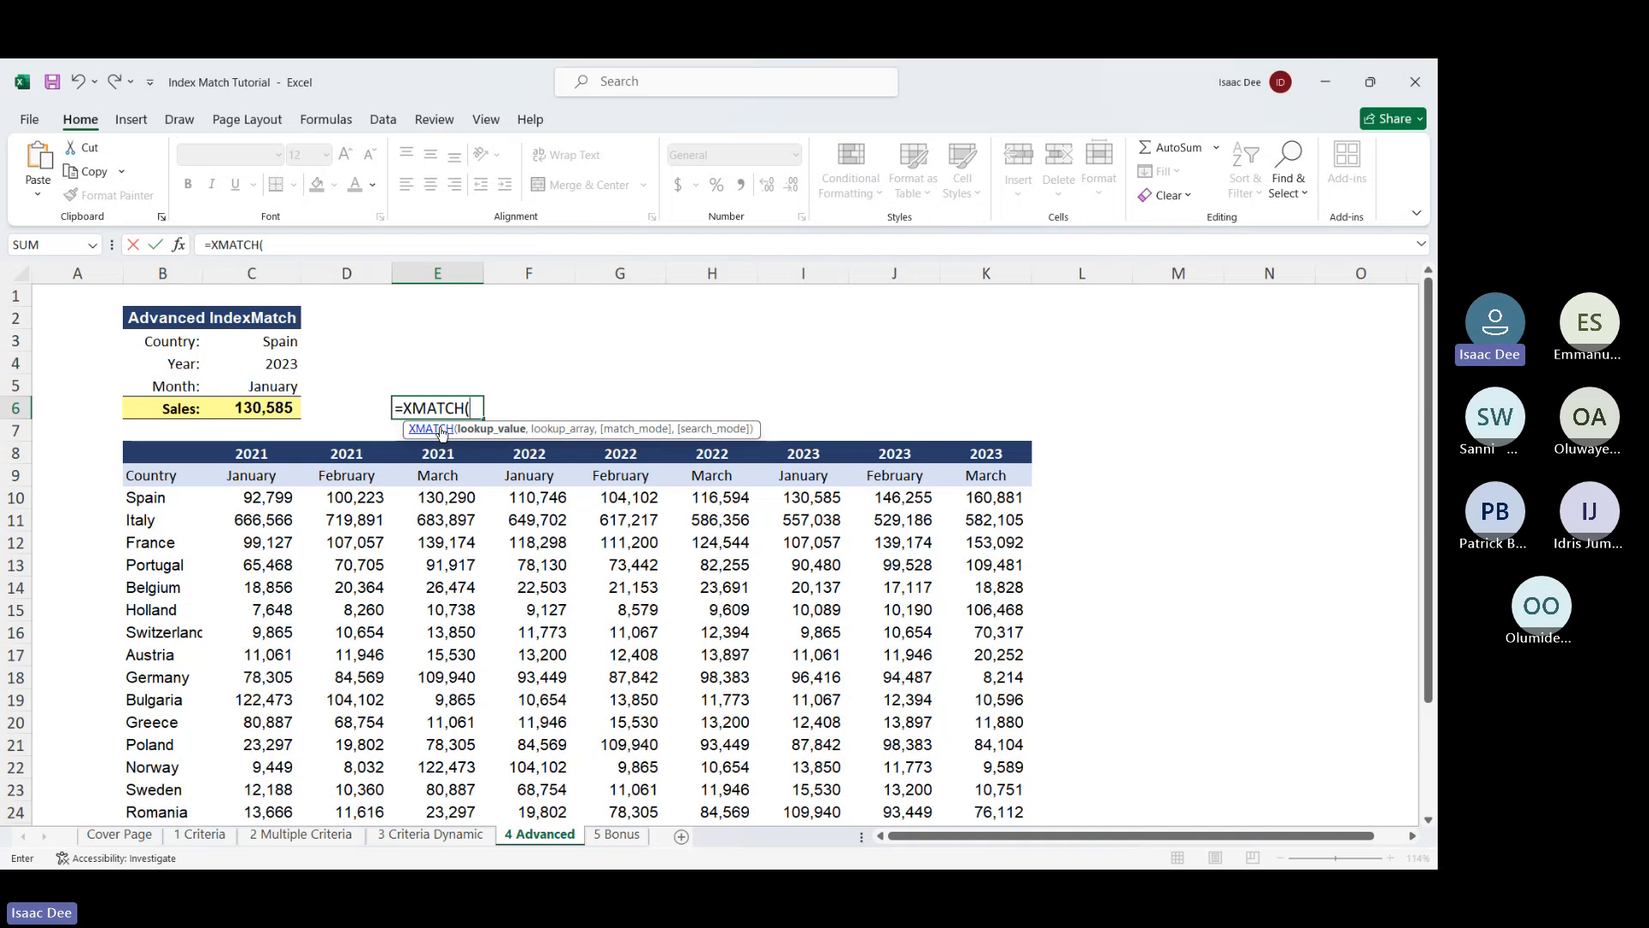
{"action": "left_click", "coordinate": [281, 367]}
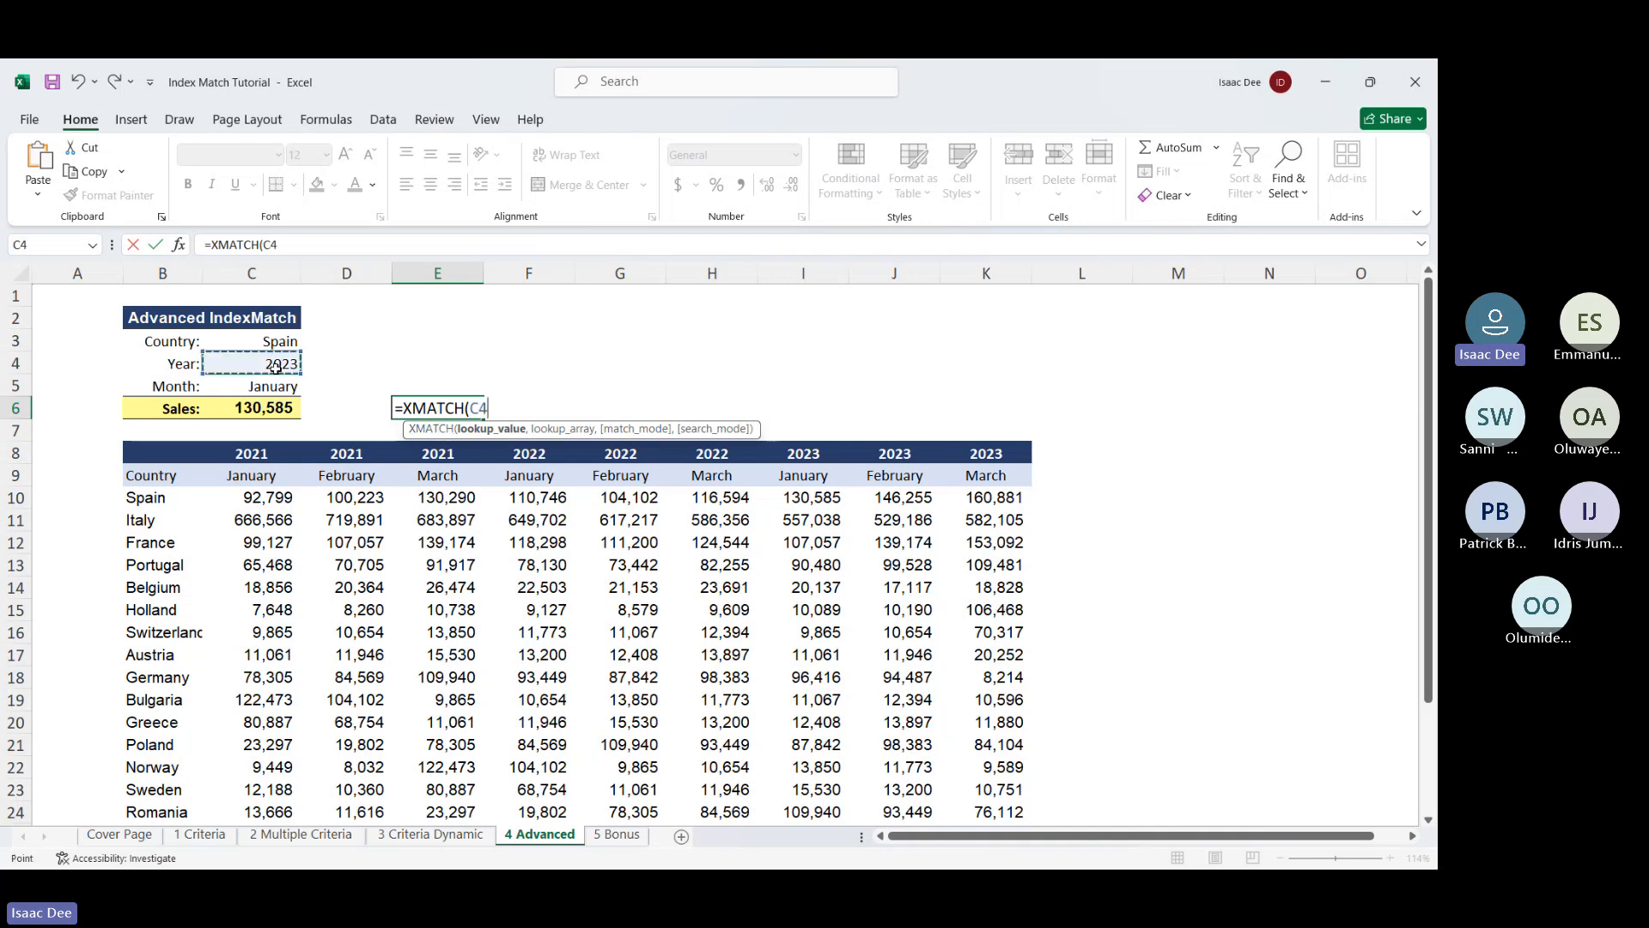
{"action": "type", "text": ","}
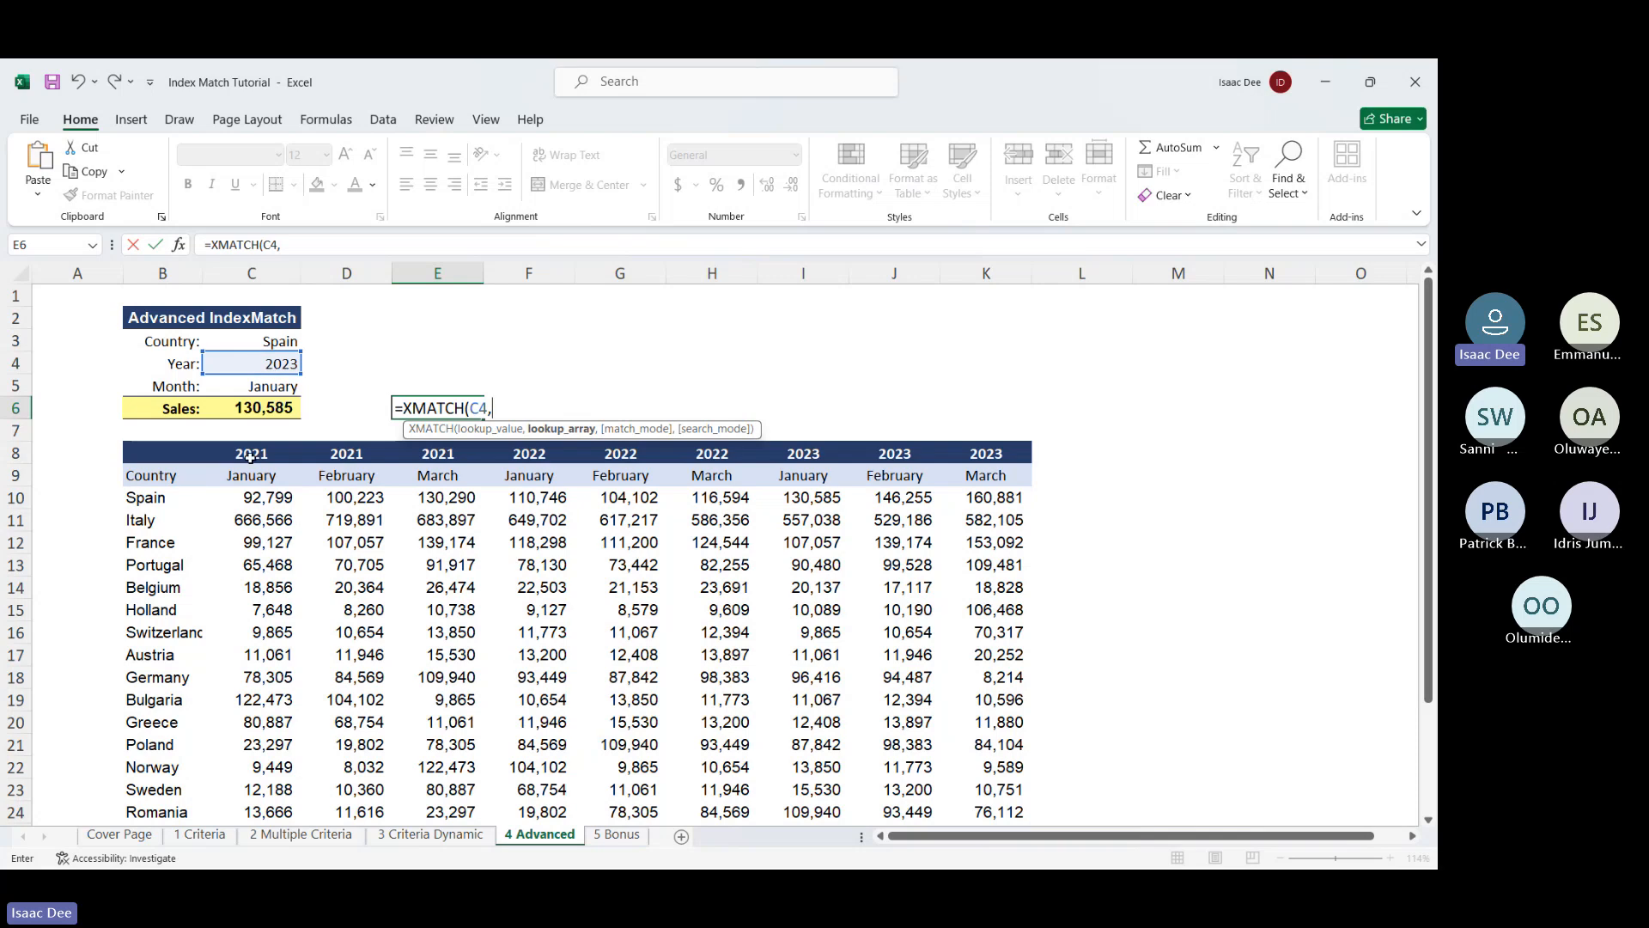
{"action": "left_click", "coordinate": [238, 479]}
{"action": "left_click_drag", "start_coordinate": [238, 481], "coordinate": [876, 488]}
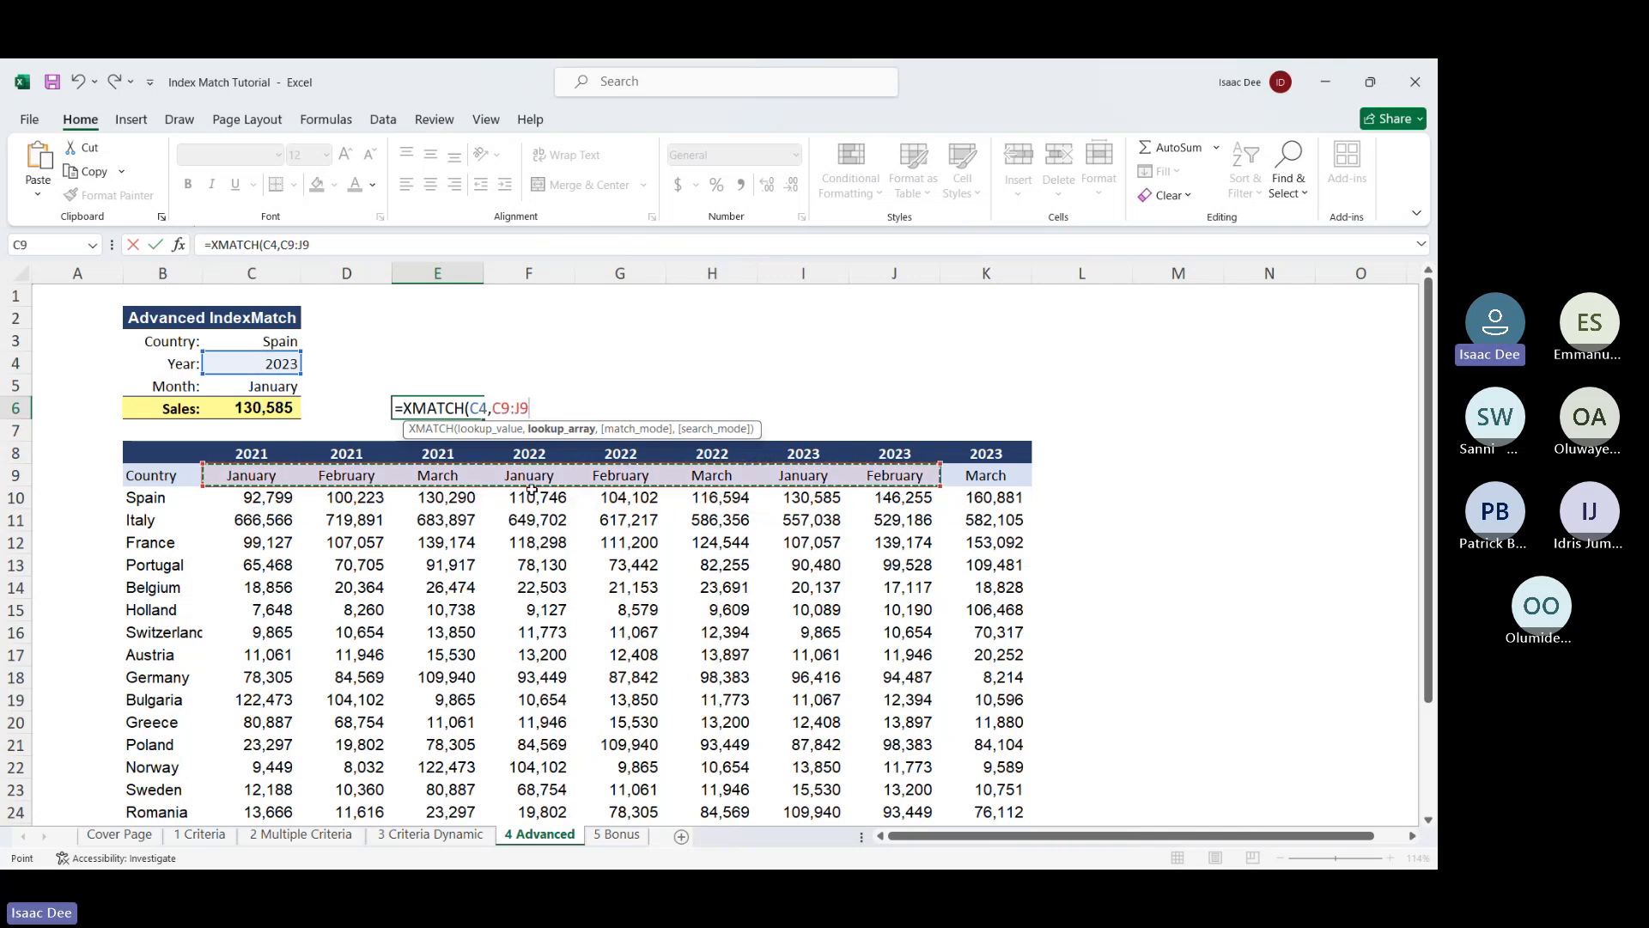
{"action": "left_click", "coordinate": [239, 456]}
{"action": "left_click_drag", "start_coordinate": [240, 455], "coordinate": [995, 453]}
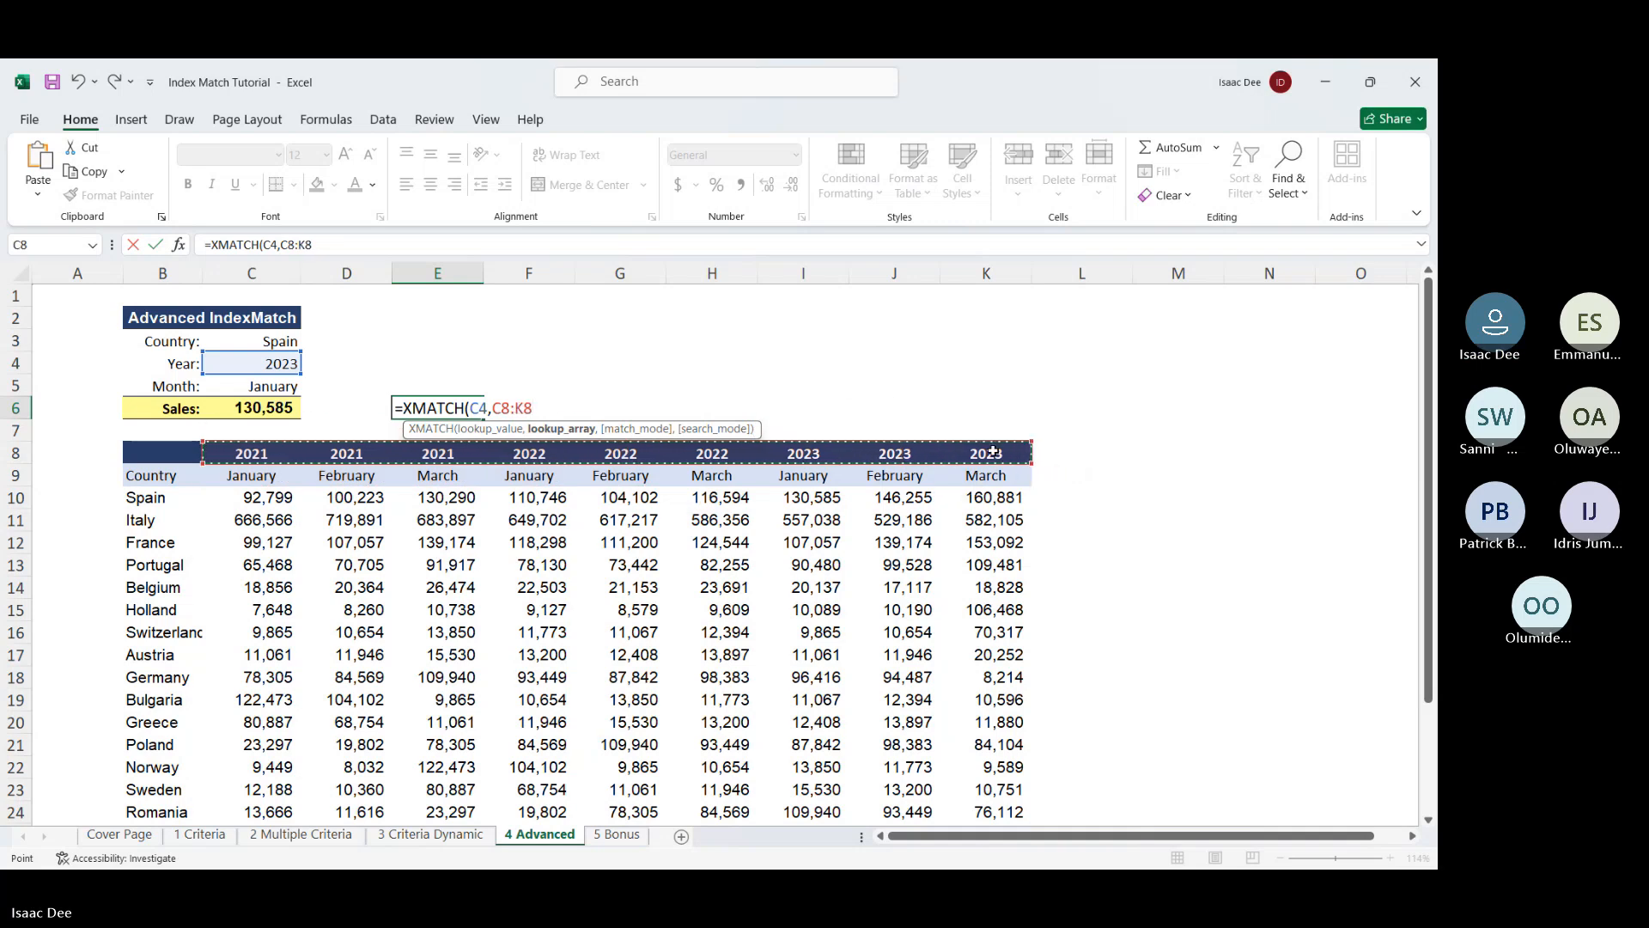
{"action": "type", "text": ","}
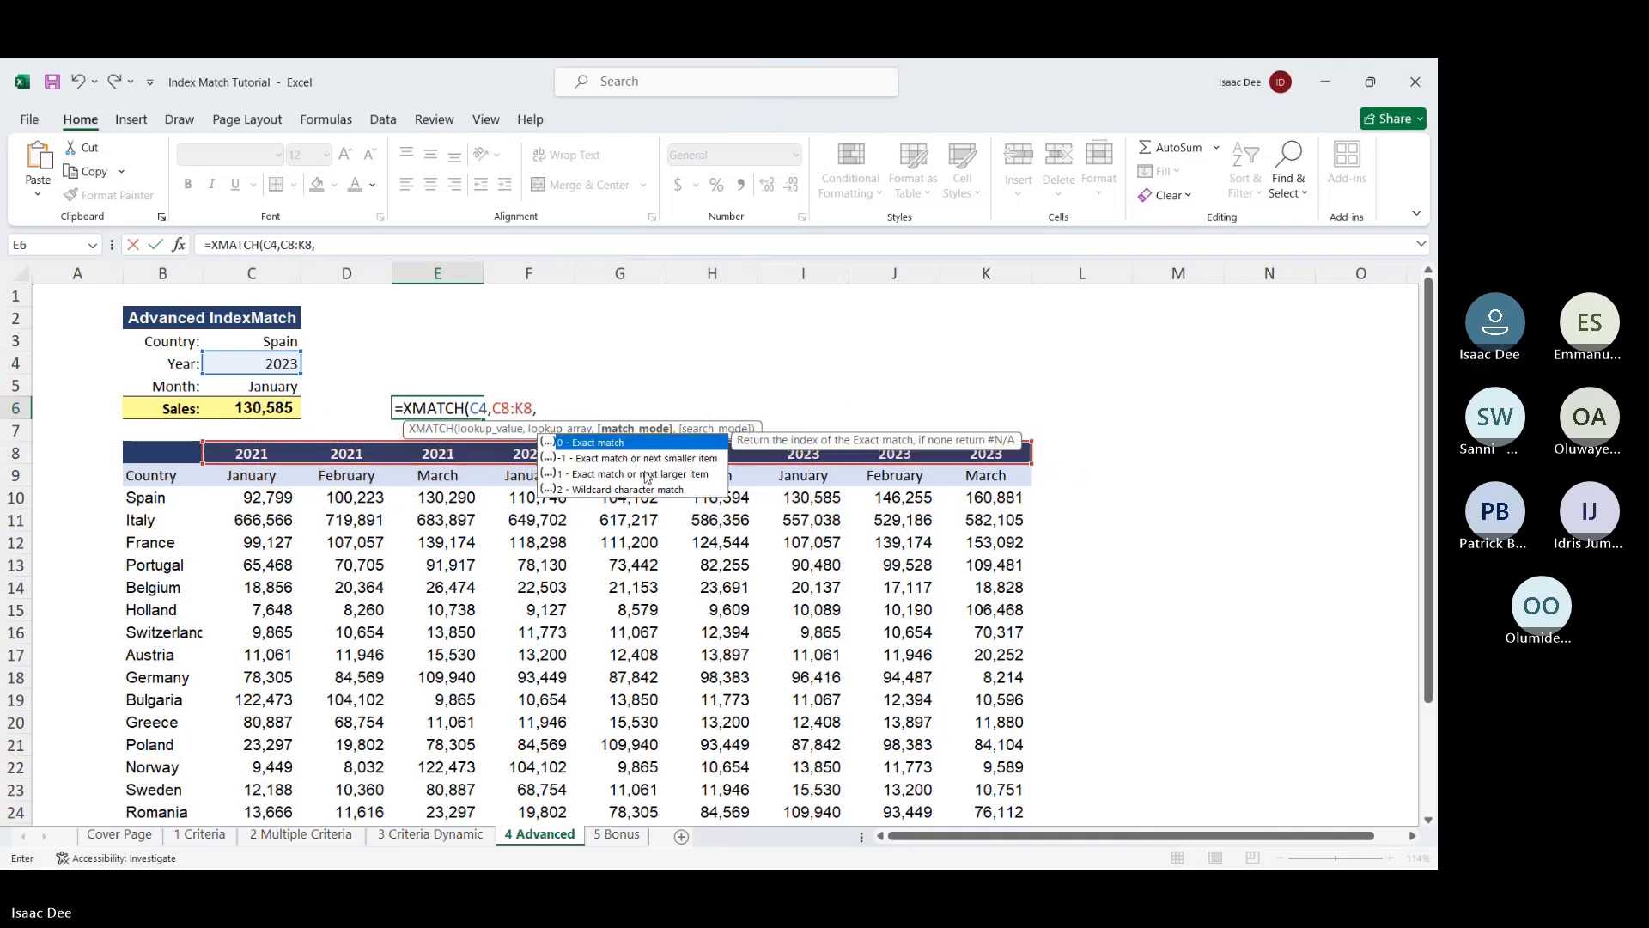
{"action": "double_click", "coordinate": [640, 444]}
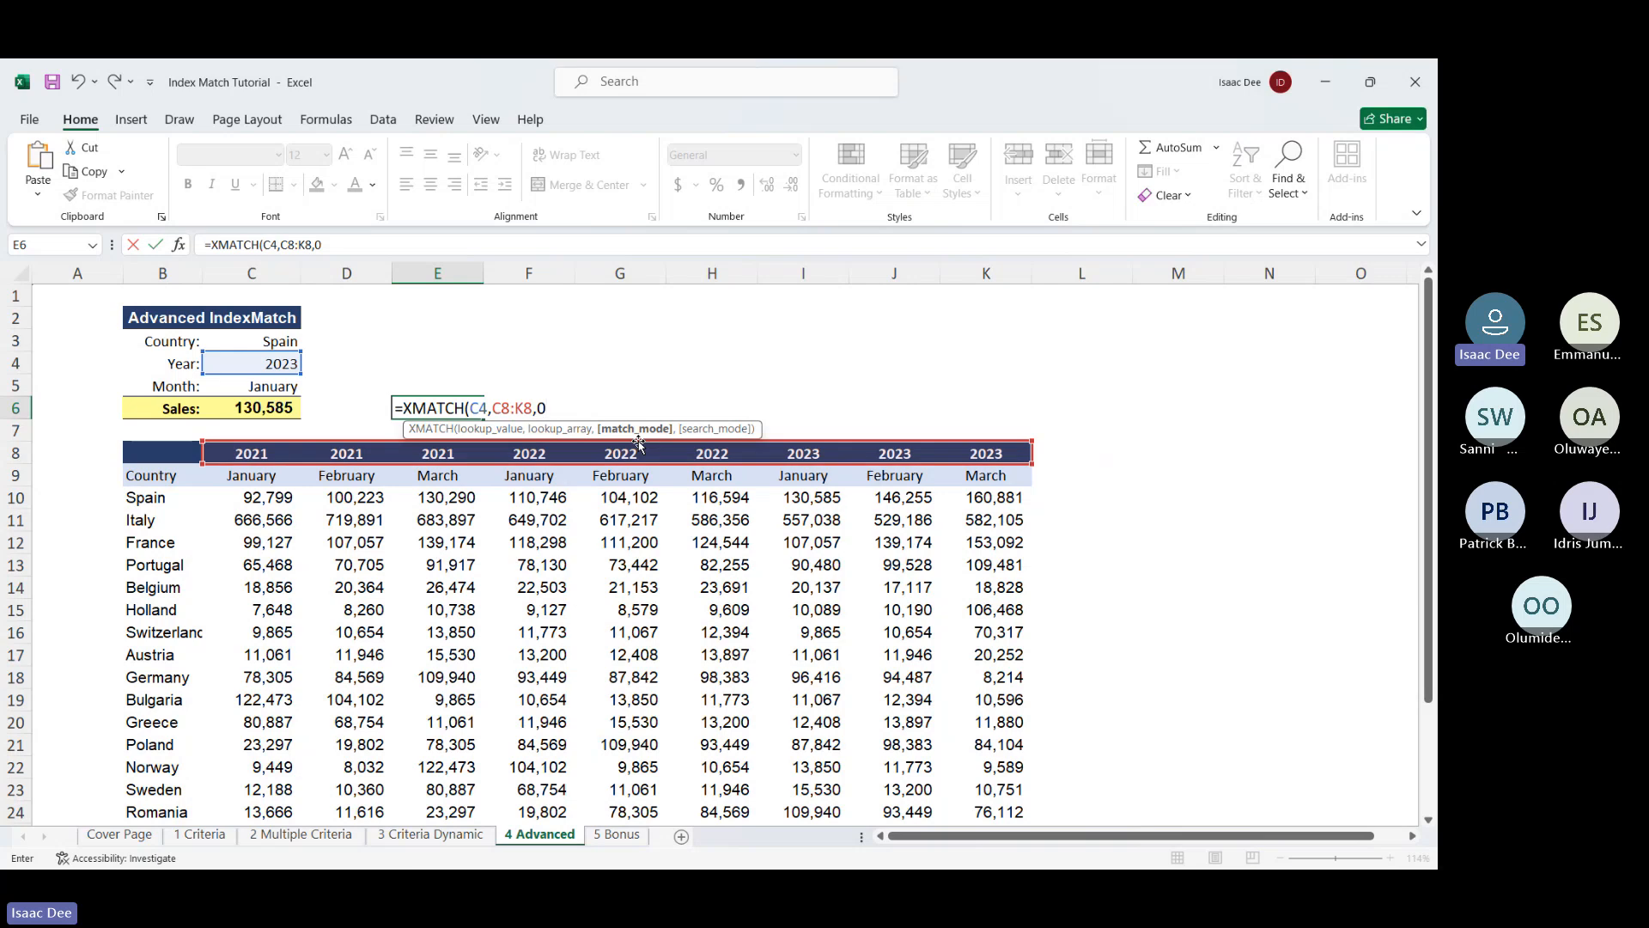
{"action": "key", "text": "Return"}
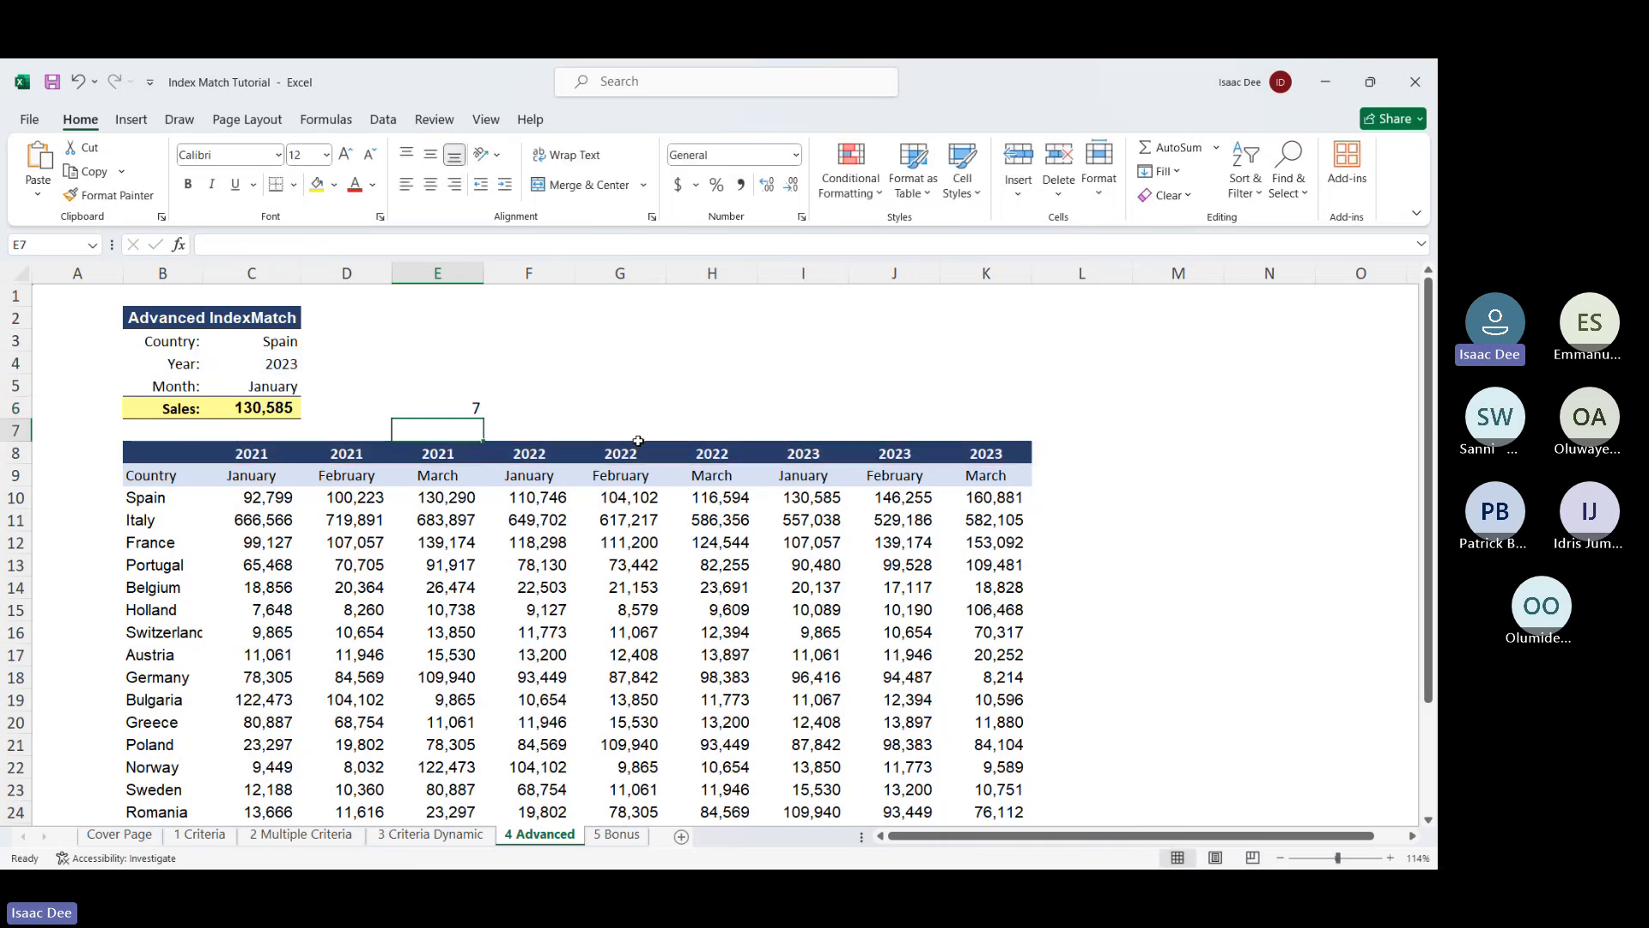
{"action": "left_click", "coordinate": [456, 407]}
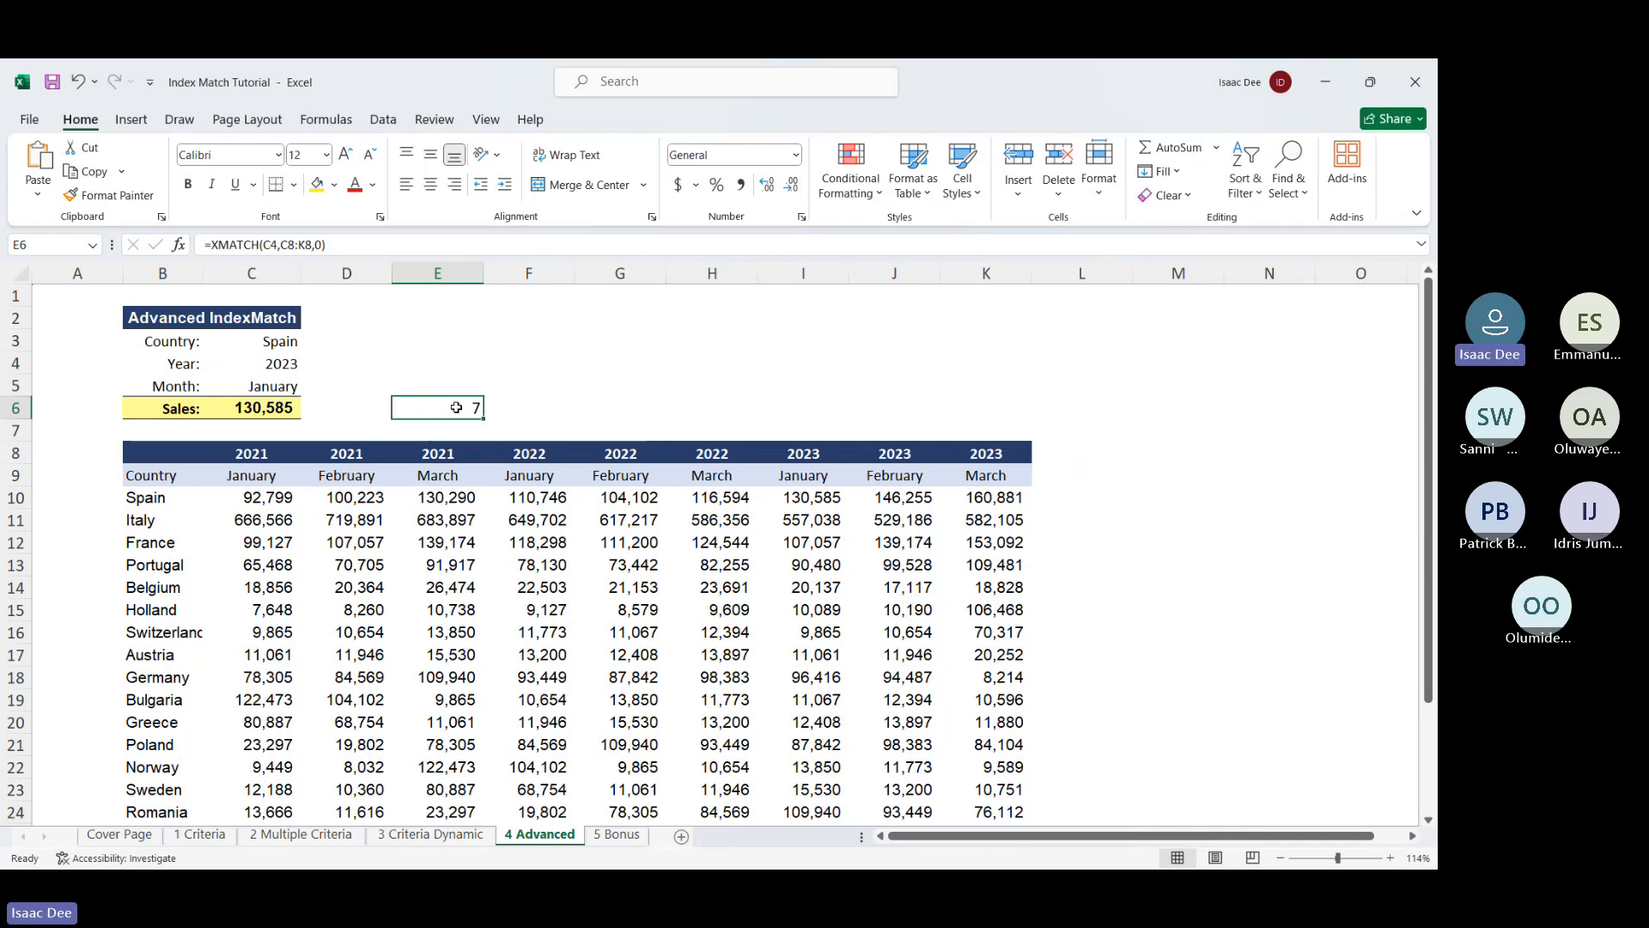
{"action": "key", "text": "Delete"}
Open the 04-03-hlookup workbook from the Section 4 folder in File Explorer
{"action": "left_click", "coordinate": [1327, 95]}
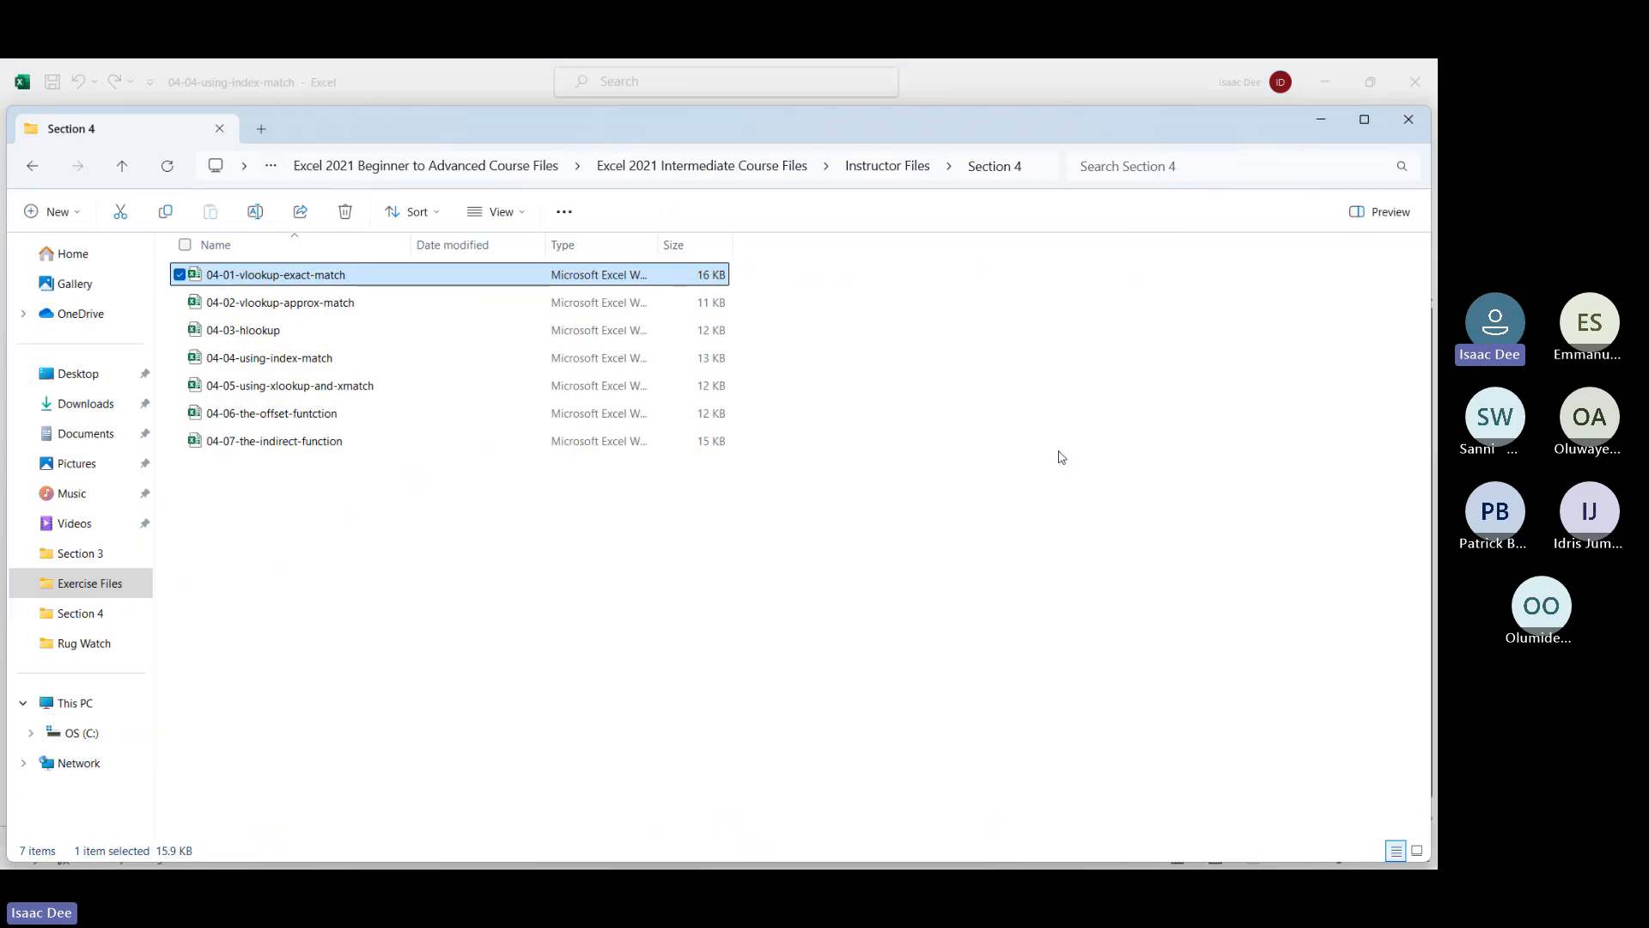
{"action": "left_click", "coordinate": [371, 338]}
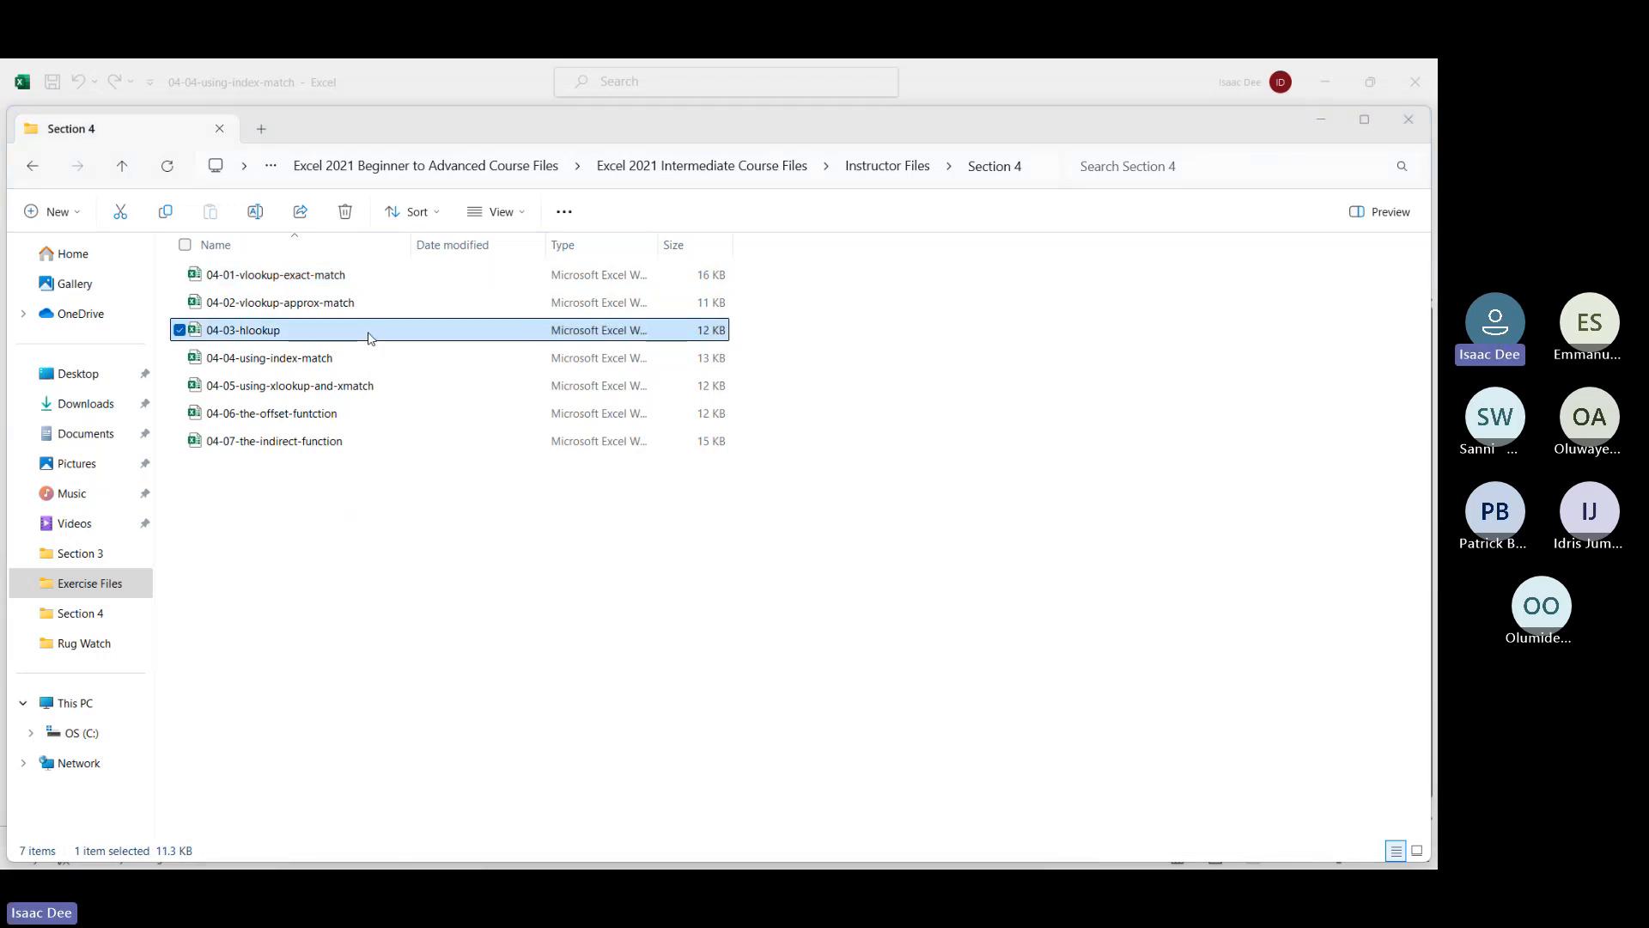
{"action": "double_click", "coordinate": [371, 338]}
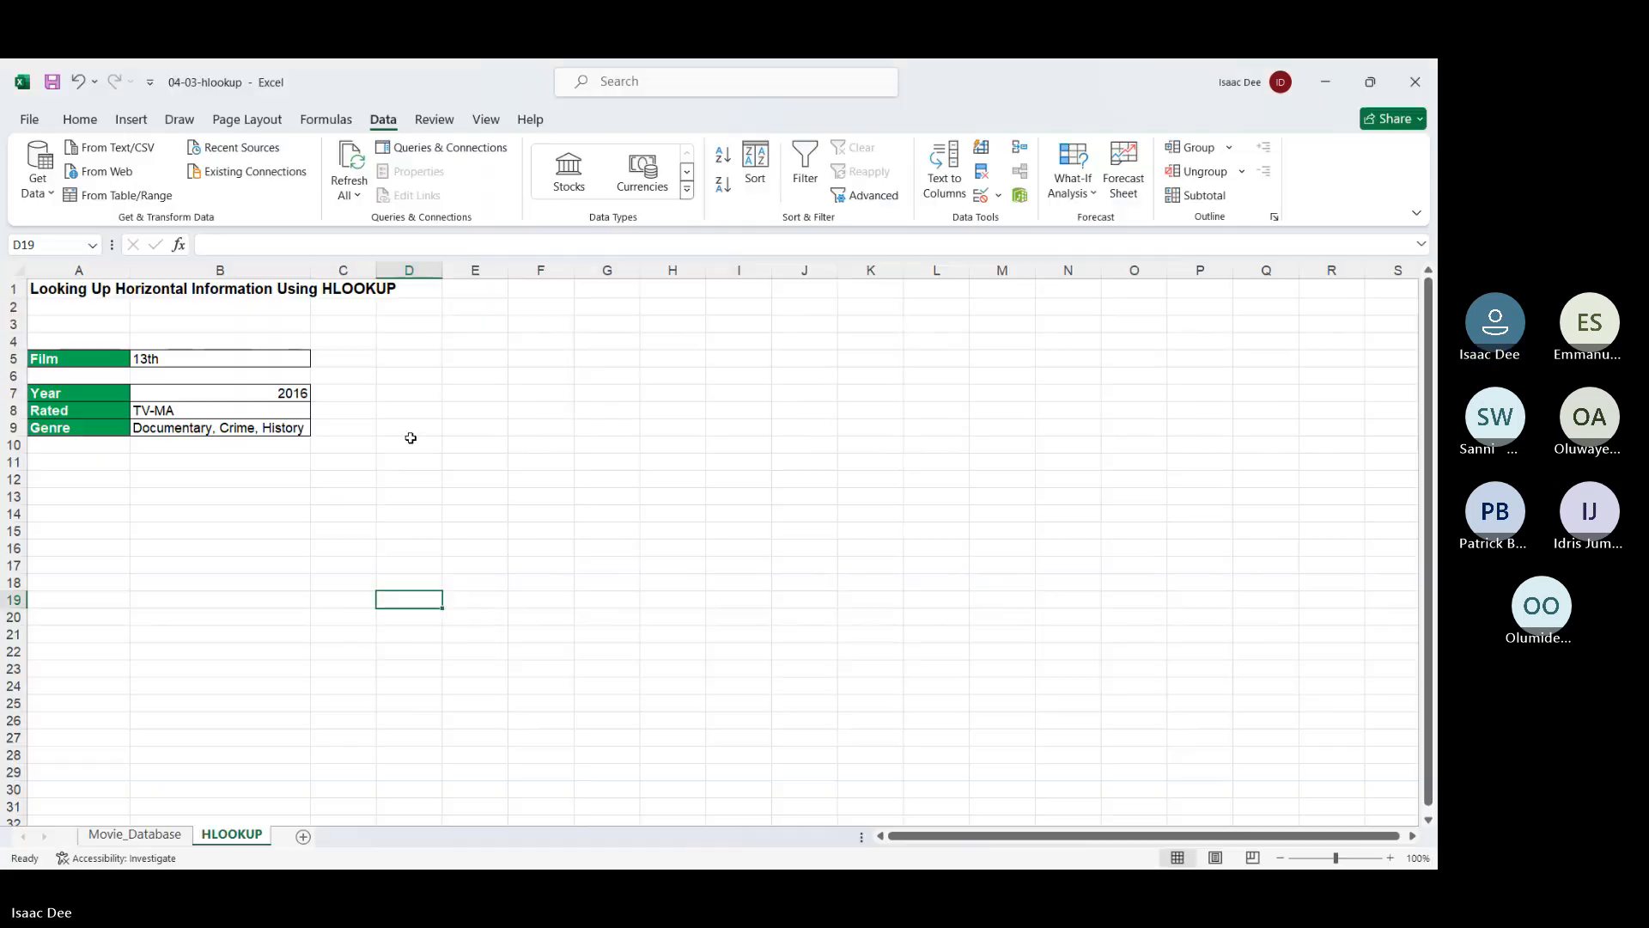
Bold the transposed table's row labels A36:A41 on the Movie_Database sheet
{"action": "left_click", "coordinate": [114, 840]}
{"action": "scroll", "coordinate": [197, 548], "scroll_direction": "up", "scroll_amount": 1}
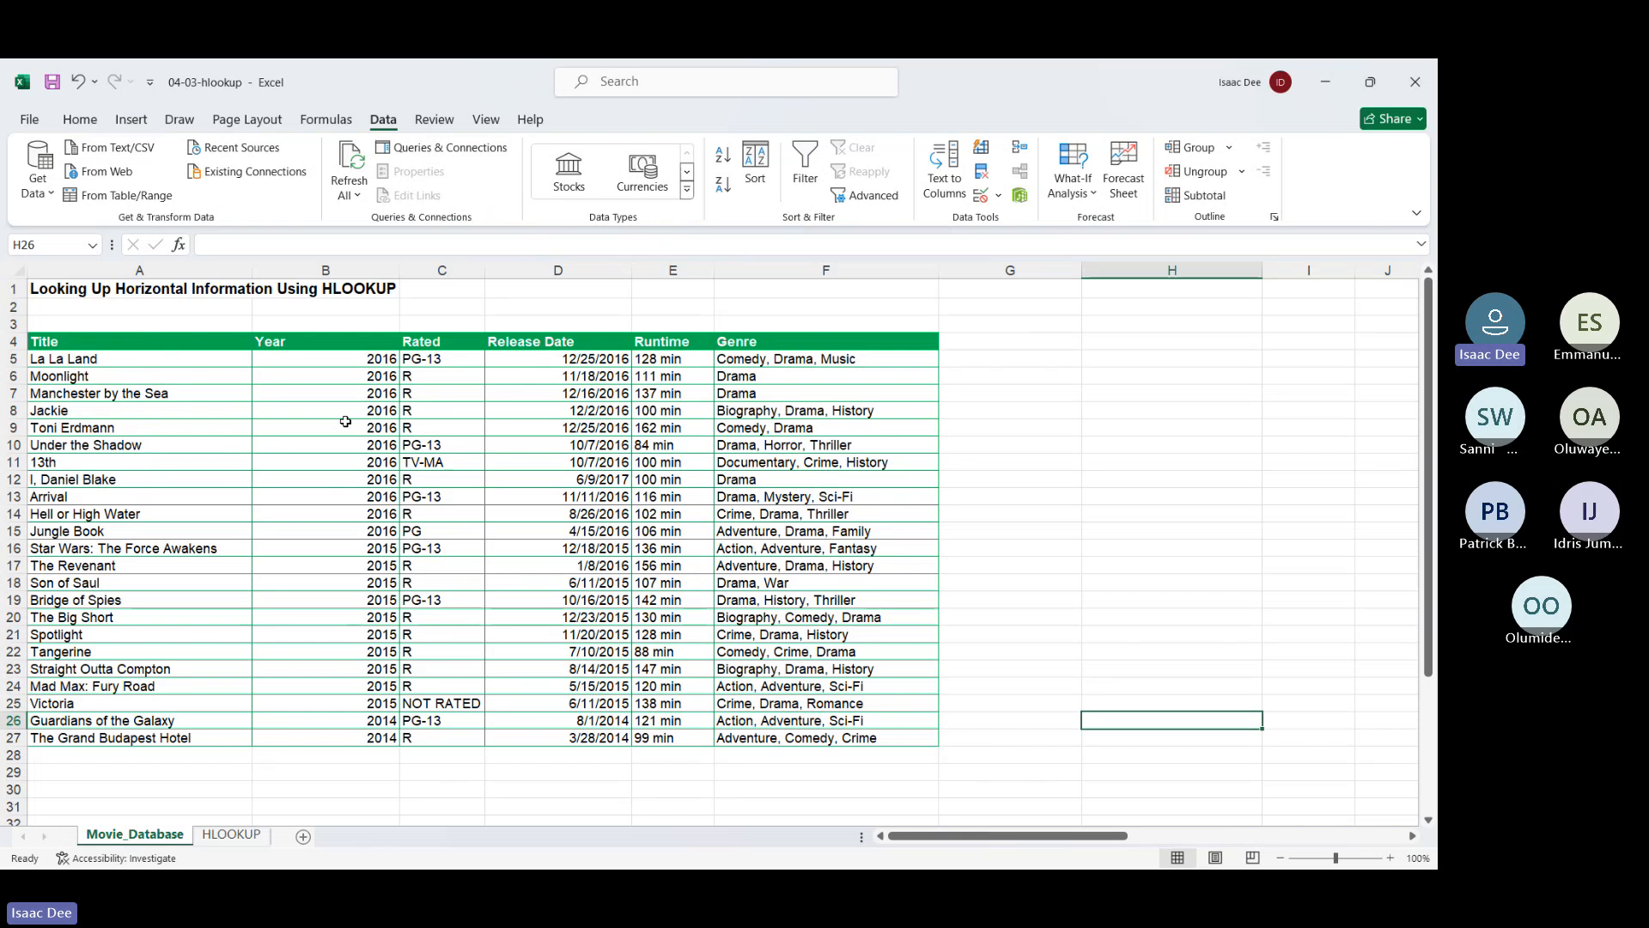
{"action": "scroll", "coordinate": [345, 421], "scroll_direction": "down", "scroll_amount": 7}
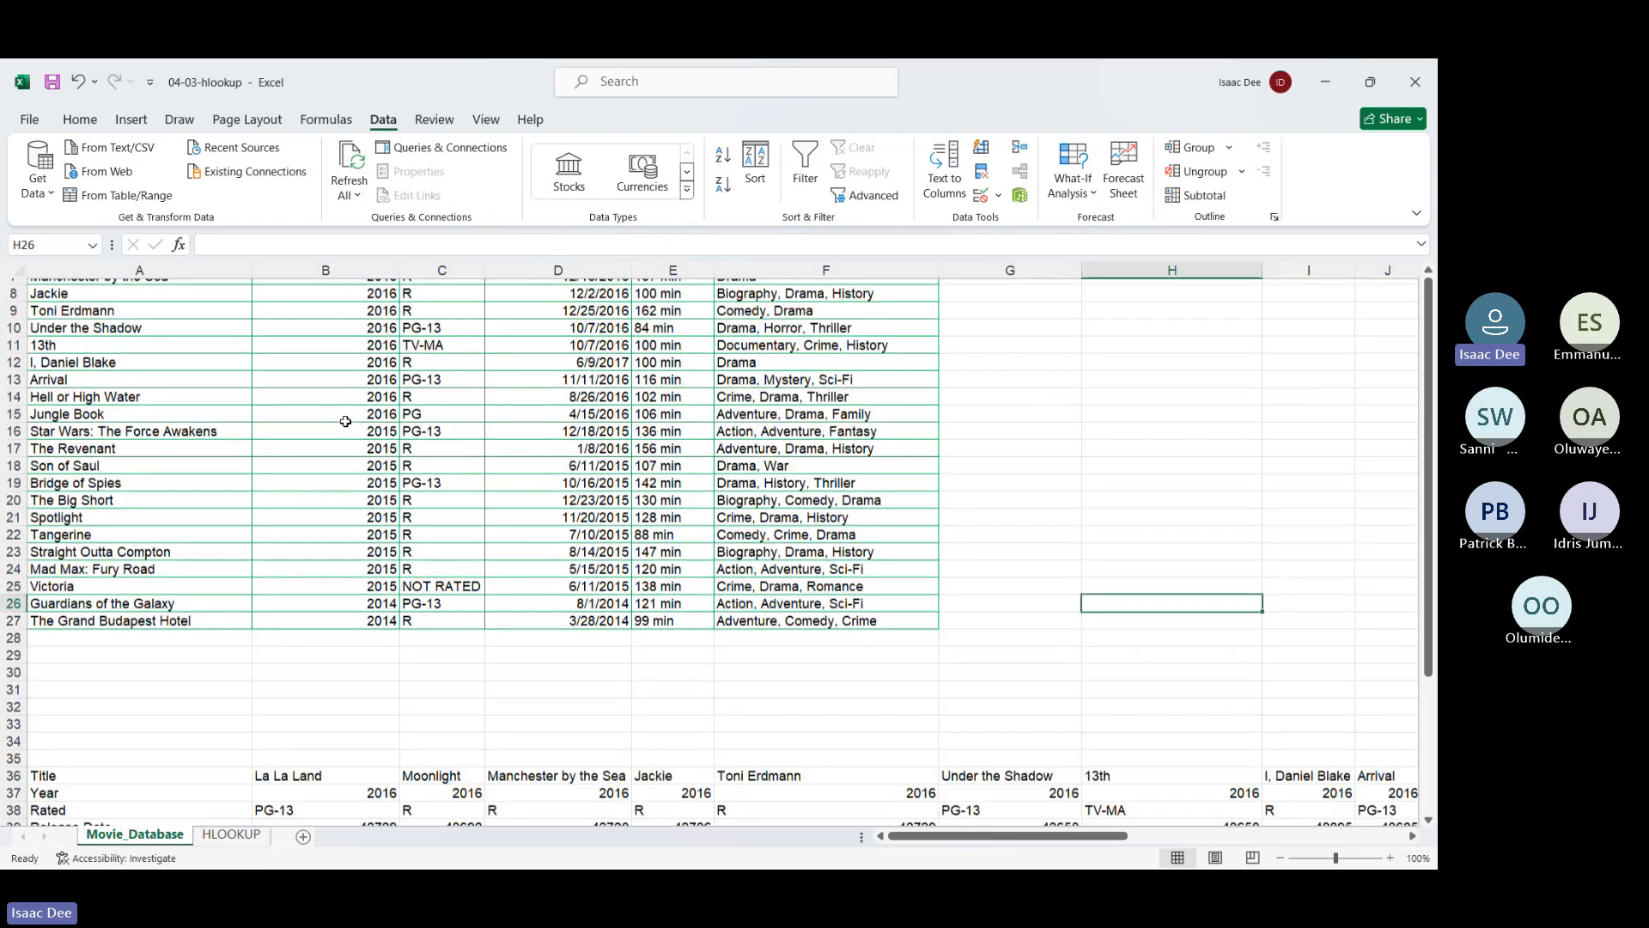
{"action": "left_click", "coordinate": [117, 511]}
{"action": "left_click_drag", "start_coordinate": [116, 510], "coordinate": [109, 595]}
{"action": "key", "text": "ctrl+b"}
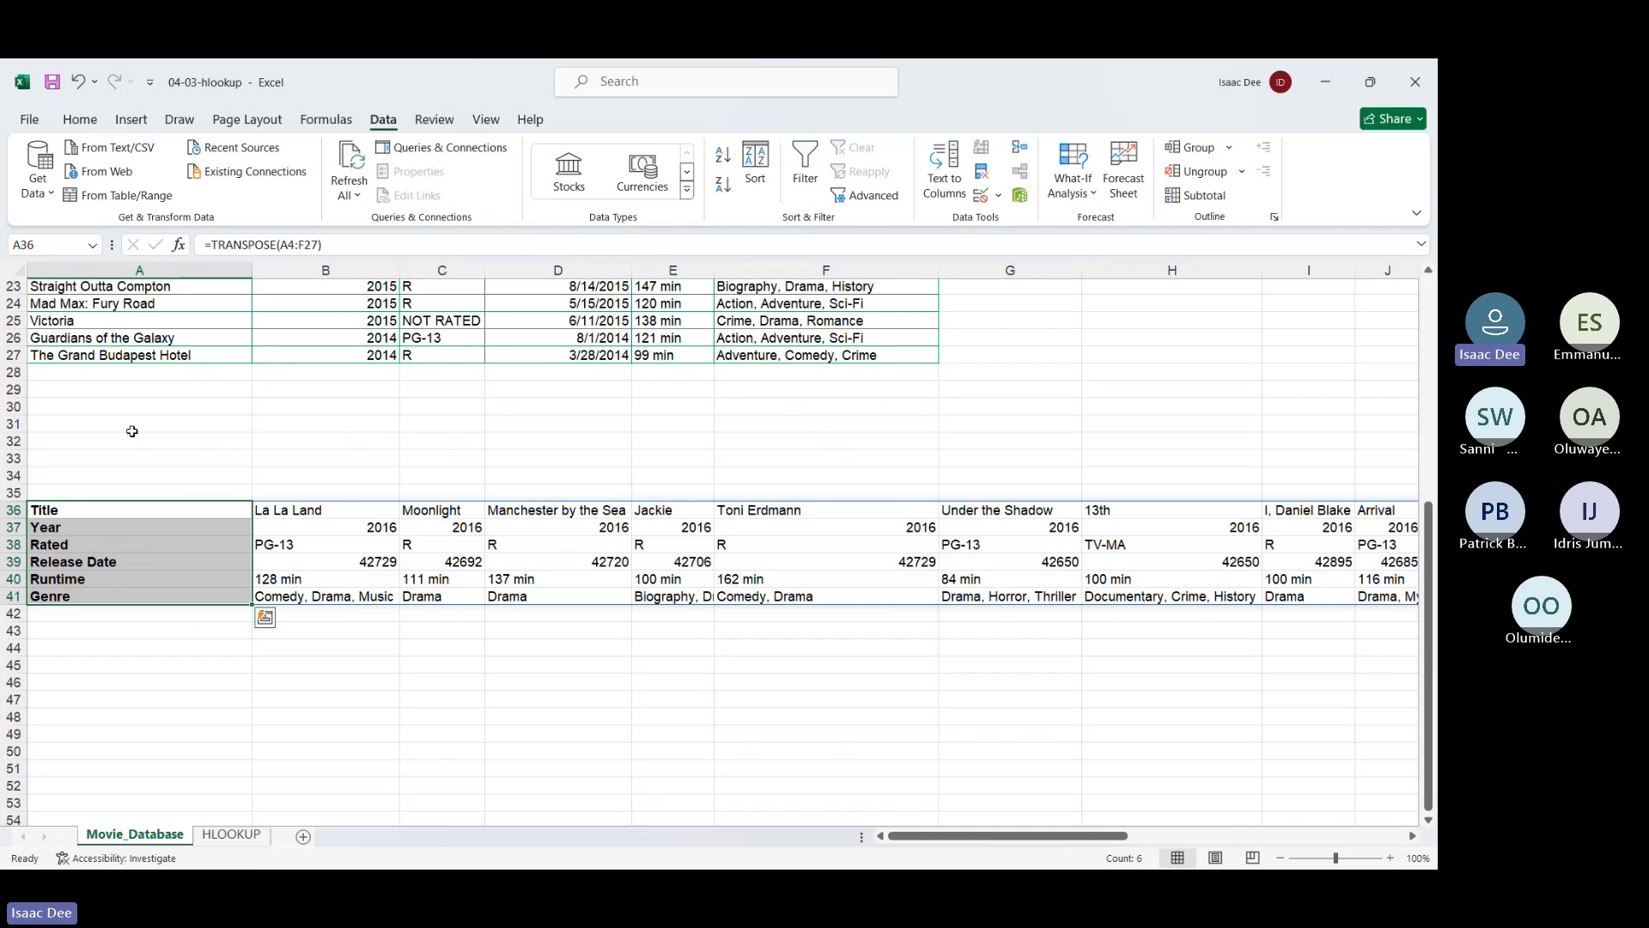
{"action": "scroll", "coordinate": [132, 431], "scroll_direction": "up", "scroll_amount": 7}
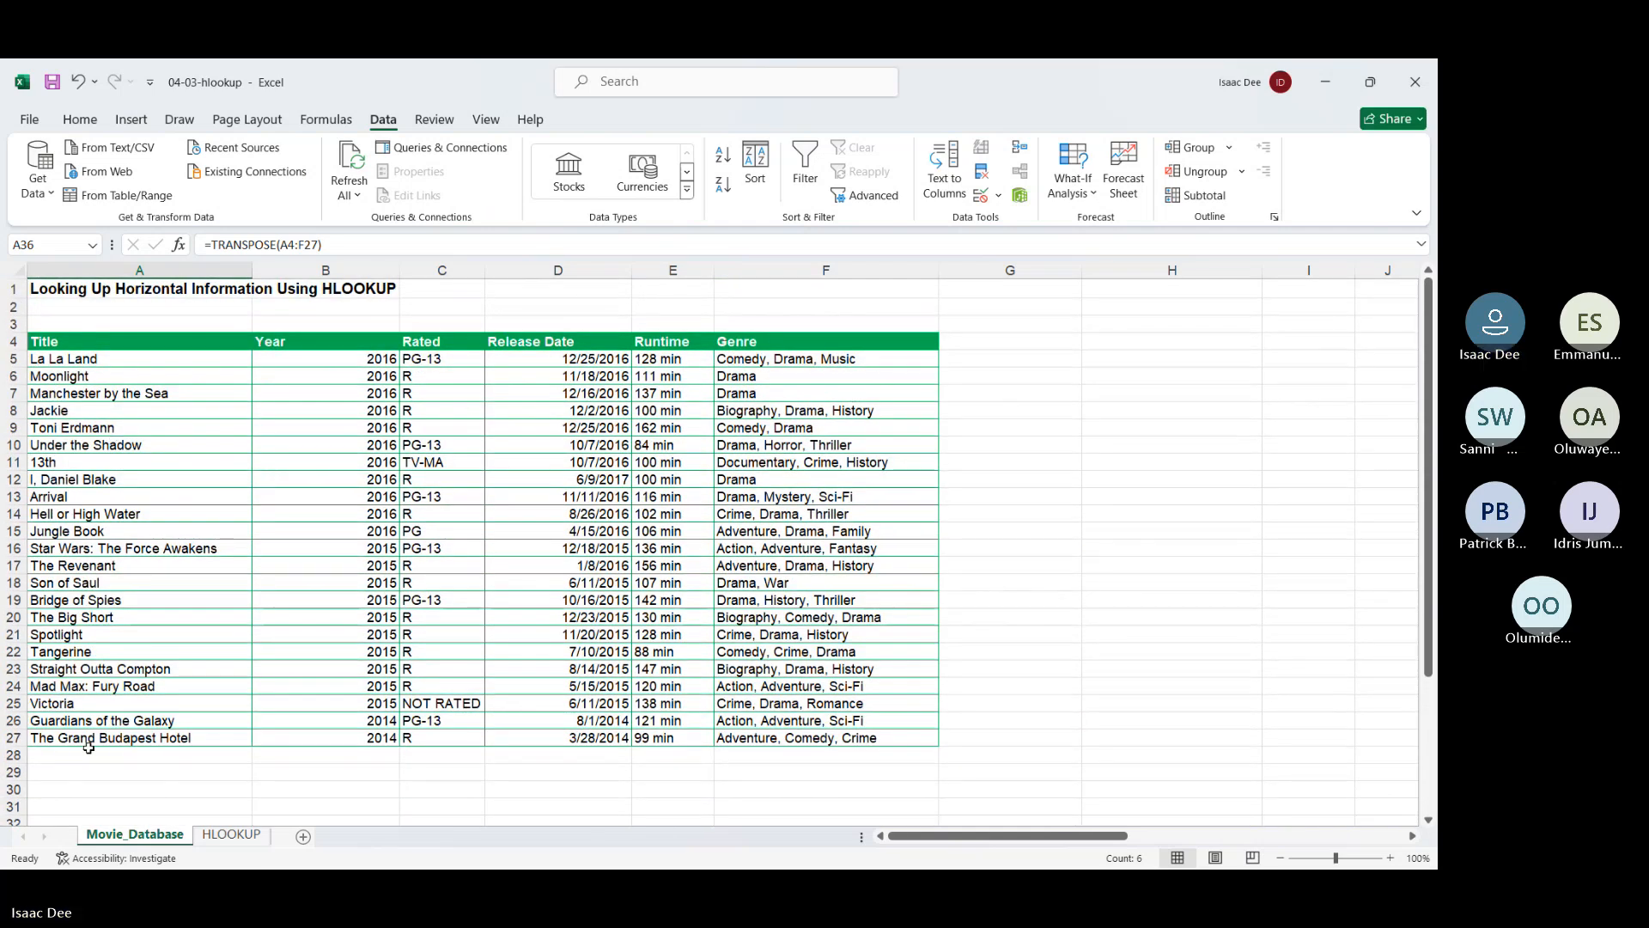
{"action": "scroll", "coordinate": [89, 748], "scroll_direction": "down", "scroll_amount": 1}
{"action": "scroll", "coordinate": [89, 748], "scroll_direction": "down", "scroll_amount": 4}
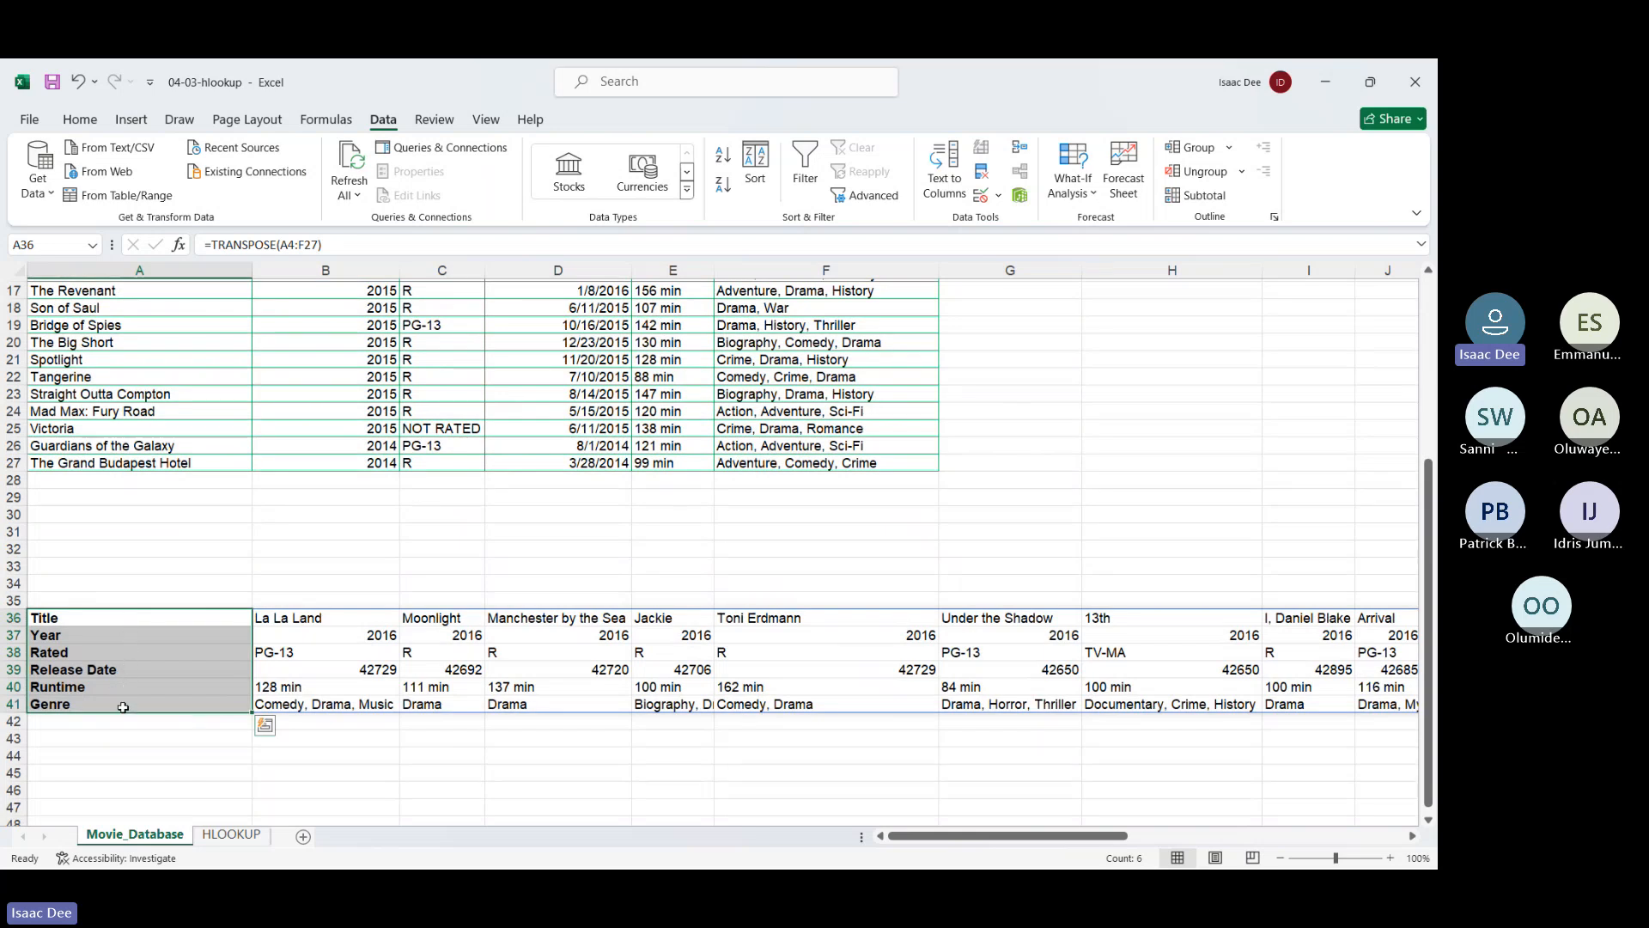
Clear the old Year, Rated and Genre results in B7:B9, keeping 13th as the film
{"action": "left_click", "coordinate": [229, 846]}
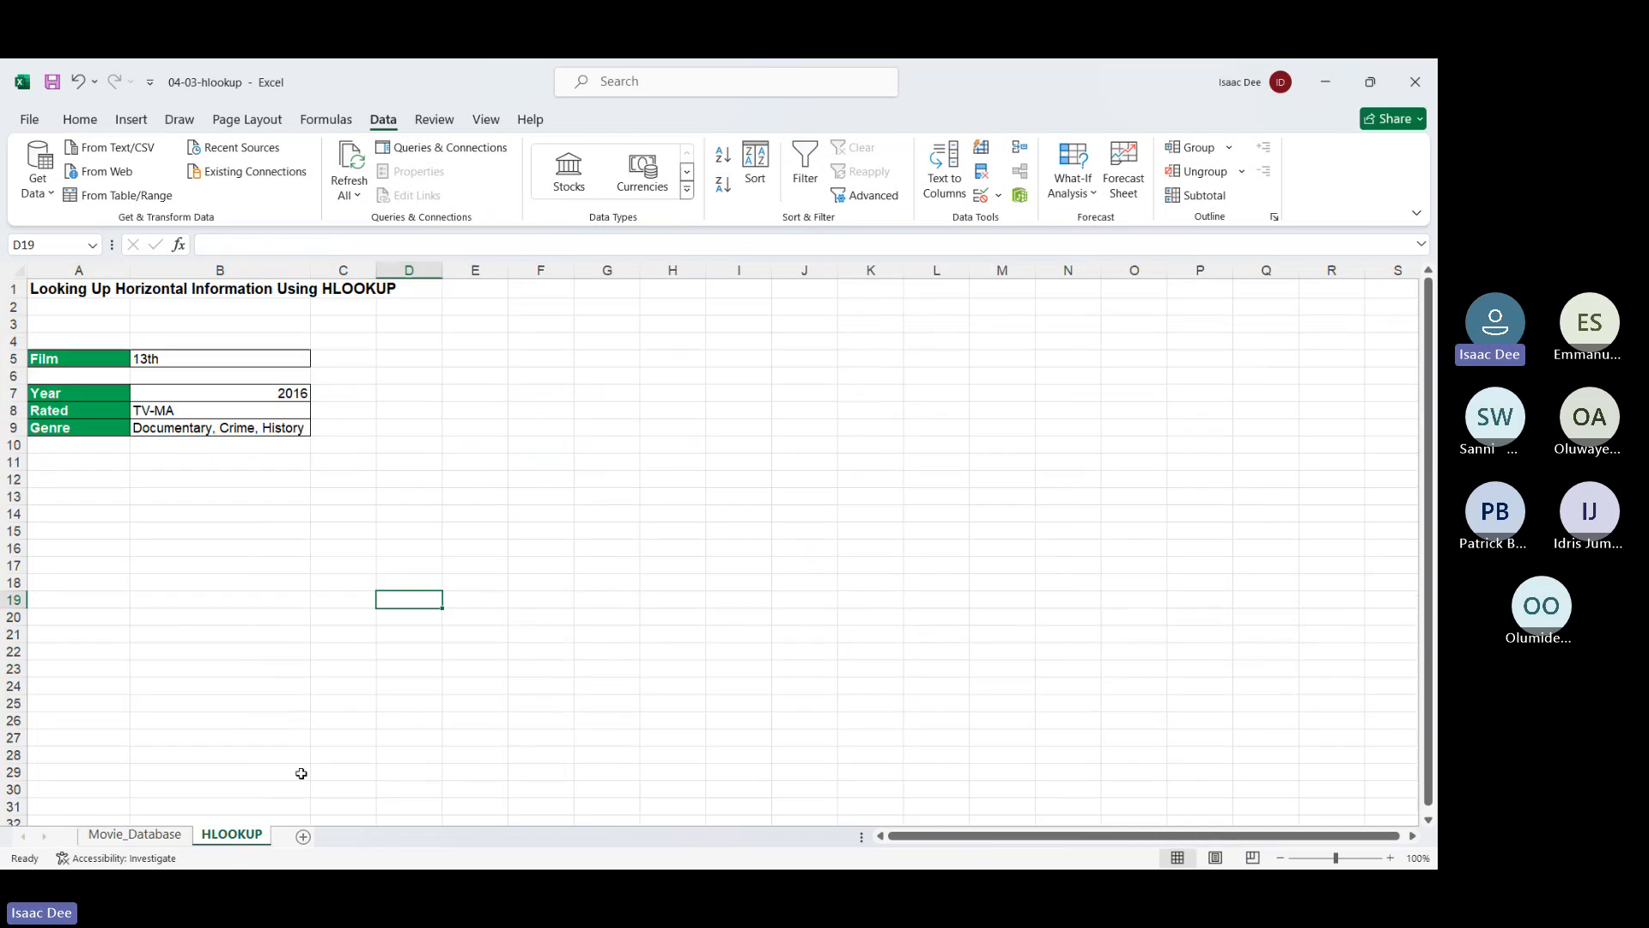
{"action": "left_click", "coordinate": [222, 359]}
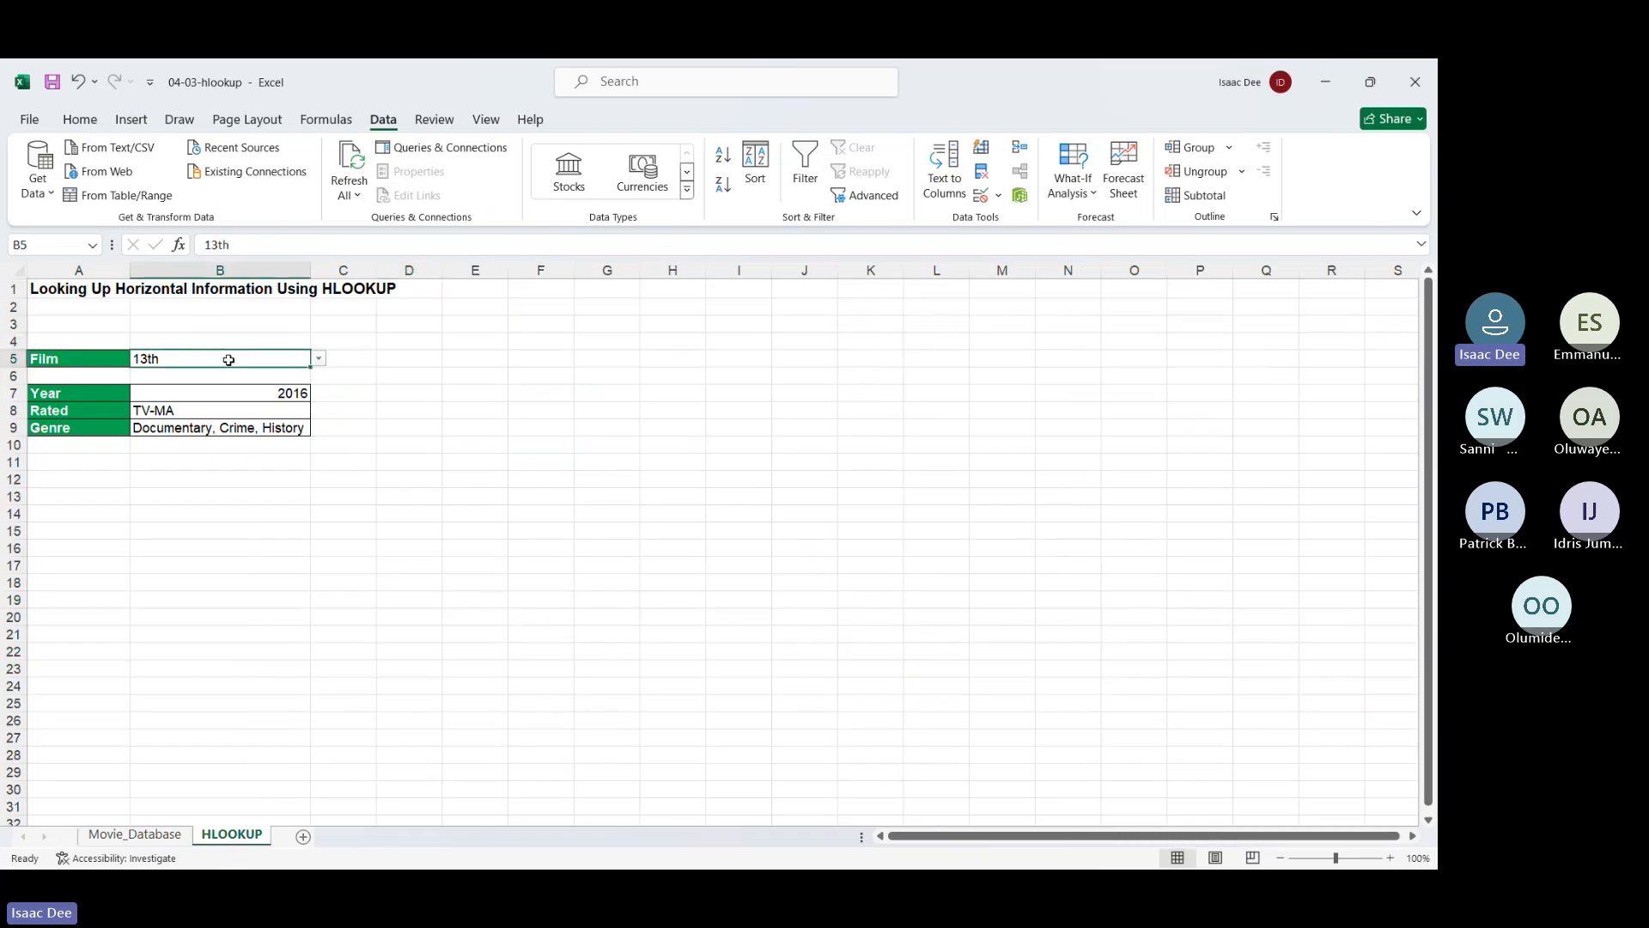
{"action": "left_click_drag", "start_coordinate": [299, 388], "coordinate": [301, 434]}
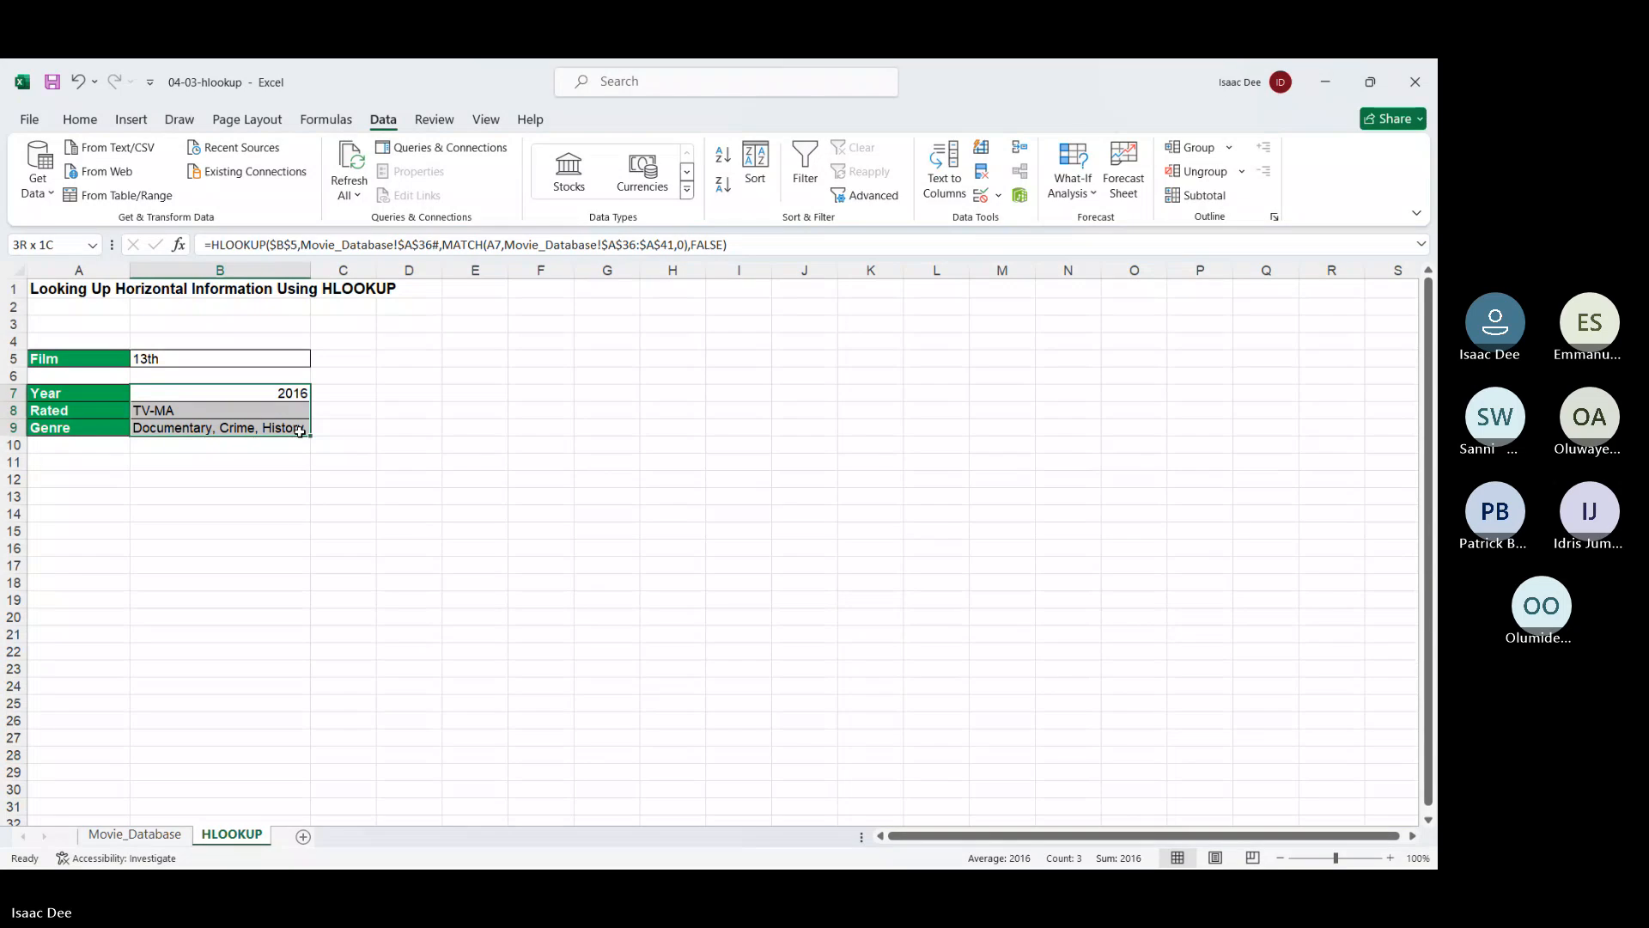
{"action": "key", "text": "Delete"}
{"action": "left_click", "coordinate": [230, 356]}
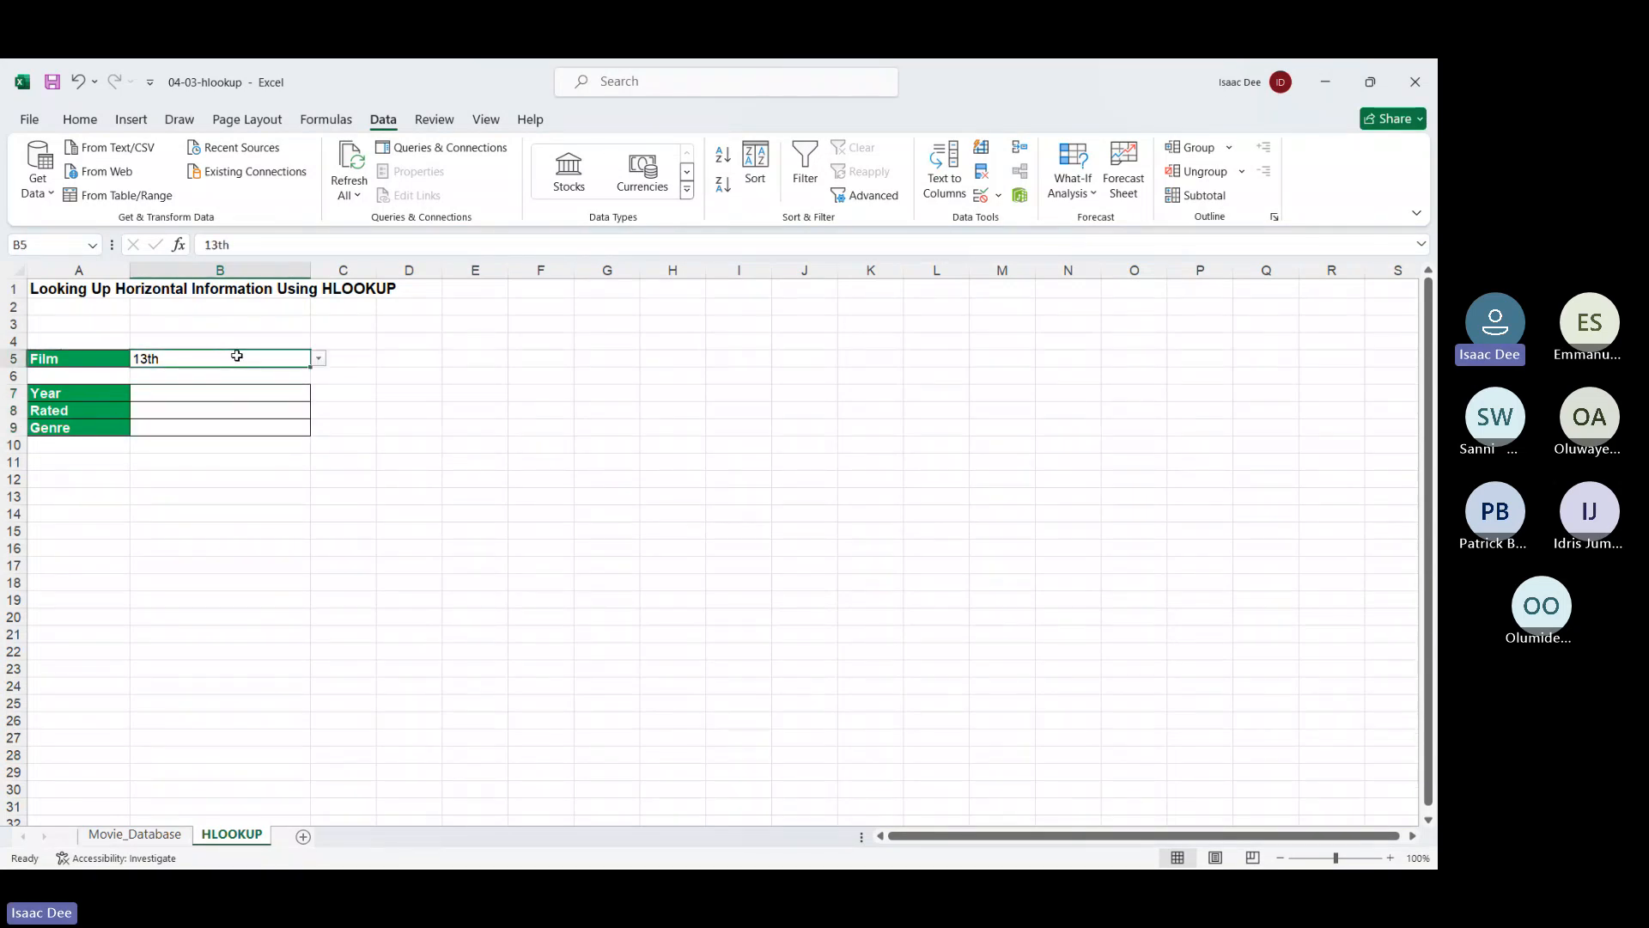
{"action": "left_click", "coordinate": [323, 360]}
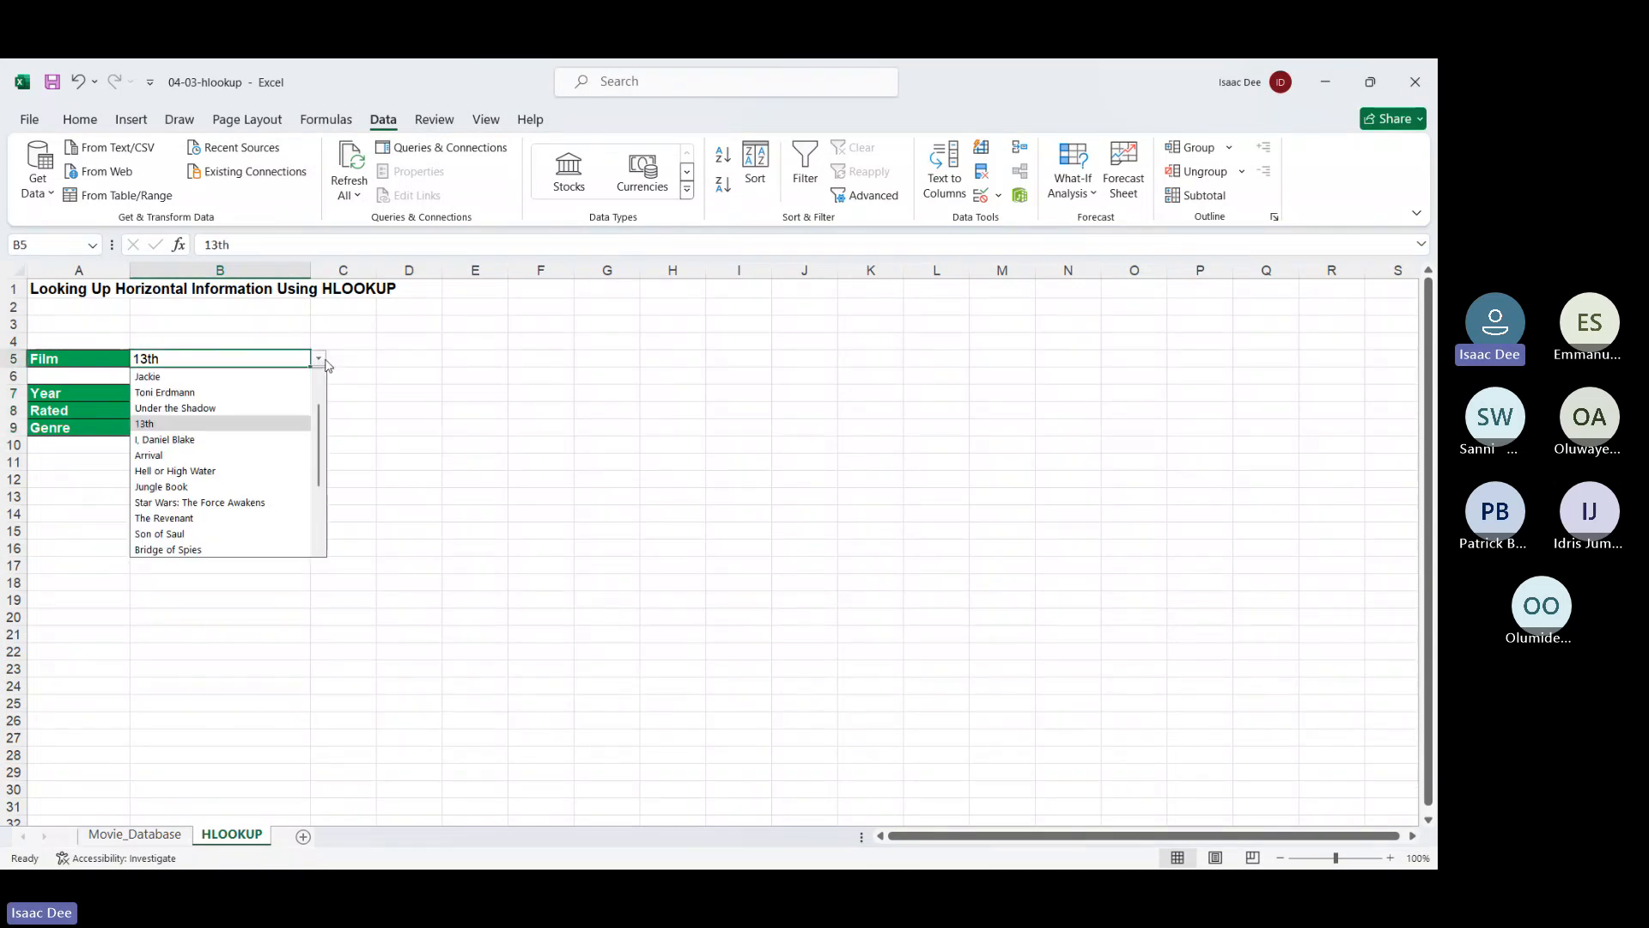
{"action": "left_click", "coordinate": [325, 362]}
Begin an HLOOKUP in B7 using the absolute $B$5 film as lookup value
{"action": "left_click", "coordinate": [255, 392]}
{"action": "type", "text": "="}
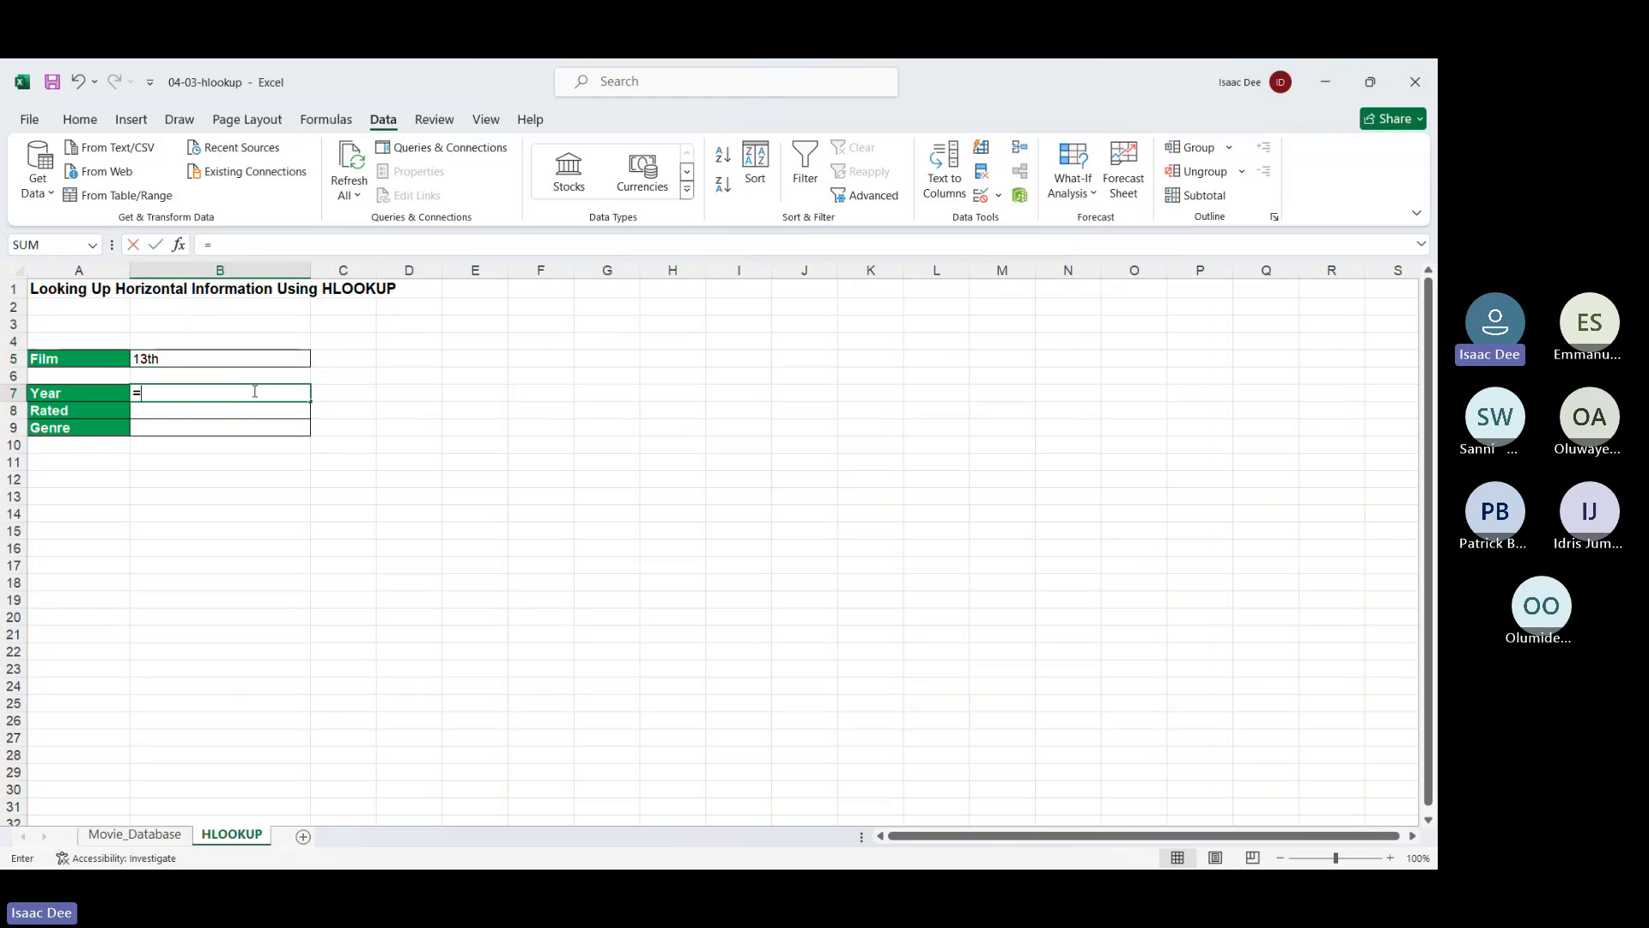
{"action": "type", "text": "hl"}
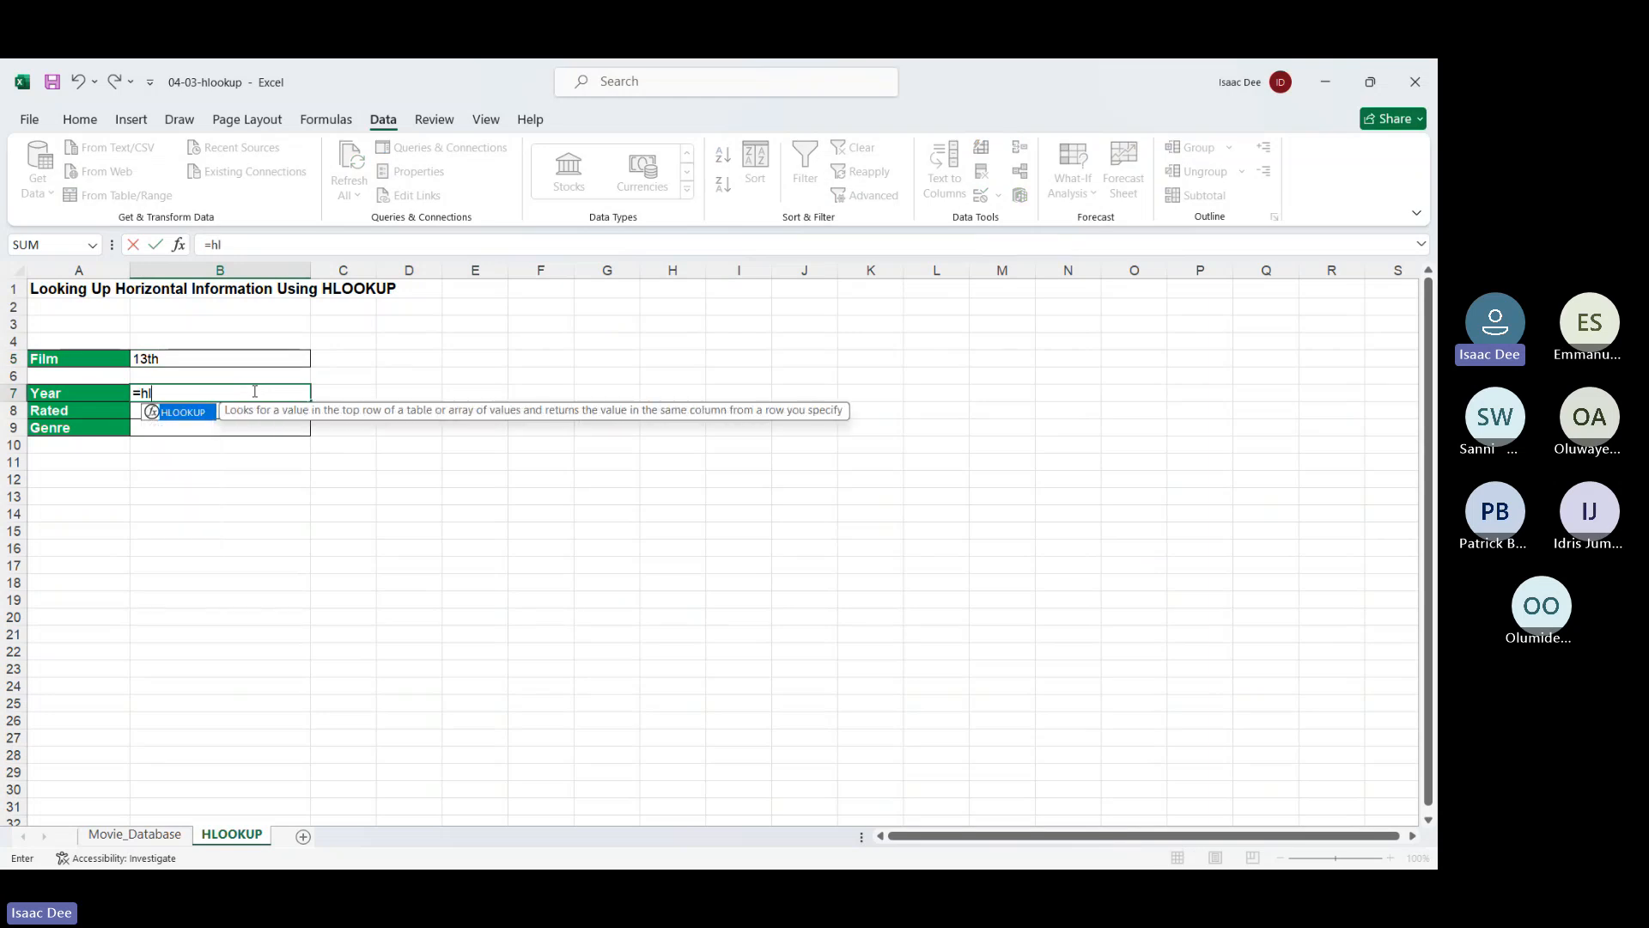
{"action": "double_click", "coordinate": [187, 417]}
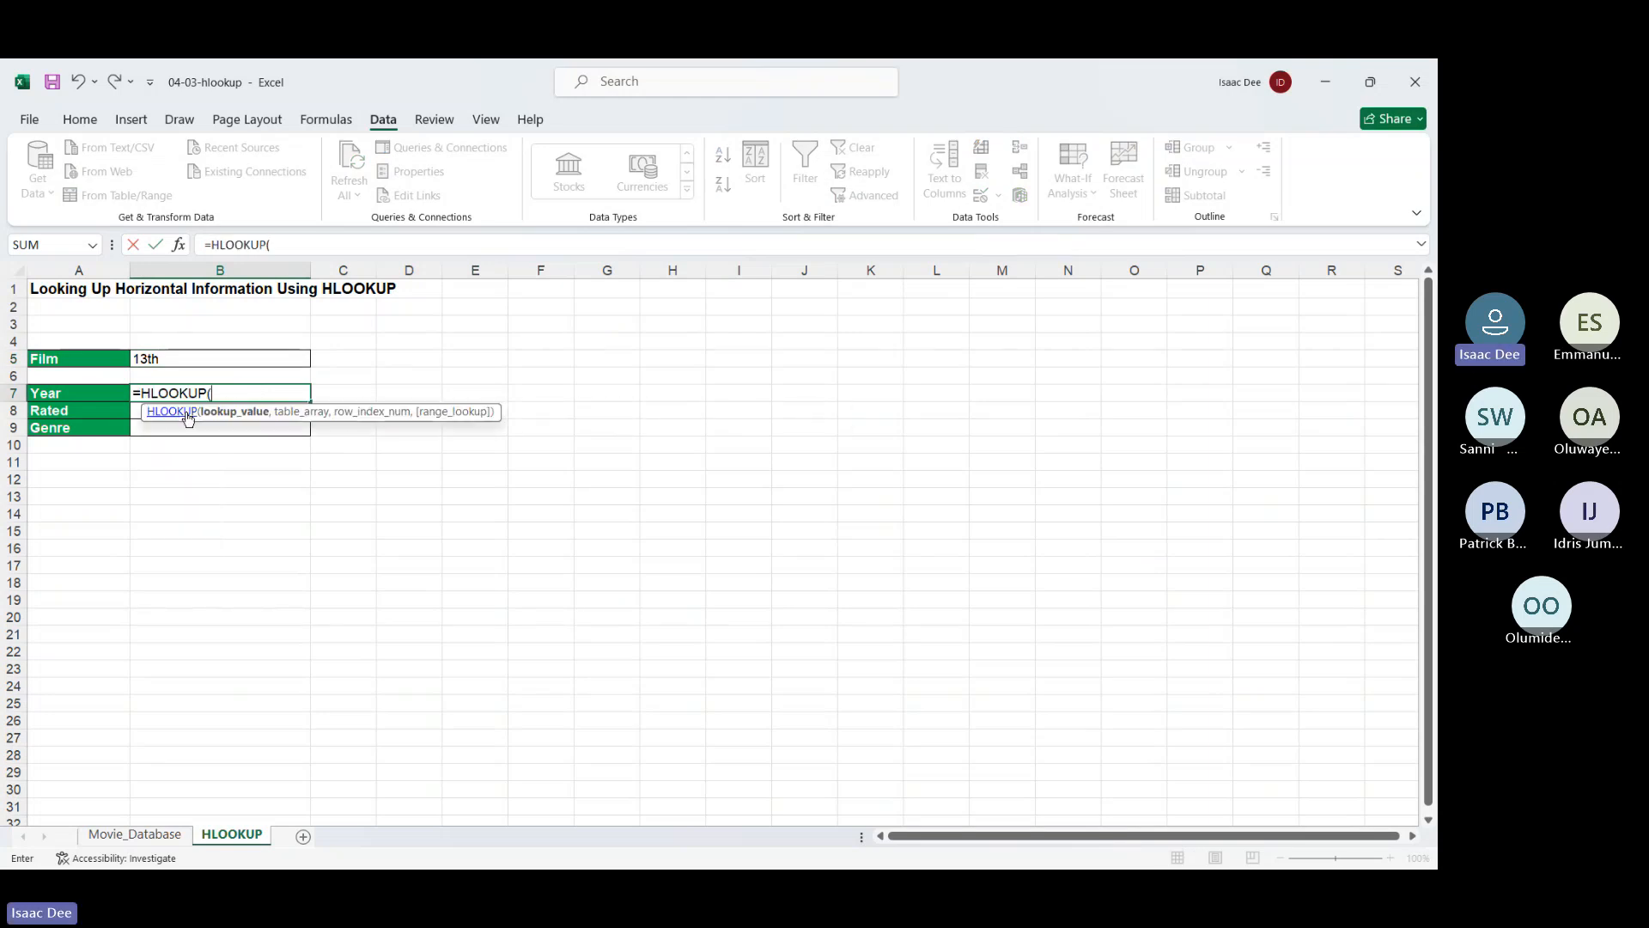
{"action": "left_click", "coordinate": [208, 357]}
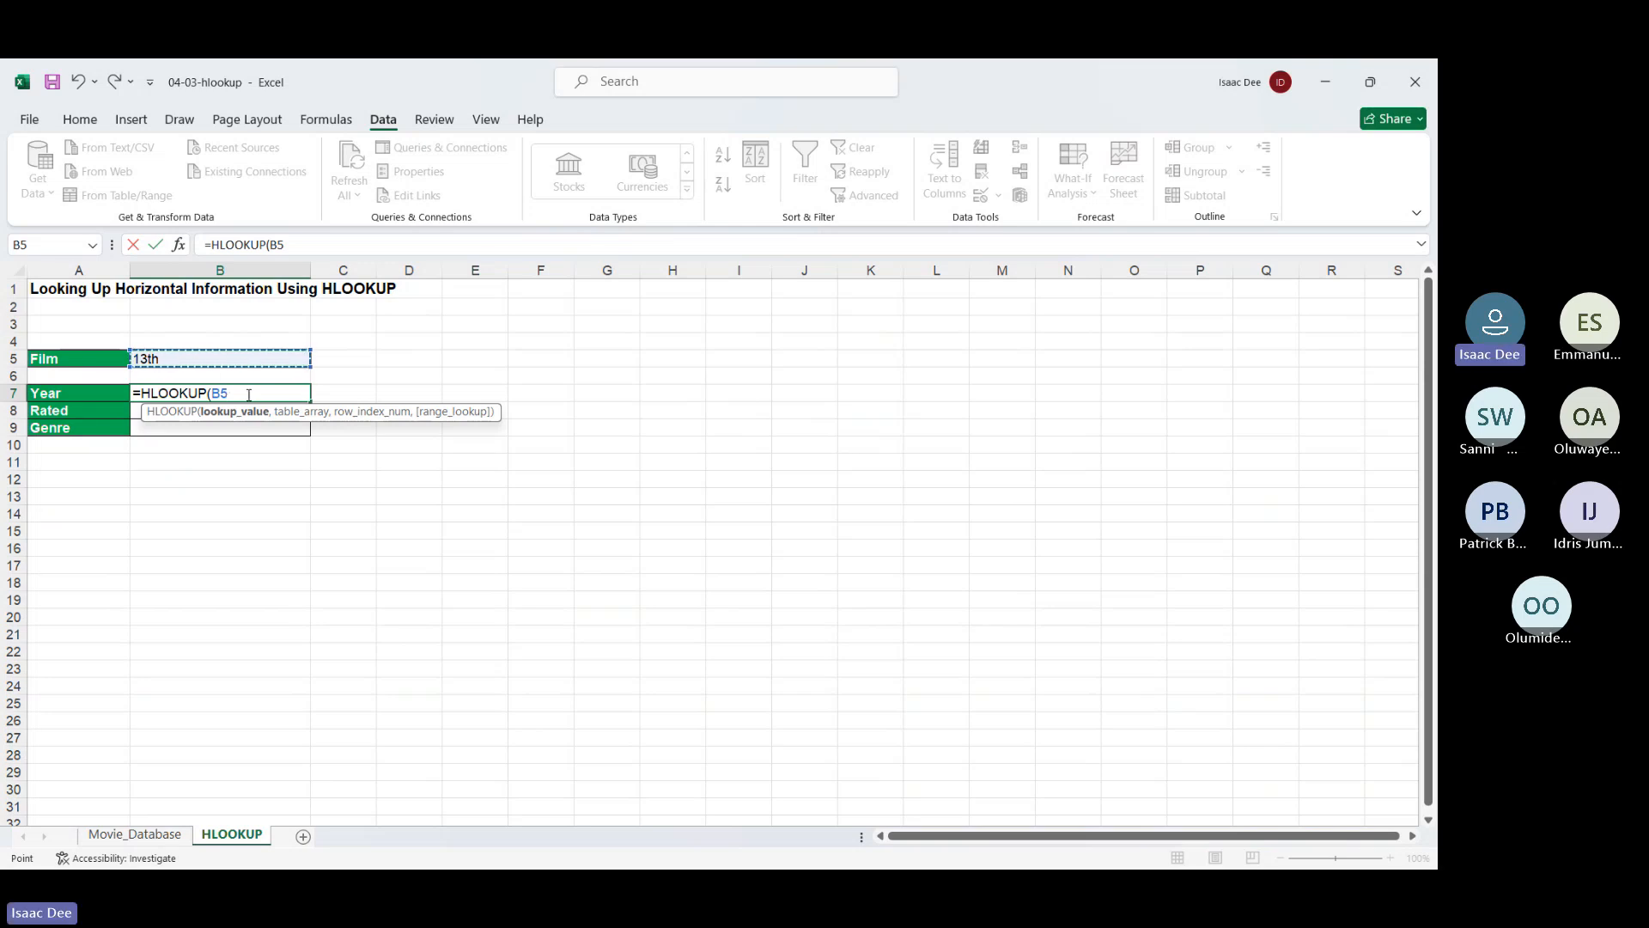
{"action": "left_click_drag", "start_coordinate": [249, 394], "coordinate": [211, 394]}
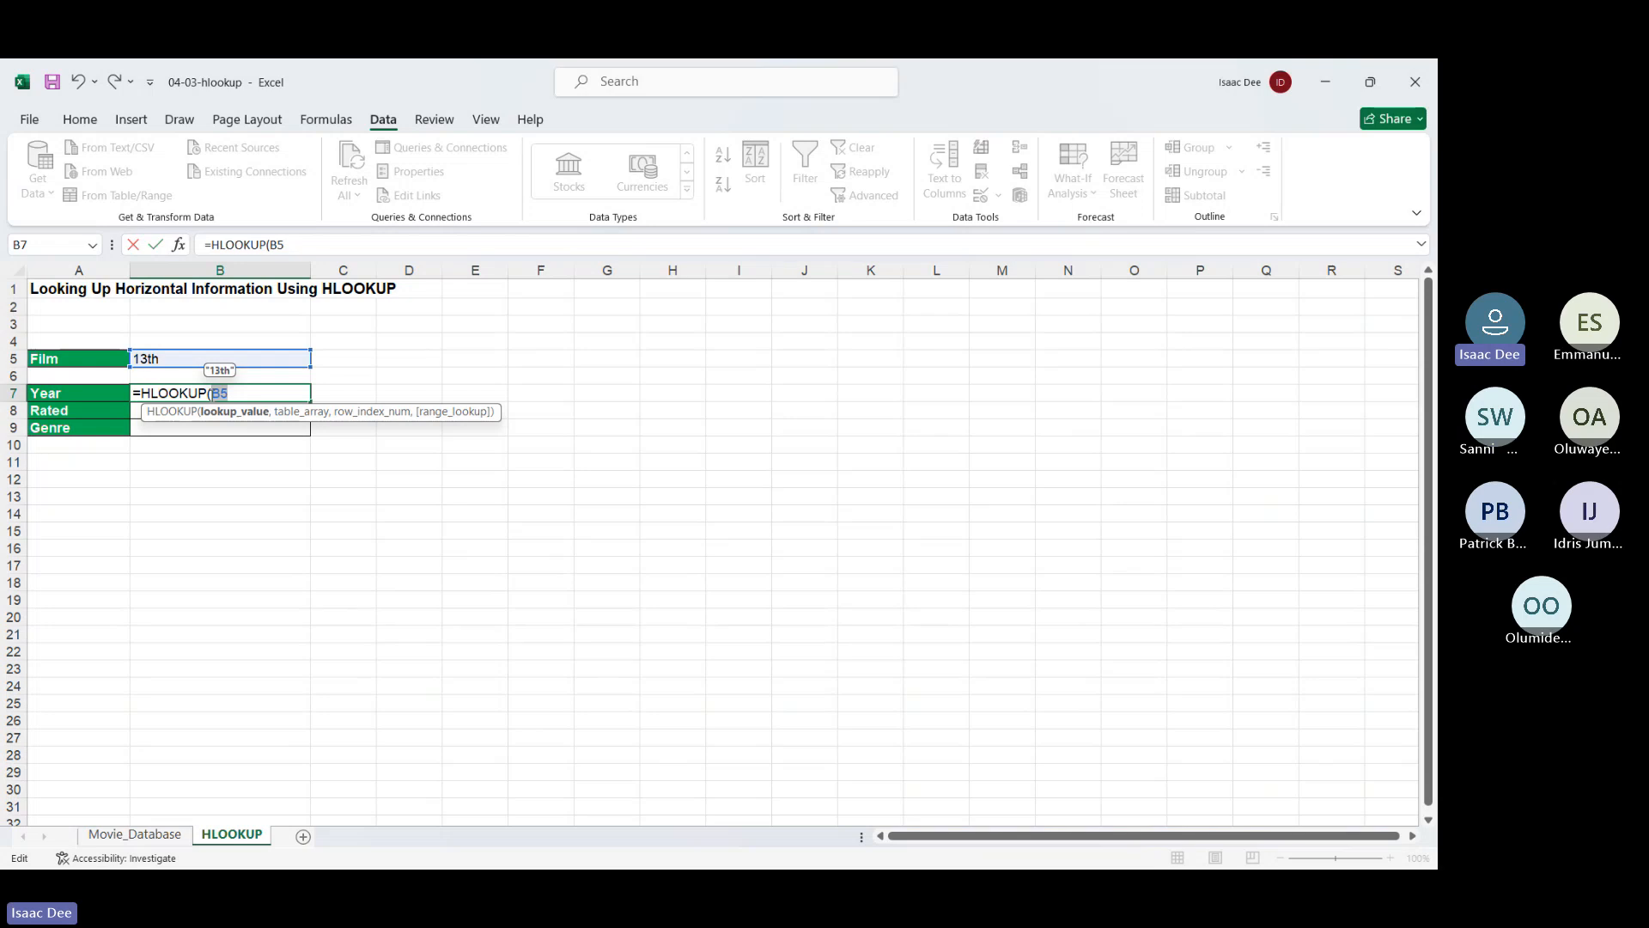
{"action": "key", "text": "F4"}
{"action": "type", "text": ","}
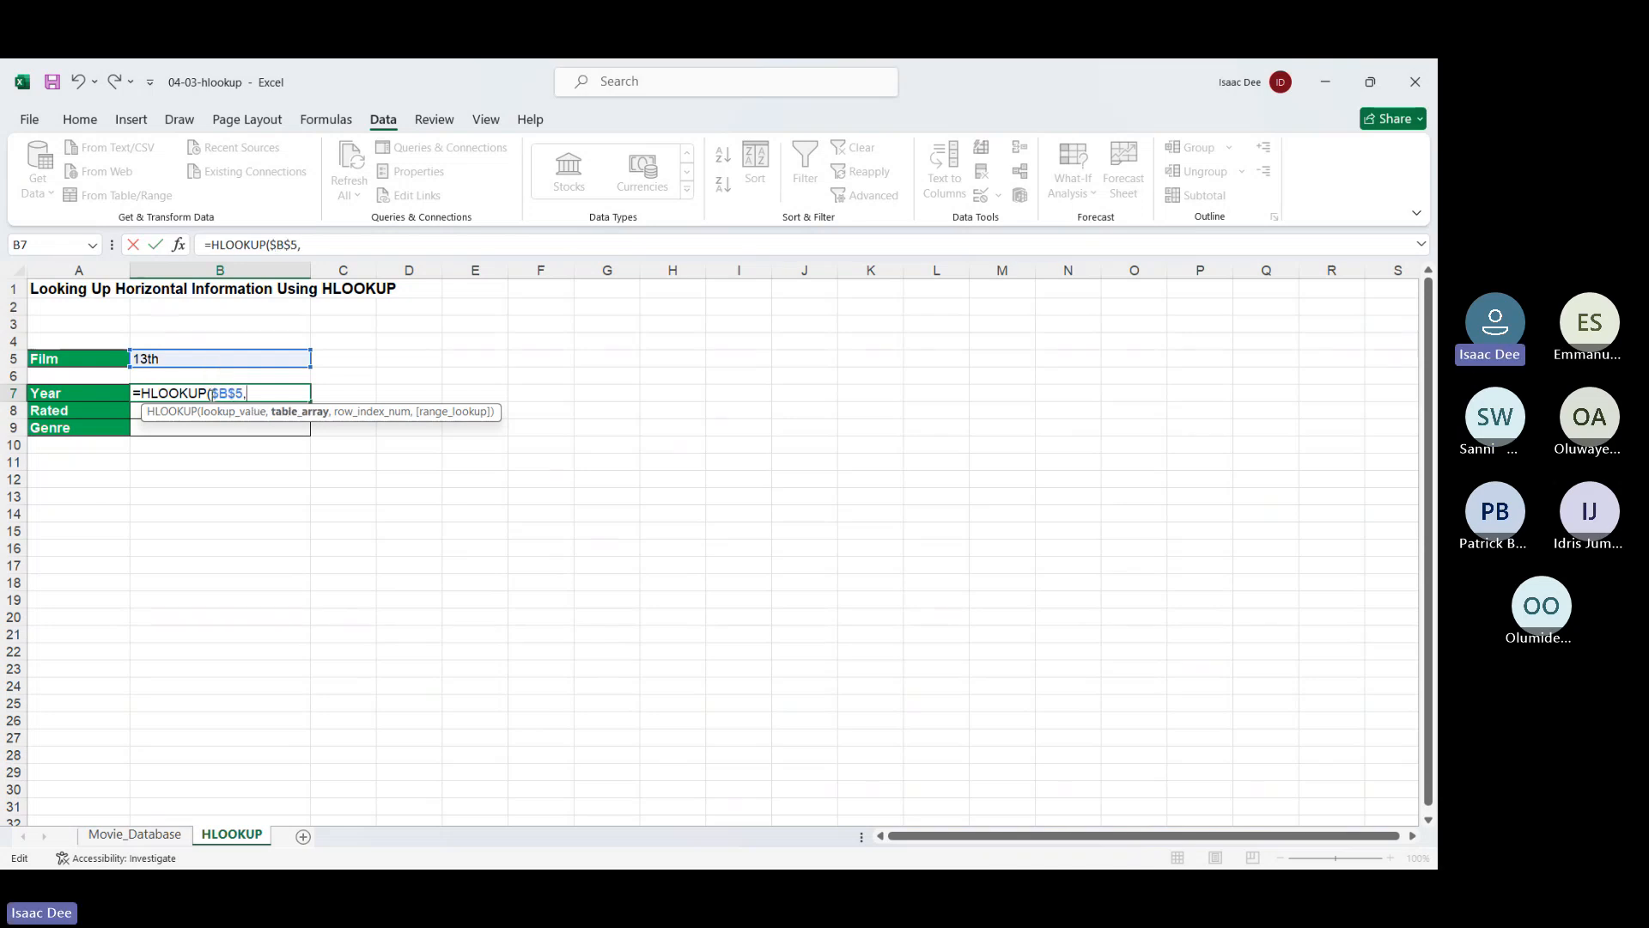
Use the Movie_Database spill range A36# as the HLOOKUP table array
{"action": "left_click", "coordinate": [155, 835]}
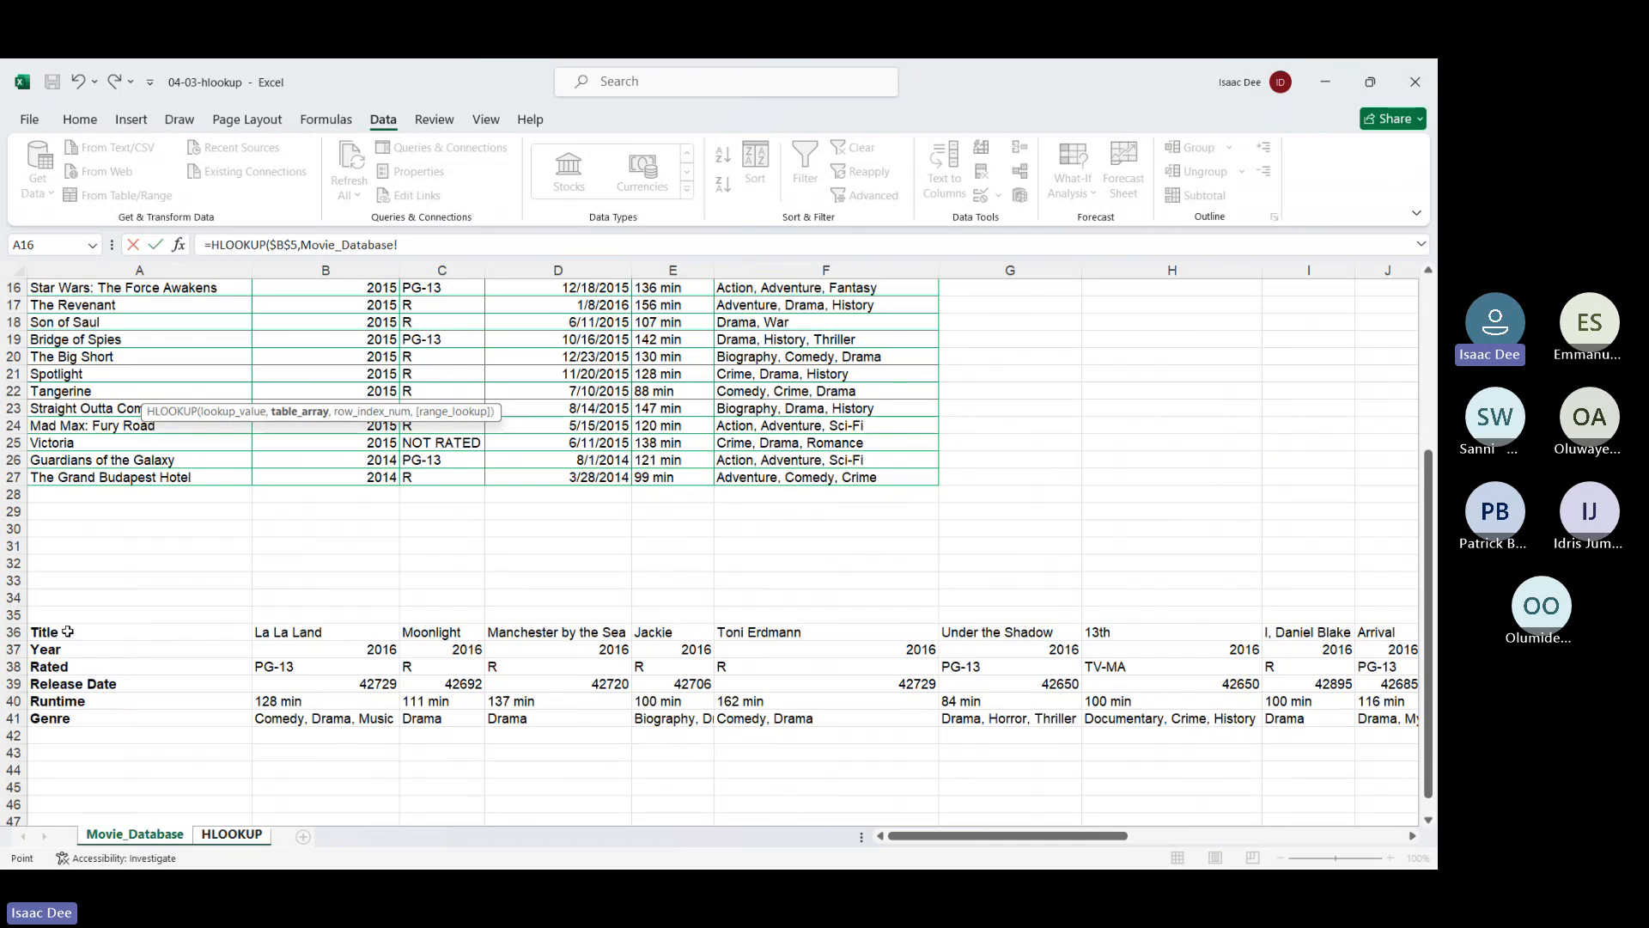
{"action": "left_click", "coordinate": [68, 632]}
{"action": "key", "text": "ctrl+shift+Down"}
{"action": "key", "text": "ctrl+shift+Right"}
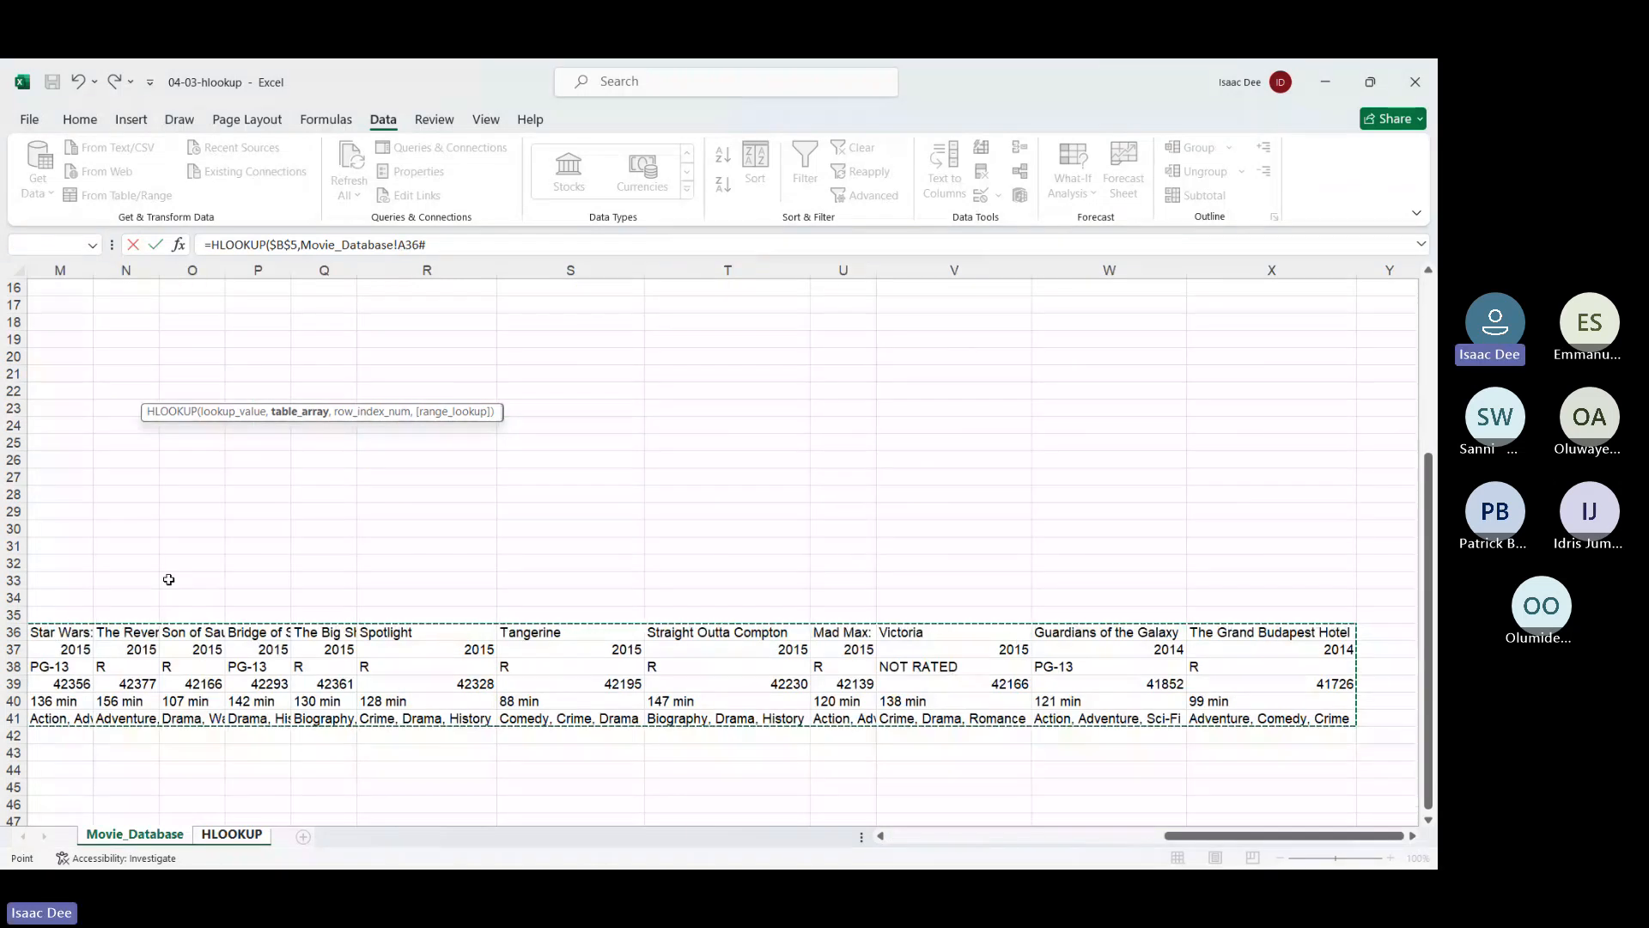
{"action": "type", "text": ","}
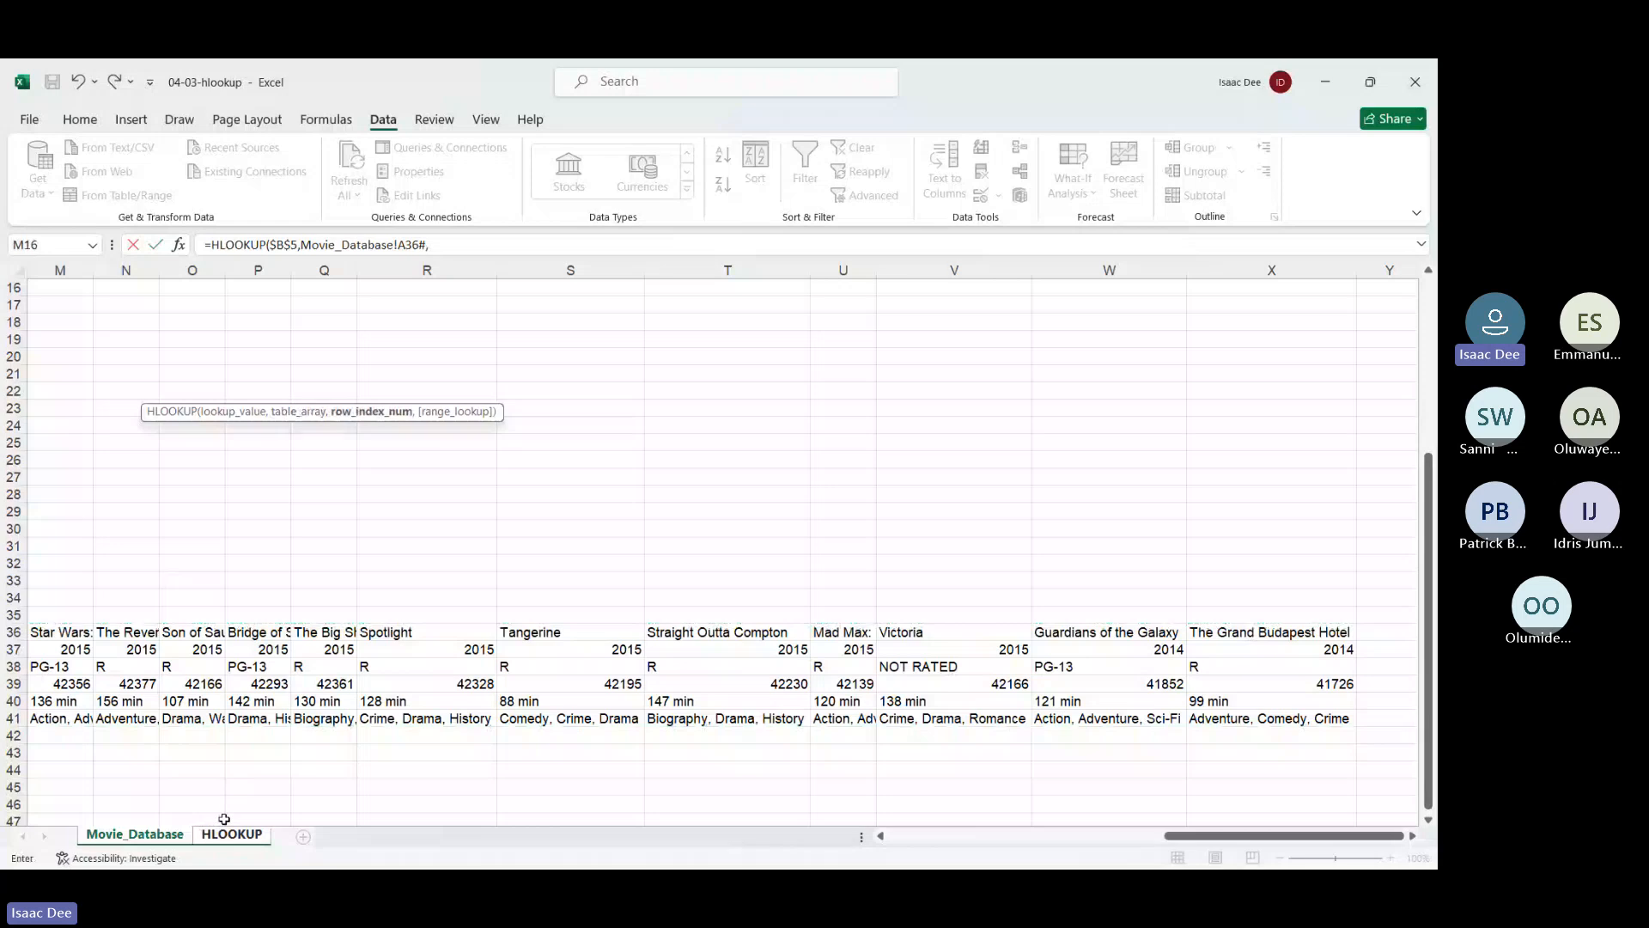
{"action": "scroll", "coordinate": [226, 726], "scroll_direction": "left", "scroll_amount": 15}
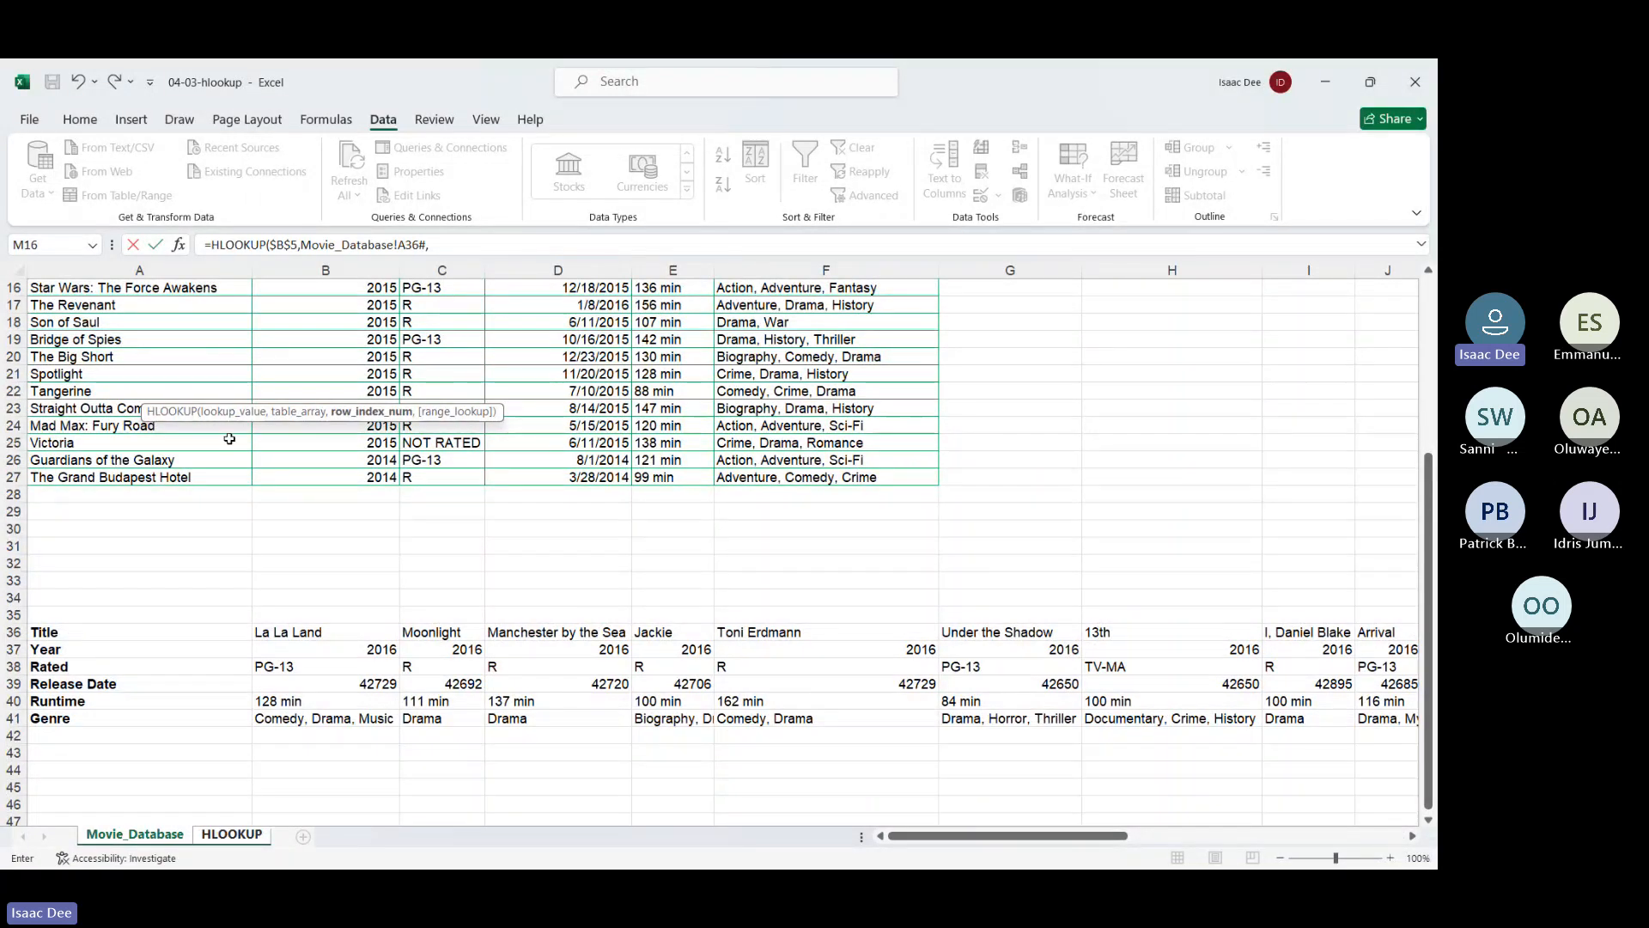
{"action": "scroll", "coordinate": [230, 439], "scroll_direction": "up", "scroll_amount": 5}
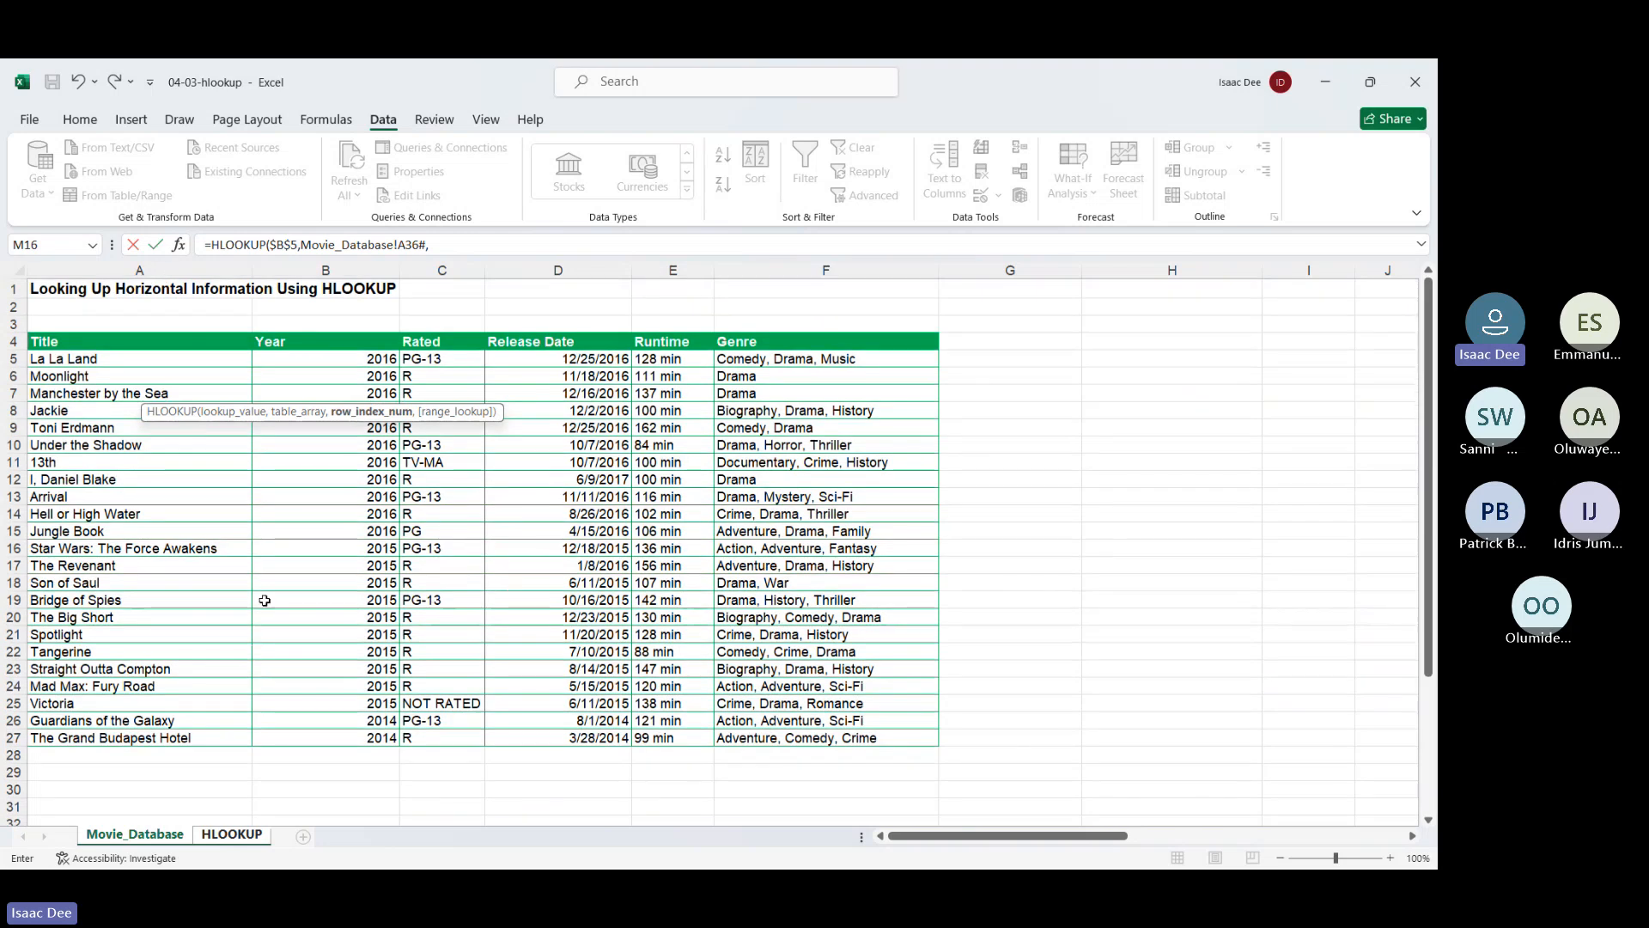
{"action": "scroll", "coordinate": [215, 601], "scroll_direction": "down", "scroll_amount": 7}
{"action": "scroll", "coordinate": [94, 593], "scroll_direction": "up", "scroll_amount": 1}
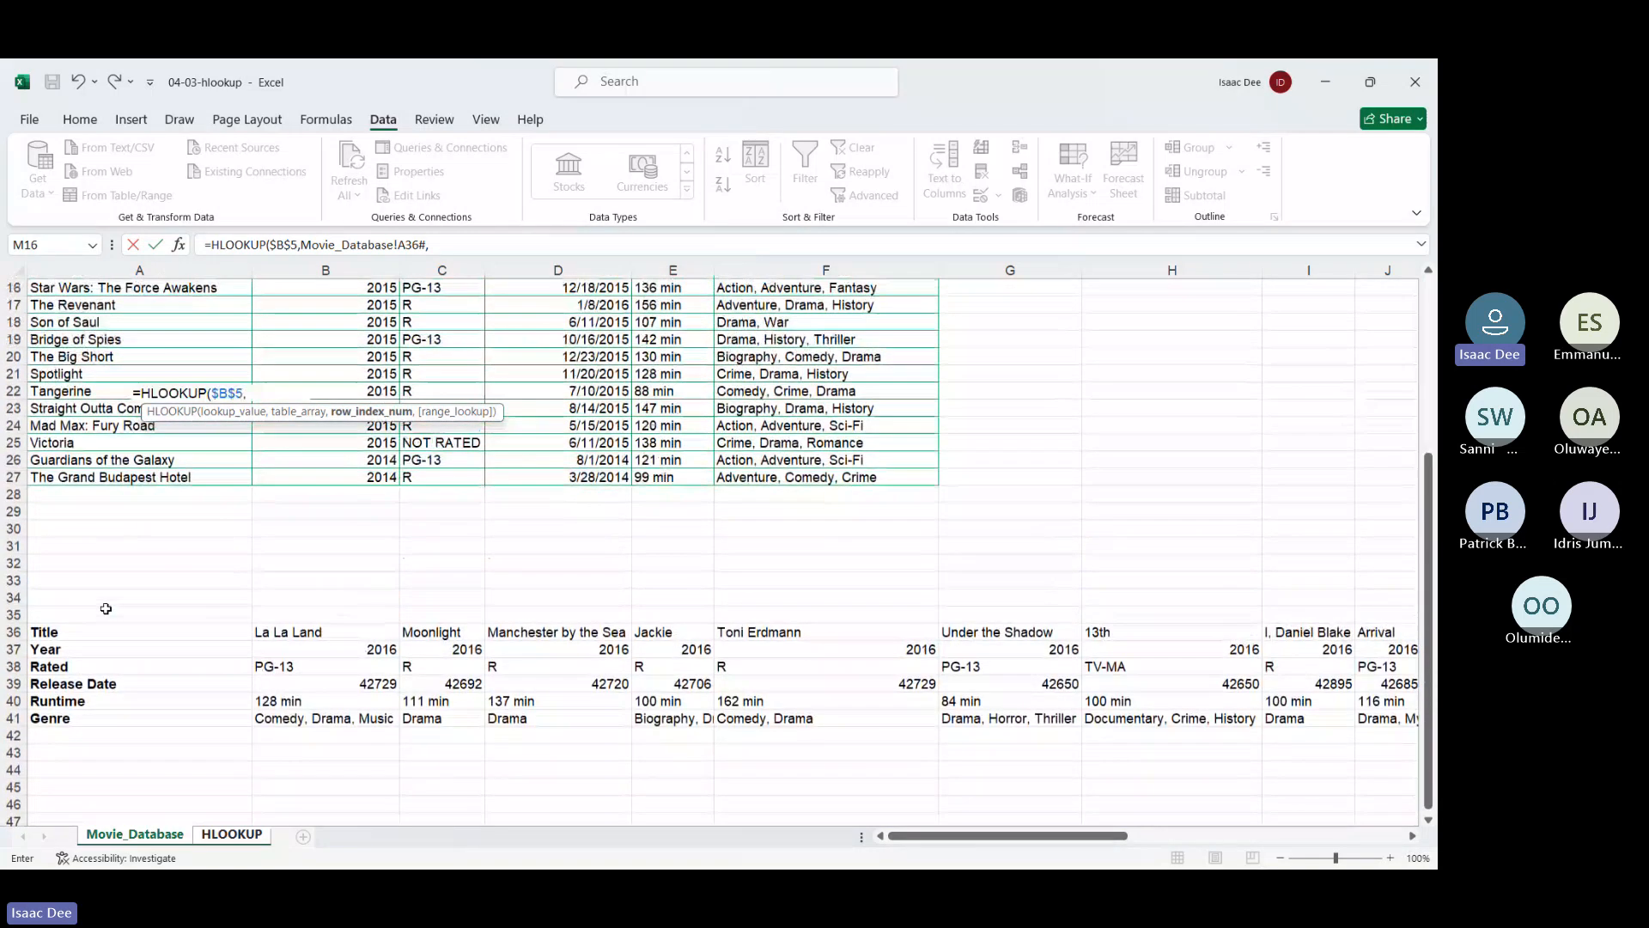
{"action": "scroll", "coordinate": [103, 605], "scroll_direction": "down", "scroll_amount": 1}
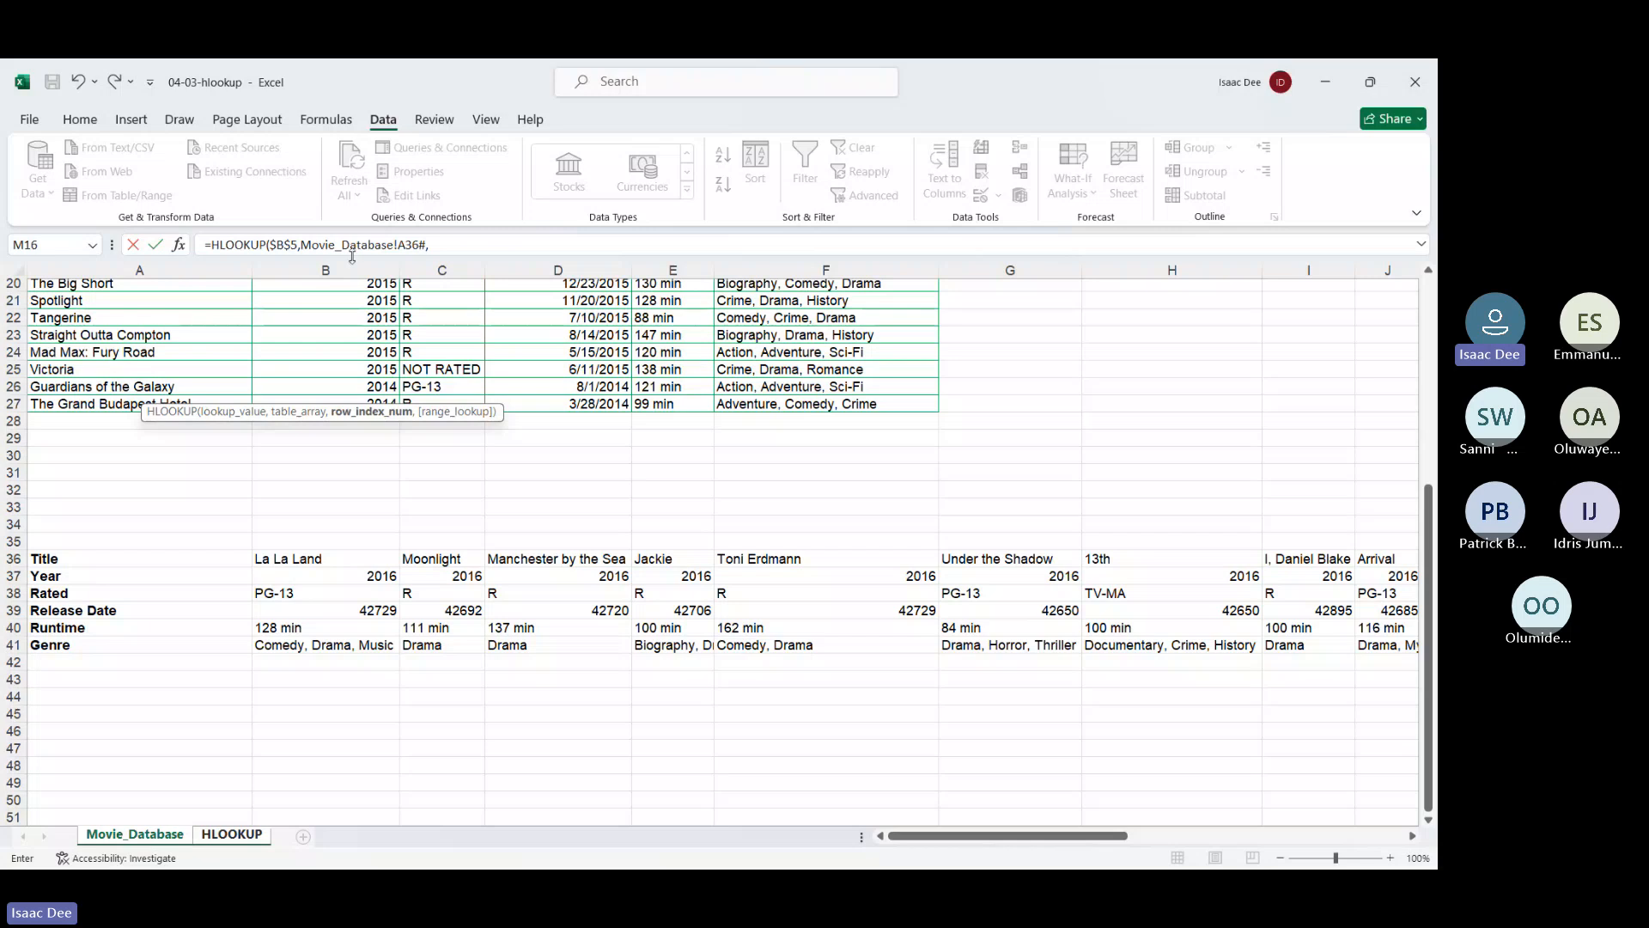
Complete the HLOOKUP with row index 2 and exact match FALSE, returning 2016
{"action": "left_click", "coordinate": [453, 241]}
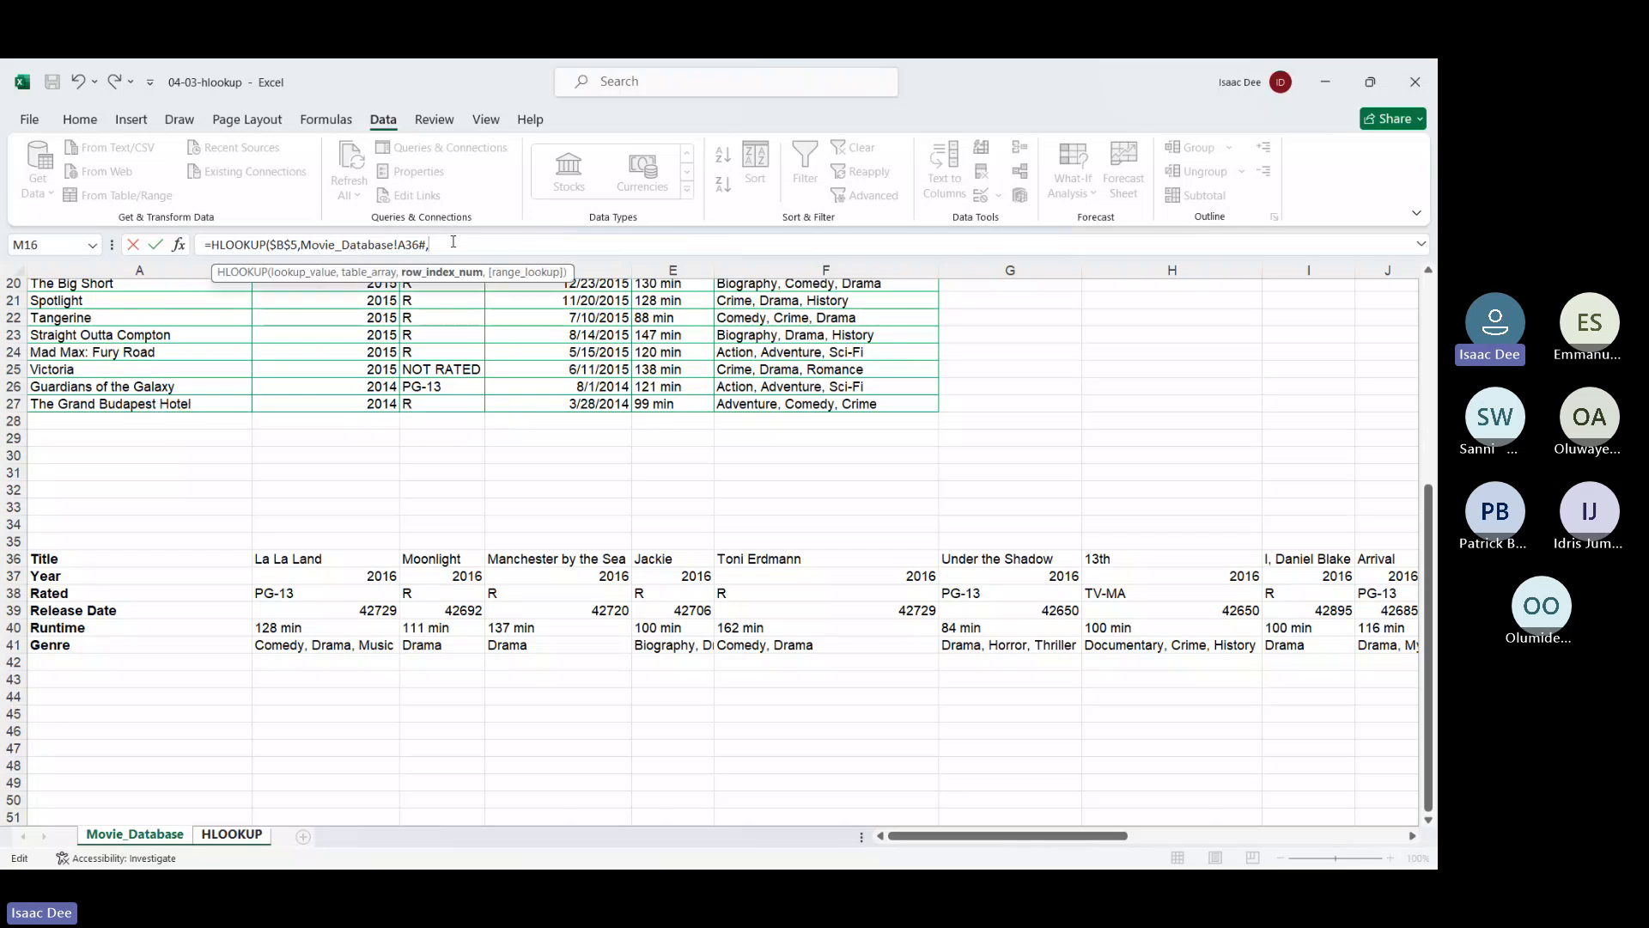
{"action": "type", "text": "2,"}
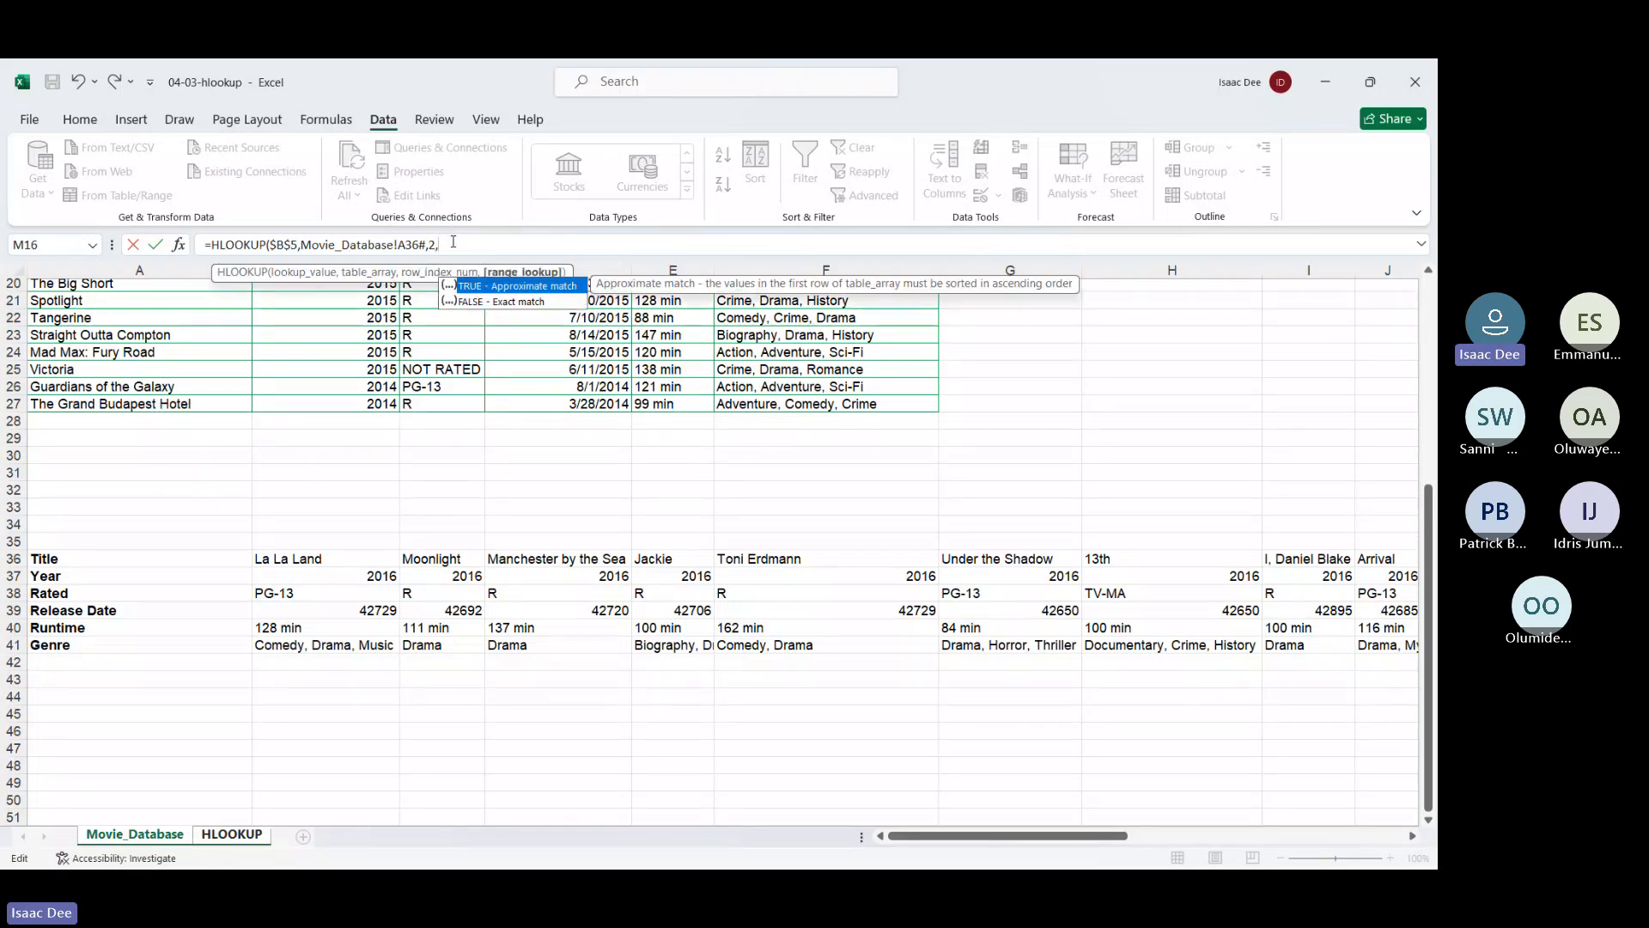
{"action": "double_click", "coordinate": [487, 302]}
{"action": "key", "text": "Return"}
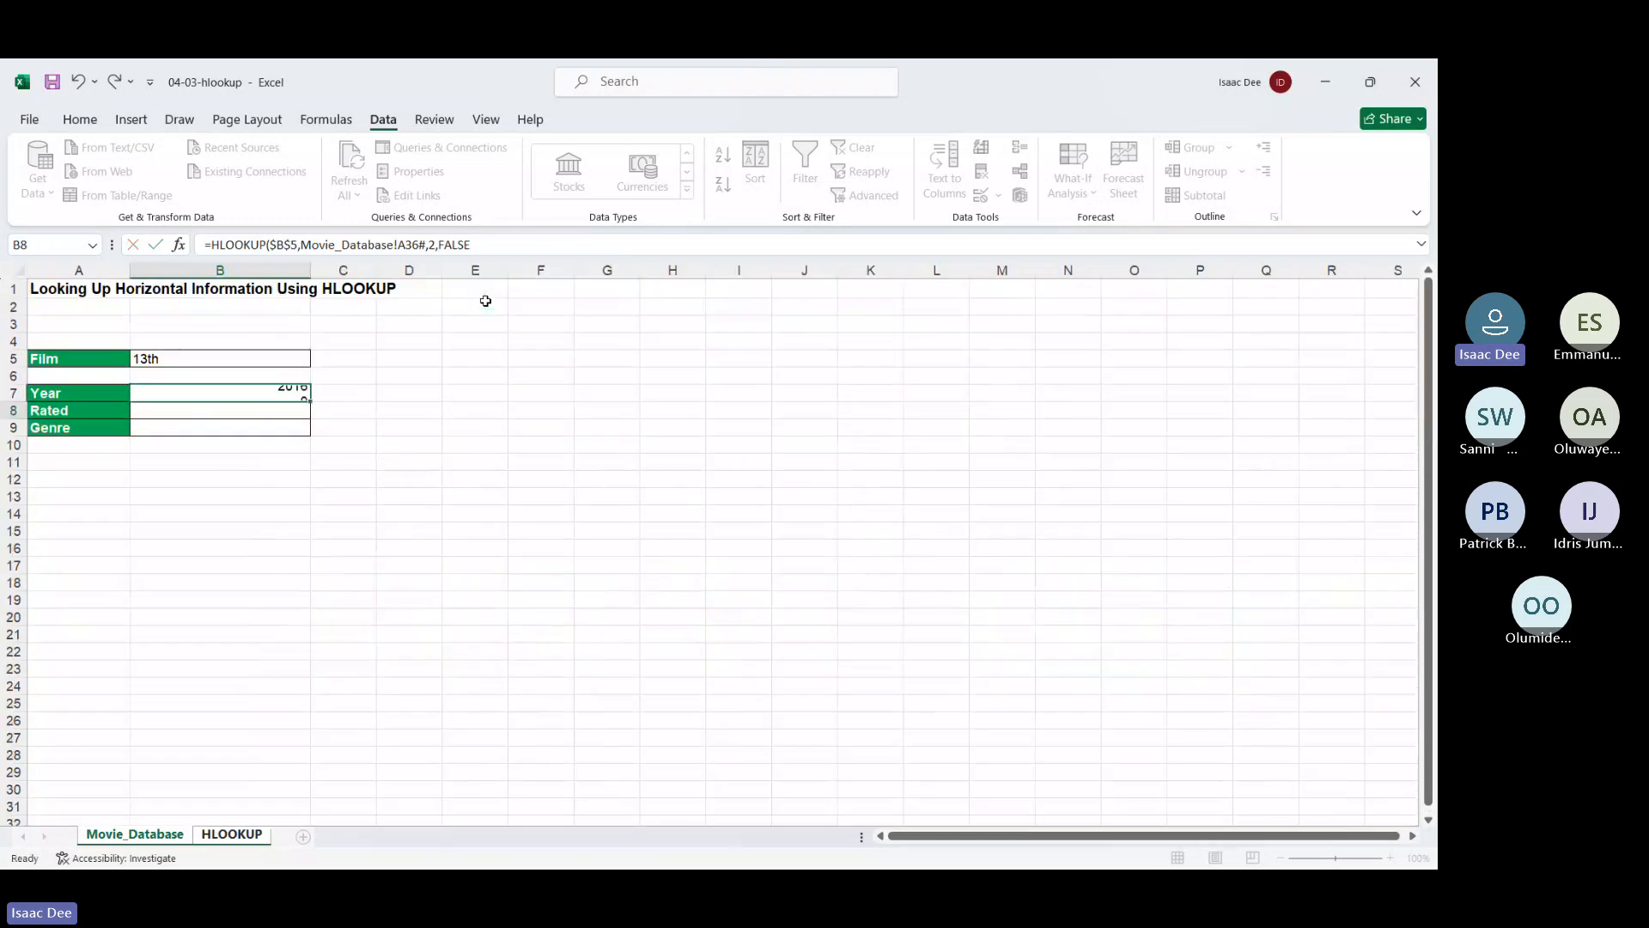
Replace B7's fixed row number 2 with a MATCH on the Year label A7
{"action": "left_click", "coordinate": [252, 390]}
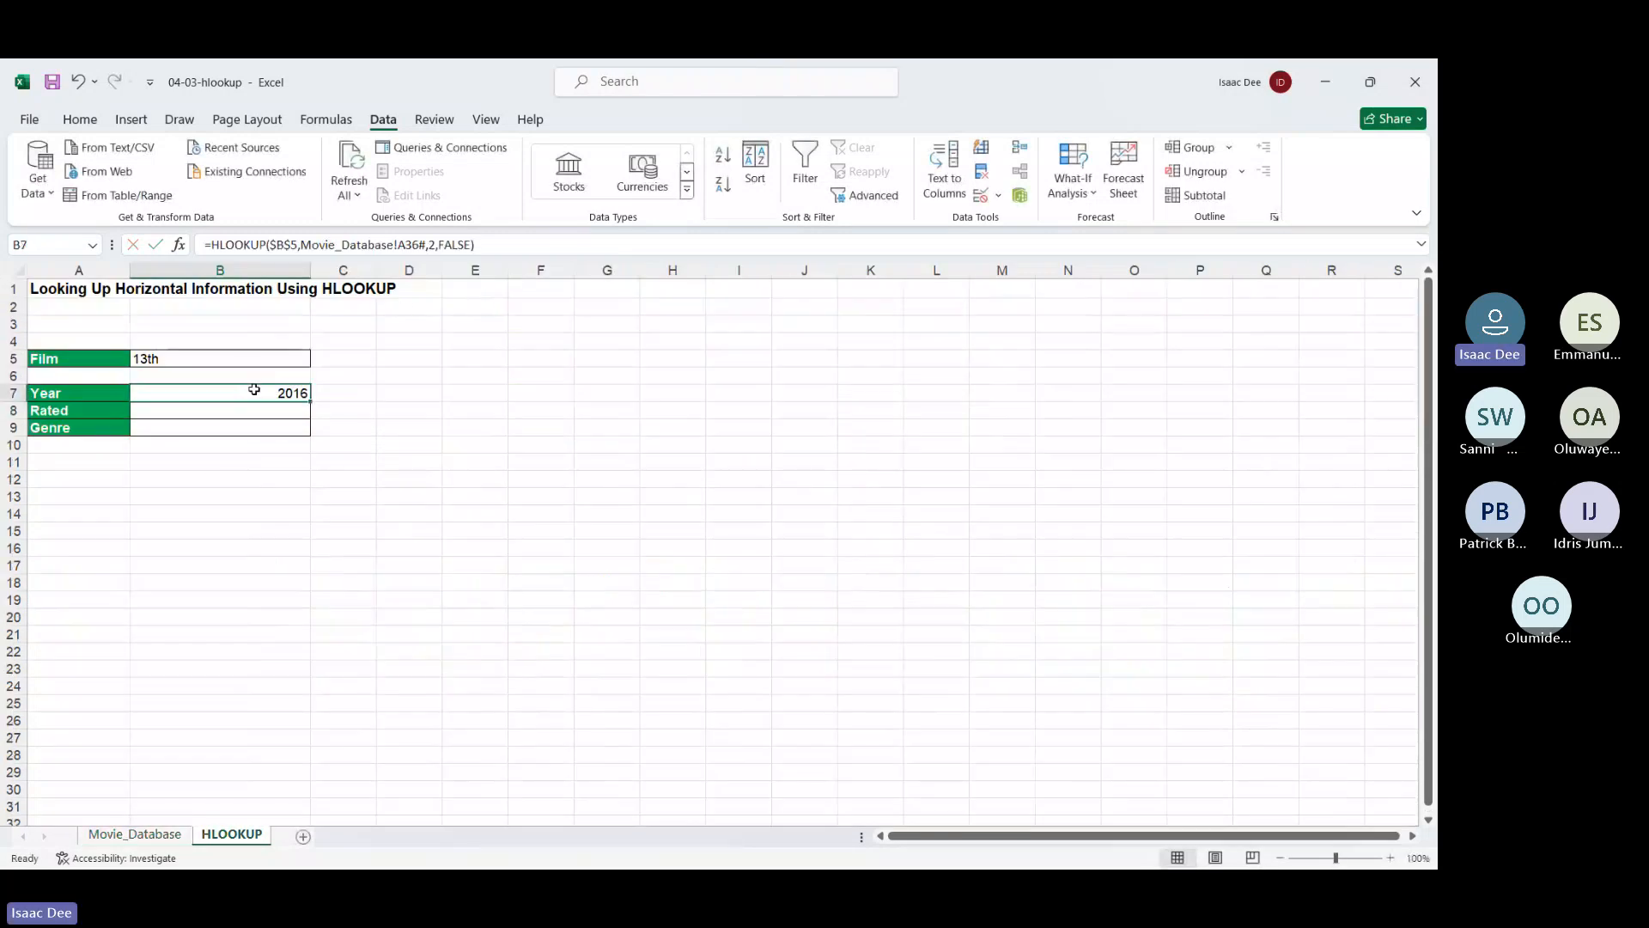
{"action": "left_click", "coordinate": [433, 247]}
{"action": "double_click", "coordinate": [432, 244]}
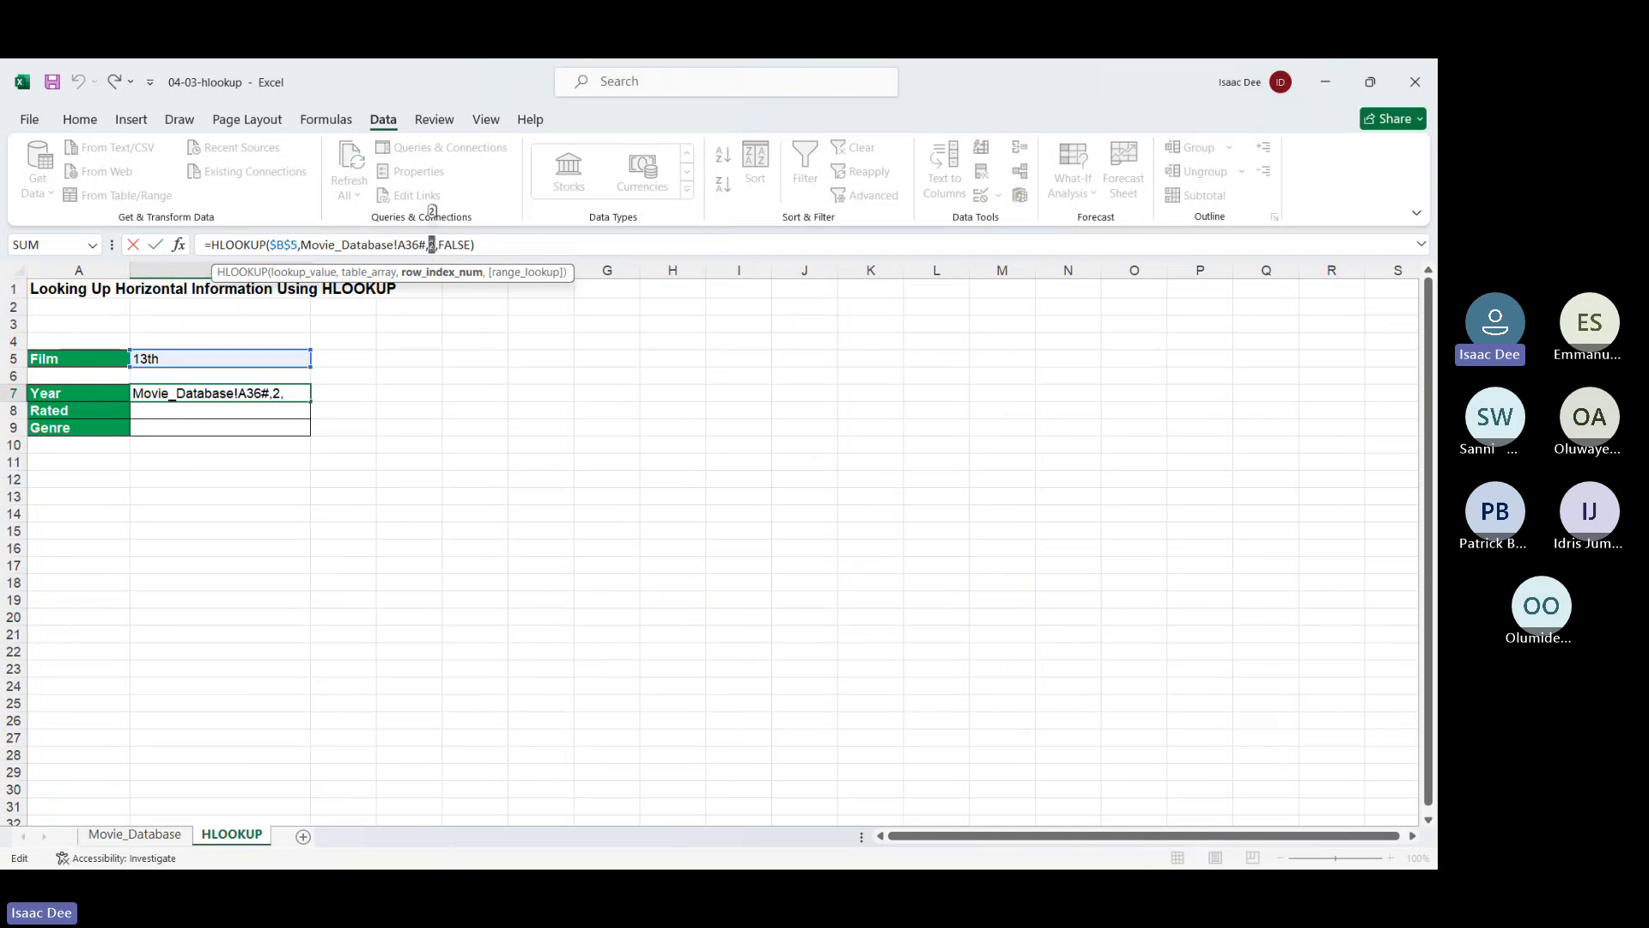
{"action": "type", "text": "ma"}
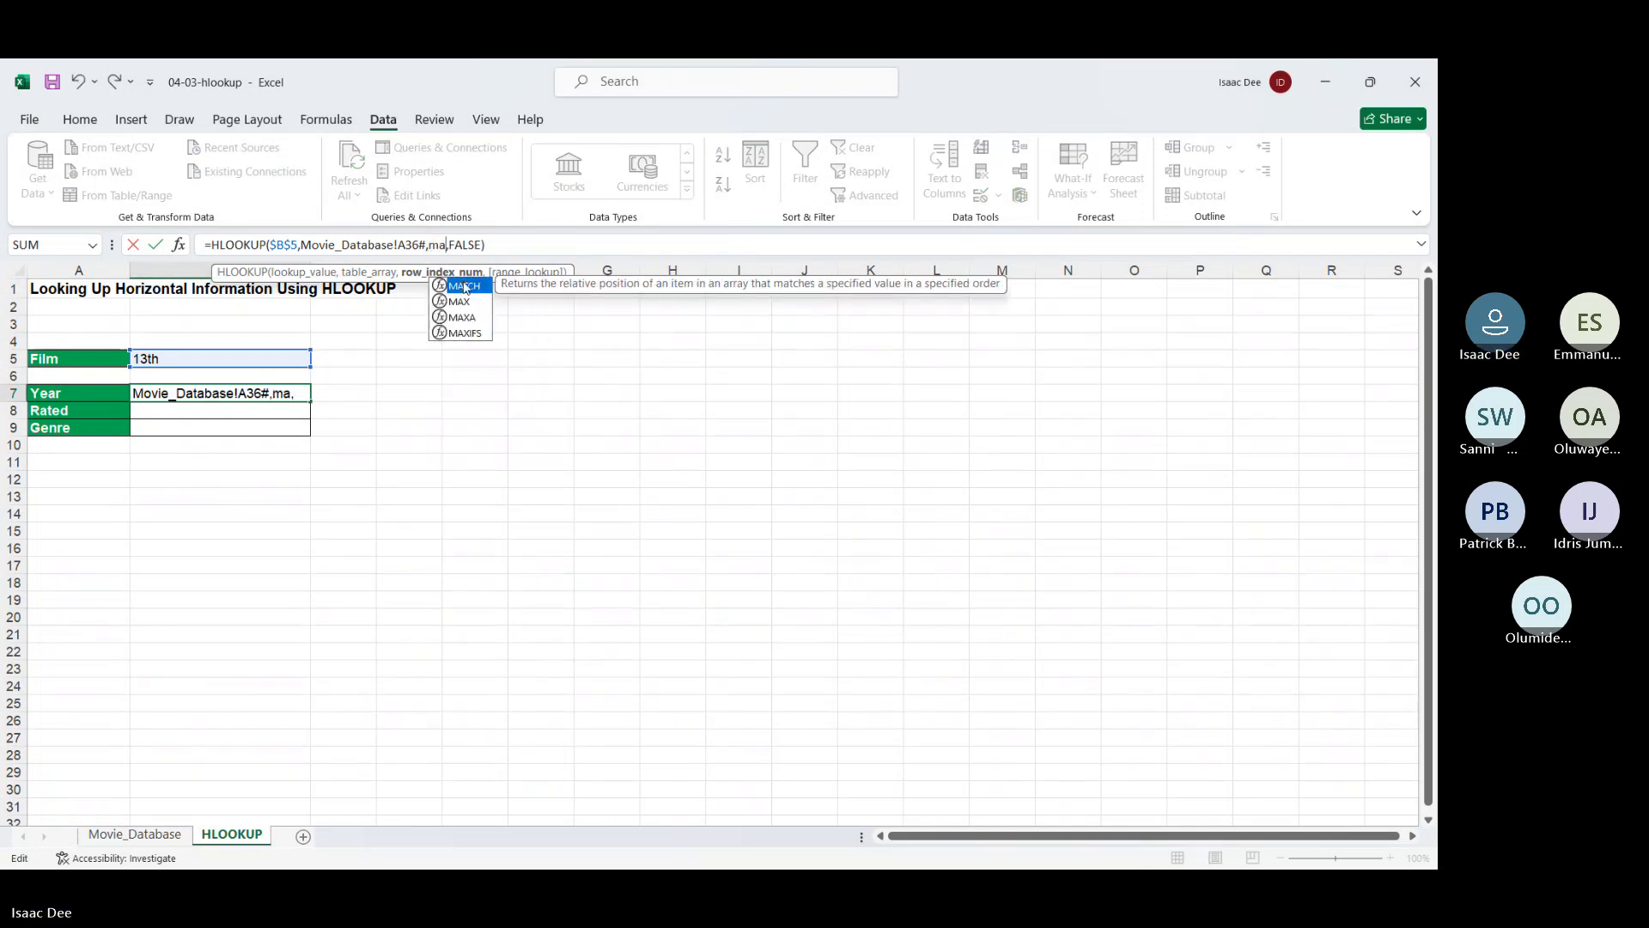
{"action": "double_click", "coordinate": [464, 287]}
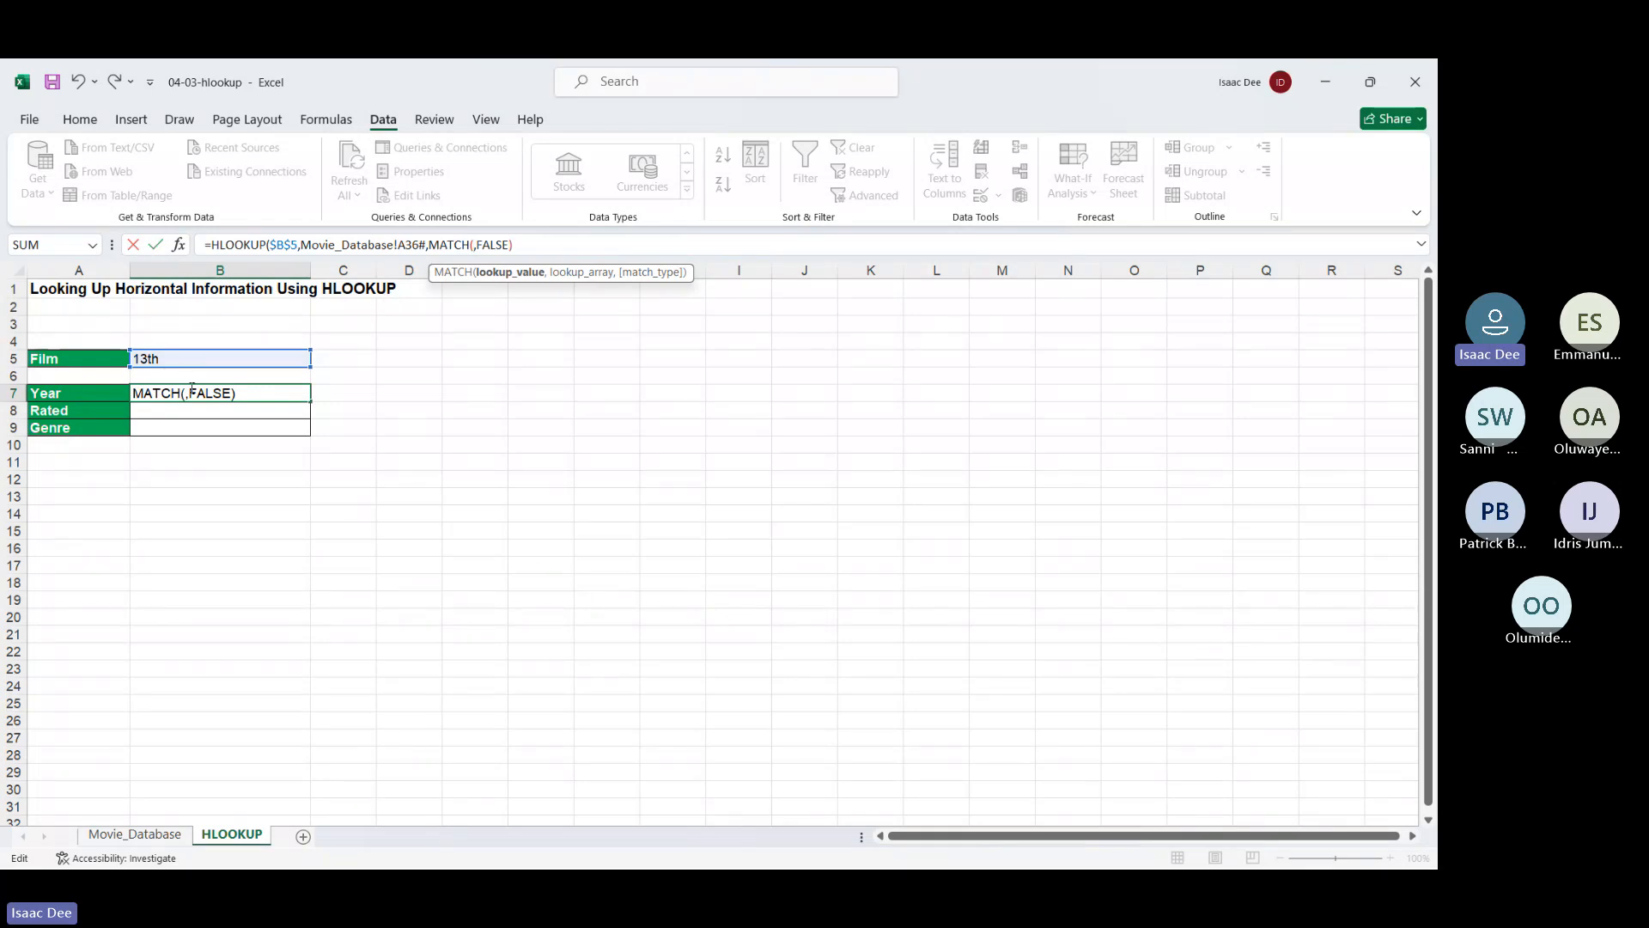
{"action": "left_click", "coordinate": [110, 393]}
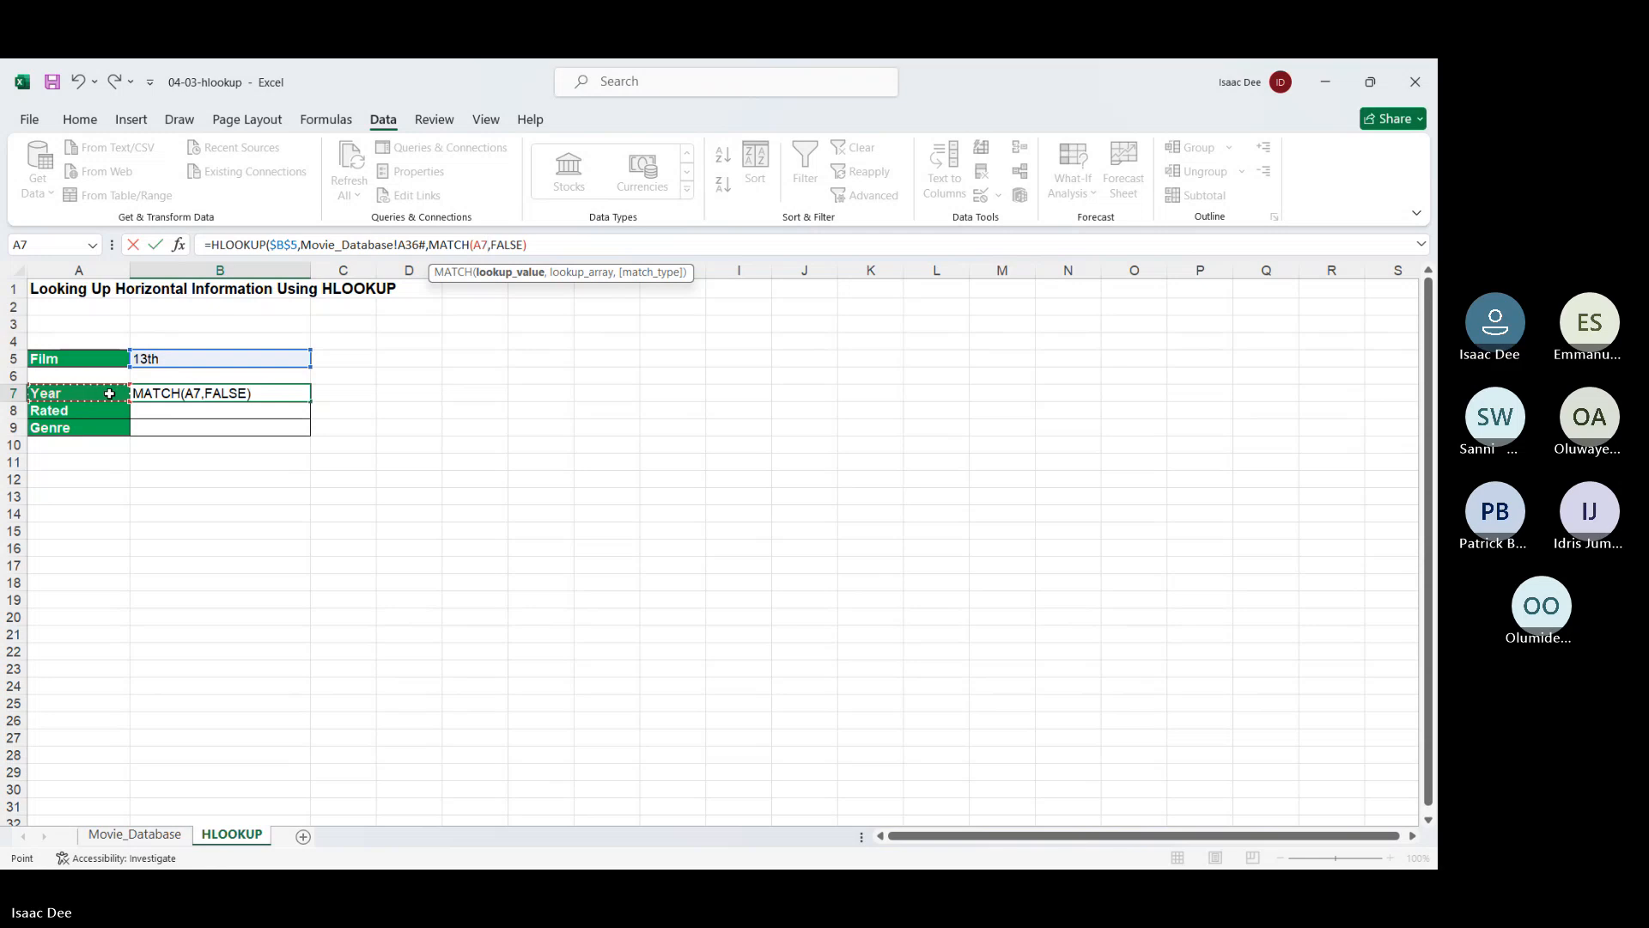
{"action": "type", "text": ","}
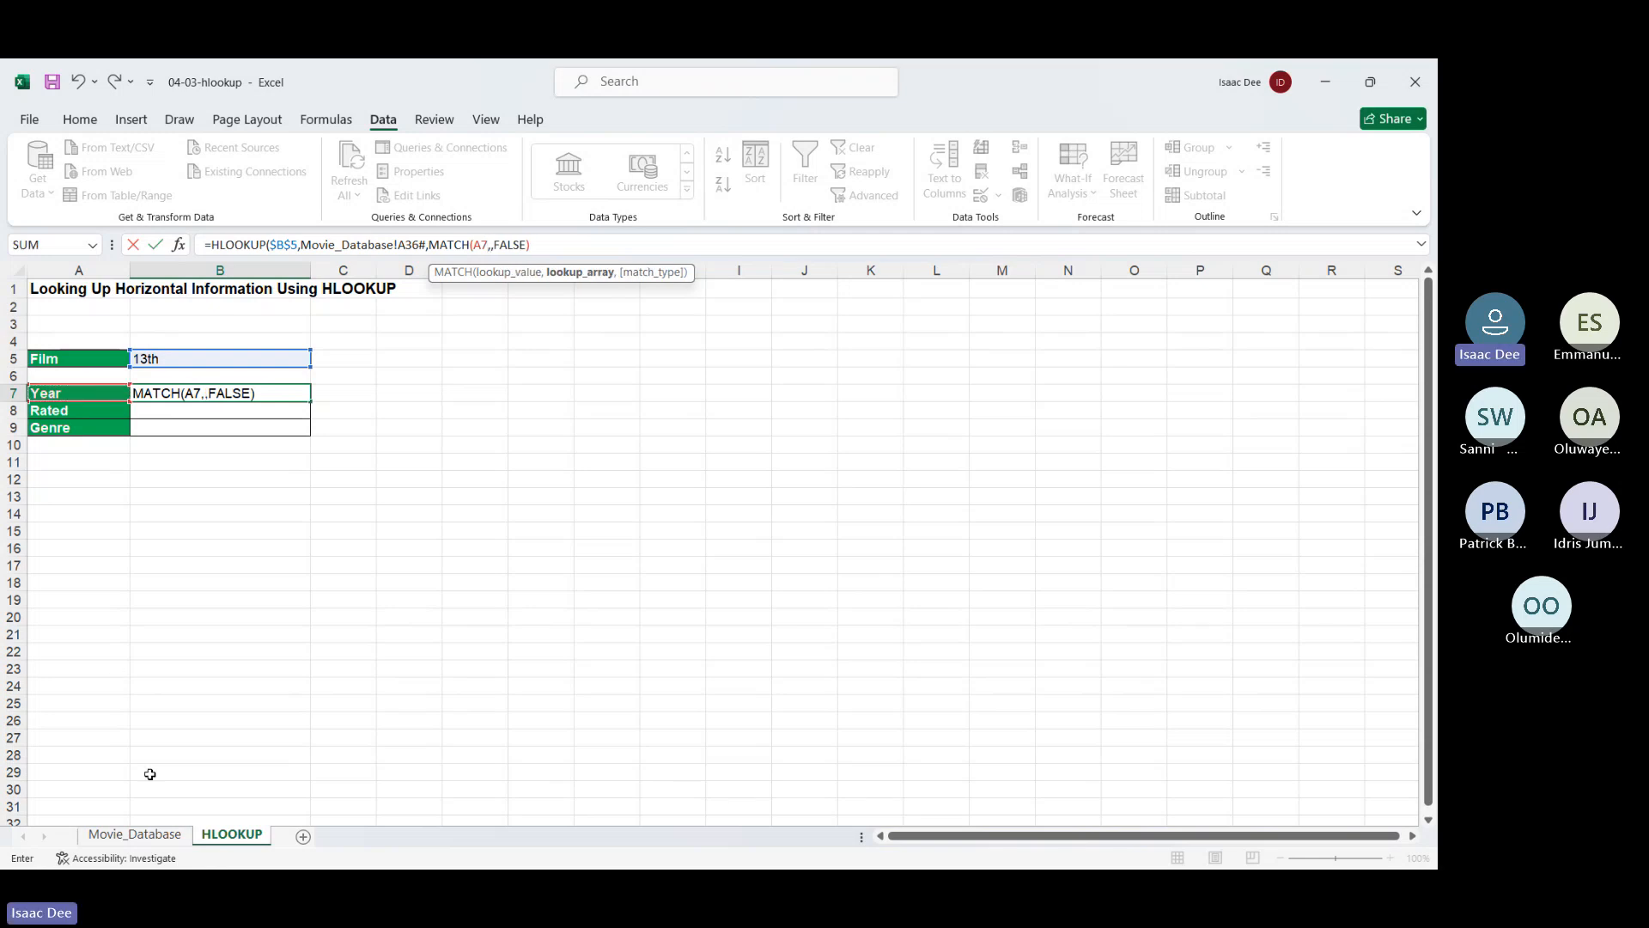
Give MATCH the absolute range Movie_Database!$A$36:$A$41 with exact match 0 and commit
{"action": "left_click", "coordinate": [153, 839]}
{"action": "left_click_drag", "start_coordinate": [100, 564], "coordinate": [102, 645]}
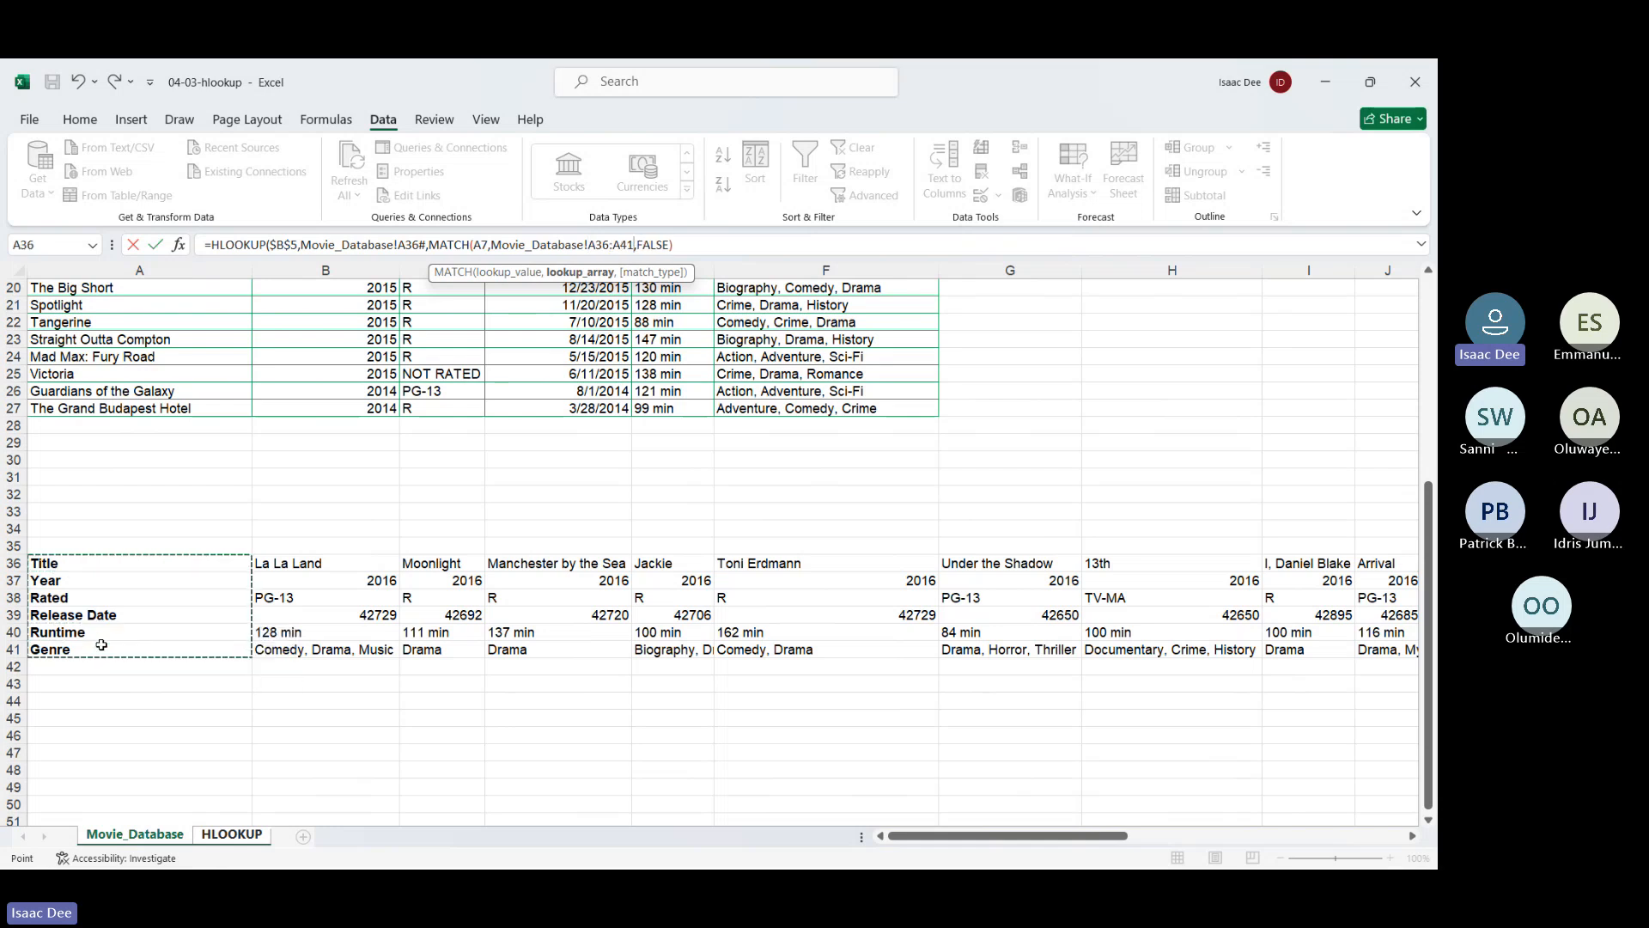
{"action": "left_click_drag", "start_coordinate": [635, 245], "coordinate": [591, 255]}
{"action": "key", "text": "F4"}
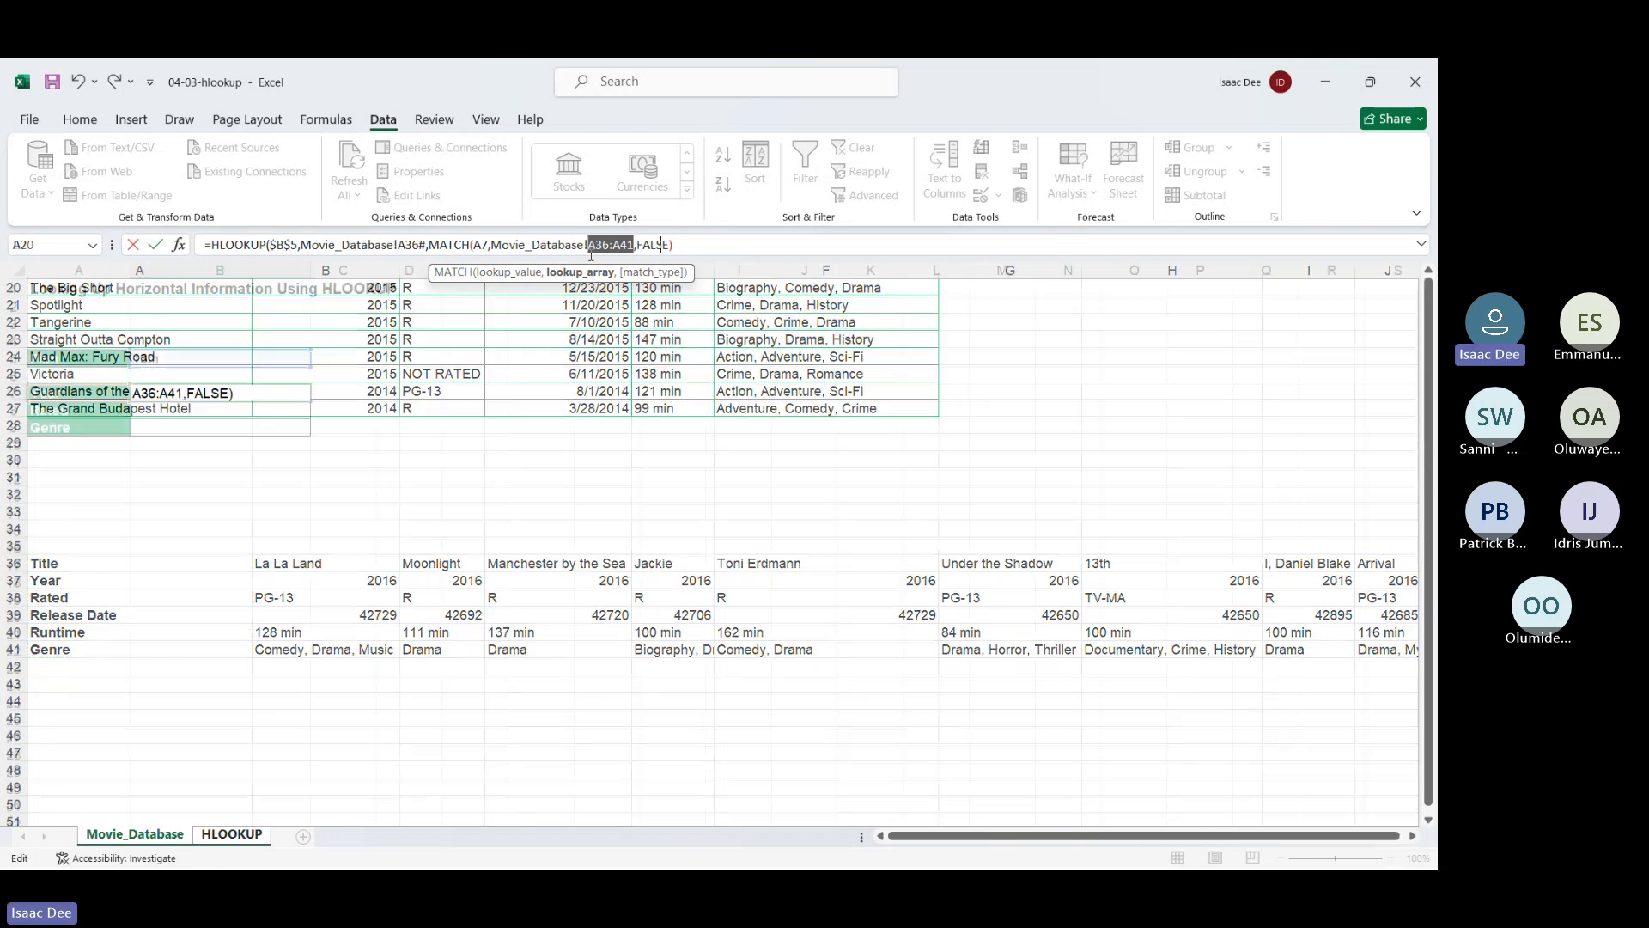
{"action": "type", "text": ","}
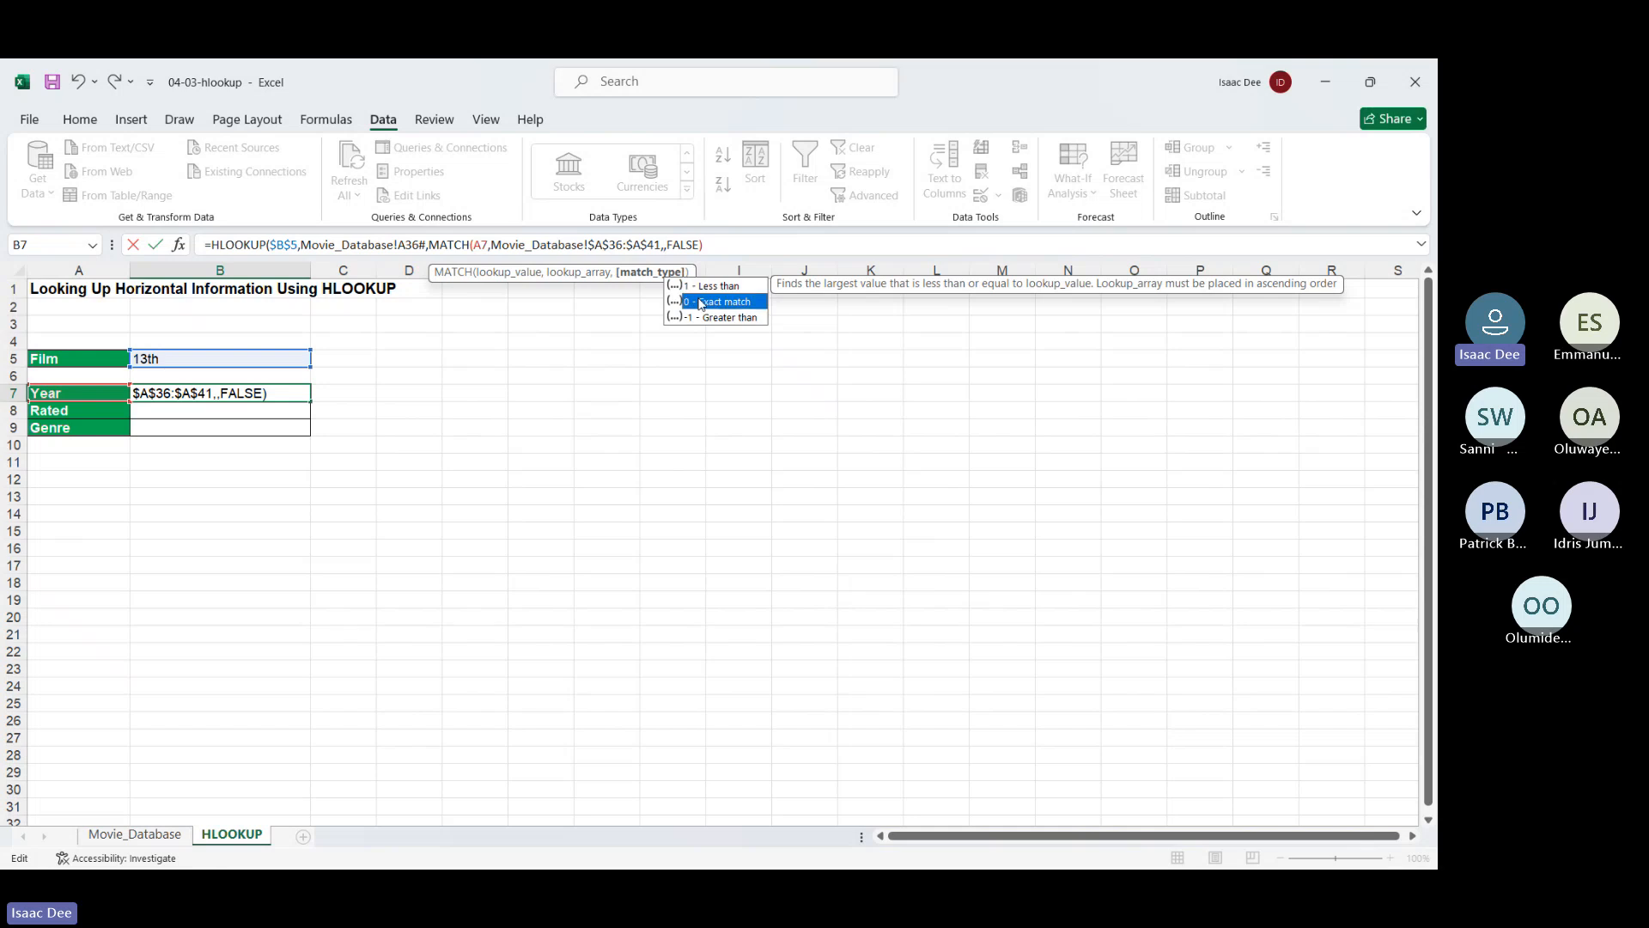
{"action": "double_click", "coordinate": [698, 301]}
{"action": "type", "text": ")"}
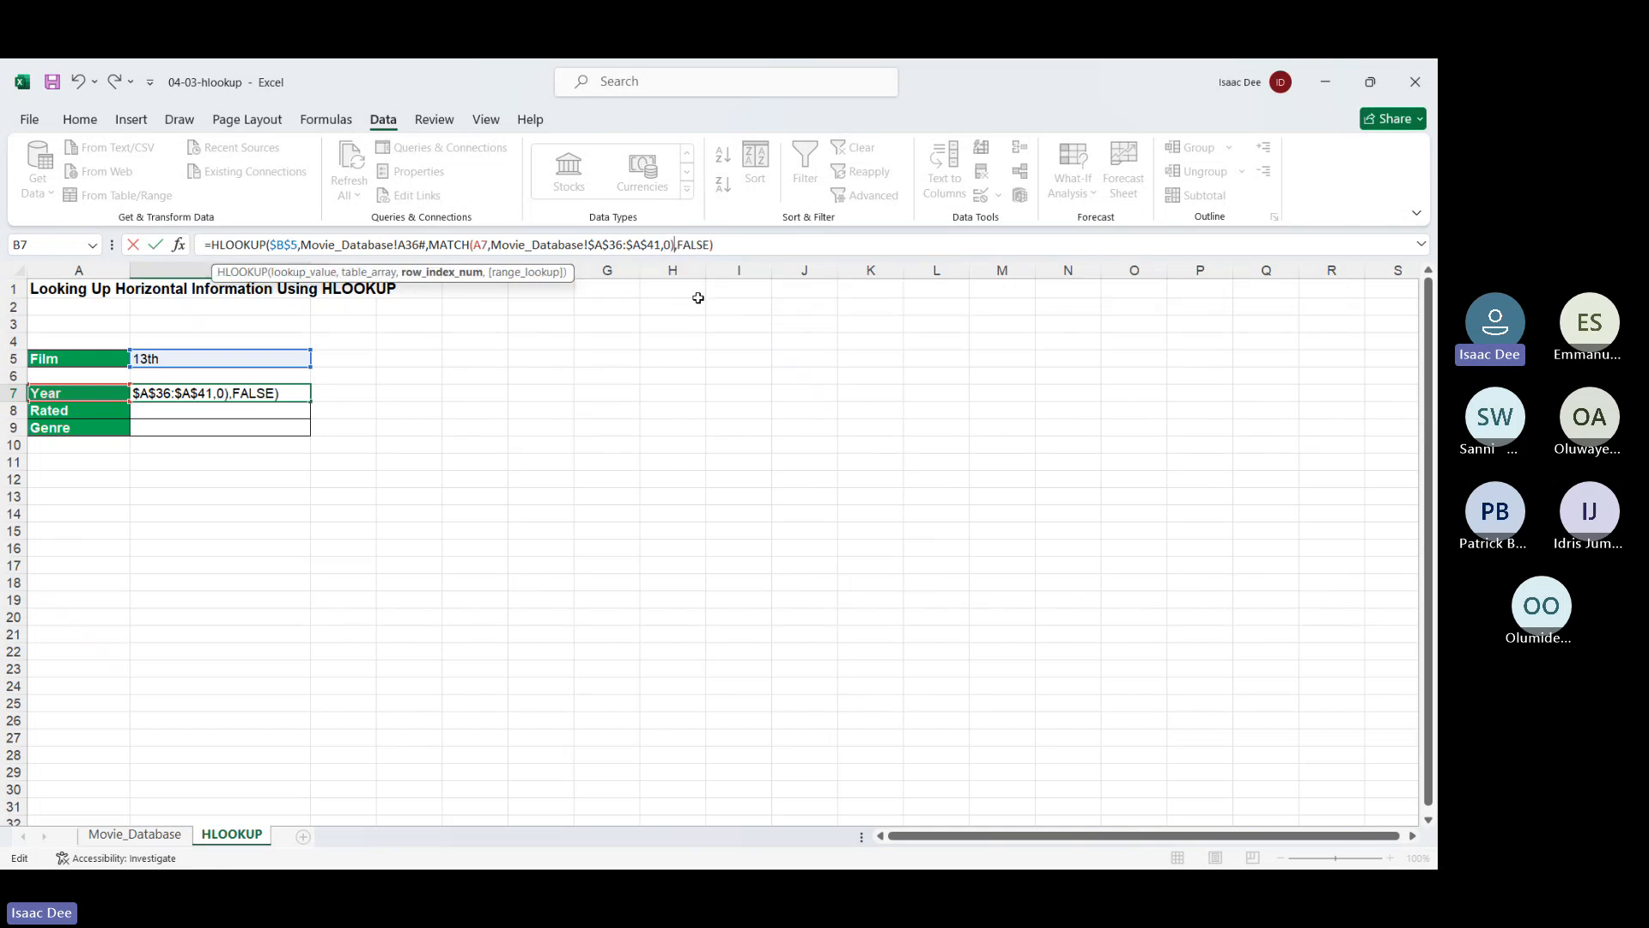
{"action": "key", "text": "Return"}
{"action": "left_click", "coordinate": [290, 393]}
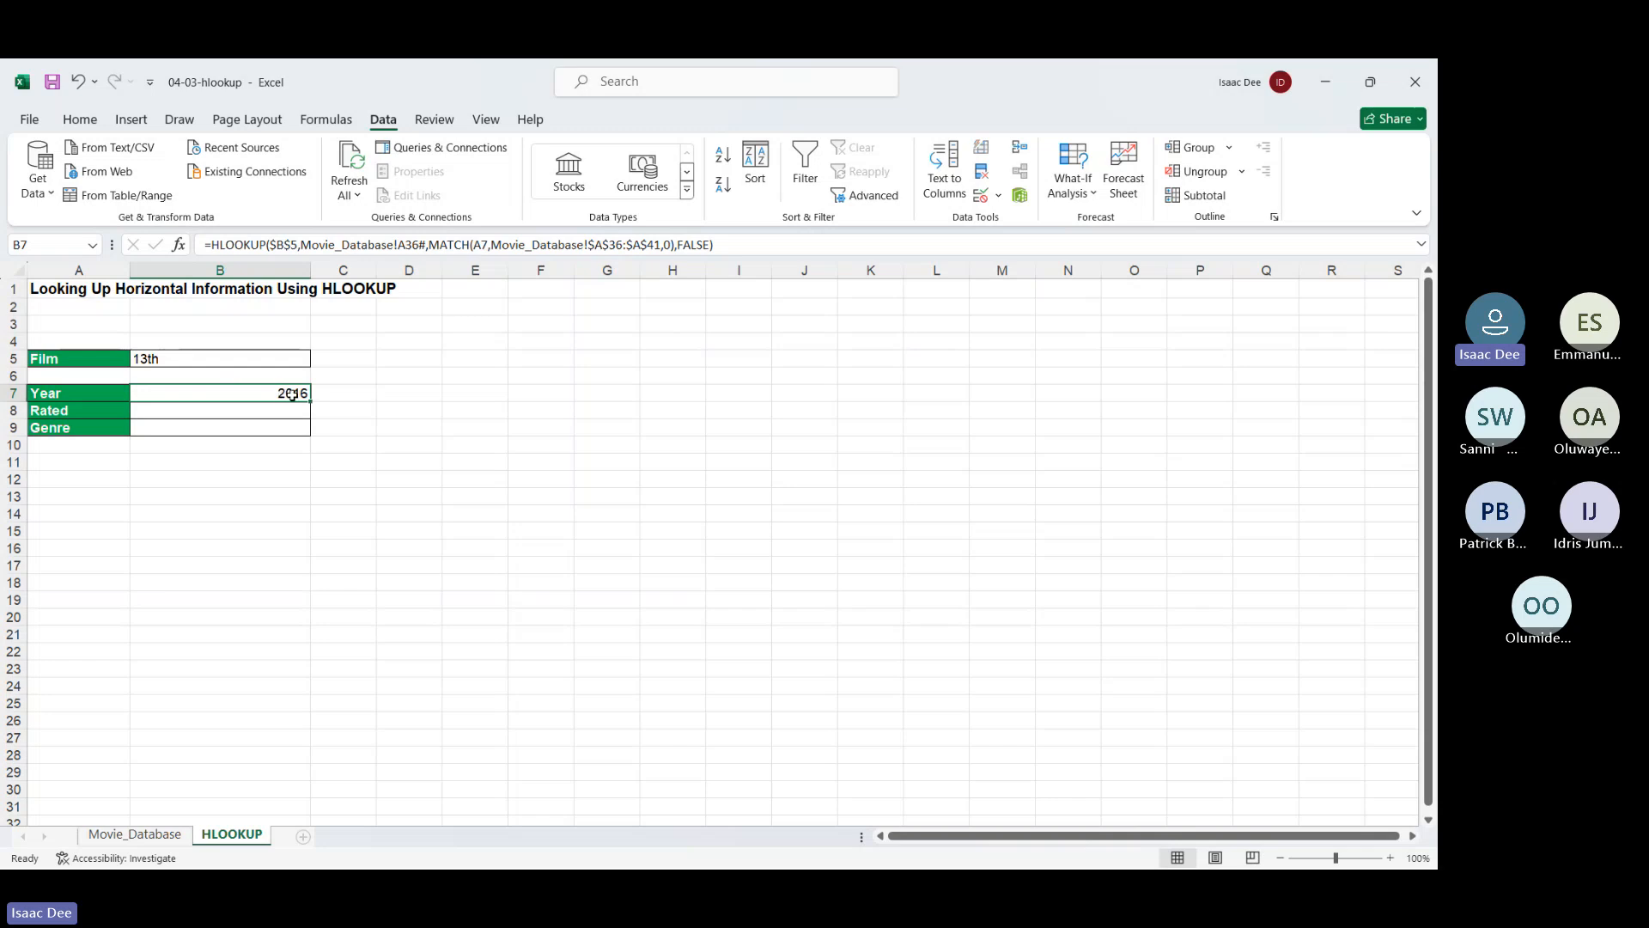
Copy B7's formula down to B8:B9 and inspect the #REF! error in B8
{"action": "left_click_drag", "start_coordinate": [309, 400], "coordinate": [311, 436]}
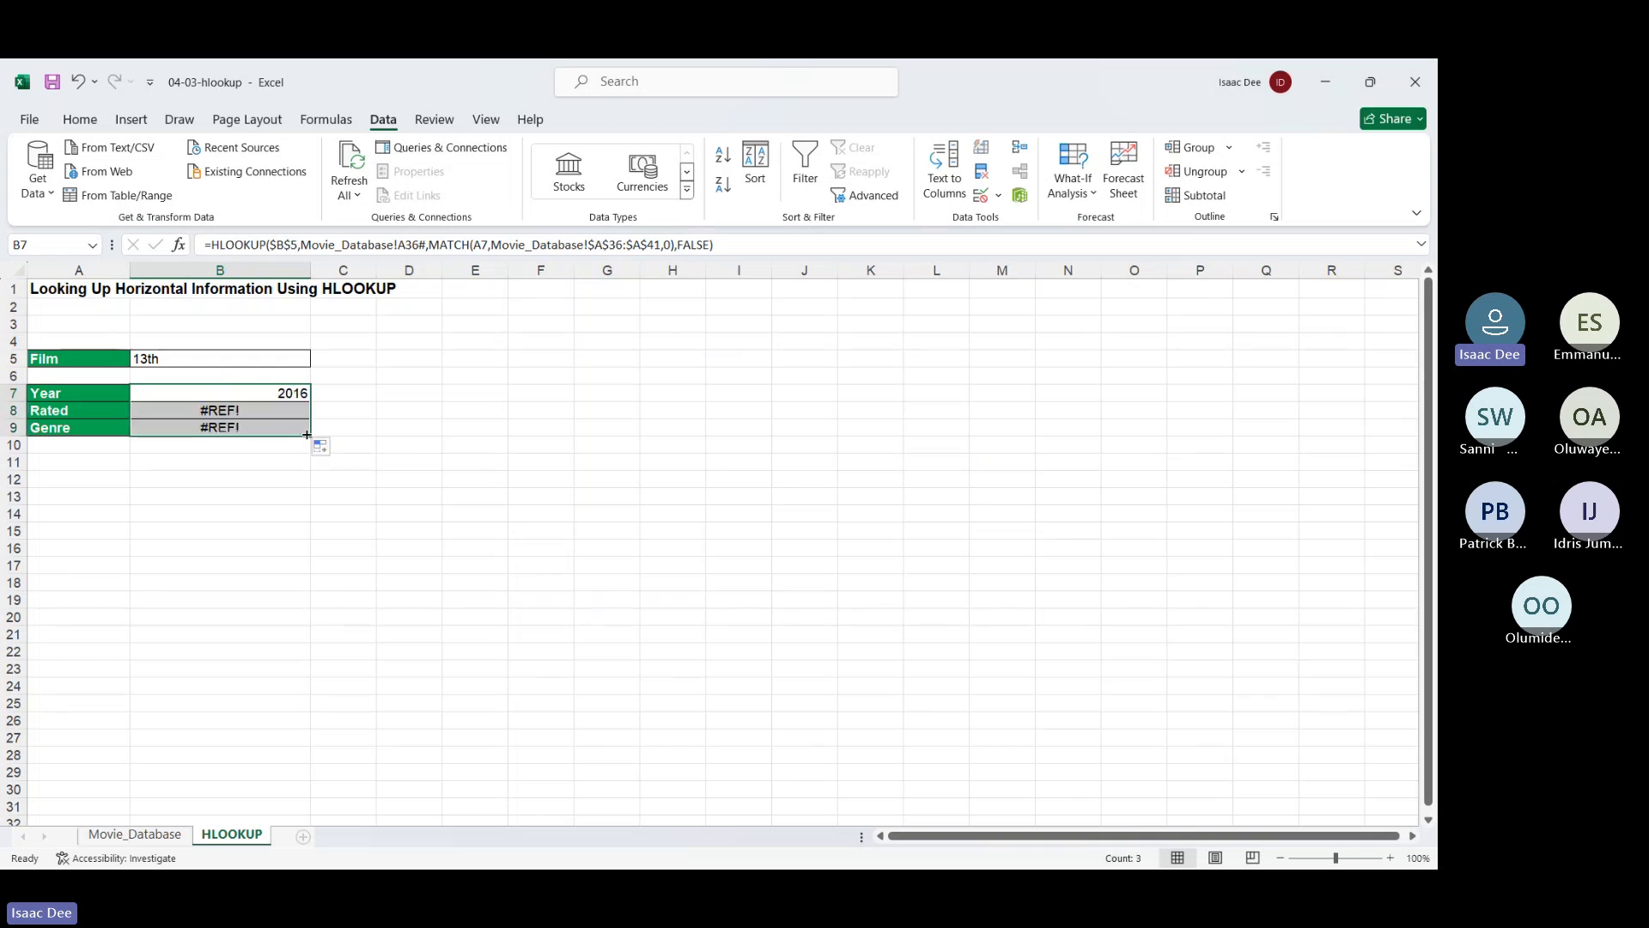
{"action": "double_click", "coordinate": [242, 410]}
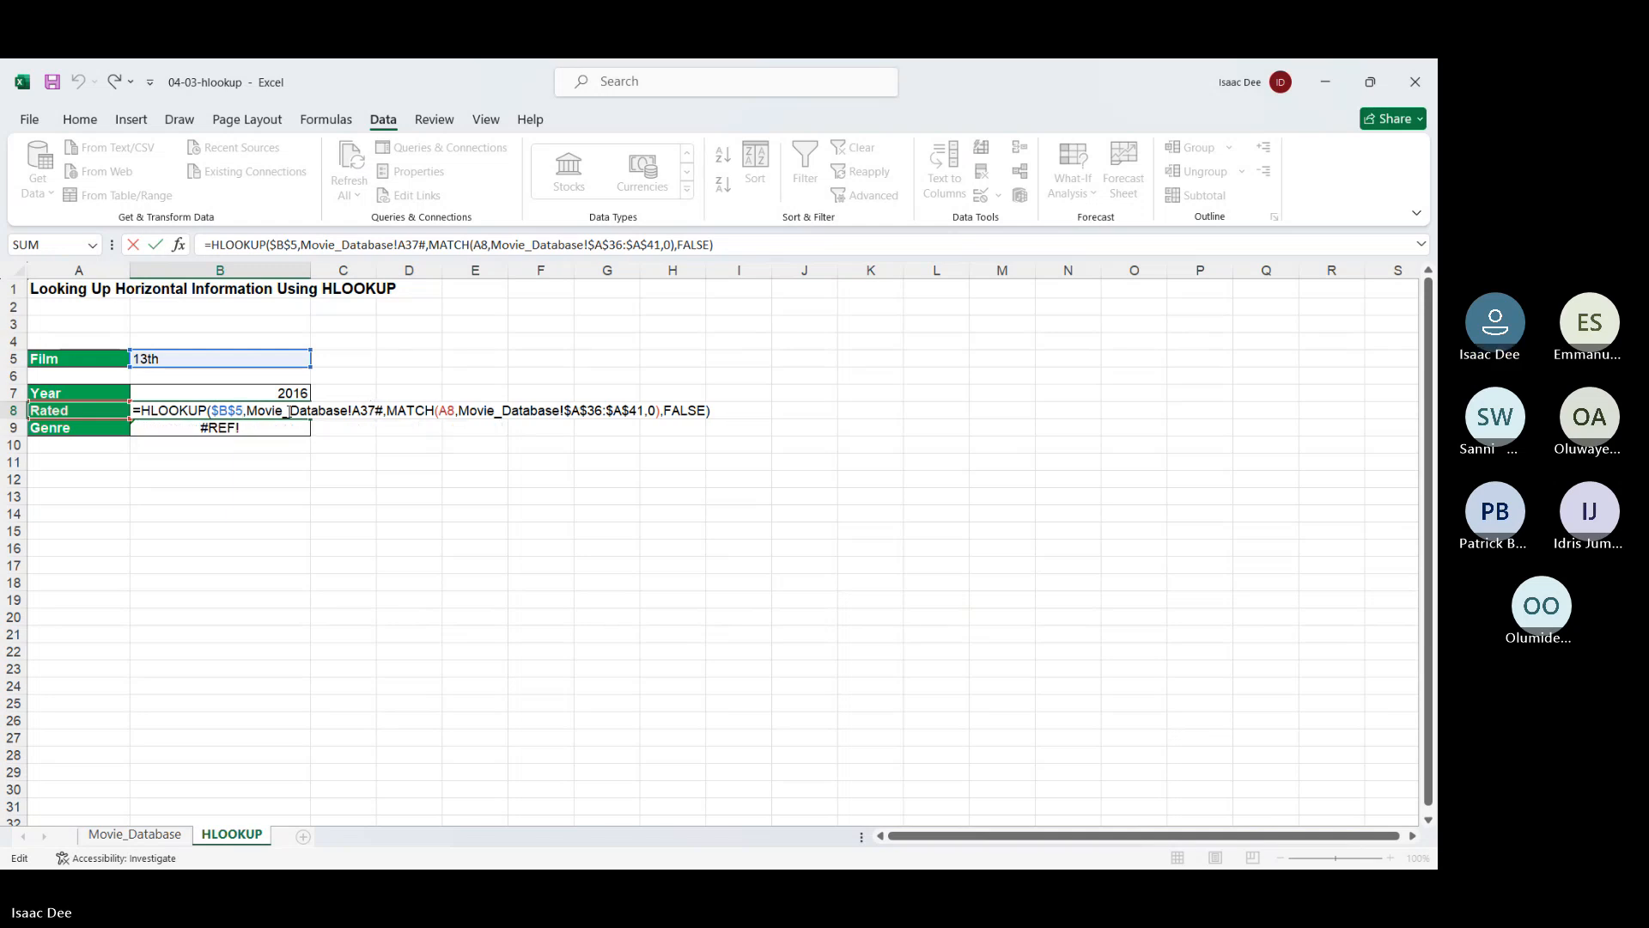
{"action": "key", "text": "Escape"}
{"action": "key", "text": "Up"}
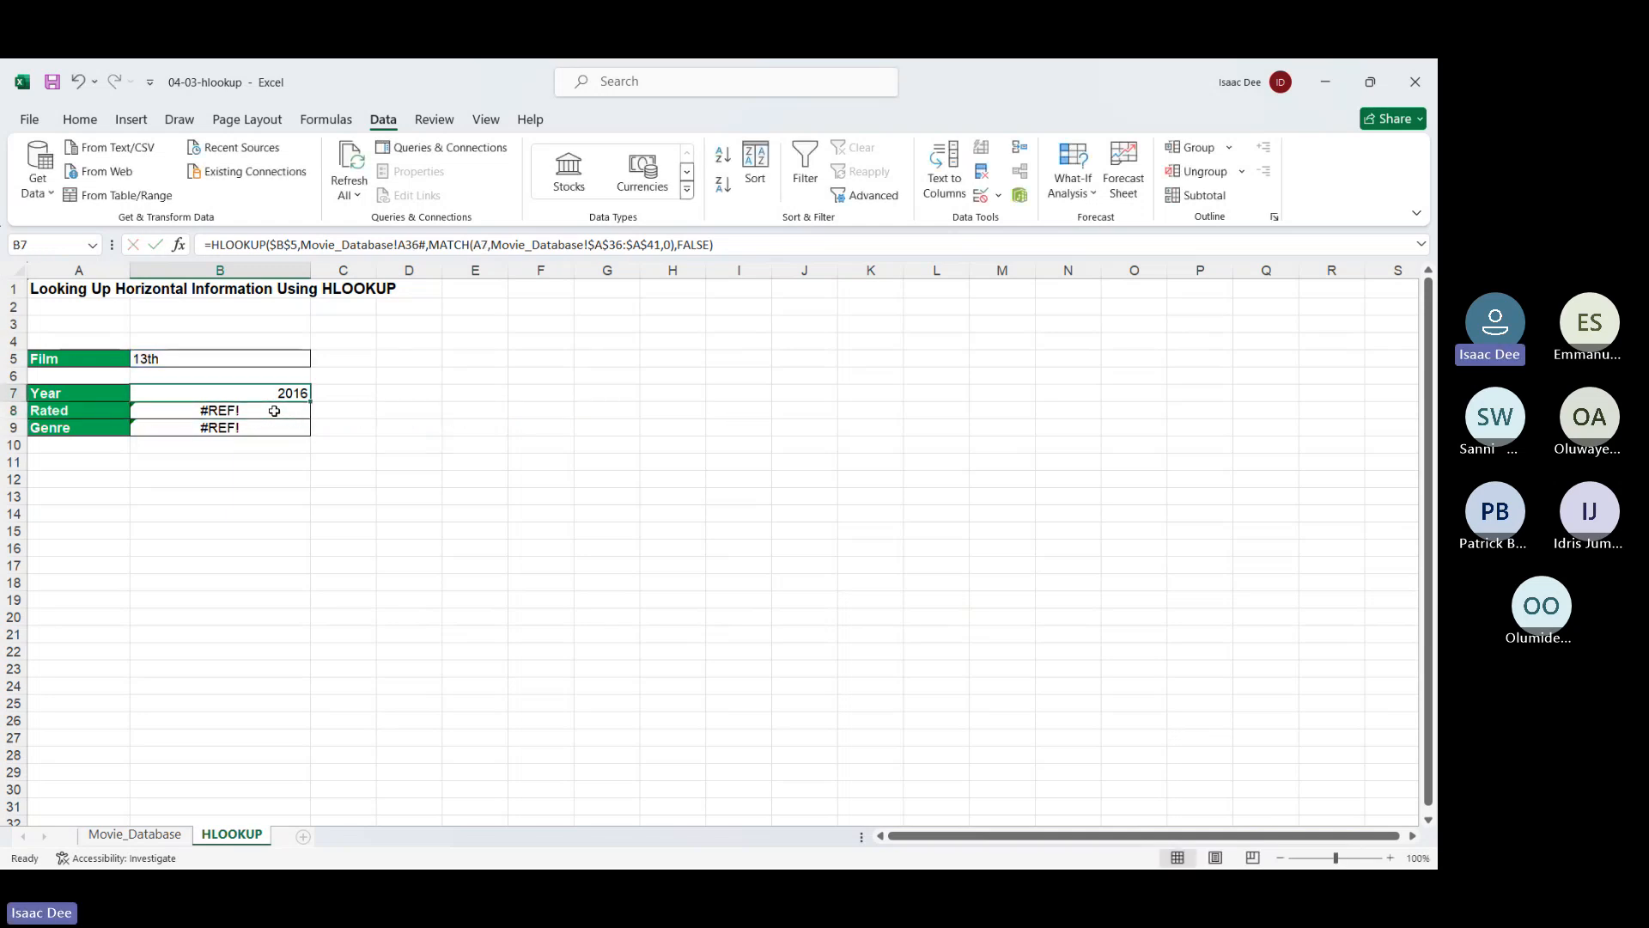
Lock the spill reference as $A$36# in B7 and refill B8:B9 with TV-MA and genres
{"action": "double_click", "coordinate": [426, 245]}
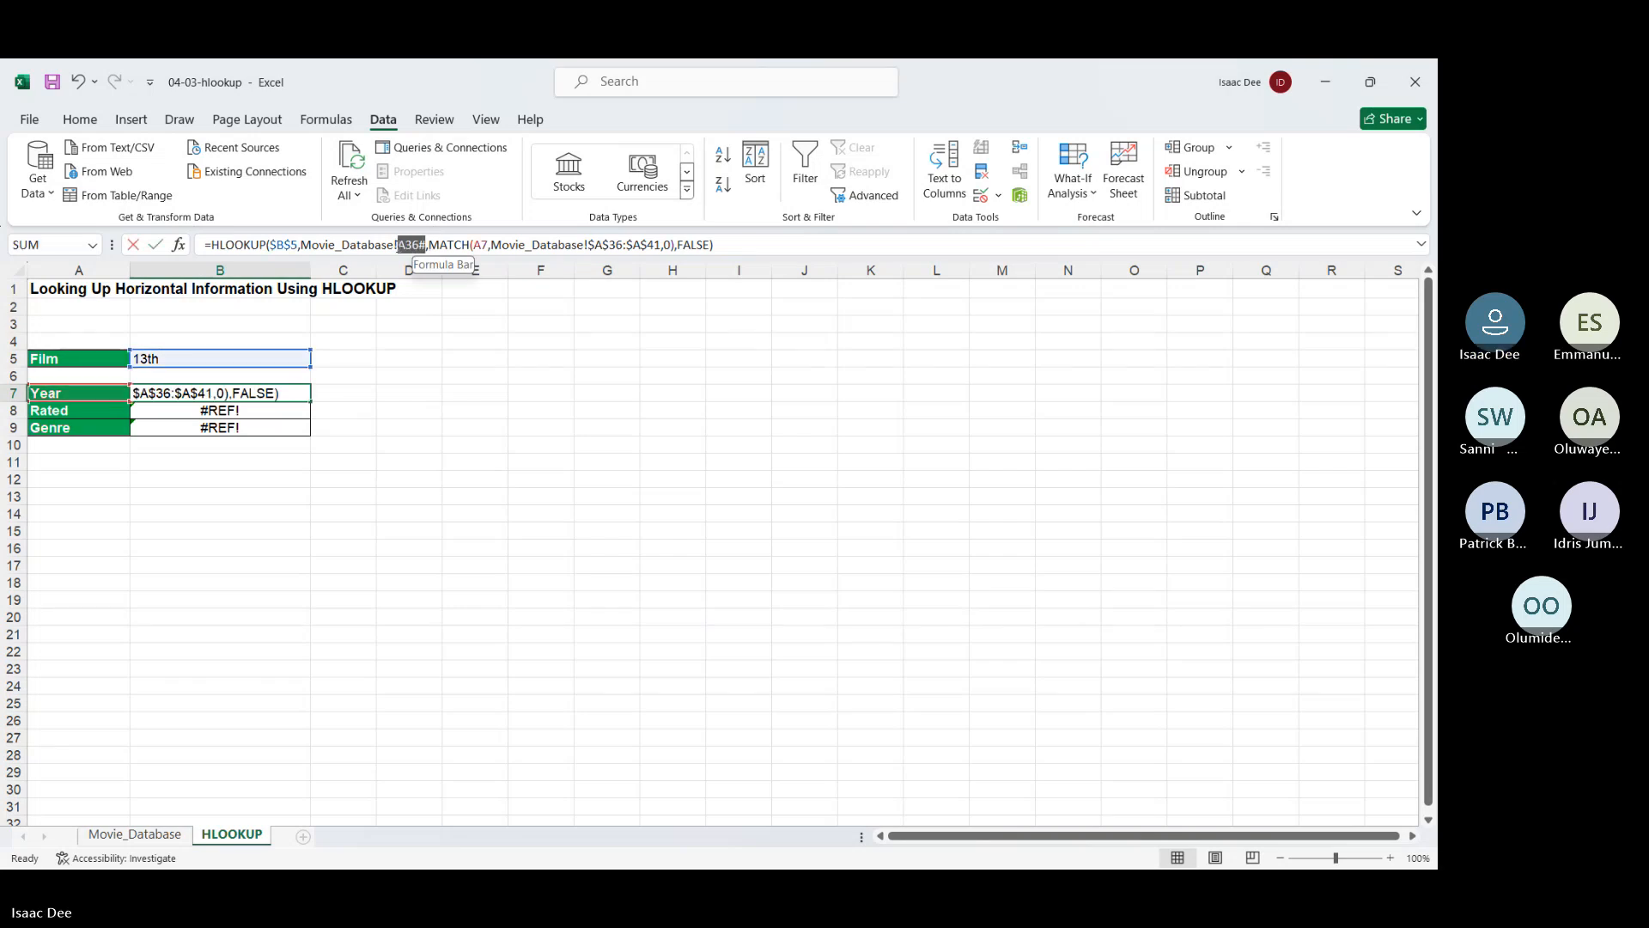
{"action": "key", "text": "F4"}
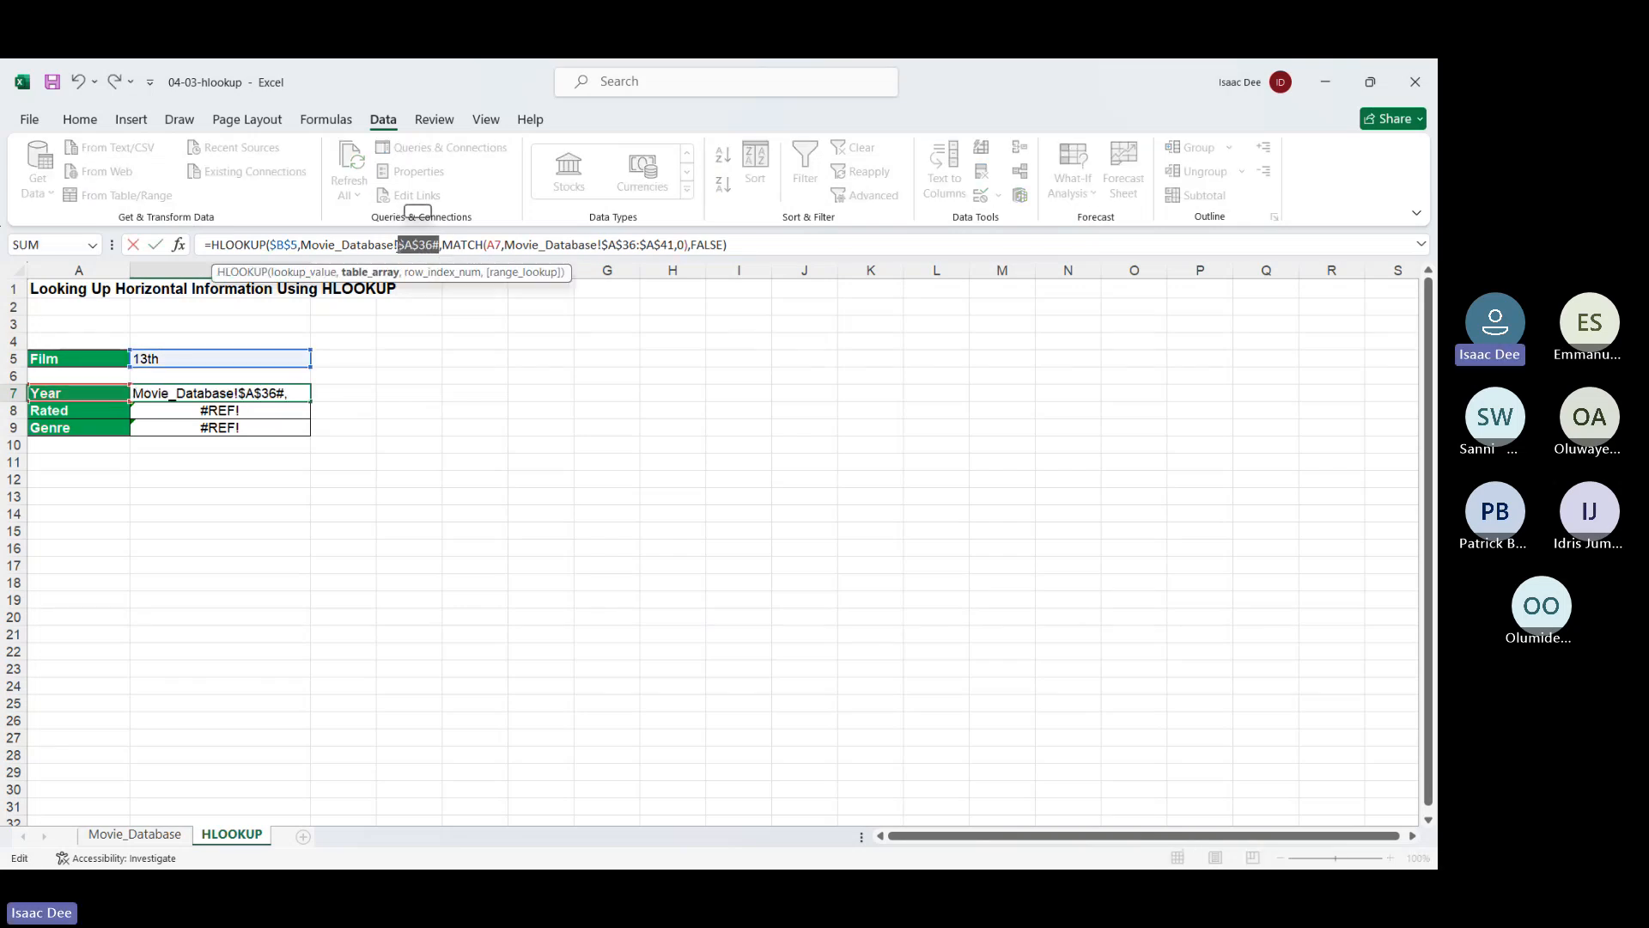
{"action": "key", "text": "Return"}
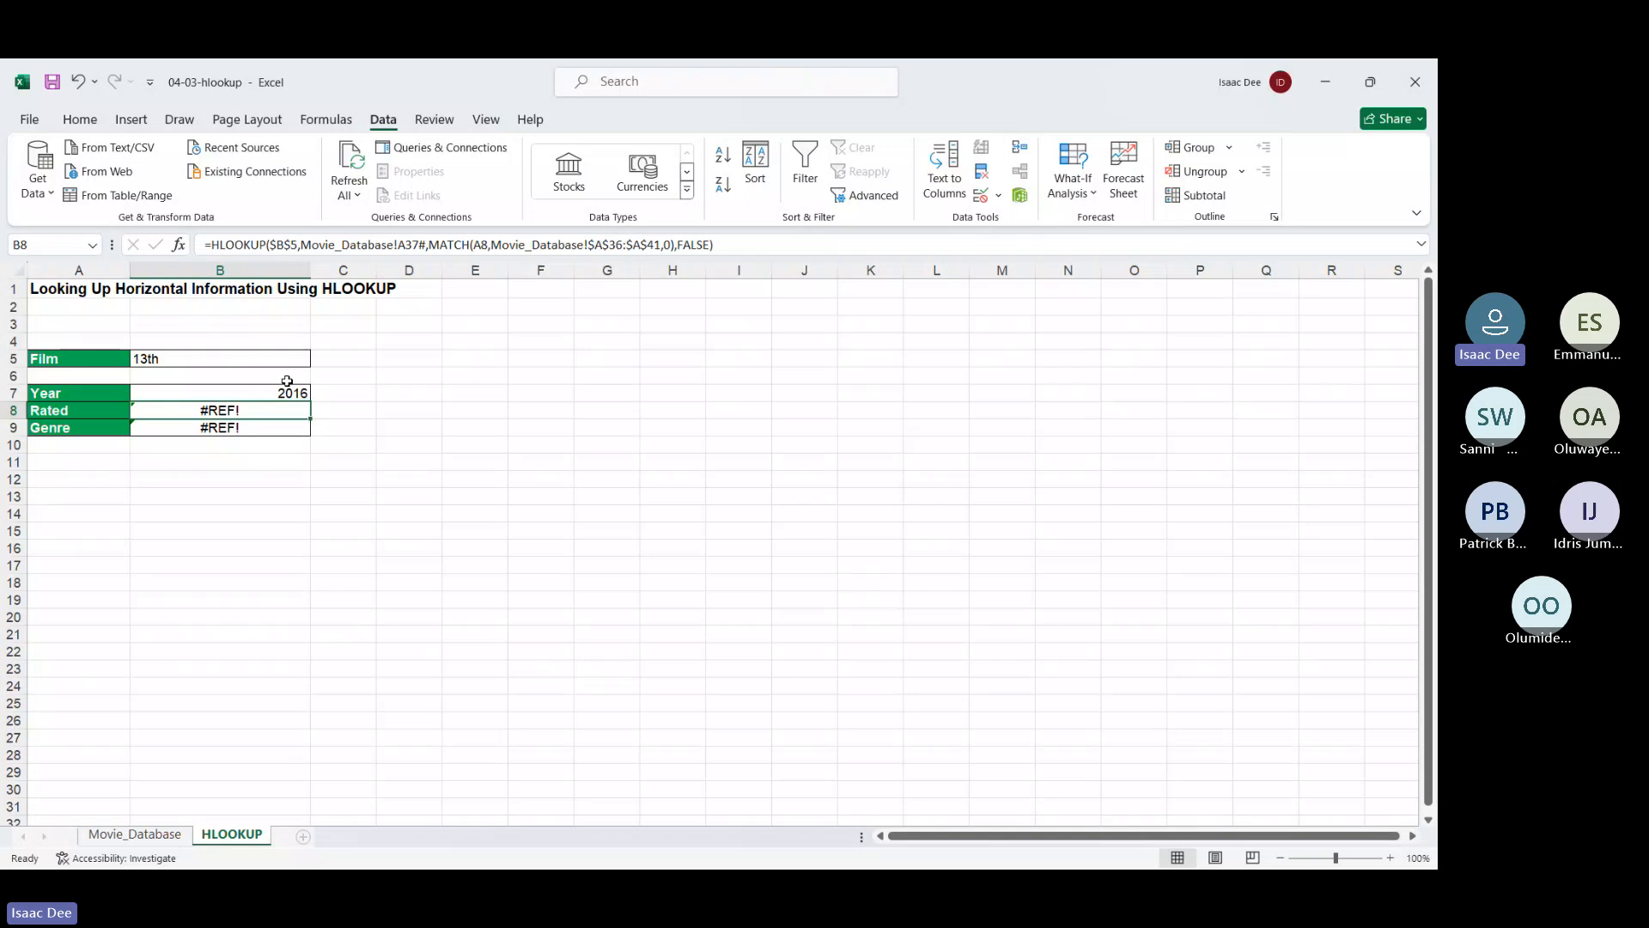
{"action": "key", "text": "Up"}
{"action": "left_click_drag", "start_coordinate": [309, 401], "coordinate": [309, 435]}
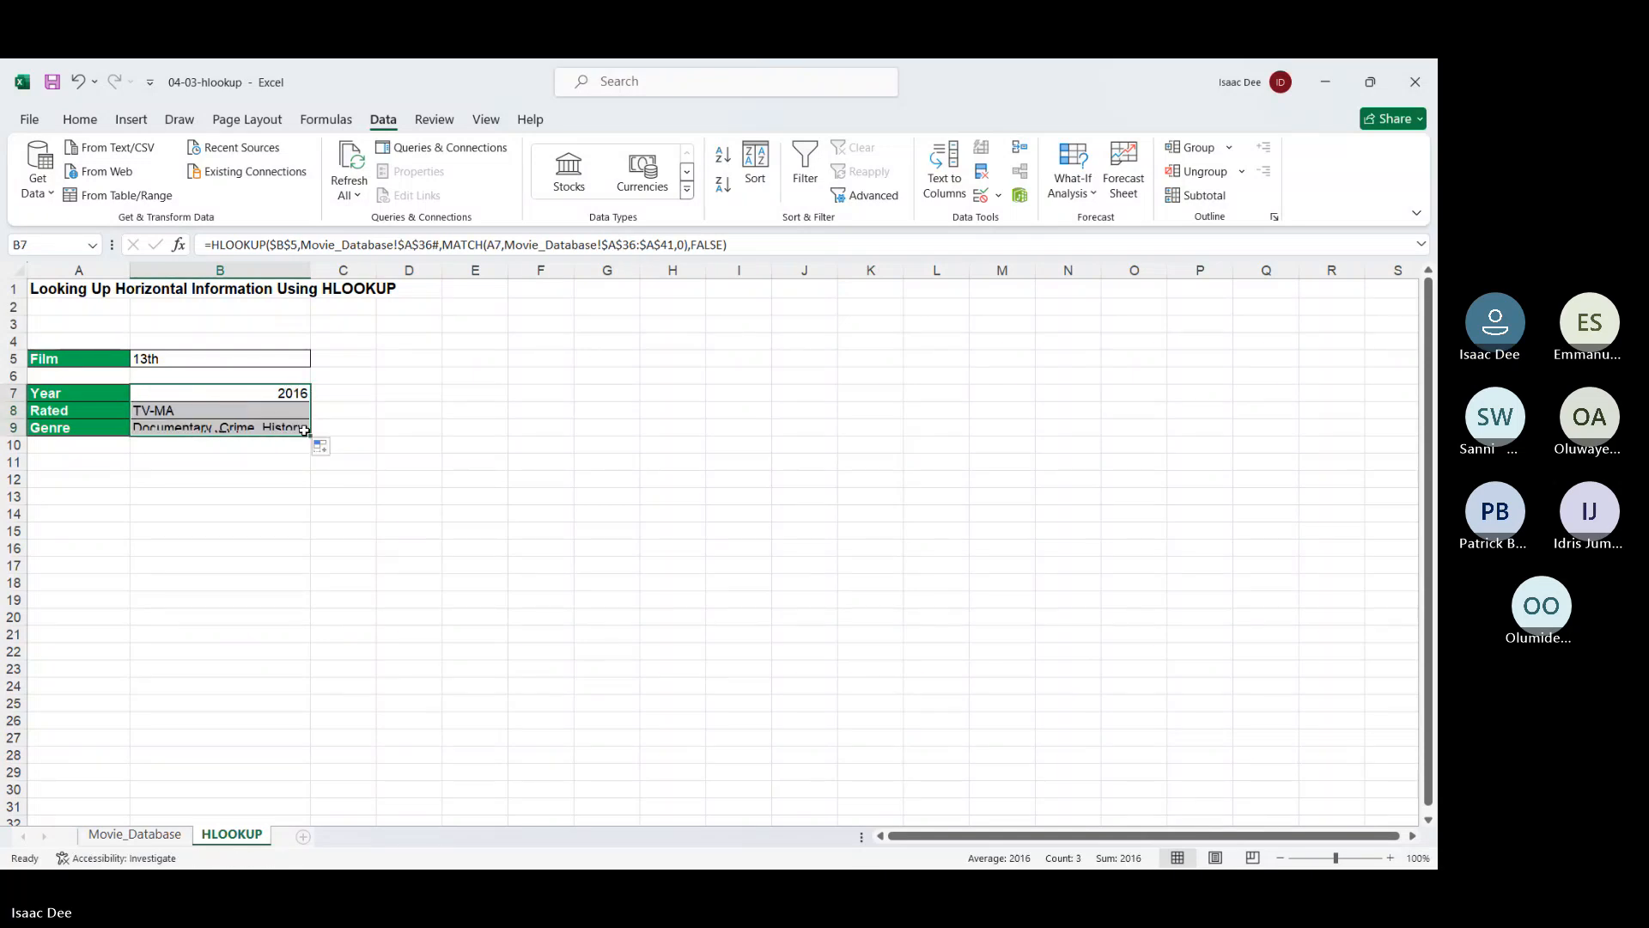
{"action": "double_click", "coordinate": [311, 271]}
Pick The Revenant, then Hell or High Water in B5, yielding 2016, R and Crime, Drama, Thriller
{"action": "left_click", "coordinate": [269, 363]}
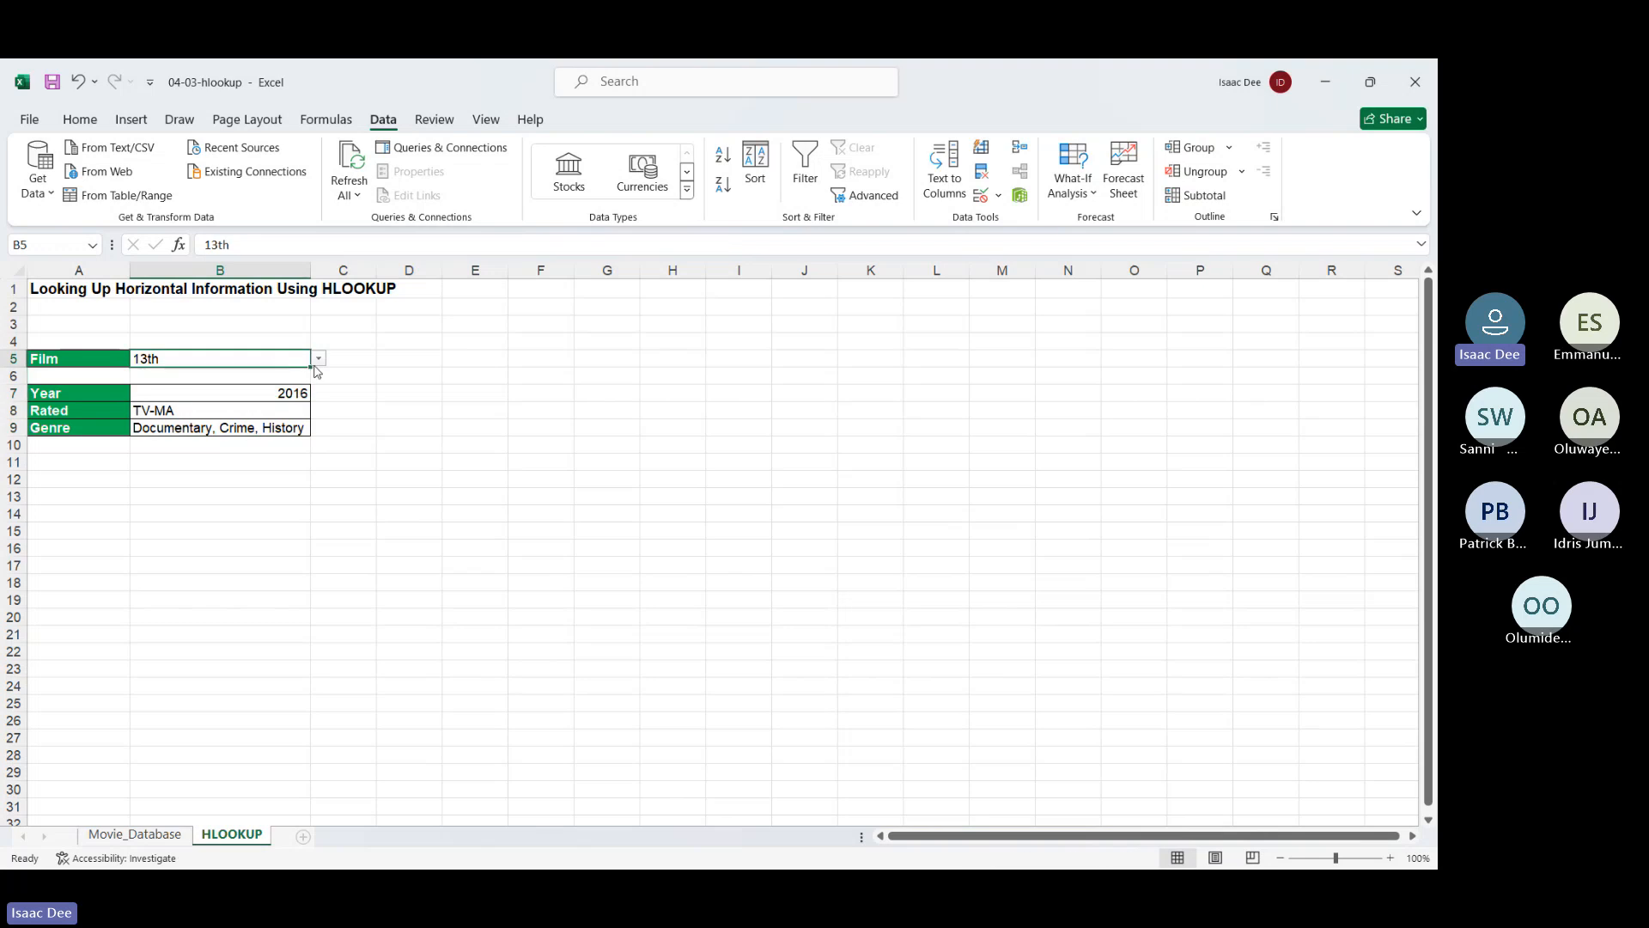
{"action": "left_click", "coordinate": [318, 358]}
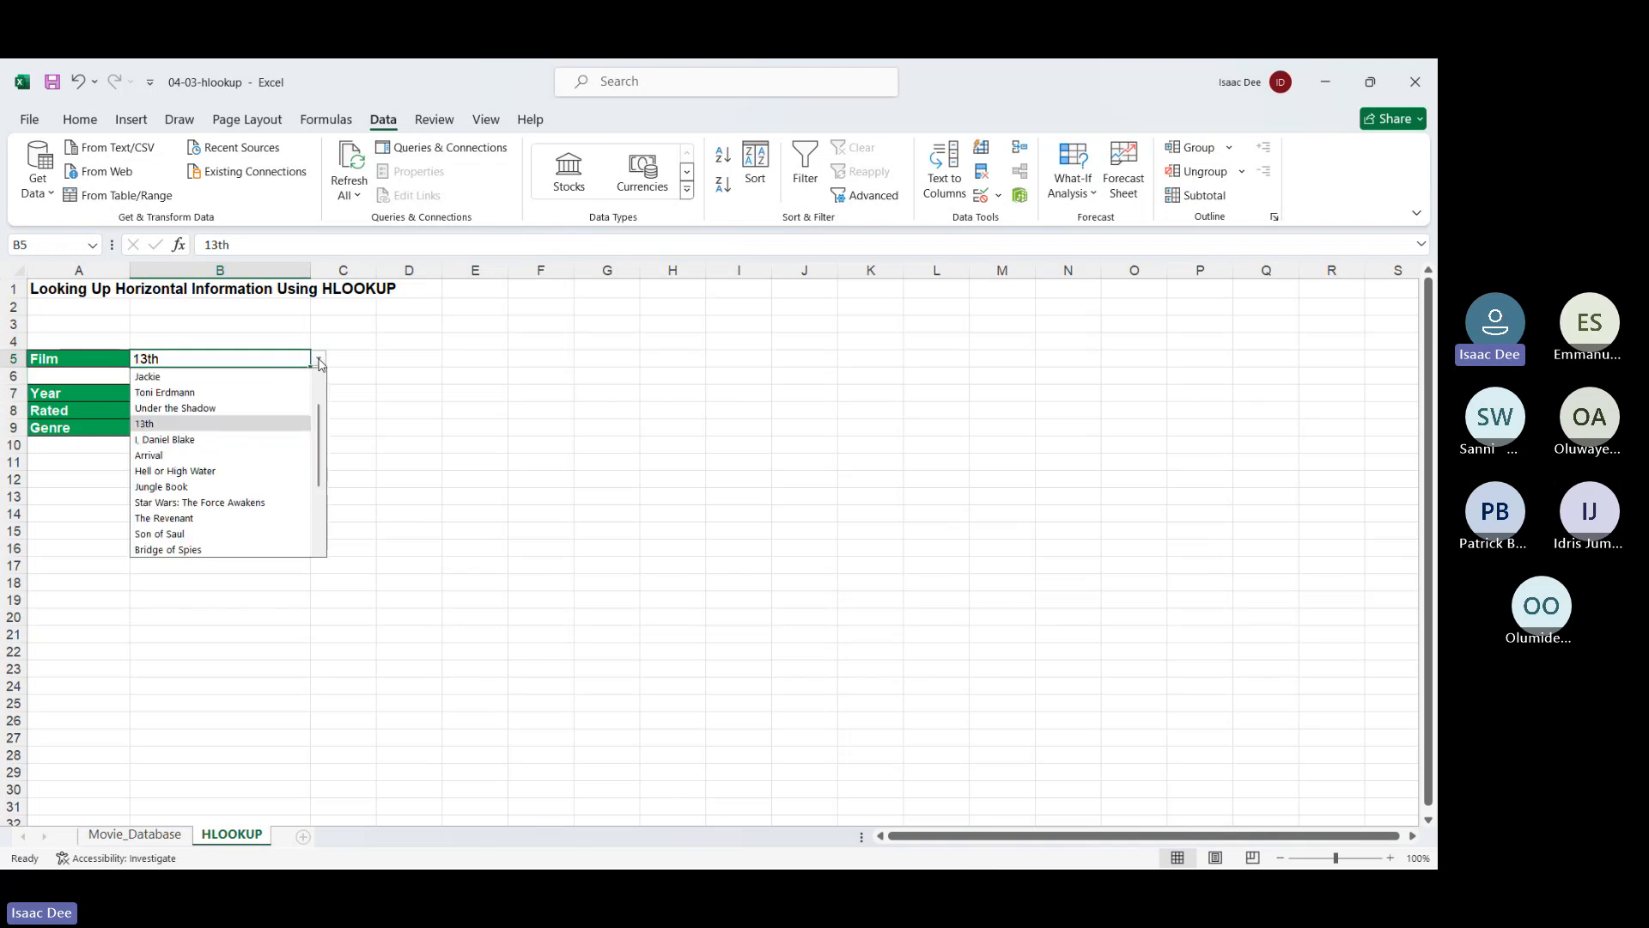
{"action": "left_click", "coordinate": [262, 517]}
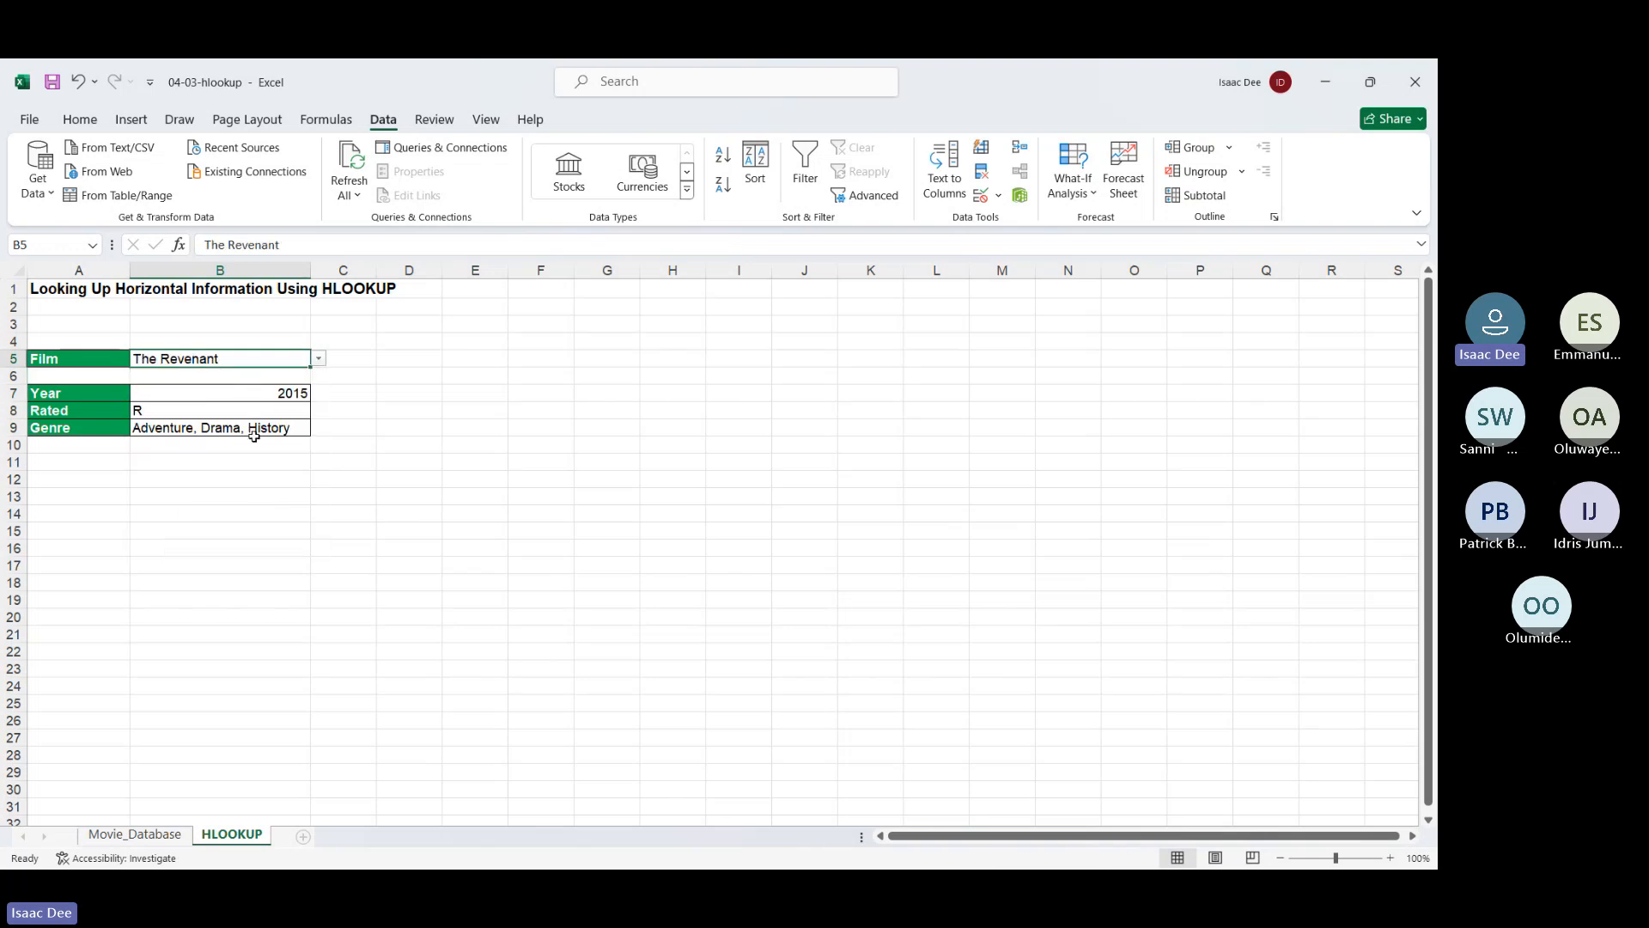
{"action": "left_click", "coordinate": [321, 358]}
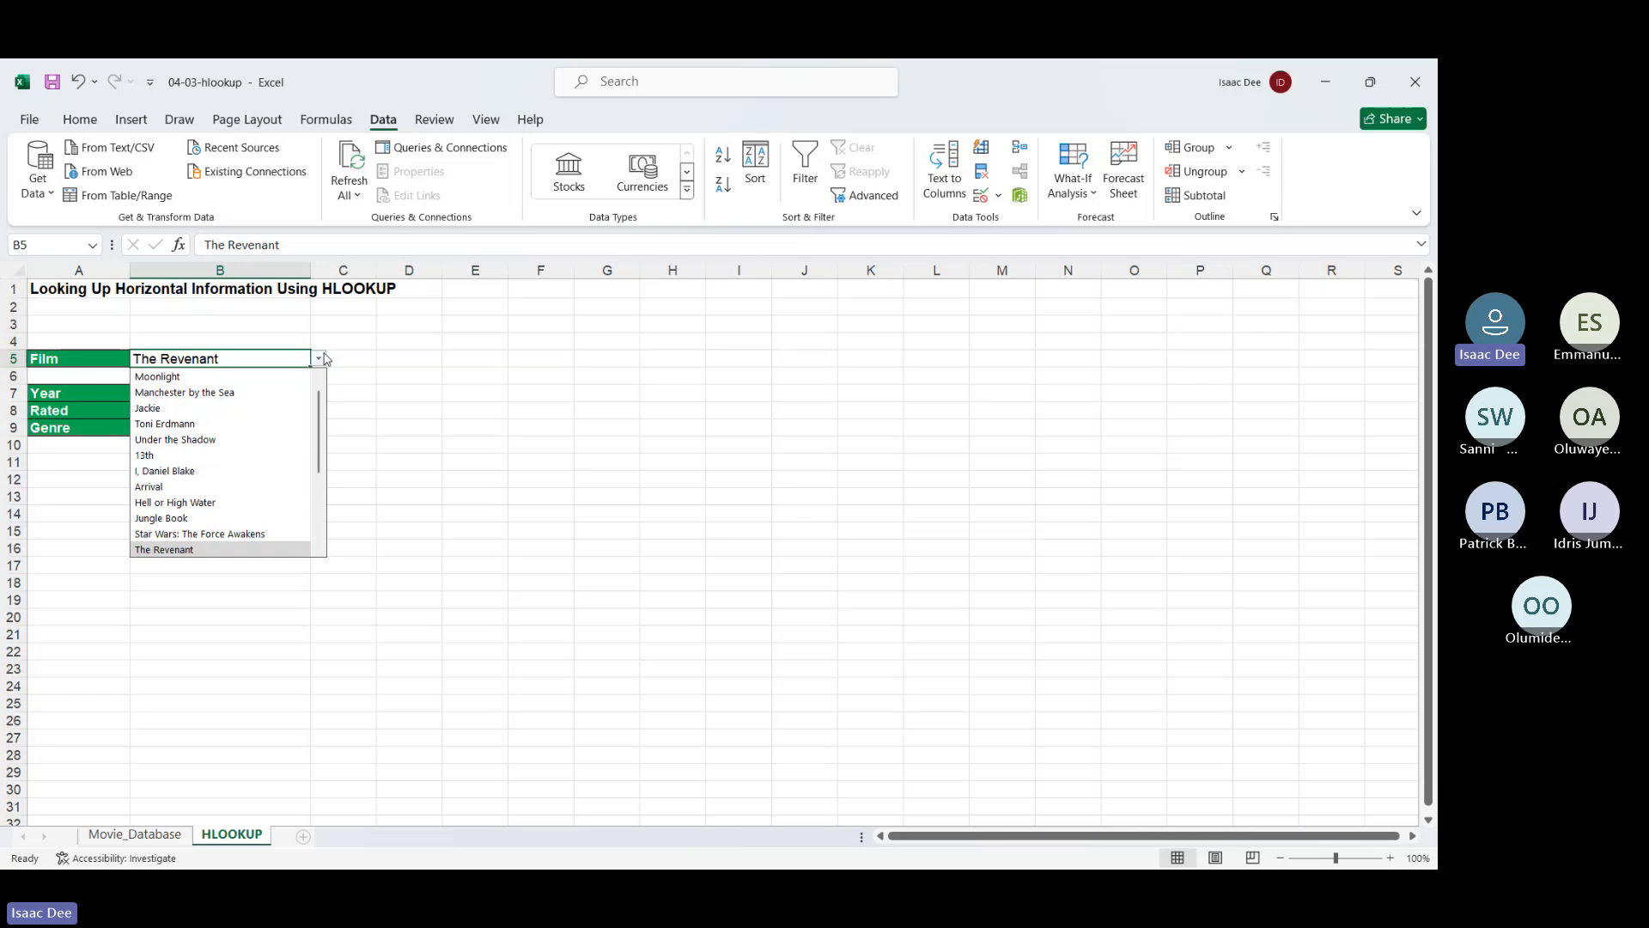
{"action": "left_click", "coordinate": [258, 503]}
{"action": "left_click", "coordinate": [460, 468]}
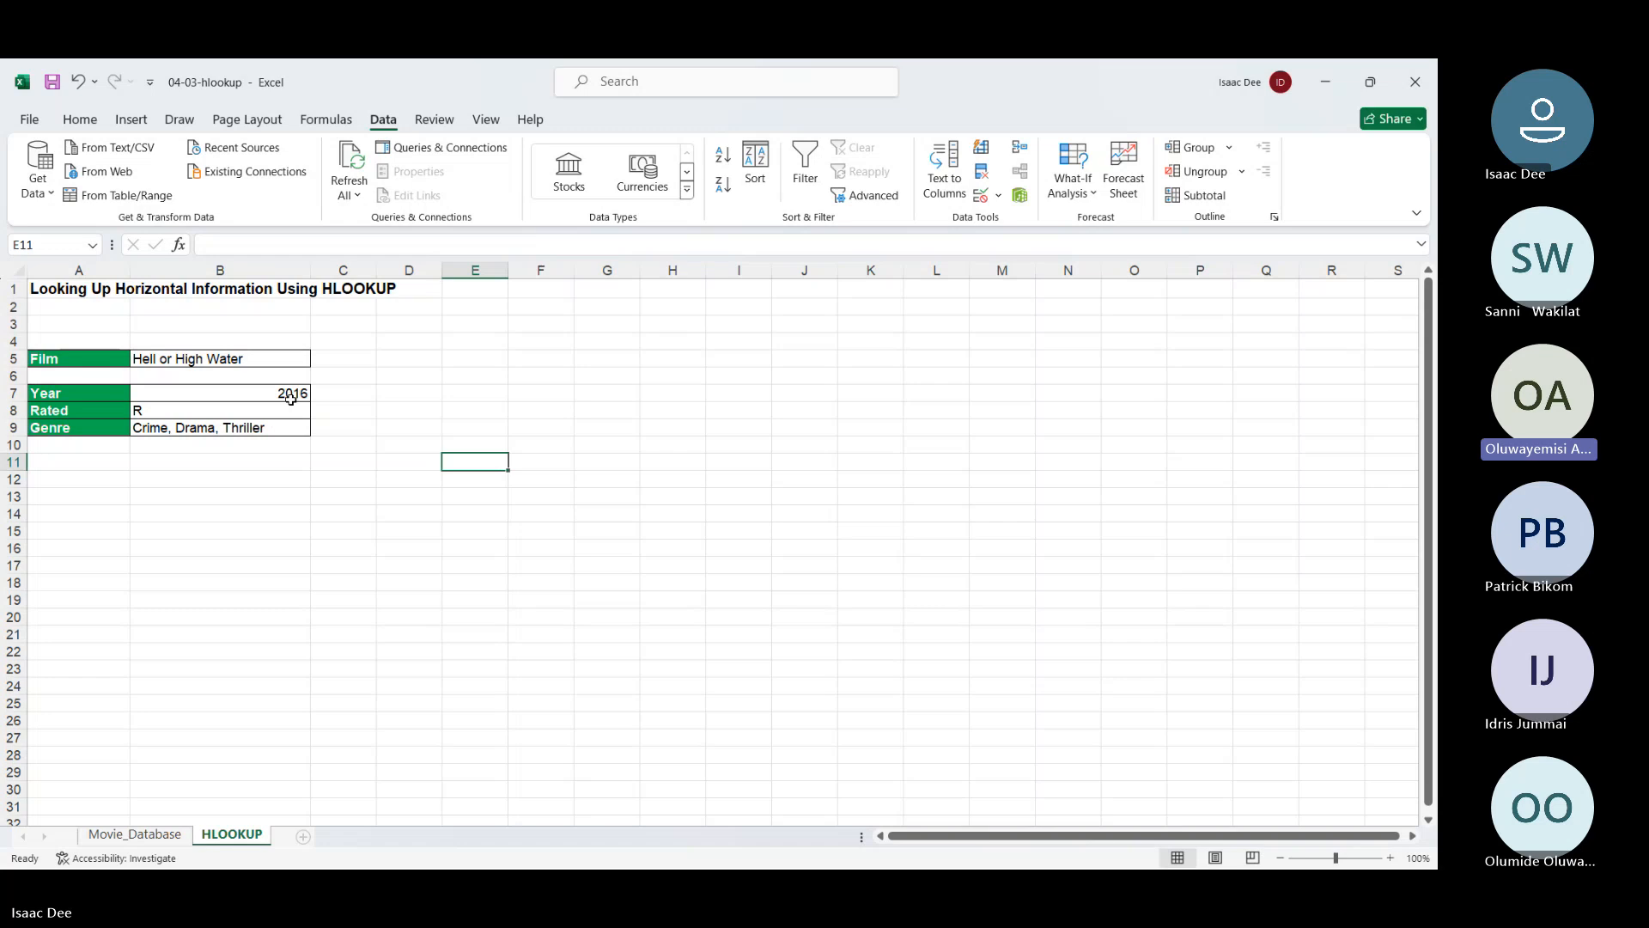
{"action": "left_click", "coordinate": [291, 399]}
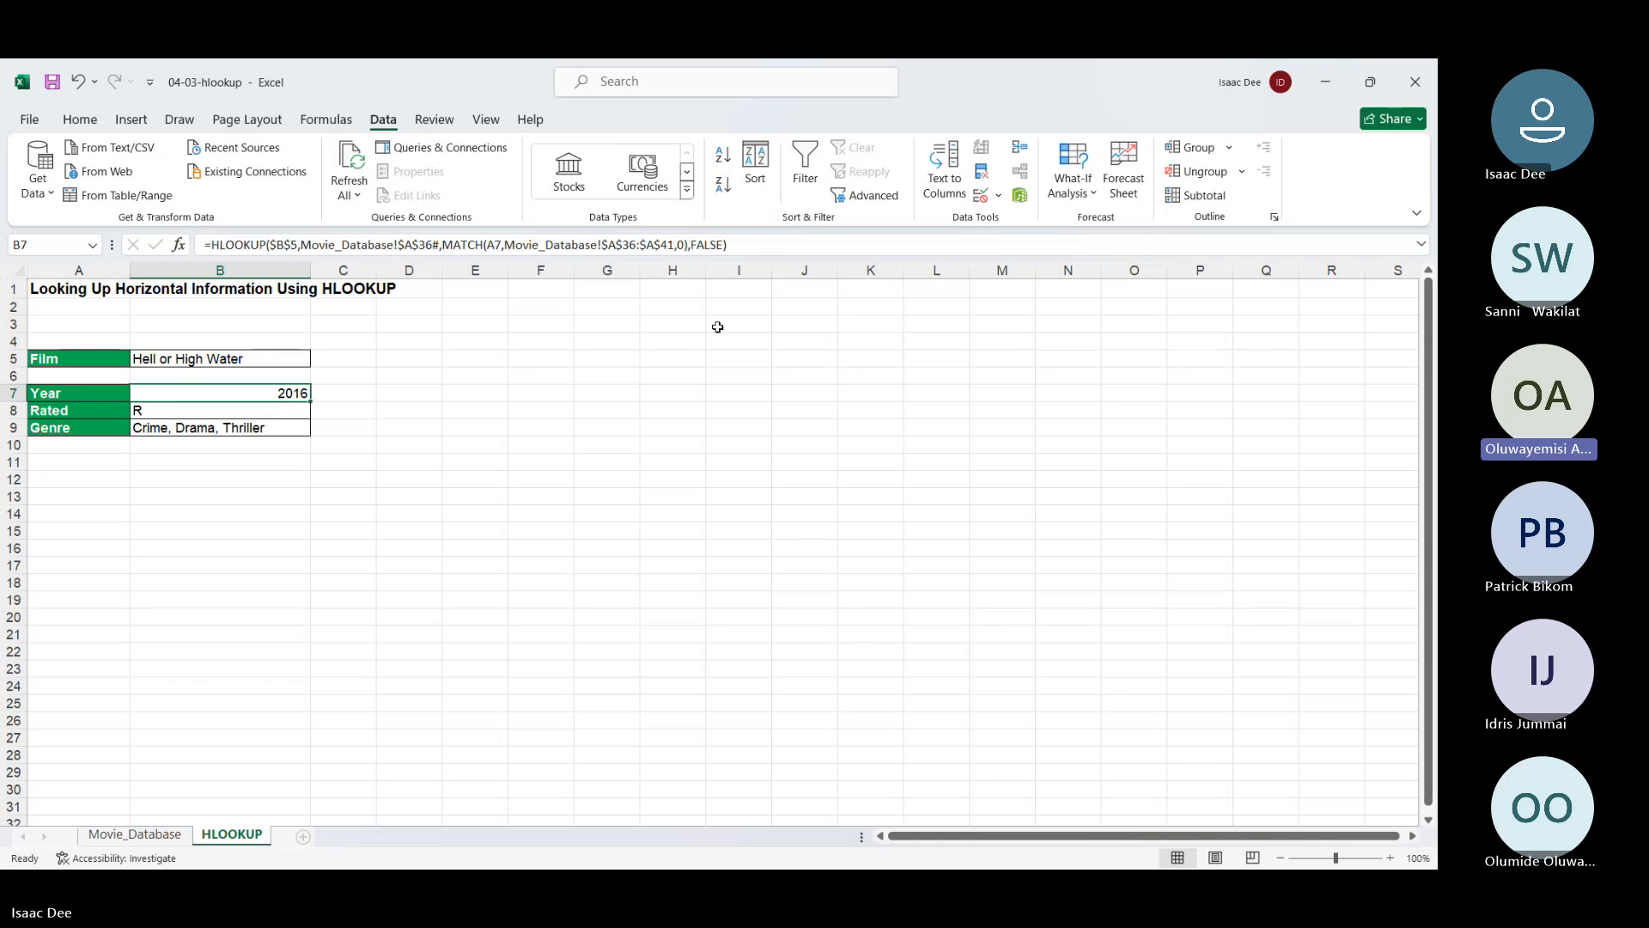
{"action": "left_click", "coordinate": [724, 411]}
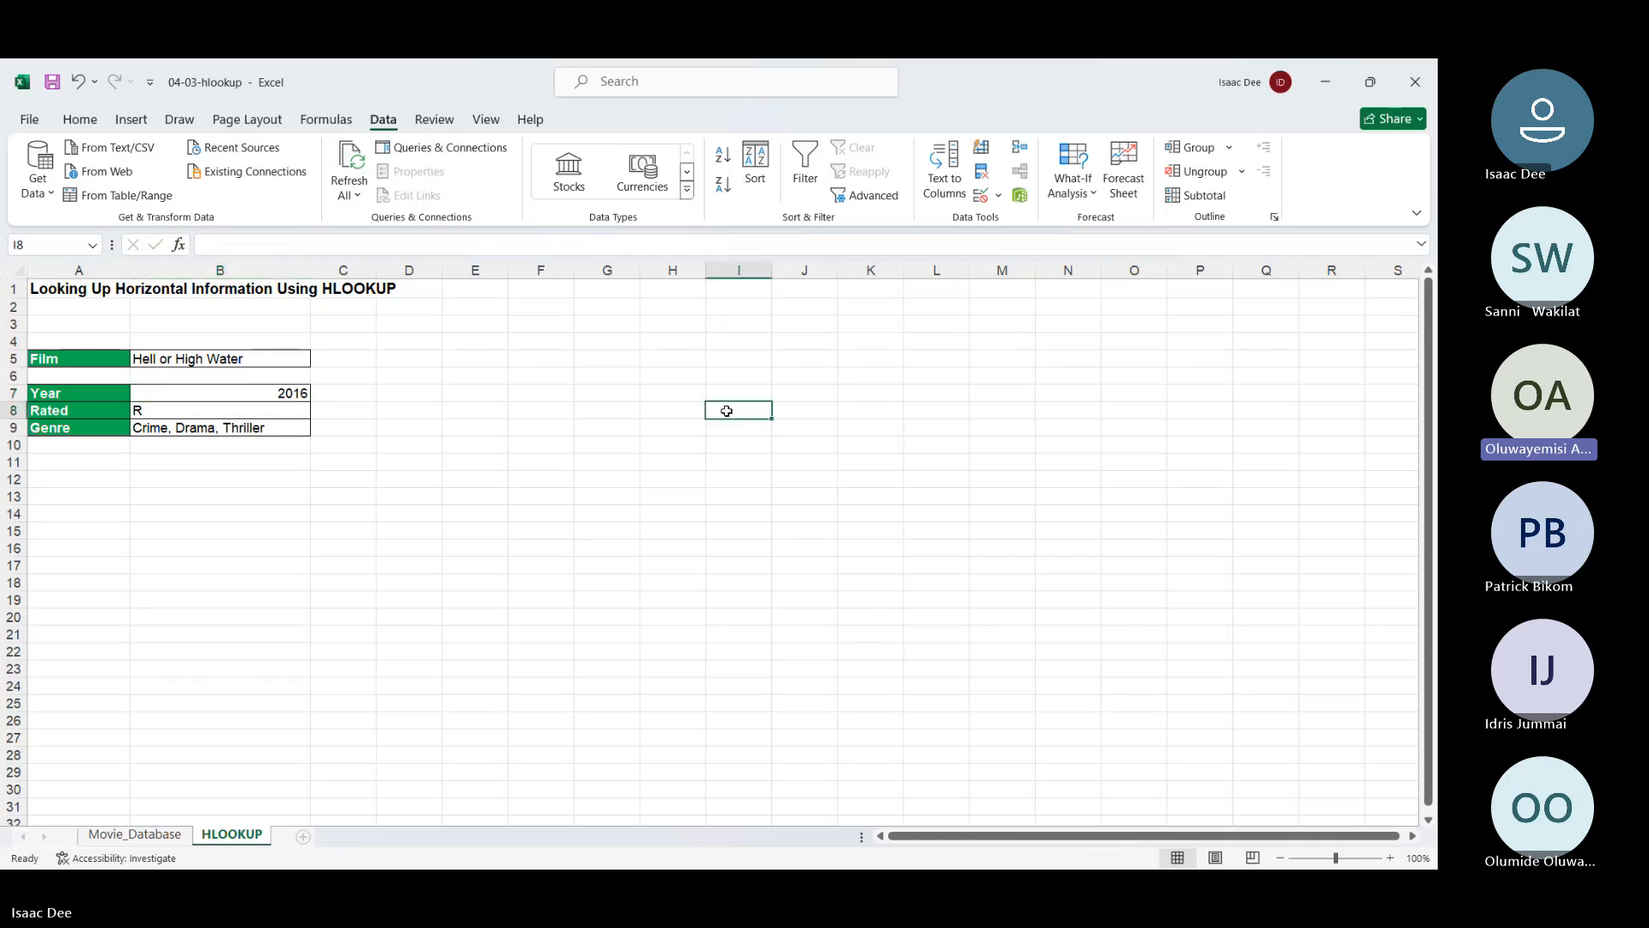
{"action": "left_click", "coordinate": [305, 414]}
{"action": "left_click", "coordinate": [398, 440]}
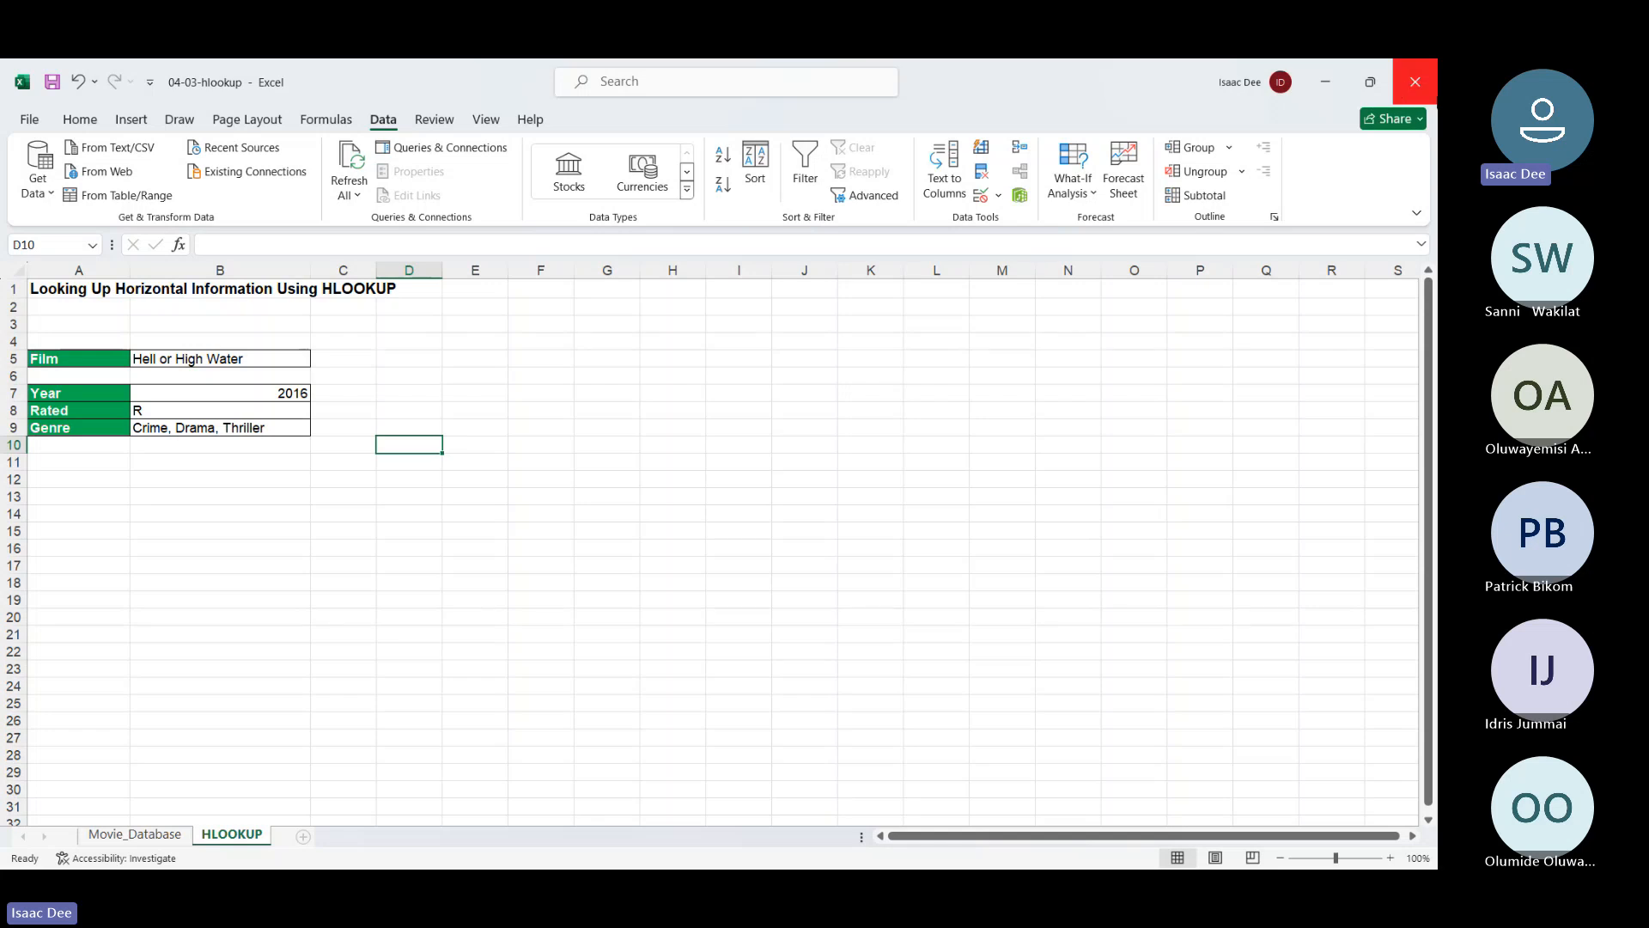
Close 04-03-hlookup, Index Match Tutorial and 04-04-using-index-match with Don't Save
{"action": "left_click", "coordinate": [1416, 83]}
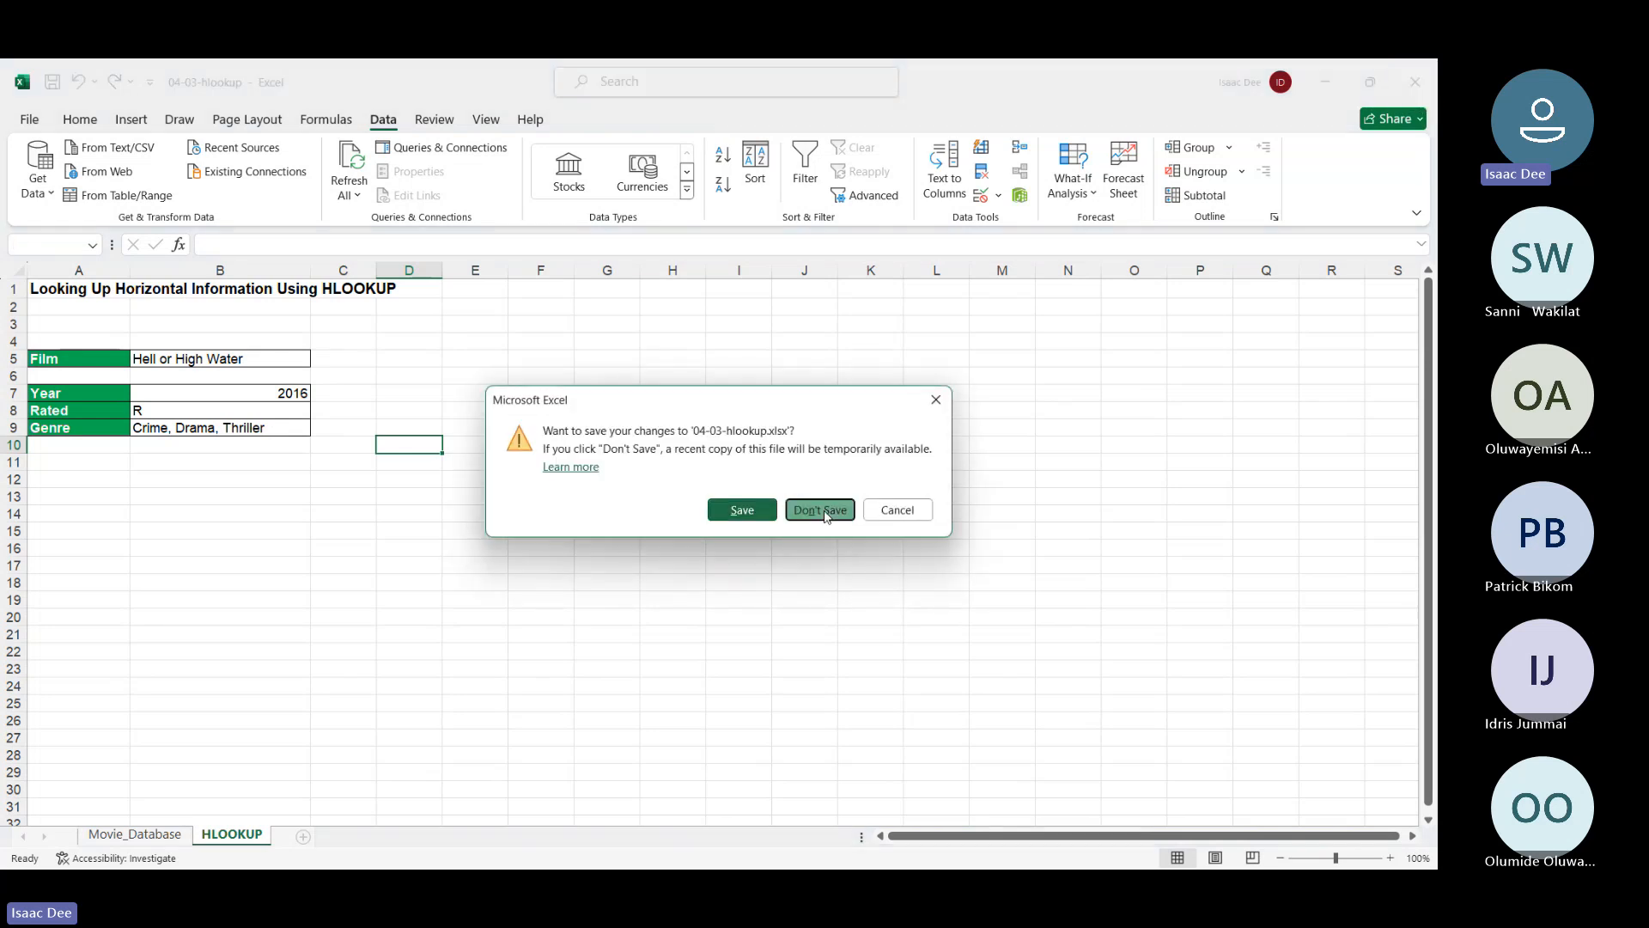
{"action": "left_click", "coordinate": [823, 512]}
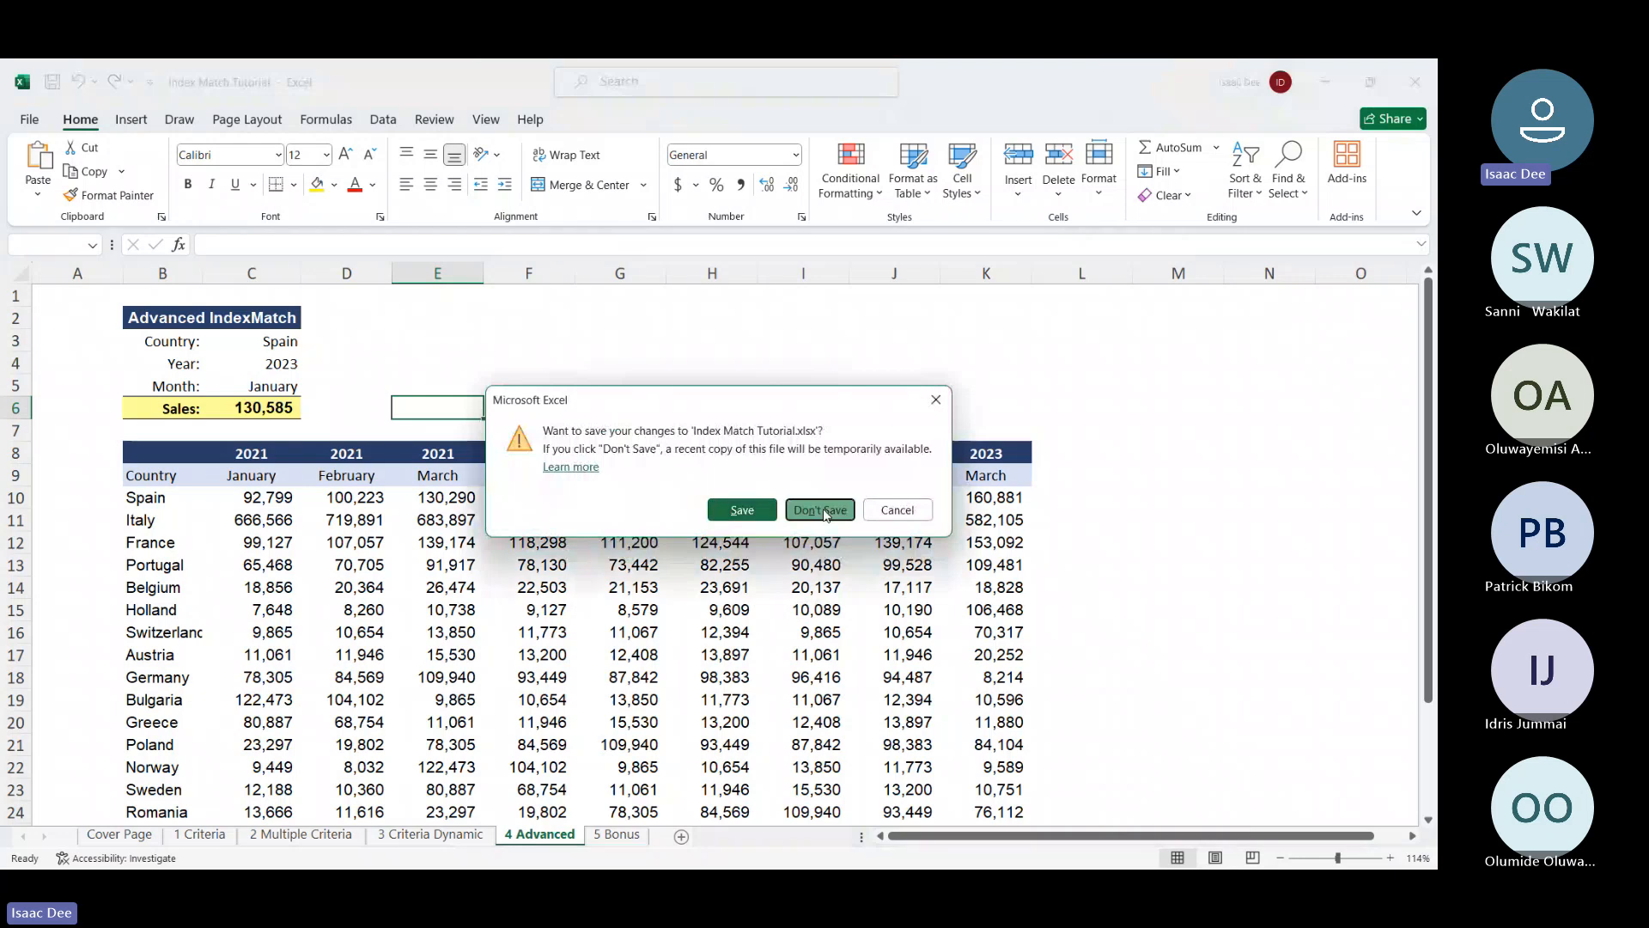
{"action": "left_click", "coordinate": [822, 512]}
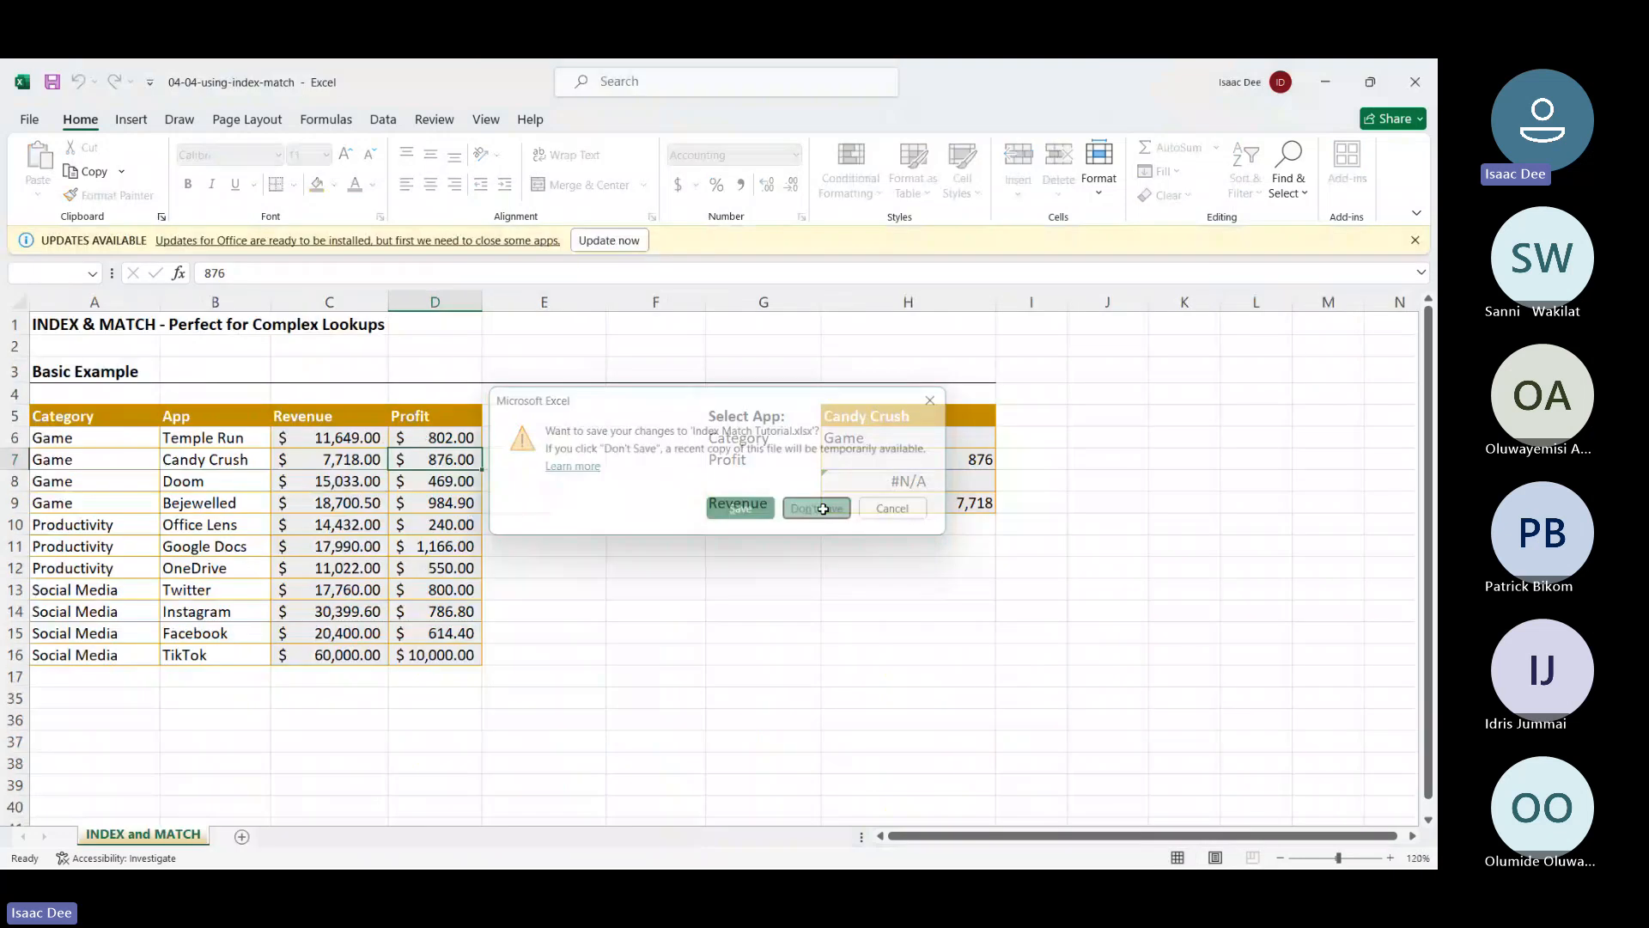
{"action": "left_click", "coordinate": [1399, 83]}
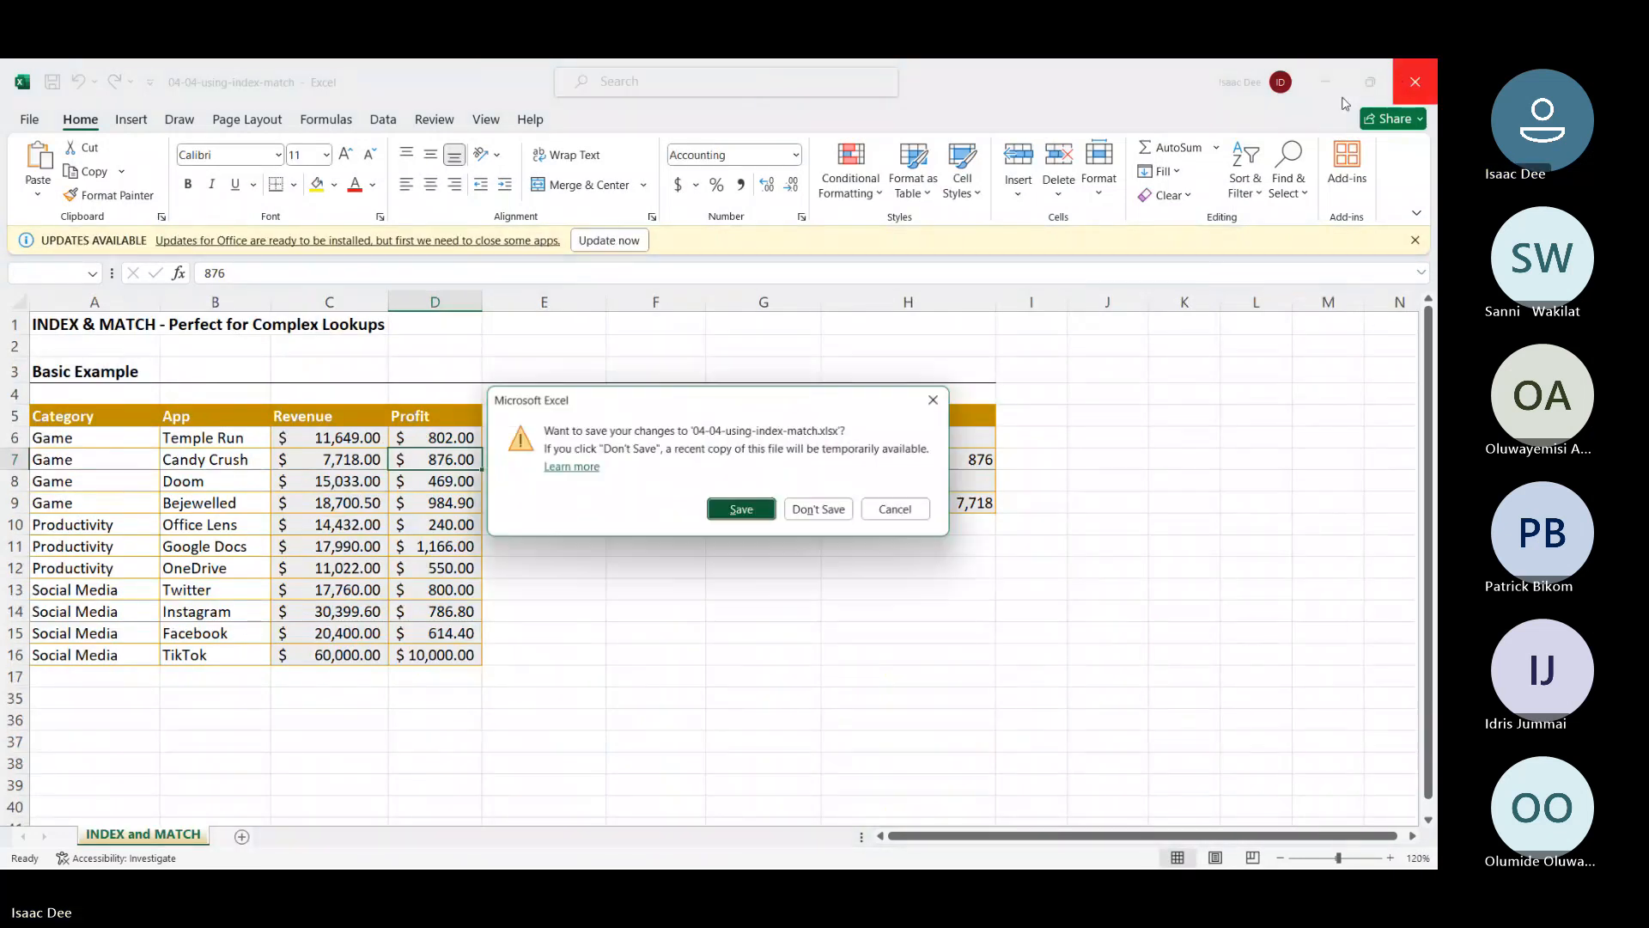
{"action": "left_click", "coordinate": [820, 512]}
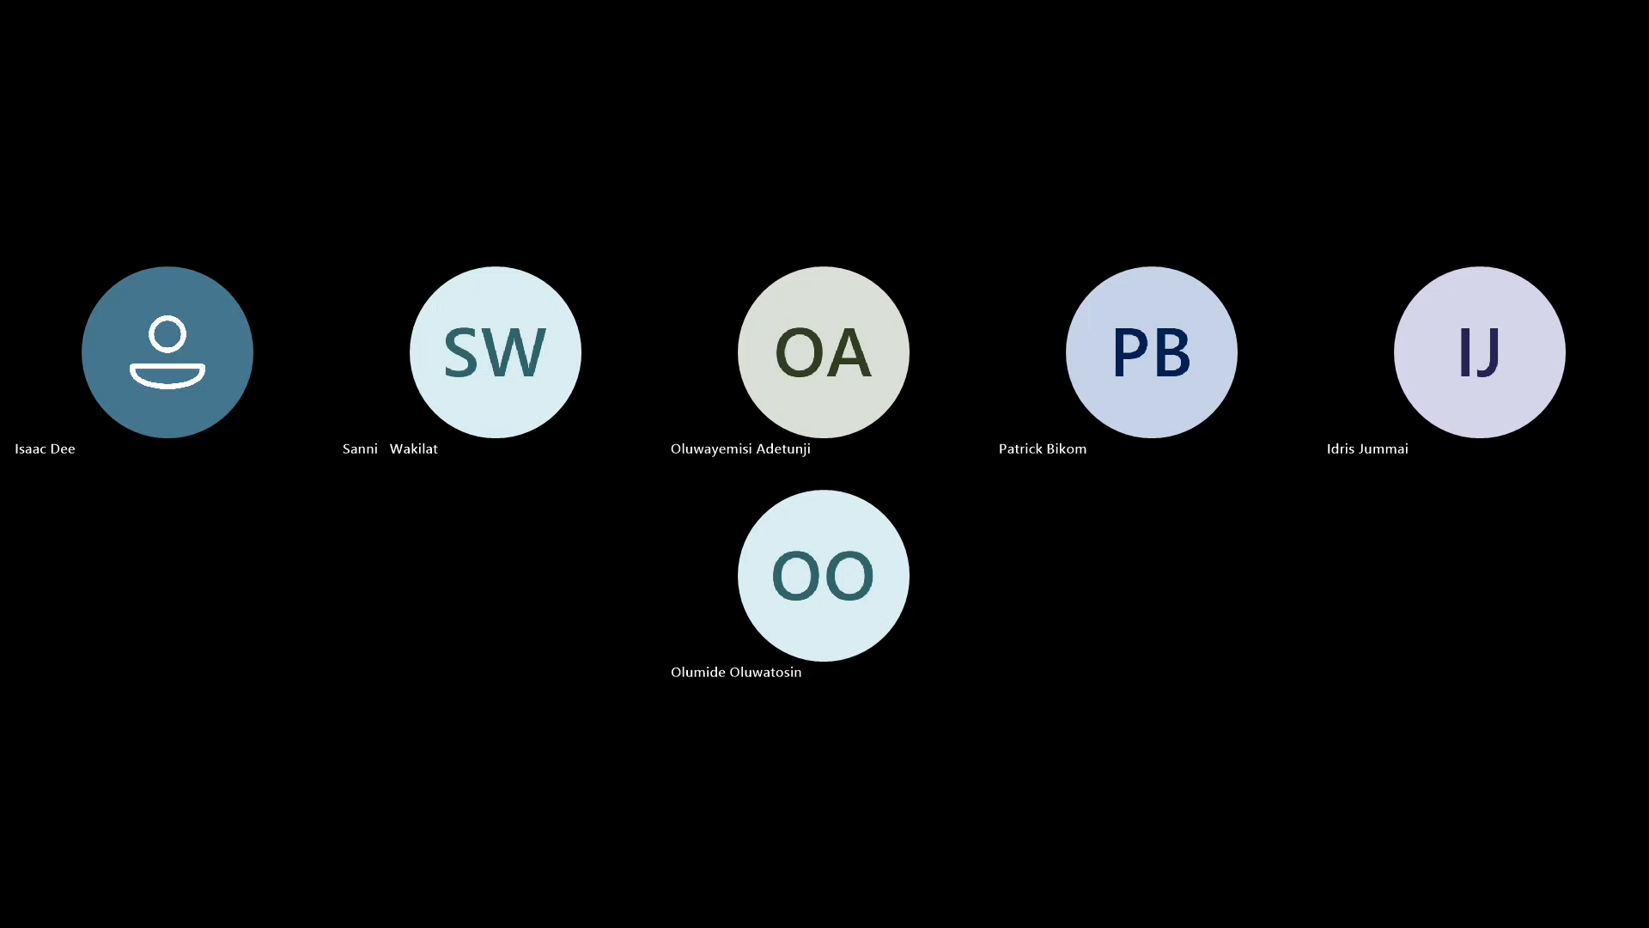